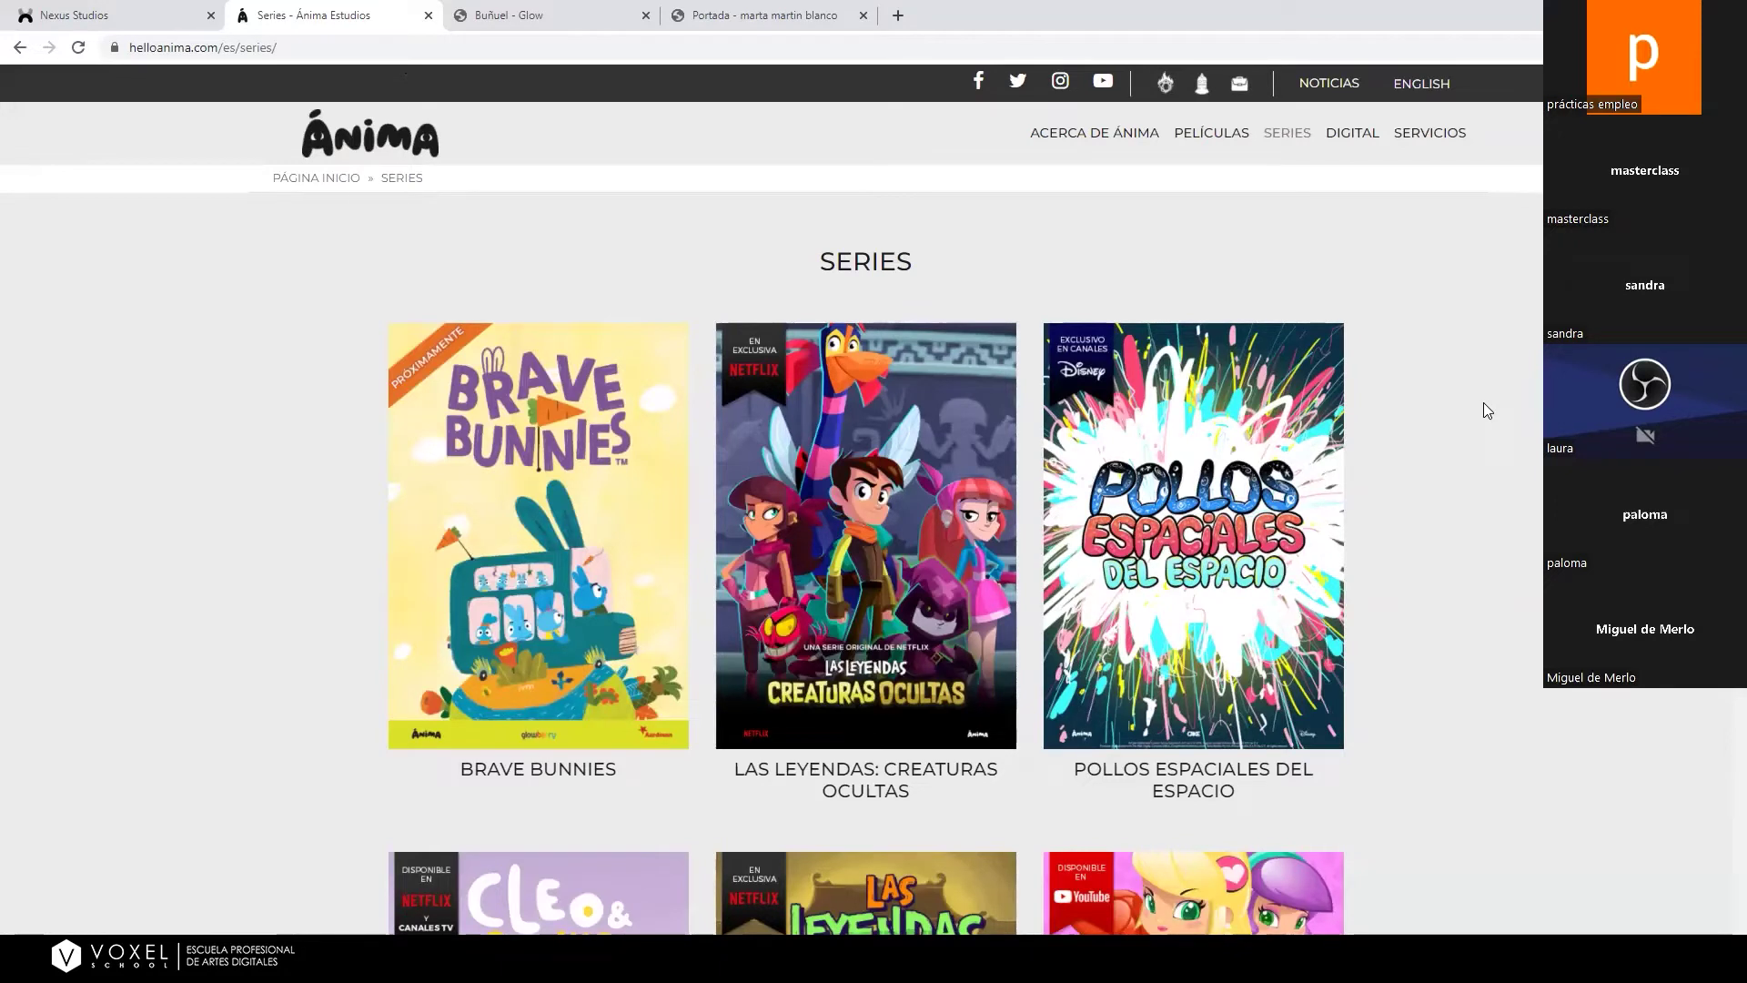
View the Nexus Studios website and the Buñuel - Glow page among the open browser pages.
click(91, 14)
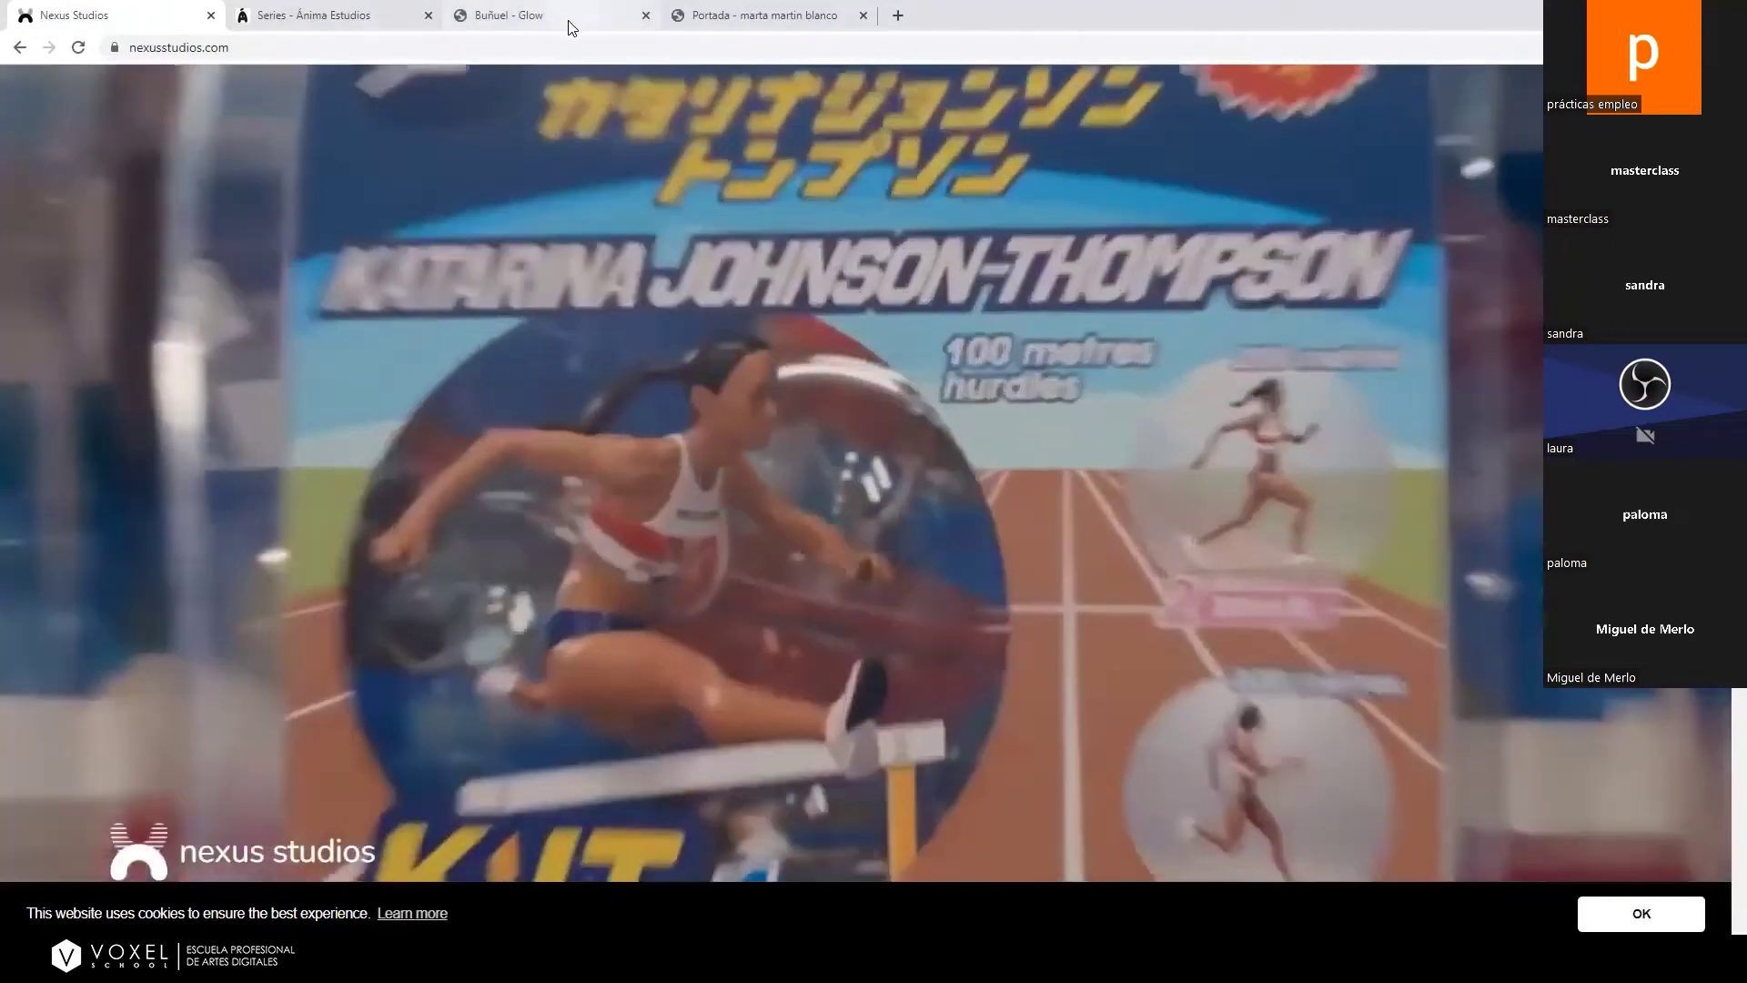
click(571, 13)
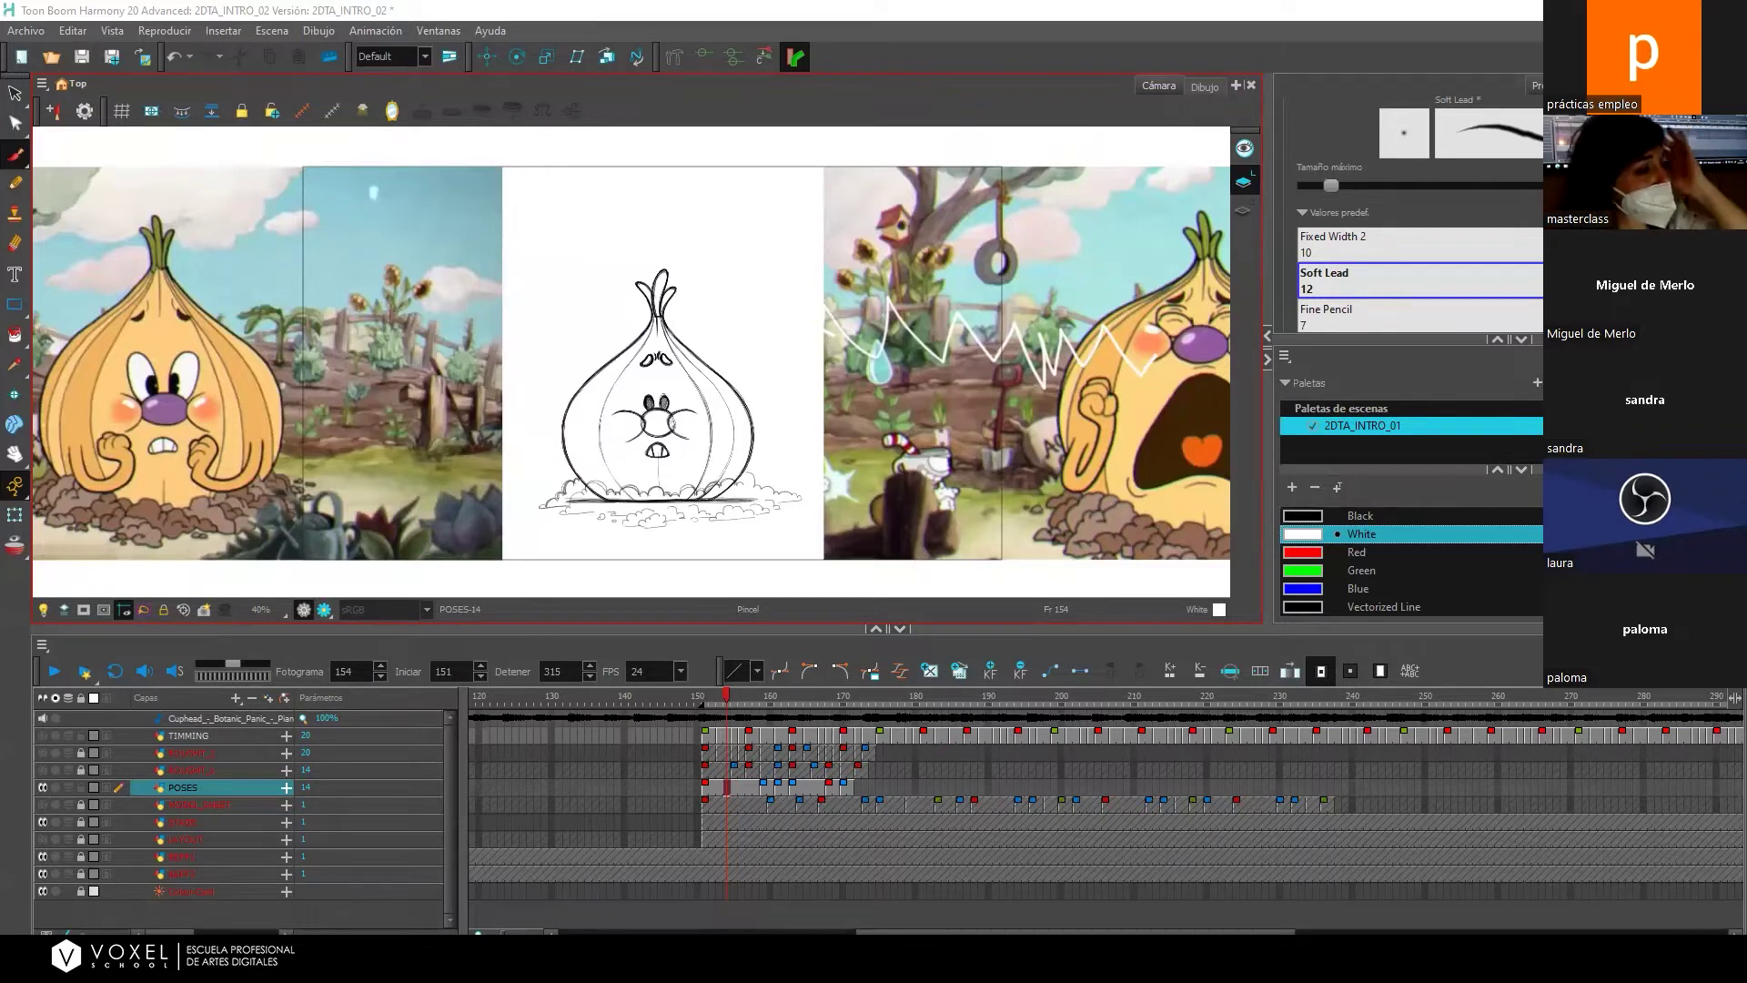
In Toon Boom Harmony, hide the POSES layer, the soil drawing layer and the two reference image layers.
click(43, 787)
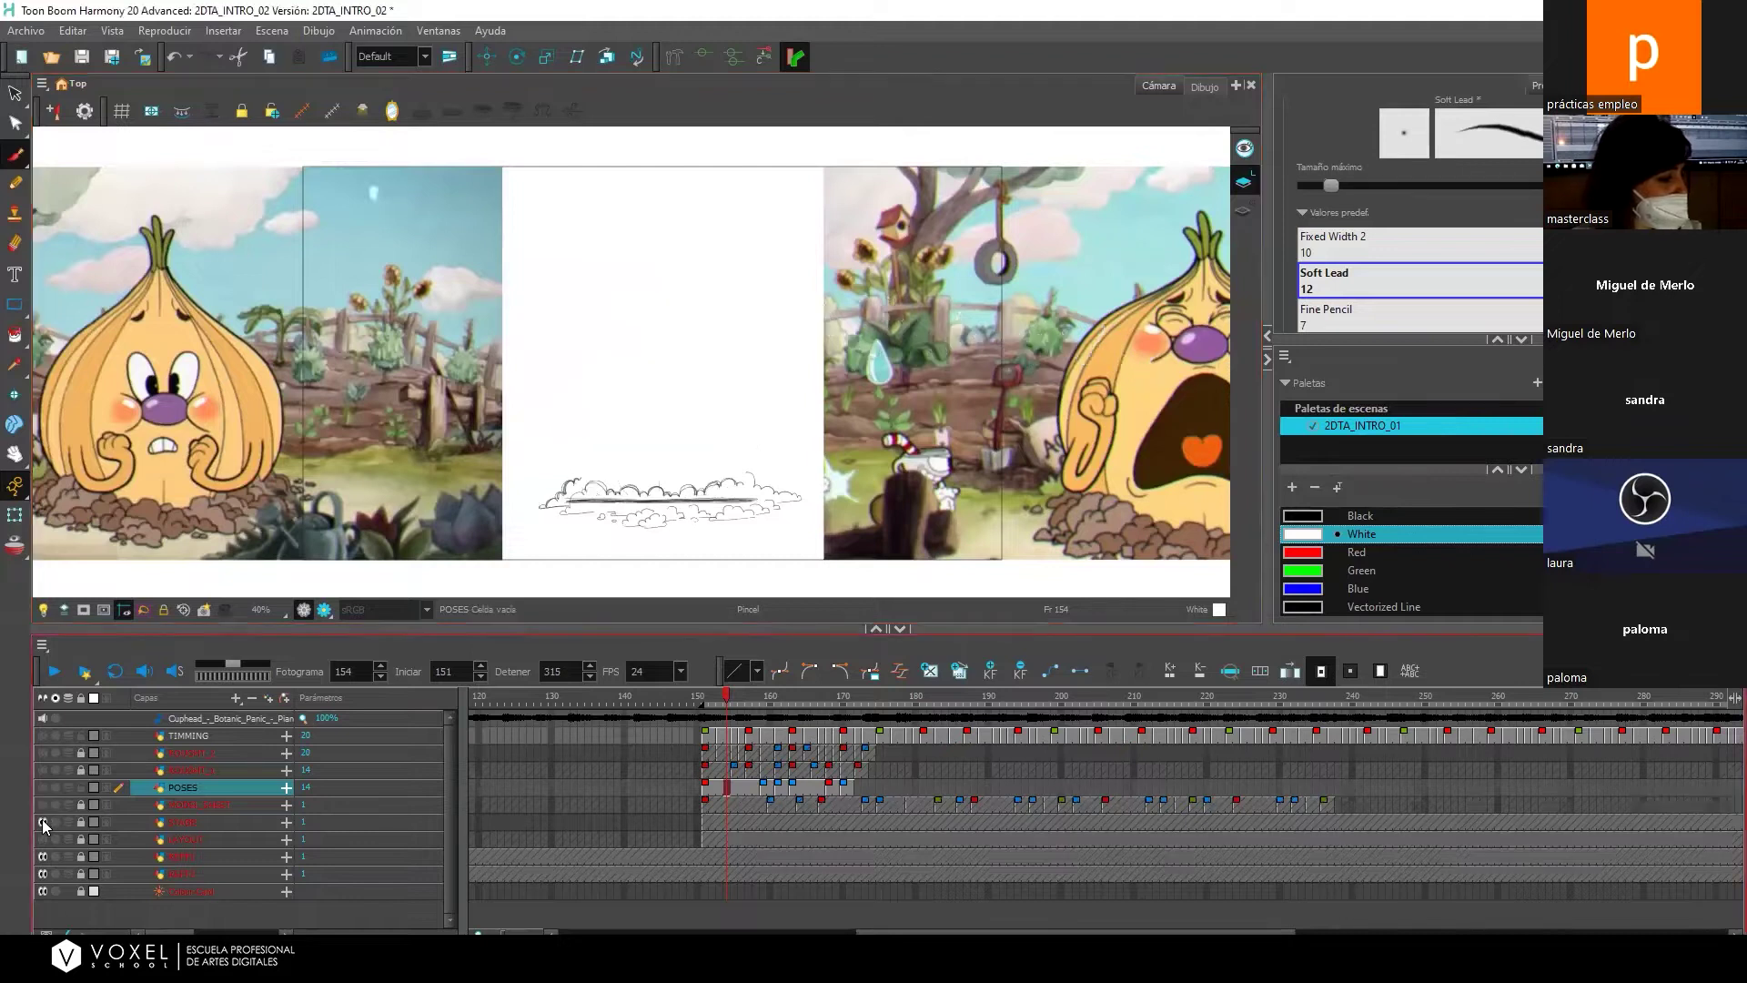
click(43, 821)
click(42, 857)
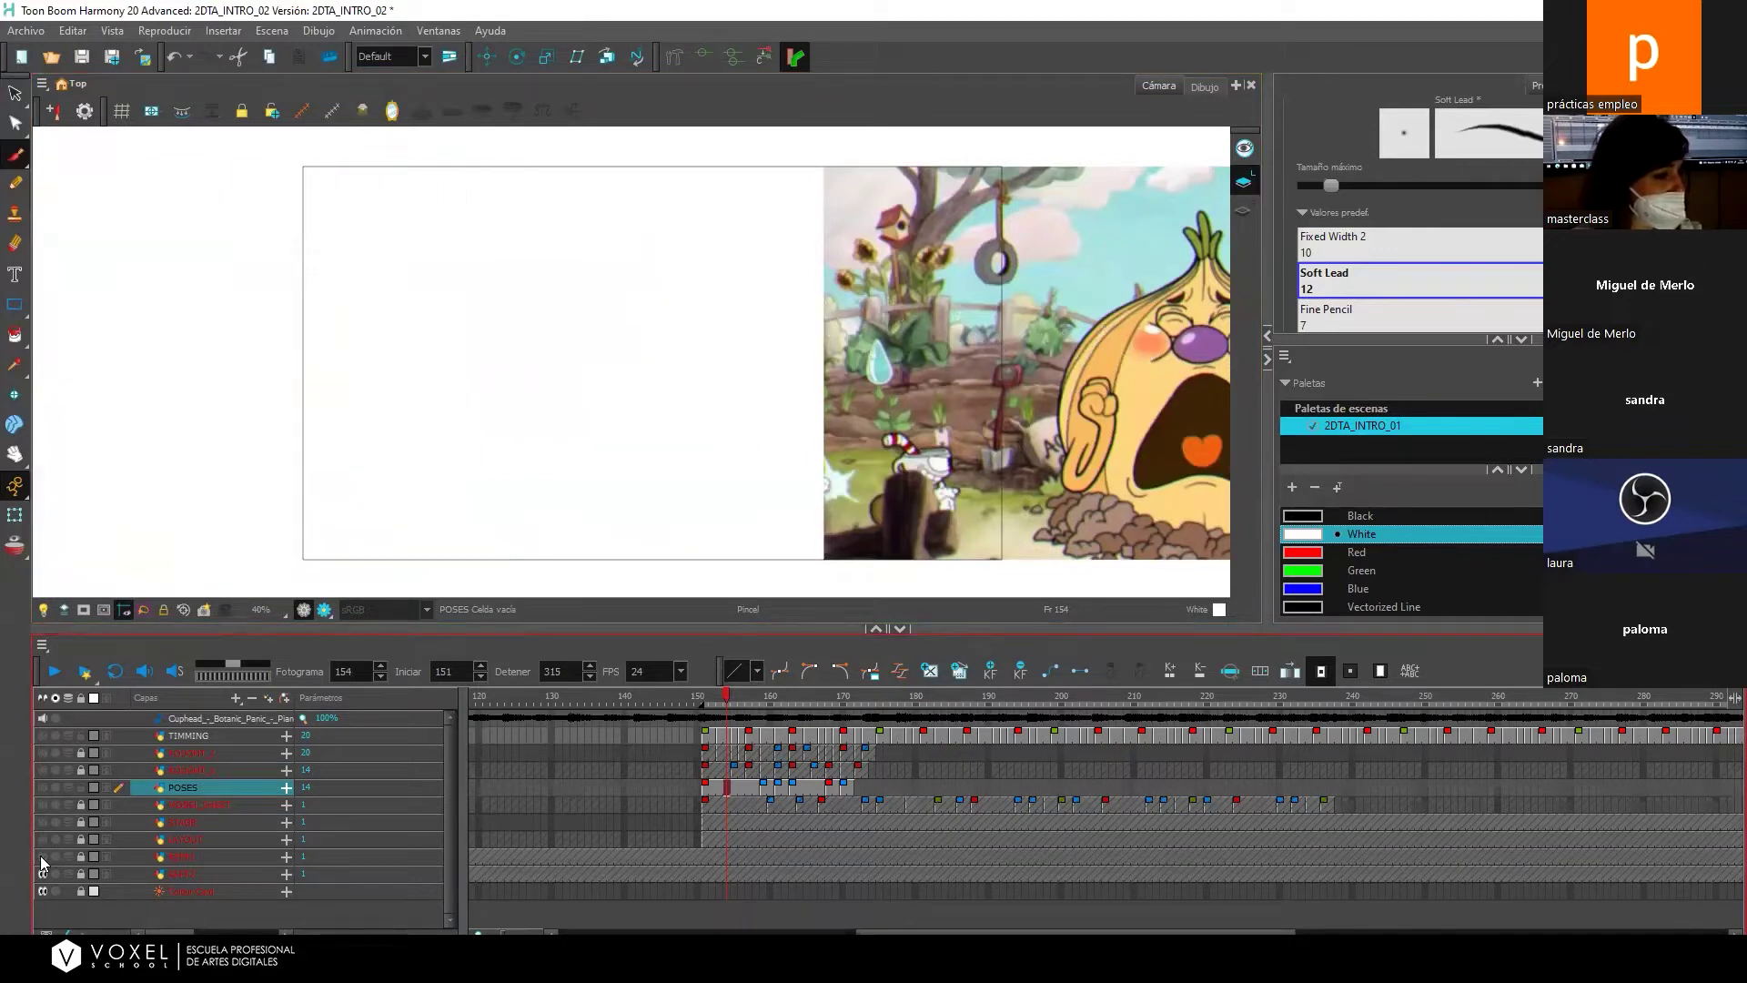
click(42, 874)
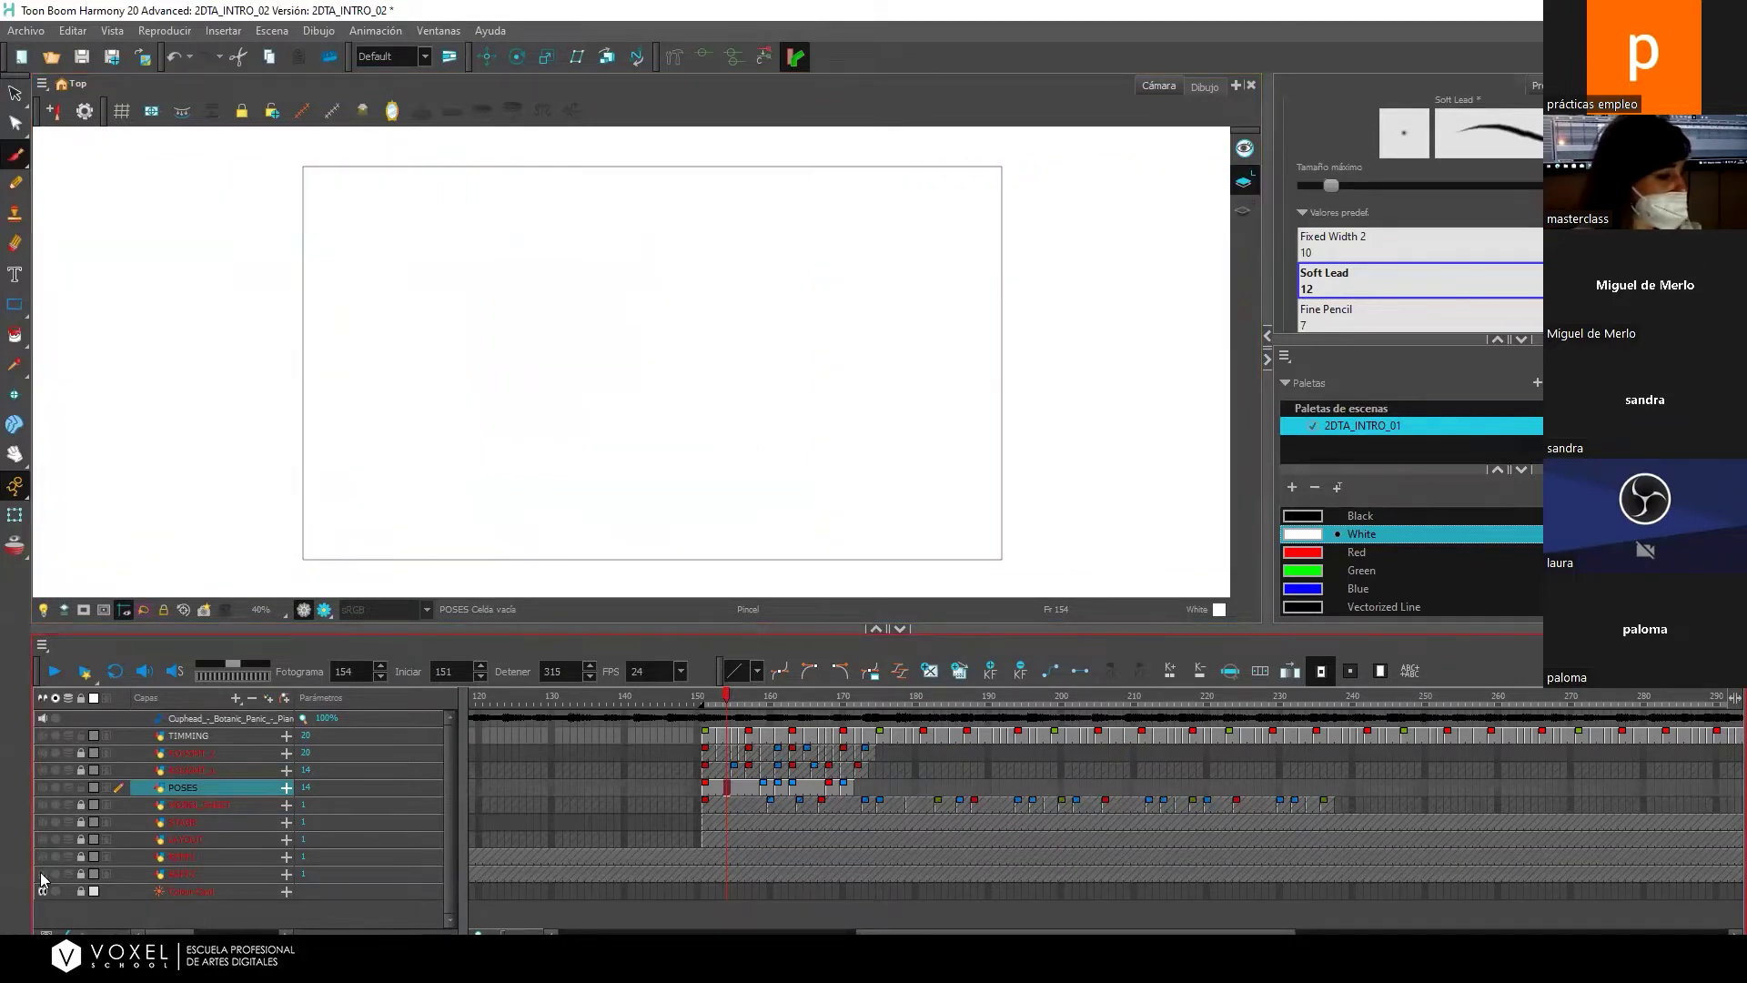
Add a vector drawing layer named Drawing directly above the POSES layer.
click(705, 790)
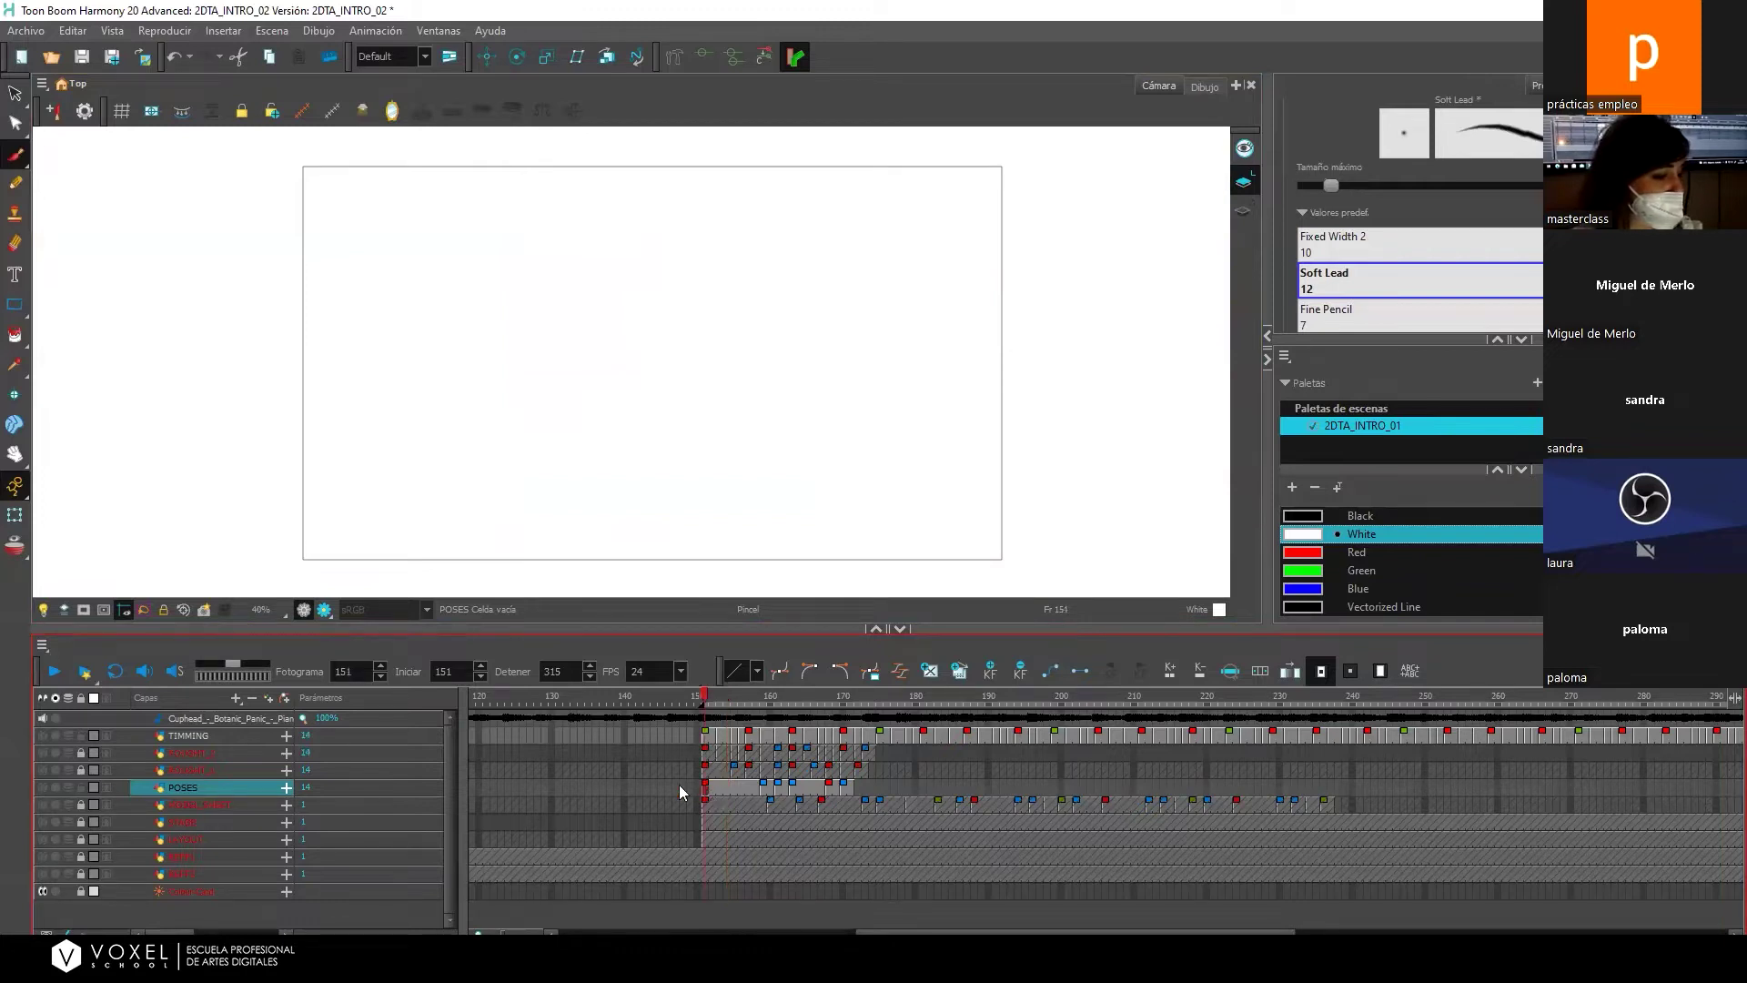
click(235, 697)
click(262, 777)
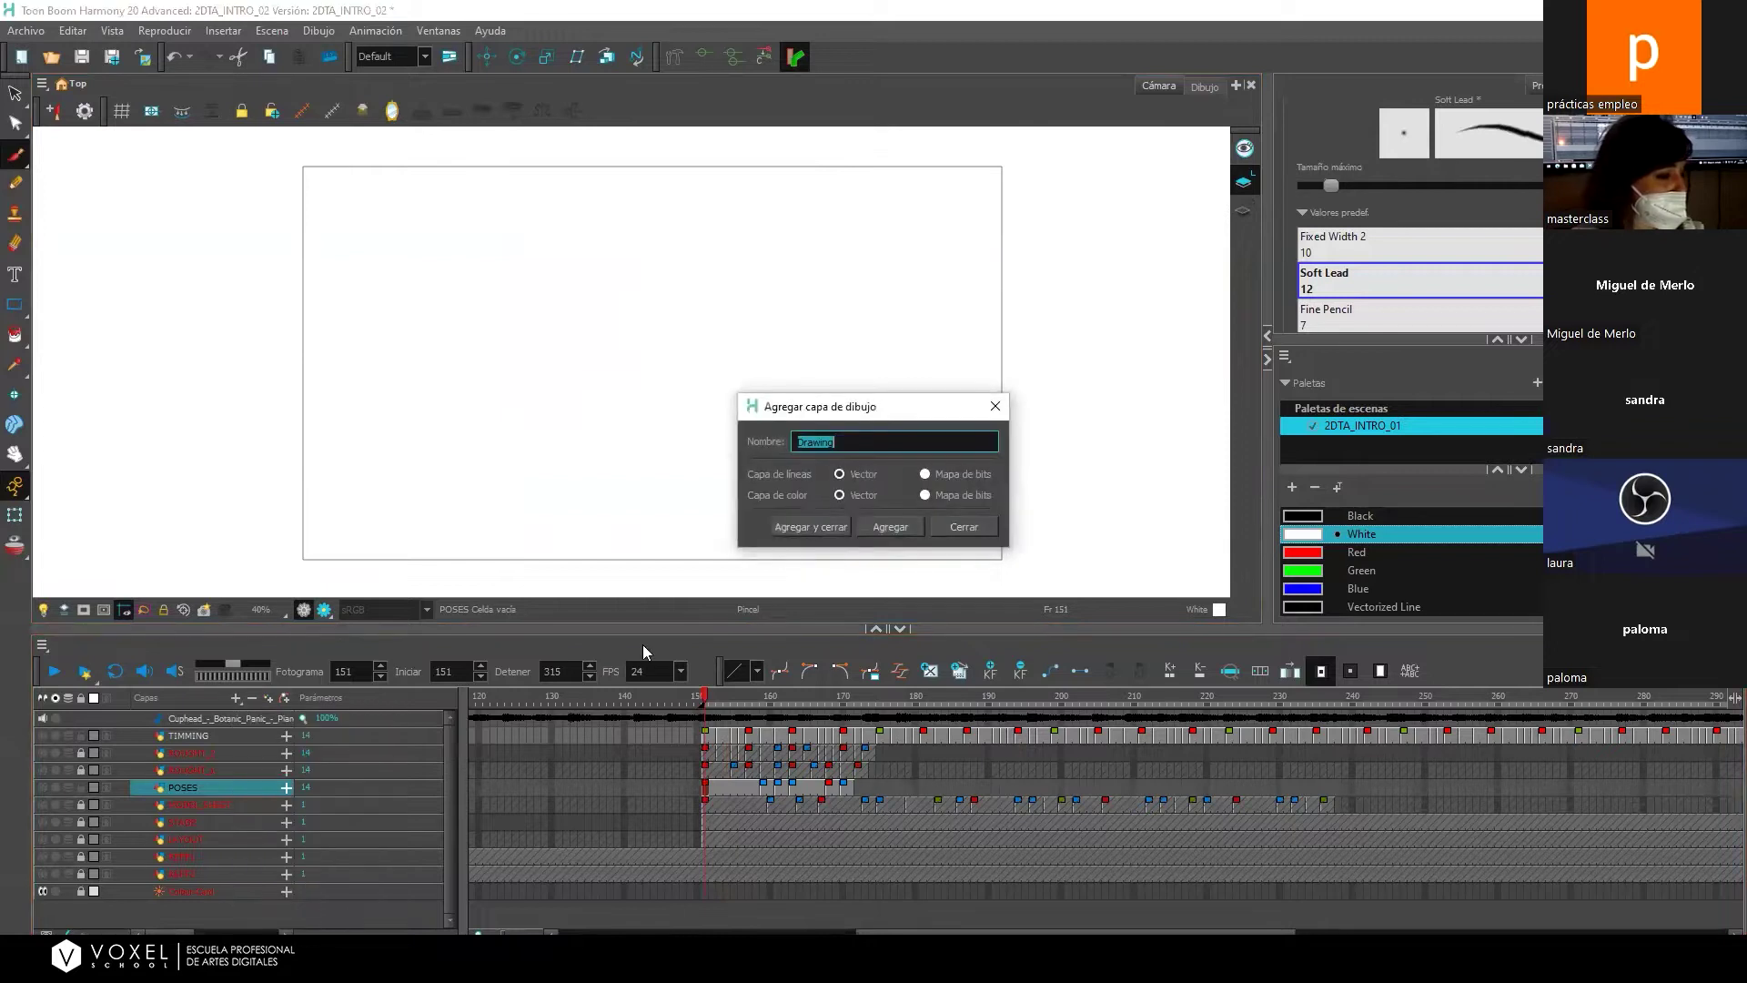
click(826, 526)
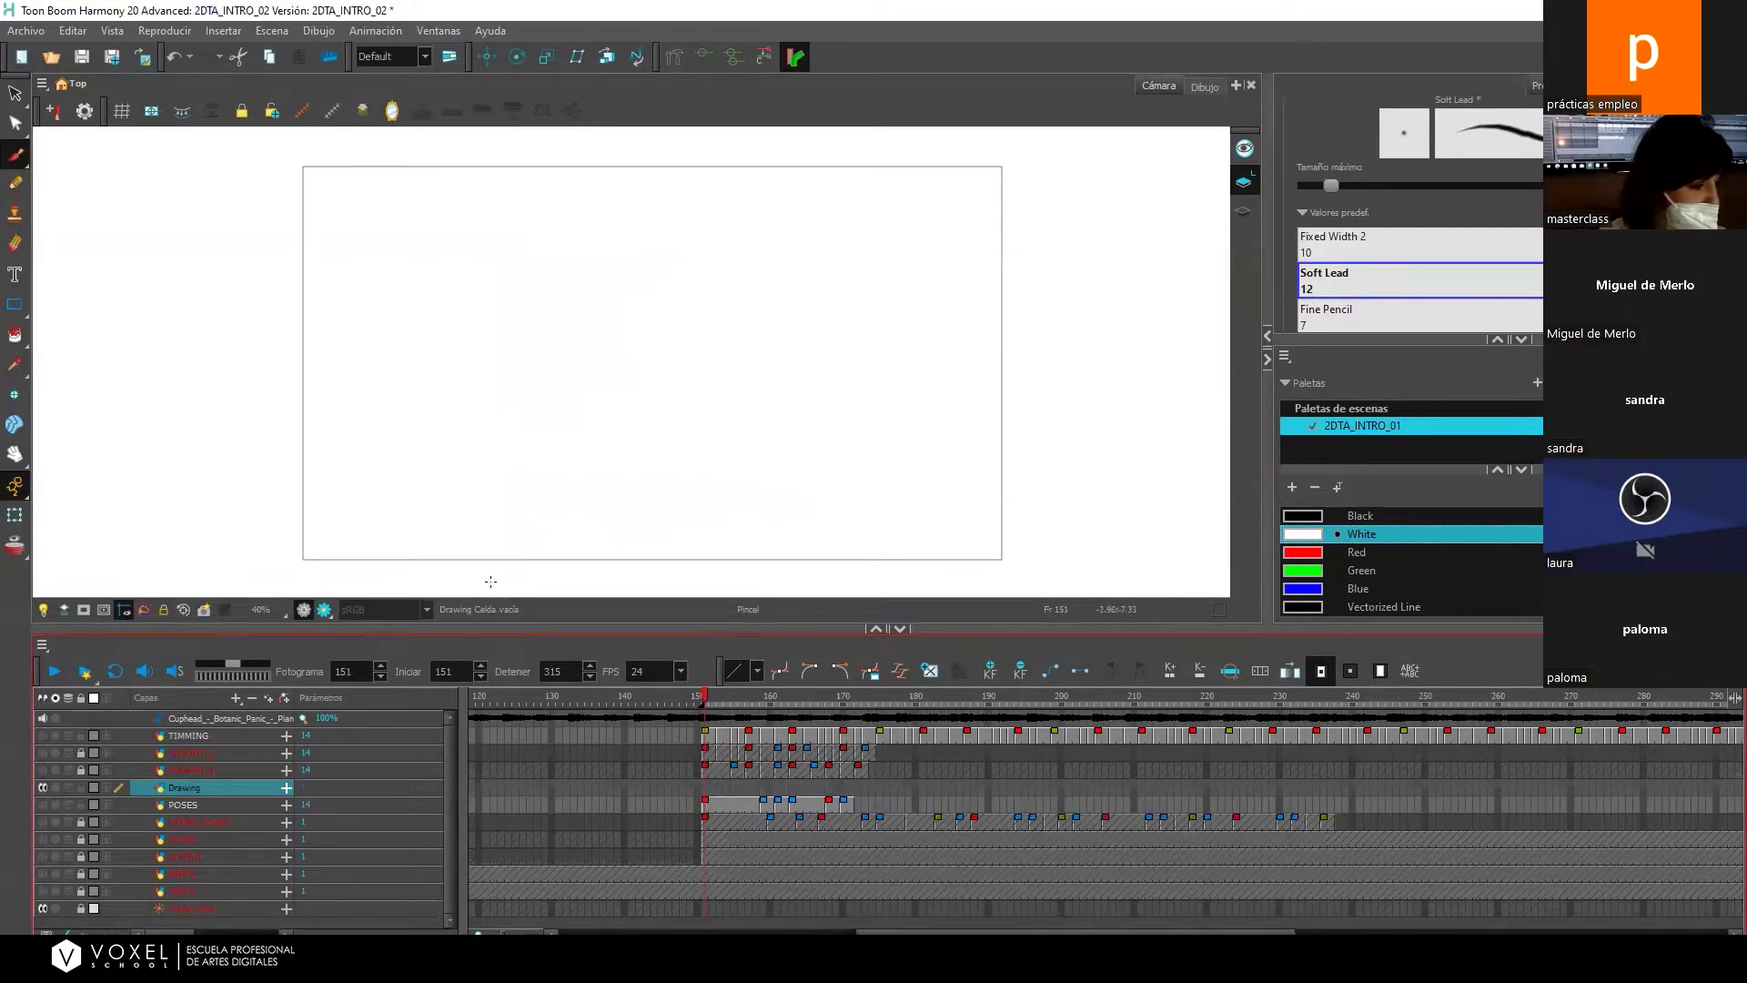
Start a new drawing at frame 151 of the Drawing layer and choose Black as the brush colour.
click(706, 787)
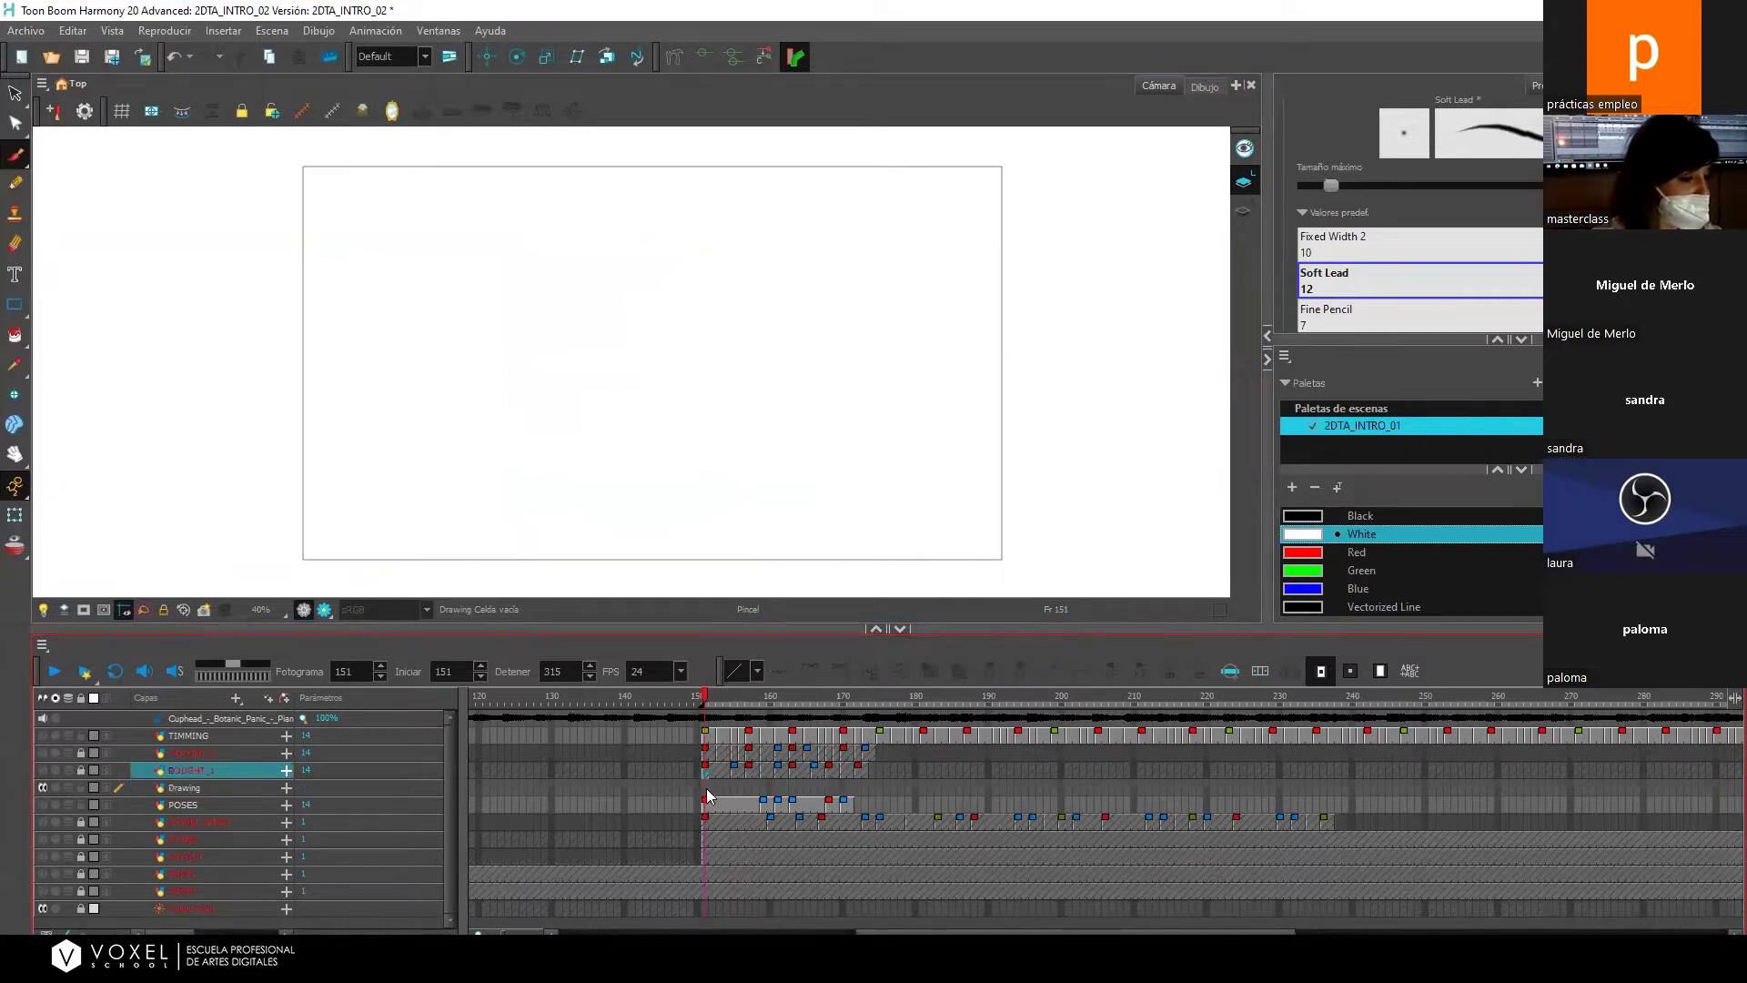
click(423, 206)
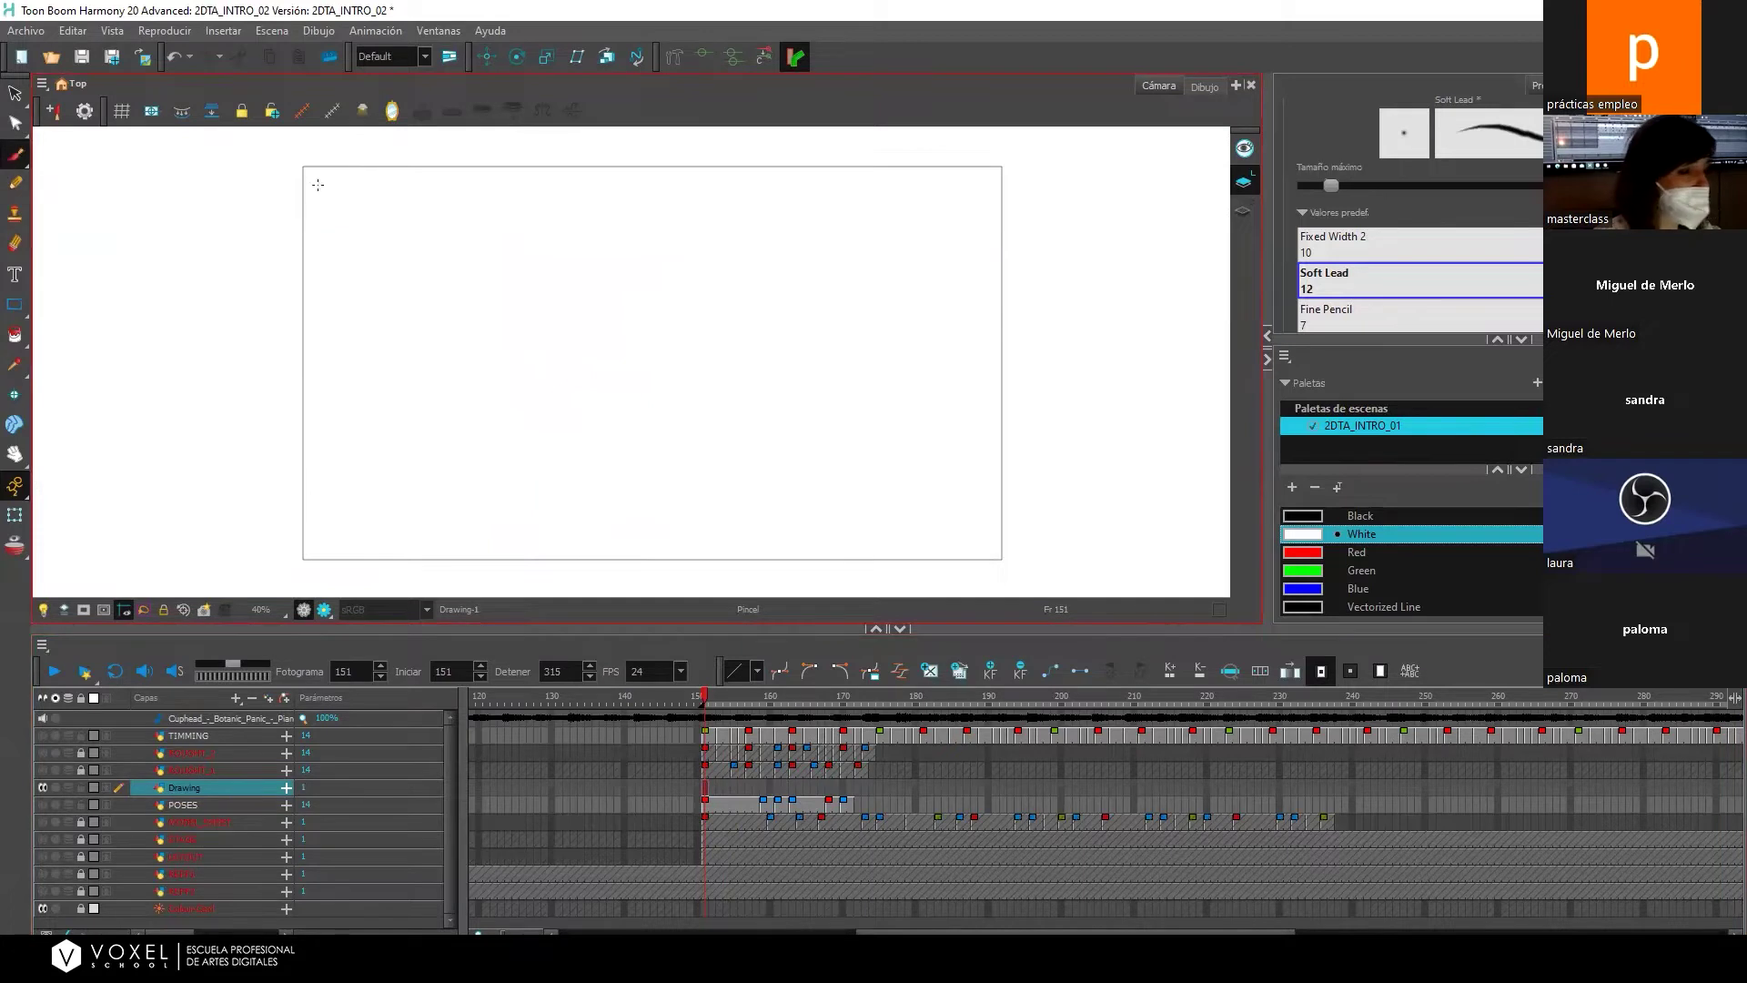
click(1359, 517)
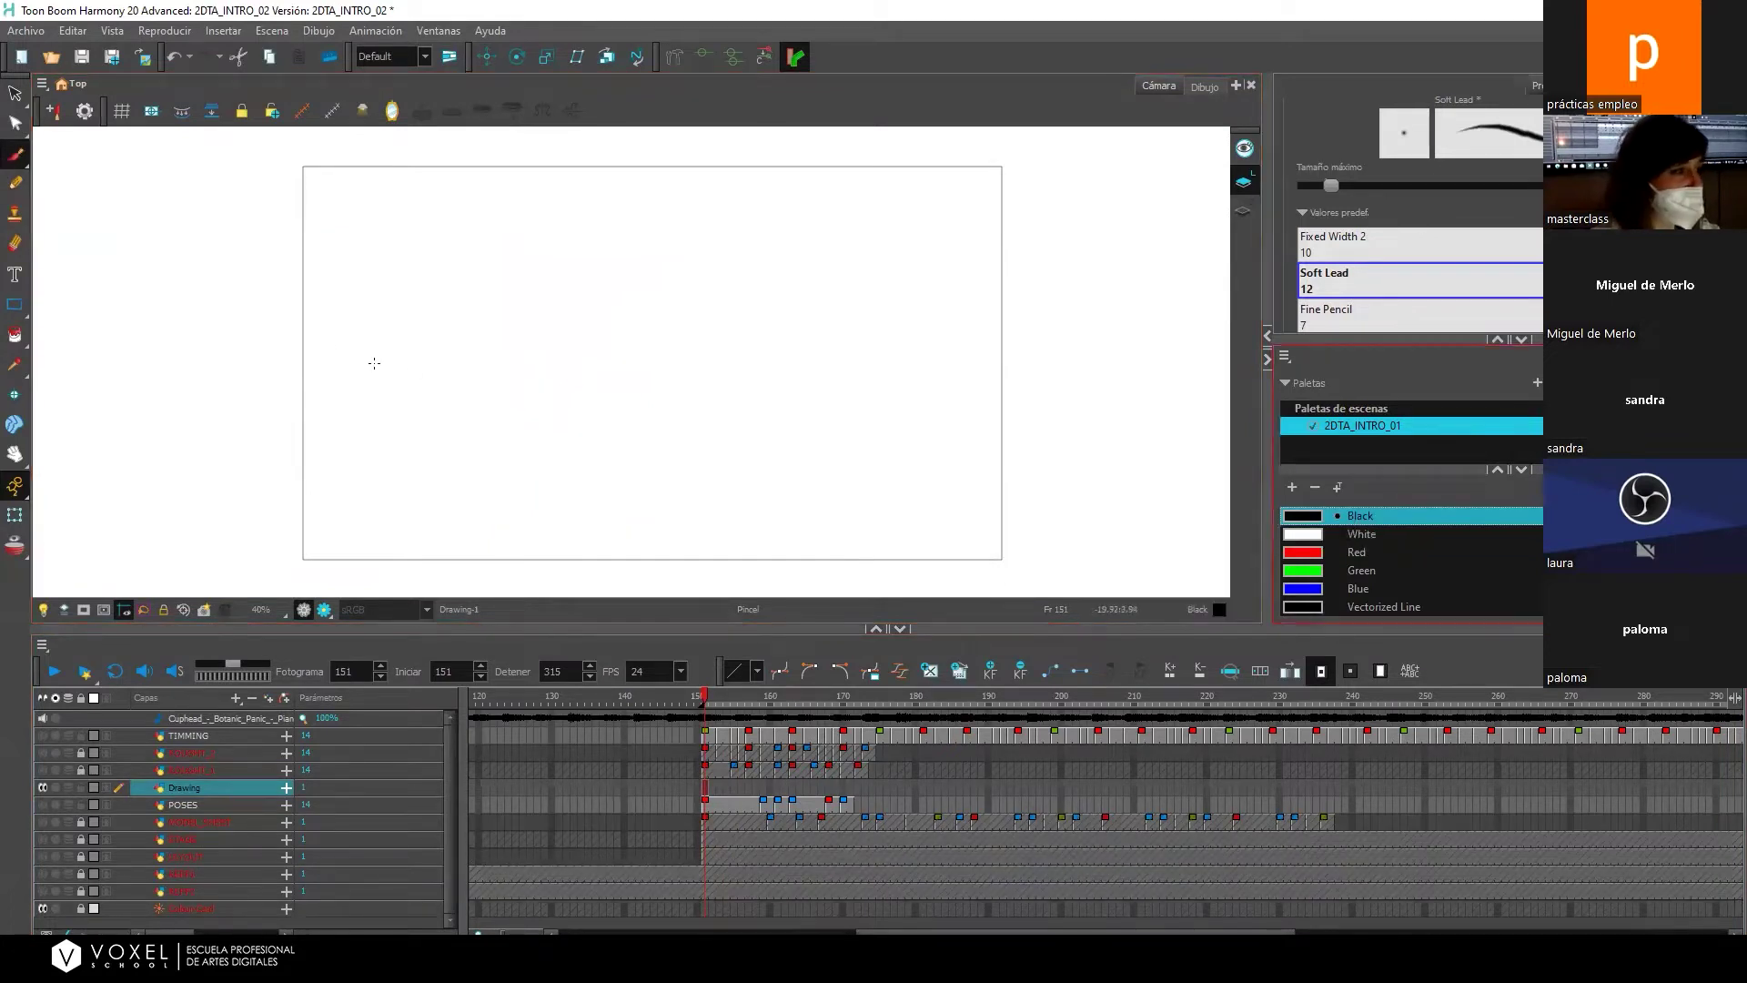
Sketch trial circles, a tall oval and a wide oval on the empty canvas, and undo all the strokes.
mouse_move(449, 204)
mouse_down()
mouse_move(414, 229)
mouse_move(438, 270)
mouse_move(479, 271)
mouse_move(443, 213)
mouse_move(405, 247)
mouse_move(483, 282)
mouse_move(460, 199)
mouse_move(406, 244)
mouse_up()
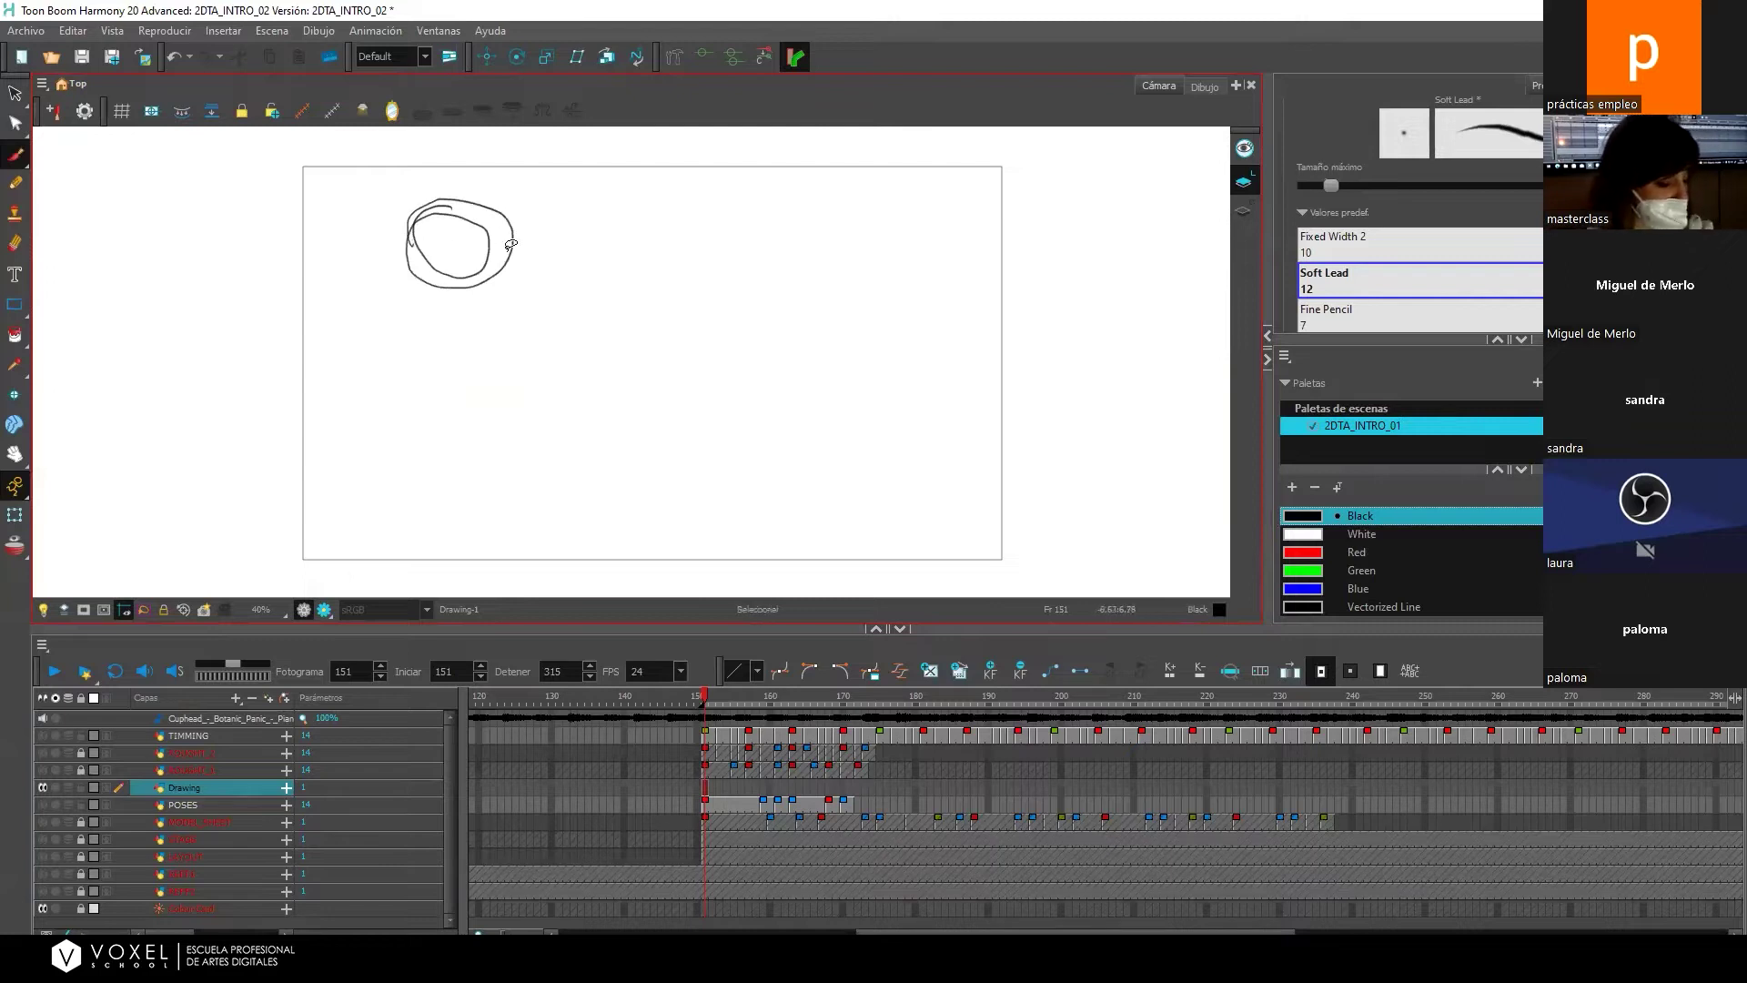
key(ctrl+z)
mouse_move(474, 215)
mouse_down()
mouse_move(461, 286)
mouse_move(510, 282)
mouse_move(480, 208)
mouse_up()
mouse_move(648, 222)
mouse_down()
mouse_move(594, 231)
mouse_move(585, 265)
mouse_move(694, 261)
mouse_move(663, 230)
mouse_up()
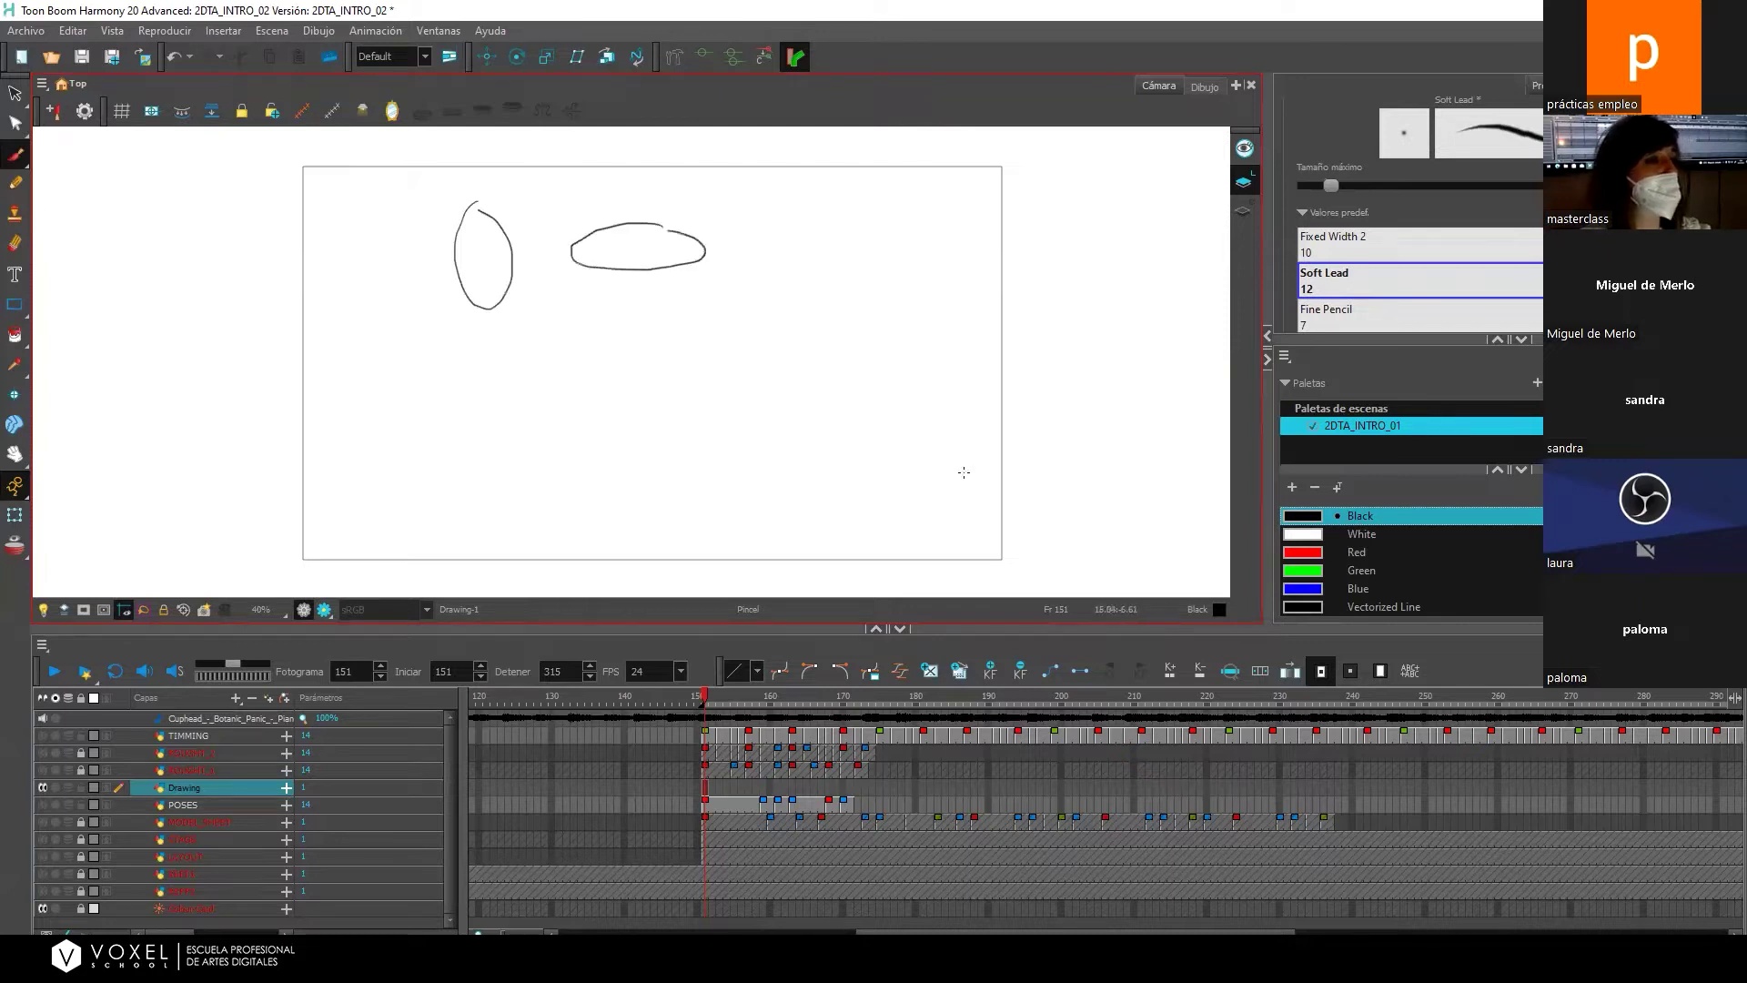
drag(470, 251, 515, 260)
key(alt+s)
key(ctrl+z)
key(alt+b)
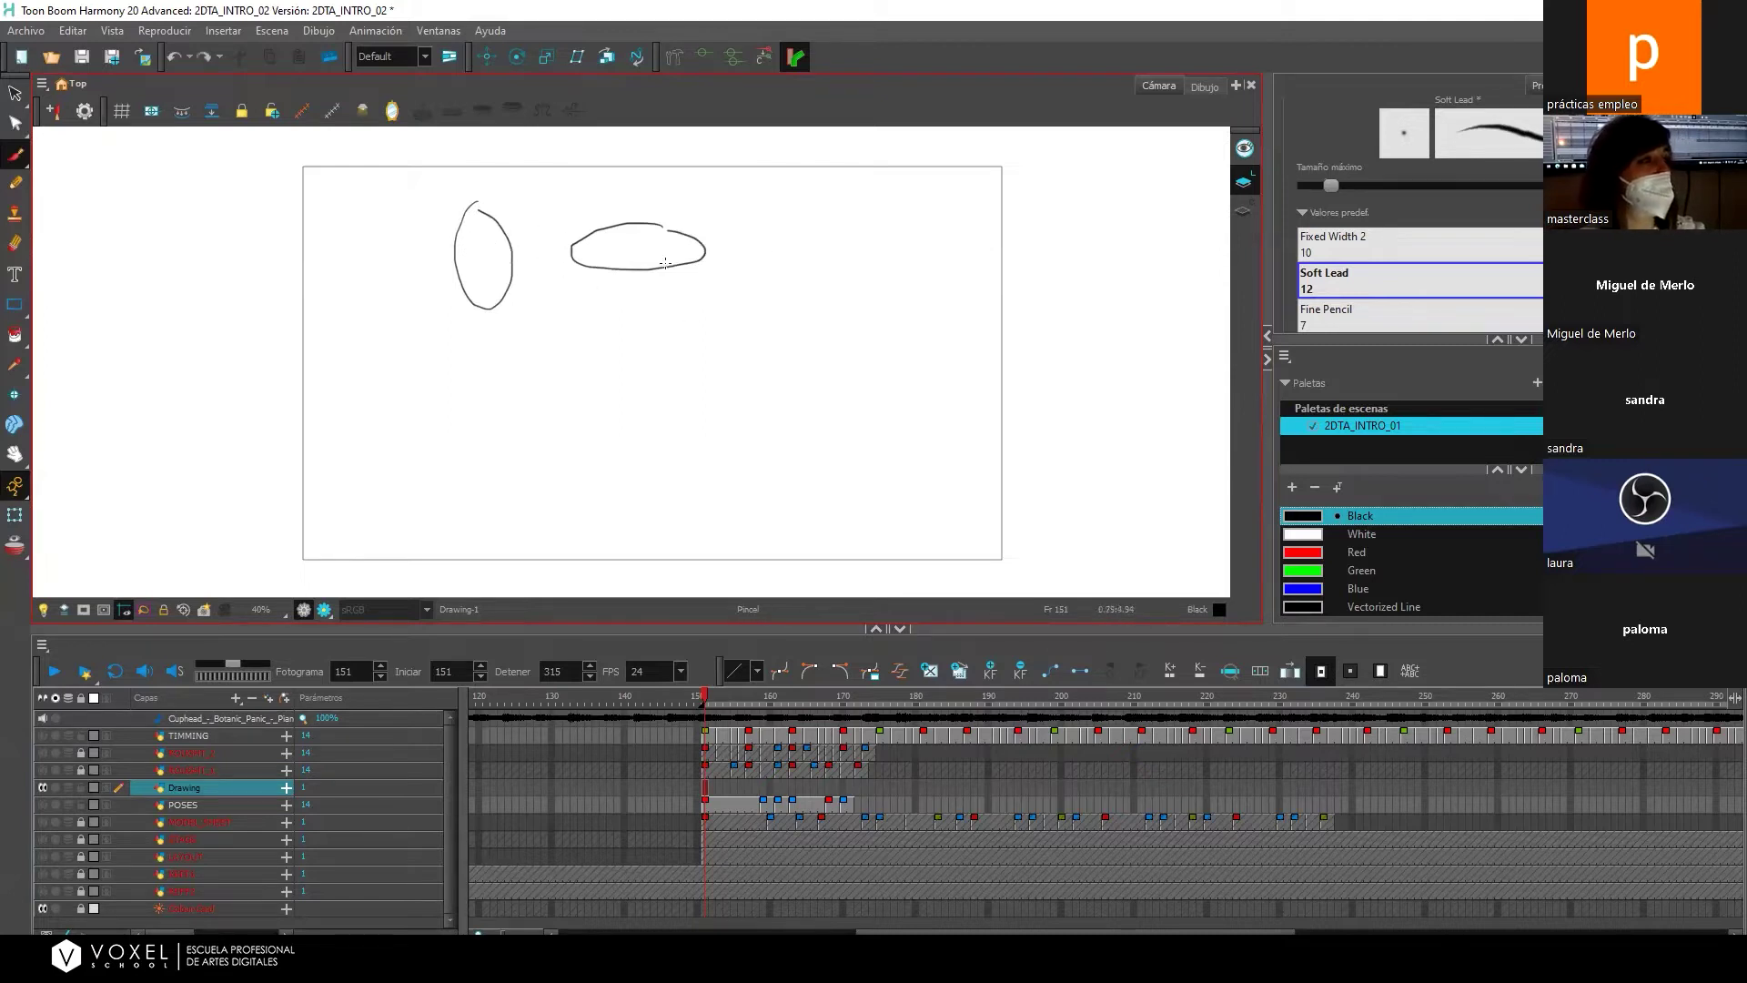
key(ctrl+z)
key(ctrl+z)
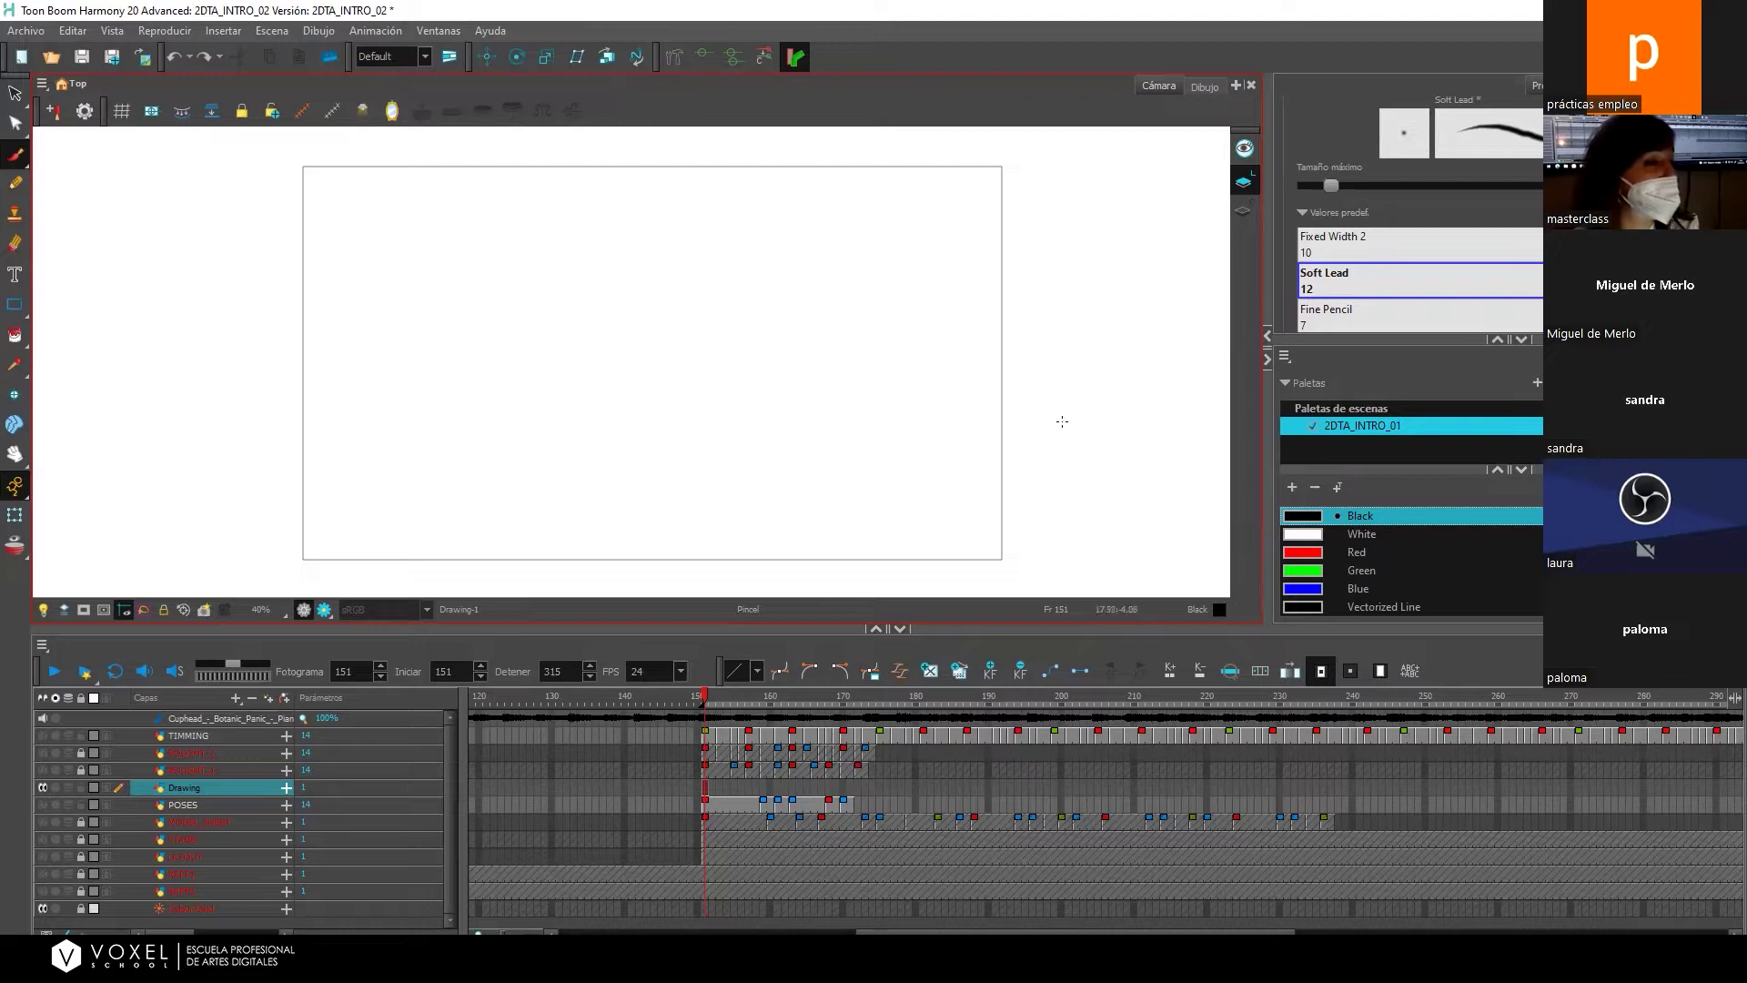
Sketch further pairs of trial shapes in the upper part of the camera frame and undo them all.
mouse_move(504, 200)
mouse_down()
mouse_move(488, 241)
mouse_move(510, 285)
mouse_move(512, 204)
mouse_up()
mouse_move(636, 221)
mouse_down()
mouse_move(583, 247)
mouse_move(654, 238)
mouse_up()
key(ctrl+z)
key(ctrl+z)
drag(517, 203, 538, 275)
key(ctrl+z)
drag(536, 208, 543, 279)
mouse_move(568, 213)
mouse_down()
mouse_move(598, 232)
mouse_move(564, 244)
mouse_move(602, 265)
mouse_move(548, 259)
mouse_move(585, 244)
mouse_move(594, 222)
mouse_move(554, 232)
mouse_move(585, 215)
mouse_move(603, 240)
mouse_move(559, 247)
mouse_move(588, 264)
mouse_move(630, 258)
mouse_up()
key(ctrl+z)
key(ctrl+z)
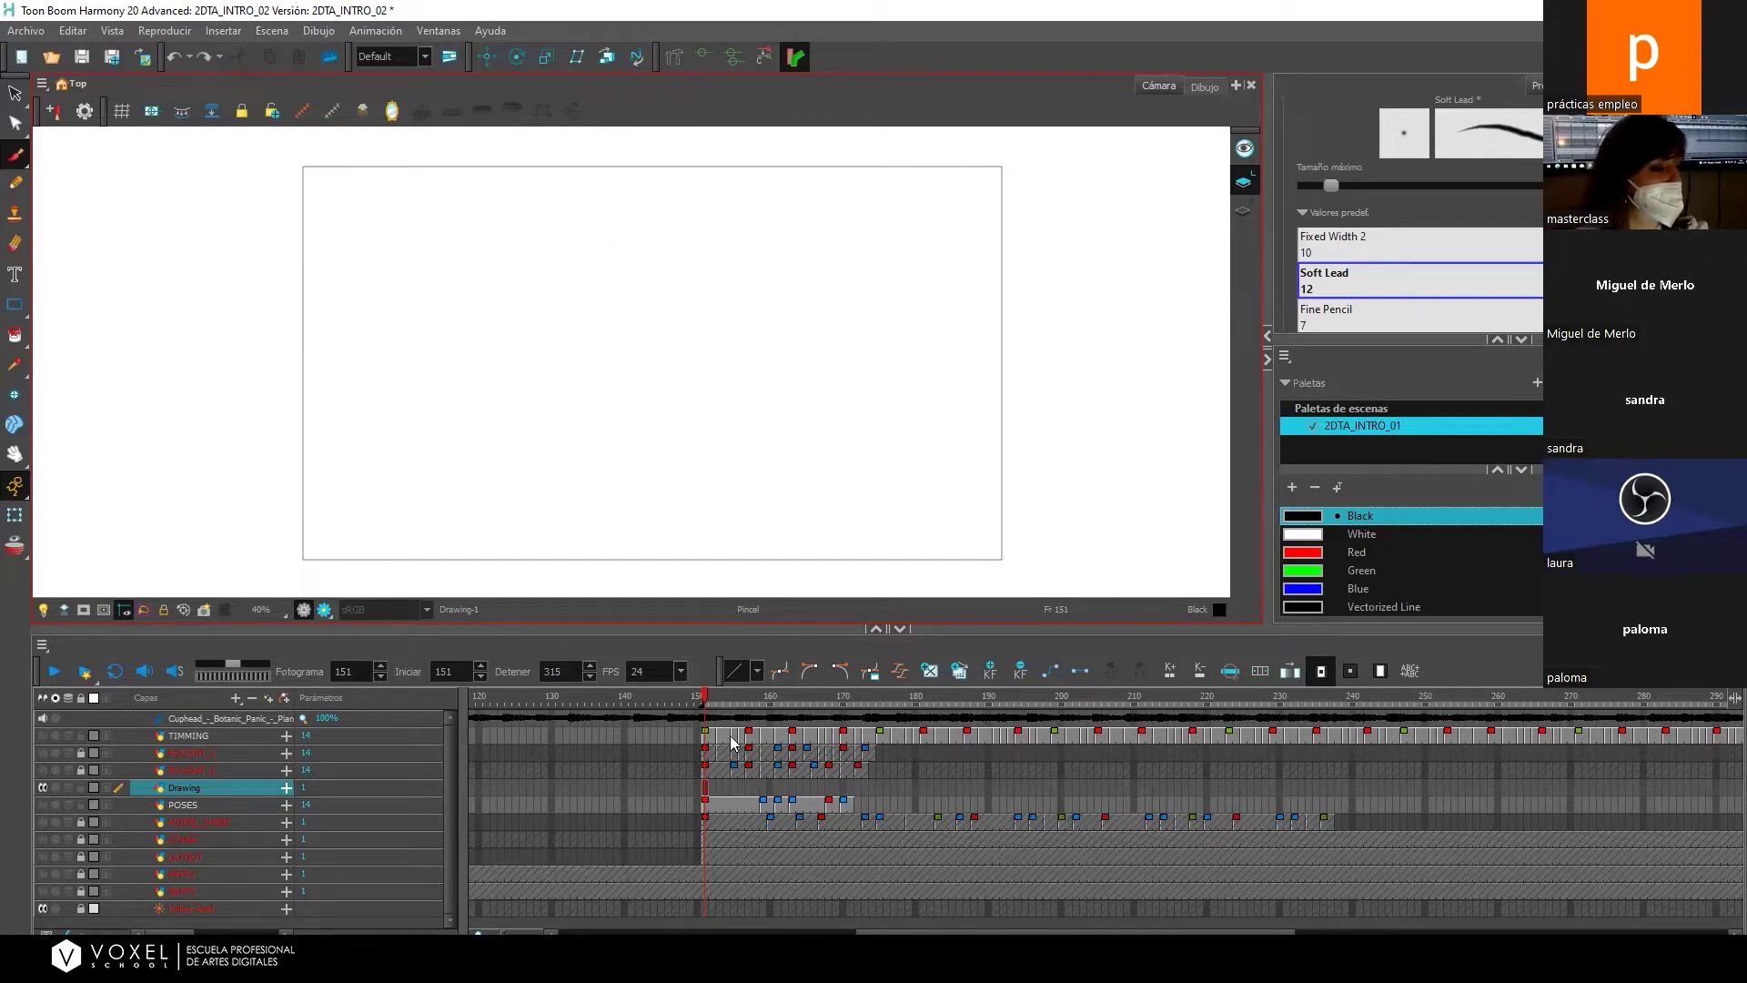
Make the POSES layer visible and go to its onion pose at frame 151.
click(183, 806)
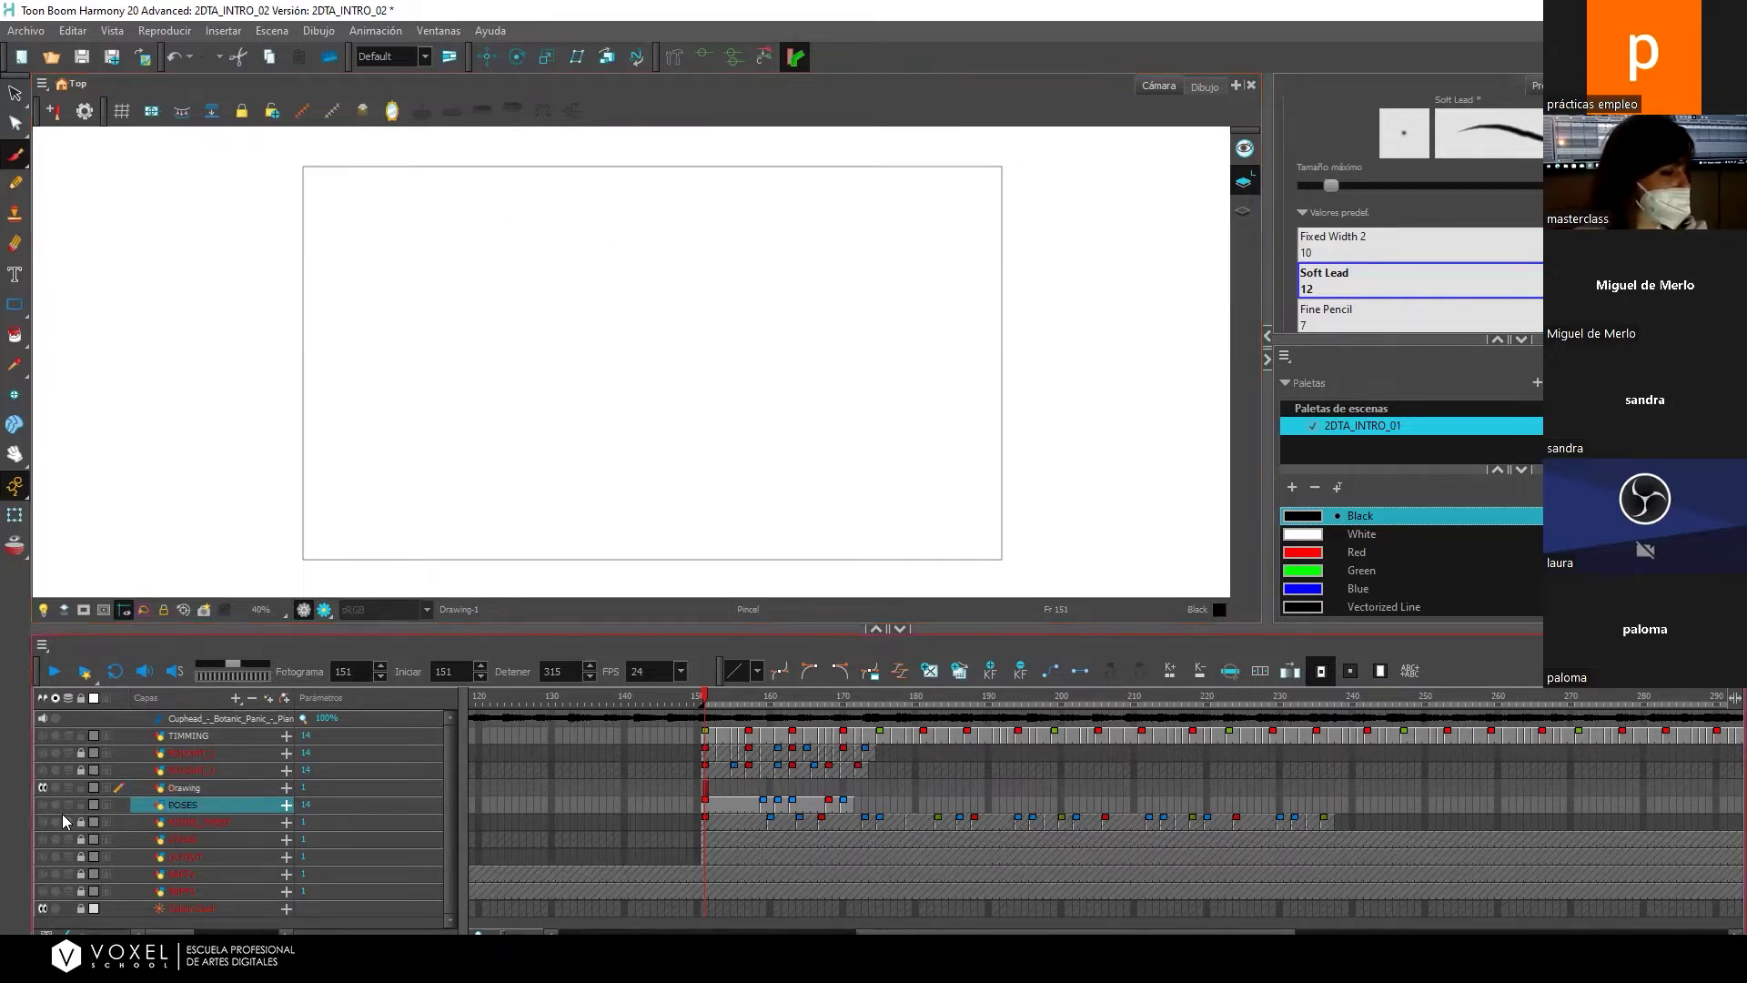
click(42, 804)
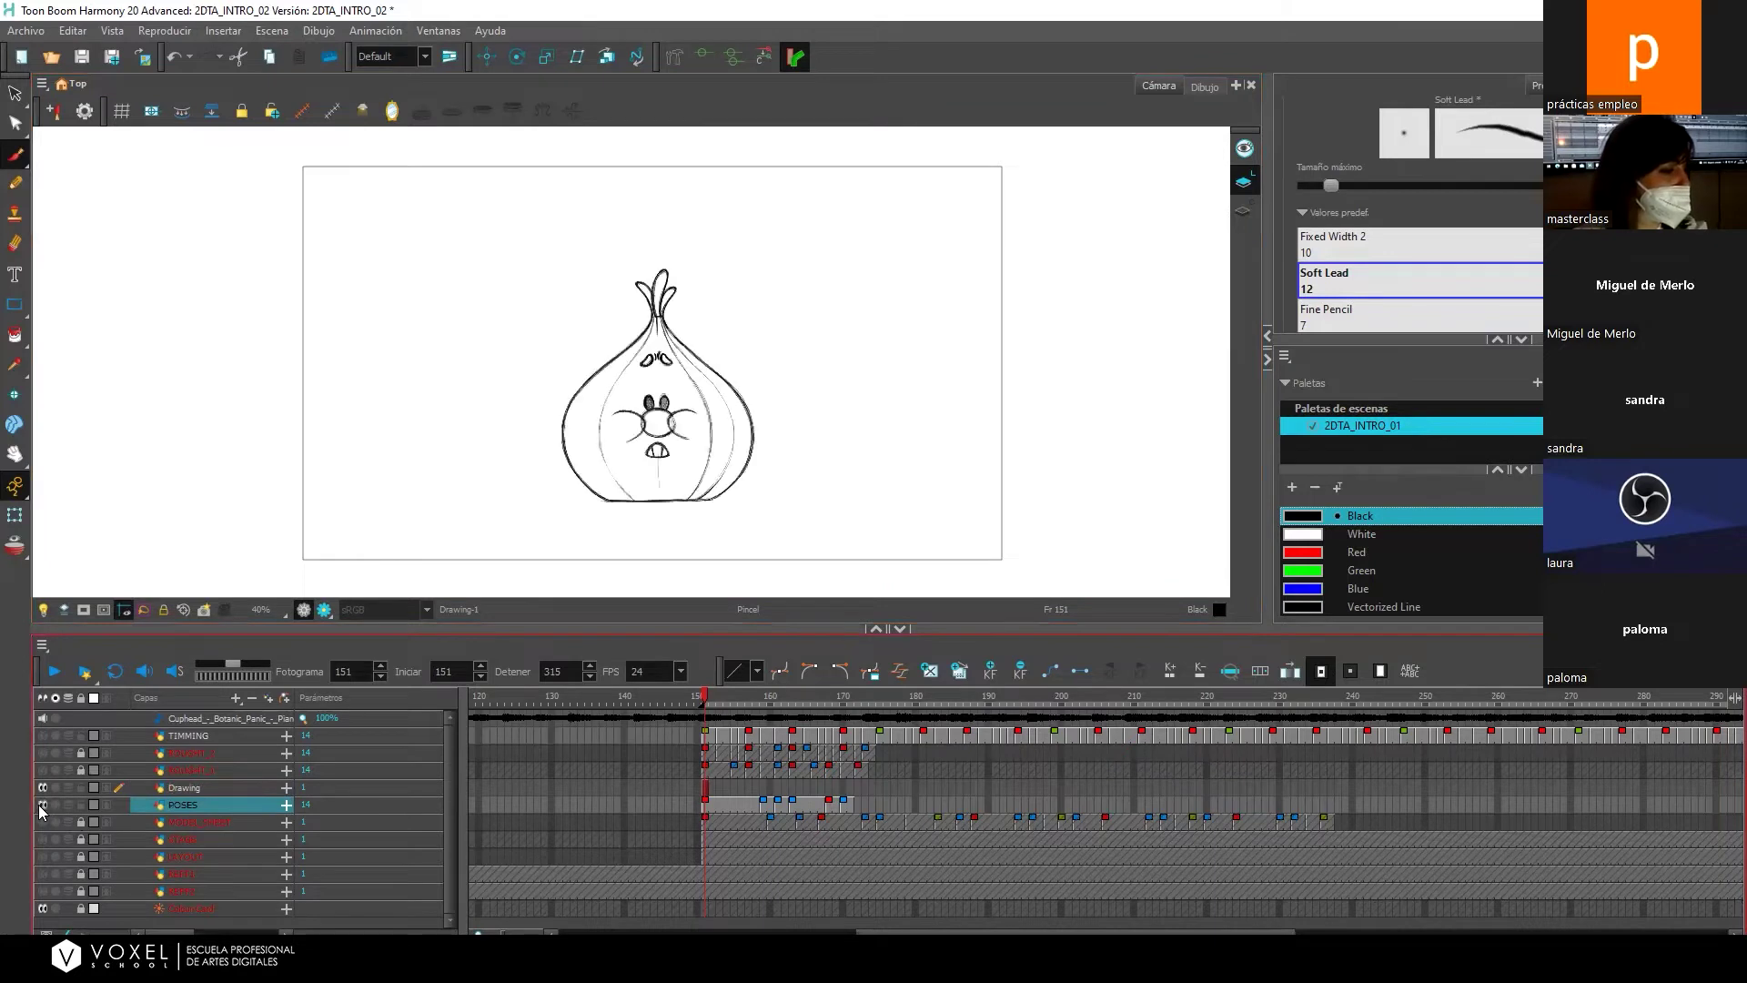
click(706, 805)
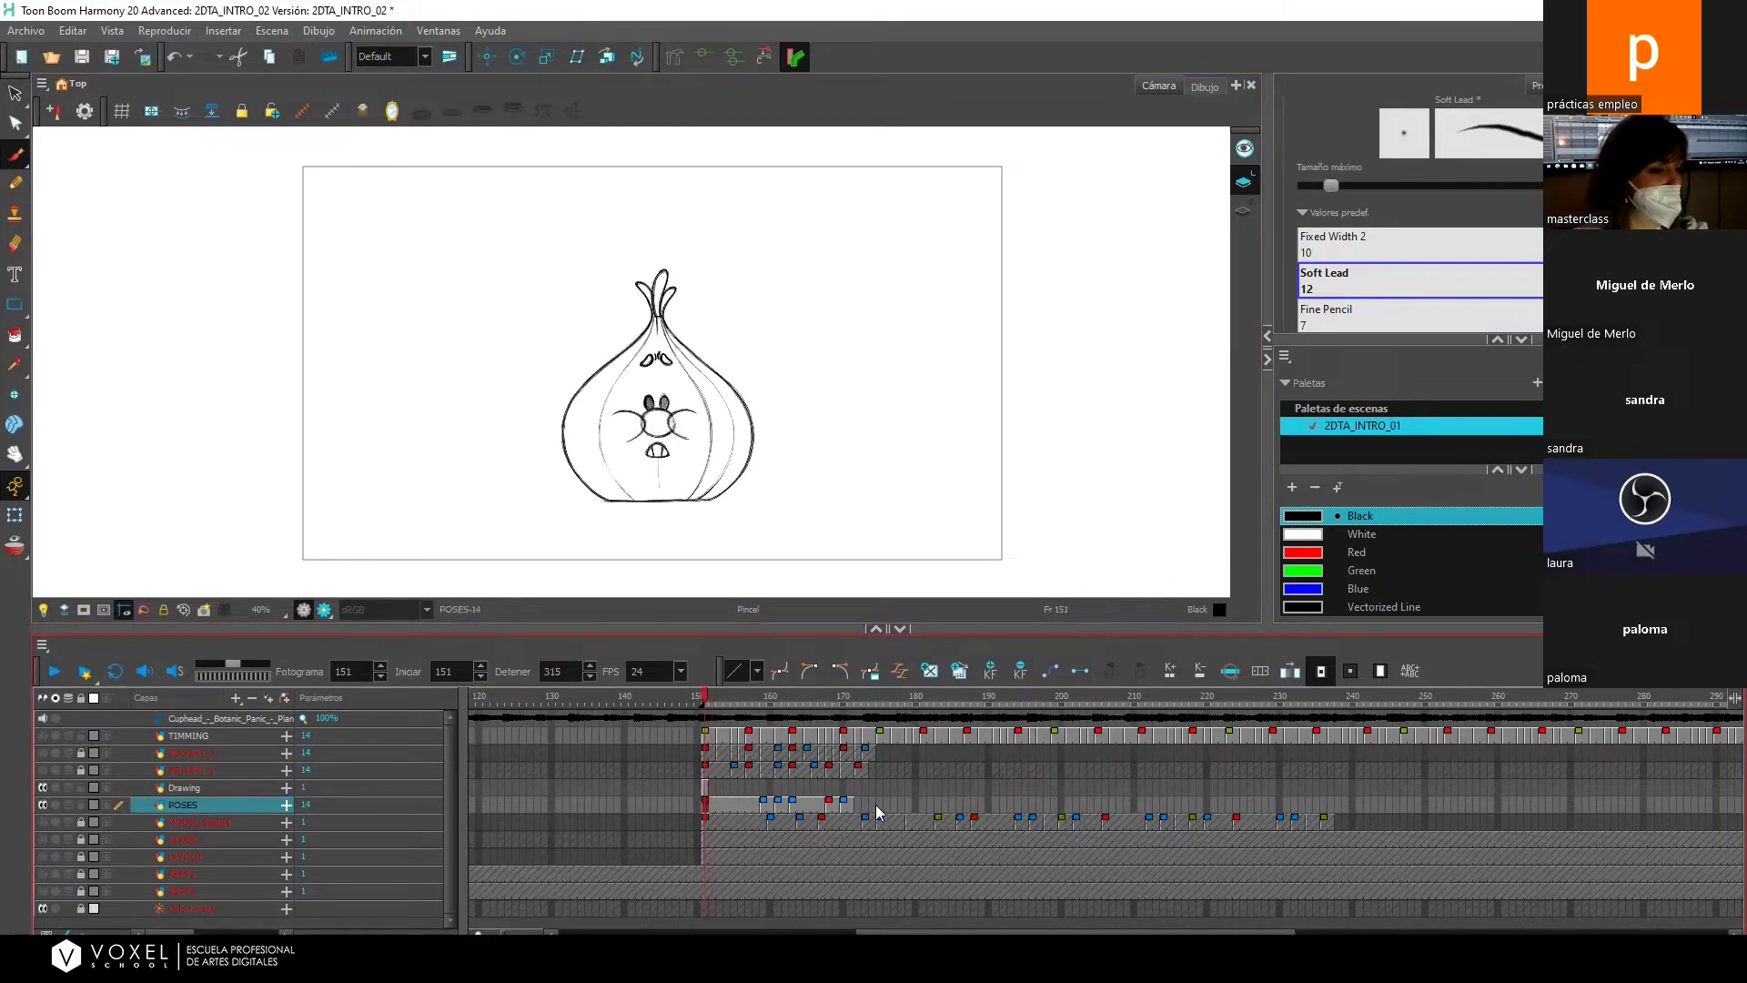
Compare the onion poses at frames 151 and 168 of the POSES layer by alternating between them.
click(828, 804)
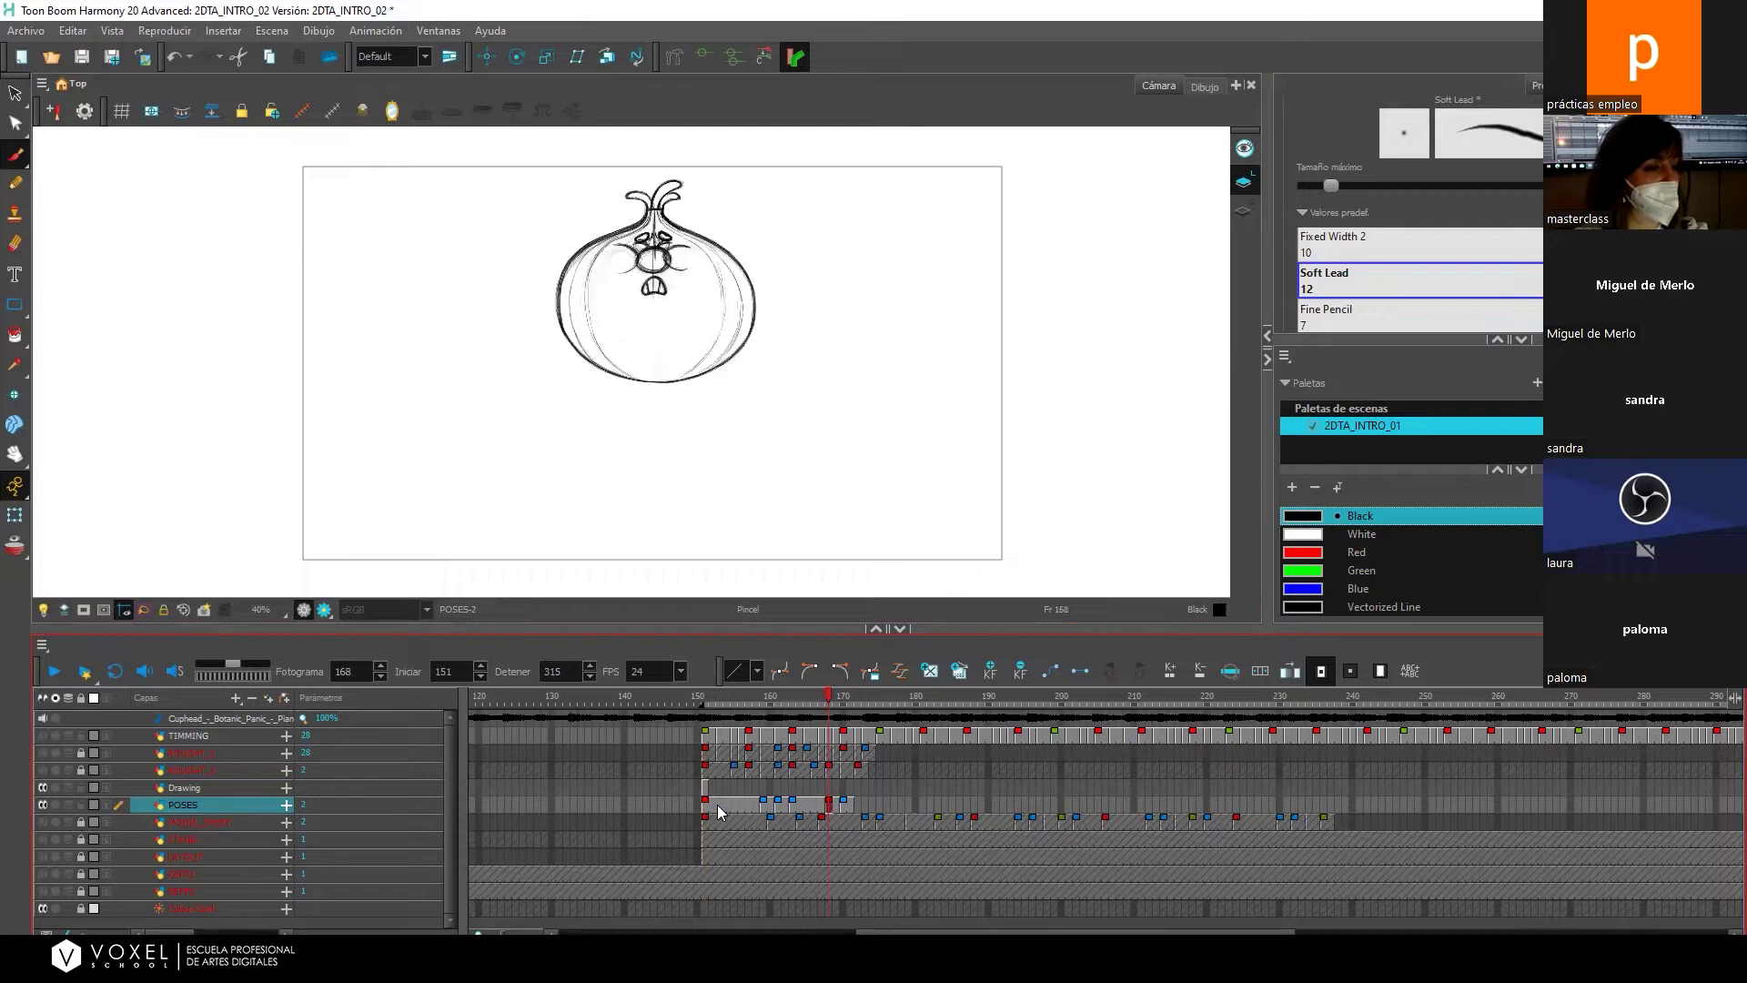
click(707, 804)
click(828, 804)
click(706, 804)
click(829, 805)
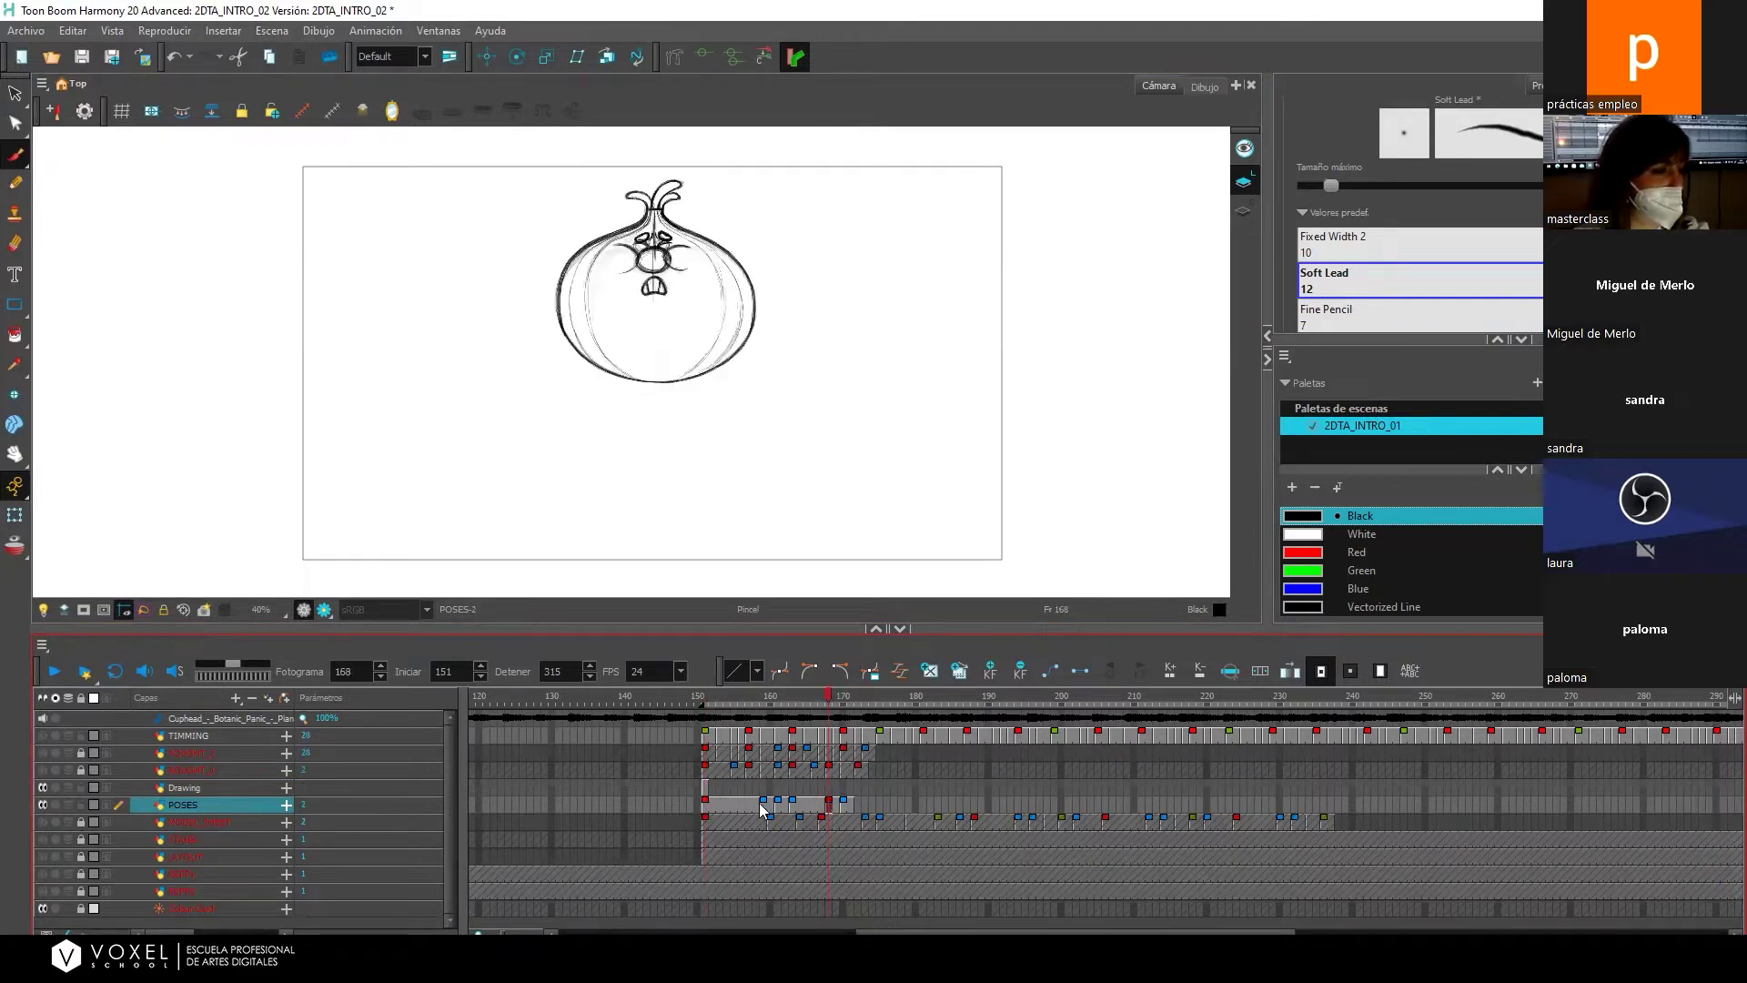
click(705, 806)
click(836, 804)
click(706, 805)
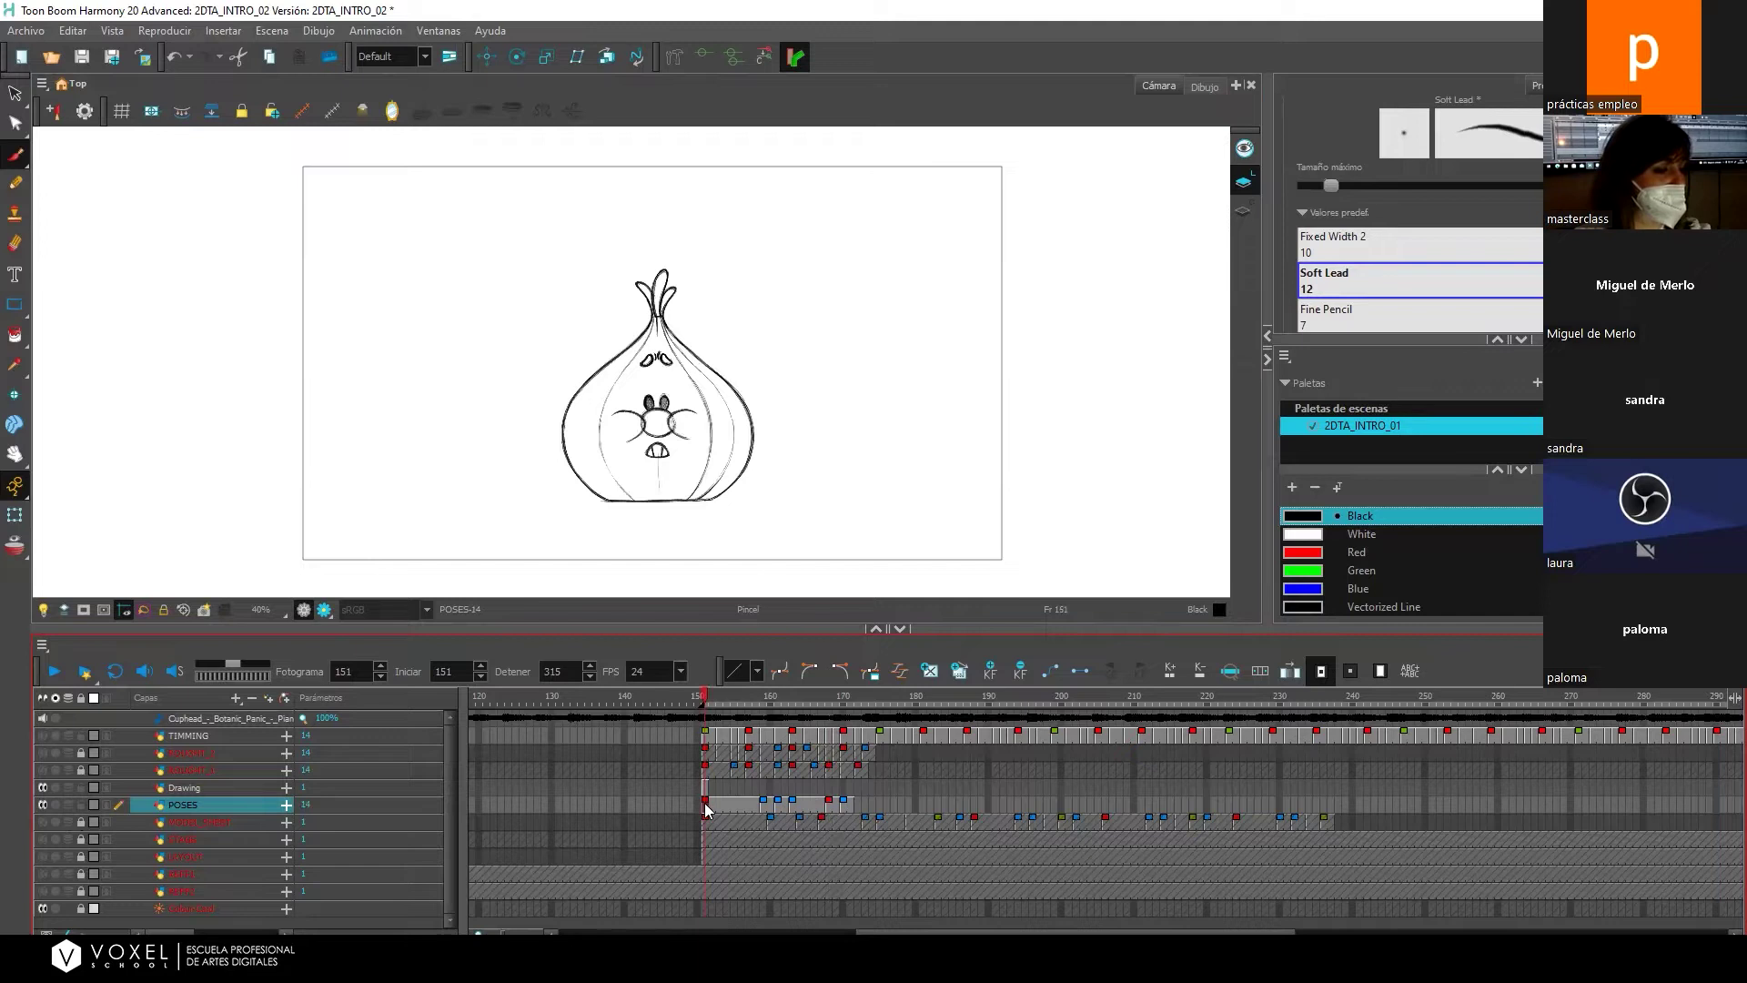
click(829, 804)
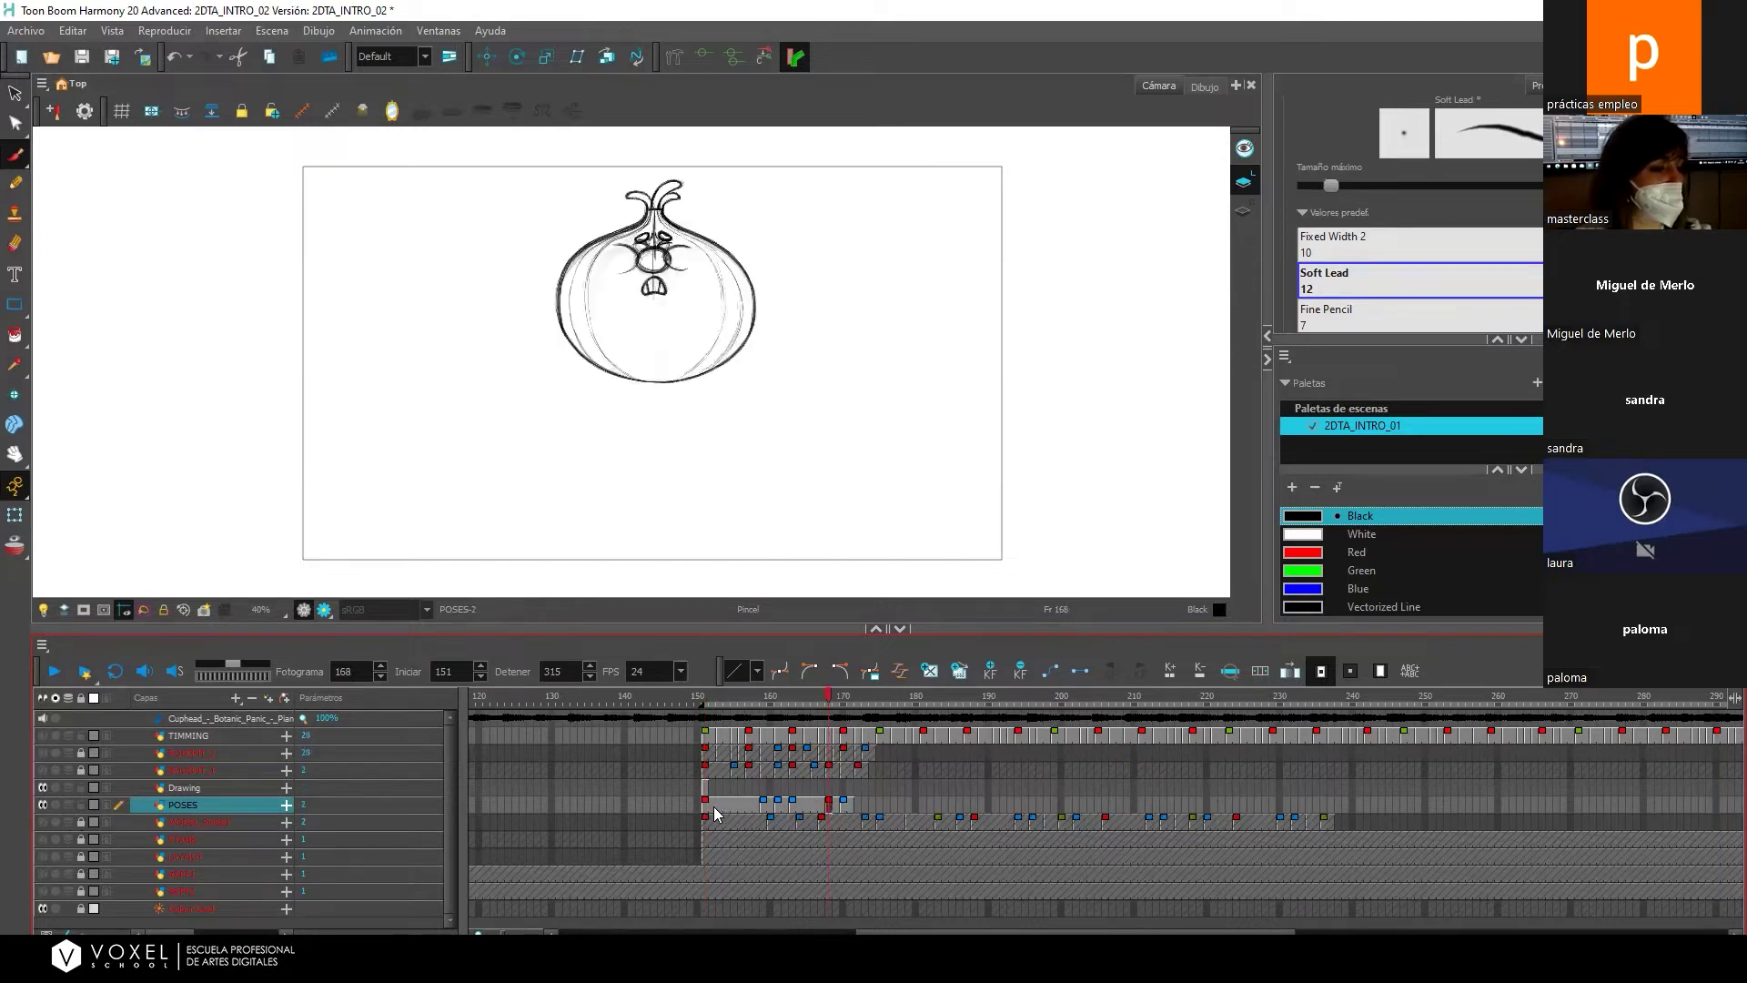
click(707, 804)
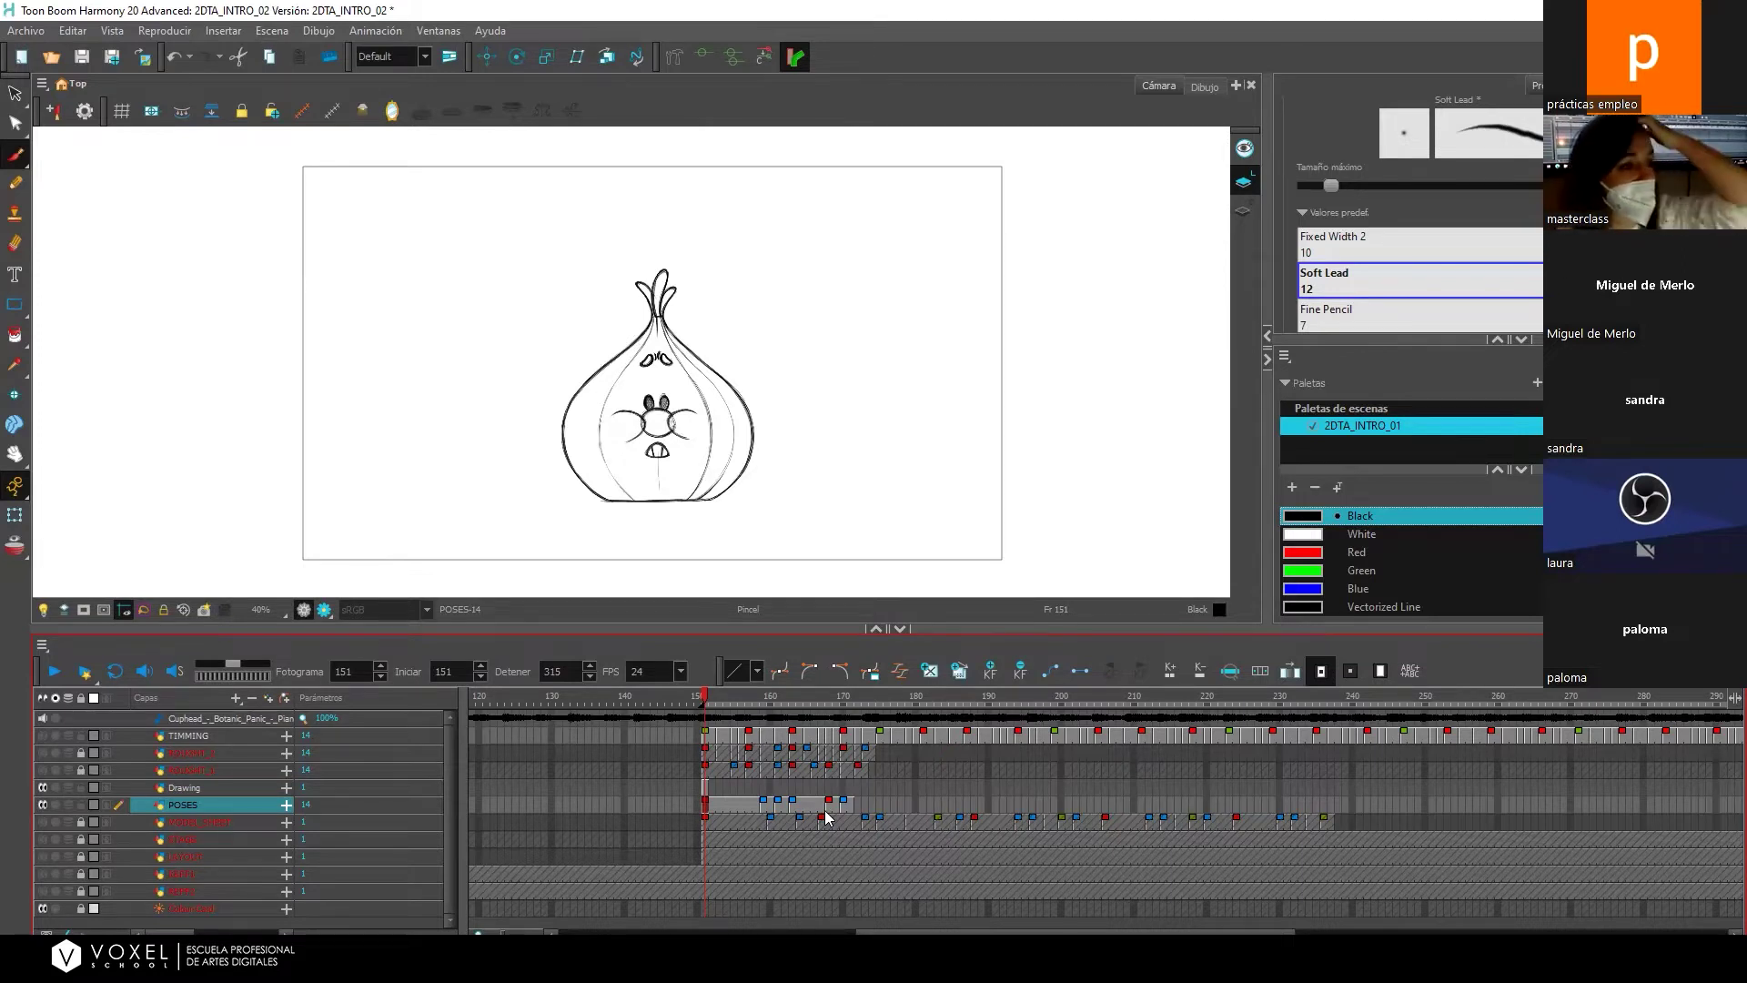
Examine the onion's key and intermediate poses on the POSES layer between frames 151 and 172.
click(764, 803)
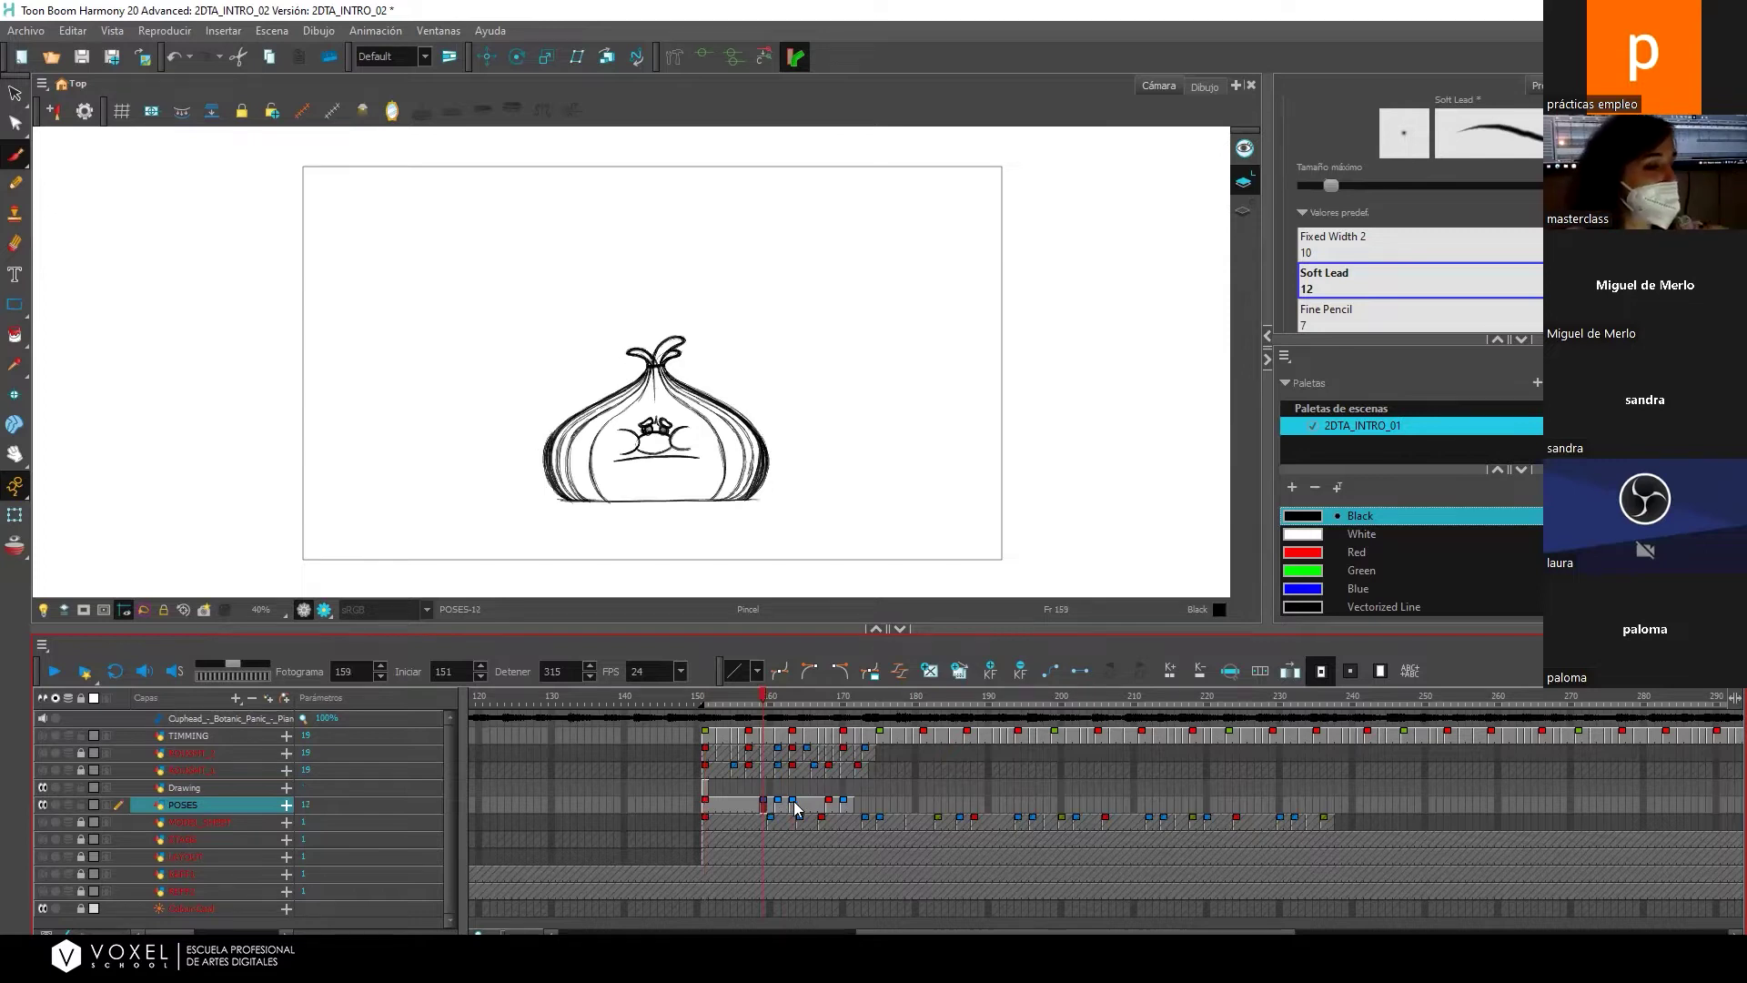
click(794, 807)
click(829, 807)
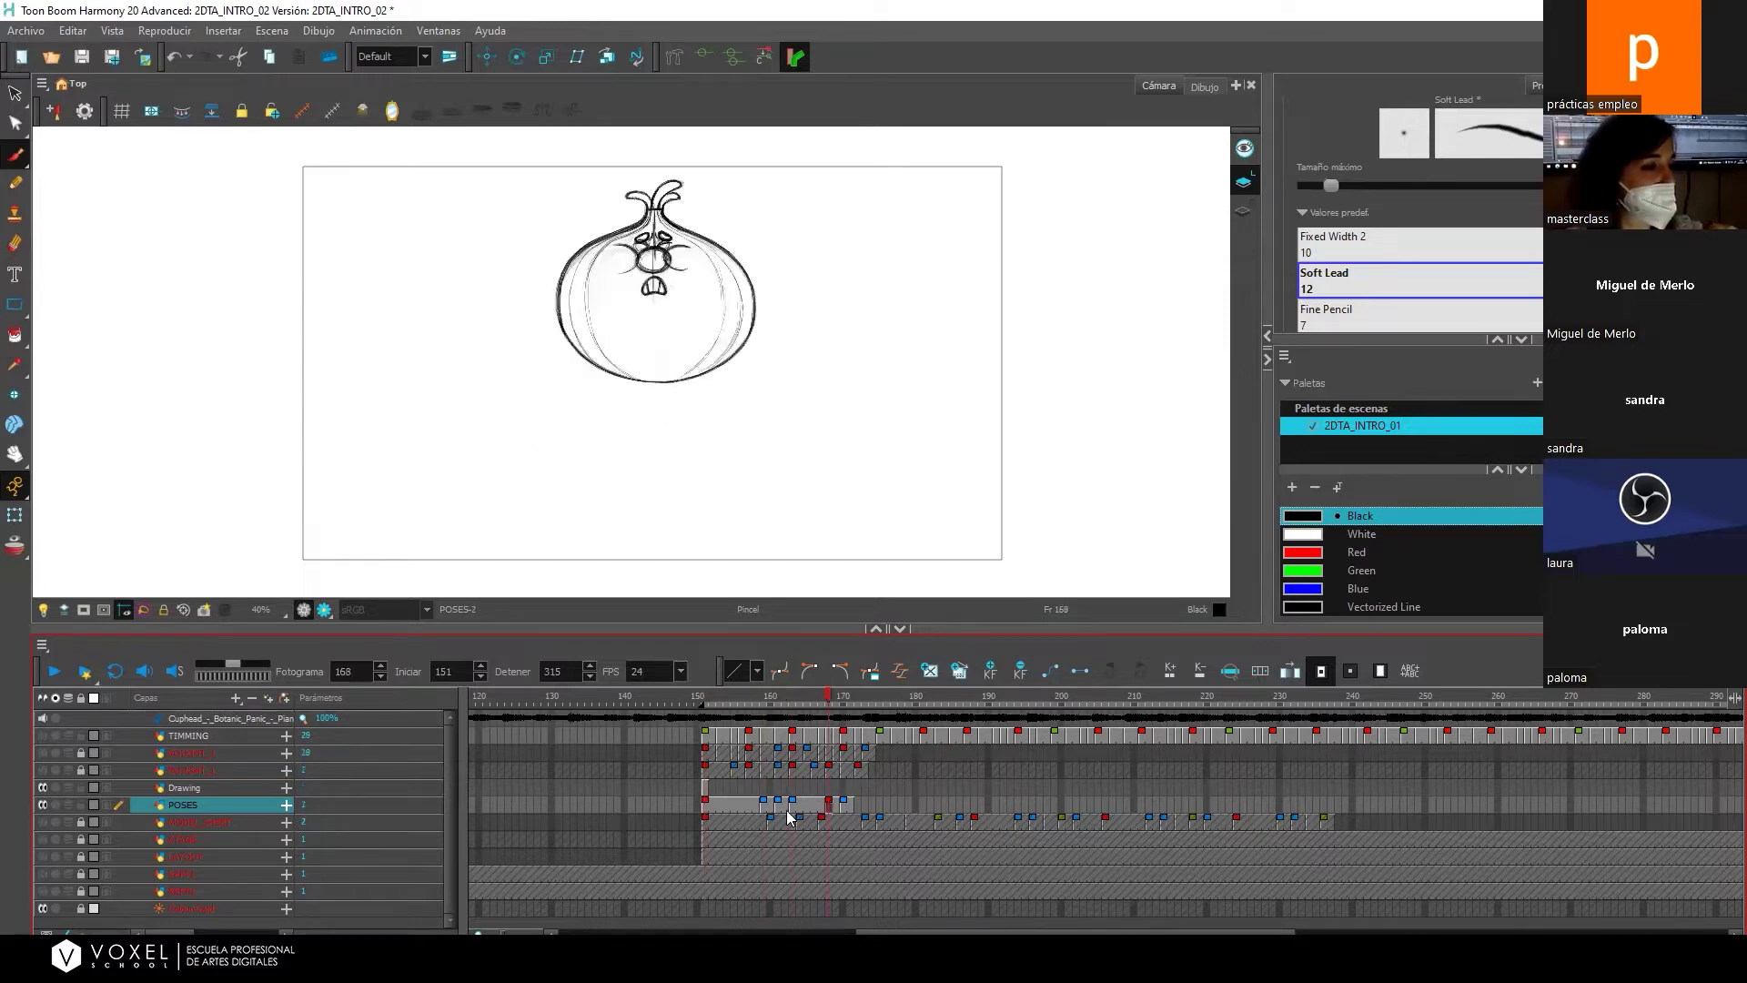
click(722, 802)
click(847, 807)
click(860, 808)
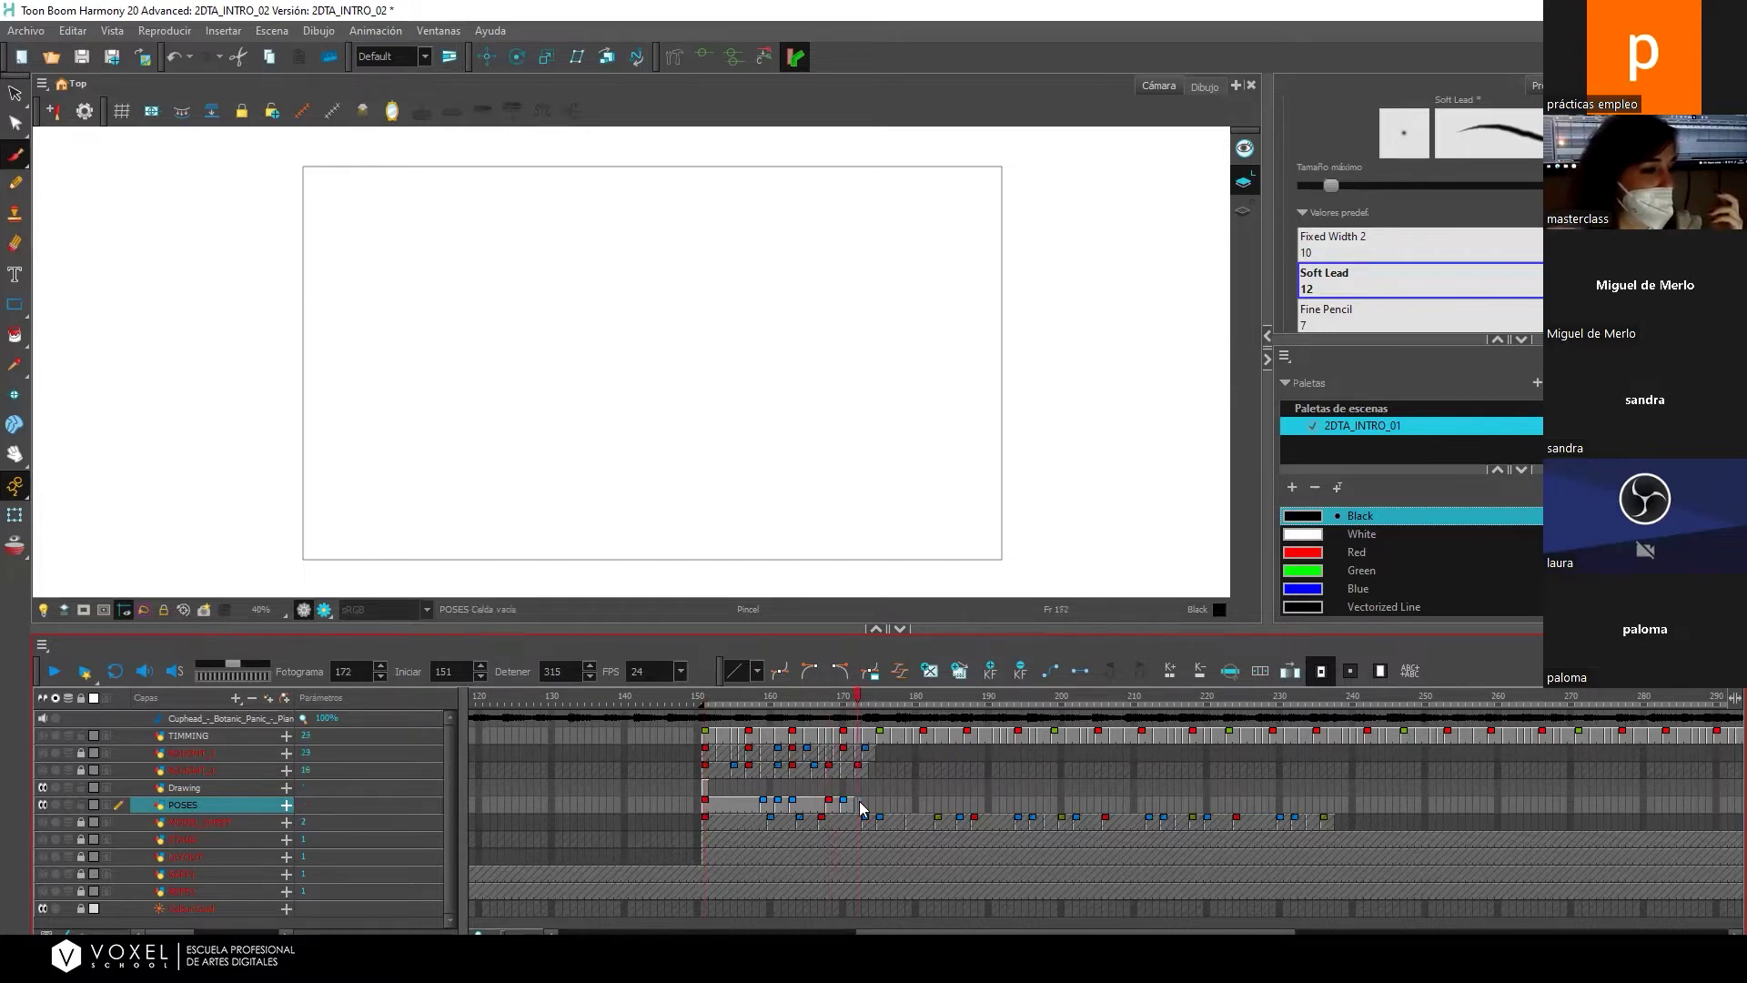
click(835, 808)
click(807, 808)
click(751, 812)
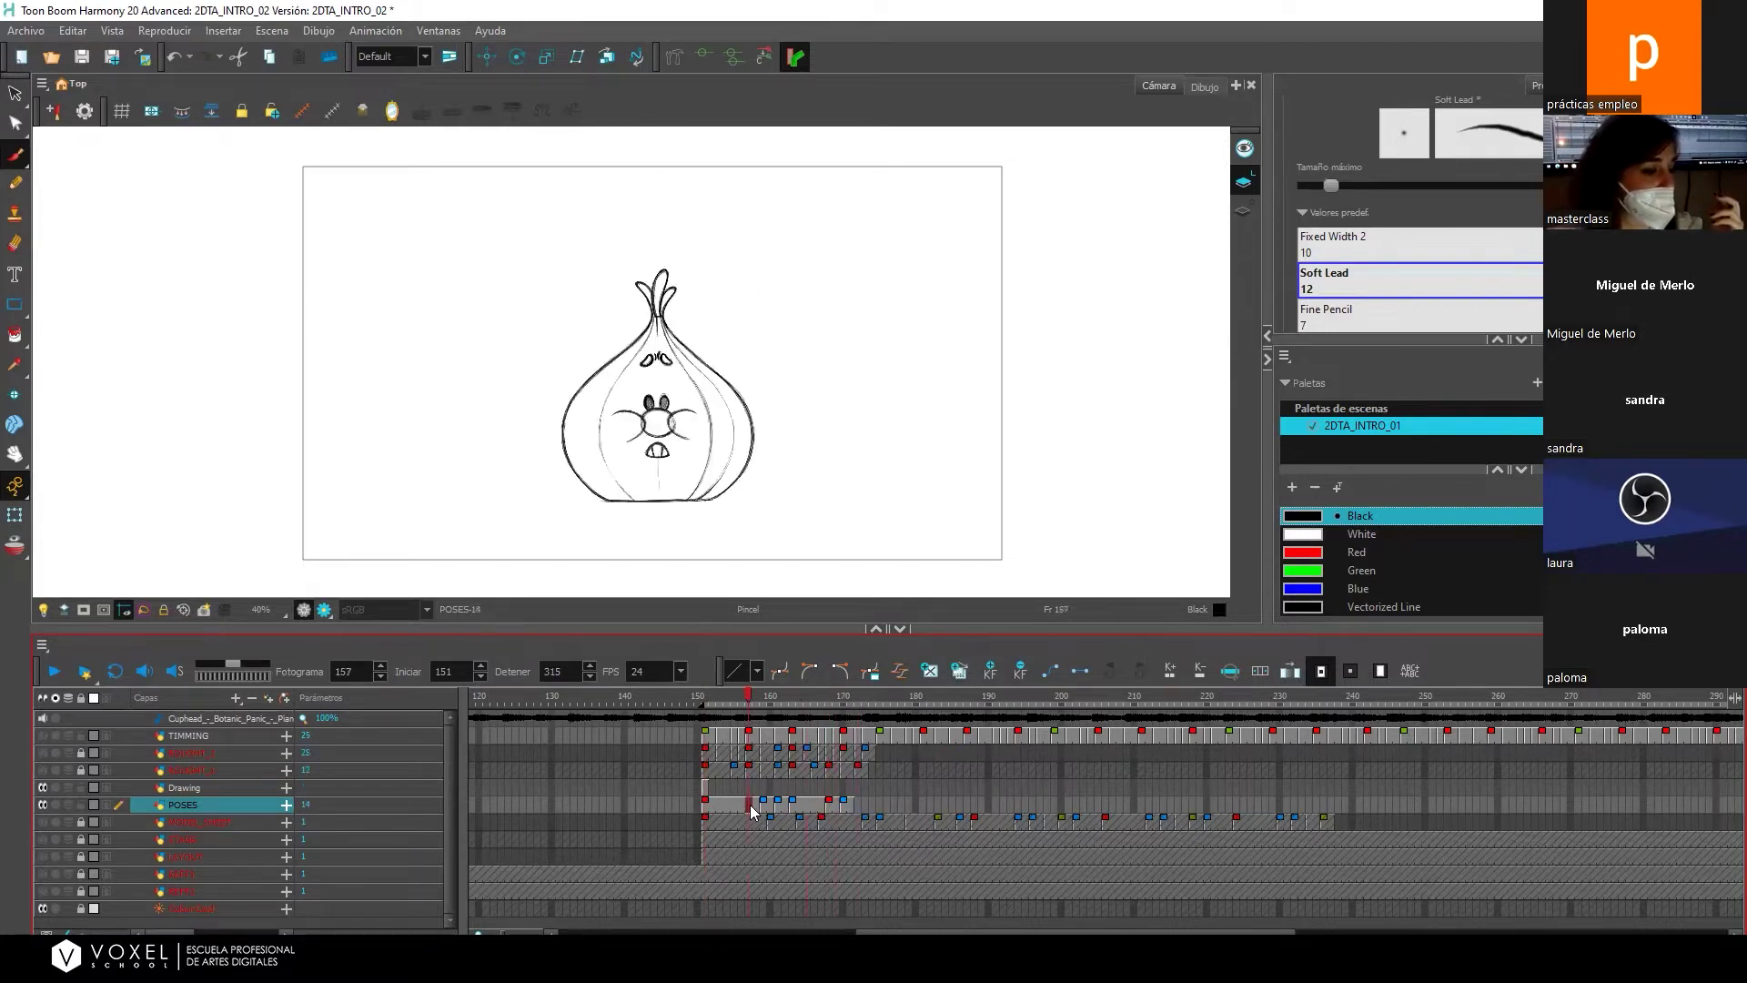
click(835, 808)
click(744, 808)
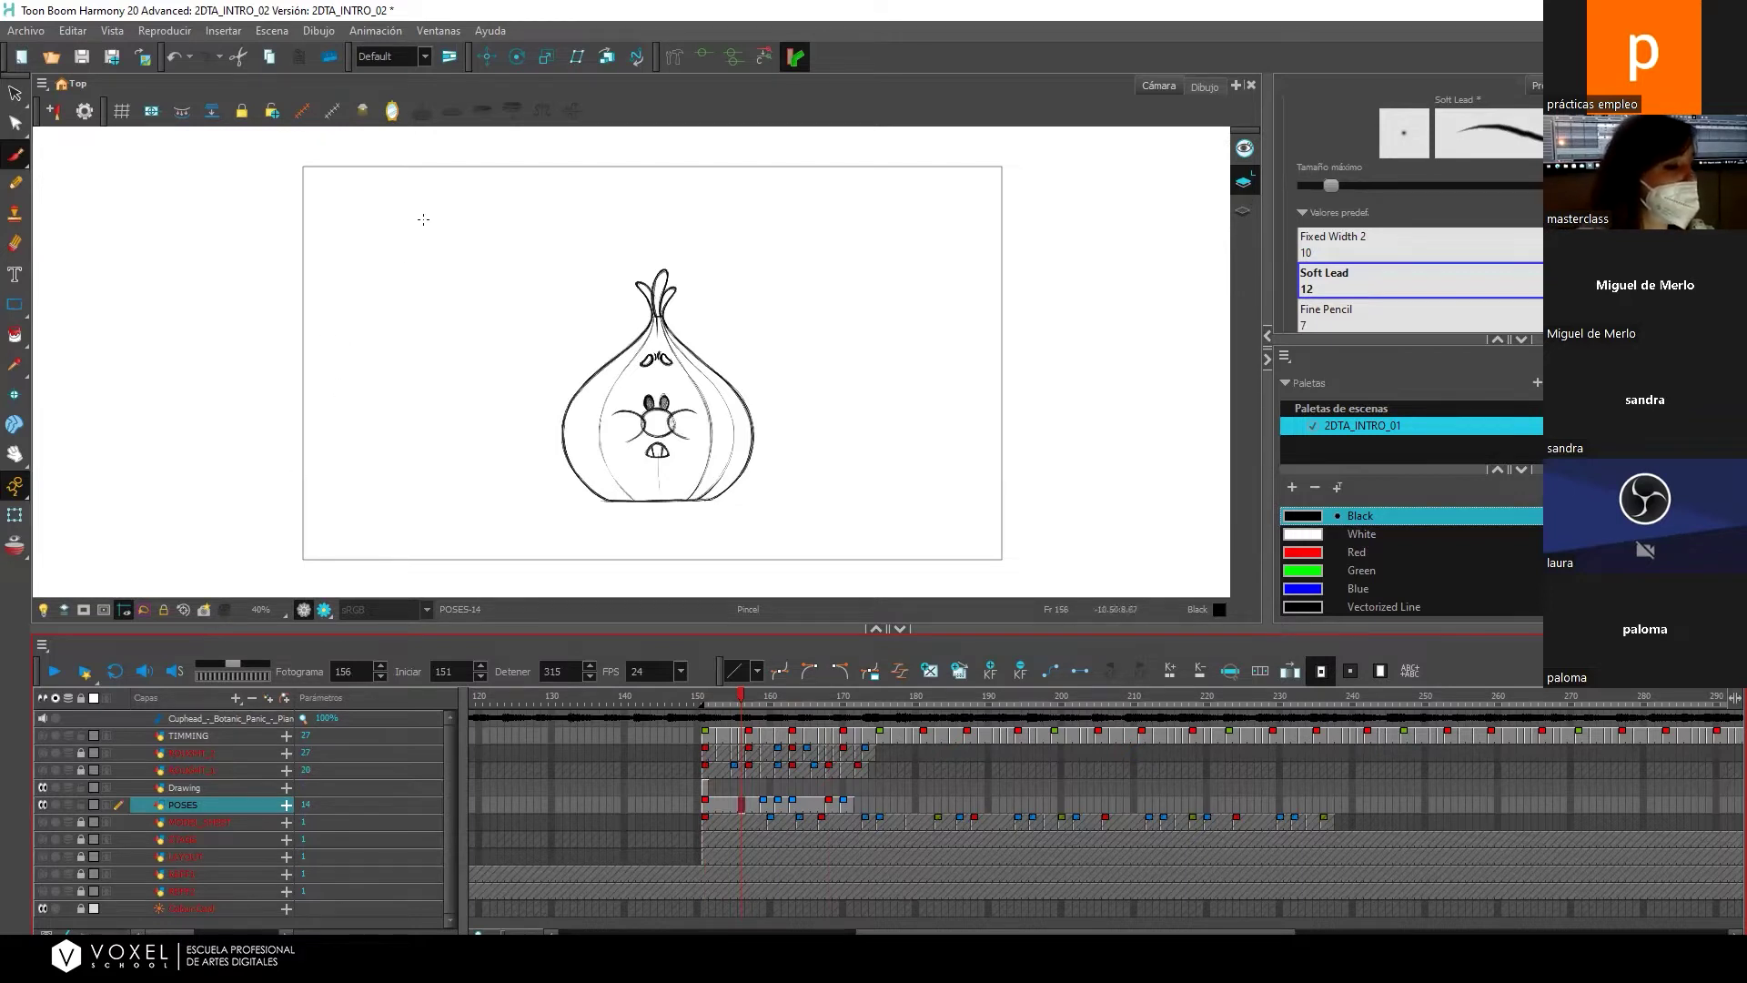
Select frame 151 on the Drawing layer and try straight strokes up beside the onion, undoing each one.
click(707, 787)
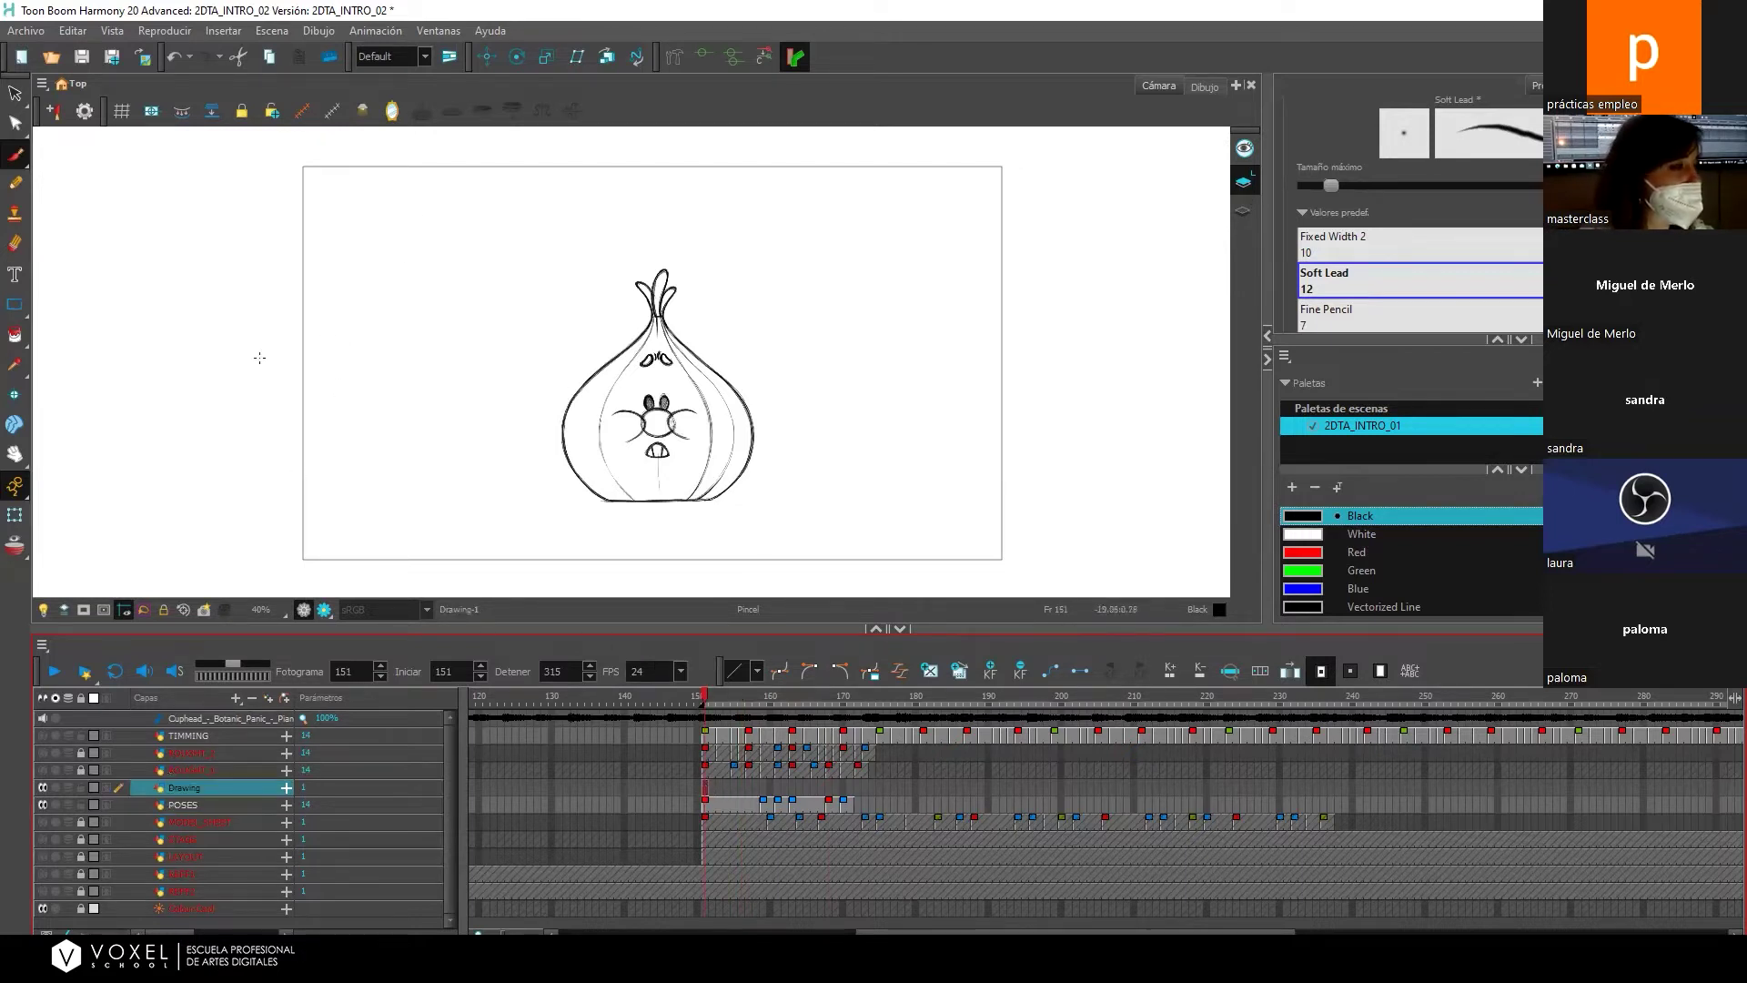
mouse_move(414, 243)
mouse_down()
mouse_move(380, 236)
mouse_move(378, 272)
mouse_move(451, 282)
mouse_move(533, 226)
mouse_move(543, 287)
mouse_up()
key(ctrl+z)
drag(363, 246, 574, 222)
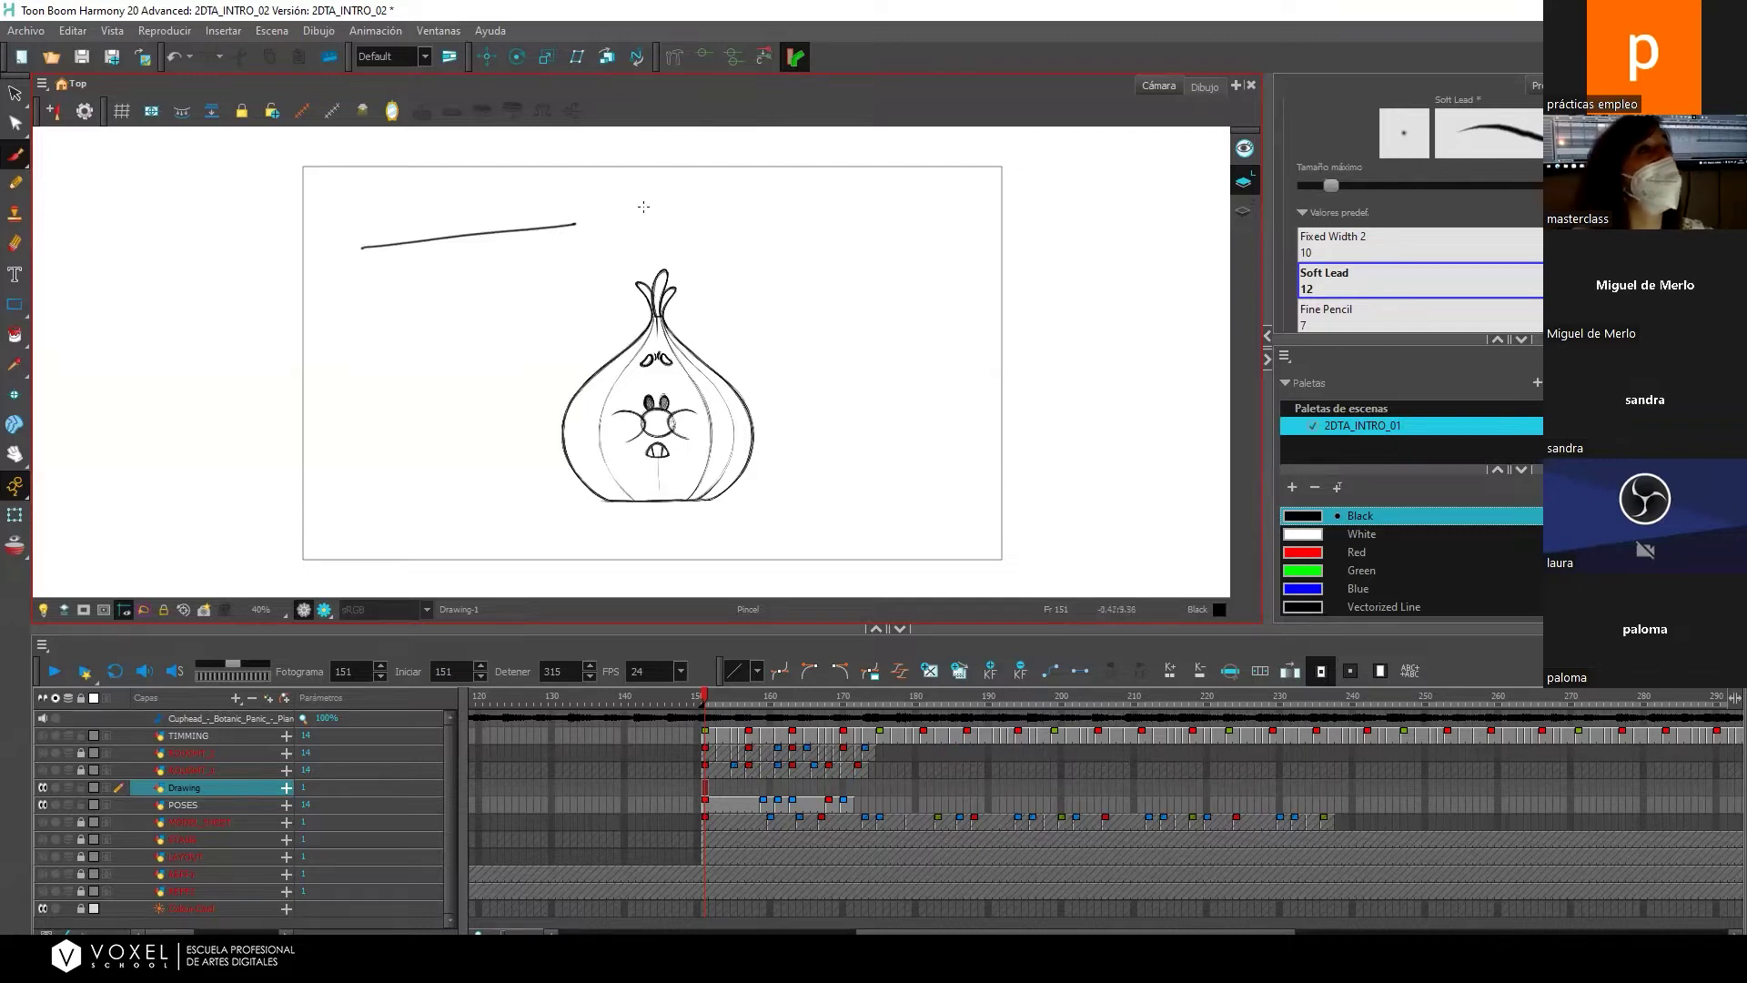
key(ctrl+z)
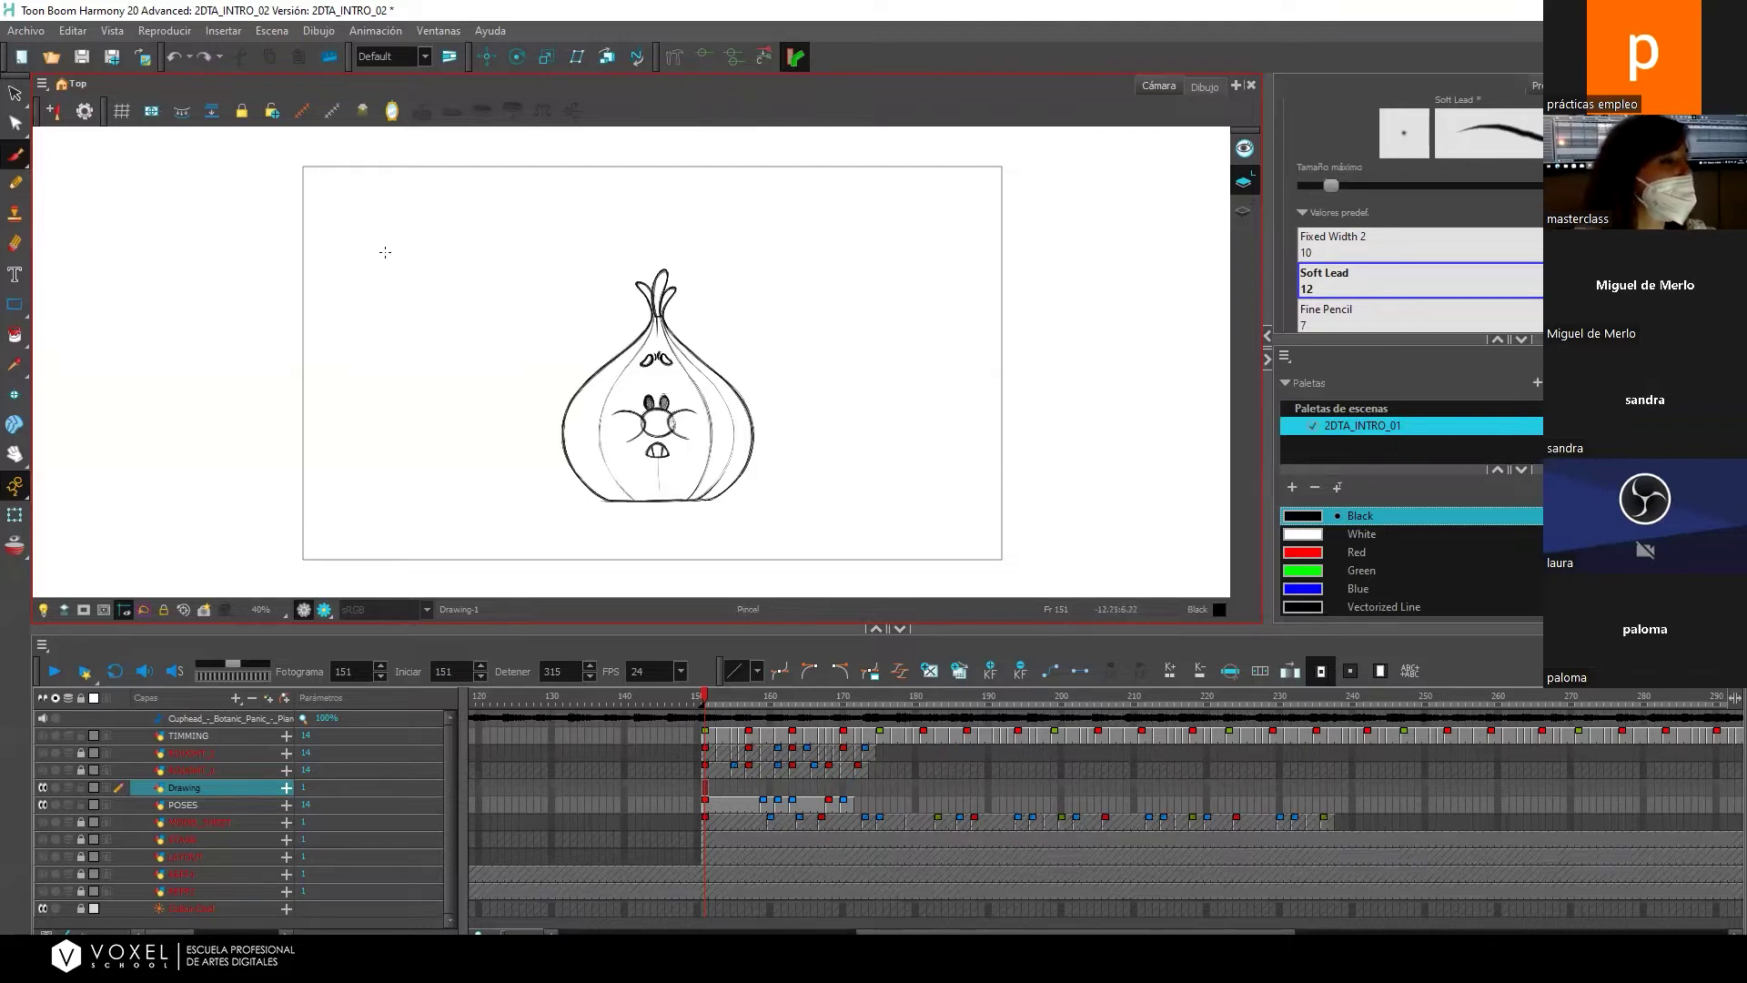
mouse_move(383, 247)
mouse_down()
mouse_move(432, 262)
mouse_move(450, 223)
mouse_move(538, 202)
mouse_move(578, 232)
mouse_move(580, 261)
mouse_move(540, 299)
mouse_move(488, 296)
mouse_move(485, 267)
mouse_move(521, 273)
mouse_move(485, 262)
mouse_move(468, 290)
mouse_move(515, 304)
mouse_move(575, 275)
mouse_move(561, 236)
mouse_move(490, 215)
mouse_move(436, 237)
mouse_move(413, 279)
mouse_move(364, 274)
mouse_move(367, 248)
mouse_move(386, 254)
mouse_move(375, 241)
mouse_move(361, 269)
mouse_move(435, 269)
mouse_move(462, 226)
mouse_move(533, 207)
mouse_move(605, 209)
mouse_up()
key(ctrl+z)
Sketch two small circles spaced apart horizontally above the onion, undoing the unwanted strokes.
mouse_move(398, 219)
mouse_down()
mouse_move(427, 217)
mouse_move(406, 222)
mouse_move(411, 242)
mouse_move(427, 225)
mouse_move(393, 217)
mouse_move(428, 219)
mouse_move(414, 227)
mouse_up()
key(ctrl+z)
key(ctrl+z)
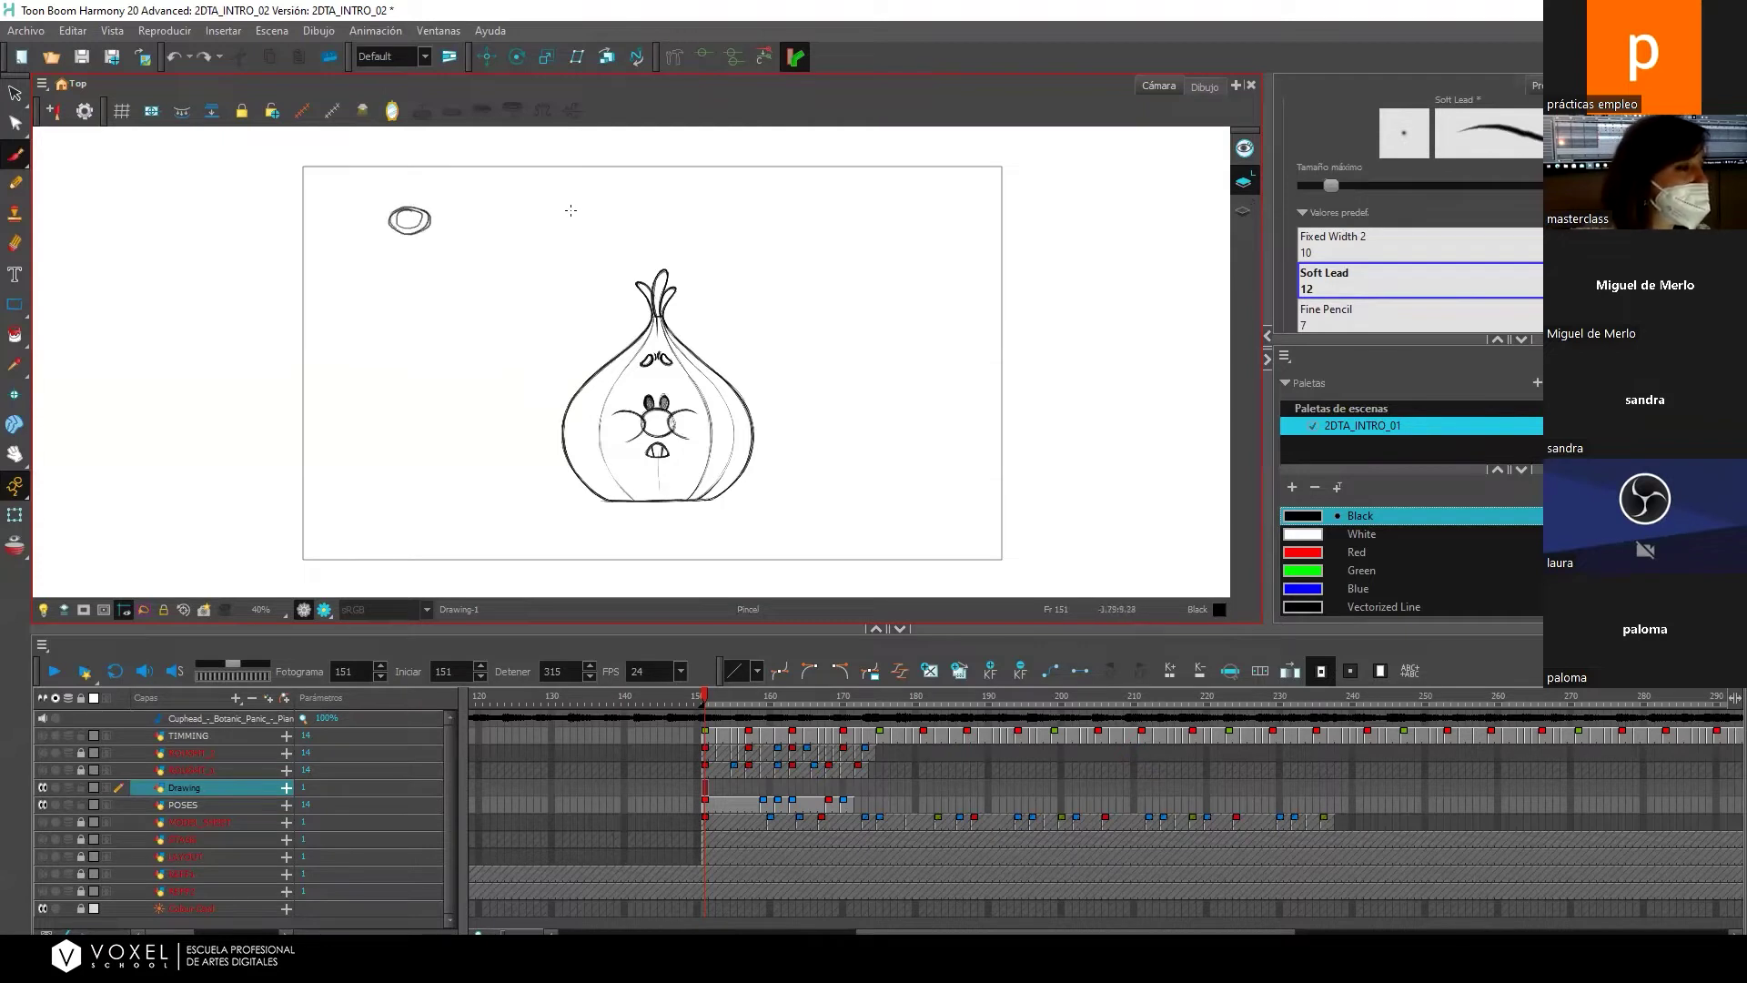
mouse_move(558, 203)
mouse_down()
mouse_move(544, 223)
mouse_move(588, 210)
mouse_move(567, 202)
mouse_up()
Replace the straight connecting stroke between the two small circles with an S-shaped curve joining them.
mouse_move(435, 211)
mouse_down()
mouse_move(423, 222)
mouse_move(568, 207)
mouse_up()
key(ctrl+z)
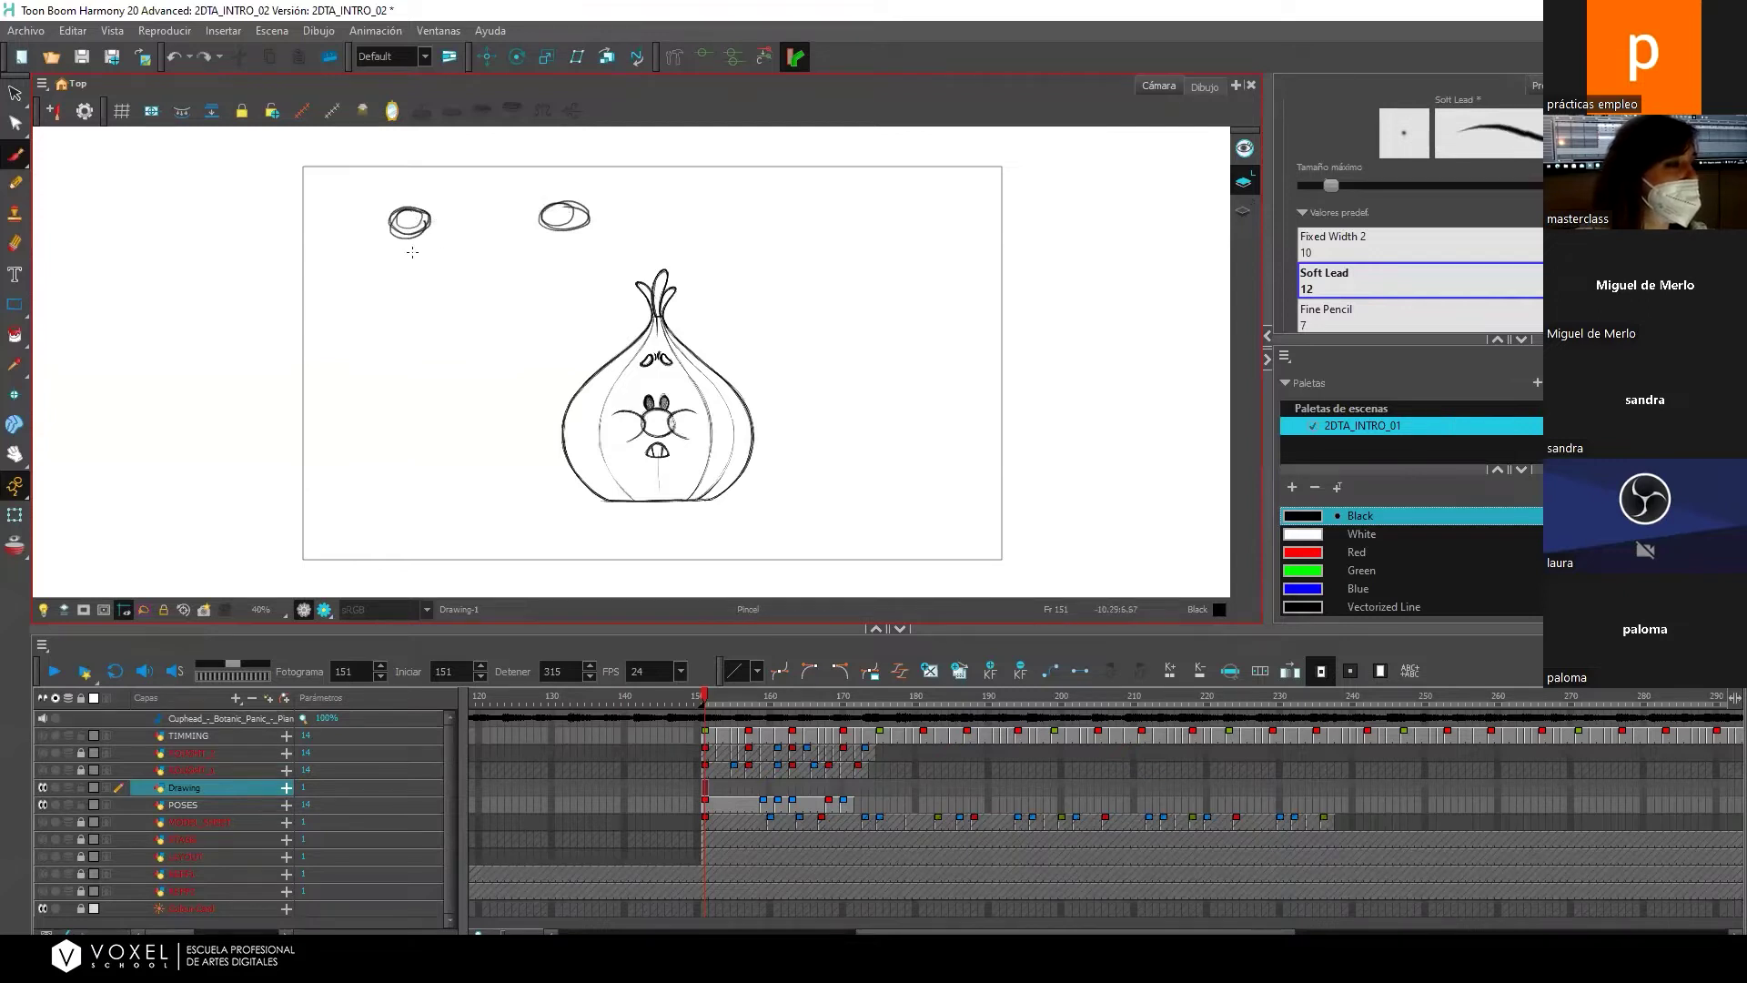
mouse_move(414, 221)
mouse_down()
mouse_move(496, 252)
mouse_move(529, 194)
mouse_move(565, 190)
mouse_move(582, 210)
mouse_move(538, 189)
mouse_move(472, 257)
mouse_move(427, 260)
mouse_move(411, 232)
mouse_move(432, 260)
mouse_move(487, 257)
mouse_move(563, 213)
mouse_up()
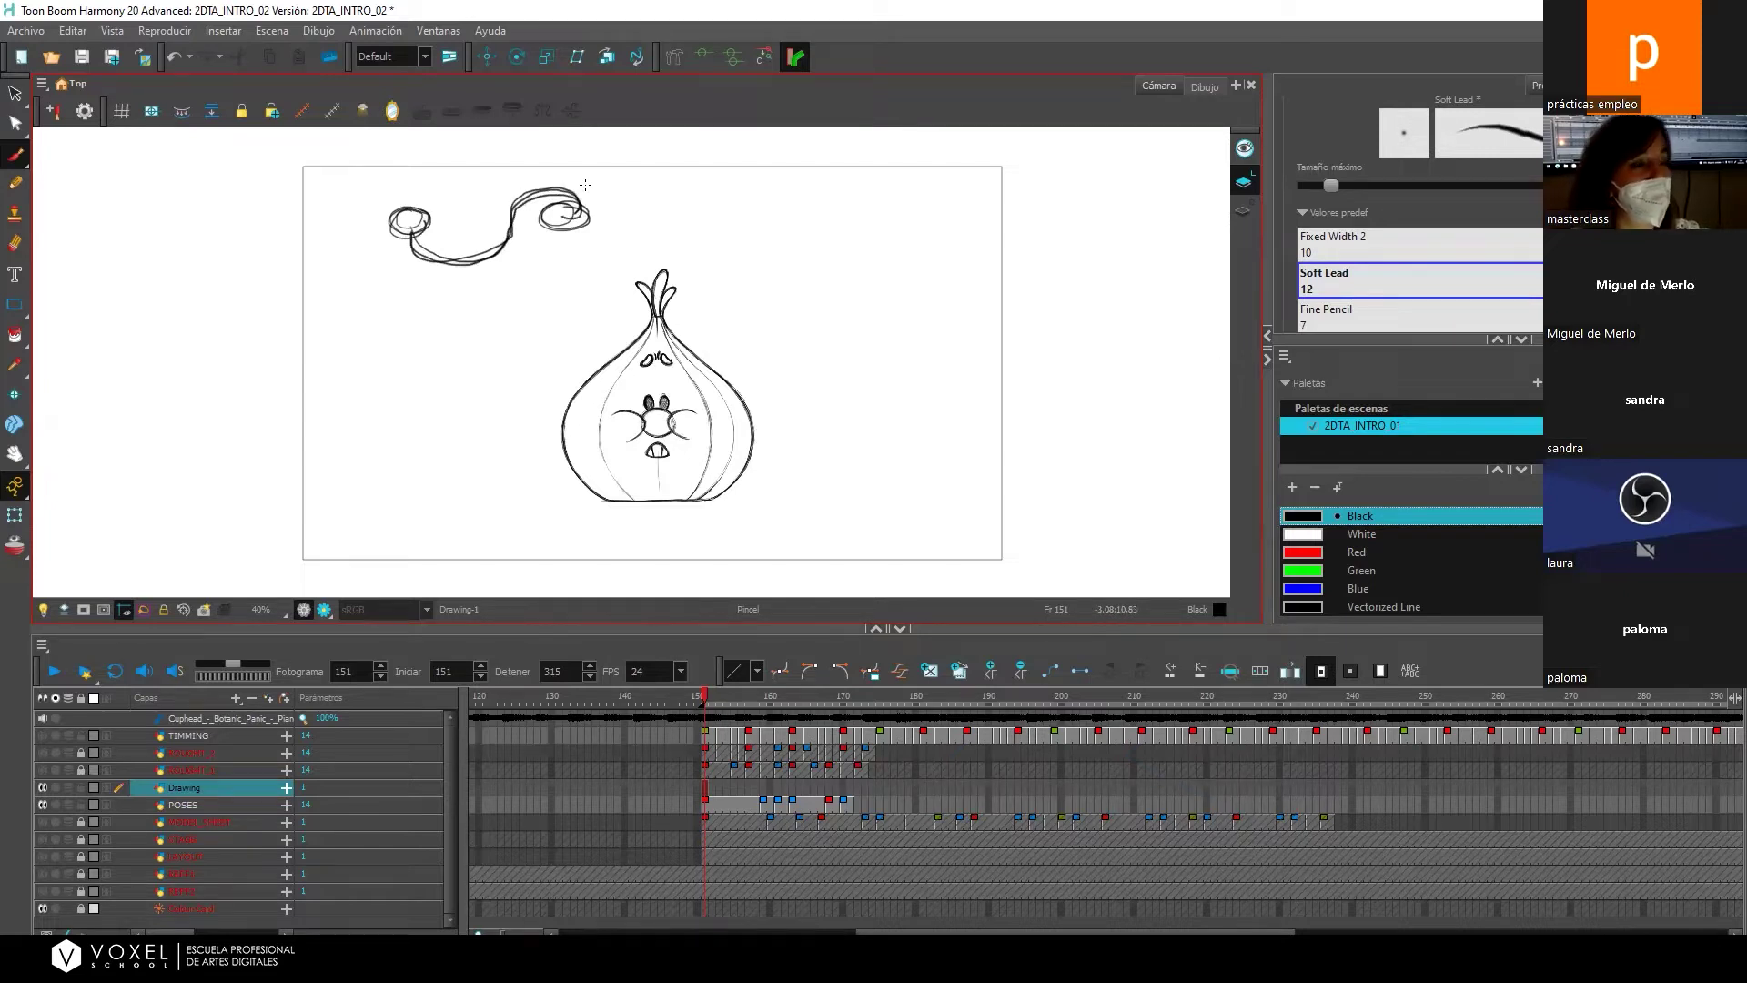
Undo the S-shaped curve and the two small circles above the onion.
key(ctrl+z)
key(ctrl+z)
key(ctrl+z)
key(ctrl+z)
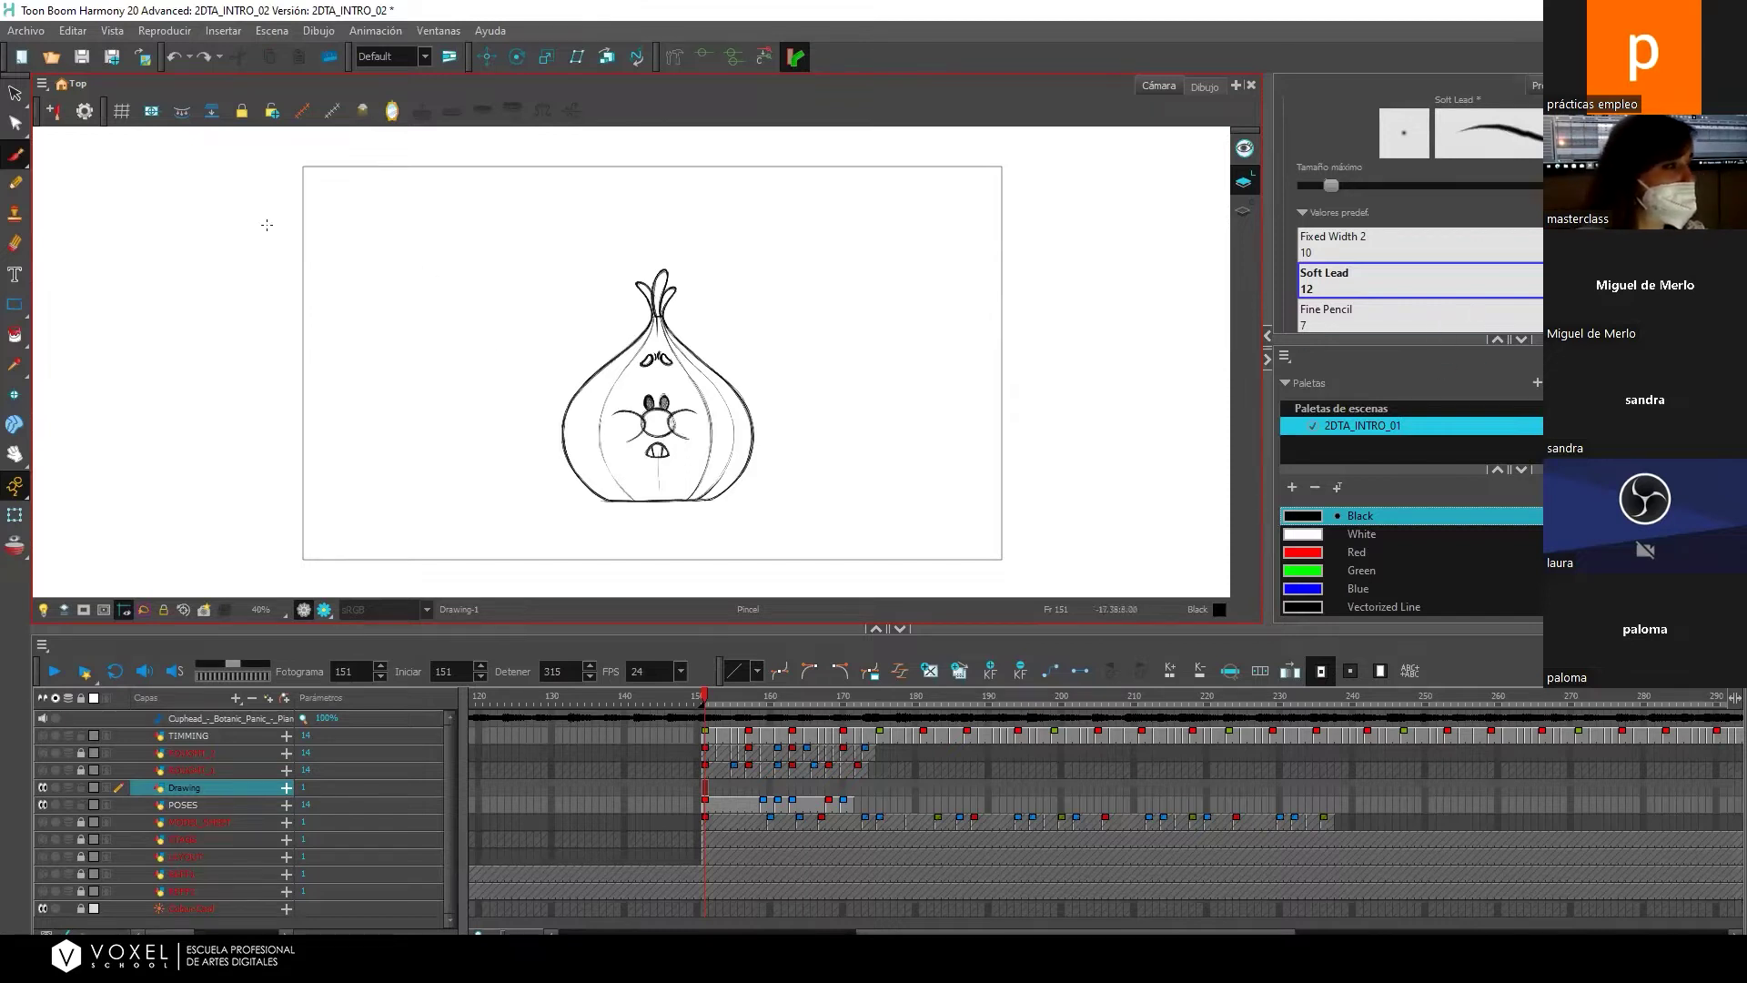
Sketch a horizontal line above and left of the onion with end ticks and spaced tick marks along it.
drag(333, 188, 585, 191)
key(ctrl+z)
key(ctrl+shift+z)
key(ctrl+shift+z)
mouse_move(367, 193)
mouse_down()
mouse_move(377, 214)
mouse_move(553, 208)
mouse_up()
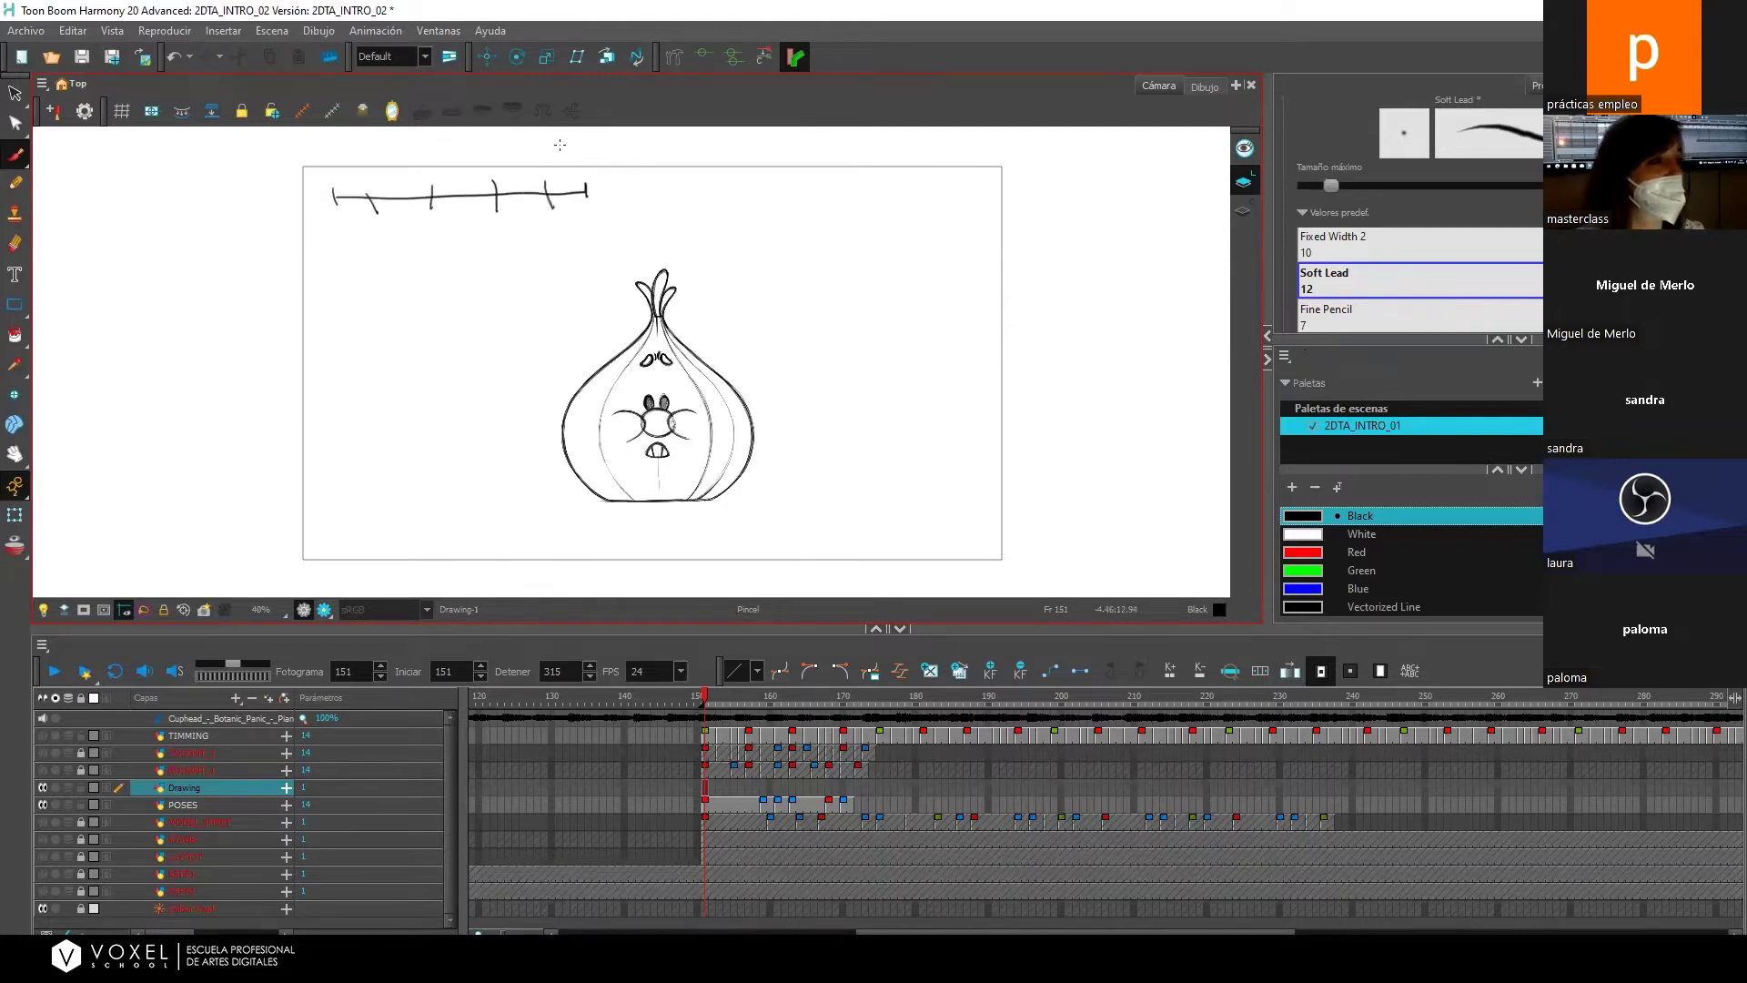
Replace the line's inner ticks with marks clustered towards both ends, plus a single mark near the middle.
key(ctrl+z)
key(ctrl+z)
key(ctrl+z)
key(ctrl+z)
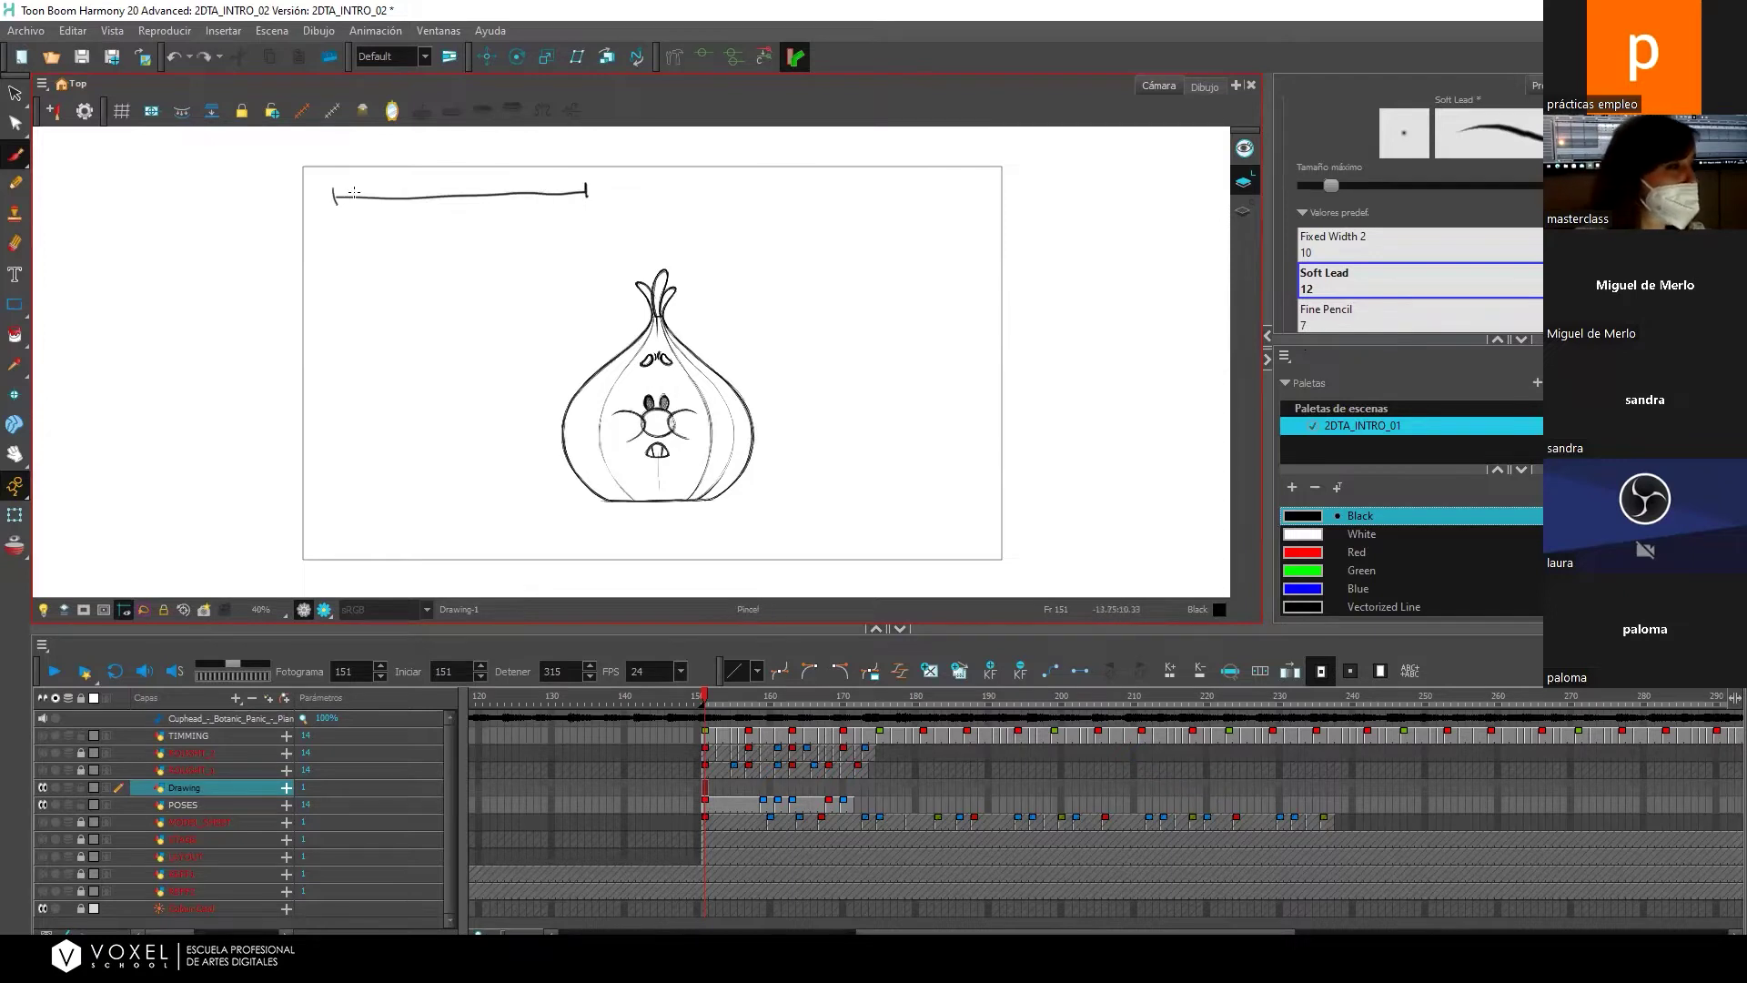
mouse_move(352, 185)
mouse_down()
mouse_move(357, 209)
mouse_move(367, 193)
mouse_move(585, 188)
mouse_up()
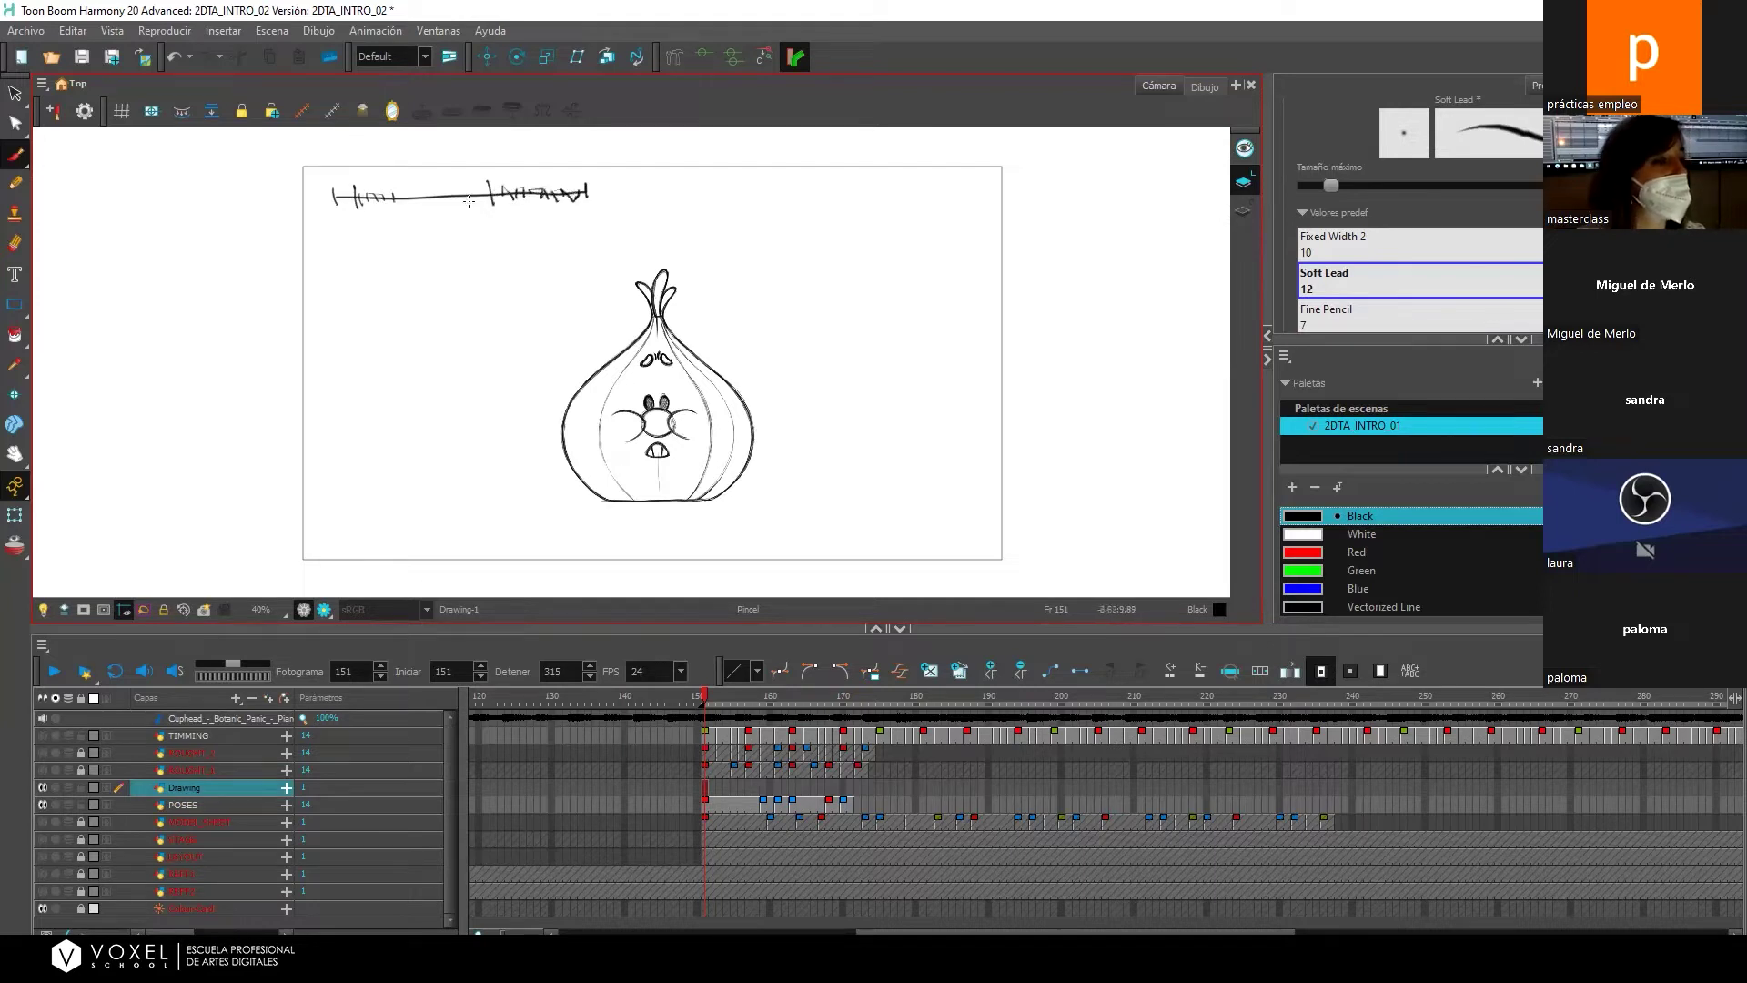
drag(433, 191, 440, 200)
Sketch a second horizontal line below the first, with tick marks clustered at both ends and around the middle.
mouse_move(327, 234)
mouse_down()
mouse_move(327, 257)
mouse_move(595, 253)
mouse_up()
mouse_move(443, 227)
mouse_down()
mouse_move(350, 257)
mouse_move(449, 233)
mouse_move(579, 256)
mouse_up()
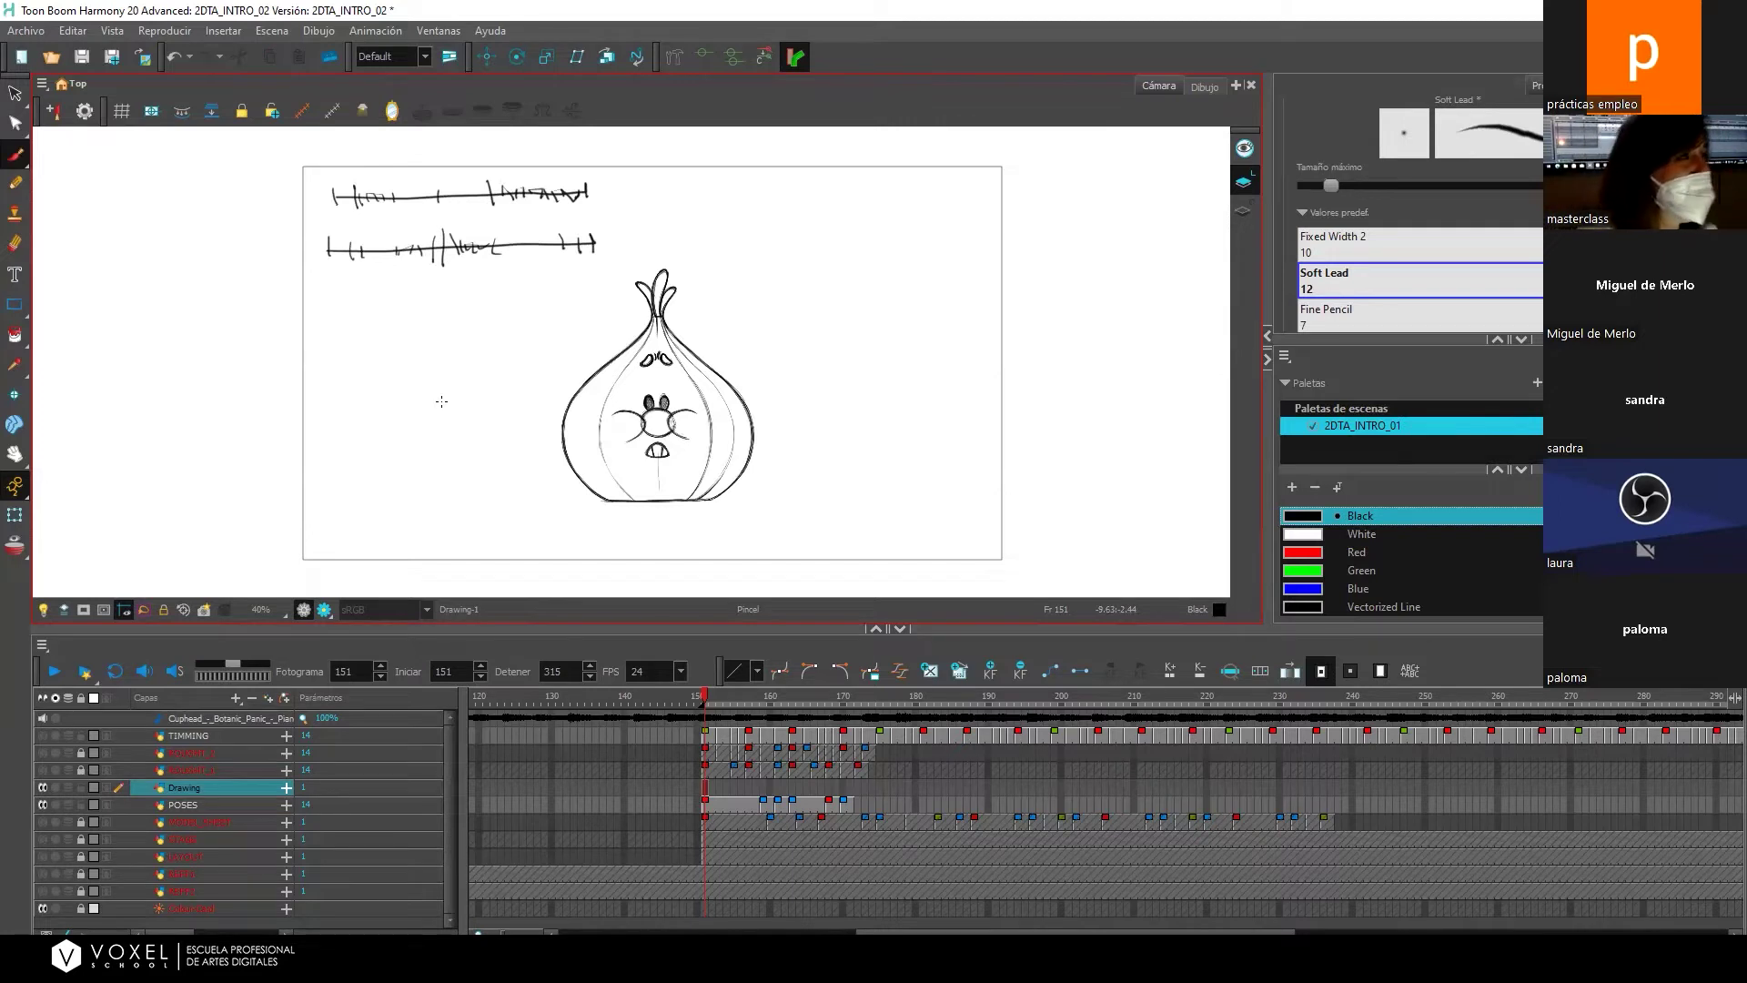
Undo all strokes of both tick-marked lines until the drawing is empty.
key(alt+s)
key(ctrl+z)
key(ctrl+z)
key(ctrl+z)
key(ctrl+z)
key(ctrl+z)
key(ctrl+z)
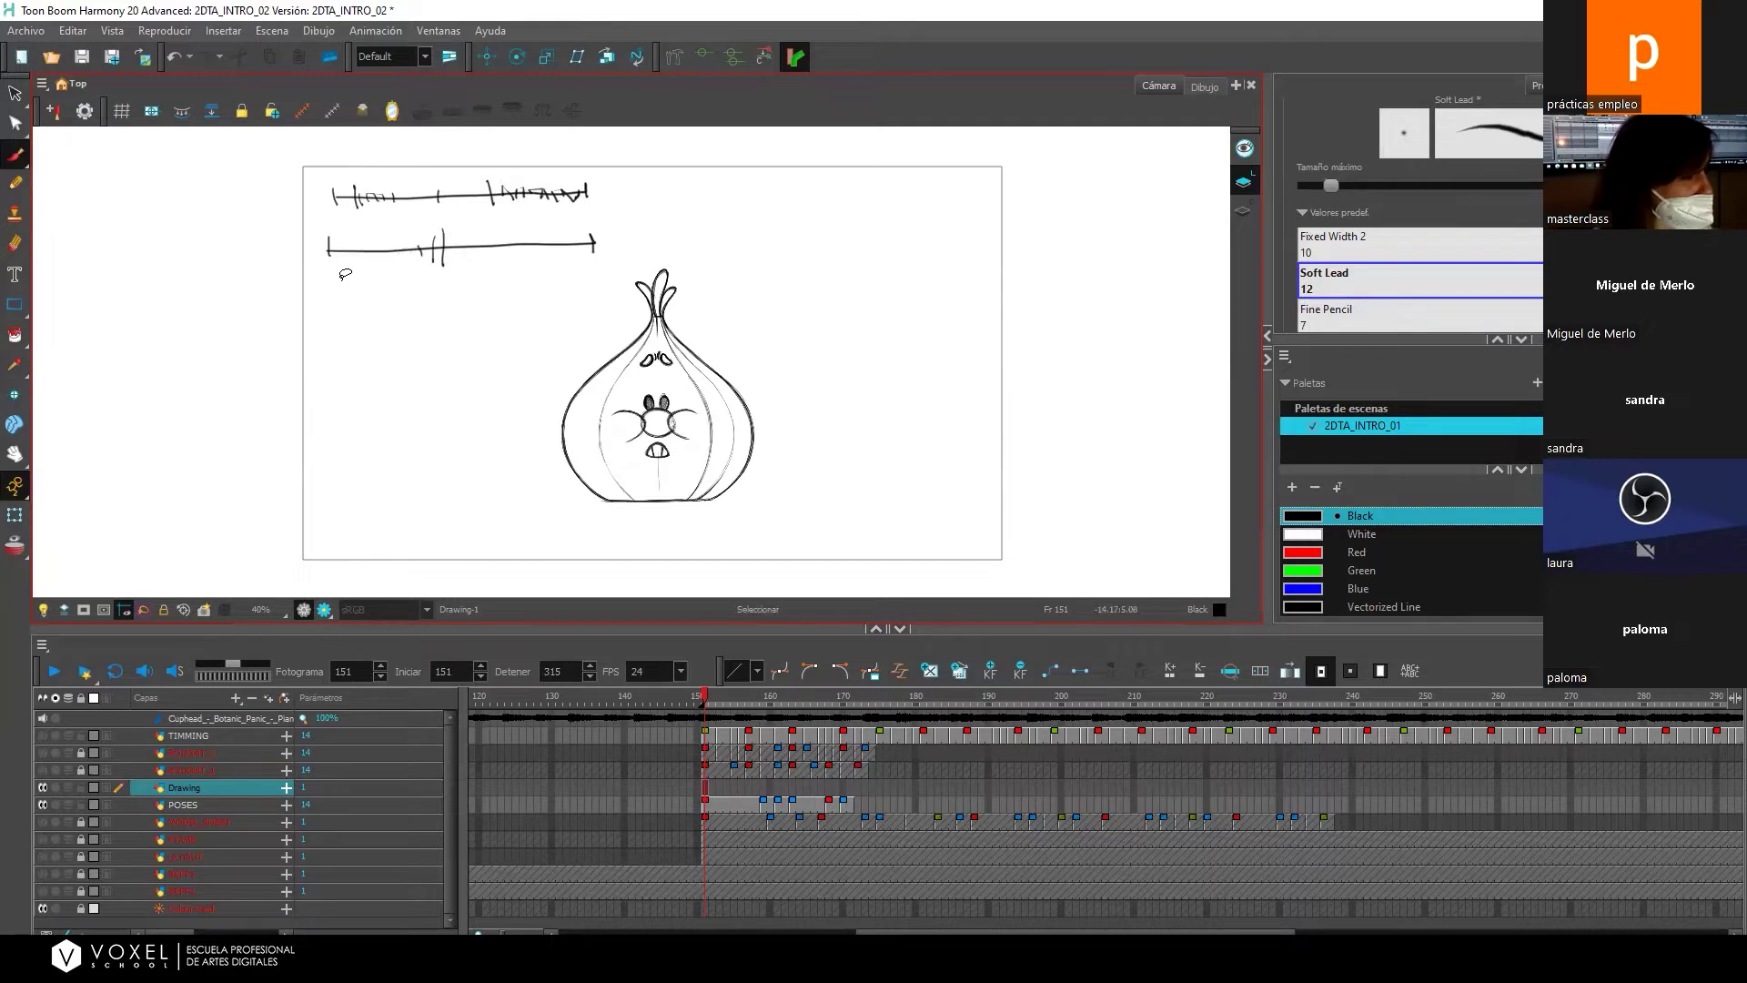
key(ctrl+z)
key(ctrl+z)
key(ctrl+z)
key(ctrl+z)
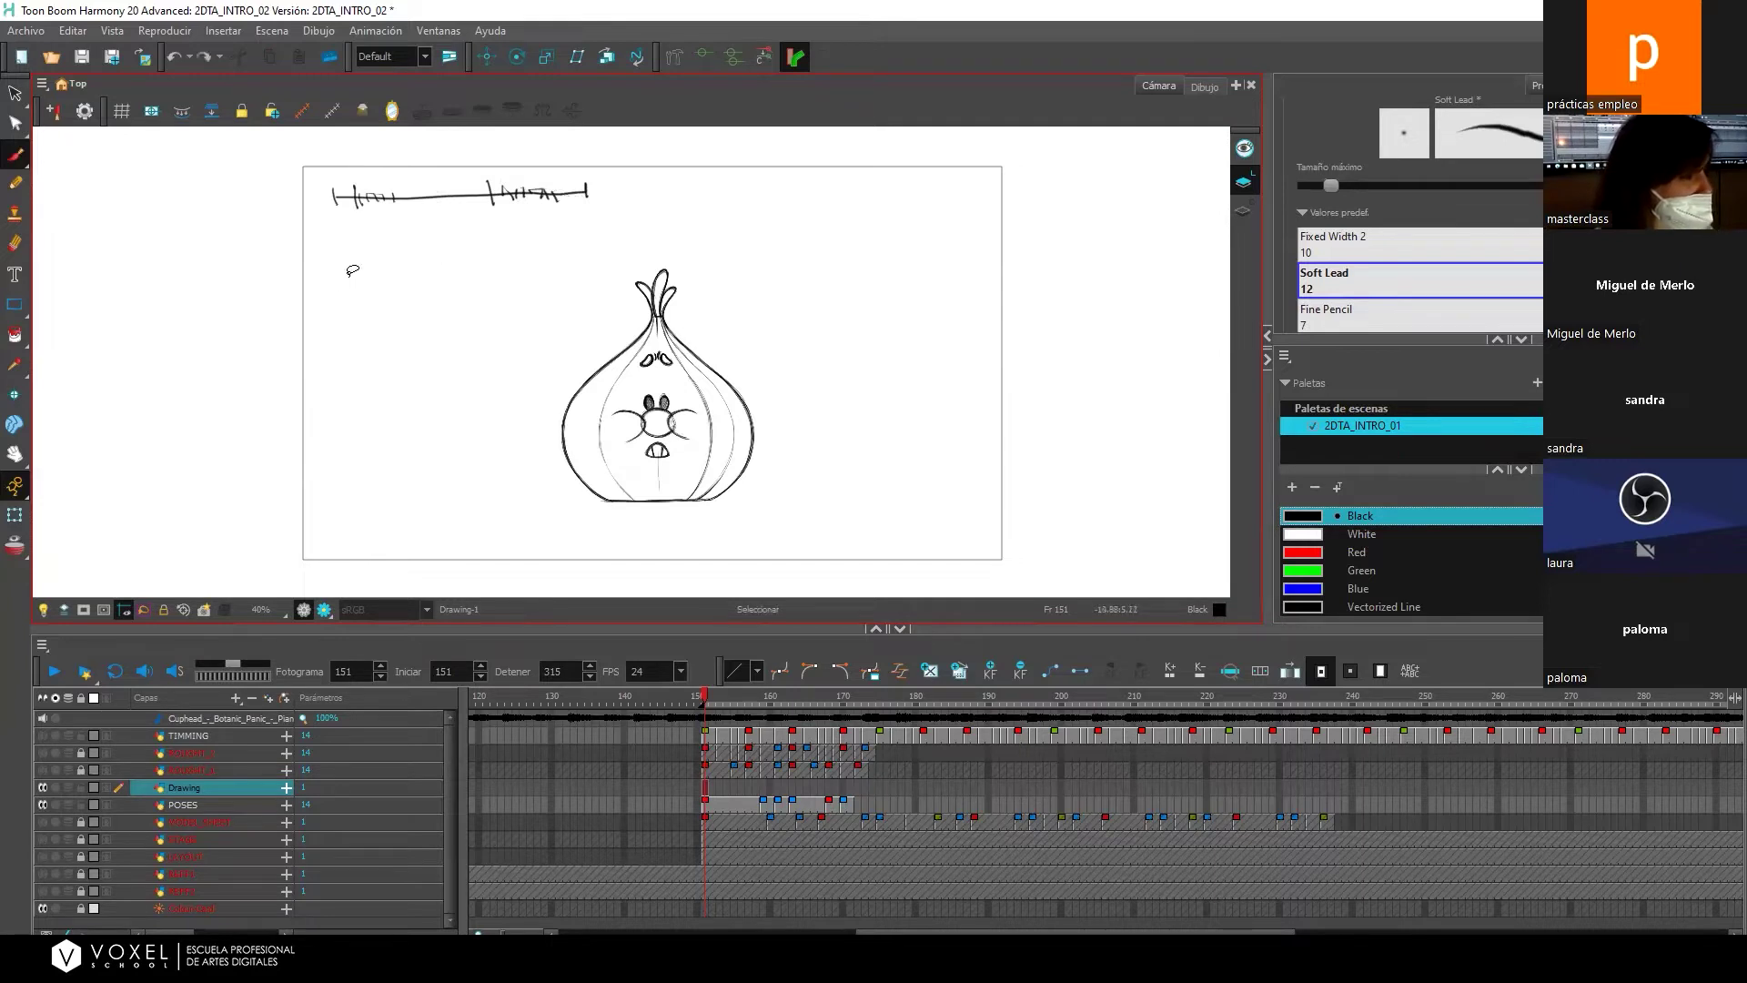
key(ctrl+z)
key(ctrl+z)
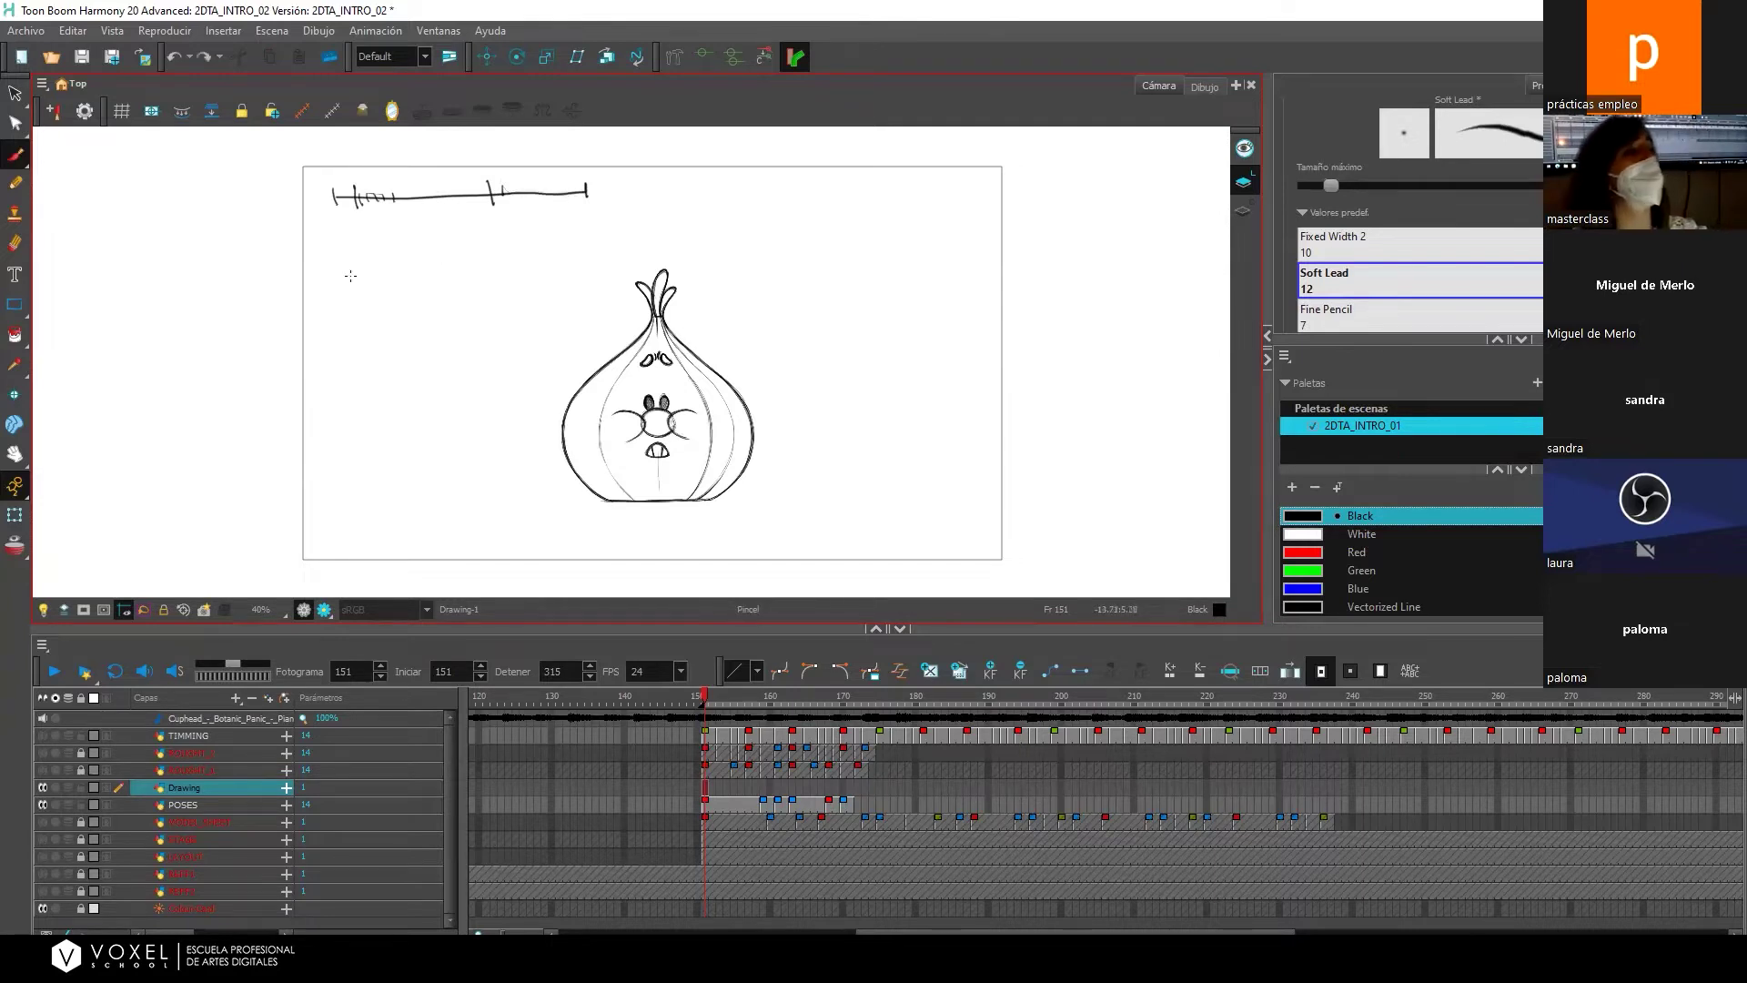
key(ctrl+z)
key(ctrl+z)
key(ctrl+z)
key(ctrl+z)
key(ctrl+z)
key(ctrl+z)
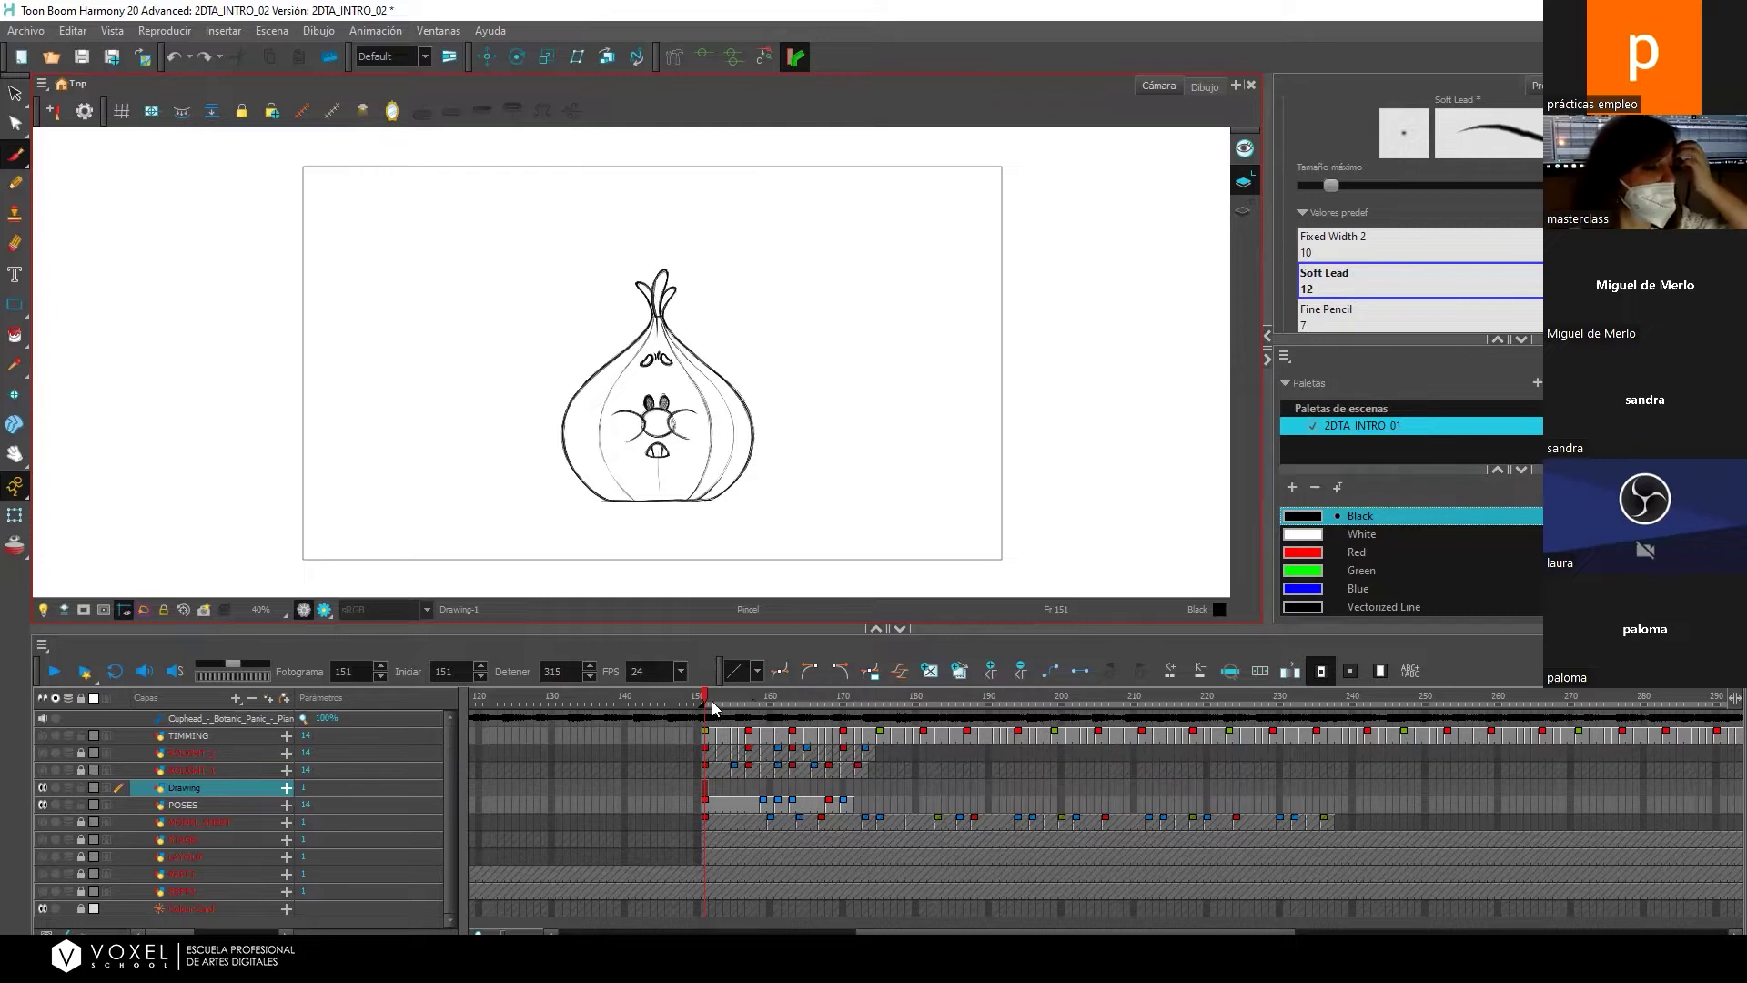
mouse_move(705, 699)
mouse_down()
mouse_move(757, 701)
mouse_move(709, 705)
mouse_up()
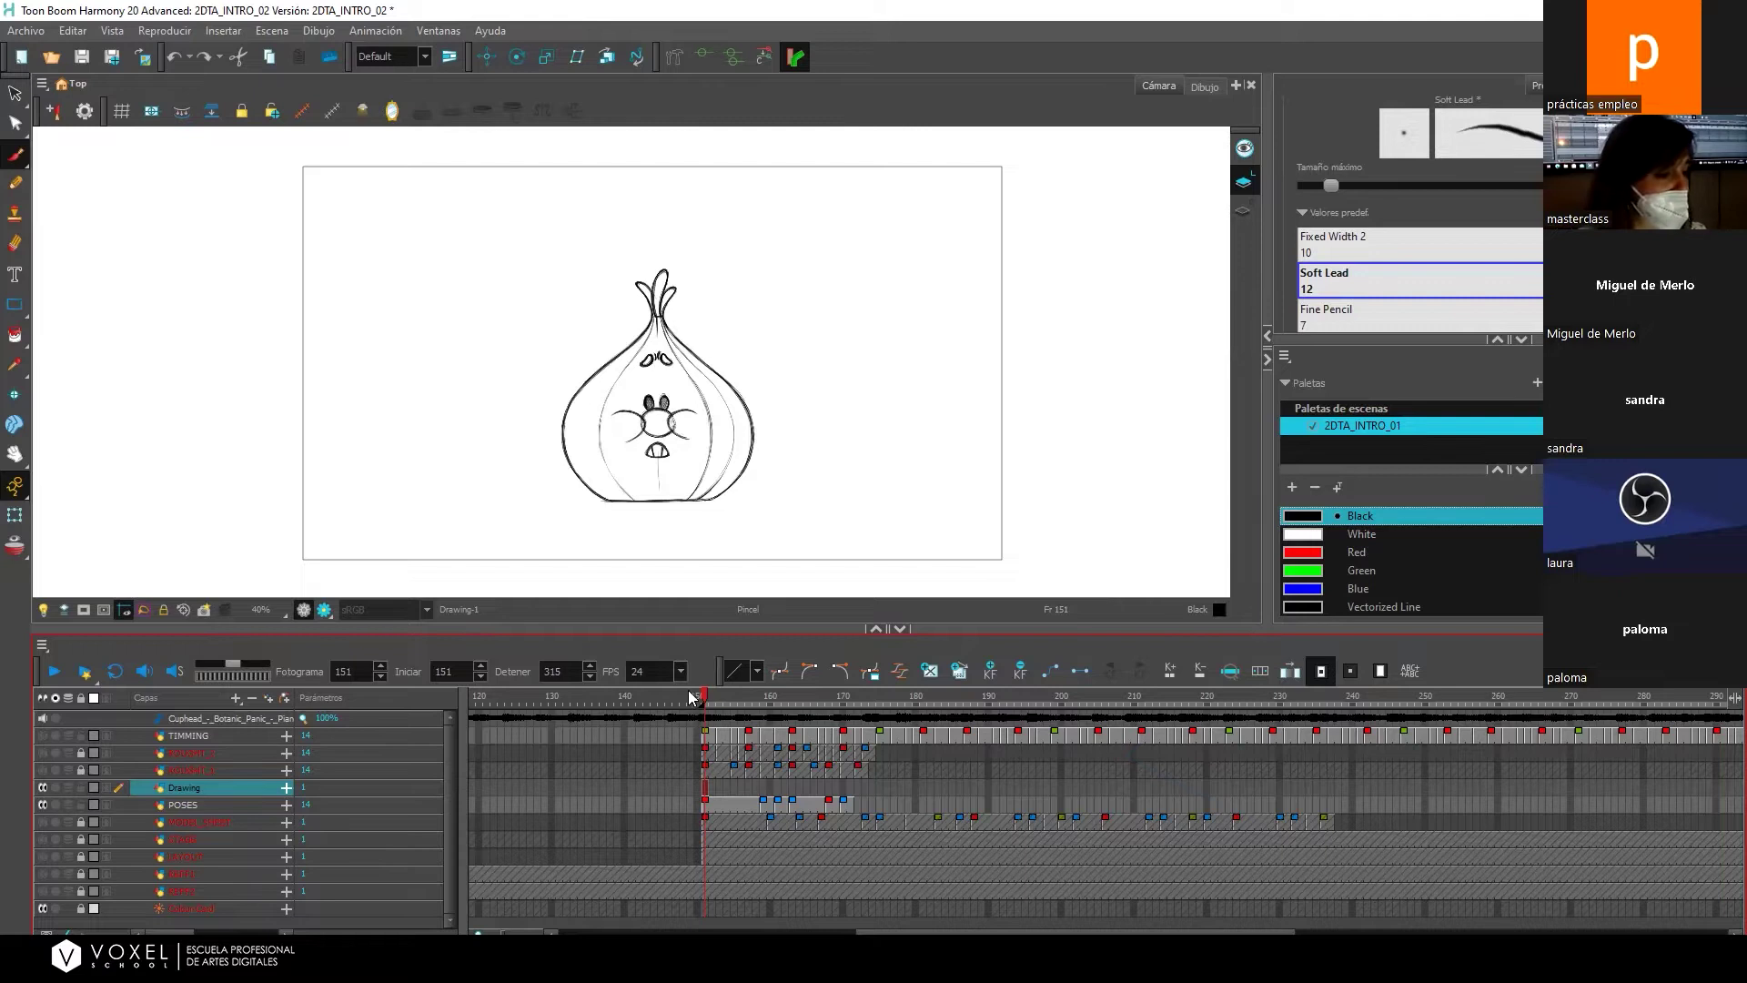
click(718, 700)
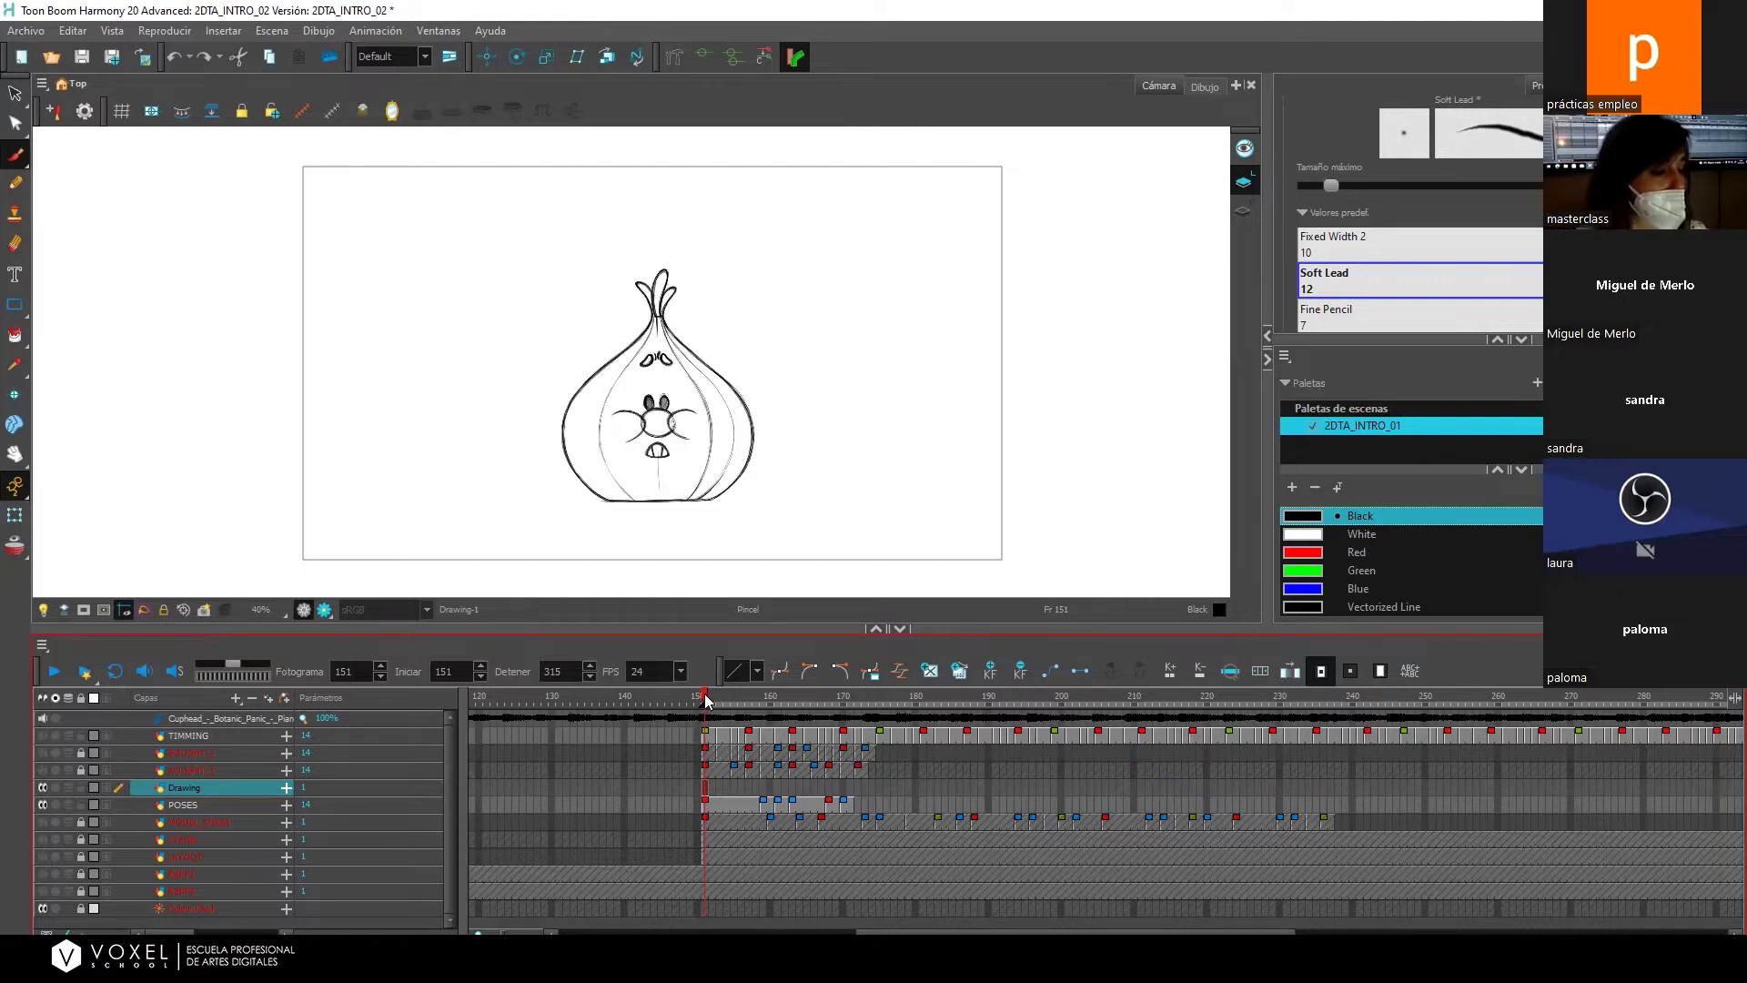
click(721, 743)
key(comma)
key(comma)
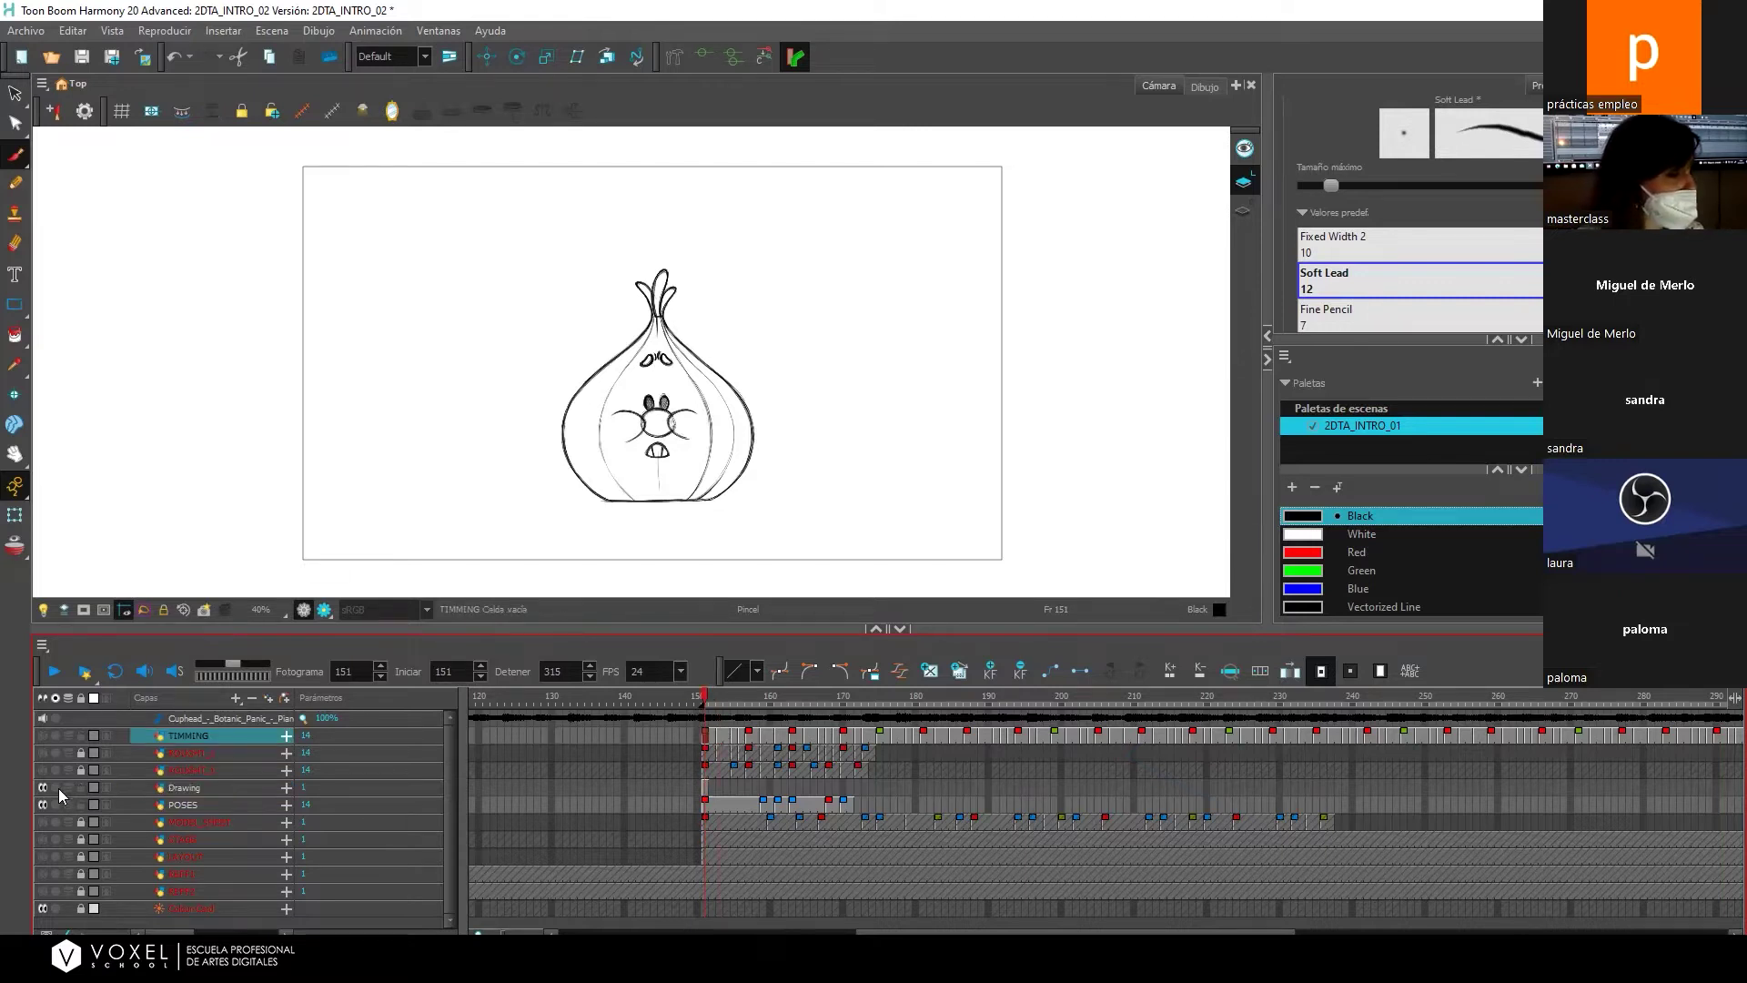
Delete the Drawing layer from the timeline.
click(192, 788)
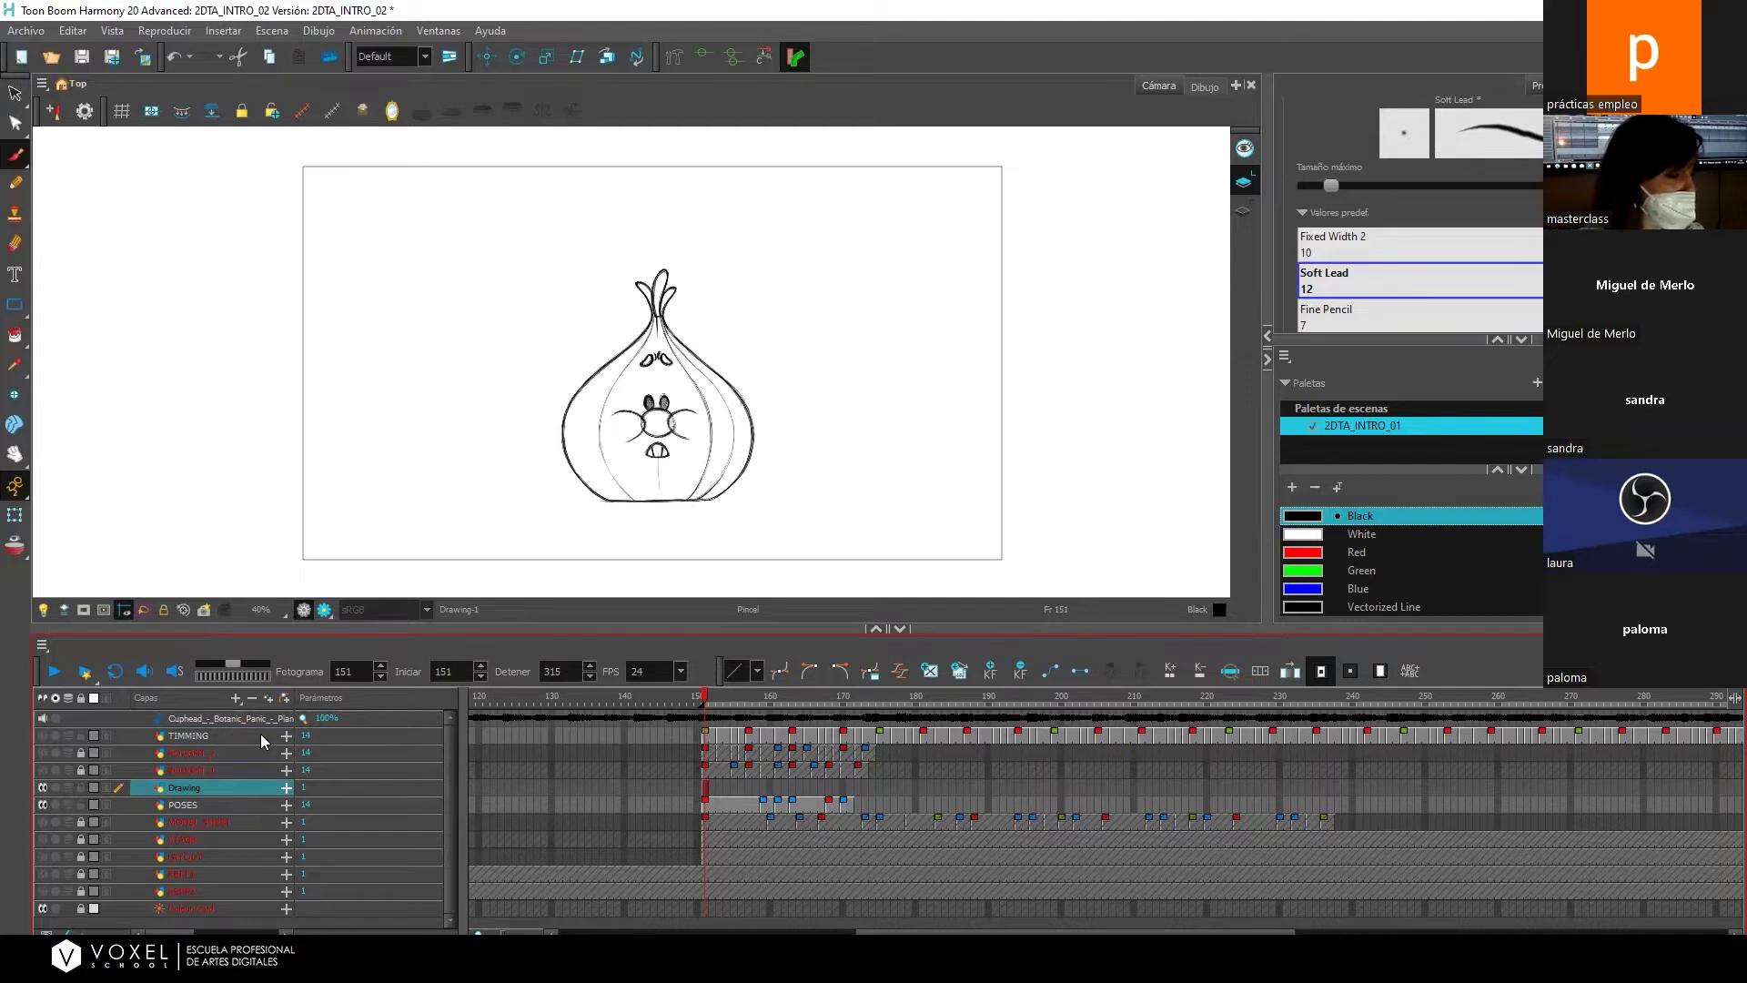
right_click(218, 785)
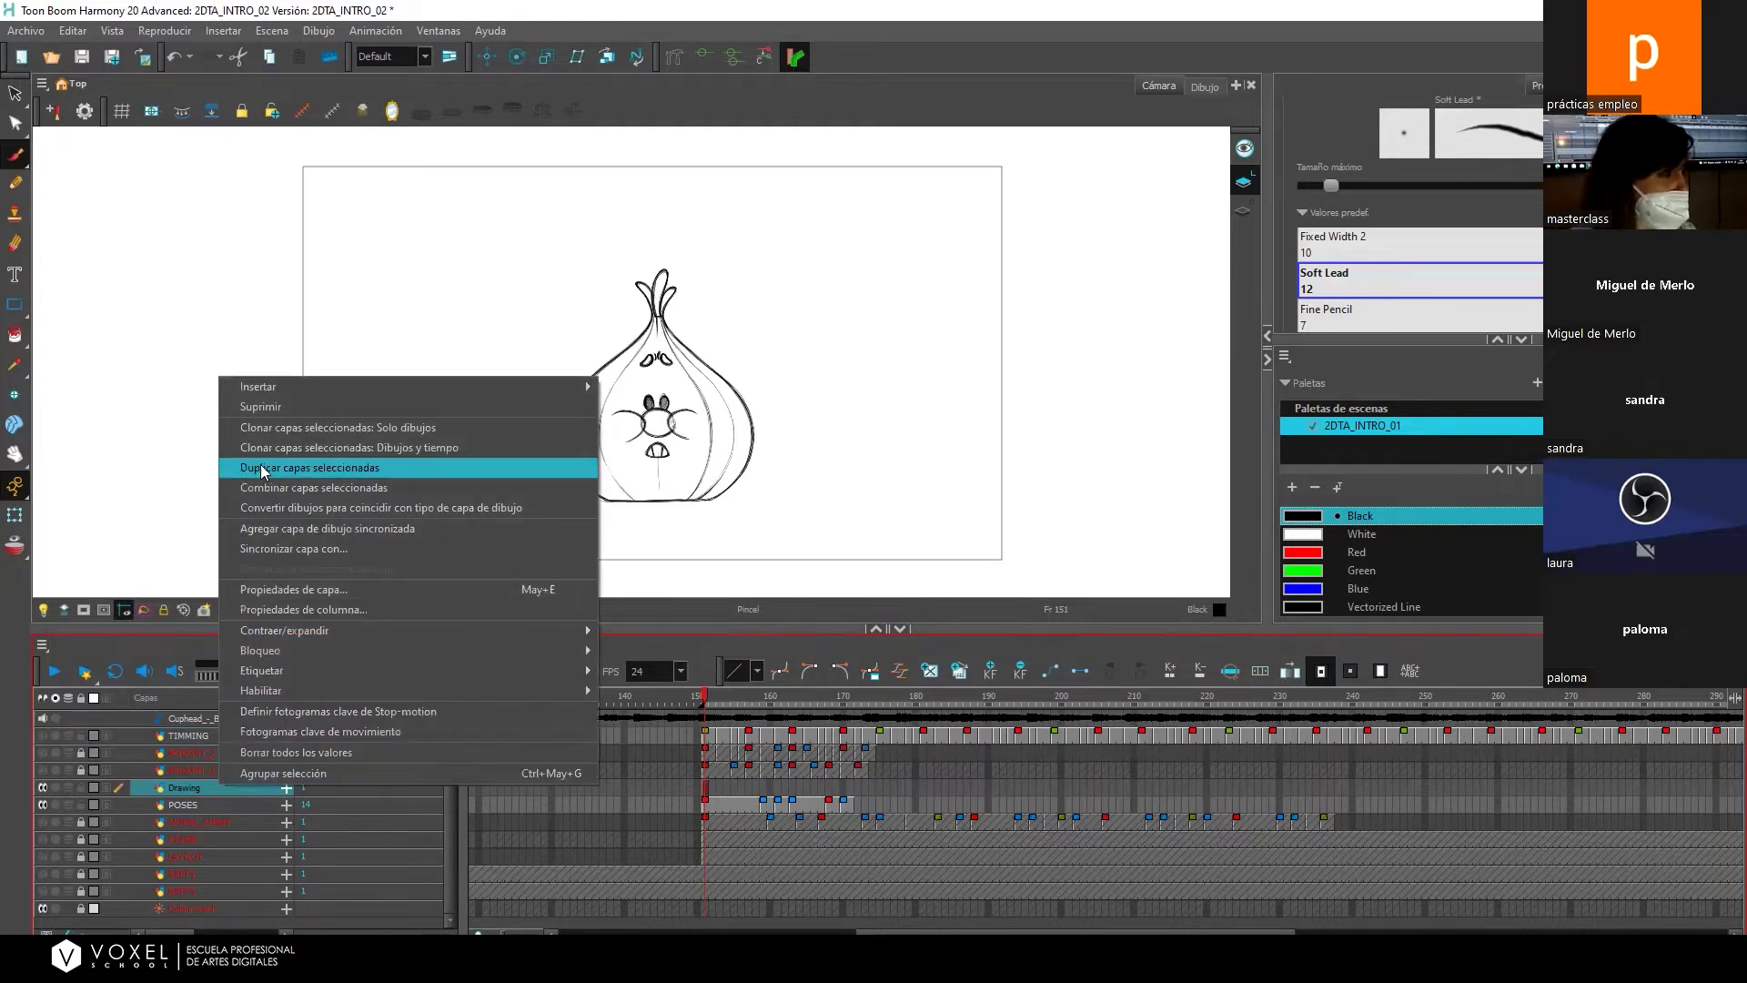
click(278, 407)
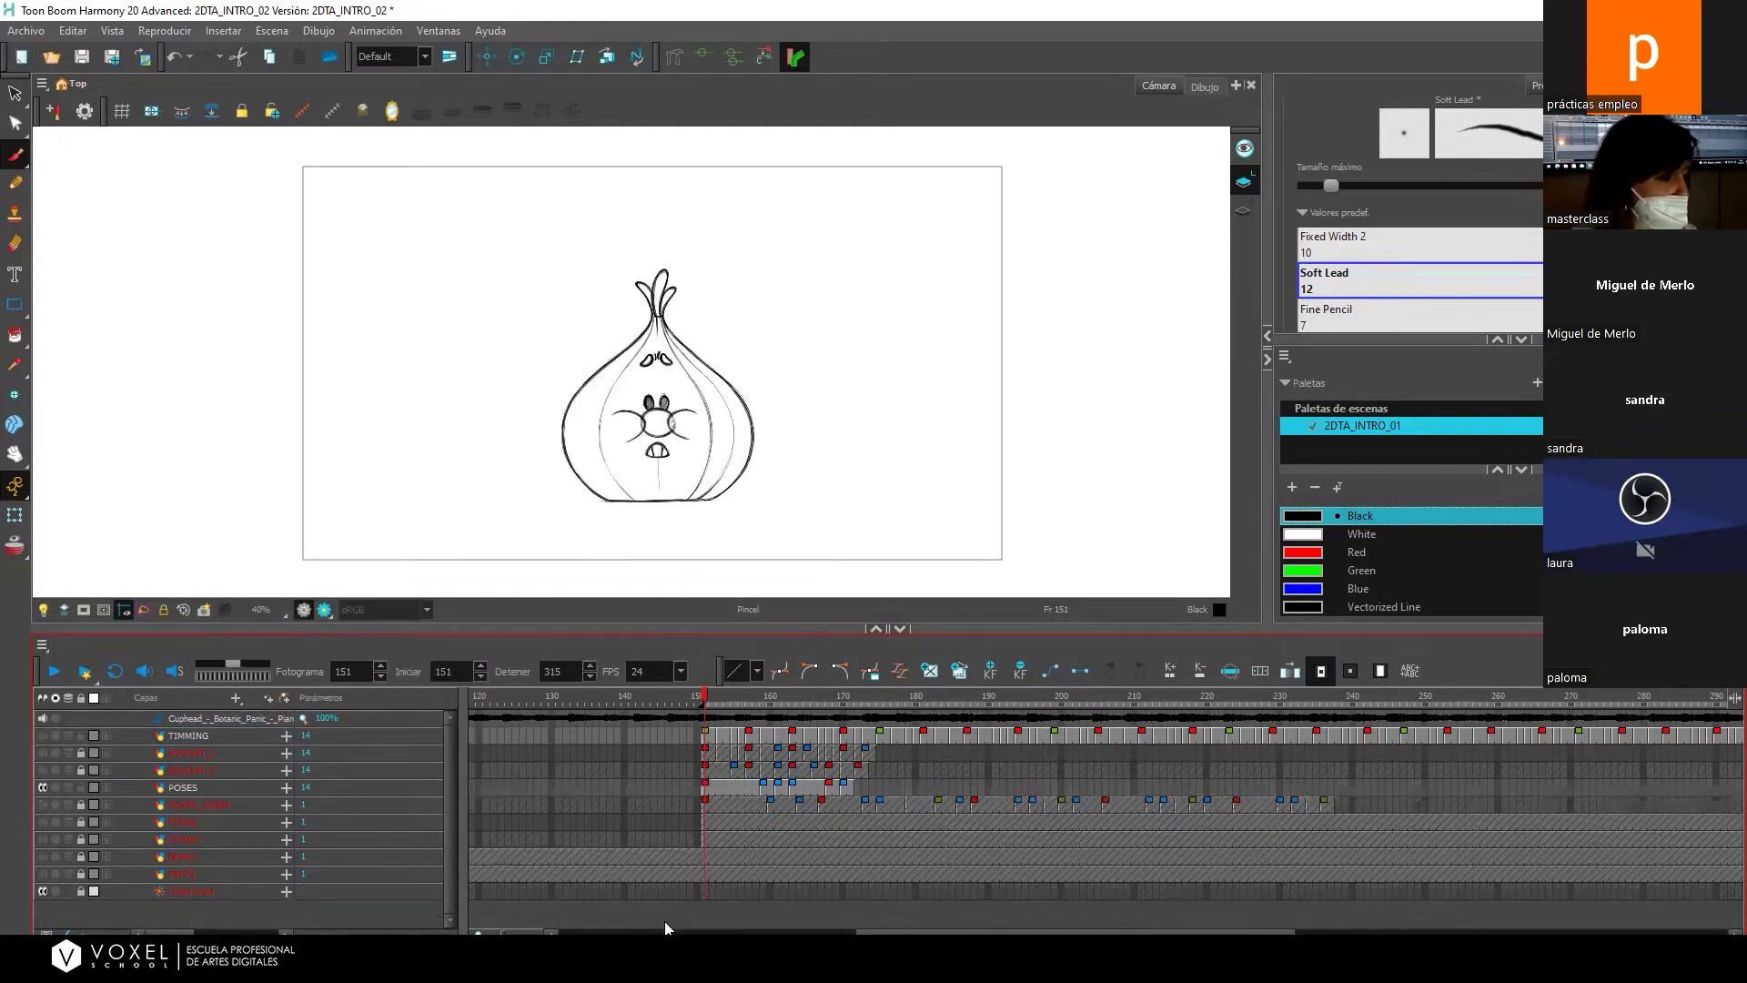
Select frame 157 on the POSES layer and turn on the onion skin in the Papel cebolla view.
click(702, 788)
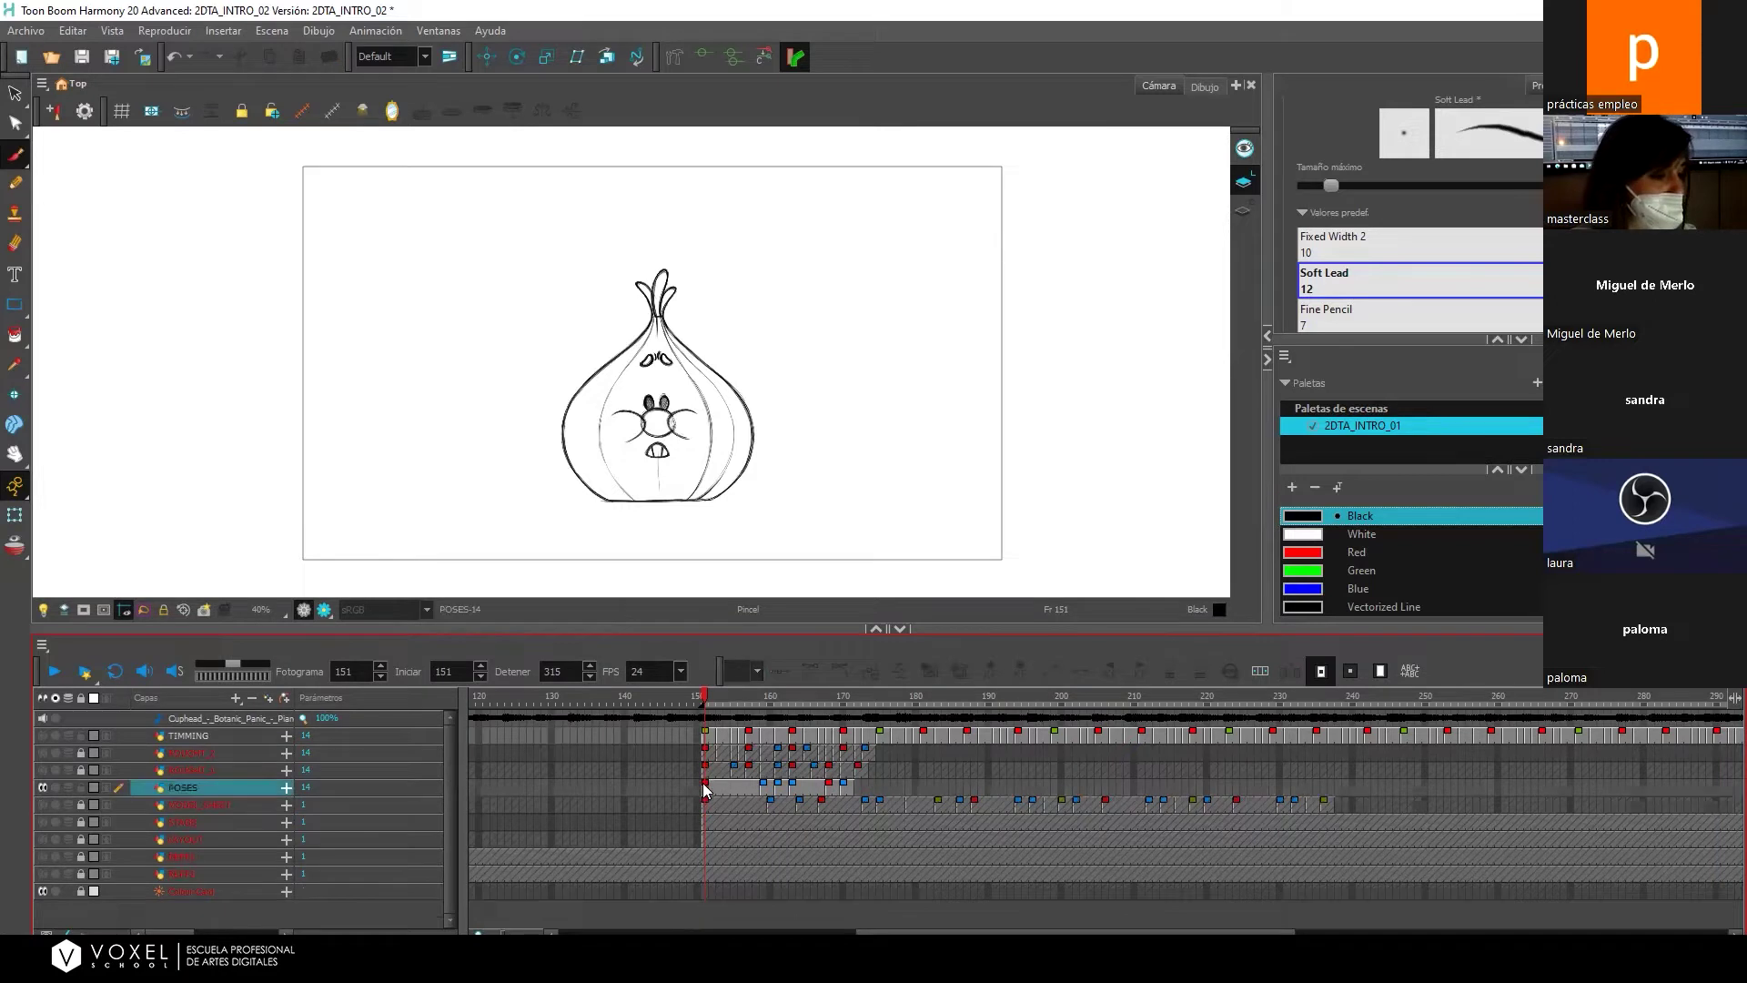
click(829, 788)
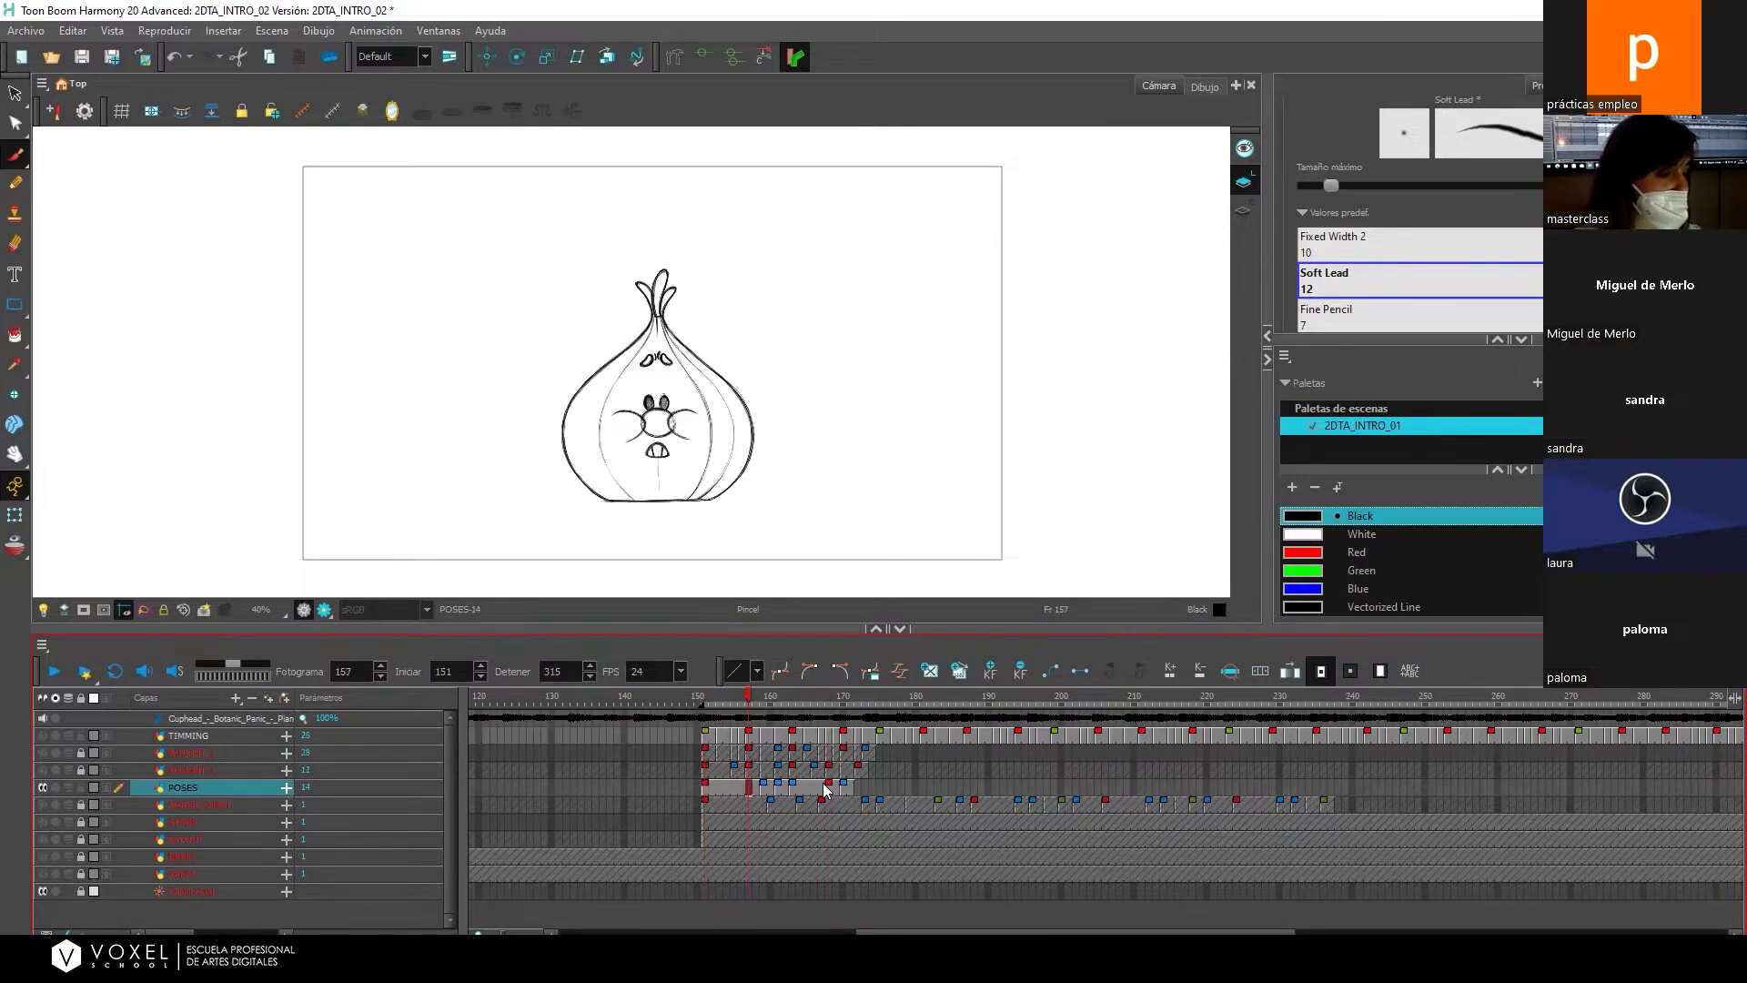
click(748, 784)
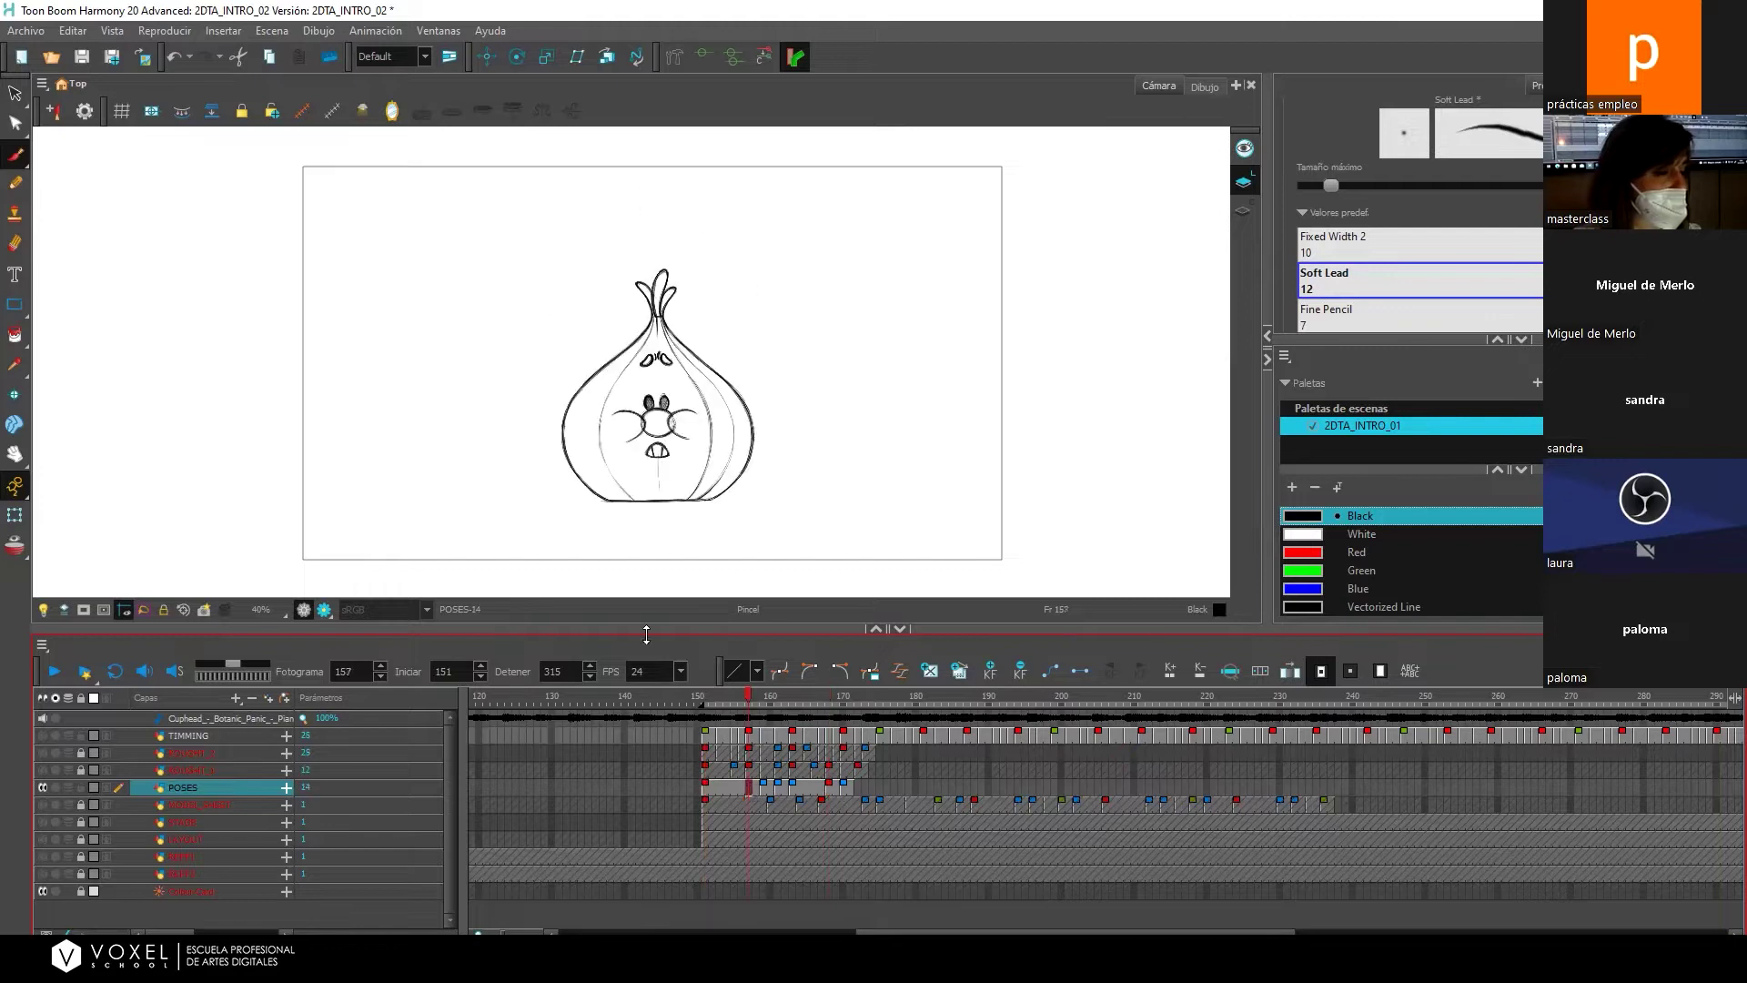
click(439, 31)
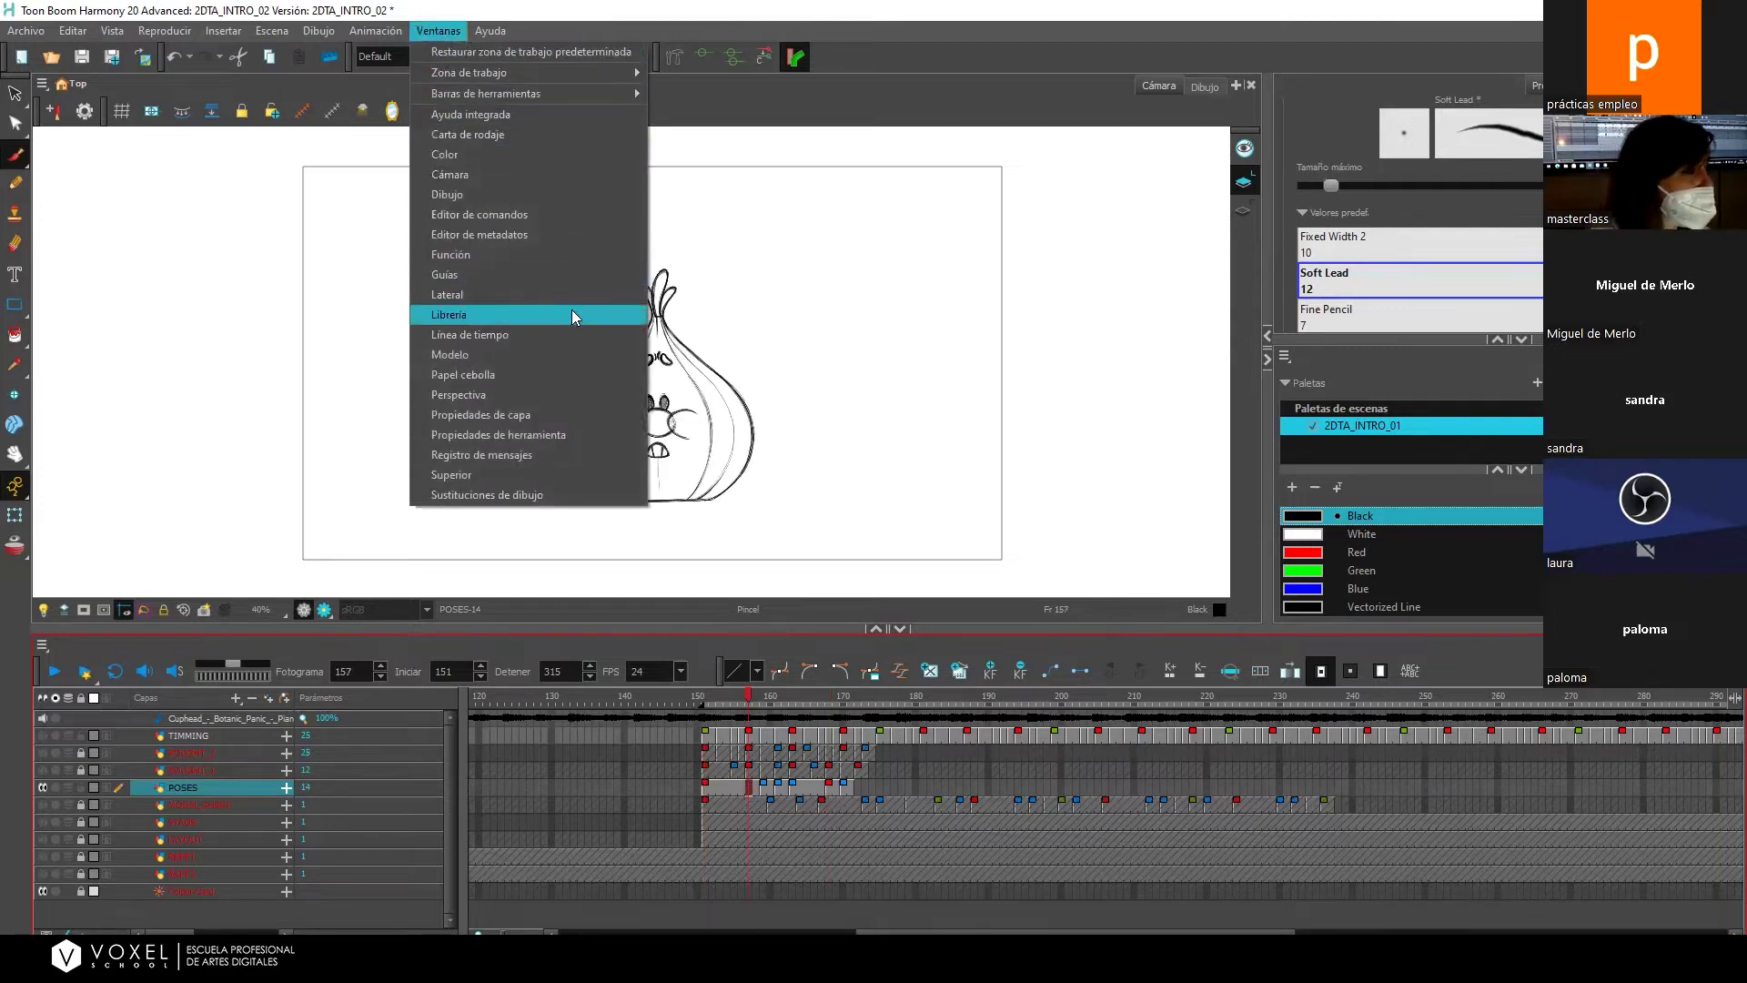
click(491, 374)
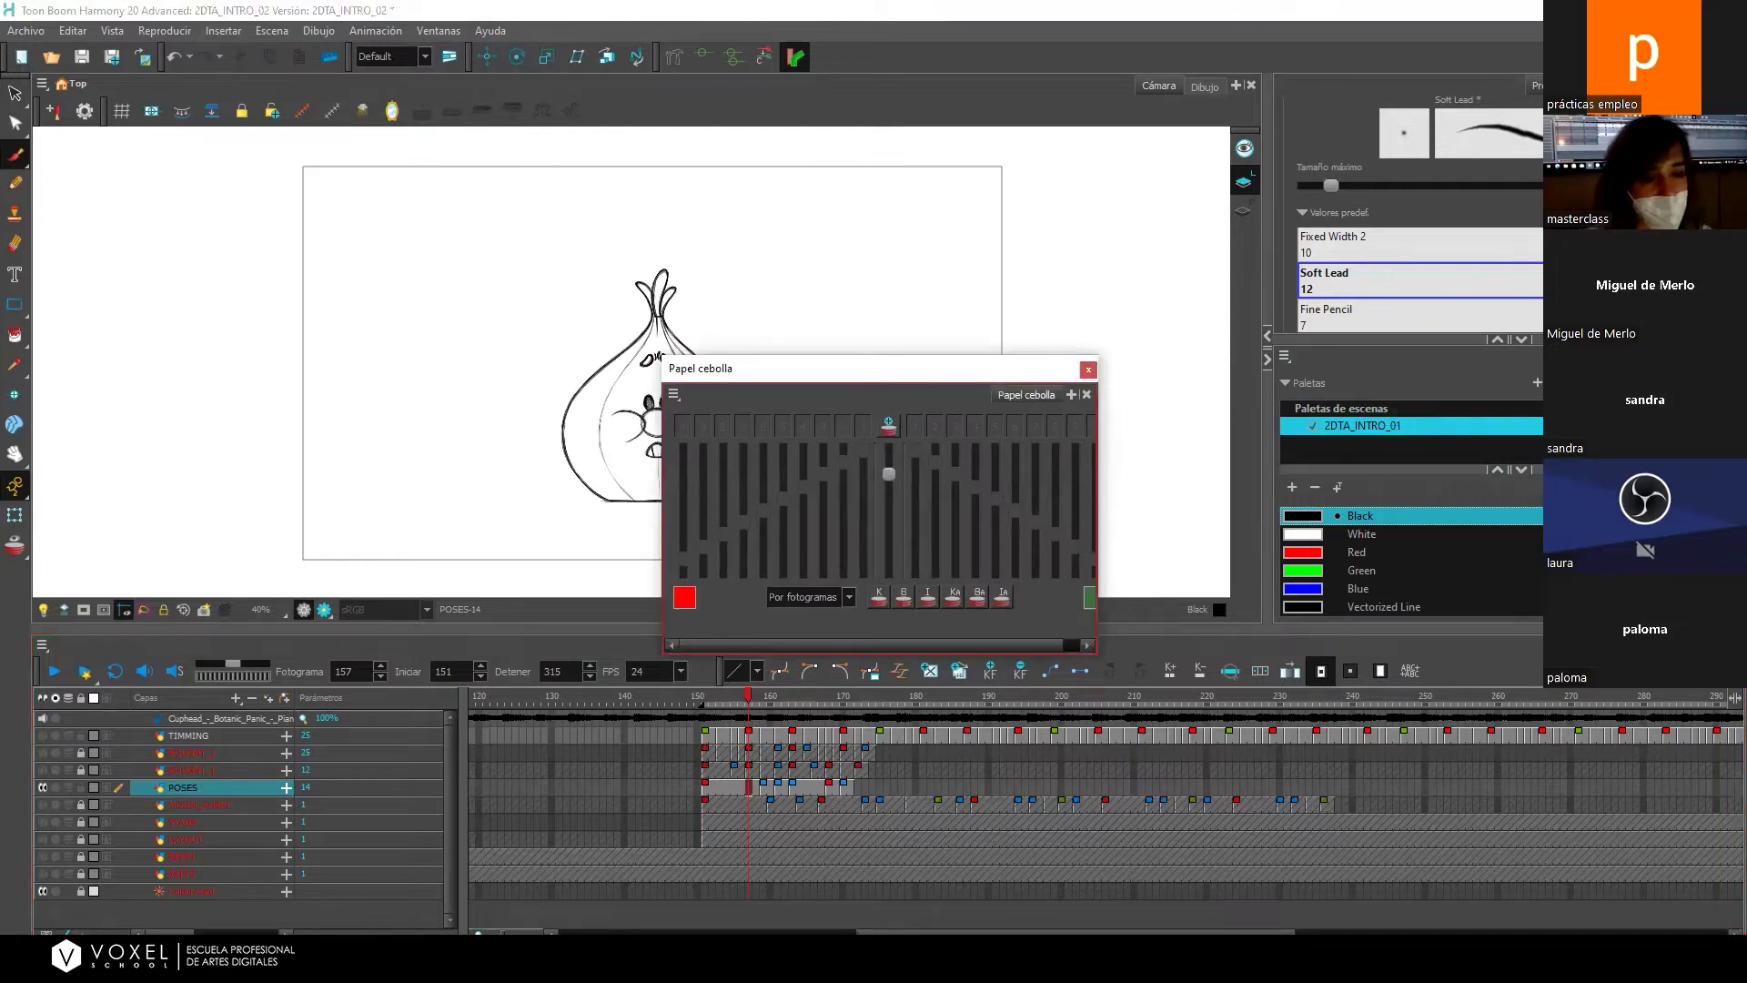
click(1500, 390)
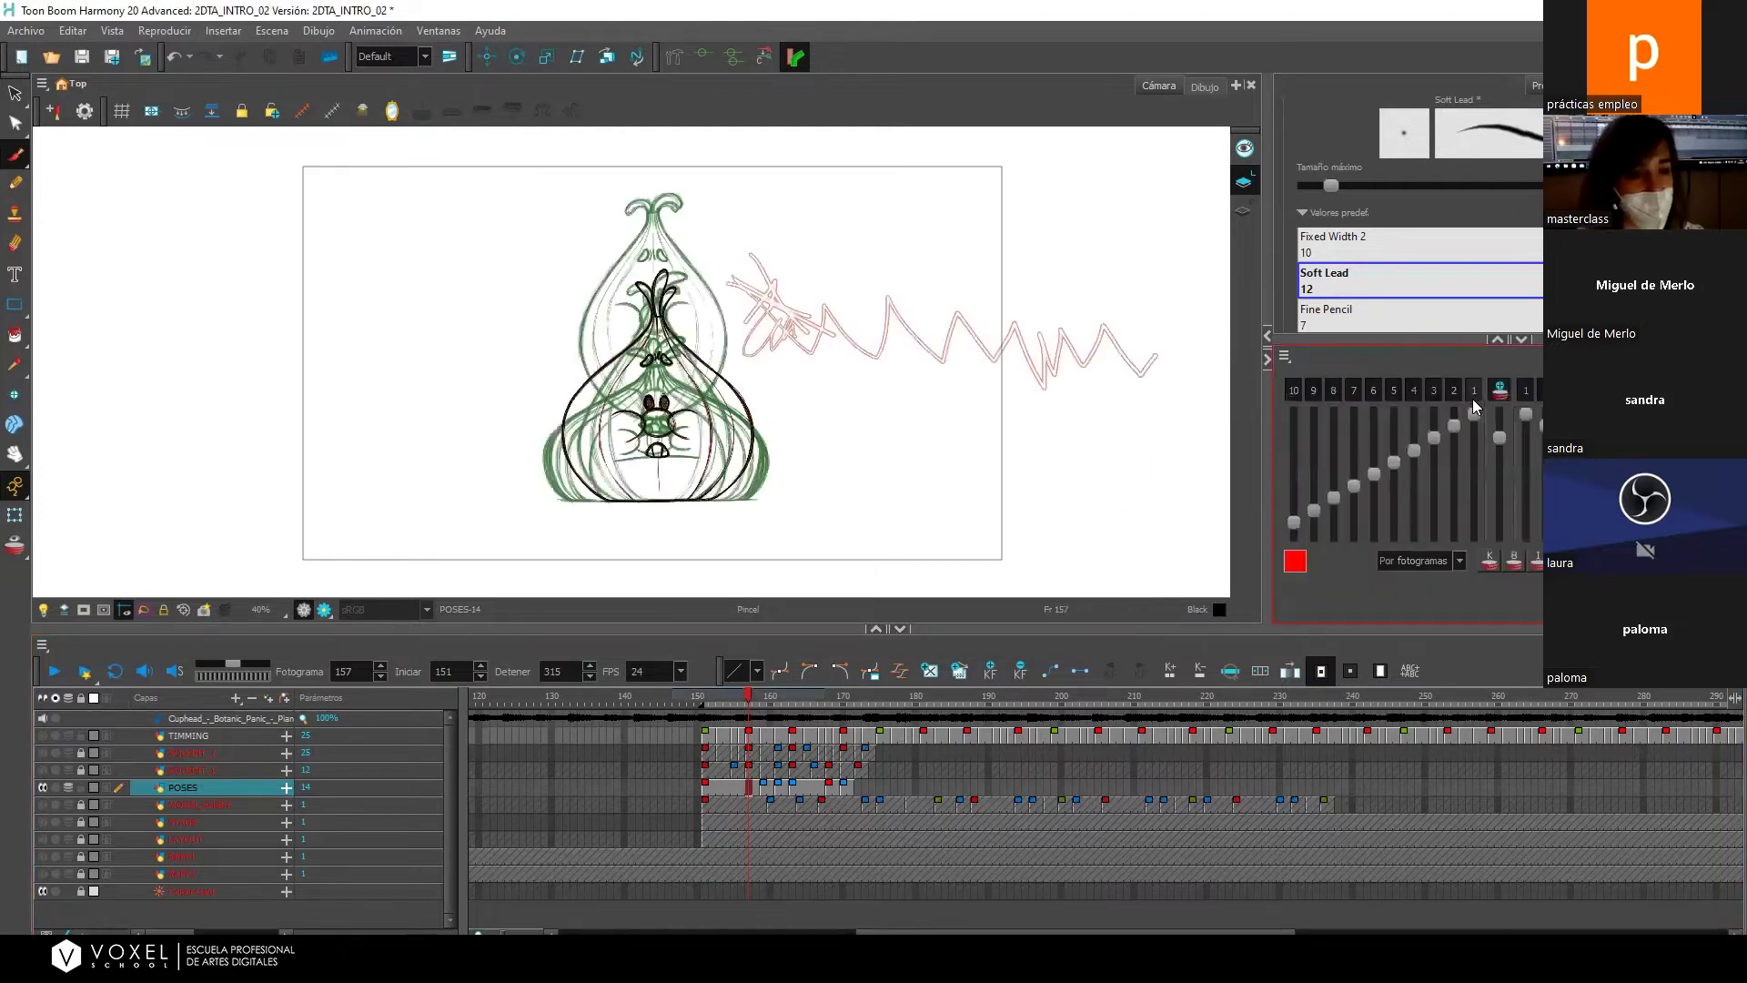
Limit the onion skin to one previous frame with no following frames and lower its opacity.
click(1453, 391)
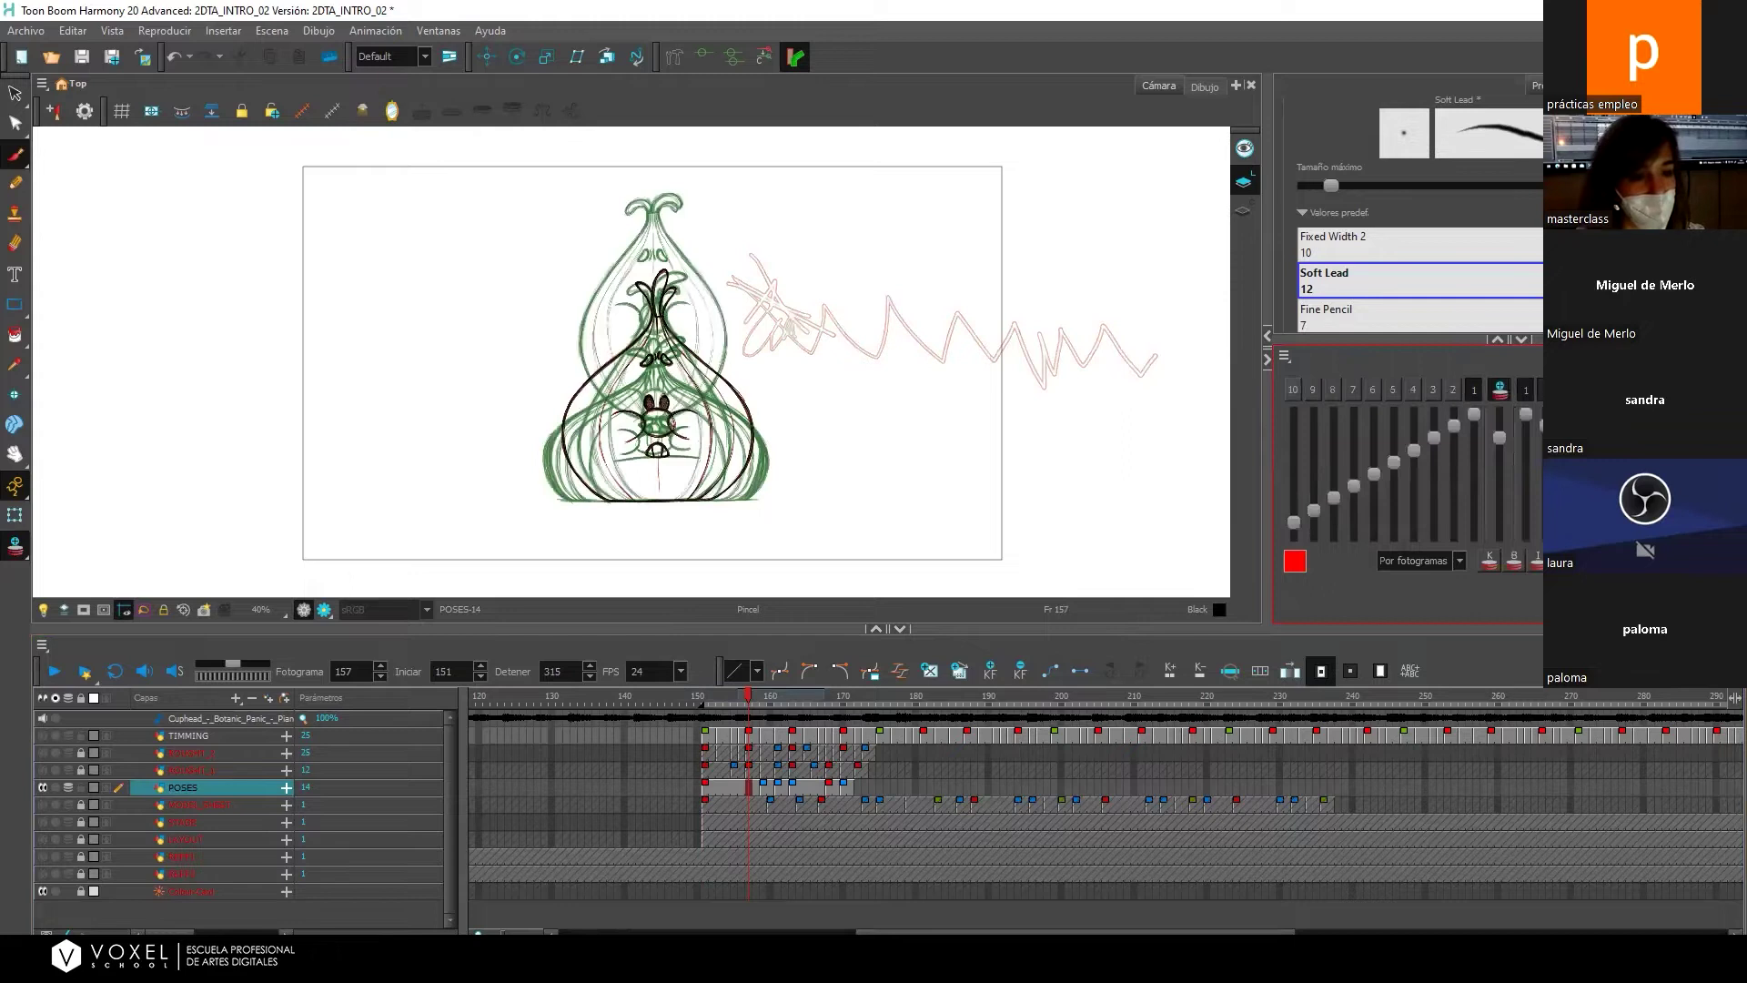
click(1533, 389)
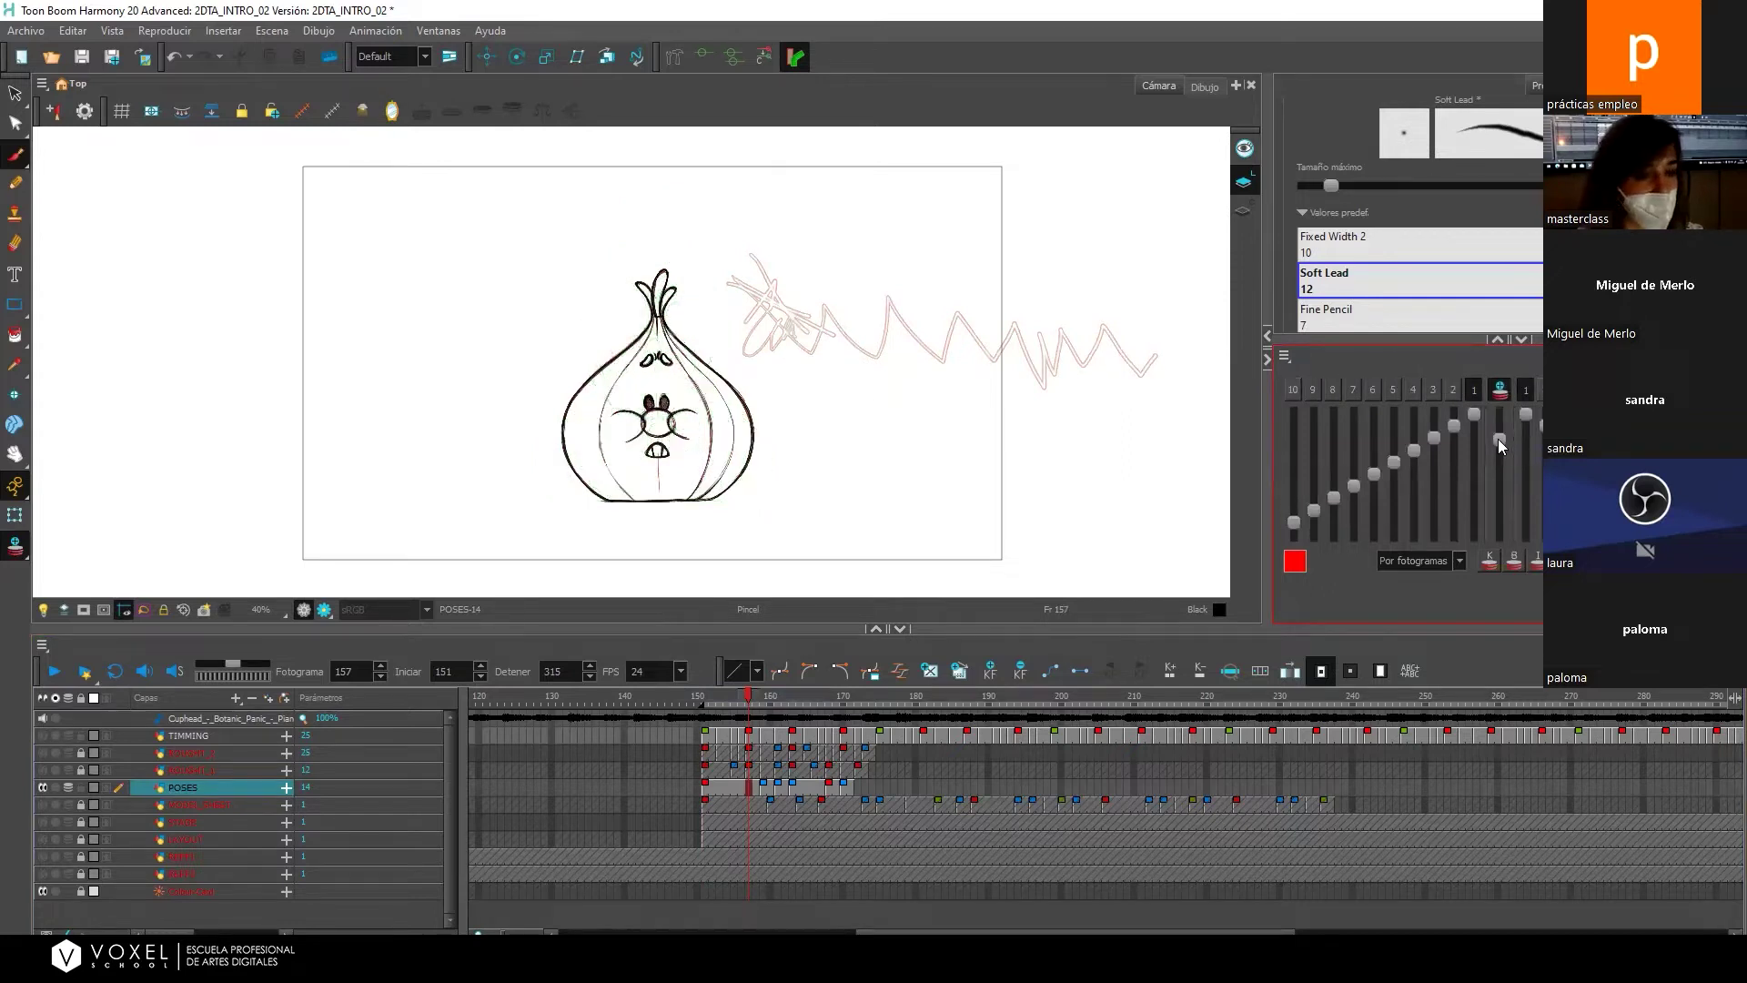
mouse_move(1491, 481)
mouse_down()
mouse_move(1485, 513)
mouse_move(1492, 437)
mouse_move(1478, 468)
mouse_move(1478, 453)
mouse_up()
Compare the onion's successive poses up to frame 168 with the onion skin of the previous frame.
click(769, 788)
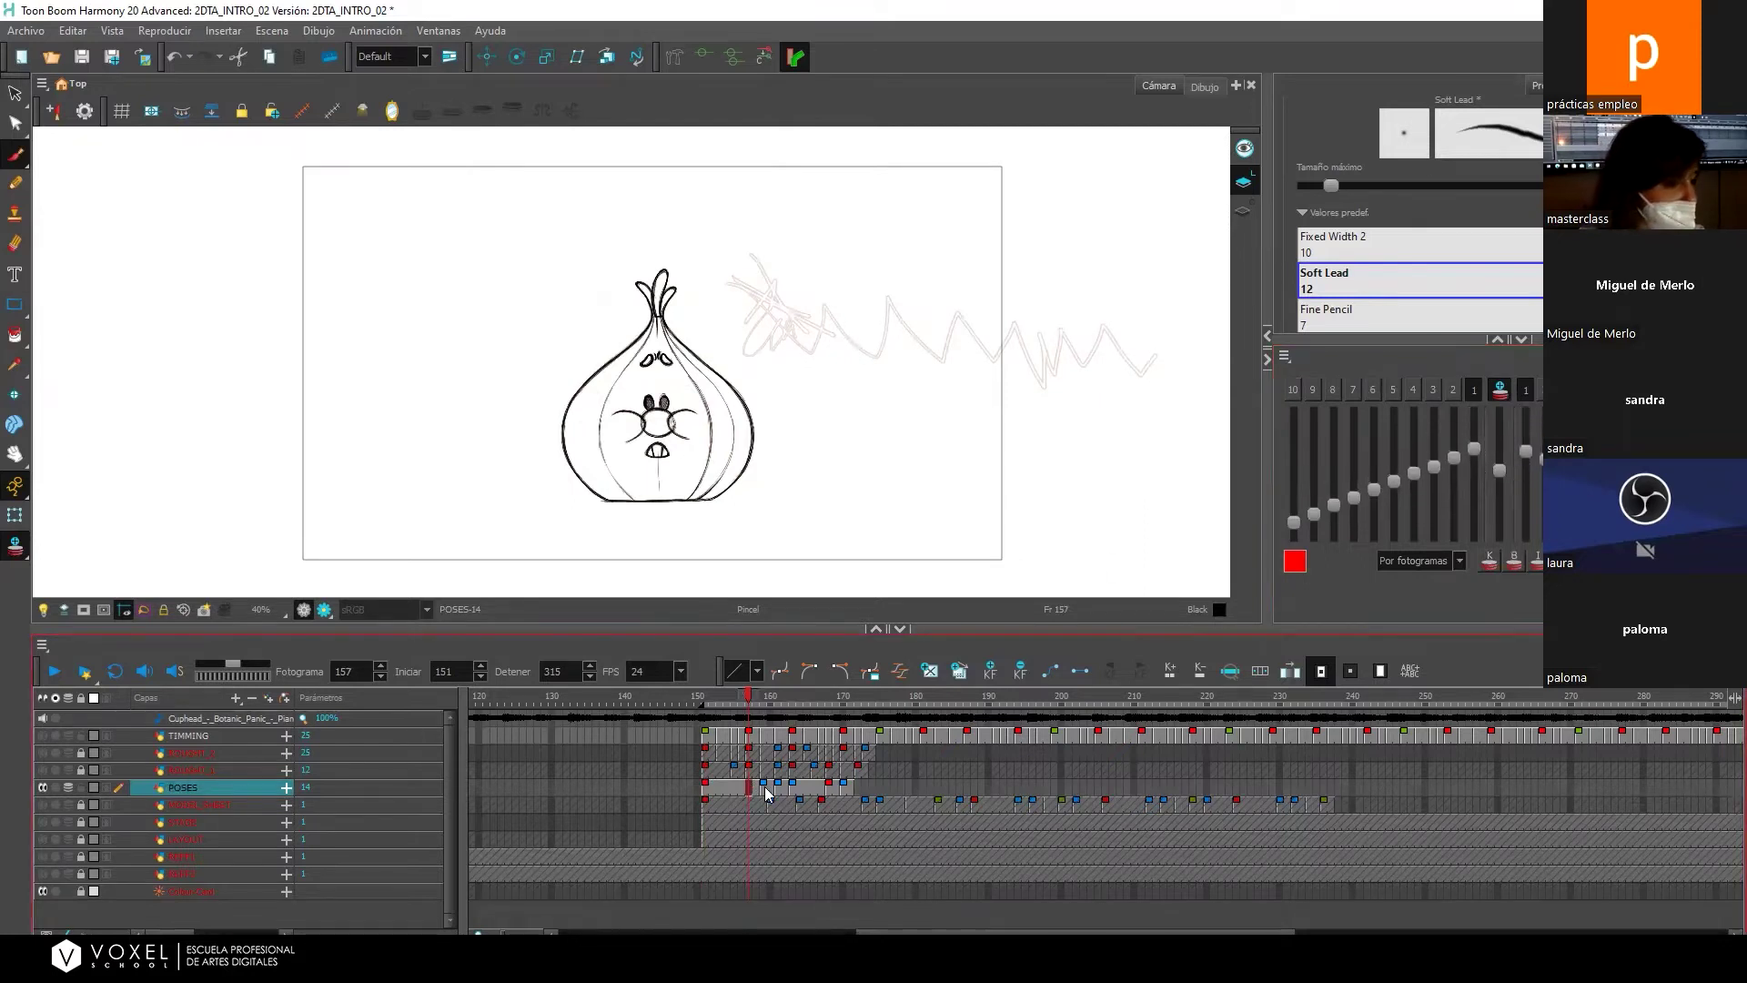
click(778, 790)
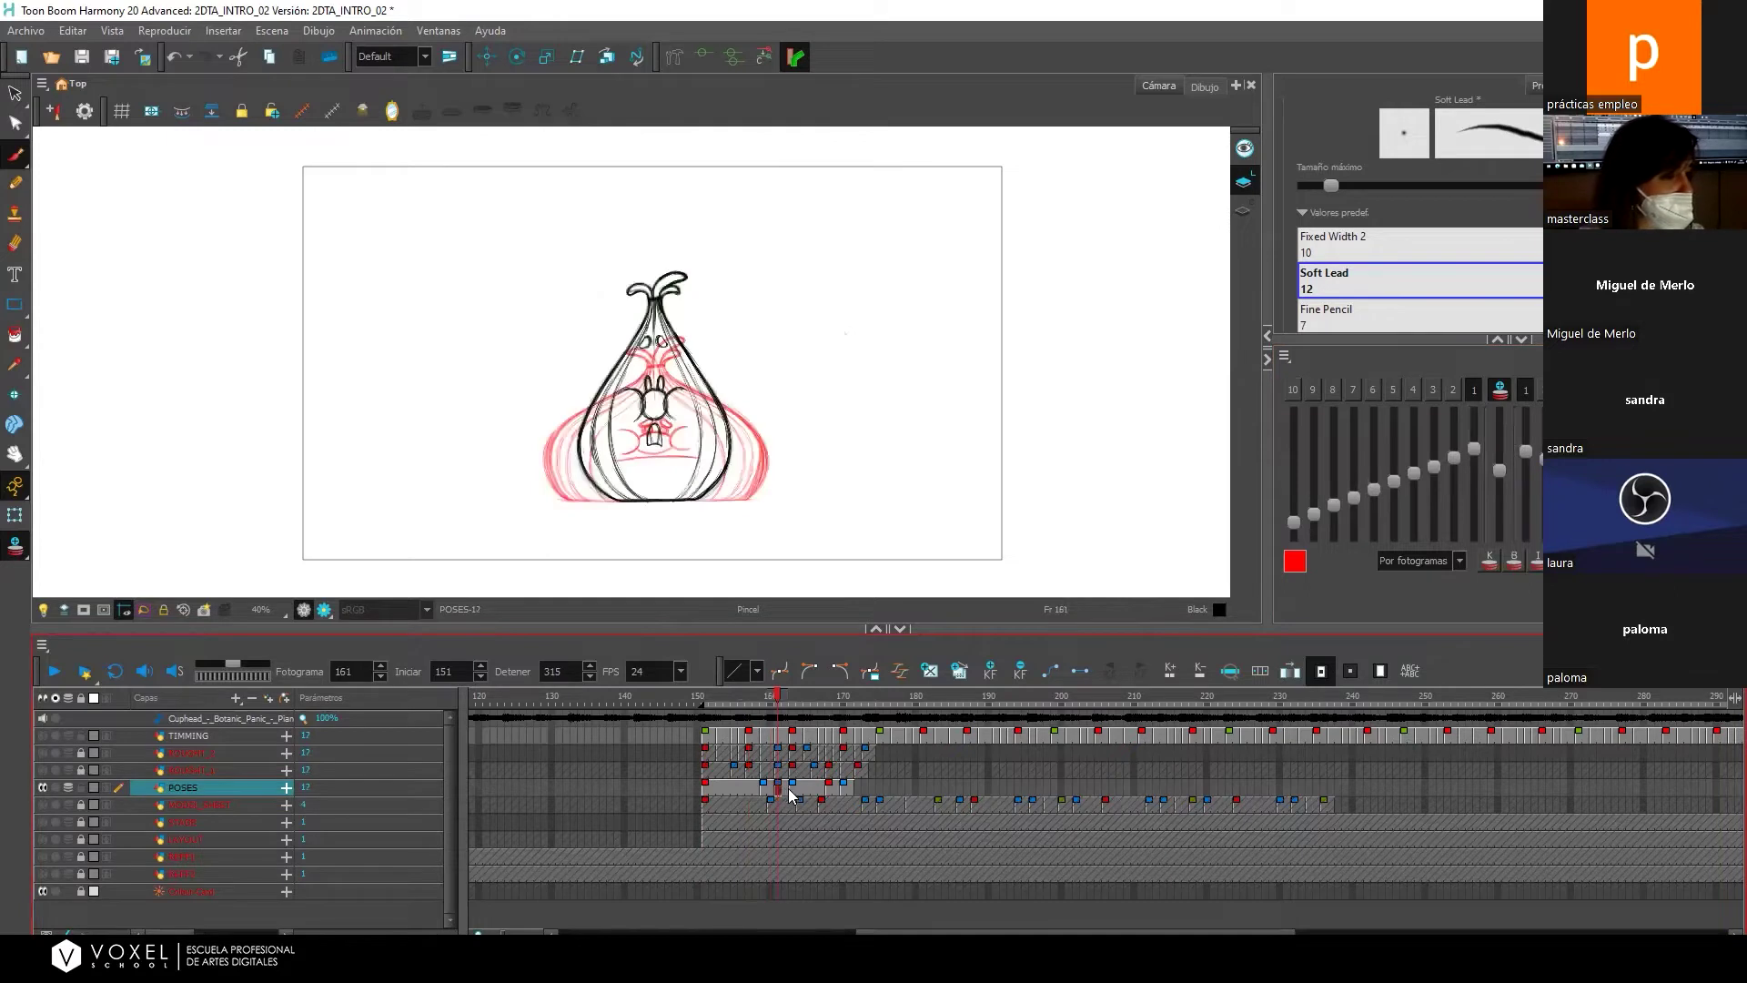
click(797, 792)
click(827, 790)
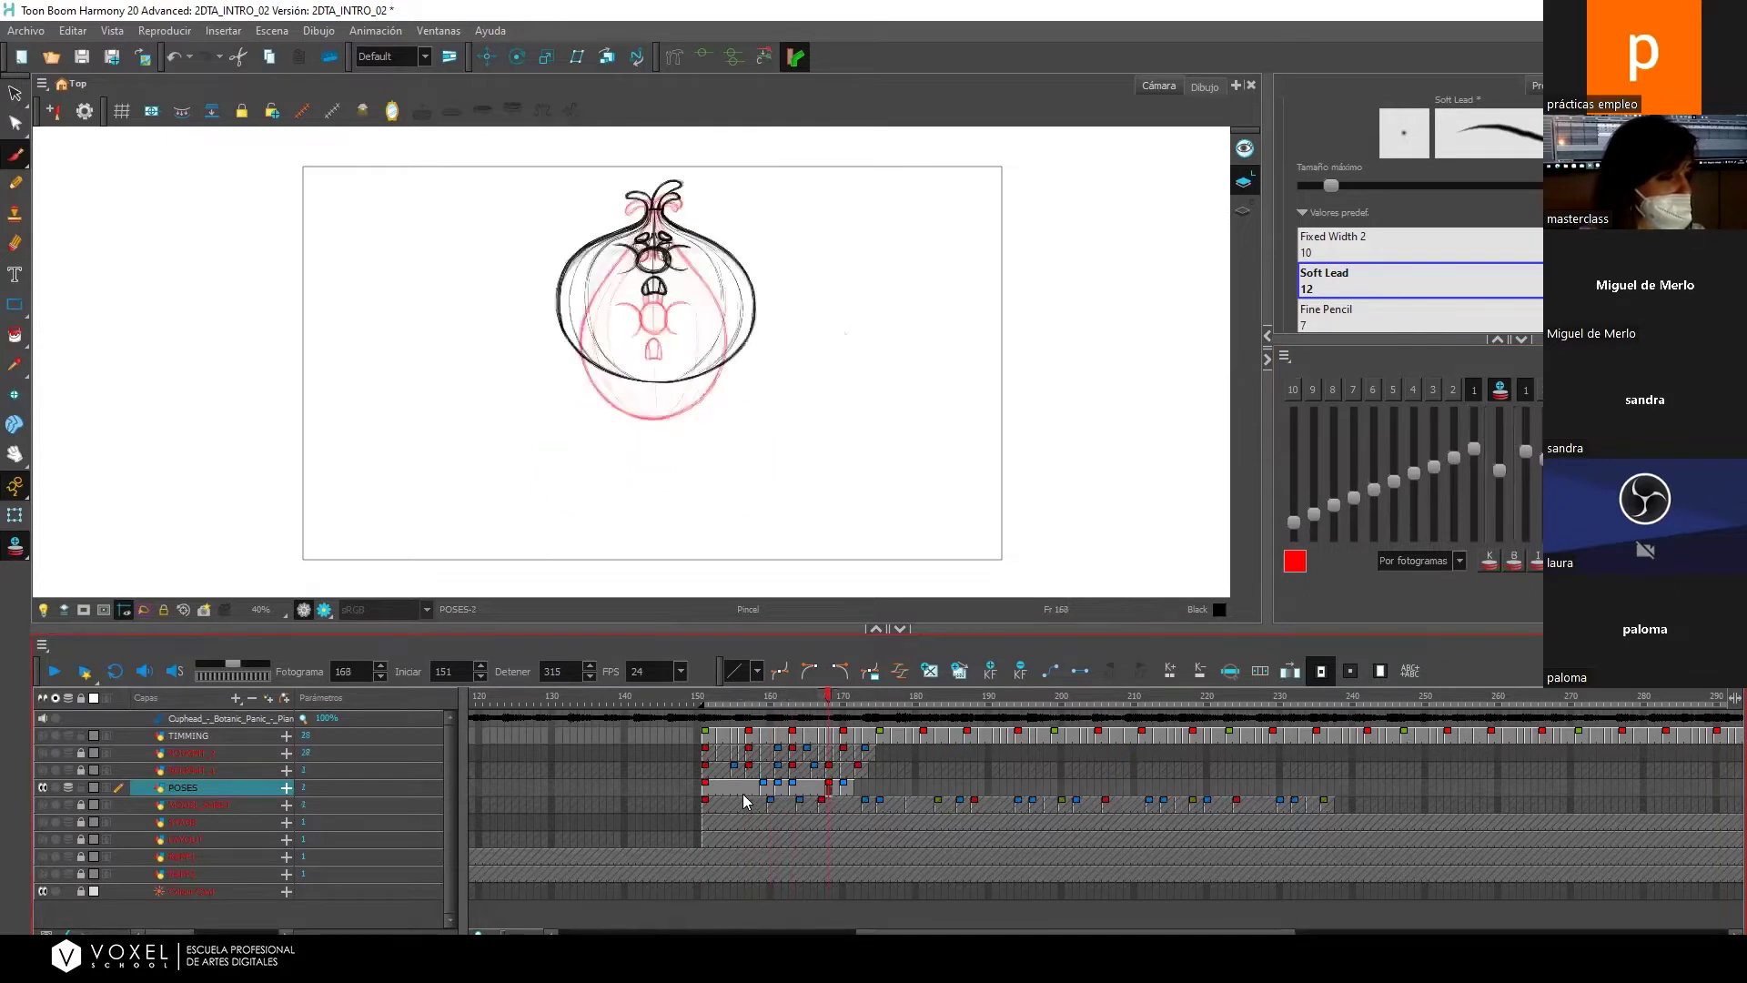
Extend the onion skin to four previous drawings, lower its opacity and set its mode to Por dibujos.
click(1430, 390)
click(1412, 390)
drag(1475, 449, 1473, 492)
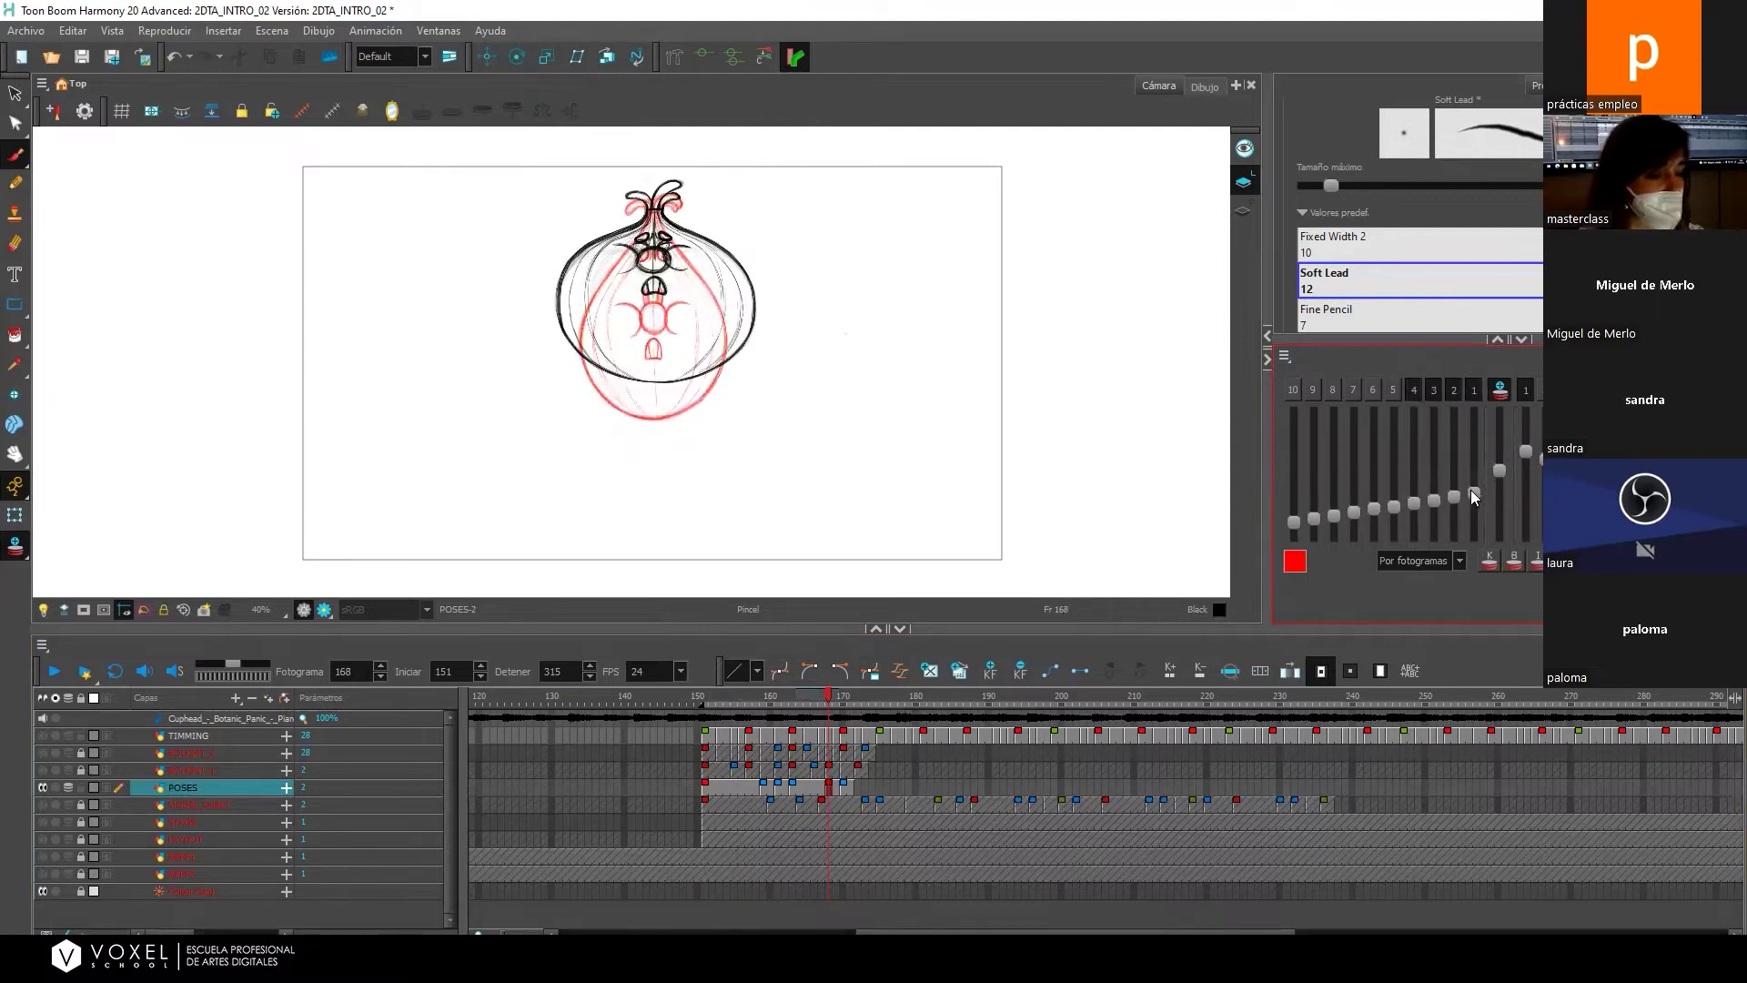
click(1489, 561)
click(1509, 565)
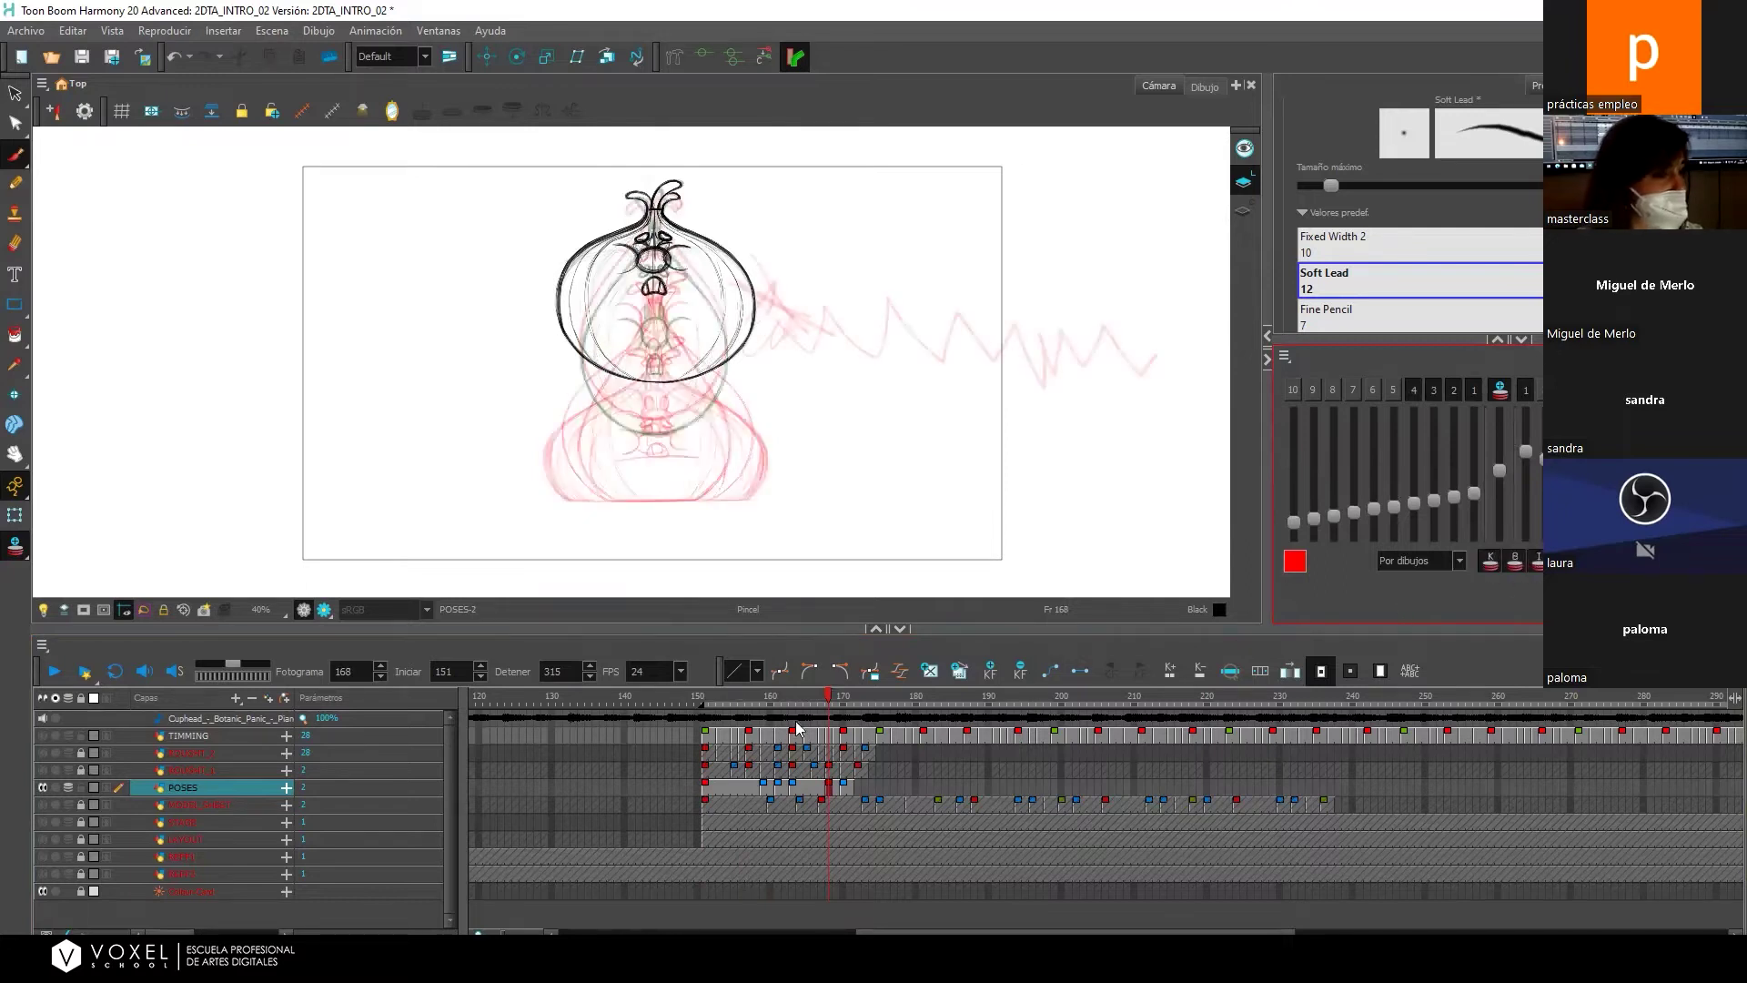
Flip between the onion's poses around frames 157 and 168 on the POSES layer to compare them through the onion skin.
click(832, 704)
mouse_move(832, 703)
mouse_down()
mouse_move(860, 703)
mouse_move(830, 706)
mouse_up()
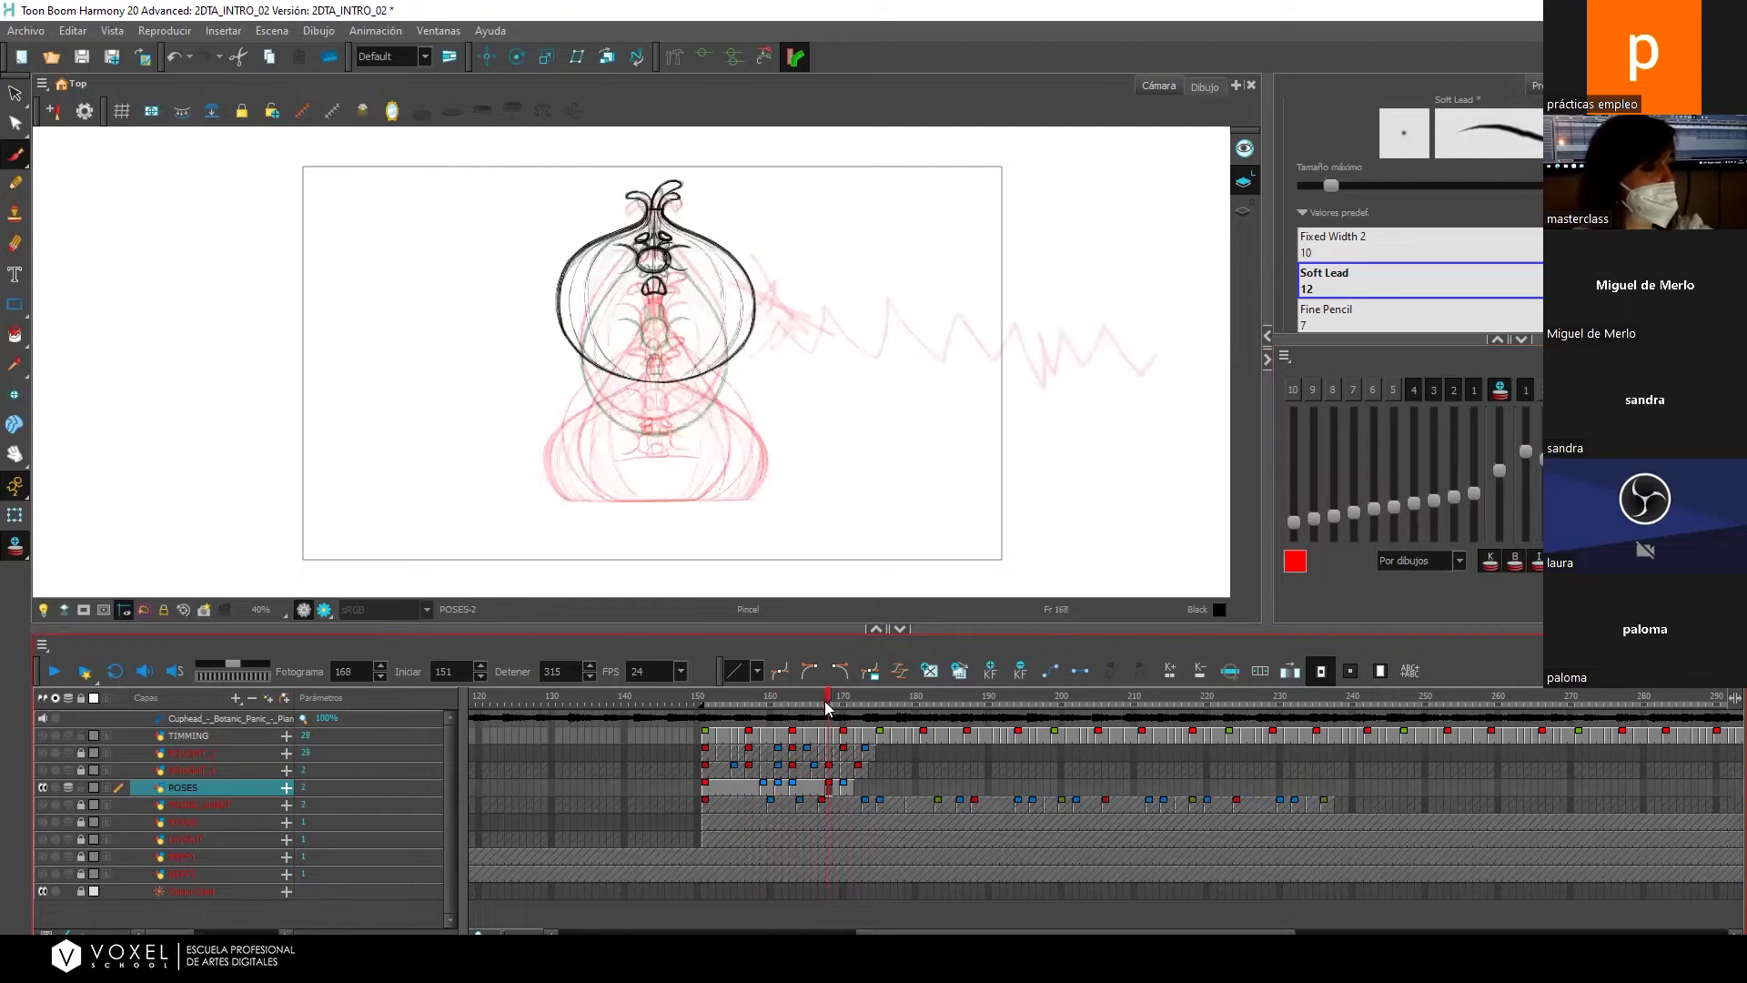
click(753, 784)
click(823, 787)
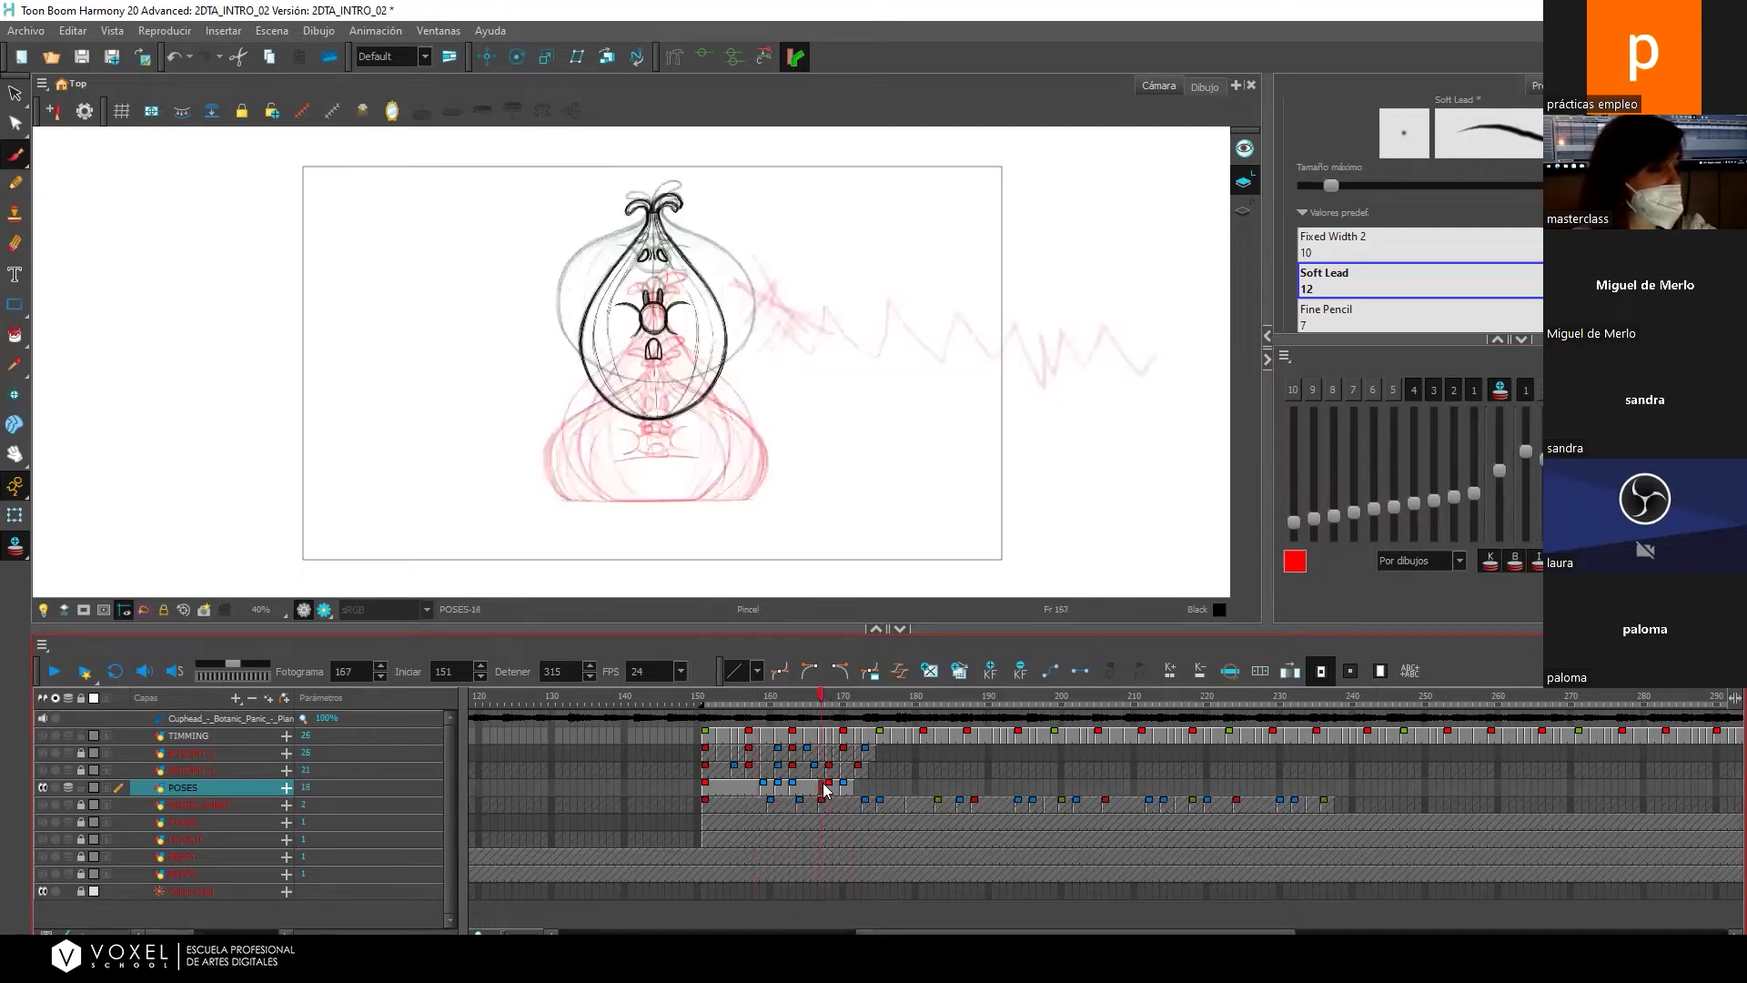
click(755, 791)
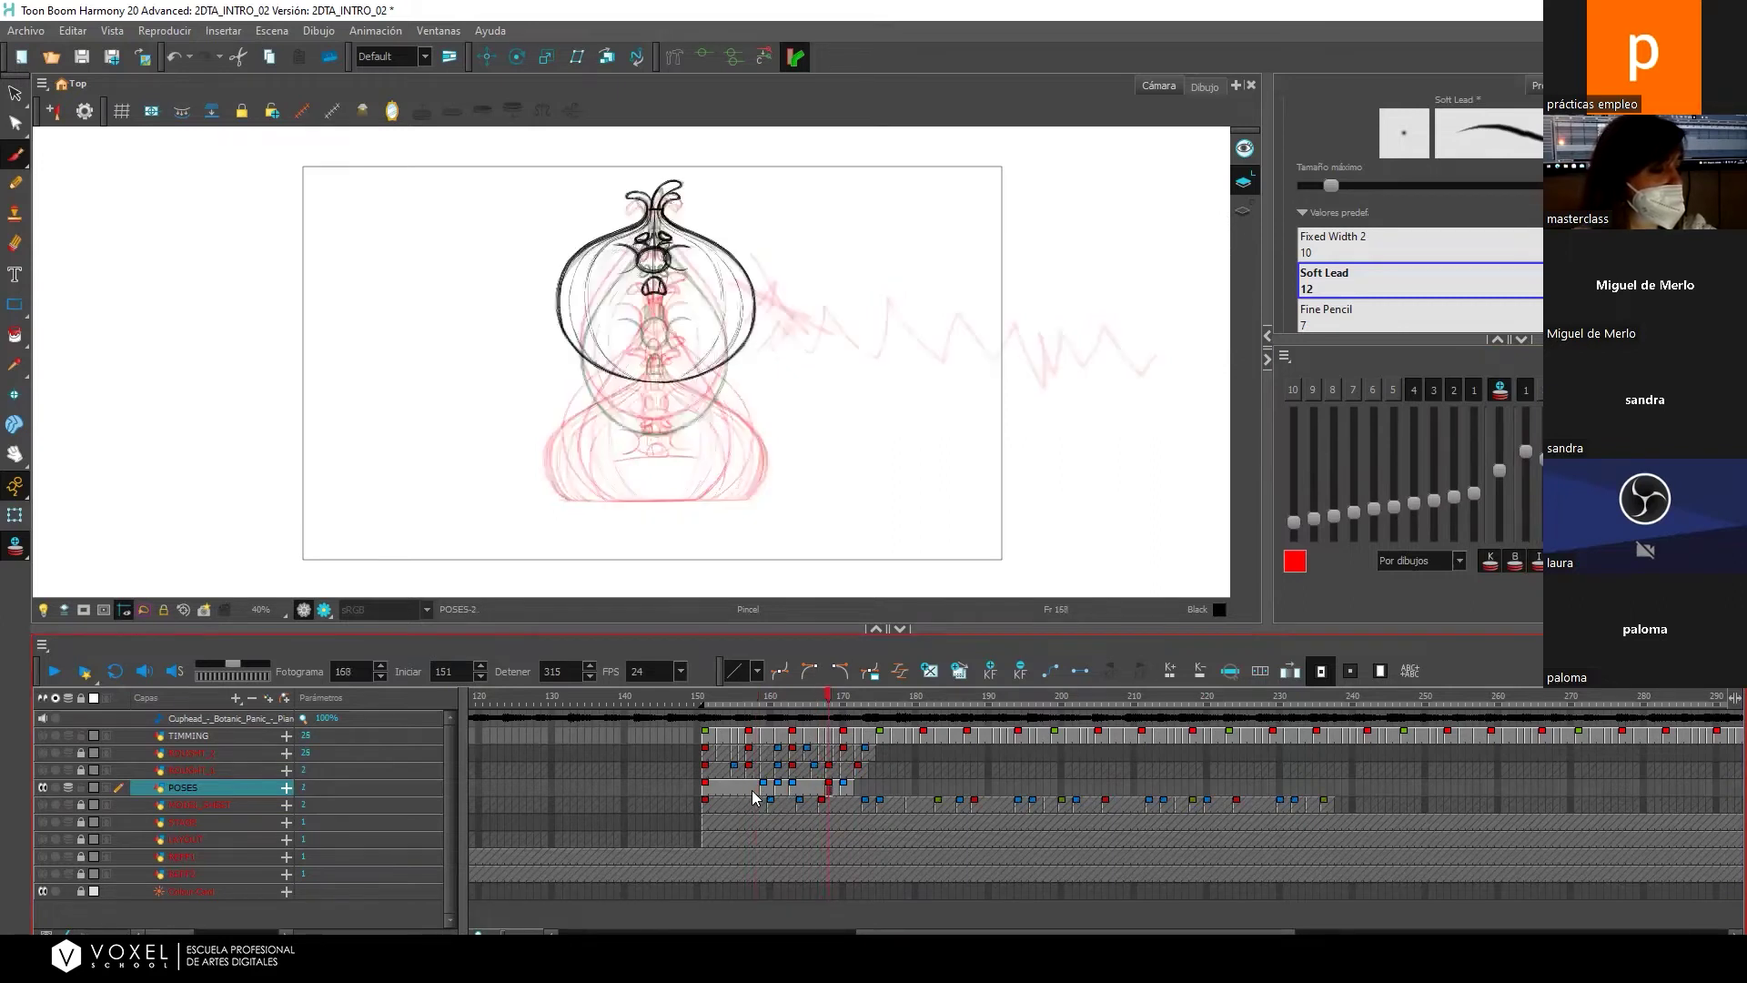
click(828, 788)
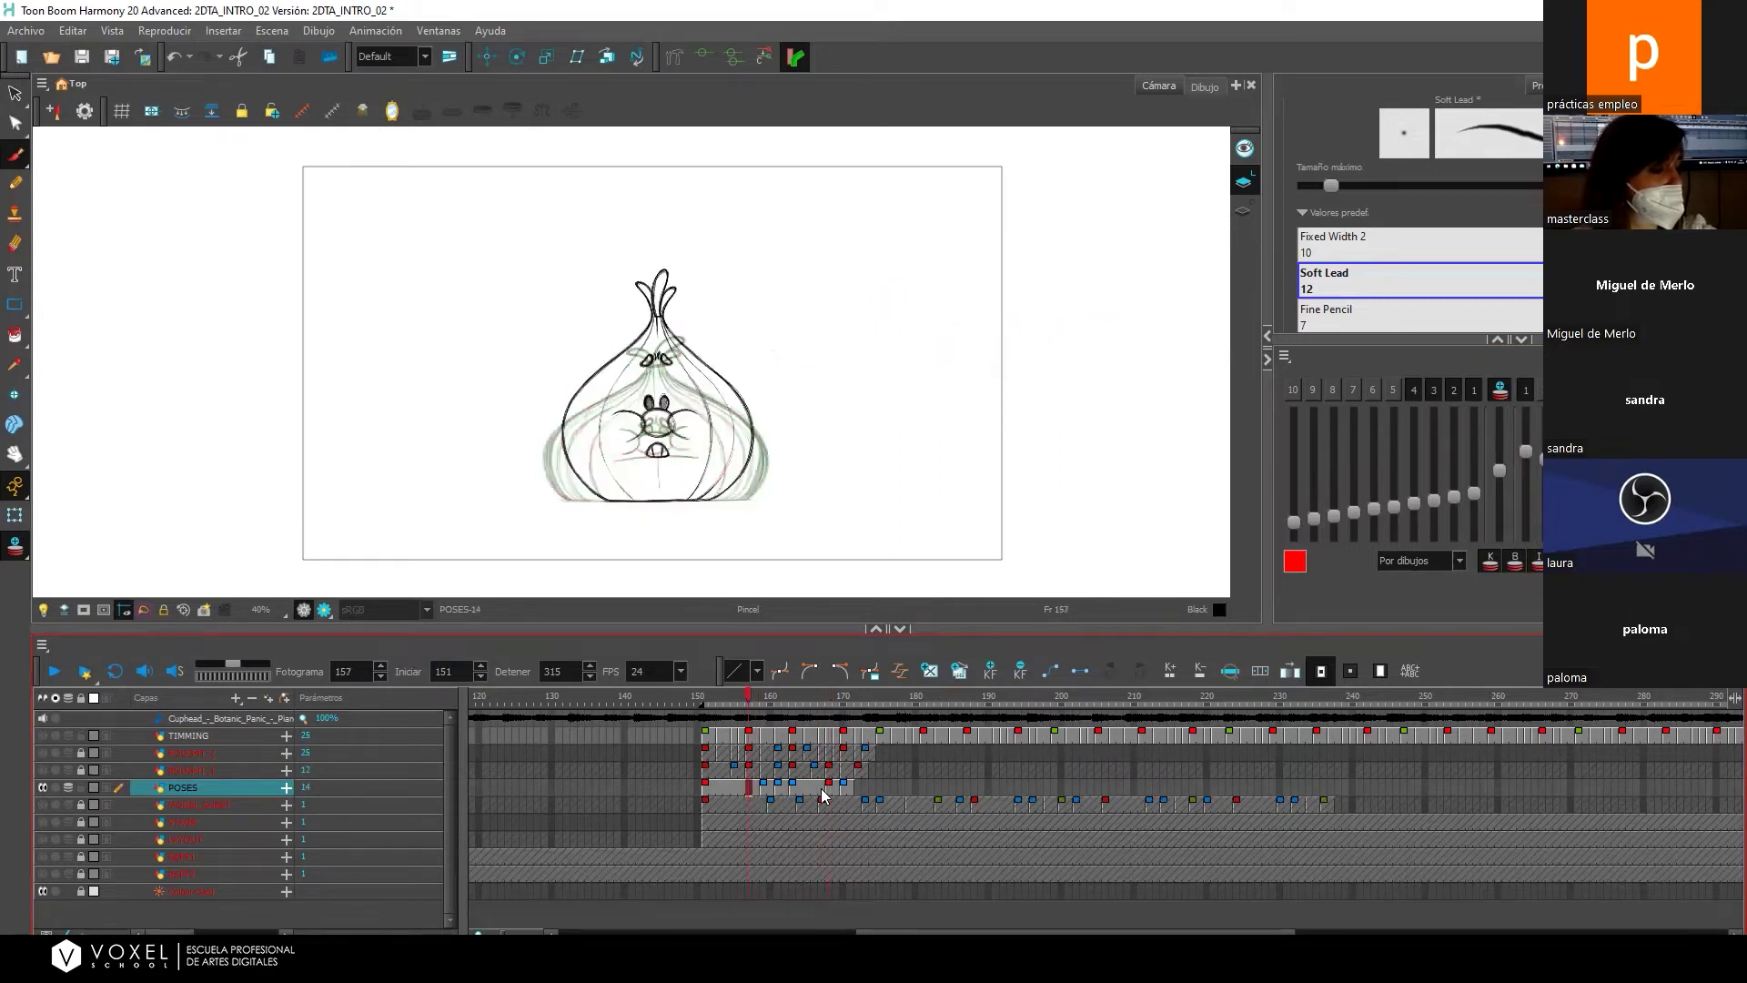
click(749, 788)
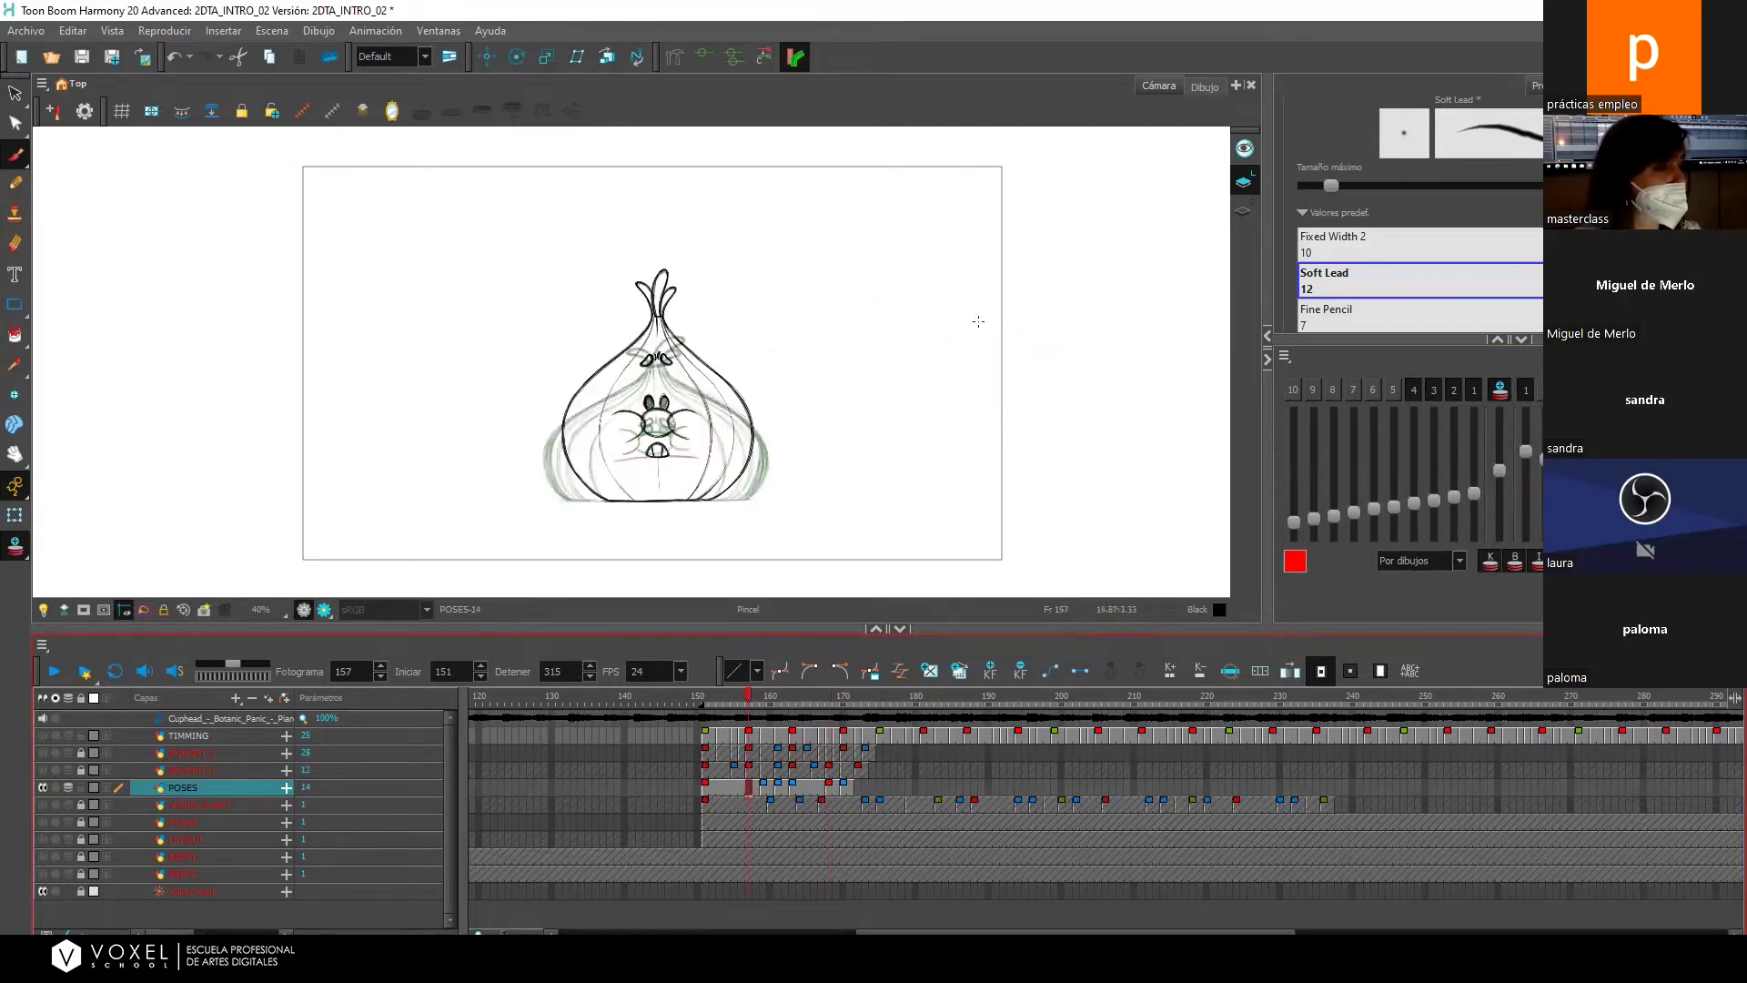
click(828, 788)
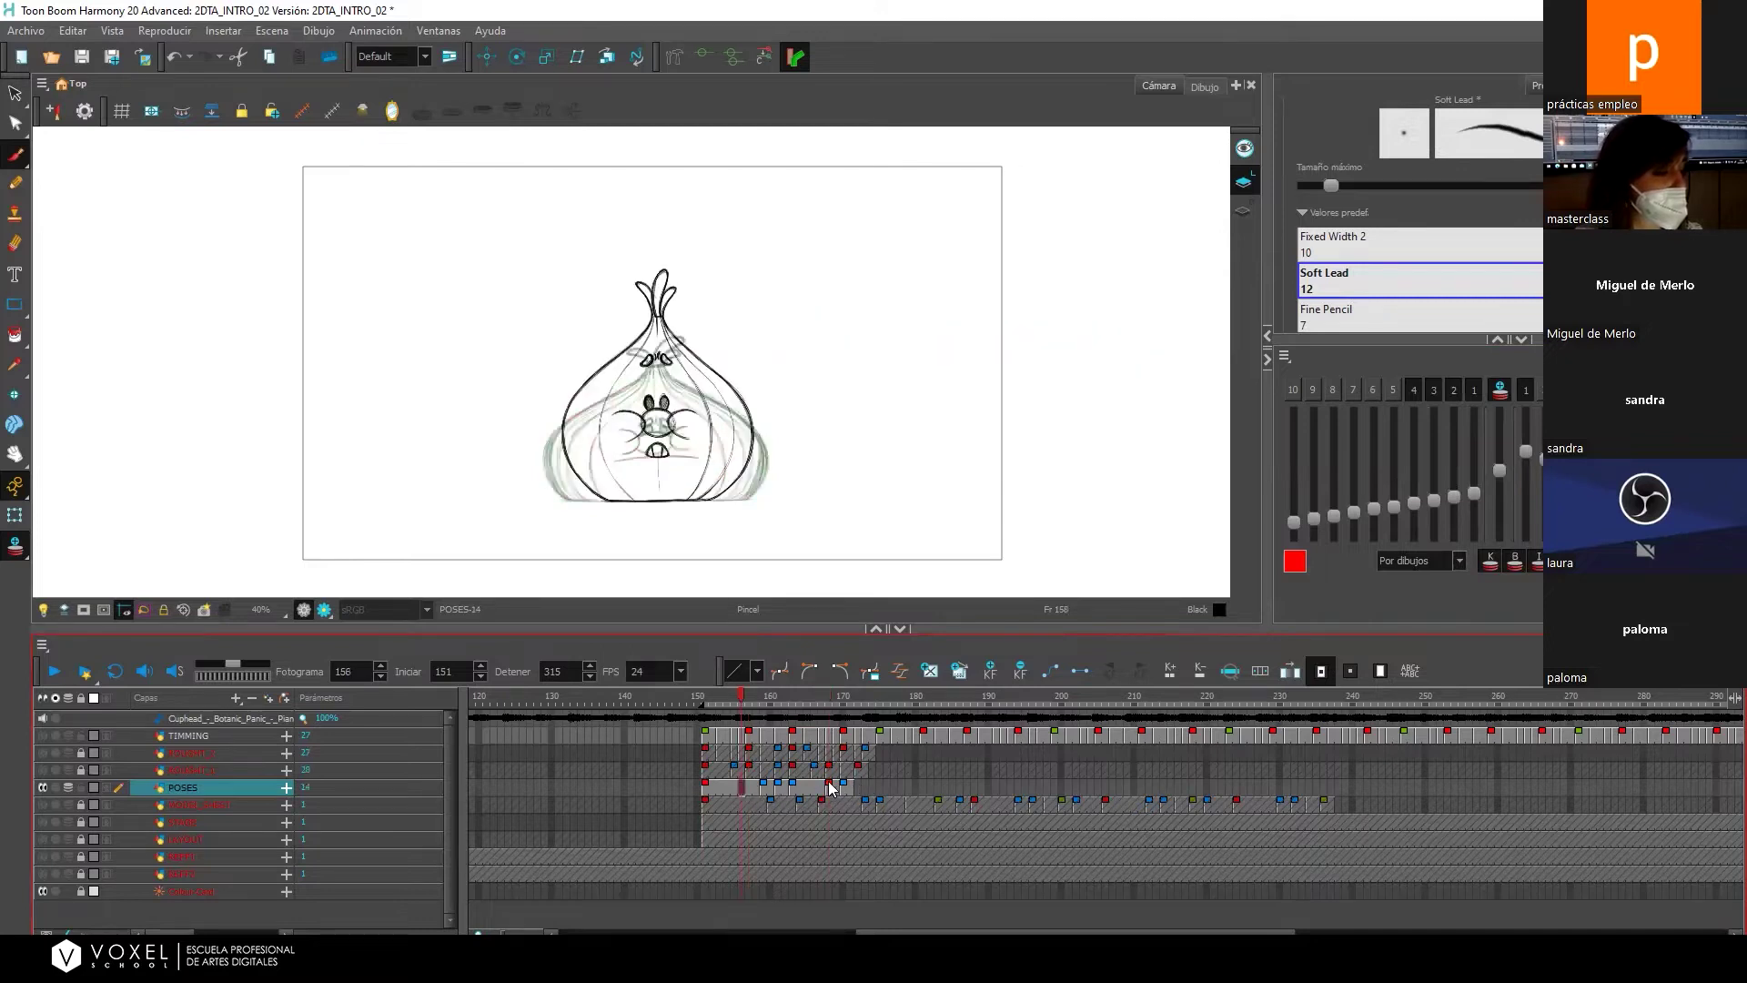
click(831, 790)
click(760, 789)
click(829, 790)
click(741, 786)
click(830, 790)
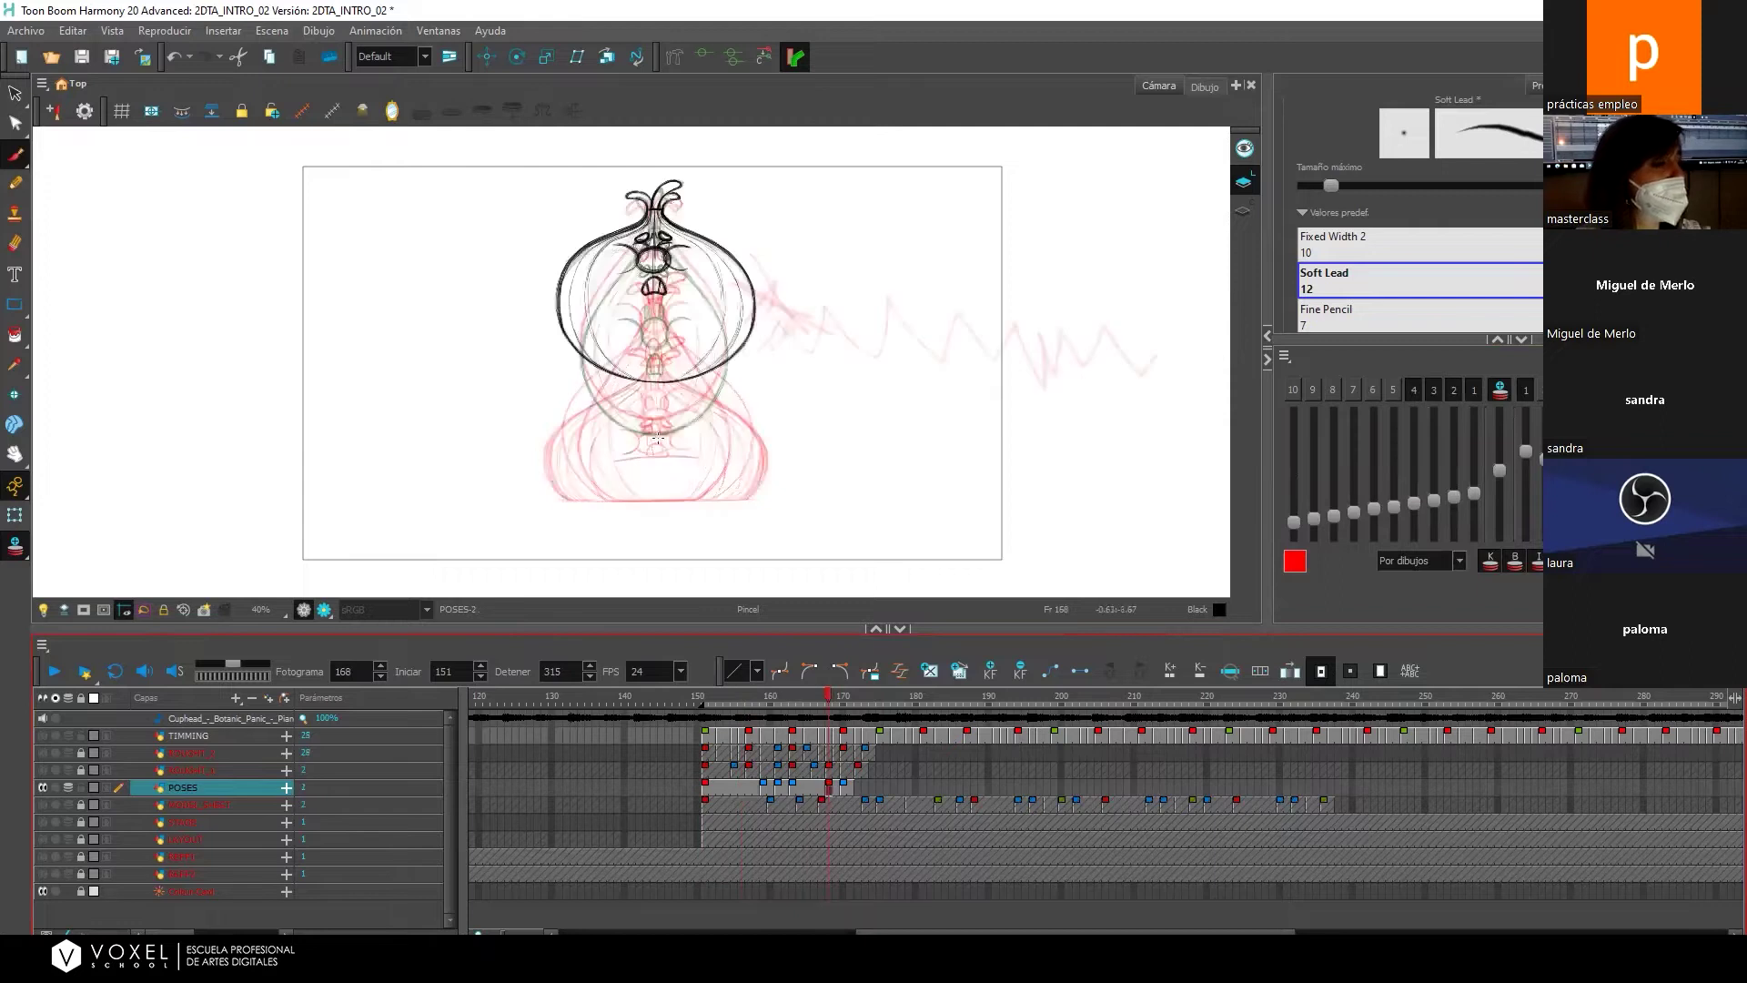
Turn off the onion skin and compare the onion's poses between frame 157 and frame 169 on the POSES layer.
click(1499, 390)
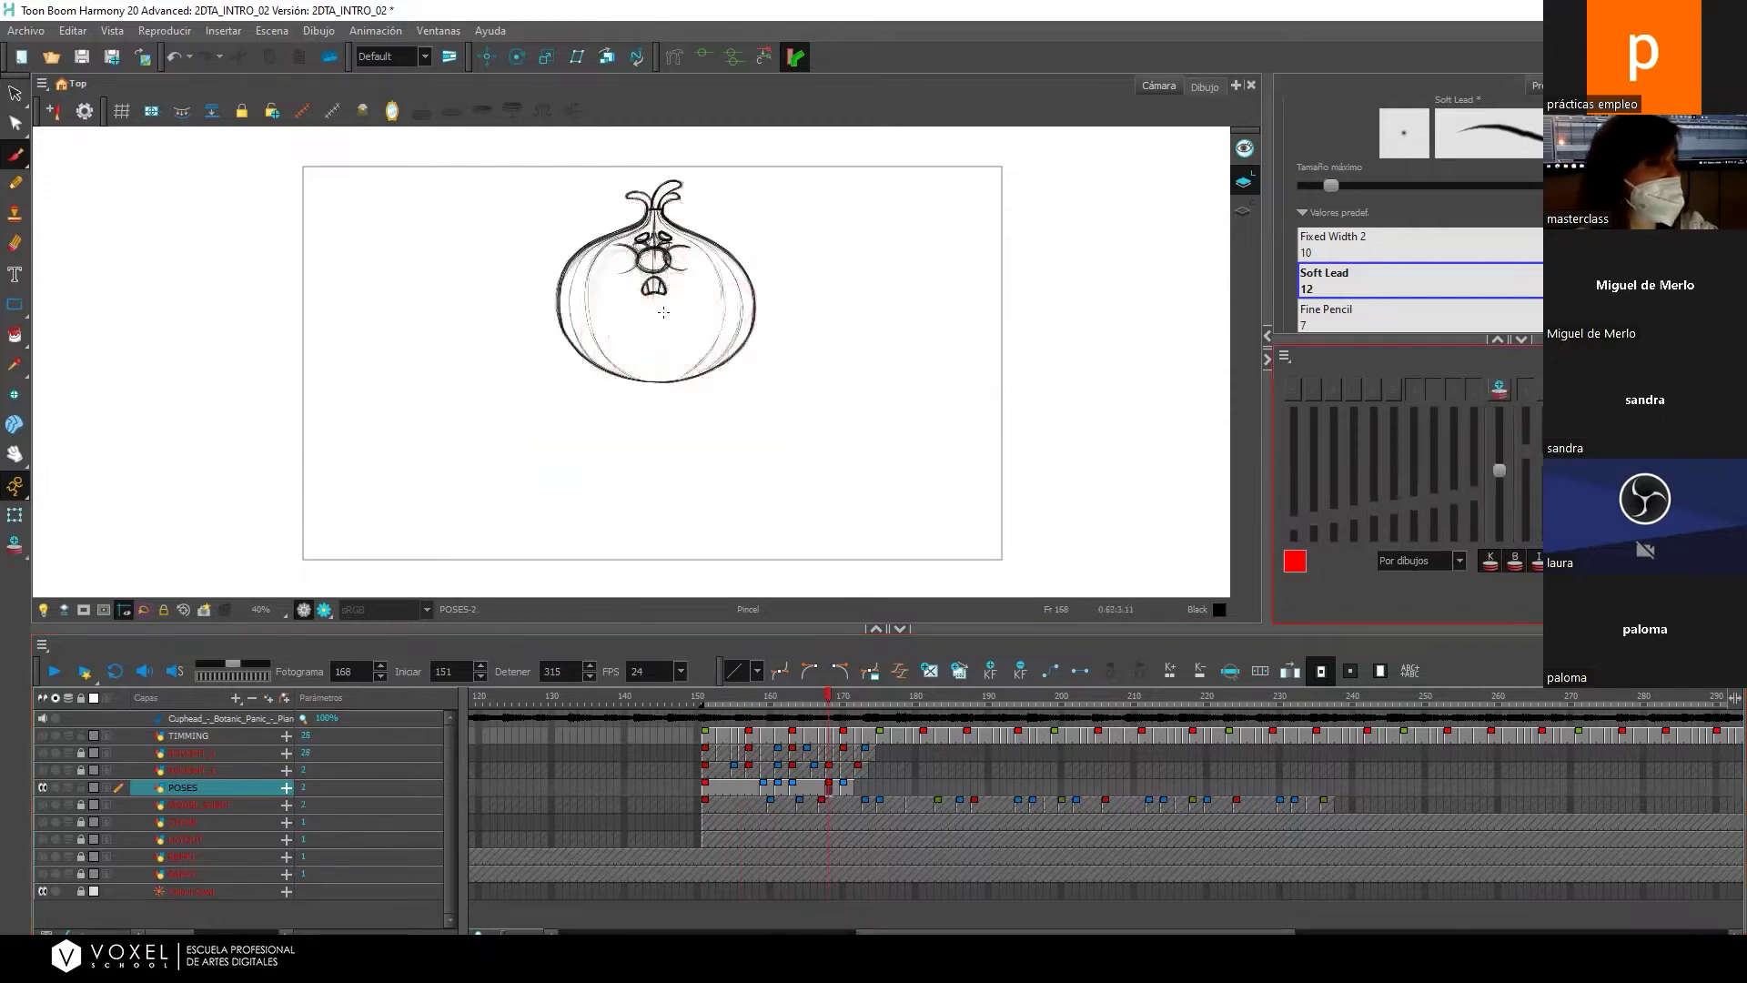
click(748, 787)
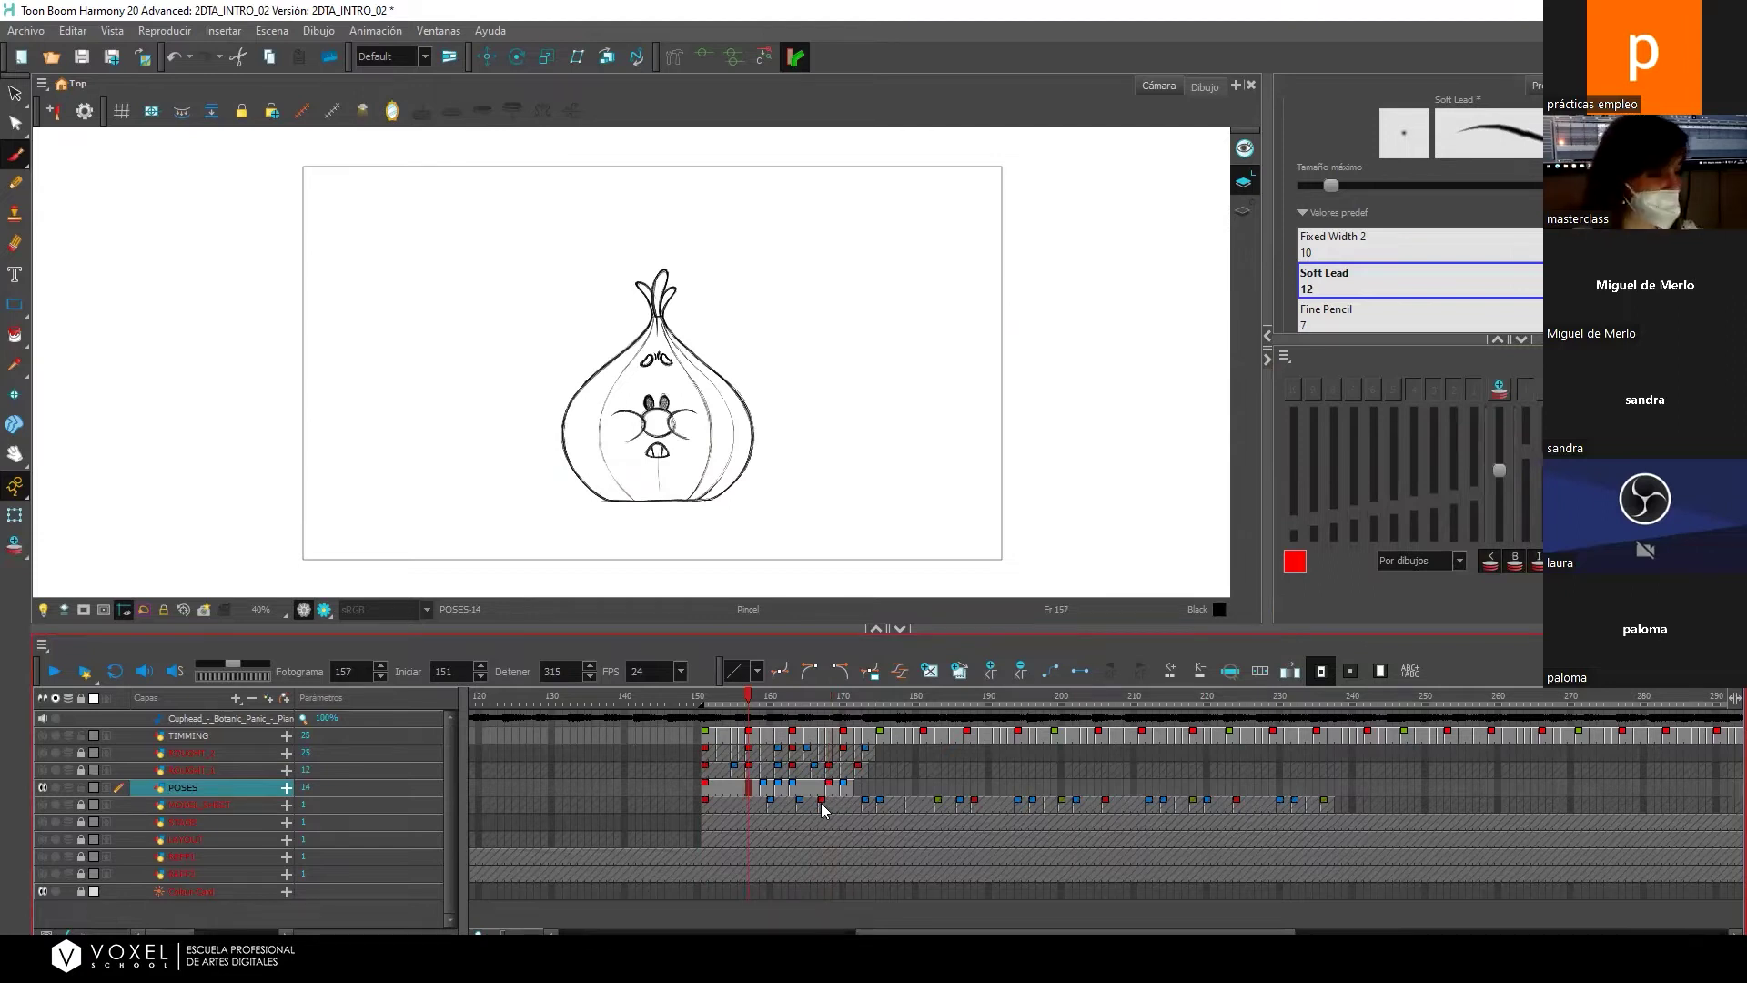
click(788, 795)
click(742, 788)
click(829, 784)
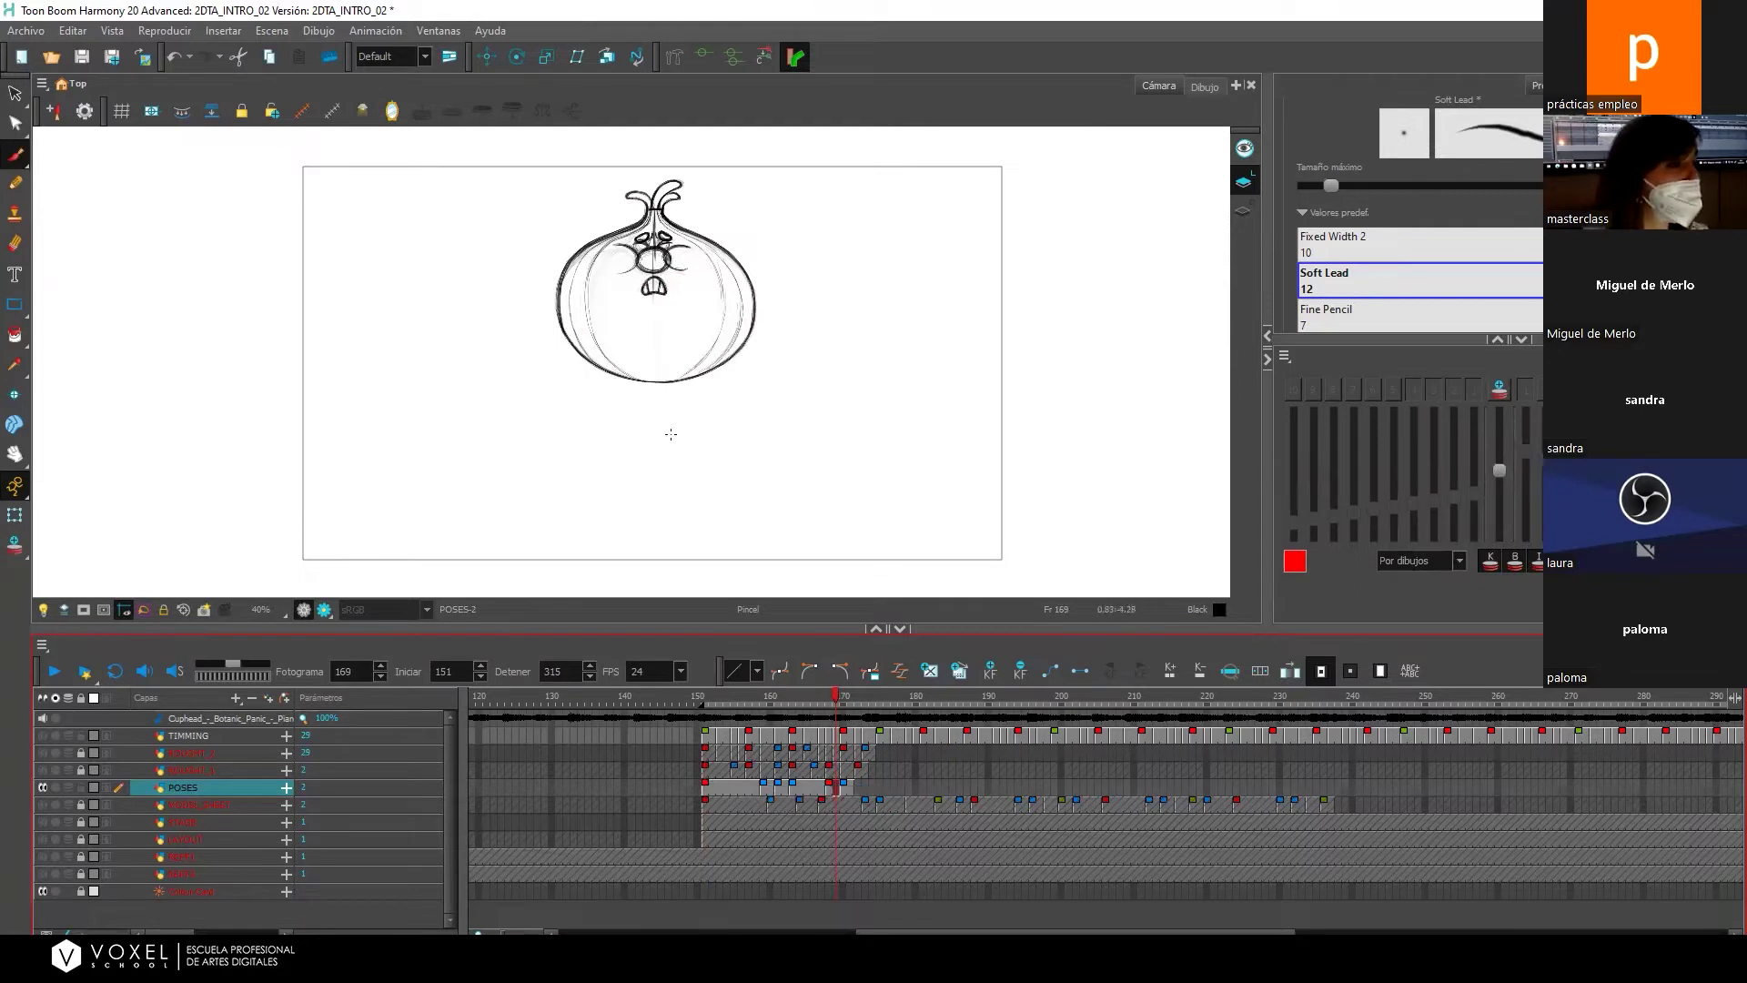
Sketch a vertical double-headed arrow with spacing tick marks below the raised onion at frame 169 on the POSES layer.
drag(656, 396, 672, 519)
mouse_move(661, 398)
mouse_down()
mouse_move(697, 415)
mouse_move(635, 421)
mouse_up()
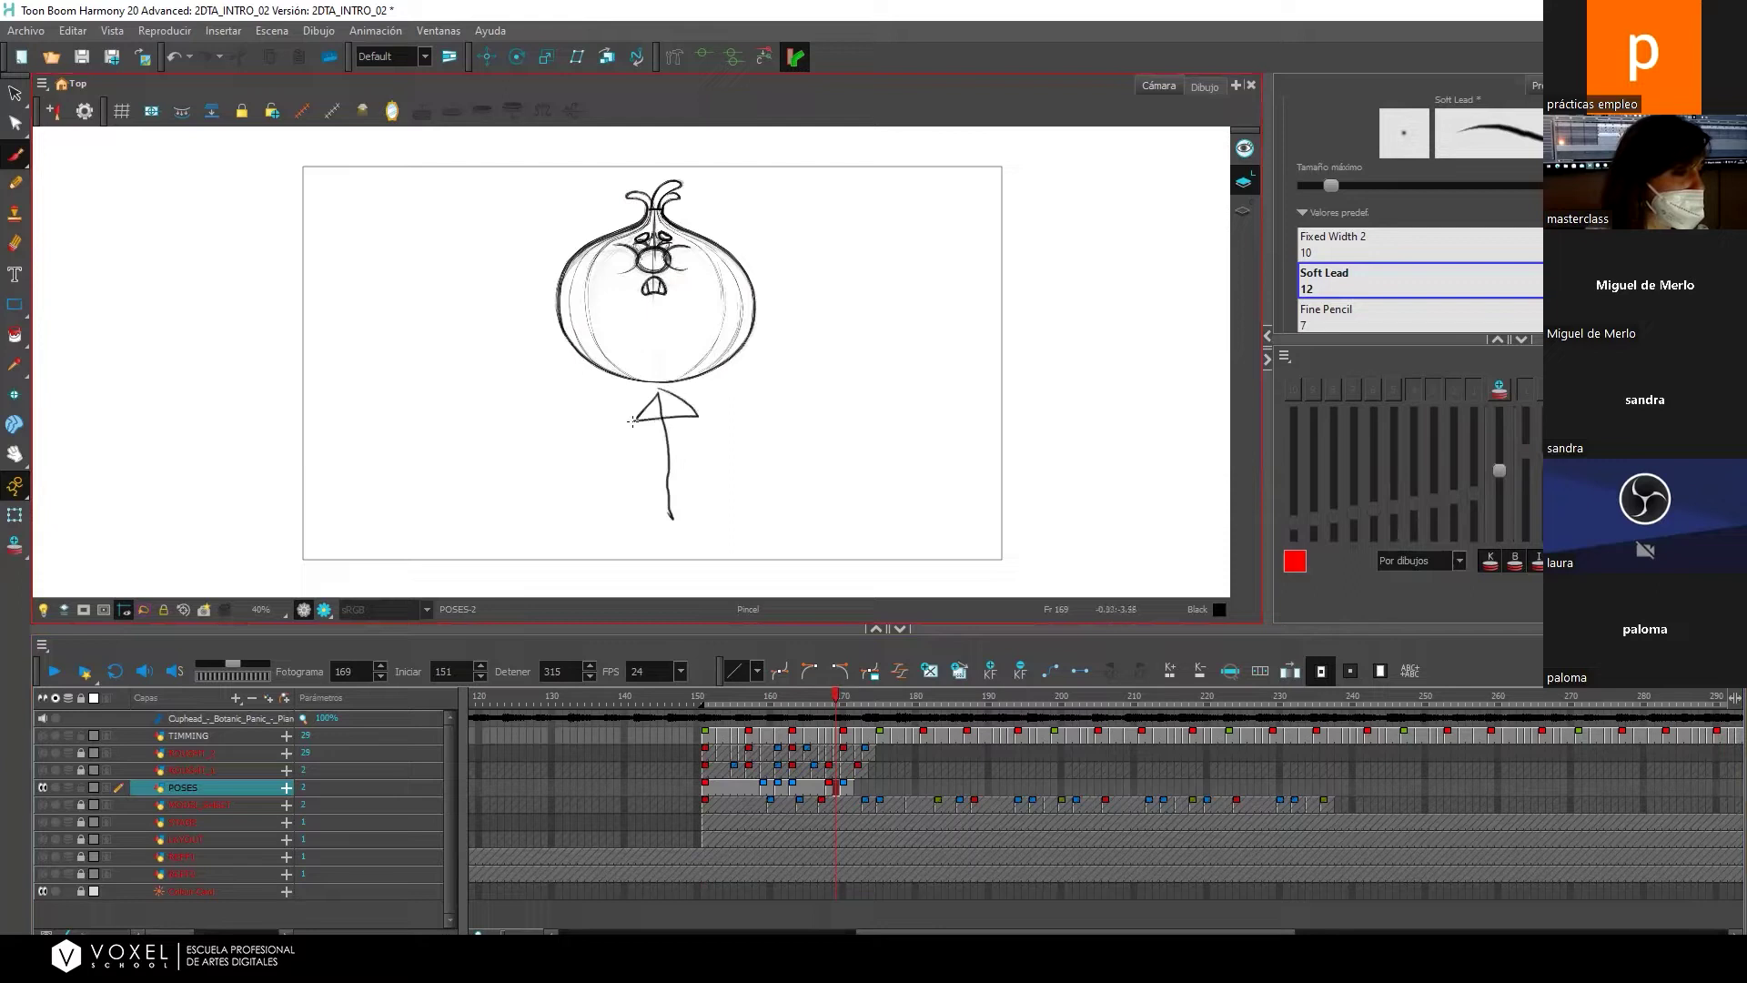
drag(676, 521, 634, 496)
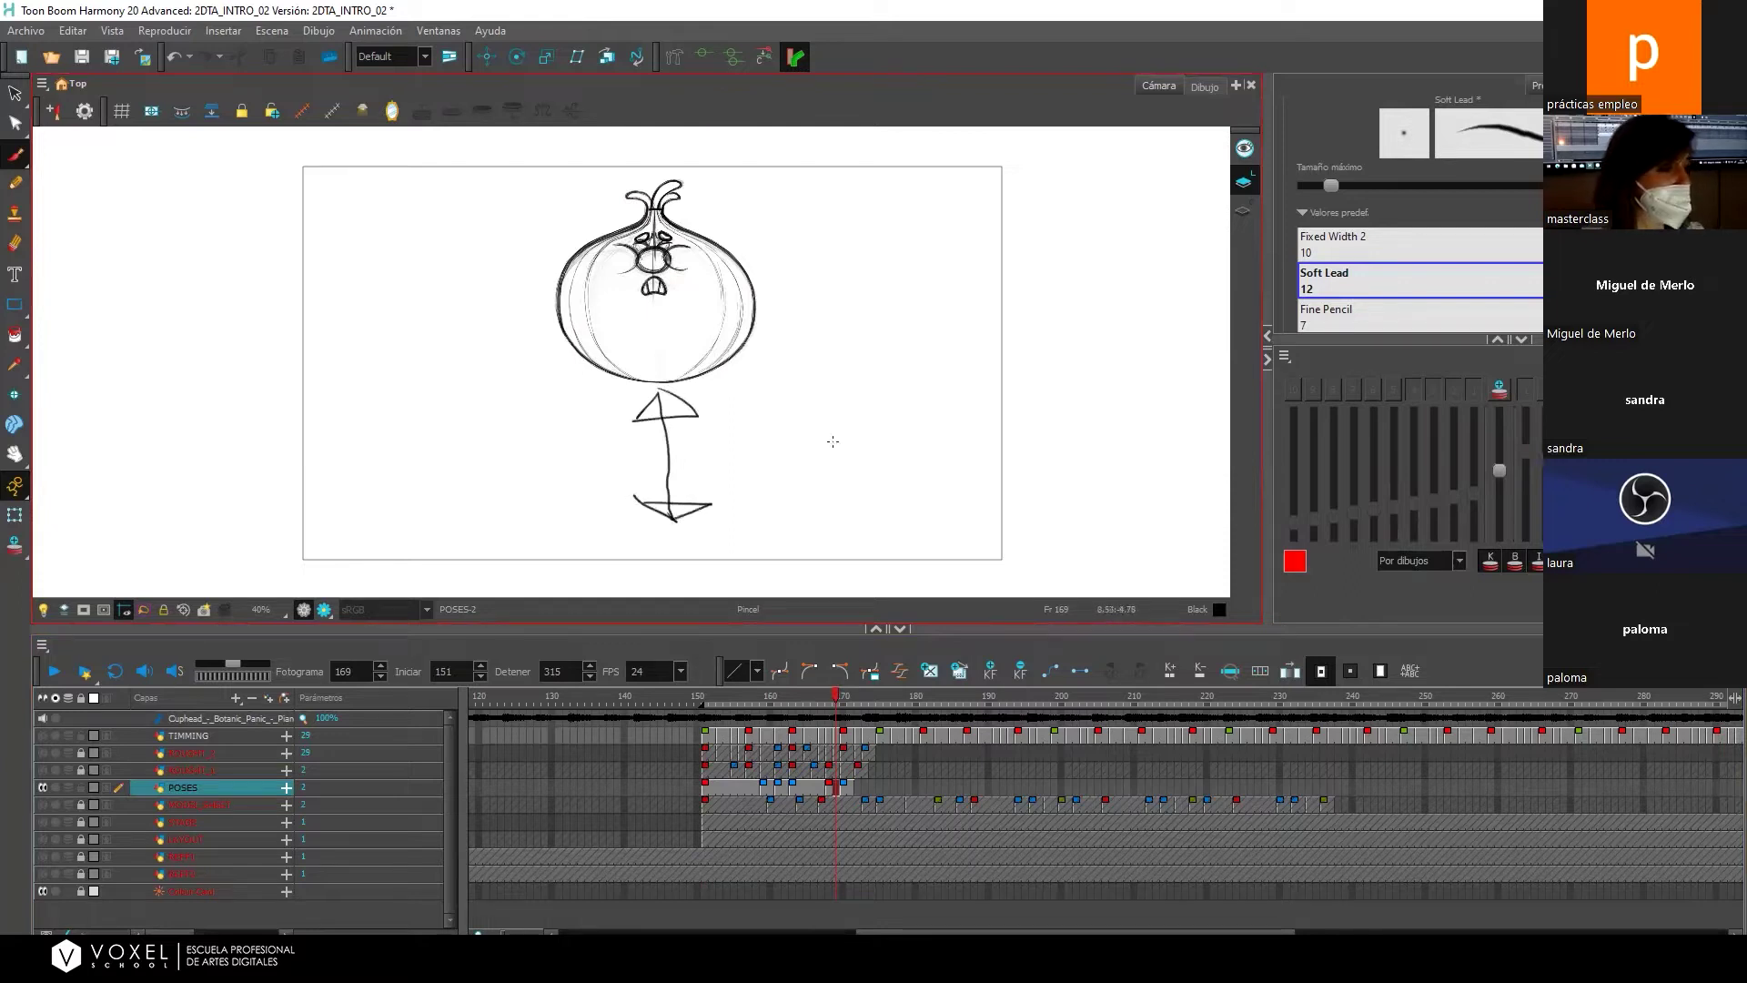
drag(648, 453, 701, 451)
mouse_move(653, 447)
mouse_down()
mouse_move(685, 434)
mouse_move(693, 496)
mouse_up()
mouse_move(667, 391)
mouse_down()
mouse_move(620, 423)
mouse_move(649, 398)
mouse_move(617, 420)
mouse_move(702, 409)
mouse_move(667, 424)
mouse_up()
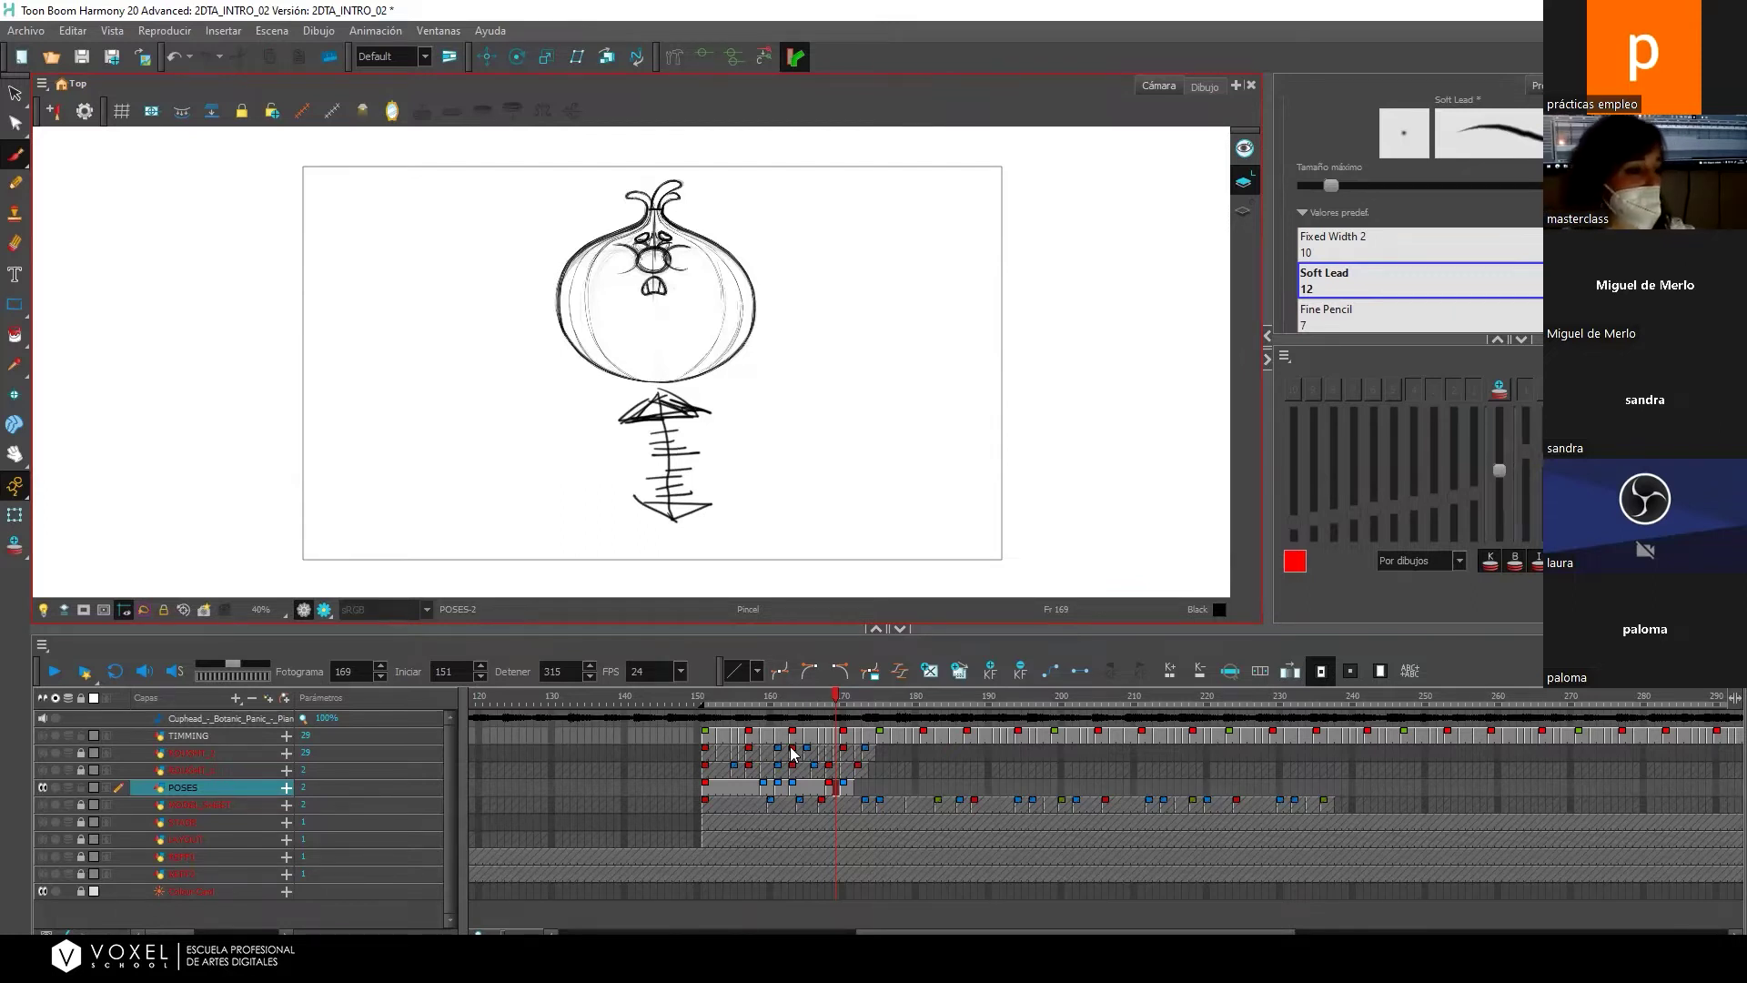
Browse in File Explorer to the Doc folder of 2DTA_INTRO_02 inside Documentos > ANIMACION TRADICIONAL.
key(super+e)
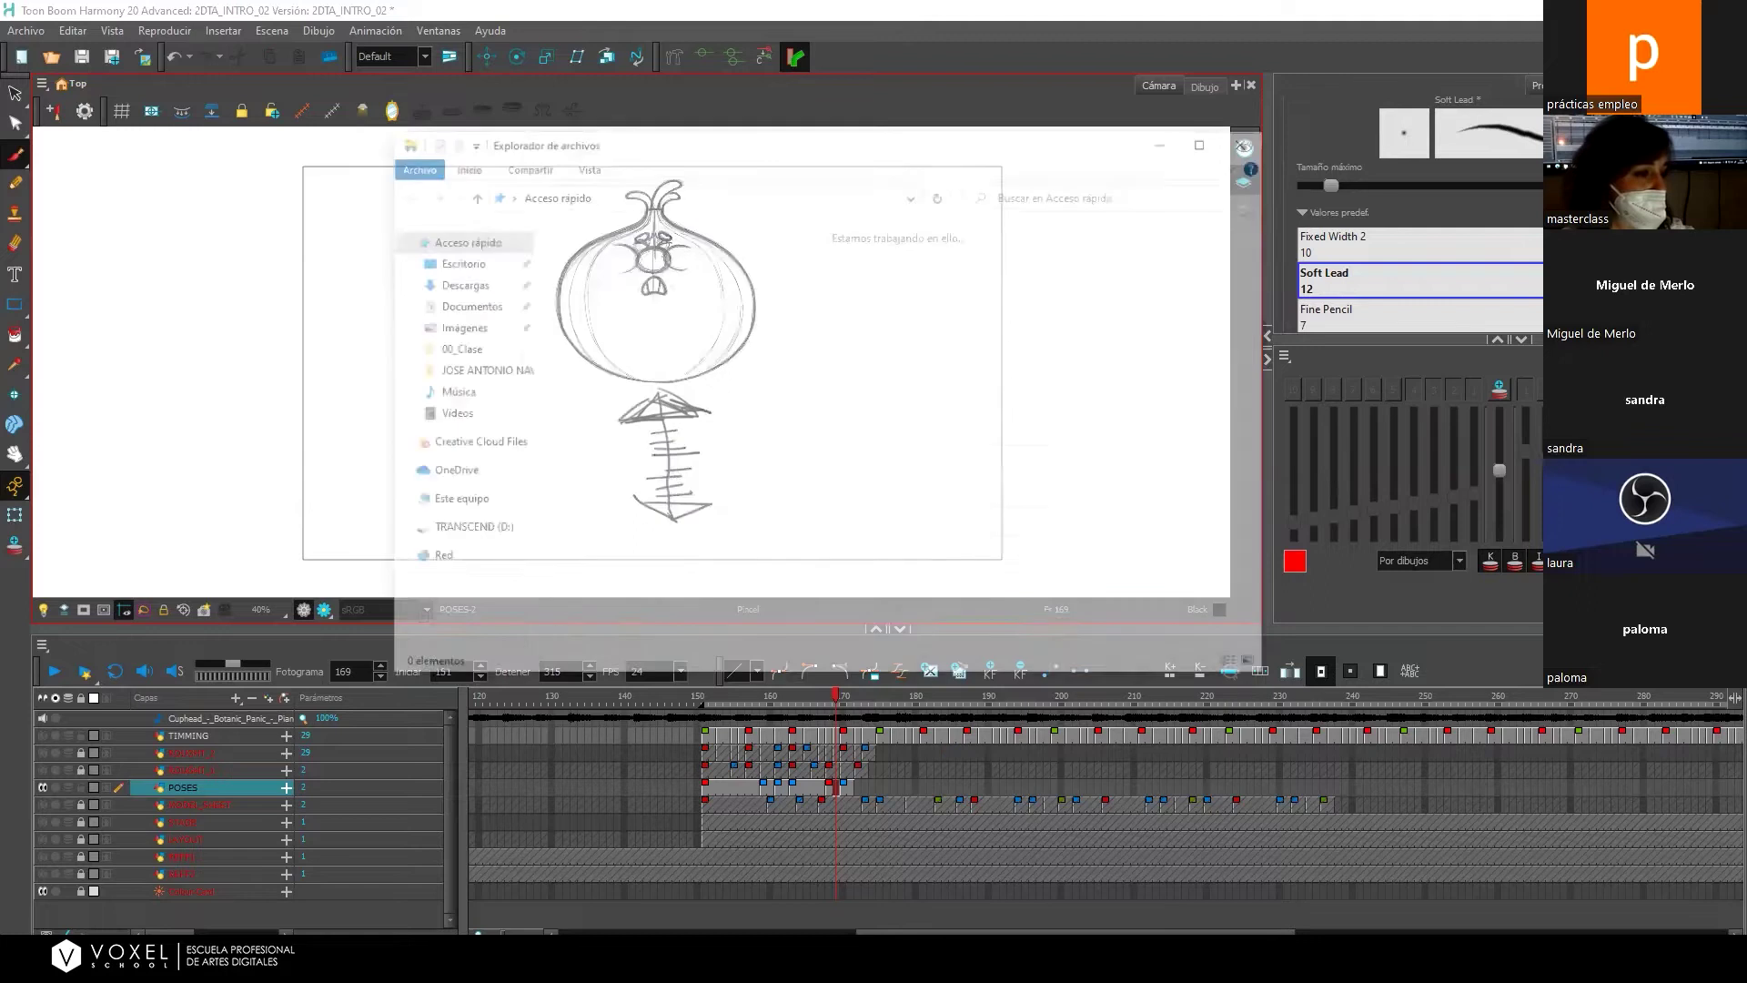
click(451, 392)
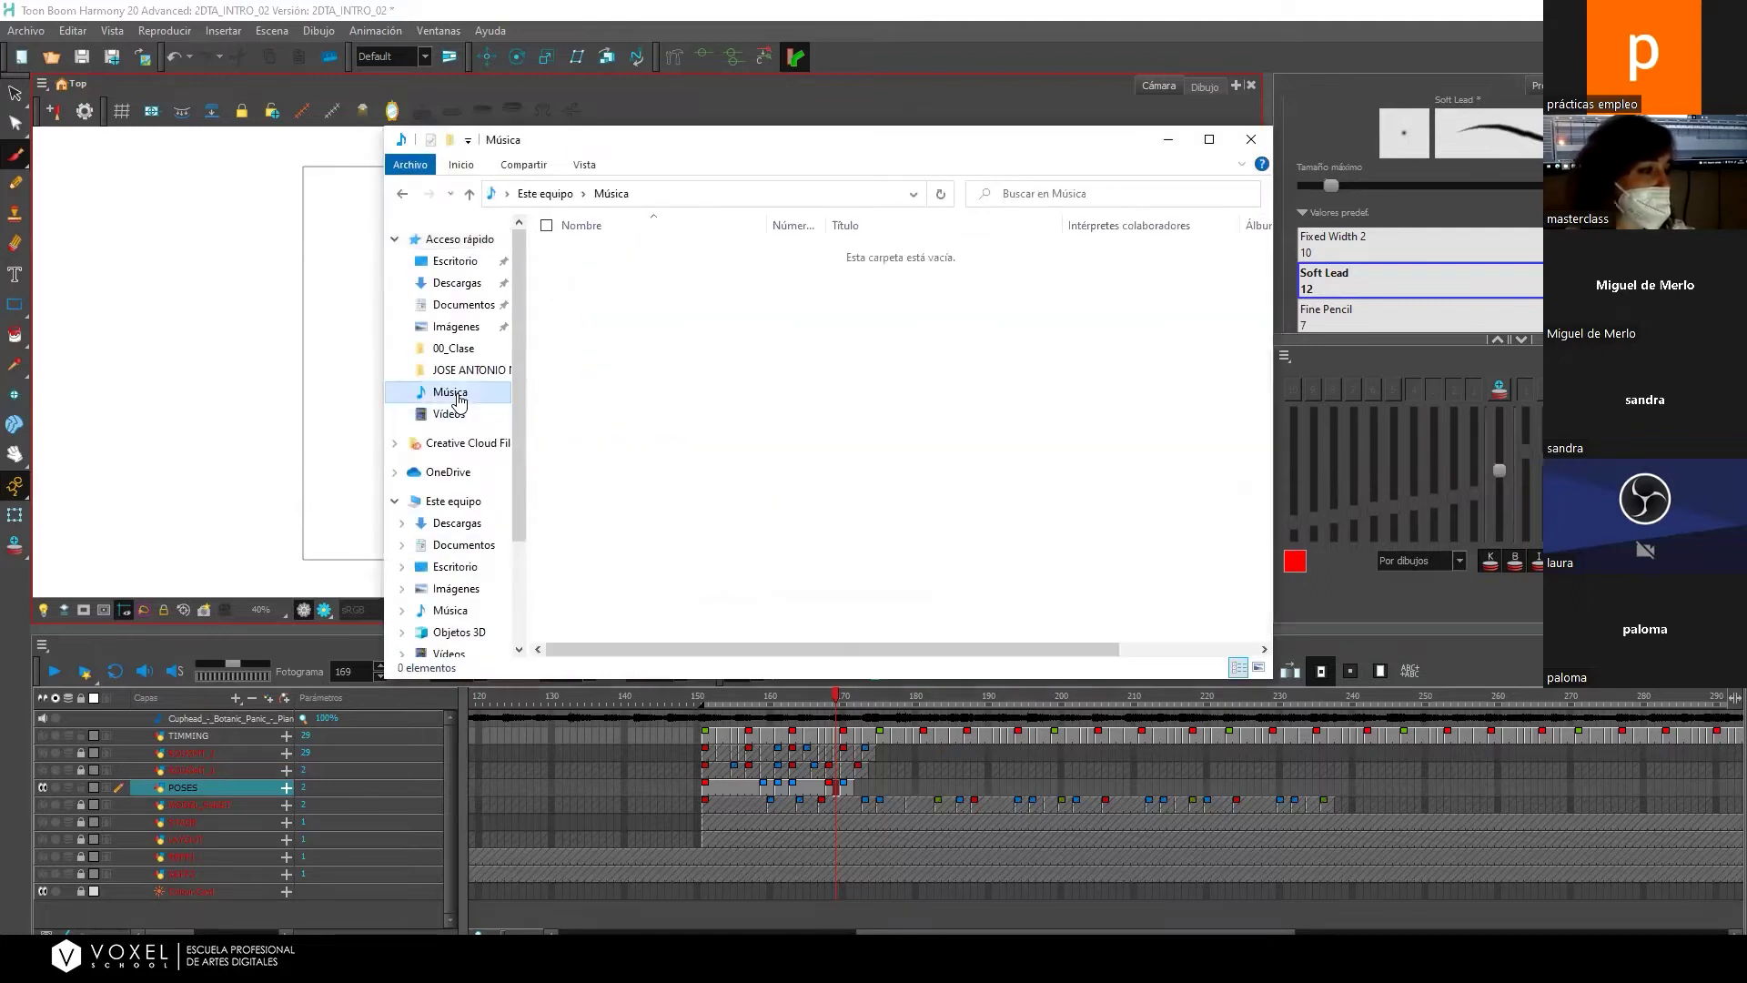
click(462, 305)
click(637, 310)
double_click(637, 312)
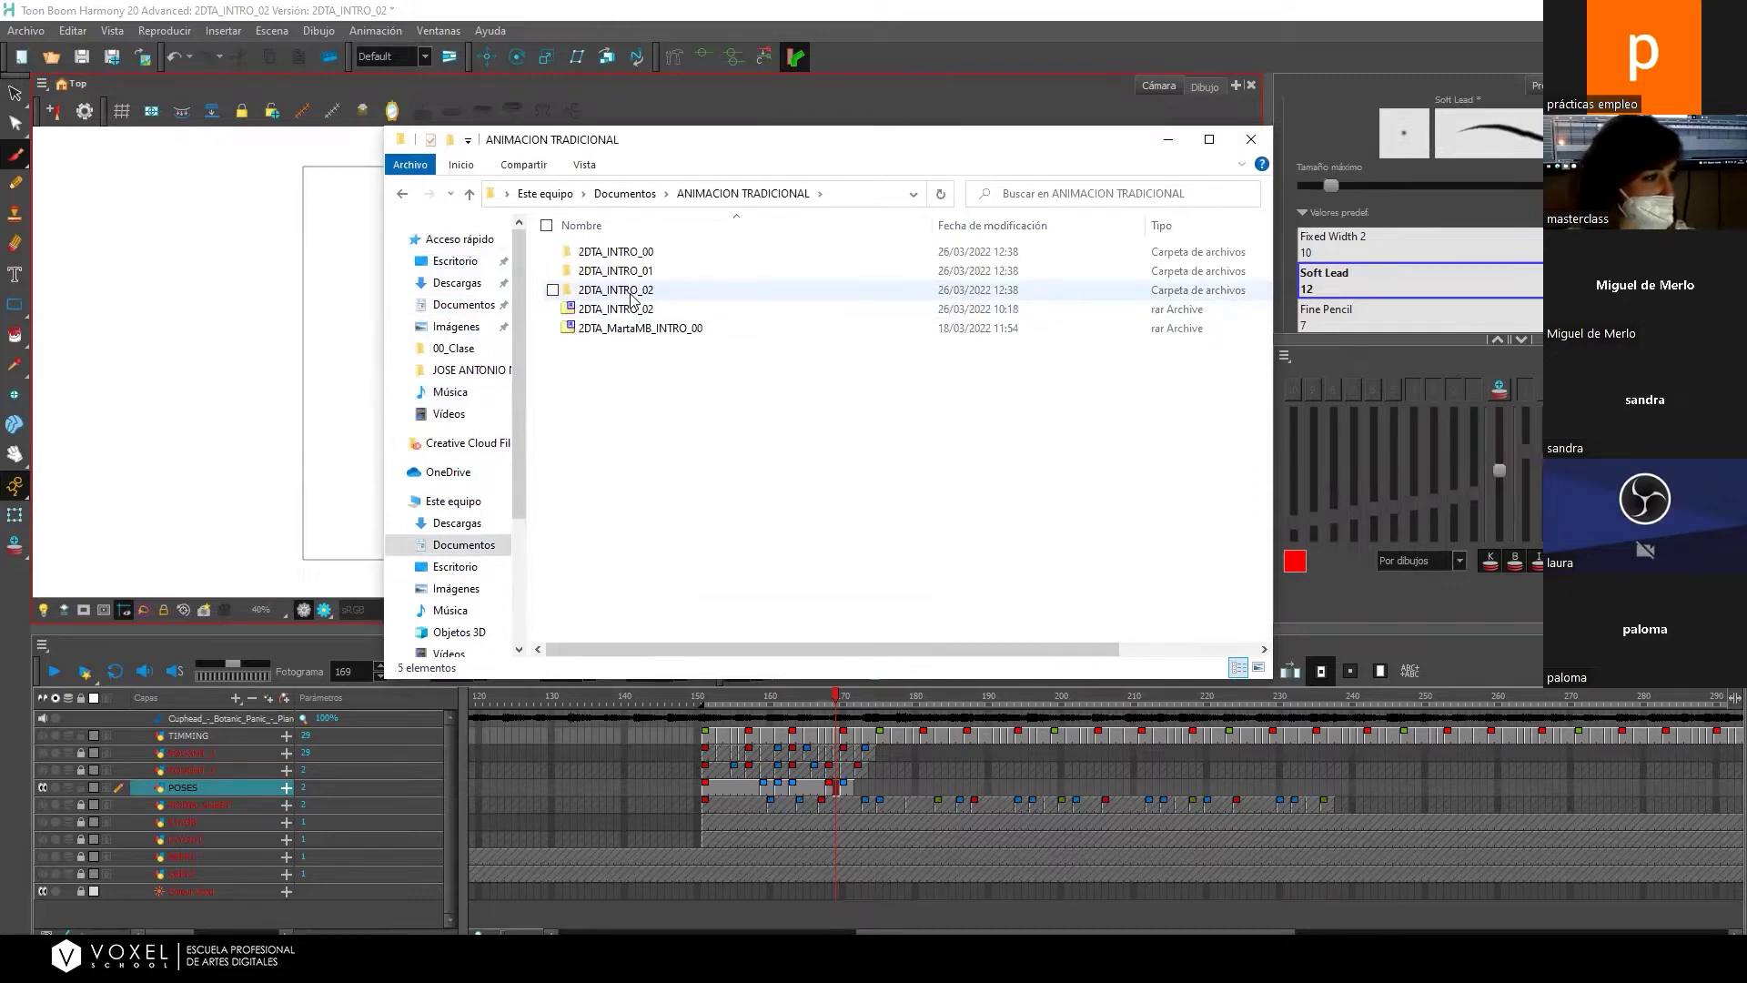
double_click(631, 291)
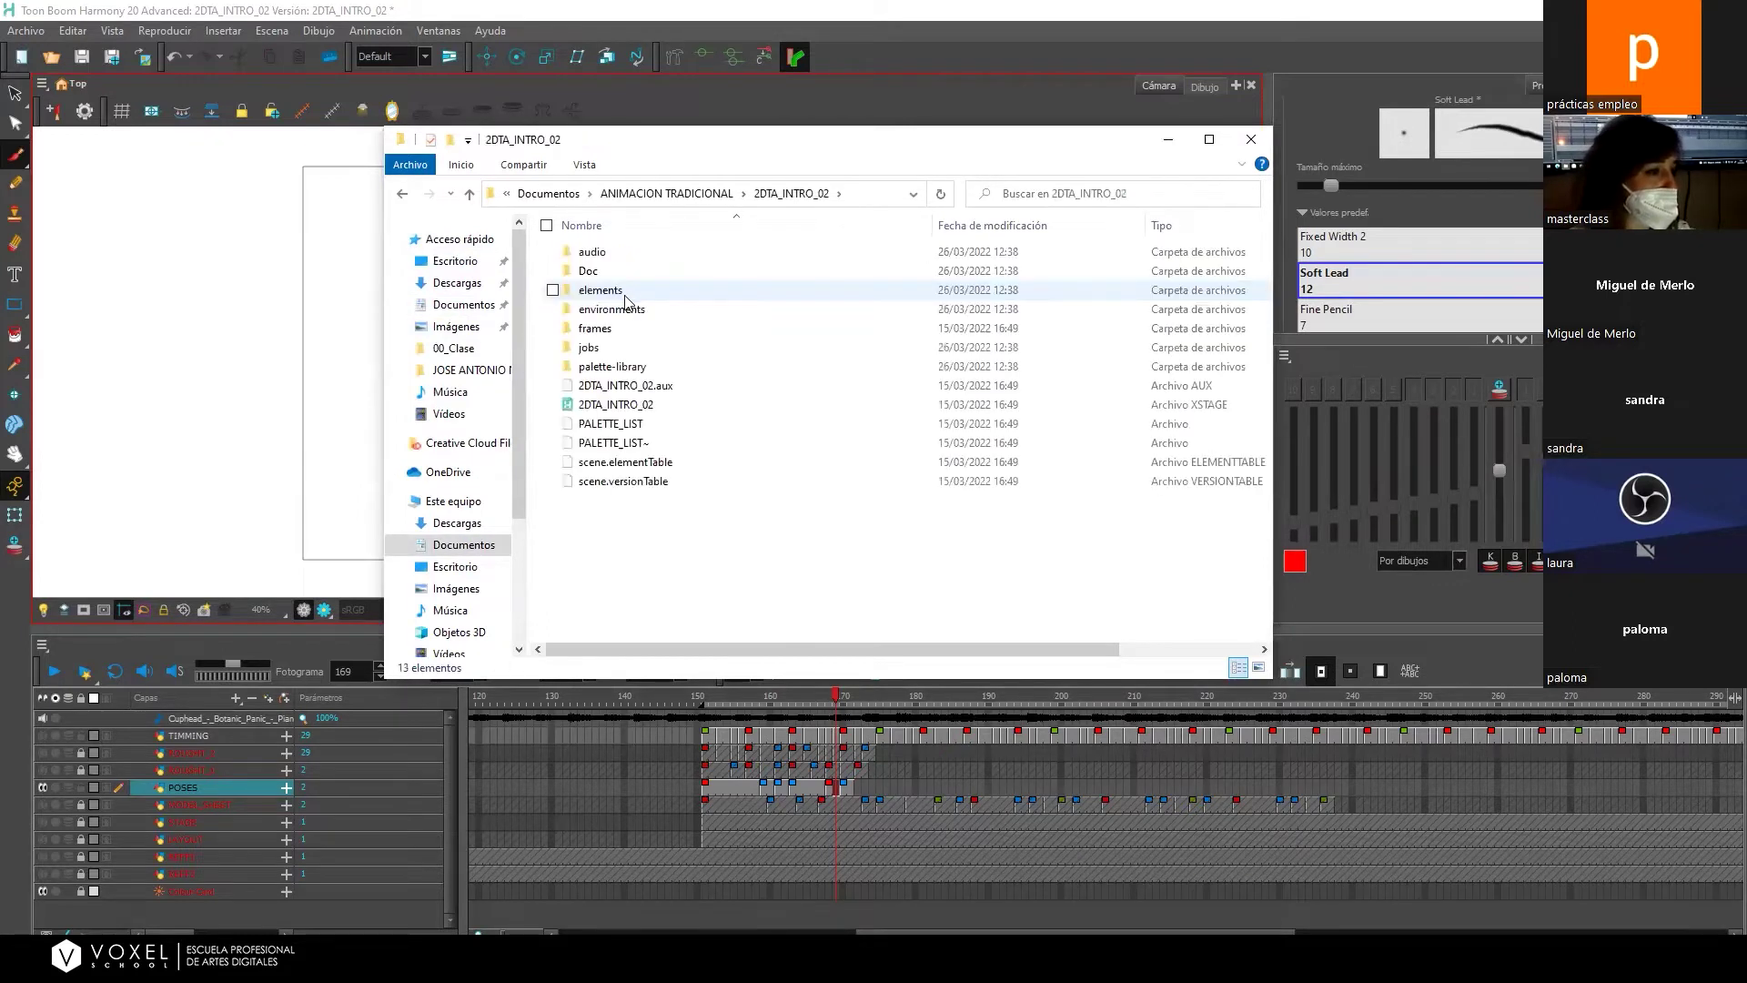
double_click(611, 272)
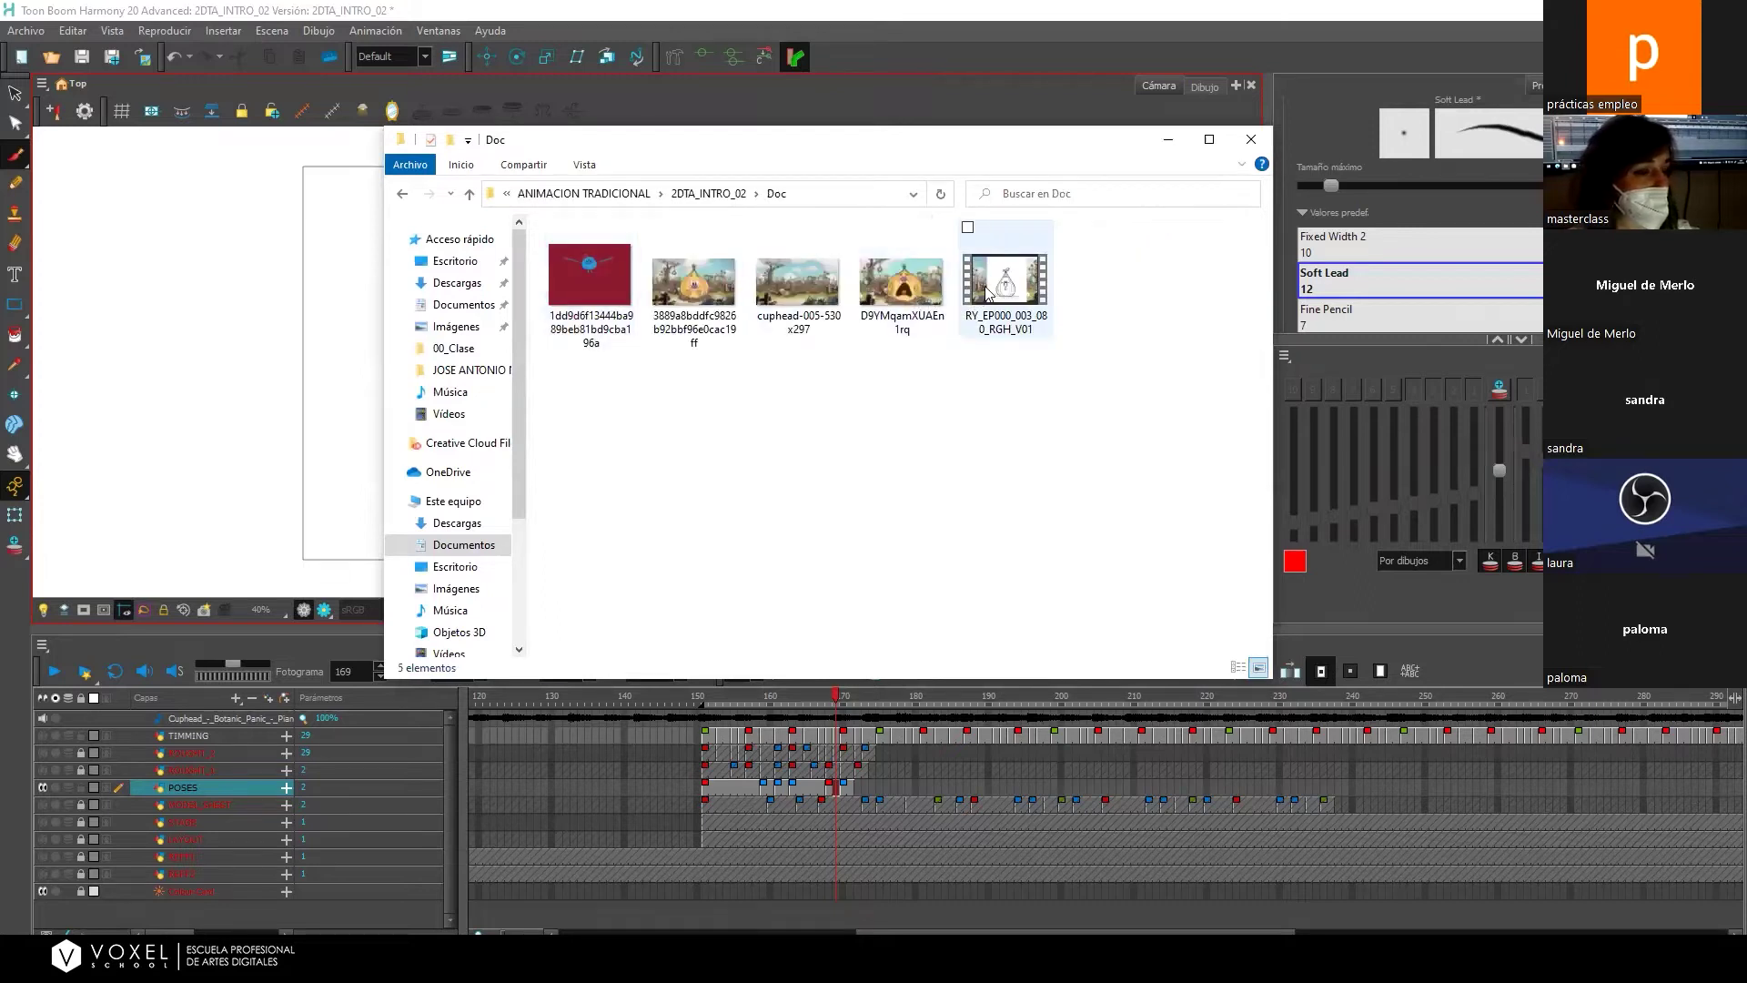
Open the video RY_EP000_003_080_RGH_V01, pause it and scrub back through the onion's movement.
double_click(988, 293)
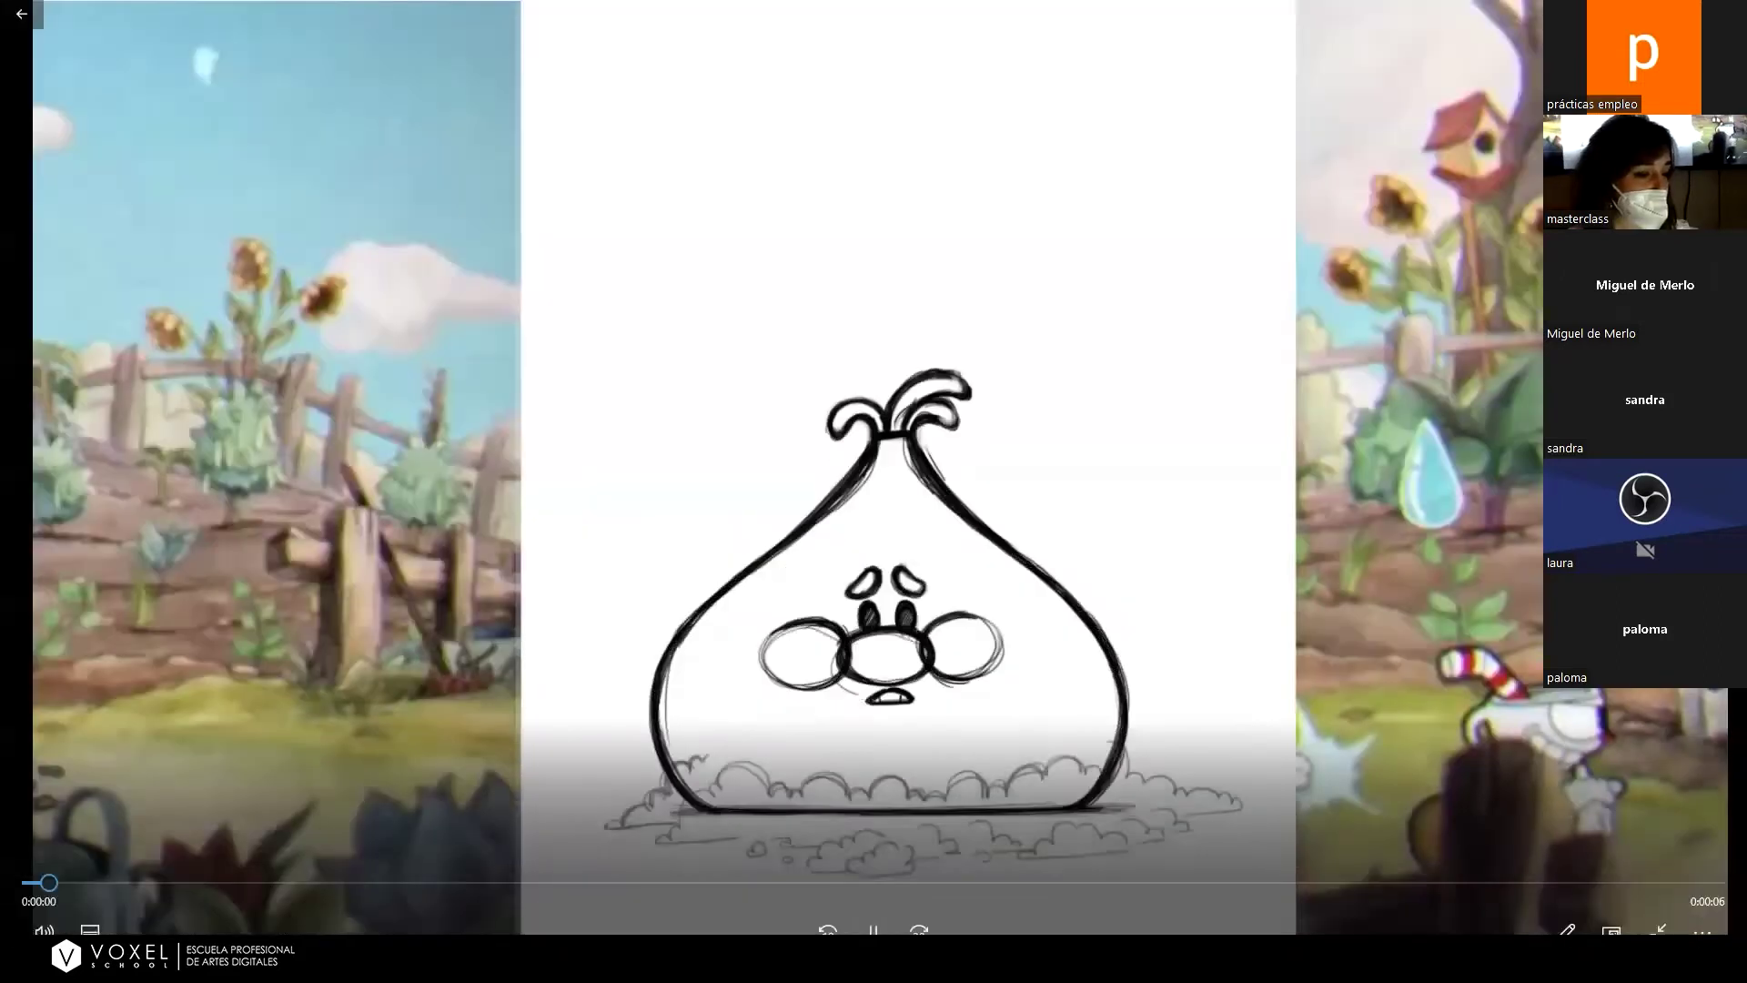
key(space)
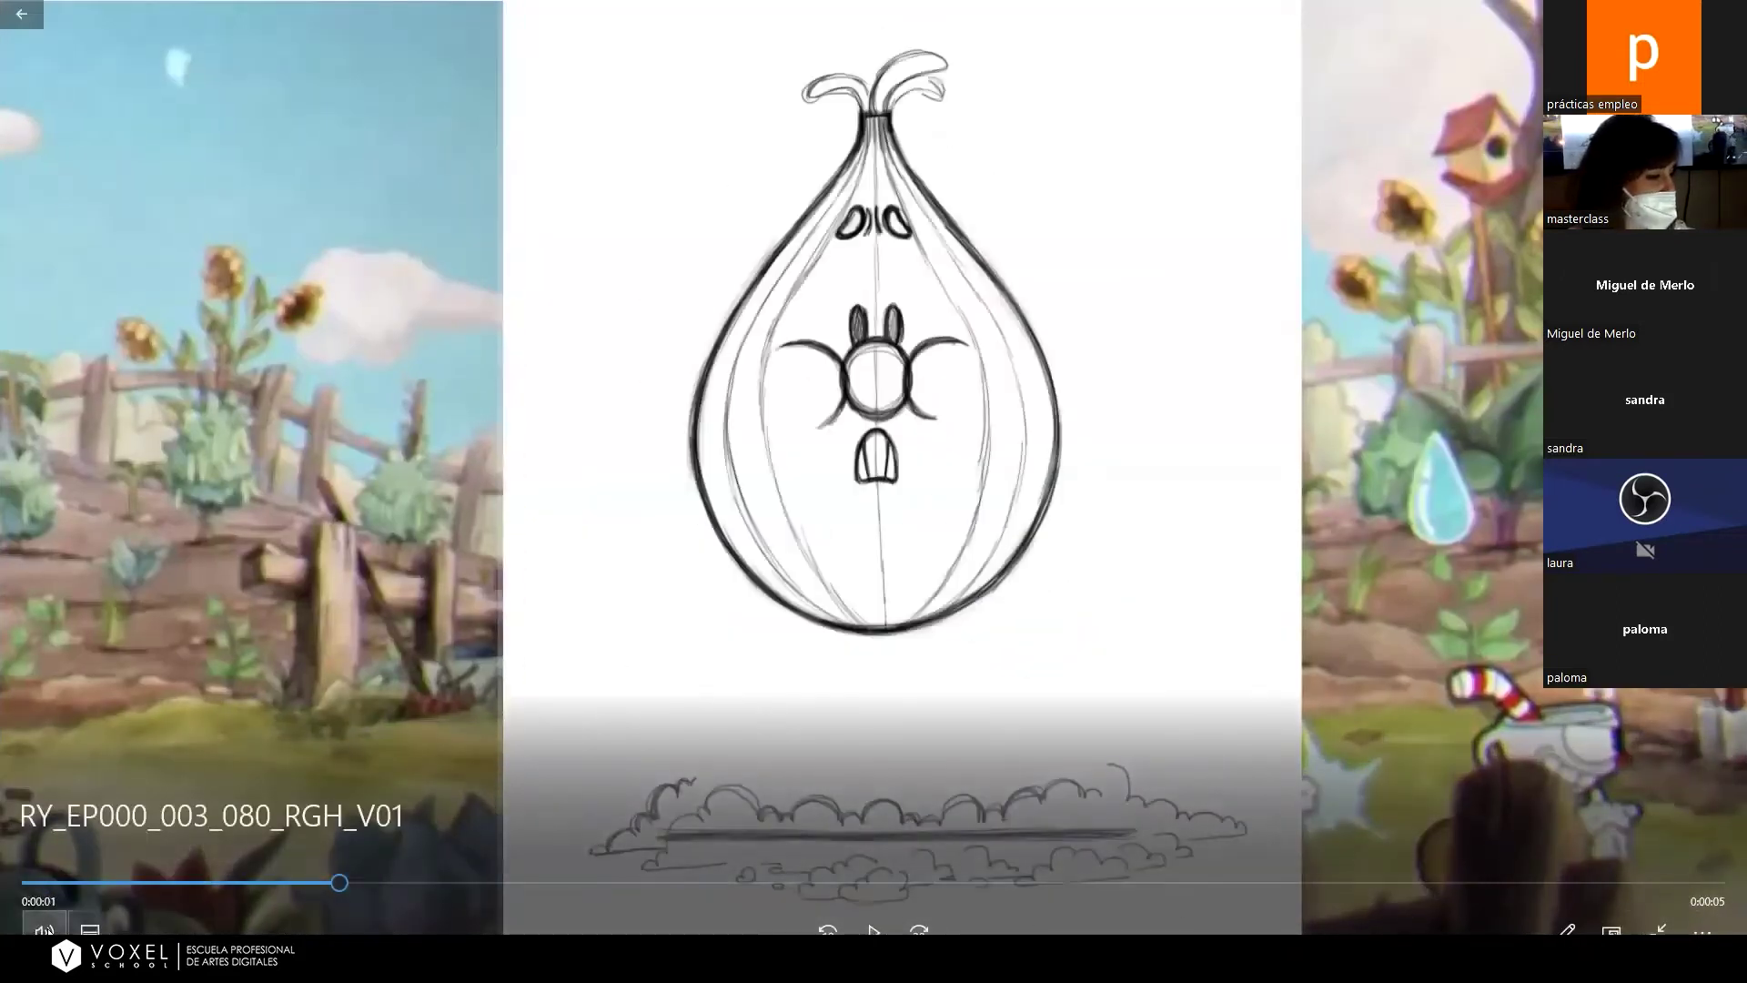
click(44, 930)
drag(218, 872, 119, 872)
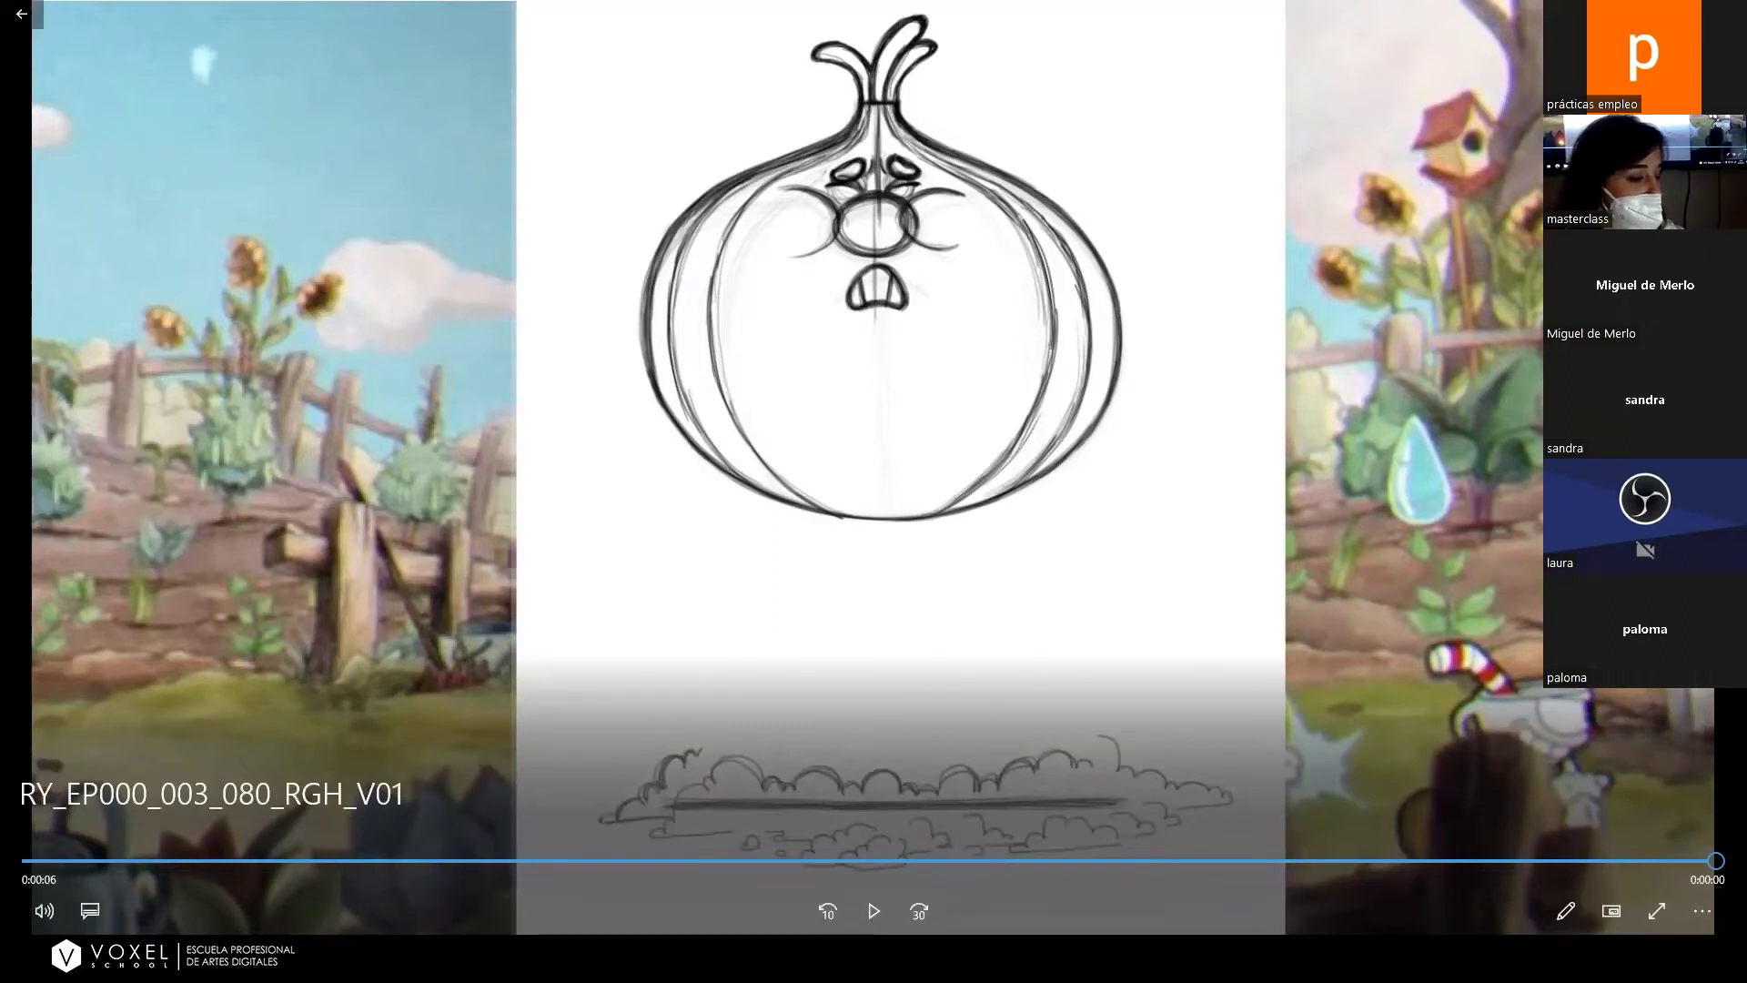
Return to the Doc folder and view the worried-onion image 3889a8bddfc9826b92bbf96e0cac19ff in Fotos, moving its window off the folder.
key(alt+Tab)
double_click(718, 268)
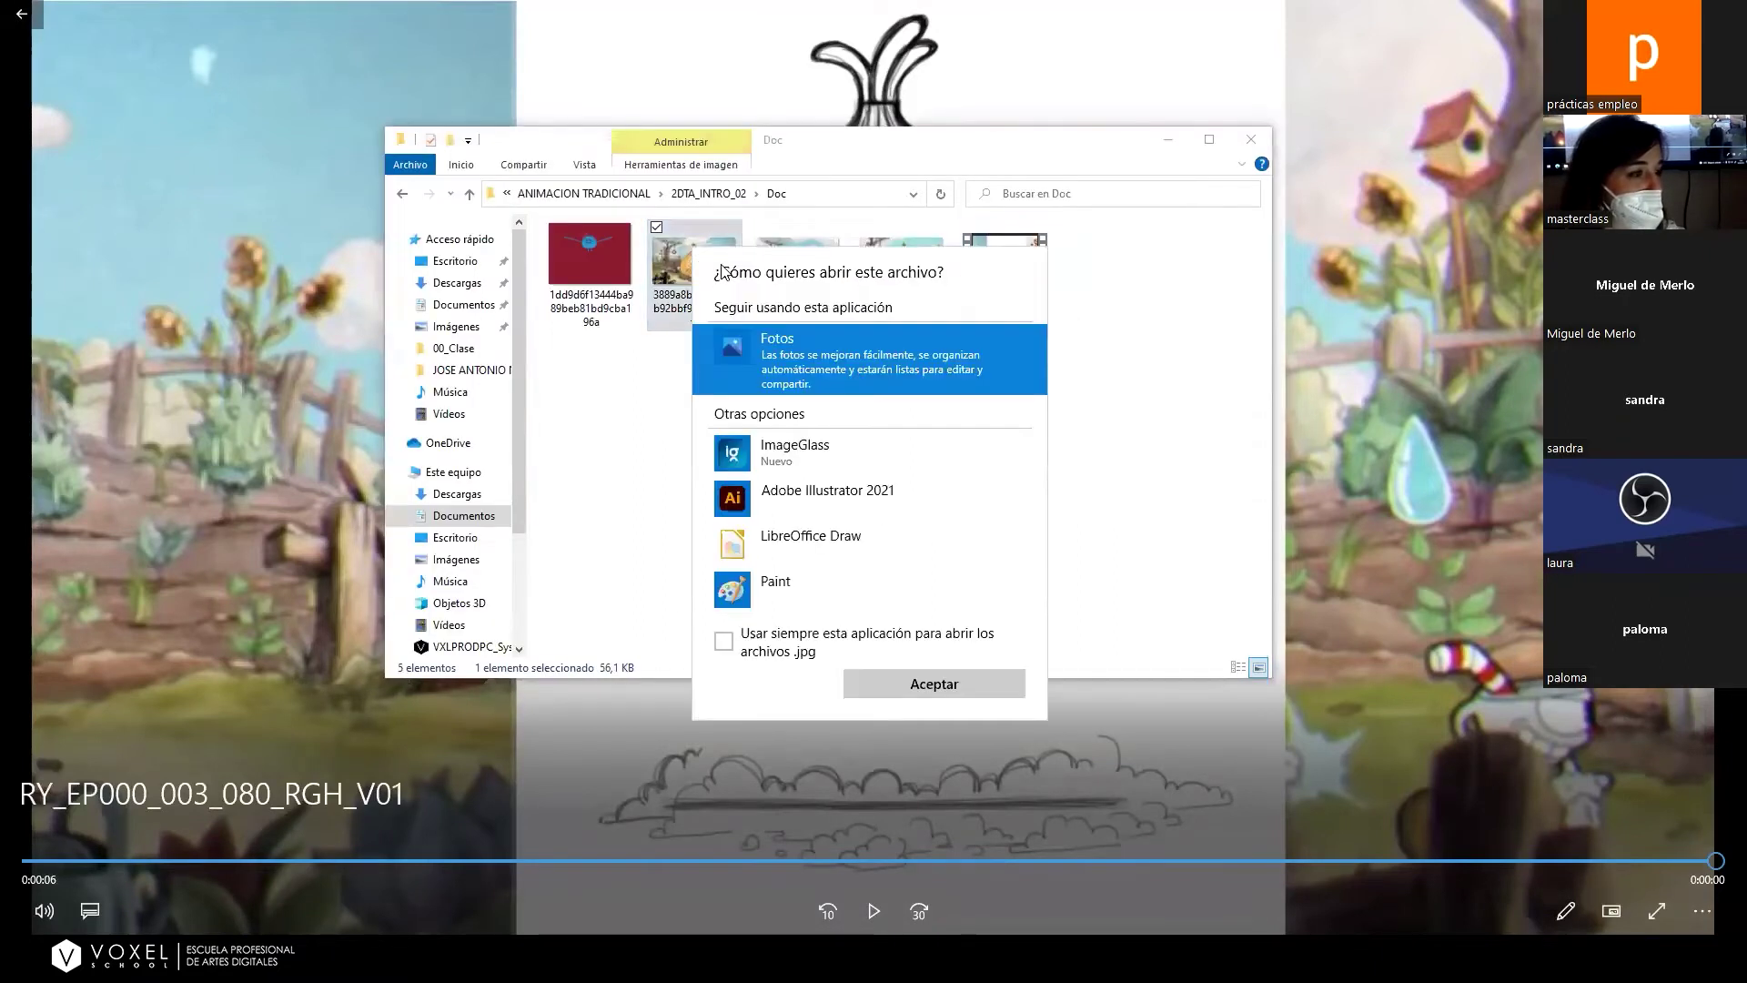
click(905, 684)
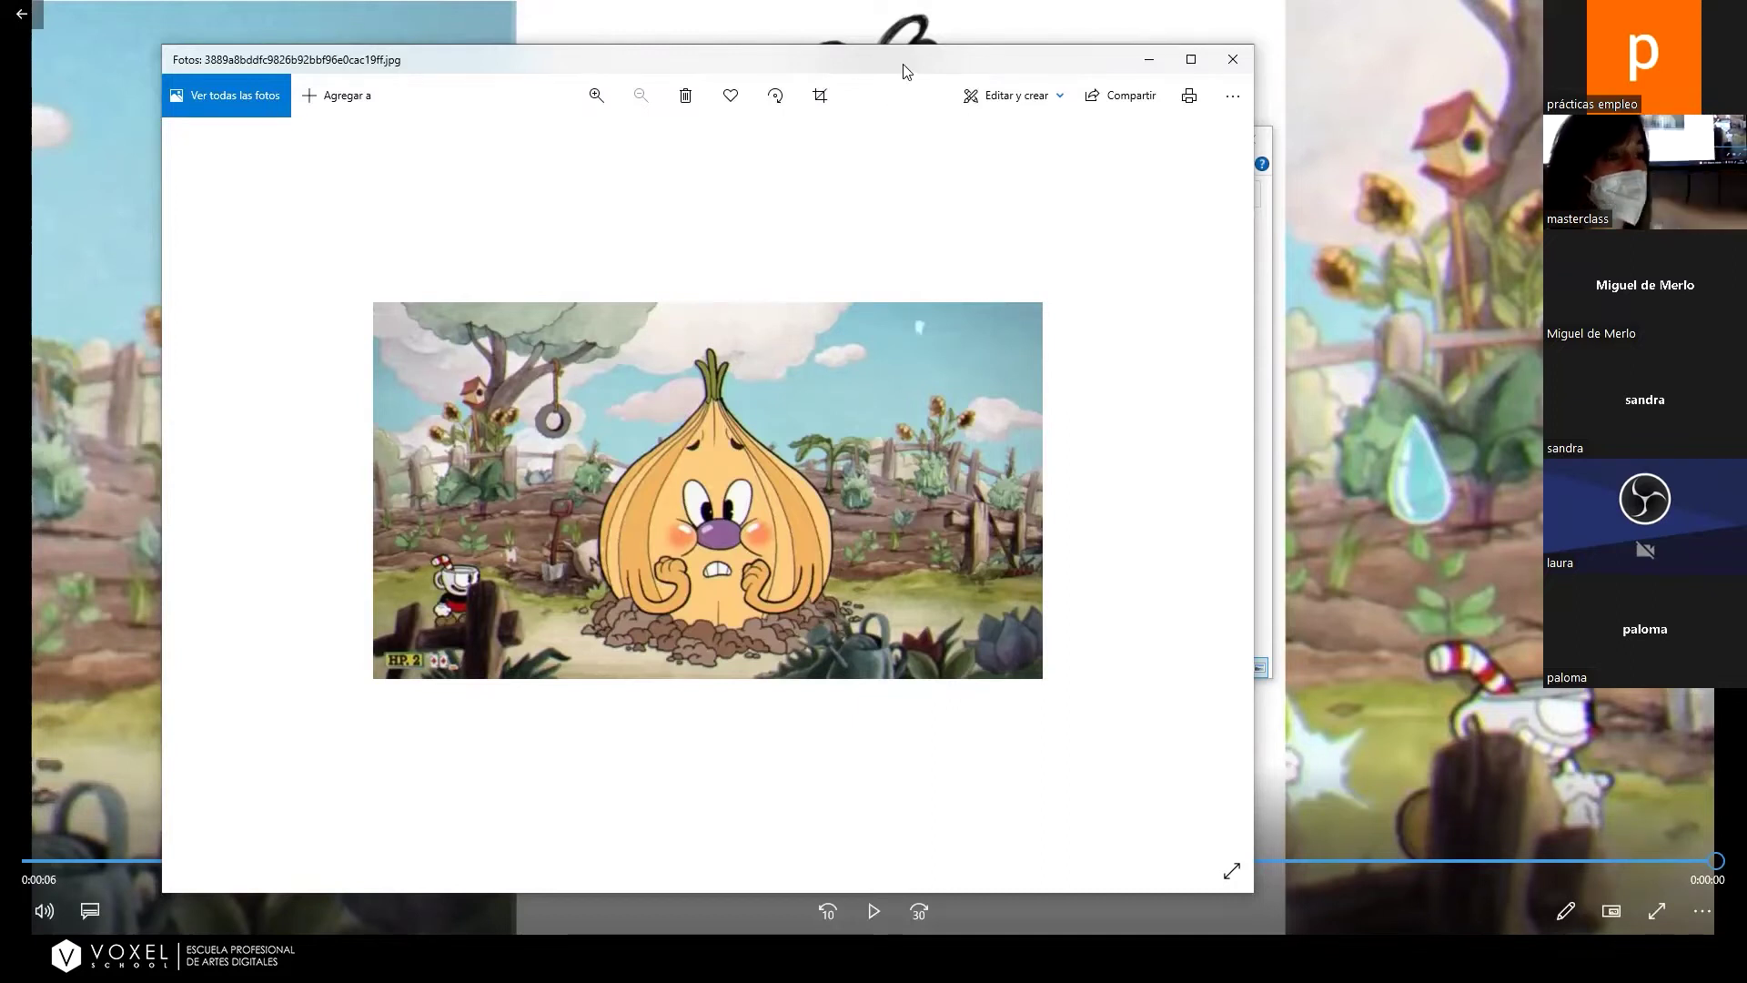
drag(906, 71, 1044, 453)
Delete the red image at the start of the Doc folder.
click(589, 247)
right_click(589, 247)
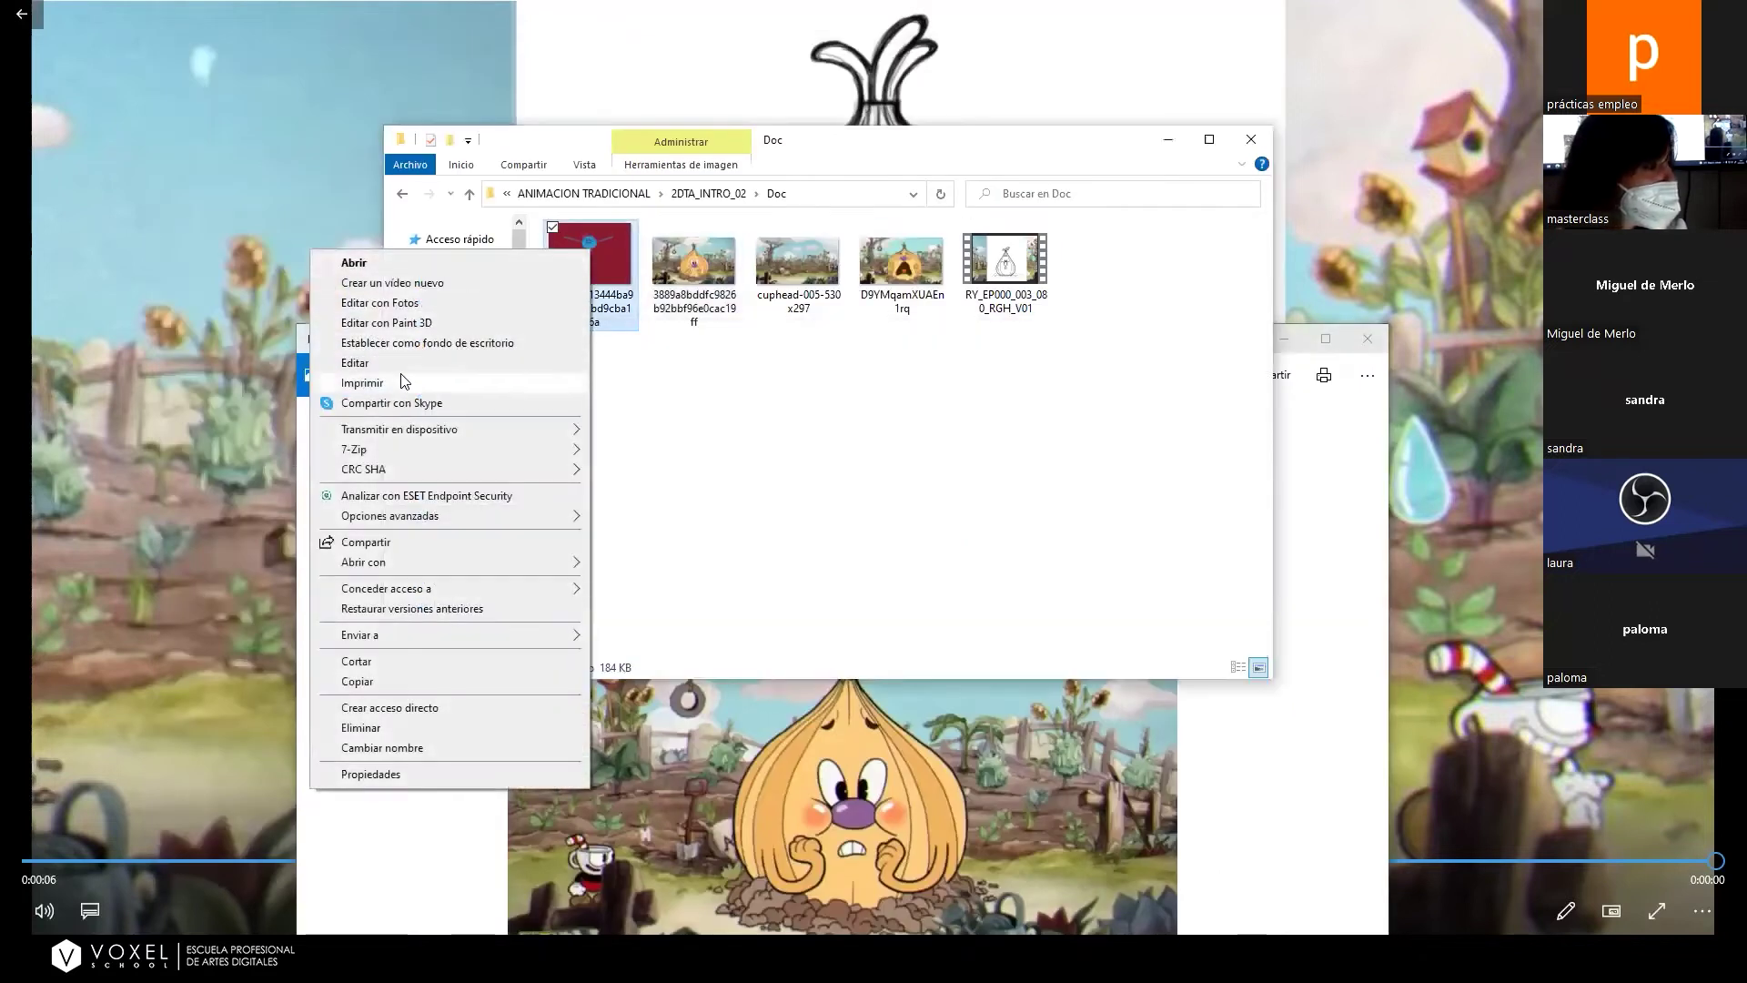
click(395, 728)
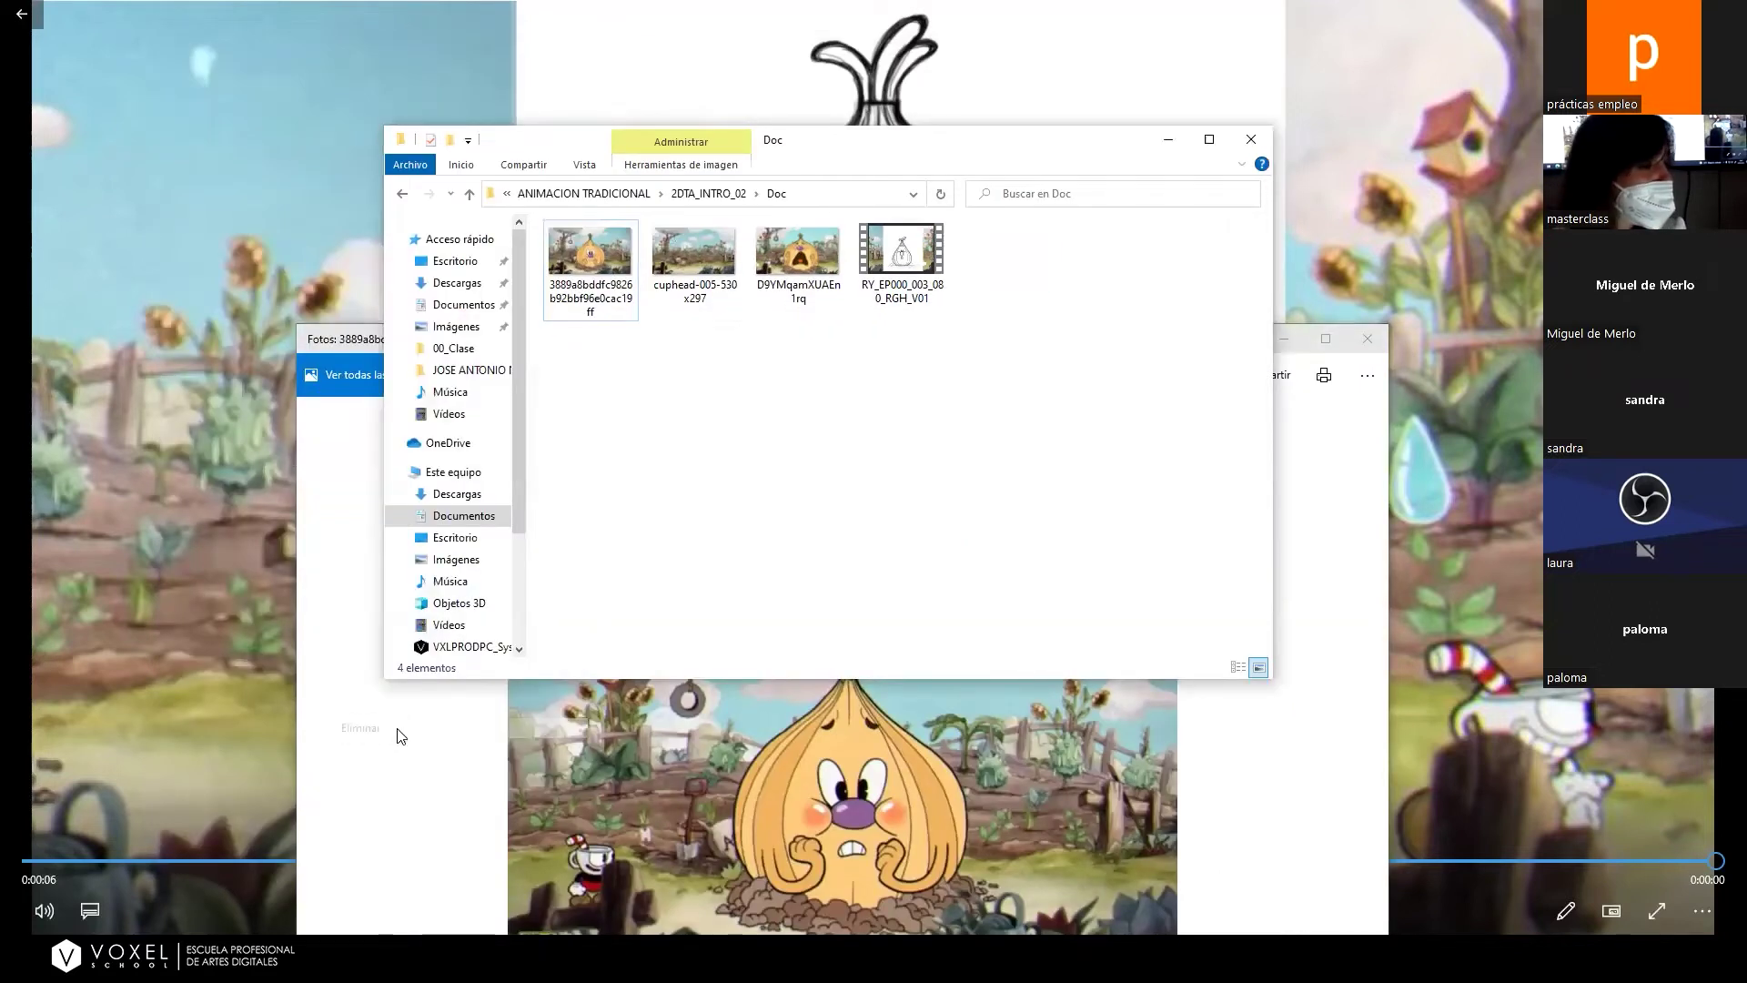
Open the crying-onion image D9YMqamXUAEn1rq and arrange it side by side with the worried-onion image for comparison.
double_click(800, 259)
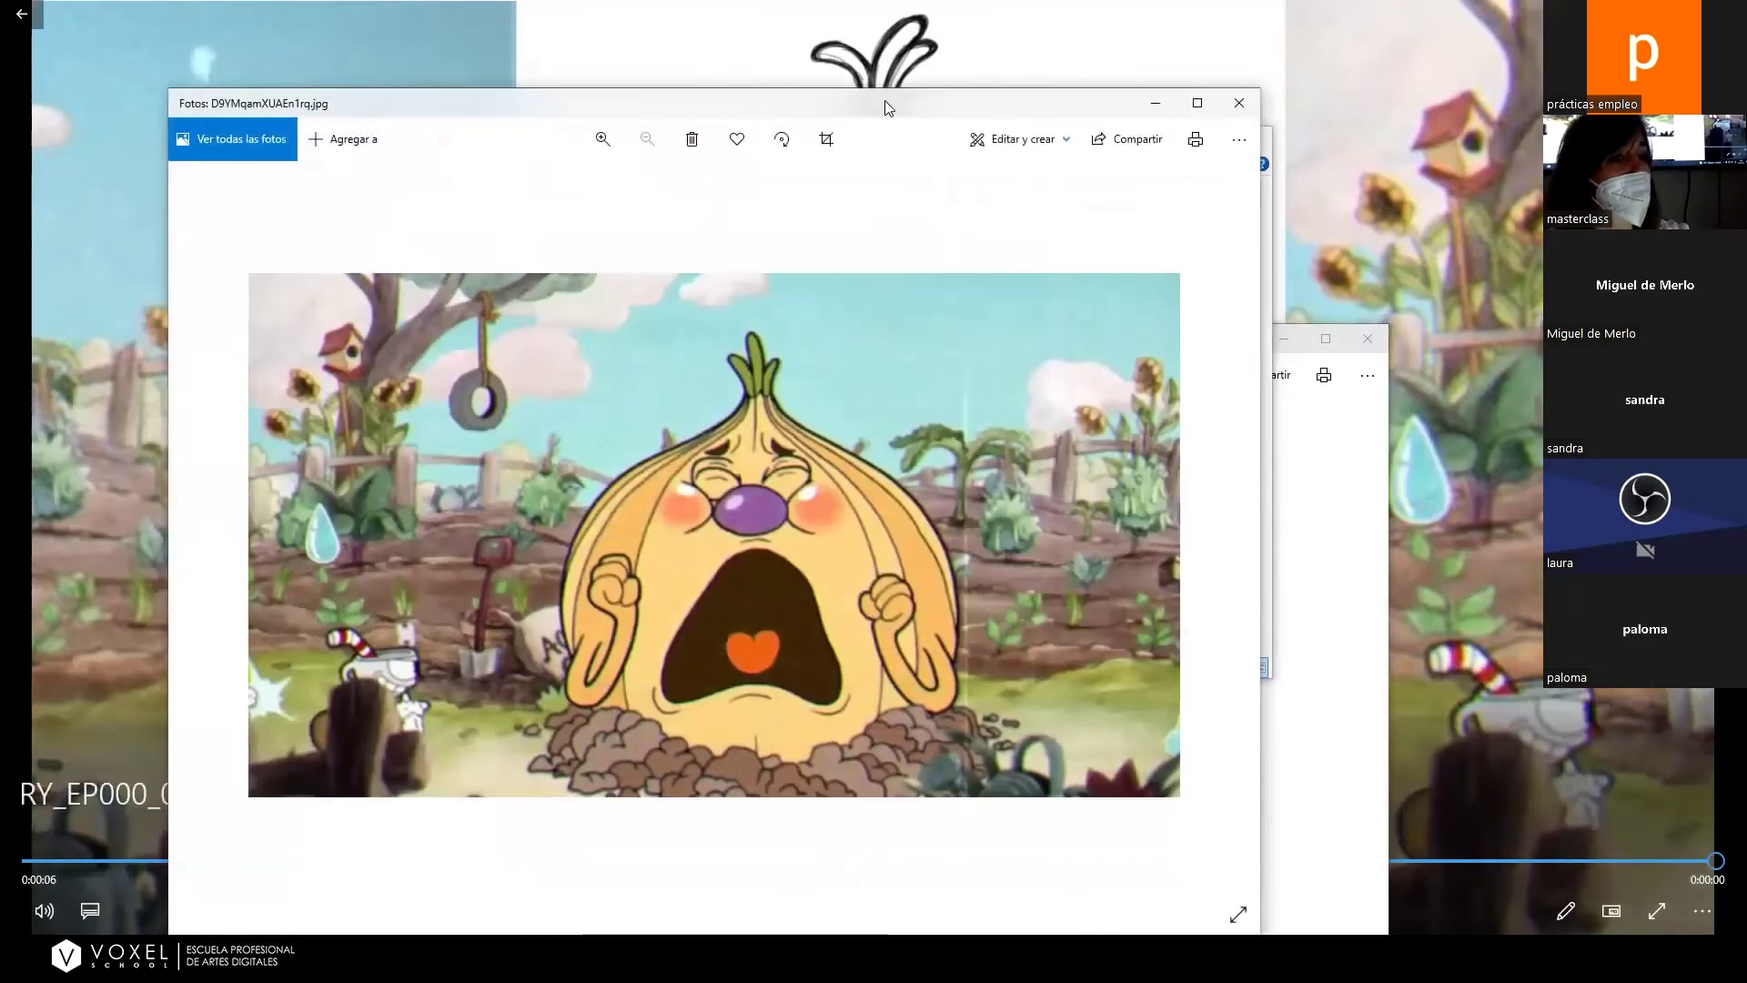
drag(884, 100, 1335, 89)
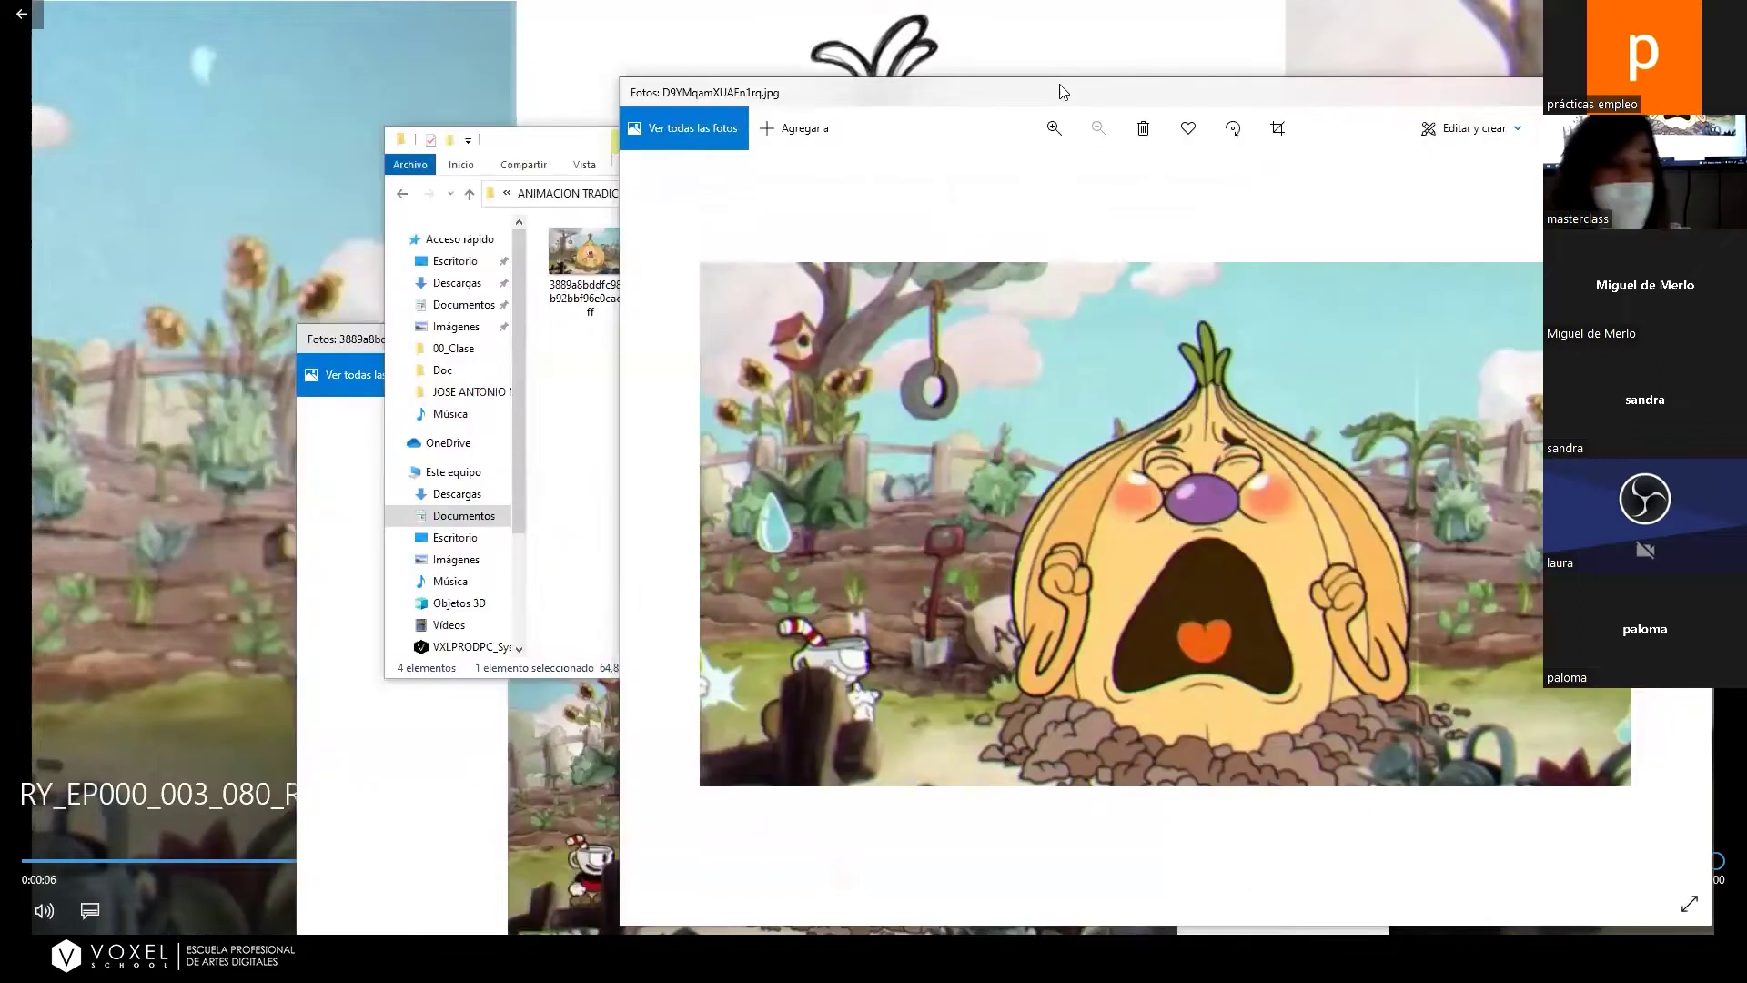
click(364, 343)
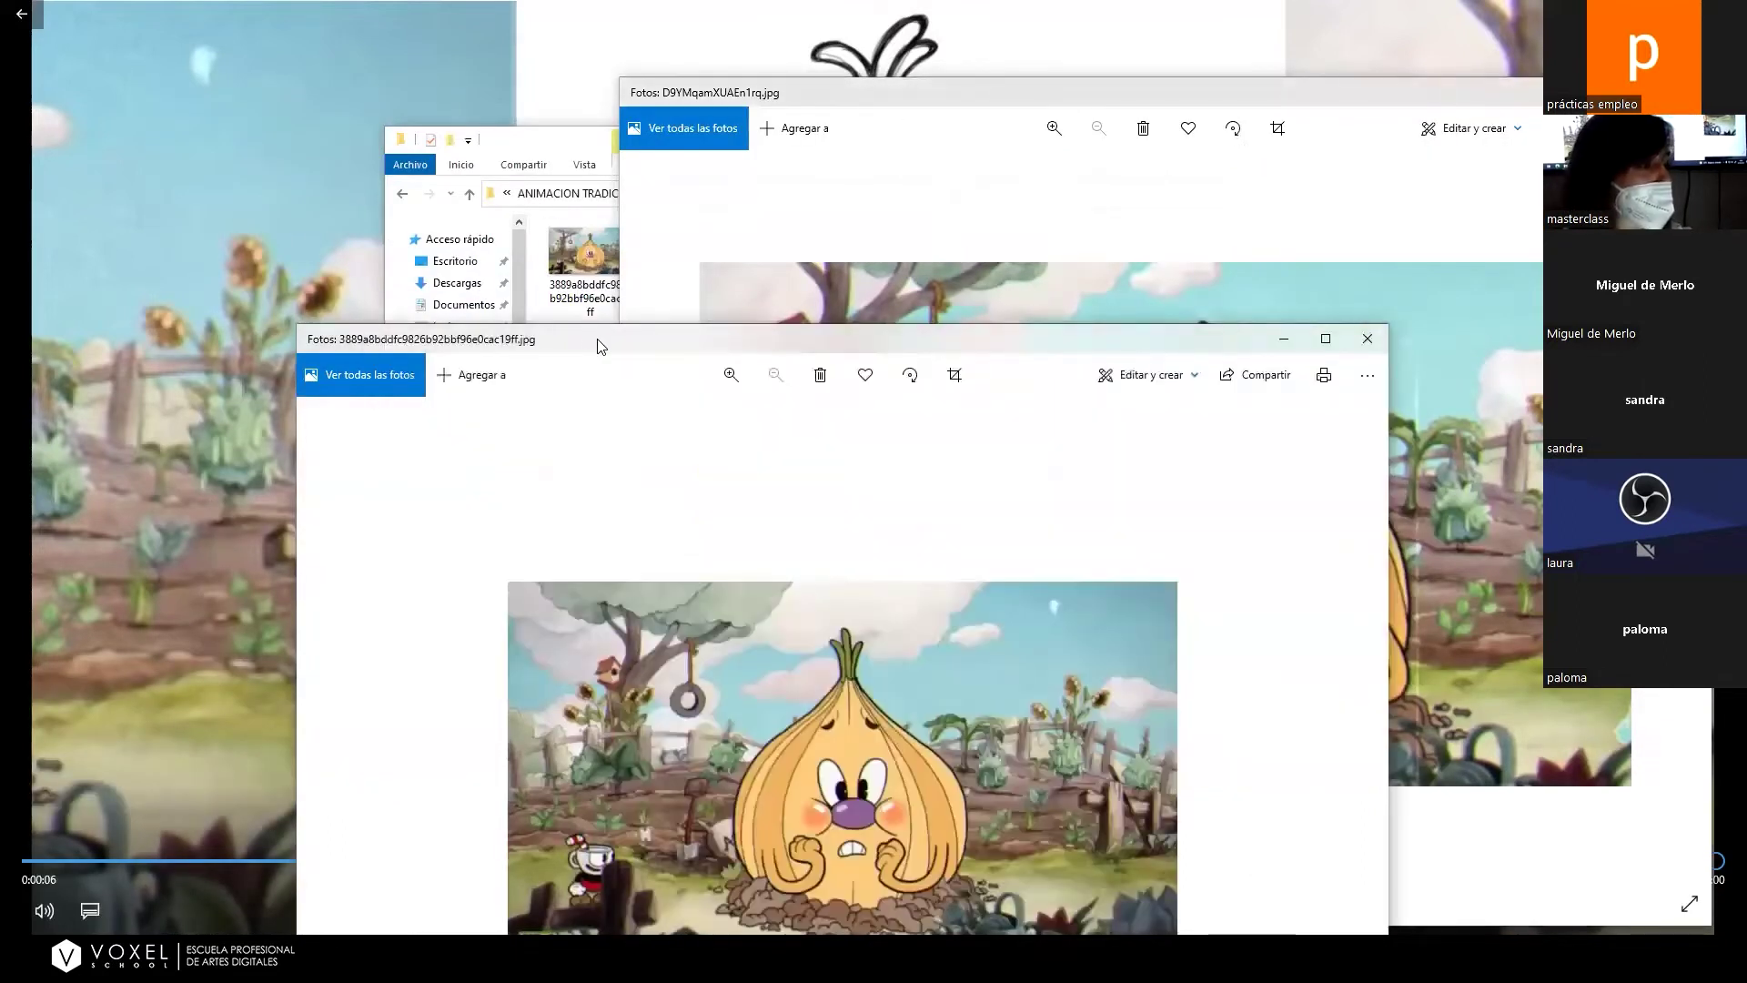
drag(588, 335, 311, 12)
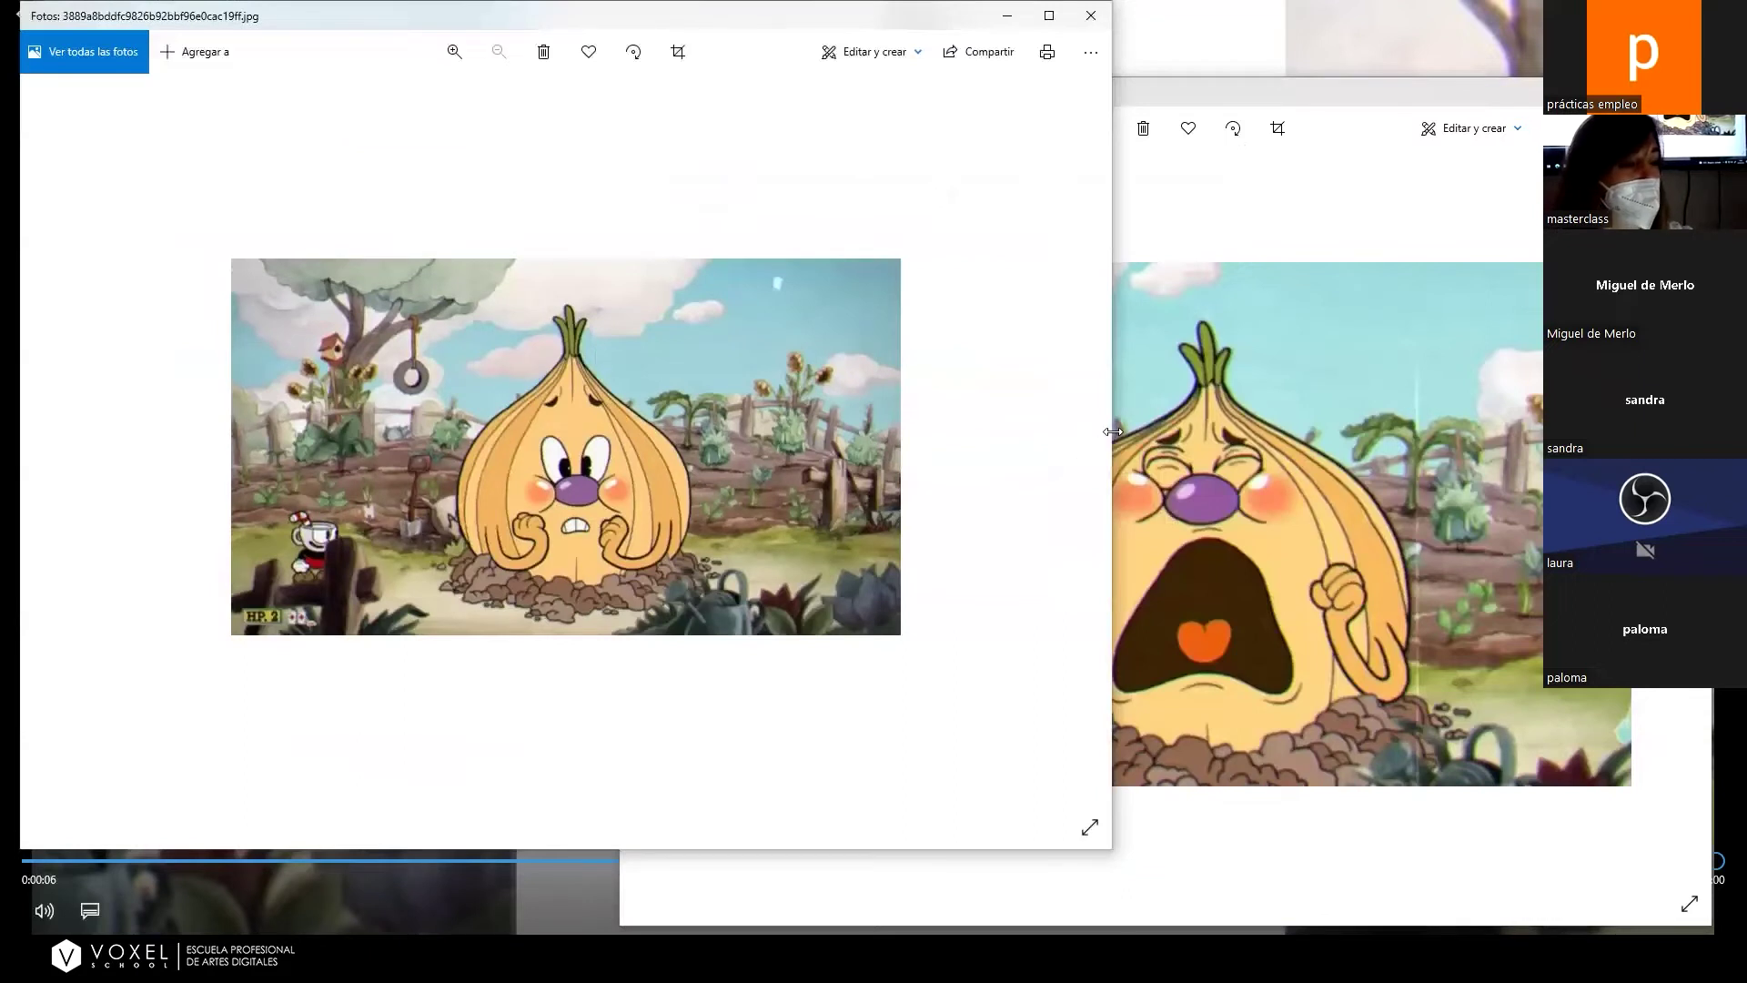
drag(1112, 432, 835, 431)
click(925, 102)
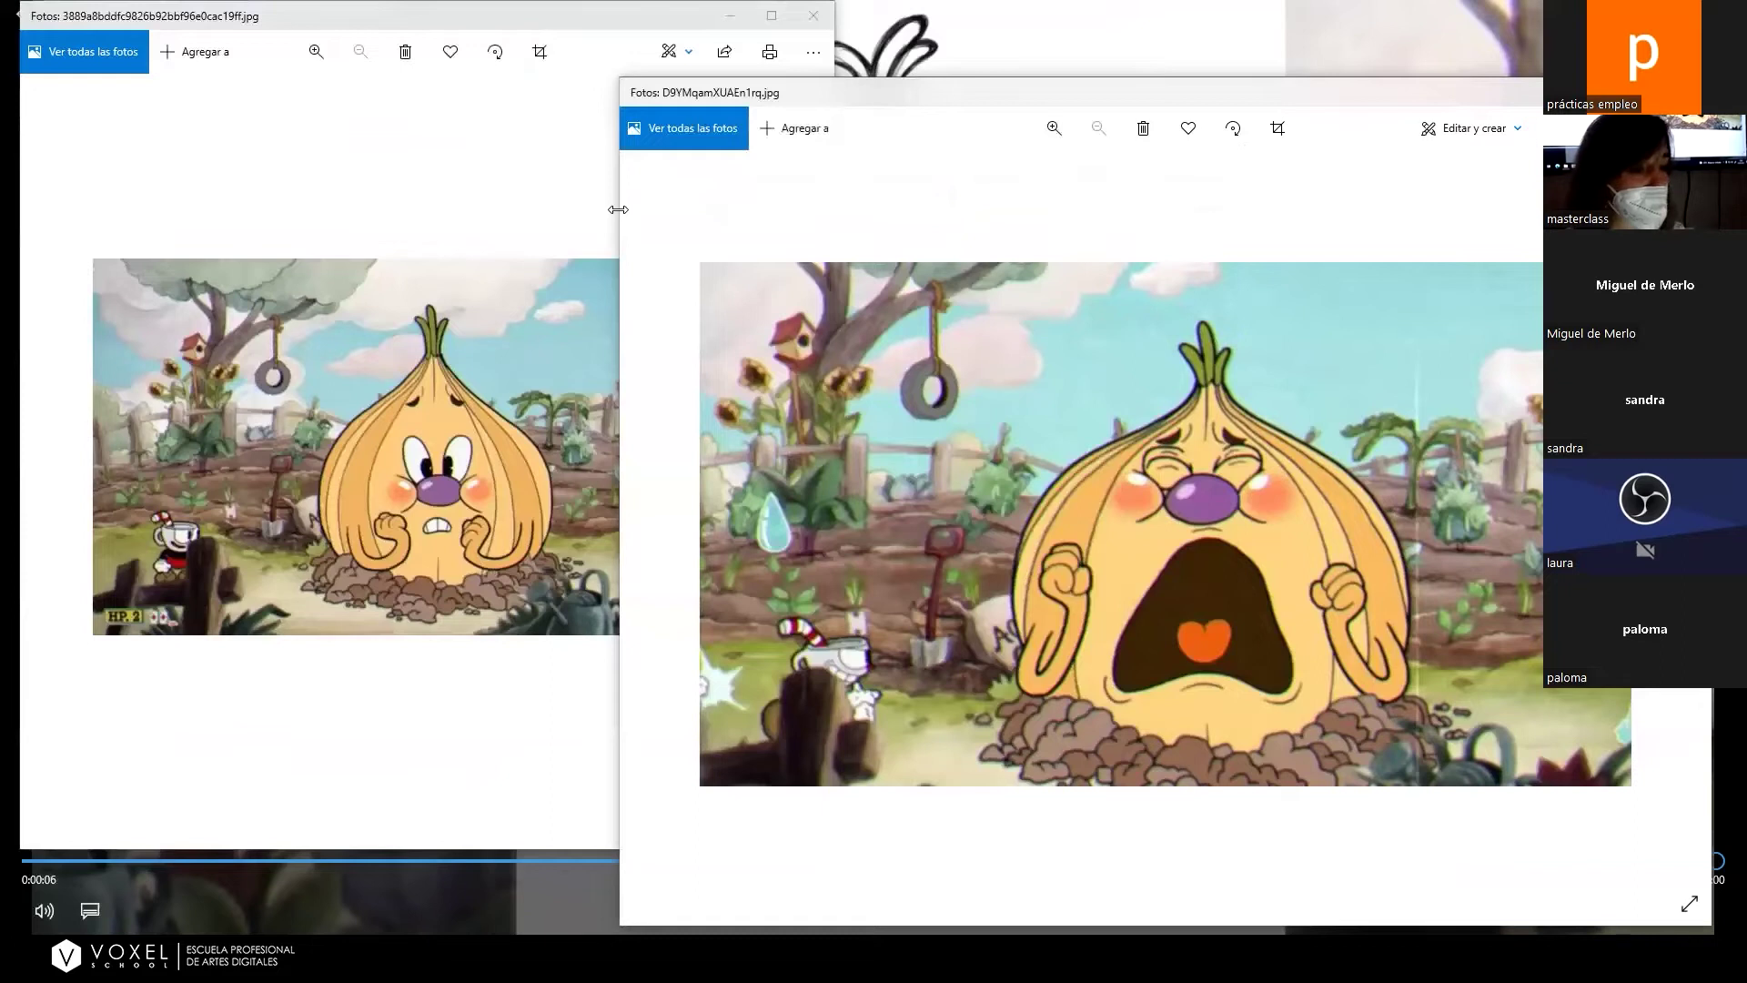
drag(618, 209, 831, 210)
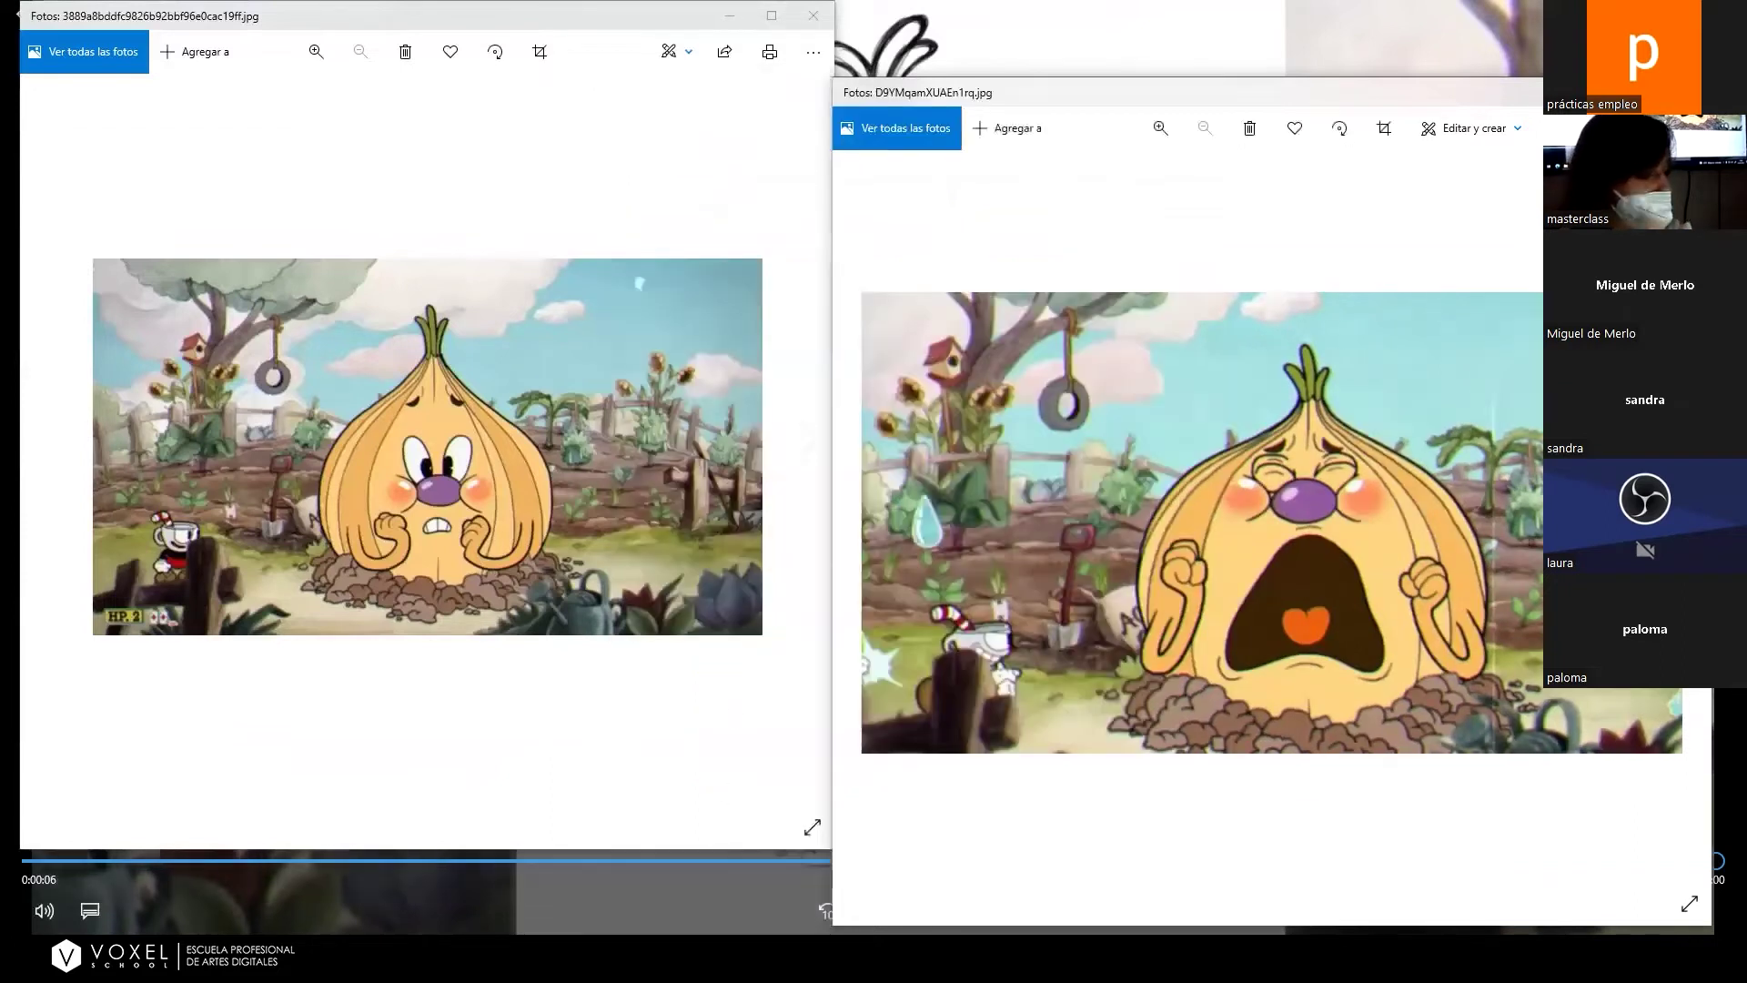
Switch to the Chrome window showing the Buñuel - Glow page and close it.
mouse_move(735, 932)
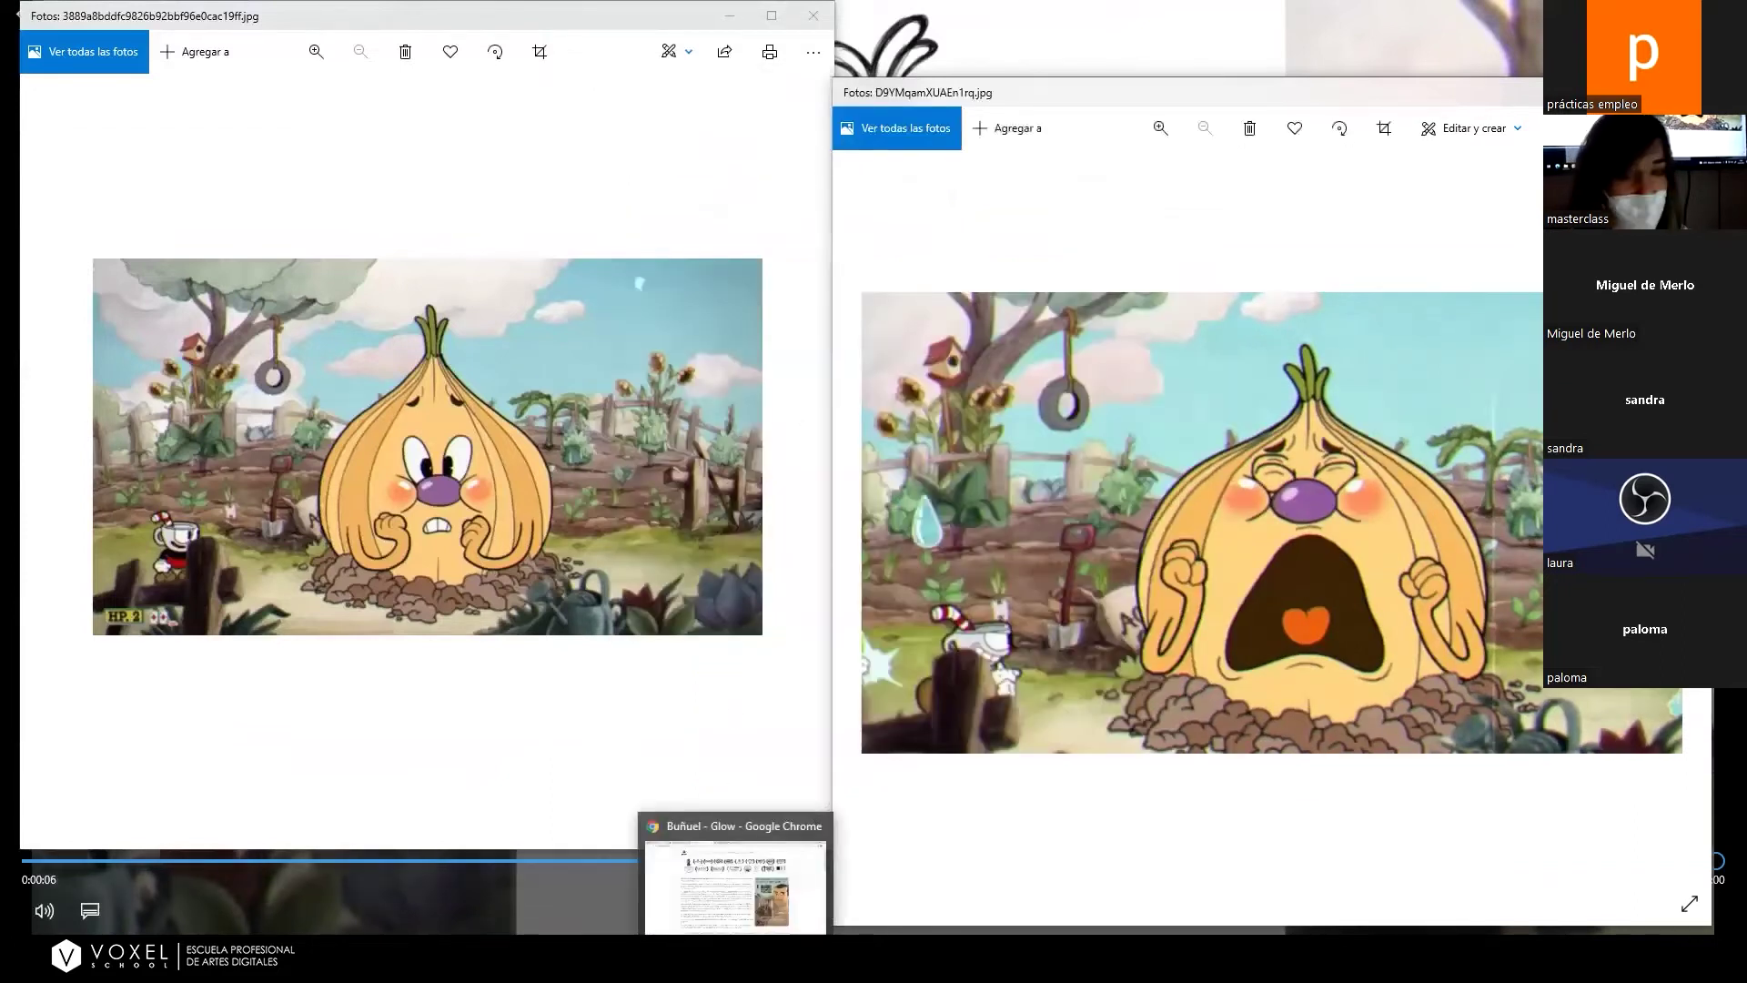
click(735, 887)
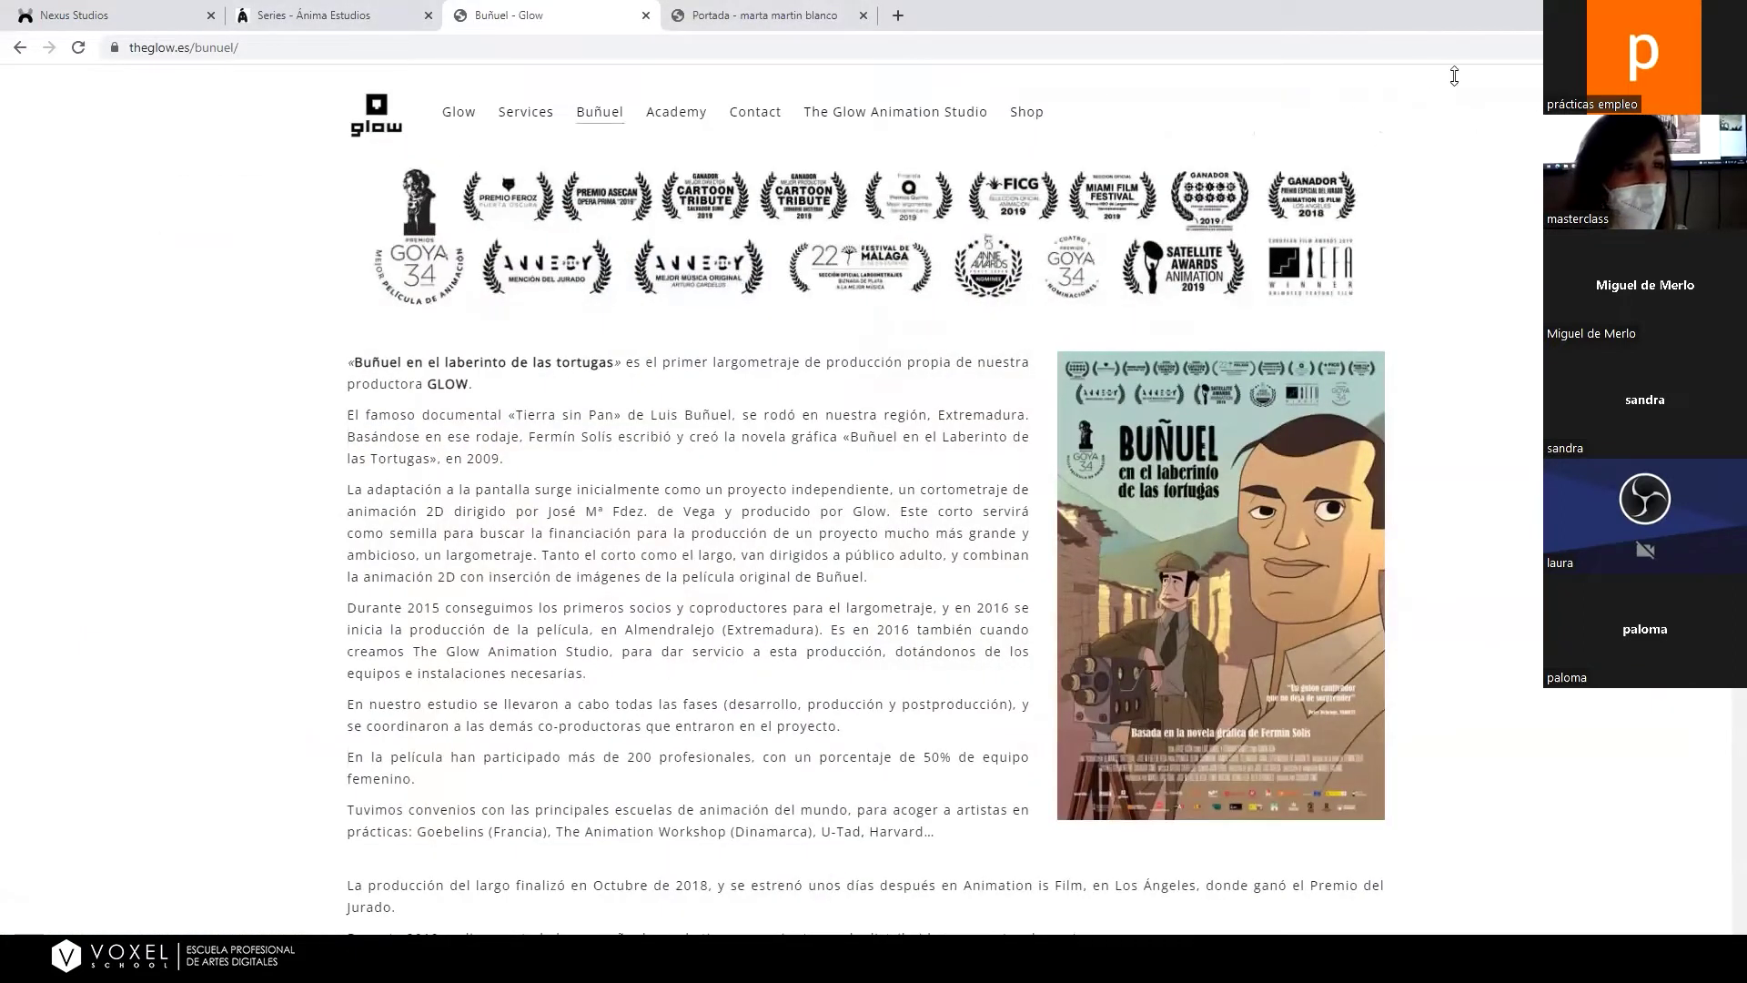
key(super+Down)
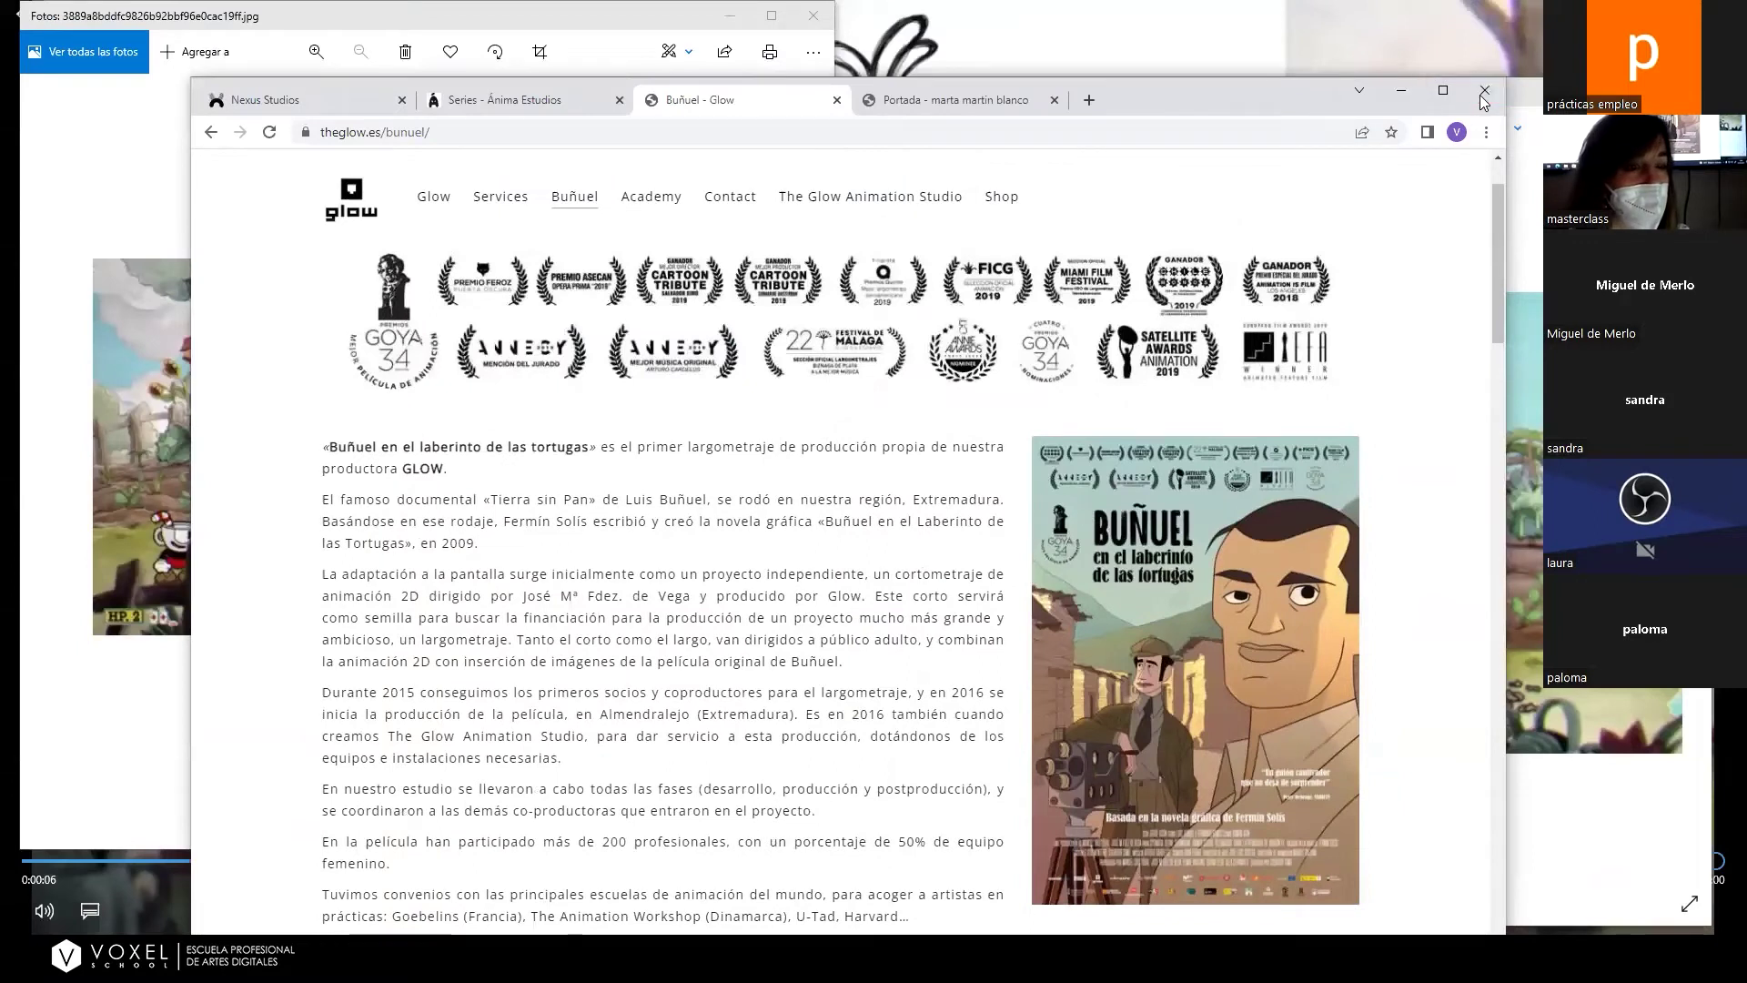
click(1483, 93)
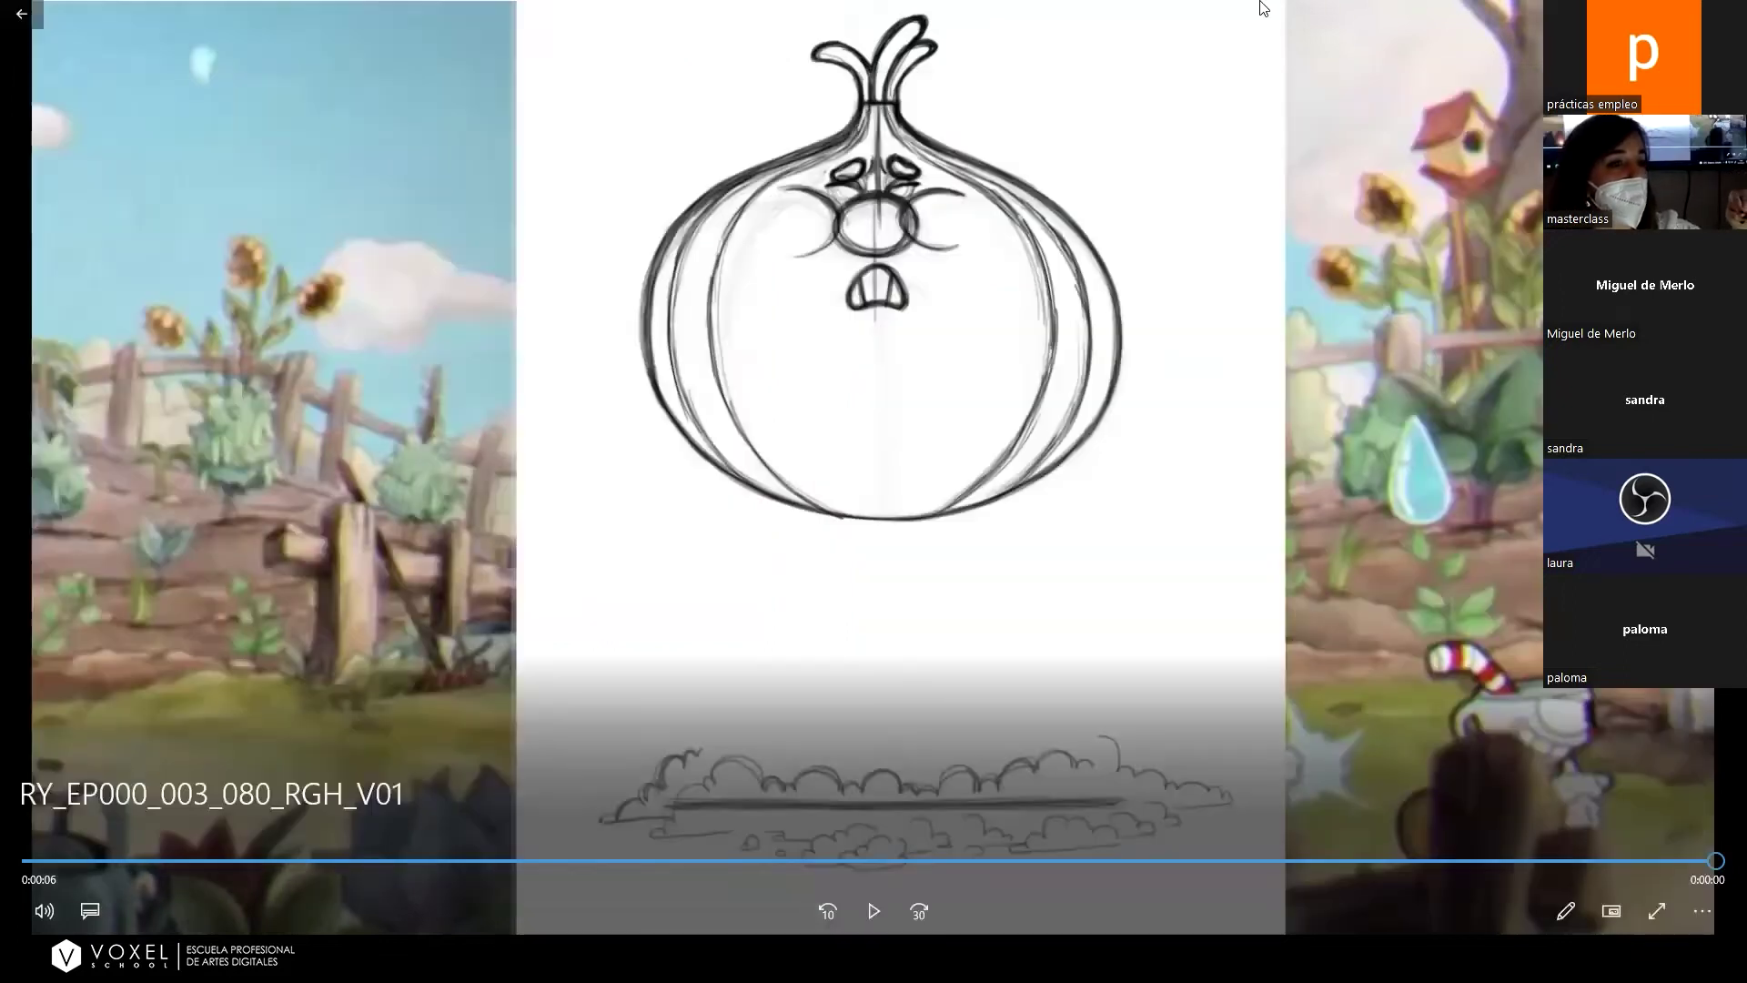
Replay the rough onion video and bring the crying-onion and worried-onion images back up side by side.
key(alt+Tab)
click(873, 909)
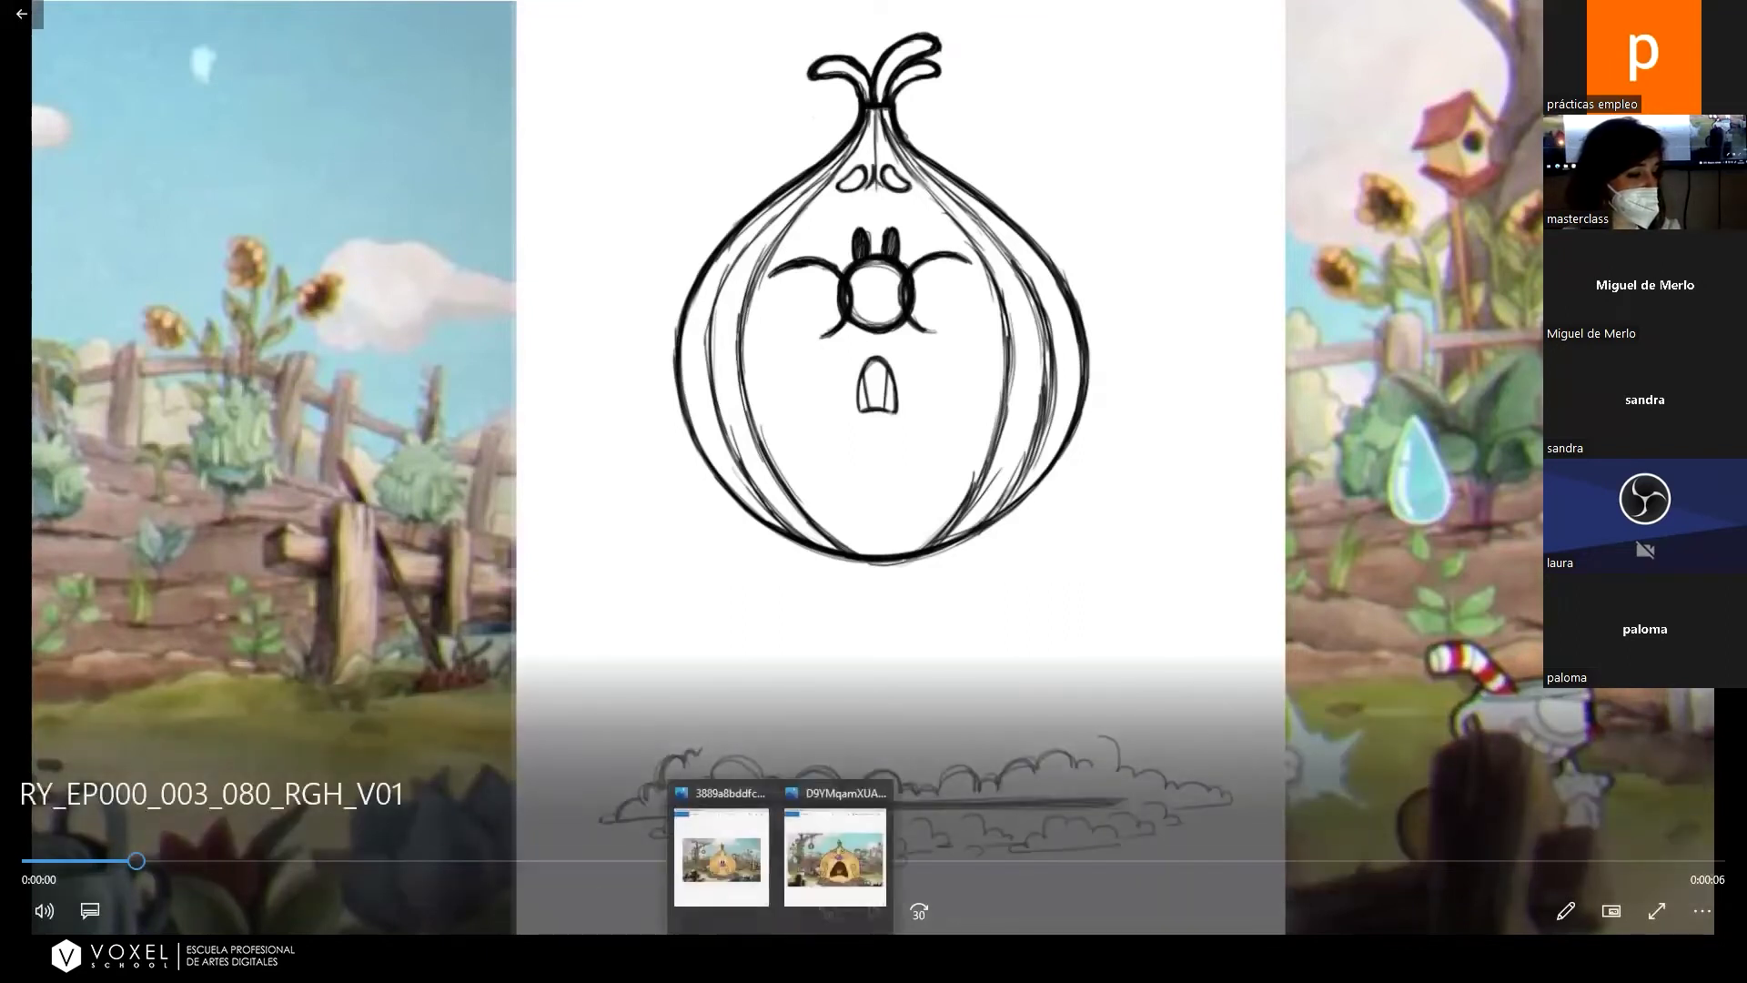
click(810, 877)
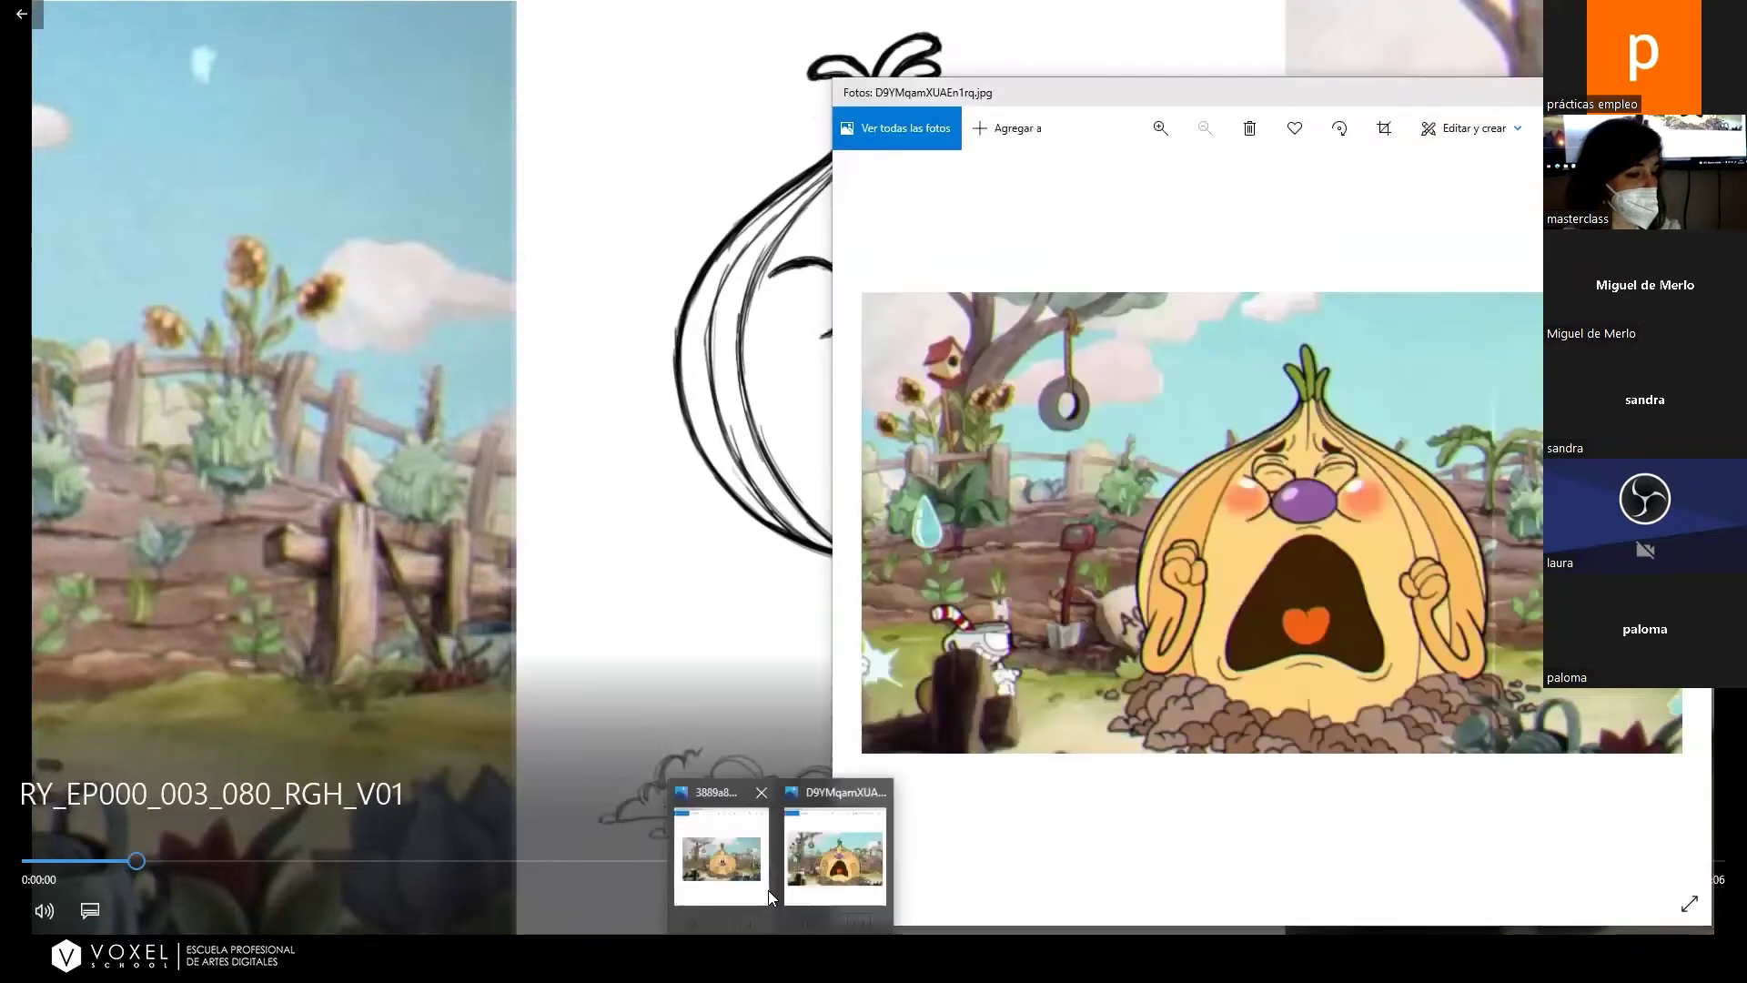
click(745, 842)
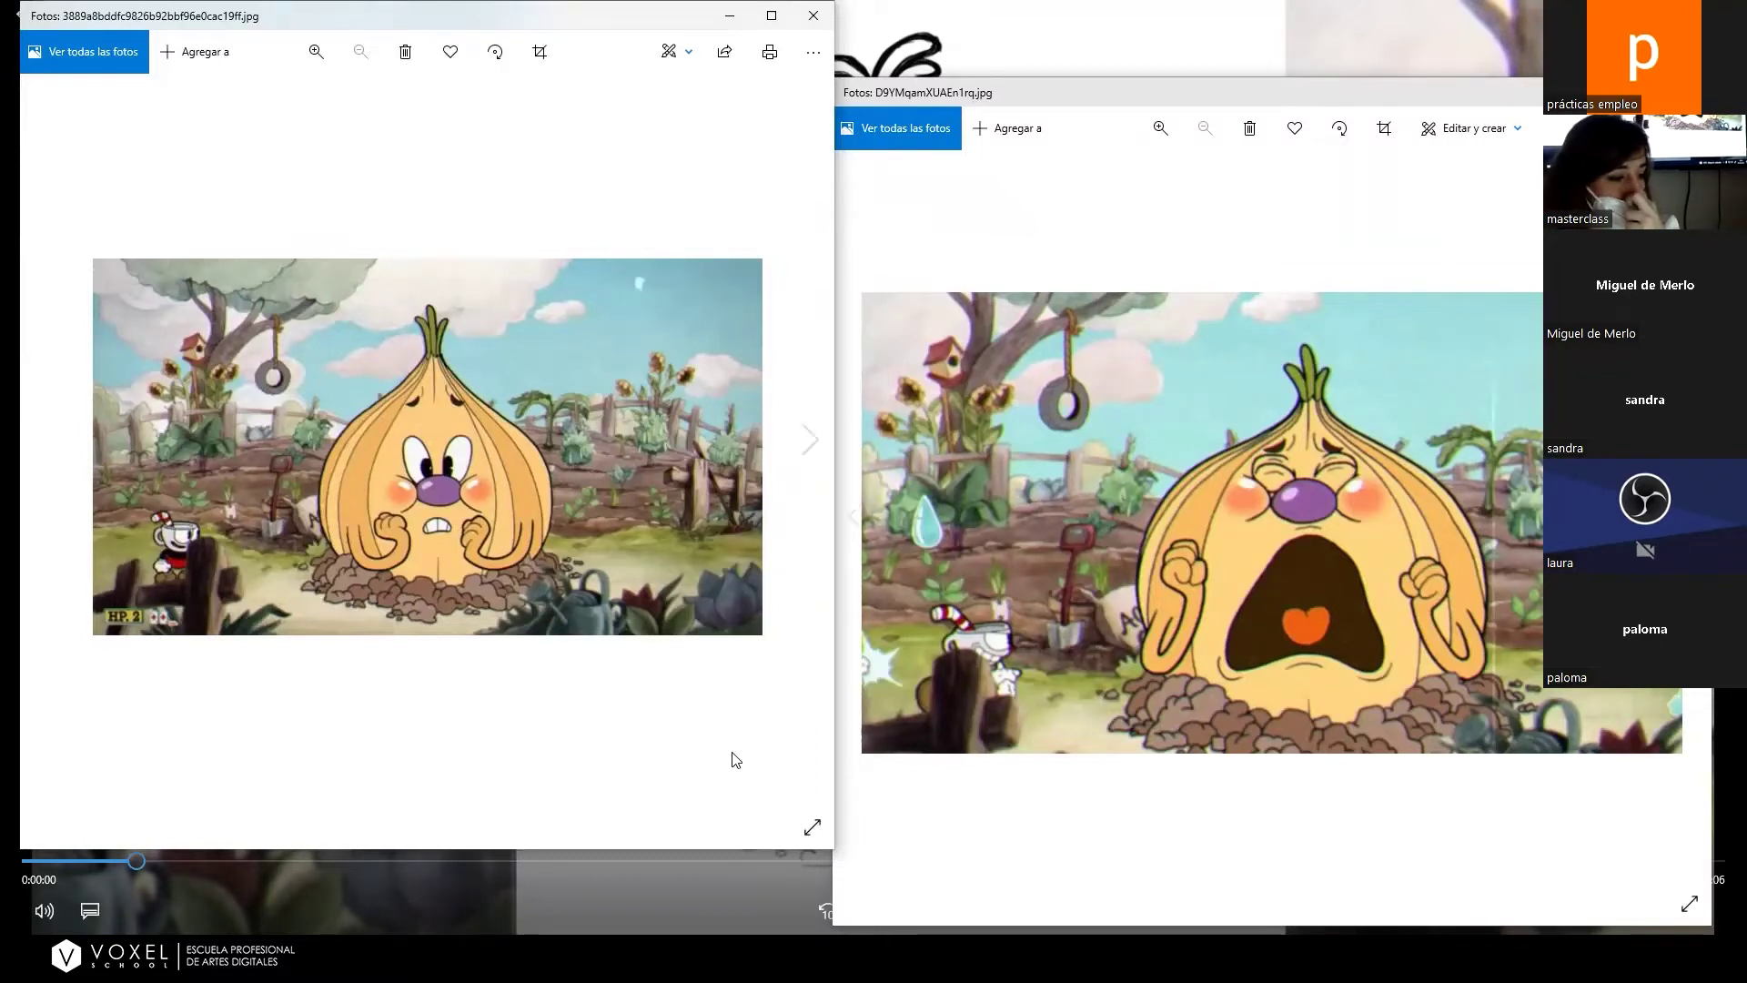
Switch back to Toon Boom Harmony, delete the spacing arrow under the onion and select frame 168 of the TIMMING layer.
mouse_move(647, 955)
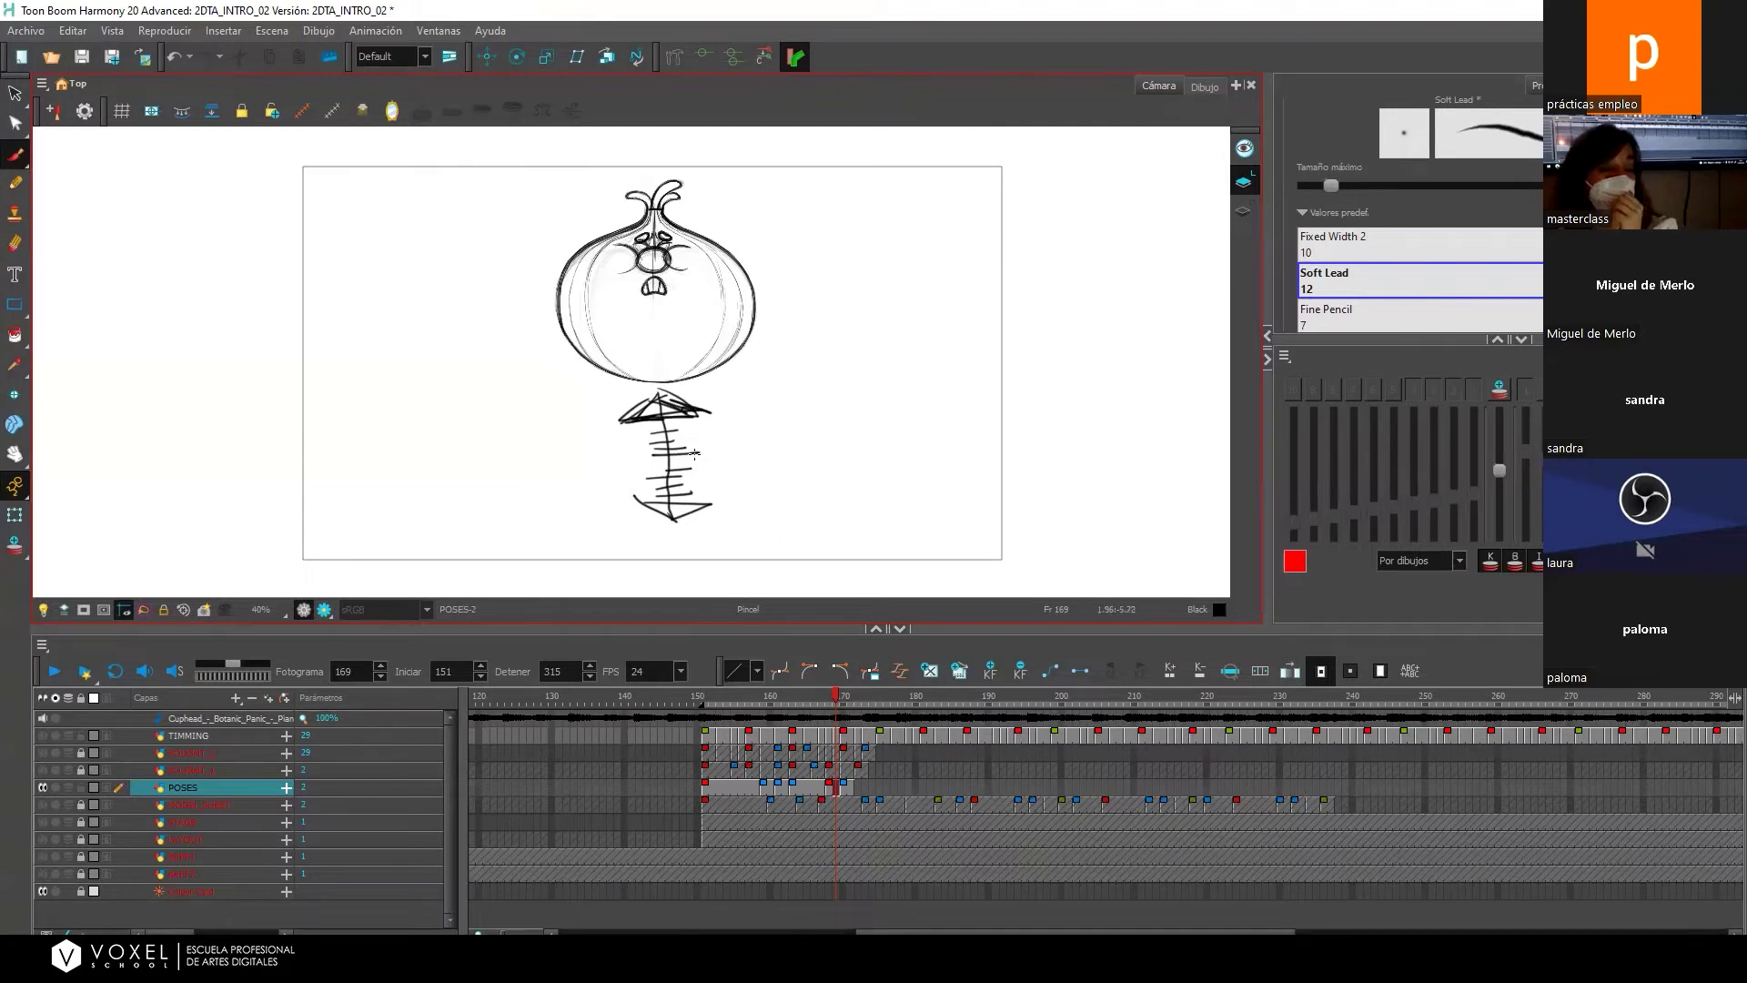
key(alt+s)
mouse_move(659, 384)
mouse_down()
mouse_move(605, 412)
mouse_move(615, 500)
mouse_move(676, 537)
mouse_move(727, 462)
mouse_move(726, 401)
mouse_up()
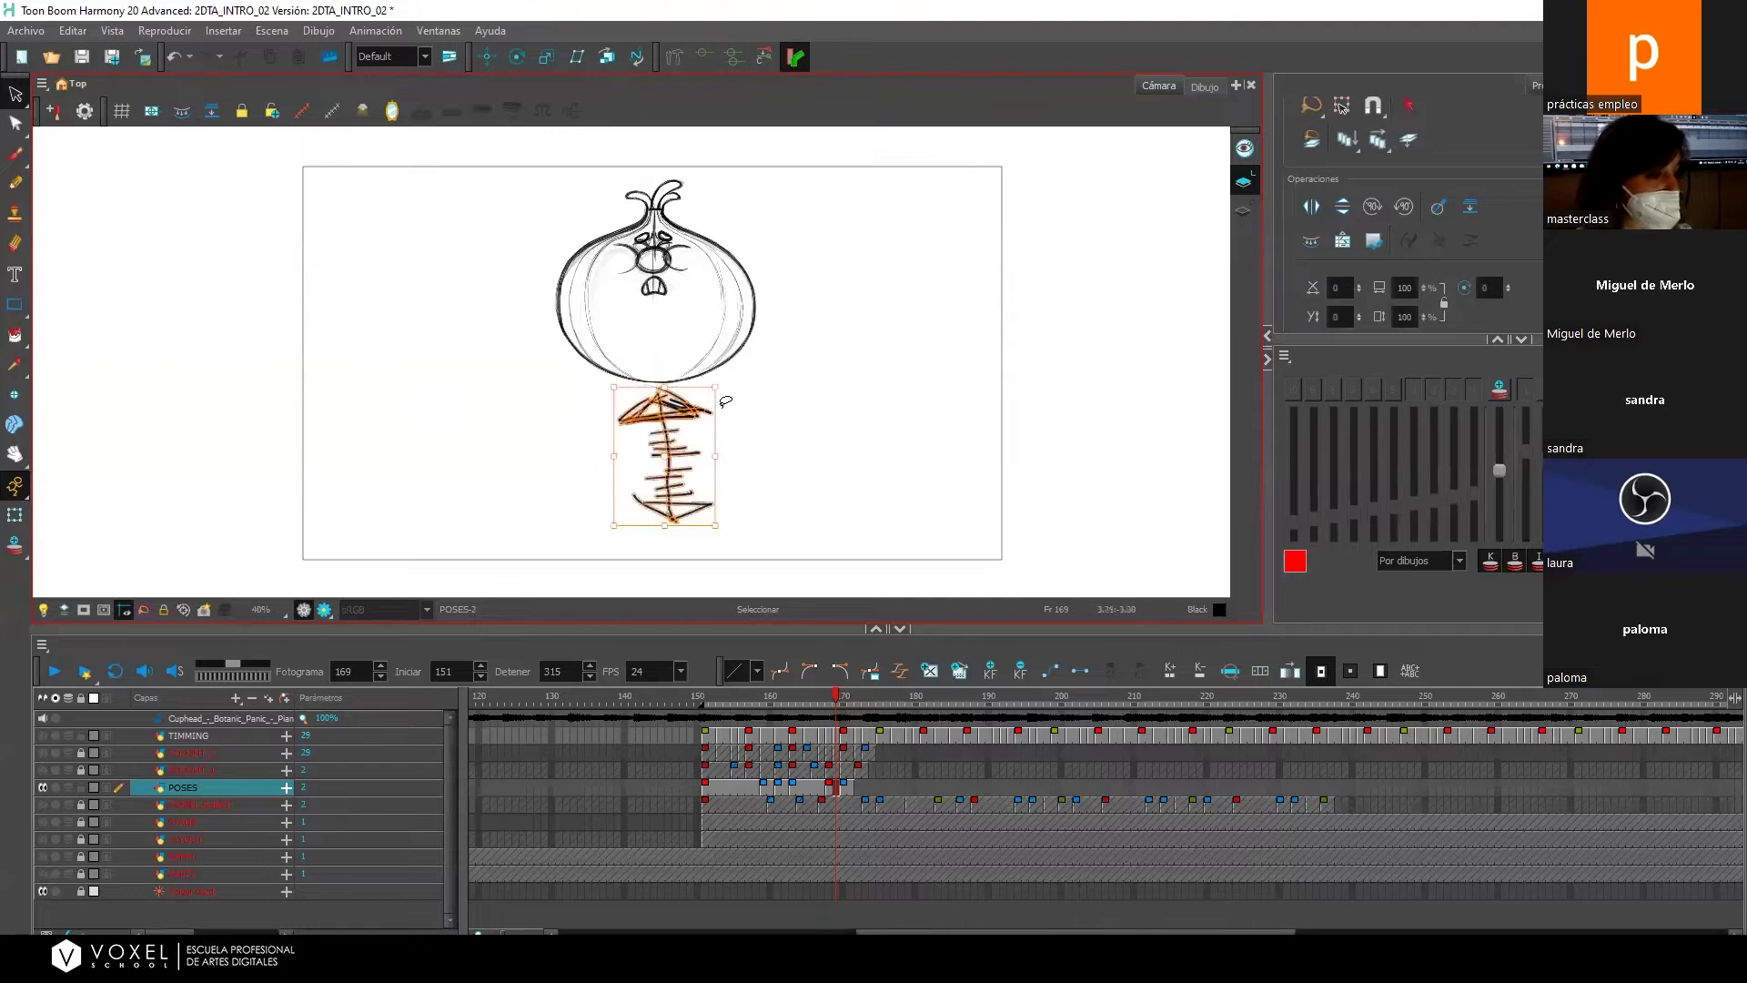
key(Delete)
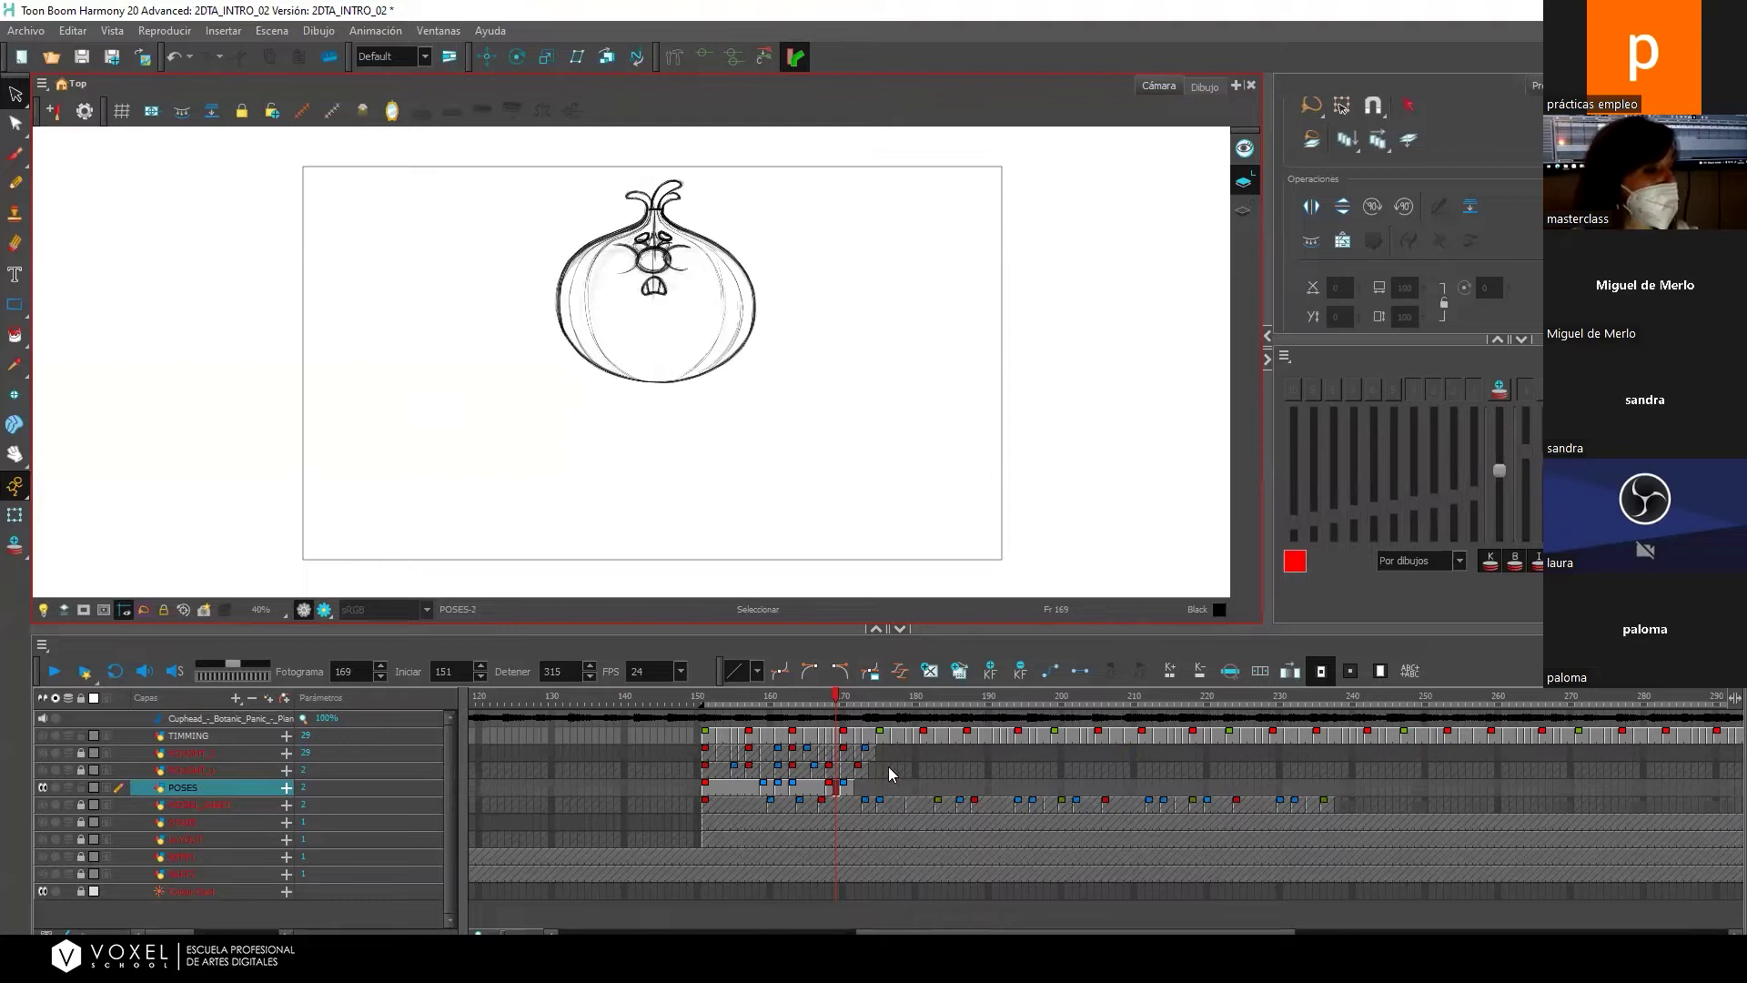
click(828, 737)
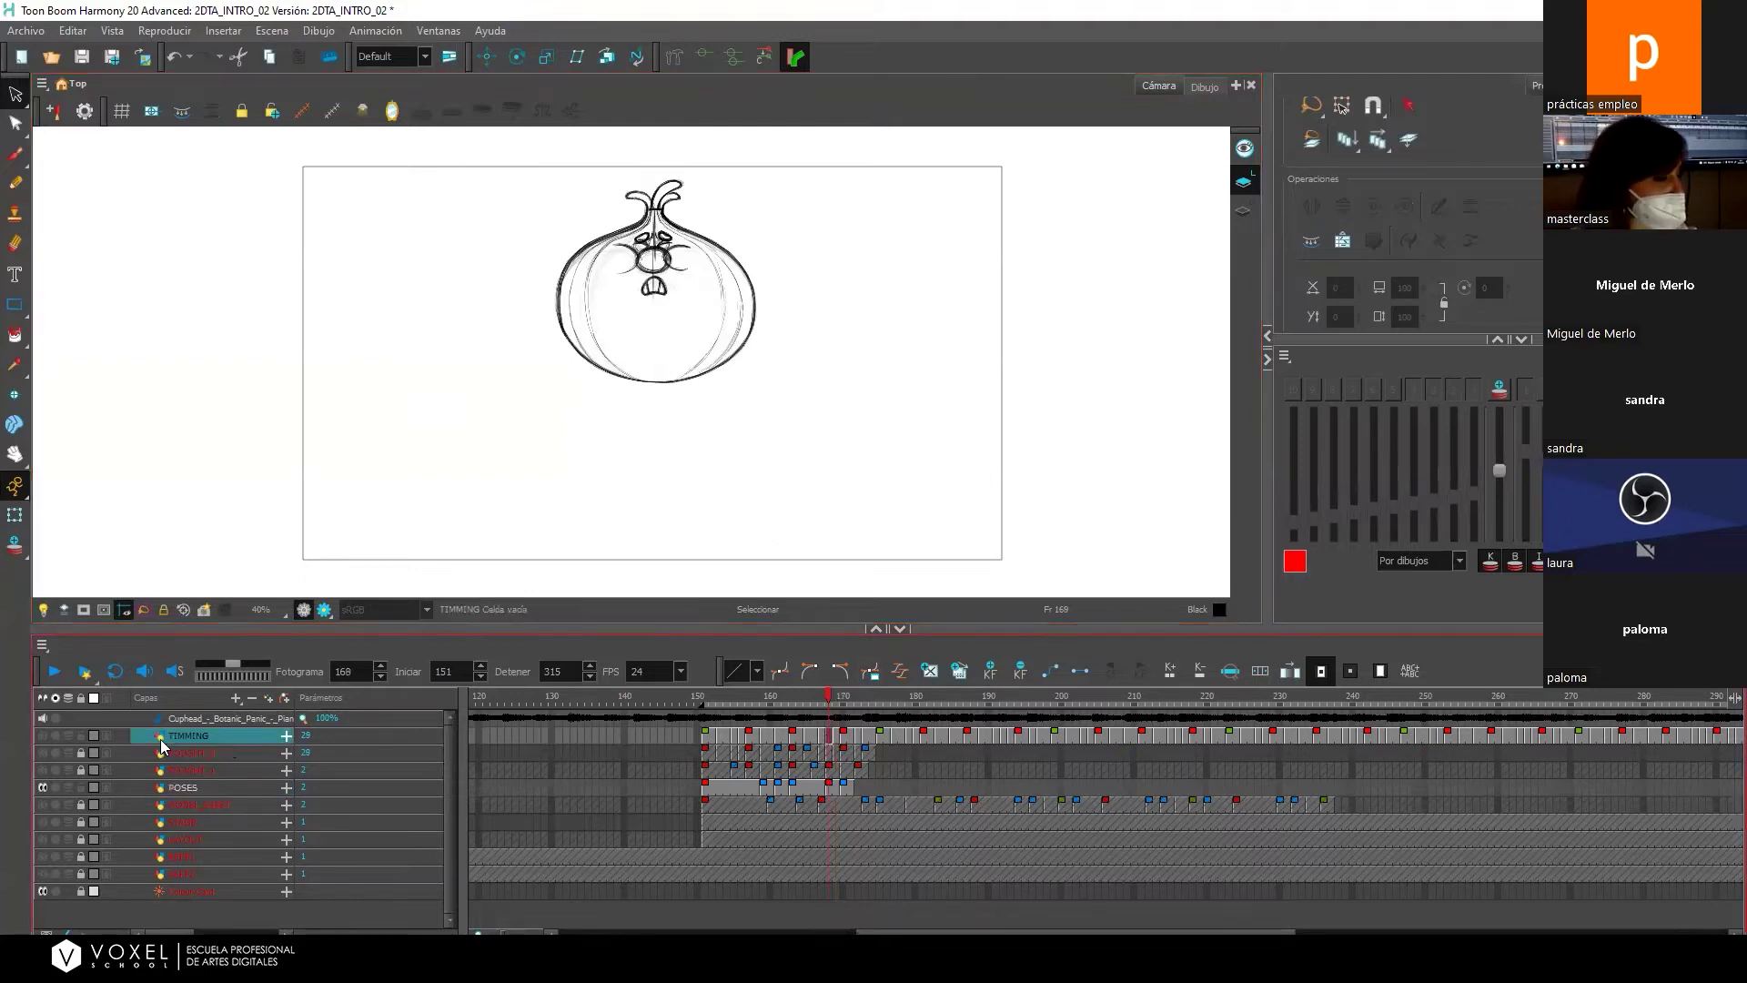
Go to the first drawing of the POSES layer at frame 151 and slightly enlarge the camera view.
click(180, 788)
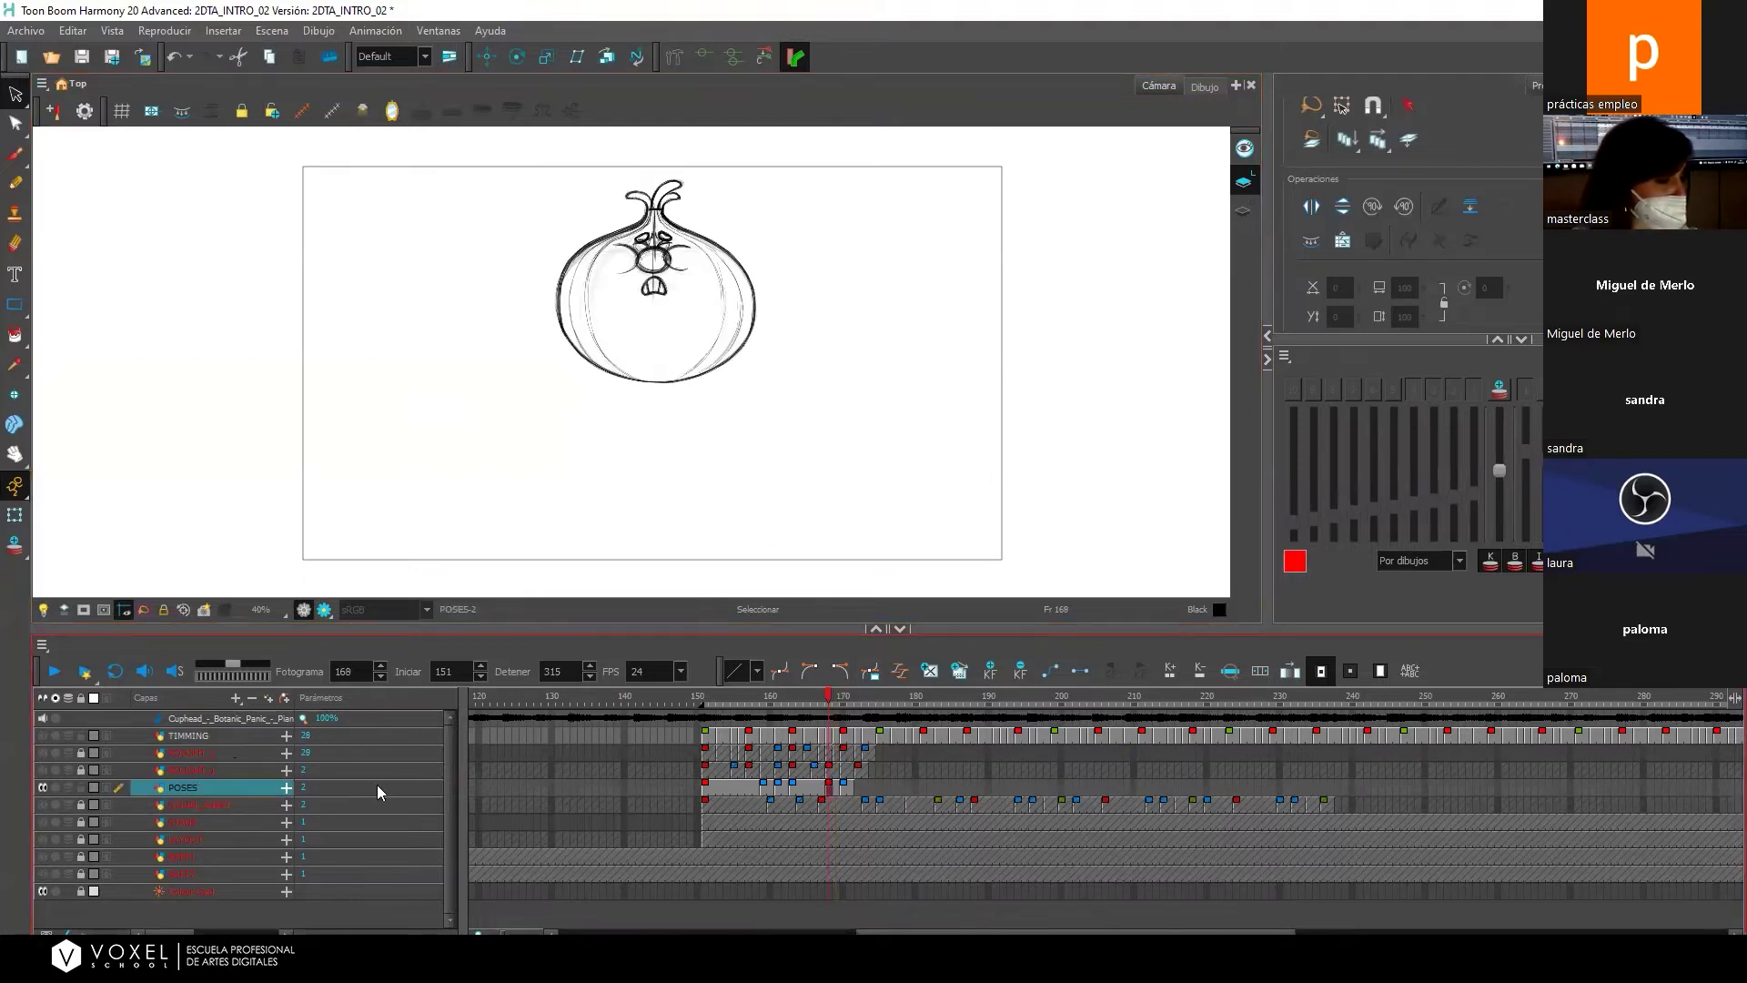
click(707, 788)
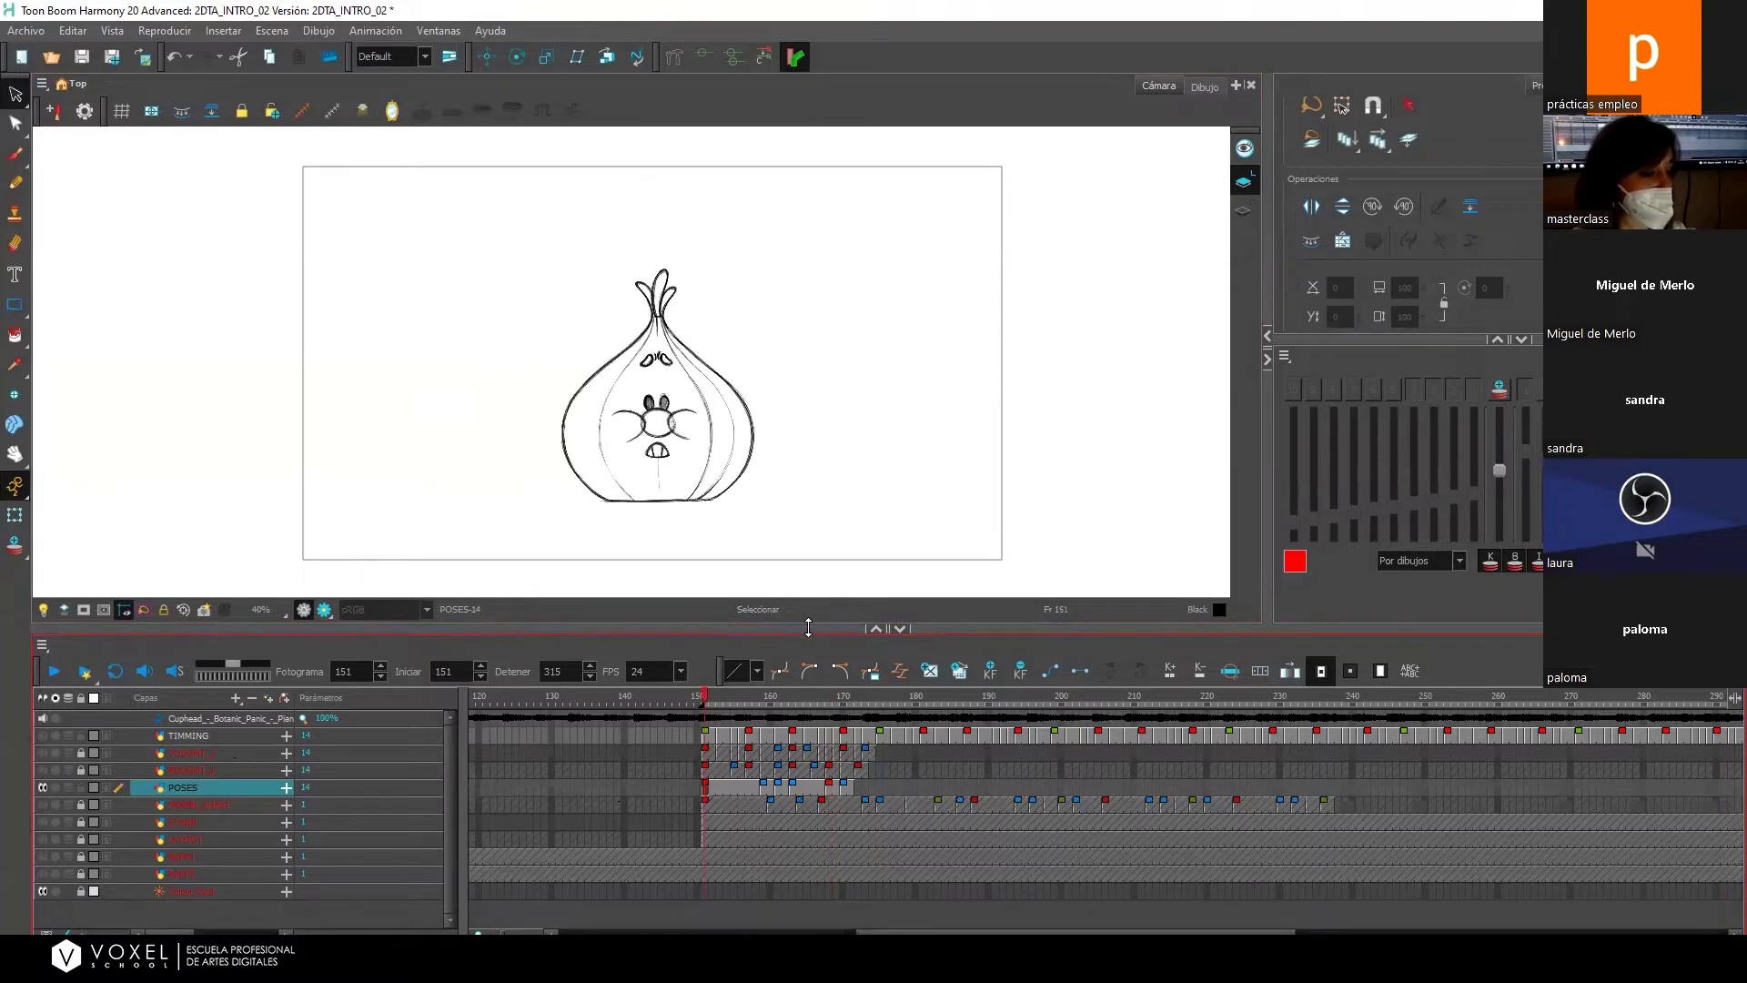
drag(808, 628, 806, 635)
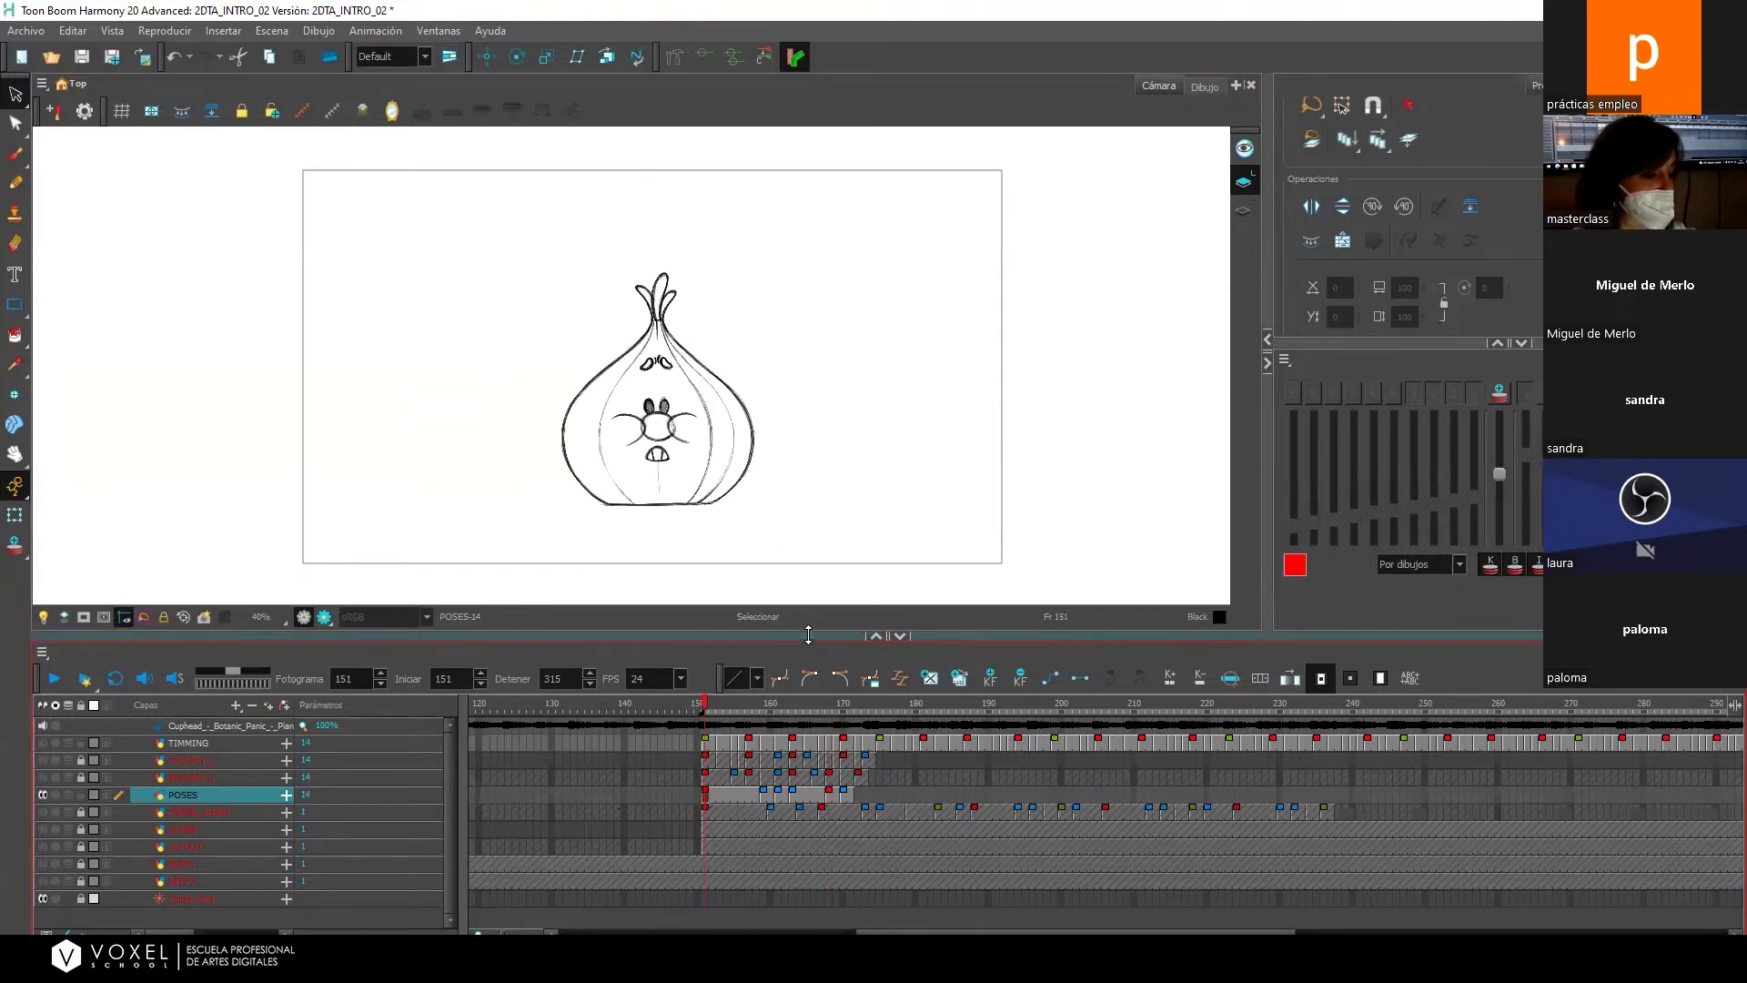
Start a new scene and choose the HDTV_1080p24 camera size.
click(37, 33)
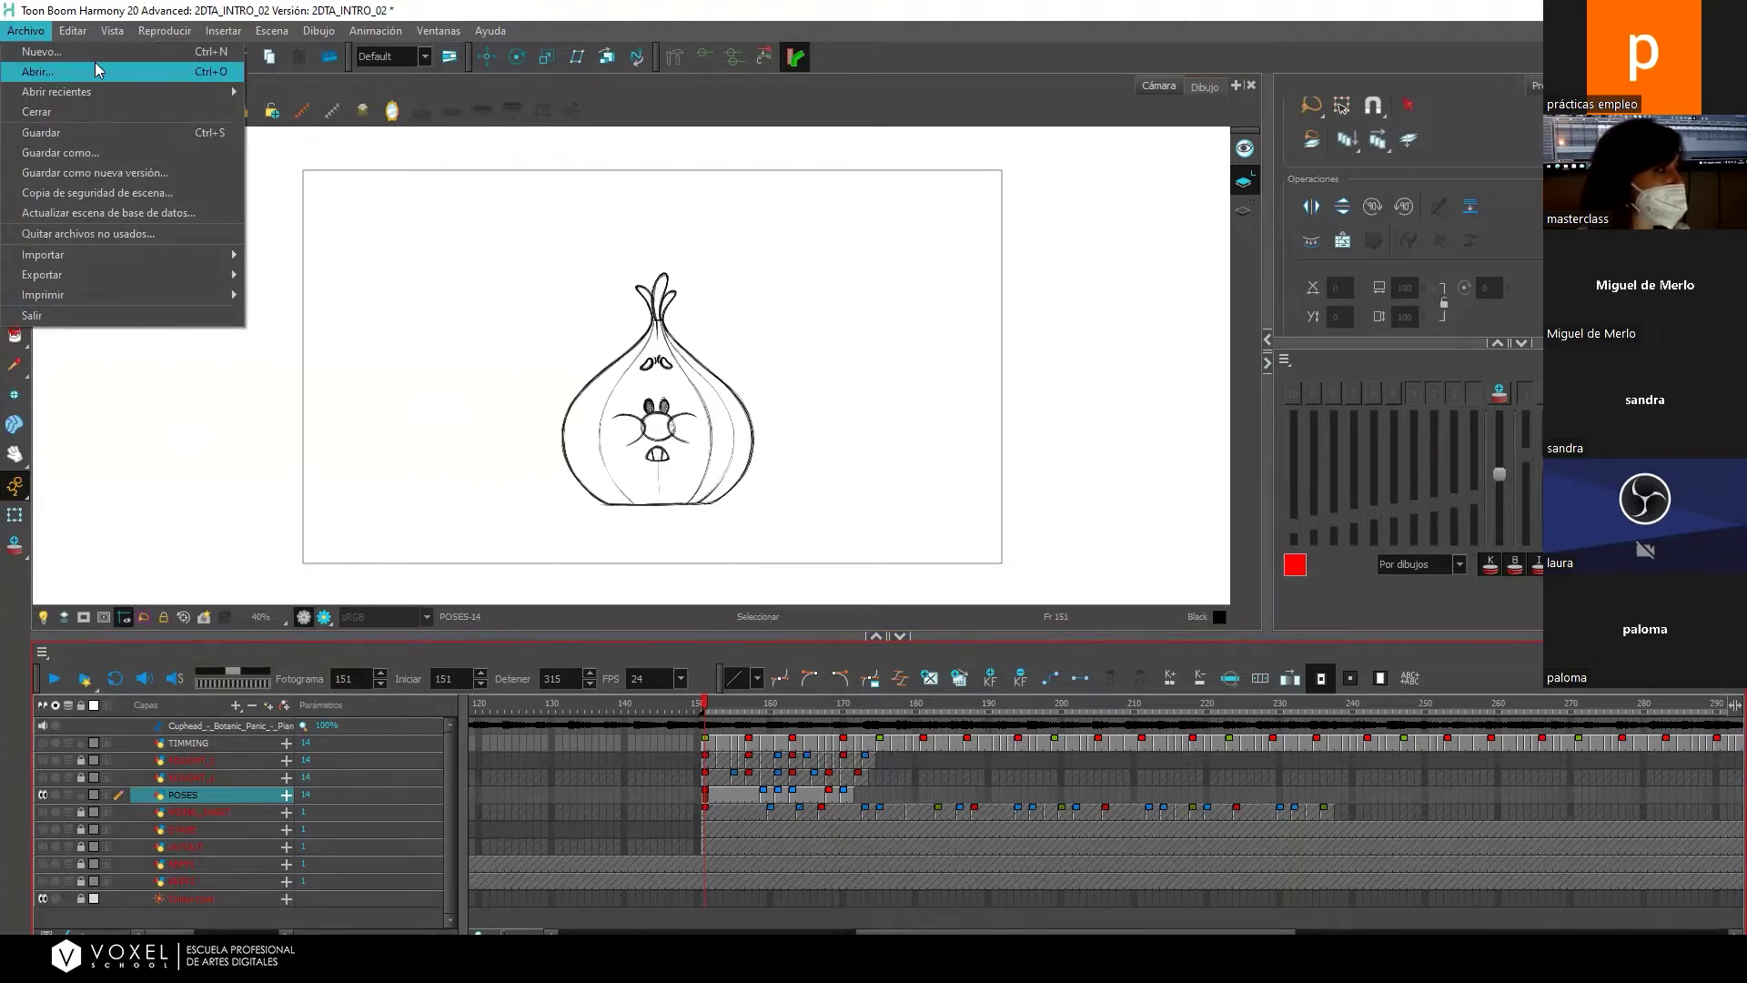
click(55, 53)
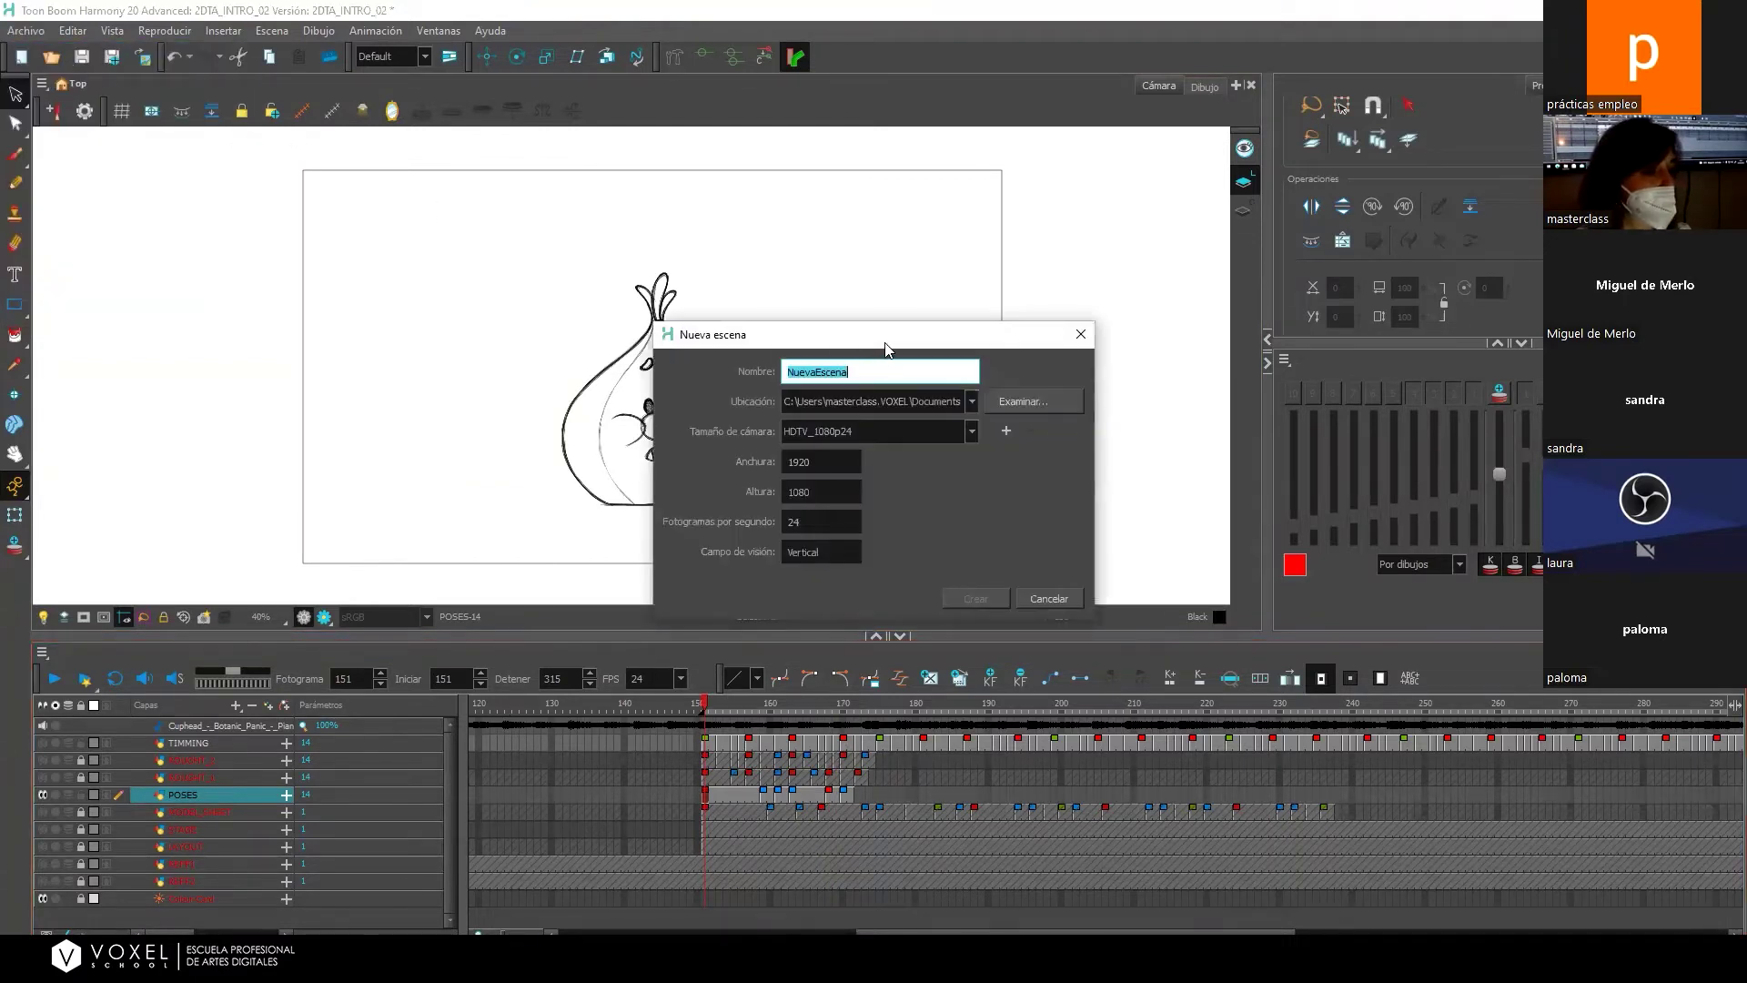
click(903, 389)
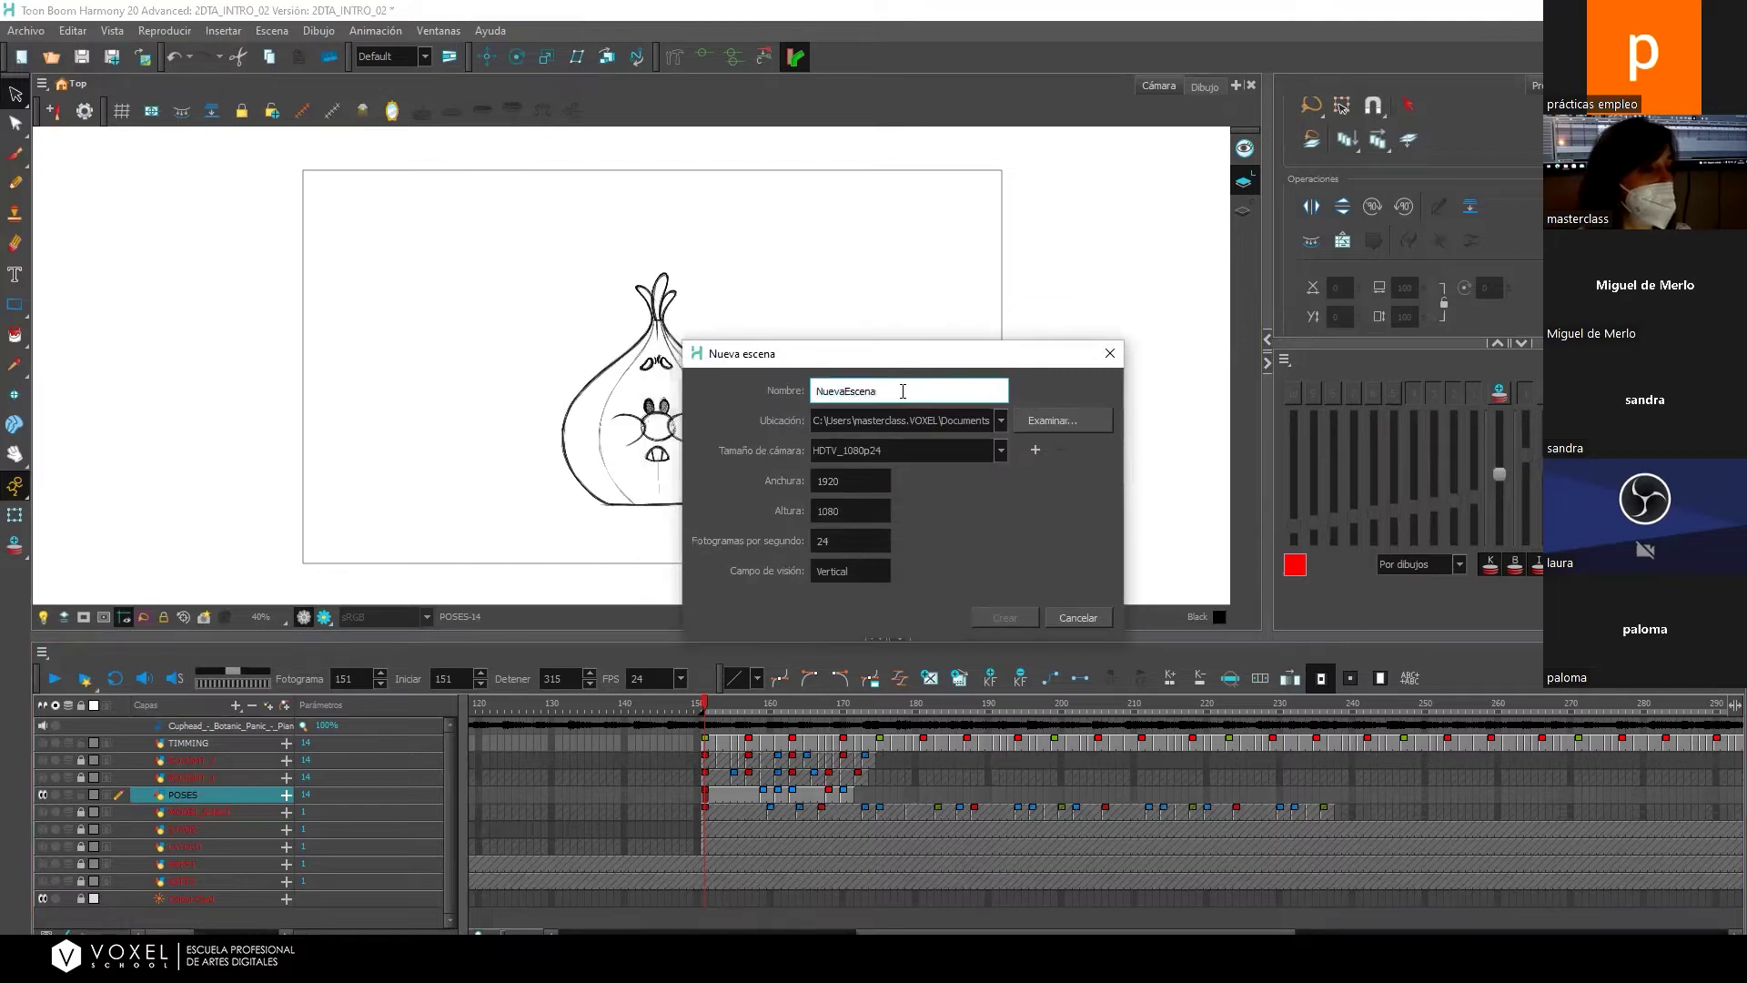
drag(818, 391, 885, 392)
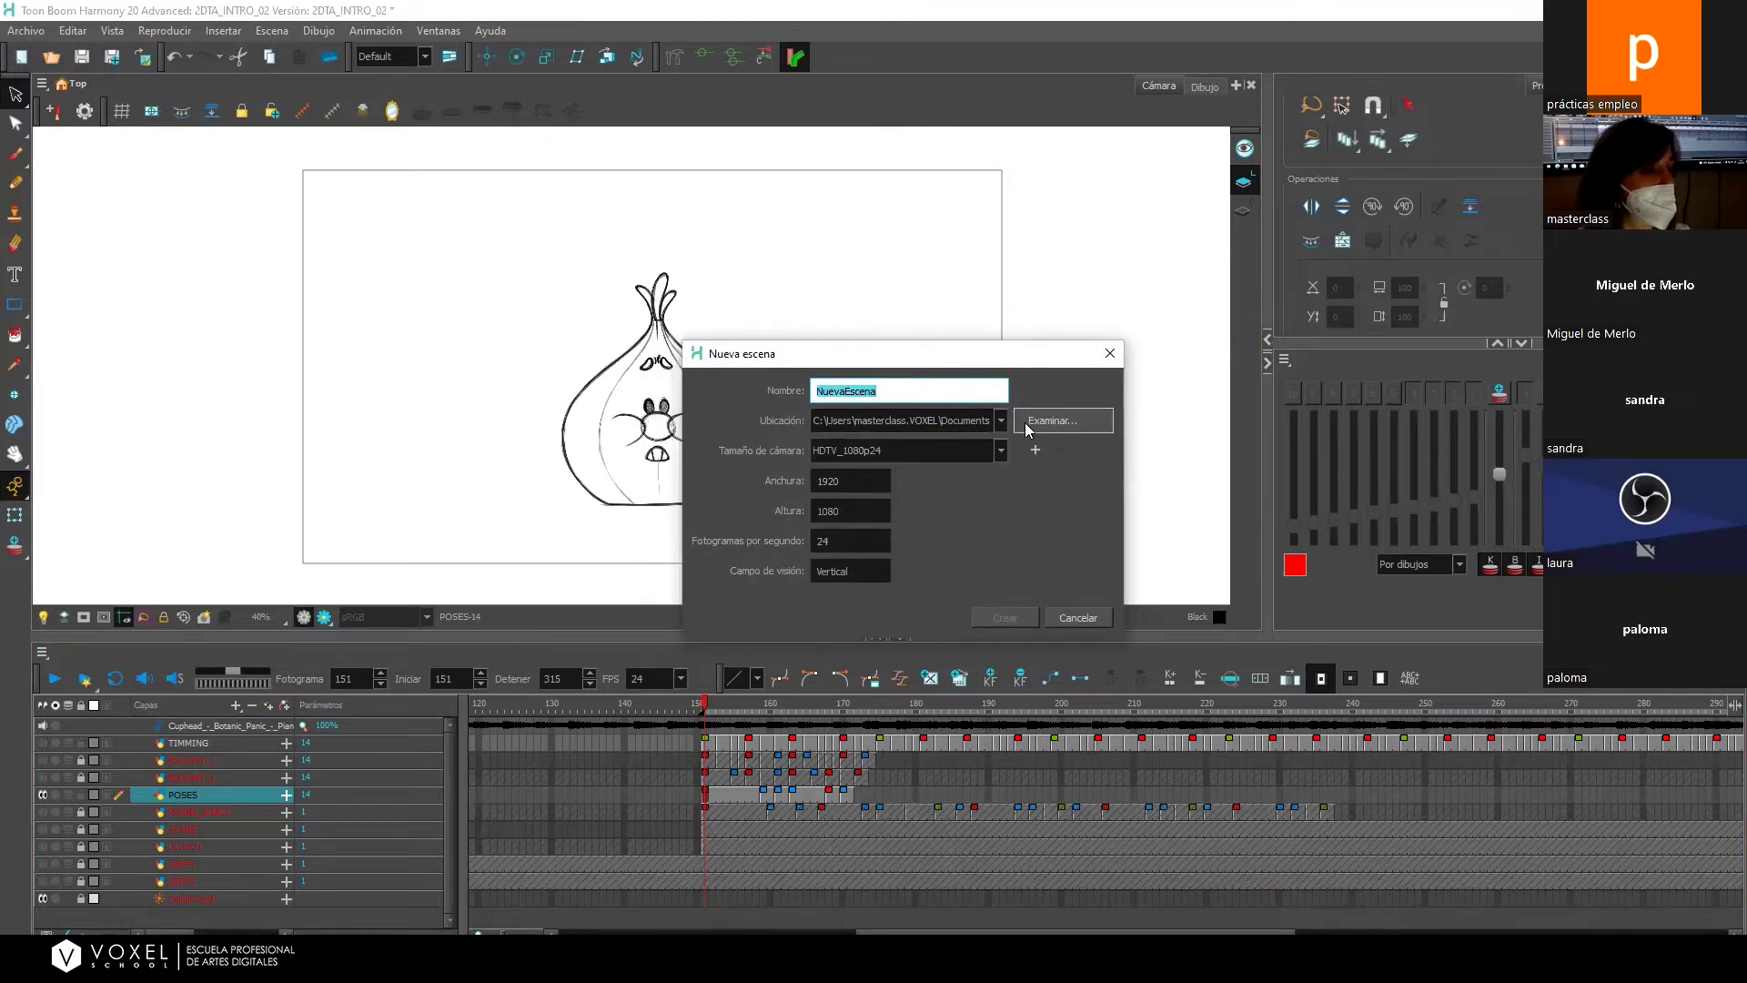
click(1001, 450)
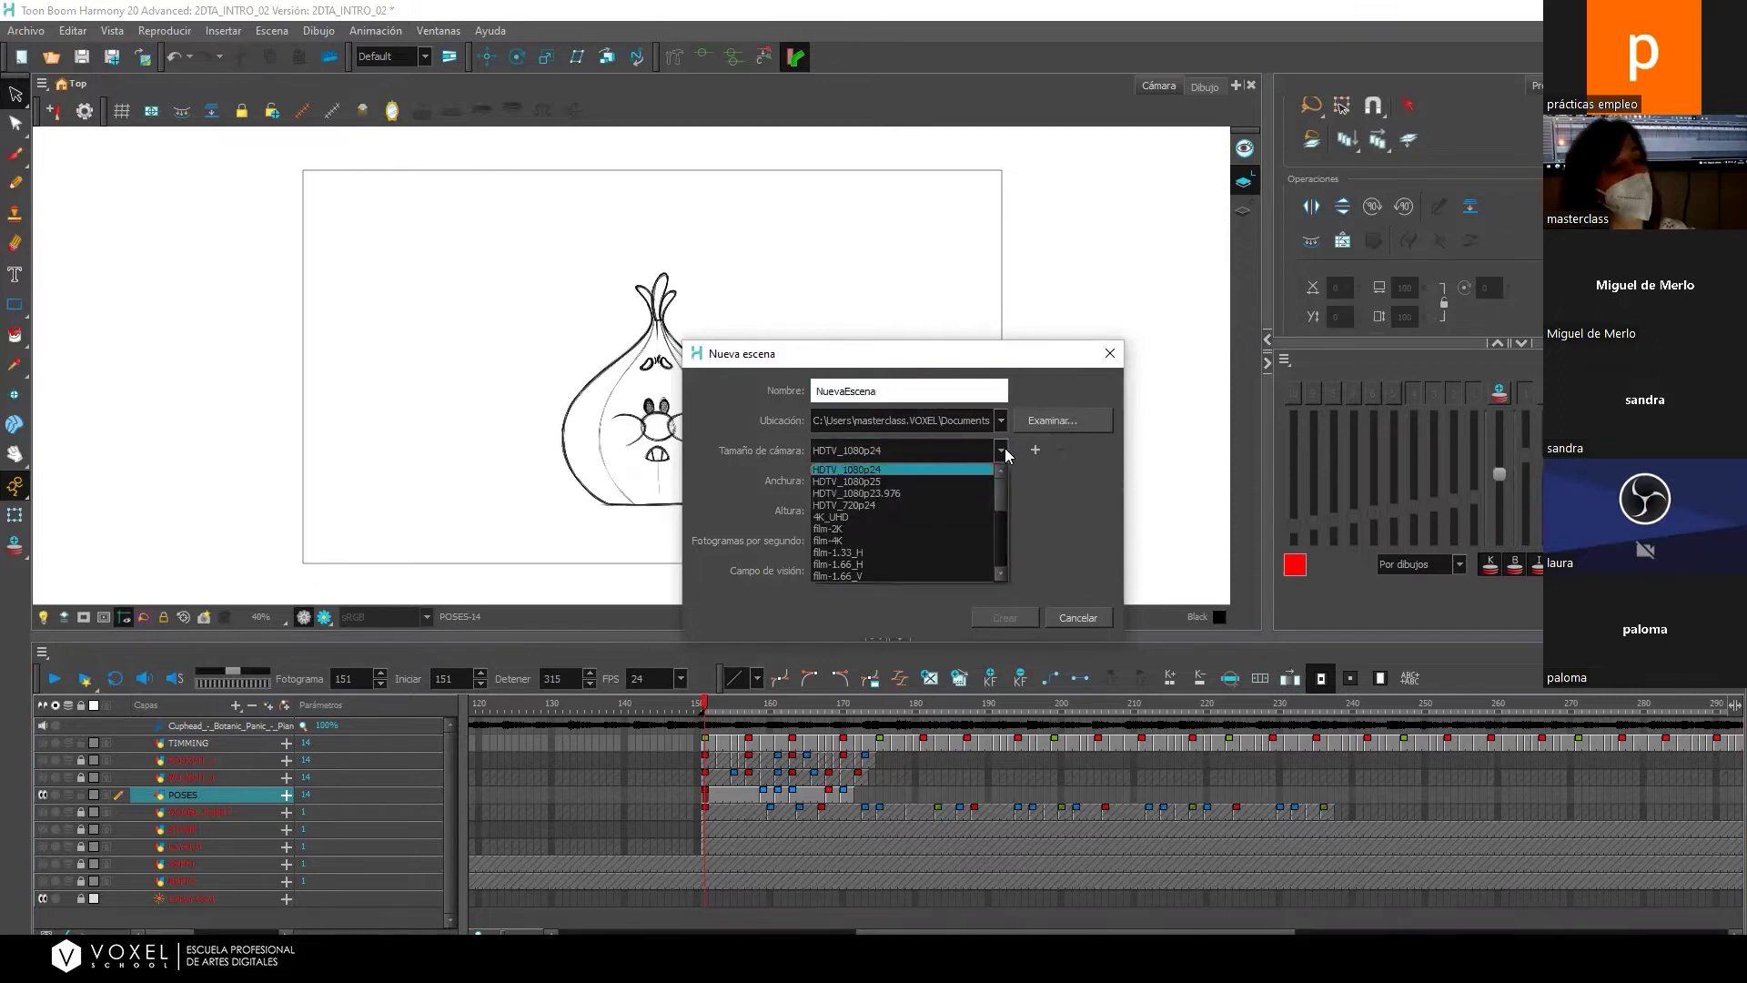
click(838, 472)
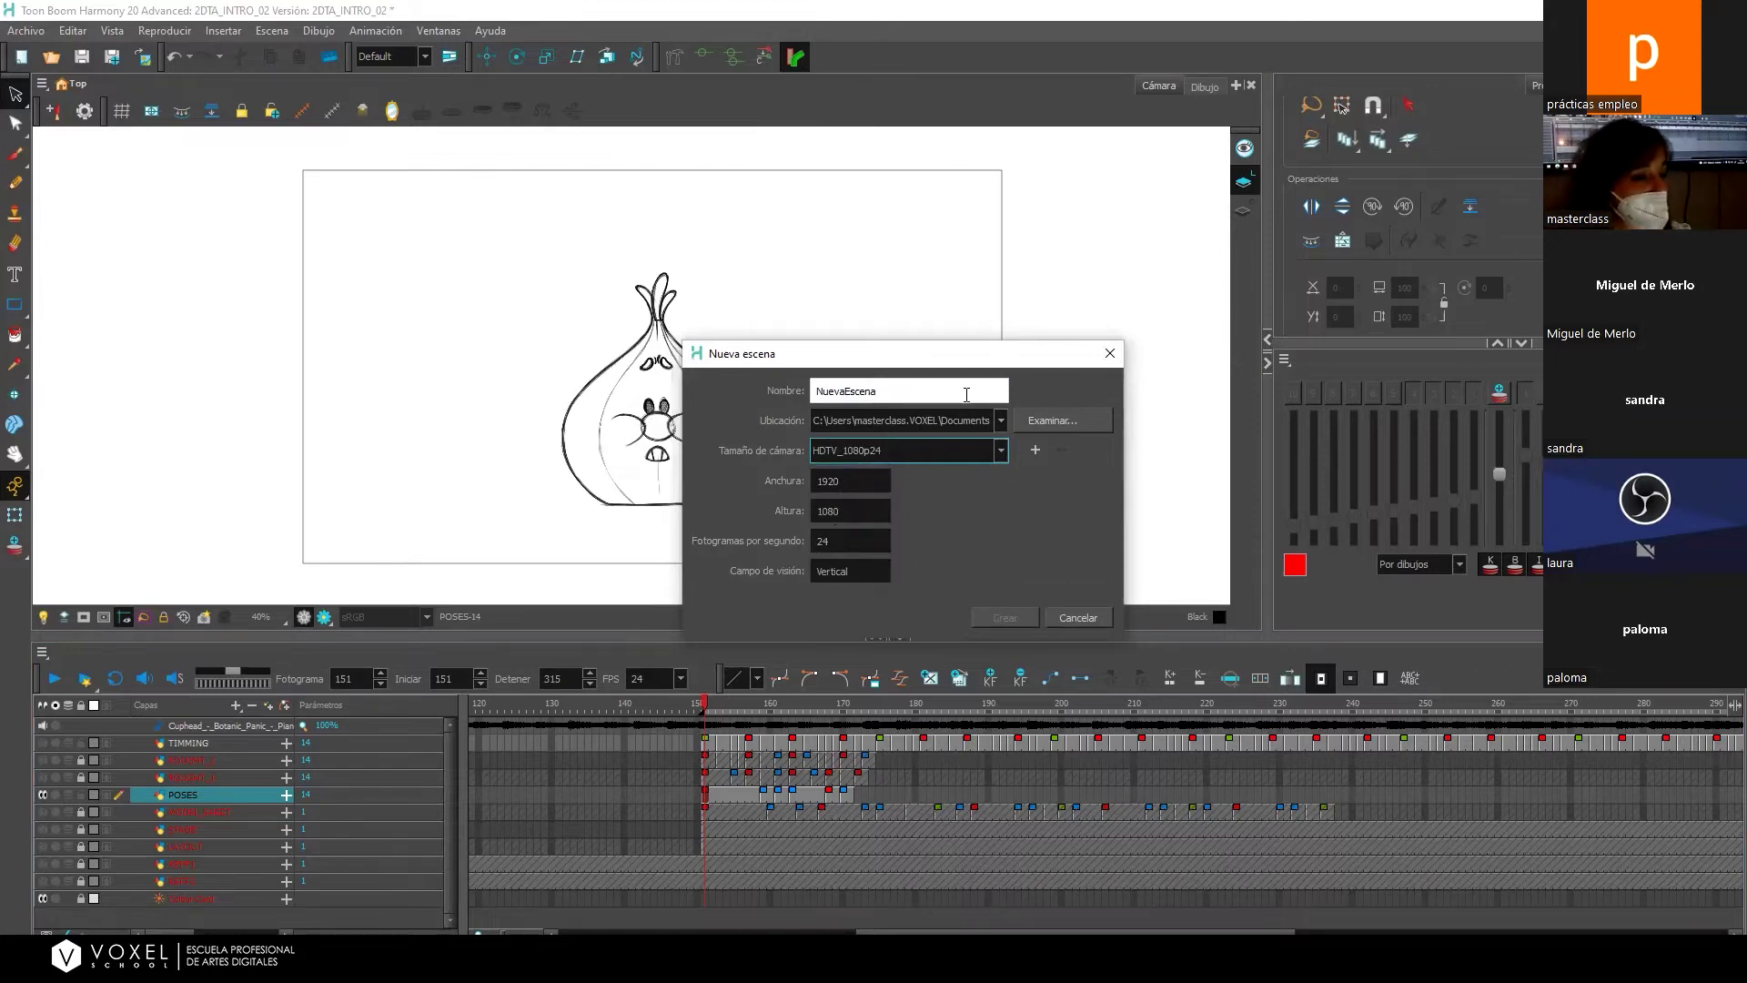
Name the new scene prueba and create it, saving the changes in the current scene.
drag(965, 390, 712, 373)
text(prueba)
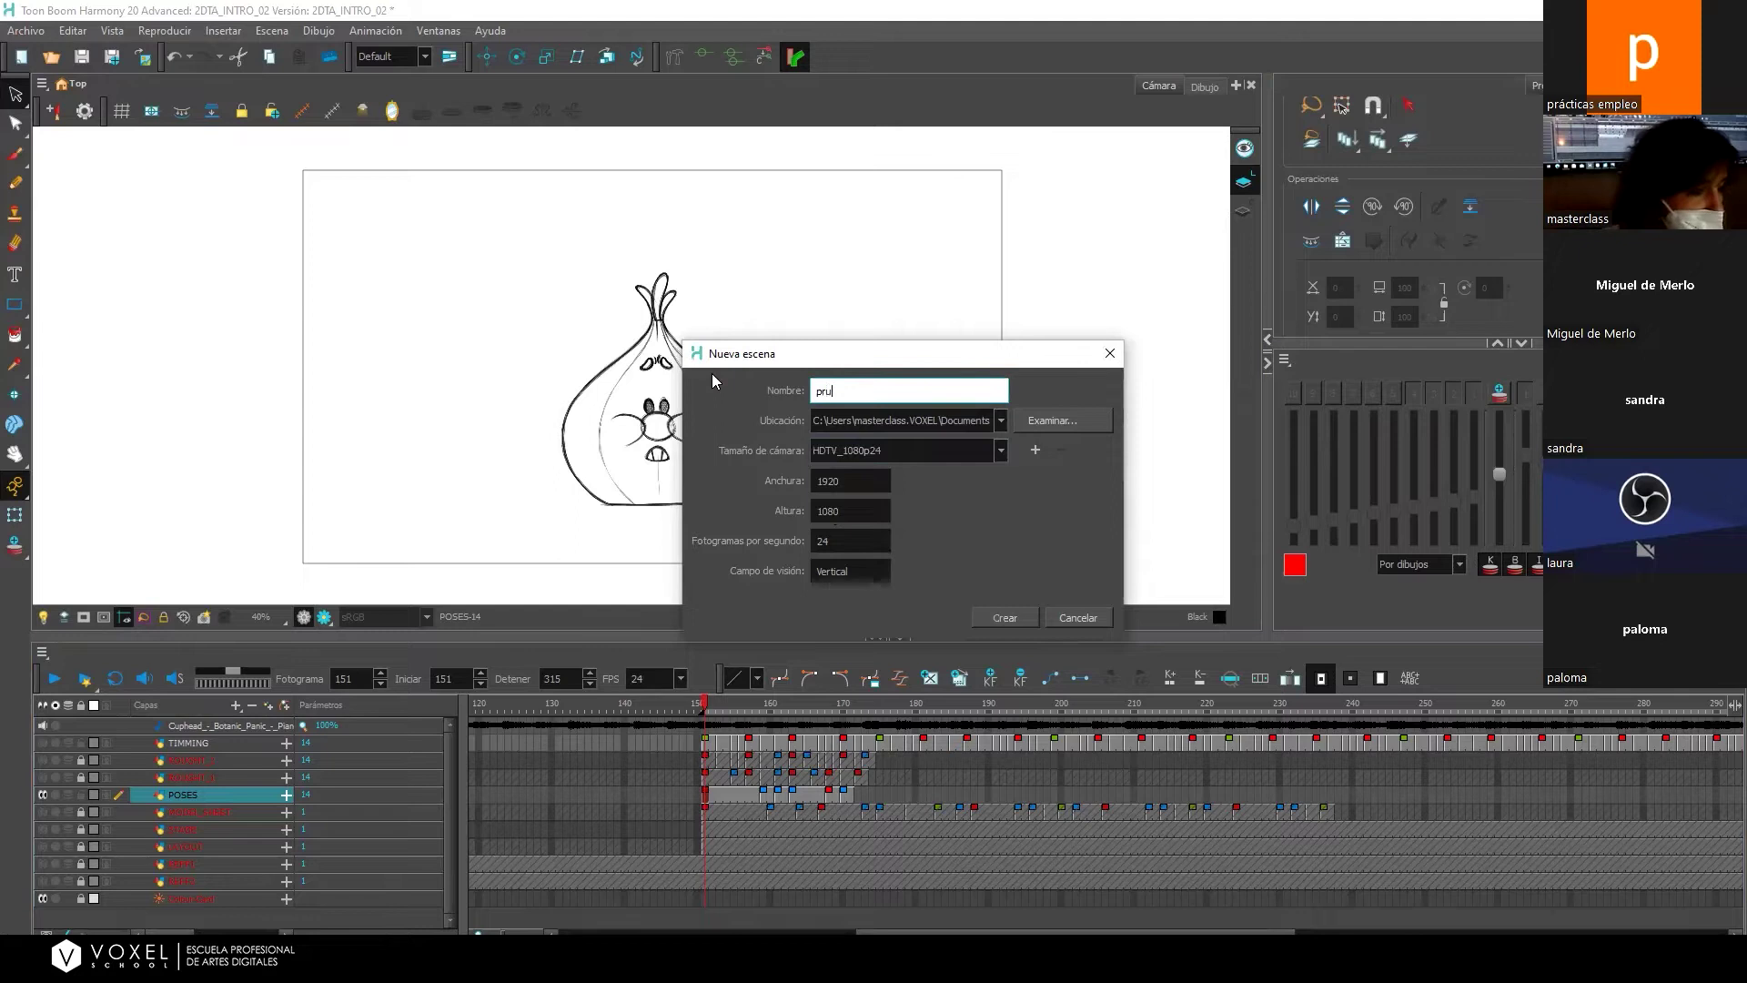
click(1005, 617)
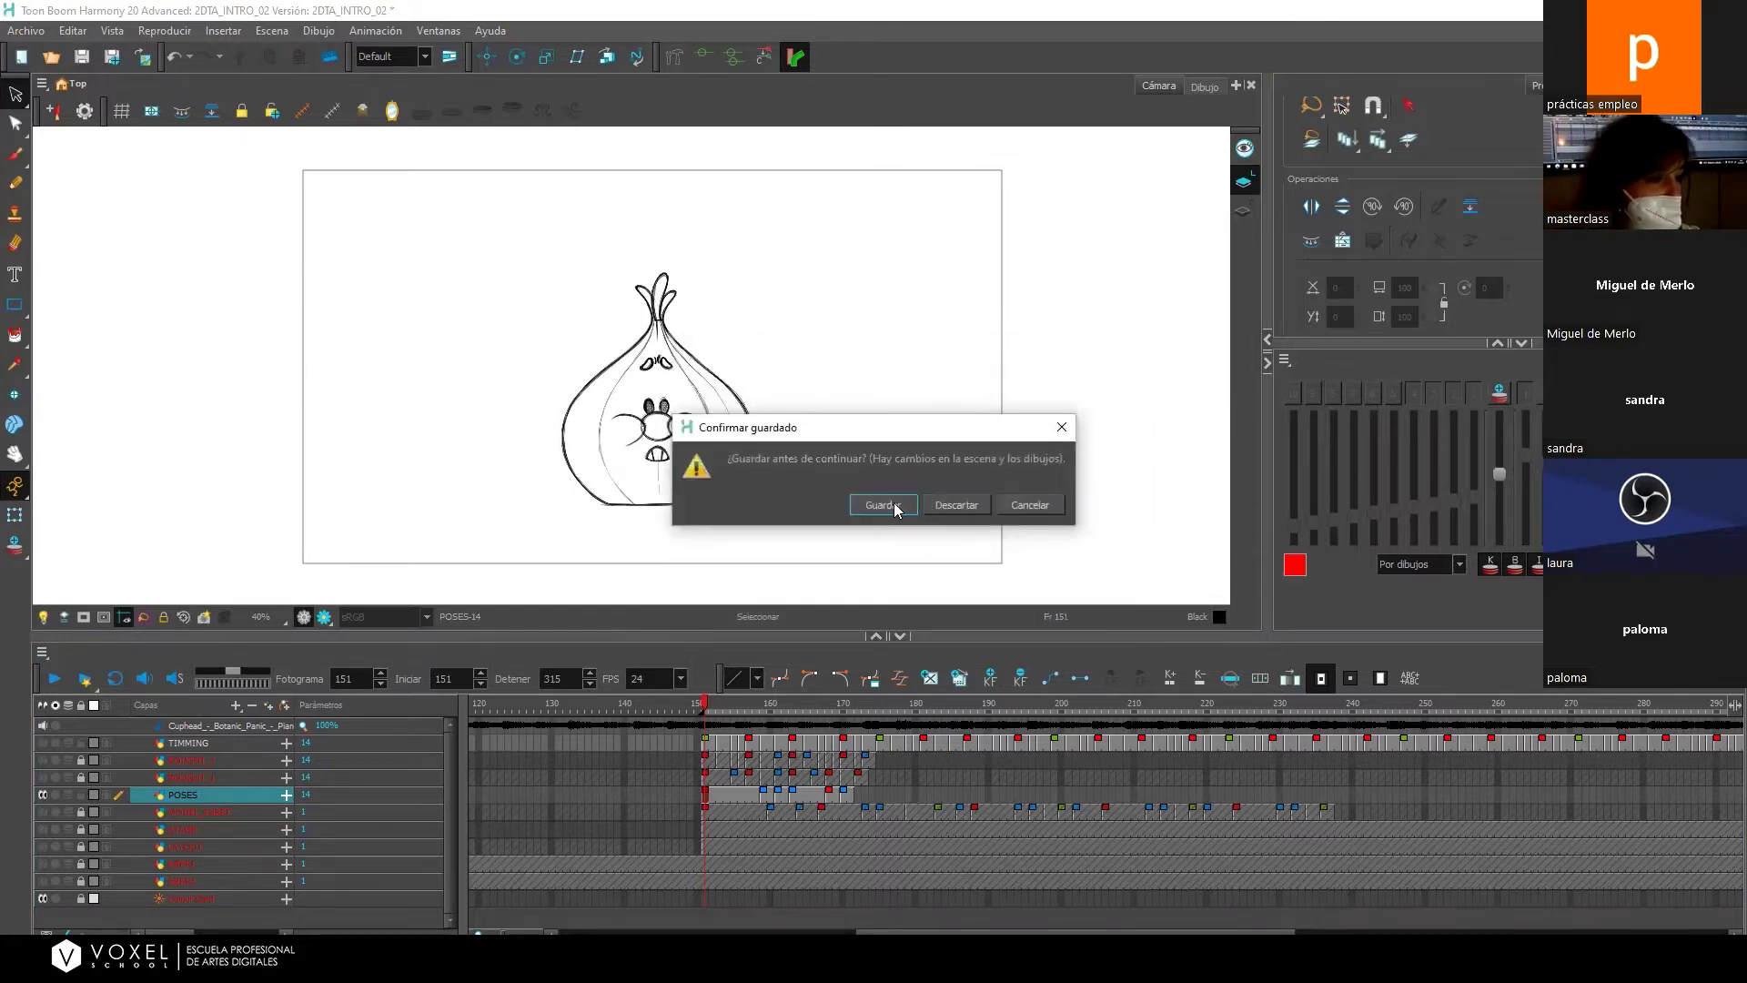
click(882, 505)
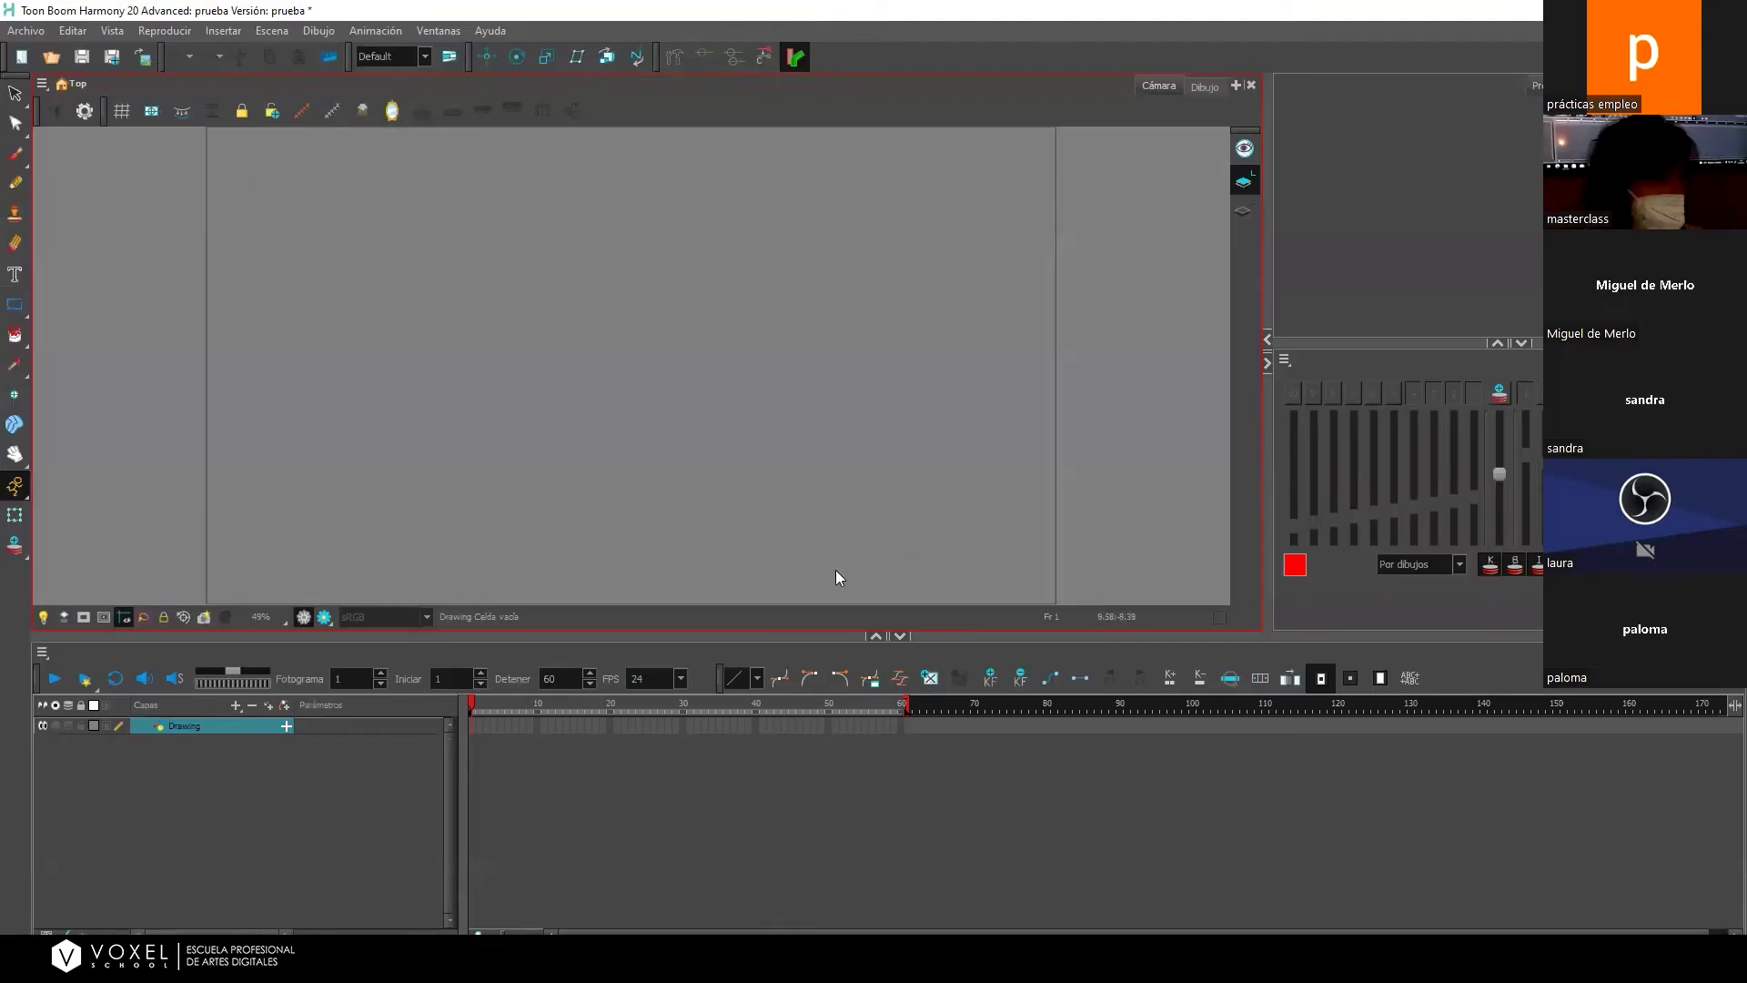
Enlarge the camera view above the timeline and switch the workspace to Hand-Drawn.
drag(812, 634, 812, 718)
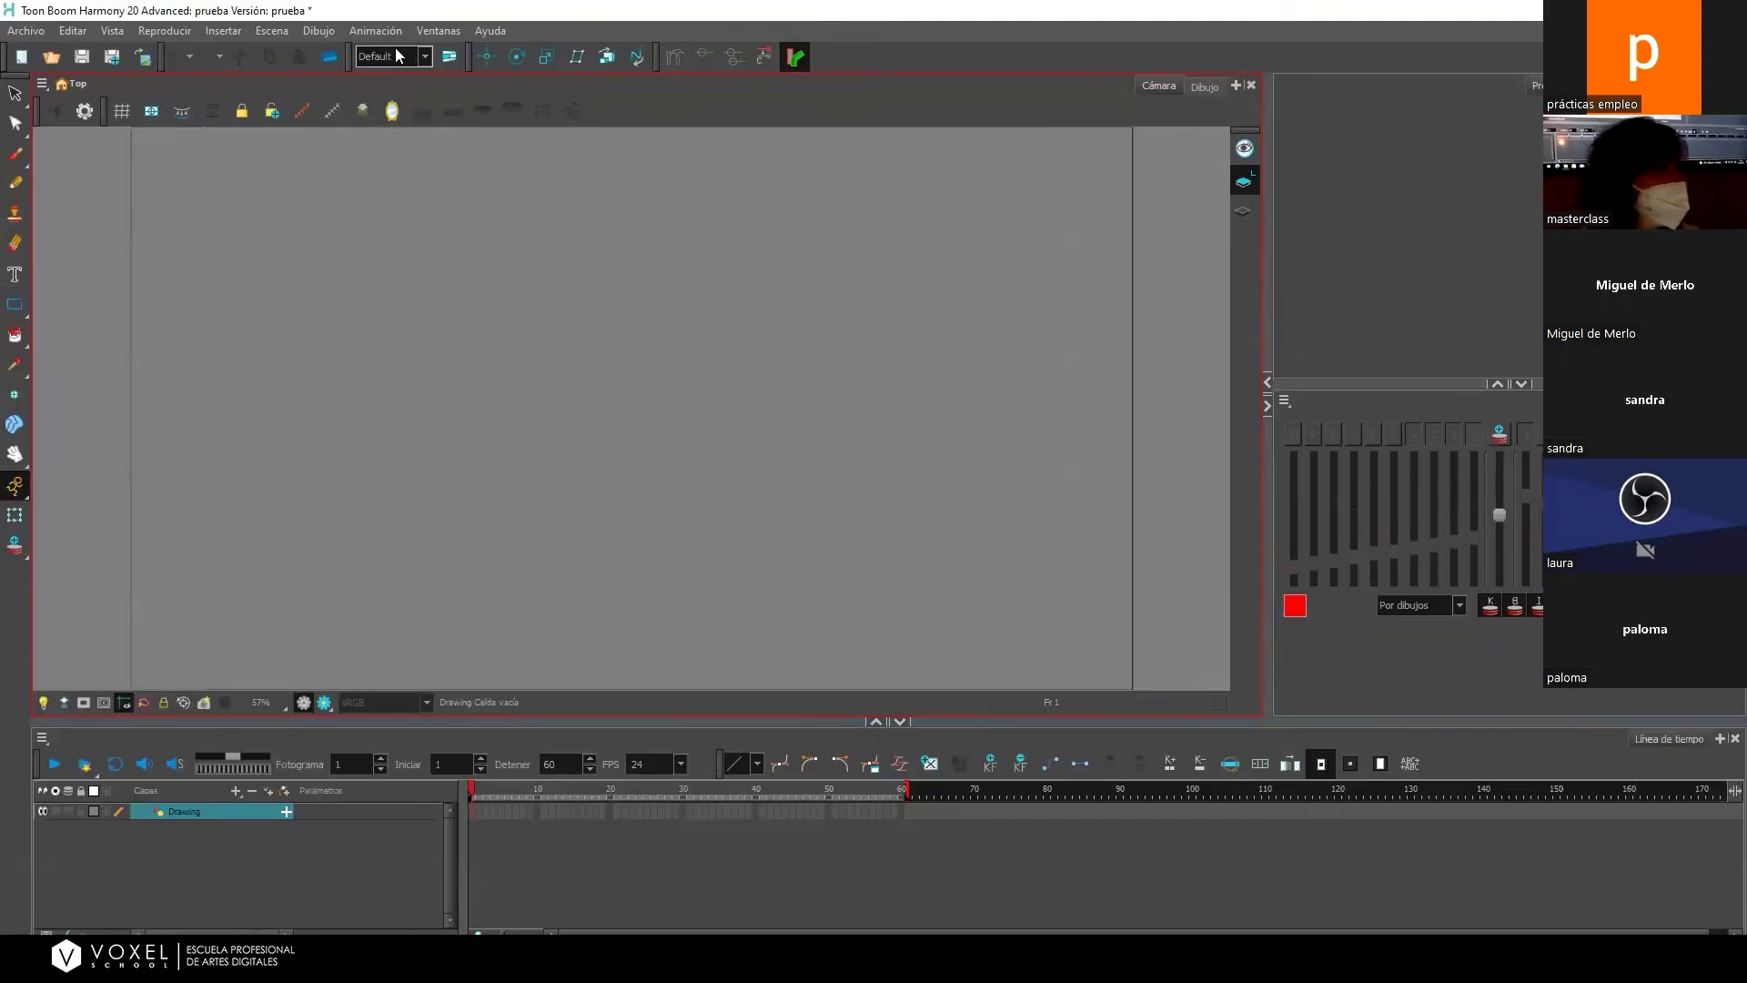
click(423, 55)
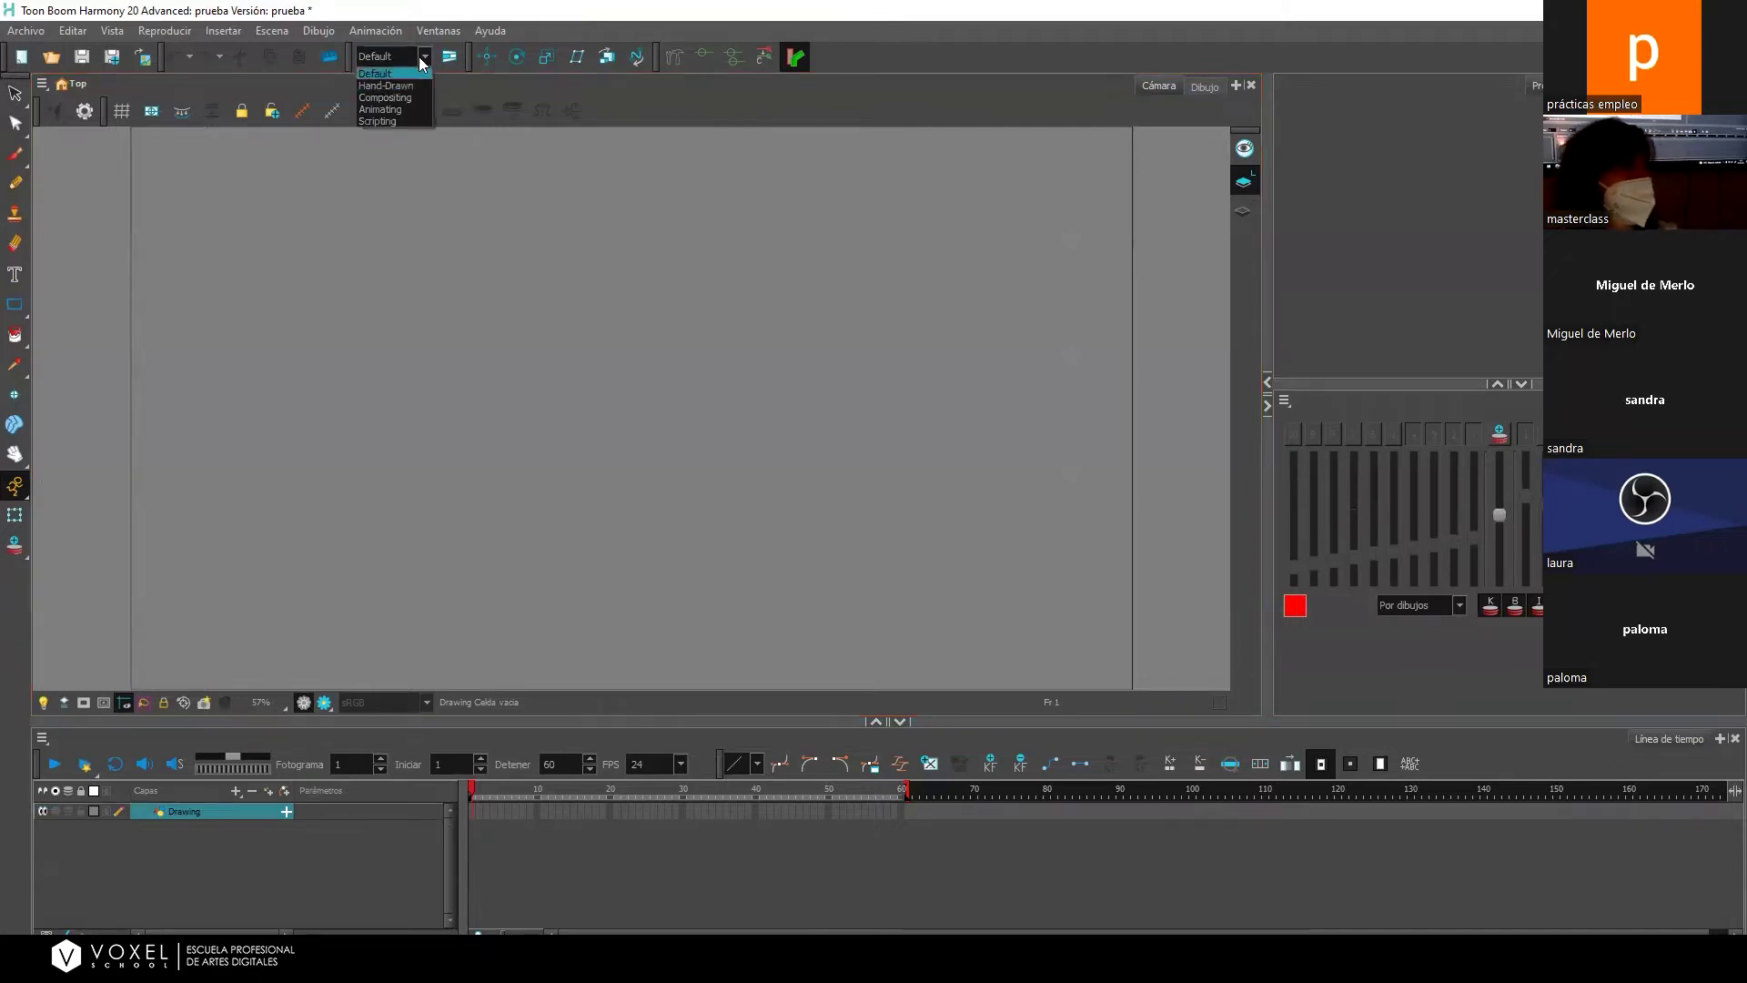
click(427, 58)
click(427, 57)
click(426, 57)
click(426, 57)
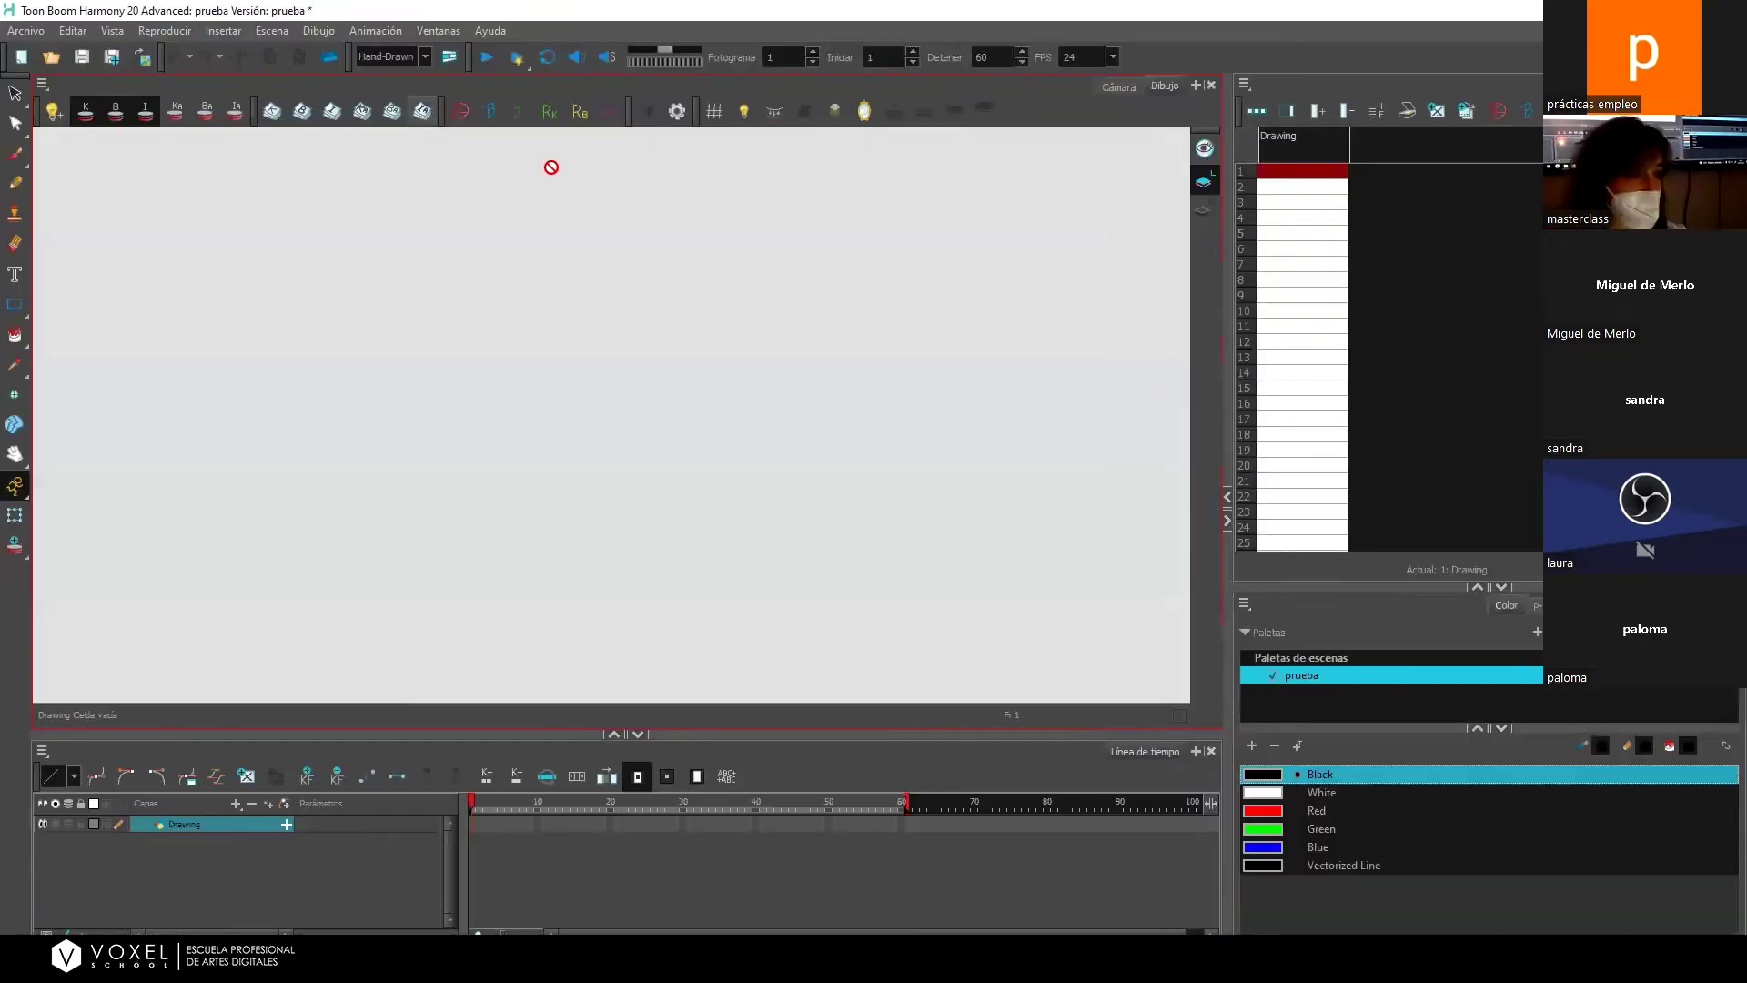
Go through the first cells of the Drawing column in the exposure sheet and show the scene's colour palette.
click(1314, 179)
click(1315, 187)
click(1314, 203)
click(1313, 219)
click(1314, 202)
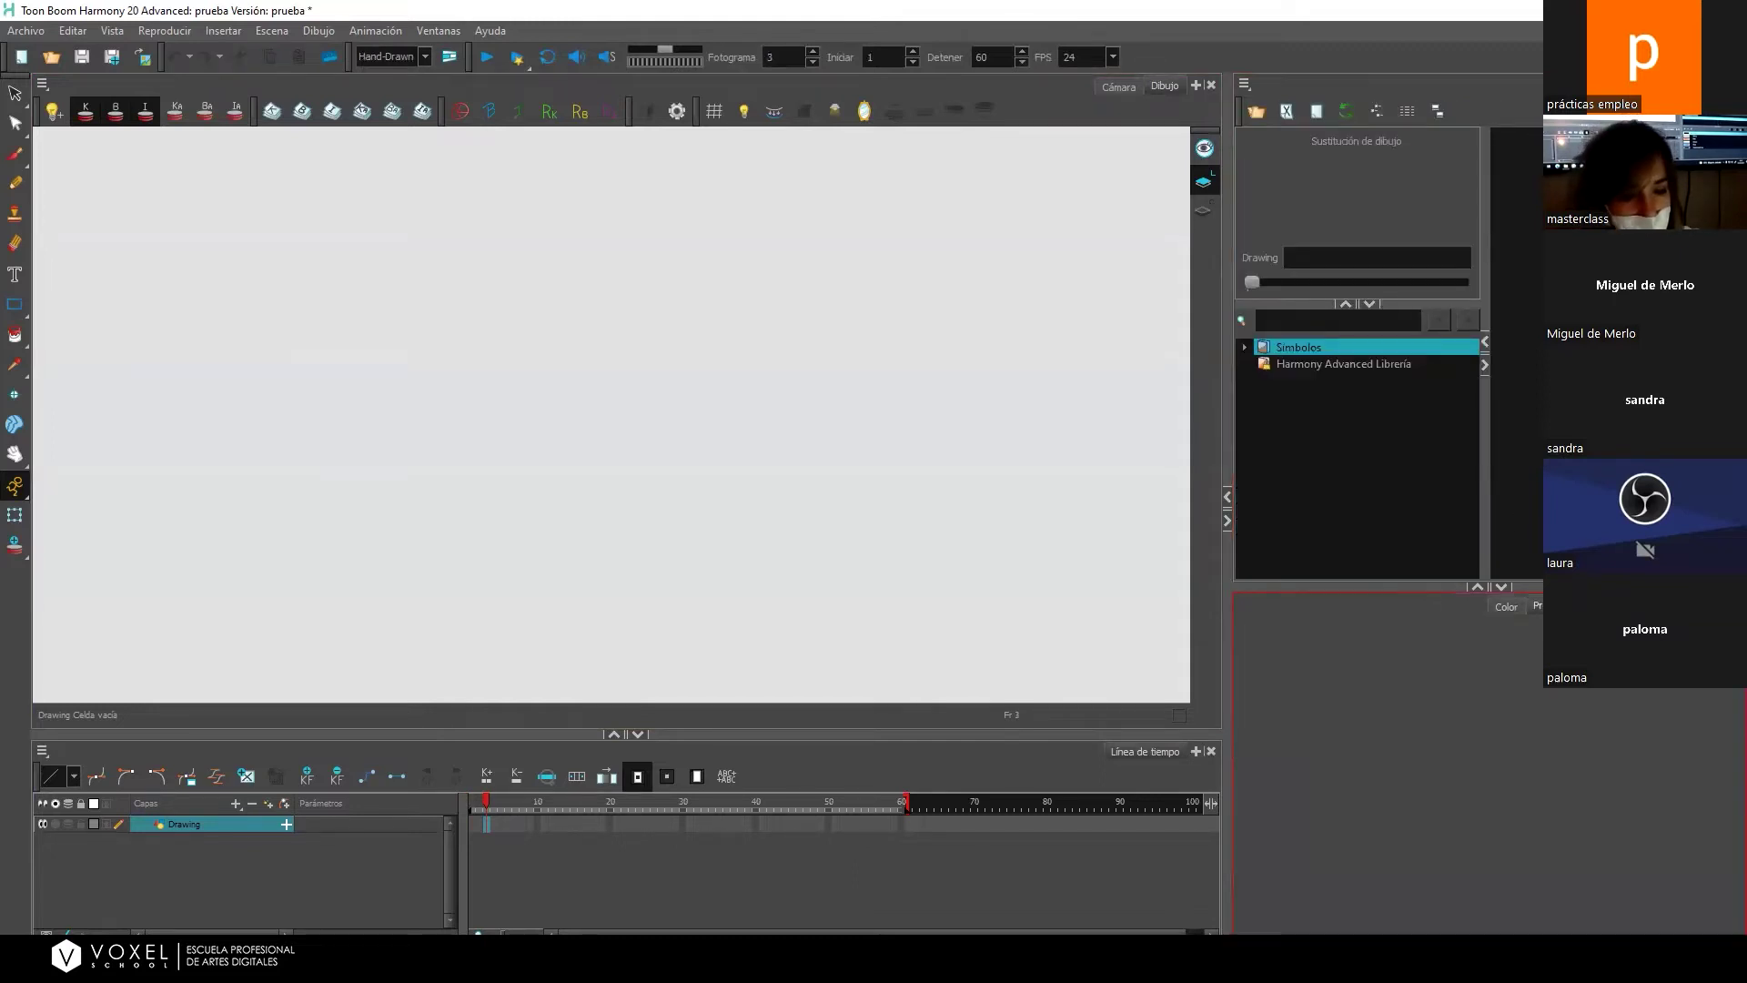
click(1501, 607)
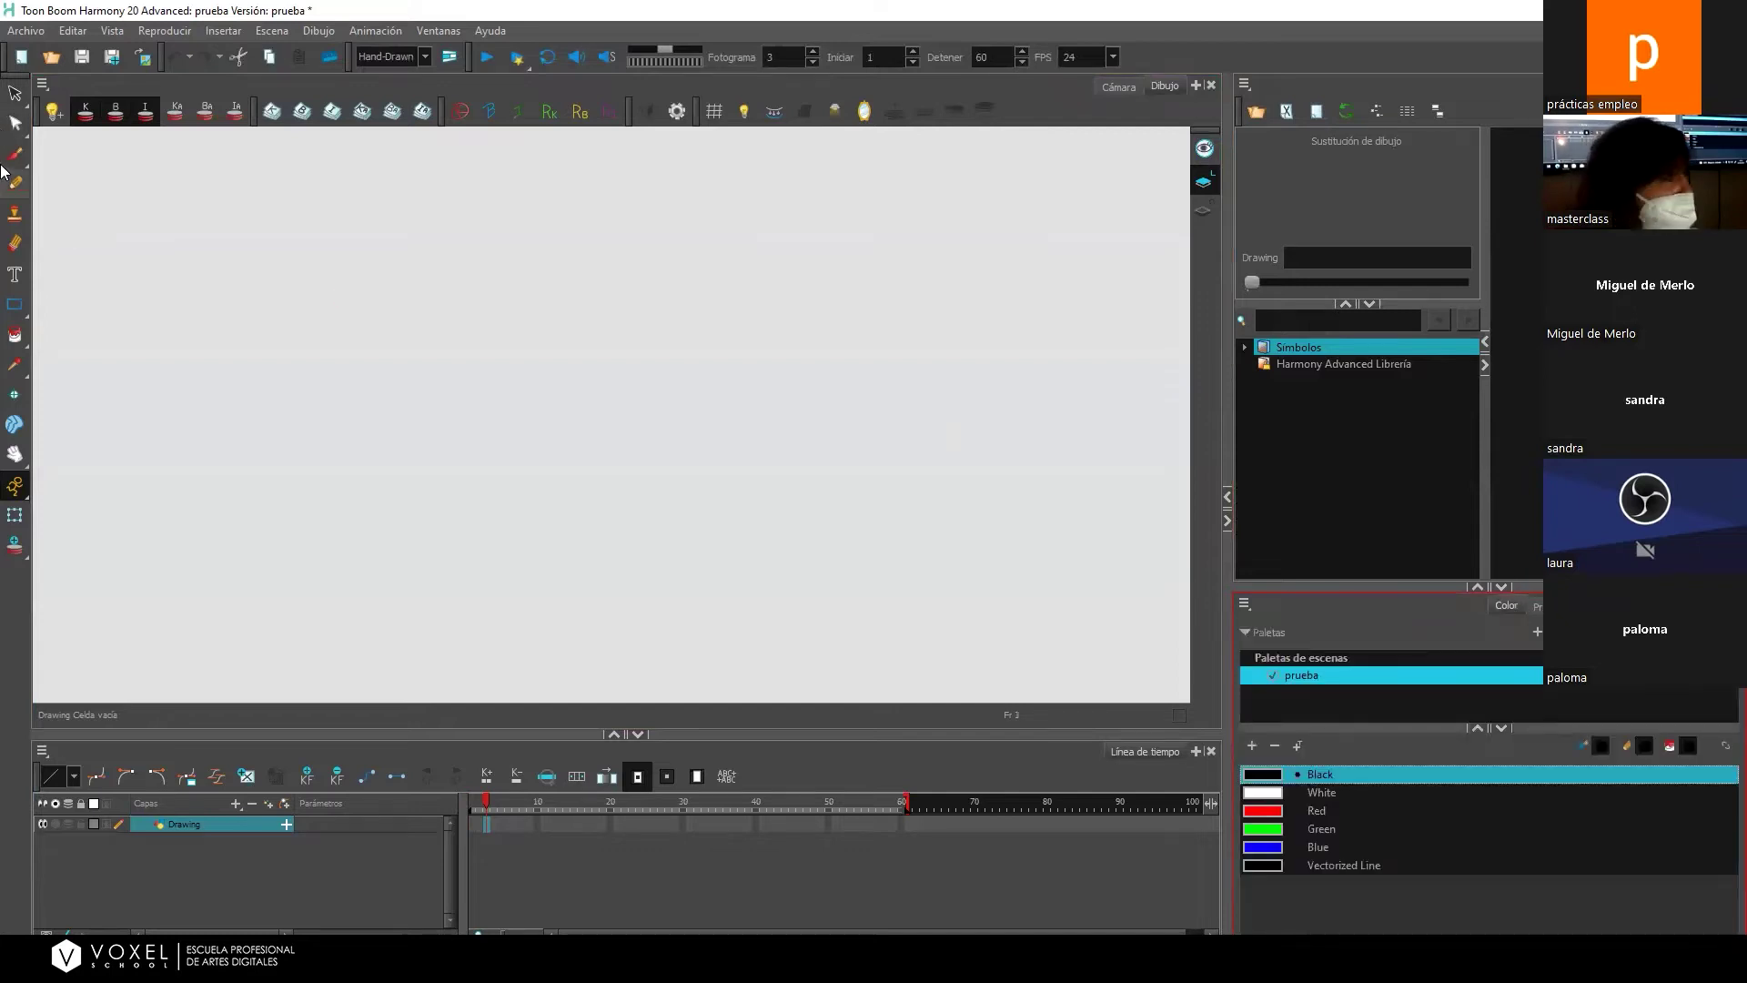
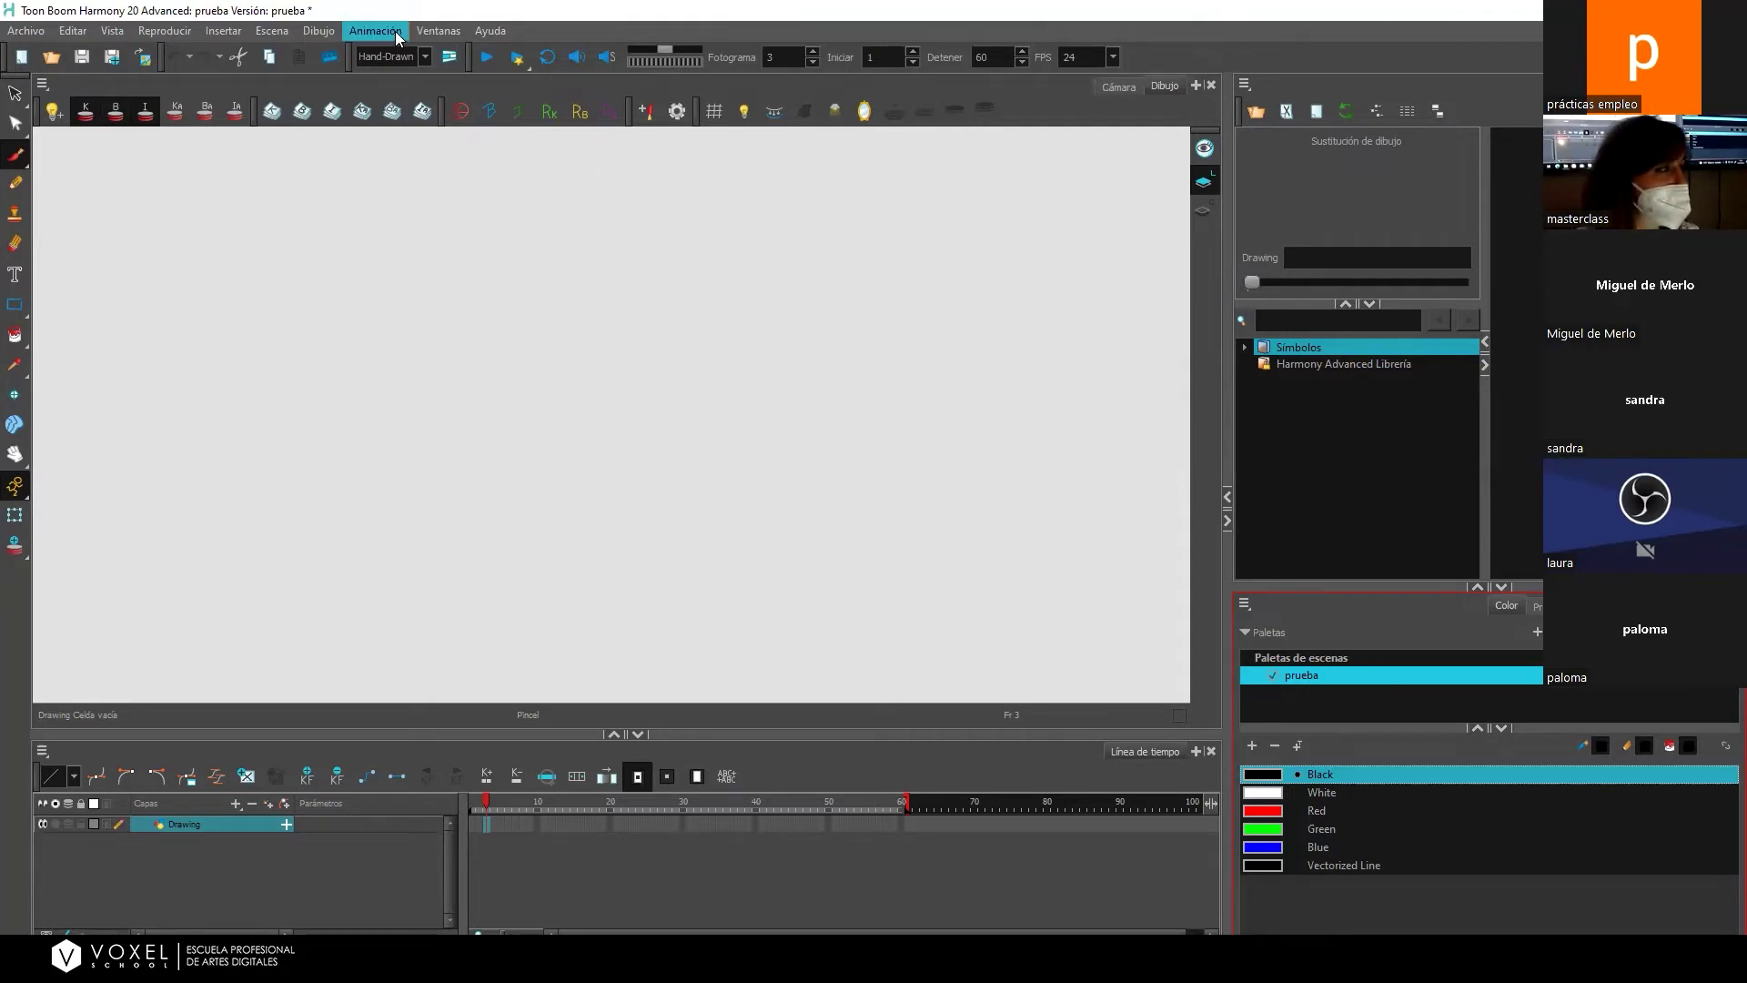
Open the Onion Skin (Papel cebolla) view and dock it with the Color and tool properties views.
click(439, 31)
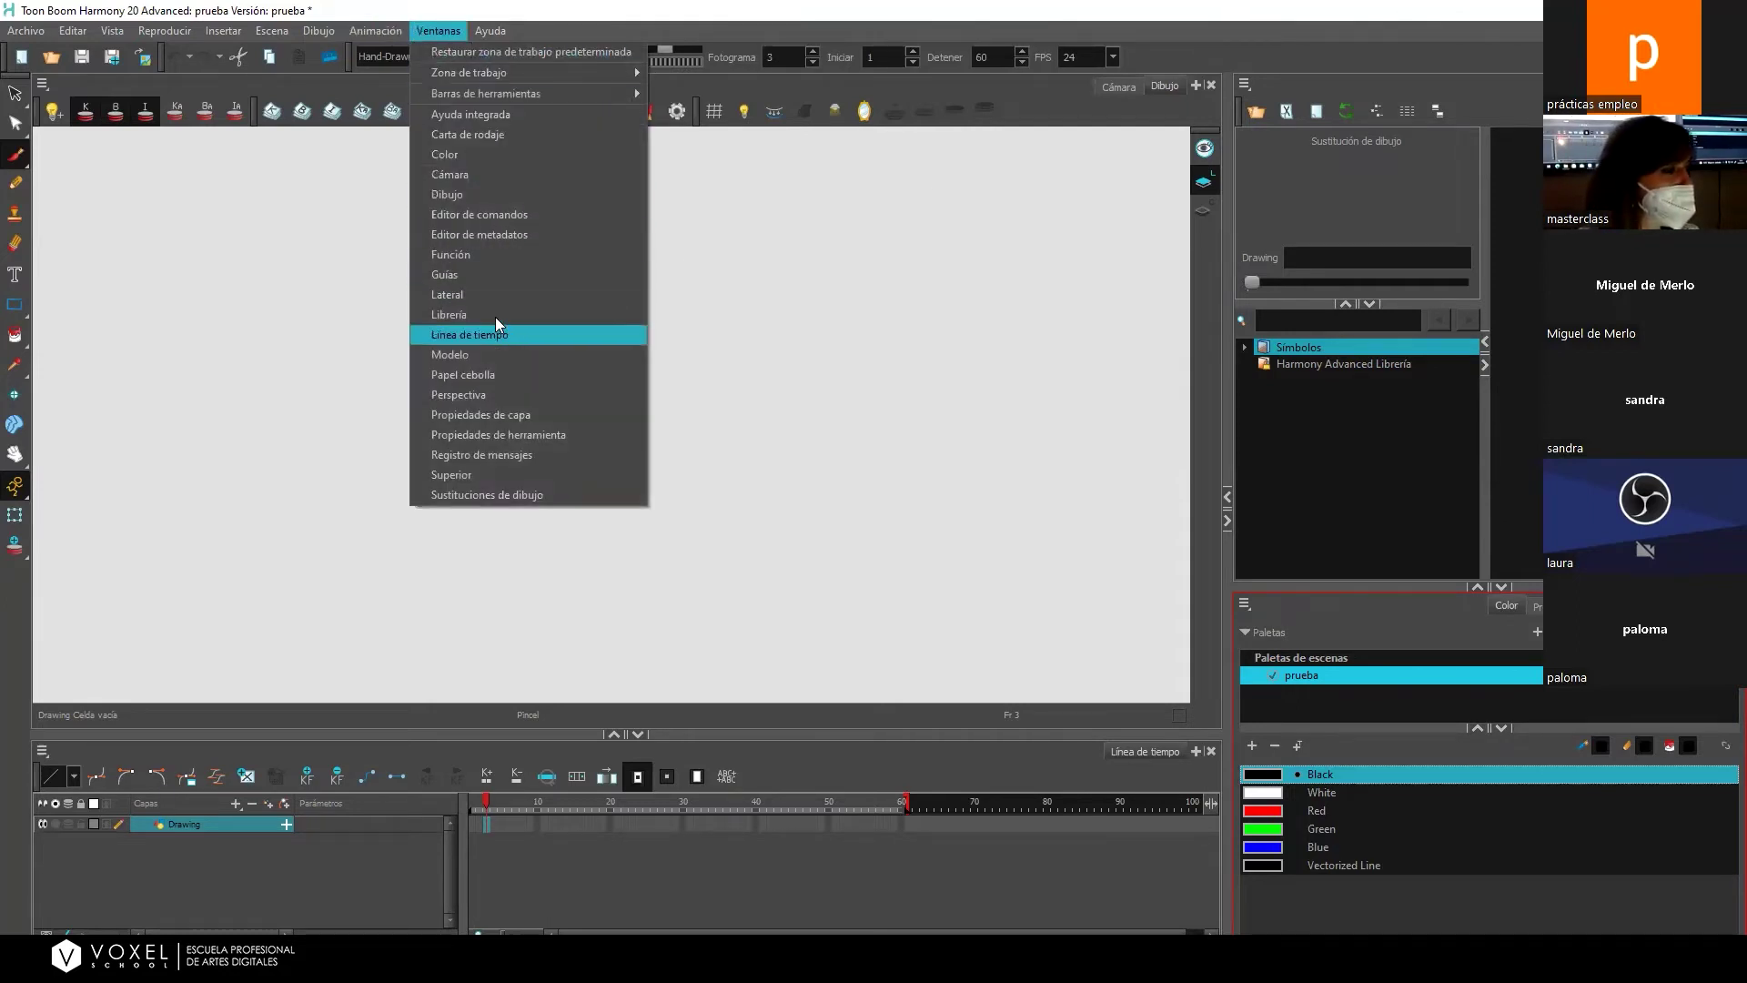
click(485, 375)
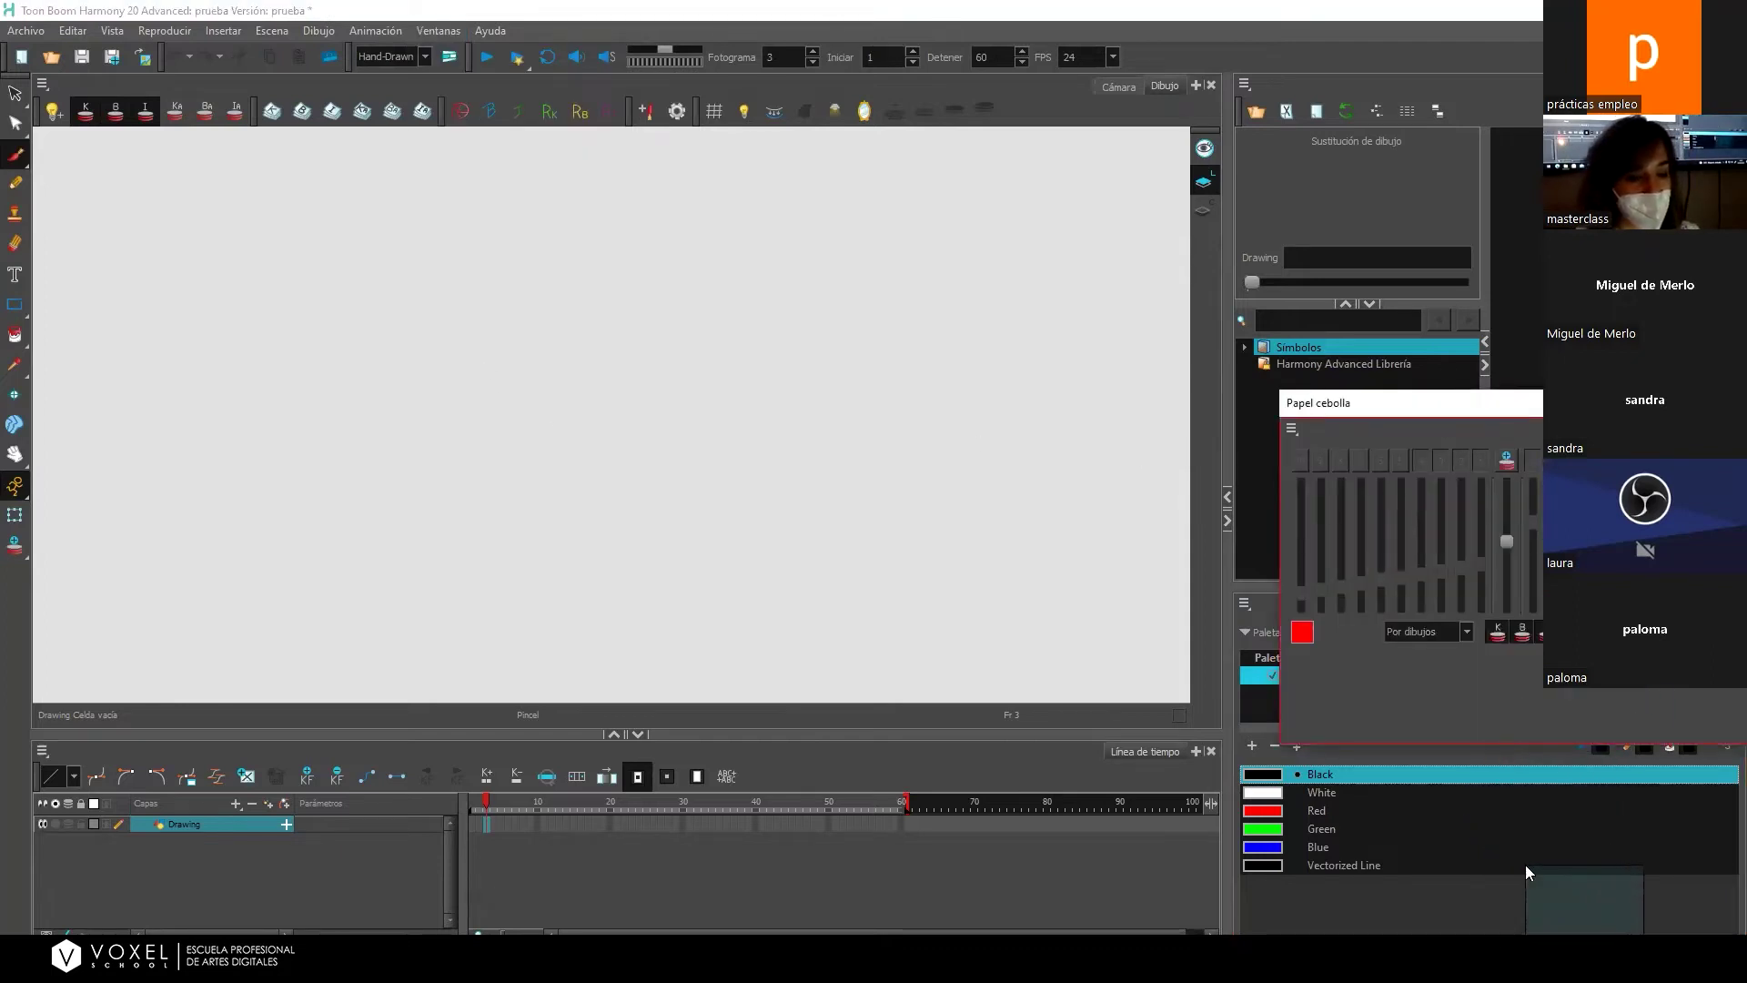
drag(1521, 263, 1538, 182)
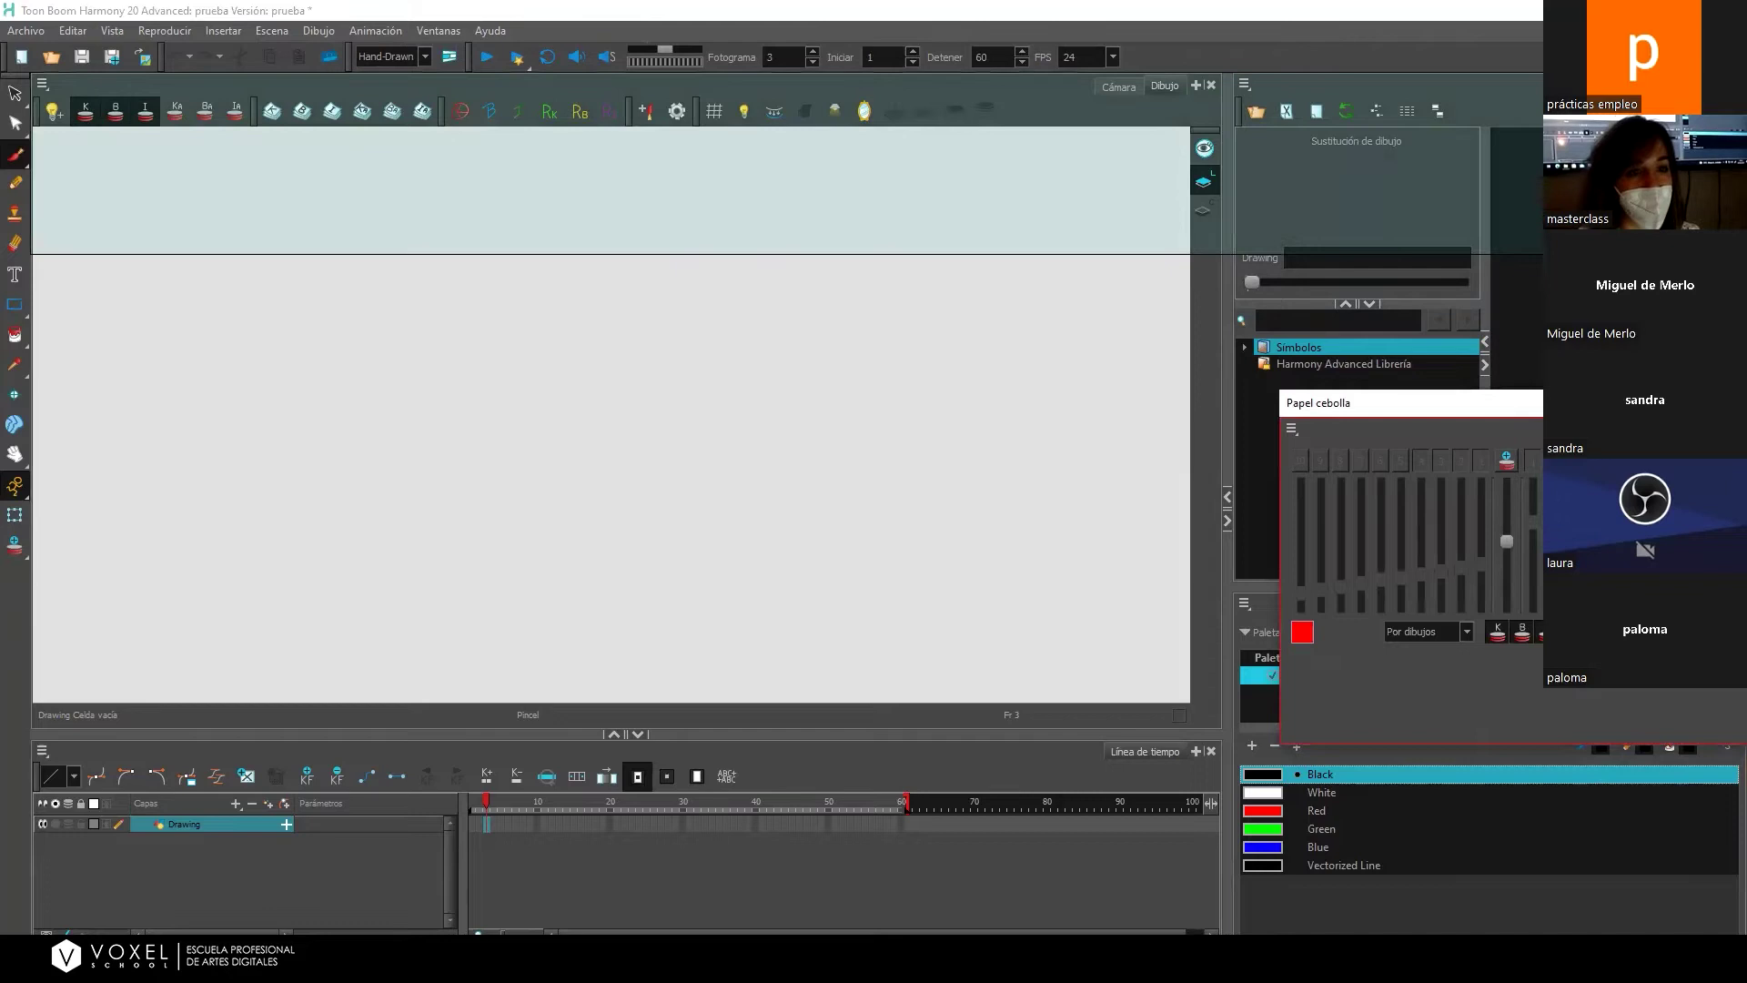
drag(1416, 402, 728, 370)
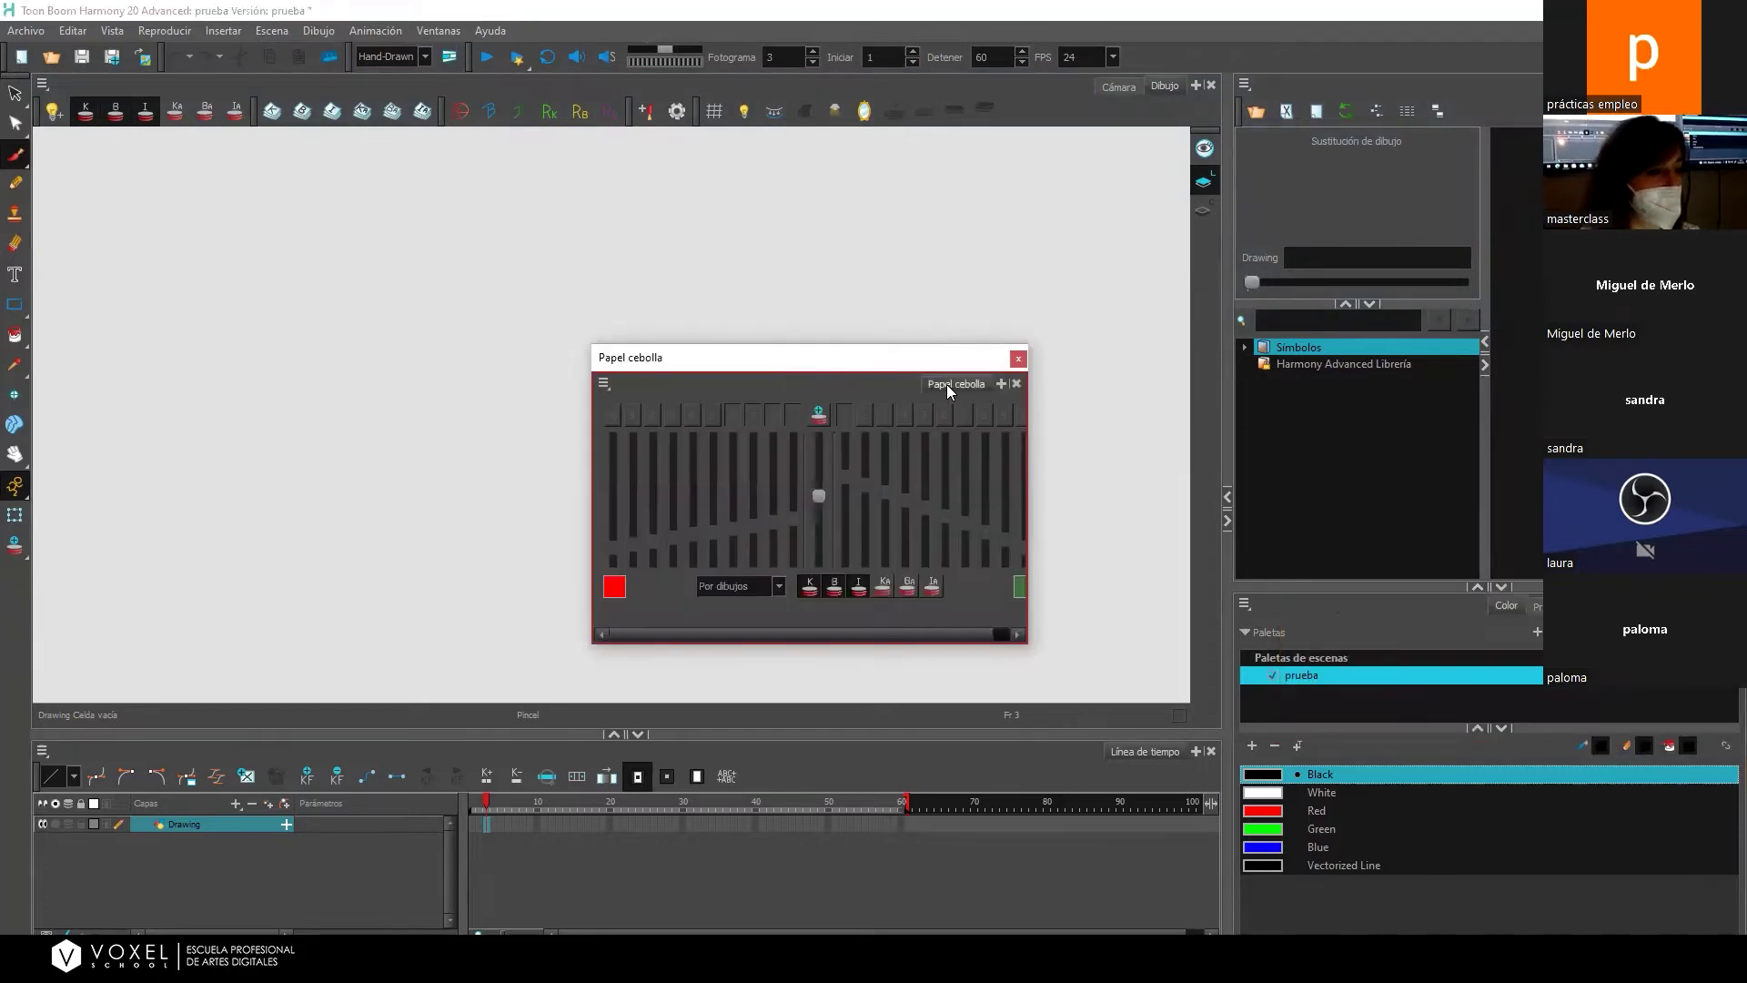
click(1489, 595)
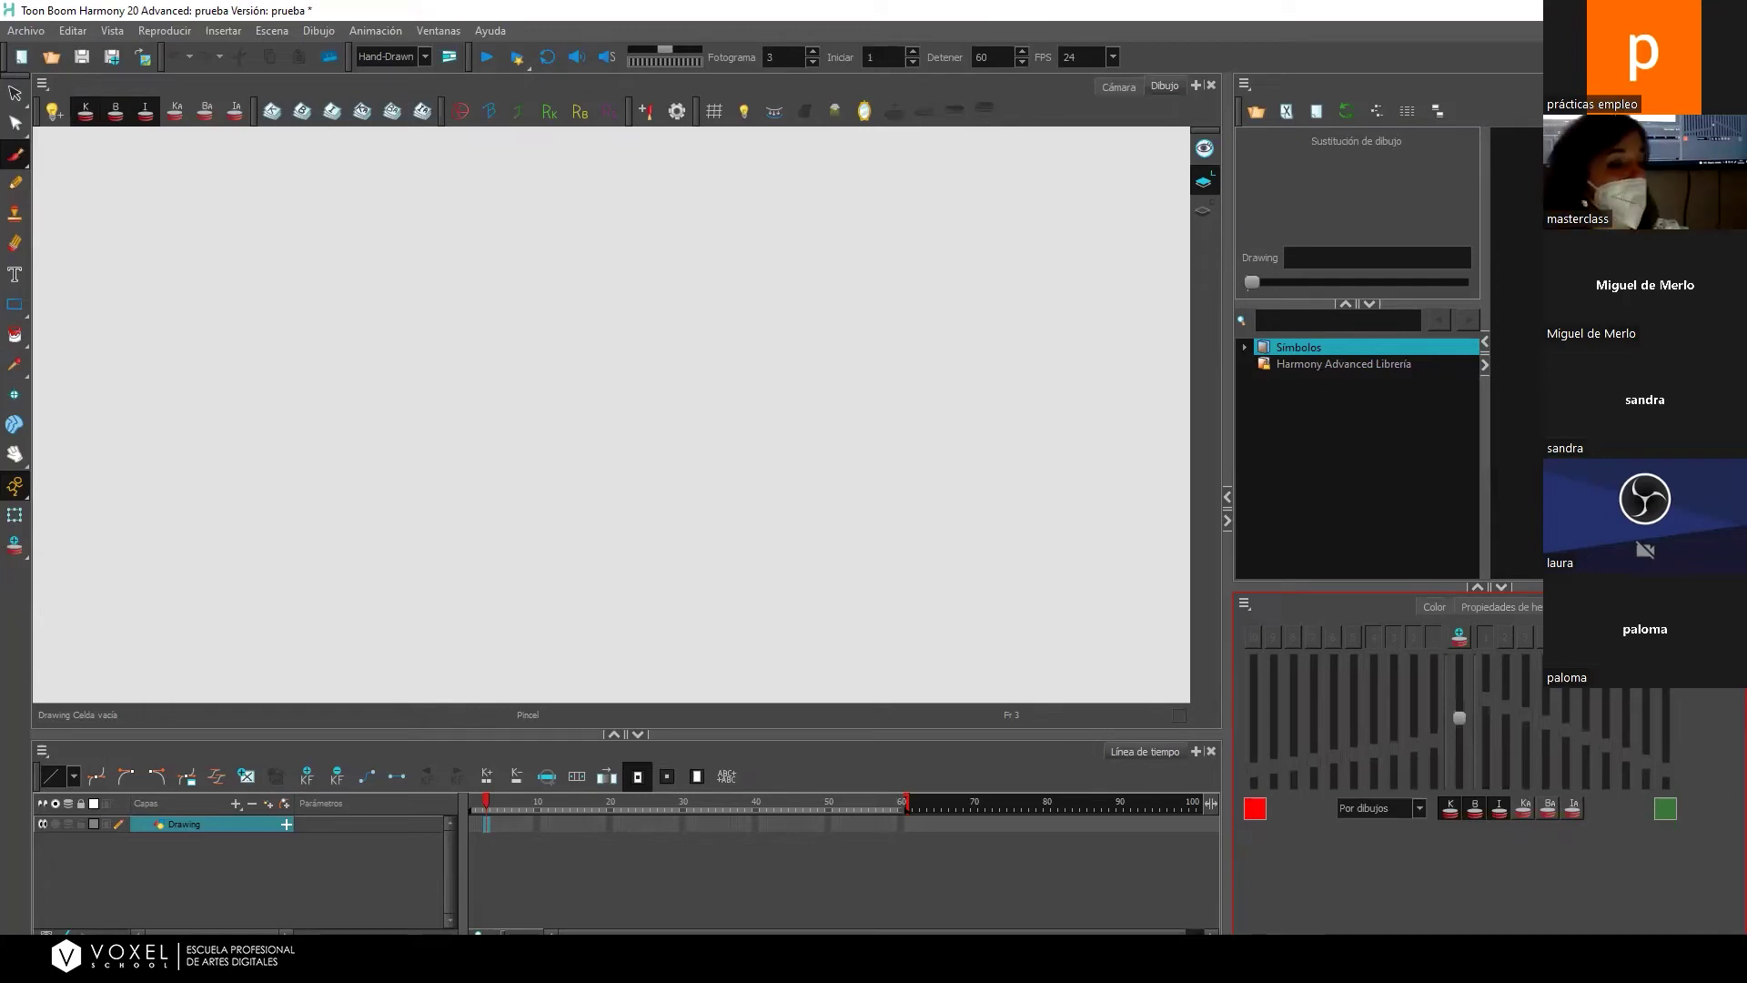
Enable onion skin with three next drawings shown and enlarge the timeline area.
click(1459, 636)
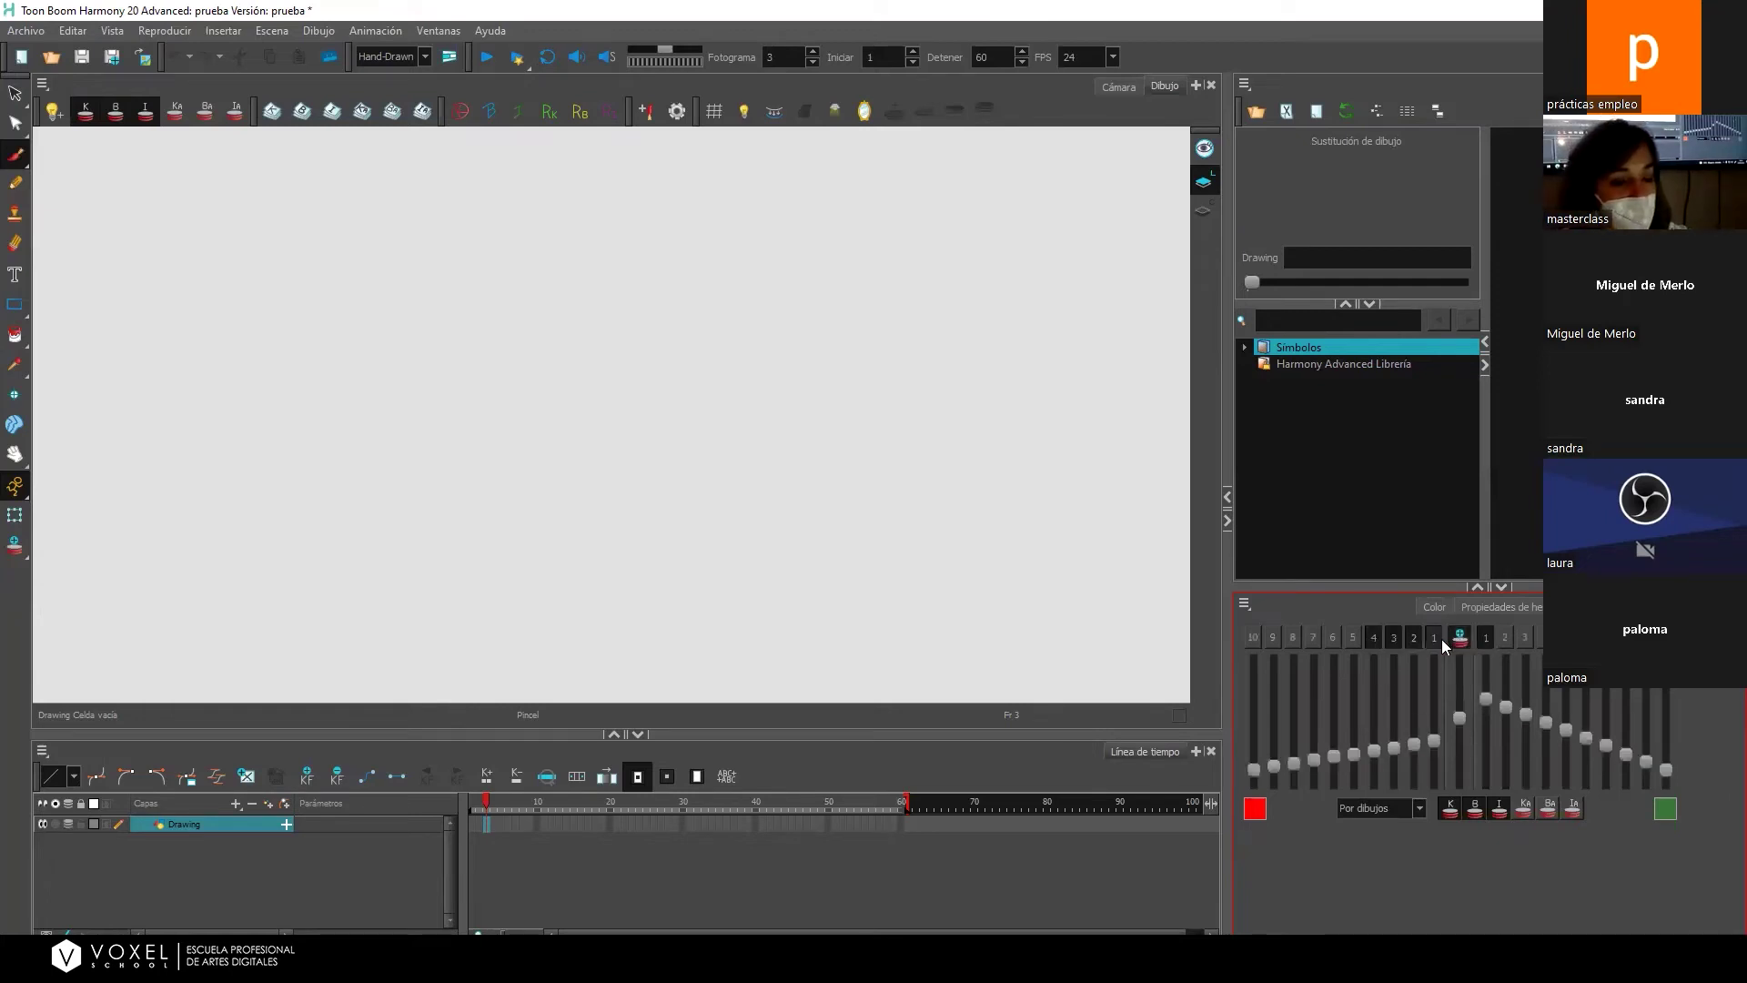
click(1524, 636)
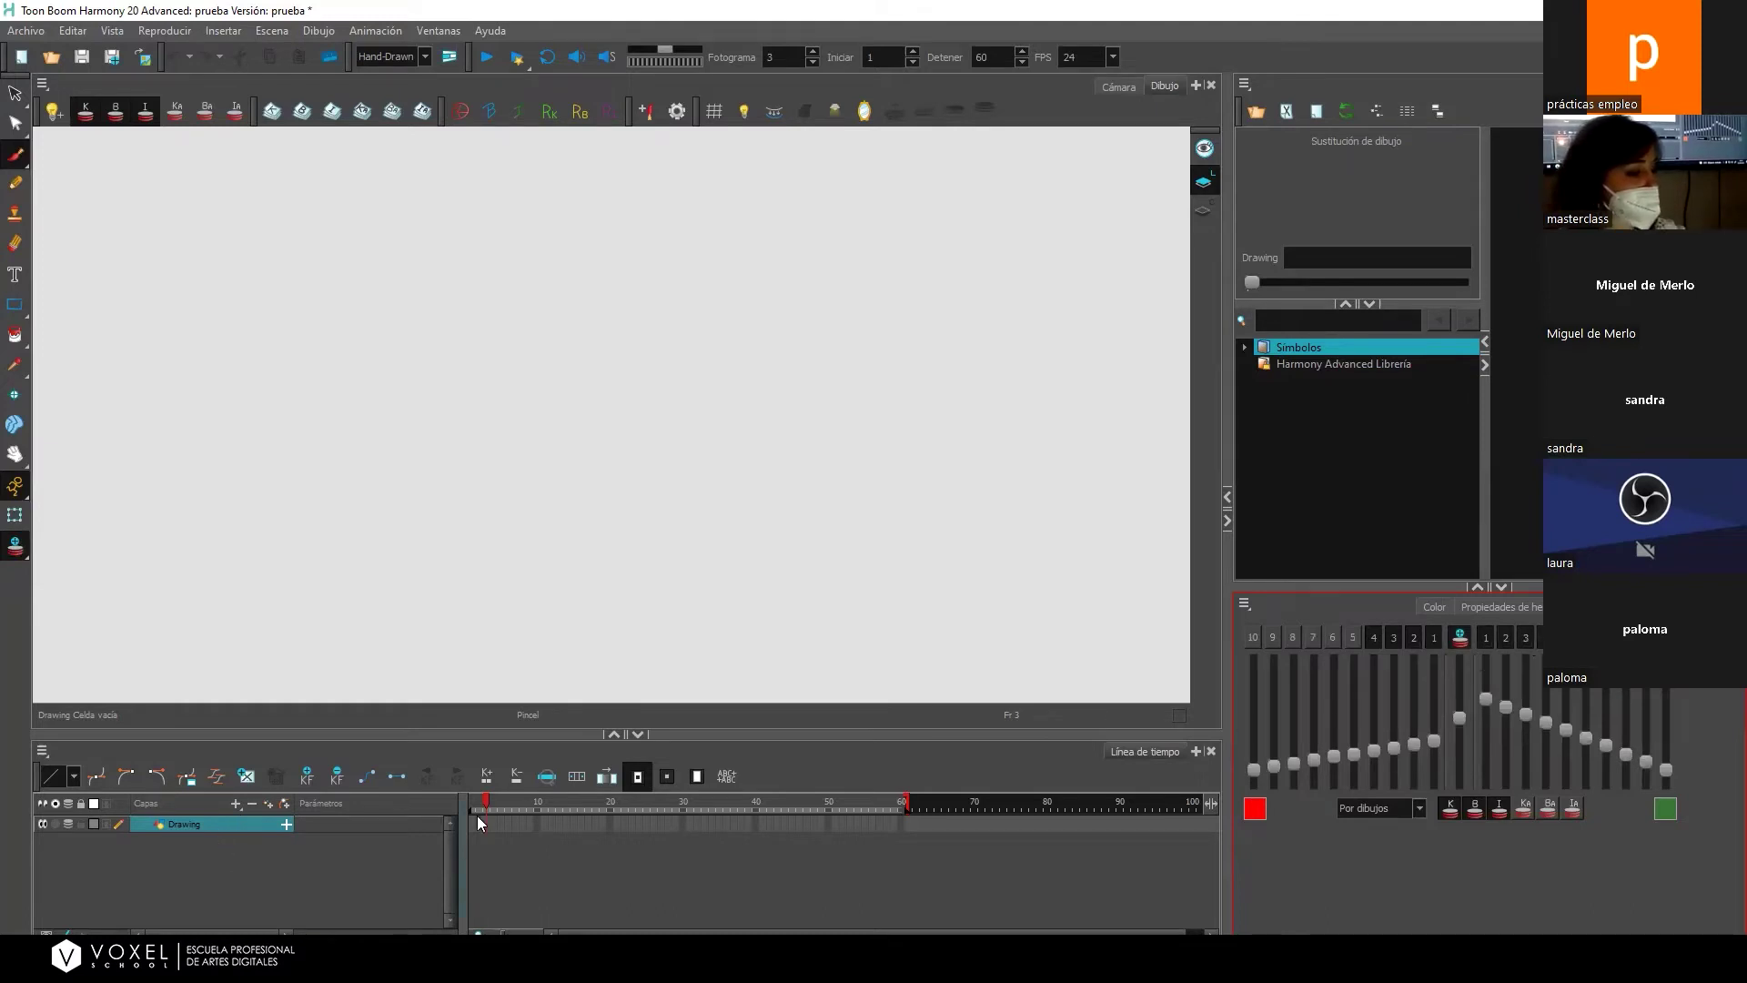
drag(546, 739, 528, 710)
click(322, 815)
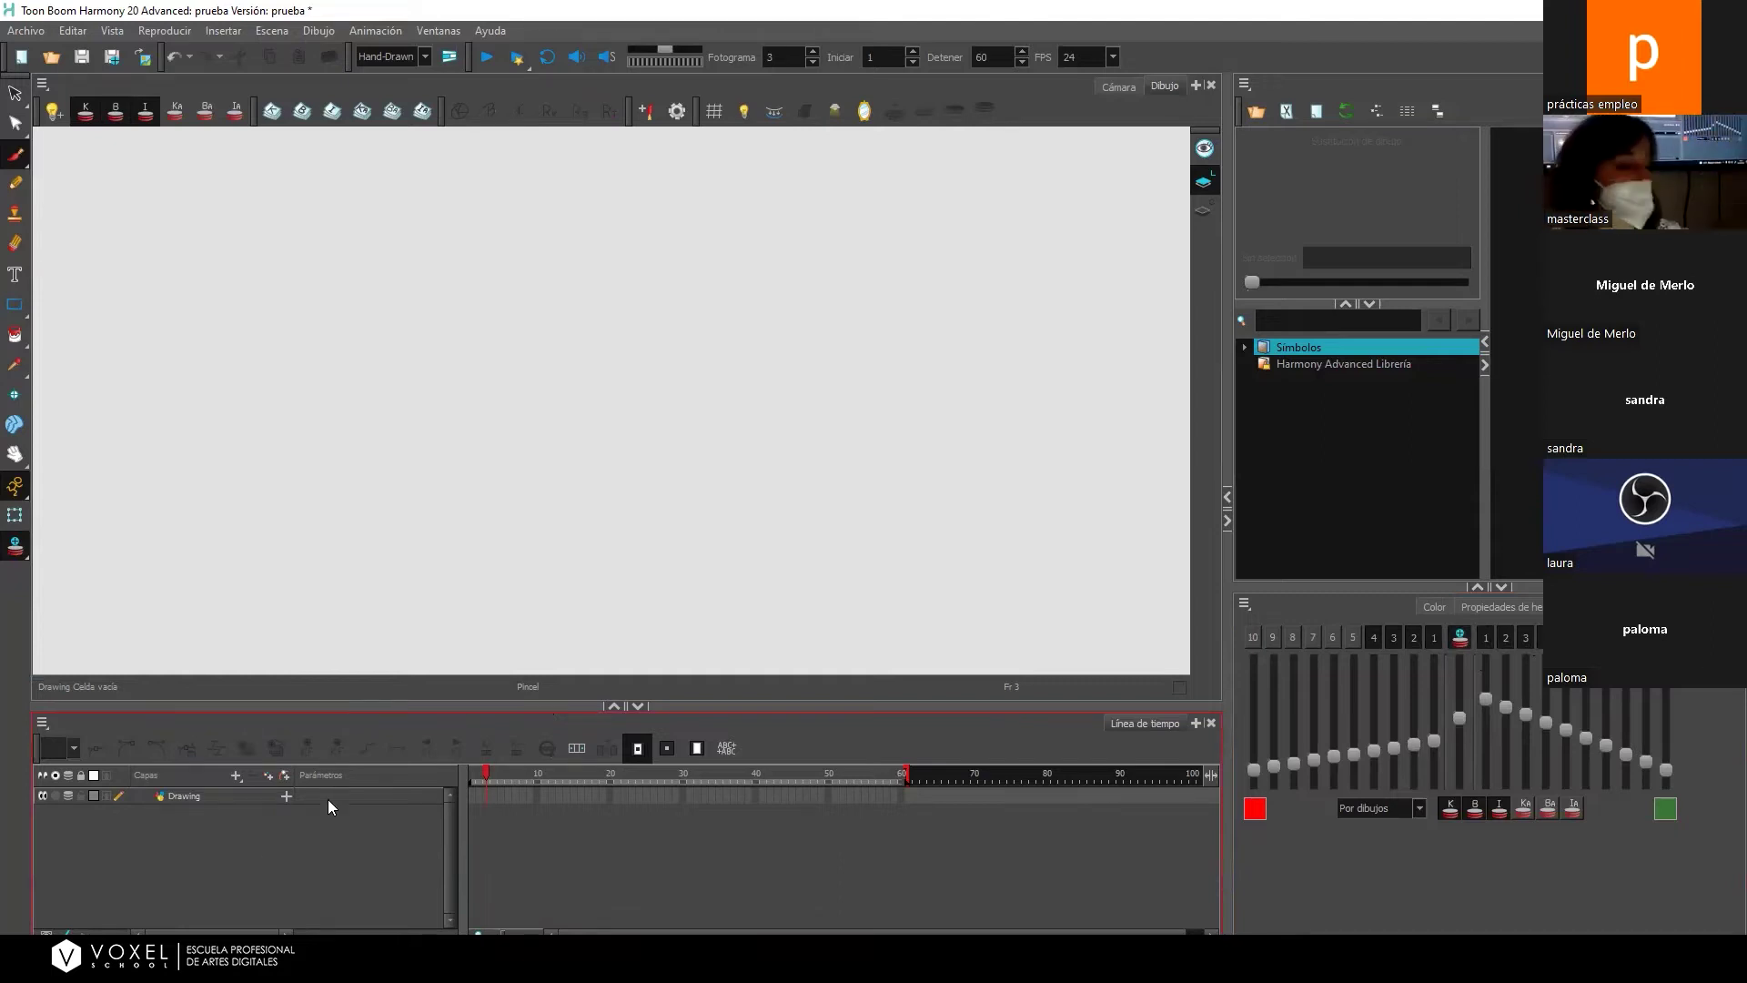
drag(410, 671, 414, 639)
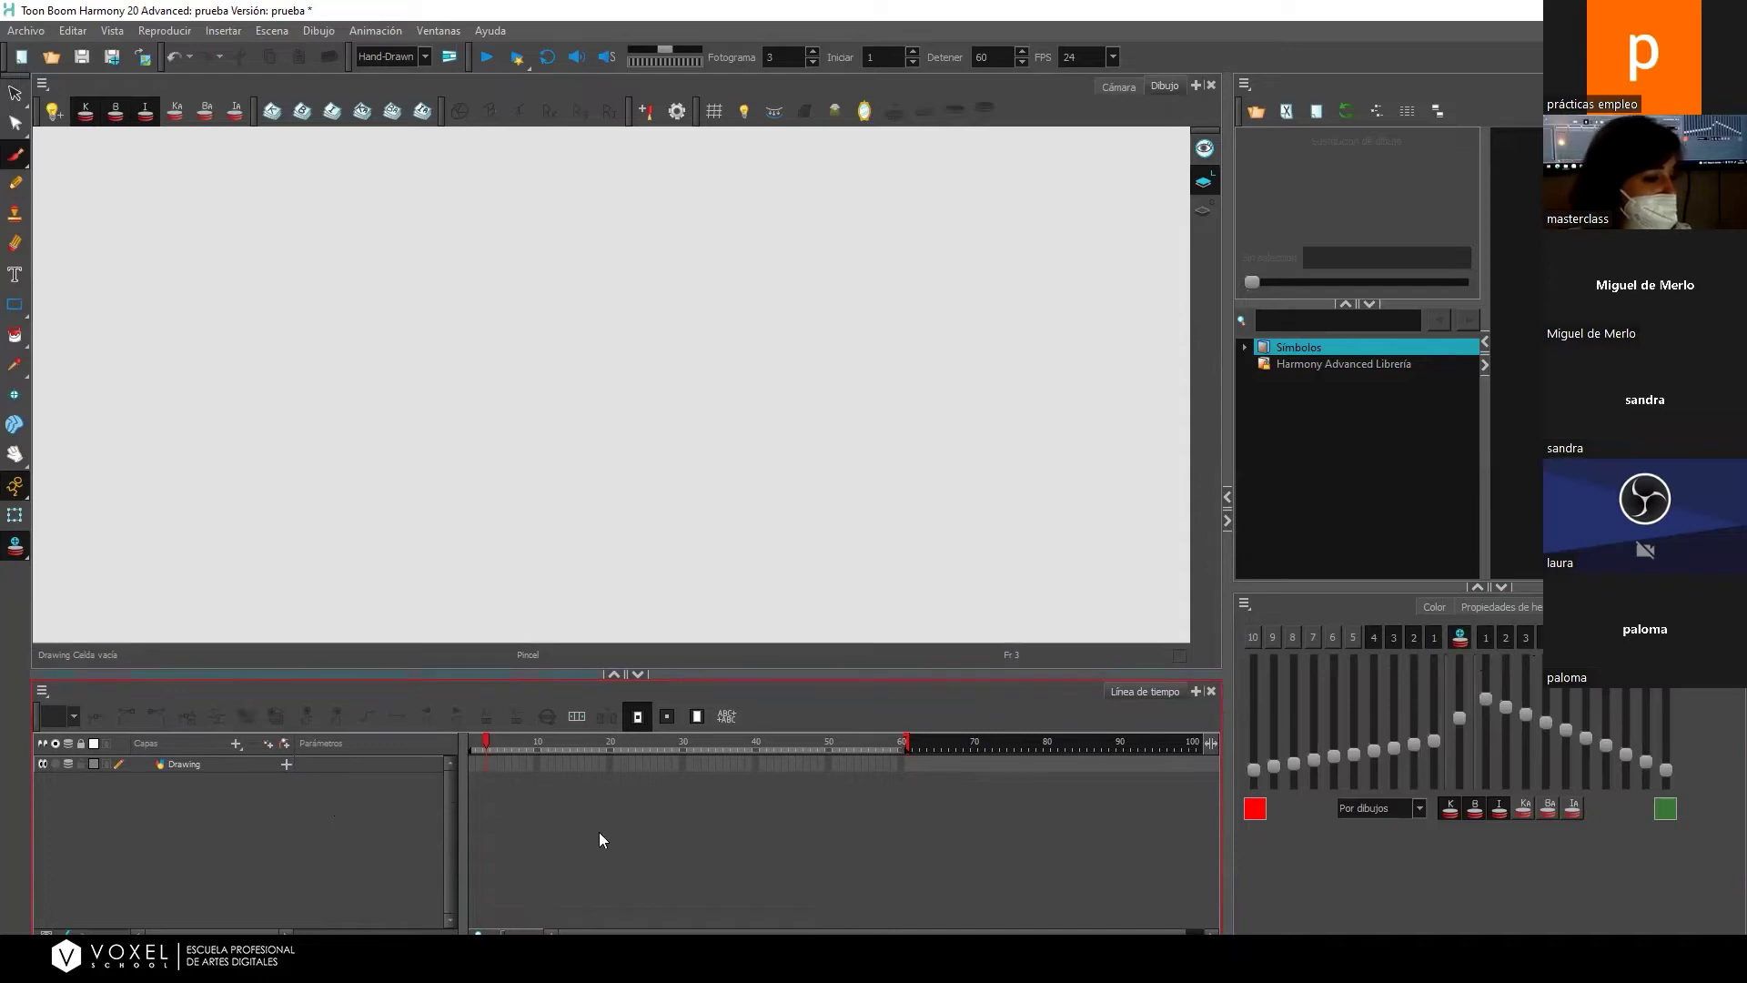
Scrub through the timeline and select various frames of the Drawing layer, ending at frame 1.
drag(523, 737, 660, 742)
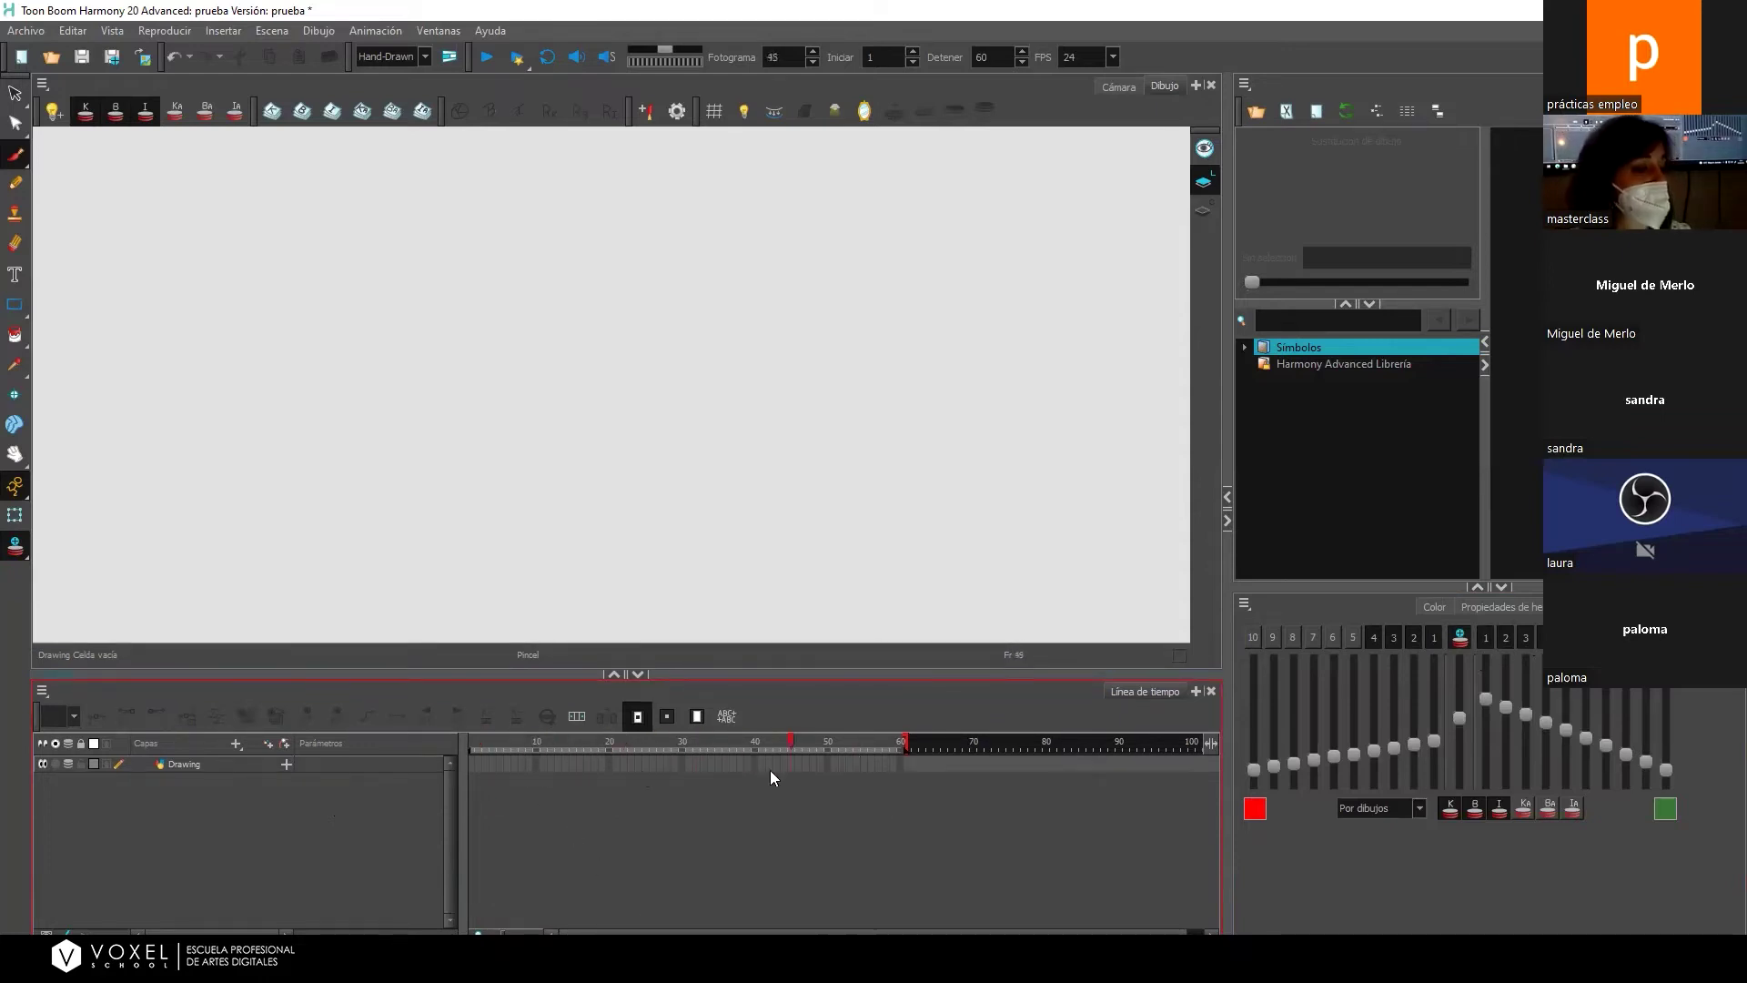
click(603, 764)
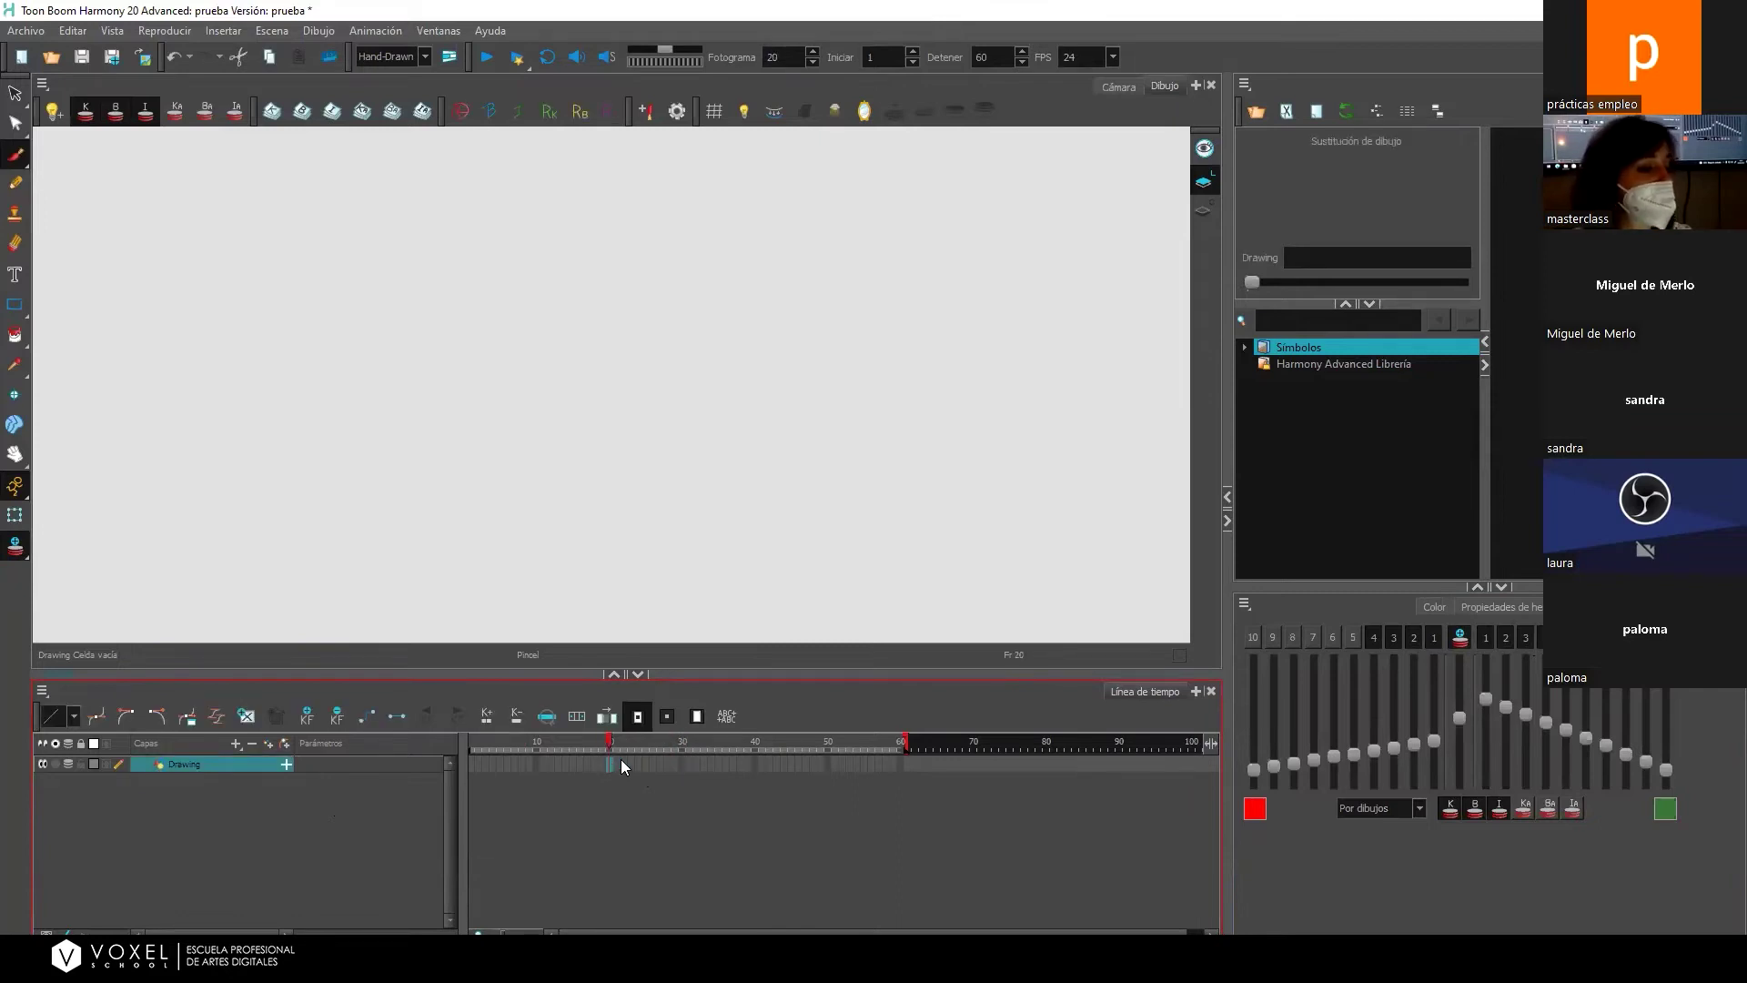
drag(539, 734, 480, 739)
click(543, 766)
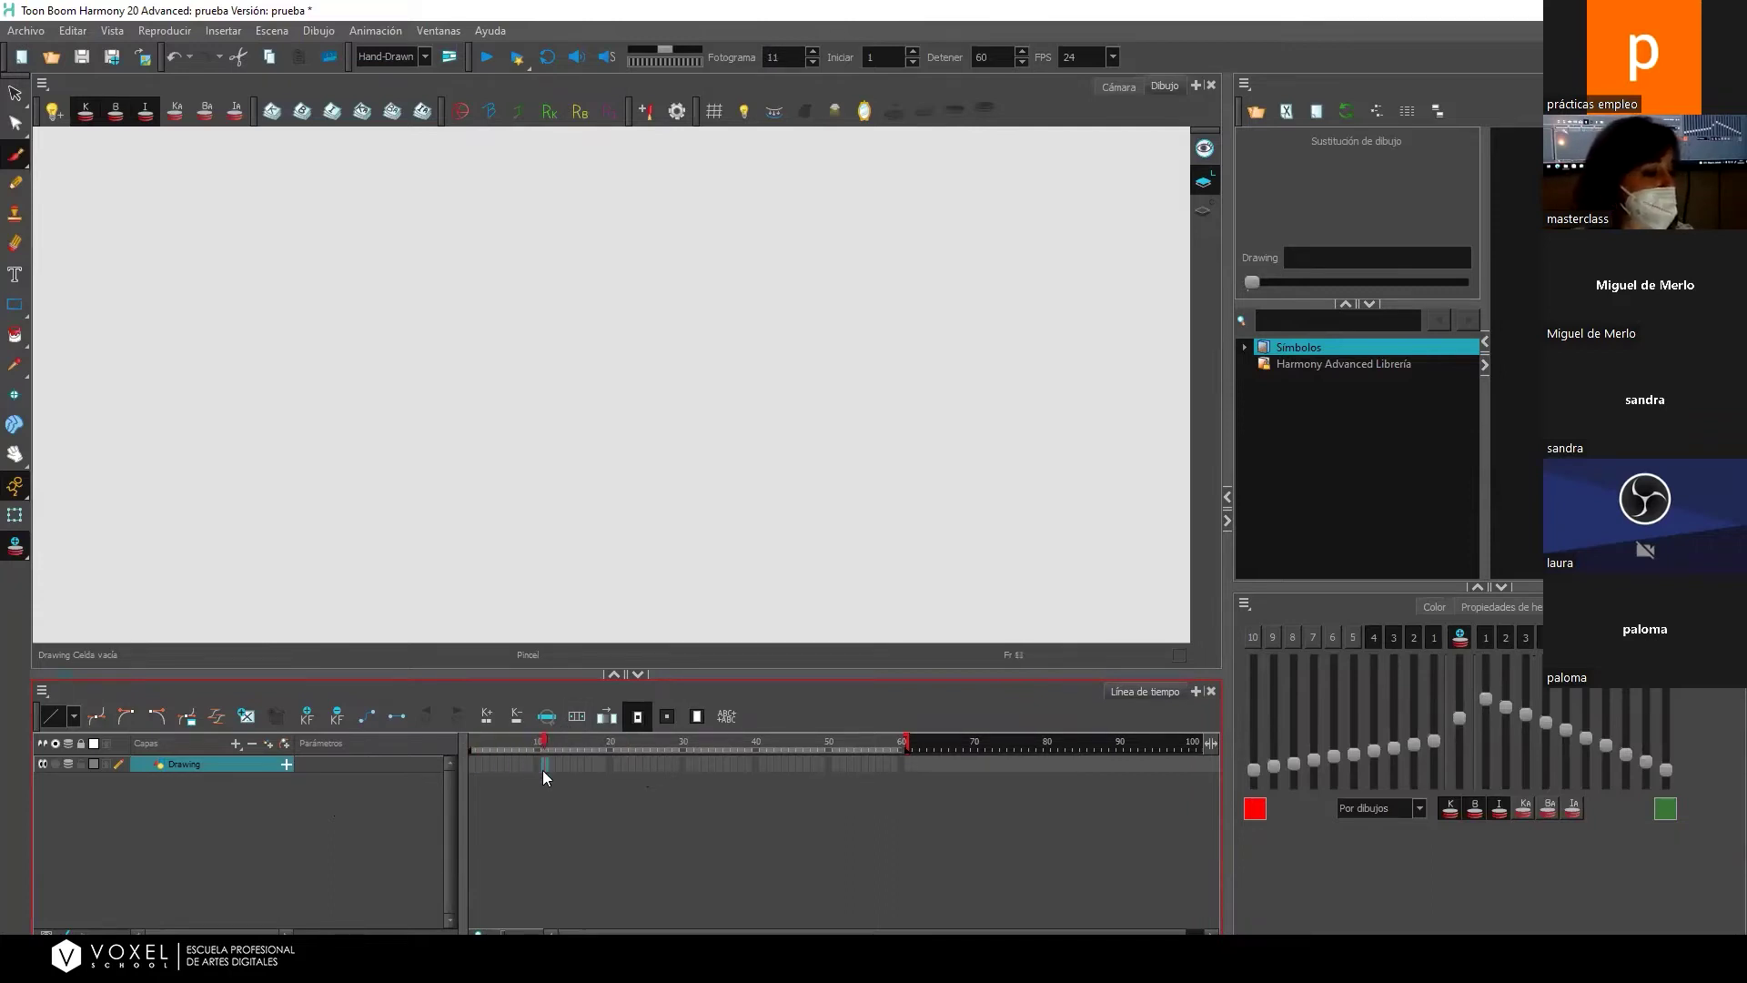
click(515, 773)
click(557, 766)
click(484, 769)
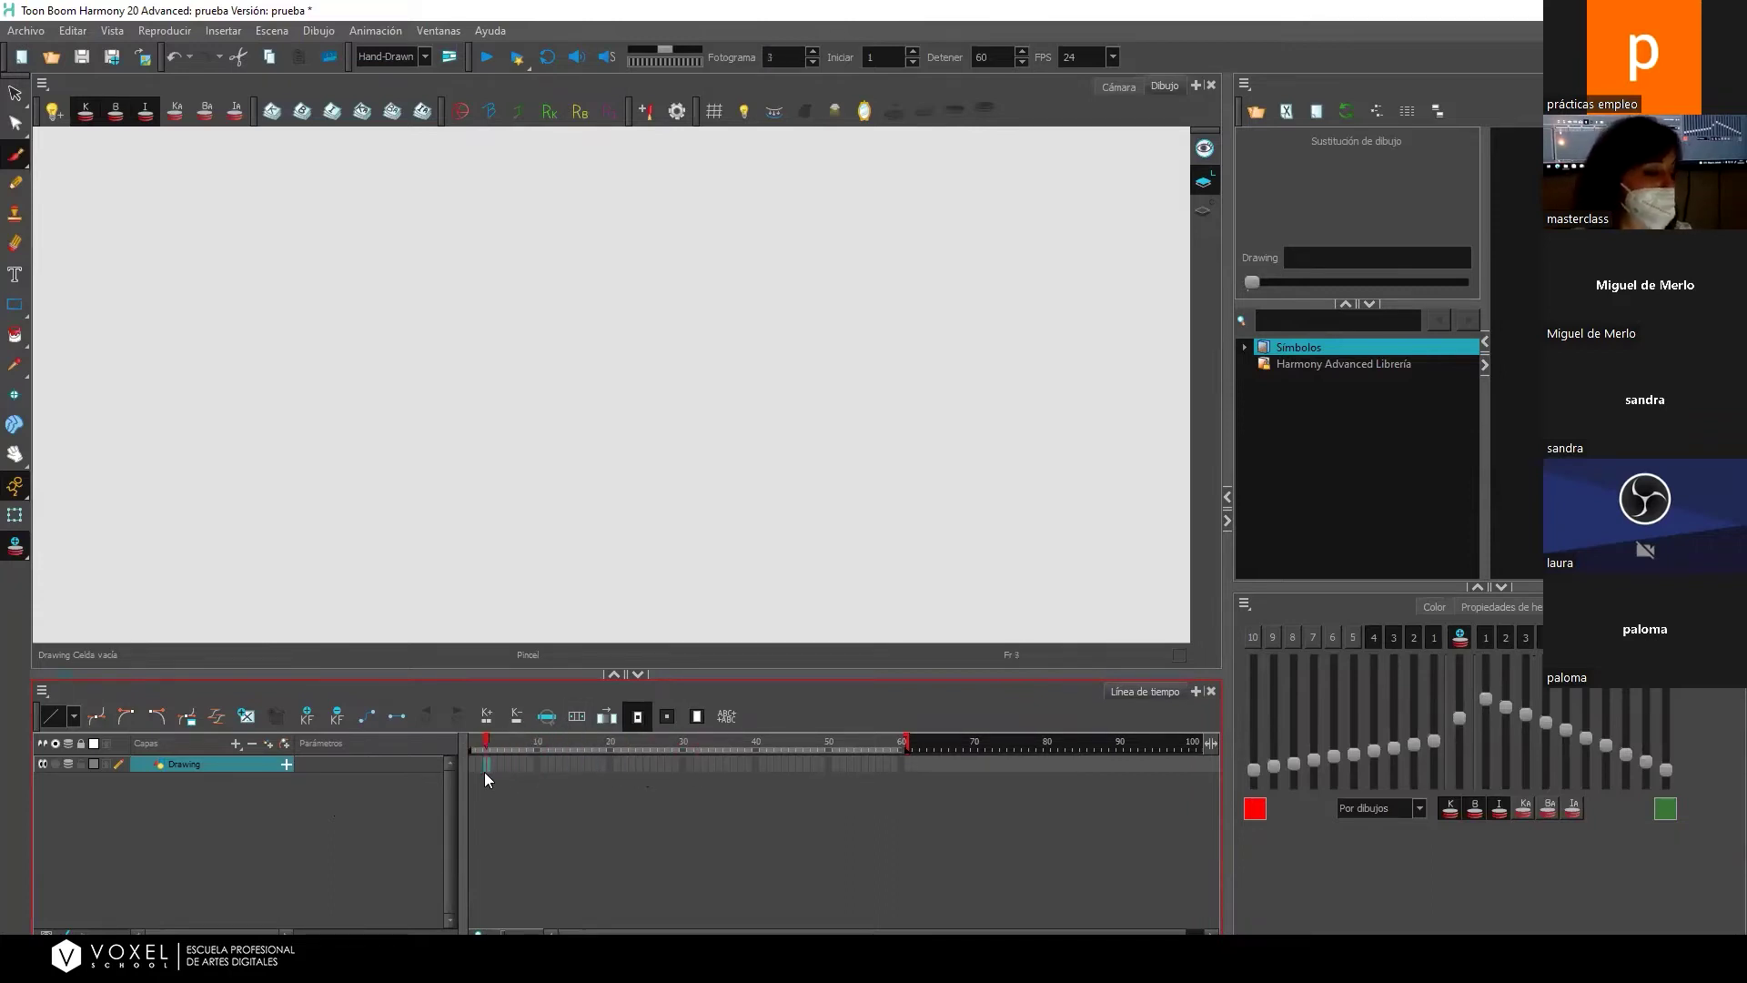
click(507, 765)
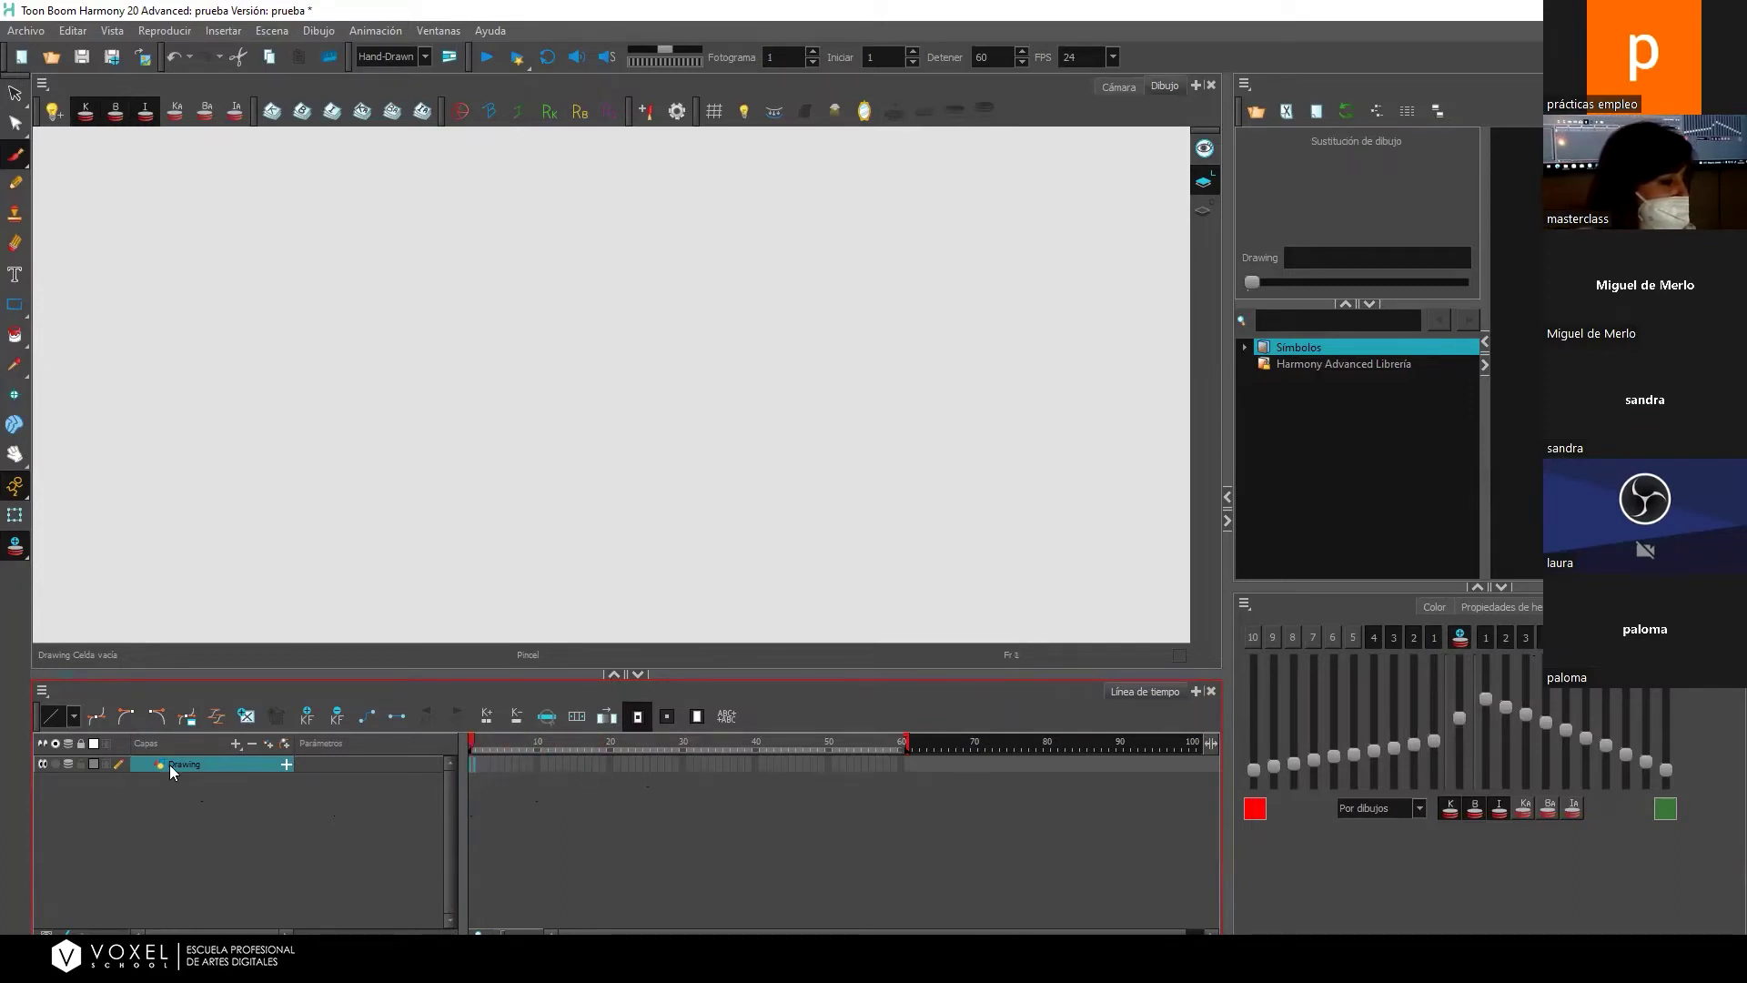
Delete the Drawing layer and add a new drawing layer with vector line and colour art.
right_click(235, 764)
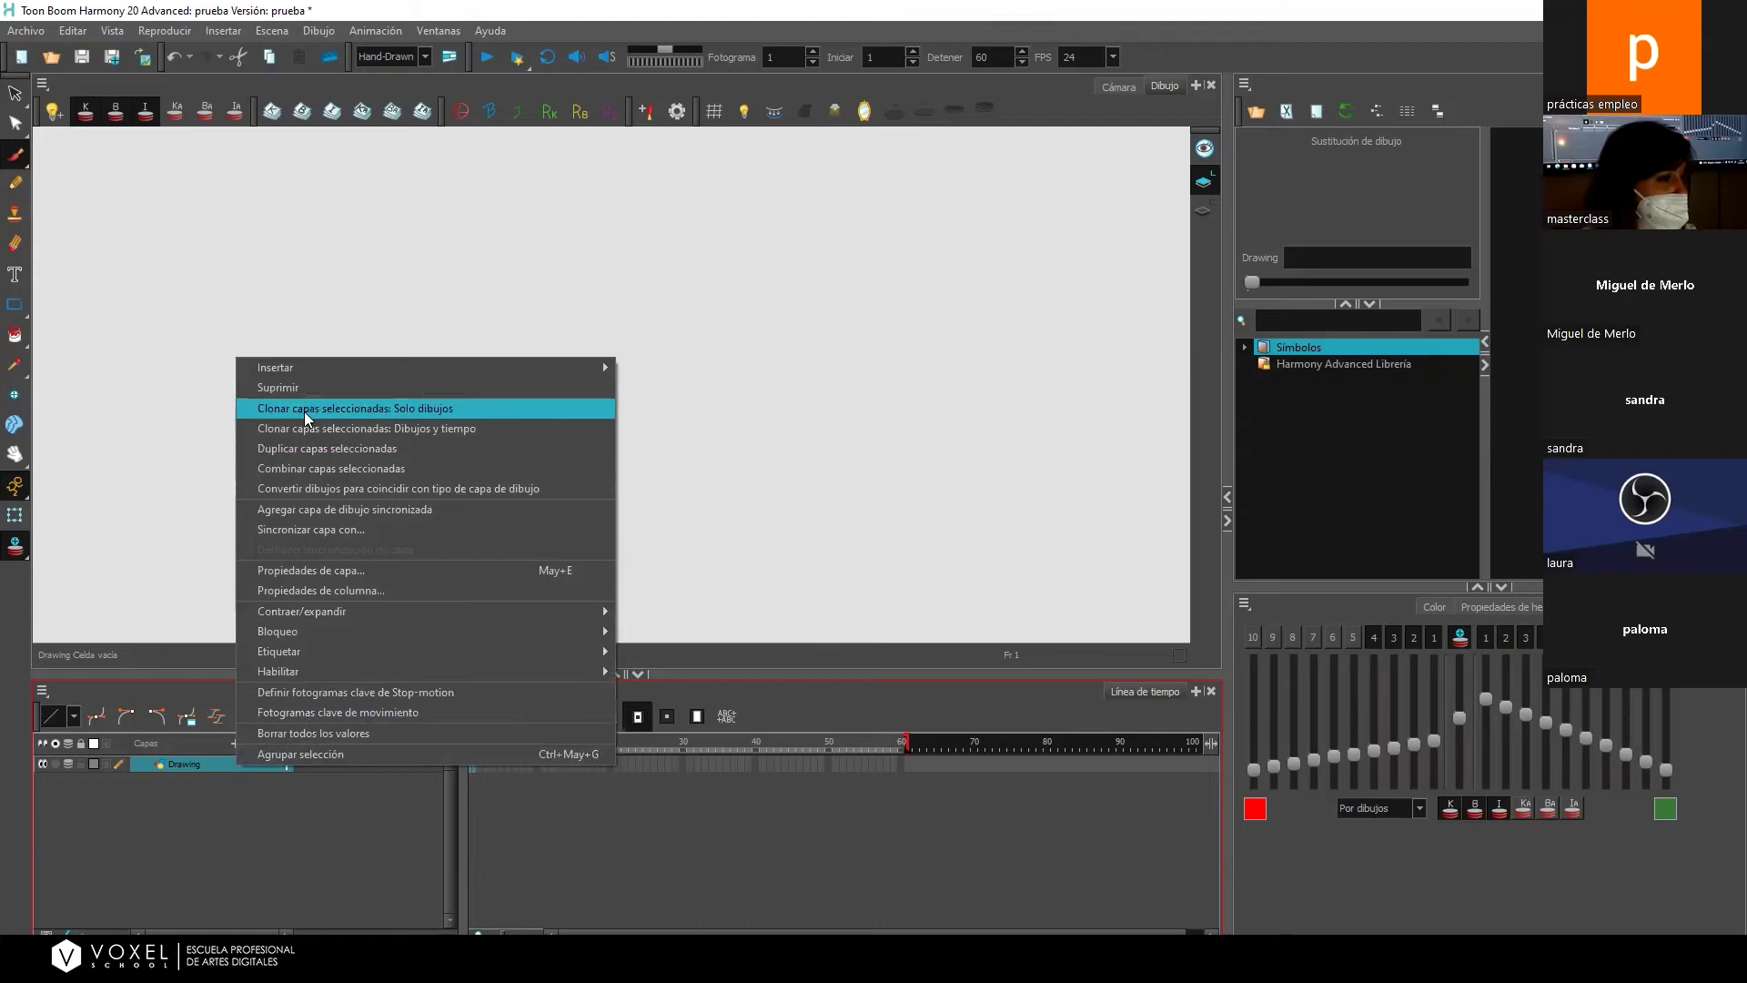
click(302, 390)
click(235, 744)
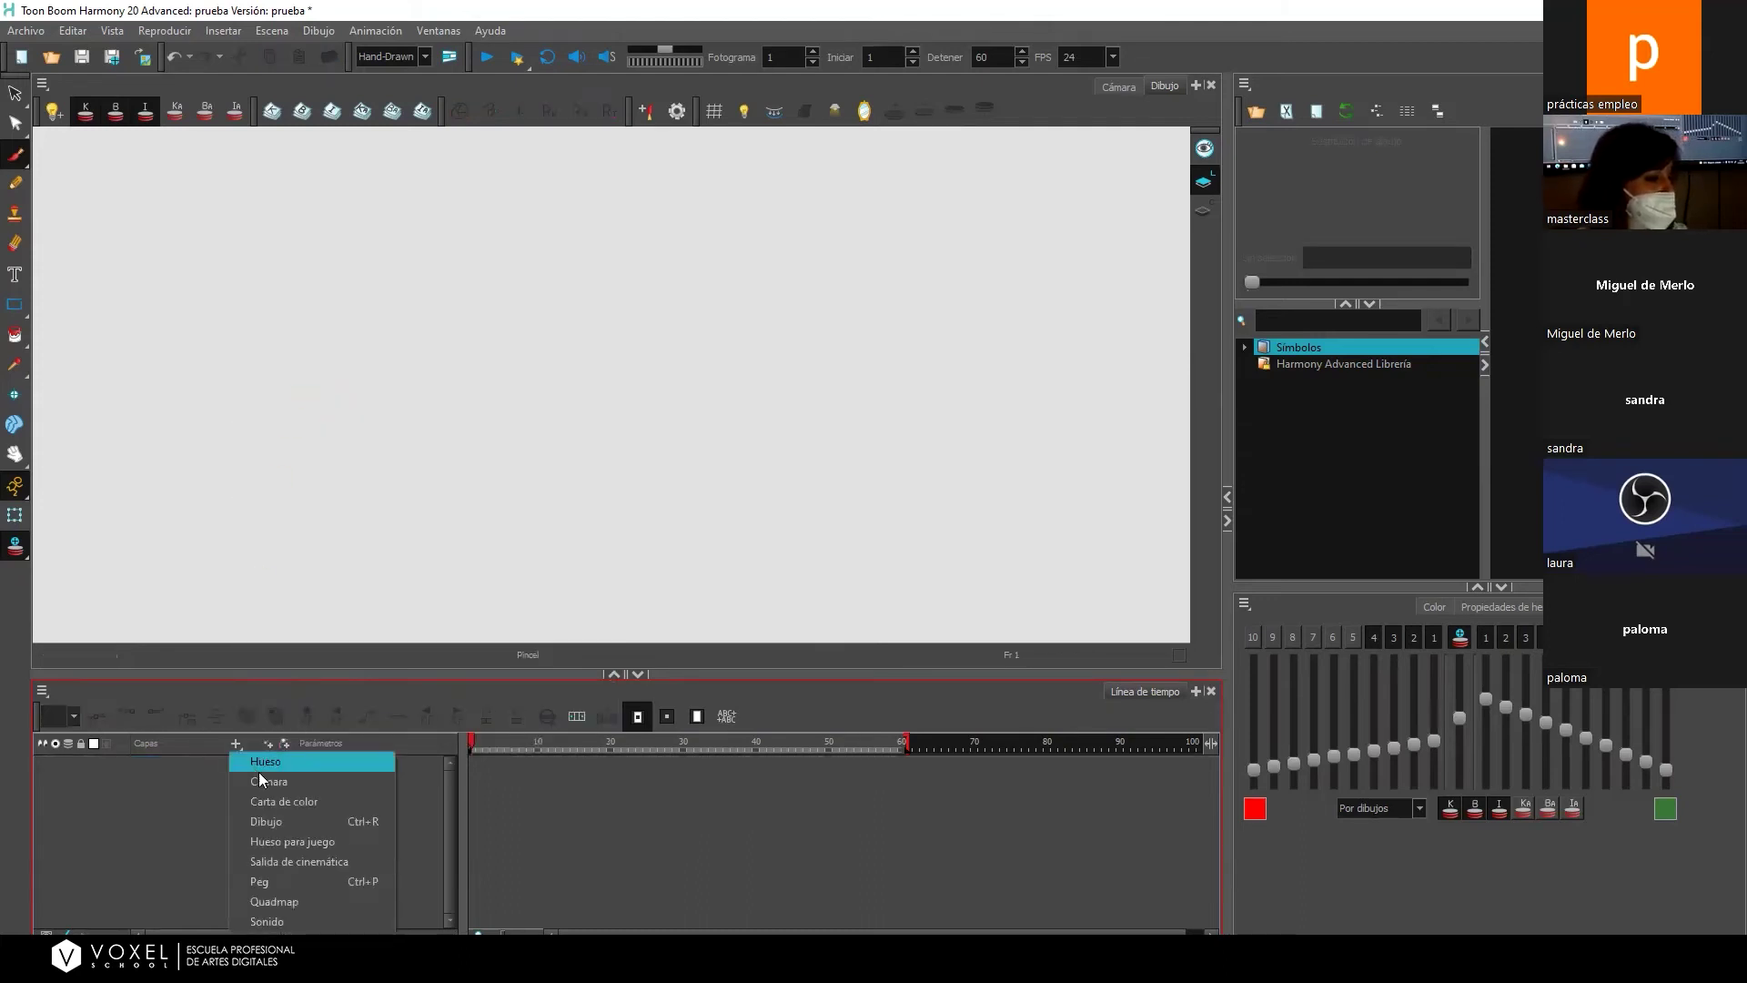
click(275, 825)
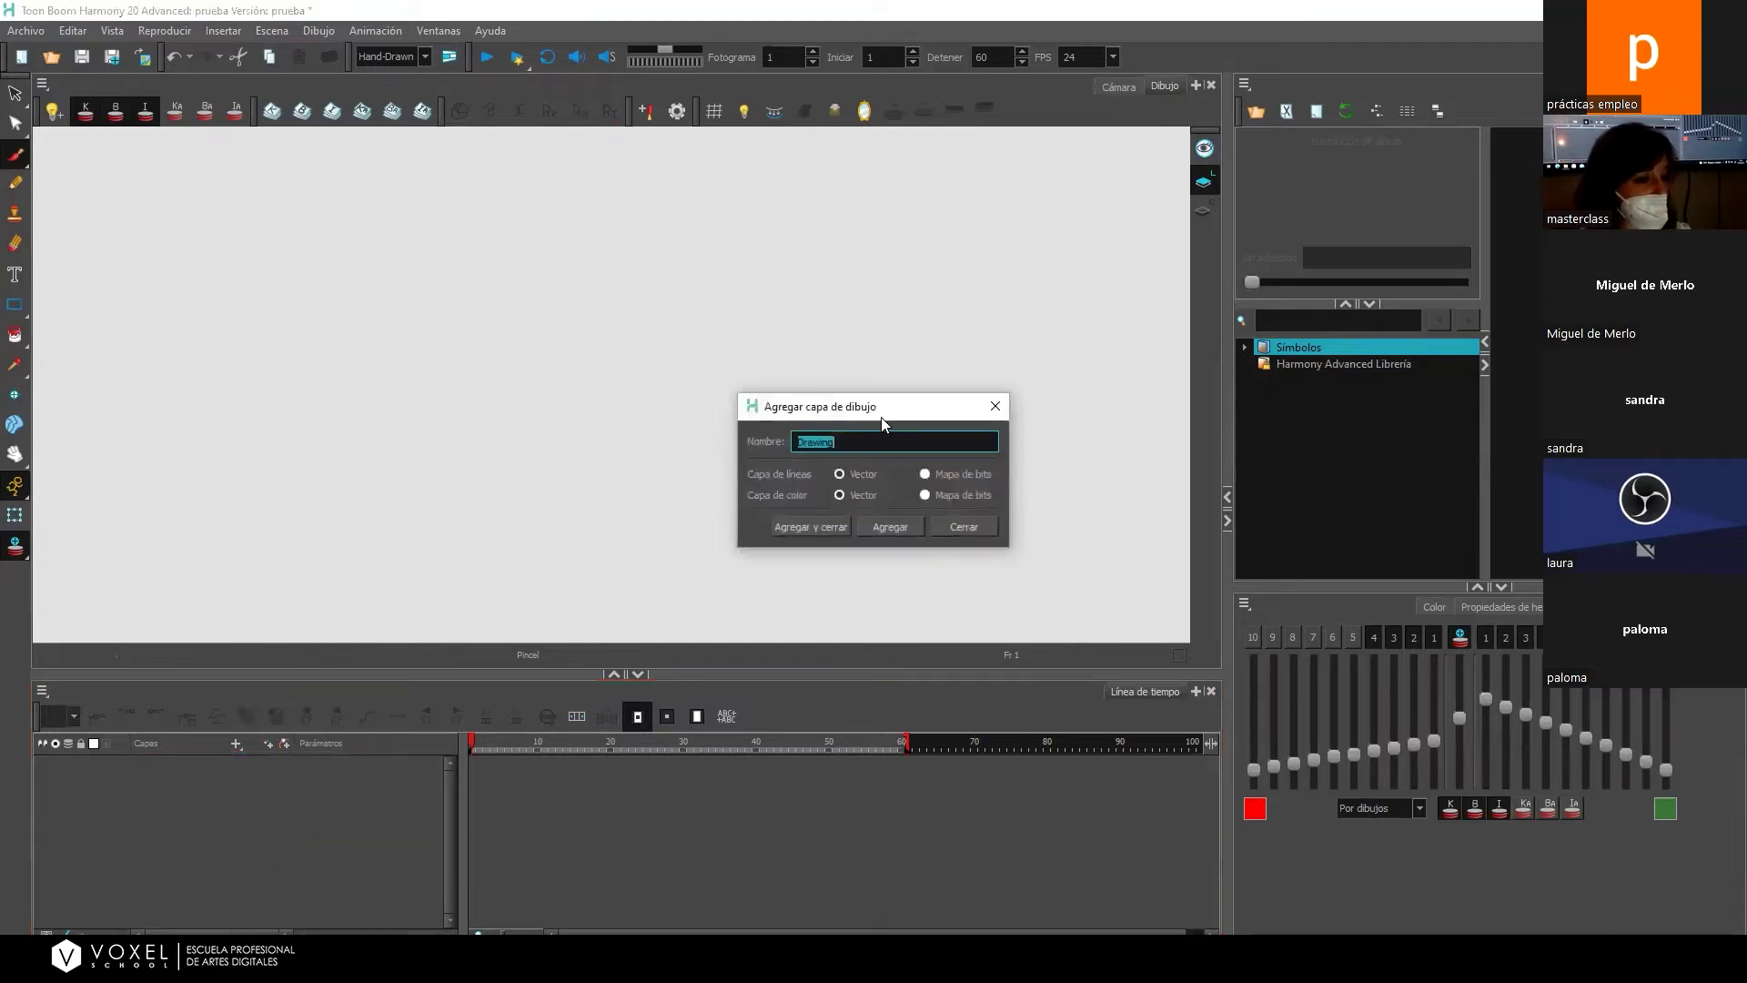
drag(888, 407, 883, 389)
click(855, 479)
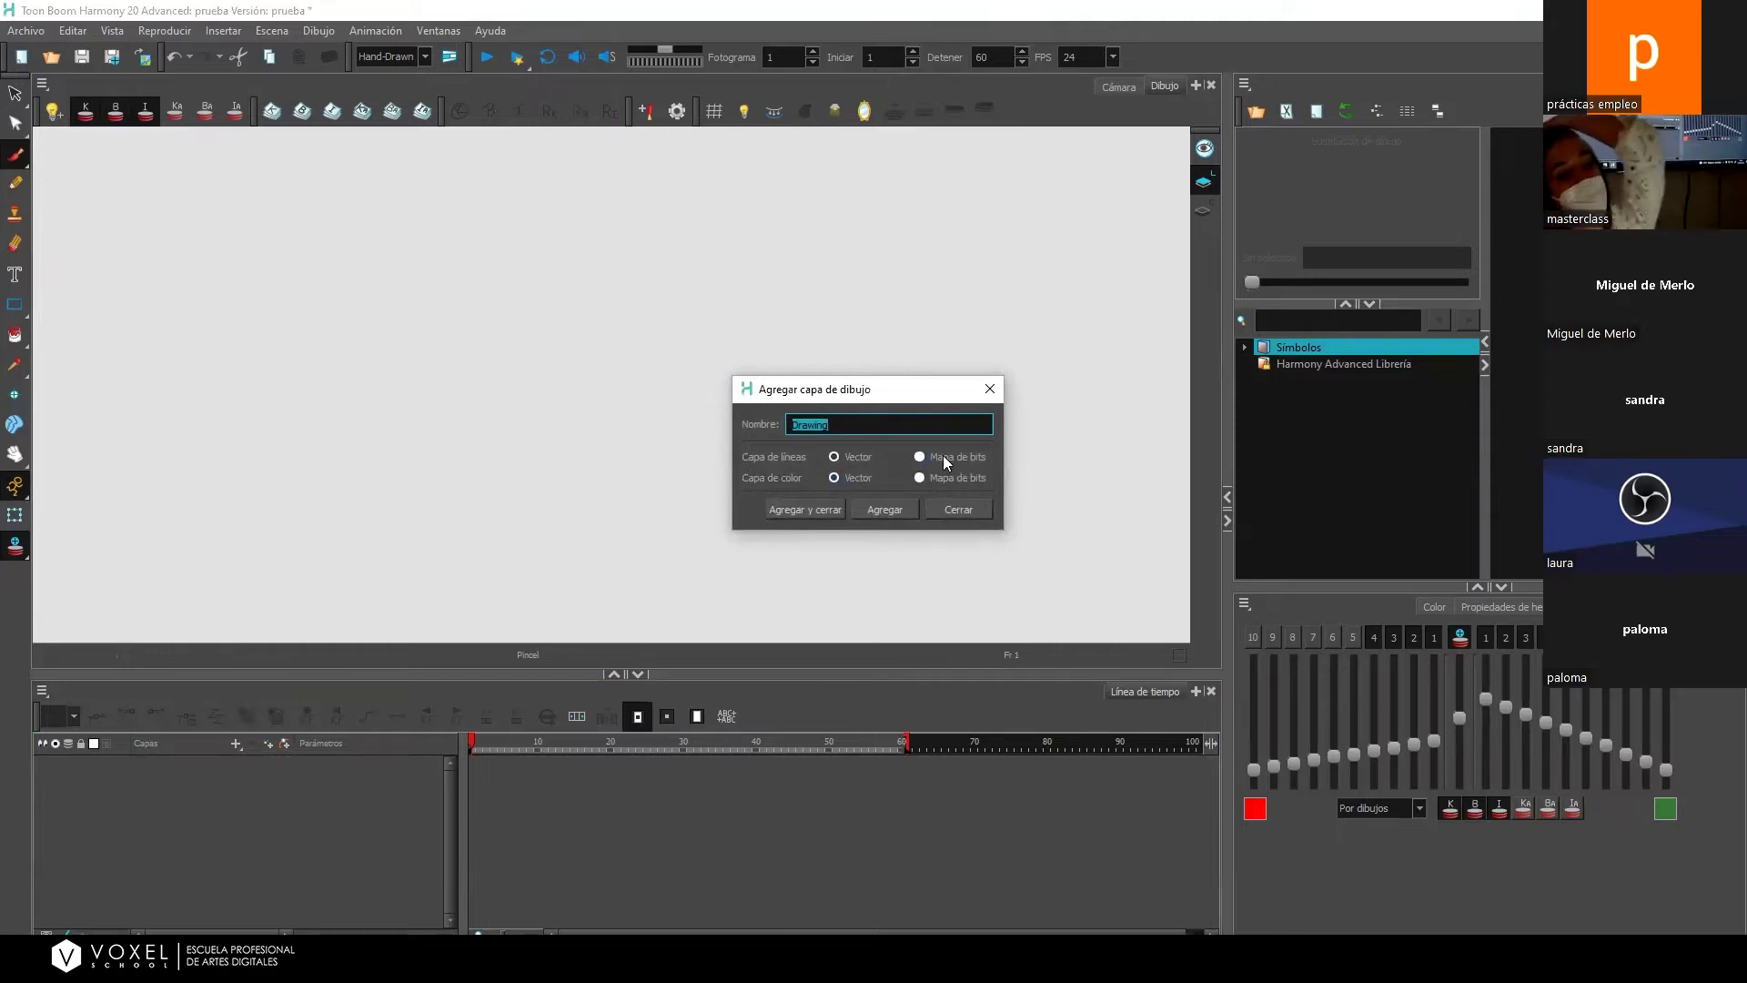
click(806, 509)
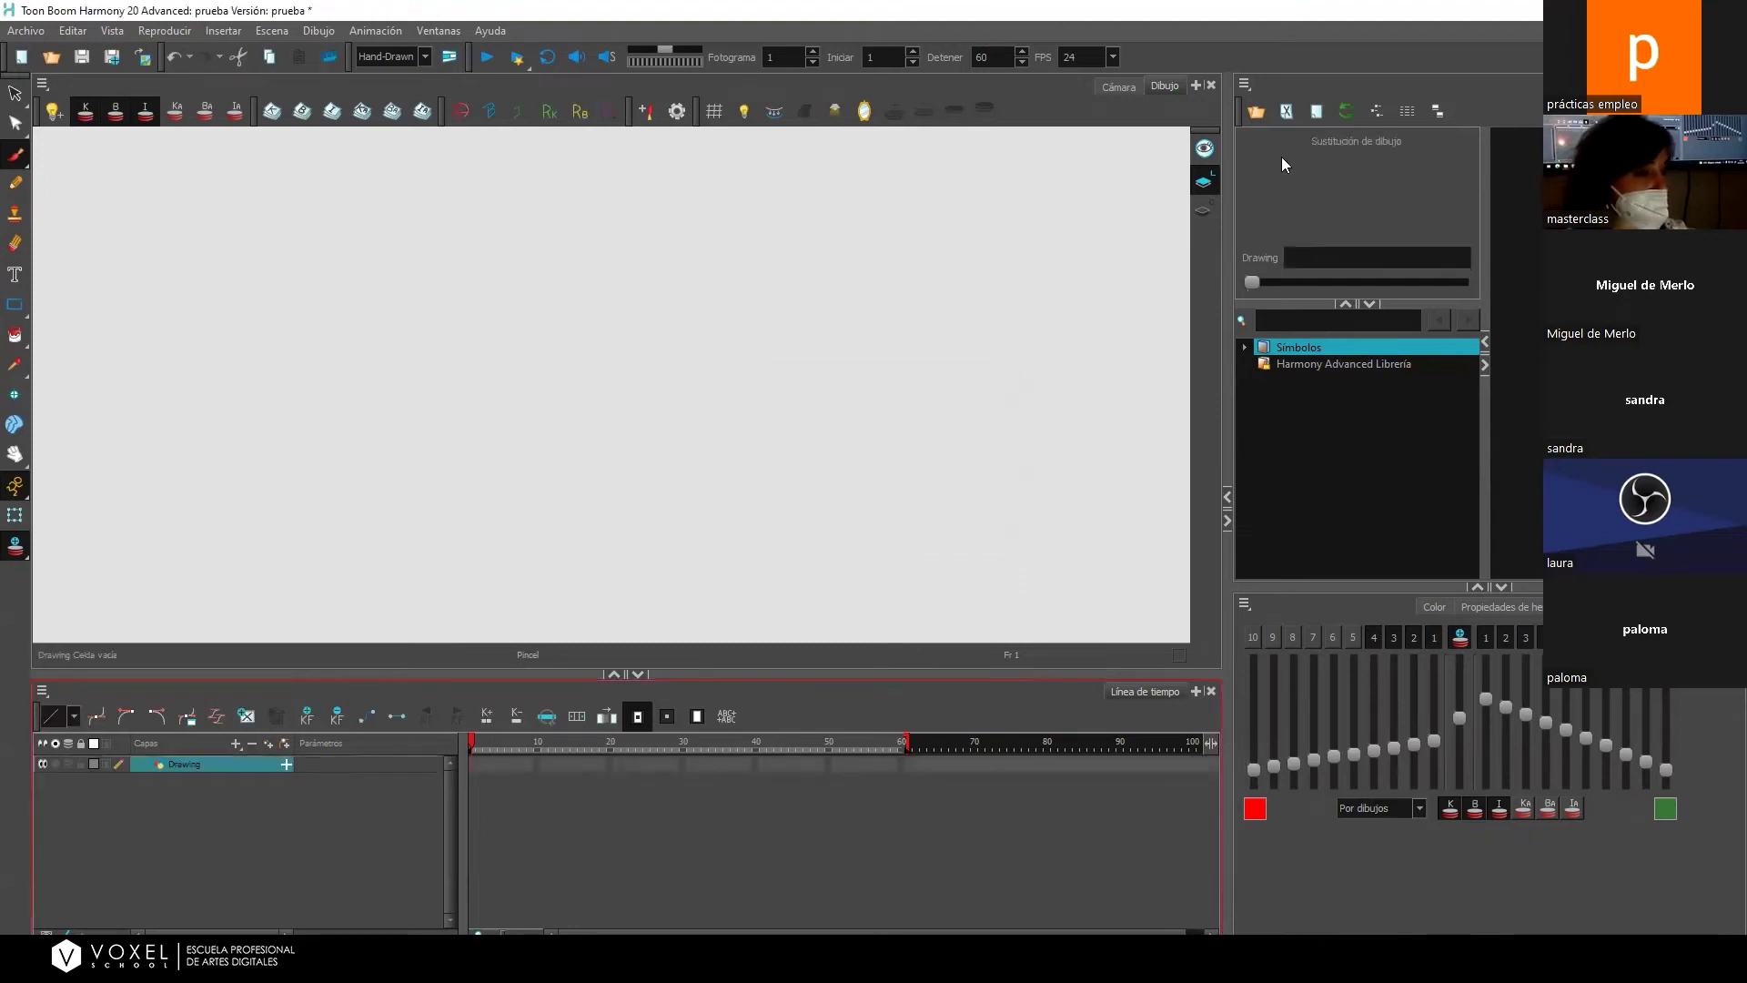
Activate the Brush tool, look through its presets and increase the maximum size of the Soft Lead brush.
click(15, 187)
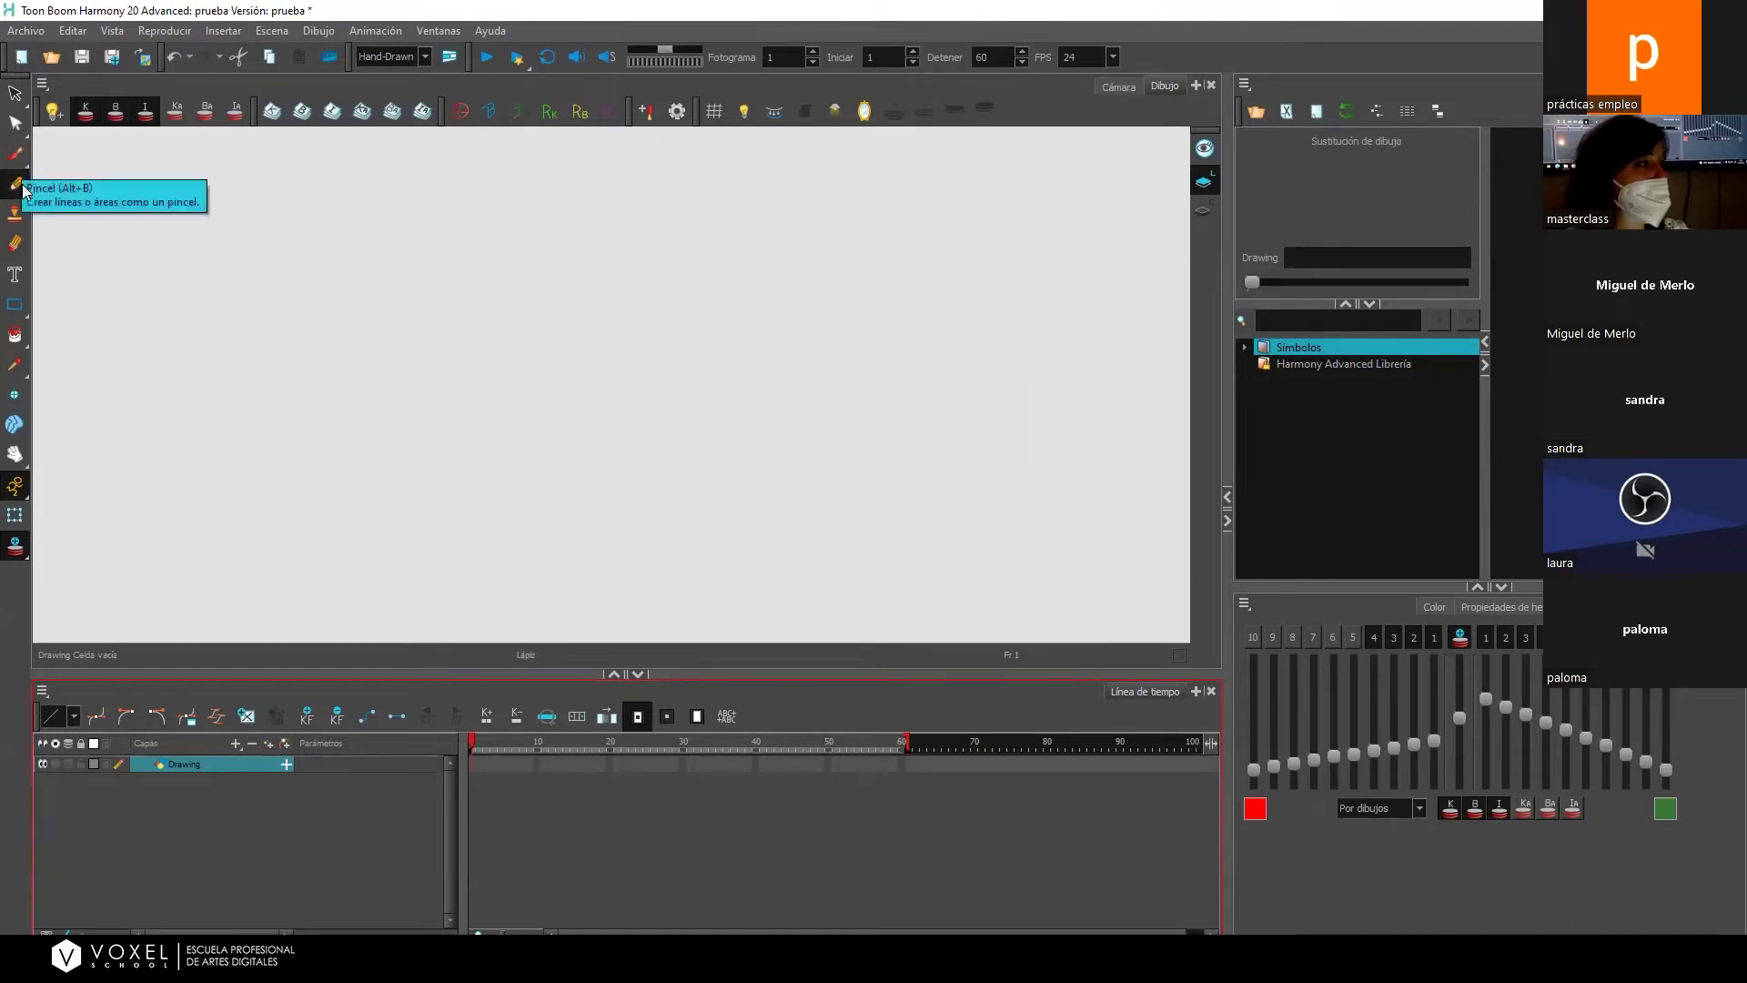
click(18, 160)
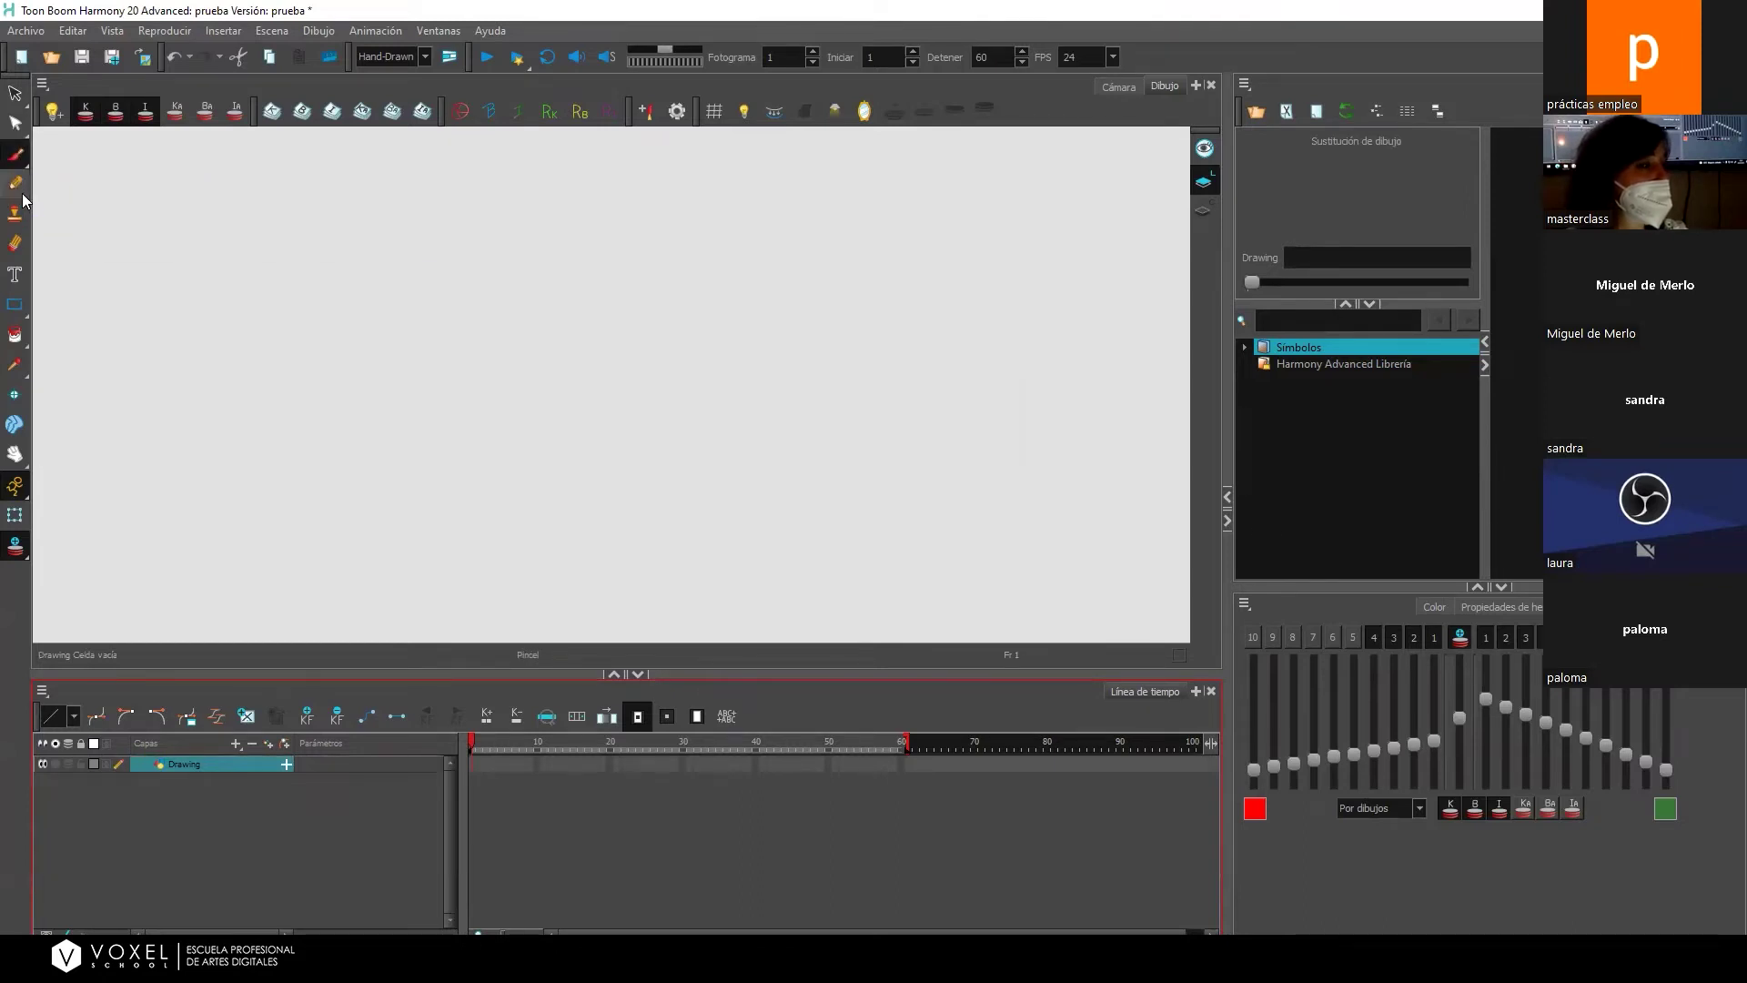
click(18, 184)
click(18, 158)
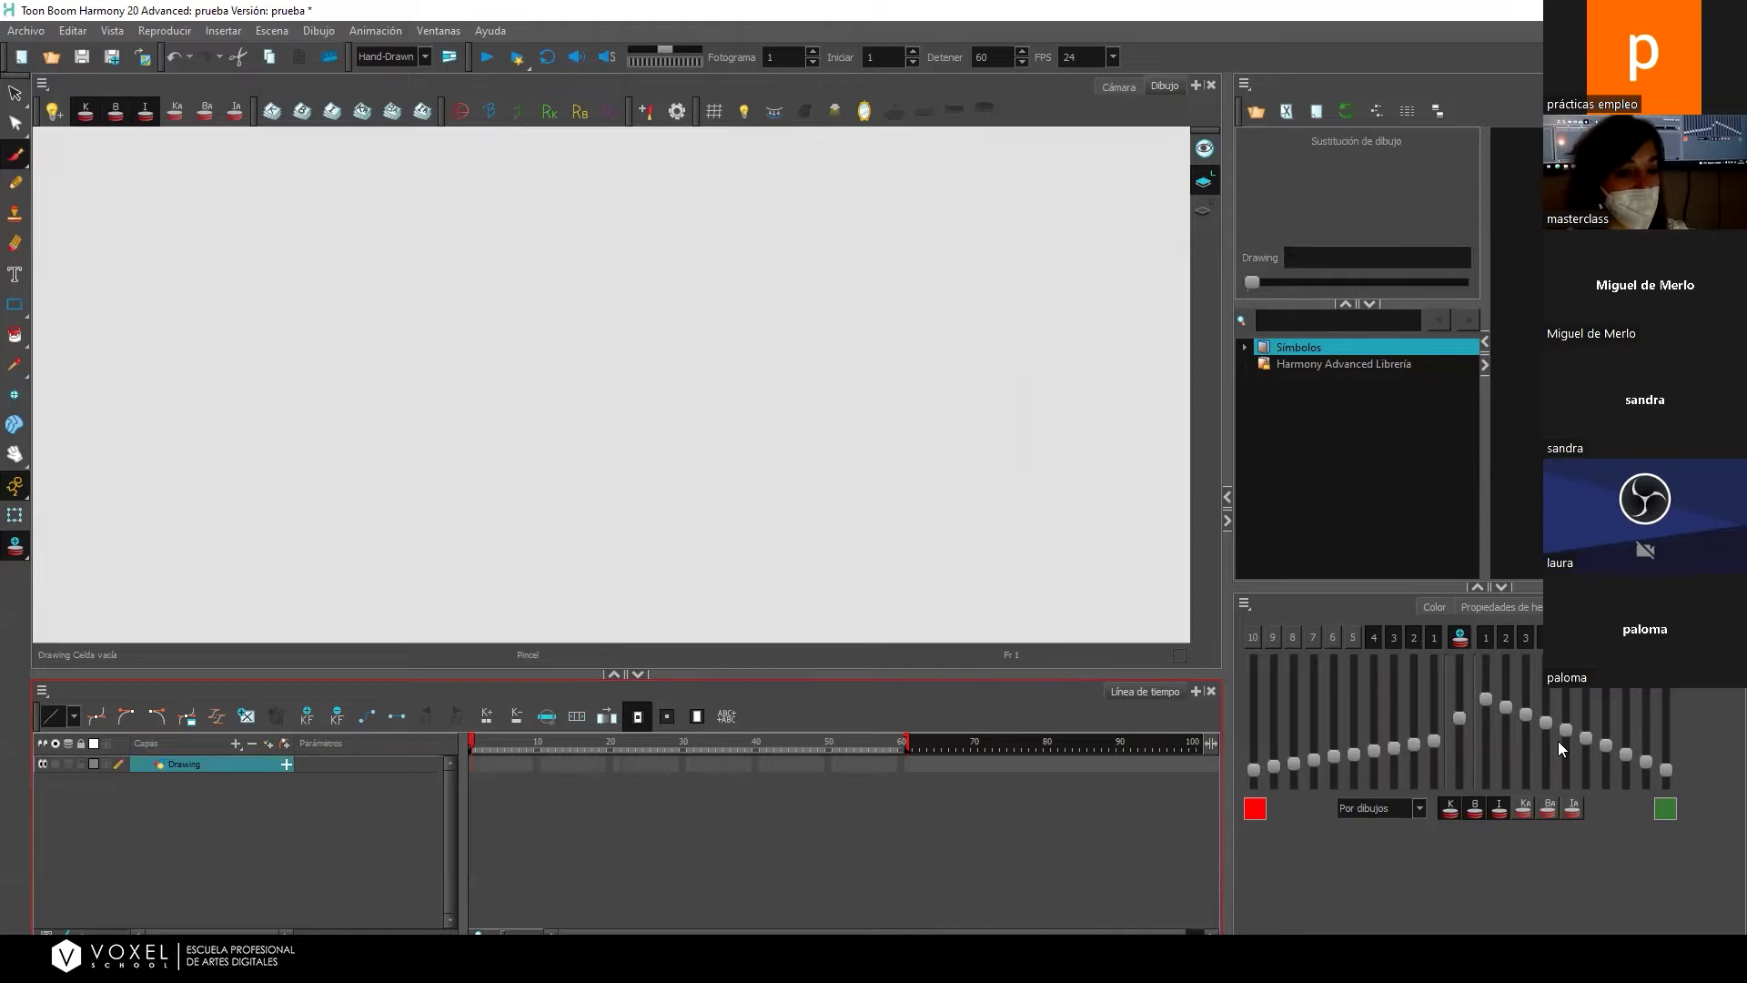
click(1514, 606)
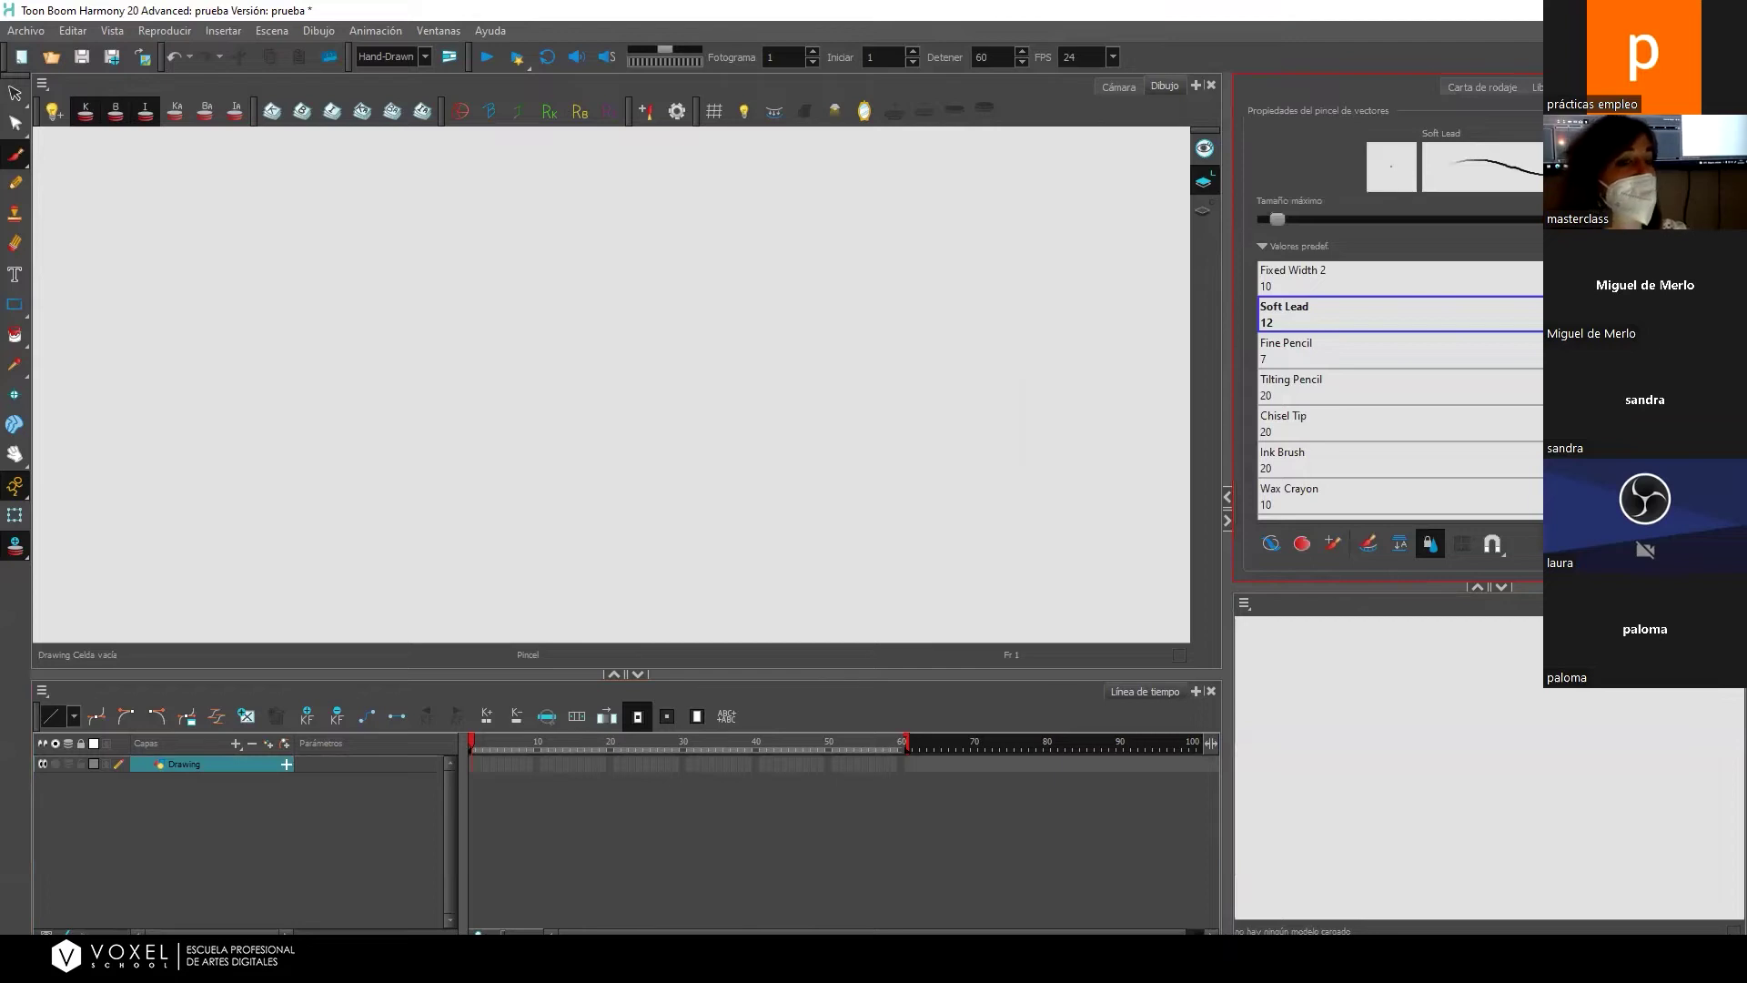
scroll(1400, 391, up, 3)
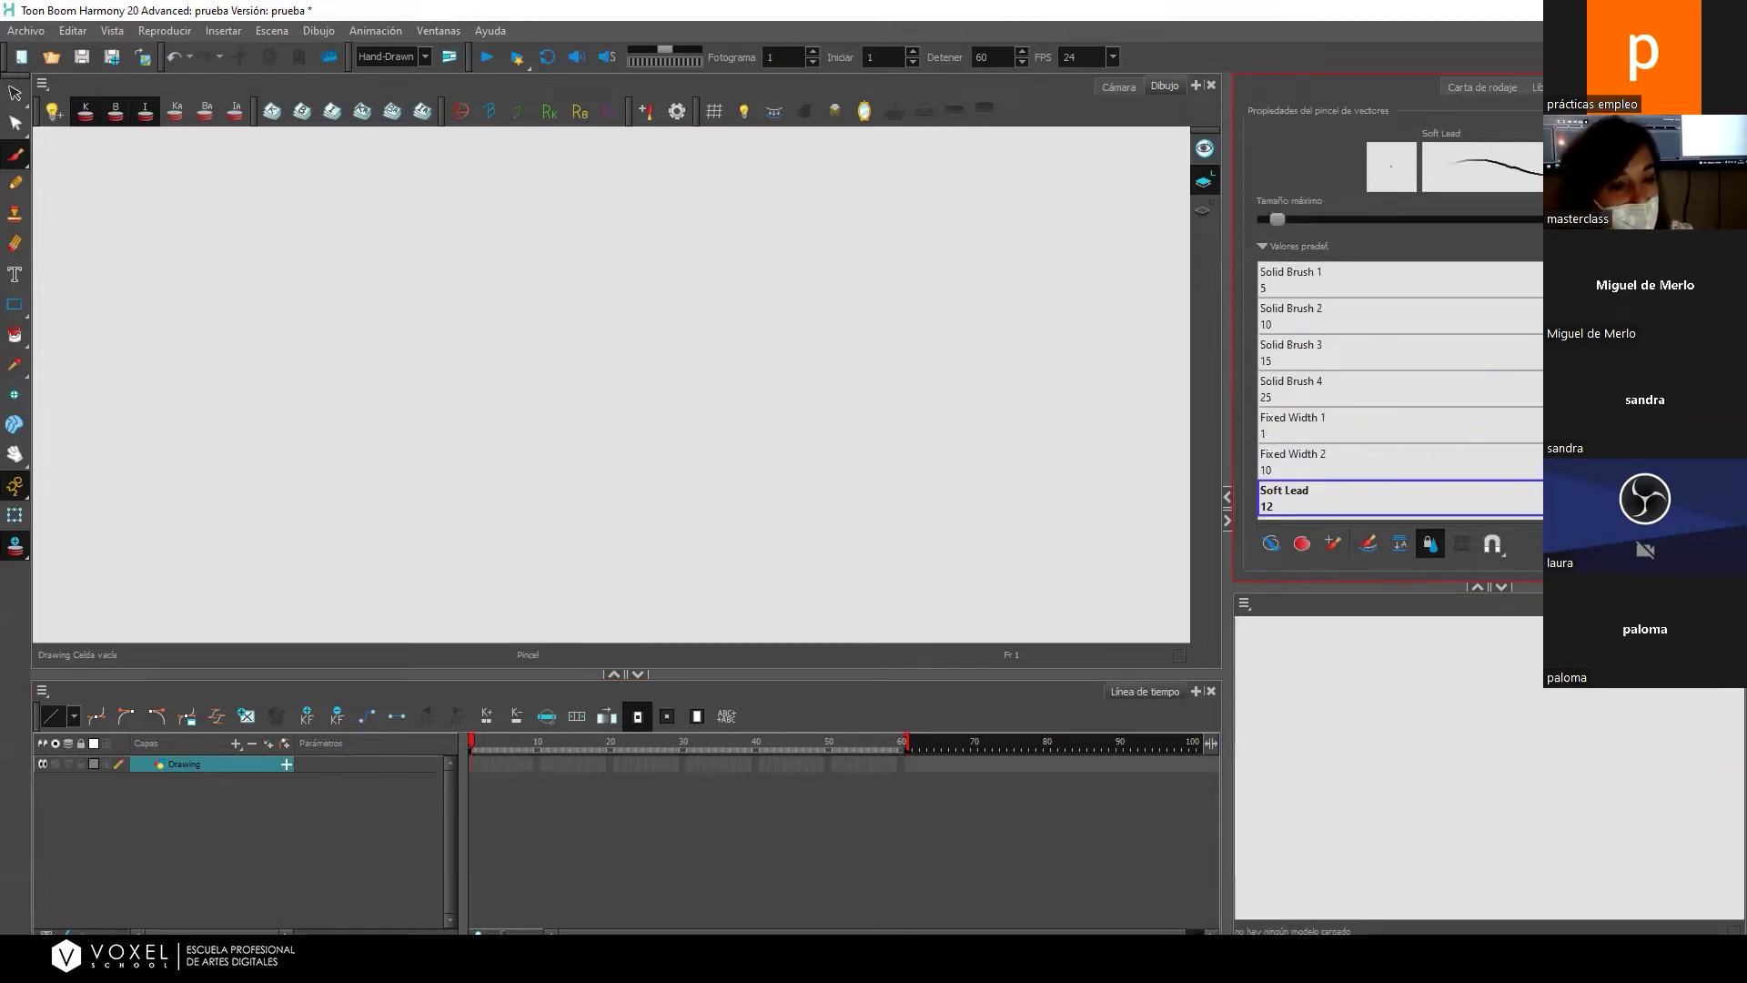
scroll(1401, 387, down, 1)
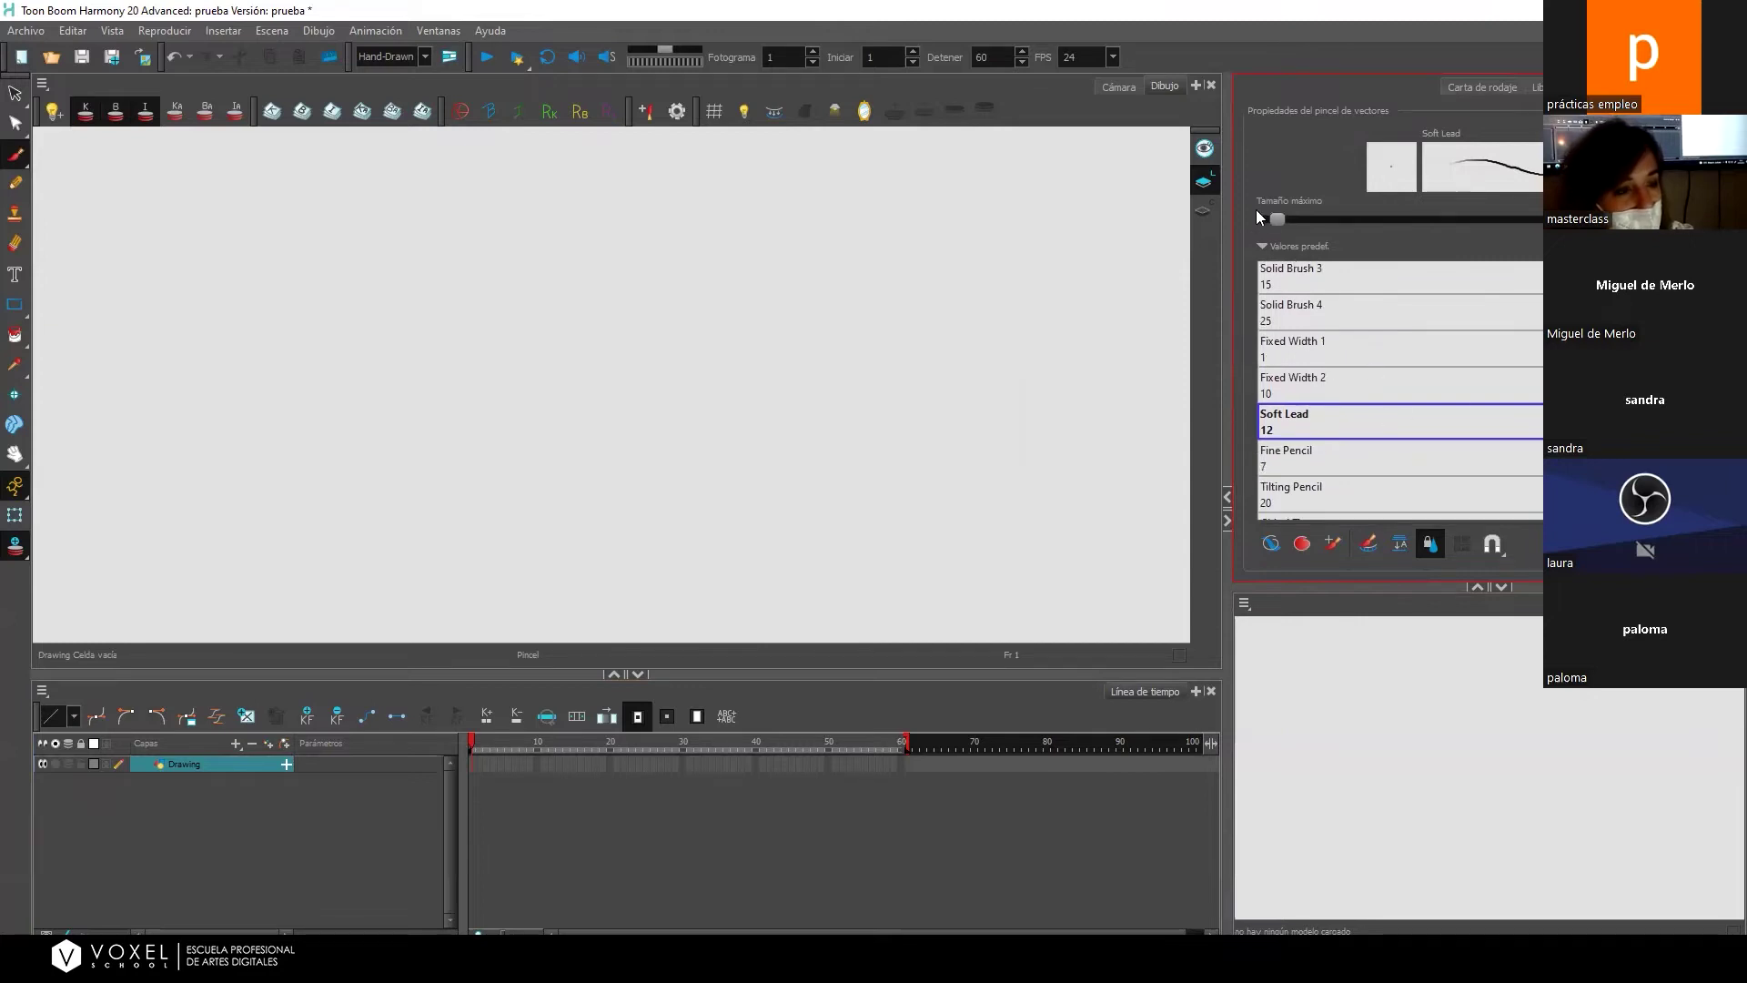
drag(1282, 214, 1330, 215)
Draw a series of roughly parallel diagonal brush strokes on frame 1 in the Drawing view.
click(567, 468)
mouse_move(448, 449)
mouse_down()
mouse_move(669, 432)
mouse_move(701, 453)
mouse_up()
key(ctrl+z)
key(ctrl+z)
drag(392, 456, 782, 324)
drag(604, 442, 983, 312)
drag(696, 497, 1004, 372)
drag(850, 524, 1138, 379)
scroll(892, 389, down, 3)
scroll(893, 389, down, 1)
scroll(893, 388, up, 3)
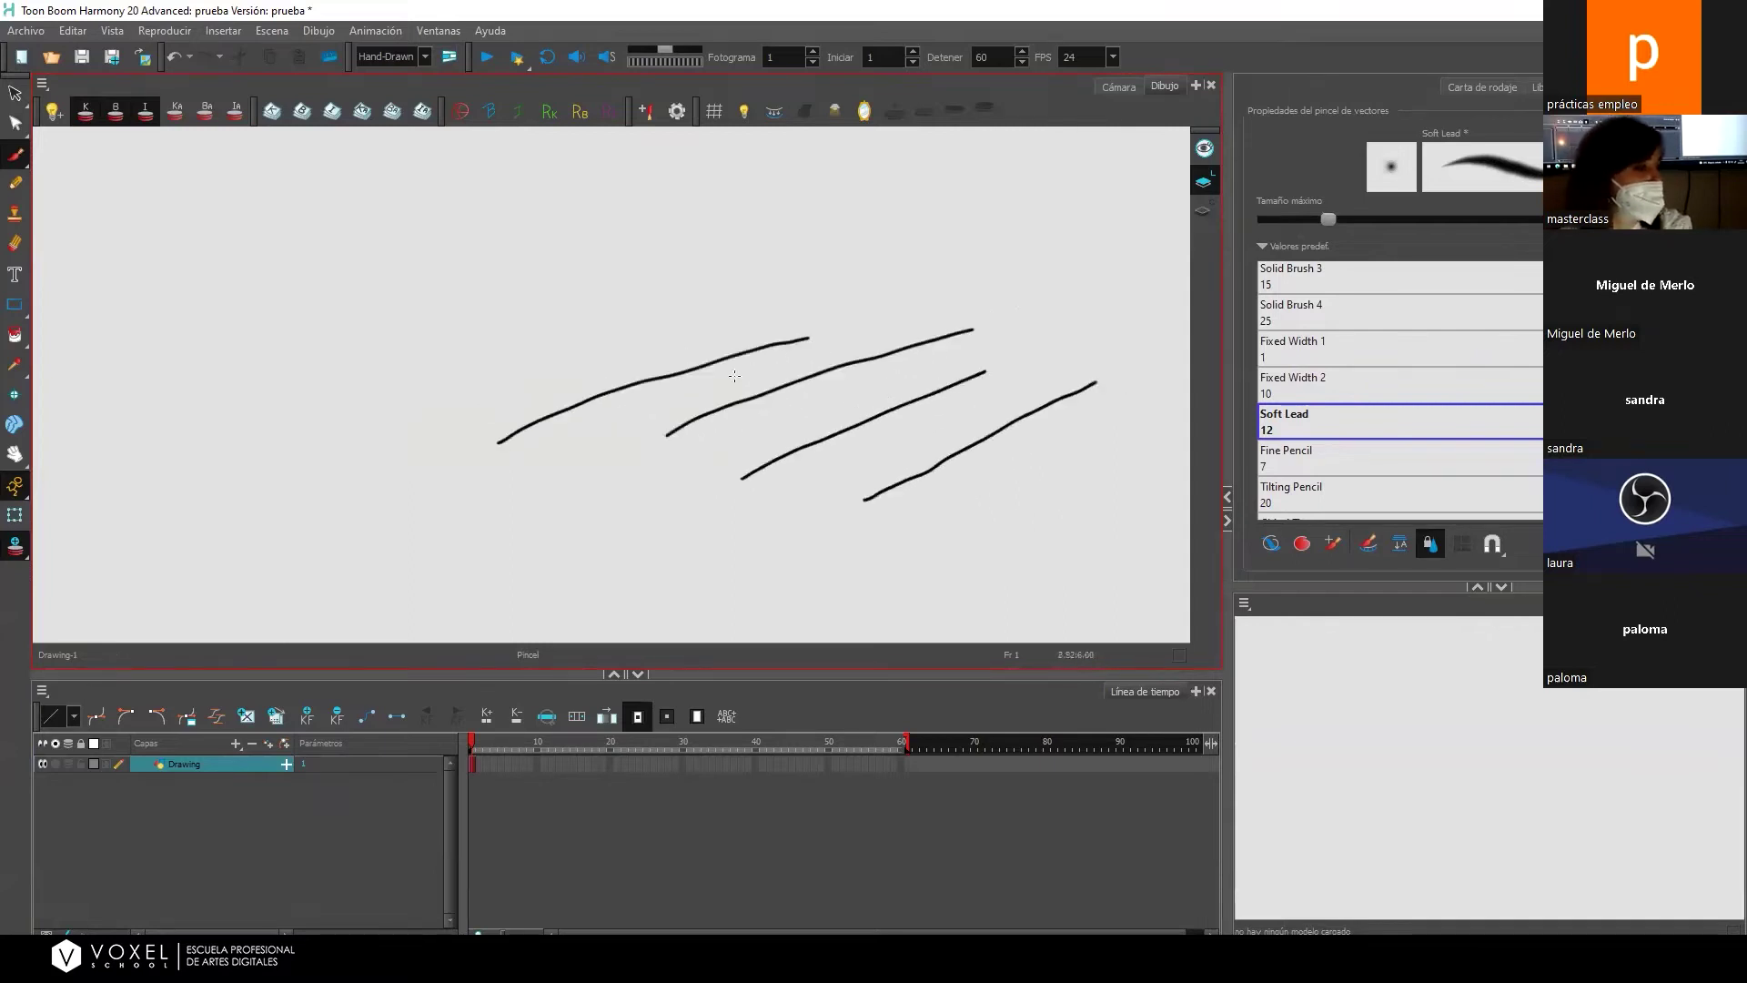
drag(423, 378, 687, 268)
drag(517, 383, 823, 271)
drag(609, 429, 956, 293)
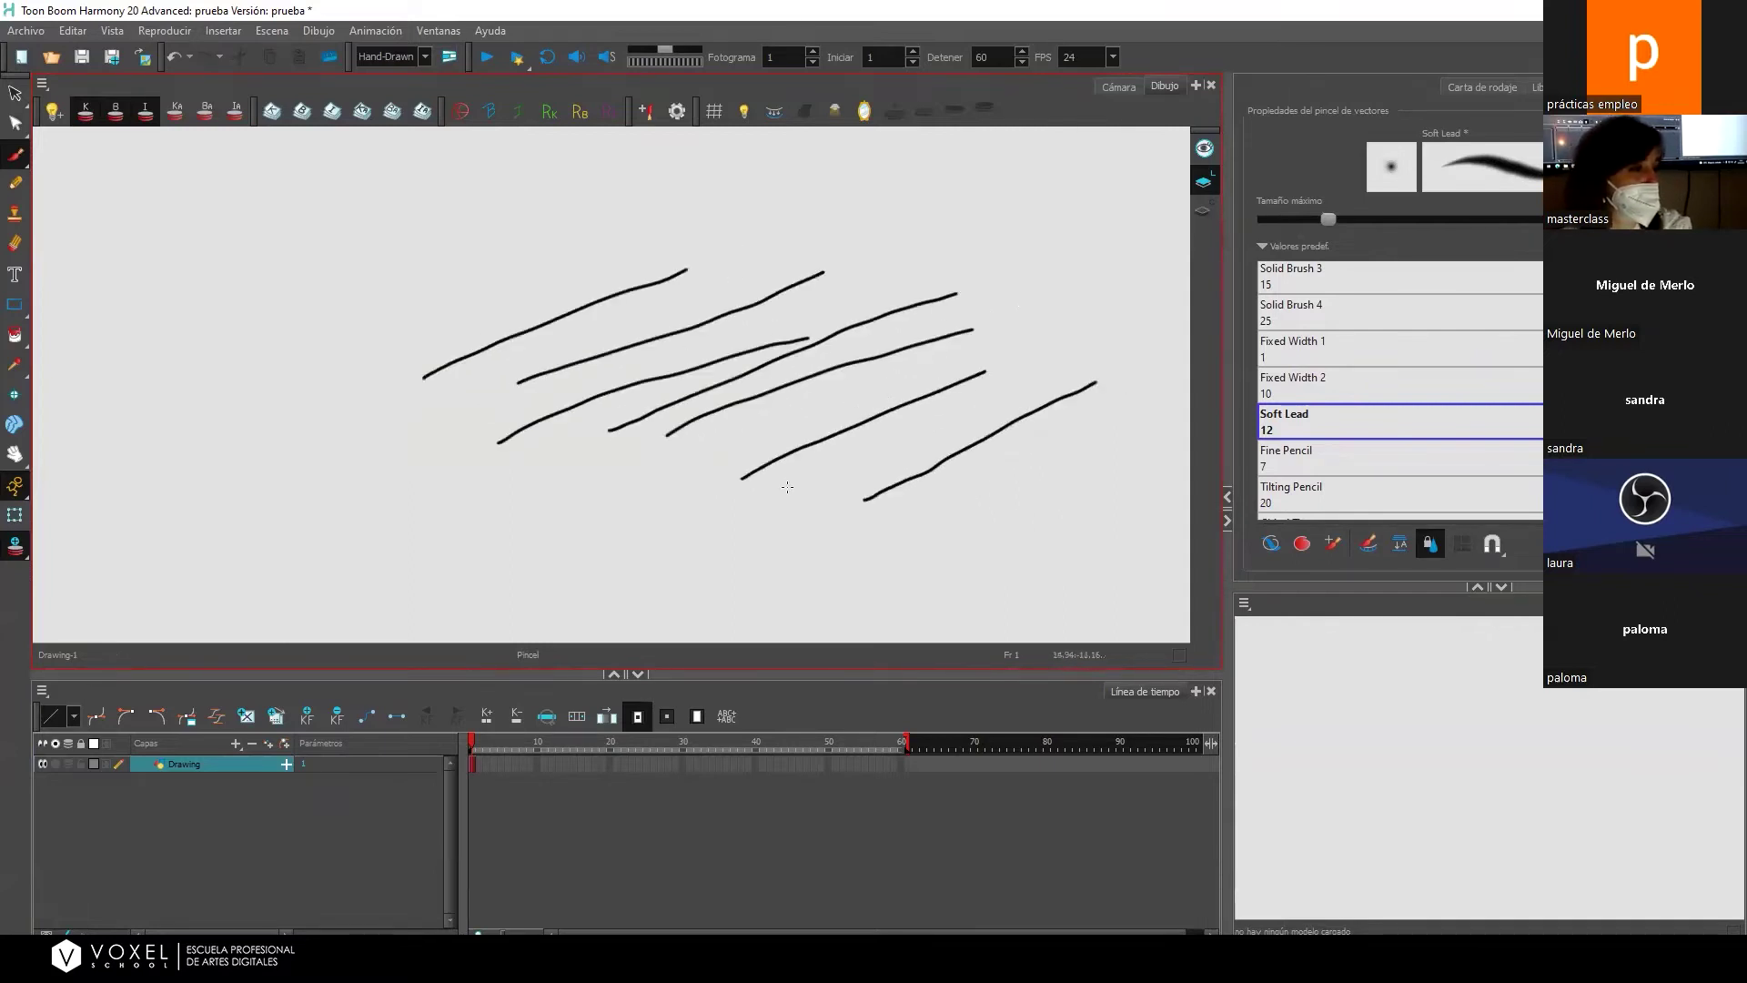
Compare the strokes with the camera frame in the Camera view and undo all of them.
click(1126, 89)
scroll(655, 321, down, 2)
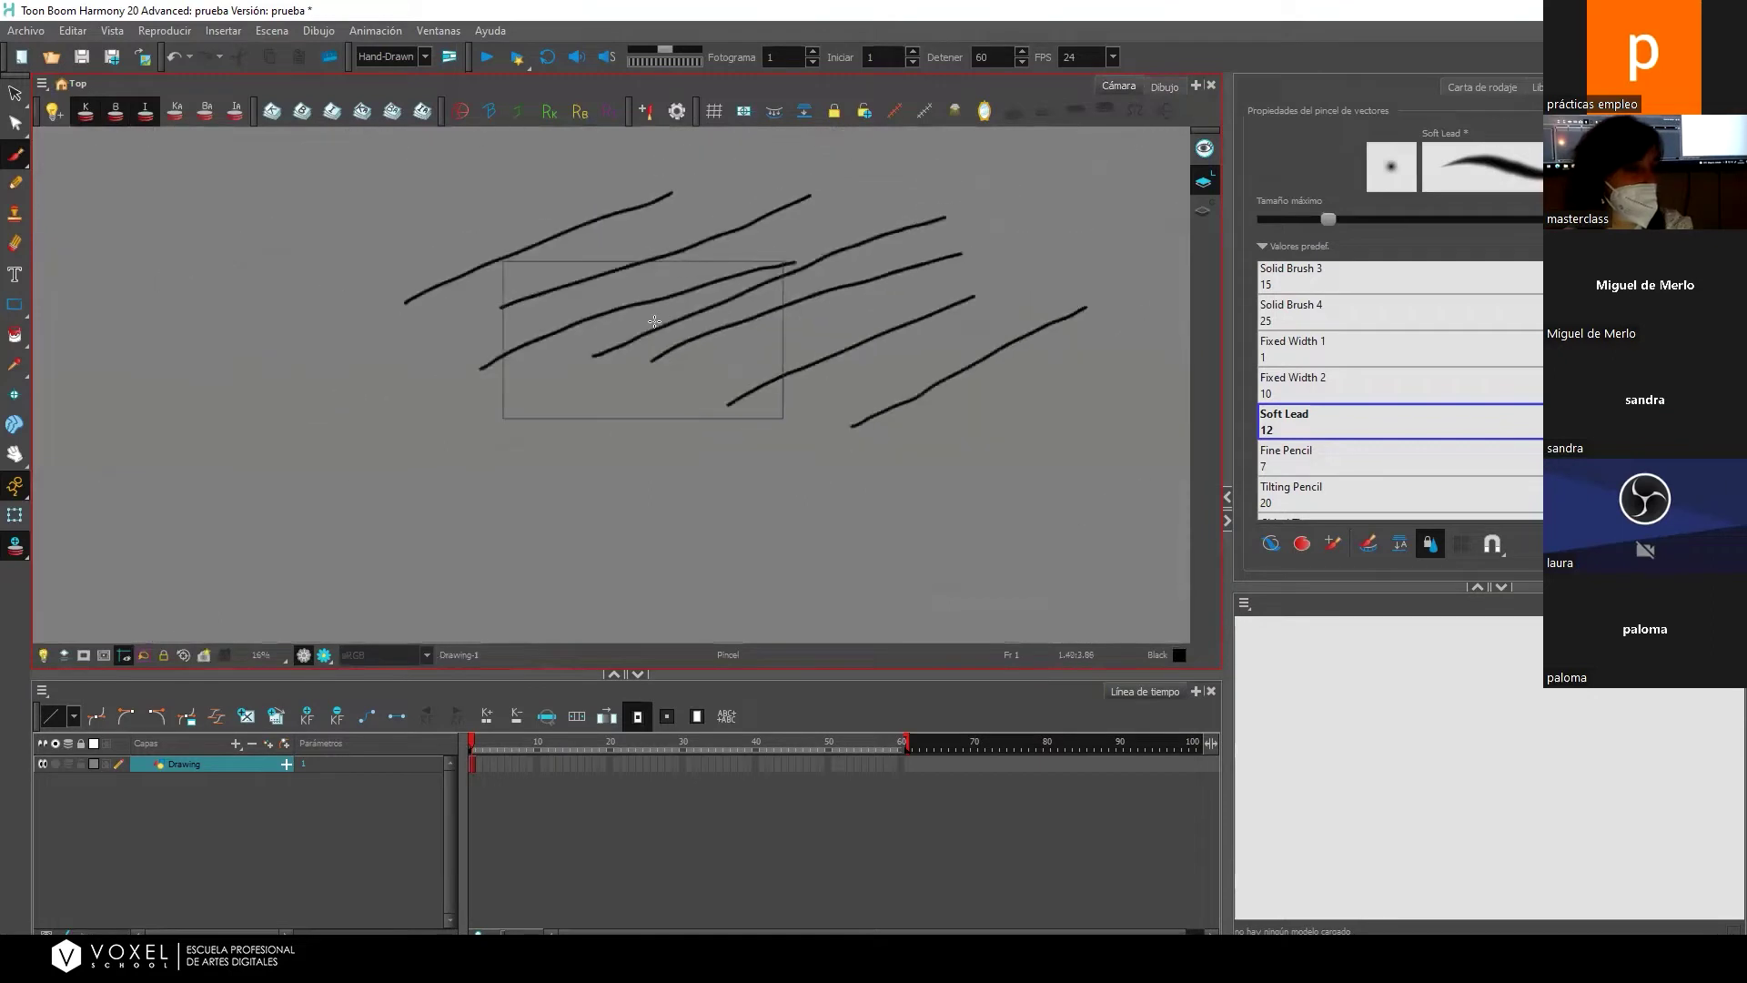
key(ctrl+z)
key(ctrl+z)
key(ctrl+z)
key(ctrl+z)
key(ctrl+z)
key(ctrl+z)
key(ctrl+z)
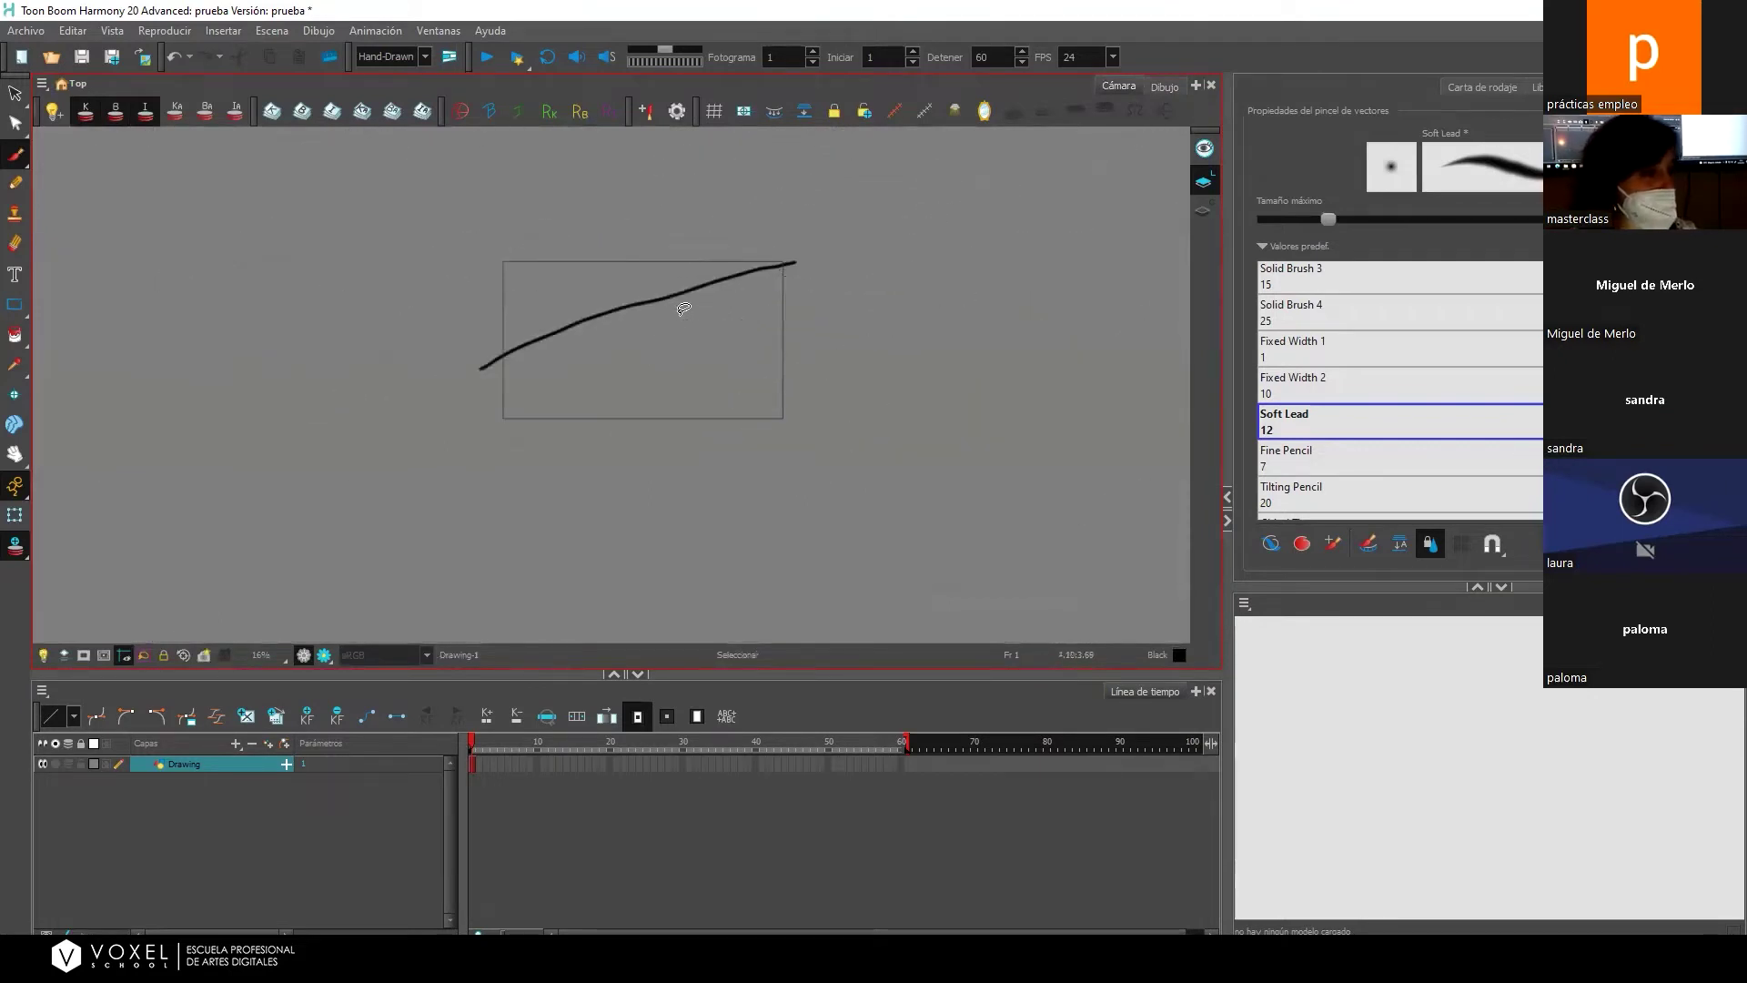
click(1164, 87)
drag(382, 434, 733, 171)
key(ctrl+z)
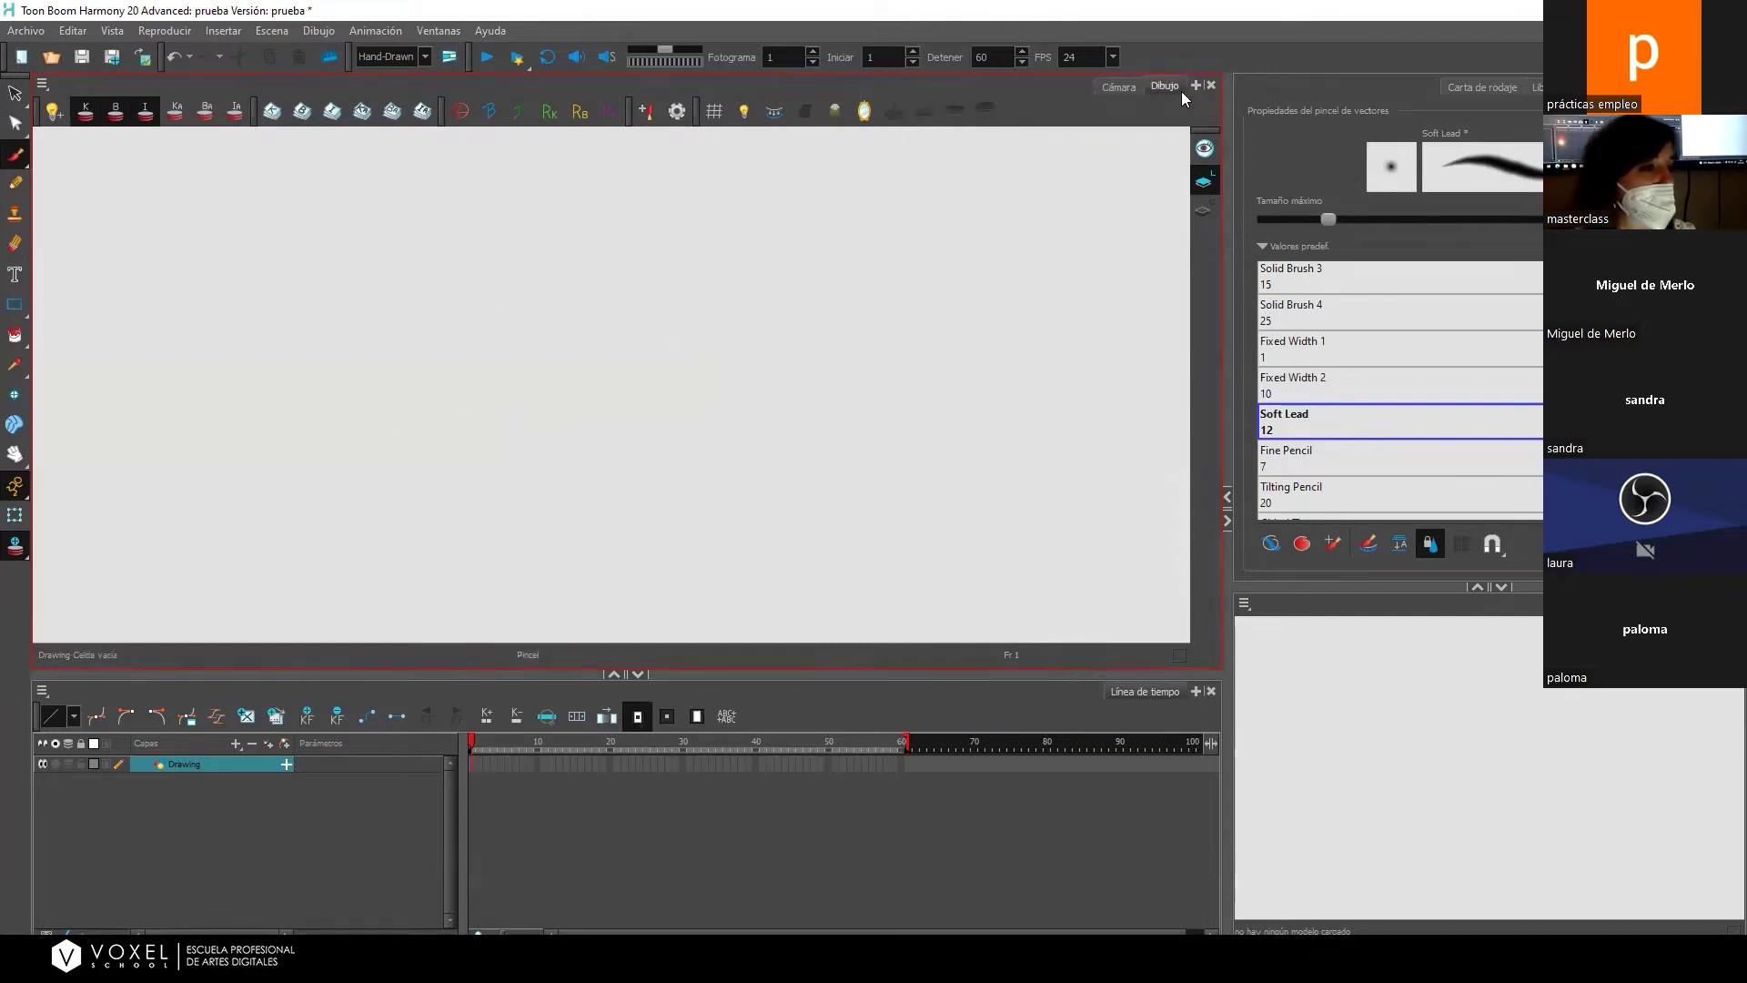
Switch to the Camera view and frame the camera field larger in it.
click(1108, 86)
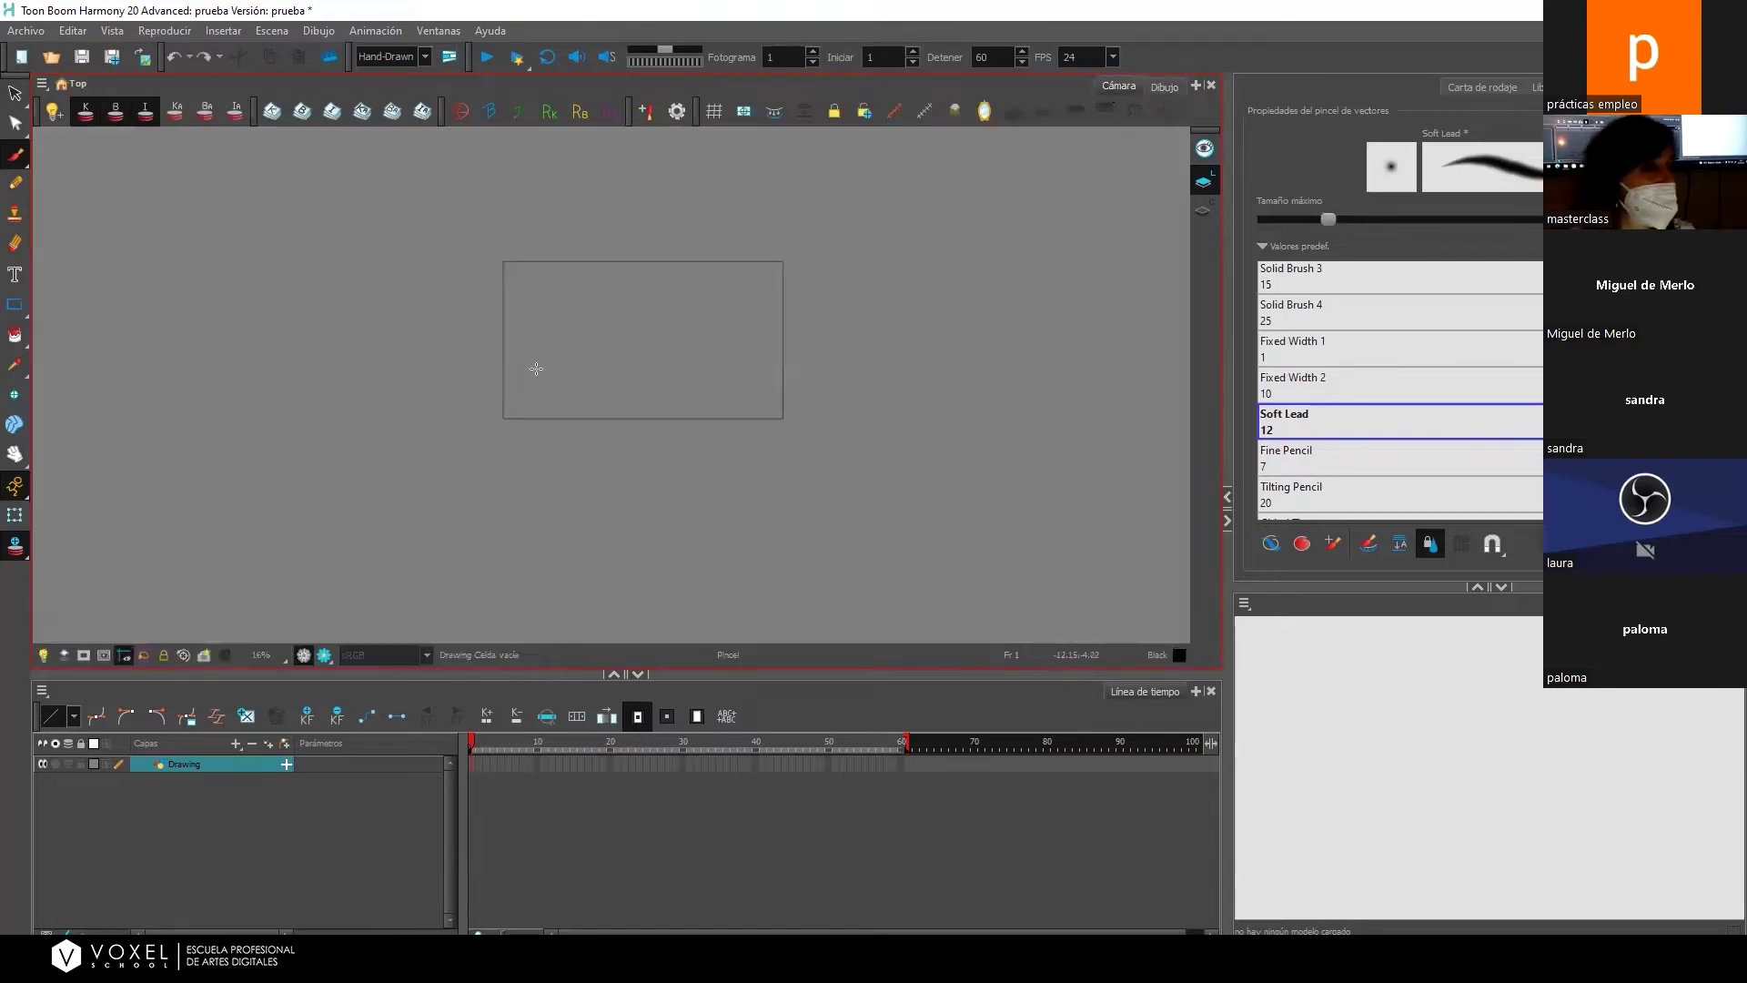
scroll(505, 277, up, 4)
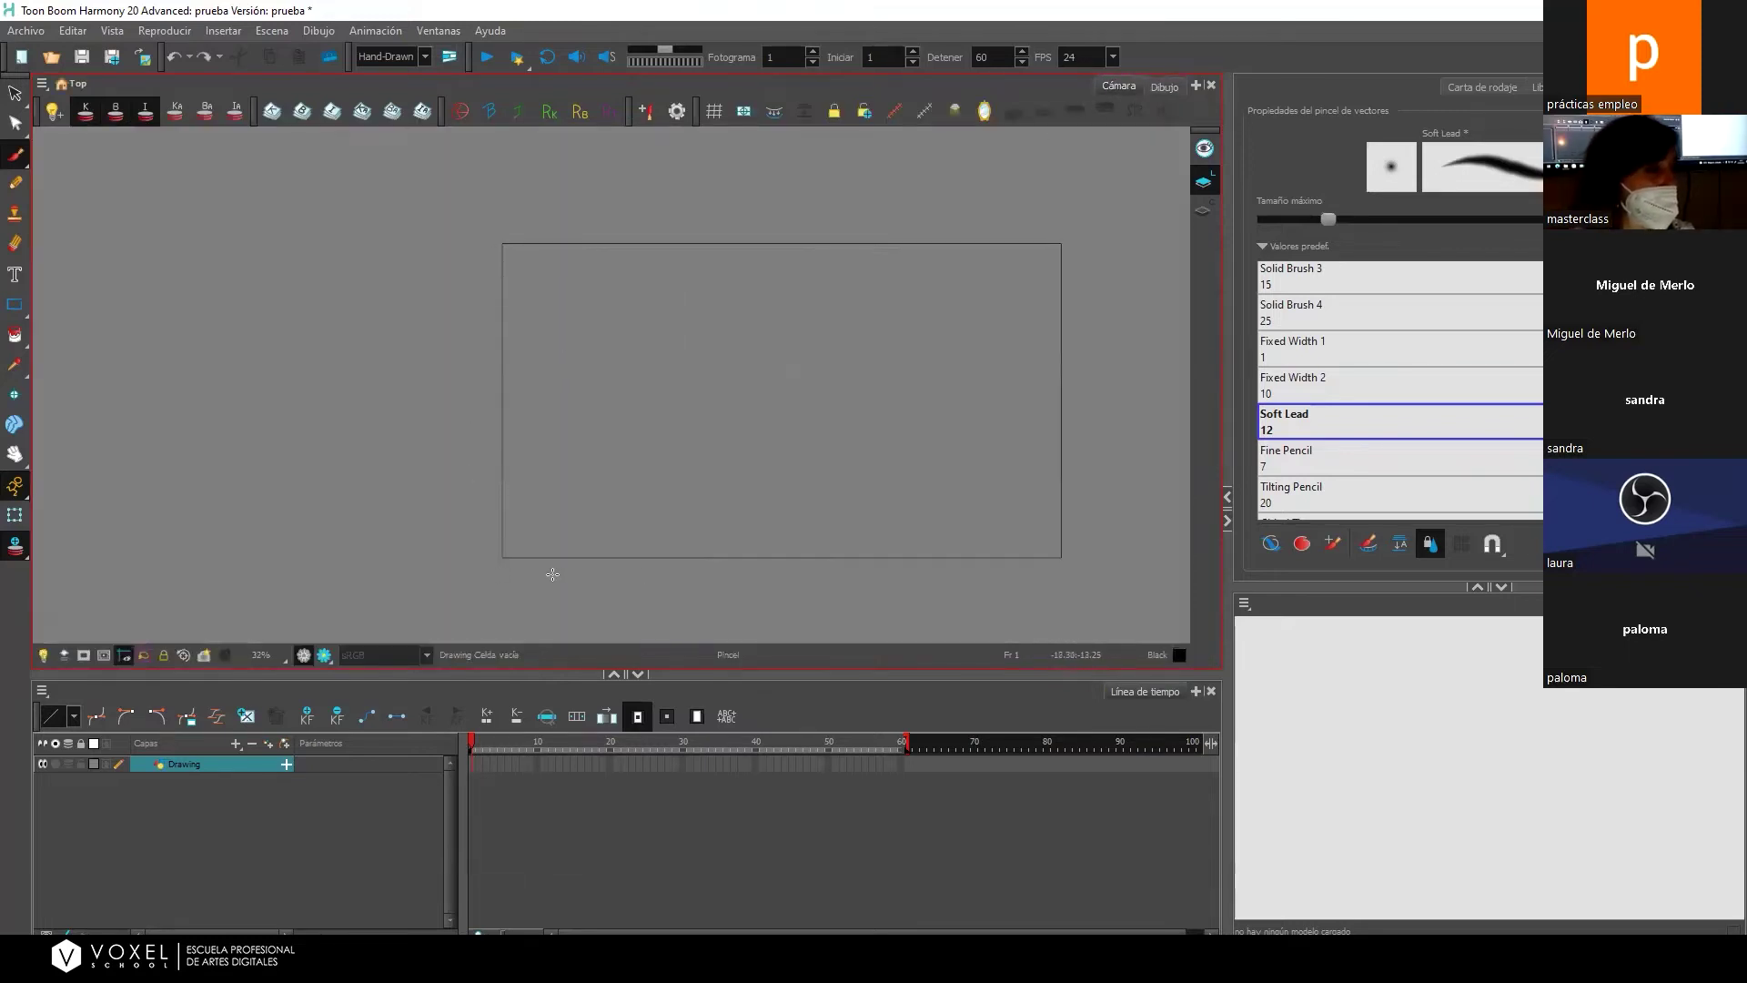
drag(841, 331, 761, 335)
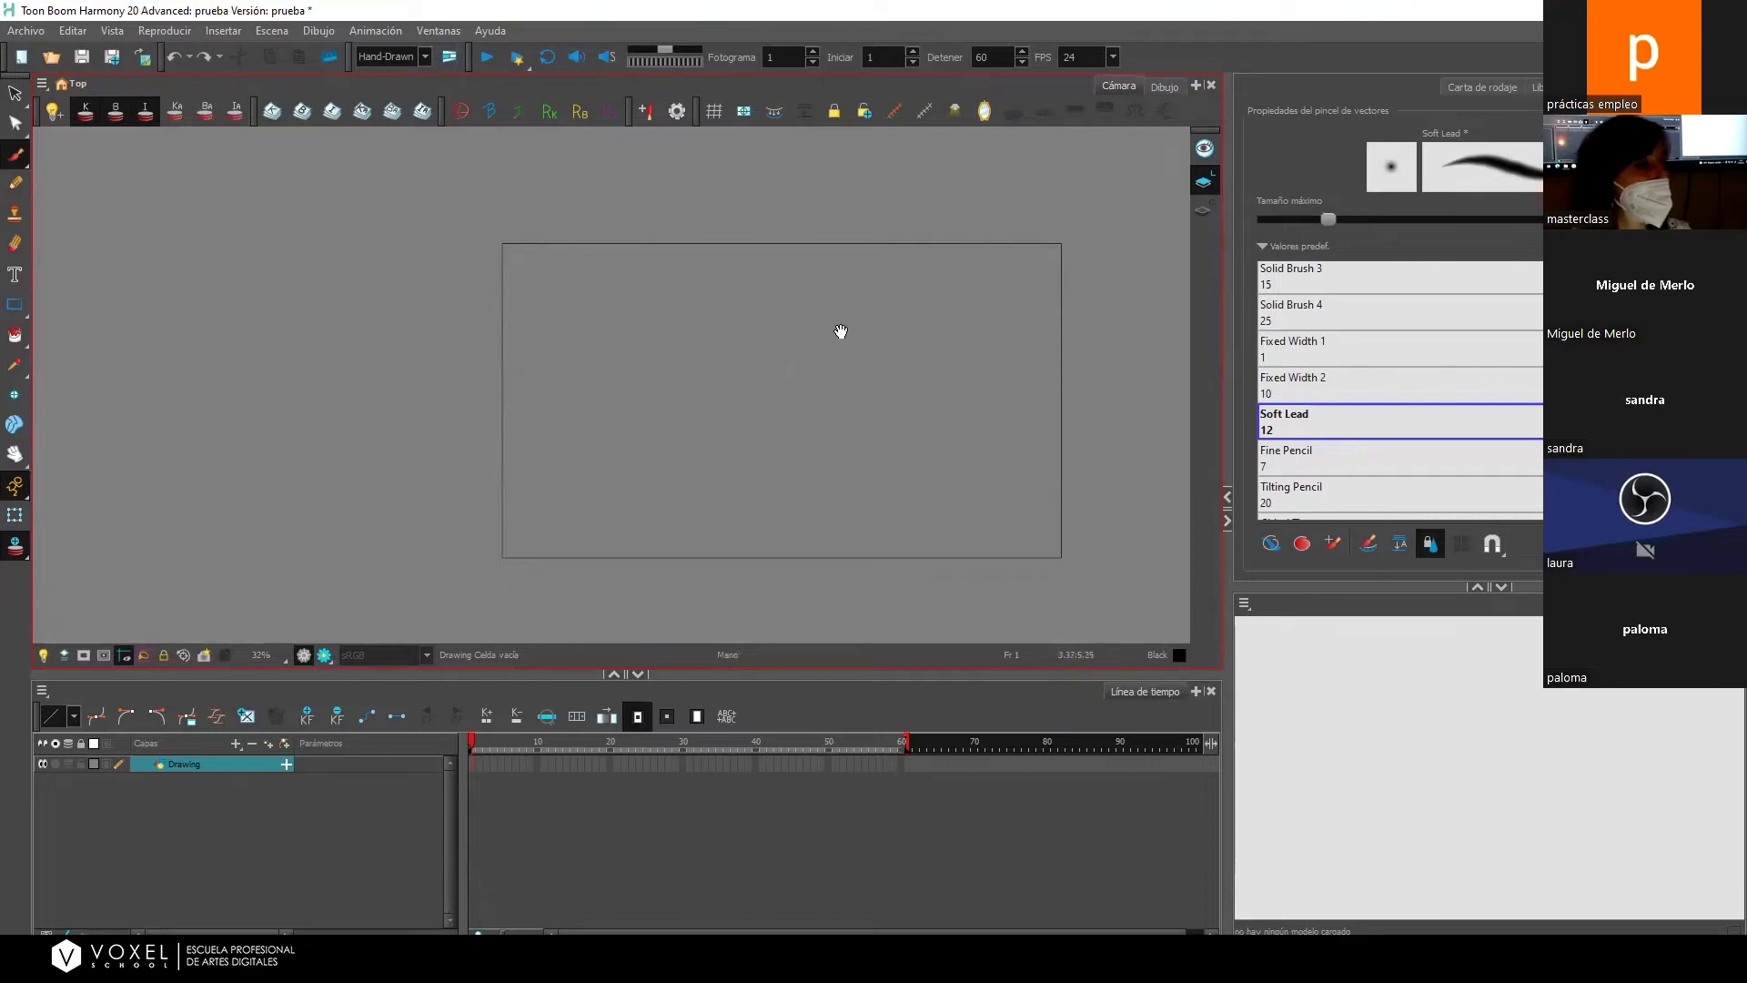
Draw two crossing strokes that run beyond the camera frame's edge, and undo them.
mouse_move(422, 248)
mouse_down()
mouse_move(407, 461)
mouse_move(422, 562)
mouse_move(663, 584)
mouse_move(983, 578)
mouse_move(1016, 430)
mouse_move(1003, 258)
mouse_move(960, 241)
mouse_move(702, 237)
mouse_move(426, 255)
mouse_up()
key(ctrl+z)
drag(797, 332, 1092, 133)
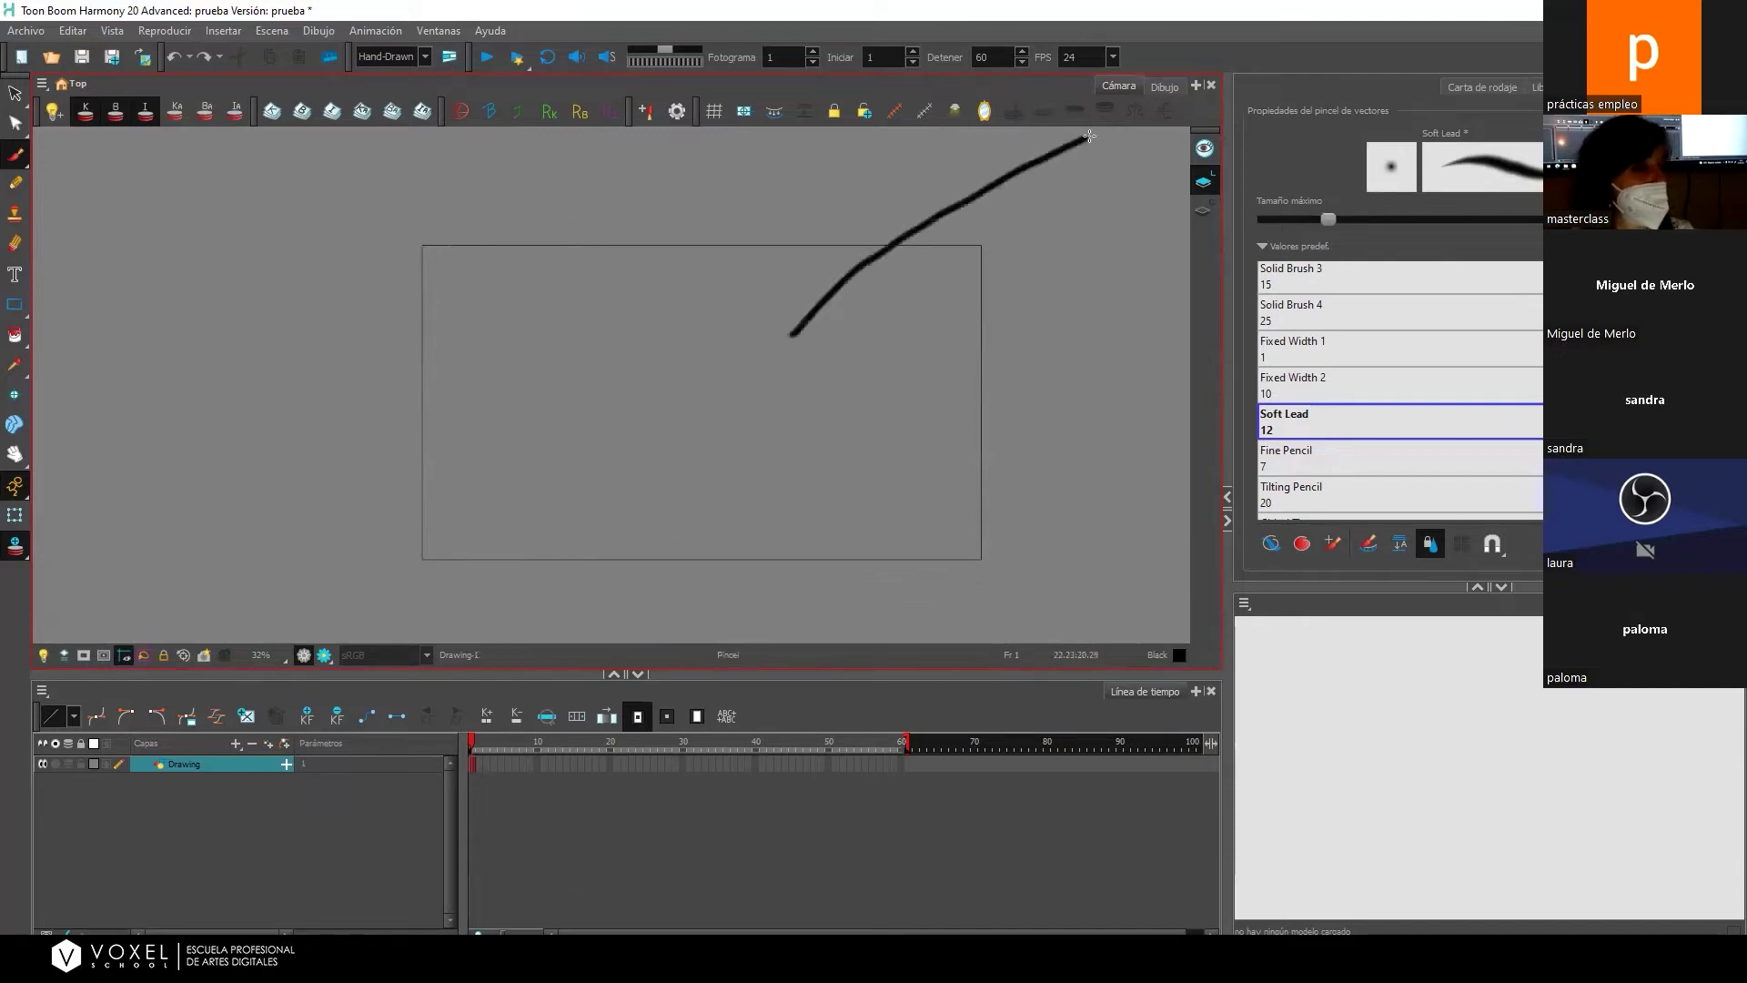
drag(1136, 207, 1013, 282)
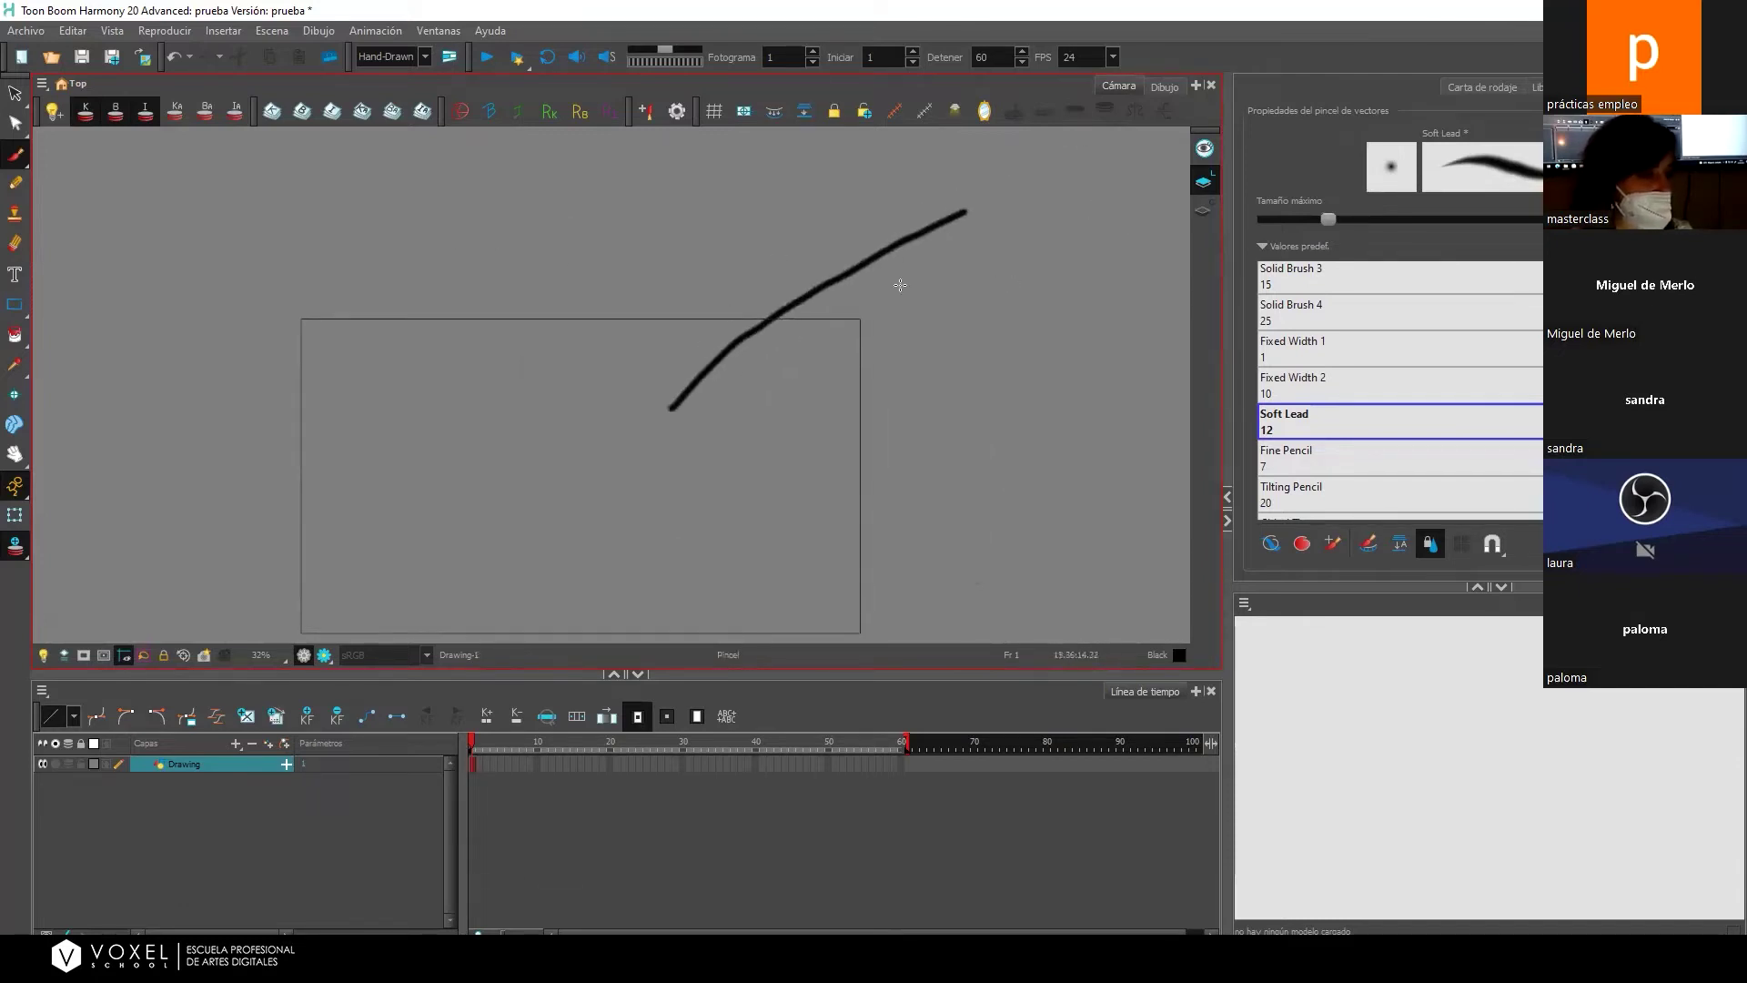
drag(780, 235, 979, 309)
key(alt+s)
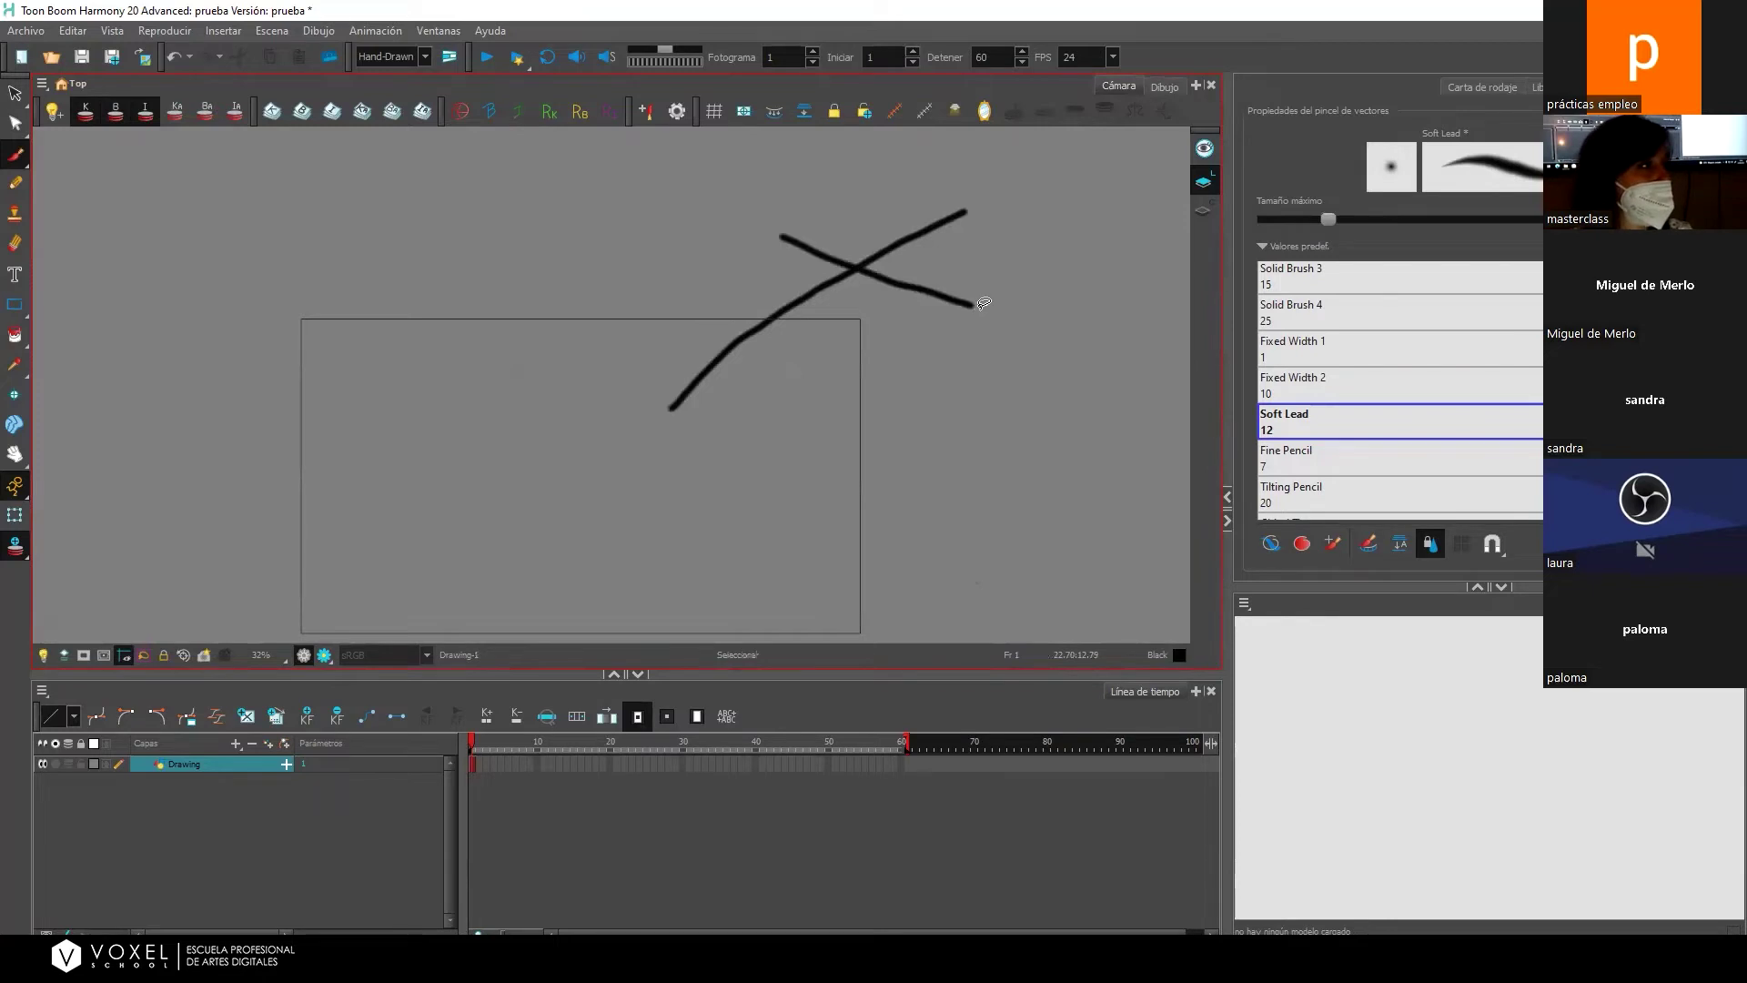
key(ctrl+z)
key(ctrl+z)
drag(849, 390, 865, 323)
key(alt+b)
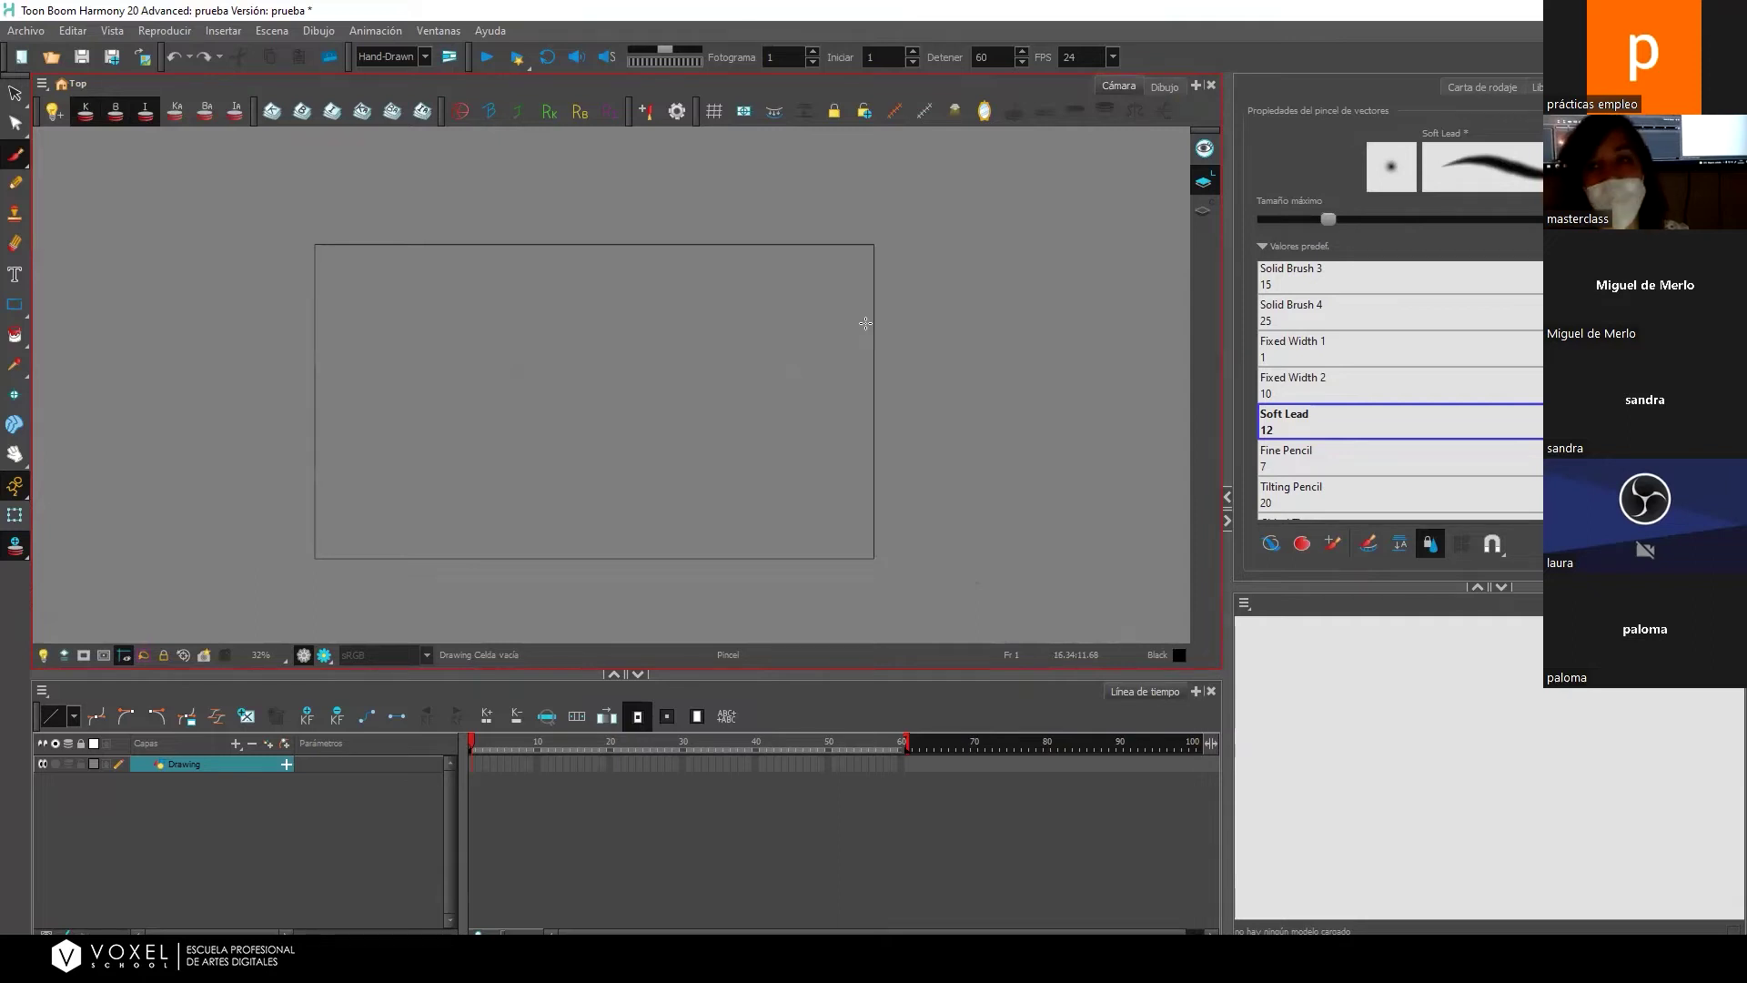
drag(633, 406, 639, 393)
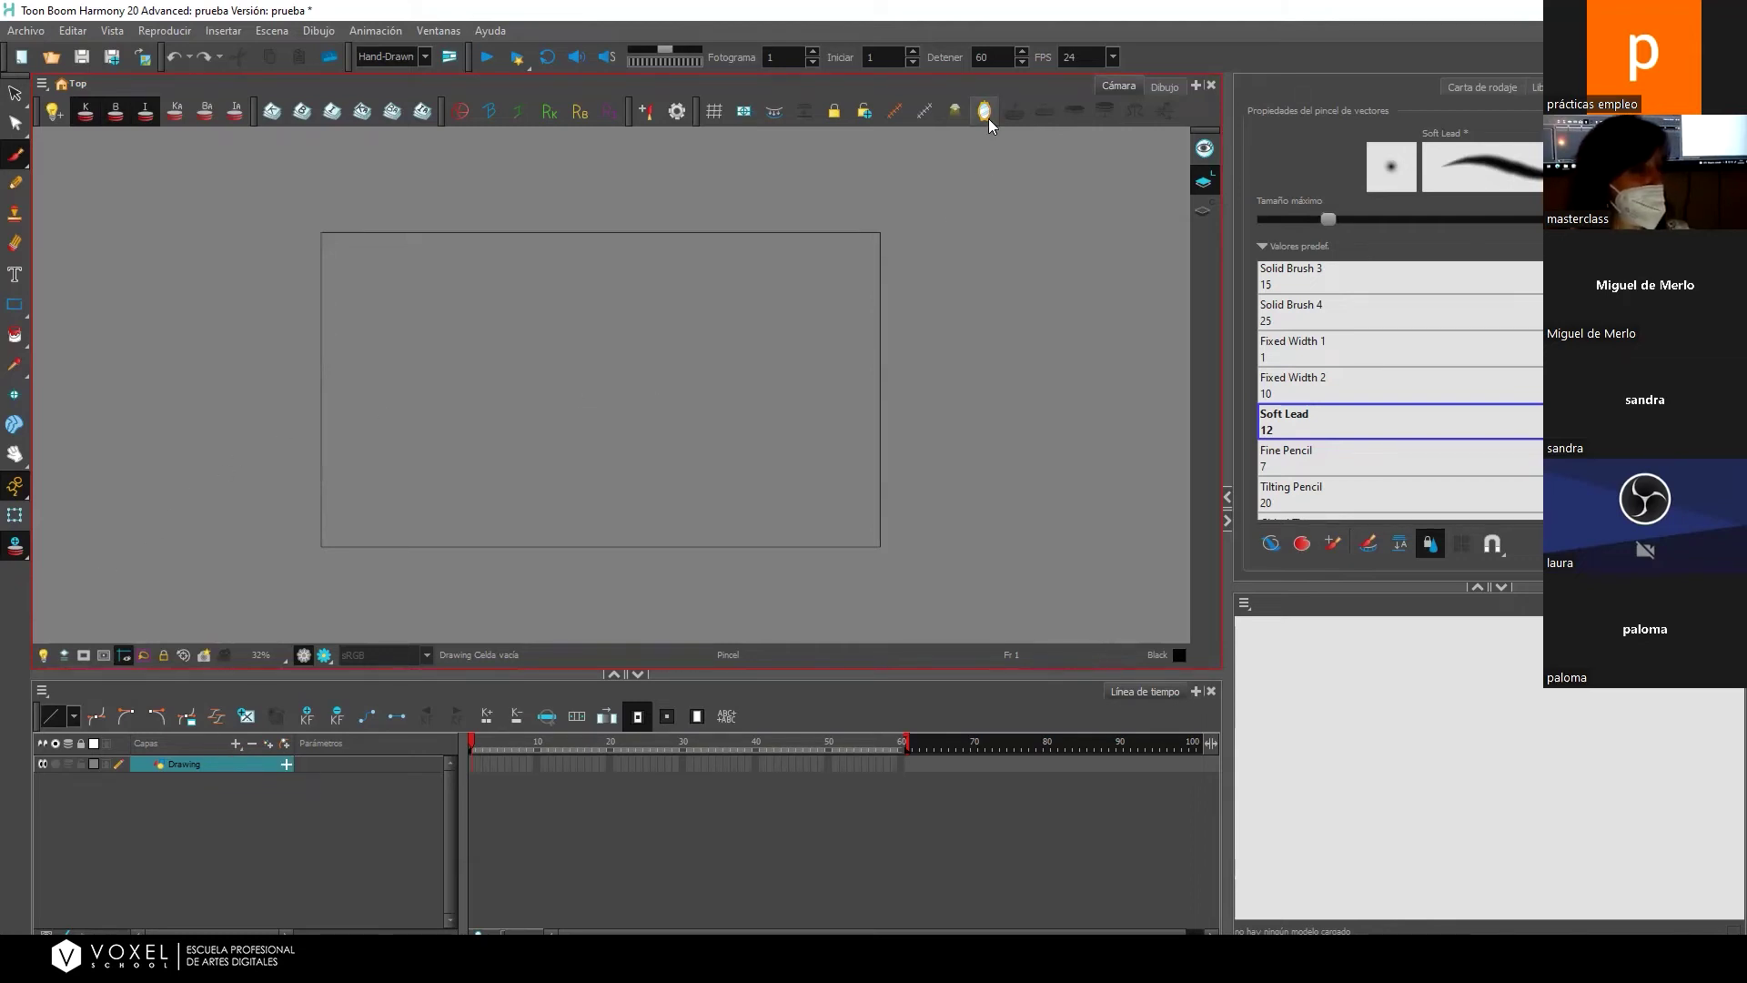
Add a second vector drawing layer and select its first frame.
click(233, 748)
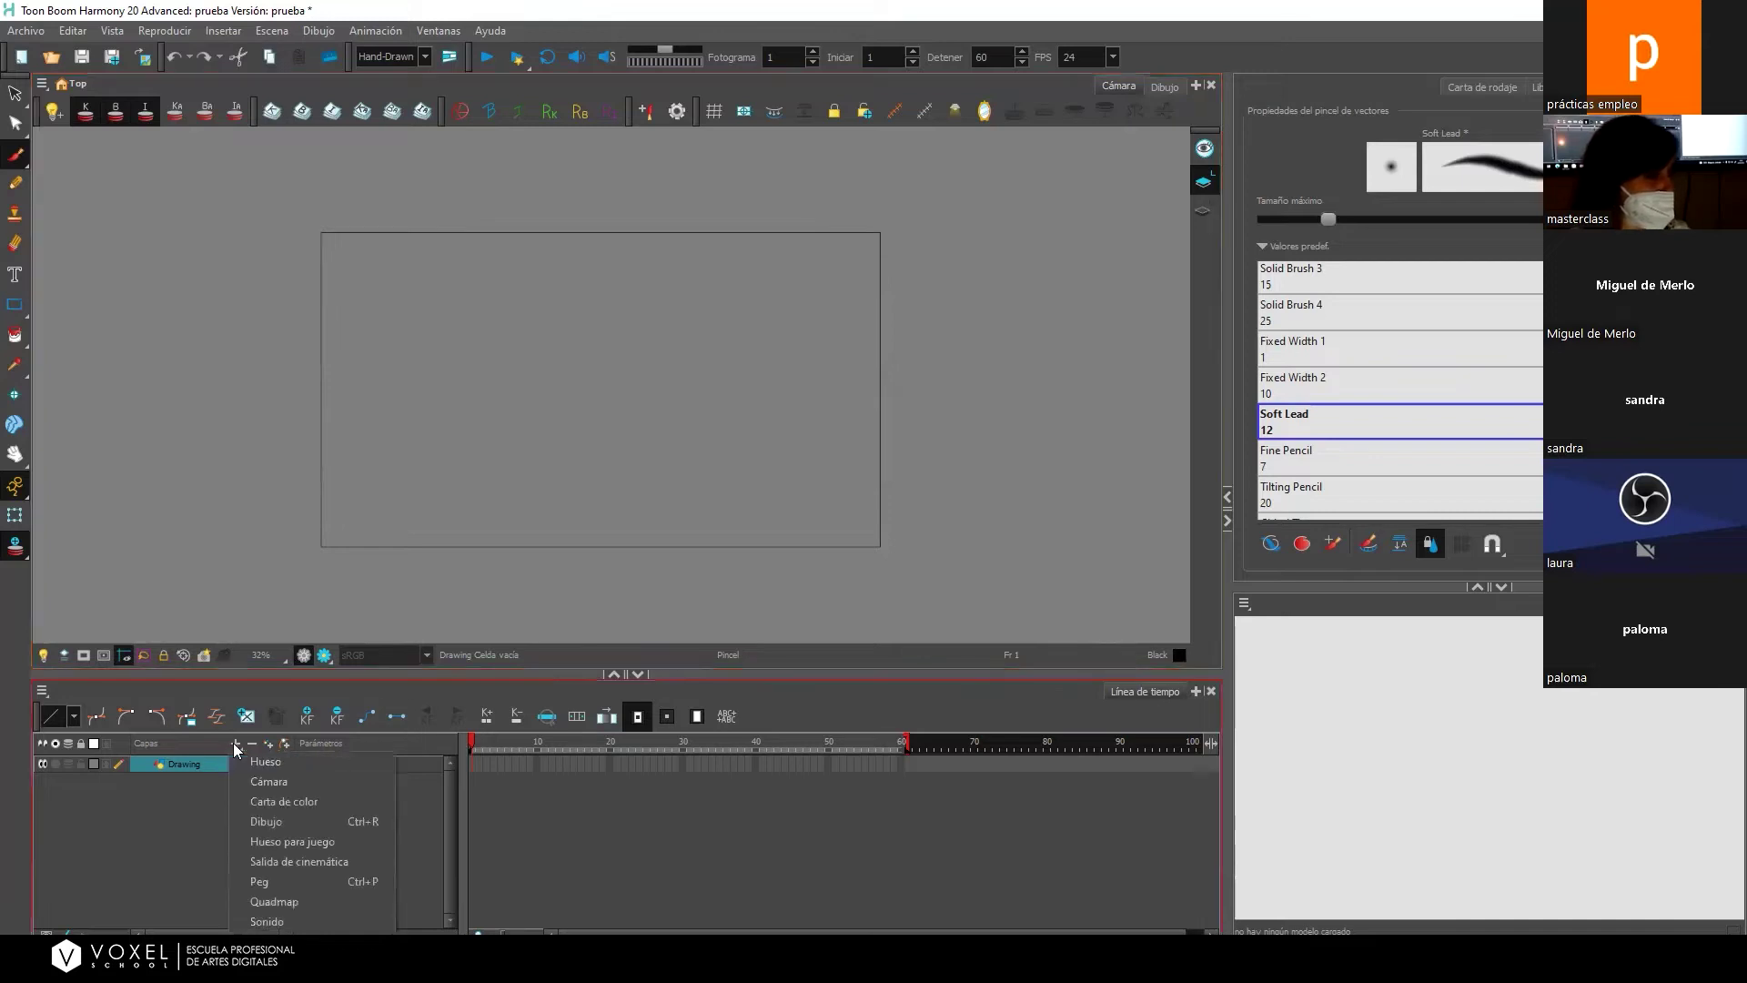
click(305, 821)
click(818, 521)
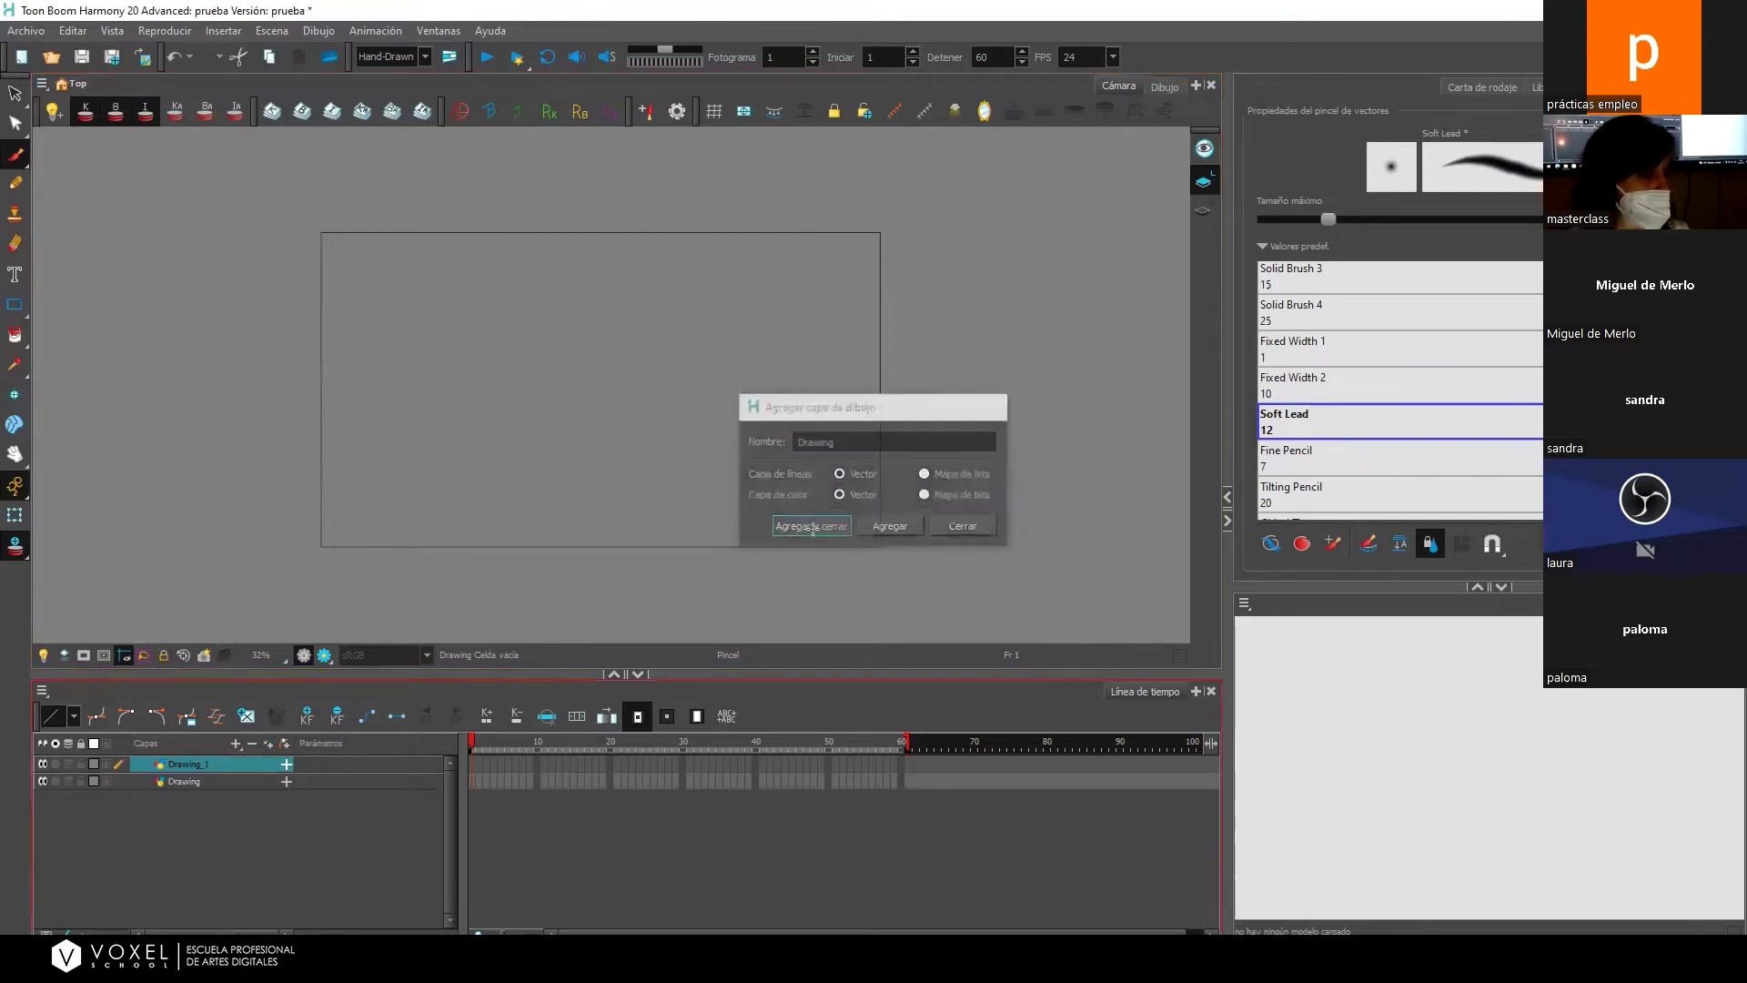
click(471, 781)
click(470, 762)
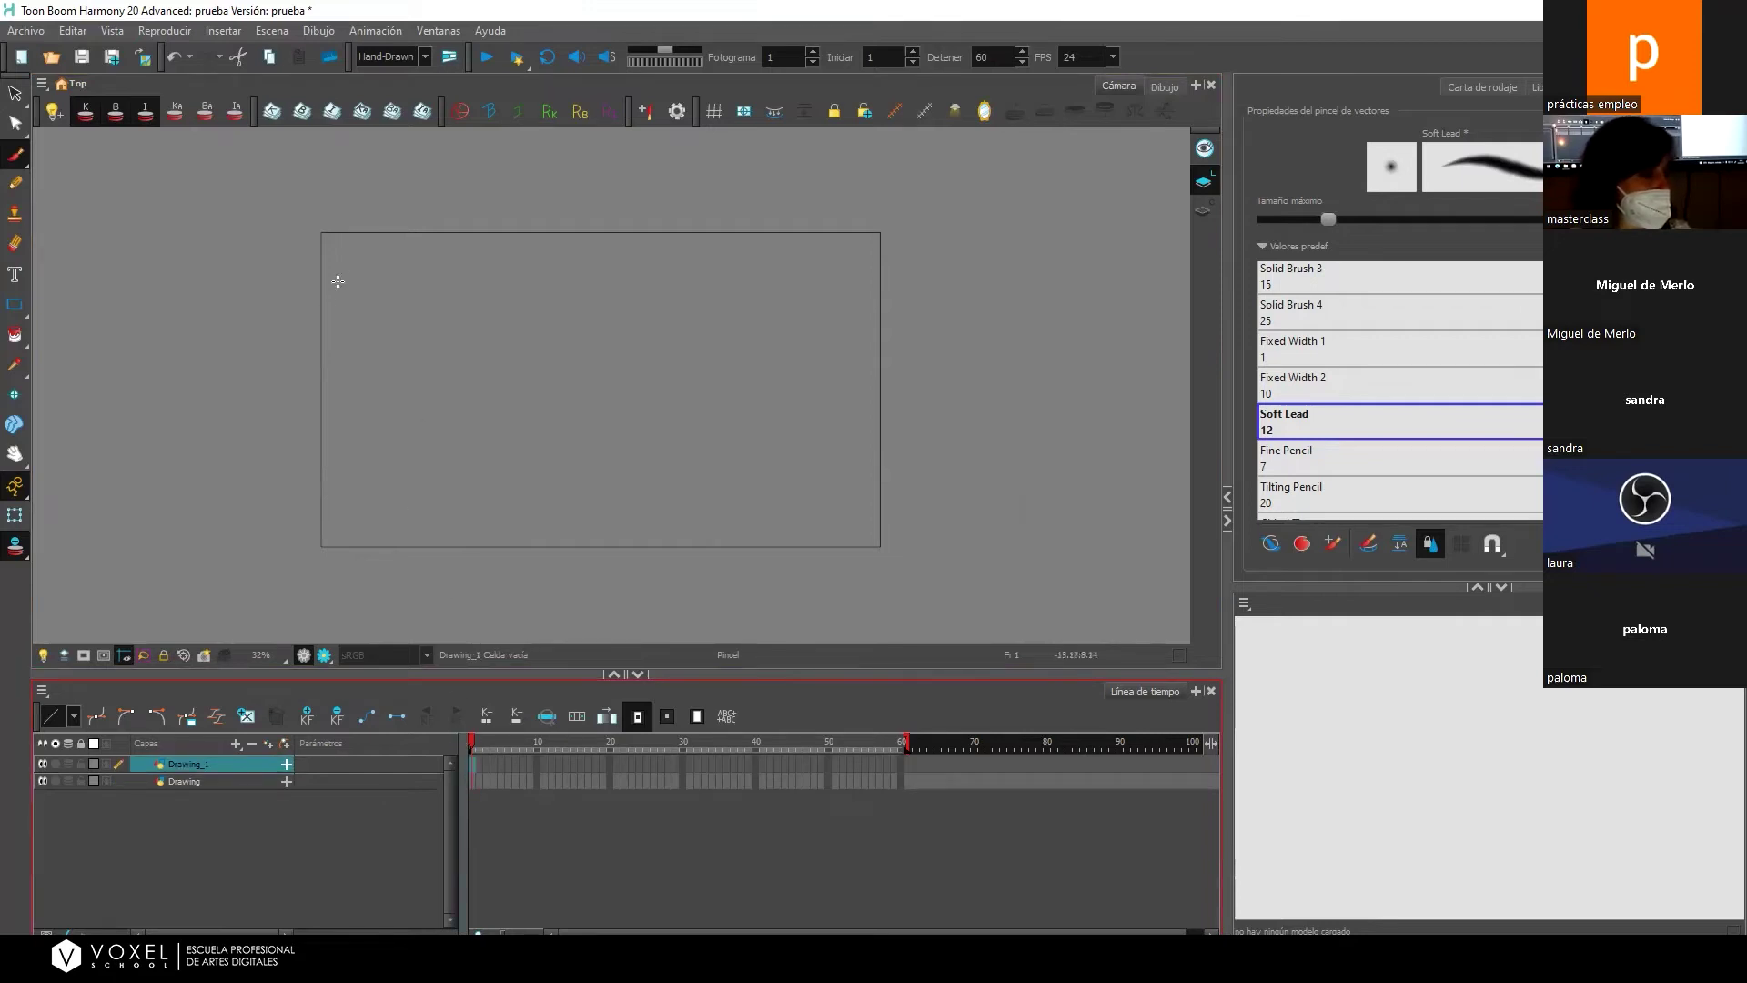
Open the scene 2DTA_INTRO_02, discarding the changes in the current scene.
click(32, 30)
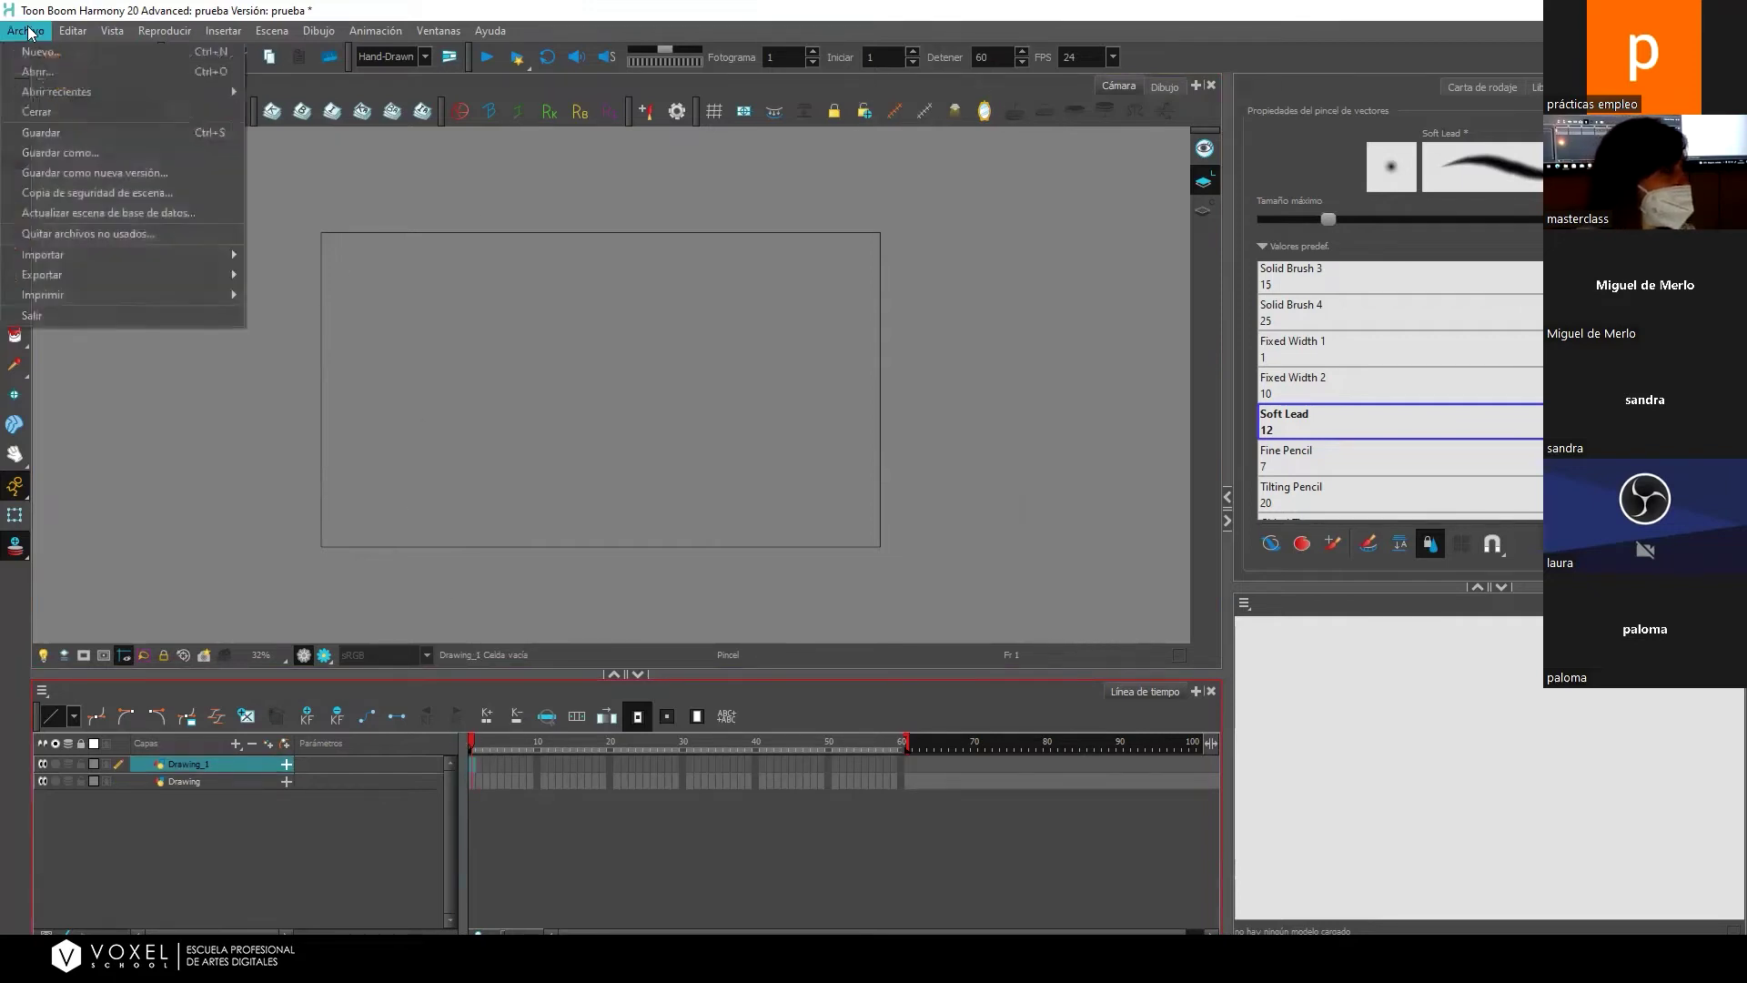
click(44, 84)
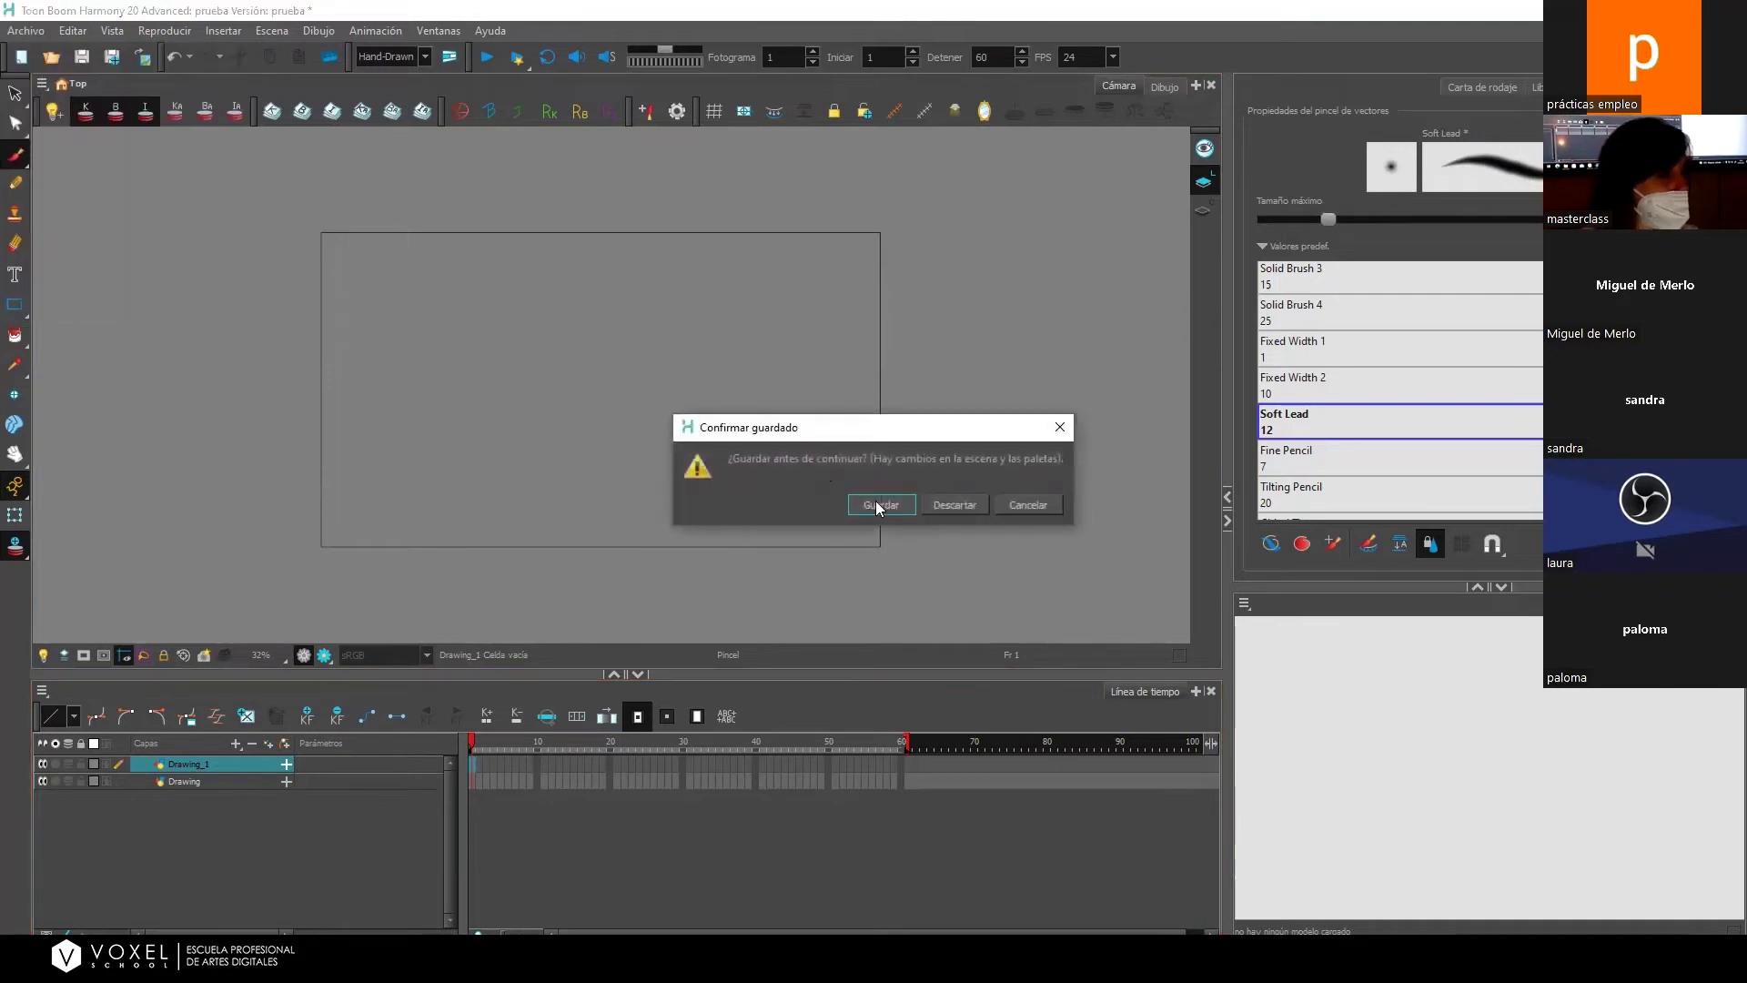
click(950, 506)
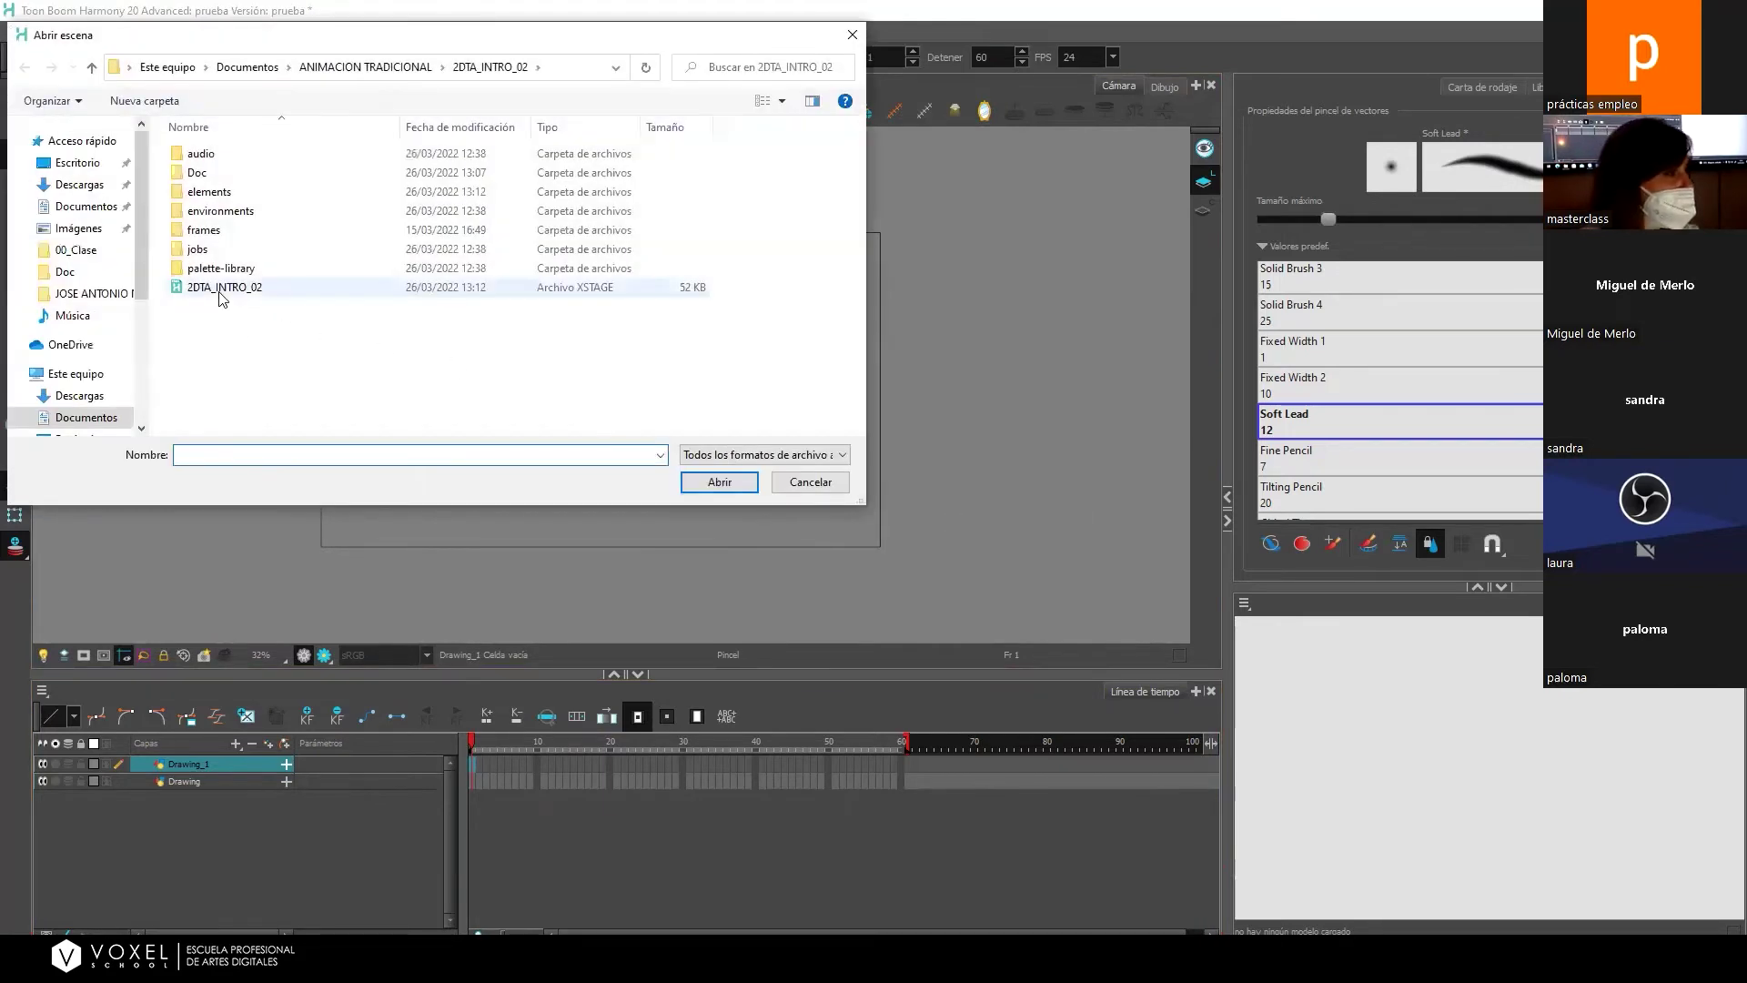
click(223, 288)
click(723, 482)
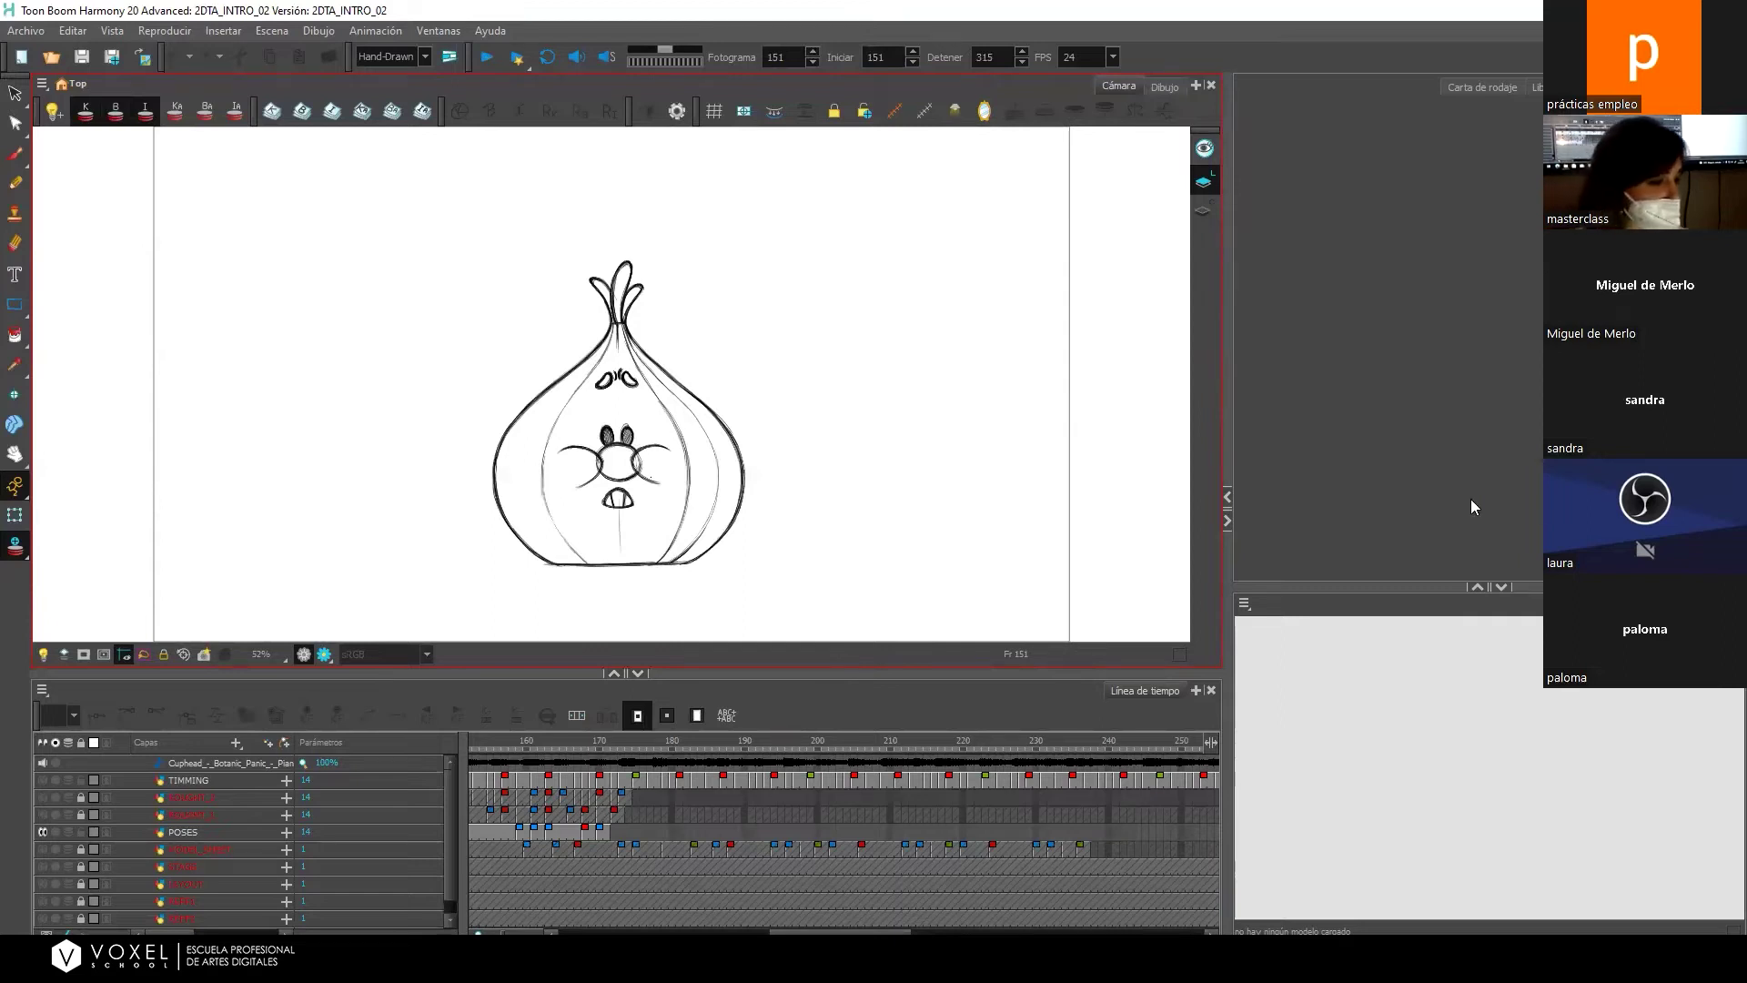
Widen the Camera view and select the colour card layer in the timeline with the whole camera frame in view.
drag(1222, 433, 1285, 422)
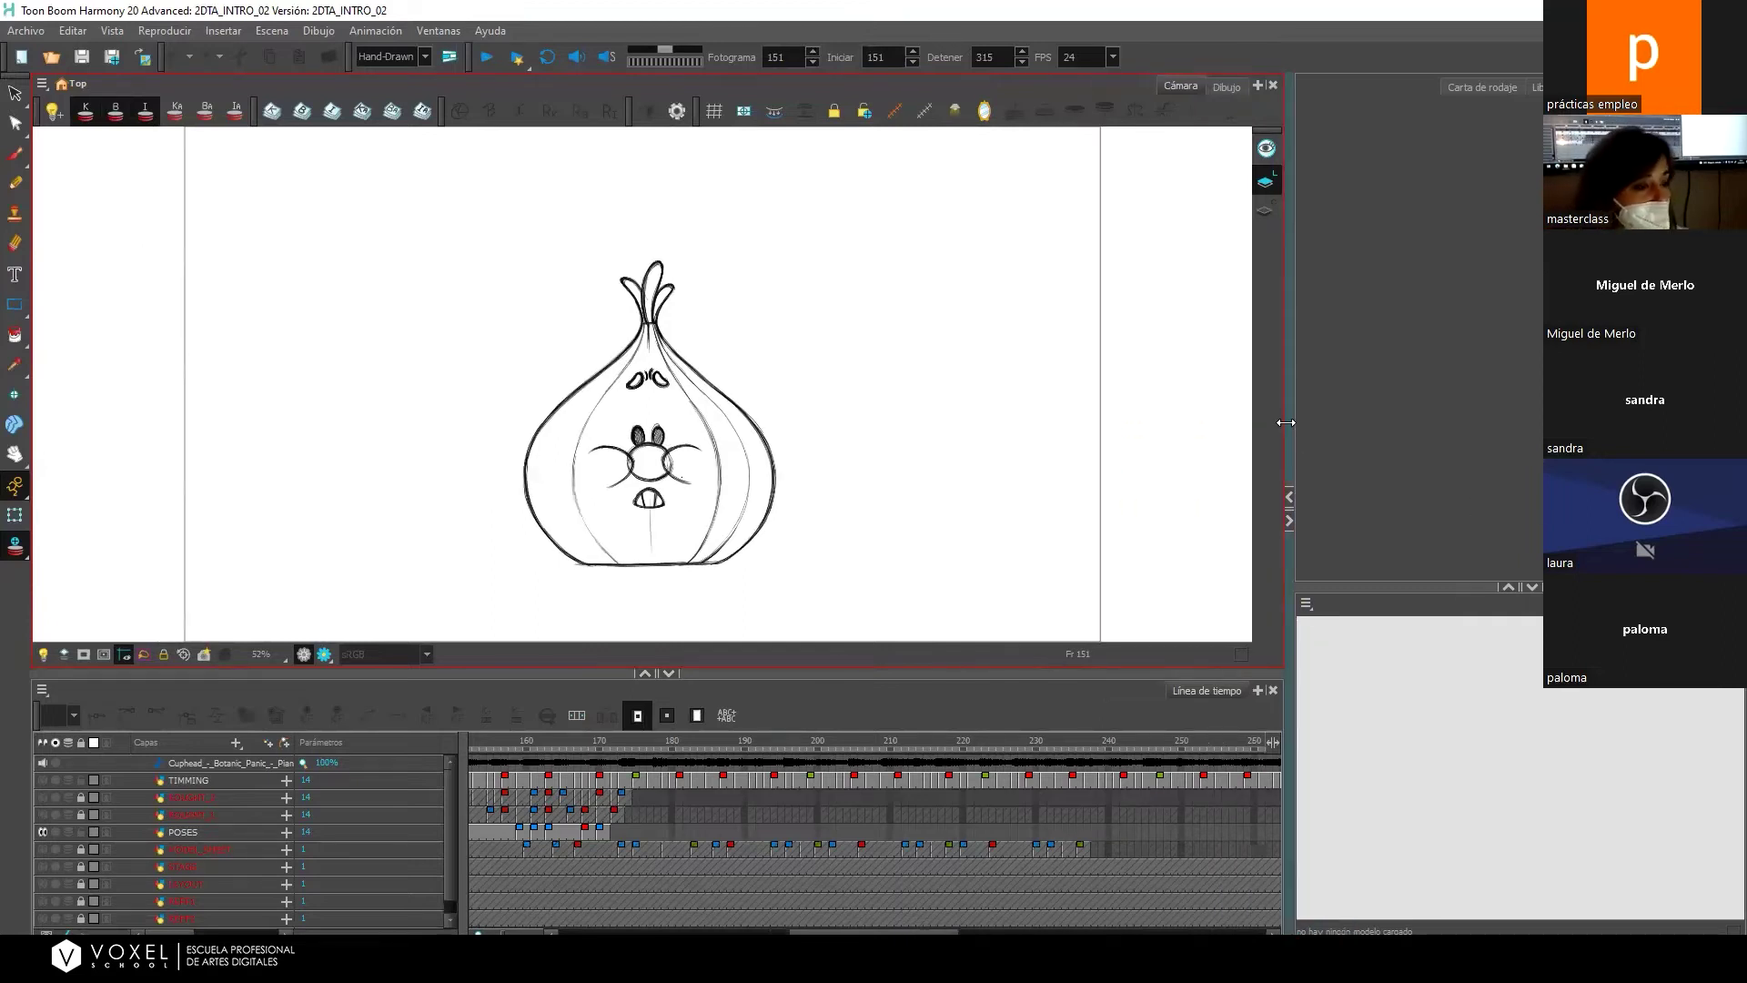
mouse_move(874, 932)
mouse_down()
mouse_move(826, 931)
mouse_move(853, 932)
mouse_up()
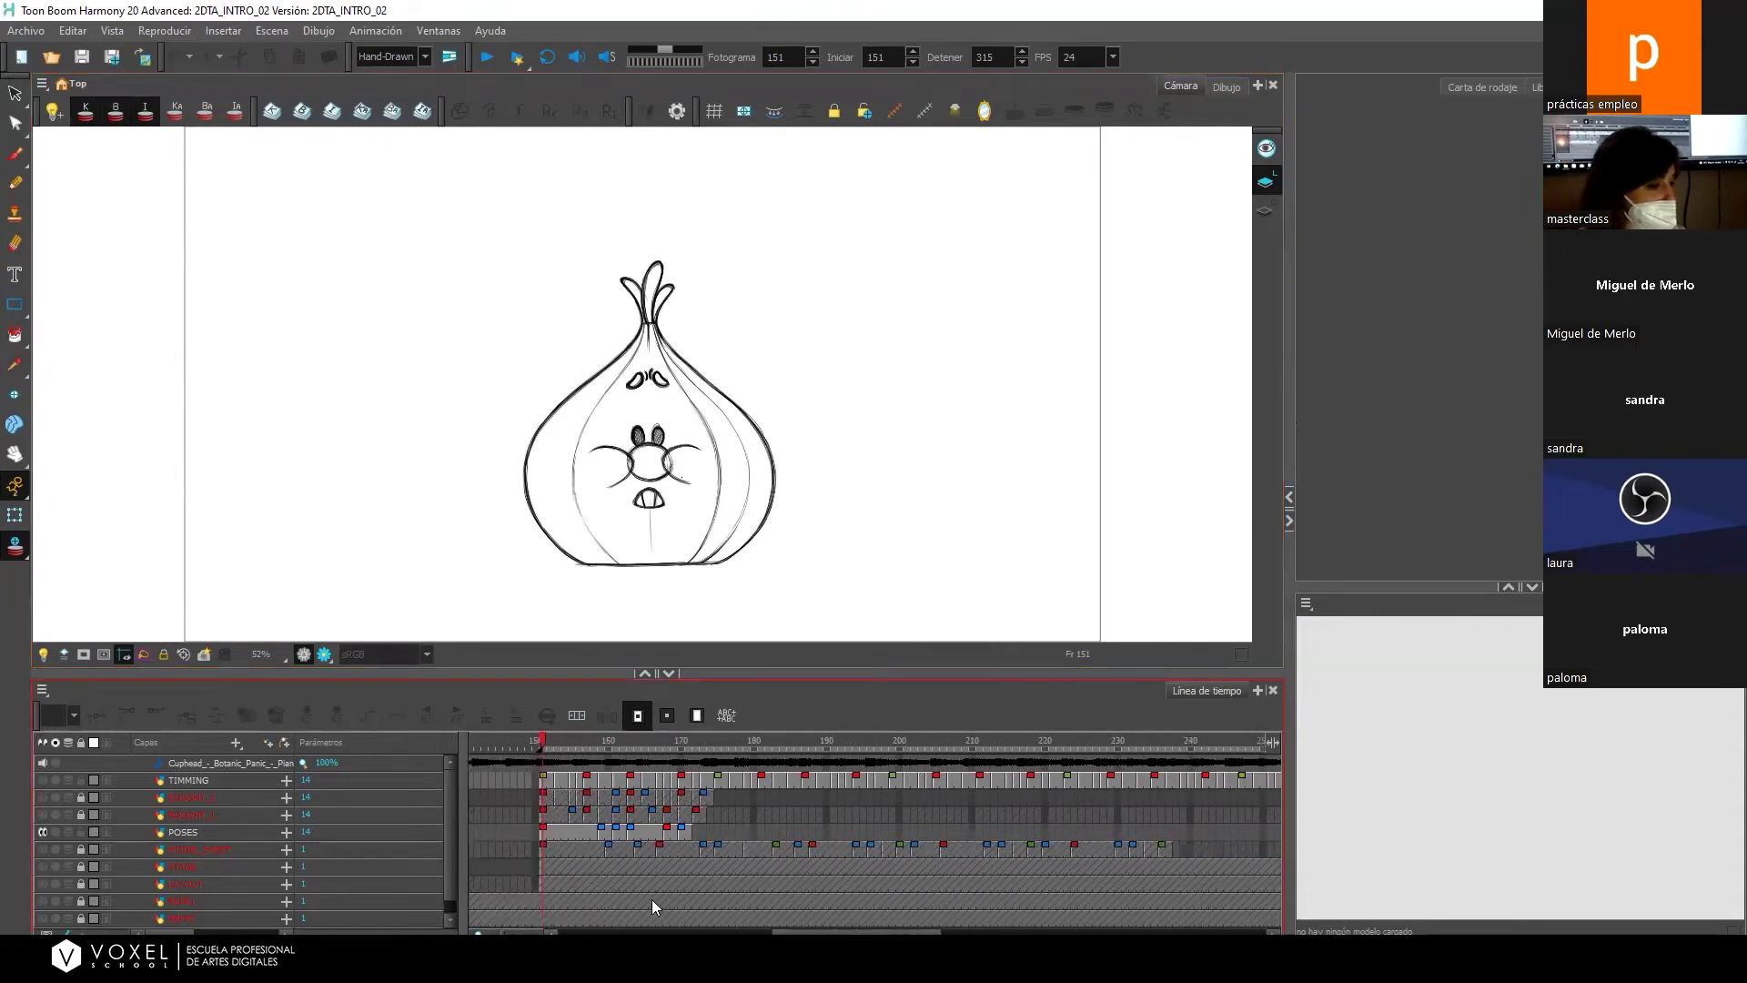
scroll(104, 839, down, 1)
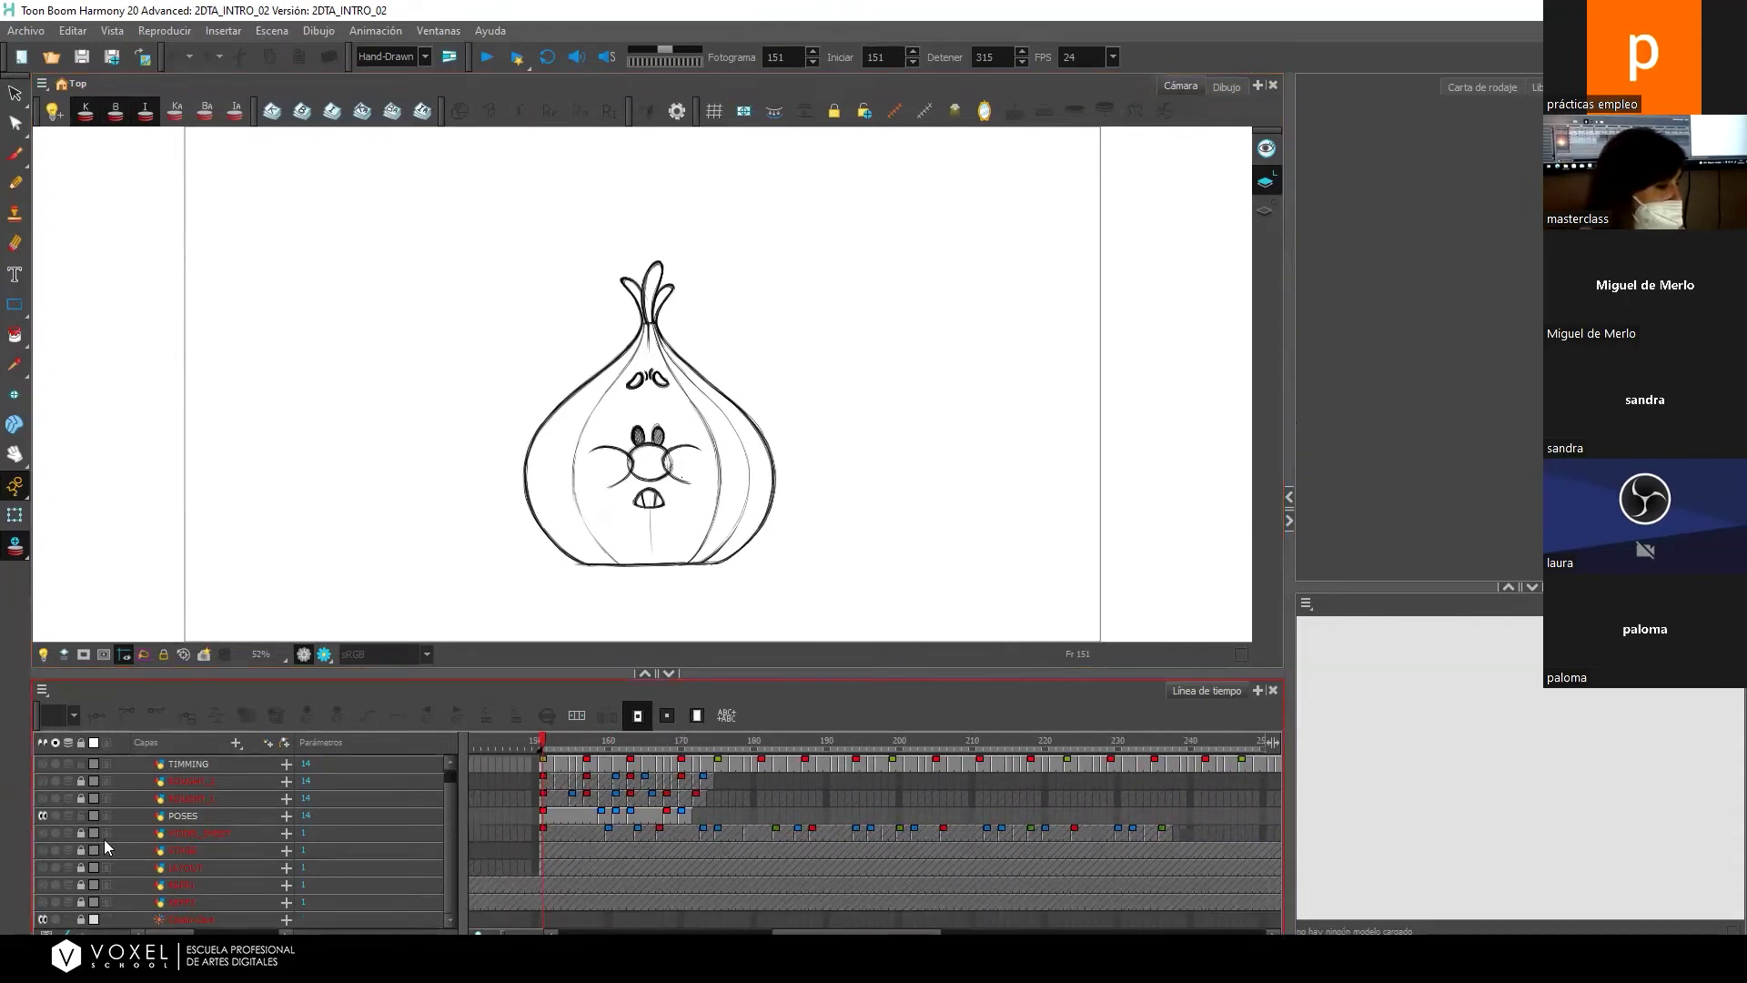
click(193, 917)
scroll(602, 346, down, 2)
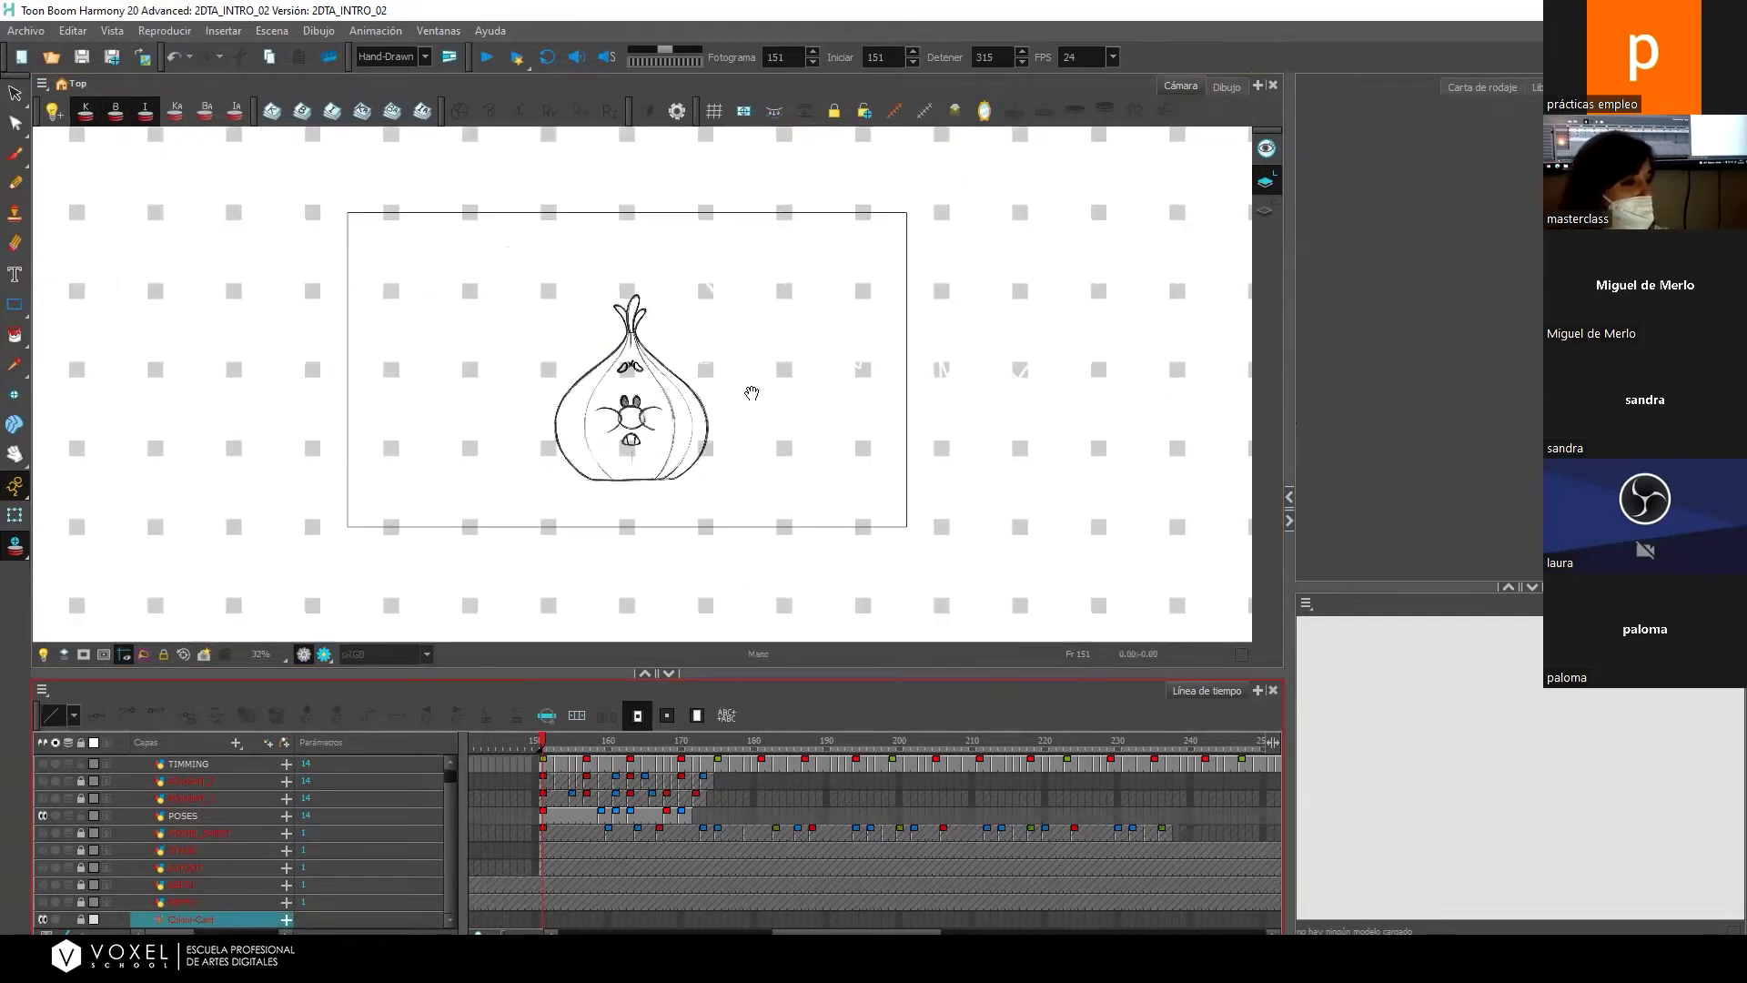
Make all the listed layers, including TIMMING and the reference images, visible and scrub to frame 165.
scroll(745, 390, right, 2)
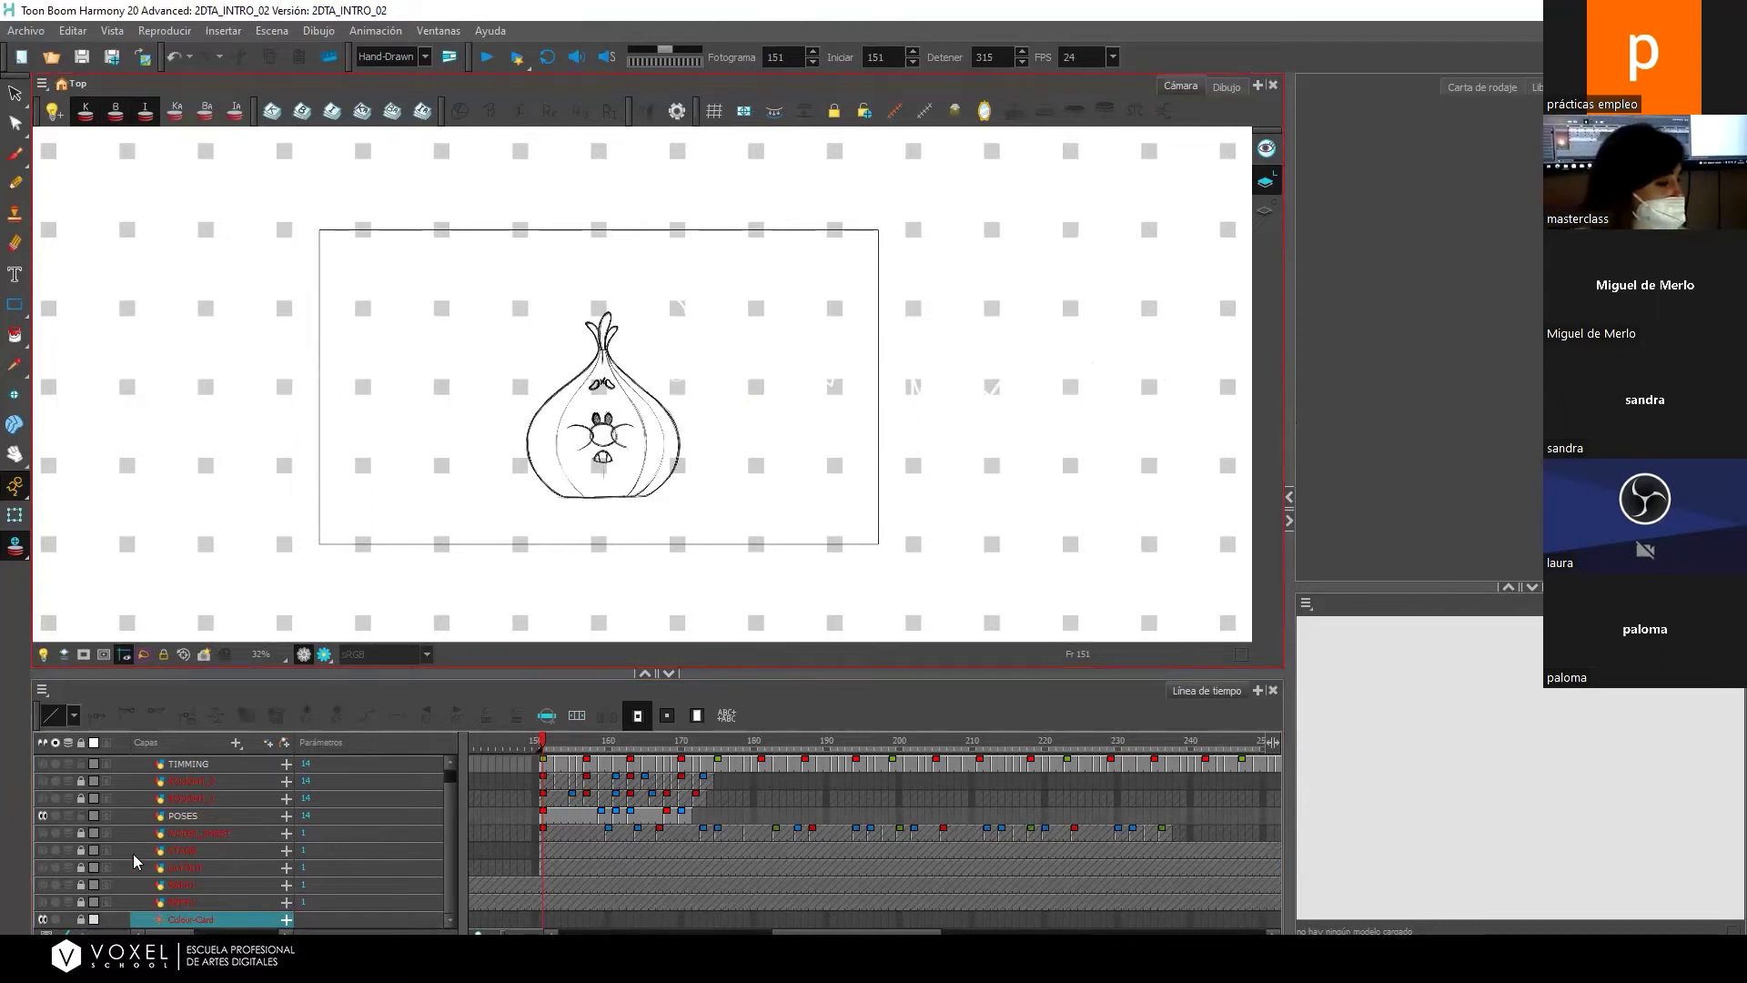
click(40, 901)
click(40, 902)
click(40, 901)
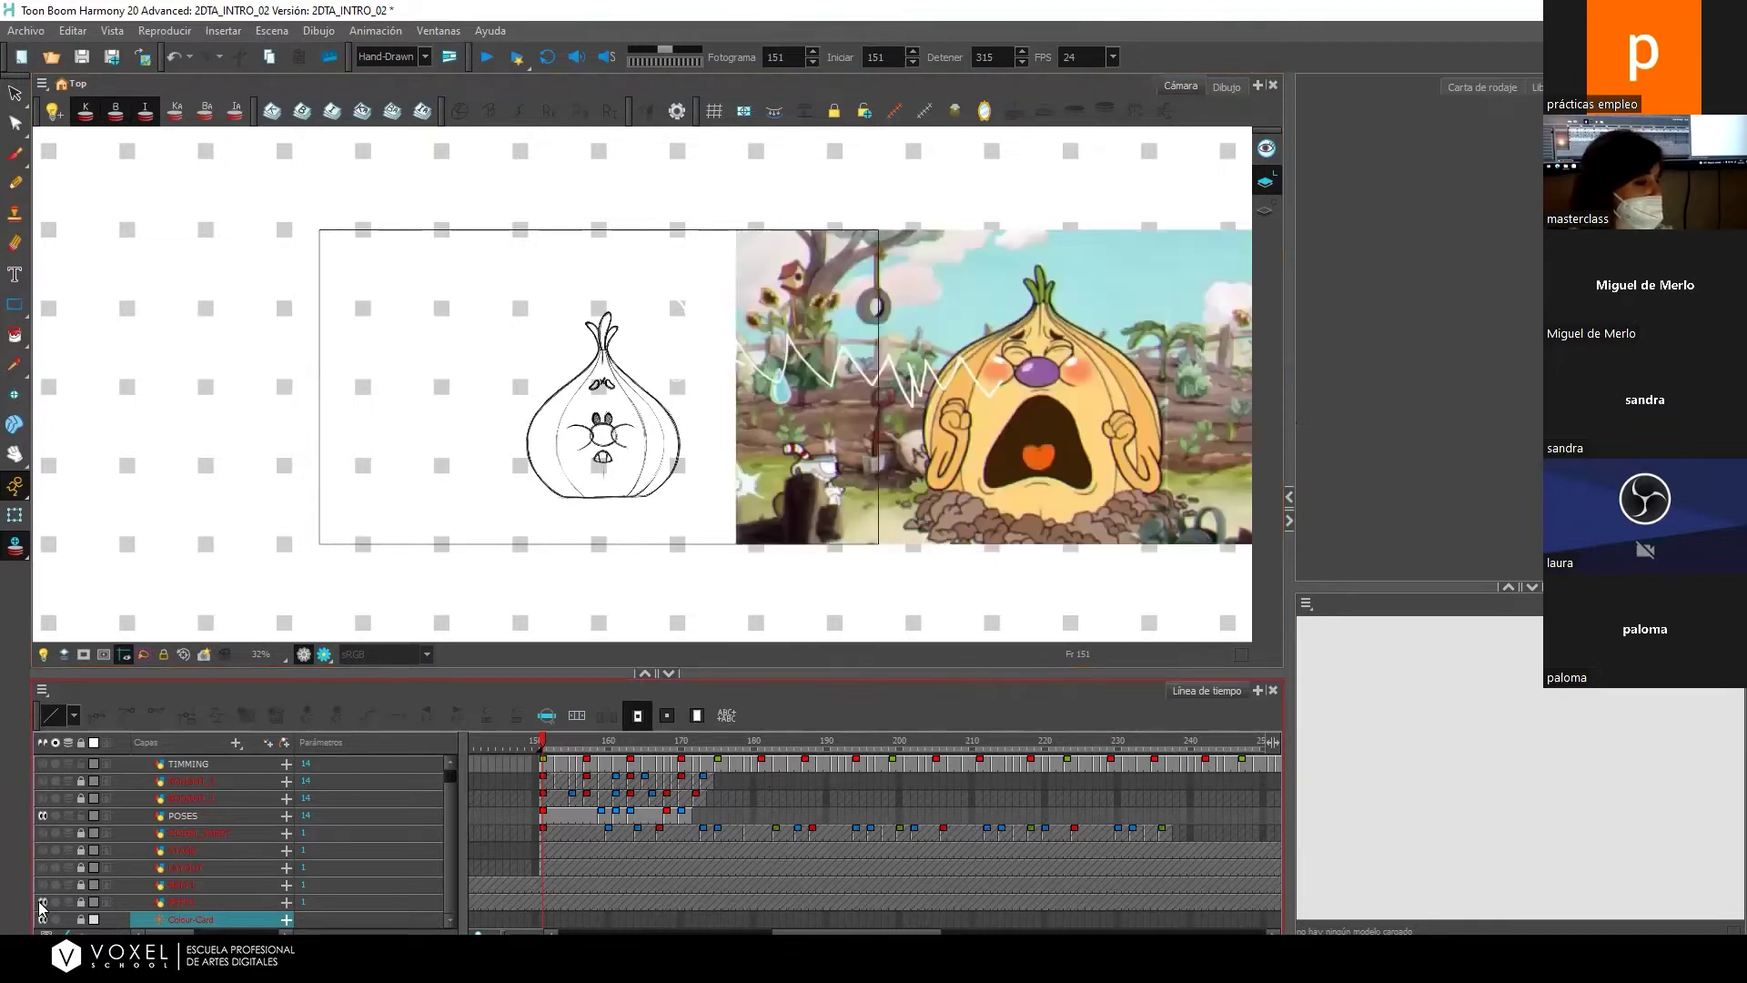
drag(39, 880, 42, 763)
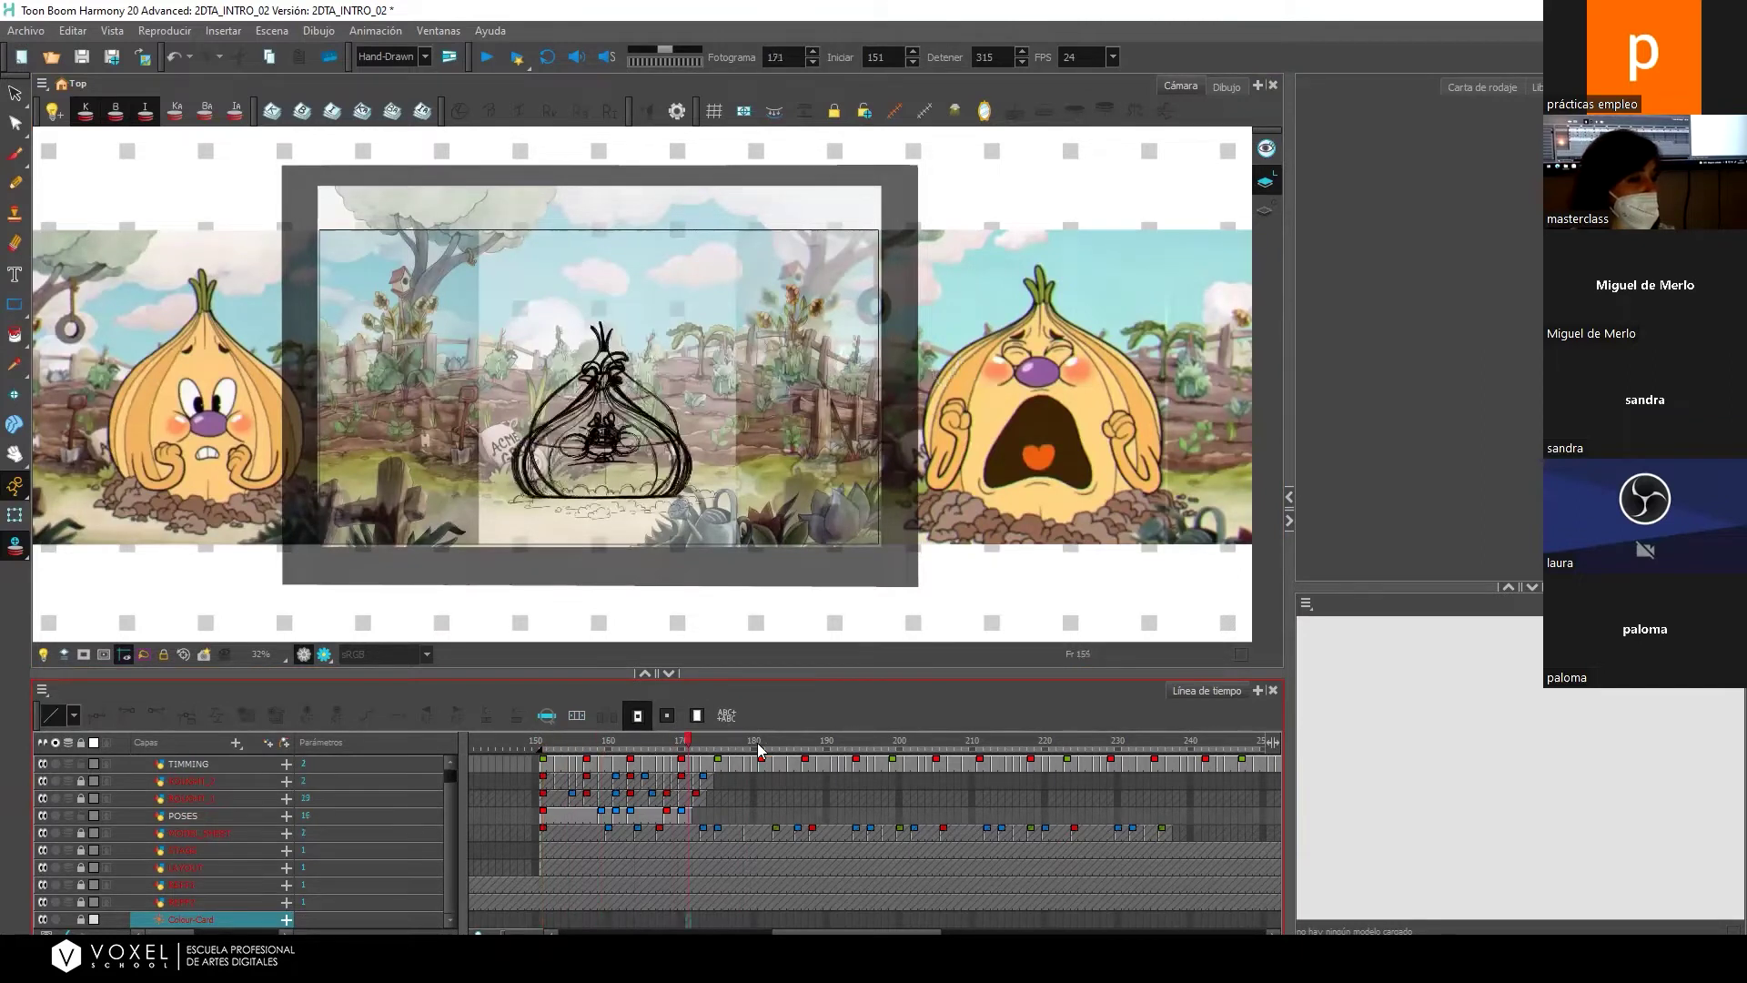
click(645, 742)
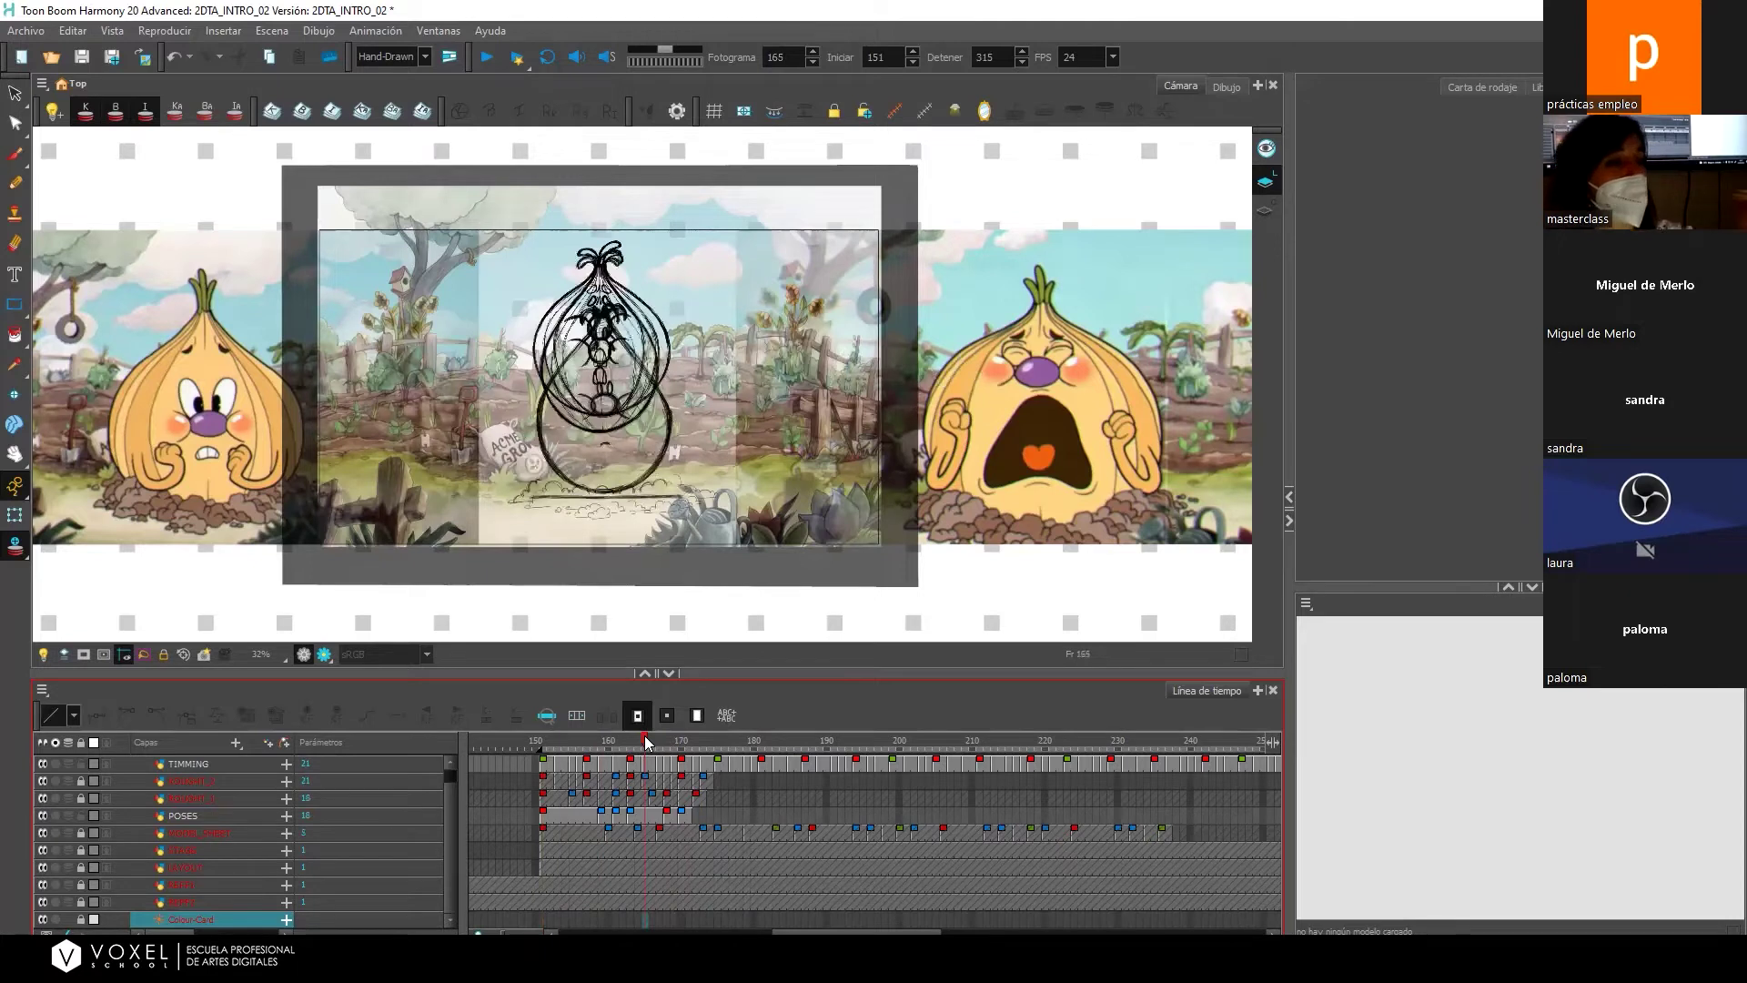
Hide every listed layer except the colour card and scrub to frame 159.
click(42, 763)
drag(46, 779, 42, 923)
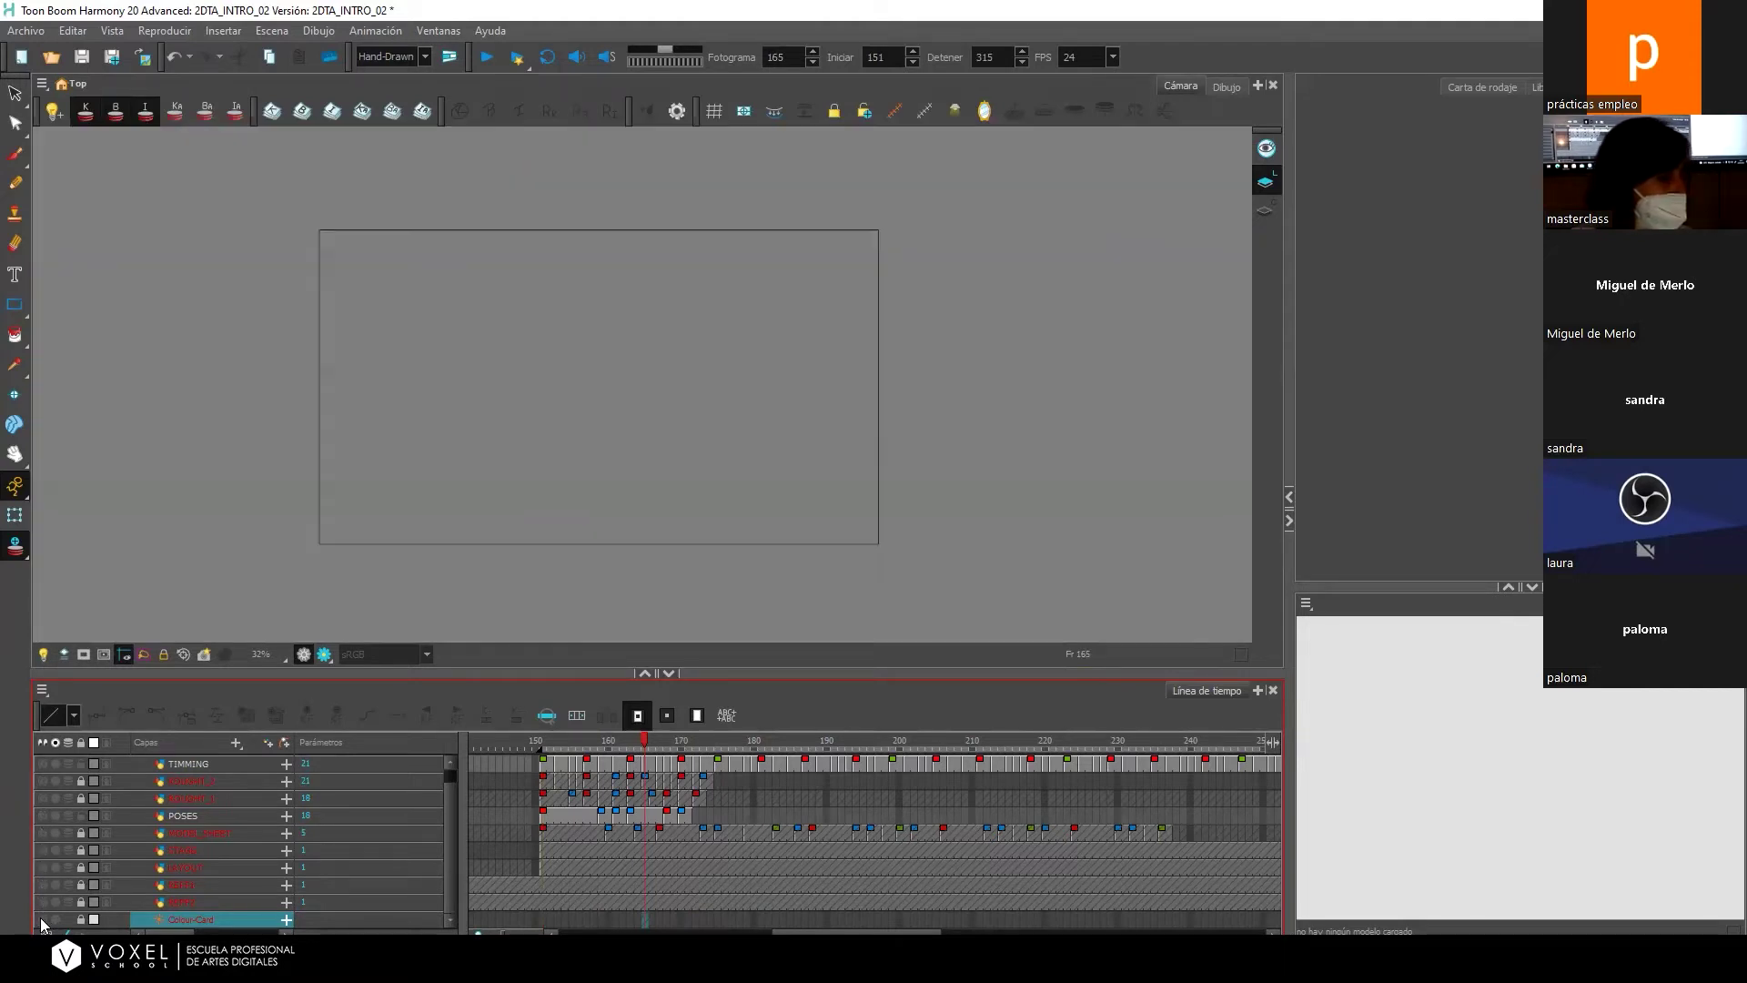
click(42, 919)
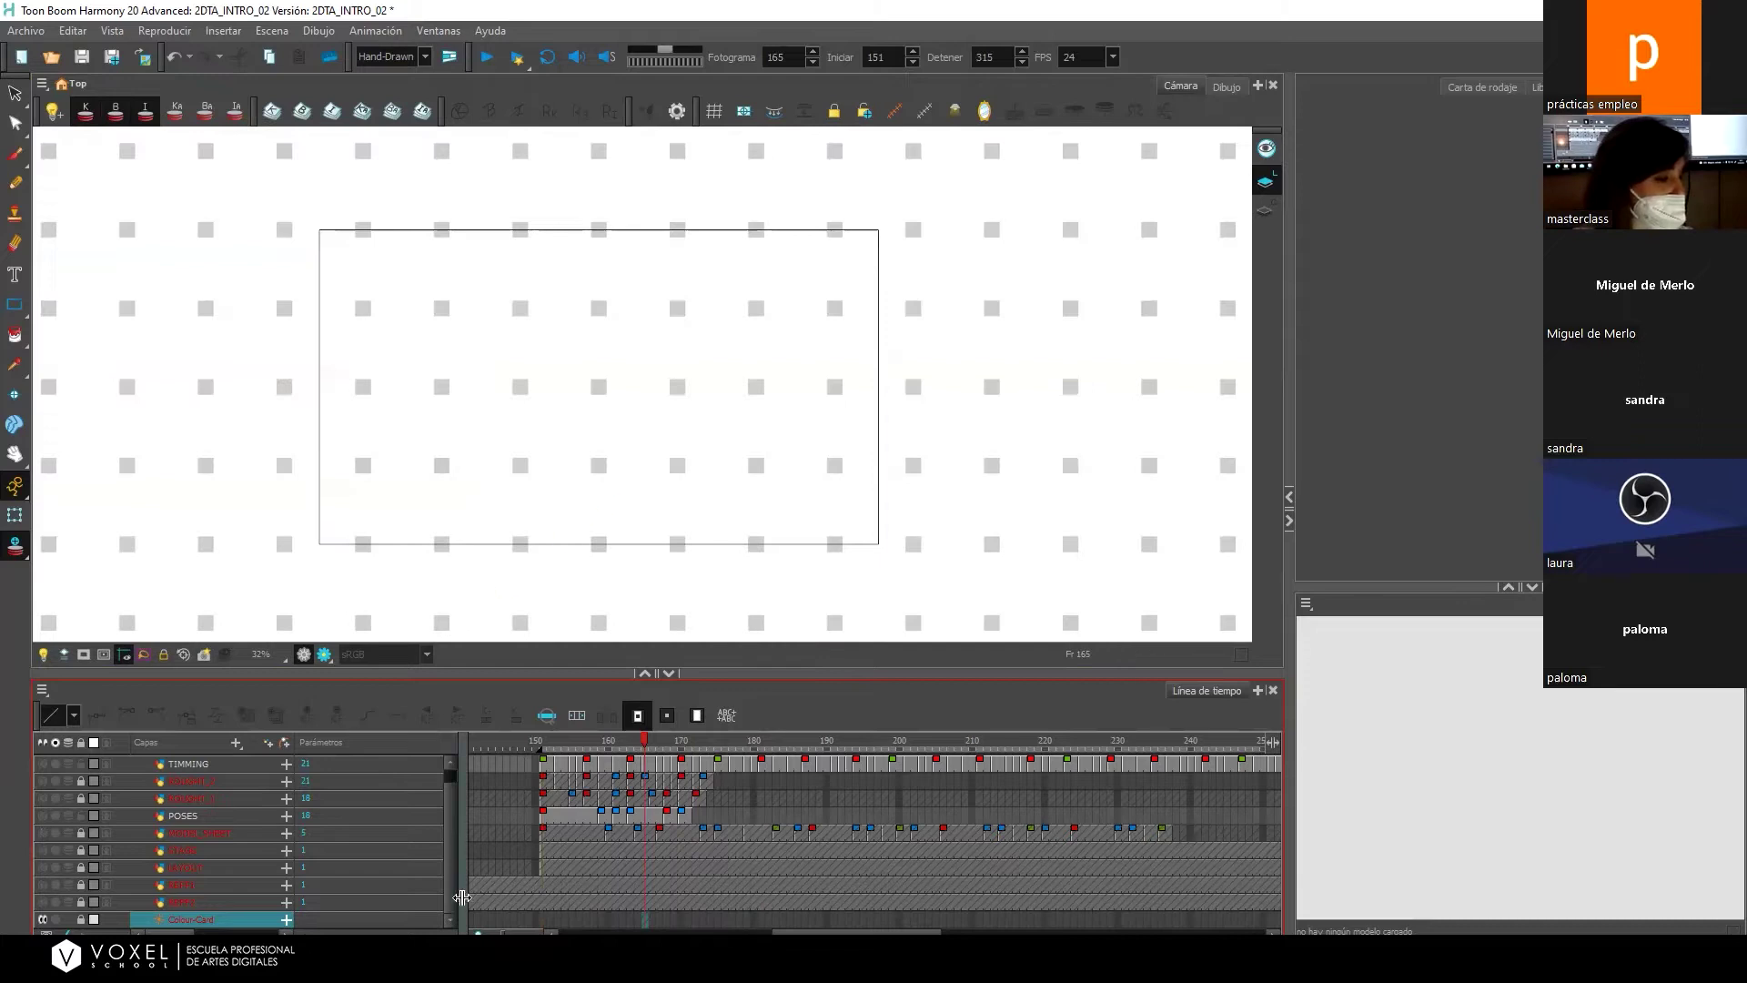
drag(625, 741, 601, 741)
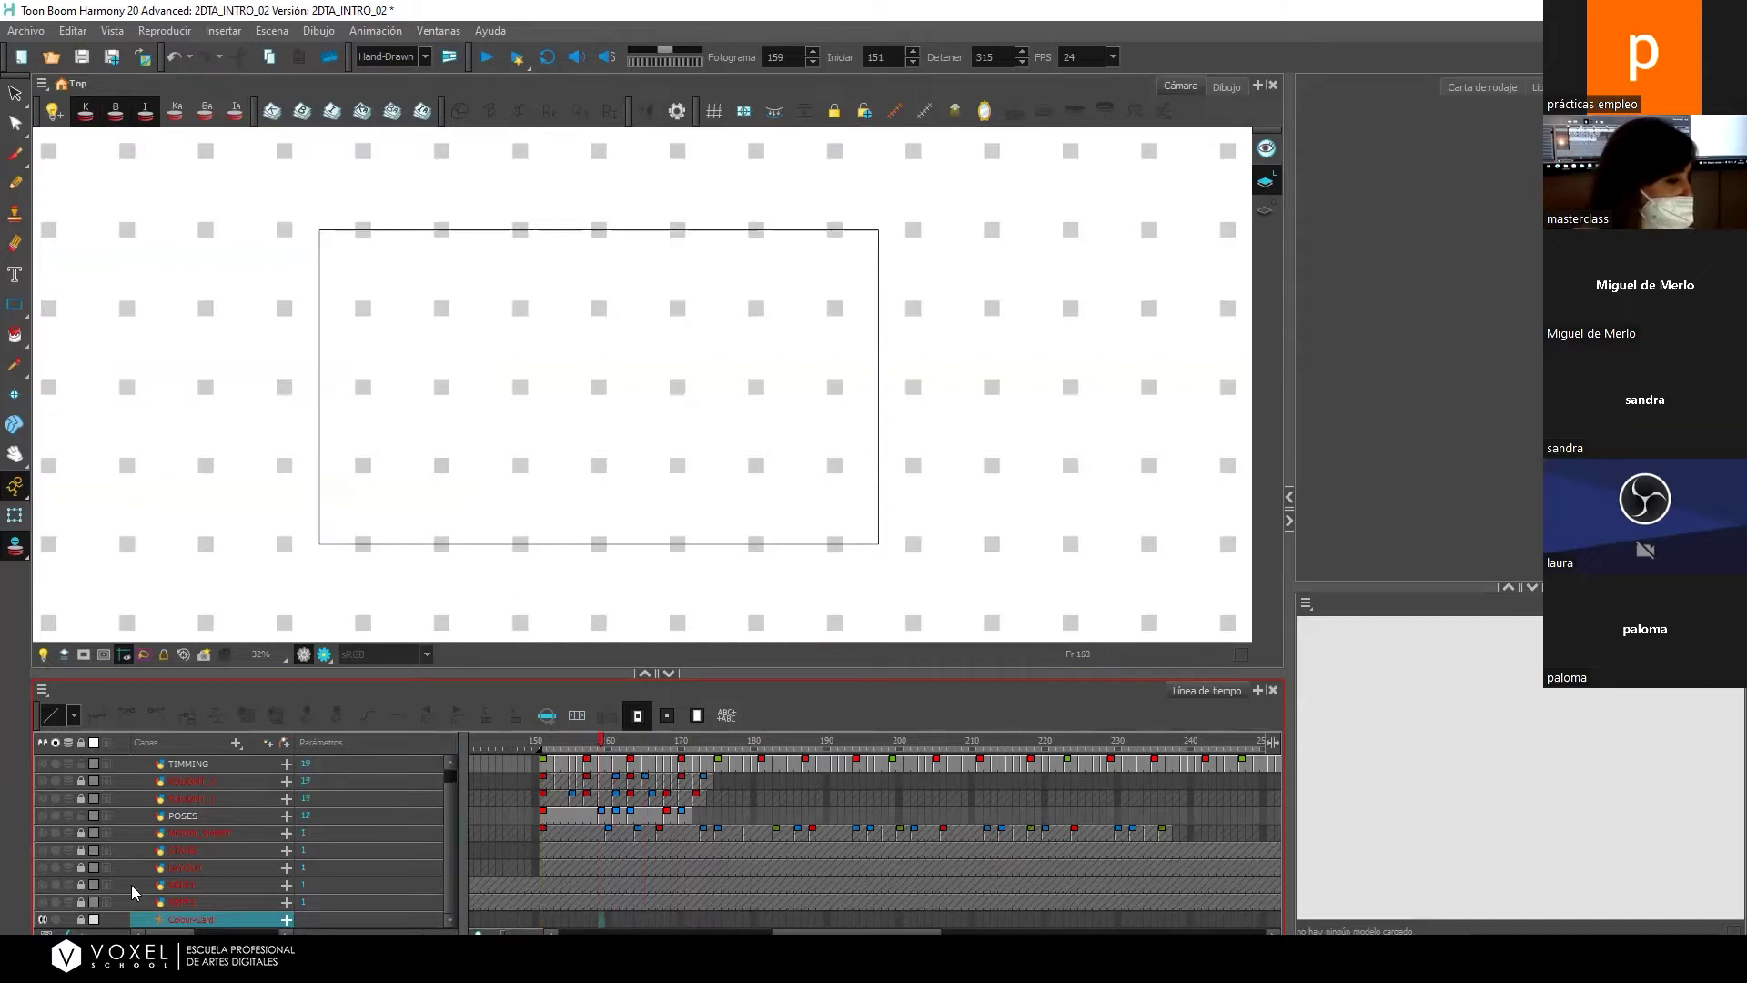
Show the LAYOUT layer after briefly showing the two onion reference layers, leaving both references hidden.
click(43, 901)
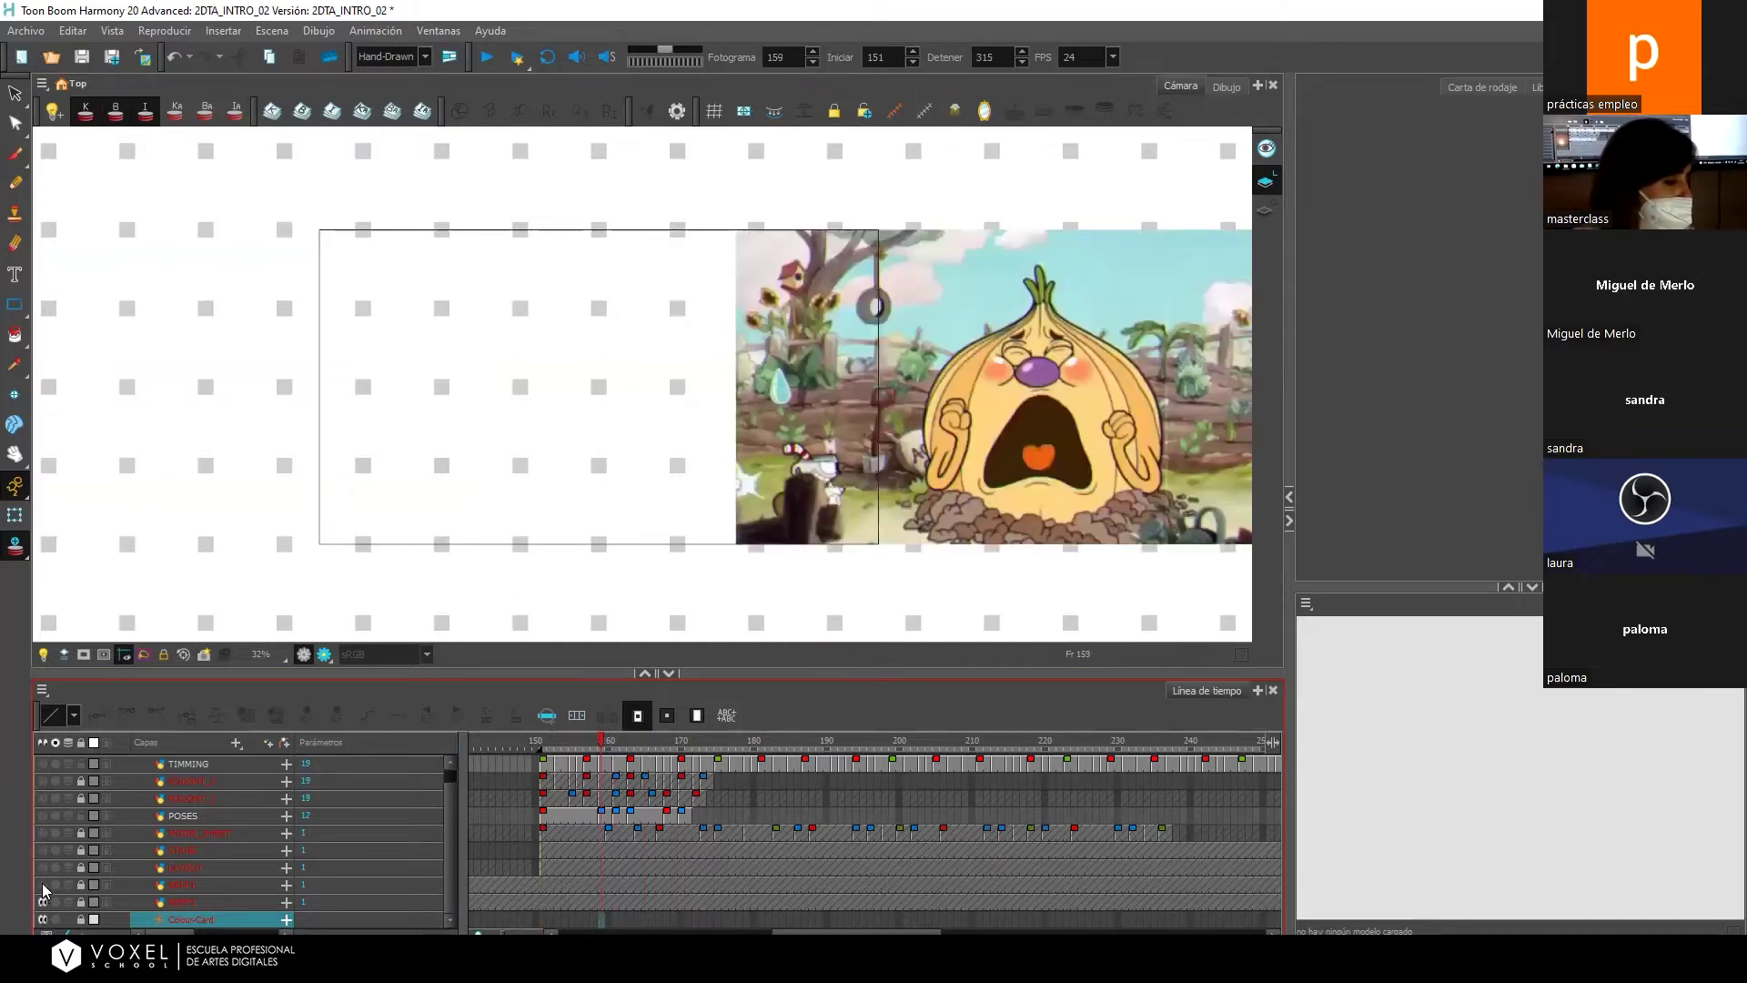
click(42, 884)
click(193, 868)
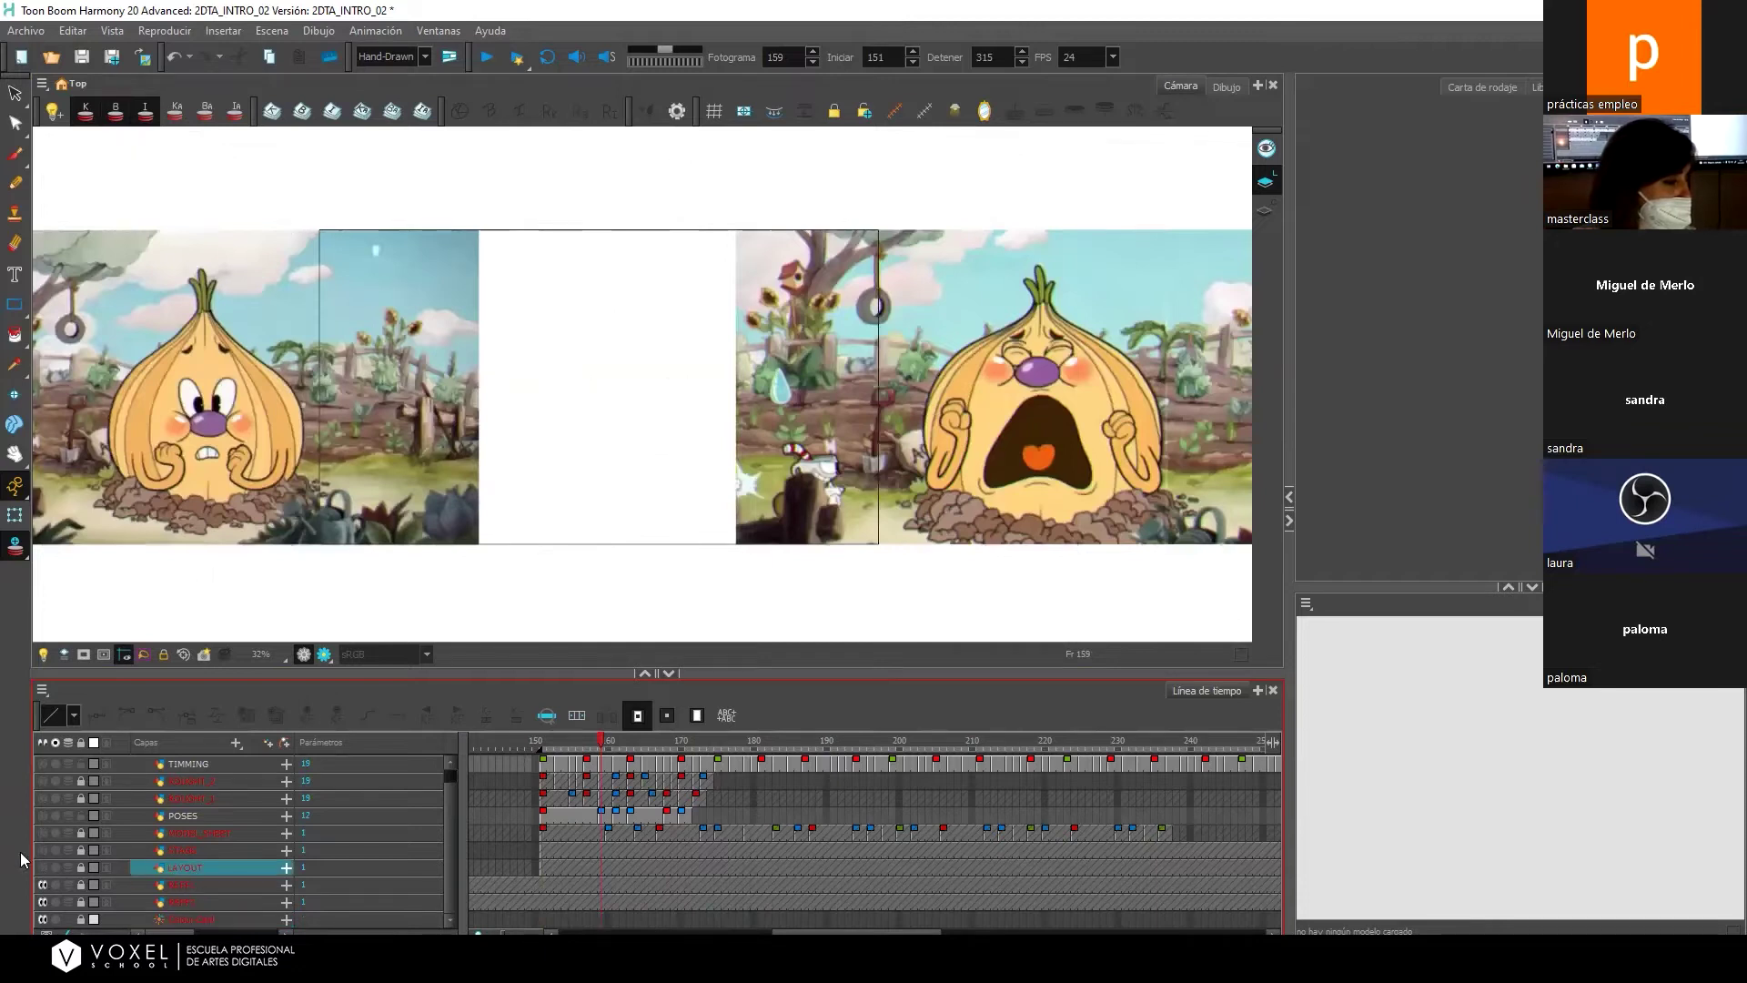
click(43, 867)
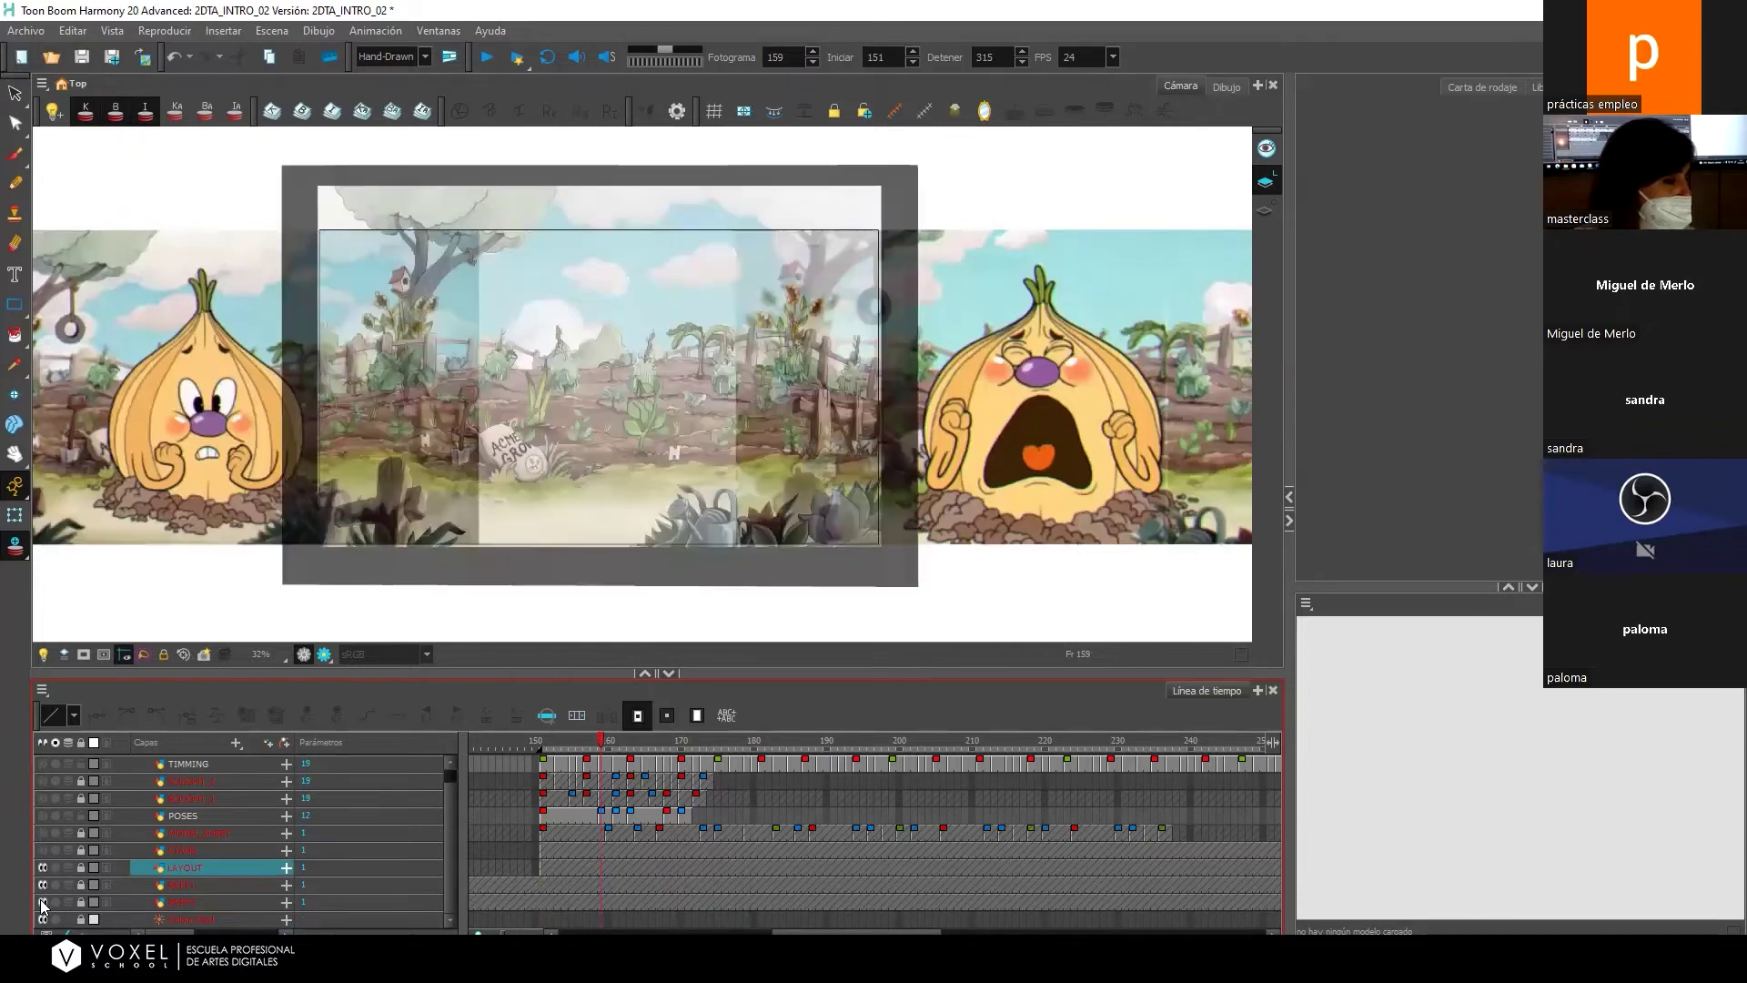
click(42, 902)
click(42, 886)
Make the POSES layer visible over the layout and scrub back to frame 155.
click(182, 815)
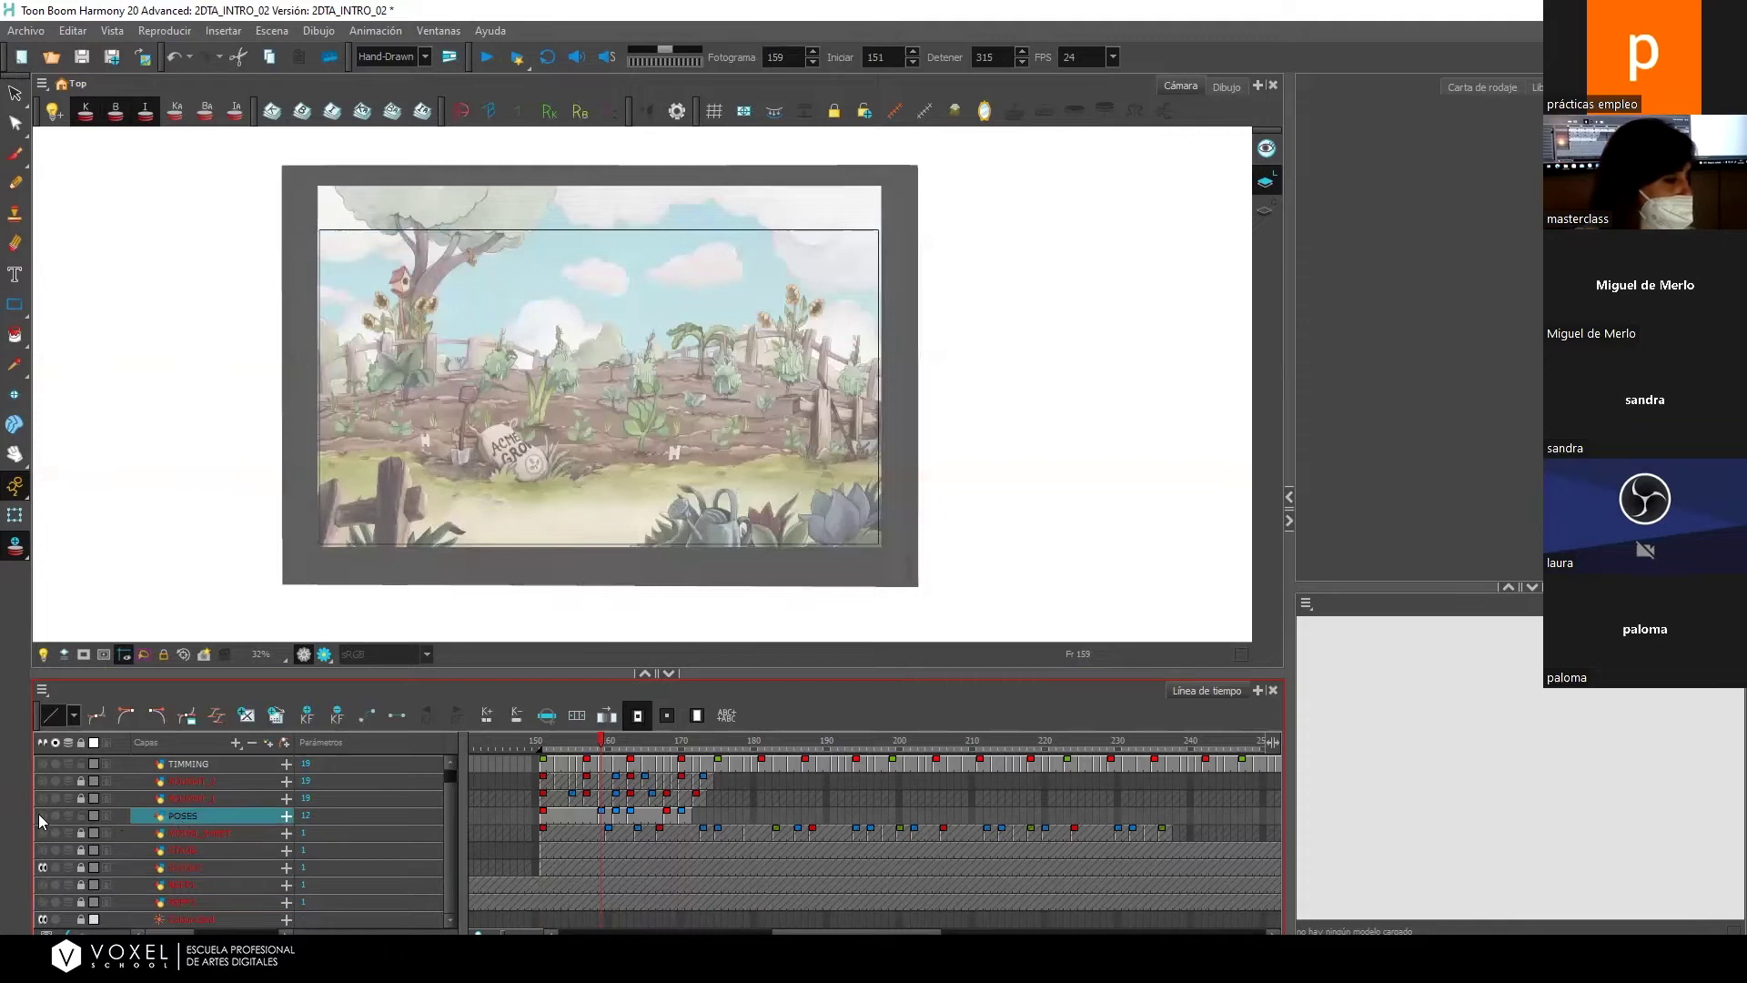
click(40, 817)
click(39, 816)
click(40, 816)
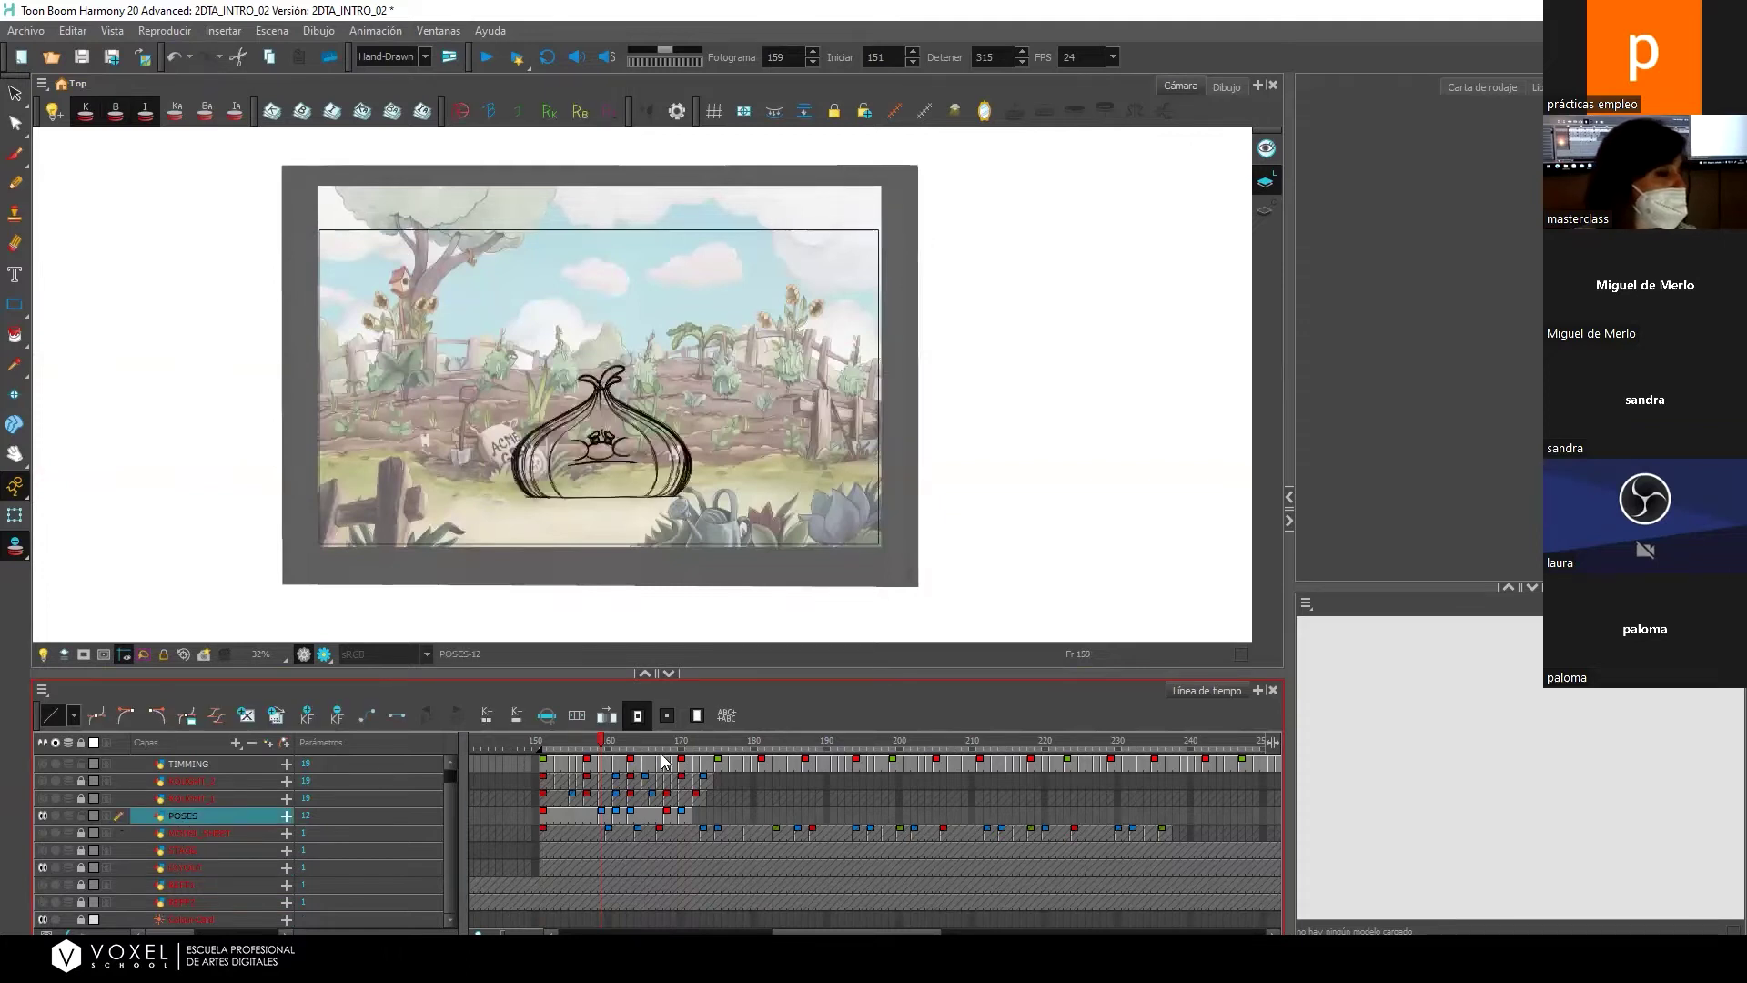
mouse_move(625, 742)
mouse_down()
mouse_move(661, 743)
mouse_move(571, 748)
mouse_move(608, 762)
mouse_move(570, 772)
mouse_up()
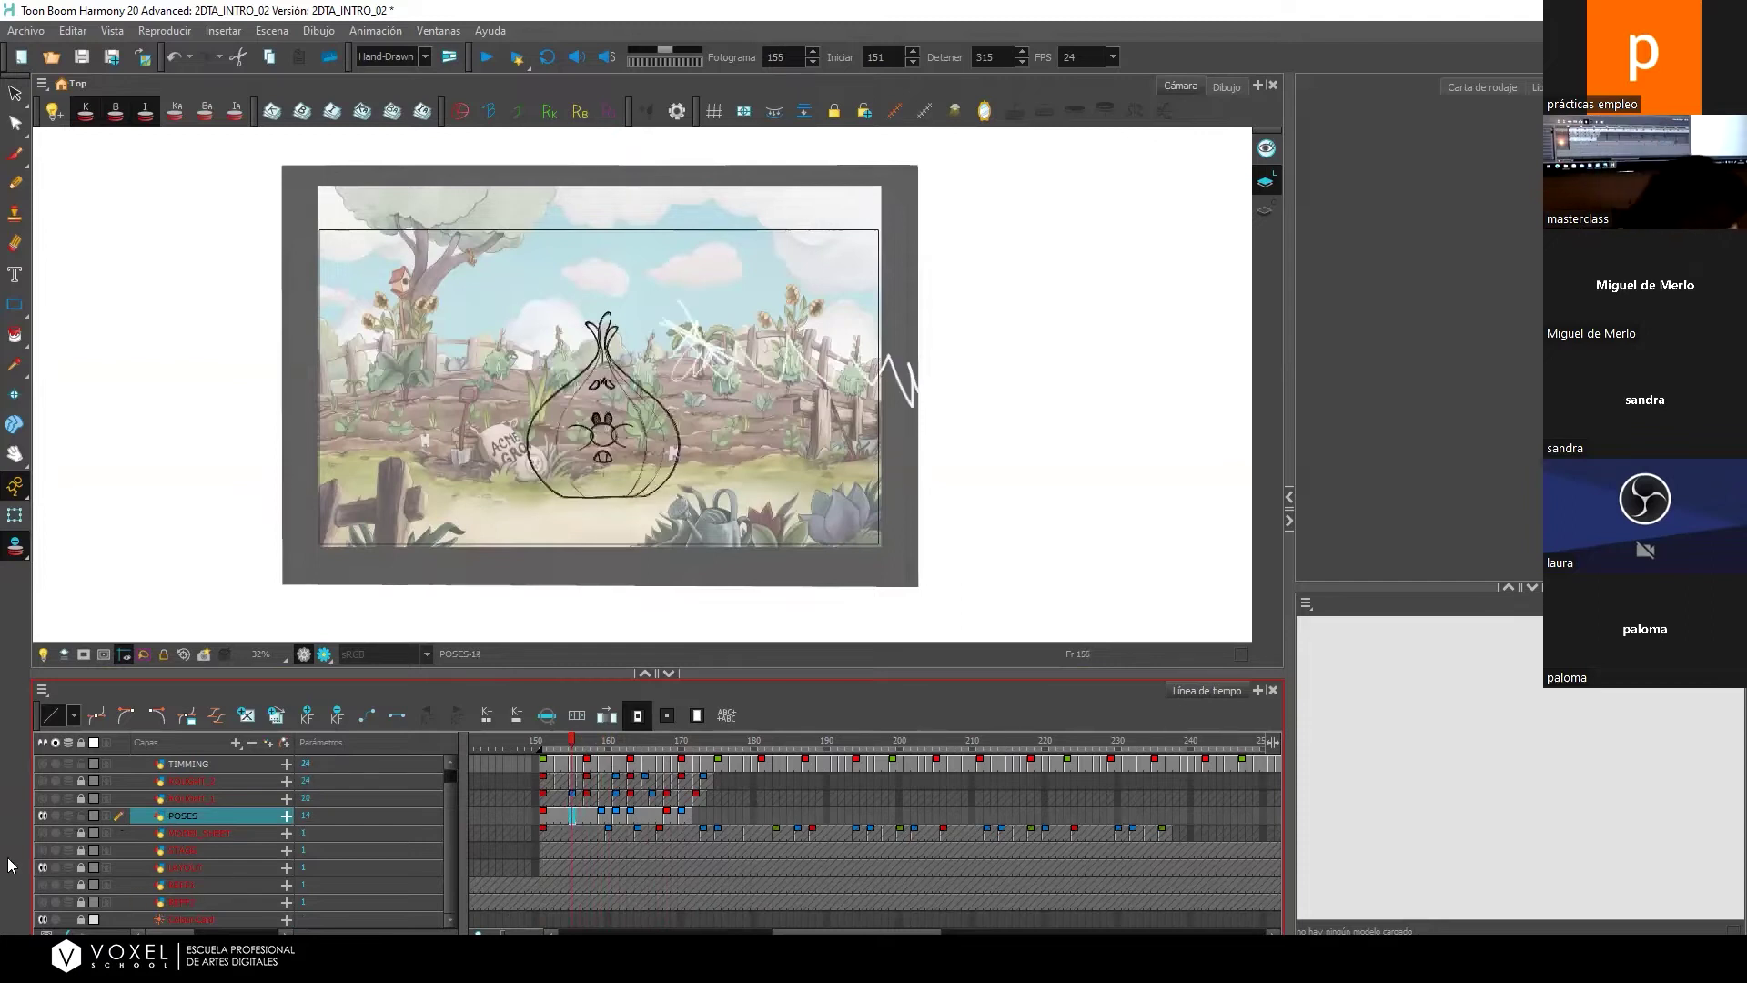
Check the layout and POSES layer visibility, and delete the white zigzag scribble from the POSES drawing at frame 155.
click(38, 864)
click(38, 864)
click(43, 813)
click(42, 814)
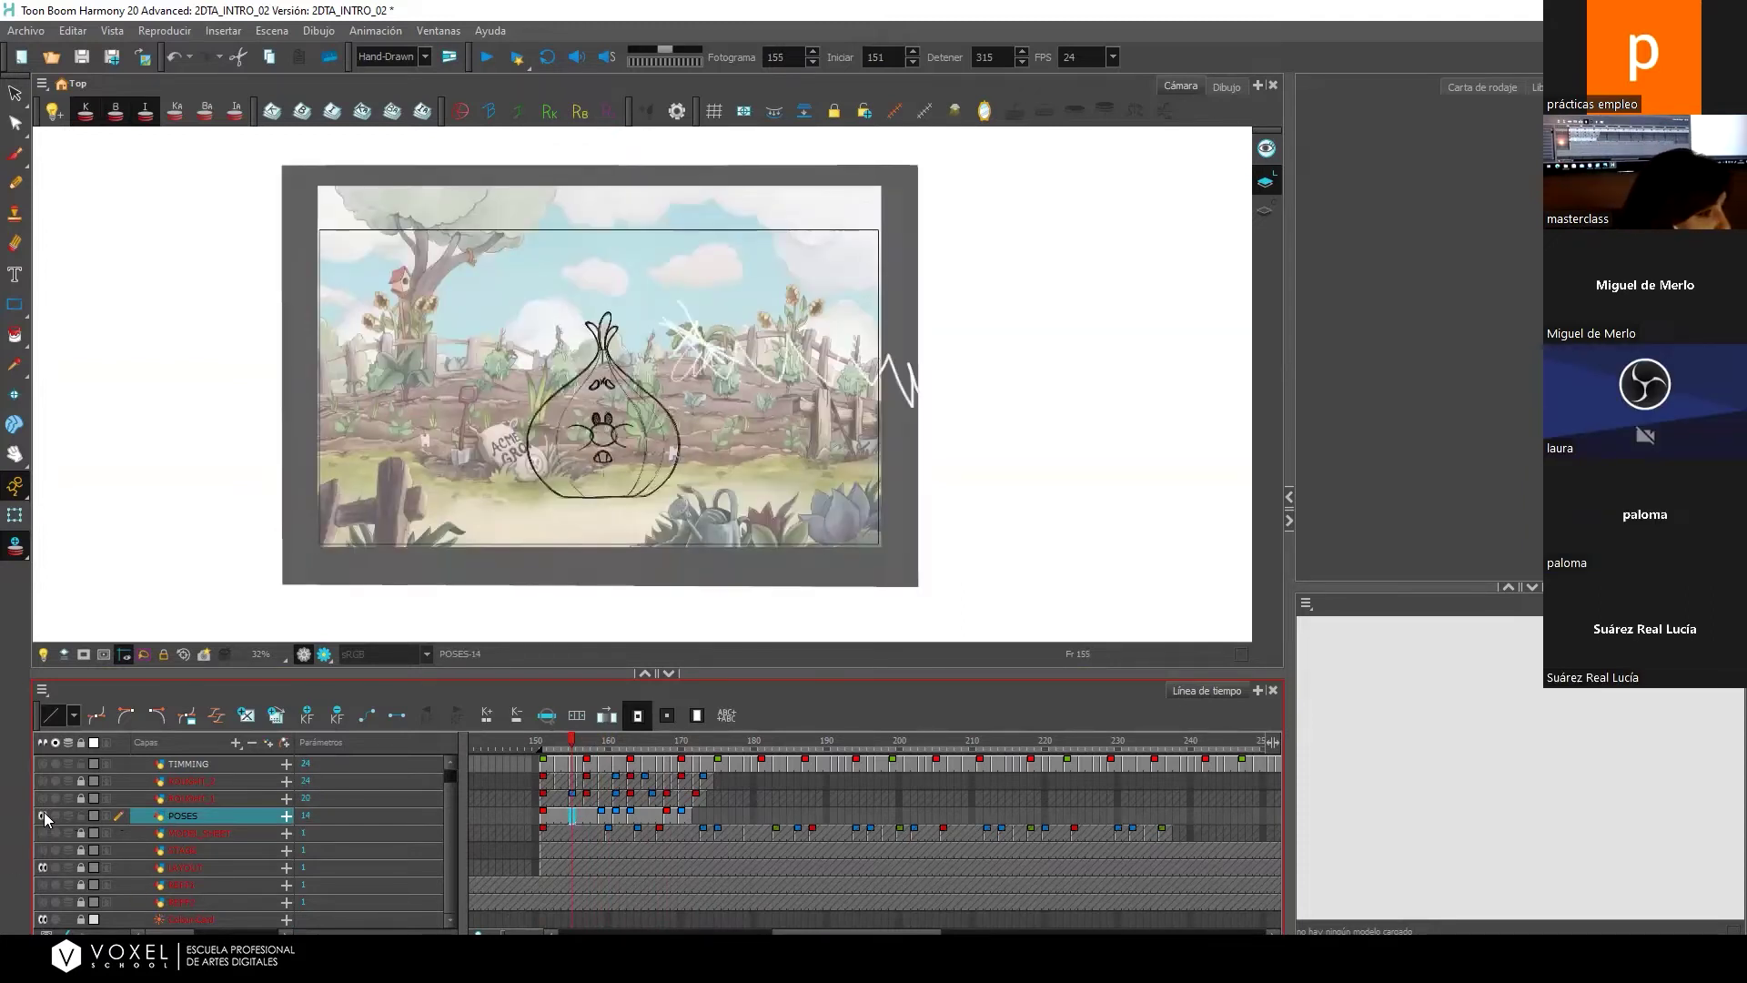
click(15, 100)
mouse_move(662, 303)
mouse_down()
mouse_move(669, 372)
mouse_move(767, 421)
mouse_move(923, 421)
mouse_move(965, 339)
mouse_move(823, 278)
mouse_up()
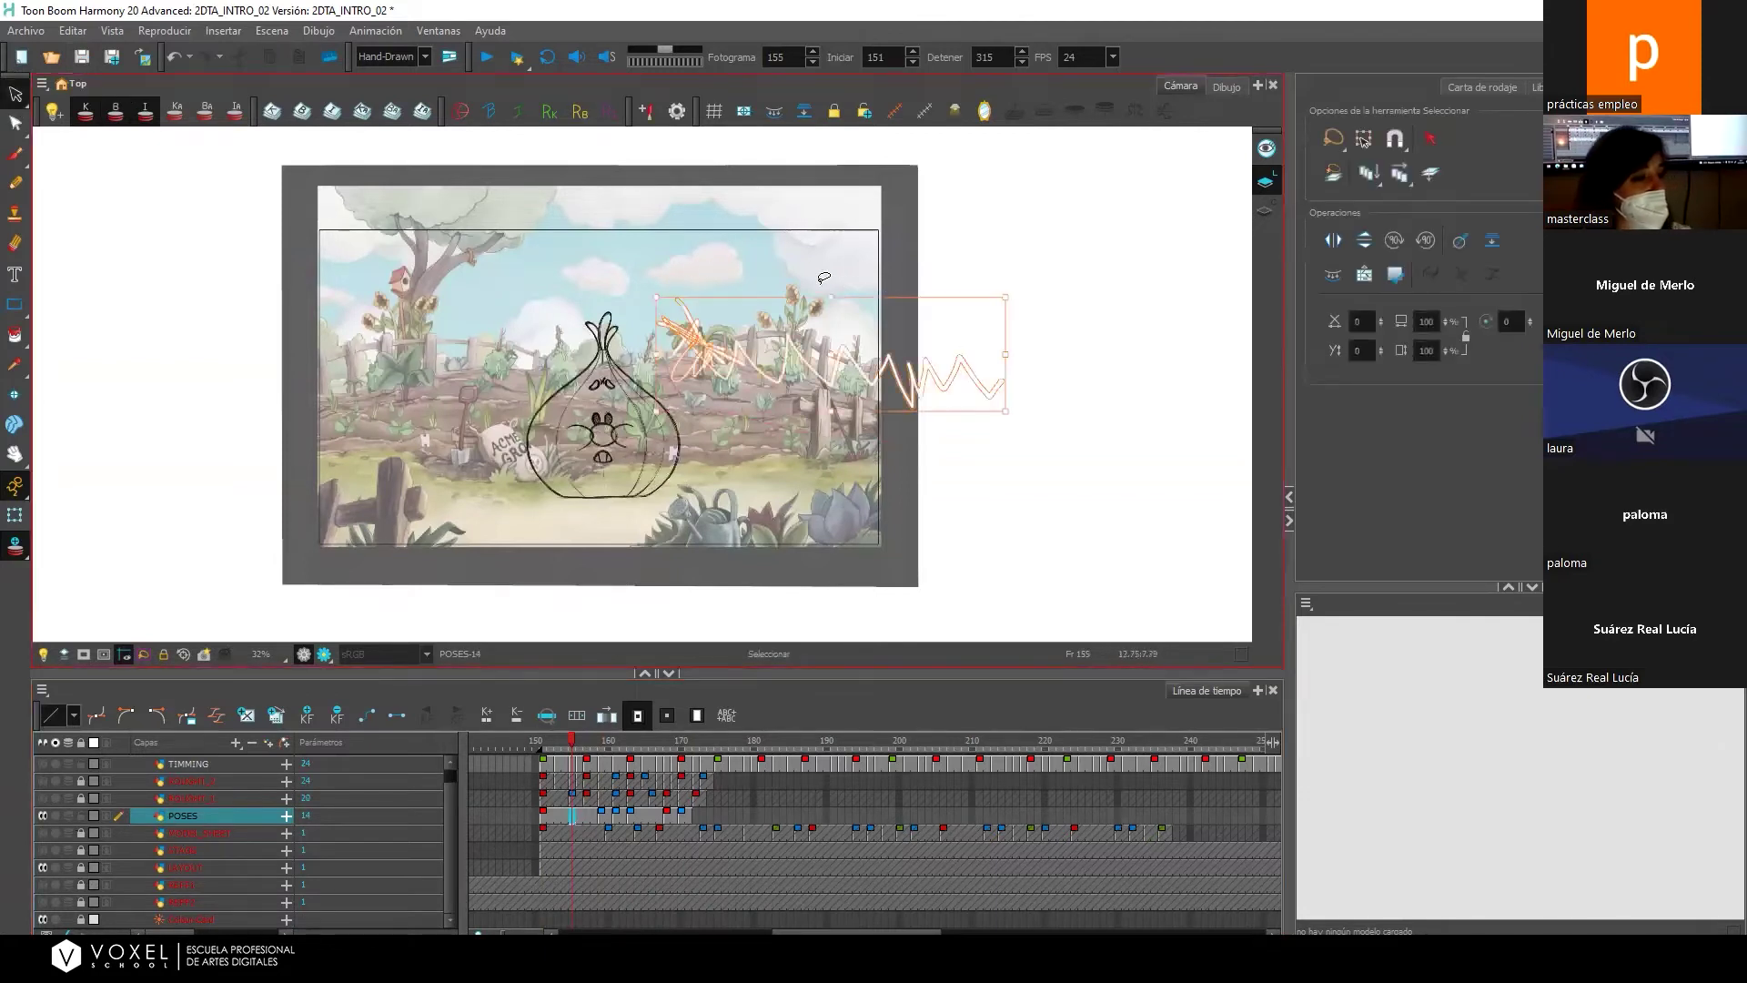
key(Delete)
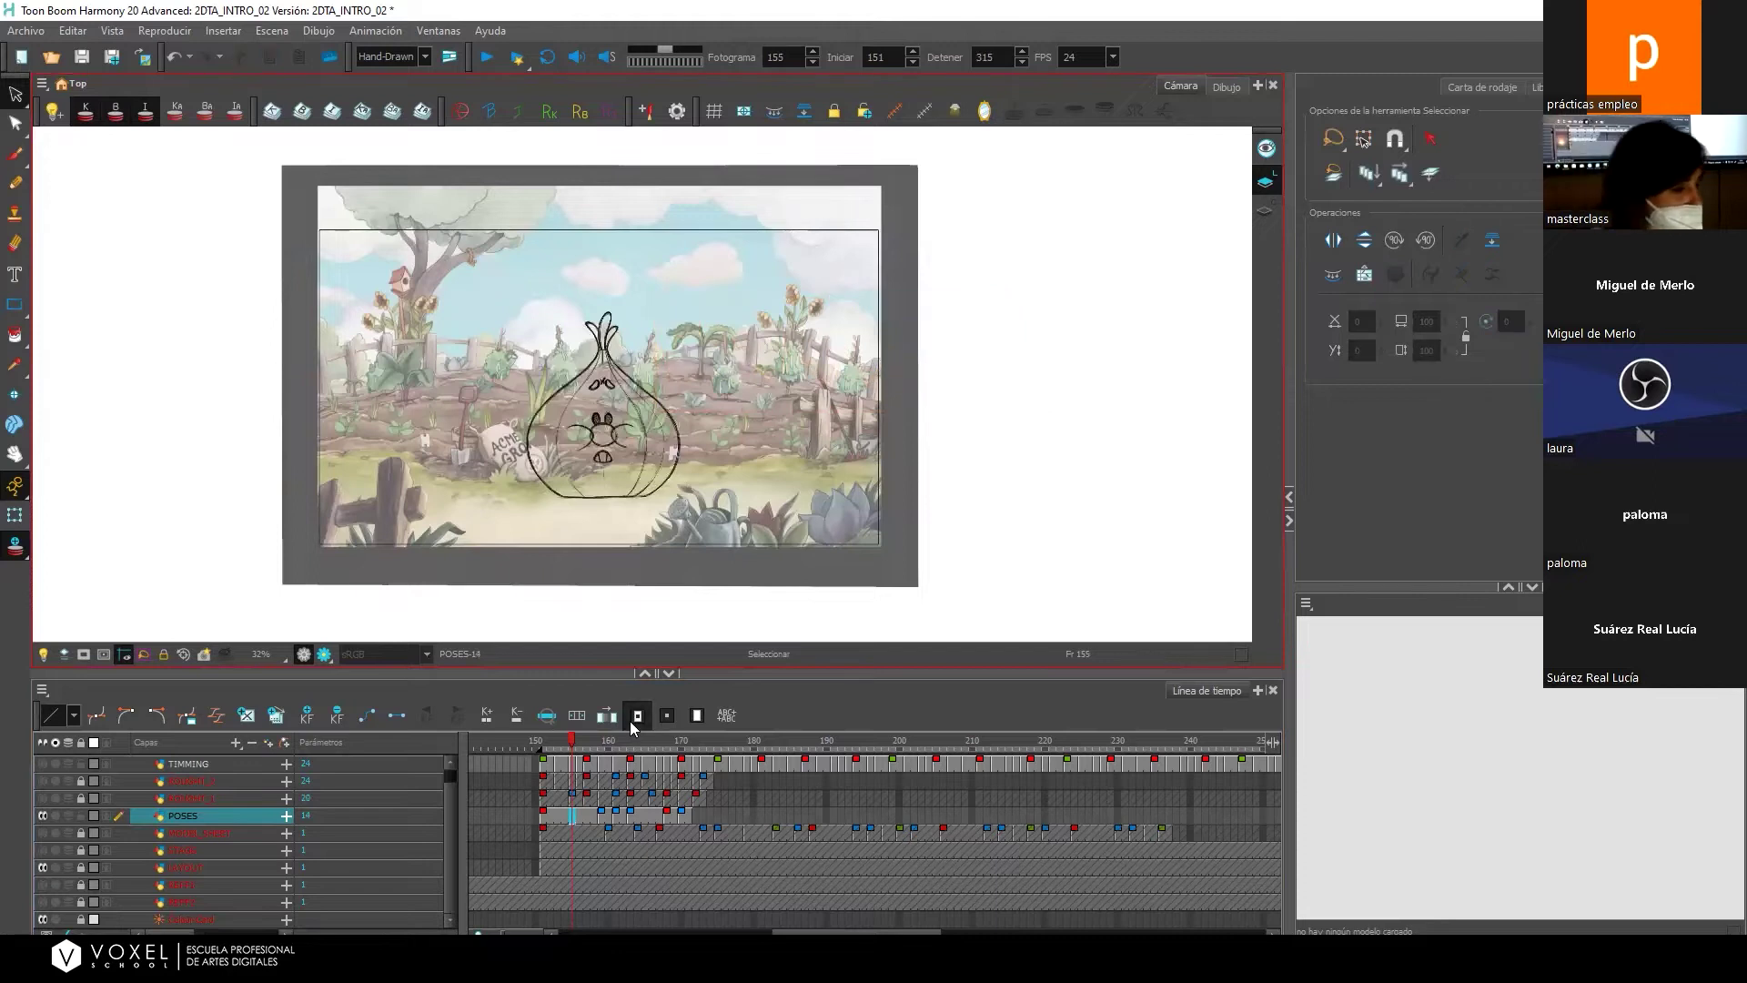
Scrub the first POSES frames against the background and hide the LAYOUT layer.
click(607, 740)
drag(607, 740, 571, 739)
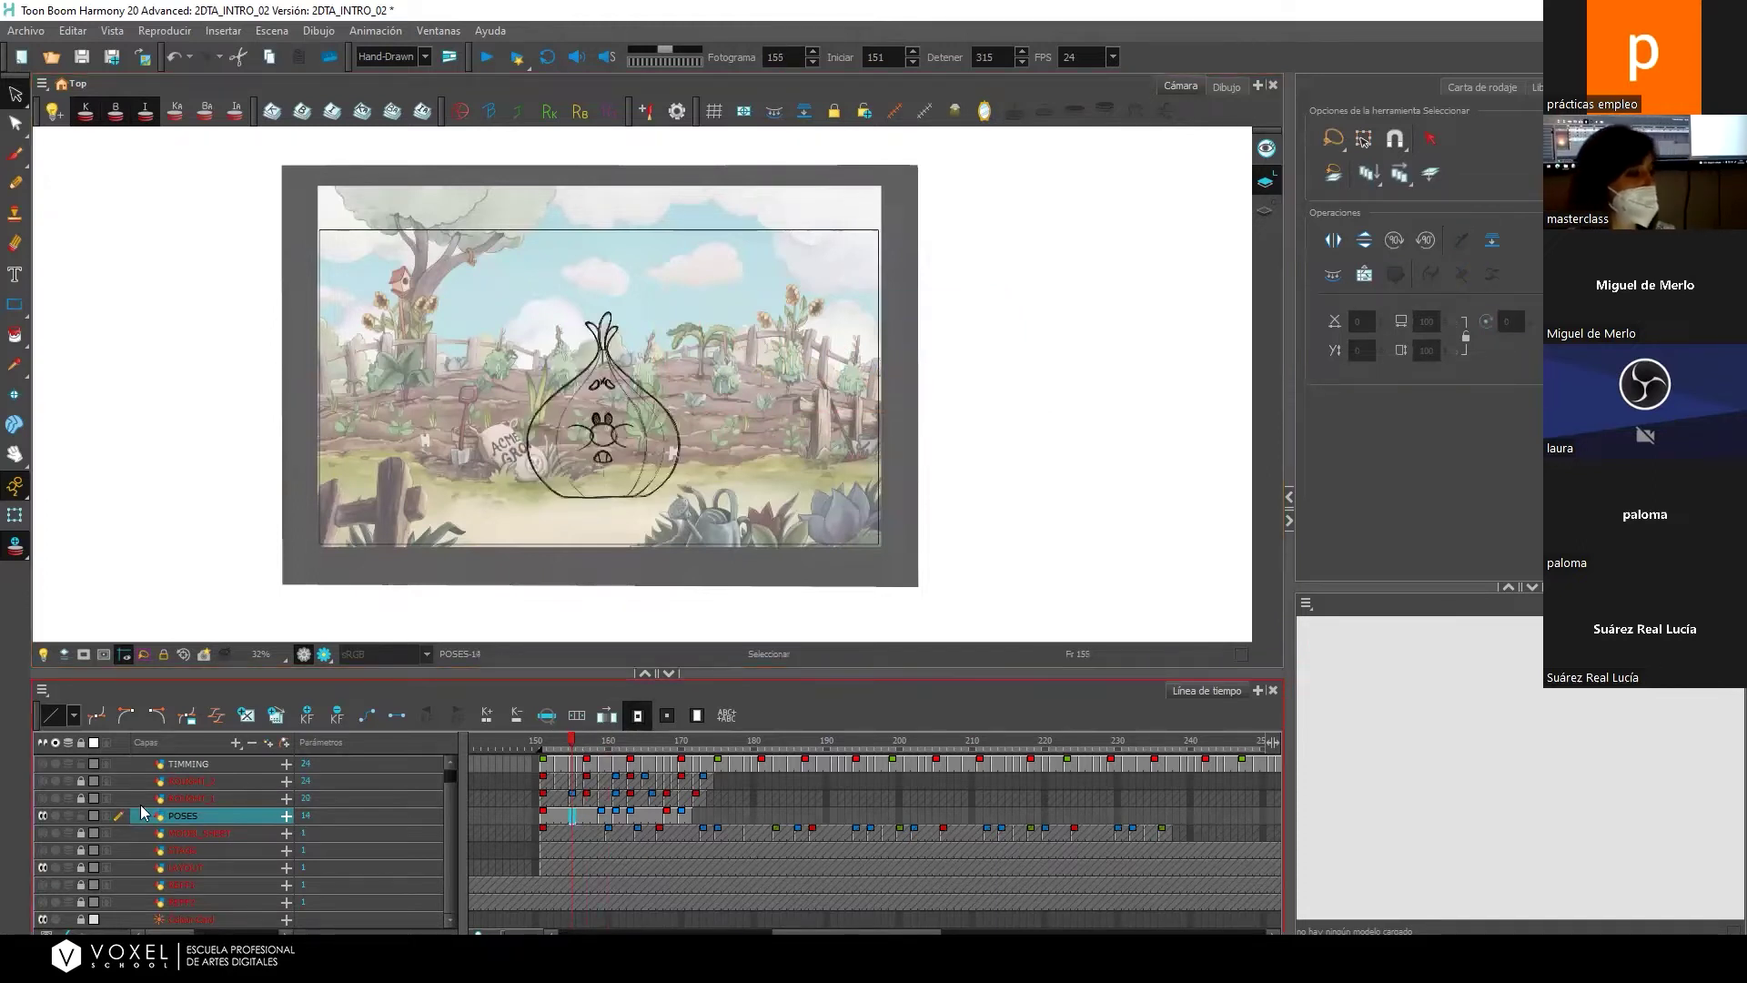
click(44, 866)
click(44, 866)
mouse_move(575, 746)
mouse_down()
mouse_move(554, 744)
mouse_move(655, 742)
mouse_move(579, 746)
mouse_up()
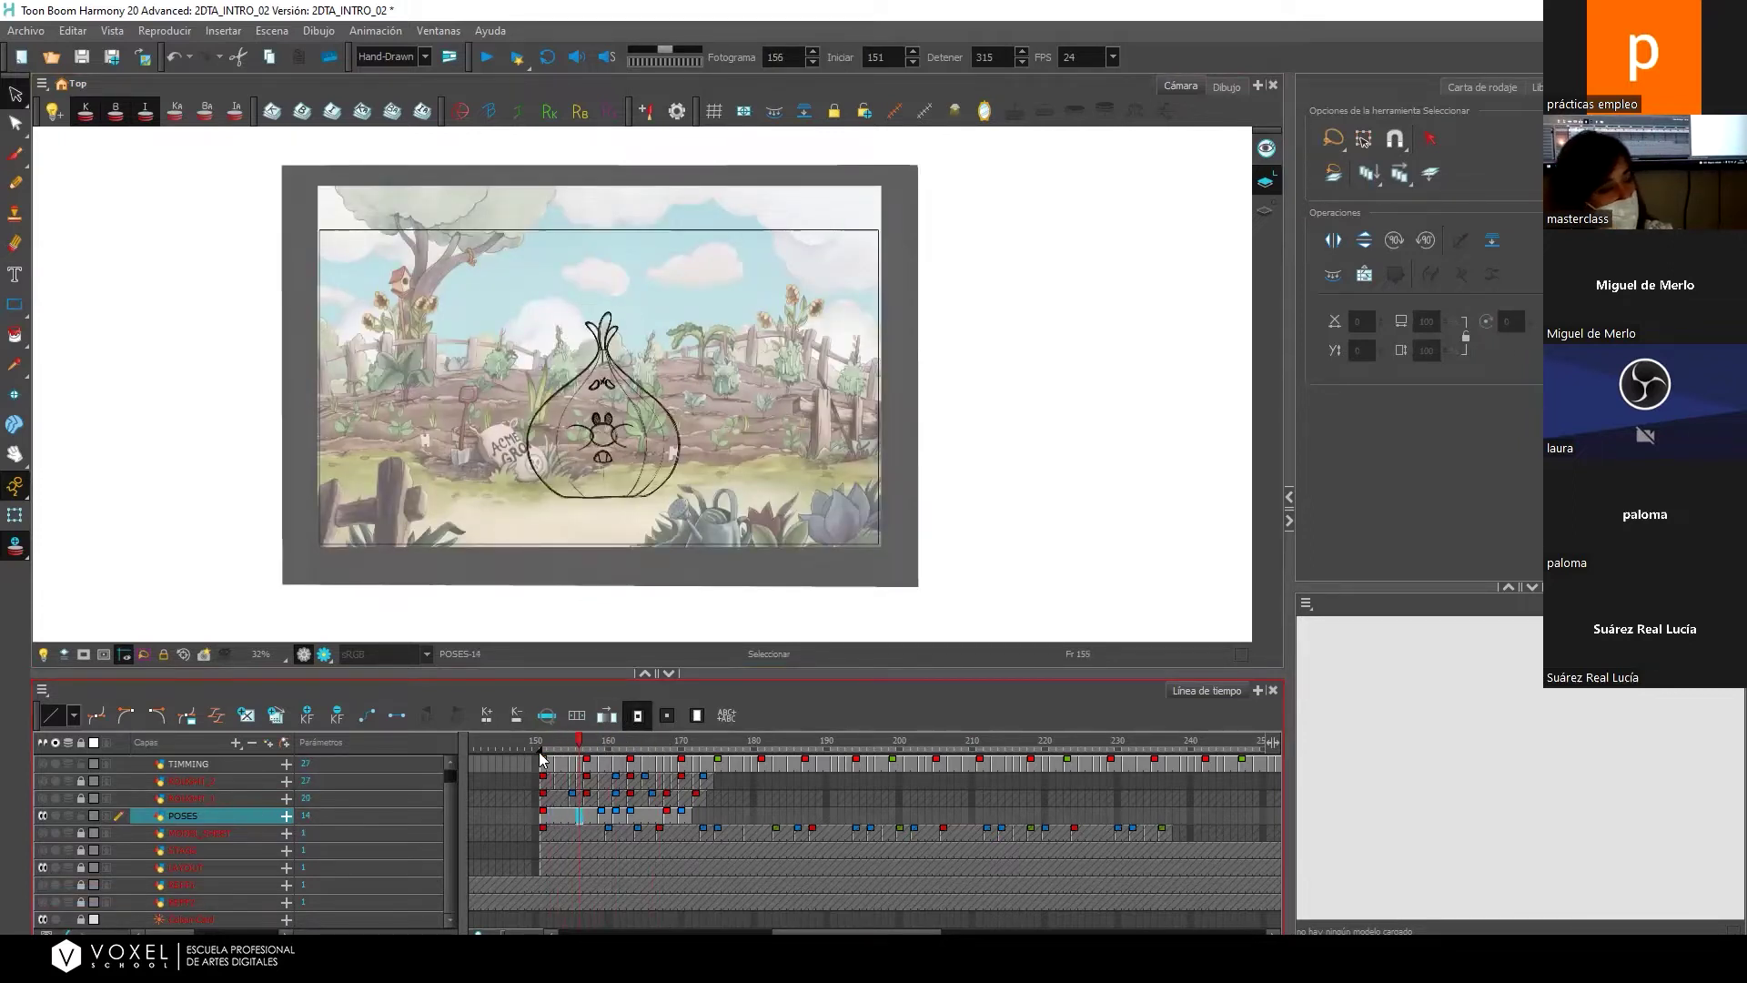
click(41, 867)
Compare the onion poses on the POSES layer between frames 151 and 168 with onion skin, ending on frame 161.
click(607, 817)
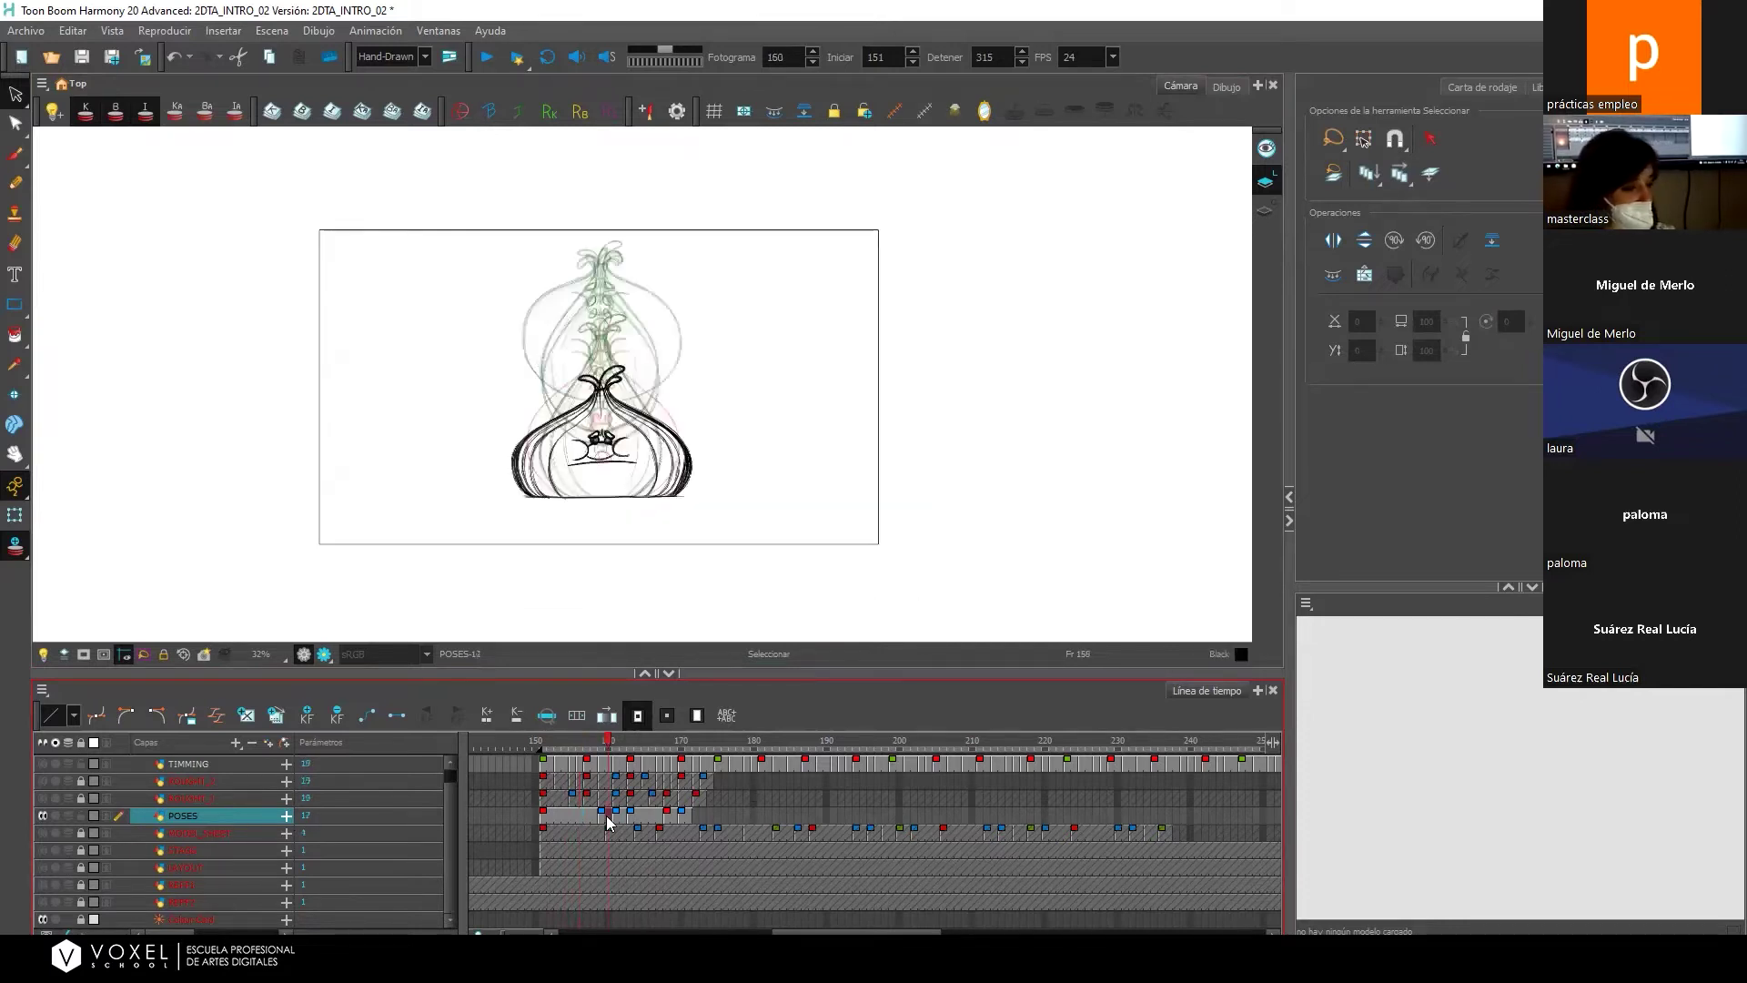
click(622, 817)
click(628, 817)
click(616, 820)
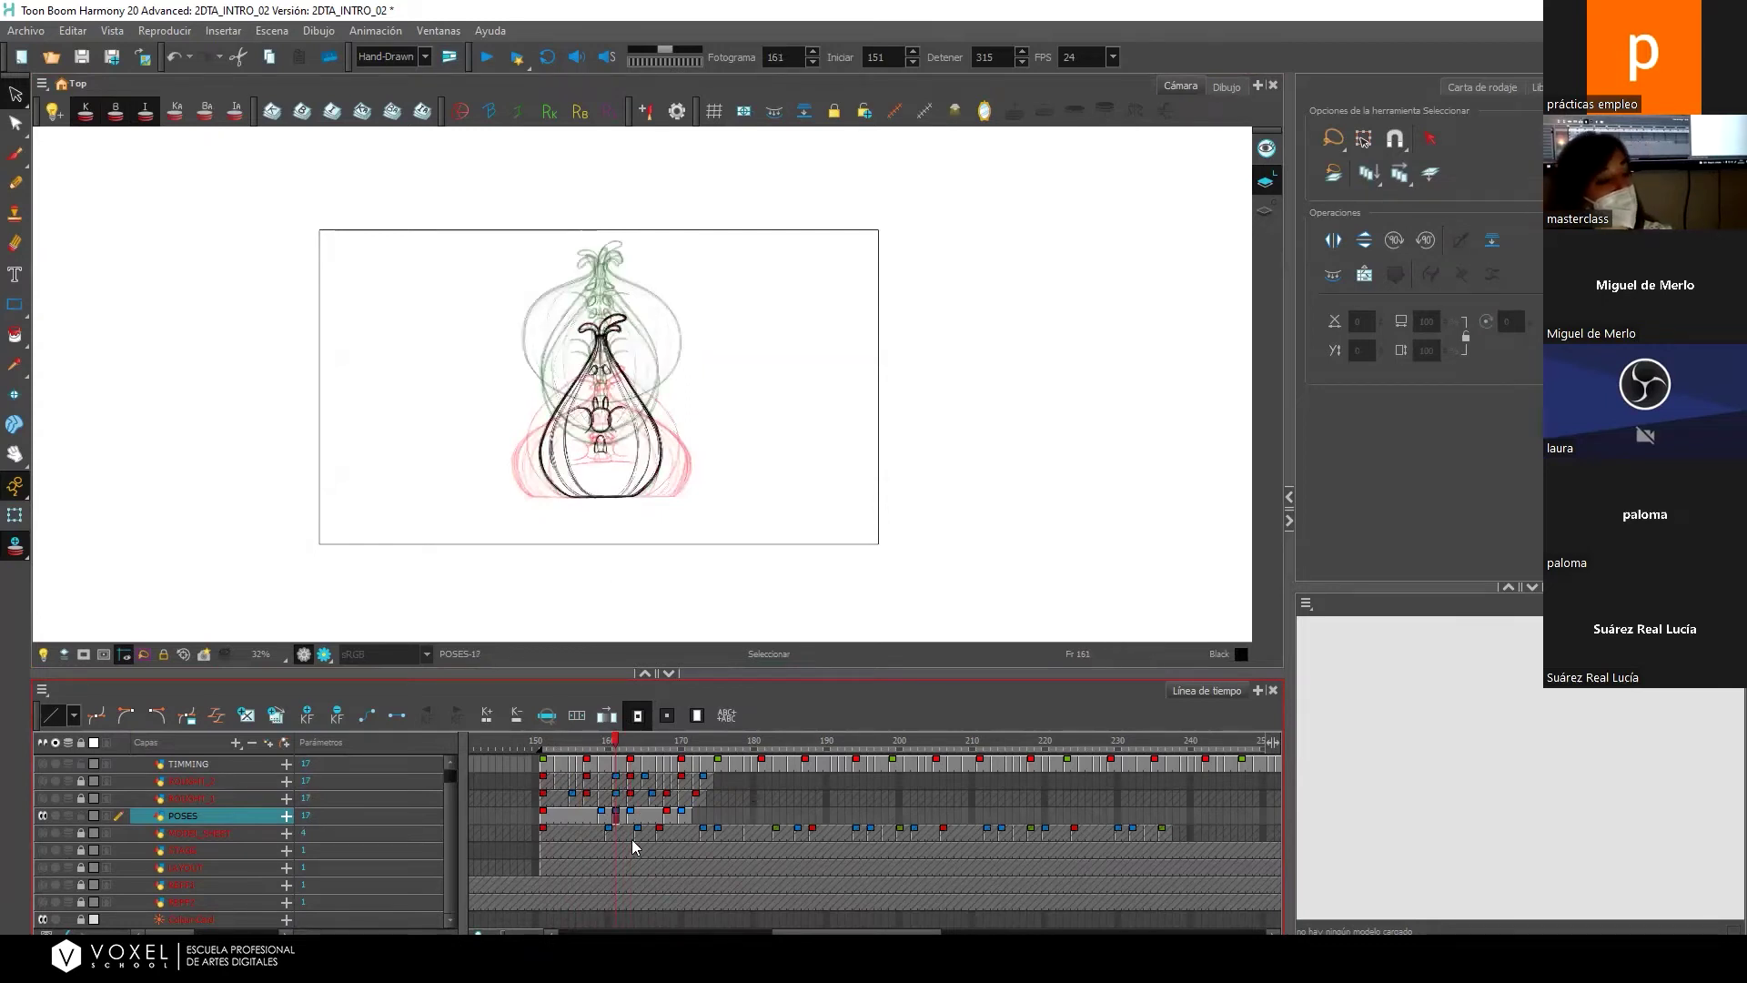
drag(614, 744, 593, 749)
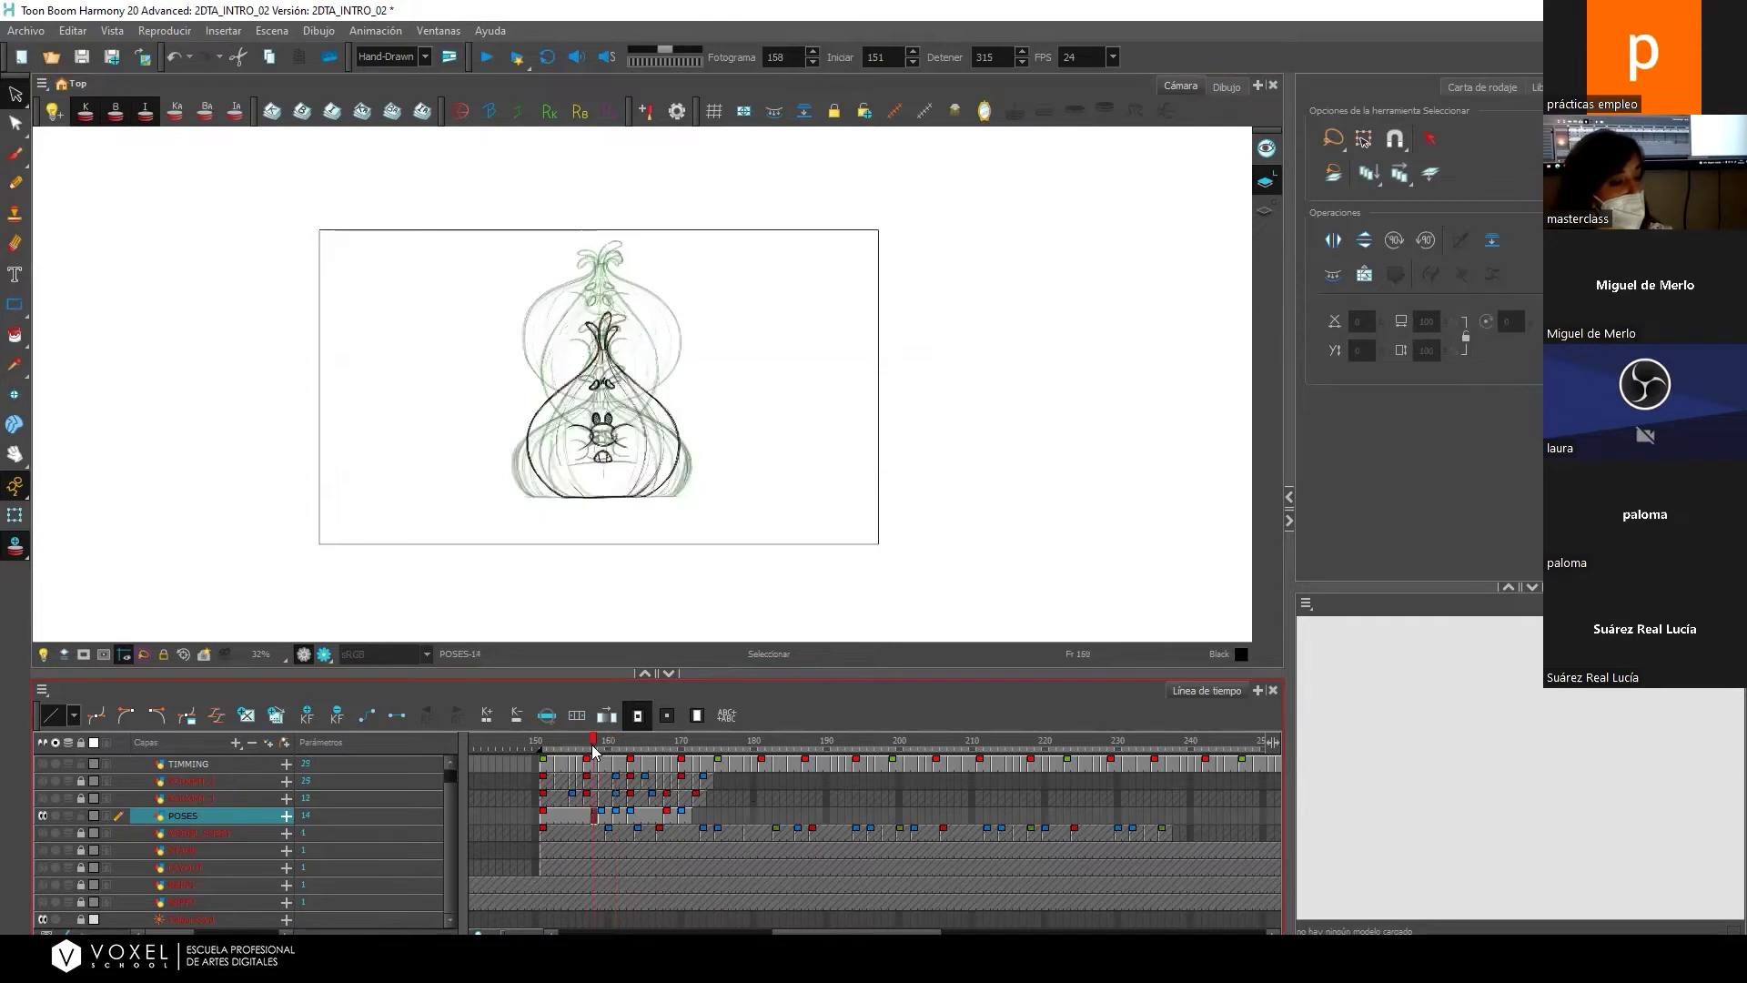
click(544, 820)
click(668, 817)
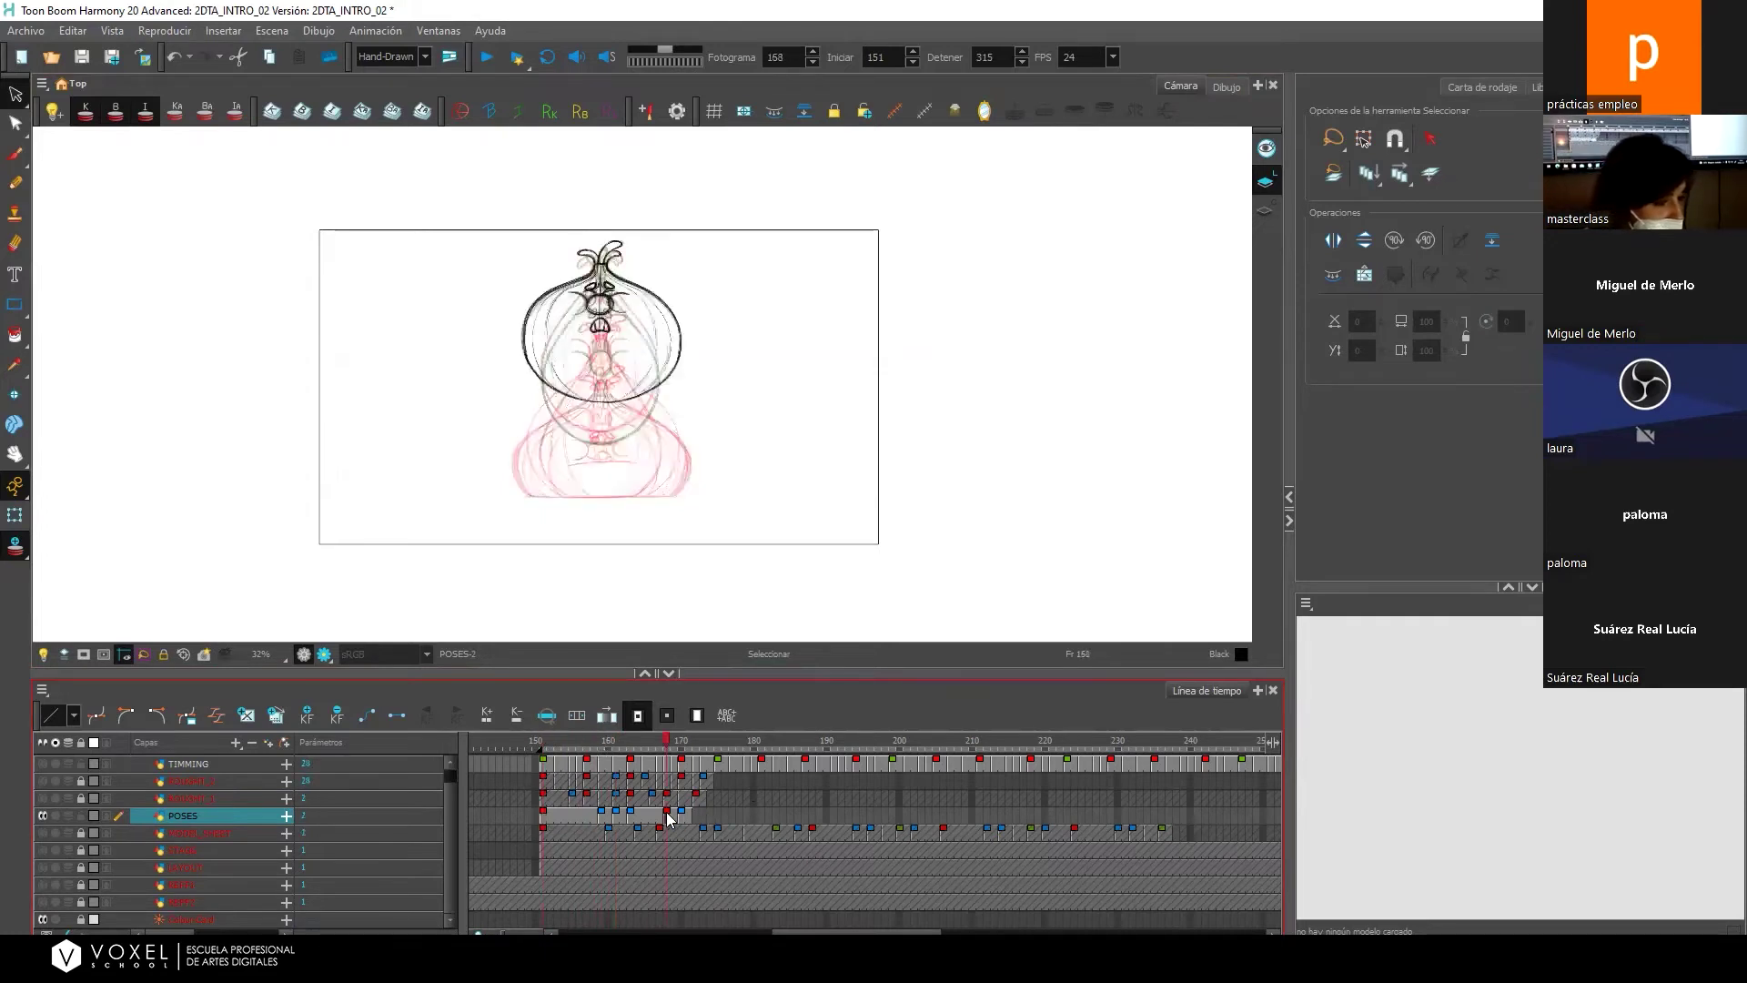
click(637, 811)
click(615, 812)
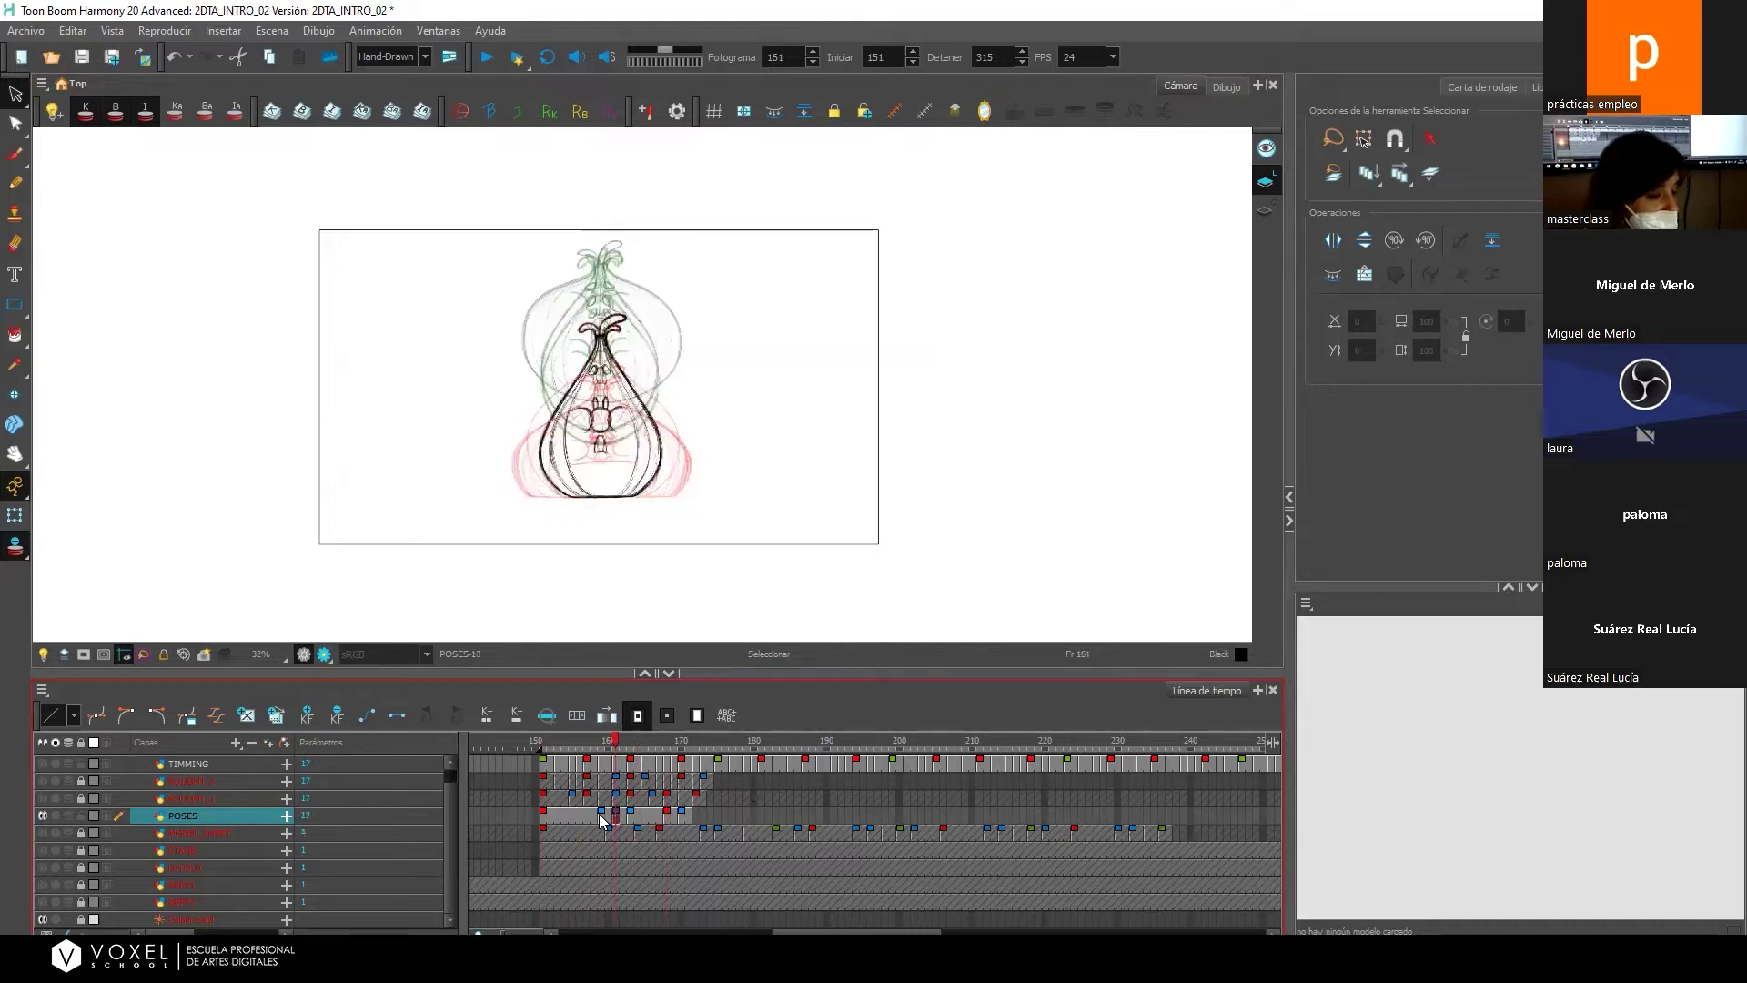
click(597, 813)
click(617, 819)
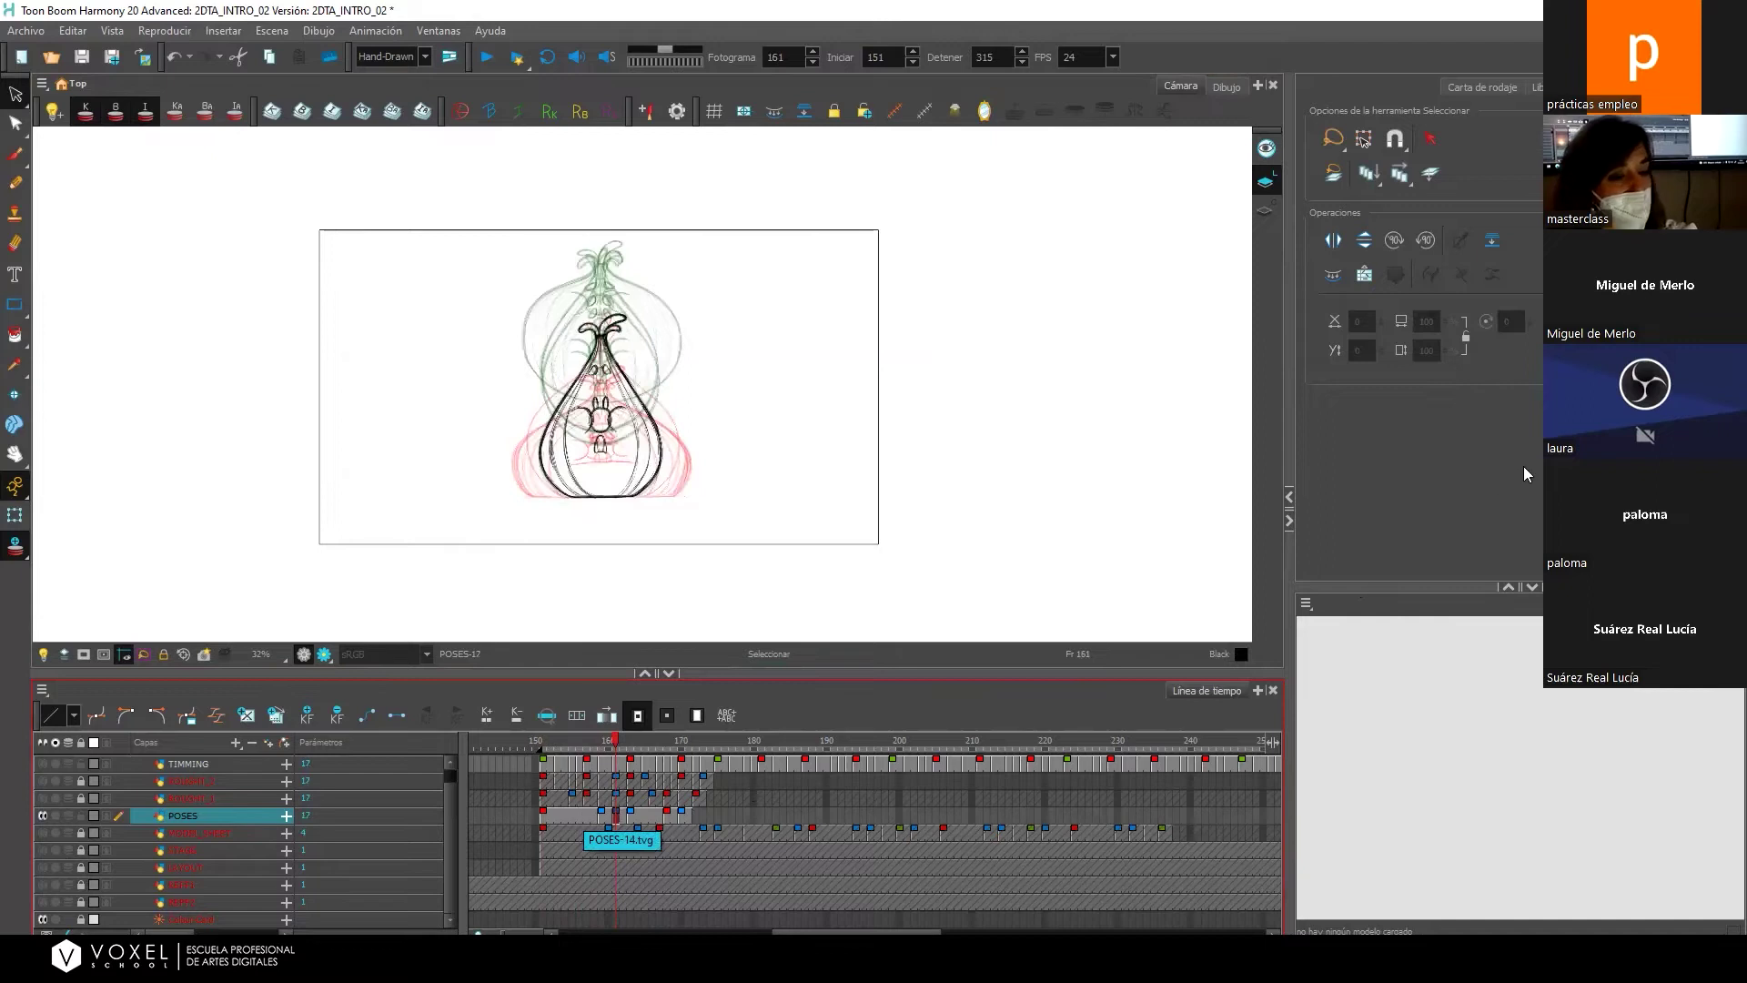
Limit the previous onion skin drawings to the second one back and raise the opacity of the previous drawings.
click(1524, 610)
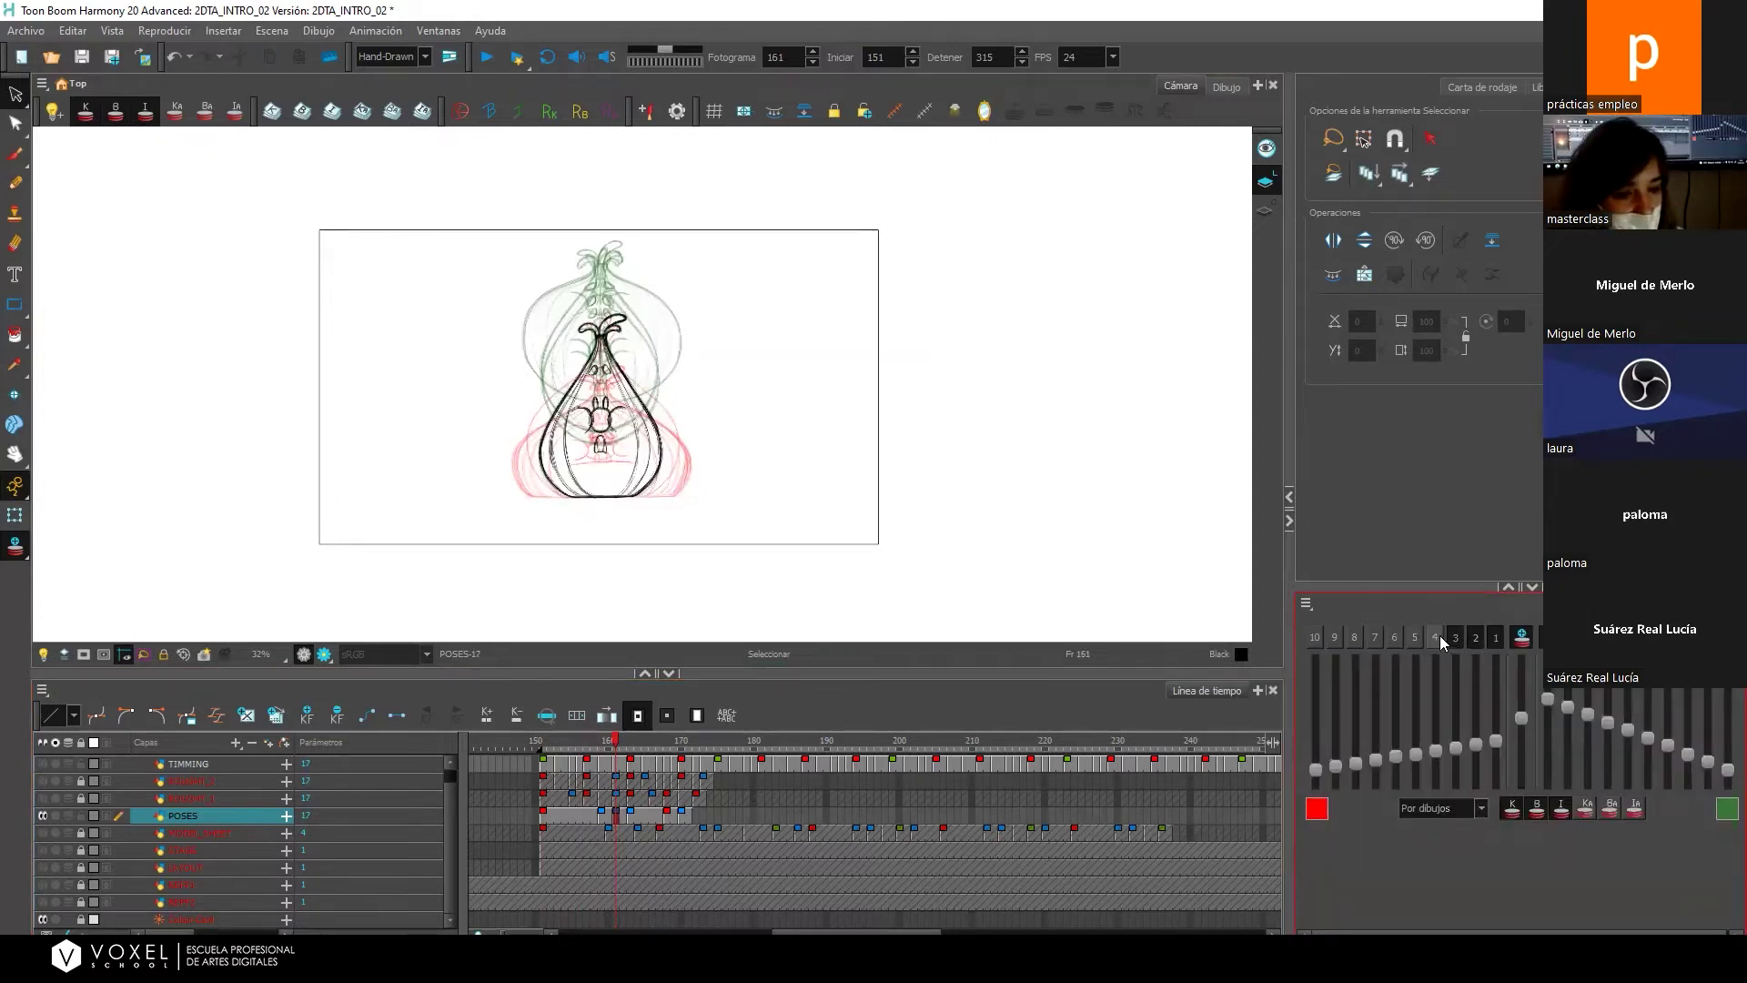
click(1476, 637)
click(1495, 637)
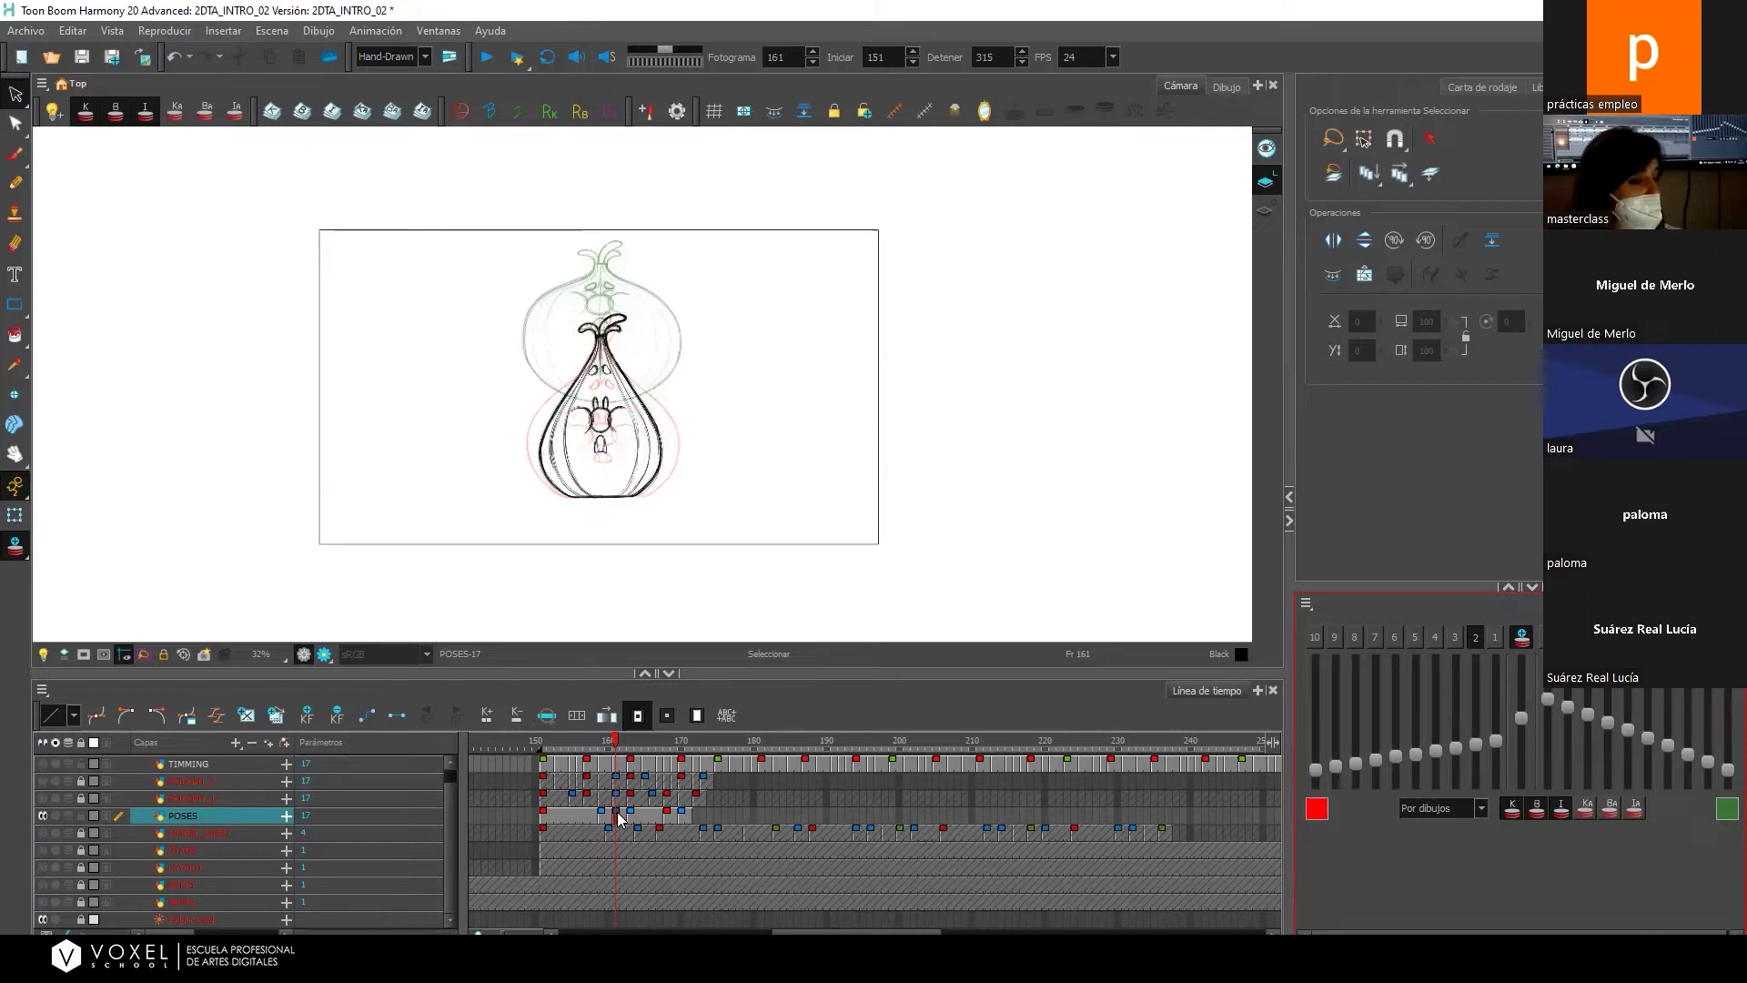
click(1479, 638)
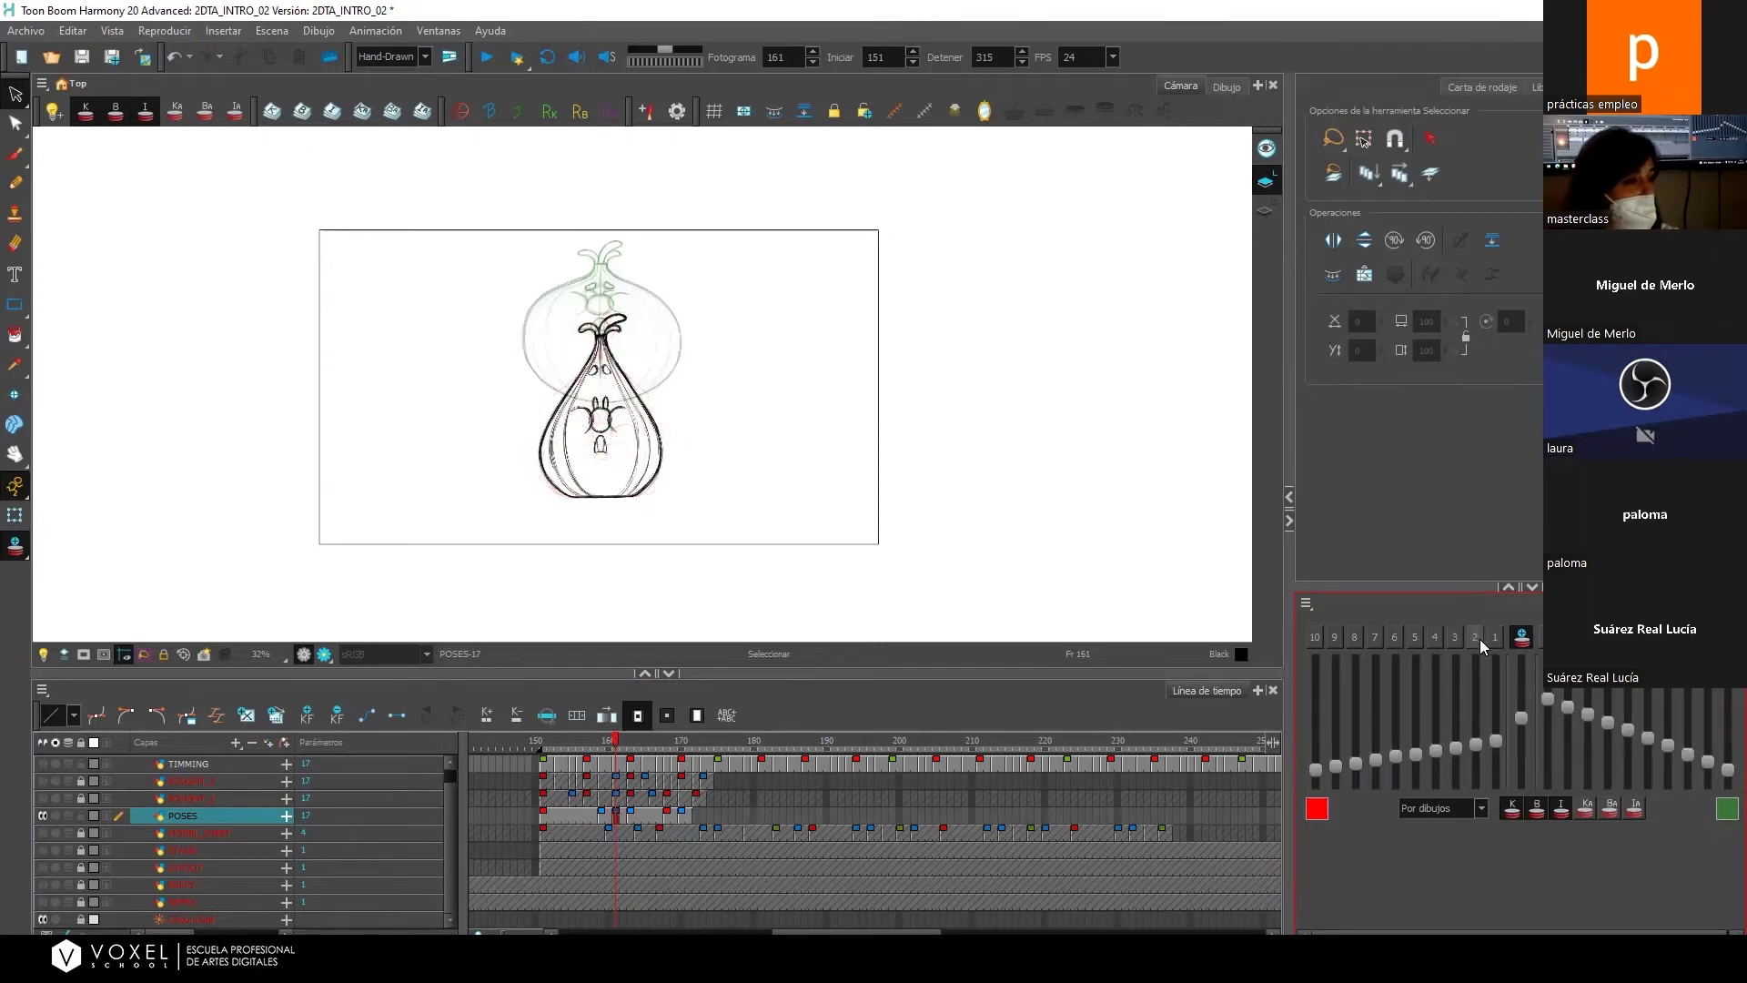
click(1475, 638)
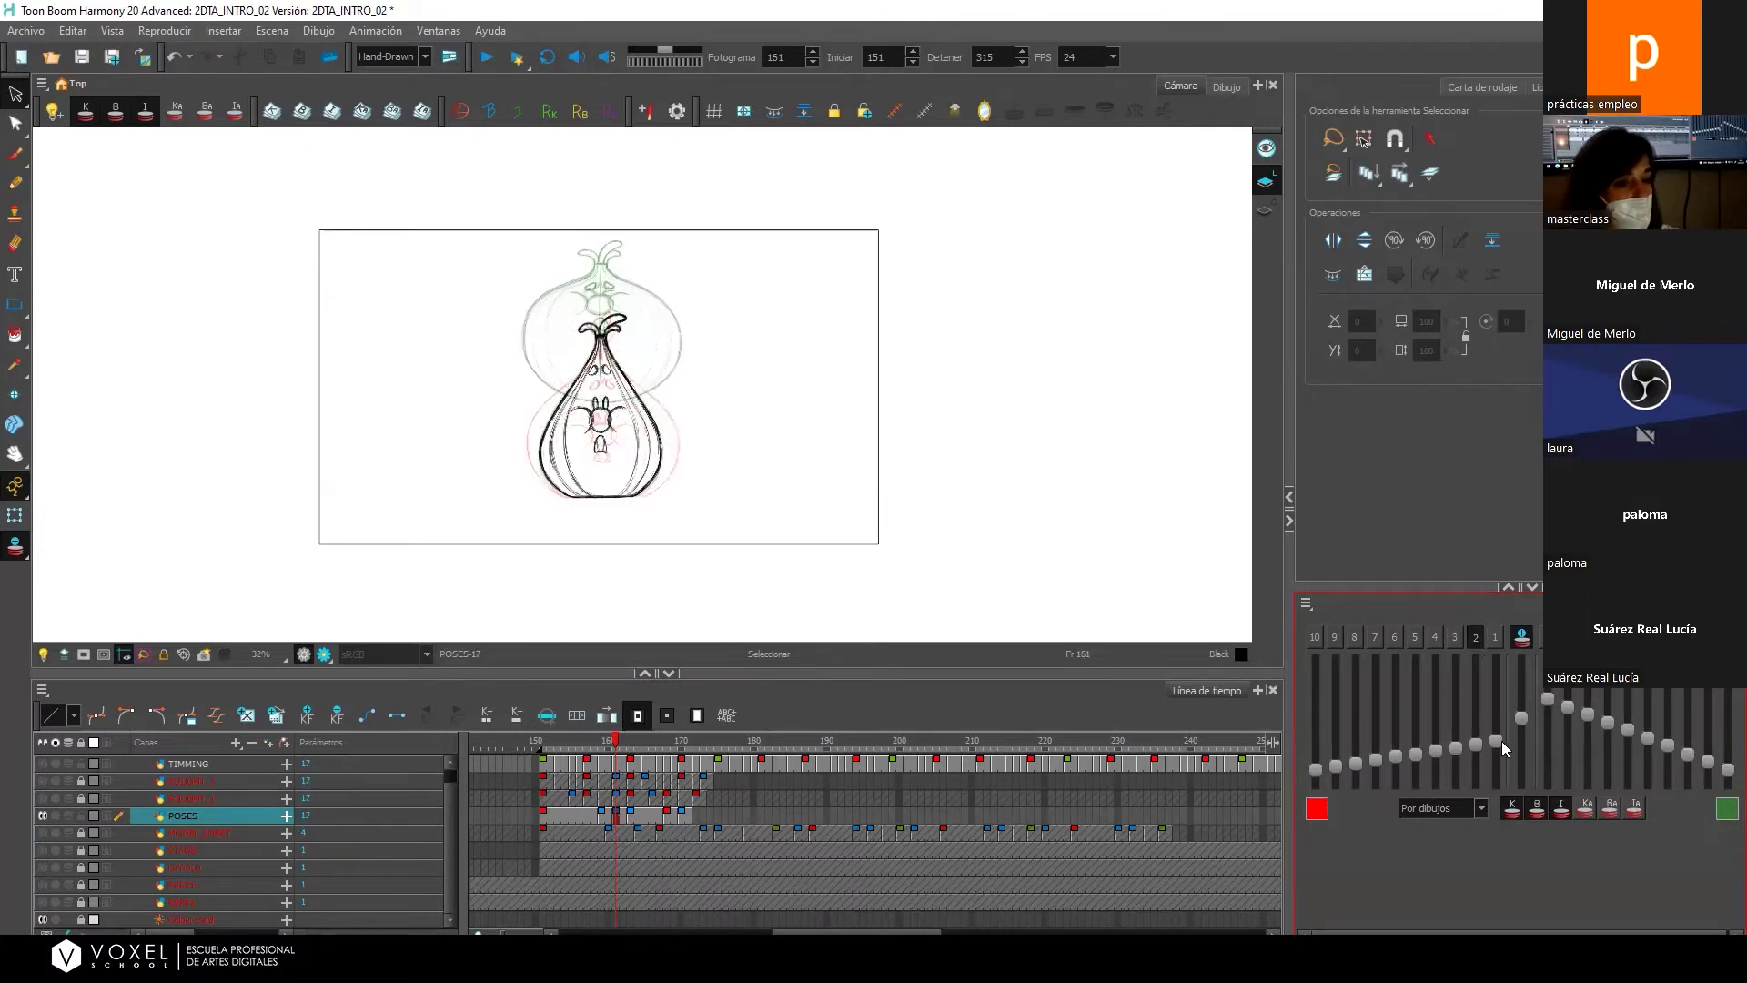
drag(1502, 741, 1338, 761)
click(1477, 638)
click(1477, 638)
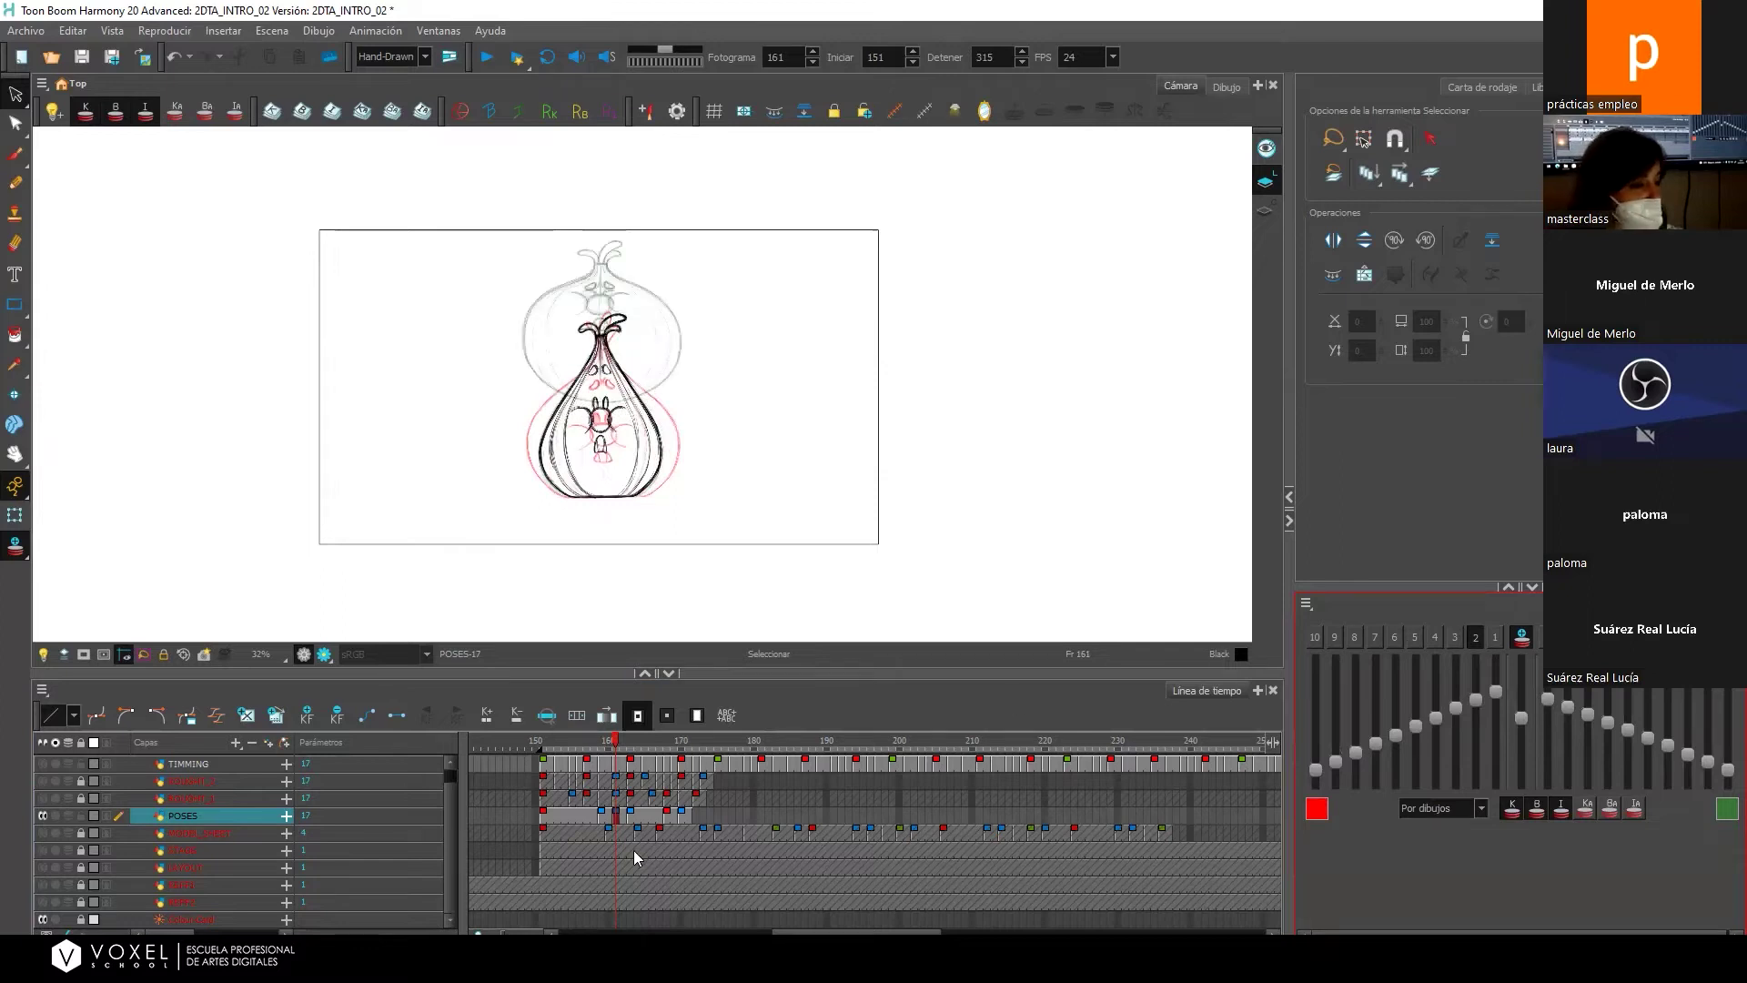
Switch onion skin off and on at frame 161, turn off the next drawing's onion skin, and go to frame 157.
click(623, 816)
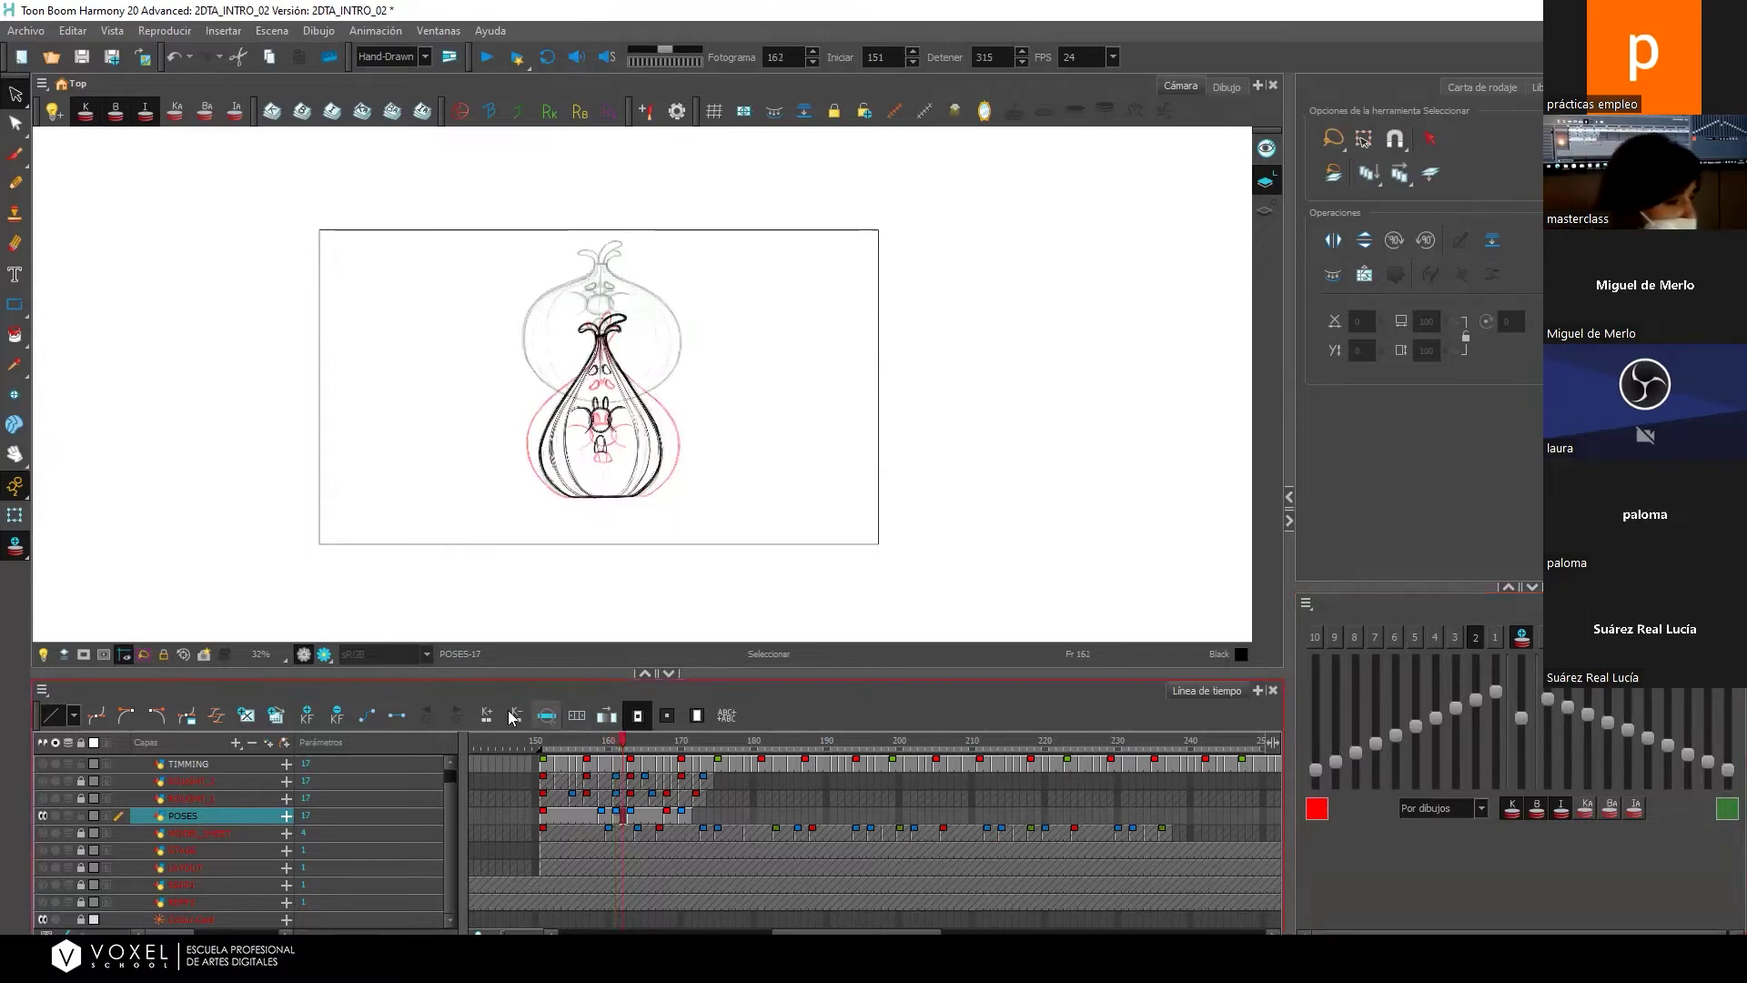
click(617, 816)
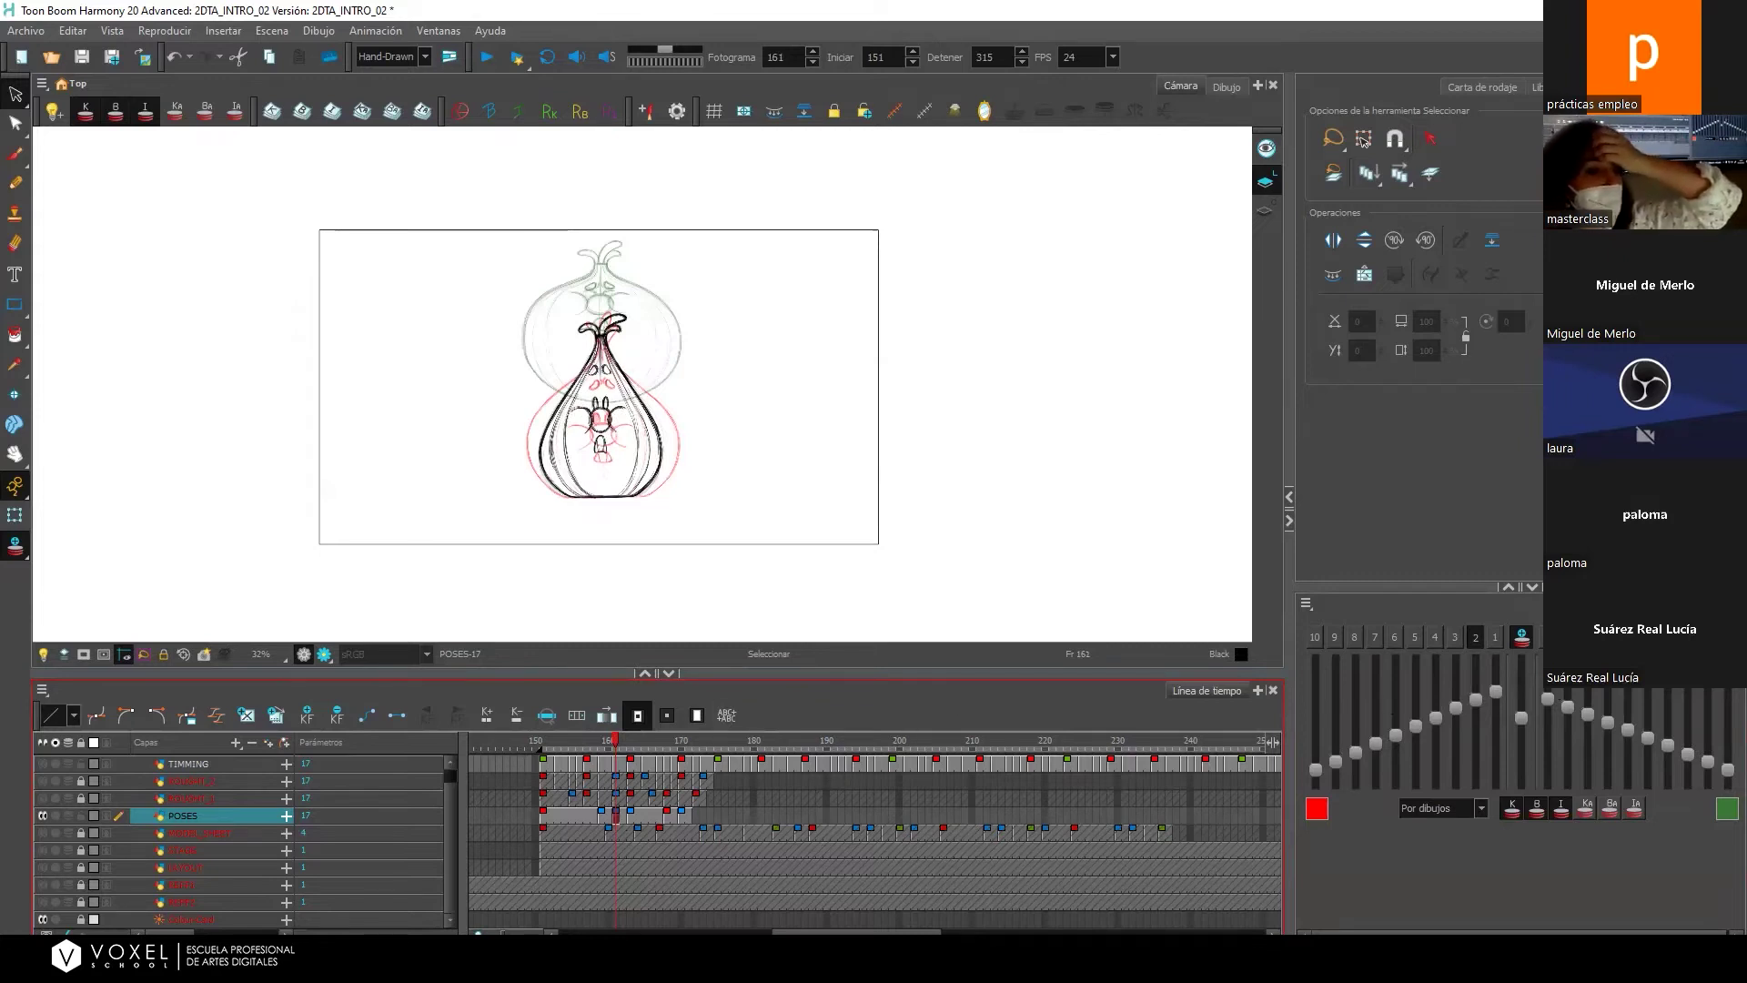
click(1525, 640)
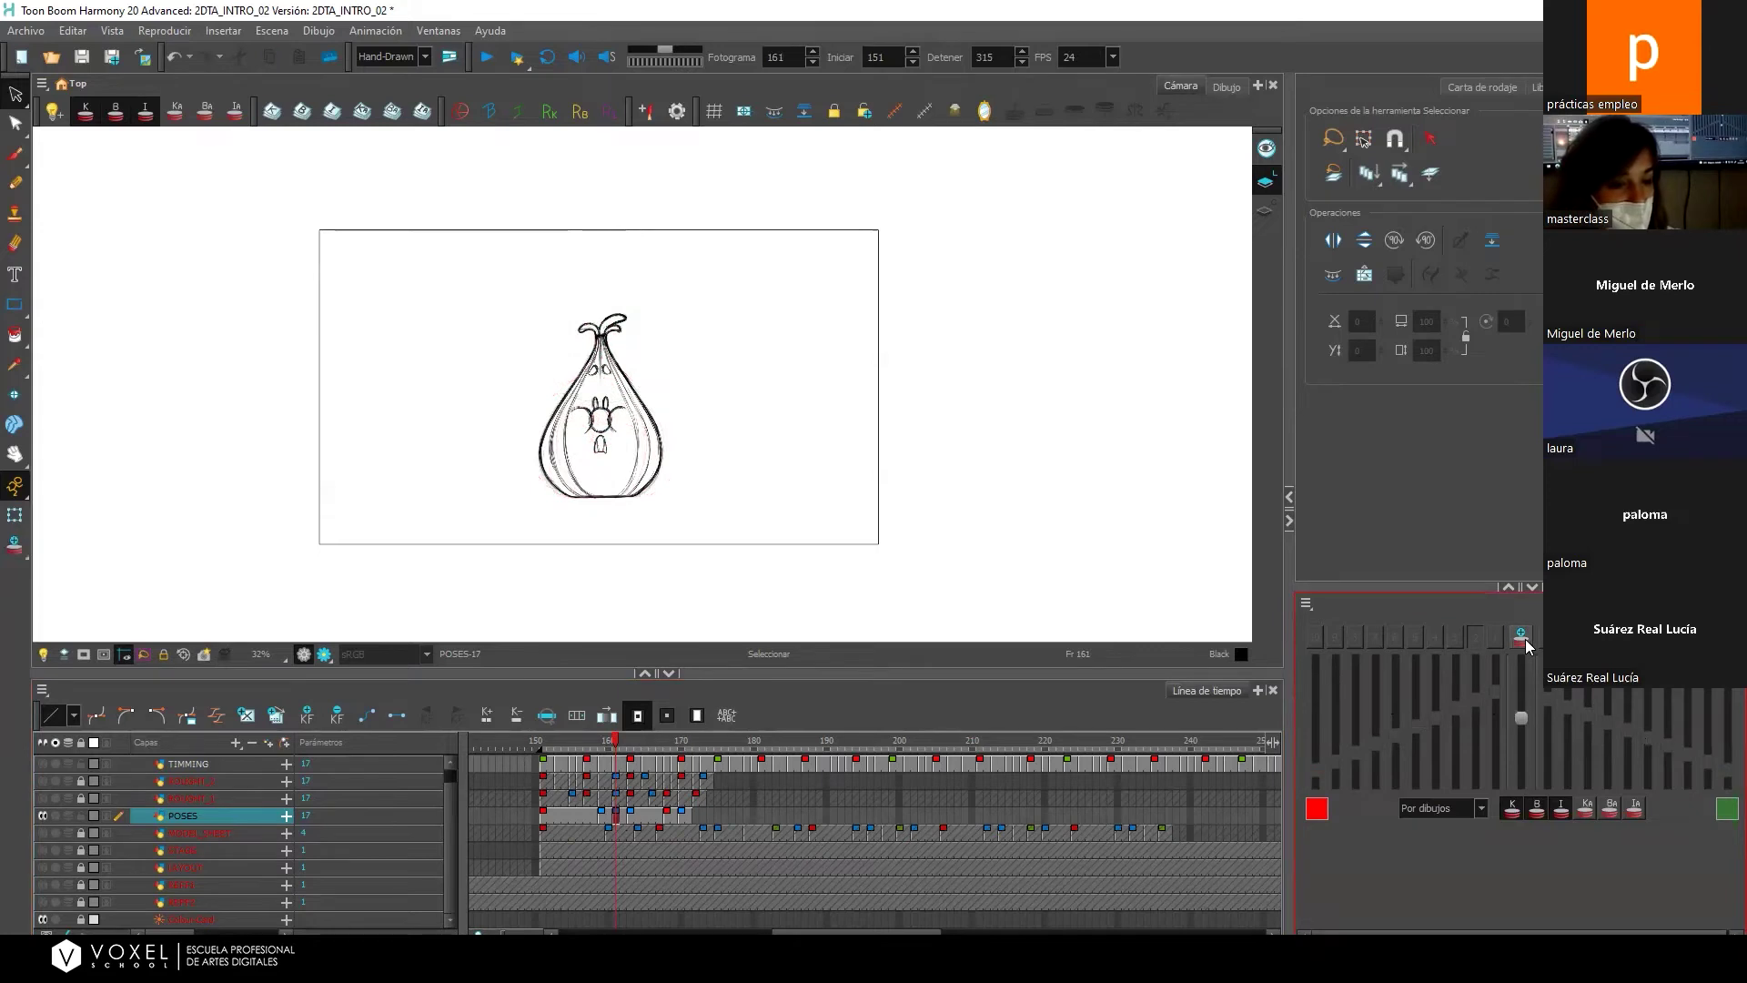
click(1525, 639)
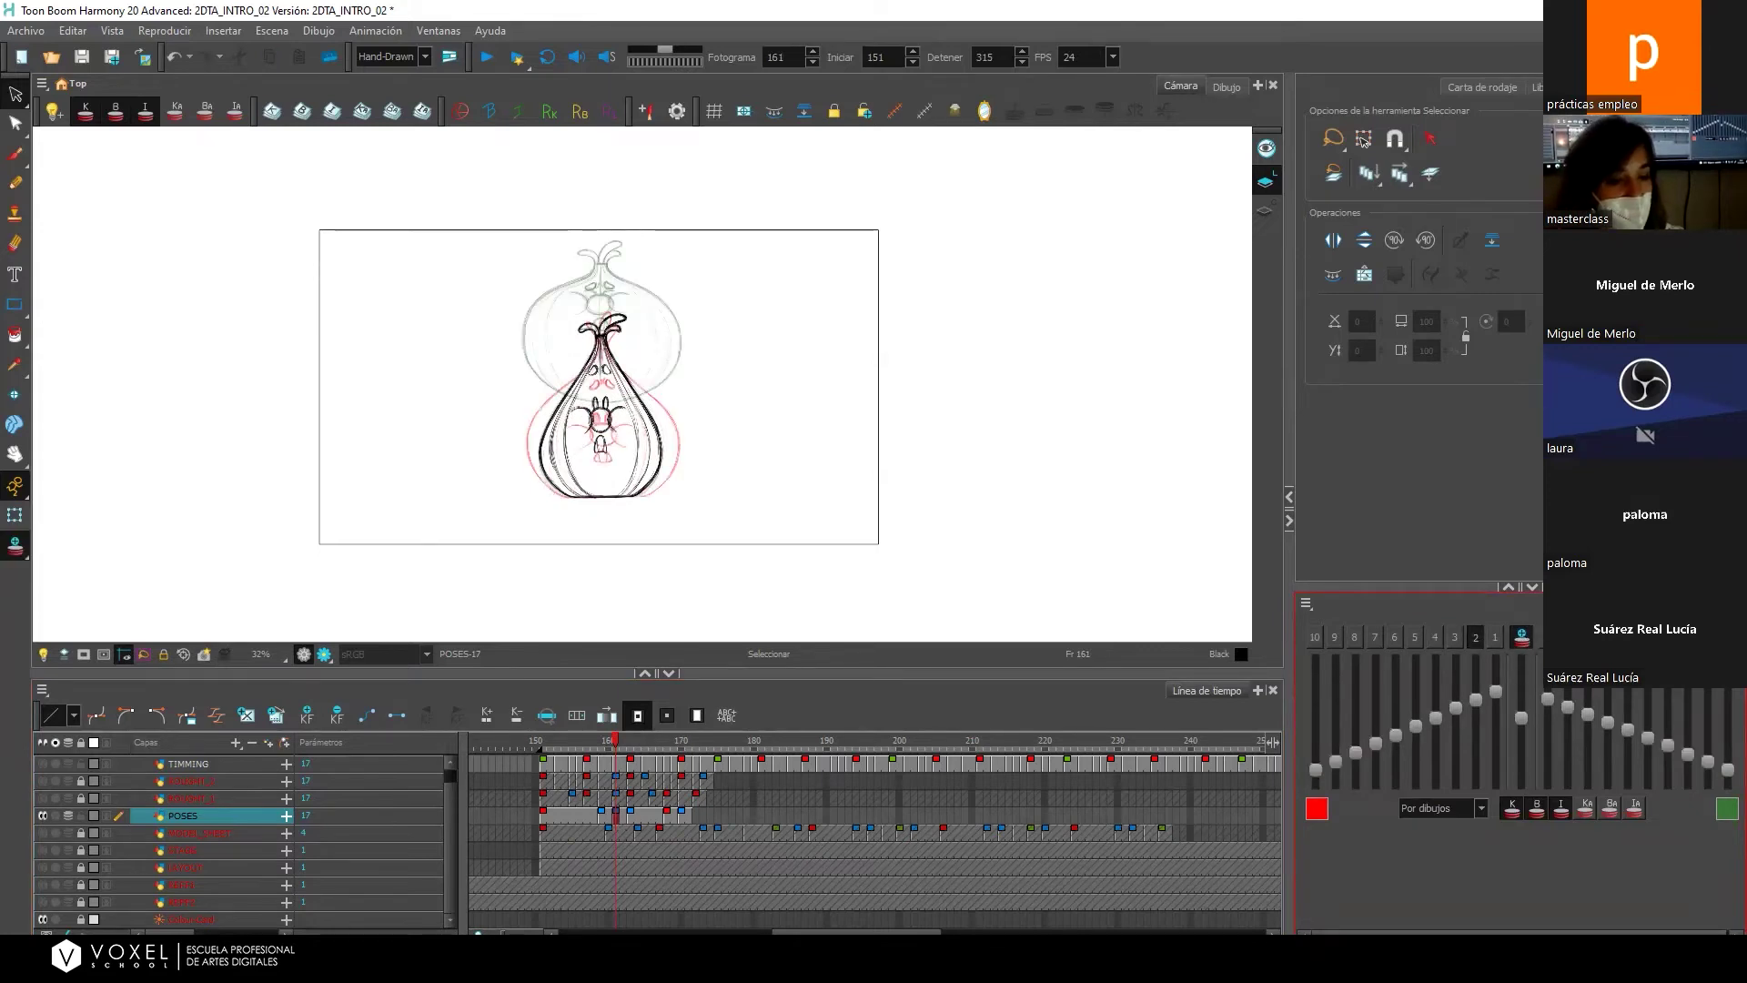
click(1476, 637)
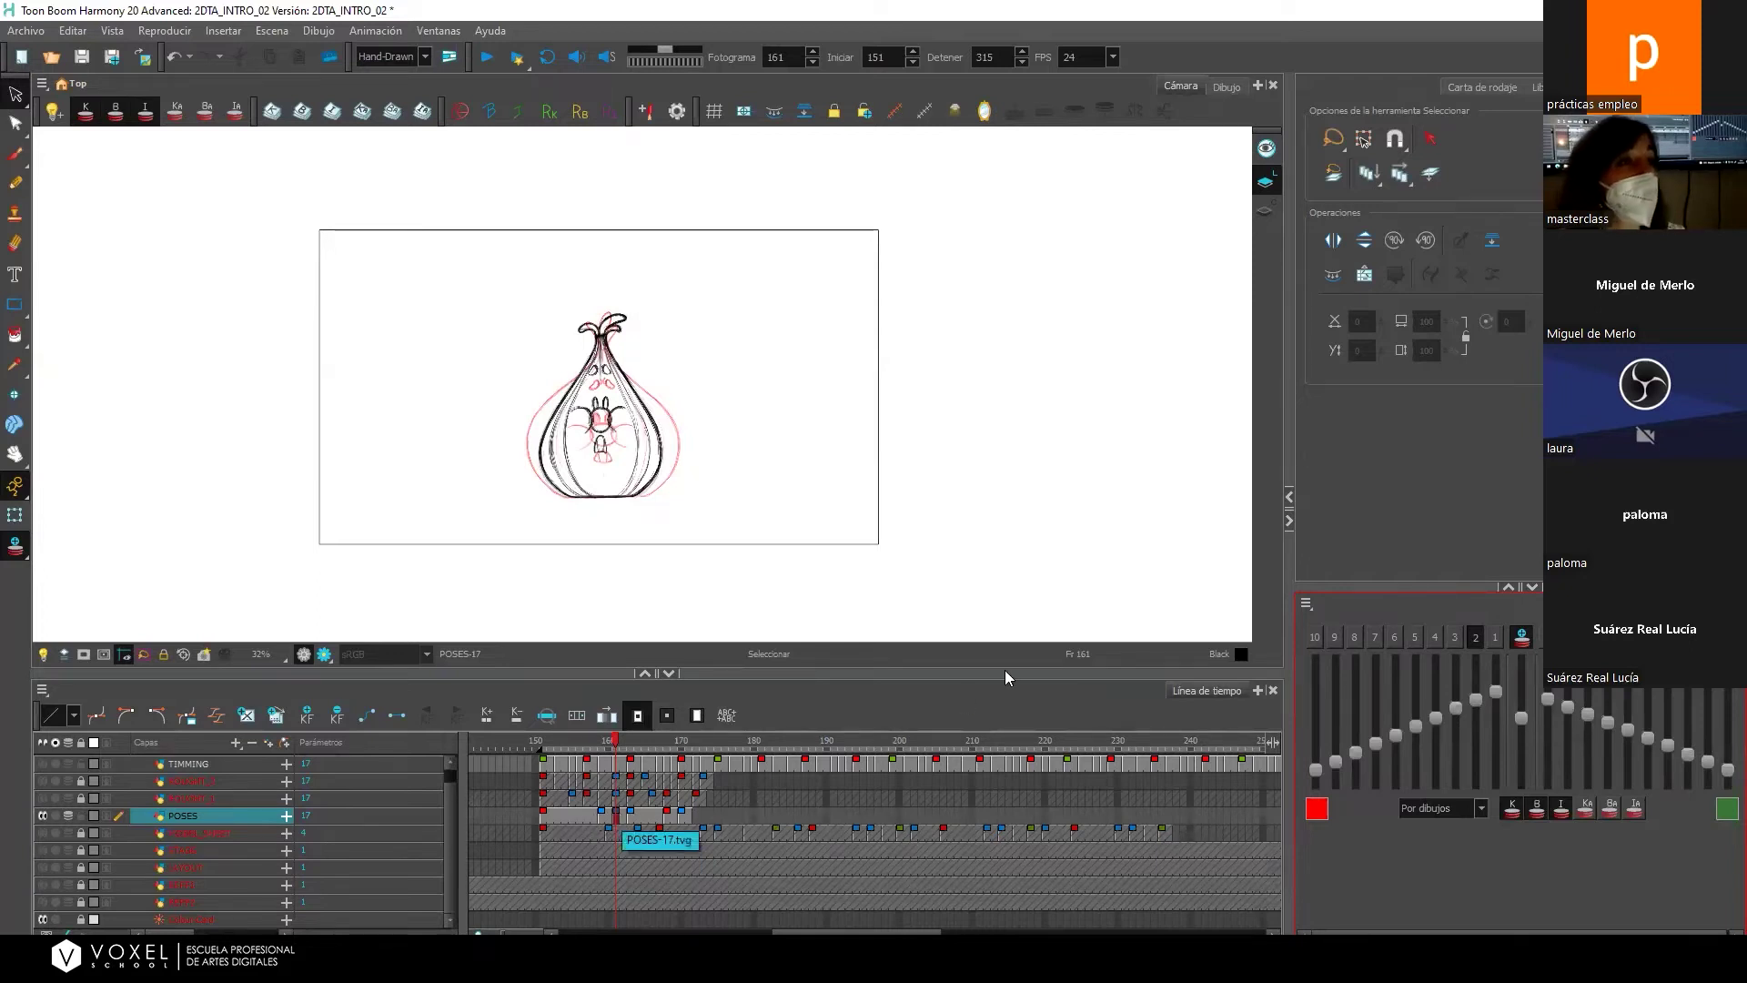
click(583, 812)
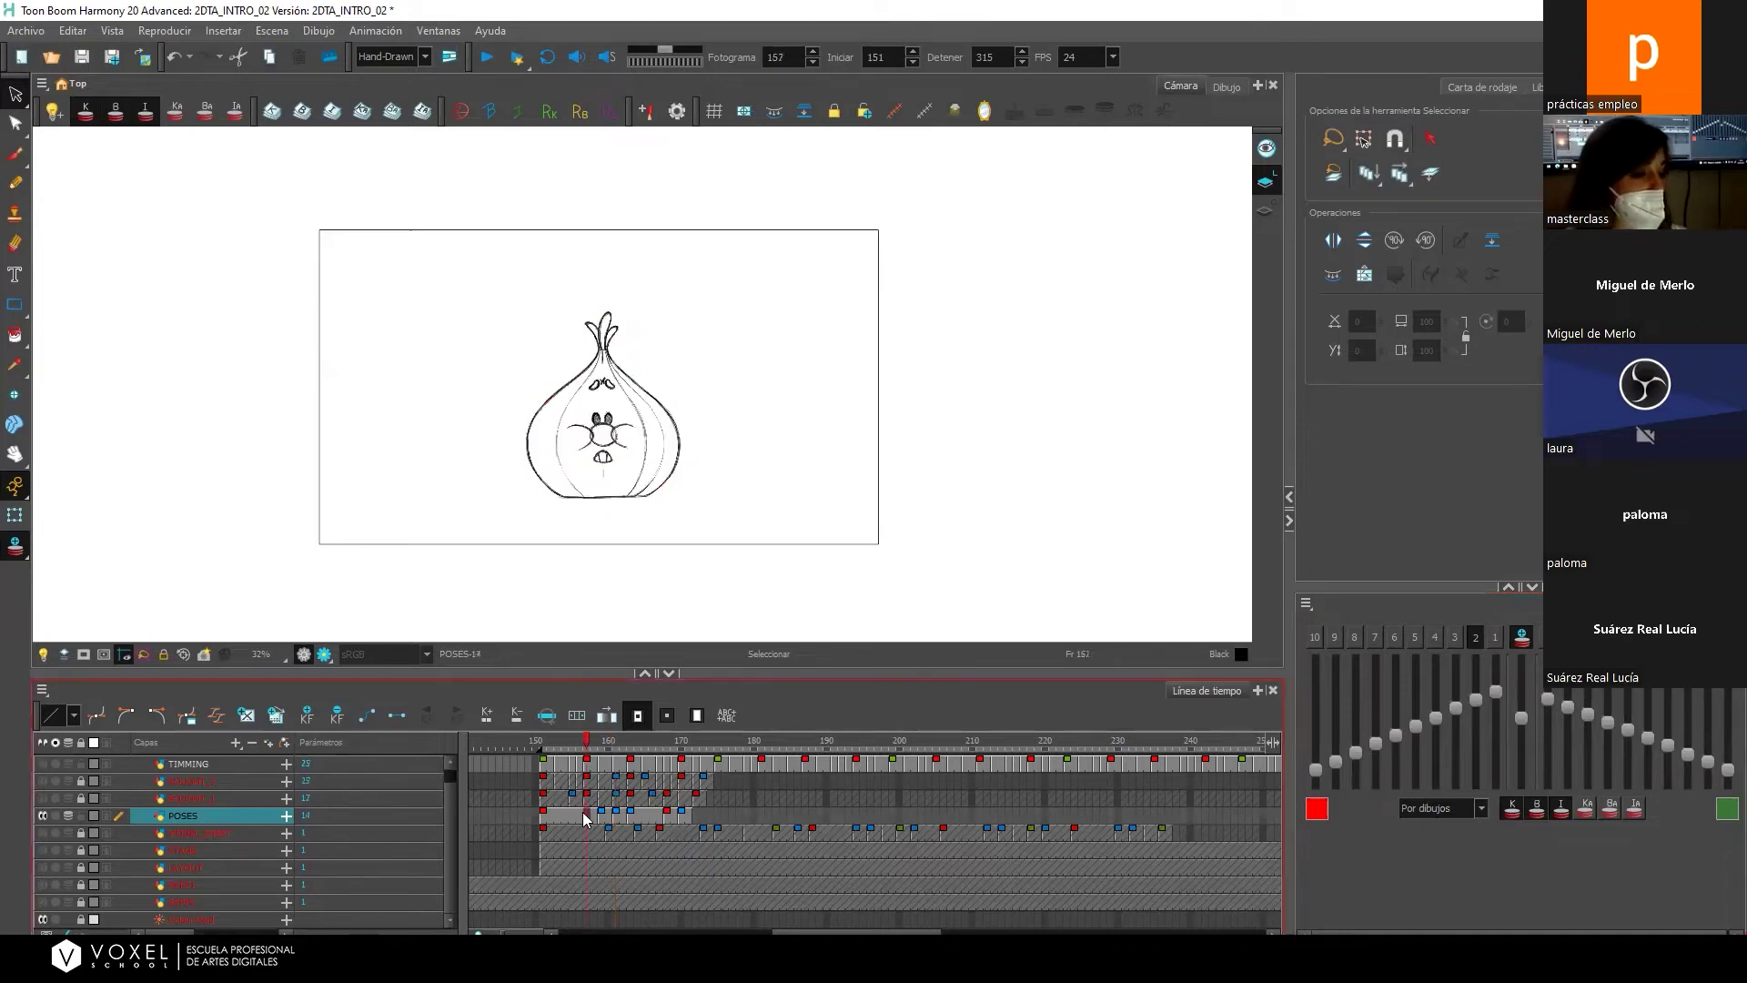
Compare the onion poses at frames 168, 157 and 161 with onion skin off, then re-enable onion skin at frame 161.
click(670, 819)
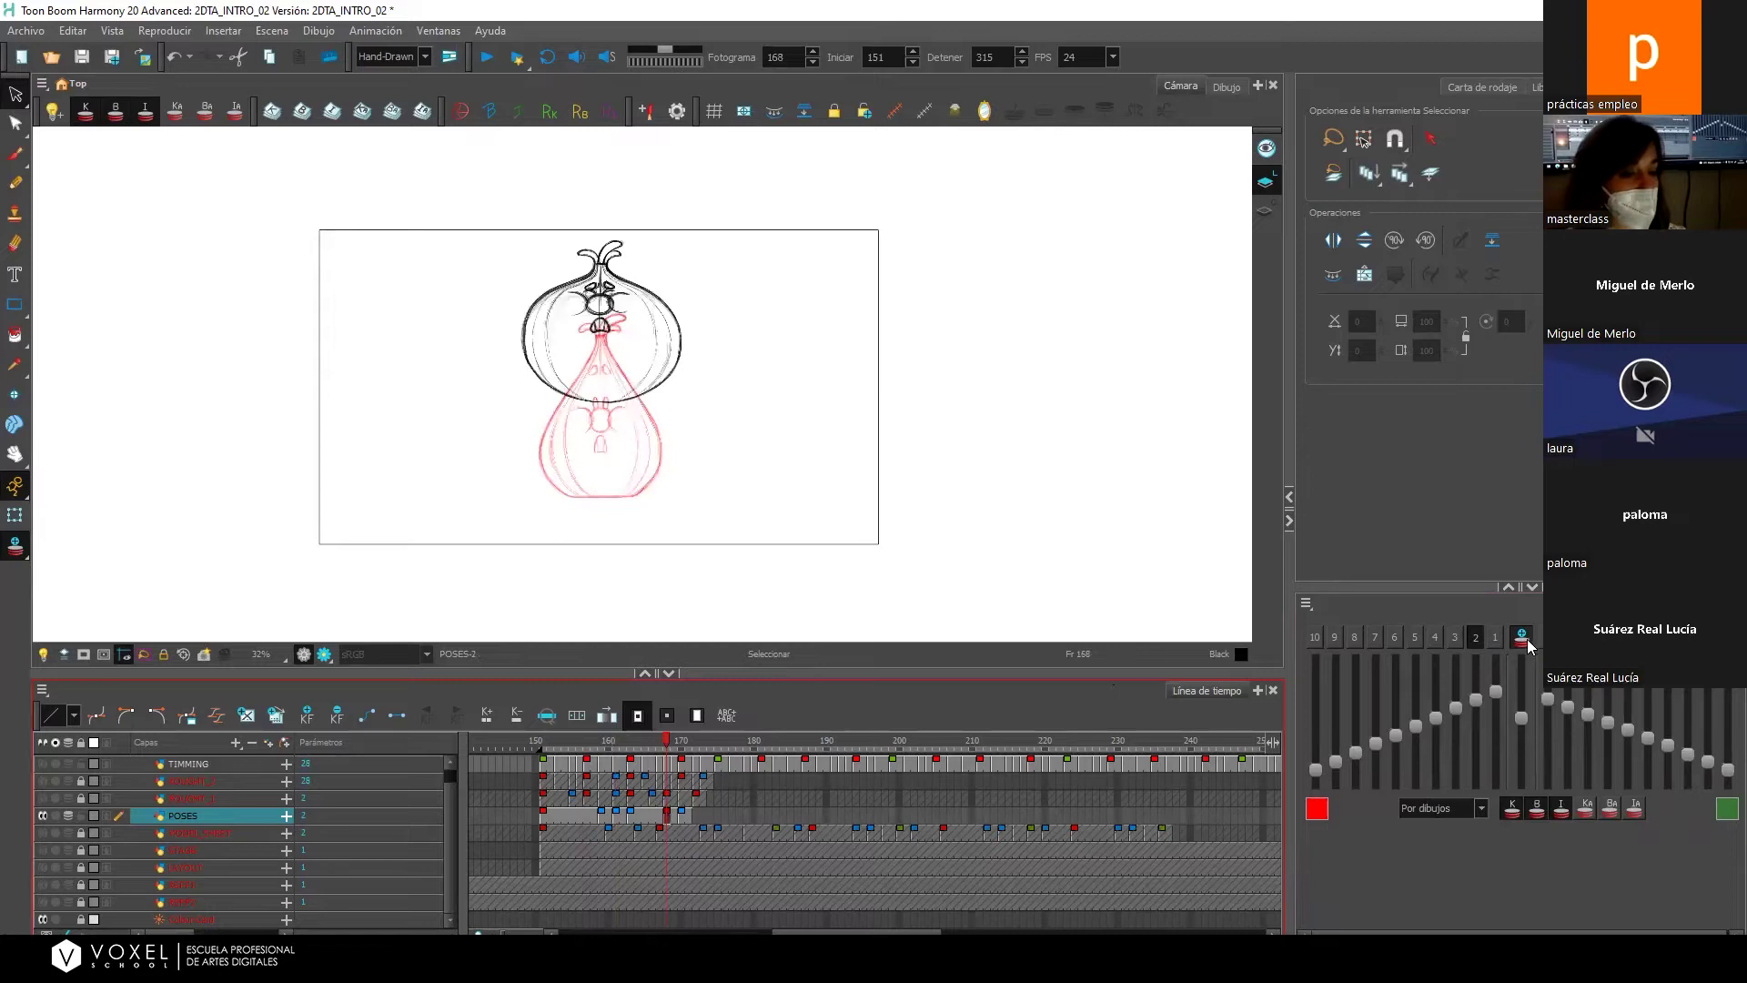
click(1521, 637)
click(587, 817)
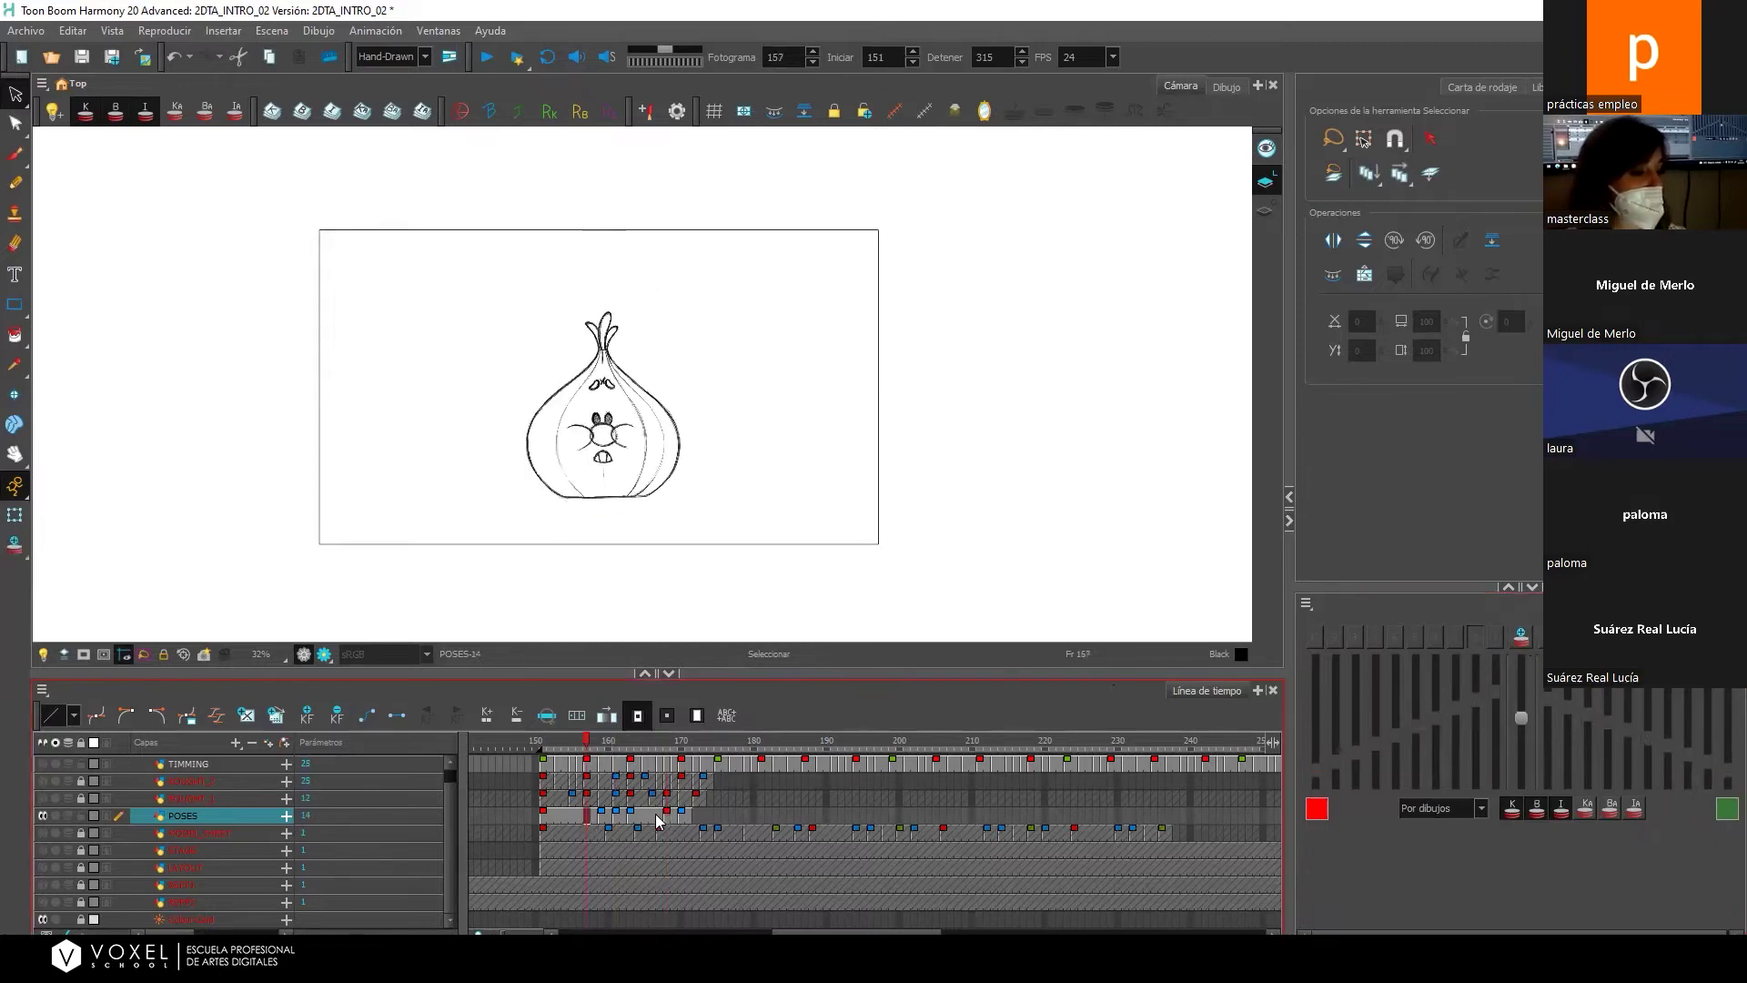
click(666, 812)
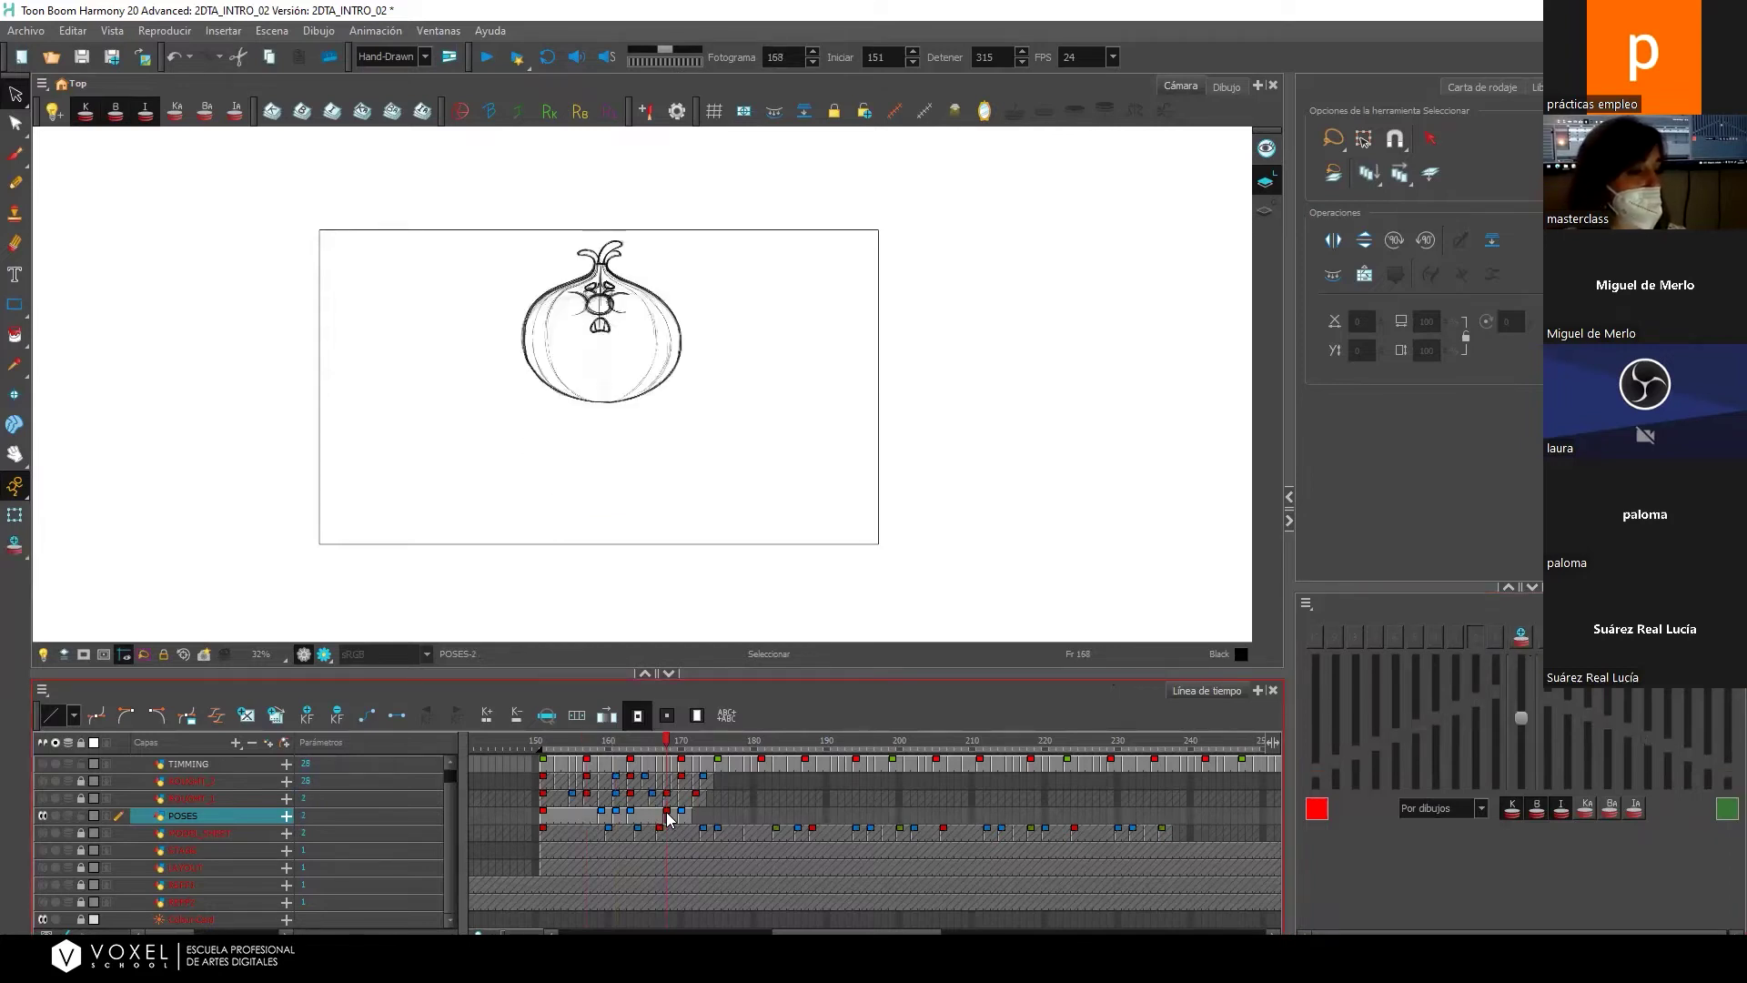
click(617, 815)
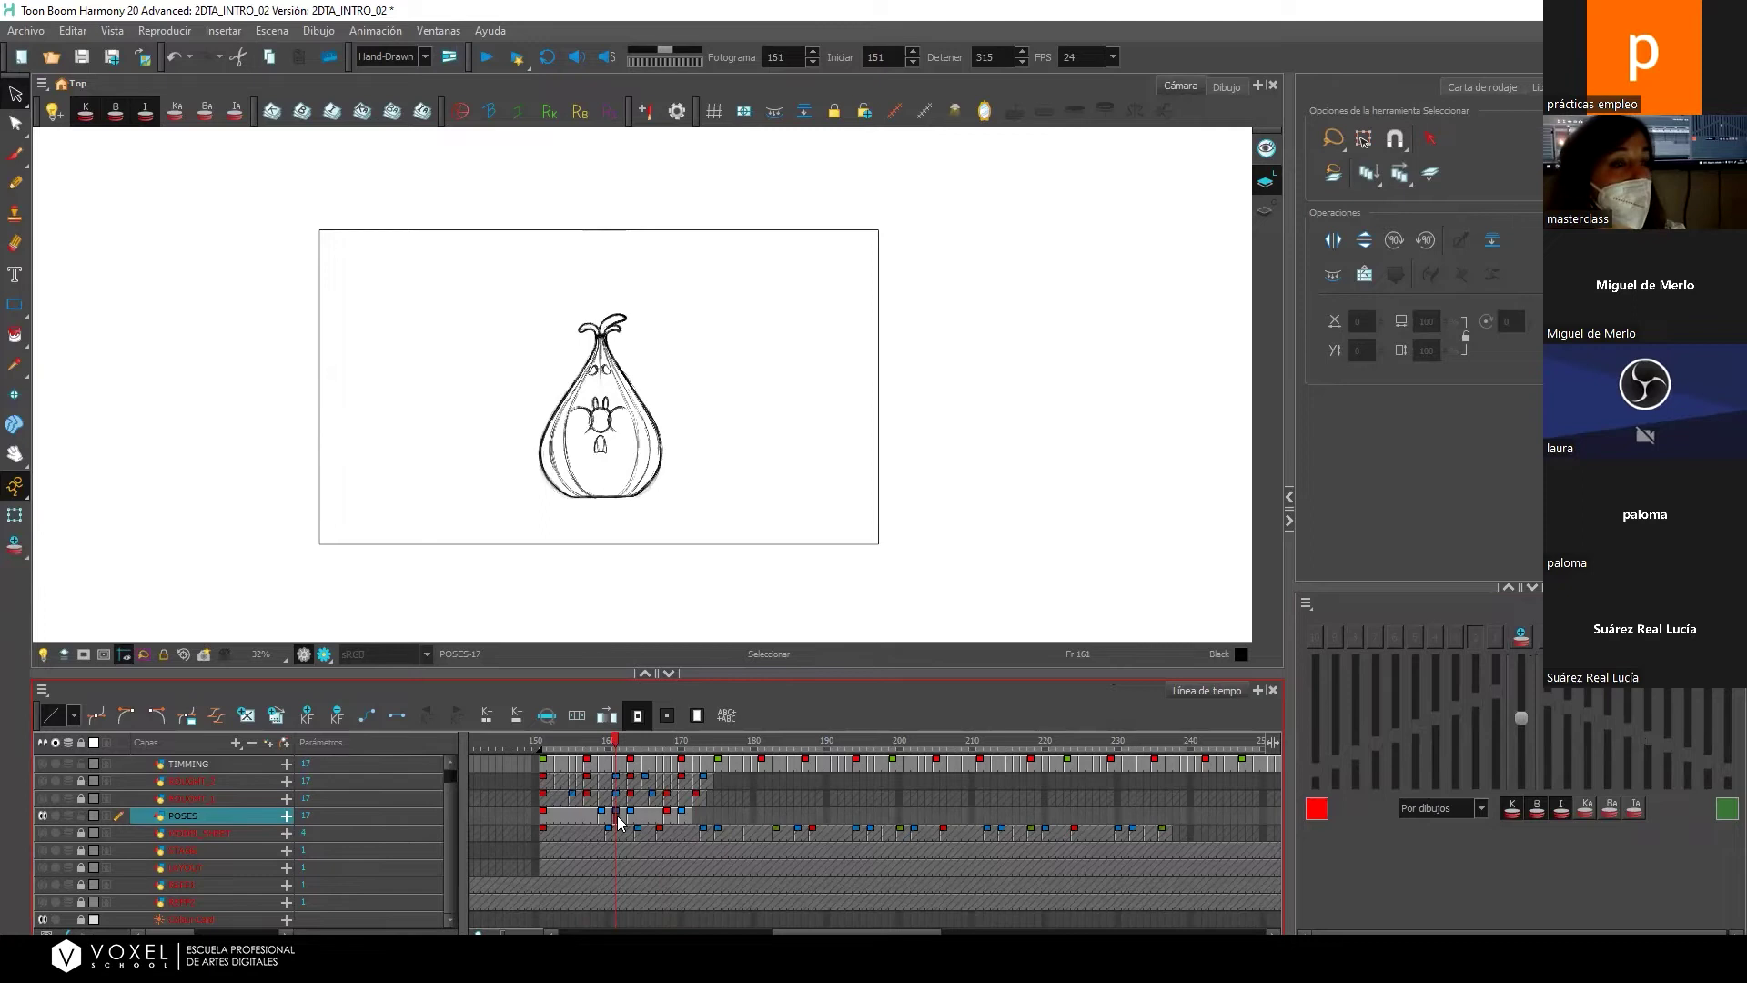
click(1518, 635)
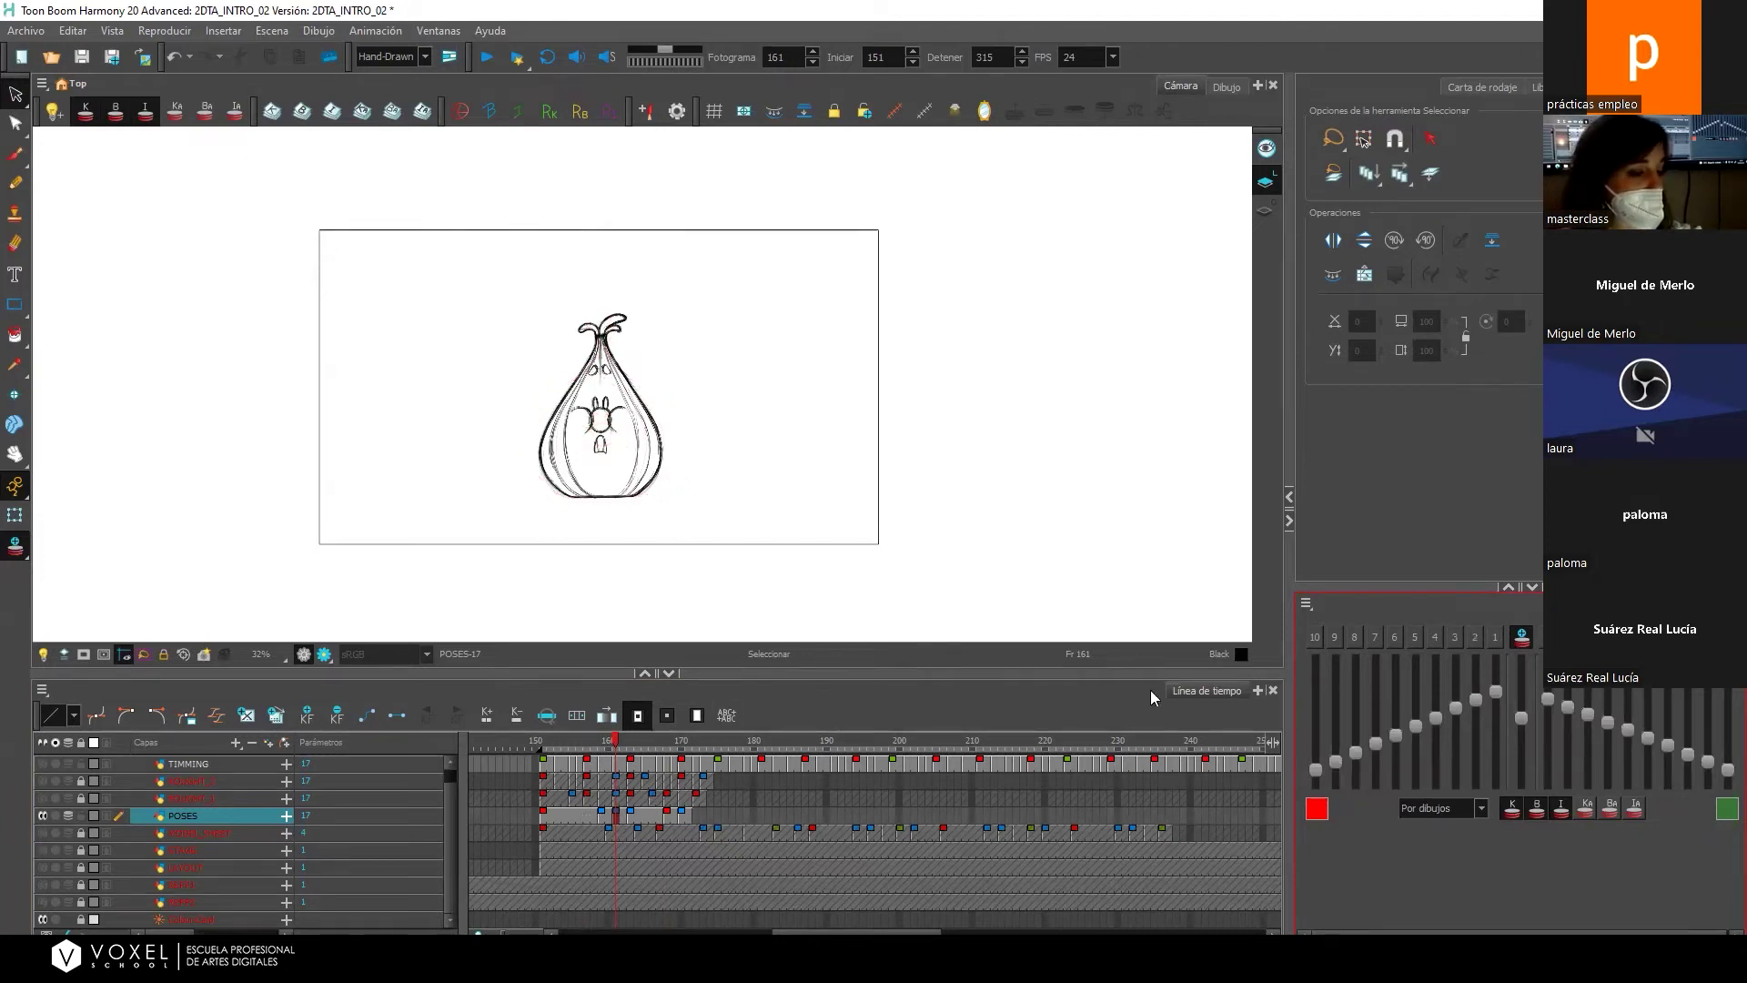
click(1469, 639)
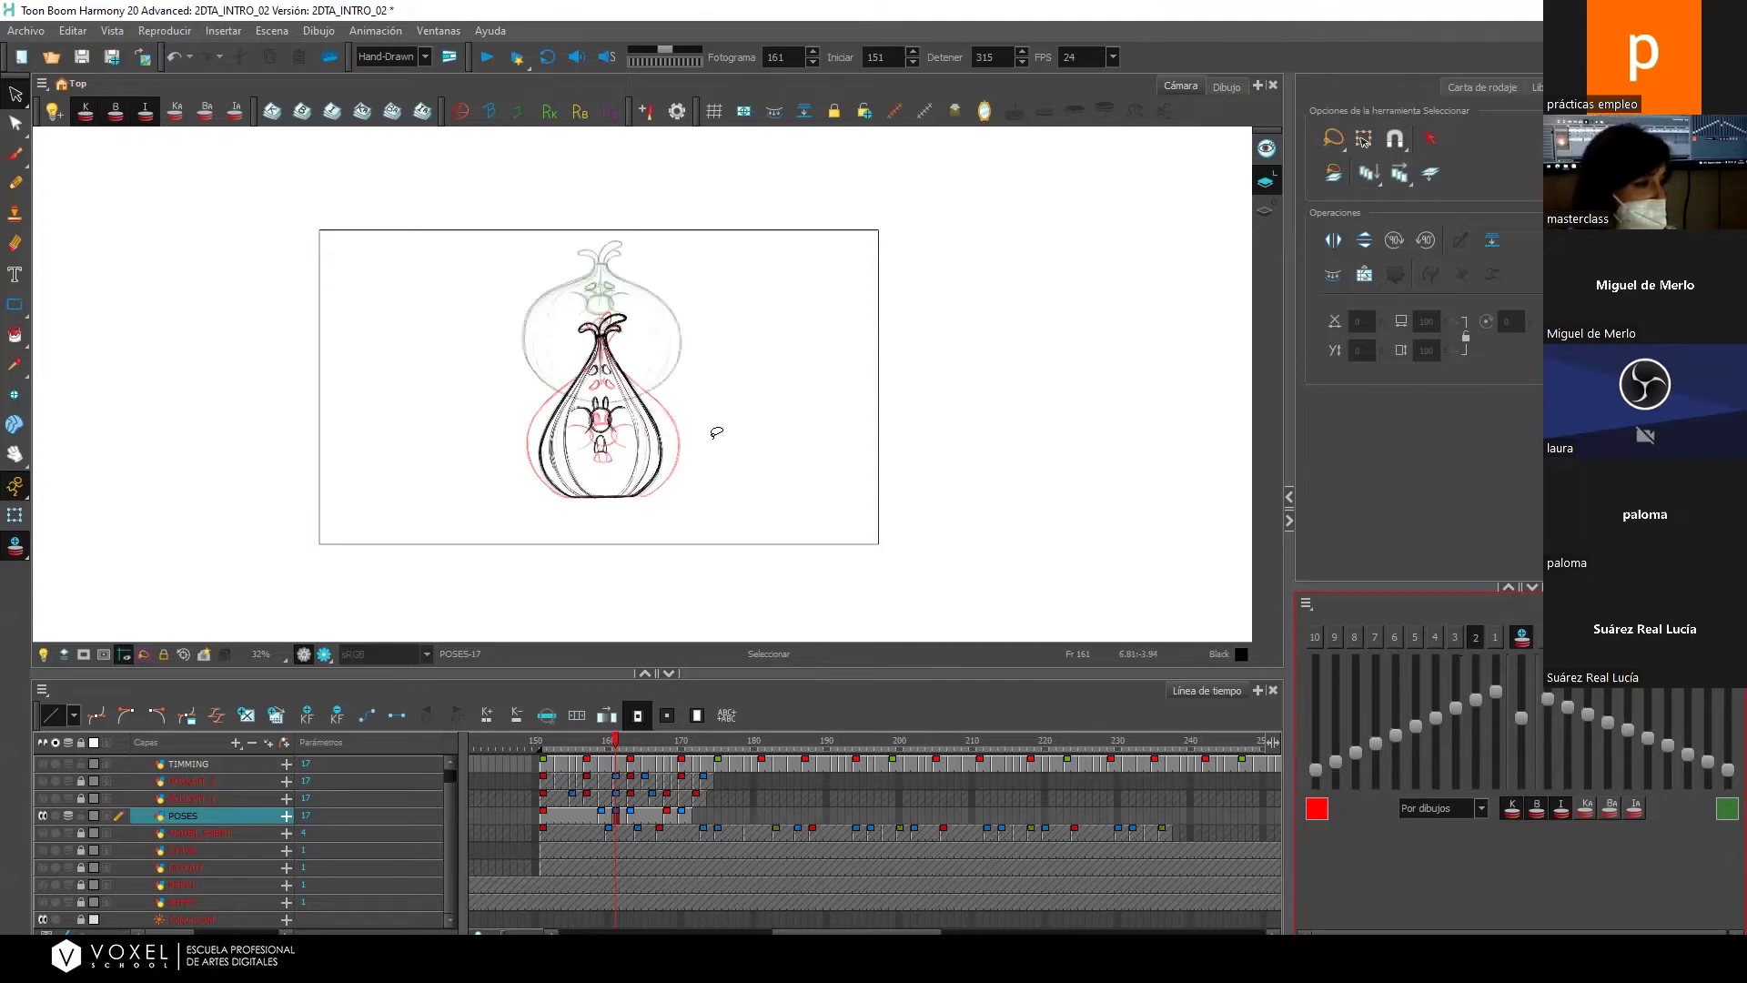
Create an empty drawing at frame 161 of the POSES layer and sketch the onion's first side contour with the Soft Lead pencil.
scroll(712, 430, up, 2)
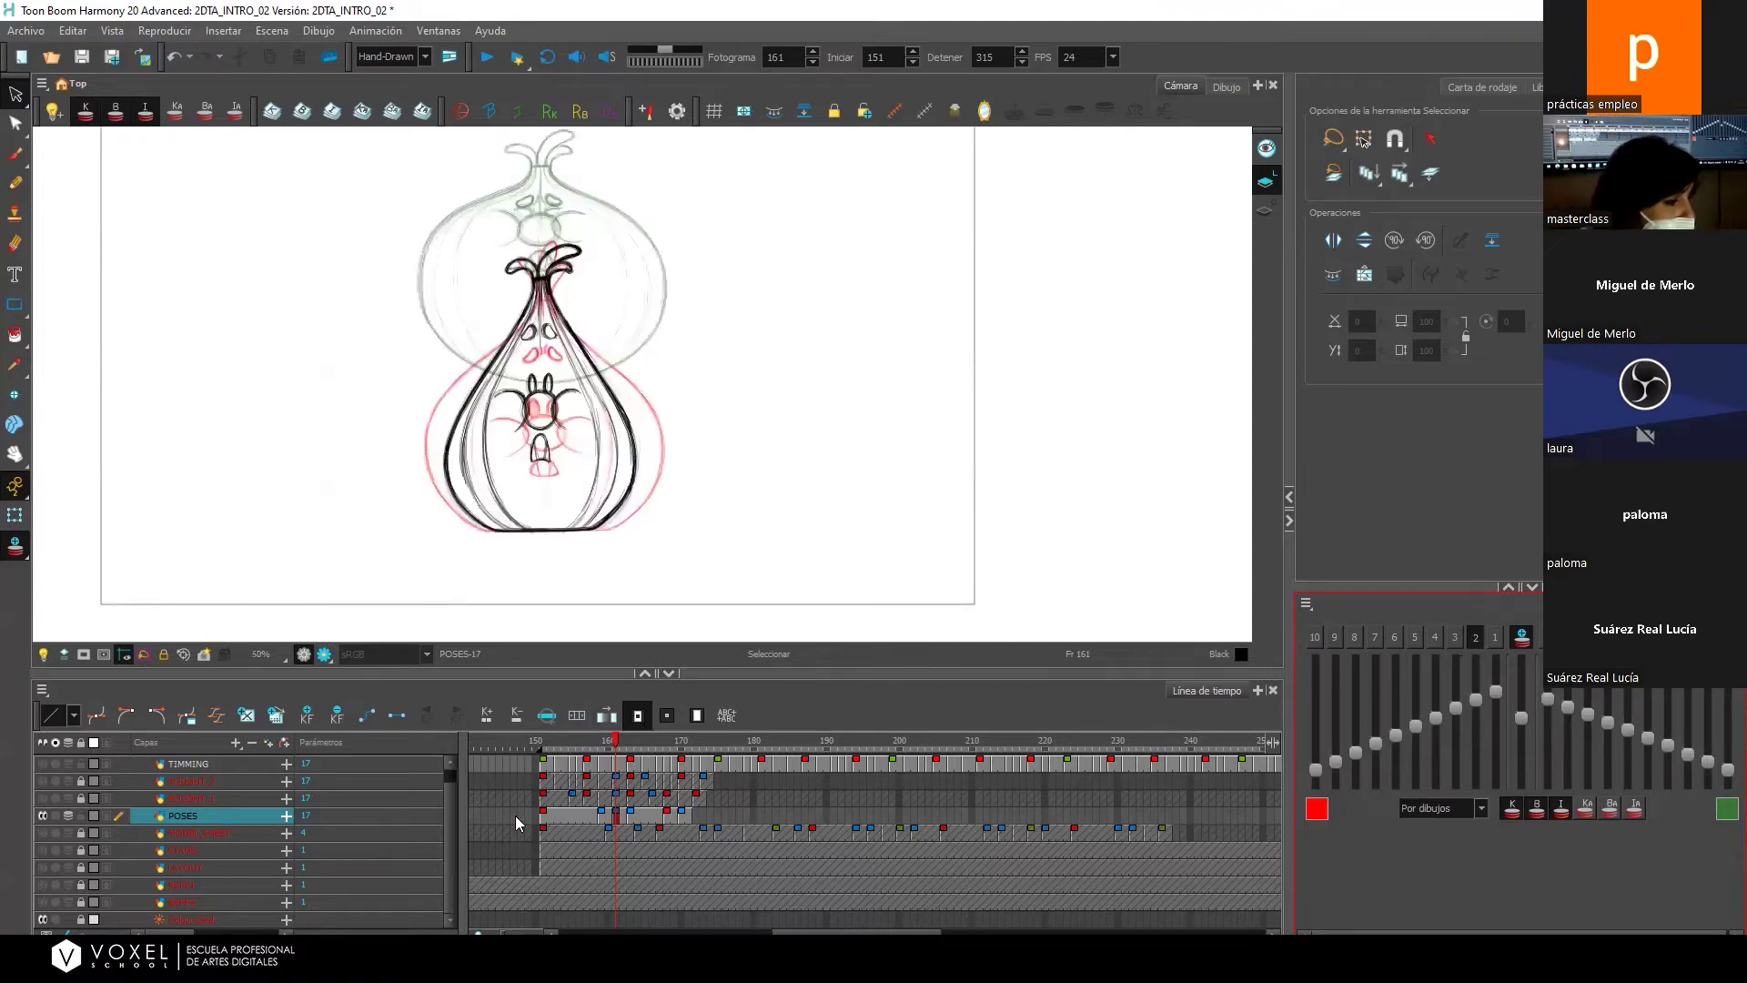
click(246, 716)
scroll(719, 472, down, 1)
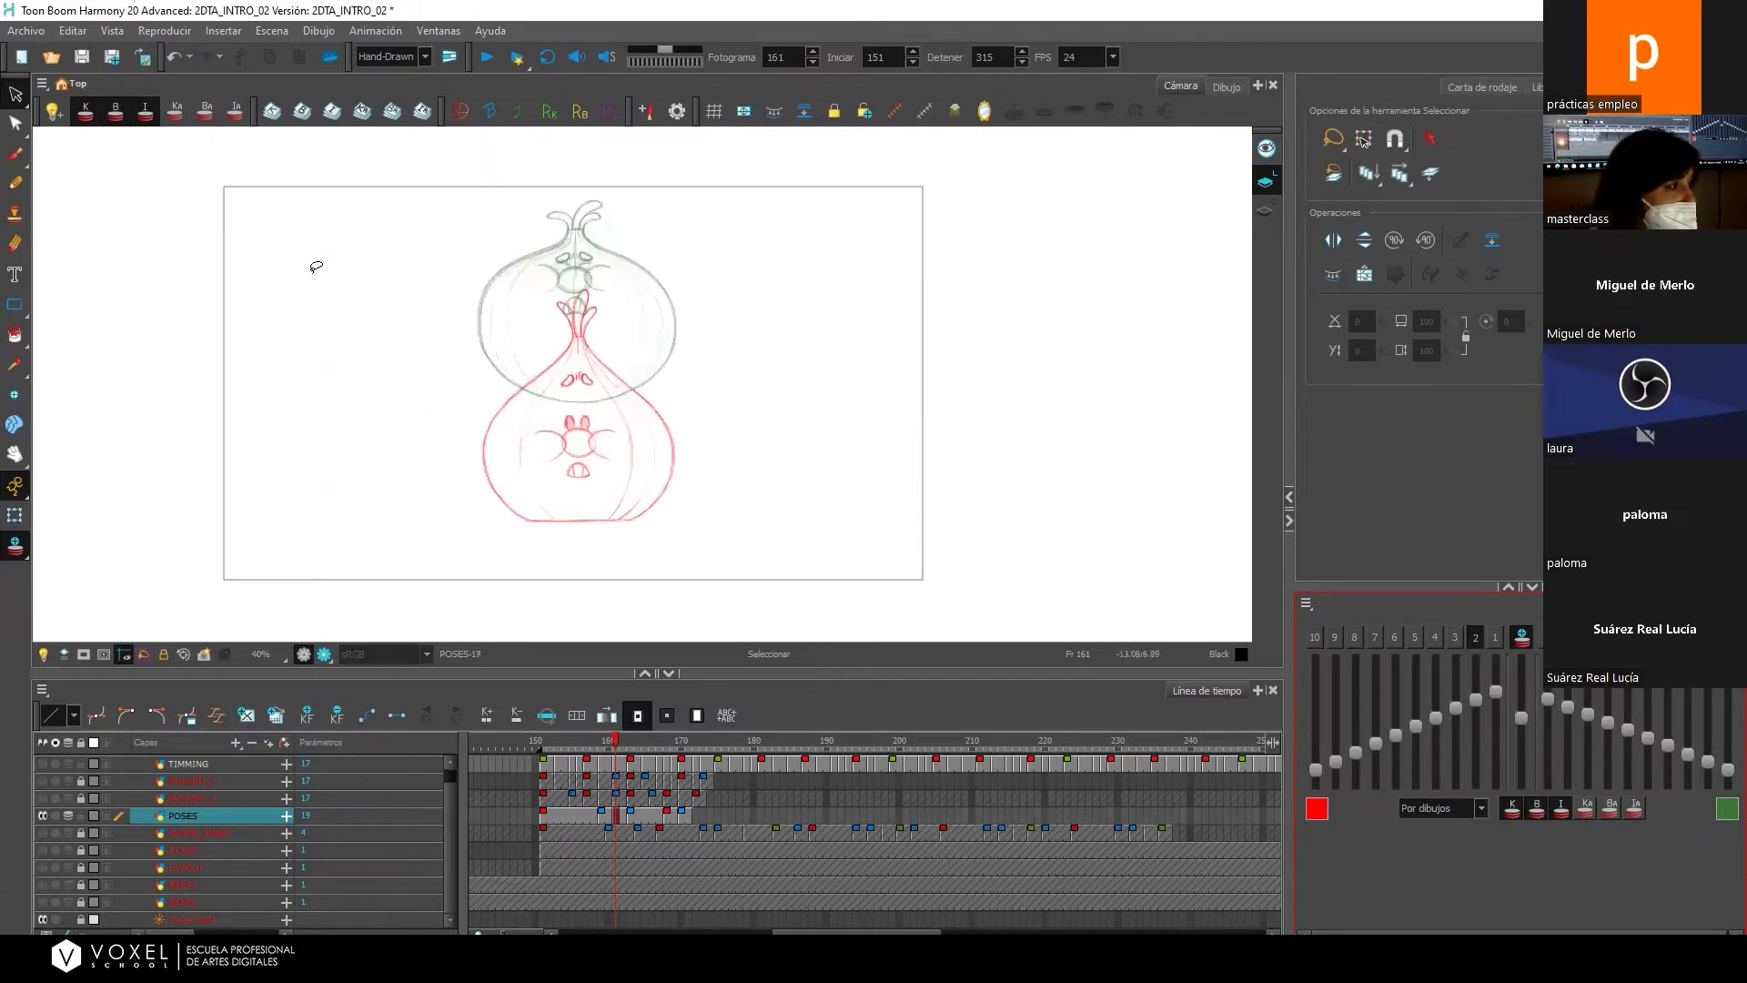
click(14, 156)
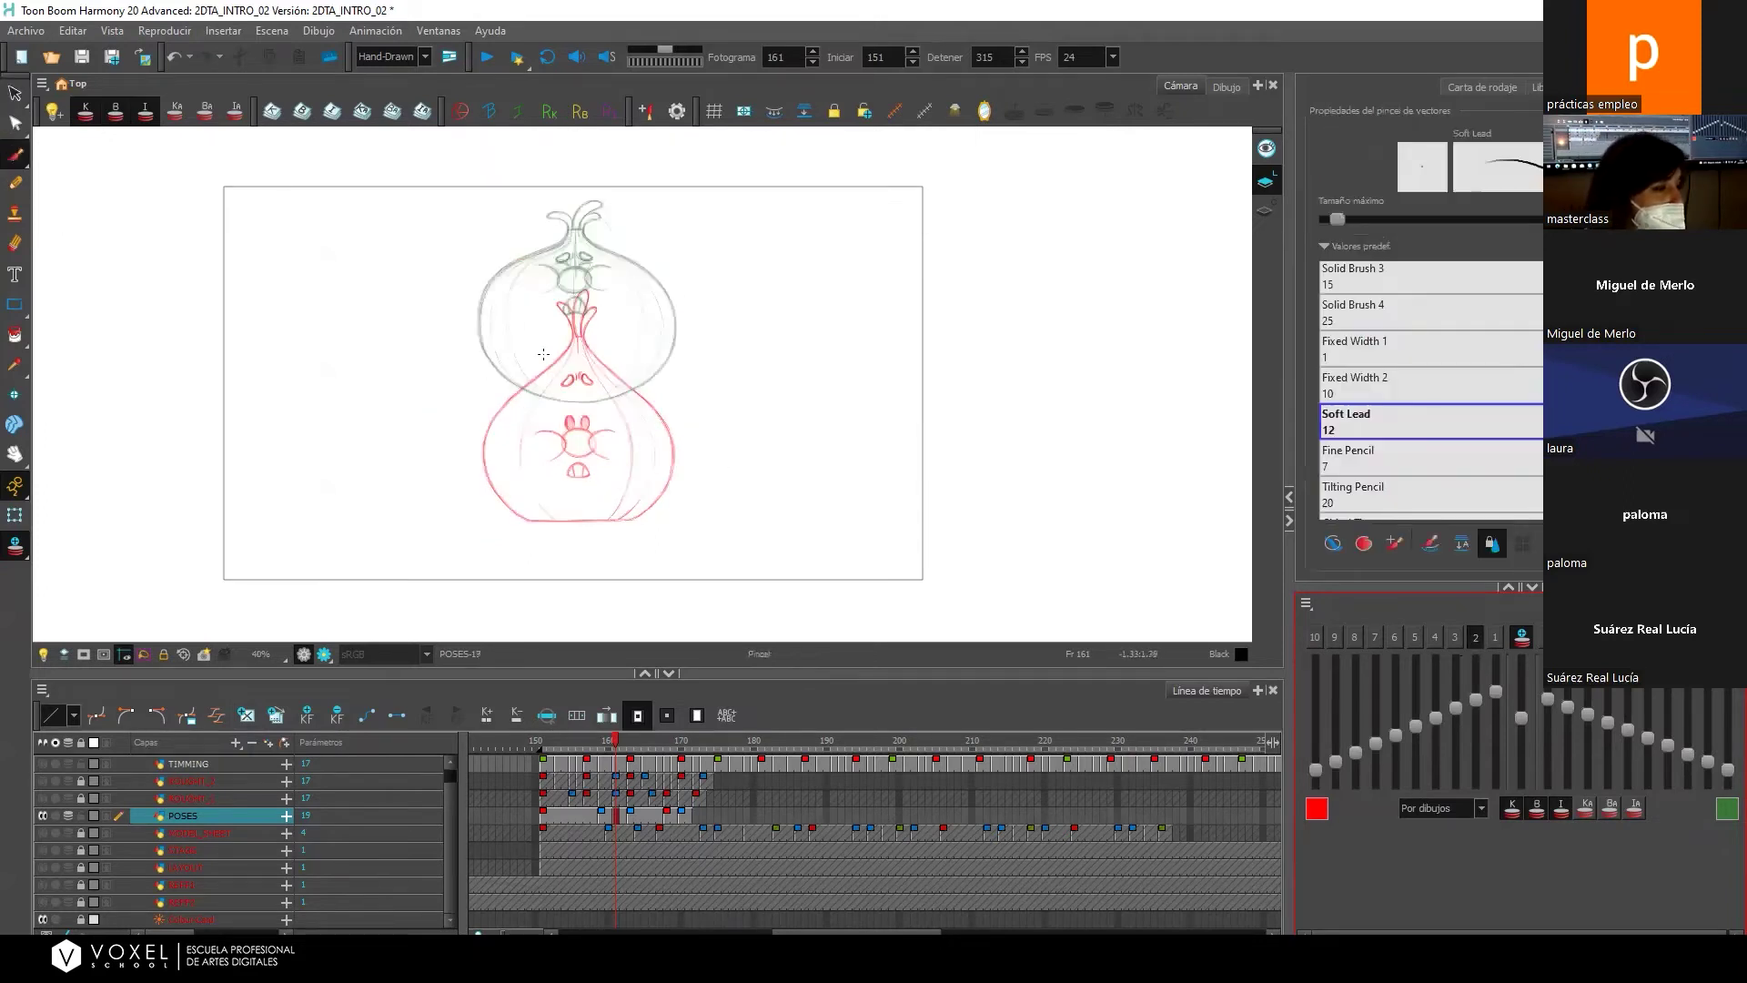
mouse_move(557, 323)
mouse_down()
mouse_move(530, 420)
mouse_move(520, 407)
mouse_move(521, 468)
mouse_move(551, 521)
mouse_up()
mouse_move(501, 465)
mouse_down()
mouse_move(544, 518)
mouse_move(505, 452)
mouse_up()
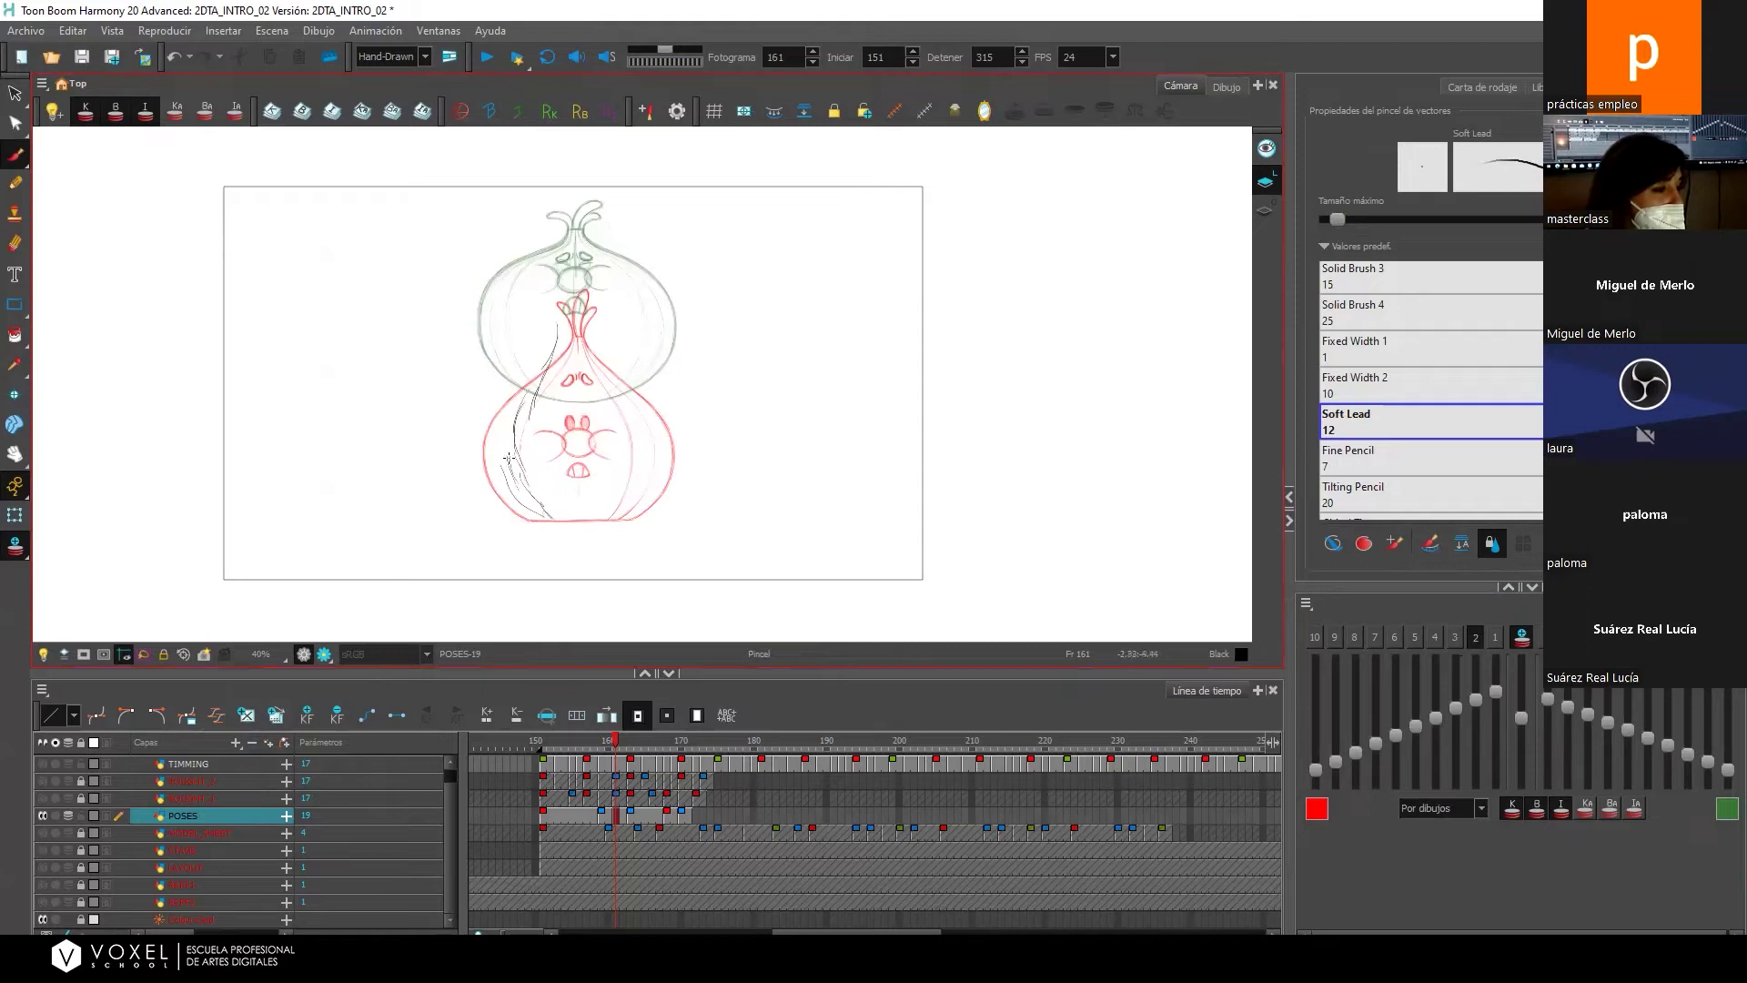
Increase the maximum pencil size and rough in the stretched onion's outline, base and stalk over the onion skin at frame 161.
drag(1338, 219, 1352, 220)
mouse_move(495, 459)
mouse_down()
mouse_move(566, 316)
mouse_move(624, 347)
mouse_move(596, 355)
mouse_move(644, 405)
mouse_move(658, 472)
mouse_move(626, 508)
mouse_move(546, 522)
mouse_move(612, 521)
mouse_up()
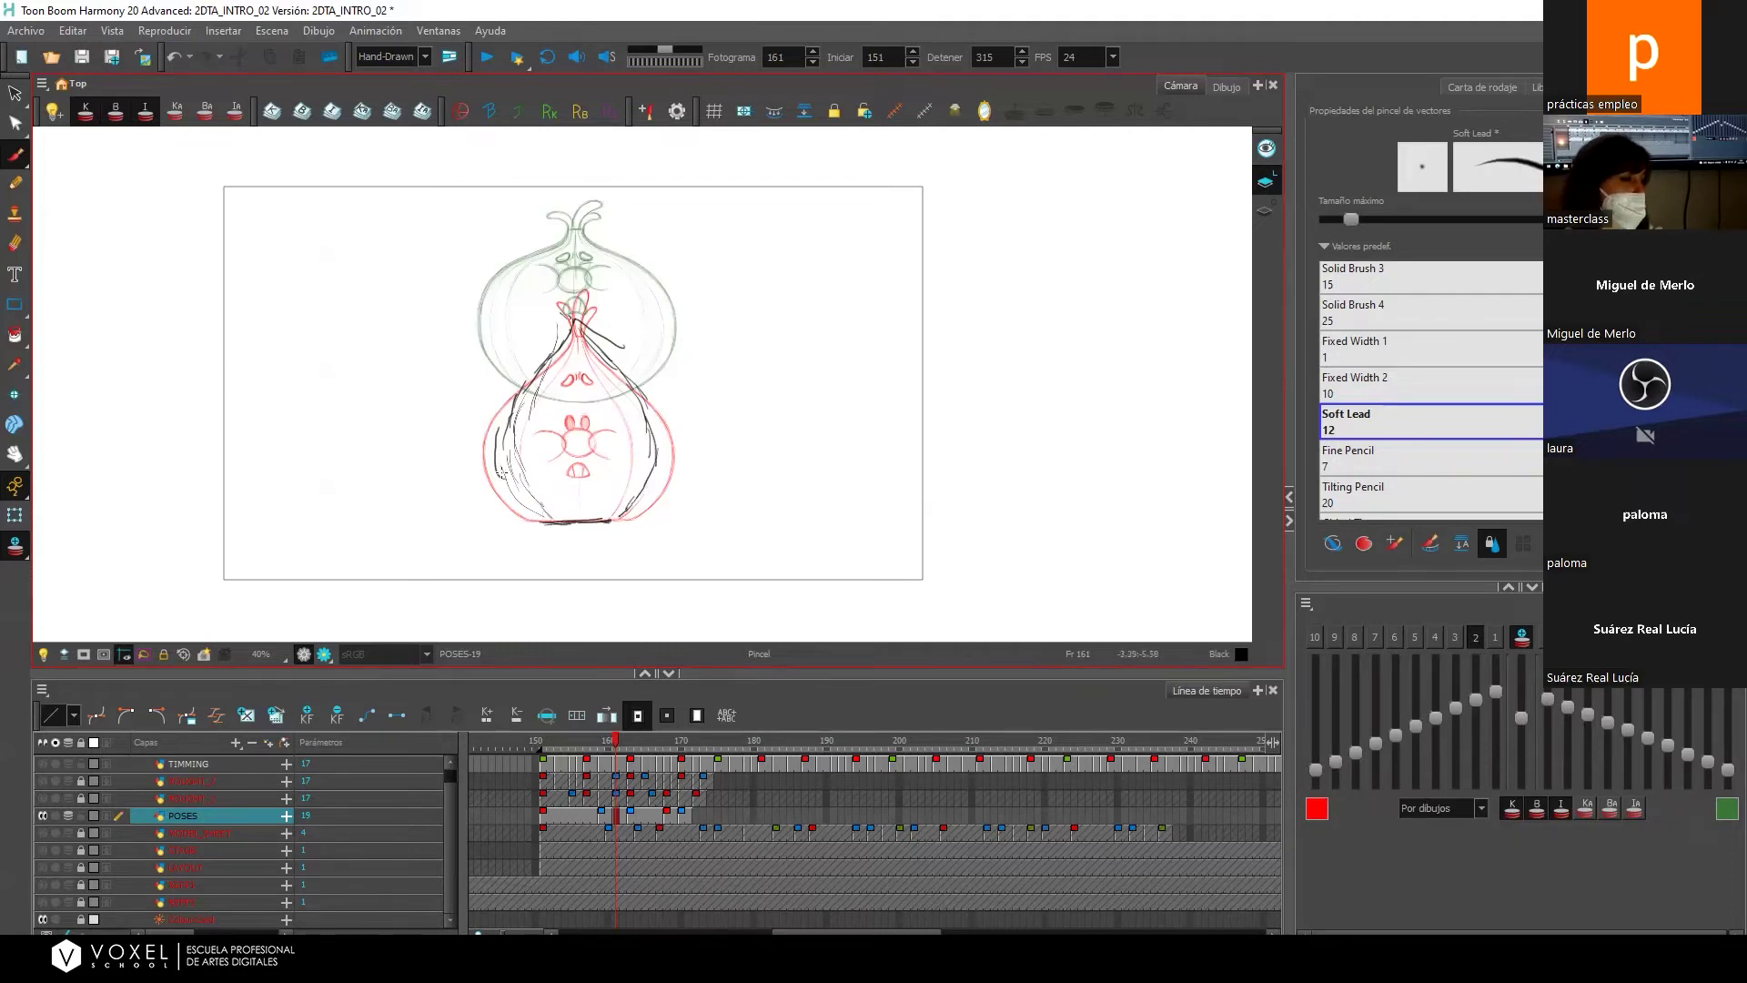
mouse_move(506, 447)
mouse_down()
mouse_move(543, 522)
mouse_move(497, 460)
mouse_move(532, 386)
mouse_up()
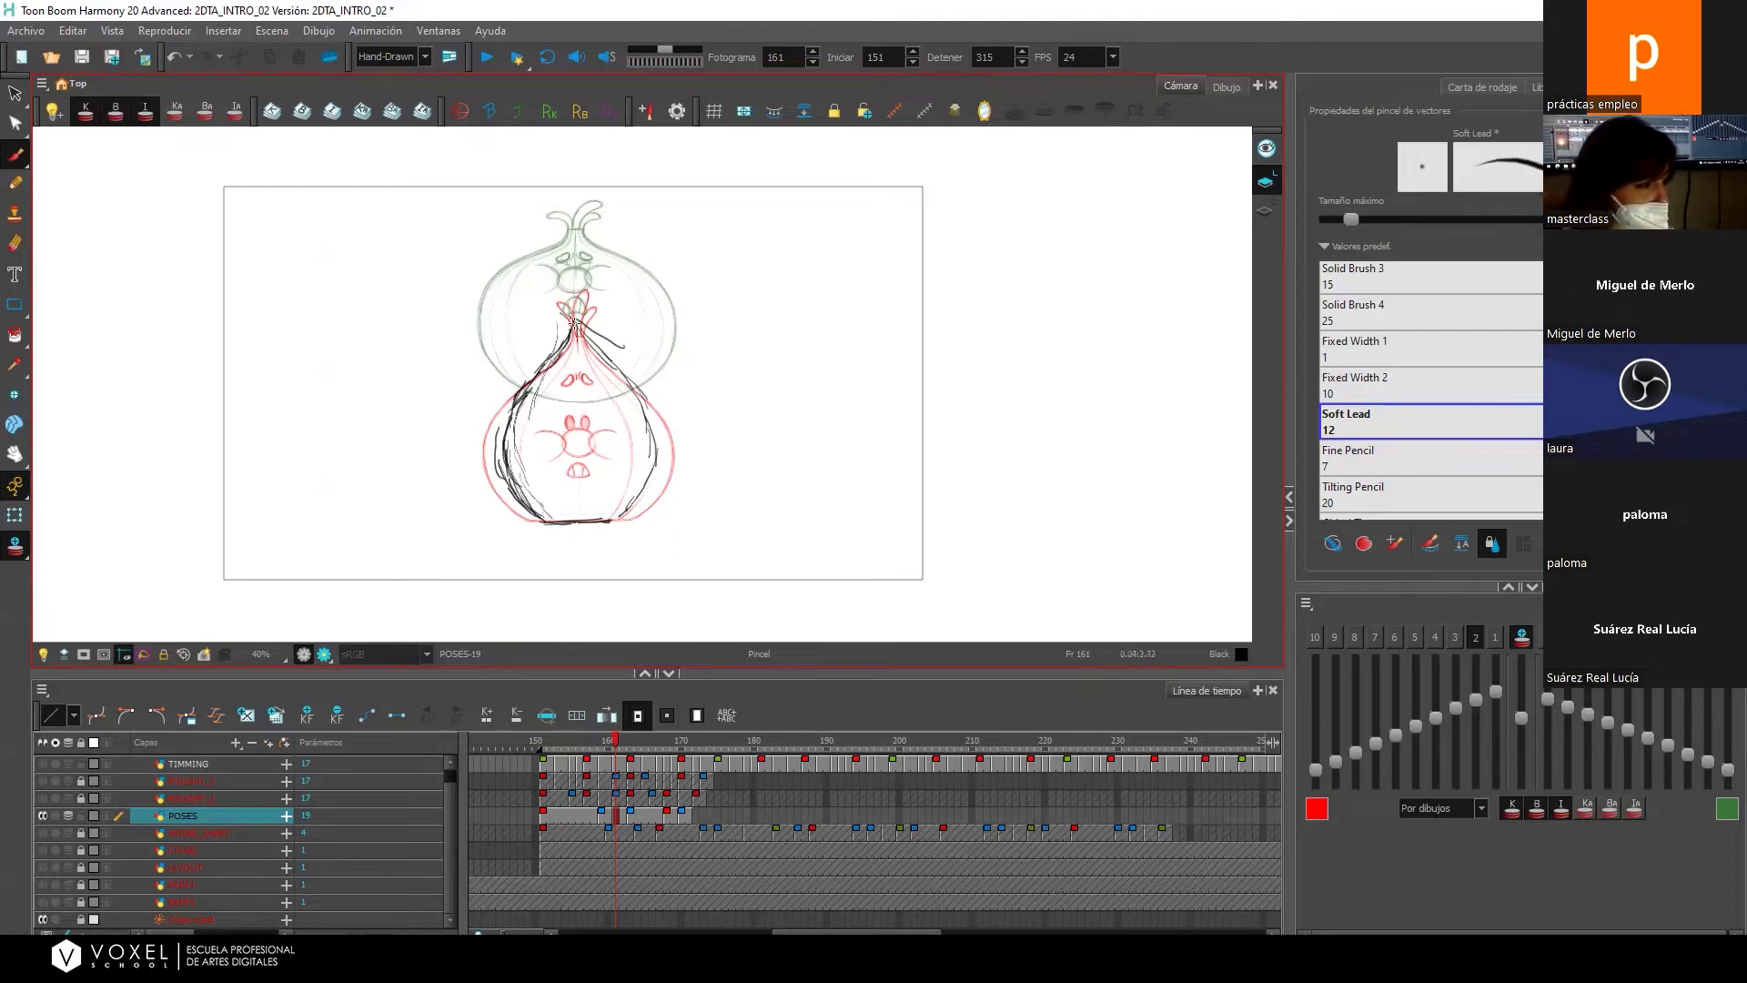
mouse_move(560, 316)
mouse_down()
mouse_move(582, 314)
mouse_move(578, 335)
mouse_up()
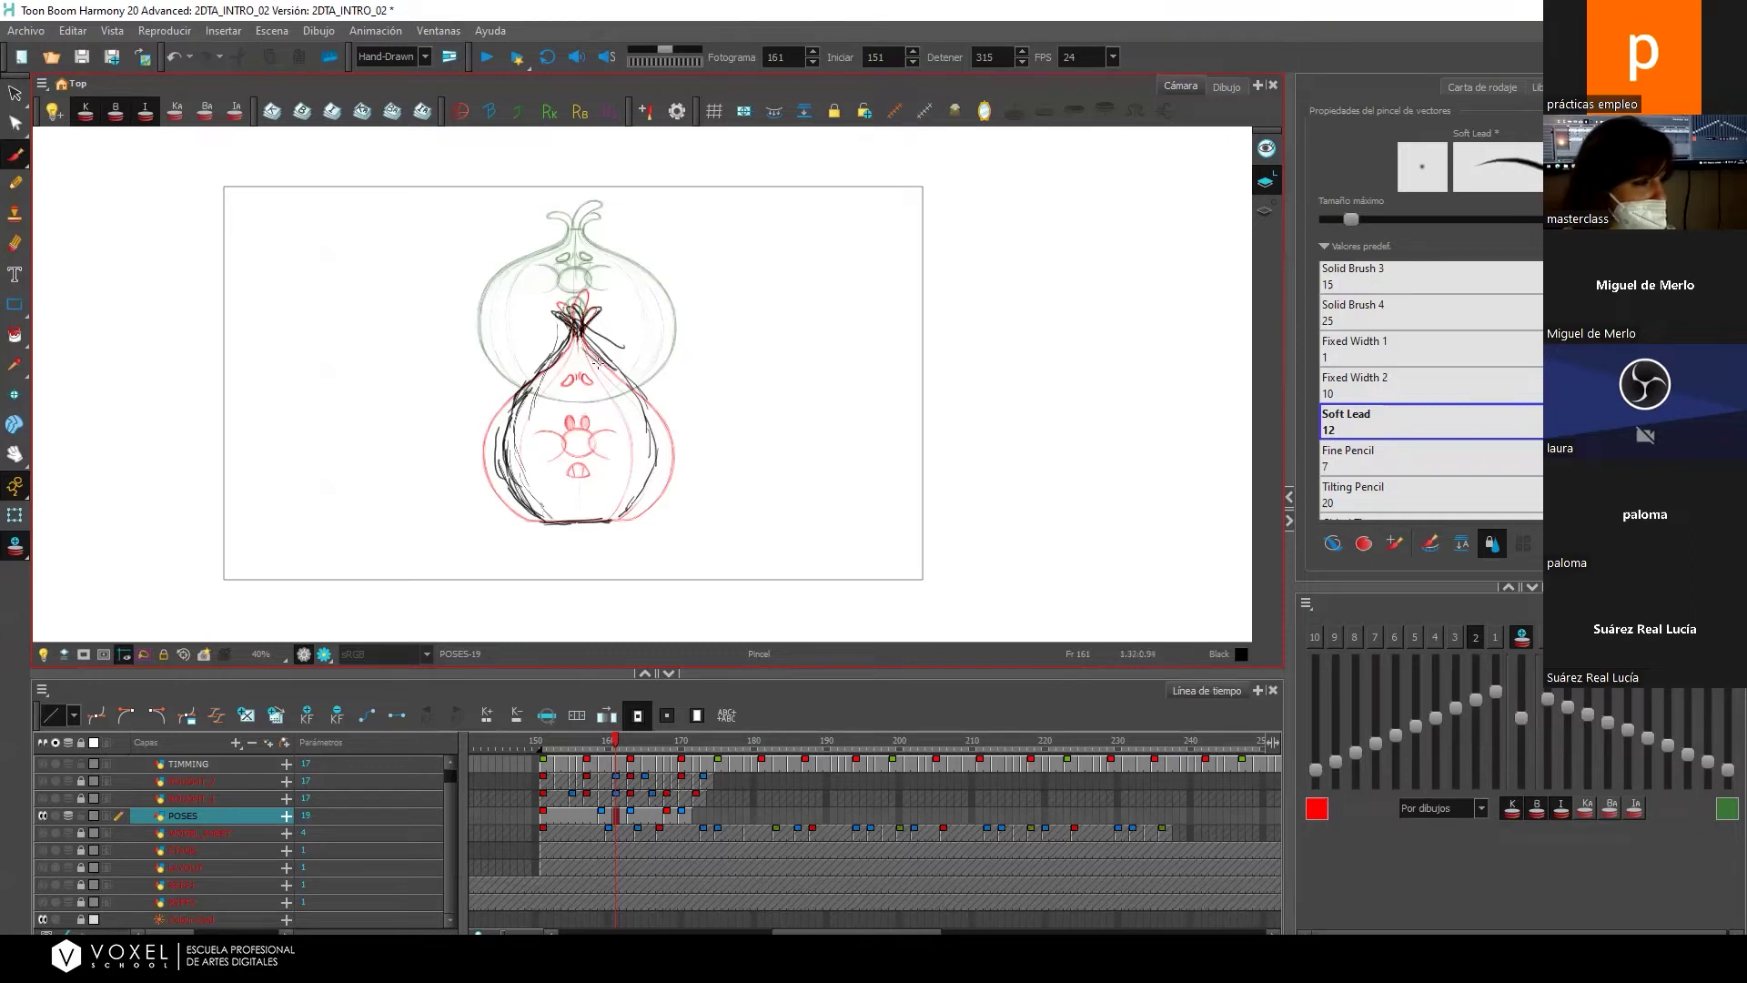
mouse_move(634, 398)
mouse_down()
mouse_move(653, 459)
mouse_move(644, 496)
mouse_move(608, 519)
mouse_move(638, 504)
mouse_up()
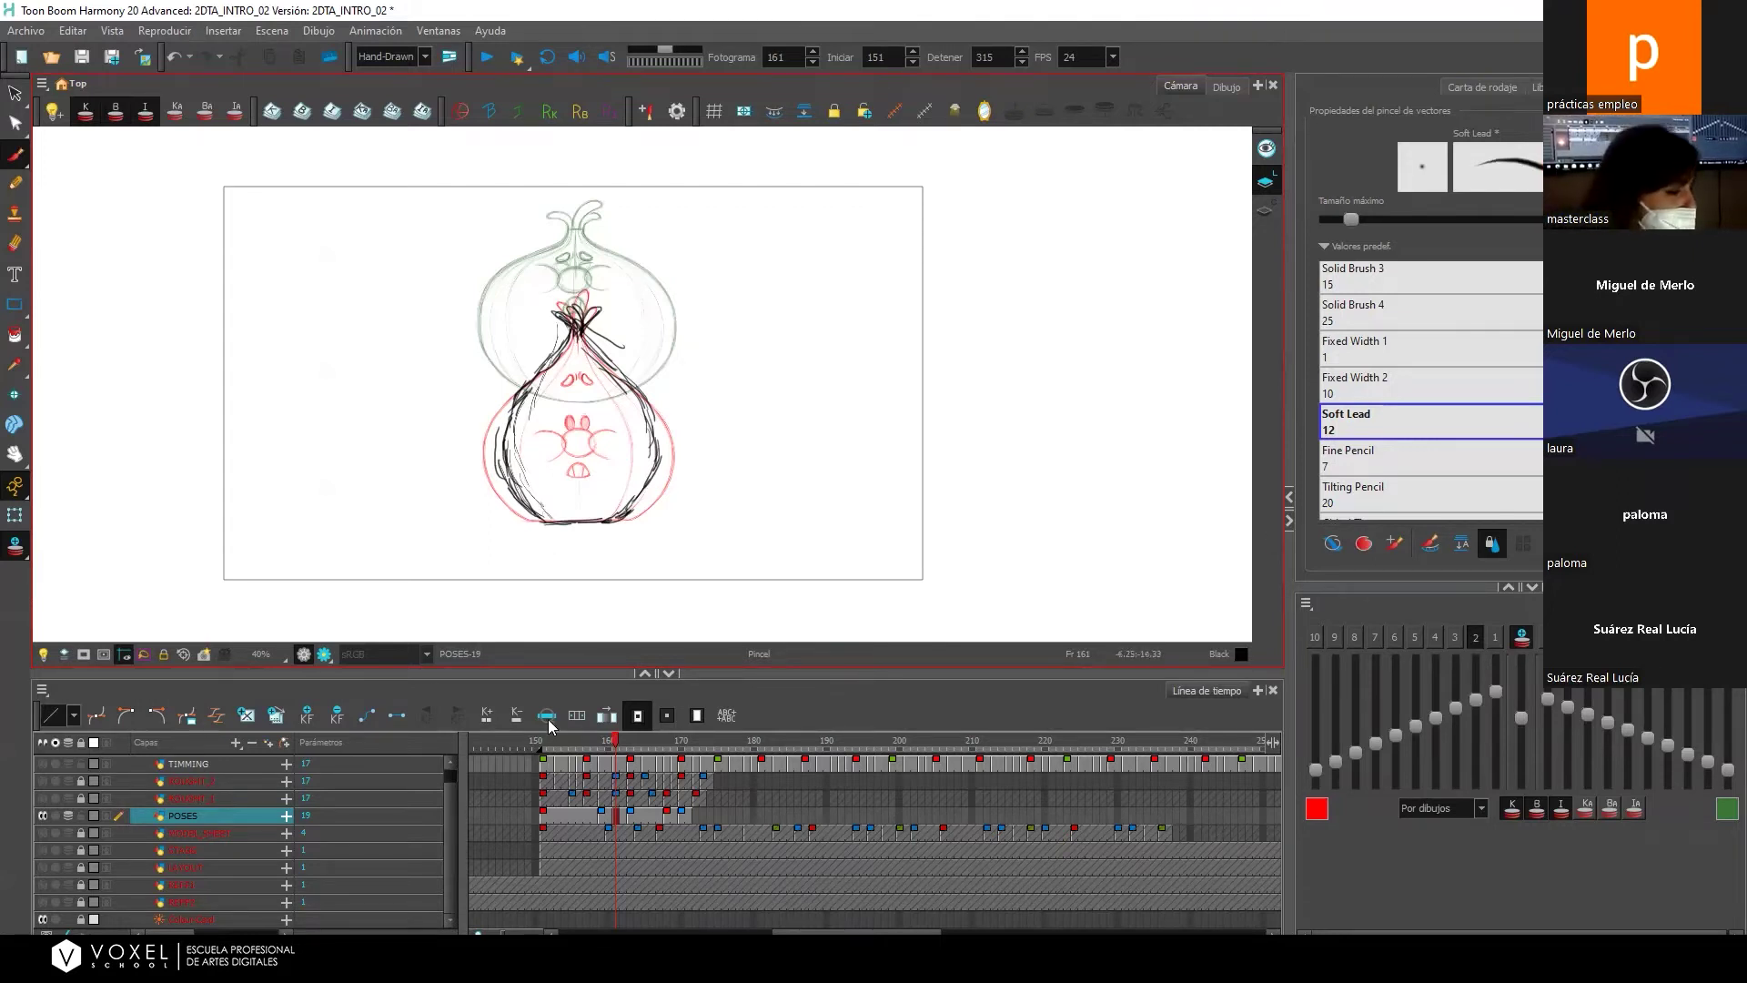
Undo all the sketch strokes and the empty drawing at frame 161 to restore the original onion pose.
key(ctrl+z)
key(ctrl+z)
key(ctrl+z)
key(ctrl+z)
key(ctrl+z)
key(ctrl+z)
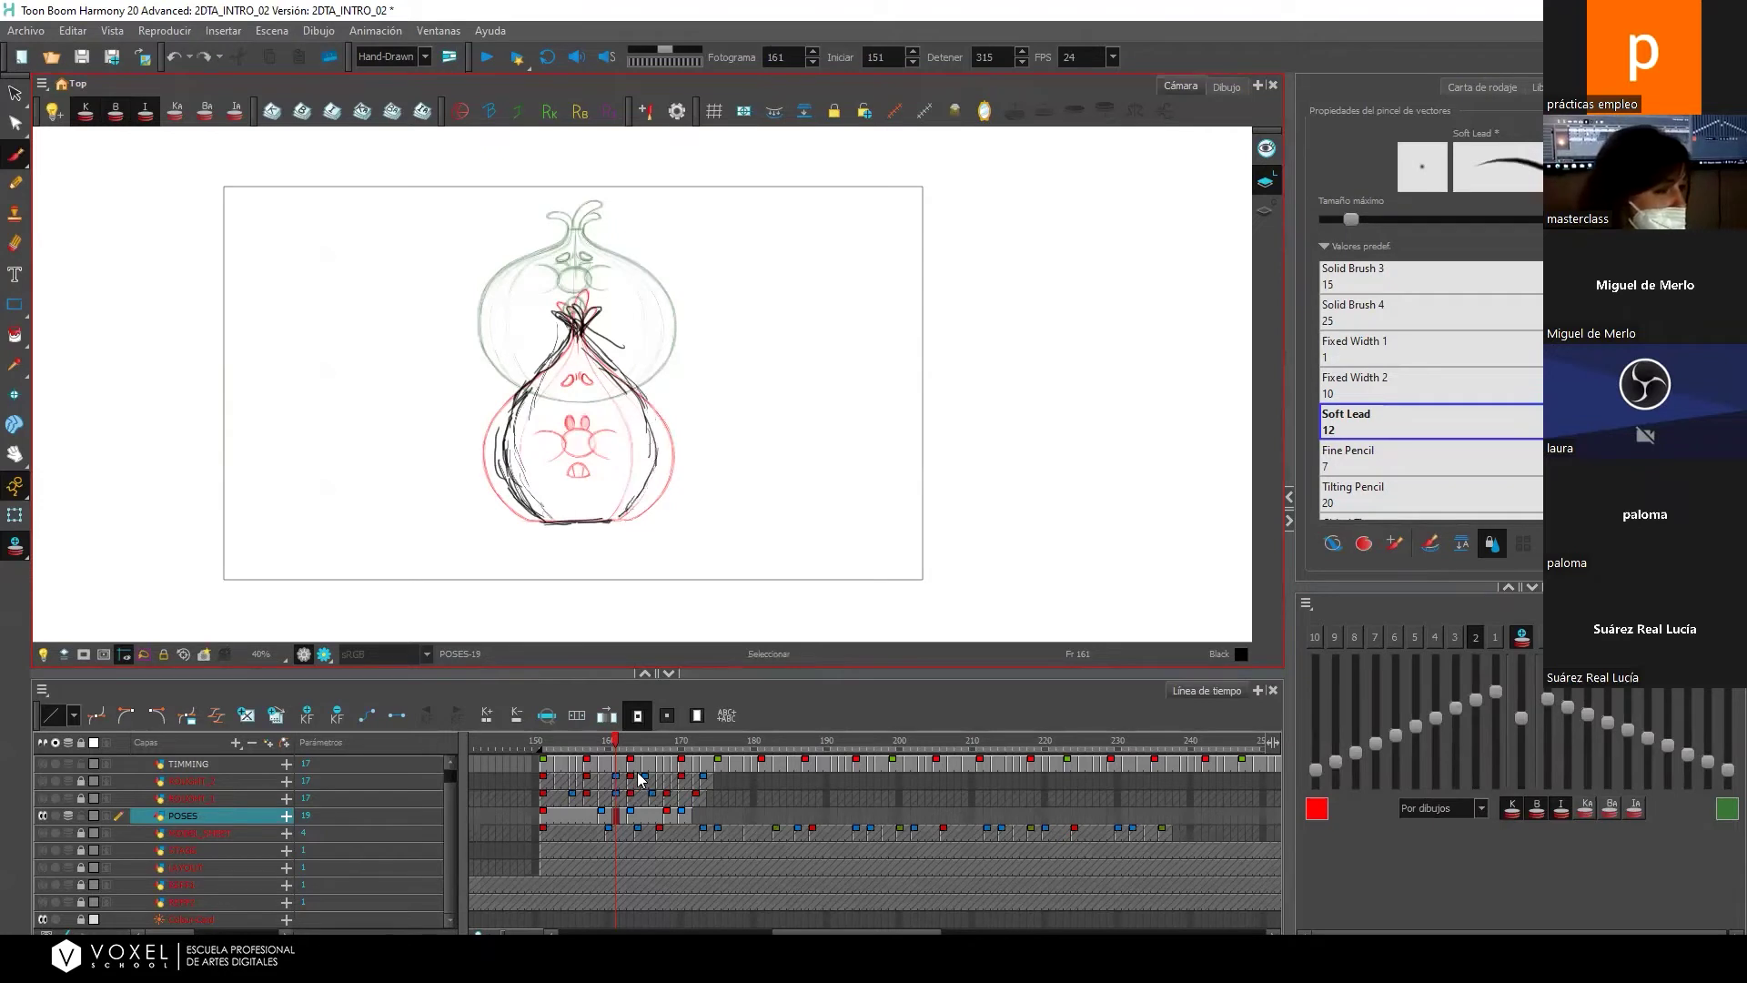
key(ctrl+z)
key(ctrl+z)
key(ctrl+z)
key(ctrl+z)
key(ctrl+z)
key(ctrl+z)
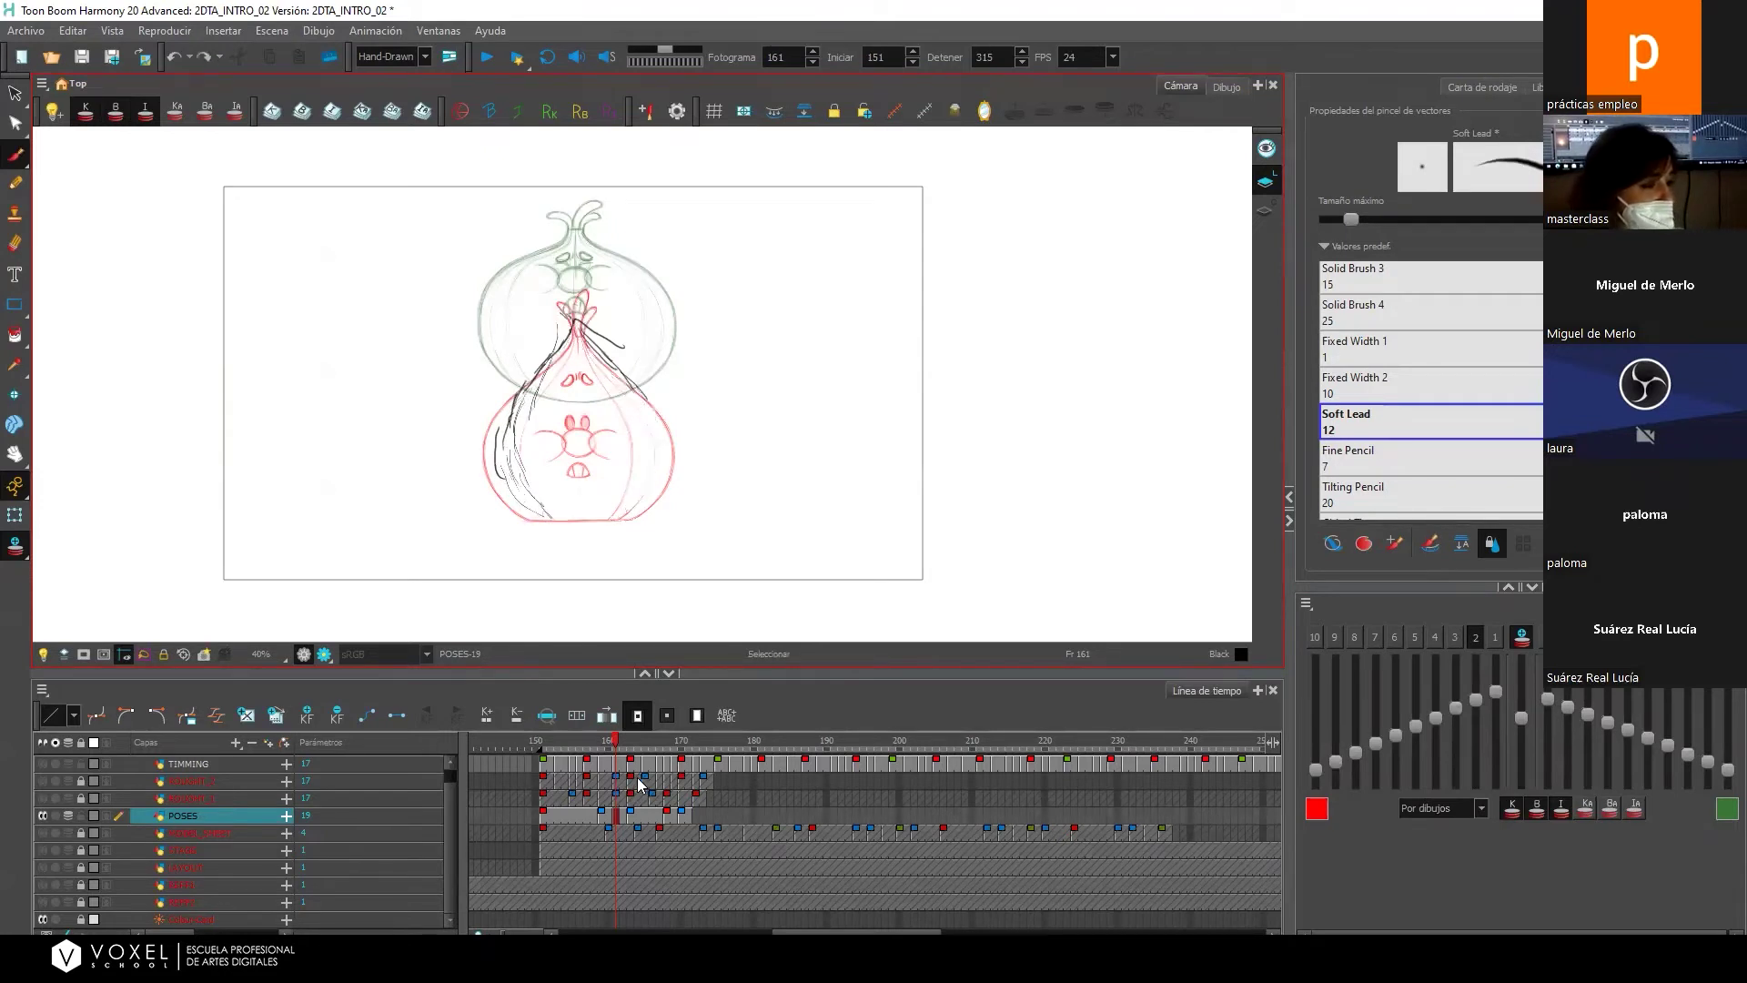
key(ctrl+z)
key(ctrl+z)
key(ctrl+z)
key(ctrl+z)
key(ctrl+z)
key(ctrl+z)
key(ctrl+z)
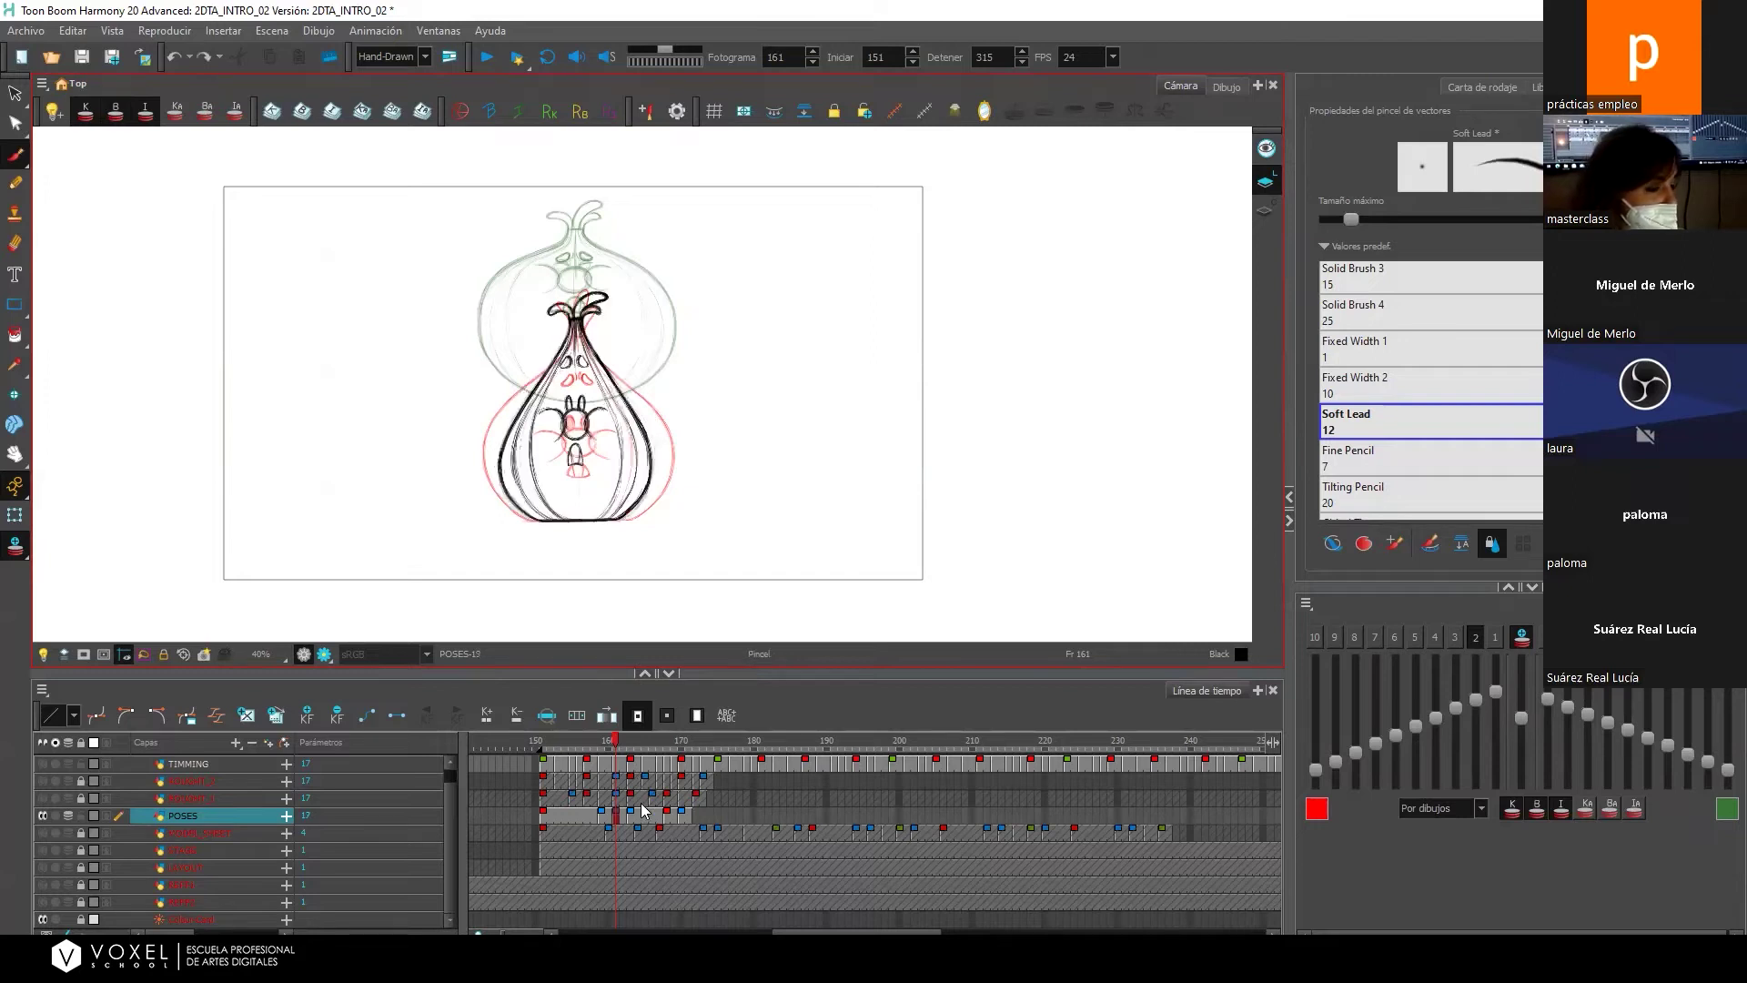
Create an empty drawing at frame 162 of POSES, include the nearest previous drawing in onion skin, and lower the previous drawings' opacity.
click(628, 812)
click(618, 813)
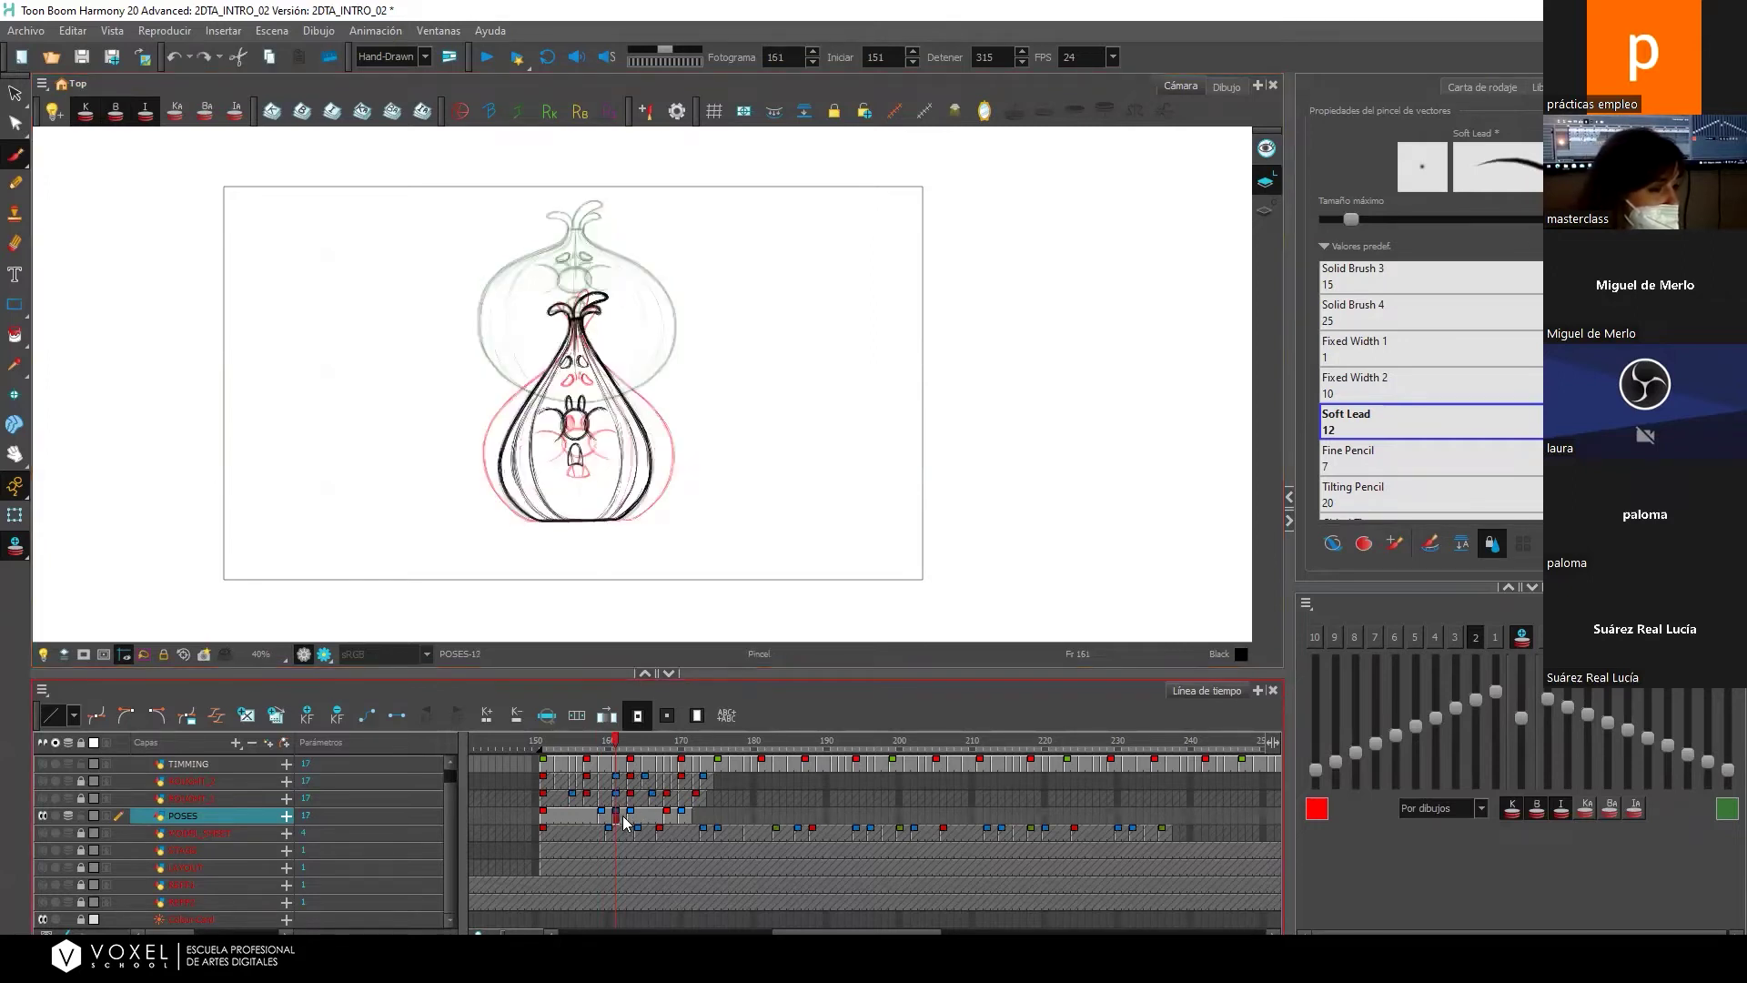
click(623, 814)
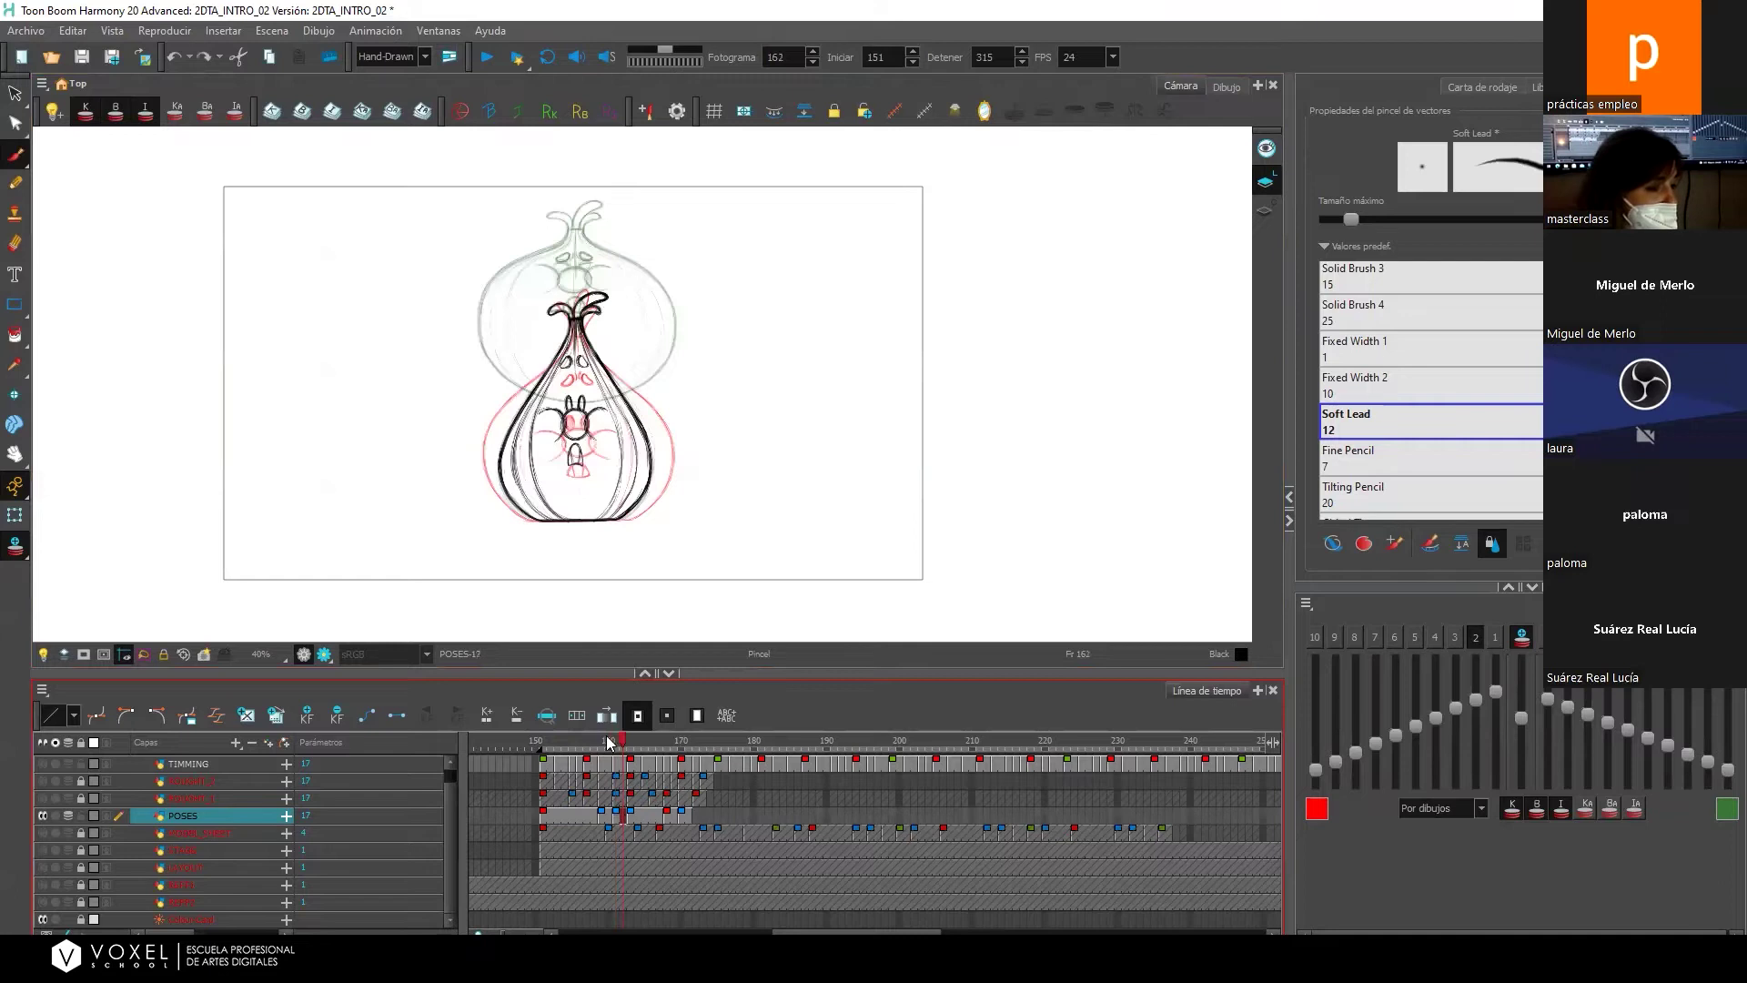
click(248, 716)
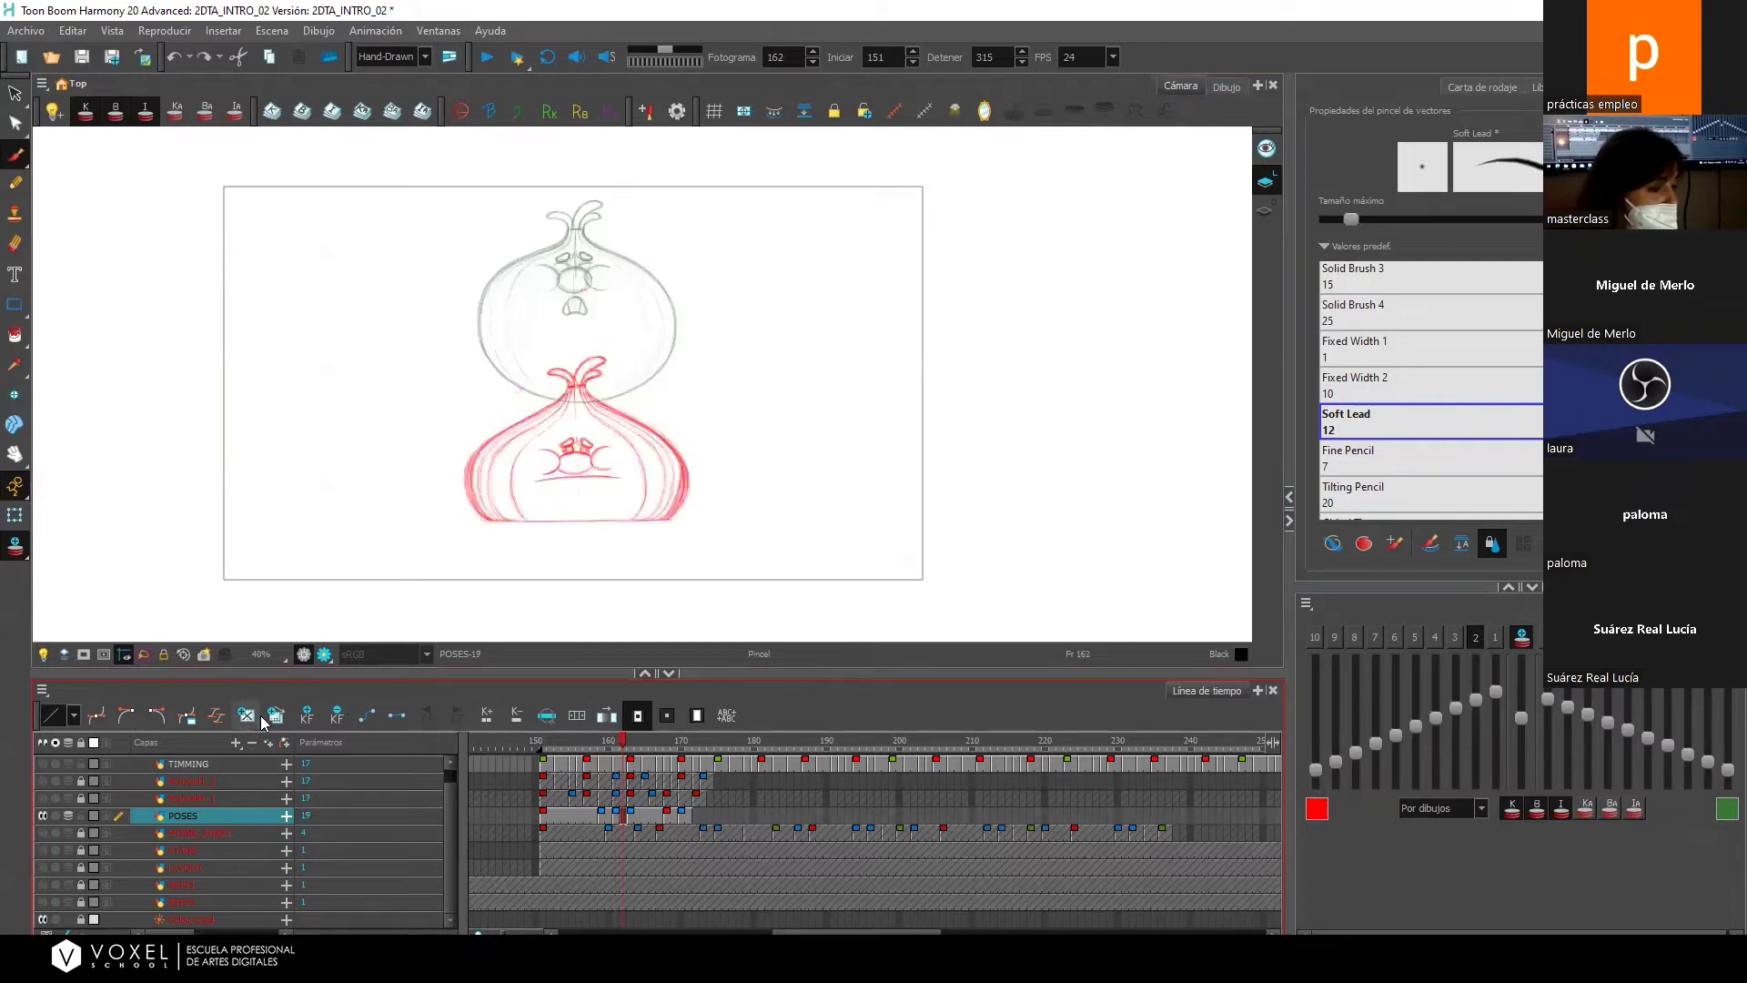
click(1492, 637)
drag(1494, 689, 1478, 743)
Sketch the stretched onion's side contours, stalk leaves, nose and eyes at frame 162 using the onion skin as reference.
mouse_move(573, 323)
mouse_down()
mouse_move(503, 441)
mouse_move(503, 486)
mouse_move(534, 522)
mouse_move(640, 507)
mouse_move(646, 463)
mouse_up()
drag(579, 317, 609, 371)
drag(615, 379, 648, 472)
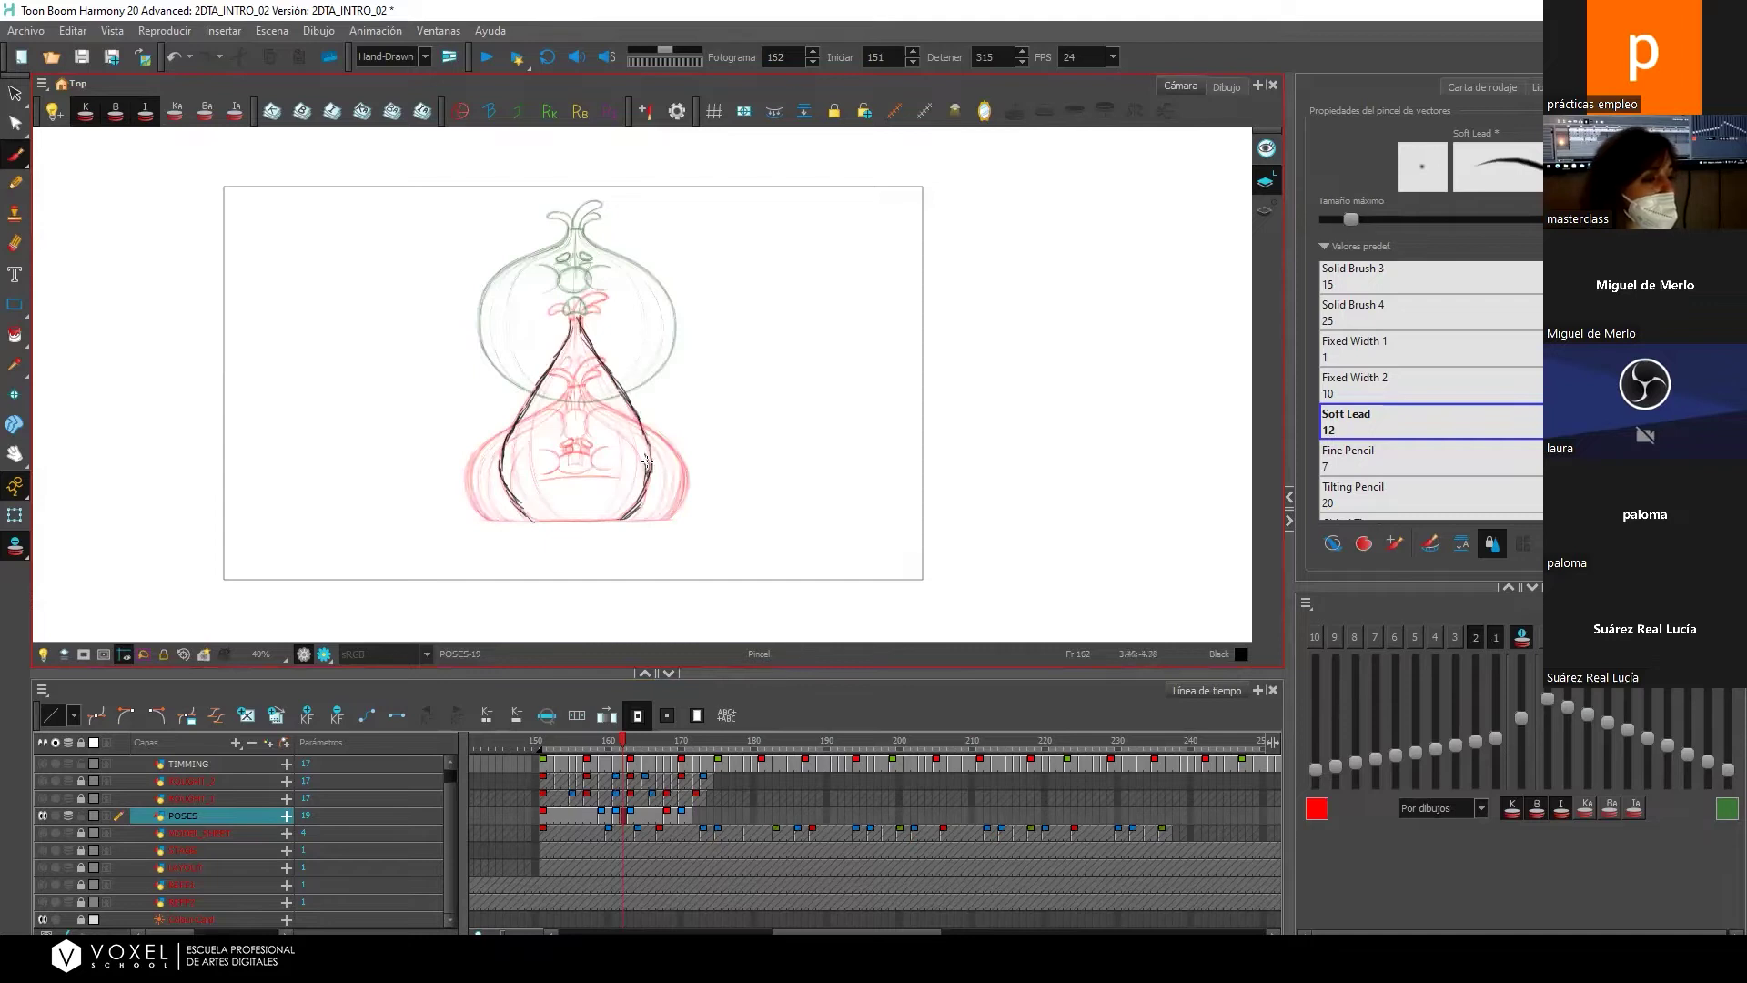
mouse_move(567, 330)
mouse_down()
mouse_move(571, 309)
mouse_move(544, 311)
mouse_move(575, 317)
mouse_move(605, 293)
mouse_move(573, 326)
mouse_move(605, 303)
mouse_up()
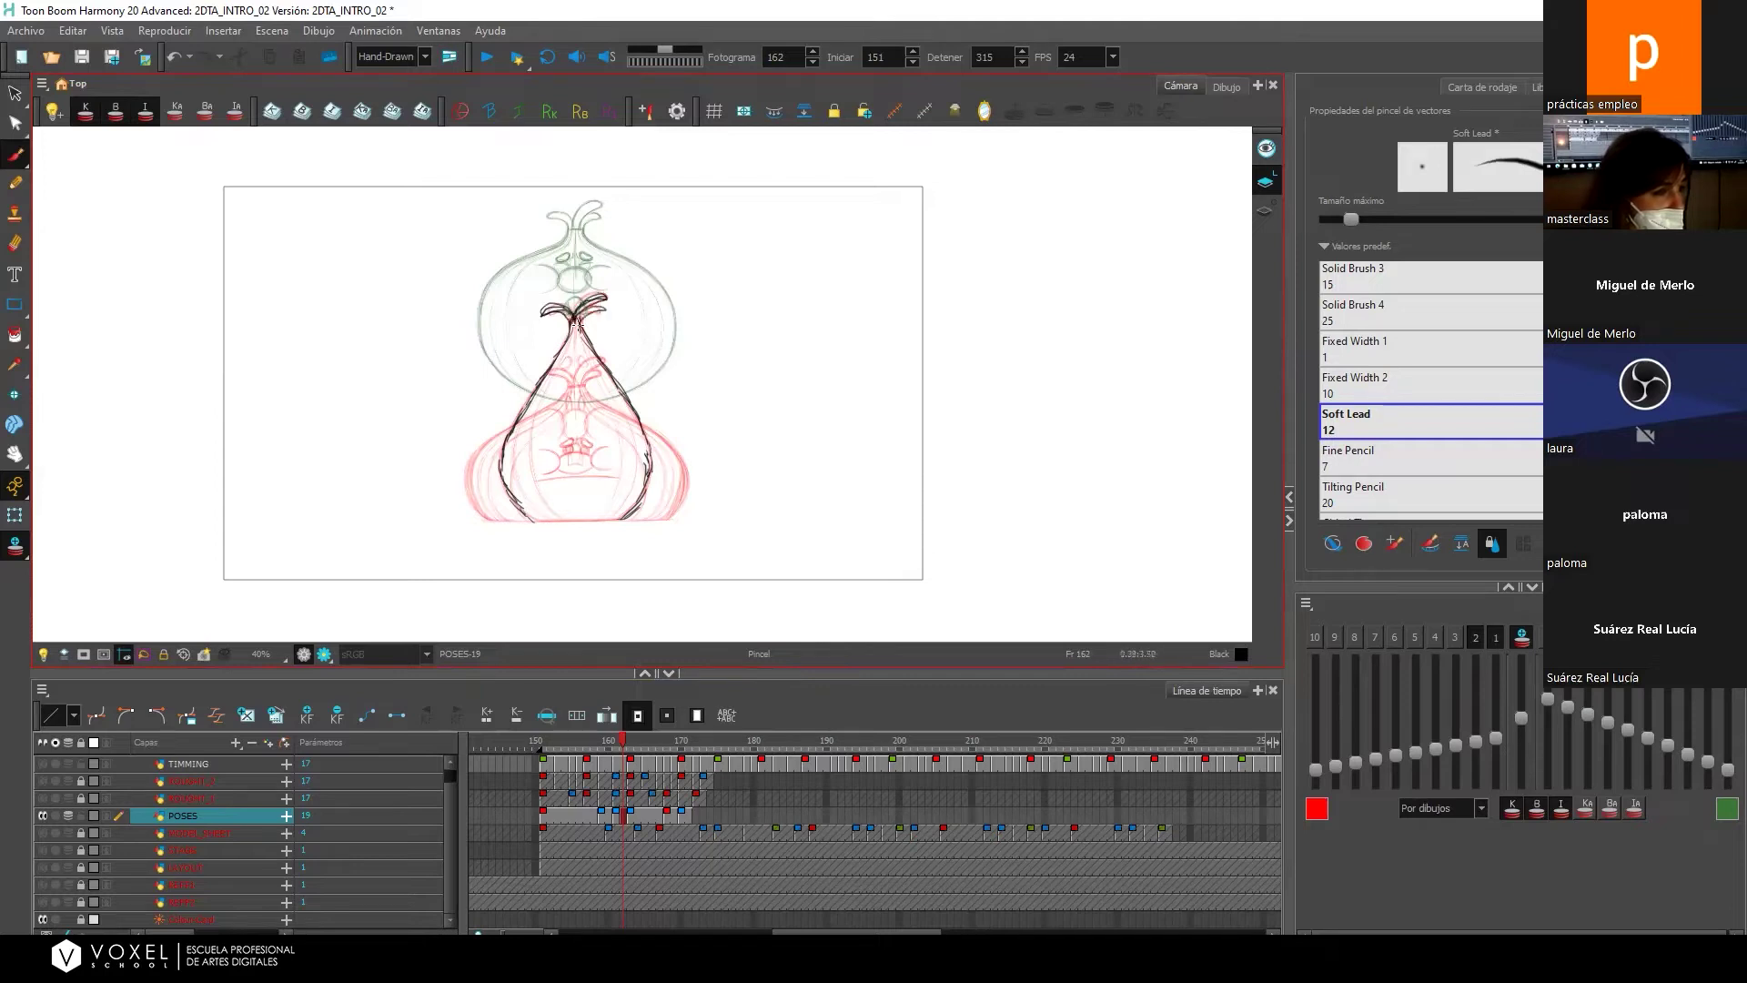
mouse_move(587, 425)
mouse_down()
mouse_move(568, 426)
mouse_move(587, 435)
mouse_move(566, 399)
mouse_move(594, 439)
mouse_move(563, 420)
mouse_move(554, 439)
mouse_up()
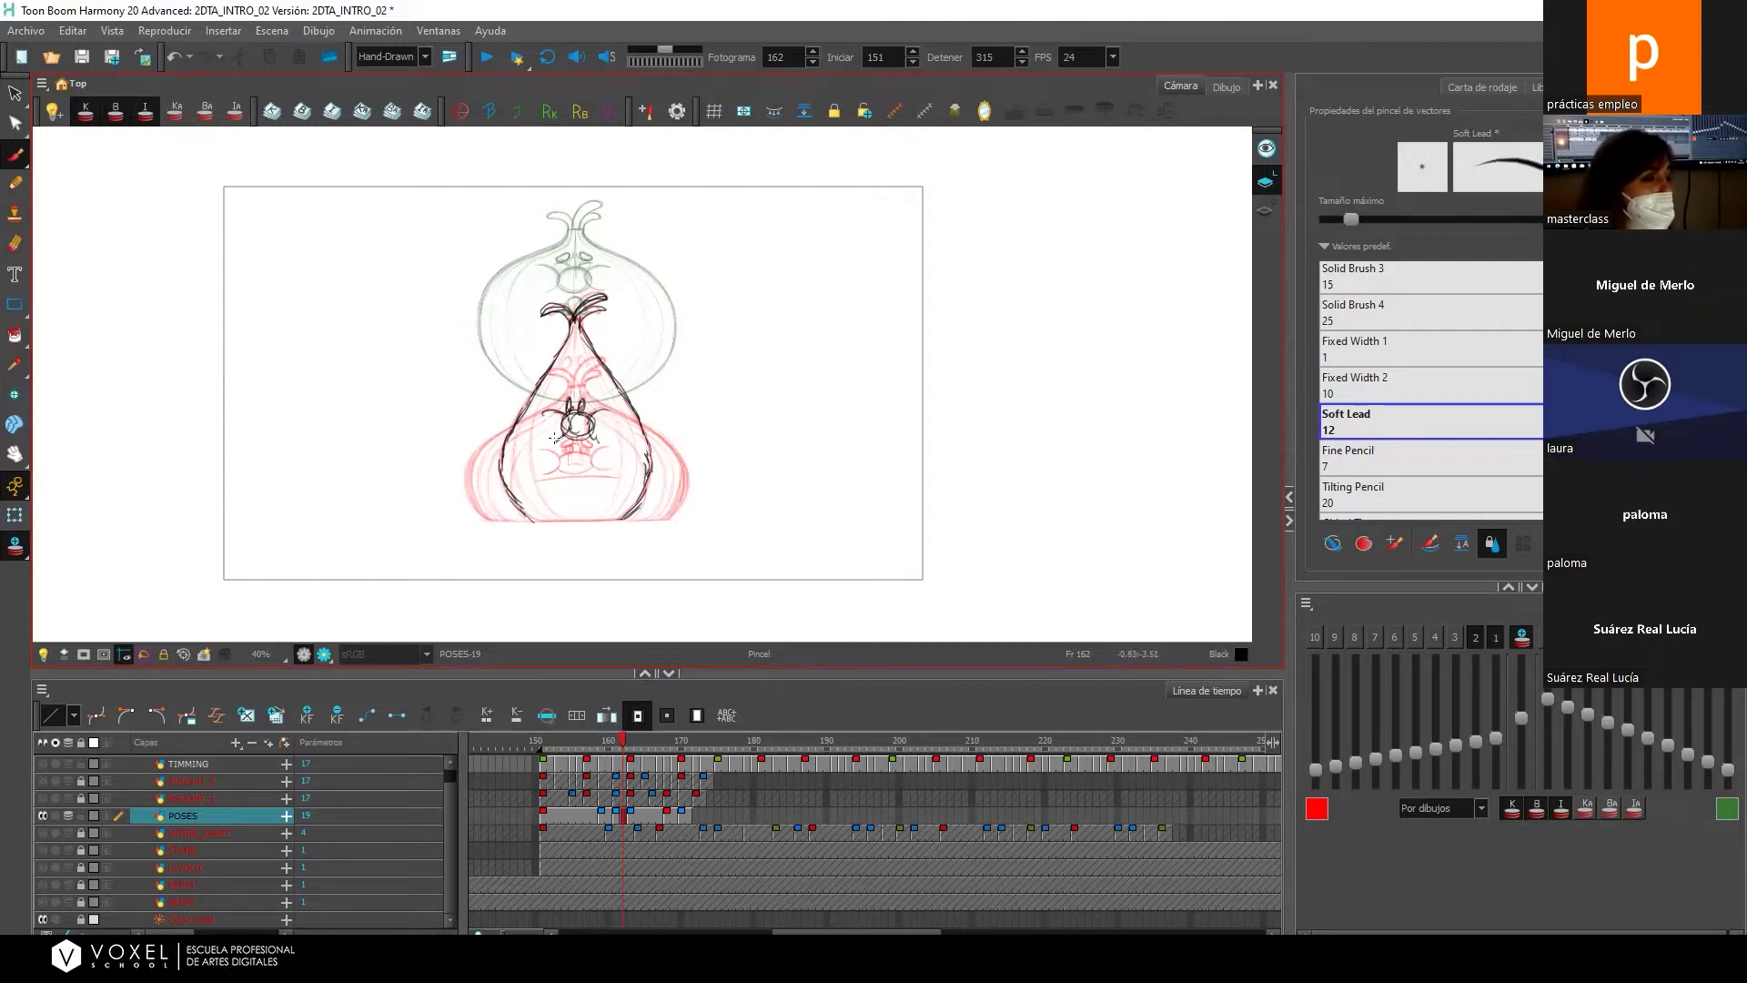
drag(569, 366, 586, 363)
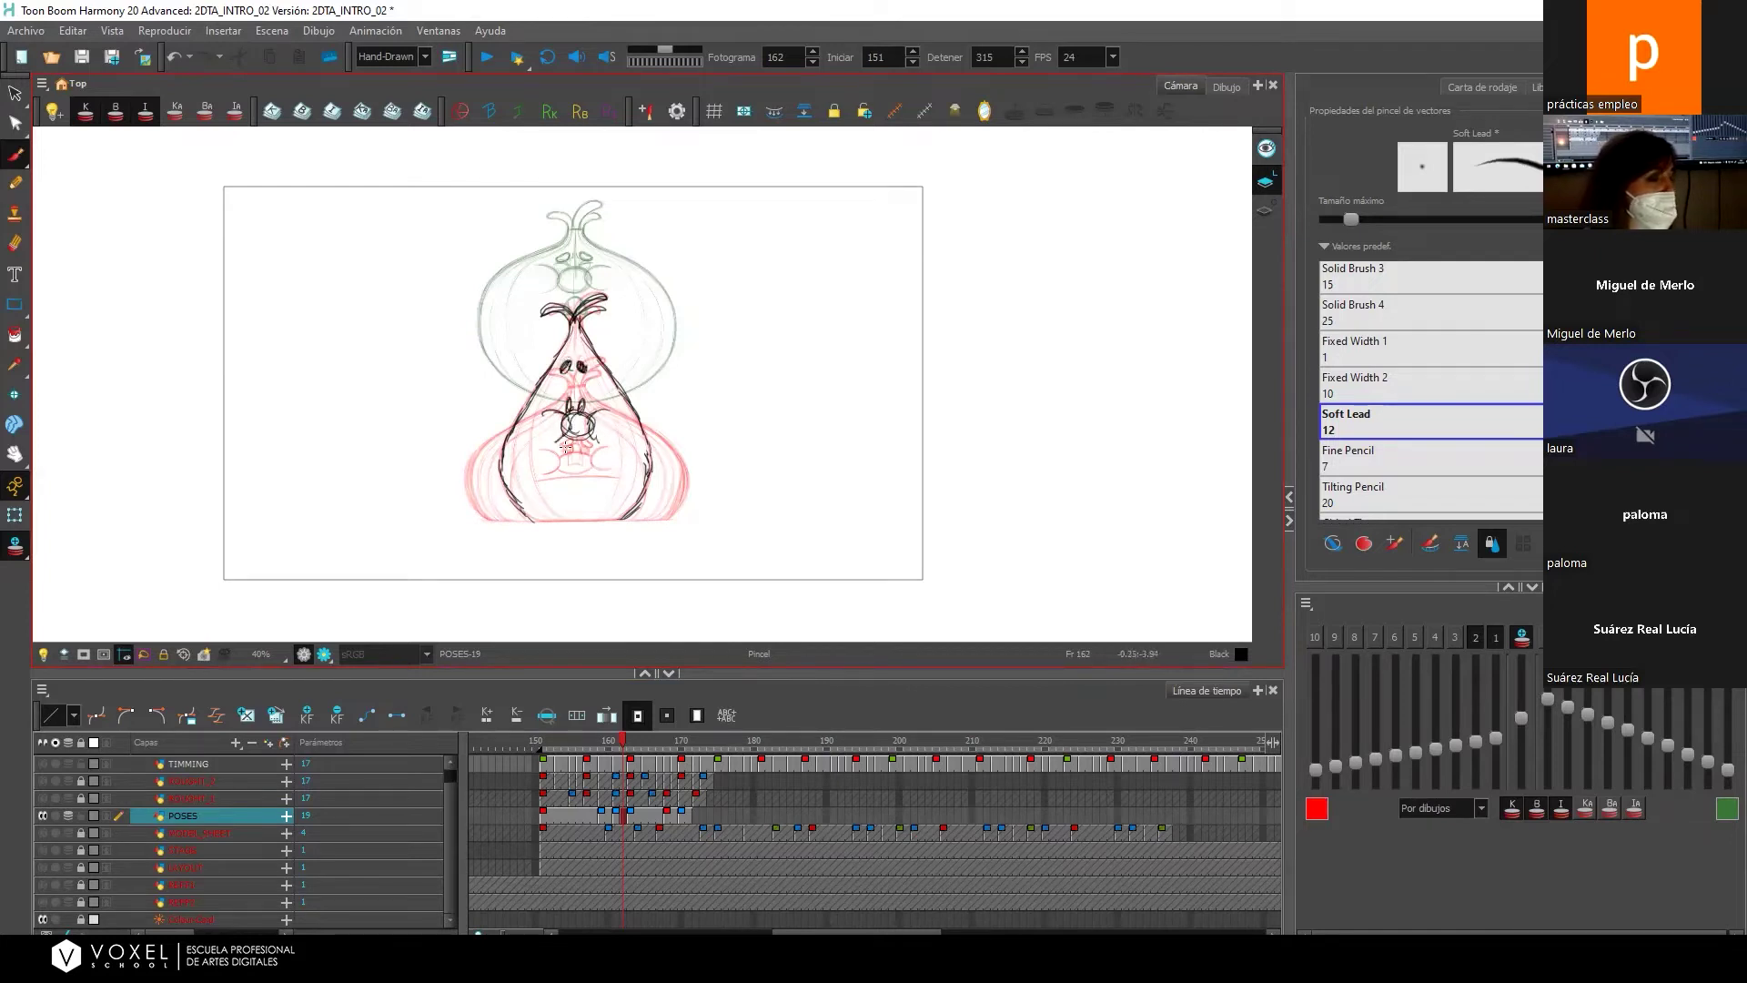
mouse_move(573, 440)
mouse_down()
mouse_move(587, 415)
mouse_move(560, 425)
mouse_up()
Discard the sketched drawing at frame 162 and compare the neighbouring poses at frames 163 and 161.
key(alt+s)
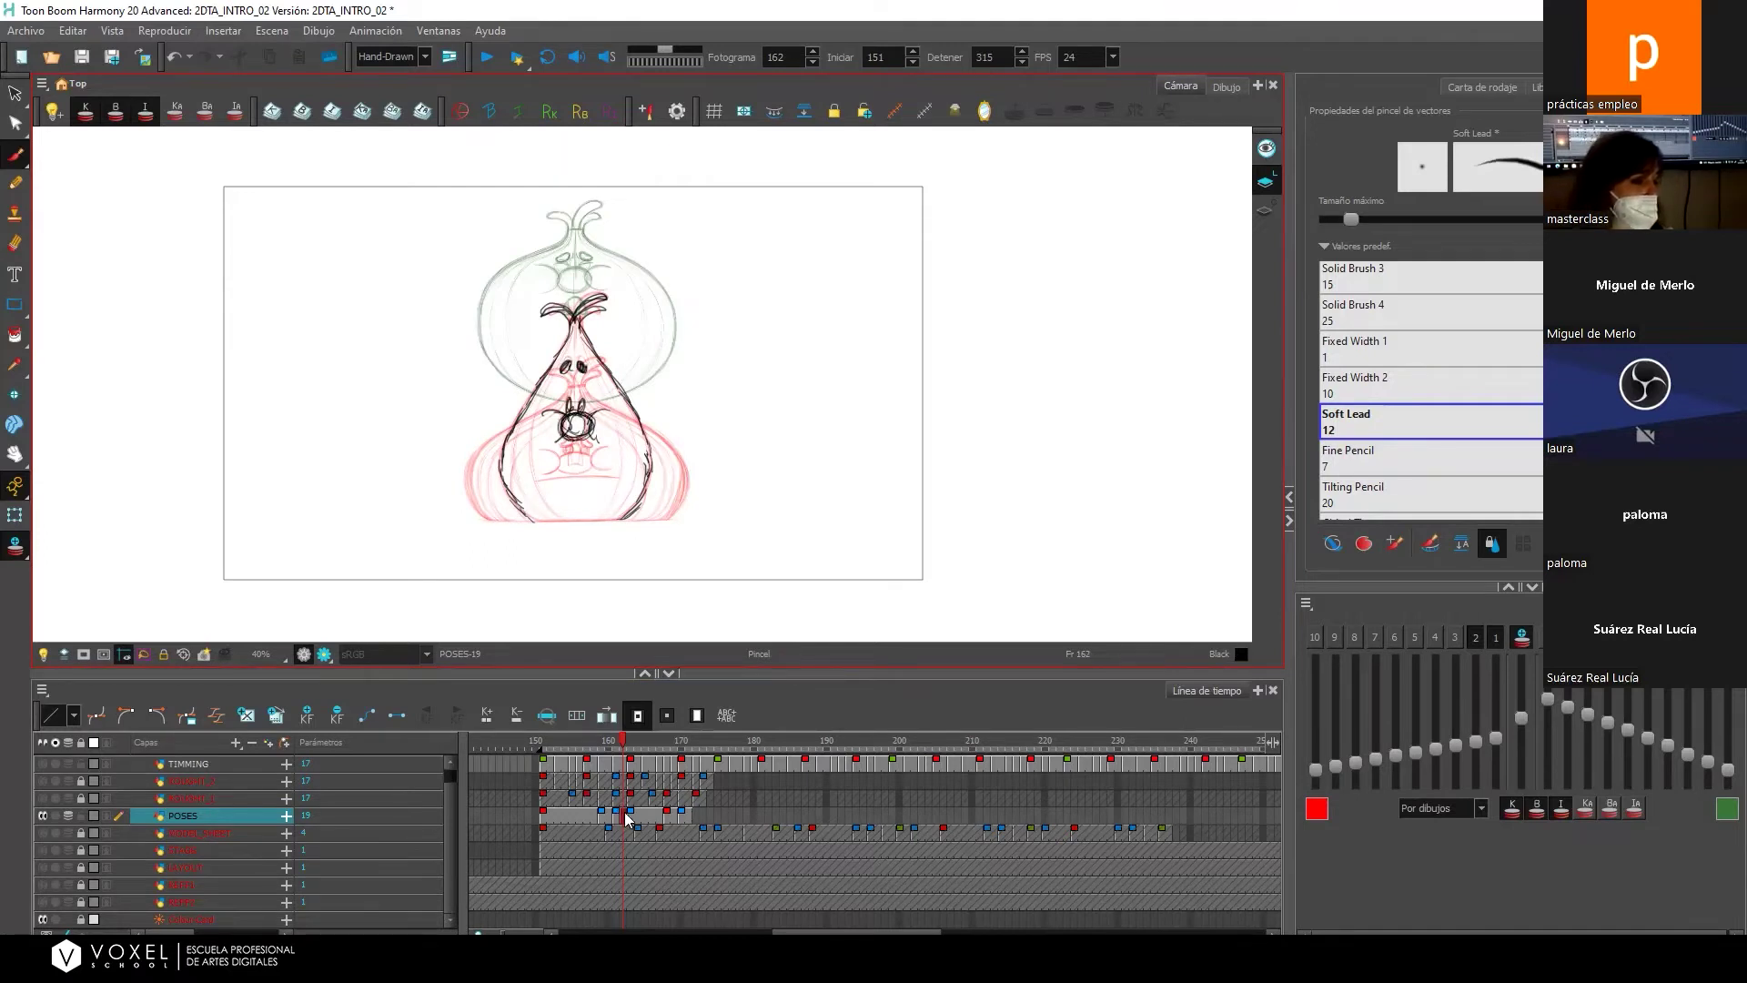
key(alt+b)
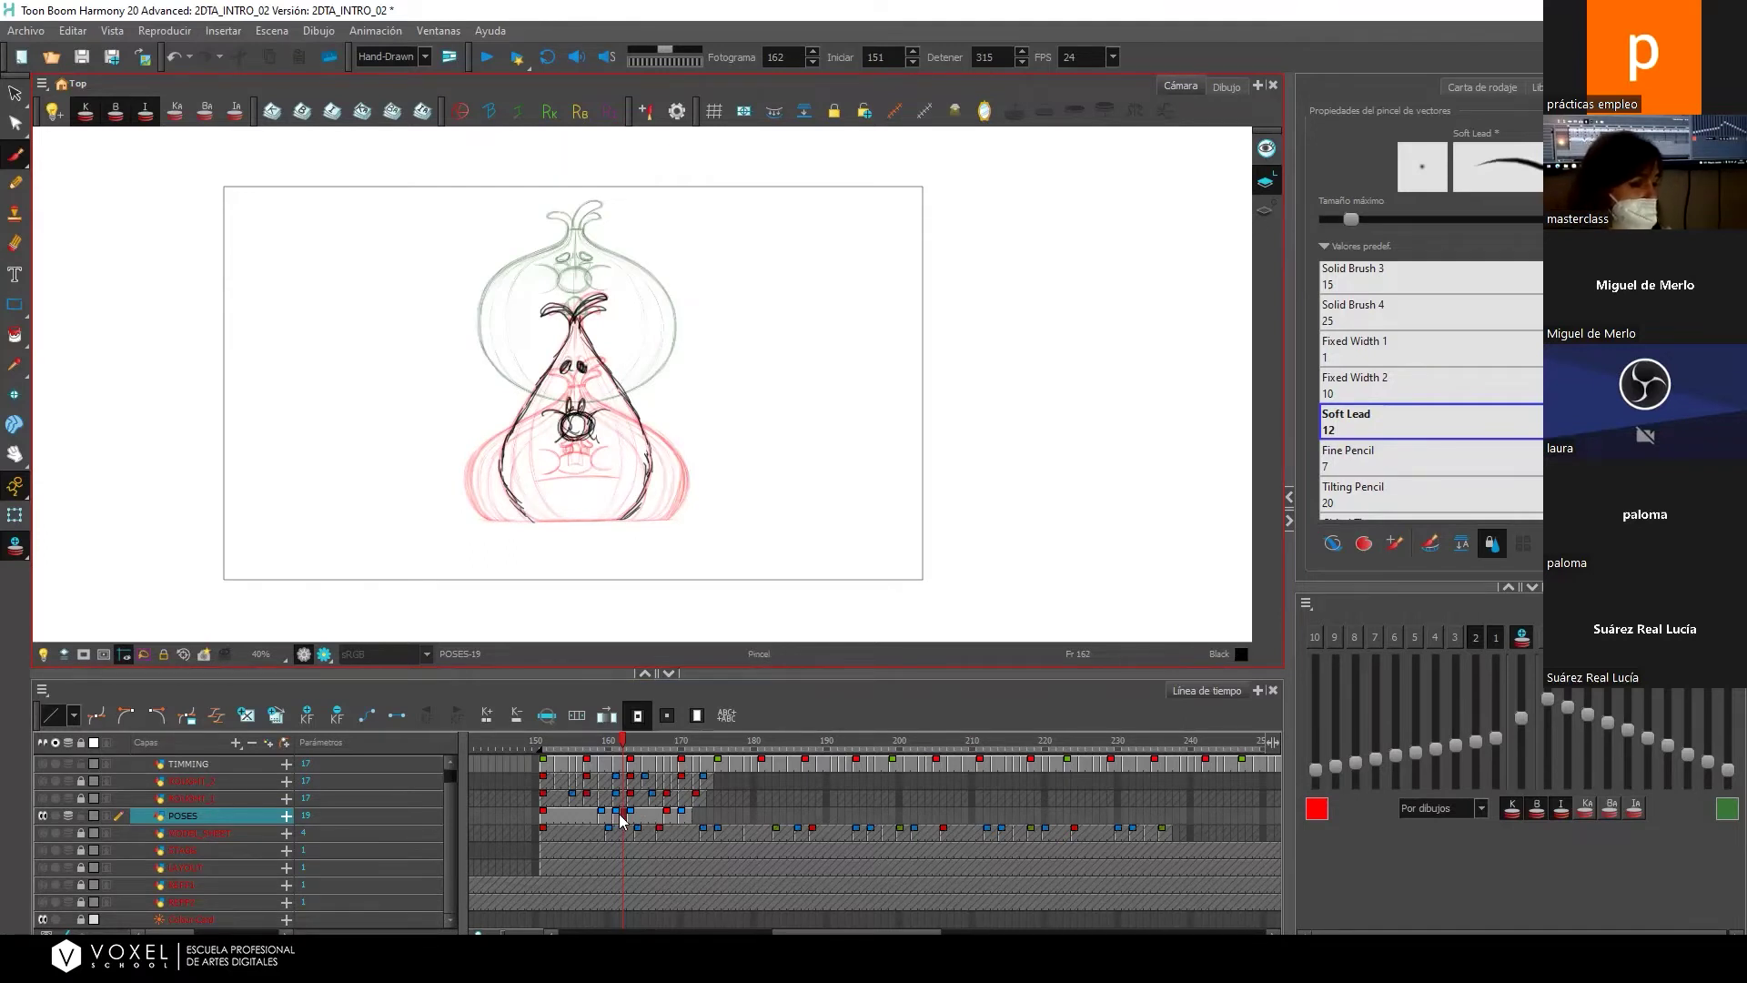
click(618, 813)
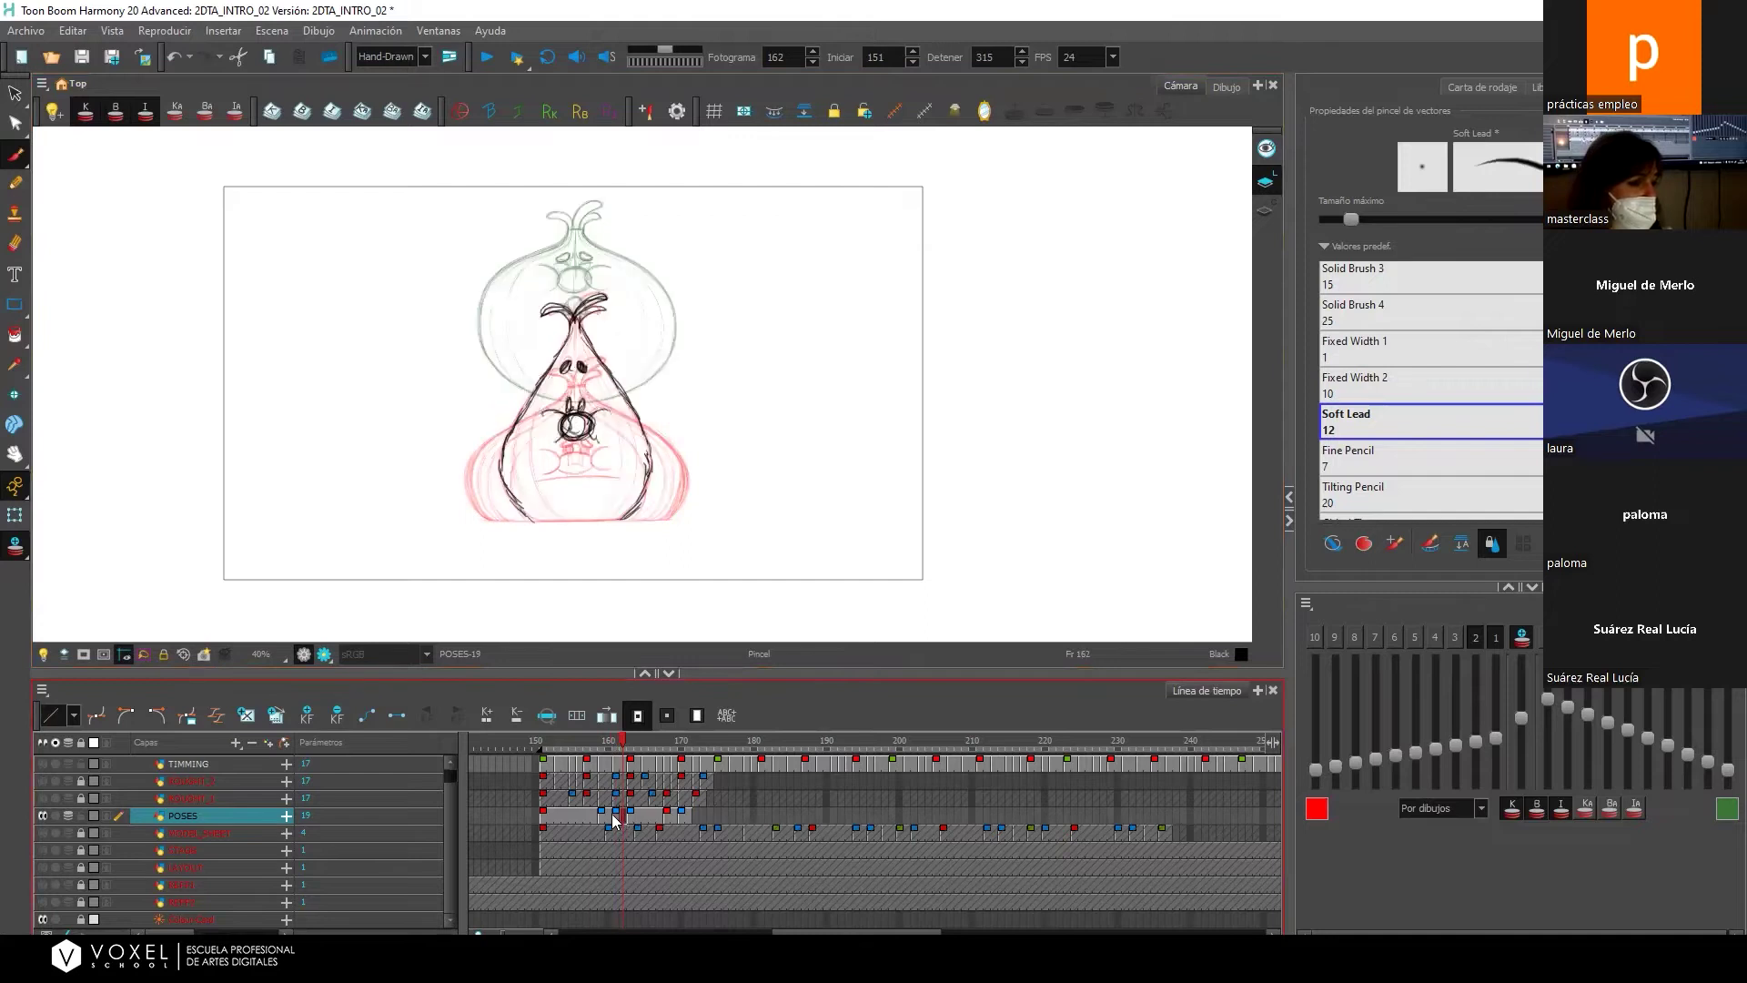
click(624, 815)
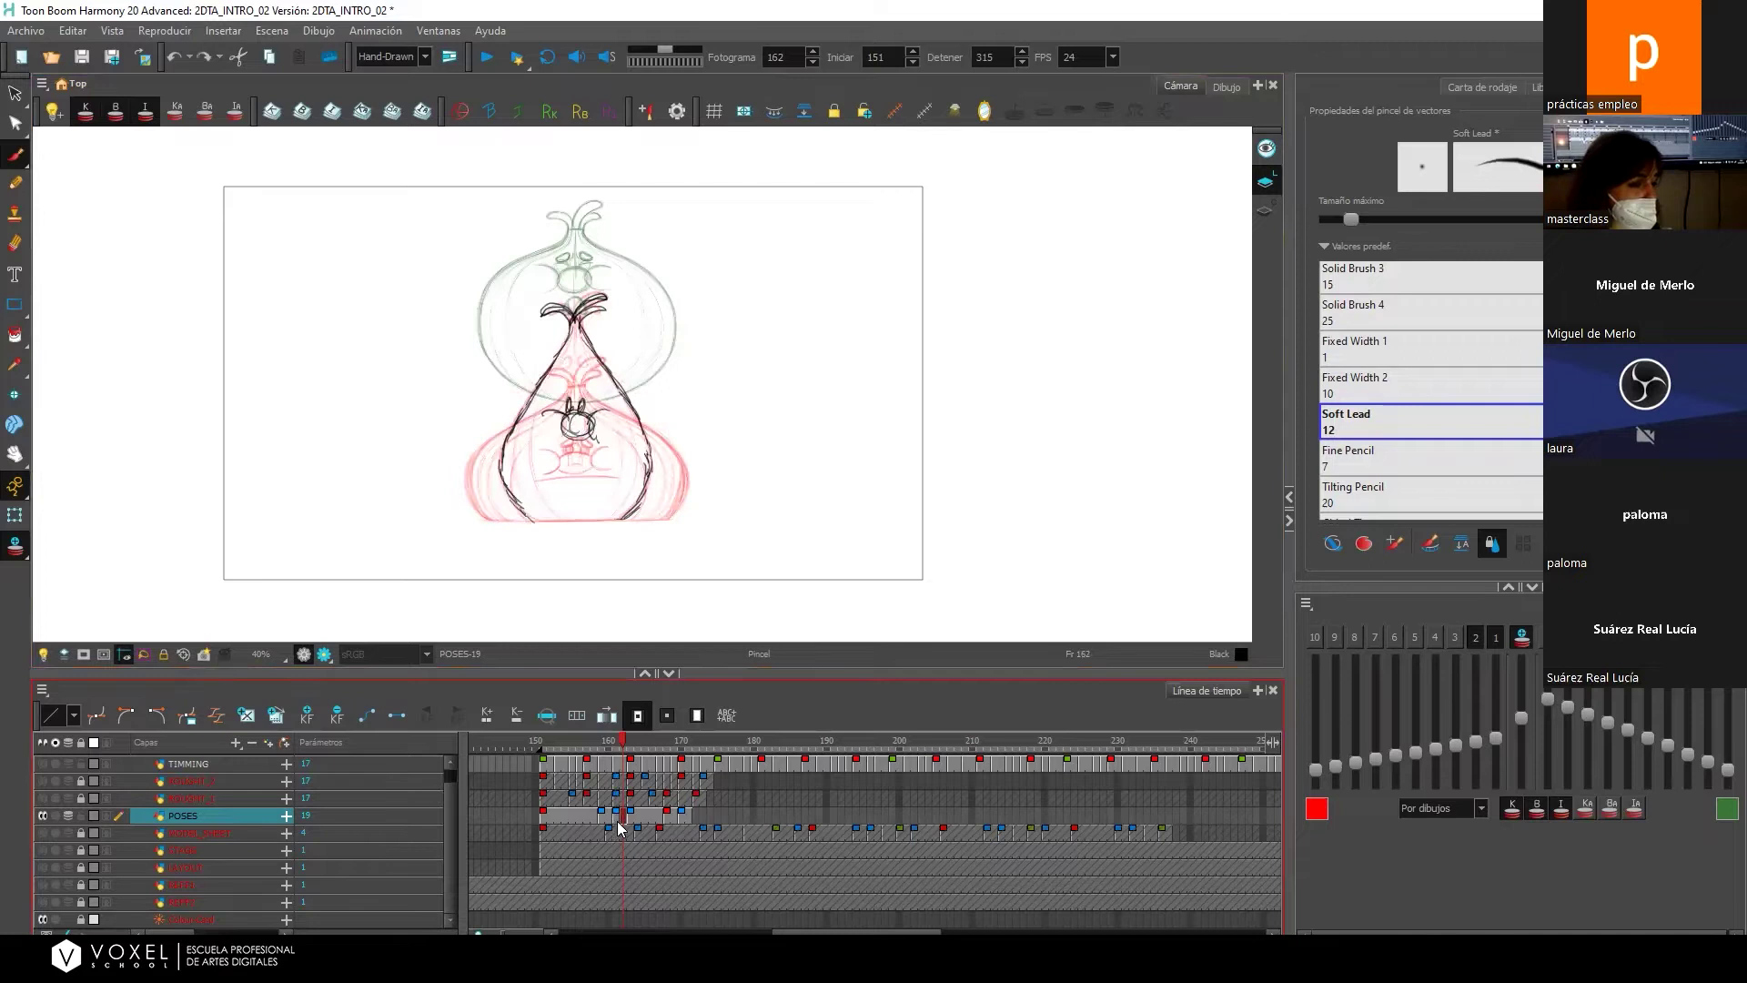
click(616, 819)
click(631, 819)
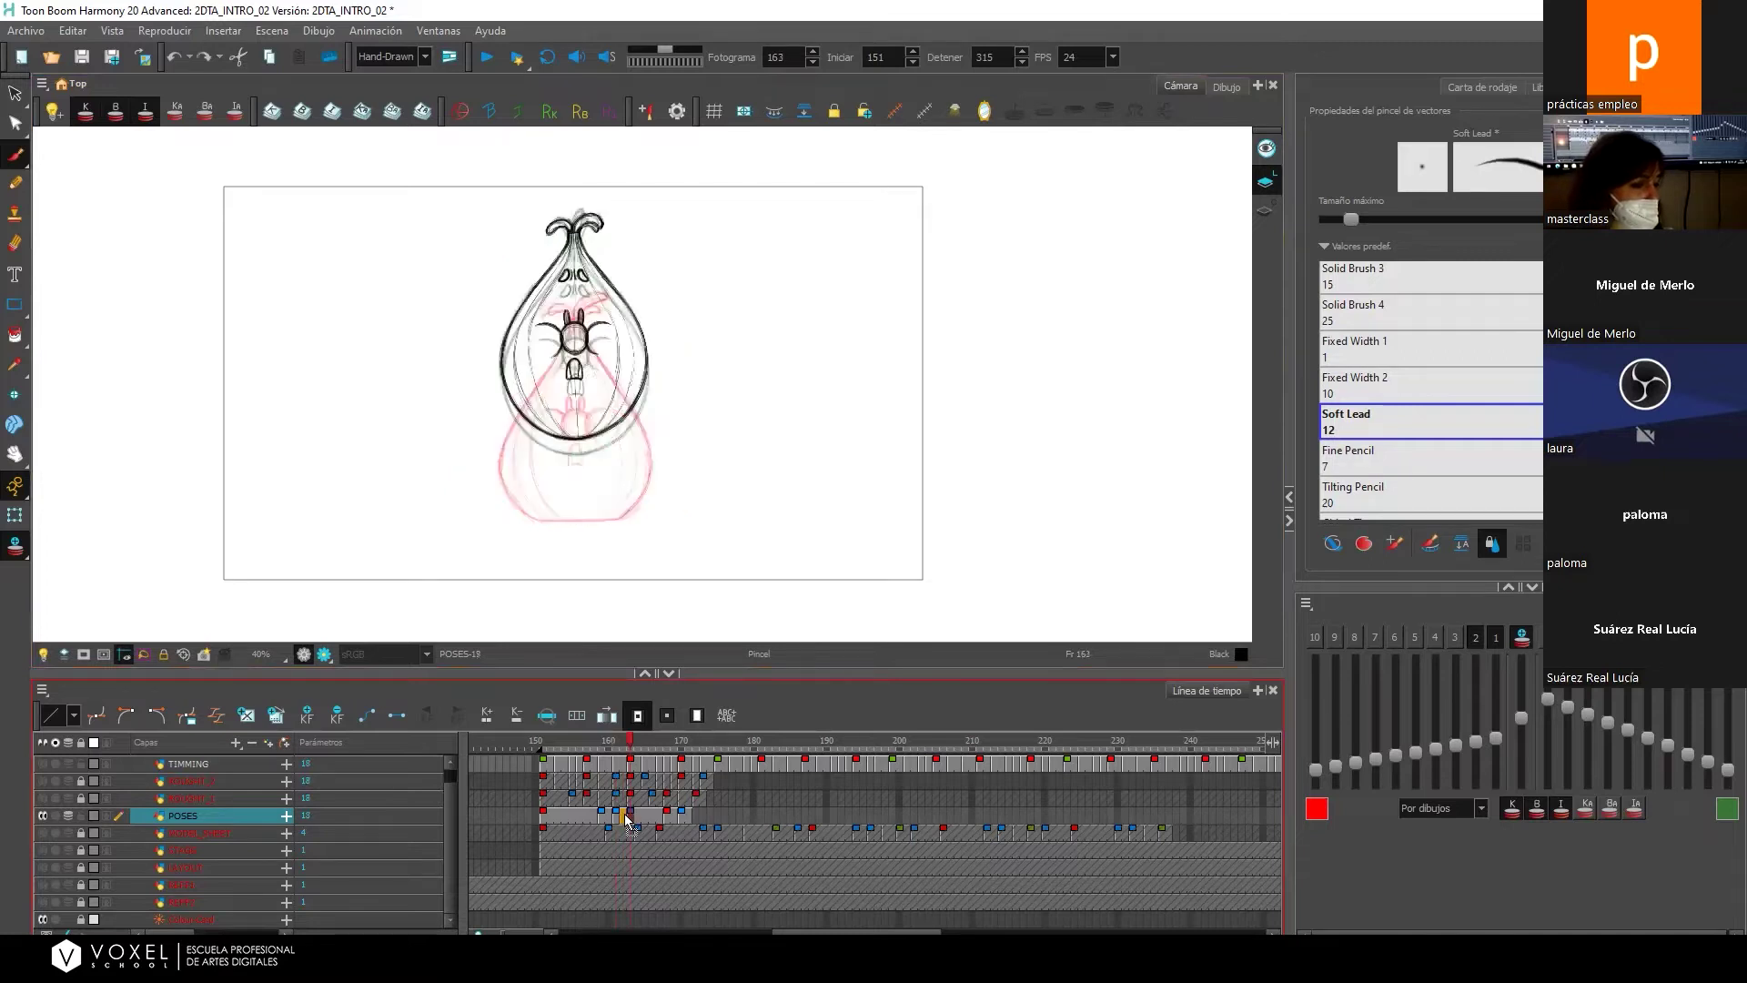
click(624, 819)
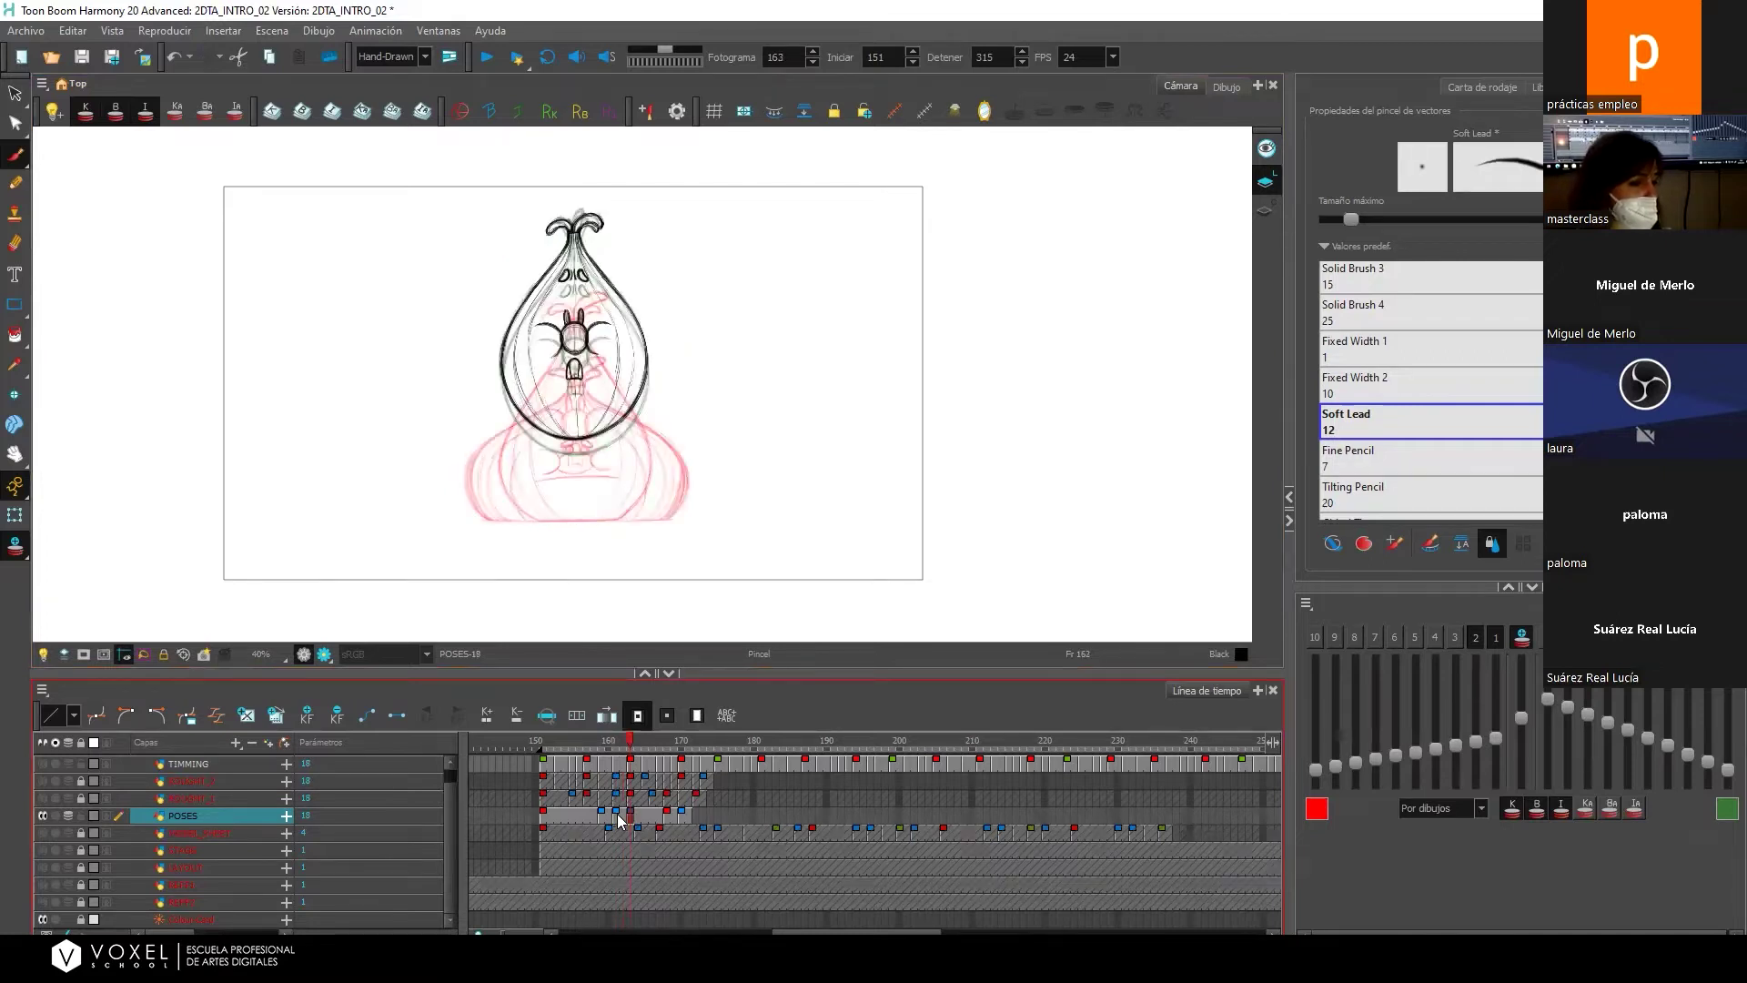
click(618, 819)
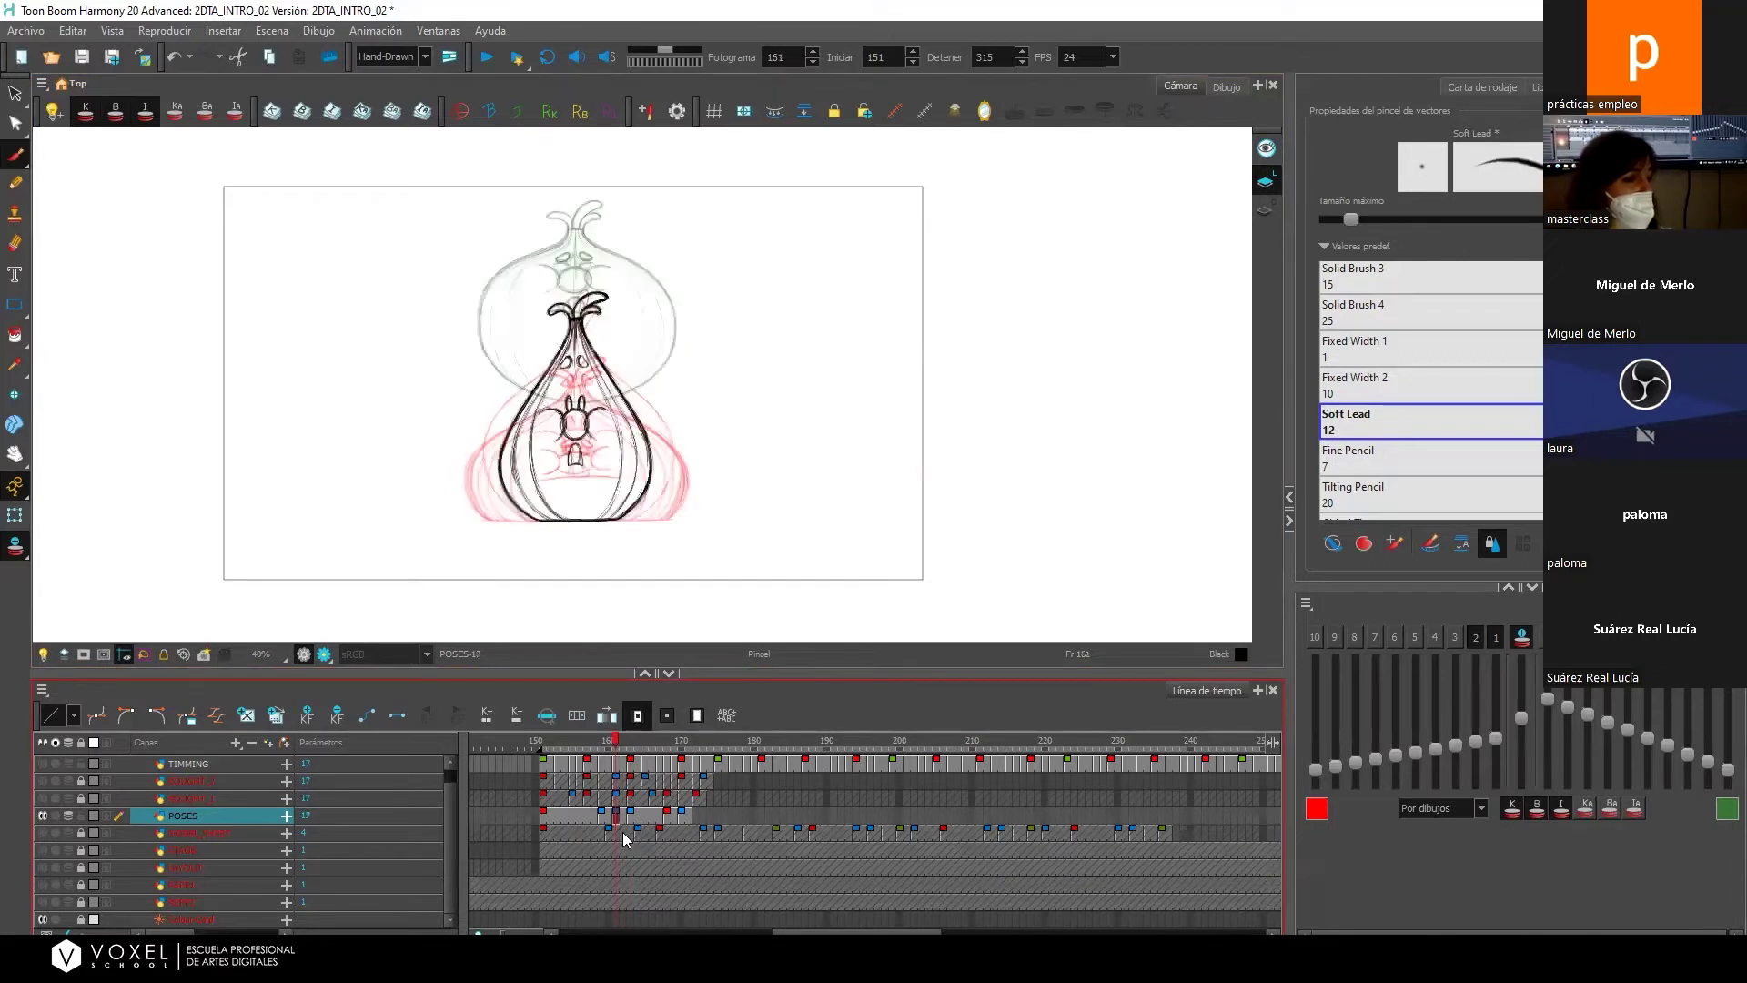
Turn off the nearest previous drawing in onion skin and review the POSES exposures leading up to frame 161.
click(1498, 640)
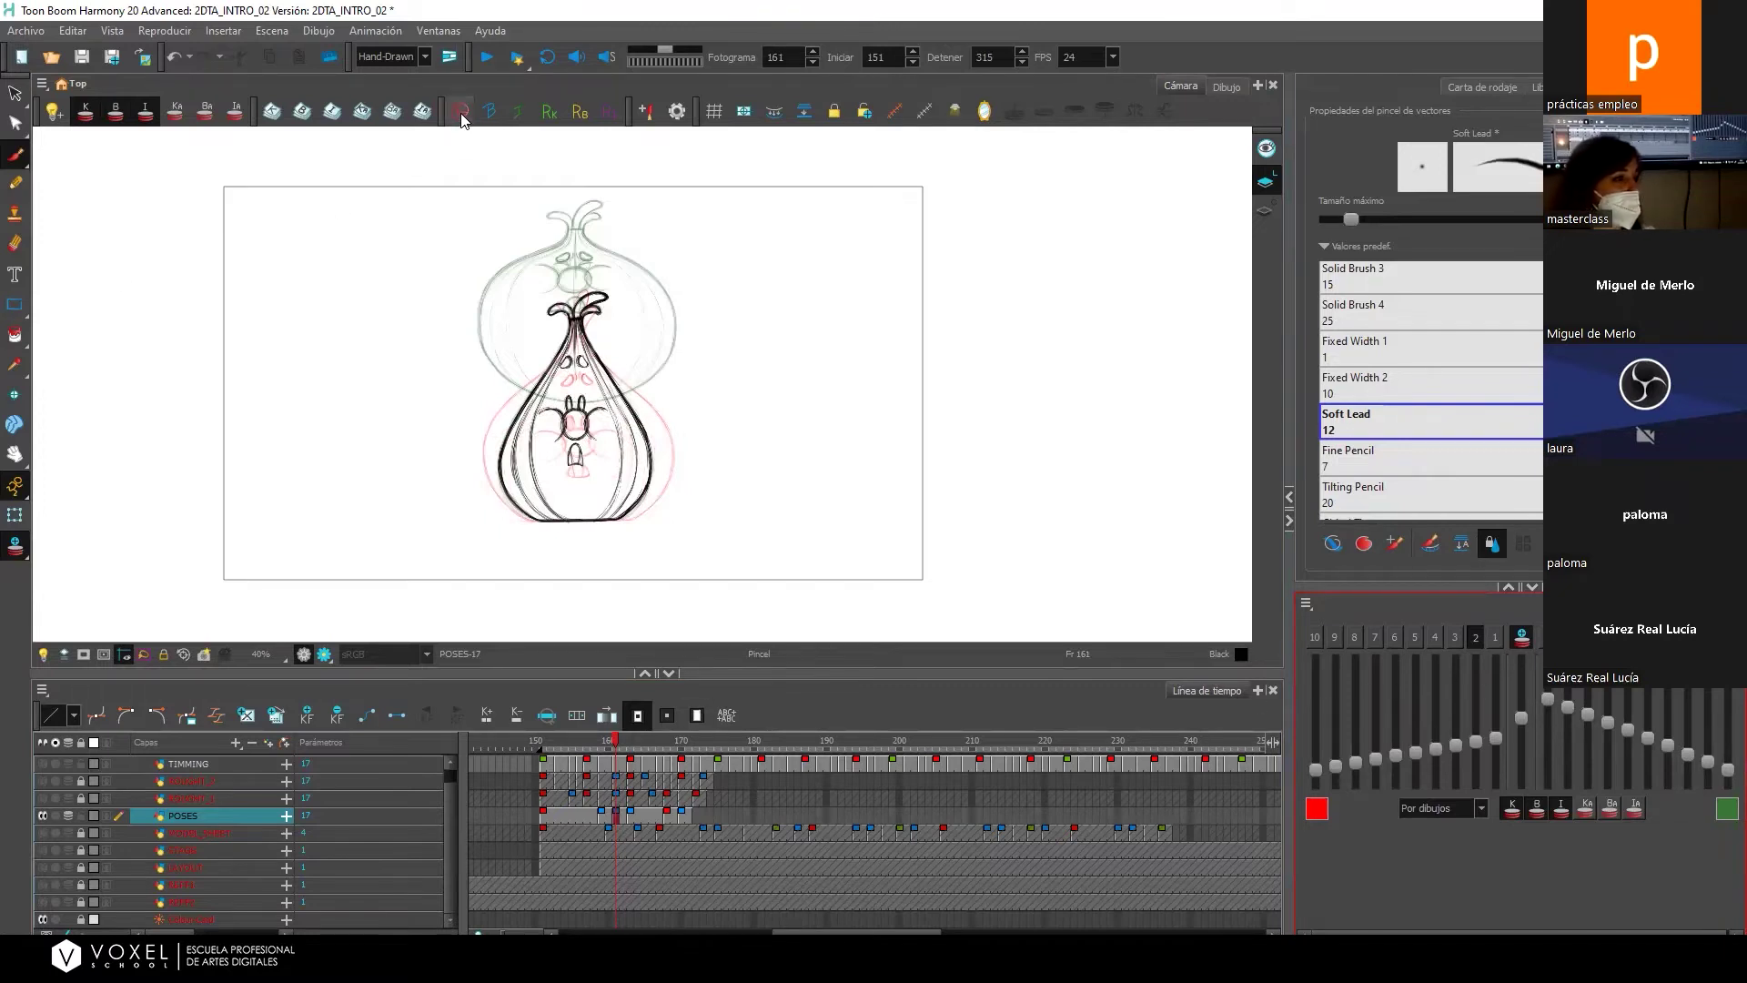
click(615, 812)
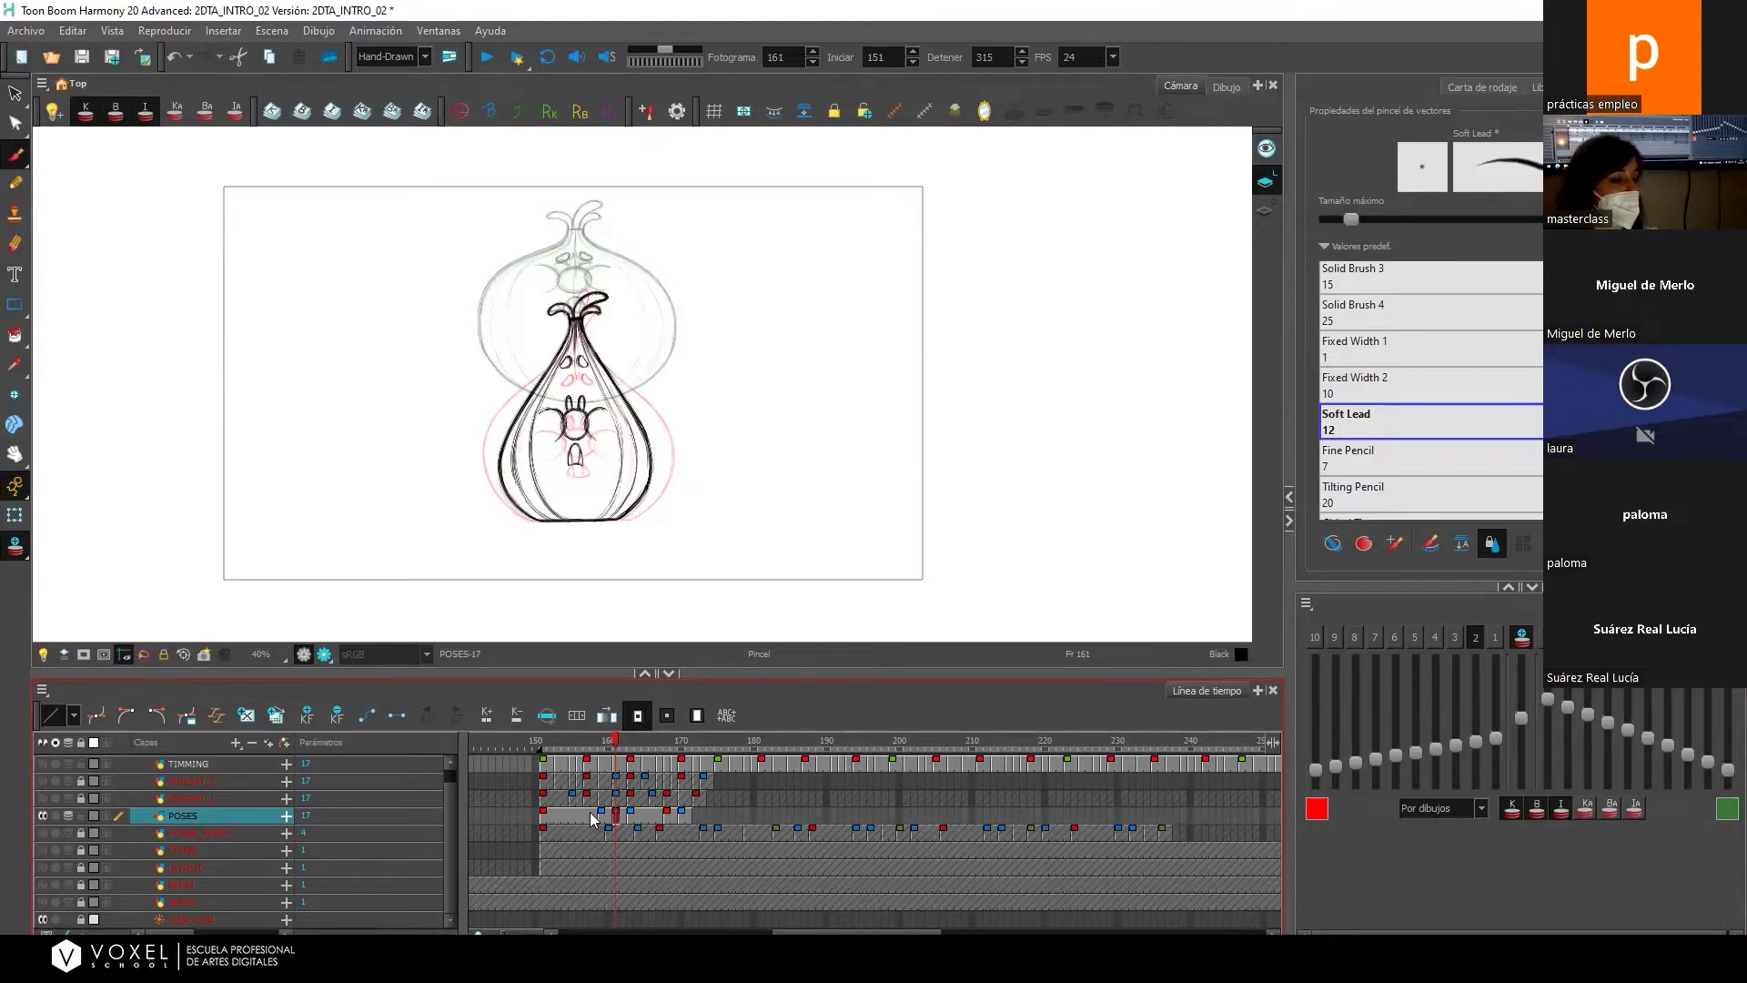
mouse_move(592, 809)
mouse_down()
mouse_move(615, 811)
mouse_move(544, 819)
mouse_move(617, 823)
mouse_up()
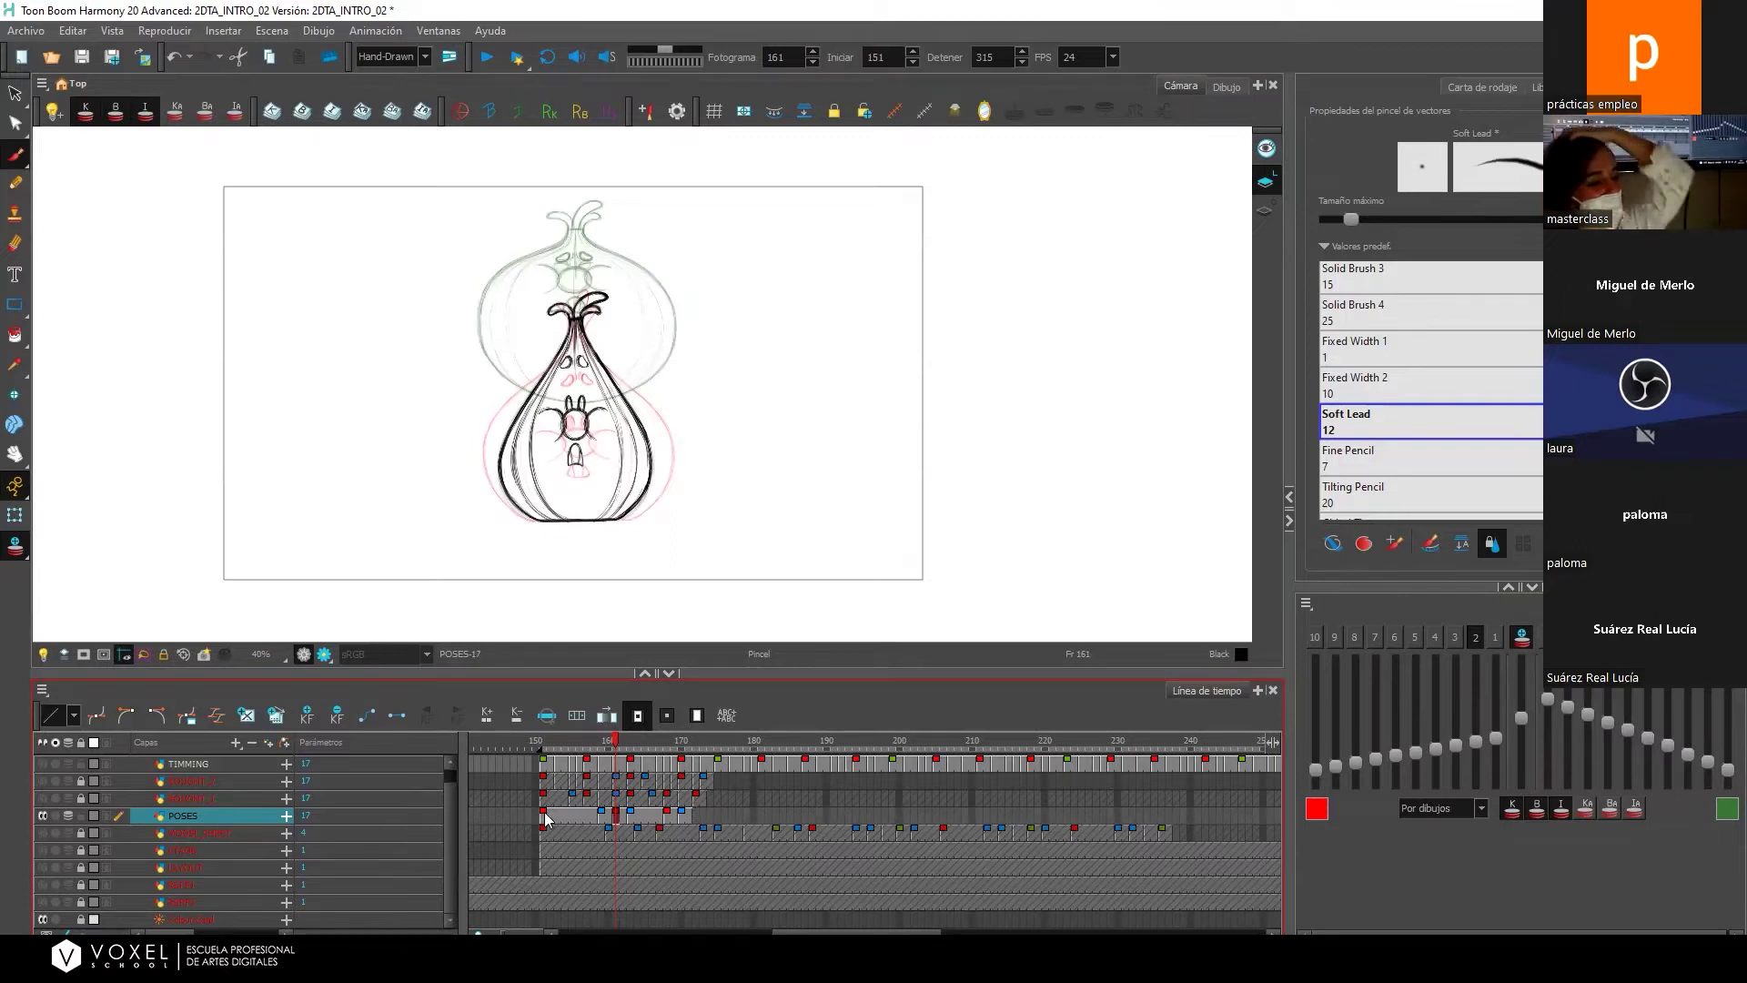
key(shift+comma)
click(614, 821)
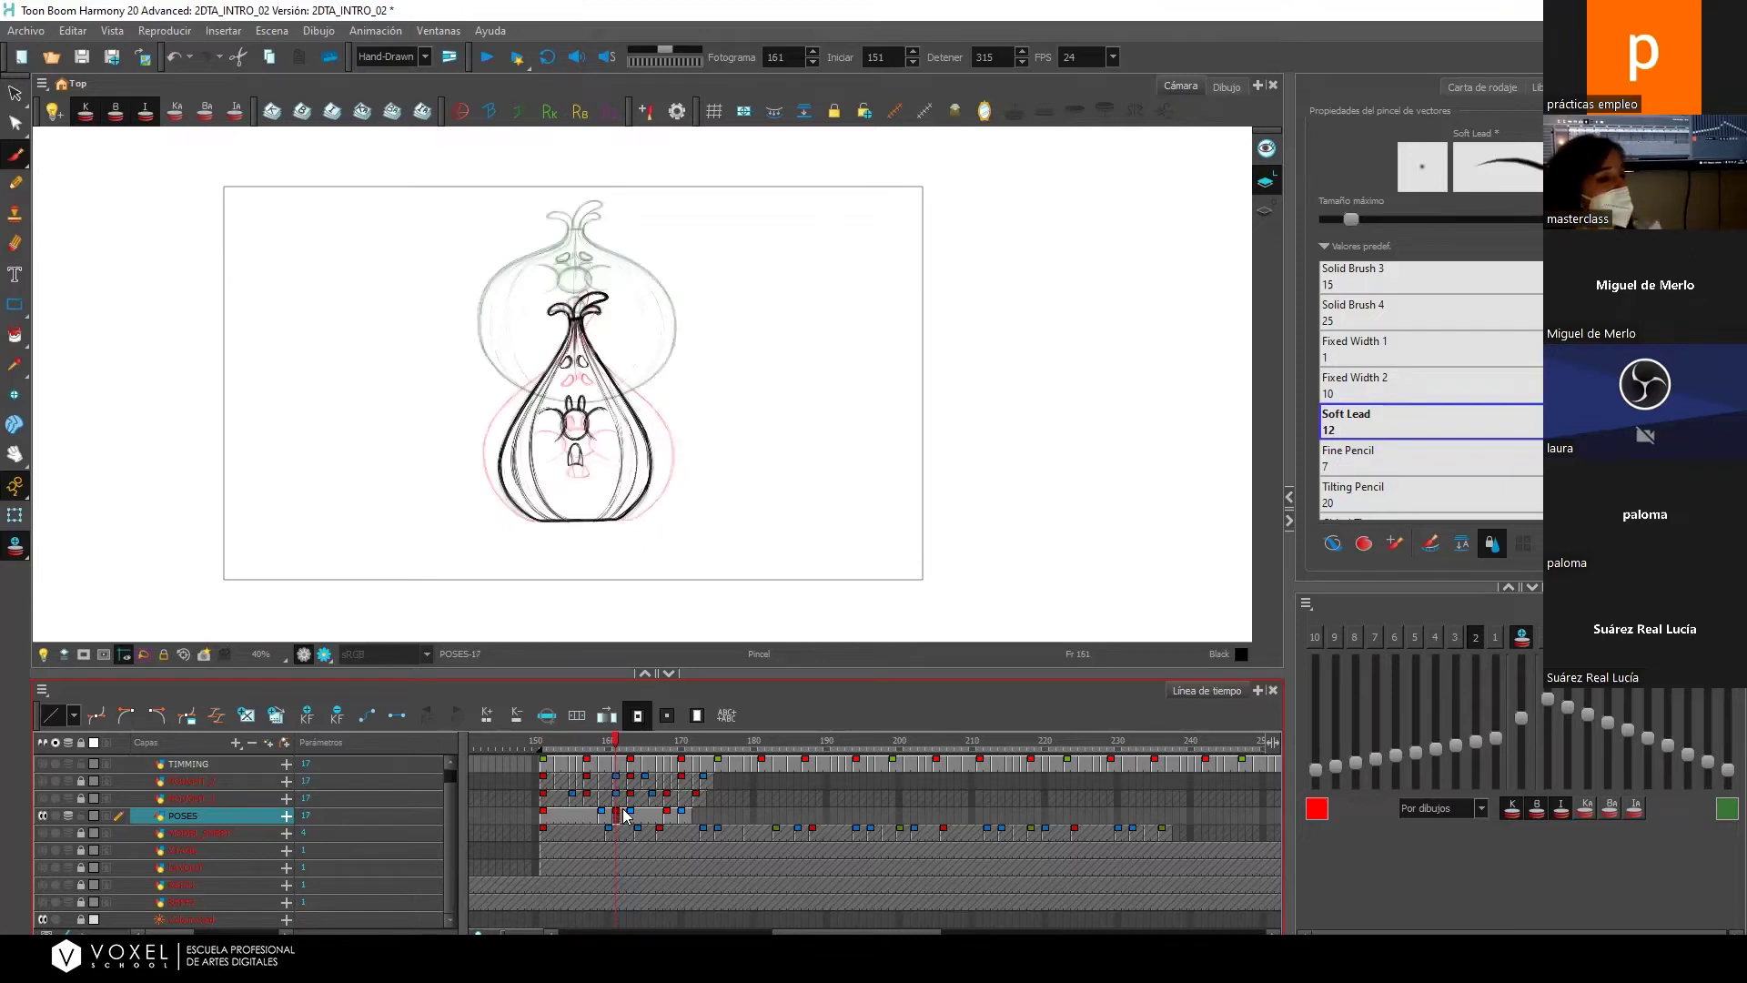
Label the POSES key drawings with circled letters: A at frame 151, B at frame 168 and C at frame 161.
click(544, 816)
mouse_move(837, 489)
mouse_down()
mouse_move(838, 530)
mouse_move(879, 525)
mouse_up()
mouse_move(824, 521)
mouse_down()
mouse_move(849, 515)
mouse_move(799, 518)
mouse_move(887, 489)
mouse_move(830, 496)
mouse_move(826, 531)
mouse_move(782, 507)
mouse_move(901, 496)
mouse_up()
click(670, 814)
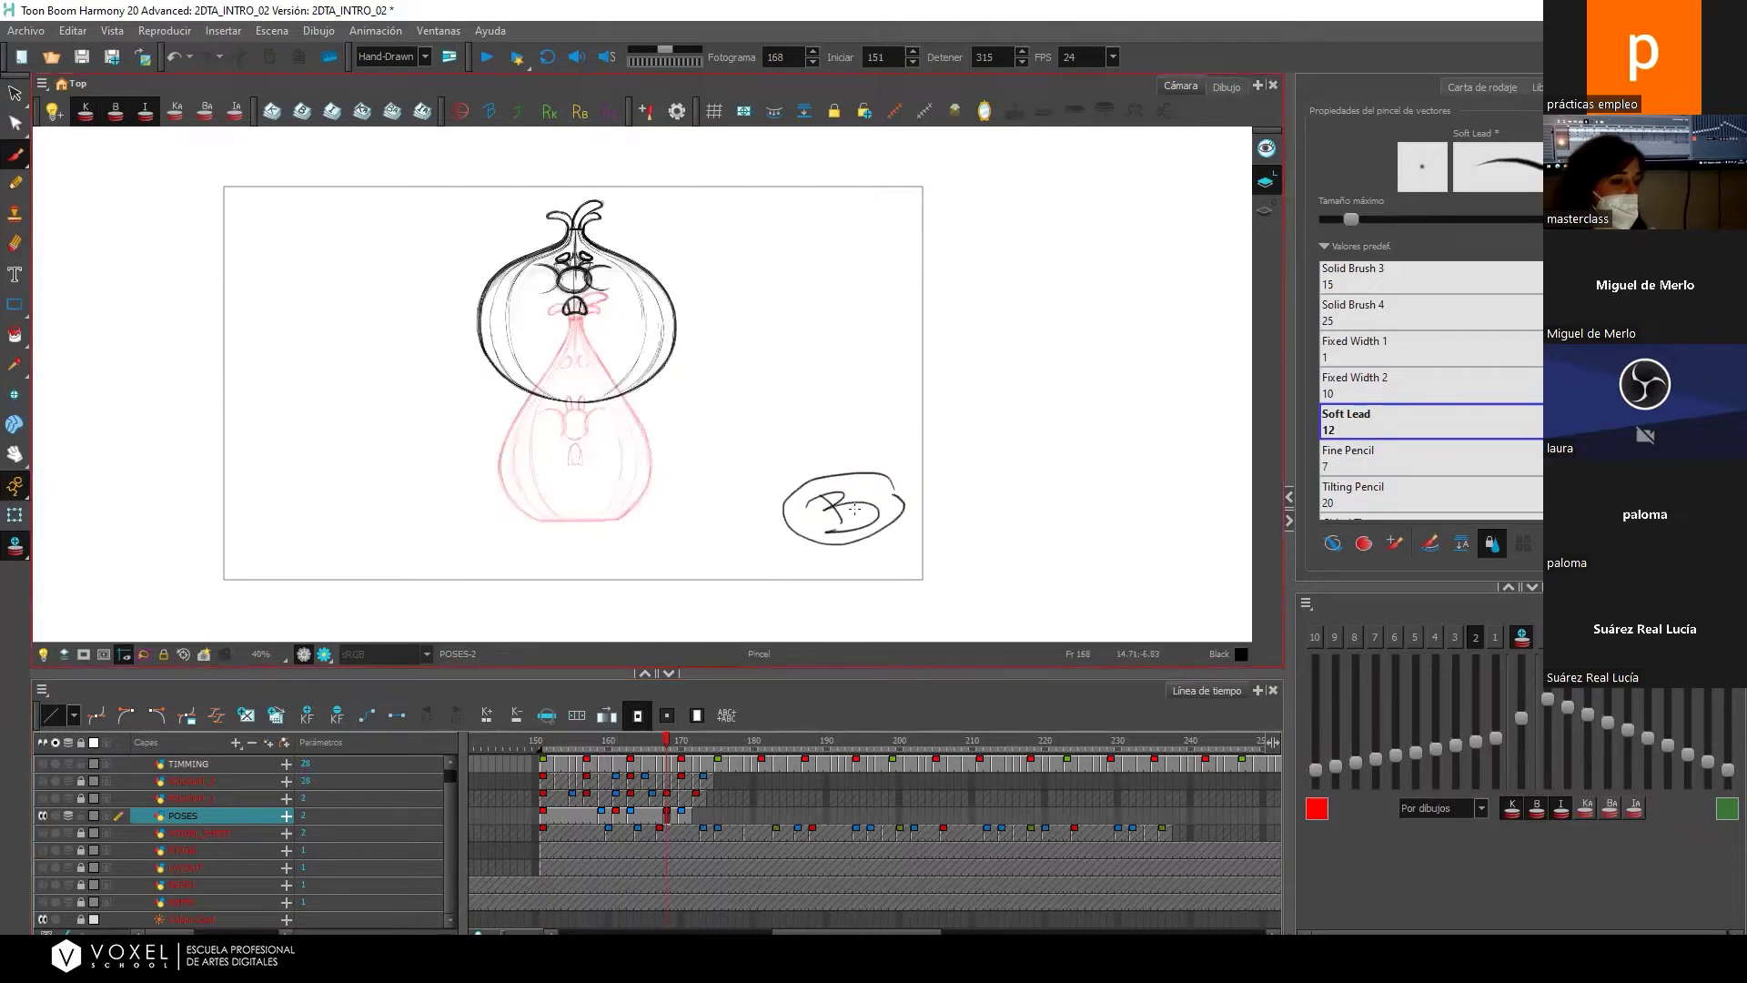
click(616, 816)
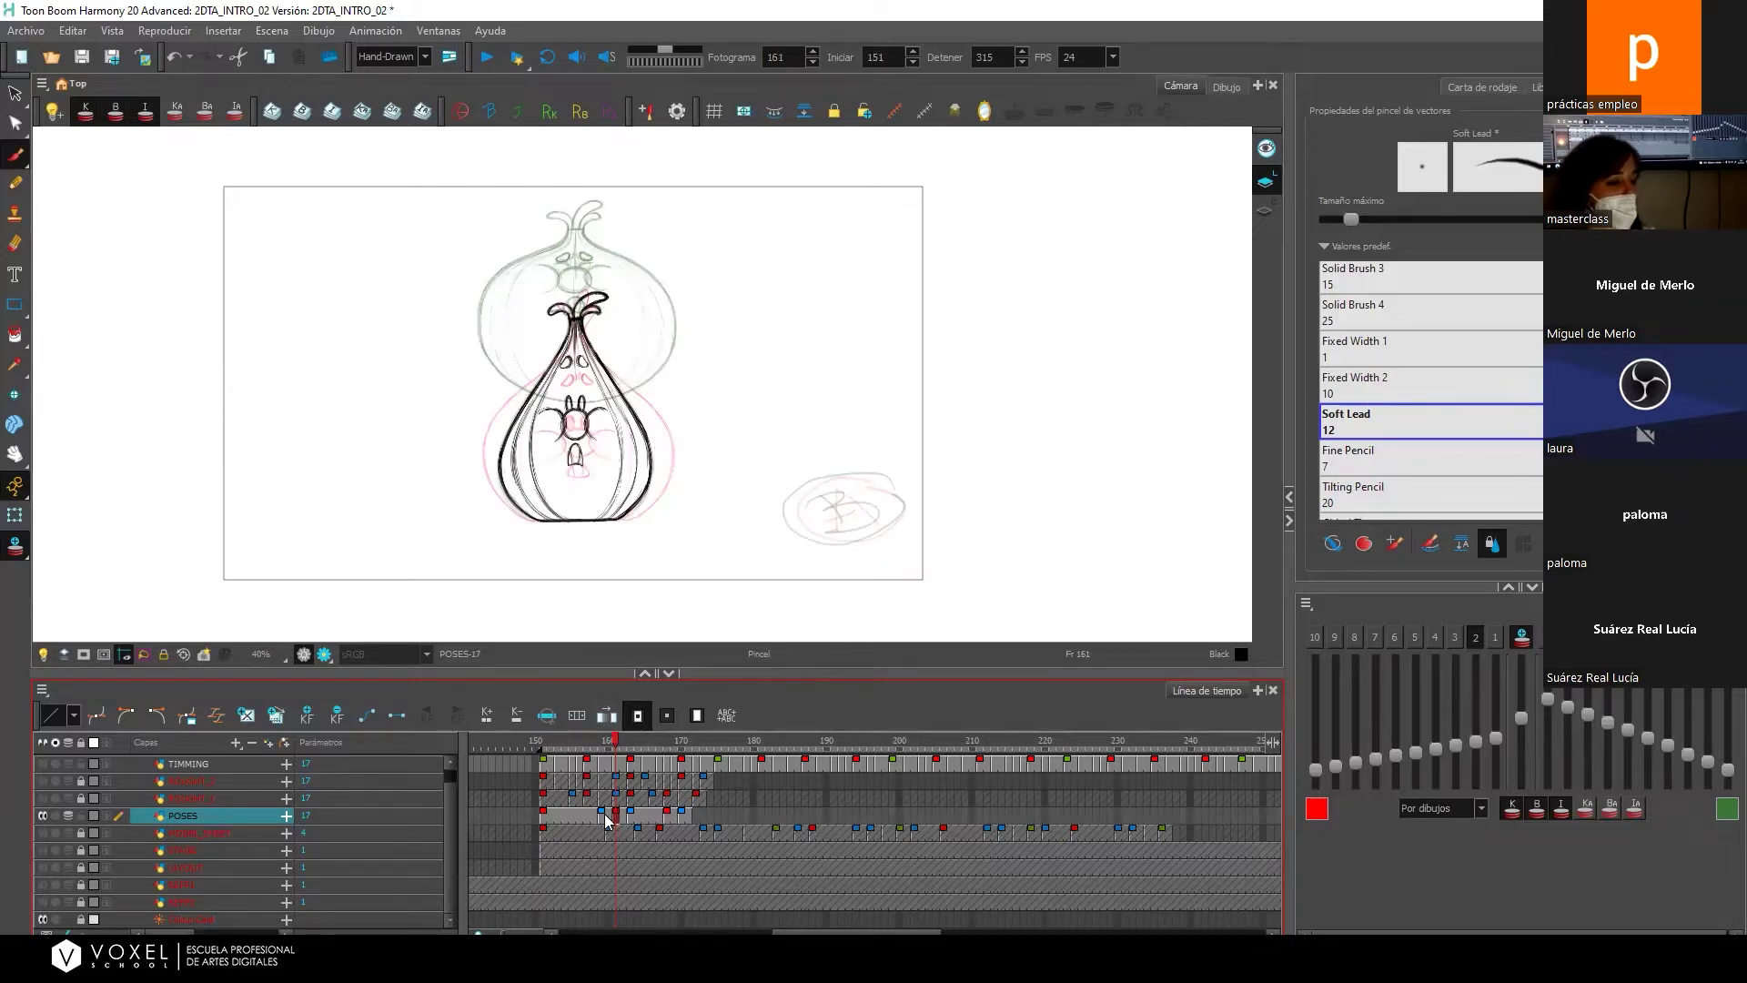
mouse_move(861, 491)
mouse_down()
mouse_move(823, 508)
mouse_move(867, 524)
mouse_move(803, 488)
mouse_move(836, 545)
mouse_move(899, 496)
mouse_up()
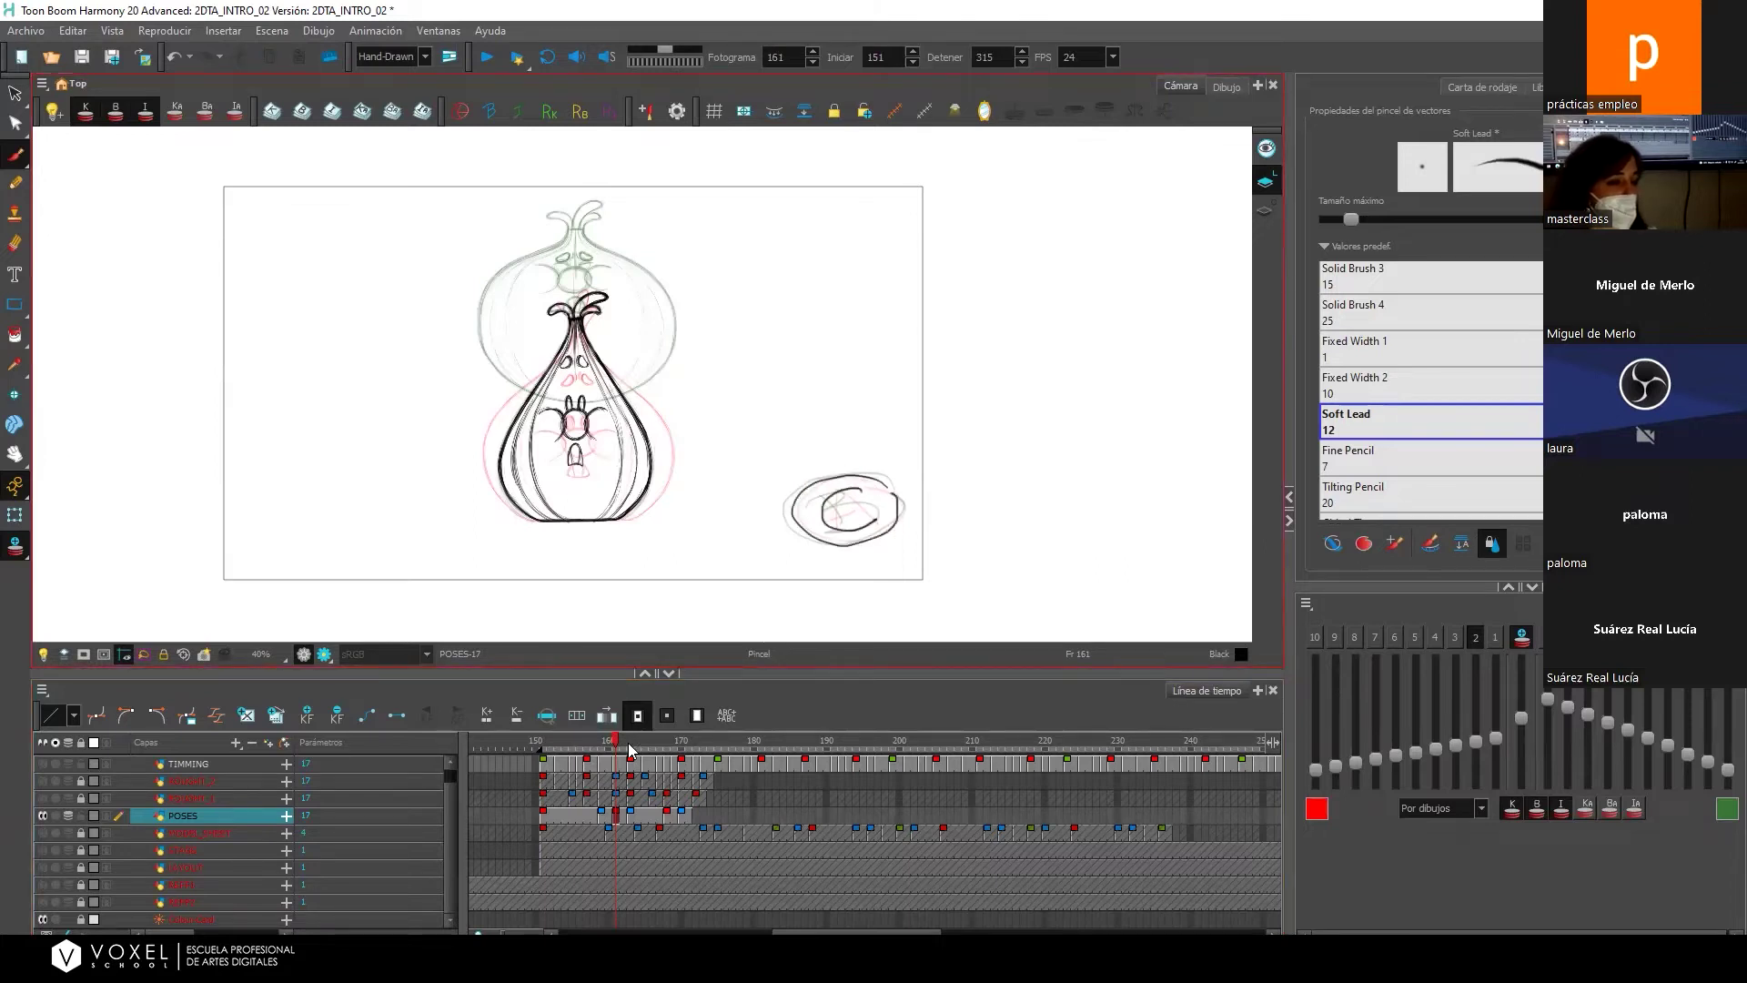
Compare the POSES drawings at frames 158, 161 and 159.
click(599, 815)
click(592, 815)
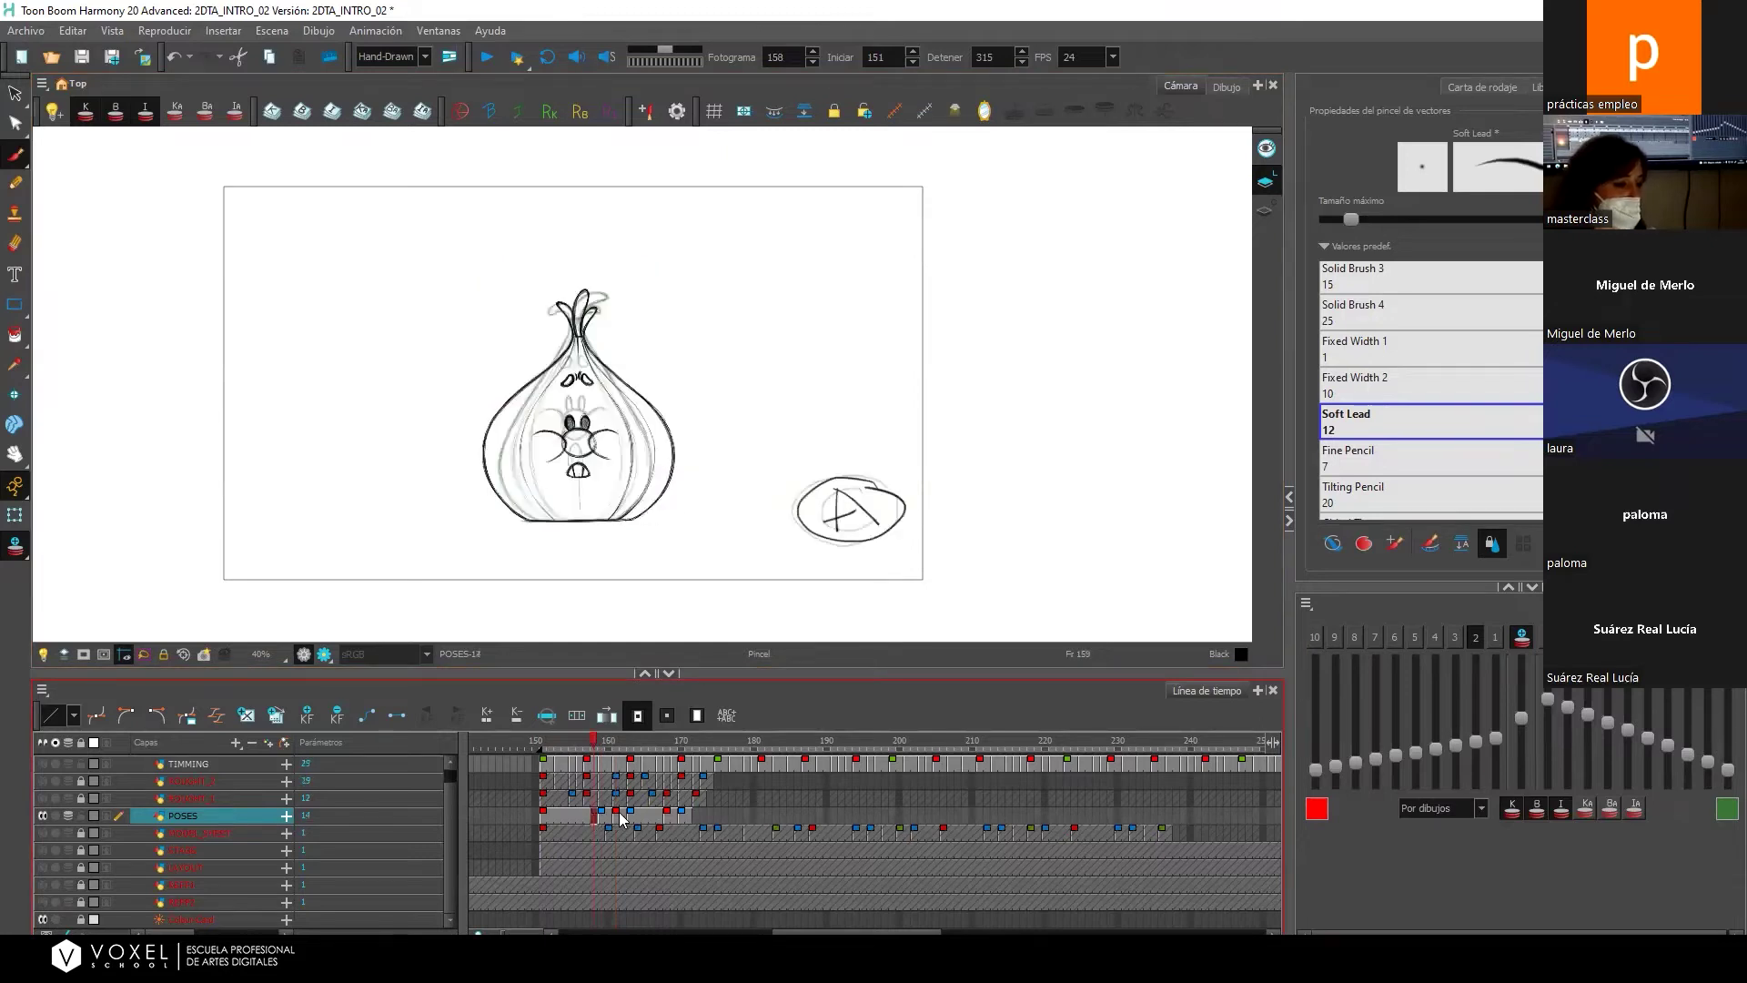
click(615, 812)
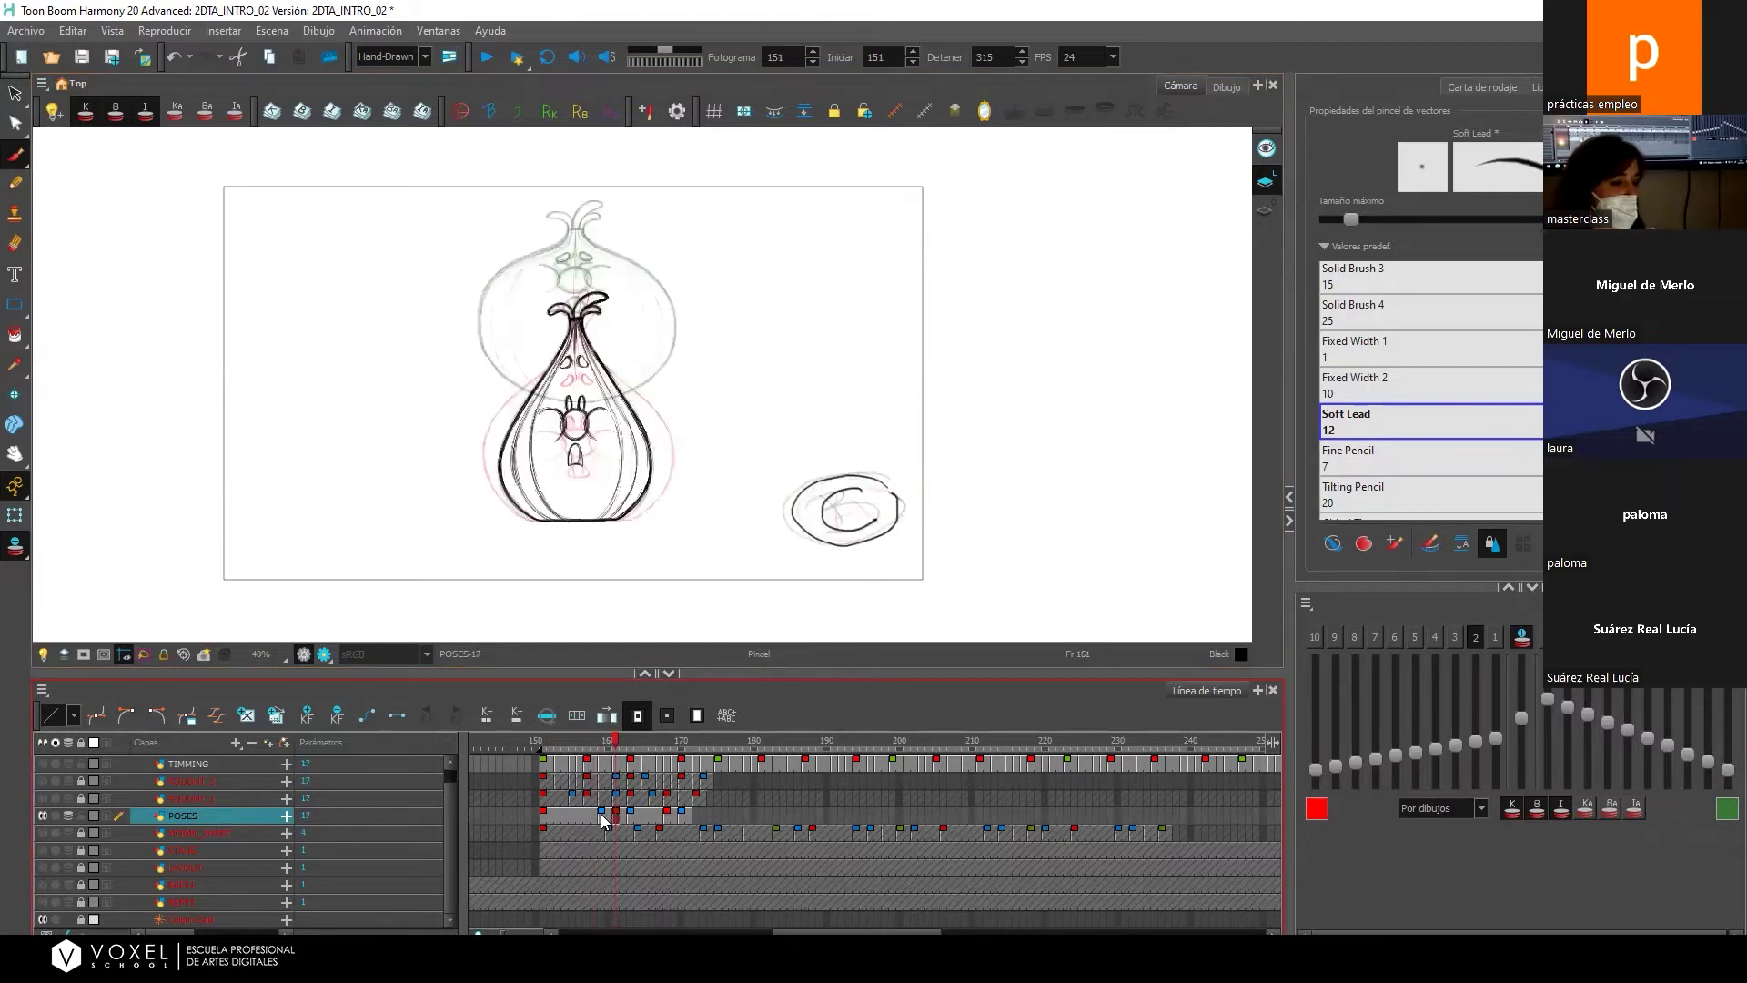
click(602, 816)
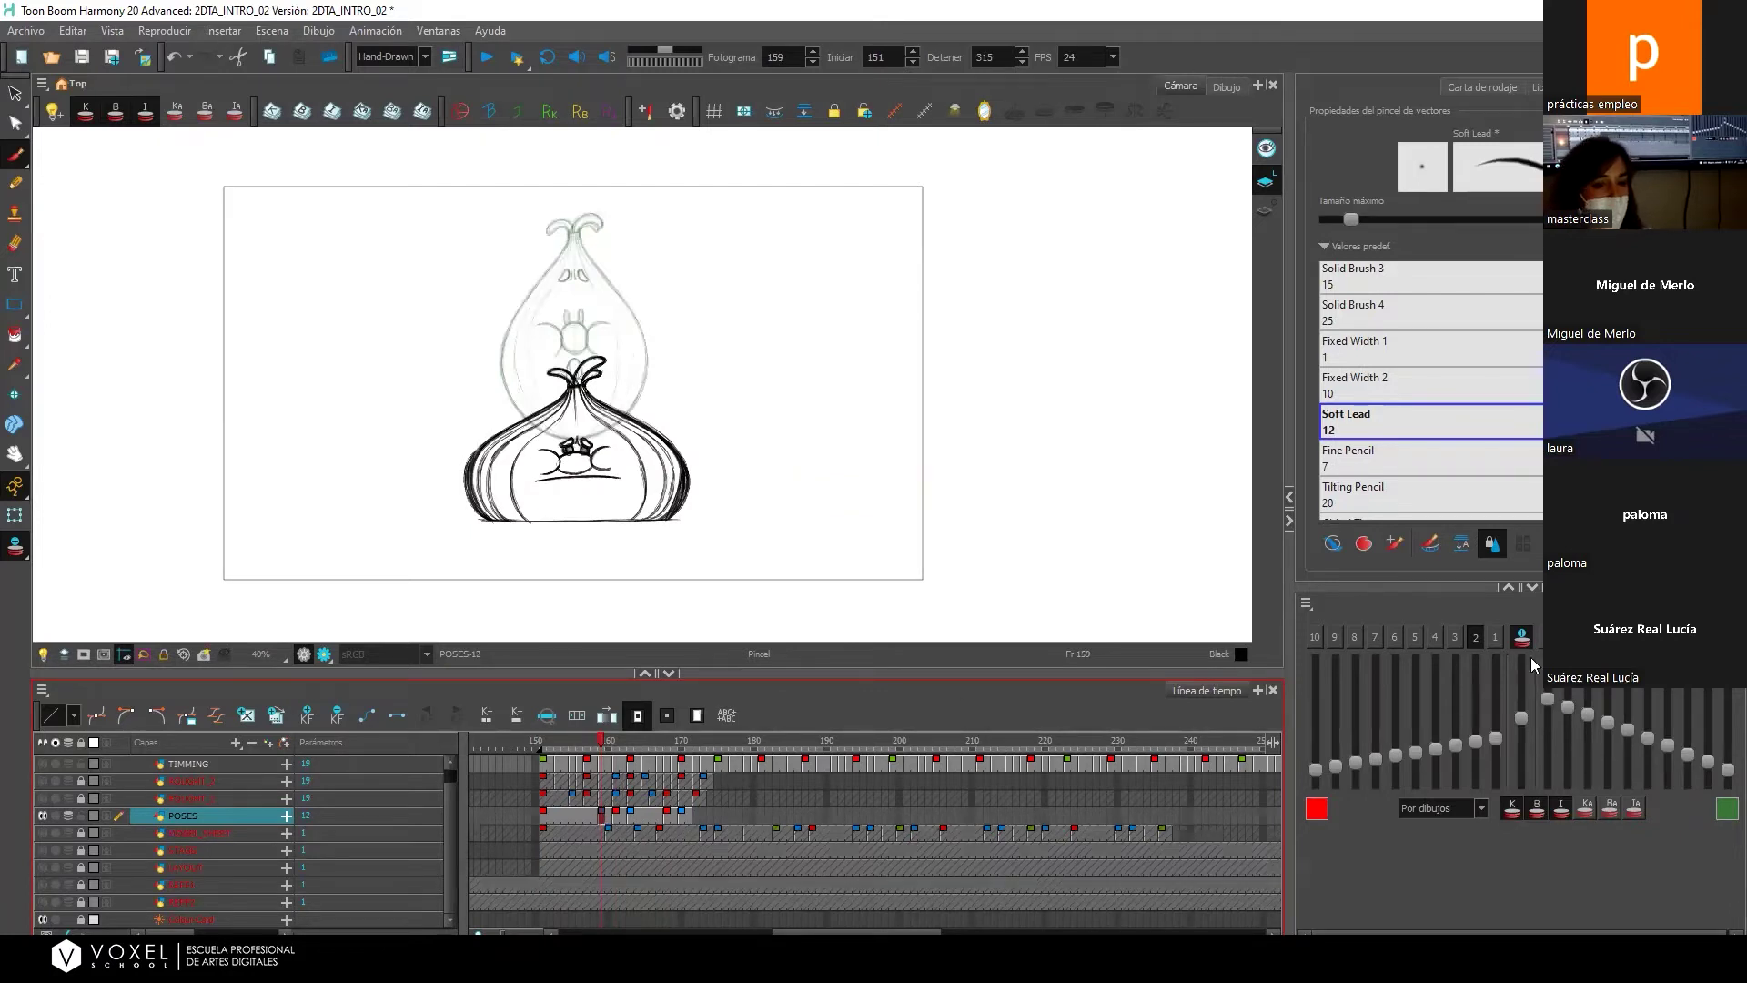
Switch onion skin from the second to the nearest previous drawing and check frame 159 against its neighbouring poses.
click(1488, 648)
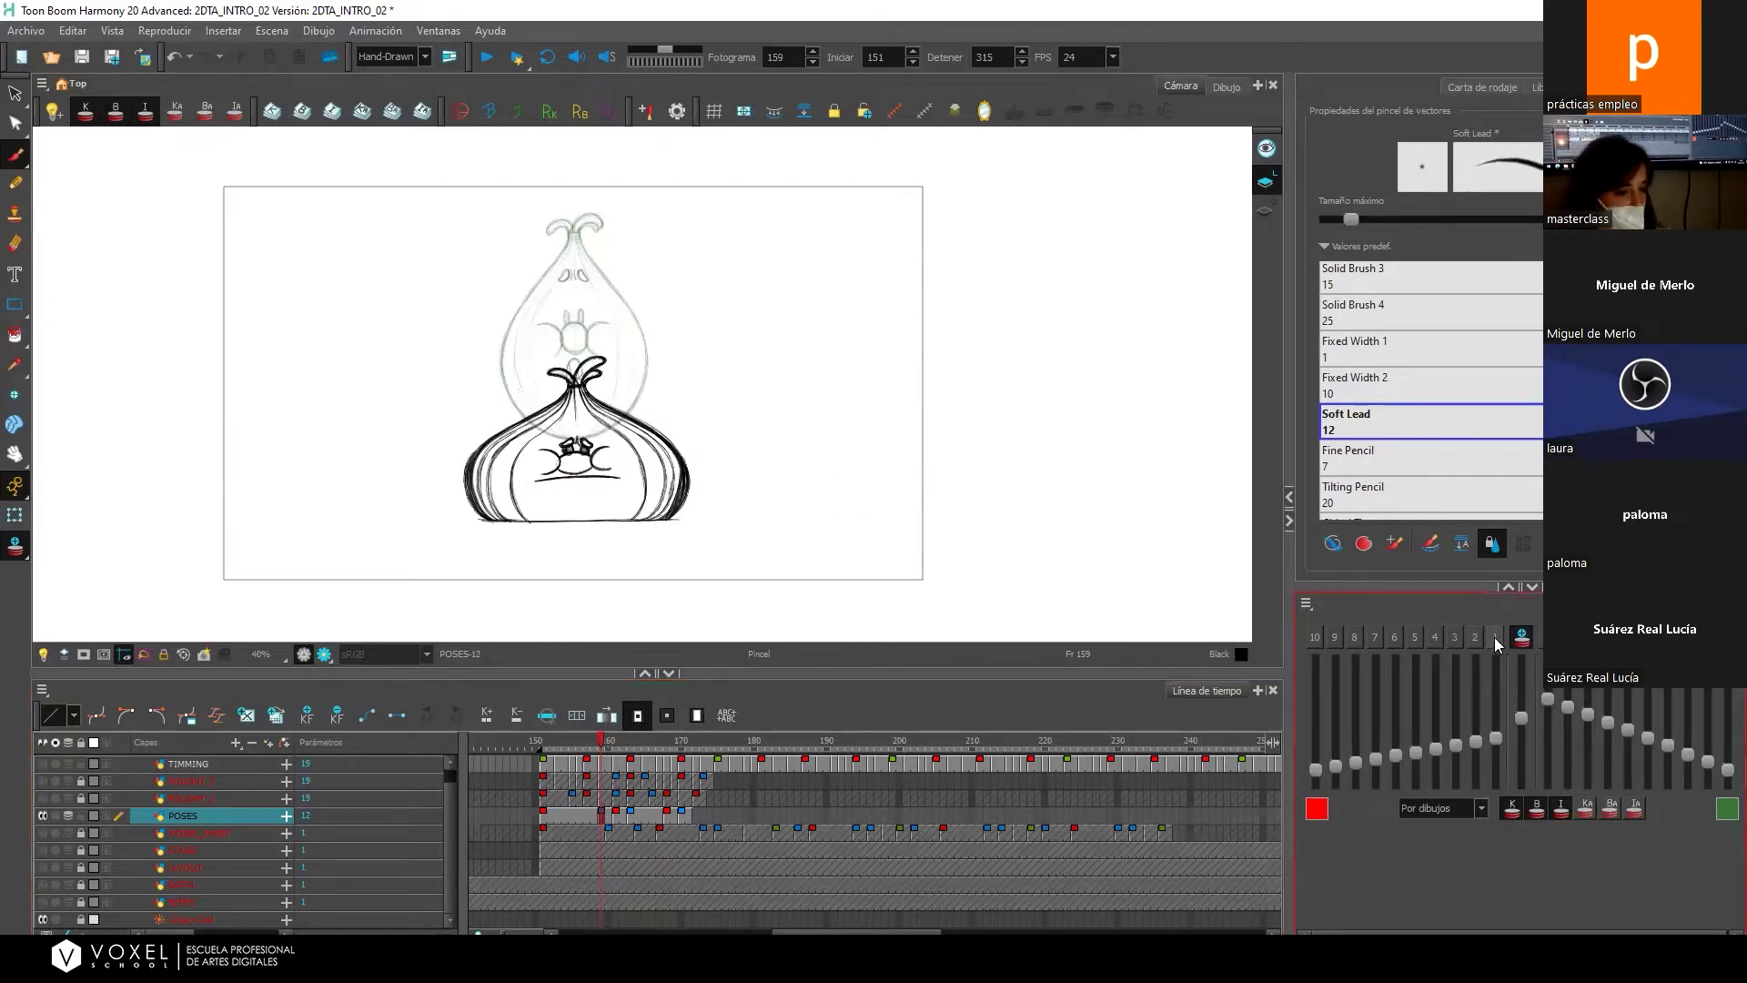
click(1494, 638)
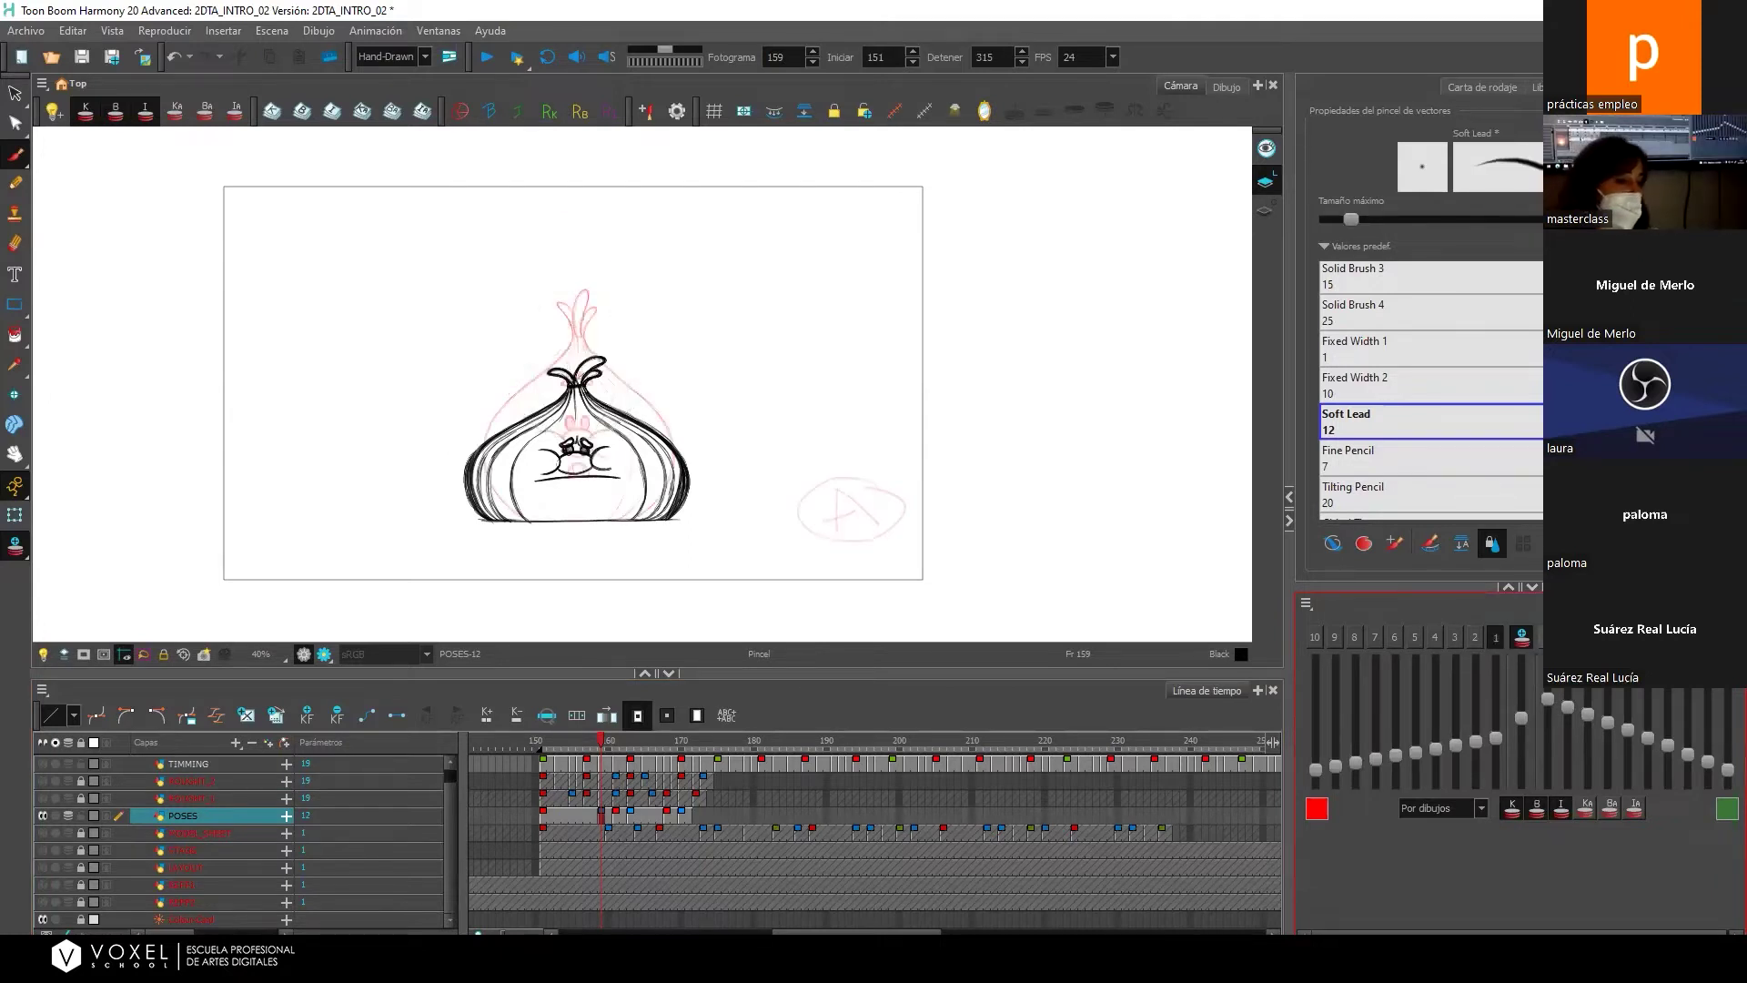
click(599, 812)
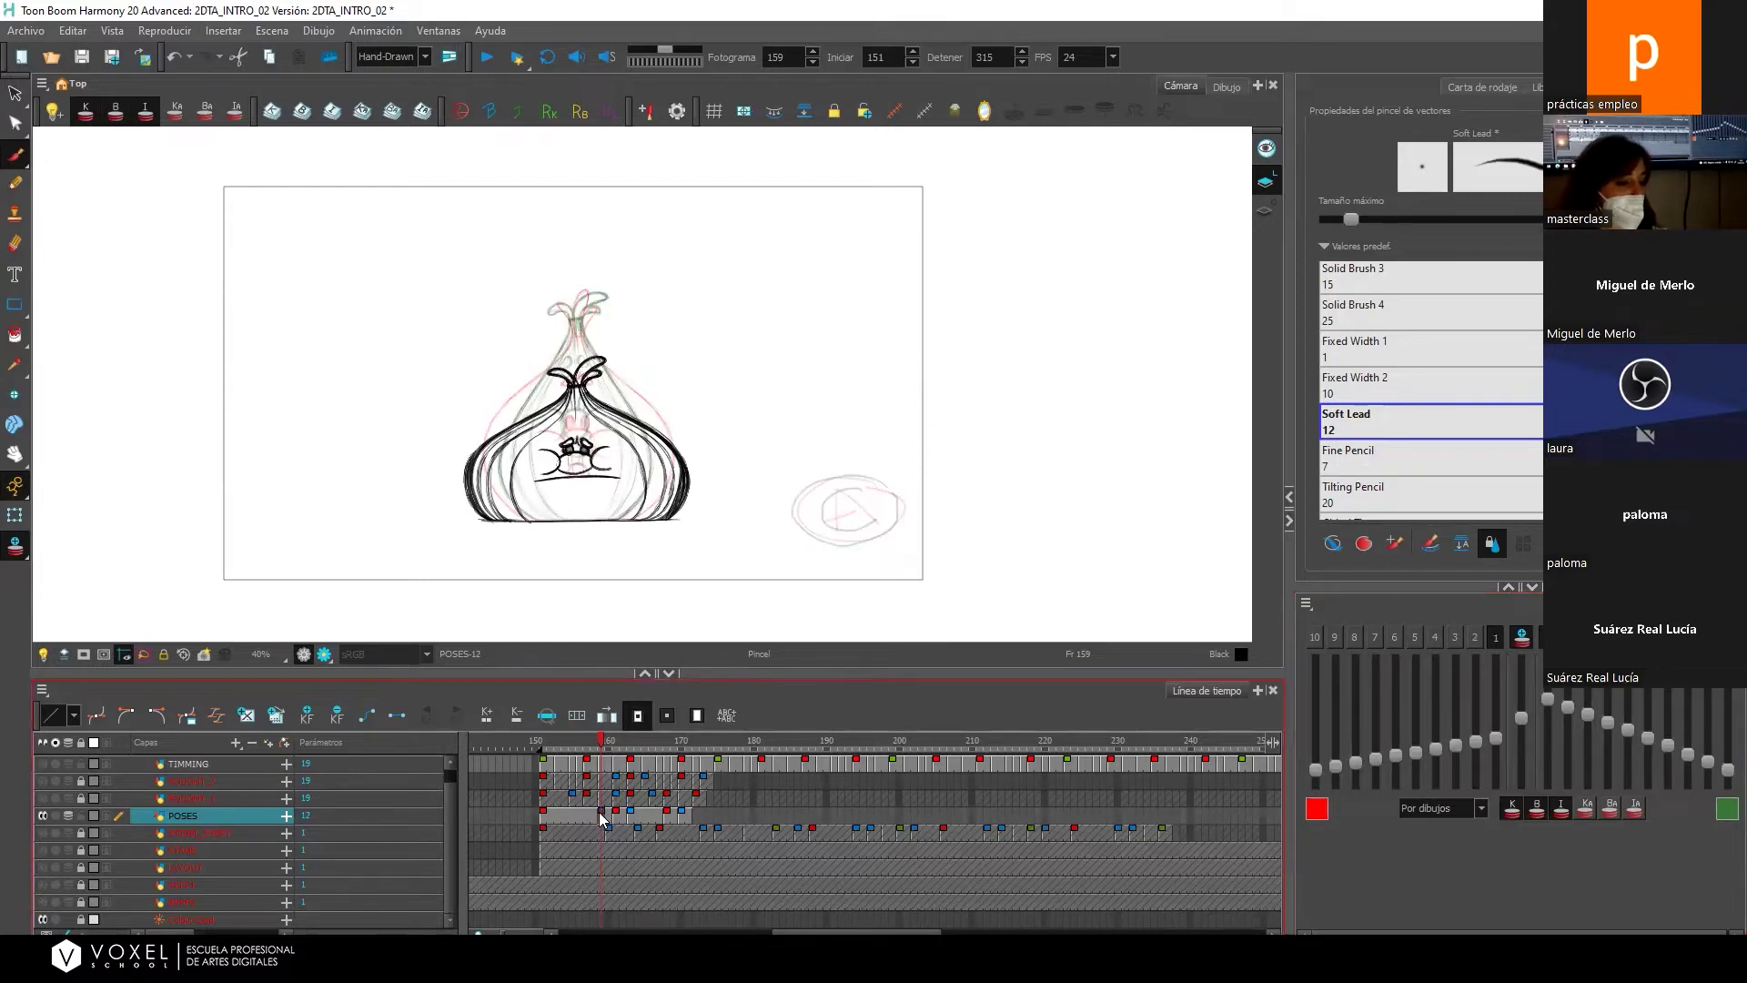
key(comma)
key(period)
key(period)
key(period)
click(601, 812)
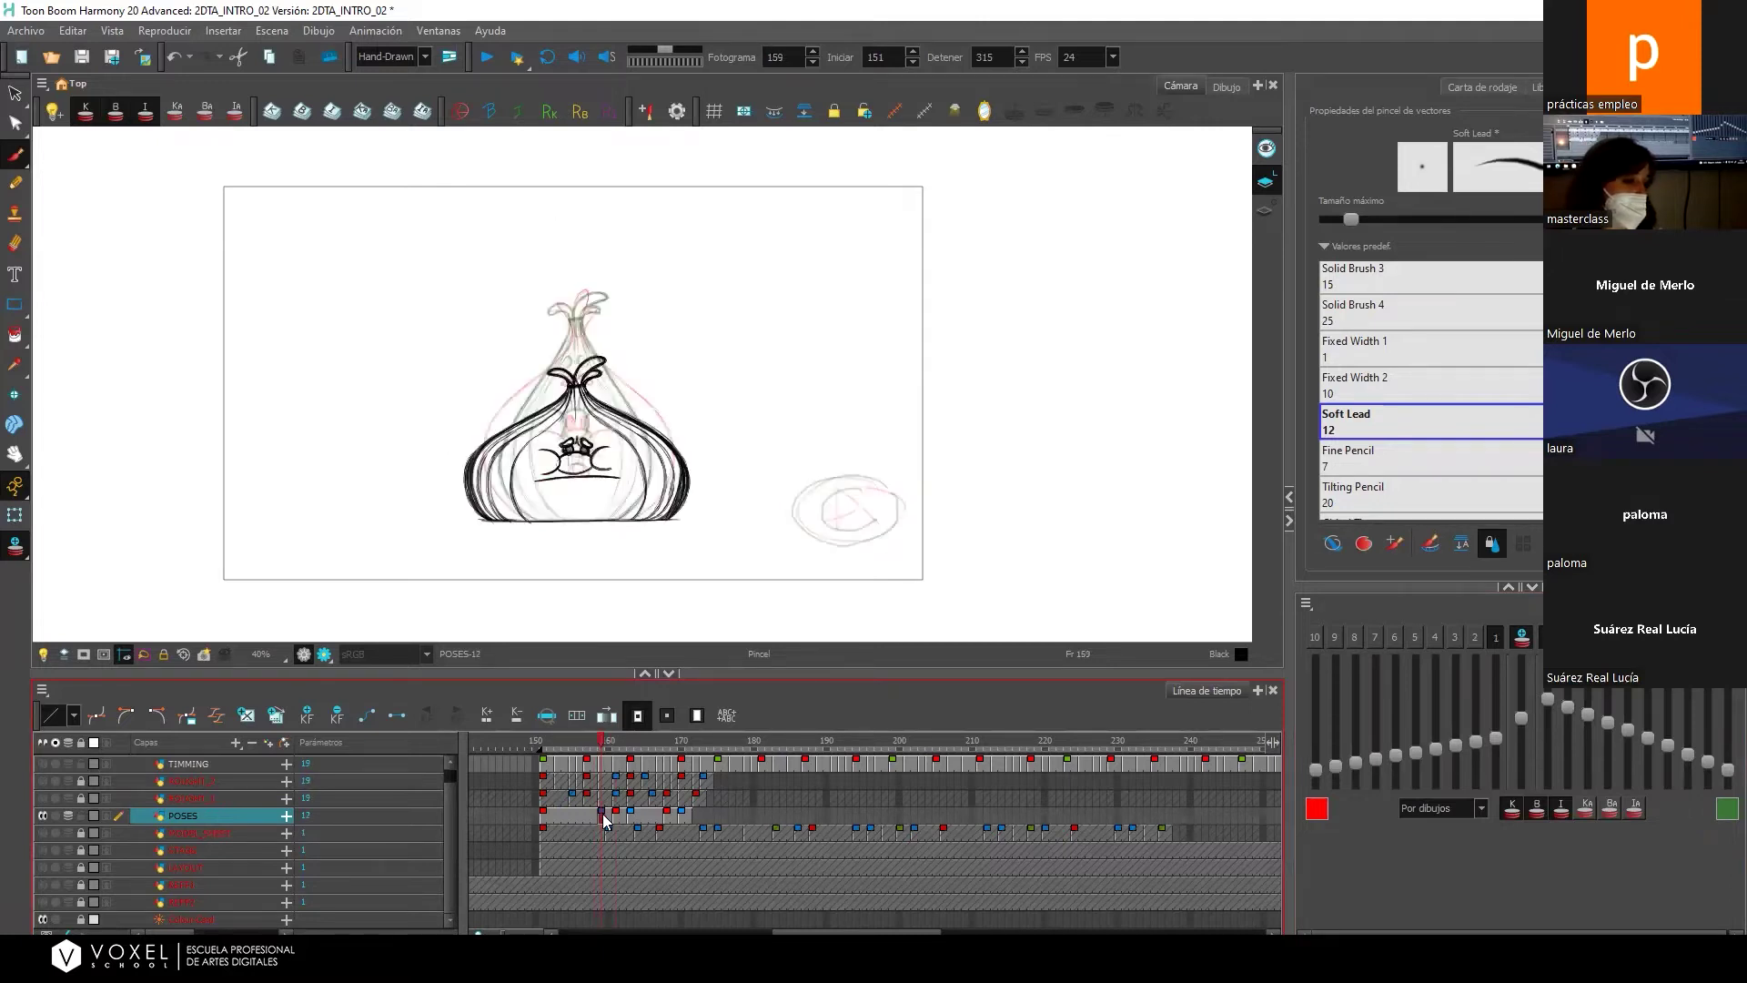
Create an empty drawing at frame 160 of POSES with the two previous drawings in onion skin at lower opacity.
key(period)
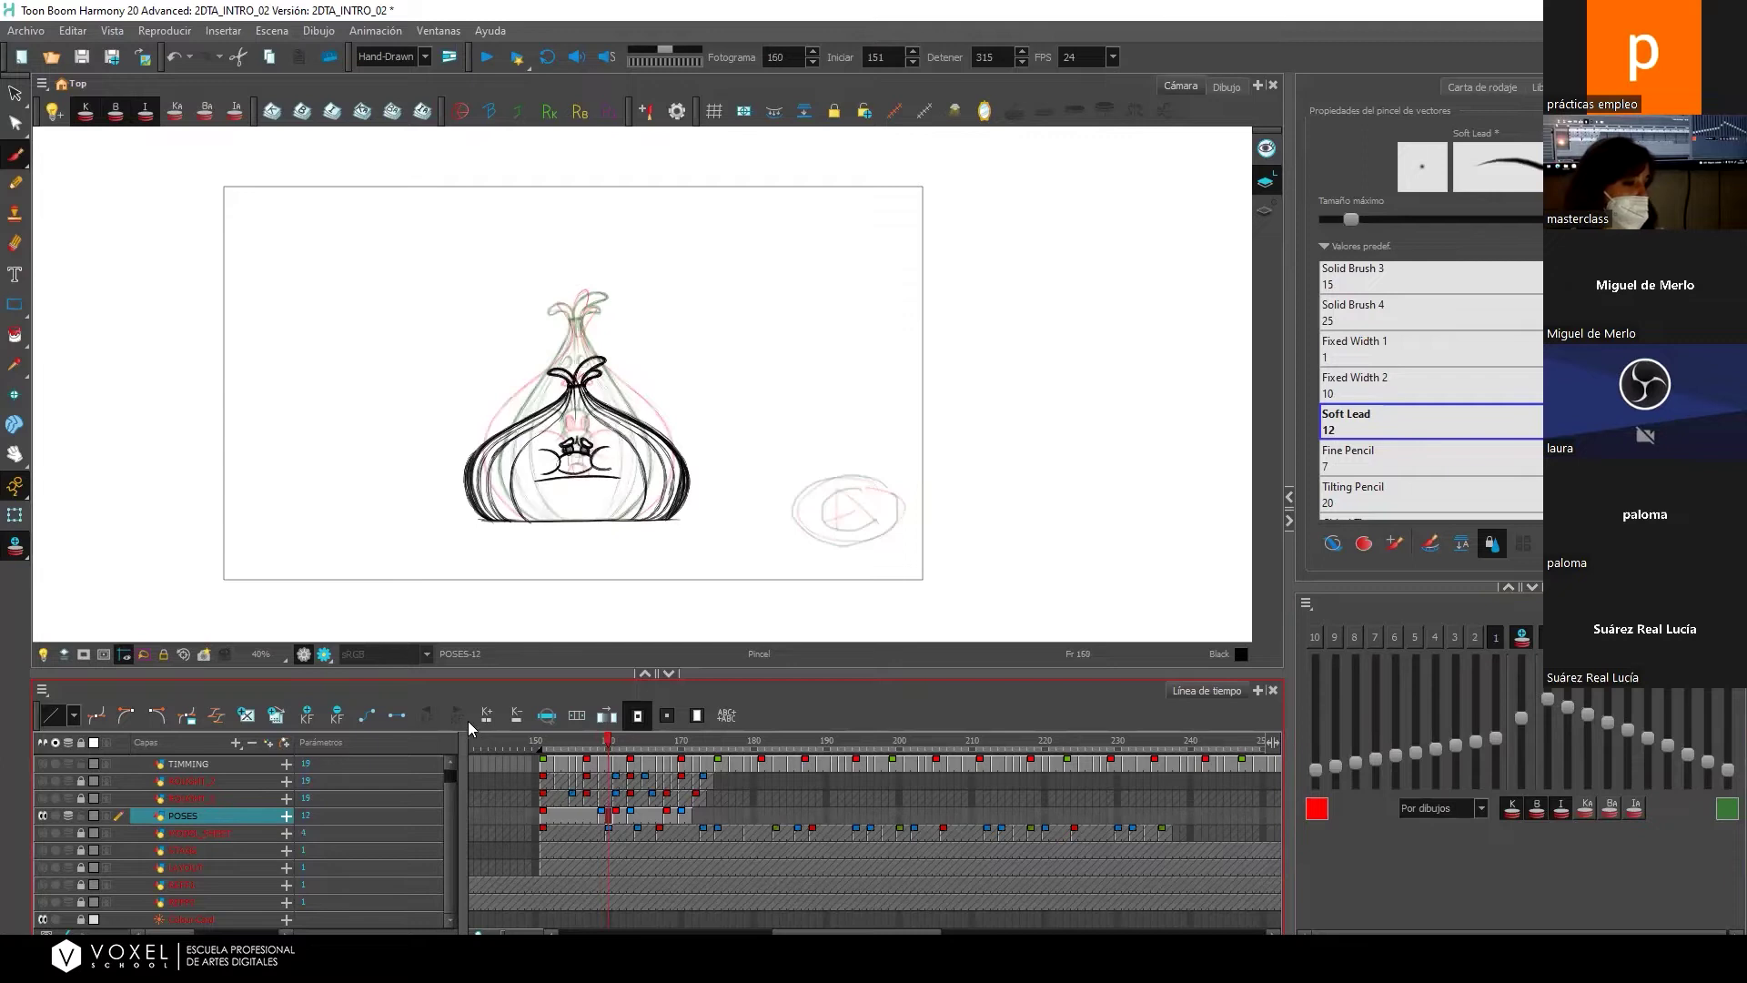
click(266, 715)
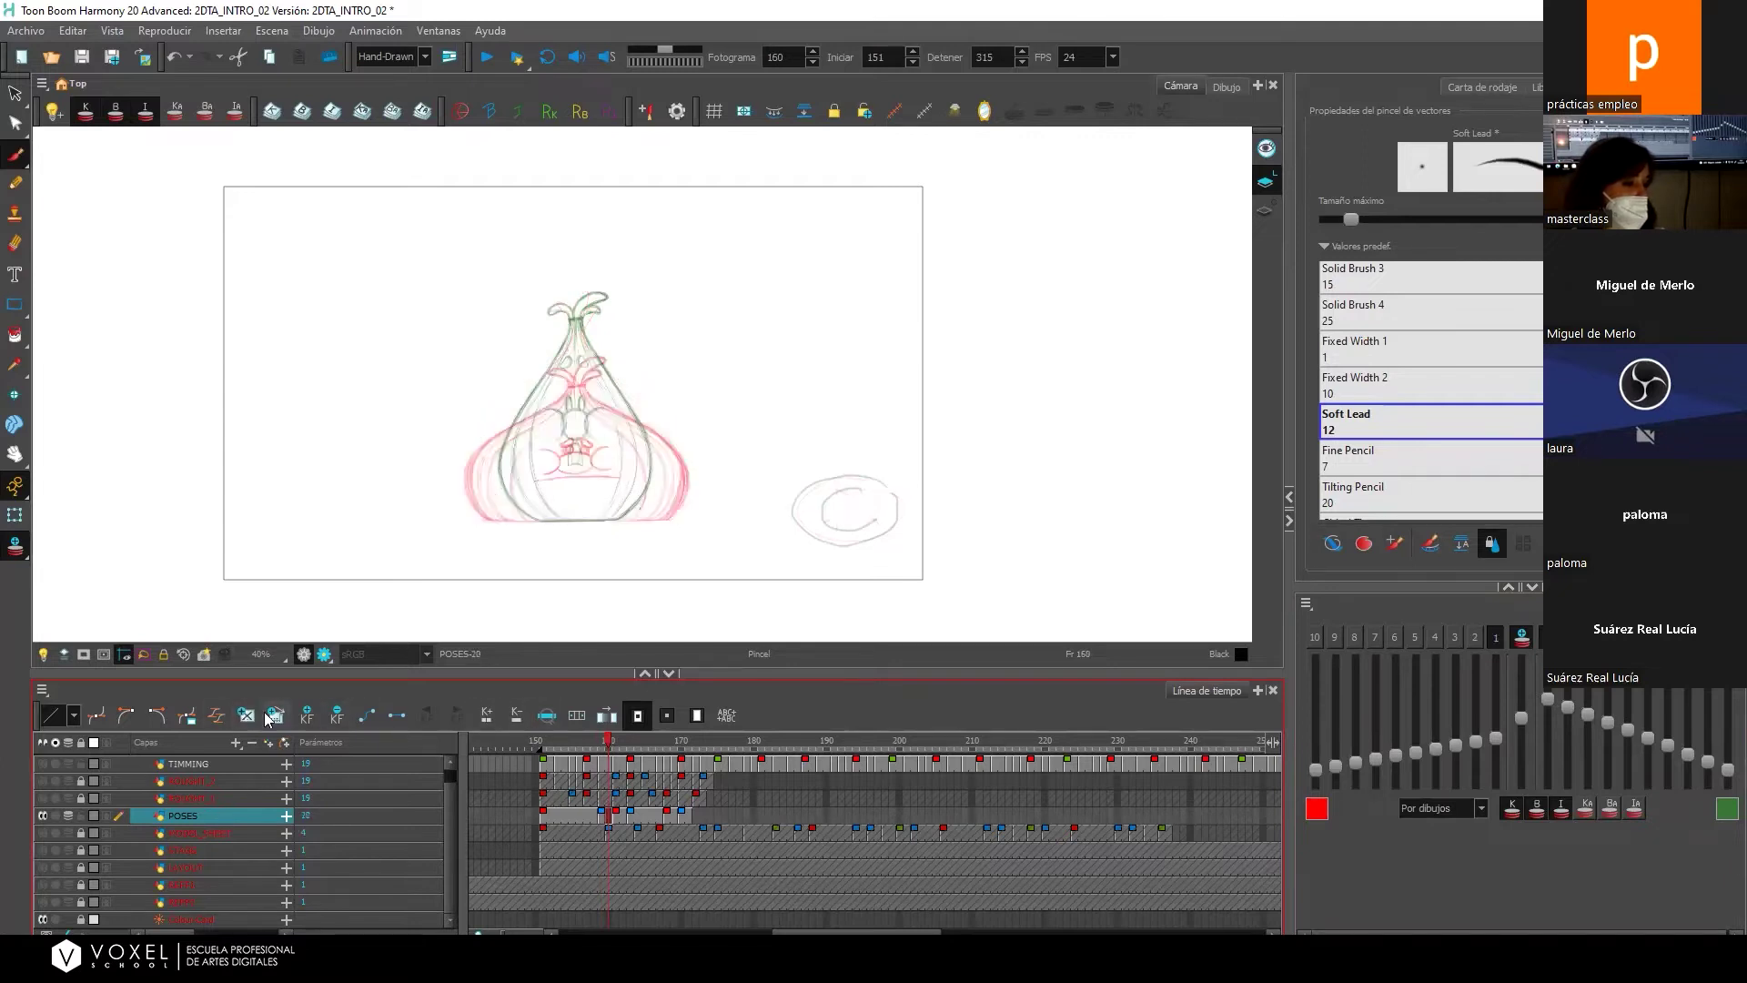
click(1472, 641)
mouse_move(1496, 739)
mouse_down()
mouse_move(1496, 766)
mouse_move(1496, 750)
mouse_up()
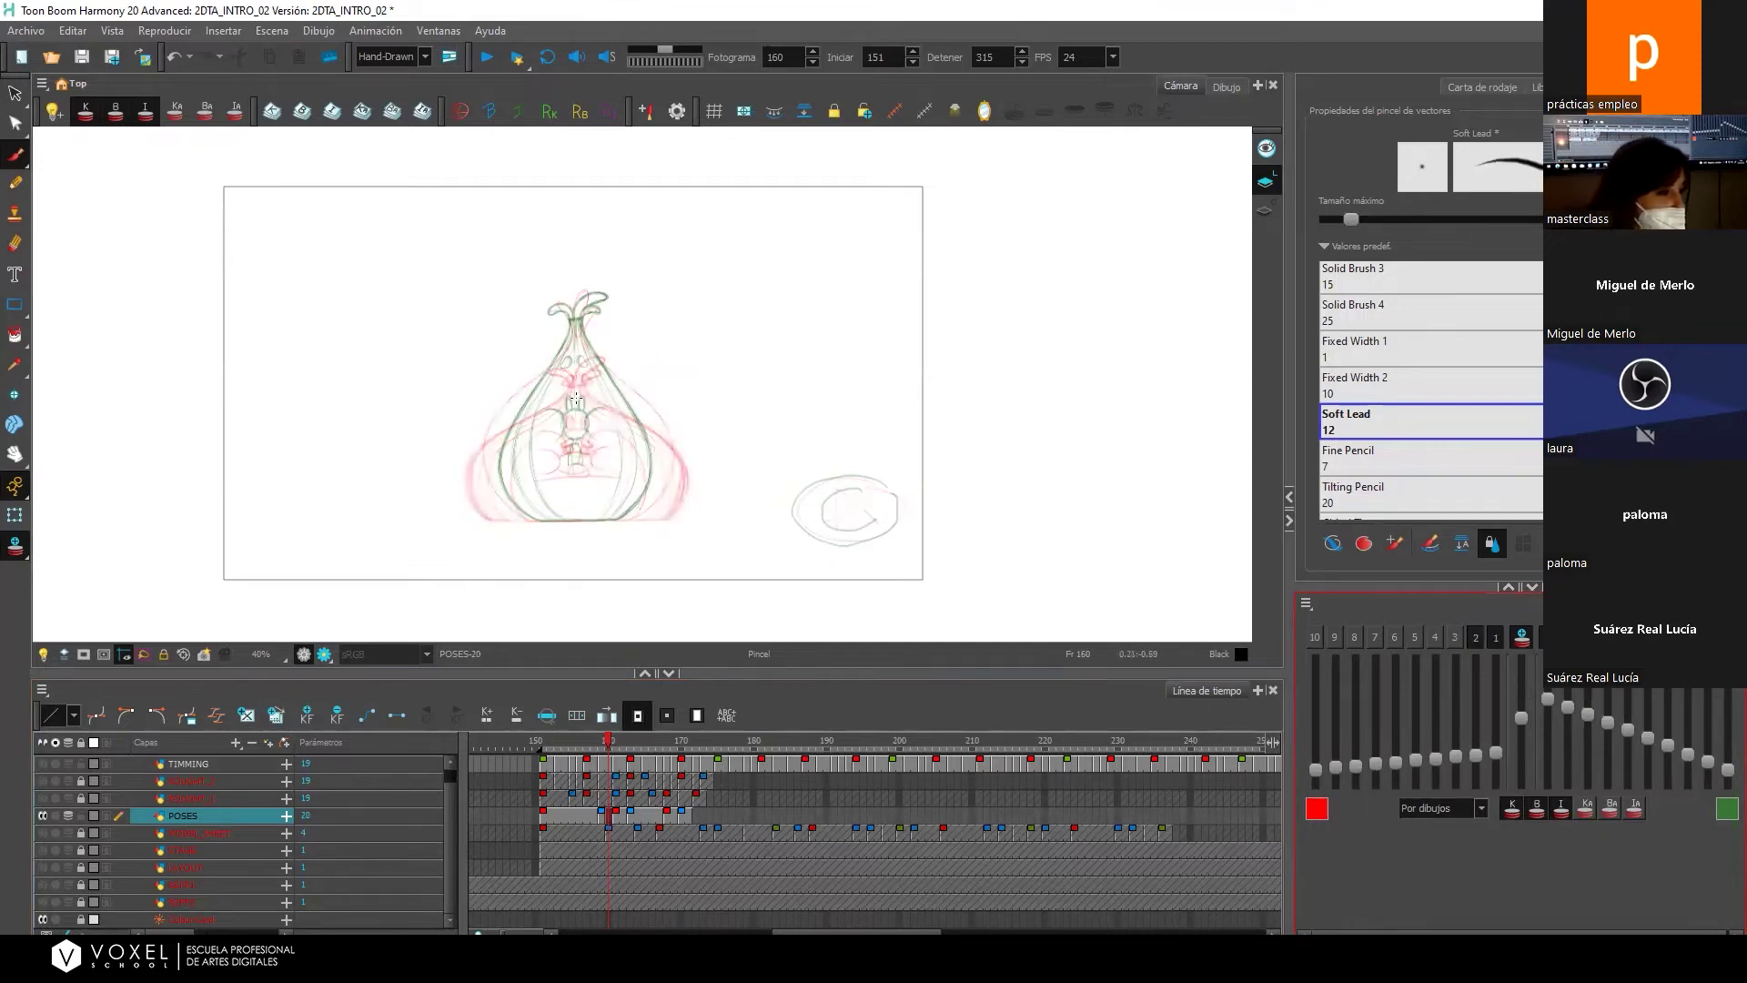
Sketch the squashed onion's side contours, face, stalk leaves and base at frame 160 using the onion skin as reference.
mouse_move(553, 381)
mouse_down()
mouse_move(551, 404)
mouse_move(476, 455)
mouse_move(468, 498)
mouse_move(485, 515)
mouse_up()
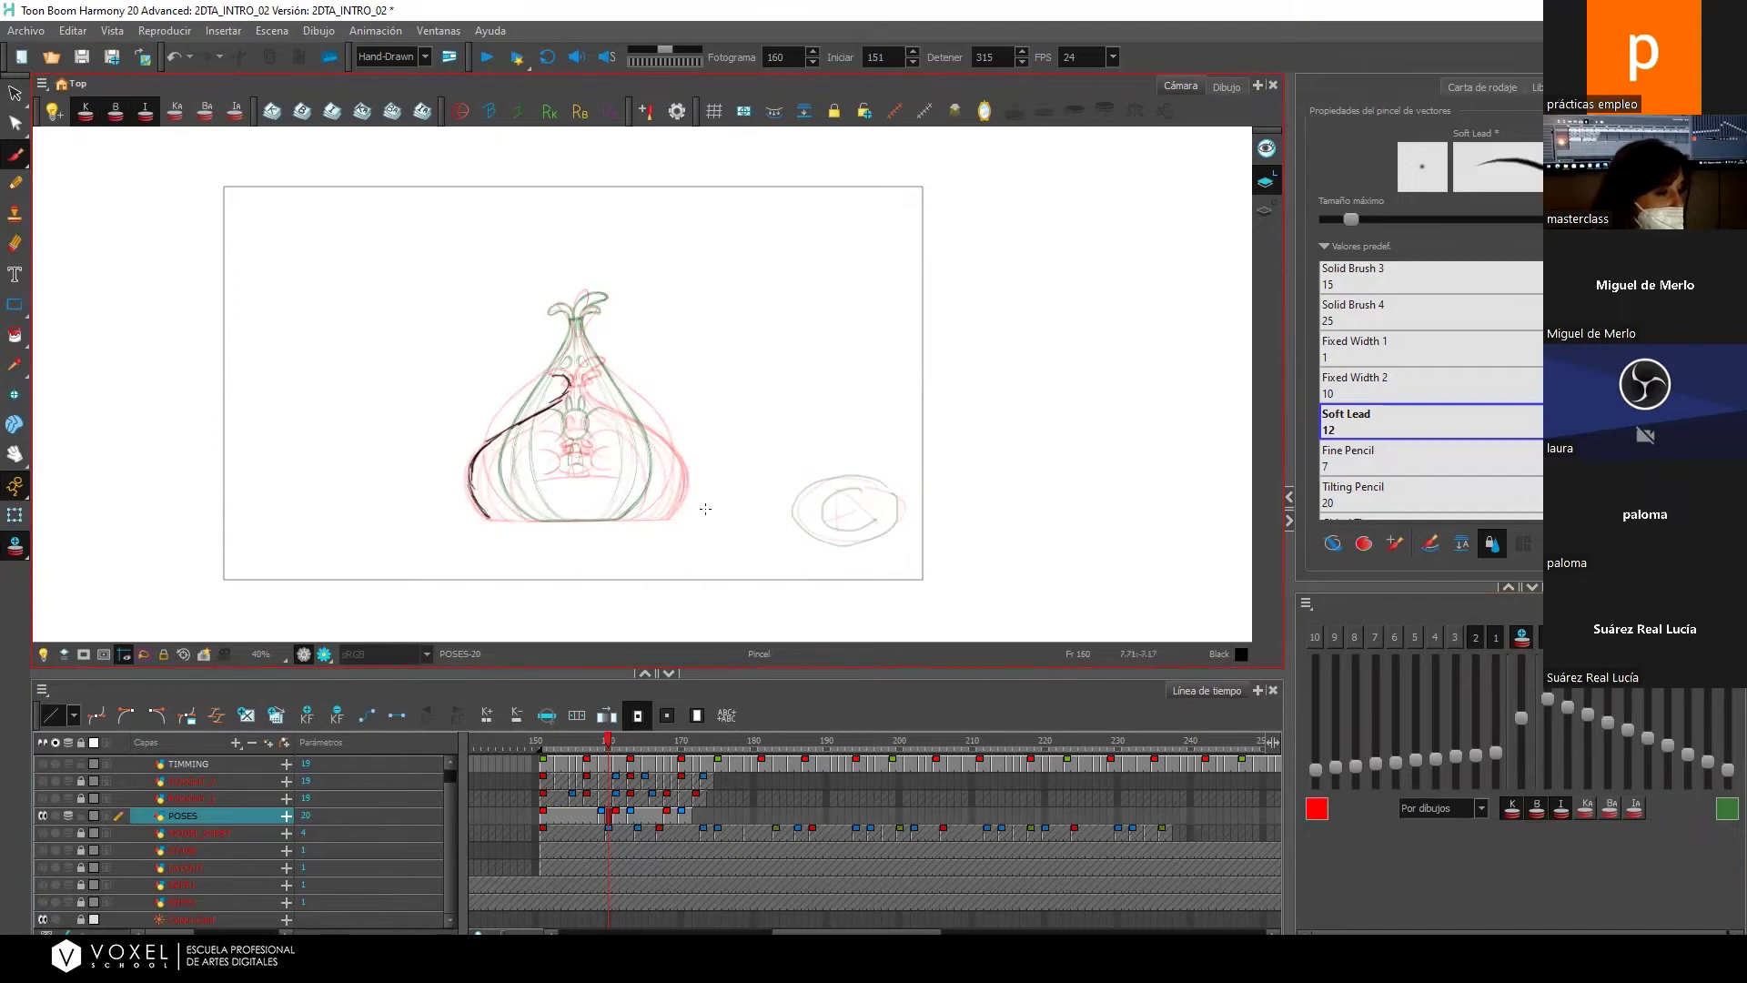
drag(662, 517, 680, 463)
mouse_move(593, 374)
mouse_down()
mouse_move(579, 393)
mouse_move(676, 440)
mouse_move(688, 475)
mouse_up()
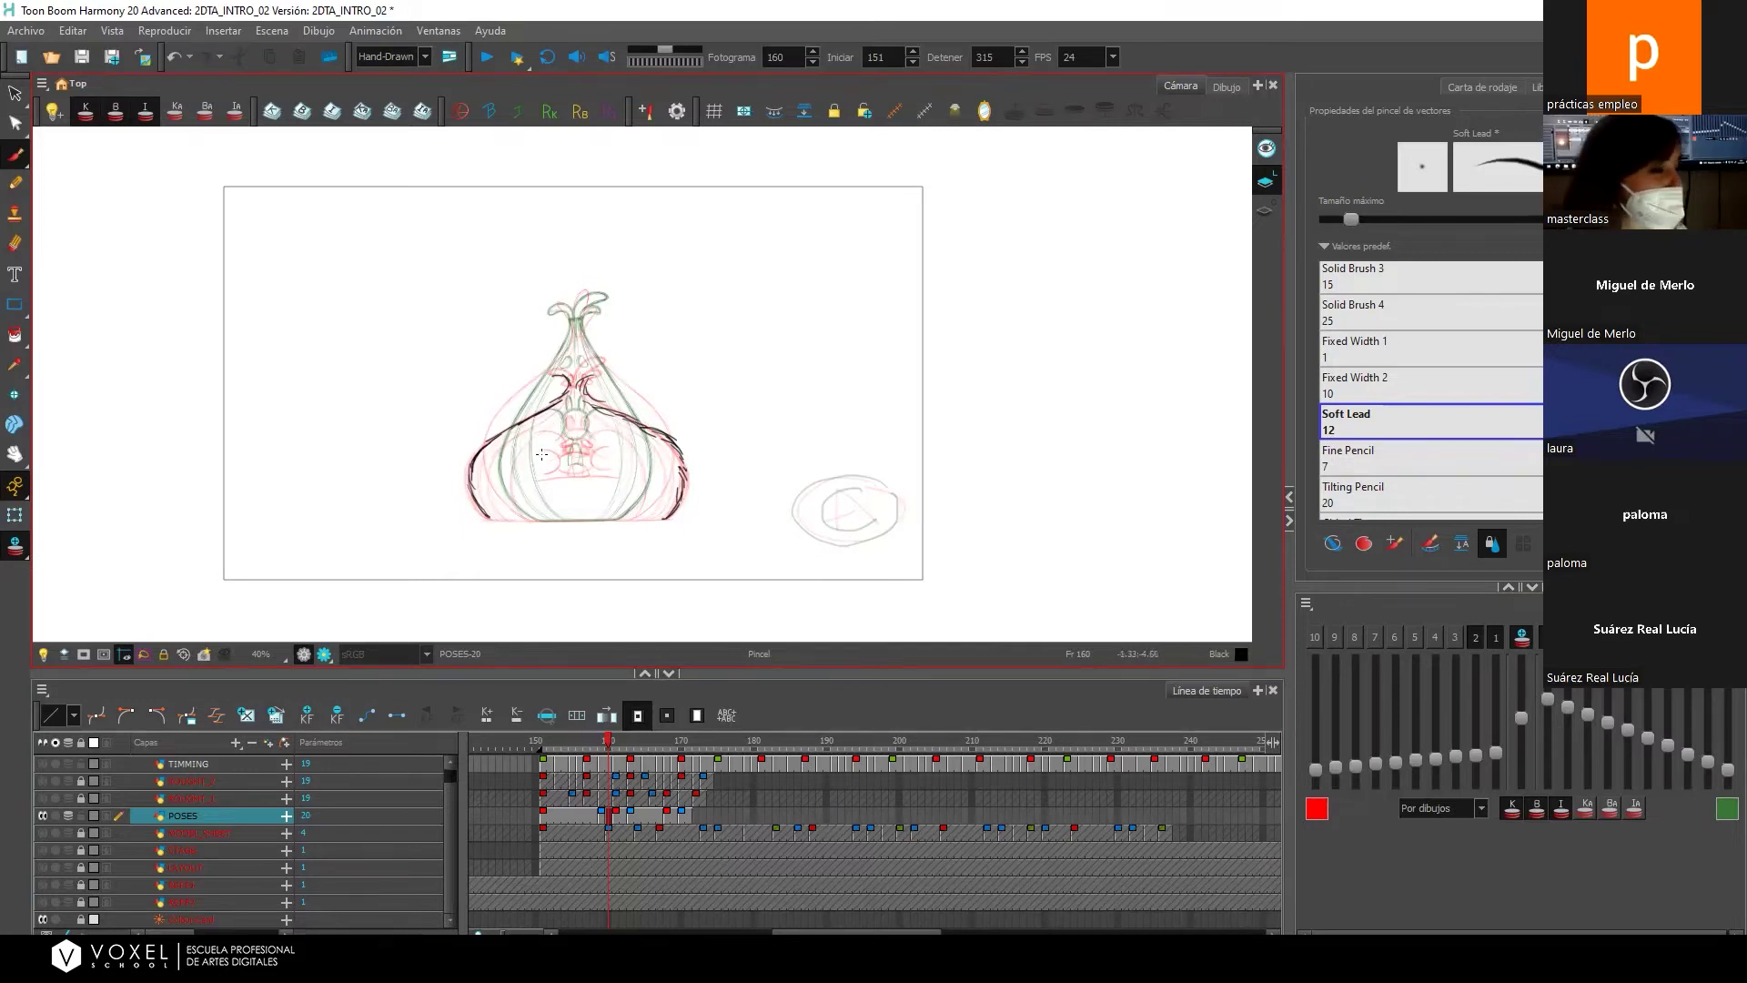
mouse_move(554, 450)
mouse_down()
mouse_move(596, 444)
mouse_move(564, 467)
mouse_move(606, 460)
mouse_move(565, 449)
mouse_move(595, 441)
mouse_up()
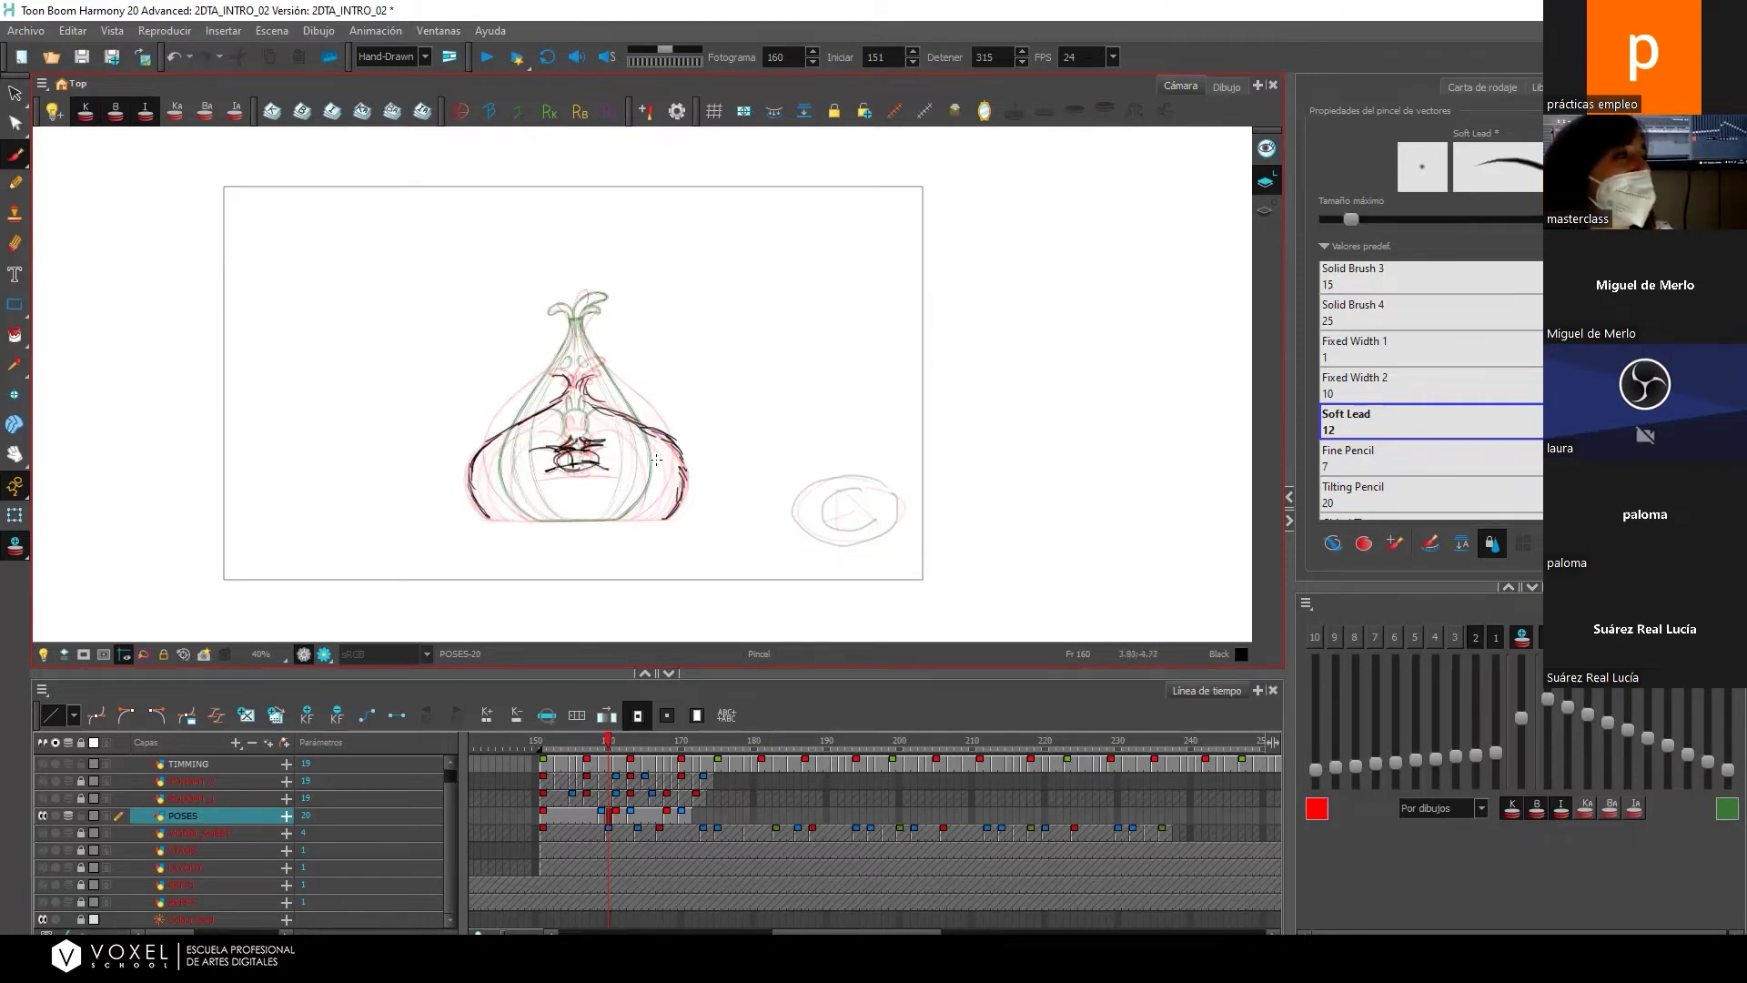
mouse_move(620, 444)
mouse_down()
mouse_move(586, 459)
mouse_move(611, 473)
mouse_up()
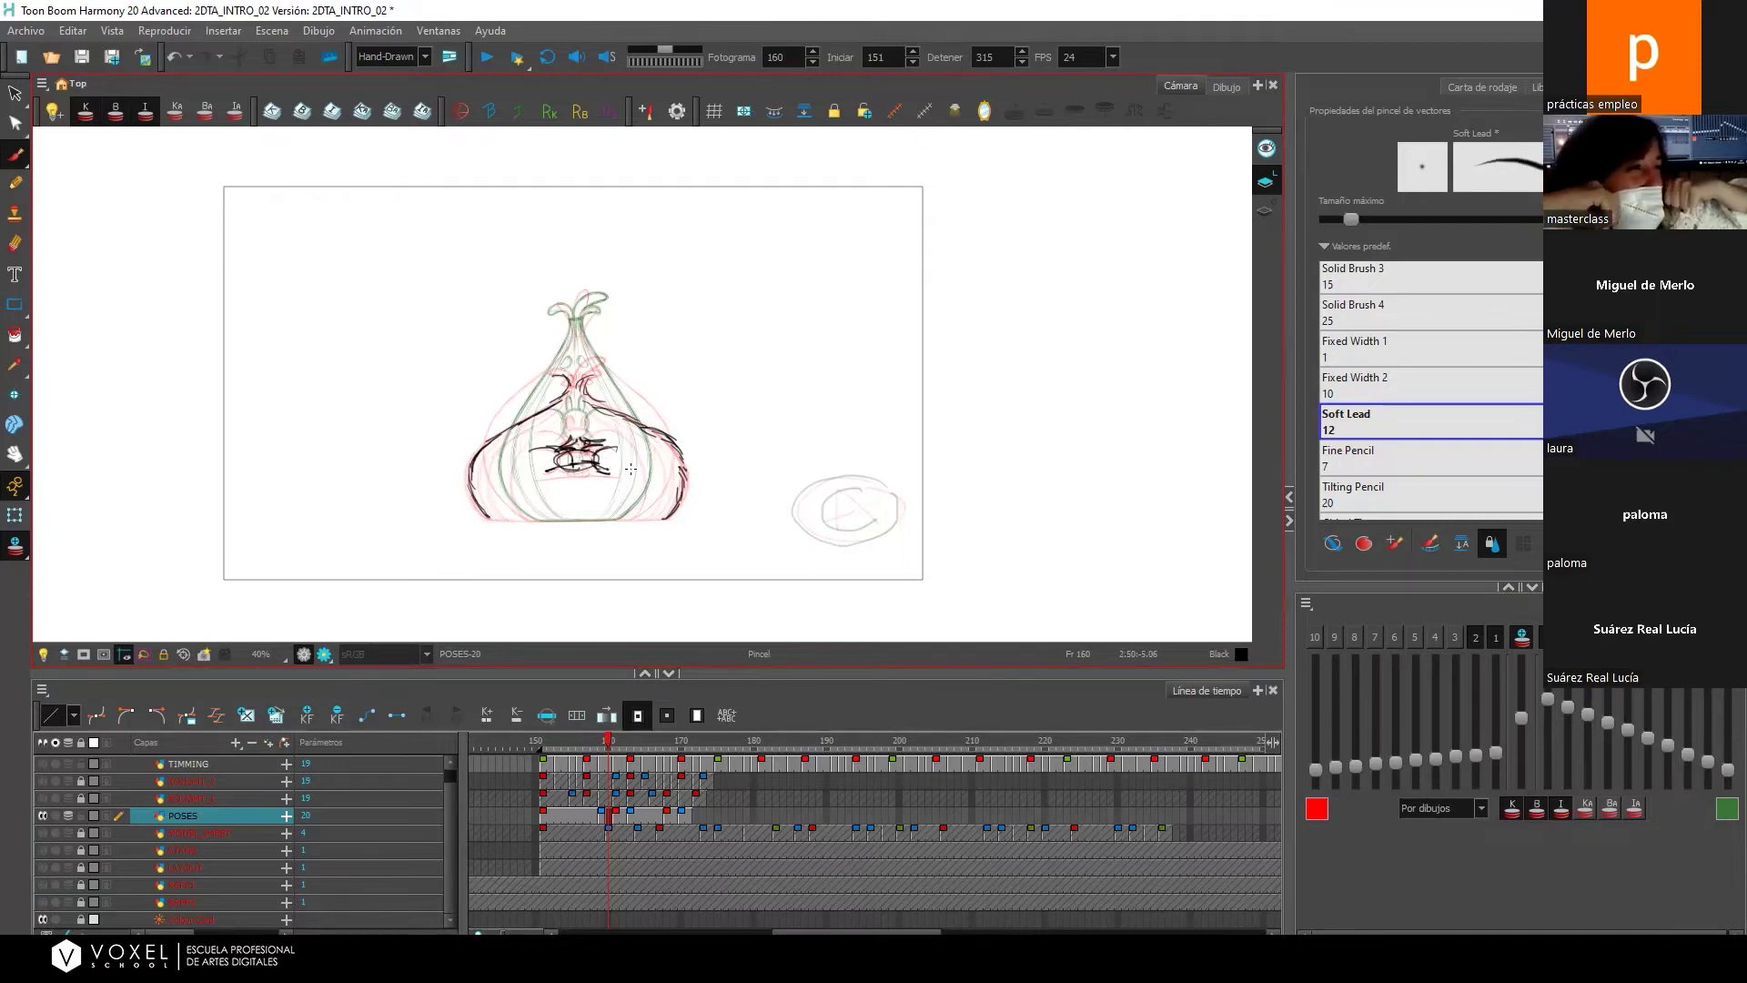
mouse_move(573, 380)
mouse_down()
mouse_move(544, 373)
mouse_move(594, 362)
mouse_move(584, 392)
mouse_move(564, 363)
mouse_move(602, 362)
mouse_move(578, 364)
mouse_up()
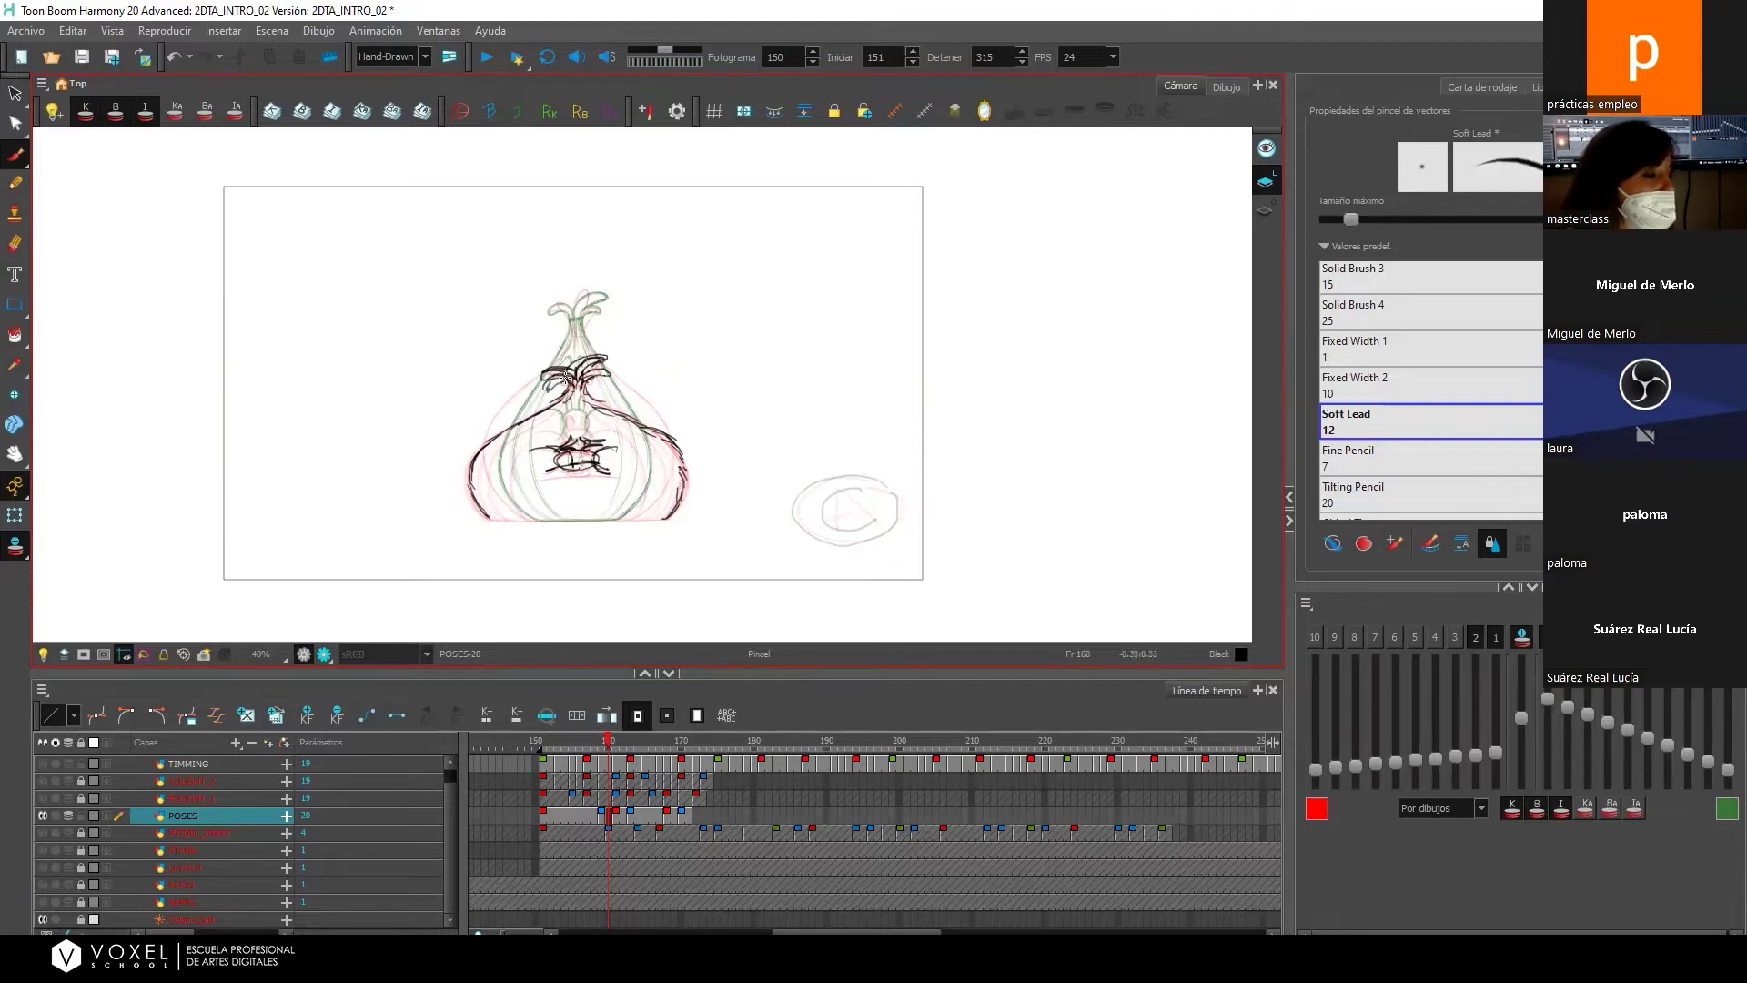
mouse_move(568, 397)
mouse_down()
mouse_move(463, 502)
mouse_move(503, 521)
mouse_move(662, 521)
mouse_move(688, 474)
mouse_move(642, 519)
mouse_move(683, 476)
mouse_move(657, 451)
mouse_up()
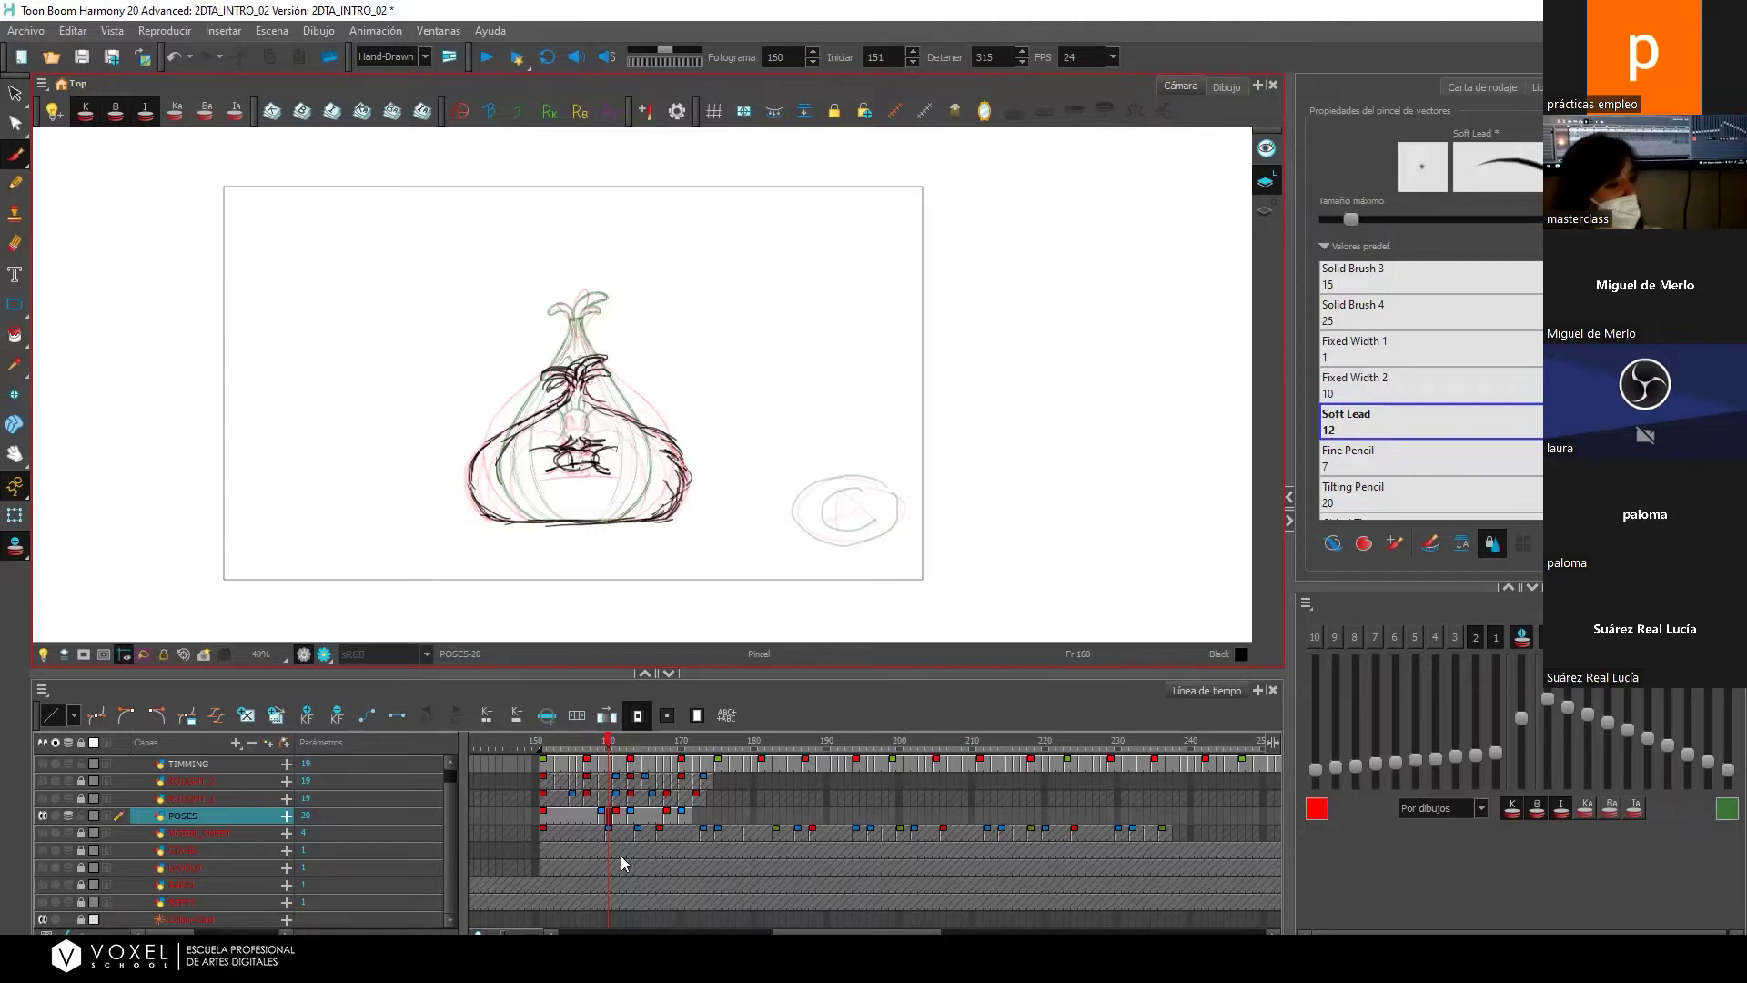
Discard the sketched drawing at frame 160 and go back to the pose at frame 157.
click(614, 815)
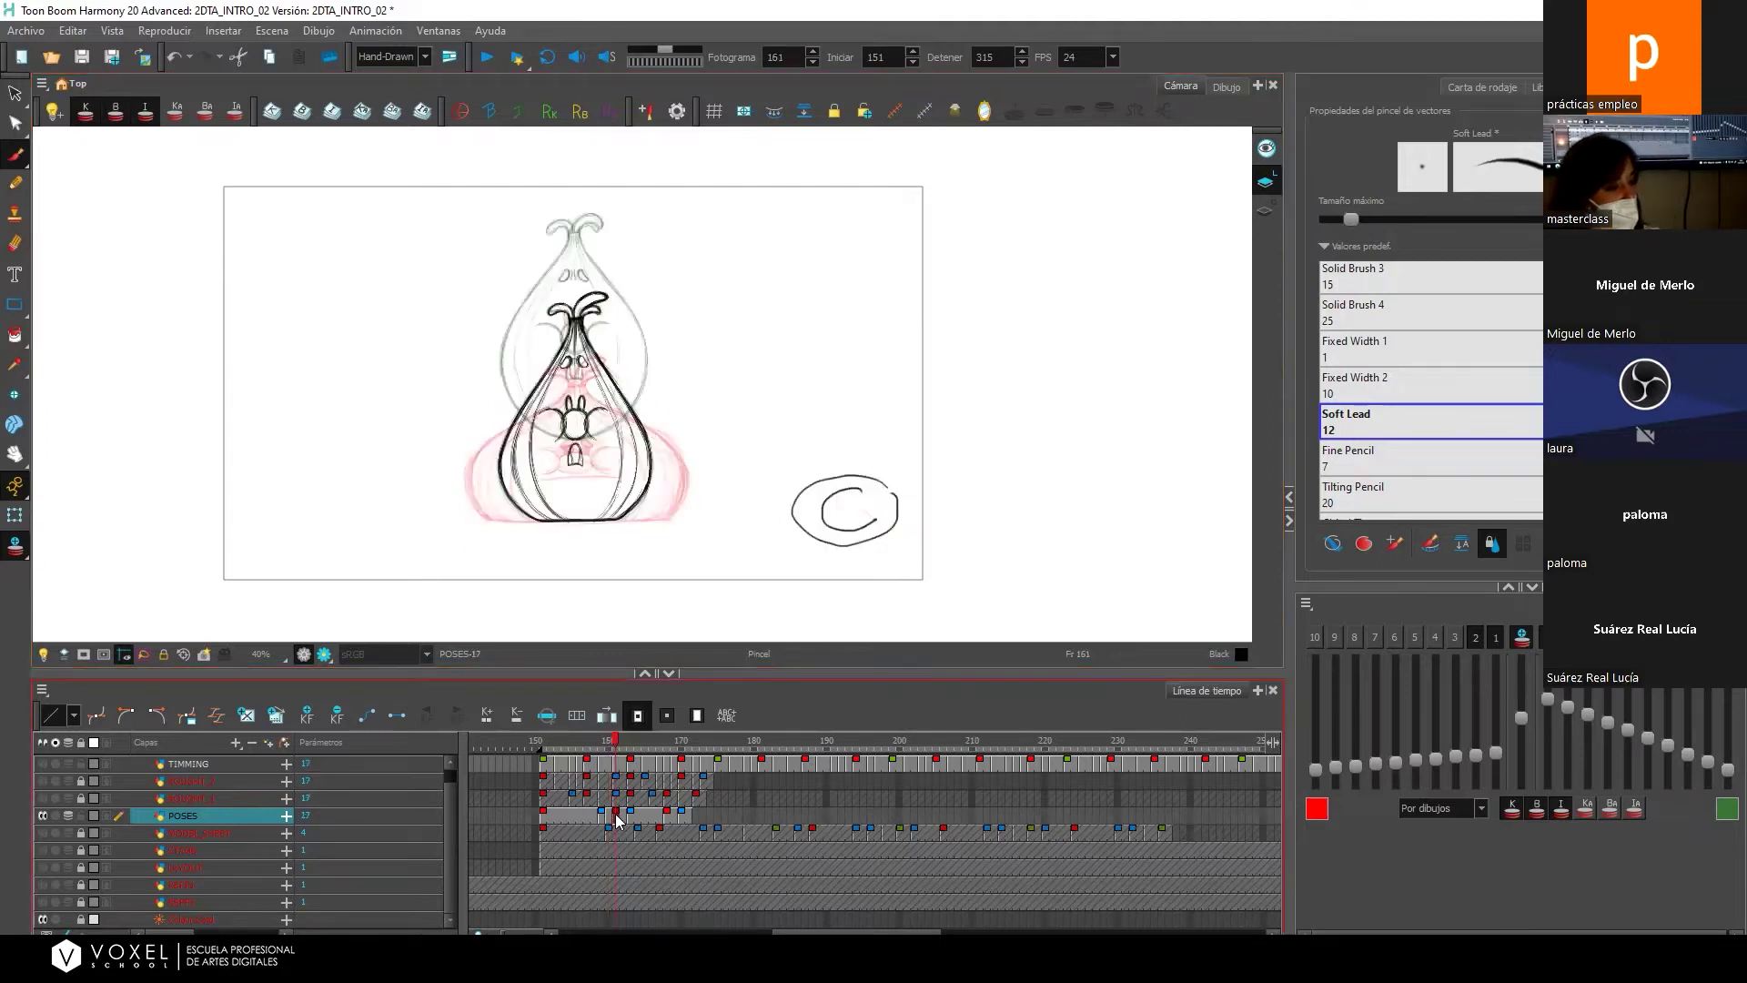
click(606, 812)
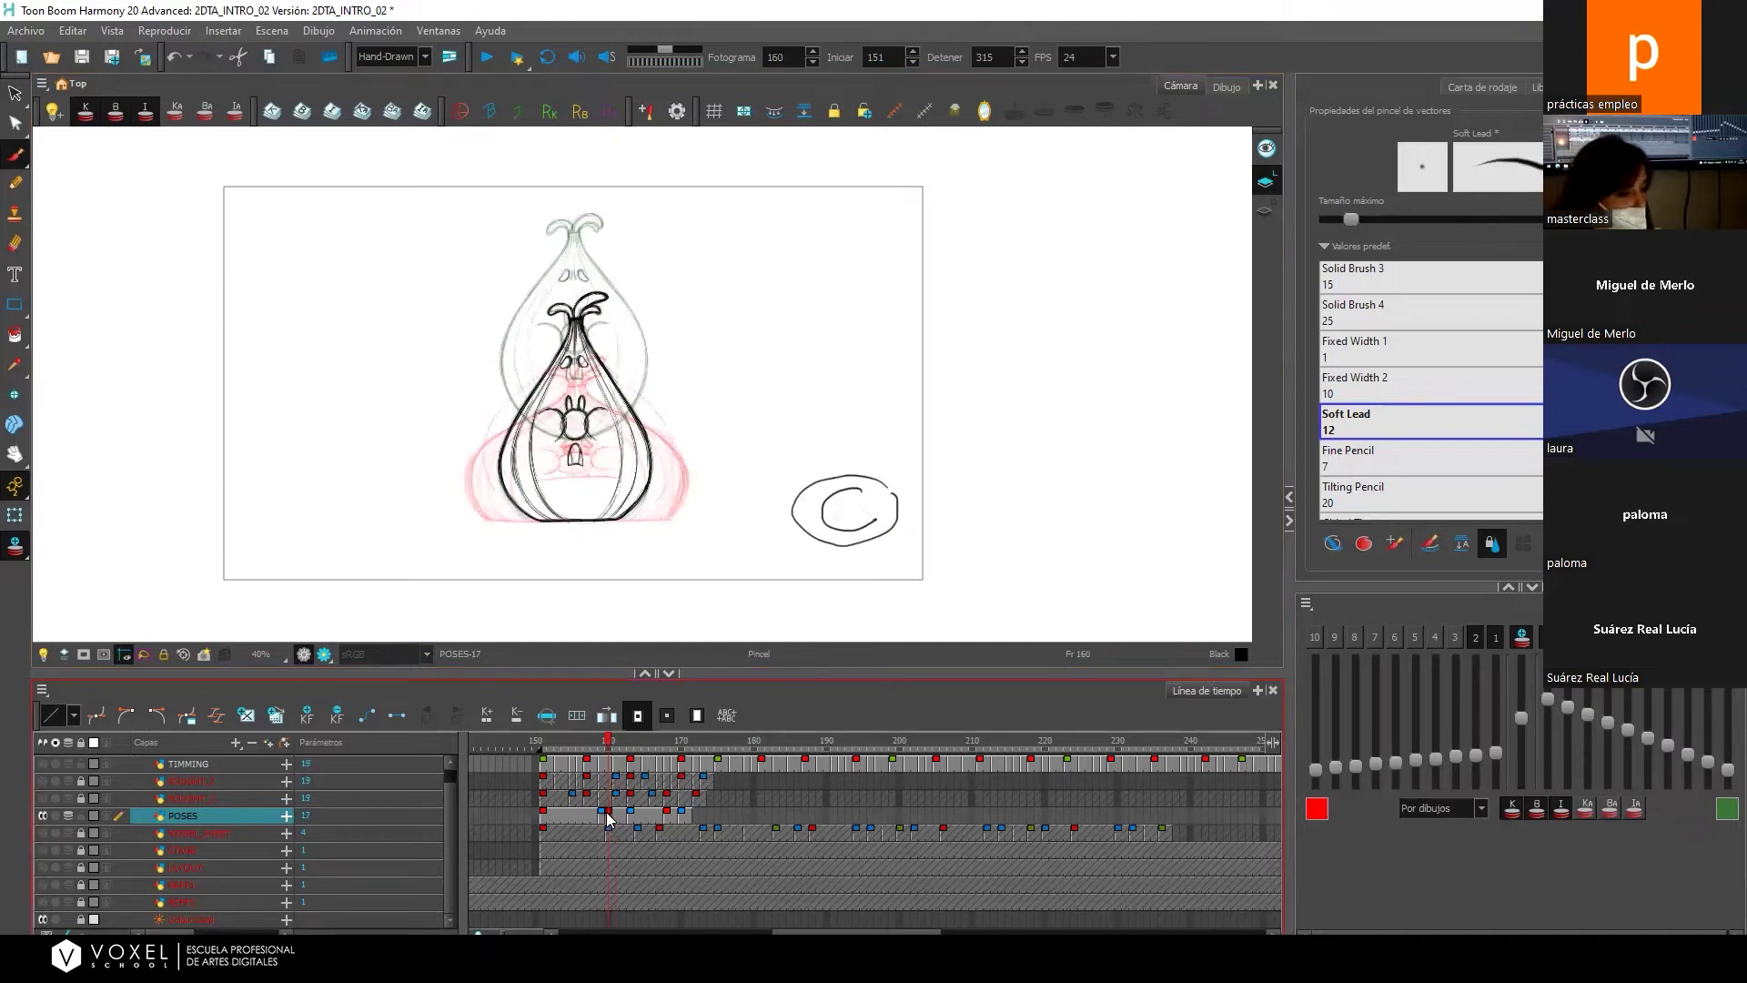
key(Left)
key(Left)
key(Left)
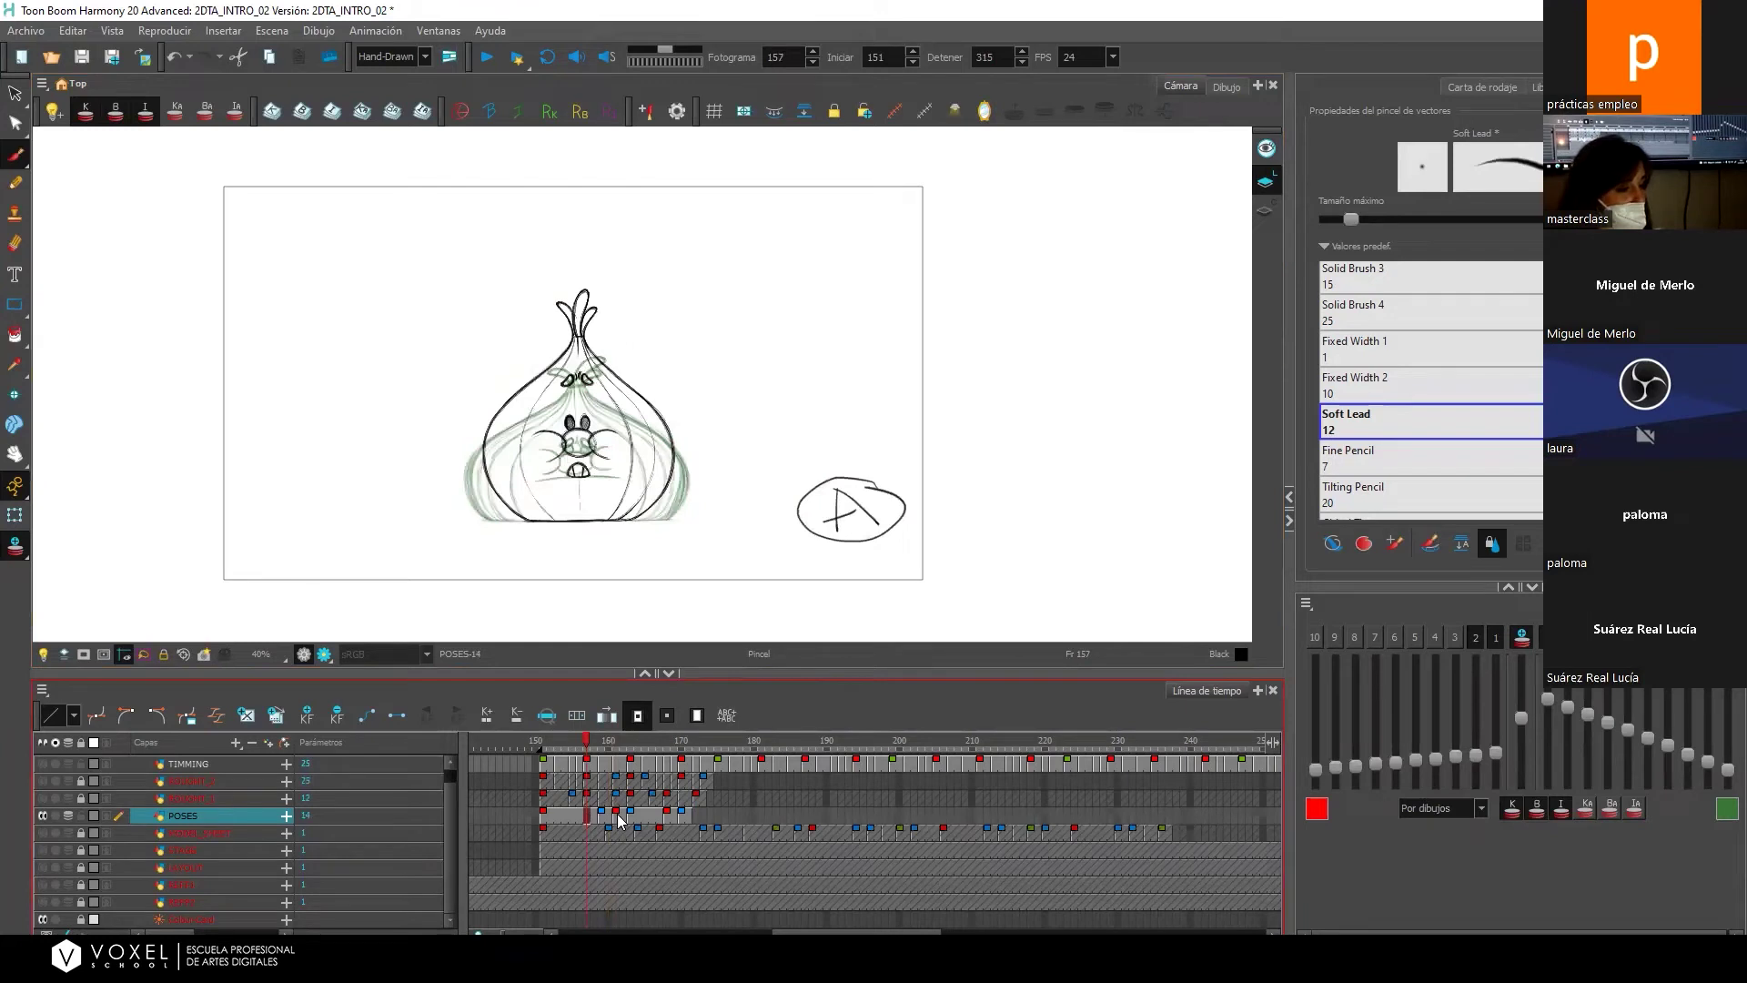
Check the key poses at frames 161 and 168, and label the squashed pose at frame 159 with a circled D.
click(618, 815)
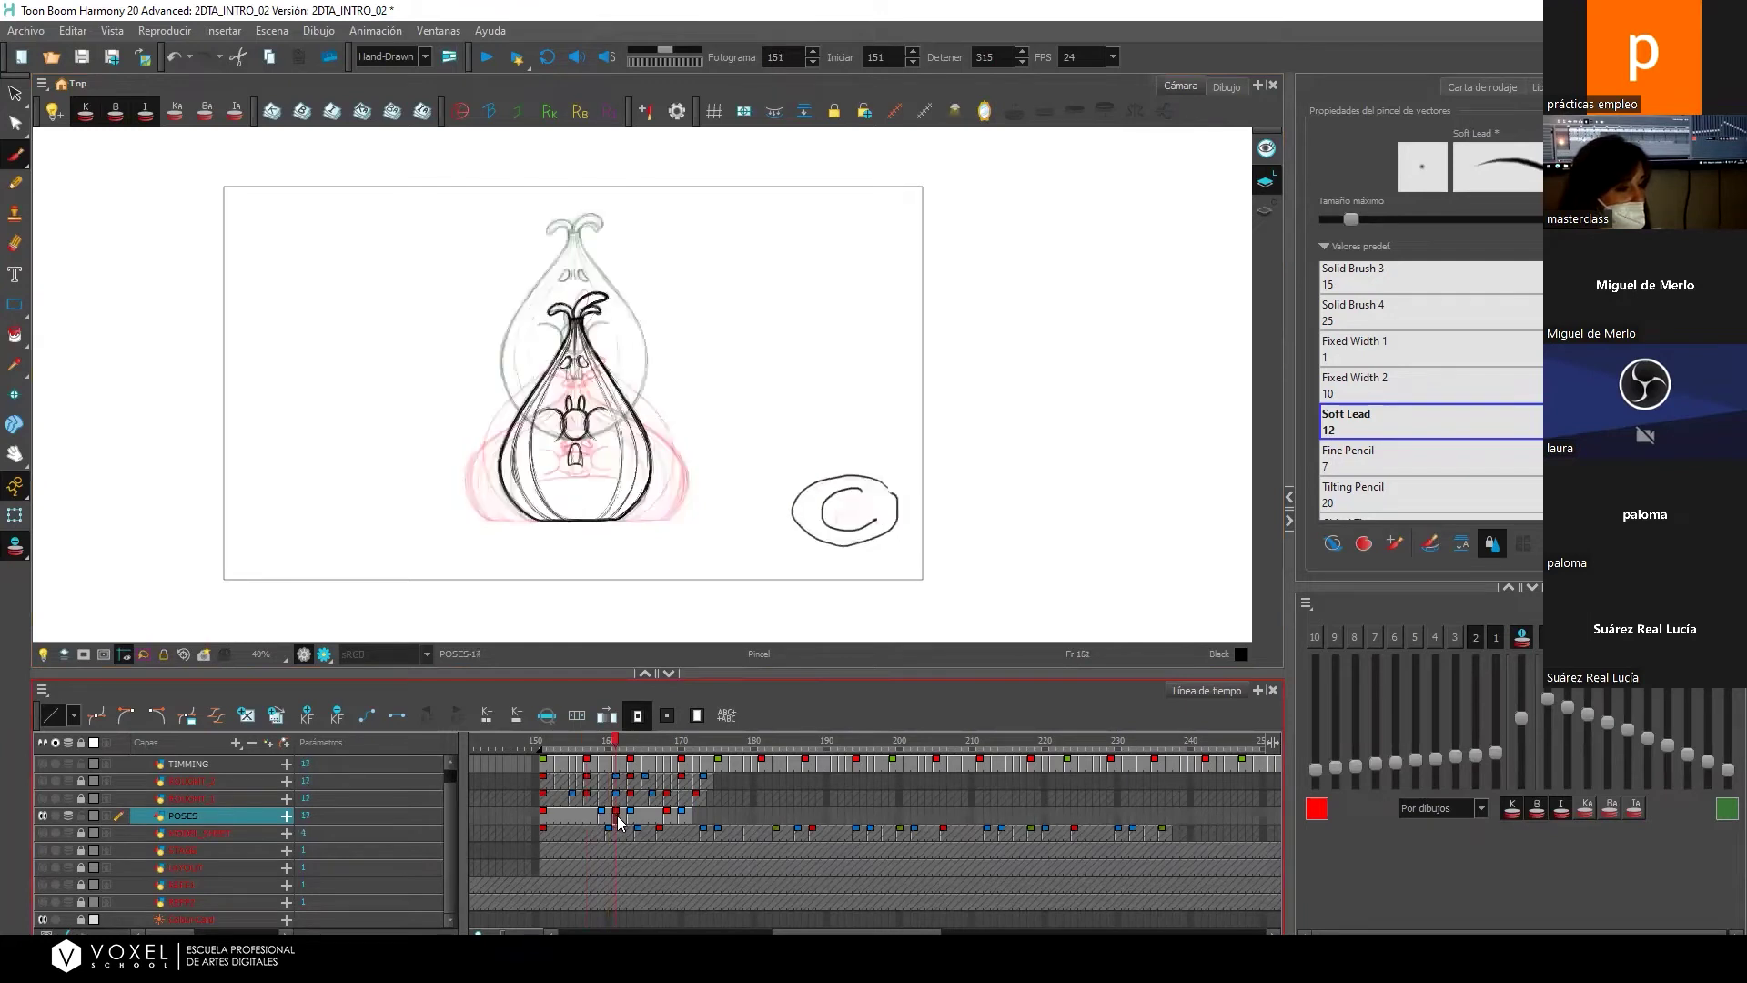
click(667, 816)
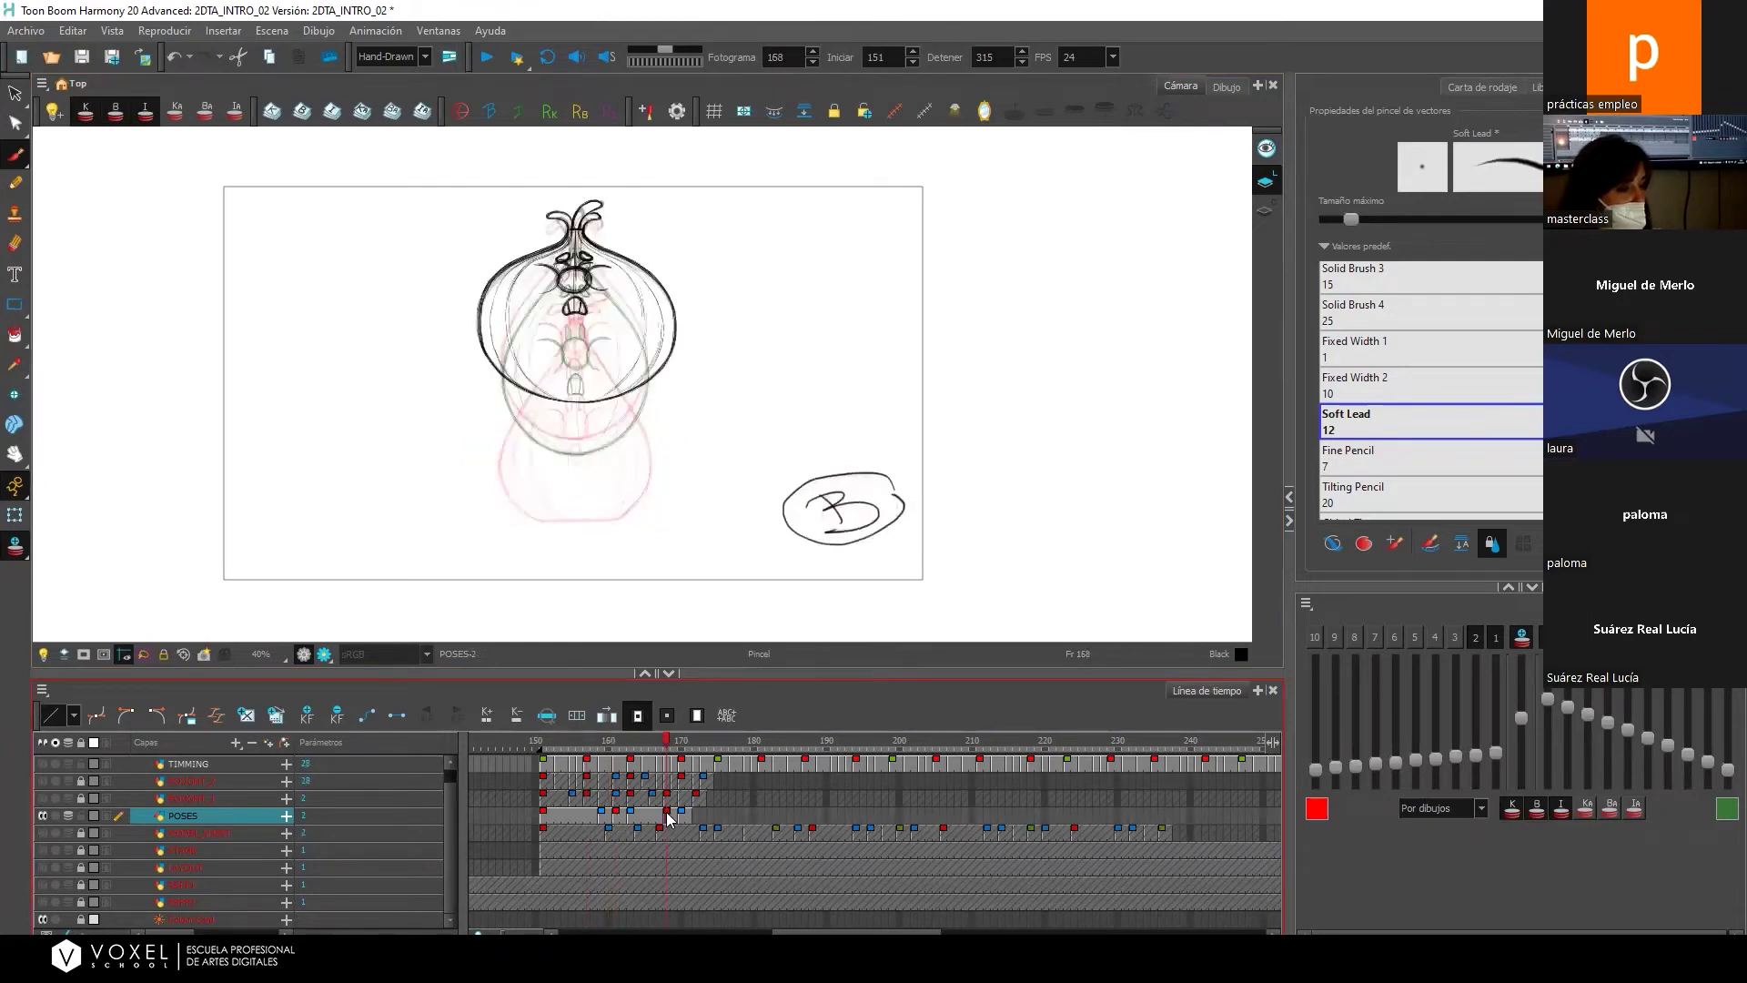
click(603, 814)
mouse_move(844, 497)
mouse_down()
mouse_move(843, 530)
mouse_move(826, 530)
mouse_move(851, 544)
mouse_move(900, 491)
mouse_up()
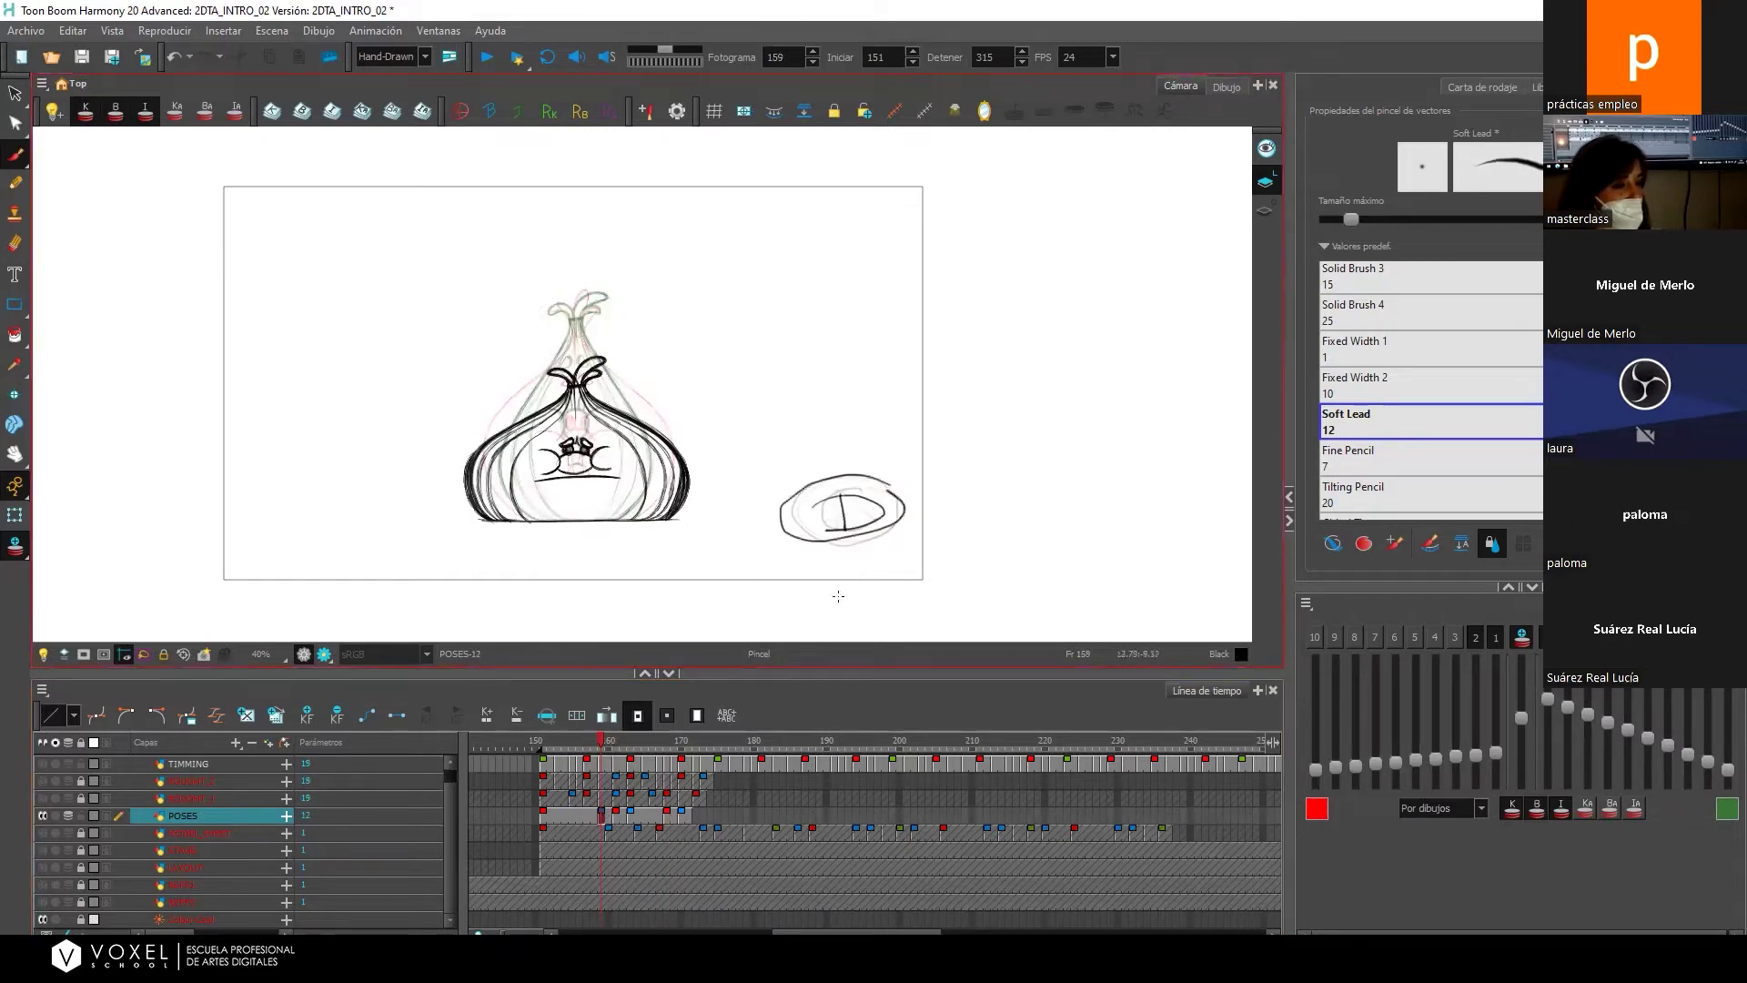
Compare the POSES drawings at frames 161, 162, 163 and 168 through the onion skin.
click(616, 818)
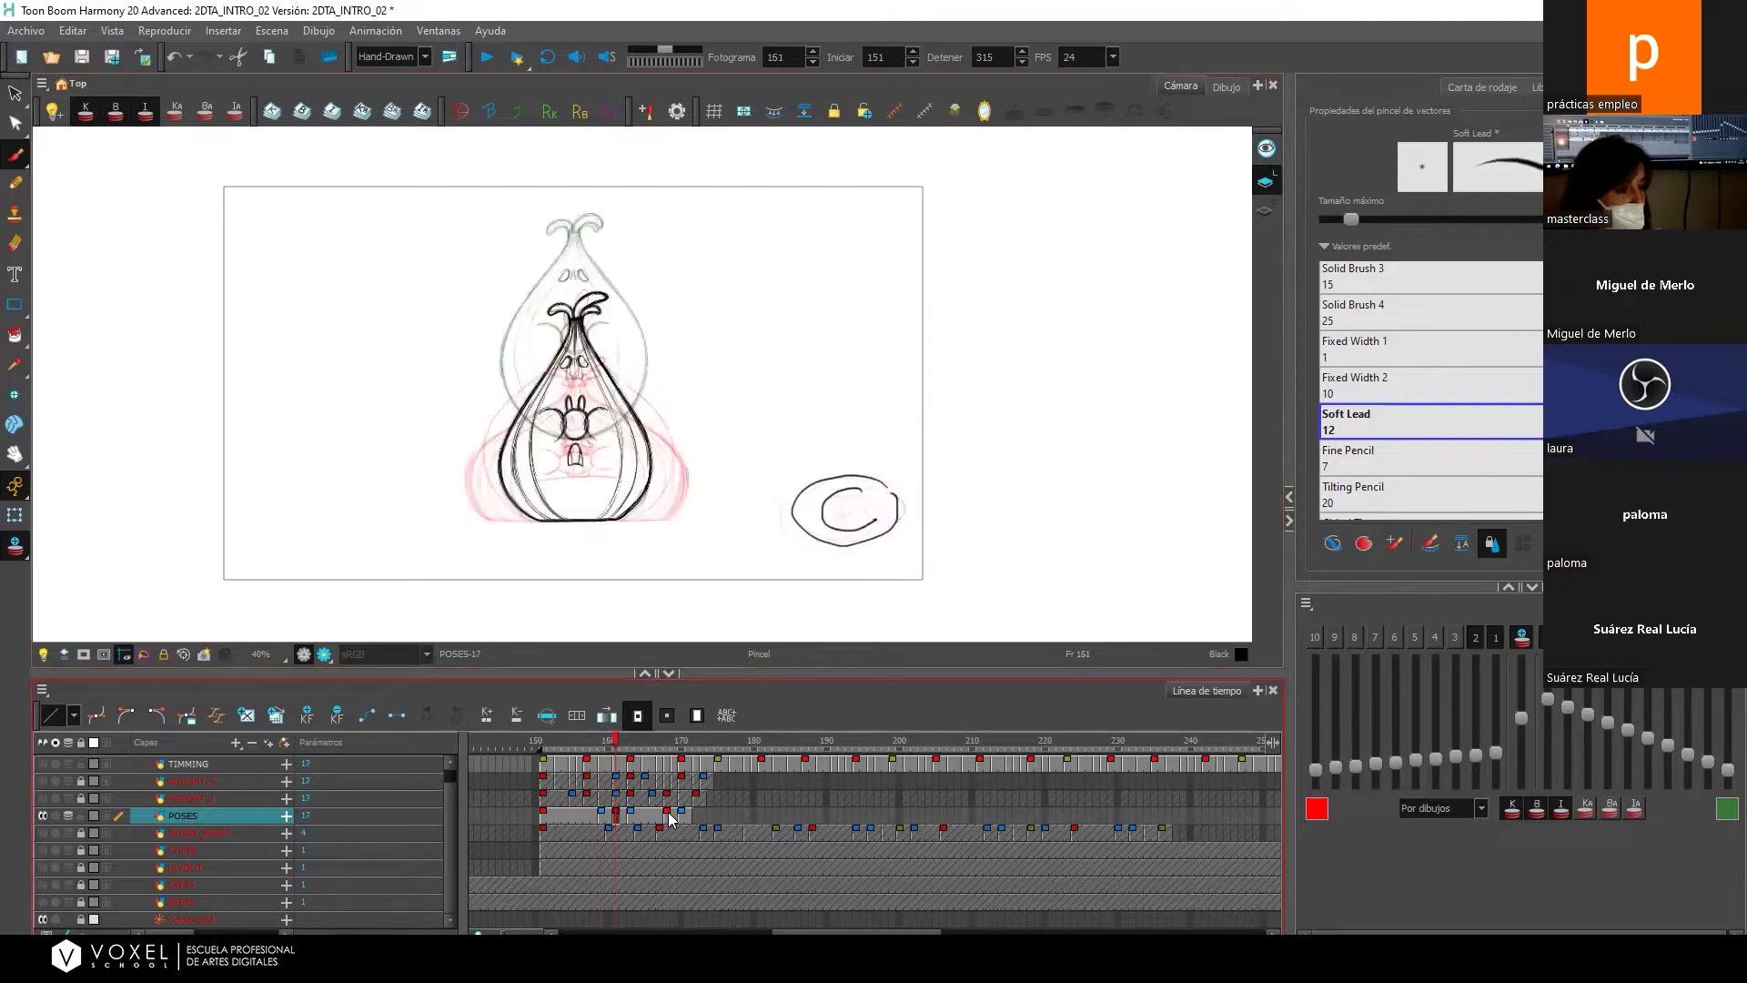
click(666, 818)
click(630, 817)
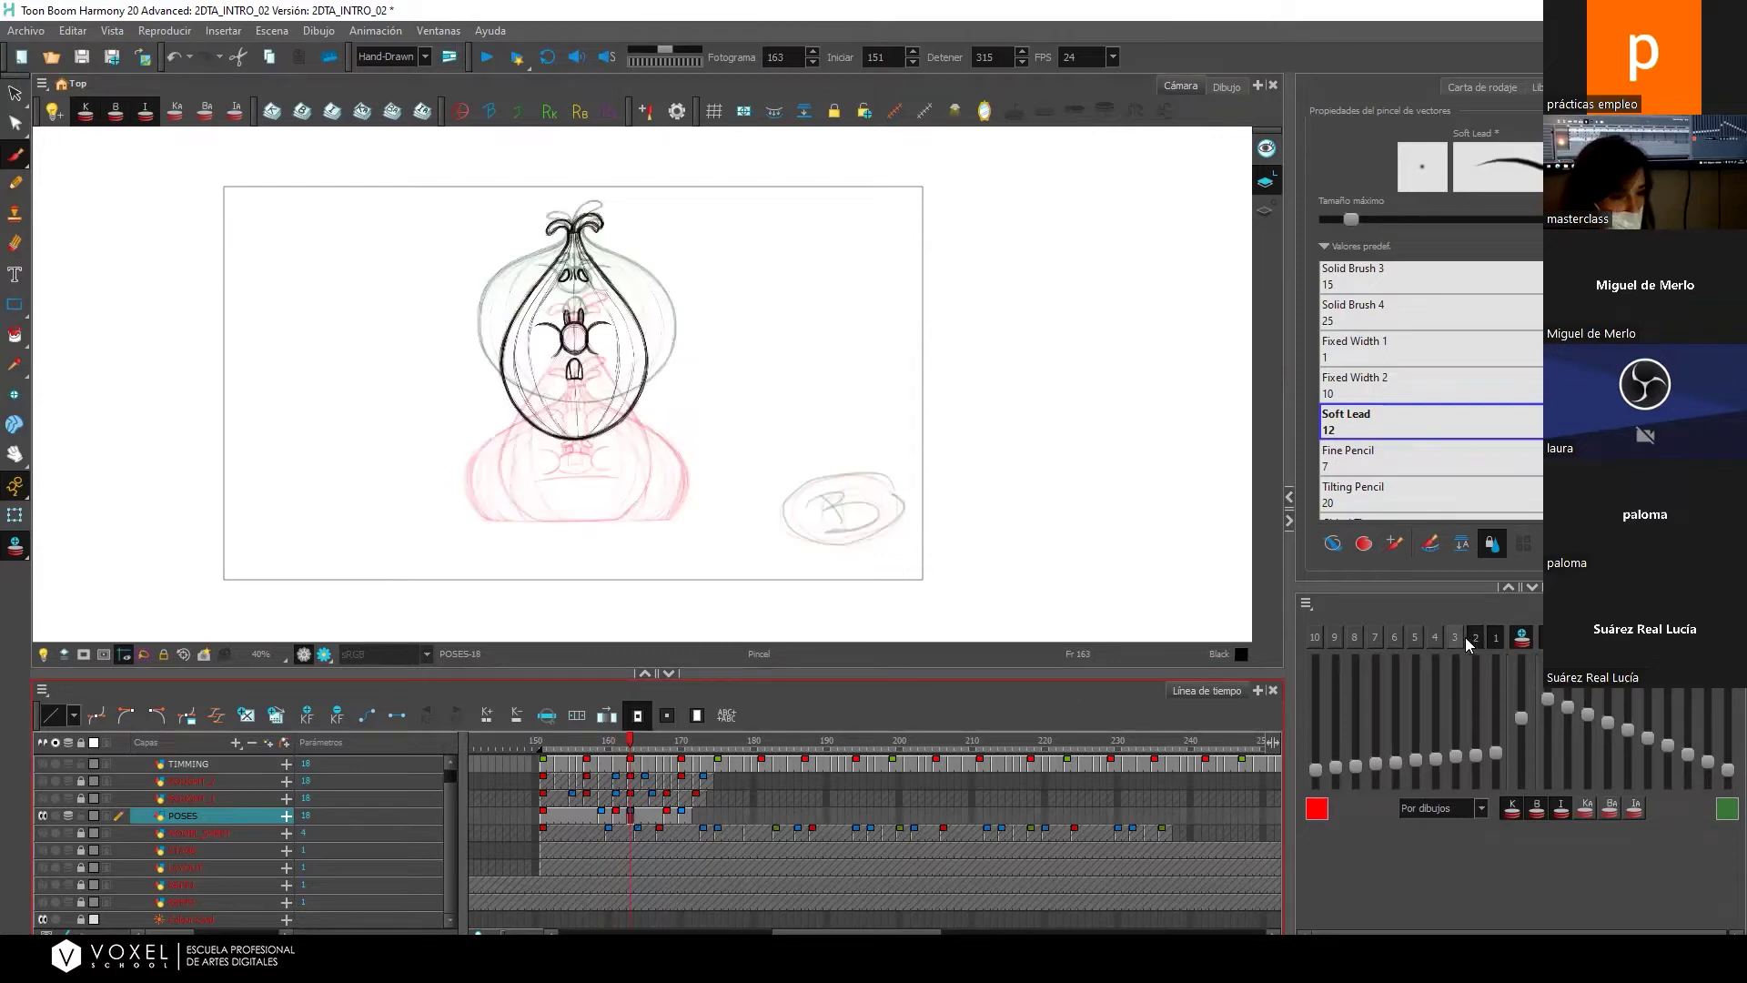
click(624, 819)
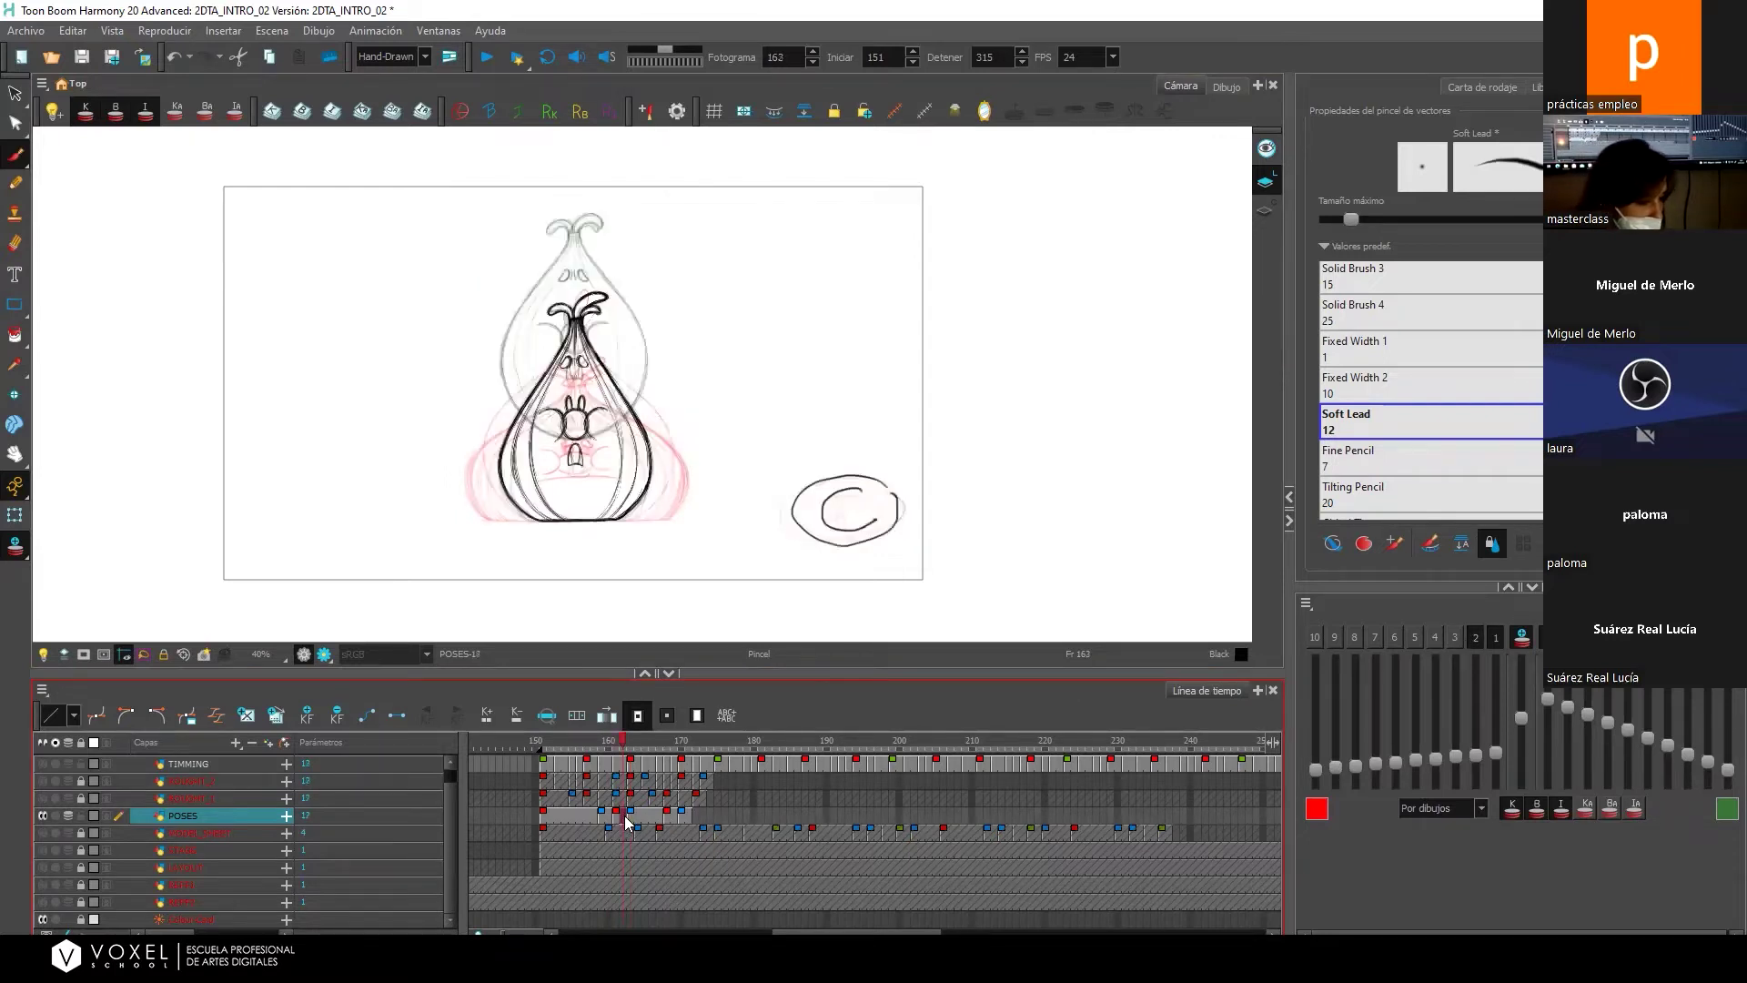
click(666, 819)
click(634, 819)
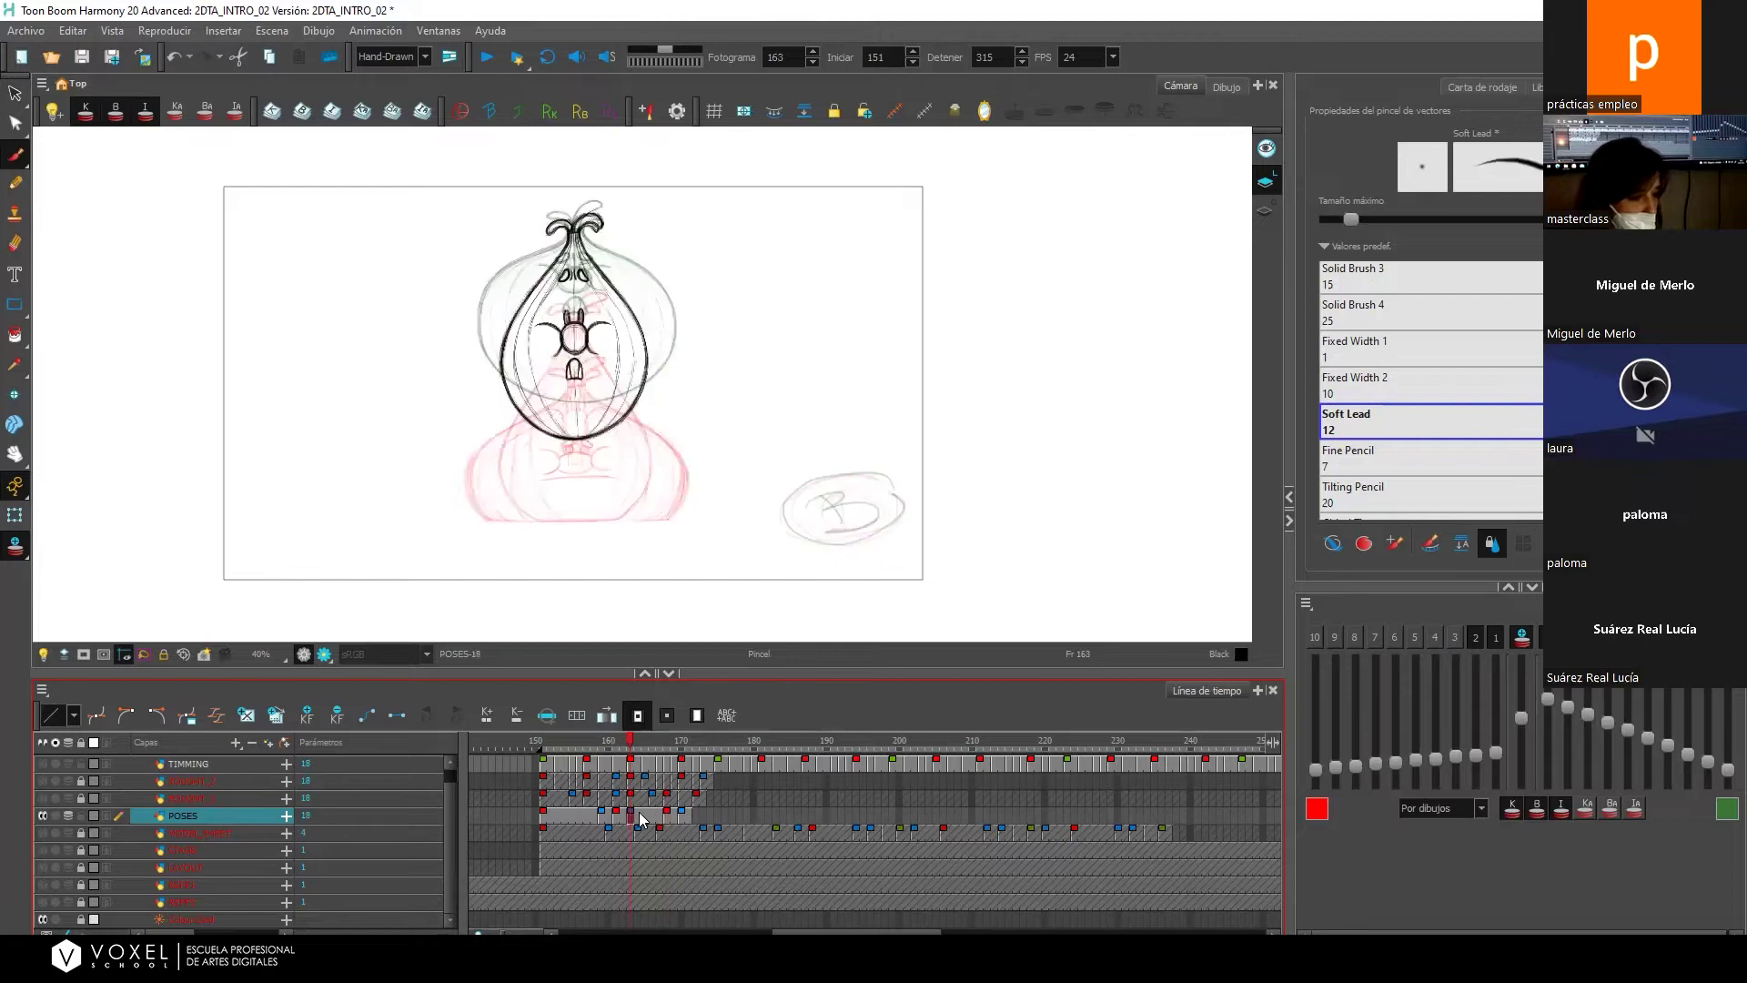
Raise the previous drawings' onion skin opacity and create an empty drawing at frame 165 with the two previous drawings displayed.
click(1475, 637)
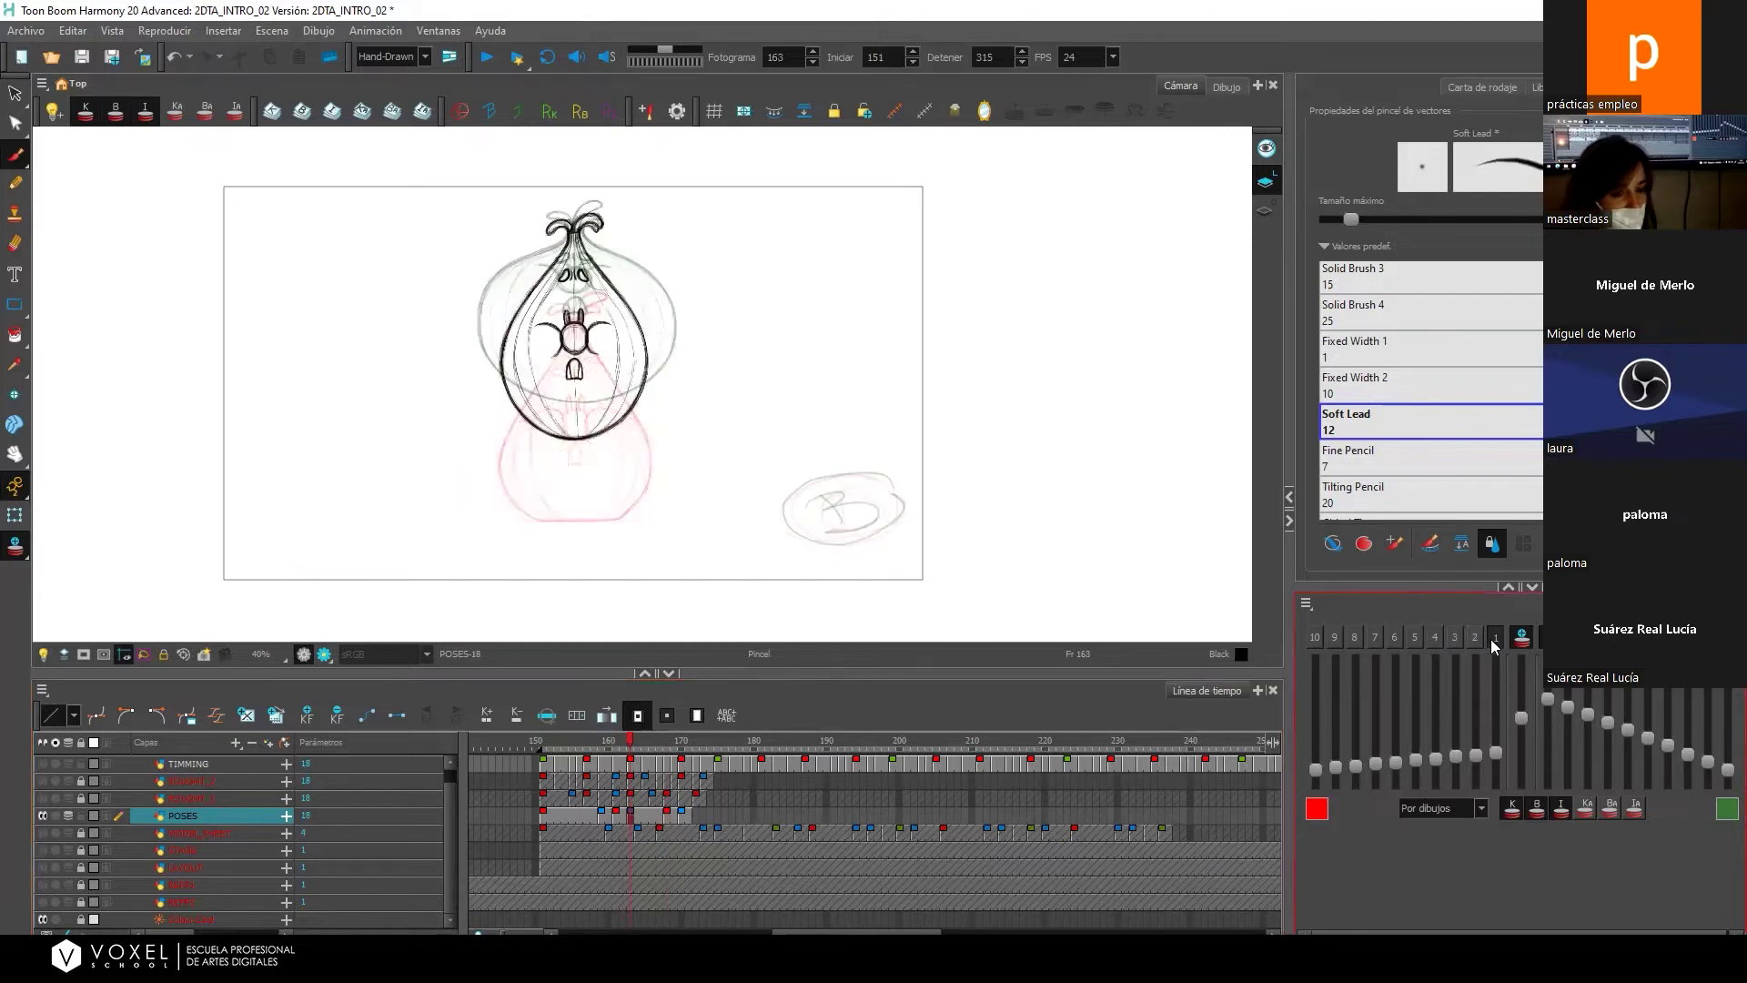
mouse_move(1497, 751)
mouse_down()
mouse_move(1496, 728)
mouse_move(1552, 711)
mouse_up()
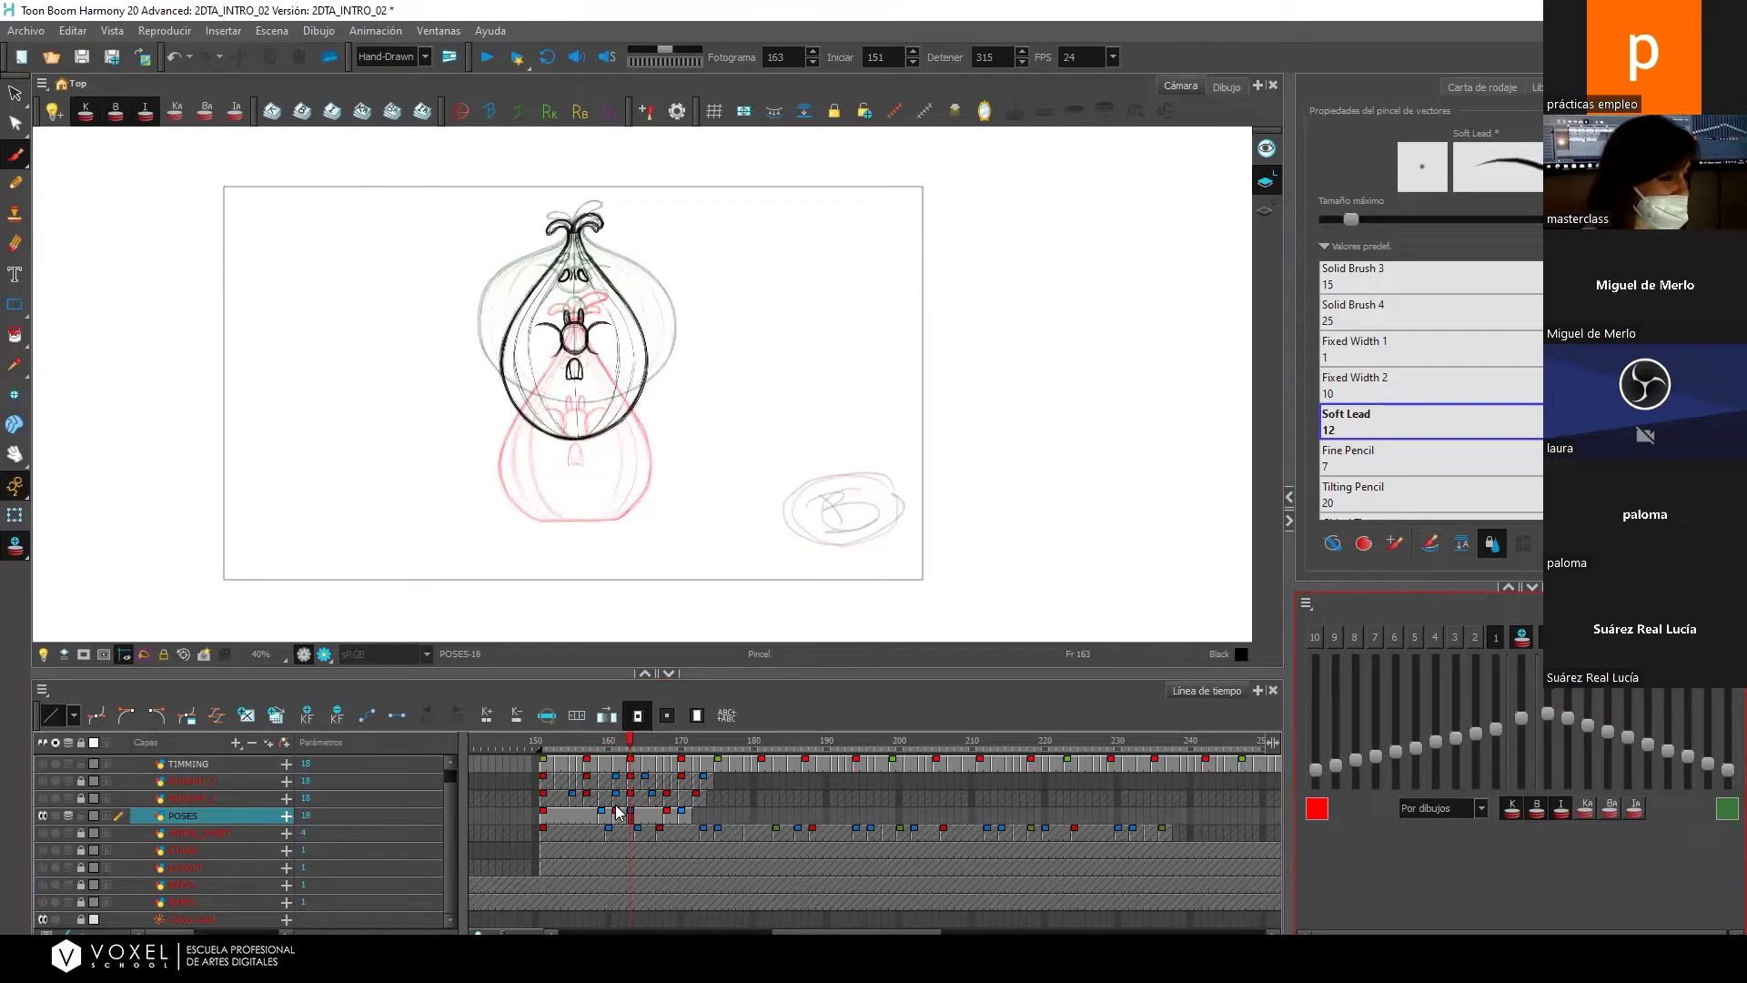
click(643, 815)
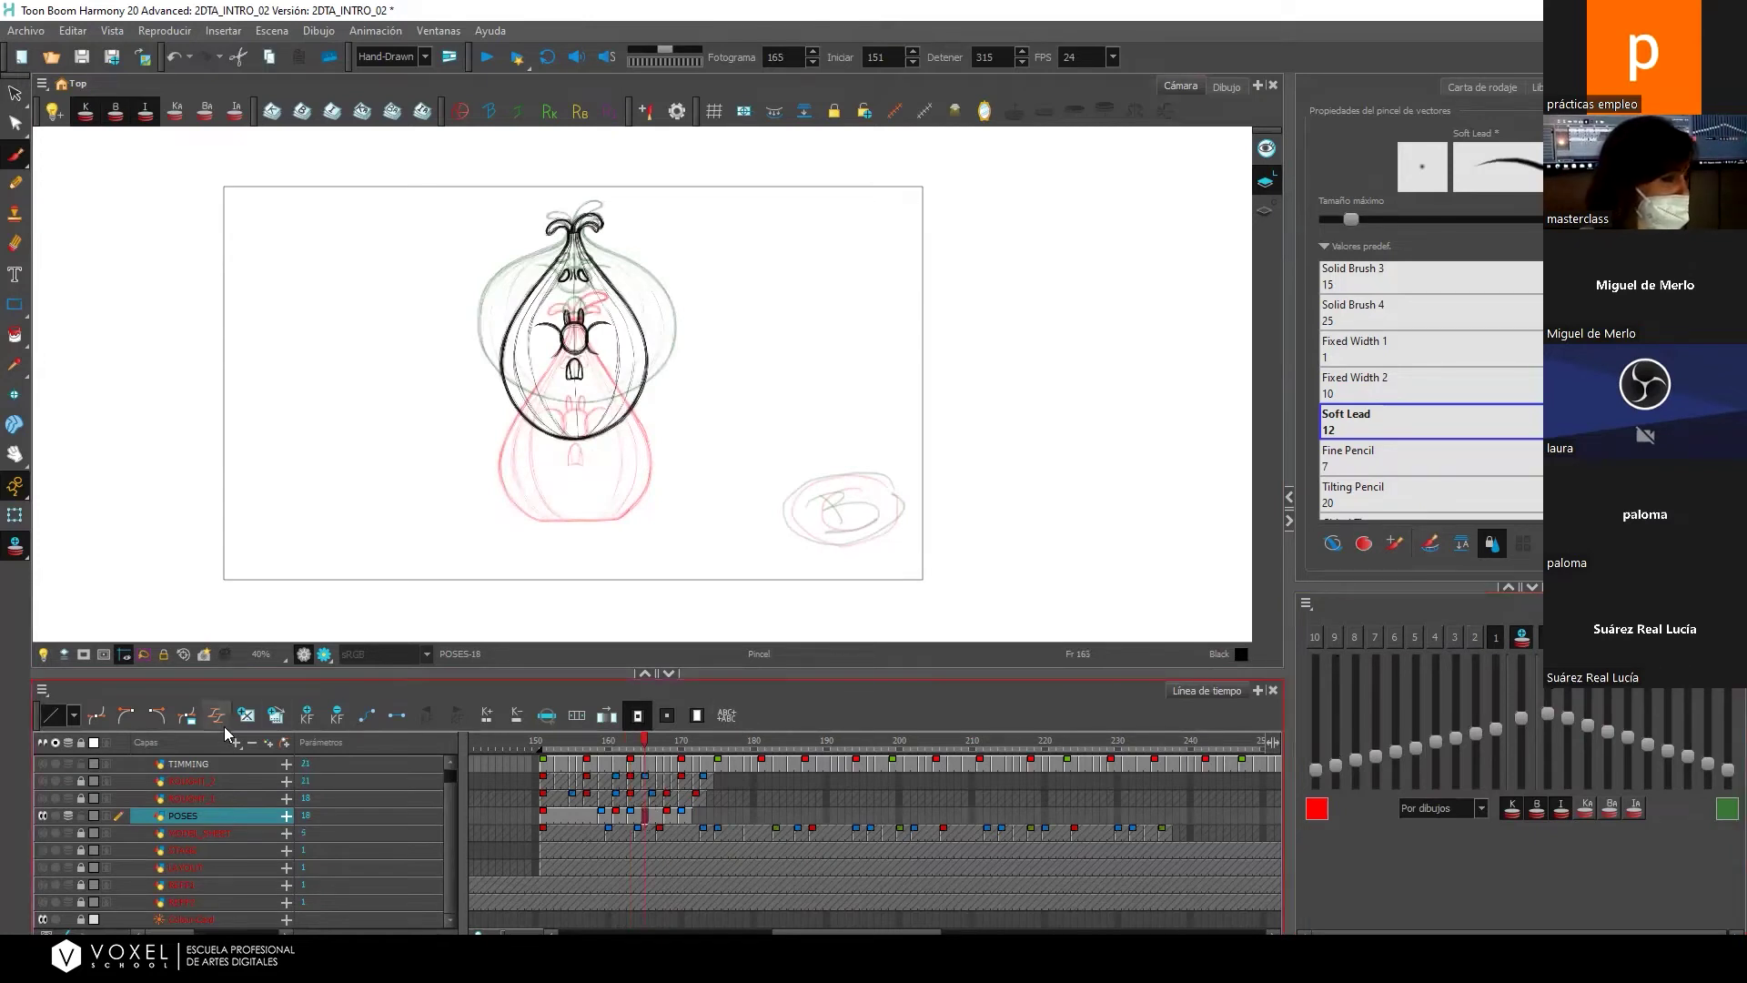
click(1475, 636)
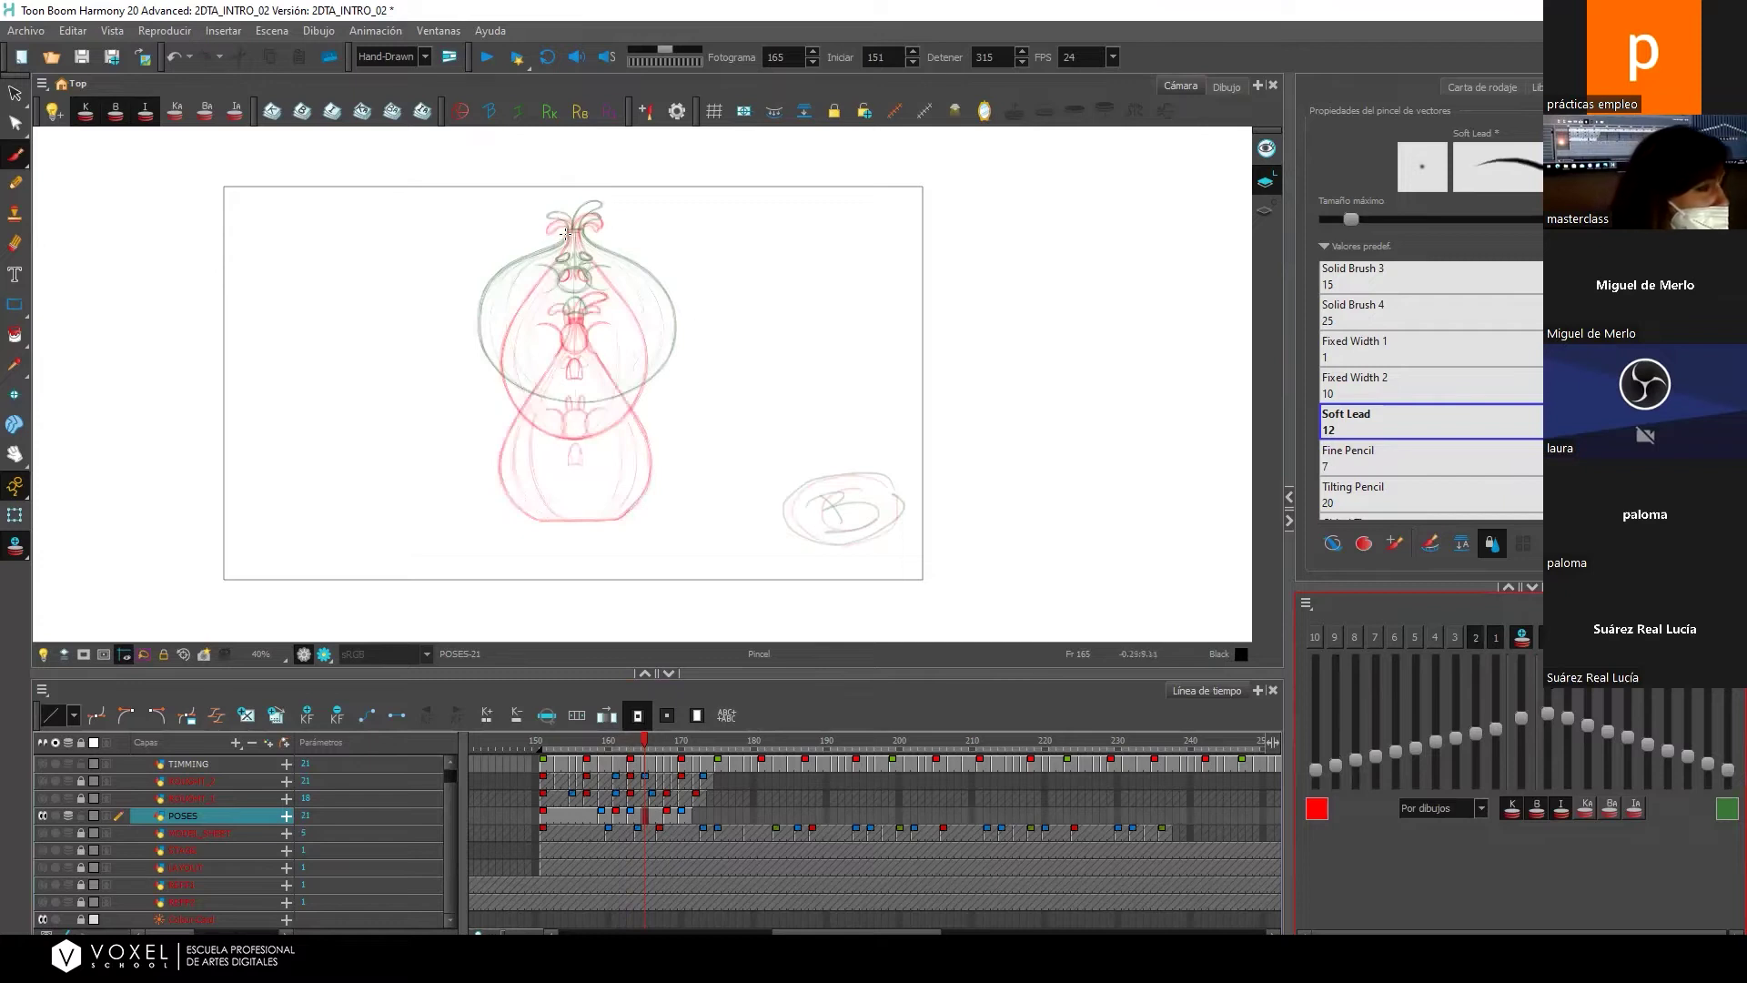
drag(557, 243, 474, 301)
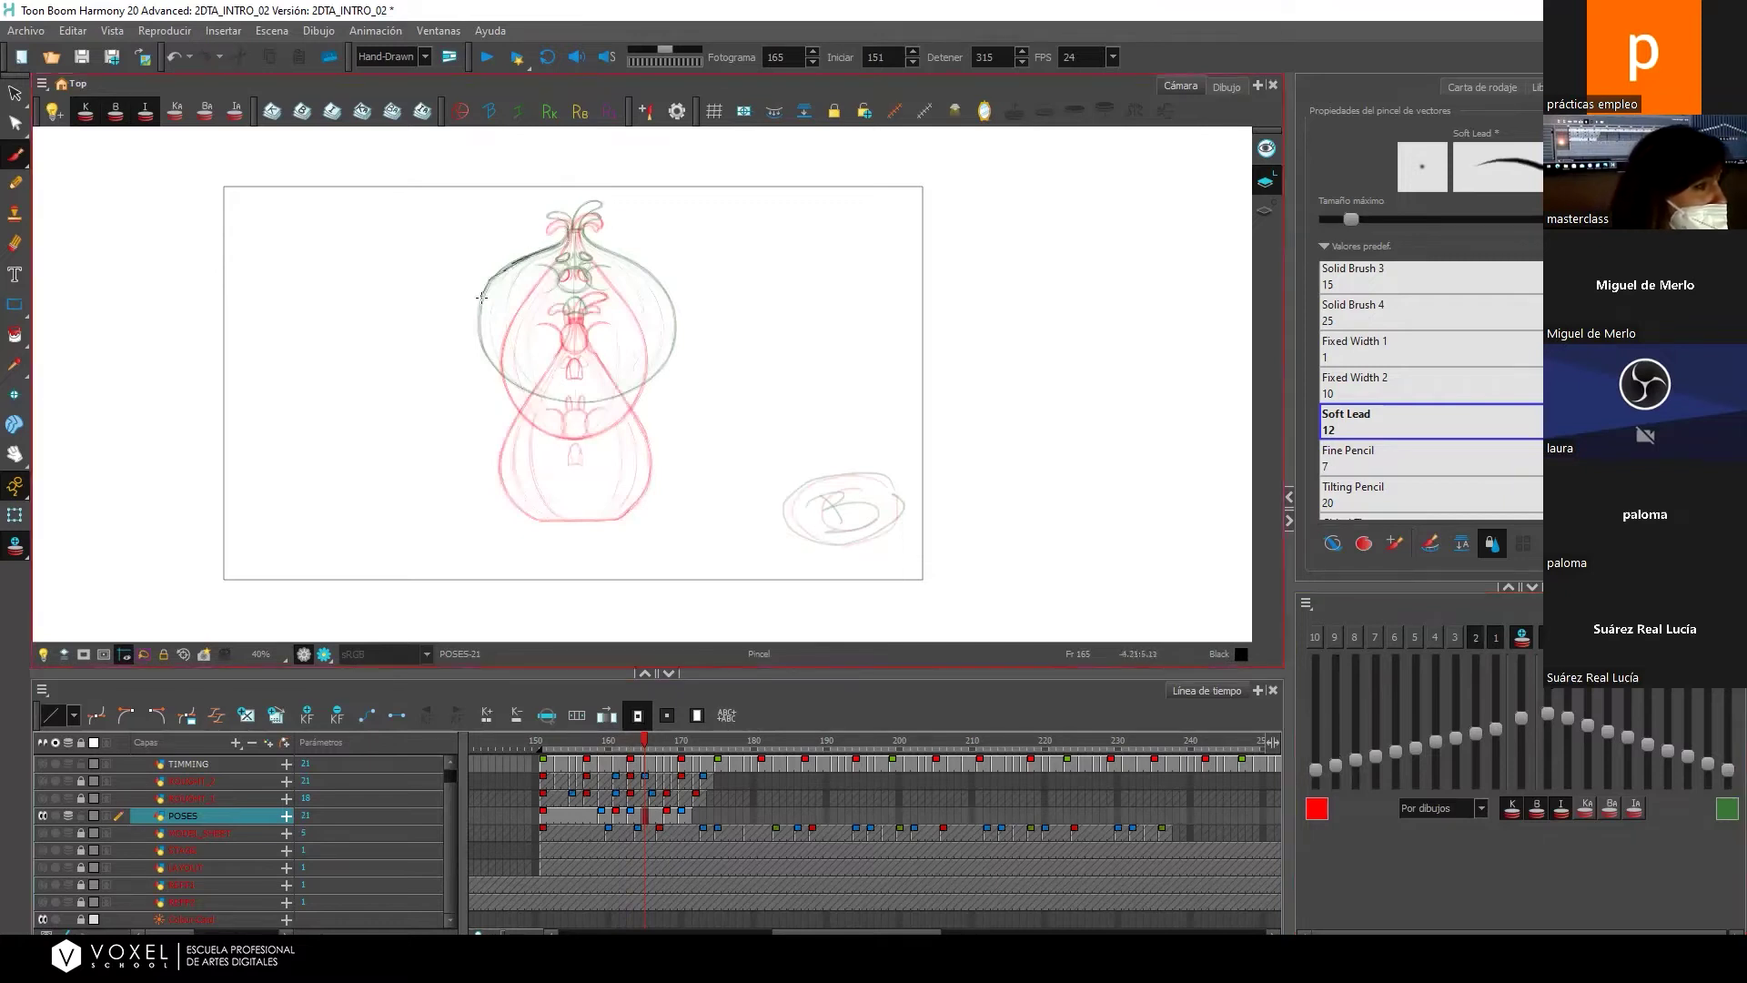
drag(540, 386, 502, 460)
key(ctrl+z)
key(ctrl+z)
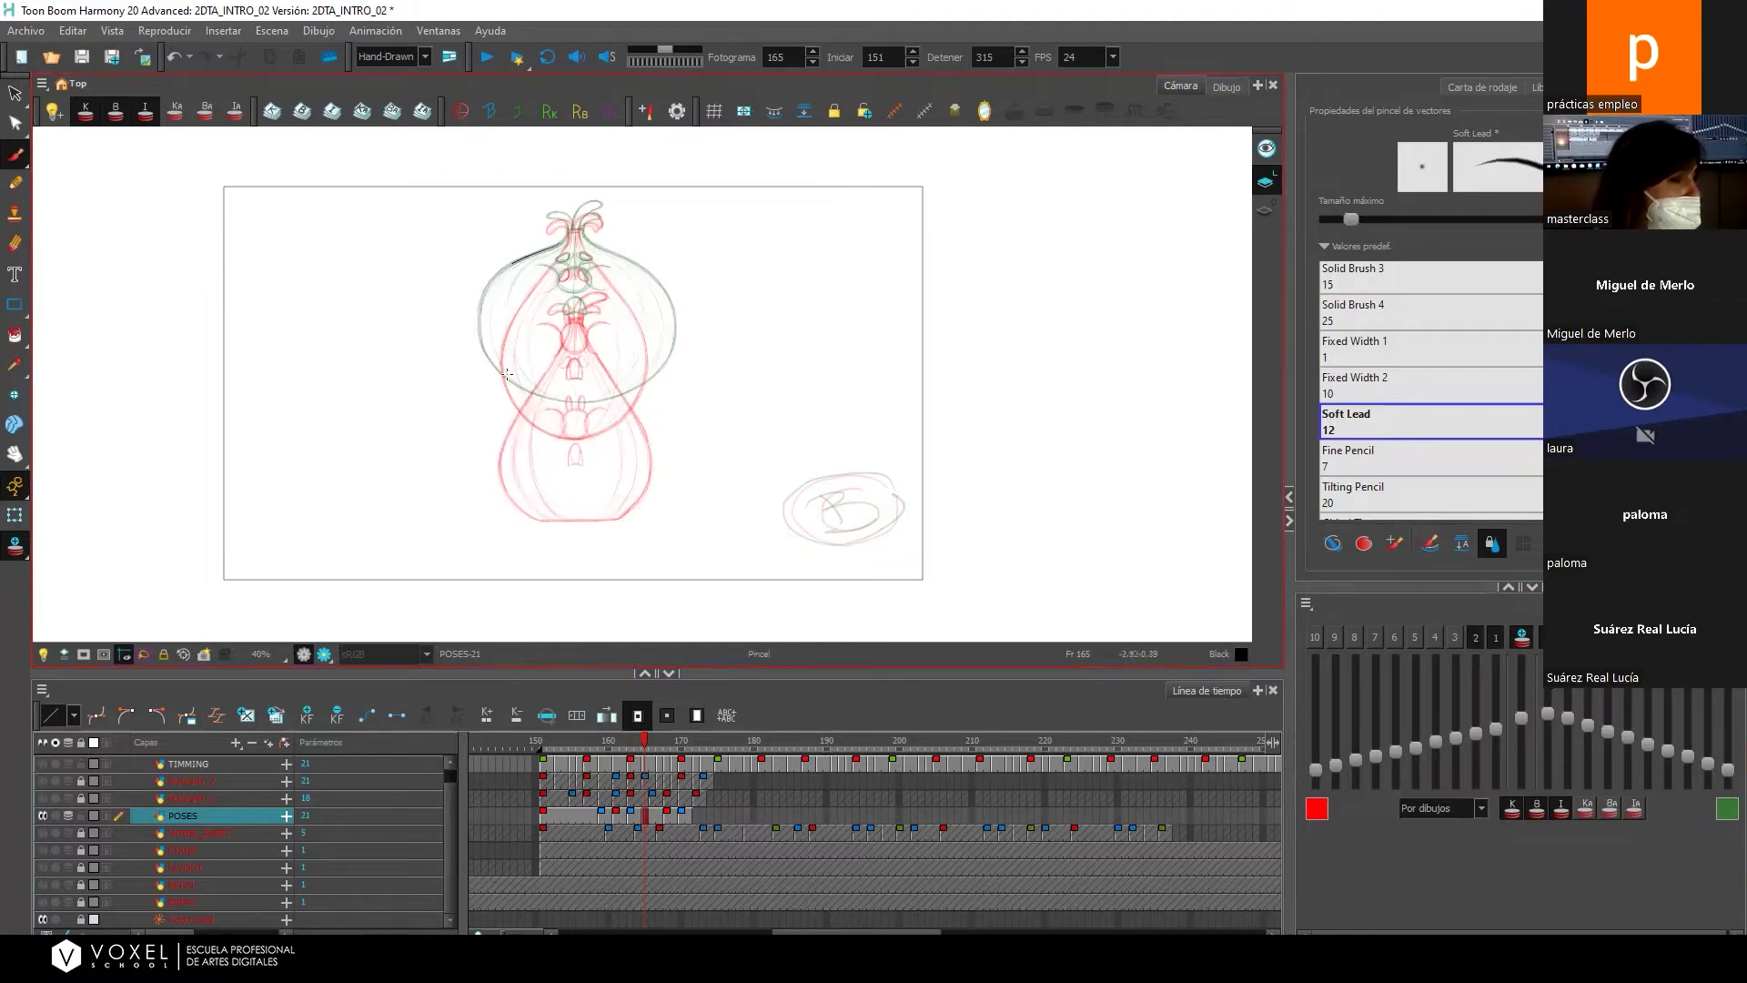
Sketch an in-between of the stretched onion at frame 165, tracing its outline, leaves and face over the onion skin.
mouse_move(507, 318)
mouse_down()
mouse_move(502, 393)
mouse_move(526, 427)
mouse_move(580, 440)
mouse_move(611, 433)
mouse_move(641, 383)
mouse_move(633, 318)
mouse_up()
mouse_move(508, 323)
mouse_down()
mouse_move(583, 229)
mouse_move(628, 310)
mouse_up()
mouse_move(575, 219)
mouse_down()
mouse_move(544, 230)
mouse_move(590, 212)
mouse_move(605, 220)
mouse_move(579, 229)
mouse_move(599, 240)
mouse_move(579, 216)
mouse_move(606, 218)
mouse_move(573, 232)
mouse_up()
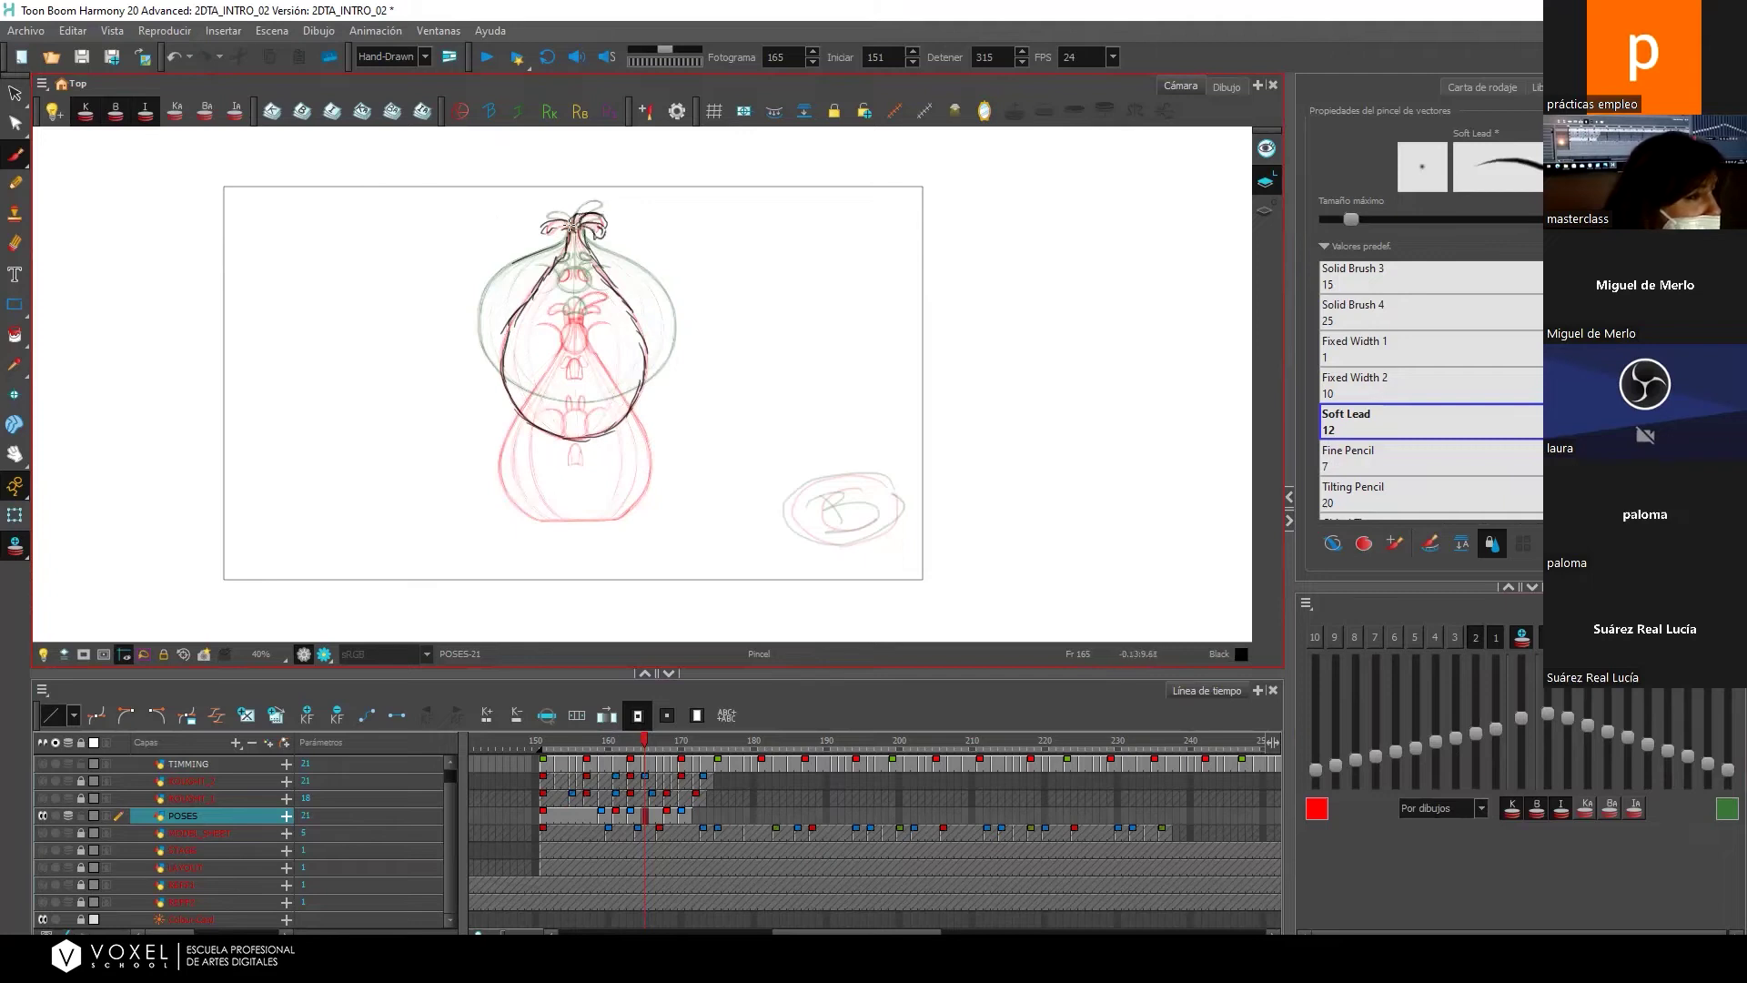
mouse_move(572, 309)
mouse_down()
mouse_move(586, 351)
mouse_move(607, 323)
mouse_move(591, 350)
mouse_move(540, 324)
mouse_move(581, 361)
mouse_move(593, 336)
mouse_move(559, 341)
mouse_move(591, 321)
mouse_up()
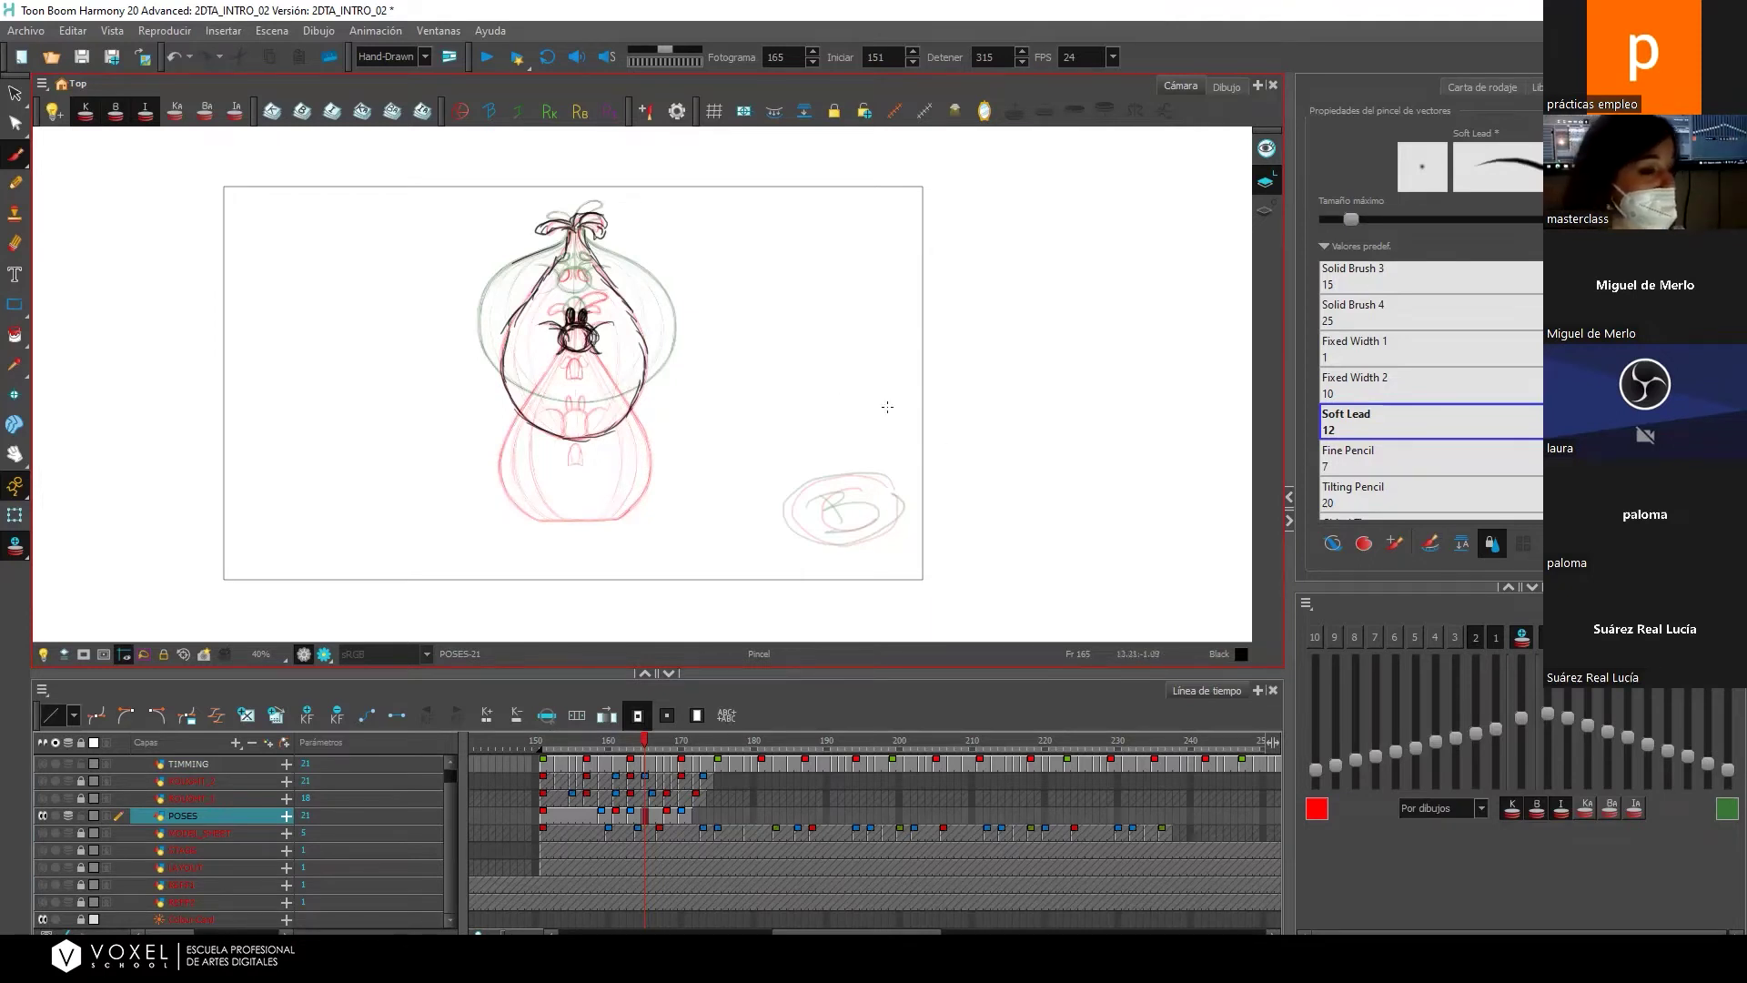
Sketch illustrative examples beside the onion: a round head with trailing hair and two shaded ovals on slanted sticks.
mouse_move(852, 242)
mouse_down()
mouse_move(856, 343)
mouse_move(851, 277)
mouse_move(813, 282)
mouse_move(770, 325)
mouse_move(836, 243)
mouse_move(789, 314)
mouse_move(848, 271)
mouse_move(840, 312)
mouse_move(768, 321)
mouse_move(818, 323)
mouse_move(845, 253)
mouse_move(832, 268)
mouse_move(829, 242)
mouse_move(862, 347)
mouse_move(843, 252)
mouse_move(796, 263)
mouse_move(773, 323)
mouse_move(756, 319)
mouse_move(819, 321)
mouse_move(838, 281)
mouse_move(778, 336)
mouse_move(768, 322)
mouse_move(773, 281)
mouse_move(814, 262)
mouse_up()
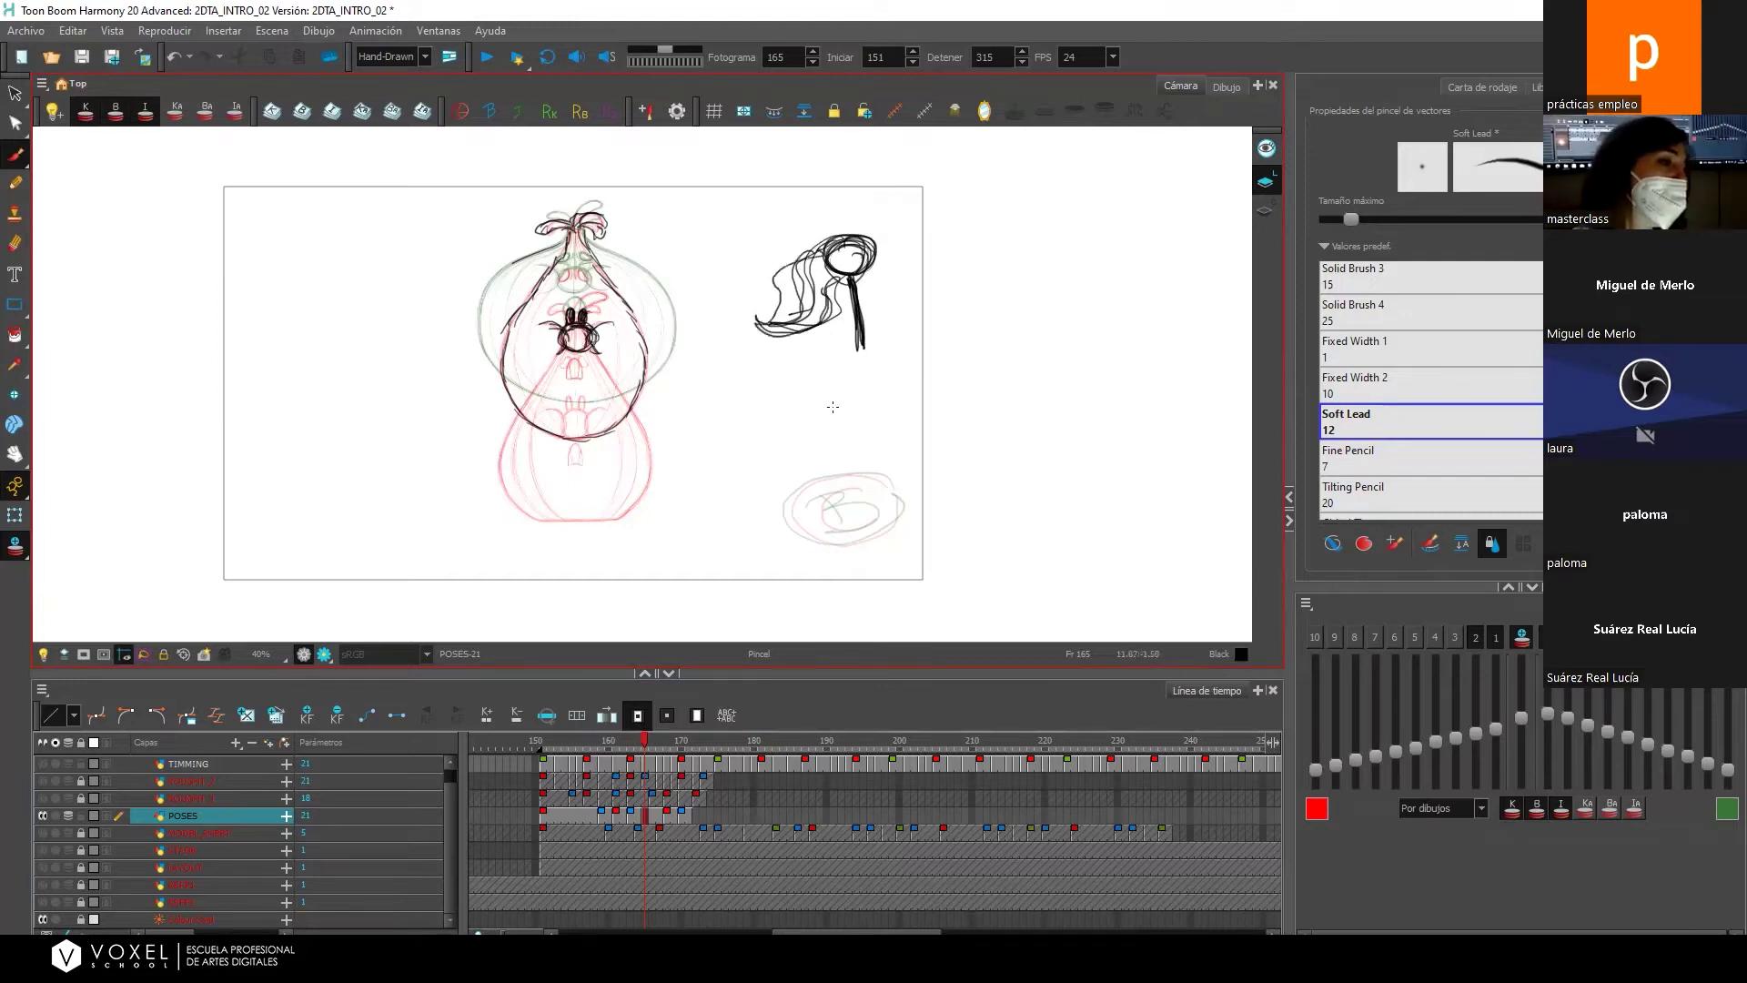
mouse_move(831, 481)
mouse_down()
mouse_move(869, 421)
mouse_move(744, 427)
mouse_move(753, 403)
mouse_move(827, 405)
mouse_move(801, 420)
mouse_move(823, 453)
mouse_move(801, 449)
mouse_move(894, 419)
mouse_up()
key(ctrl+z)
key(ctrl+z)
key(ctrl+z)
key(ctrl+z)
key(ctrl+z)
key(ctrl+z)
drag(726, 412, 751, 428)
drag(863, 418, 883, 433)
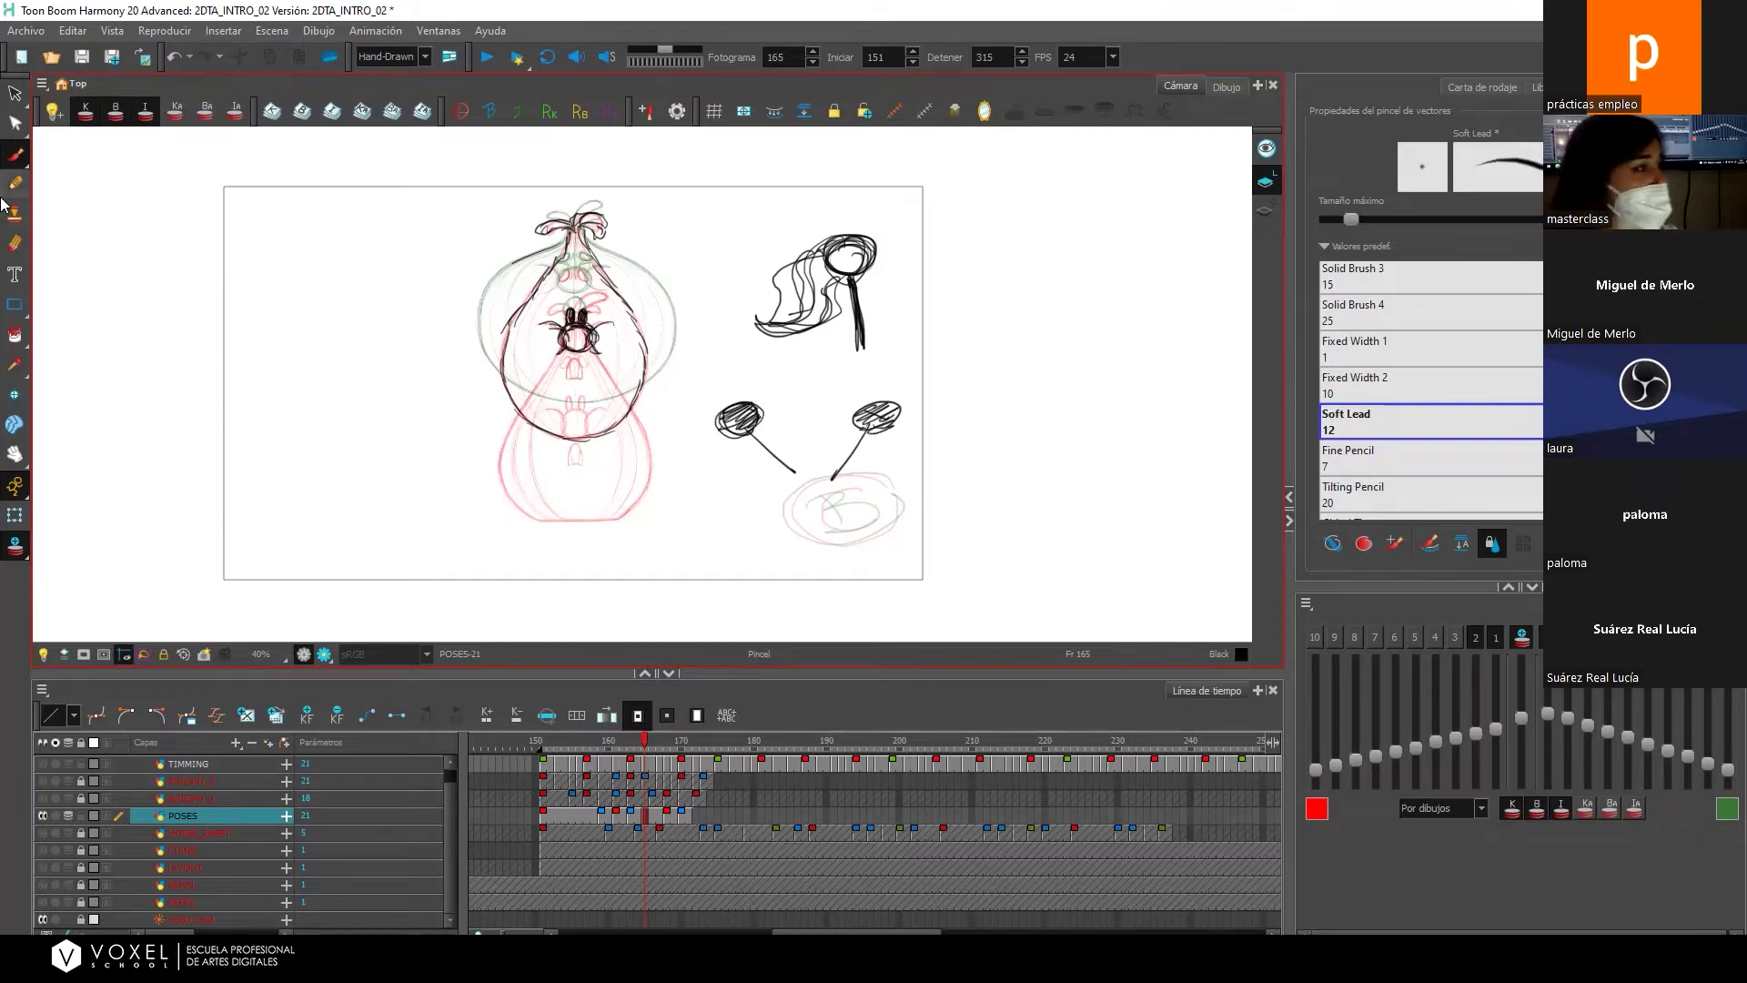
Select the example sketches beside the onion and delete them from the drawing.
click(15, 94)
mouse_move(909, 214)
mouse_down()
mouse_move(721, 298)
mouse_move(697, 384)
mouse_move(945, 517)
mouse_move(936, 326)
mouse_move(890, 297)
mouse_move(913, 268)
mouse_up()
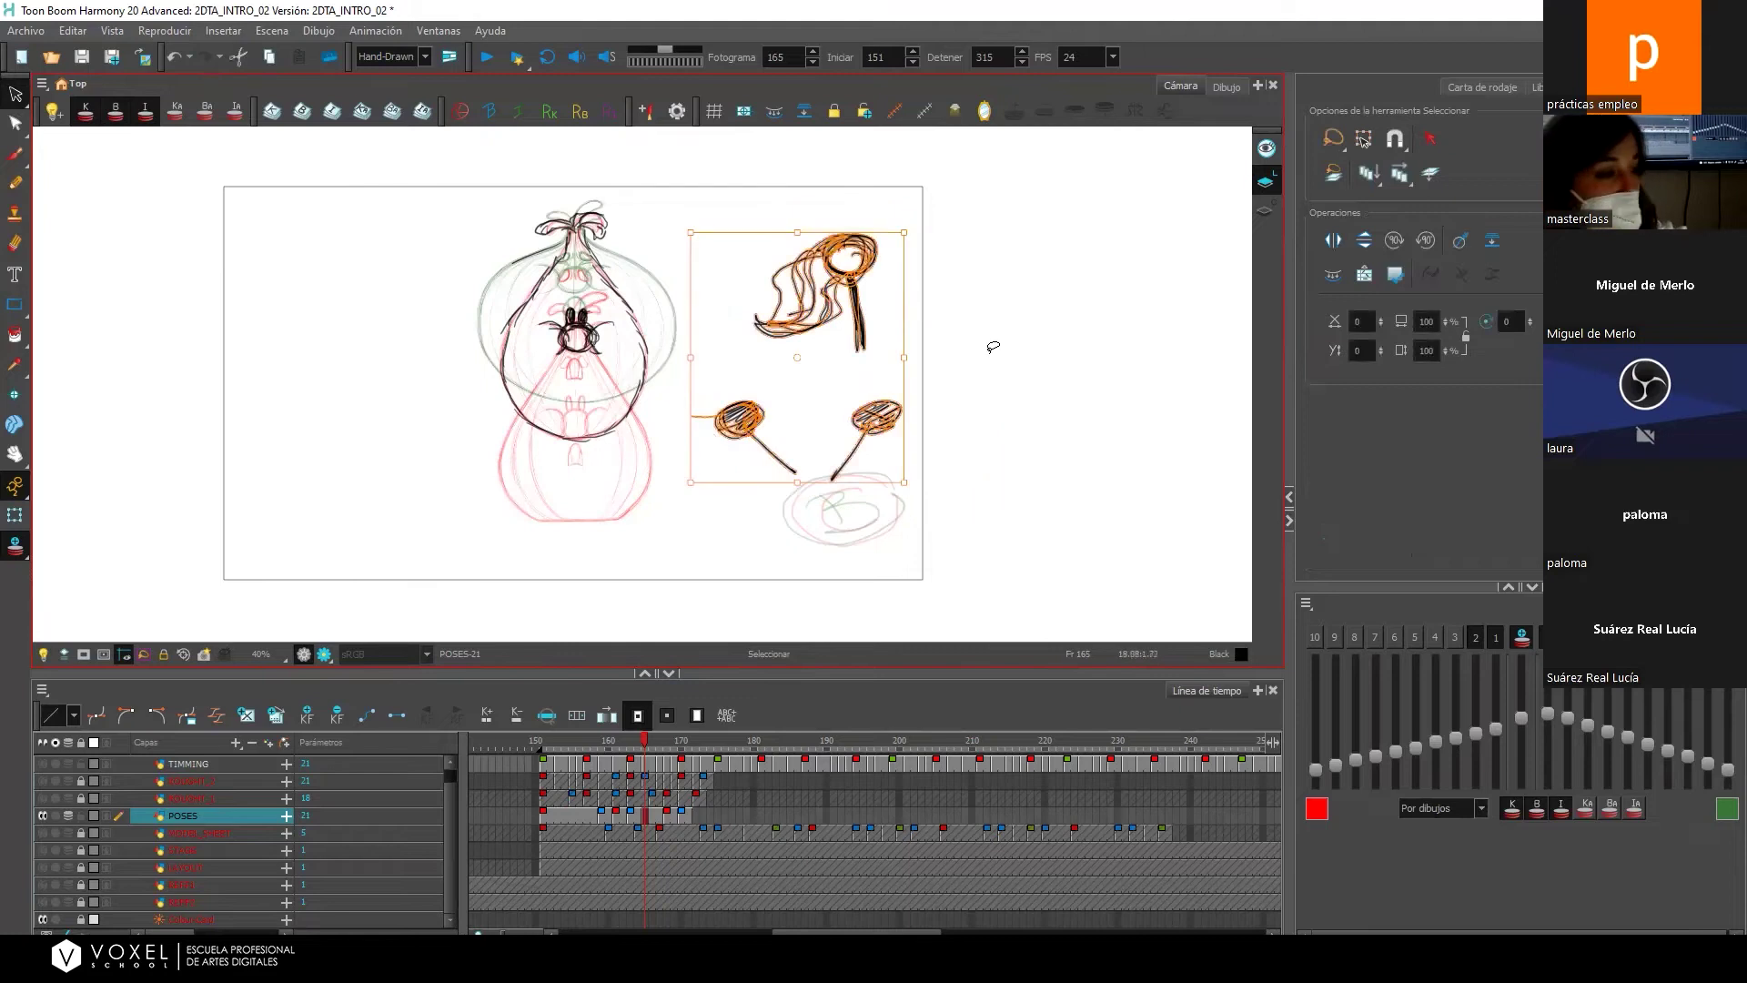
key(Delete)
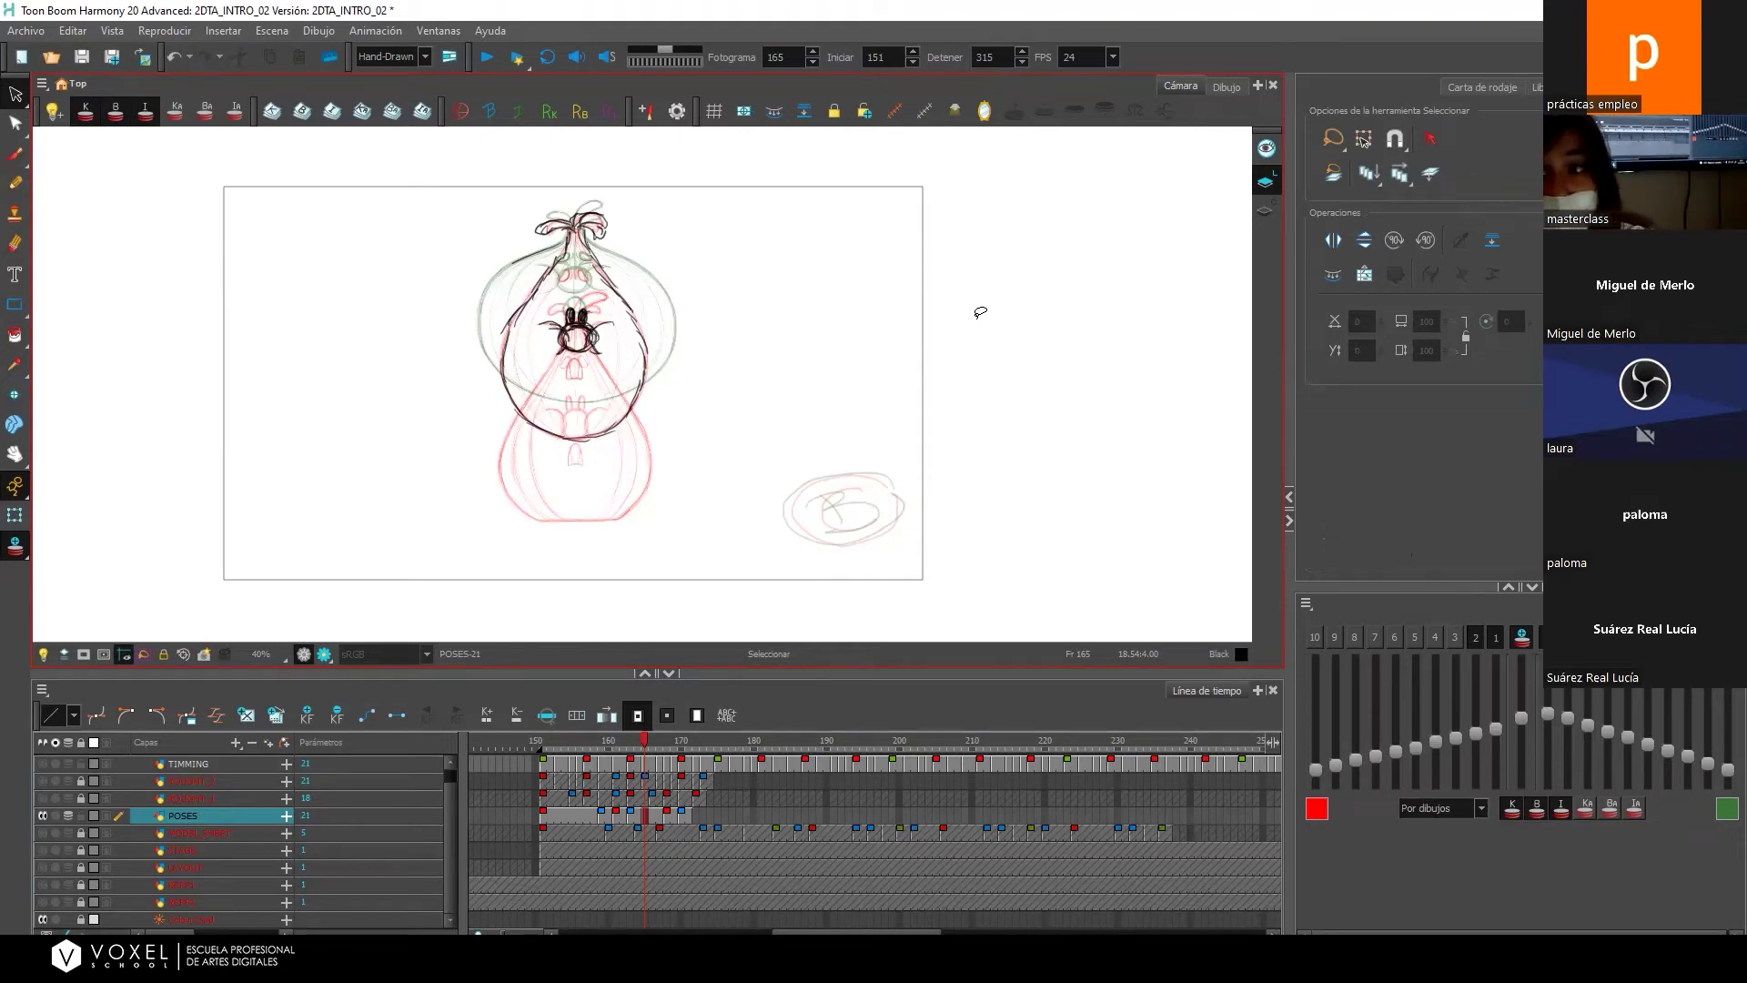
Rework the leaves with the Brush tool and discard the sketched in-between drawing at frame 165.
click(15, 153)
drag(535, 225, 571, 225)
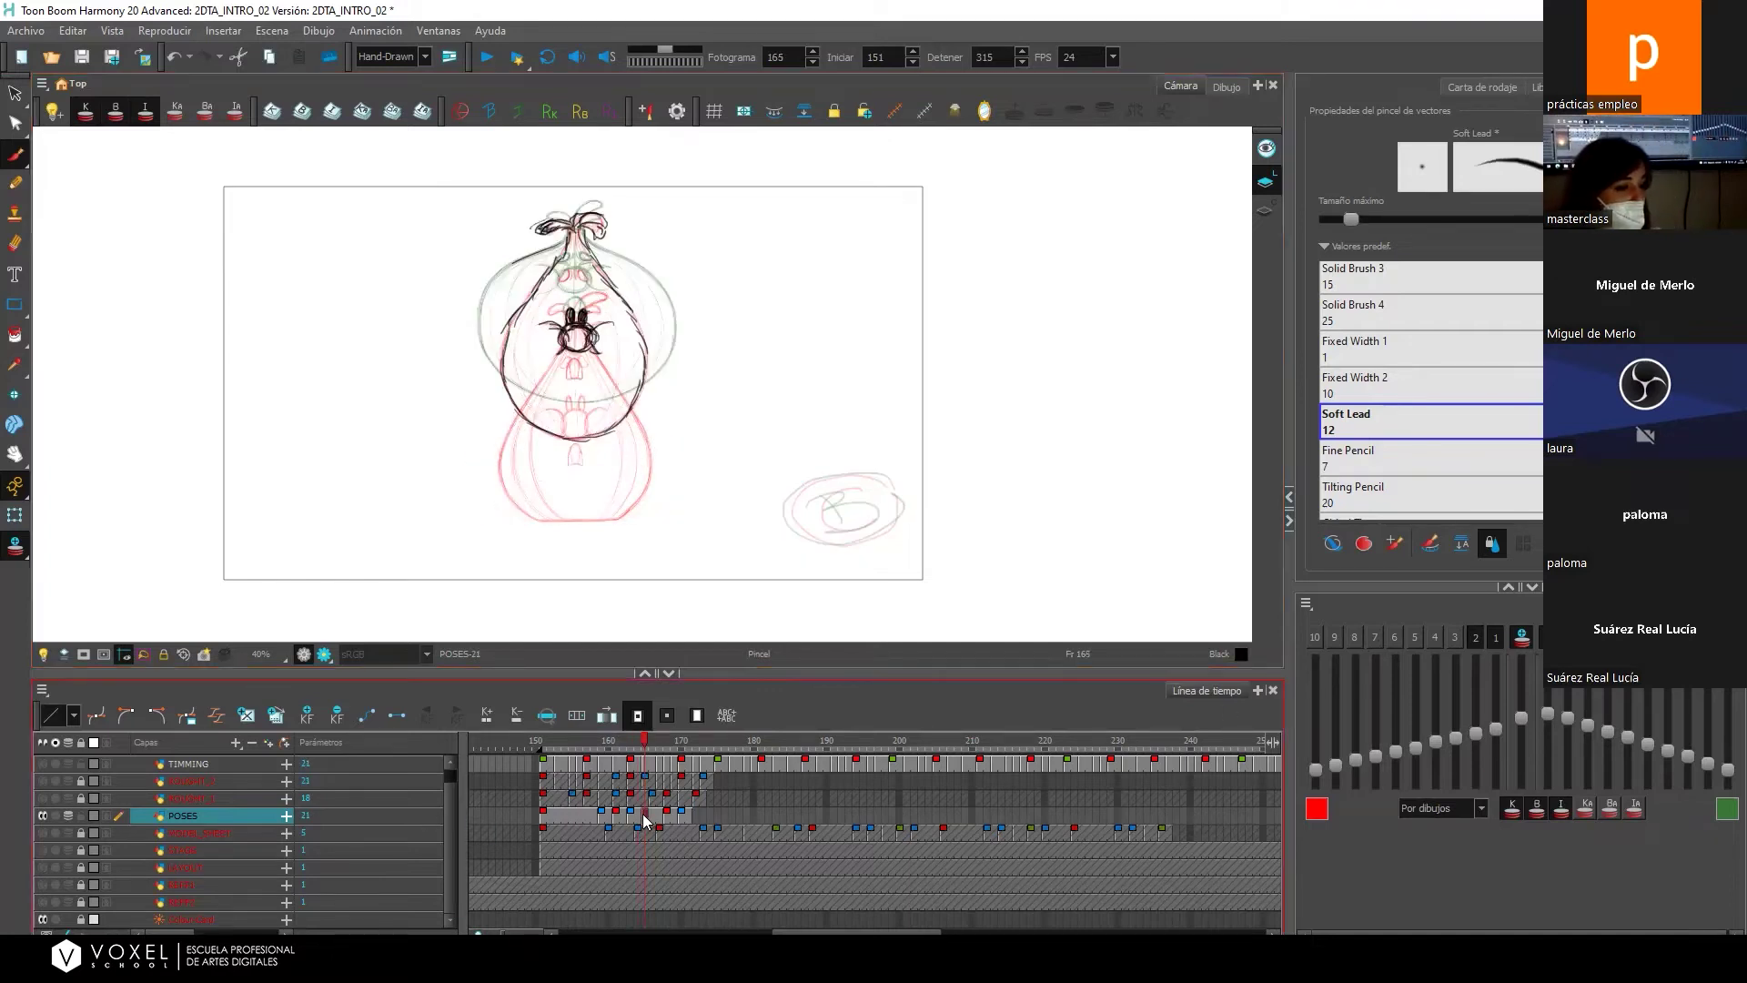
key(minus)
key(minus)
key(minus)
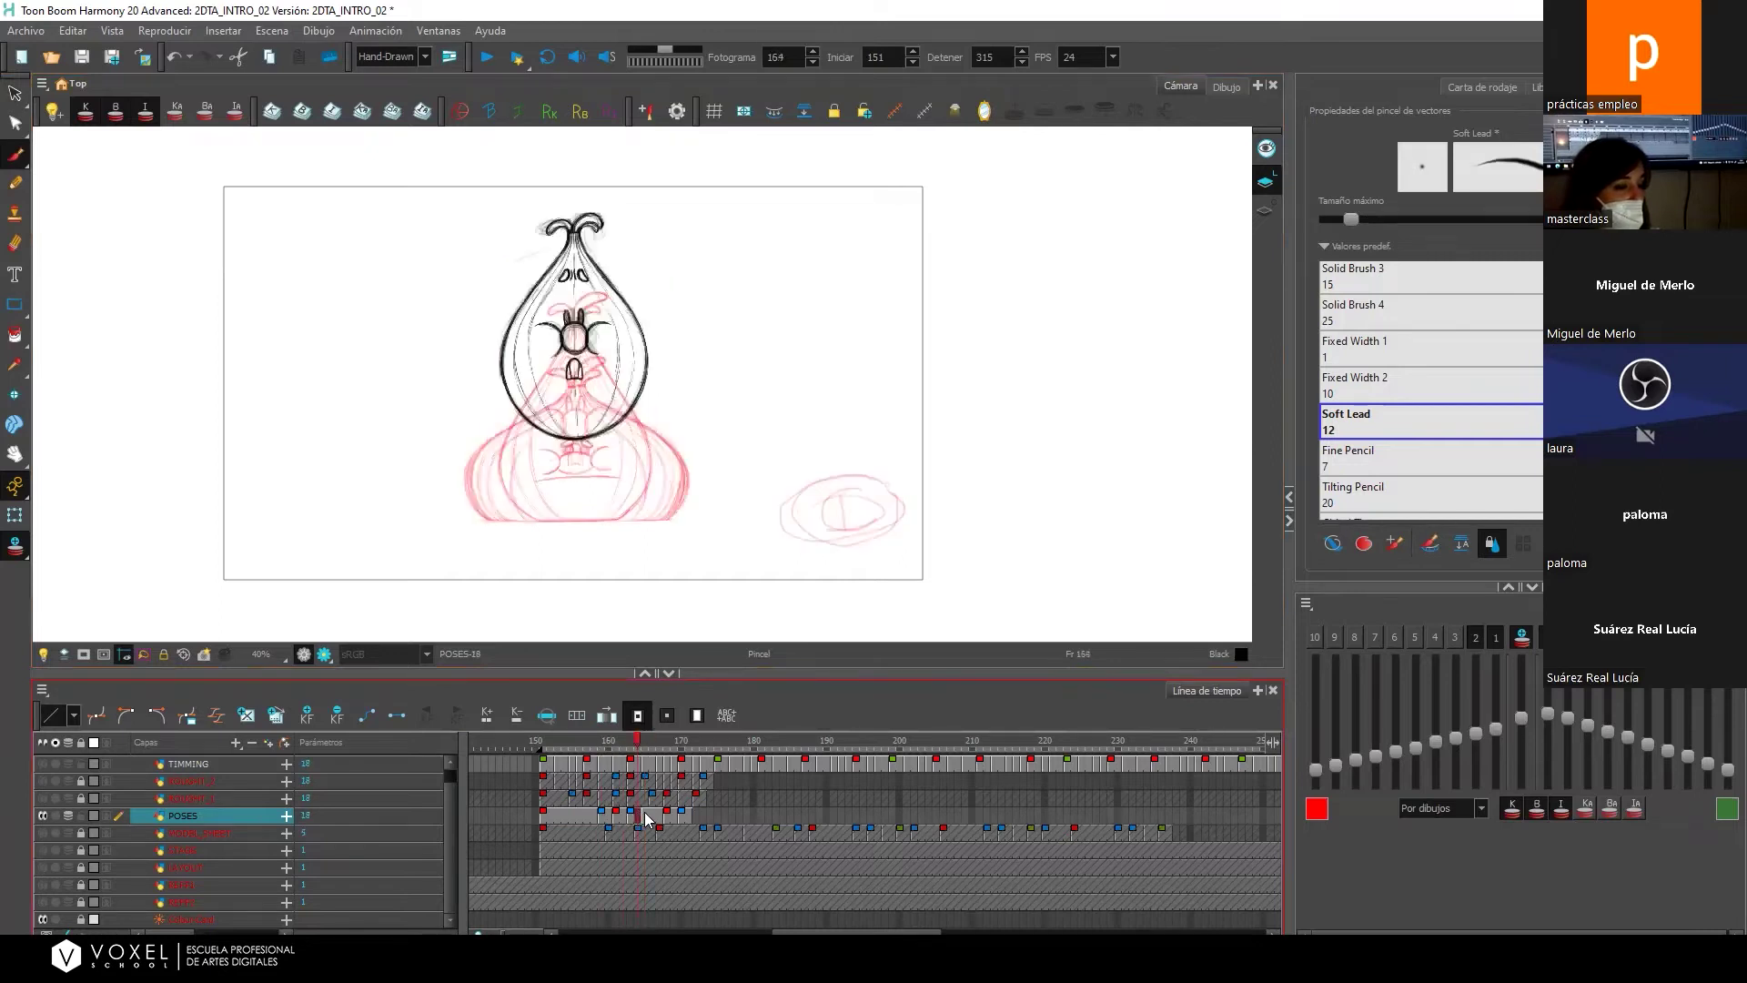
Label the stretched airborne pose with a circled E and go back to the preceding pose at frame 162.
mouse_move(832, 491)
mouse_down()
mouse_move(875, 515)
mouse_move(832, 499)
mouse_move(878, 475)
mouse_move(902, 526)
mouse_move(875, 475)
mouse_up()
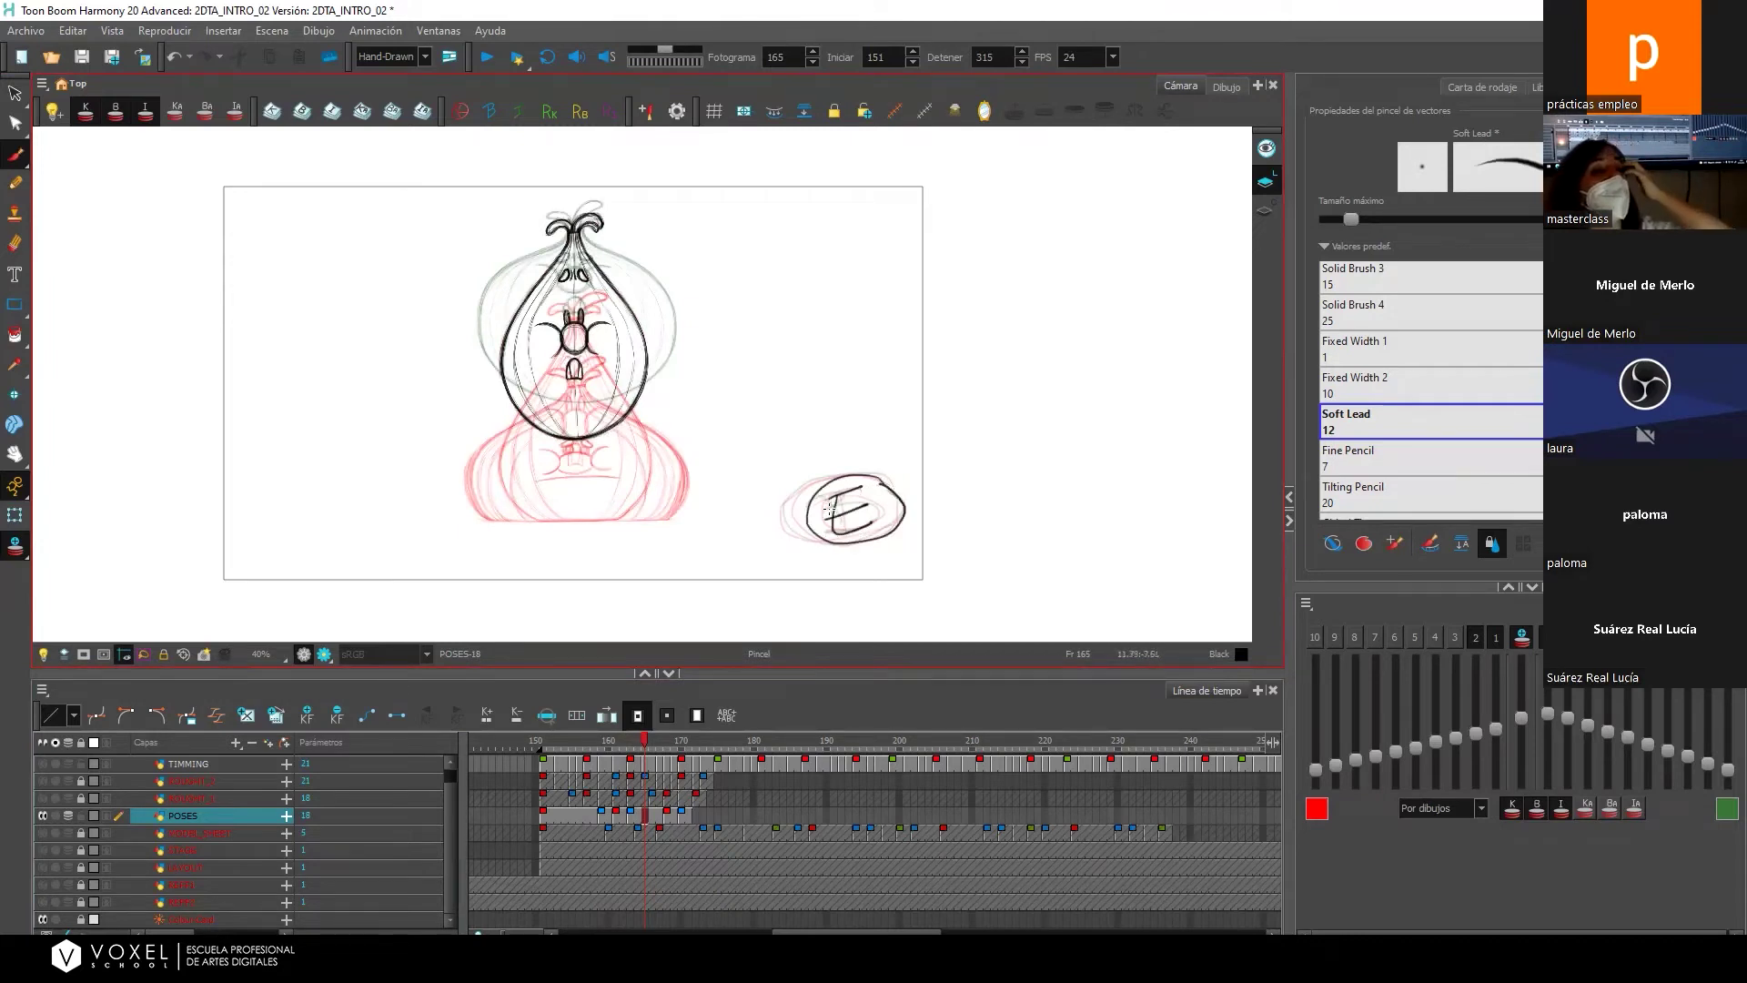
click(628, 812)
key(Left)
key(Left)
key(Left)
key(Left)
click(624, 814)
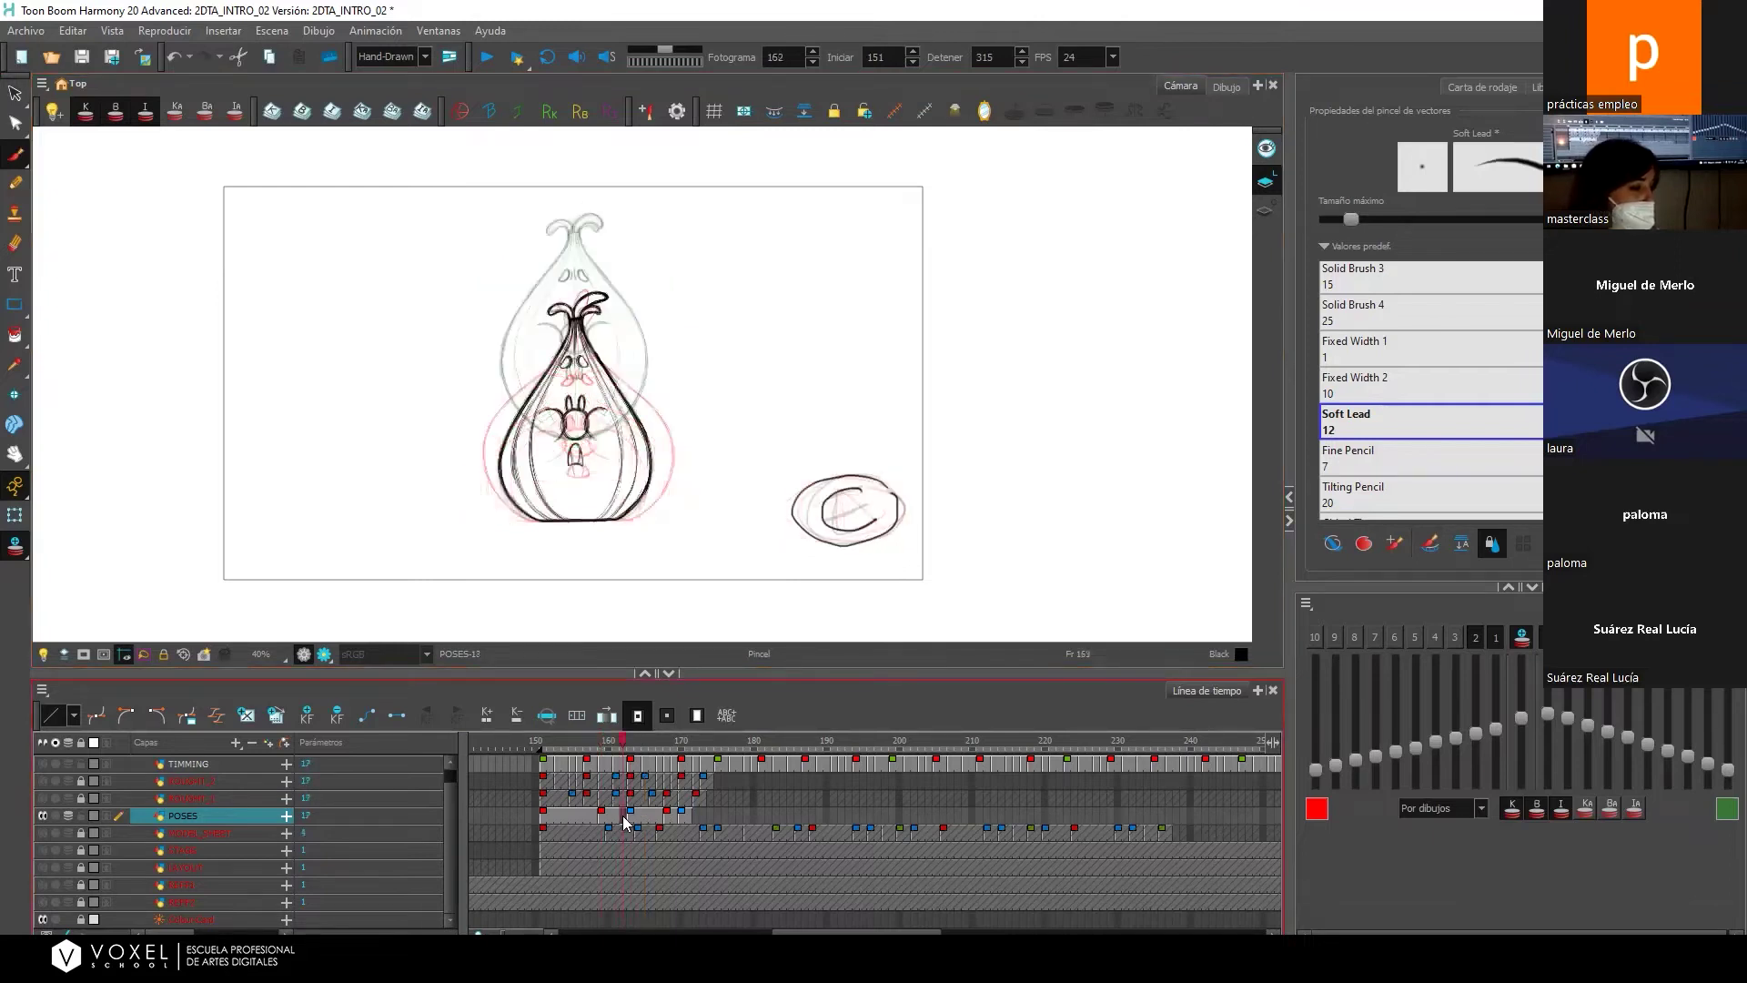
Compare the onion poses on the POSES layer between frames 162 and 172 by scrubbing and playing them back.
click(644, 816)
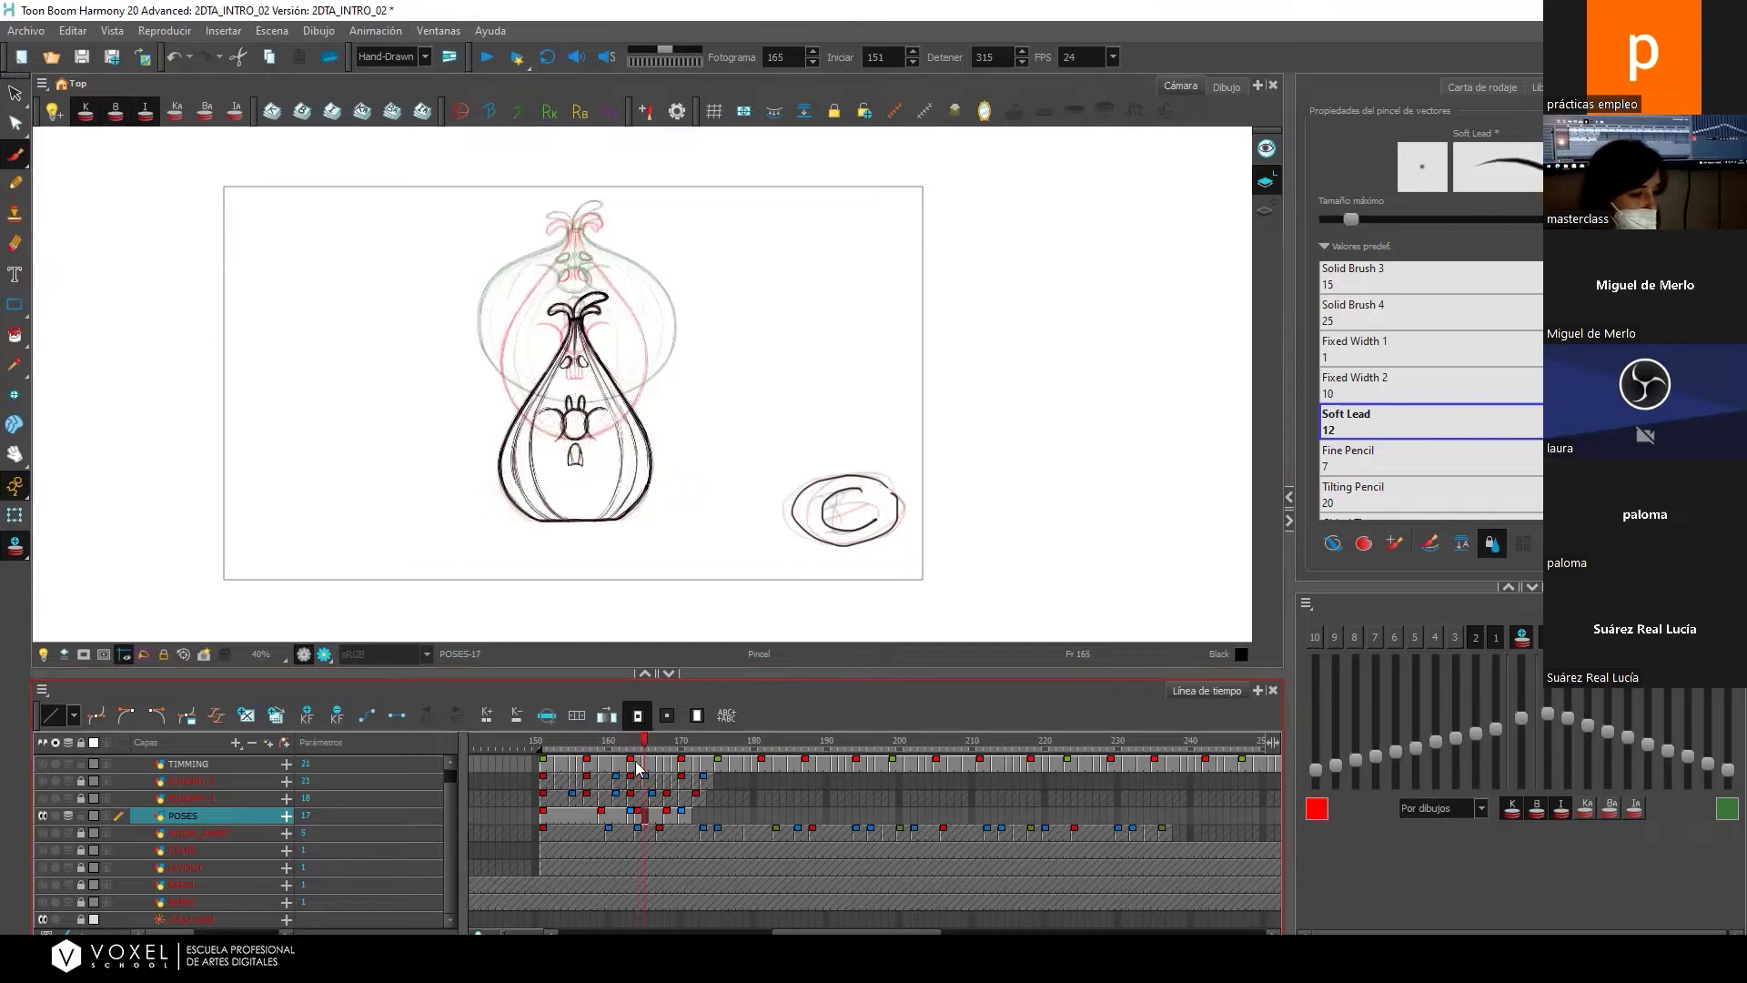
mouse_move(643, 742)
mouse_down()
mouse_move(537, 753)
mouse_move(715, 739)
mouse_move(692, 739)
mouse_up()
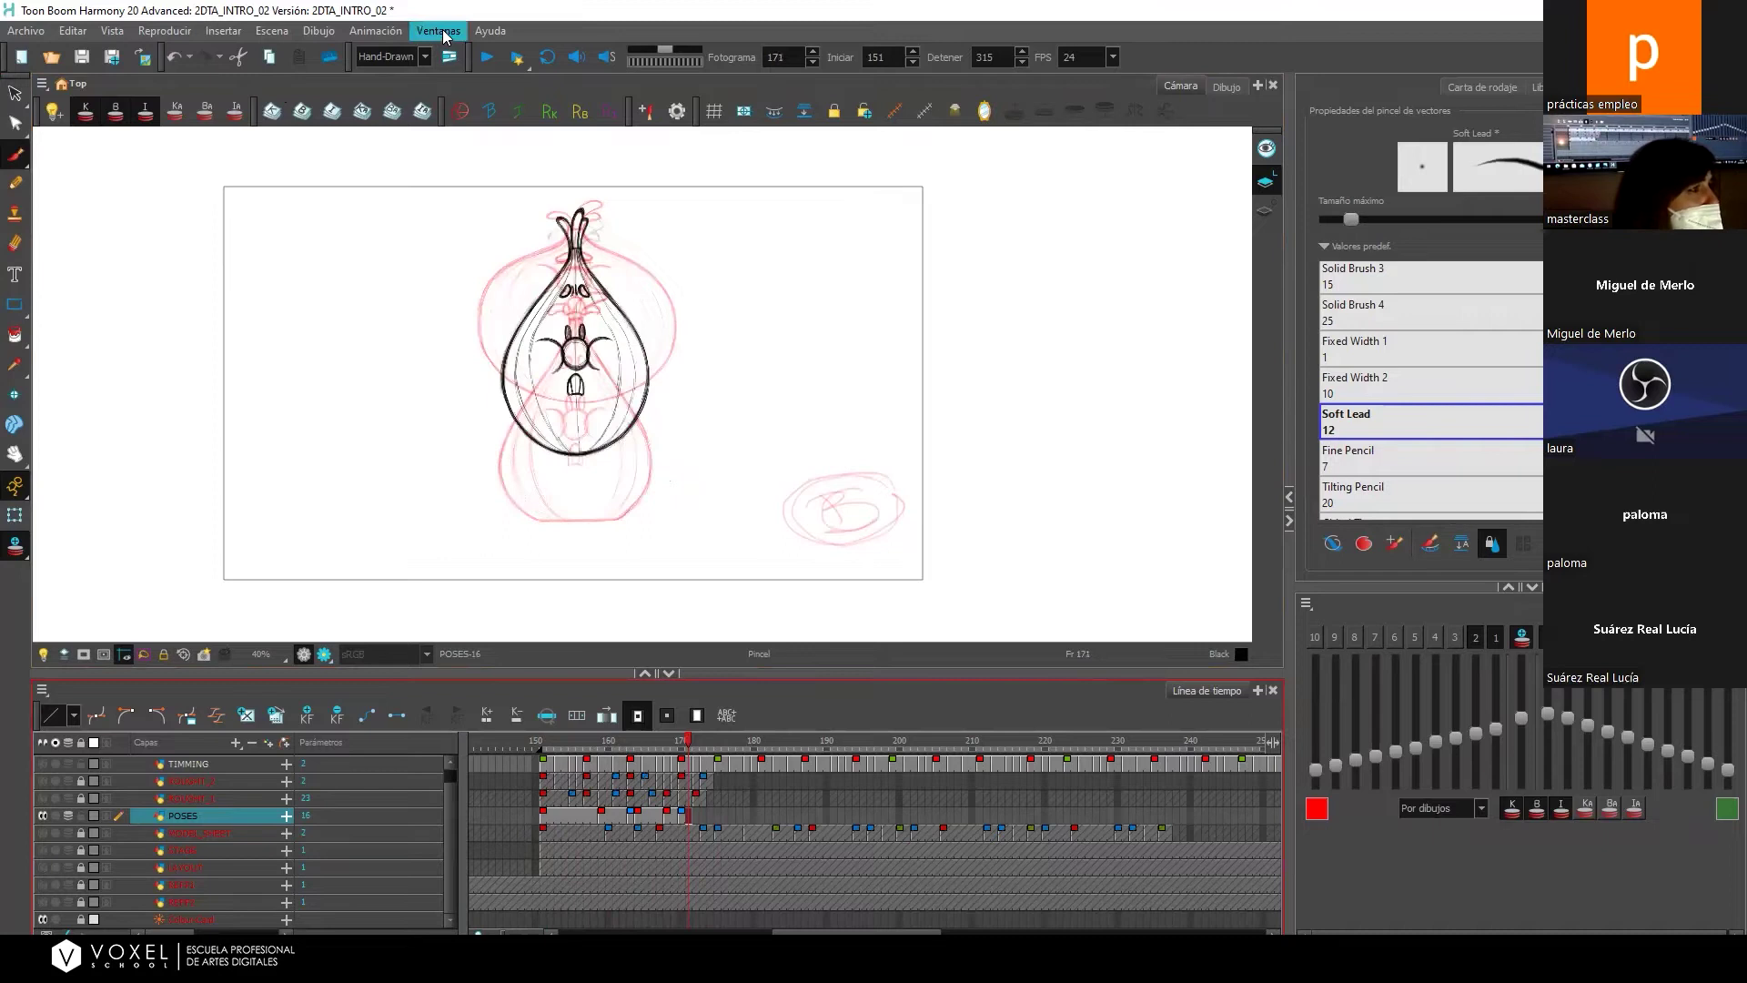
drag(699, 737, 637, 741)
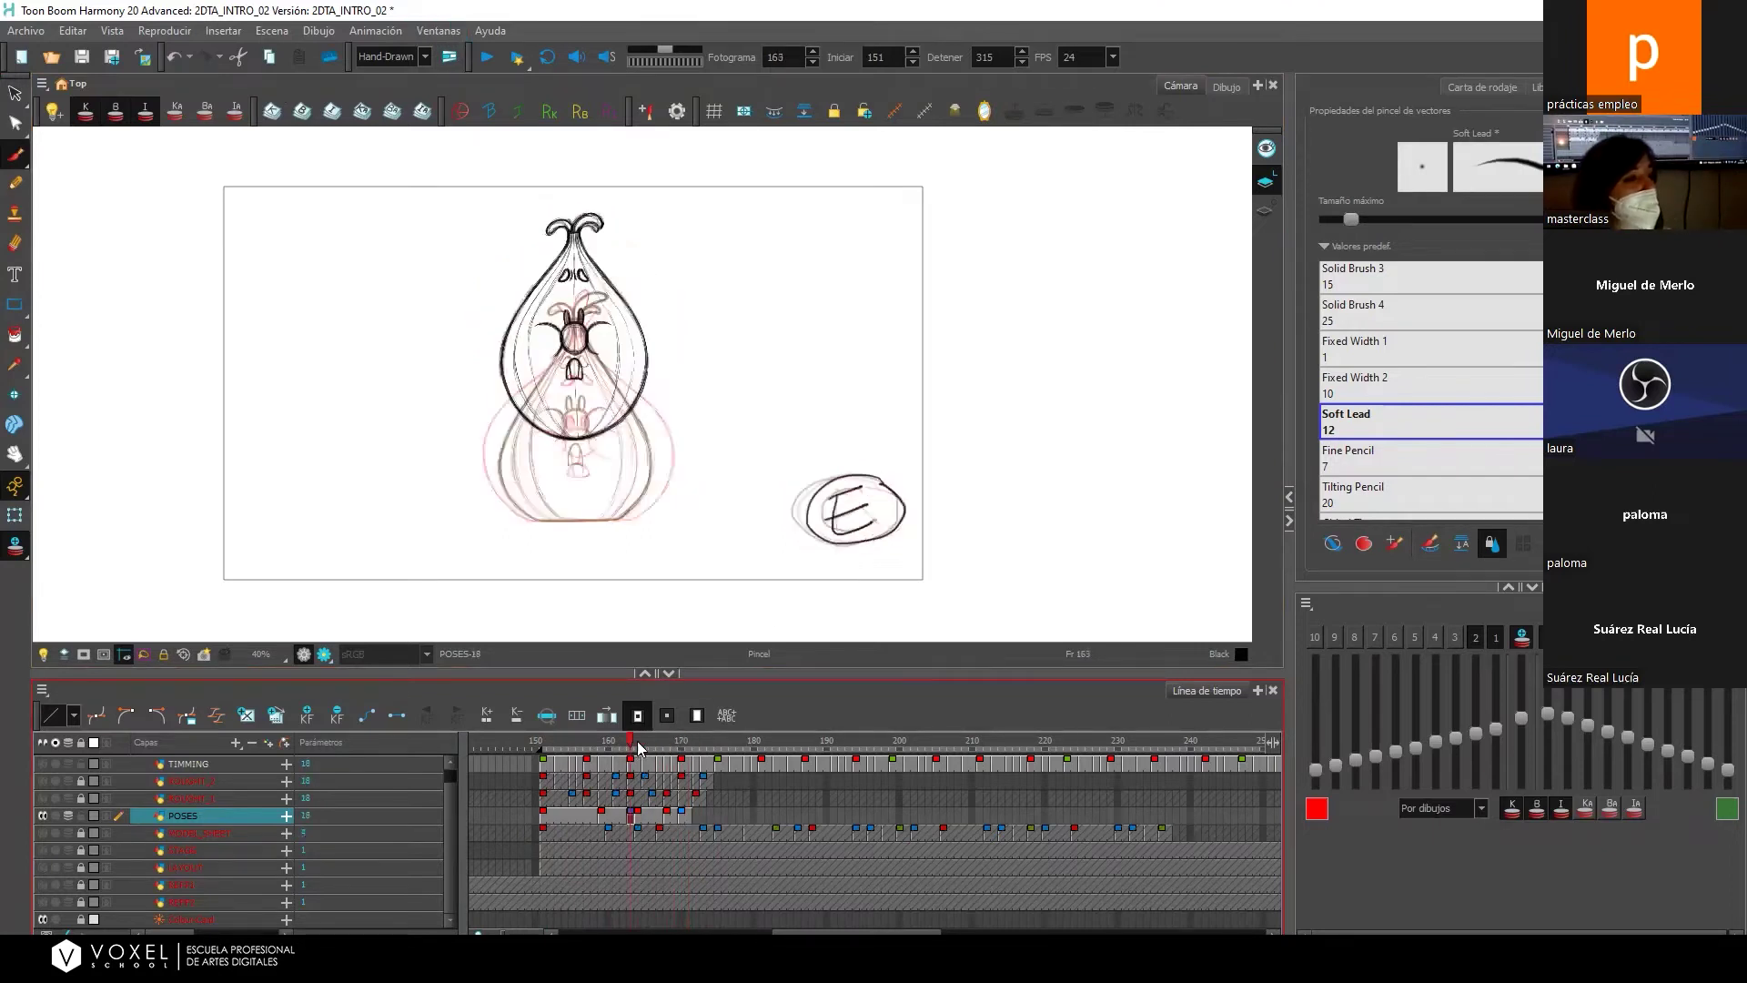
click(667, 815)
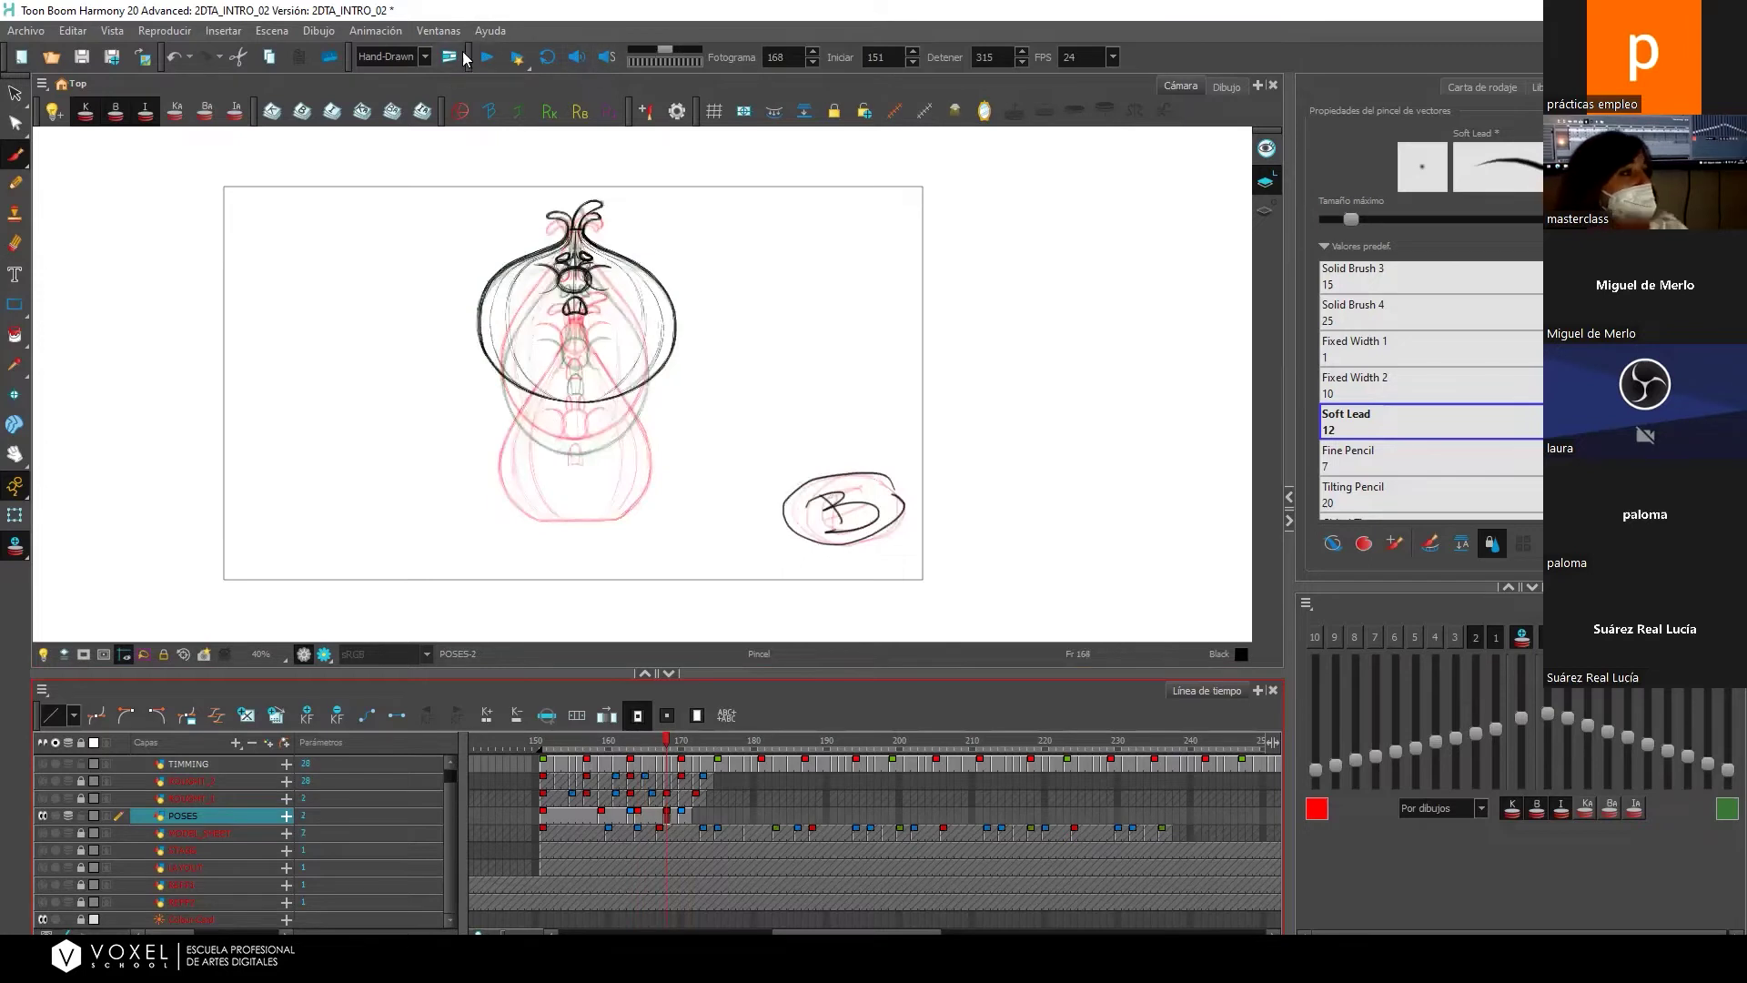
mouse_move(466, 56)
mouse_down()
mouse_move(678, 605)
mouse_move(778, 714)
mouse_move(193, 717)
mouse_move(393, 307)
mouse_move(455, 56)
mouse_move(477, 57)
mouse_up()
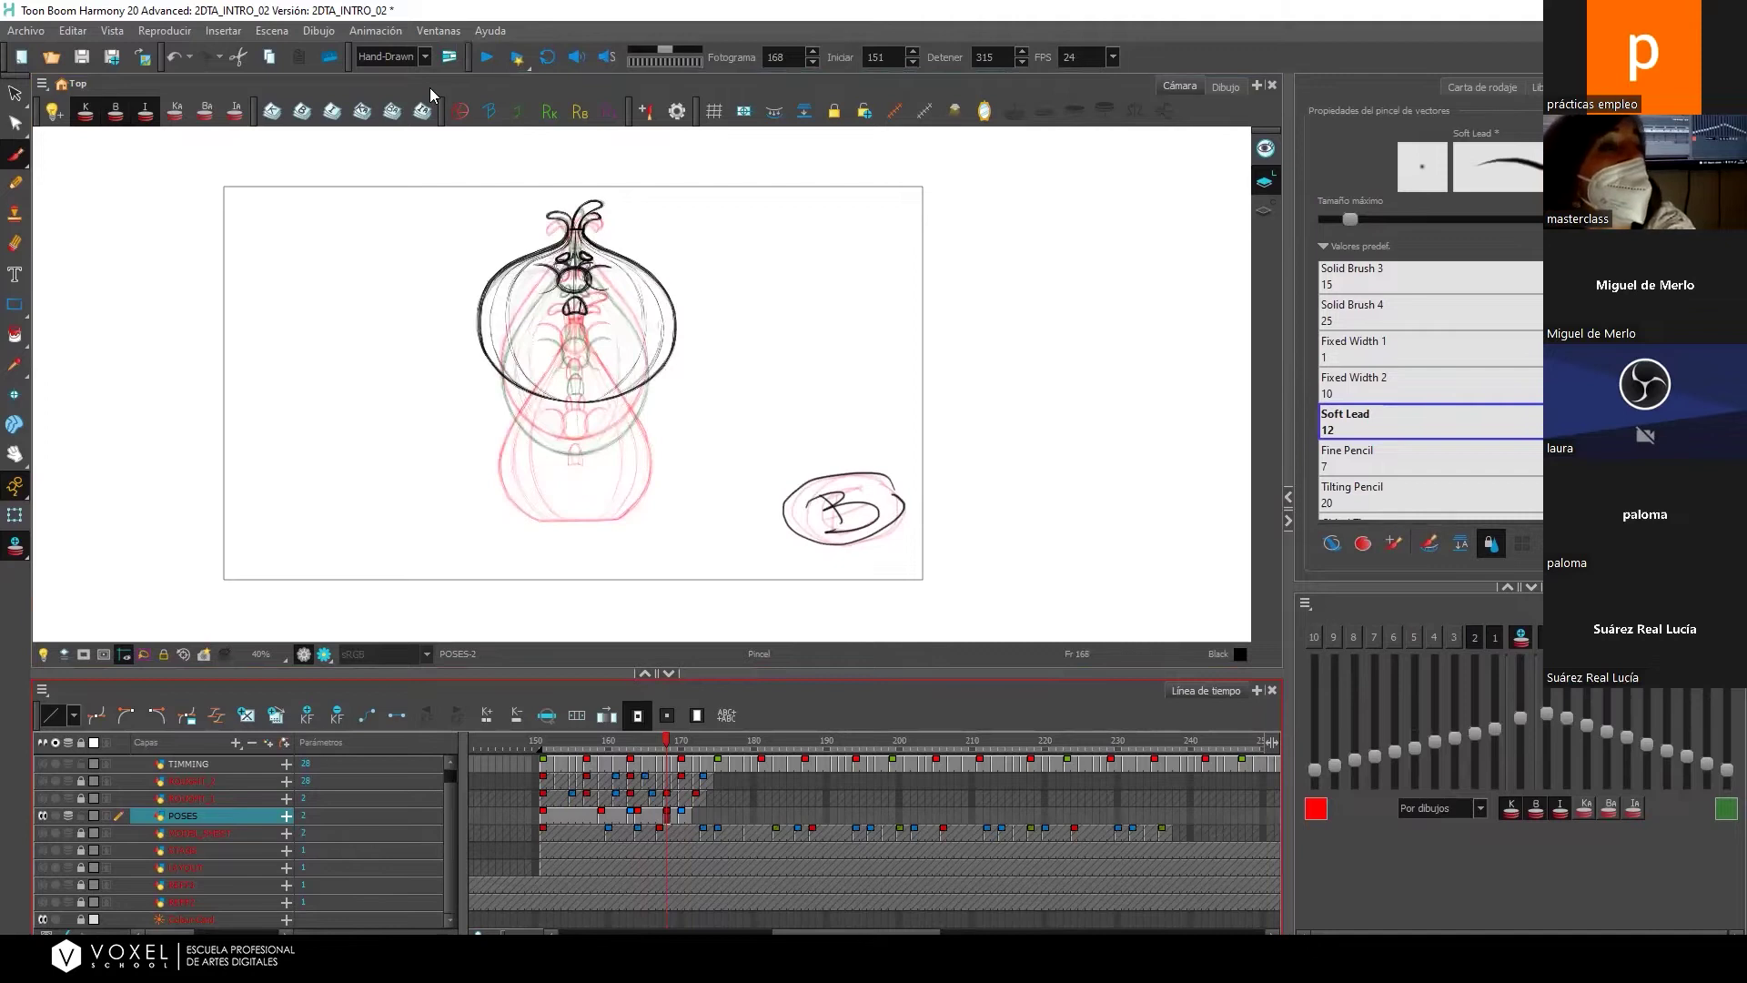
click(486, 56)
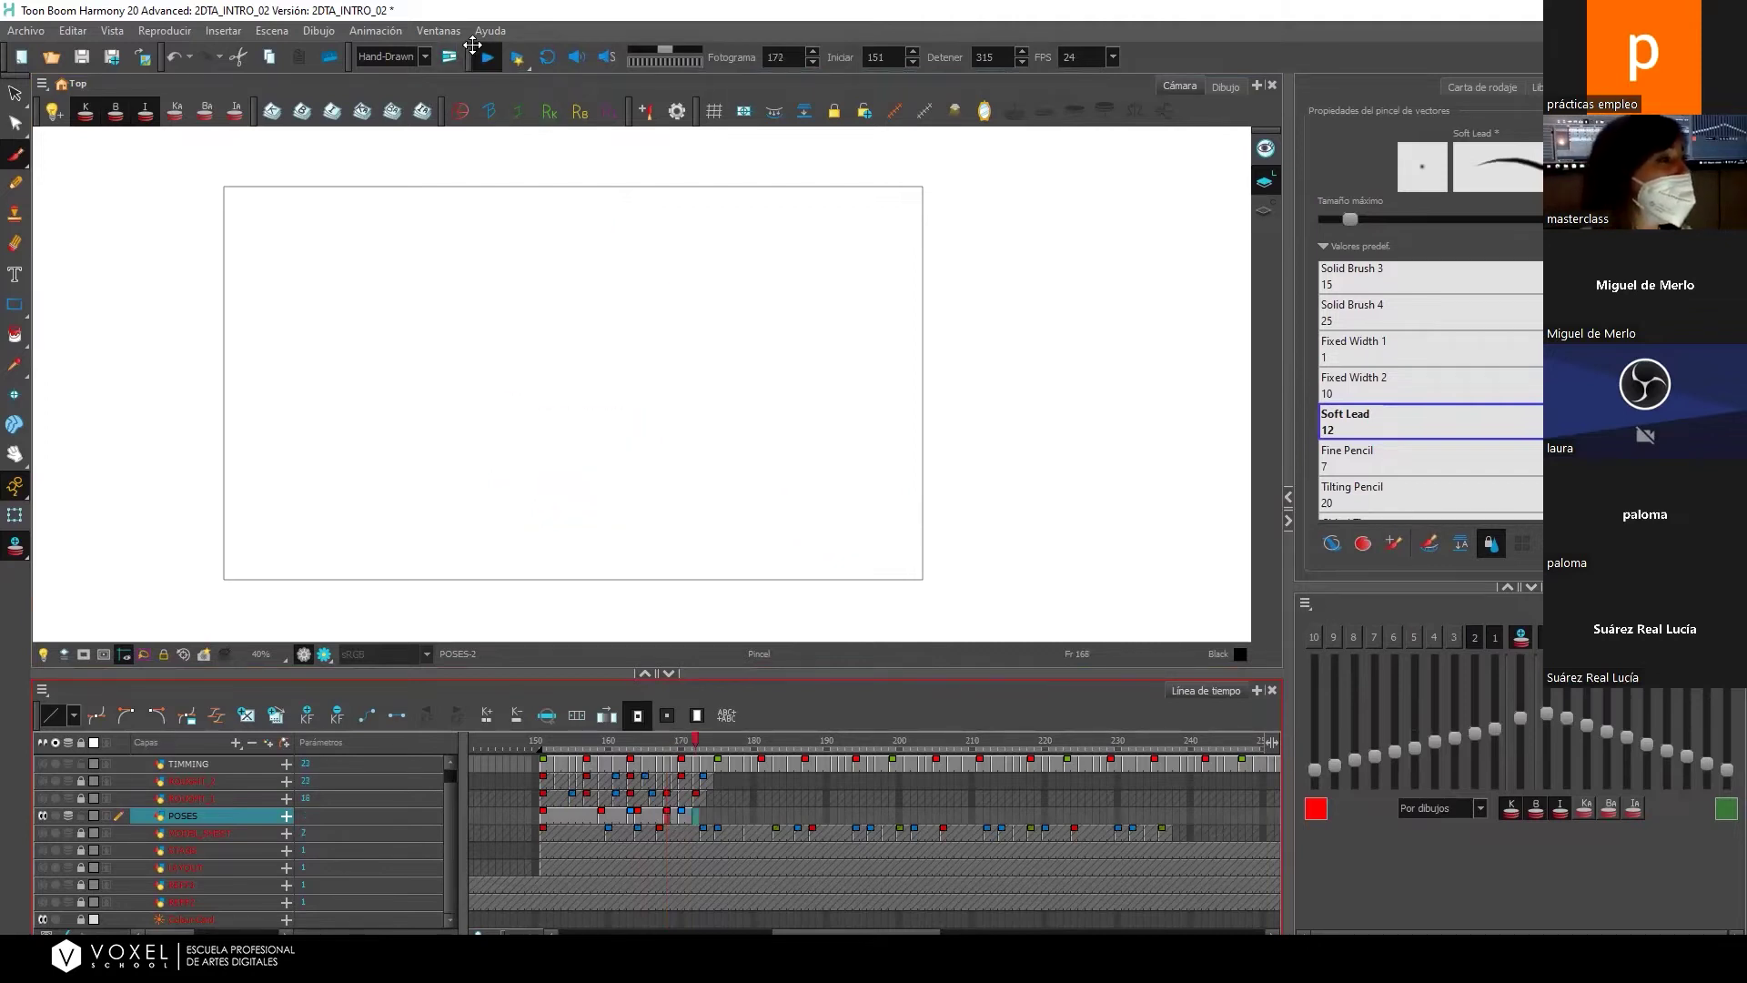
click(659, 744)
click(667, 816)
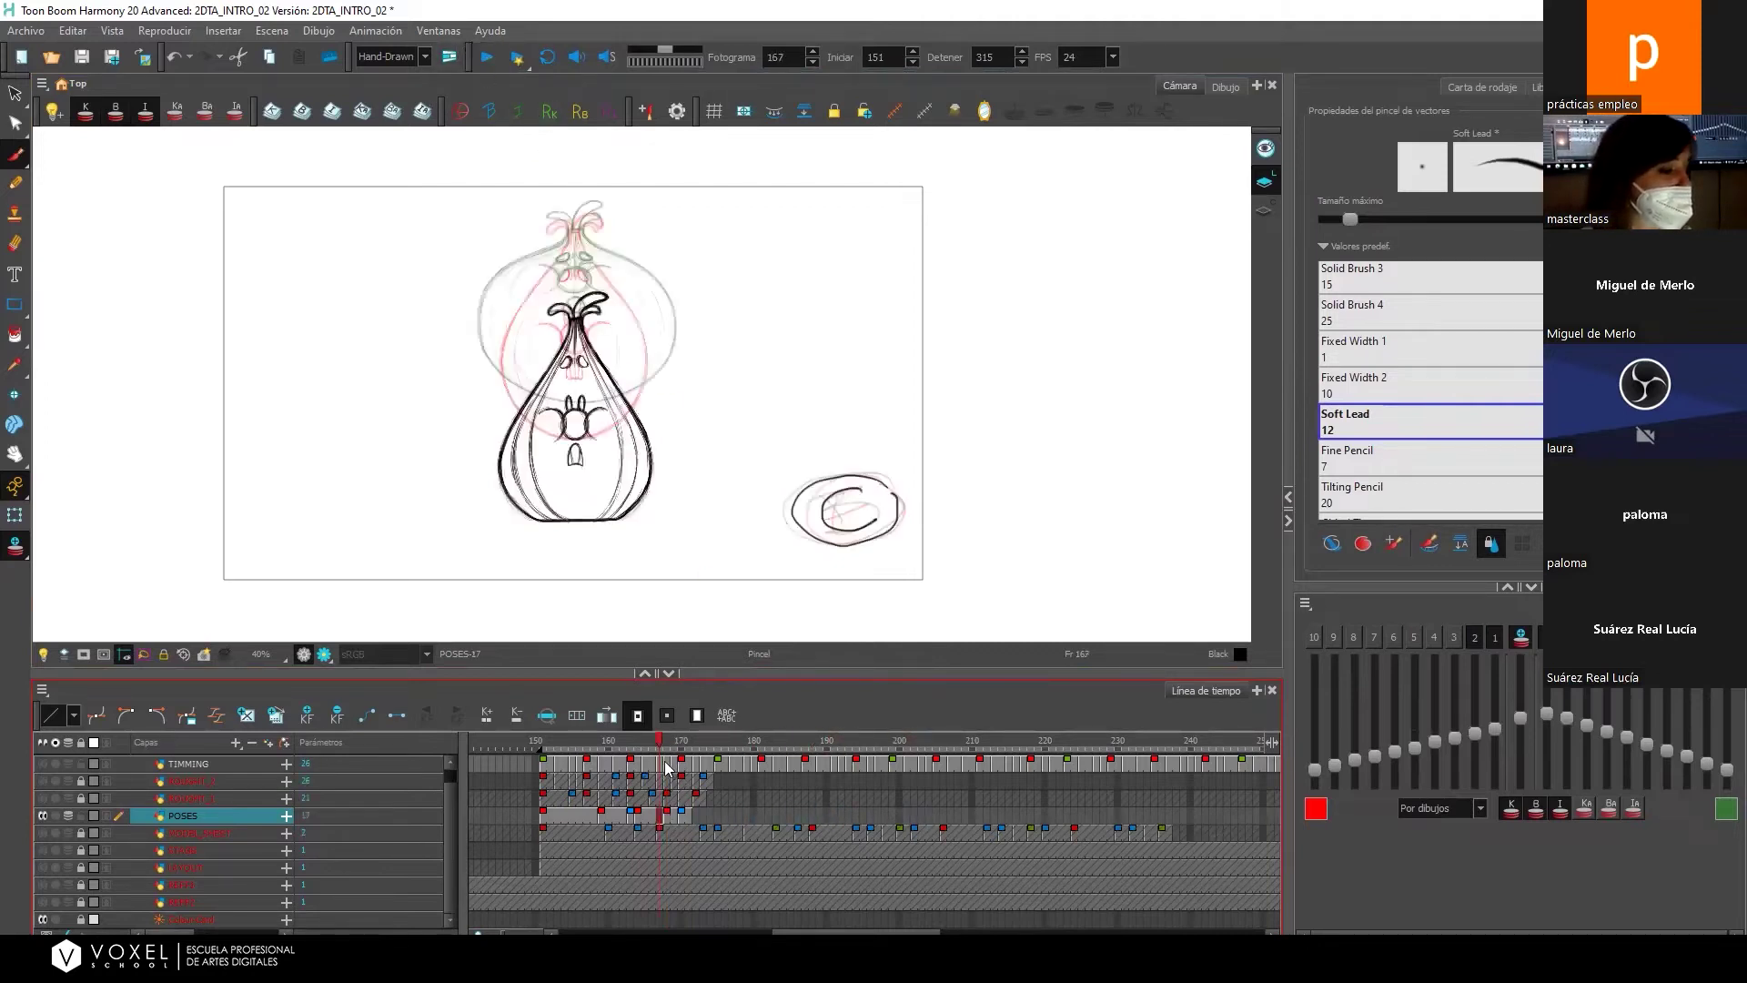
drag(475, 57, 469, 72)
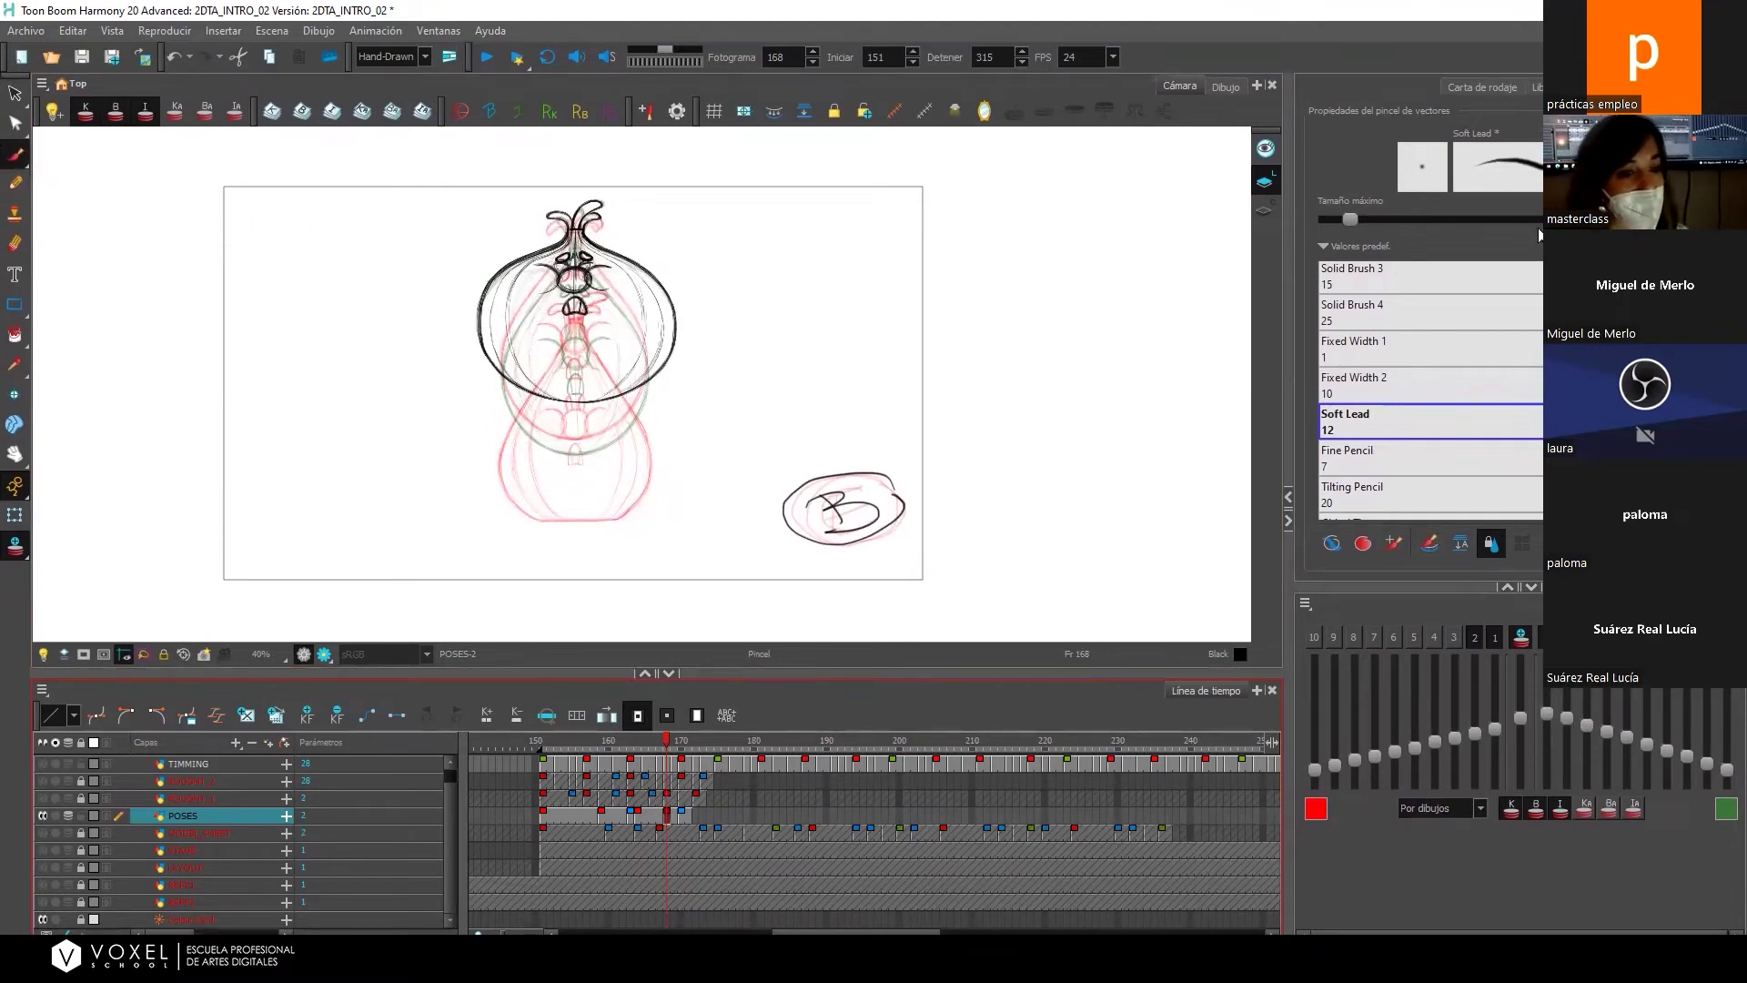
Slightly reduce the Soft Lead brush's maximum size and select the POSES drawing at frame 168.
click(1352, 218)
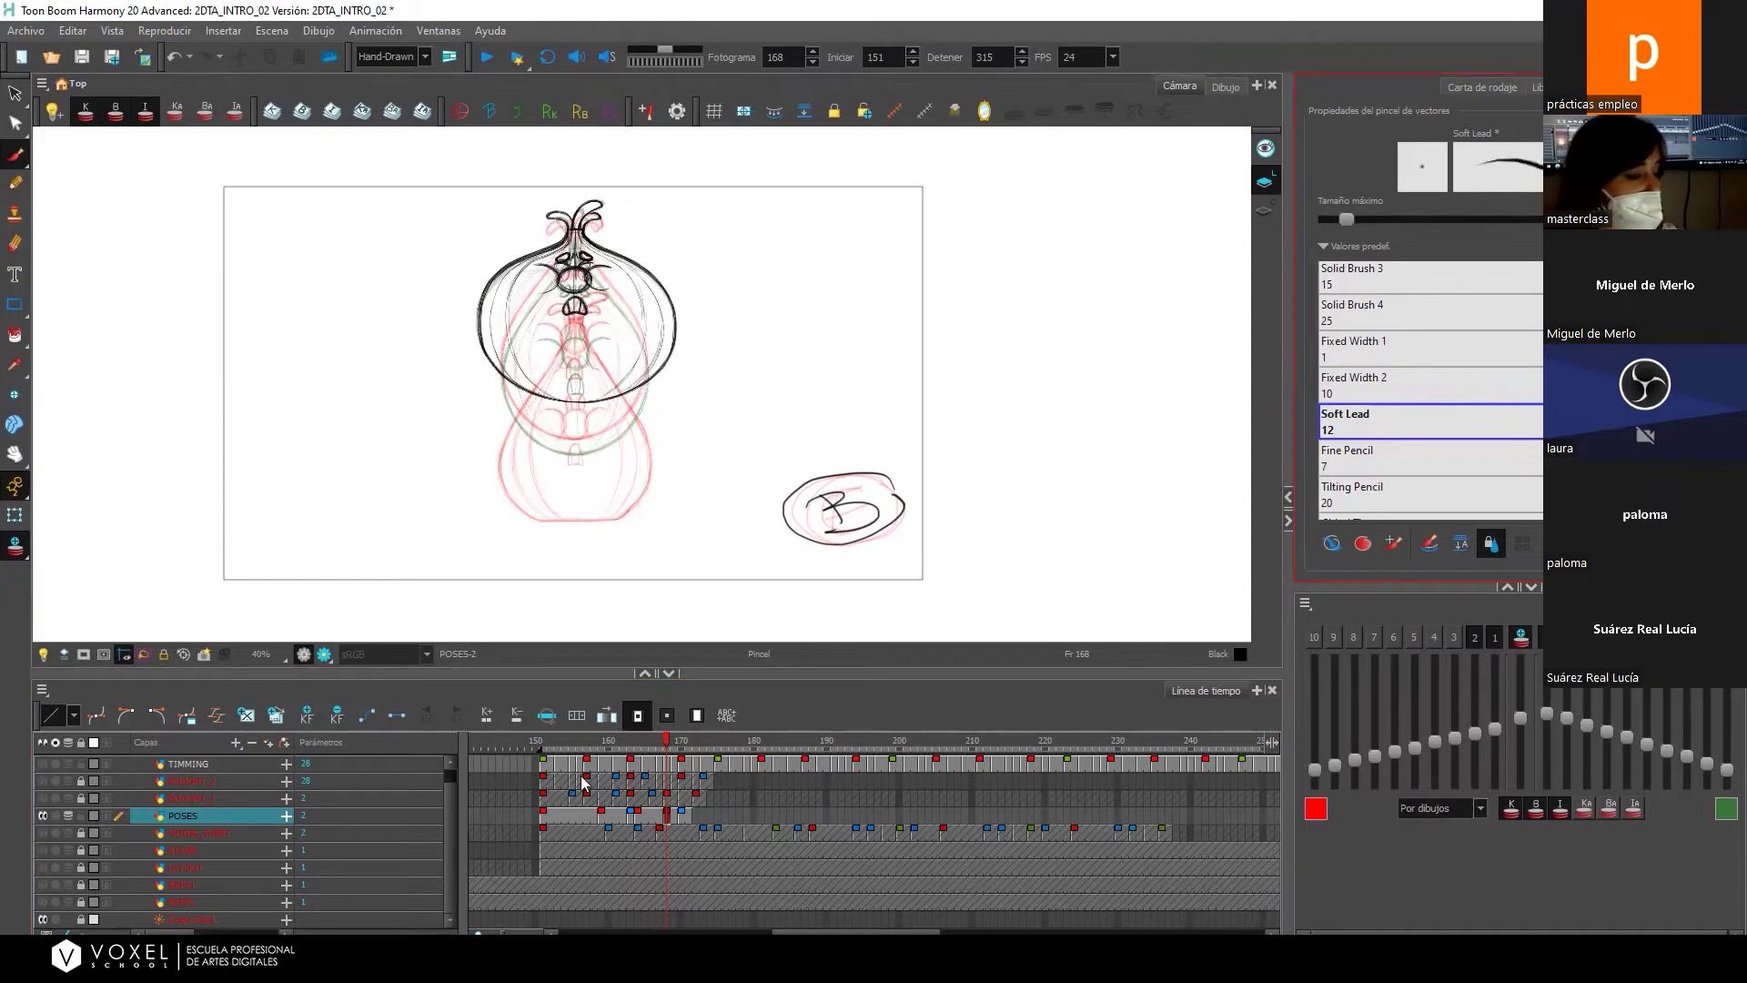
click(667, 764)
click(662, 815)
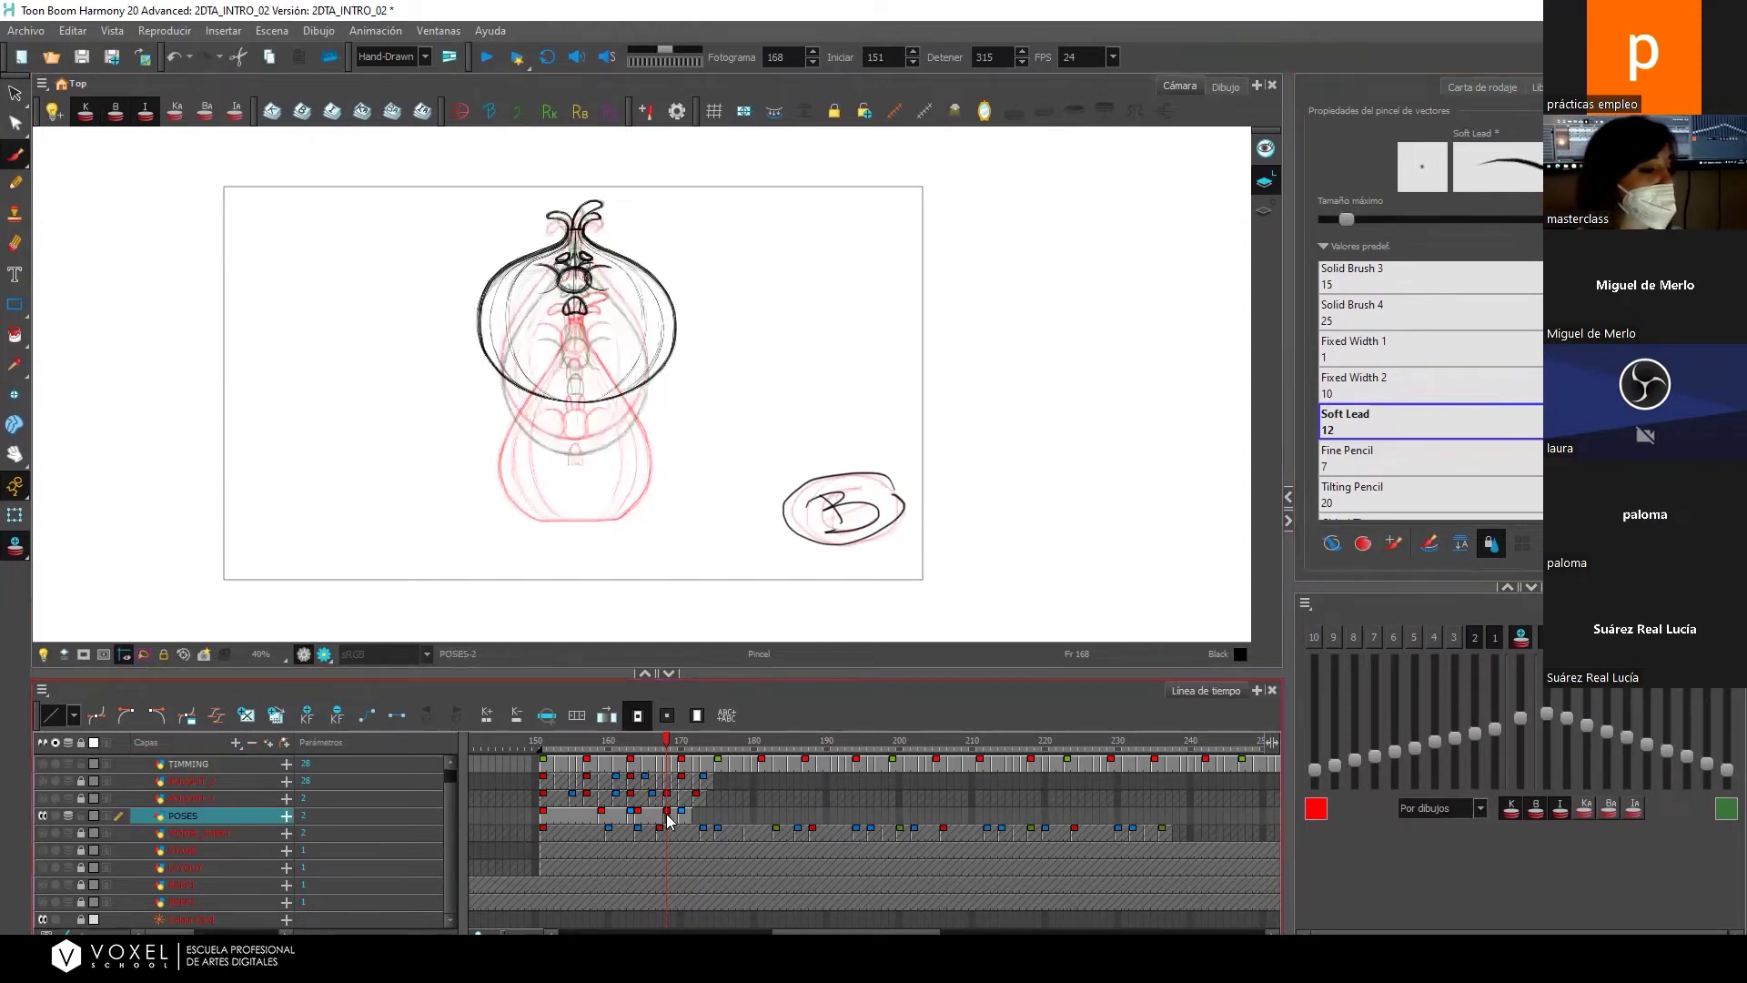
click(666, 815)
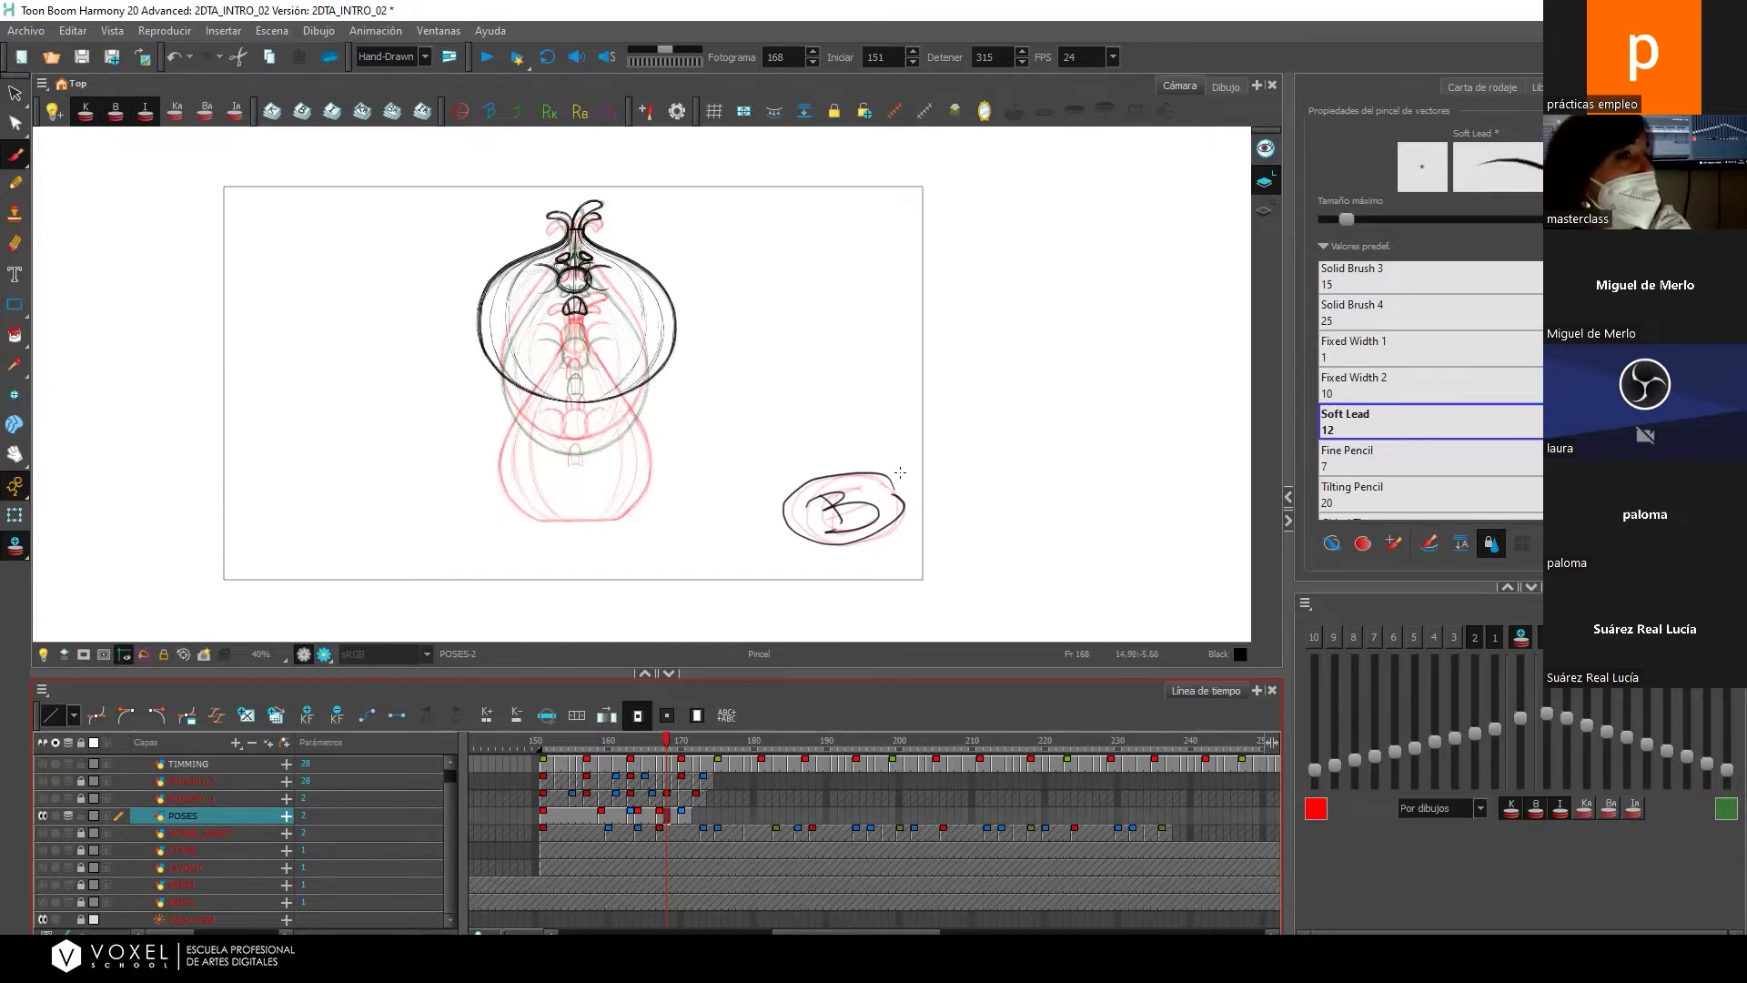
Examine the POSES drawings from frame 162 to 168 to compare the neighbouring key poses around frame 163.
click(640, 817)
click(664, 821)
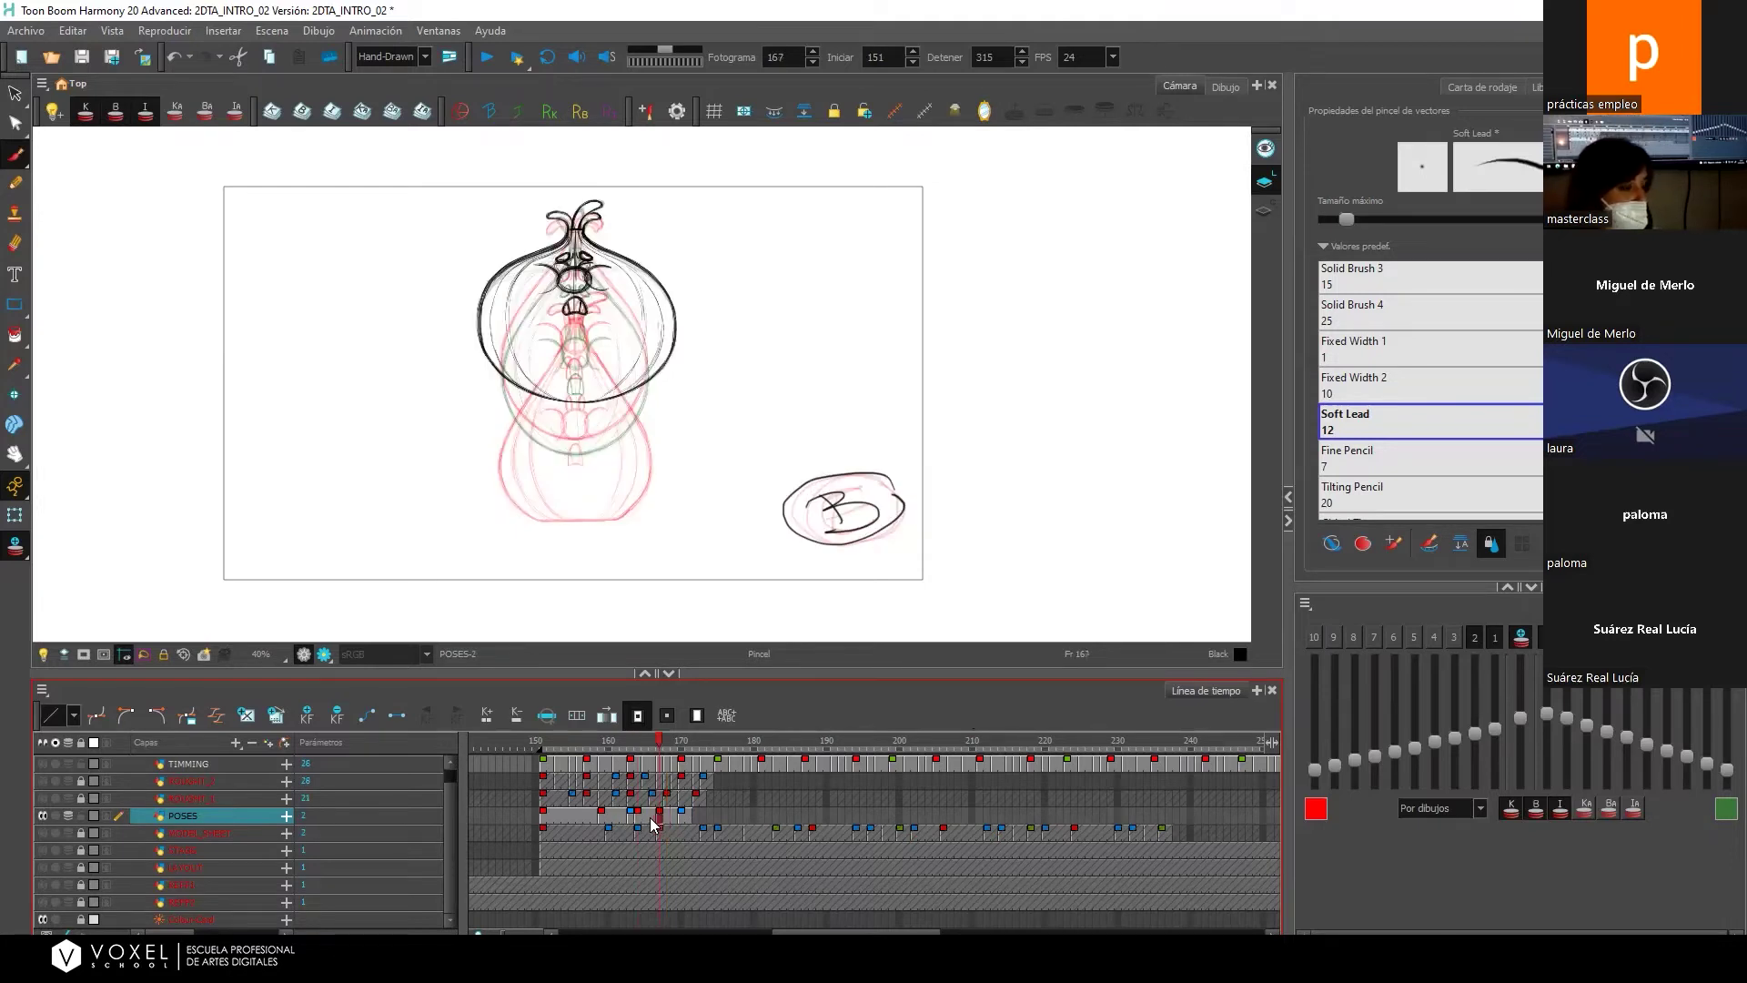
click(646, 823)
click(661, 821)
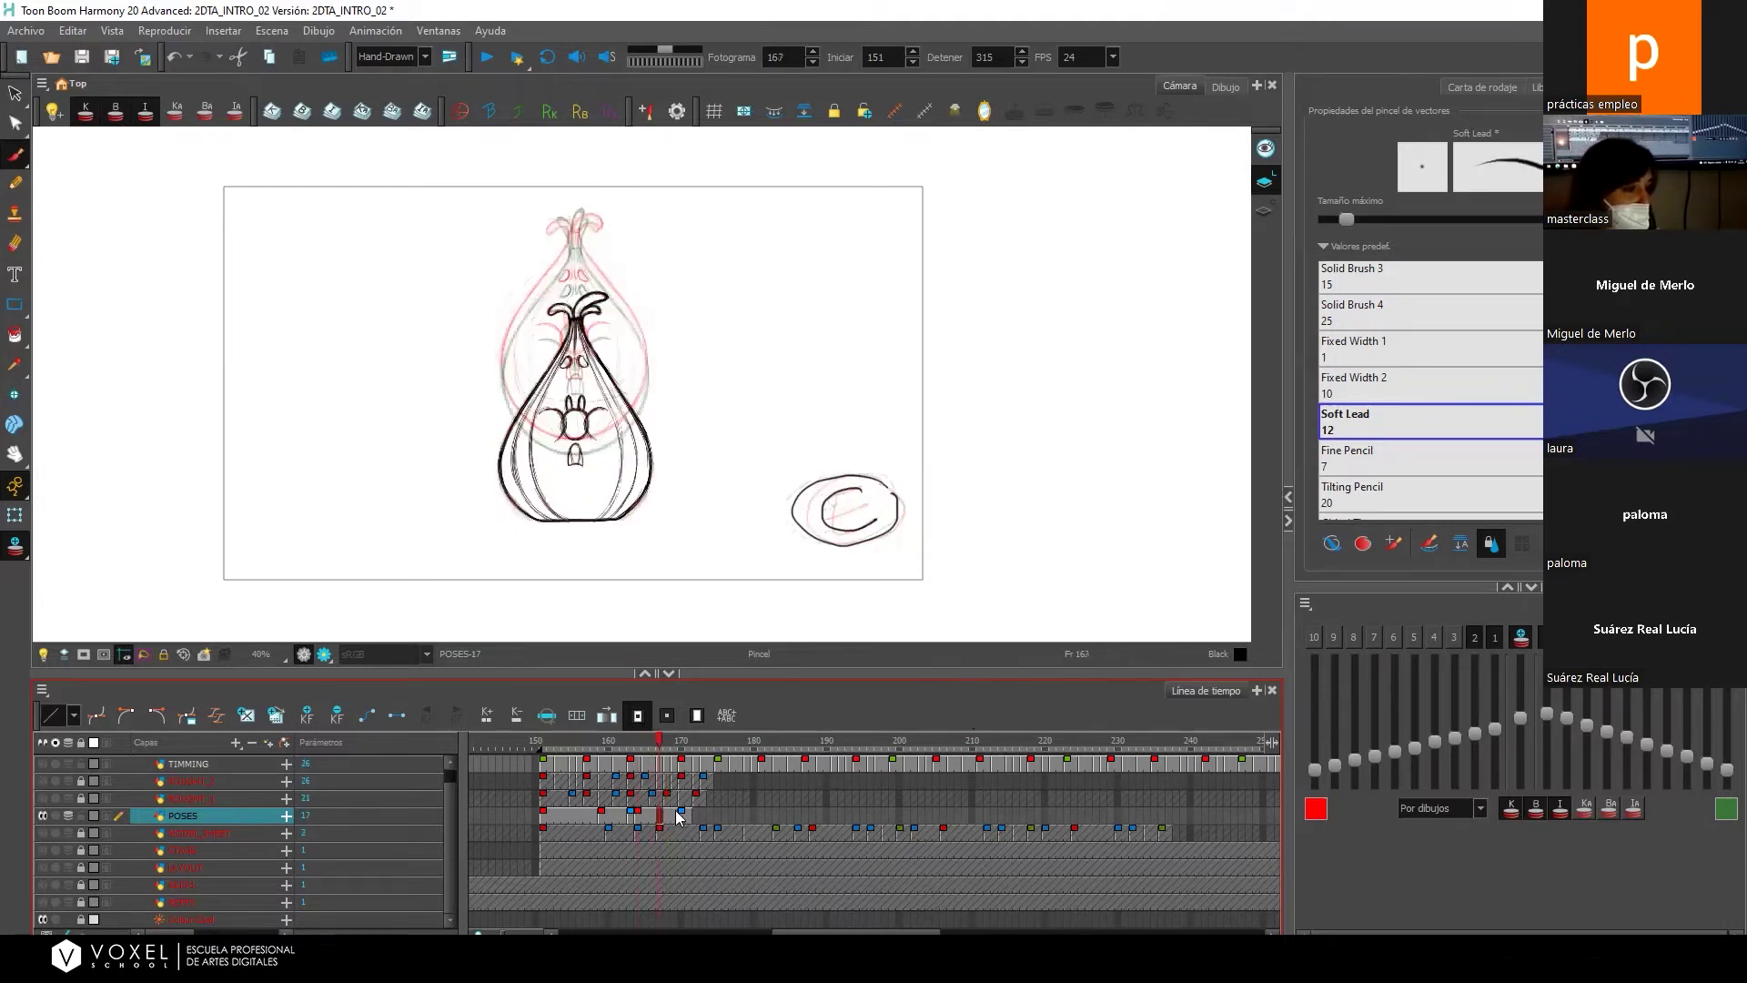
click(667, 823)
click(640, 820)
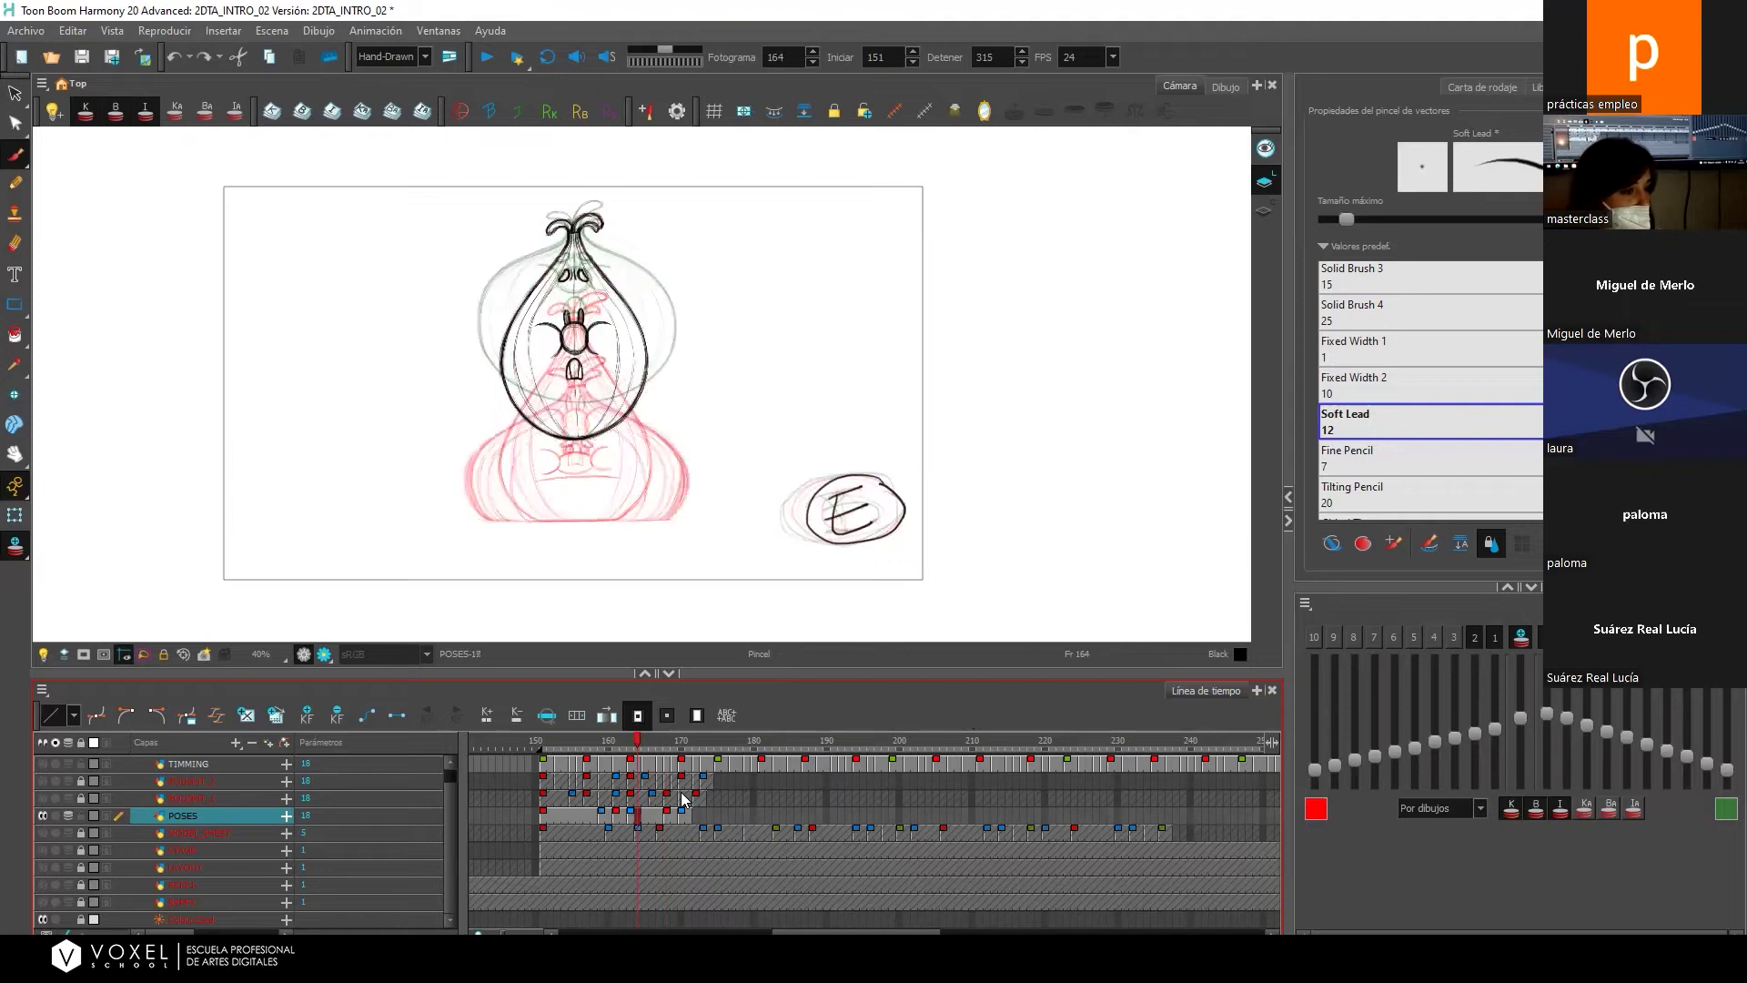
click(668, 819)
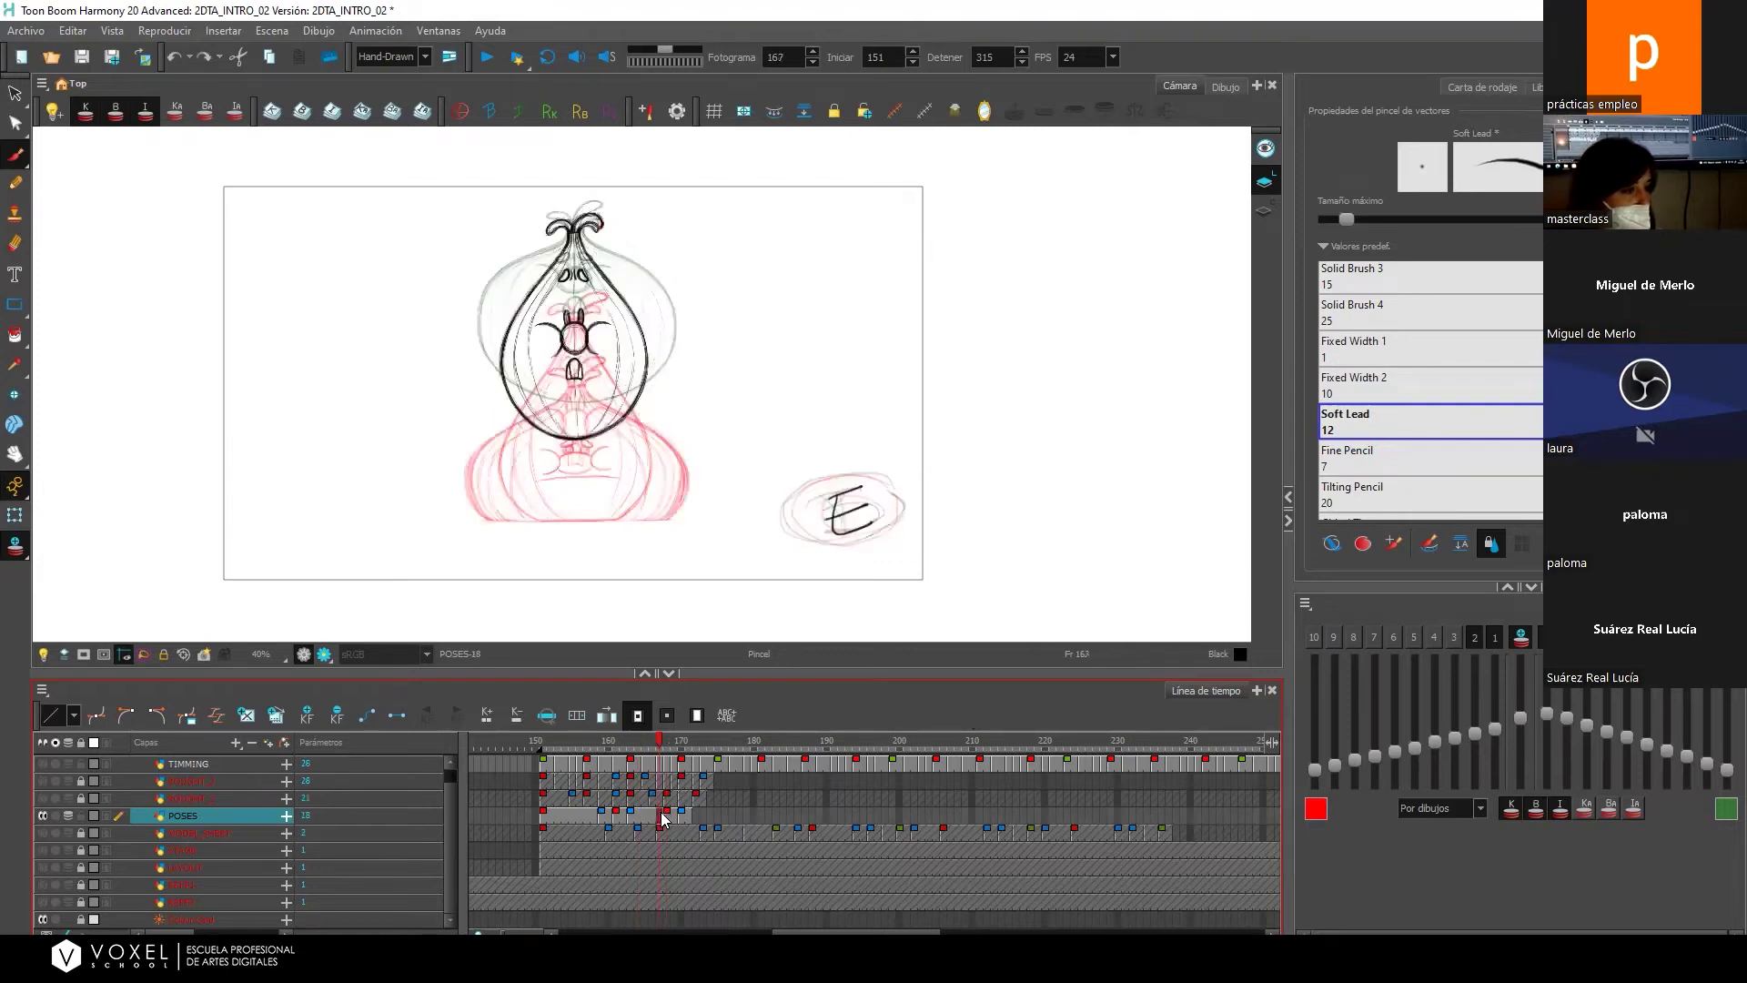
click(635, 821)
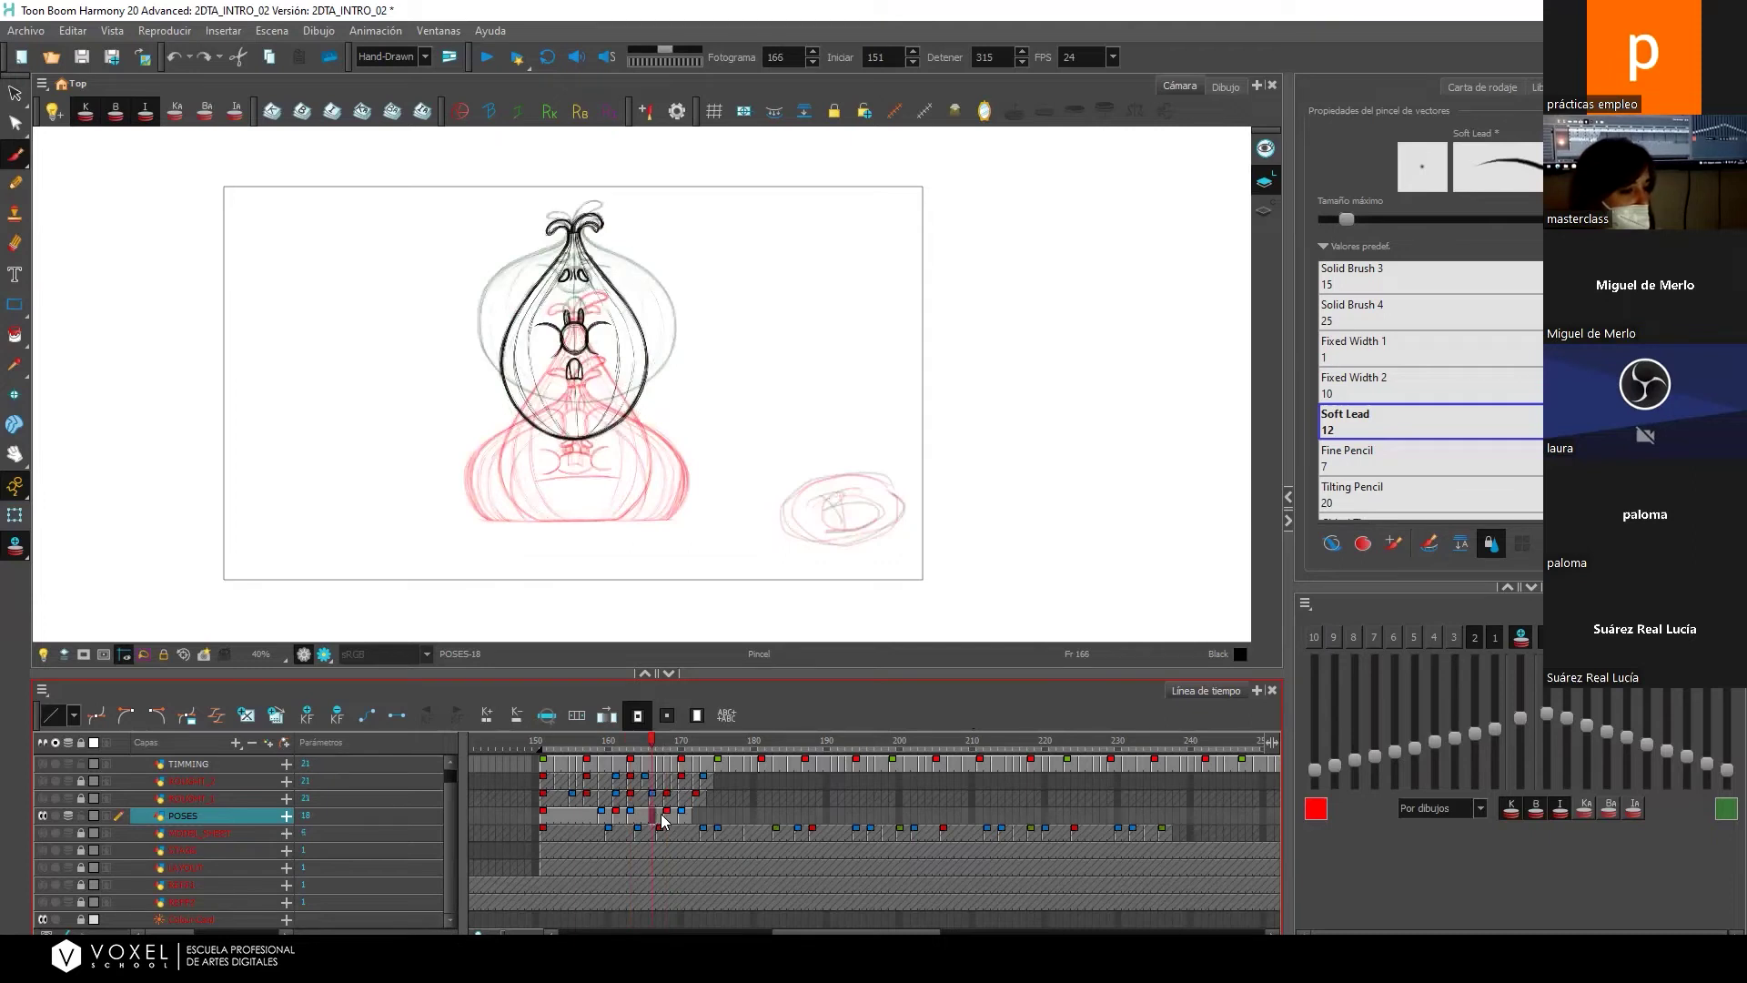
click(667, 821)
click(634, 822)
click(625, 821)
click(636, 822)
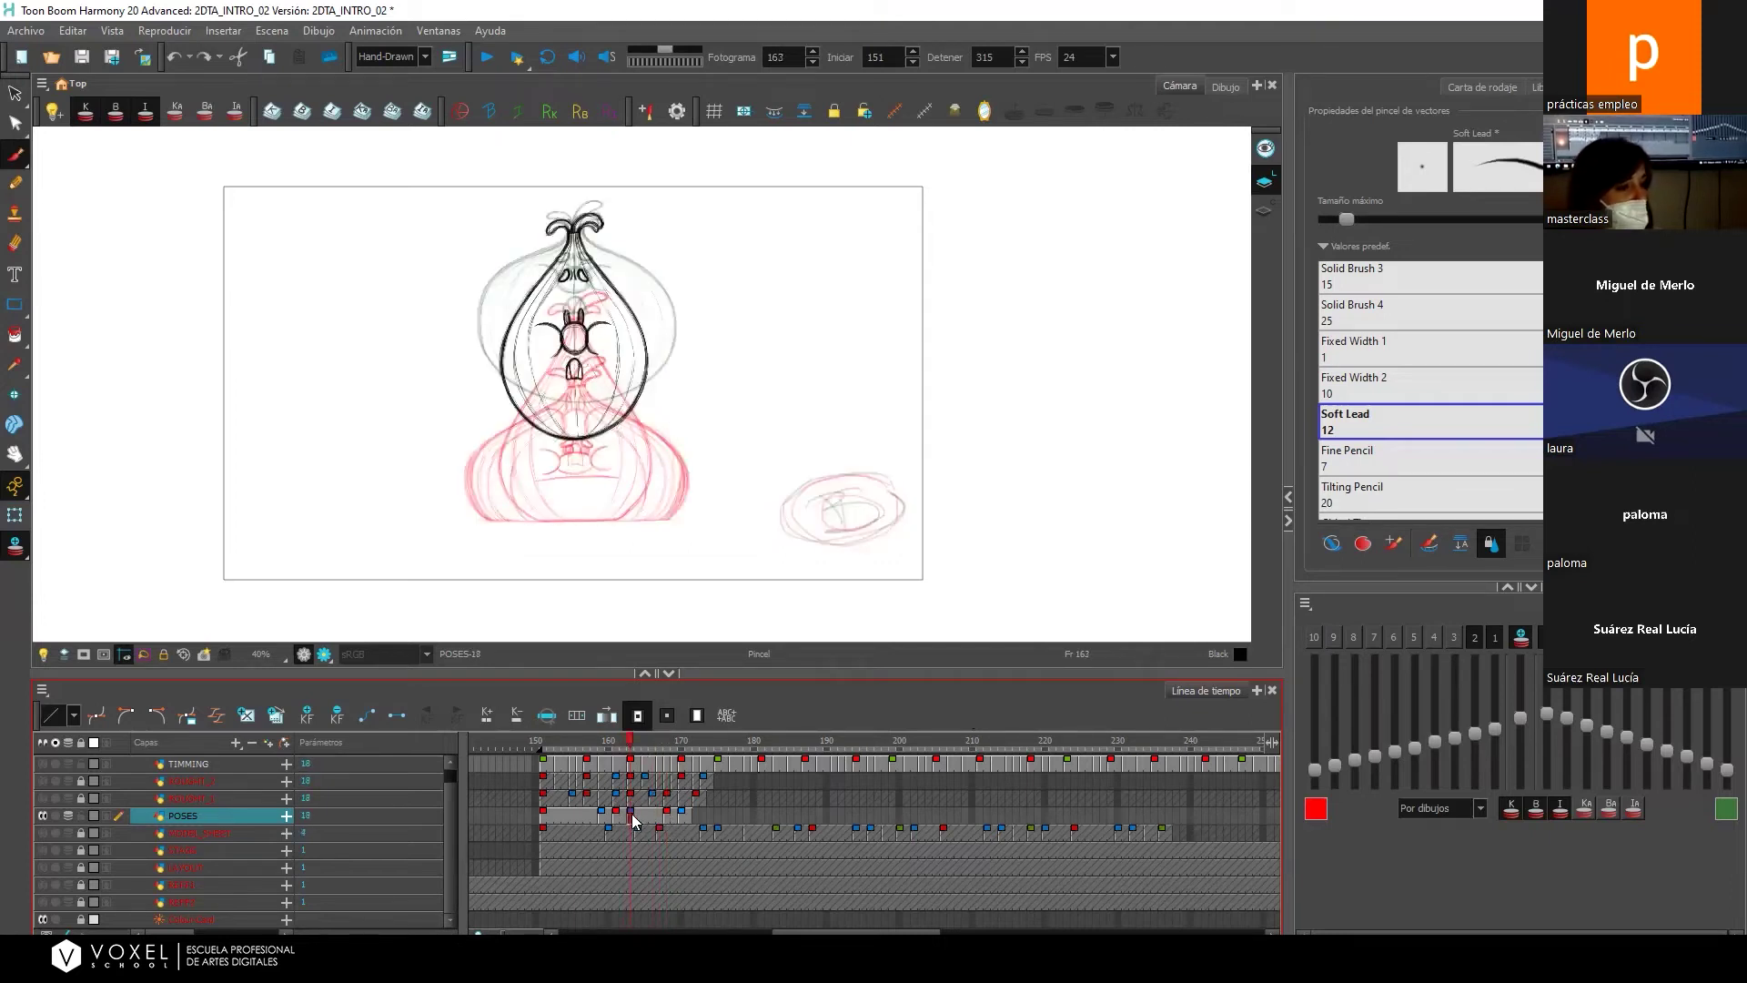
Limit the onion skin to one previous drawing and create an empty drawing at frame 163 on the POSES layer.
click(1471, 639)
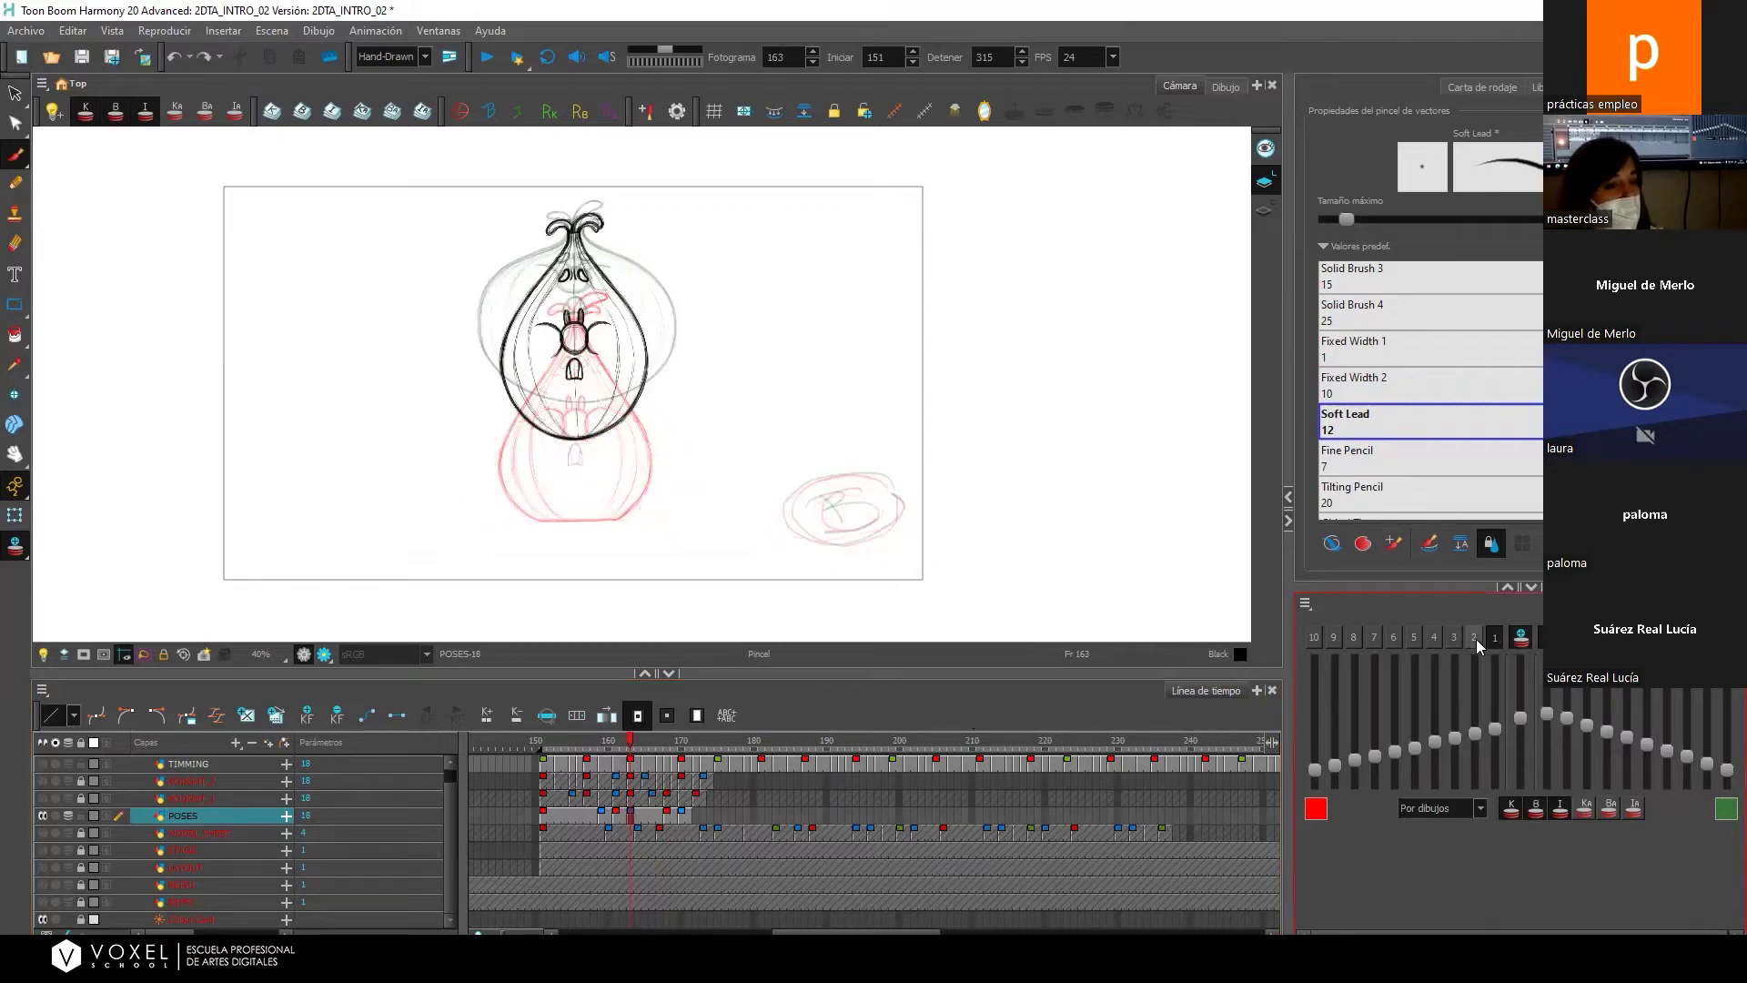
click(1520, 637)
click(1520, 637)
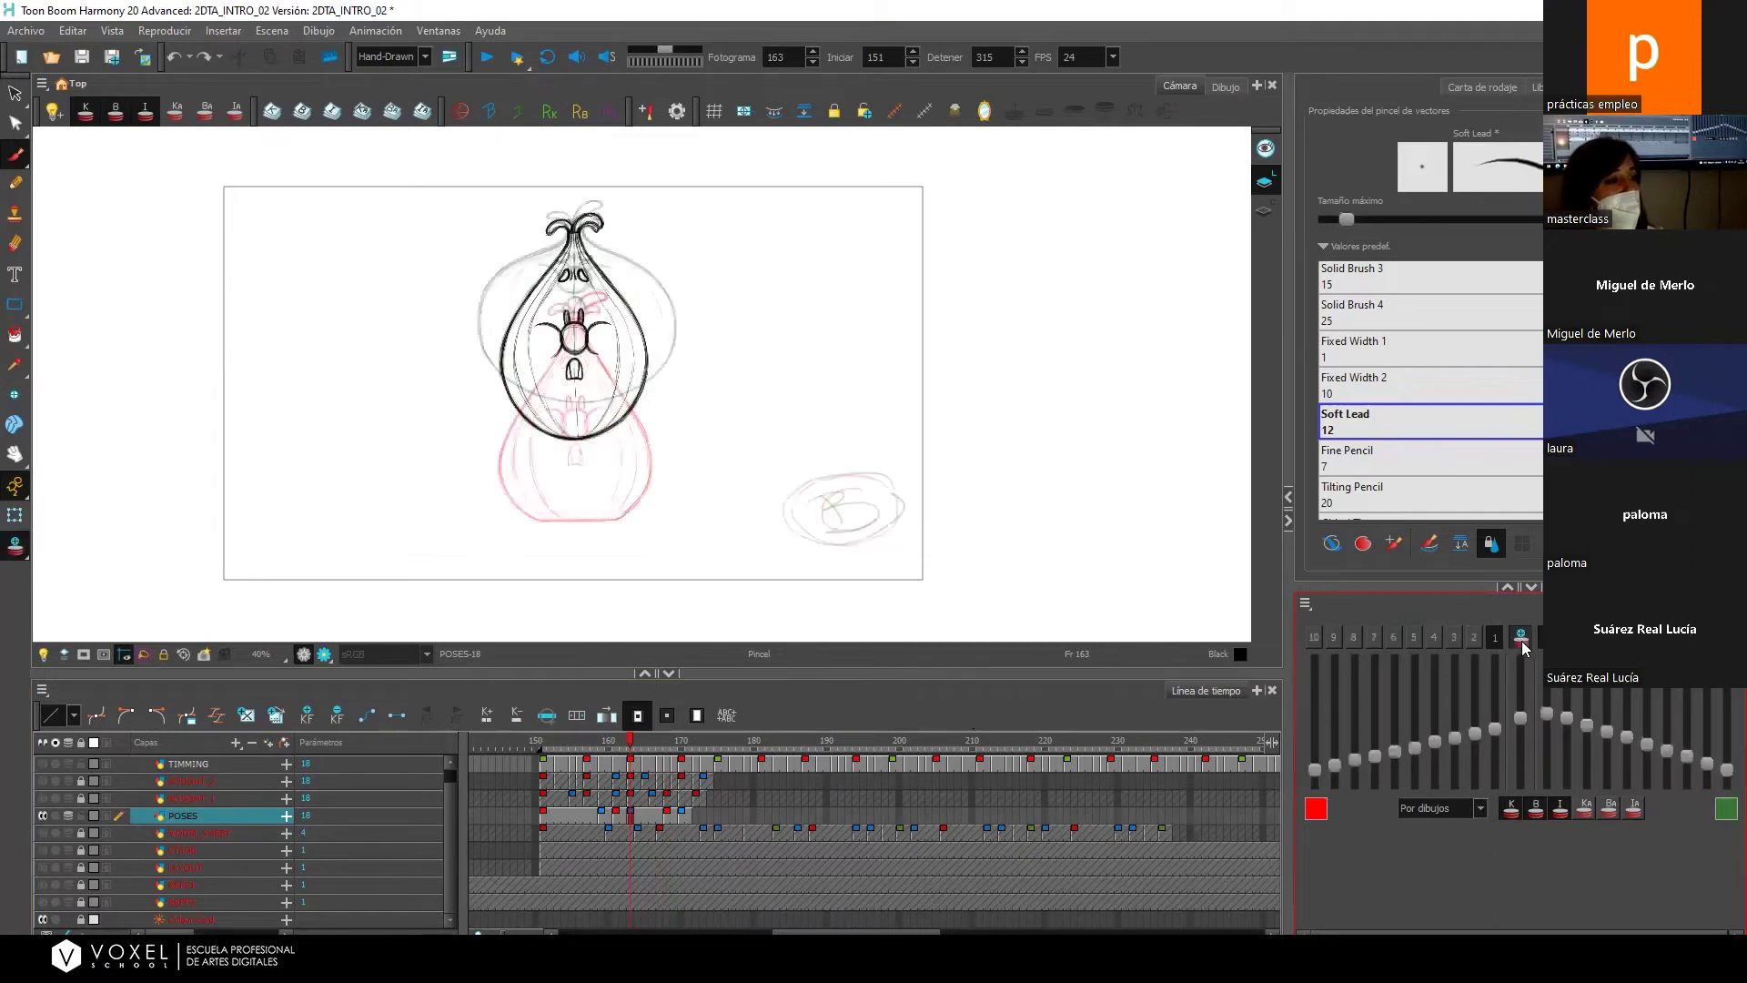
click(1522, 640)
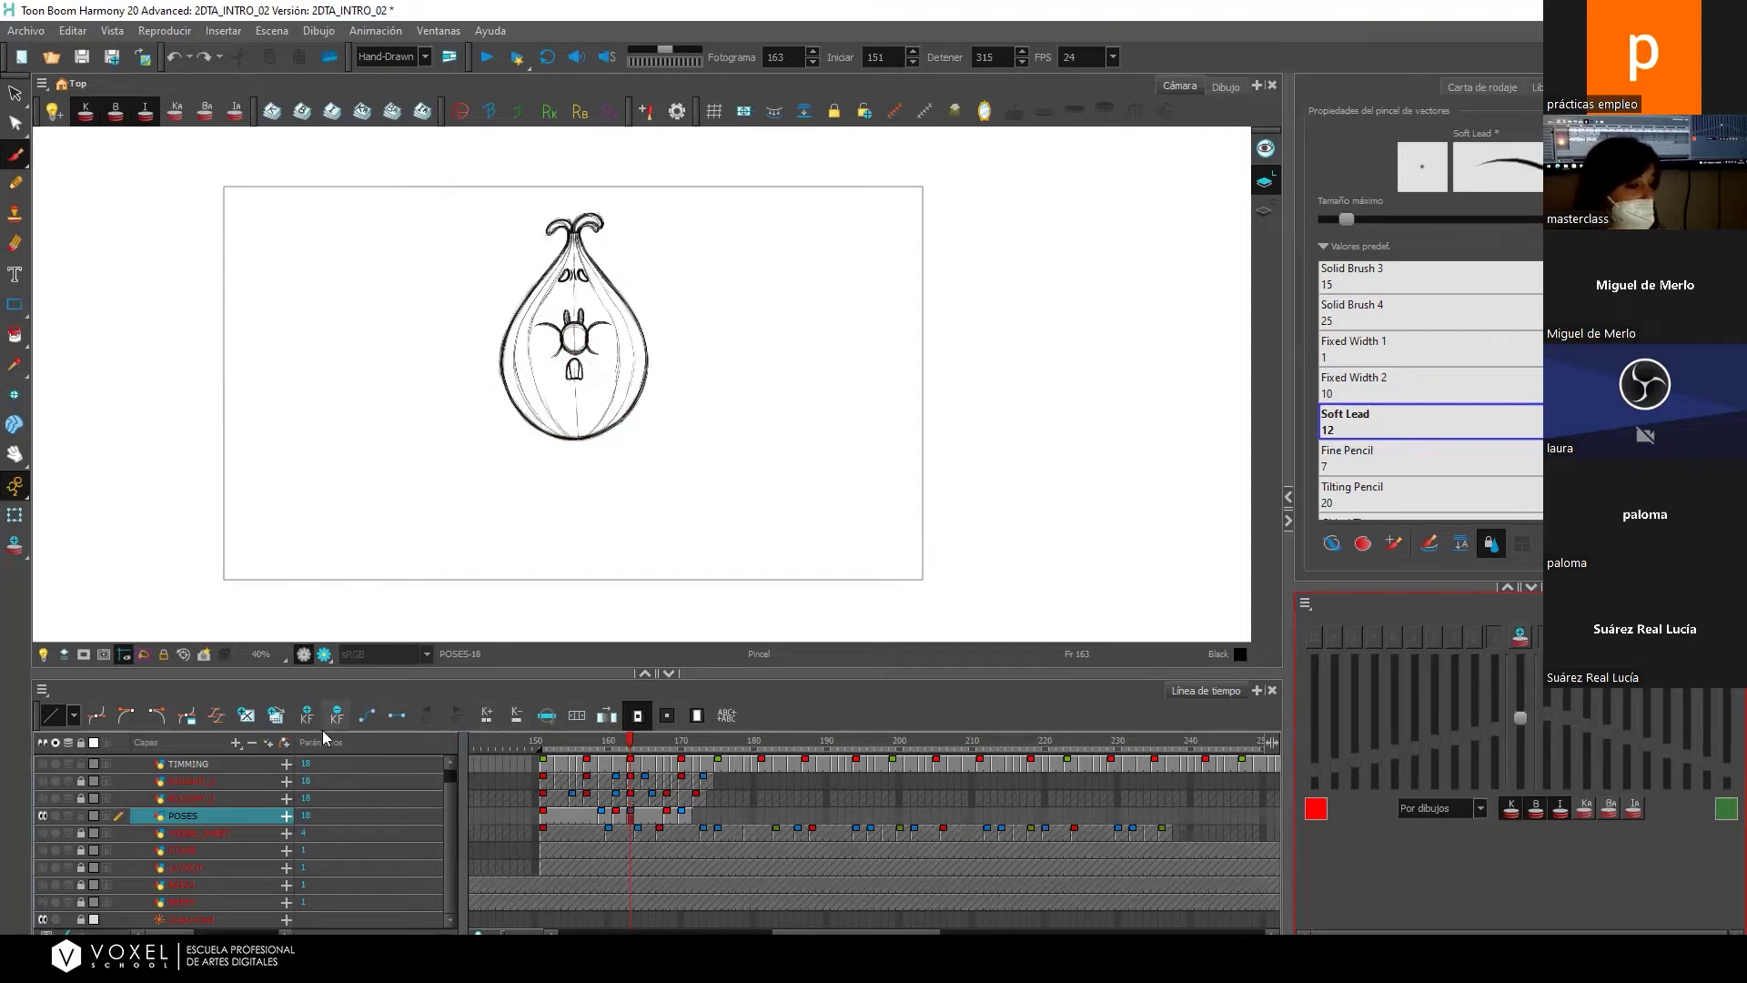
click(249, 717)
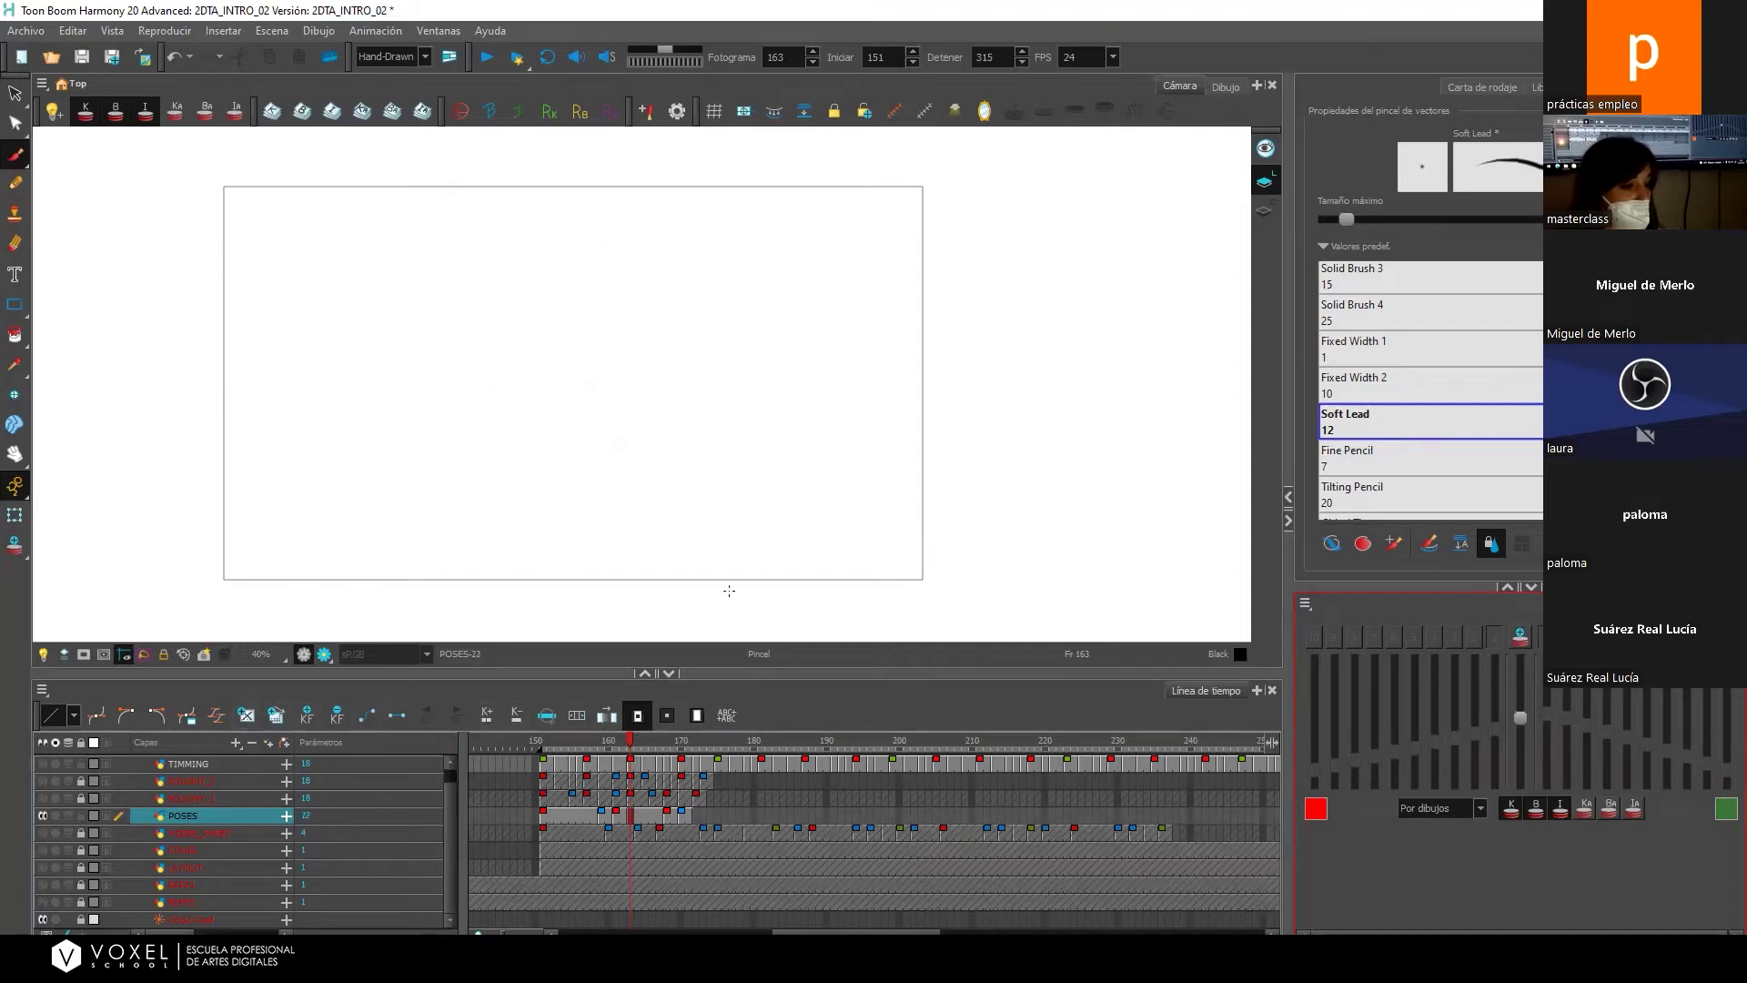
click(1519, 637)
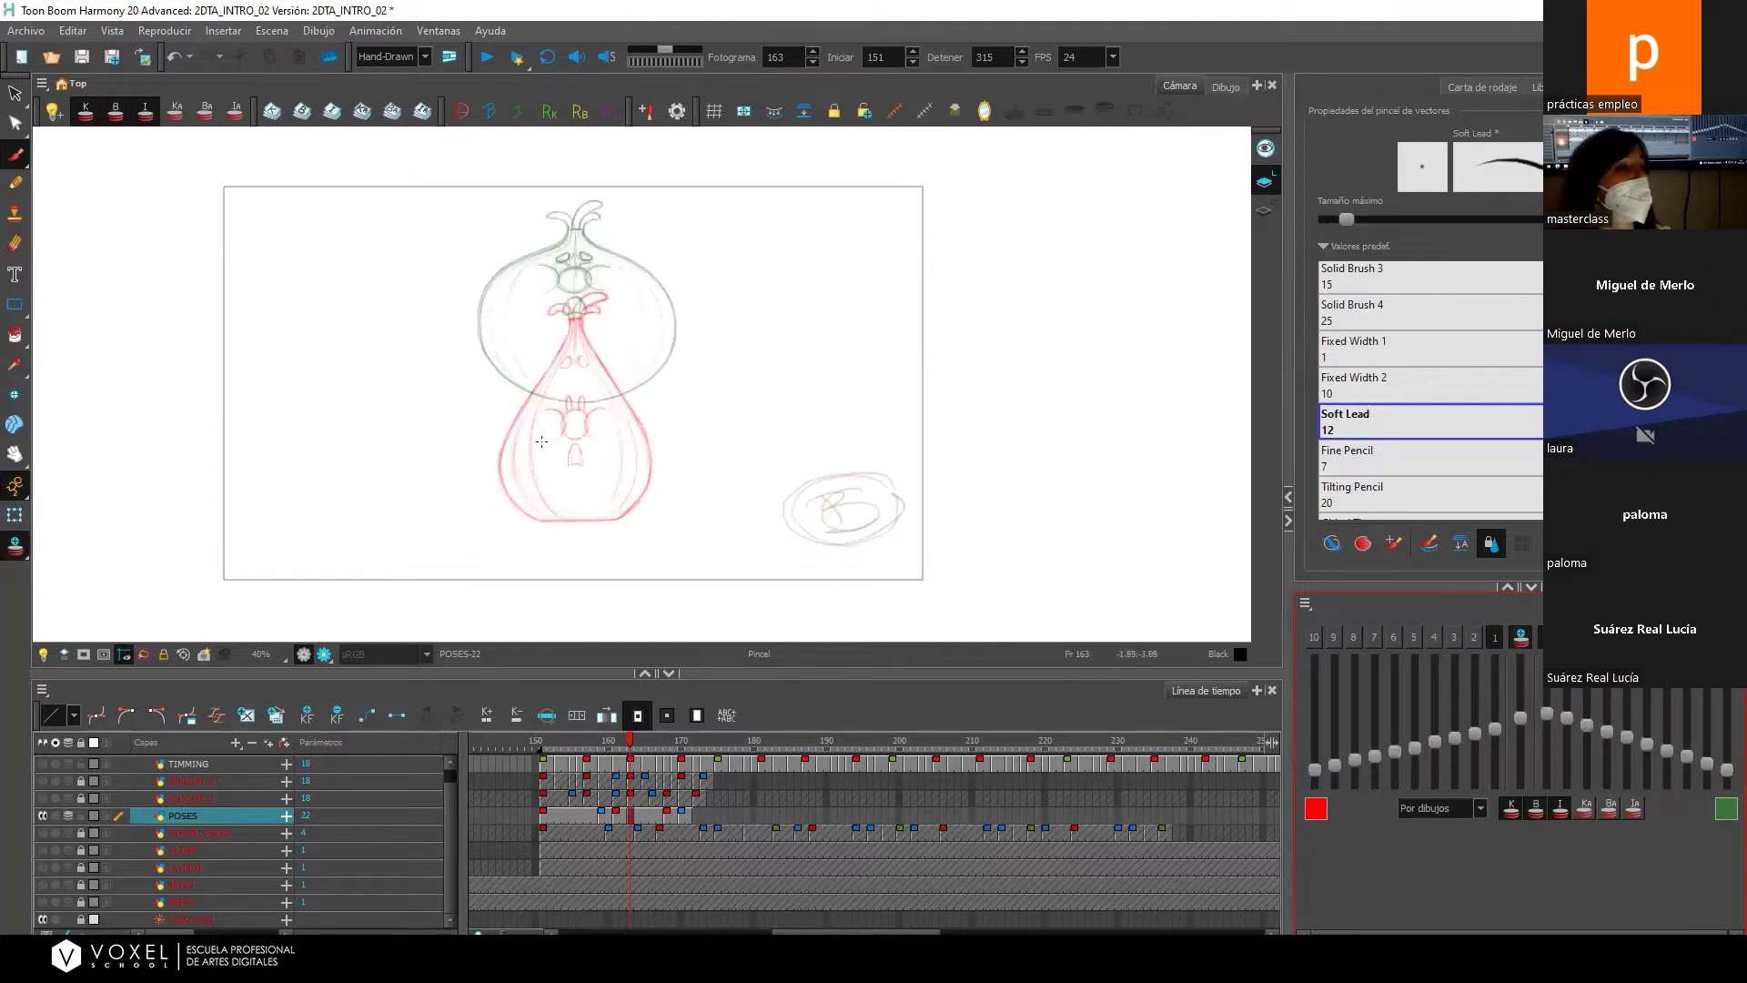
Sketch the onion's teardrop body outline and face at frame 163, tracing over the red onion-skin pose.
click(558, 349)
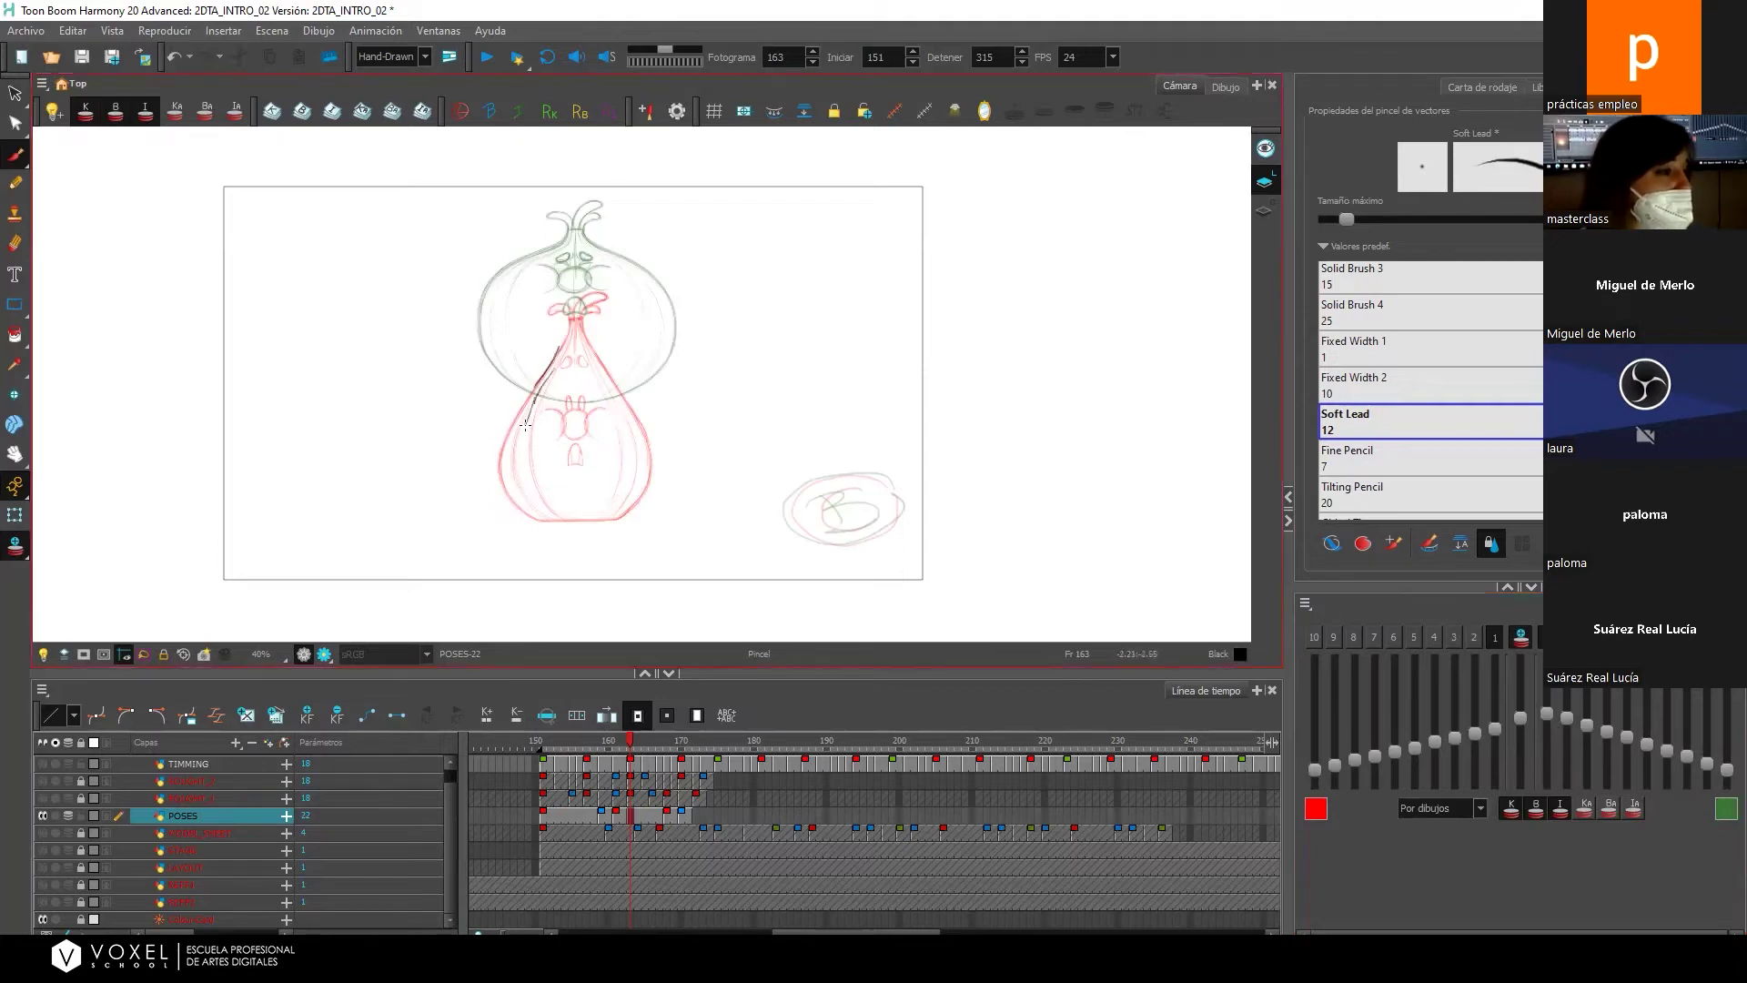
key(ctrl+z)
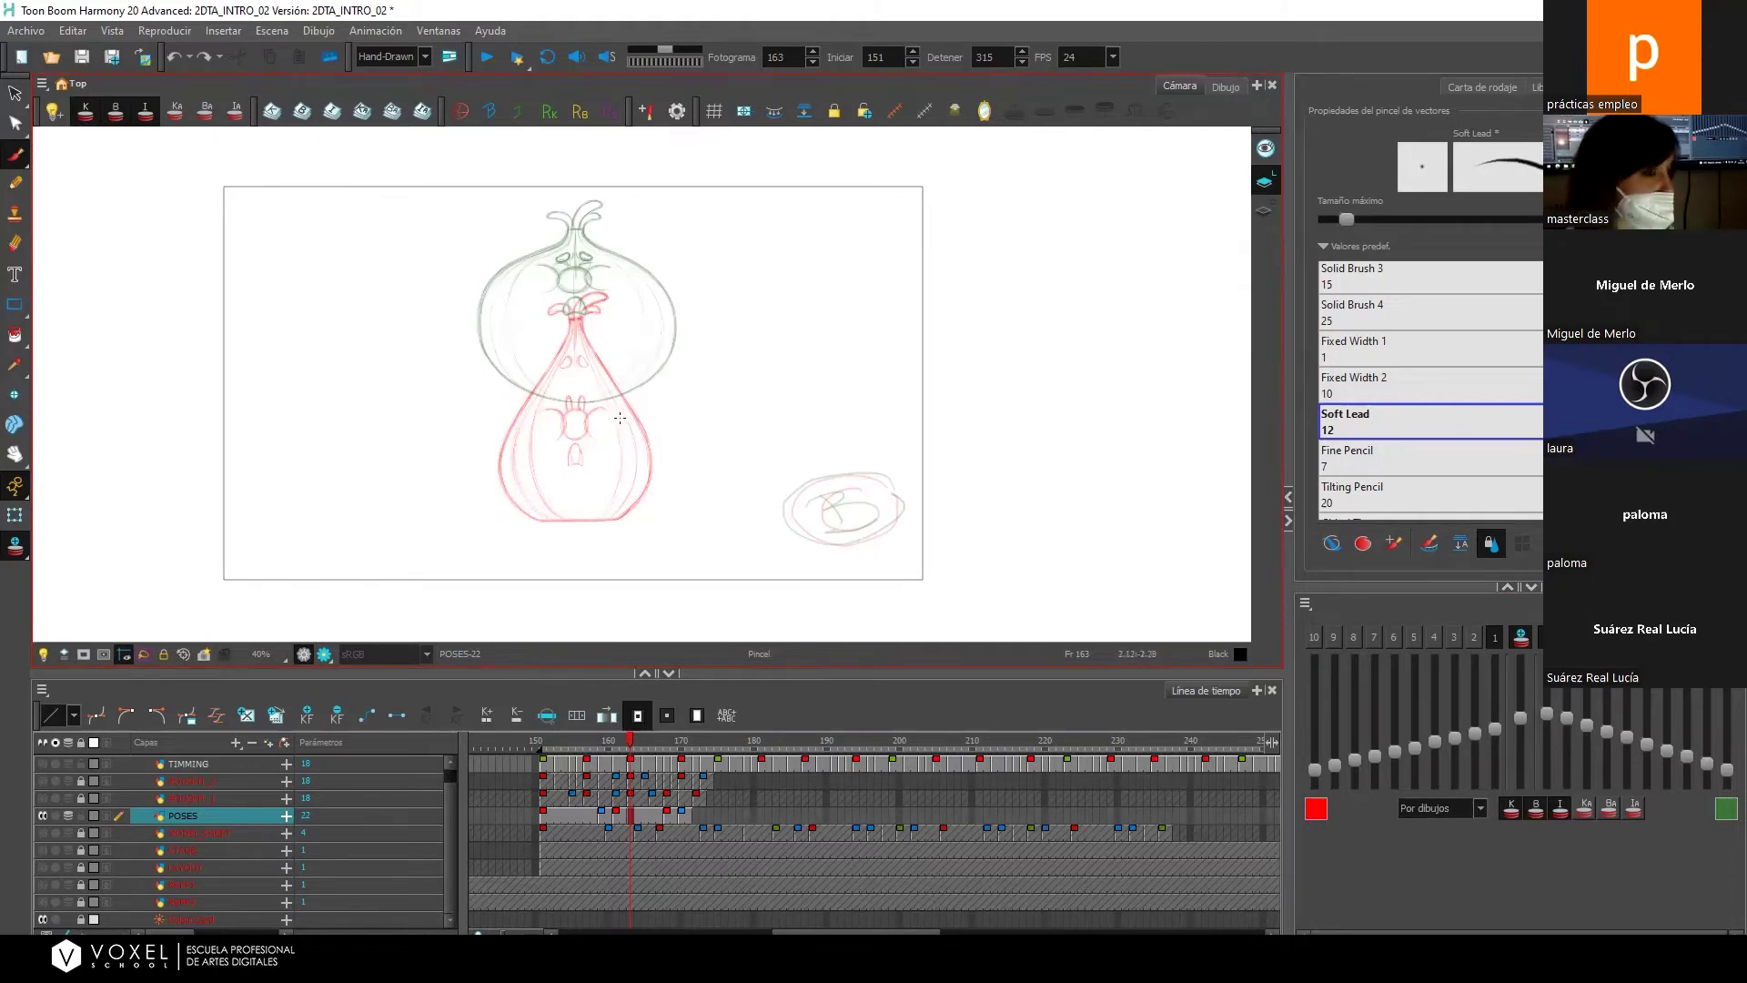
mouse_move(565, 327)
mouse_down()
mouse_move(505, 445)
mouse_move(514, 430)
mouse_move(500, 482)
mouse_move(523, 513)
mouse_move(507, 496)
mouse_move(547, 531)
mouse_move(533, 527)
mouse_move(583, 533)
mouse_move(546, 538)
mouse_move(598, 533)
mouse_move(643, 472)
mouse_up()
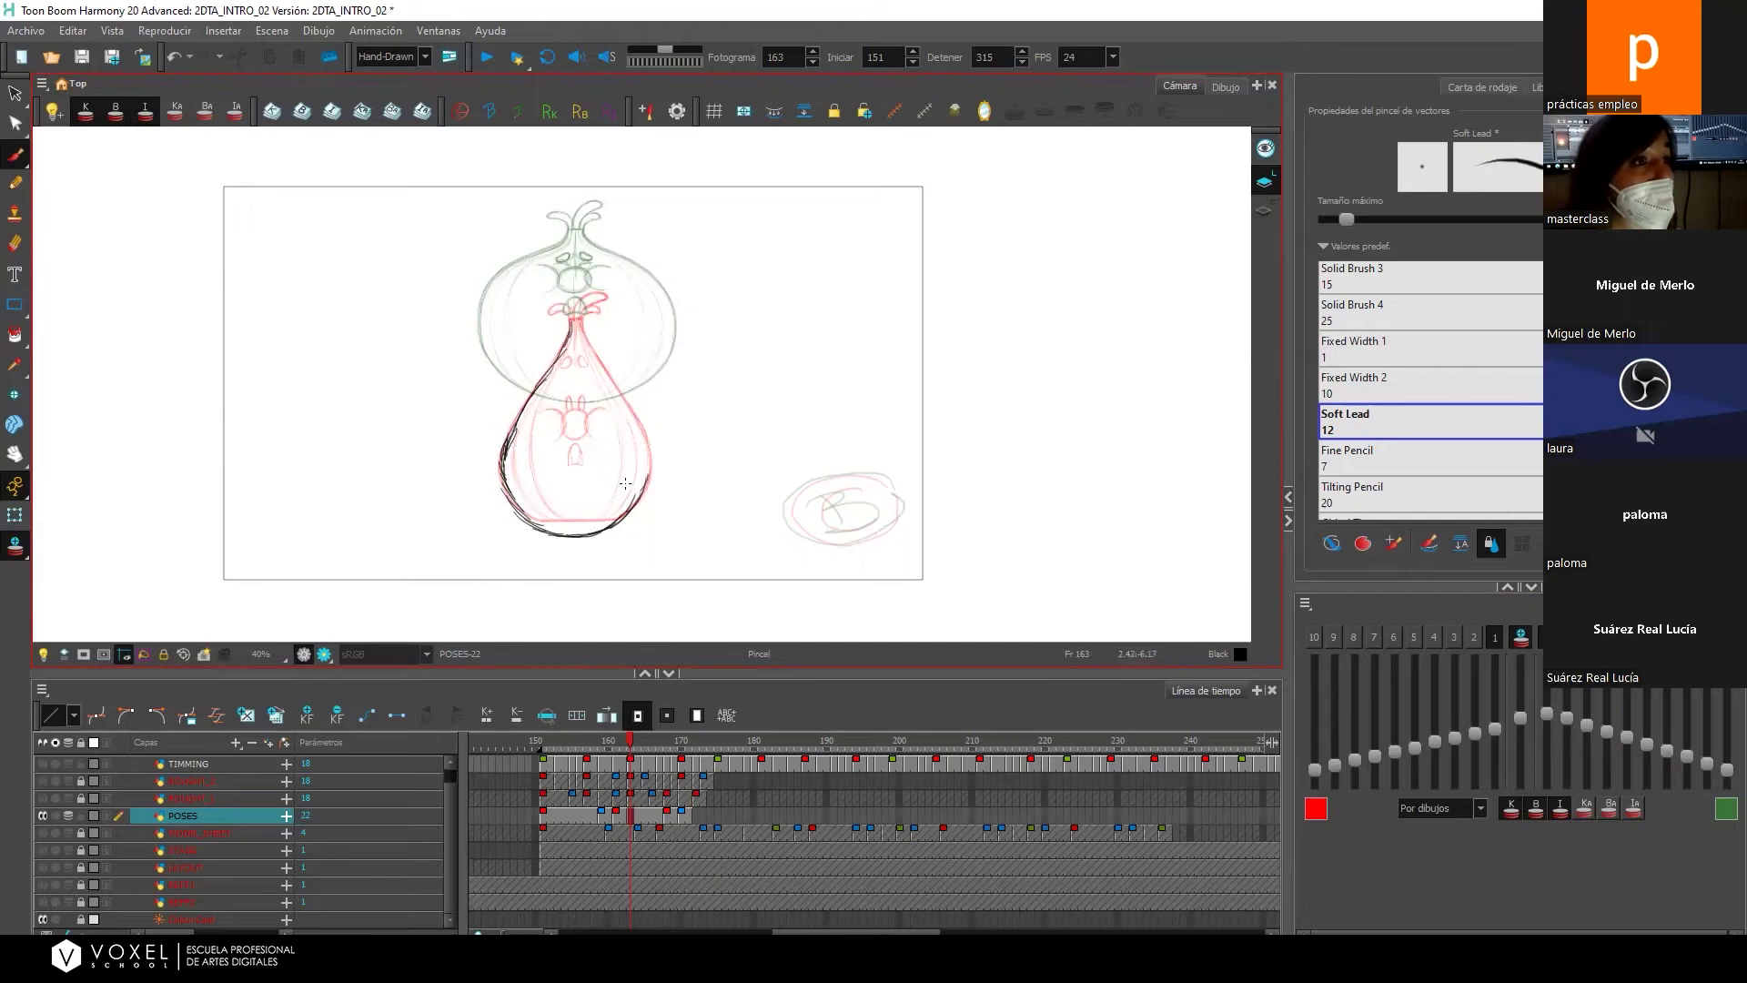
mouse_move(589, 329)
mouse_down()
mouse_move(653, 469)
mouse_move(567, 464)
mouse_move(590, 424)
mouse_move(557, 428)
mouse_move(590, 414)
mouse_move(569, 367)
mouse_move(591, 365)
mouse_move(528, 300)
mouse_move(514, 460)
mouse_move(624, 382)
mouse_up()
Move the whole onion sketch up so it sits between the red and green onion-skin poses.
click(15, 94)
mouse_move(692, 308)
mouse_down()
mouse_move(541, 284)
mouse_move(520, 484)
mouse_move(597, 516)
mouse_move(705, 471)
mouse_move(639, 531)
mouse_move(516, 550)
mouse_move(420, 453)
mouse_move(493, 319)
mouse_move(660, 332)
mouse_move(691, 473)
mouse_up()
drag(571, 405, 573, 326)
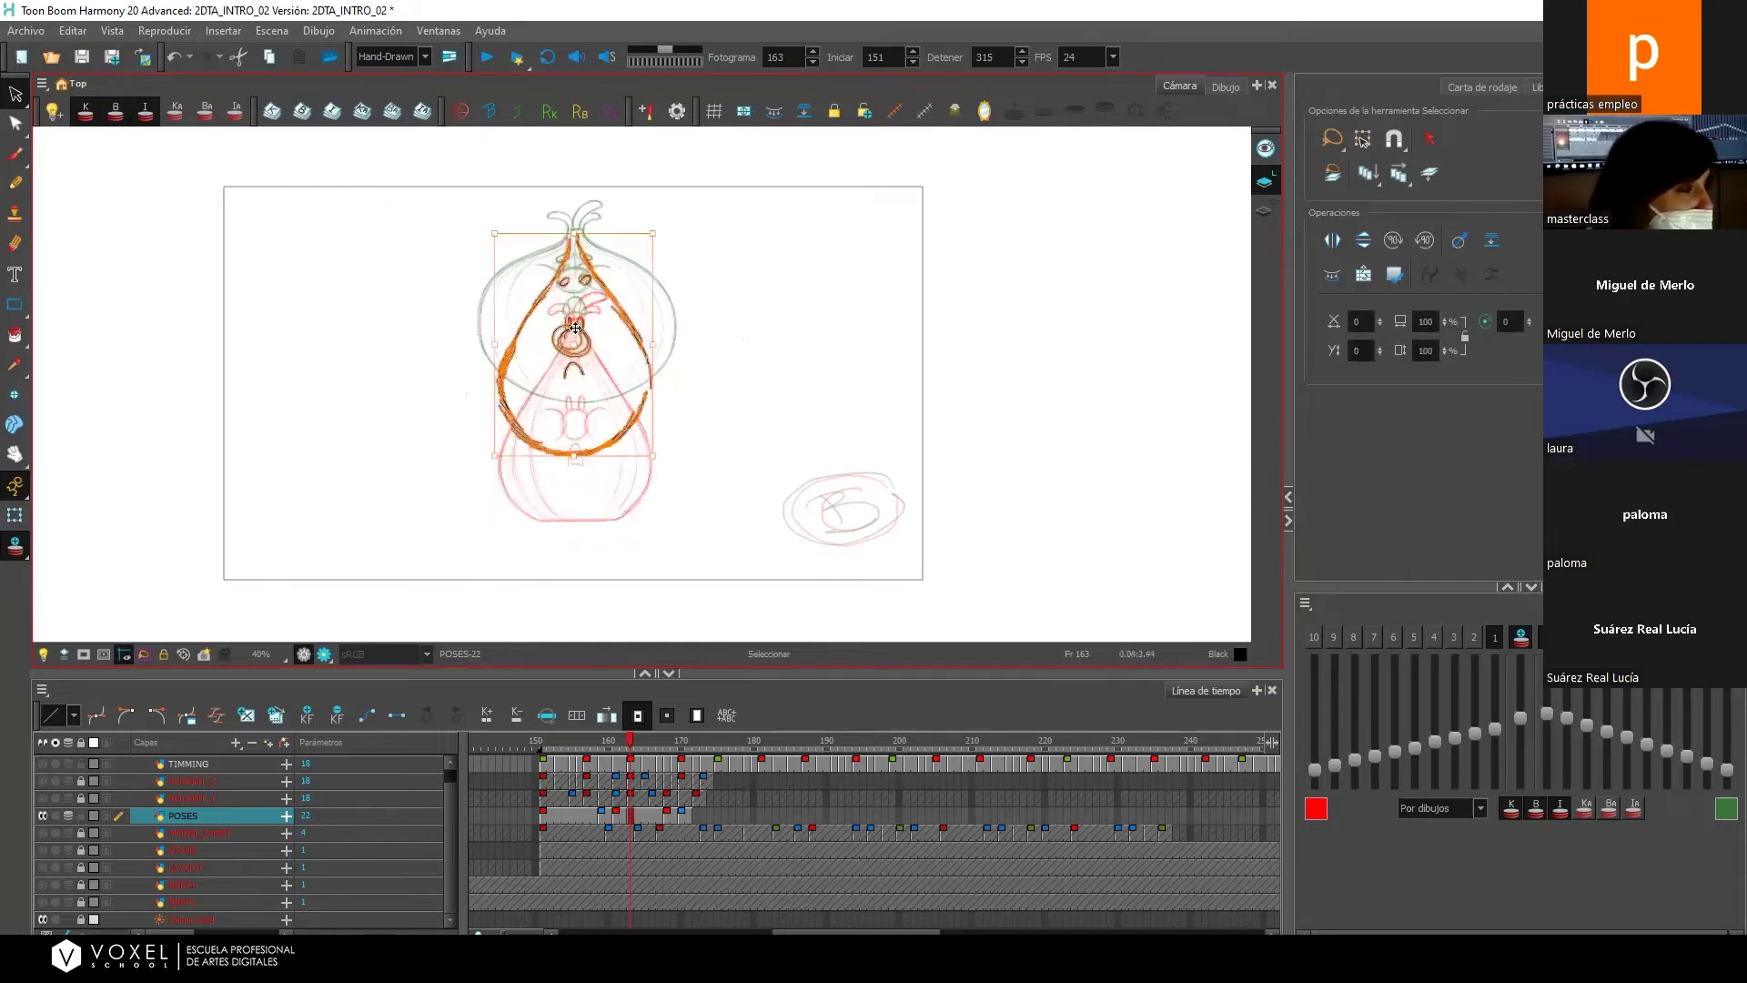
click(773, 293)
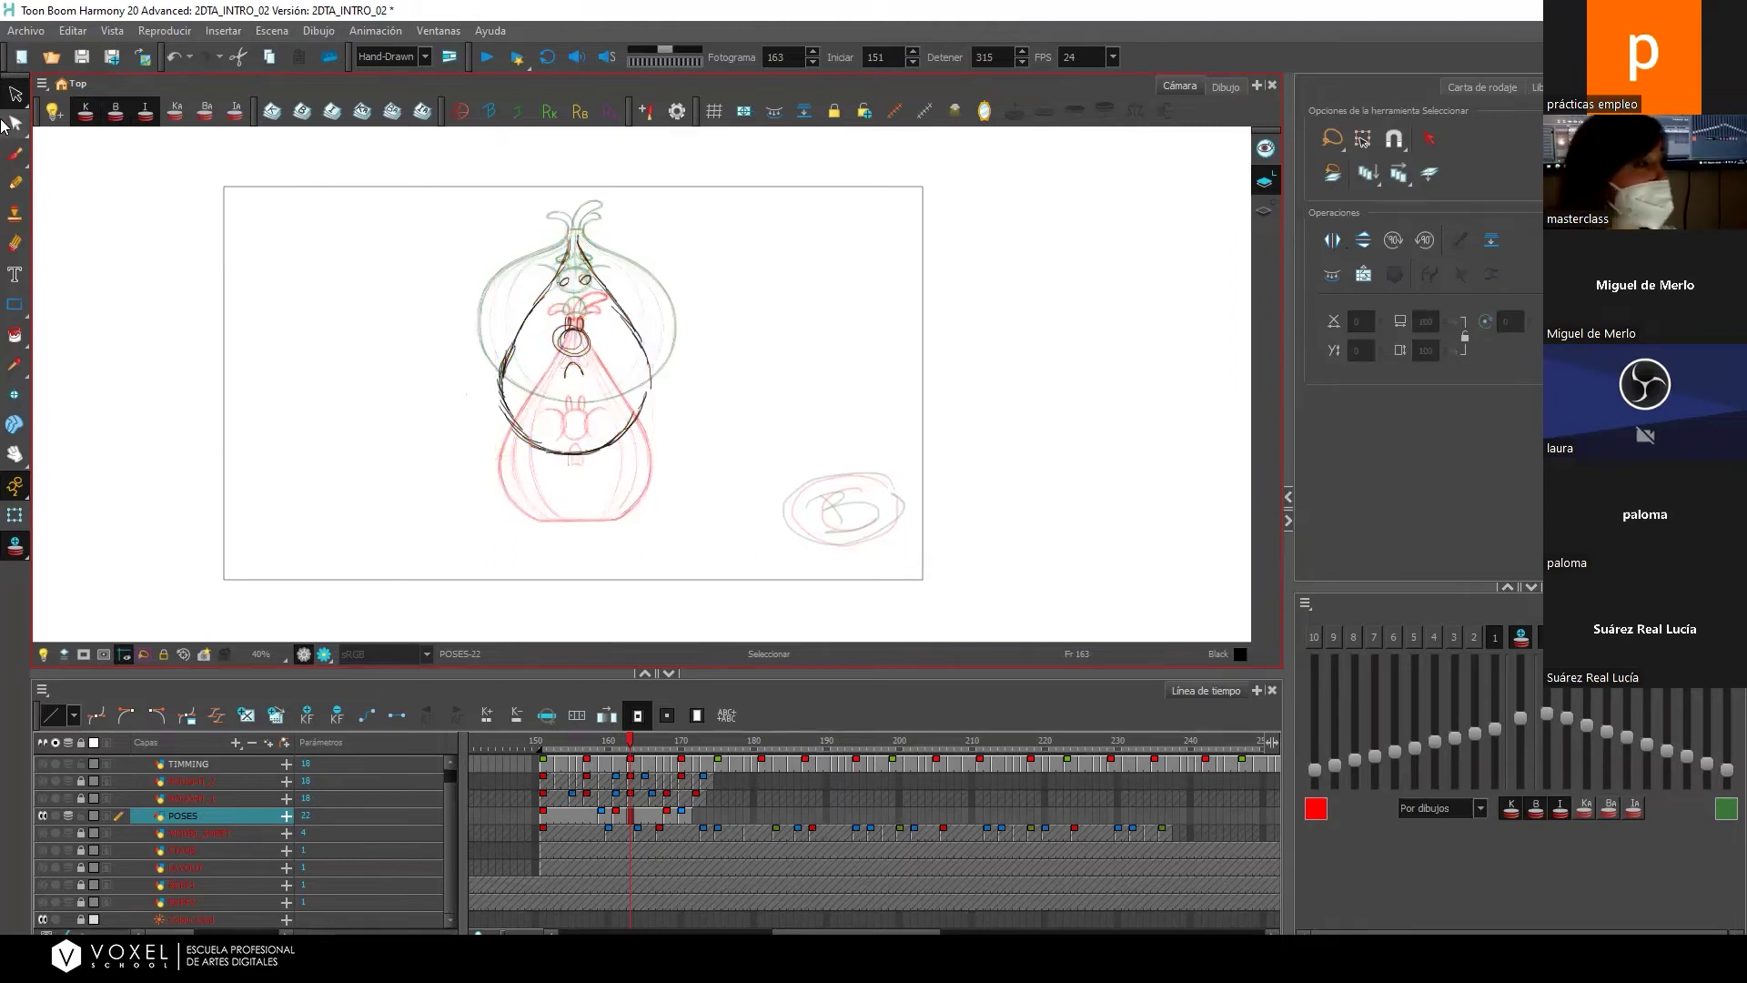
Move the sketch's nose and mouth slightly up within the body and deselect them.
click(8, 160)
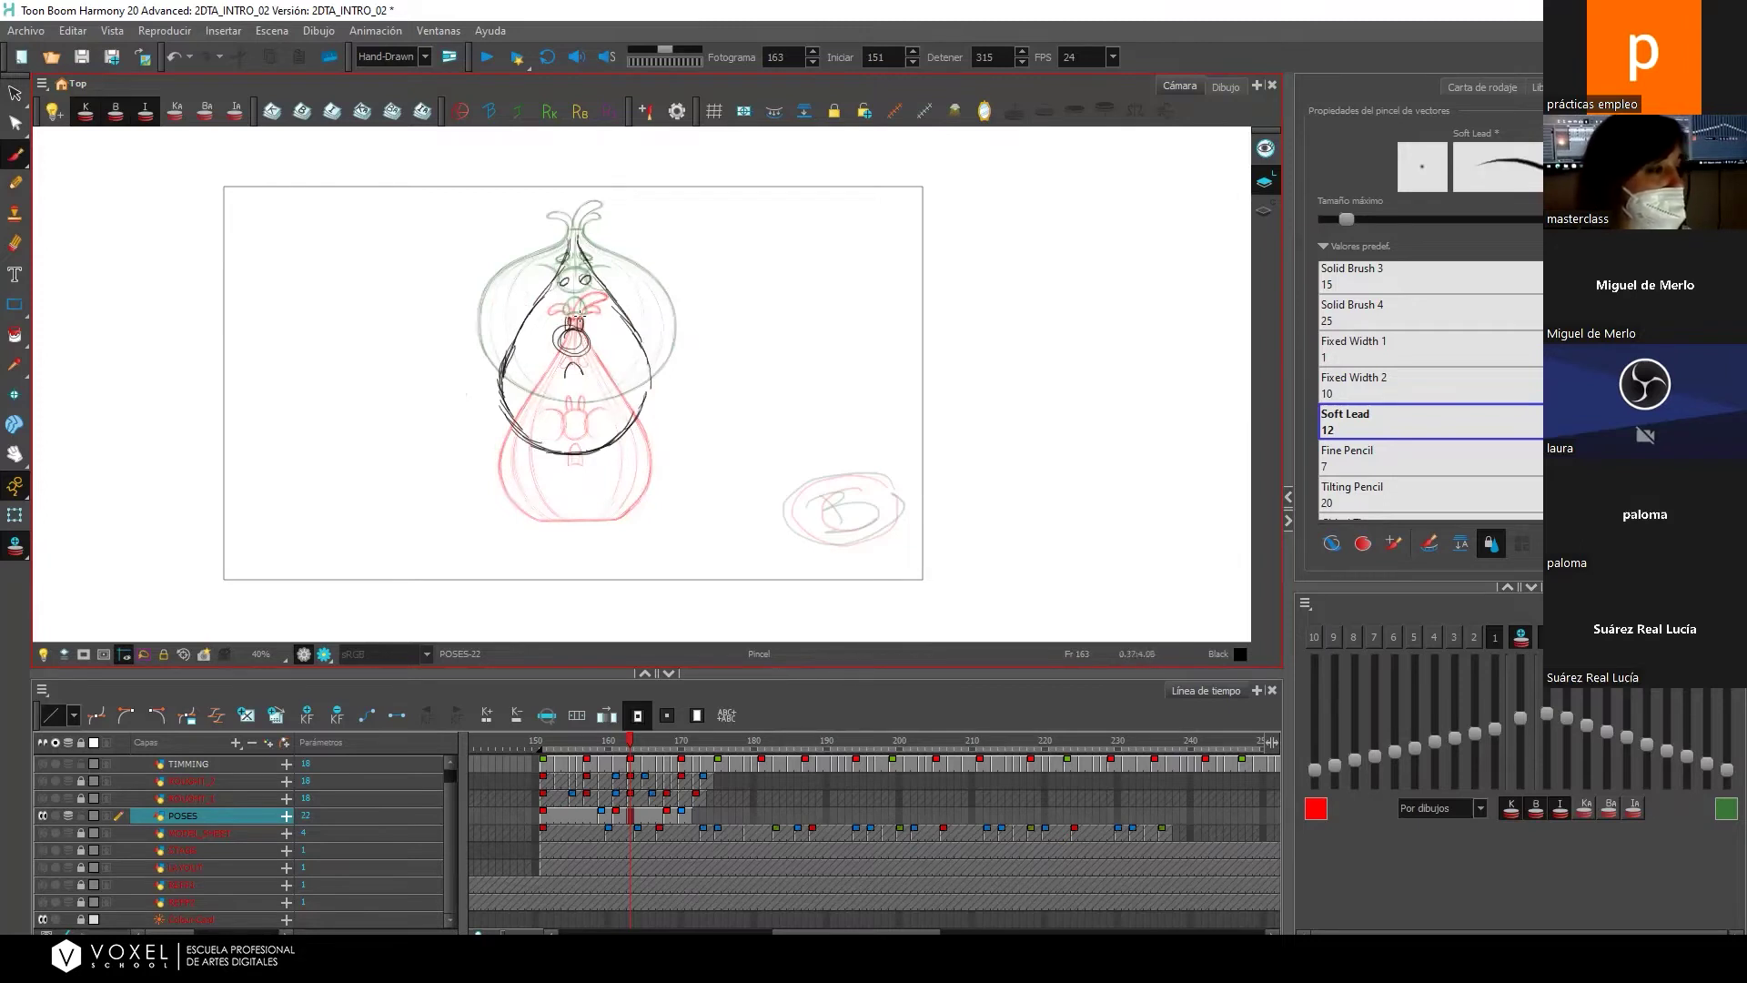
key(alt+s)
mouse_move(592, 282)
mouse_down()
mouse_move(547, 311)
mouse_move(534, 356)
mouse_move(558, 383)
mouse_move(593, 389)
mouse_move(607, 312)
mouse_up()
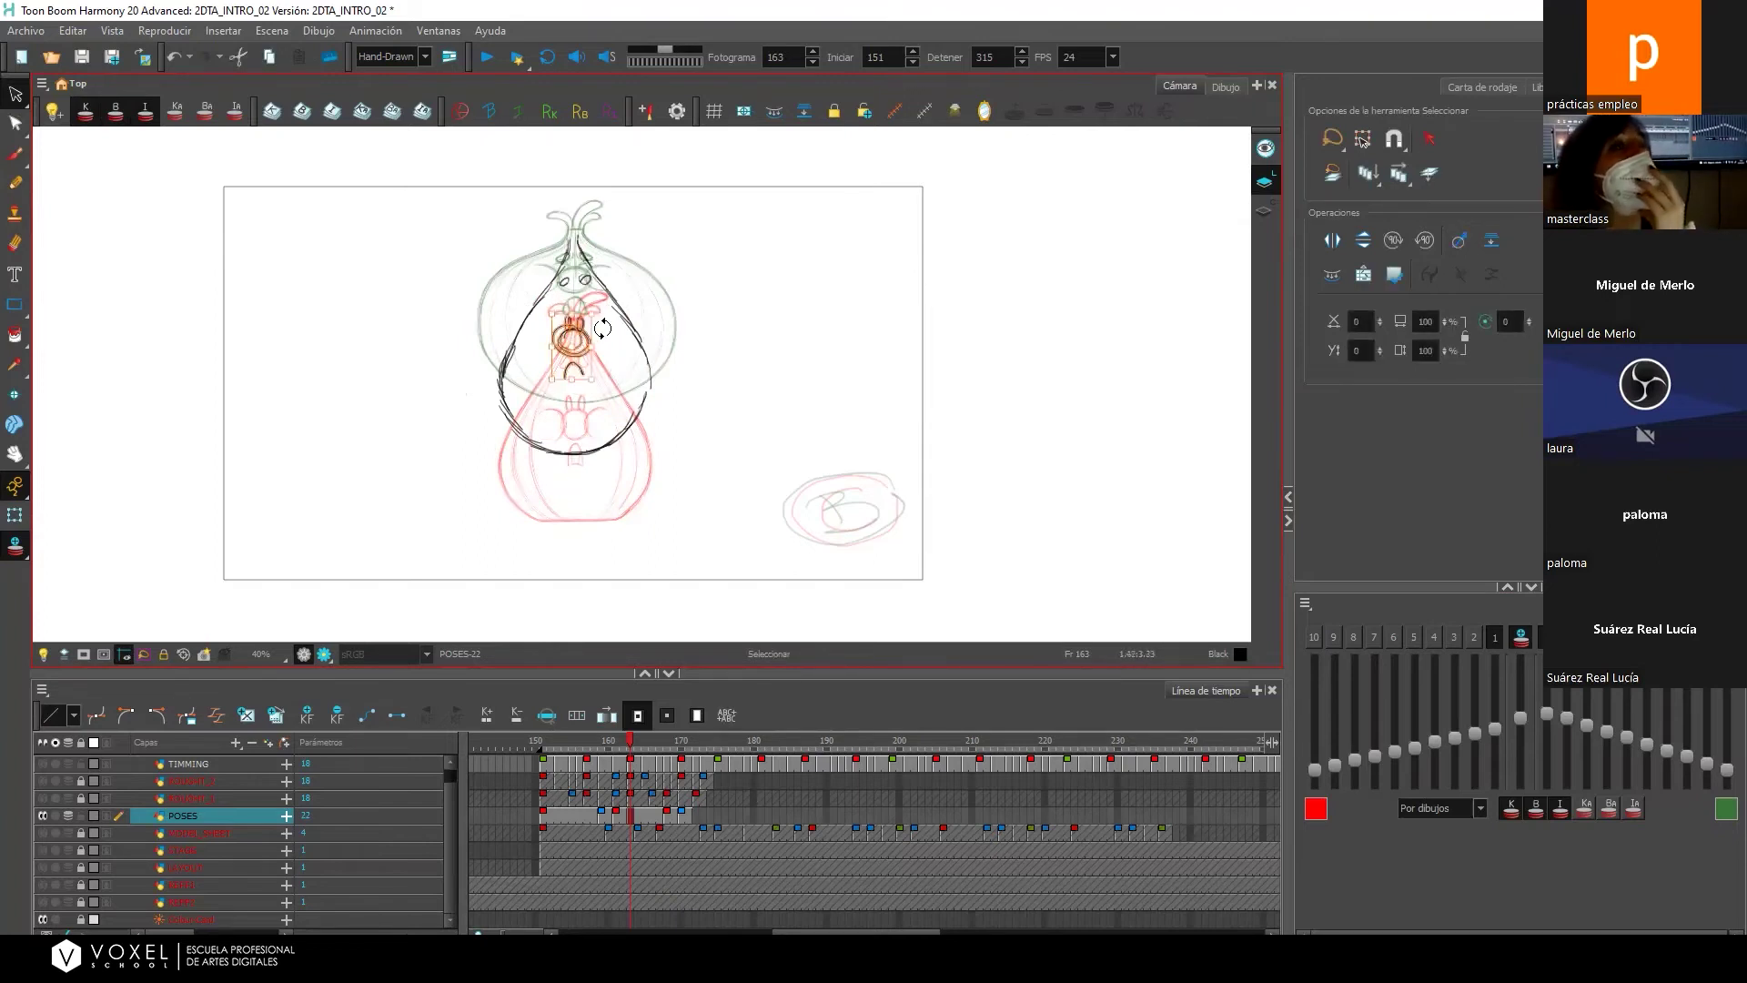
drag(575, 329, 576, 309)
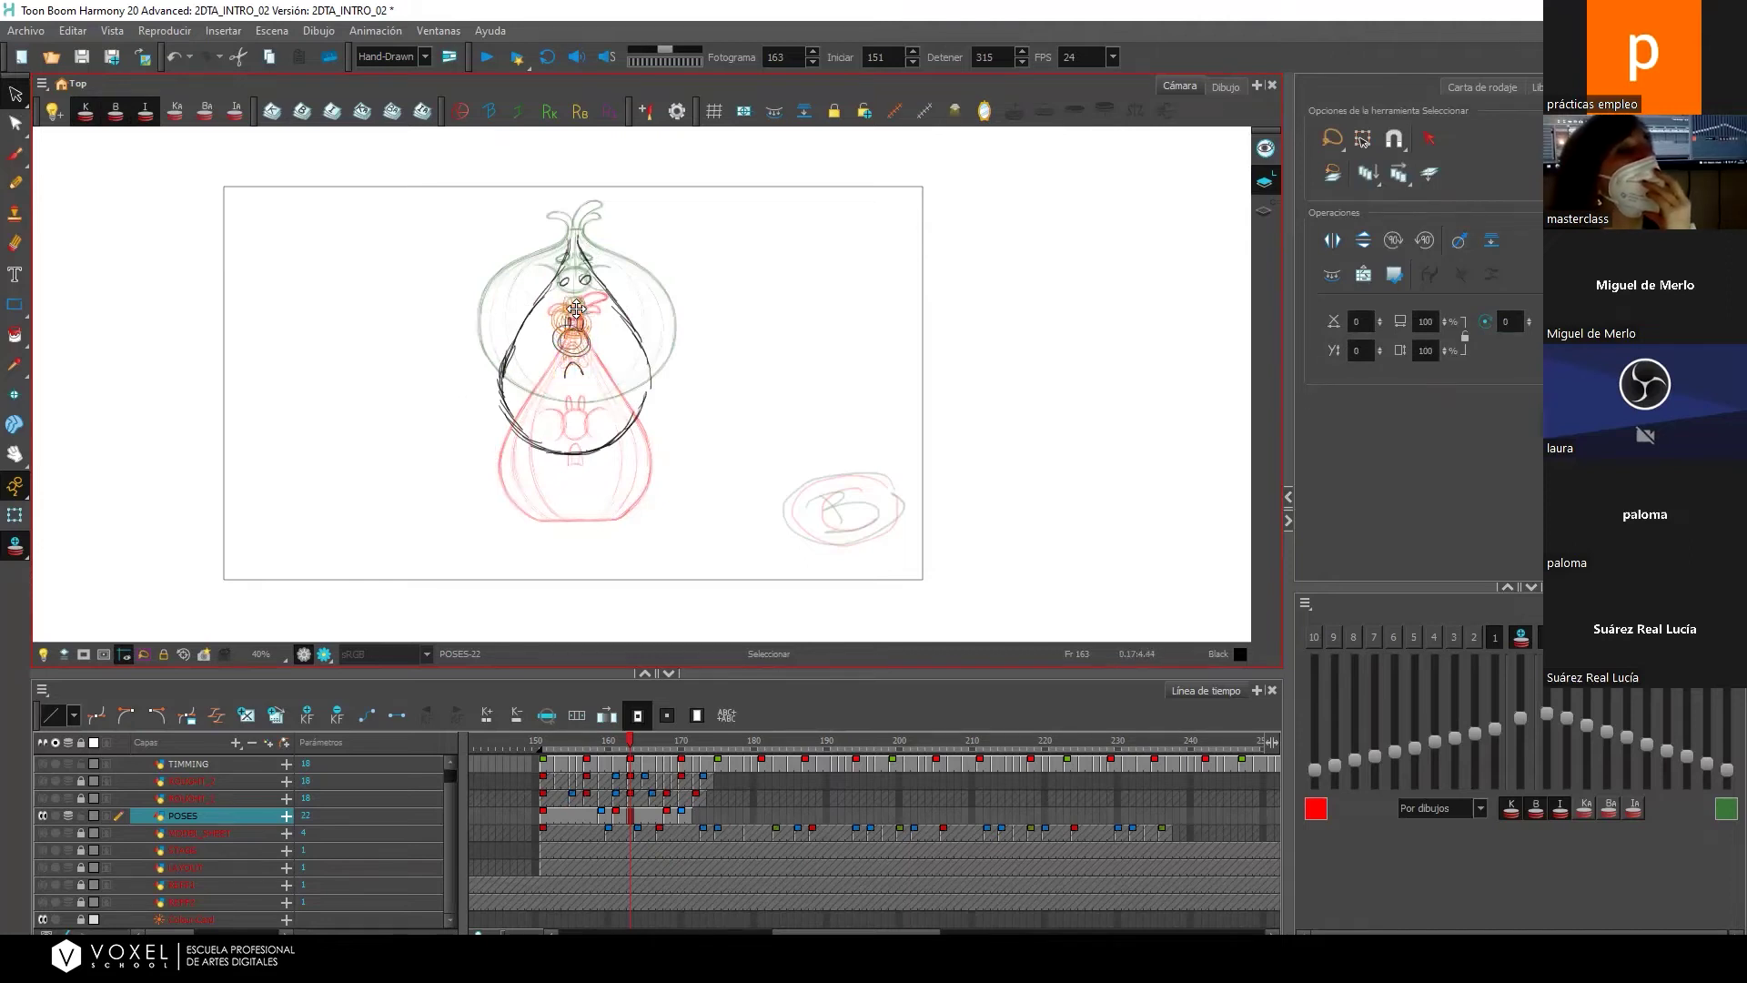
key(alt+b)
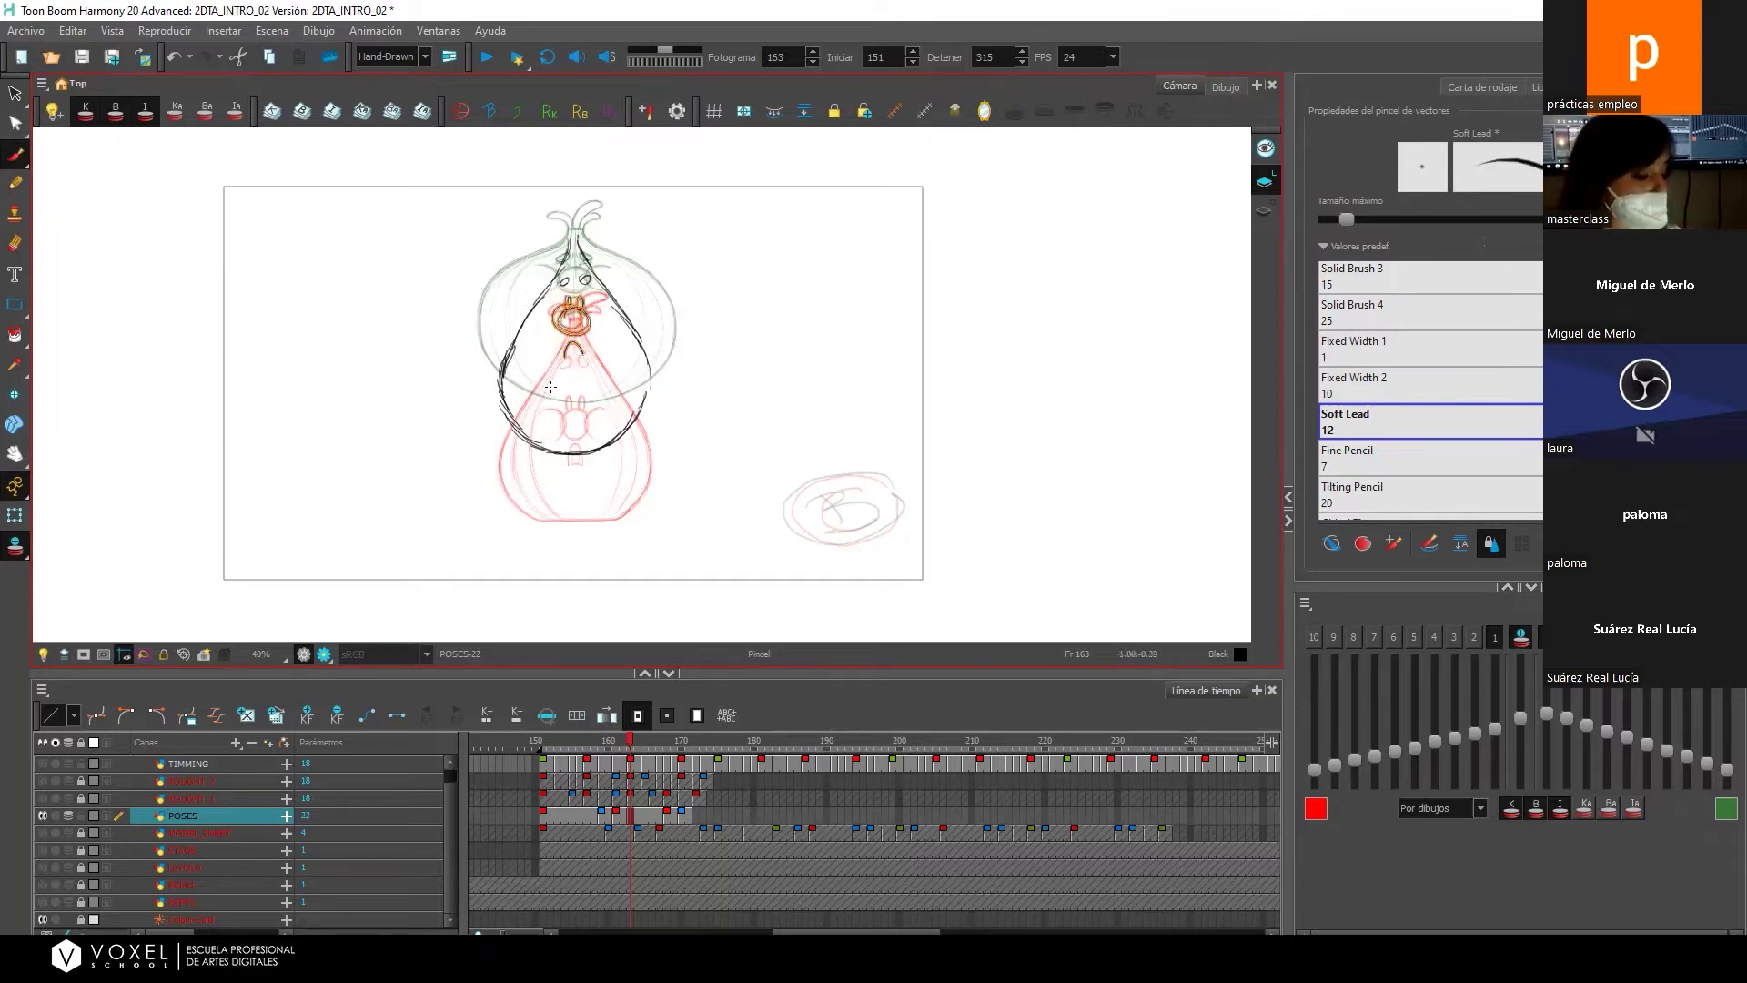
key(Escape)
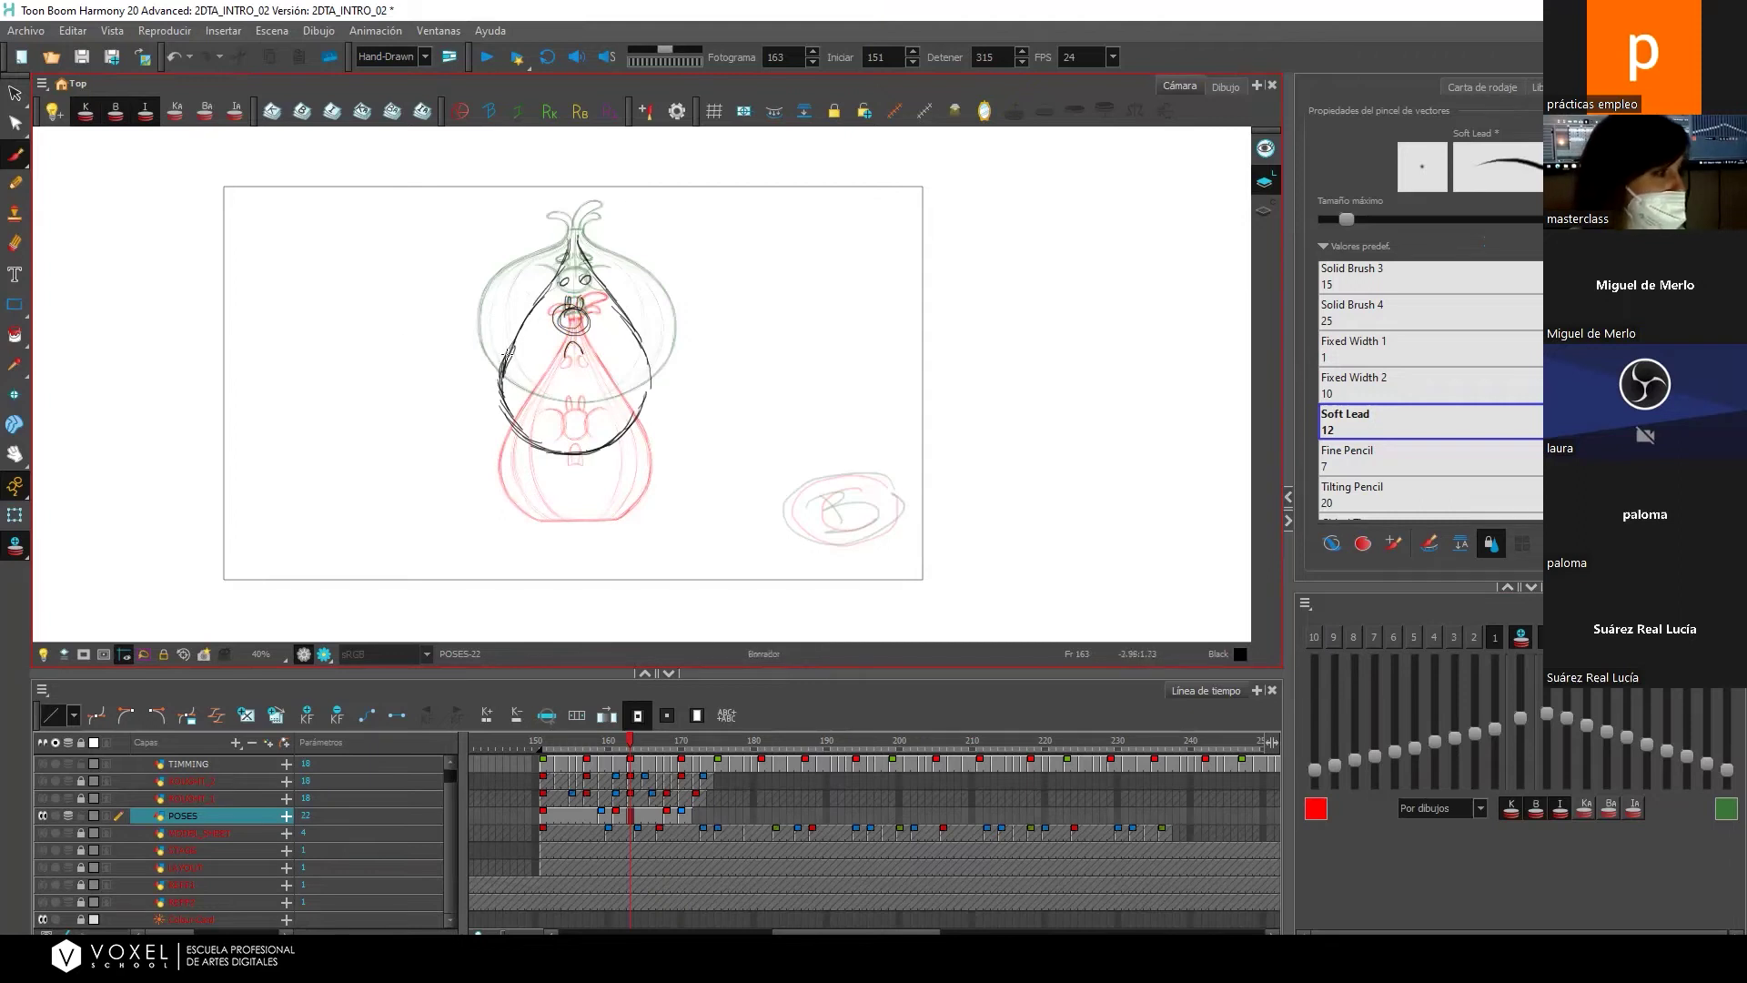
Enlarge the Eraser preset's maximum size and erase the left side of the sketched body outline.
click(15, 243)
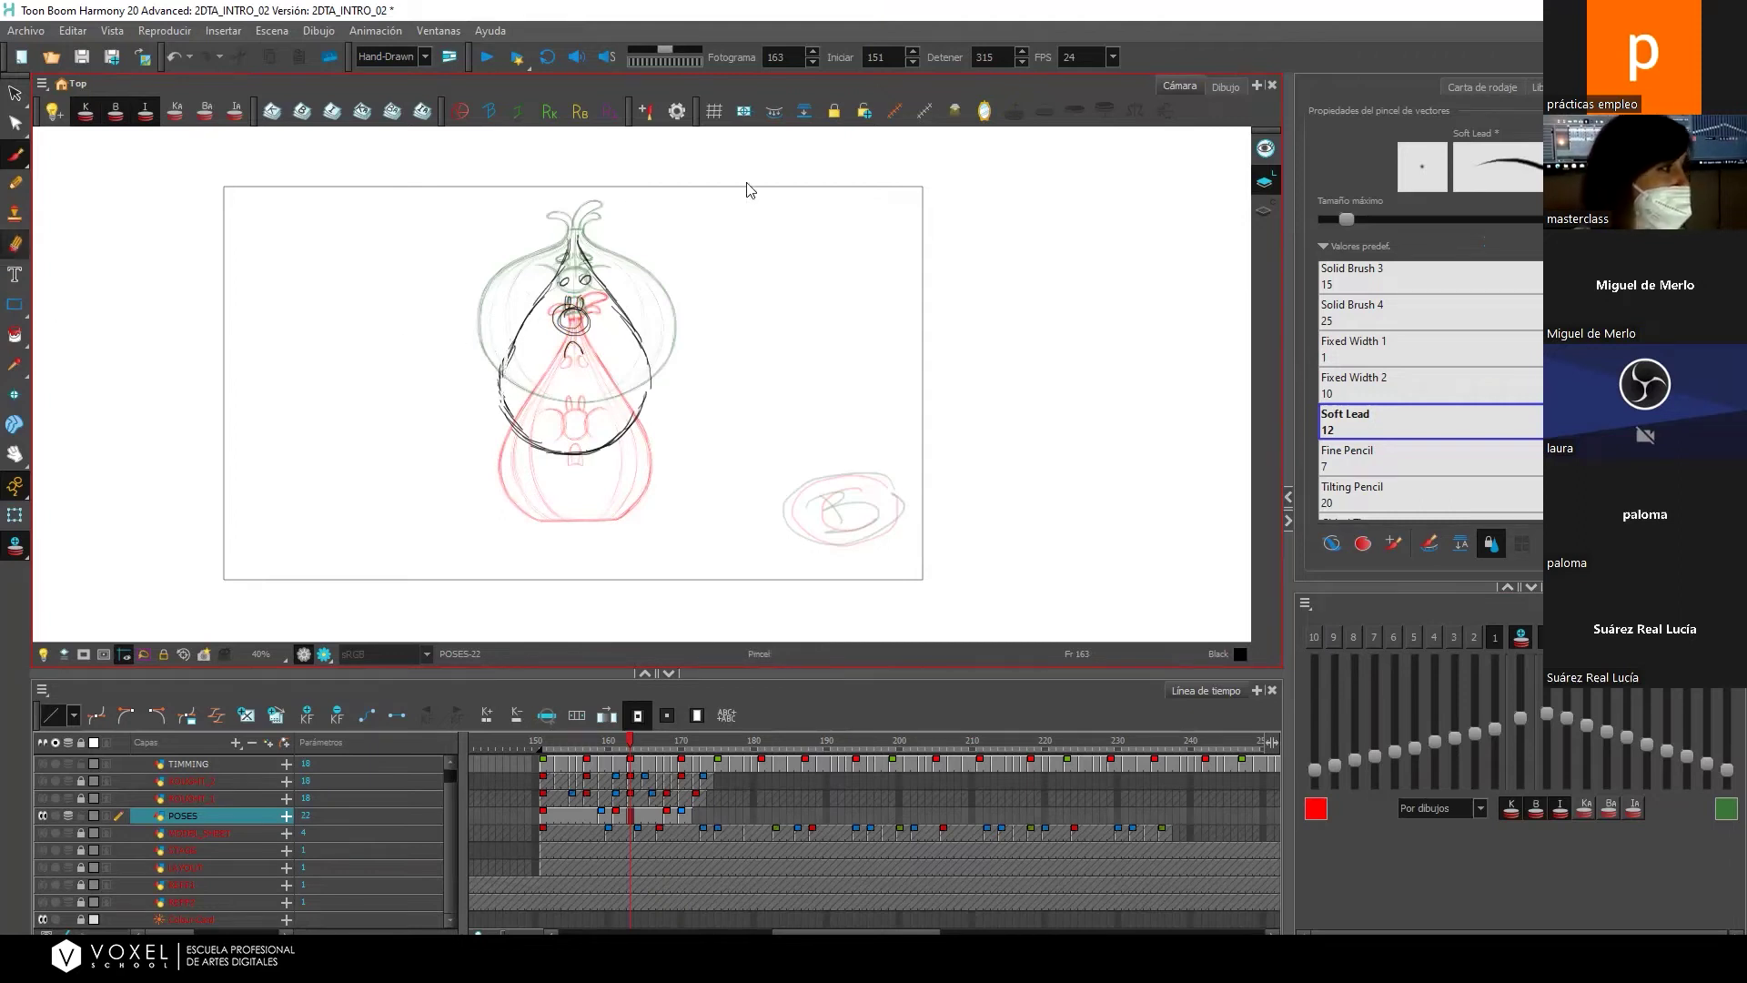
drag(1350, 220, 1393, 218)
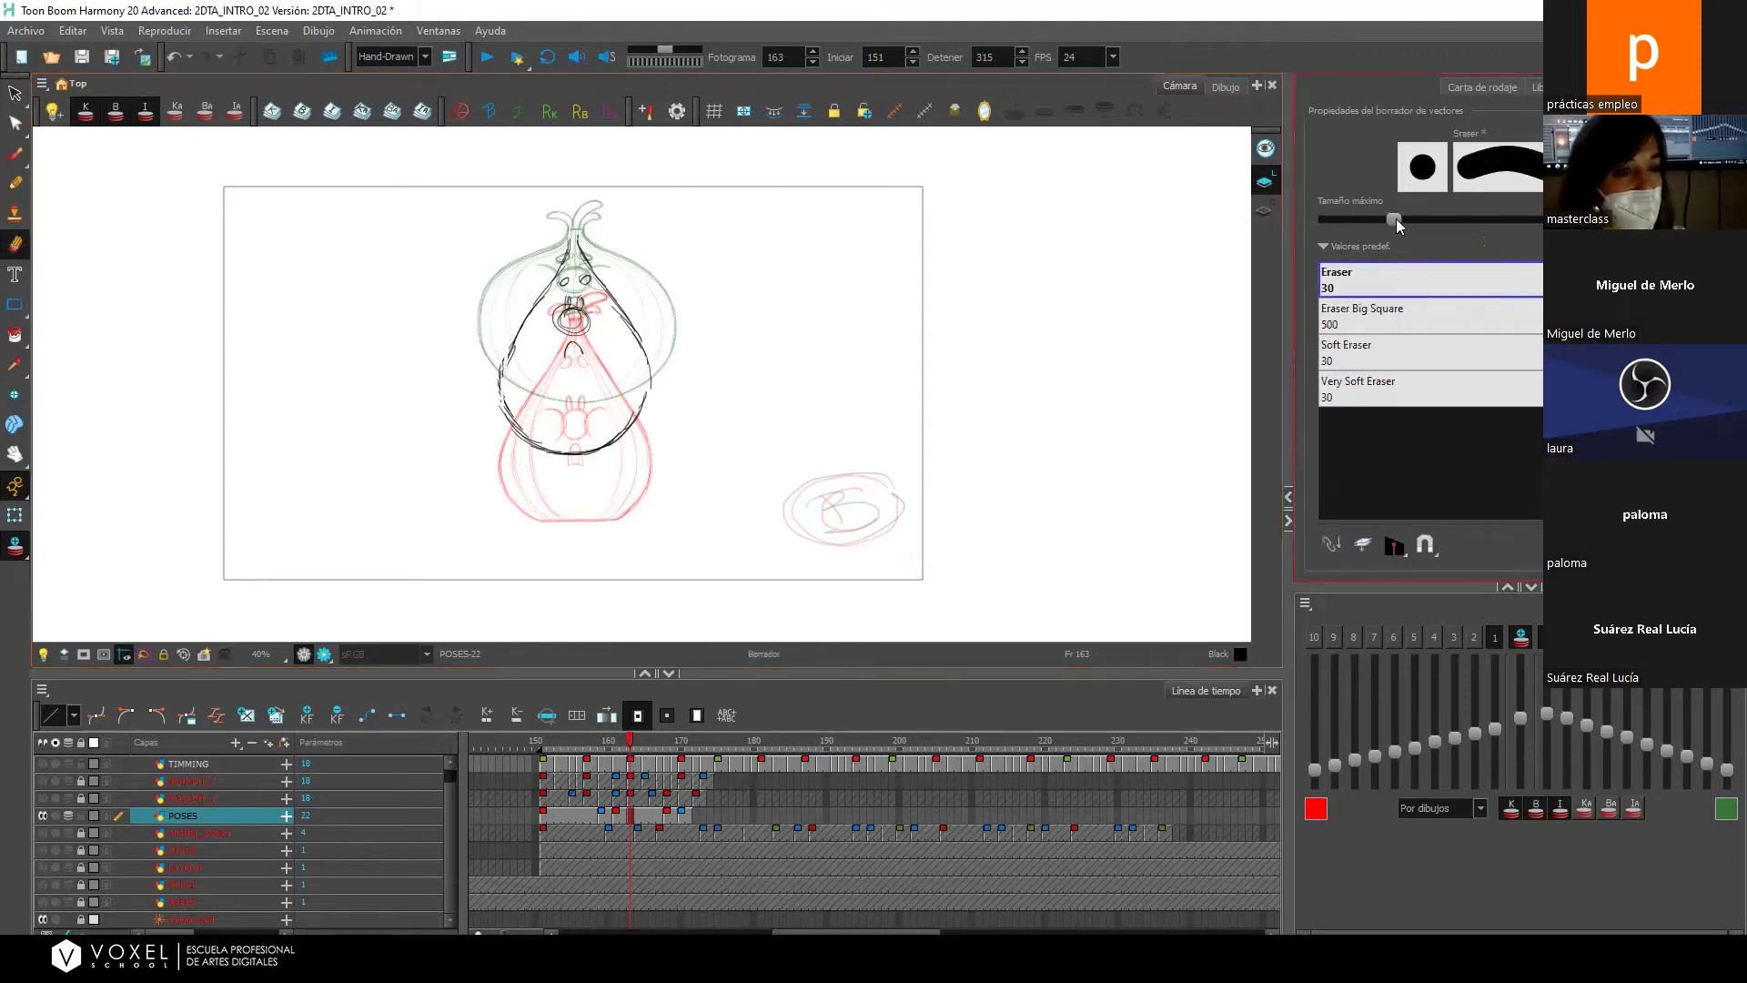
mouse_move(514, 385)
mouse_down()
mouse_move(518, 336)
mouse_move(505, 419)
mouse_up()
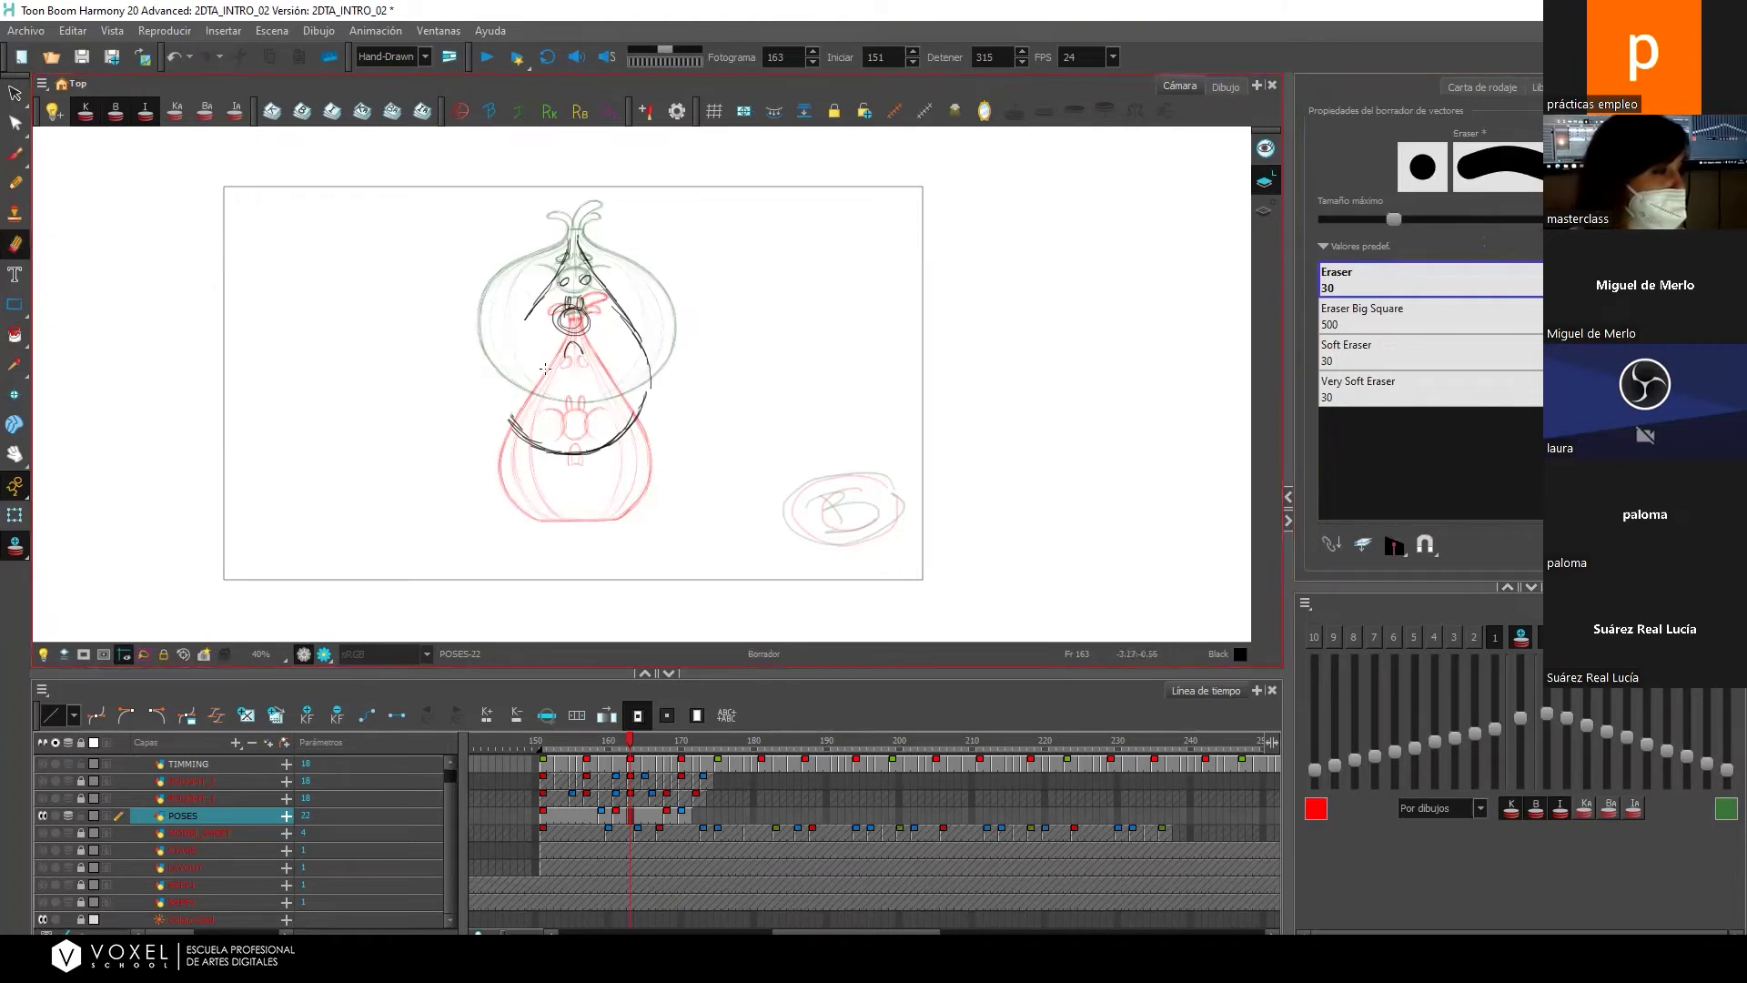
Erase the right side of the sketched body outline and redraw the elongated body and leaf tuft with the Soft Lead brush.
drag(628, 323, 649, 406)
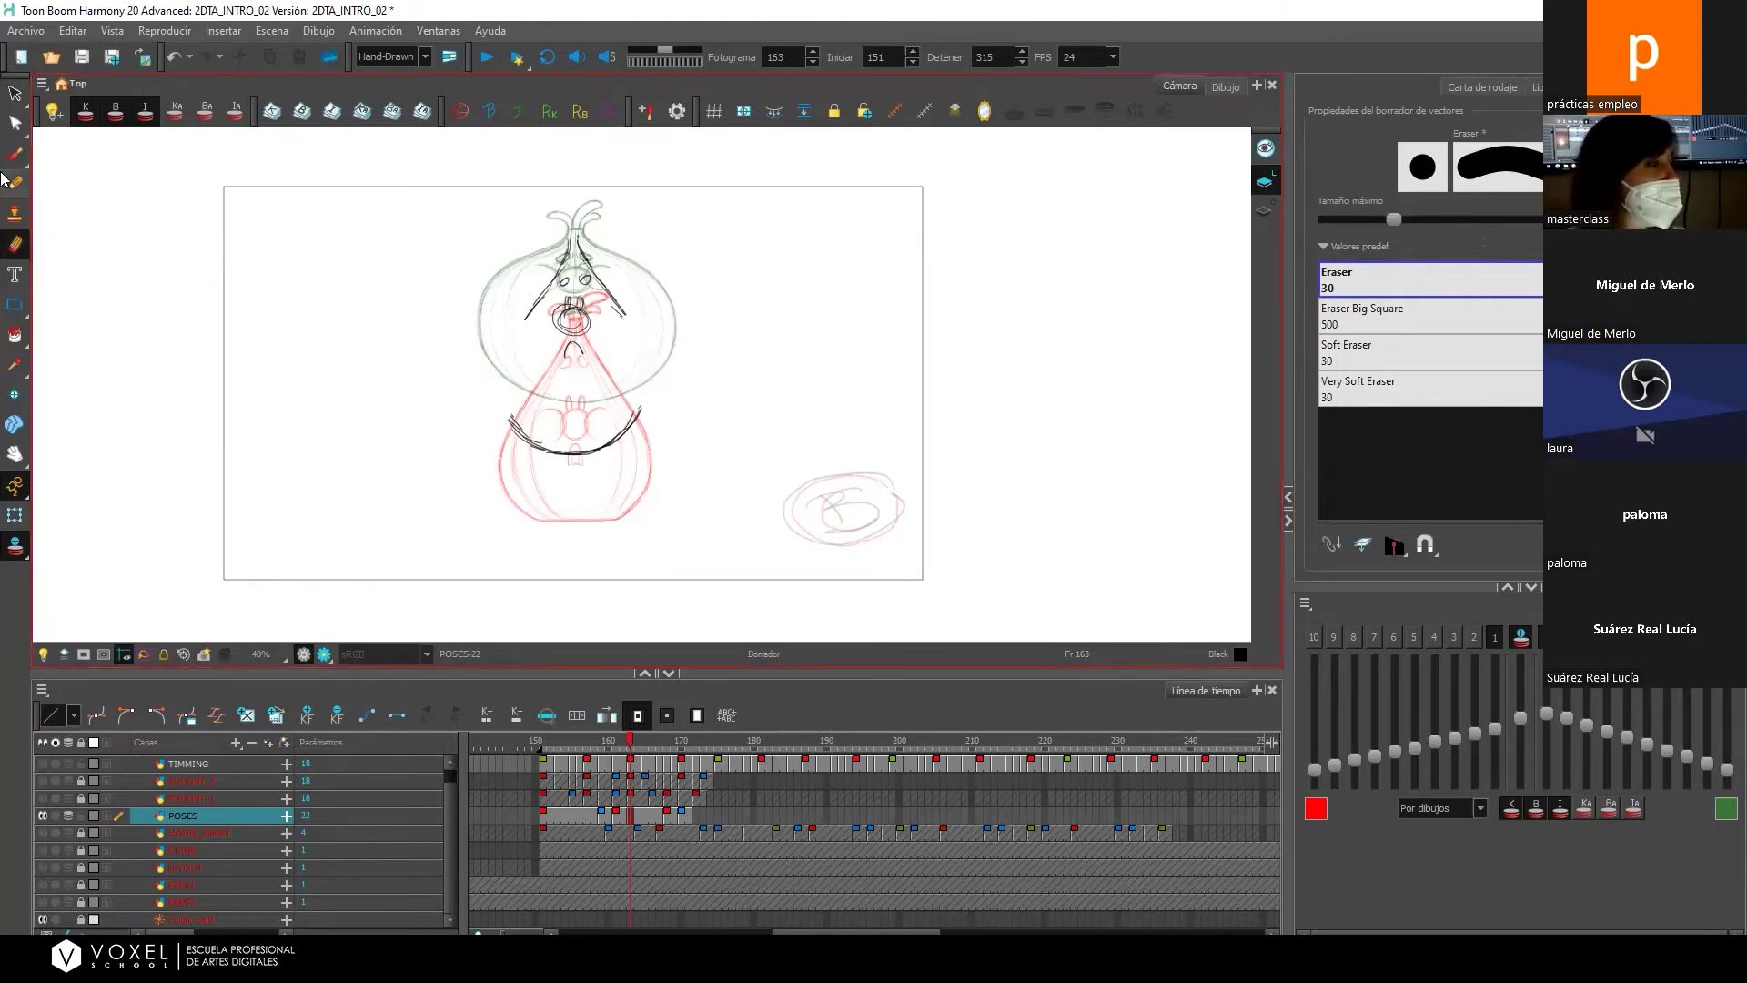
click(14, 155)
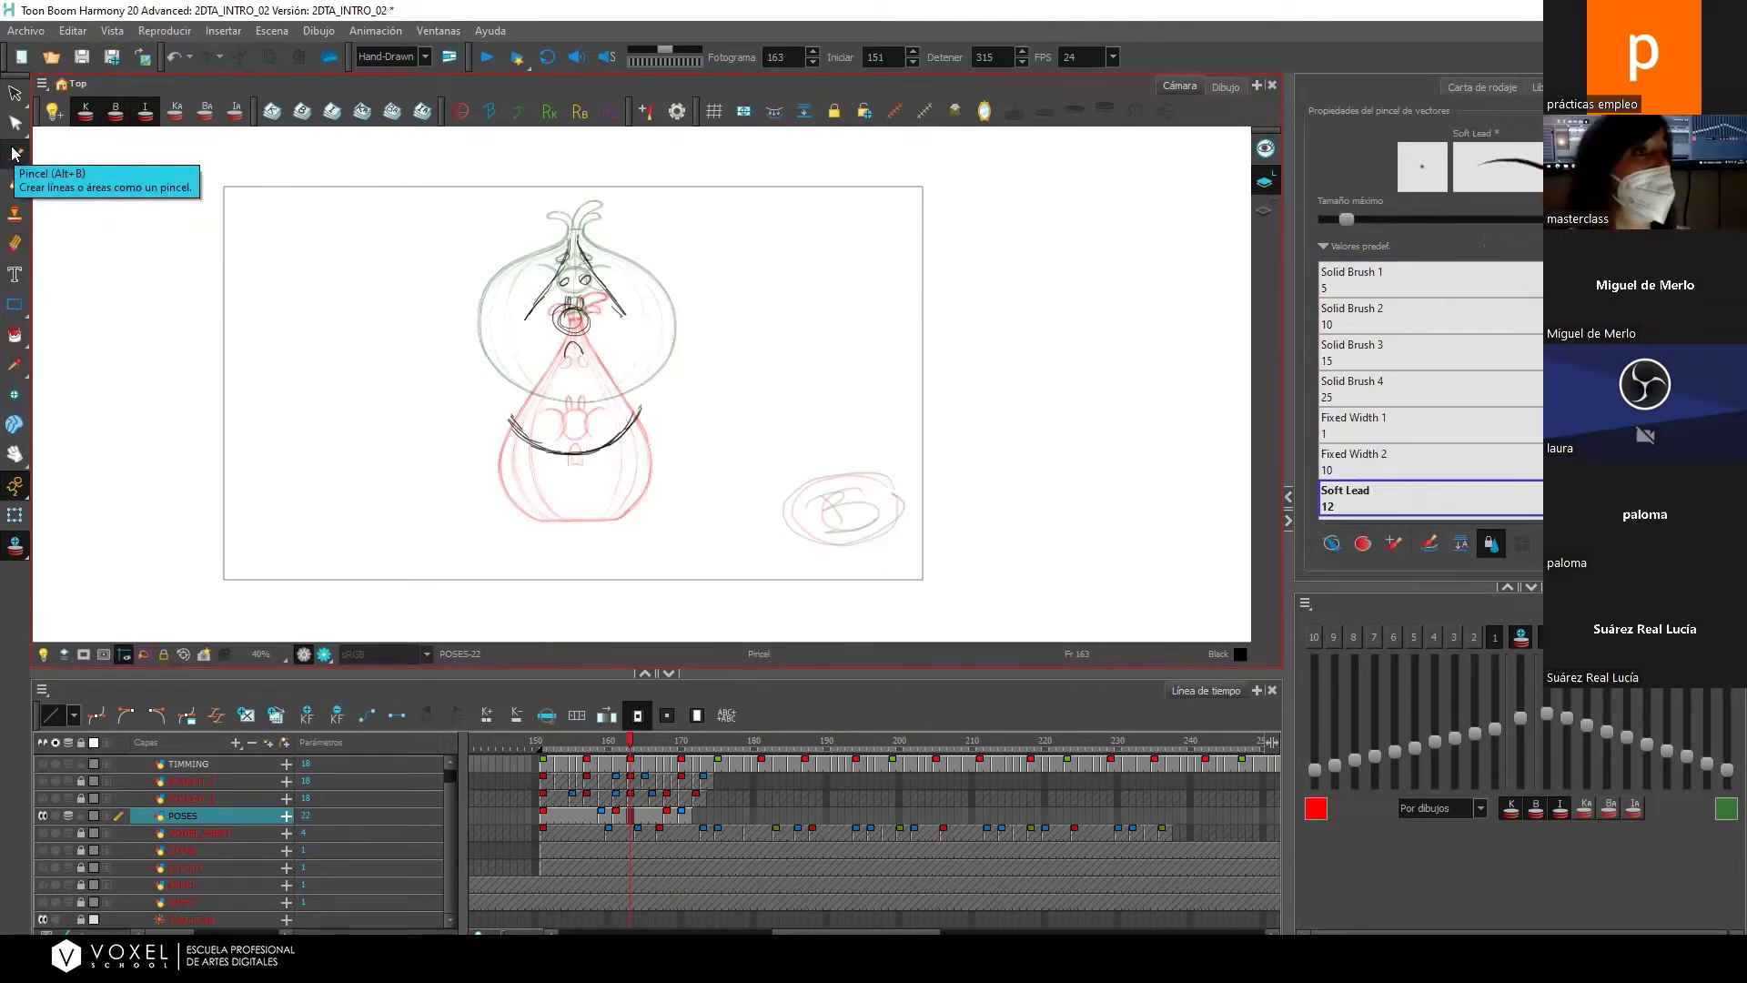
mouse_move(544, 289)
mouse_down()
mouse_move(511, 382)
mouse_move(503, 362)
mouse_move(513, 418)
mouse_move(572, 460)
mouse_move(541, 457)
mouse_move(591, 457)
mouse_move(620, 432)
mouse_move(619, 314)
mouse_up()
mouse_move(566, 242)
mouse_down()
mouse_move(548, 258)
mouse_move(542, 241)
mouse_move(601, 232)
mouse_move(546, 239)
mouse_up()
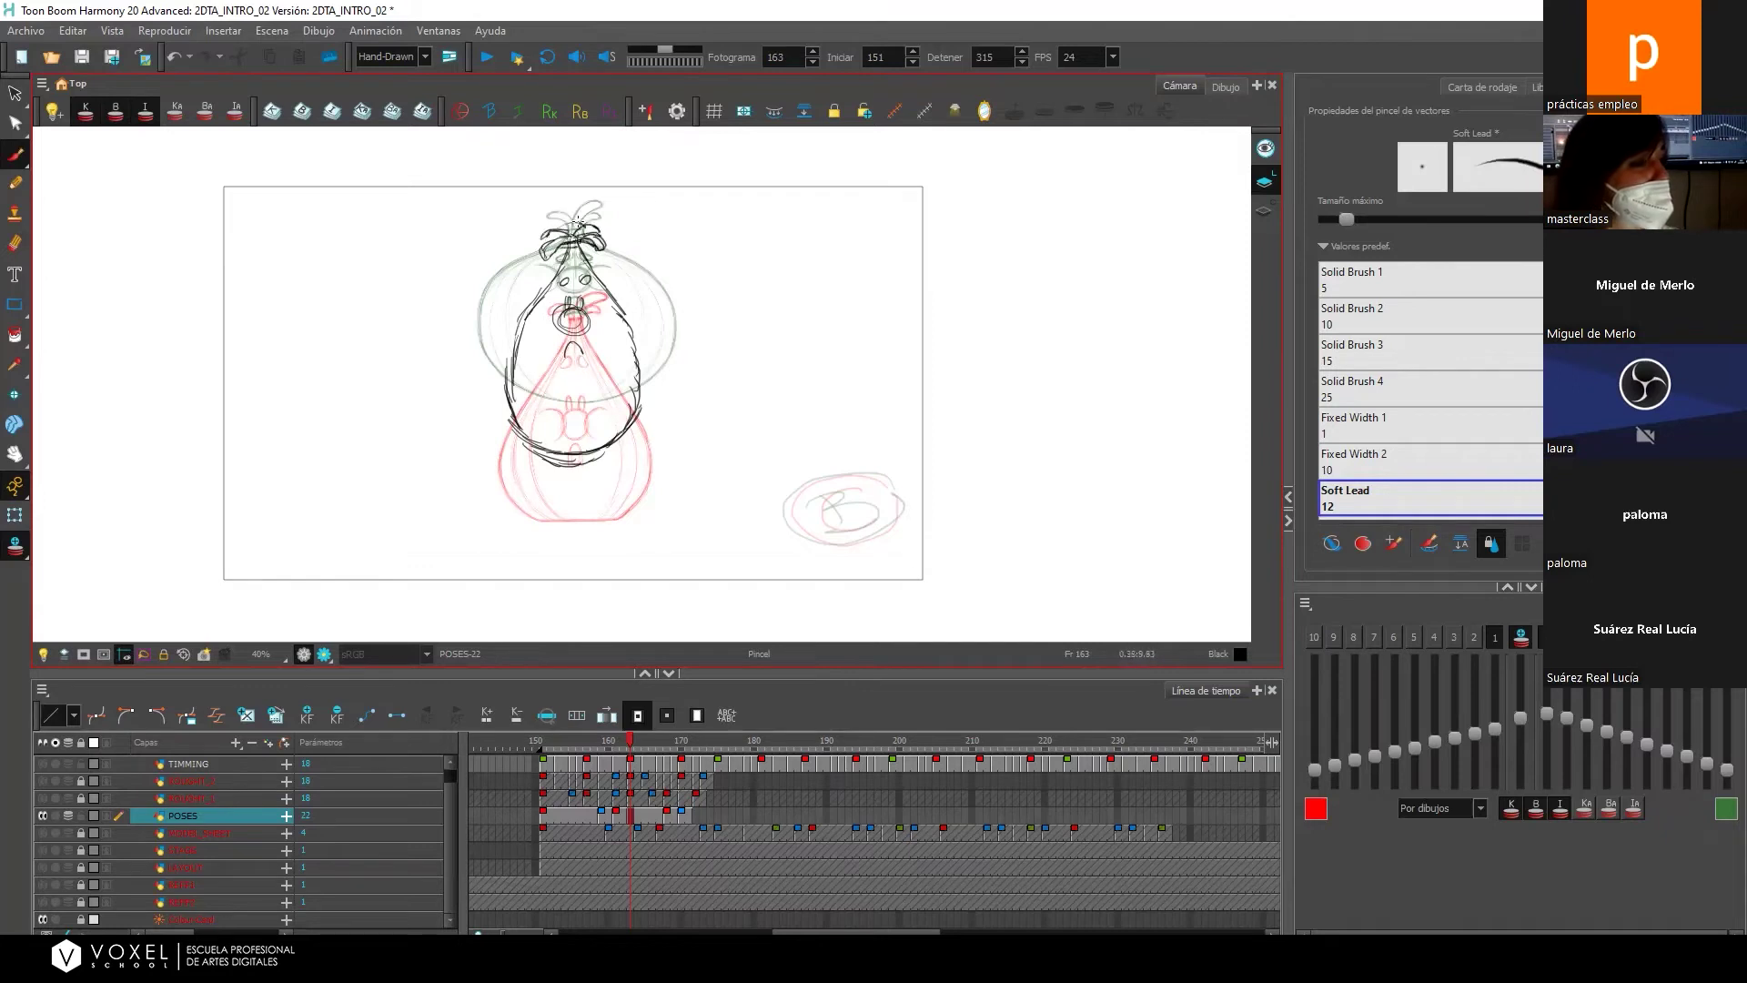
Darken the sketched onion's eyes, nose and mouth, and add finishing strokes to its upper body outline.
mouse_move(576, 302)
mouse_down()
mouse_move(586, 284)
mouse_move(564, 364)
mouse_move(581, 356)
mouse_move(567, 347)
mouse_move(590, 362)
mouse_up()
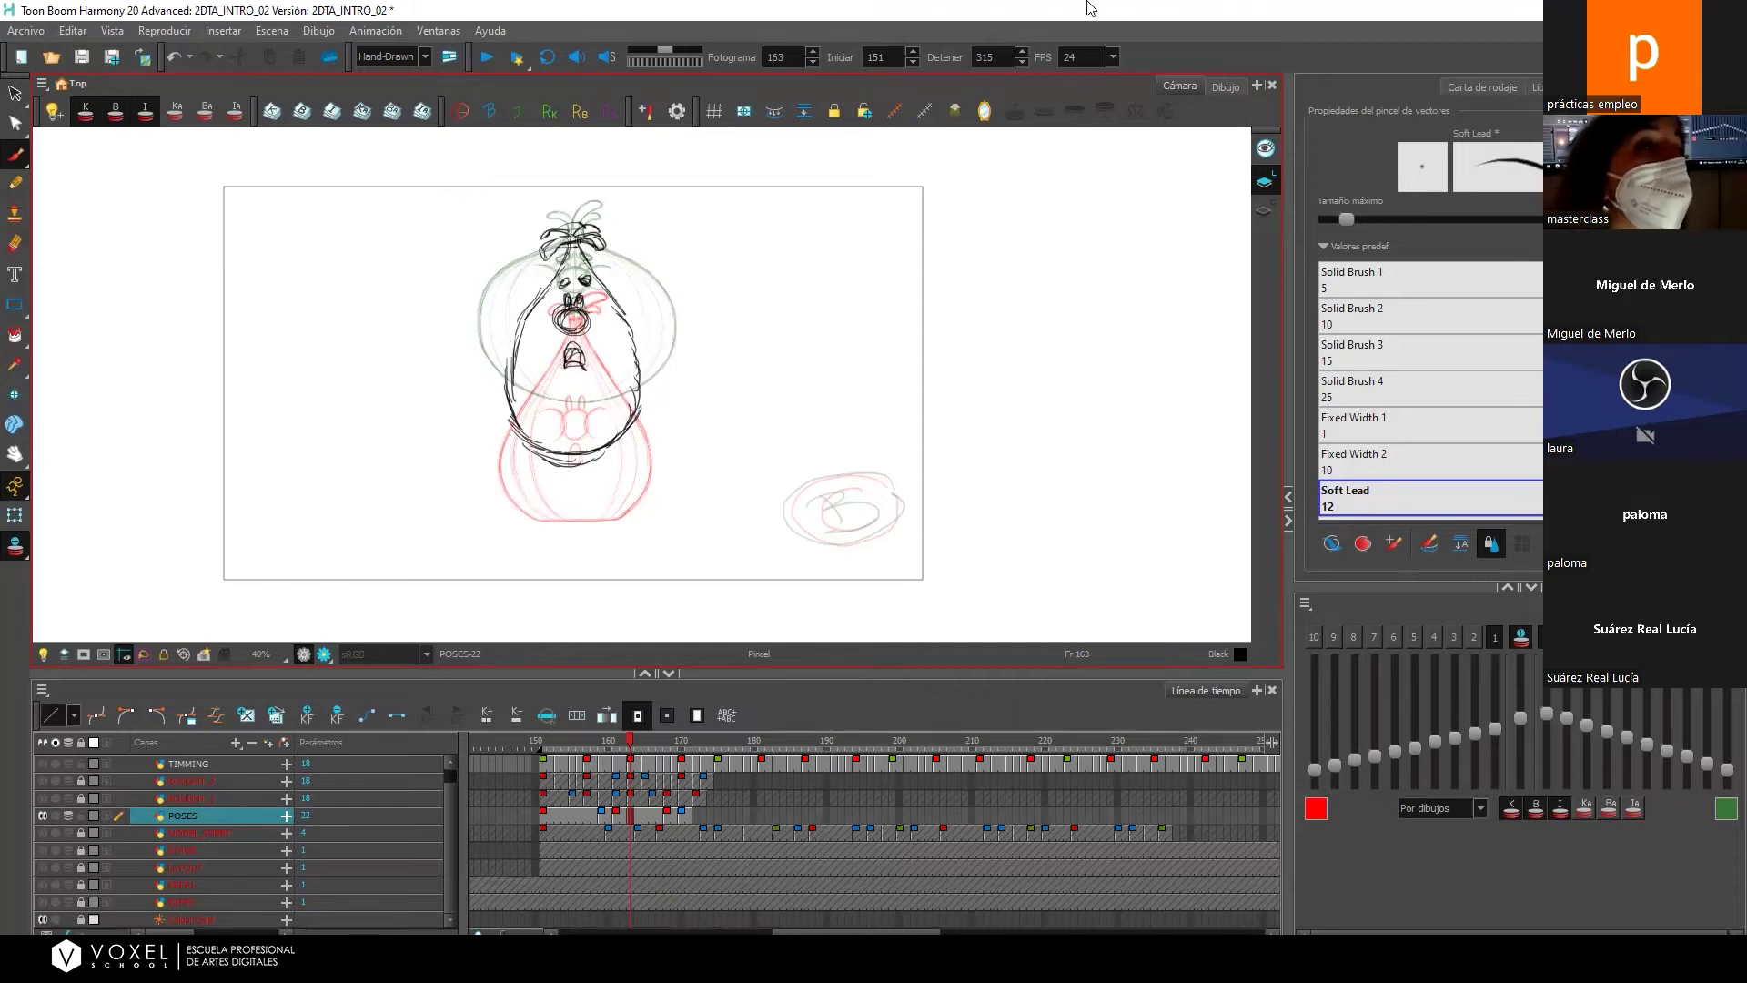
mouse_move(525, 332)
mouse_down()
mouse_move(570, 238)
mouse_move(591, 266)
mouse_up()
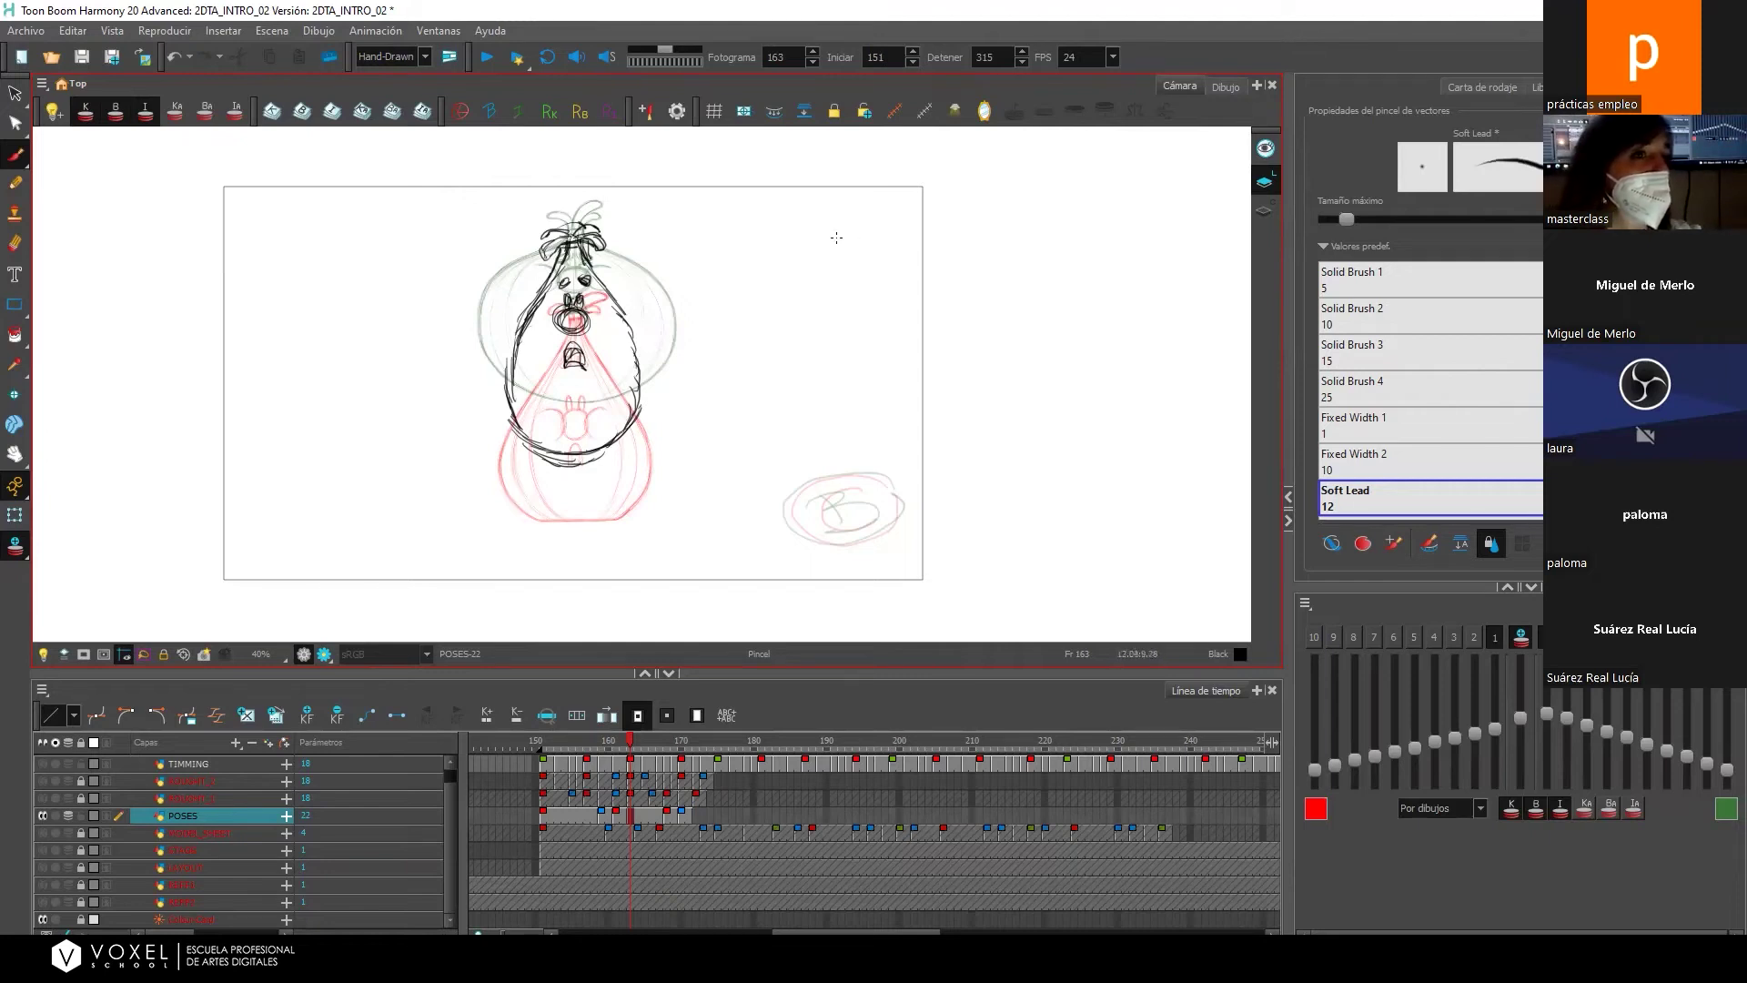
drag(772, 223, 800, 255)
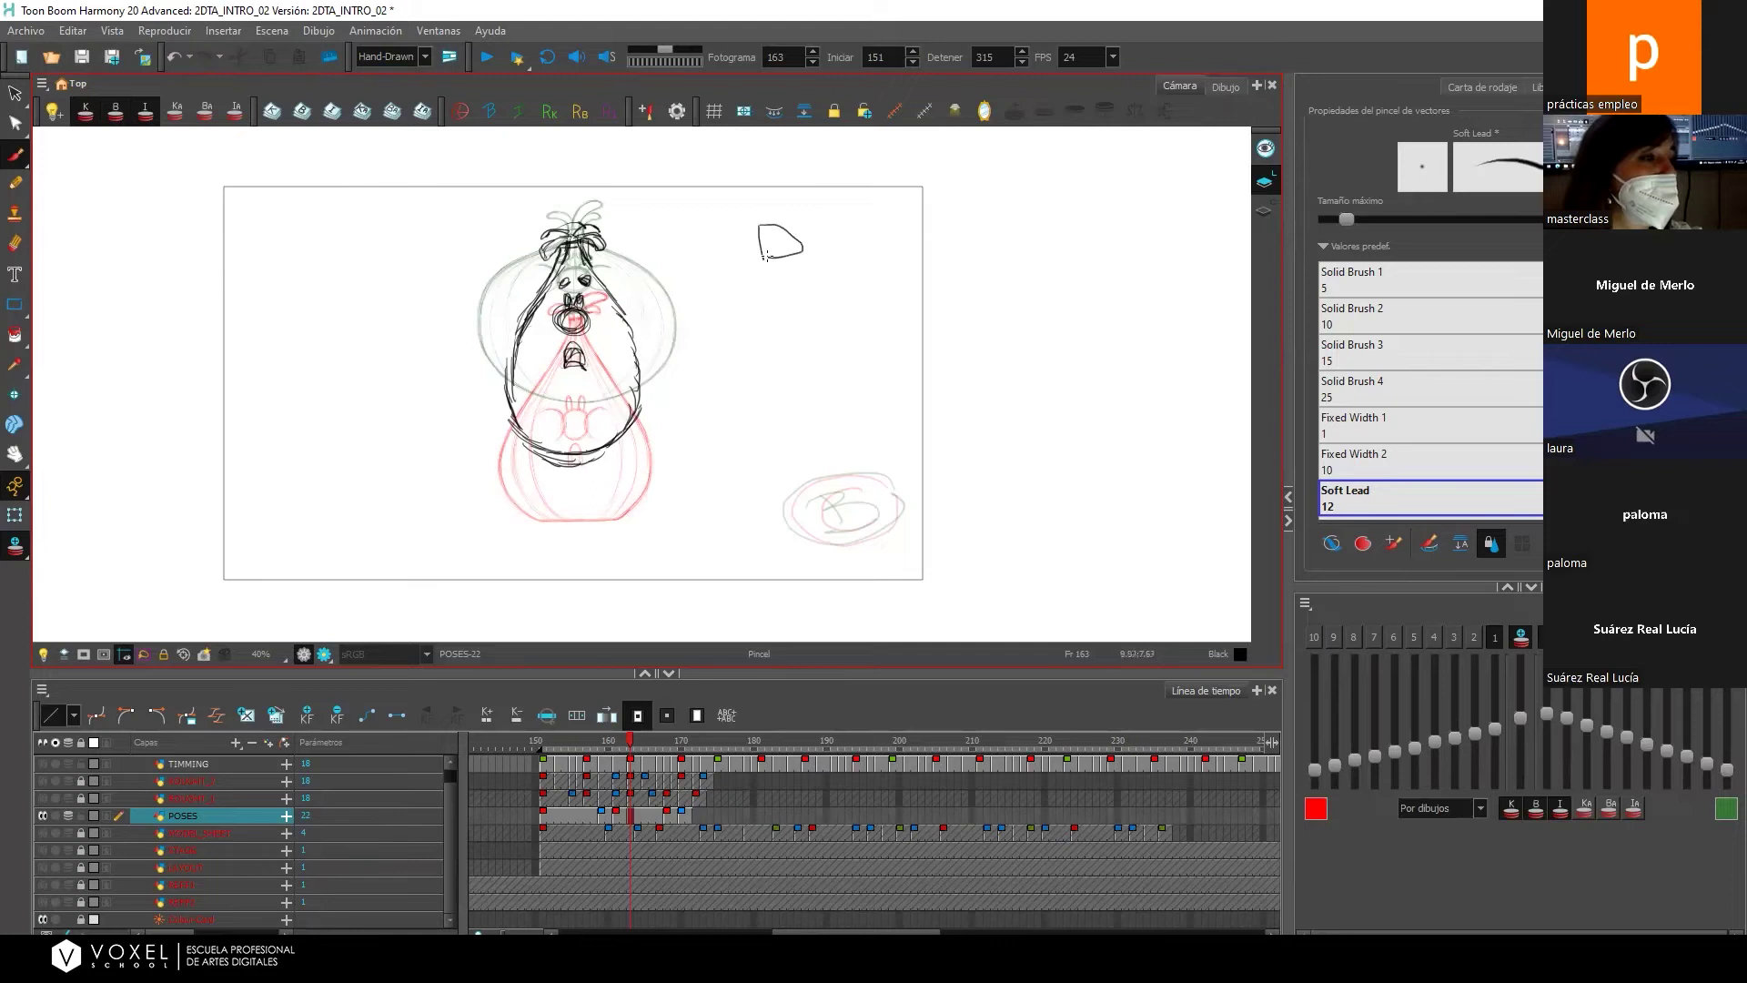
key(ctrl+z)
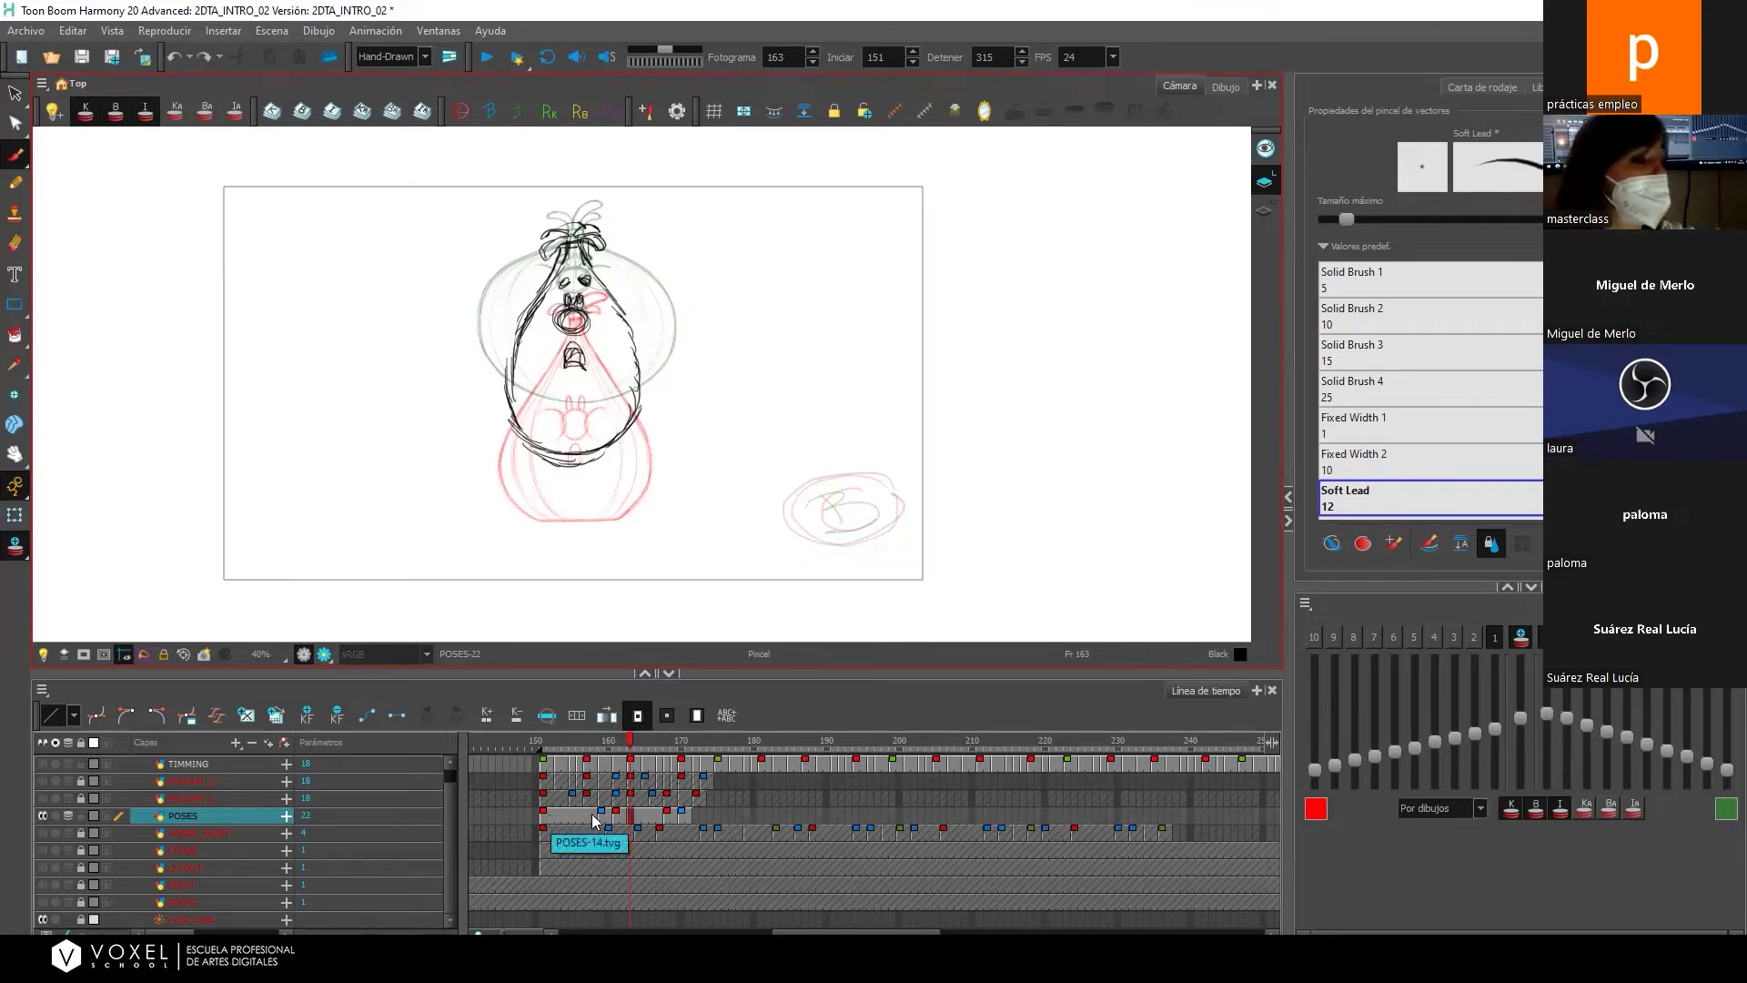
Turn off the onion skin and view key poses A, B and C at frames 151, 168 and 161.
click(541, 819)
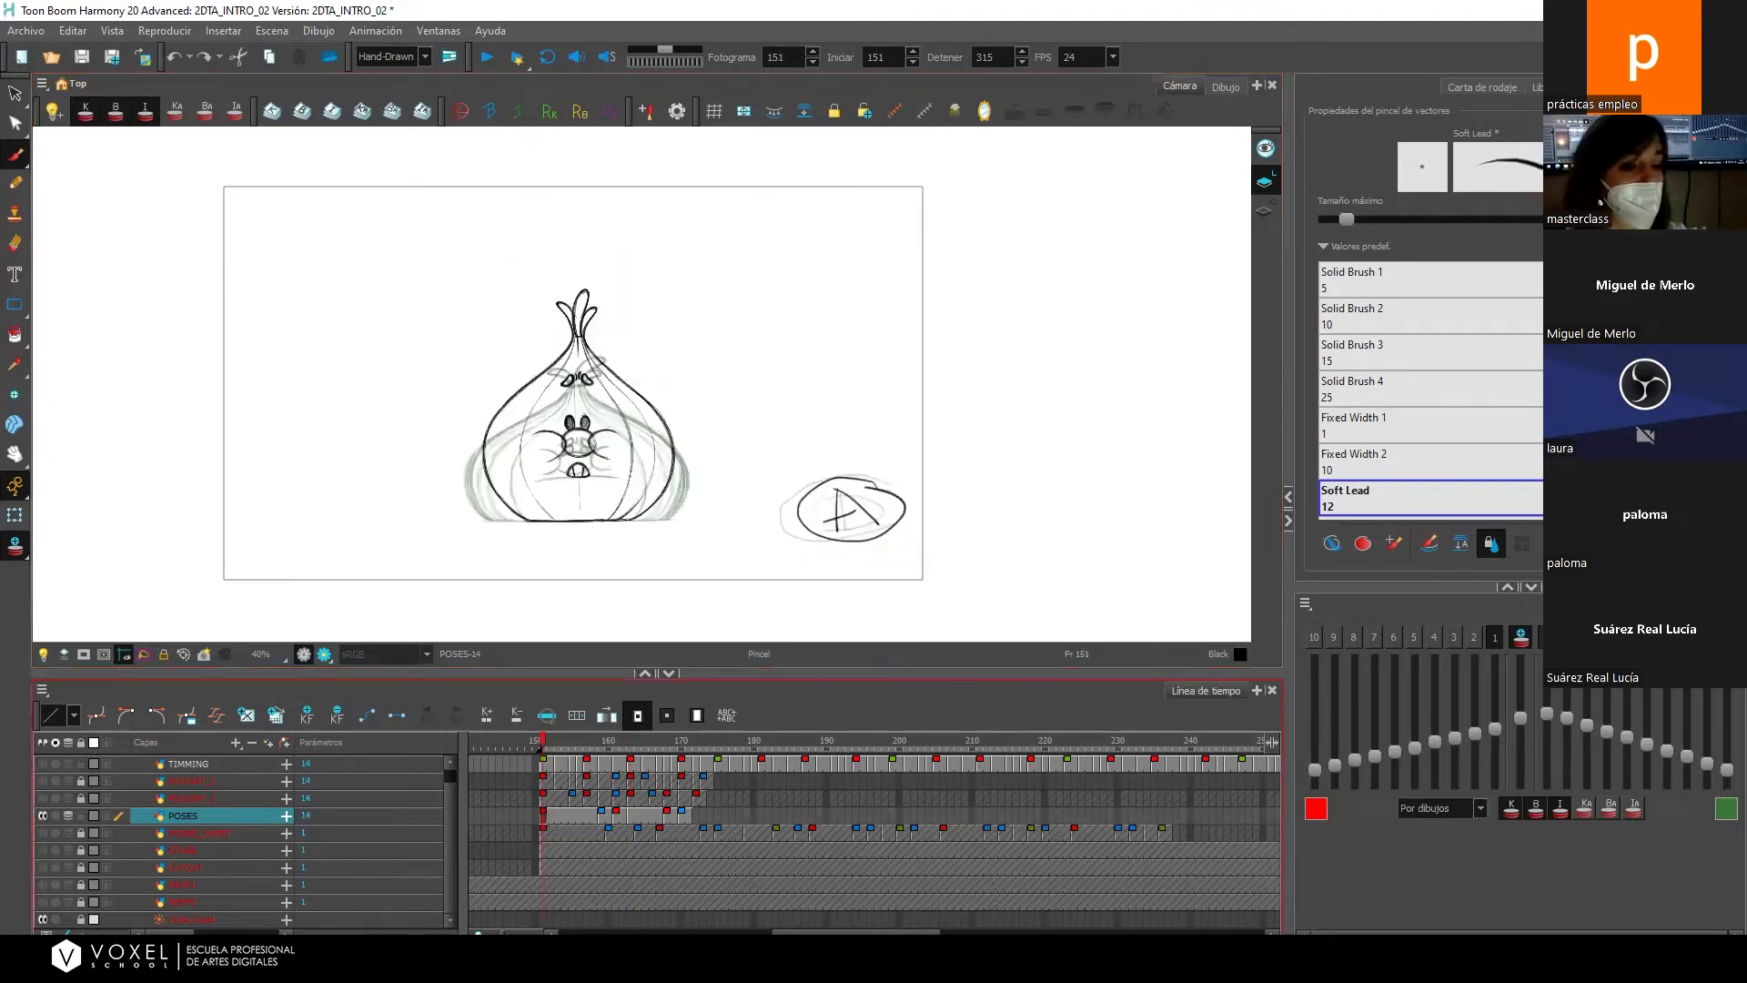
click(1520, 637)
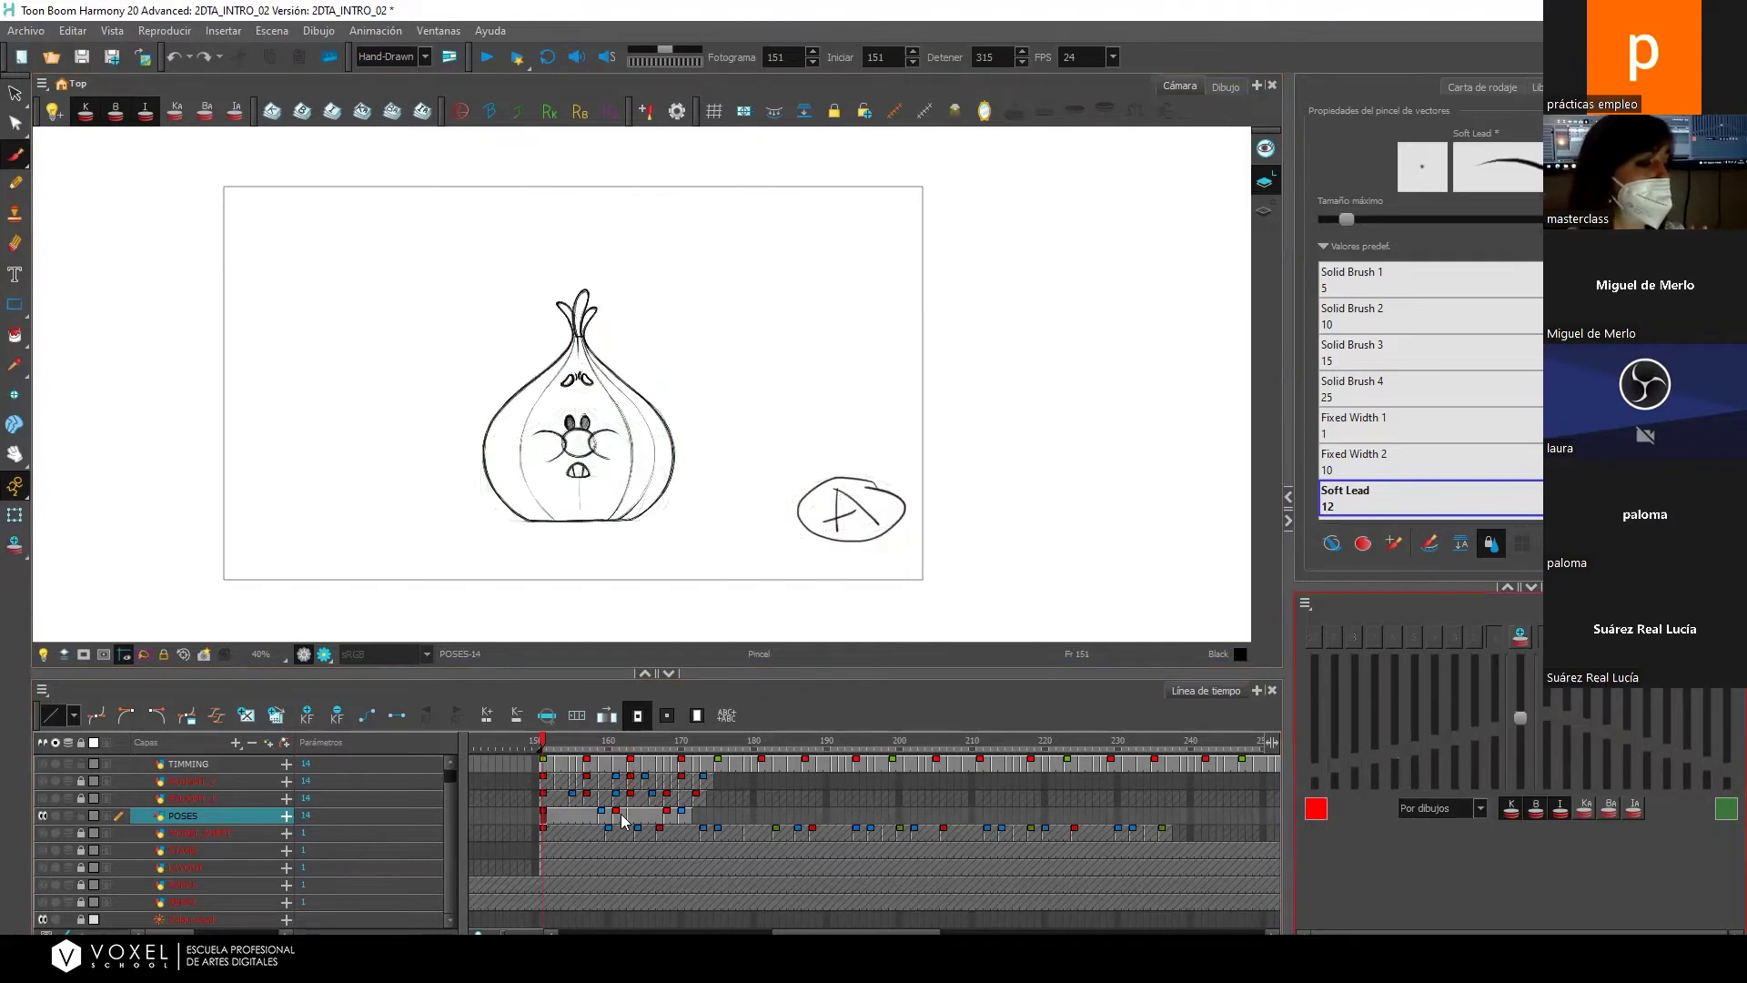
click(667, 817)
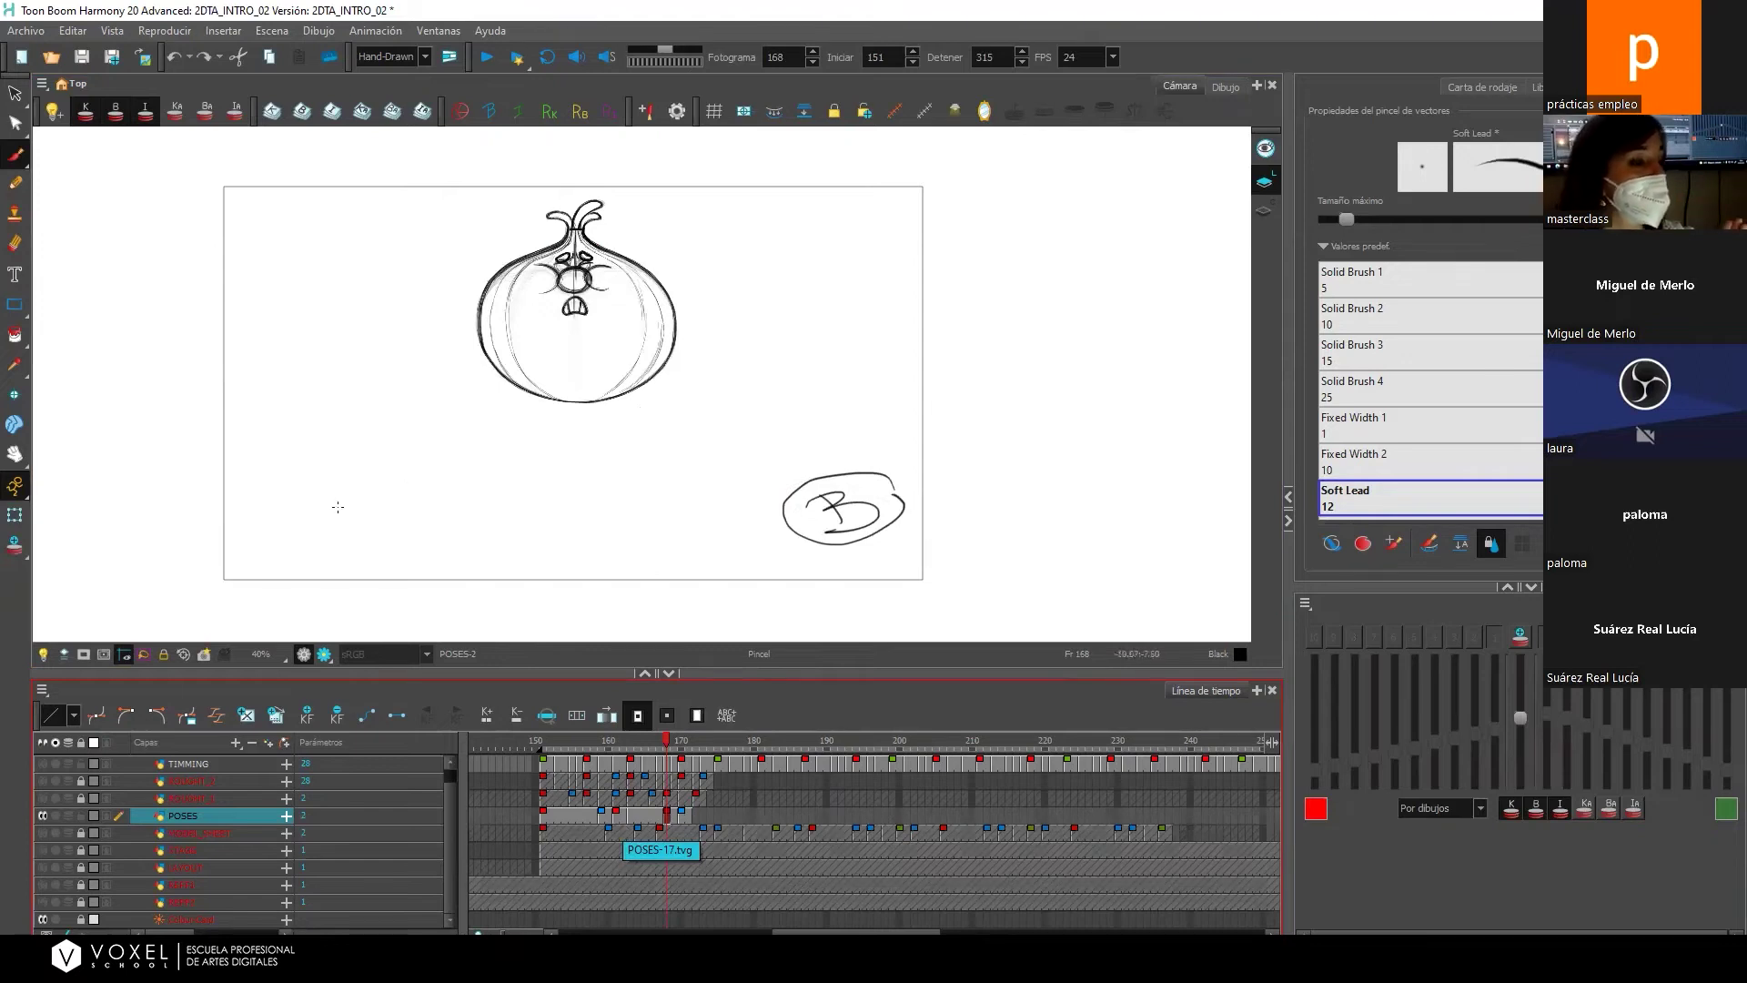
click(617, 815)
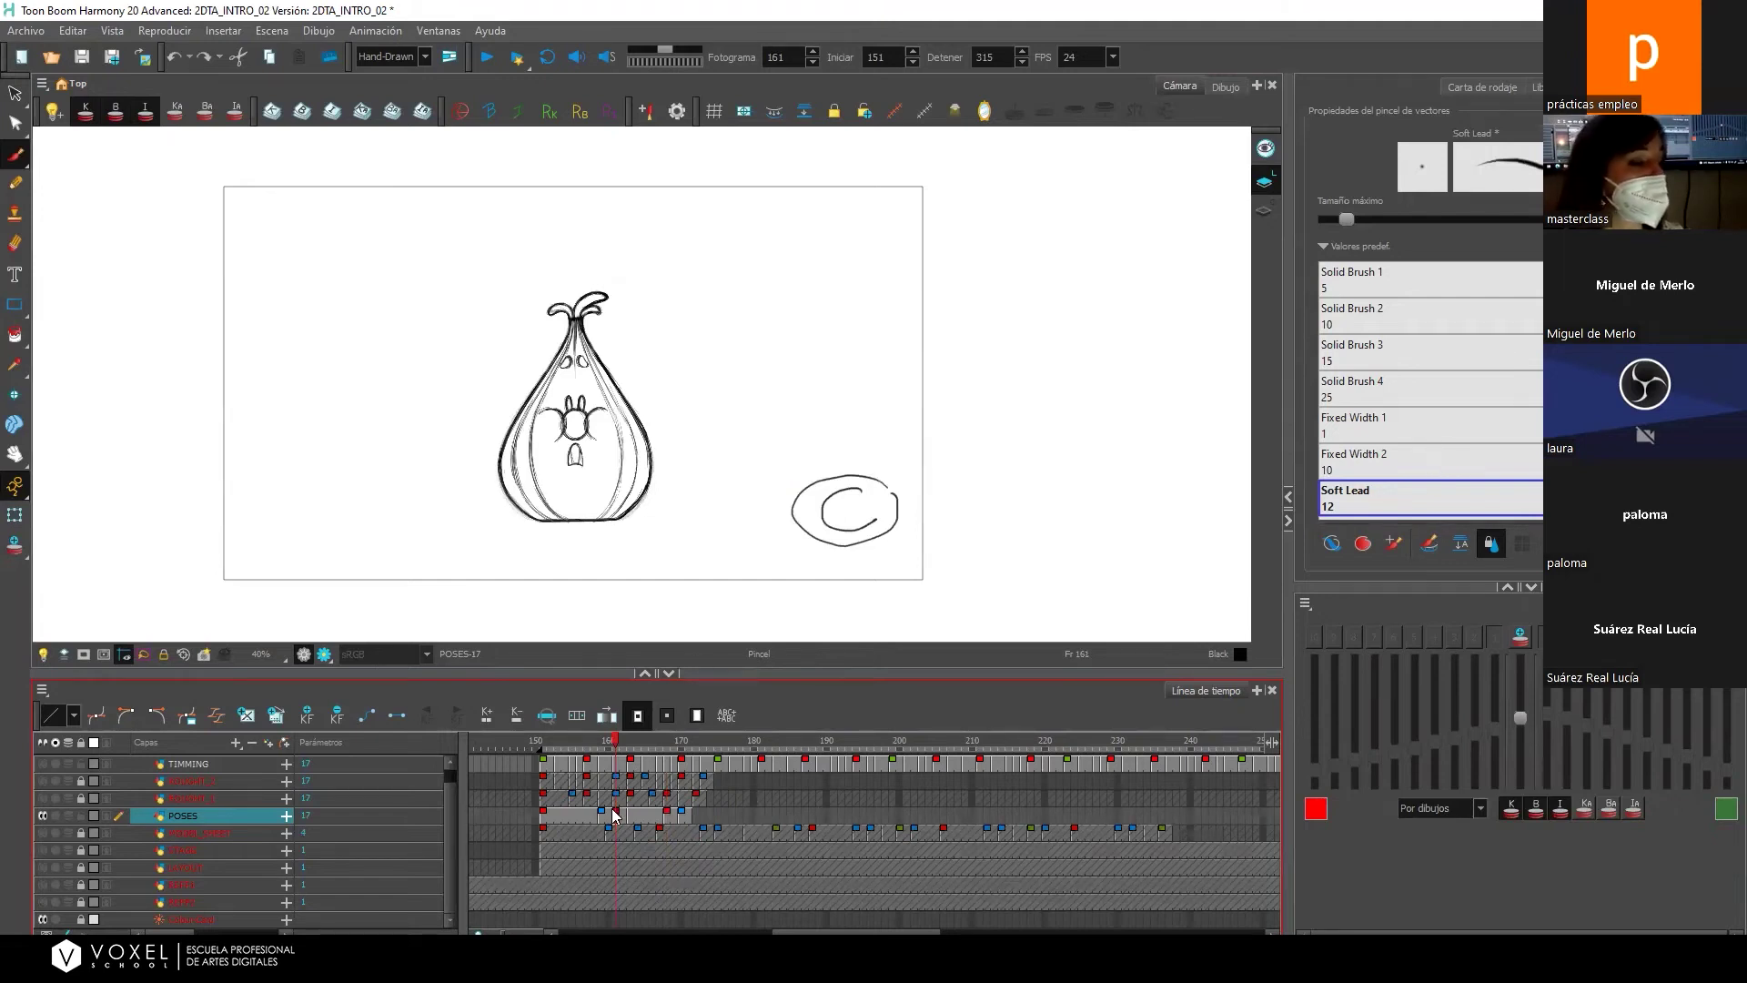
Turn the onion skin back on and set it to show the second previous drawing along with the next pose.
click(1519, 636)
click(1475, 641)
click(1475, 641)
click(1538, 637)
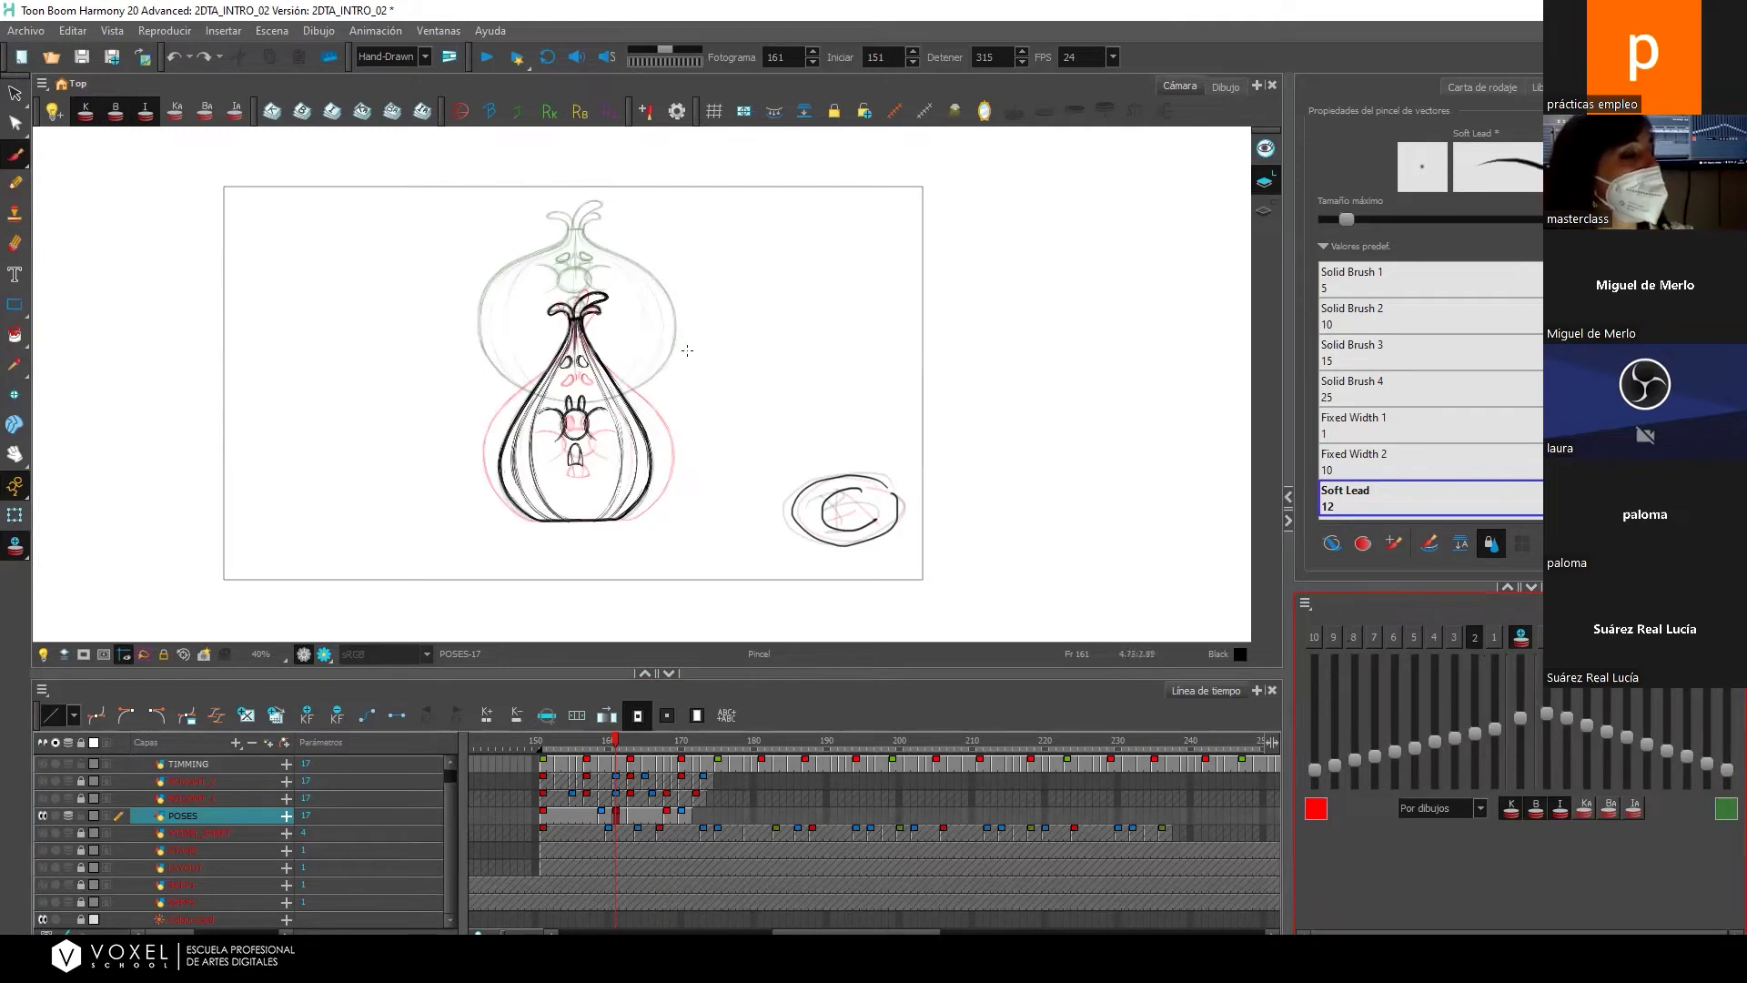
drag(651, 391, 626, 318)
key(ctrl+z)
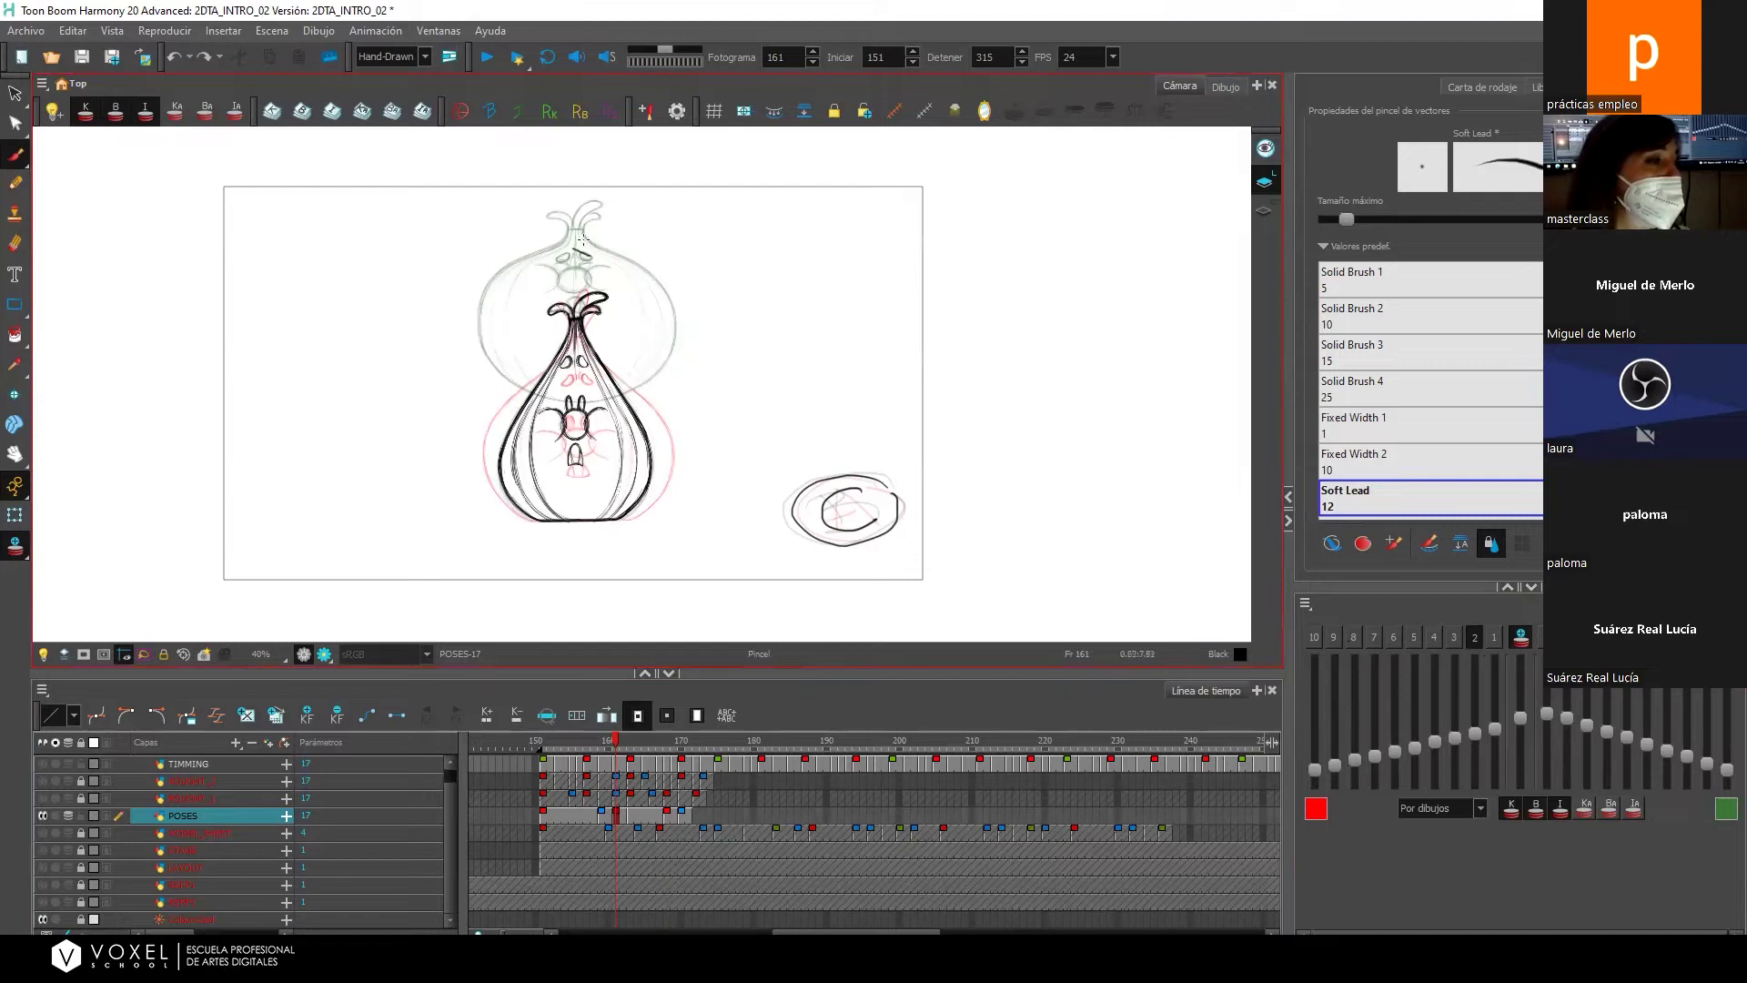
Flip between the key poses on the POSES layer, comparing mainly frames 161 and 168.
click(606, 823)
click(619, 824)
click(575, 821)
click(616, 824)
click(669, 818)
click(682, 816)
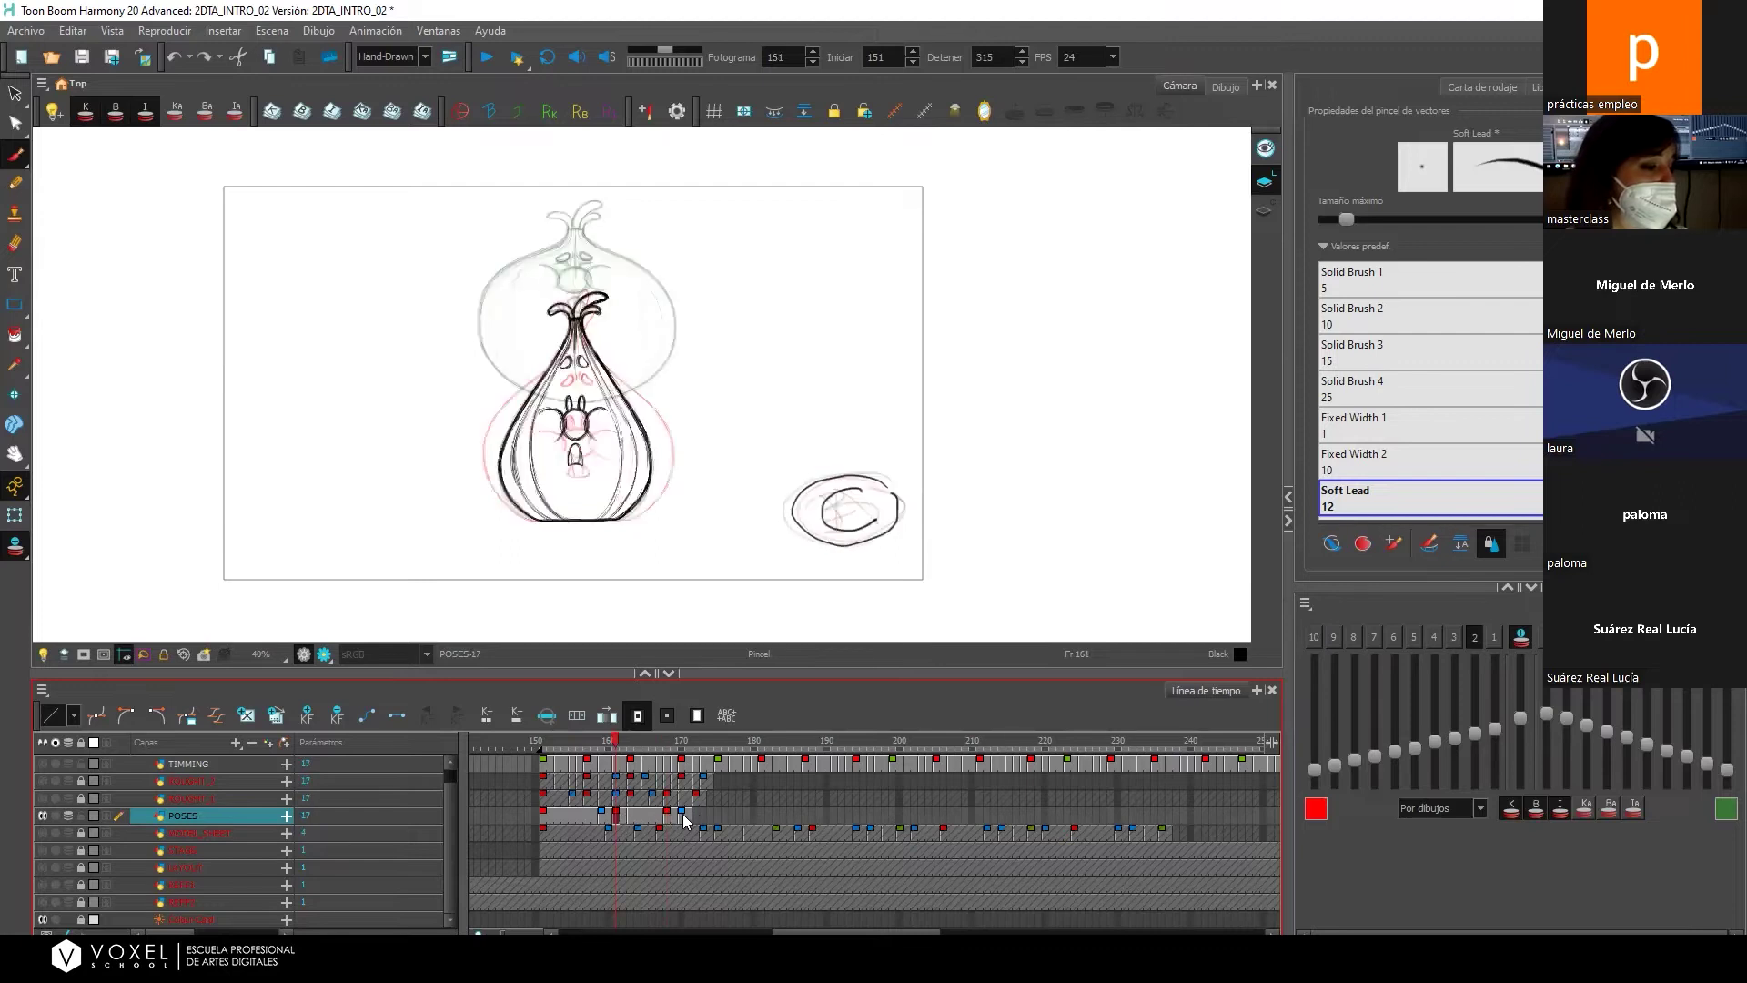
click(668, 817)
click(617, 822)
click(669, 819)
click(618, 822)
click(668, 819)
click(615, 822)
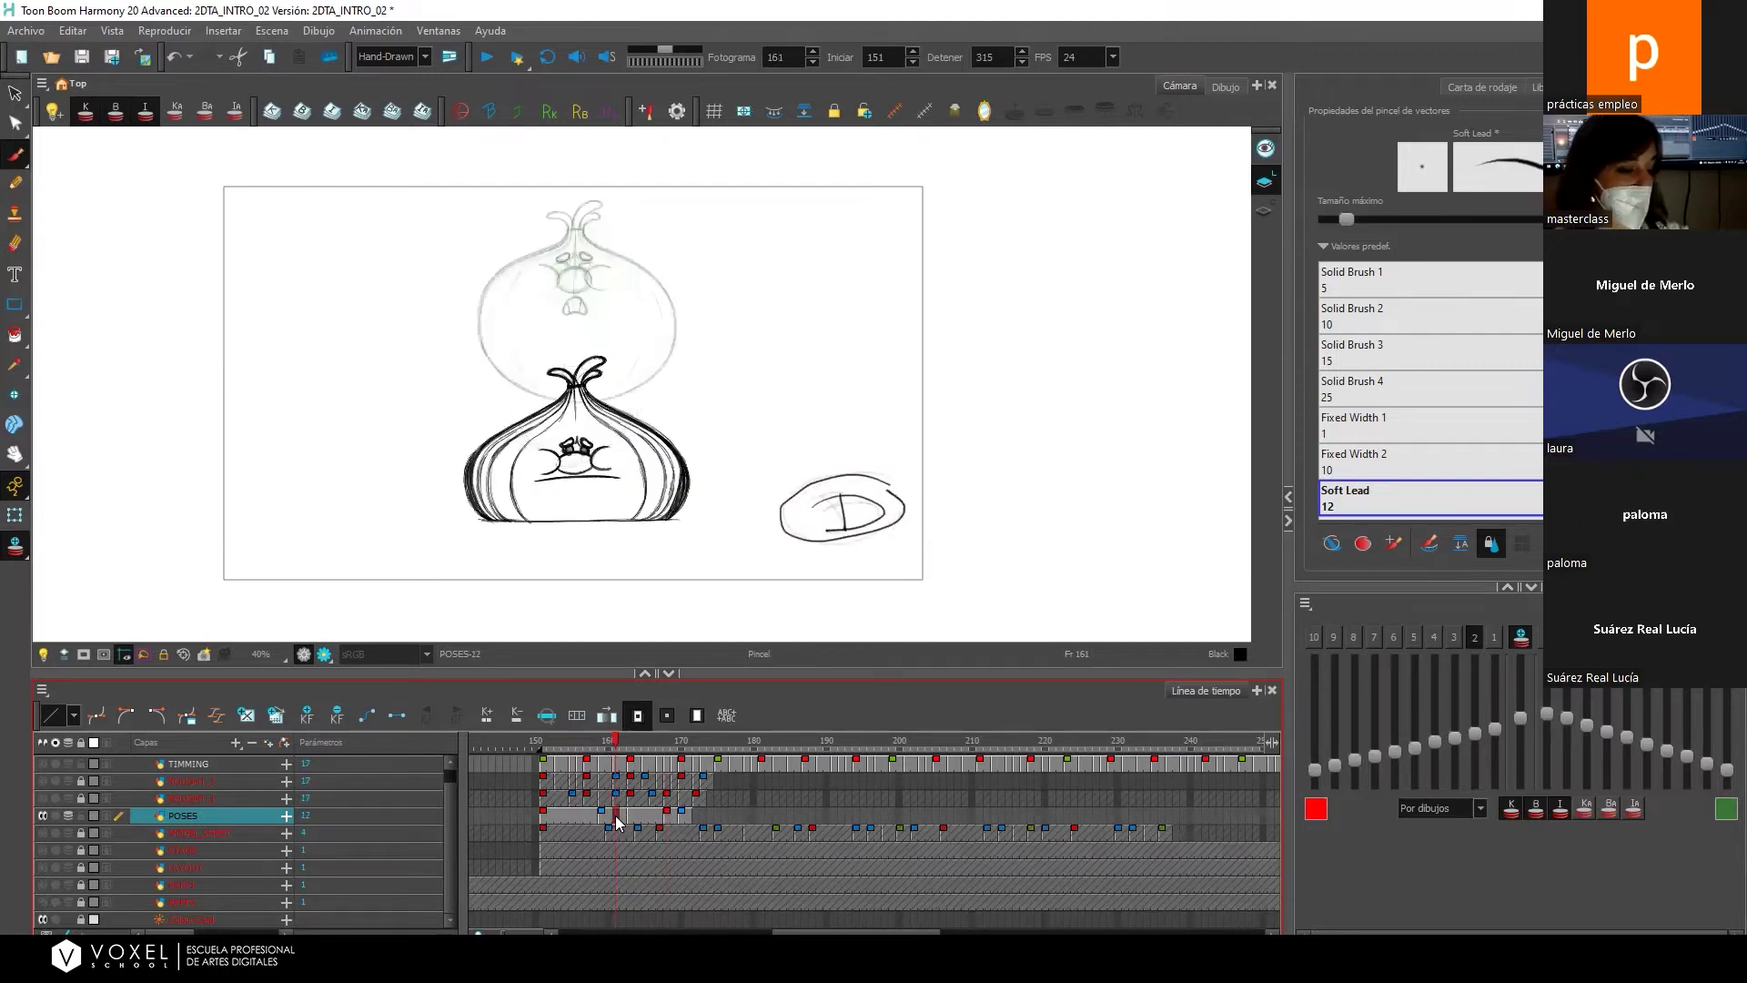
click(626, 818)
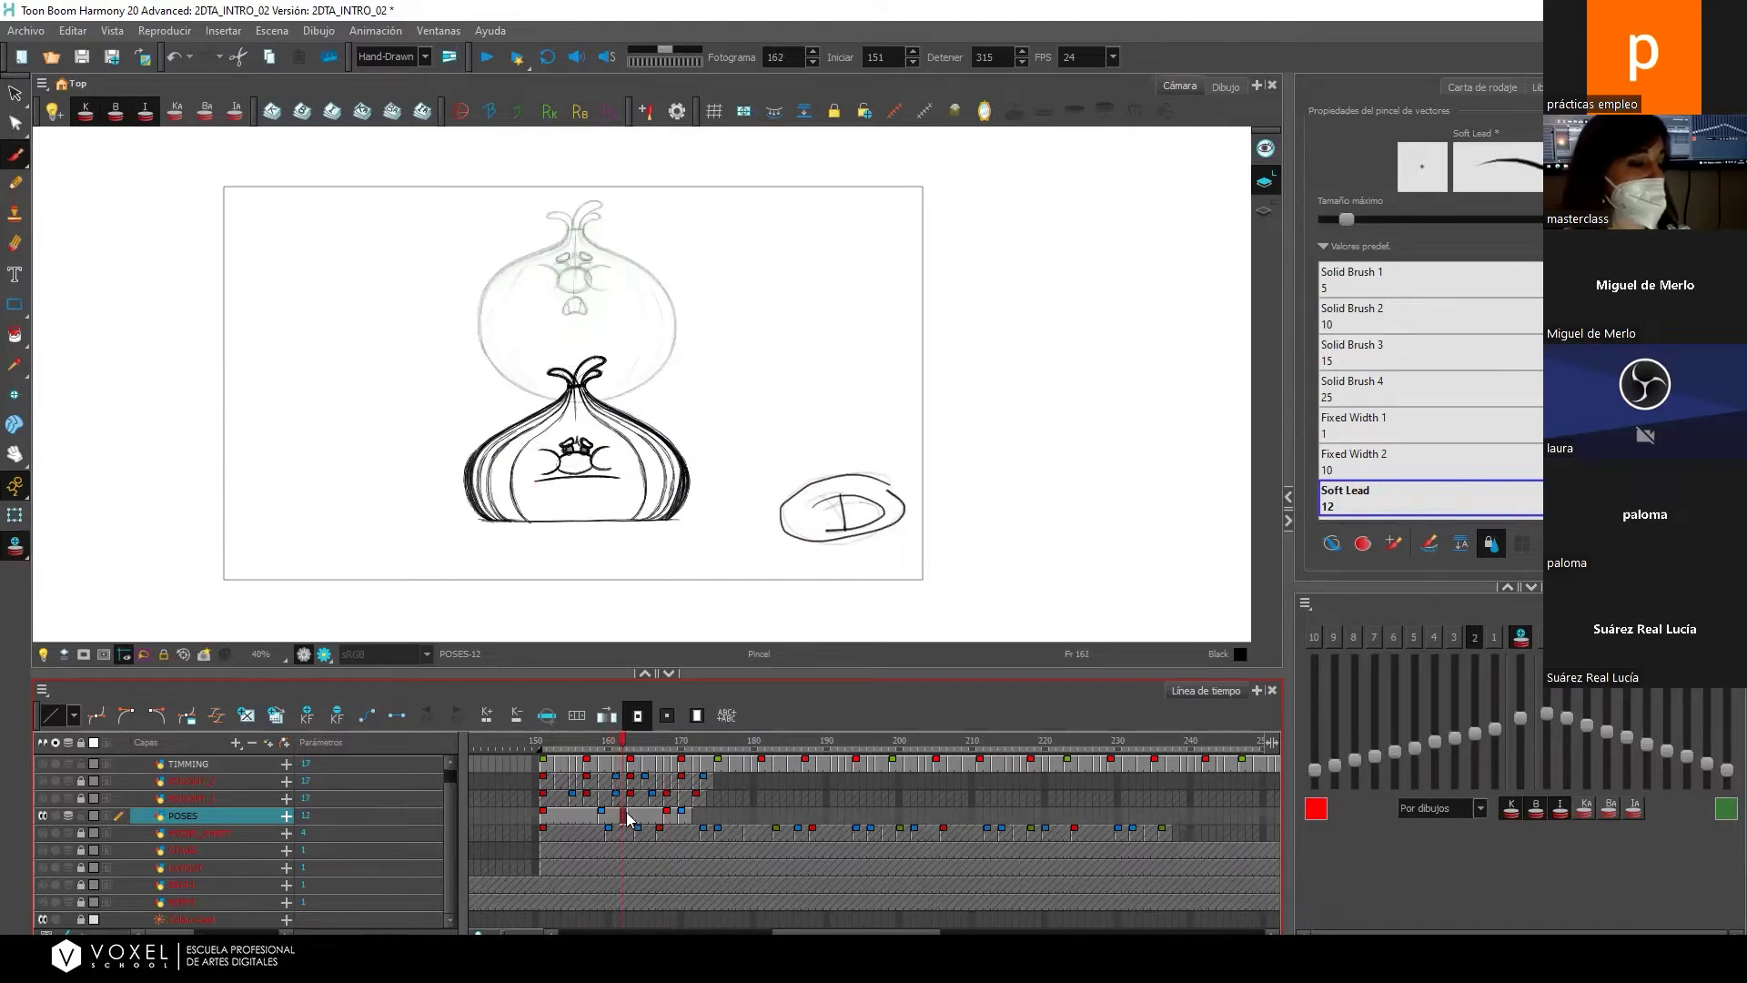
click(675, 739)
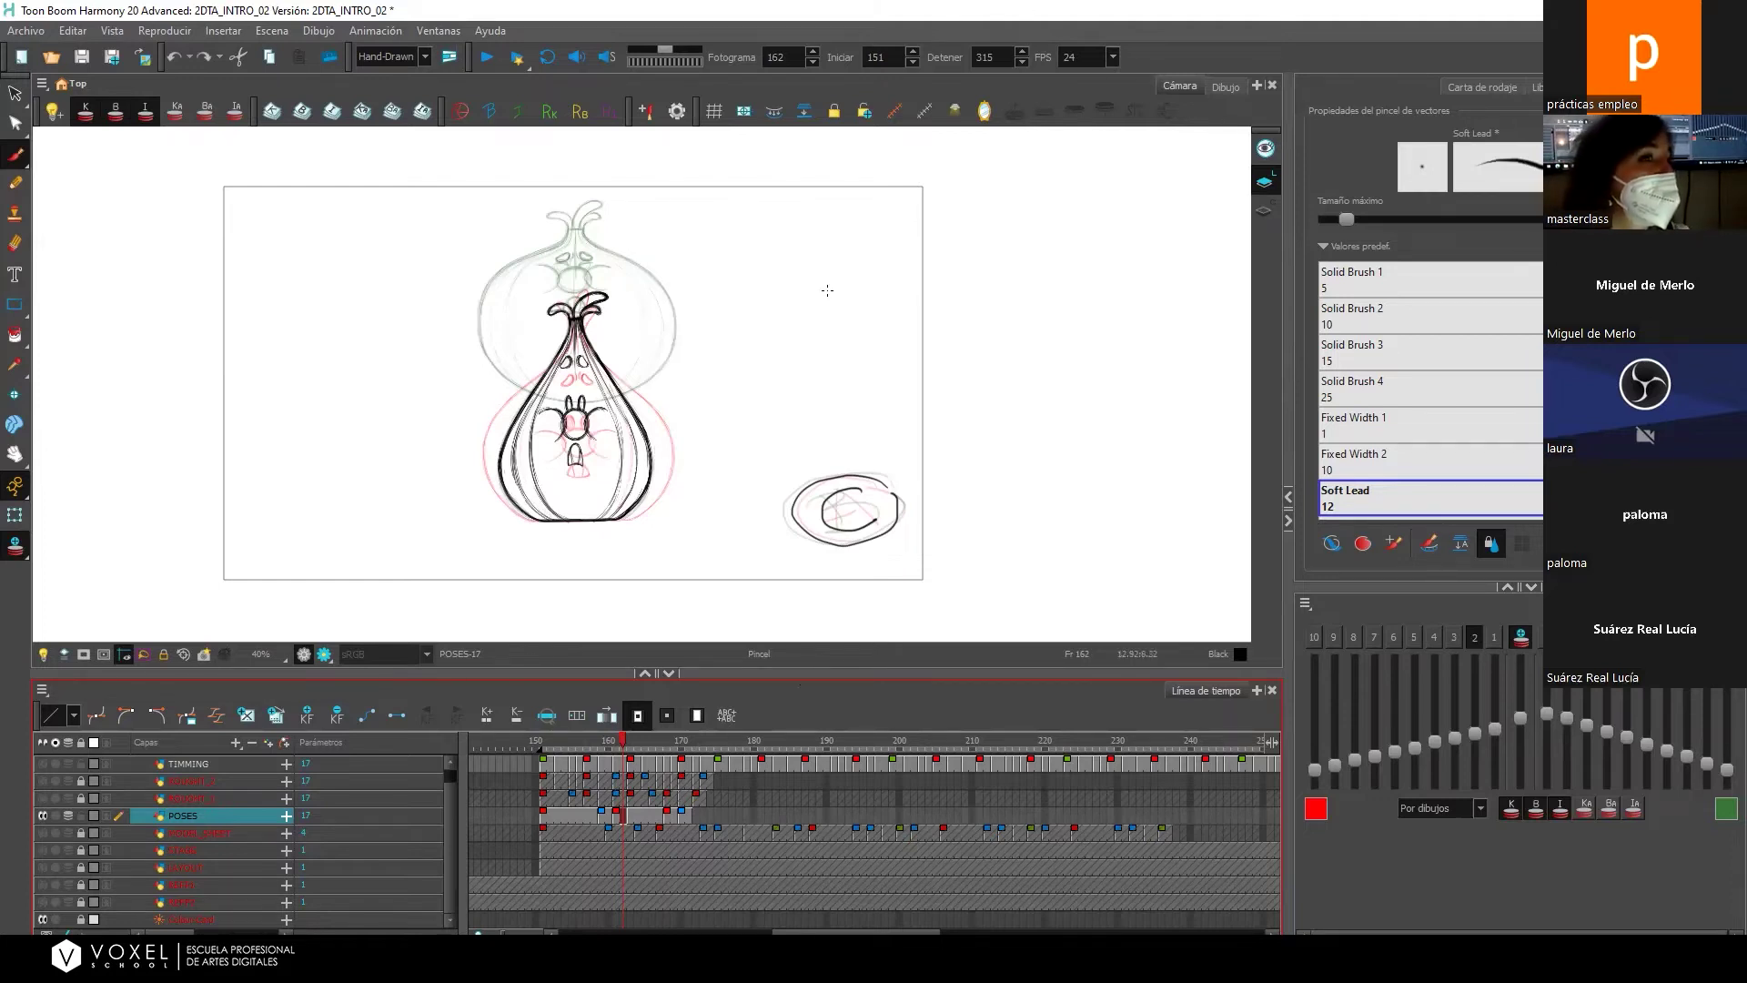
Draw three rows of five small ovals in the empty area to the left of the onion on frame 162.
key(space)
drag(700, 252, 904, 230)
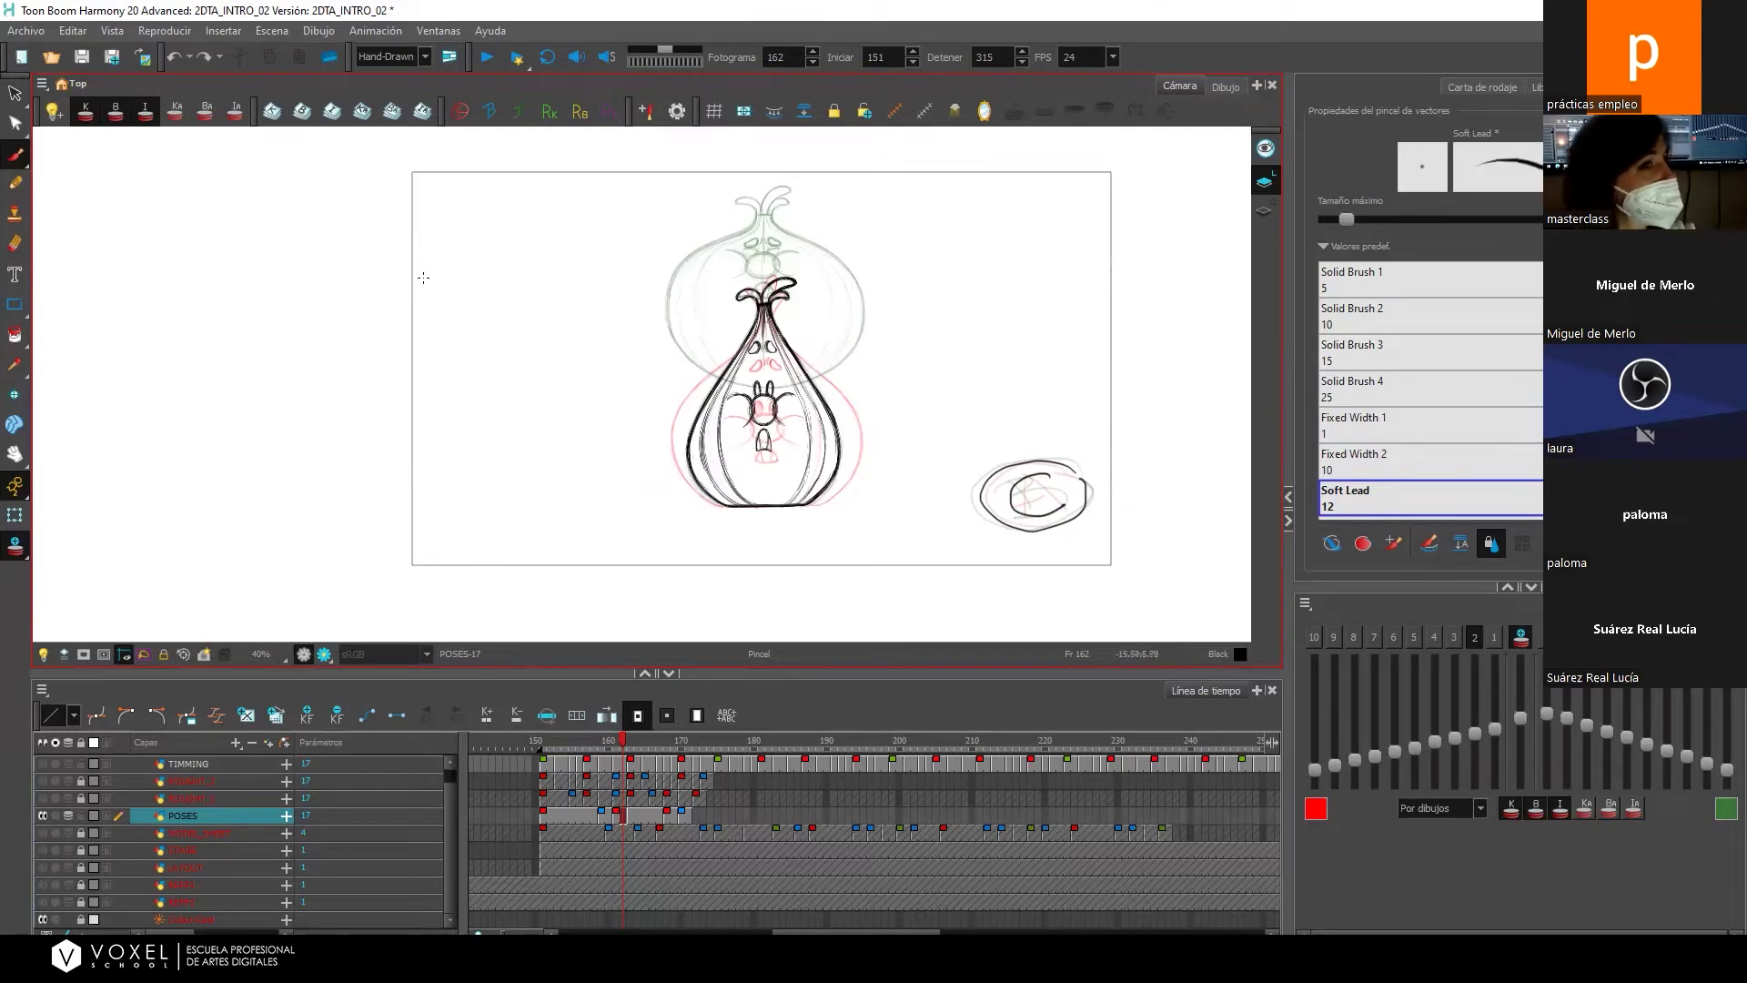
mouse_move(443, 193)
mouse_down()
mouse_move(434, 211)
mouse_move(442, 194)
mouse_move(559, 201)
mouse_up()
mouse_move(589, 199)
mouse_down()
mouse_move(573, 208)
mouse_move(591, 200)
mouse_up()
mouse_move(446, 239)
mouse_down()
mouse_move(428, 252)
mouse_move(446, 240)
mouse_up()
drag(473, 238, 587, 235)
drag(451, 275, 591, 270)
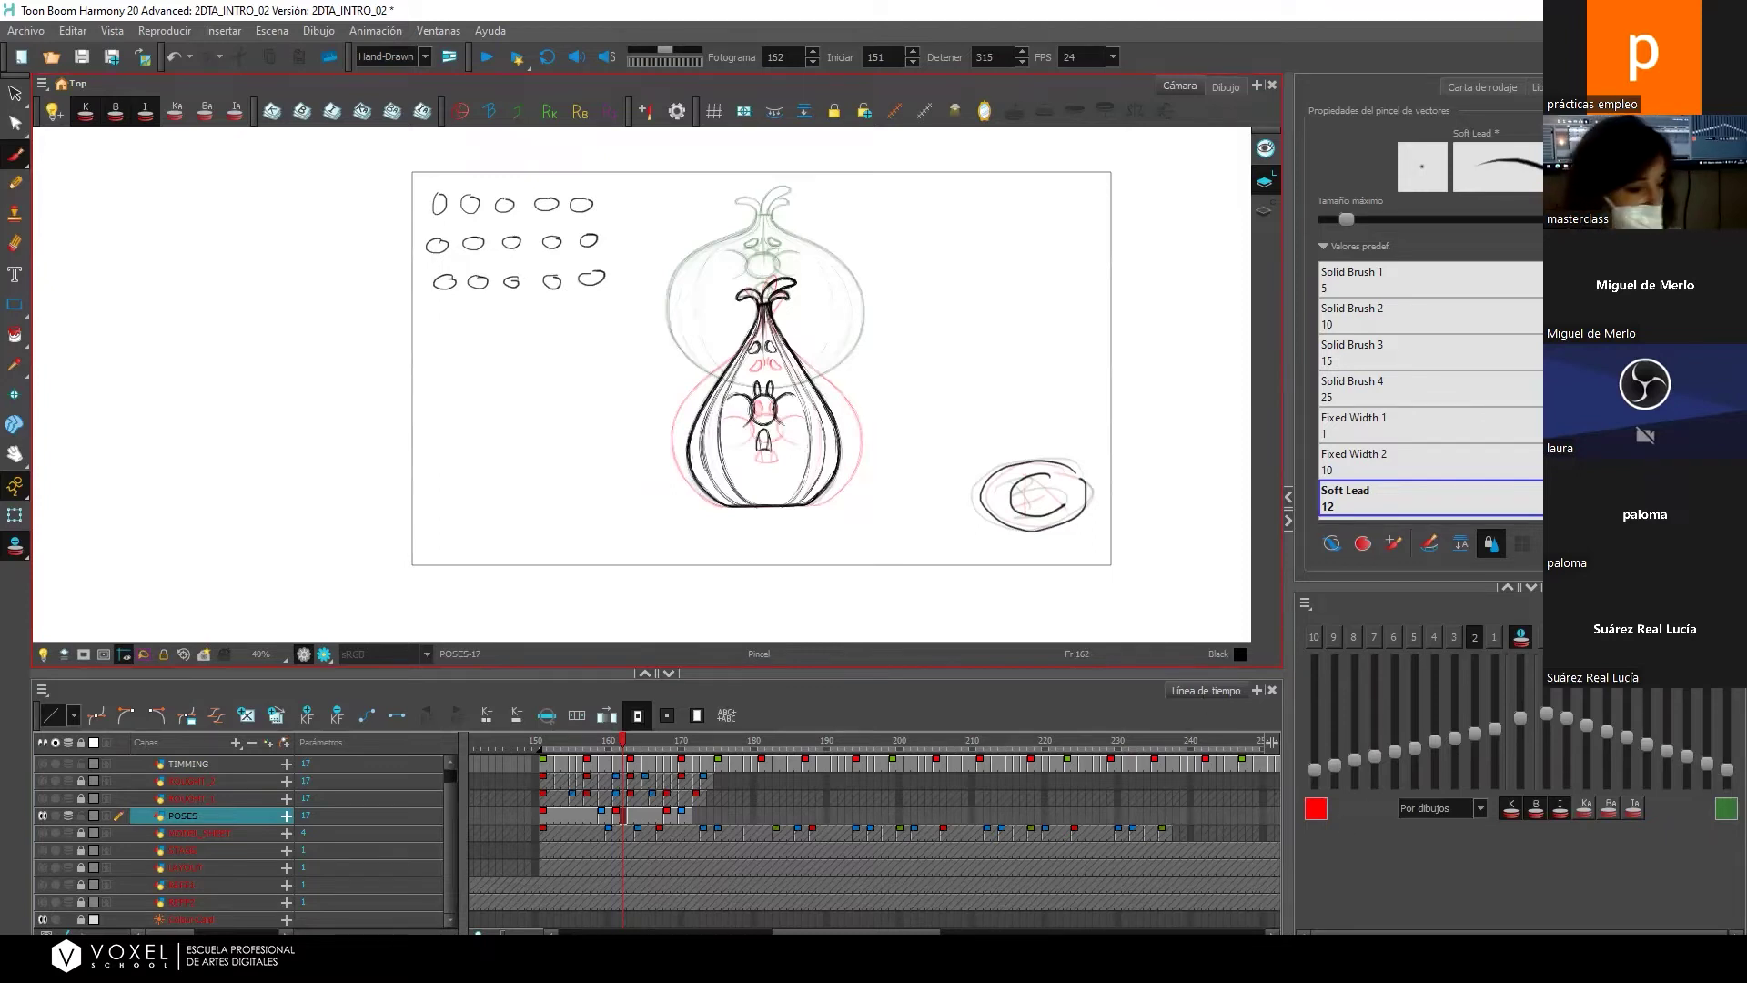
key(super+s)
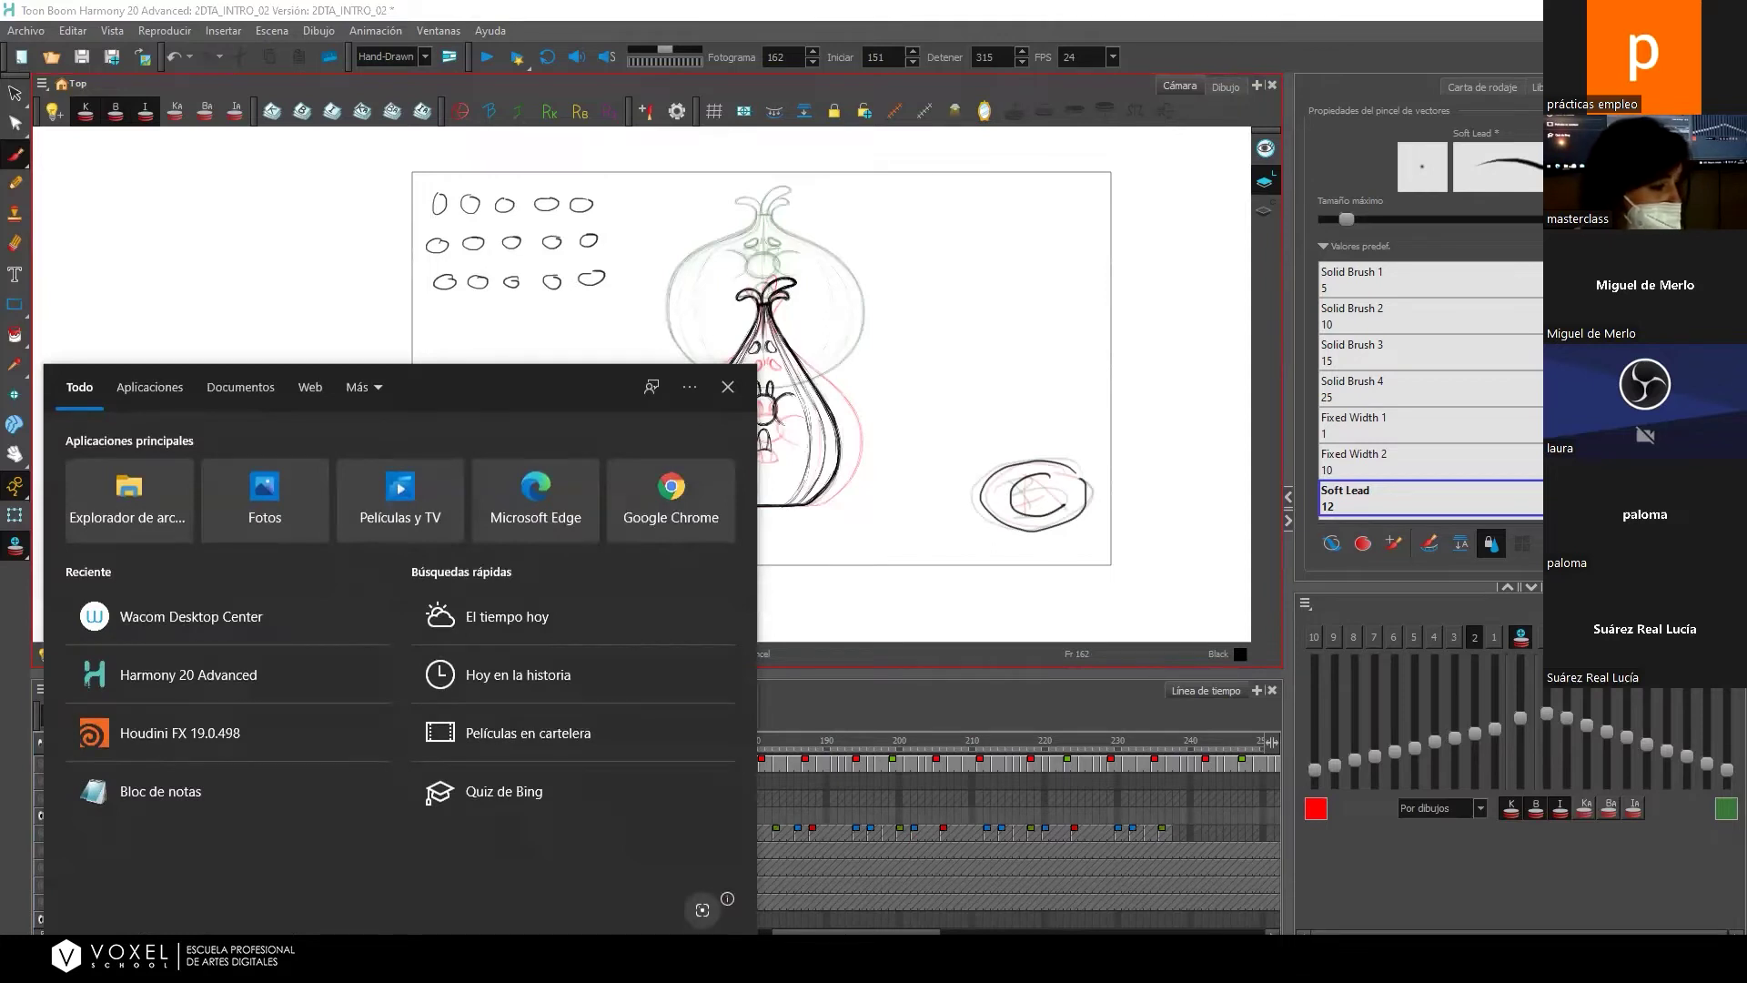
click(535, 500)
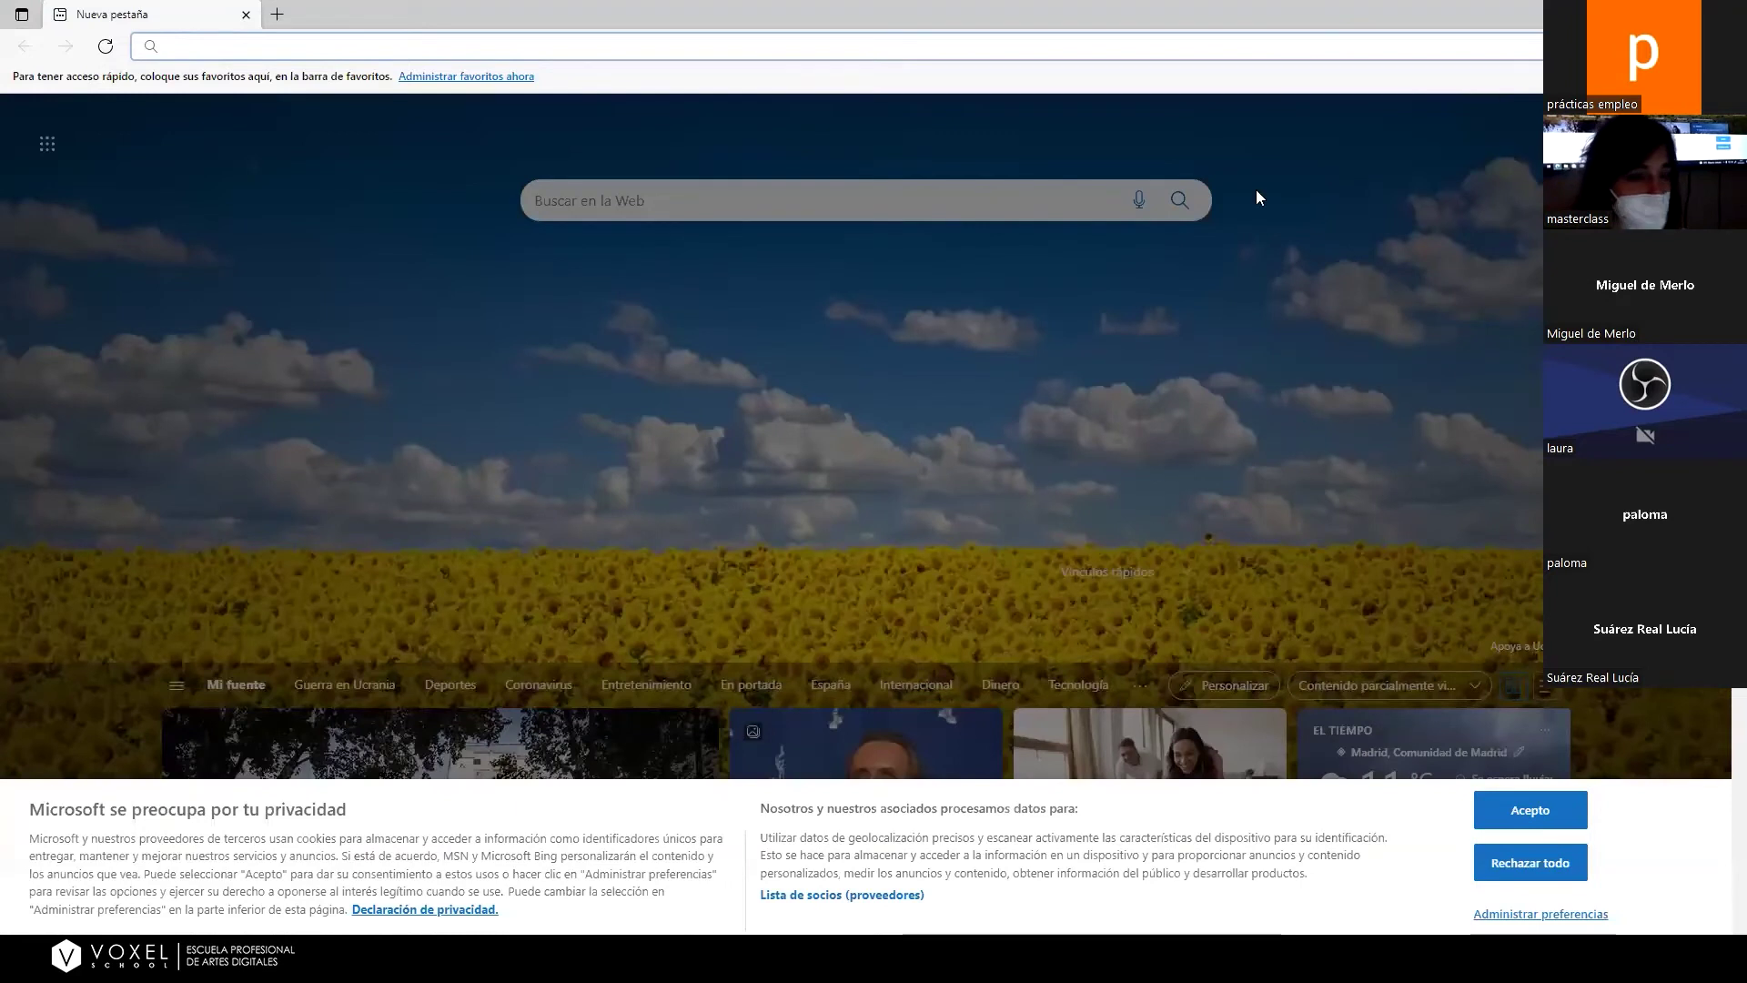
key(alt+F4)
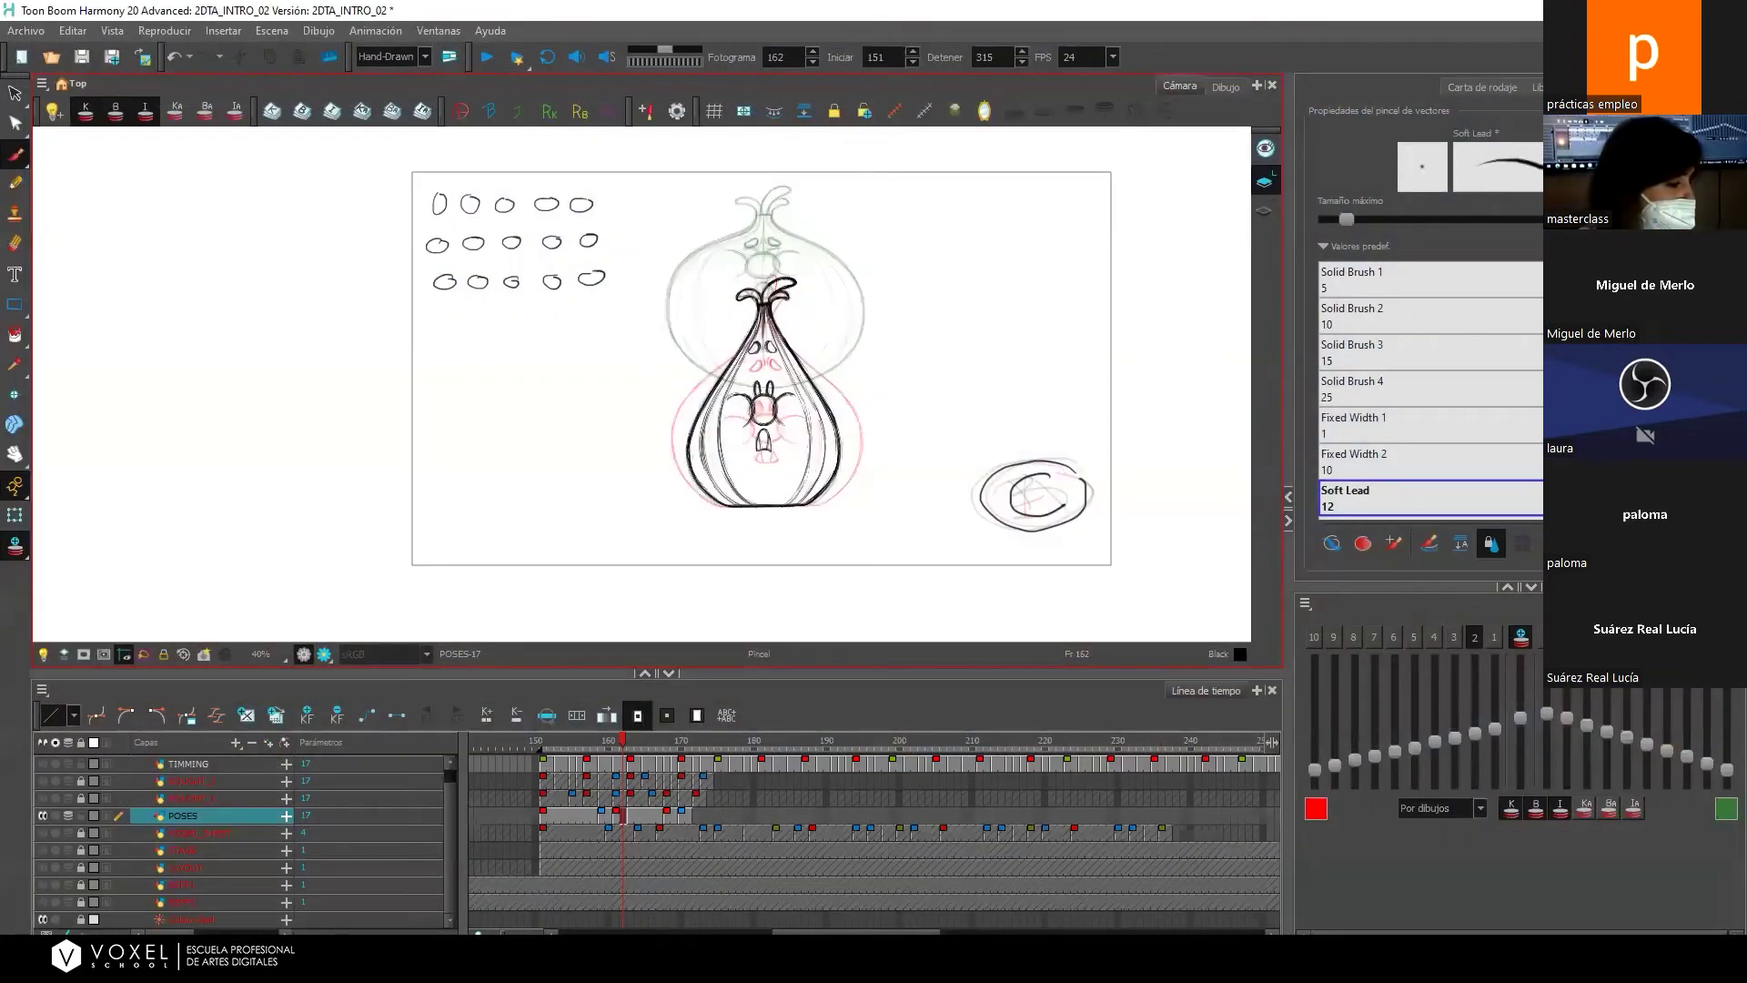
Switch to Google Chrome and bring up the image results for "mitl kahl animacion".
key(super+s)
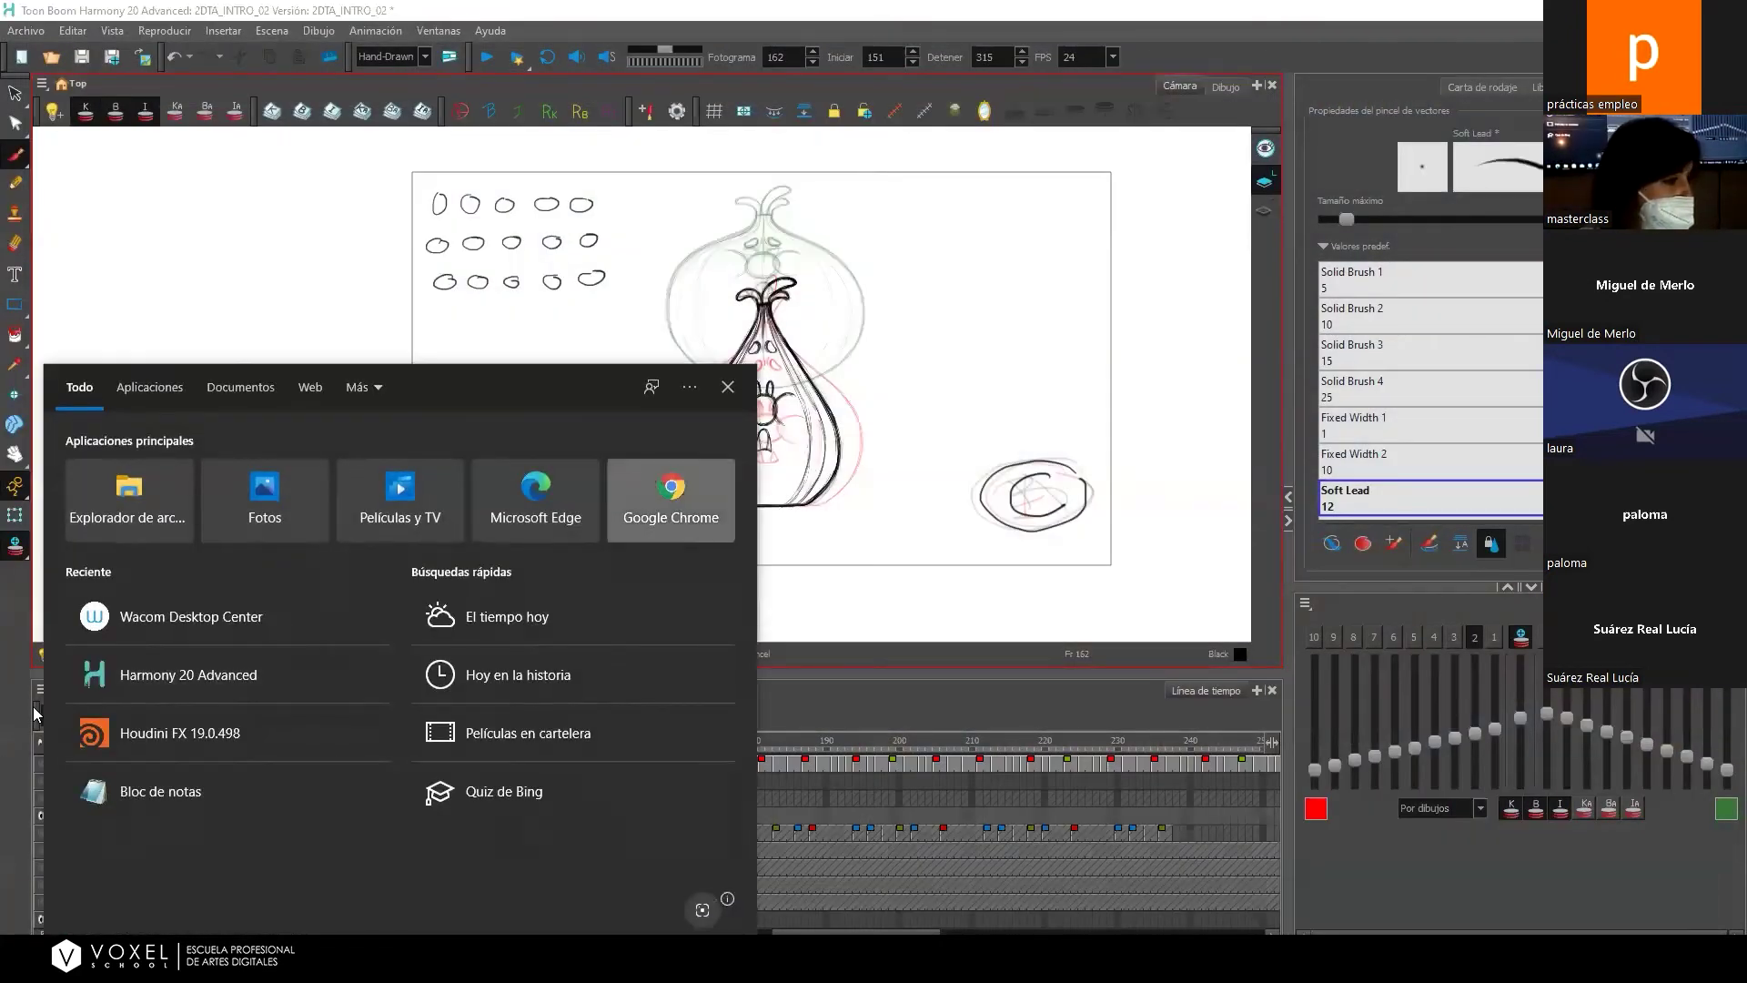
click(671, 501)
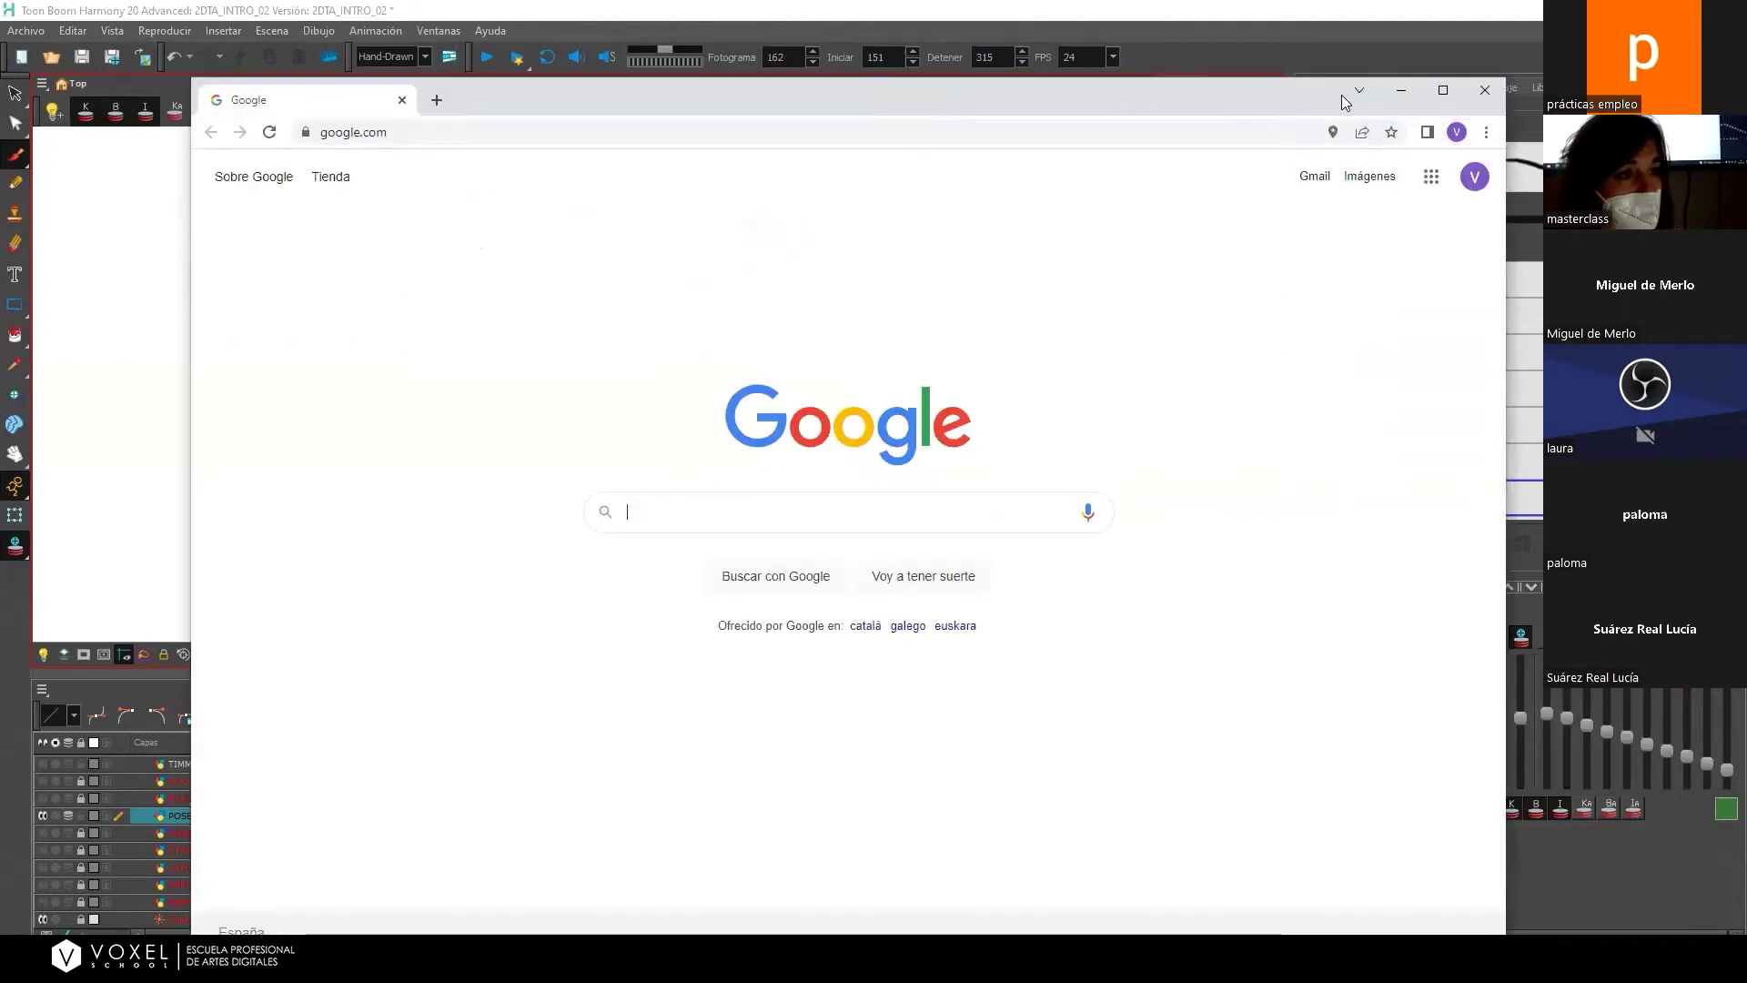
click(1402, 90)
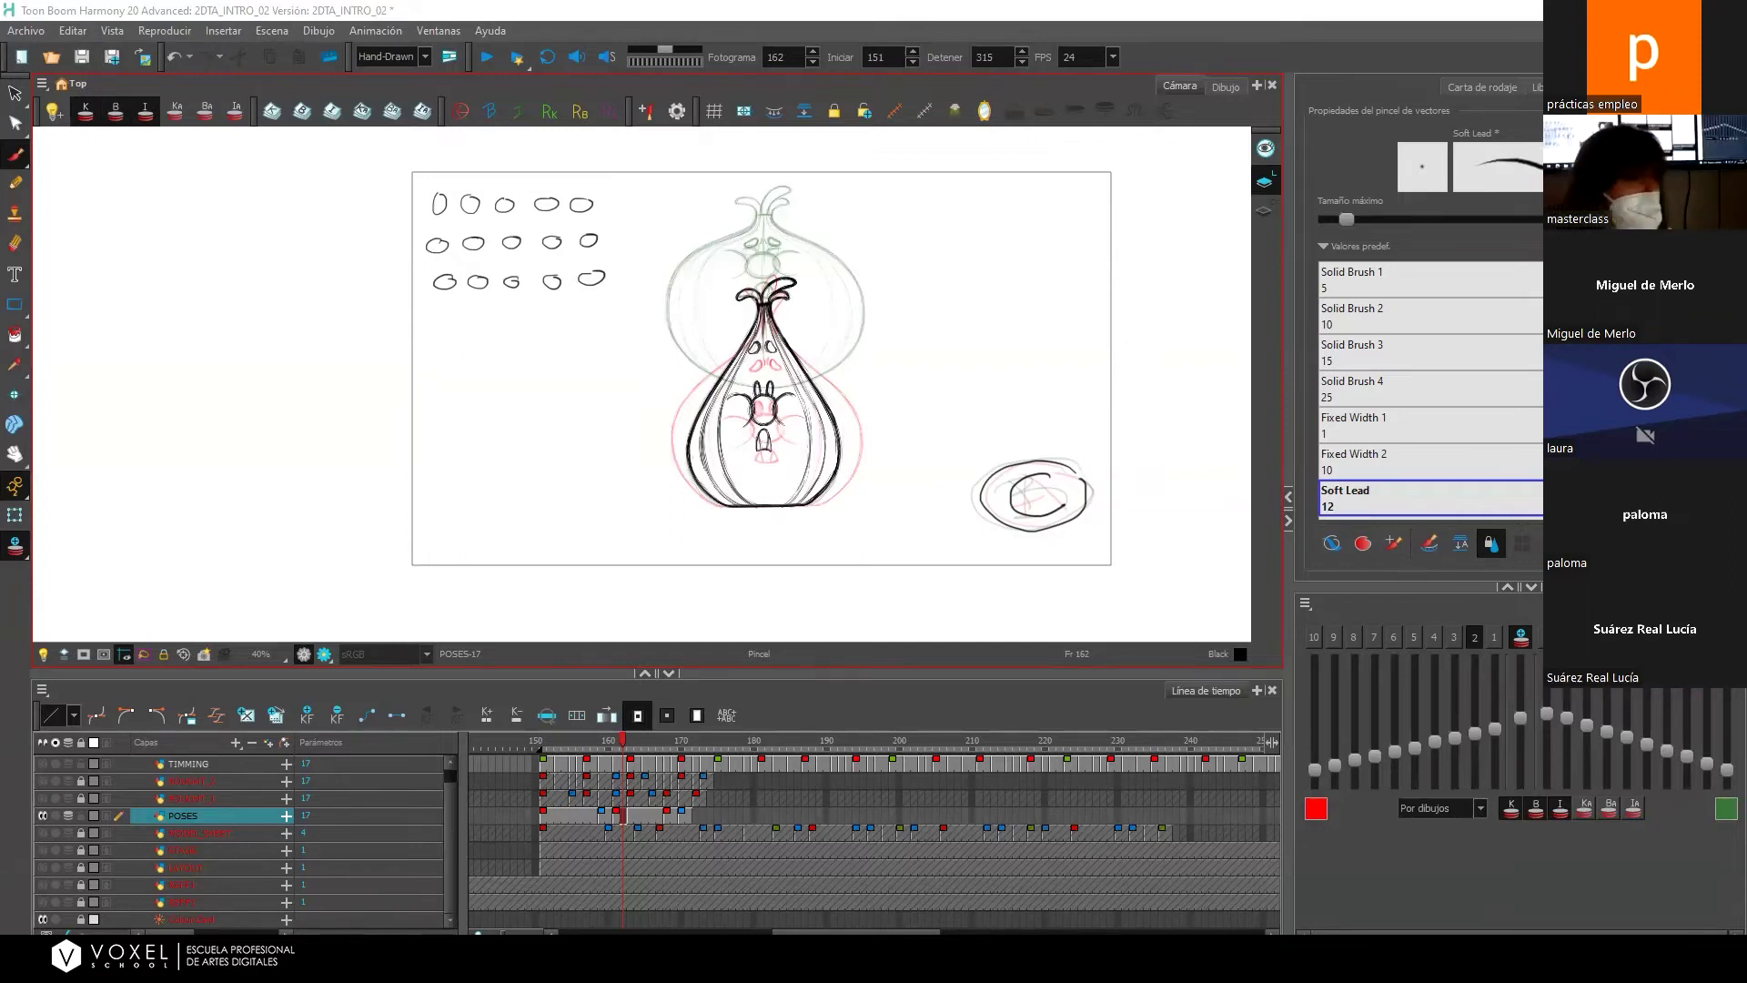
key(alt+Tab)
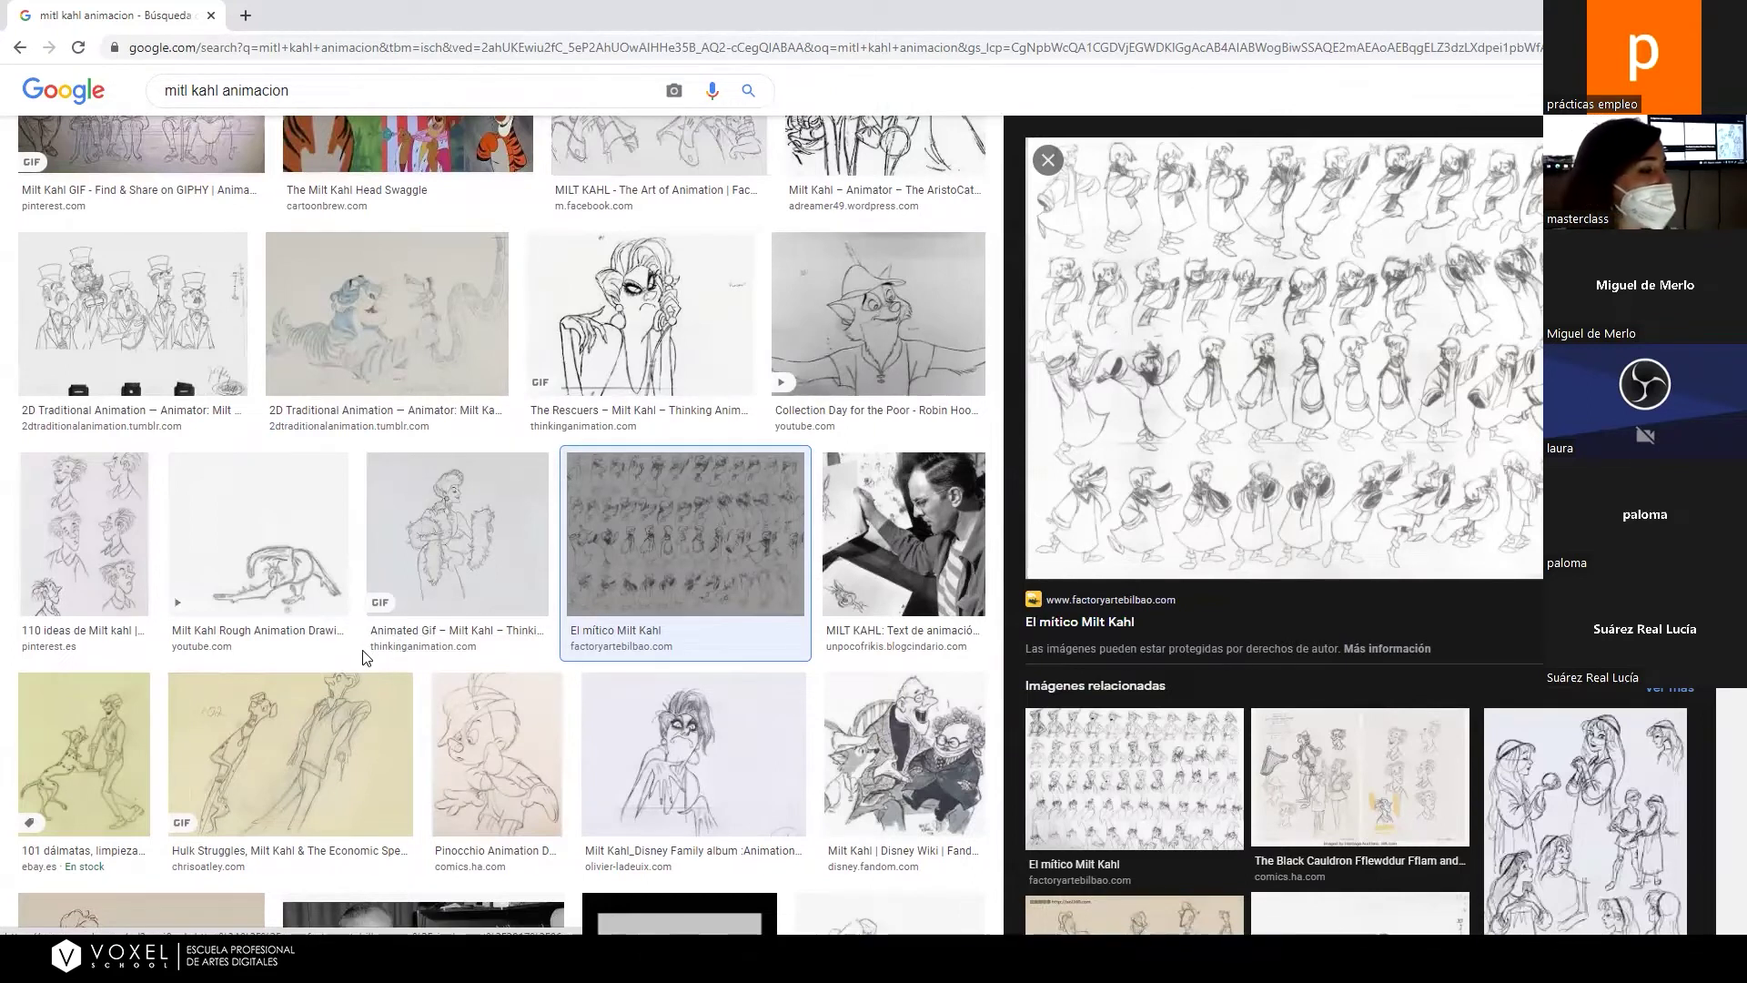
Browse the Milt Kahl drawings and their related images, and open the Pinocchio F-3 head model sheet.
scroll(306, 496, up, 2)
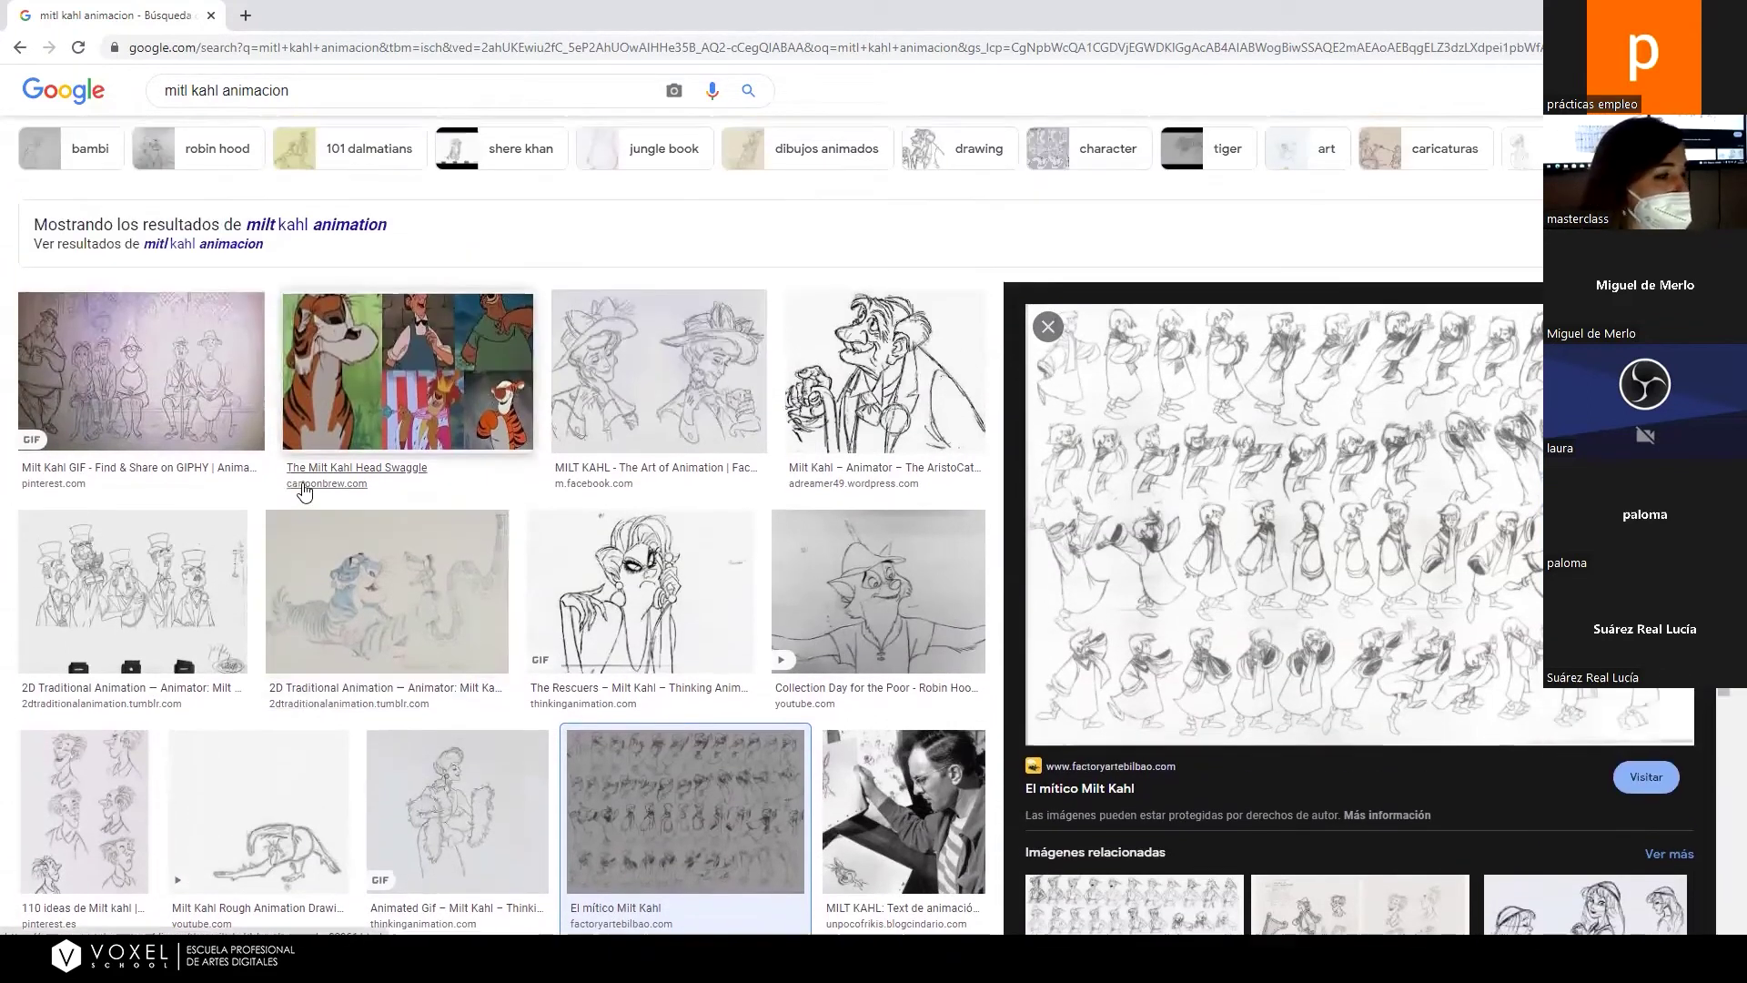
scroll(305, 492, down, 3)
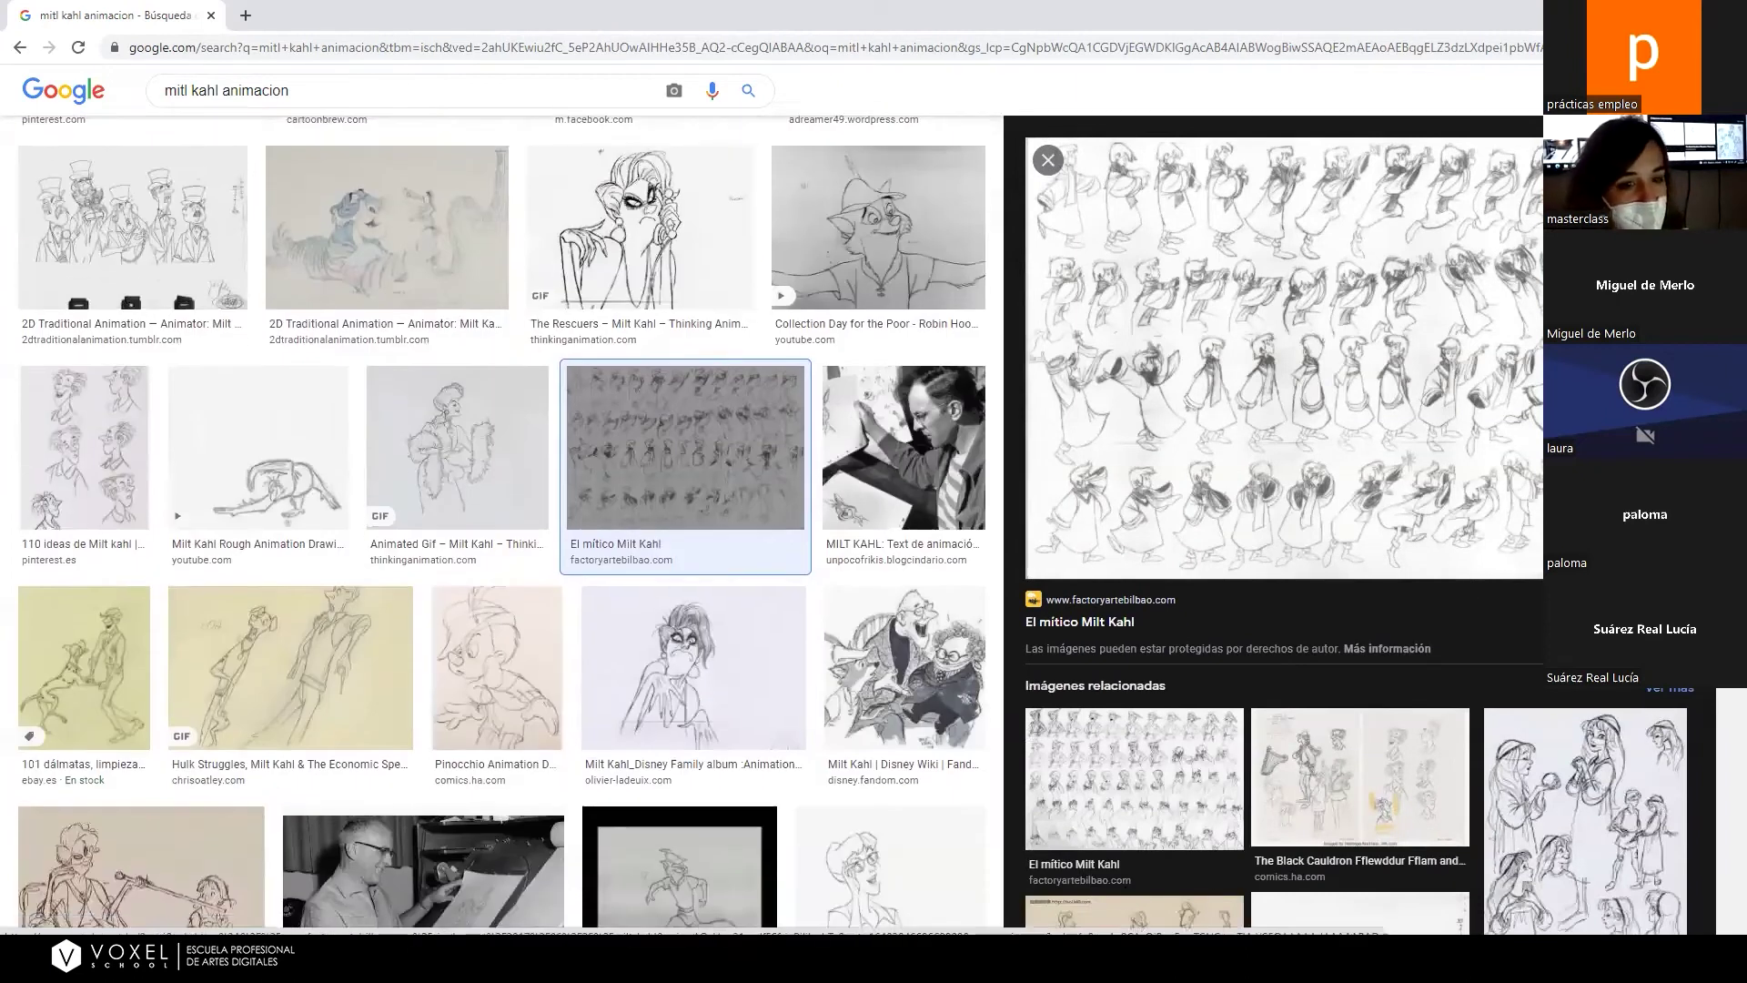
scroll(1125, 575, down, 5)
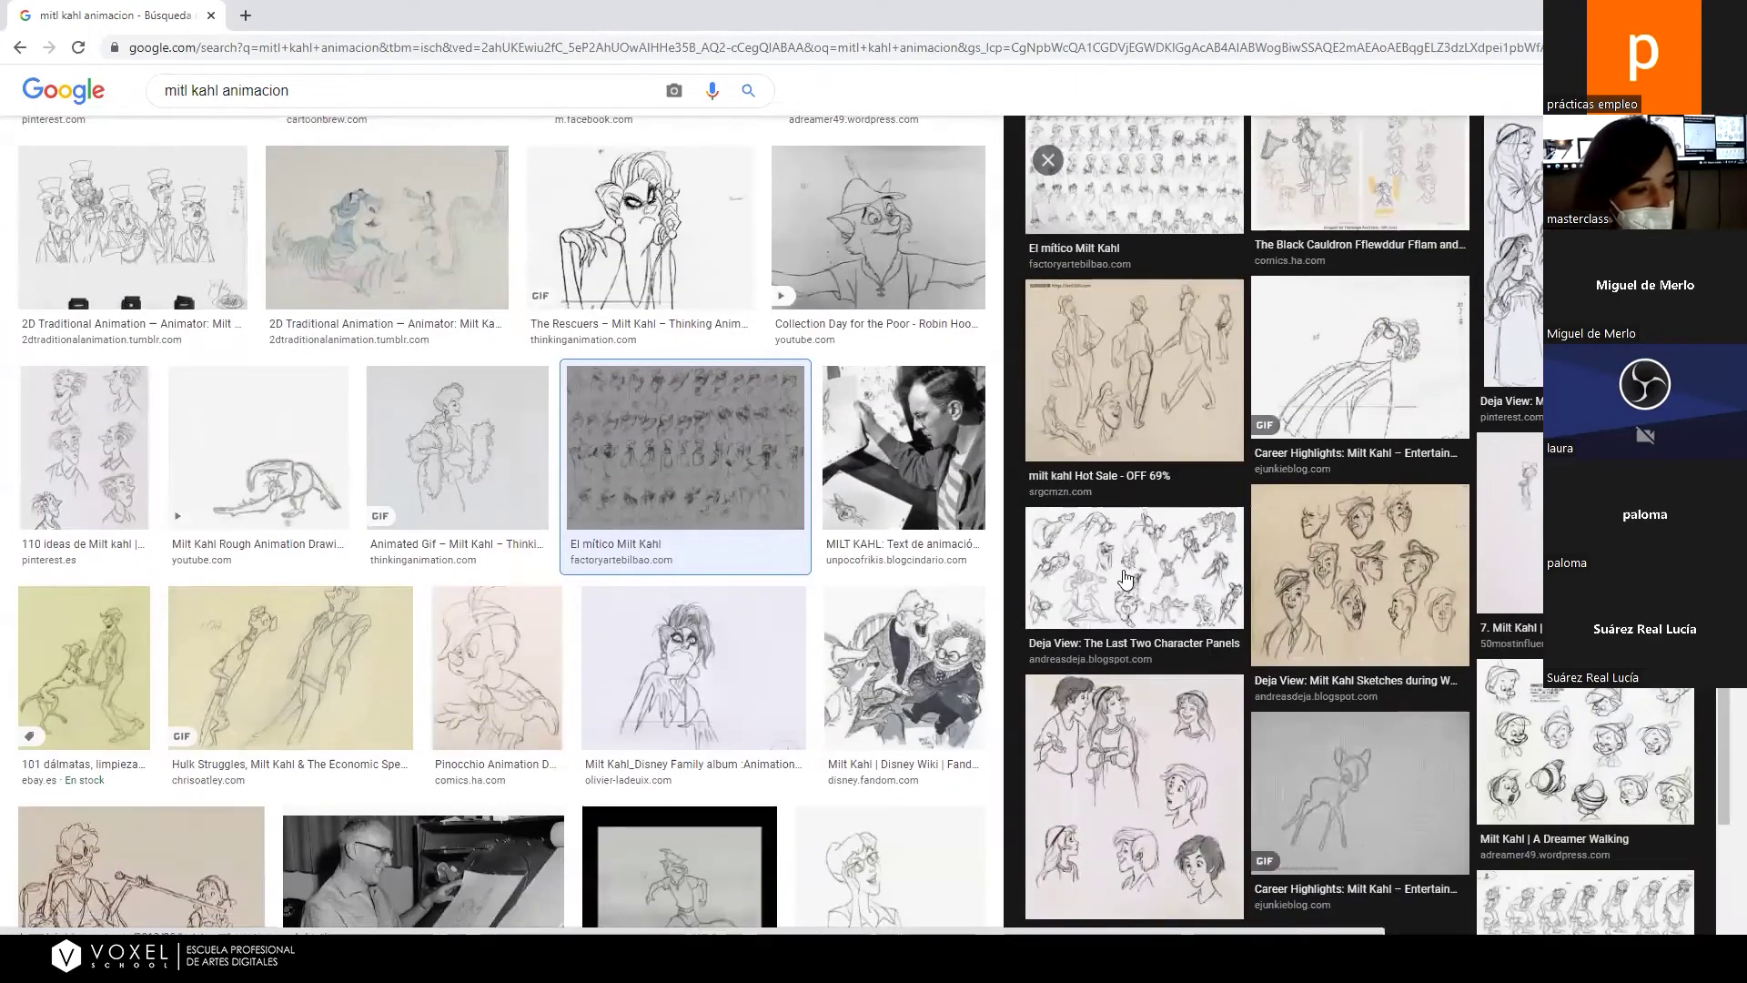
click(1574, 755)
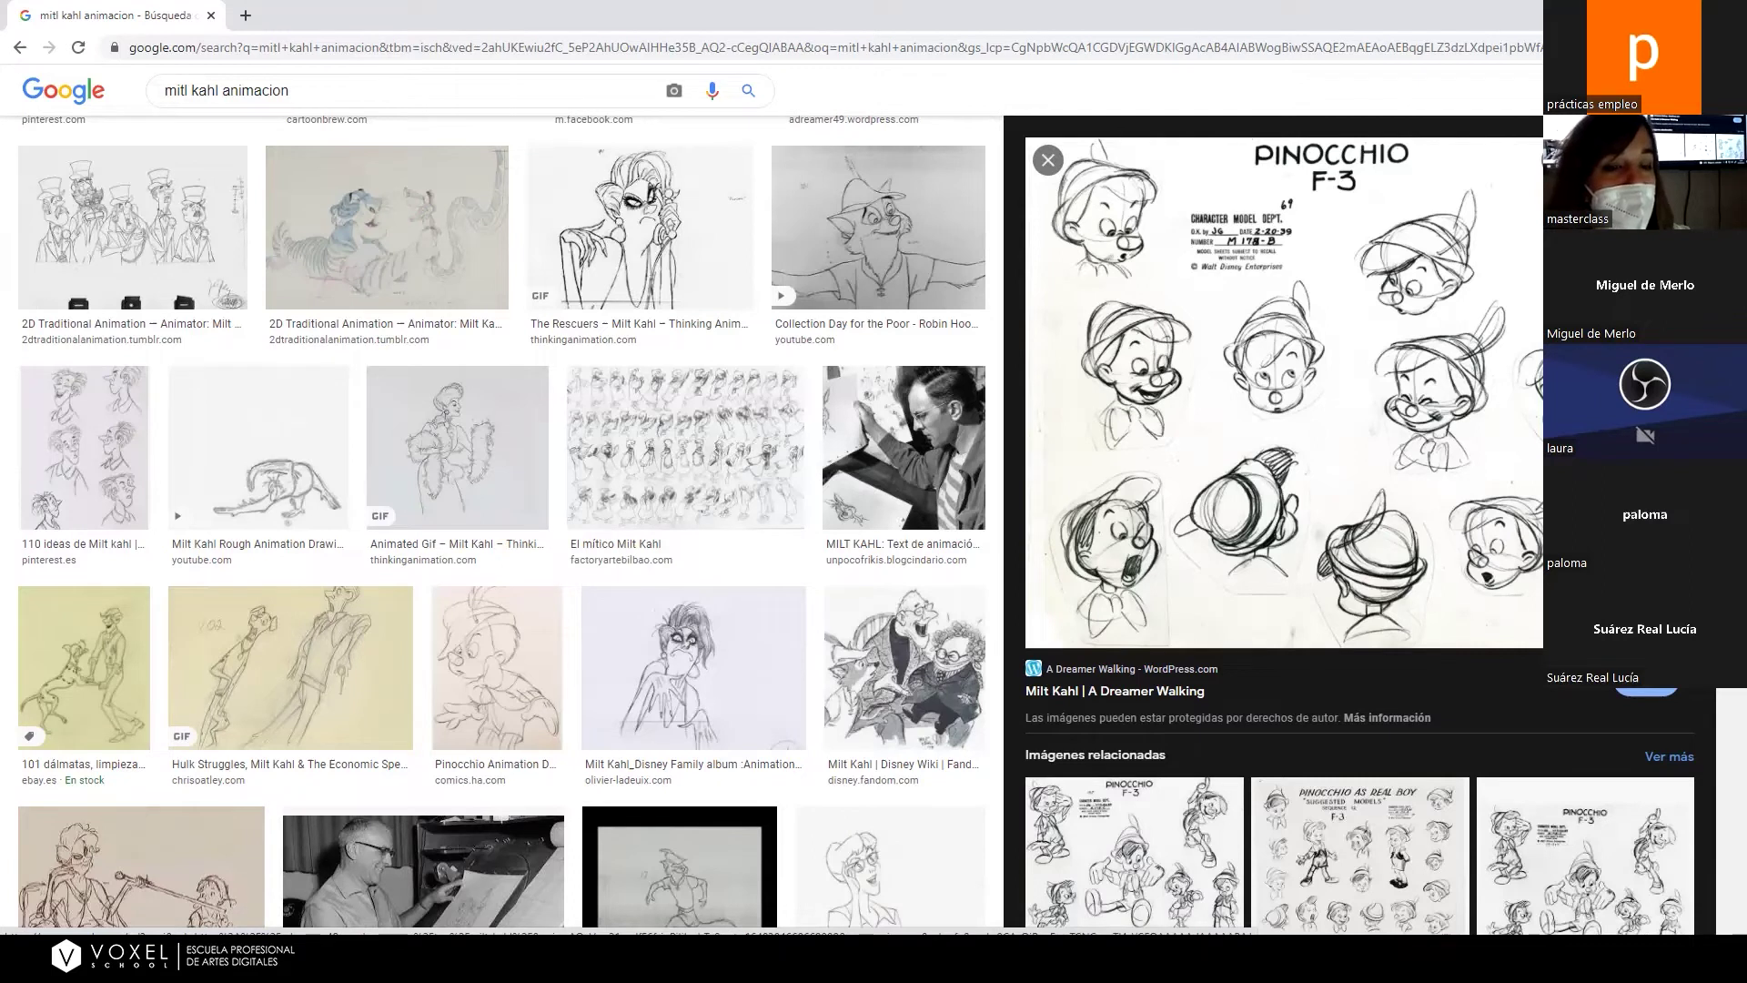
Examine the Pinocchio model sheet and its related images, and open the animation roughs of Pinocchio turning into a donkey.
scroll(1283, 525, down, 1)
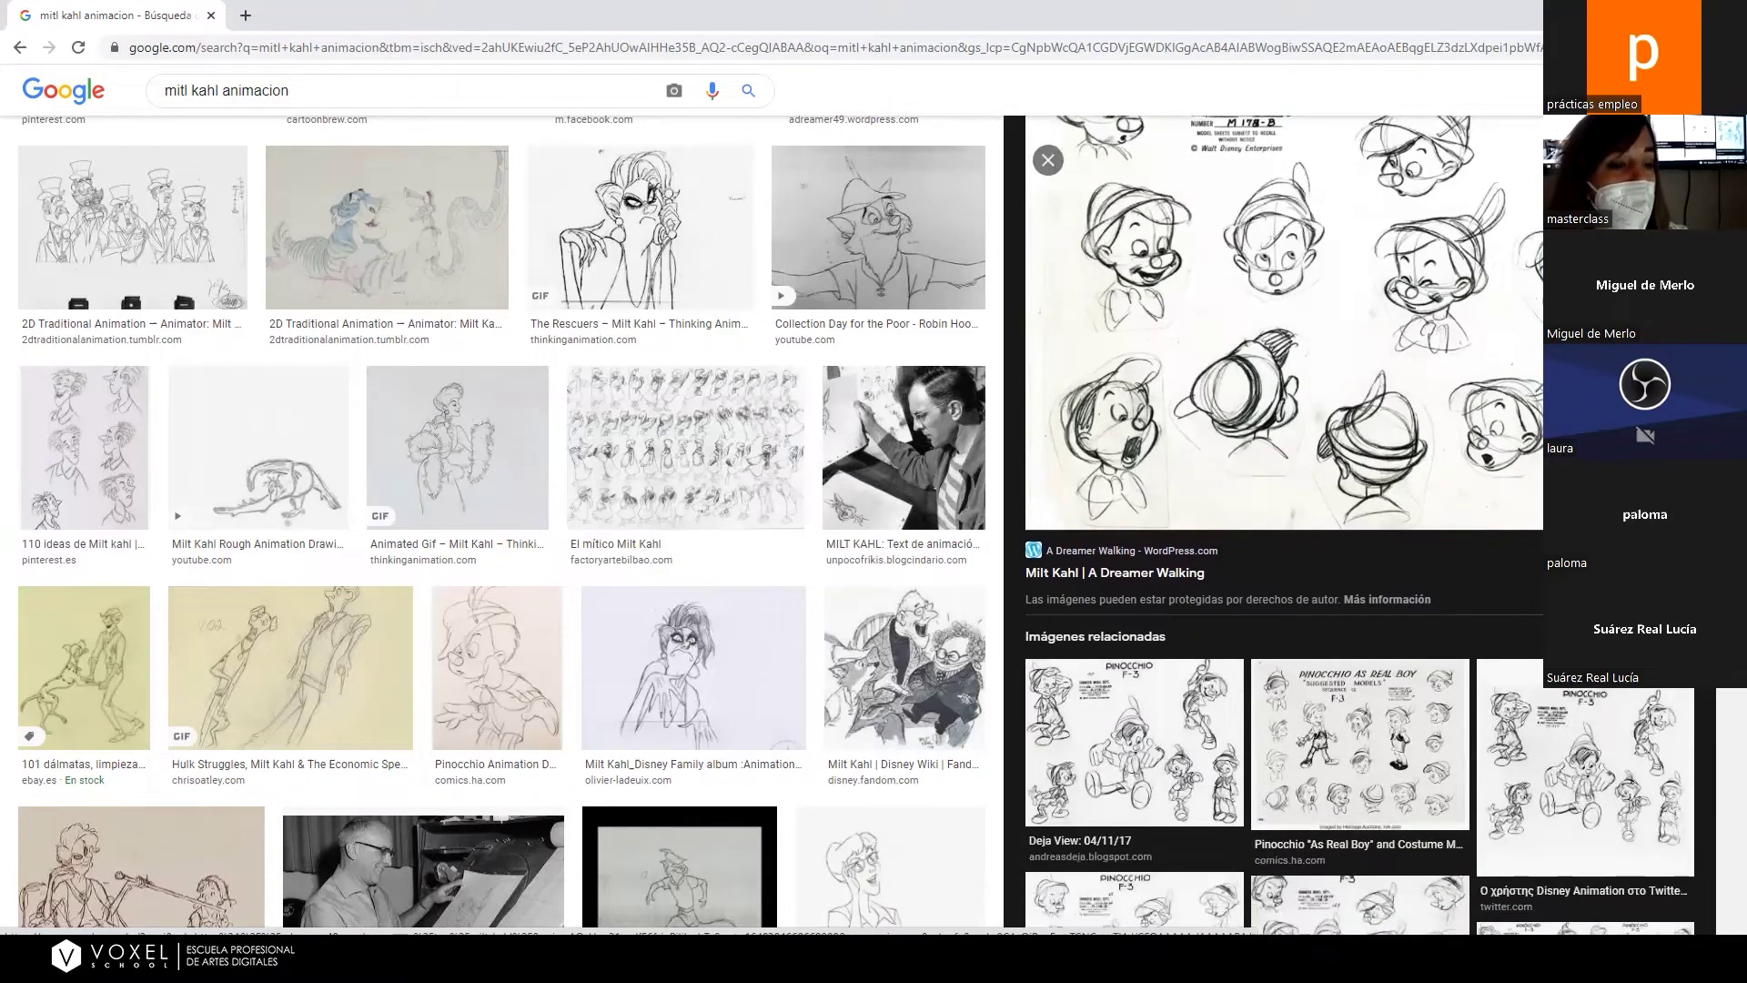
scroll(1283, 525, down, 1)
scroll(1283, 525, up, 2)
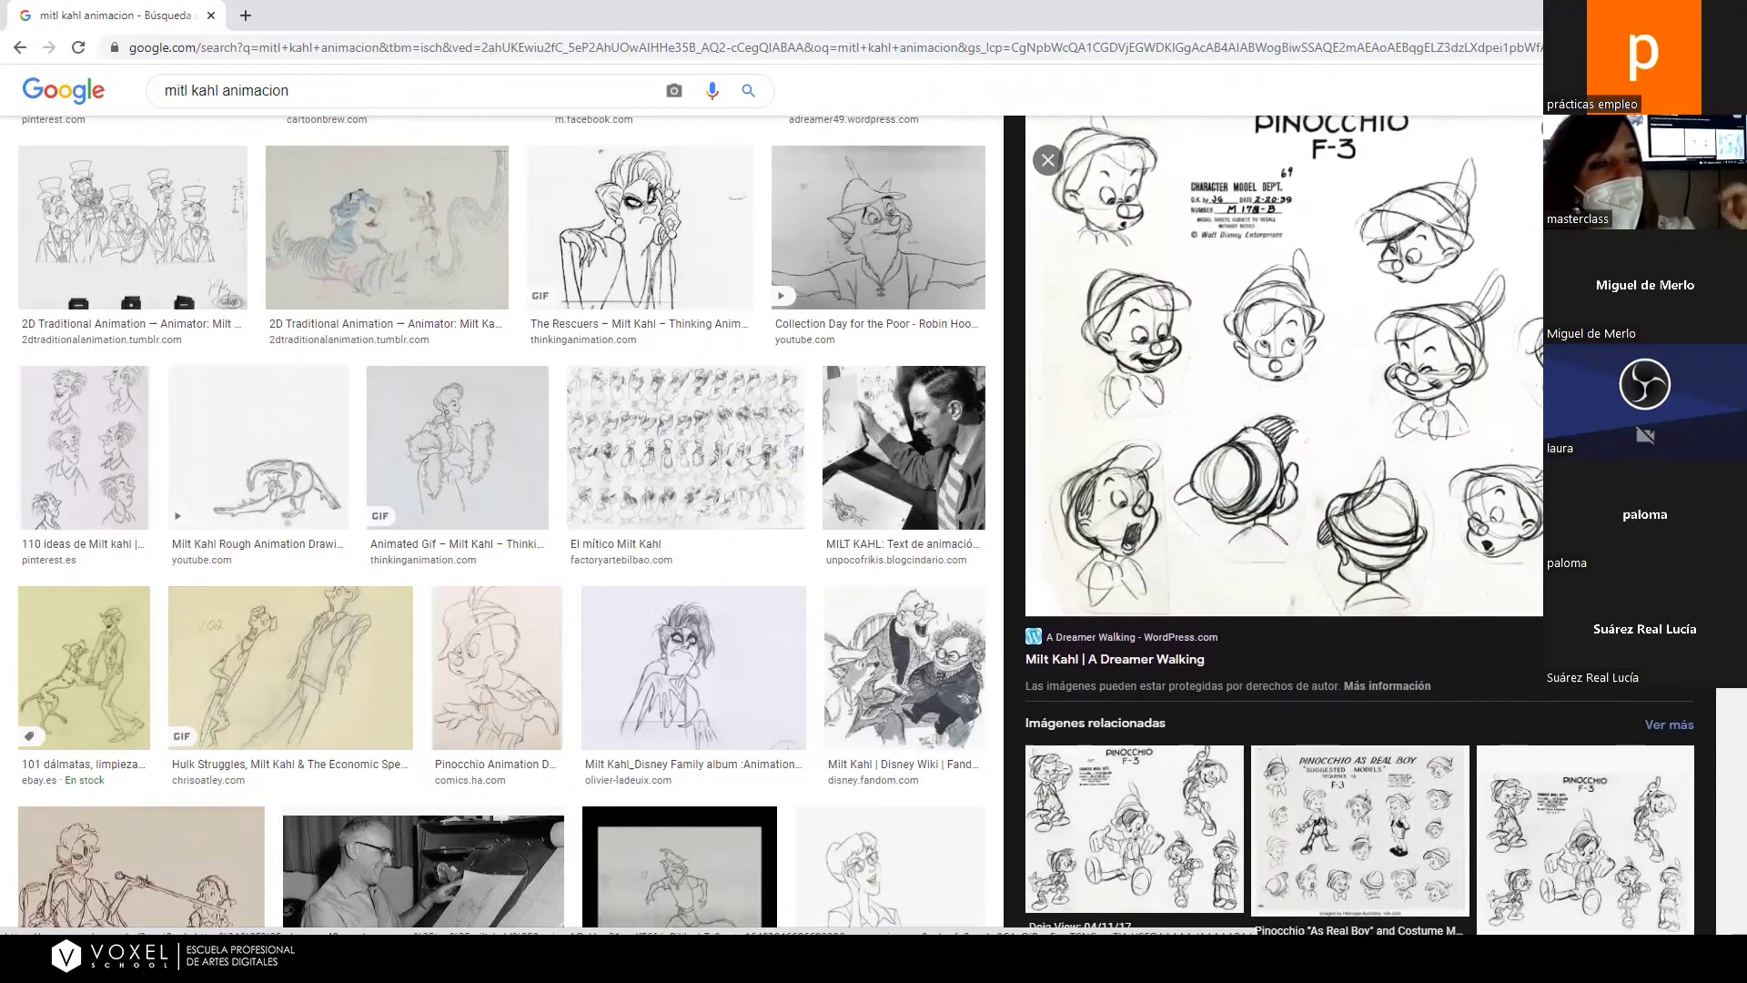
scroll(1283, 525, up, 1)
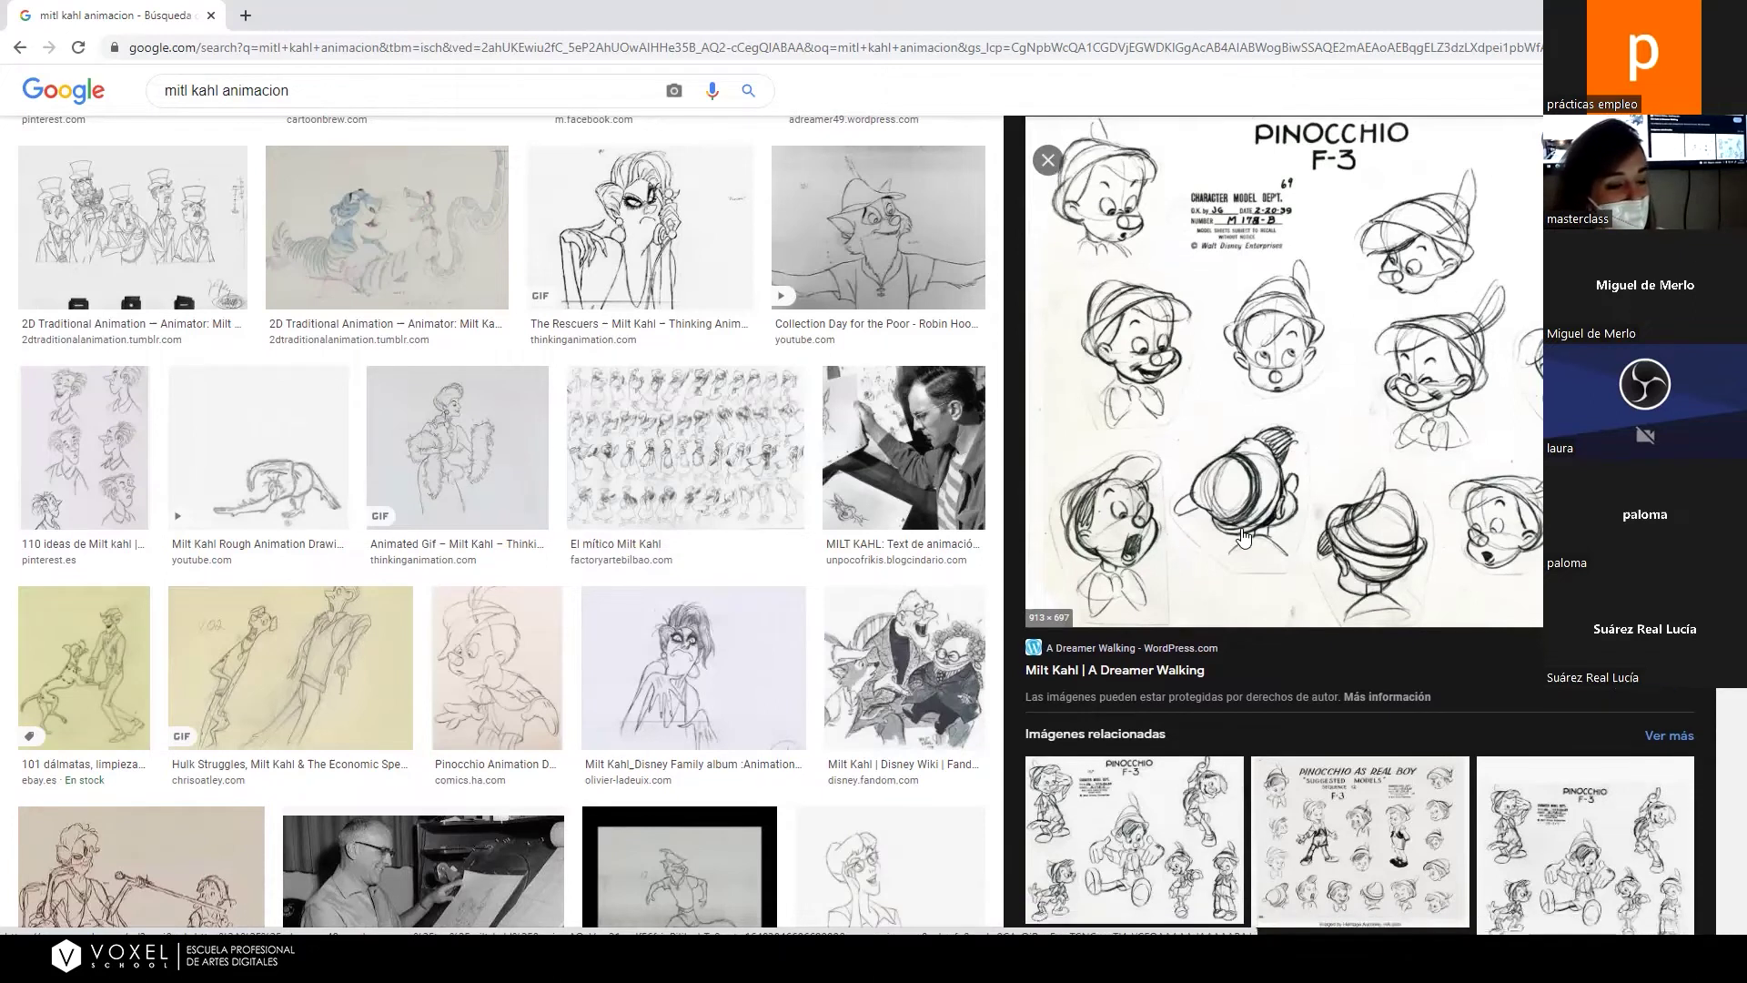
scroll(1243, 539, down, 5)
scroll(1243, 539, down, 2)
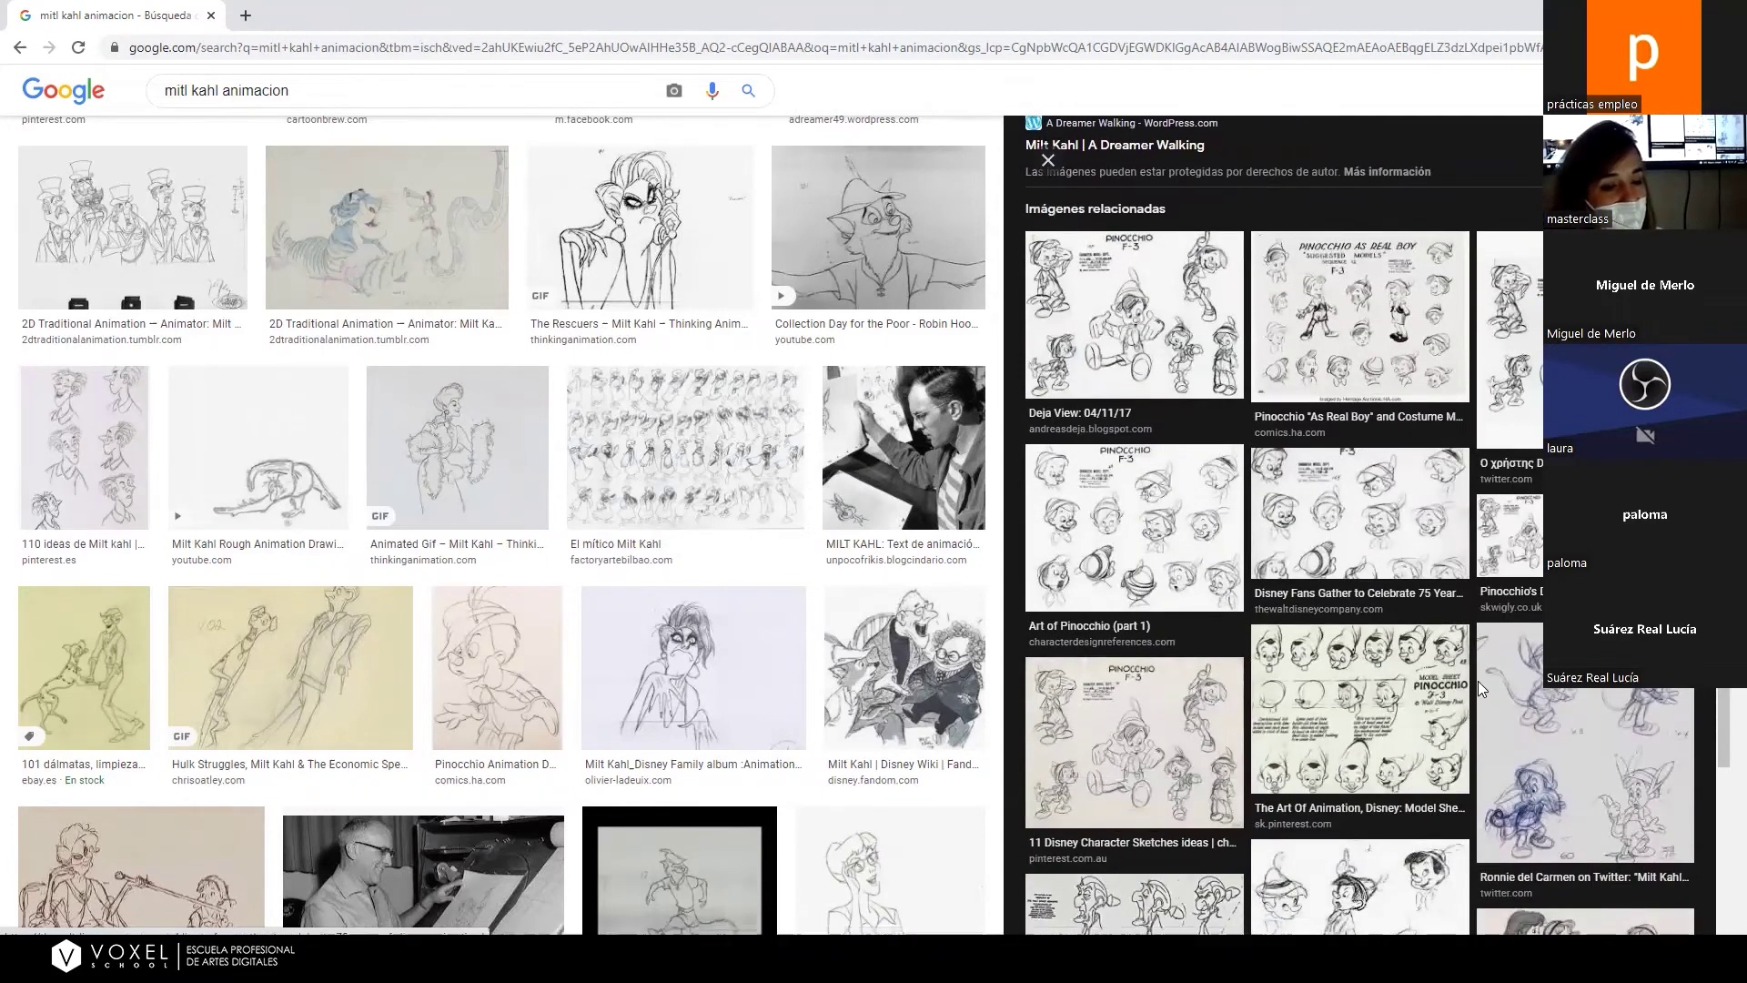
click(1554, 719)
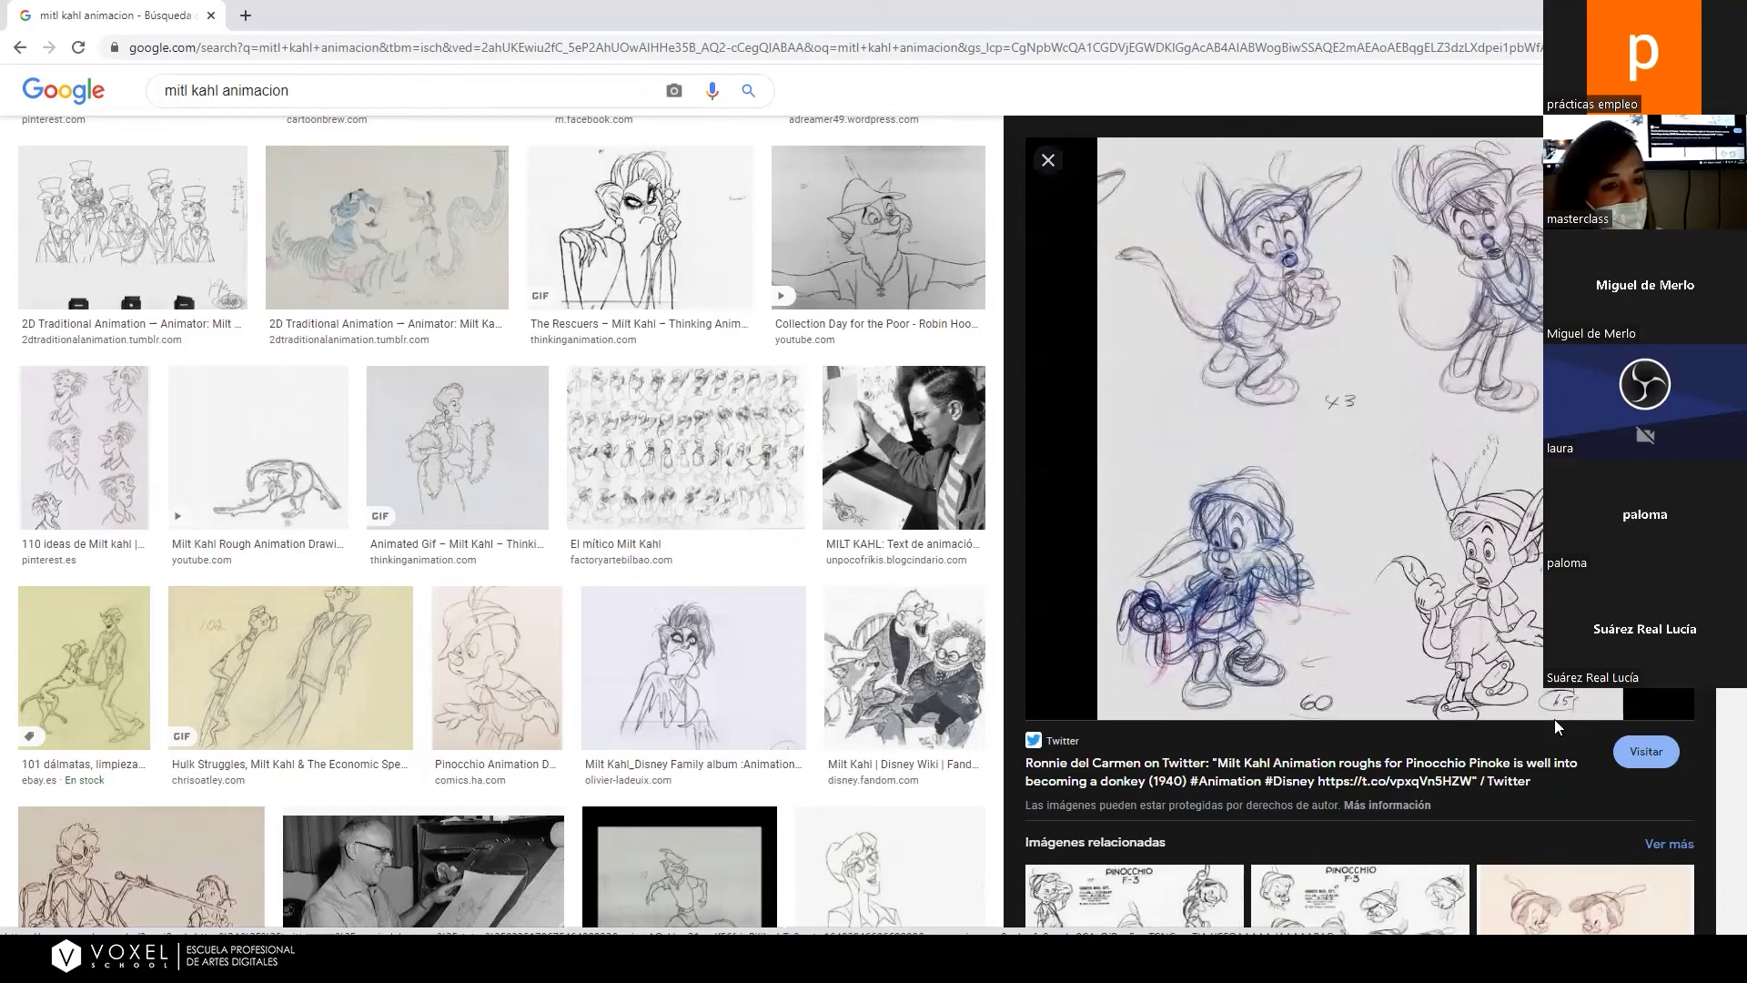
Open the model sheet of Pinocchio with donkey ears, followed by the Living Lines Library Pinocchio F-3 sheet, from the related images.
scroll(1557, 719, down, 2)
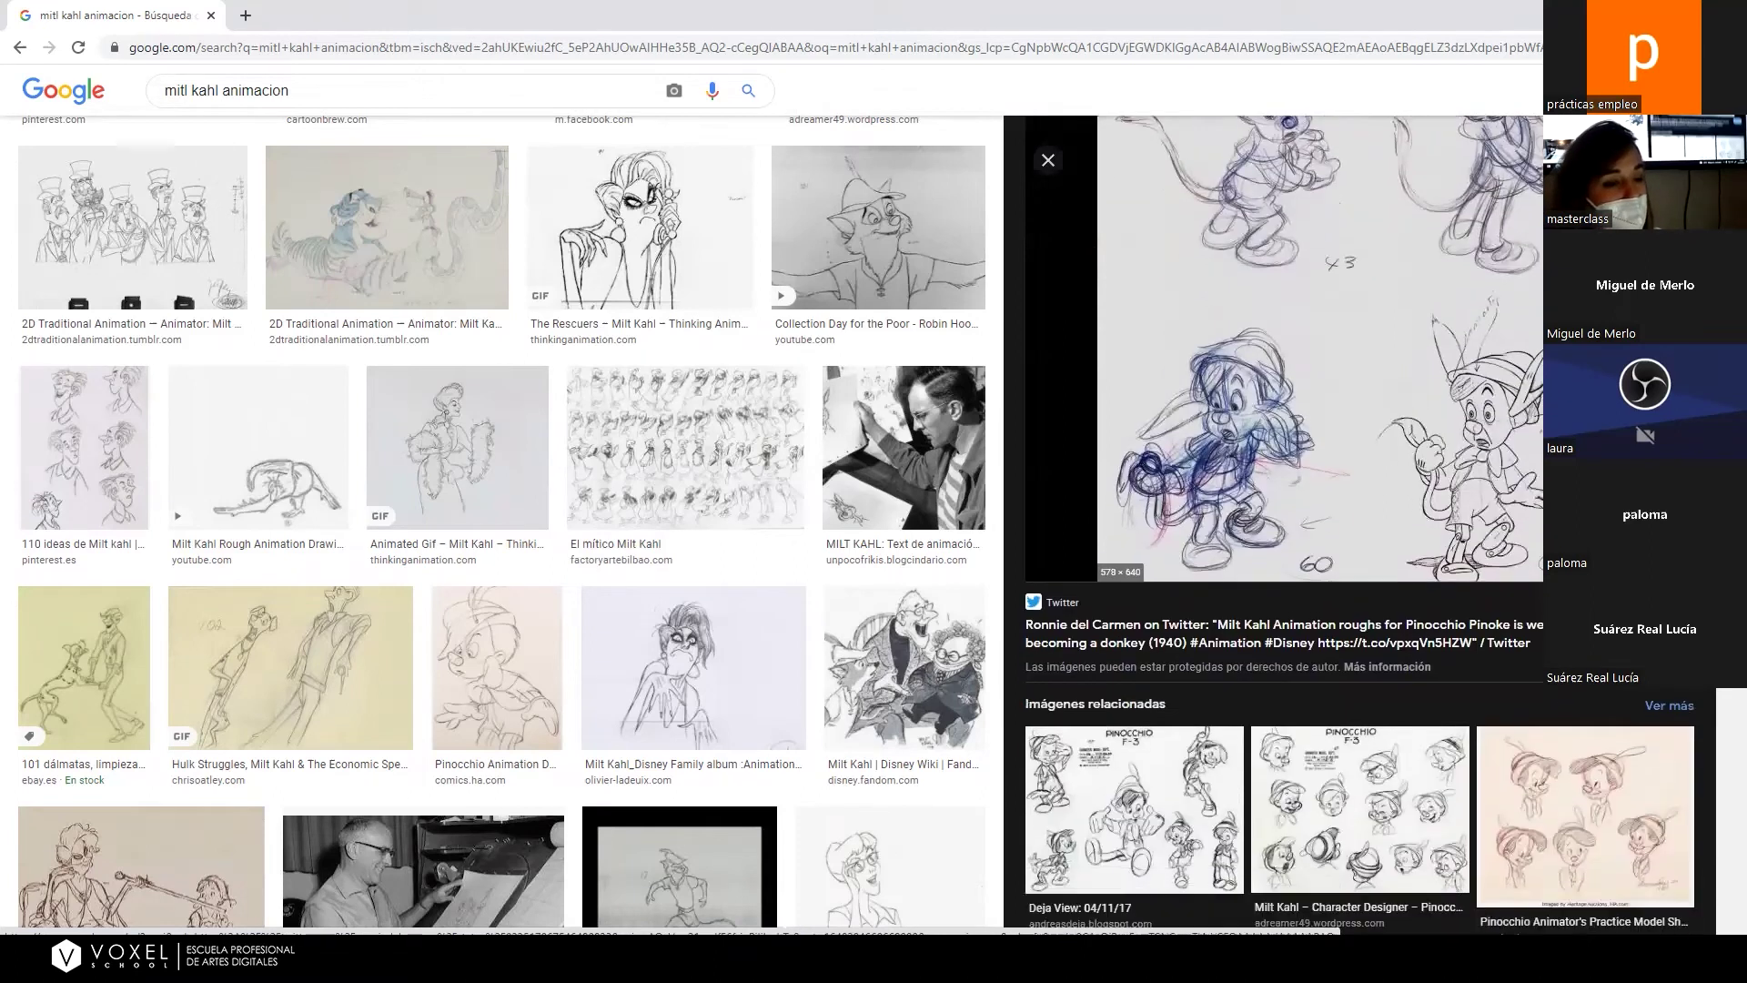
scroll(1359, 526, down, 4)
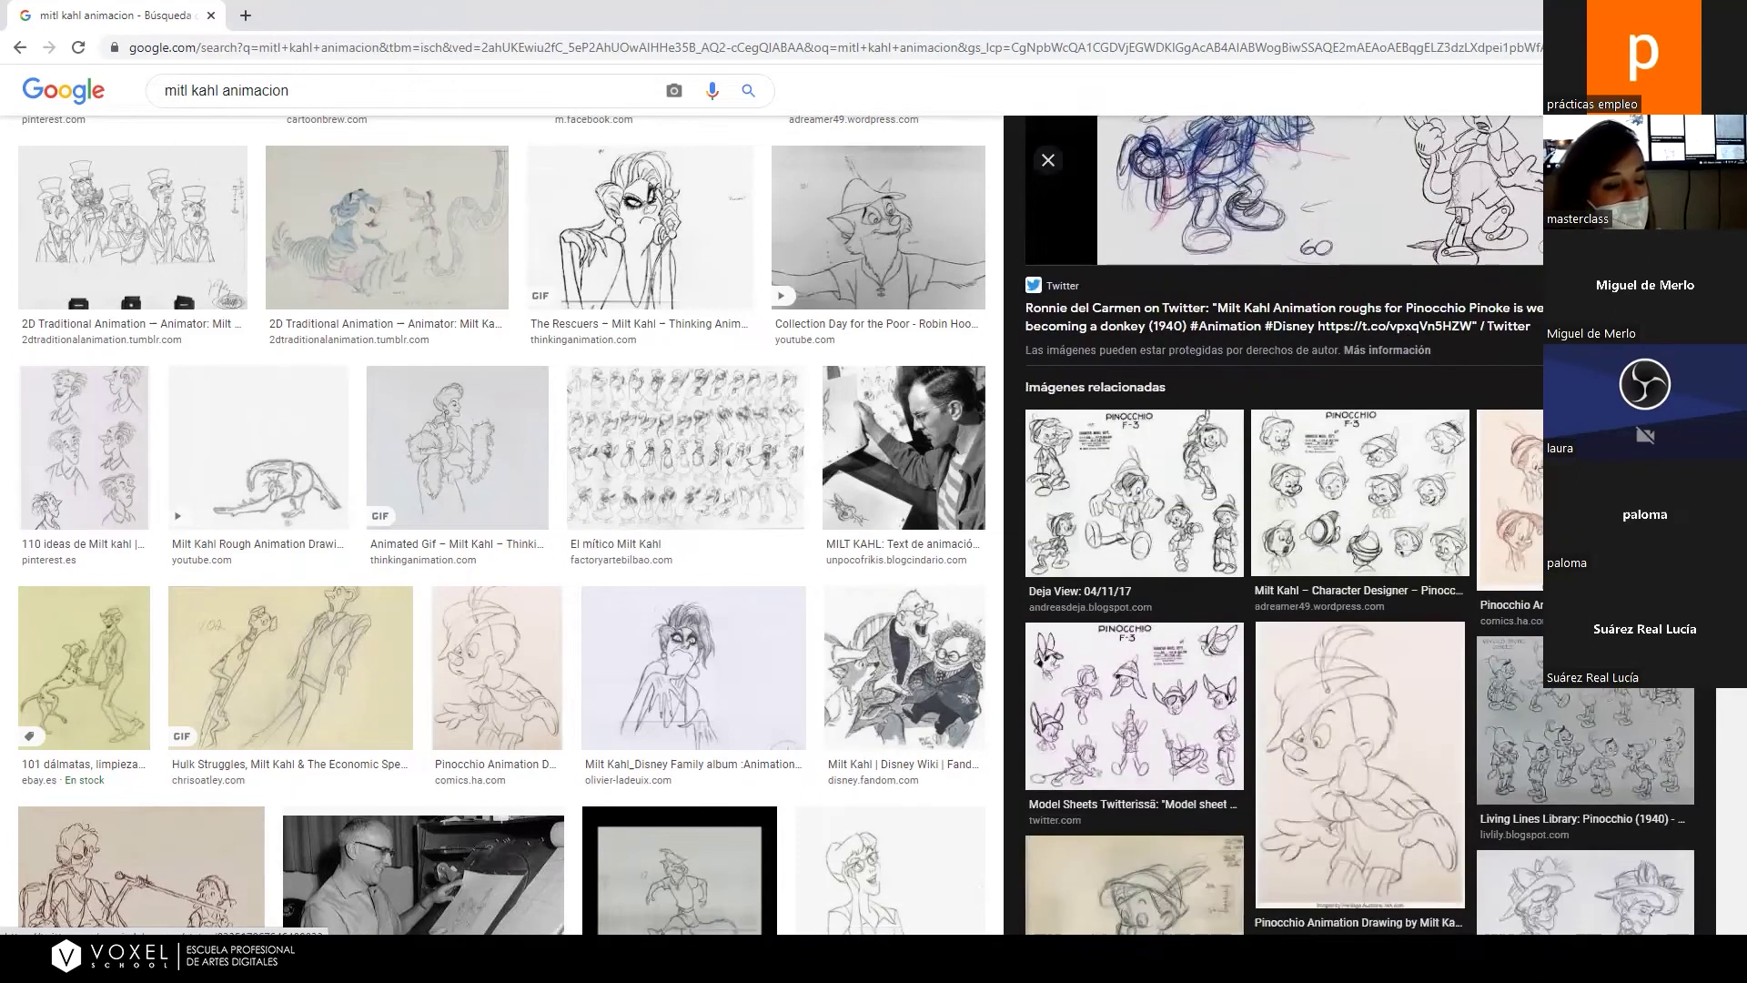
click(1165, 700)
scroll(1270, 545, down, 2)
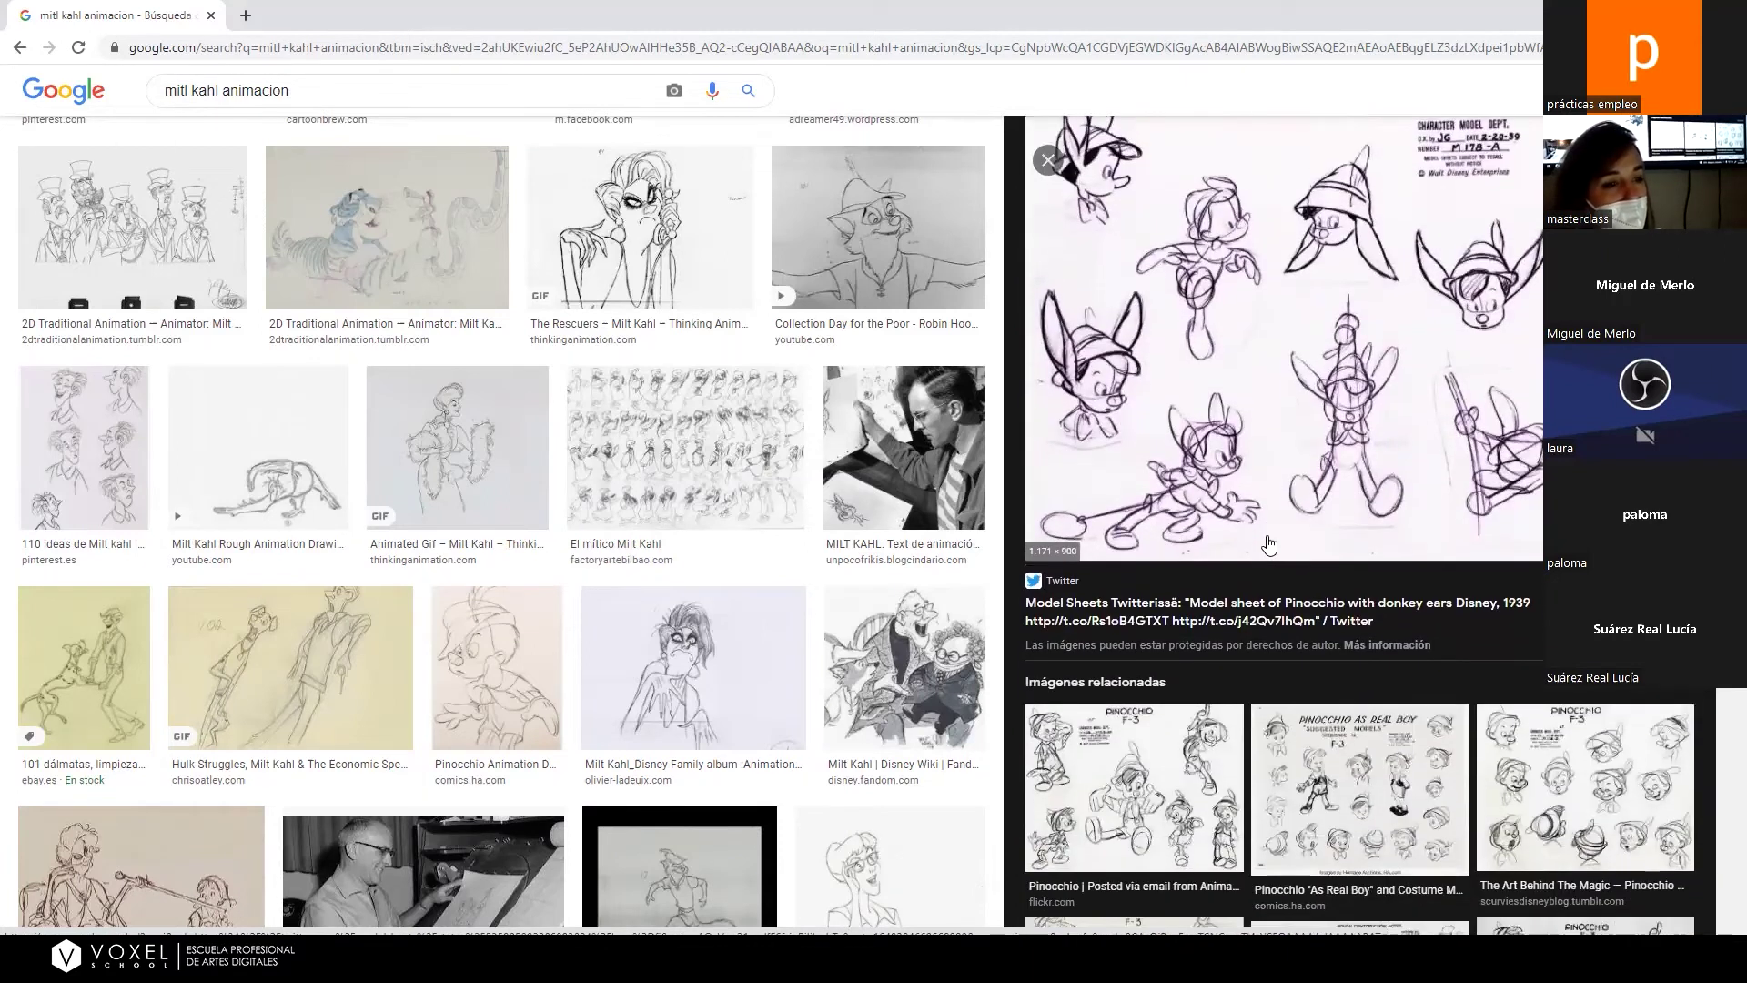
scroll(1269, 544, down, 3)
click(1518, 801)
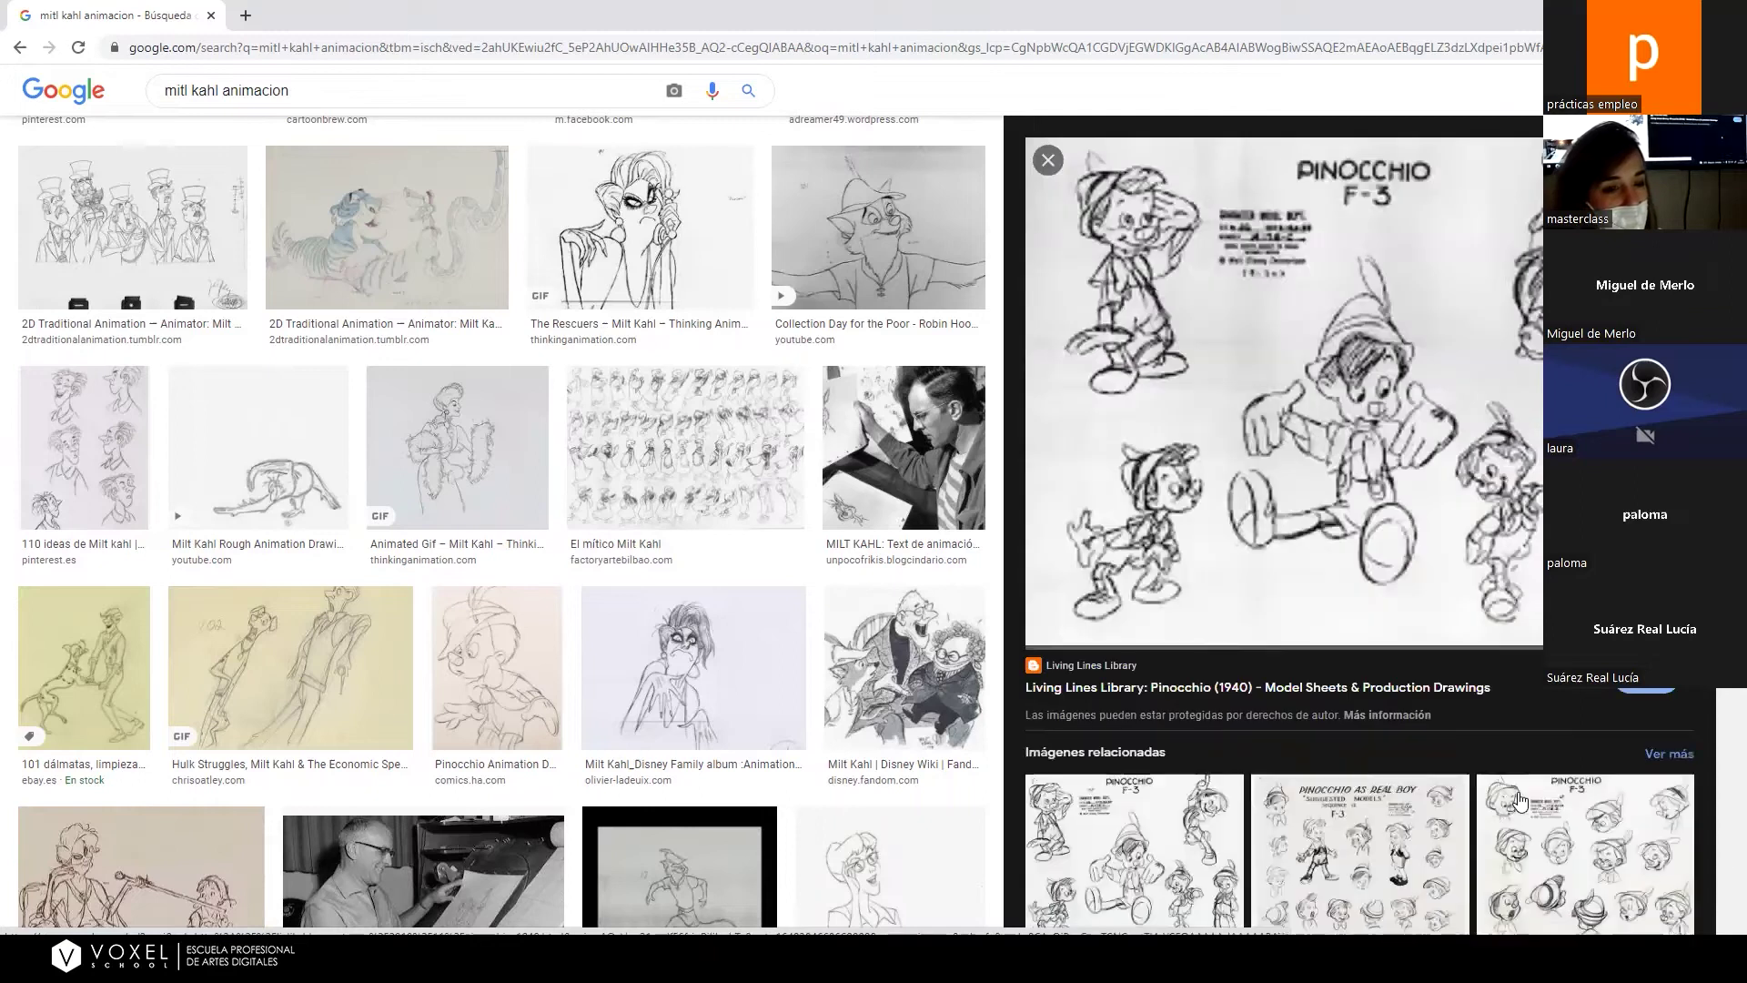
Open the Van Eaton Galleries Pinocchio model sheet from the related images and examine its poses.
scroll(1457, 712, down, 5)
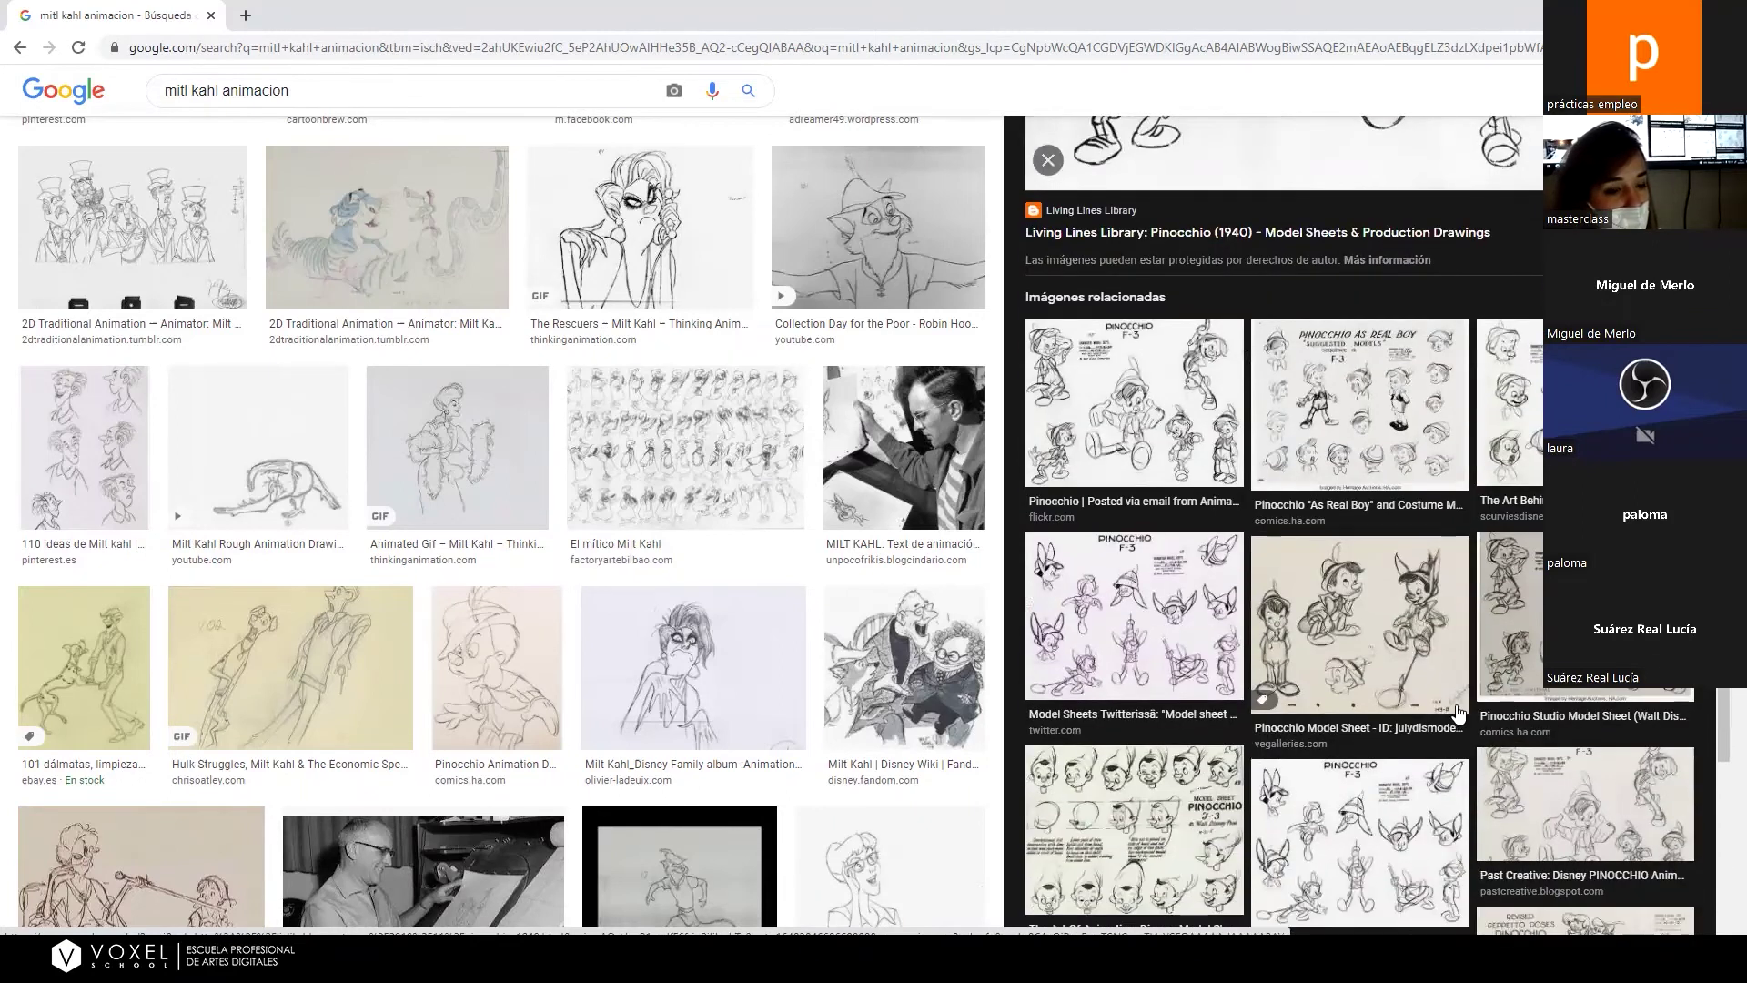
click(1279, 673)
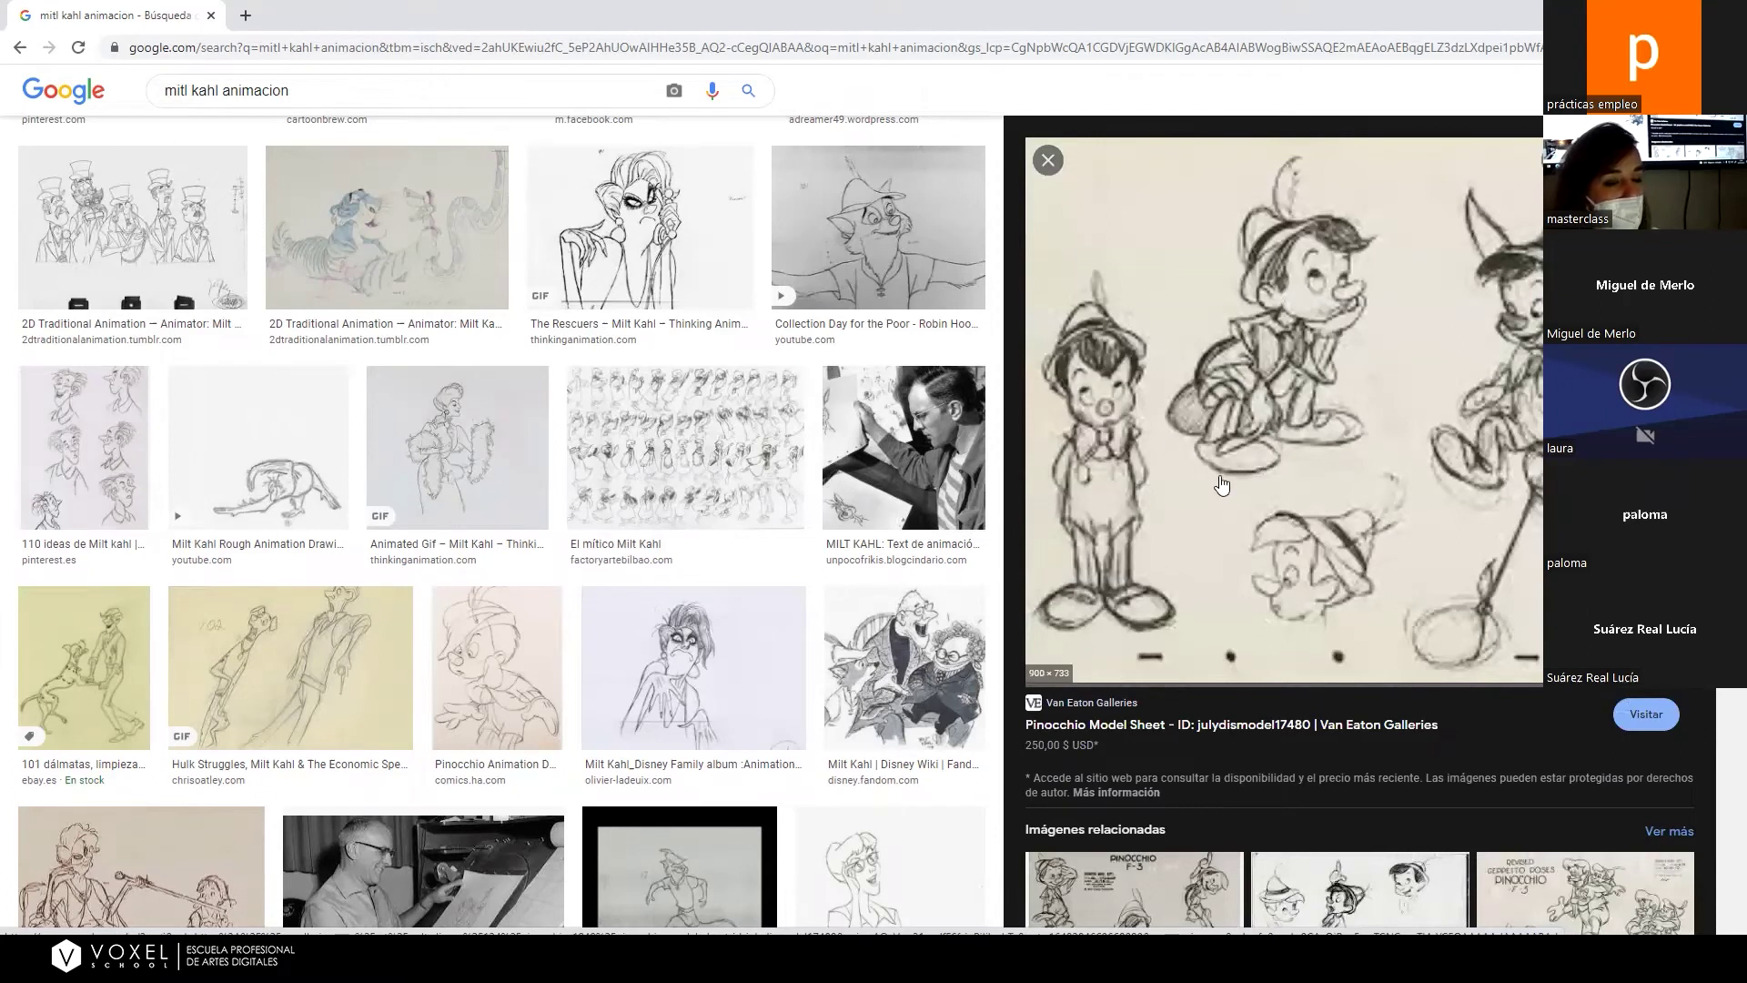
scroll(1222, 483, down, 1)
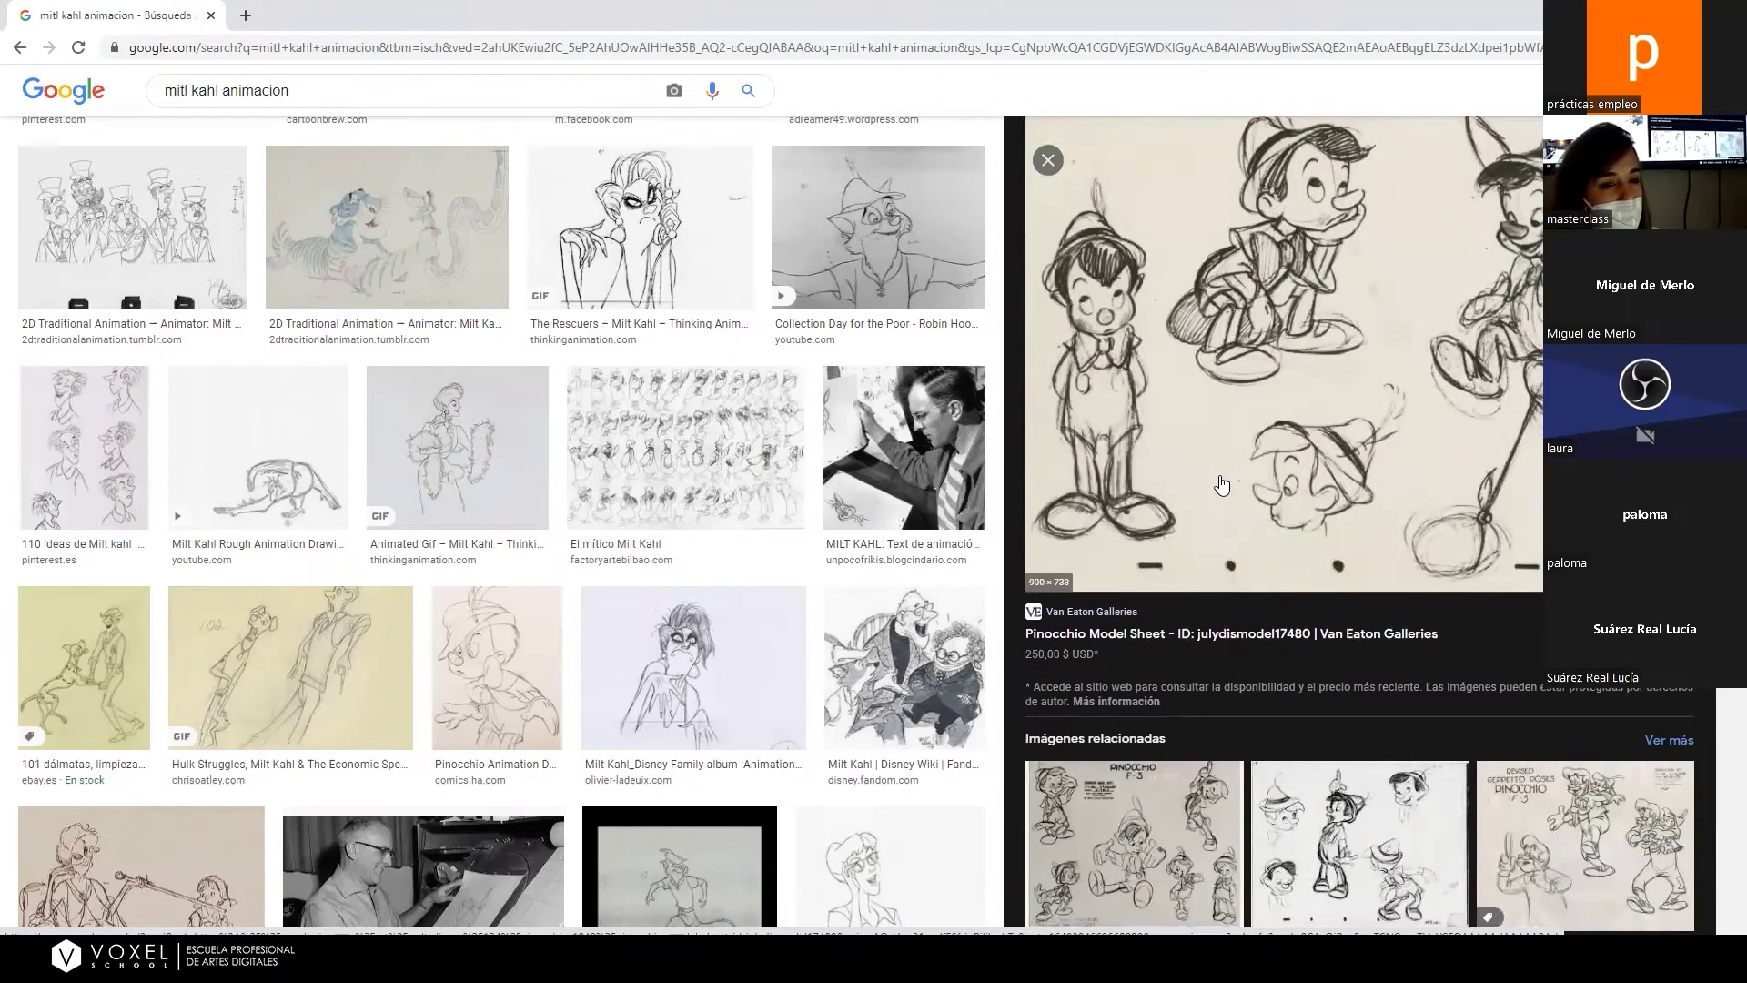
scroll(1222, 482, up, 1)
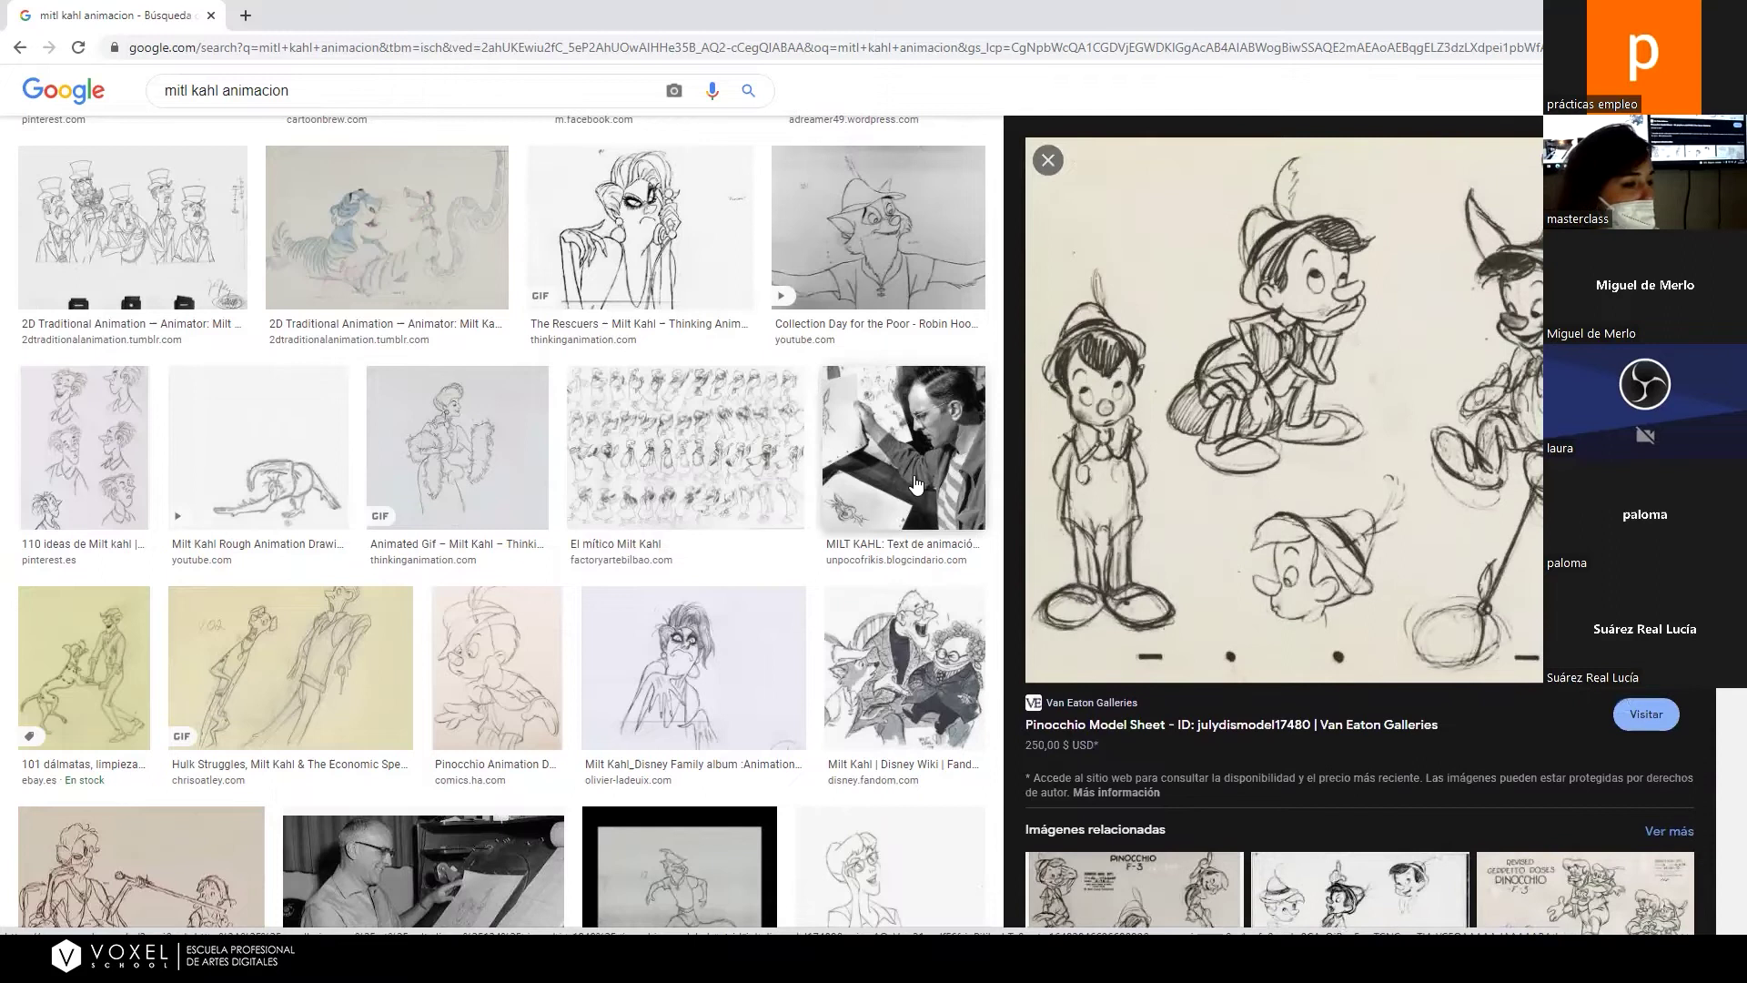
Examine the photos of Milt Kahl drawing at his desk with a mirror and working beside a dog, including their related images.
click(915, 485)
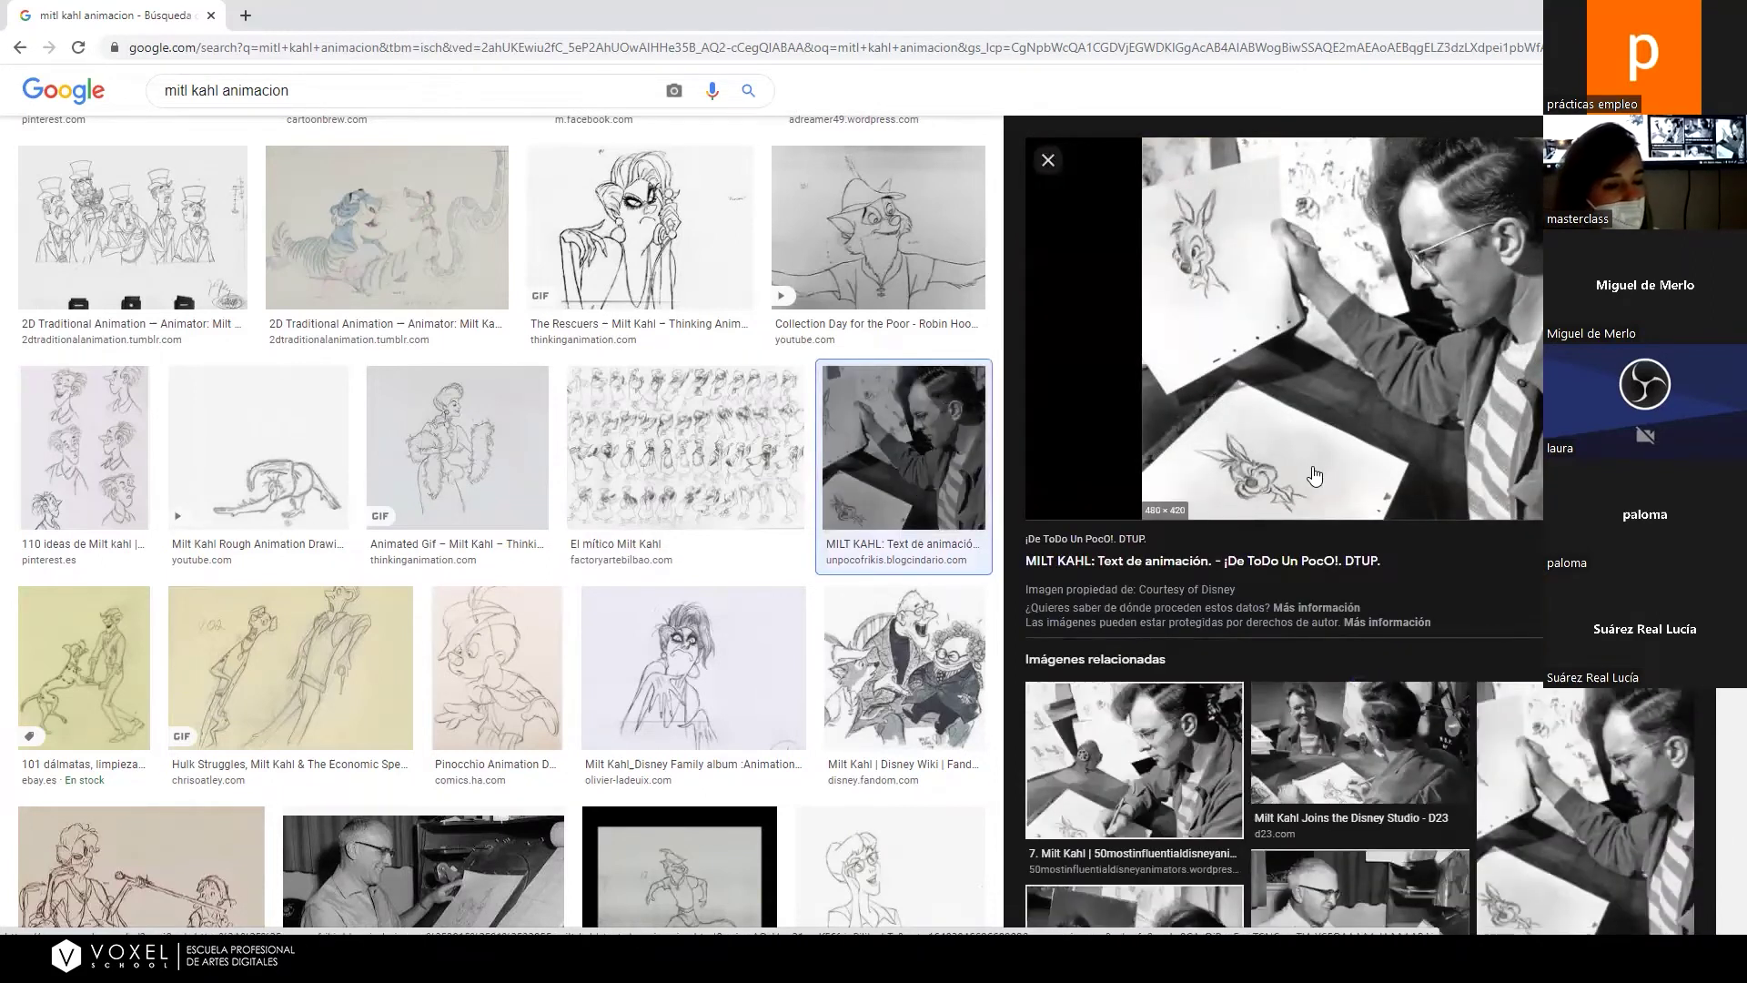
click(1355, 746)
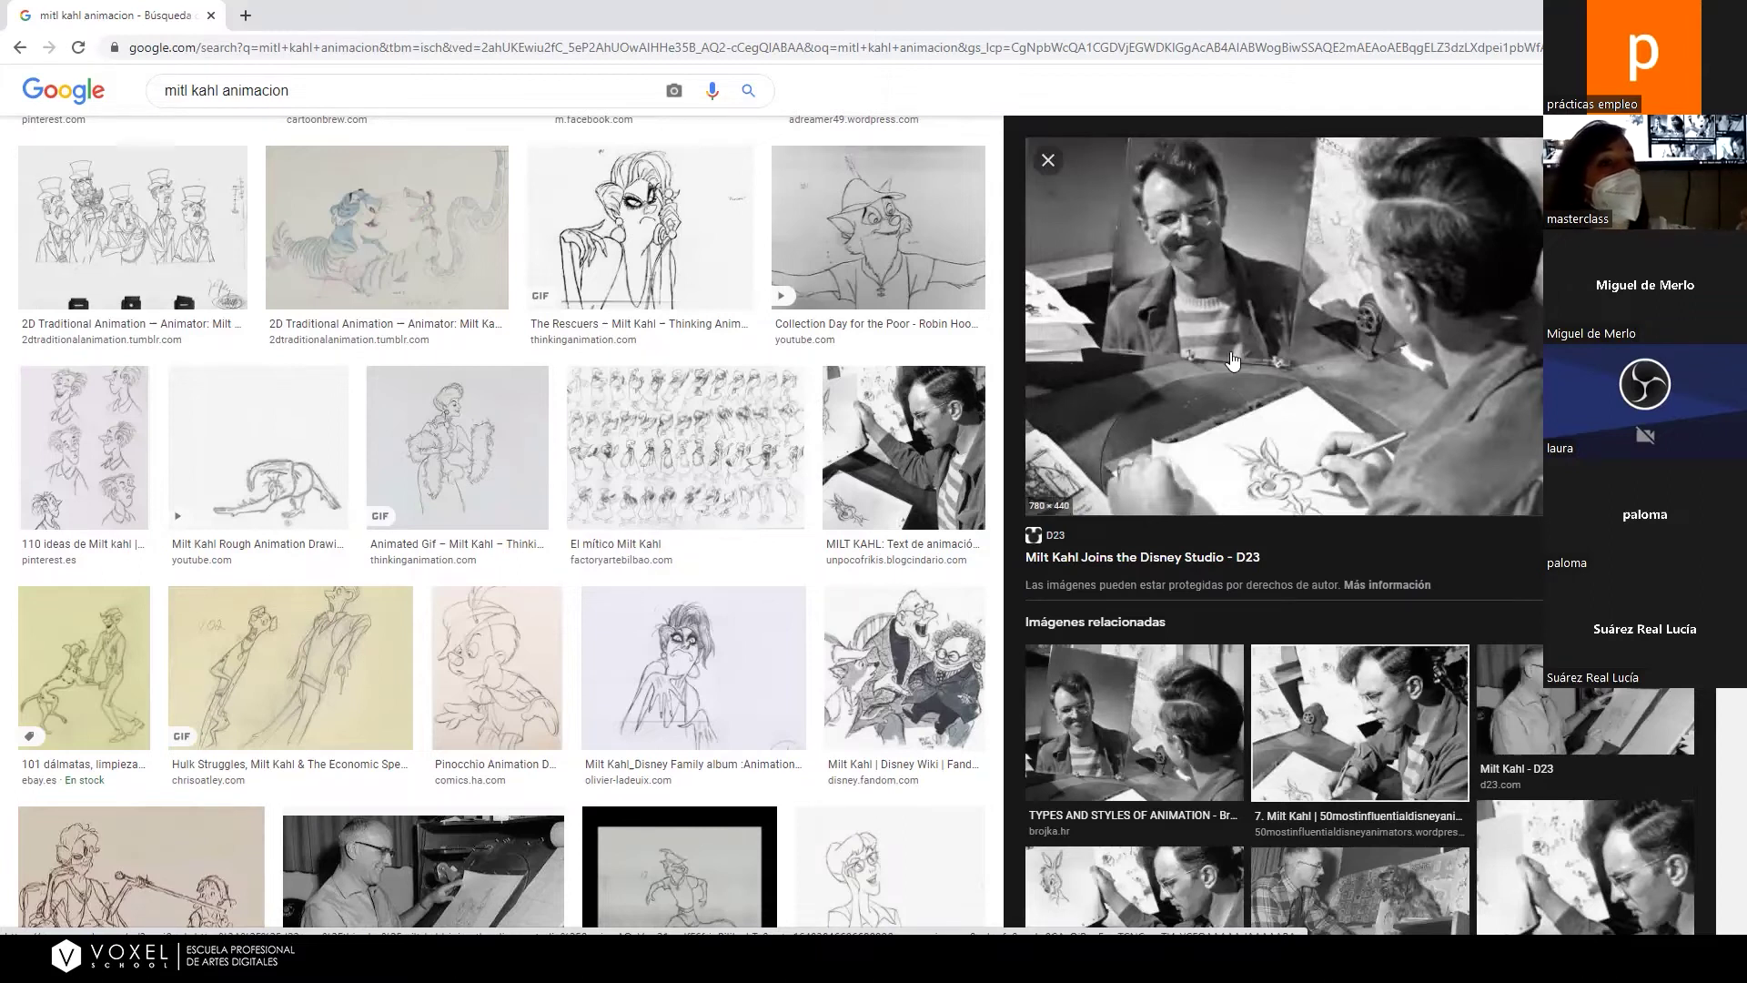
scroll(1232, 360, down, 3)
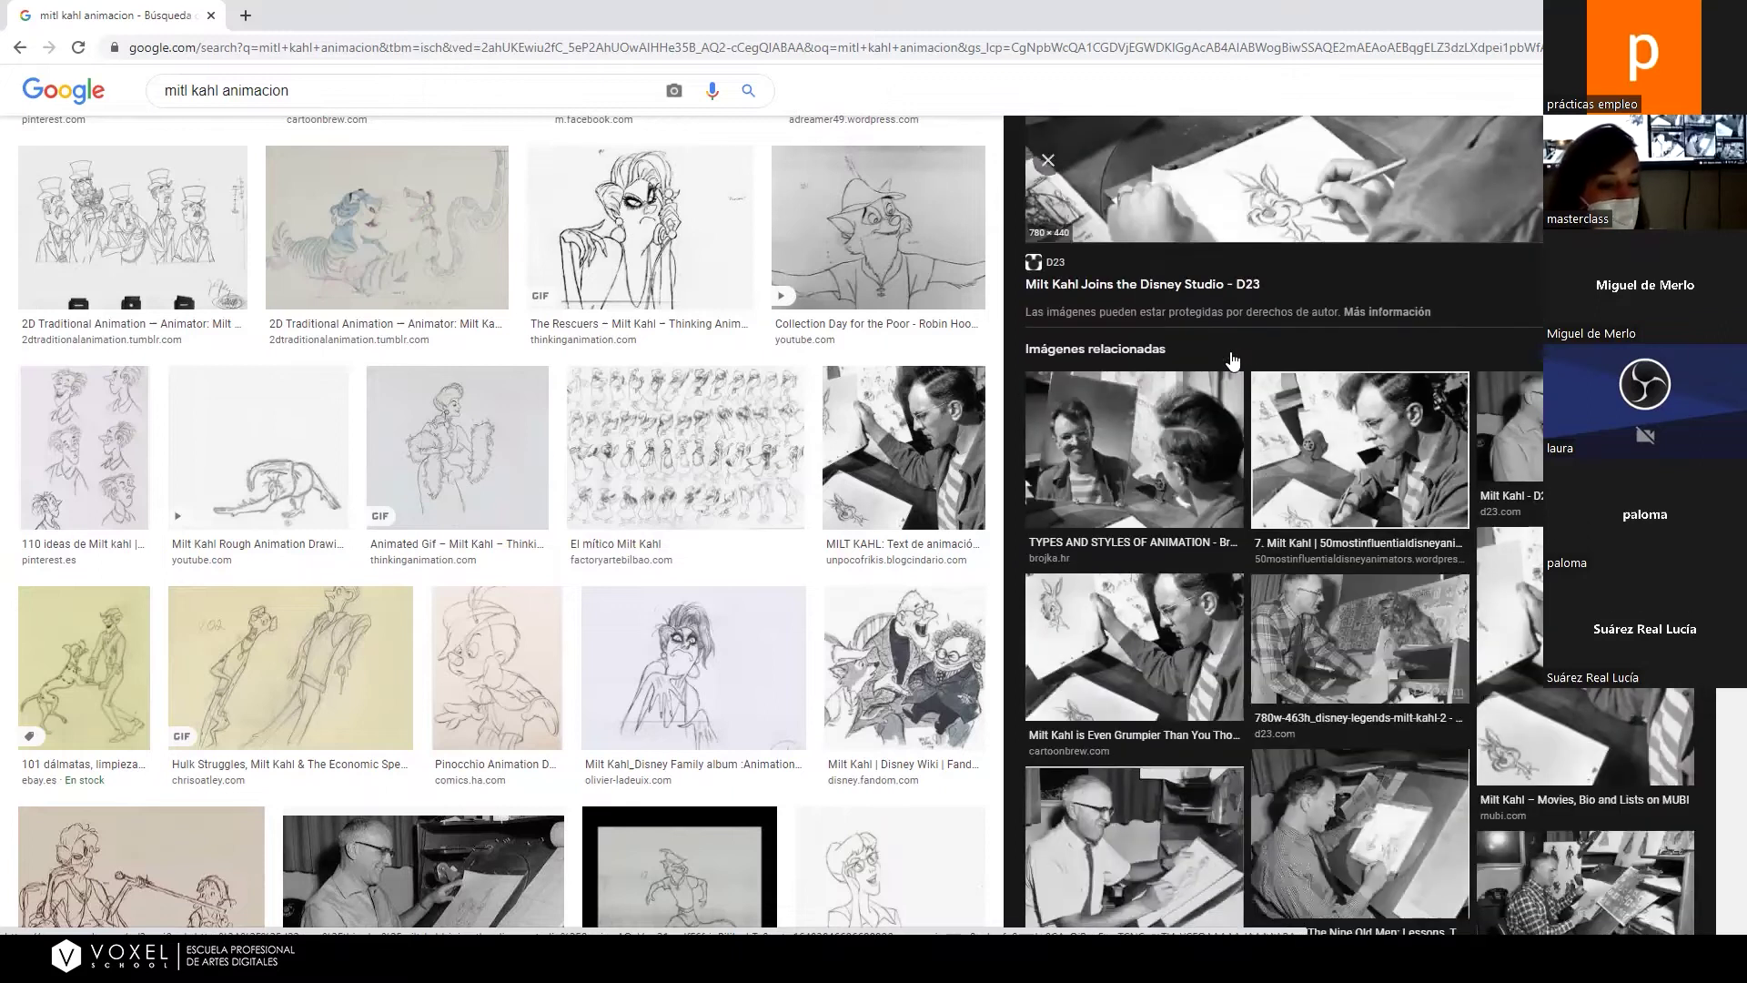
click(1313, 667)
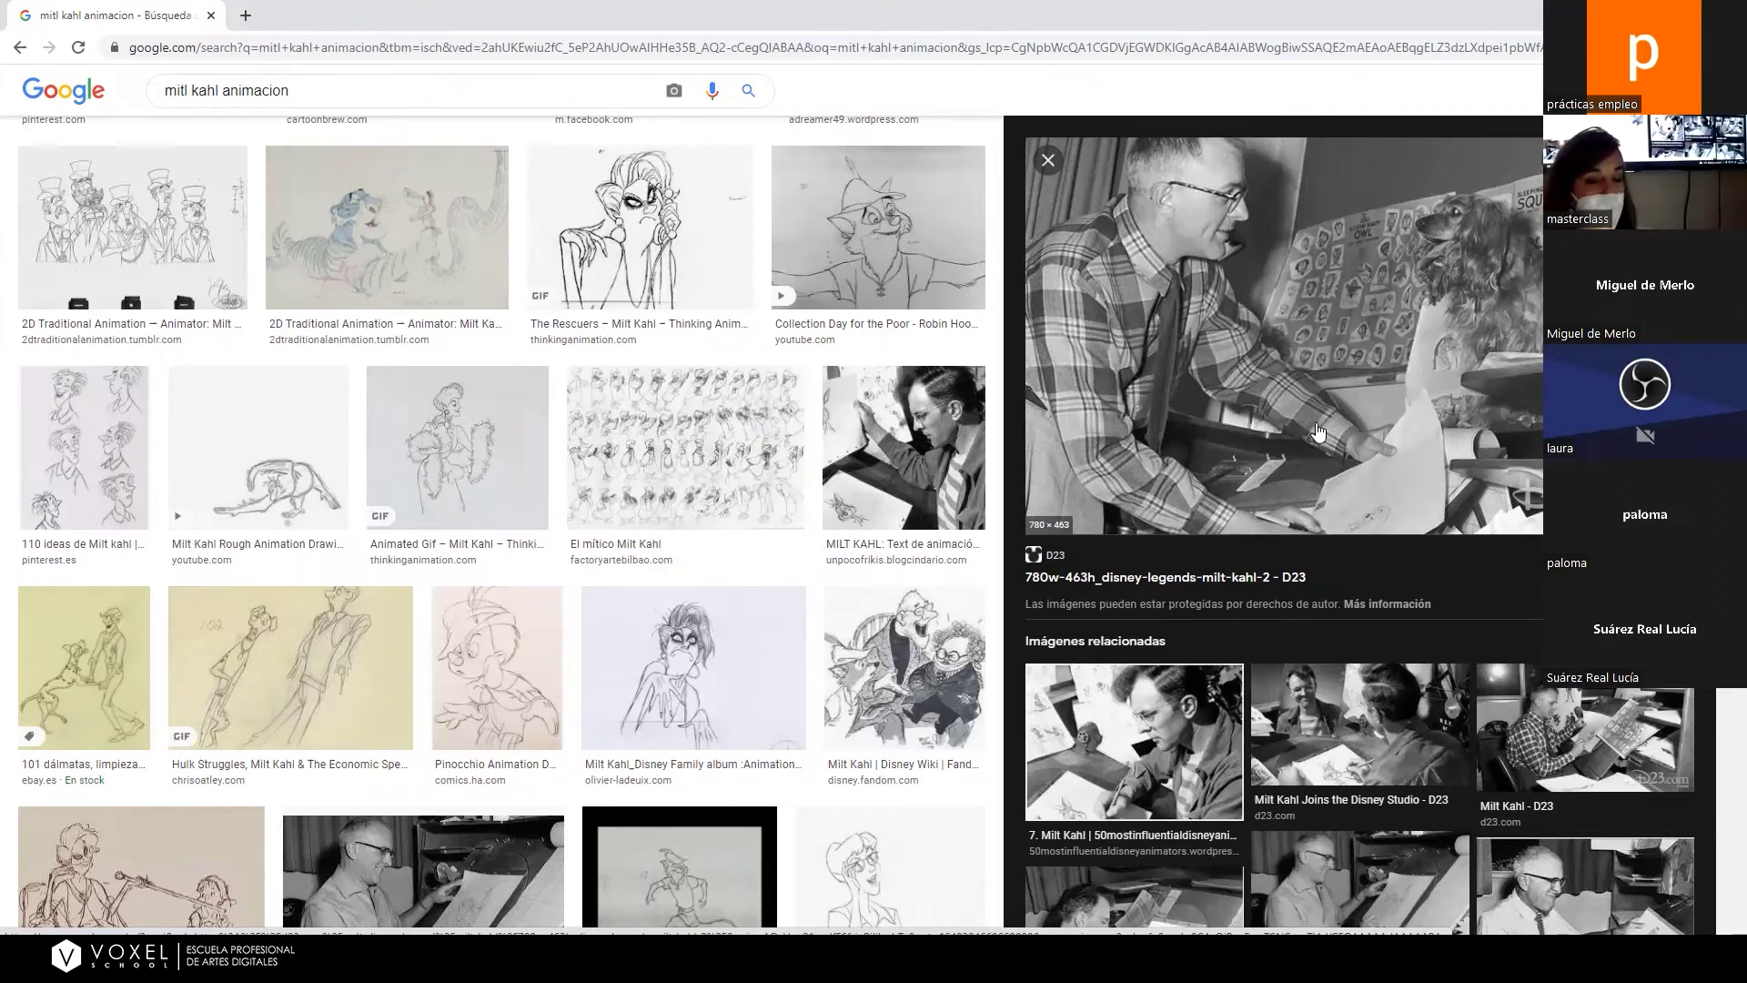
scroll(1385, 640, down, 5)
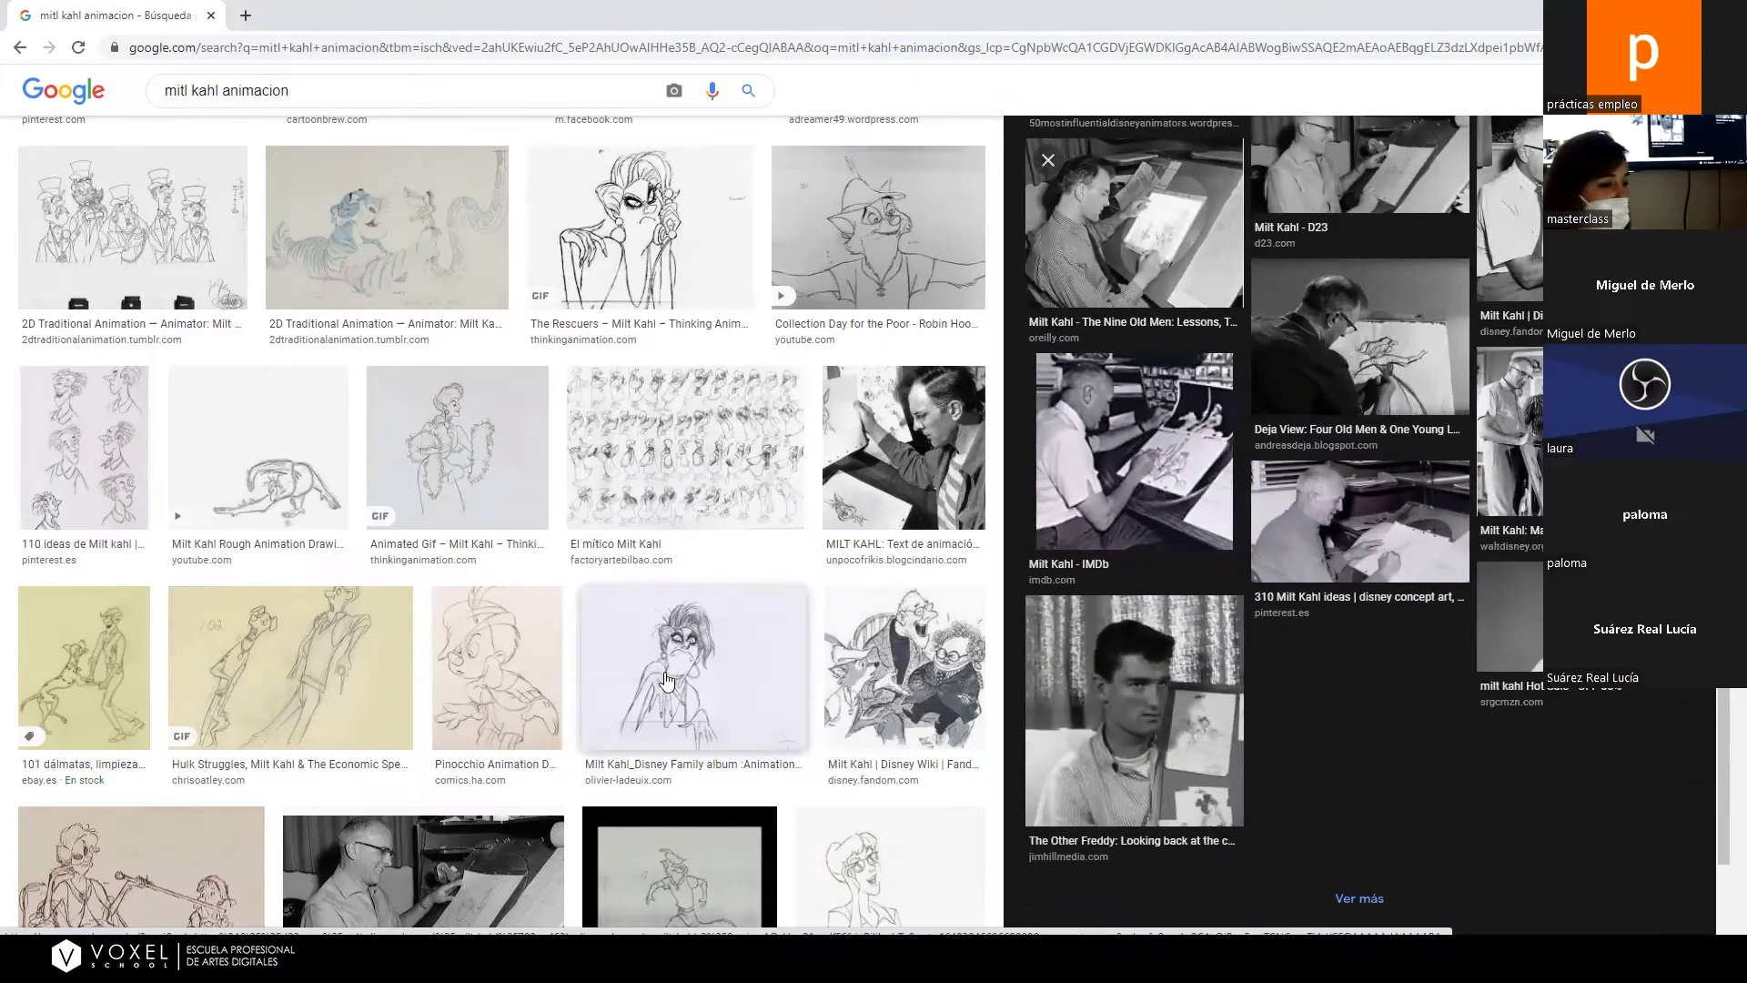
View the King Louis rough animation pencil test and the Robin Hood walk cycle by Milt Kahl, browsing the related images of each.
click(296, 455)
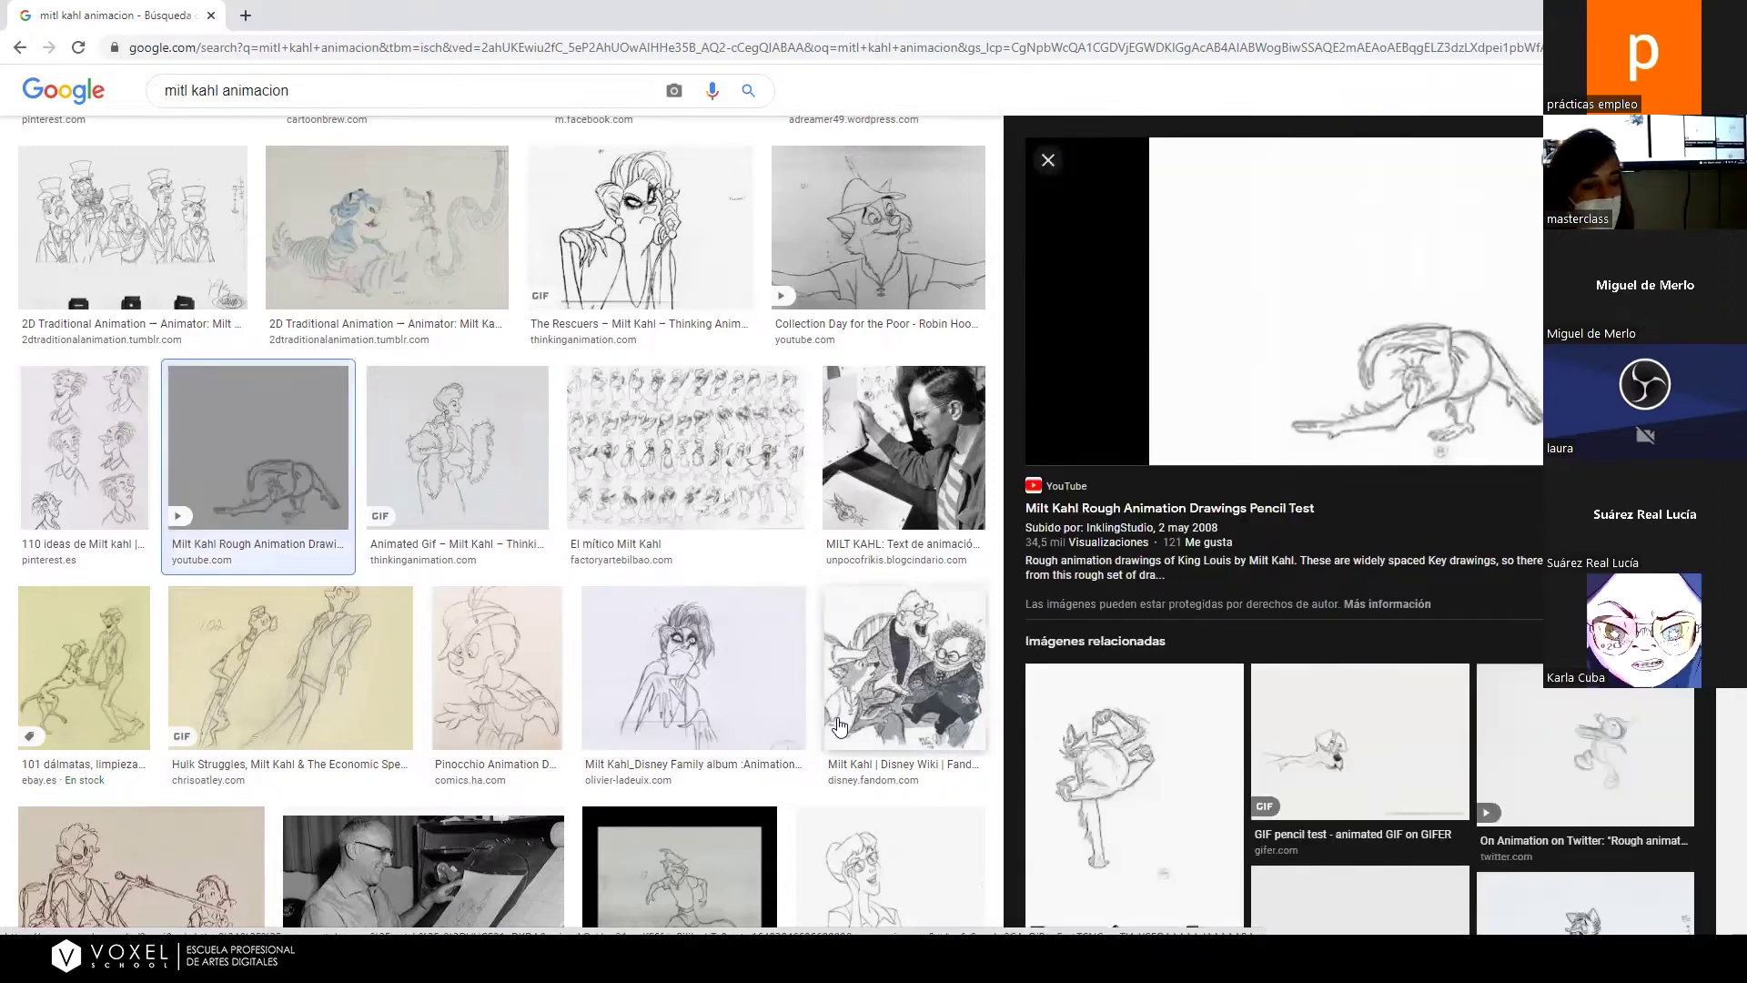
scroll(1112, 754, down, 3)
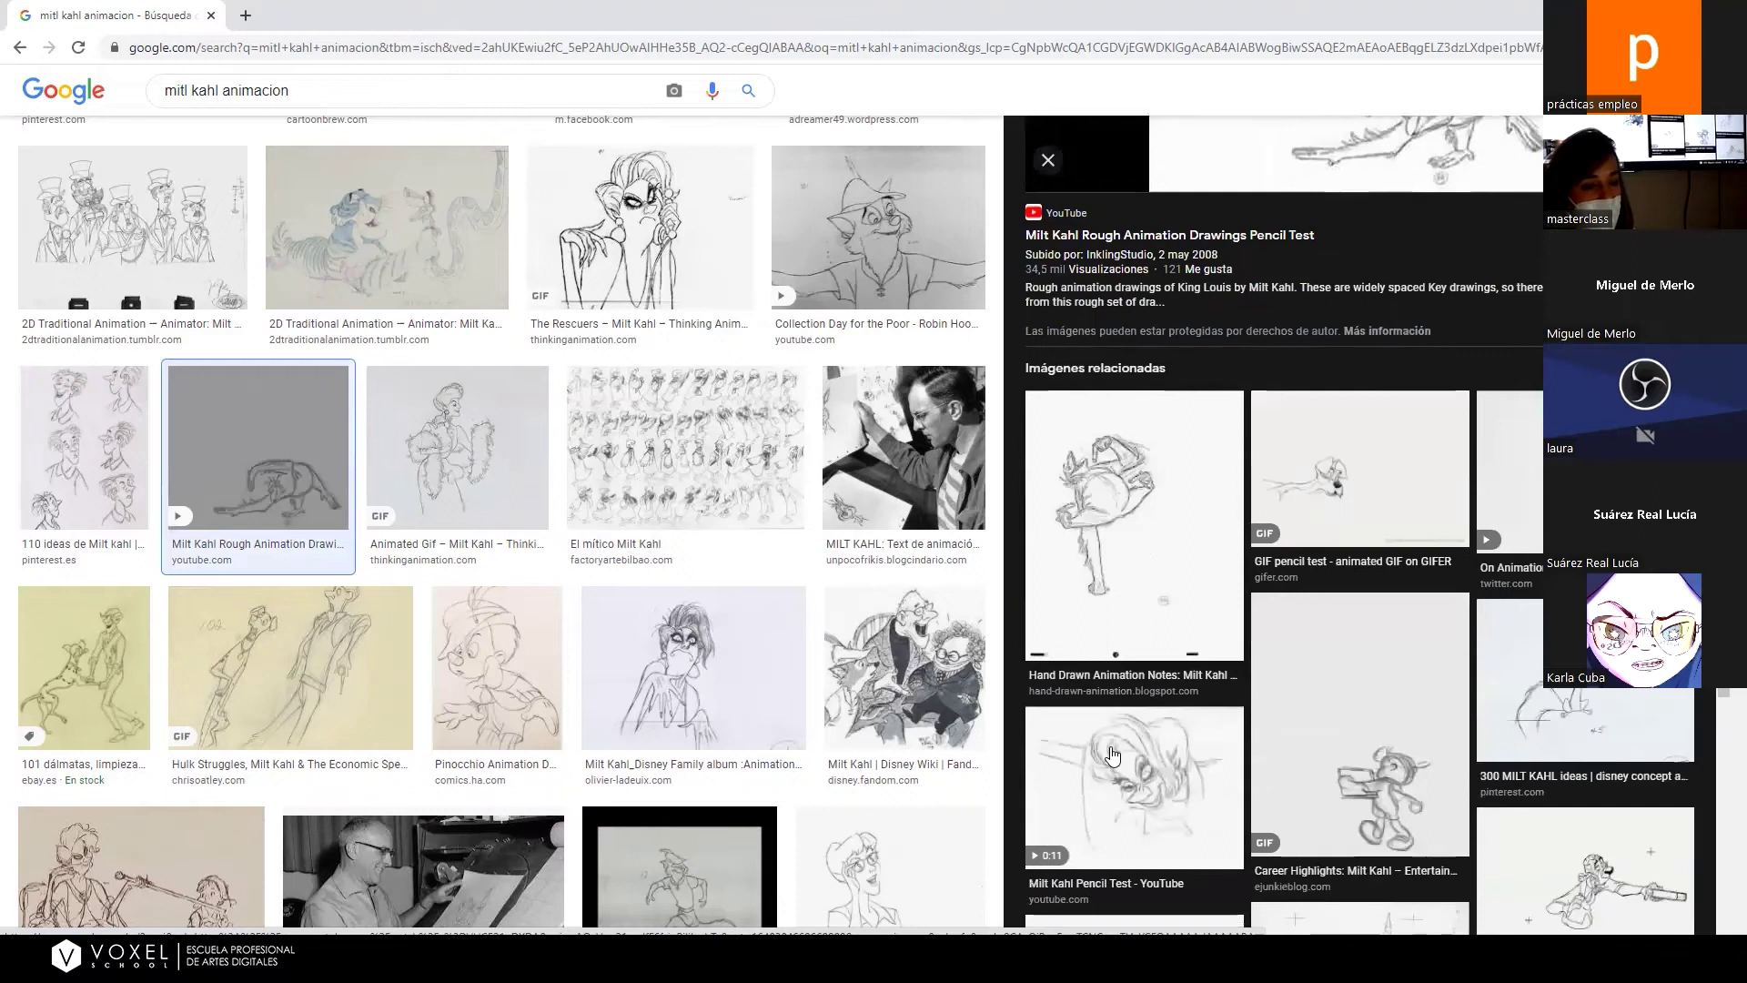
scroll(1112, 755, down, 1)
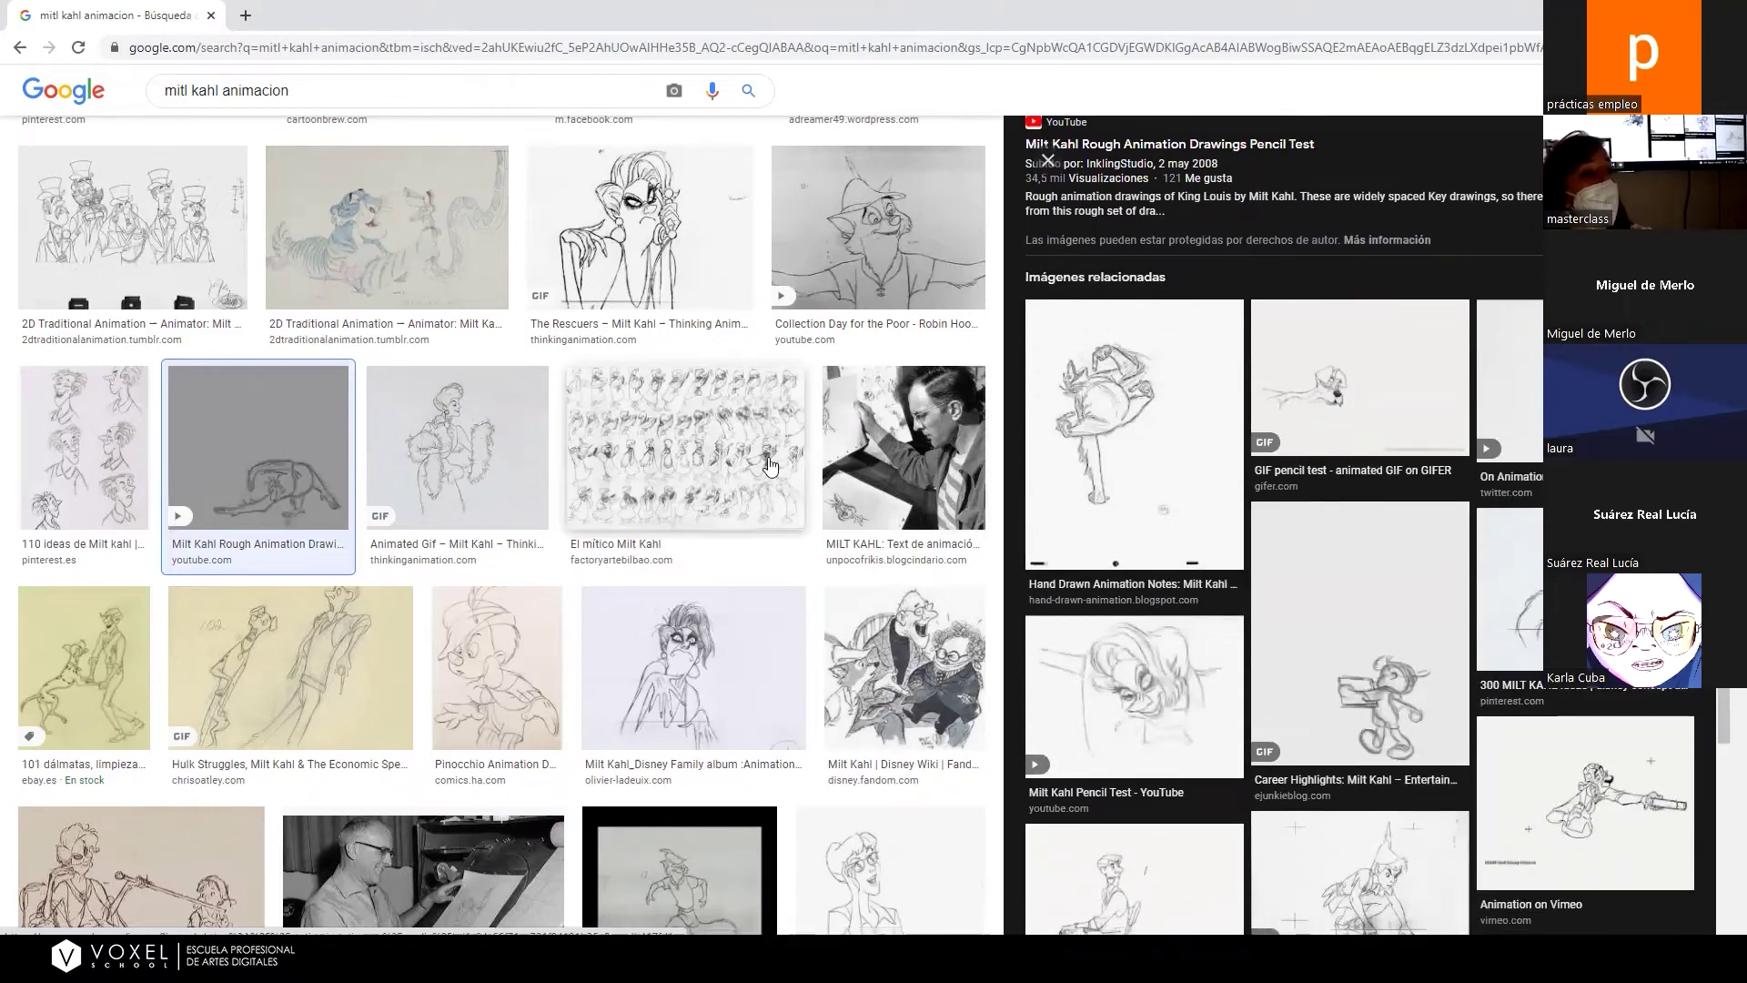
scroll(730, 517, down, 1)
scroll(730, 517, down, 4)
click(730, 521)
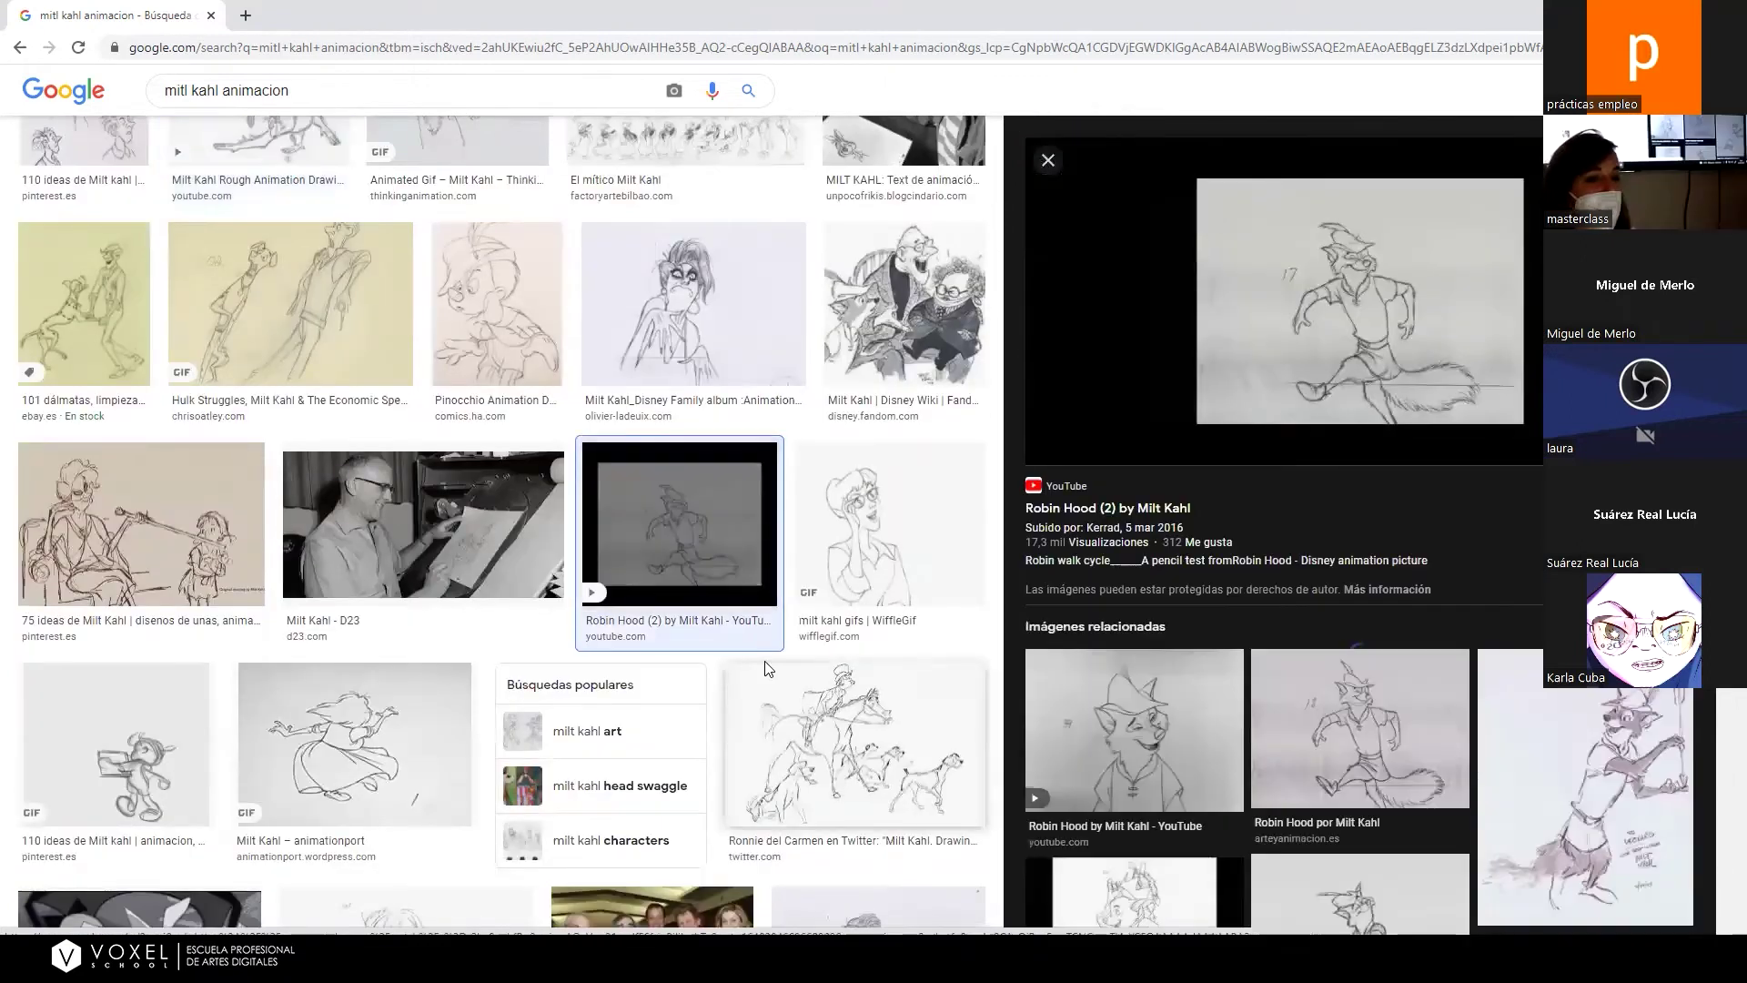
scroll(1396, 881, down, 5)
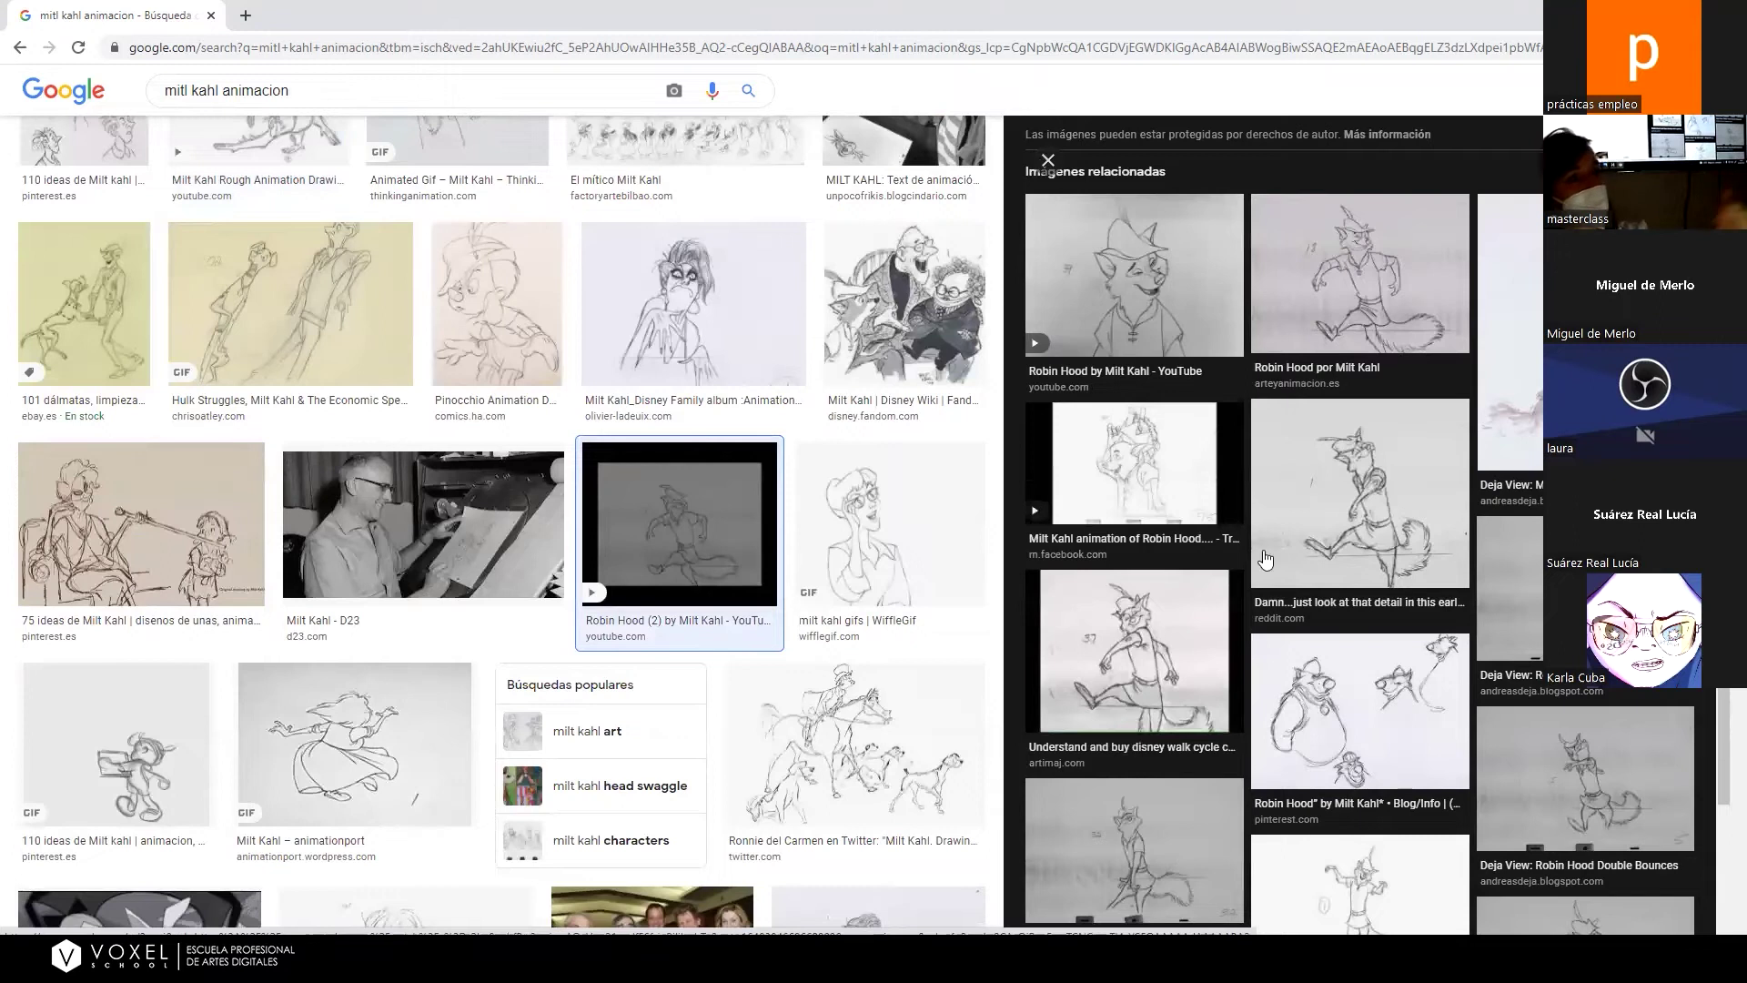
Browse further Milt Kahl results and open the rough two-character sketch, the Deja View horse, the Gifer horse GIF and the Imagineering Disney horse study.
scroll(788, 684, down, 15)
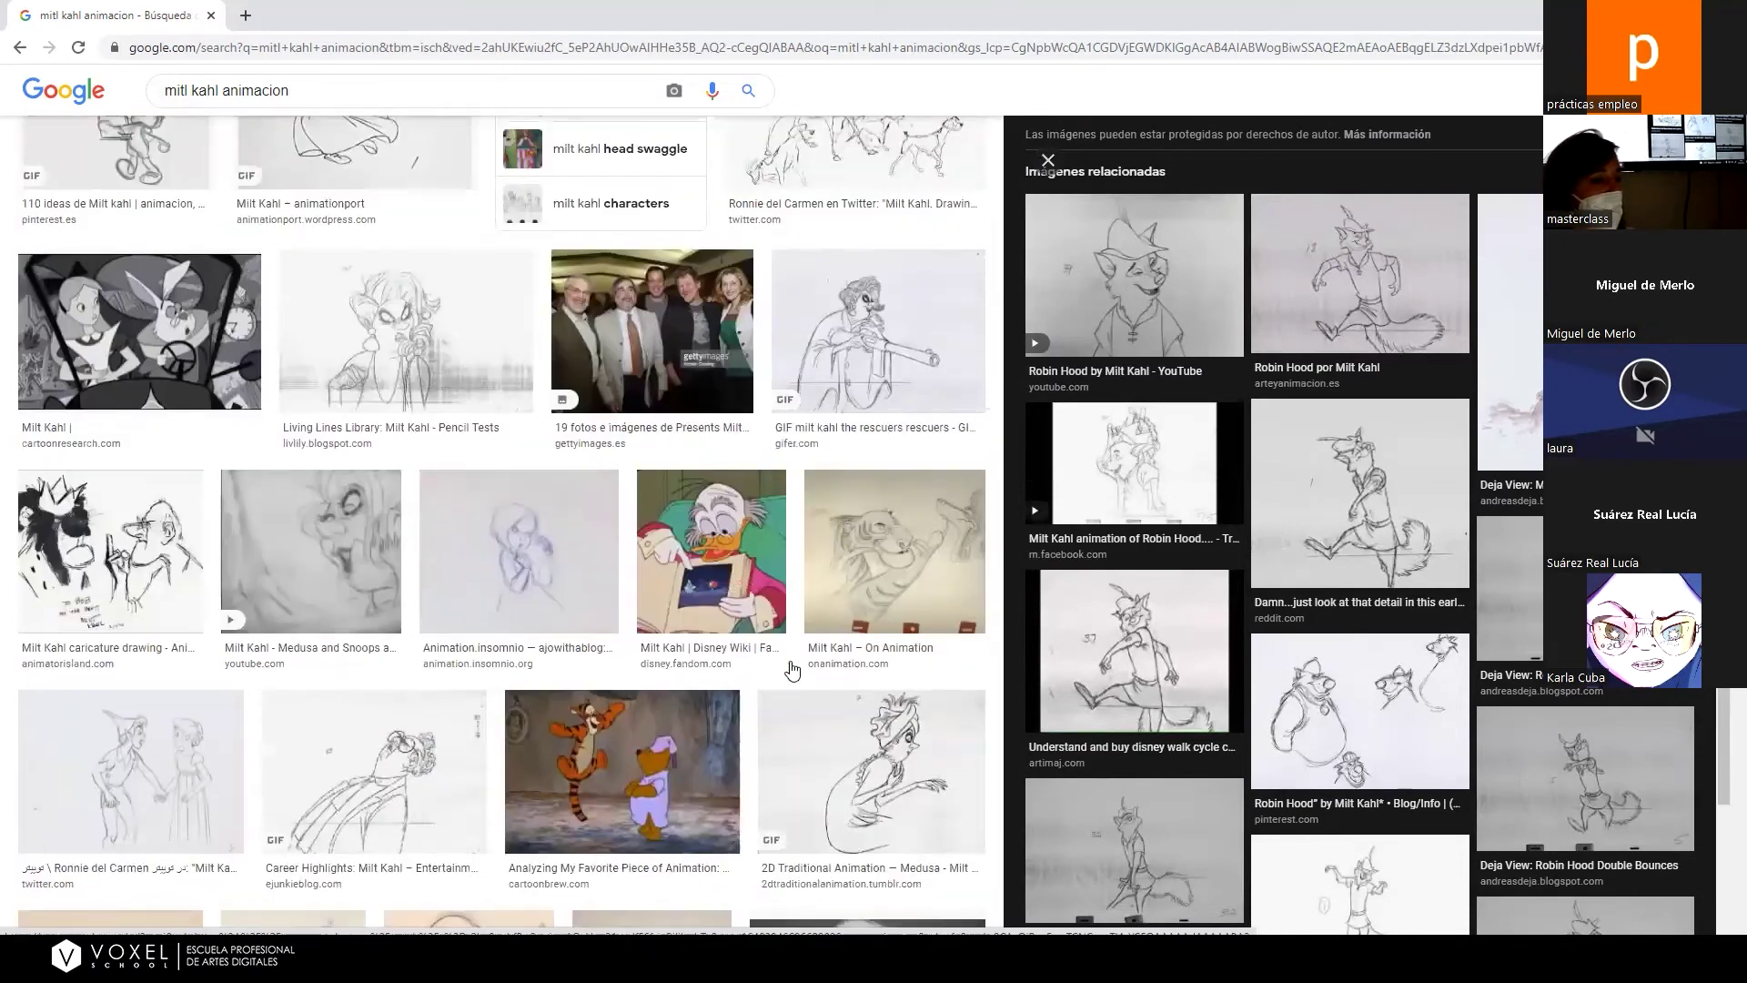
scroll(799, 669, up, 2)
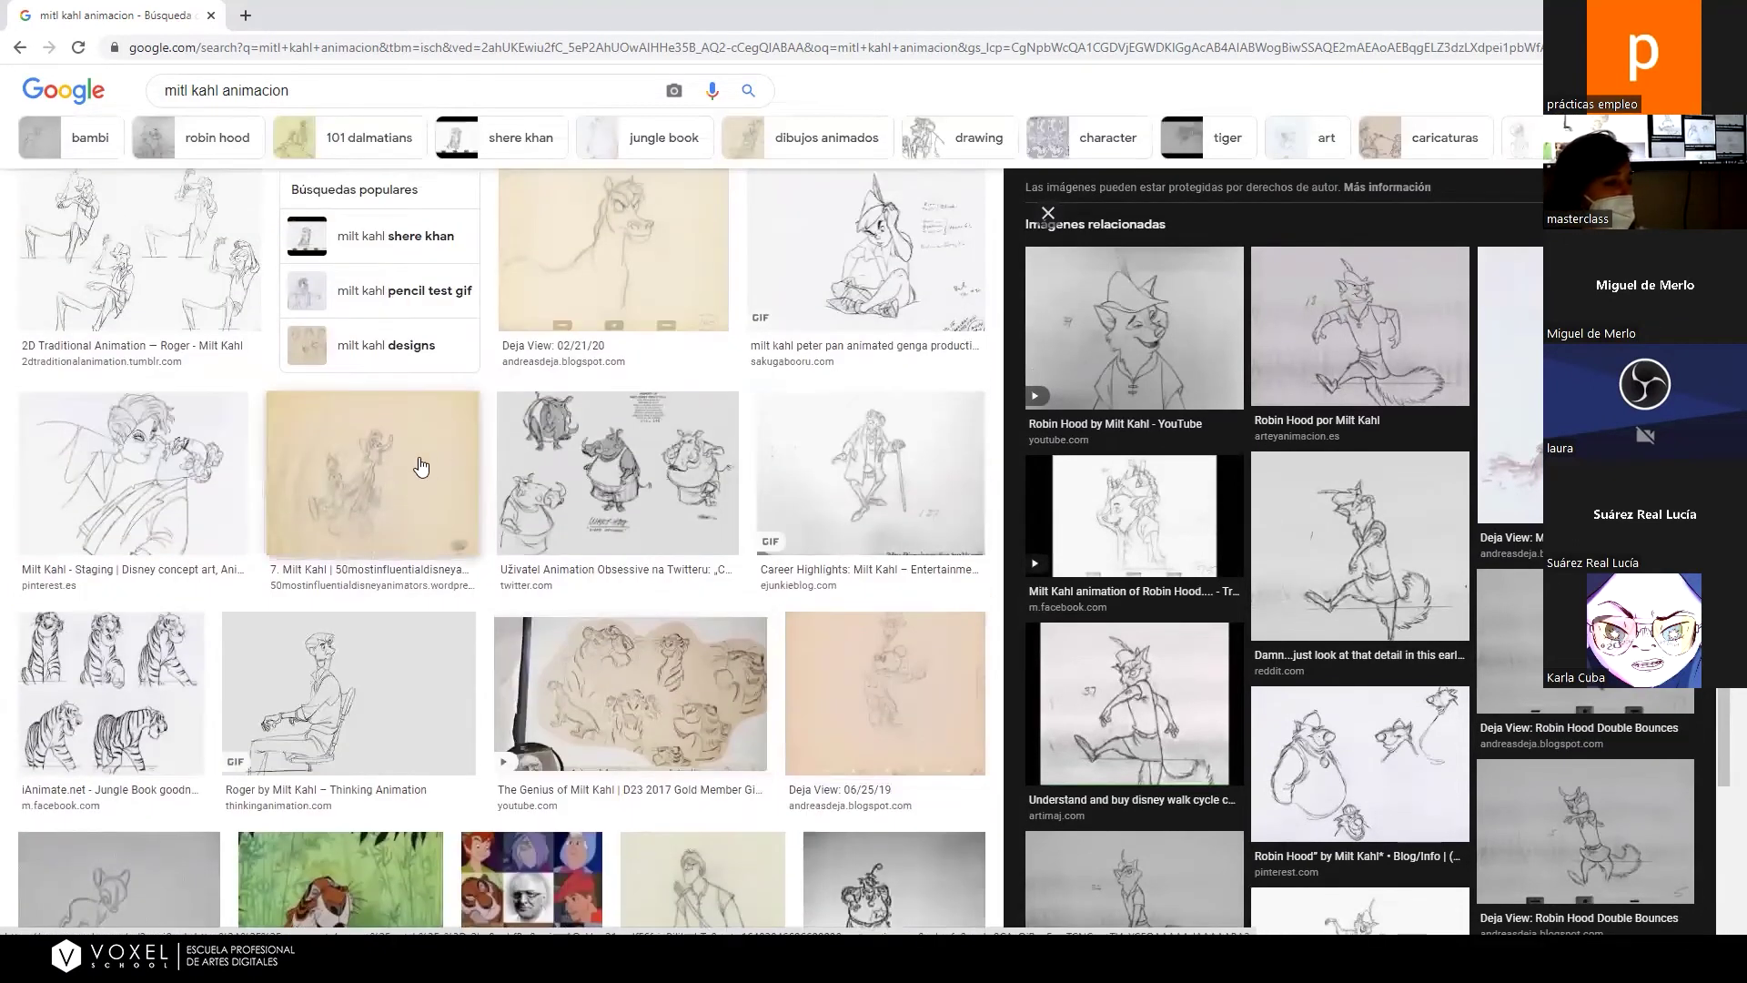
click(418, 469)
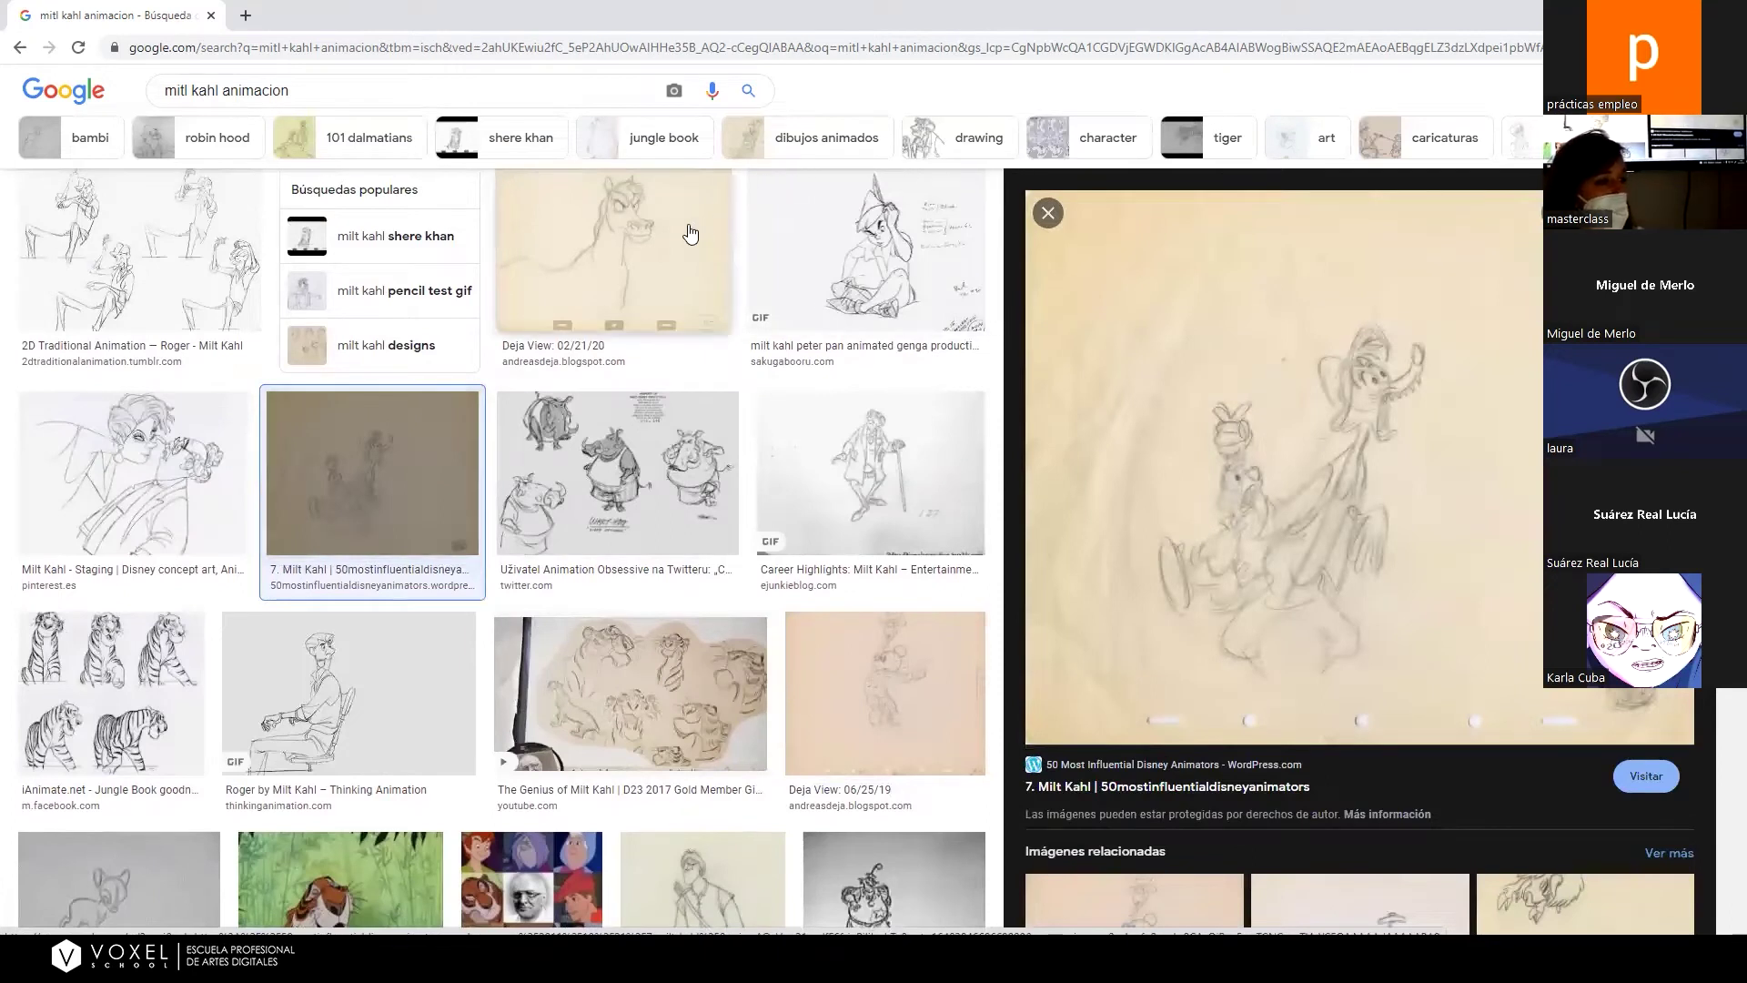
click(690, 235)
scroll(764, 391, down, 15)
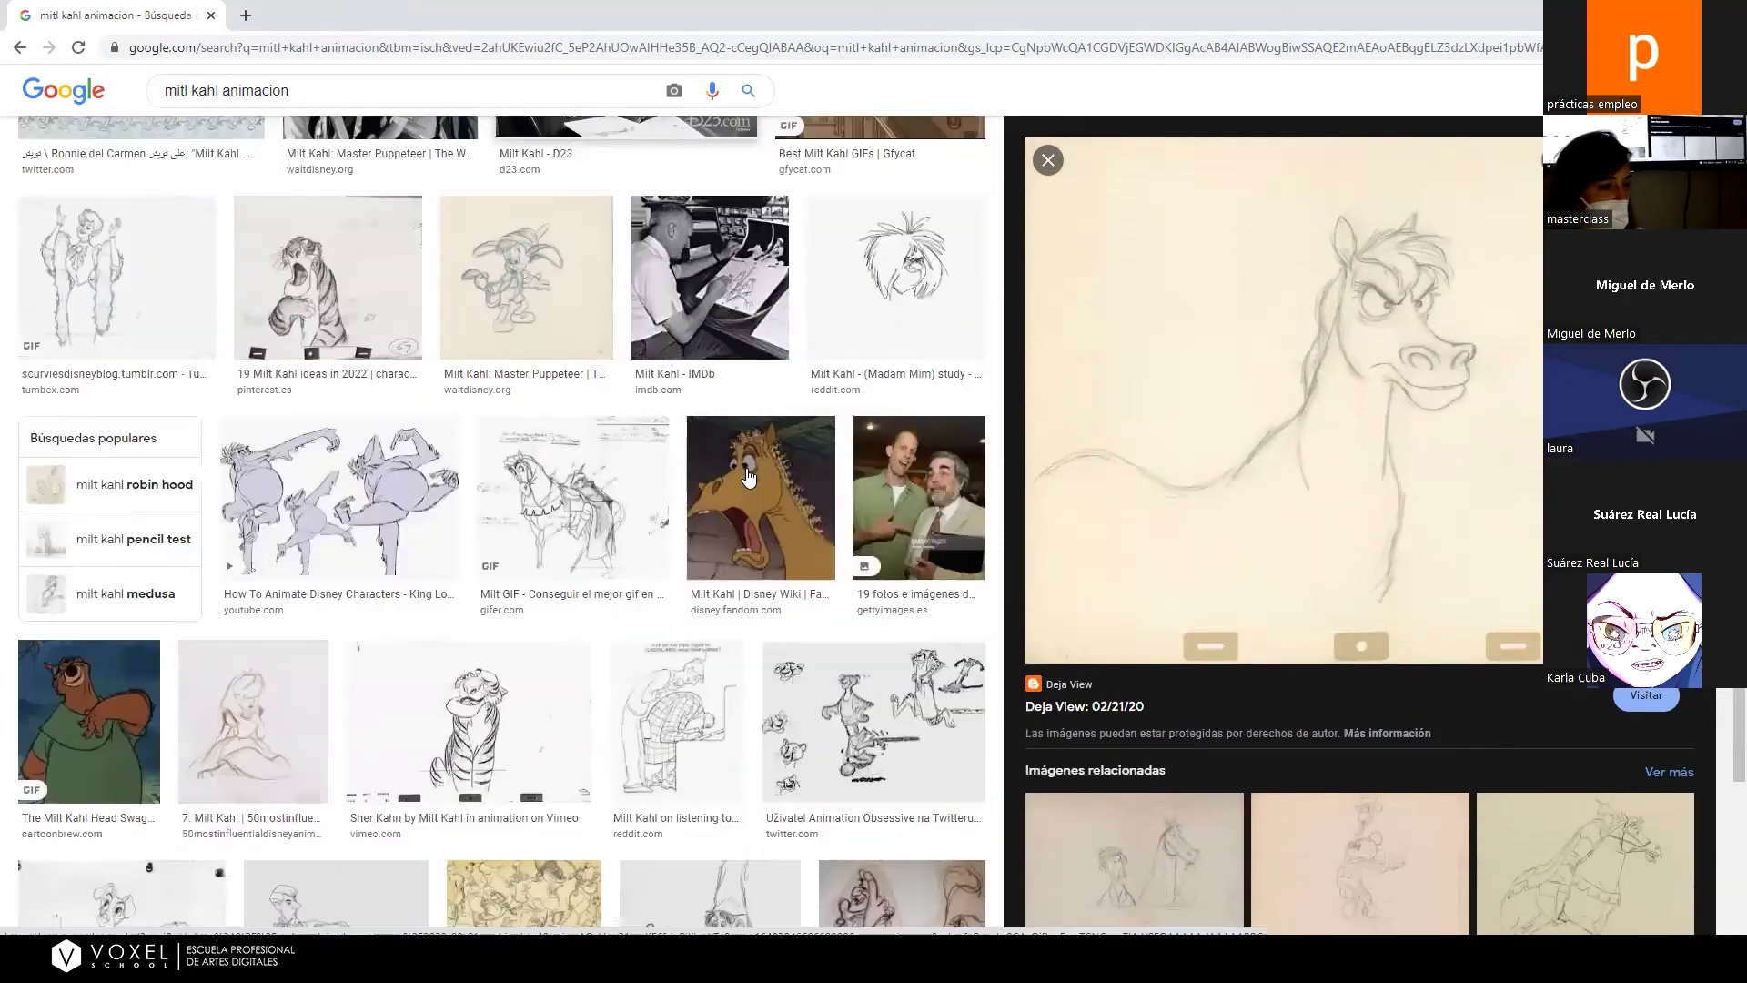
click(662, 492)
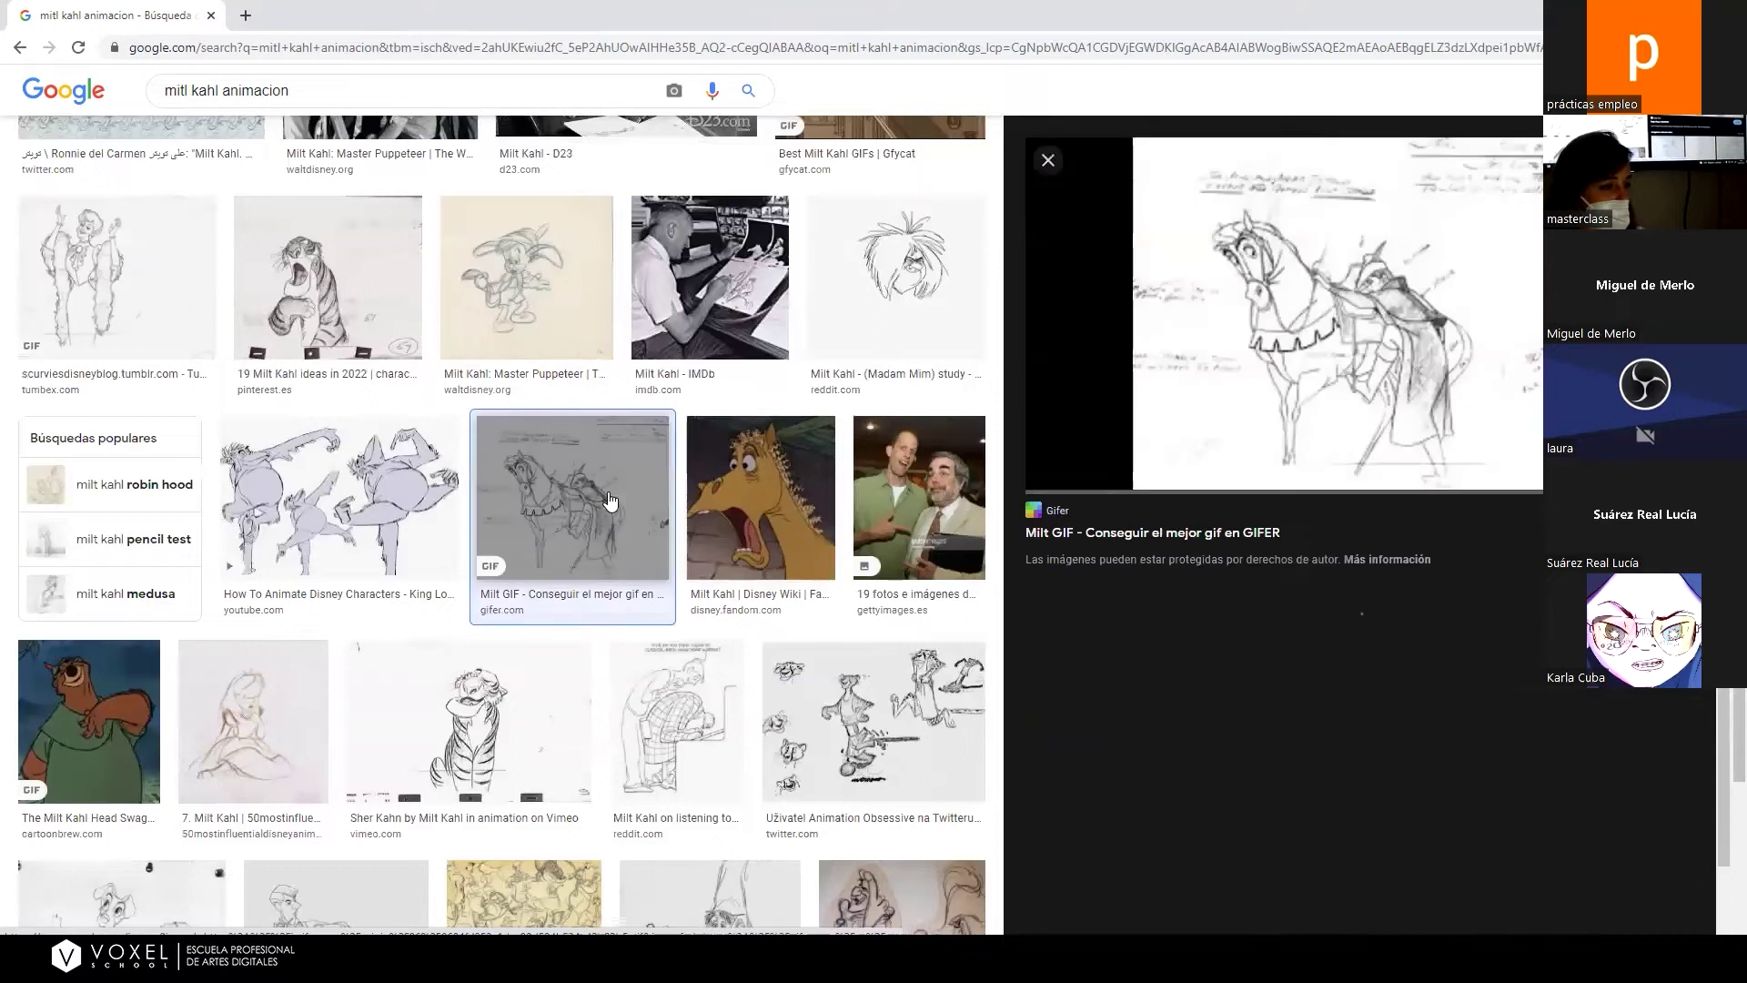
scroll(864, 648, down, 12)
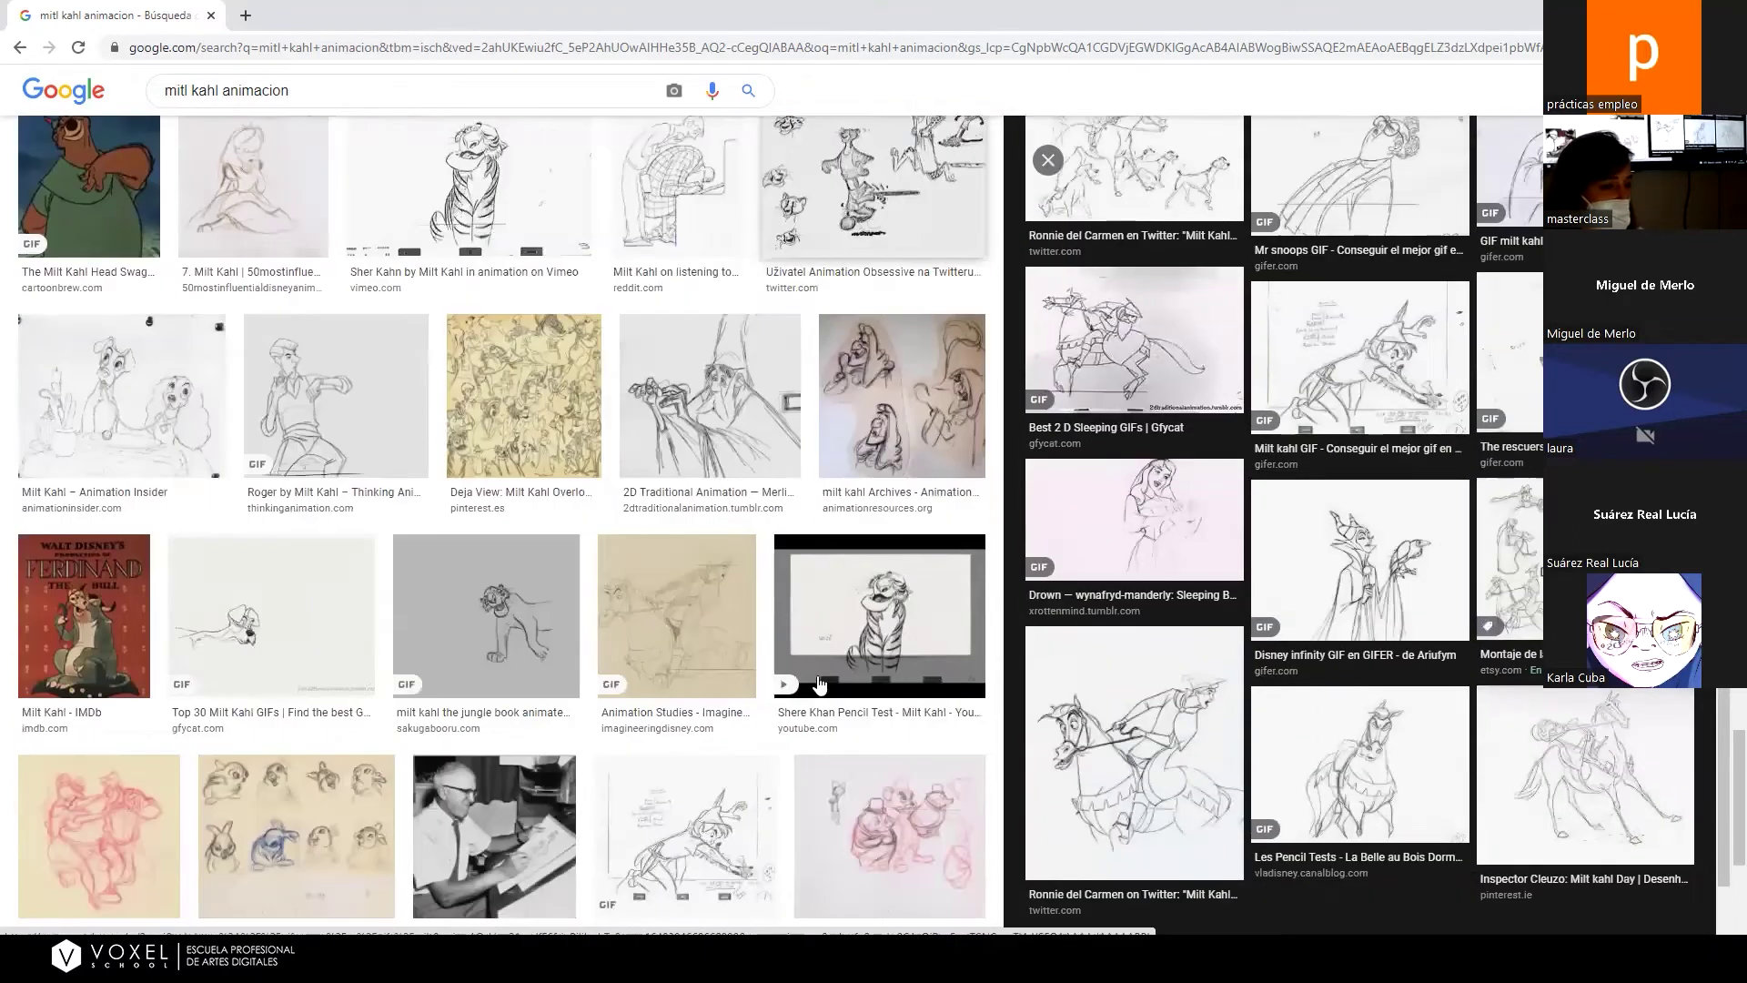
click(684, 615)
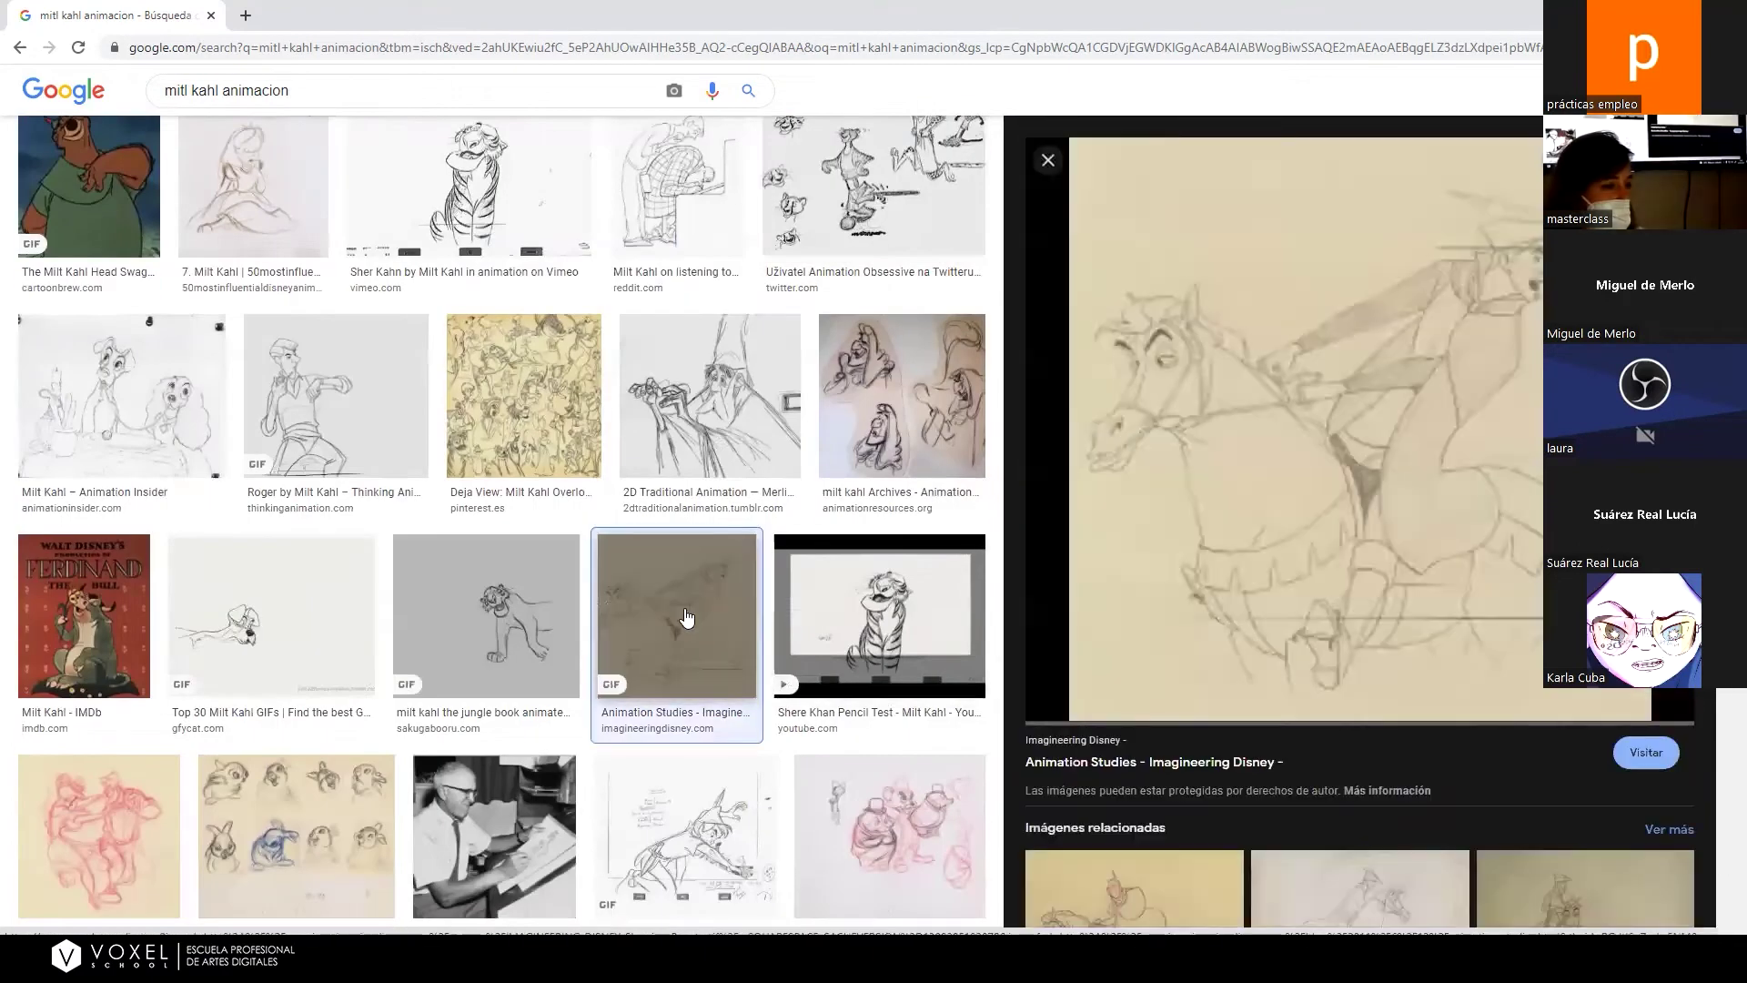
View the Milt Kahl Overload sketch collage and the Merlin drawing, and open the rough of Geppetto and Pinocchio's reunion.
click(562, 391)
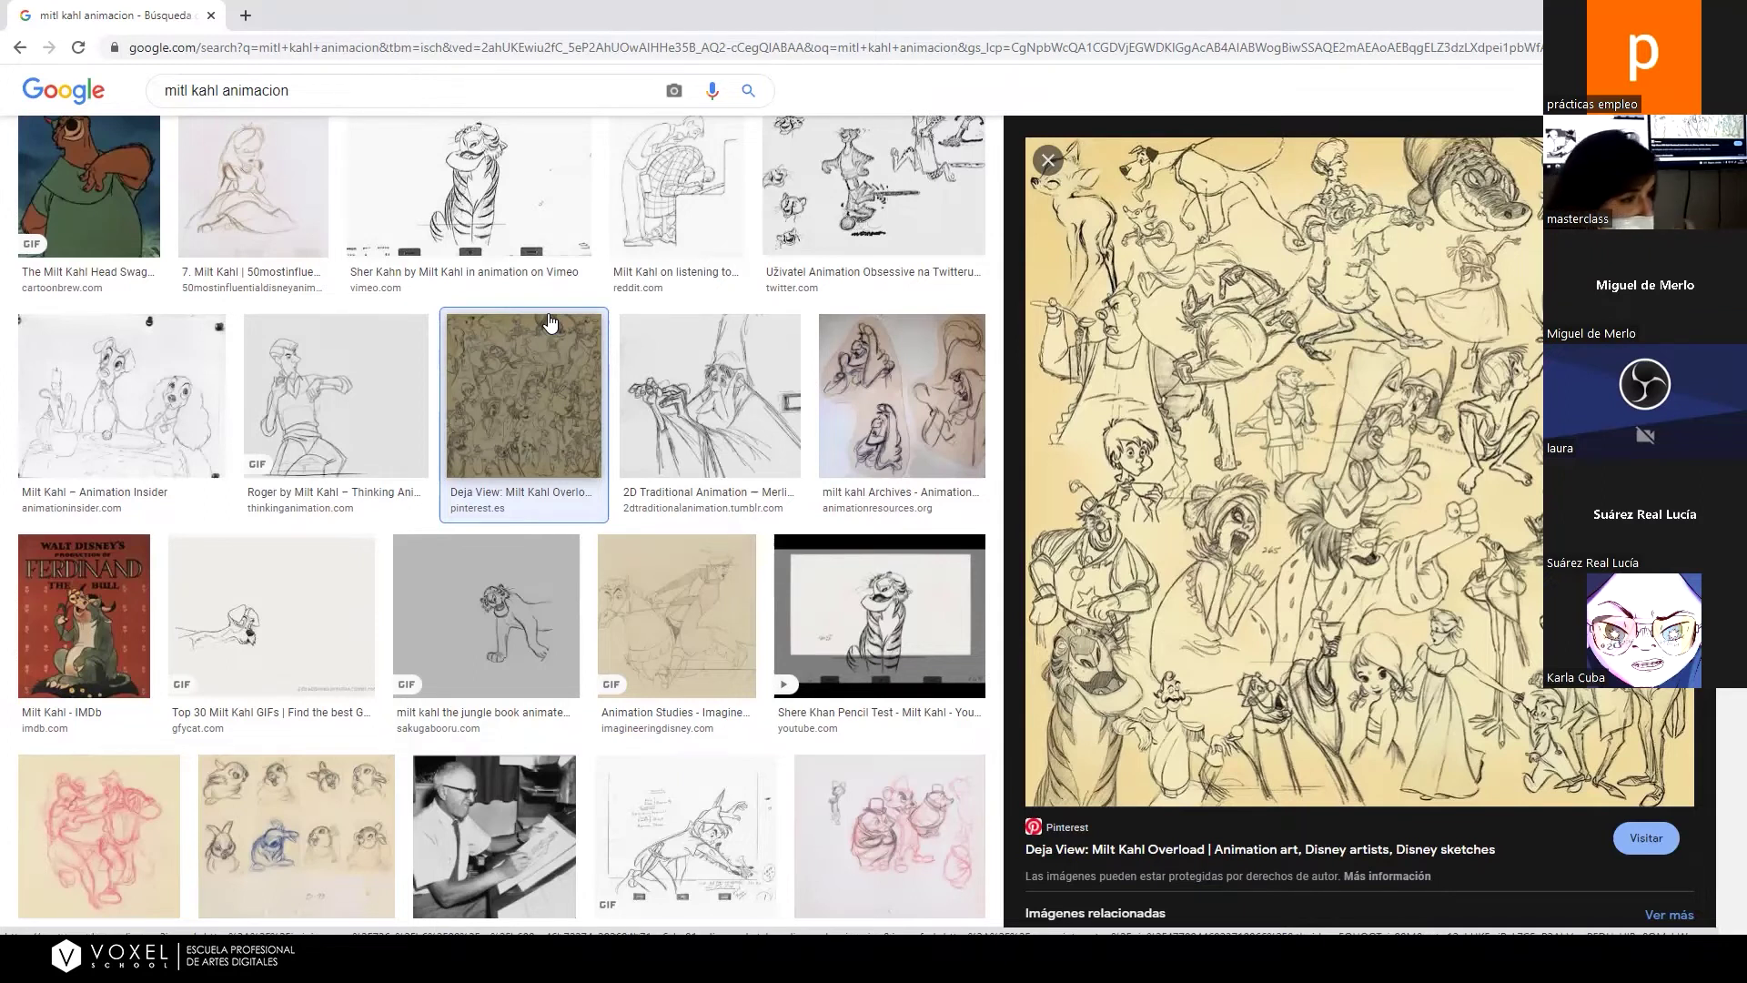
click(653, 452)
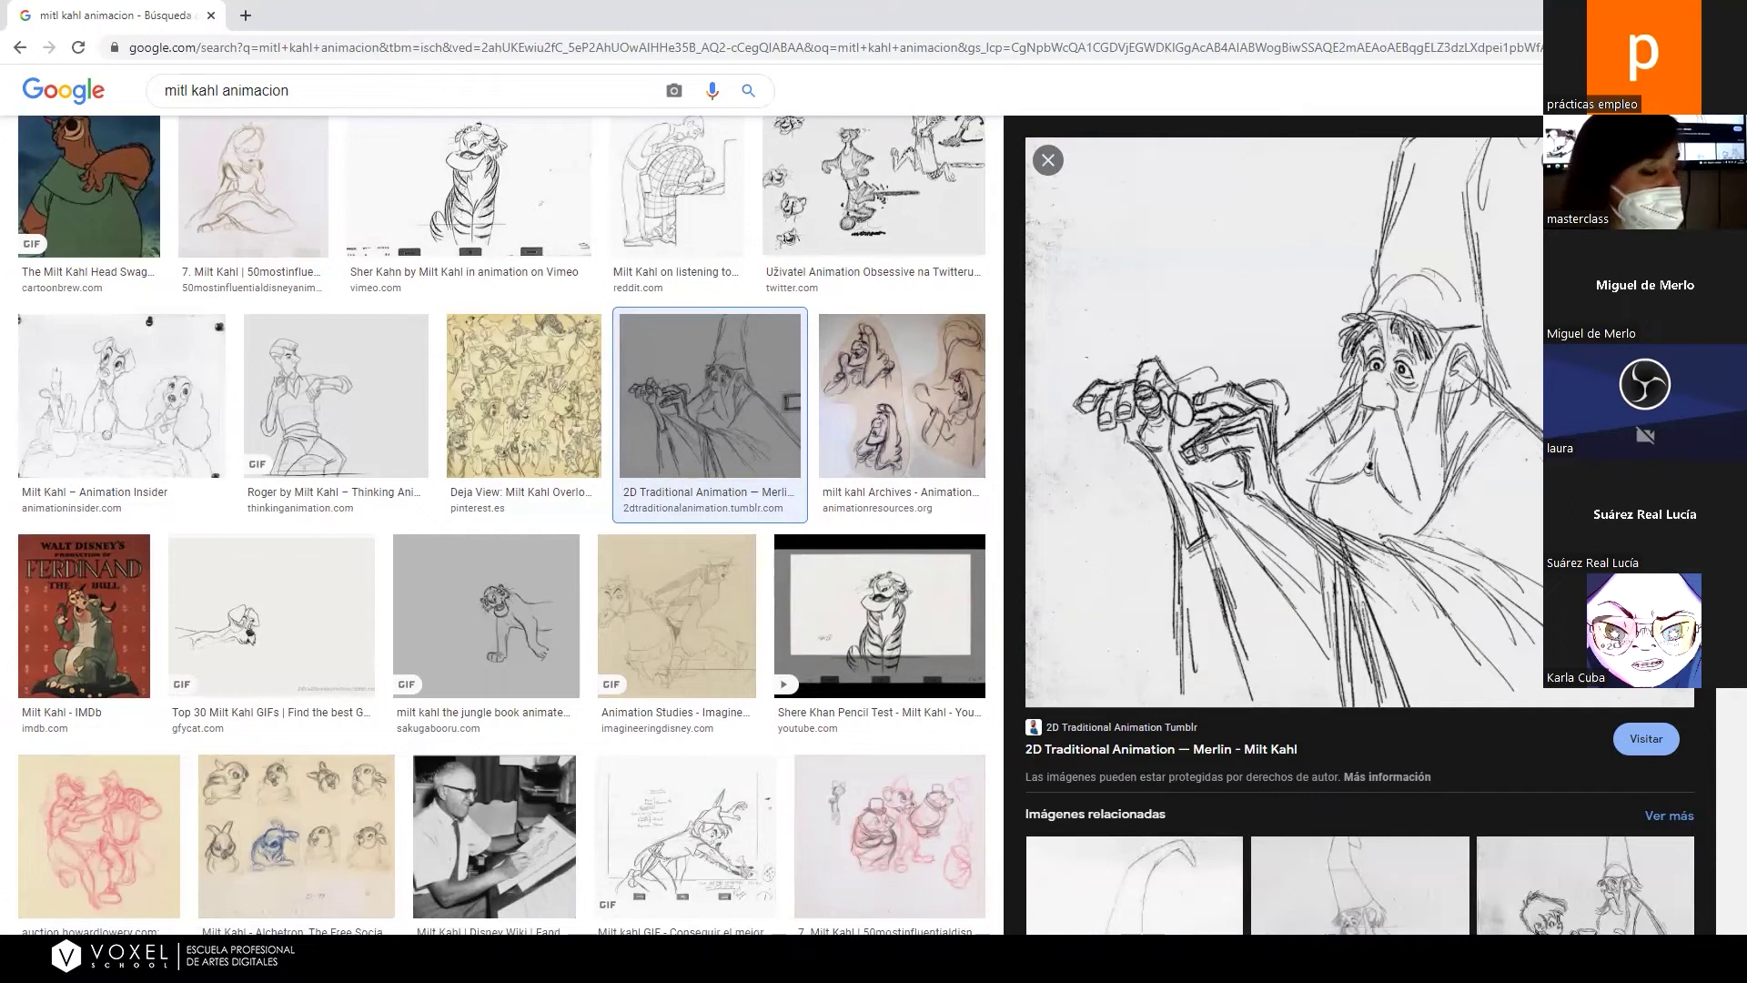
click(951, 788)
scroll(1212, 419, down, 5)
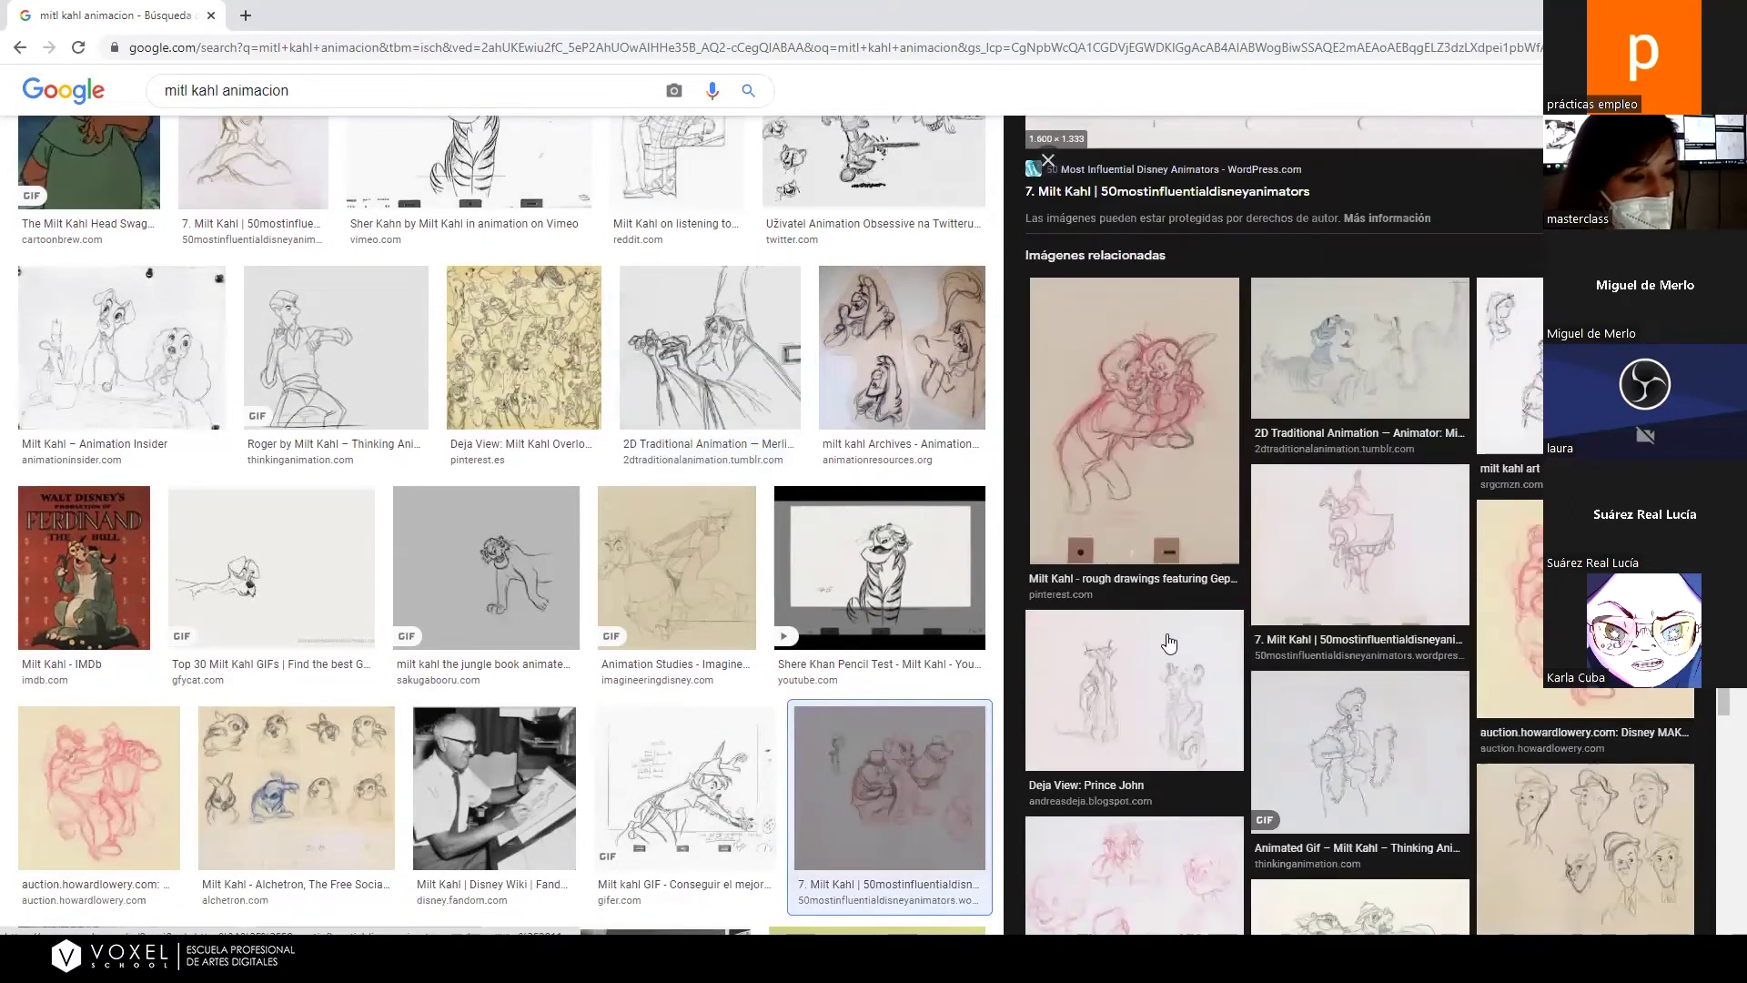
click(1213, 420)
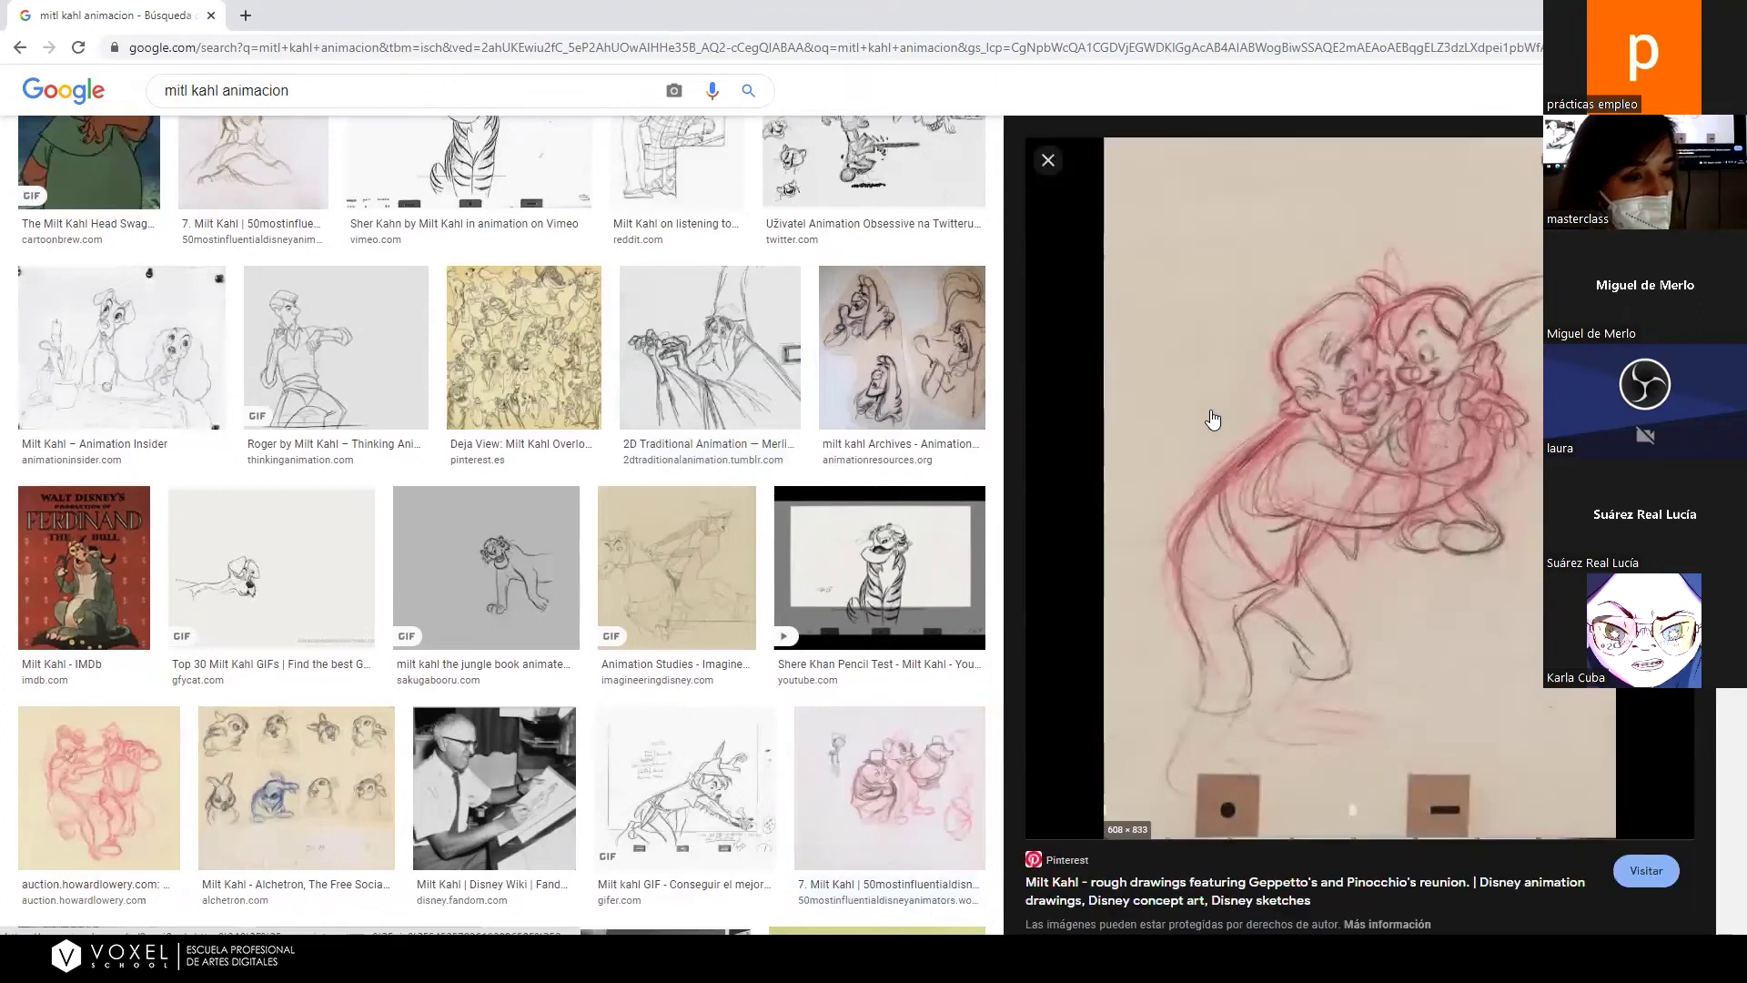
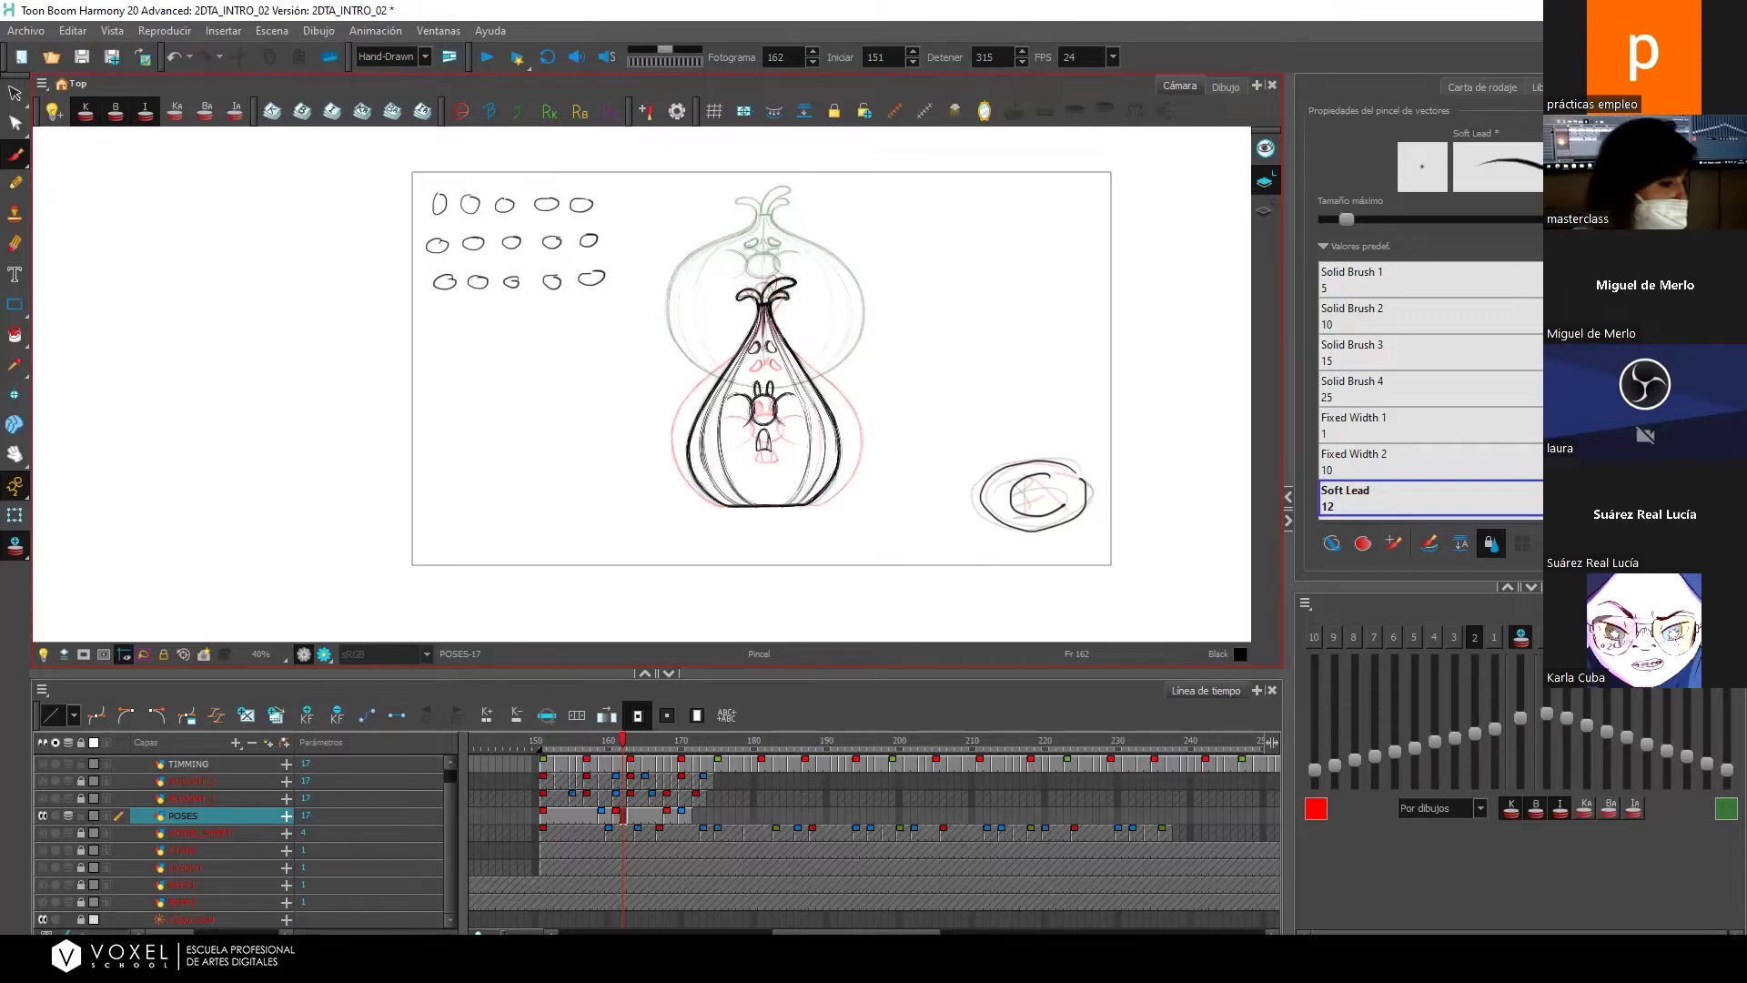
Switch from Harmony back to Google Chrome and look over the Living Lines Library site's list of pencil test and production art sections.
mouse_move(735, 960)
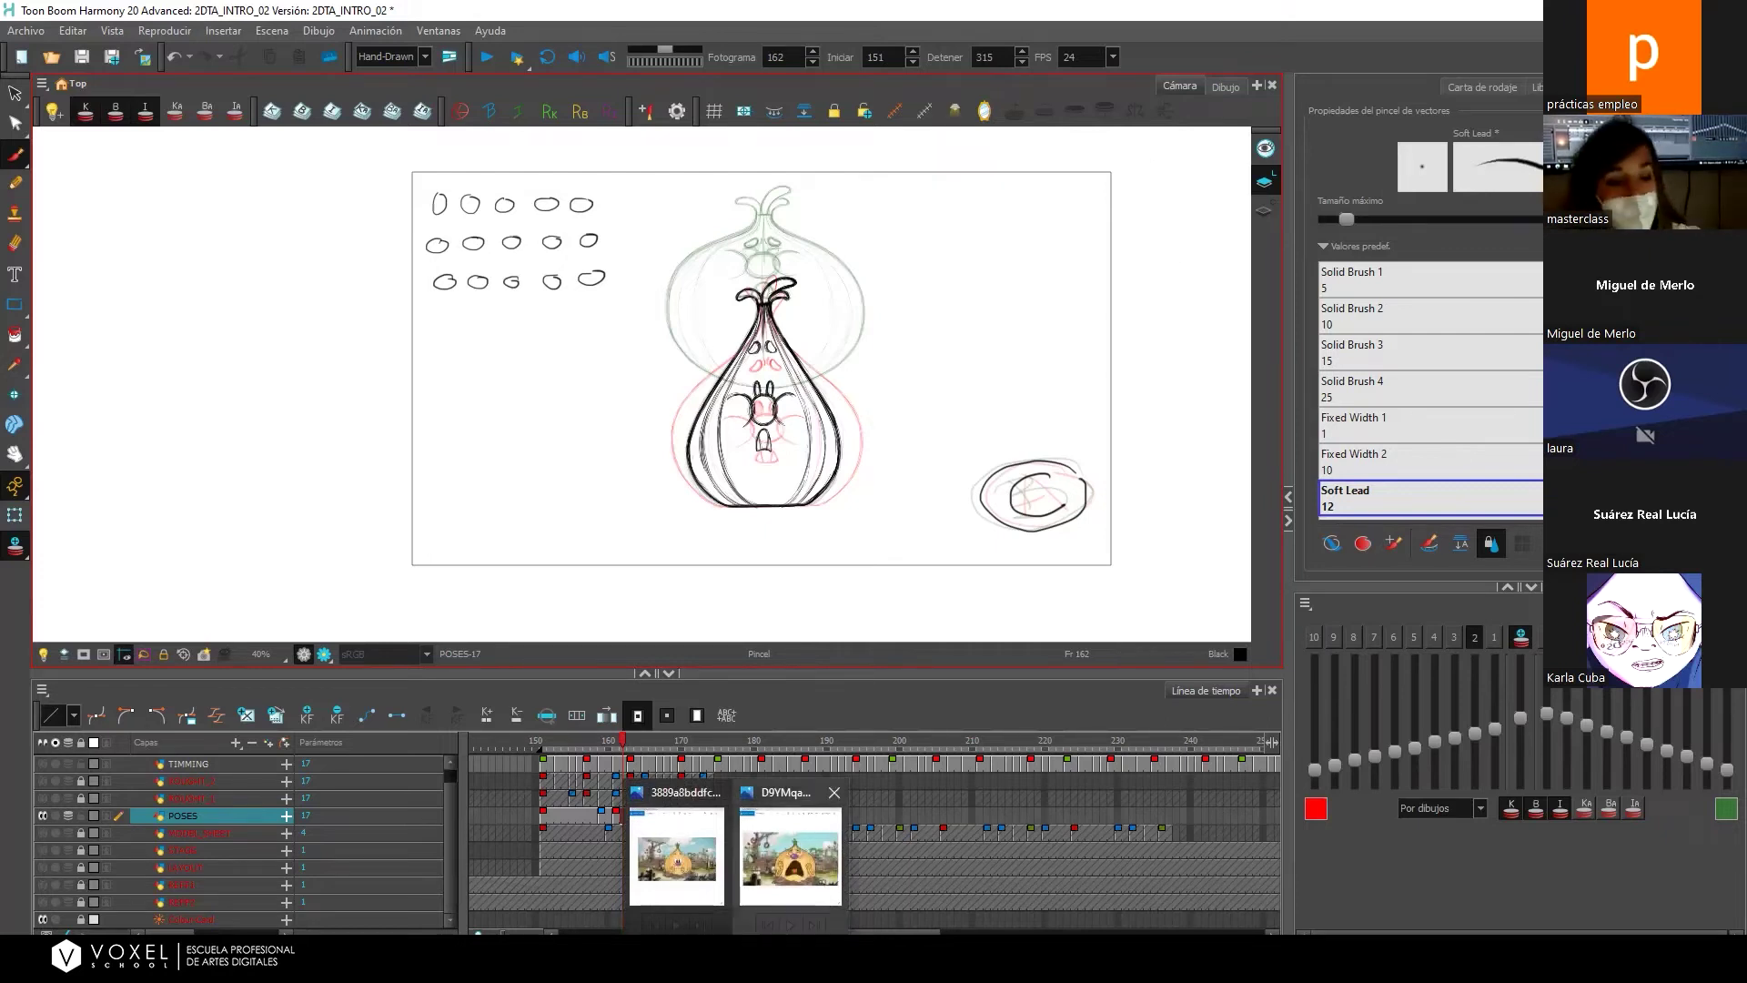
click(796, 873)
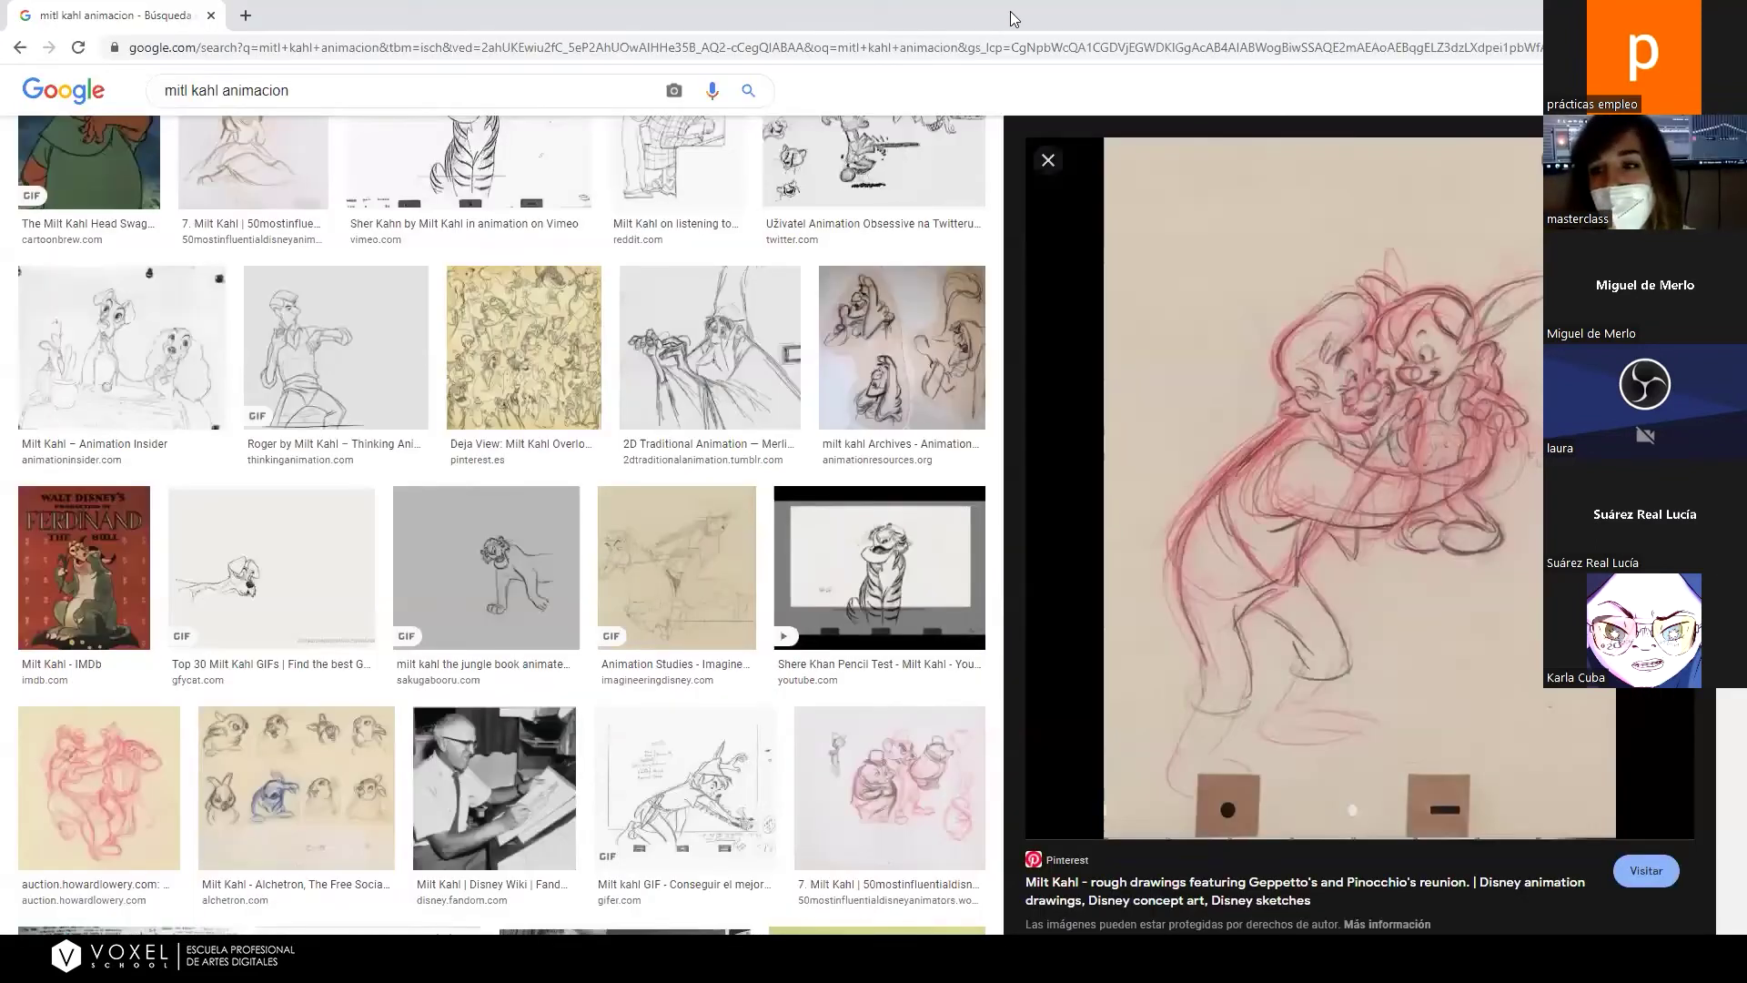
key(alt+Tab)
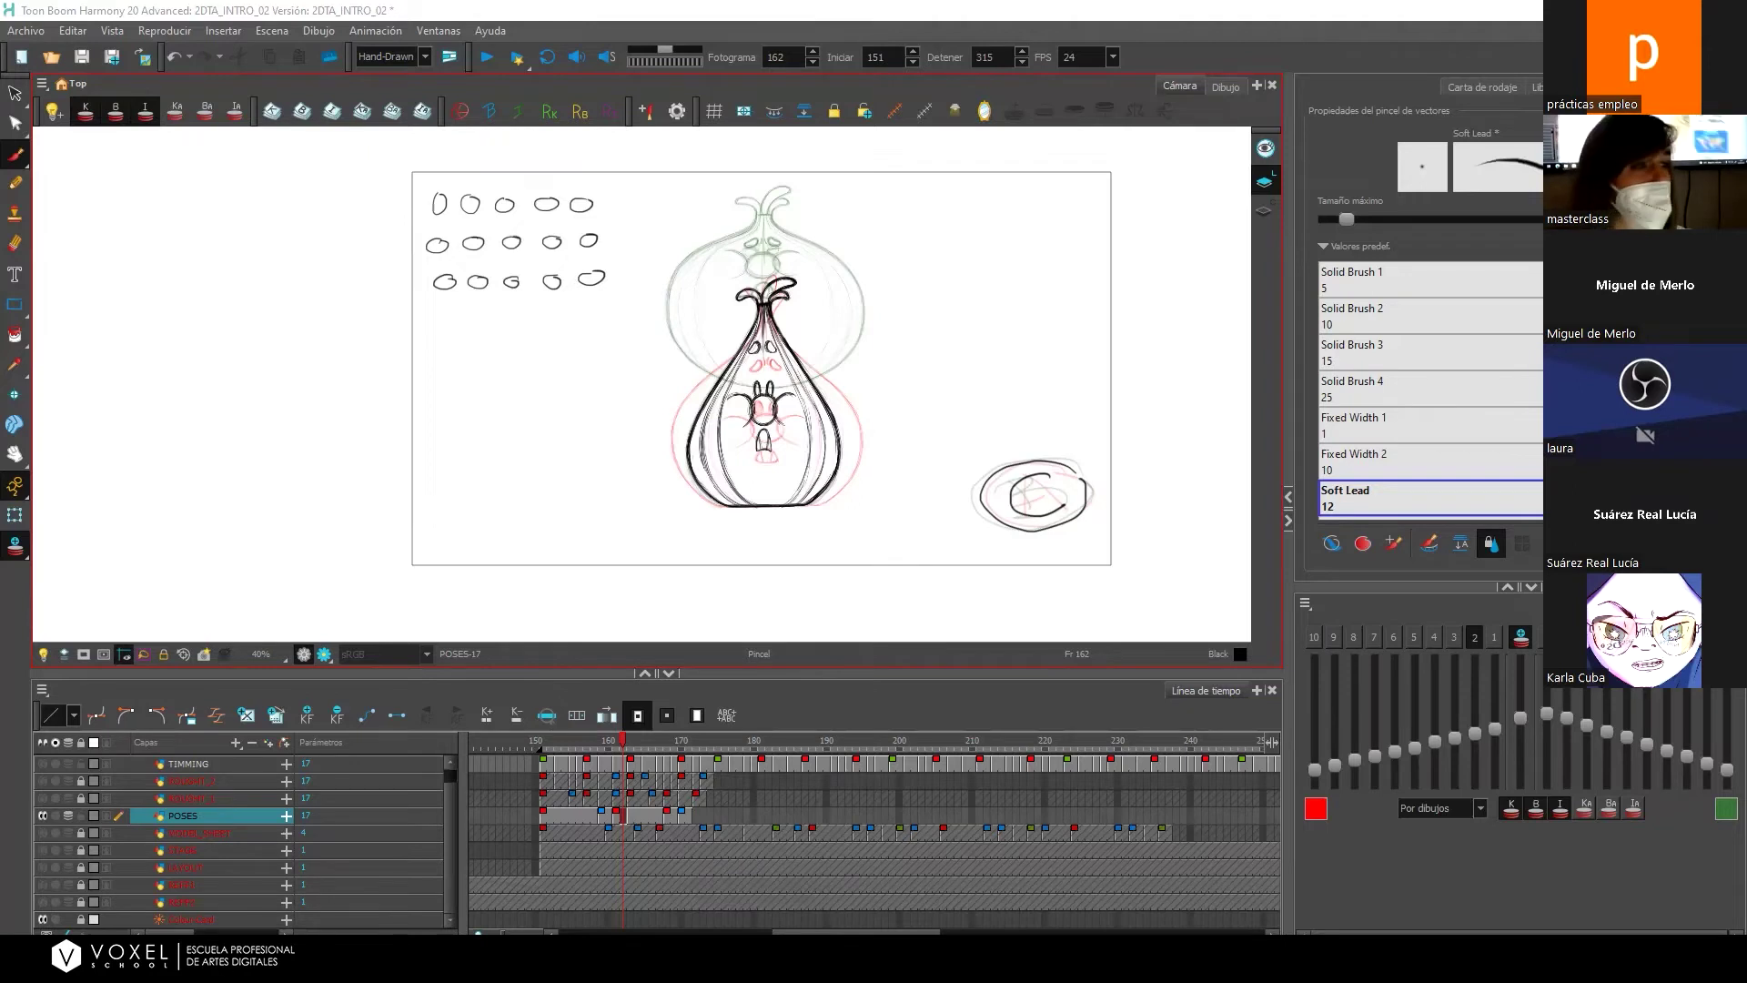
key(alt+Tab)
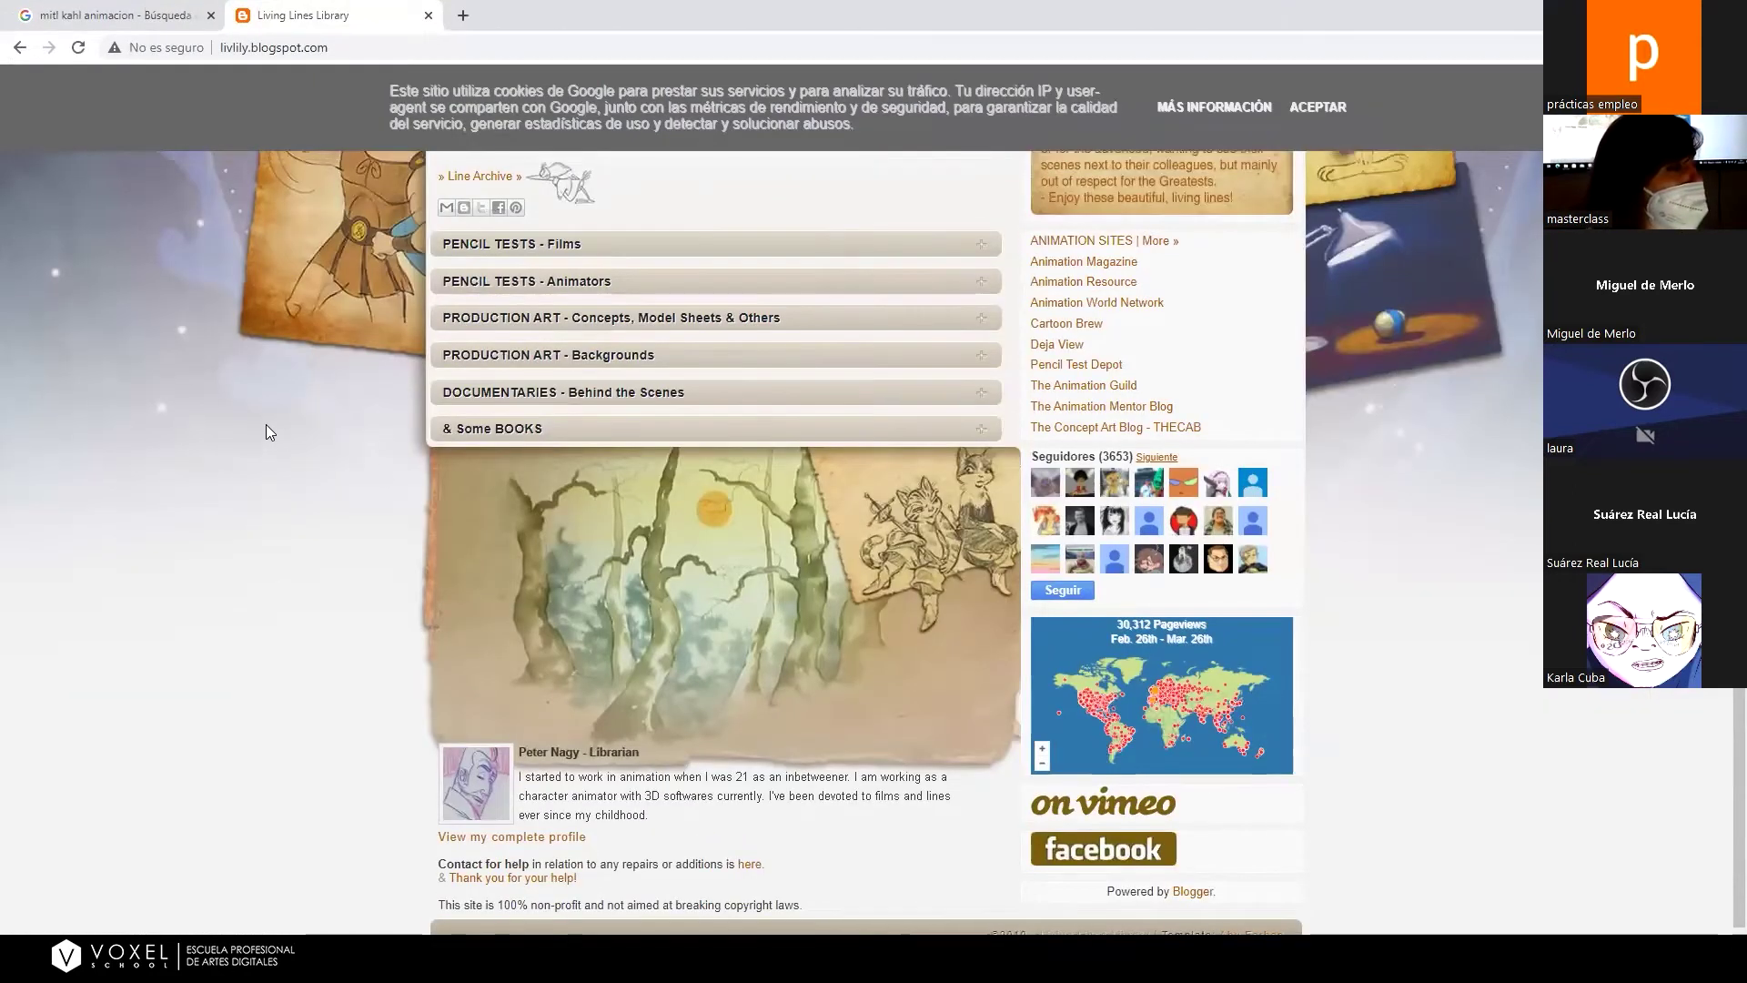
scroll(266, 424, up, 4)
scroll(266, 424, down, 4)
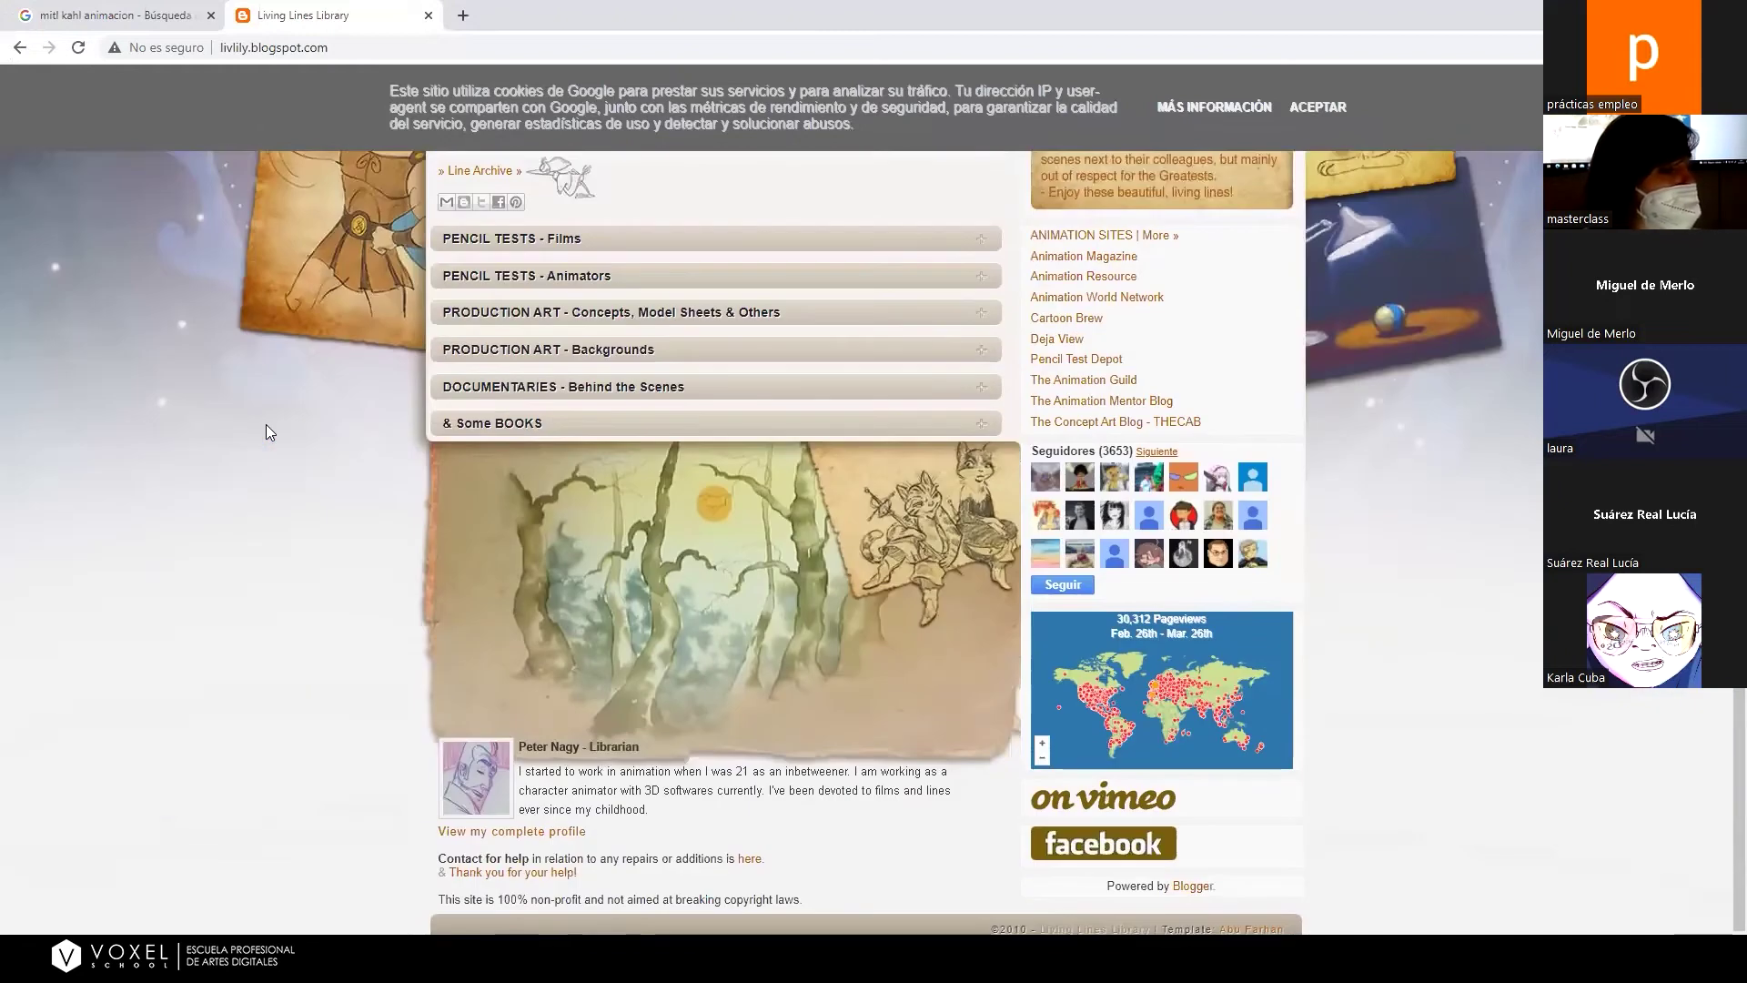
Expand the film pencil tests section of the Living Lines Library and look over its alphabetical list of feature films.
click(511, 238)
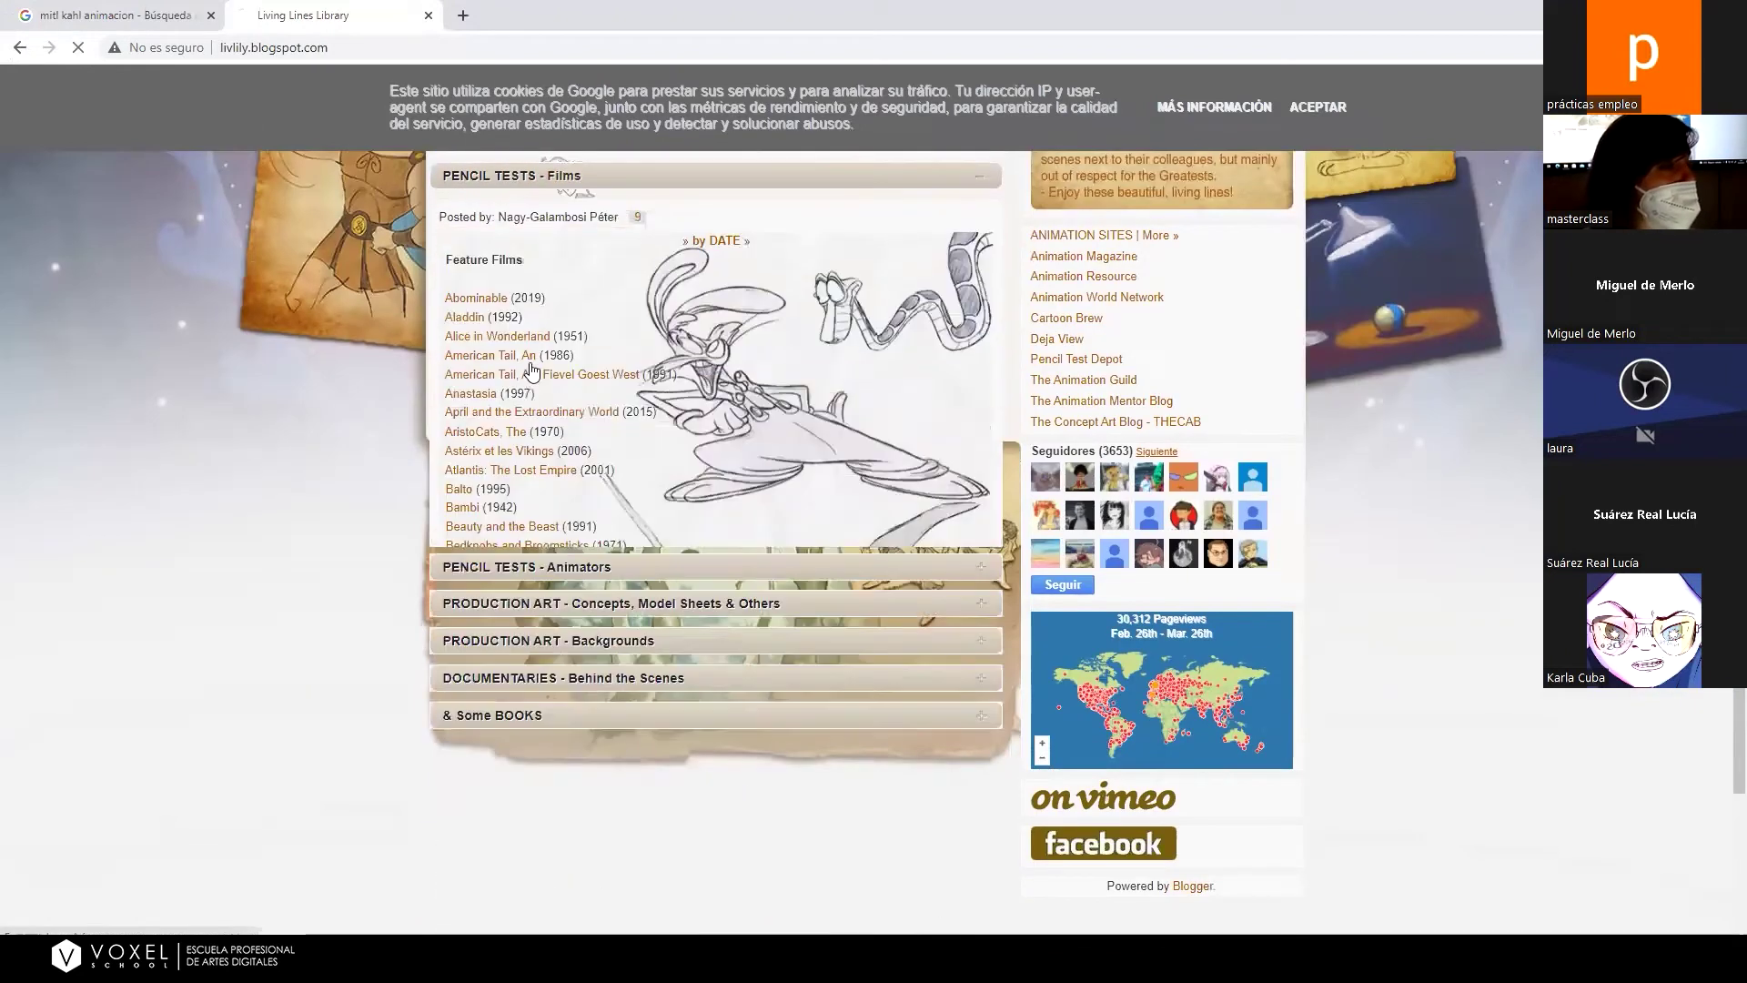
scroll(659, 515, down, 5)
scroll(717, 548, down, 3)
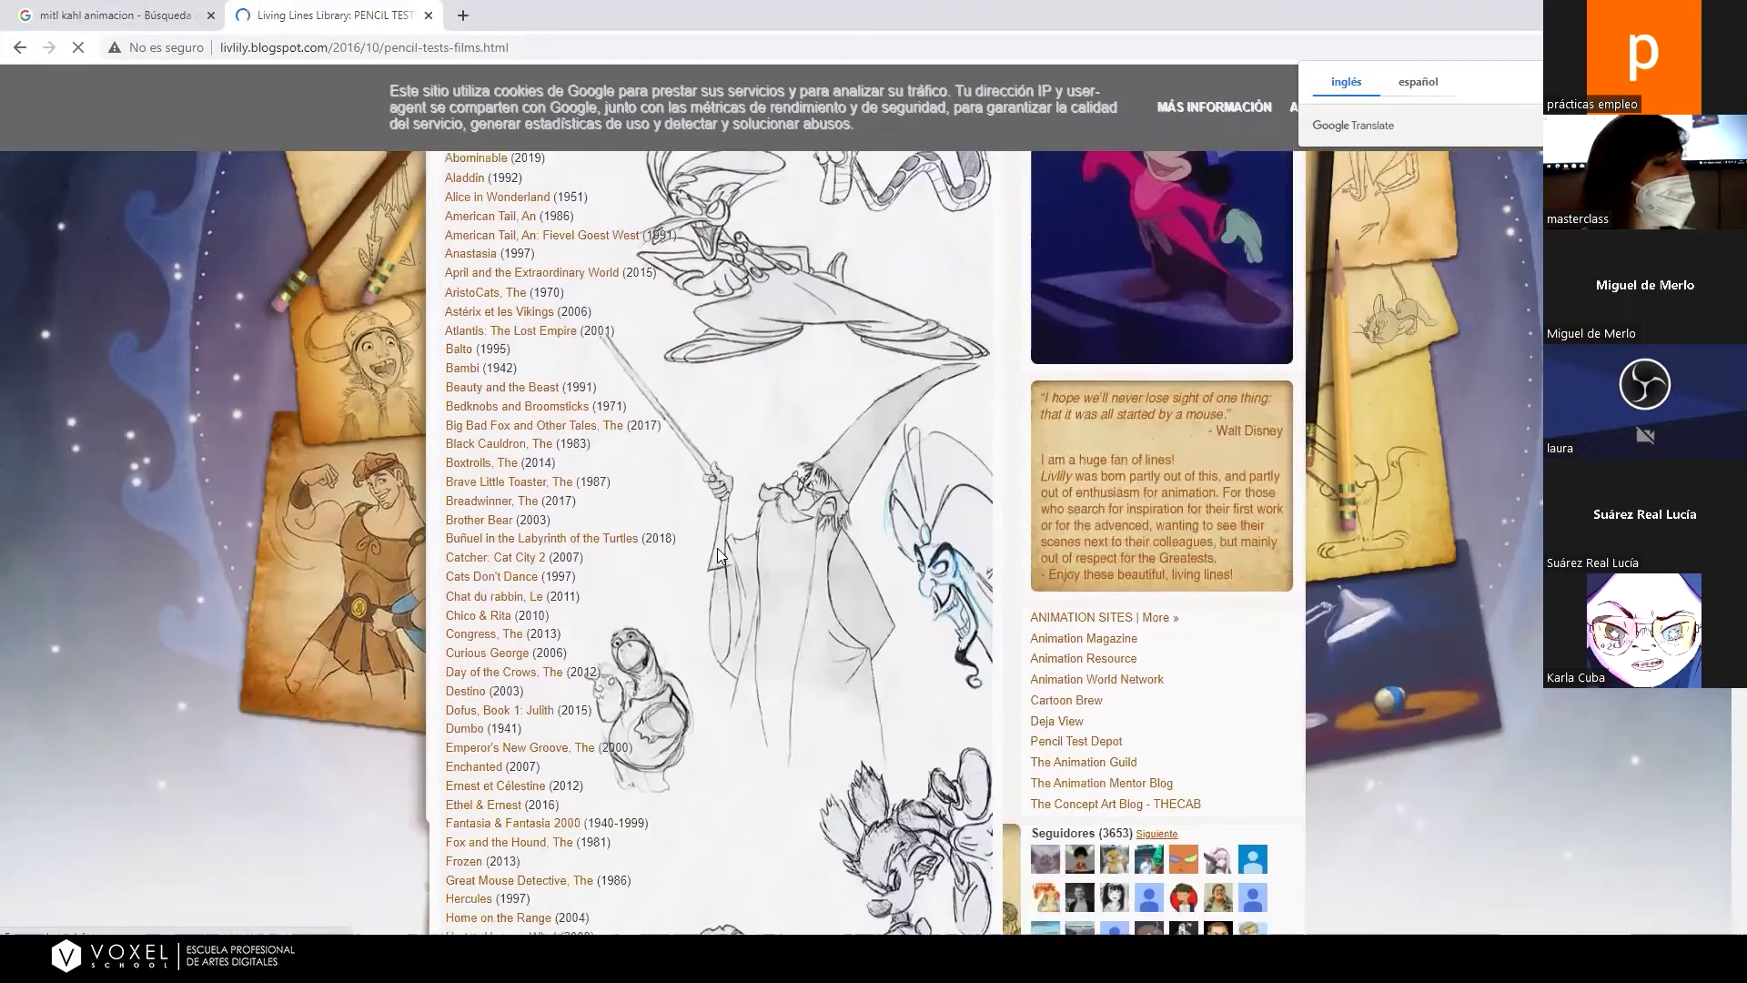
scroll(717, 548, down, 3)
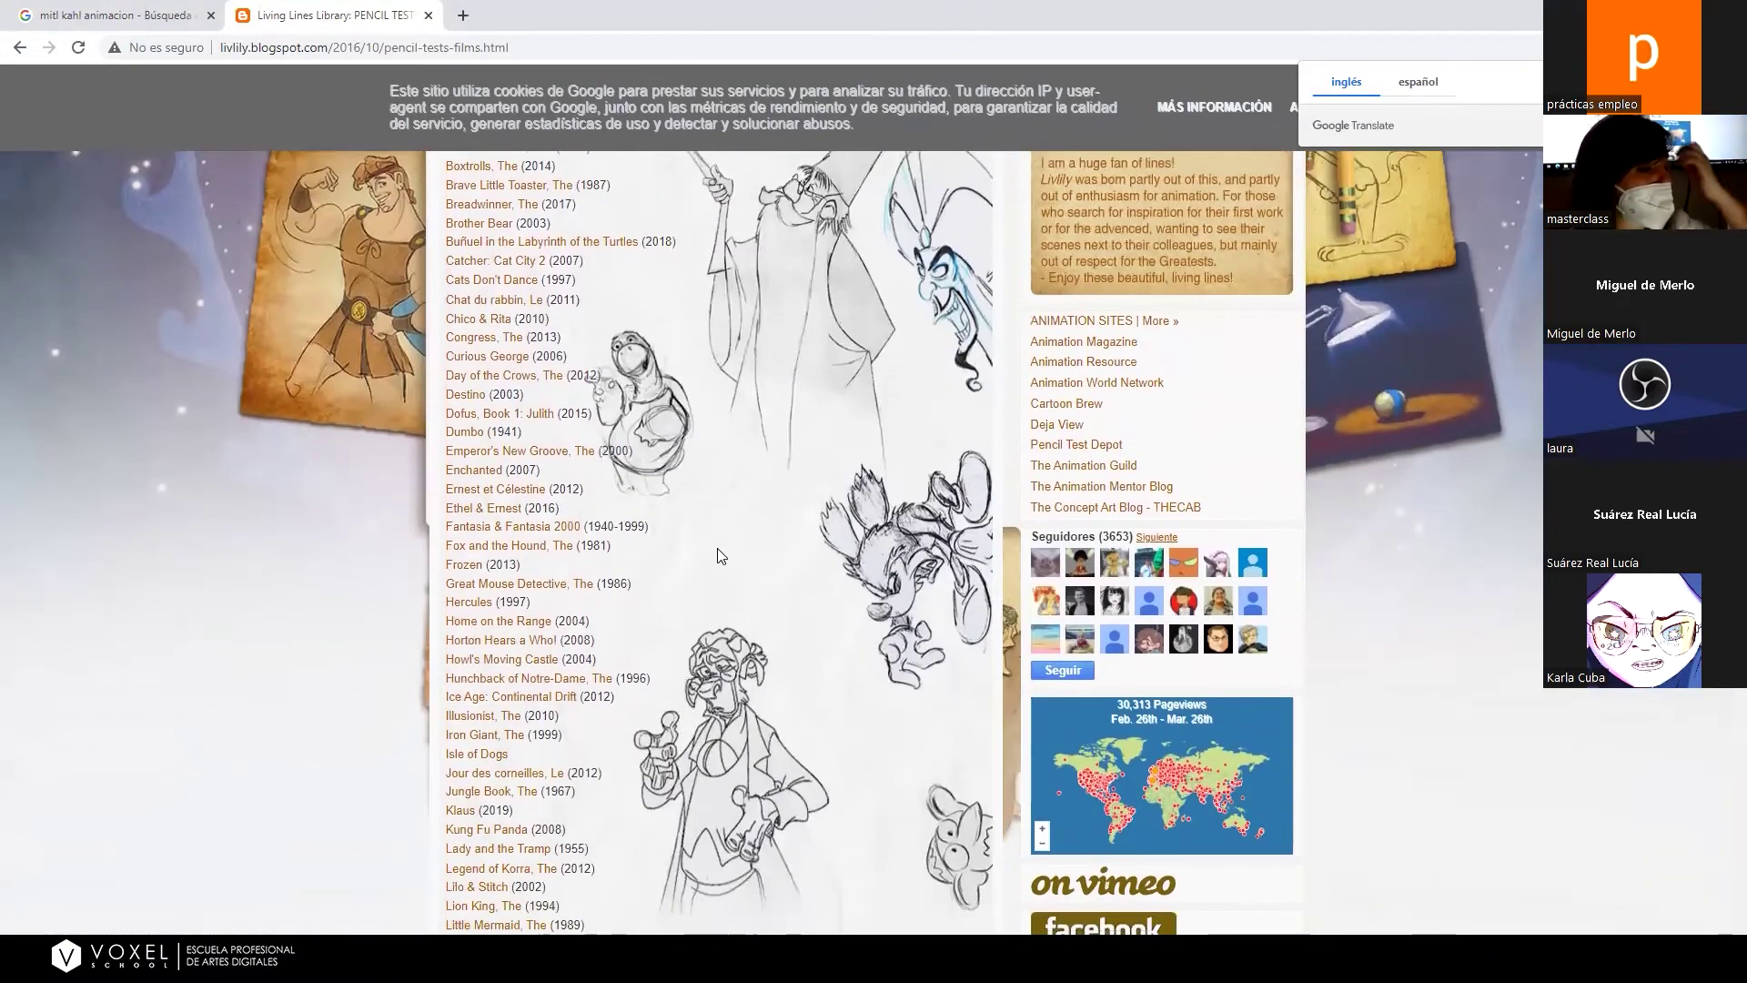
scroll(721, 555, down, 2)
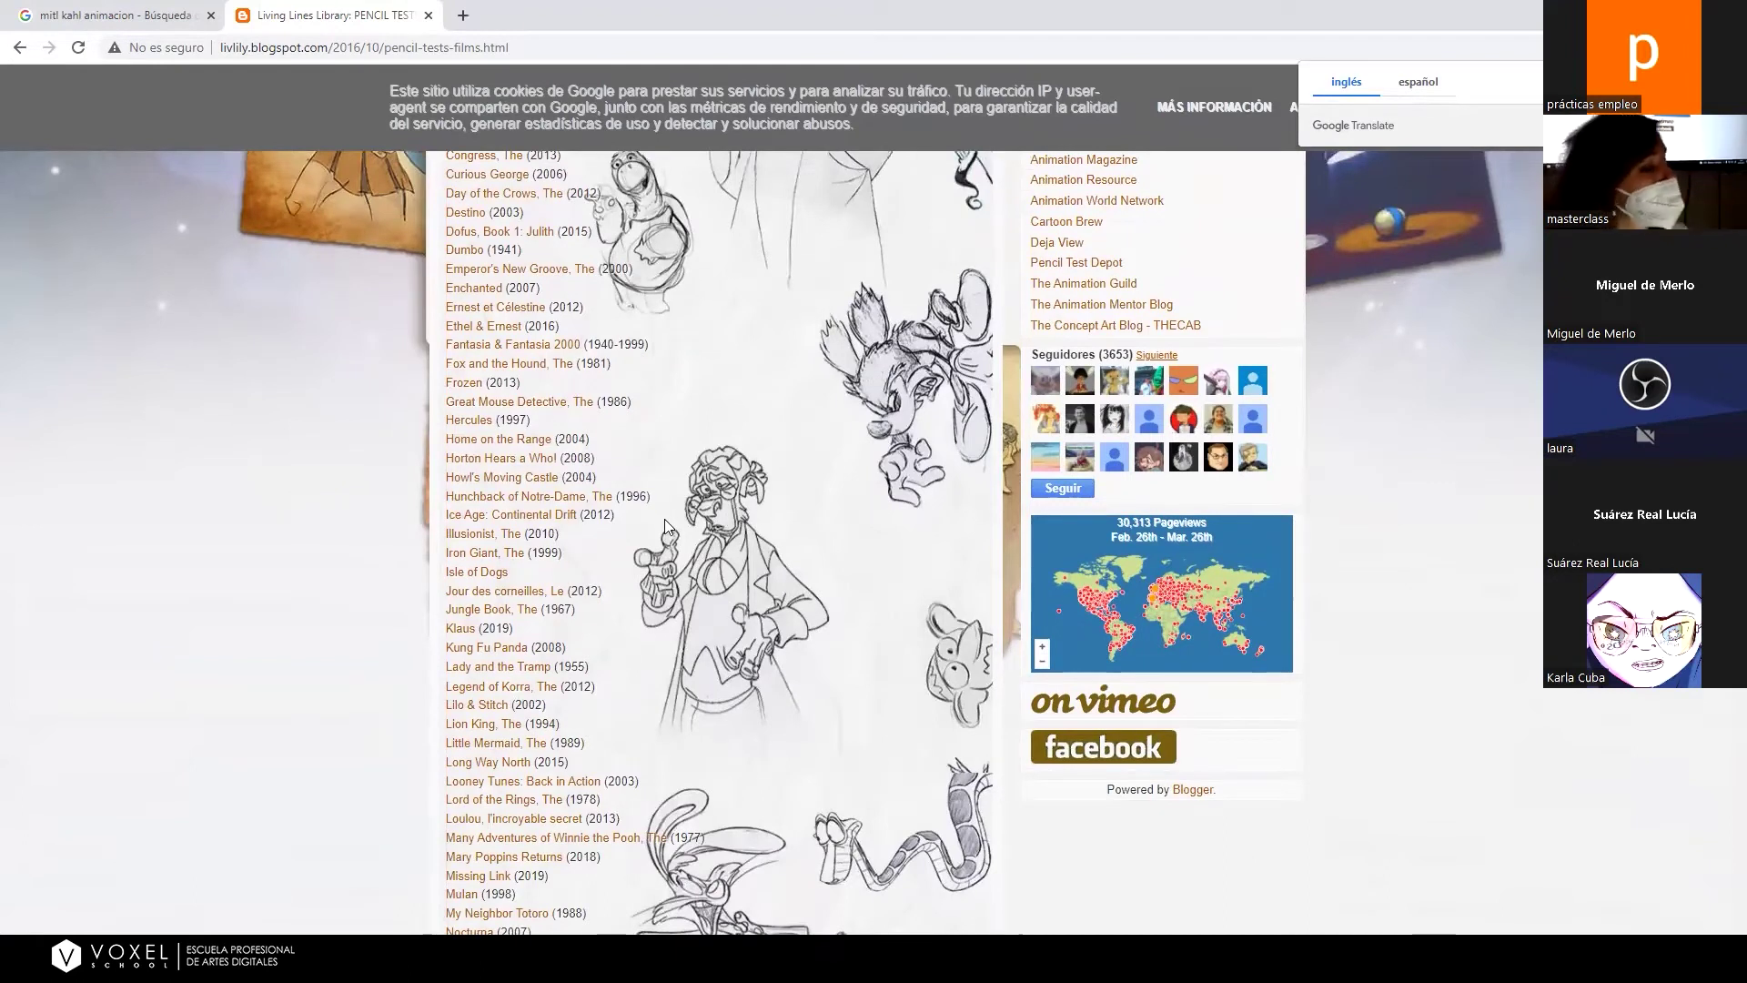
scroll(659, 517, down, 3)
scroll(652, 517, up, 4)
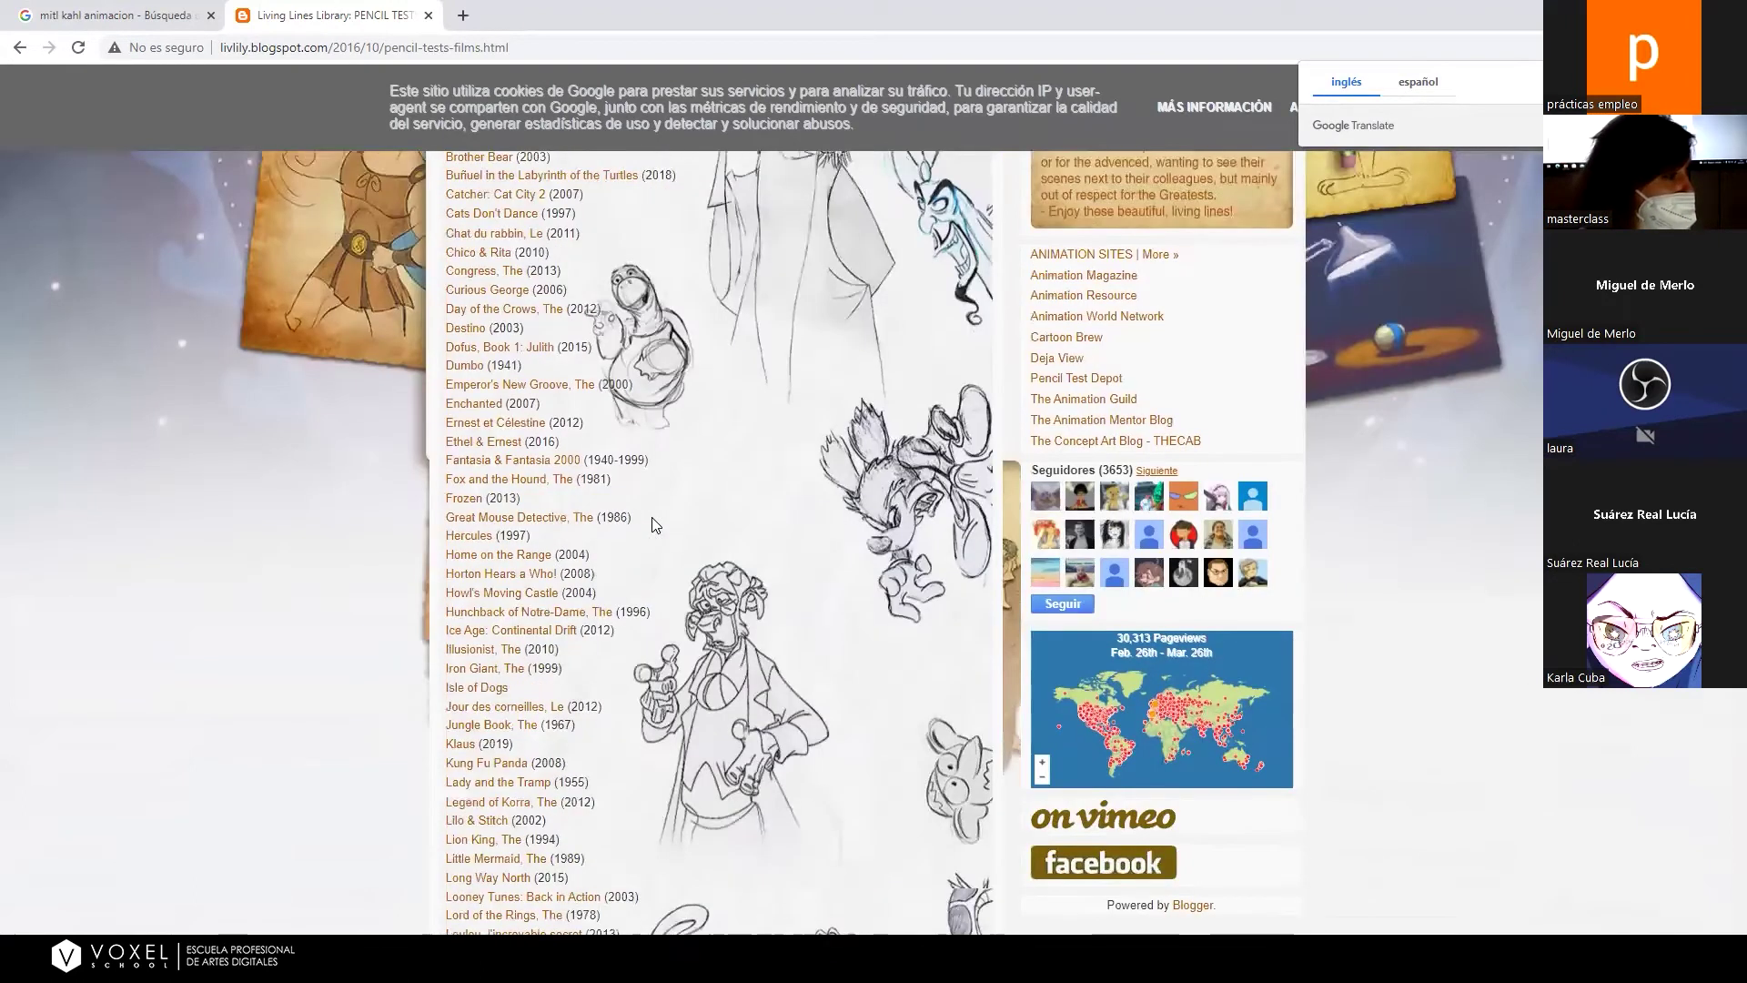
scroll(652, 517, up, 6)
scroll(652, 517, down, 2)
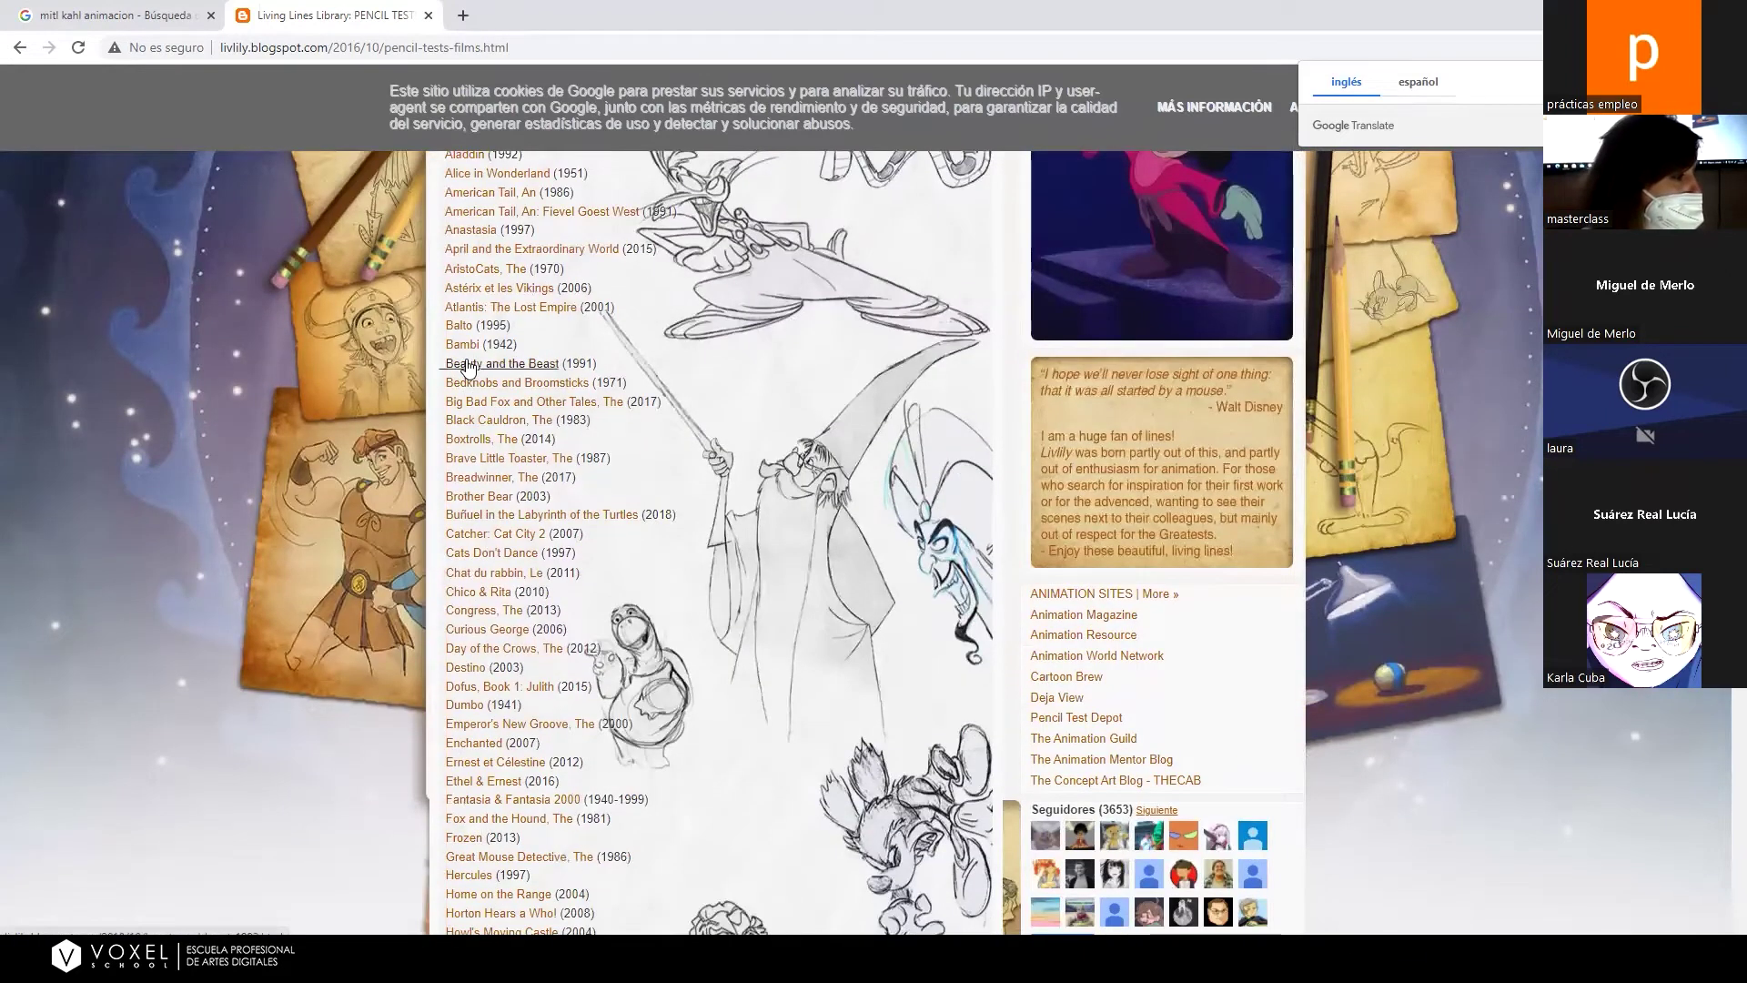
scroll(466, 367, up, 2)
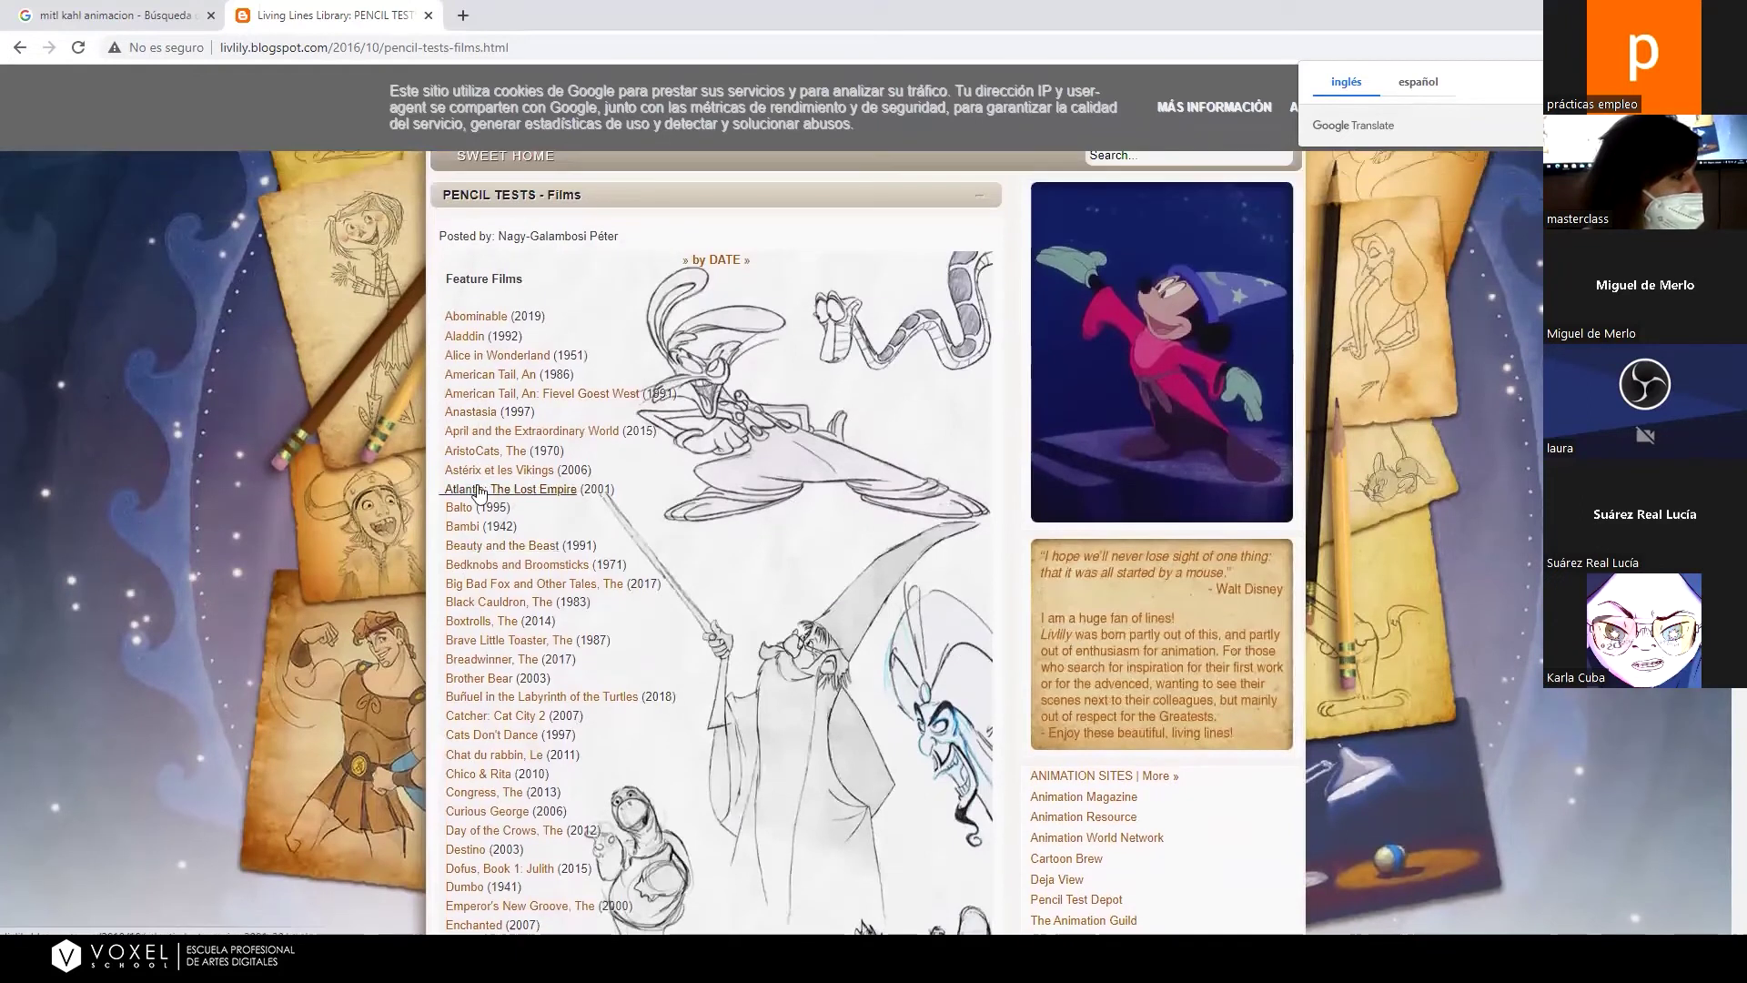
Open the Bambi (1942) pencil tests page and play the Bambi Experimental video.
click(466, 529)
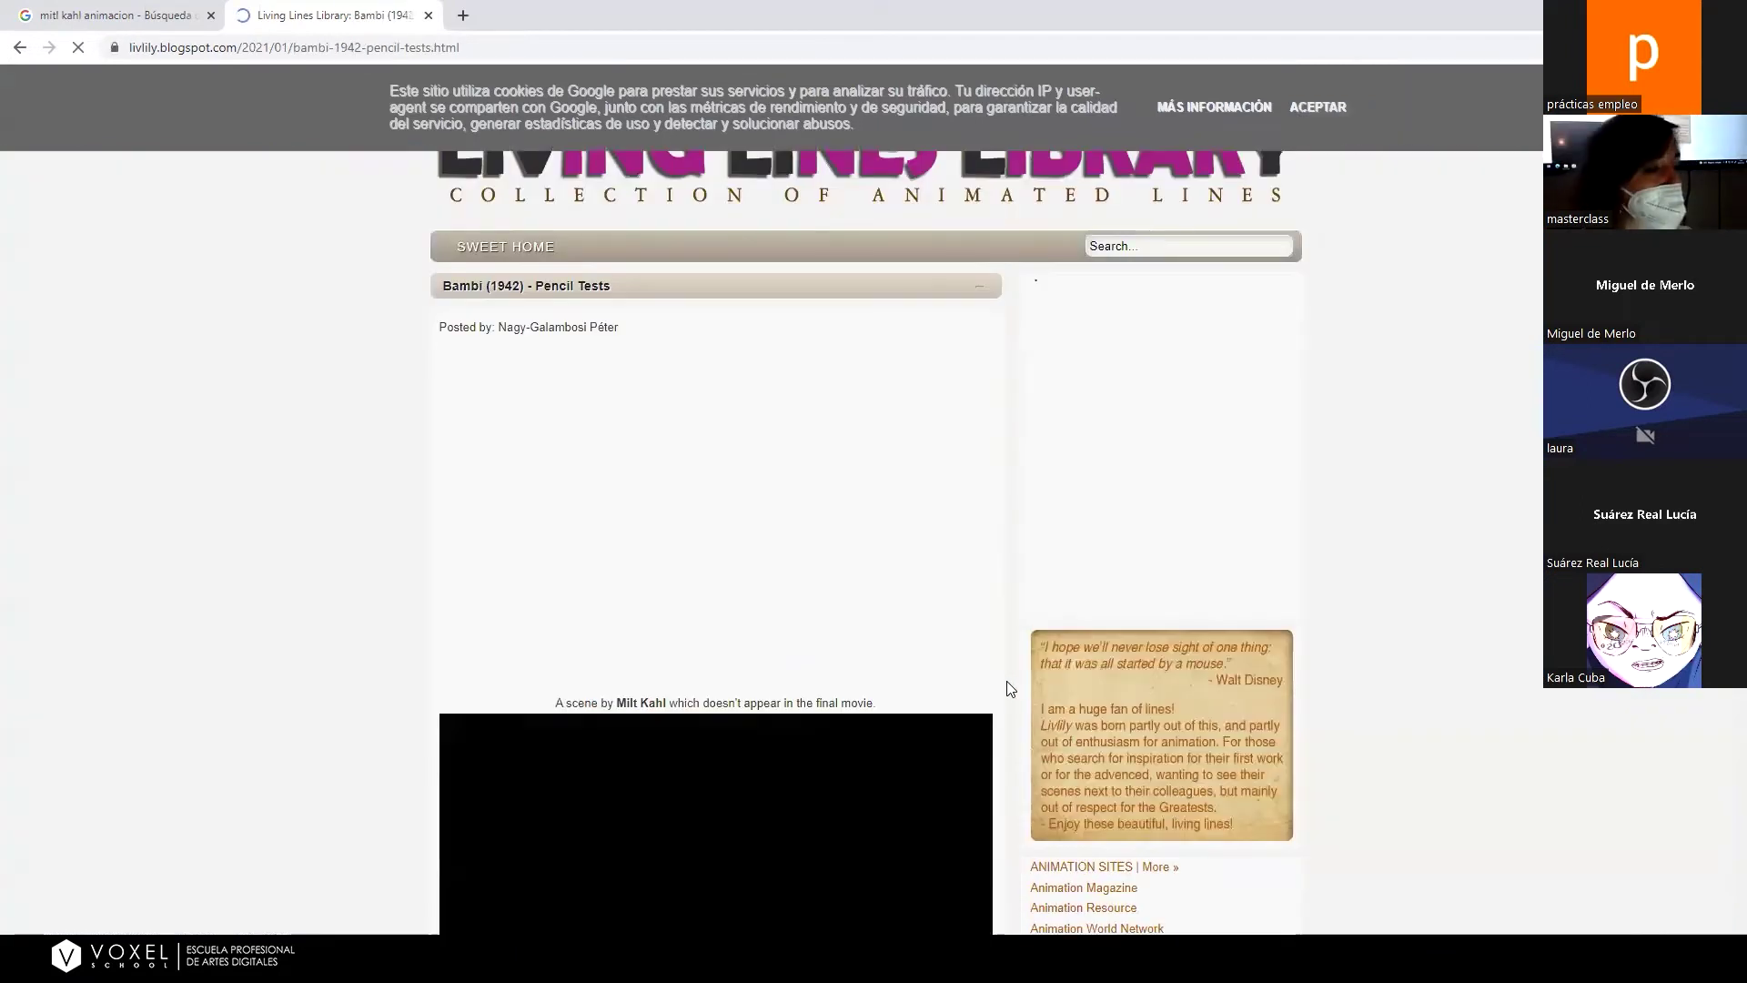
scroll(1007, 689, down, 5)
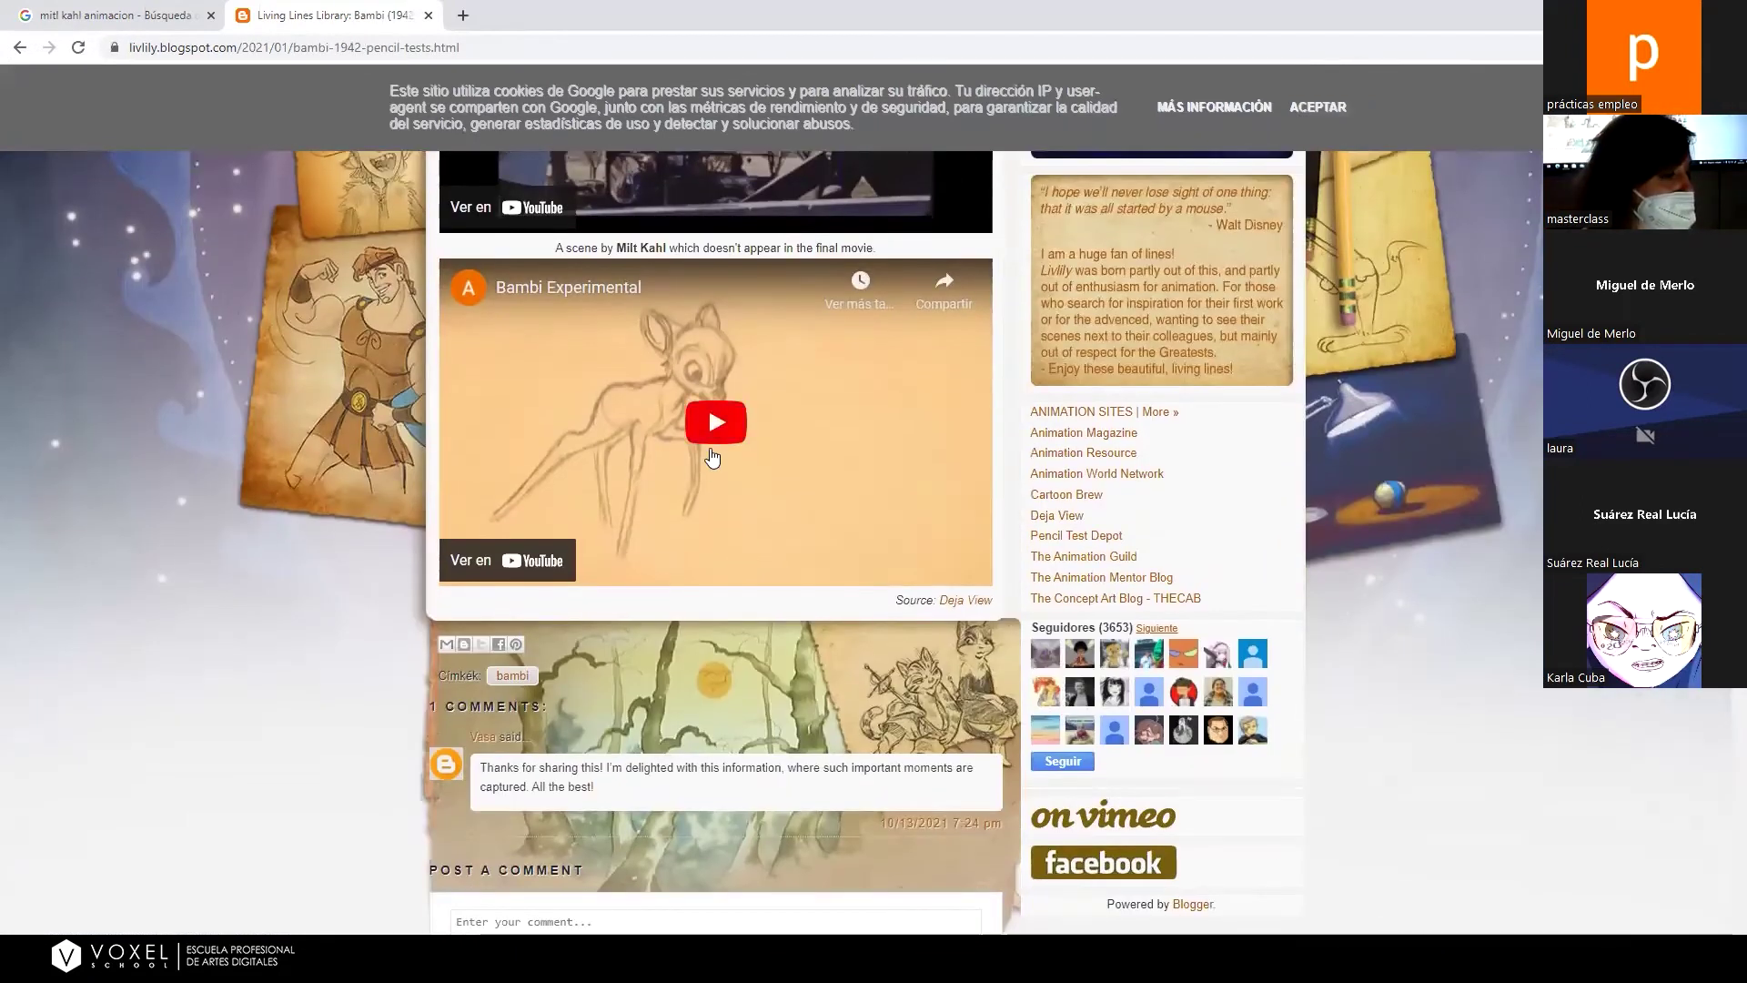
click(714, 426)
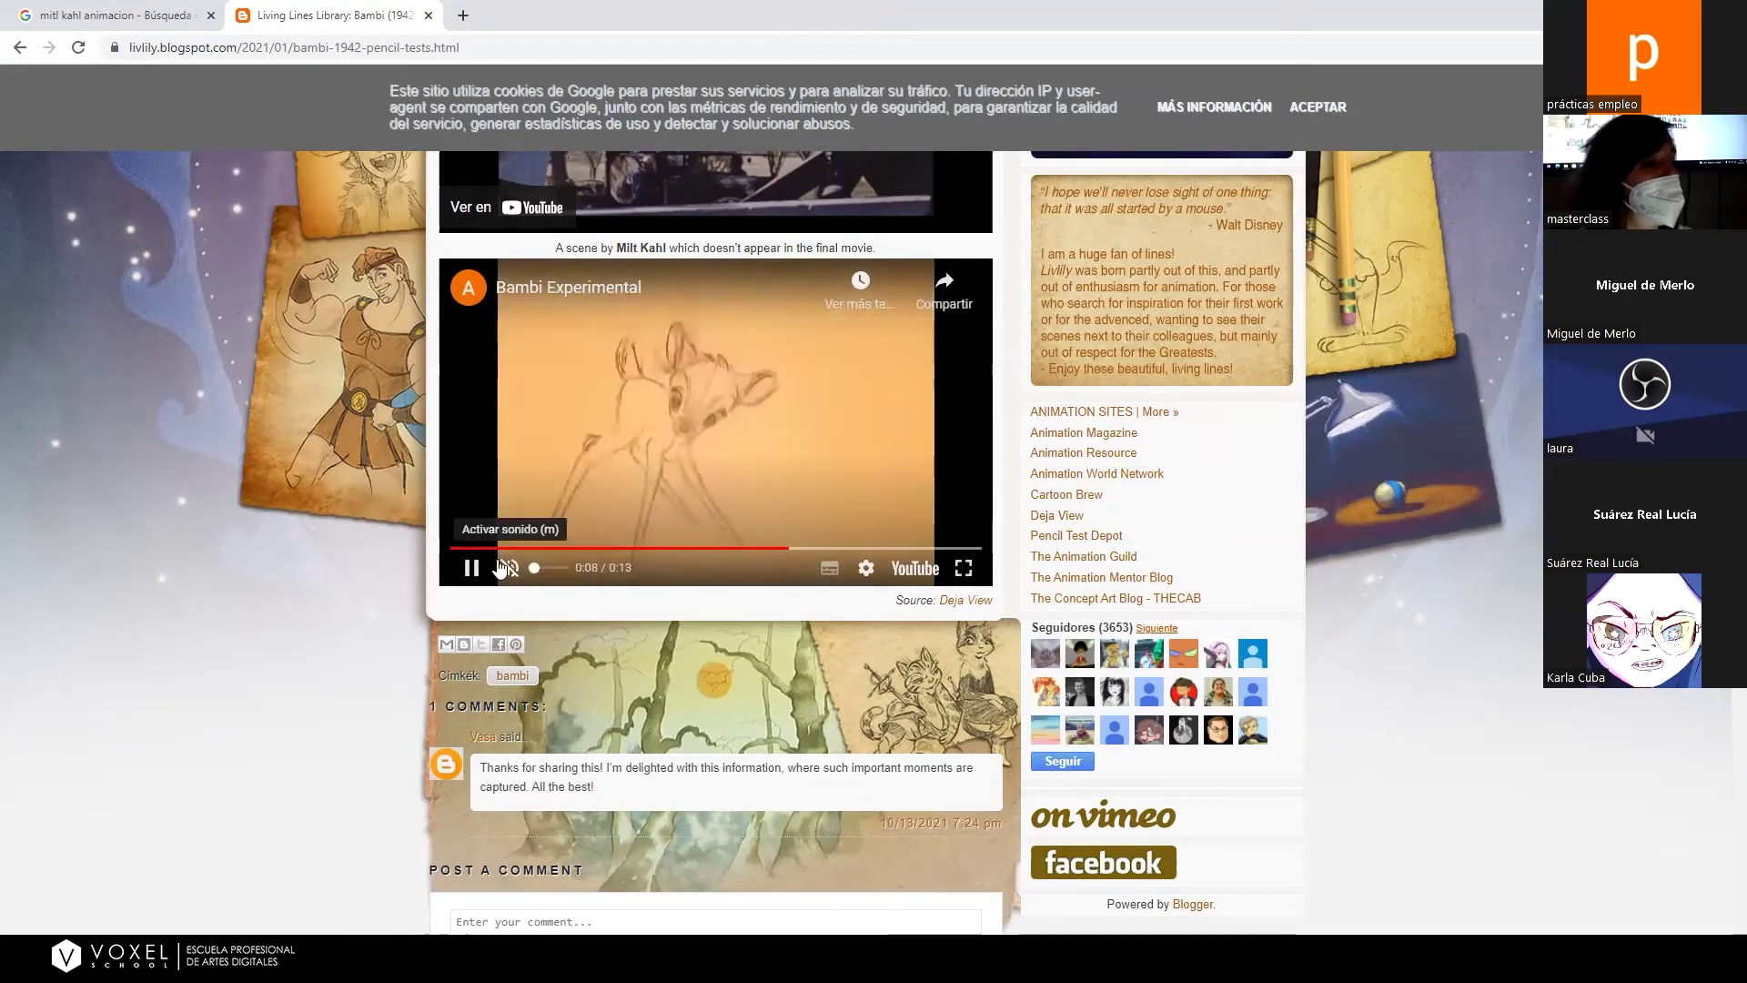
Pause the Bambi Experimental video at 0:08, play it through to the end and replay it from near the start.
click(469, 569)
click(733, 547)
click(786, 547)
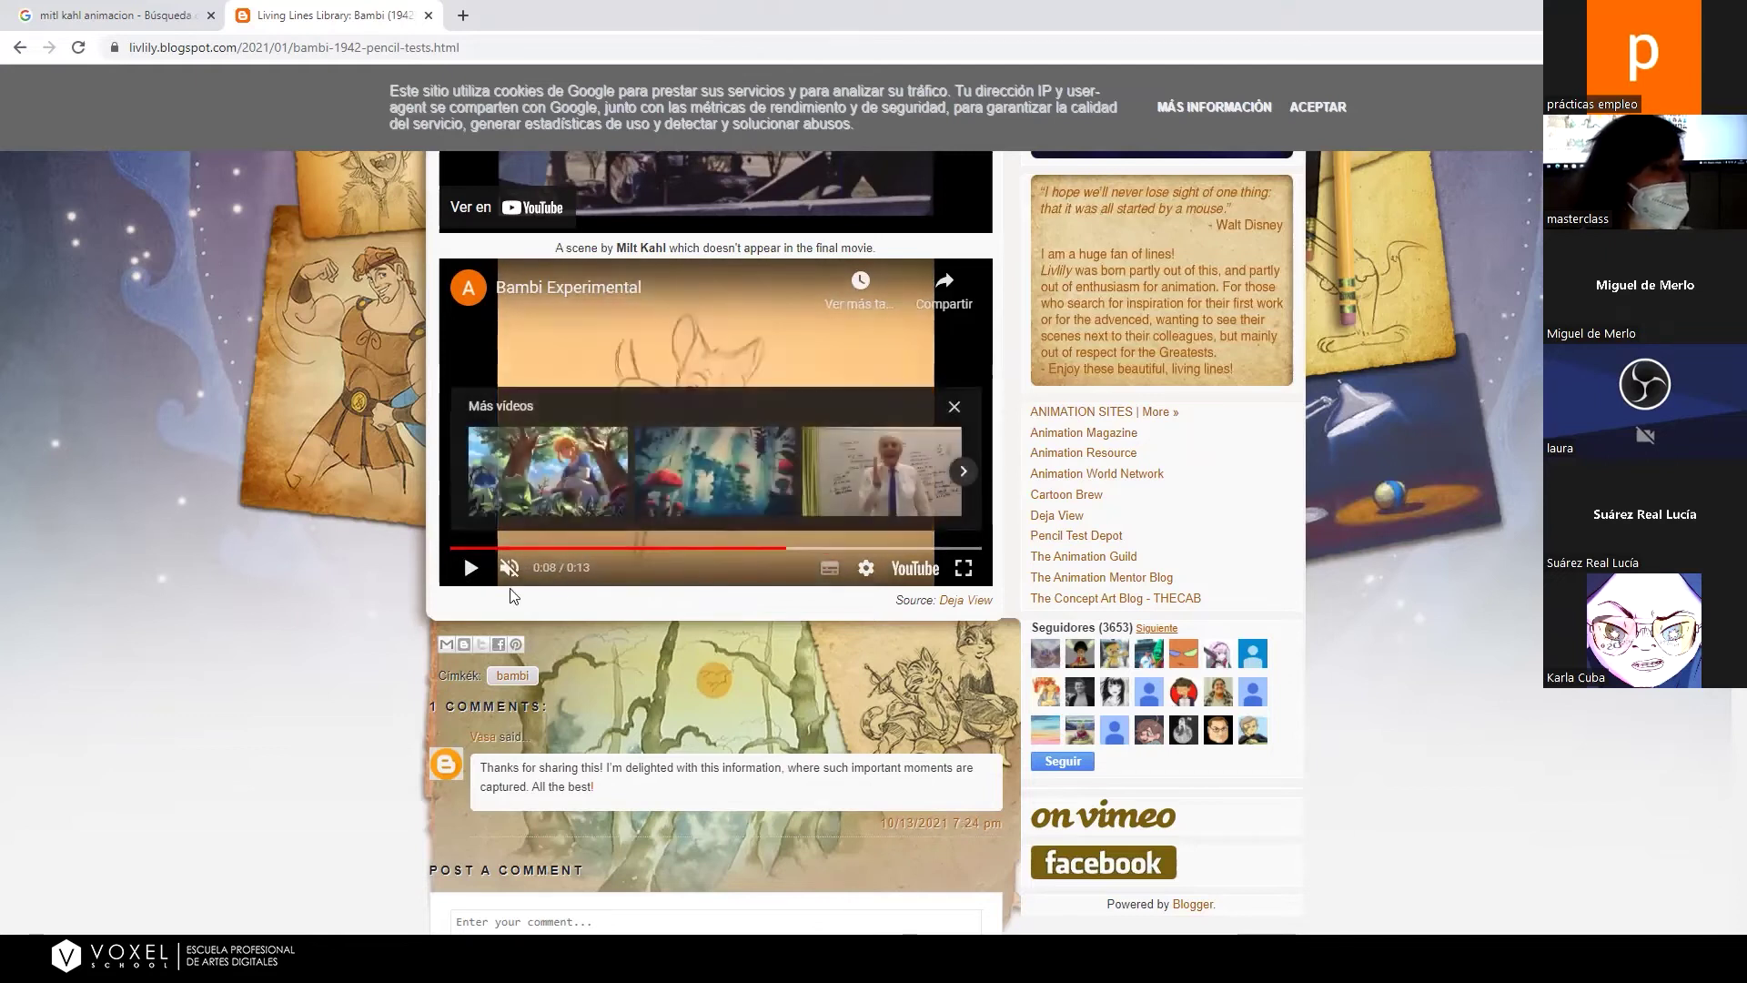
click(469, 569)
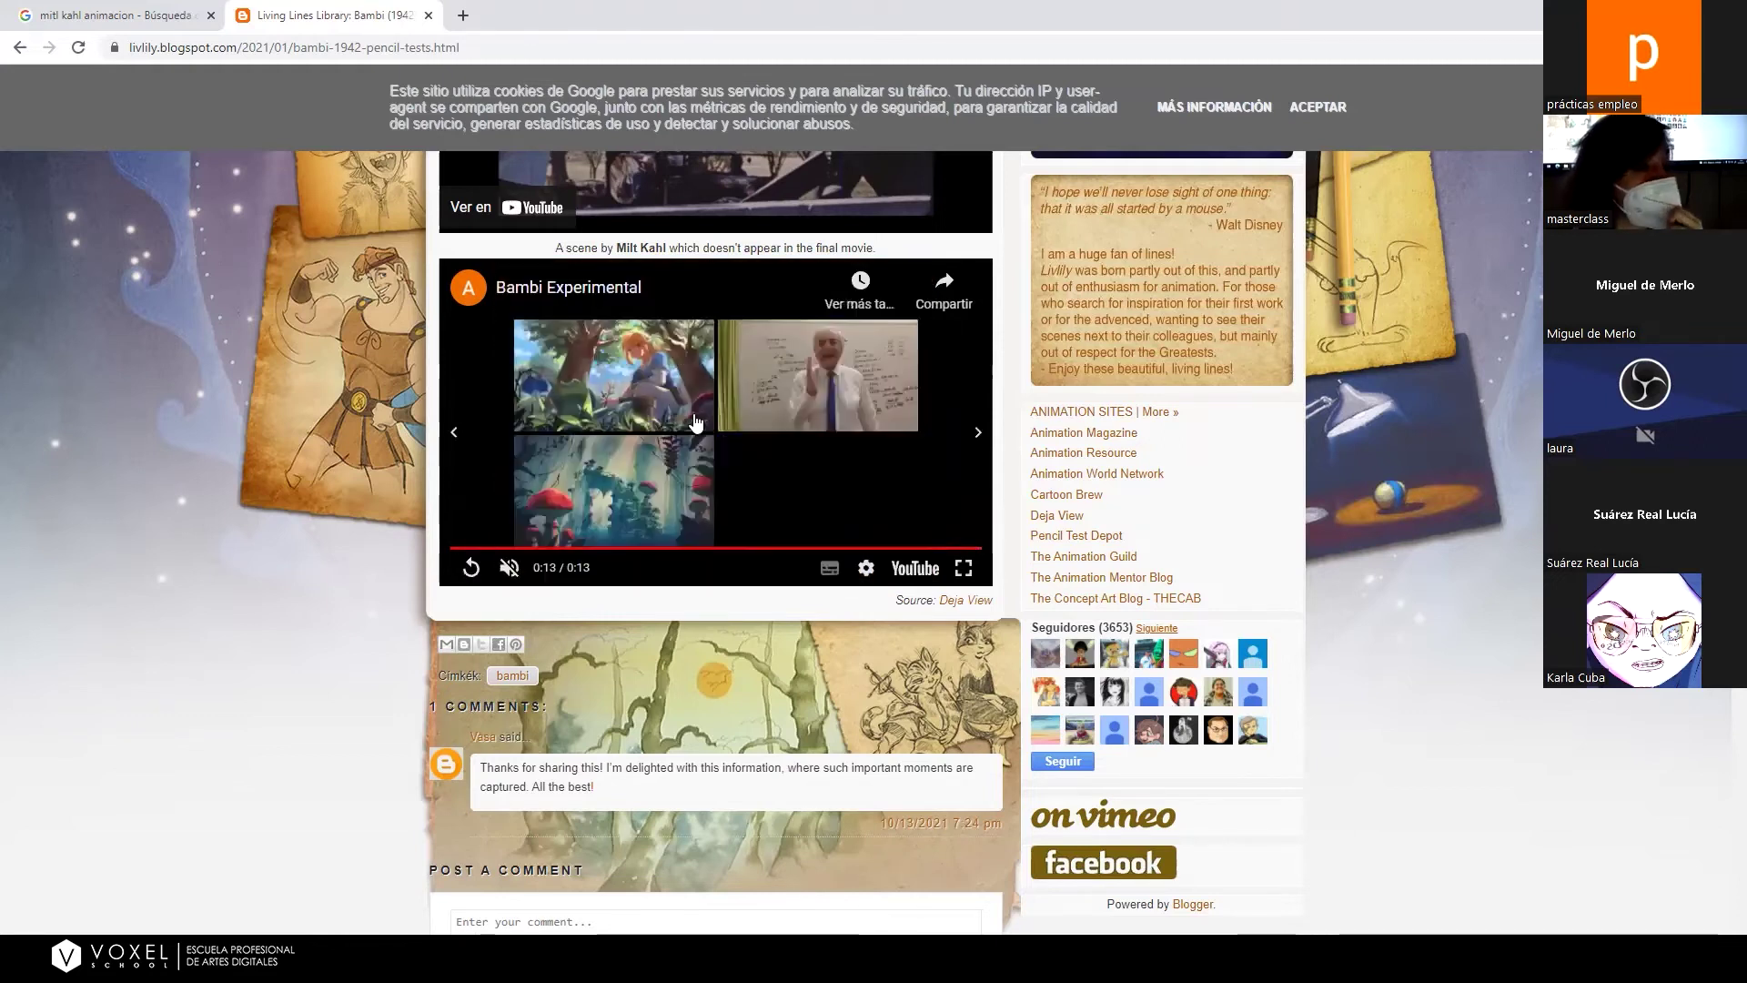
click(560, 548)
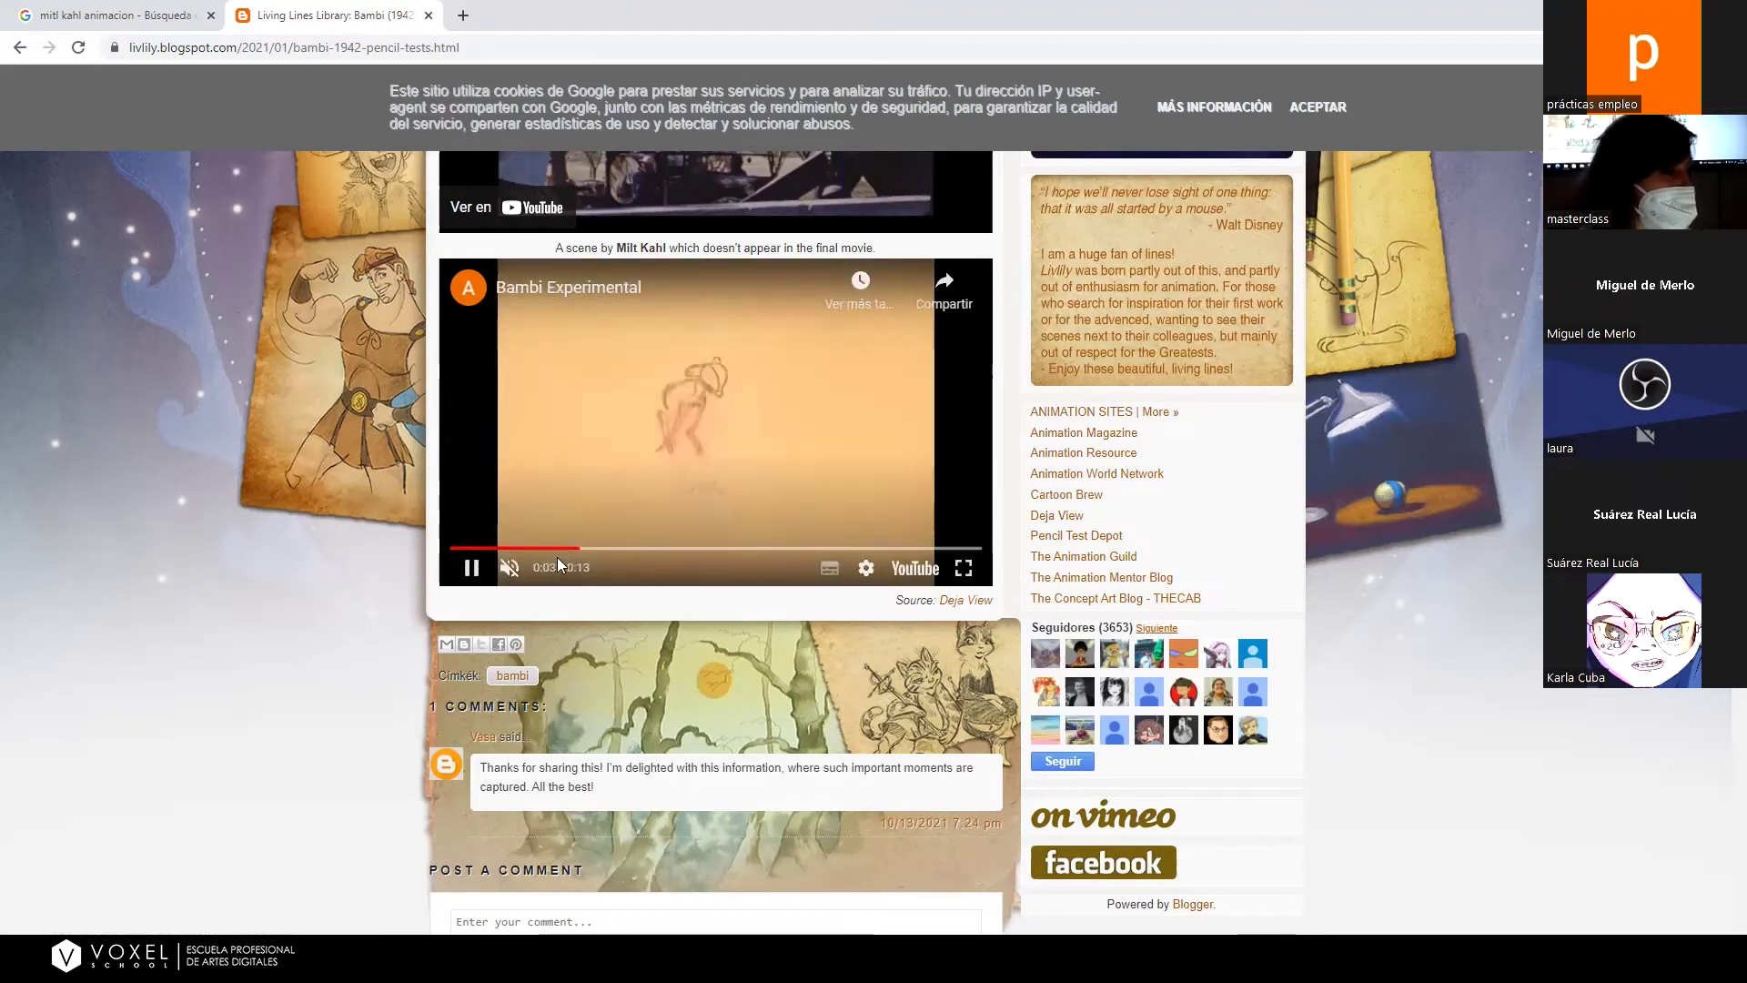
Return to the film list, open the Frozen (2013) pencil tests and play the Anna test video.
click(18, 47)
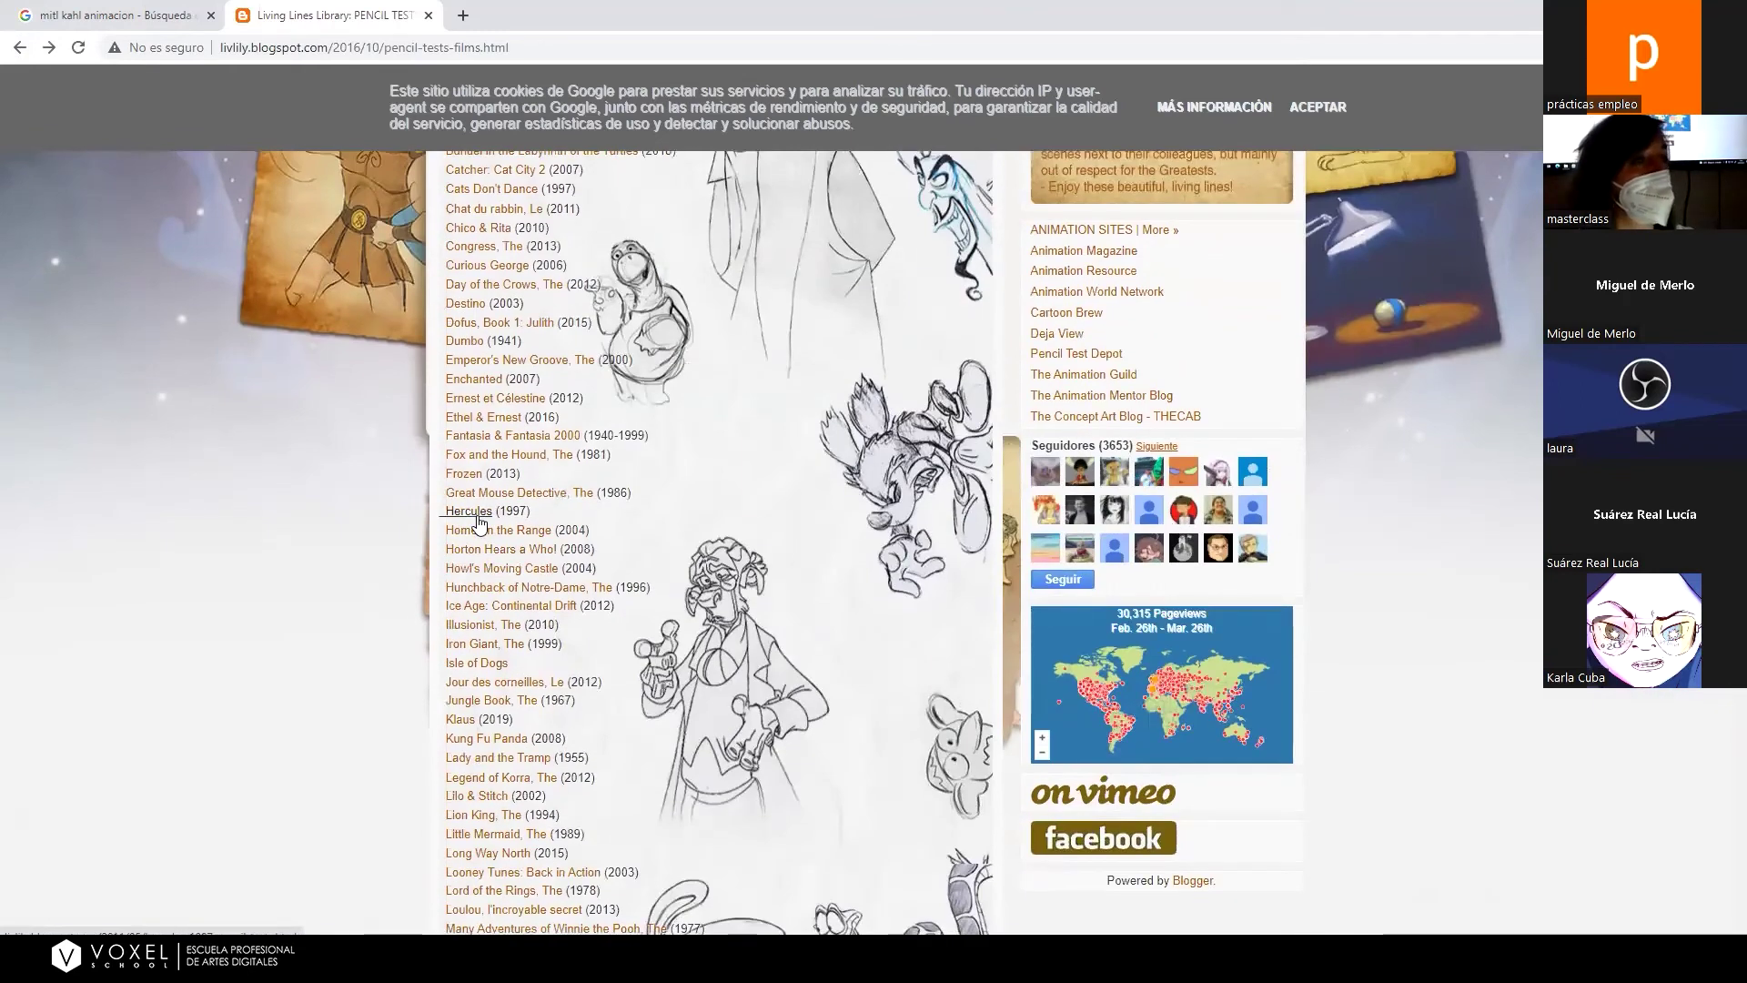
scroll(480, 521, up, 1)
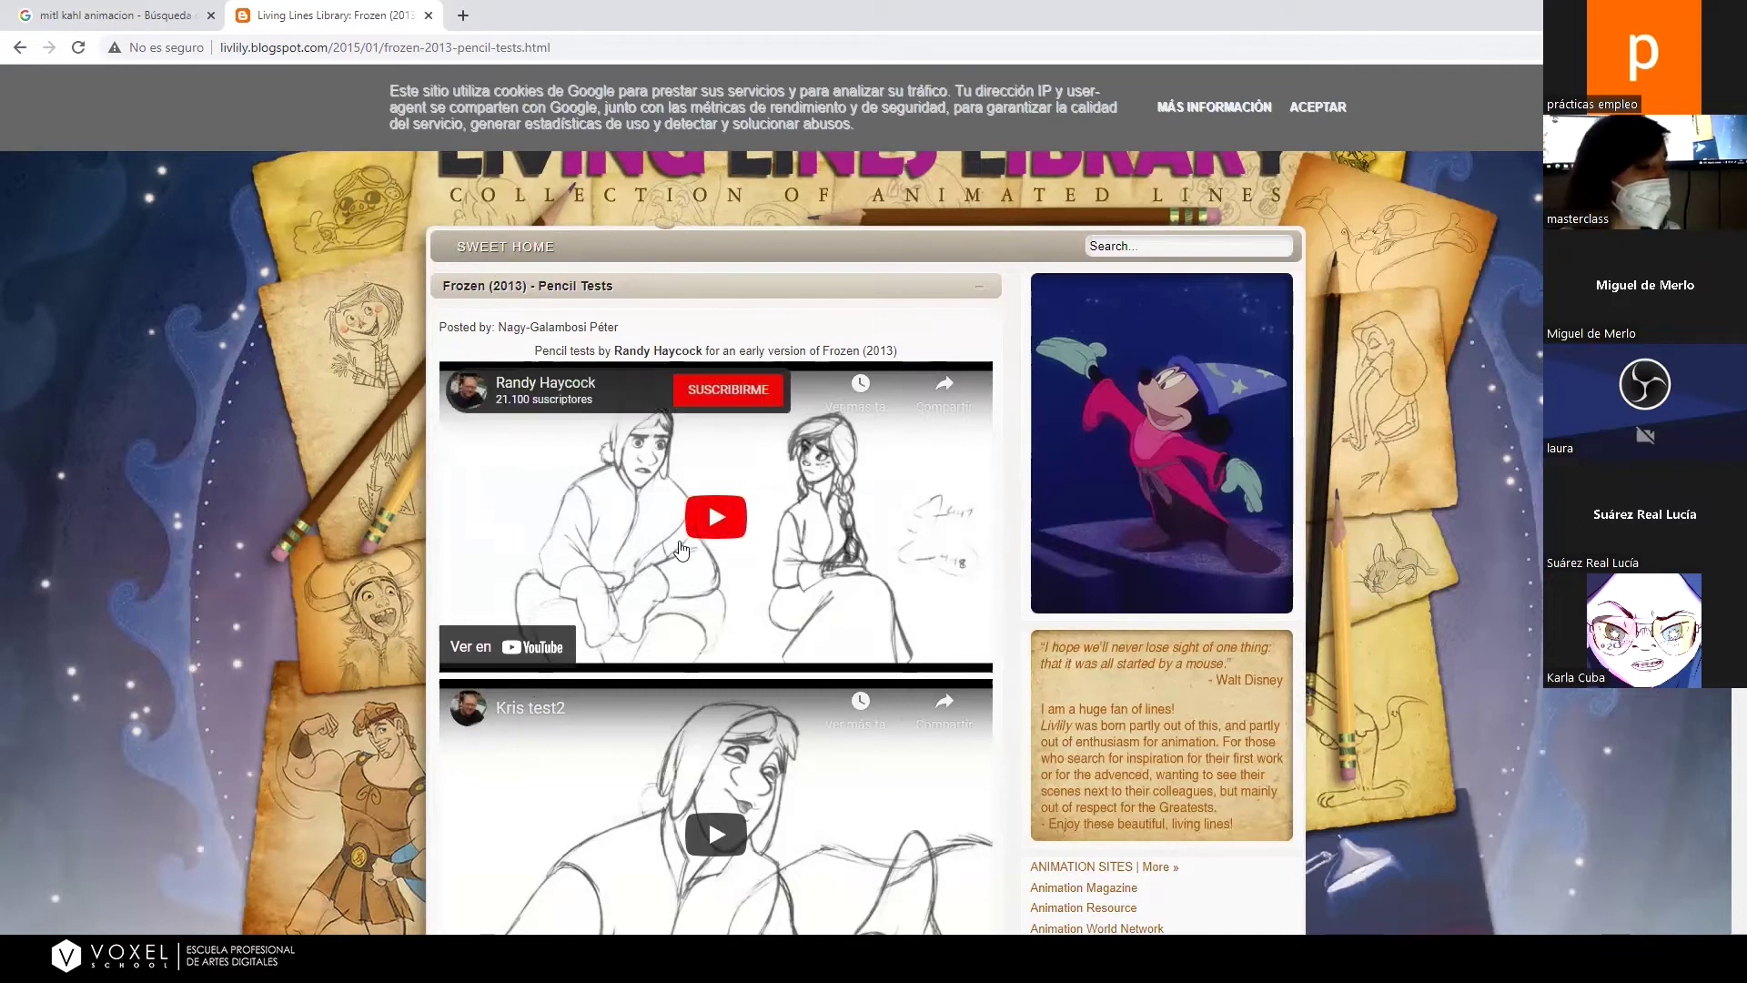
scroll(702, 549, down, 2)
scroll(703, 548, down, 7)
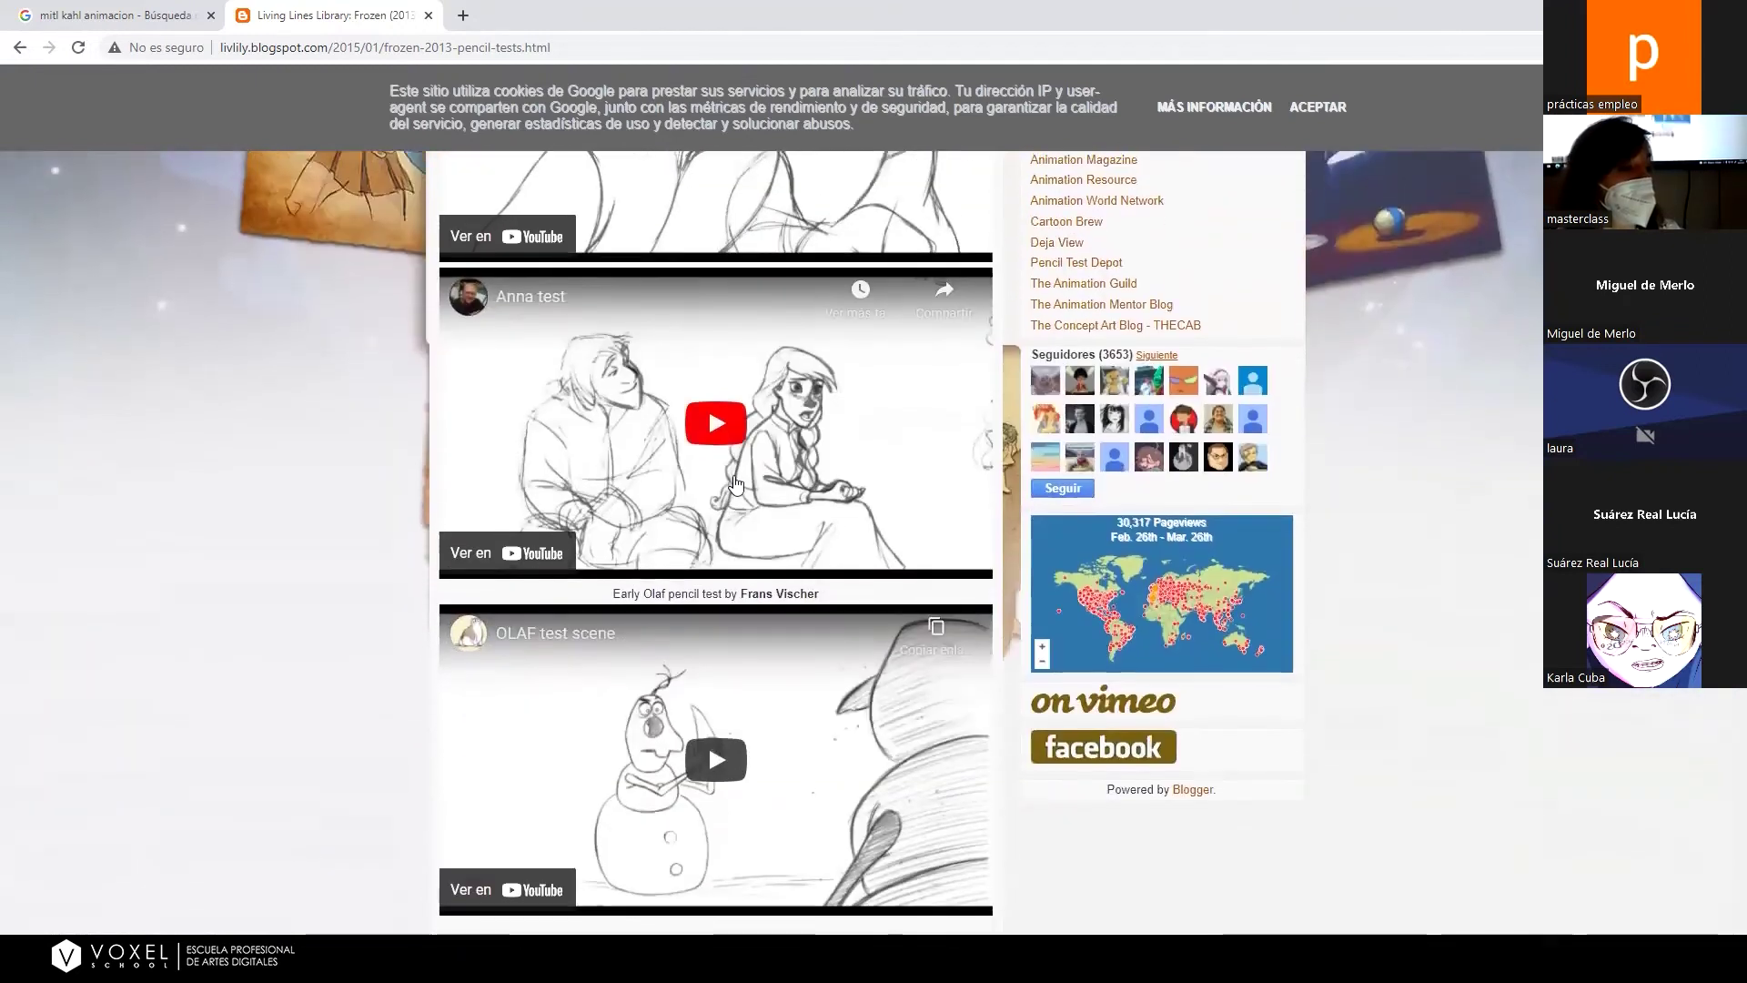
click(737, 484)
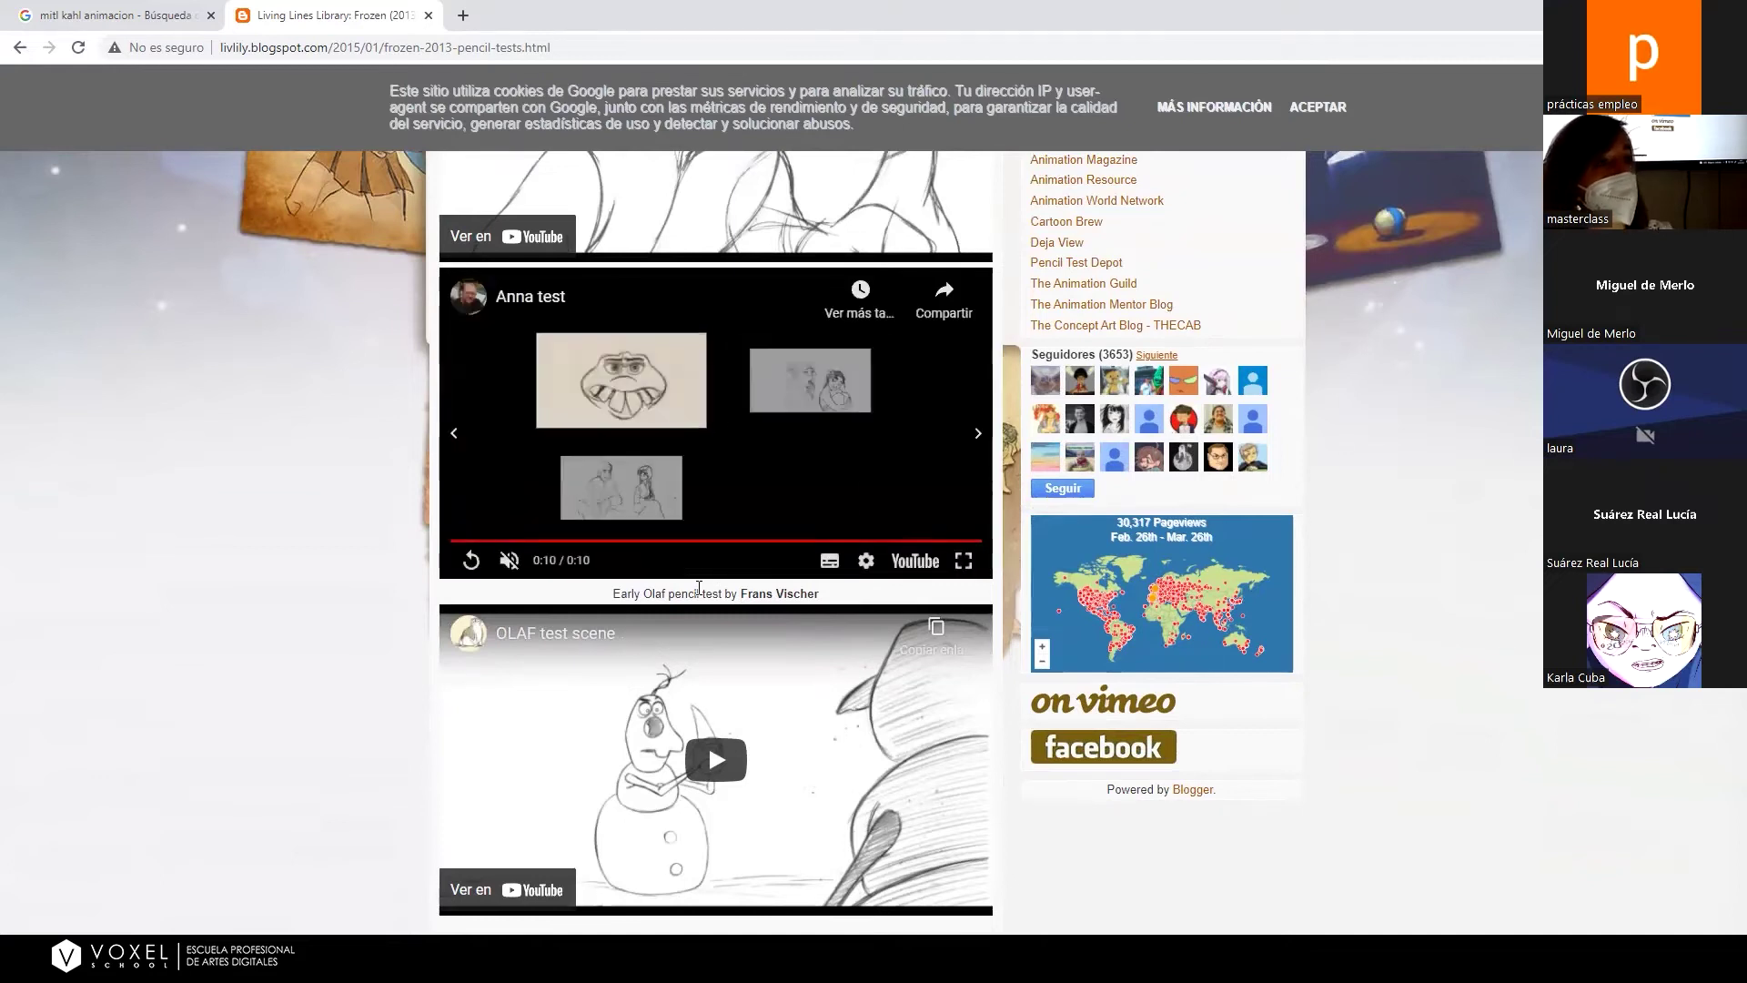
Look over the remaining Frozen pencil tests and play the Kris test2 video.
scroll(695, 592, down, 5)
scroll(692, 546, up, 12)
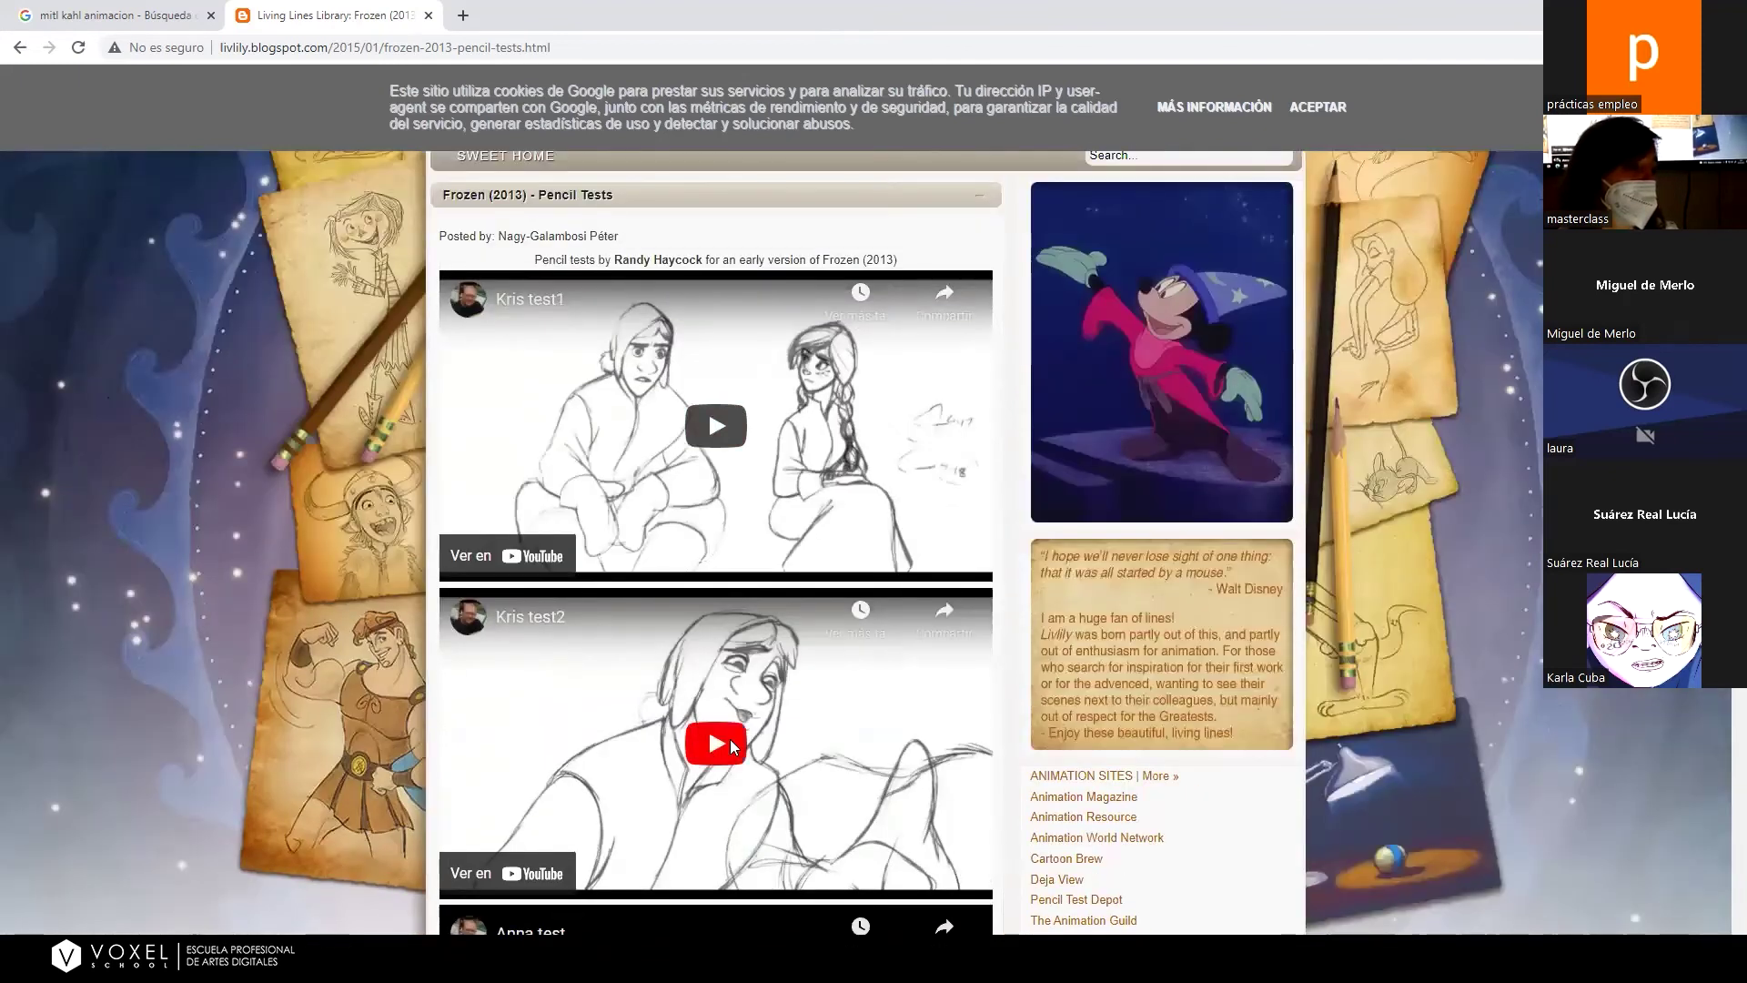
click(730, 738)
scroll(755, 731, down, 4)
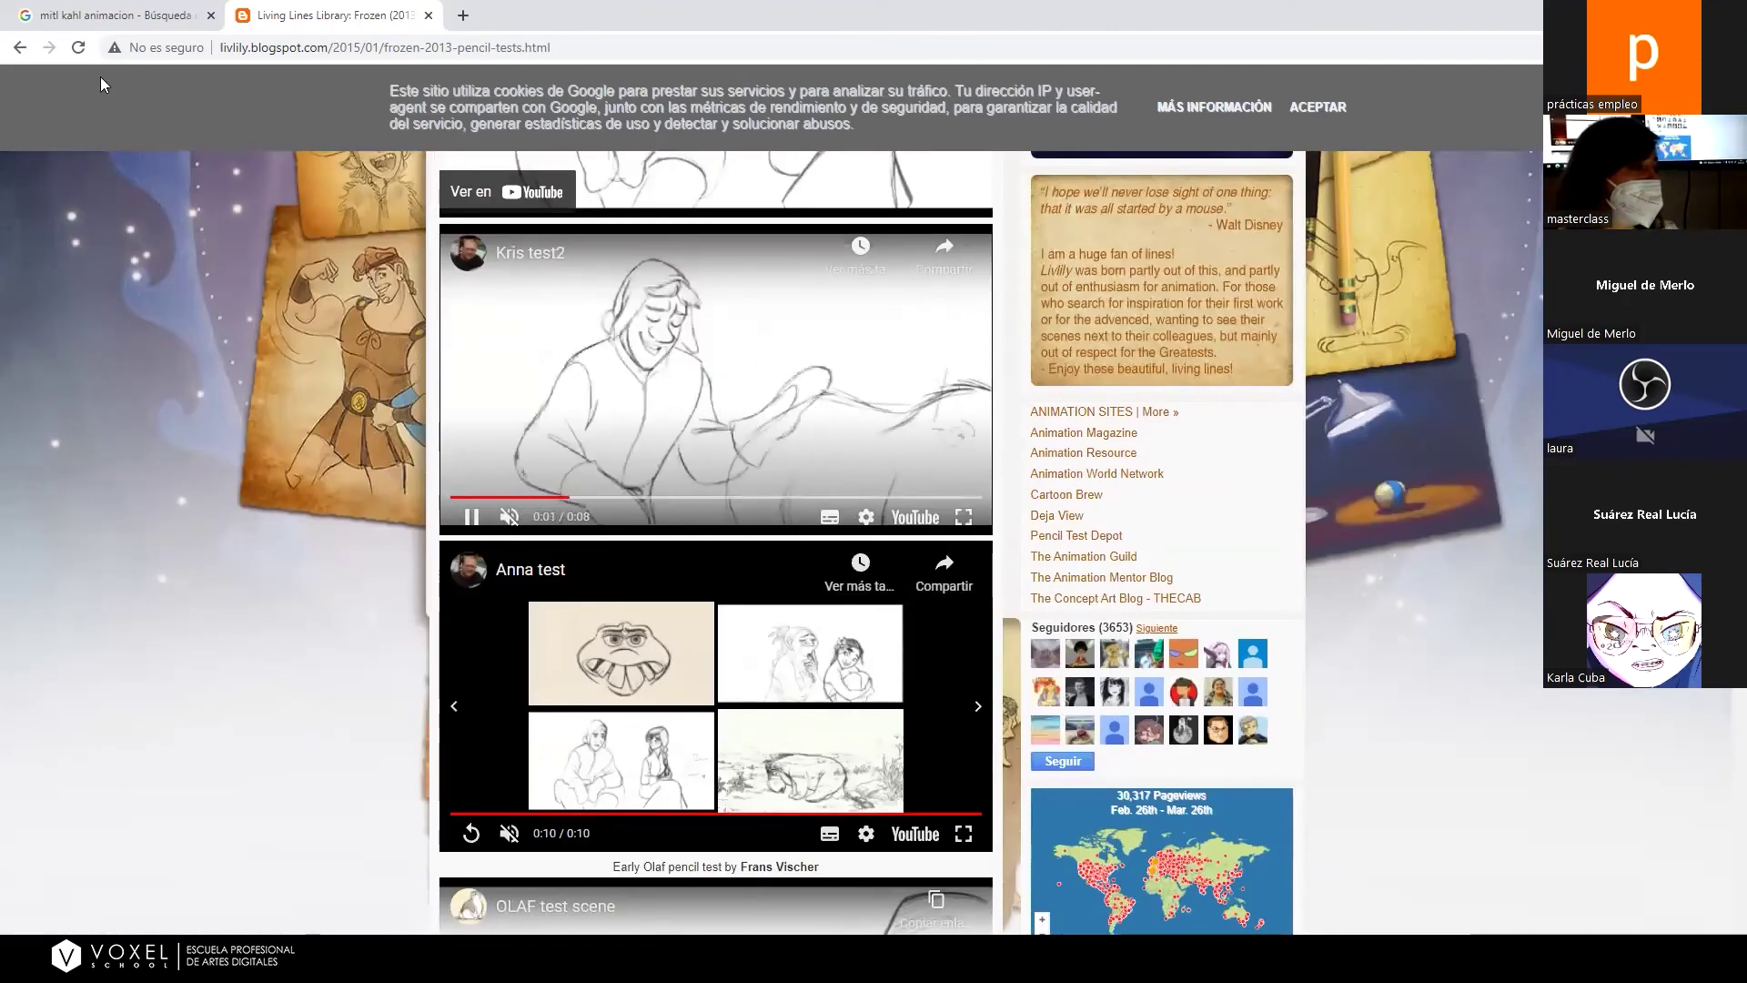
Go back to the film list and open The Iron Giant (1999) pencil tests, bringing its first video into view.
click(18, 54)
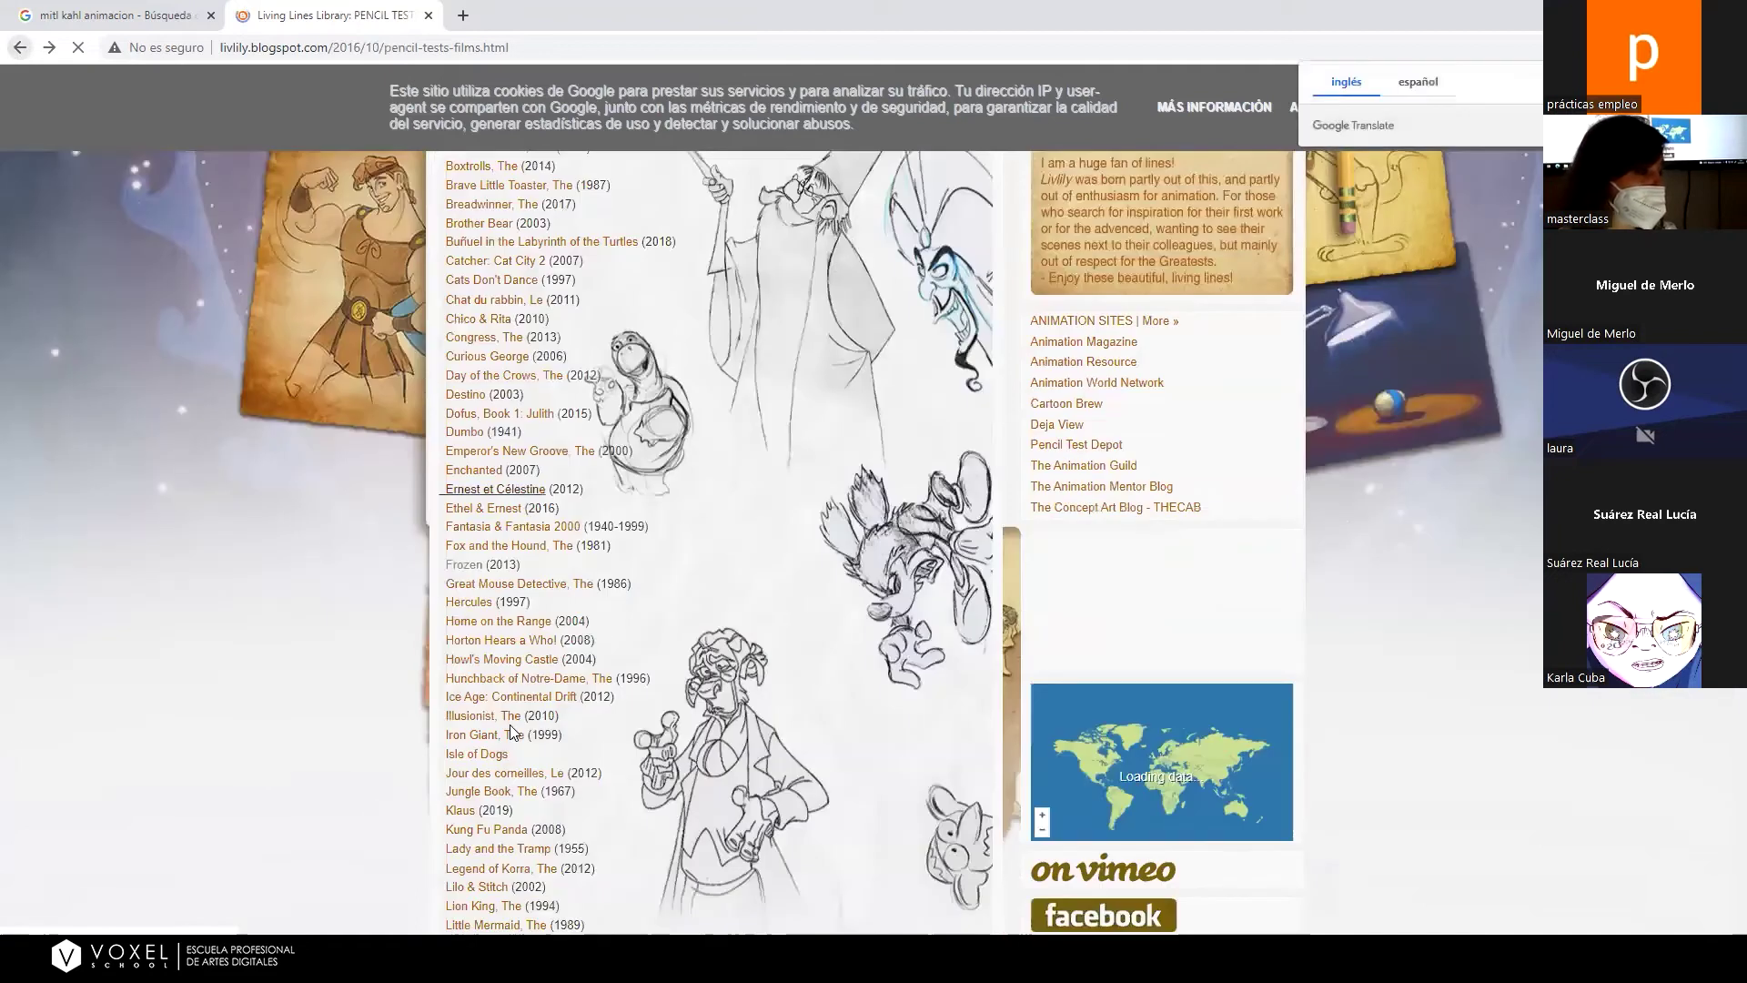
click(480, 735)
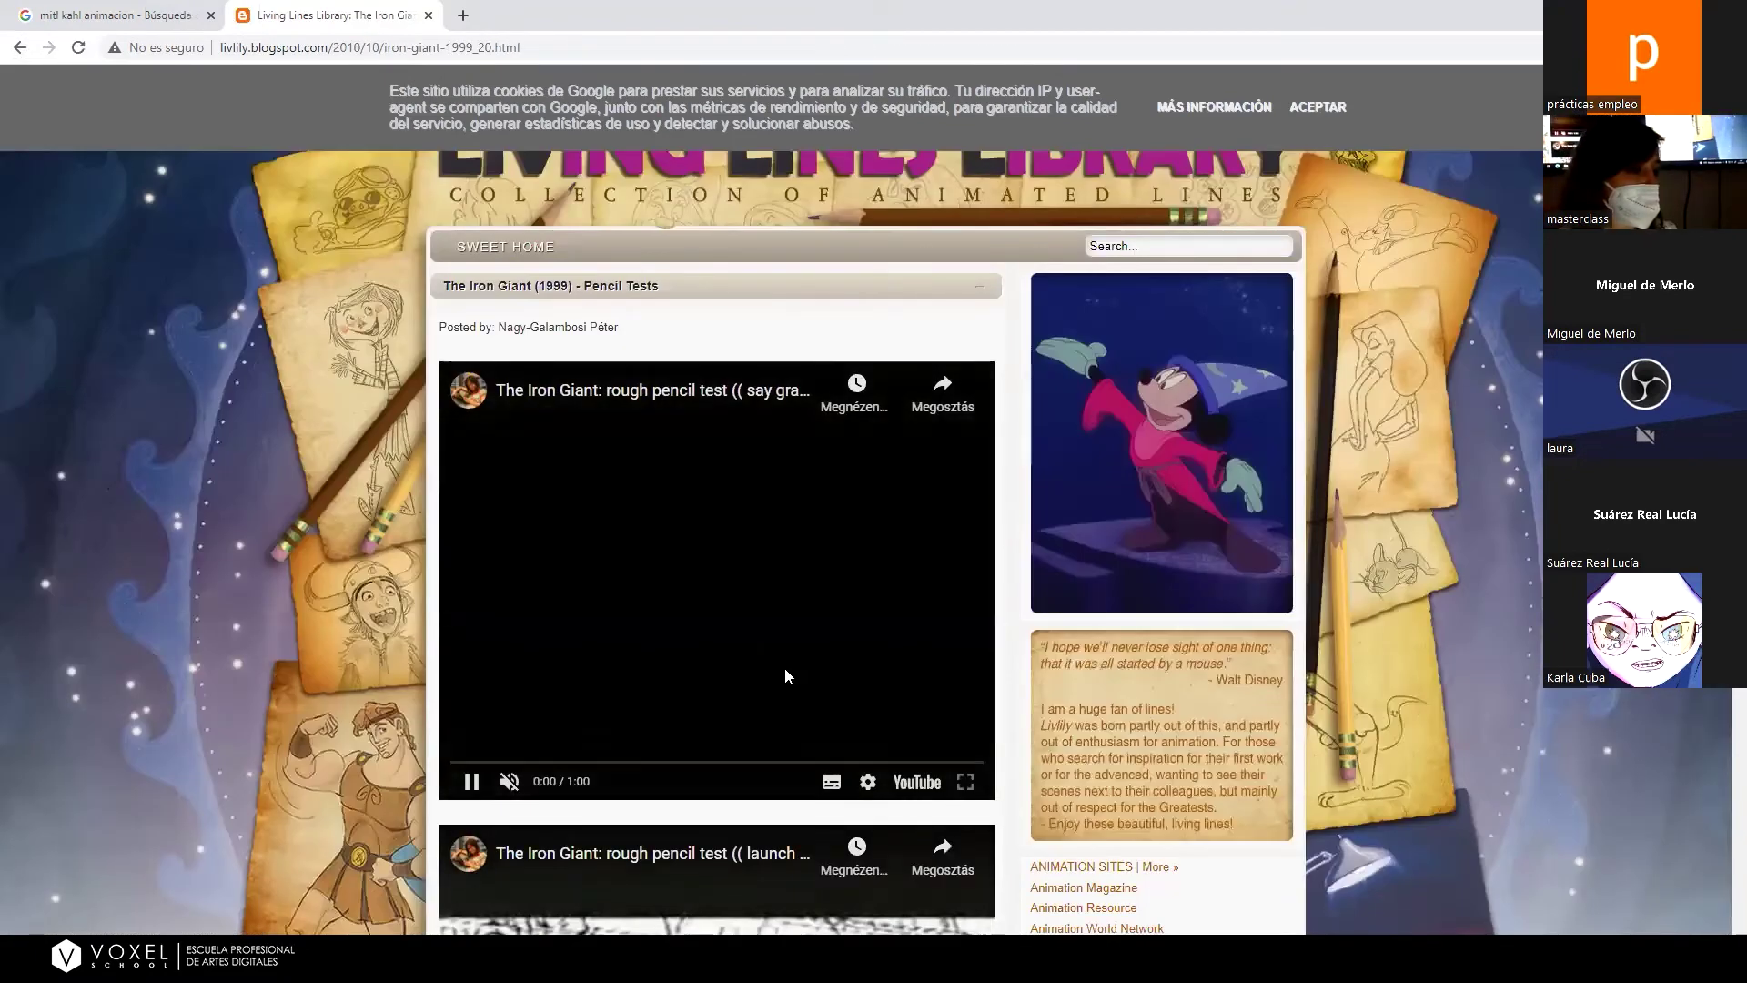
scroll(785, 672, down, 1)
scroll(784, 668, down, 1)
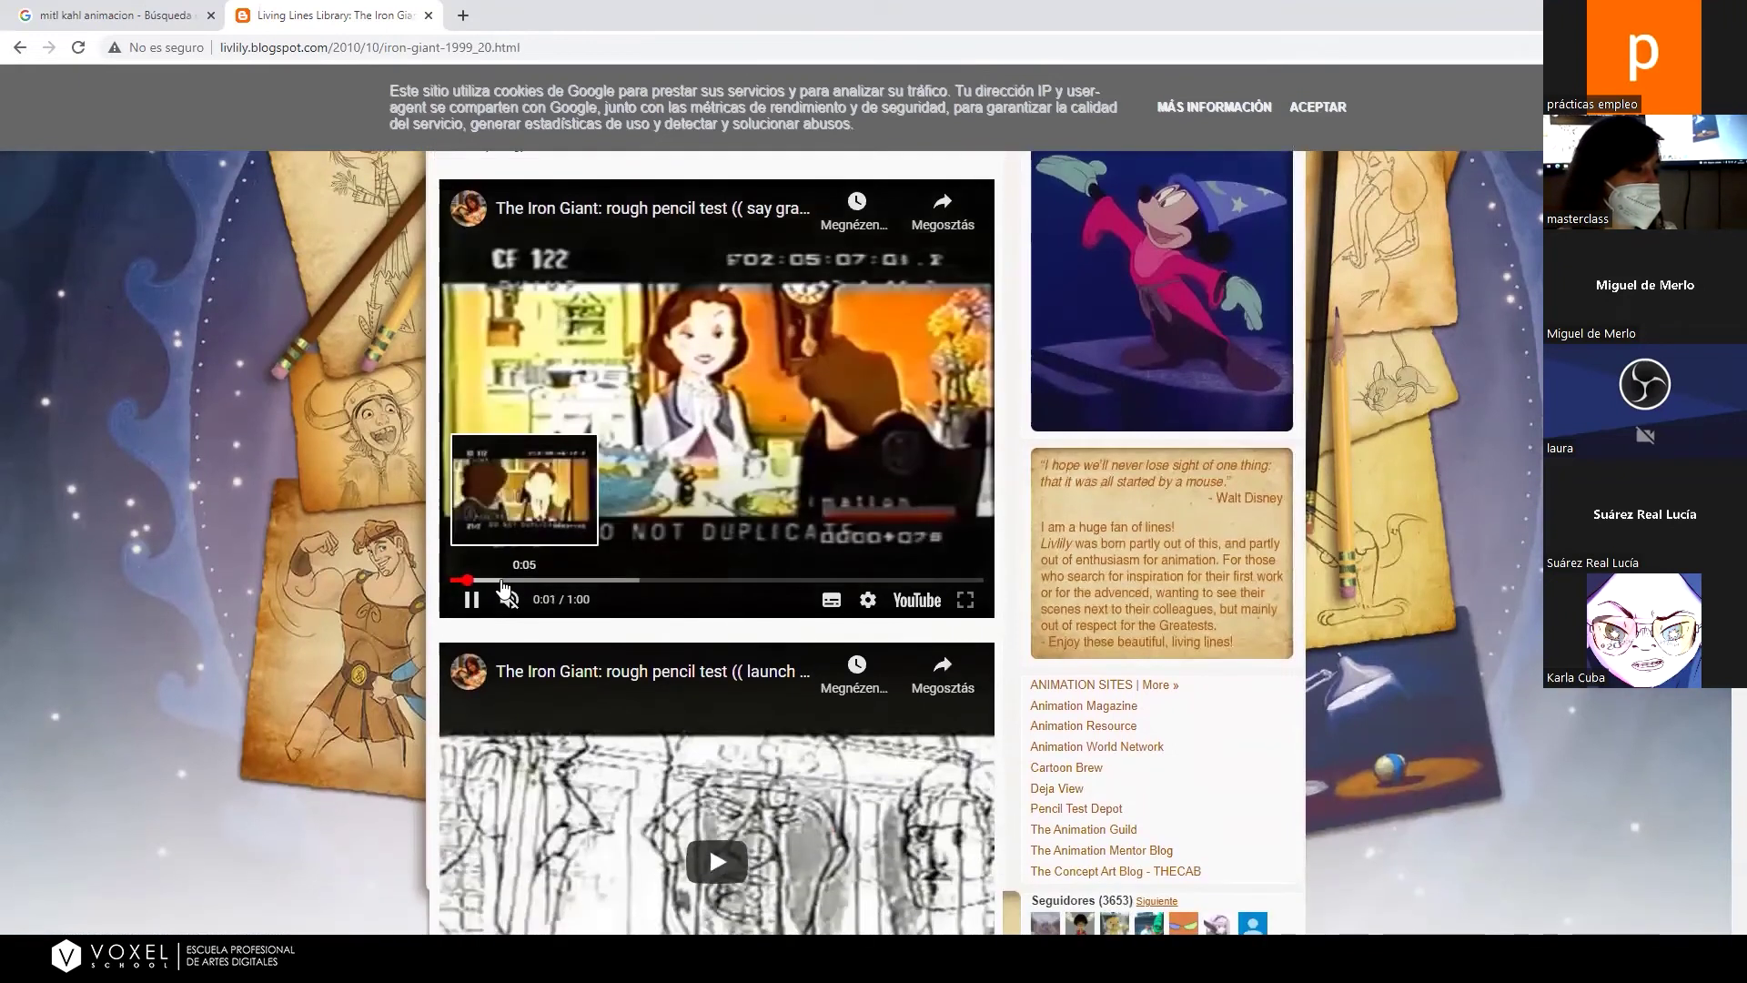
Skip ahead in the first Iron Giant rough pencil test and replay the passage from about 0:21.
click(647, 580)
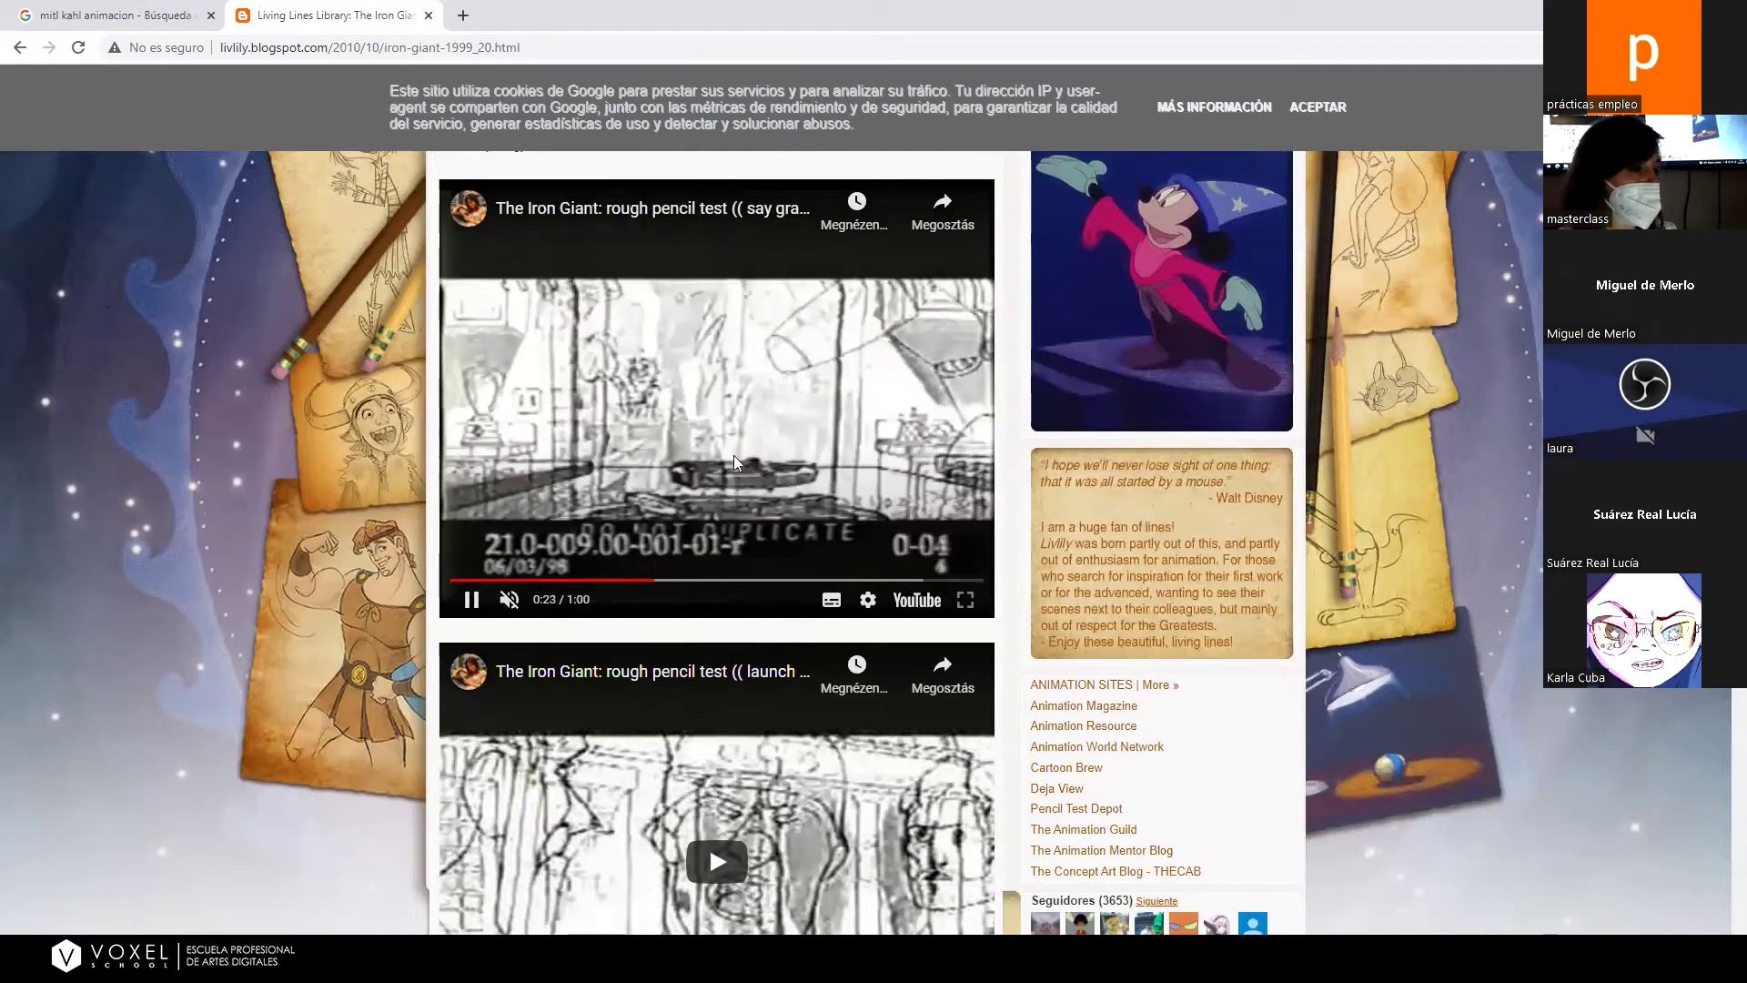
click(636, 580)
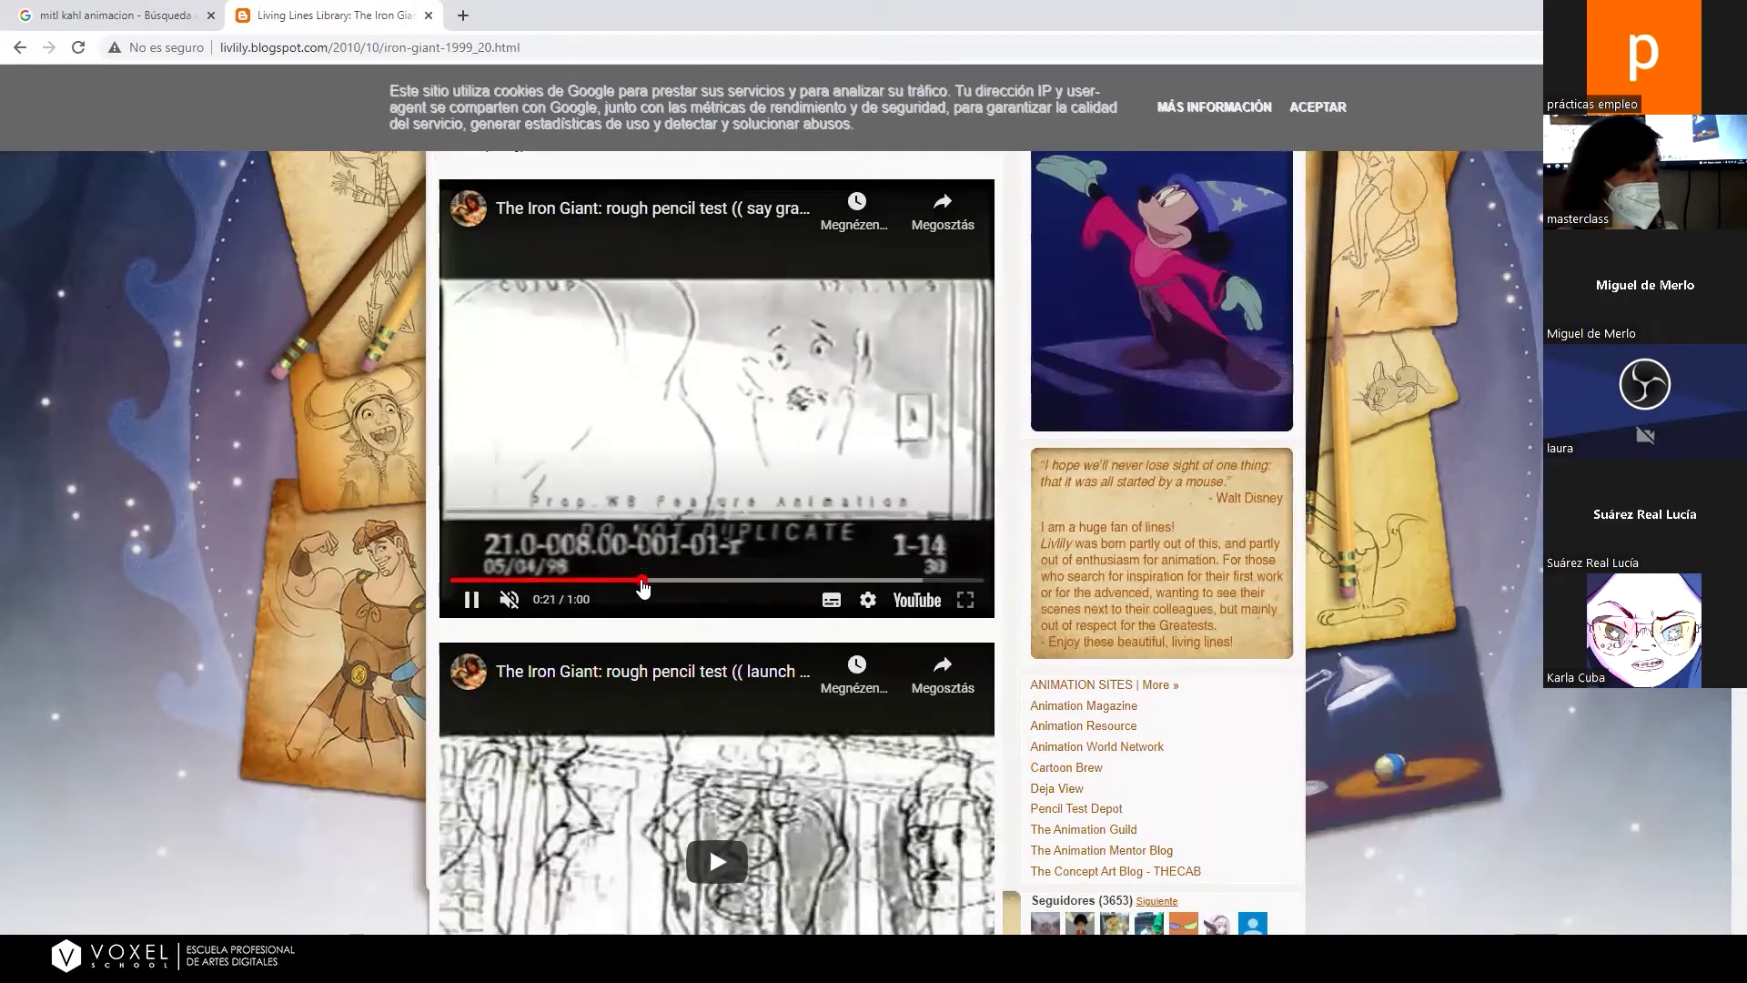
click(636, 581)
click(628, 580)
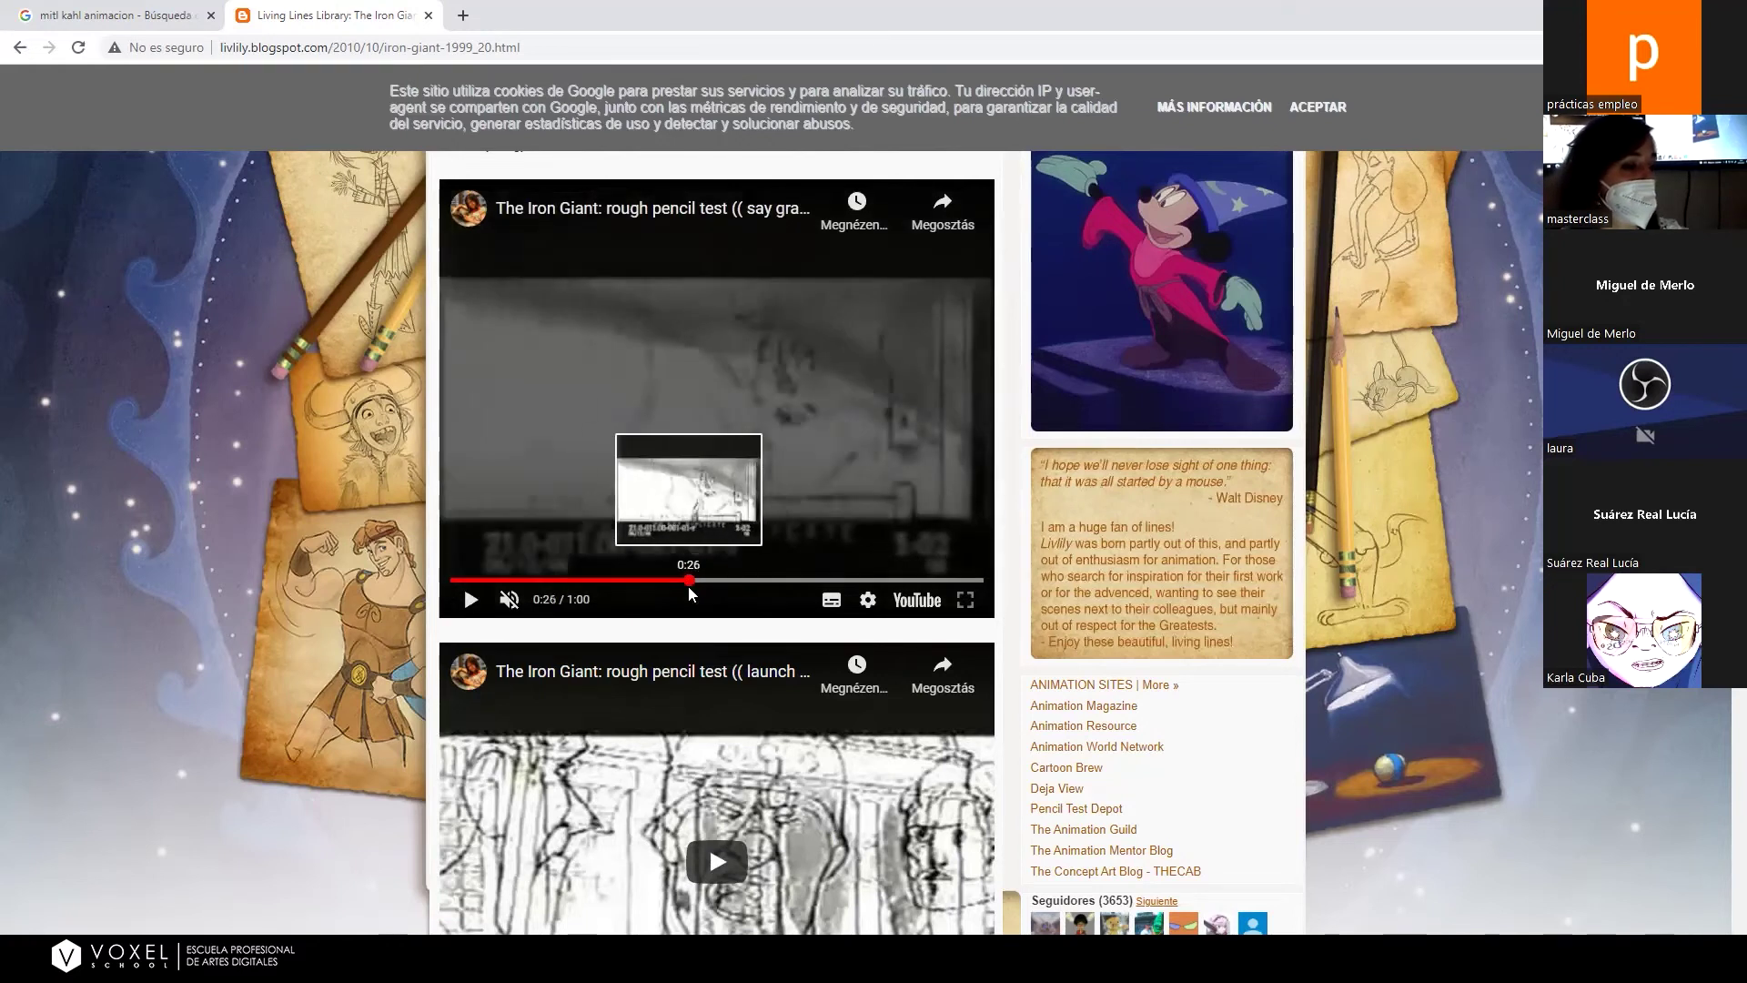
Examine the Iron Giant boy's poses between 0:25 and 0:28 by pausing and jumping between moments, dismissing the suggested videos, and resume playback.
click(689, 591)
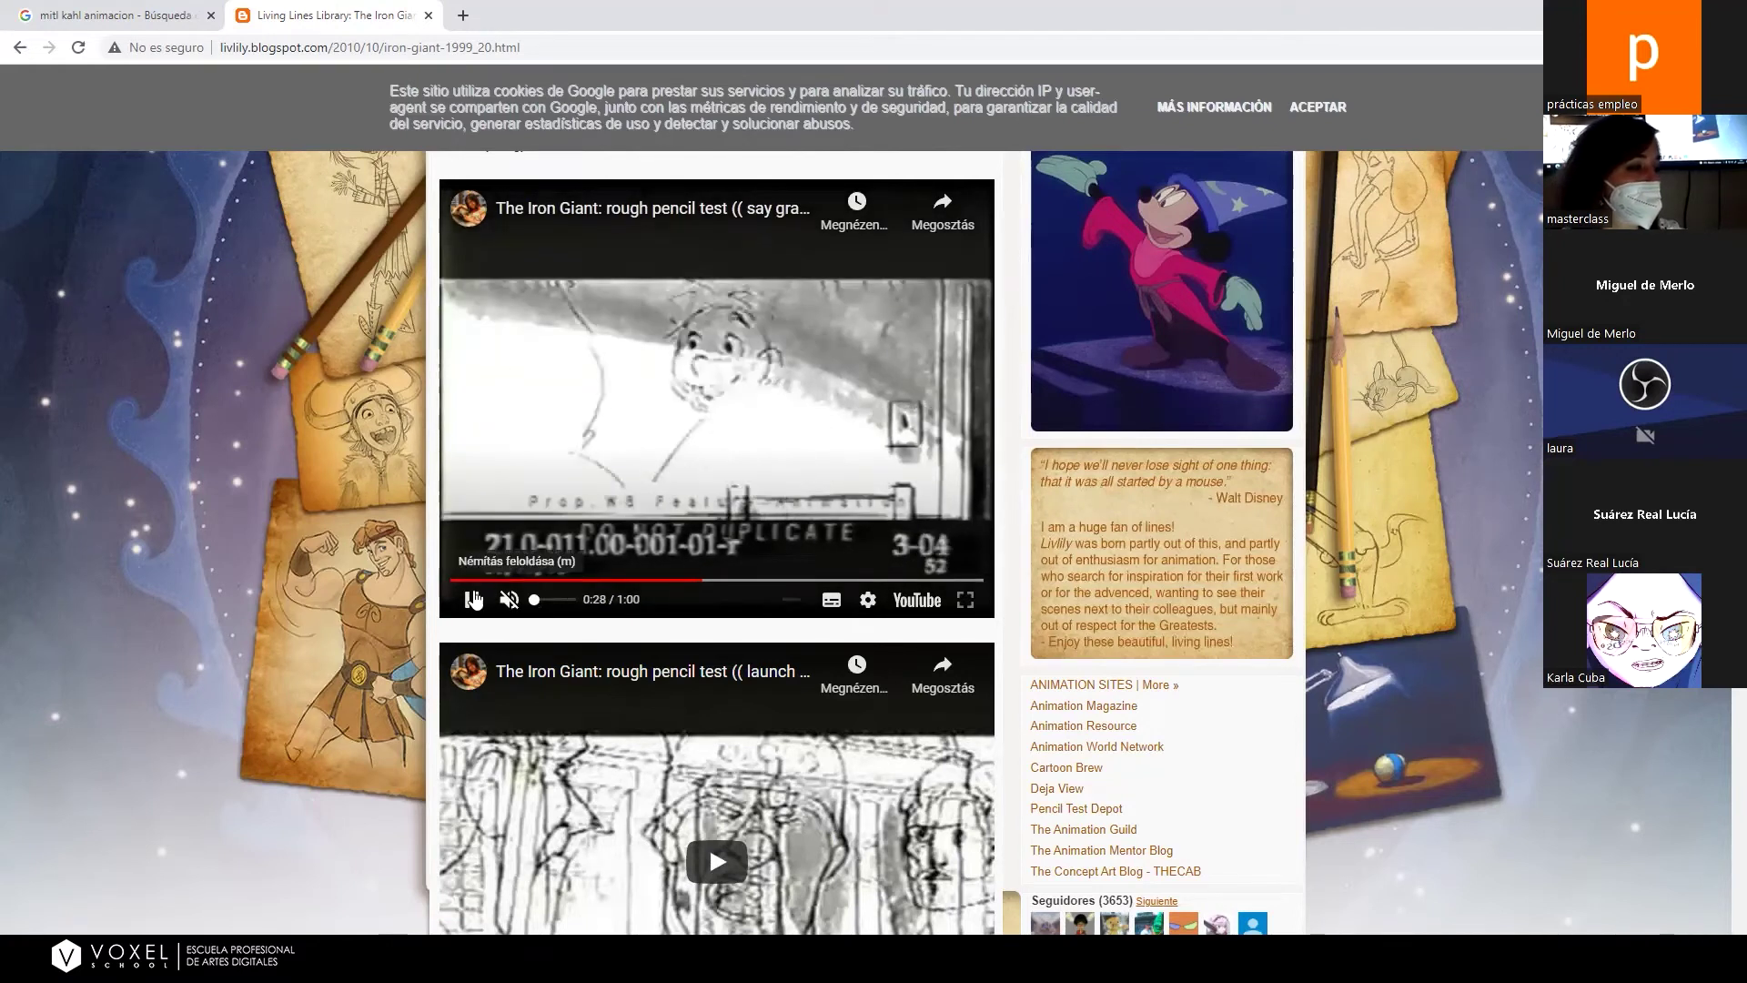
click(626, 566)
click(685, 580)
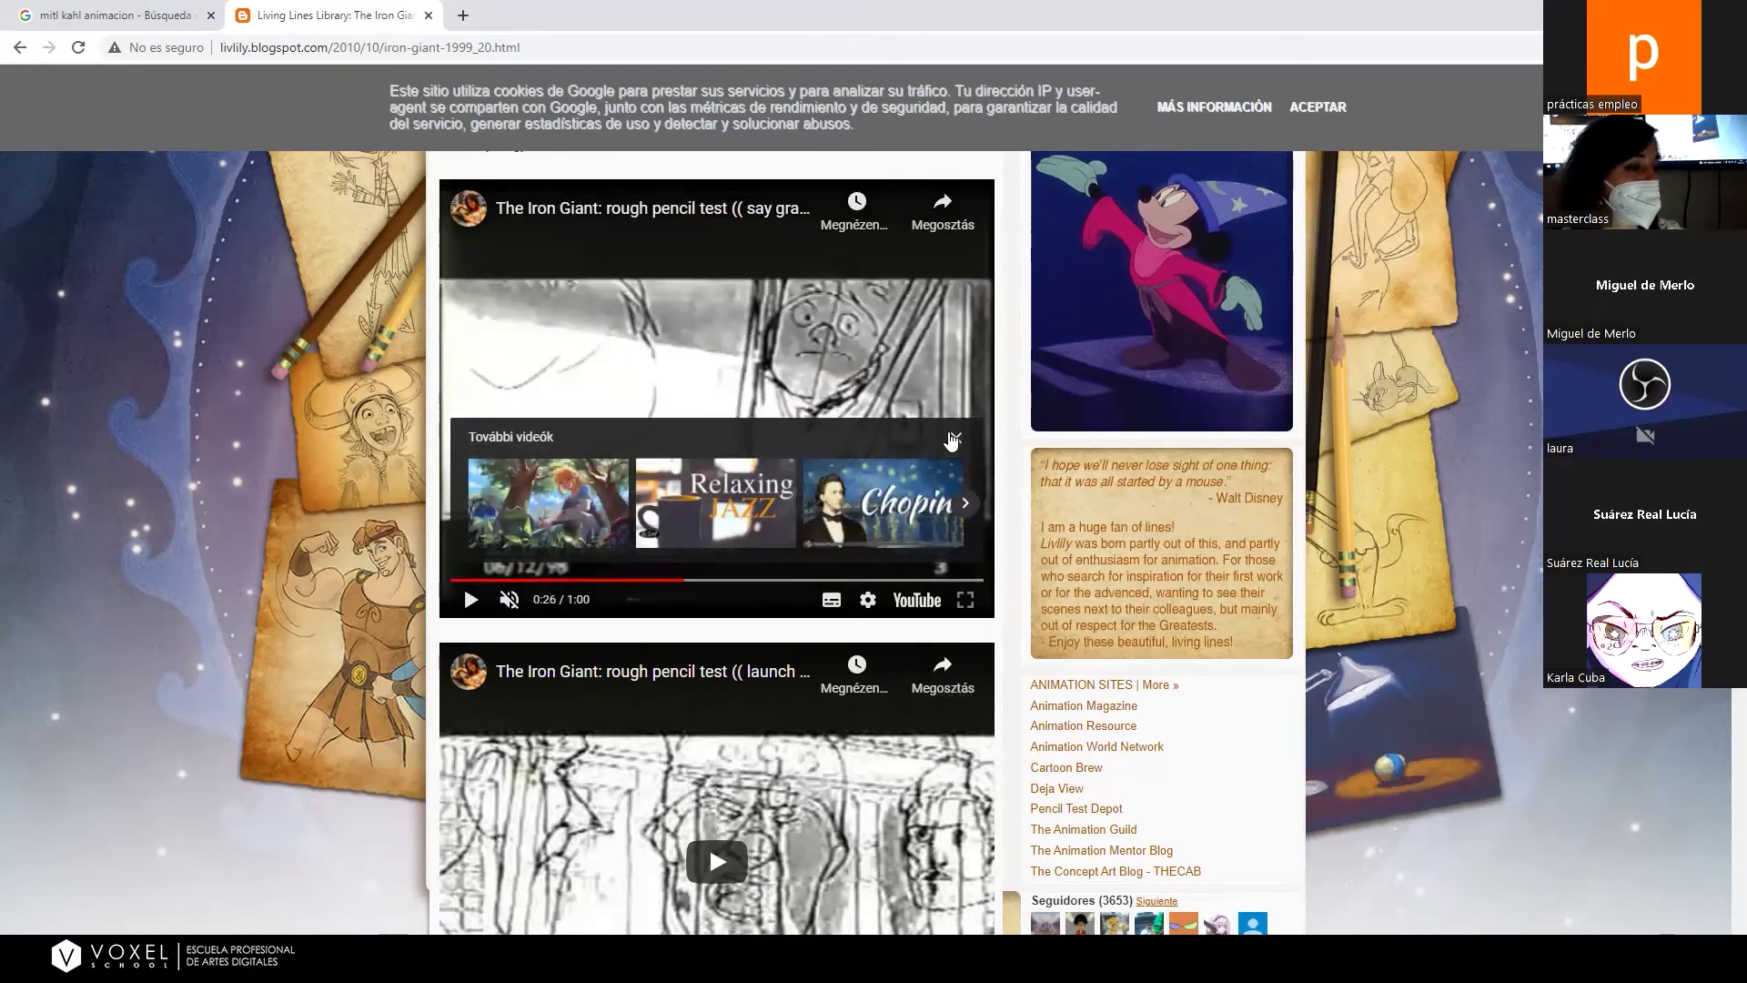
click(952, 440)
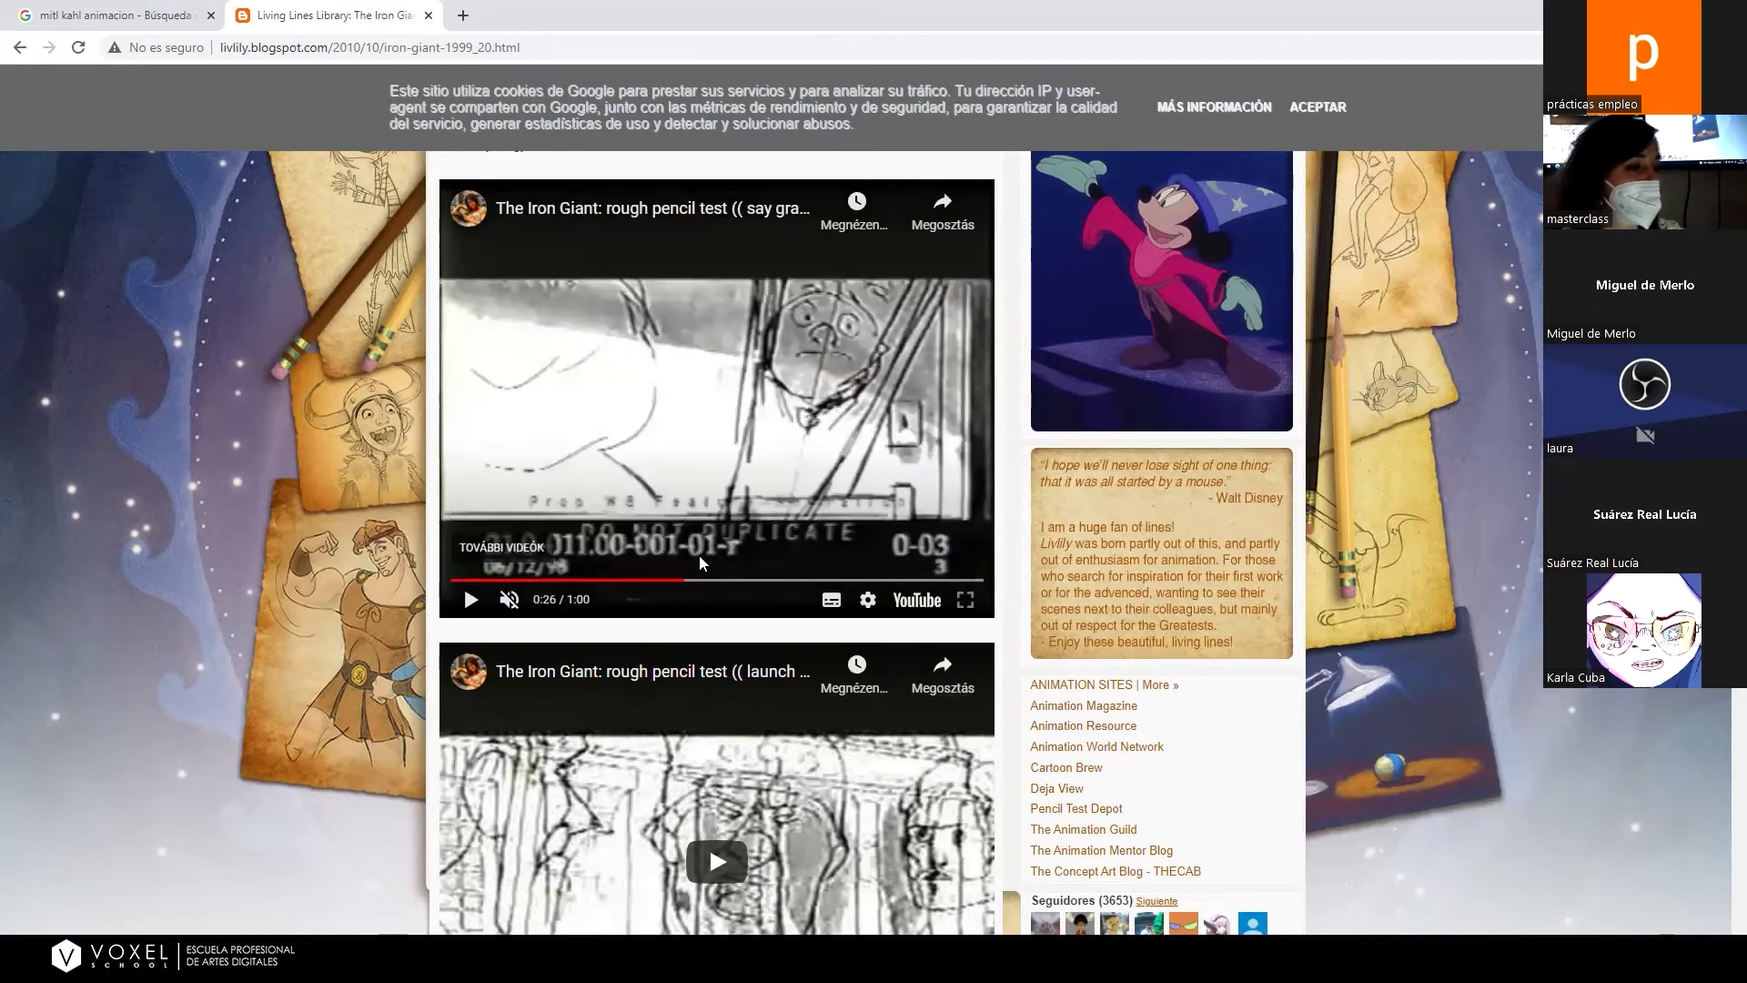
click(678, 581)
click(674, 581)
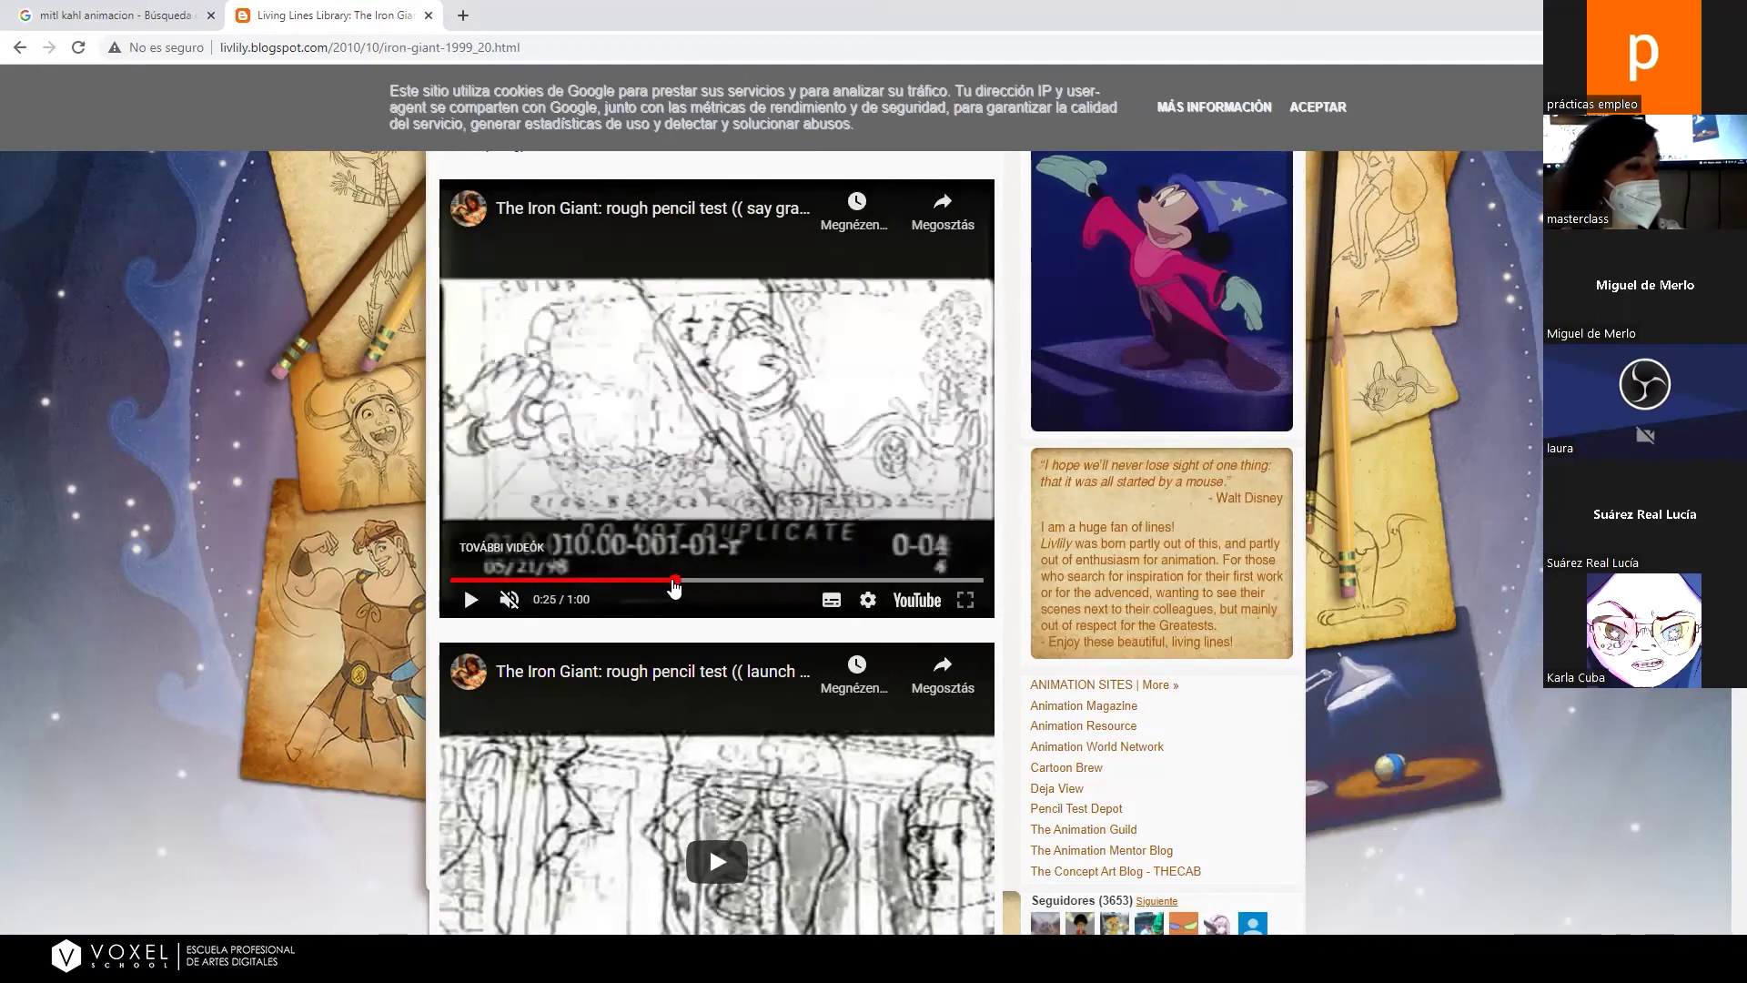
click(685, 580)
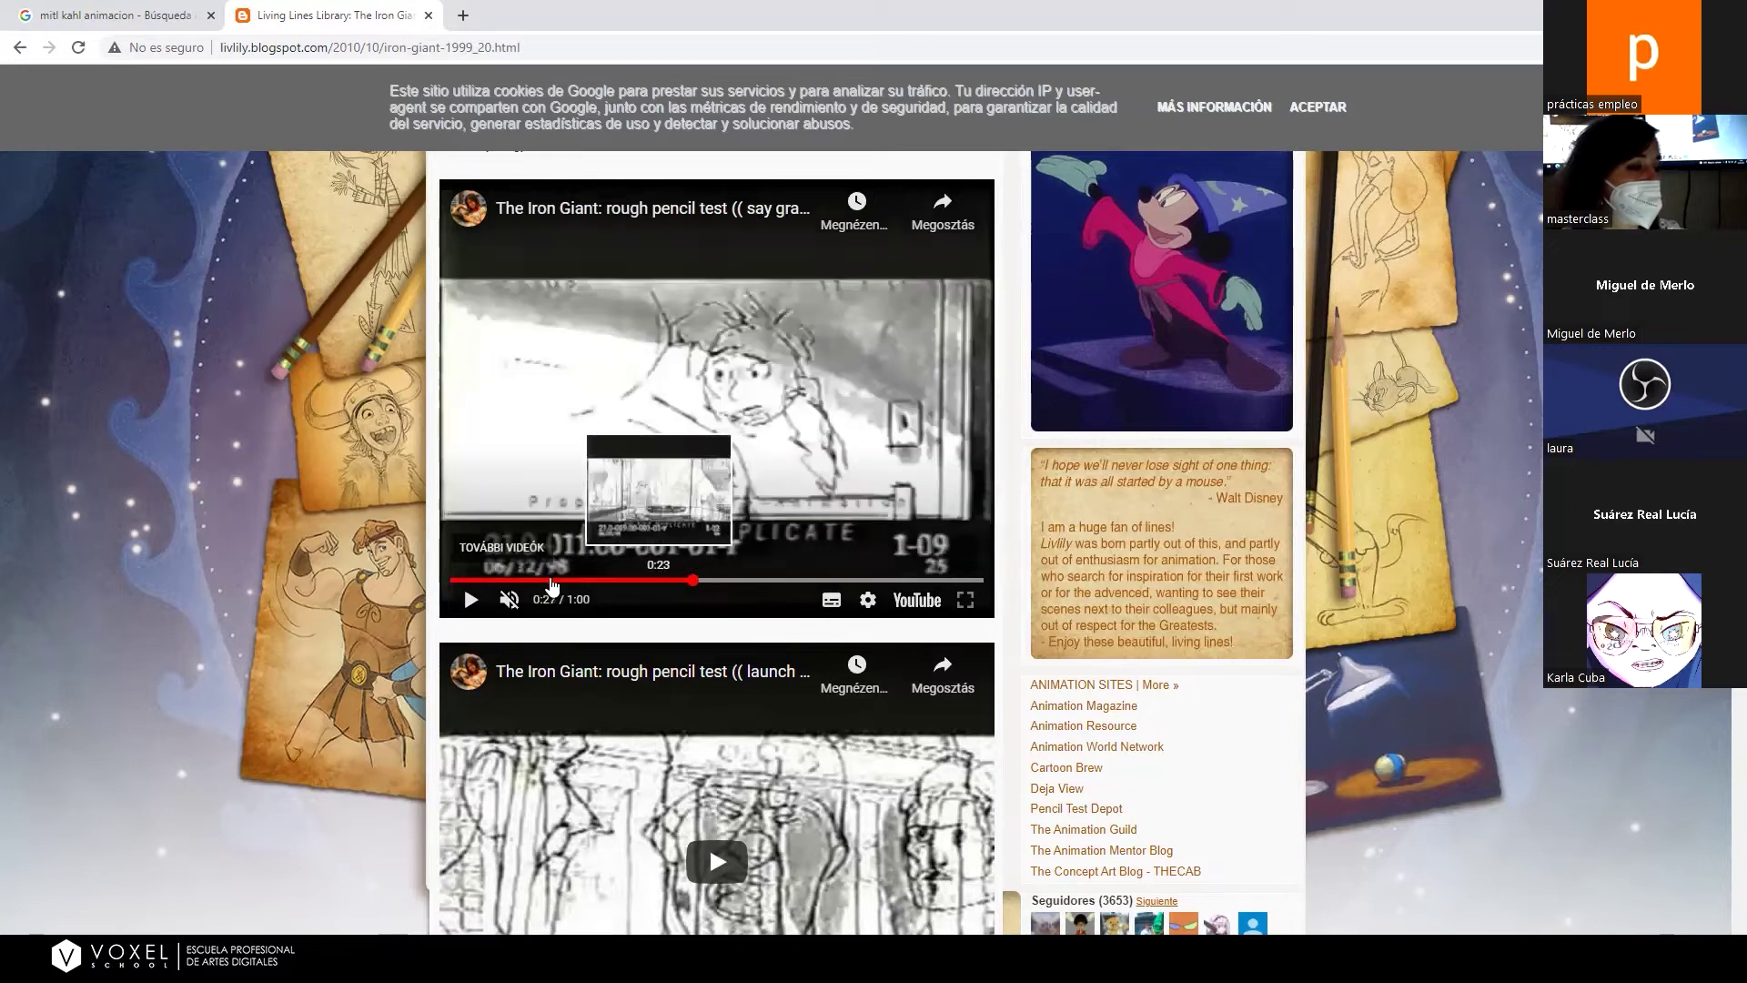
click(472, 600)
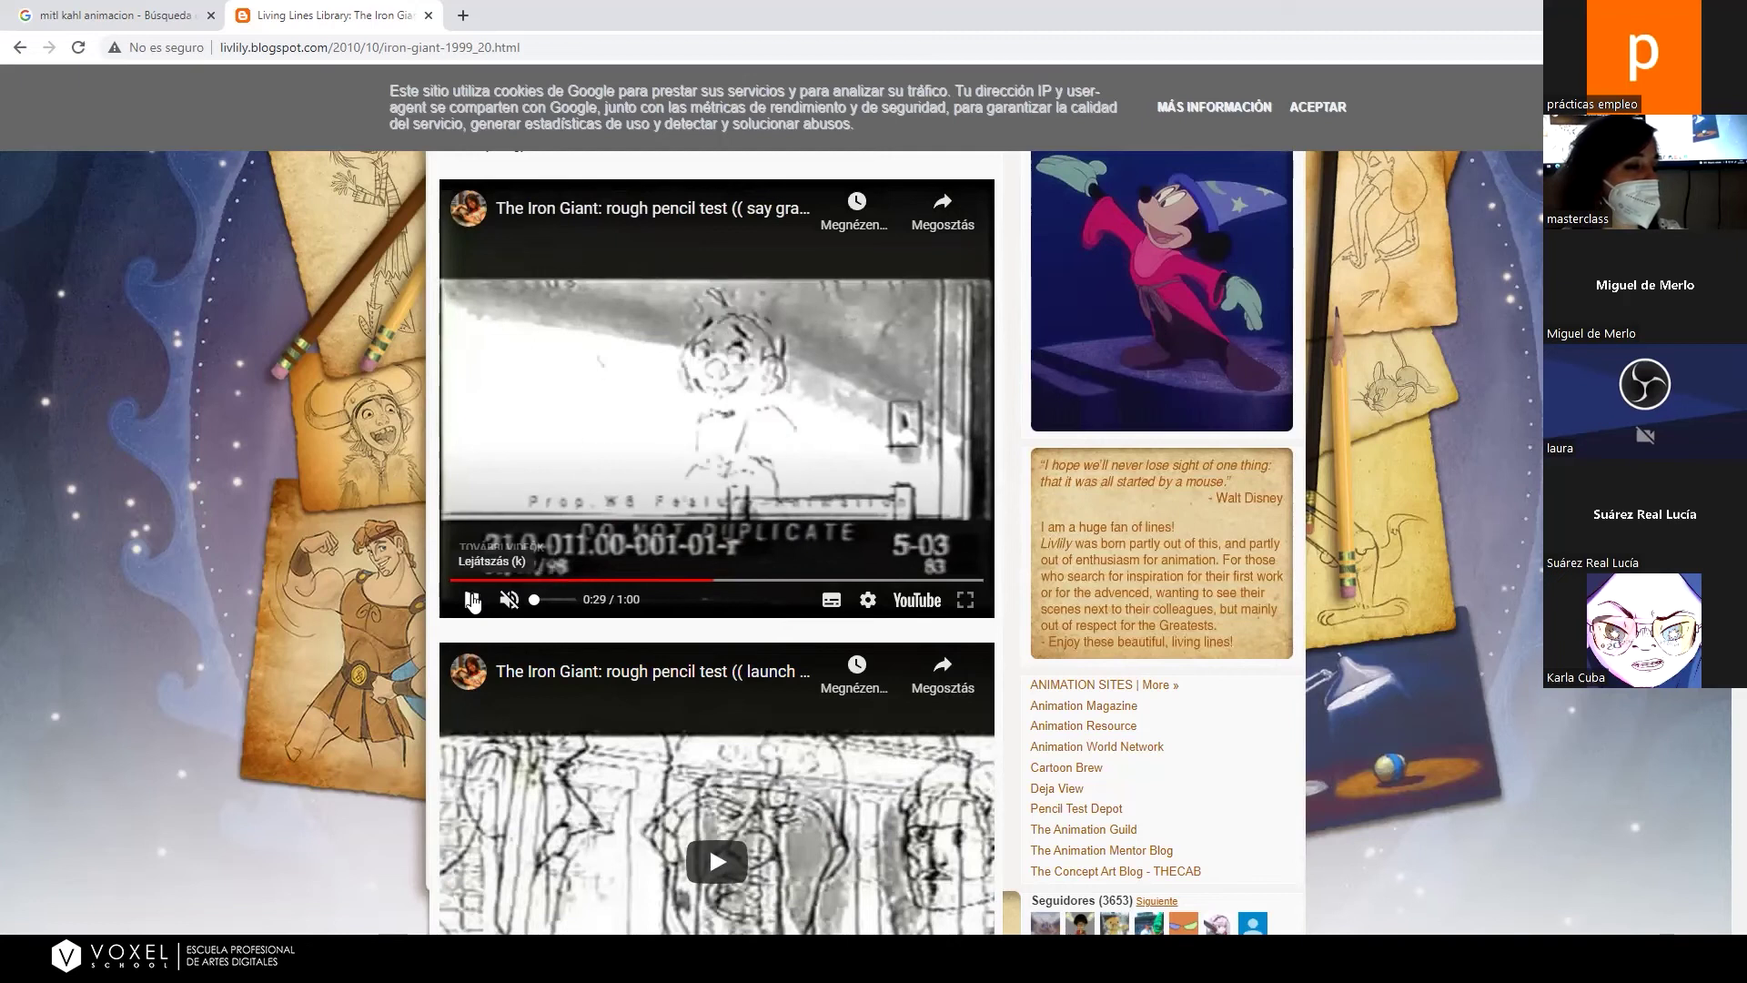
click(472, 600)
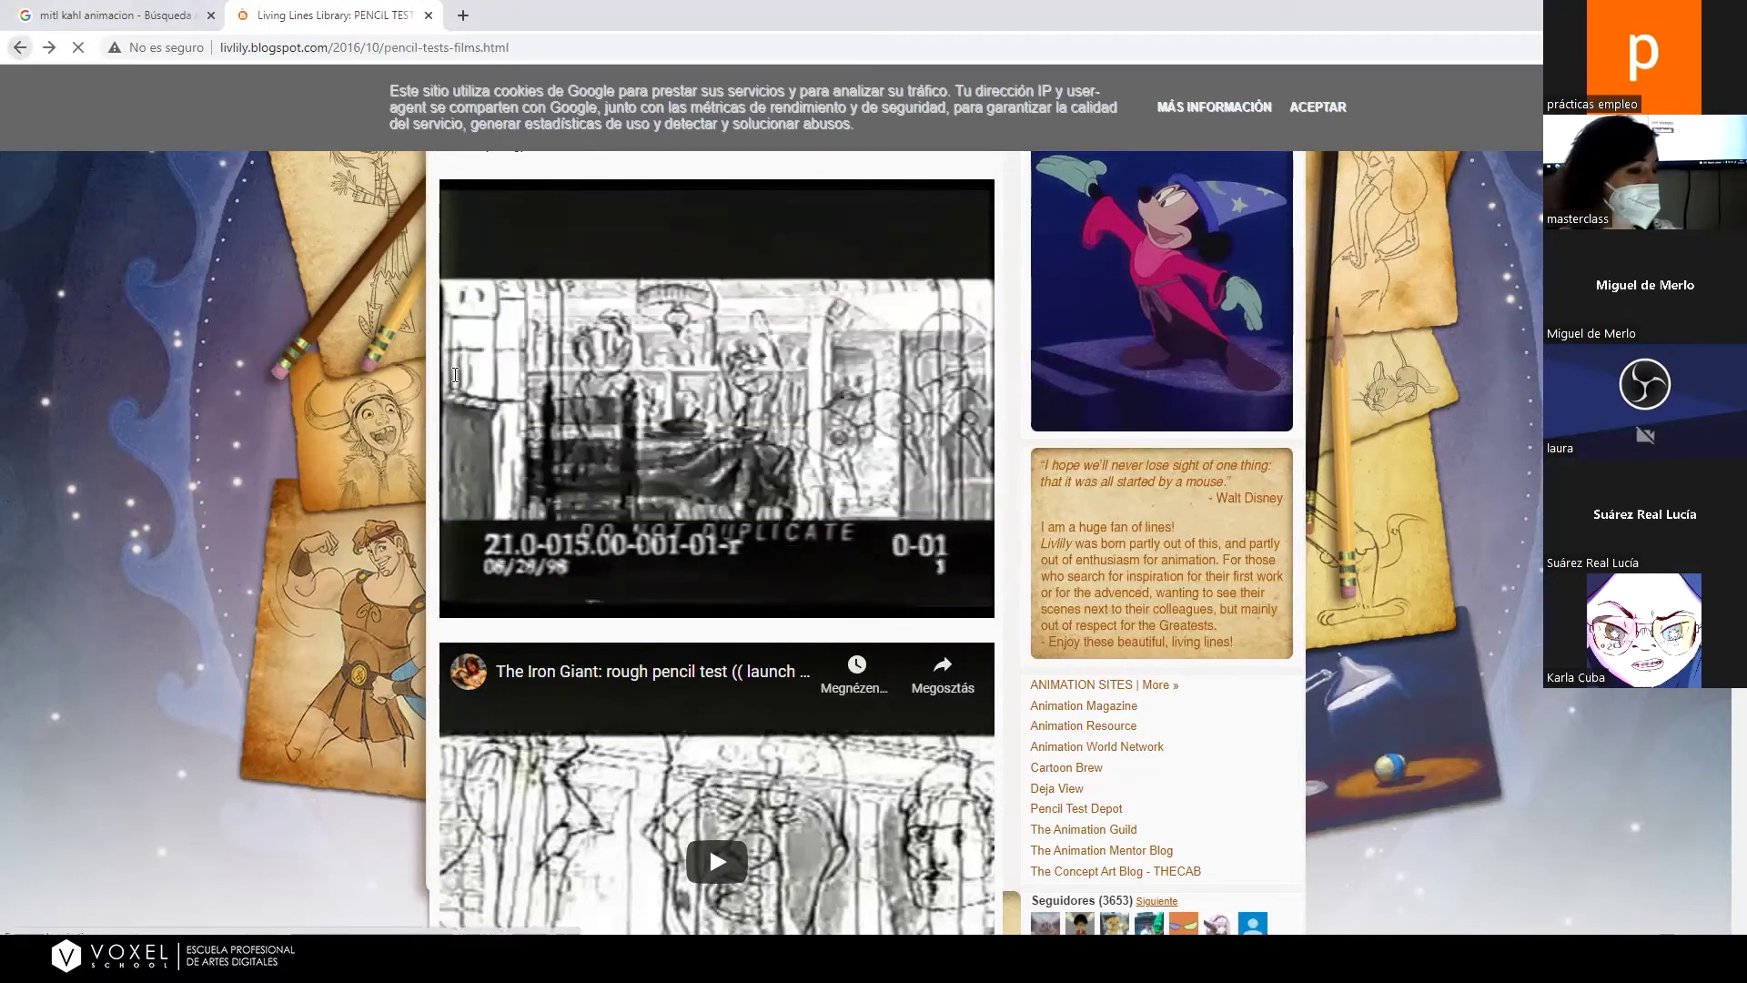
Return to the film list, open the Klaus (2019) page and play the first animation pencil test.
click(19, 48)
scroll(514, 754, down, 1)
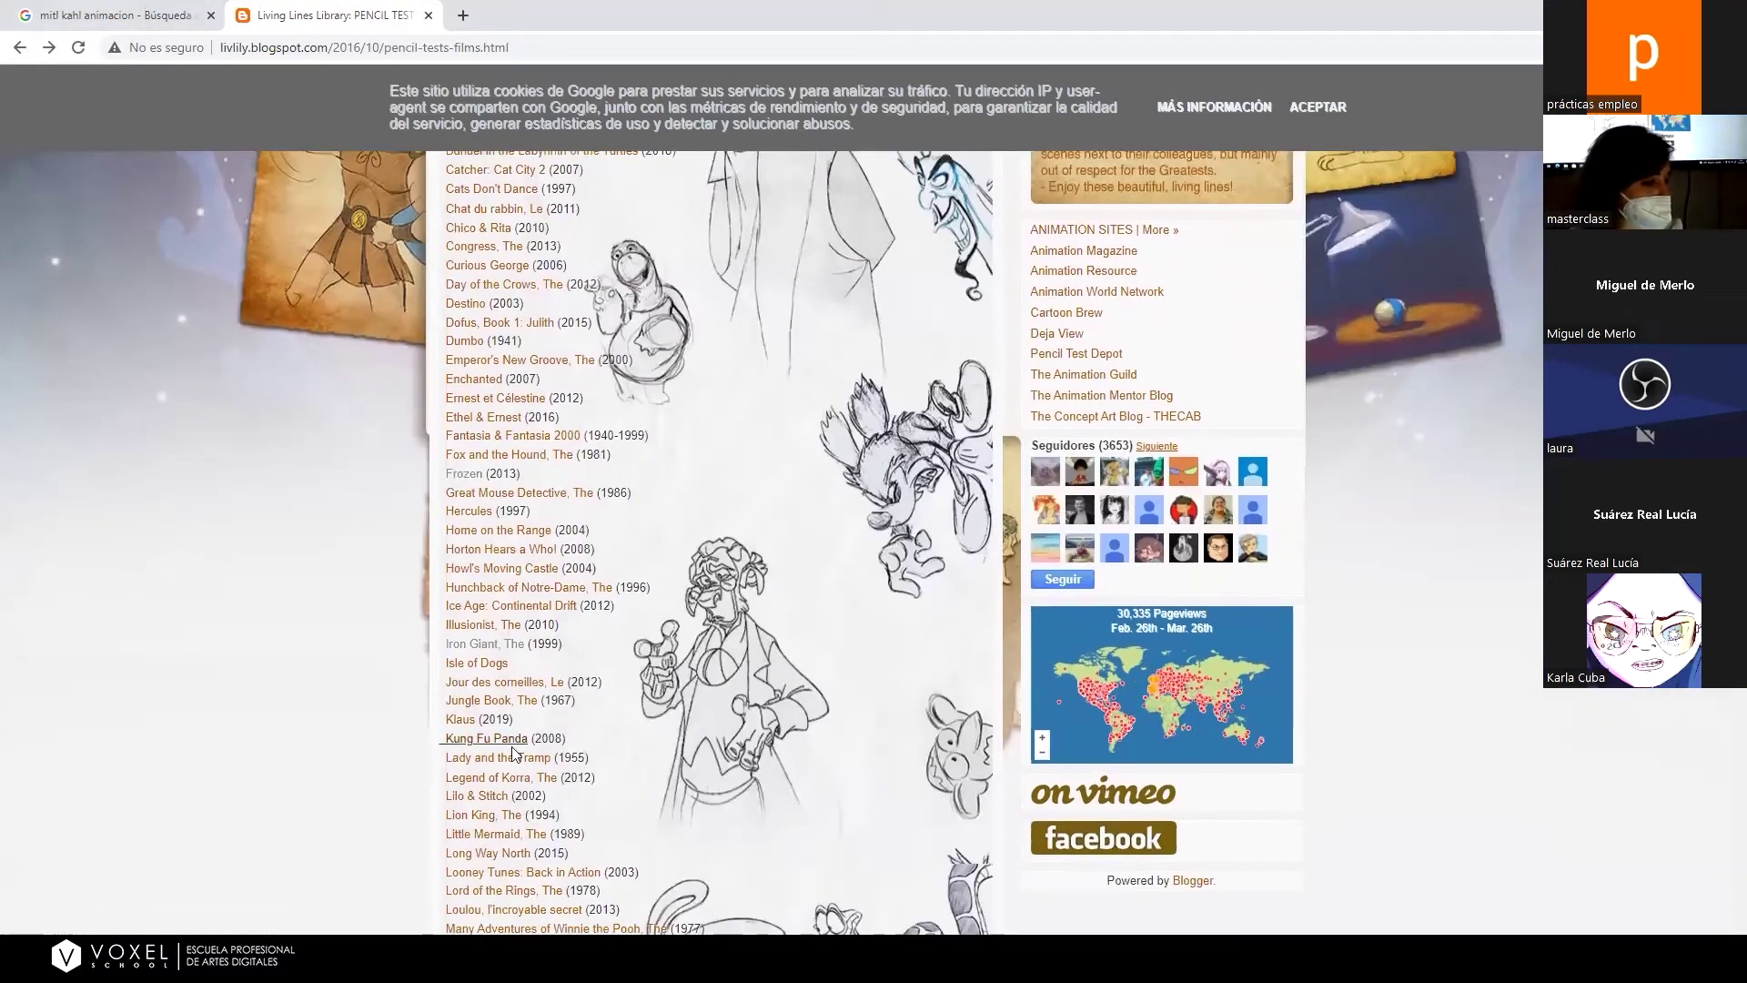
click(461, 721)
scroll(672, 528, down, 2)
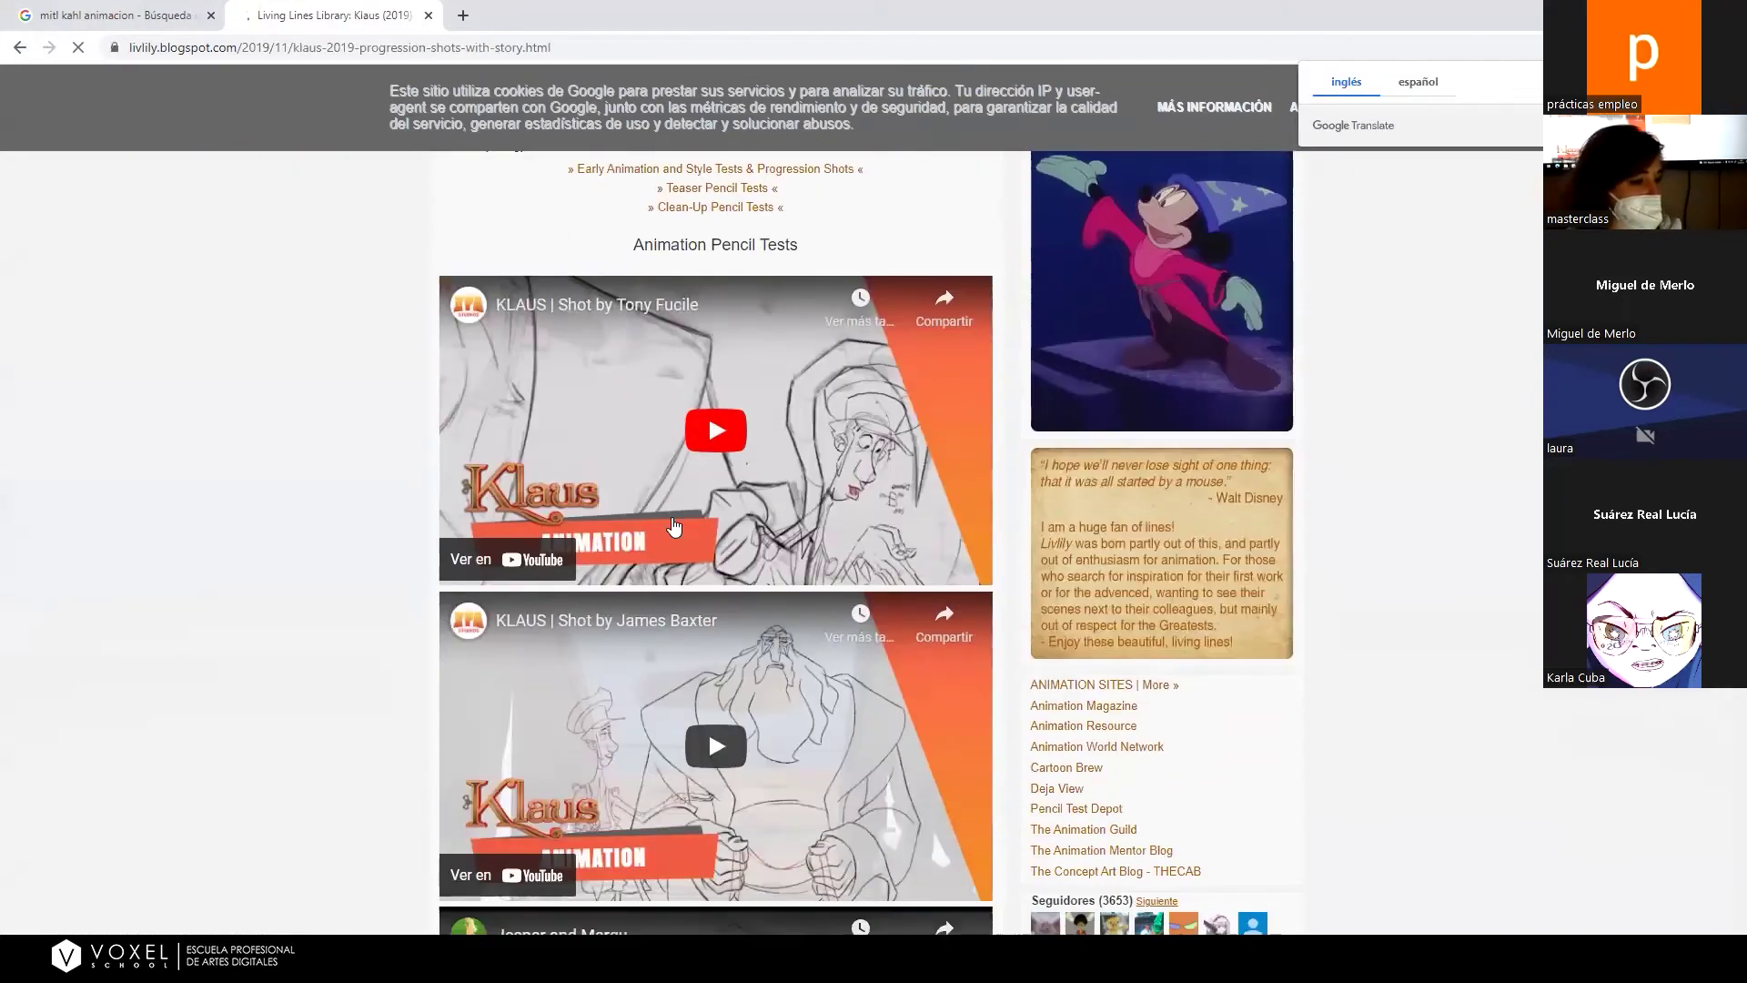
click(707, 413)
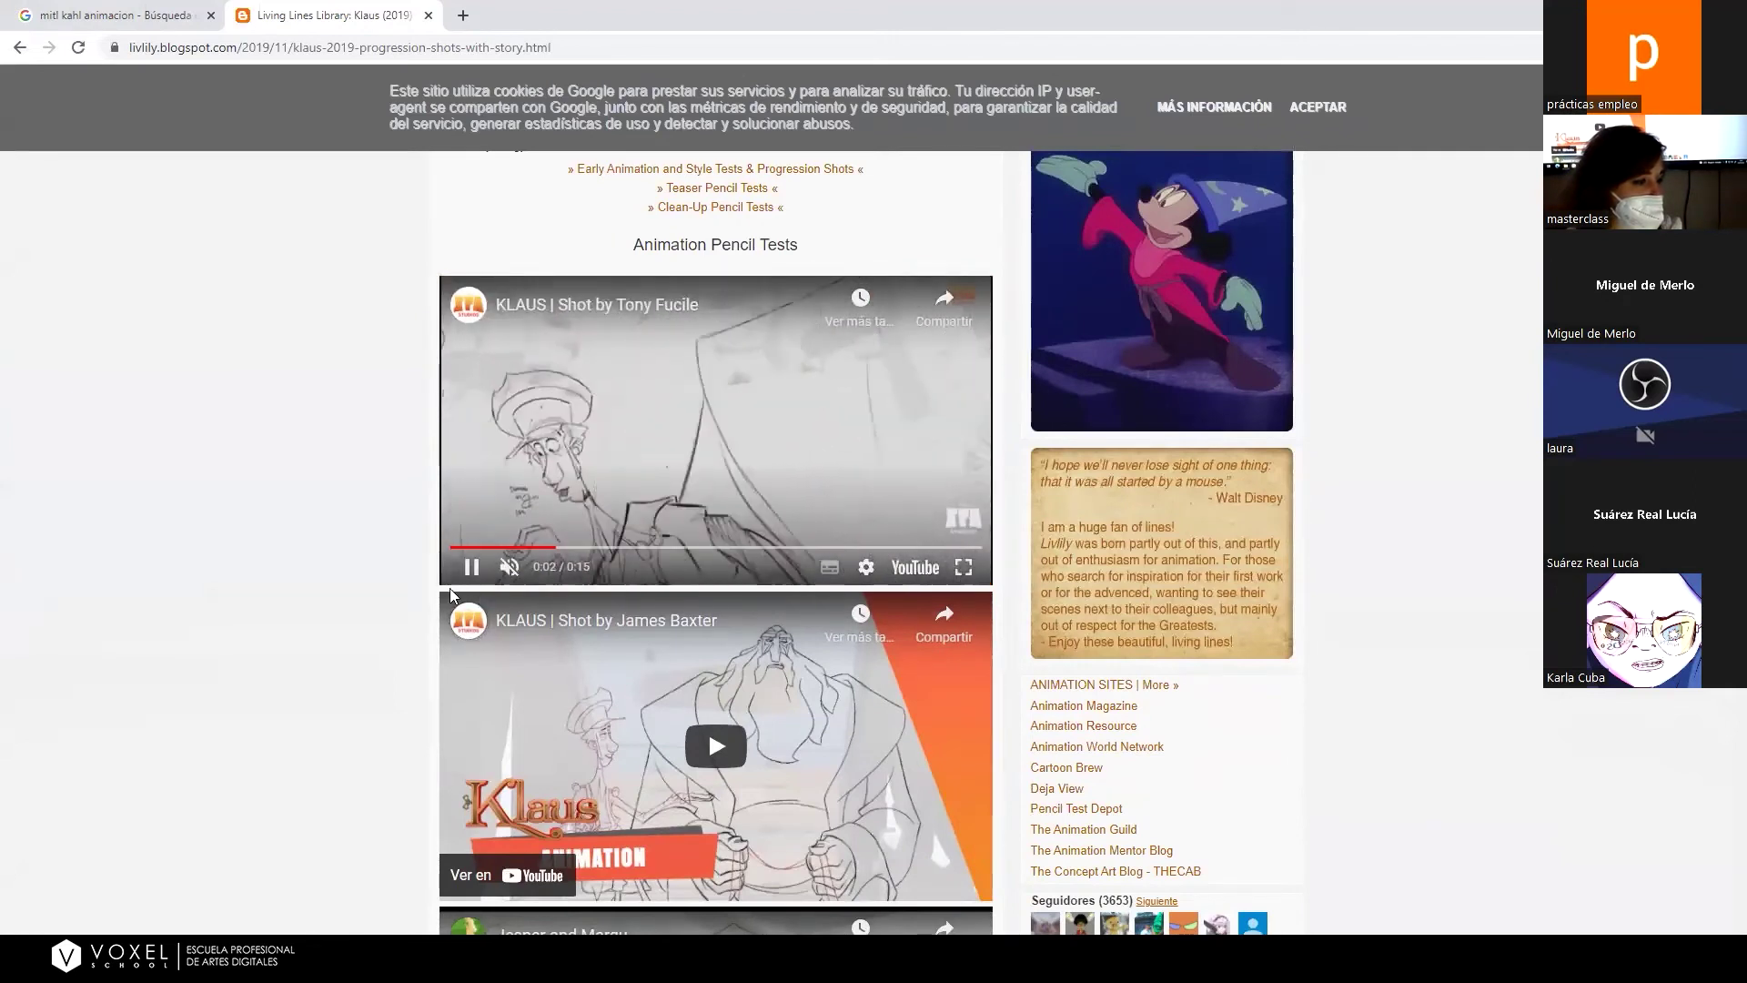
Examine the movement in the first Klaus pencil test by repeatedly pausing and resuming it between about 0:03 and 0:07.
click(470, 569)
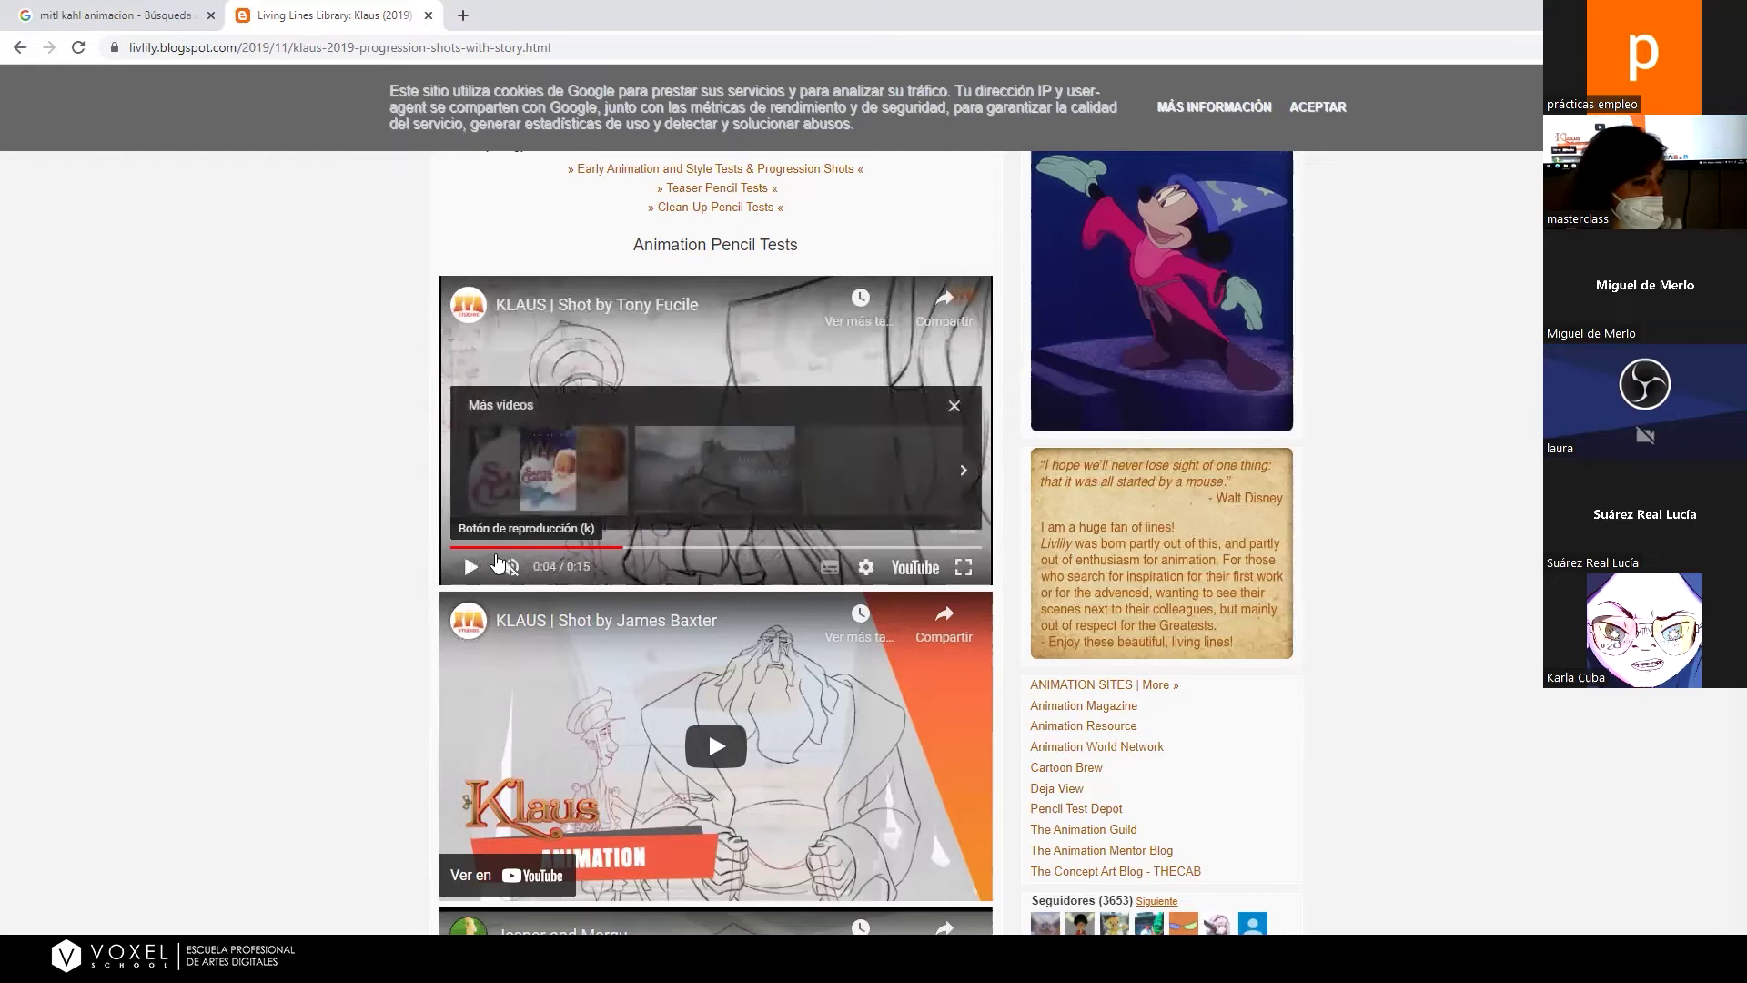
click(470, 569)
click(470, 569)
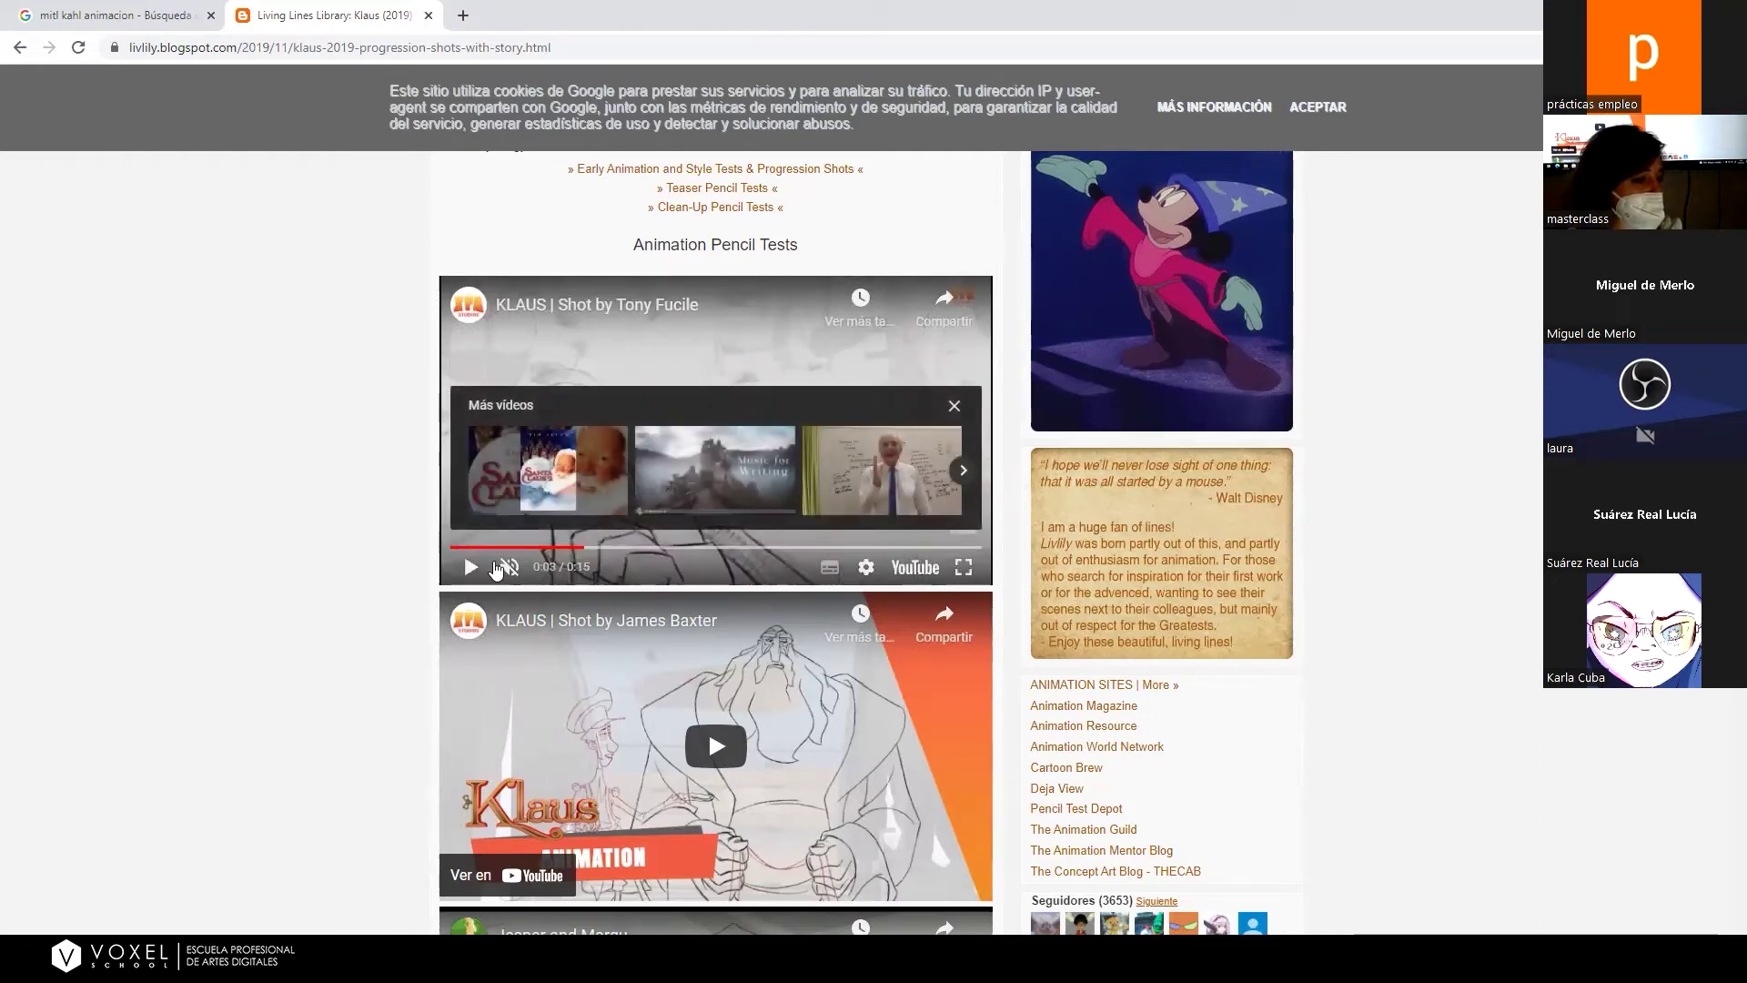
click(471, 568)
click(471, 568)
click(471, 569)
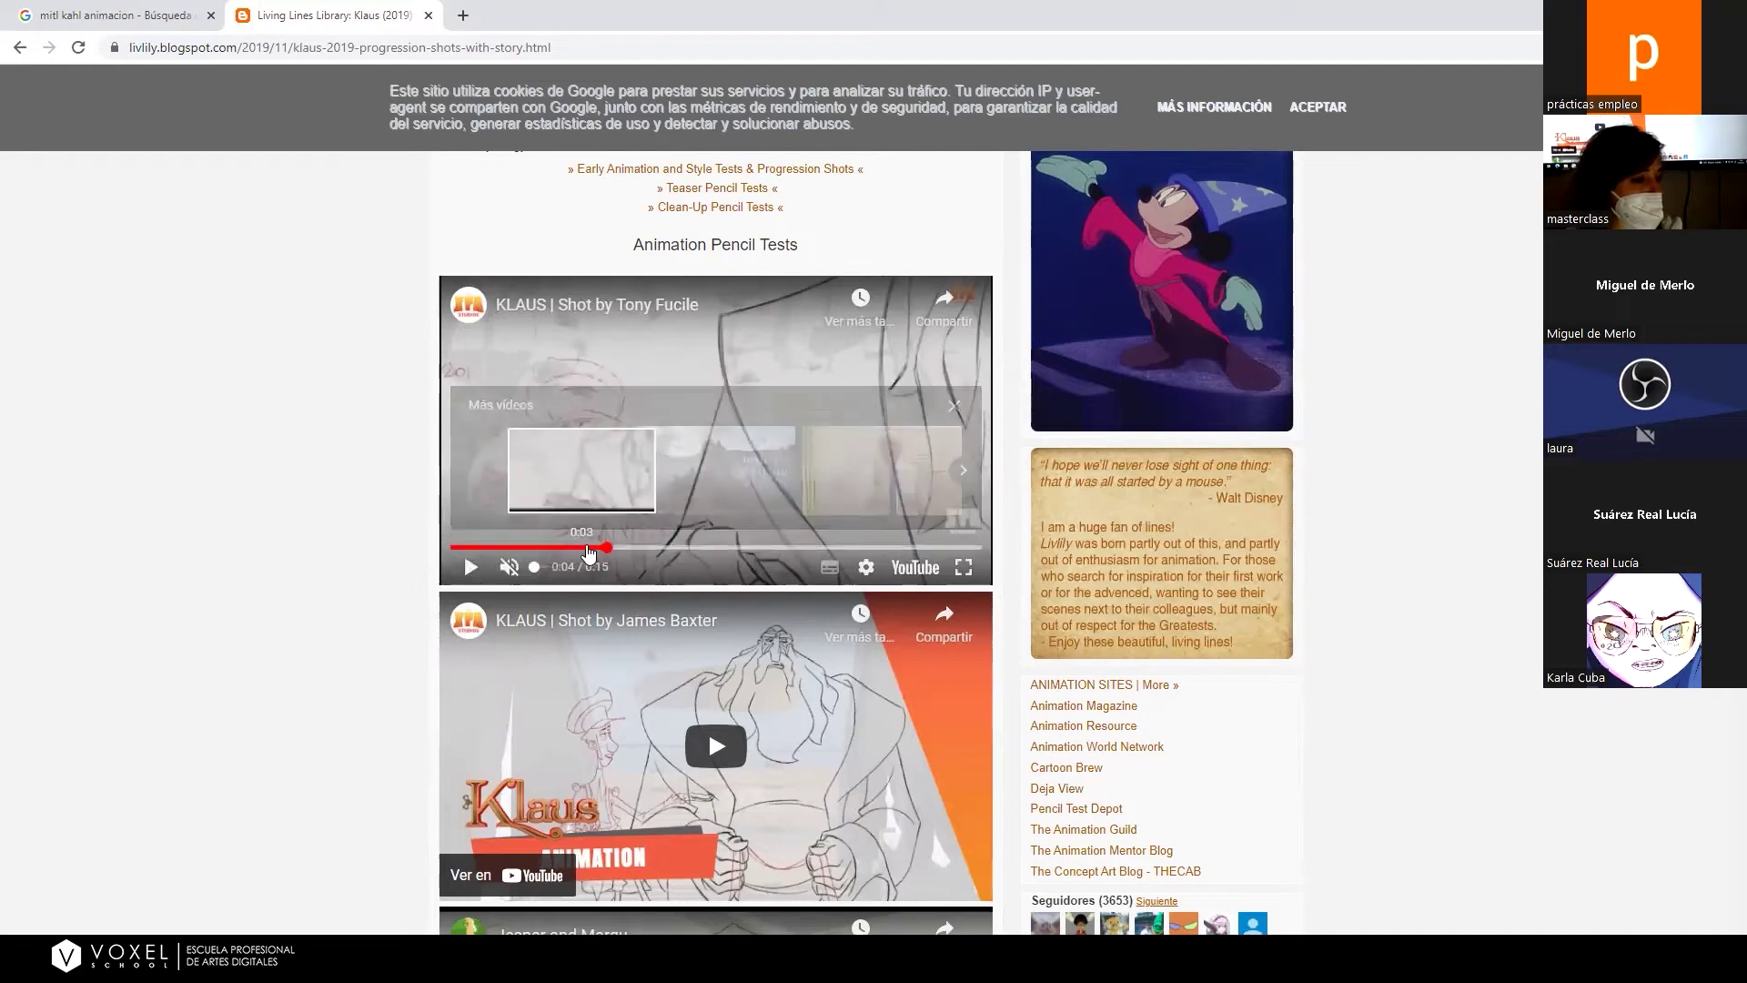
click(470, 569)
click(468, 568)
click(468, 568)
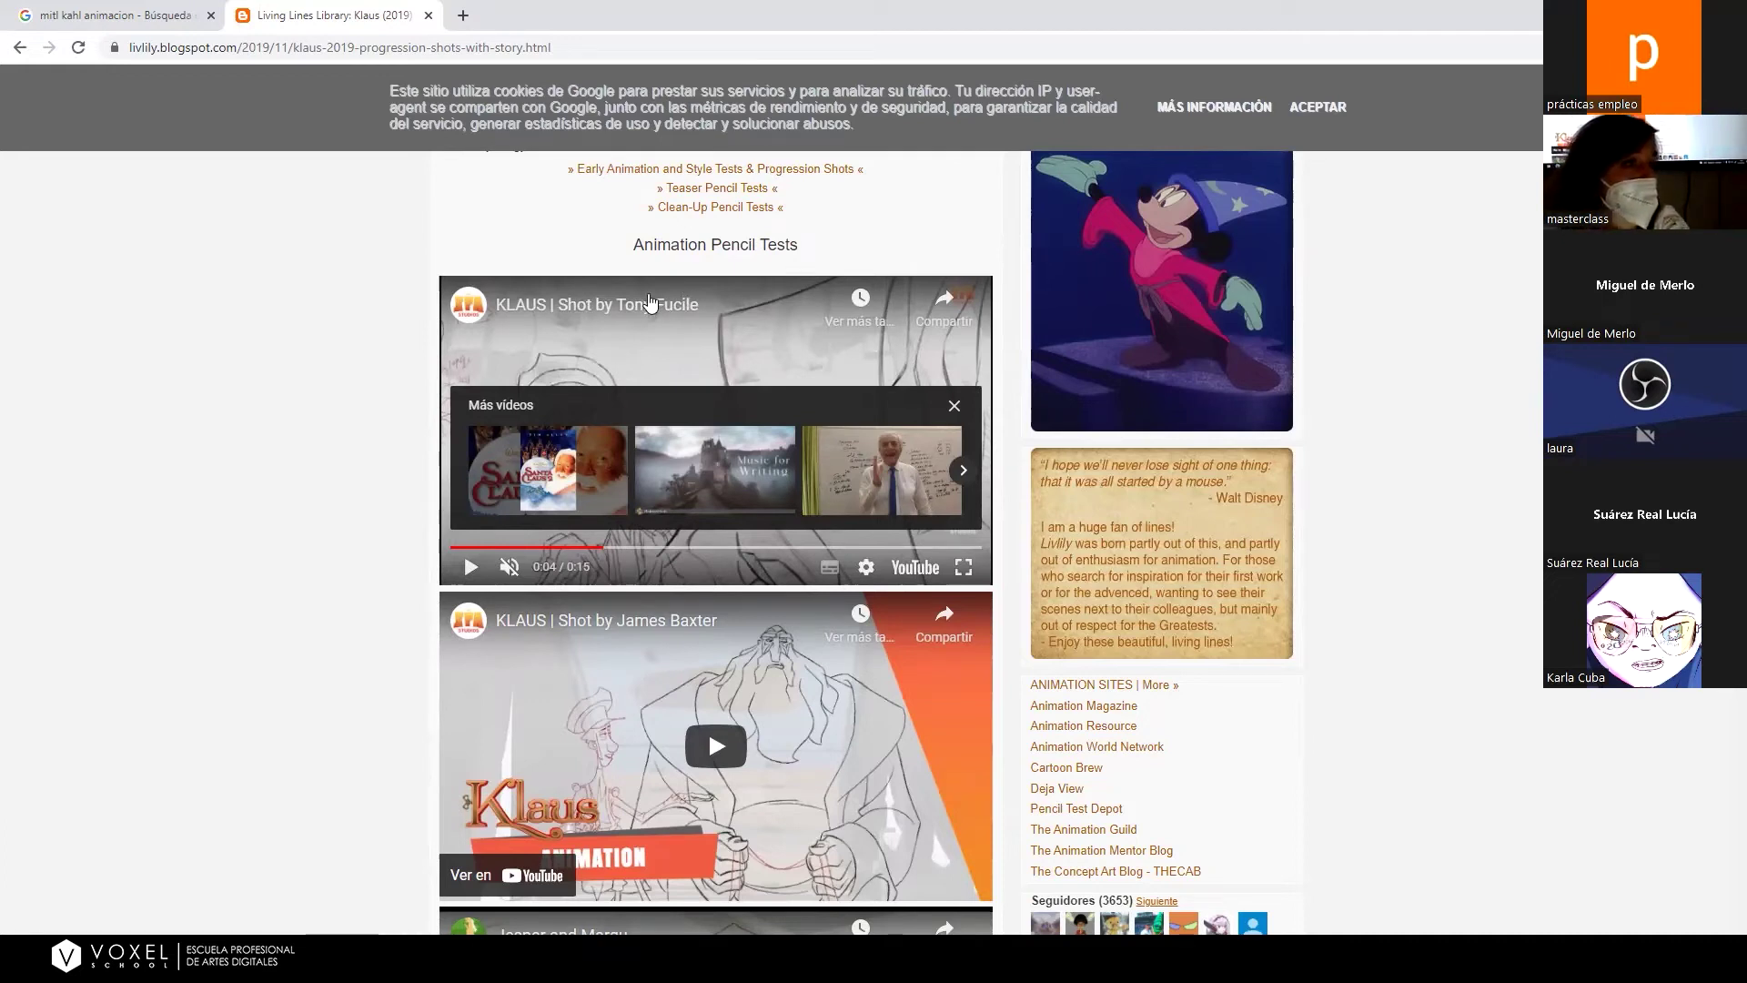
click(471, 566)
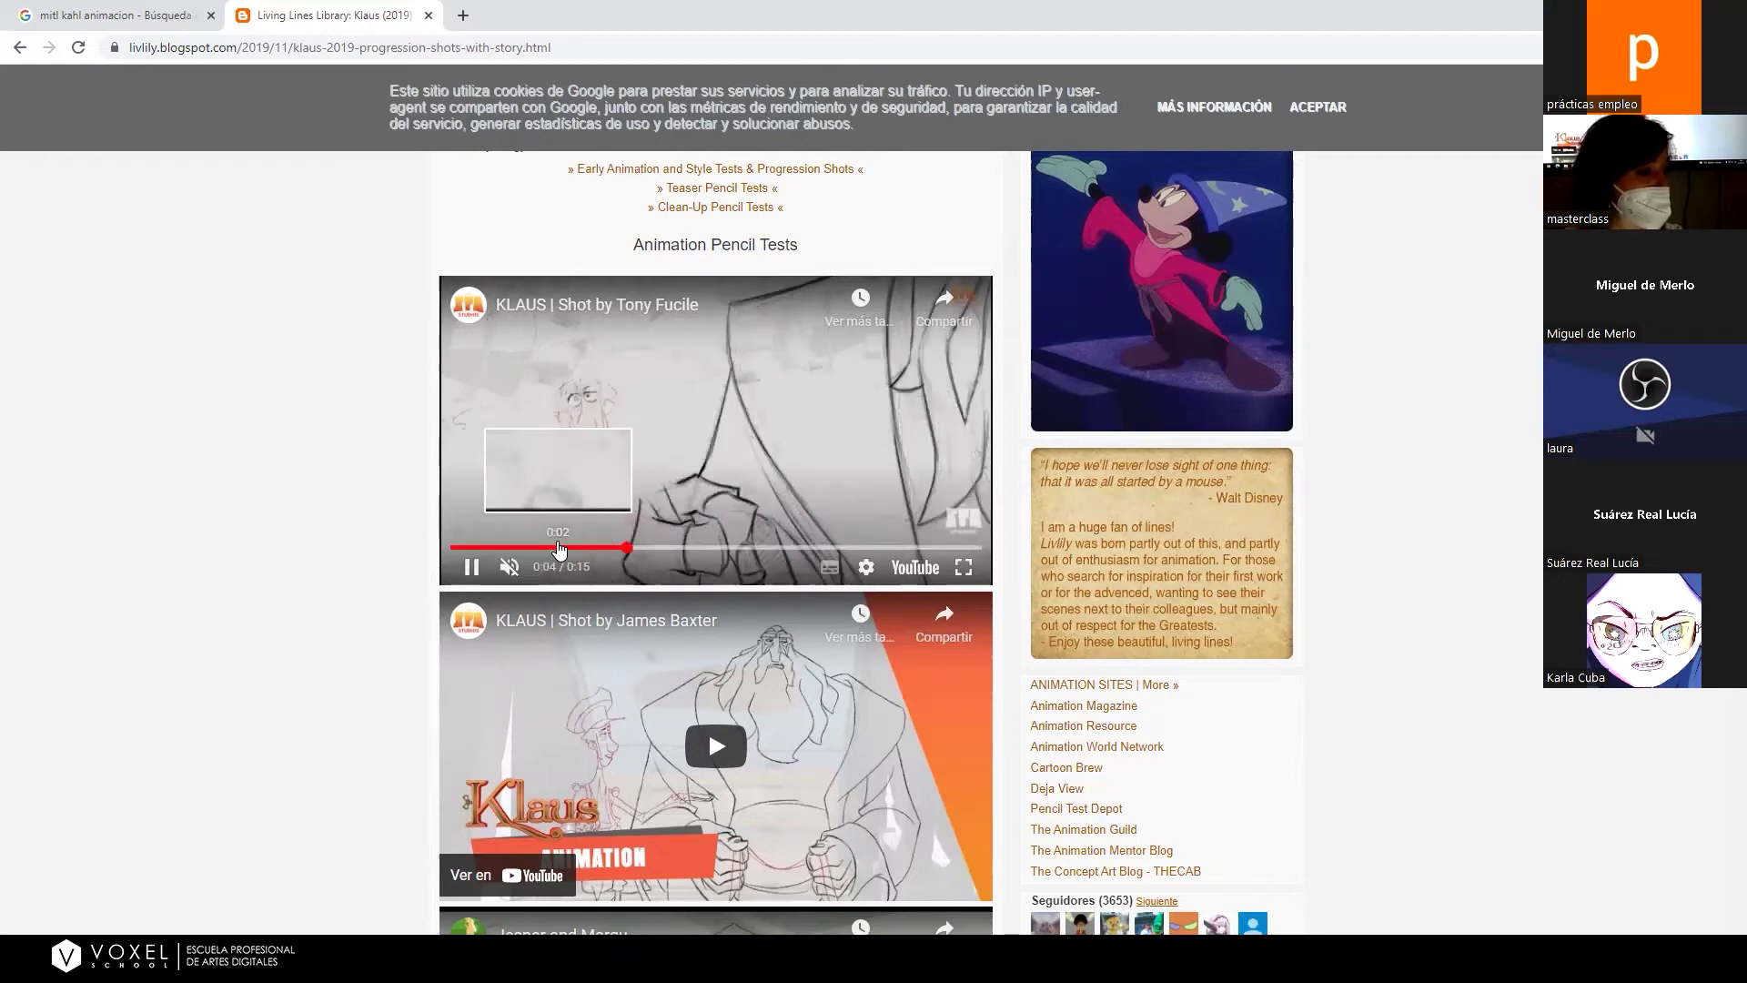
click(470, 566)
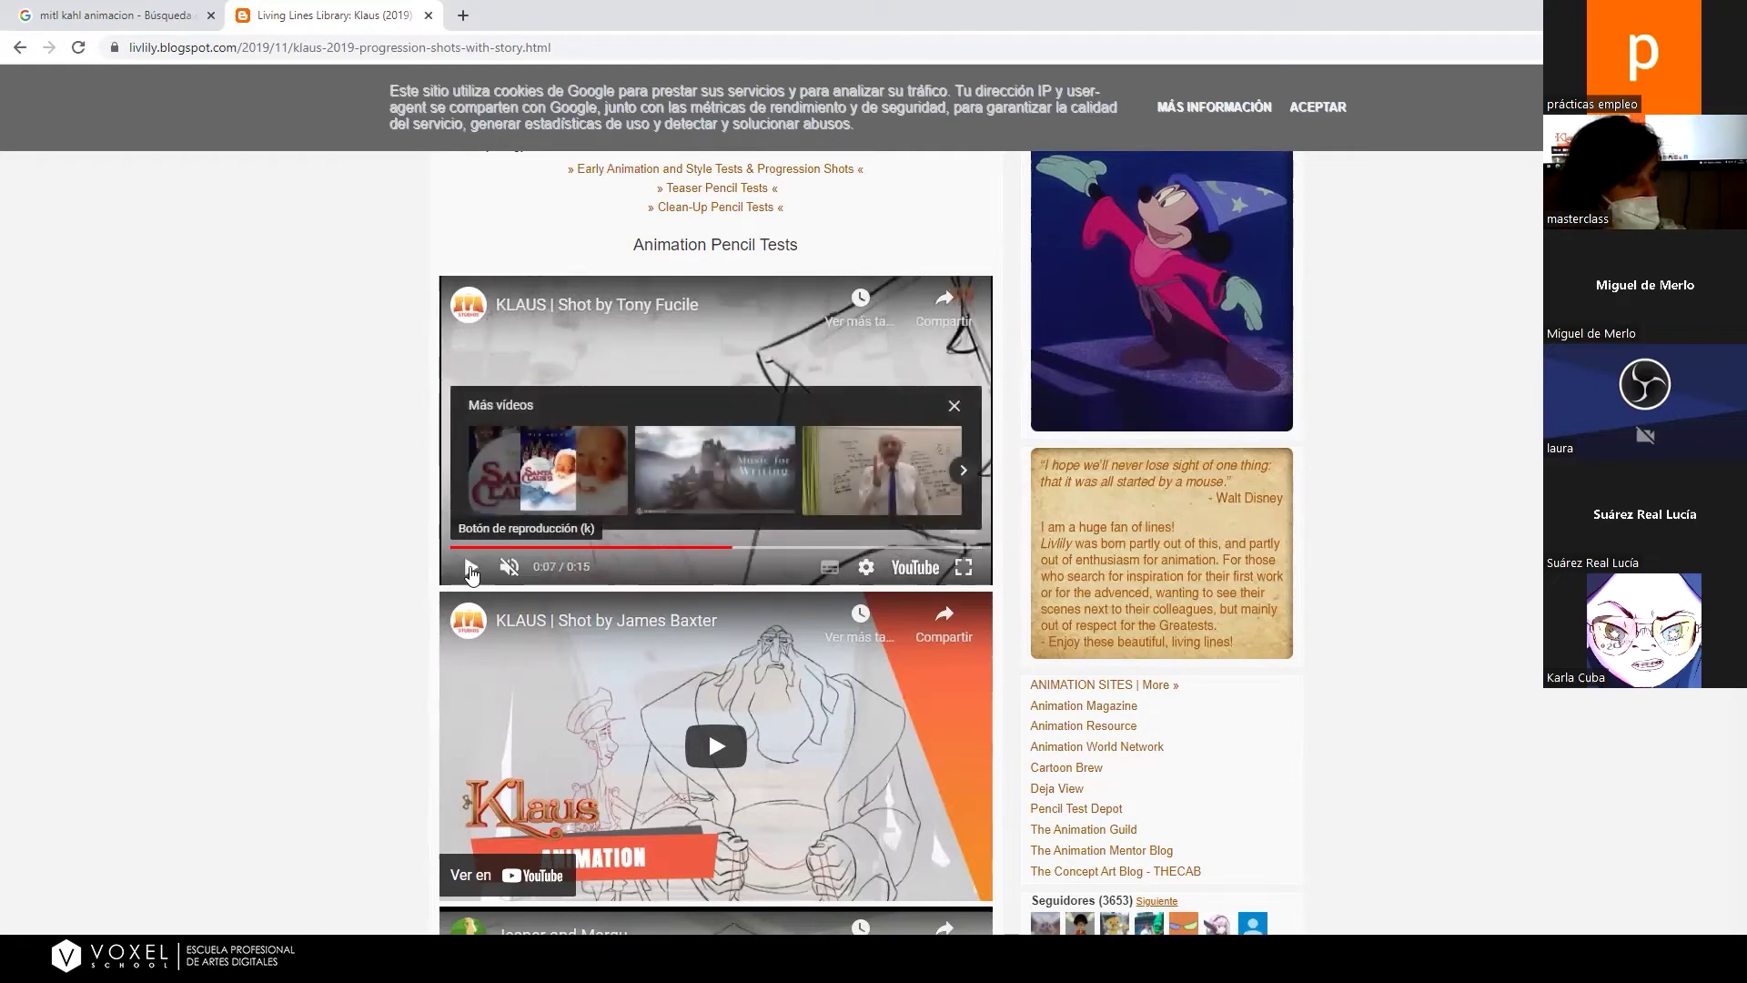
Play the second Klaus animation pencil test and pause it at about 0:15.
scroll(470, 571, down, 2)
click(720, 578)
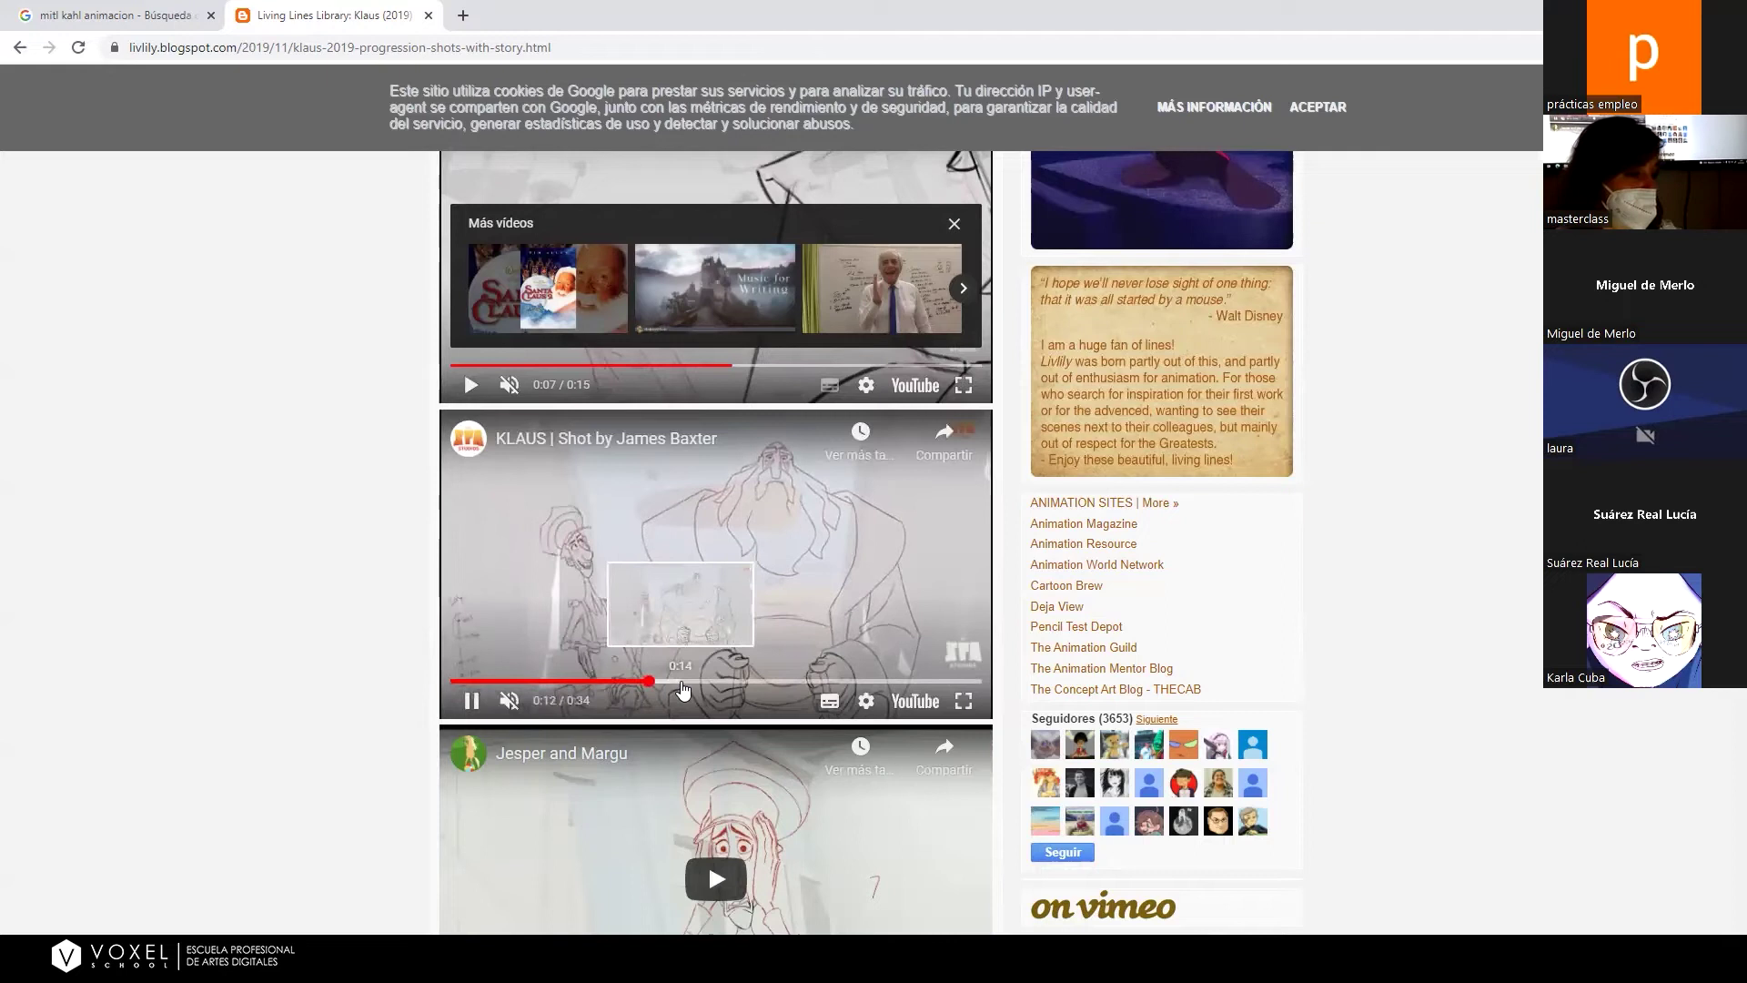
click(471, 700)
scroll(470, 716, down, 1)
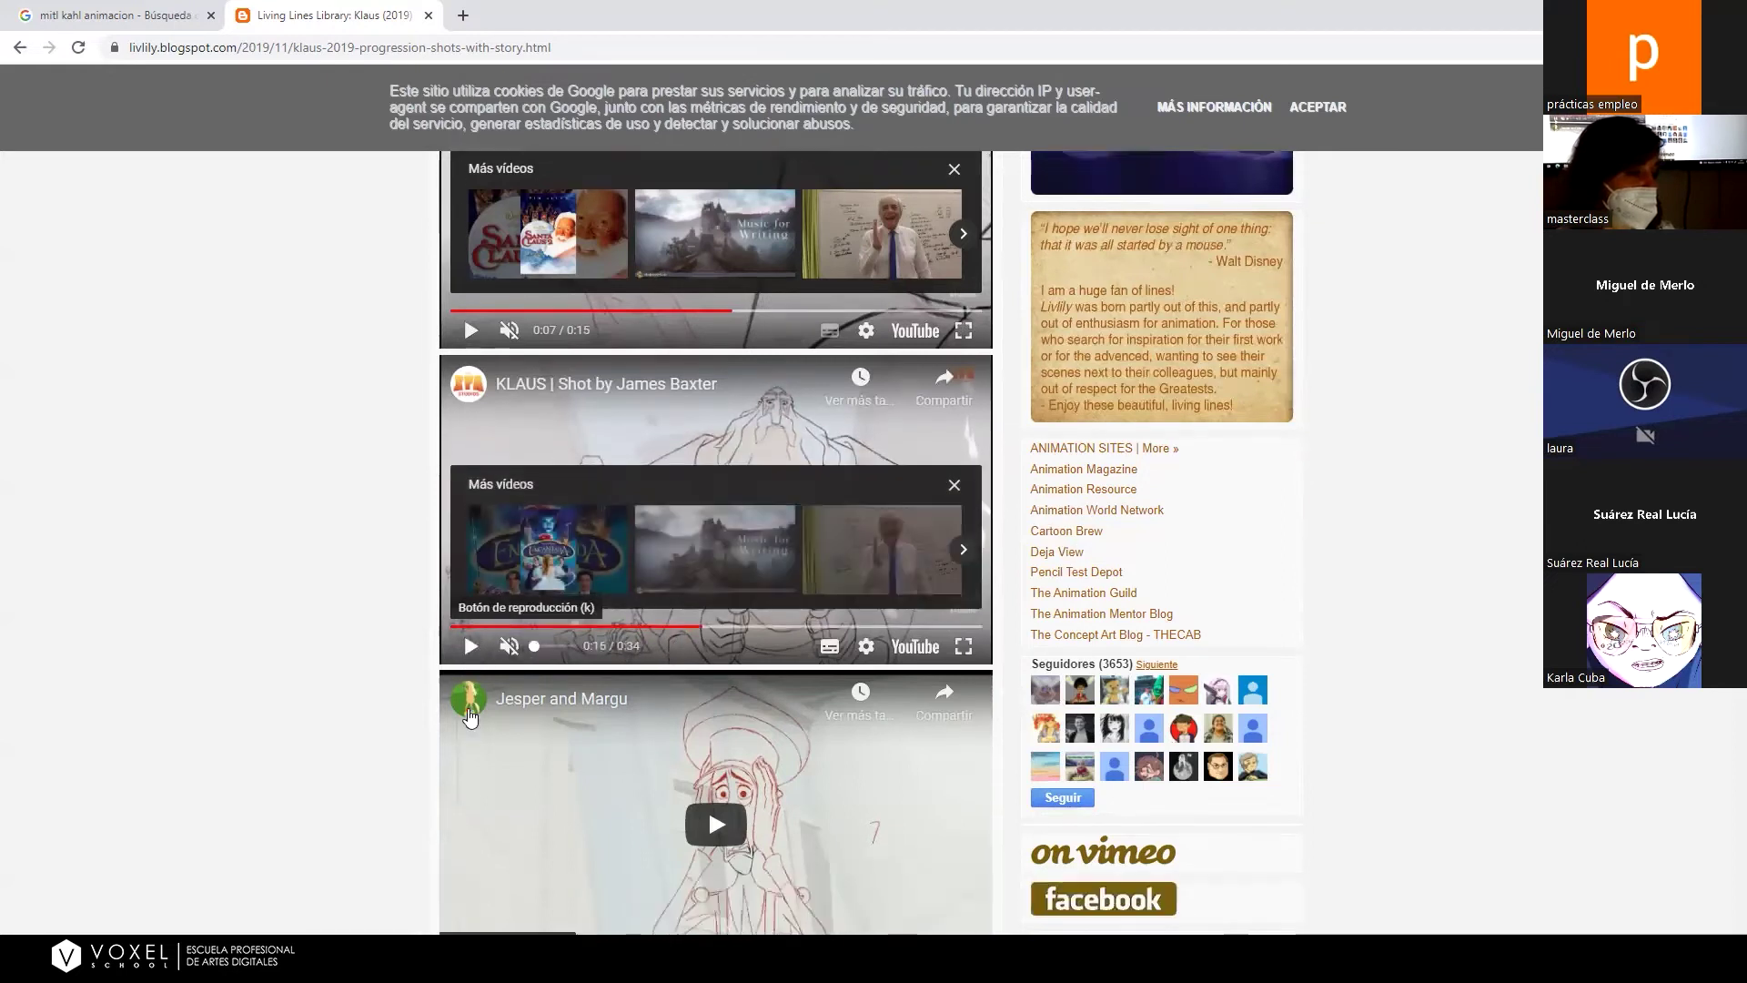
Play the Jesper and Margu pencil test, pause it to review the opening seconds, unmute it and move to 0:09.
scroll(471, 716, down, 4)
click(725, 443)
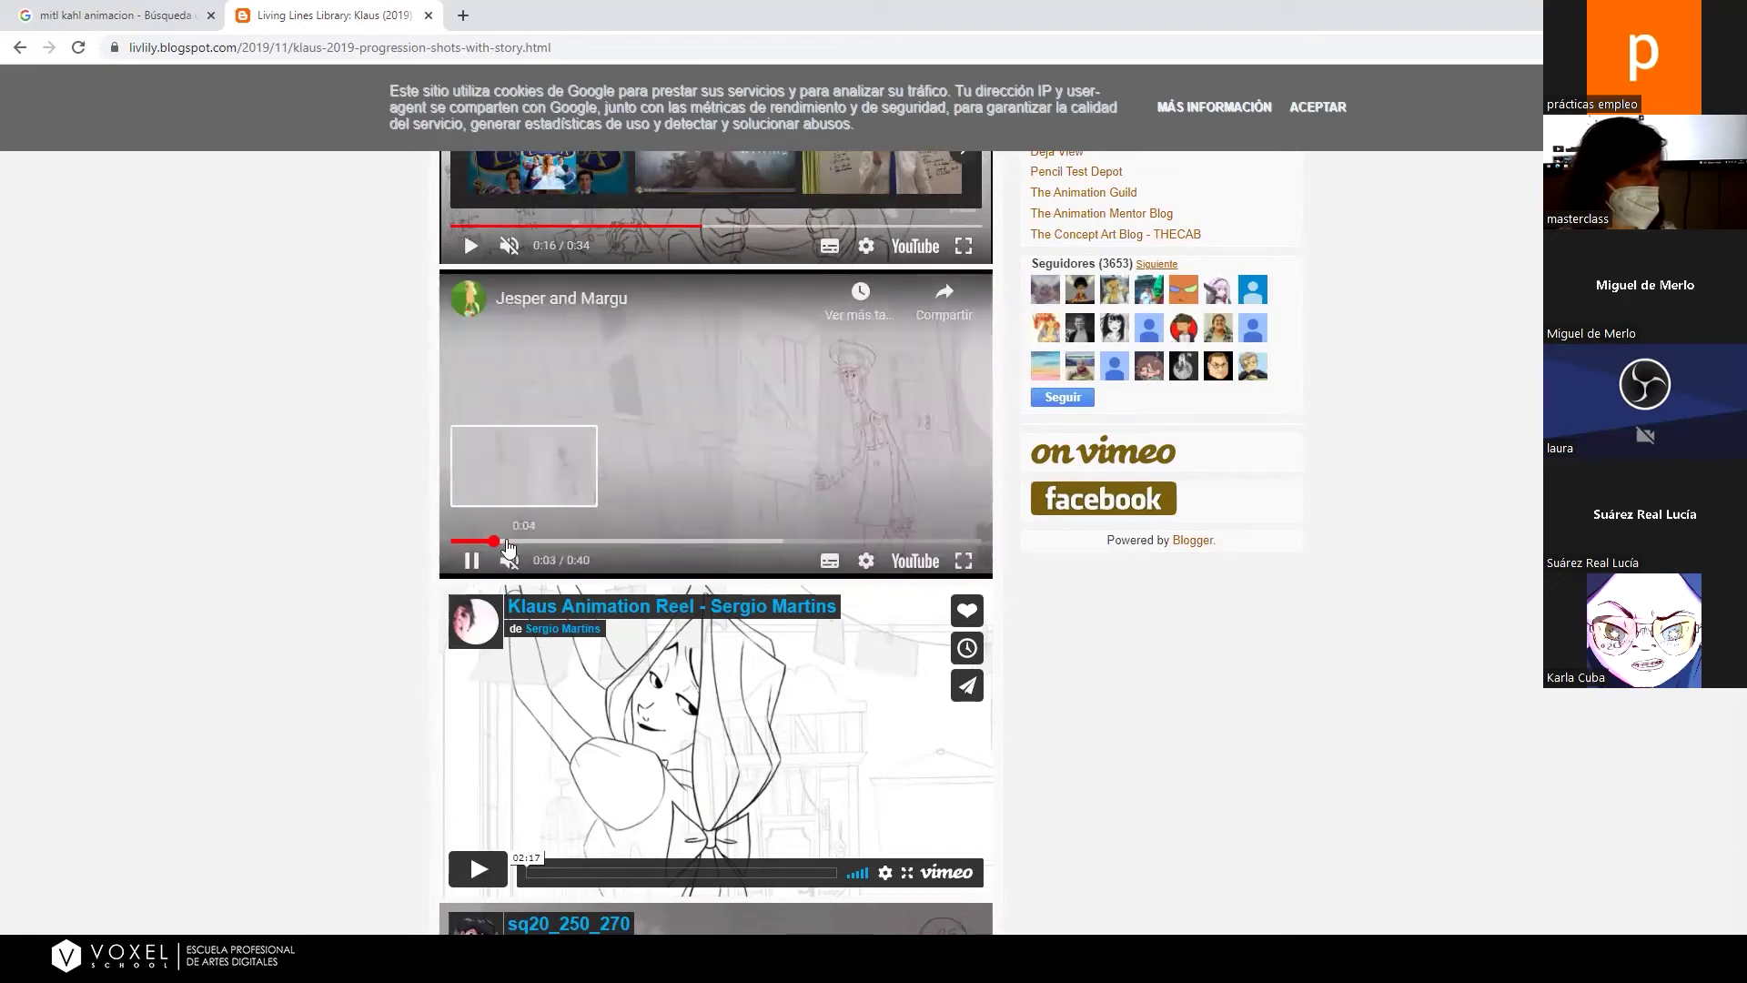
click(471, 560)
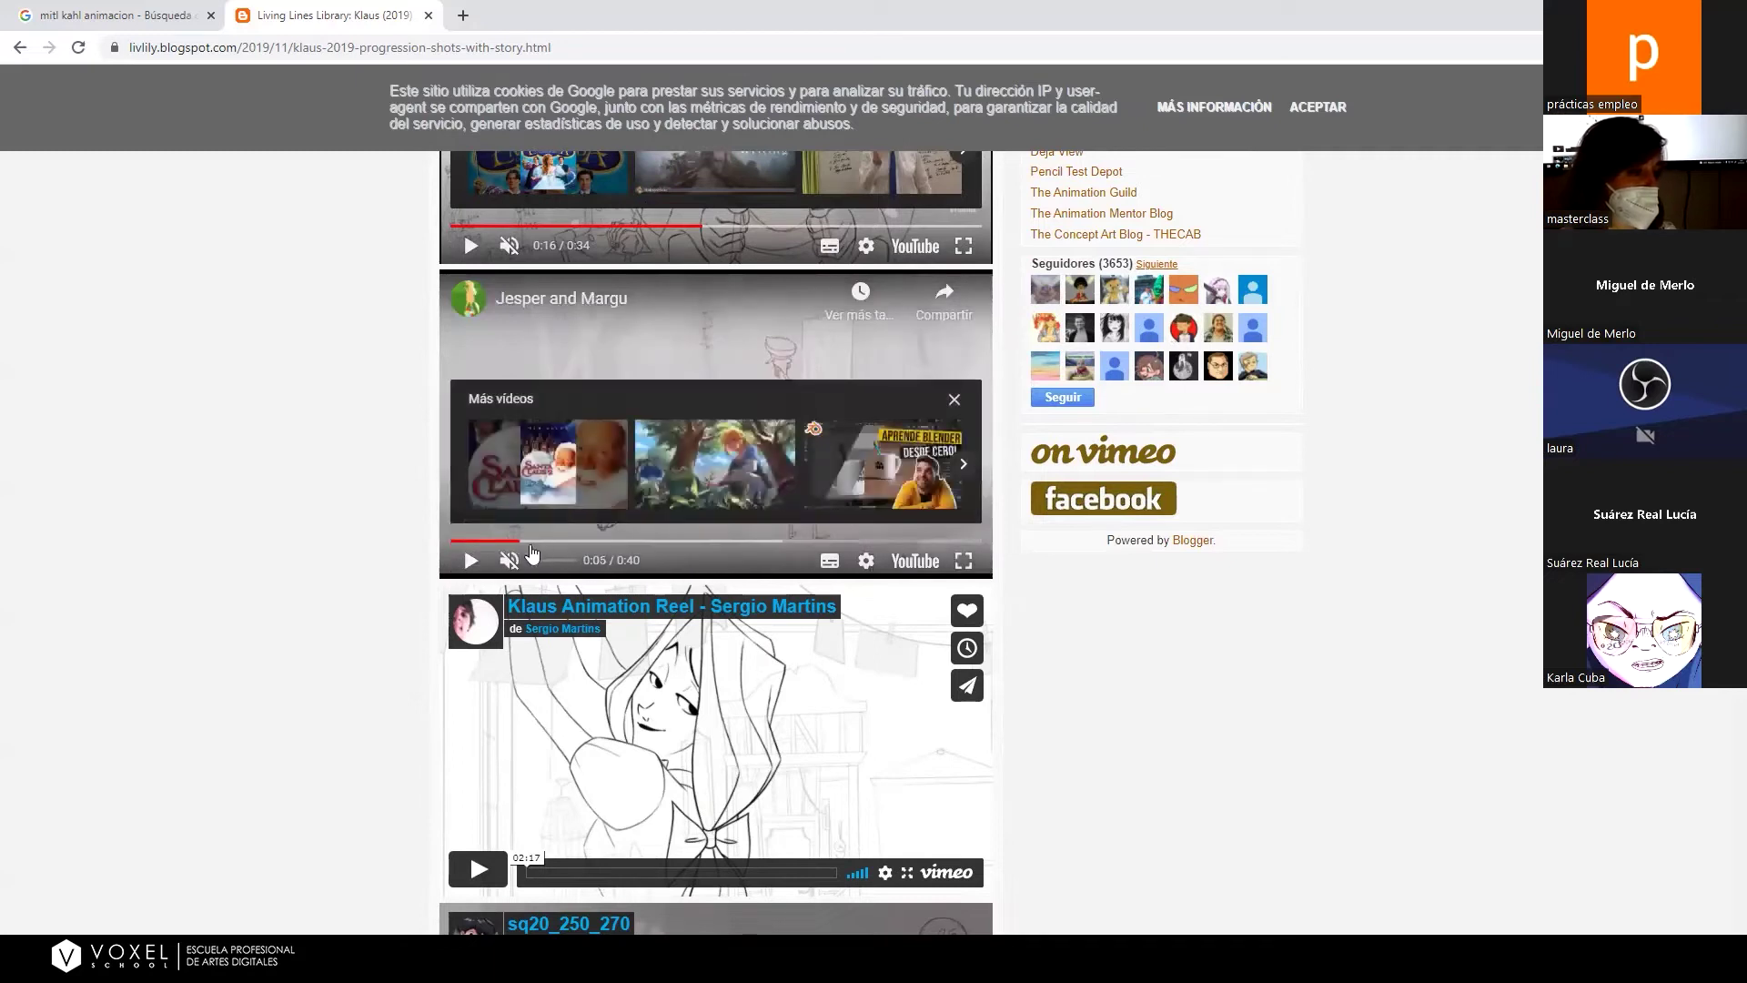
click(505, 541)
click(509, 559)
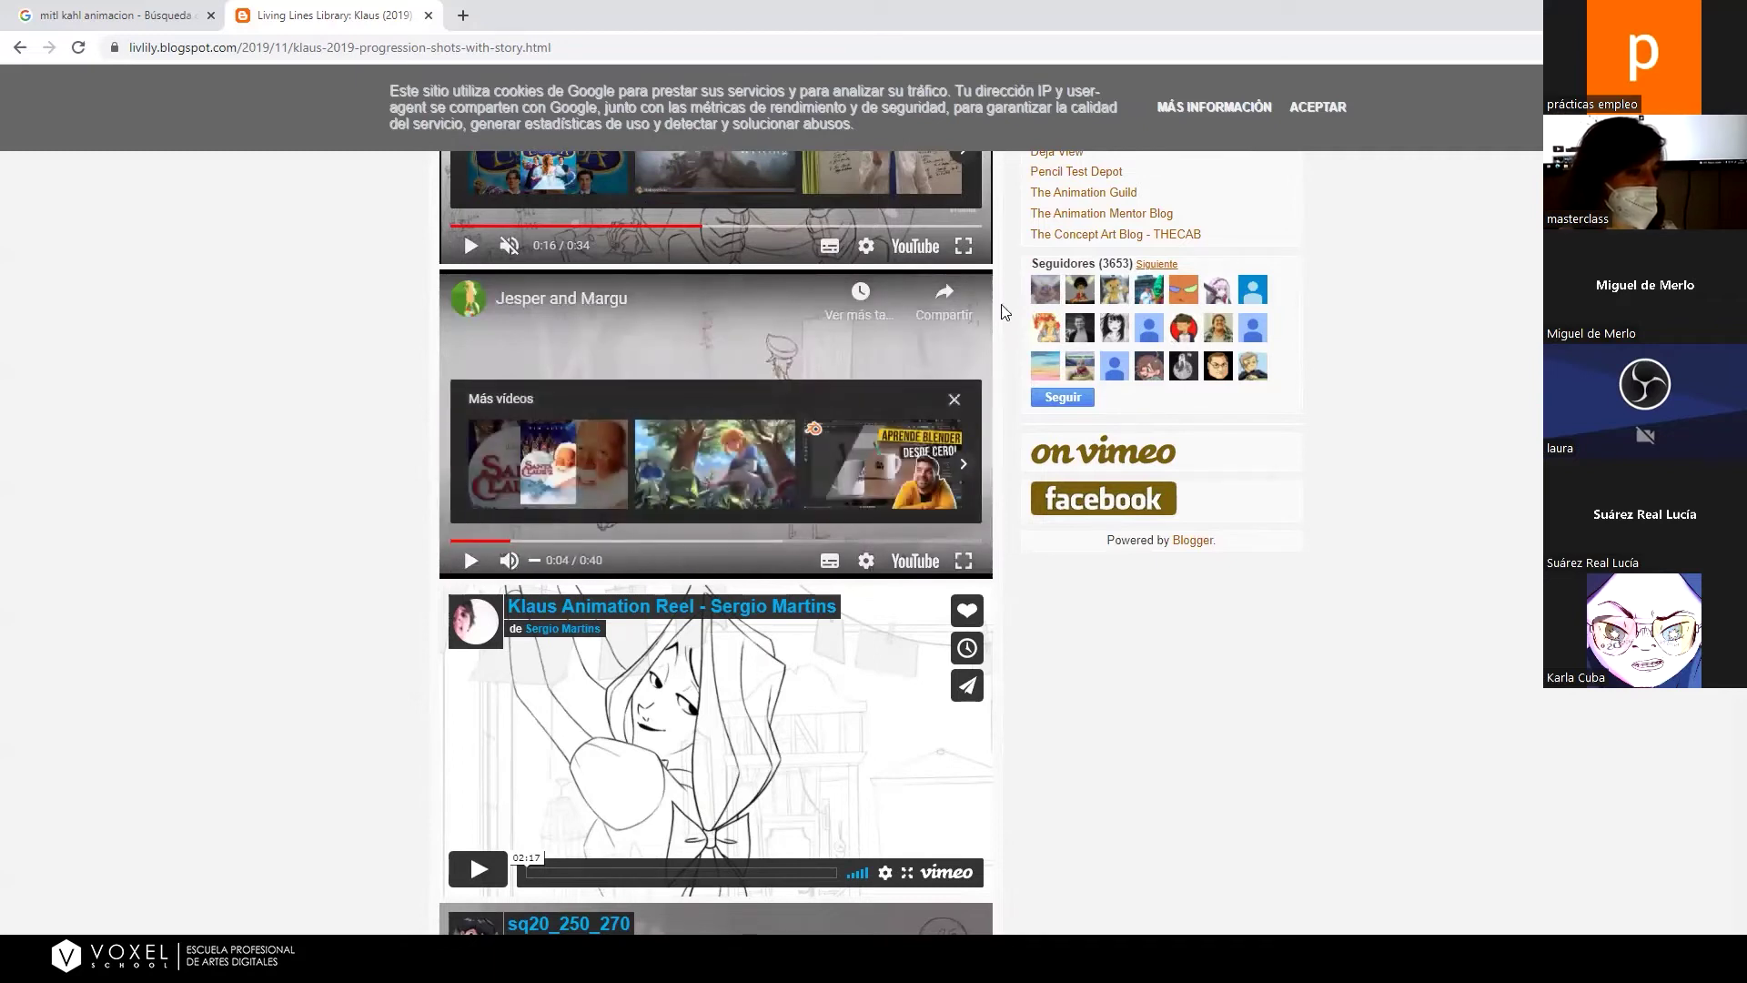
click(482, 540)
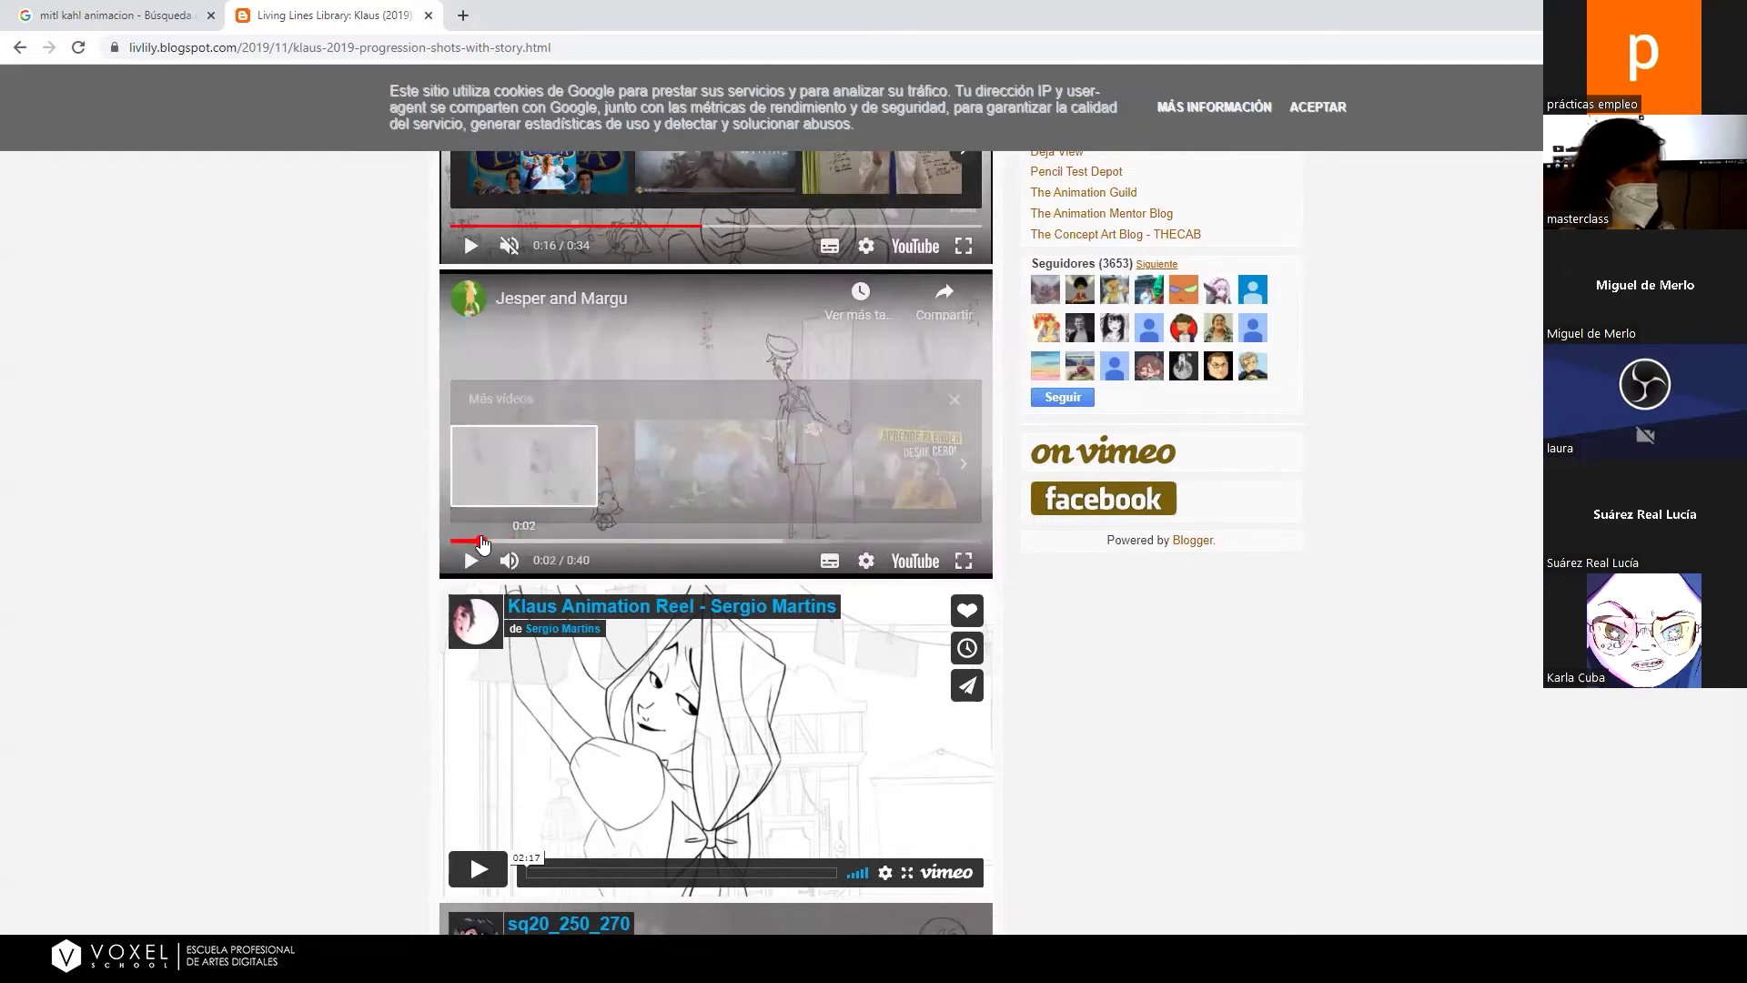
drag(482, 540, 572, 526)
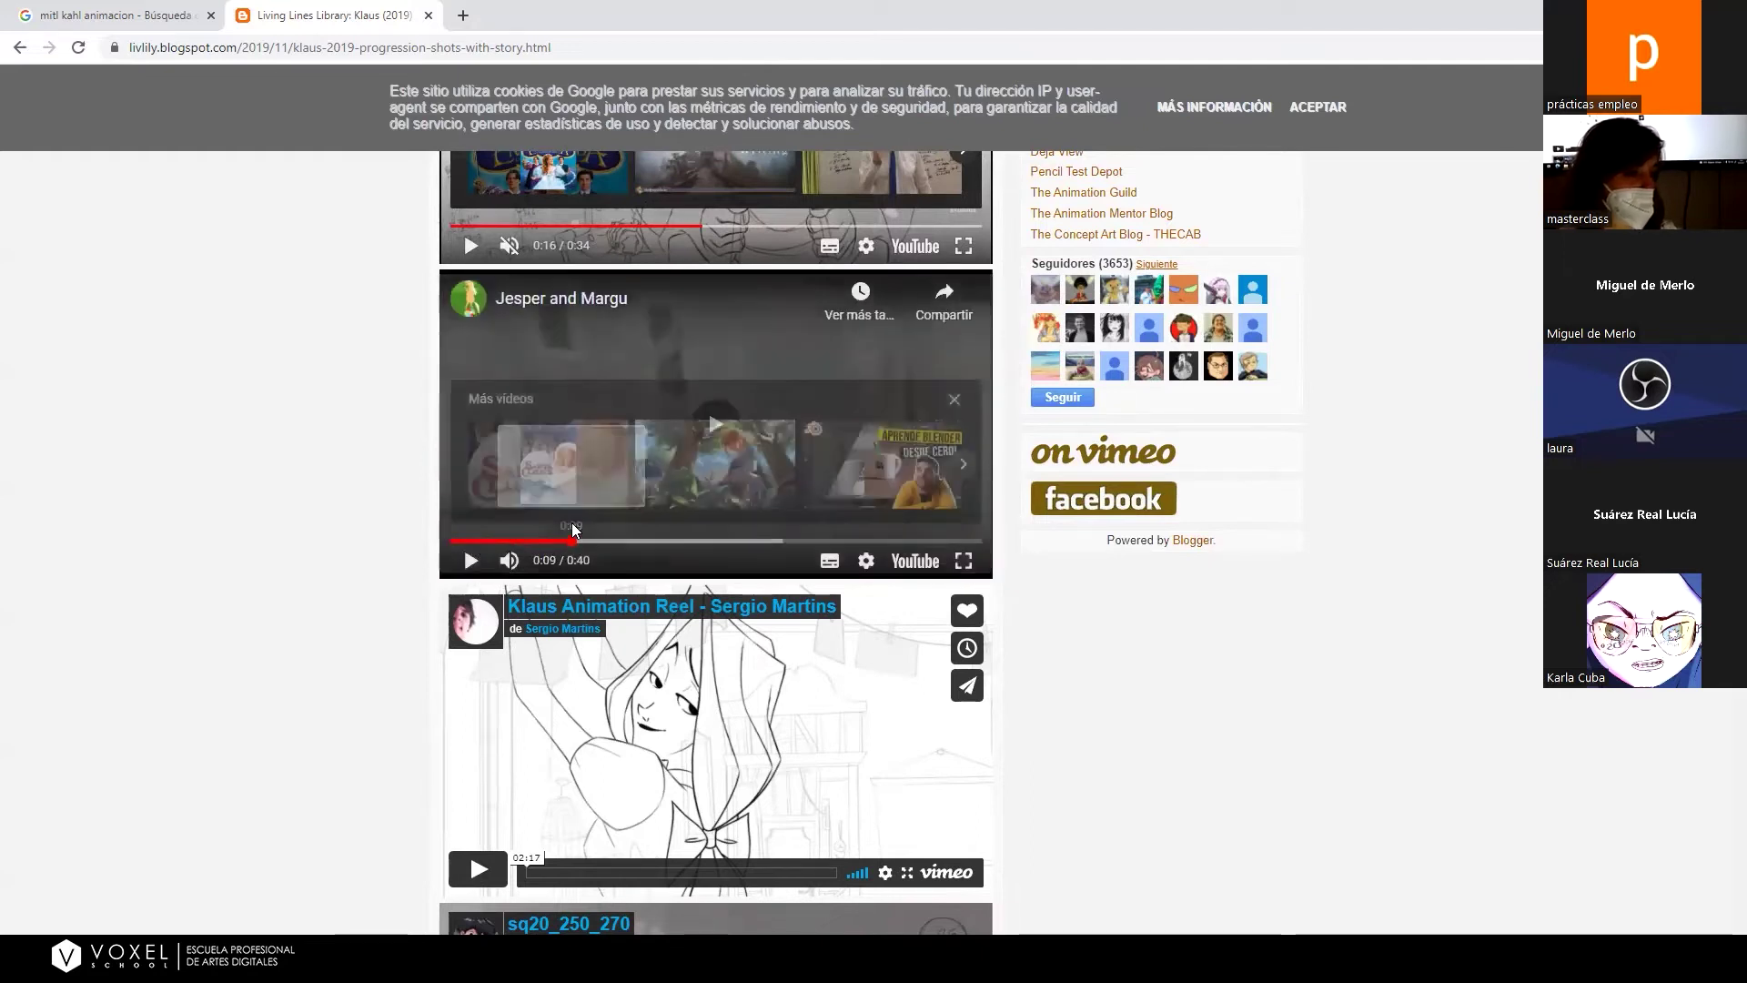
Play Jesper and Margu on to 0:14, pause, and examine the rough drawings around 0:17 with the suggested videos dismissed.
click(471, 560)
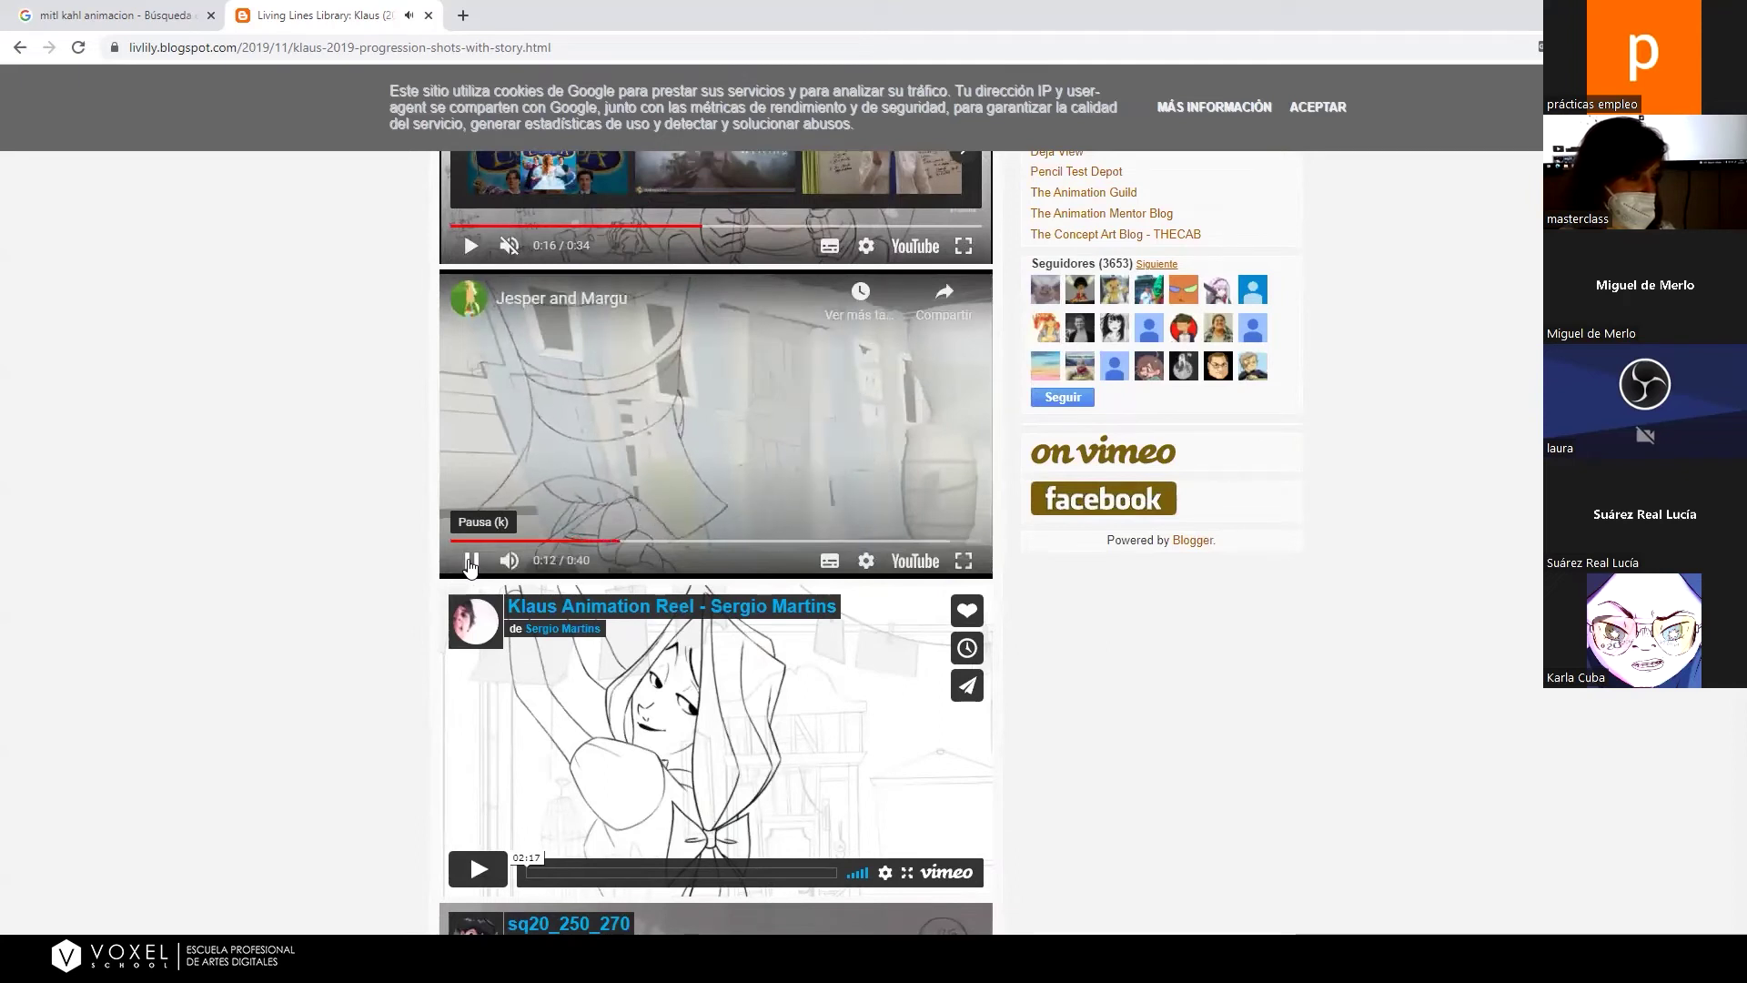
click(471, 560)
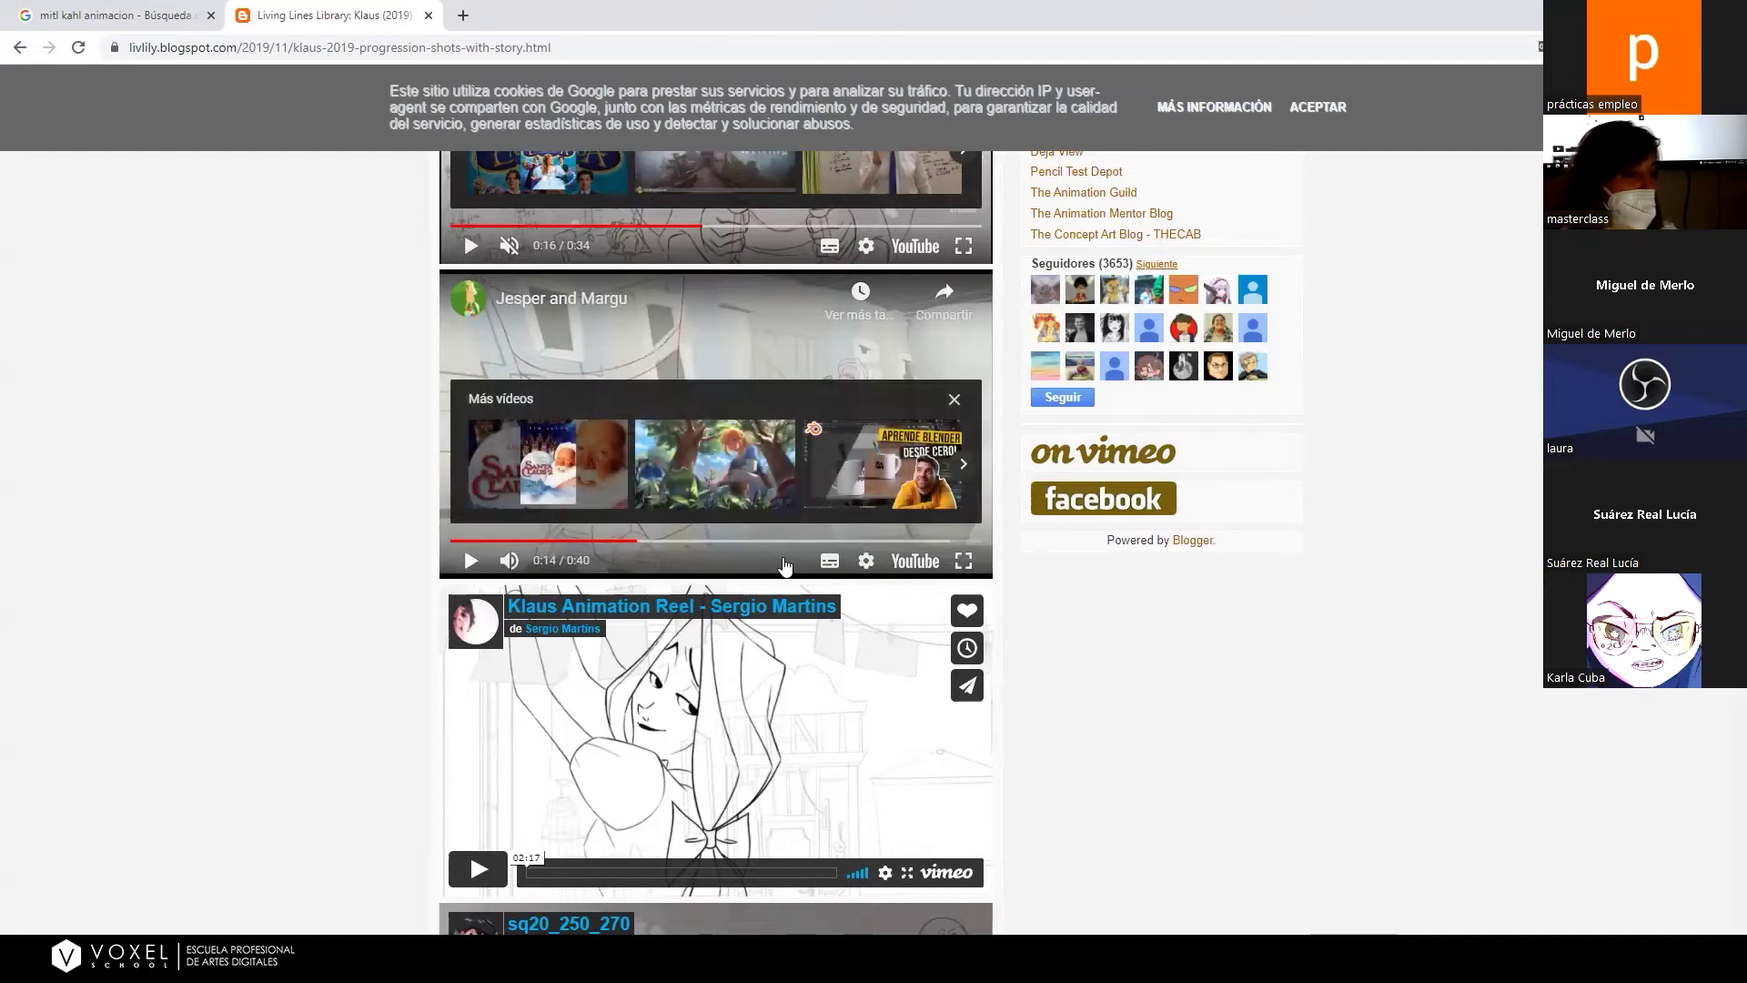
click(679, 541)
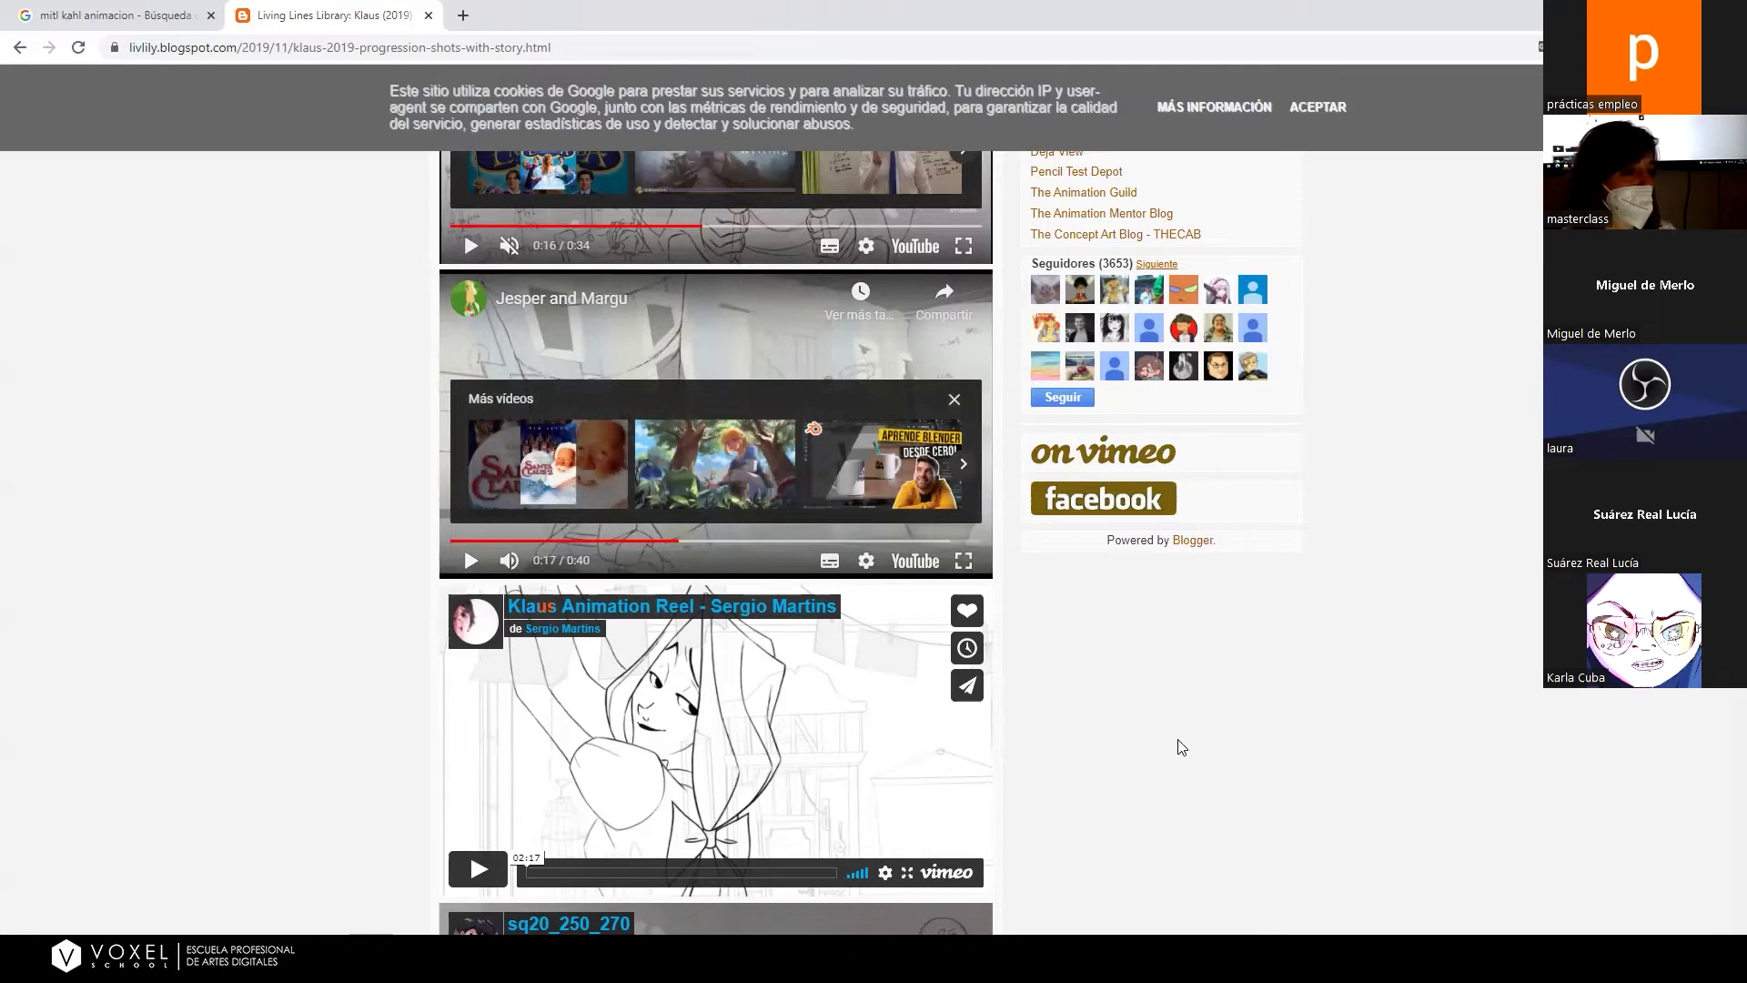
click(955, 400)
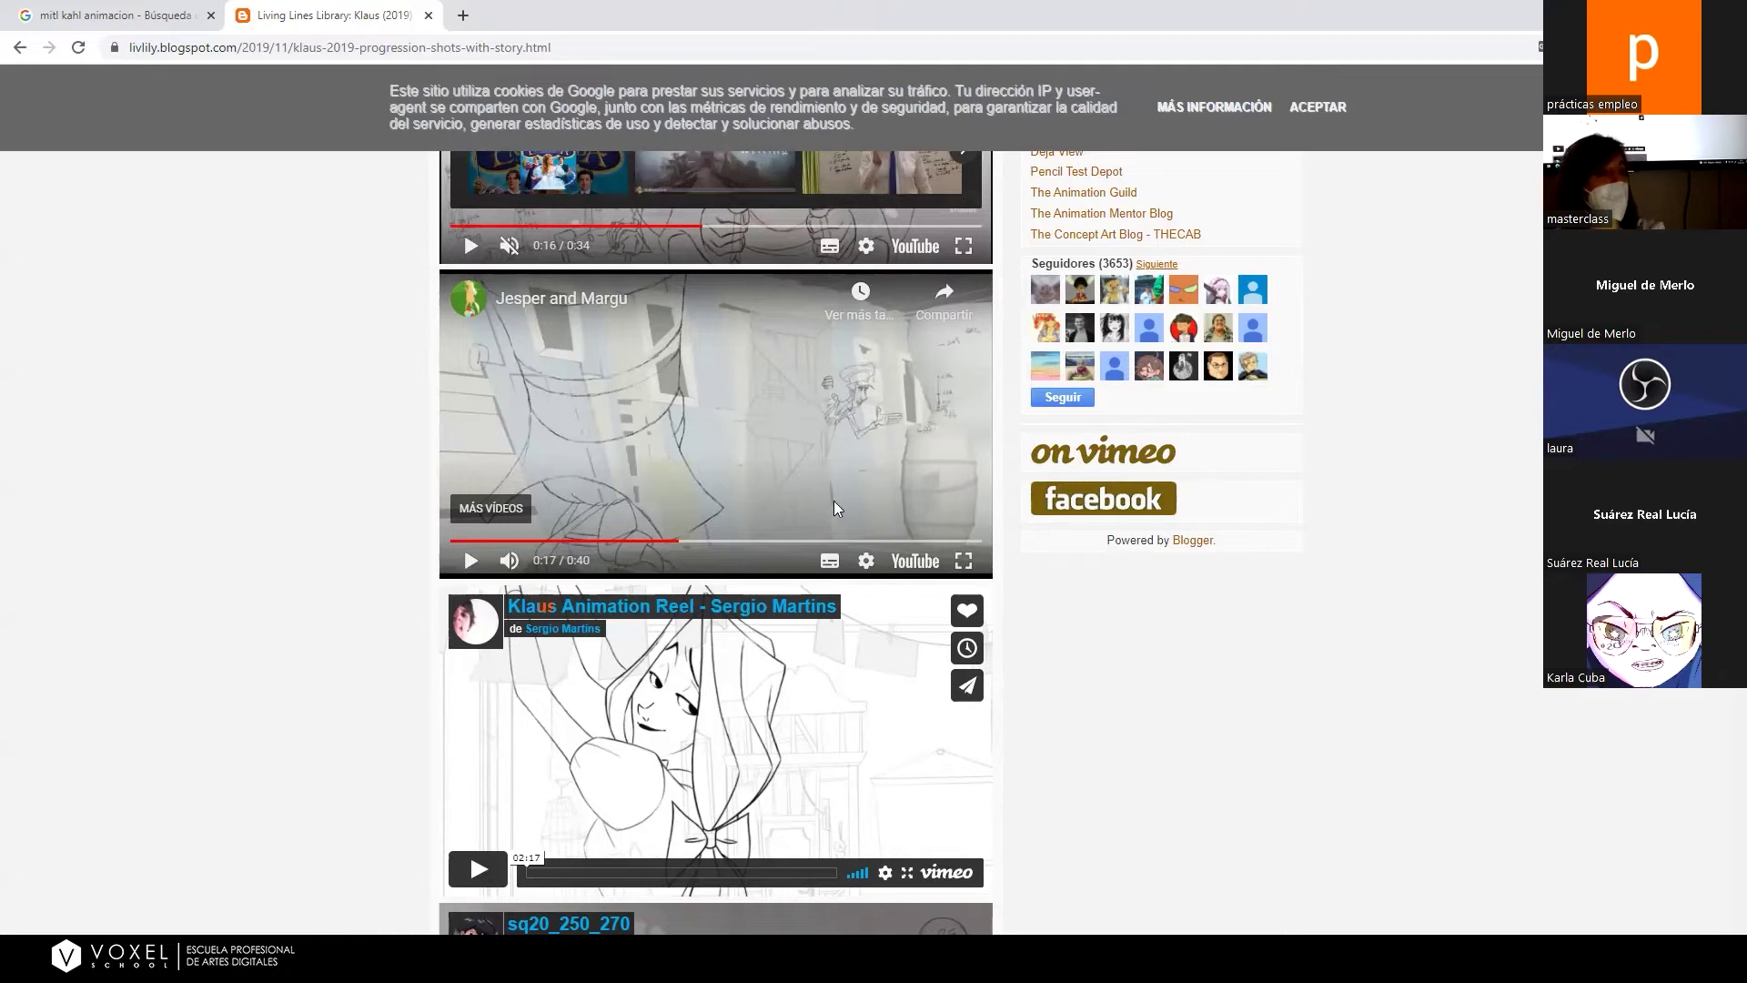
click(691, 542)
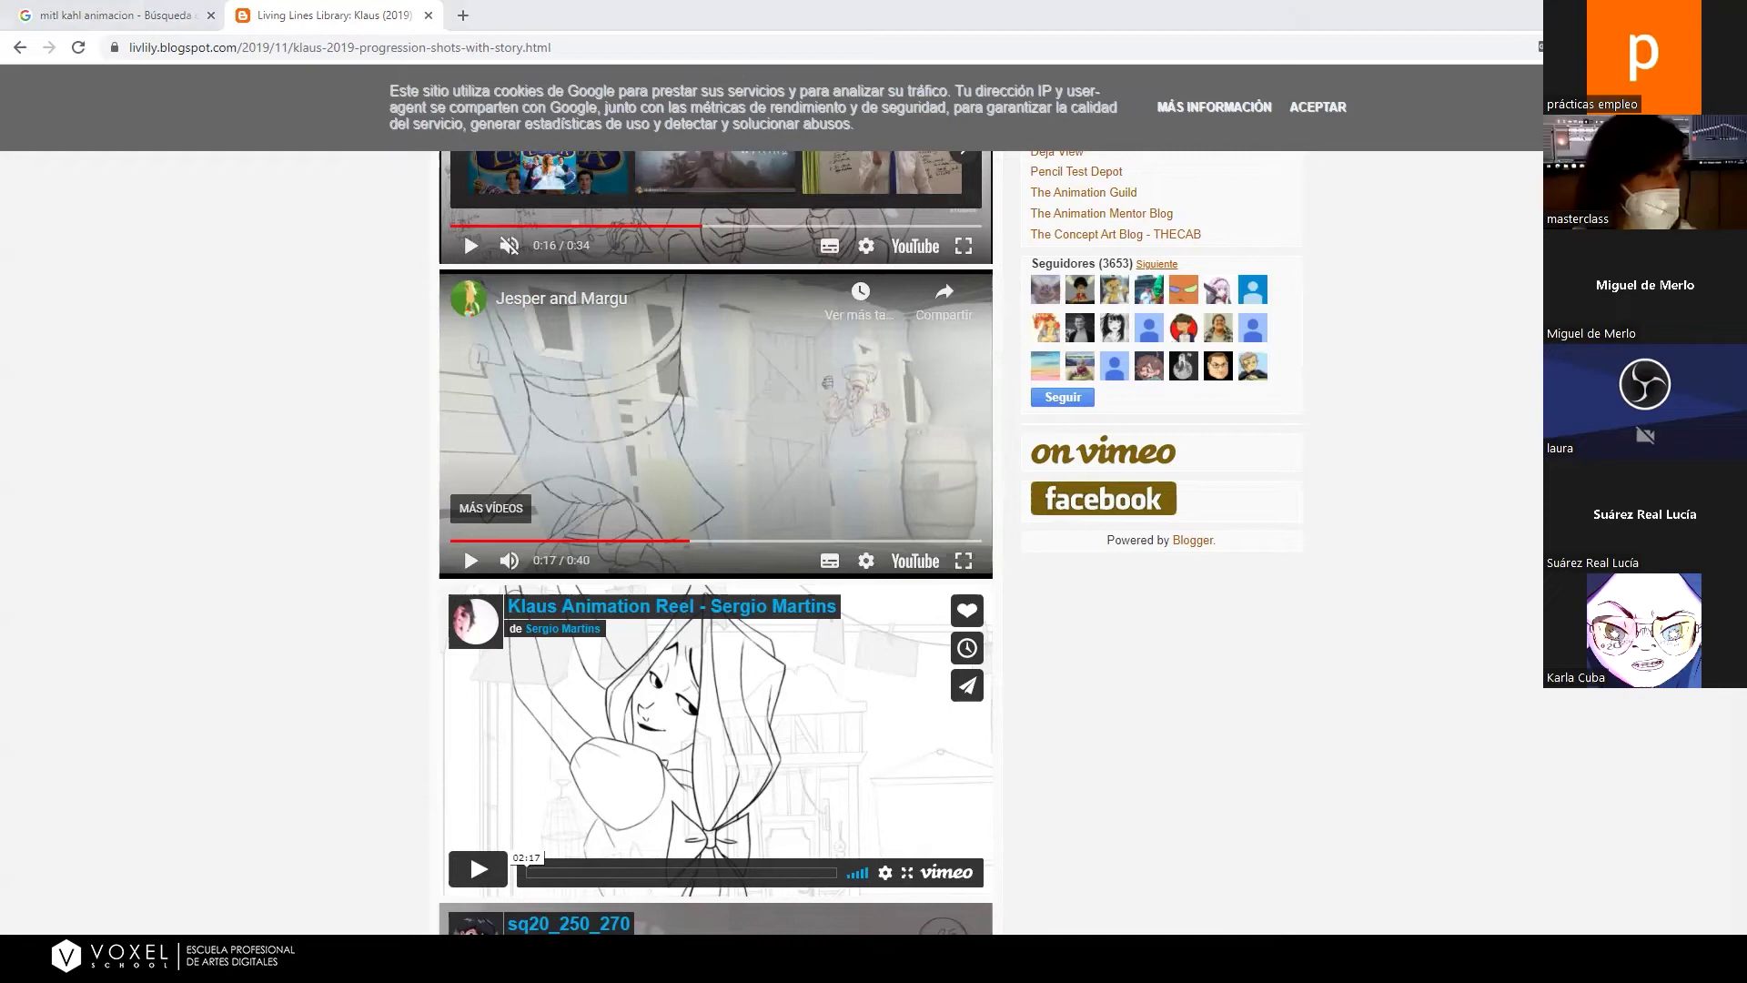
Switch to Toon Boom Harmony, create an empty drawing at frame 162 on the POSES layer and narrow the onion skin range.
key(alt+Tab)
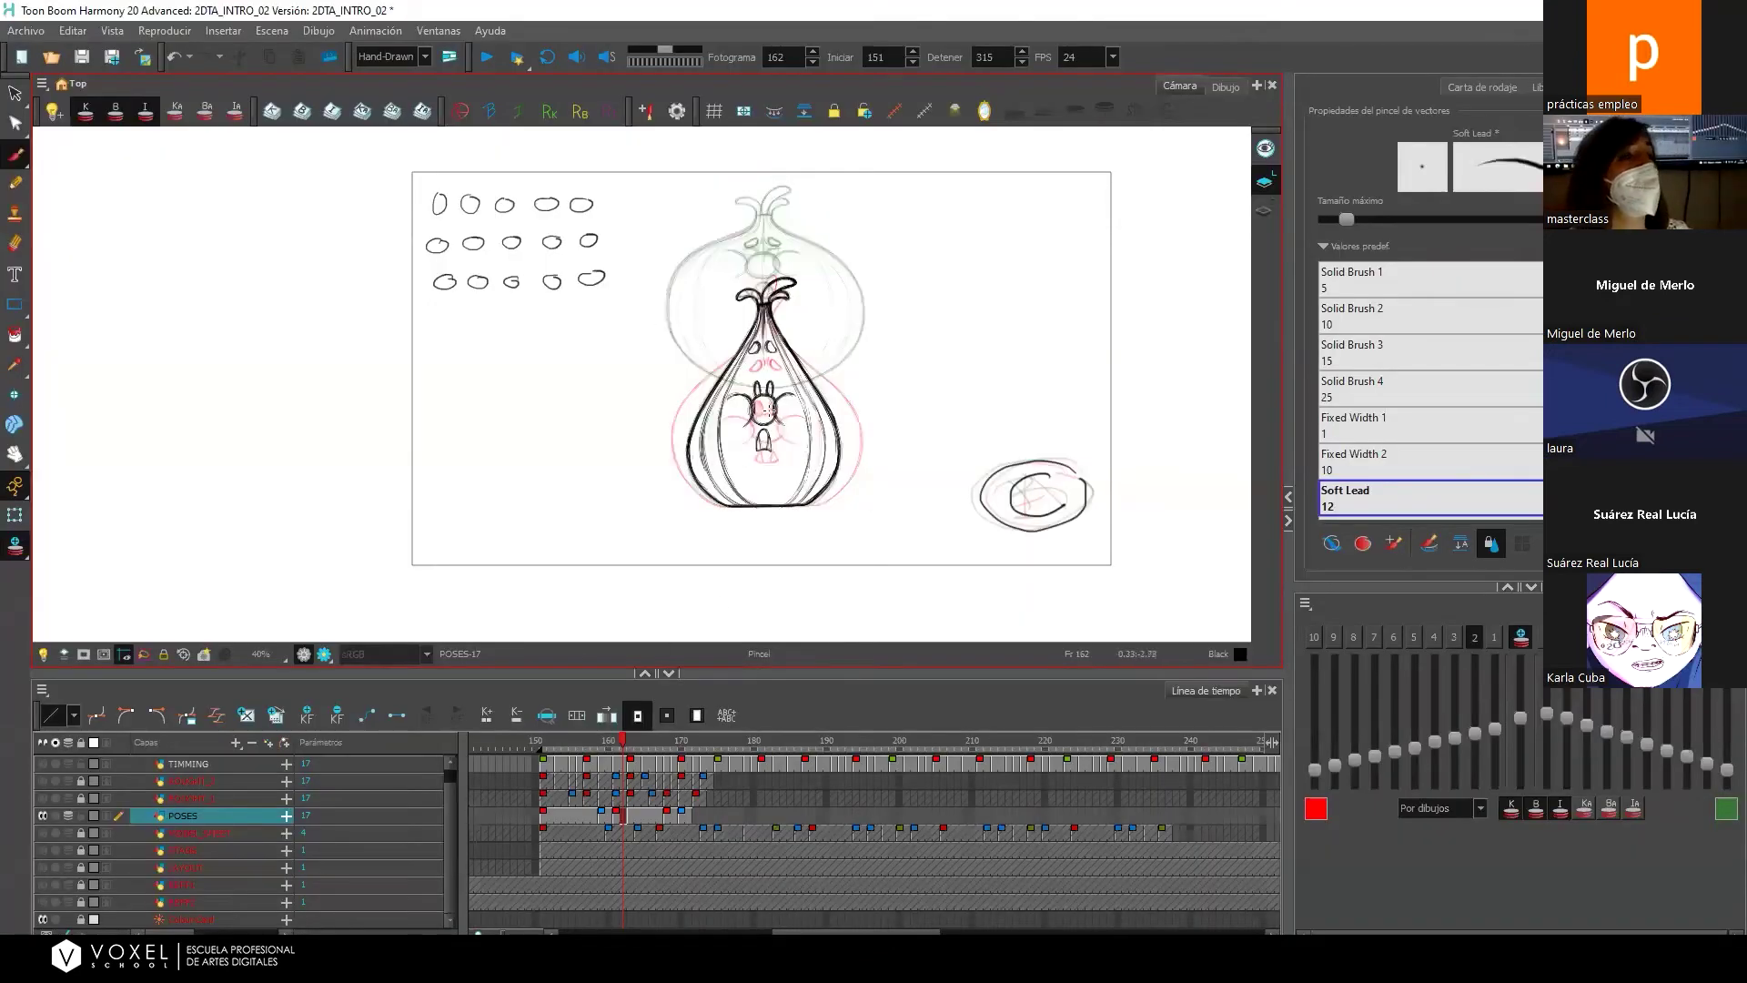
scroll(772, 456, up, 4)
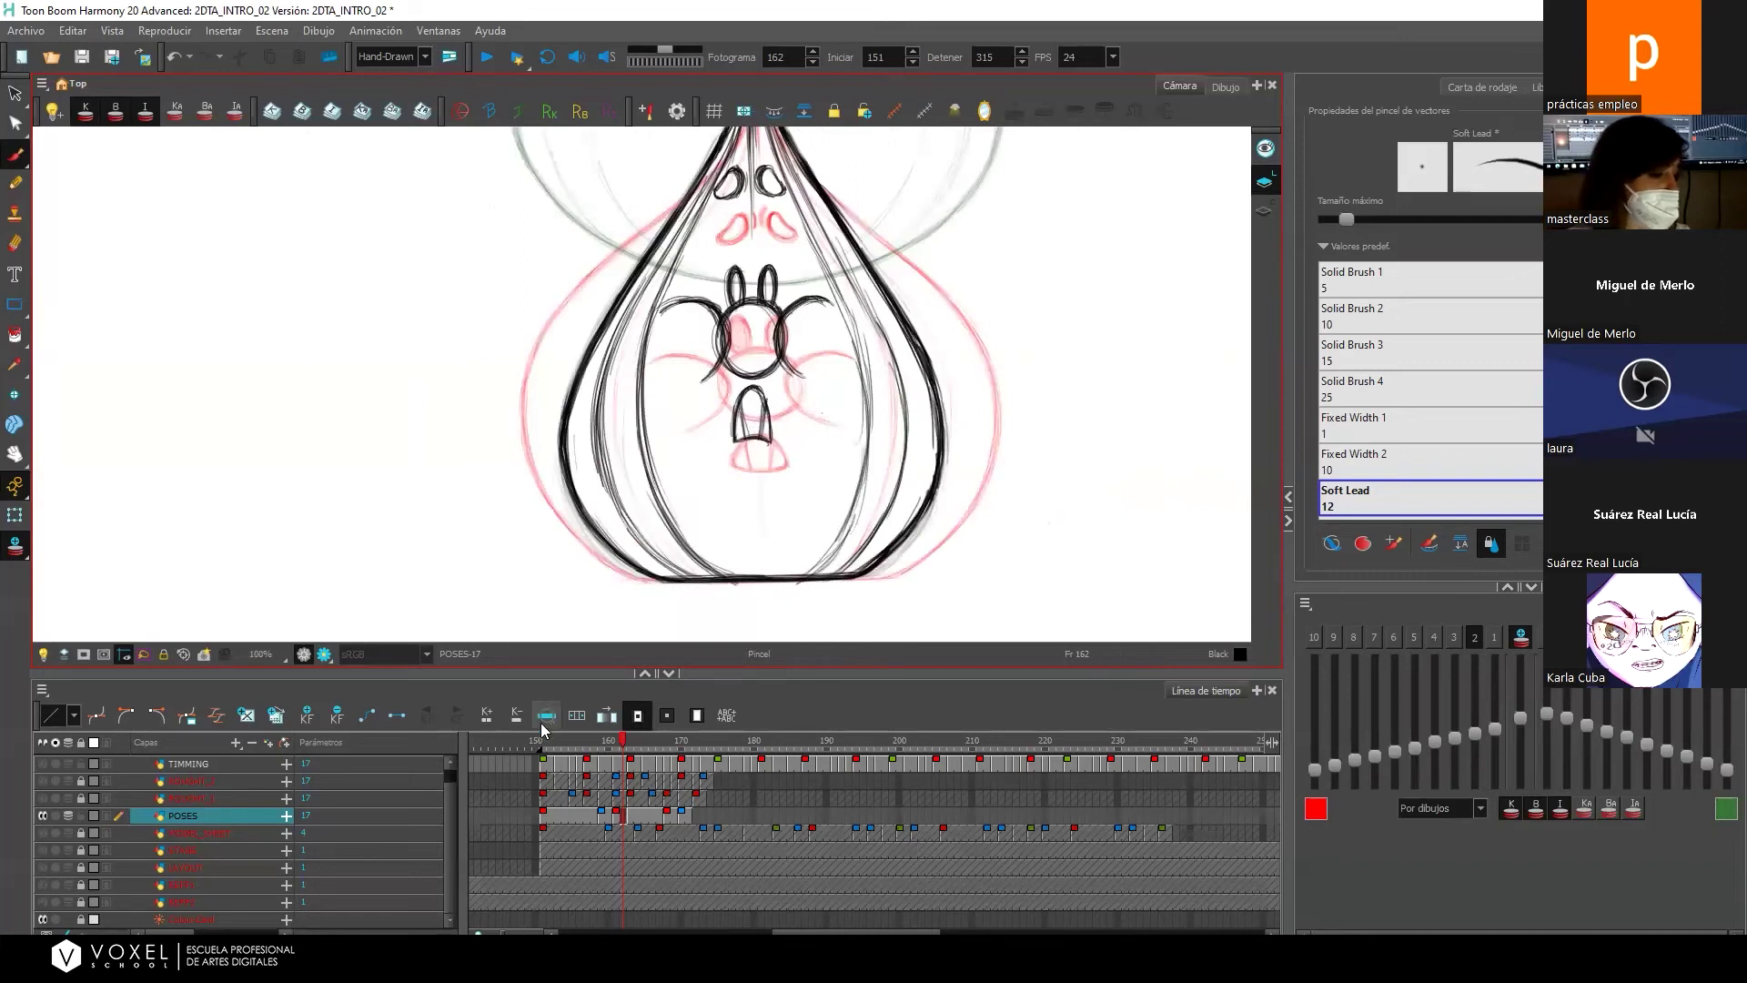
click(248, 719)
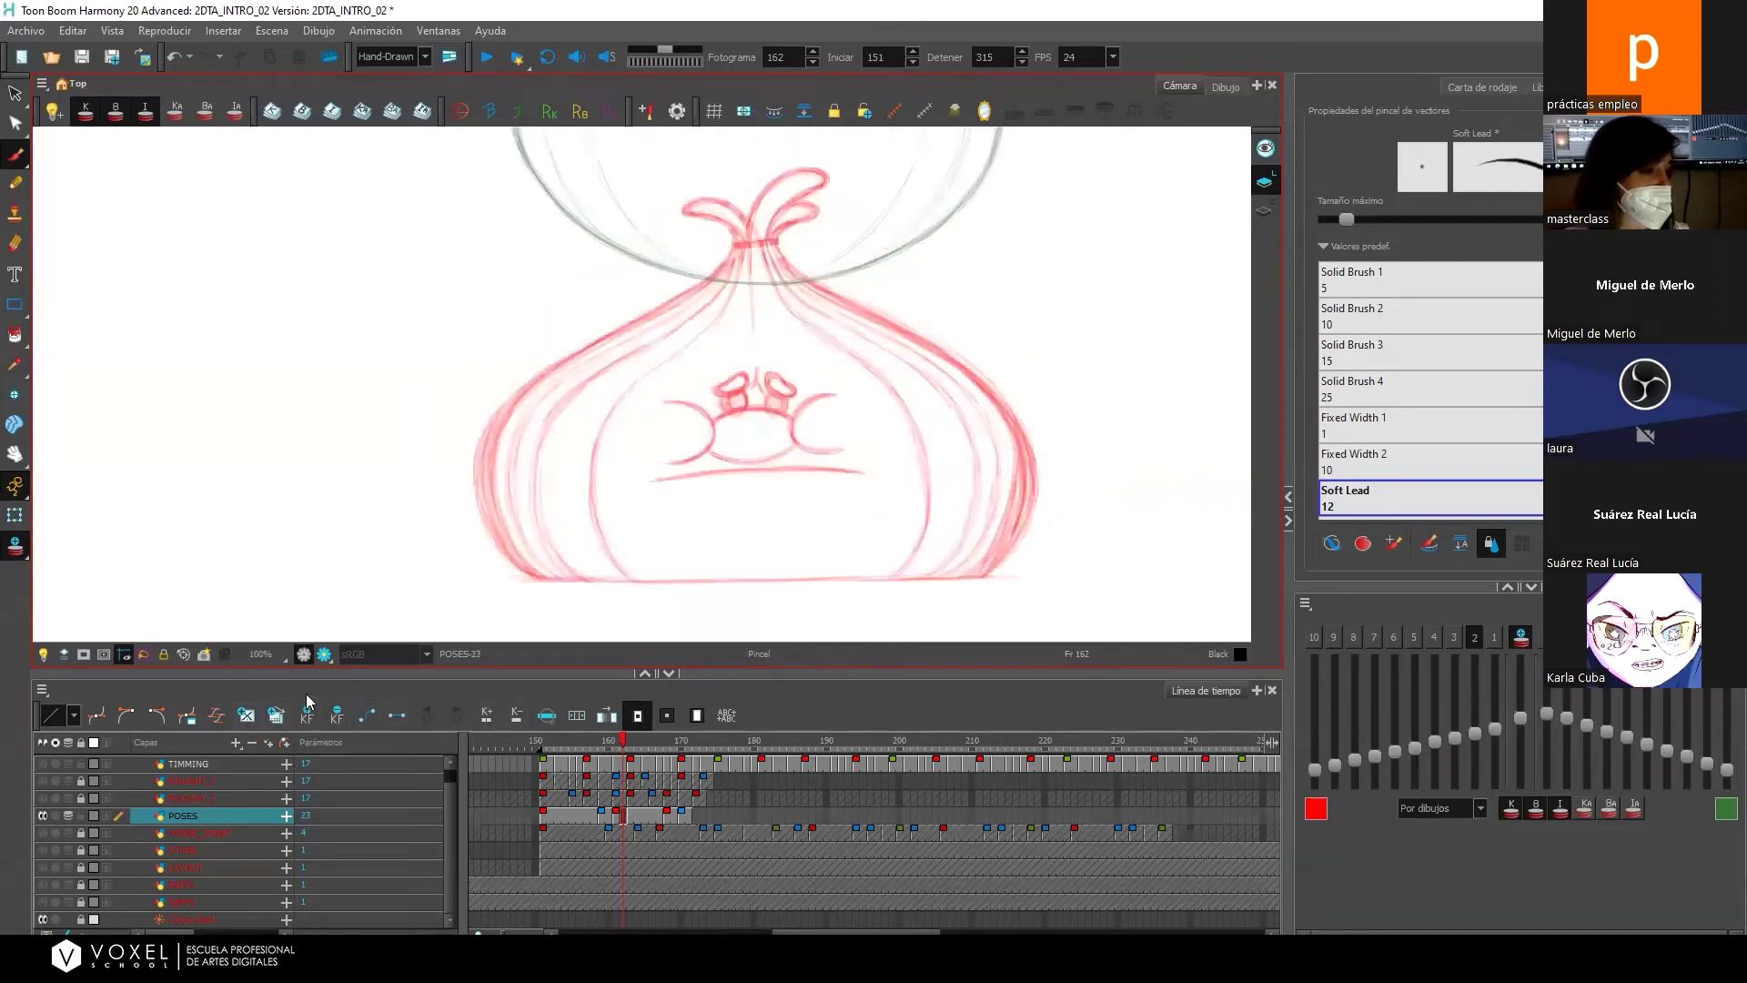
drag(1536, 628, 1512, 637)
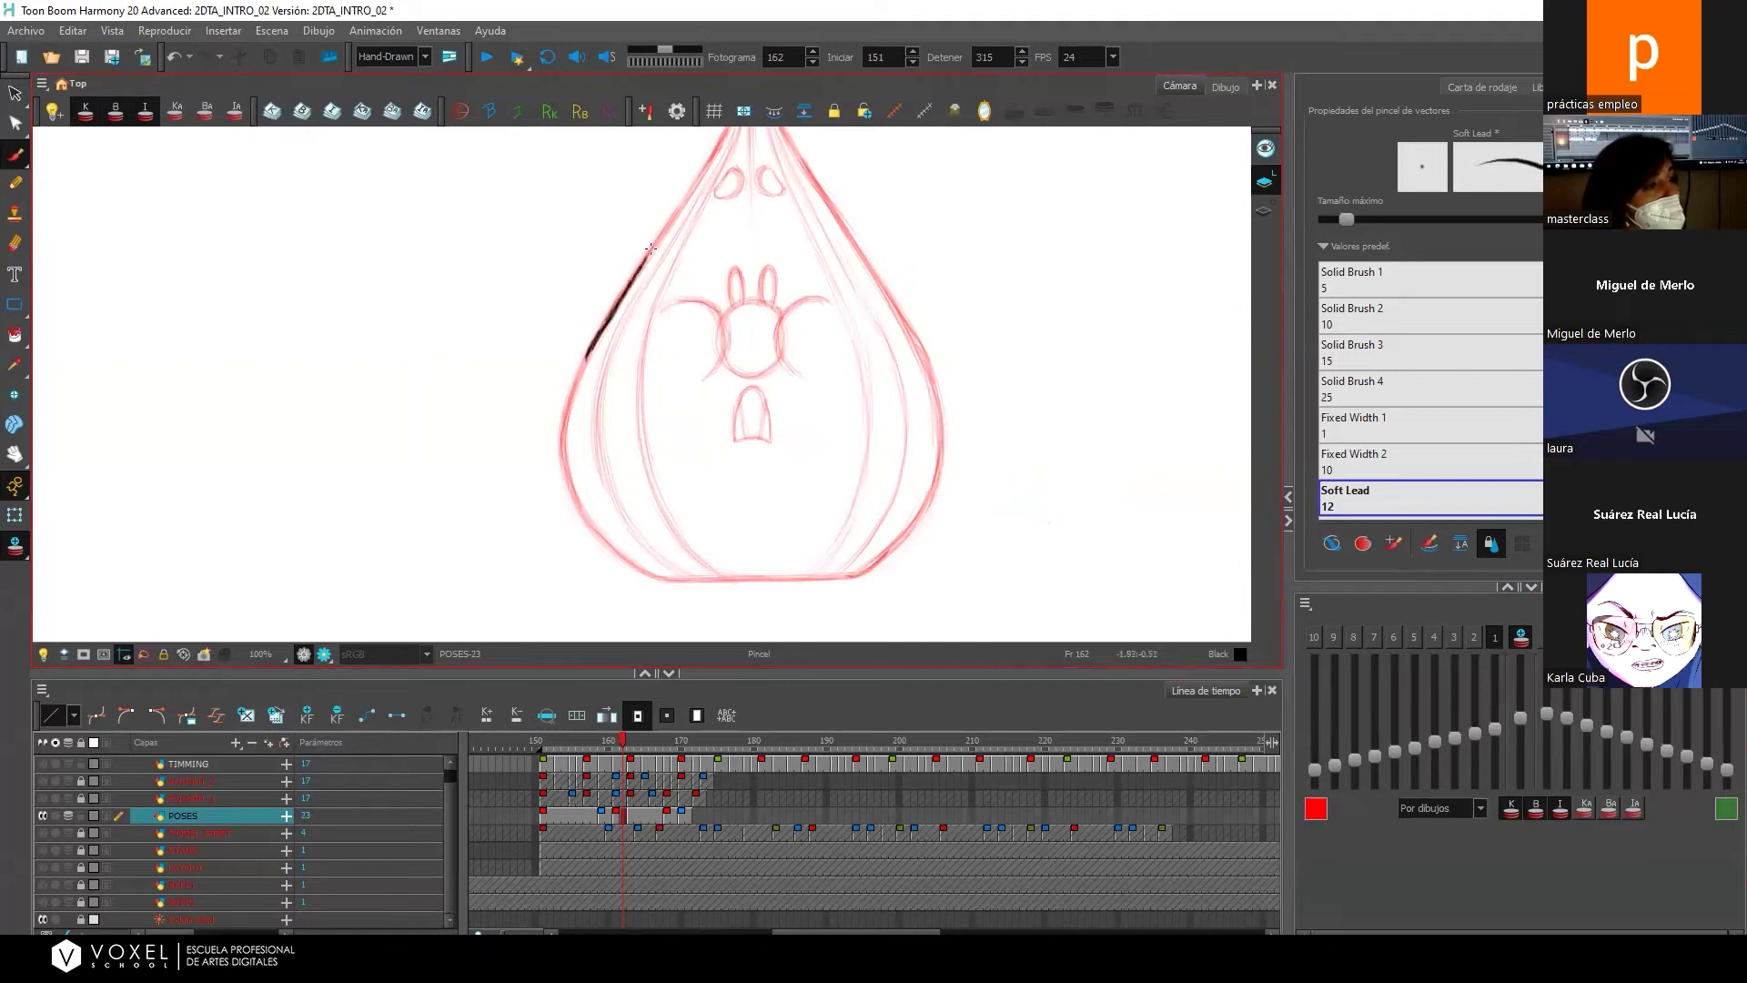
Try drawing long single-stroke curves in the empty space beside the onion, undoing each one.
mouse_move(384, 458)
mouse_down()
mouse_move(432, 382)
mouse_move(592, 222)
mouse_up()
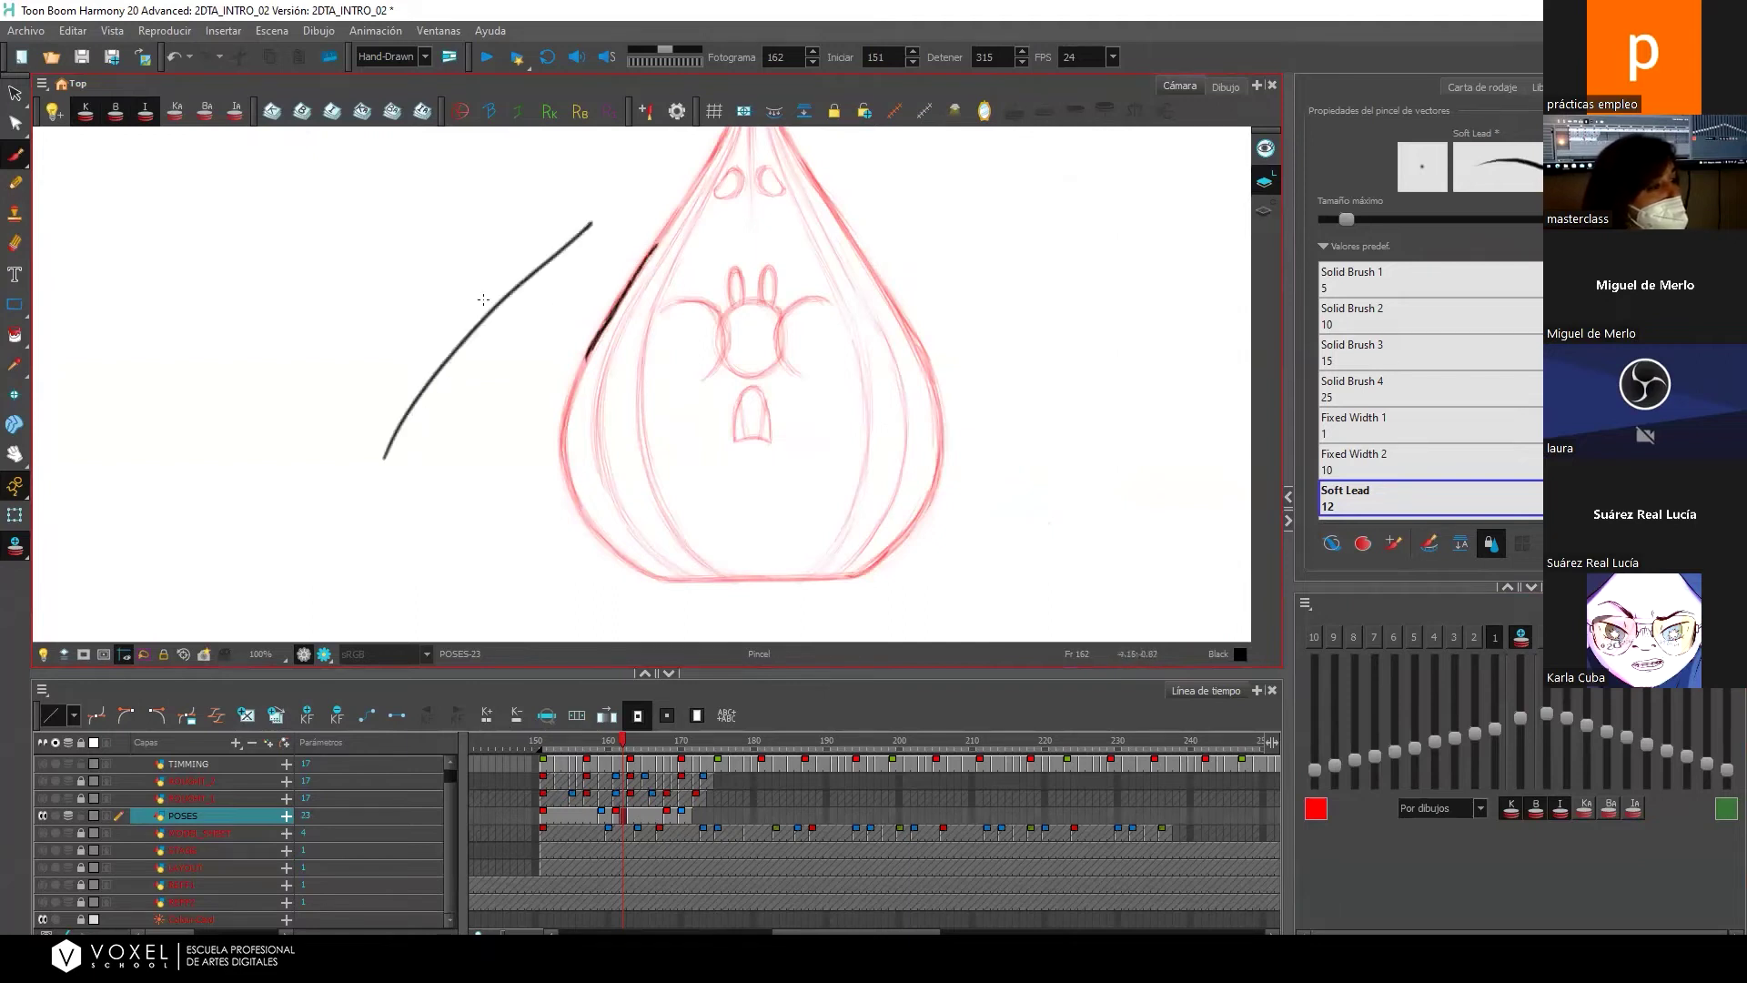
key(ctrl+z)
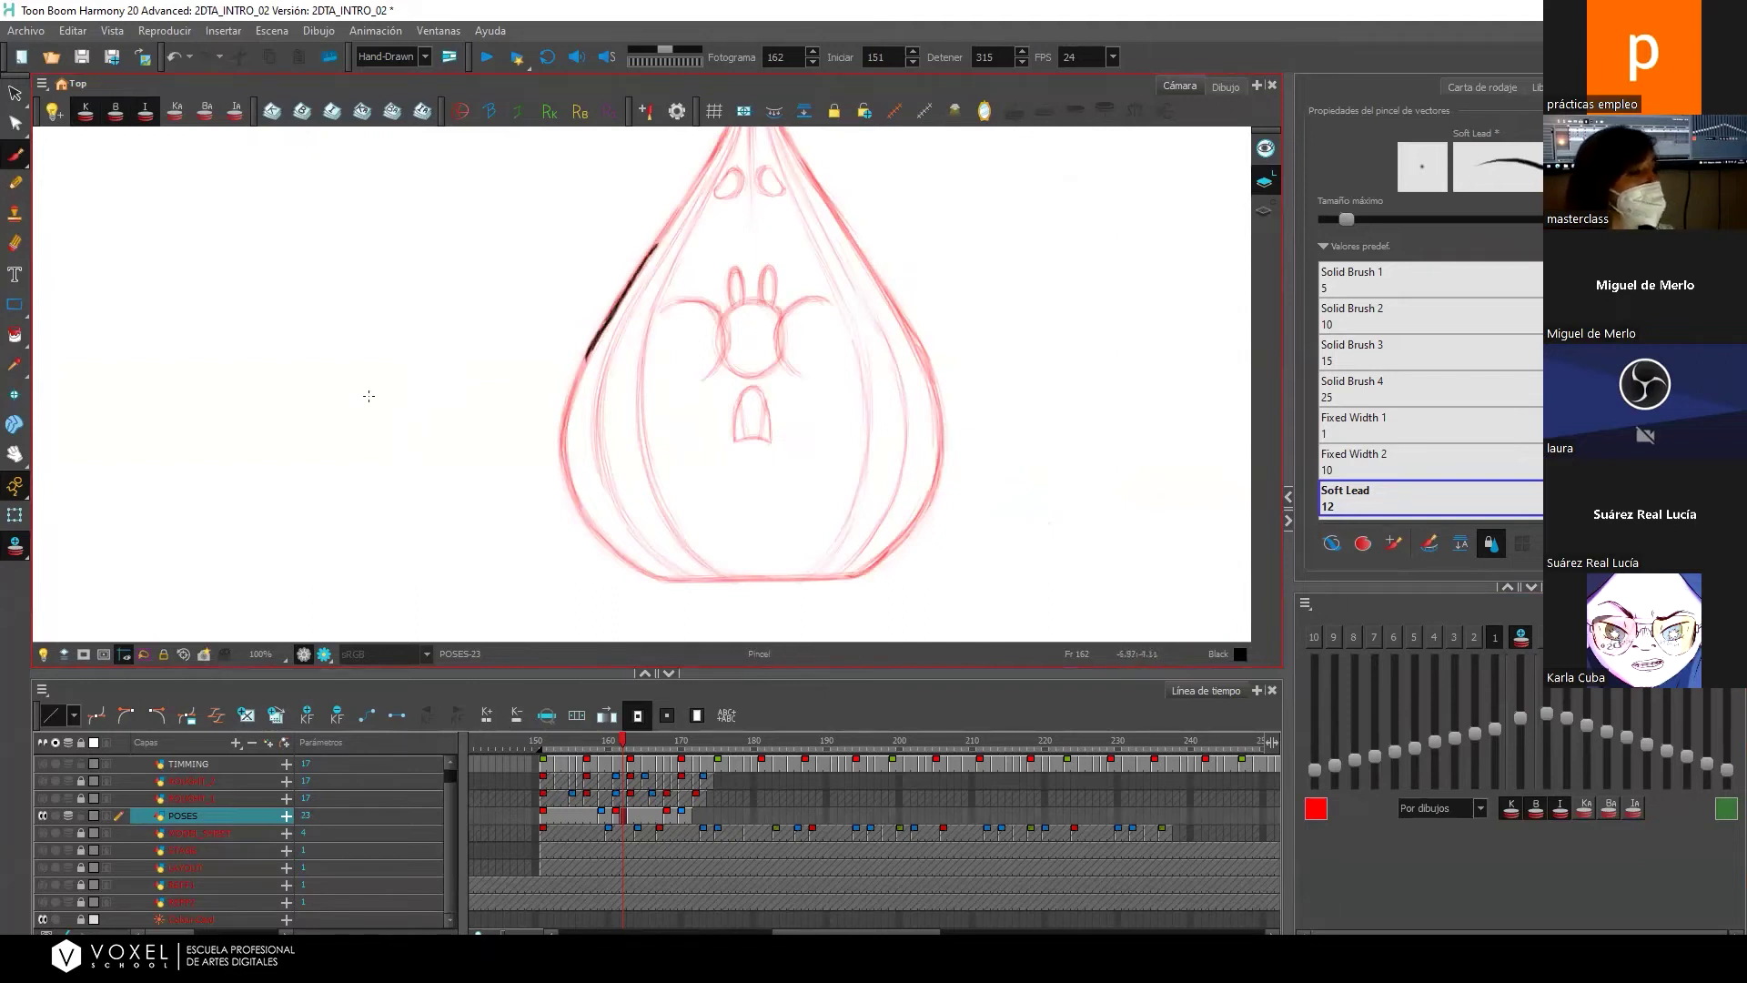
mouse_move(339, 474)
mouse_down()
mouse_move(353, 405)
mouse_move(511, 262)
mouse_up()
key(ctrl+z)
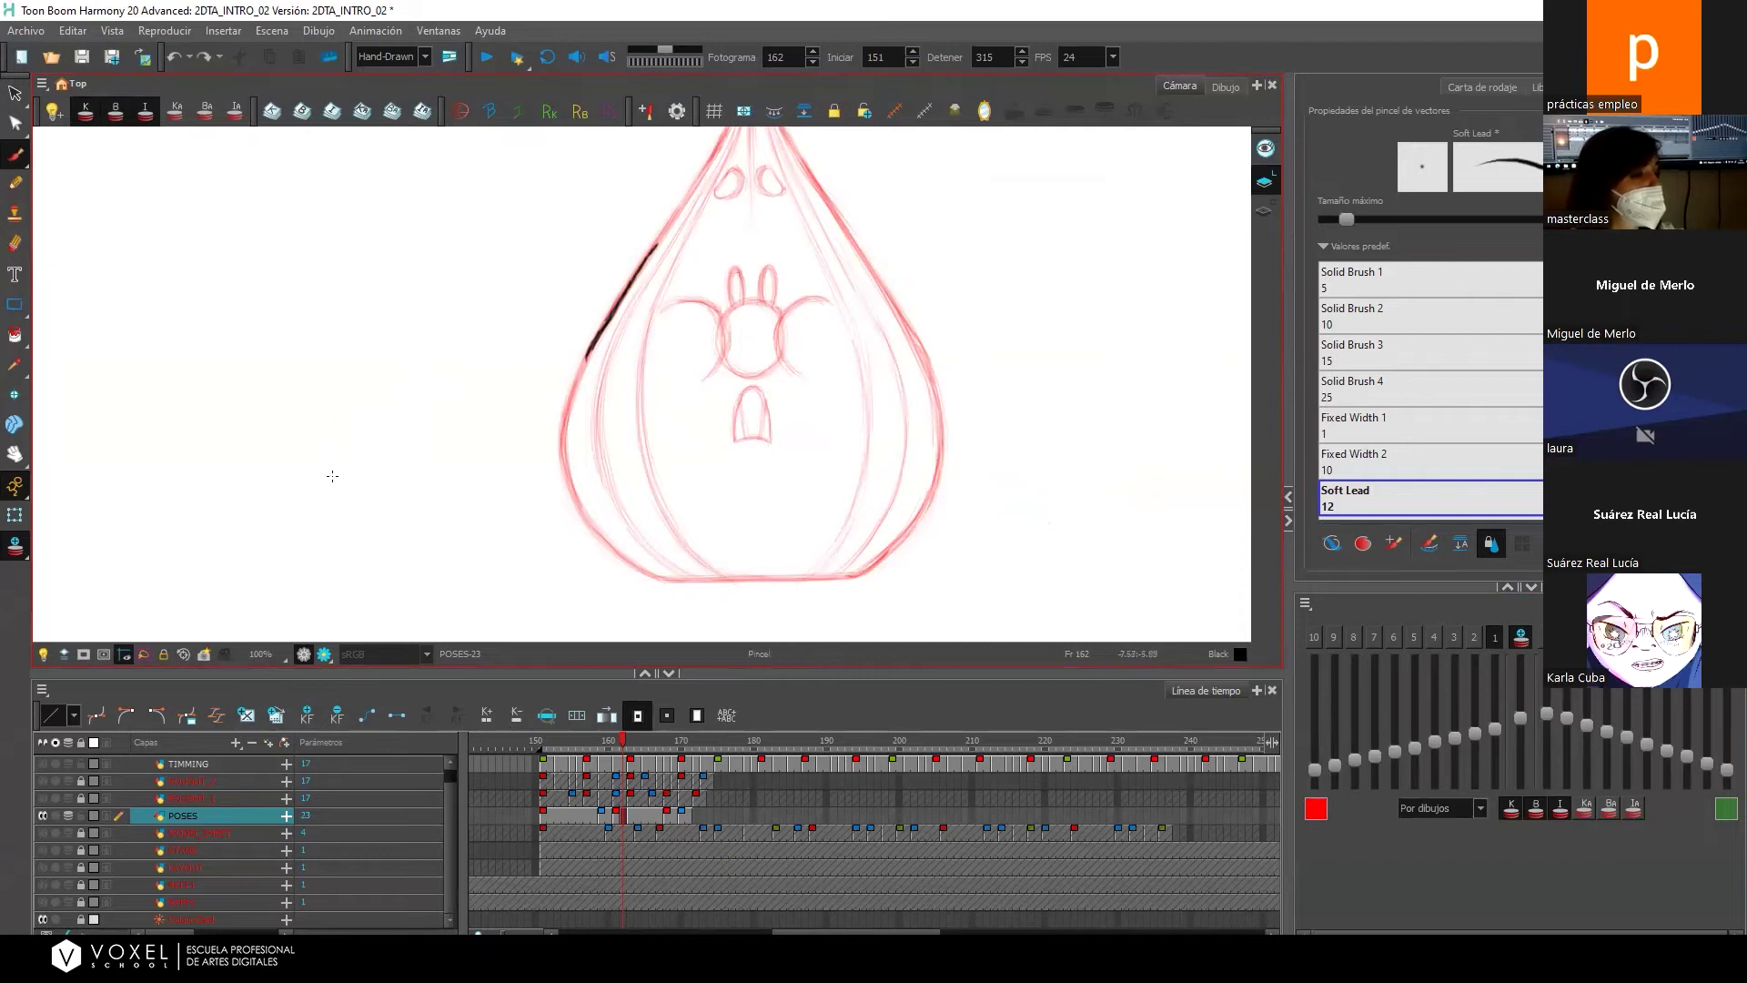
key(ctrl+z)
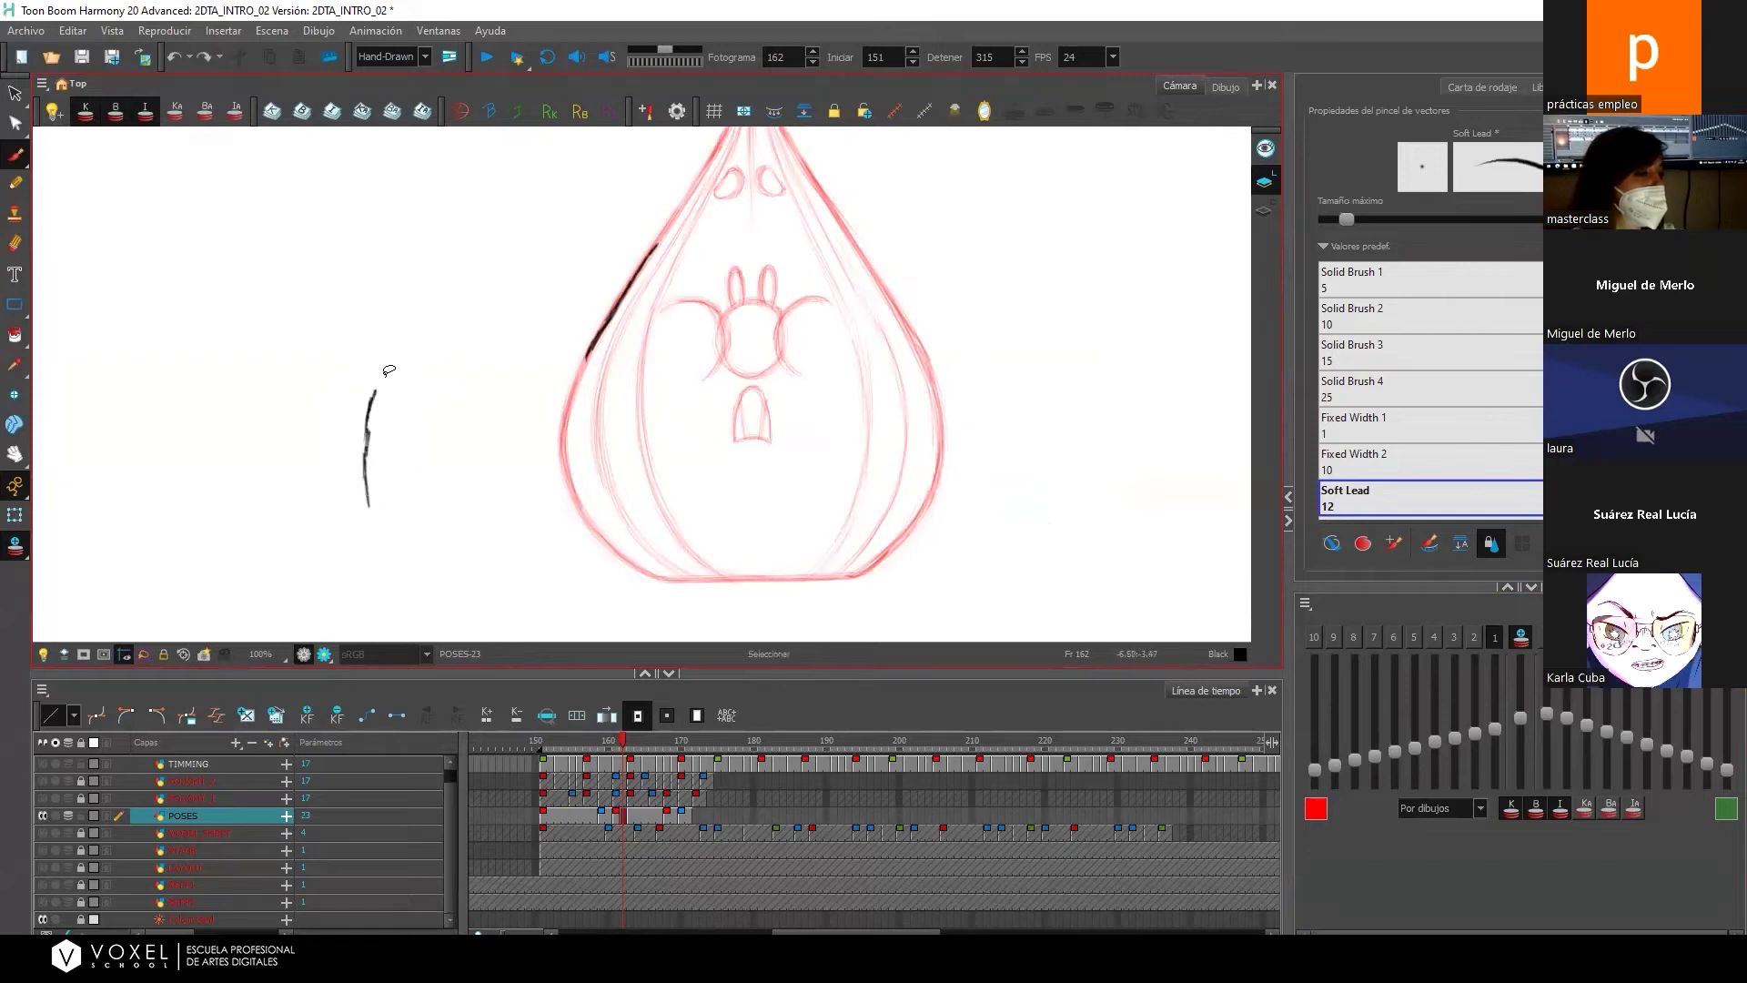
Try building the curve beside the onion from short overlapping strokes, and undo all of them.
key(ctrl+z)
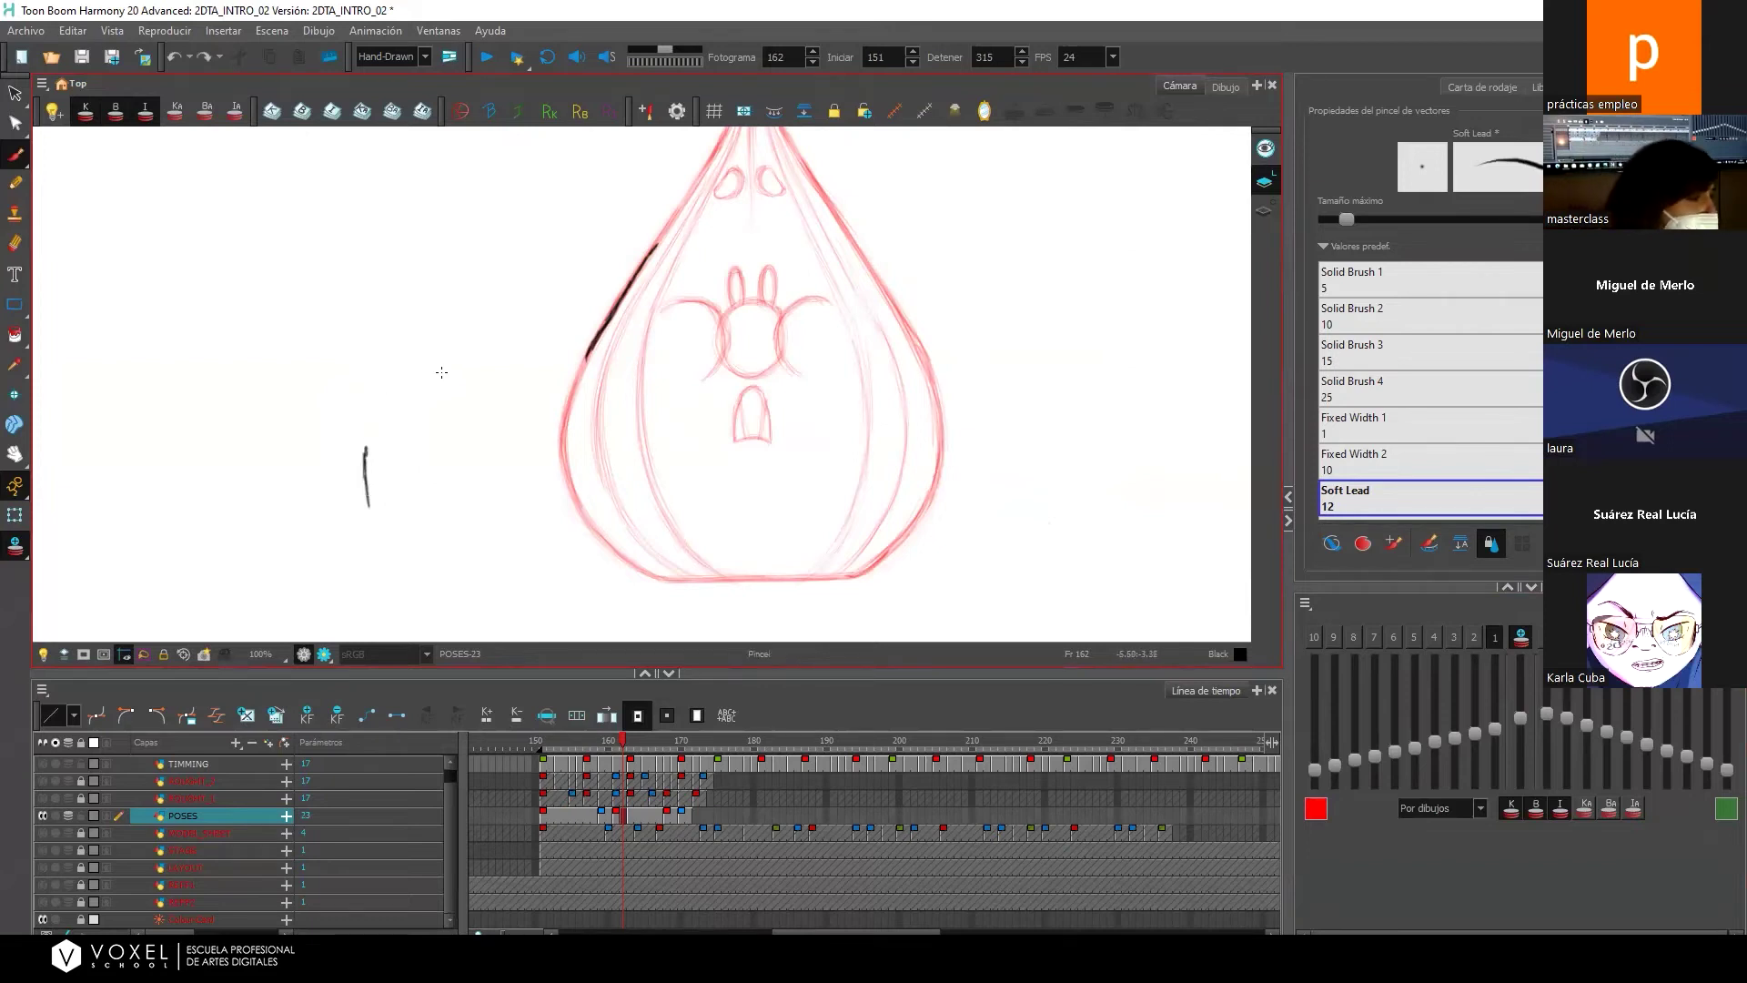
key(ctrl+z)
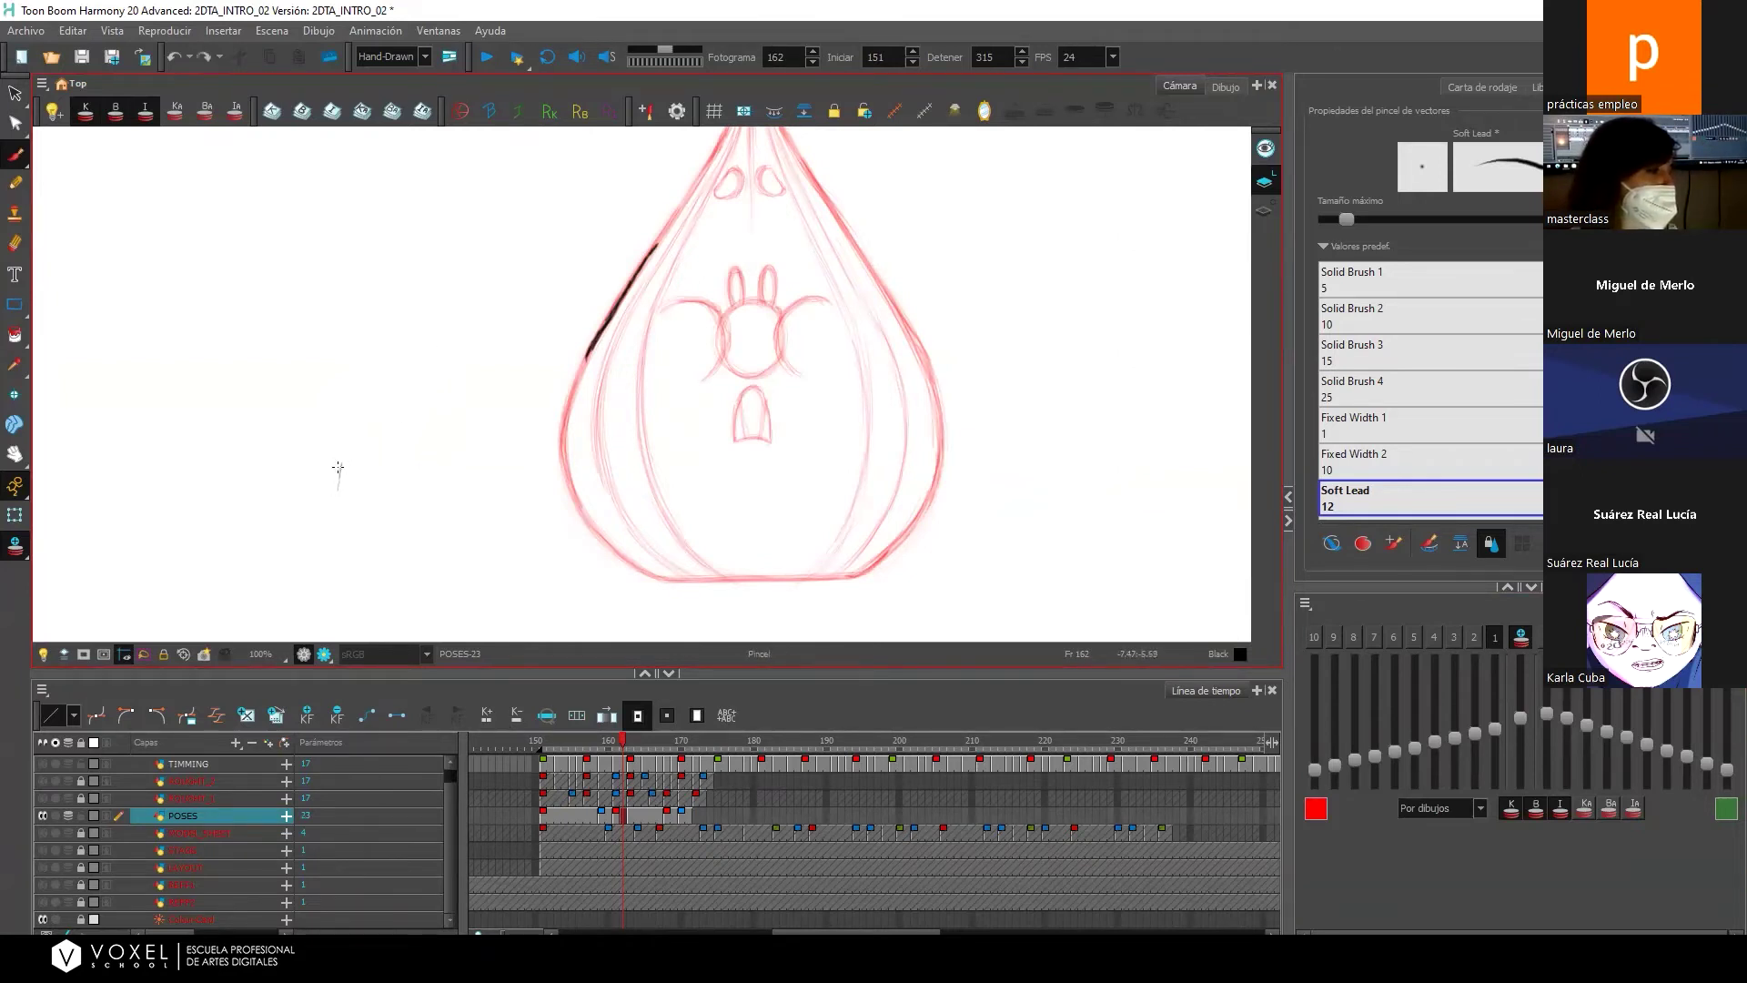
drag(350, 435, 354, 421)
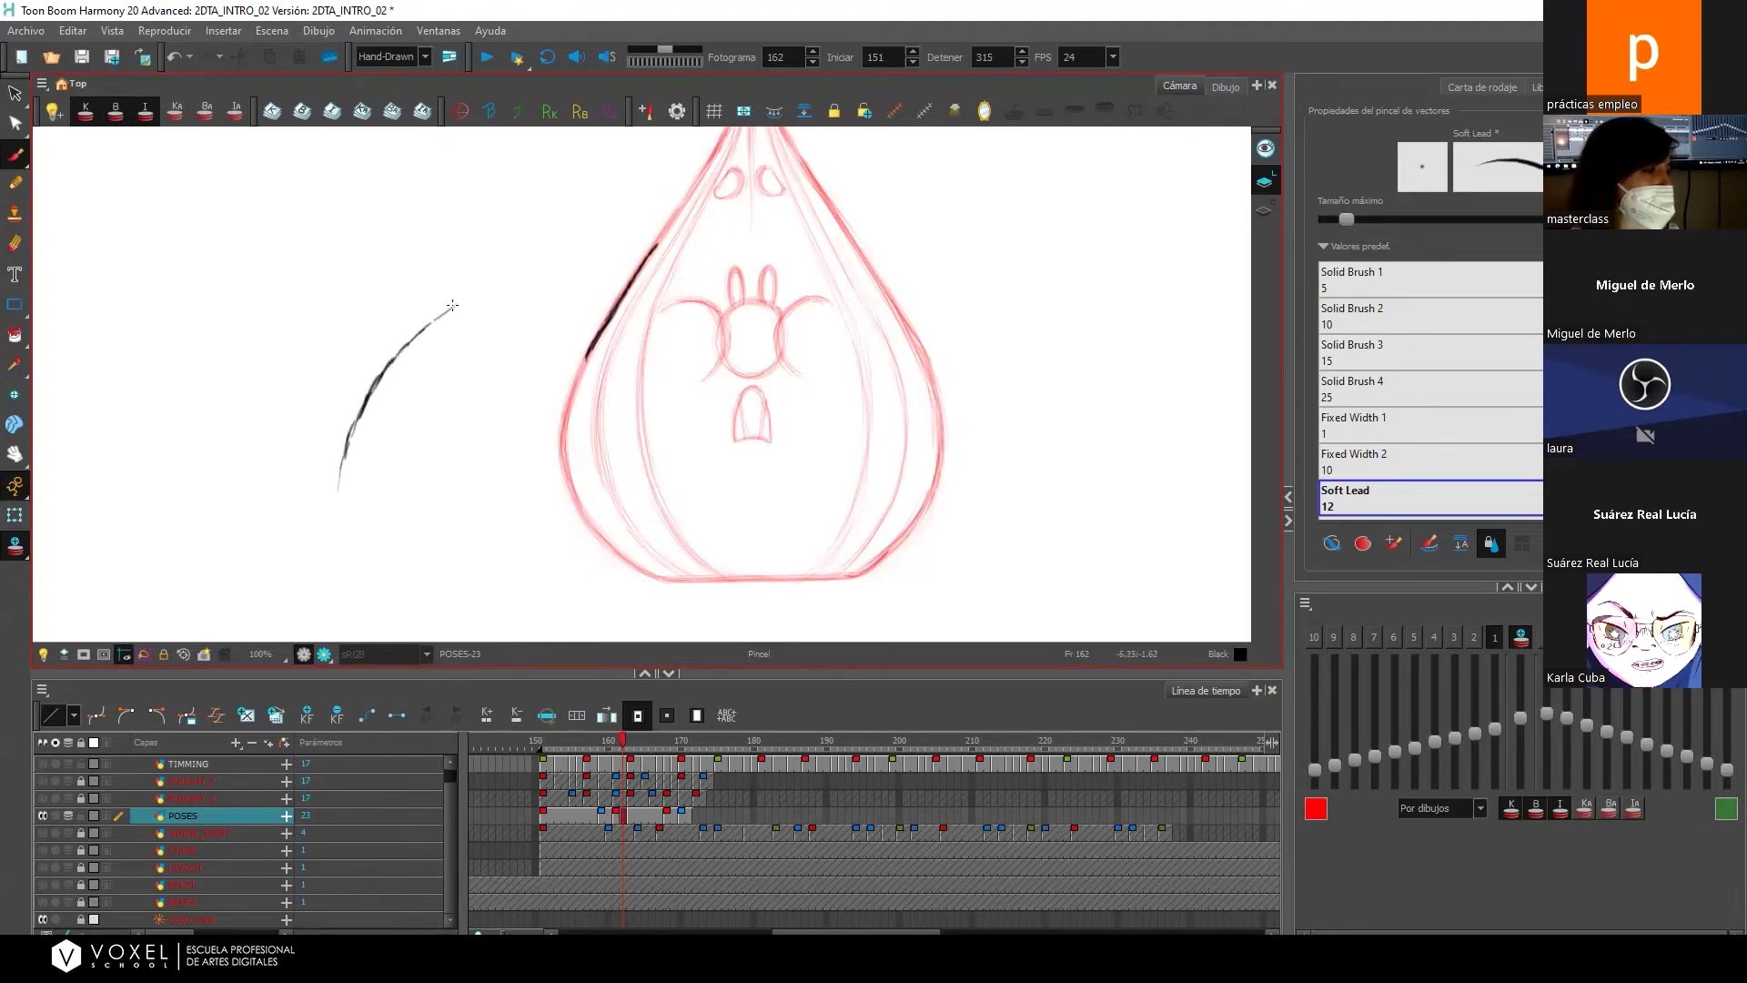
key(ctrl+z)
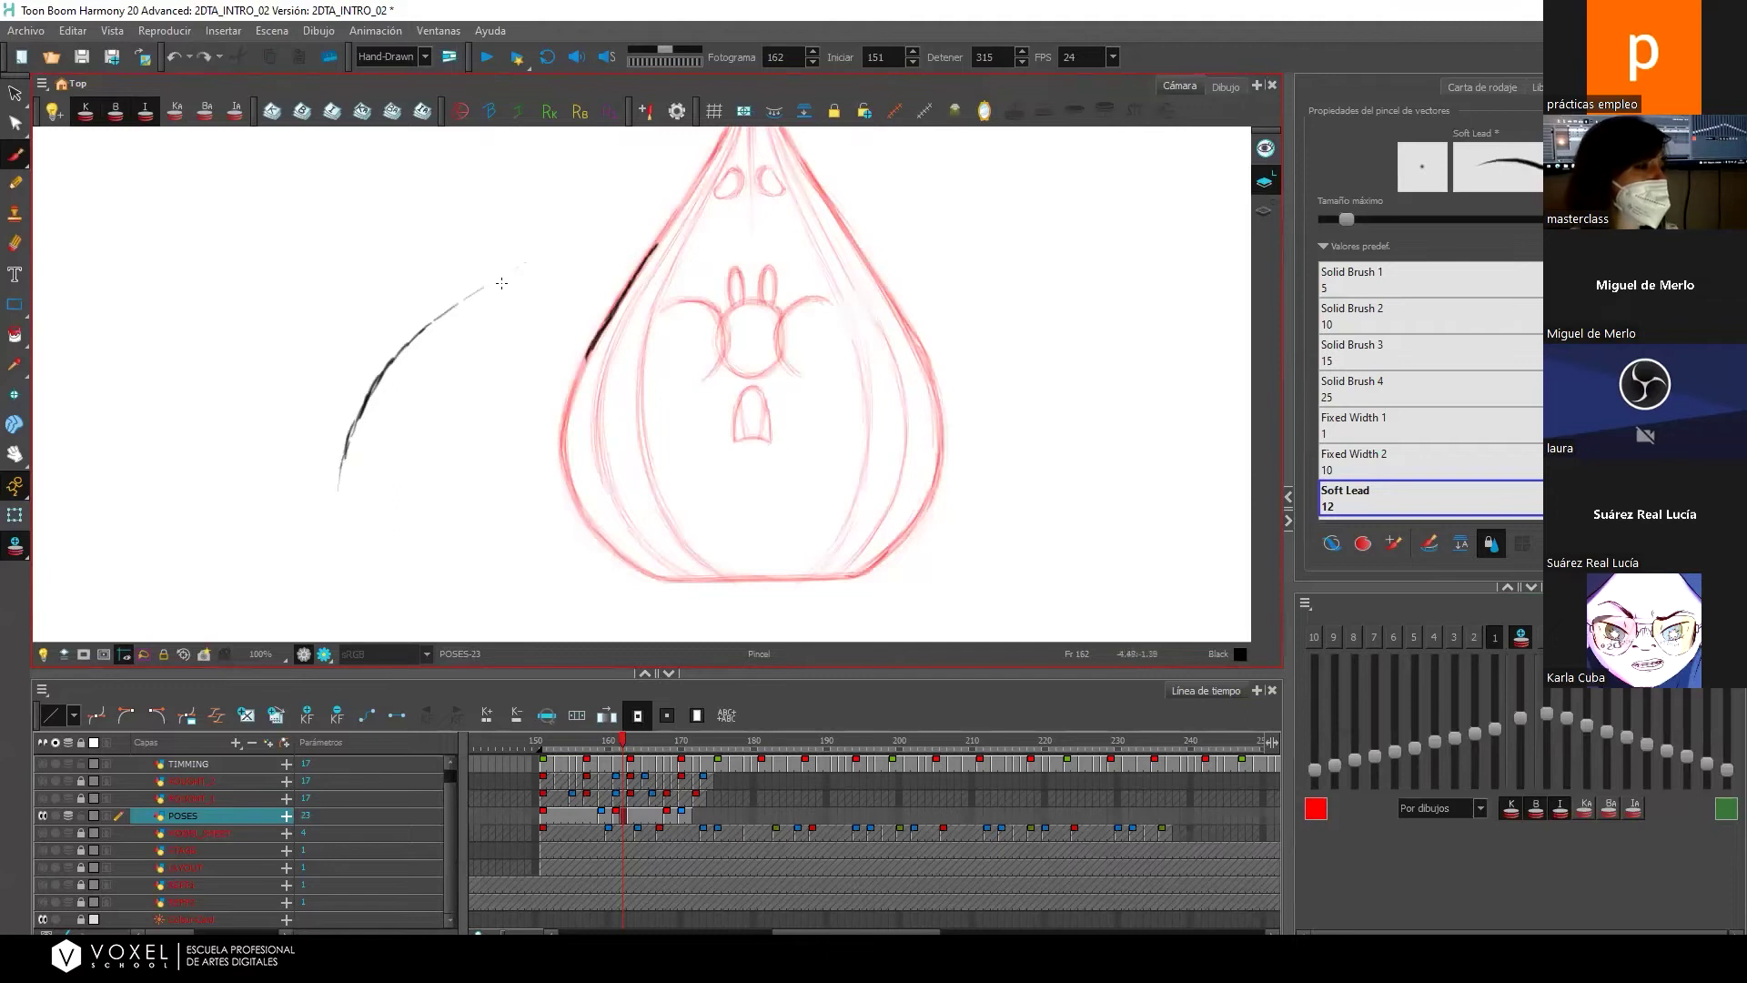
key(ctrl+z)
key(ctrl+z)
key(ctrl+z)
key(ctrl+z)
key(ctrl+z)
key(ctrl+z)
key(ctrl+z)
key(ctrl+z)
key(ctrl+z)
Draw one long curve and a dense black scribble beside the onion, and extend the tracing down the onion's left outline with short strokes.
drag(316, 489, 489, 253)
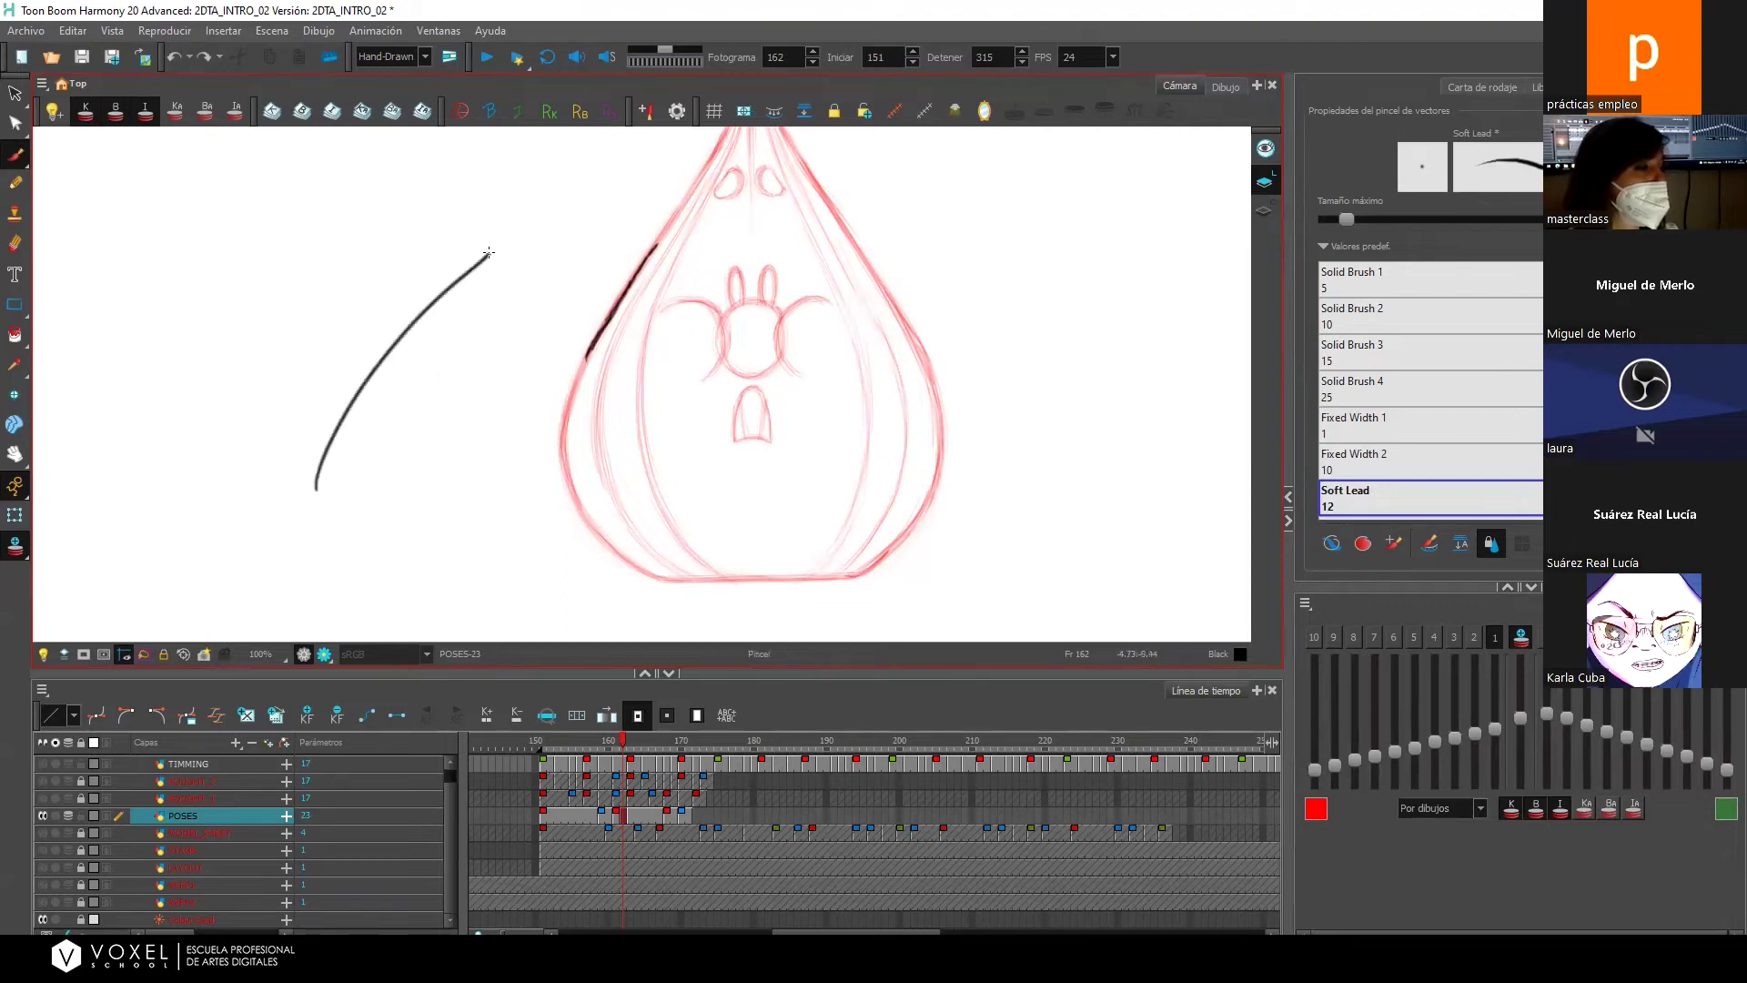
mouse_move(440, 420)
mouse_down()
mouse_move(417, 475)
mouse_move(455, 375)
mouse_move(405, 482)
mouse_move(444, 392)
mouse_up()
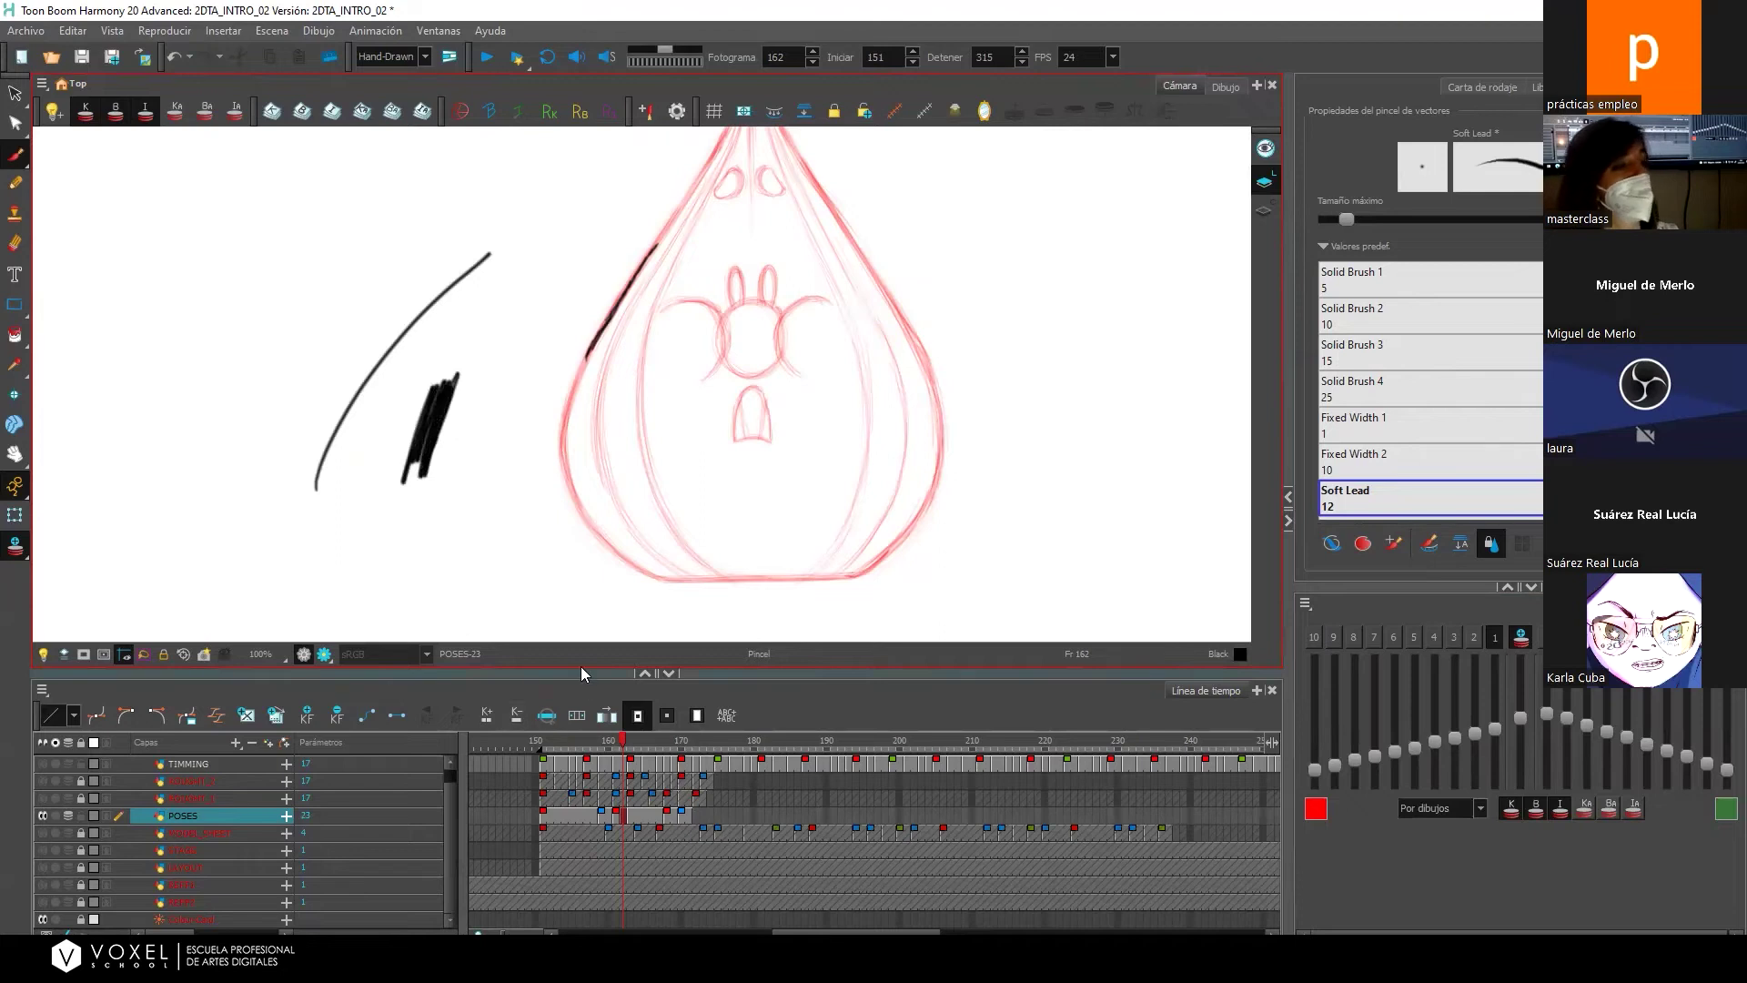
drag(591, 353, 561, 451)
key(ctrl+z)
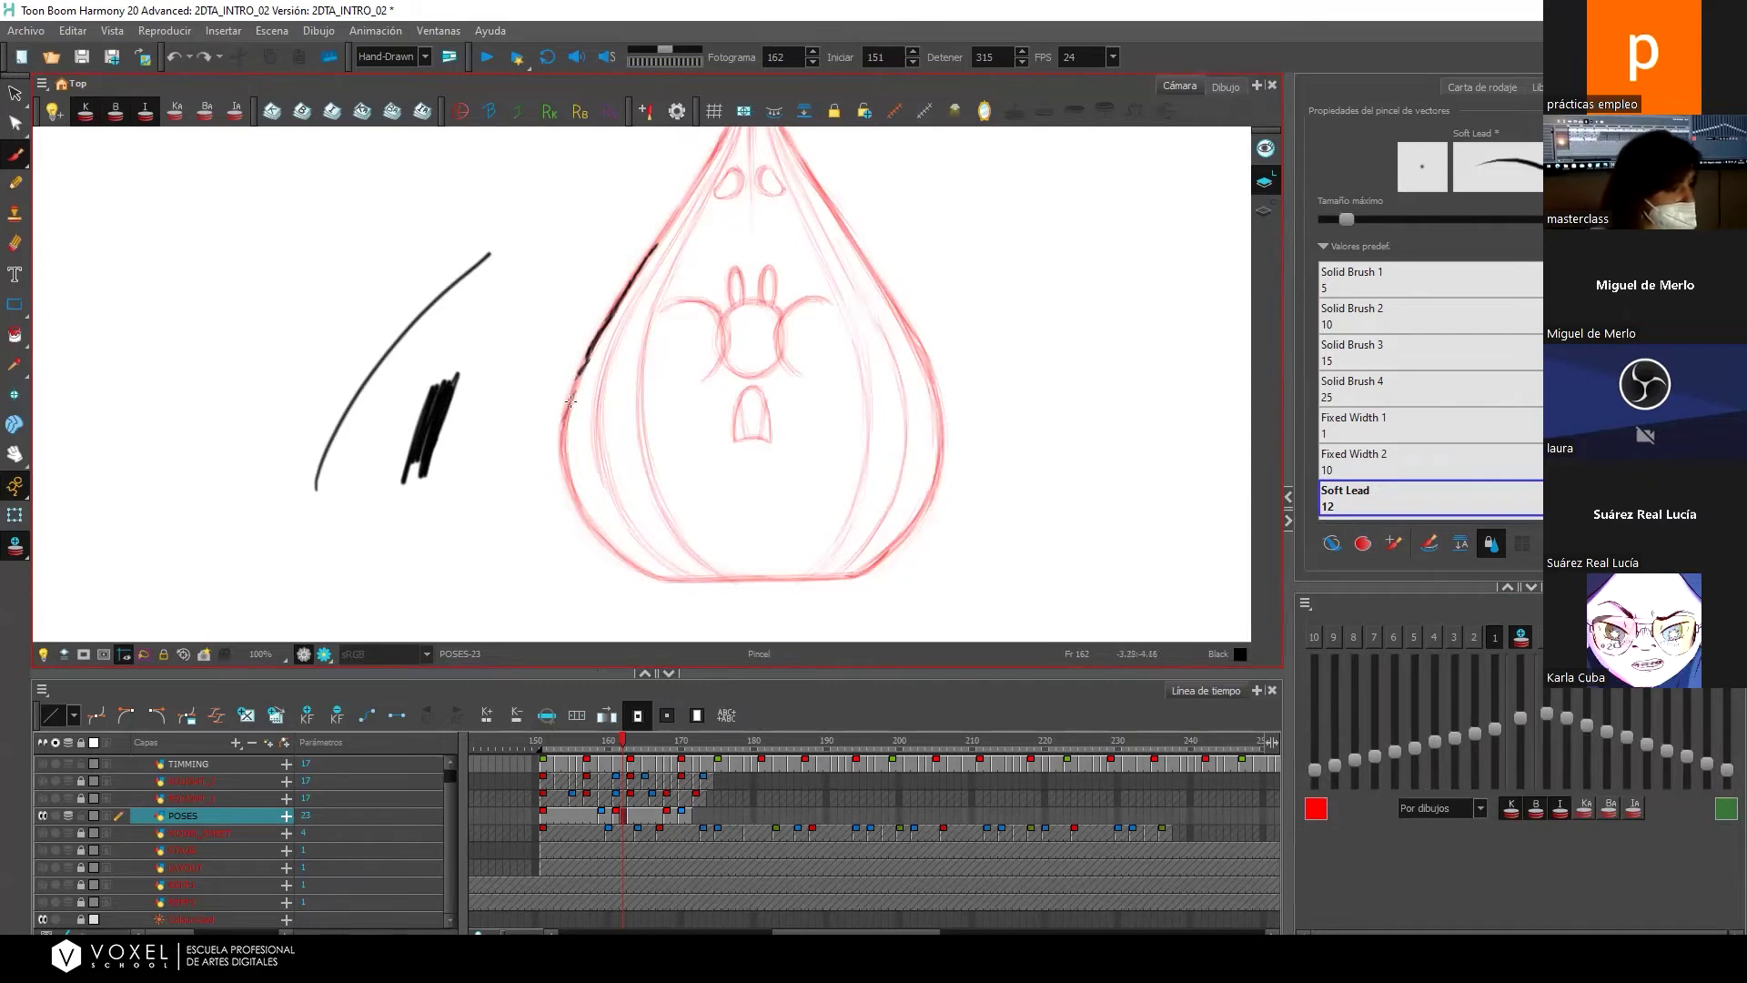
drag(561, 451, 601, 531)
key(ctrl+z)
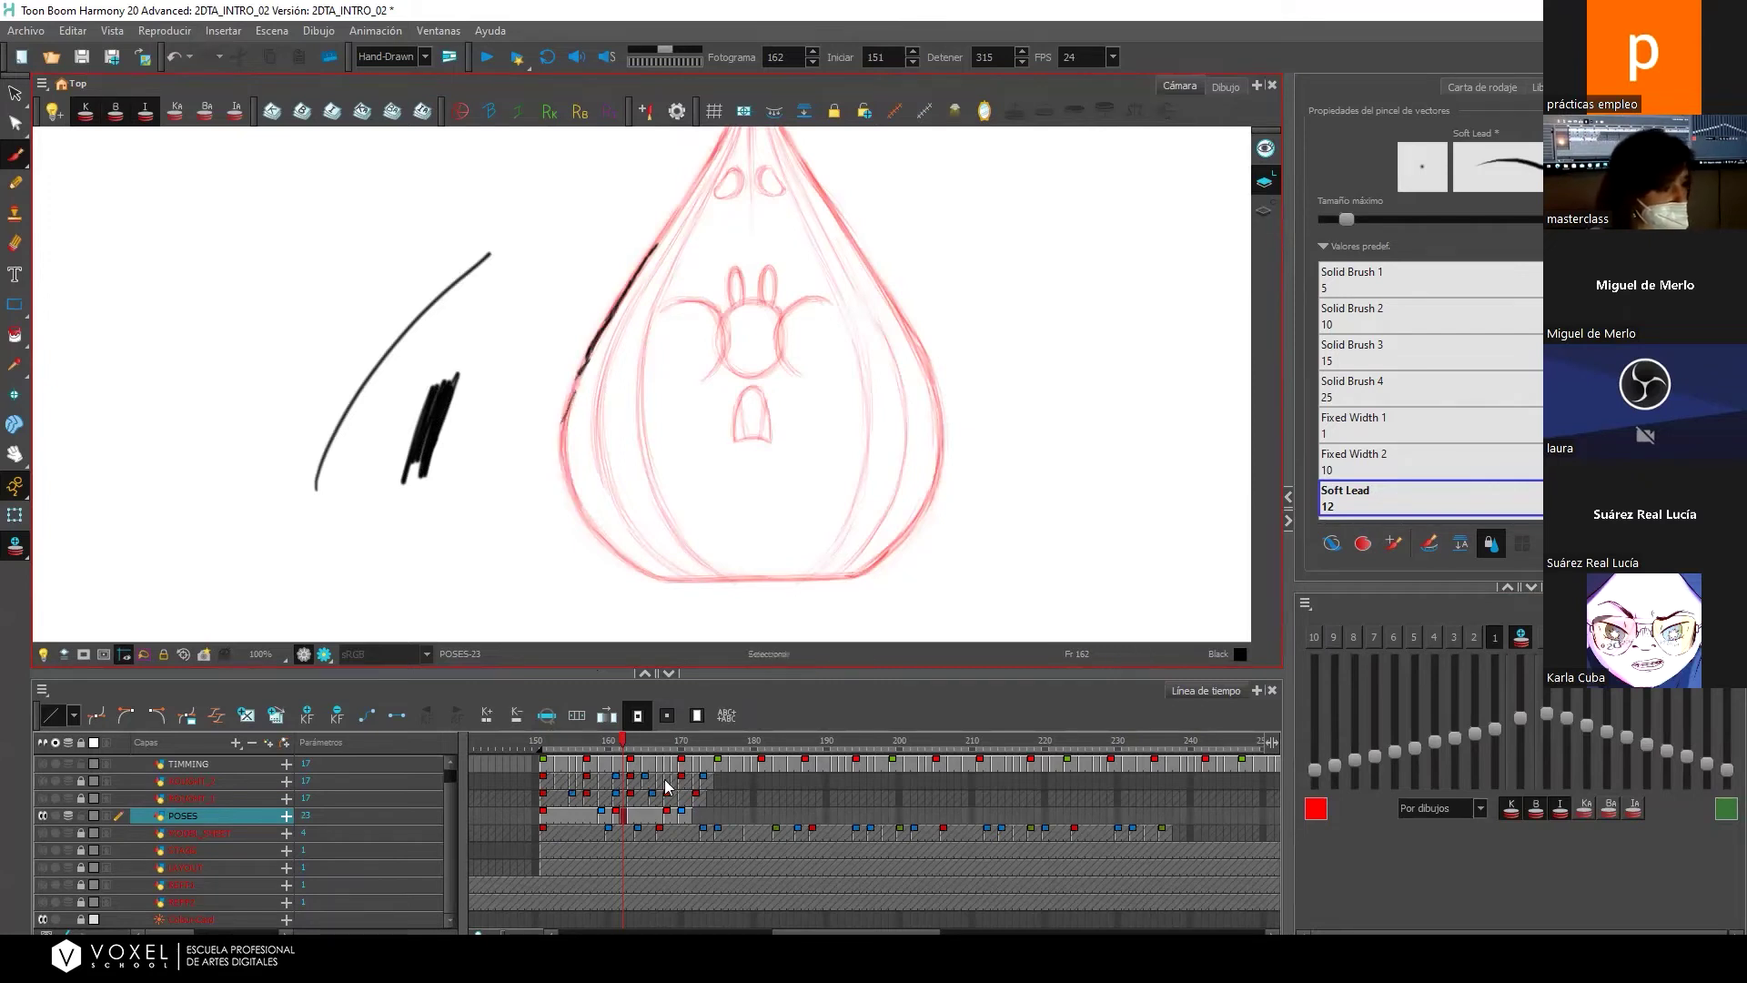
Switch to the browser, view the Klaus Animation Reel video full screen, and close its separate Vimeo page.
key(alt+Tab)
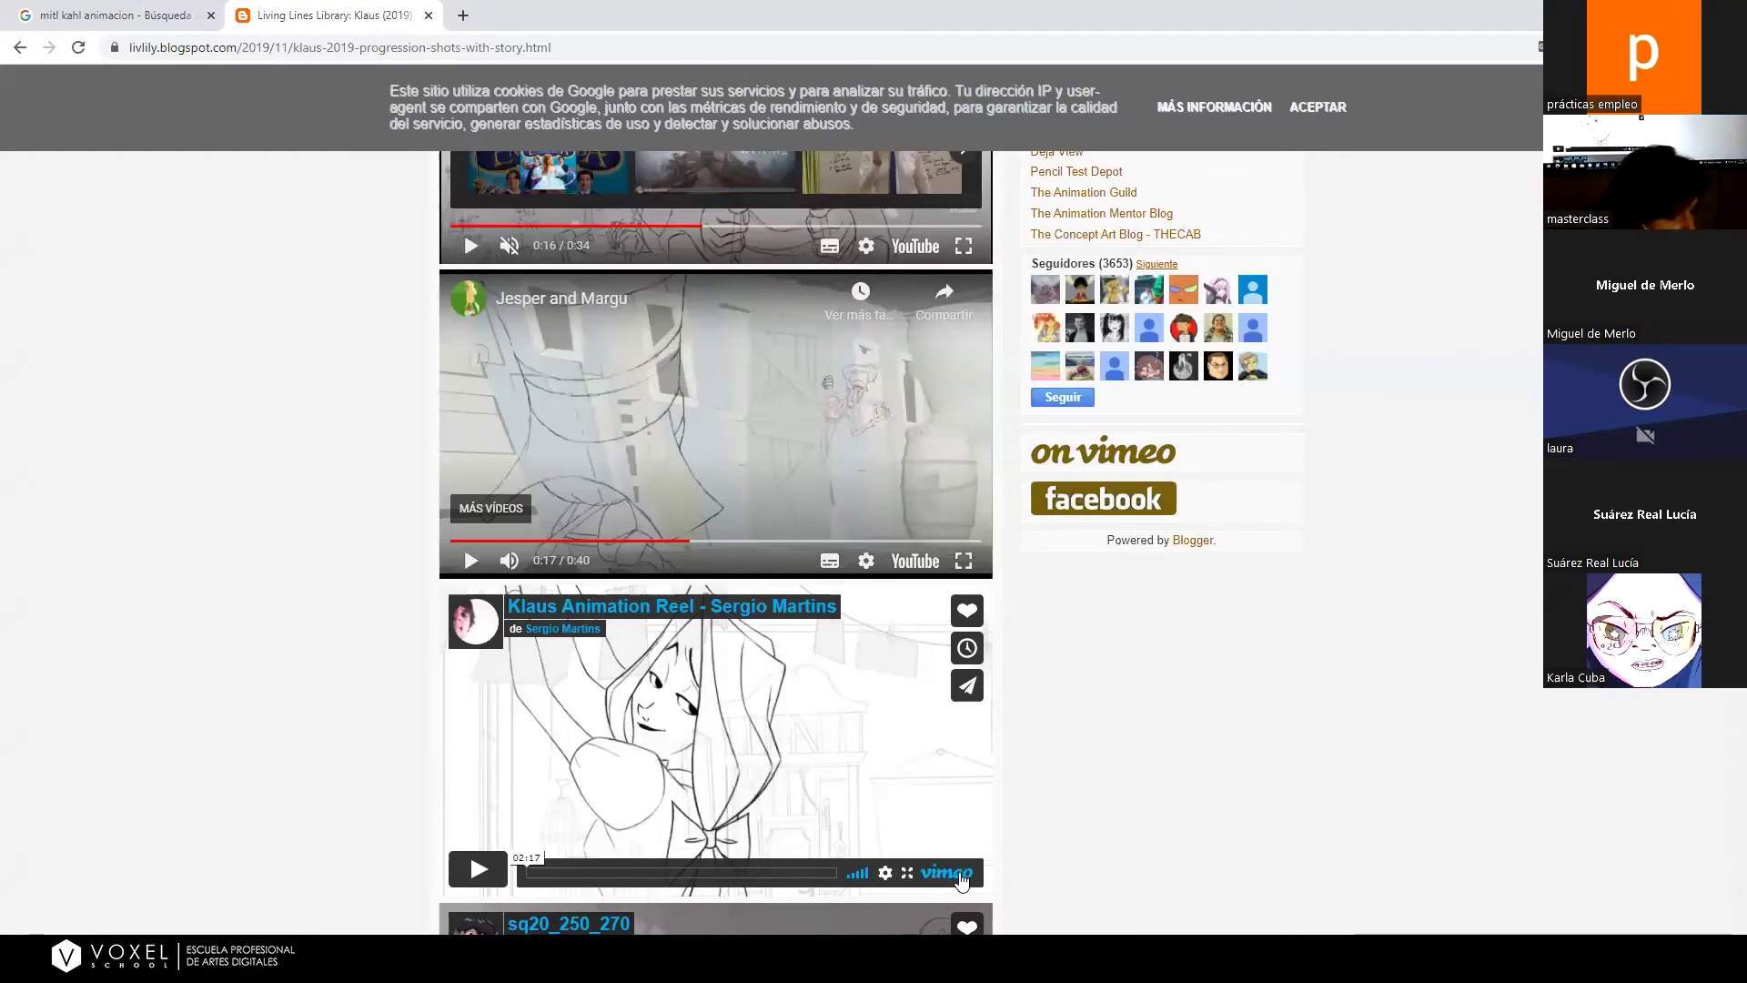
click(908, 872)
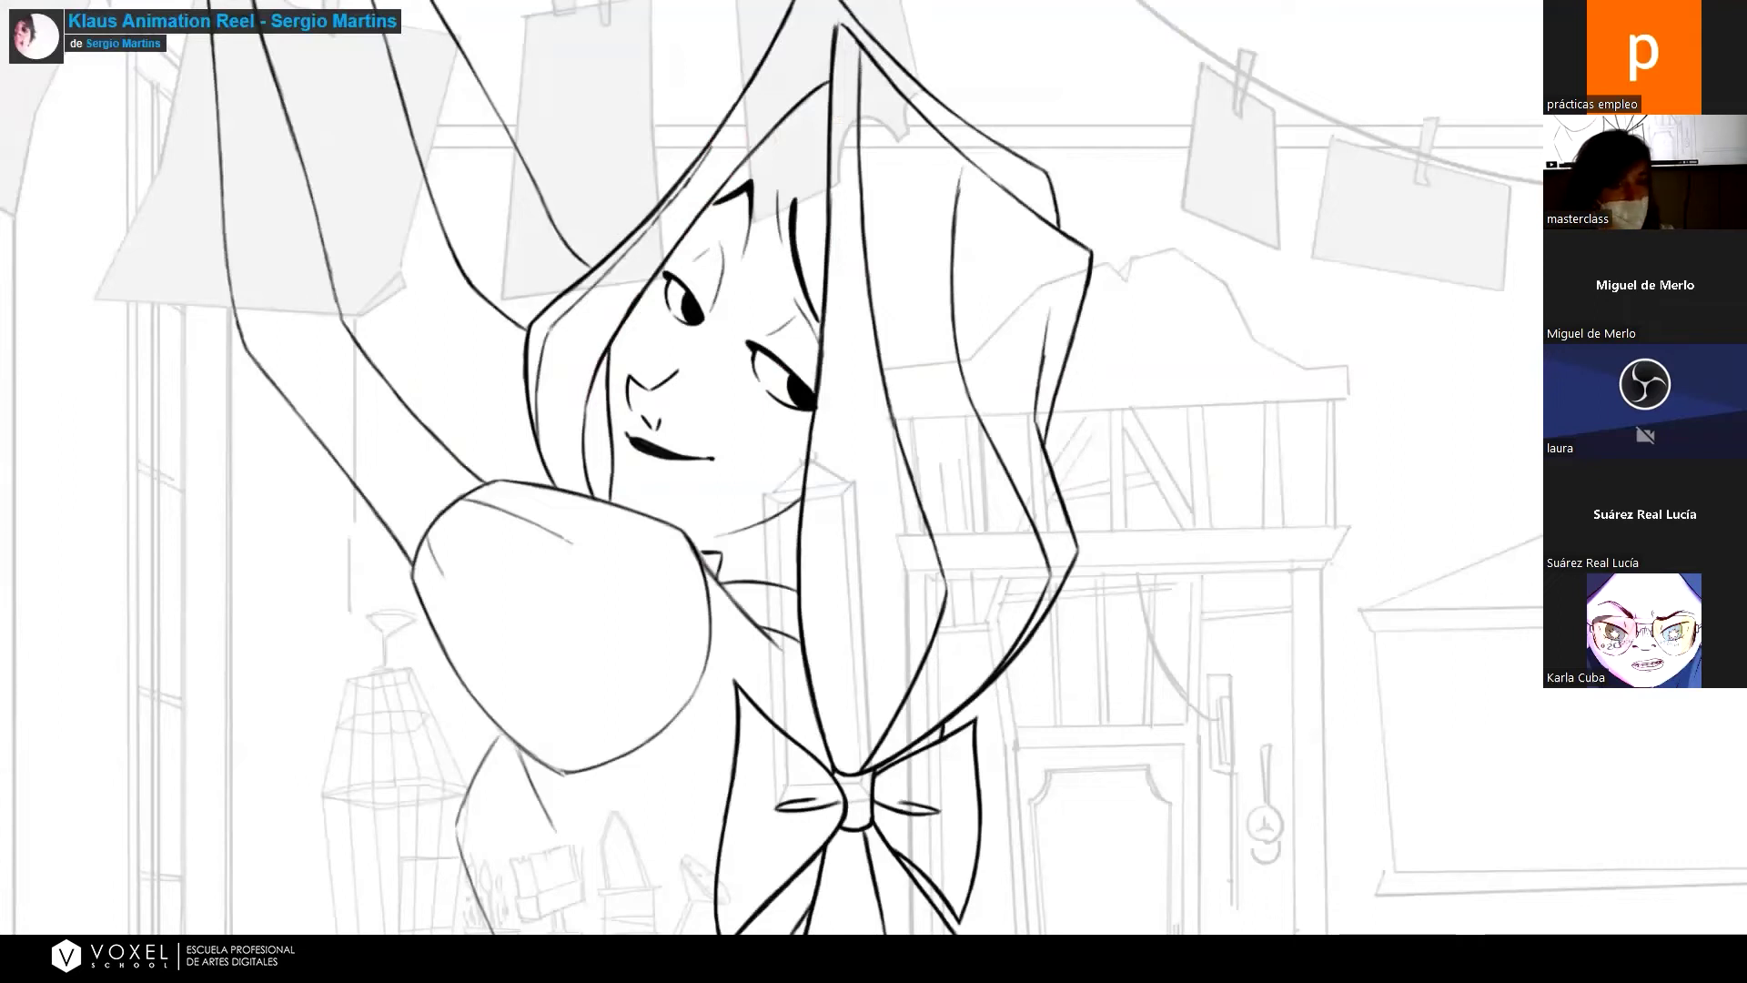
click(1683, 905)
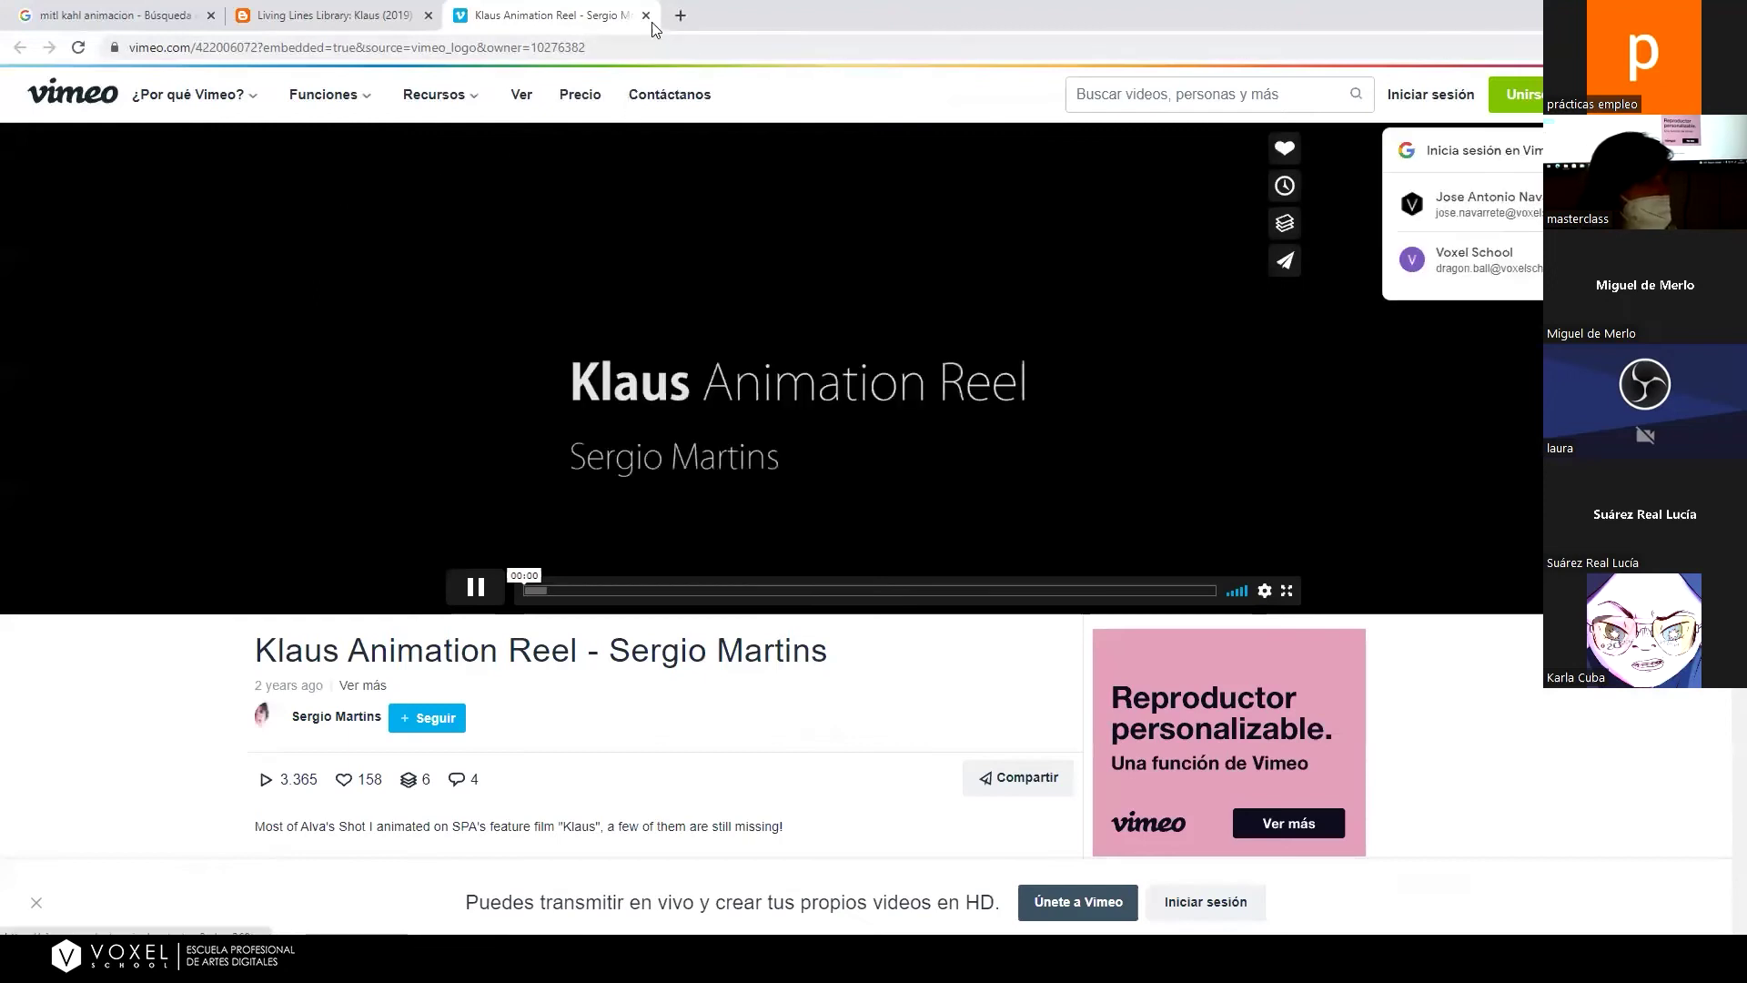
click(646, 14)
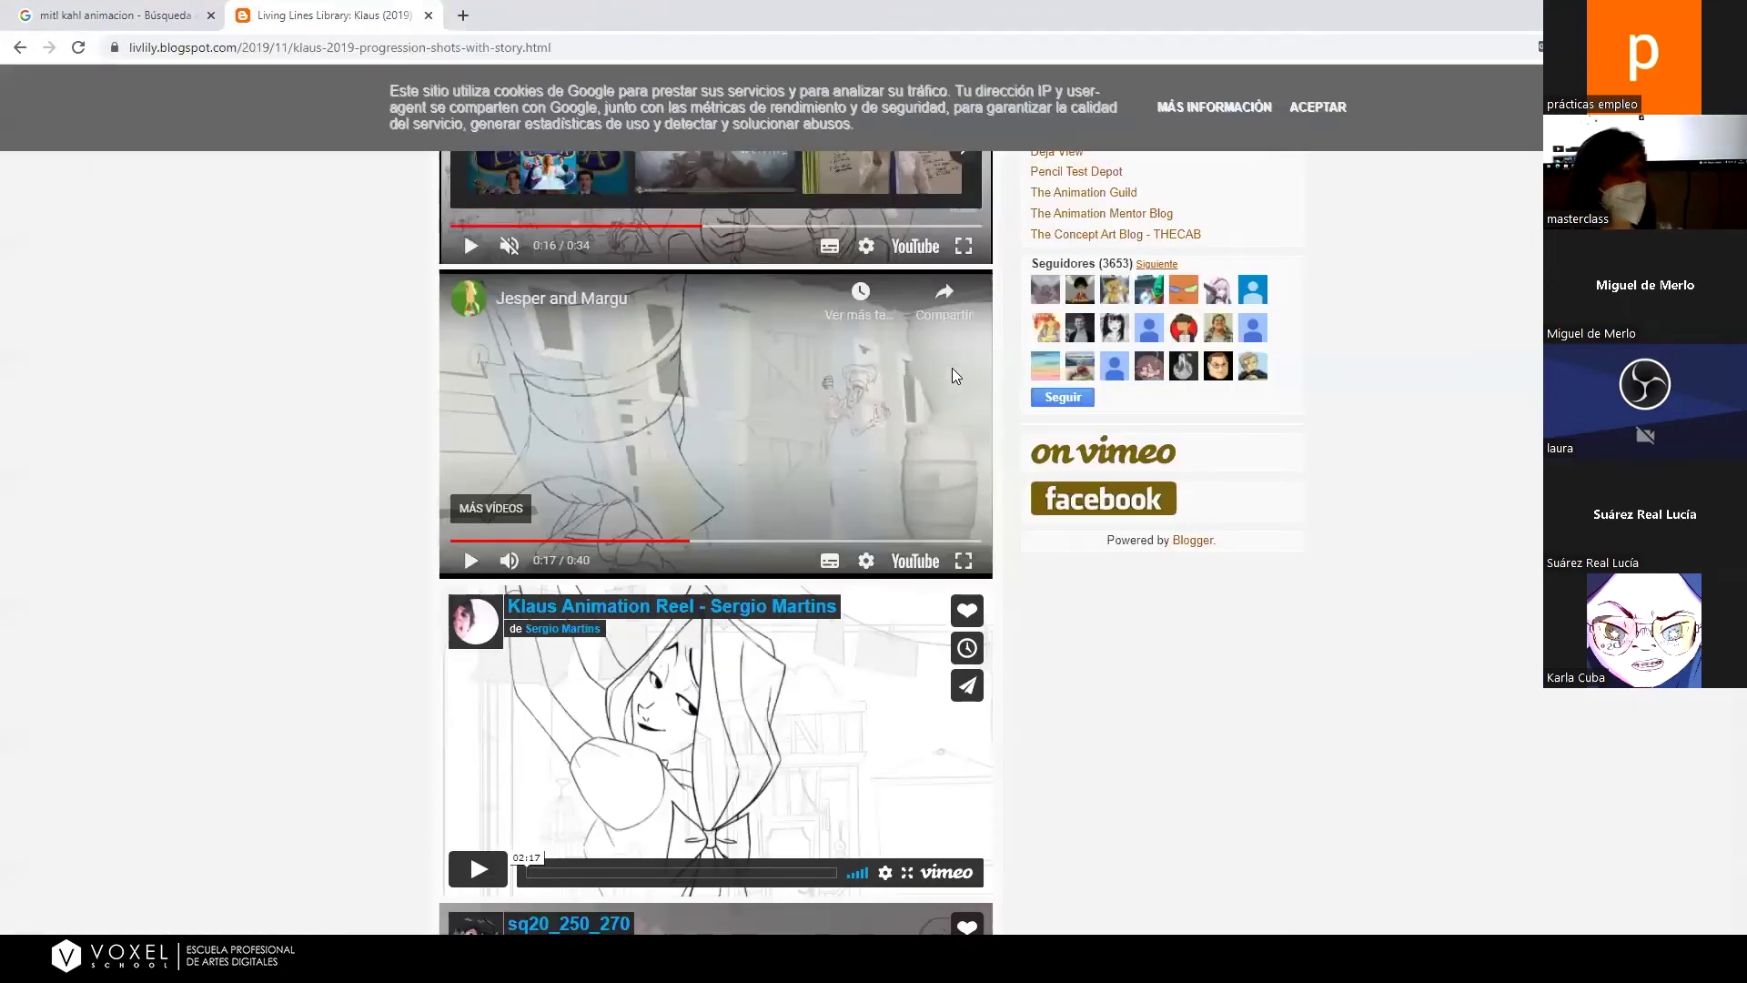
Return to Harmony and draw a vertical timing chart right of the onion, with circled A and B ends and marks C (circled), D and E.
key(alt+Tab)
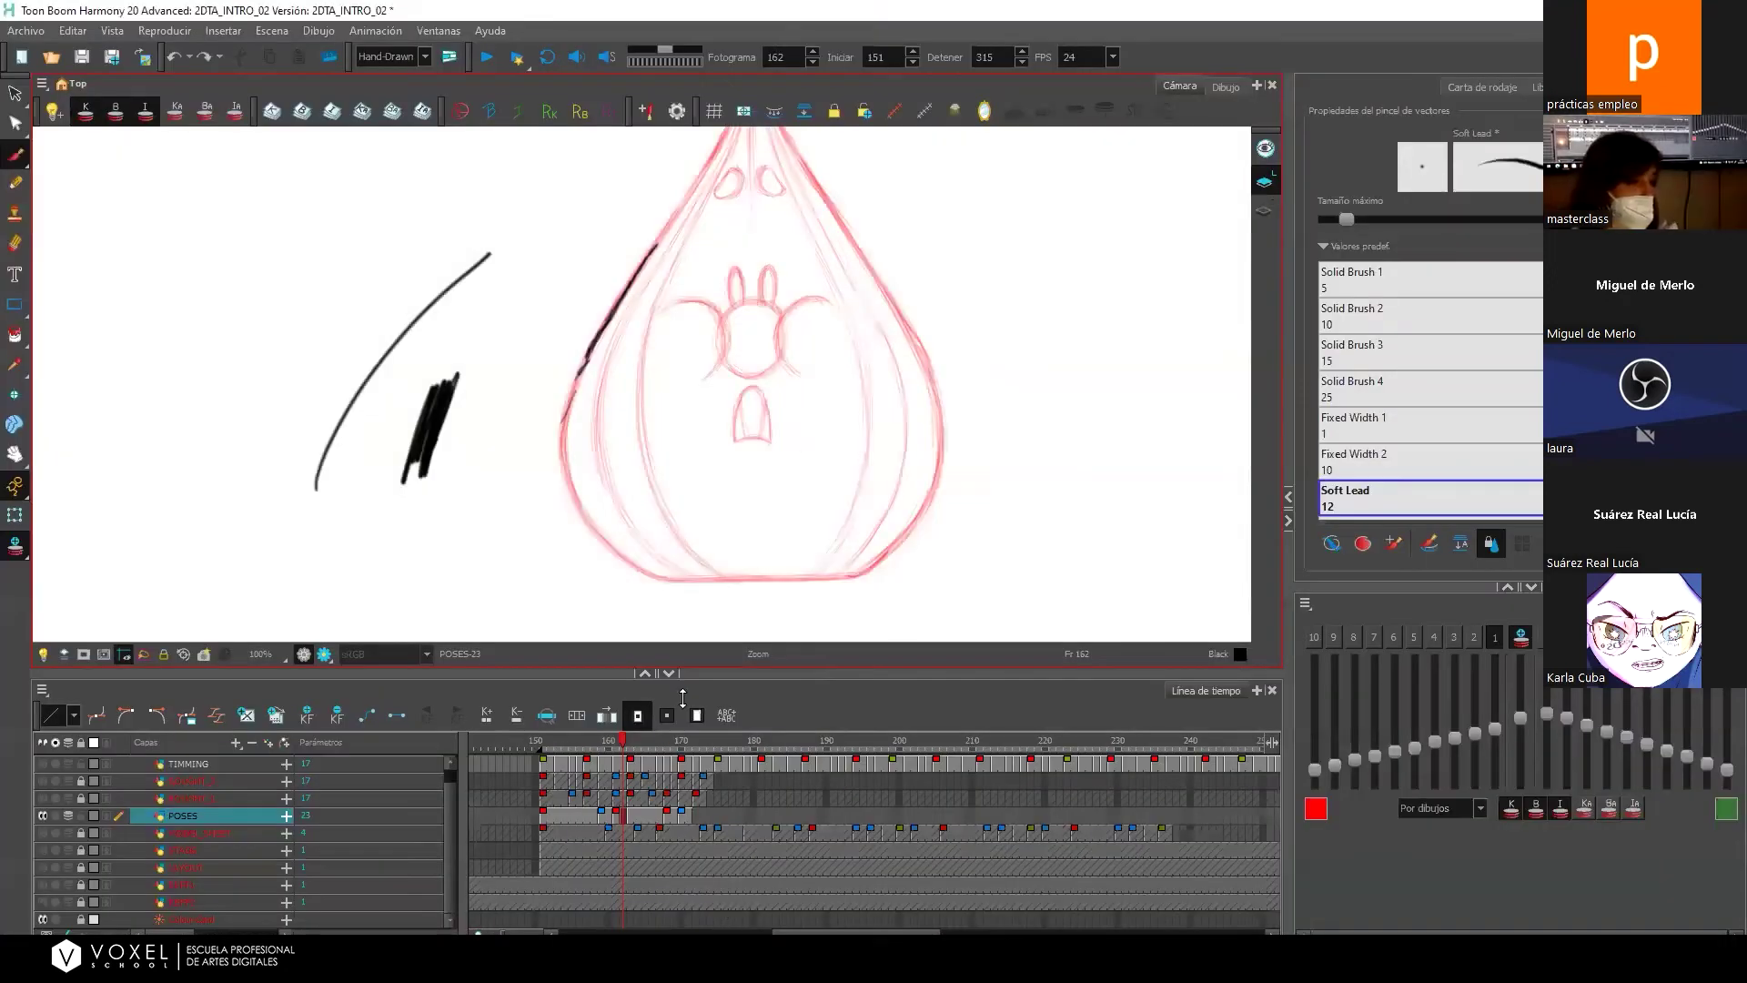
scroll(892, 238, down, 2)
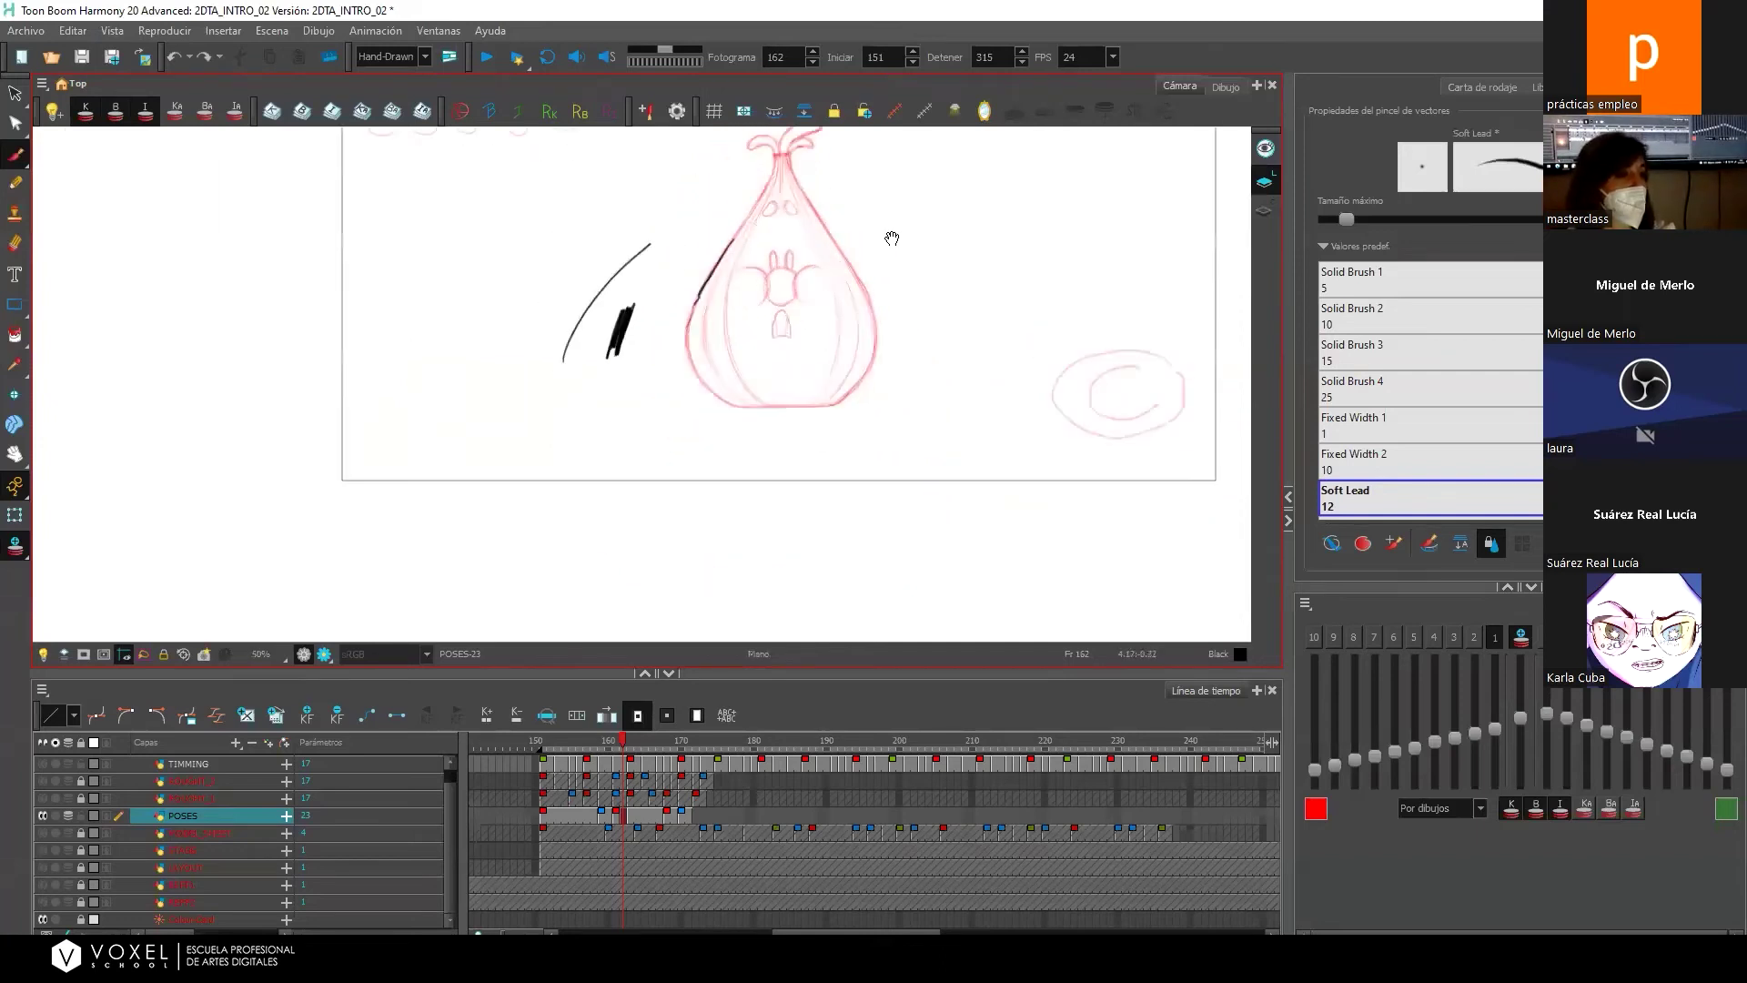
mouse_move(892, 238)
mouse_down()
mouse_move(792, 327)
mouse_move(803, 386)
mouse_up()
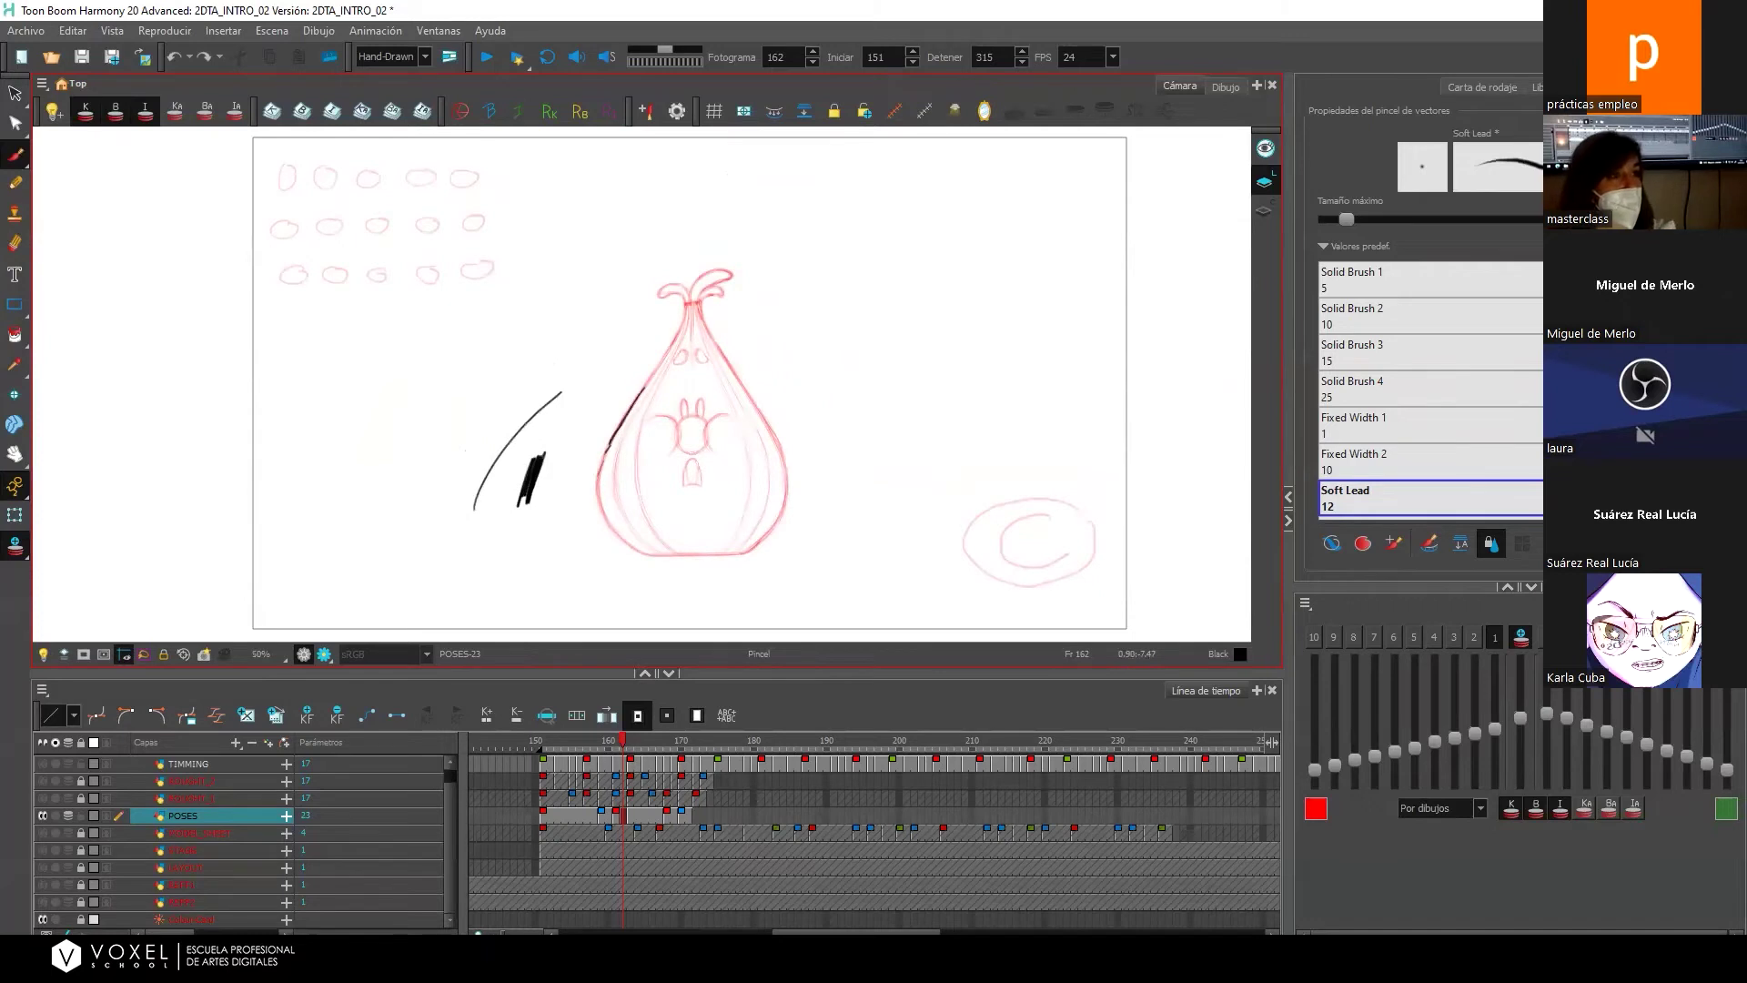
drag(1029, 185, 1006, 329)
mouse_move(1018, 178)
mouse_down()
mouse_move(1030, 151)
mouse_move(1041, 175)
mouse_up()
mouse_move(1019, 169)
mouse_down()
mouse_move(1040, 167)
mouse_move(1005, 186)
mouse_move(1067, 154)
mouse_up()
mouse_move(995, 343)
mouse_down()
mouse_move(995, 373)
mouse_move(1020, 342)
mouse_up()
drag(955, 267, 1063, 273)
key(ctrl+z)
mouse_move(926, 259)
mouse_down()
mouse_move(876, 266)
mouse_move(949, 260)
mouse_move(1040, 218)
mouse_move(968, 223)
mouse_up()
mouse_move(994, 296)
mouse_down()
mouse_move(1033, 293)
mouse_move(954, 307)
mouse_move(979, 290)
mouse_up()
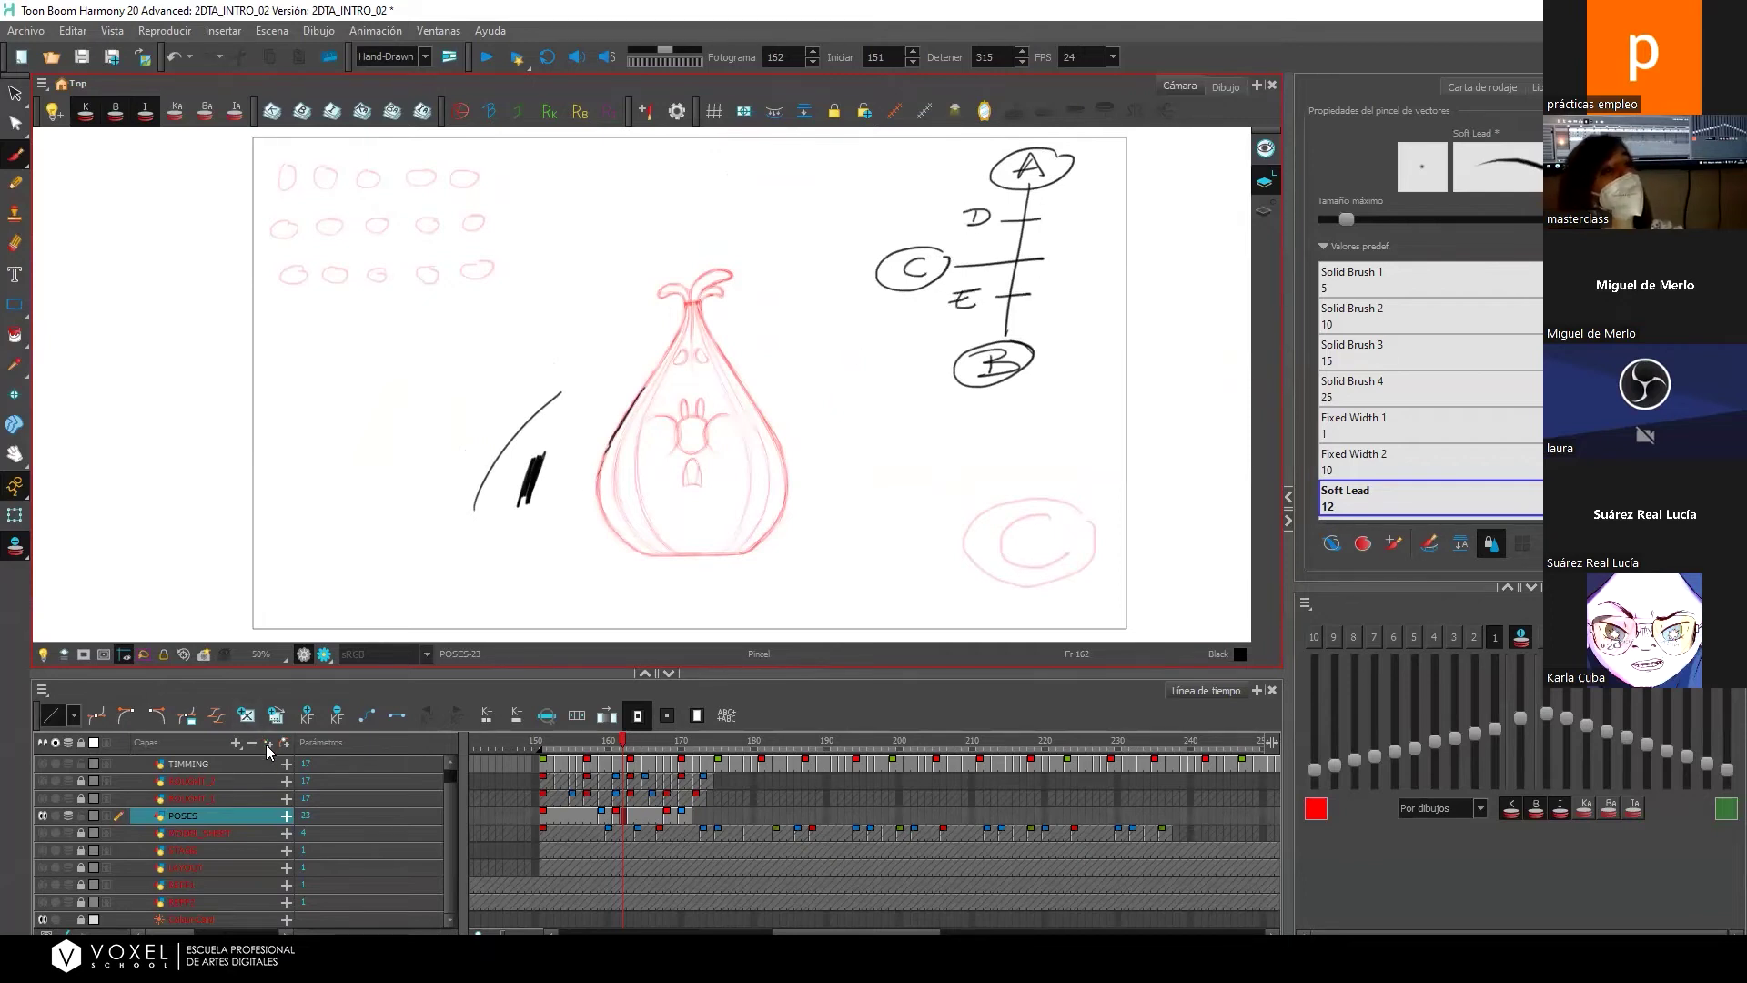
Remove the circle around C on the timing chart, underline that letter, and emphasise the circled A and B with extra strokes.
drag(1096, 353, 1052, 418)
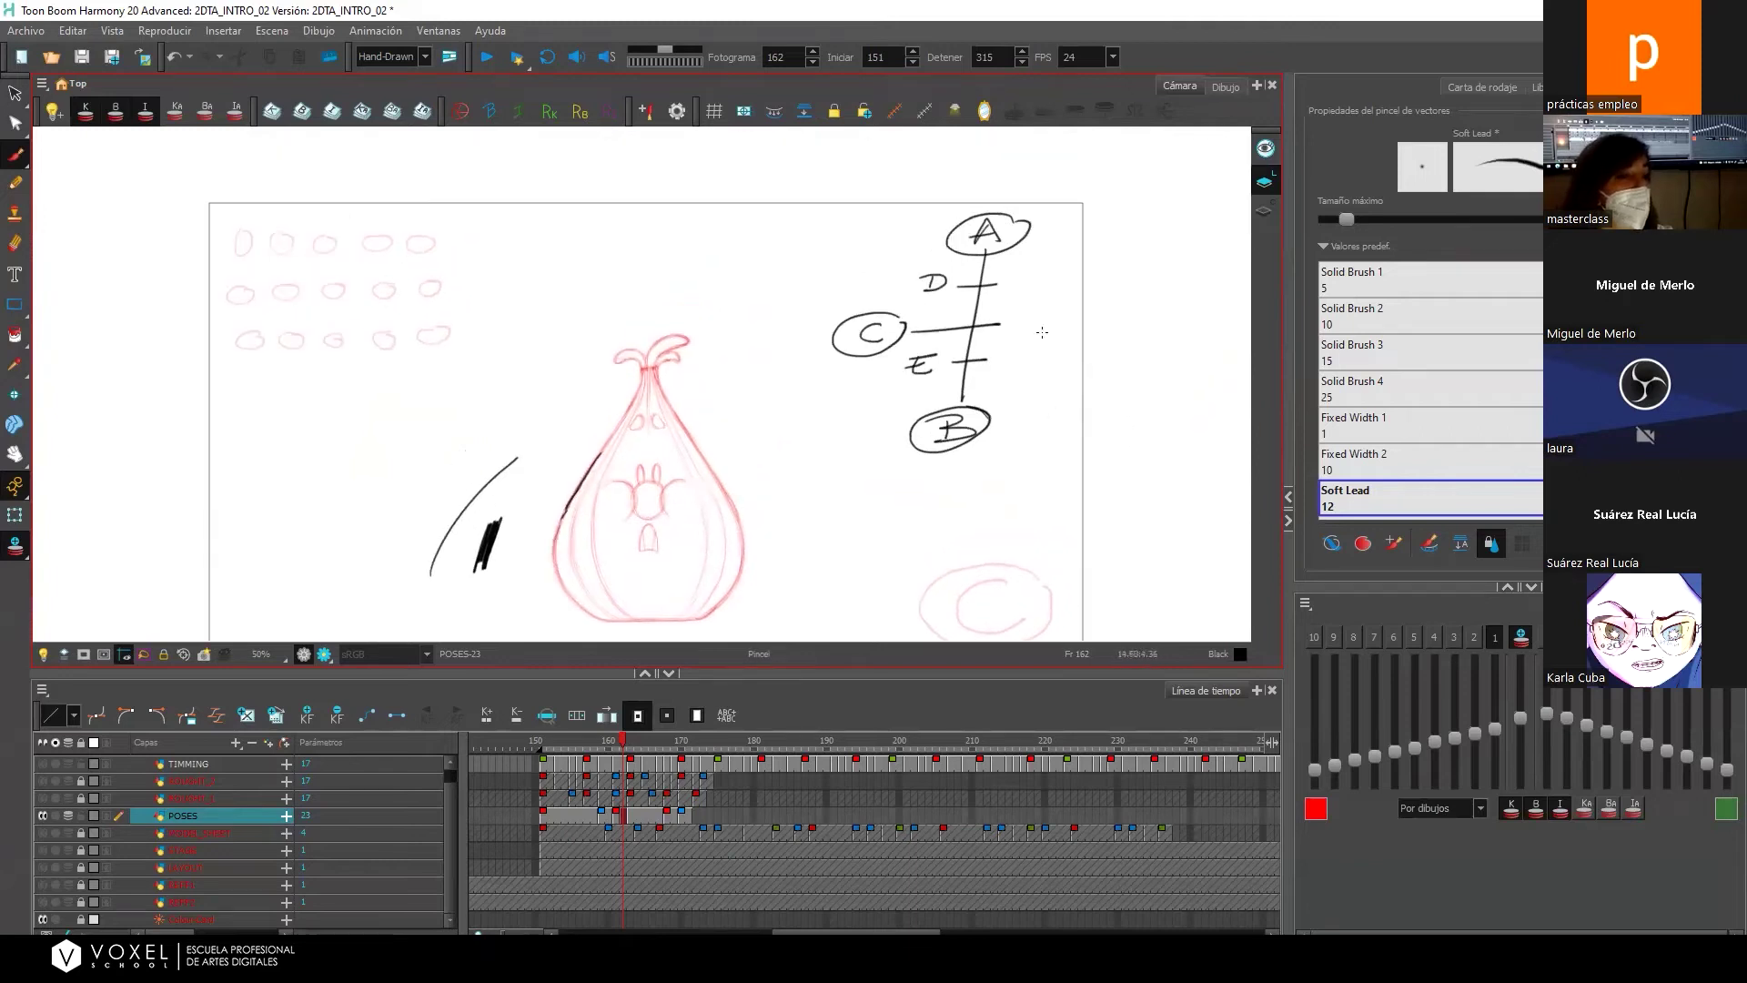
drag(1022, 221, 965, 215)
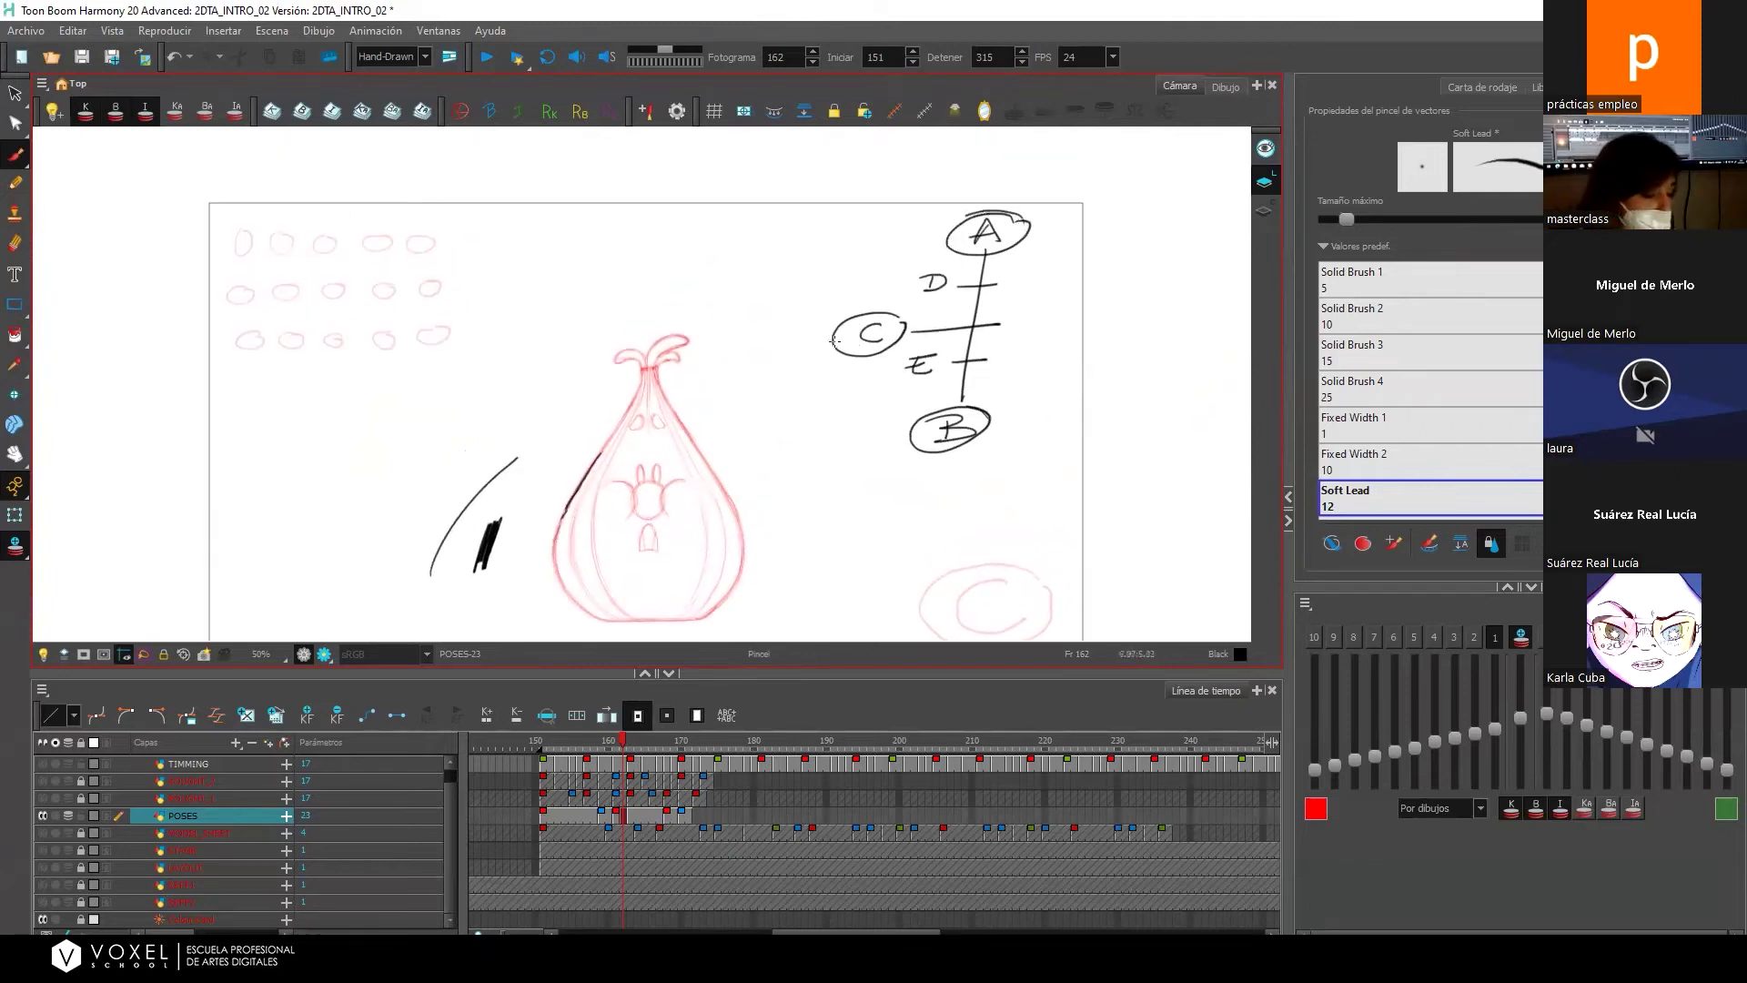
key(alt+e)
mouse_move(872, 308)
mouse_down()
mouse_move(833, 336)
mouse_move(888, 312)
mouse_move(868, 352)
mouse_move(902, 328)
mouse_move(855, 343)
mouse_move(879, 323)
mouse_move(839, 361)
mouse_up()
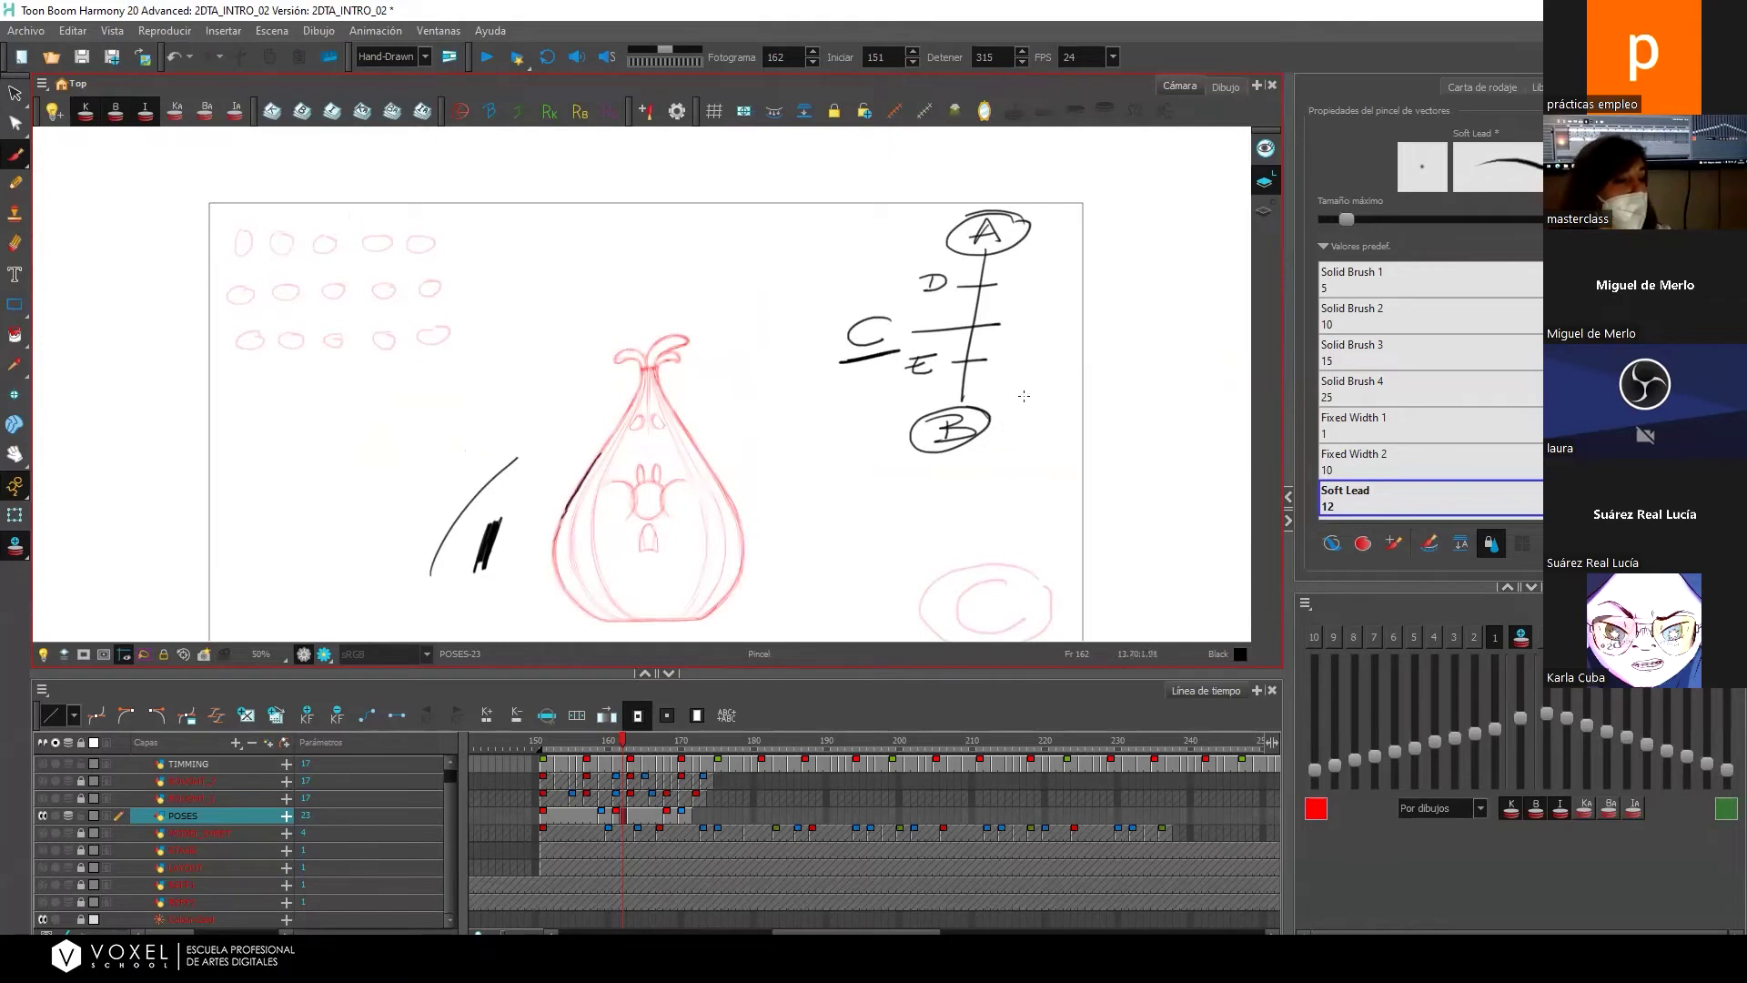
drag(1046, 334, 1035, 348)
mouse_move(974, 239)
mouse_down()
mouse_move(947, 269)
mouse_move(996, 242)
mouse_up()
mouse_move(933, 444)
mouse_down()
mouse_move(955, 431)
mouse_move(918, 457)
mouse_up()
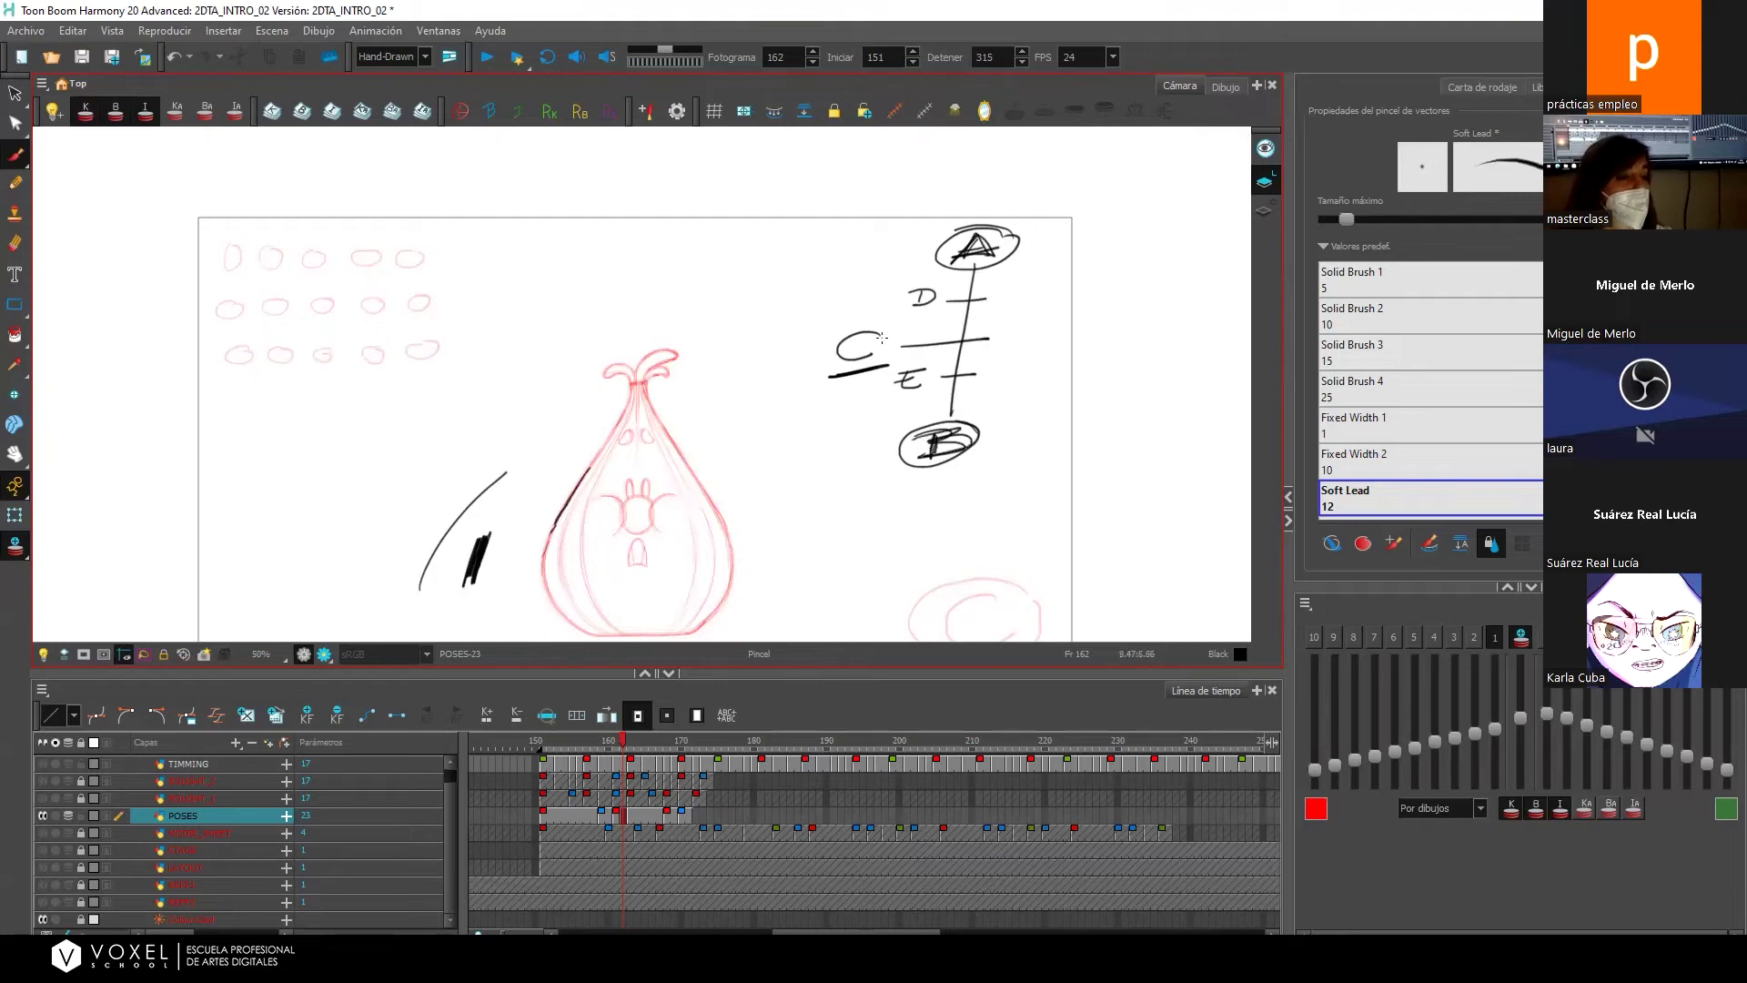
Draw arcs along the chart halving the A–C and C–B spacing, and emphasise the C mark and the letters D and E.
mouse_move(989, 270)
mouse_down()
mouse_move(942, 265)
mouse_move(874, 301)
mouse_move(958, 336)
mouse_move(884, 351)
mouse_move(871, 384)
mouse_move(953, 416)
mouse_up()
mouse_move(966, 270)
mouse_down()
mouse_move(936, 294)
mouse_move(969, 299)
mouse_move(935, 316)
mouse_move(962, 345)
mouse_move(941, 350)
mouse_move(958, 375)
mouse_move(921, 396)
mouse_move(954, 416)
mouse_up()
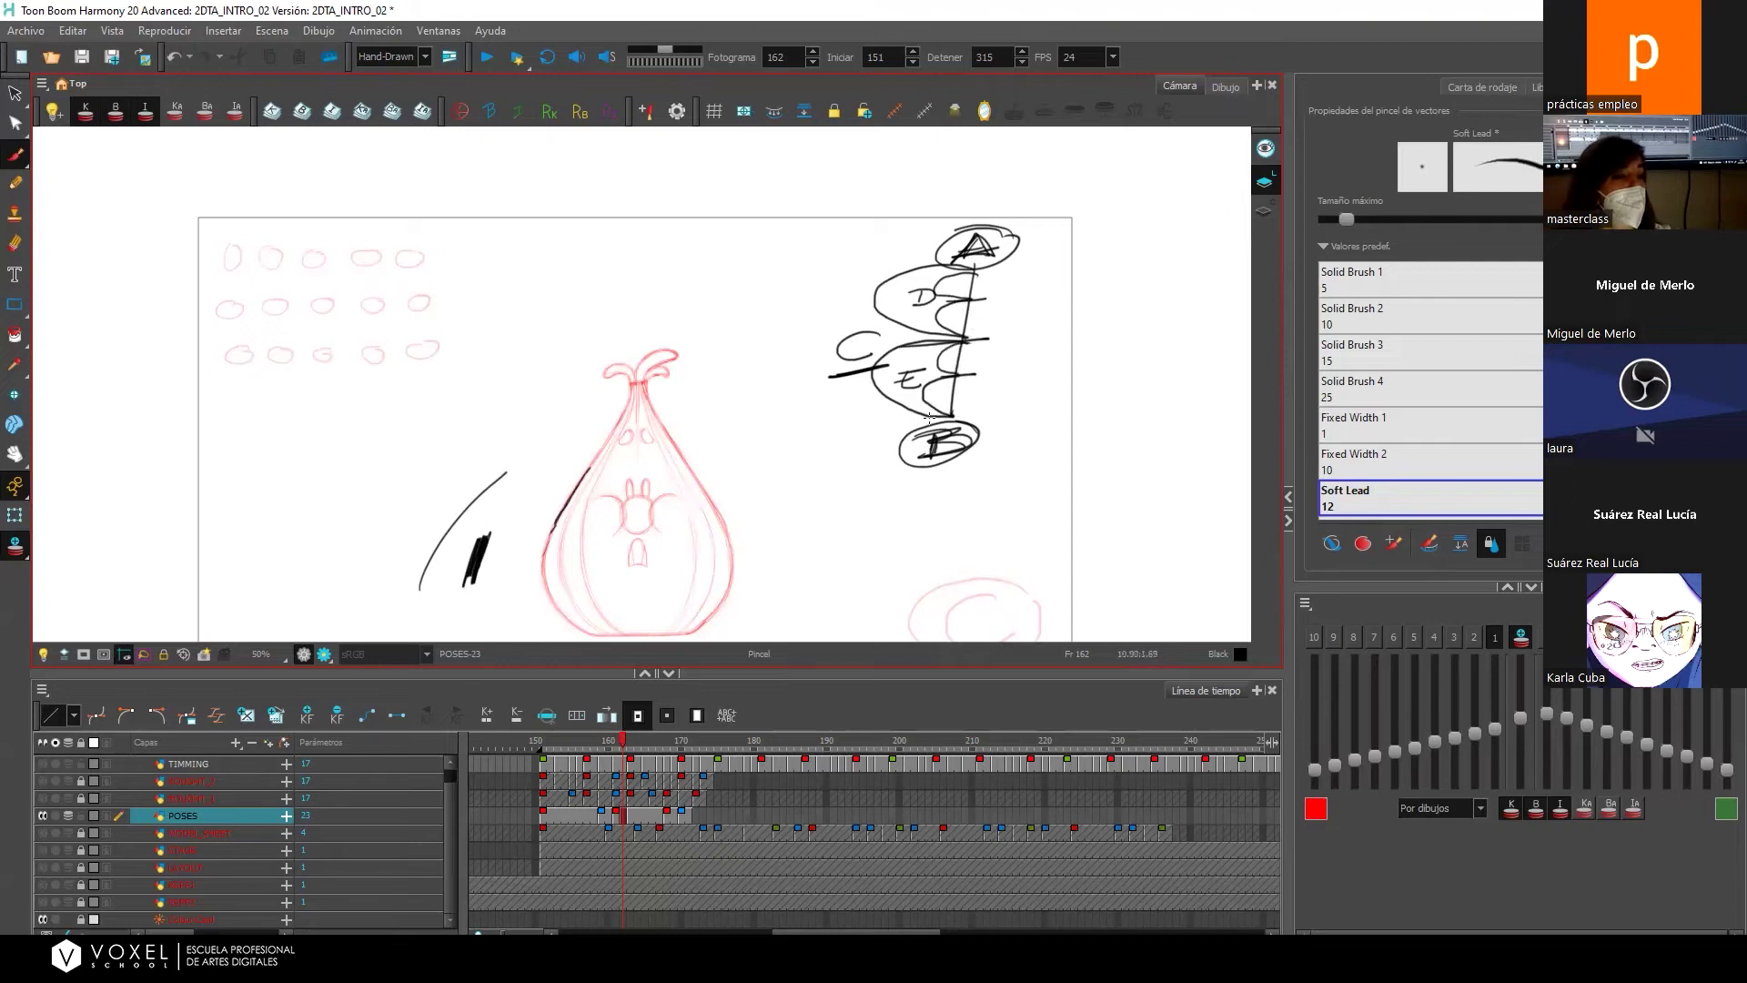
mouse_move(978, 335)
mouse_down()
mouse_move(903, 344)
mouse_move(1032, 332)
mouse_move(884, 345)
mouse_move(1035, 333)
mouse_up()
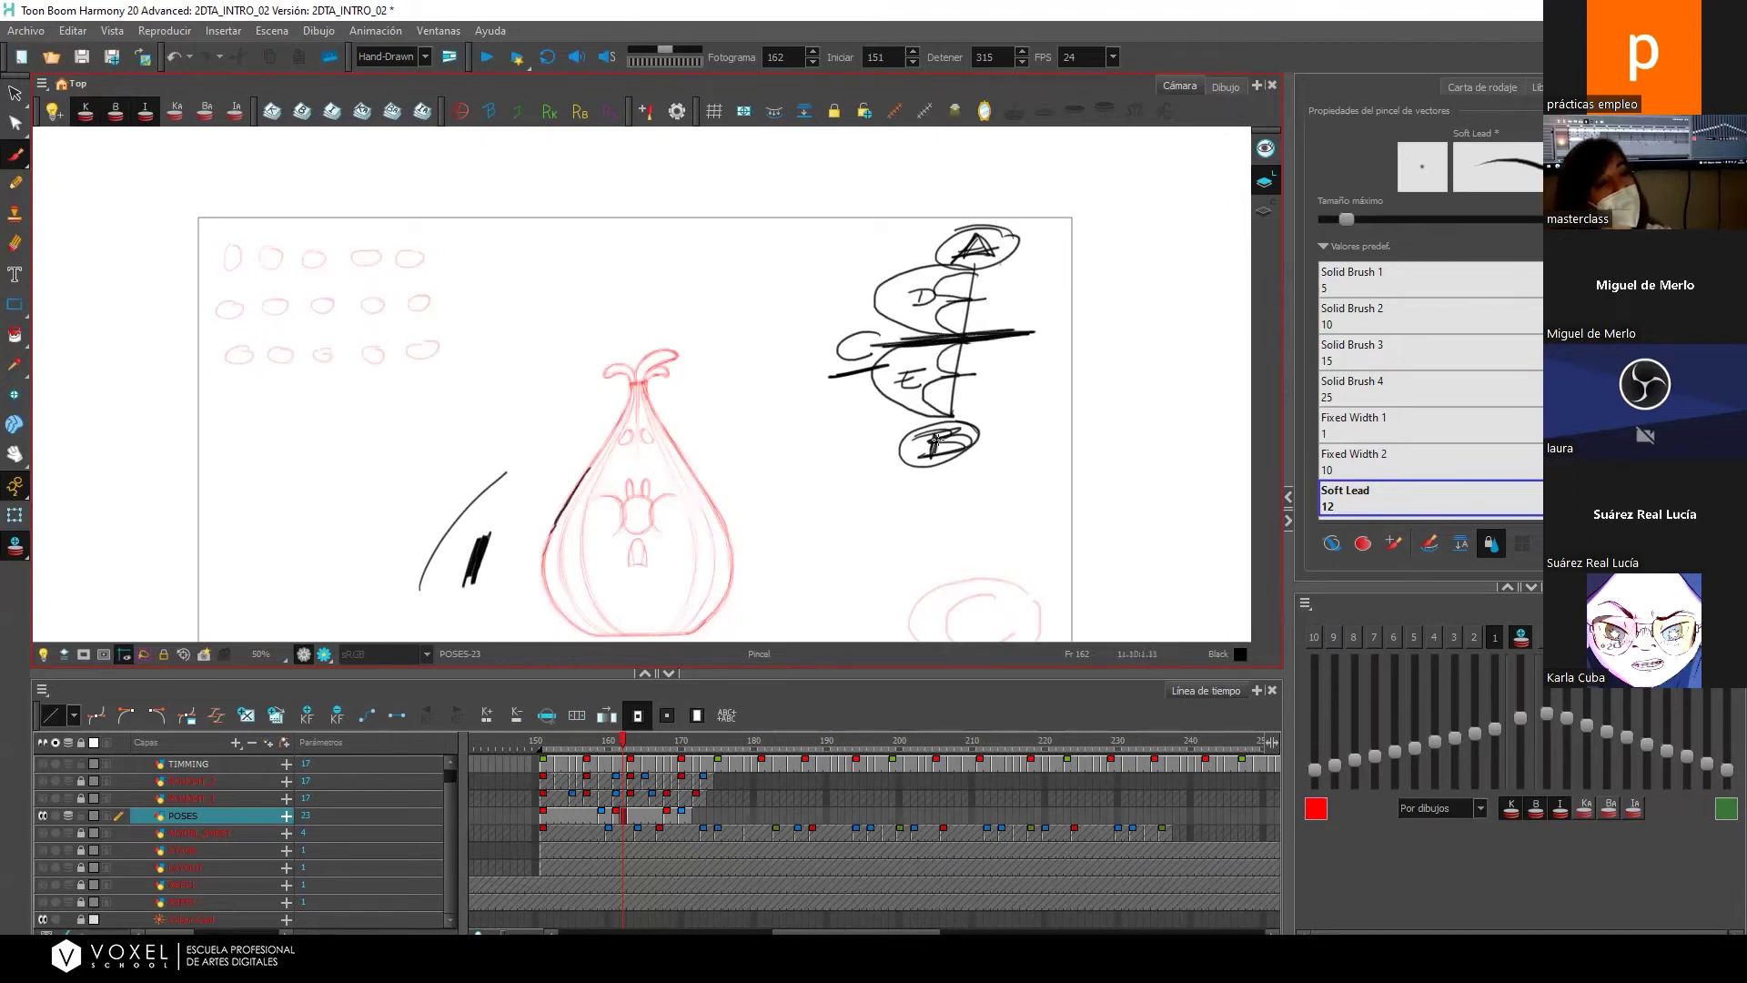
mouse_move(913, 287)
mouse_down()
mouse_move(912, 308)
mouse_move(937, 305)
mouse_move(917, 315)
mouse_move(901, 390)
mouse_move(921, 391)
mouse_move(921, 365)
mouse_up()
drag(890, 379, 924, 380)
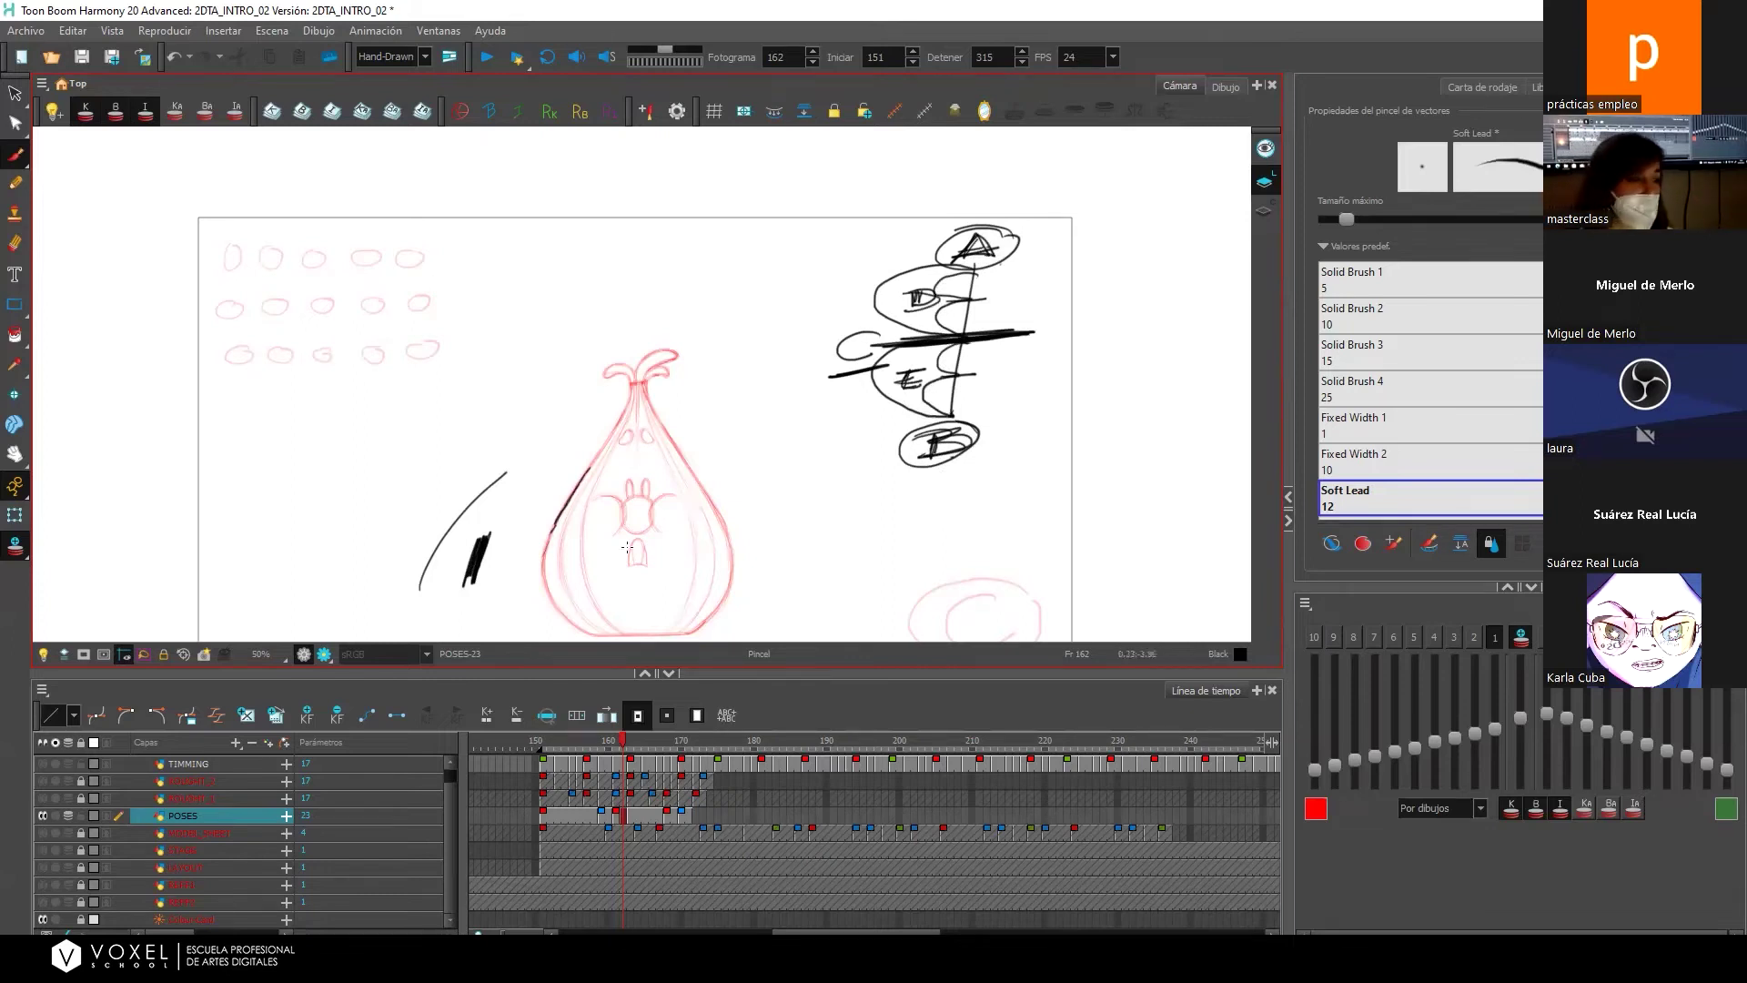
Draw a second vertical chart line left of the onion, with a circled A above and a circled B below.
mouse_move(707, 490)
mouse_down()
mouse_move(756, 409)
mouse_move(1031, 389)
mouse_move(960, 434)
mouse_up()
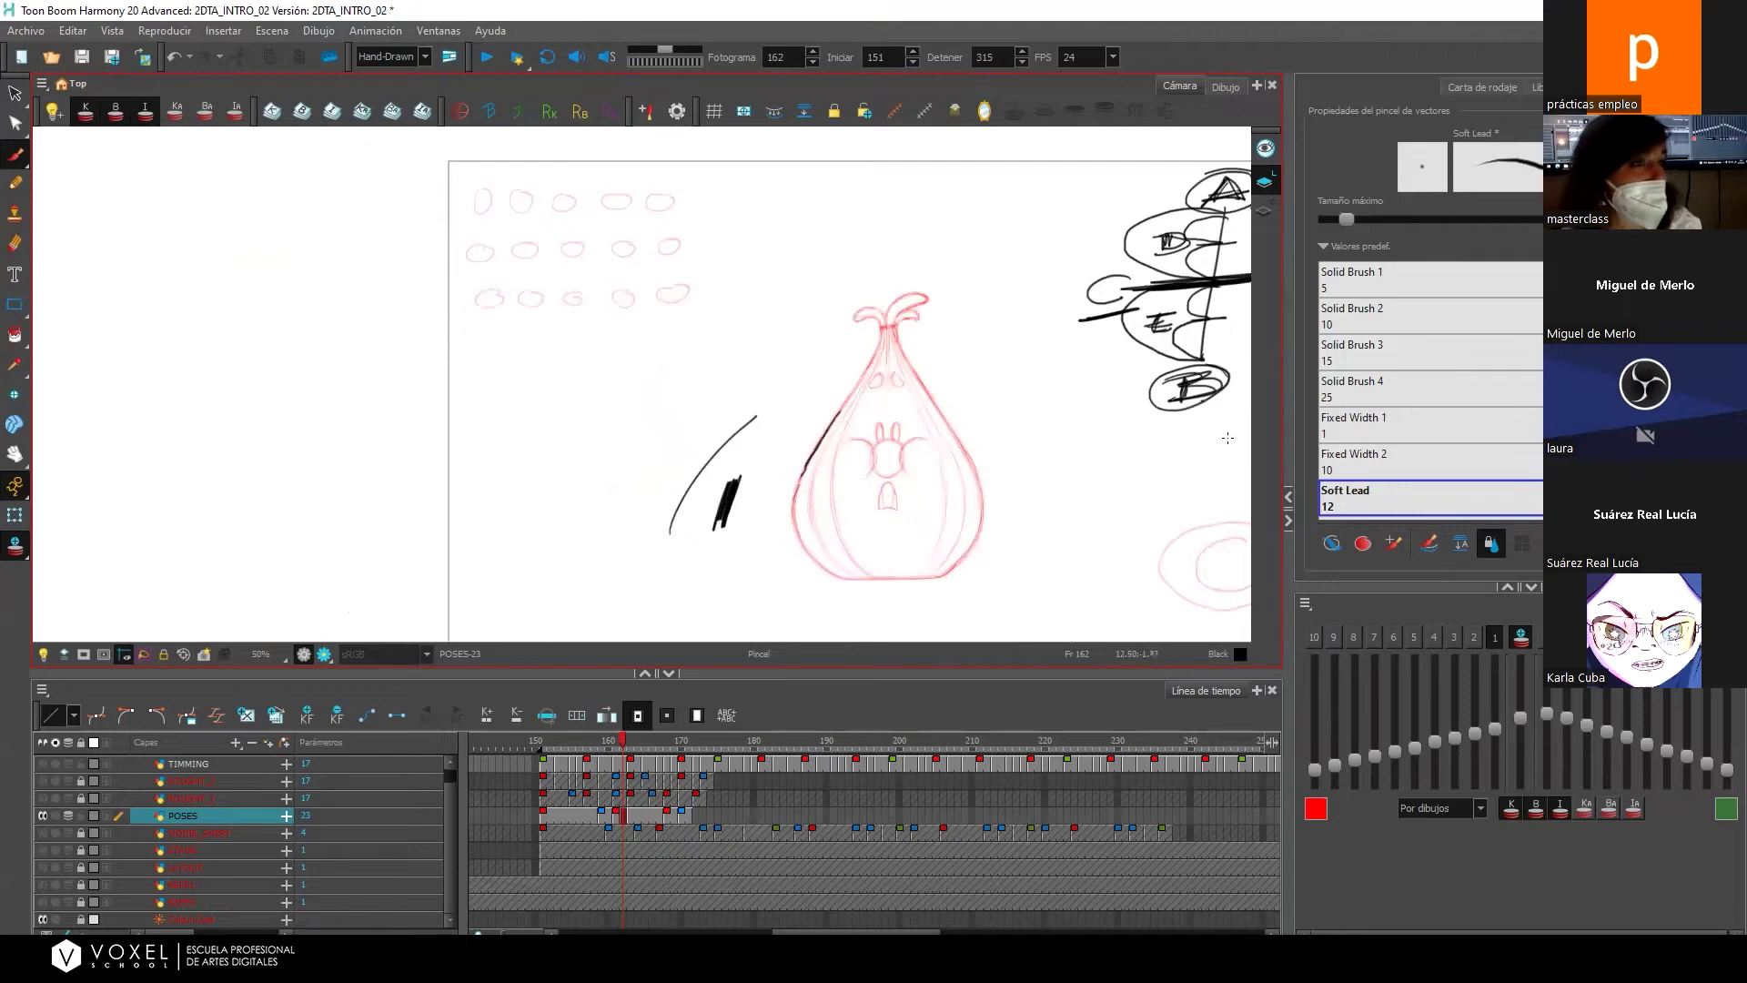
drag(579, 221, 612, 205)
mouse_move(591, 185)
mouse_down()
mouse_move(633, 201)
mouse_move(572, 234)
mouse_move(627, 208)
mouse_move(589, 234)
mouse_move(555, 535)
mouse_up()
mouse_move(550, 507)
mouse_down()
mouse_move(570, 520)
mouse_move(561, 535)
mouse_up()
mouse_move(604, 506)
mouse_down()
mouse_move(532, 507)
mouse_move(618, 506)
mouse_up()
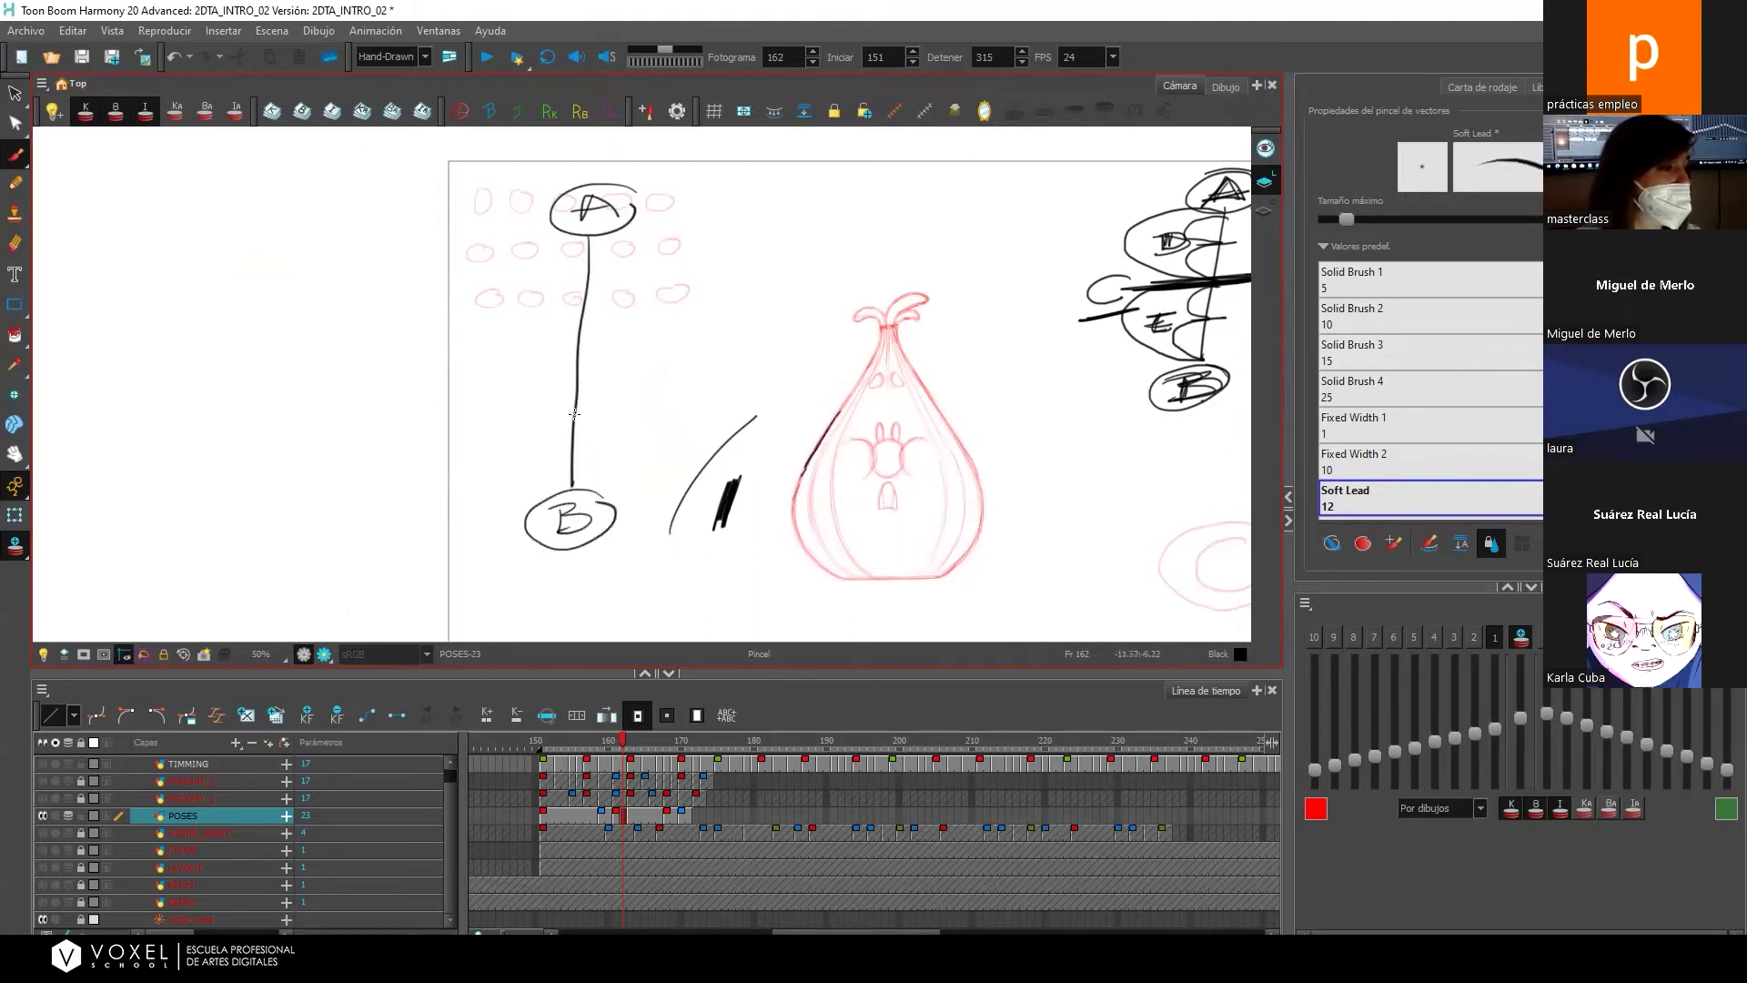
Mark C, D and E at uneven spacing on the second chart, with extra ticks crowding towards A and B.
drag(473, 419, 640, 417)
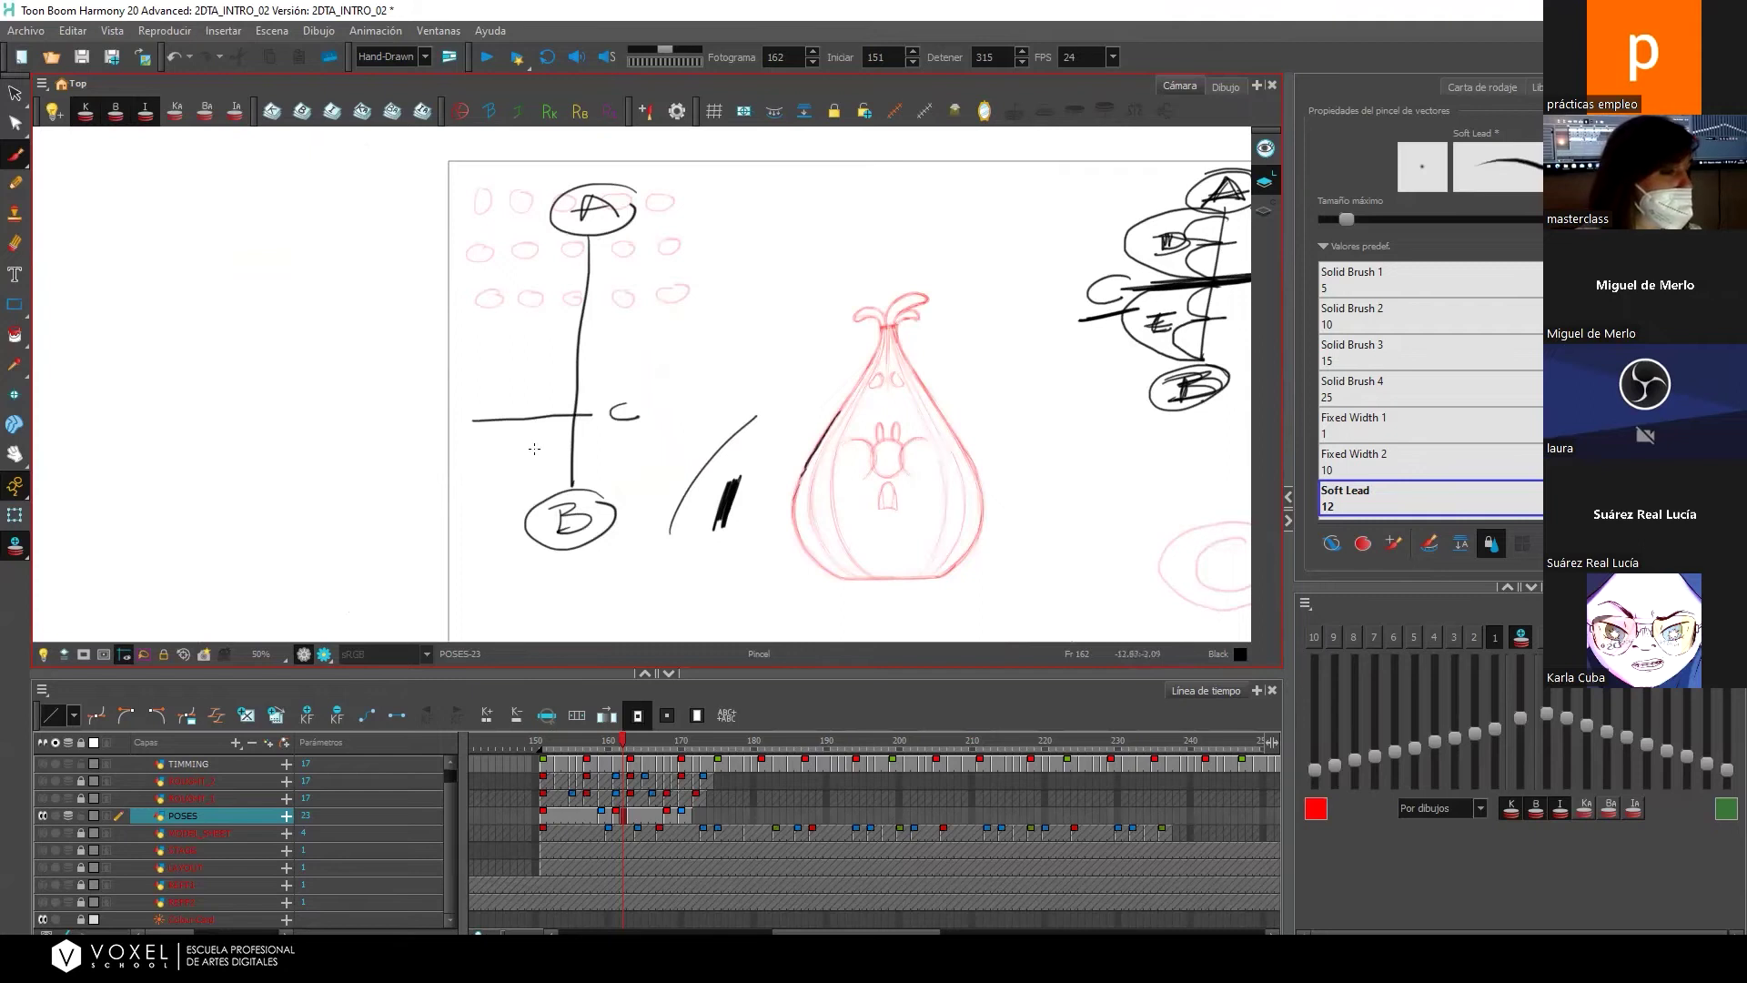
drag(554, 306, 618, 312)
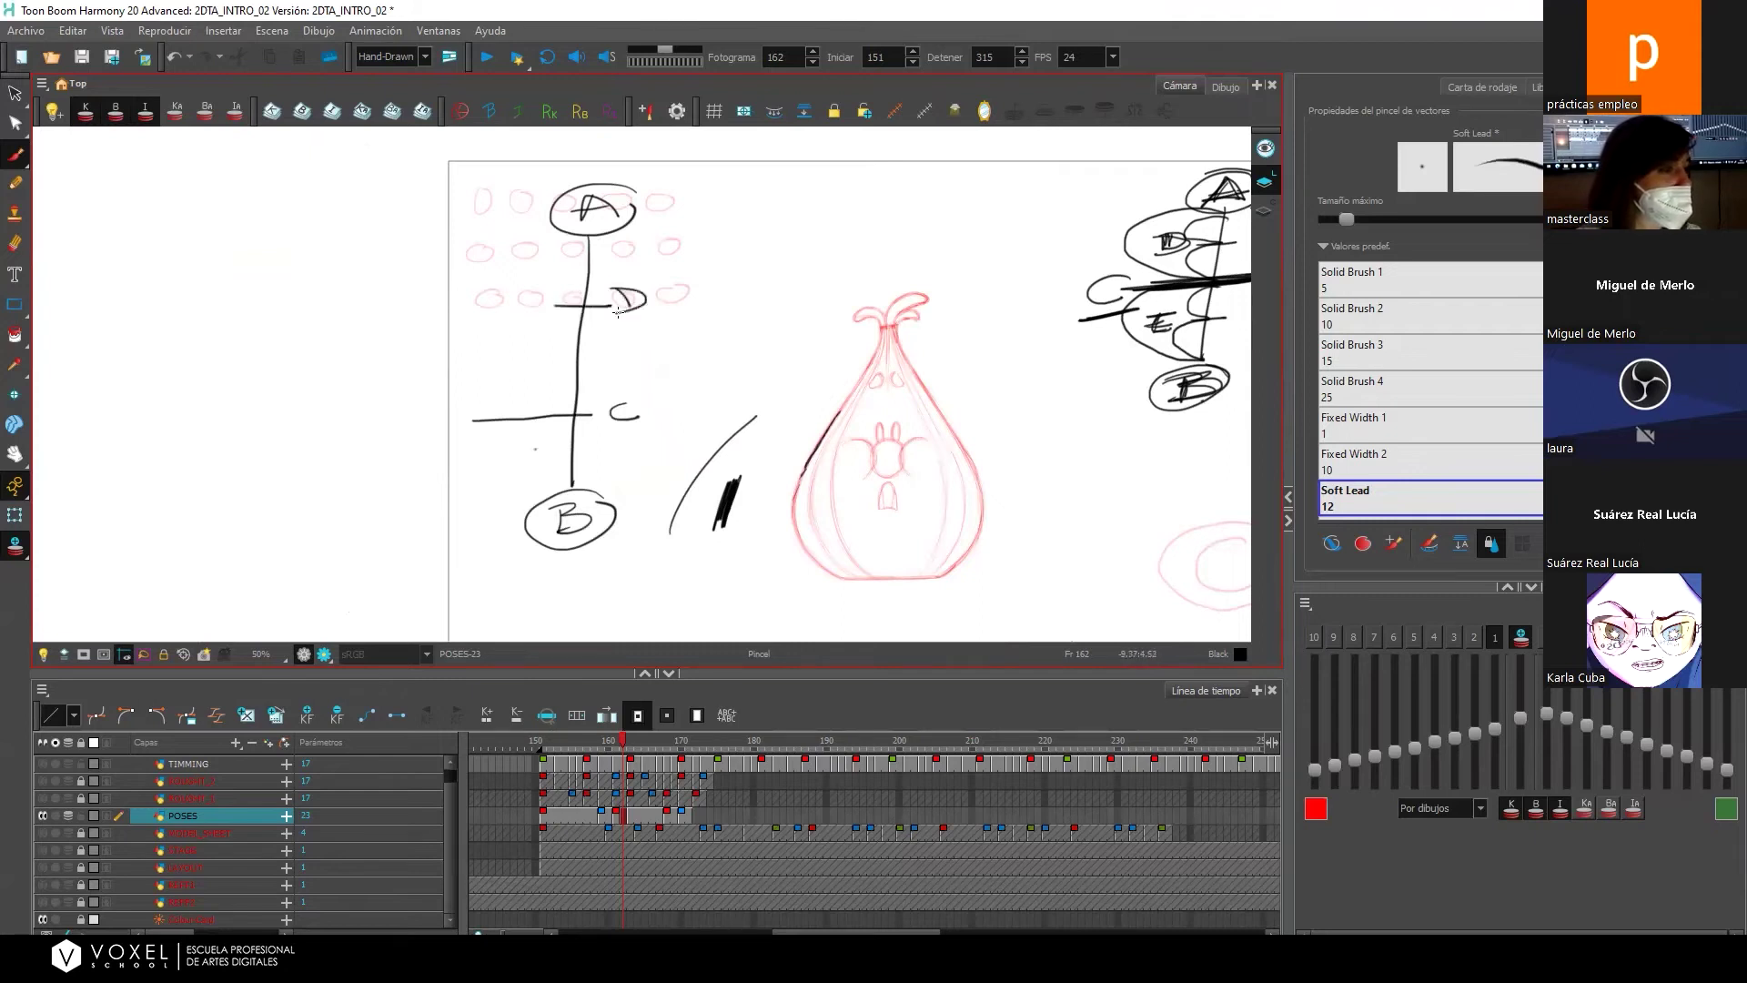
mouse_move(554, 449)
mouse_down()
mouse_move(612, 445)
mouse_move(583, 433)
mouse_move(587, 487)
mouse_up()
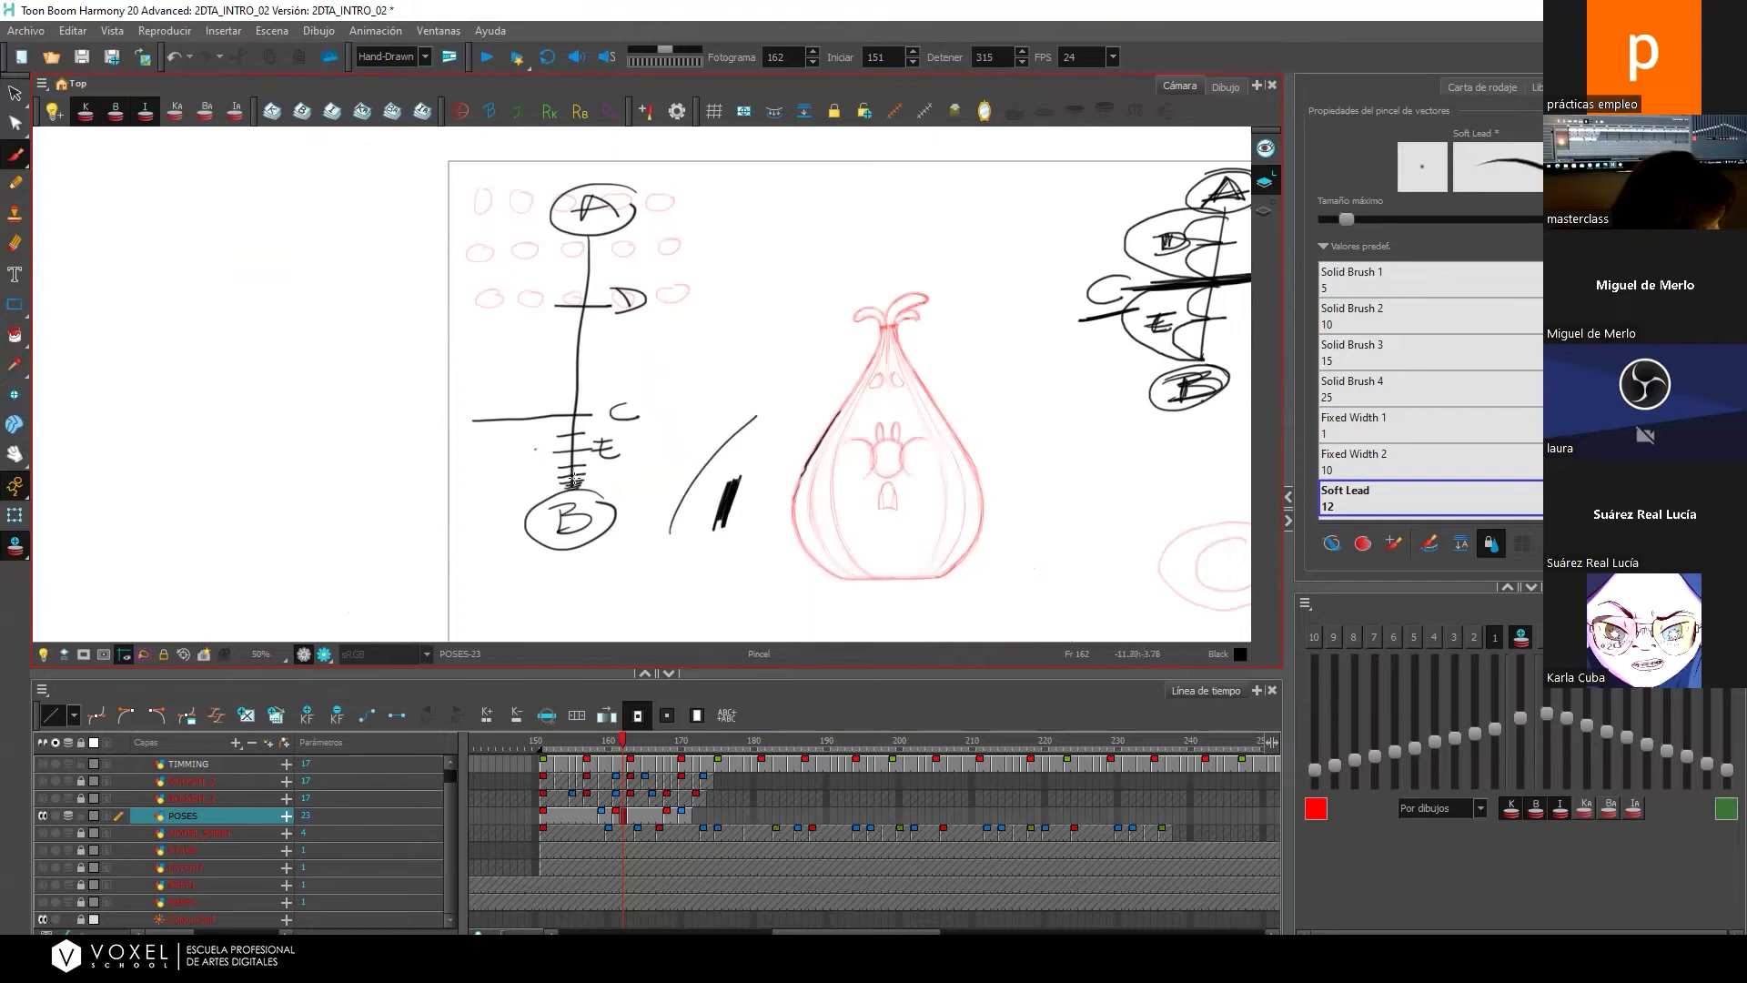
mouse_move(568, 278)
mouse_down()
mouse_move(604, 274)
mouse_move(599, 256)
mouse_up()
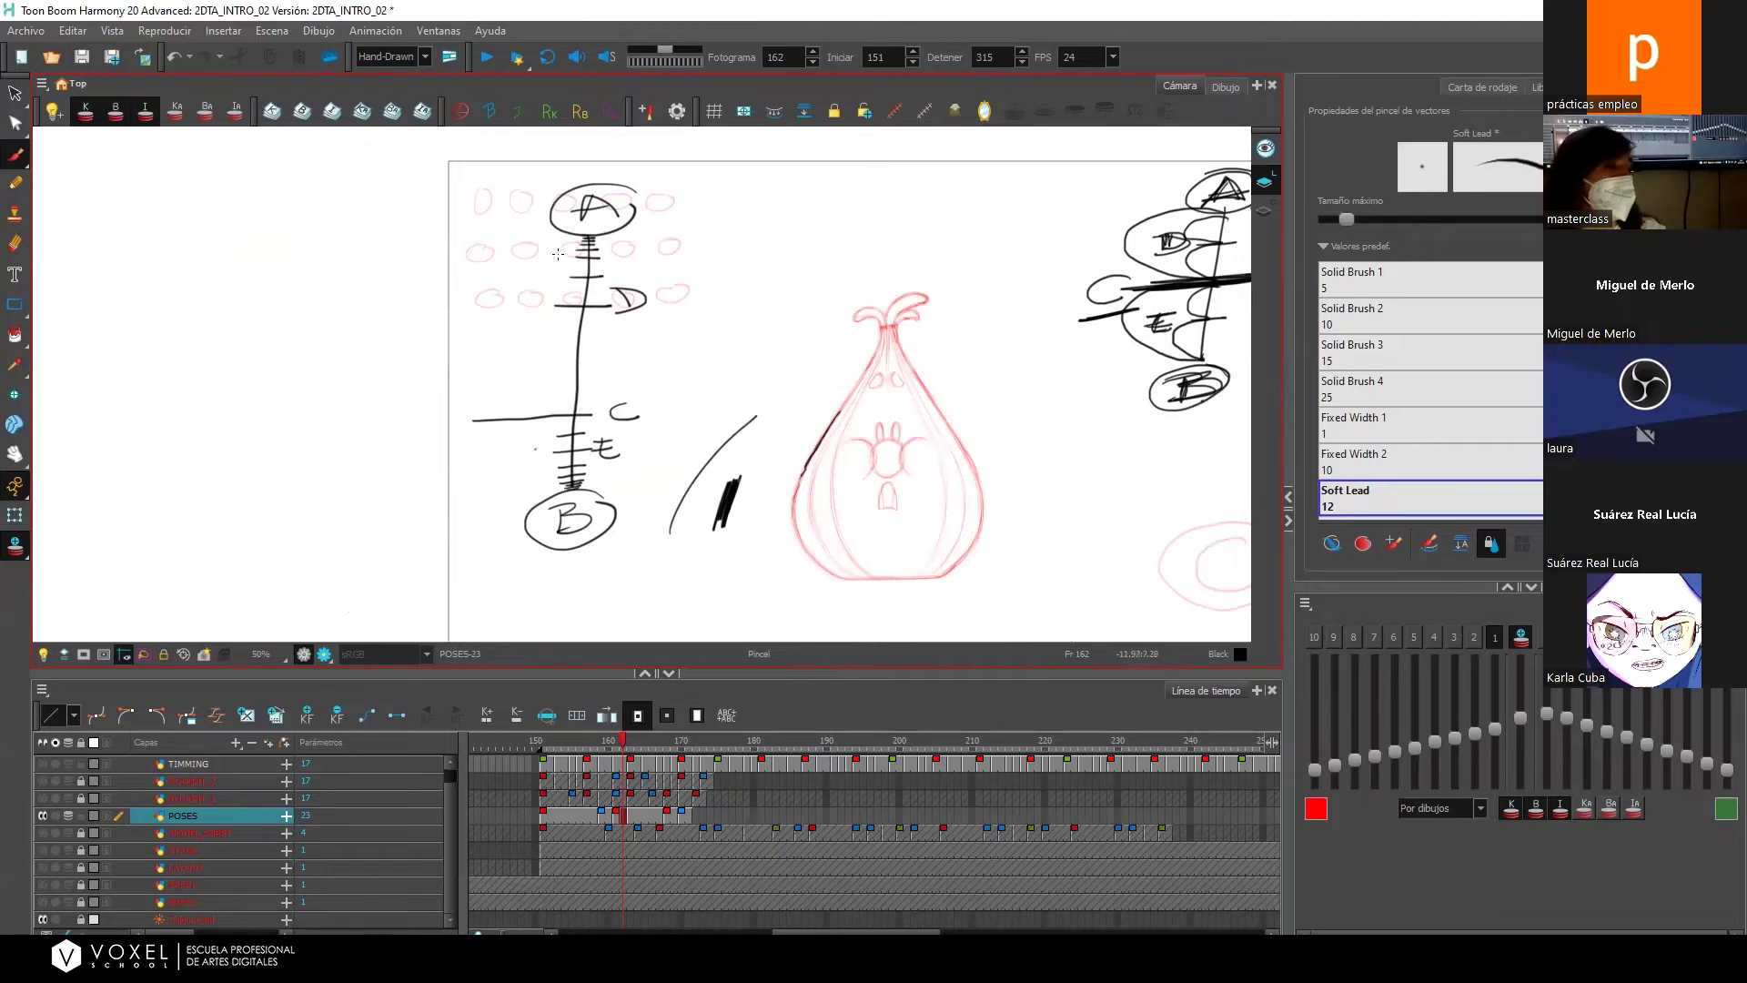
Try extra strokes around the two timing charts, undoing each attempt.
drag(497, 336, 546, 258)
key(ctrl+z)
key(ctrl+shift+z)
key(ctrl+z)
click(534, 447)
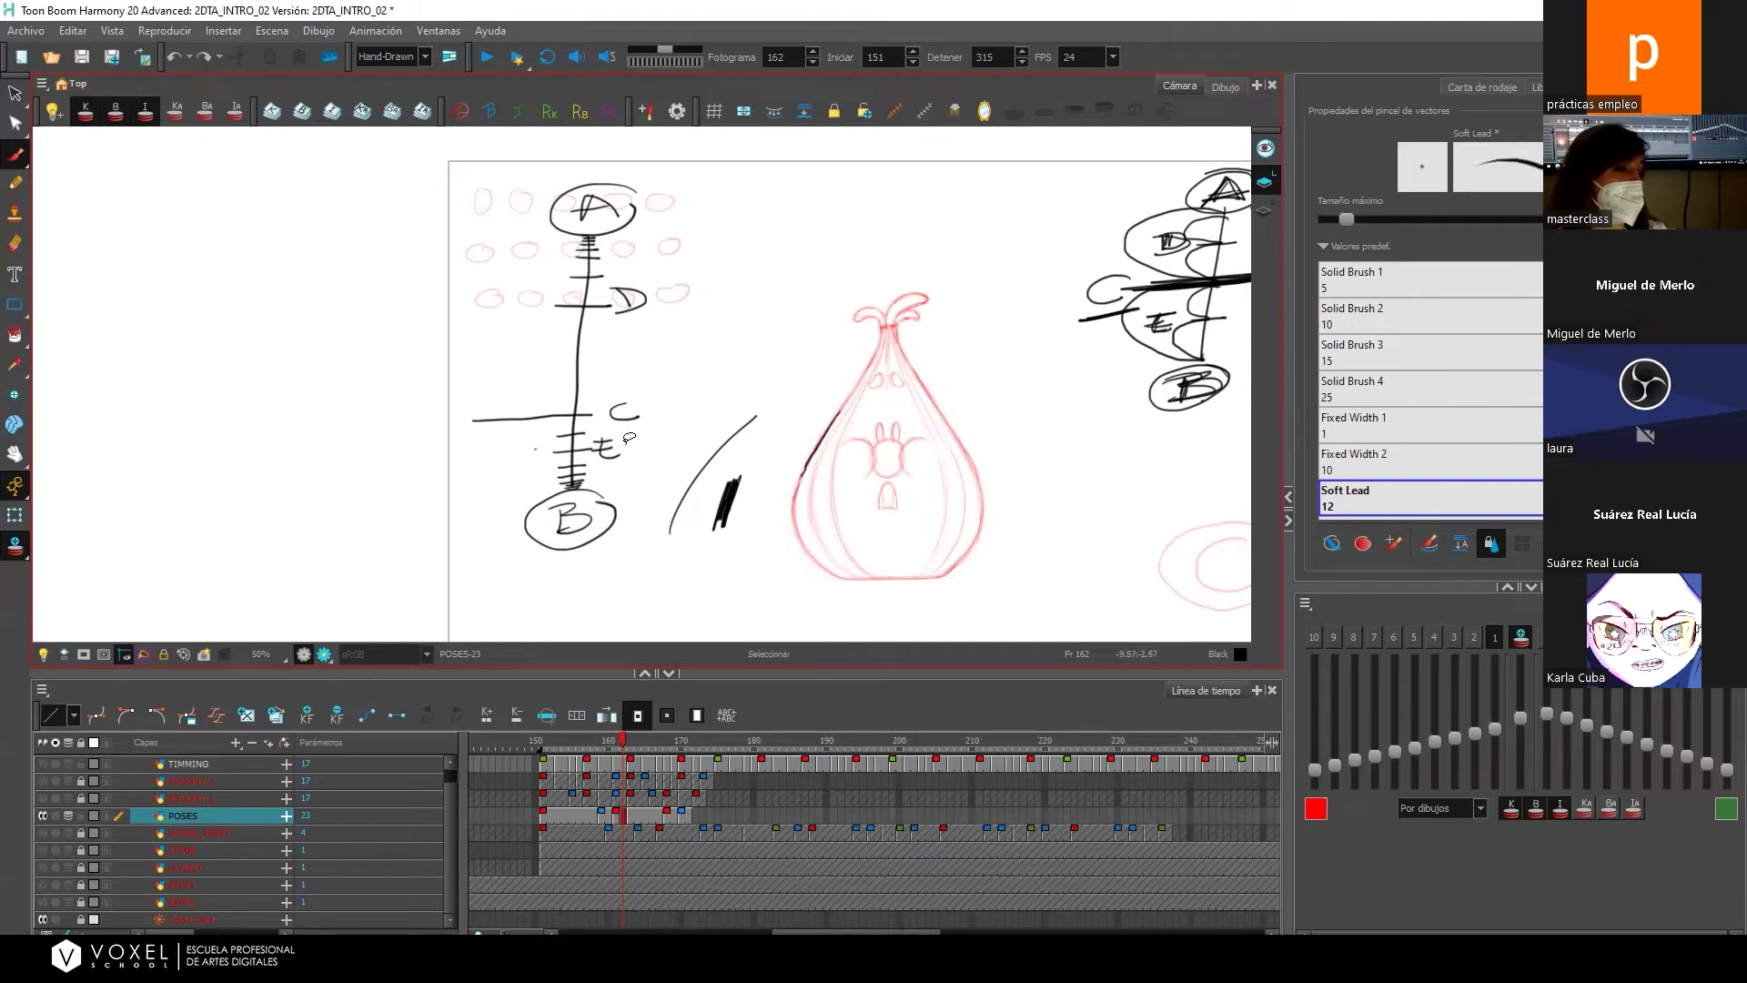
drag(1240, 244, 1121, 244)
mouse_move(1189, 194)
mouse_down()
mouse_move(1067, 165)
mouse_move(931, 326)
mouse_move(1087, 394)
mouse_move(1229, 266)
mouse_move(1104, 178)
mouse_move(915, 273)
mouse_move(1046, 423)
mouse_move(1183, 329)
mouse_move(1196, 193)
mouse_move(1046, 163)
mouse_move(889, 265)
mouse_move(1011, 418)
mouse_move(1055, 415)
mouse_up()
key(ctrl+z)
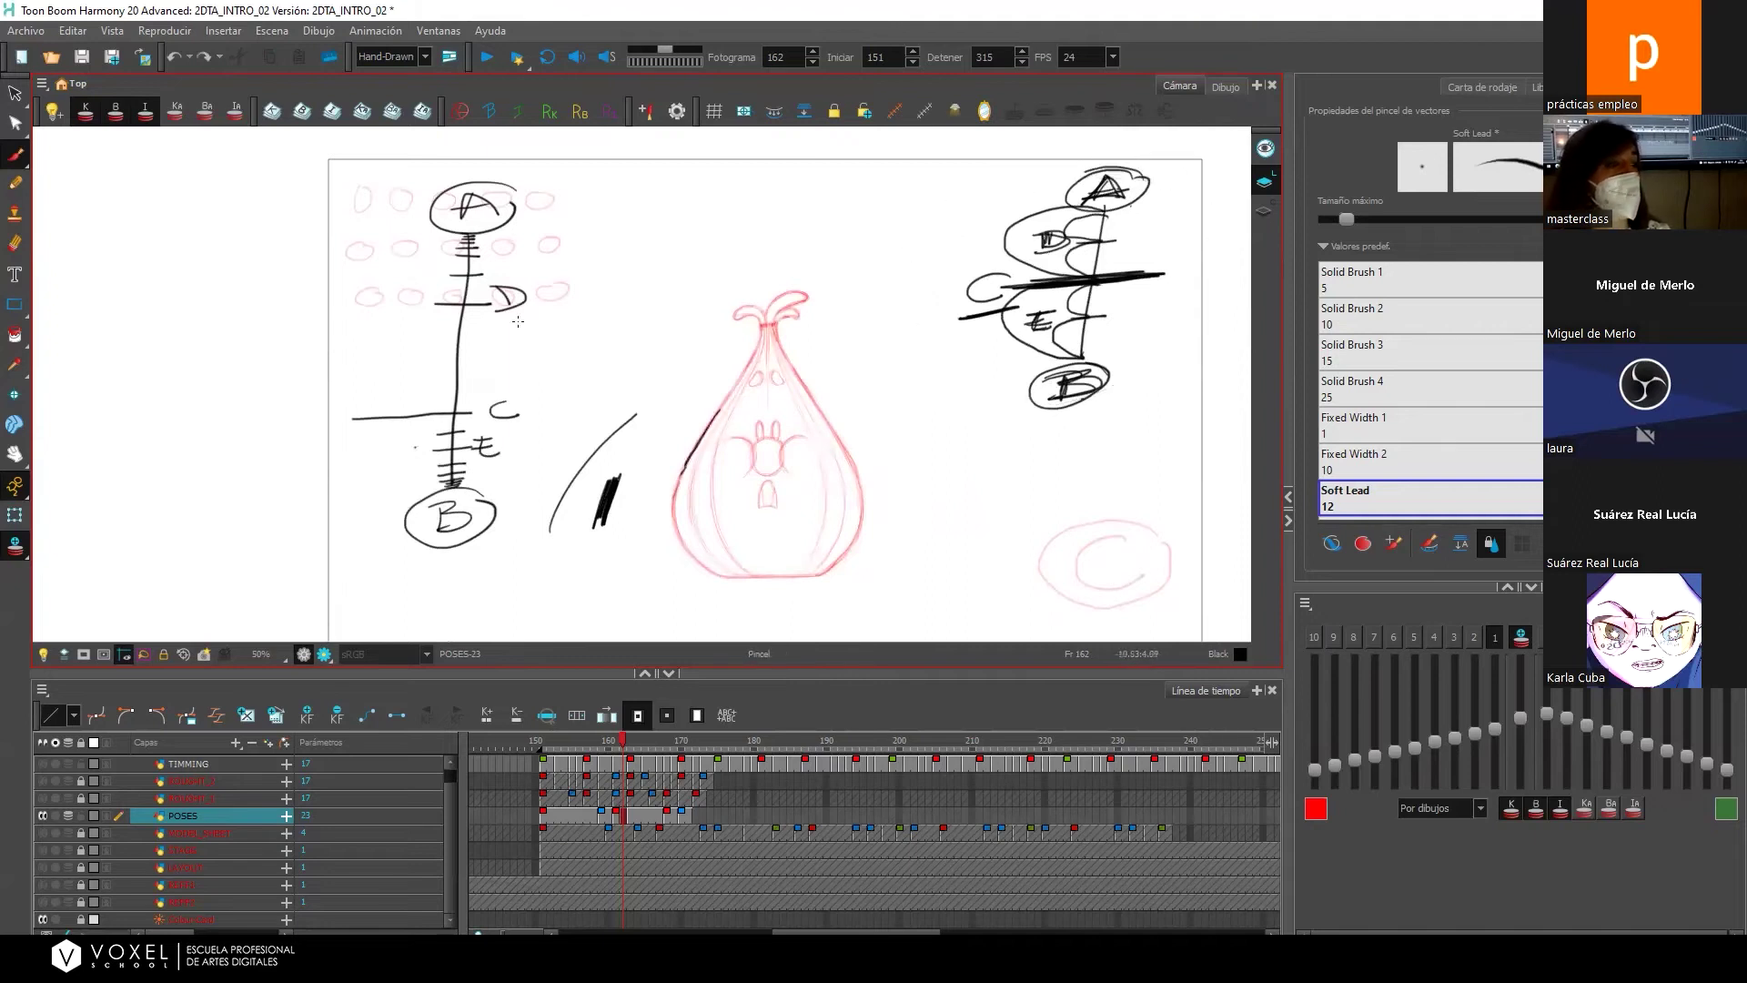
mouse_move(569, 250)
mouse_down()
mouse_move(586, 187)
mouse_move(412, 189)
mouse_move(342, 357)
mouse_move(344, 485)
mouse_move(391, 578)
mouse_move(495, 579)
mouse_move(529, 361)
mouse_move(563, 303)
mouse_move(547, 241)
mouse_move(464, 171)
mouse_move(387, 205)
mouse_up()
key(ctrl+z)
key(ctrl+z)
key(ctrl+z)
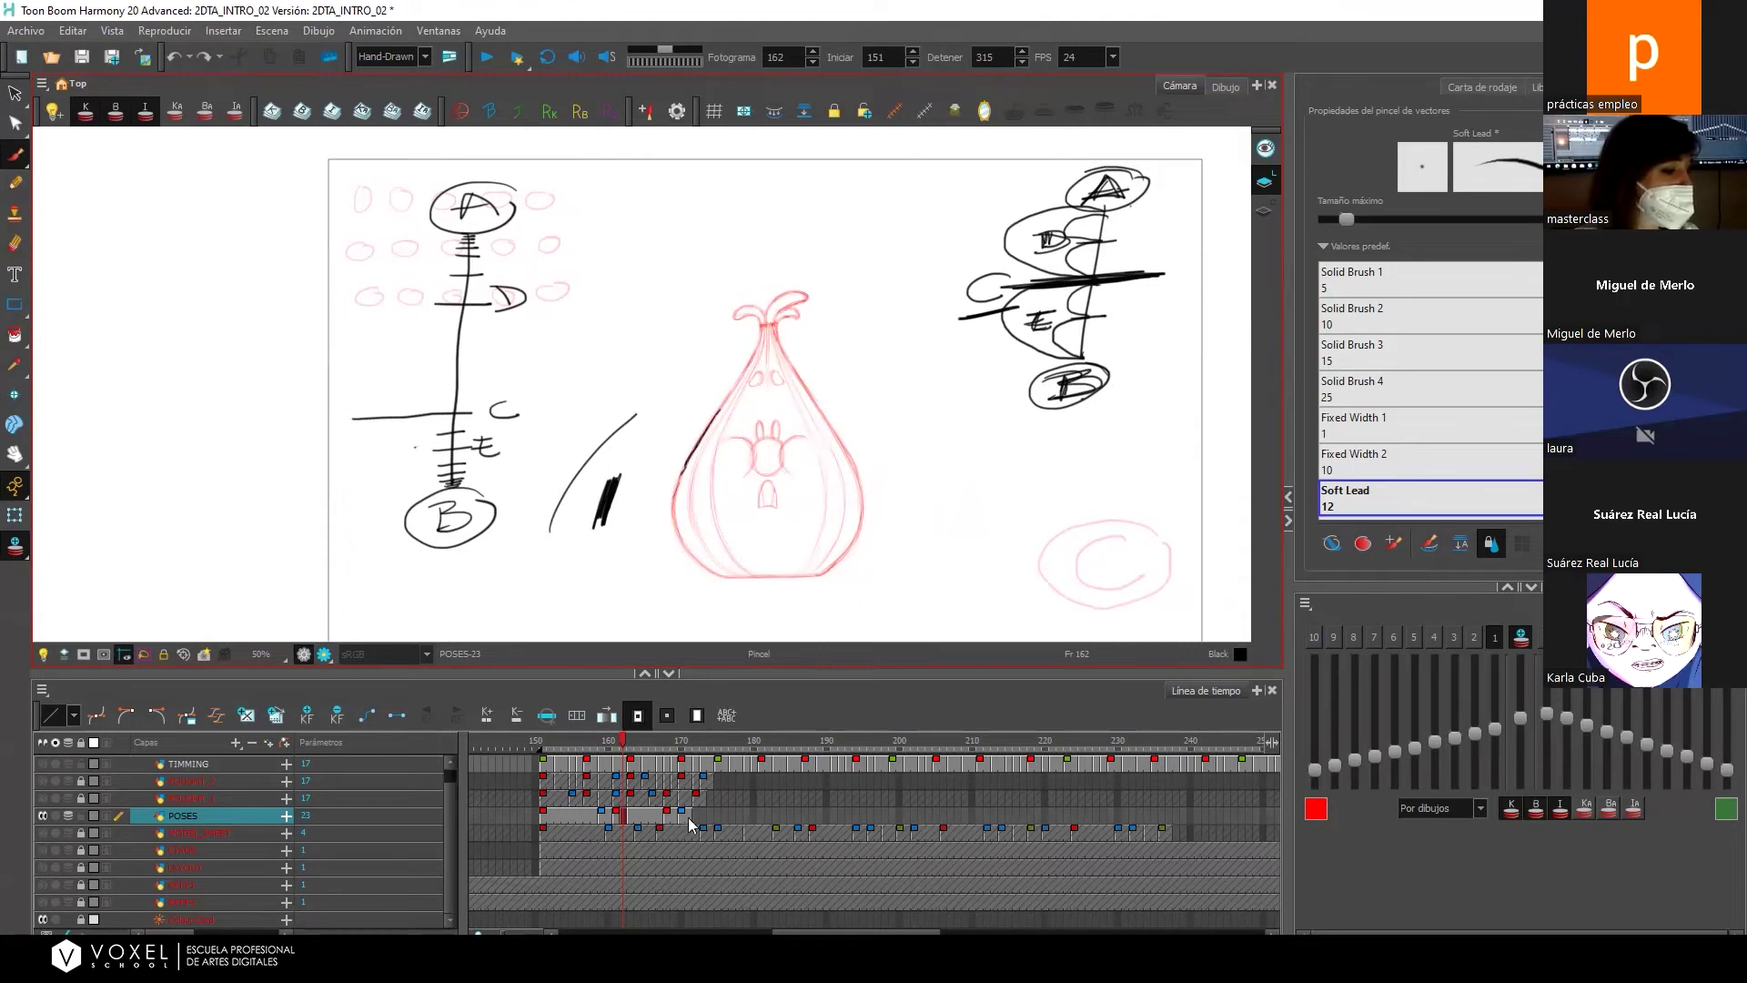
Step through the POSES drawings between frames 160 and 170 to compare the onion poses.
click(629, 819)
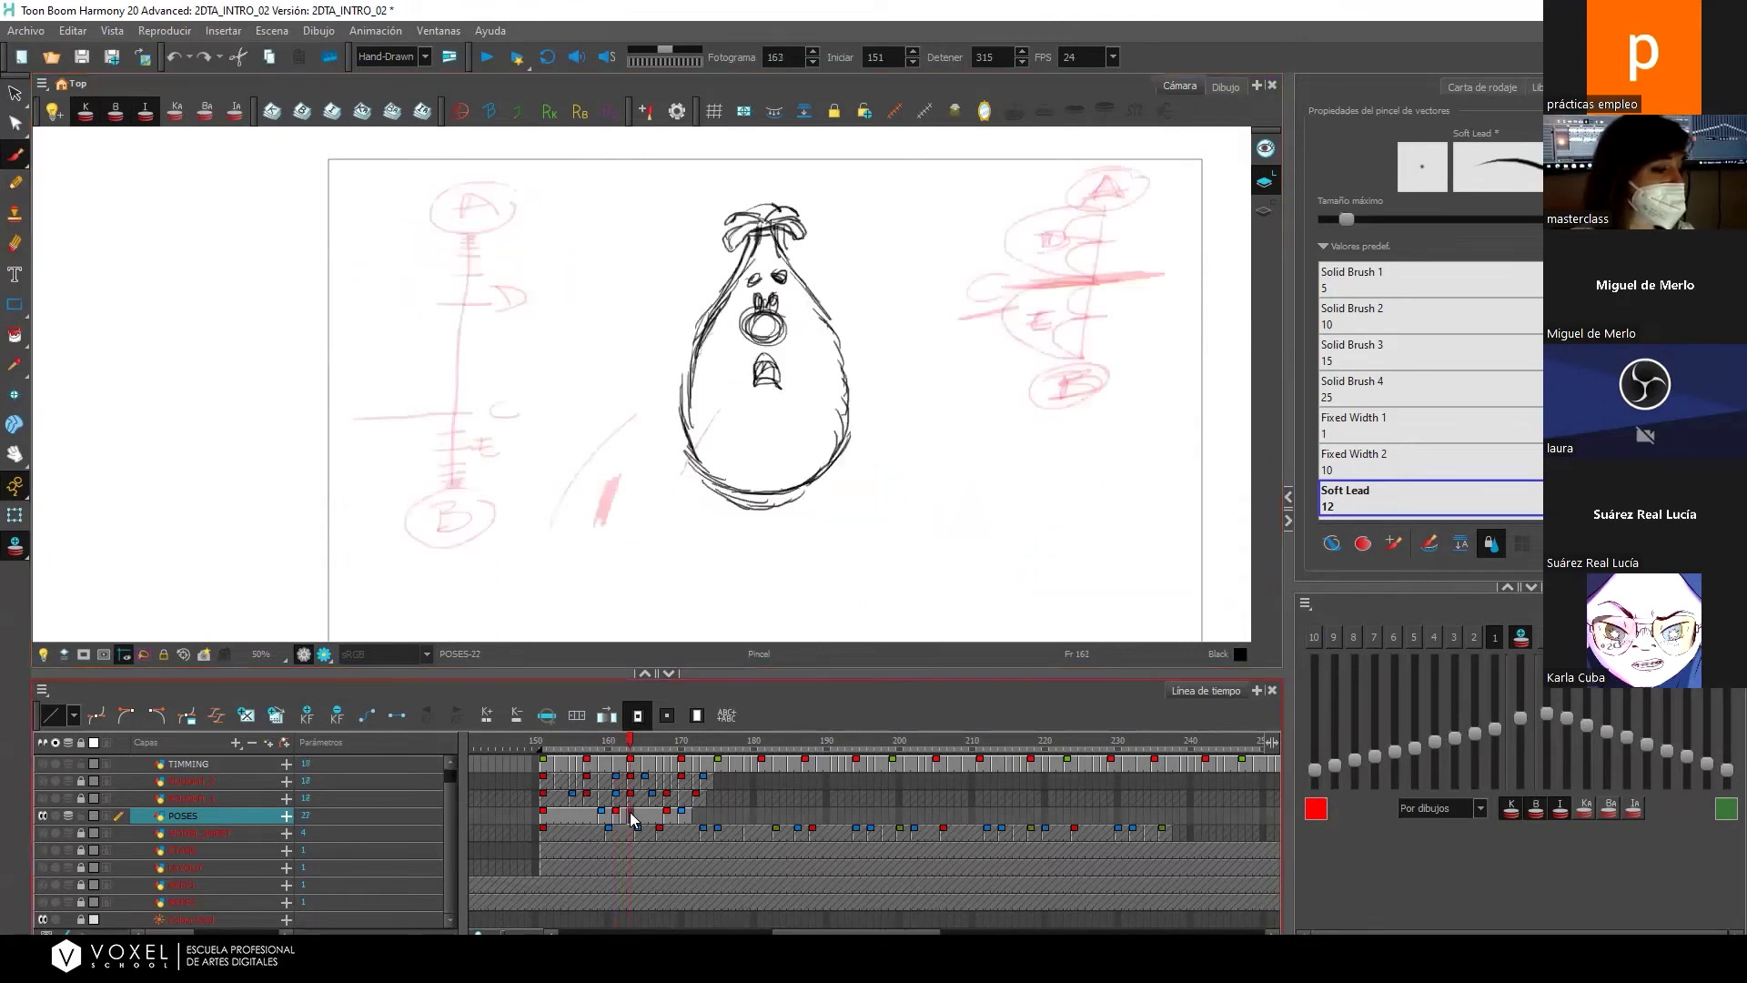
click(625, 817)
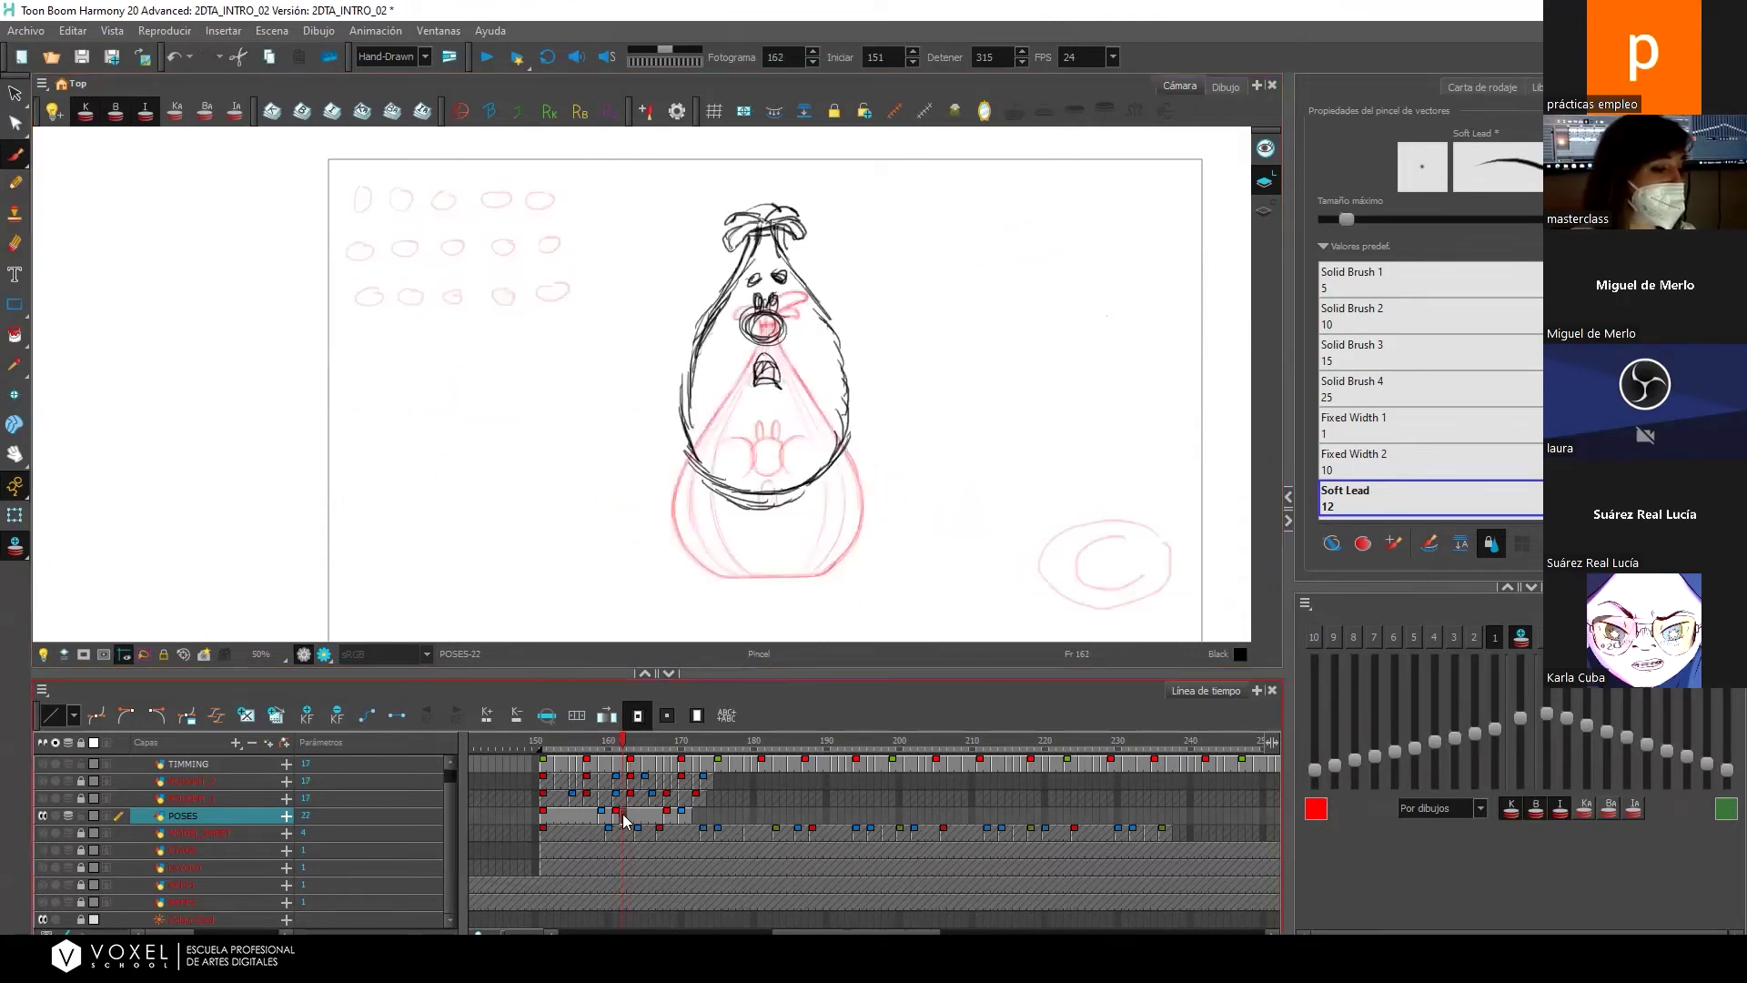
click(628, 819)
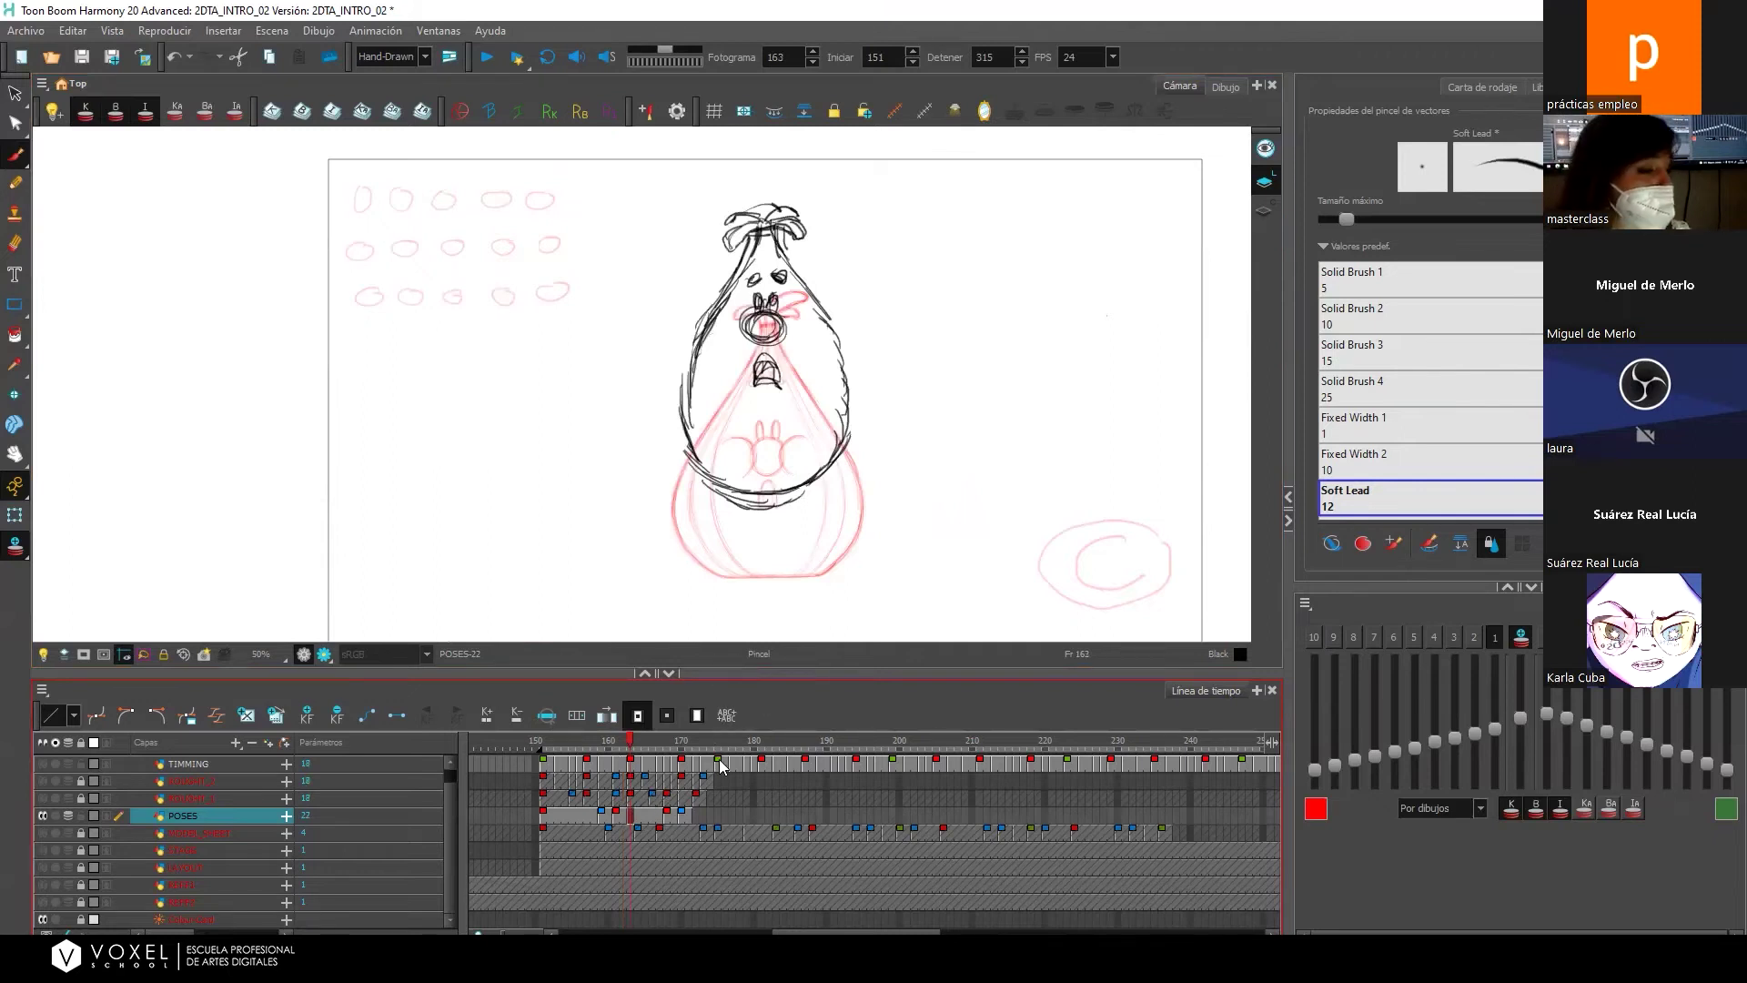
click(622, 819)
click(616, 819)
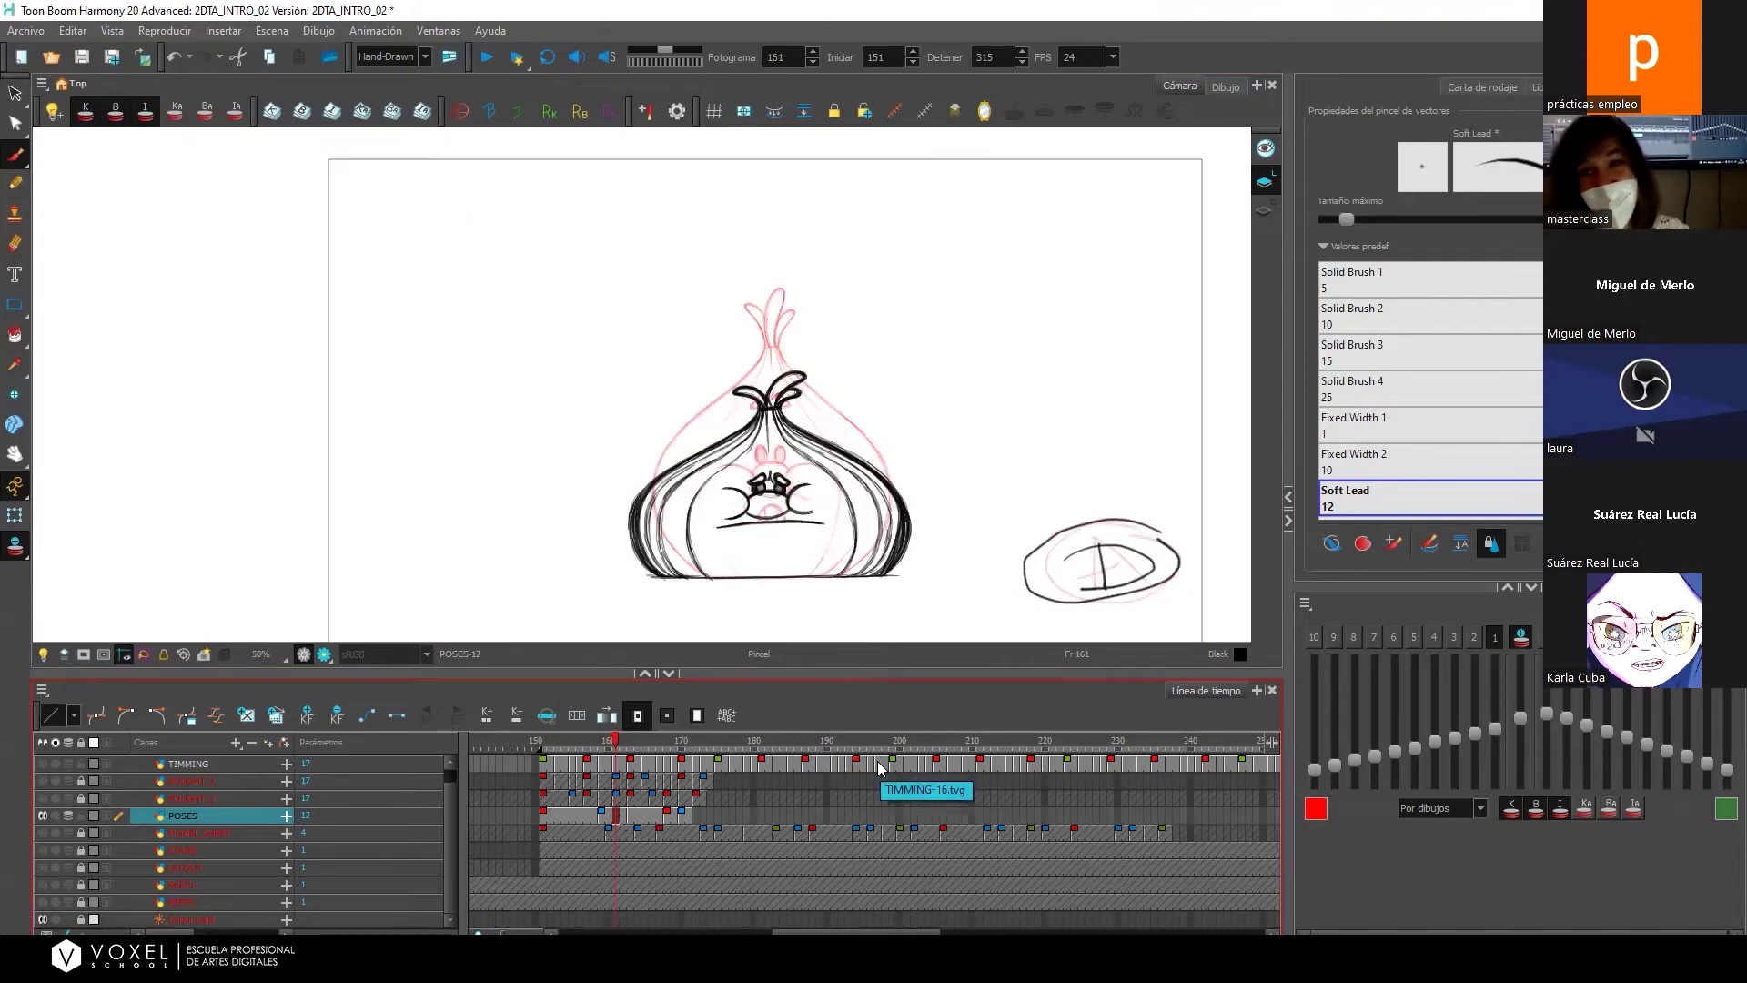
click(607, 822)
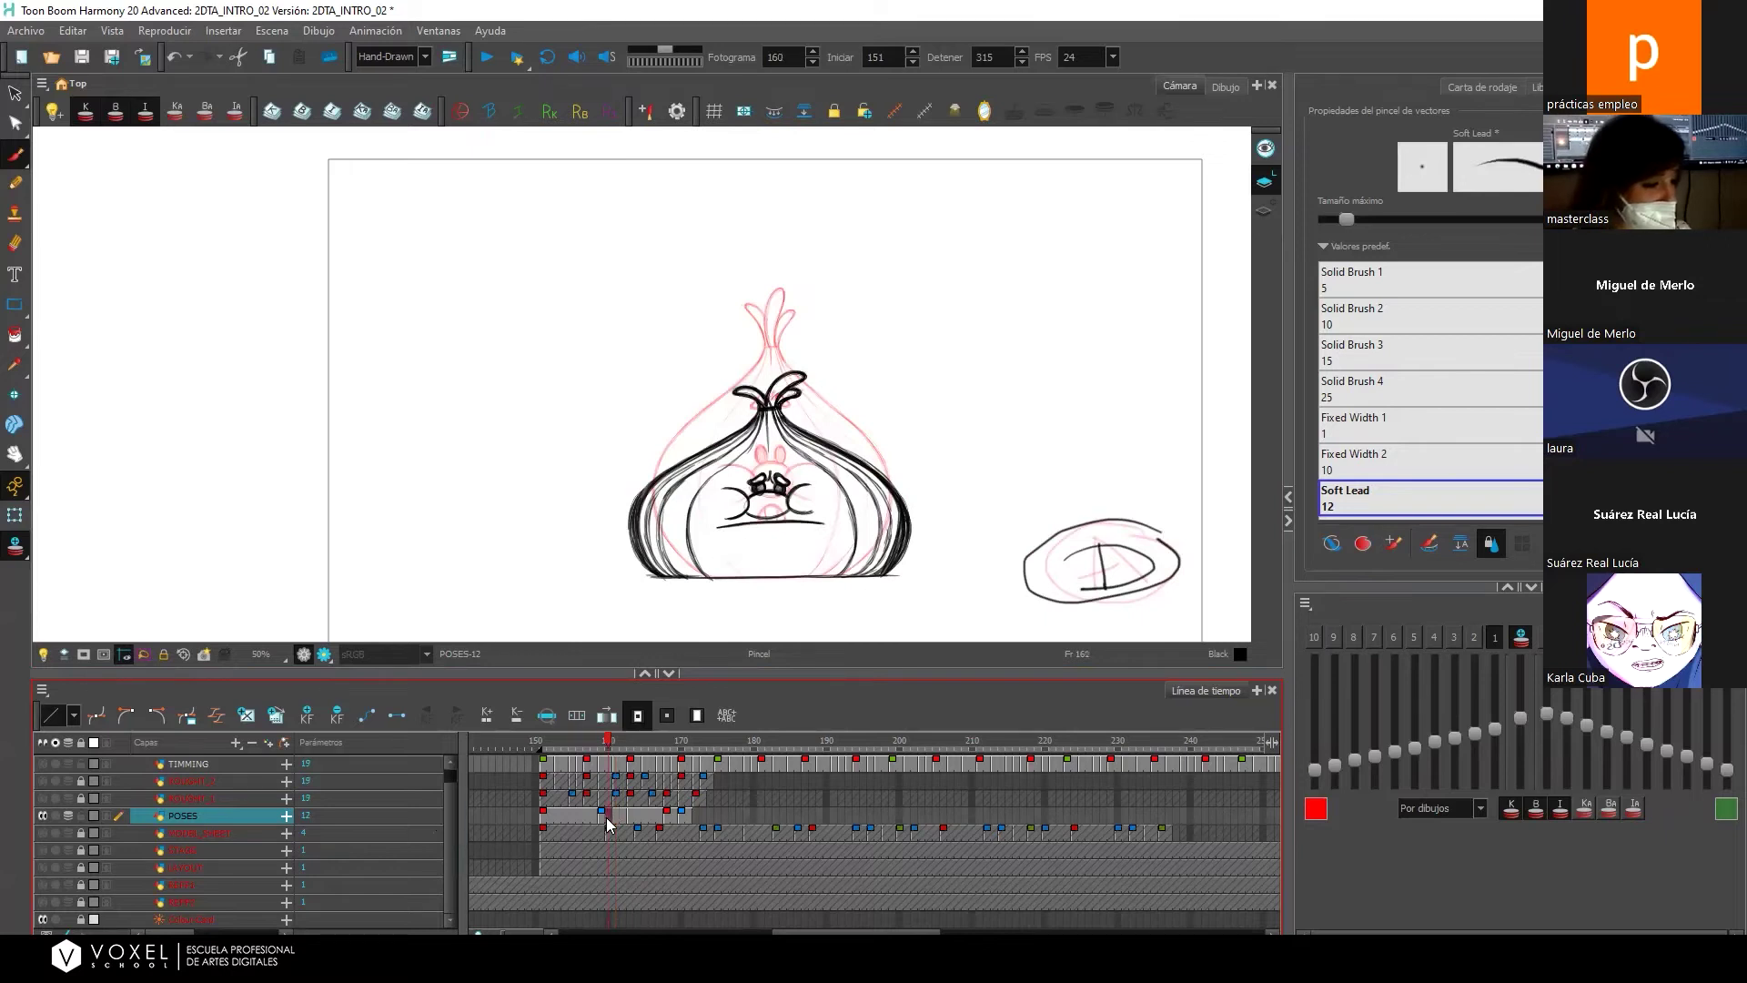
click(624, 822)
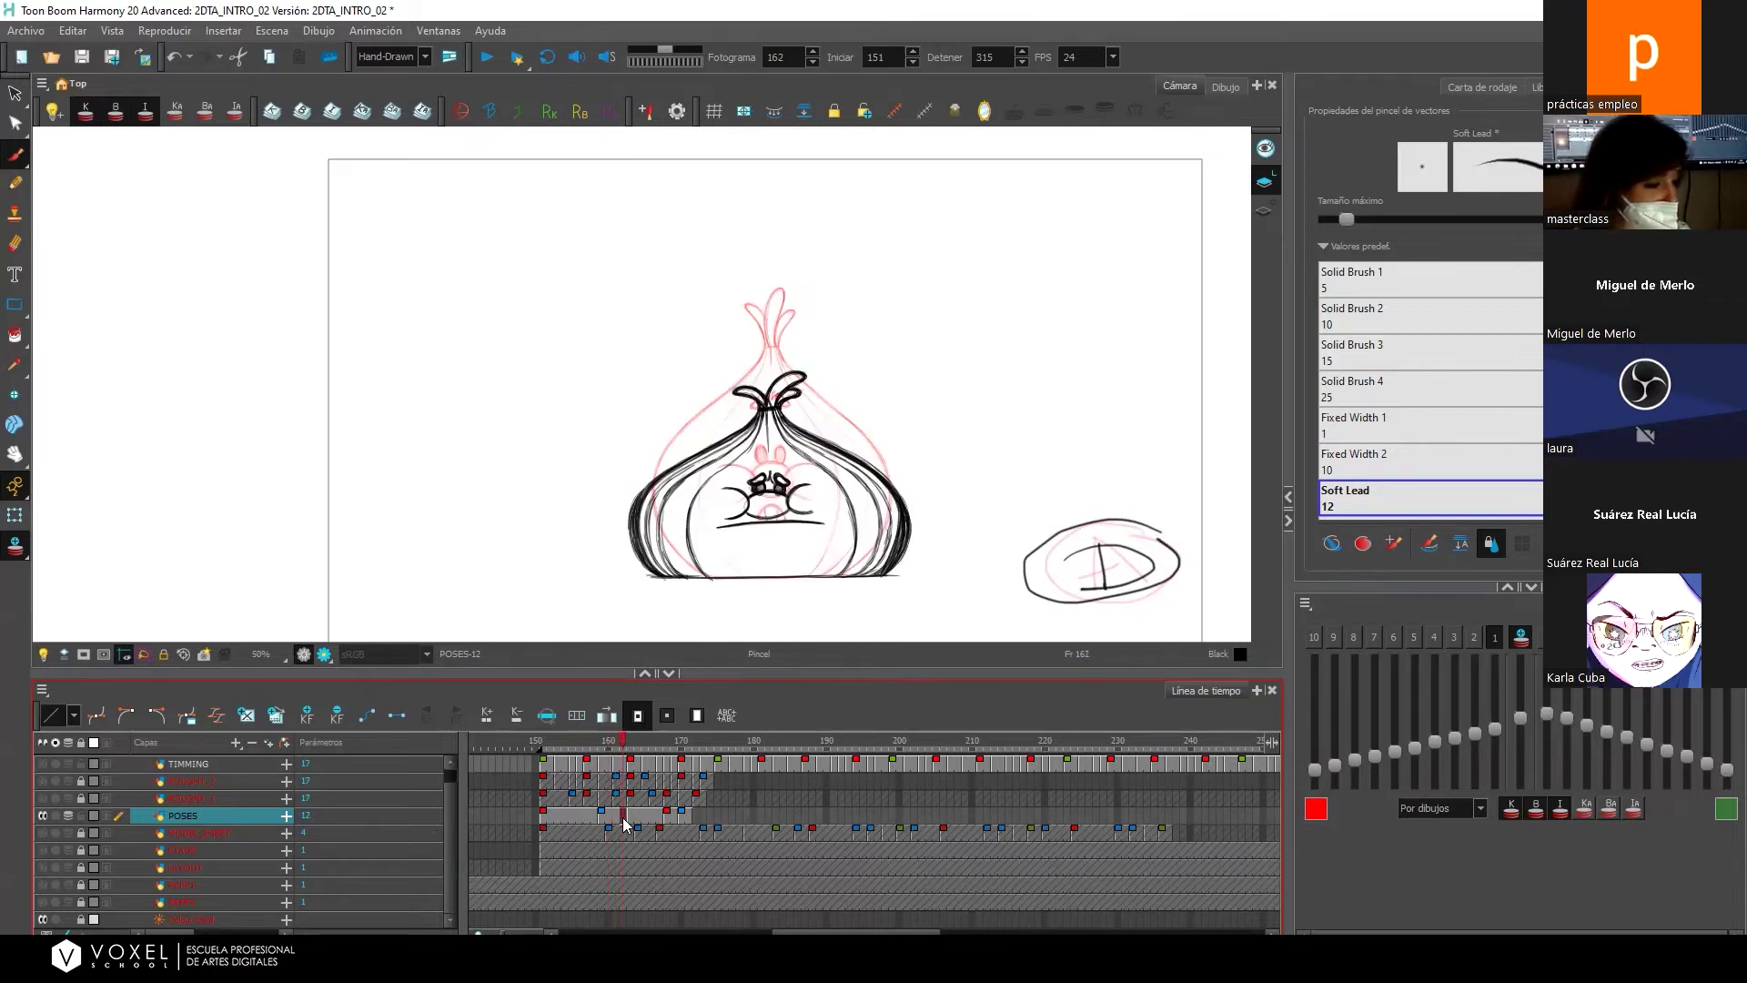
click(633, 815)
click(667, 817)
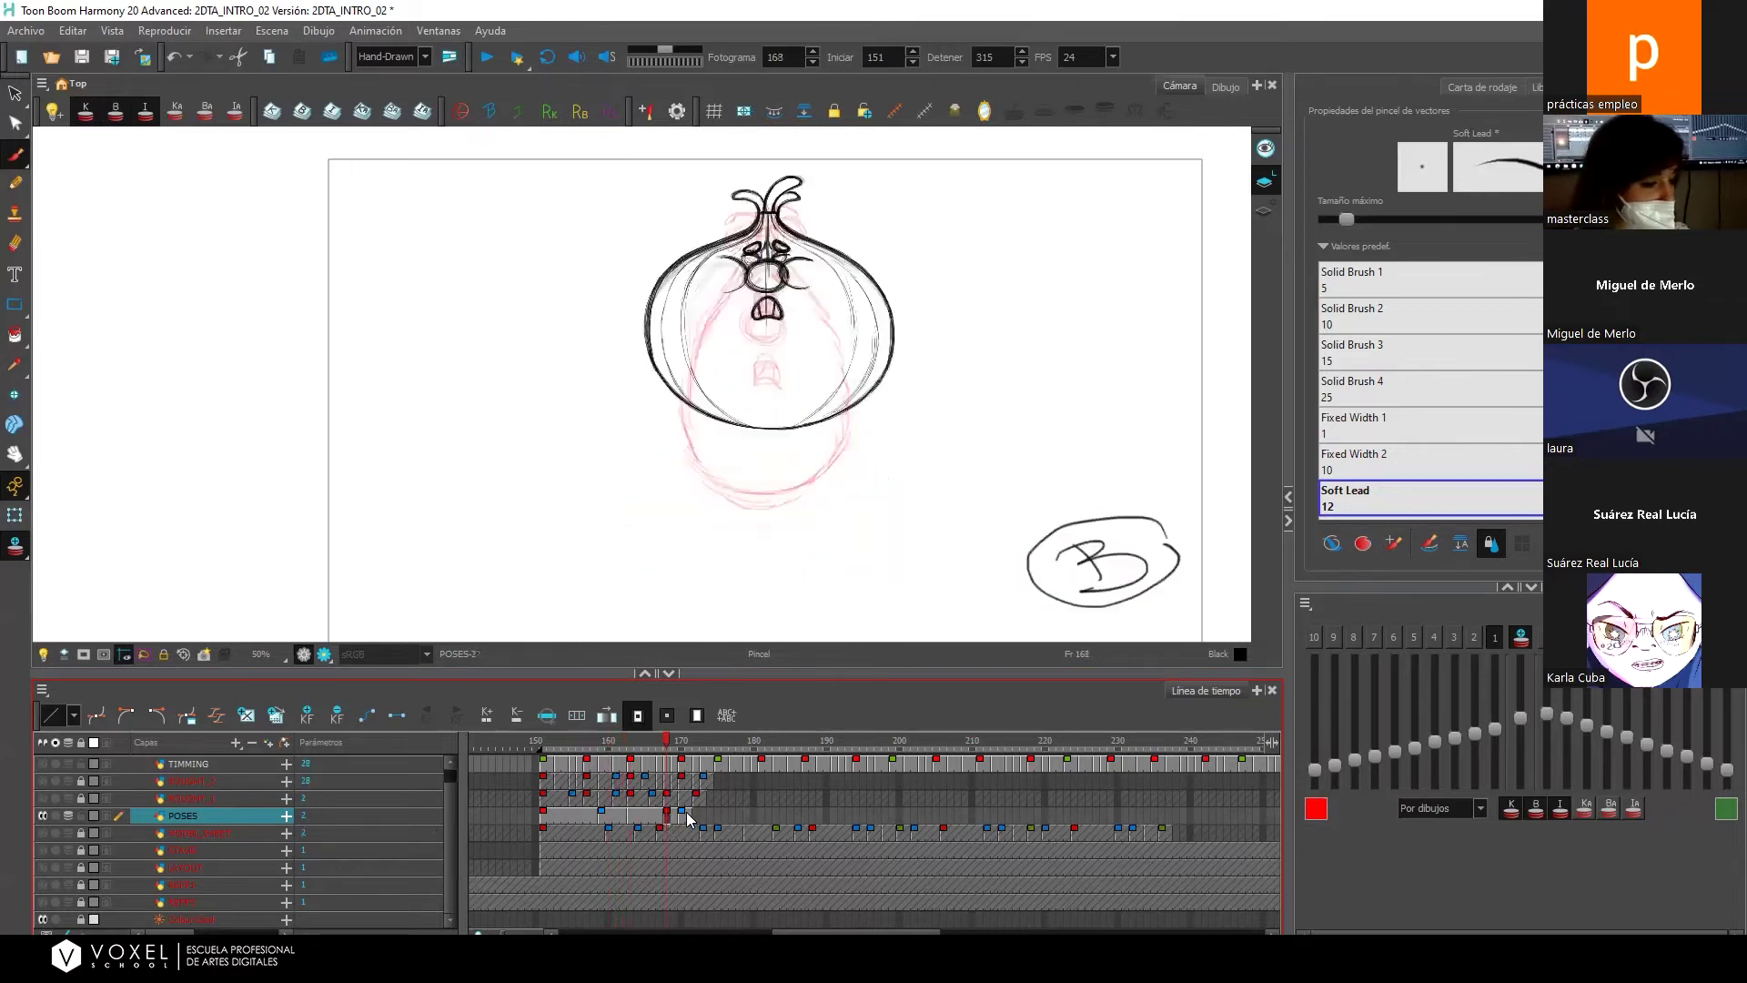
click(683, 815)
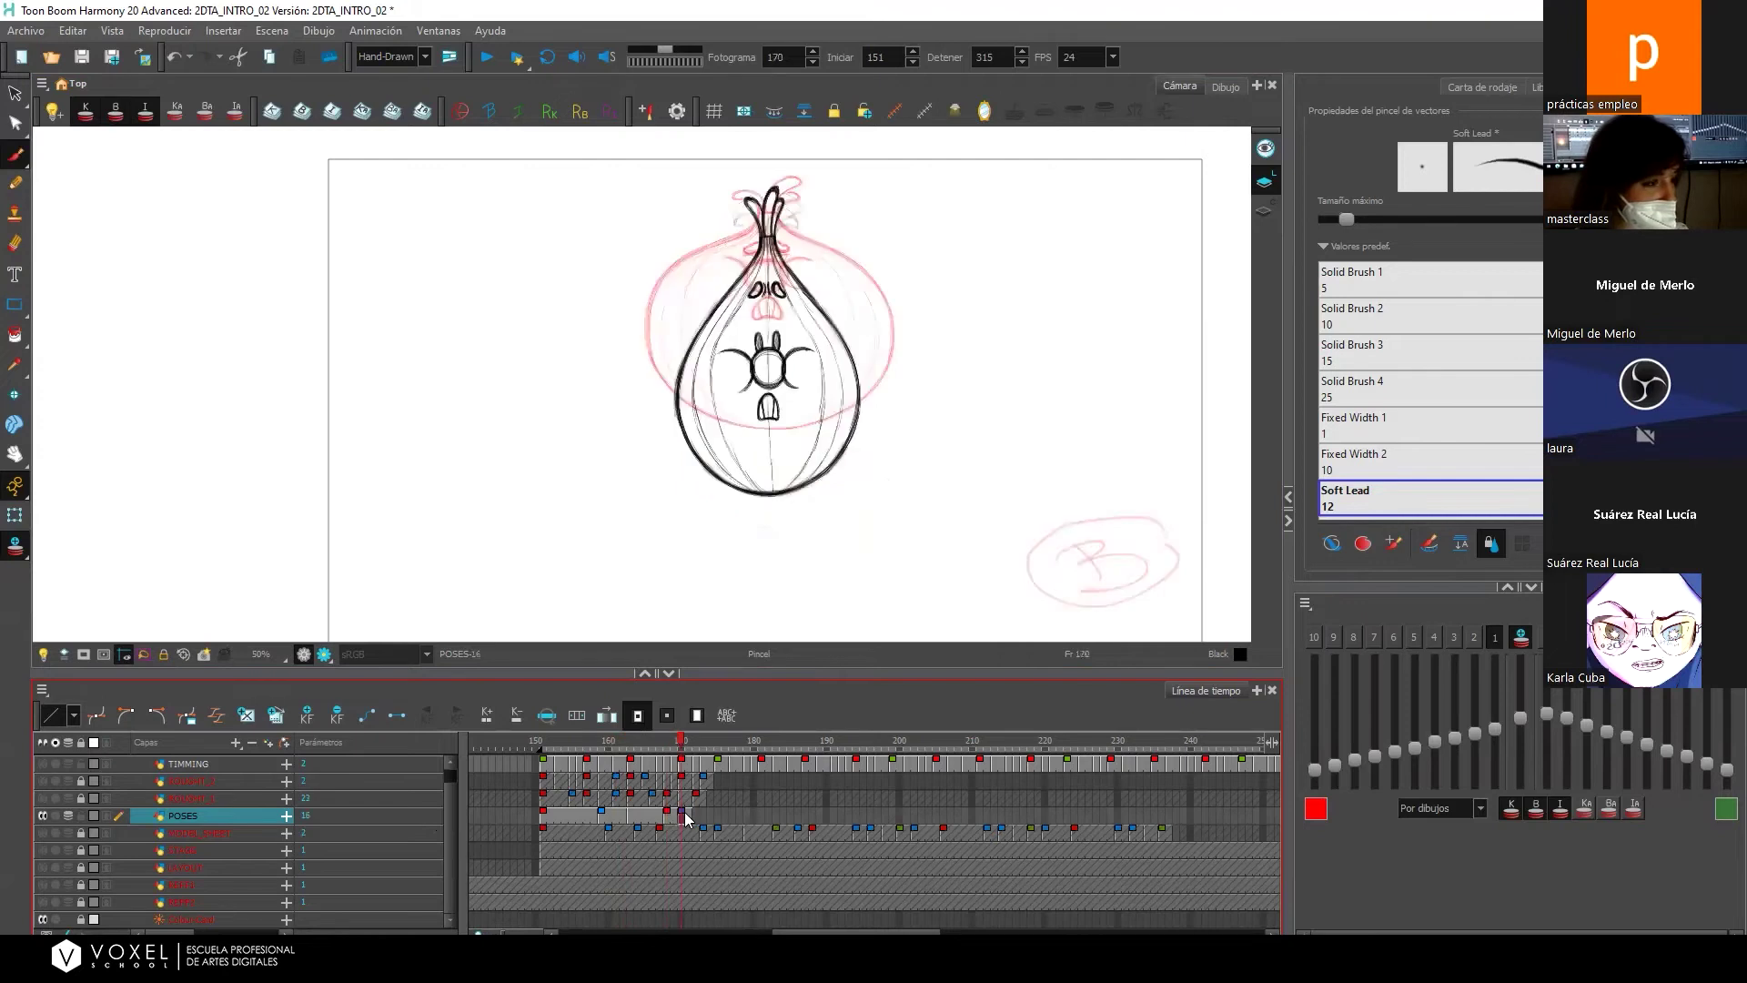
Undo the timing charts and practice strokes at frame 162 on the POSES layer, and go to the onion pose at frame 163.
click(626, 824)
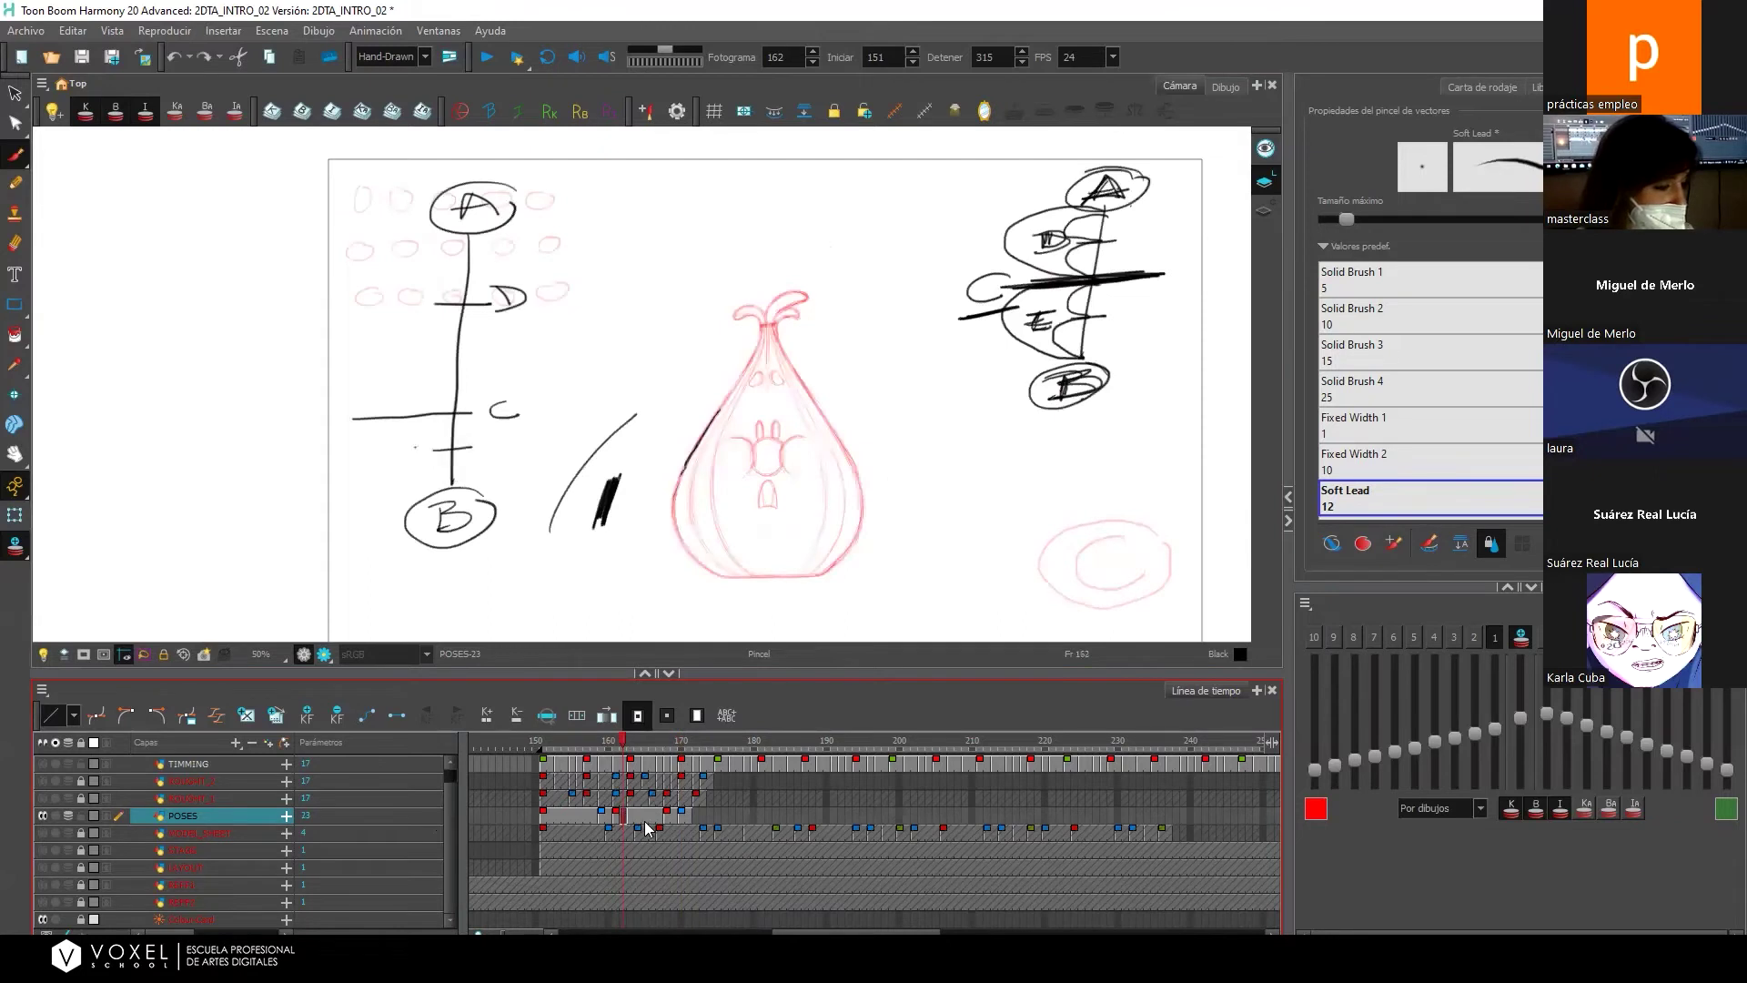
key(ctrl+z)
key(ctrl+z)
key(ctrl+z)
key(ctrl+z)
key(ctrl+z)
key(ctrl+z)
key(ctrl+z)
key(ctrl+z)
key(ctrl+z)
key(ctrl+z)
key(ctrl+z)
key(ctrl+z)
key(ctrl+z)
key(ctrl+z)
key(ctrl+z)
mouse_move(632, 817)
mouse_down()
mouse_move(684, 814)
mouse_move(638, 817)
mouse_up()
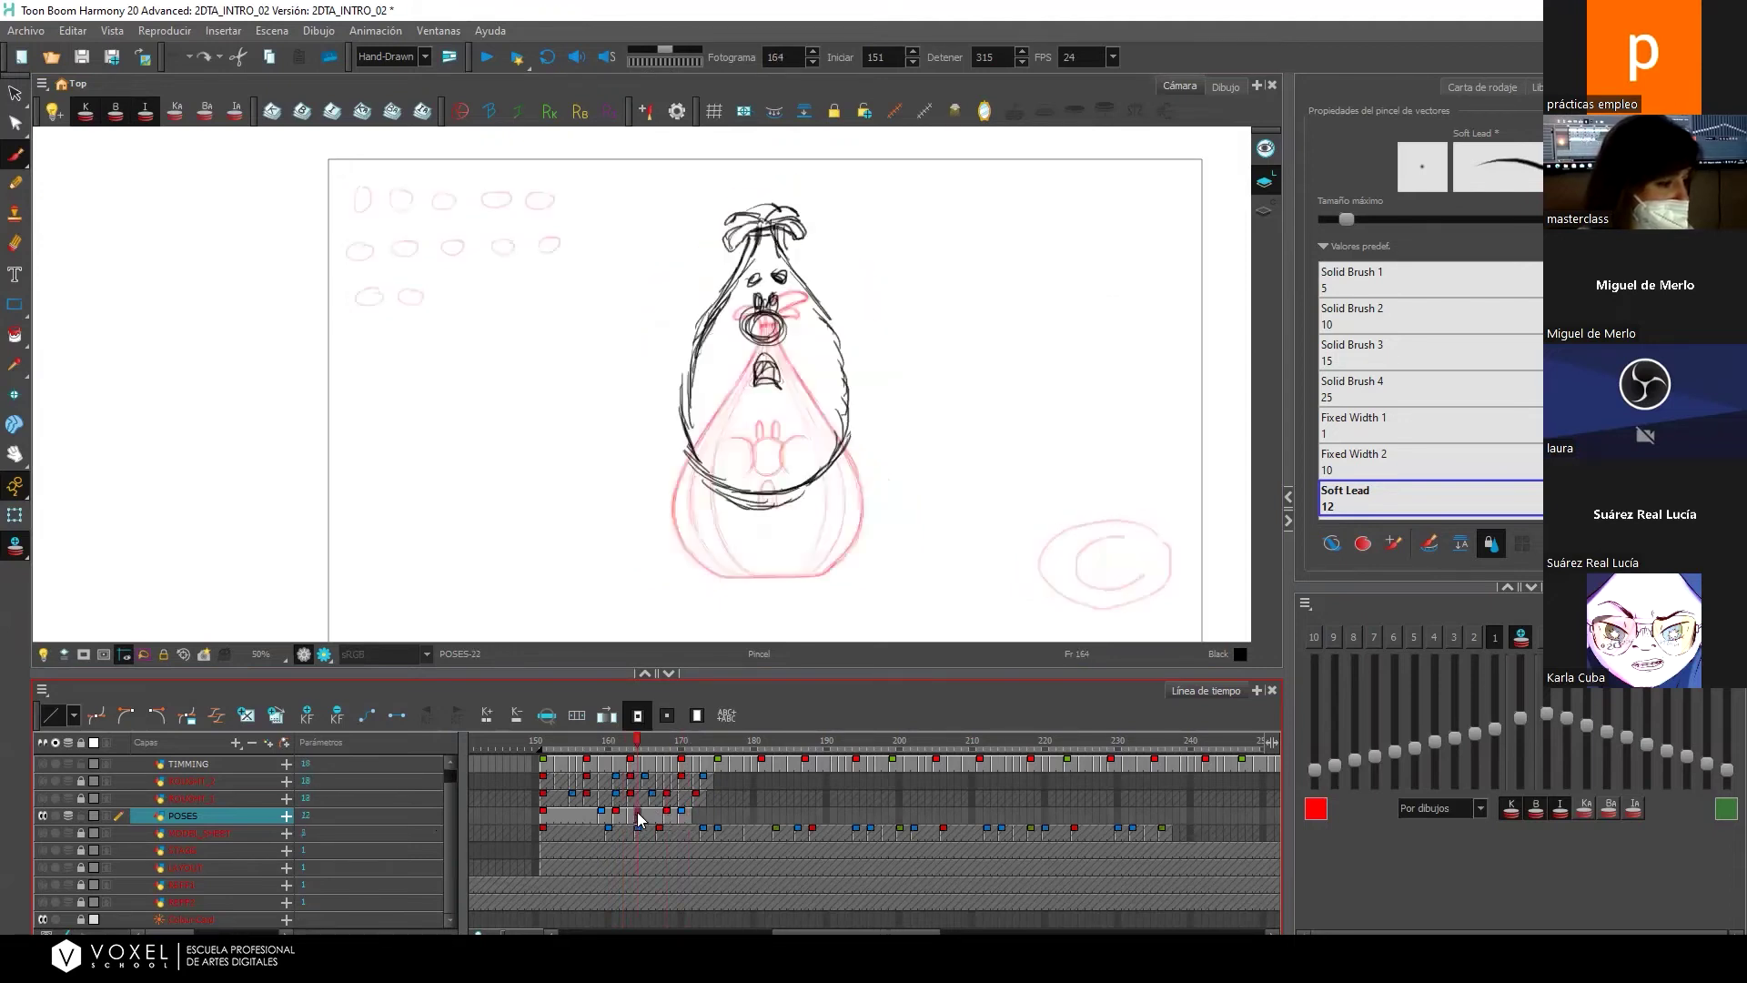
key(comma)
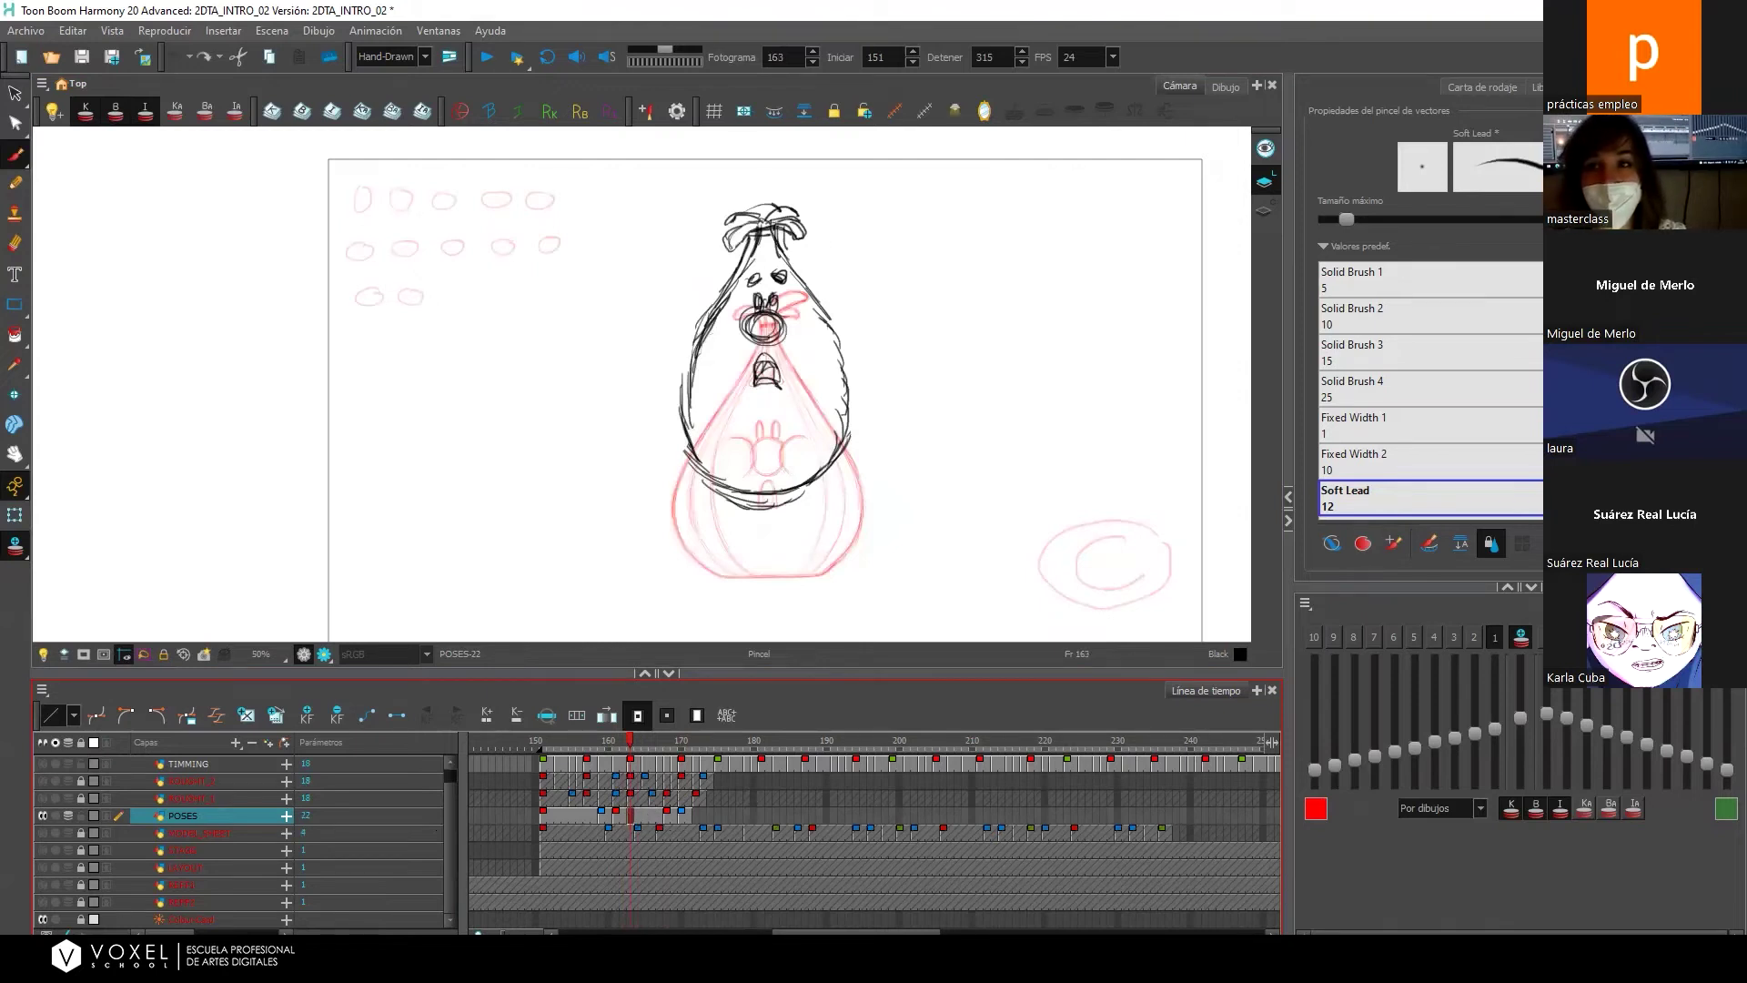
Go over the onion's outline and tuft at frame 163 on the POSES layer with repeated rough Soft Lead strokes.
mouse_move(672, 830)
mouse_down()
mouse_move(590, 819)
mouse_move(673, 819)
mouse_up()
click(634, 821)
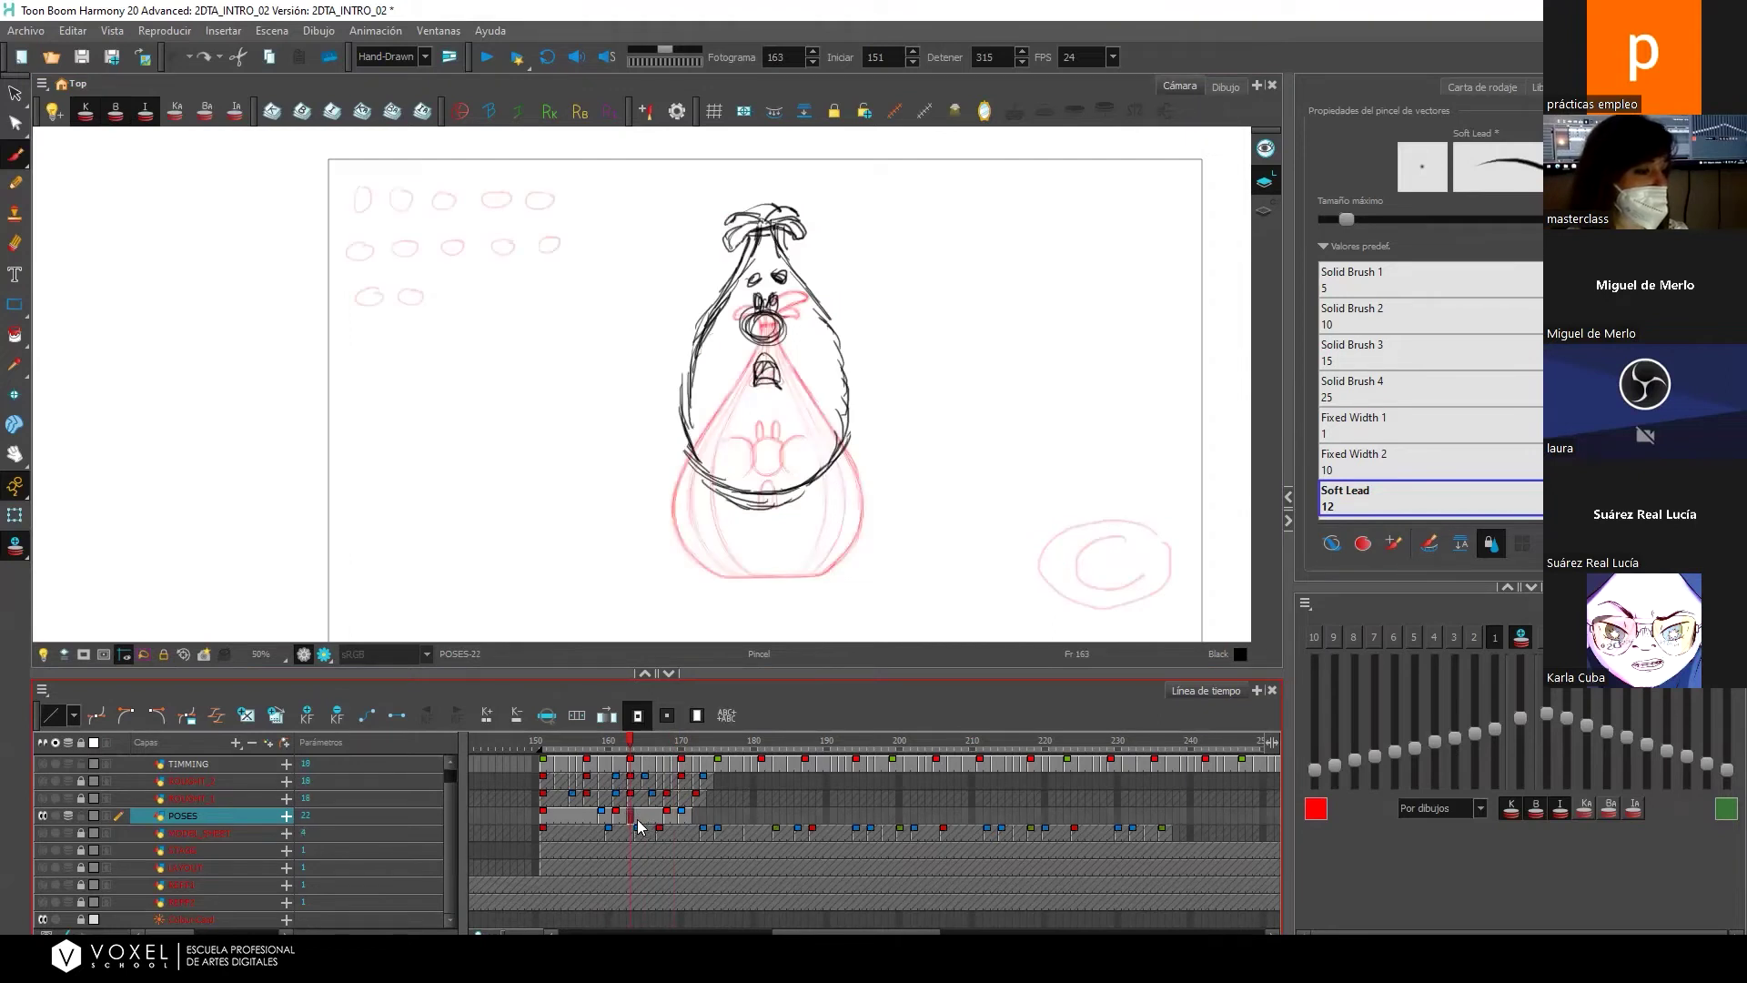
click(637, 819)
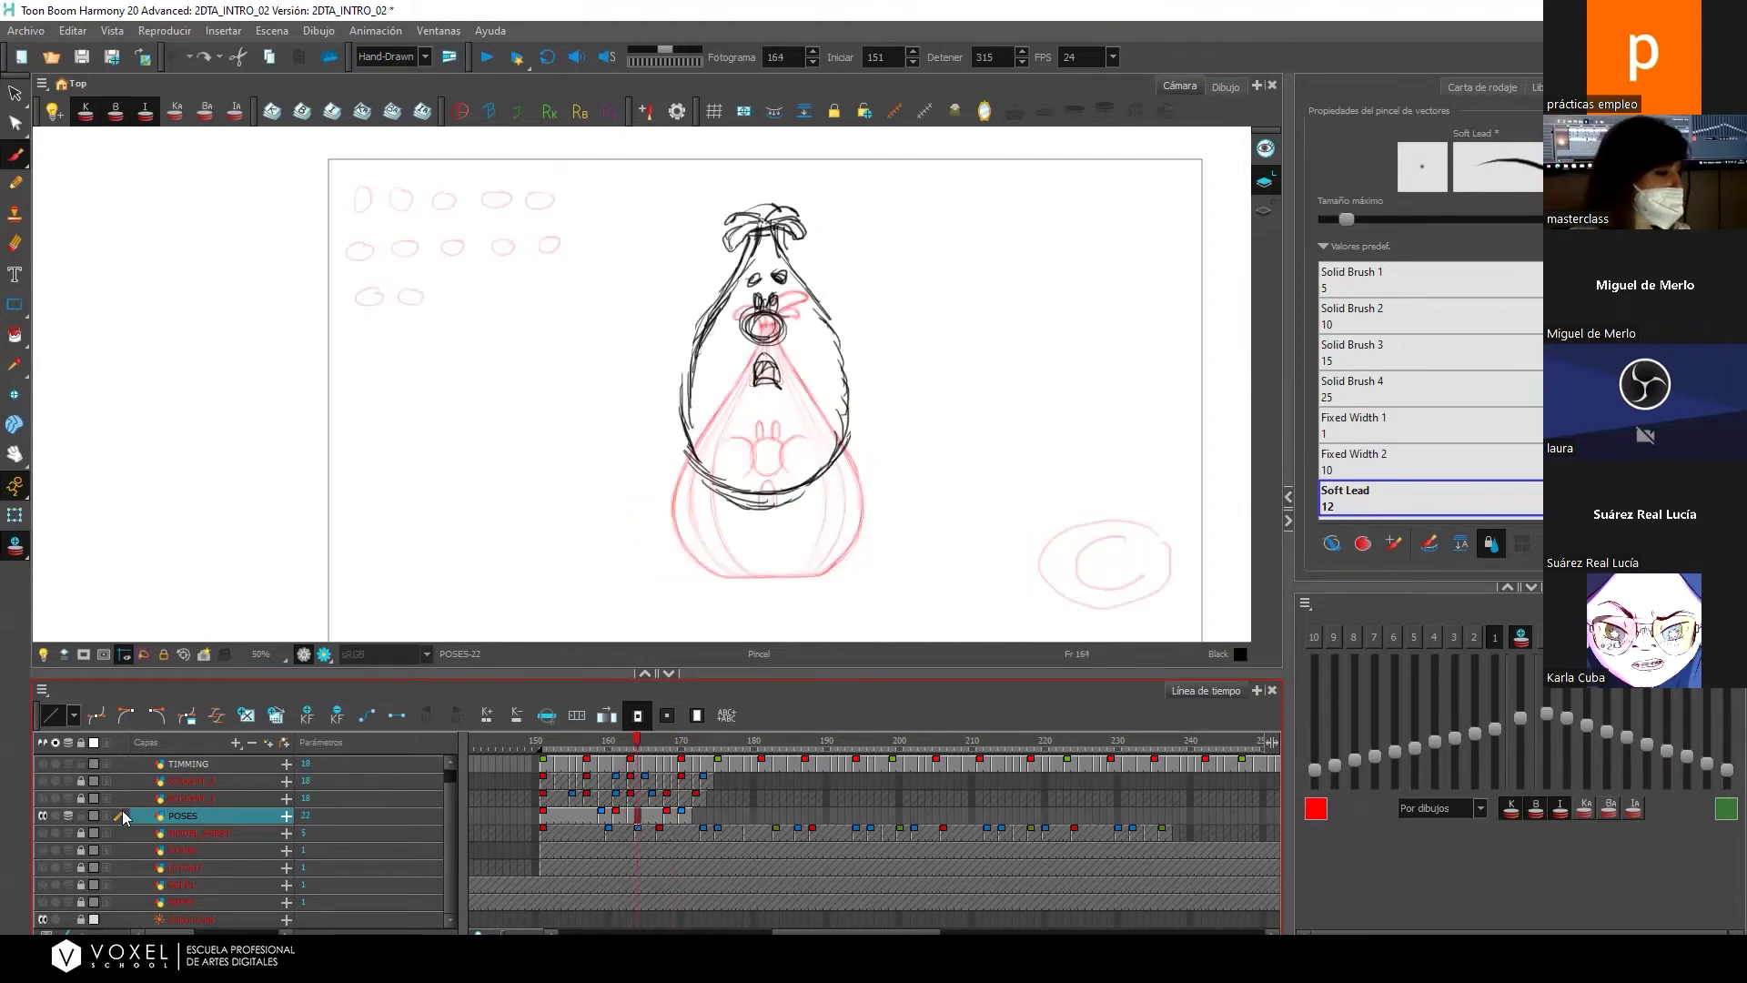
click(198, 799)
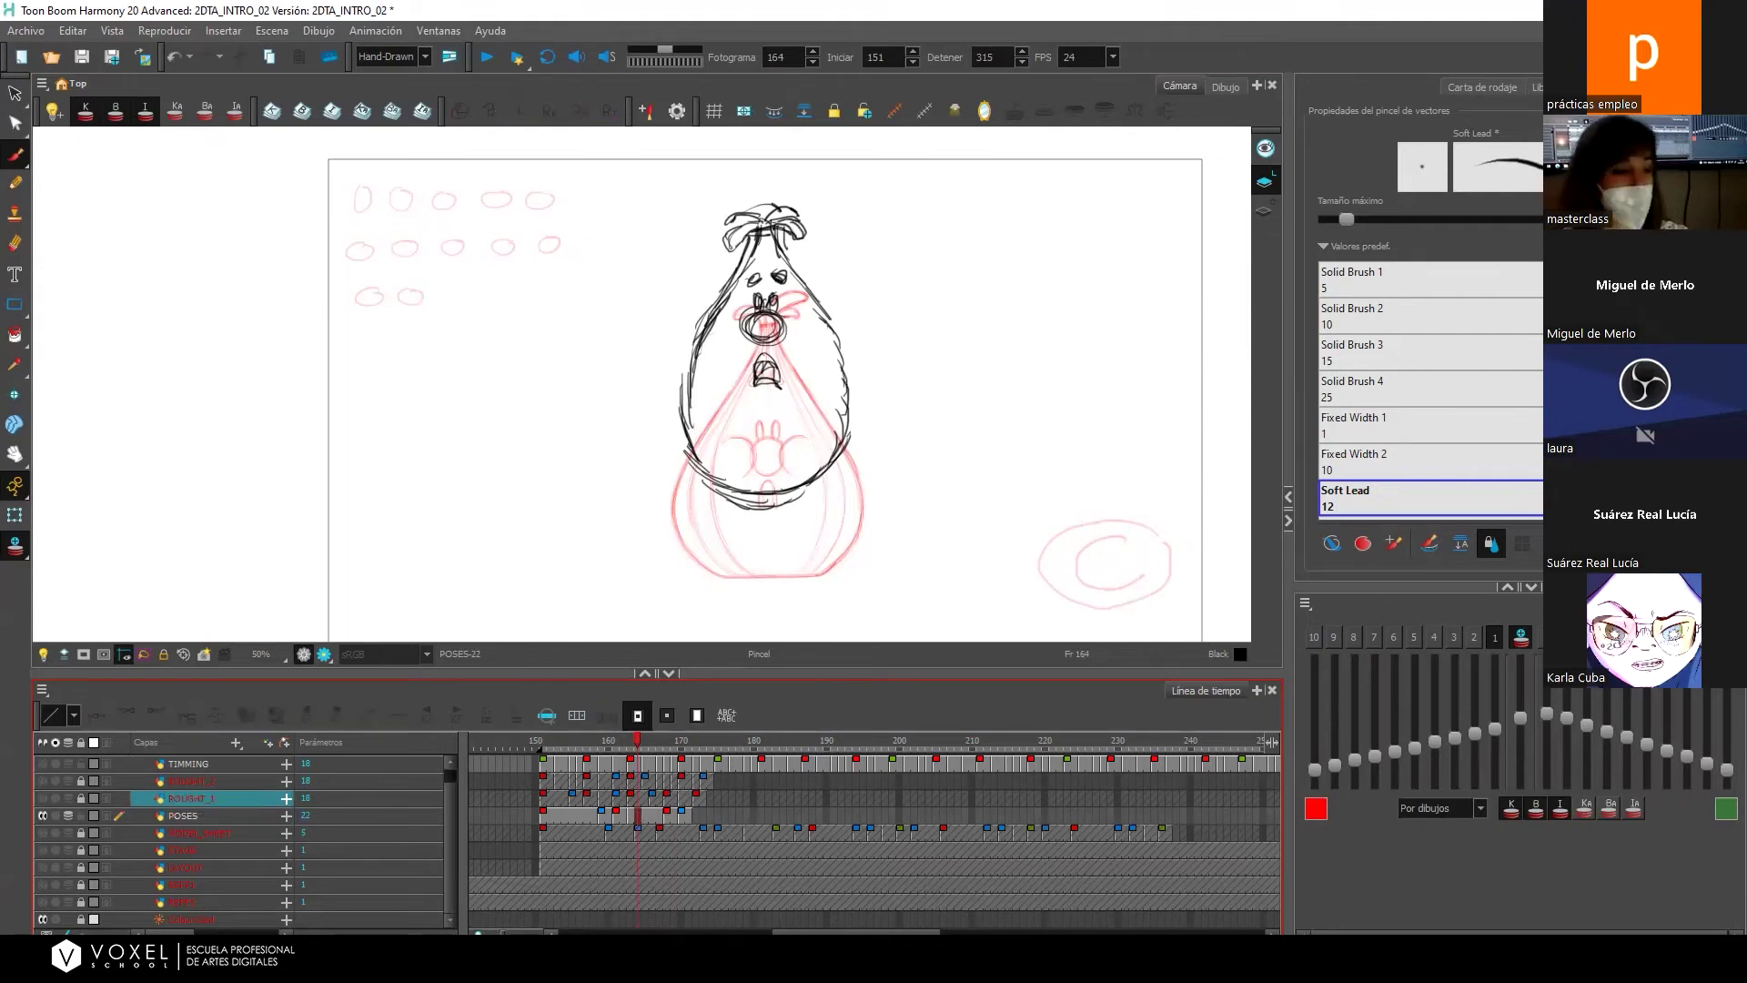
click(630, 820)
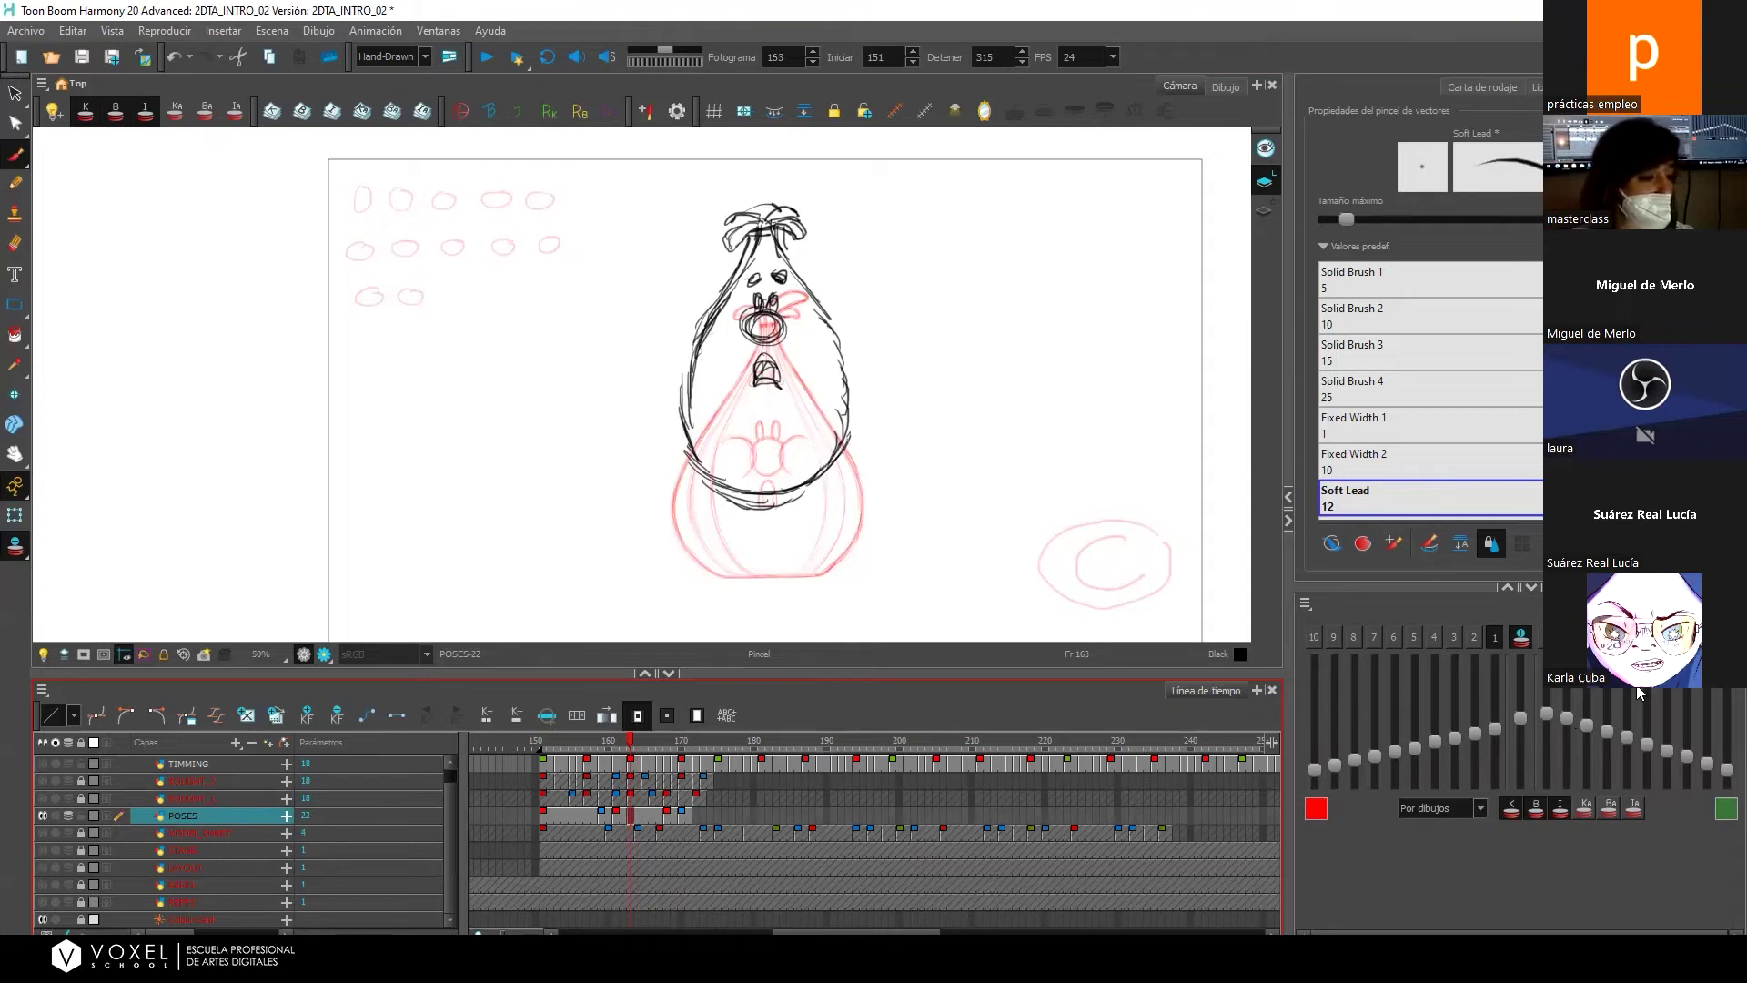
mouse_move(767, 268)
mouse_down()
mouse_move(738, 218)
mouse_move(766, 224)
mouse_move(748, 255)
mouse_move(773, 233)
mouse_move(725, 215)
mouse_move(793, 210)
mouse_move(767, 244)
mouse_move(836, 340)
mouse_move(851, 424)
mouse_move(793, 491)
mouse_move(737, 499)
mouse_move(833, 466)
mouse_move(755, 497)
mouse_move(688, 459)
mouse_move(674, 431)
mouse_move(691, 444)
mouse_move(685, 373)
mouse_move(704, 328)
mouse_move(691, 450)
mouse_up()
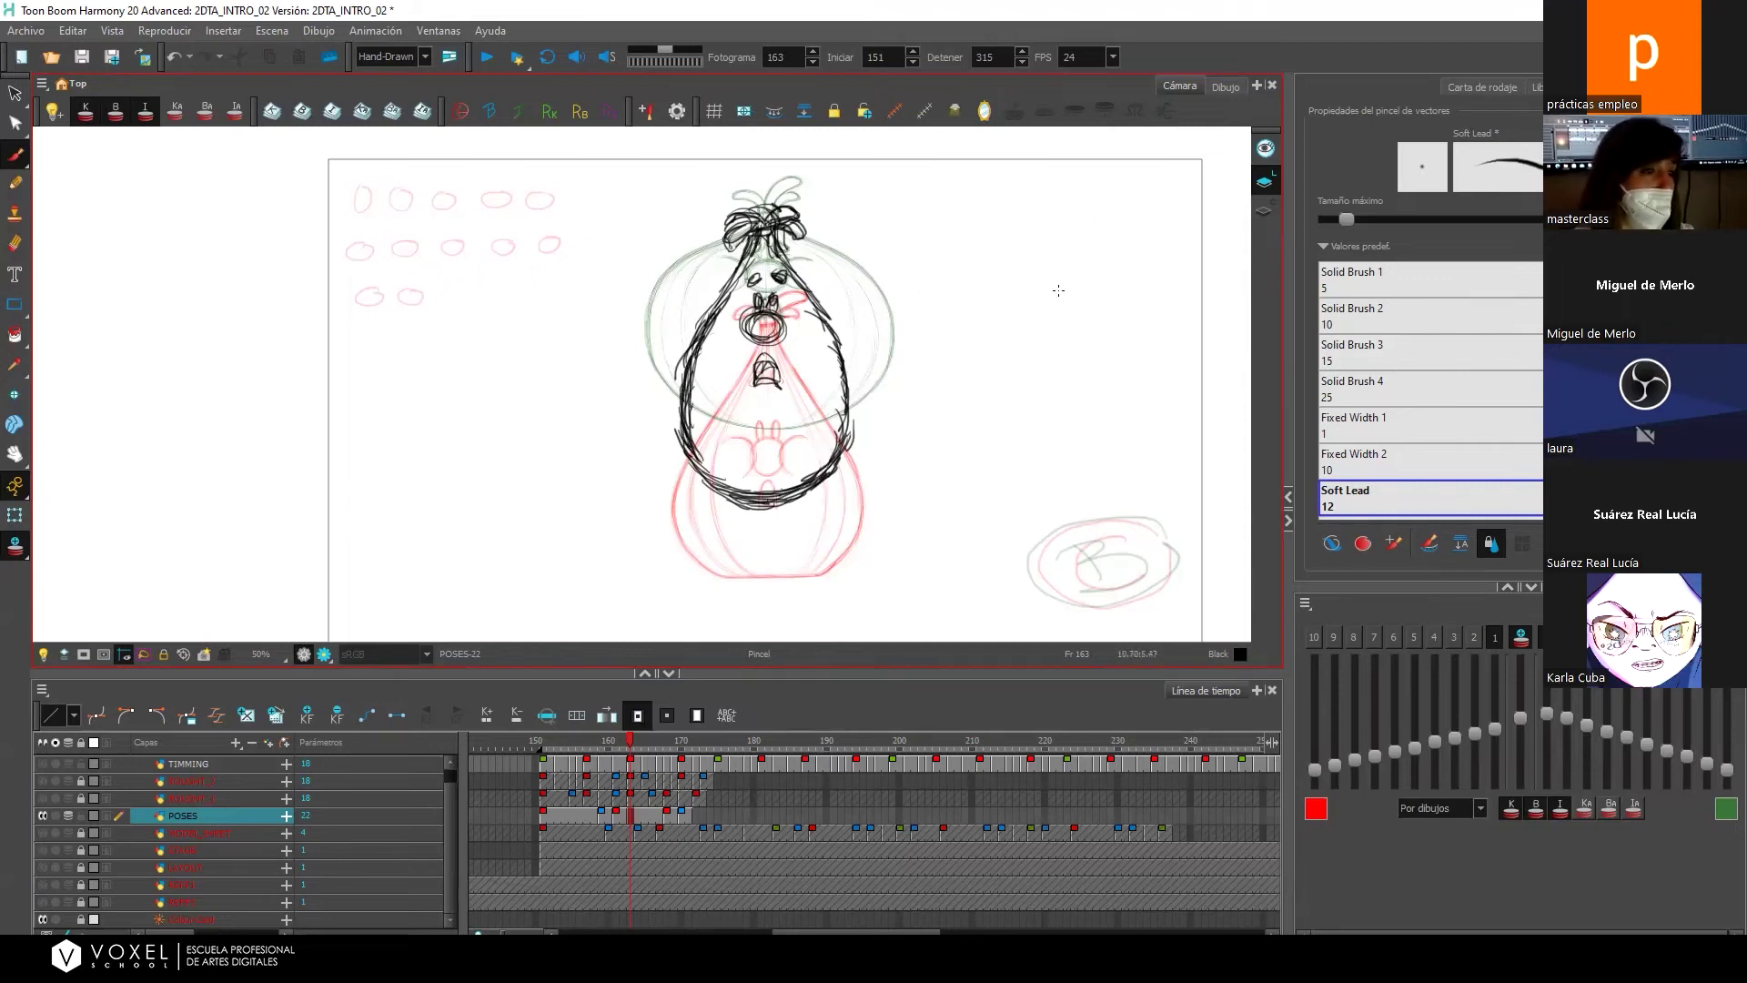
Sketch a practice triangle beside the onion and a wide, flat triangle above it.
mouse_move(1058, 258)
mouse_down()
mouse_move(1026, 323)
mouse_move(1087, 333)
mouse_move(1077, 291)
mouse_move(1053, 314)
mouse_move(1059, 300)
mouse_move(1122, 349)
mouse_move(1078, 354)
mouse_move(1121, 350)
mouse_up()
key(ctrl+z)
key(ctrl+z)
mouse_move(1055, 181)
mouse_down()
mouse_move(986, 202)
mouse_move(1107, 199)
mouse_move(1058, 188)
mouse_up()
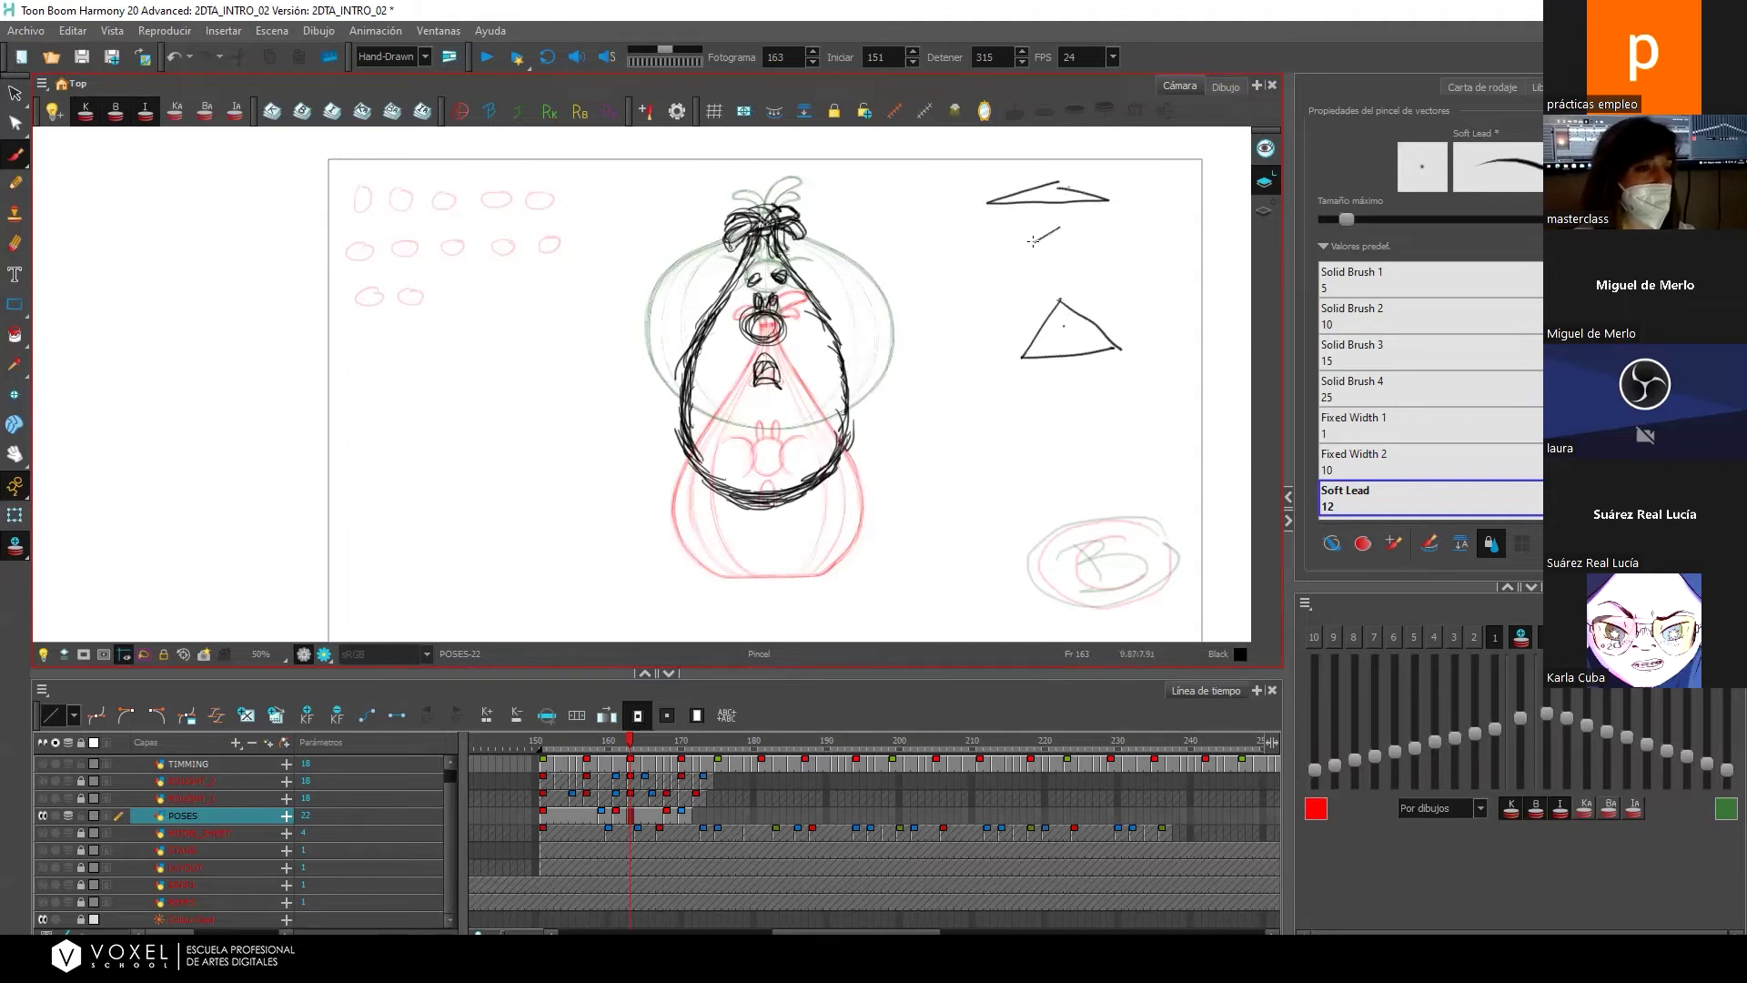
Try triangle and large ellipse strokes between the two practice triangles, undoing each attempt.
mouse_move(1065, 225)
mouse_down()
mouse_move(1007, 263)
mouse_move(1180, 247)
mouse_move(1039, 212)
mouse_up()
key(ctrl+z)
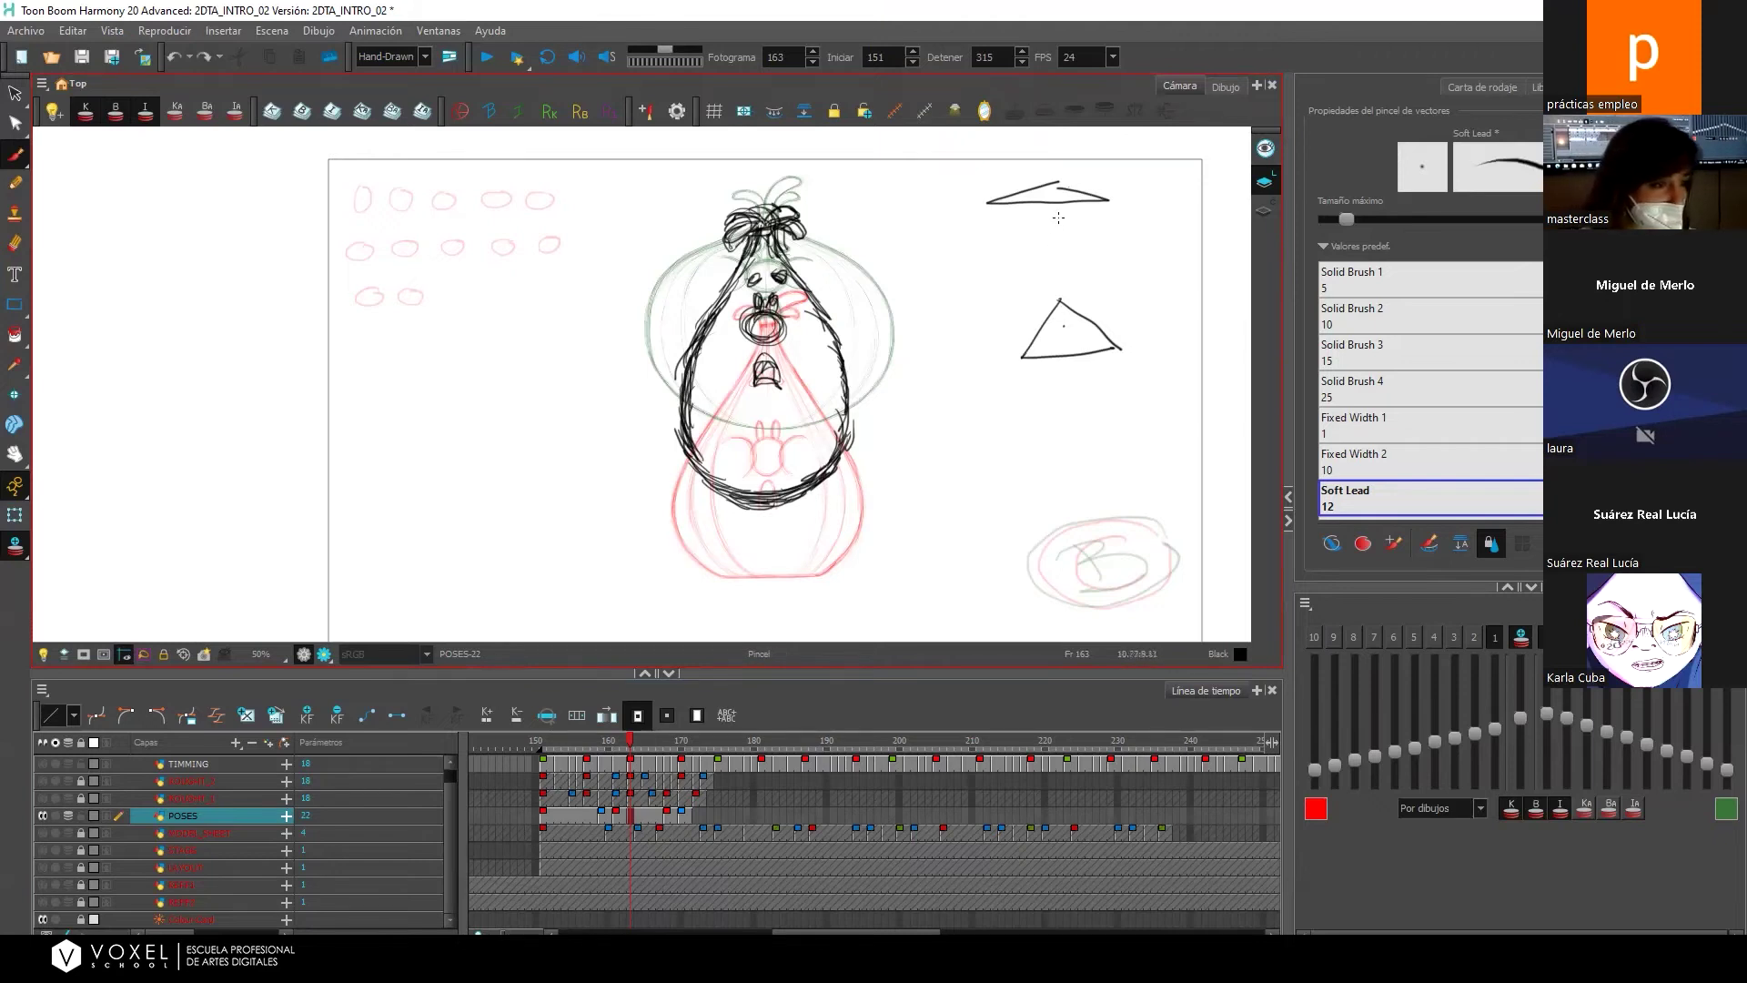
mouse_move(1050, 217)
mouse_down()
mouse_move(1023, 278)
mouse_move(1065, 292)
mouse_move(1095, 277)
mouse_move(1062, 232)
mouse_up()
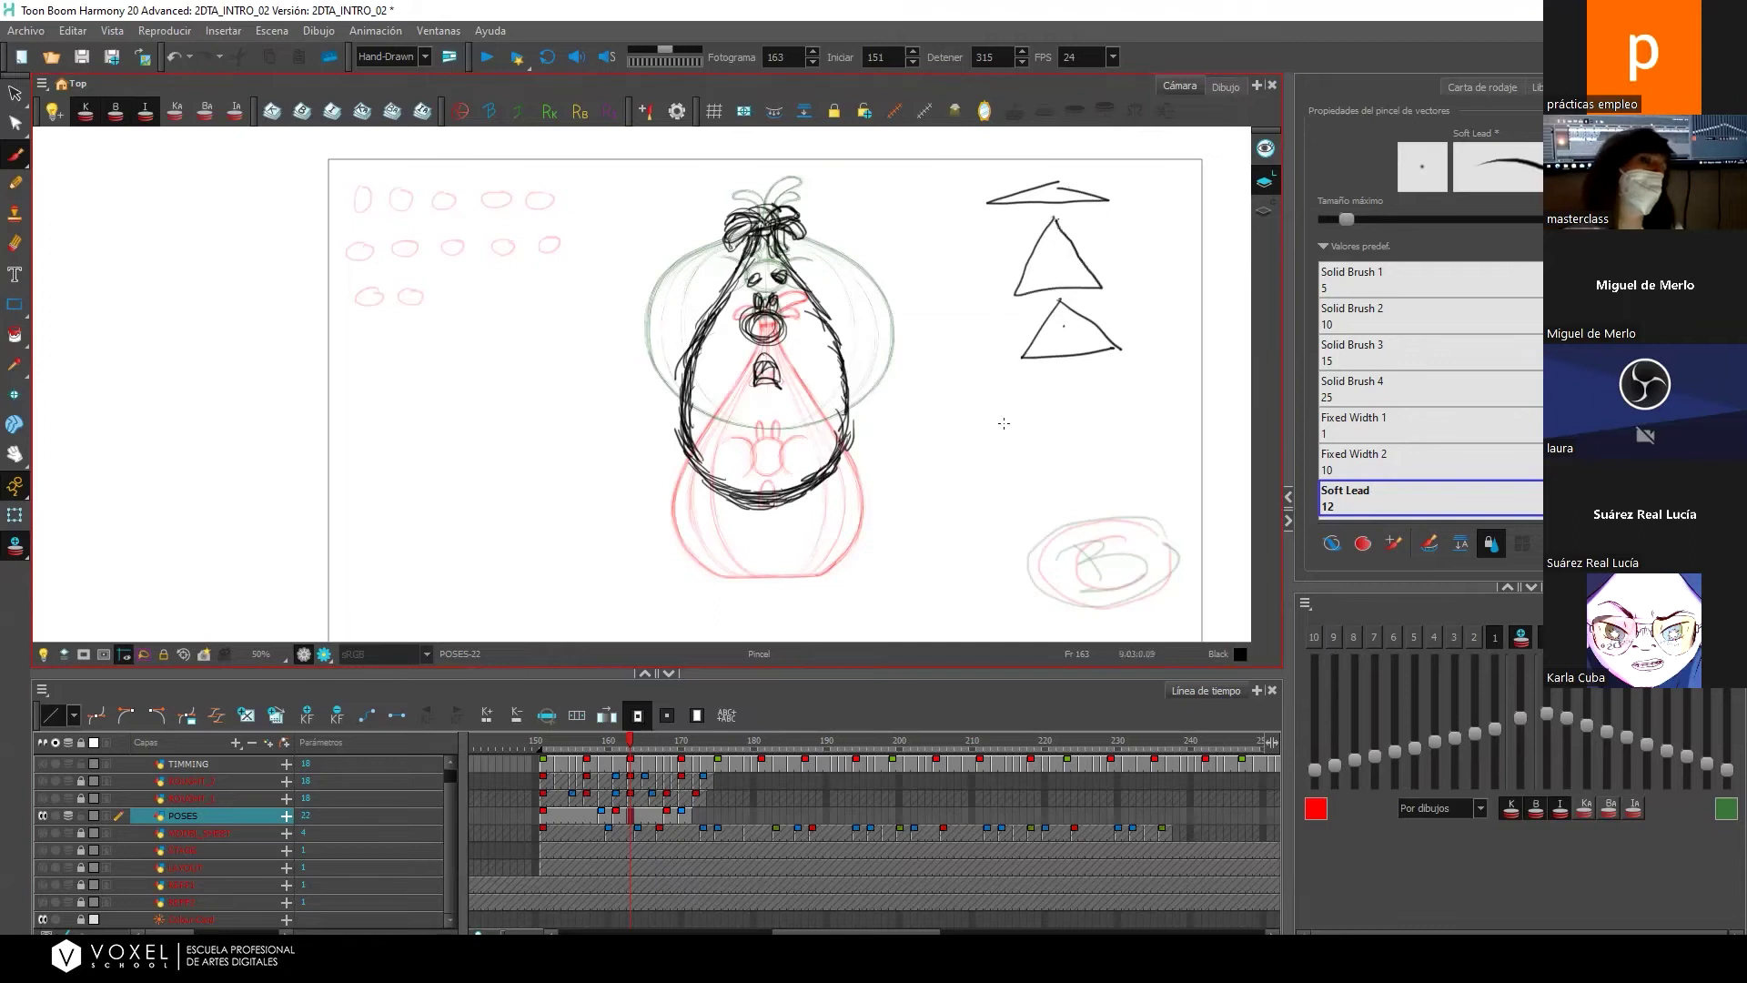
mouse_move(1054, 218)
mouse_down()
mouse_move(1021, 289)
mouse_move(1101, 281)
mouse_move(1056, 221)
mouse_up()
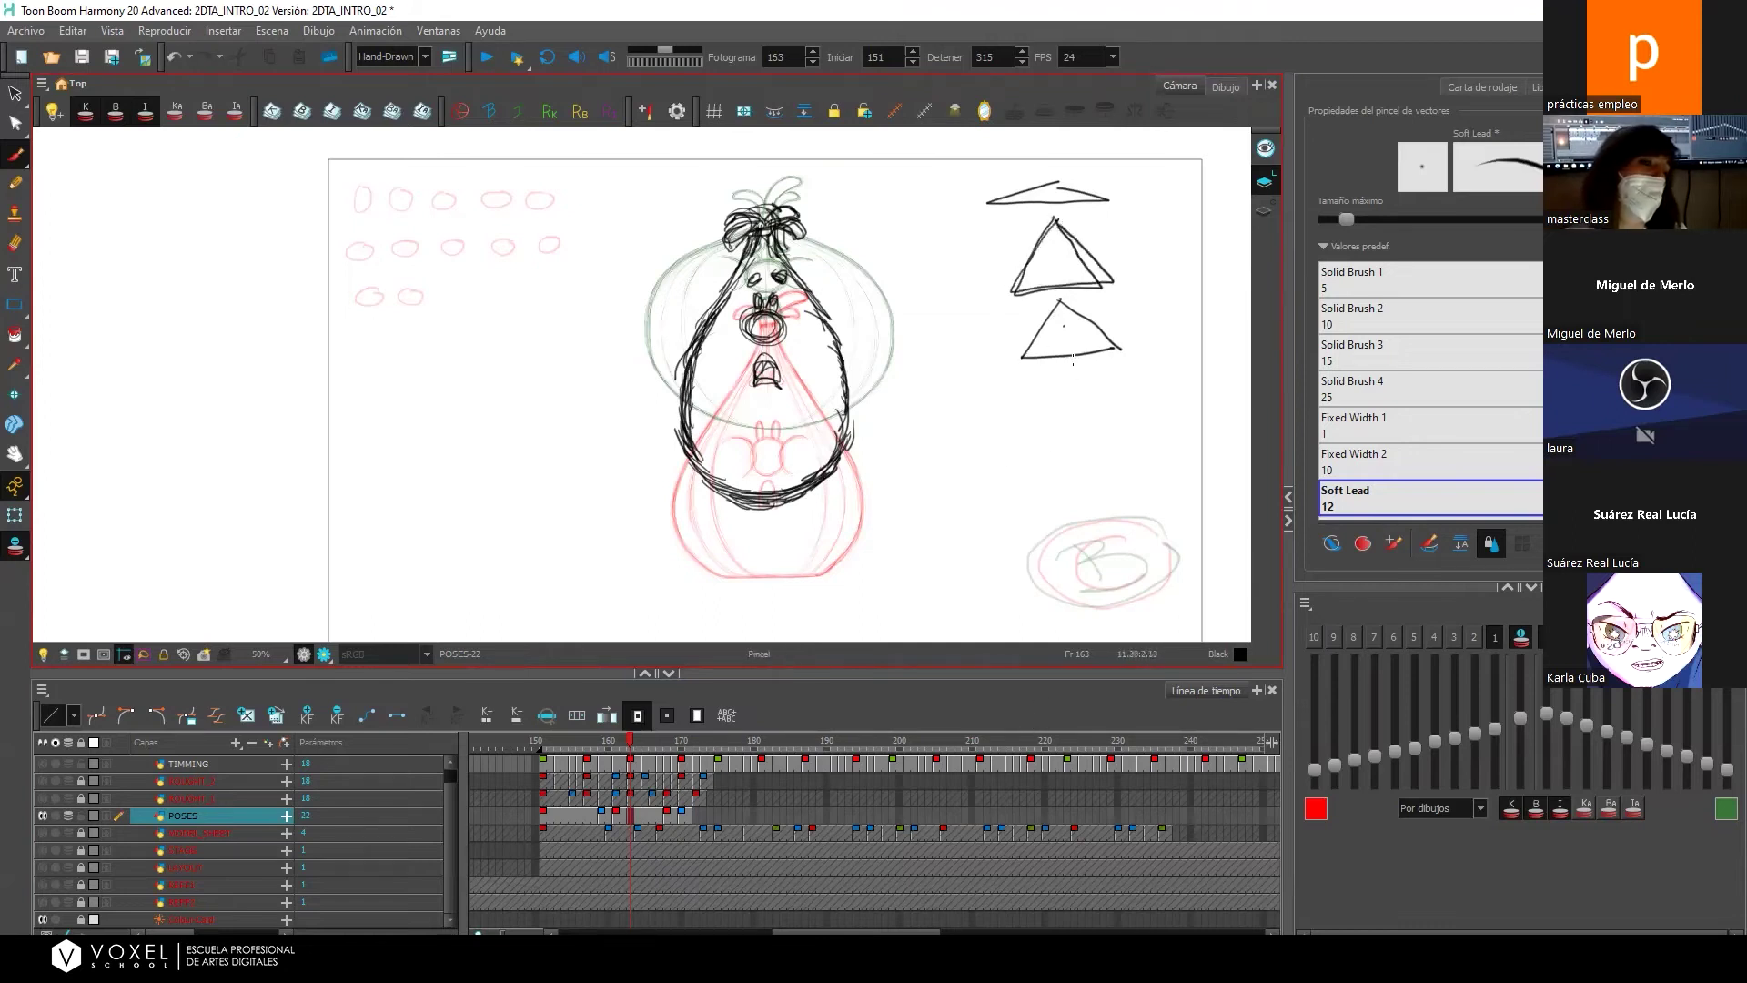
key(ctrl+z)
key(ctrl+z)
drag(1126, 222, 1023, 210)
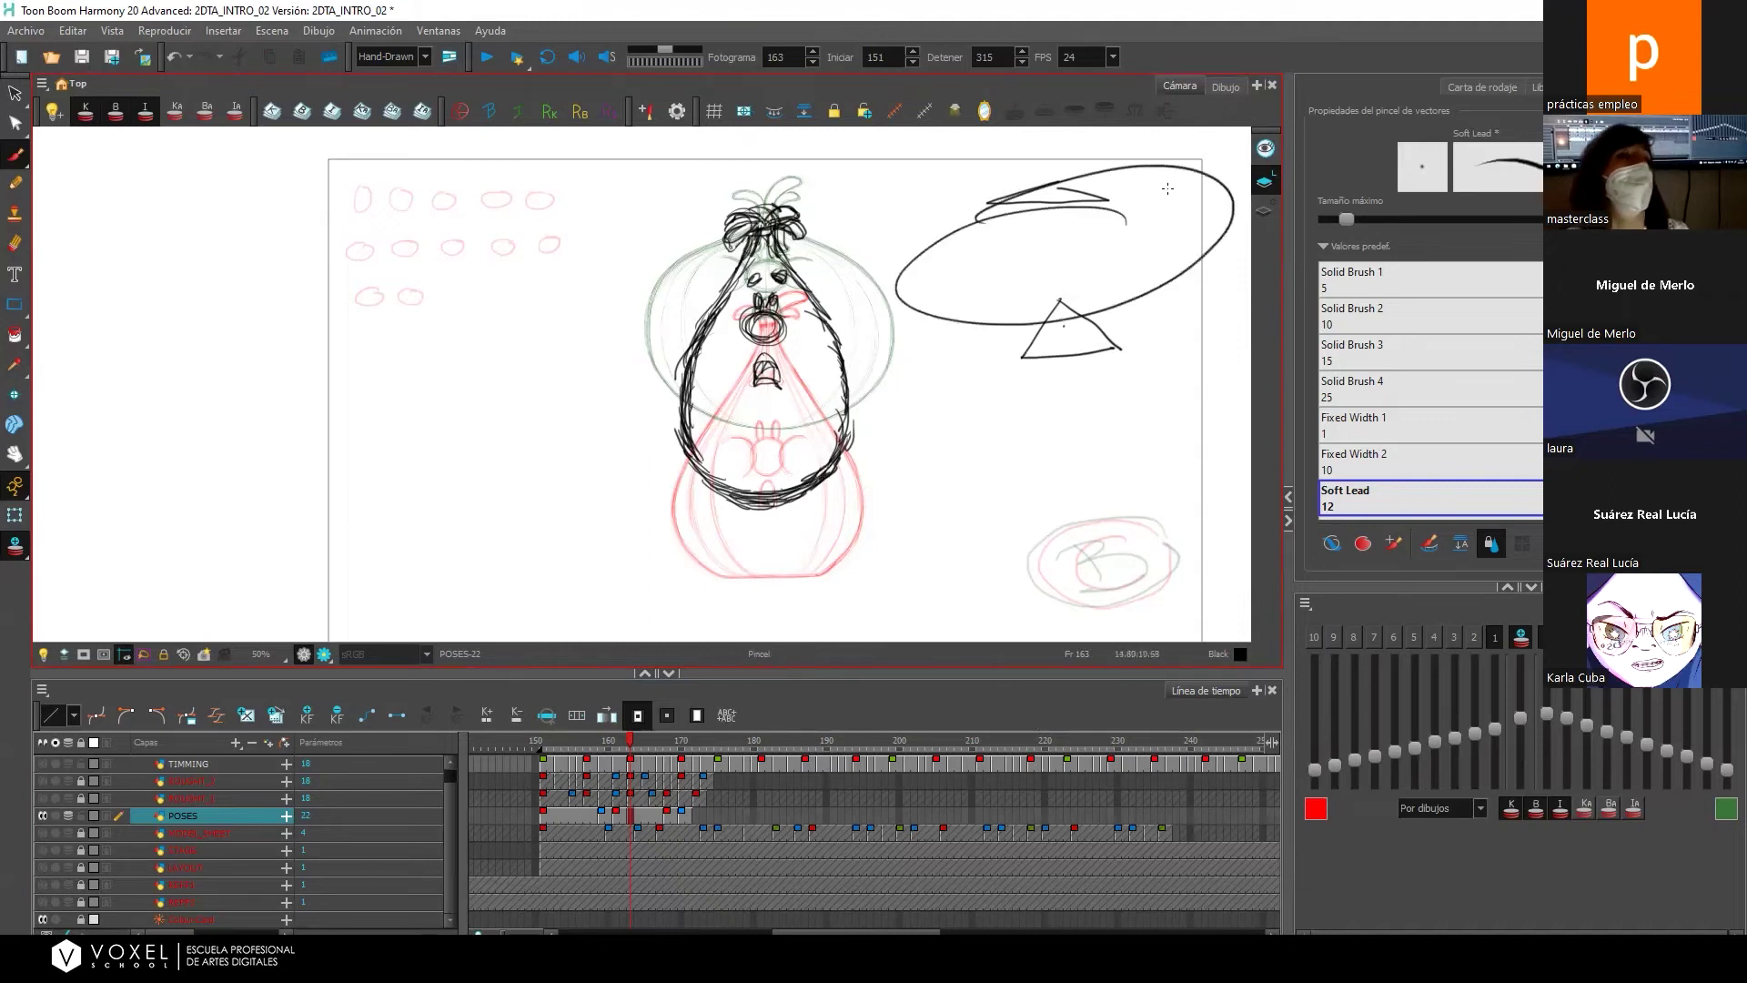
key(ctrl+z)
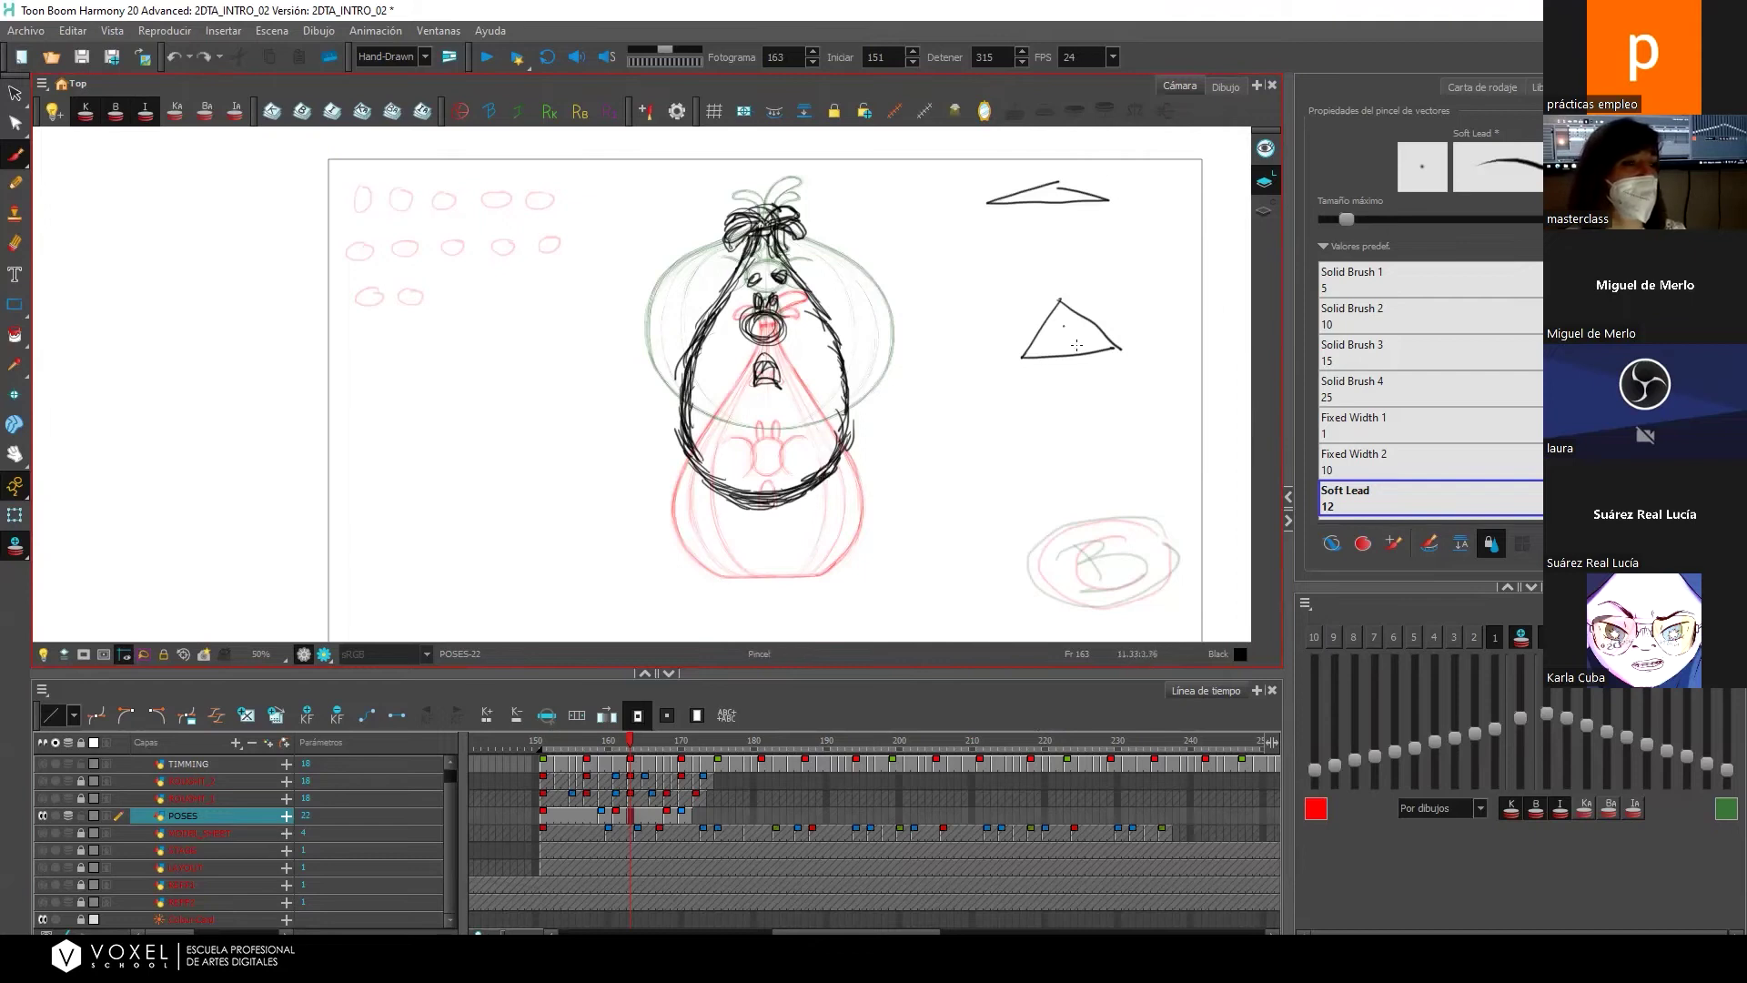
Select the practice triangles beside the onion and delete them.
click(14, 93)
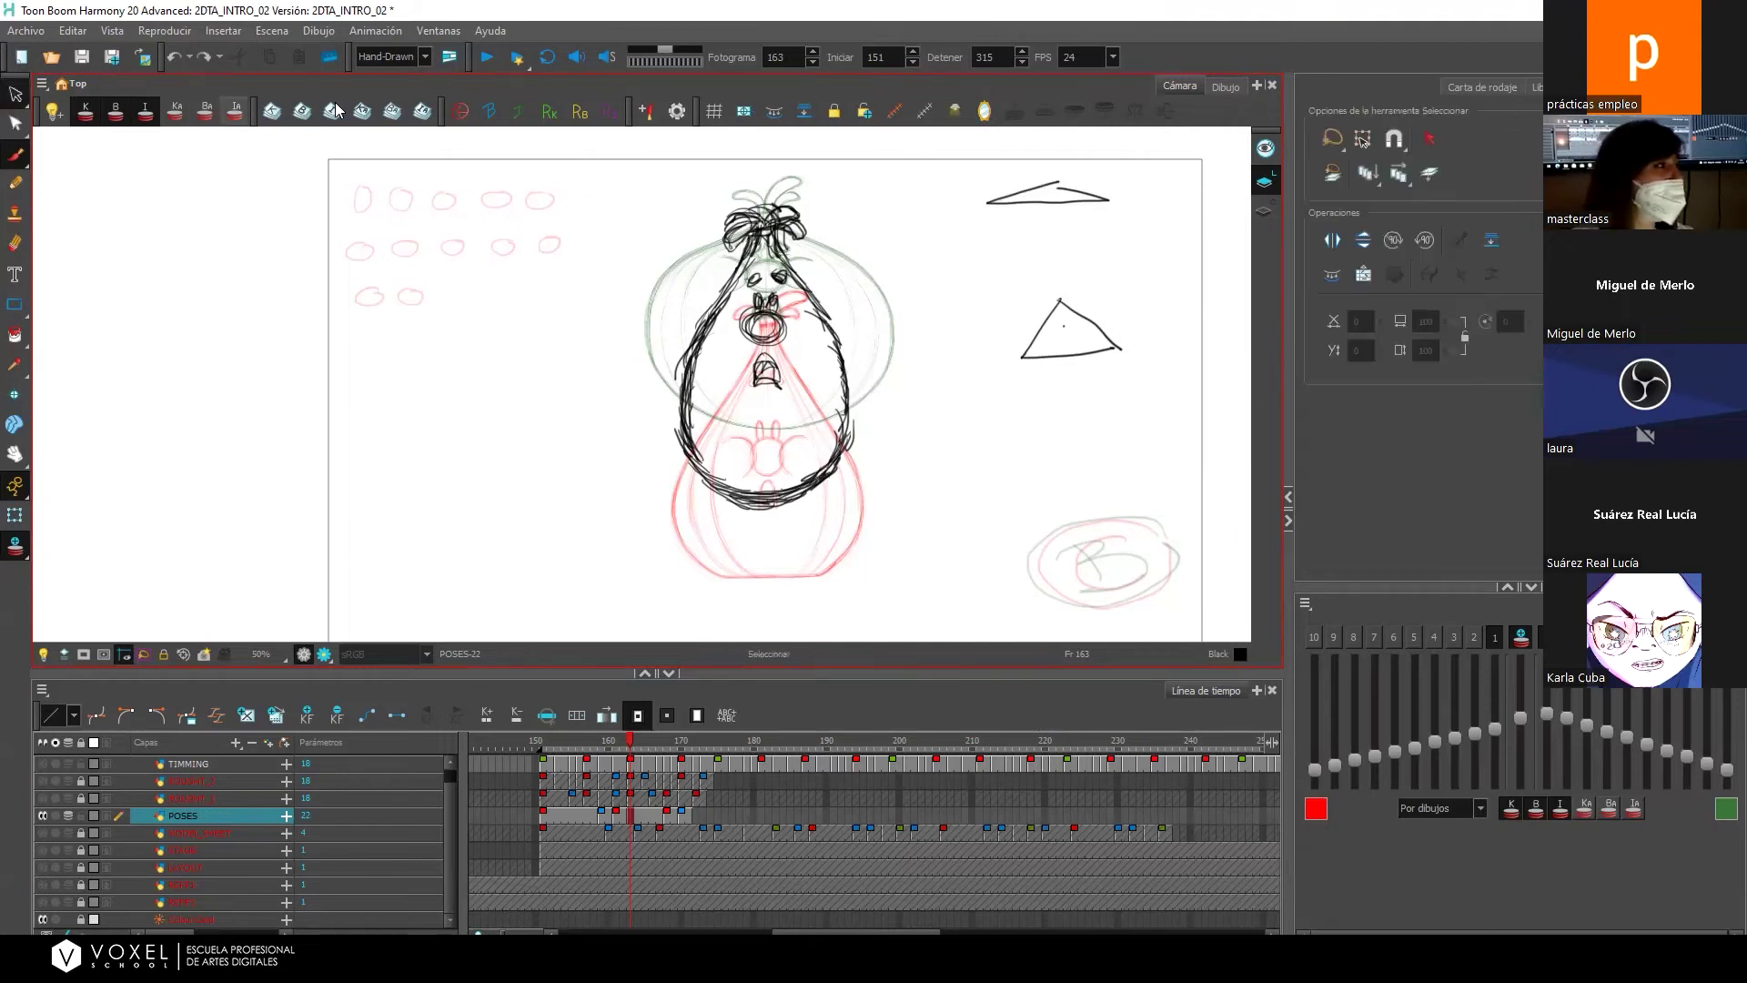
mouse_move(1131, 172)
mouse_down()
mouse_move(945, 216)
mouse_move(1034, 412)
mouse_move(1156, 379)
mouse_move(1176, 291)
mouse_move(1133, 180)
mouse_up()
key(Delete)
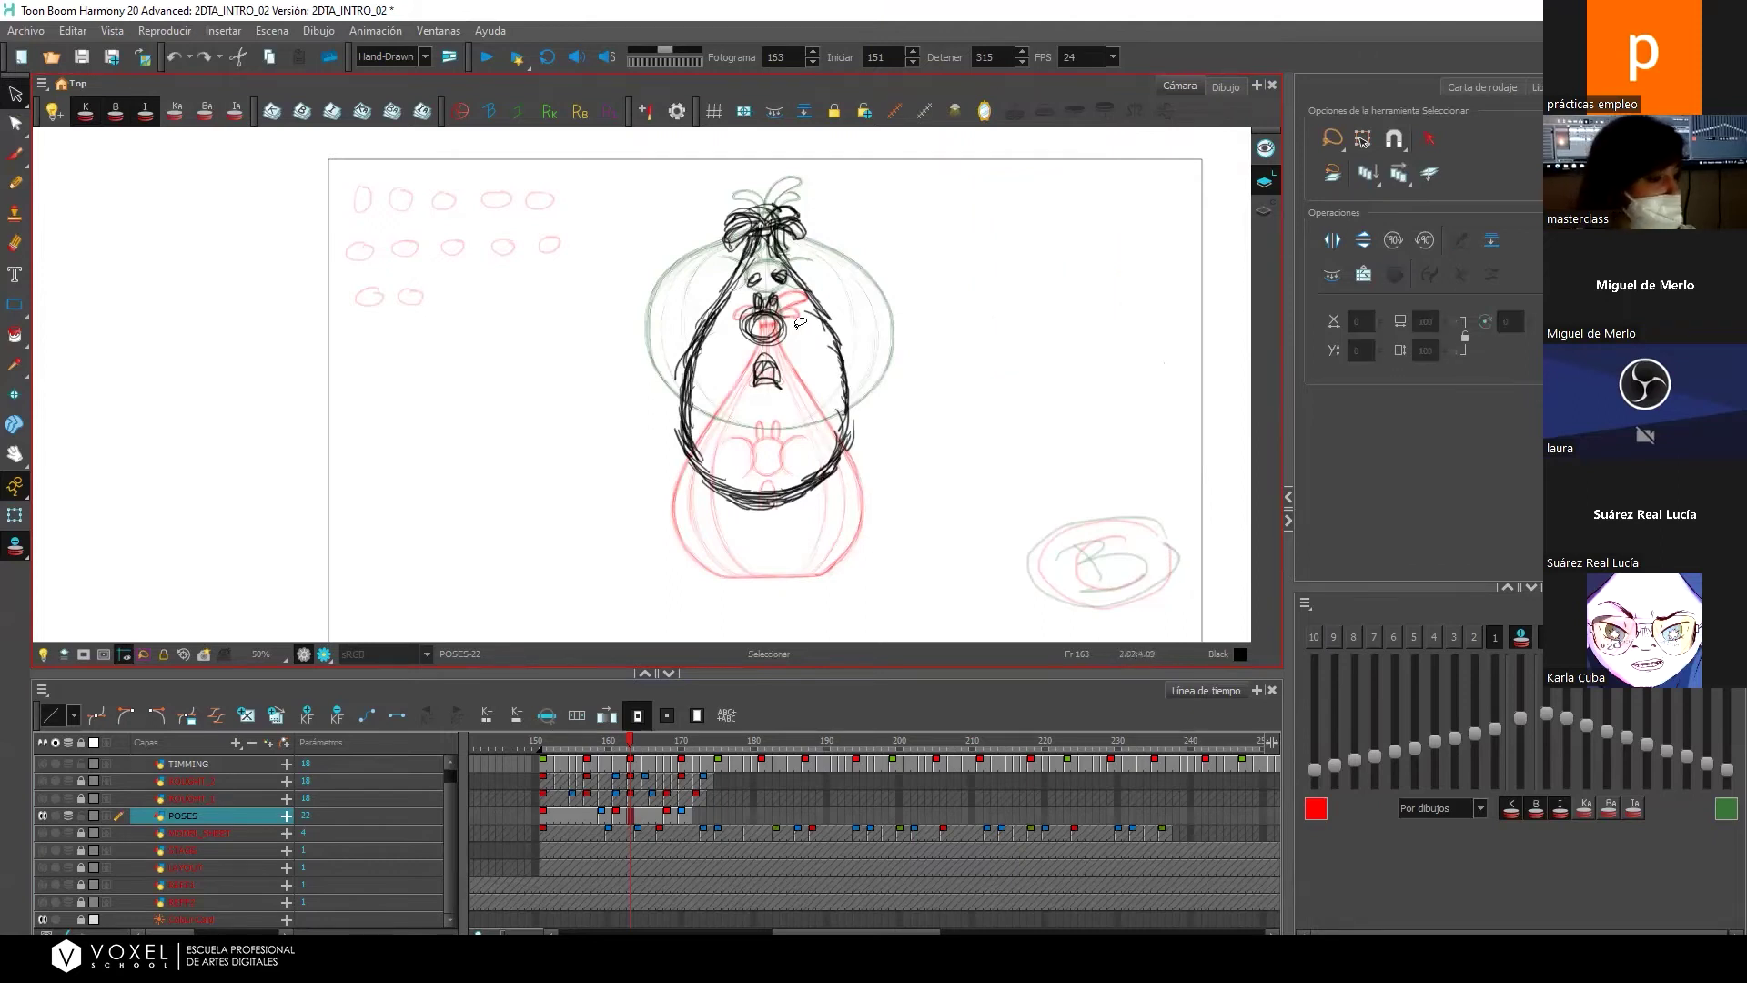
Enlarge the timeline area slightly and go to frame 164.
drag(600, 678, 600, 666)
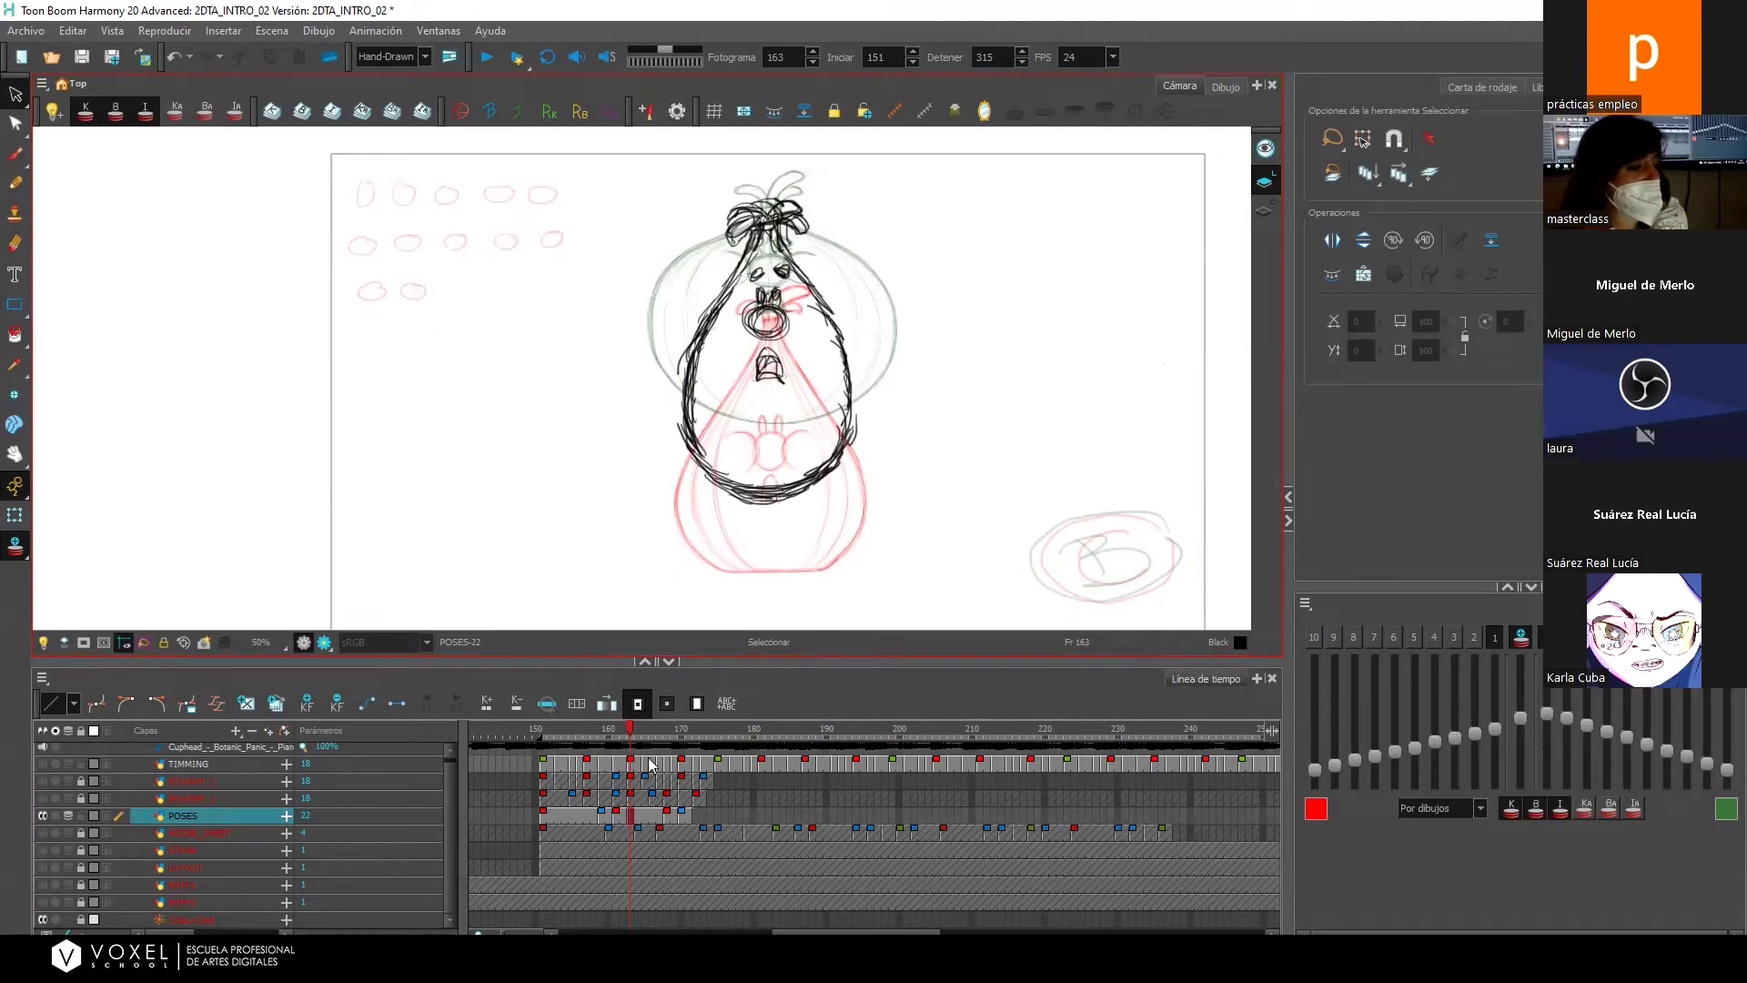
click(639, 731)
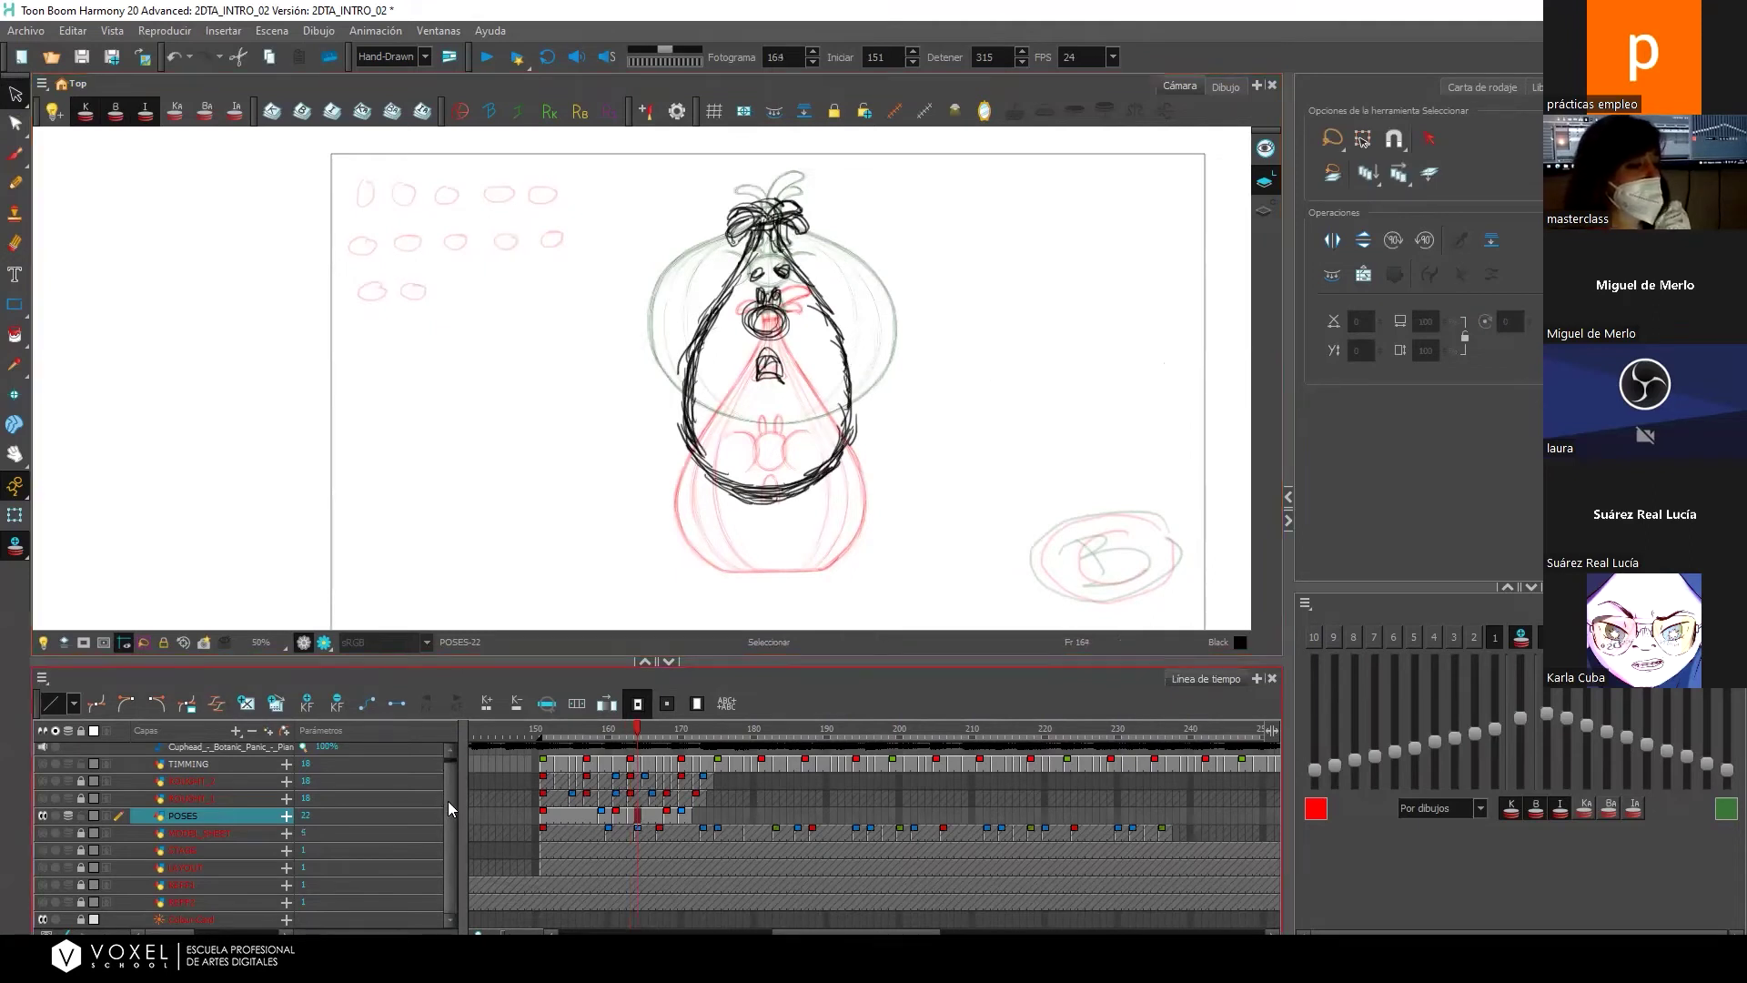
scroll(446, 796, up, 1)
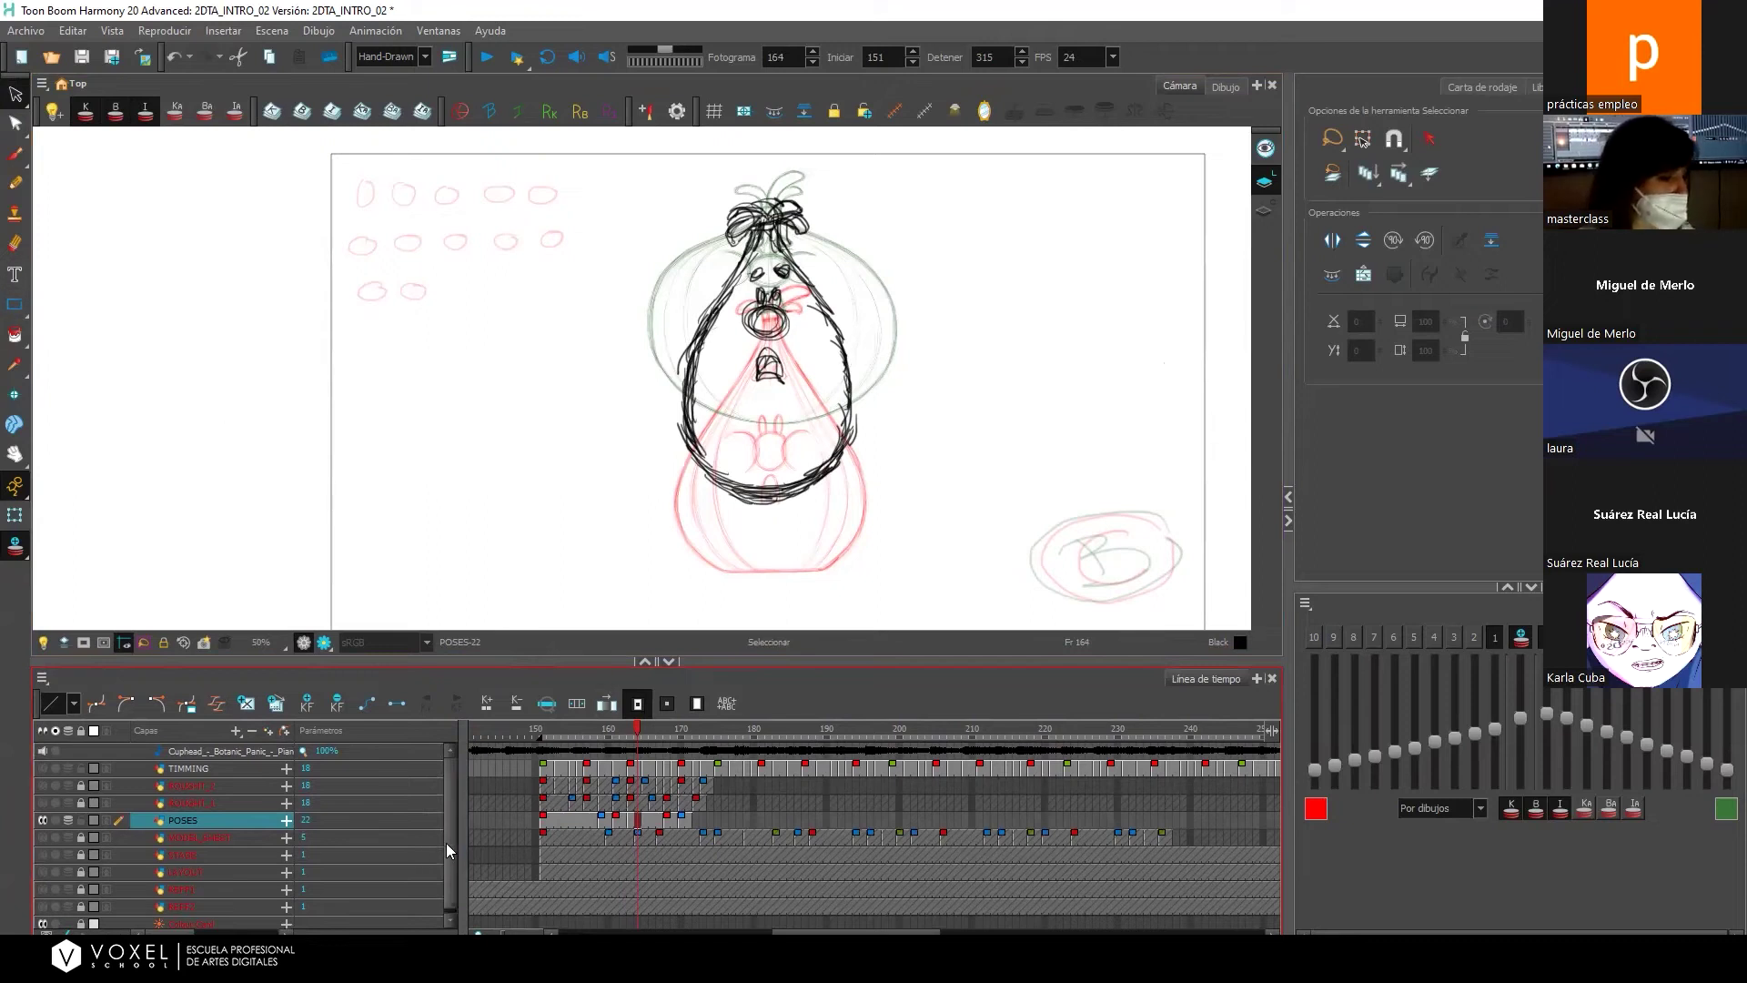
scroll(448, 843, down, 1)
drag(856, 932, 830, 931)
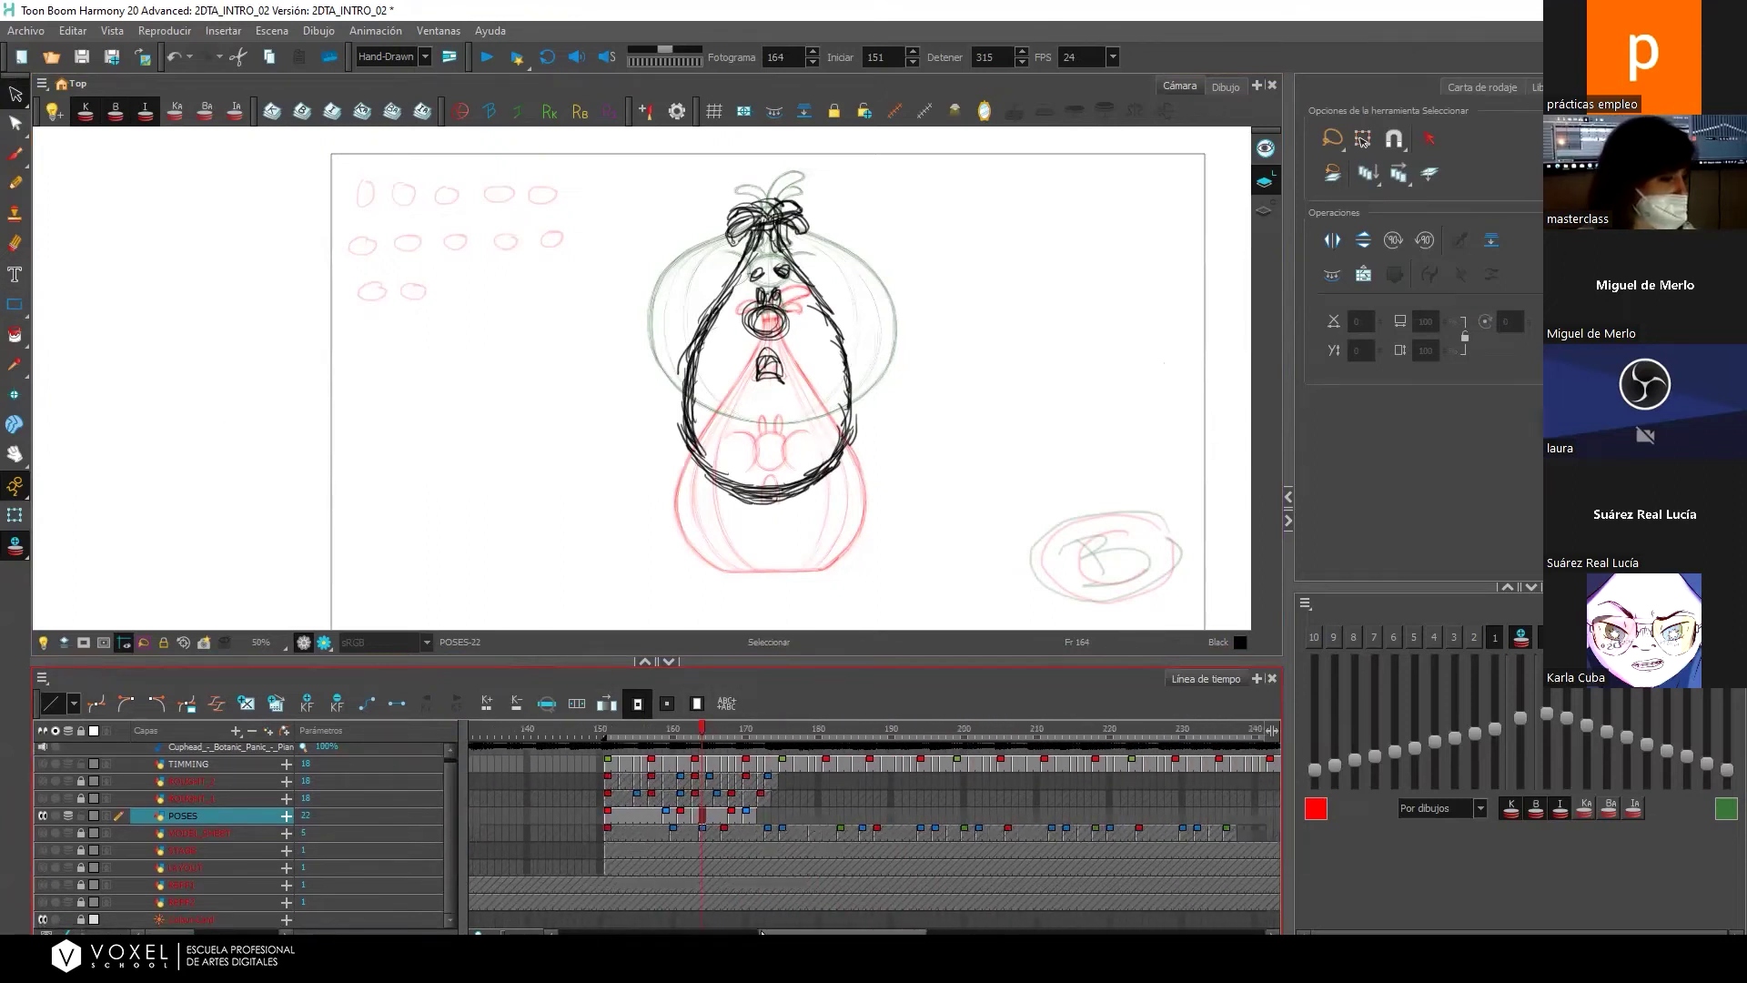
Show the garden background on the LAYOUT layer behind the onion, and hide the other background layer near the end of the list.
click(137, 901)
double_click(42, 900)
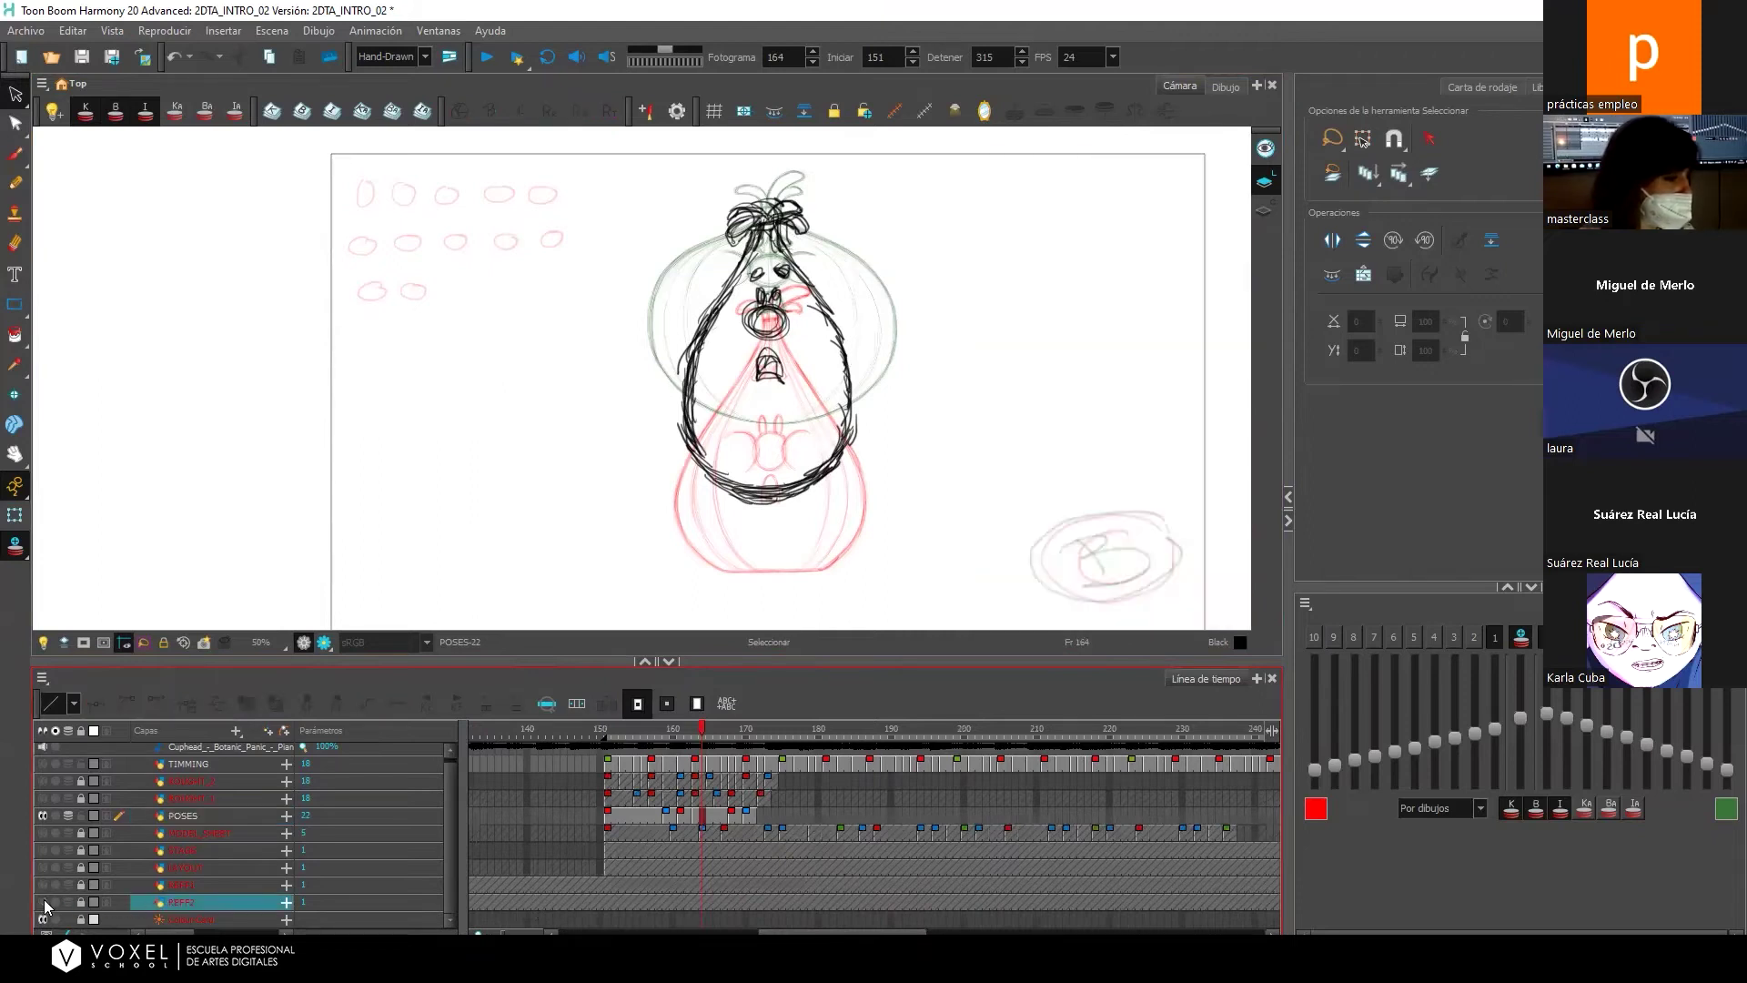
click(43, 900)
click(180, 868)
click(42, 869)
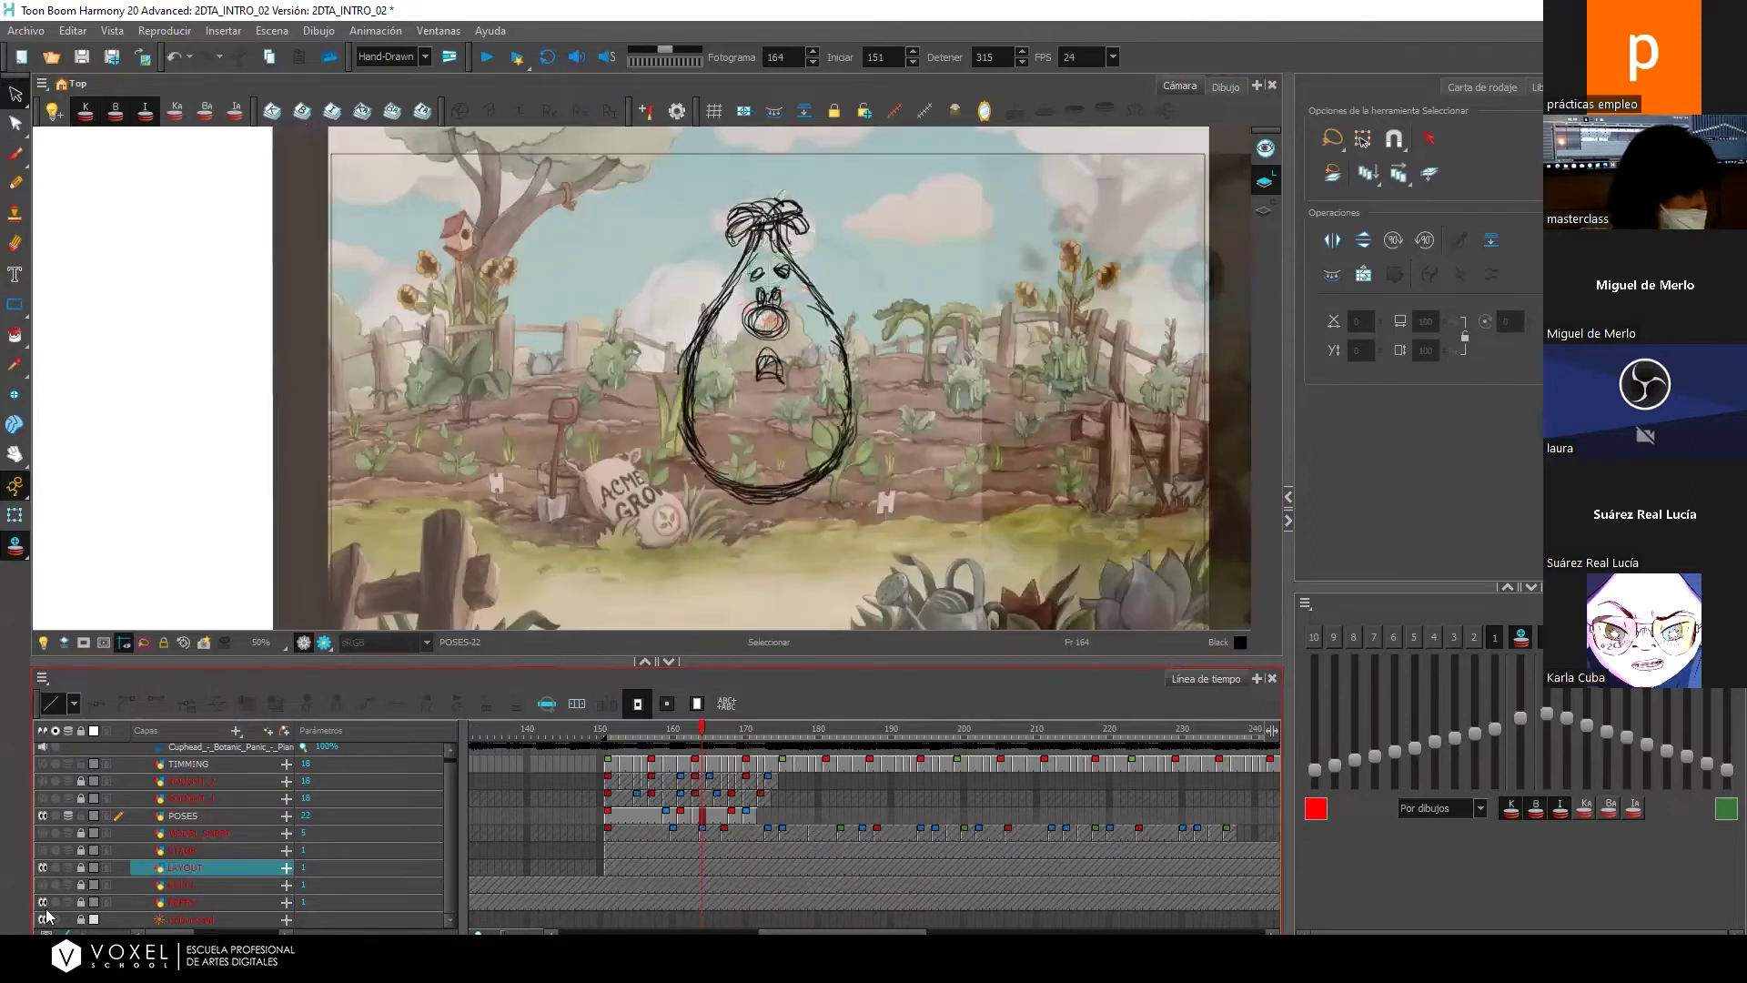
click(42, 901)
drag(1027, 453, 974, 412)
click(116, 874)
drag(114, 885, 78, 894)
click(104, 867)
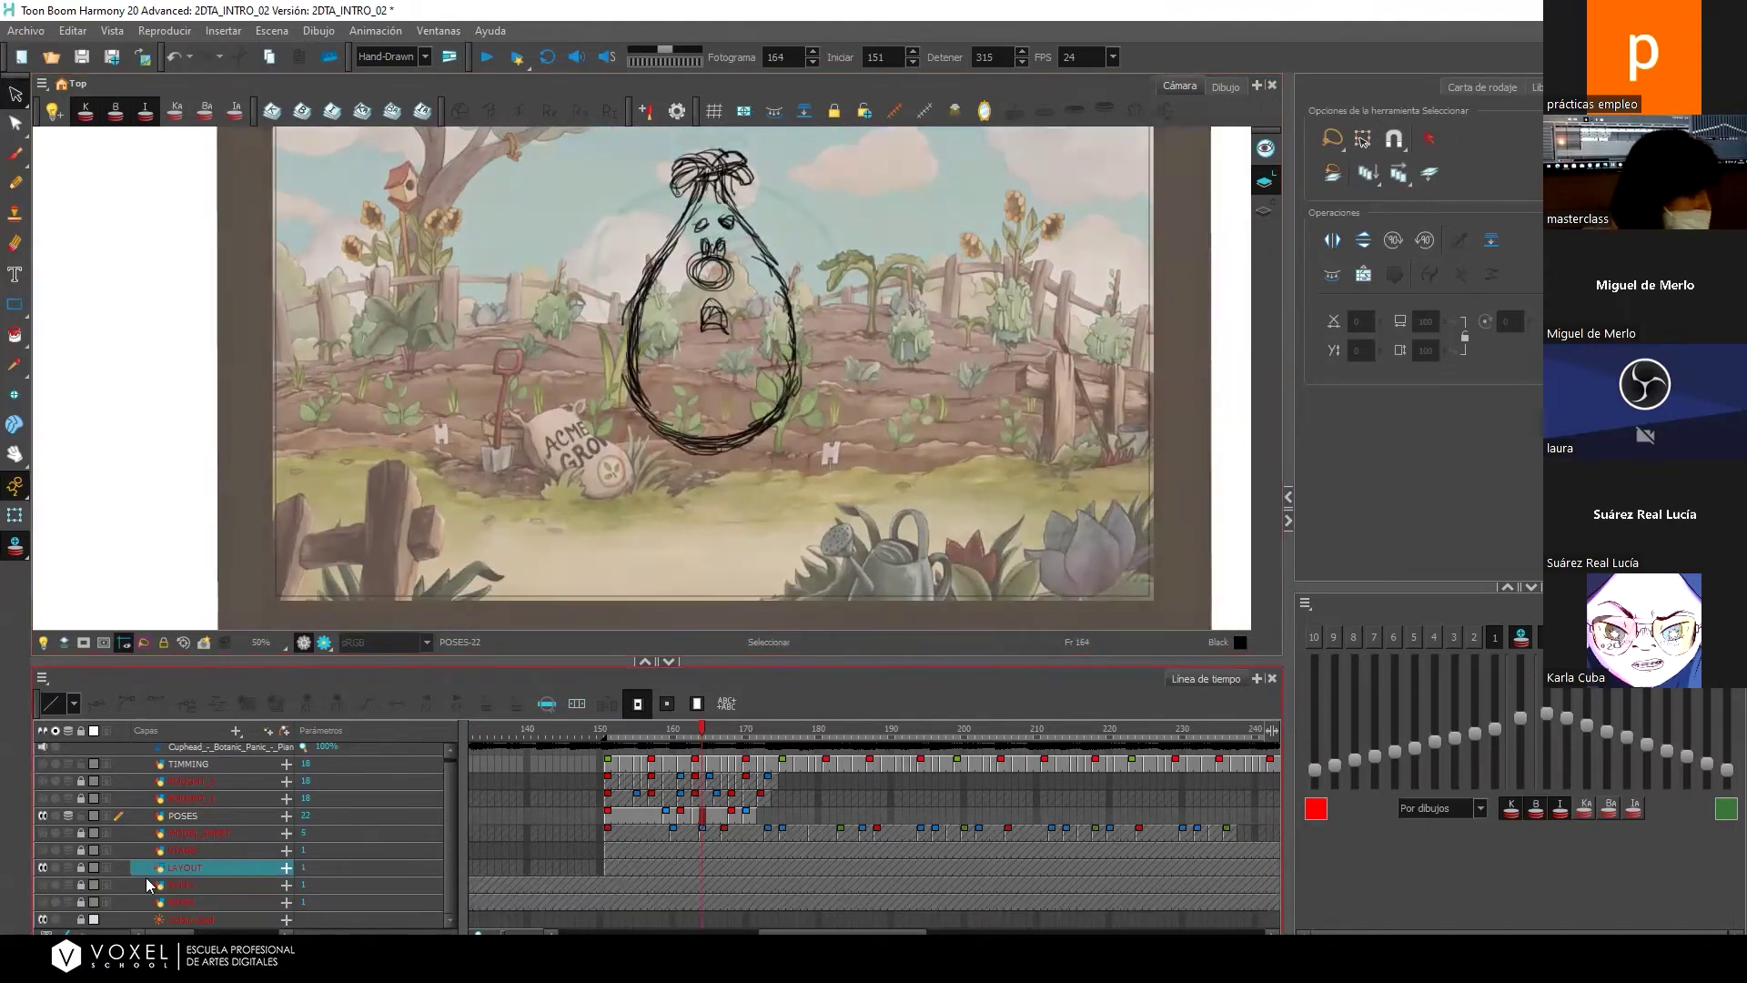
Add a new drawing layer above LAYOUT with the default name and go to frame 154 on it.
scroll(449, 814, up, 1)
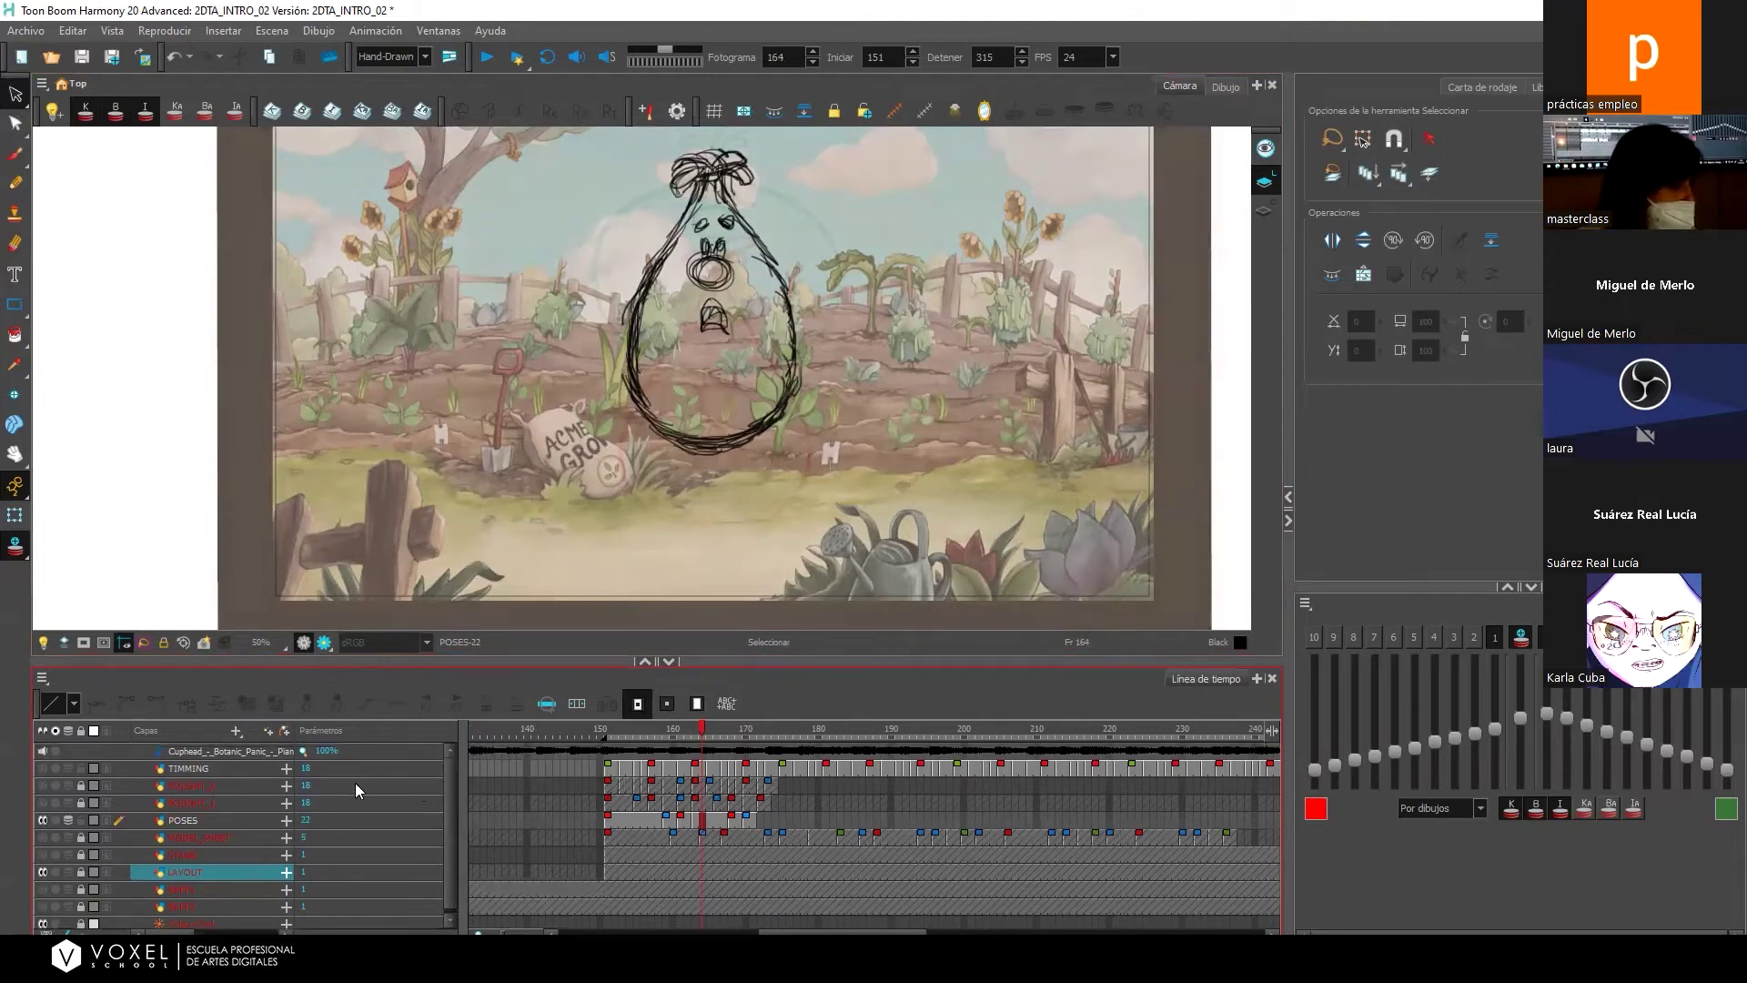
click(236, 730)
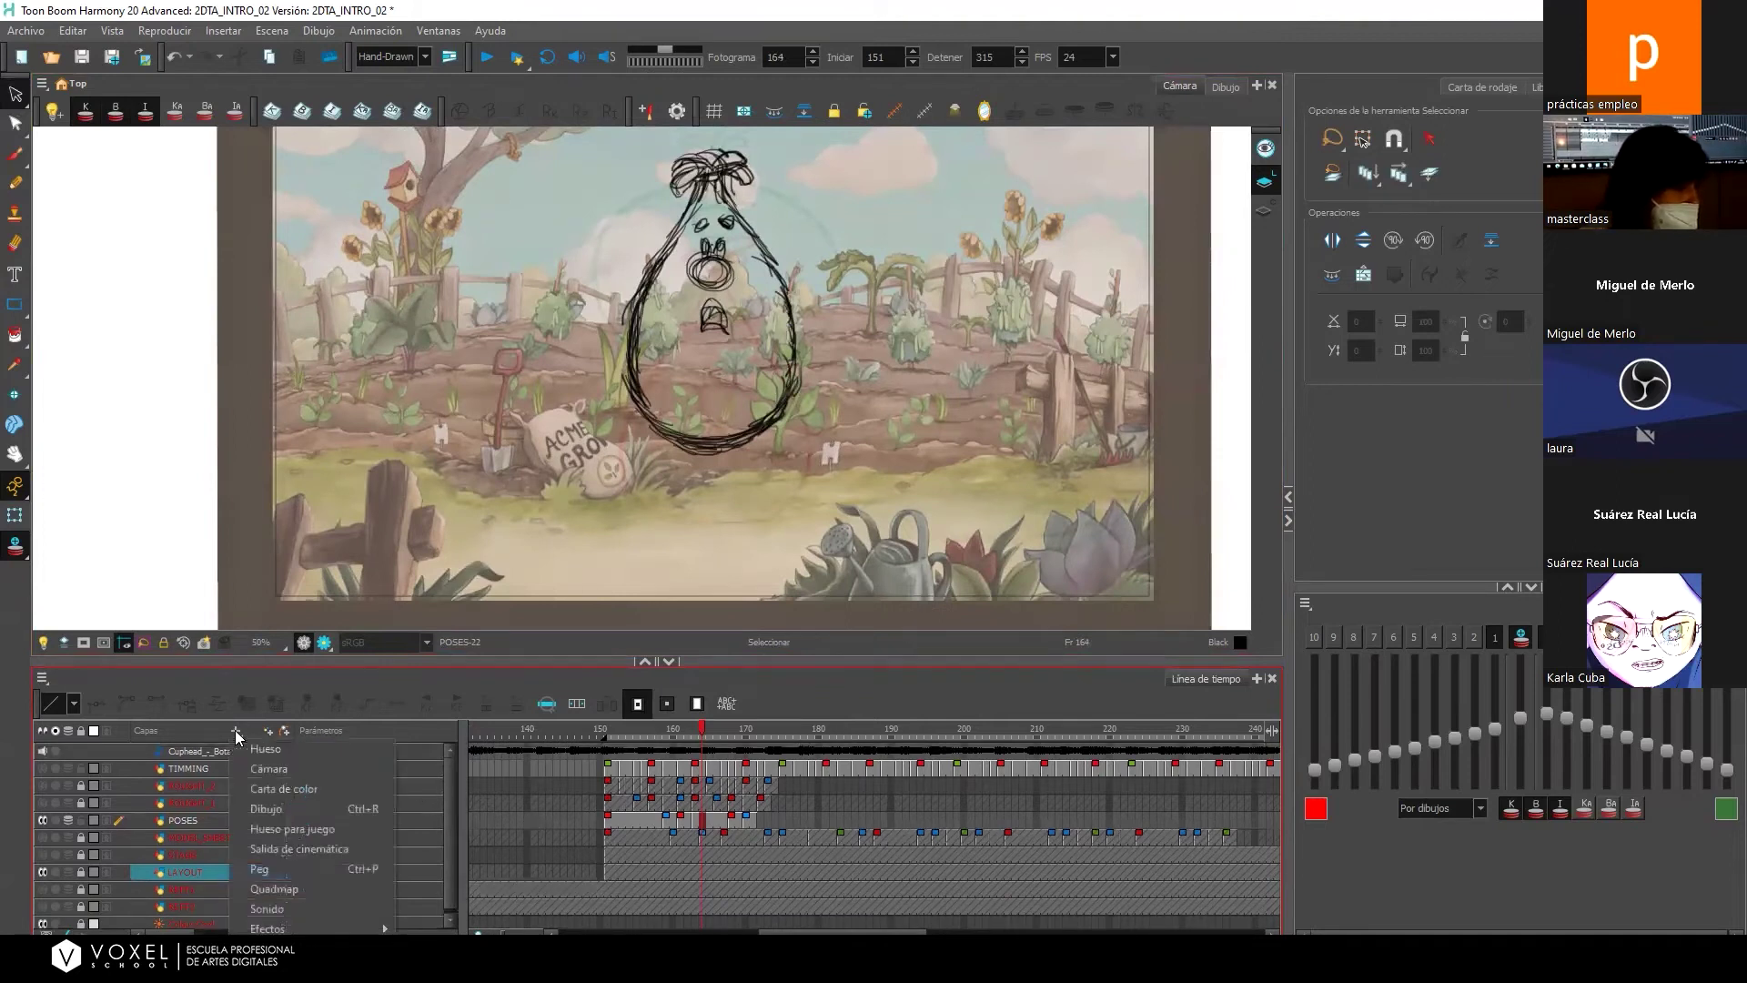
click(270, 809)
click(810, 533)
click(626, 872)
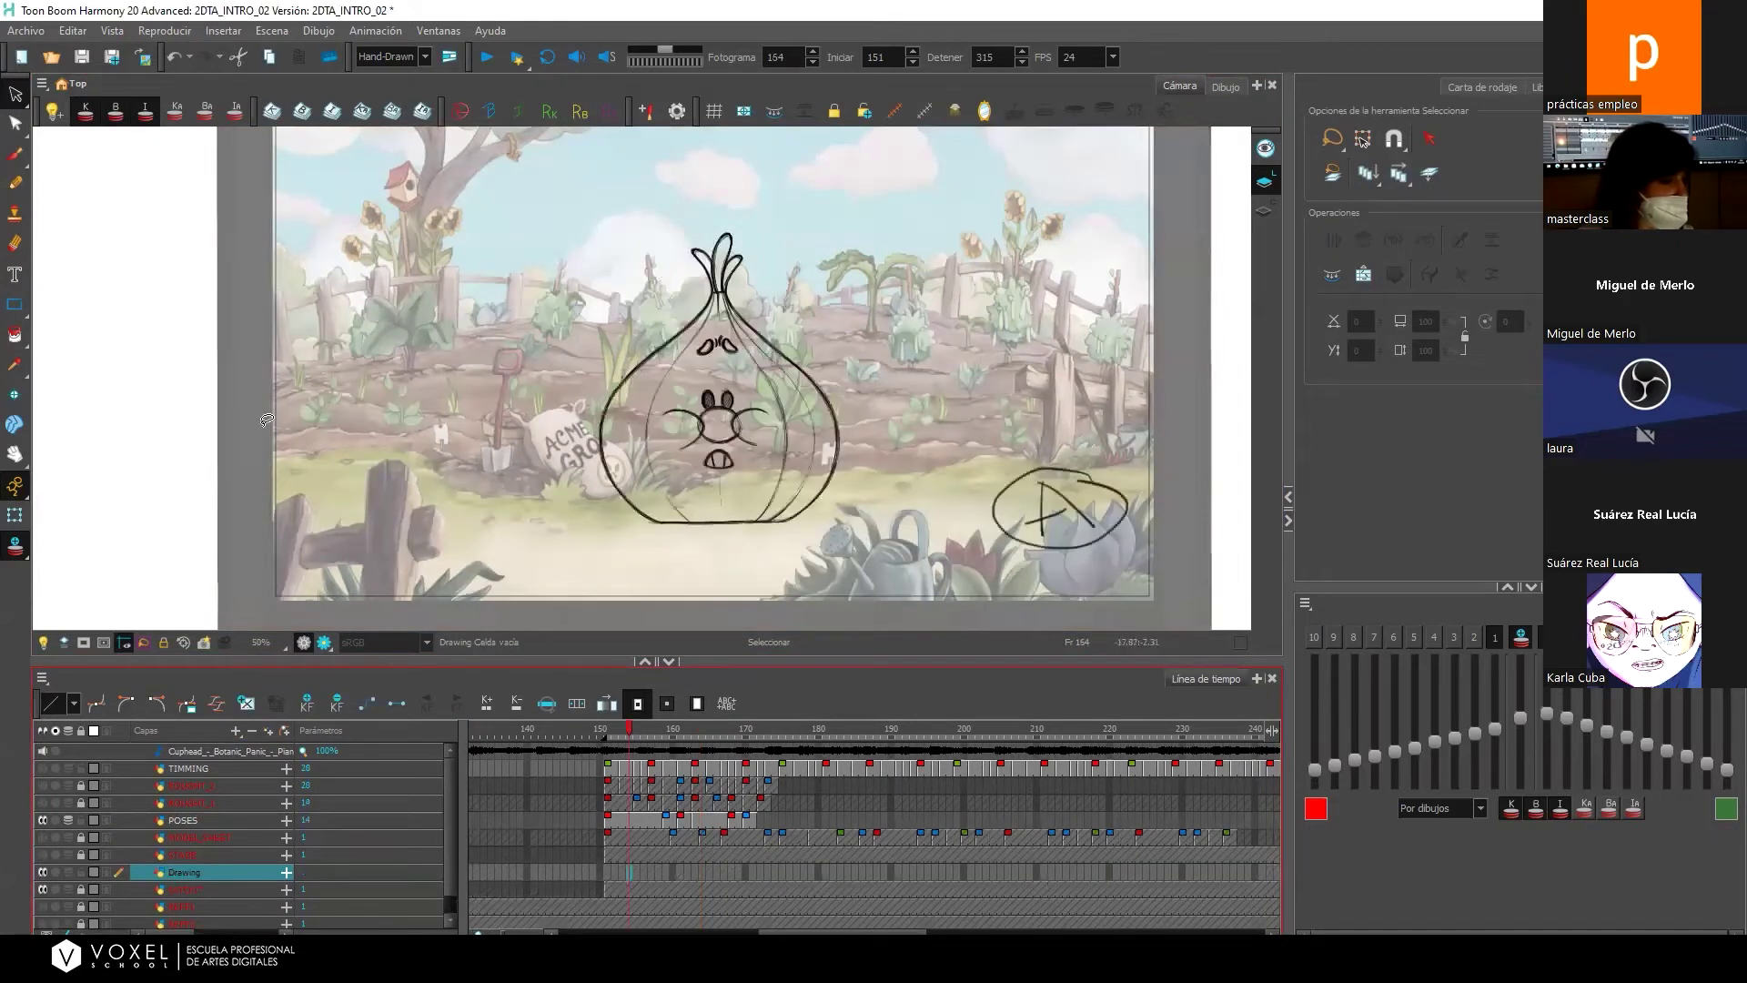
Start an image import and browse to the Doc folder in ANIMACION TRADICIONAL, 2DTA_INTRO_02.
click(27, 32)
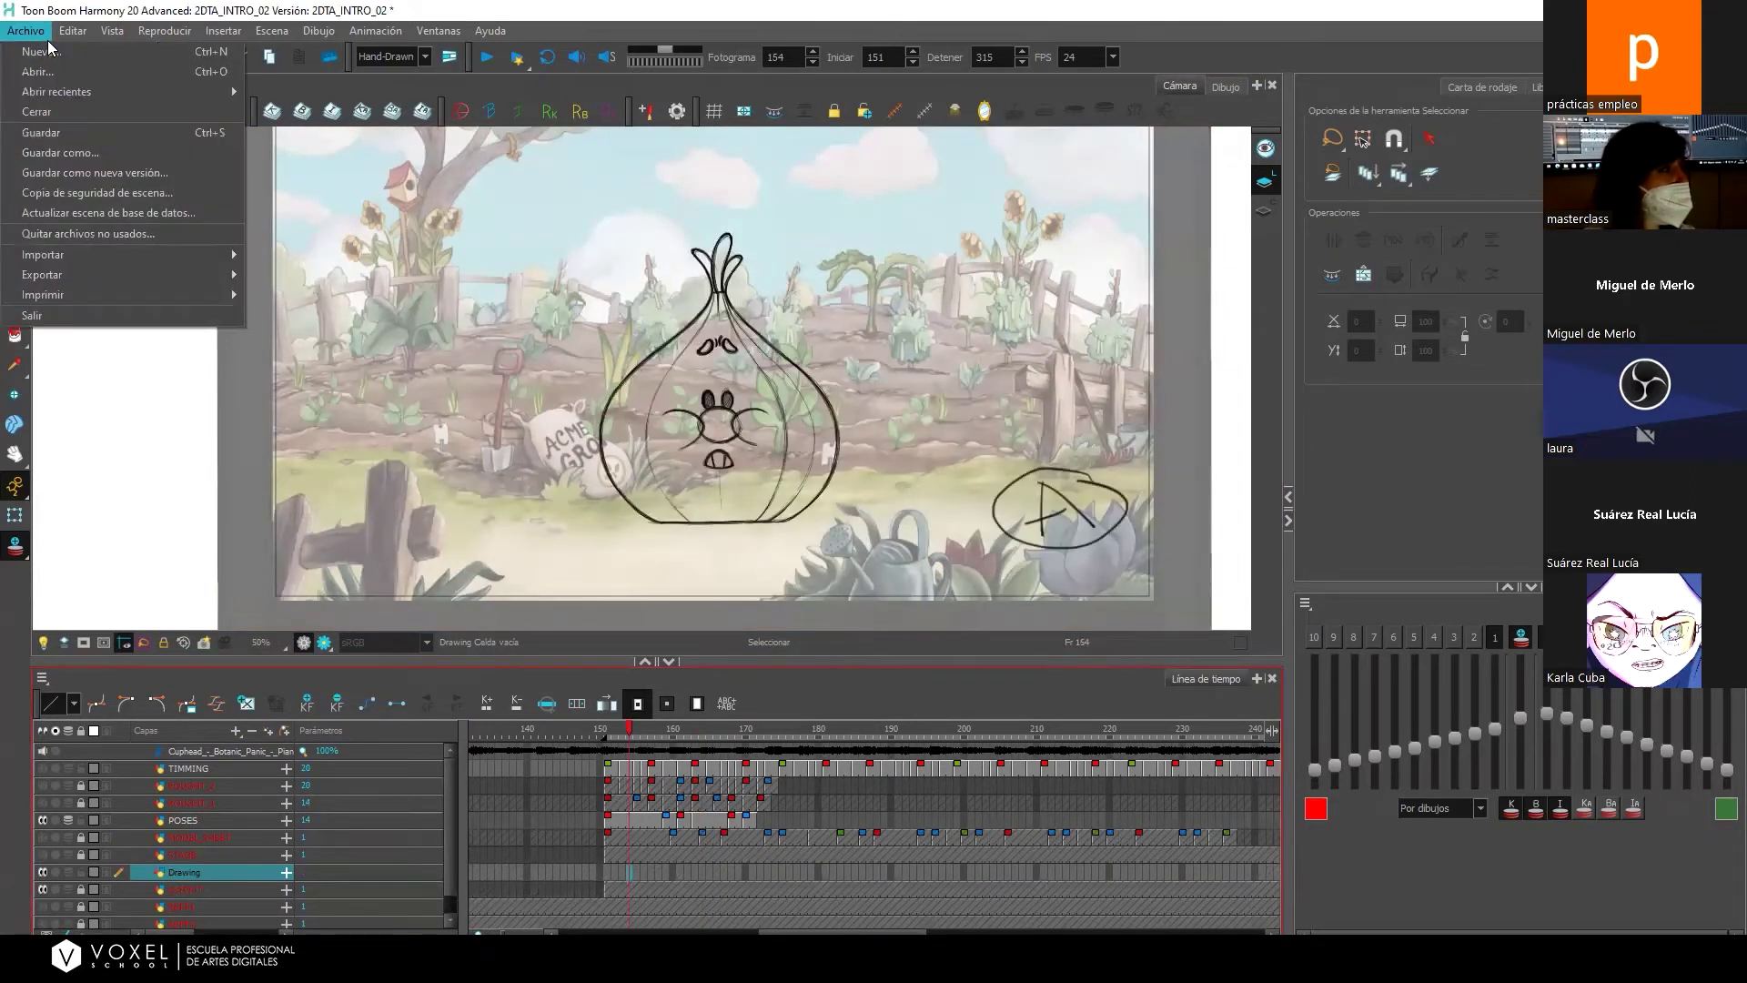
mouse_move(182, 254)
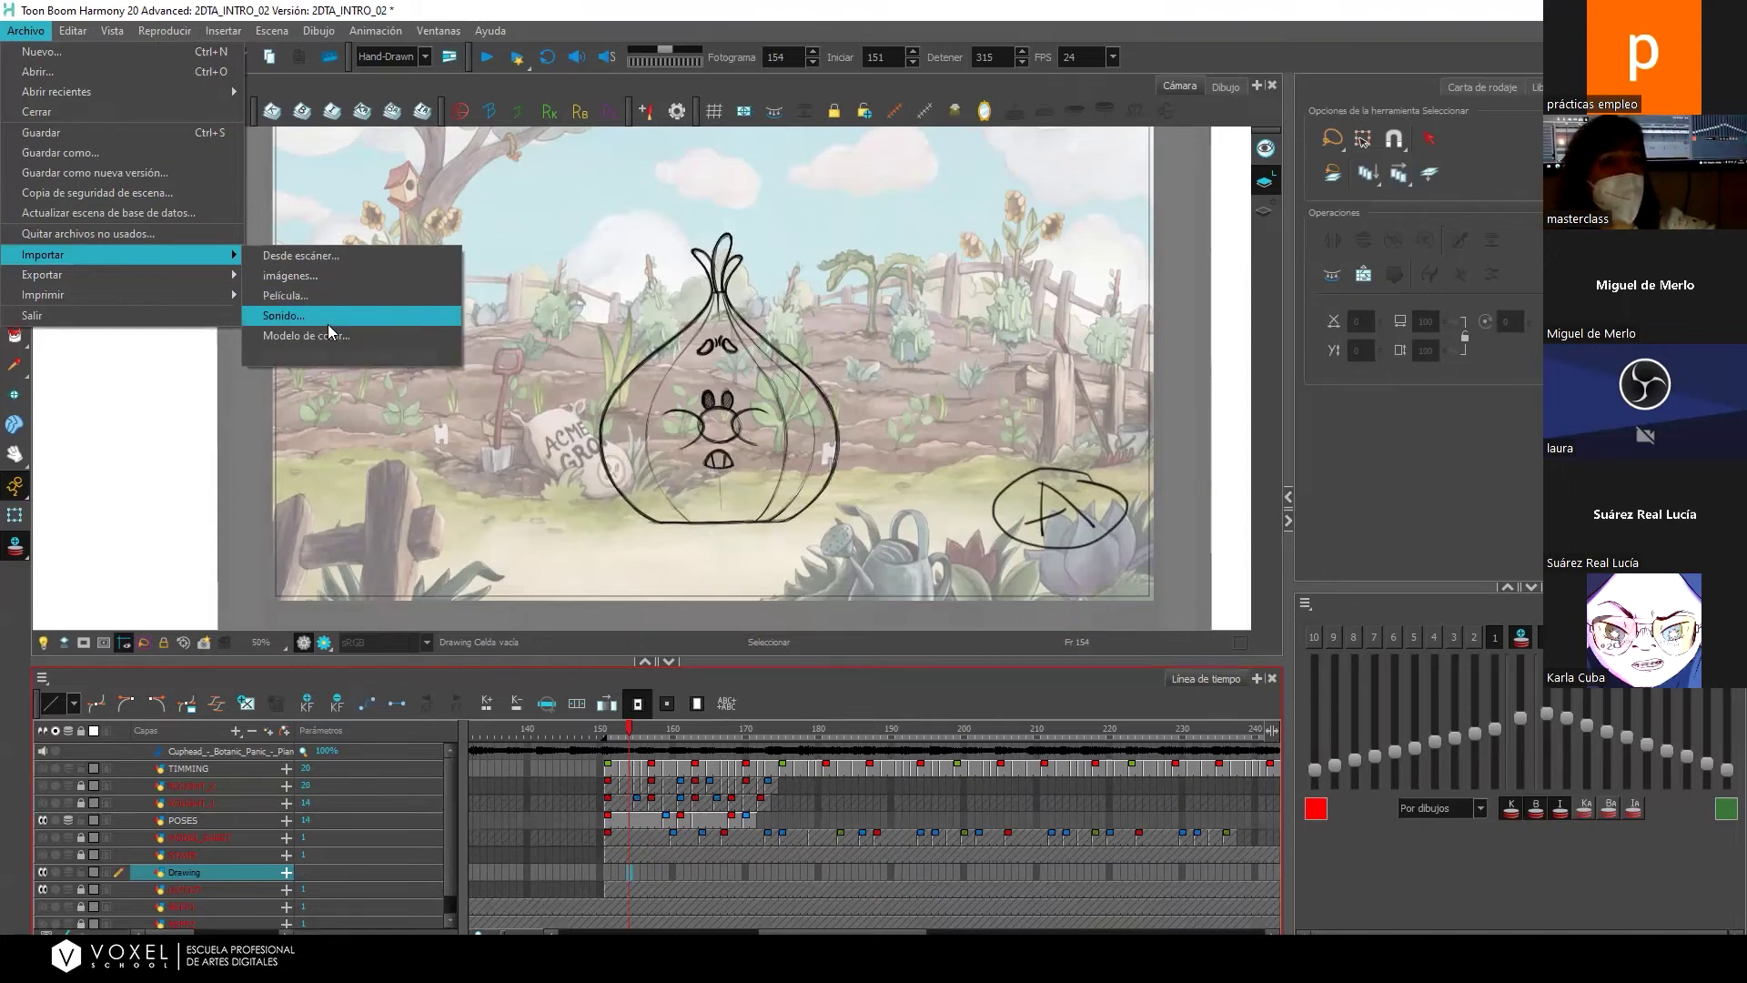
click(366, 274)
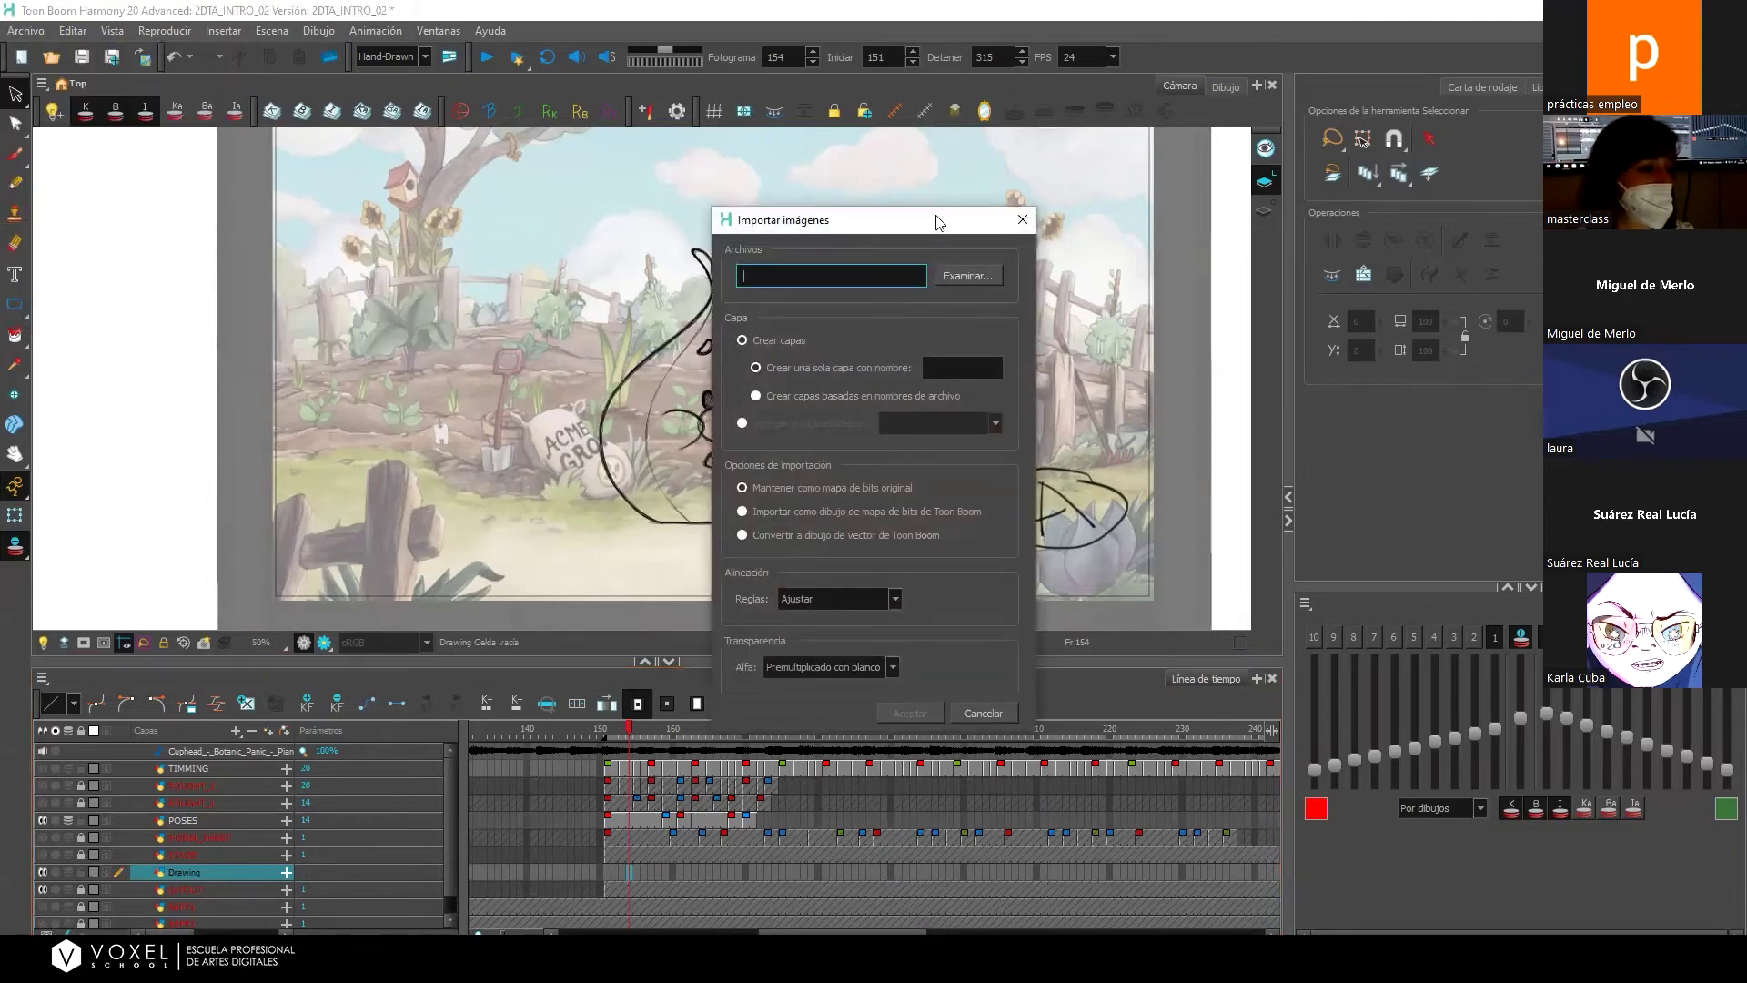
drag(938, 222, 896, 192)
click(928, 245)
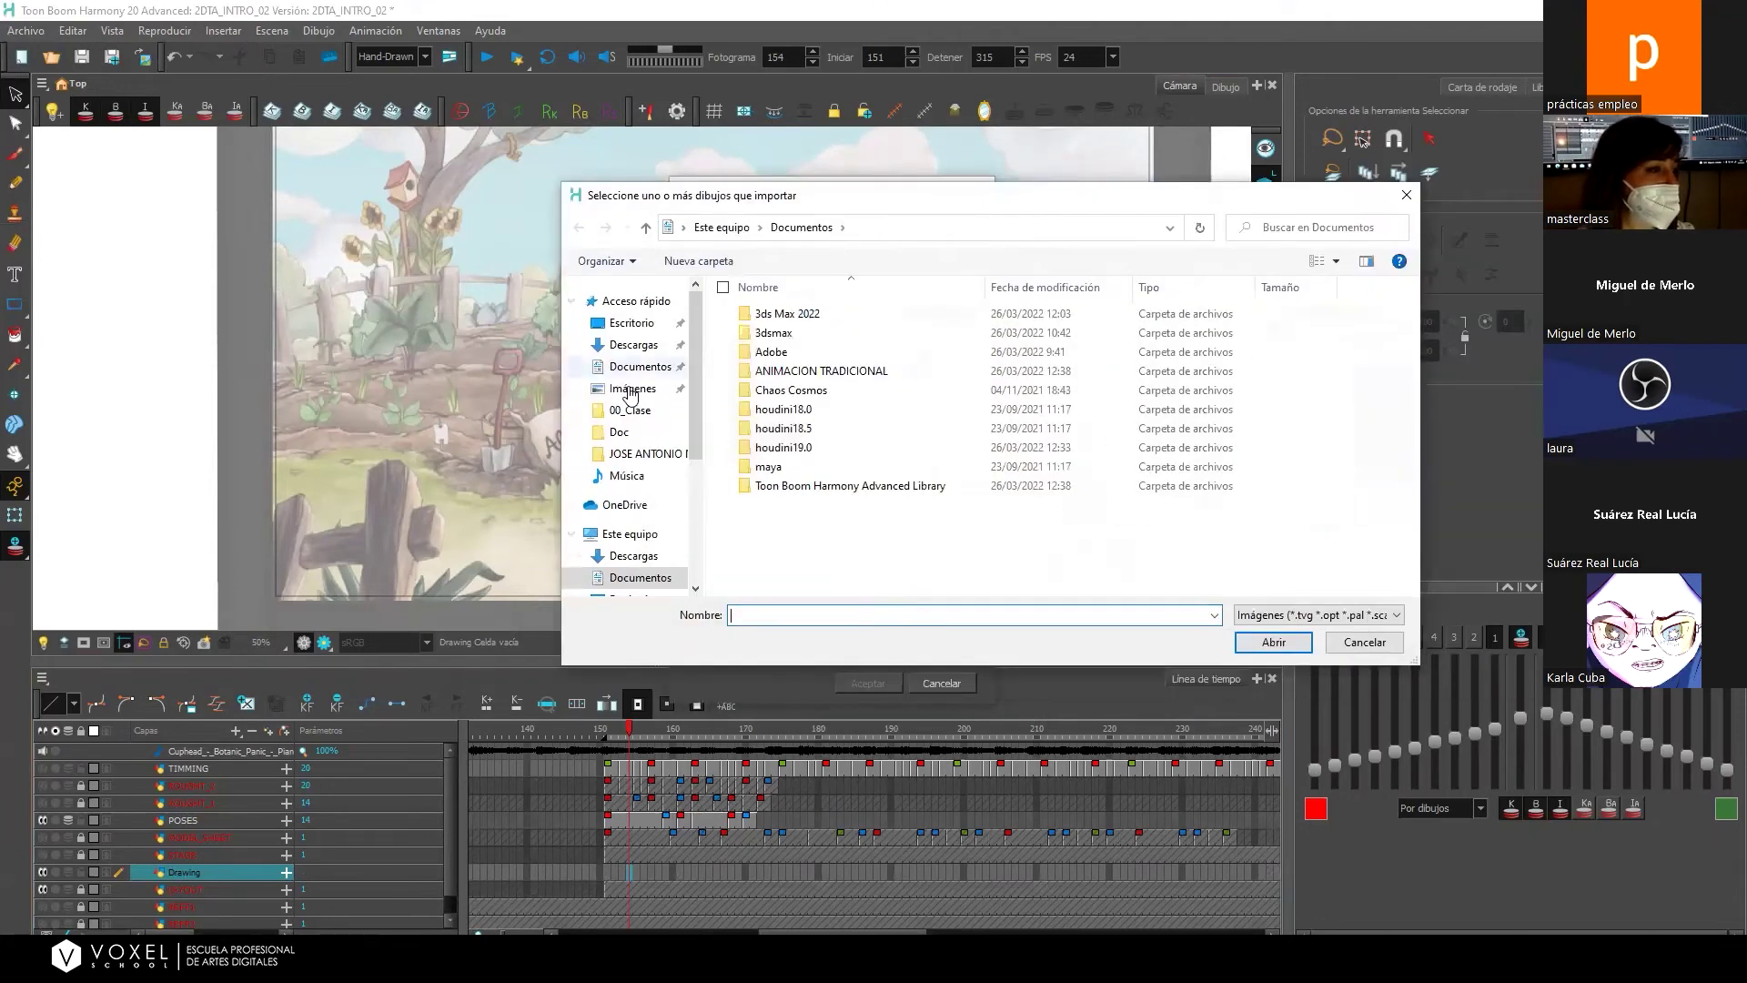
double_click(805, 371)
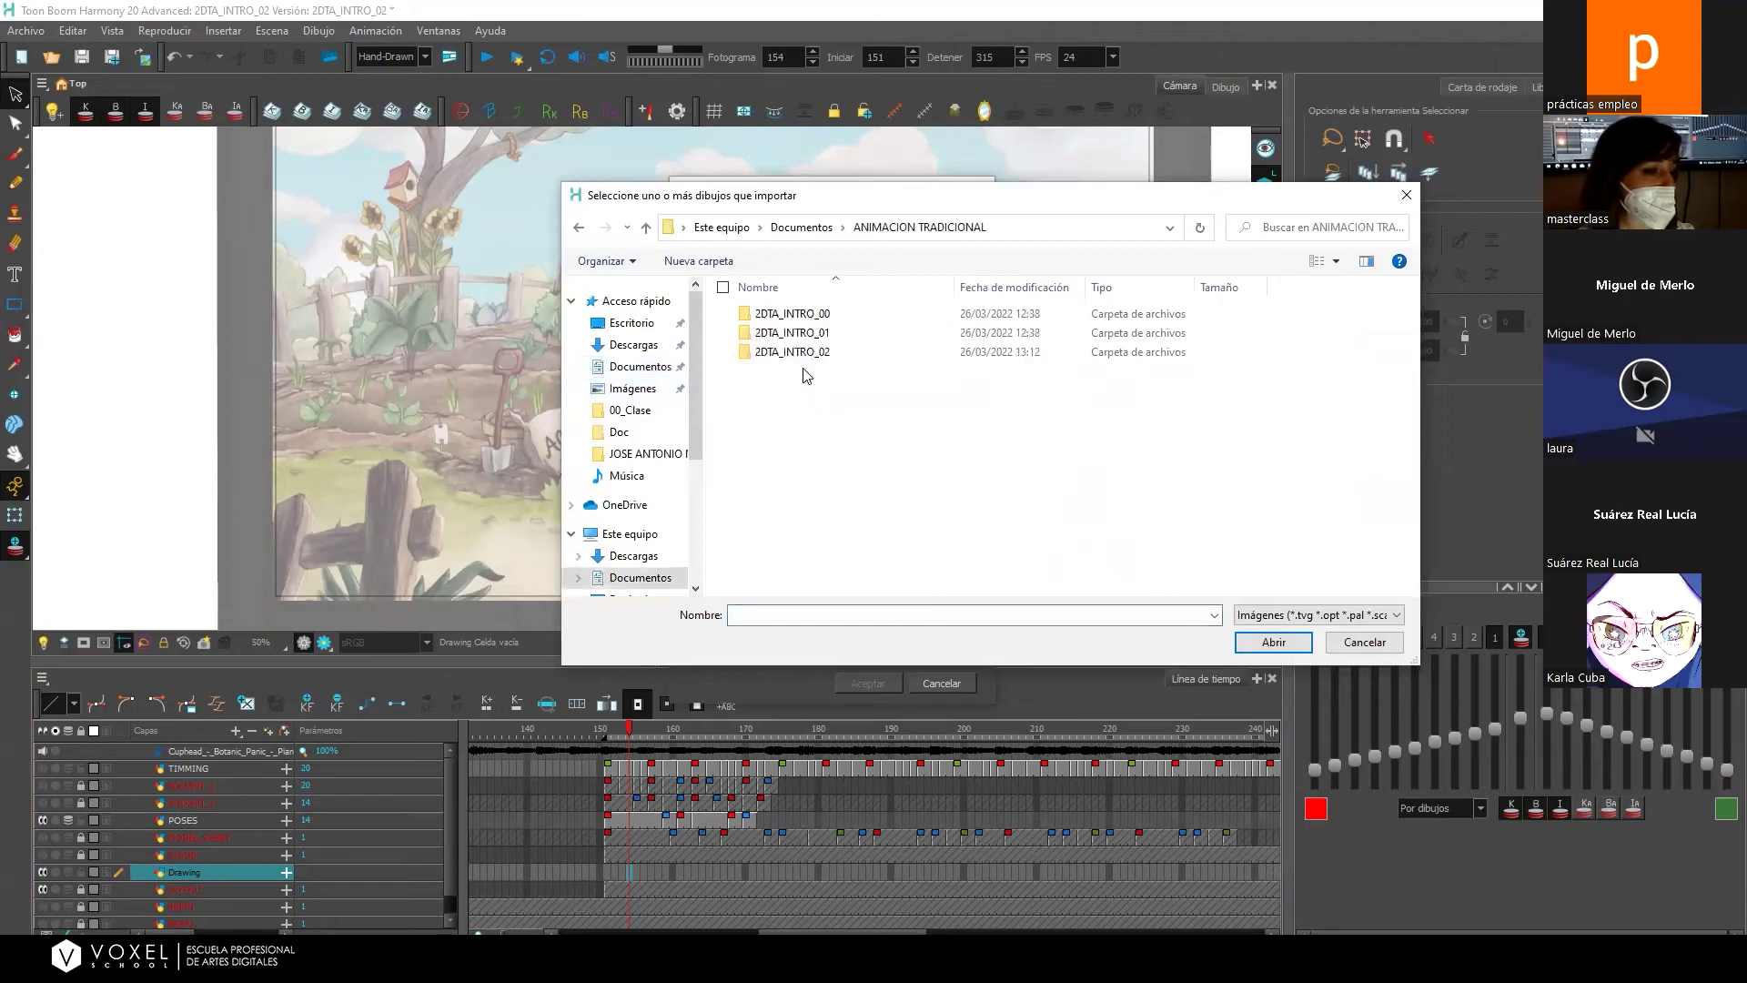
click(806, 354)
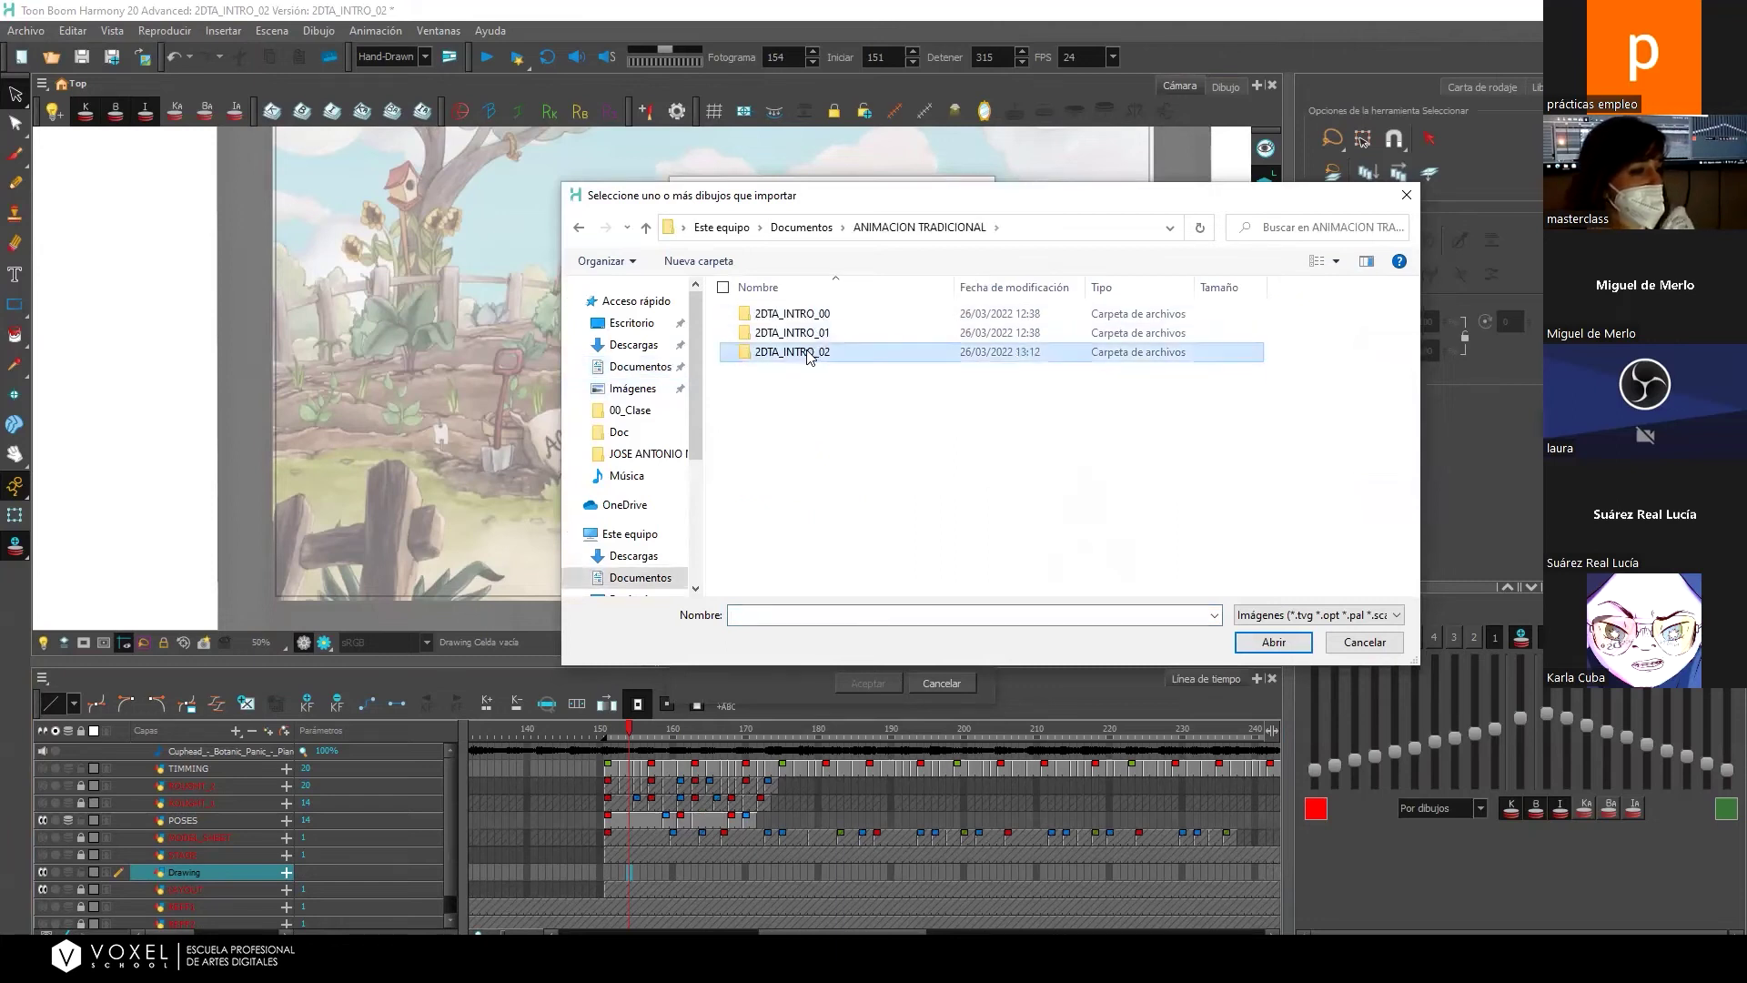
double_click(806, 354)
double_click(781, 334)
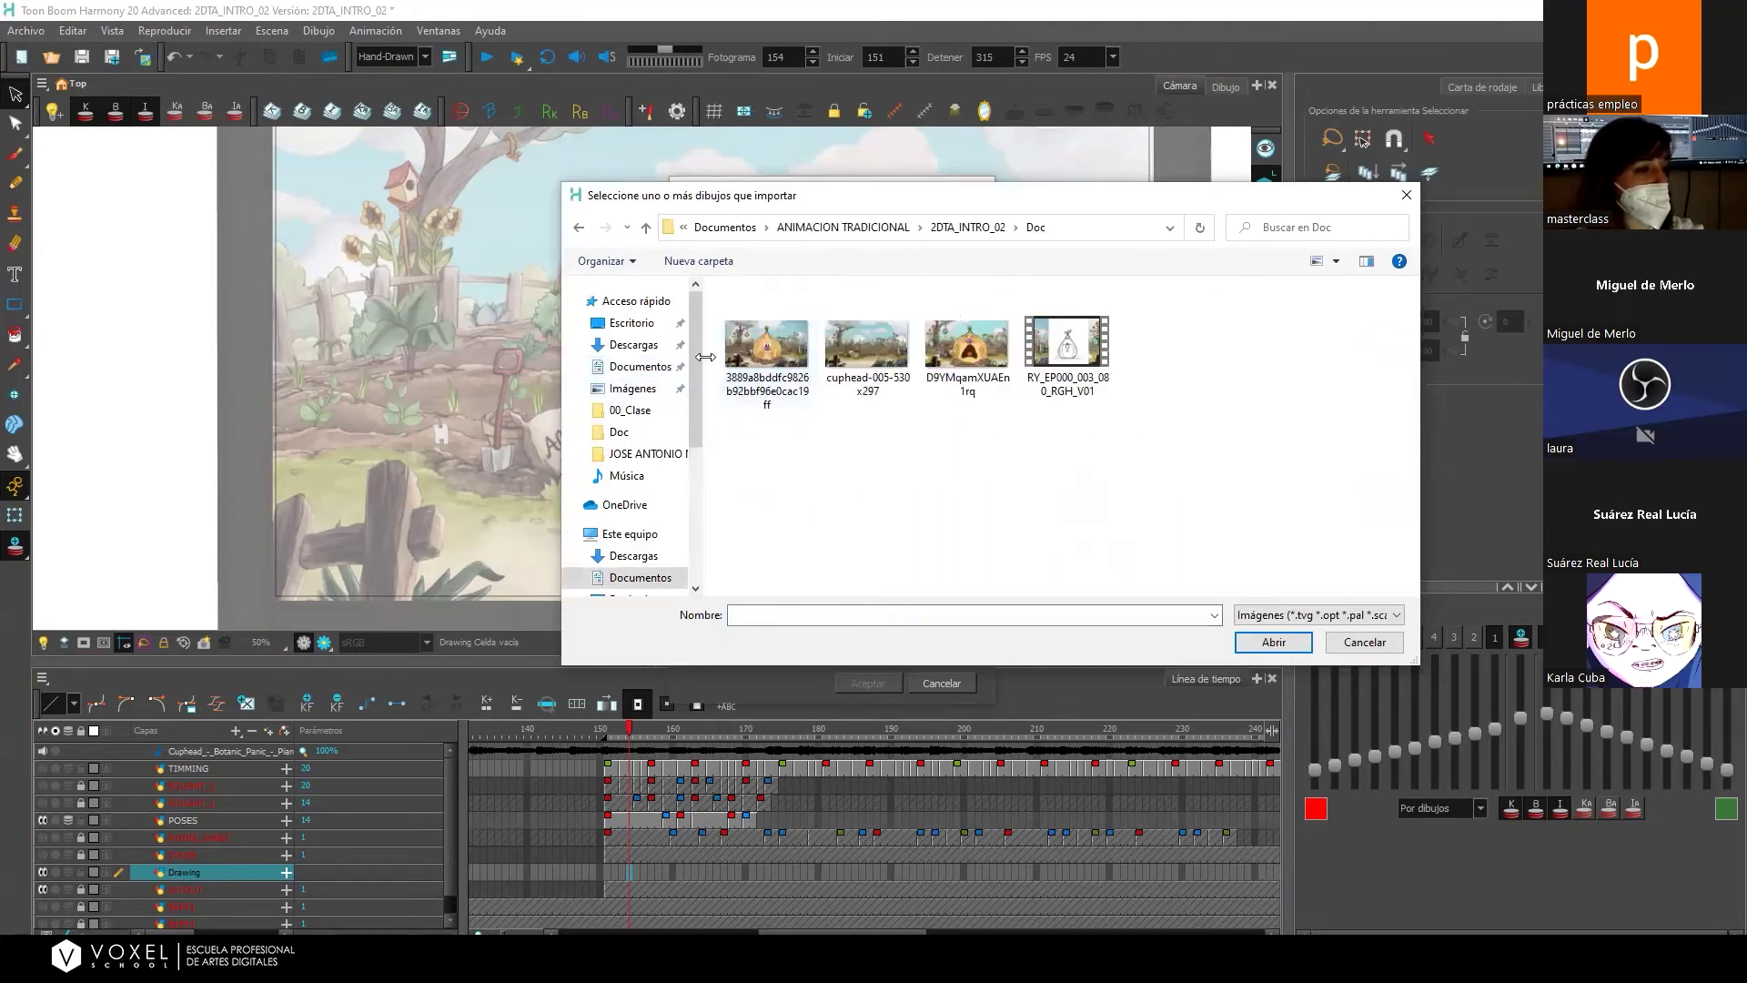
Choose the empty garden background image cuphead-005-530x297 as the file to import.
click(962, 353)
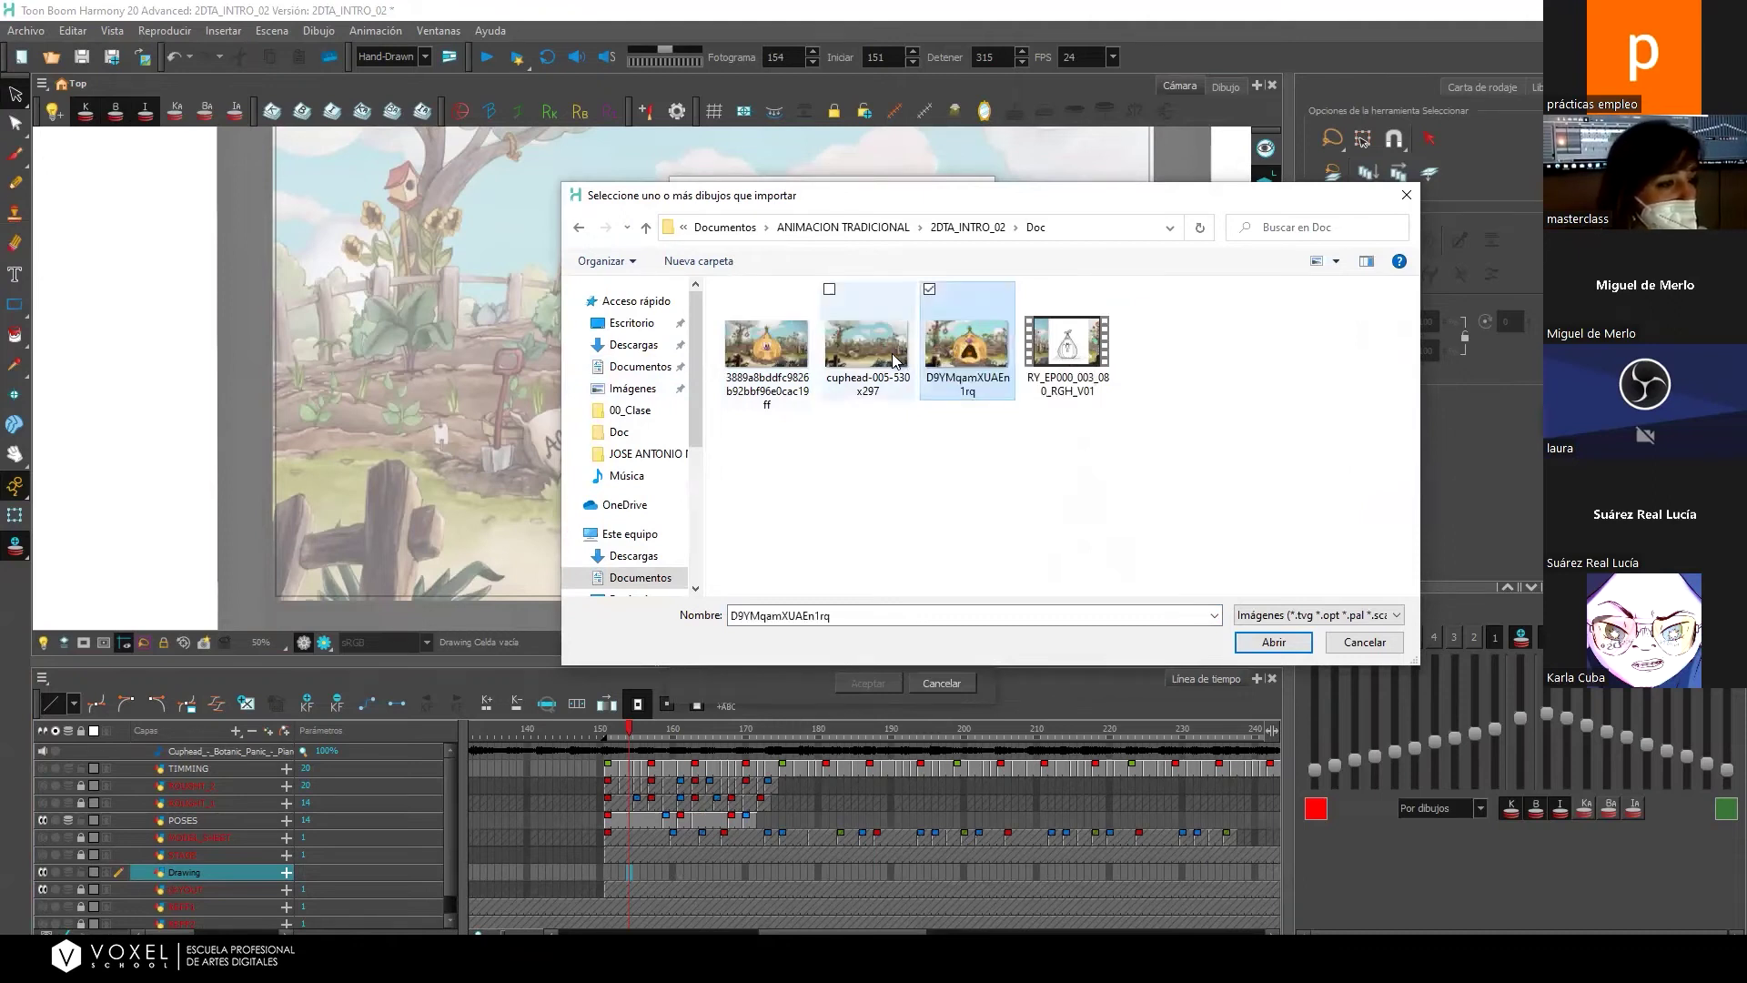
click(894, 360)
click(767, 348)
click(866, 355)
click(1272, 642)
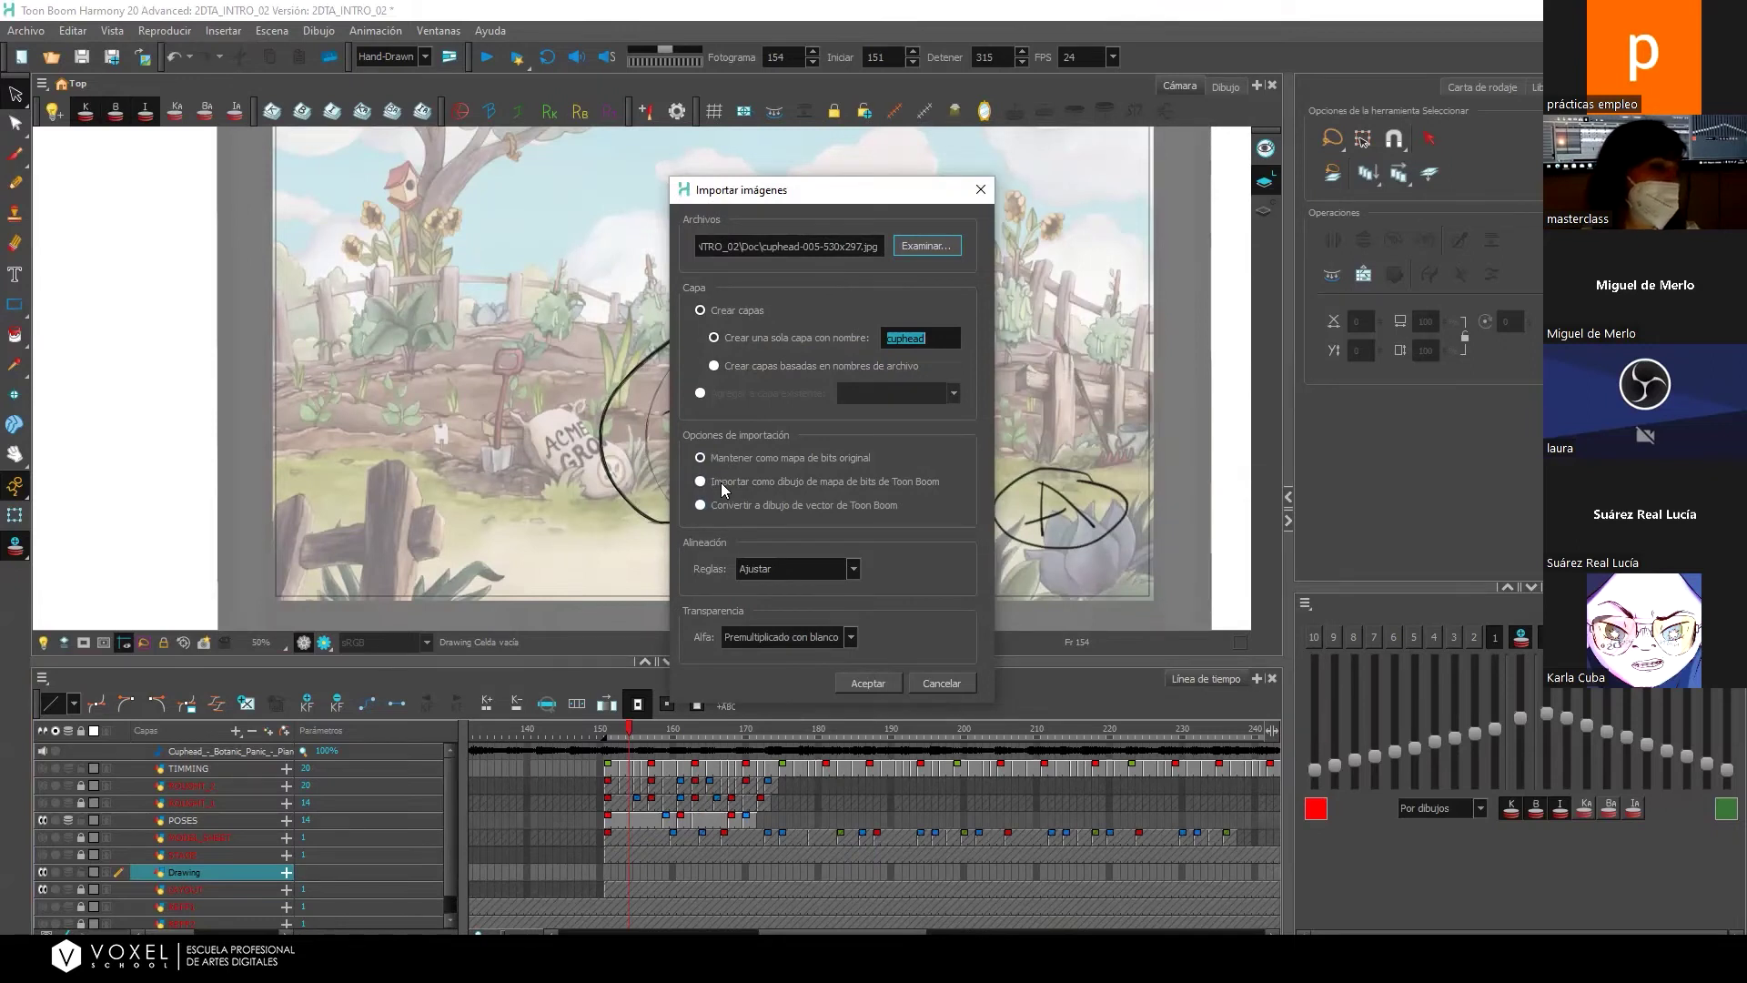
Import the image as a Toon Boom bitmap drawing on a single layer named cuphead, with Ajuste horizontal alignment and Premultiplicado con negro alpha.
click(718, 485)
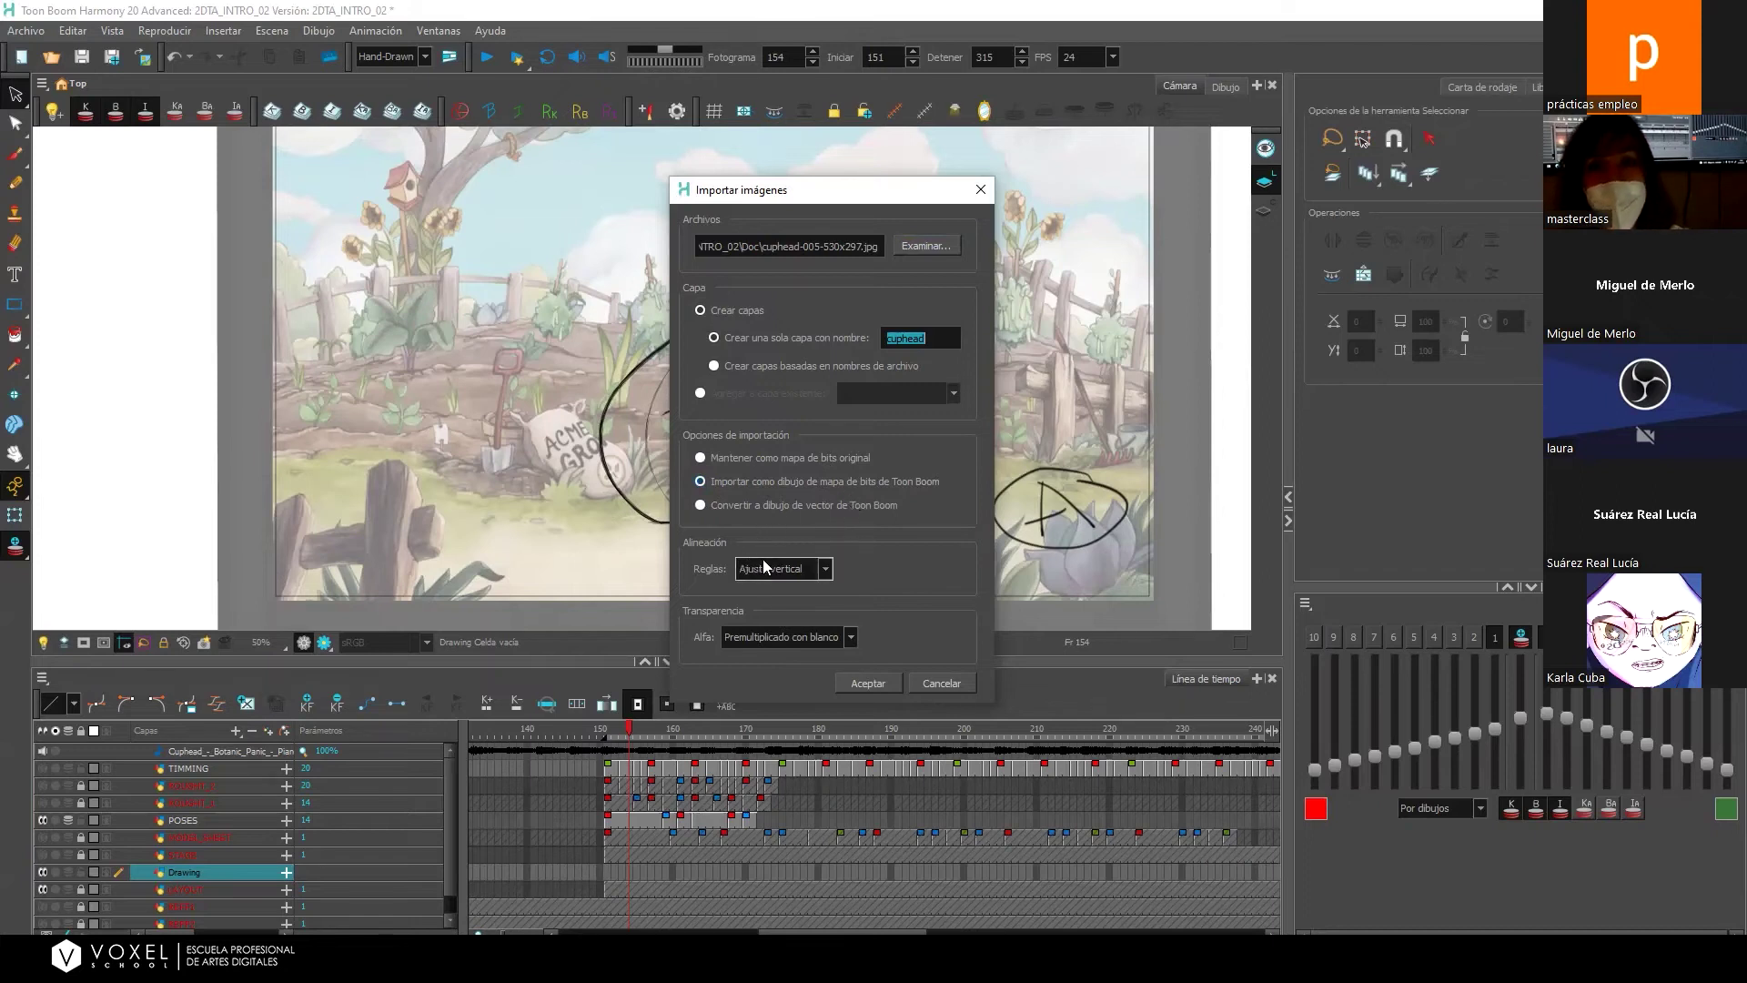
click(824, 569)
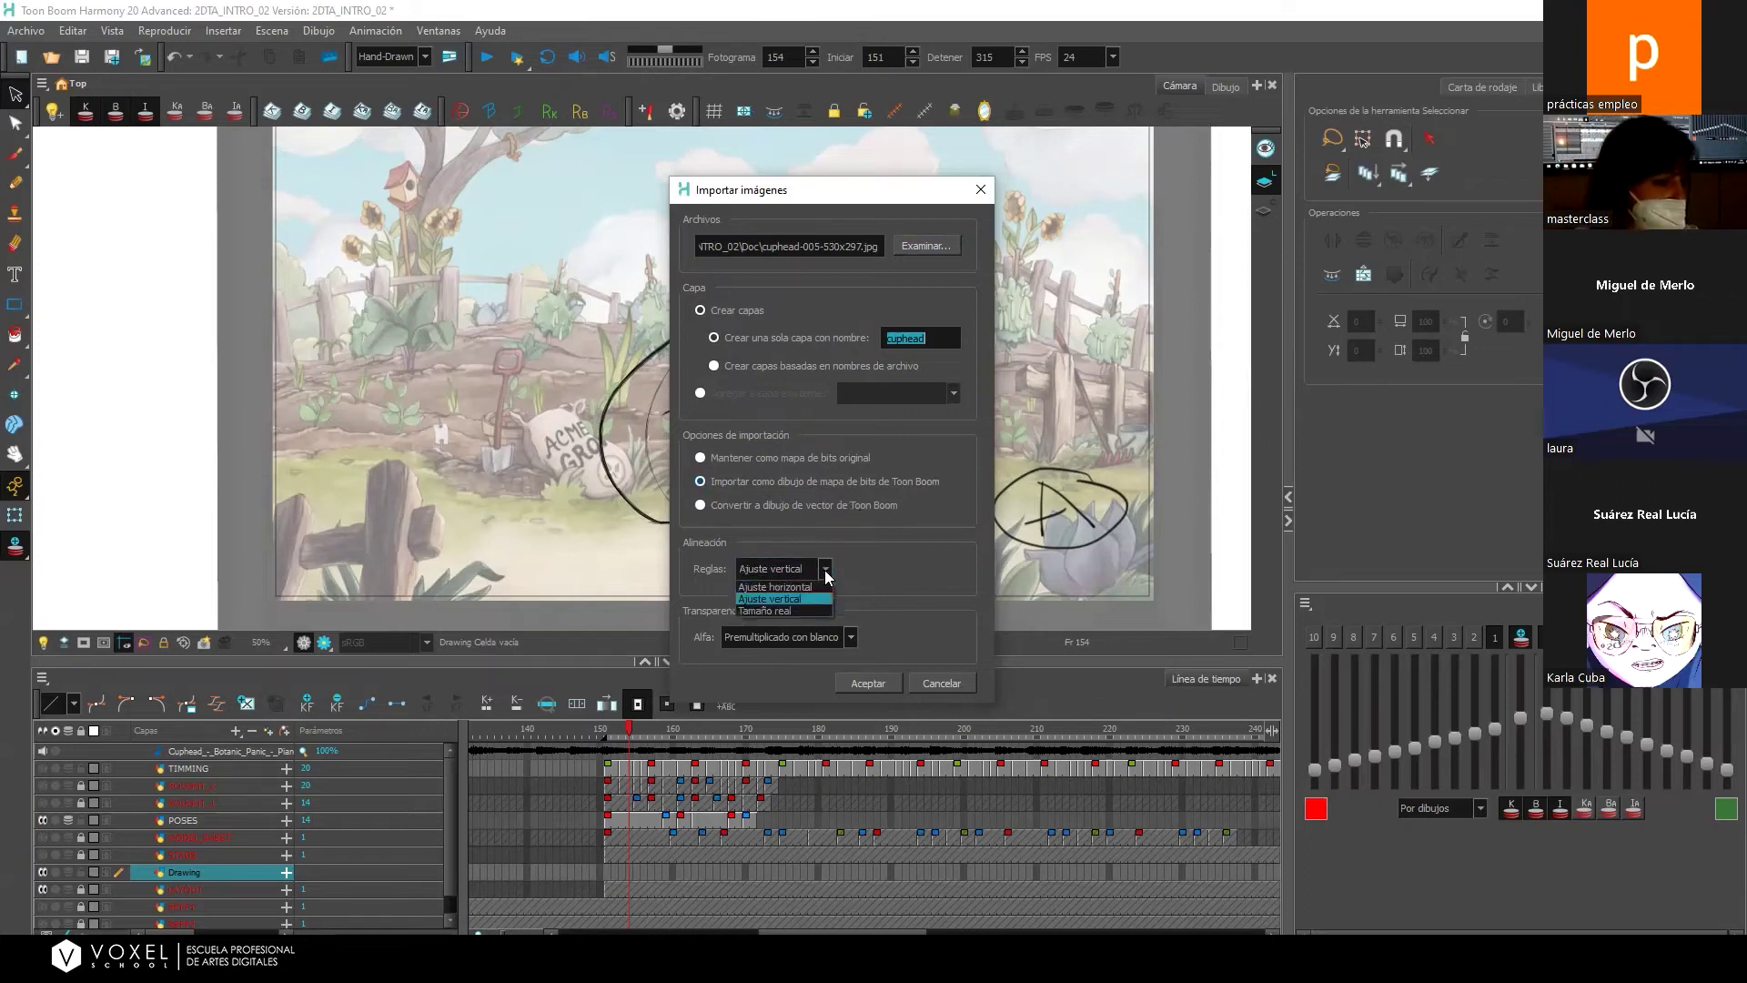
click(812, 588)
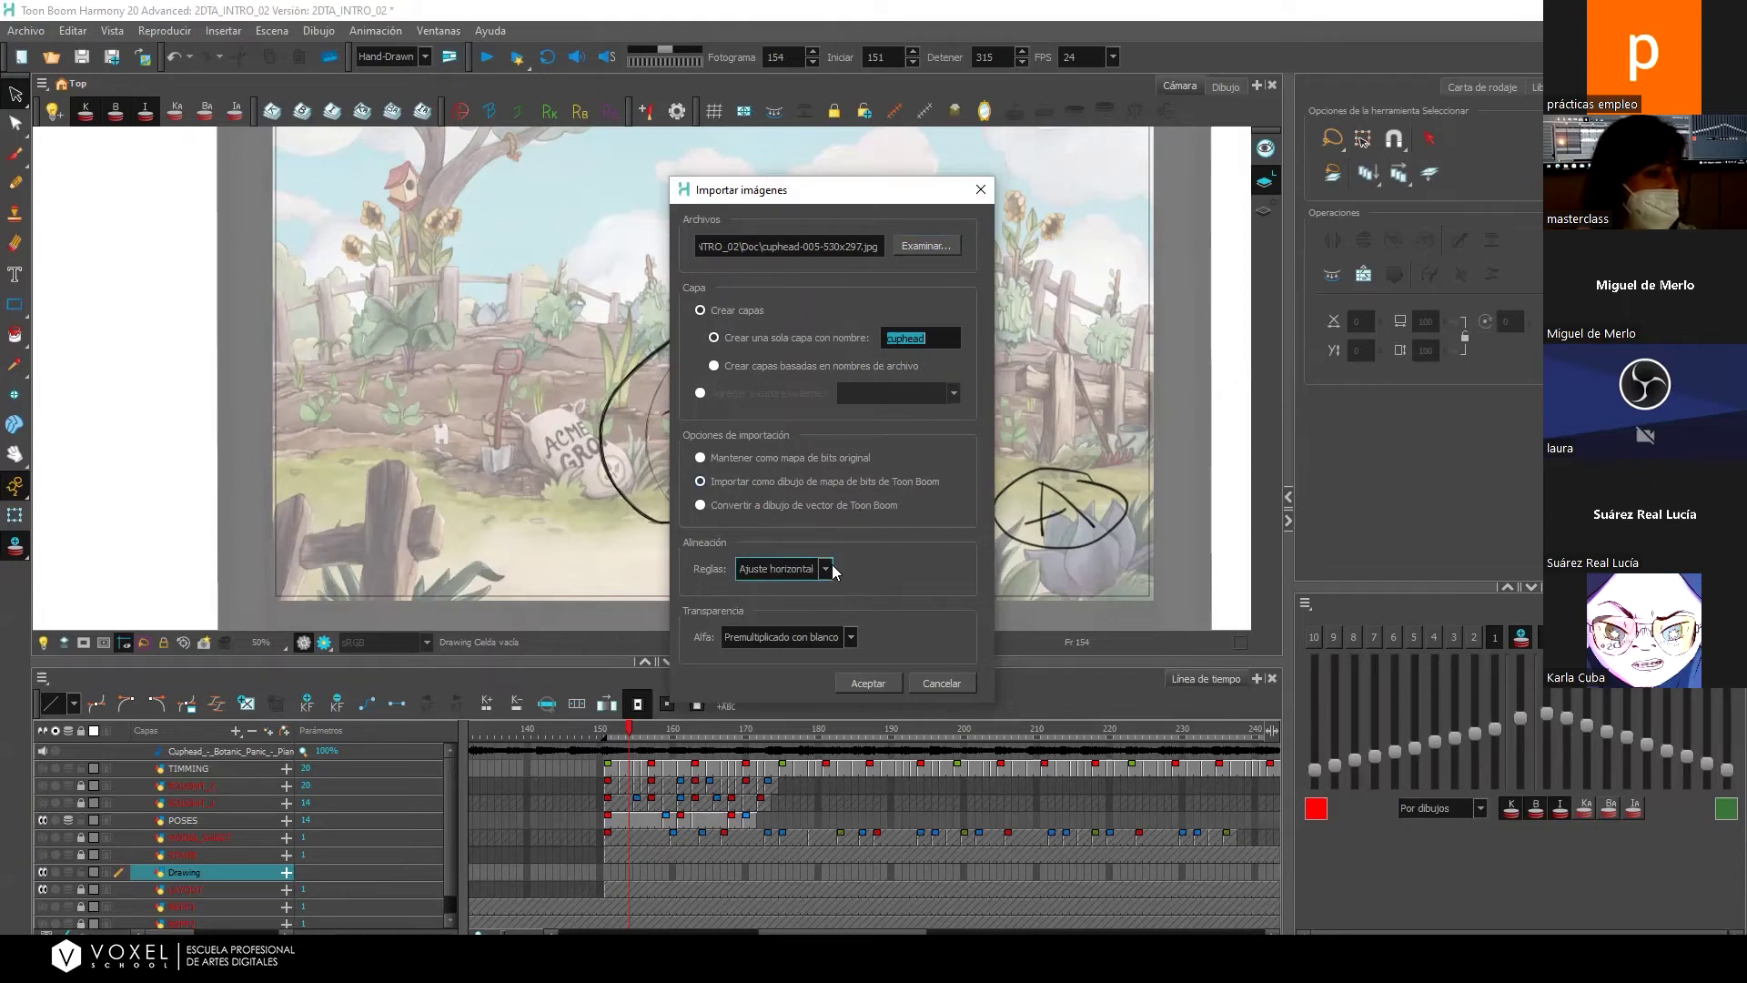
click(849, 637)
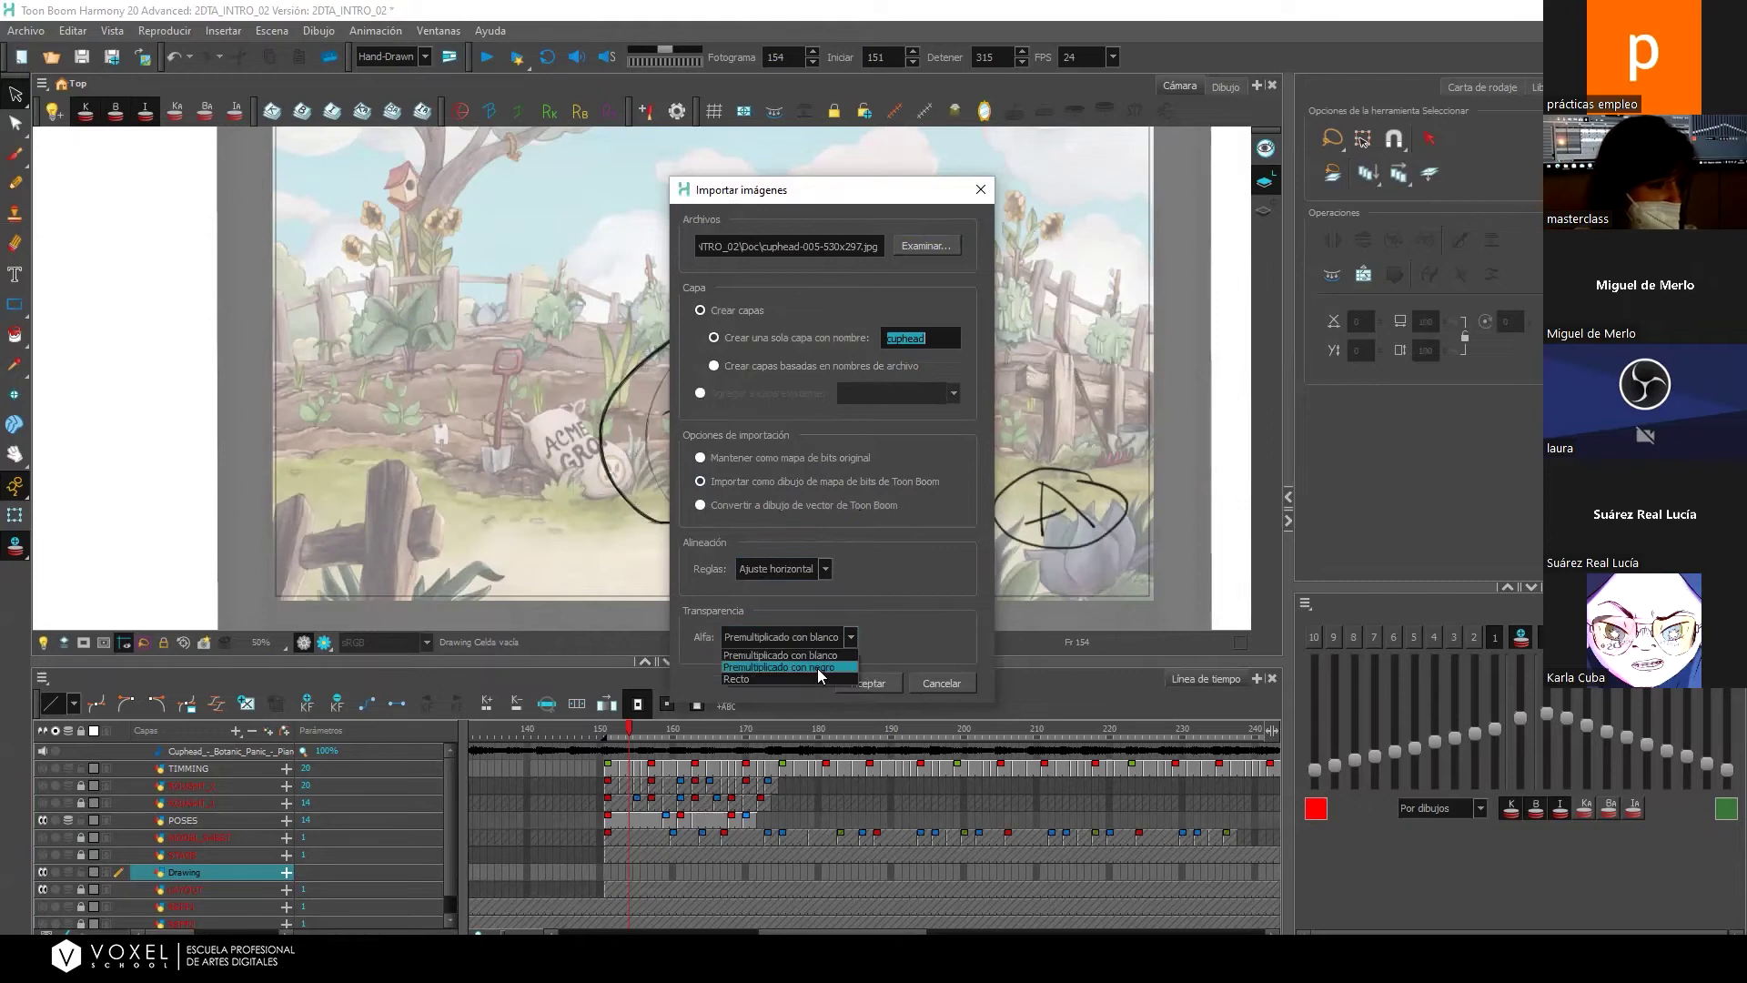
click(817, 668)
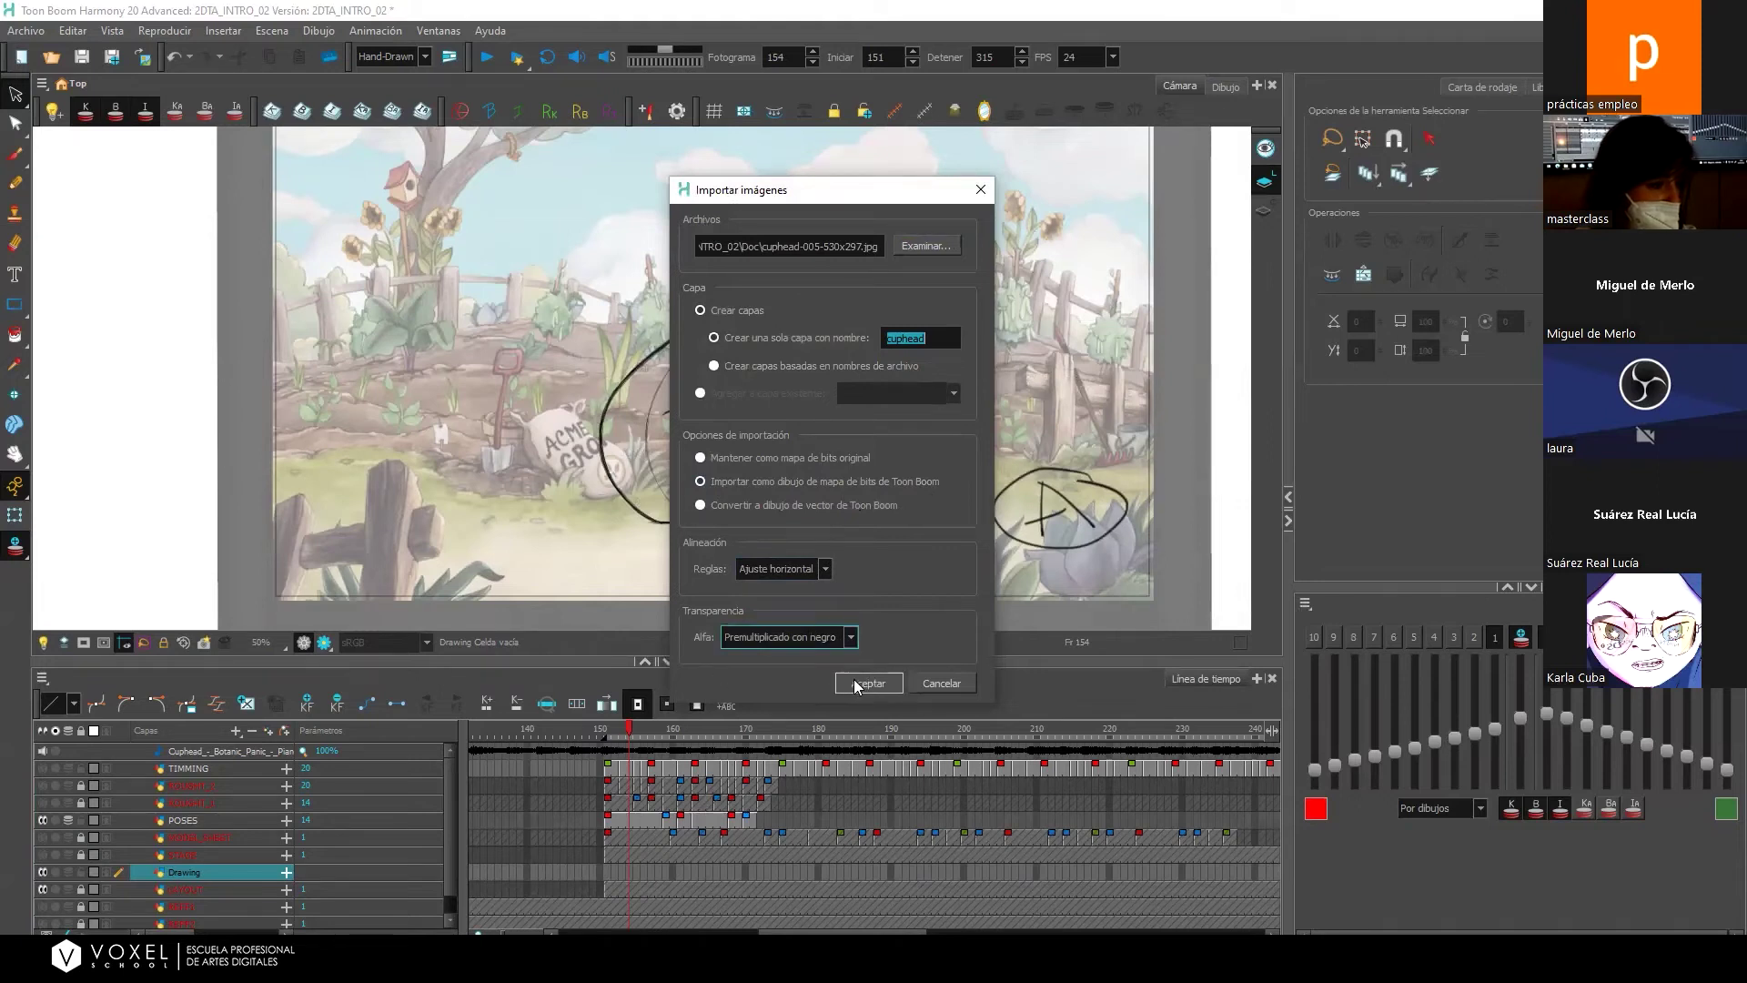
click(859, 684)
drag(473, 663, 473, 559)
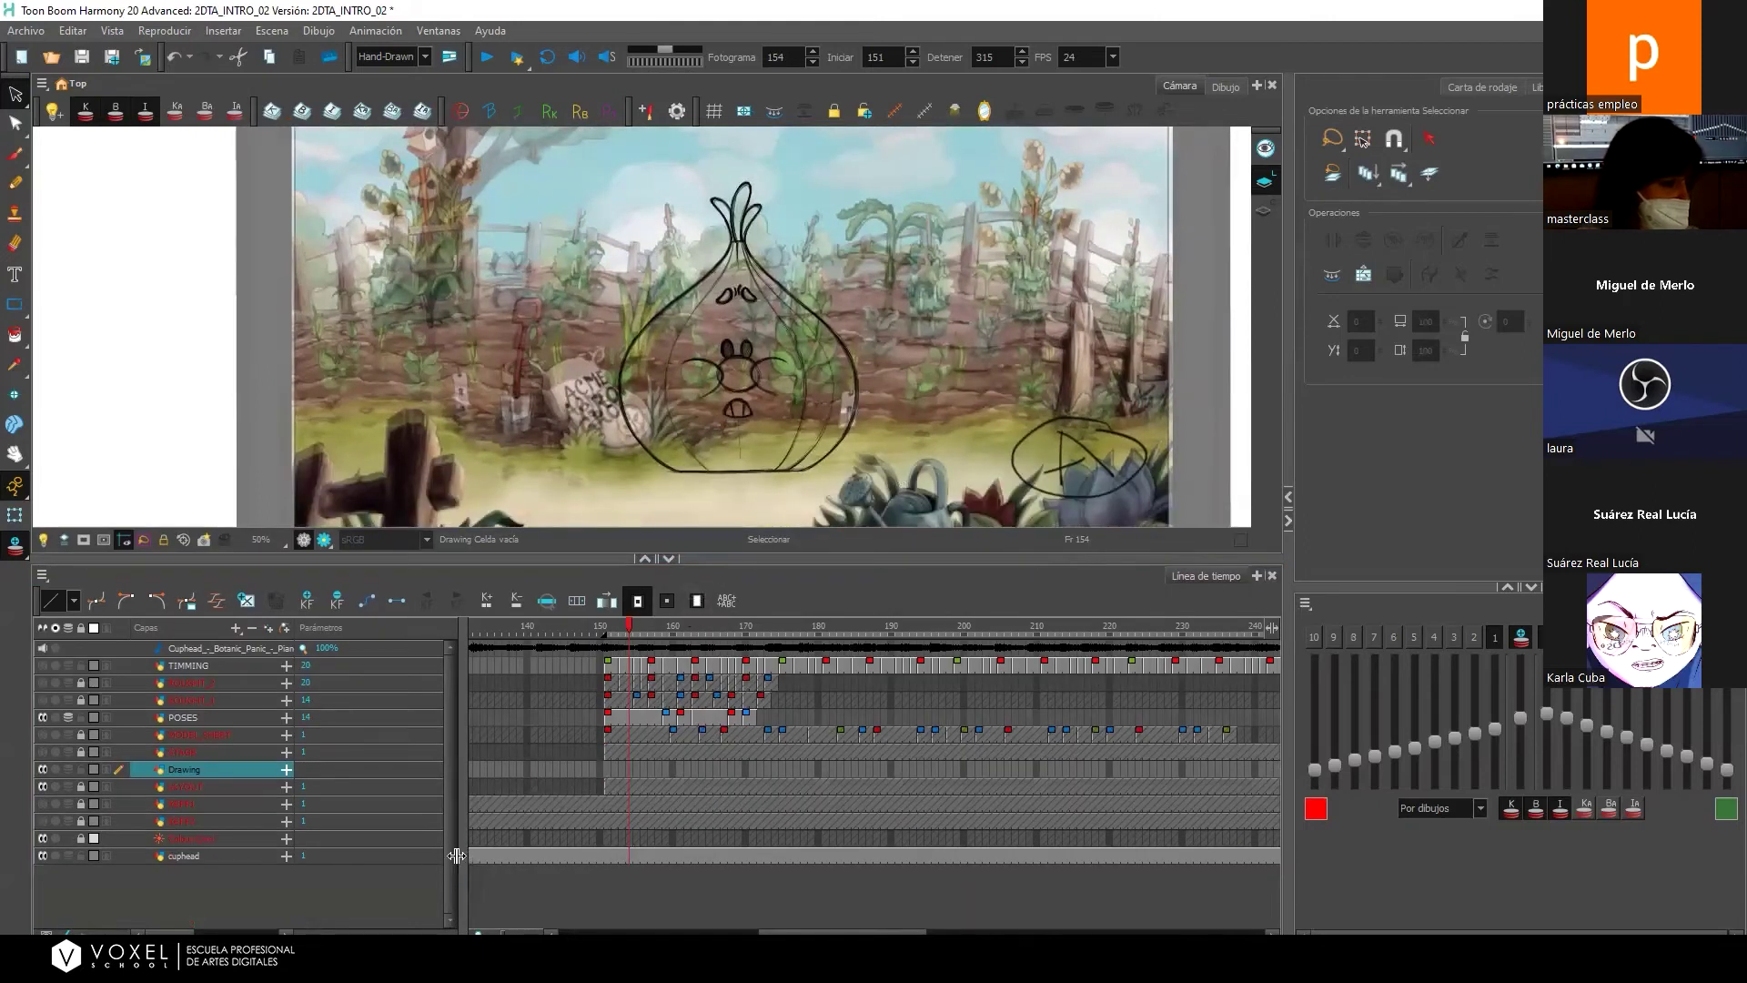
Examine how far the exposure of the cuphead layer extends along the timeline compared with the other layers.
drag(806, 930, 719, 911)
scroll(837, 925, right, 1)
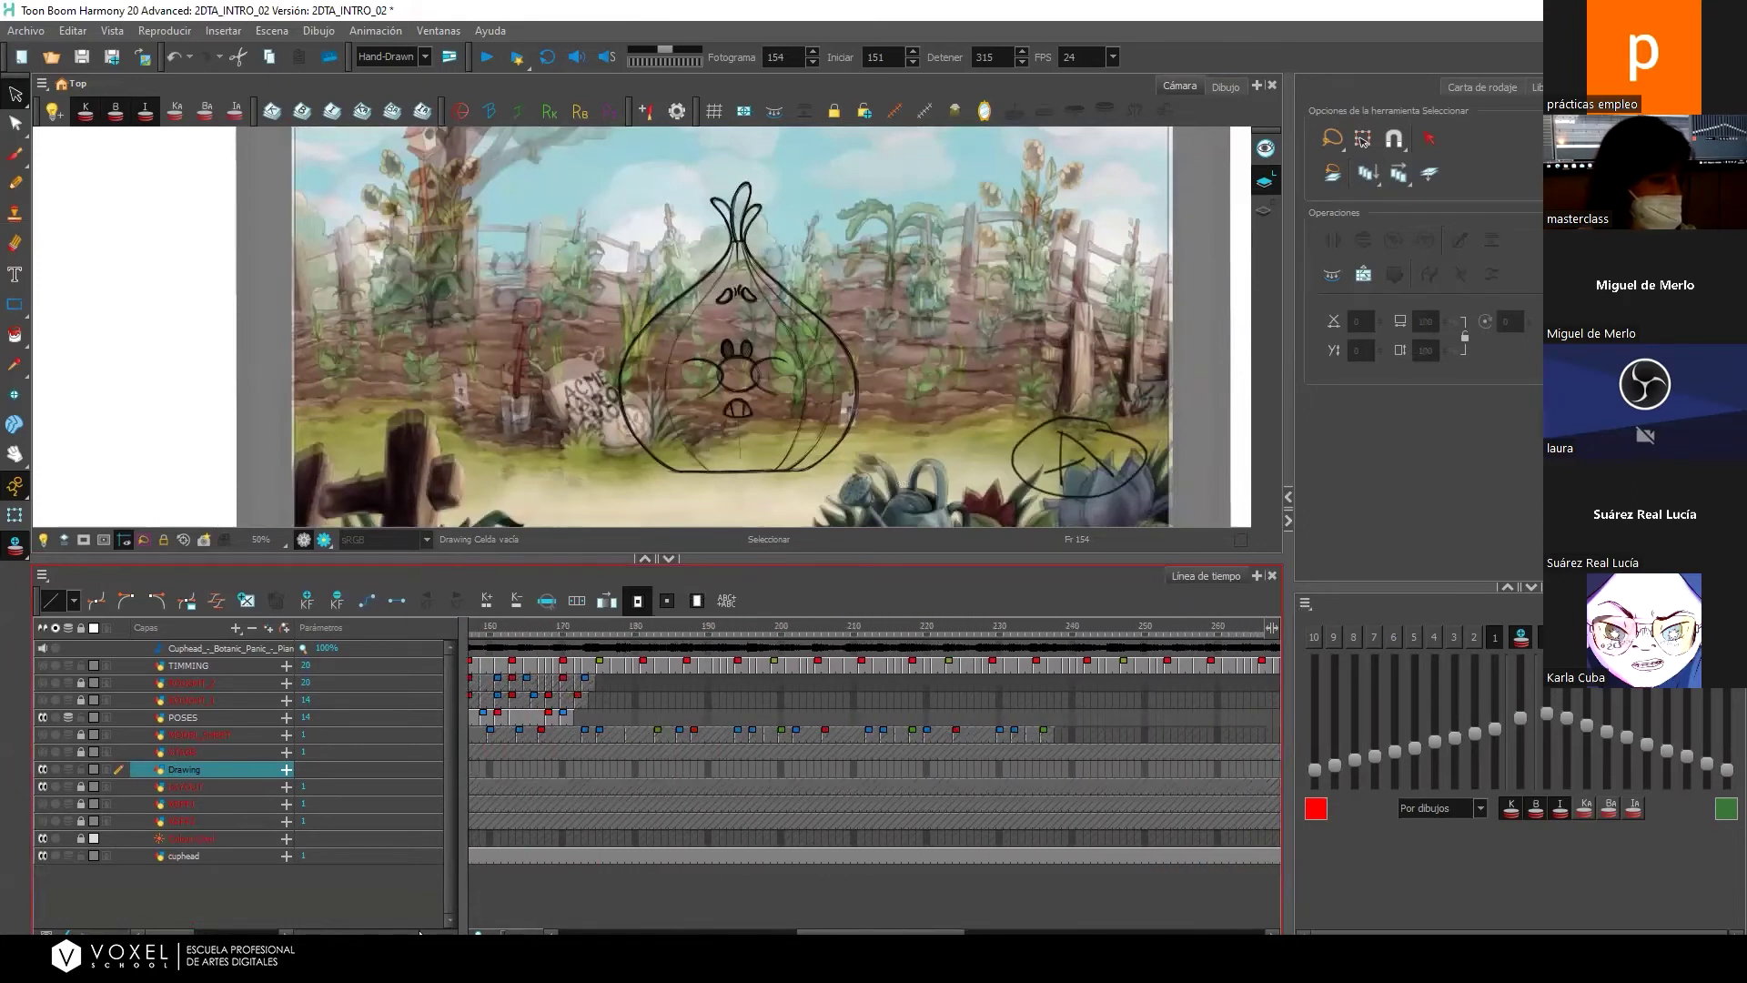
drag(498, 932, 499, 934)
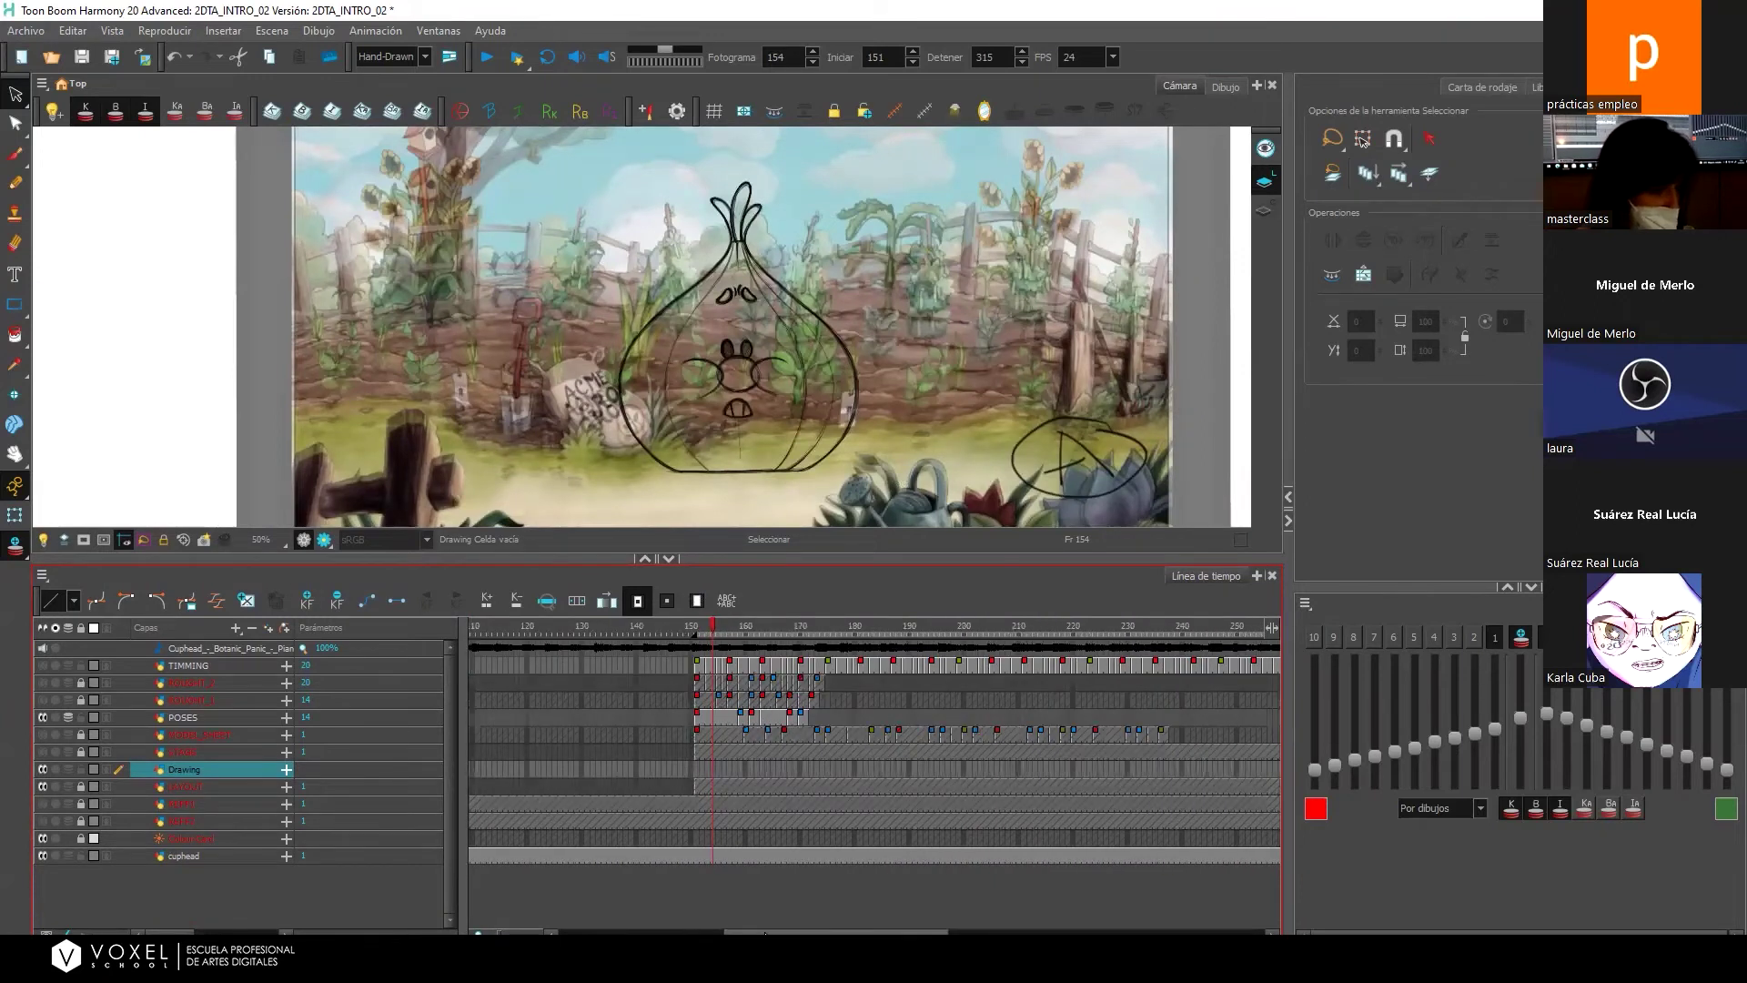
scroll(483, 930, left, 5)
scroll(536, 934, right, 13)
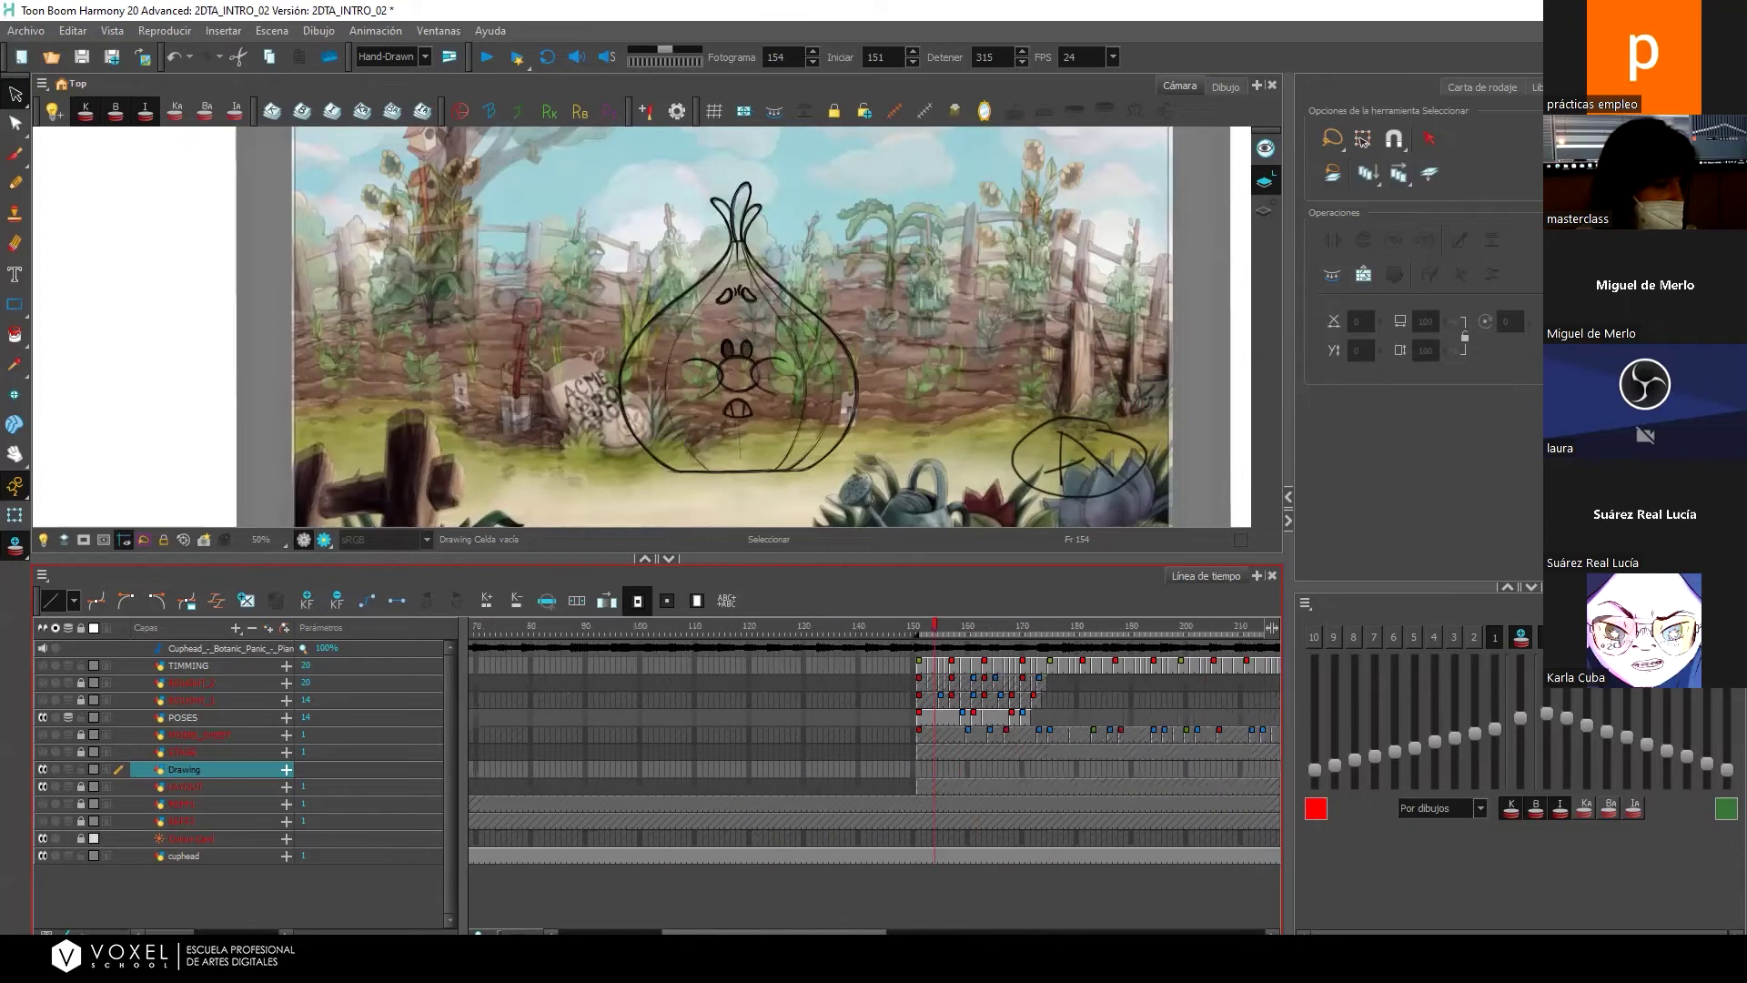
scroll(932, 671, left, 1)
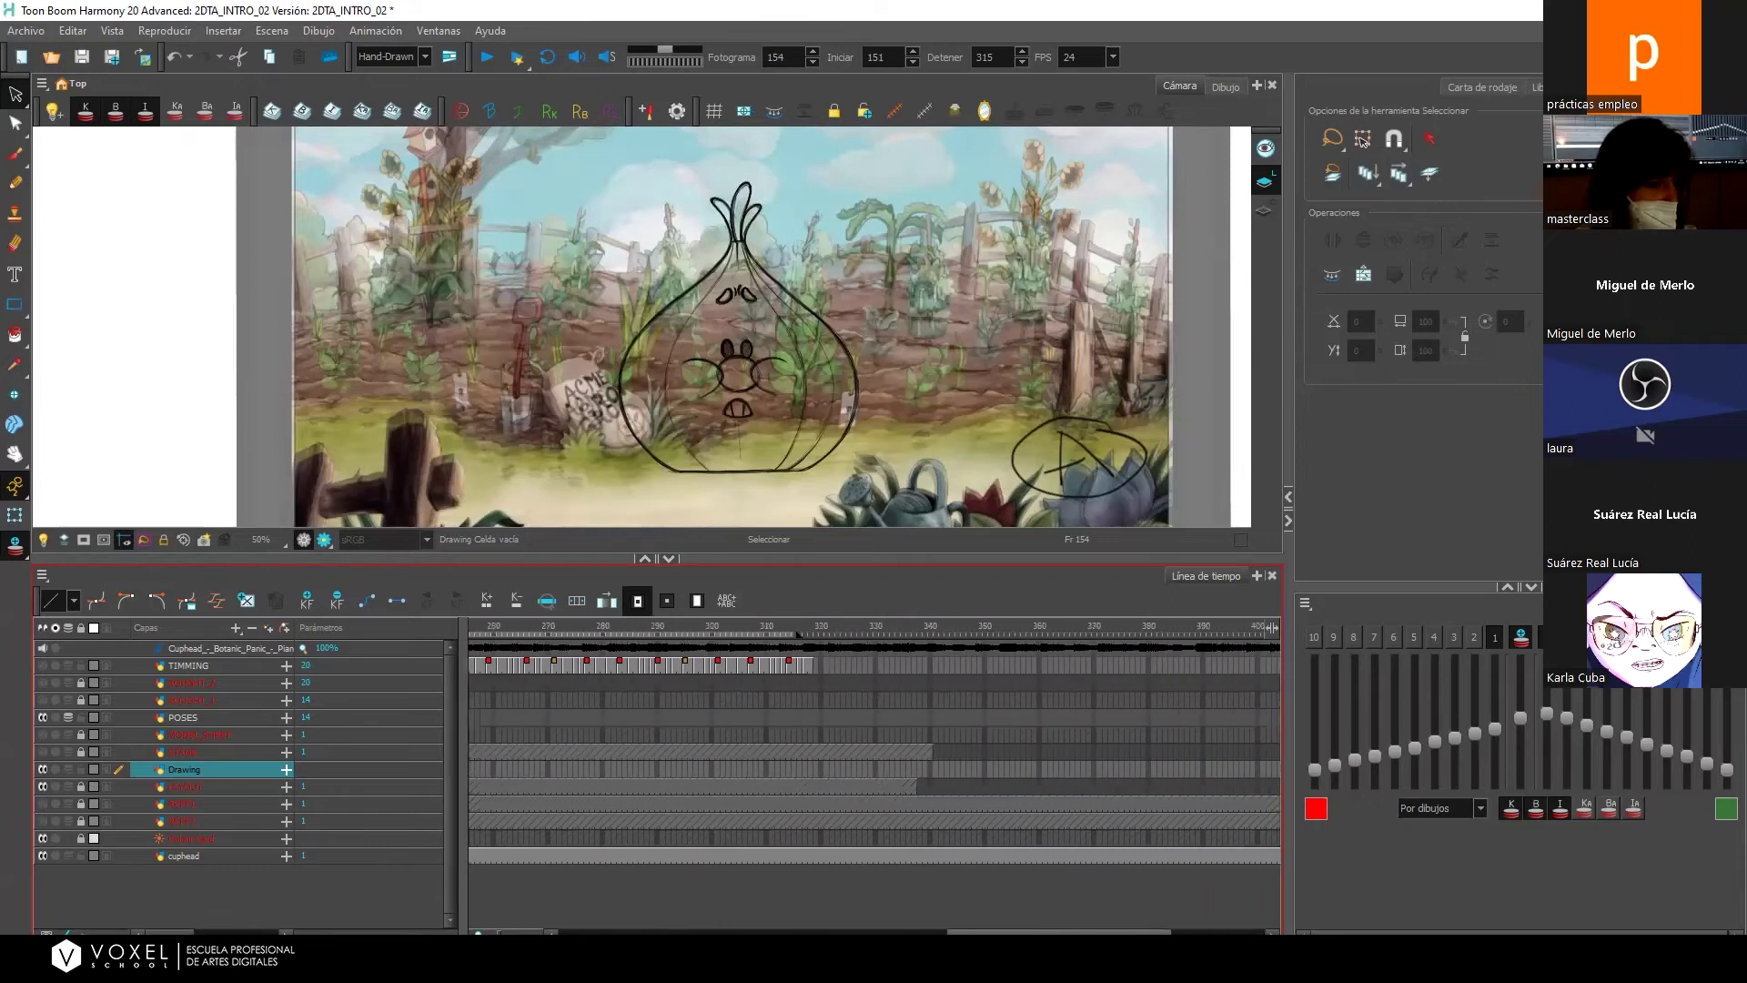
scroll(930, 830, right, 5)
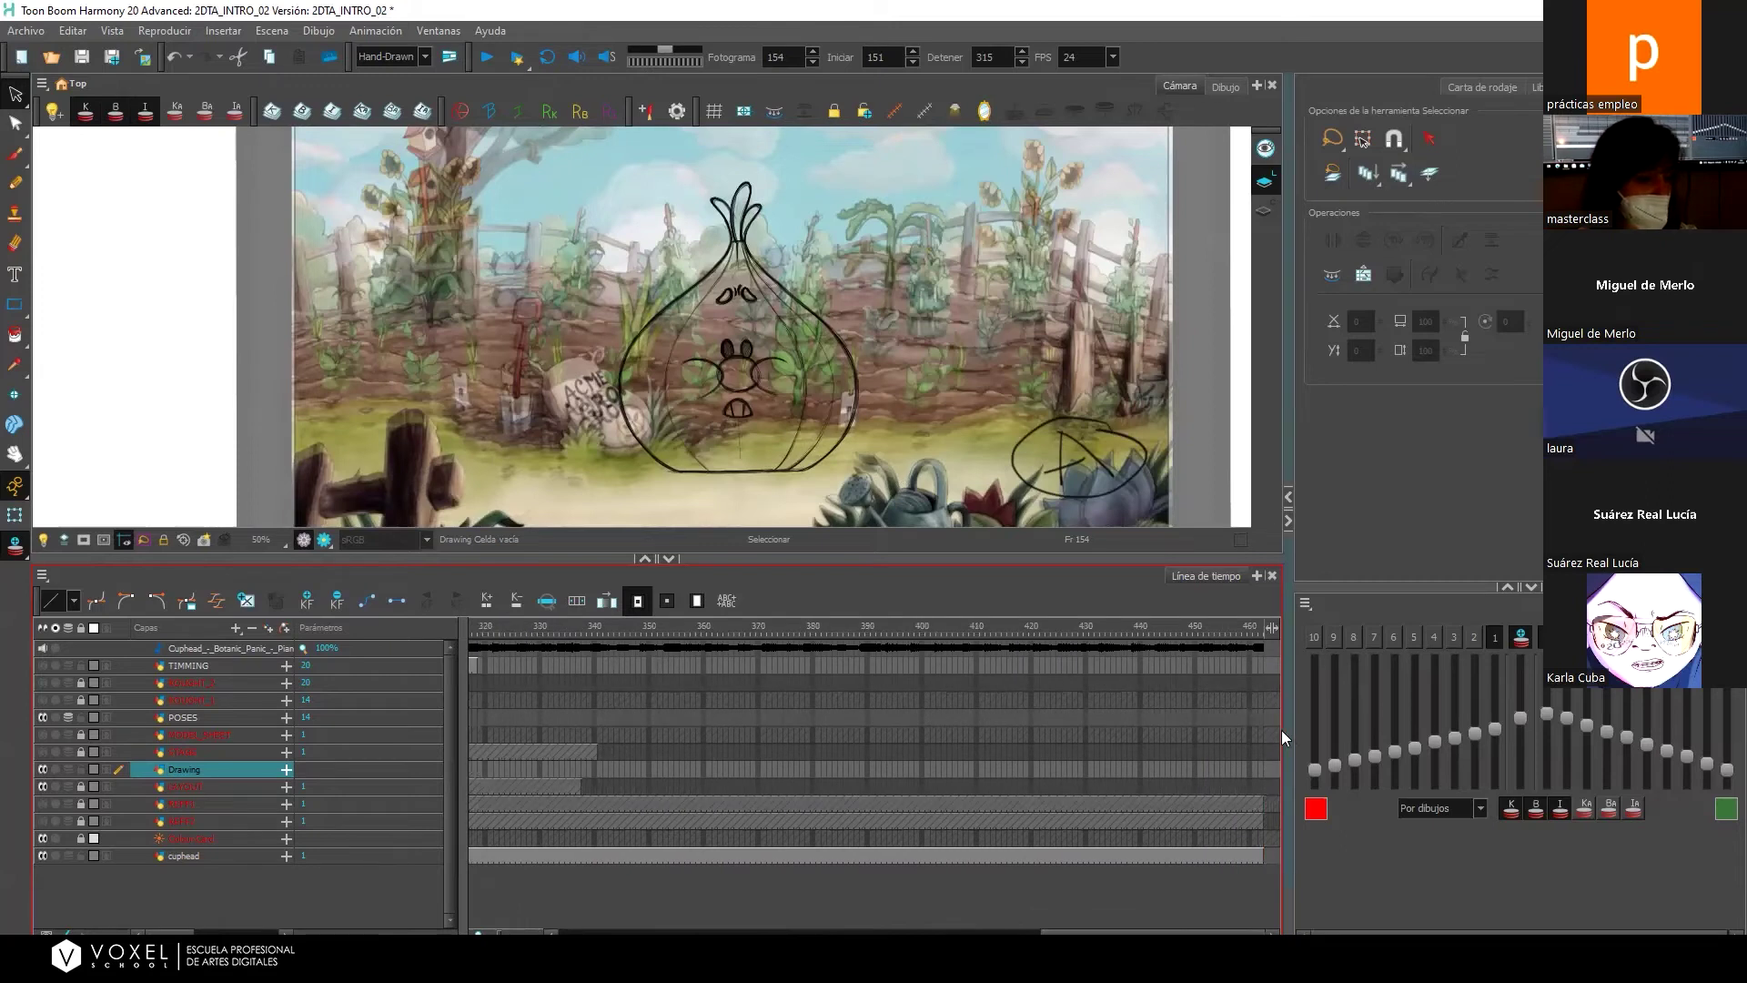
scroll(1129, 906, left, 14)
drag(828, 932, 830, 932)
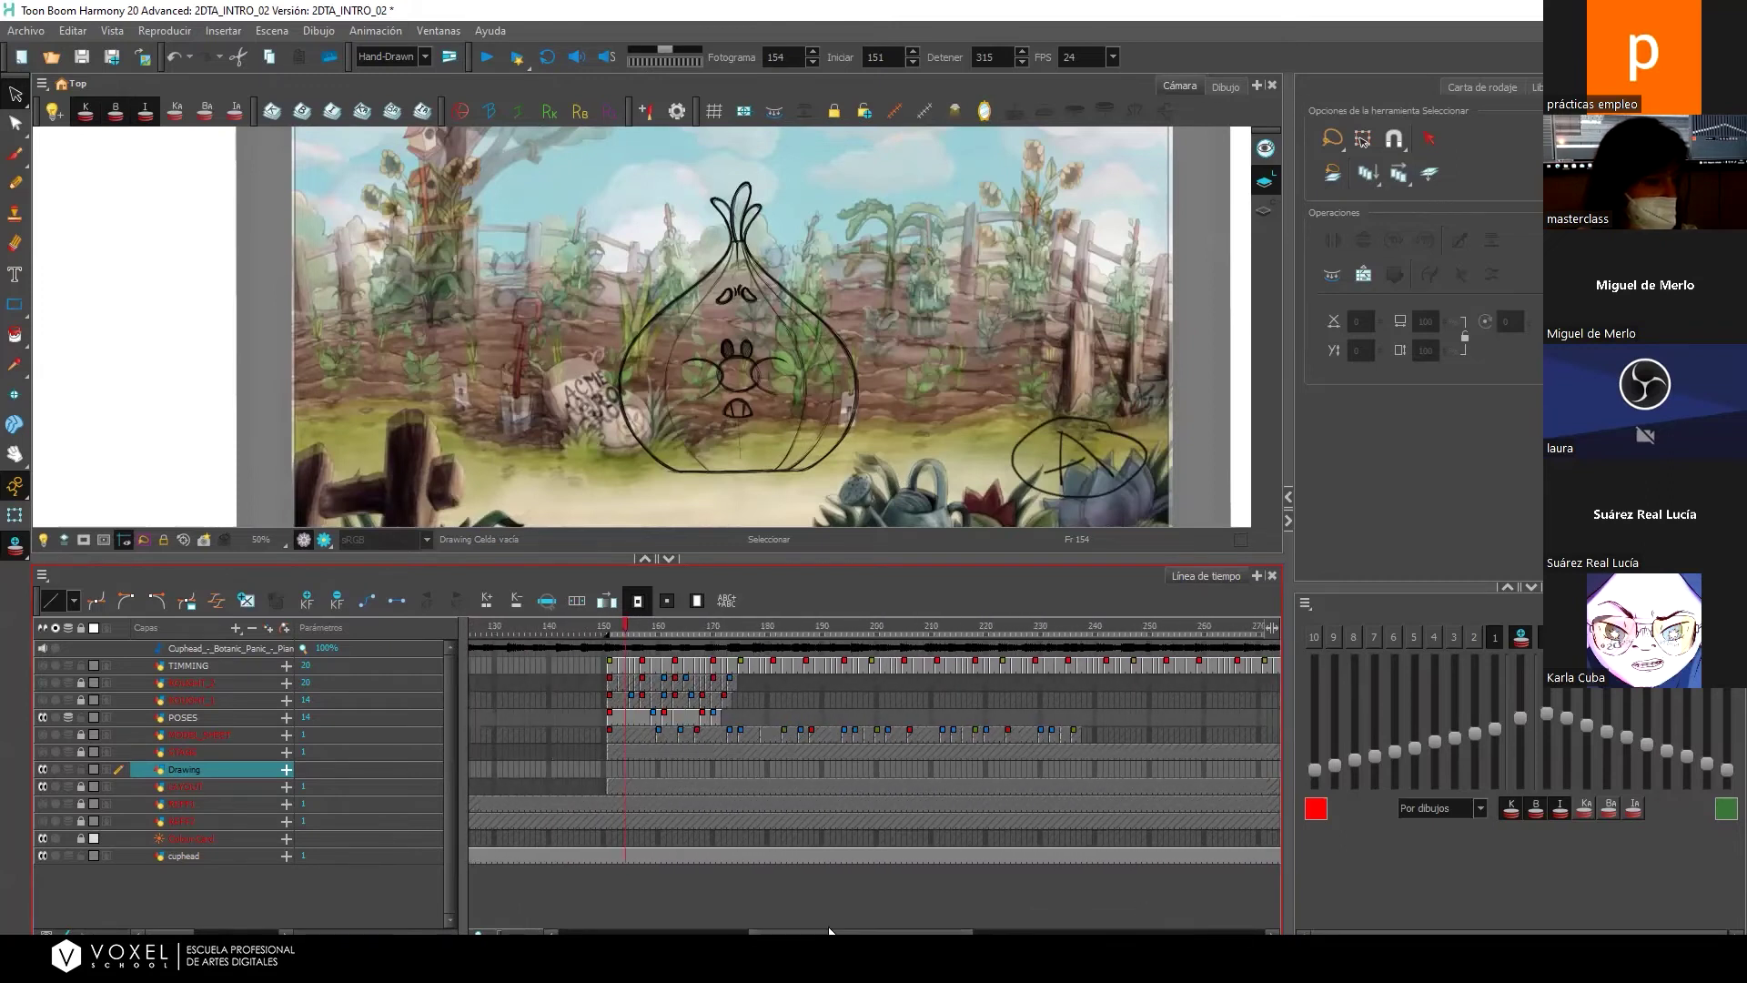
scroll(907, 887, right, 14)
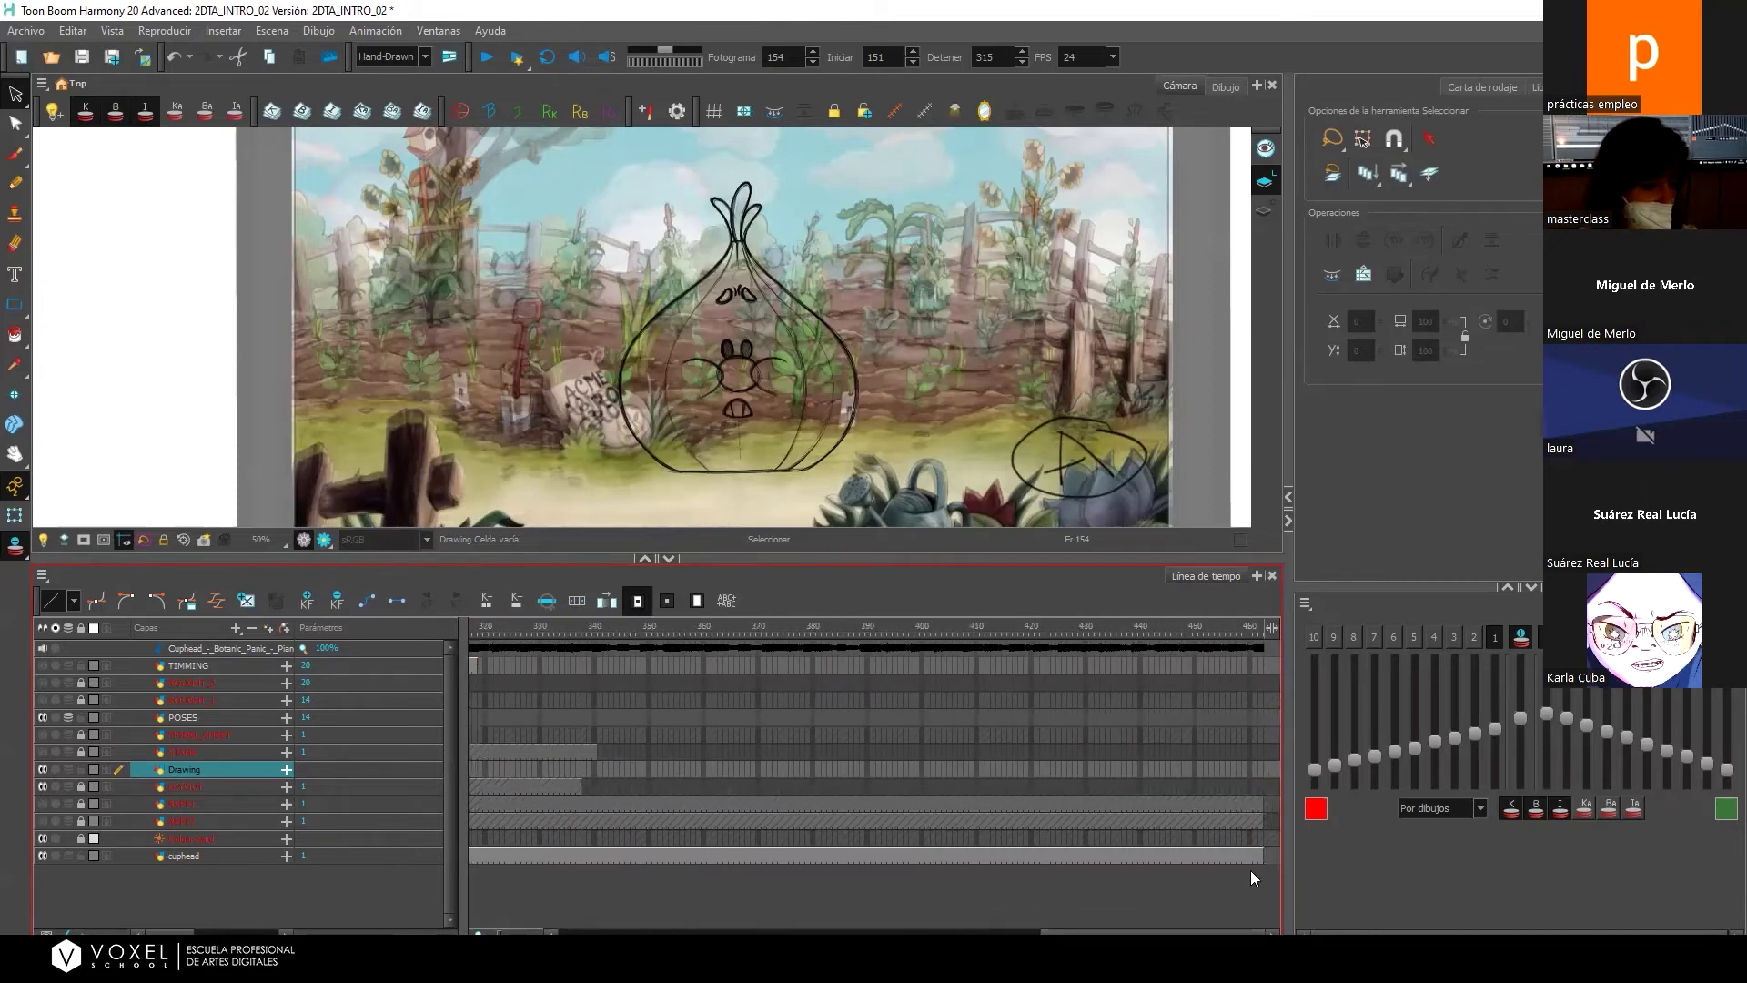
click(1254, 856)
drag(1232, 857, 1153, 857)
click(1188, 856)
click(1049, 855)
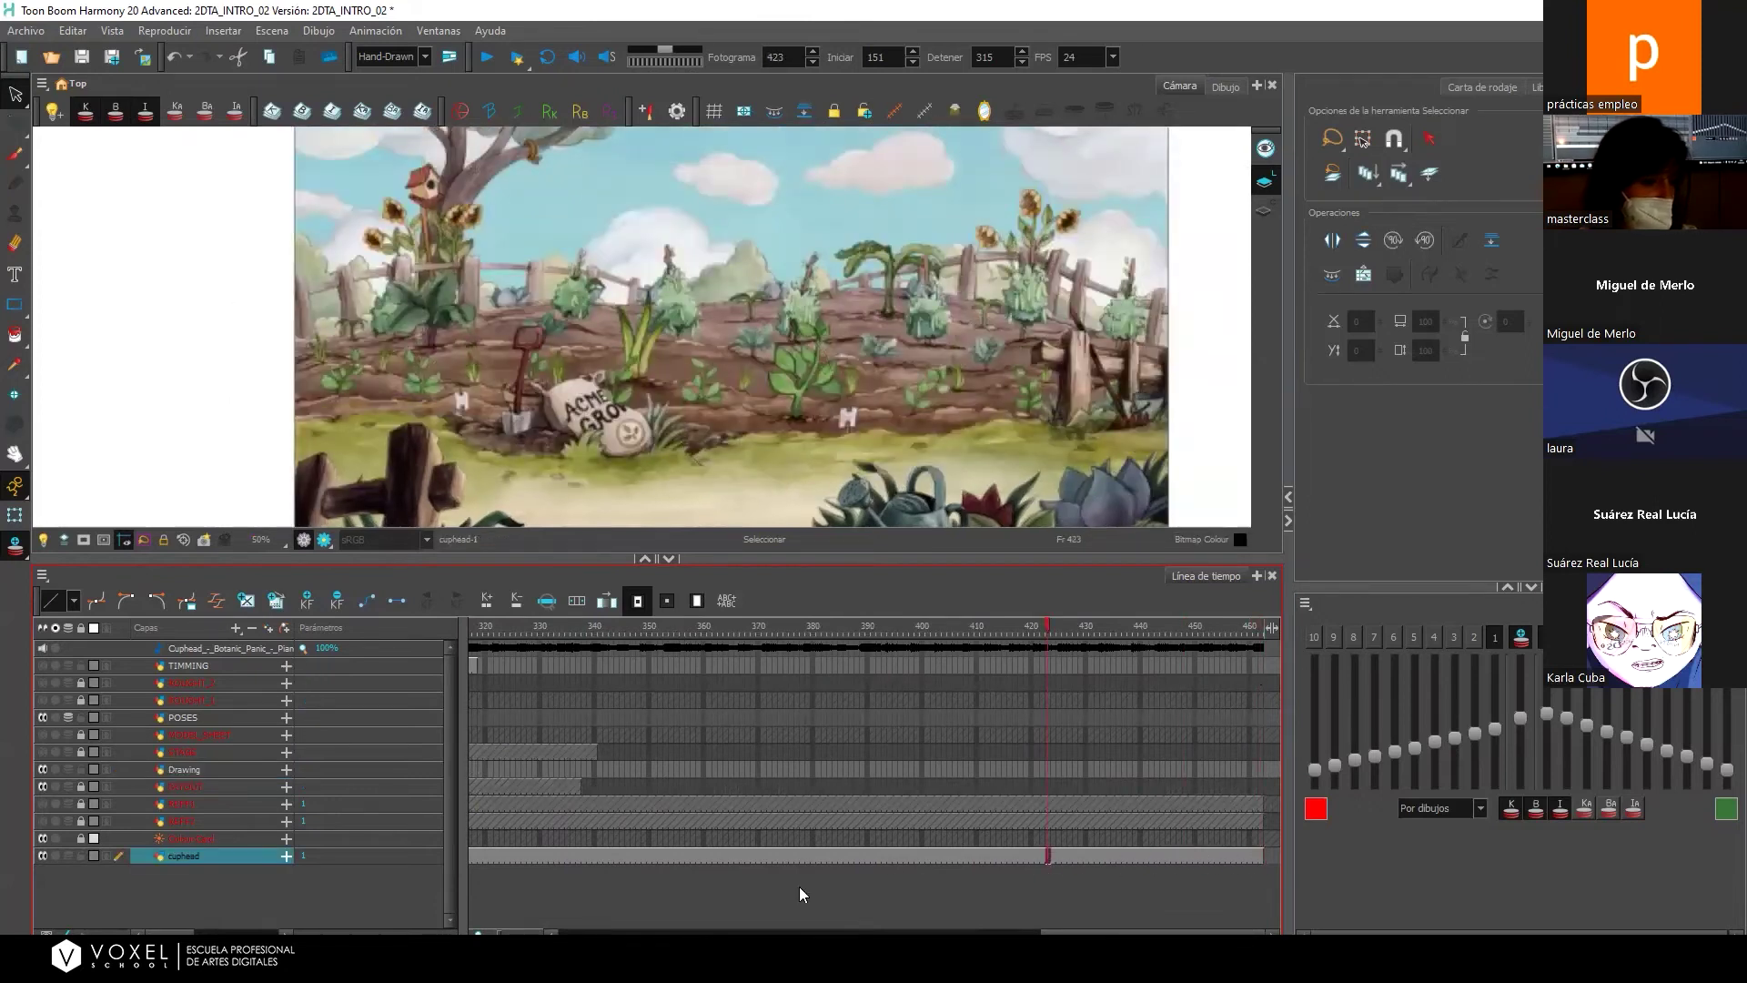
Move the cuphead layer above TIMMING in the layer list and view the whole image in the camera at frame 159.
drag(1073, 933, 763, 919)
drag(198, 853, 208, 841)
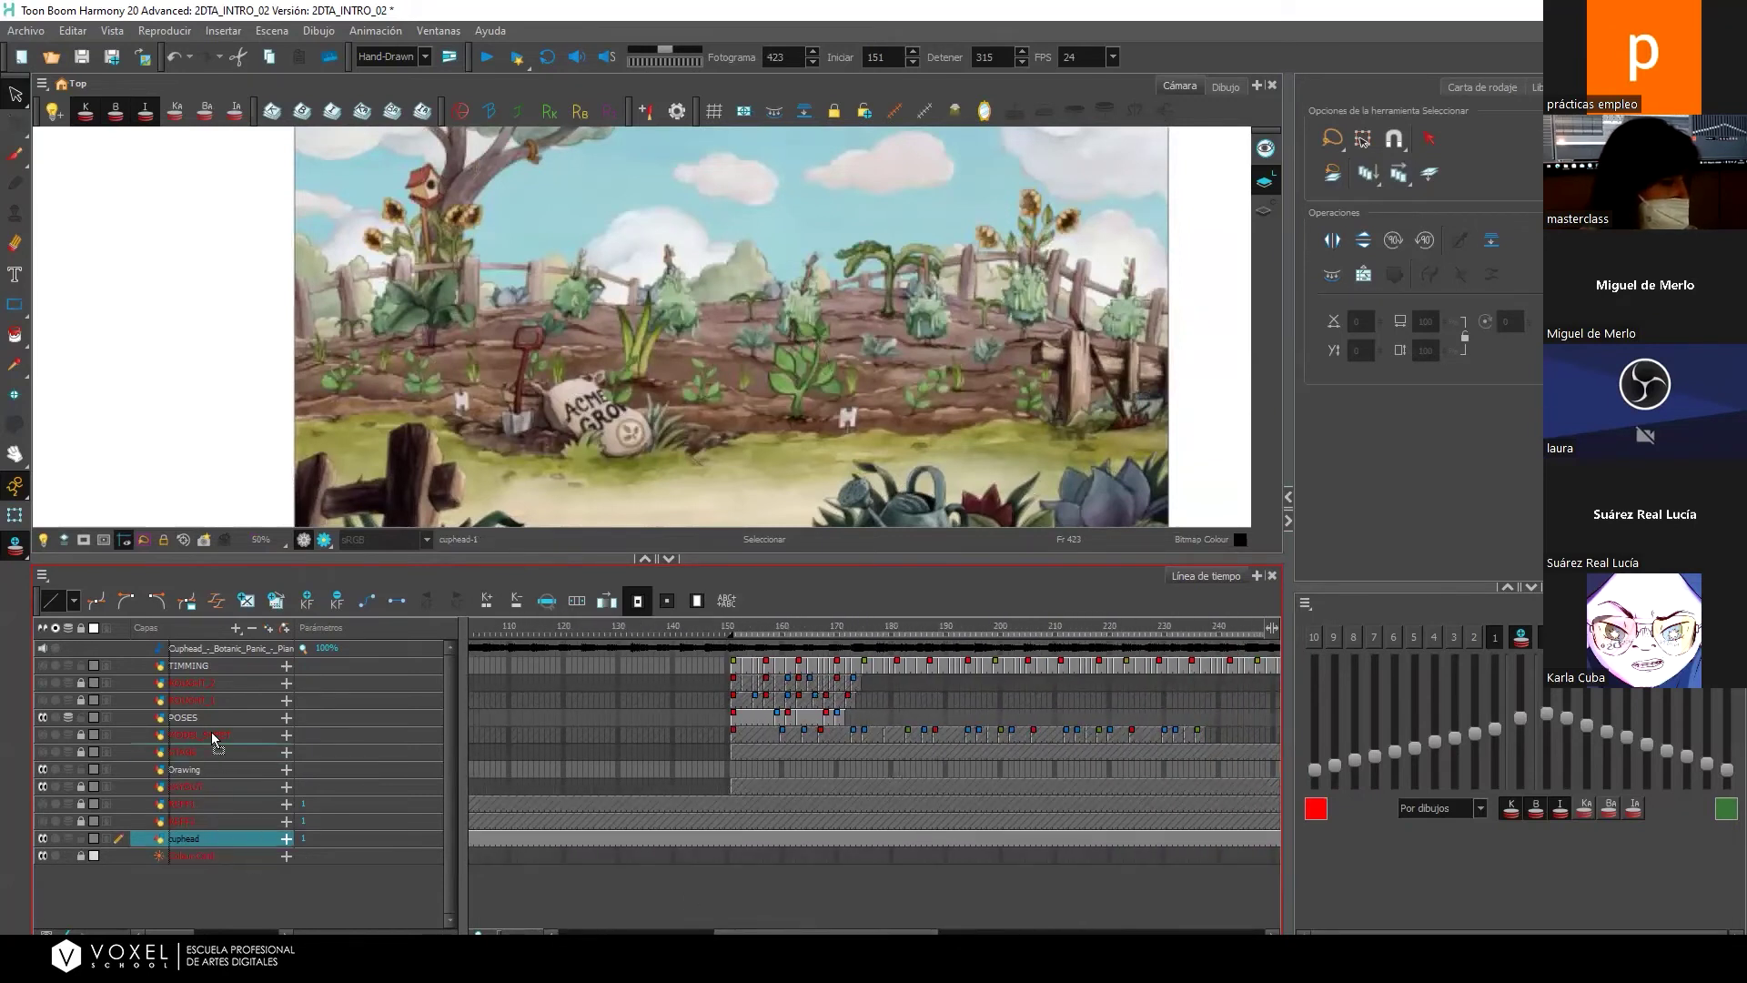
drag(240, 660, 250, 663)
click(778, 665)
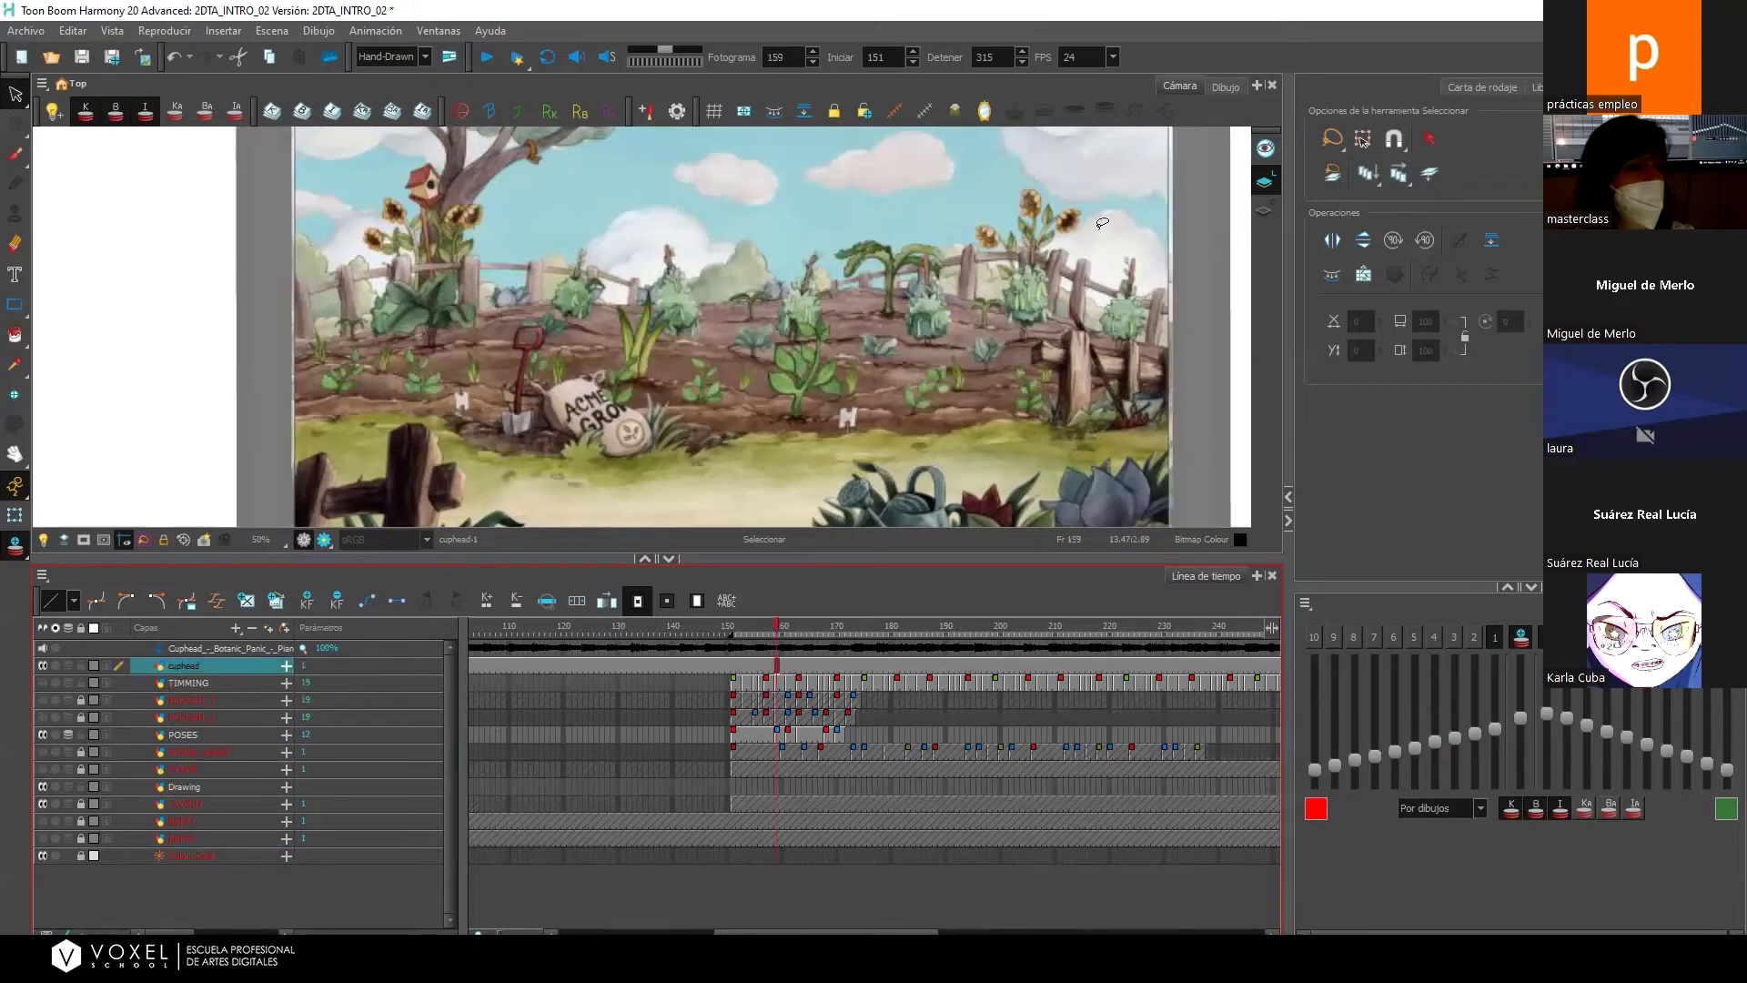
scroll(659, 291, down, 2)
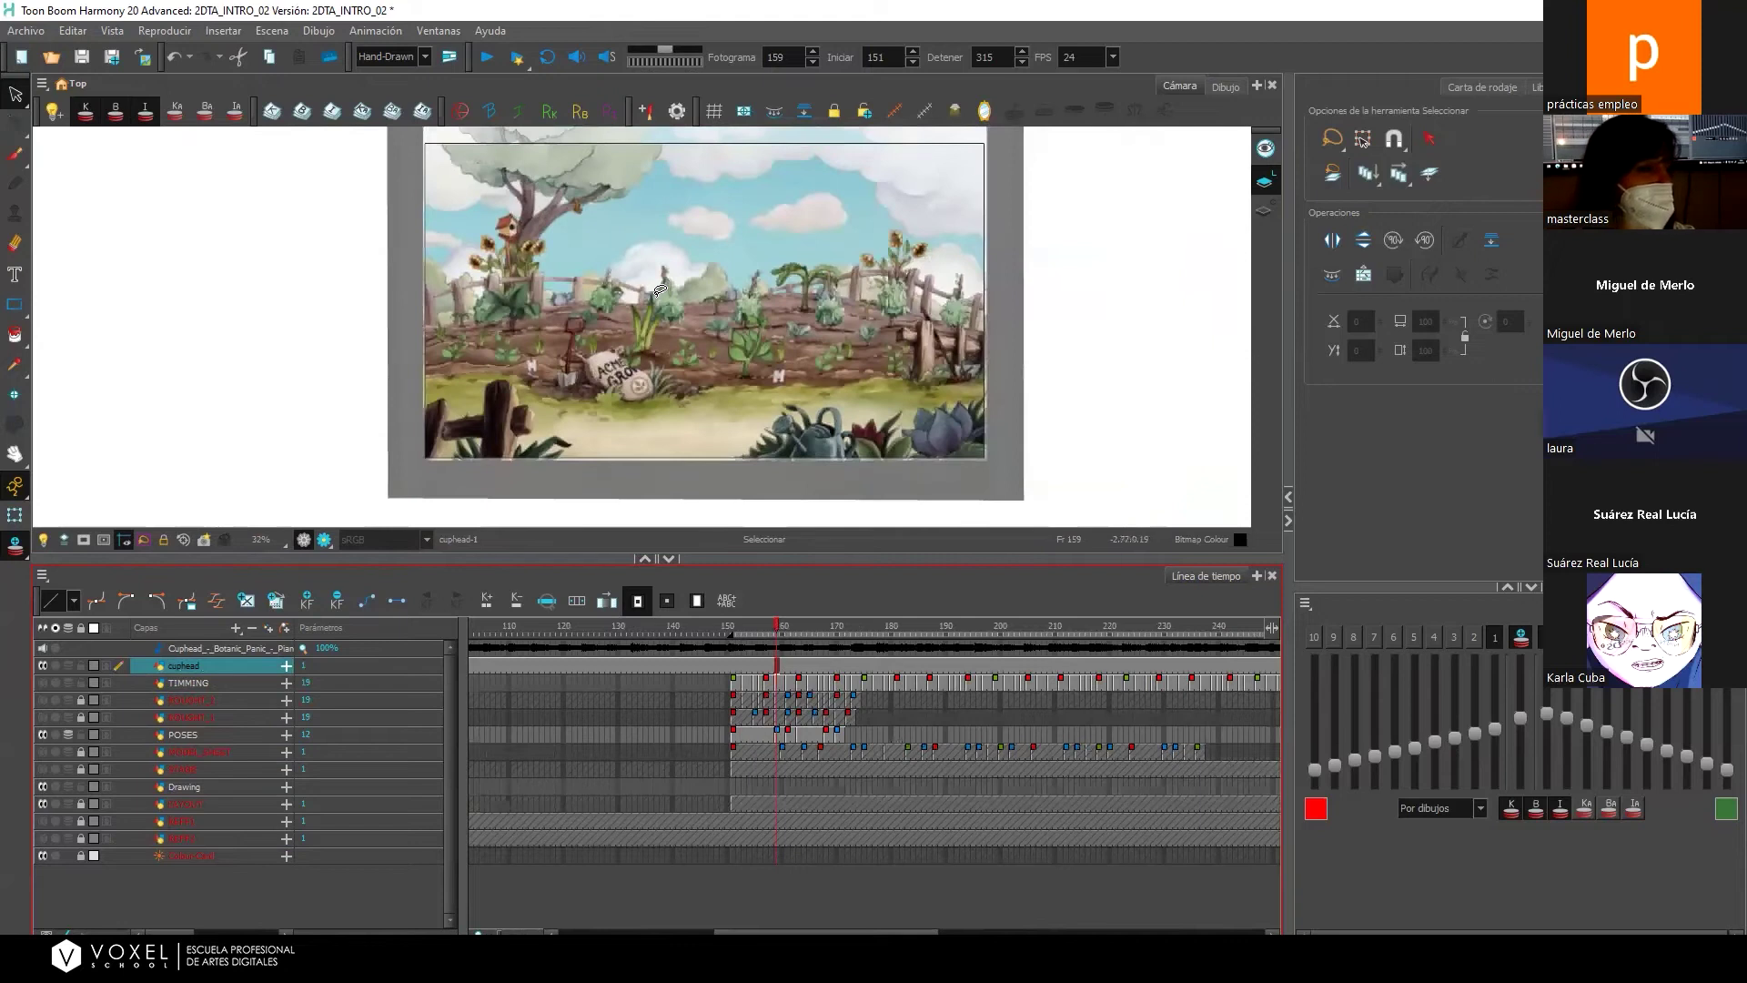
drag(1107, 433, 1093, 447)
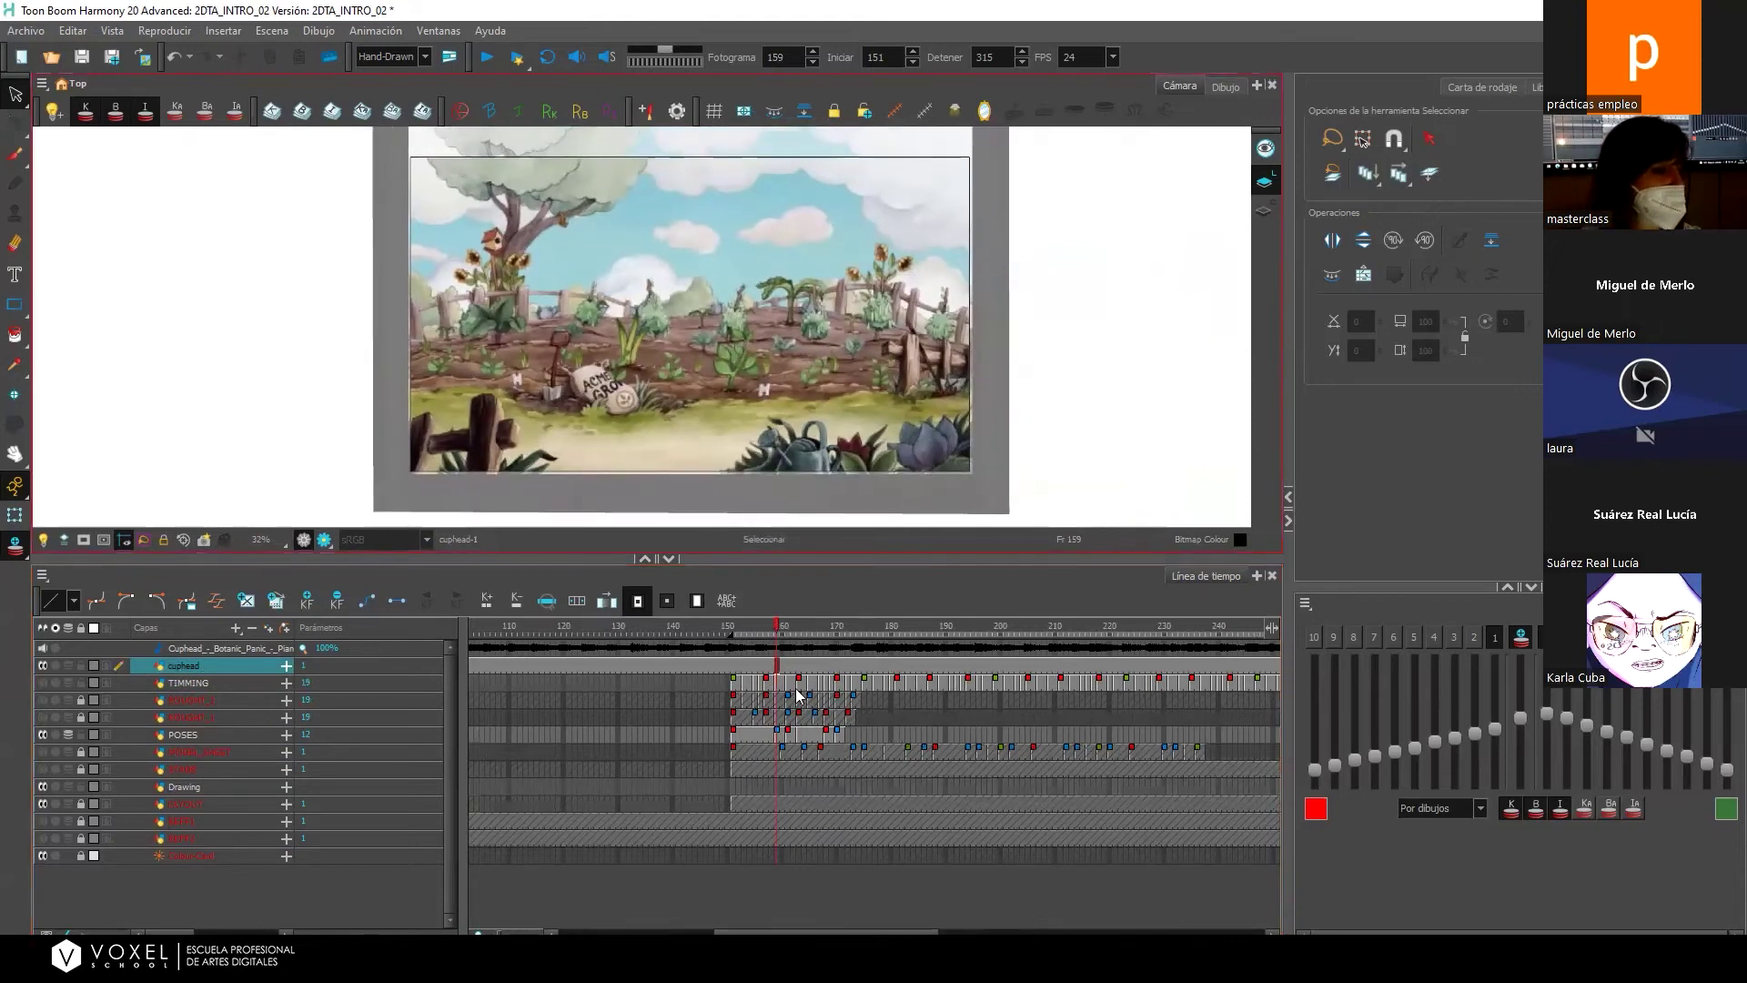
Move the cuphead layer down the list to just above the last layer, without nesting it under another layer.
click(202, 671)
drag(206, 689, 205, 692)
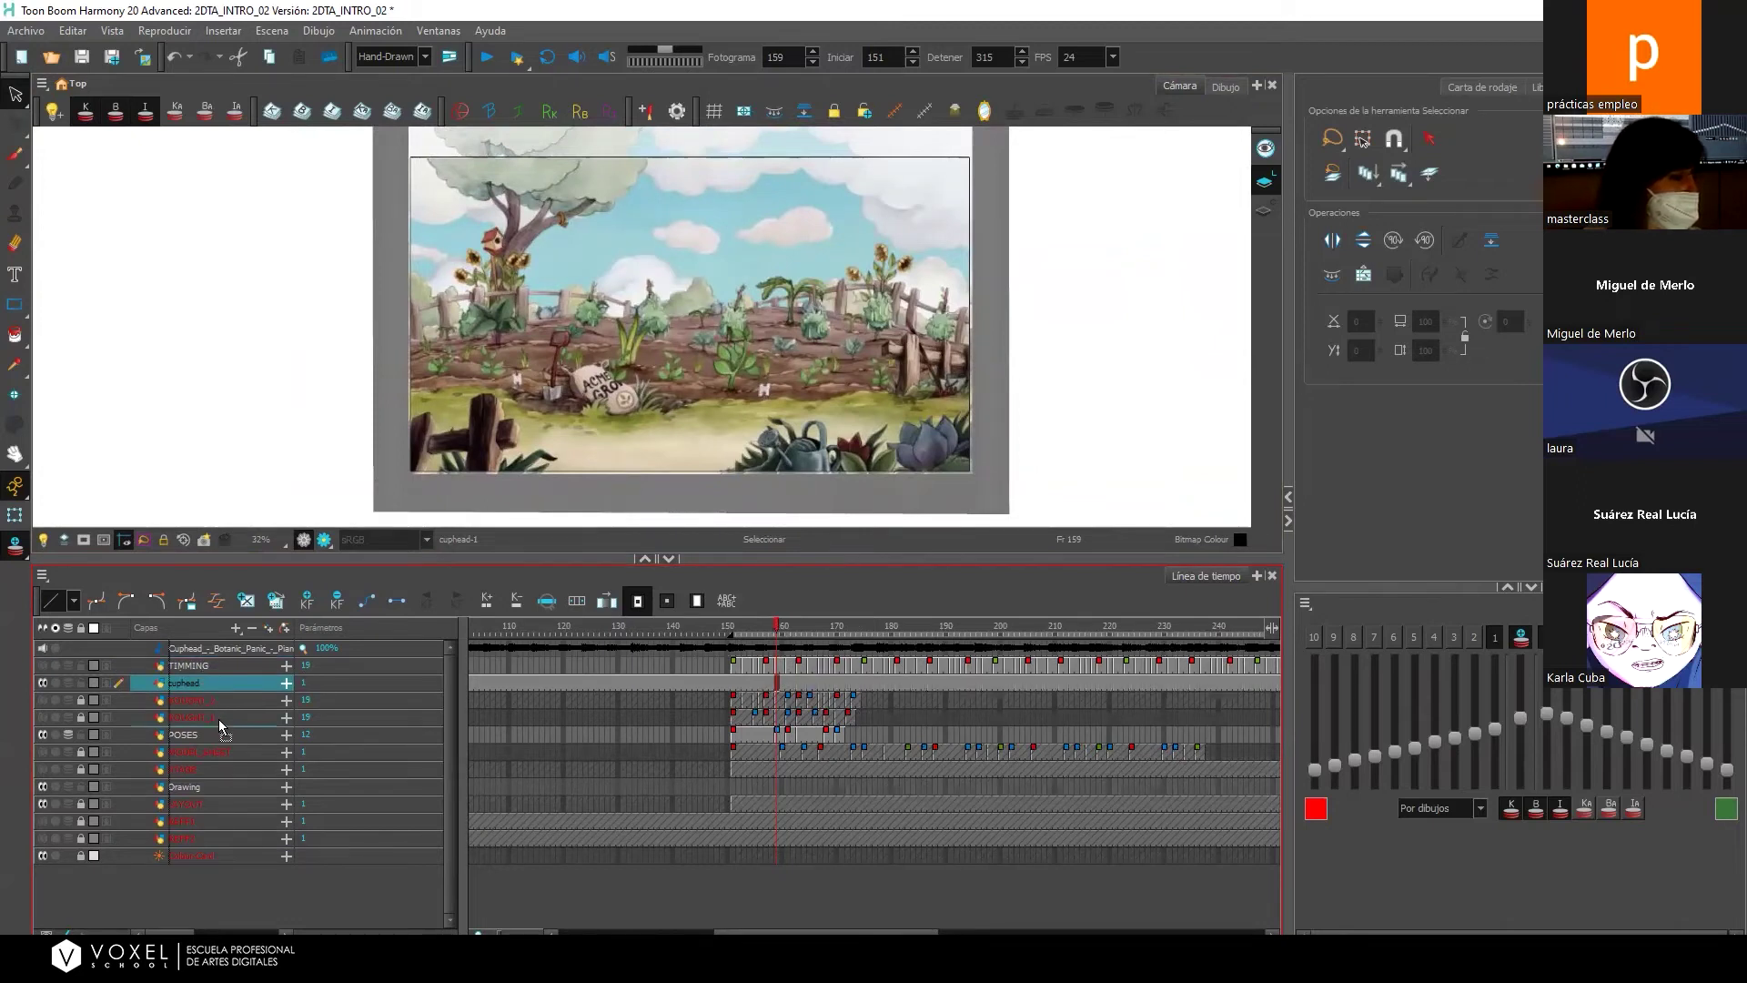
drag(251, 842, 246, 841)
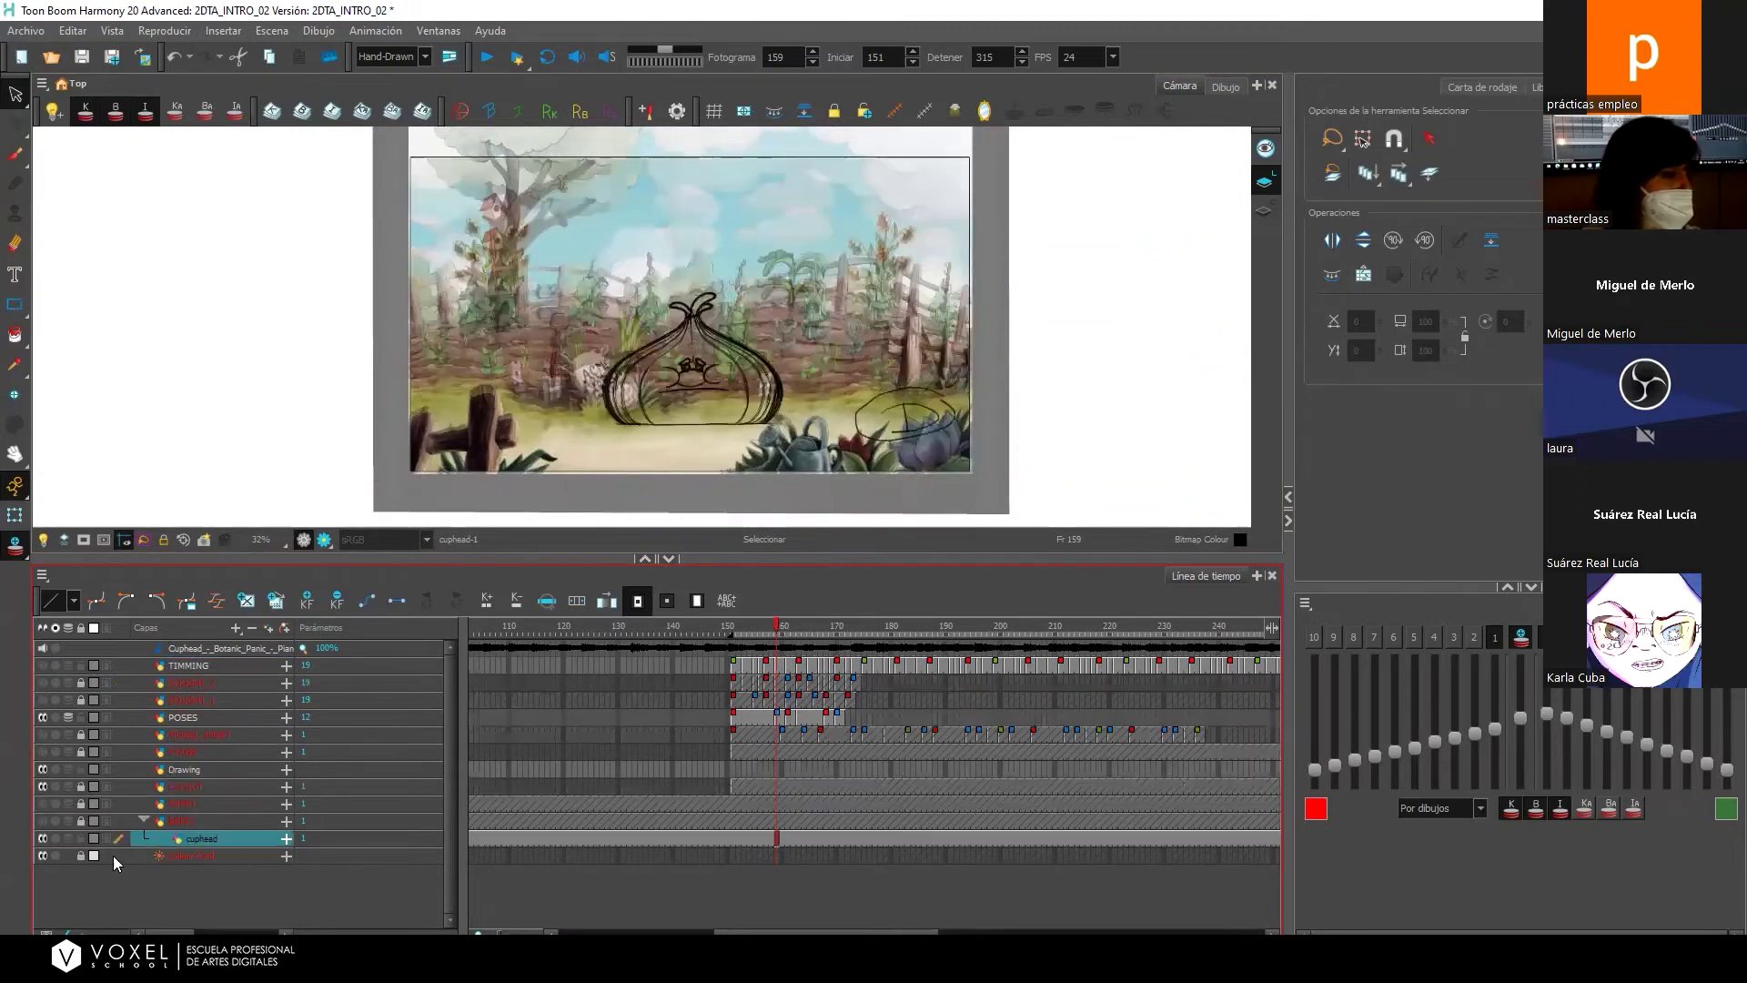
key(ctrl+z)
key(ctrl+shift+z)
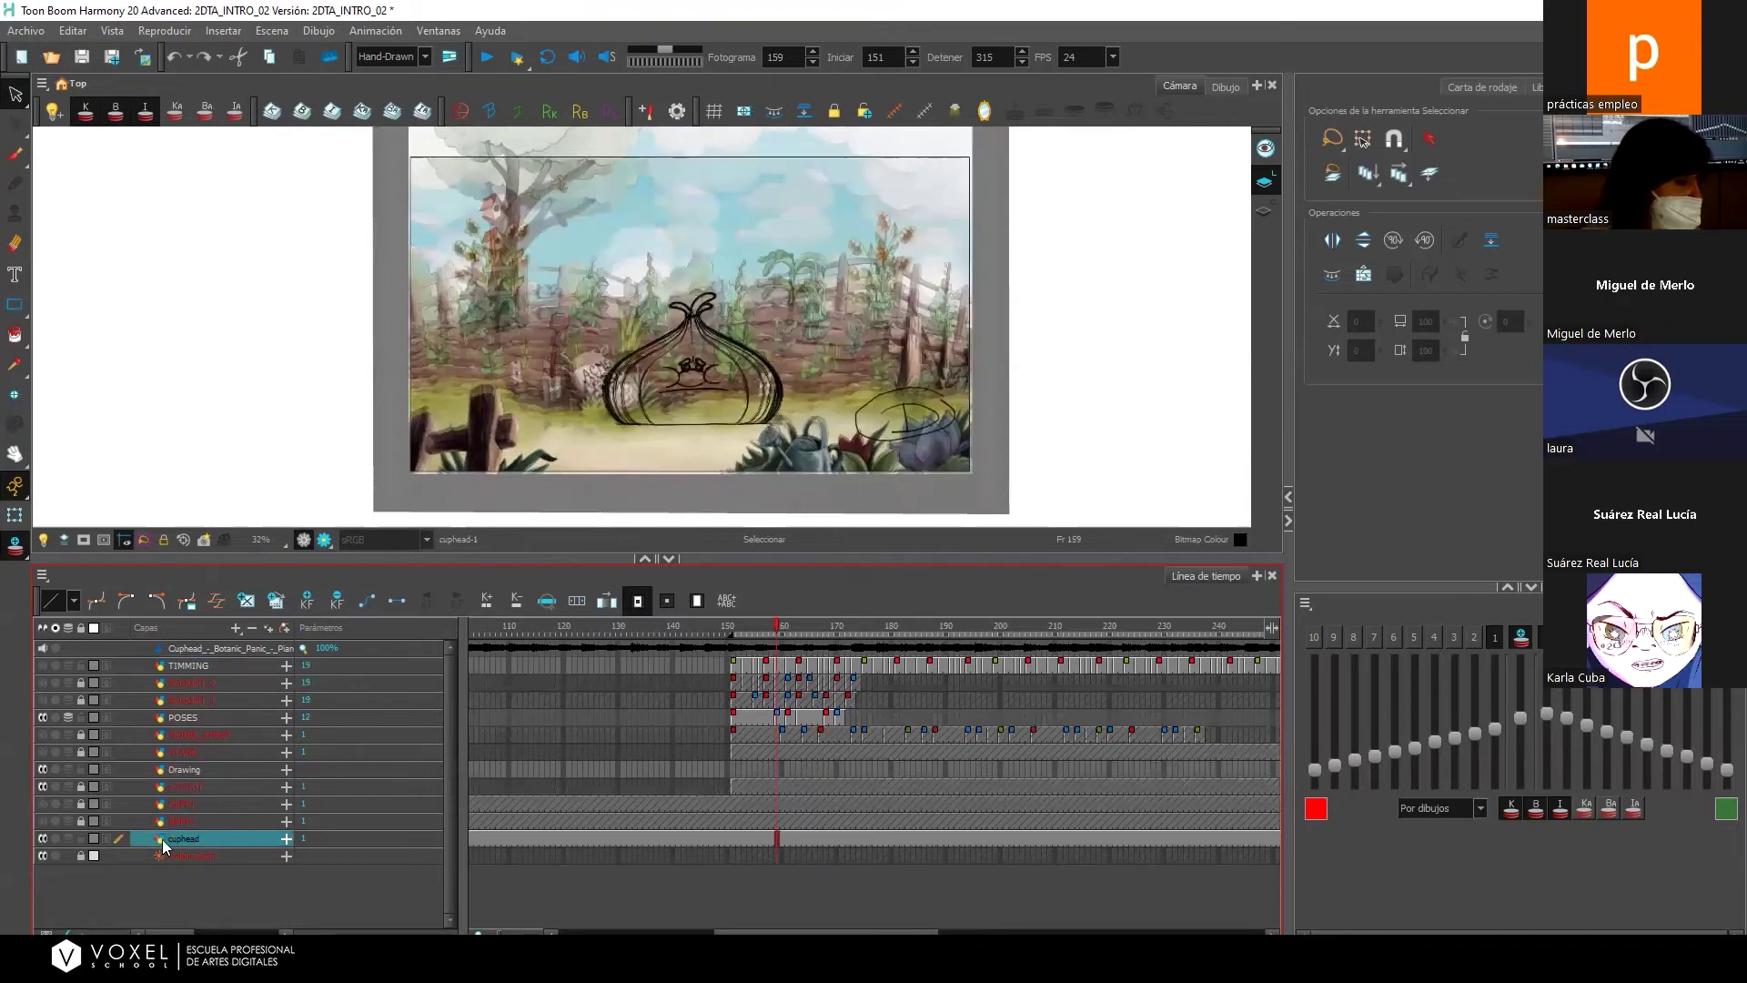
Lower the opacity of the cuphead layer and toggle its visibility to compare it with the background behind the onion.
click(105, 839)
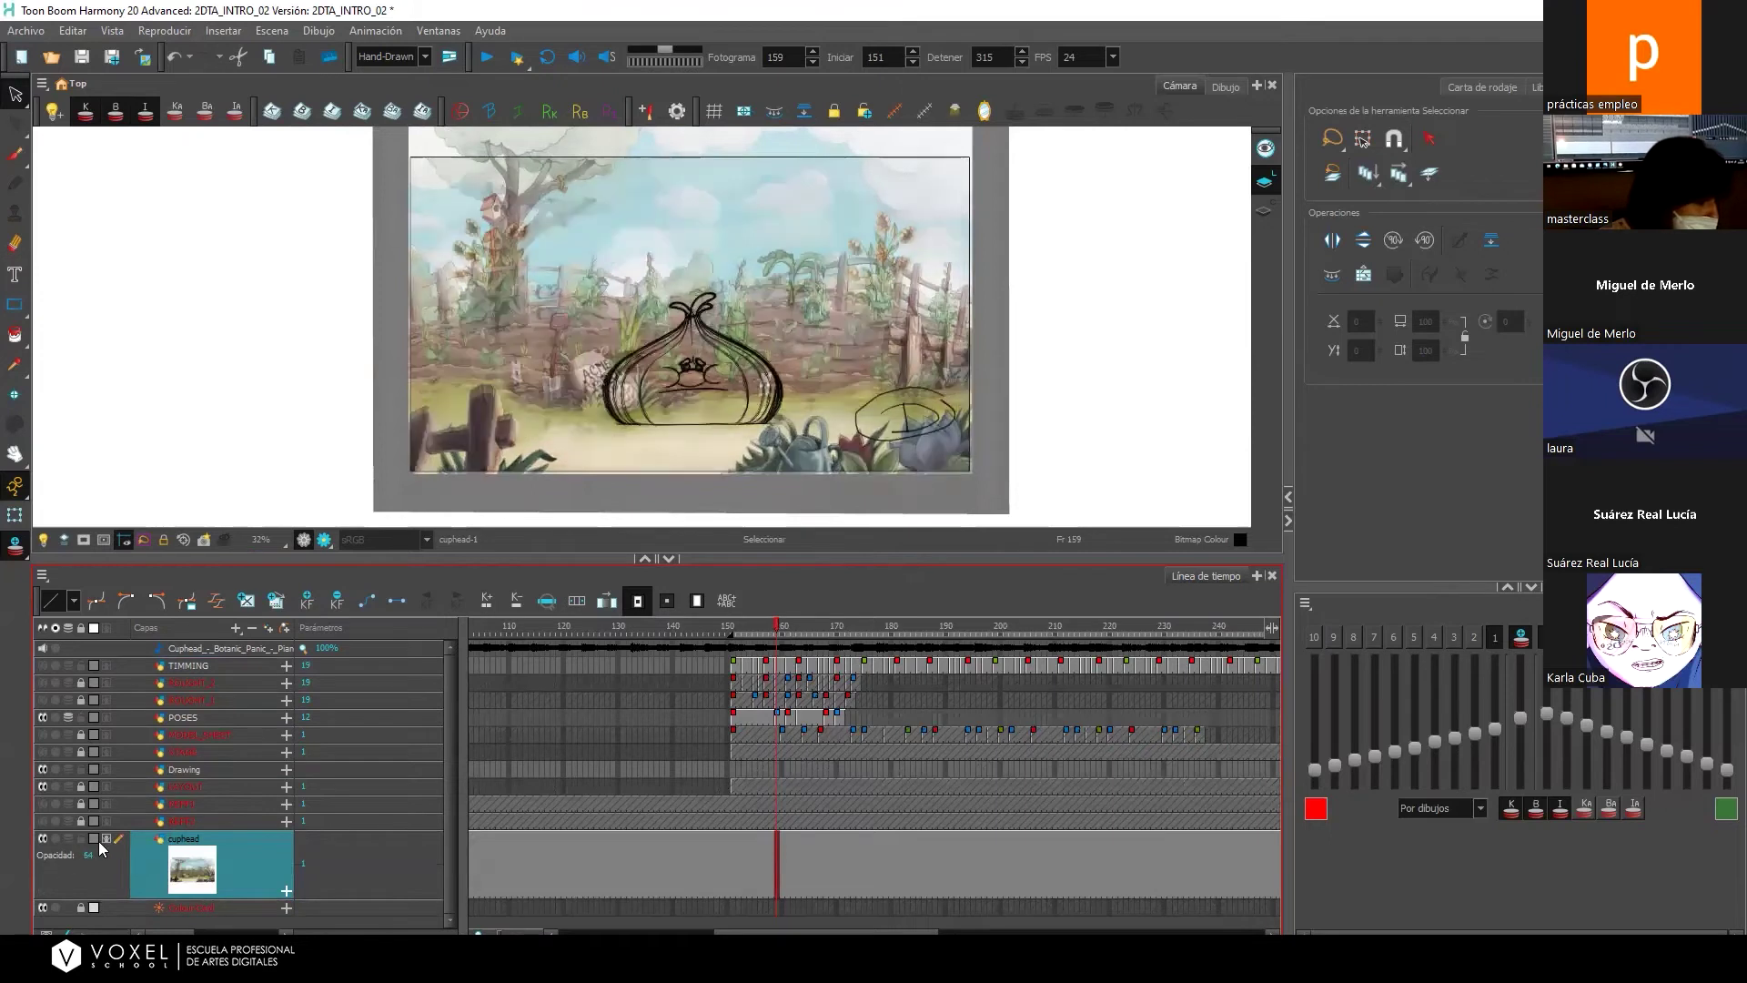
click(106, 839)
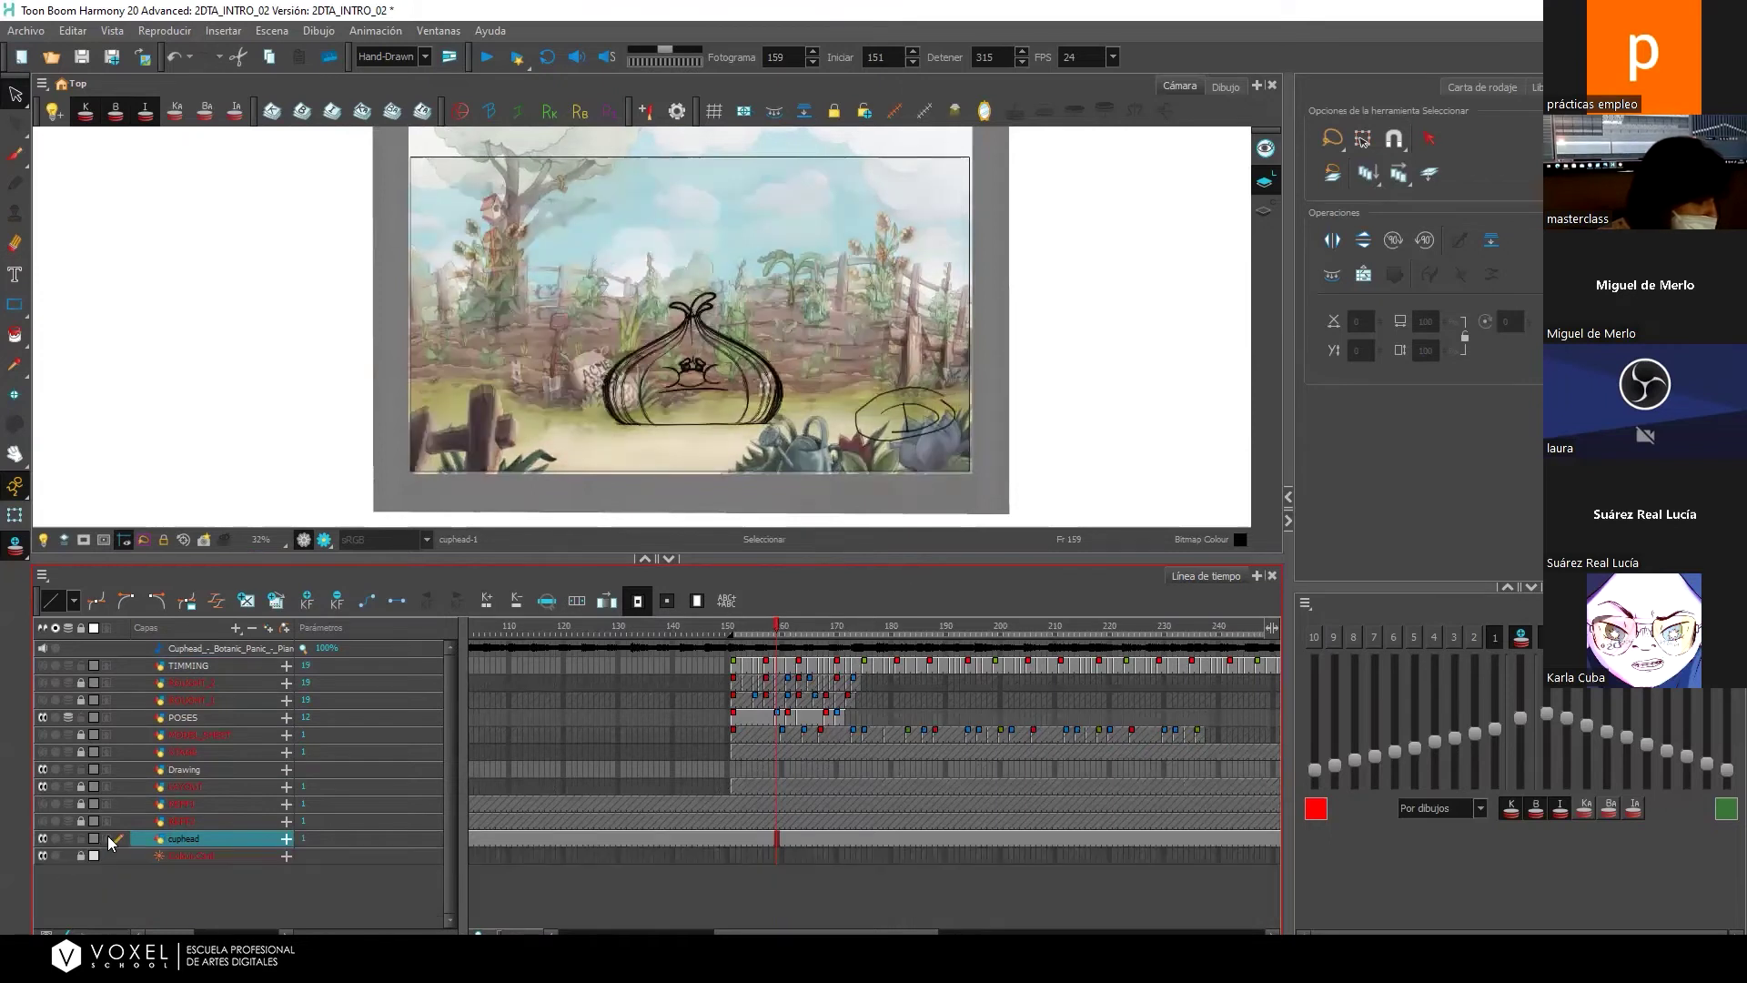
click(44, 842)
click(44, 843)
click(43, 841)
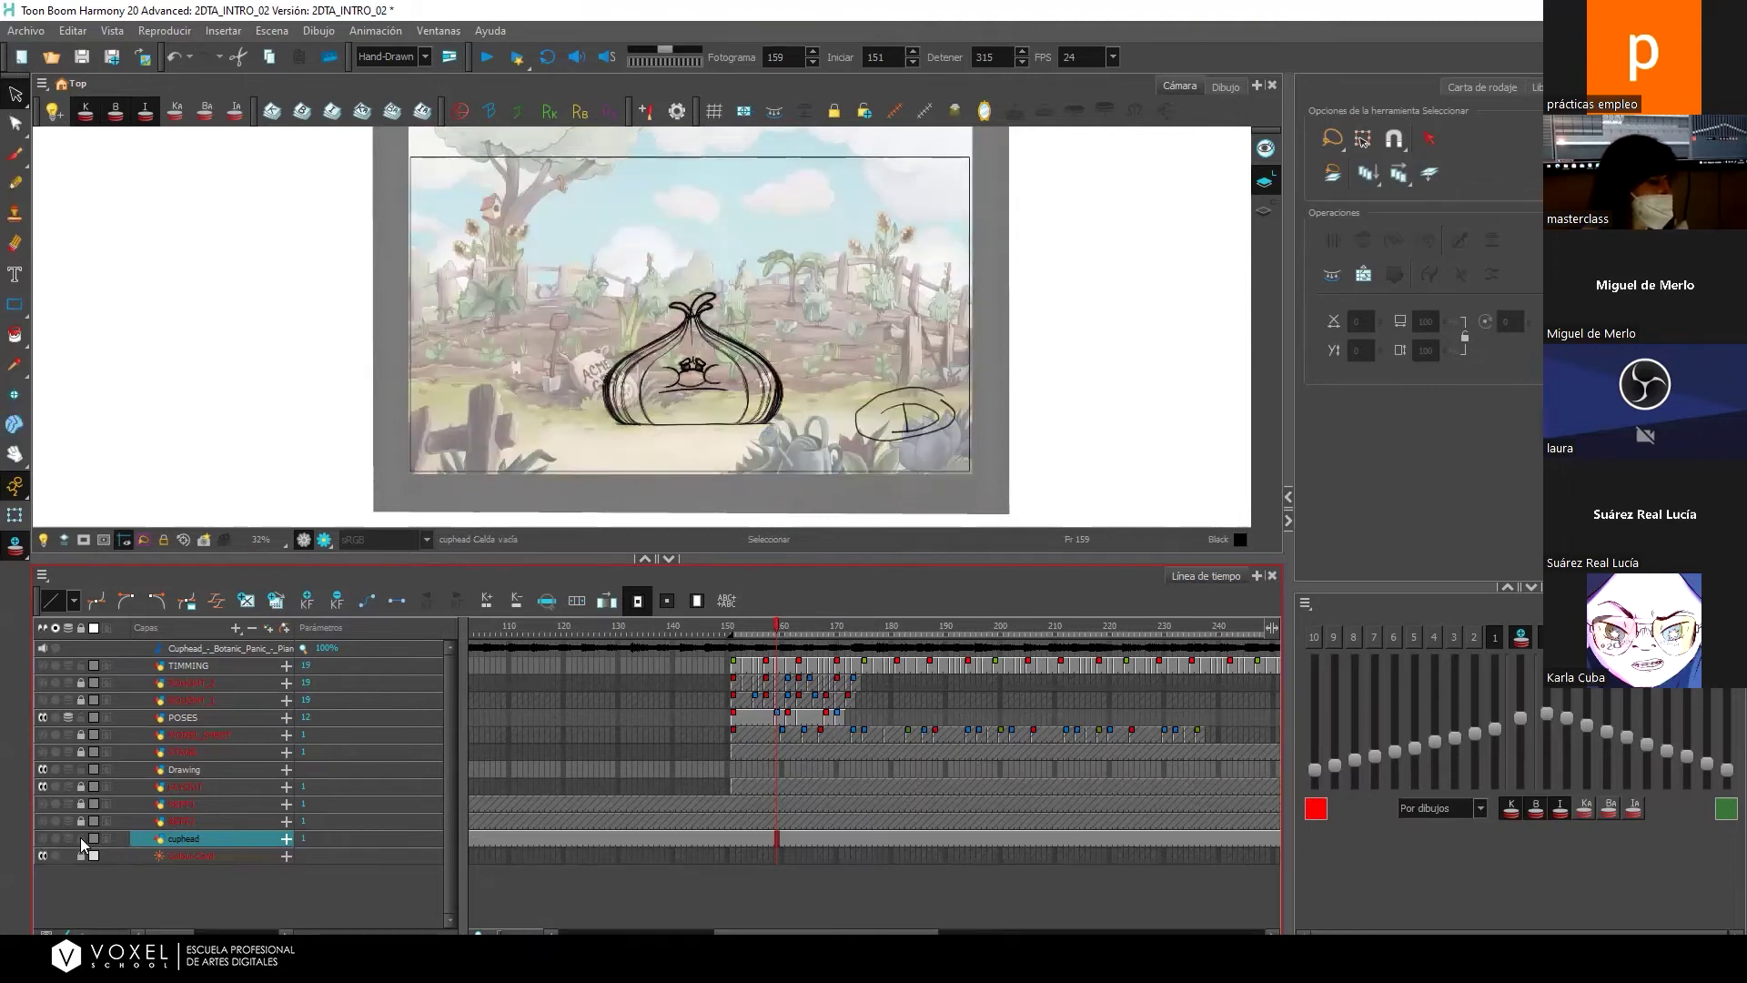
click(81, 838)
click(81, 839)
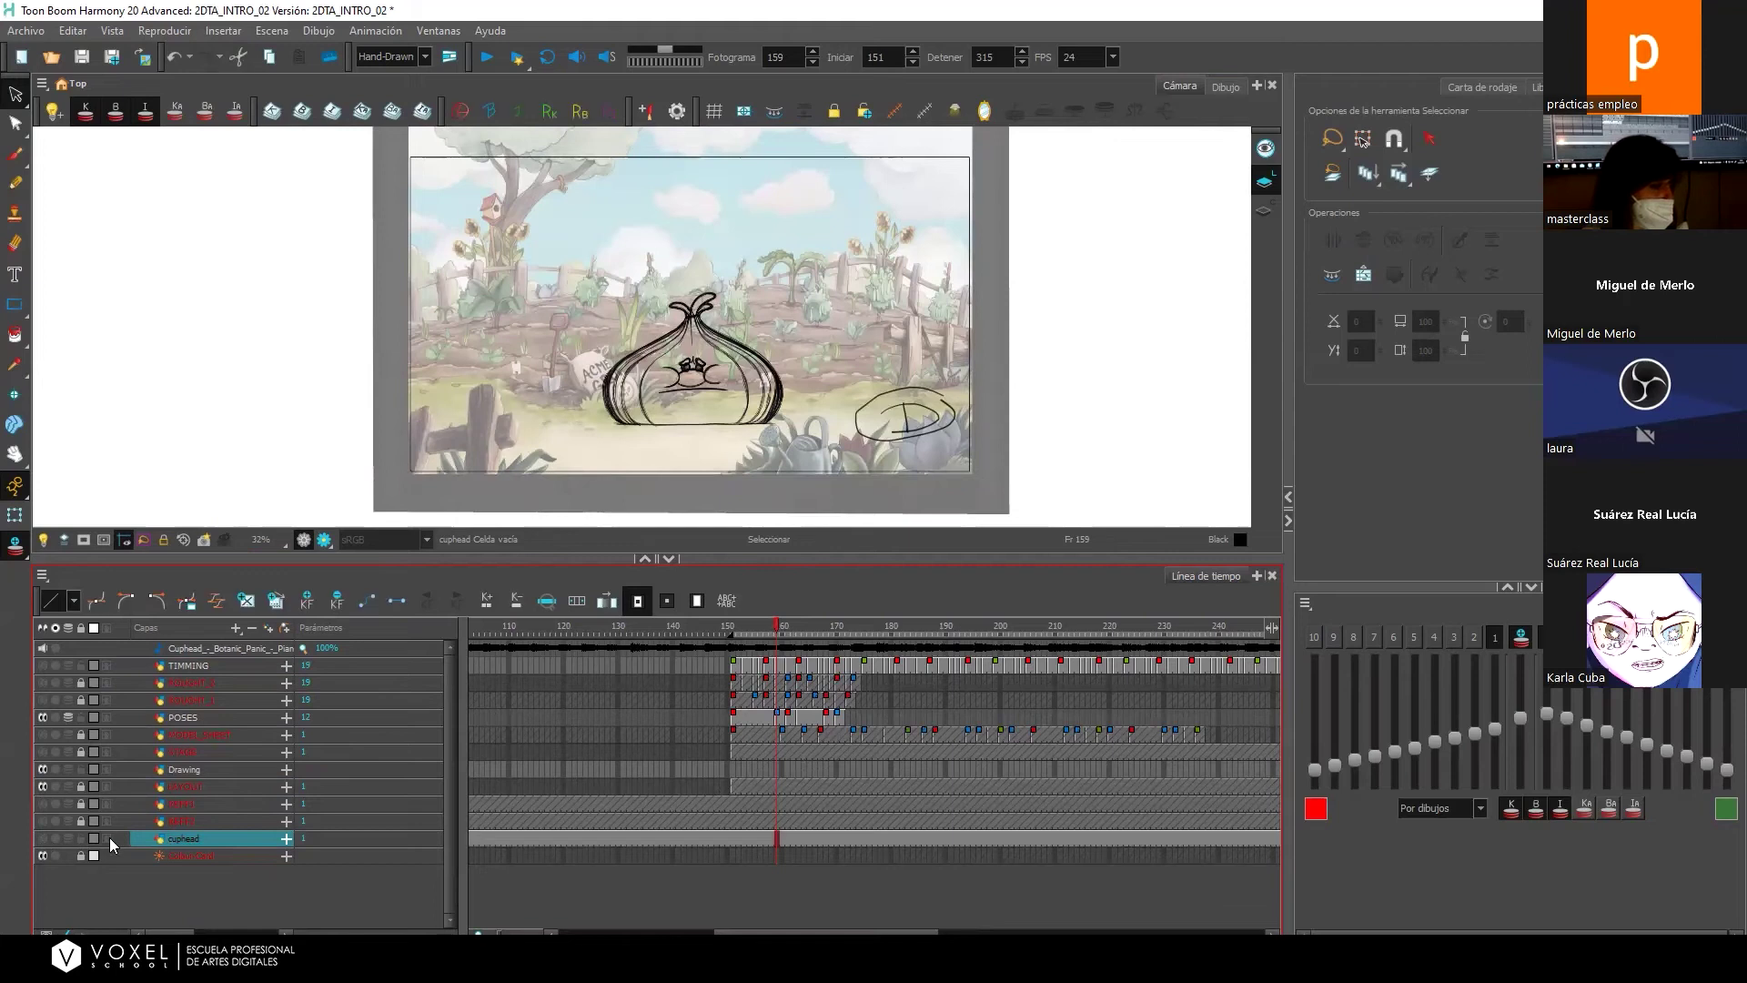
click(107, 839)
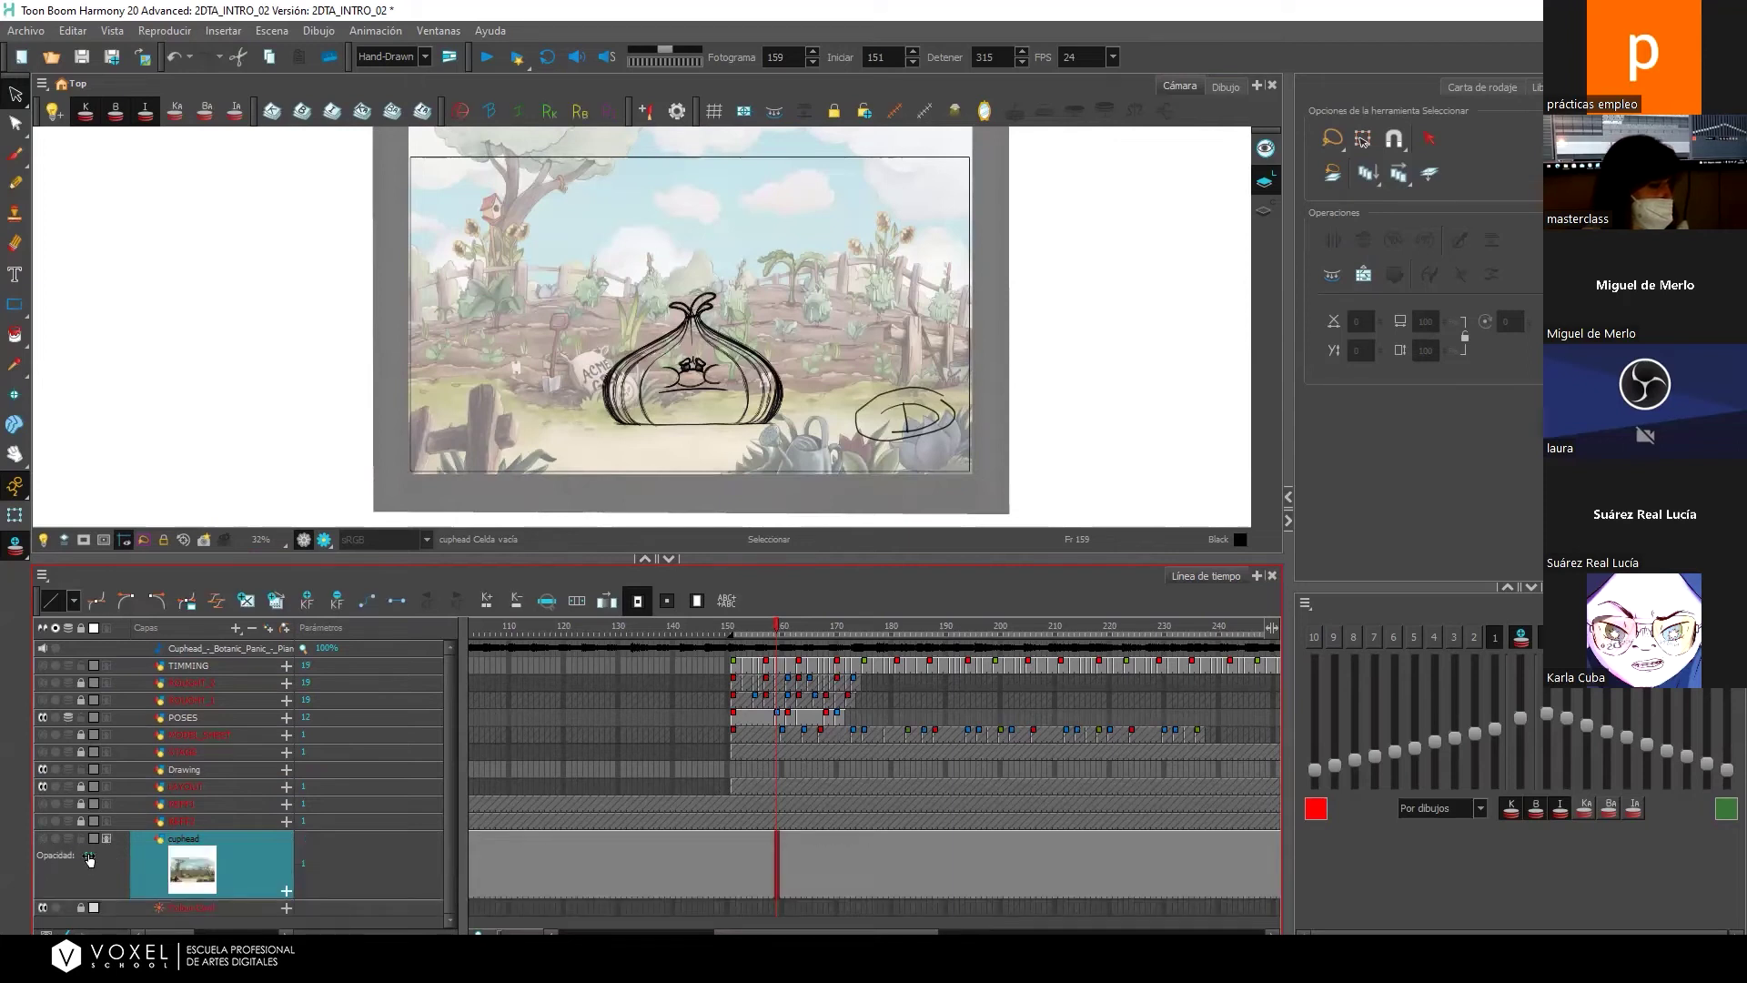
mouse_move(80, 857)
mouse_down()
mouse_move(470, 817)
mouse_move(455, 830)
mouse_move(492, 844)
mouse_move(73, 858)
mouse_move(98, 859)
mouse_up()
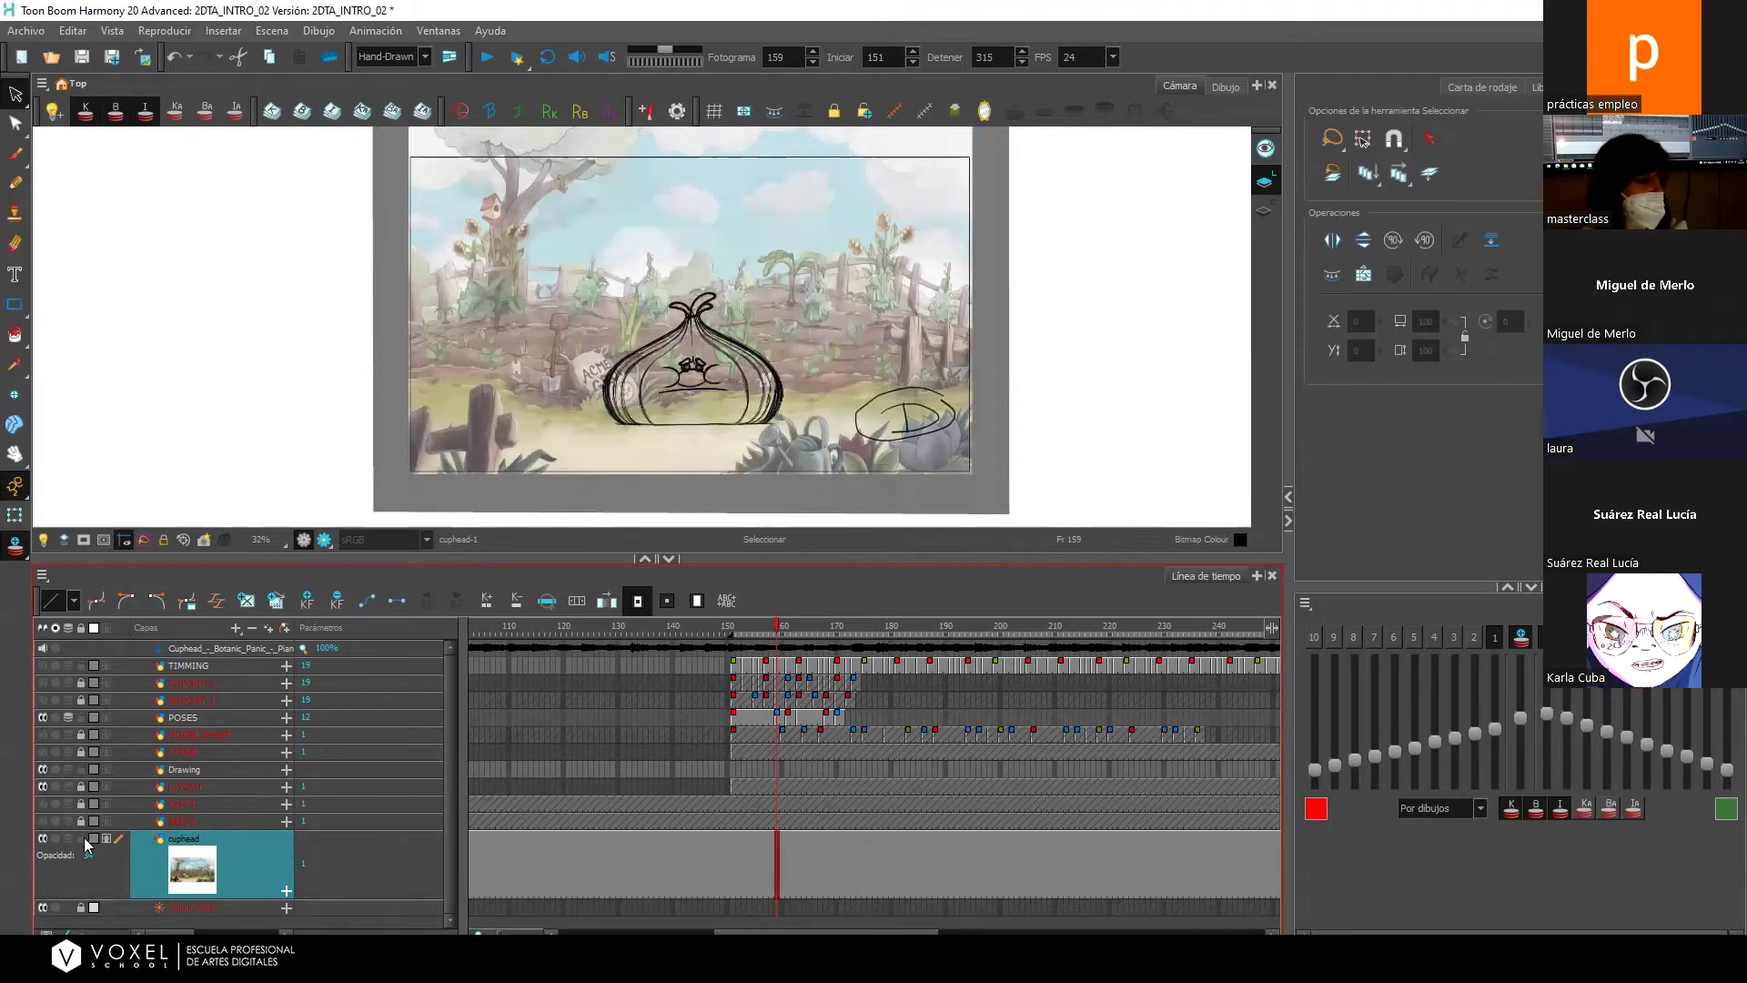
Collapse the expanded view of the cuphead layer and delete the layer.
click(105, 837)
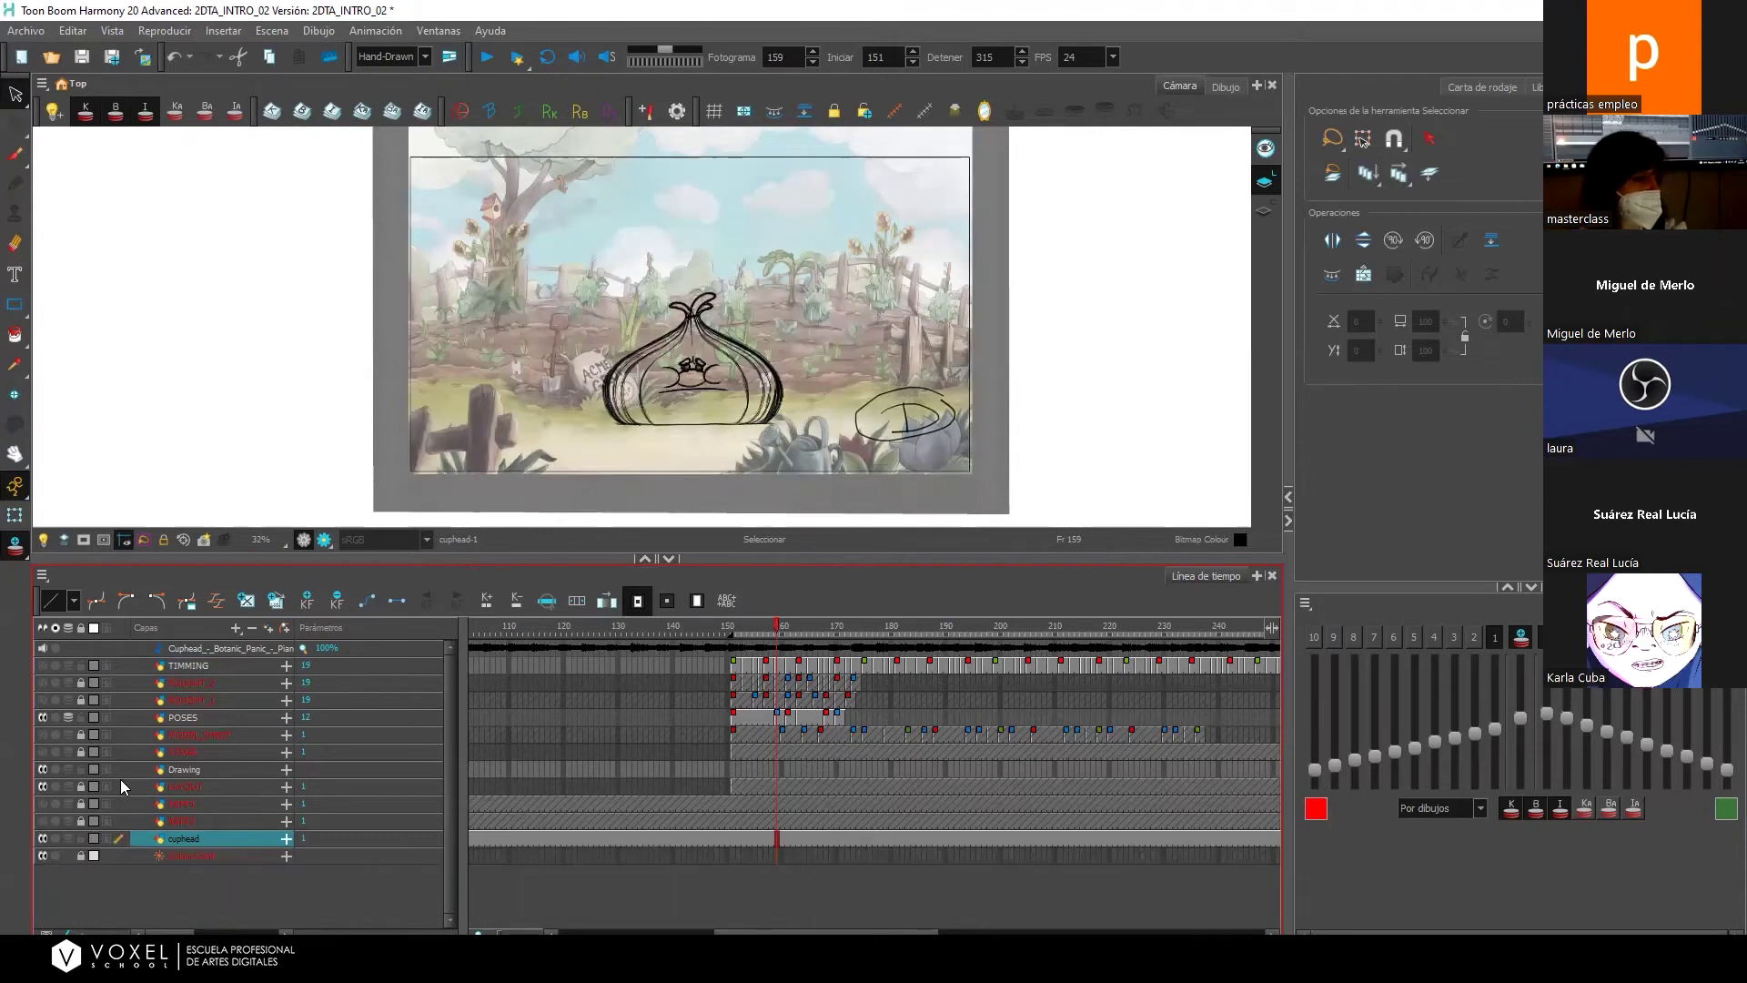
right_click(196, 840)
click(238, 463)
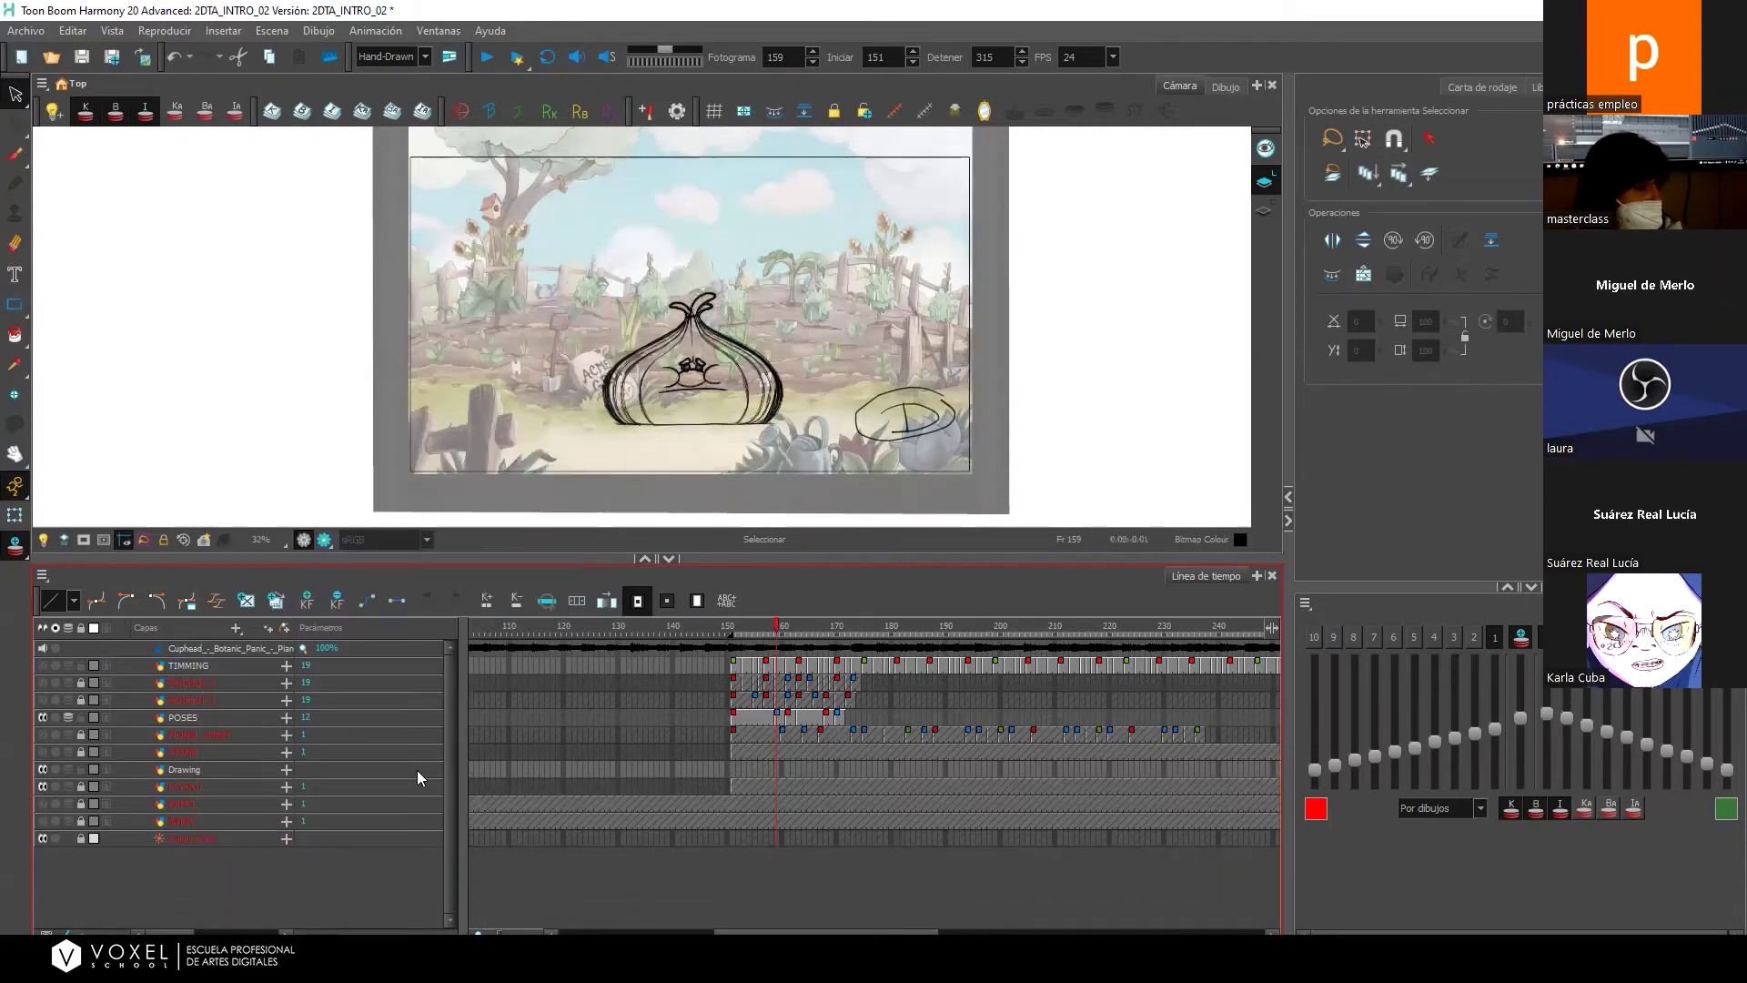
Go to frame 162 on the POSES layer and hide the garden background on the LAYOUT layer.
click(765, 713)
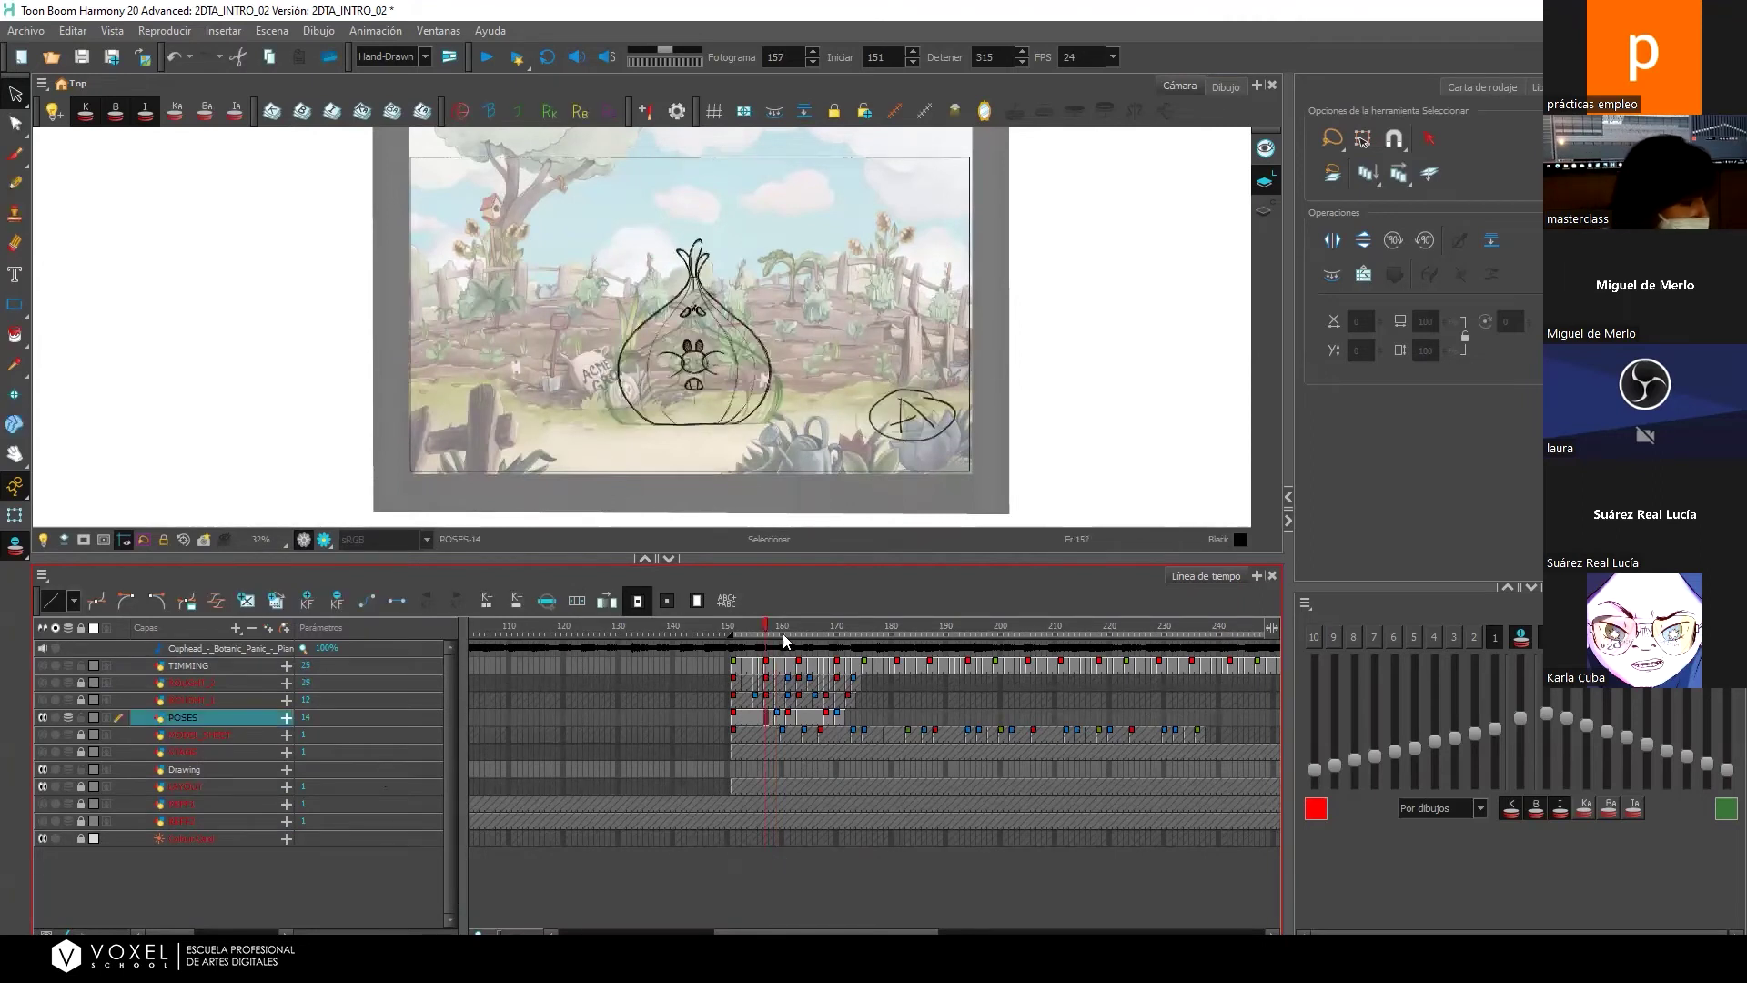
drag(840, 557, 841, 609)
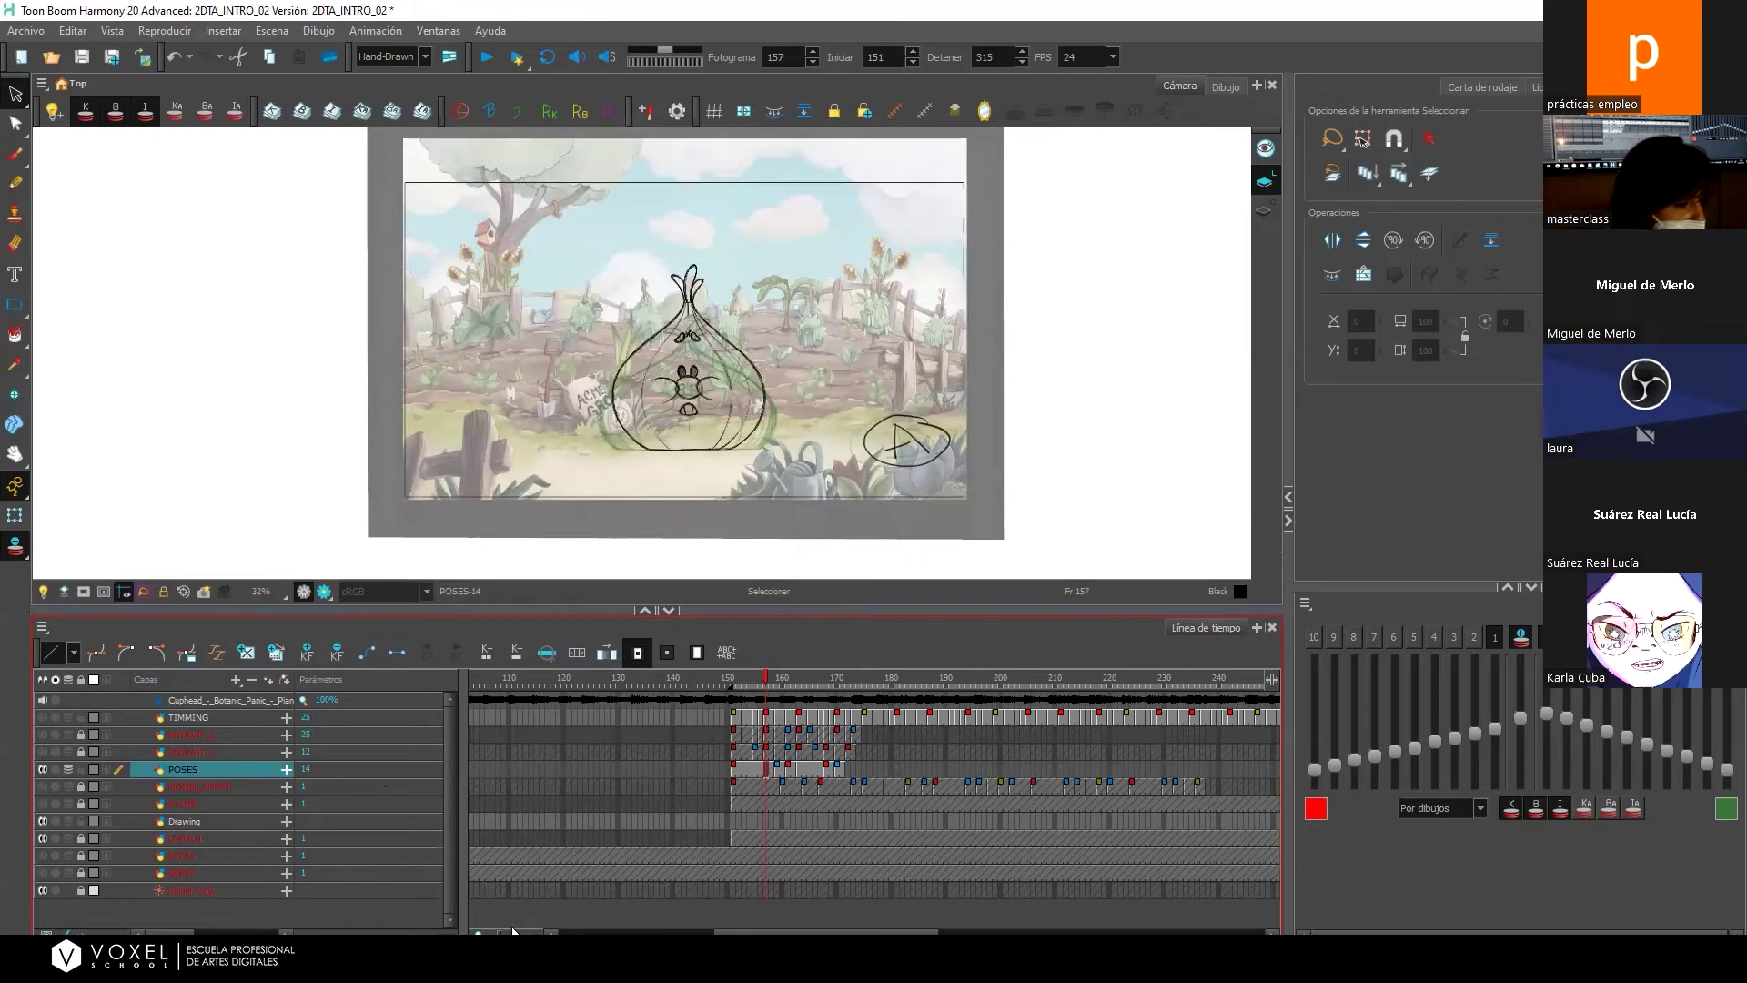
drag(496, 933, 521, 928)
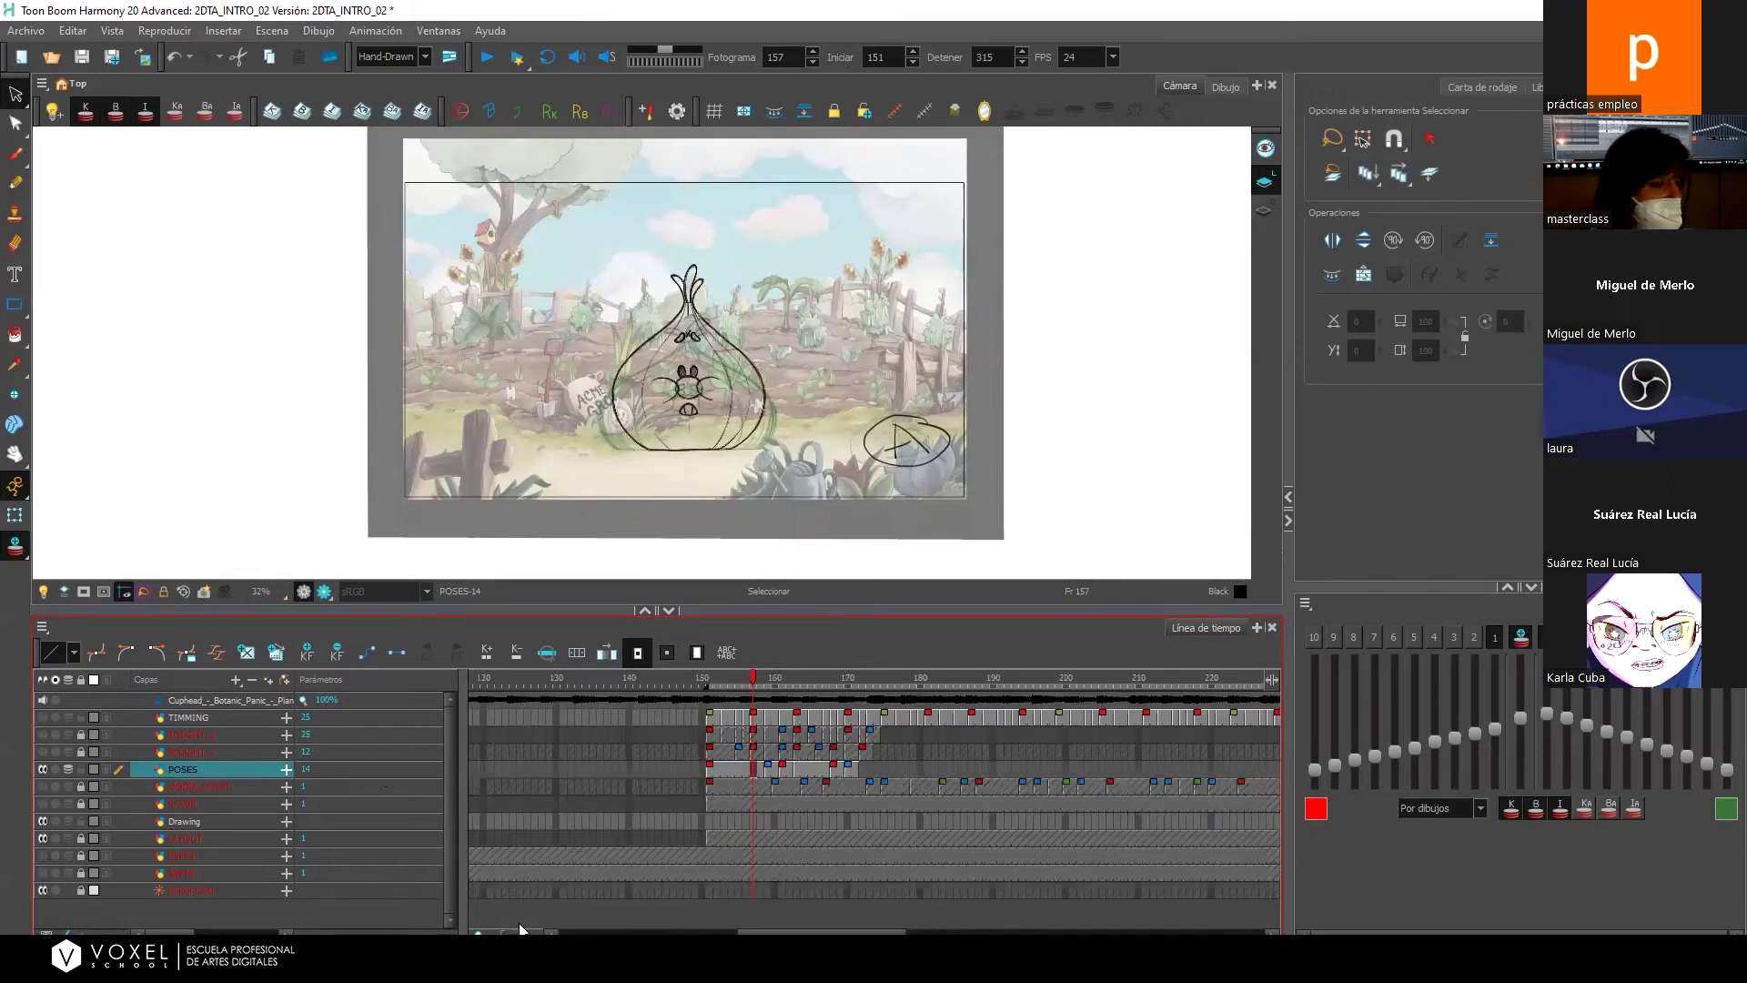
drag(768, 773, 792, 775)
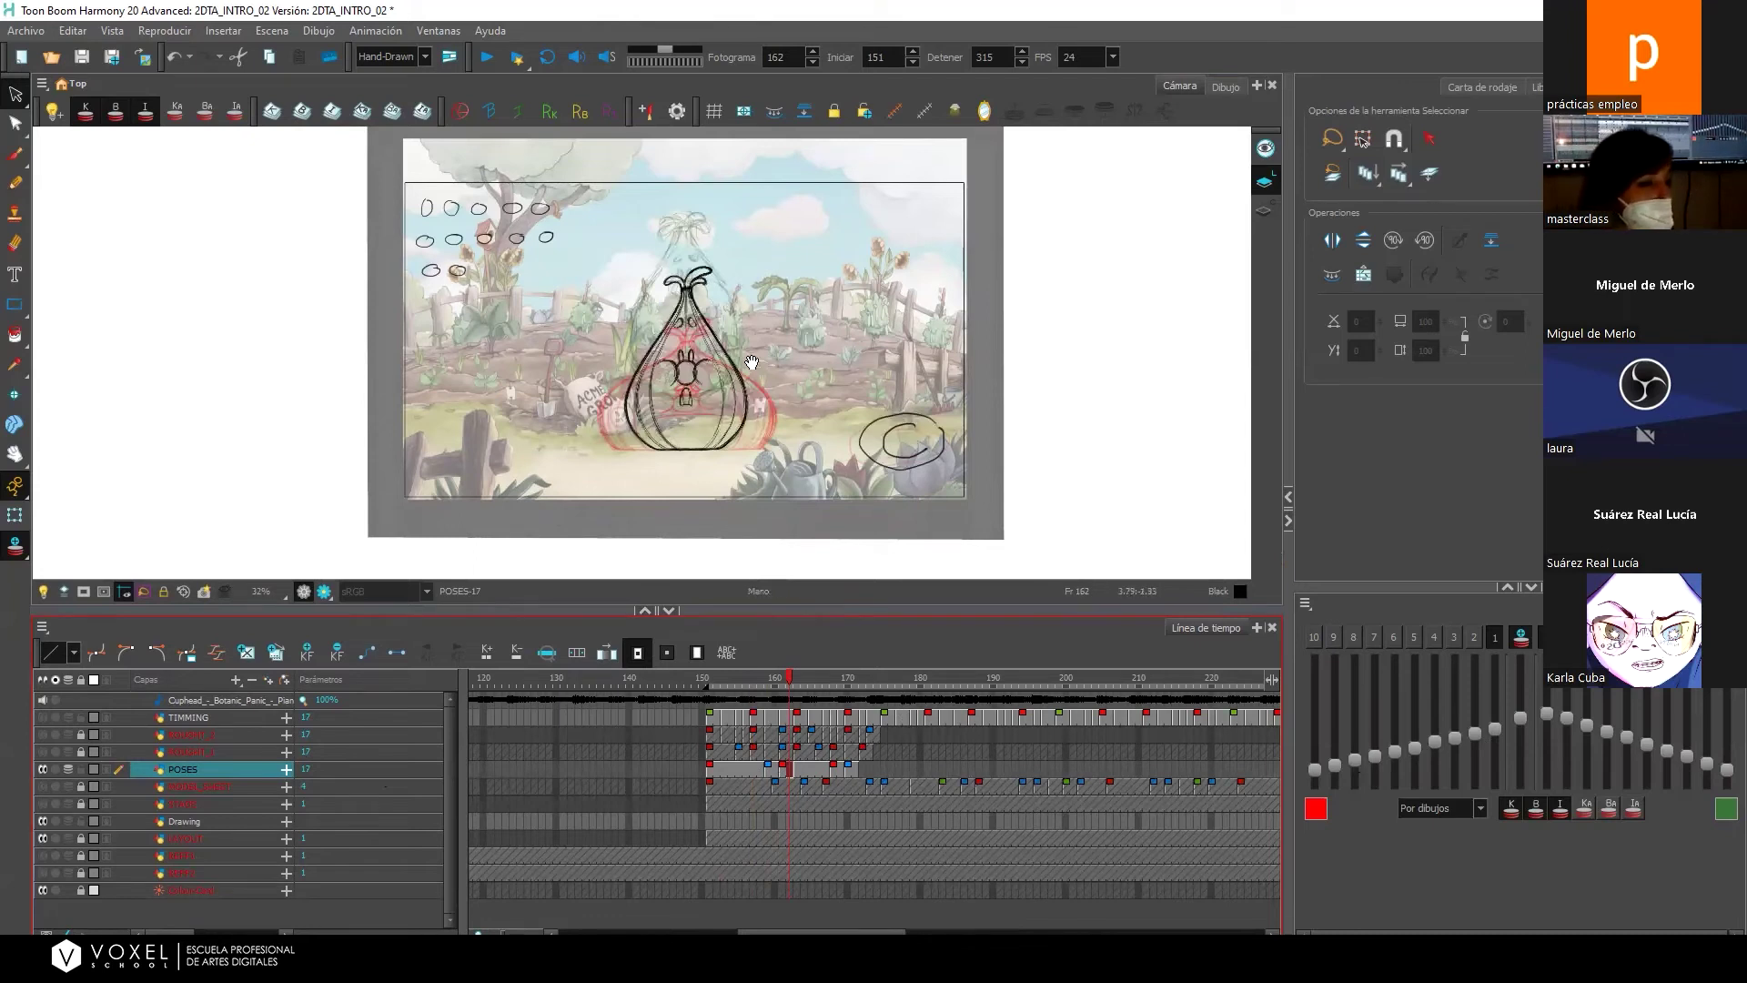
click(53, 847)
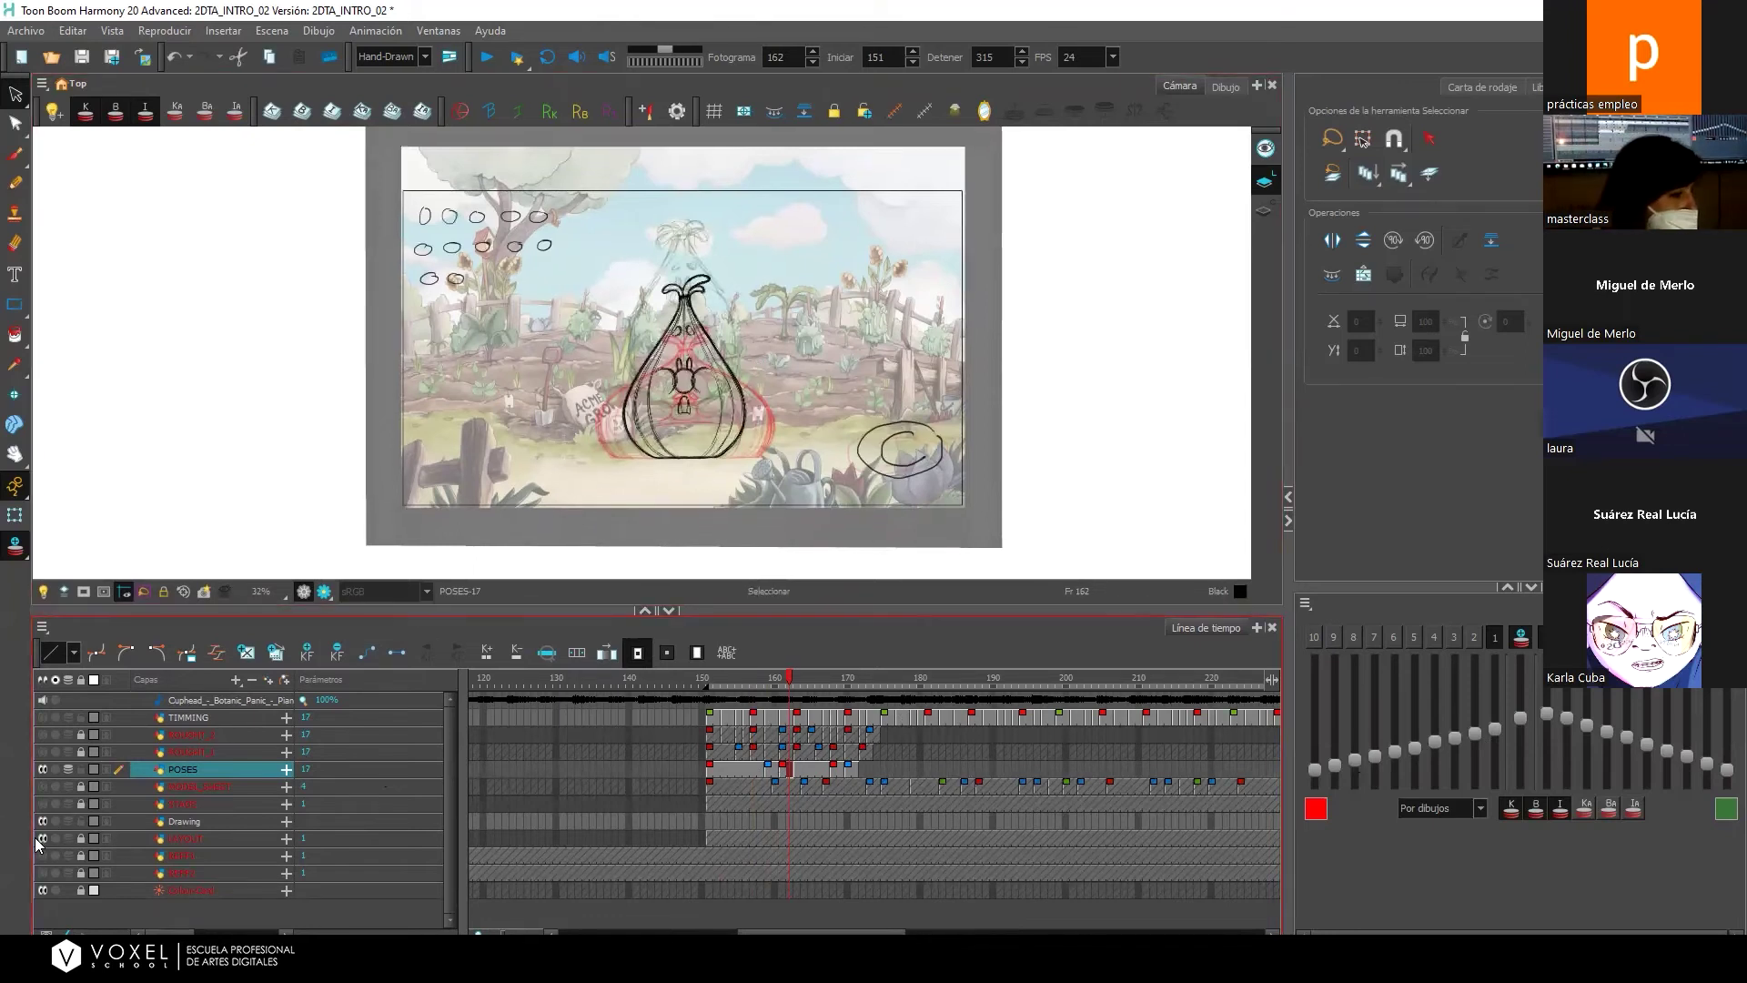
click(43, 838)
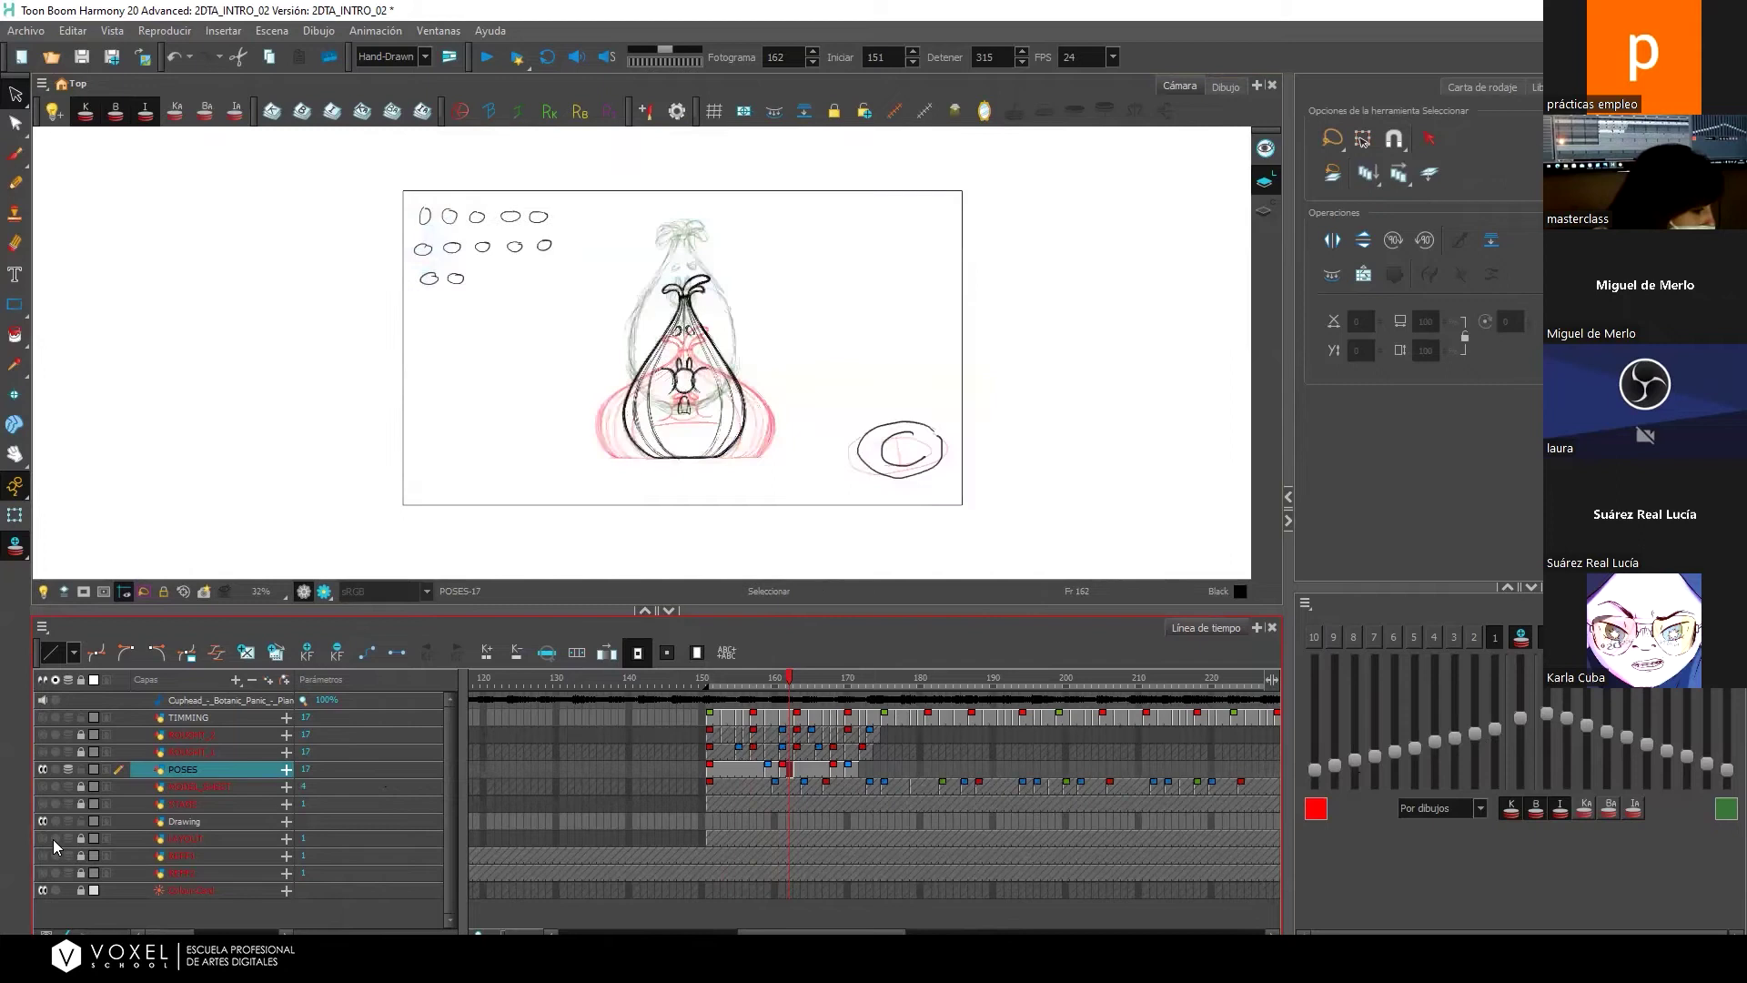
Compare the onion poses labelled D and C on the POSES layer between frames 159 and 162.
click(186, 822)
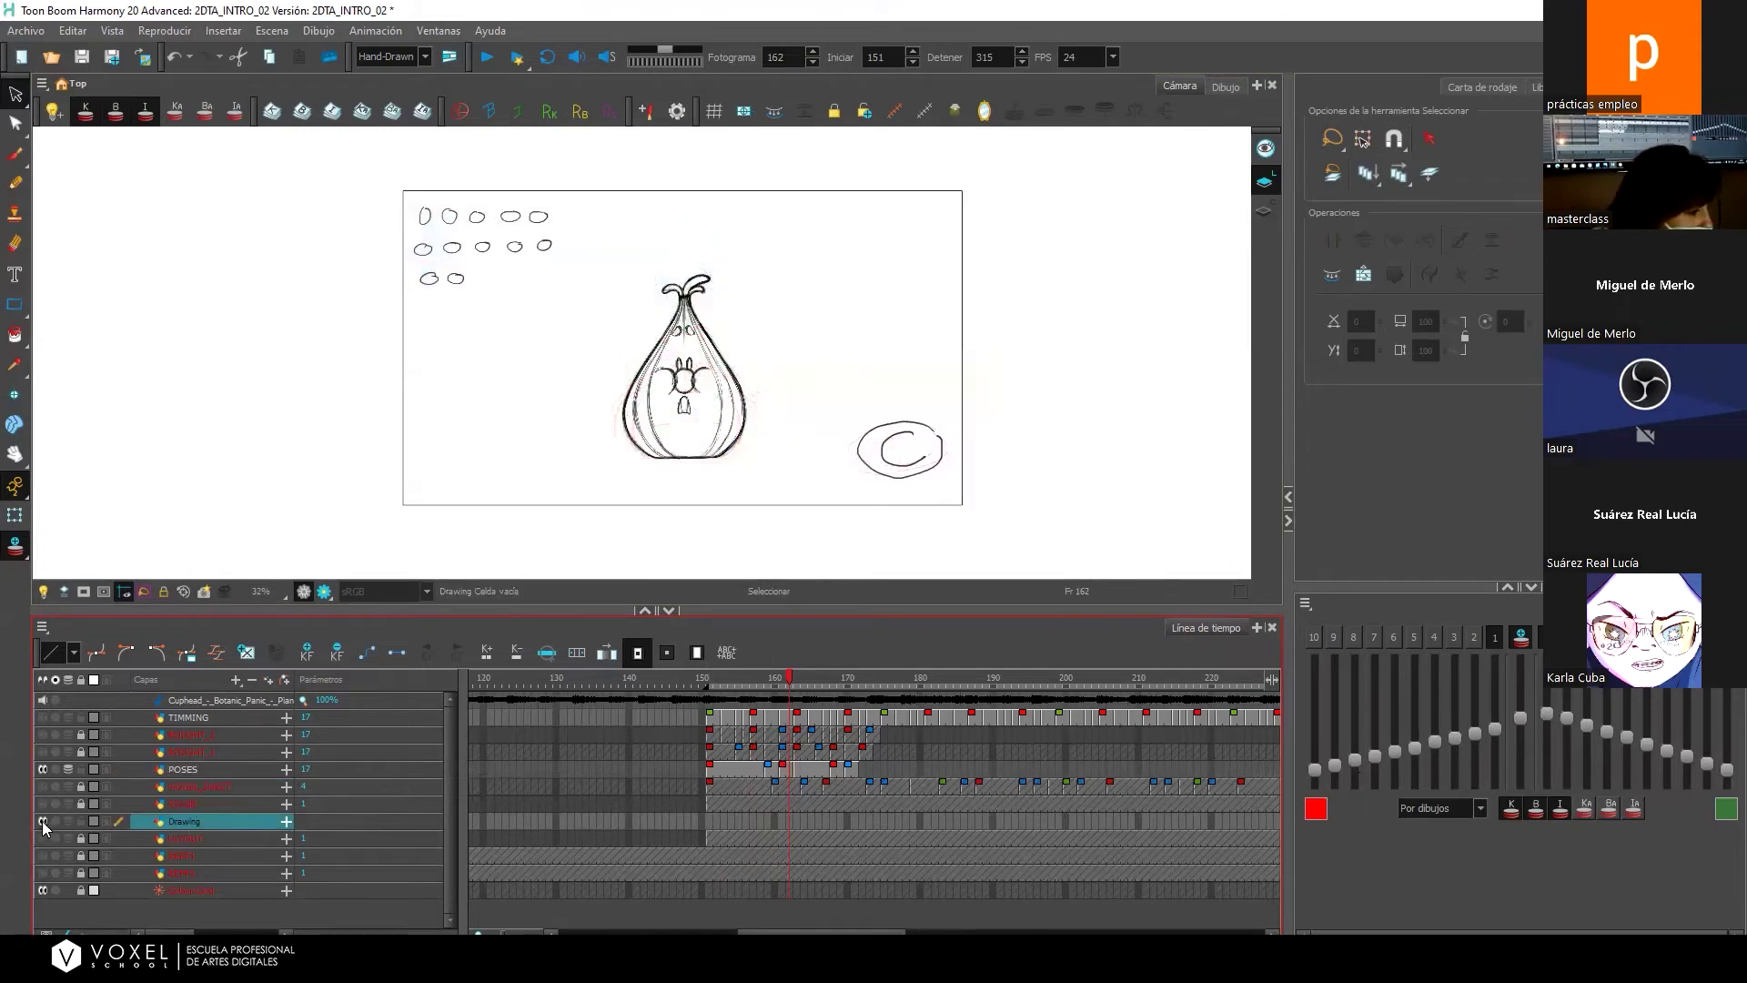
click(193, 771)
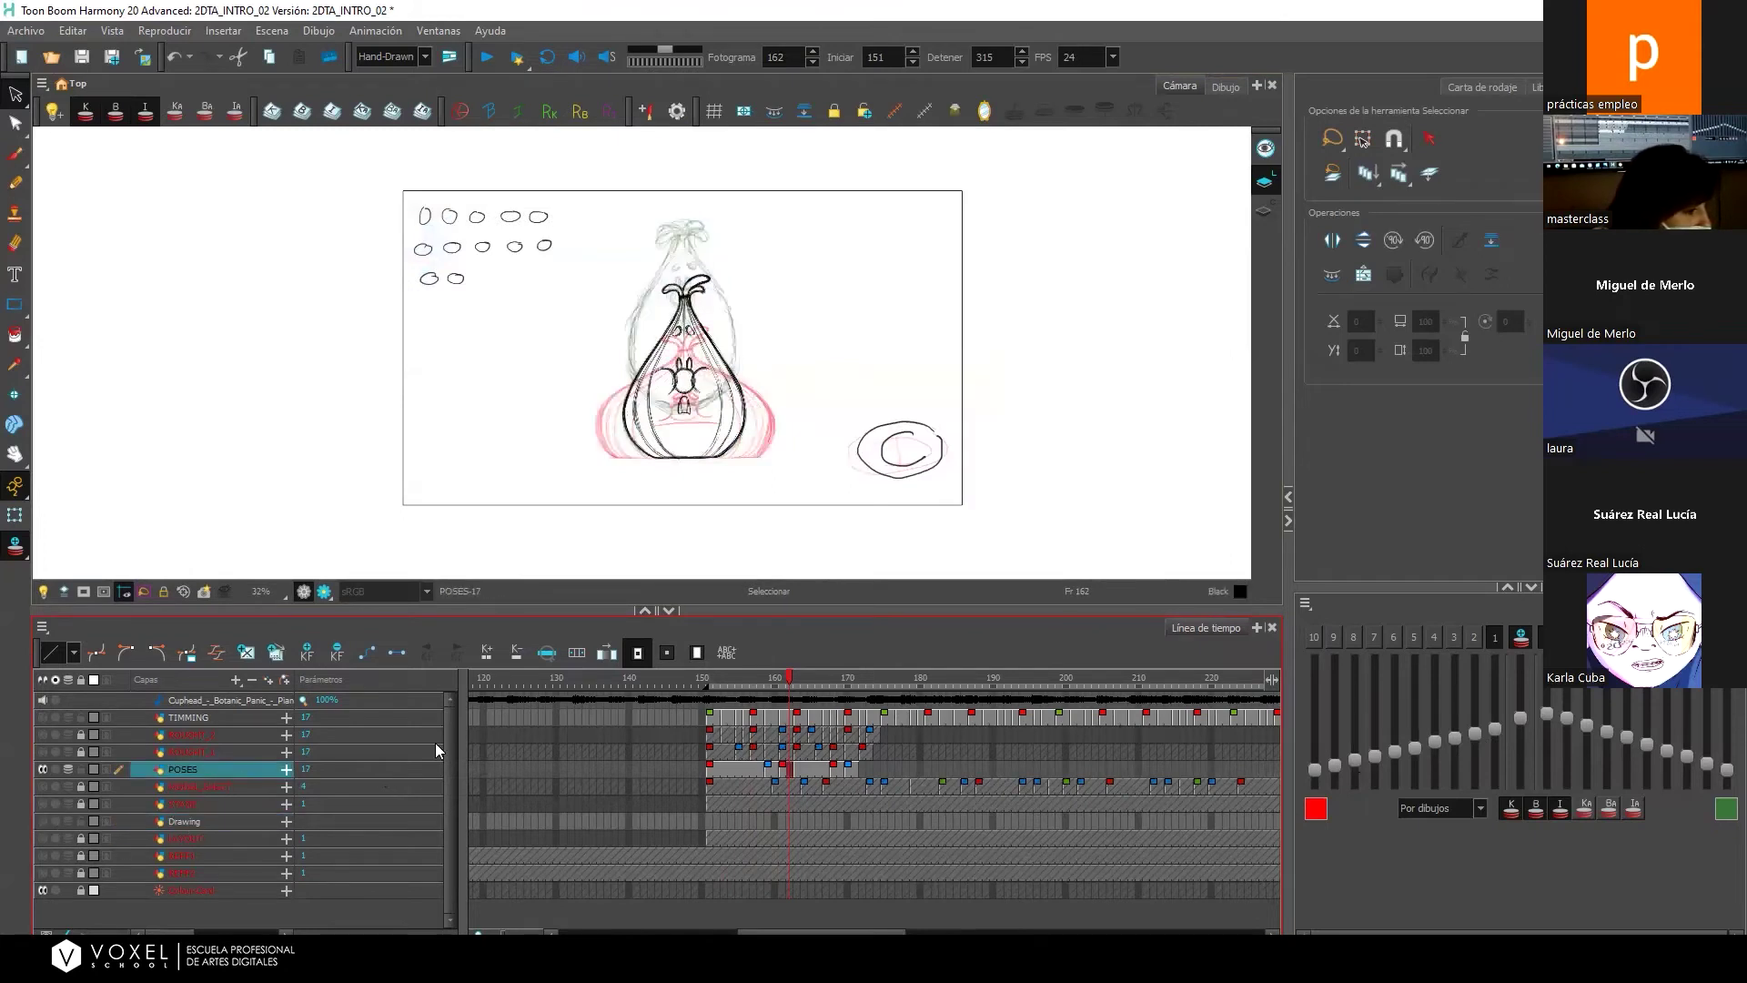
click(761, 774)
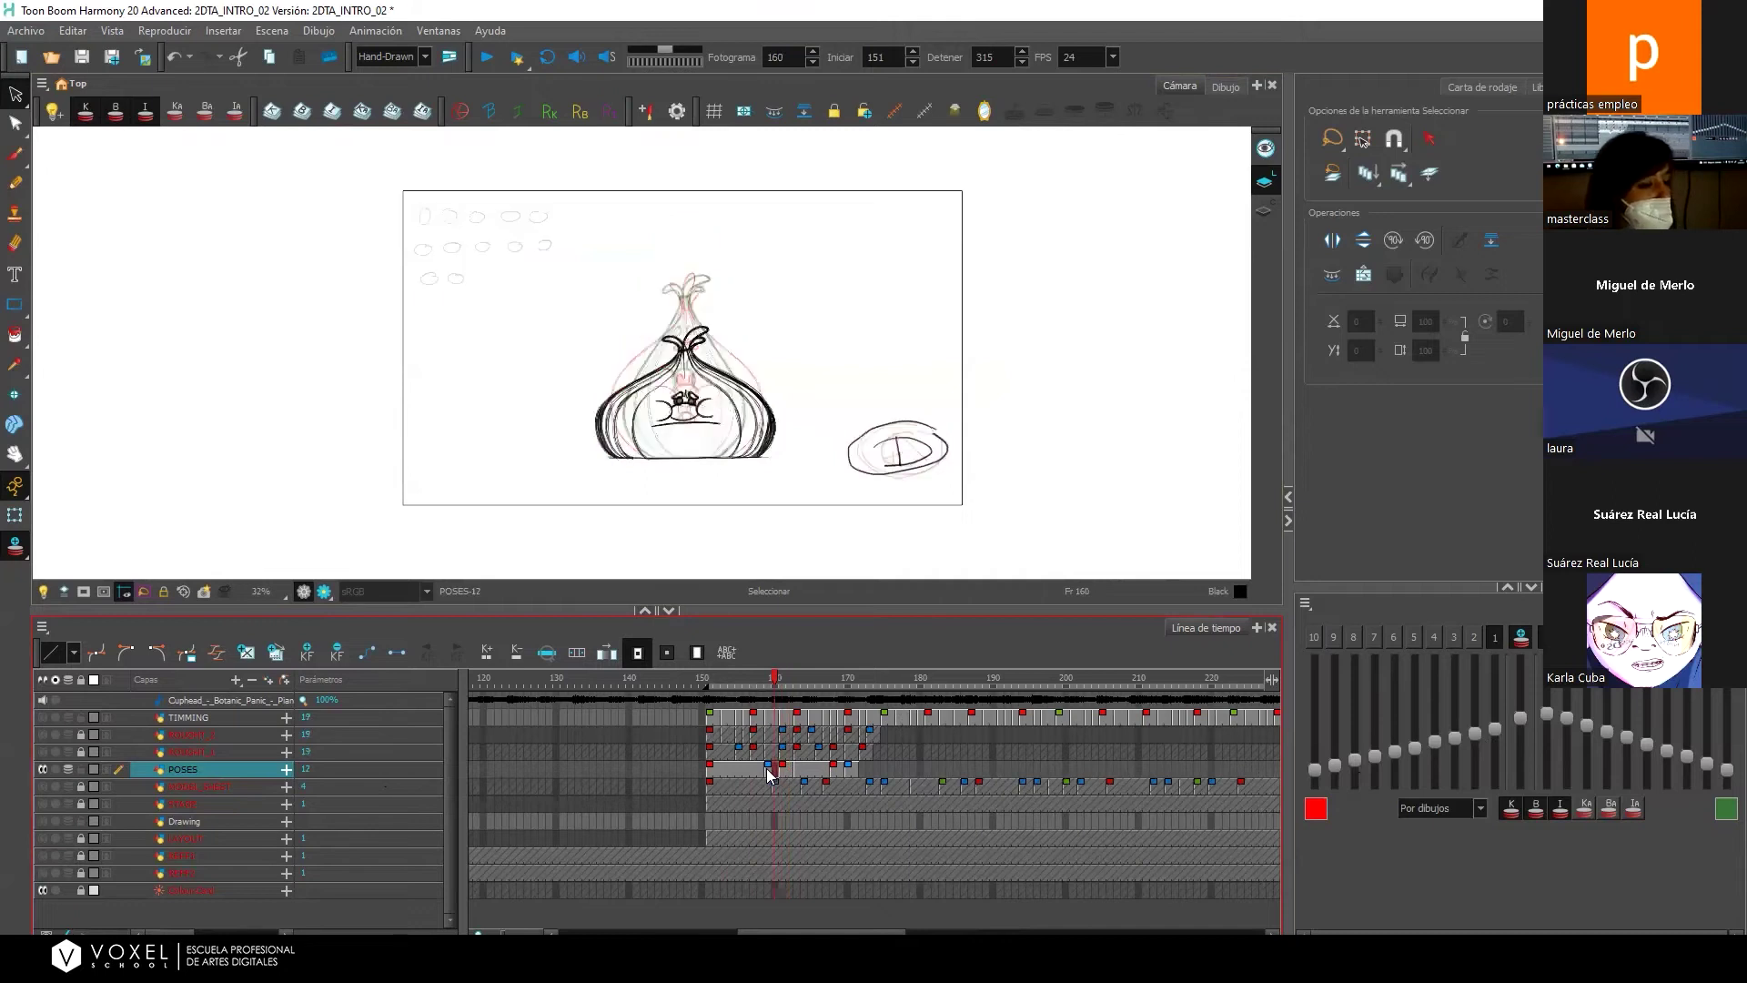
click(784, 774)
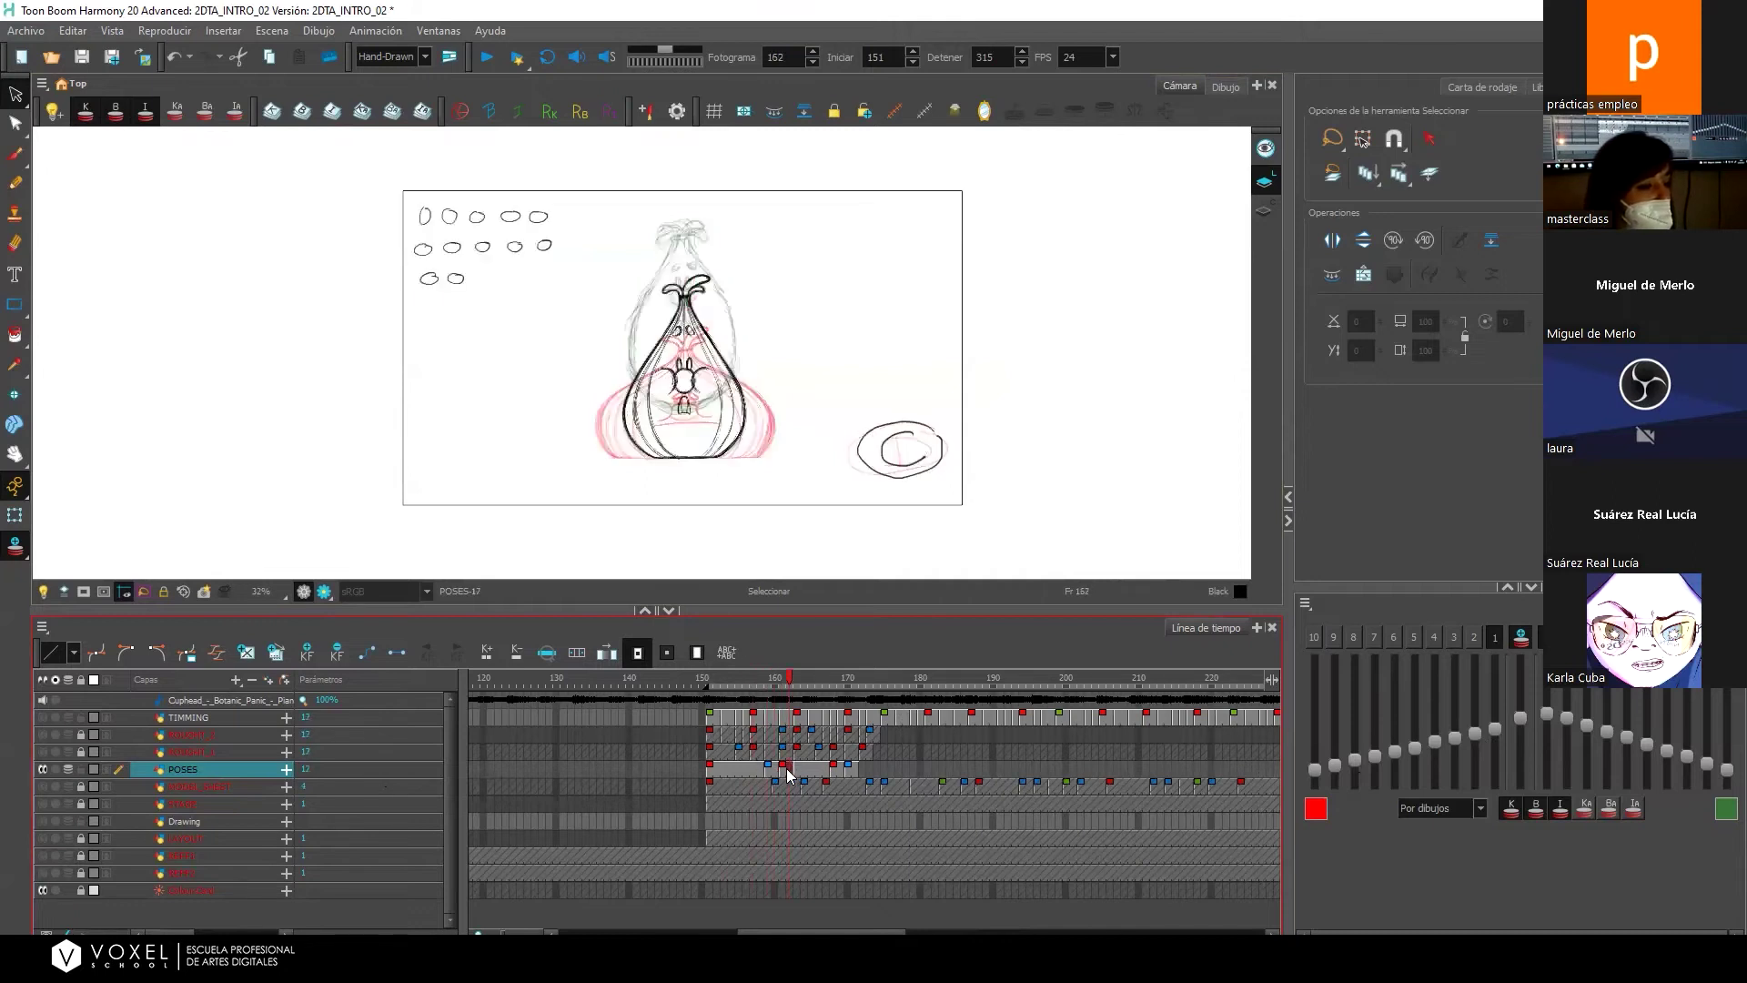
click(757, 775)
click(784, 775)
click(831, 774)
click(775, 775)
click(770, 775)
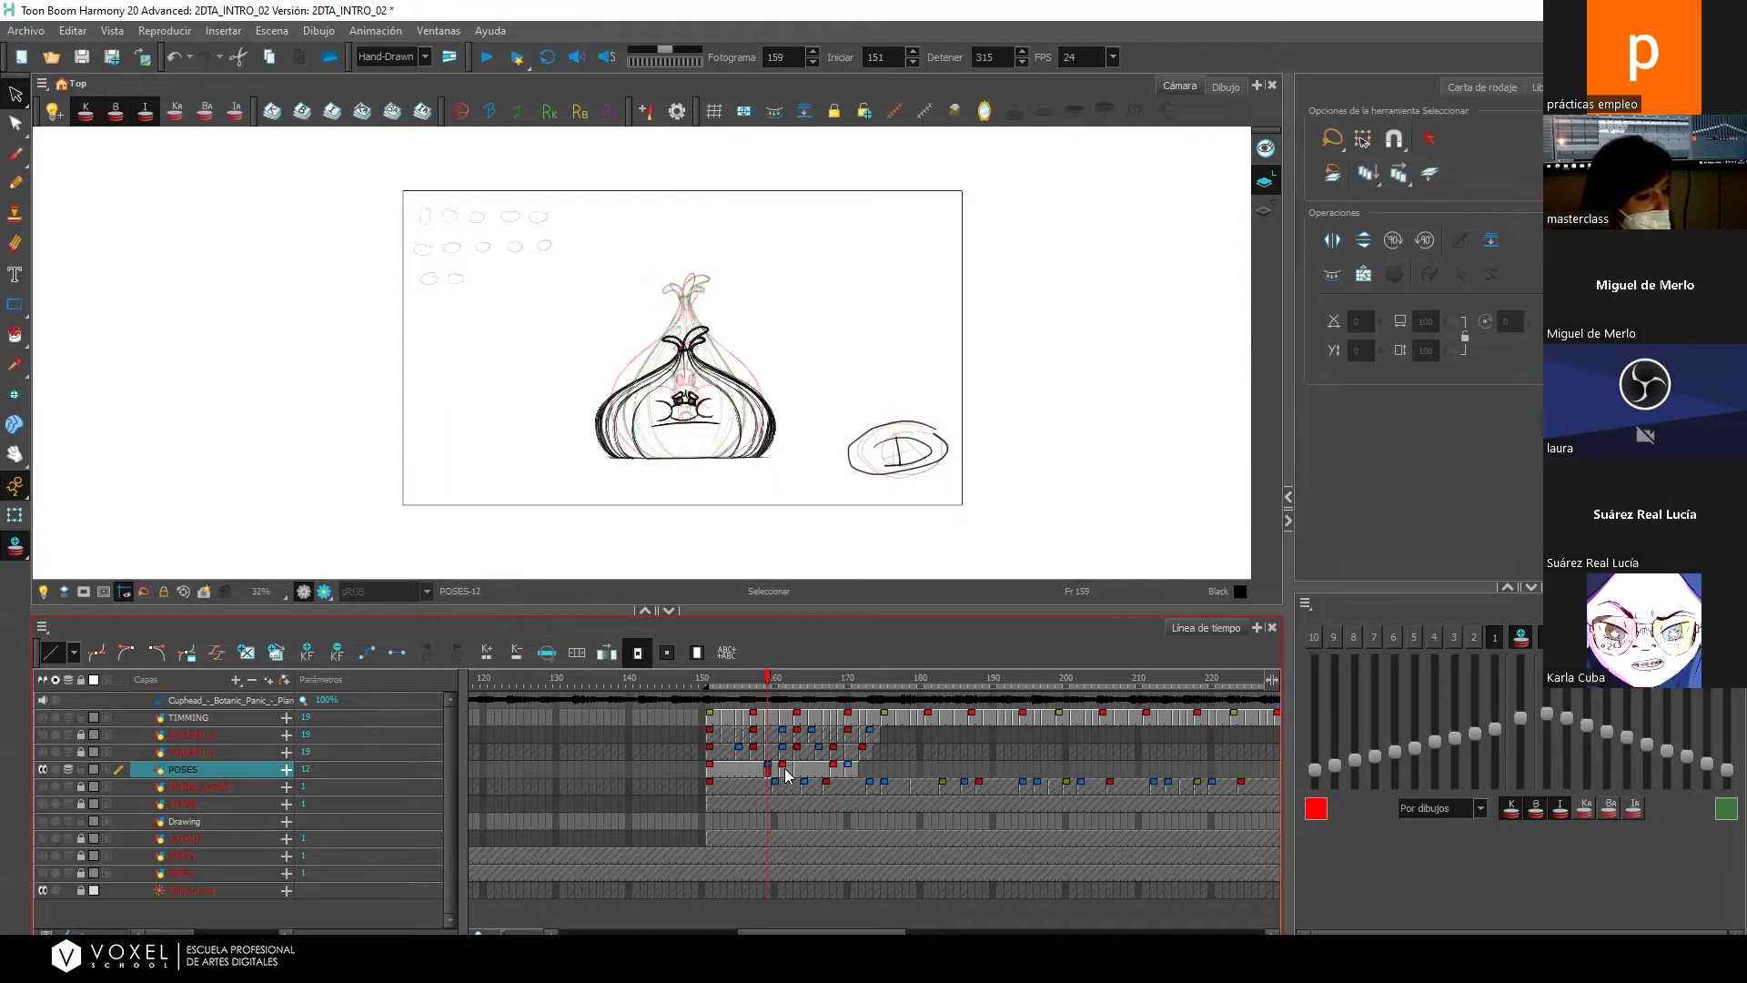
Label the stretched onion pose at frame 163 with a handwritten letter E in the lower-right corner of the camera frame.
click(800, 774)
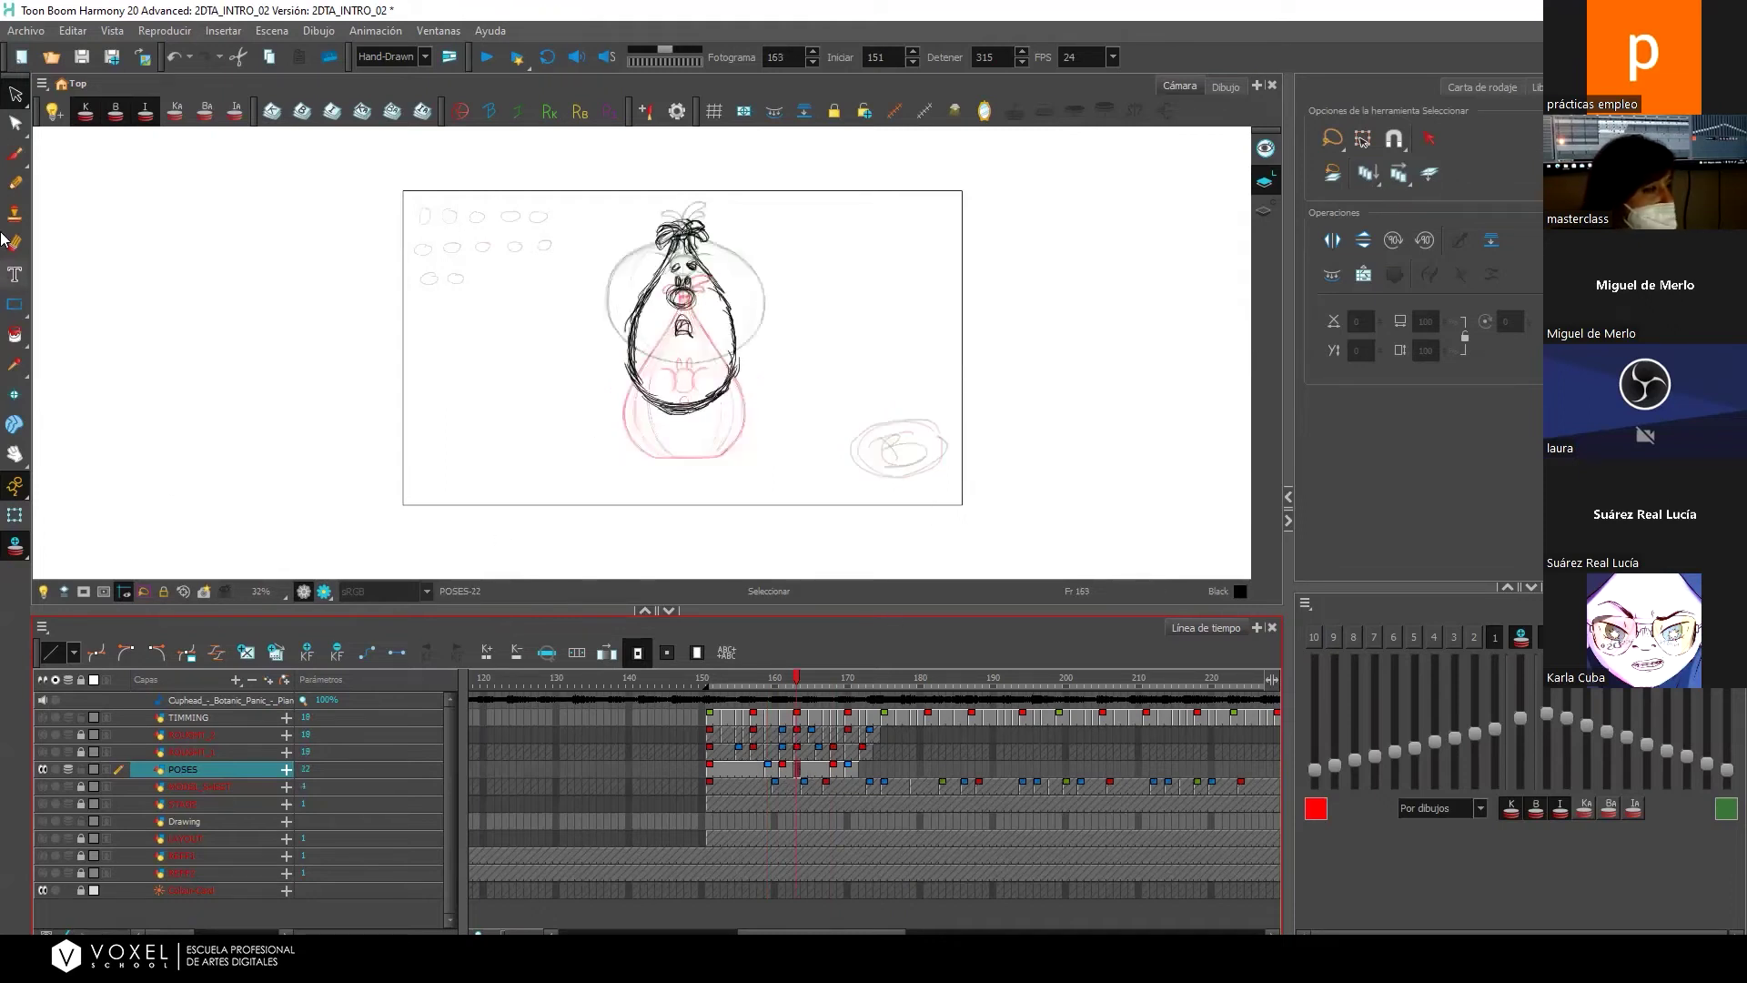
key(alt+b)
mouse_move(896, 435)
mouse_down()
mouse_move(895, 473)
mouse_move(895, 445)
mouse_move(935, 425)
mouse_up()
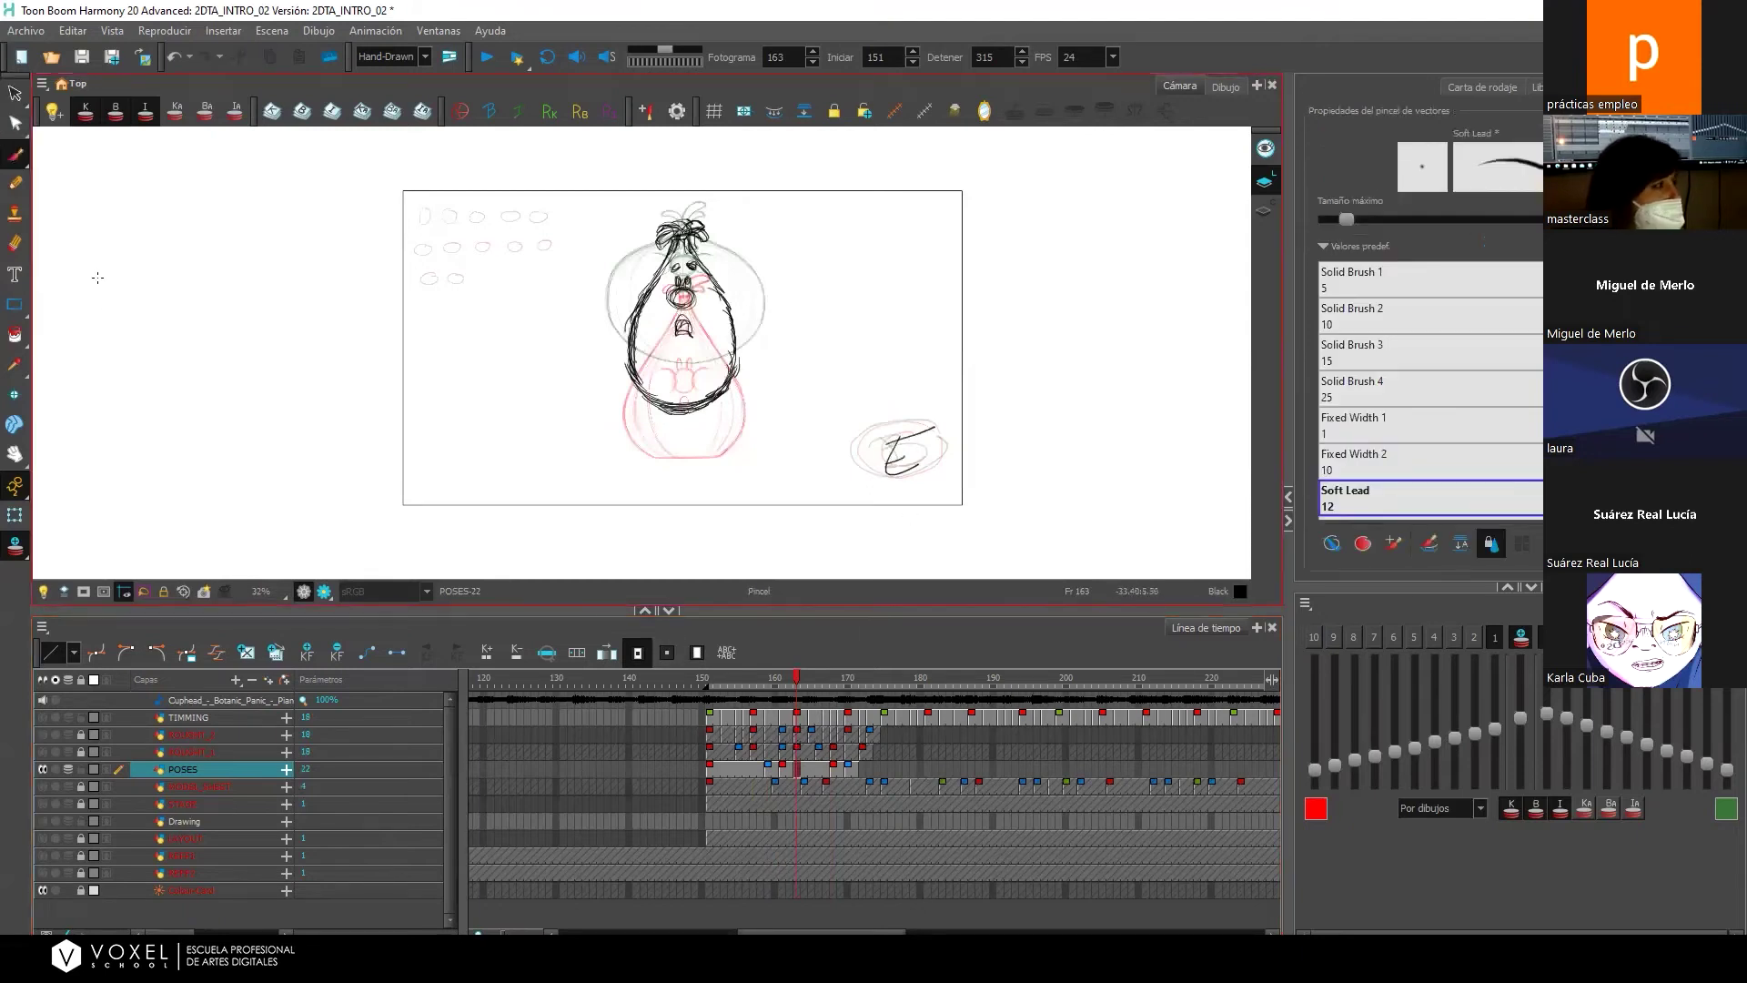
Examine the following onion poses on the POSES layer, ending on pose B at frame 168.
click(26, 30)
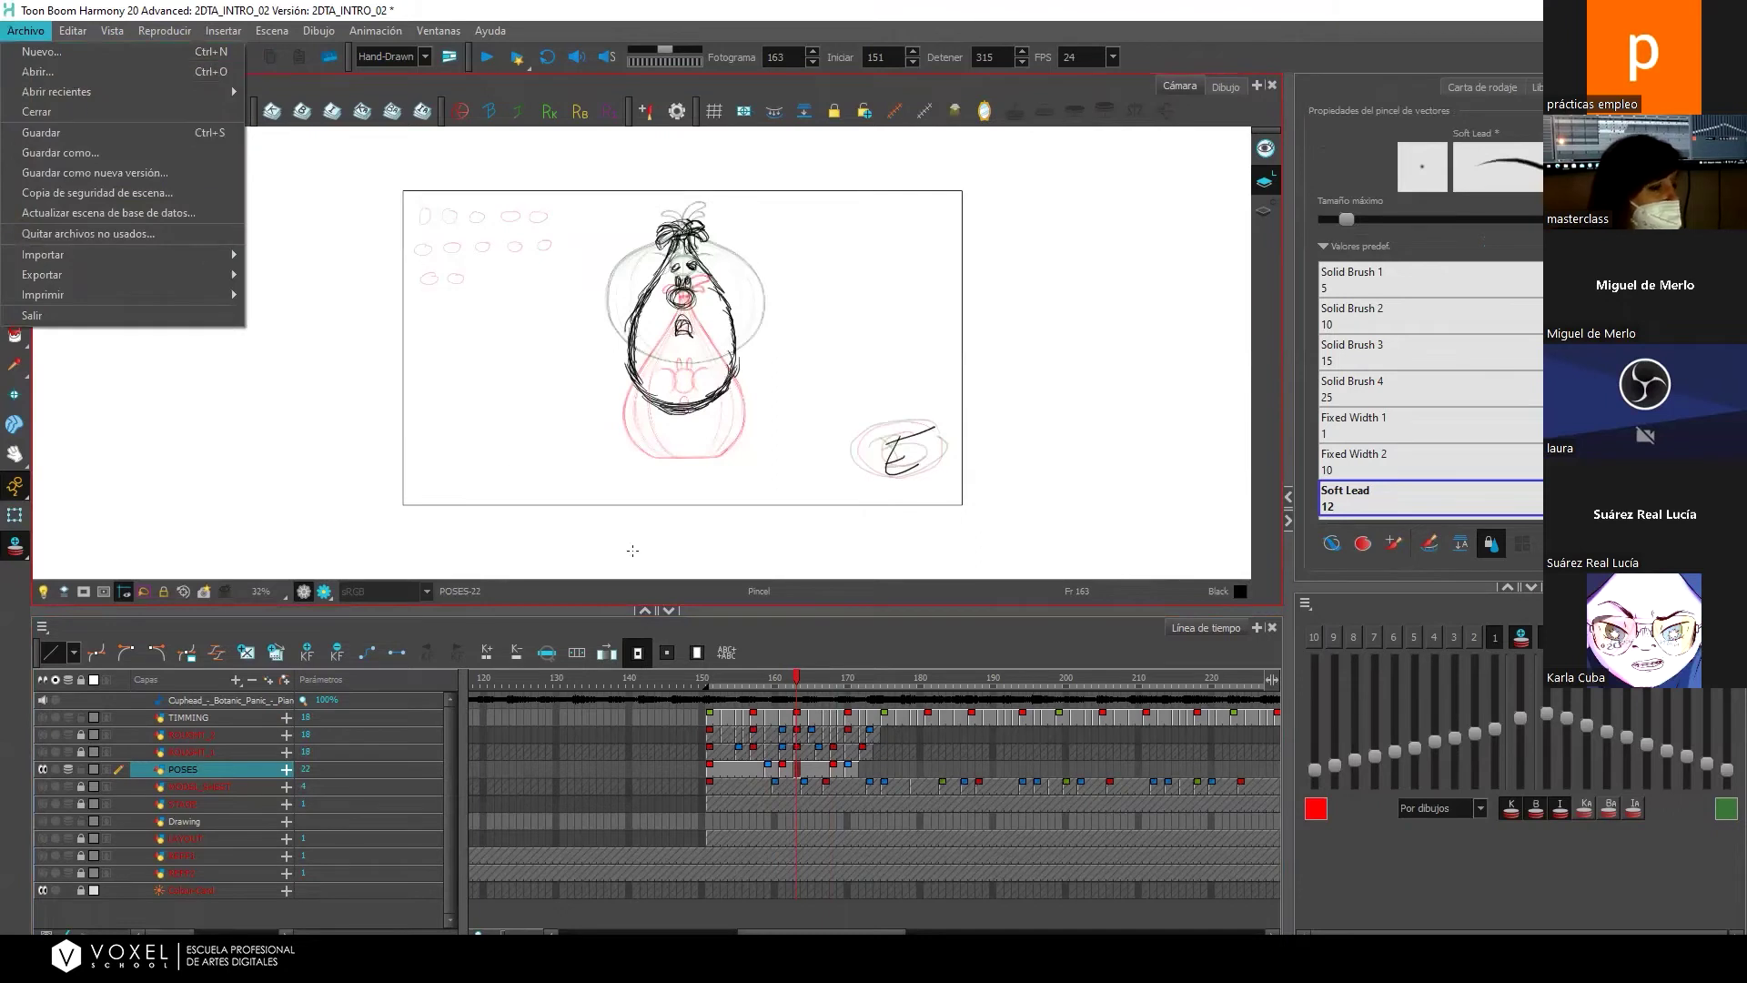
click(822, 775)
click(833, 776)
click(850, 774)
click(840, 778)
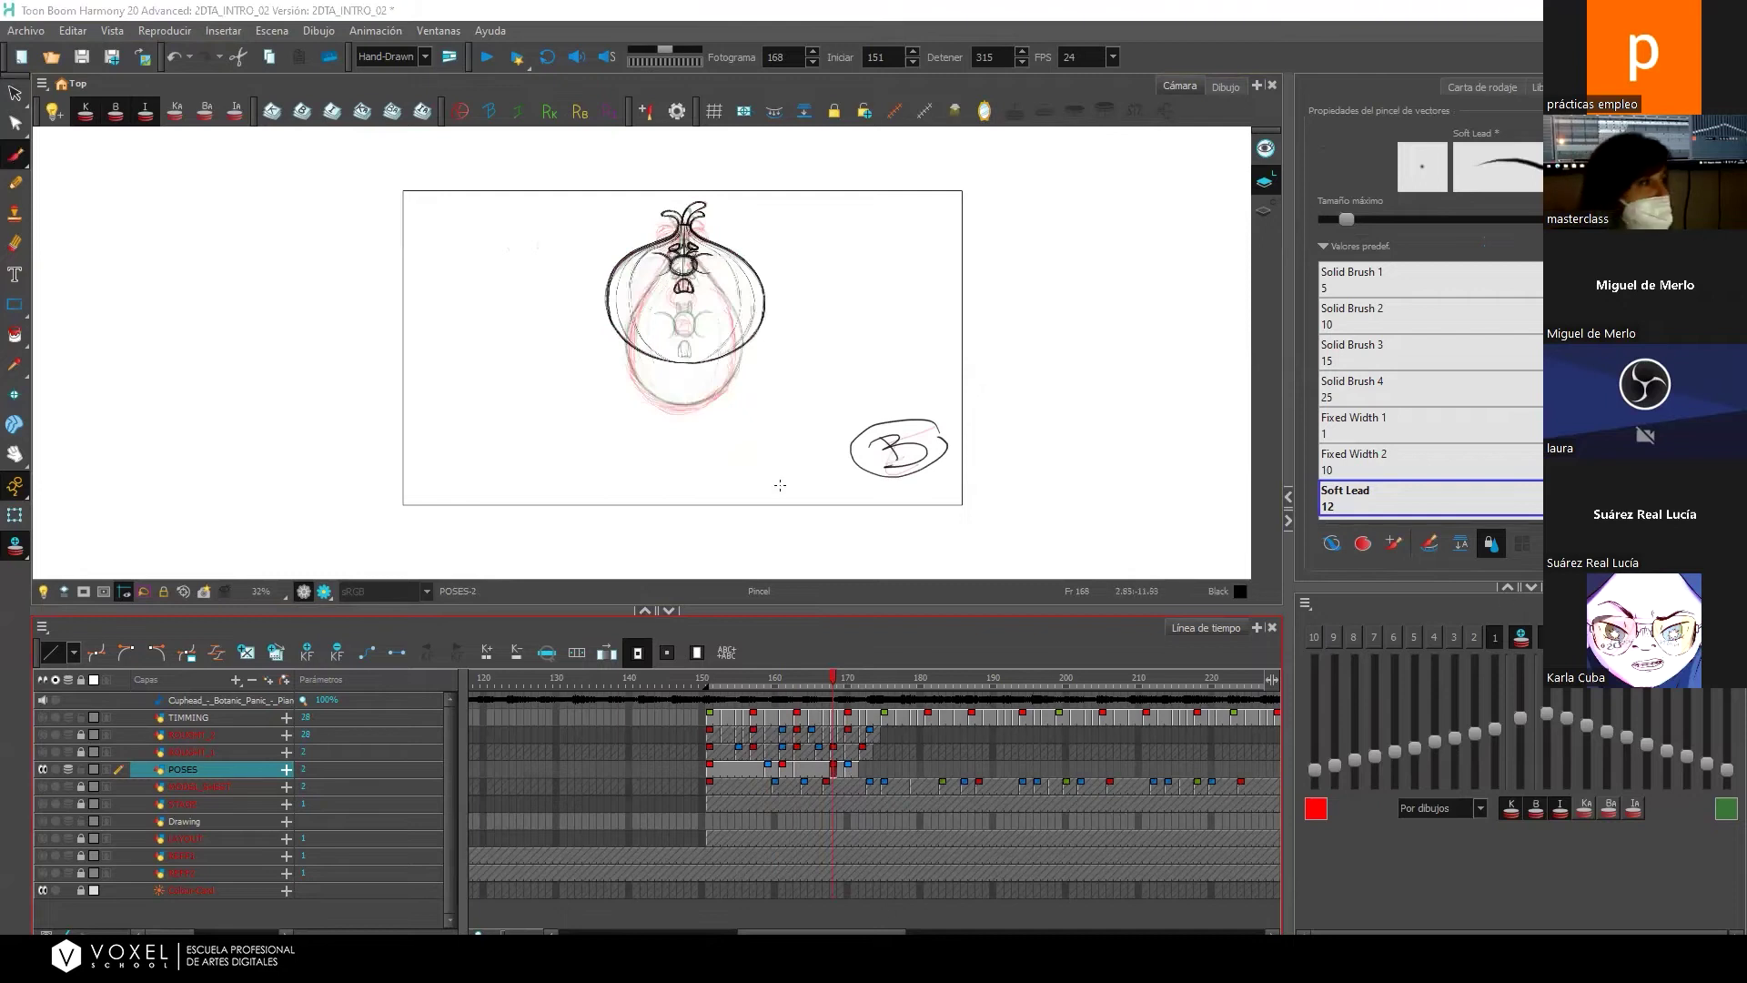
Show the list of views available for the workspace.
click(445, 38)
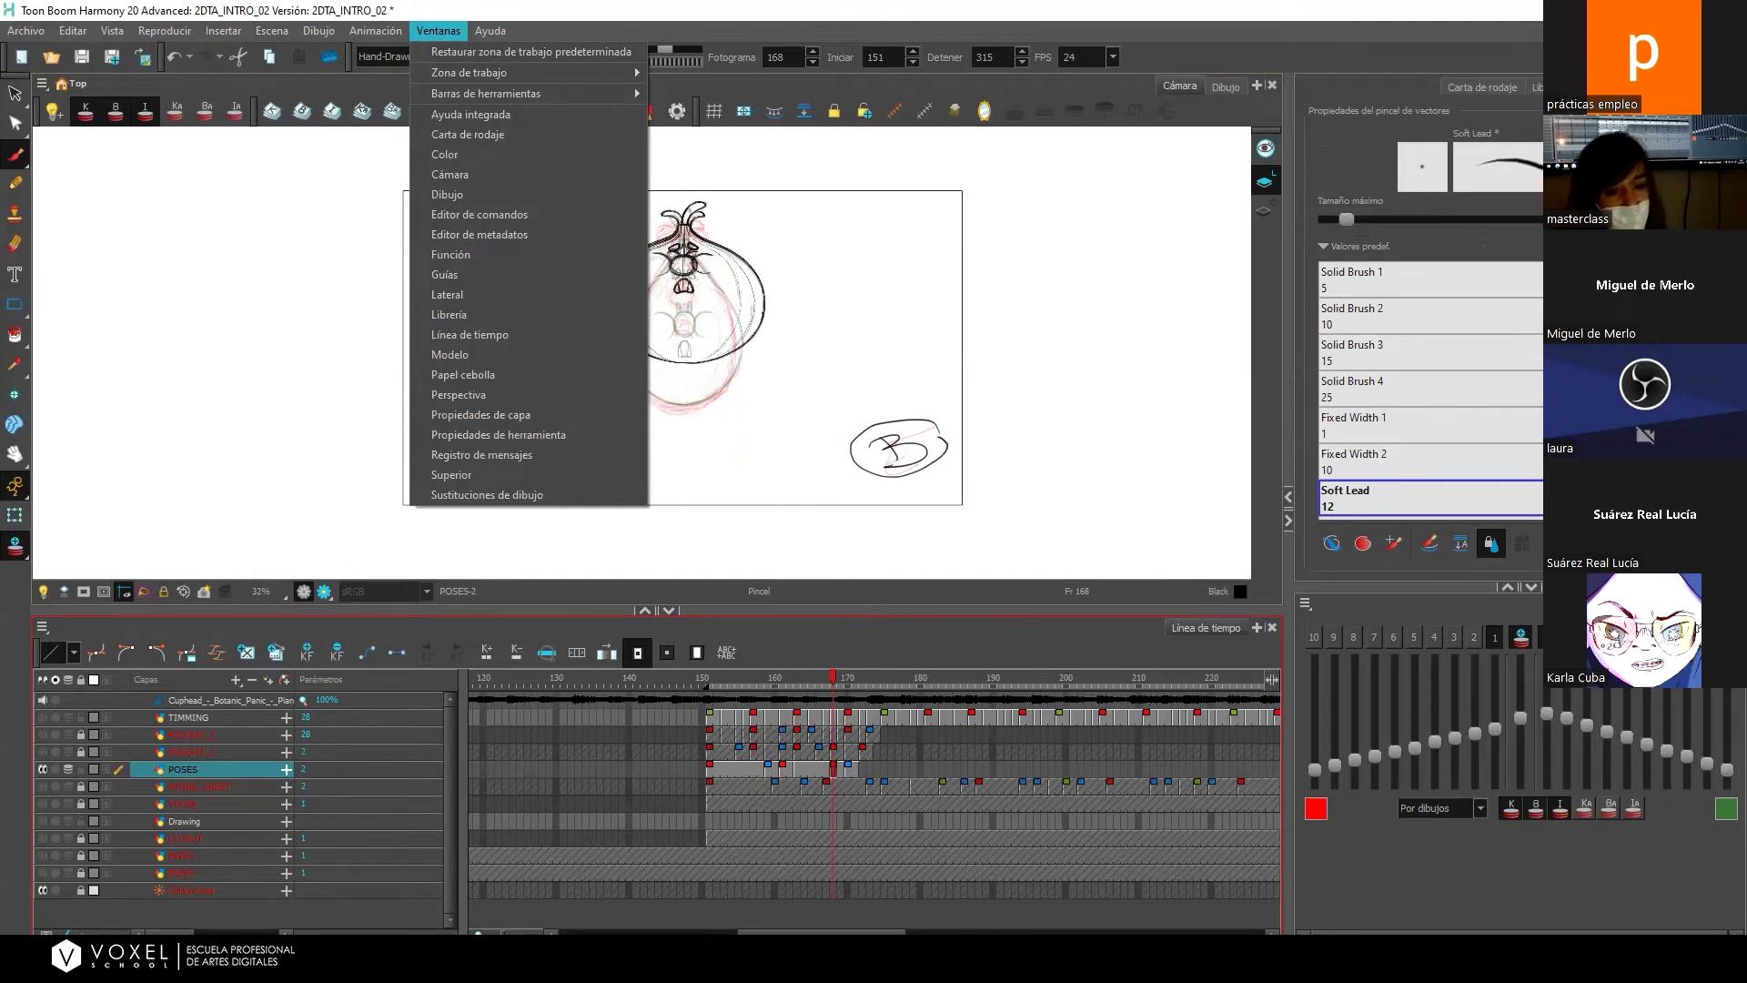
Undock the Papel cebolla and Modelo panels from the side area and close both.
drag(1346, 604, 565, 378)
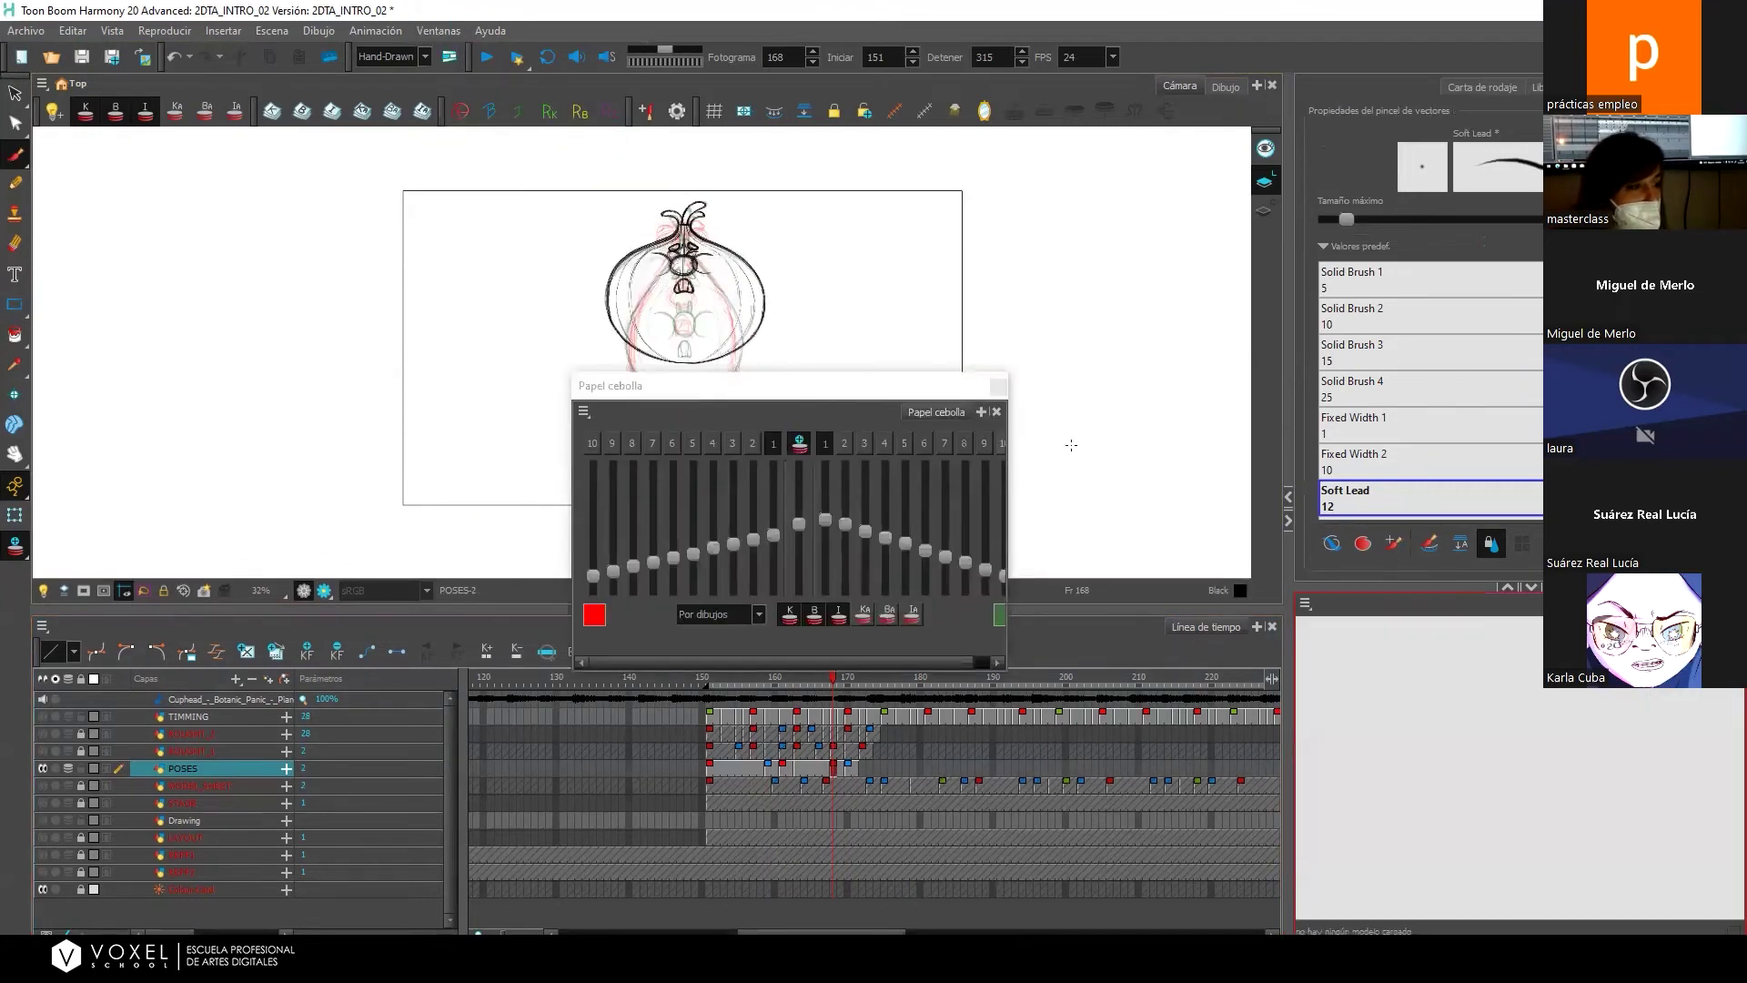
click(997, 413)
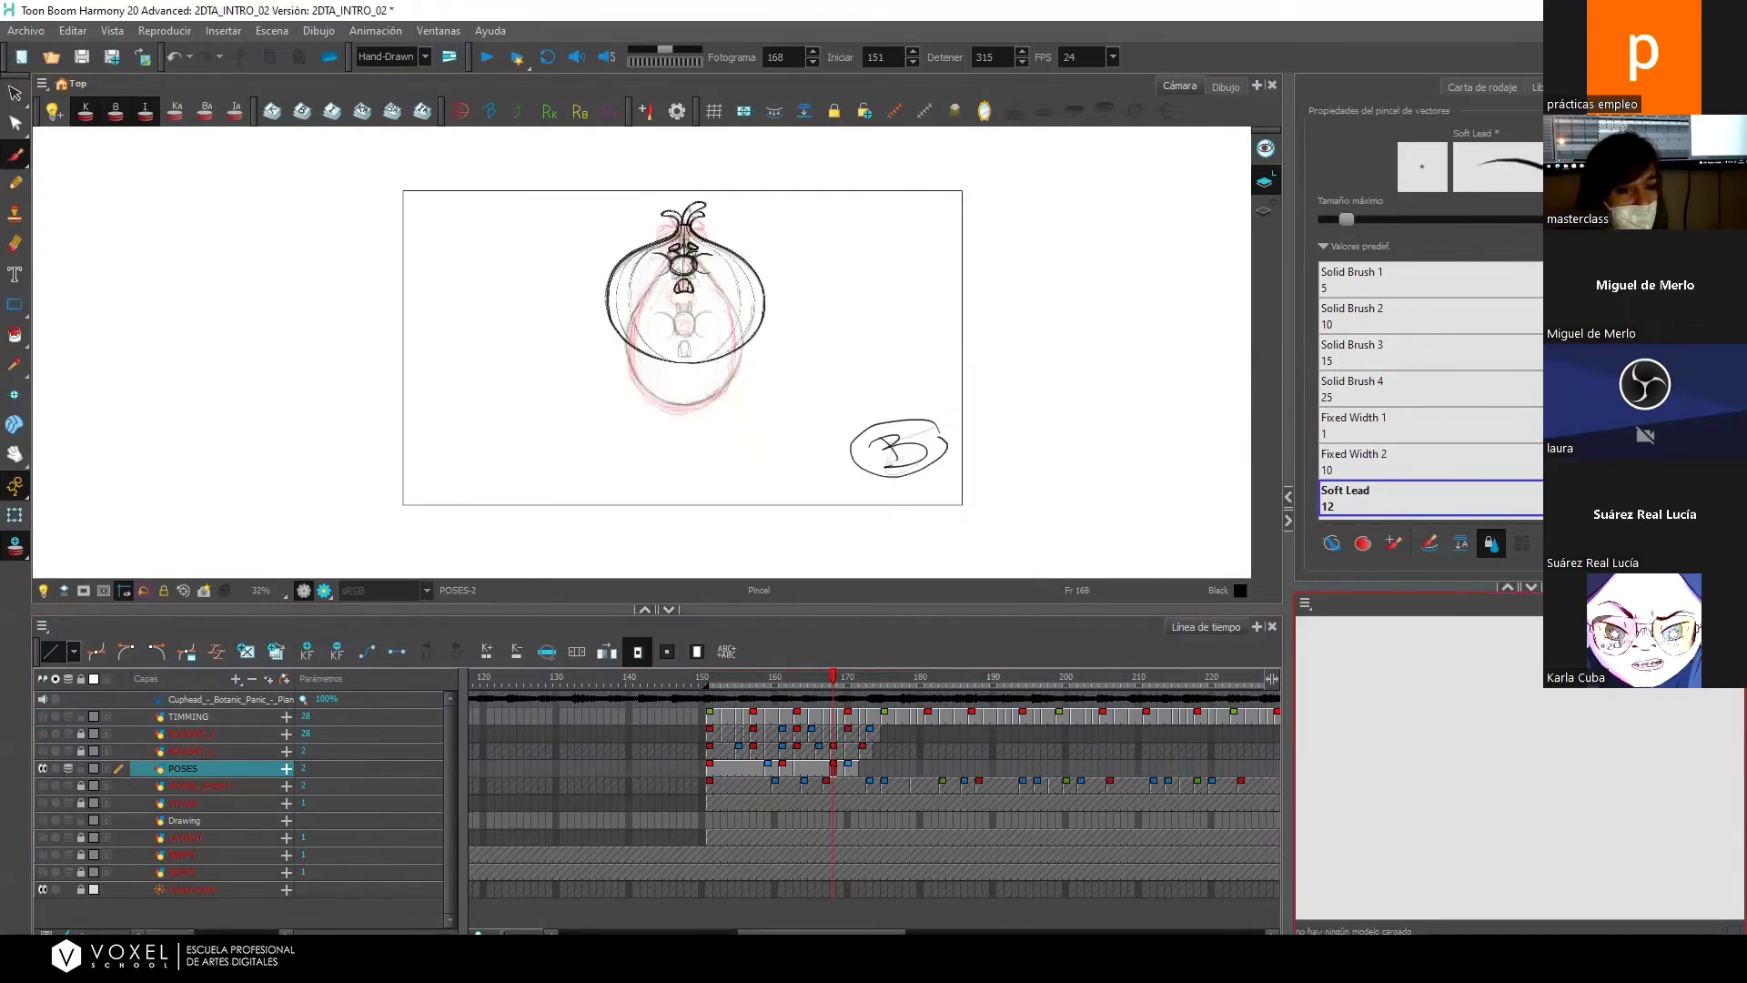
drag(1346, 604, 375, 344)
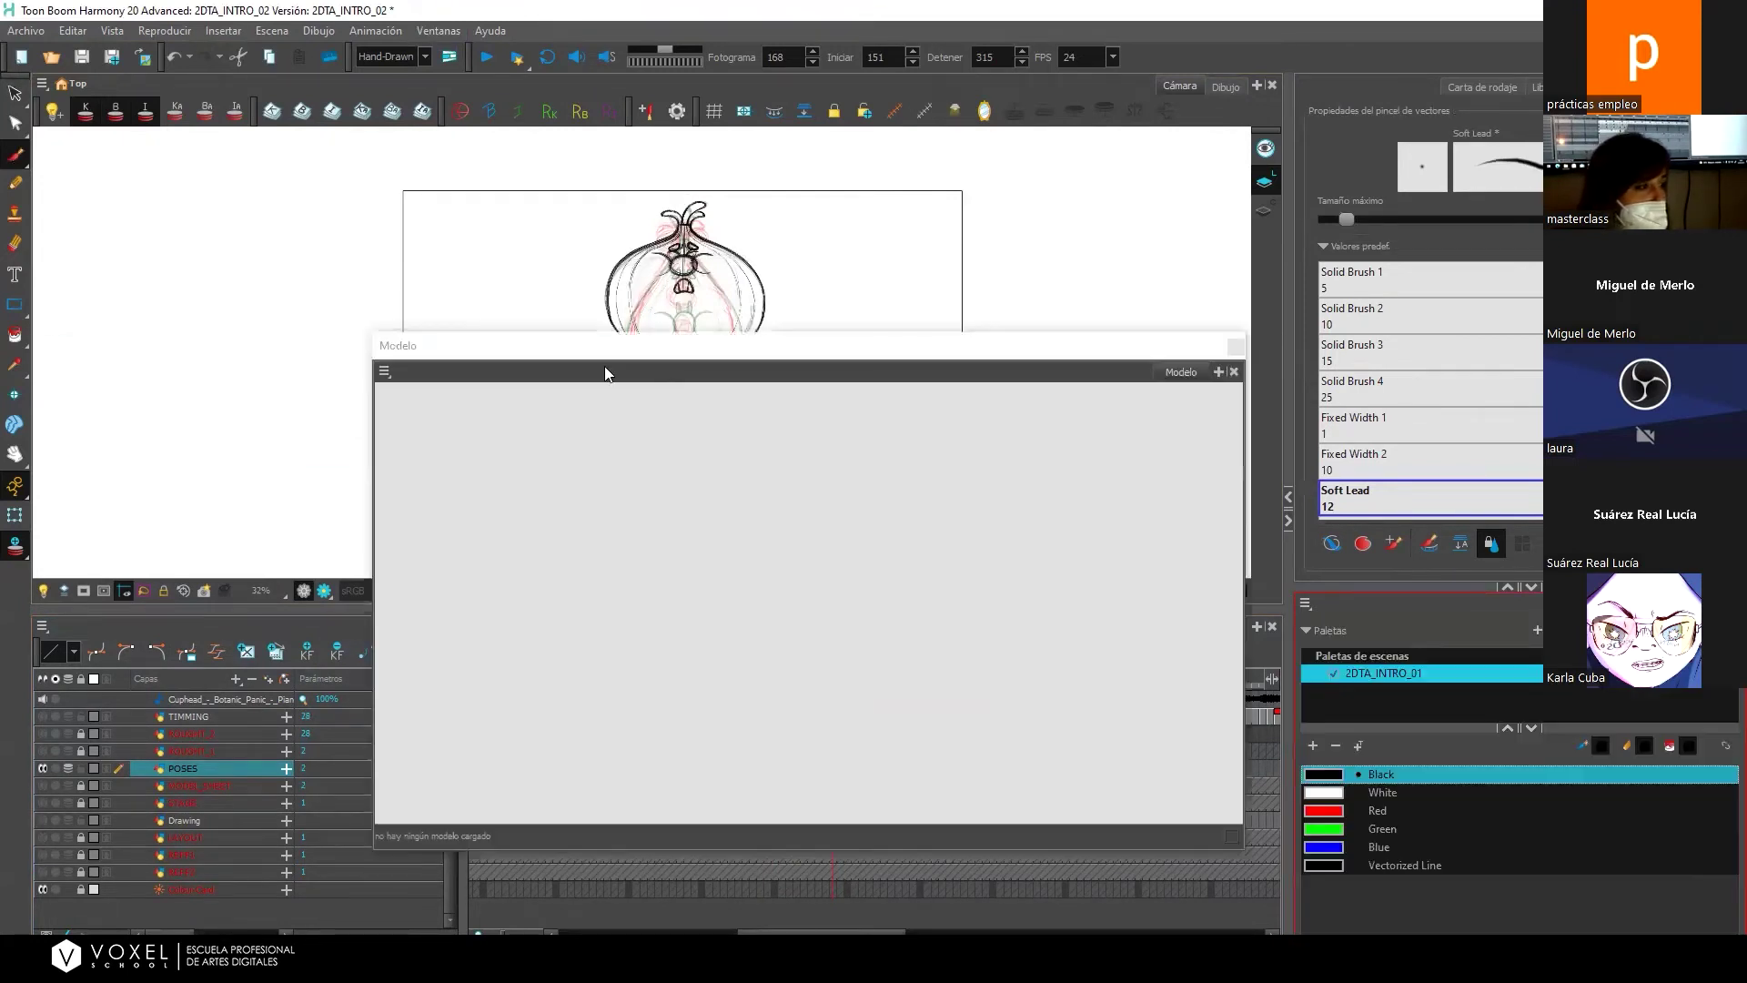
click(1234, 371)
Reopen the Papel cebolla panel and dock it in the side area that holds the colour palettes.
click(436, 31)
click(605, 375)
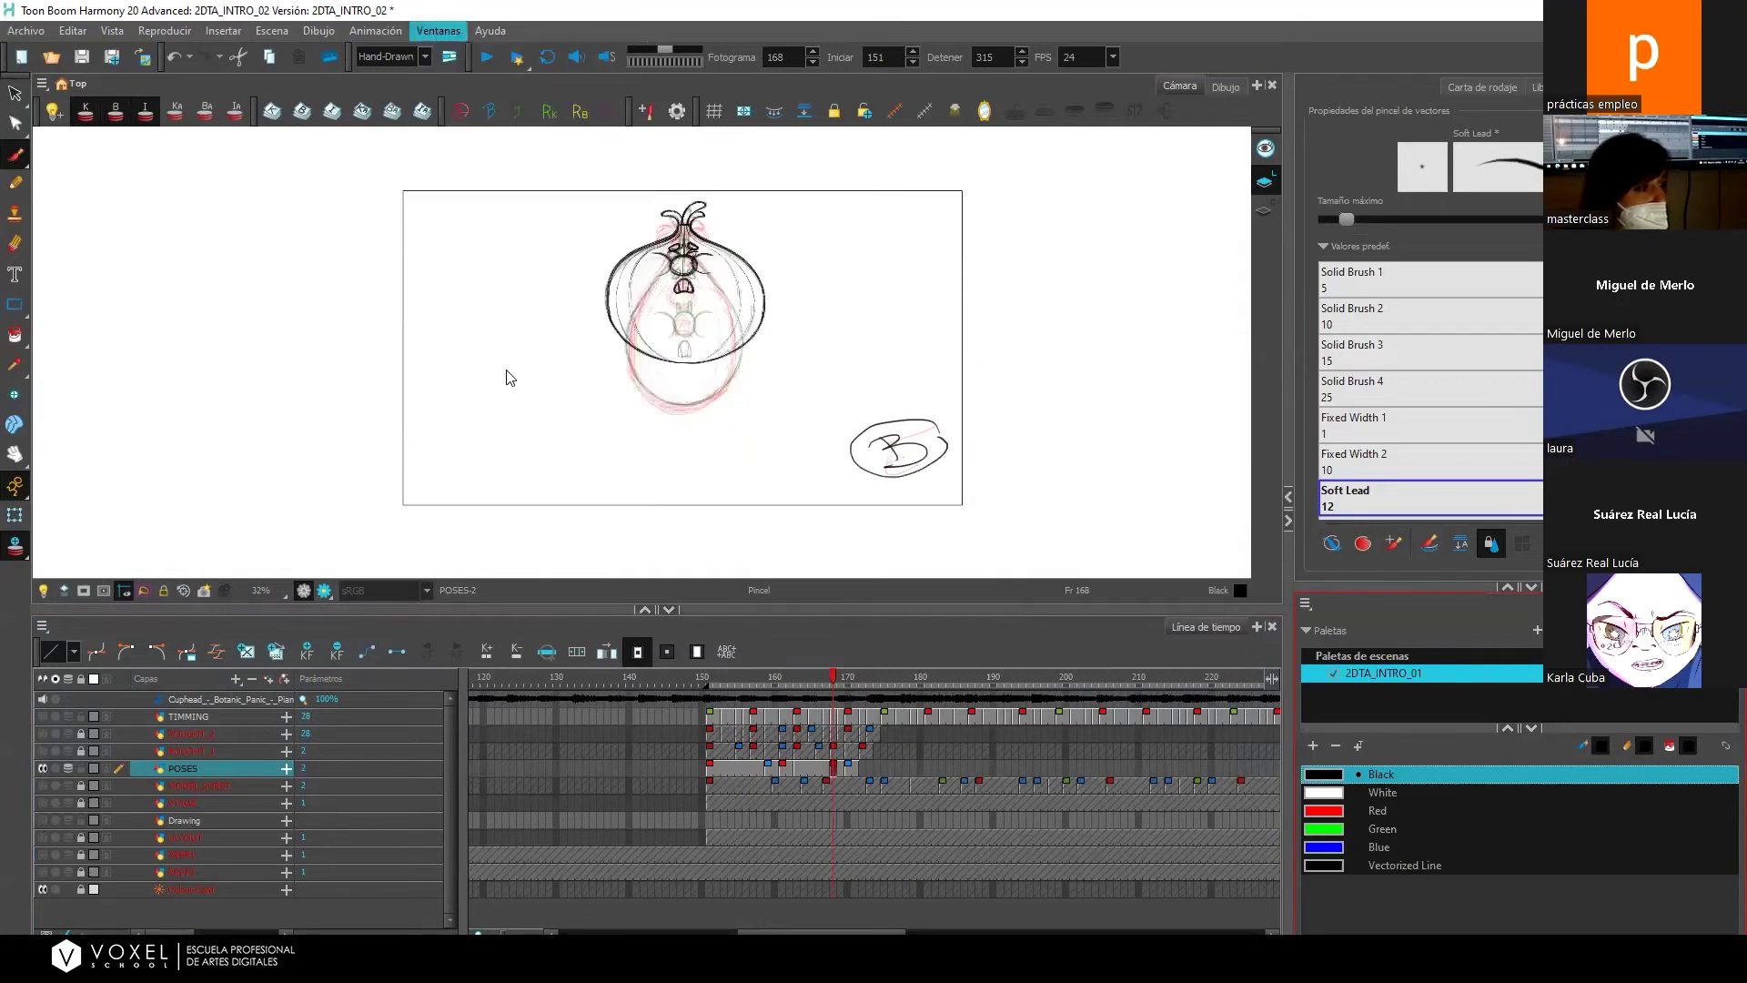
drag(941, 433, 887, 432)
drag(1200, 480, 1420, 401)
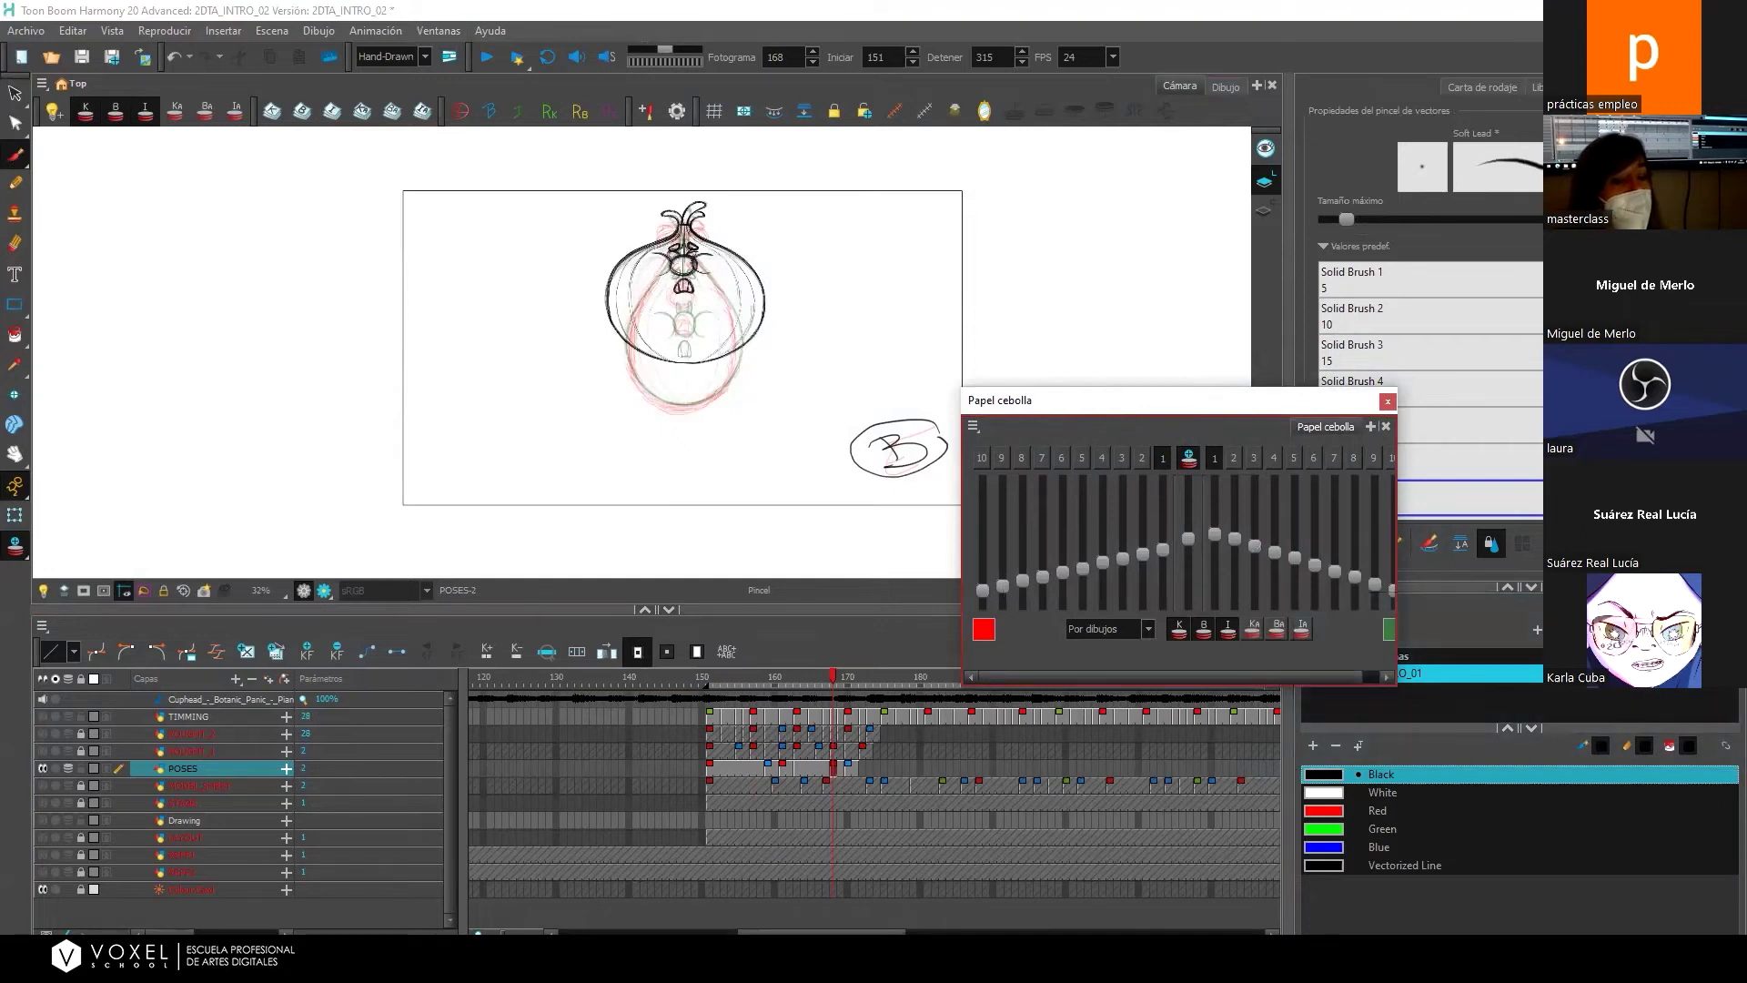
drag(1000, 399, 1420, 700)
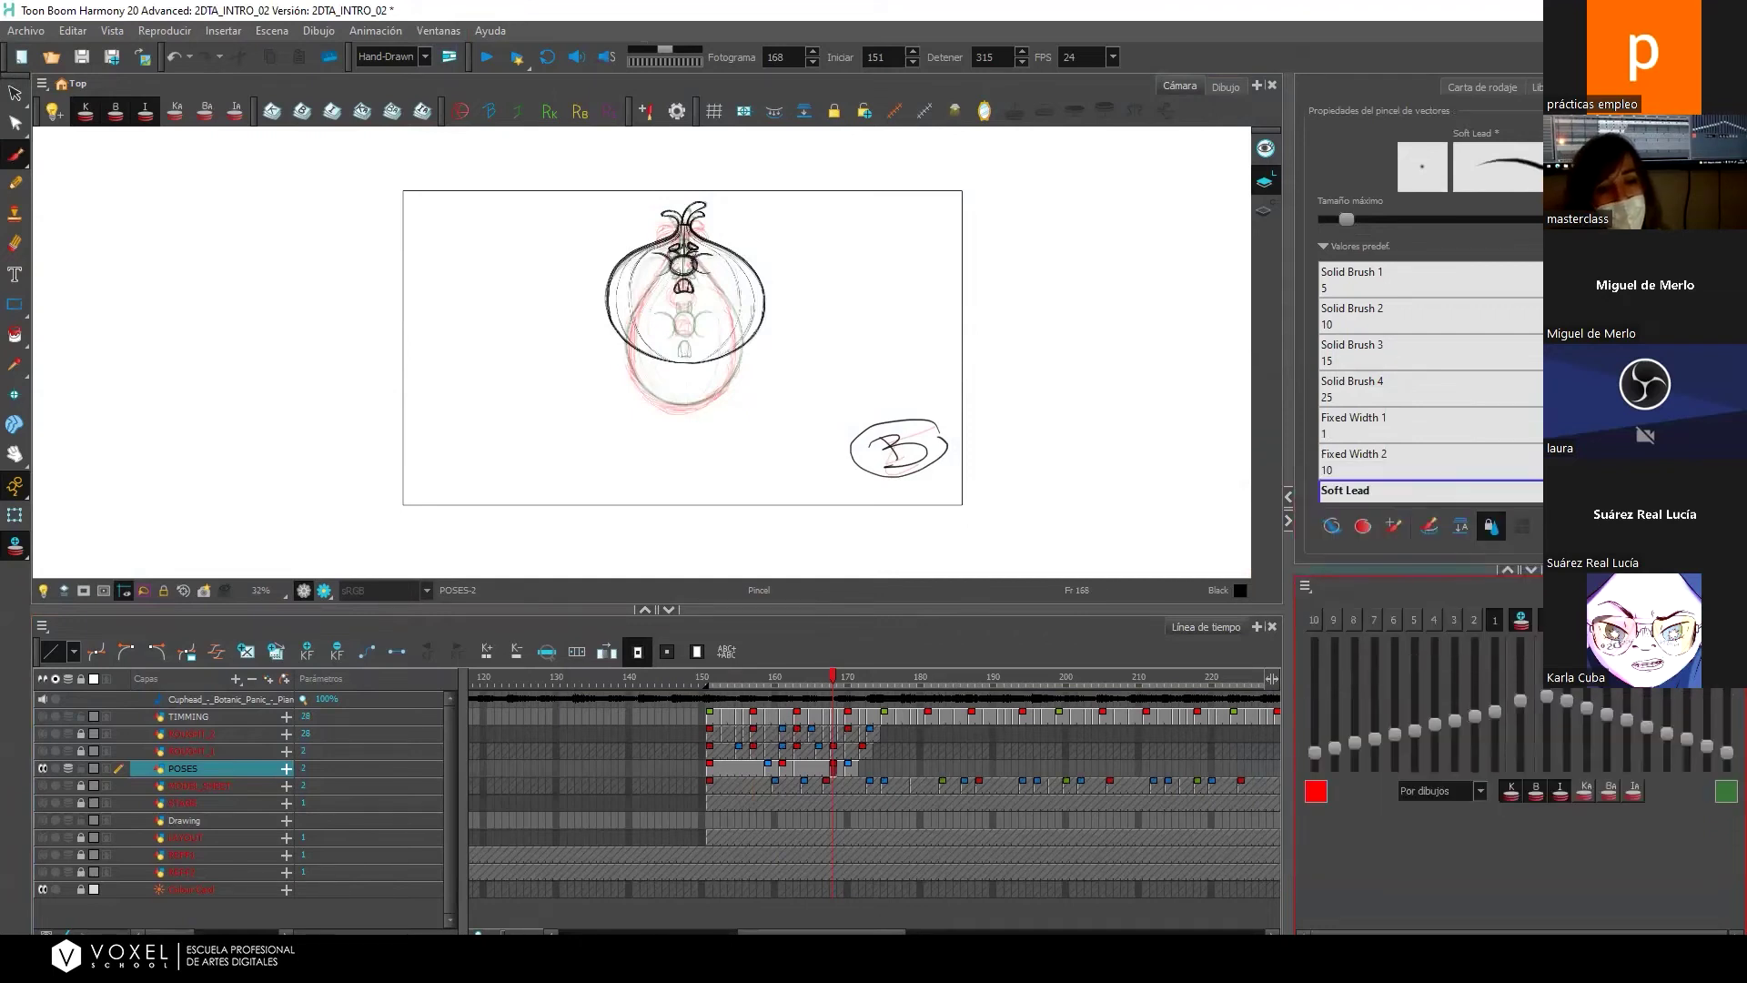
Resize the camera view, timeline and side panels by shifting the dividers between them.
drag(1297, 379, 1081, 382)
drag(874, 610, 910, 521)
drag(1083, 412, 1199, 411)
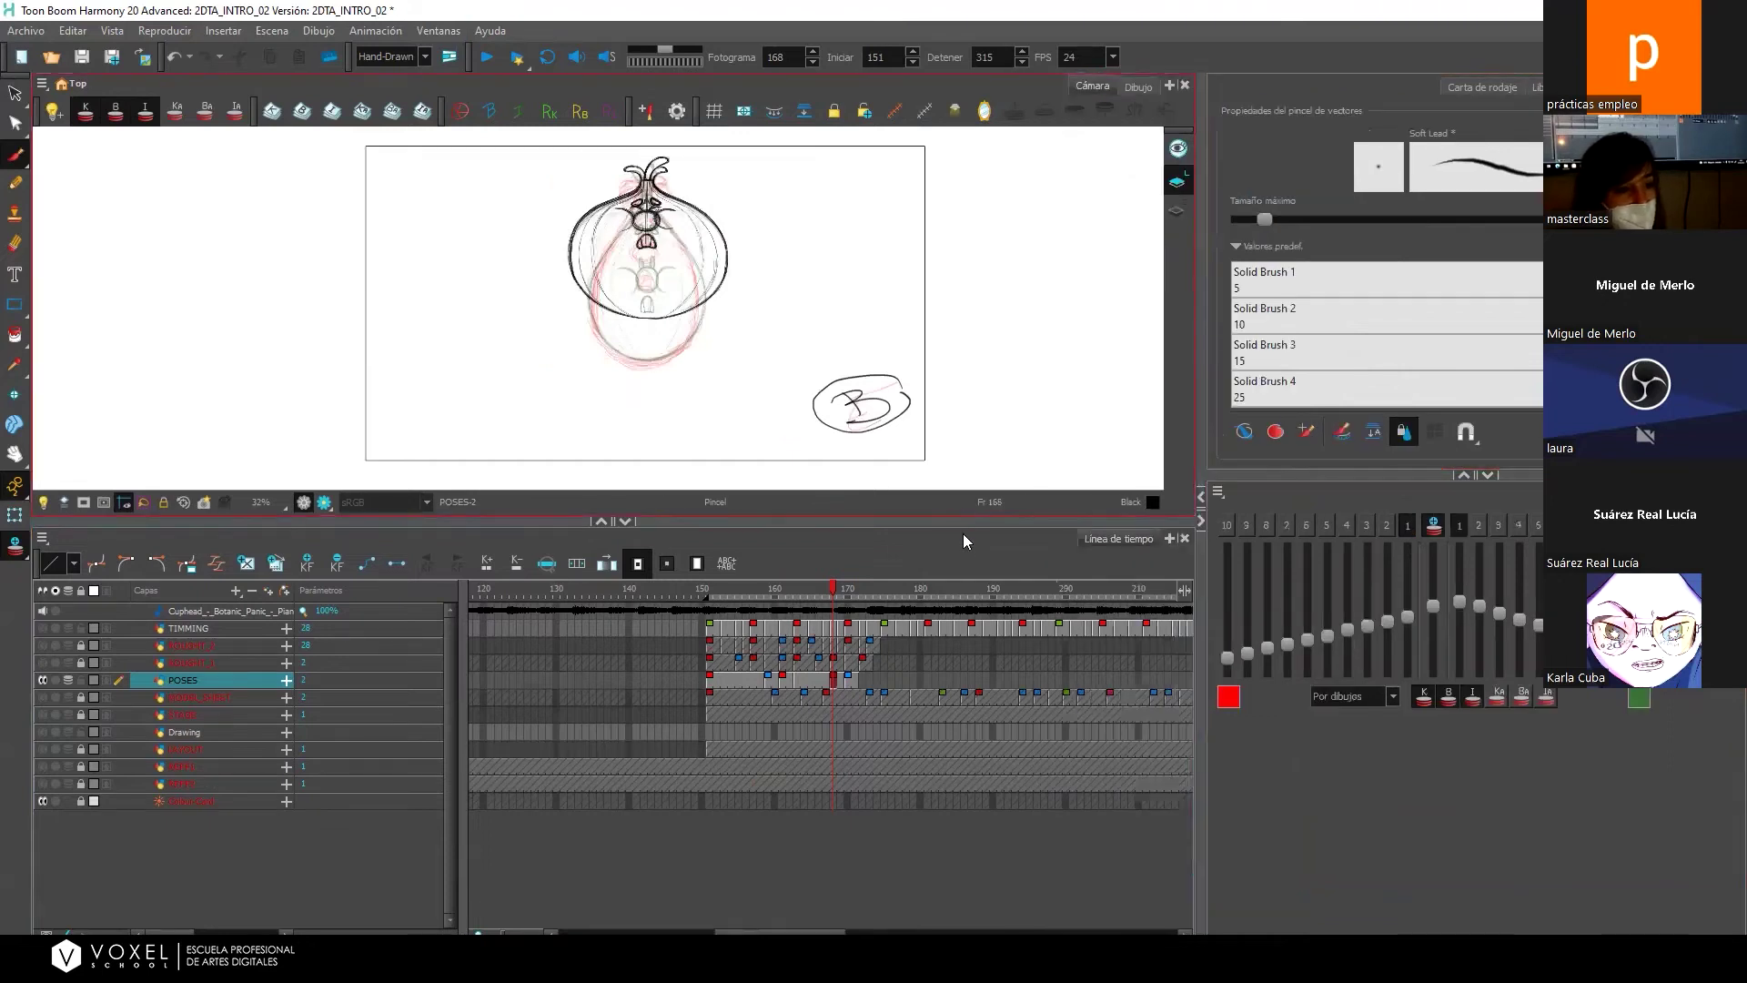
drag(962, 519, 962, 573)
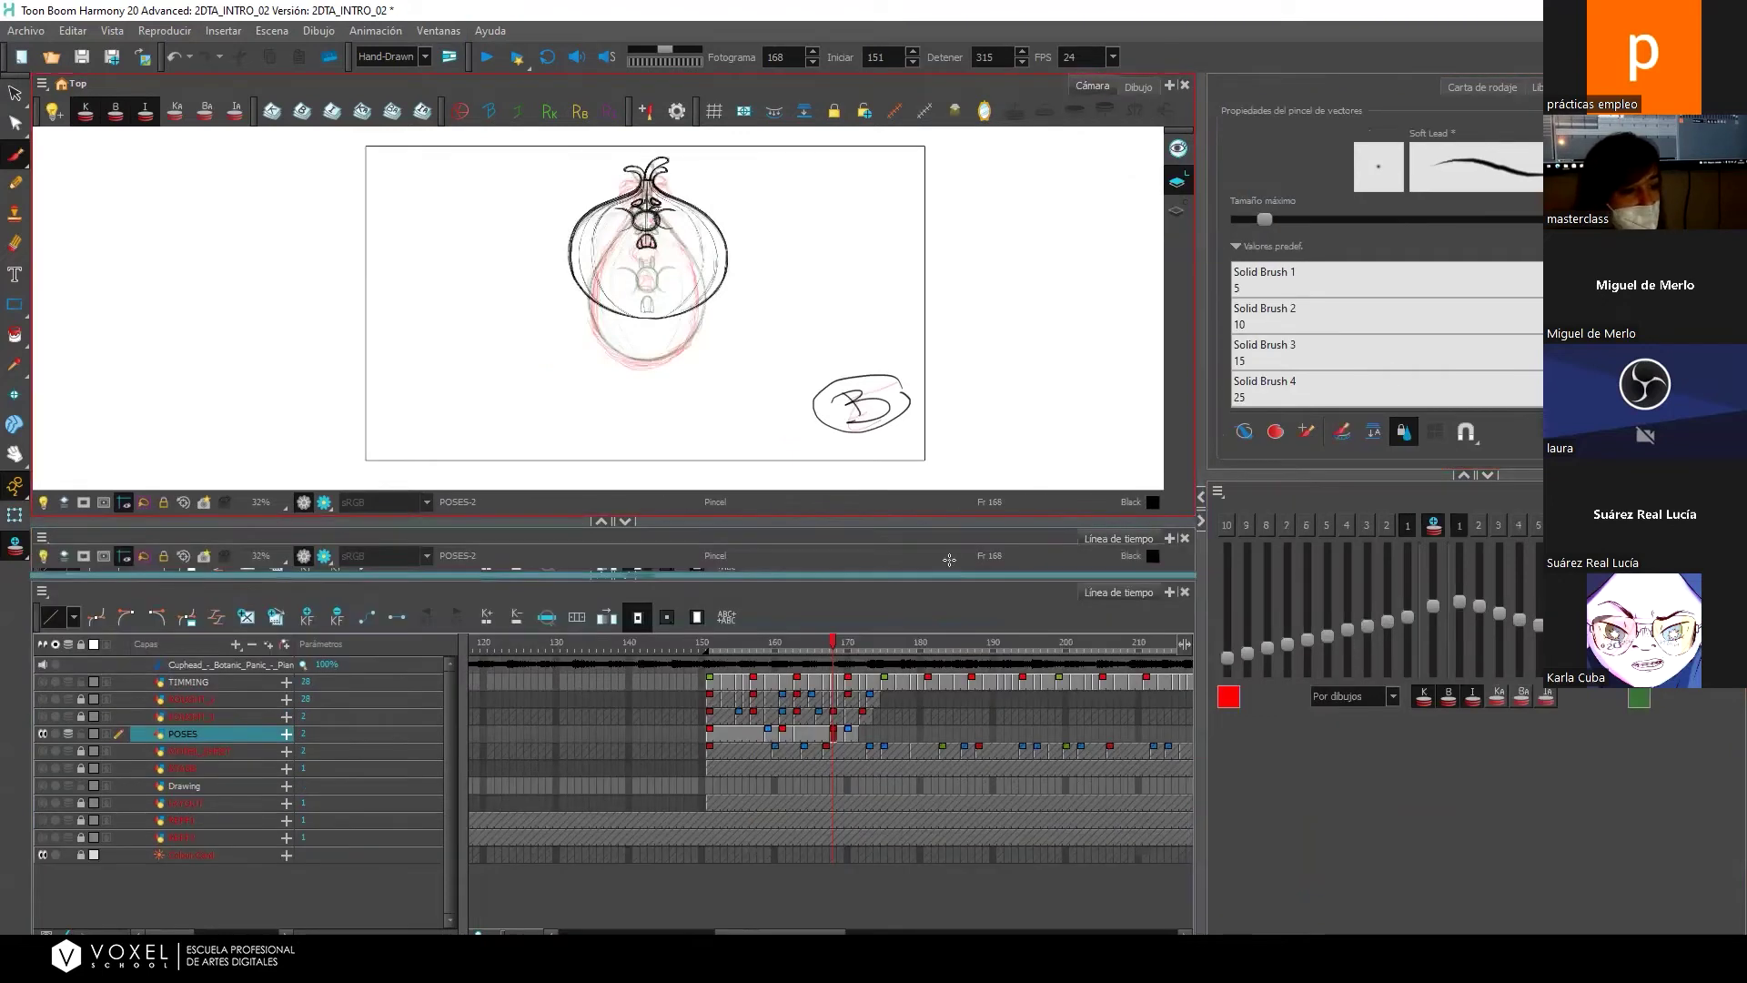
Undock the Línea de tiempo panel from beneath the camera view and close it.
click(438, 30)
click(856, 314)
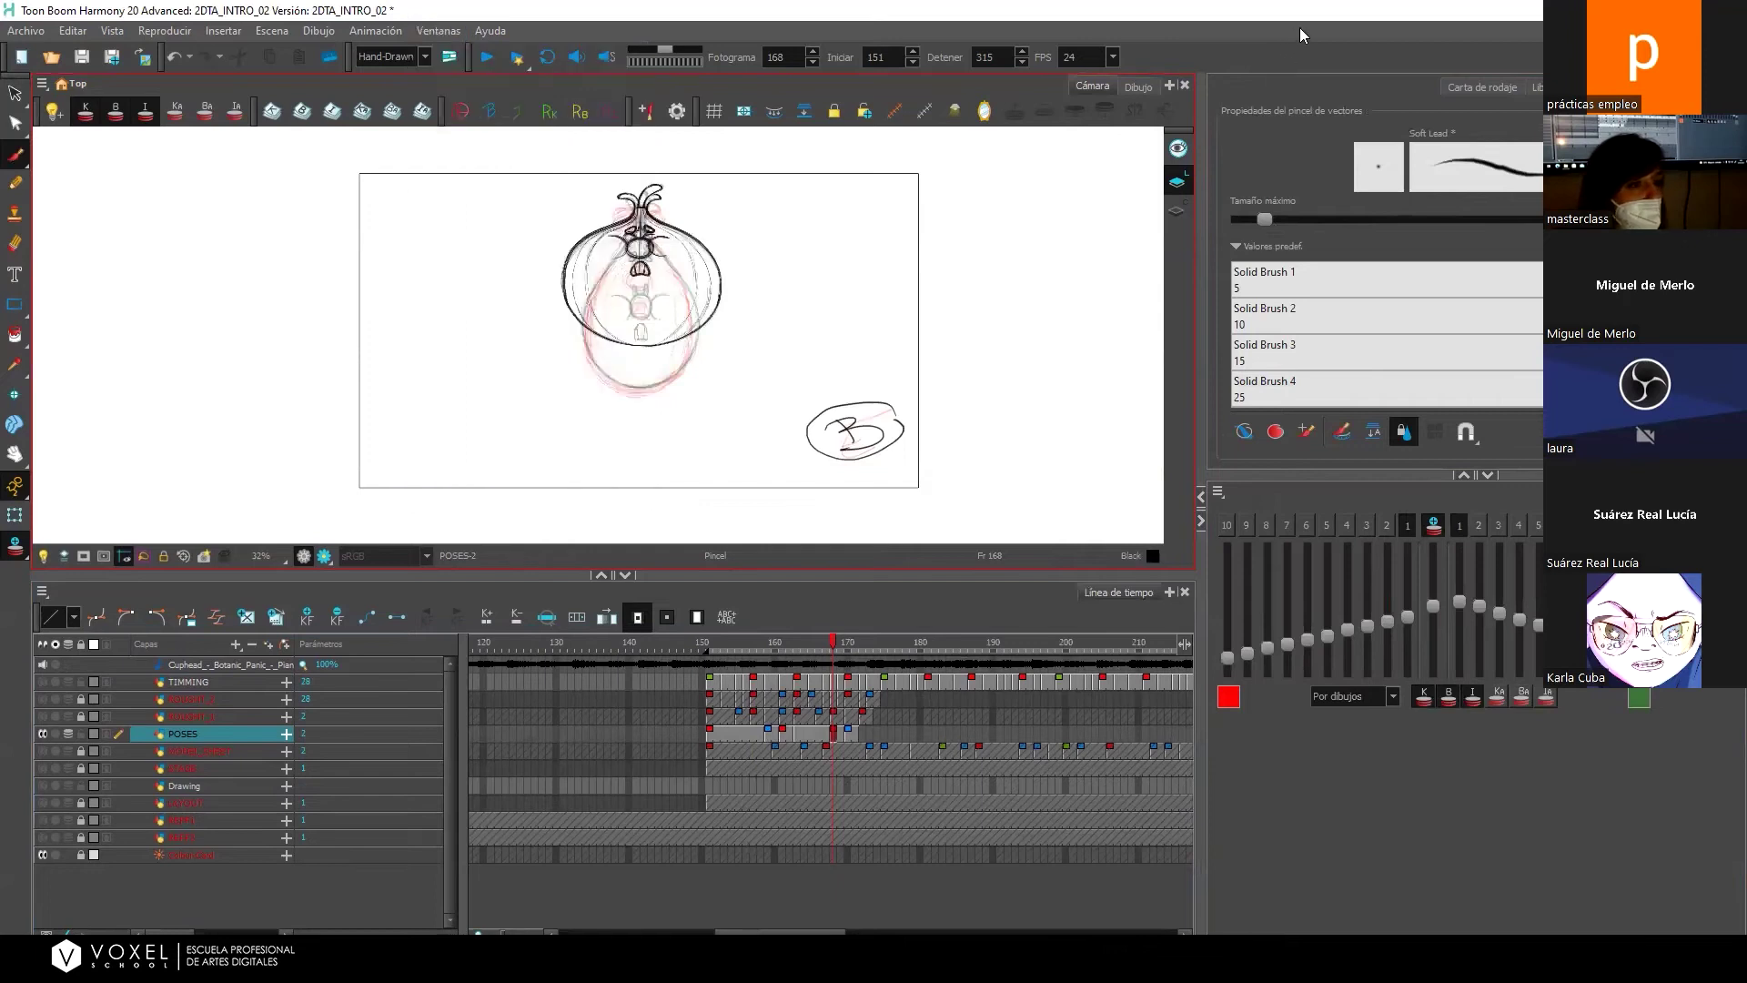
drag(1127, 592, 1025, 343)
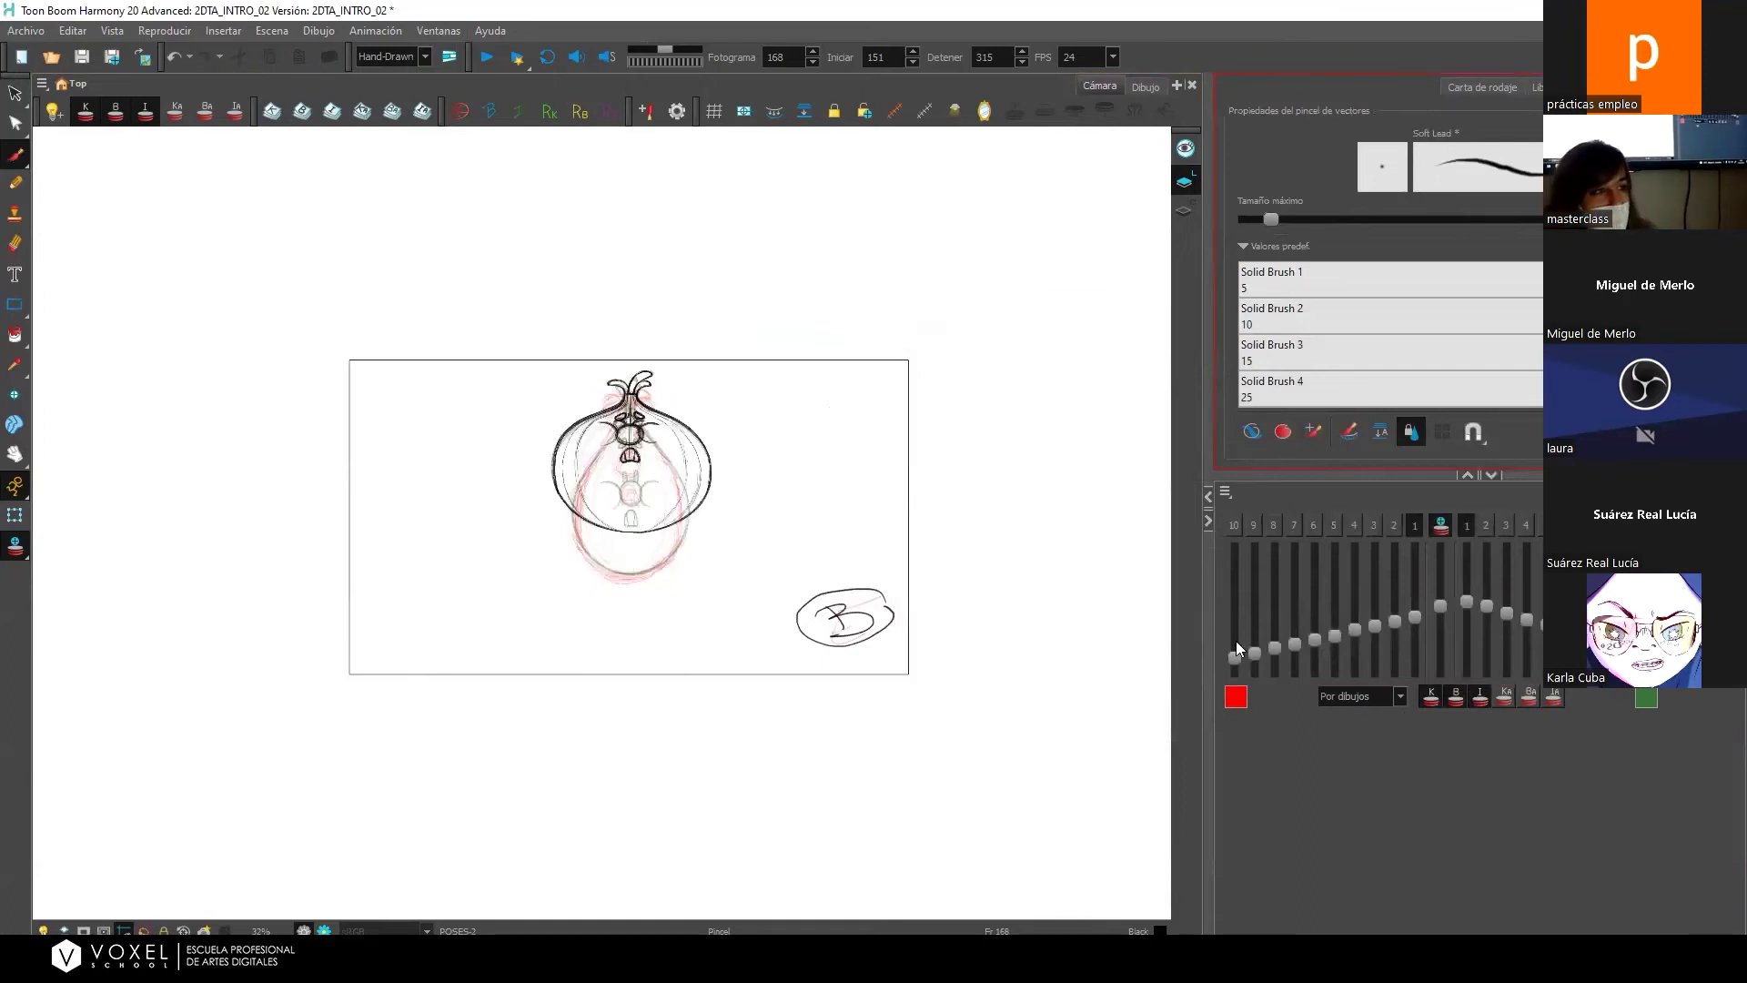
Reopen the Línea de tiempo panel and dock it beneath the camera view, alongside the side panels.
click(455, 36)
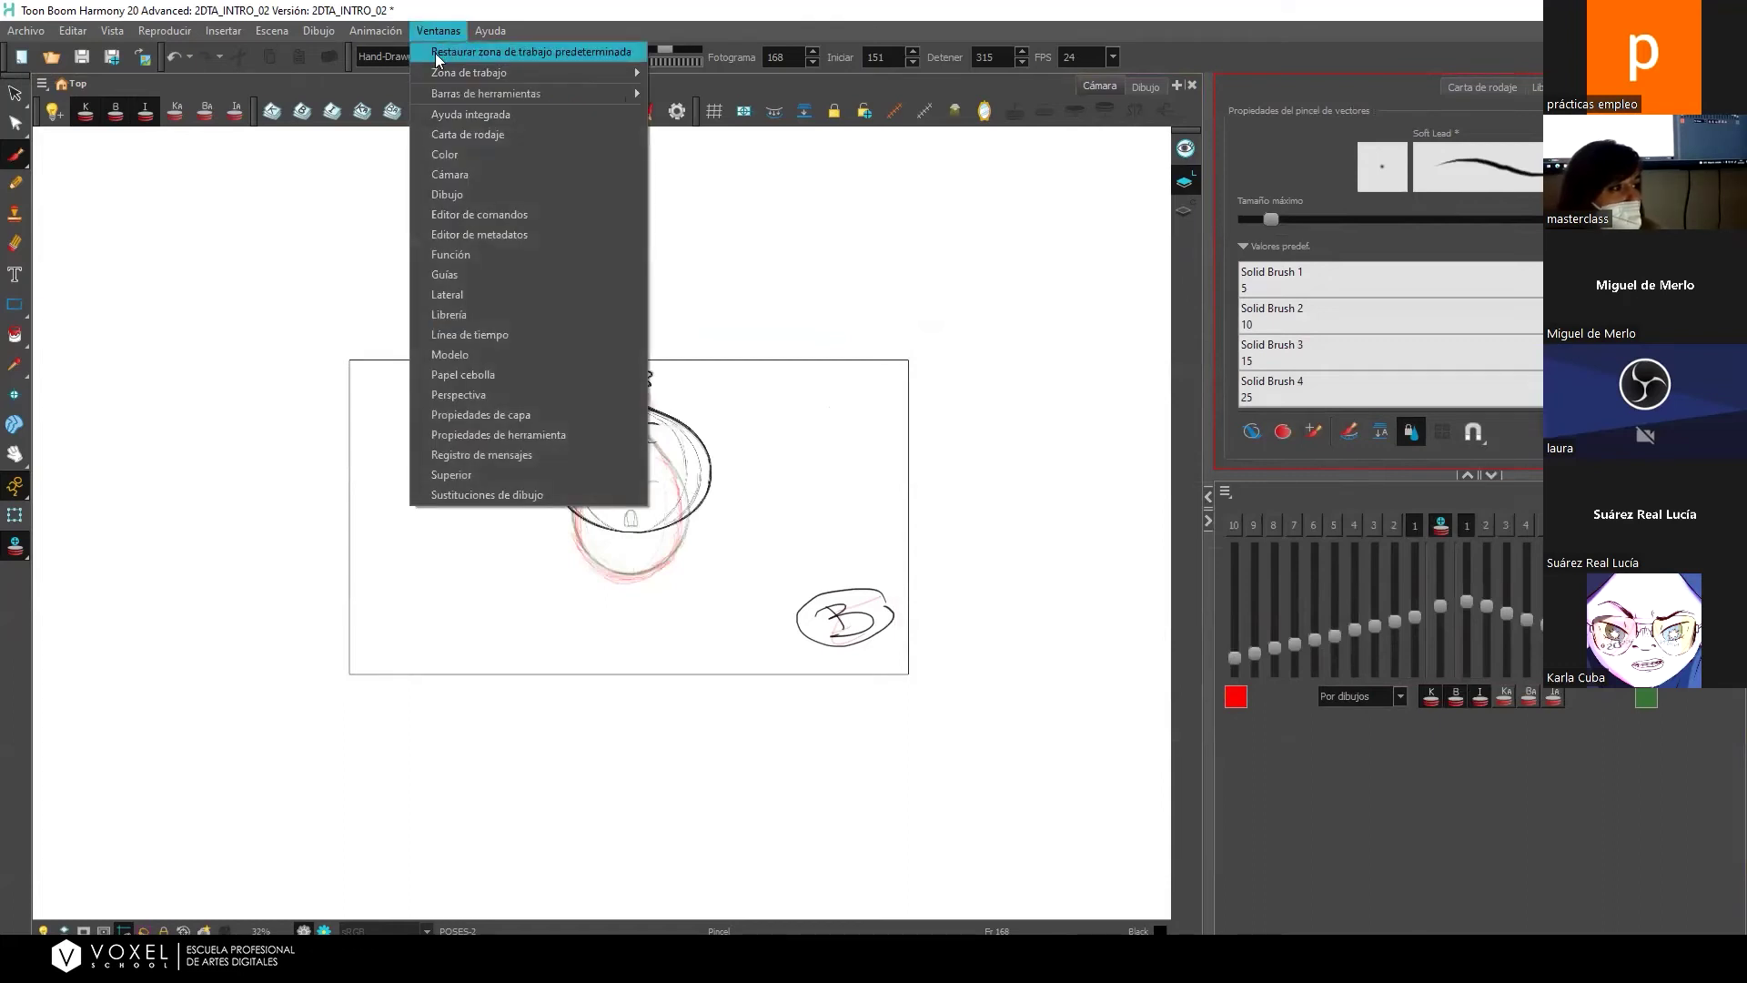
click(507, 334)
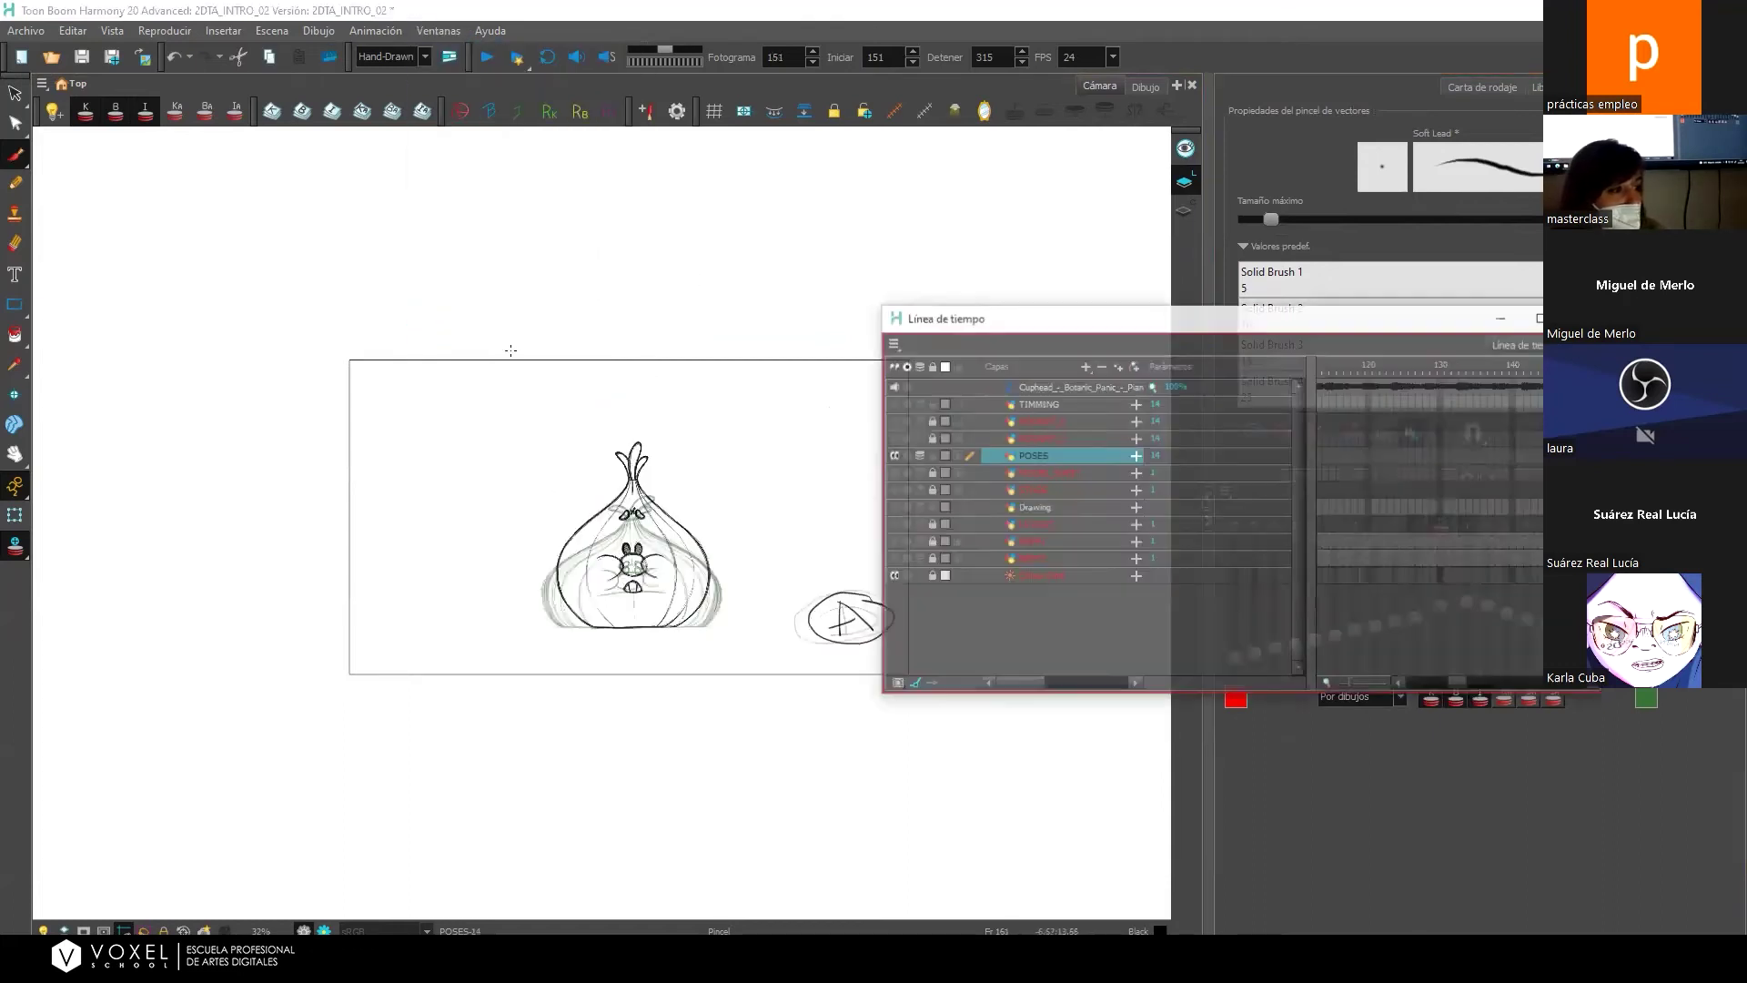
drag(1521, 342, 855, 951)
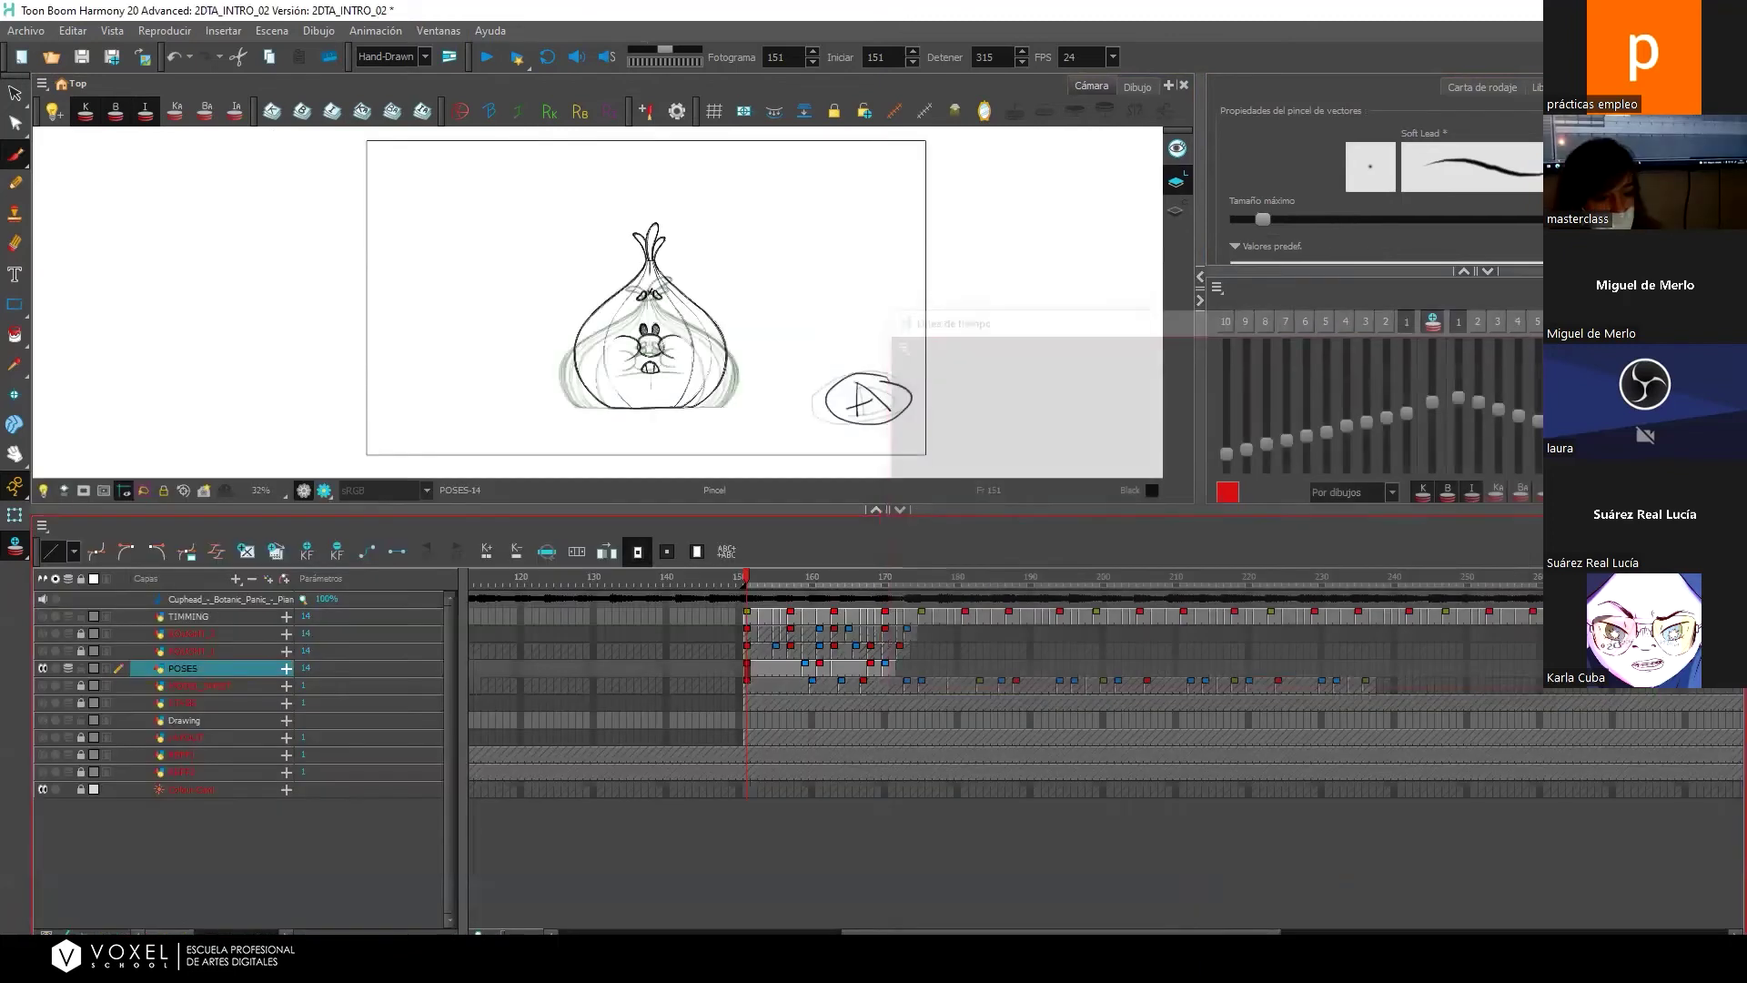
drag(919, 505, 871, 896)
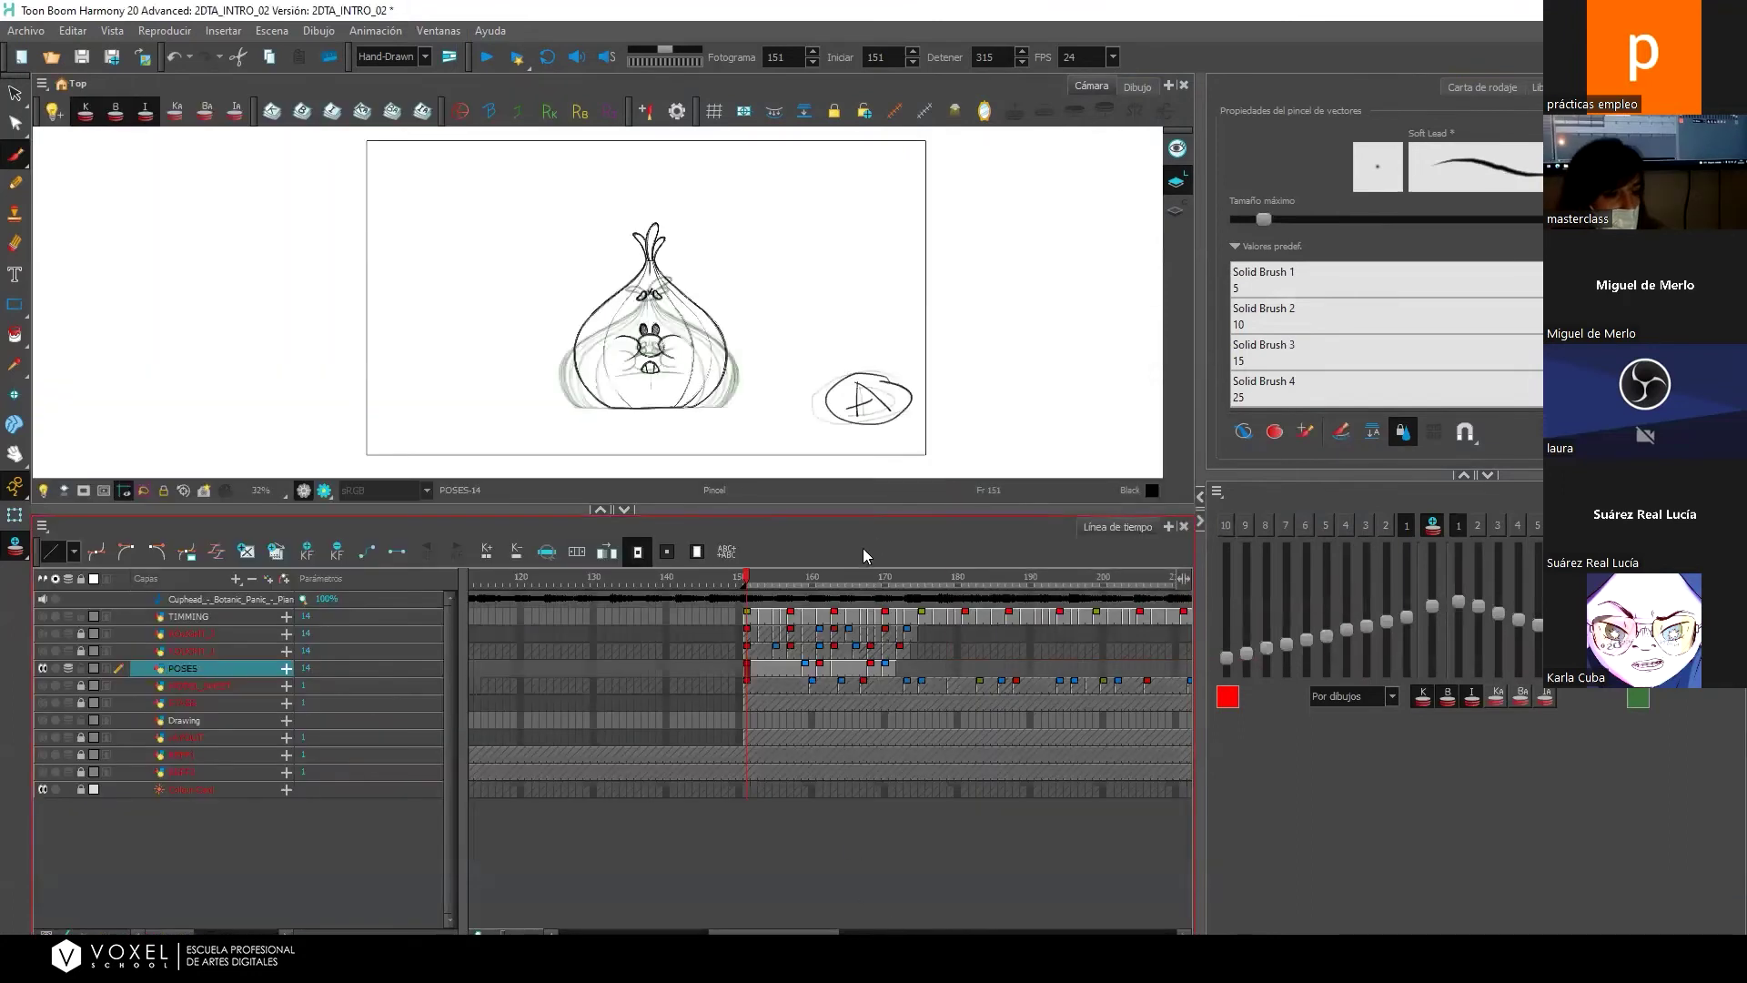
Enlarge the camera view by lowering its divider with the timeline and narrowing the side panels.
drag(899, 507, 899, 627)
drag(1200, 349, 1426, 349)
mouse_move(1119, 628)
mouse_down()
mouse_move(1090, 532)
mouse_move(1101, 673)
mouse_move(1105, 649)
mouse_up()
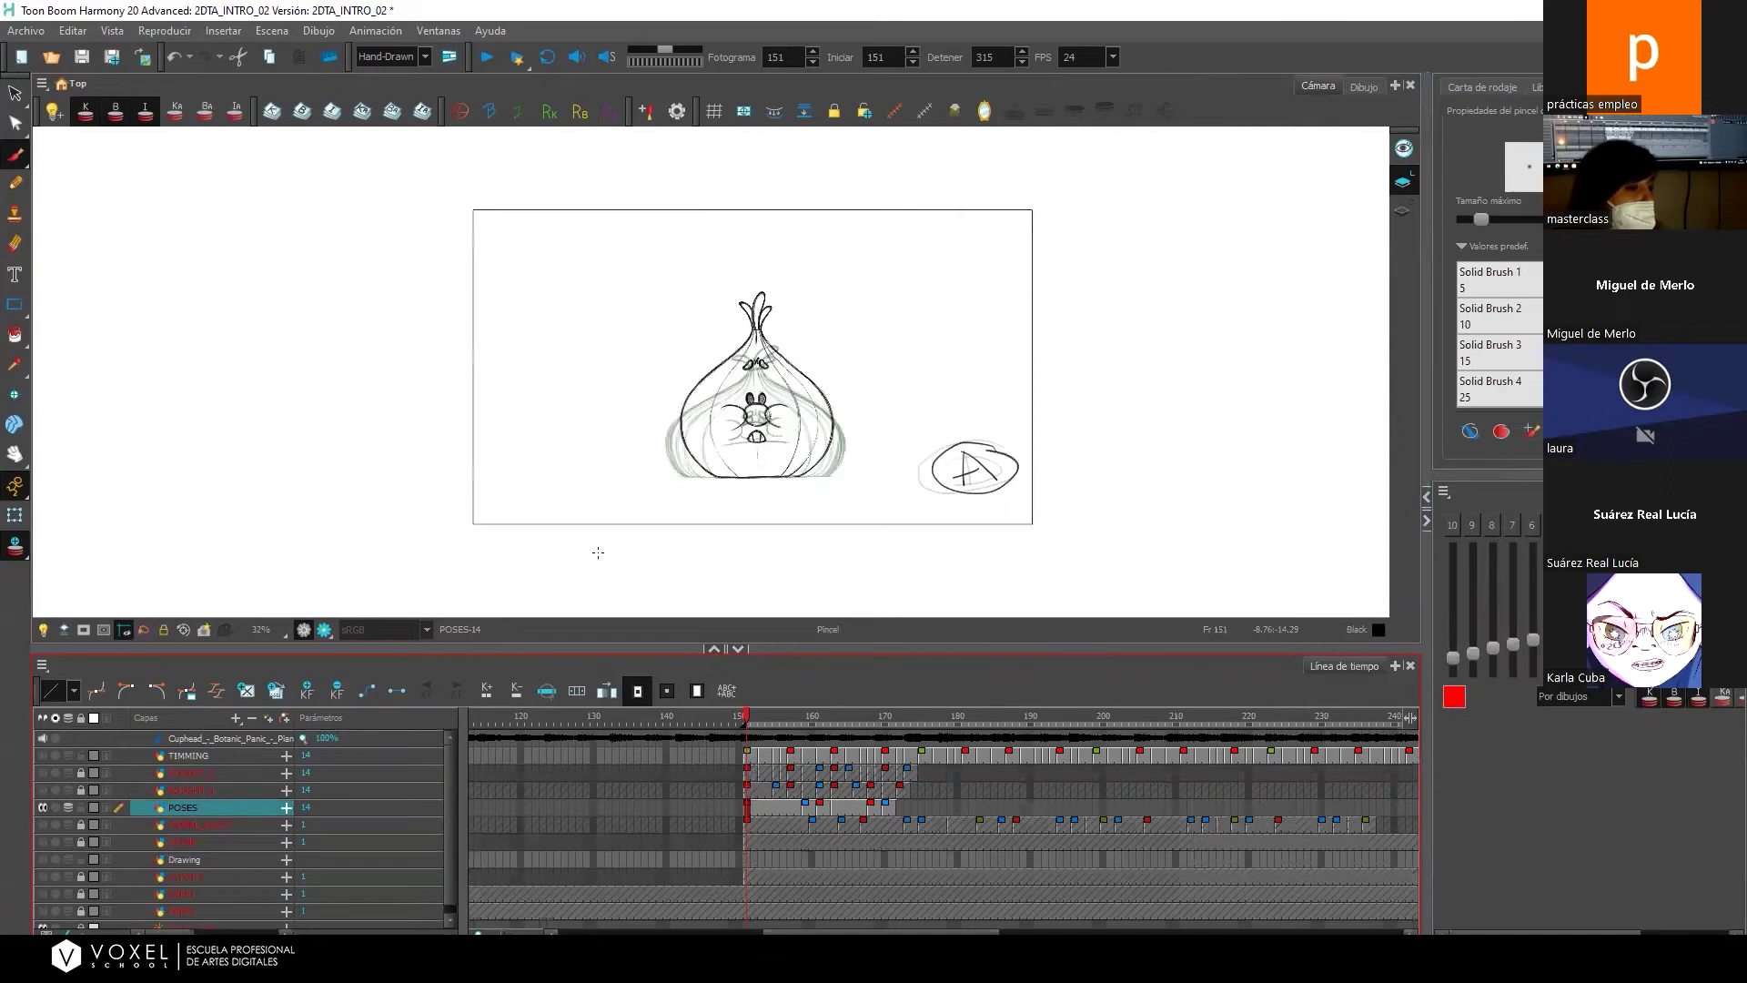
right_click(791, 679)
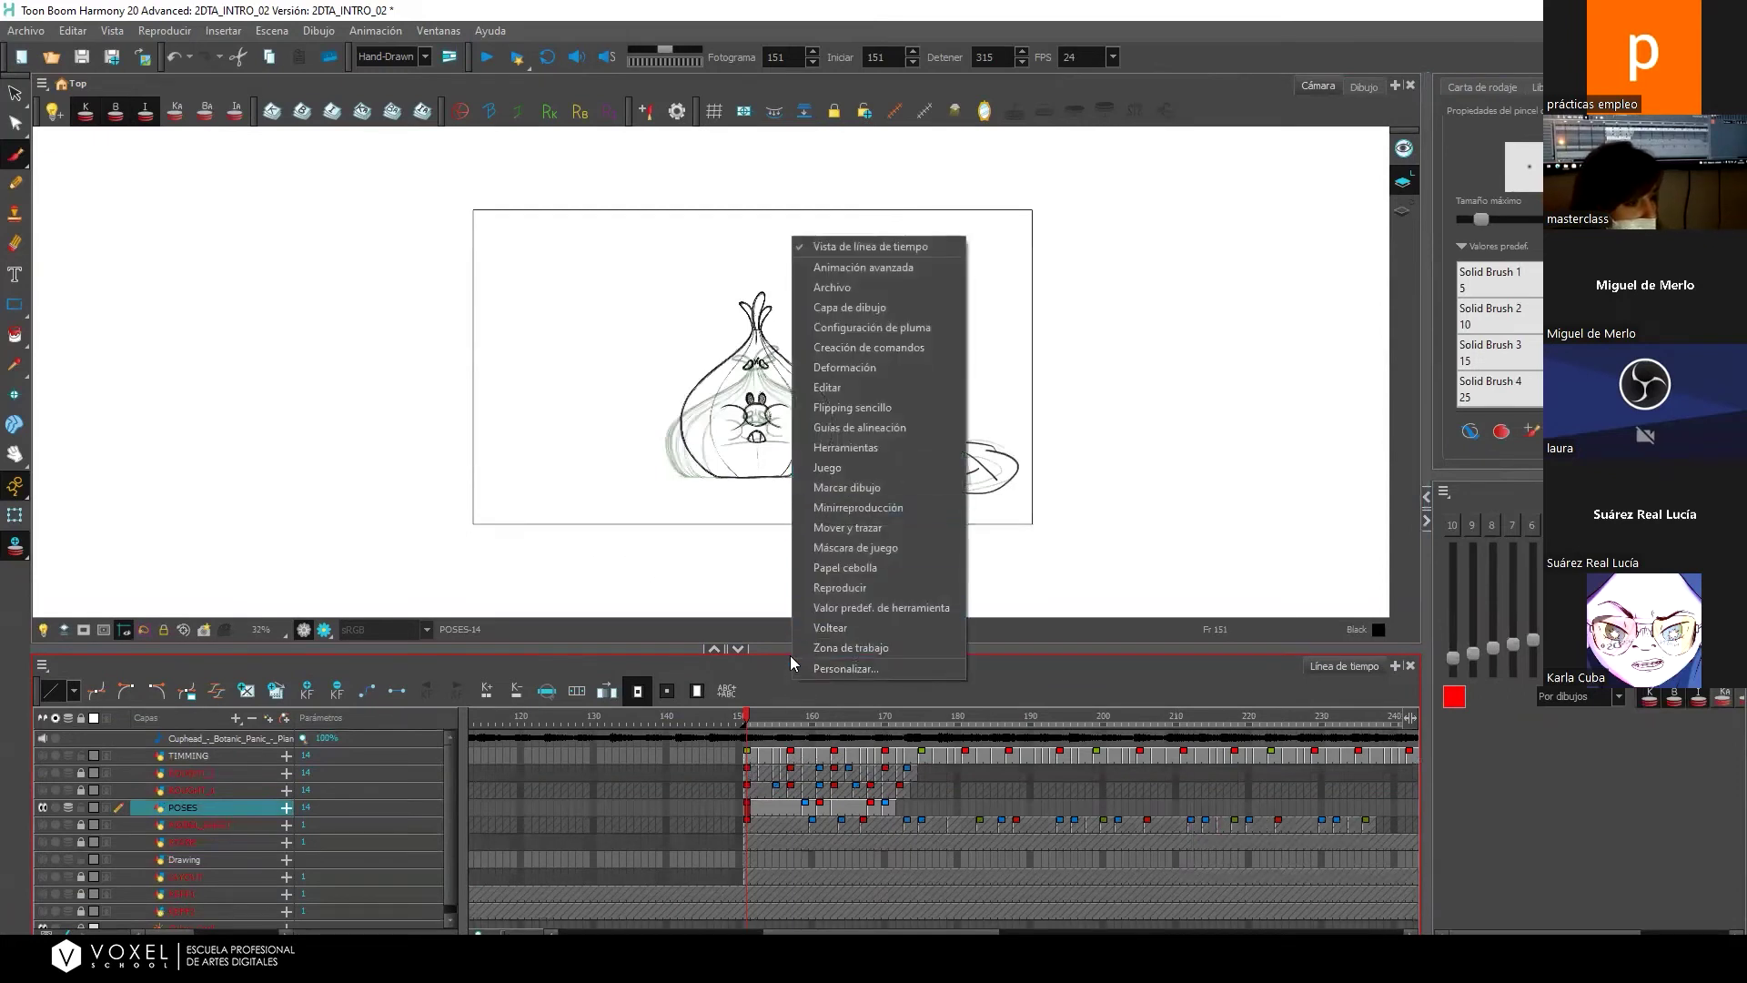
click(771, 677)
right_click(828, 684)
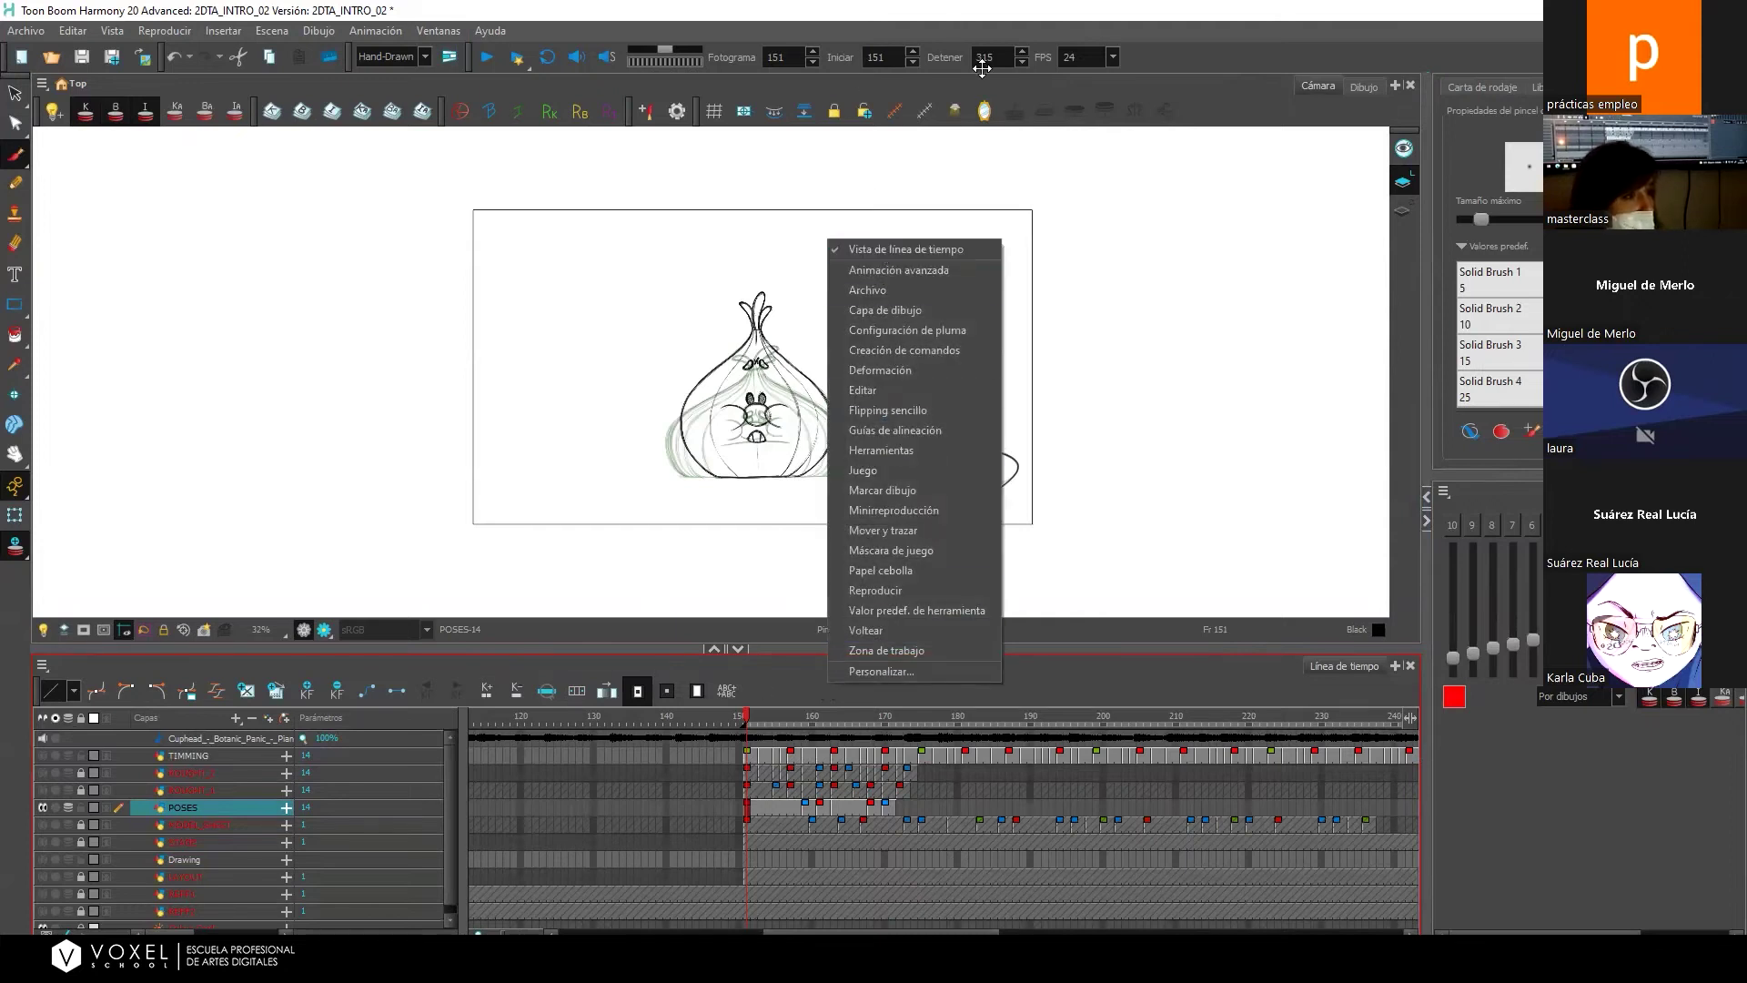
click(1247, 108)
Hide the Valor predef. de herramienta and Voltear toolbars in the camera view.
right_click(1246, 107)
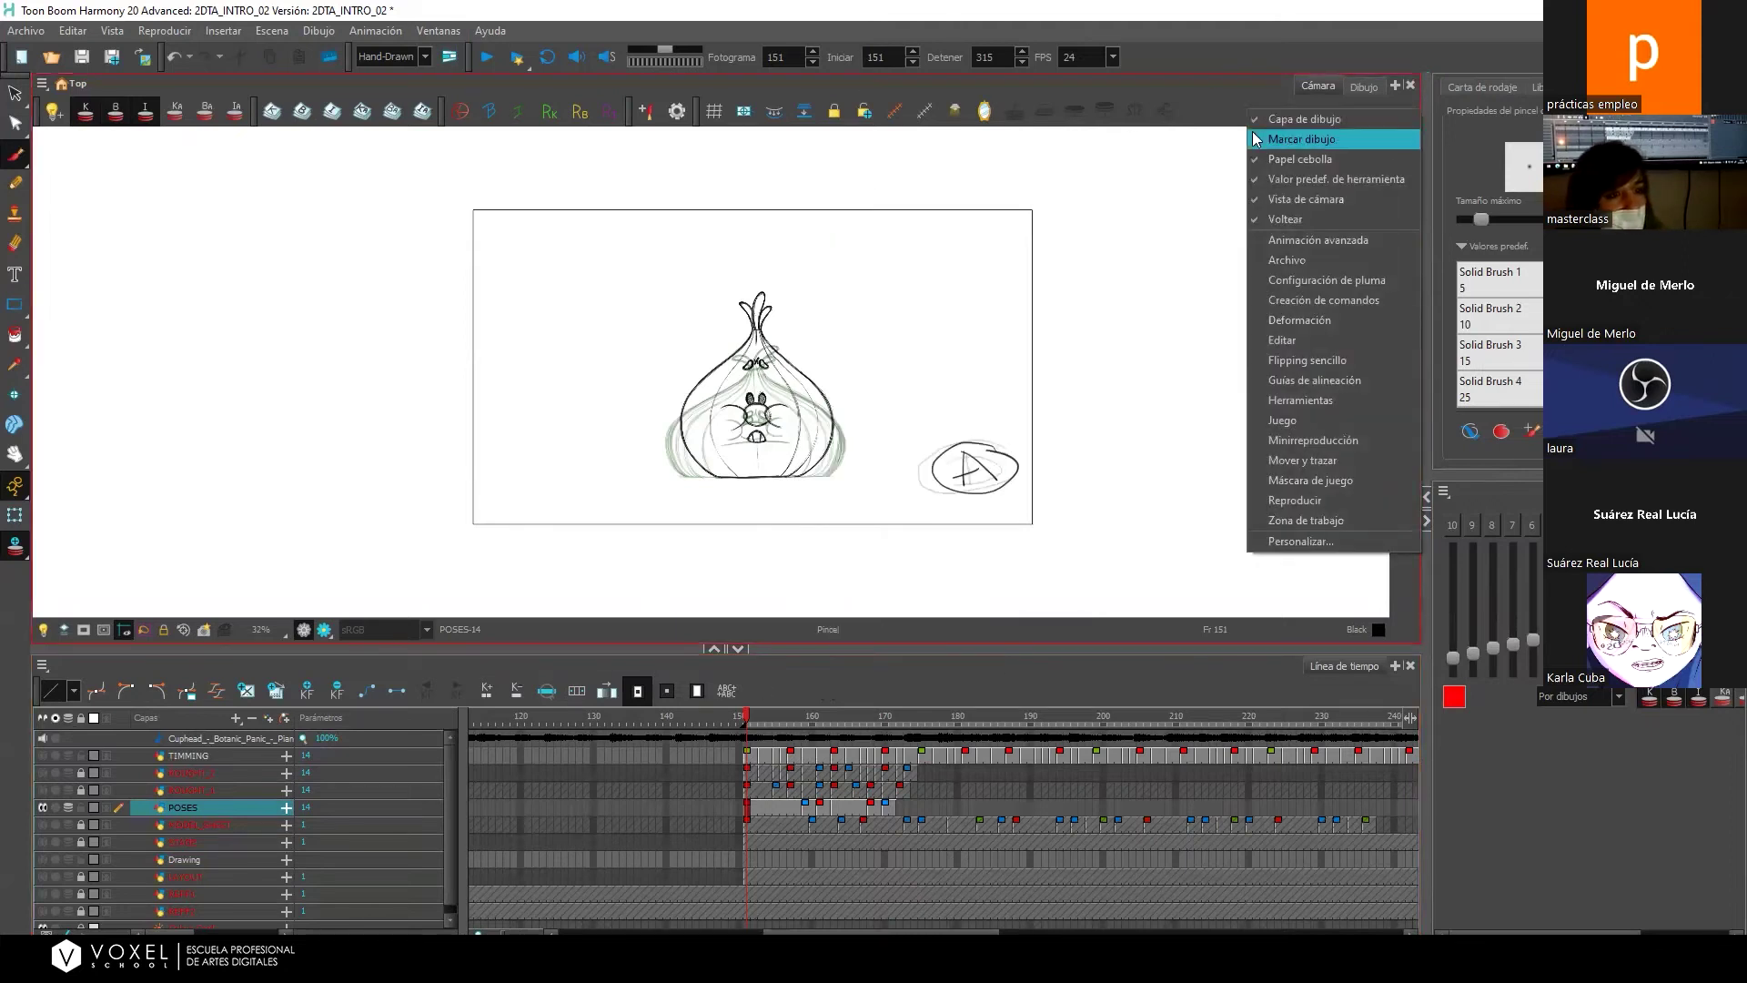
click(1260, 181)
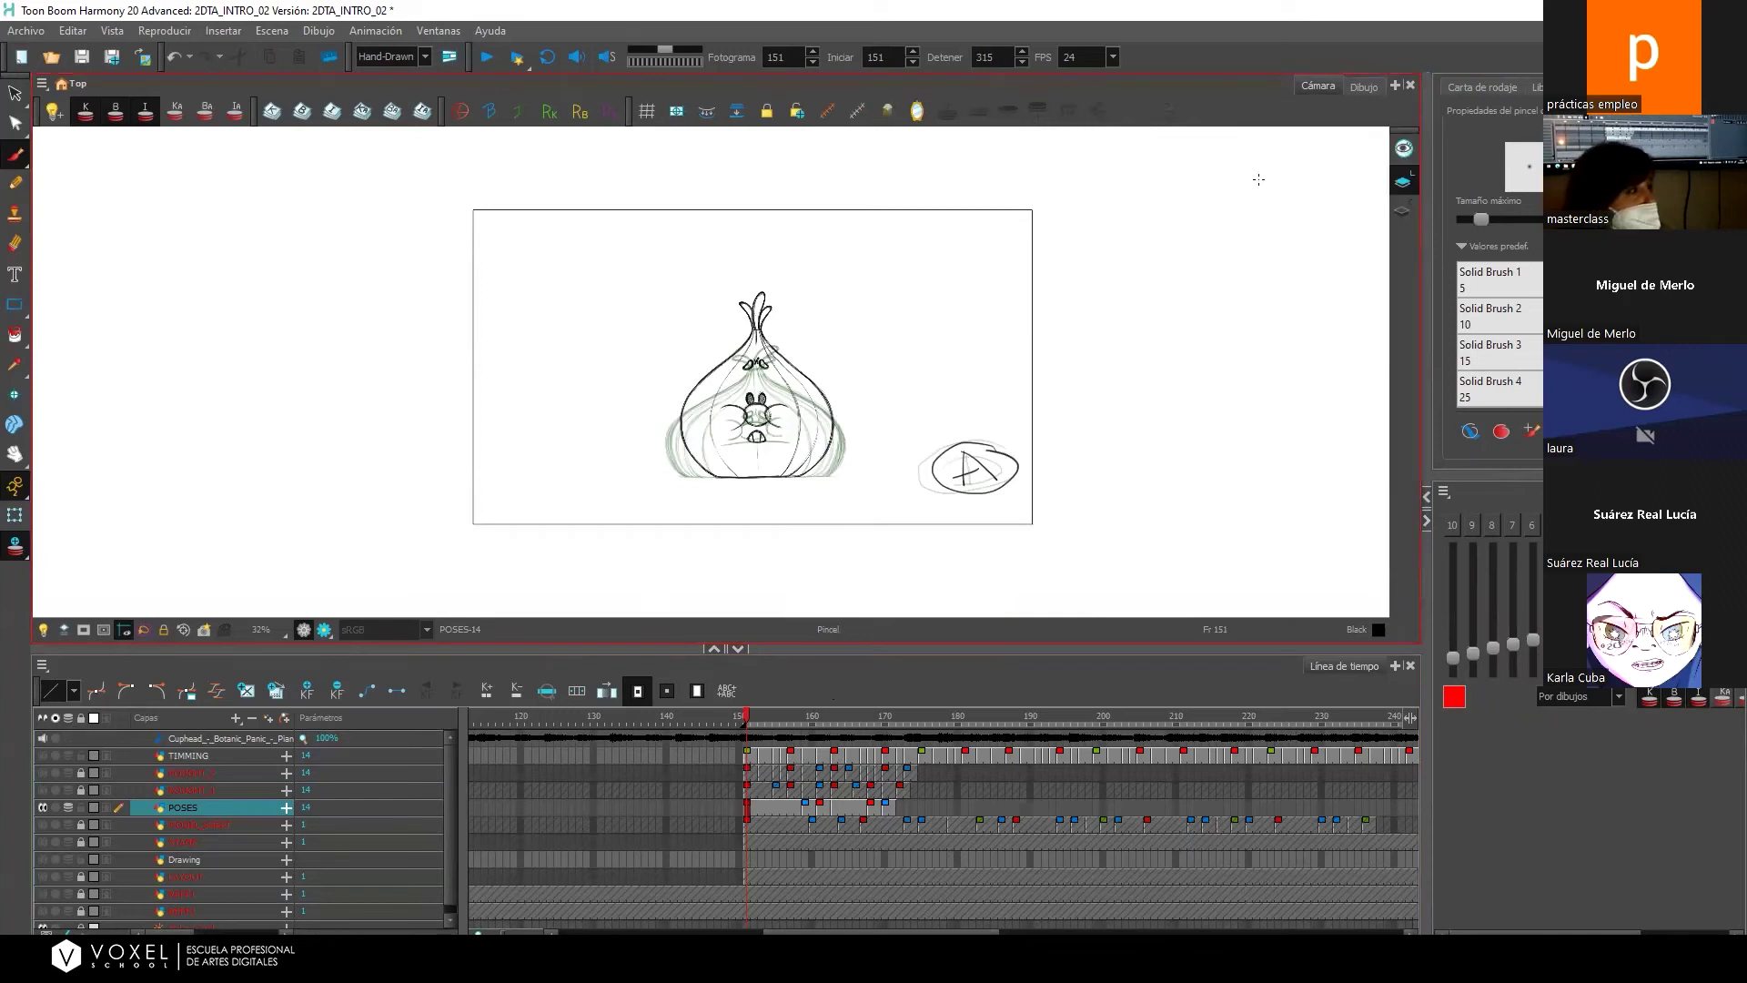
right_click(1230, 115)
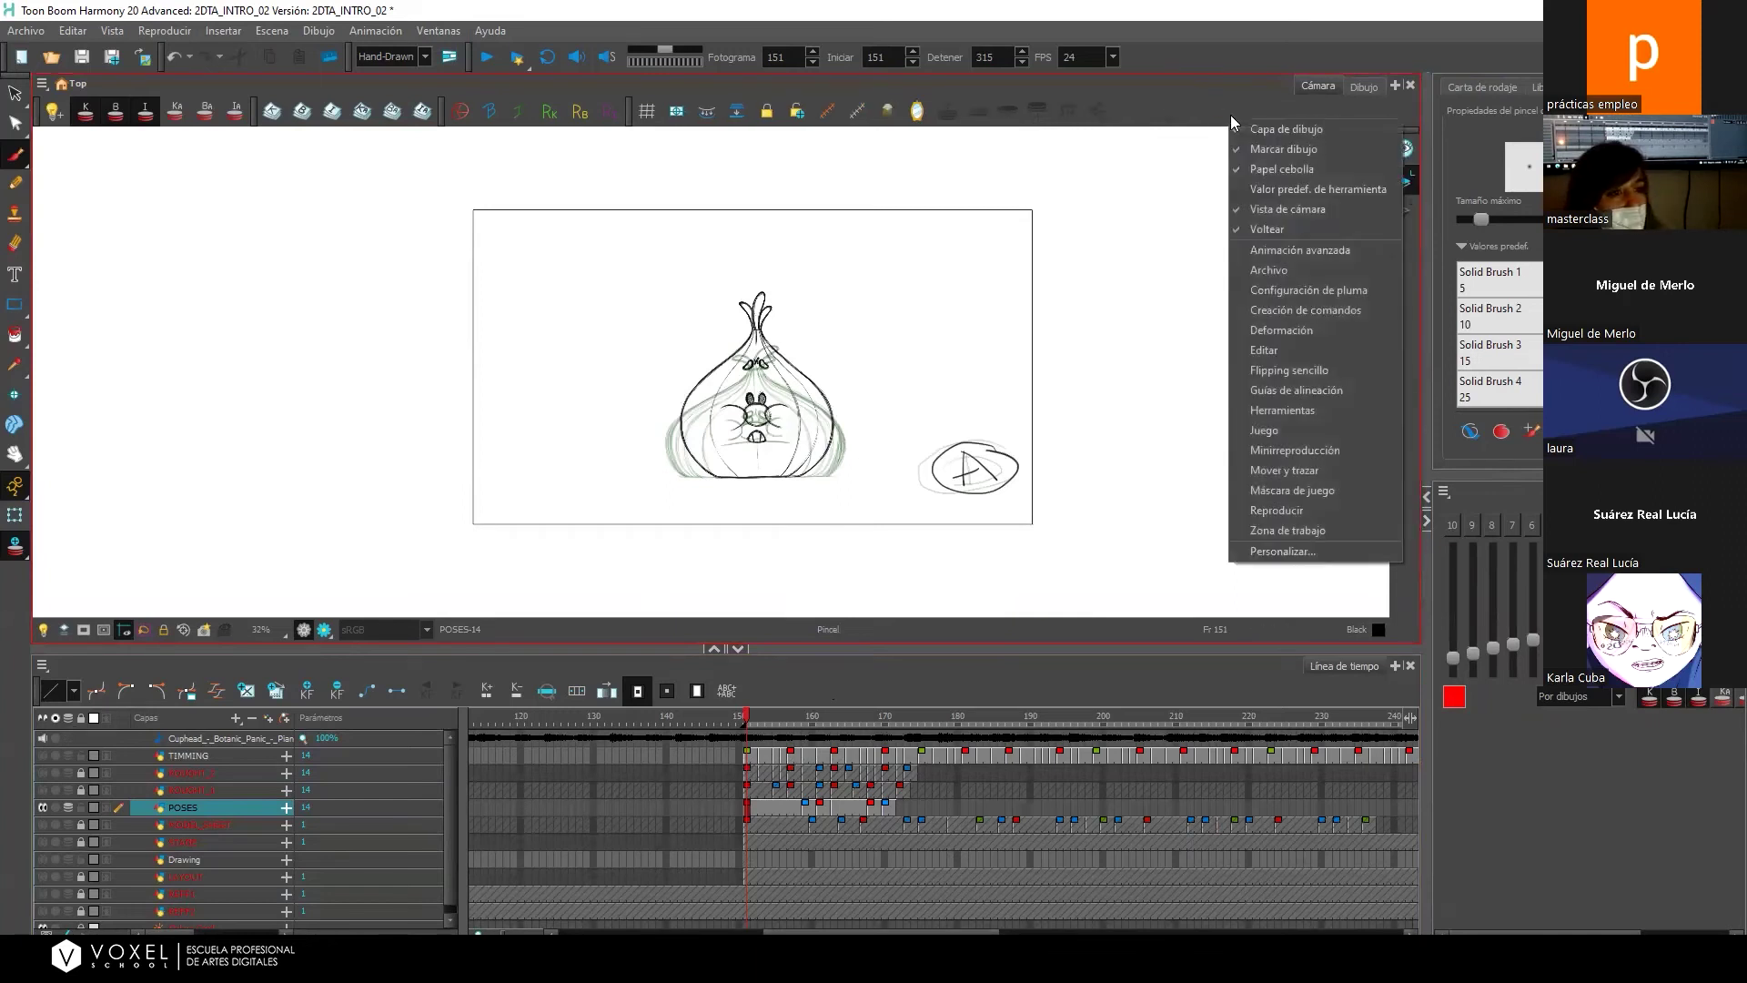
click(1261, 231)
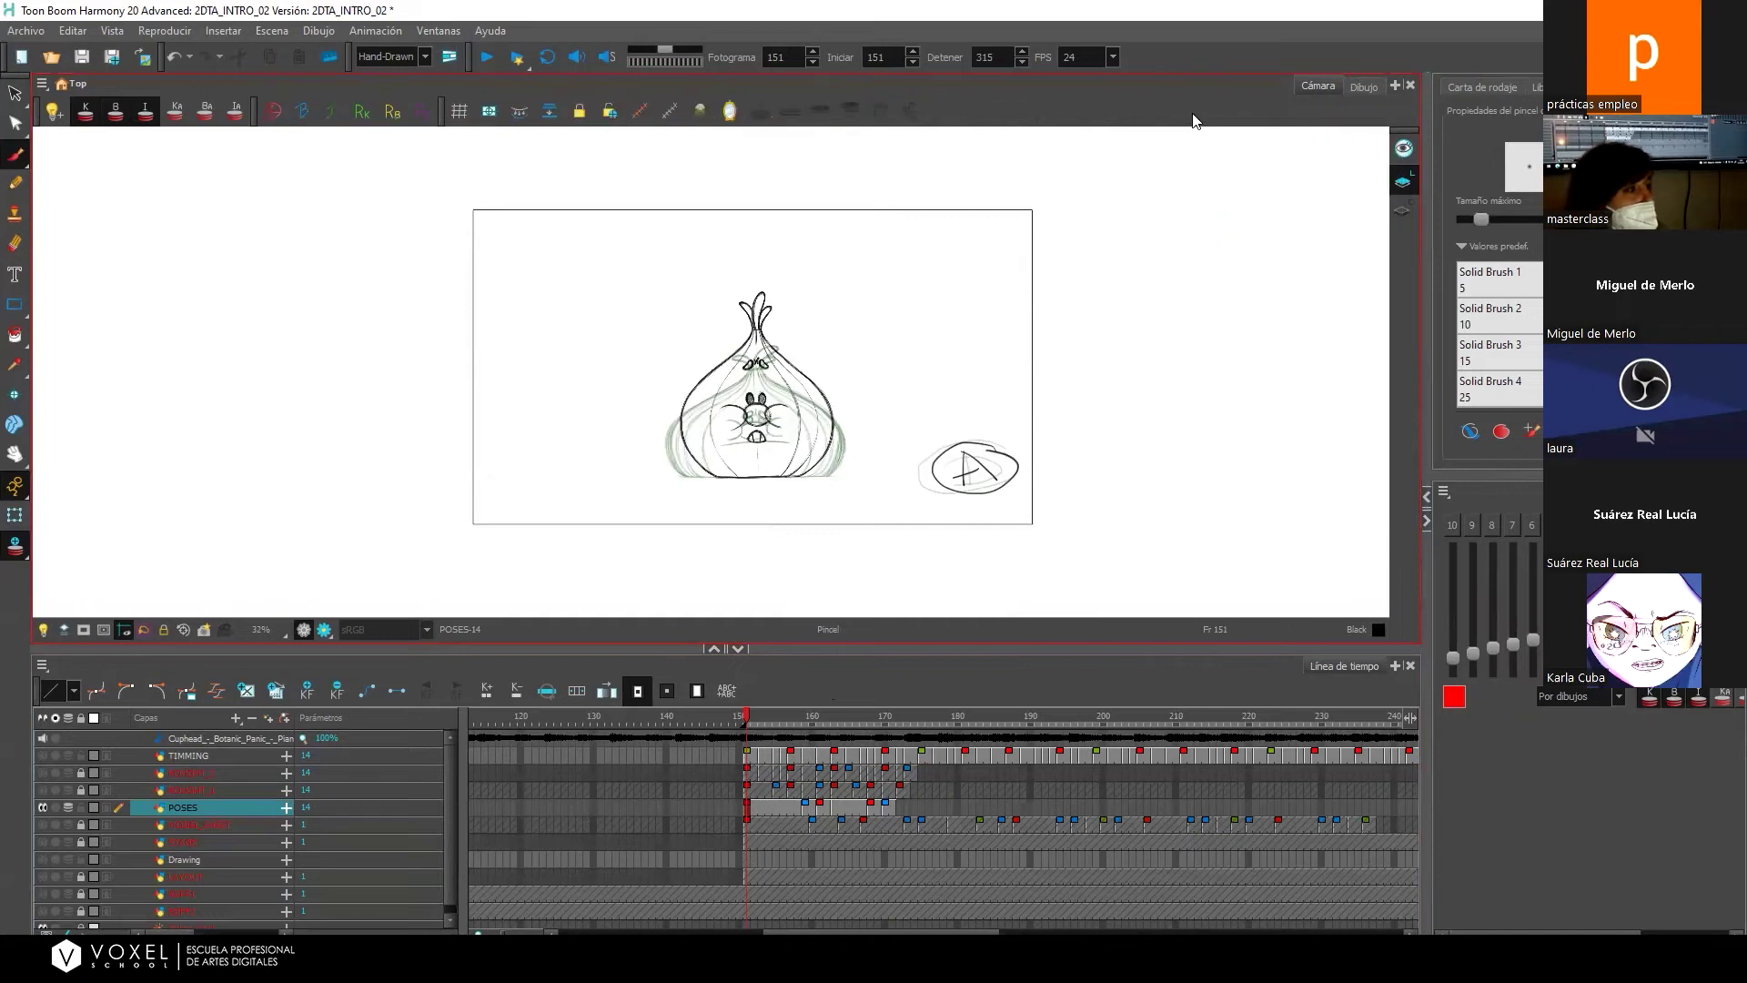
right_click(1192, 115)
click(1217, 224)
right_click(1179, 115)
click(1211, 209)
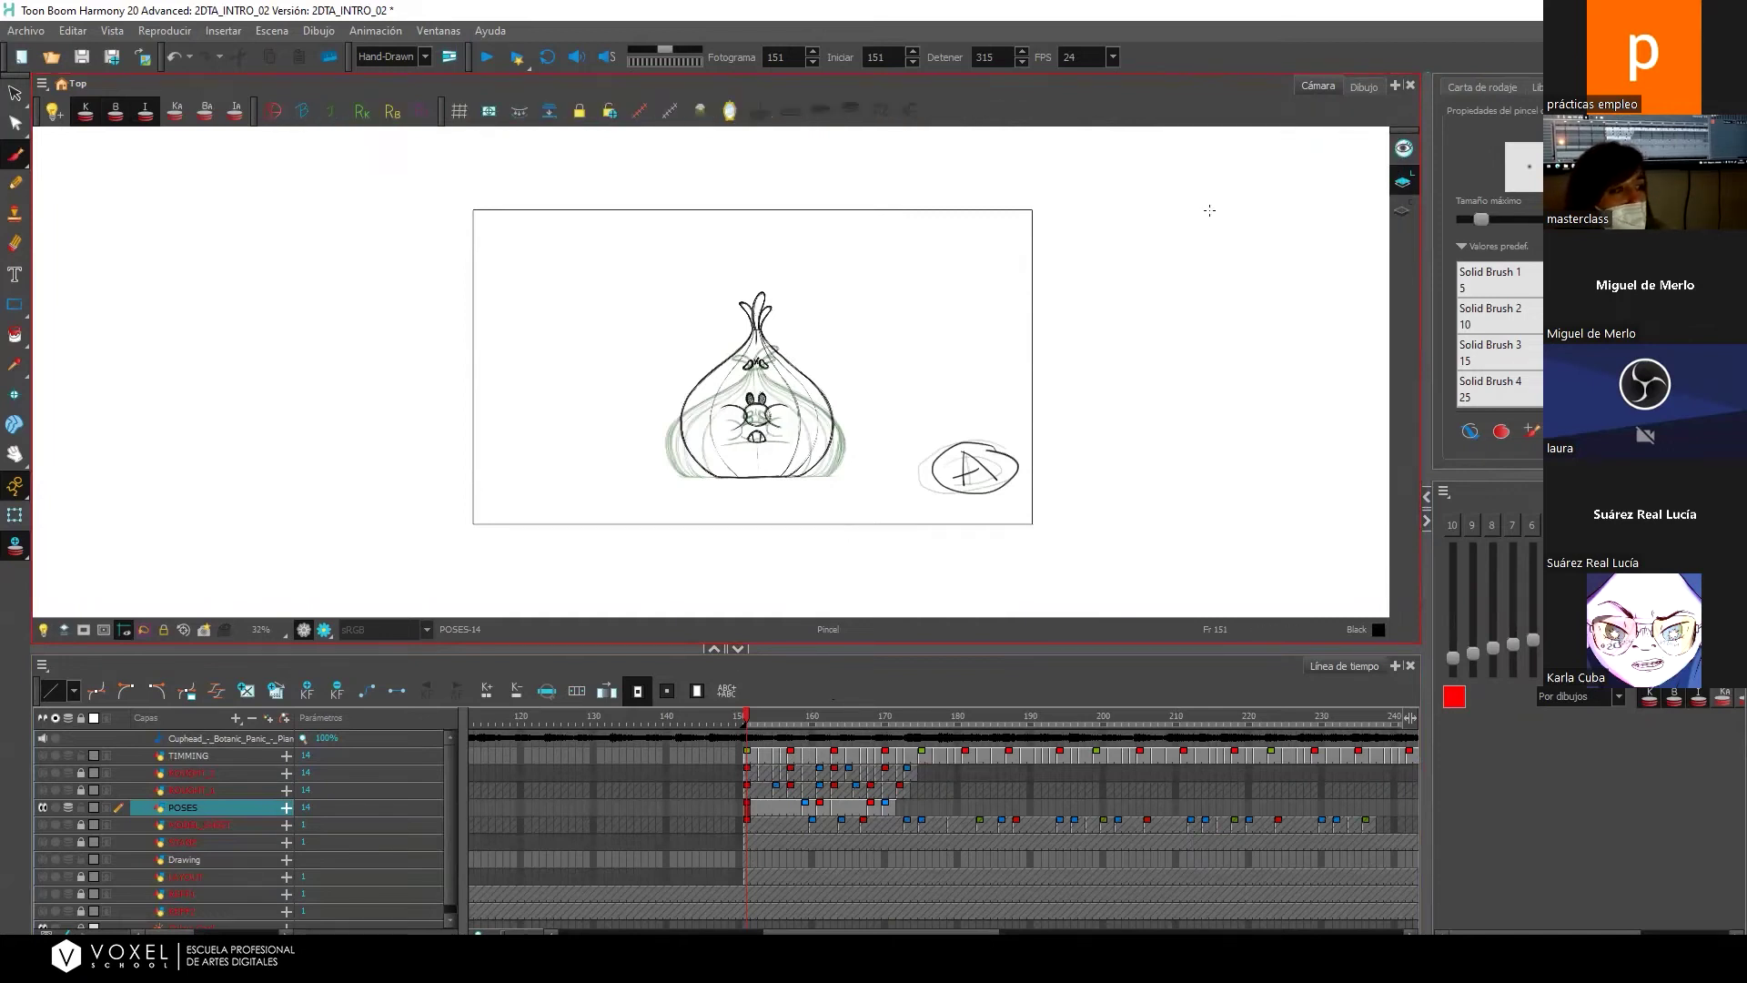
right_click(1199, 107)
click(1222, 137)
right_click(1182, 106)
click(1191, 138)
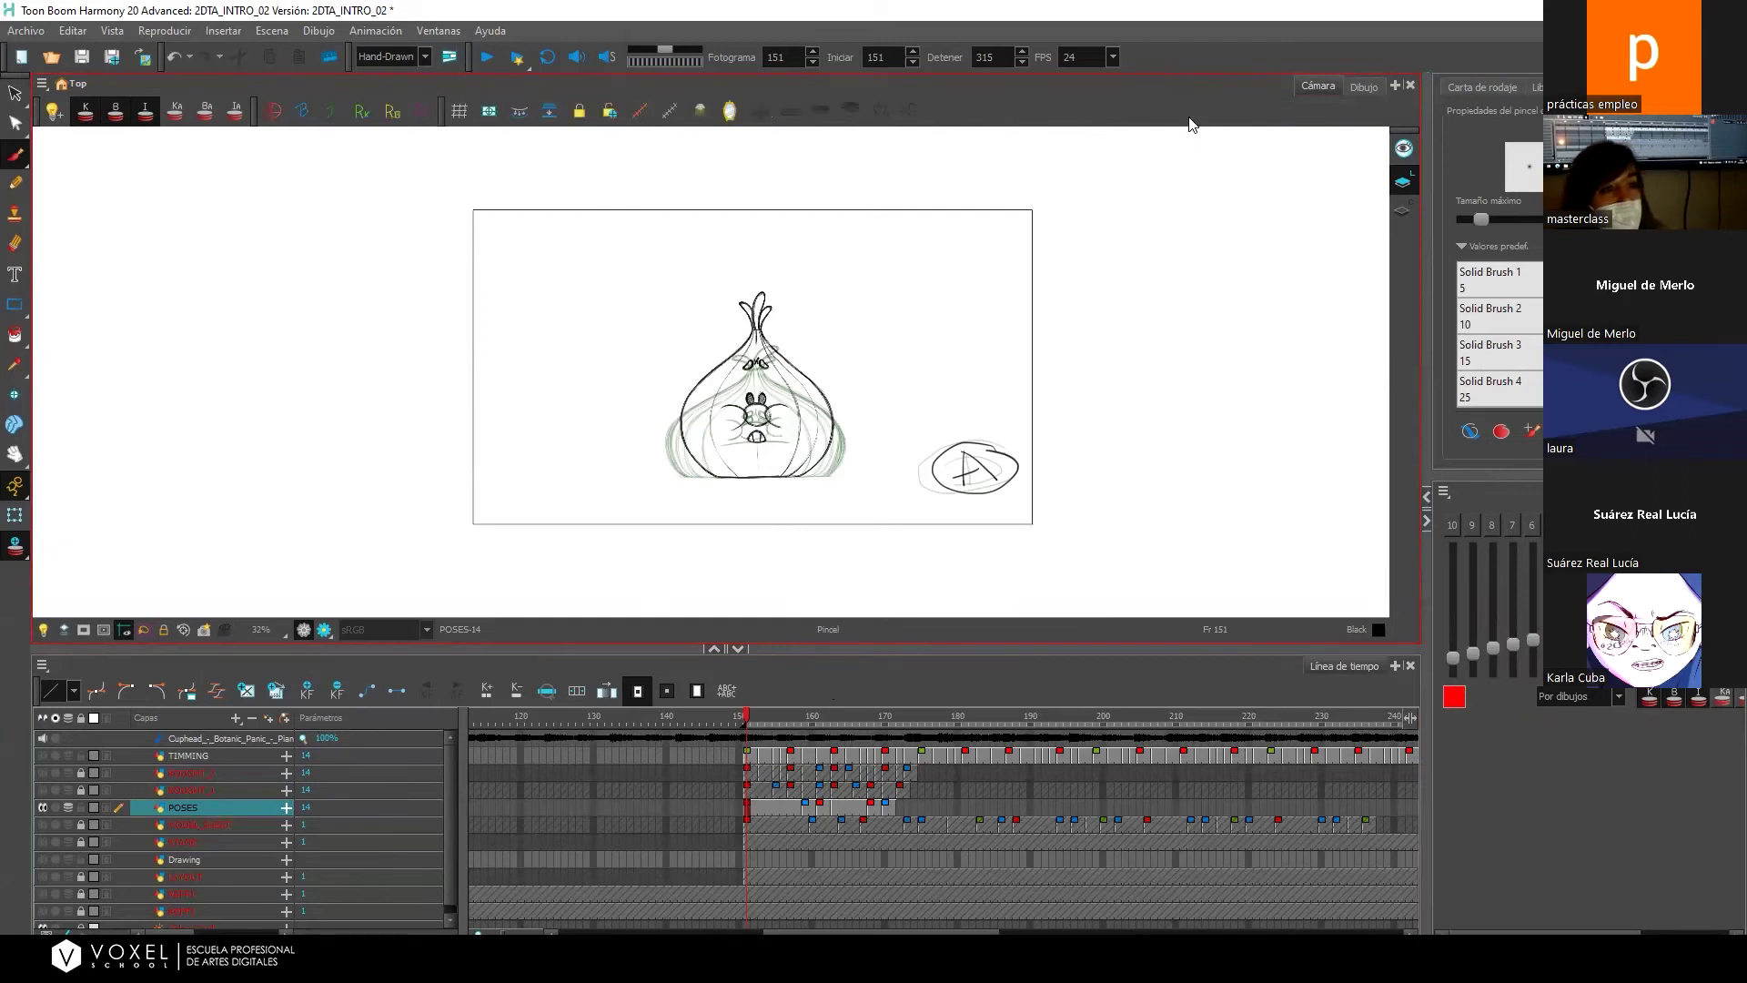
Hide the Capa de dibujo toolbar in the camera view.
right_click(1190, 118)
click(1198, 132)
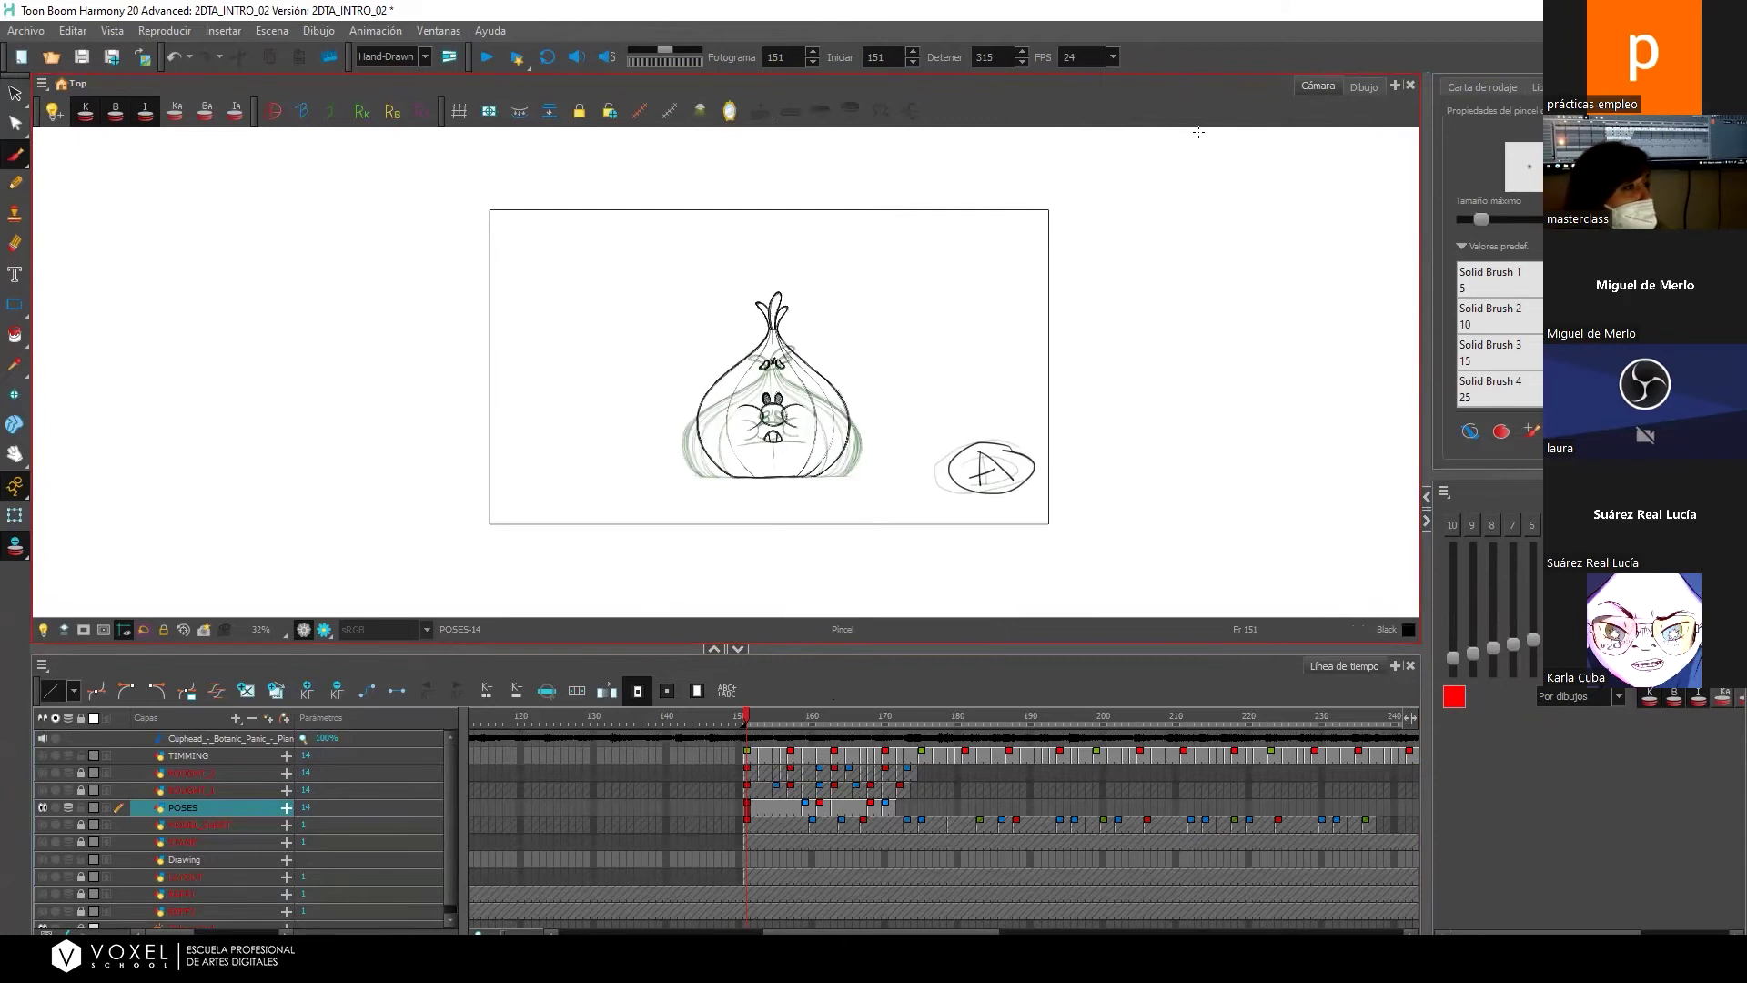
right_click(1194, 116)
click(1203, 122)
right_click(1201, 107)
click(1203, 120)
Hide the Vista de cámara toolbar, keeping Marcar dibujo and Papel cebolla in the camera view.
right_click(1199, 108)
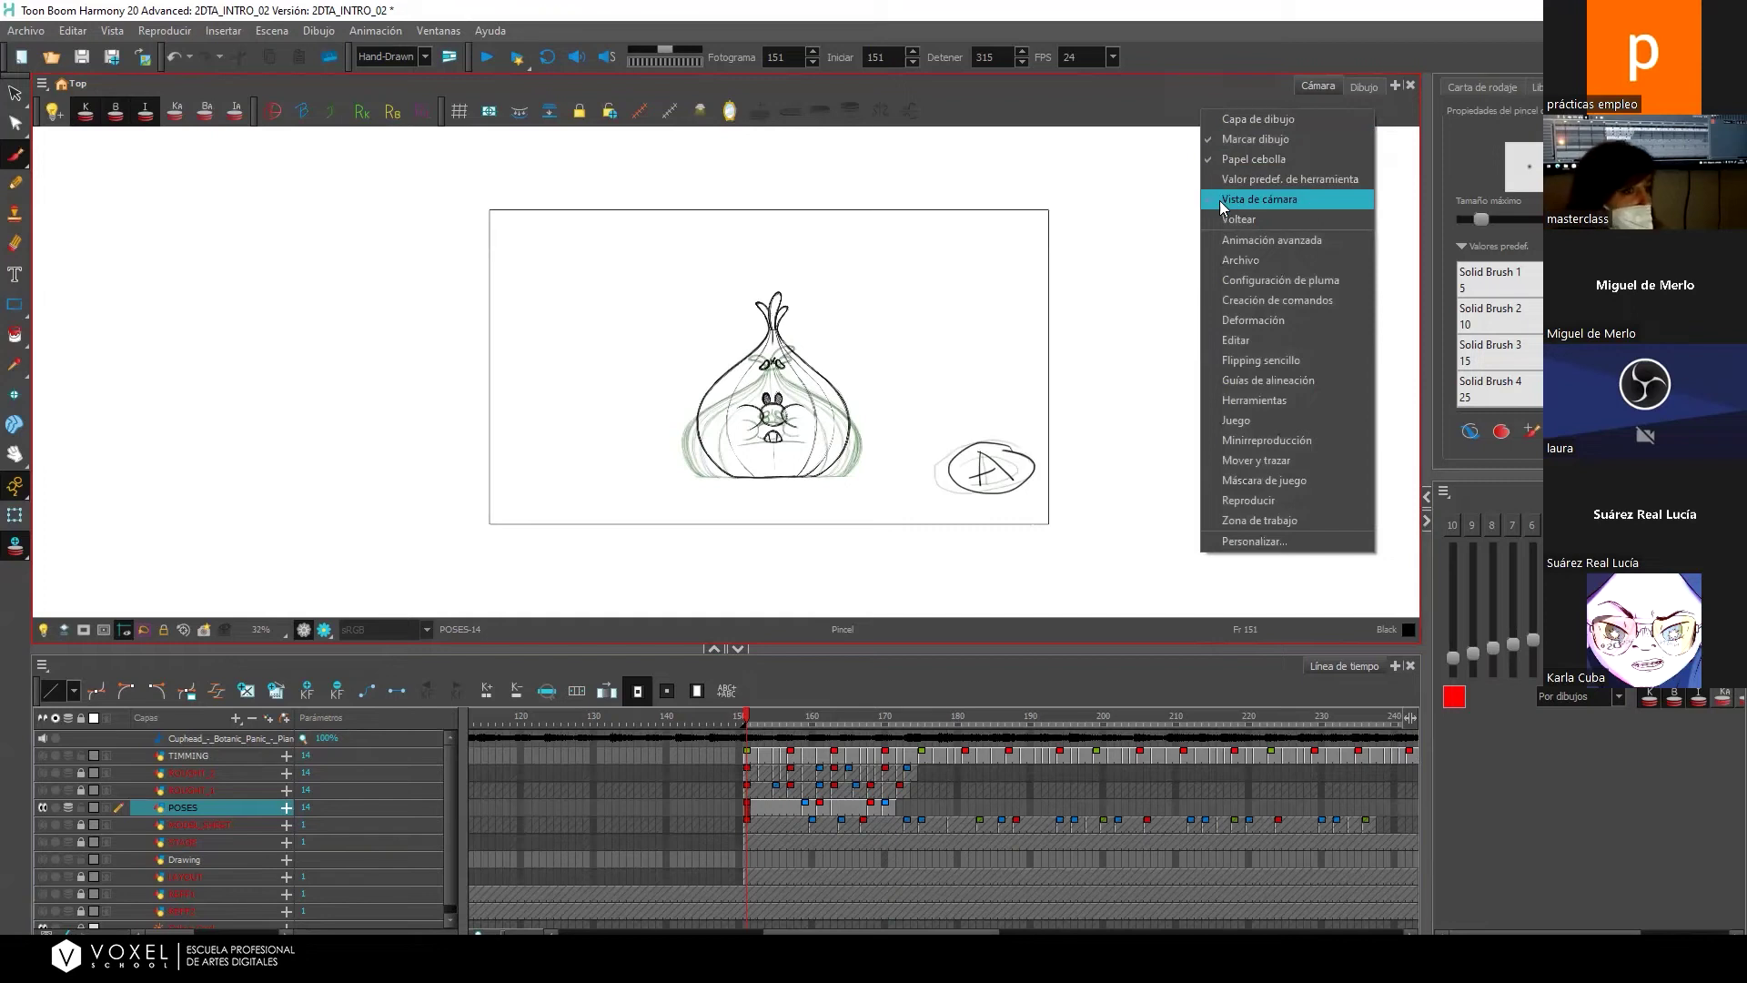
click(1219, 200)
right_click(1218, 108)
key(Escape)
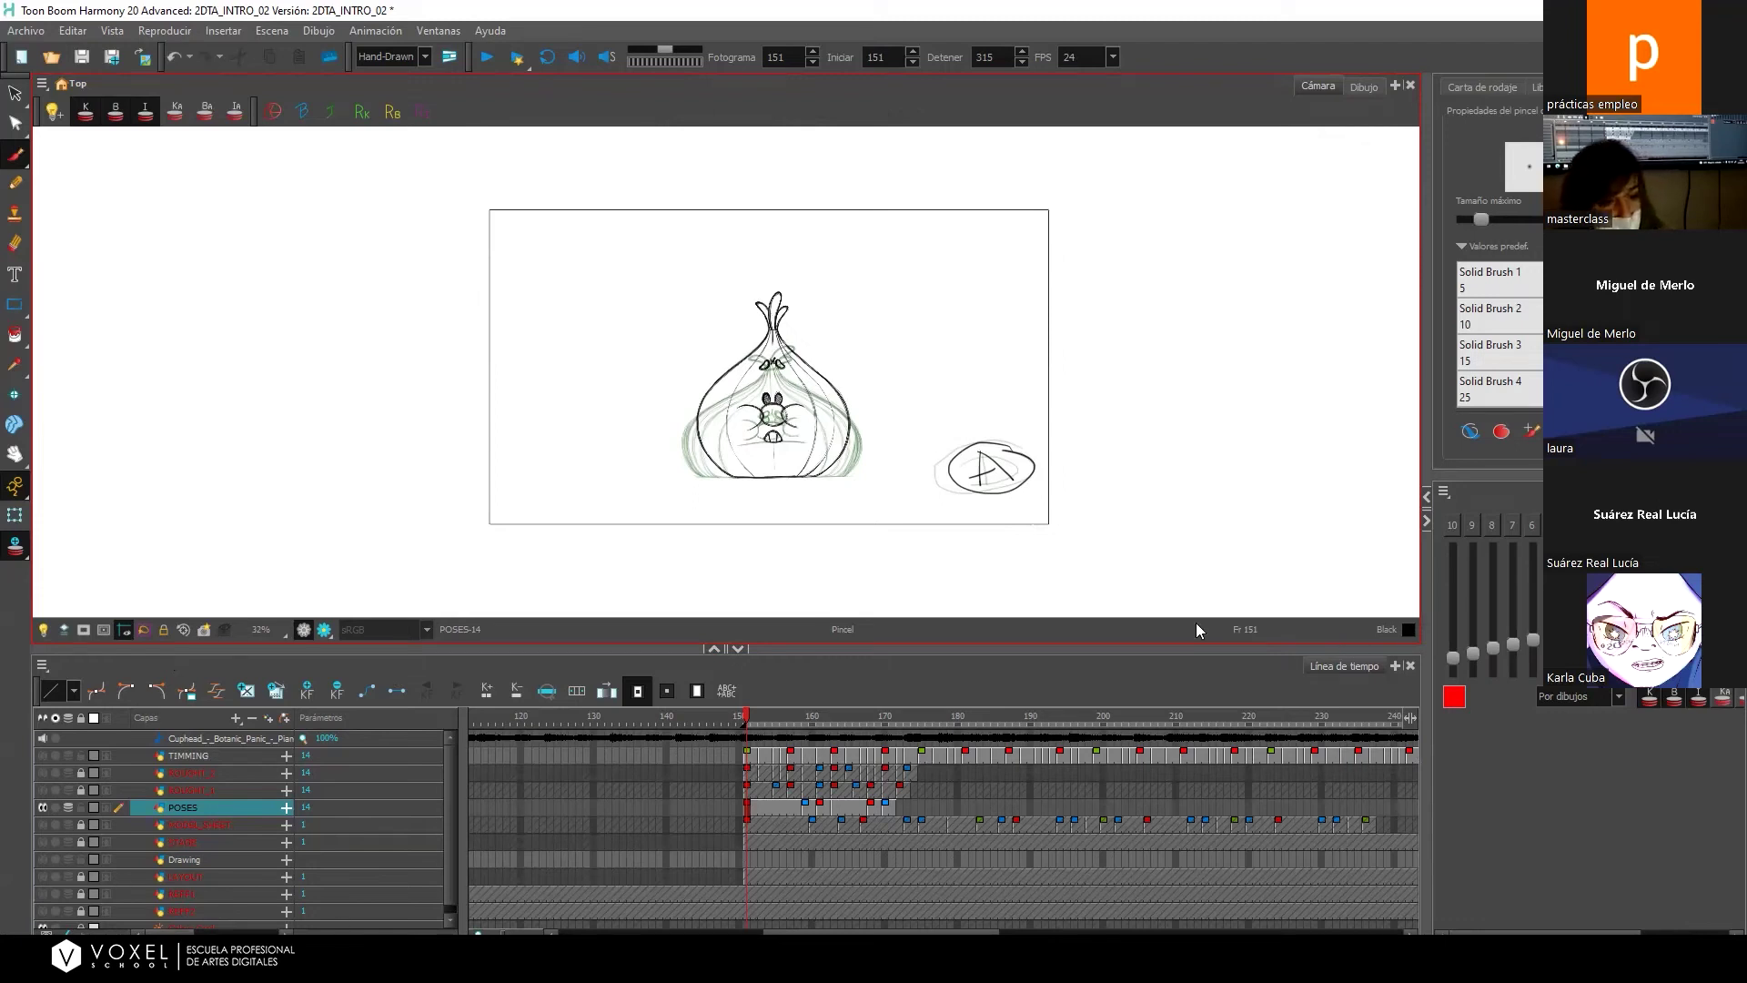
Widen the side area holding the brush properties and onion skin panels.
mouse_move(1426, 601)
mouse_down()
mouse_move(1220, 601)
mouse_move(1236, 546)
mouse_up()
drag(1235, 455, 1249, 382)
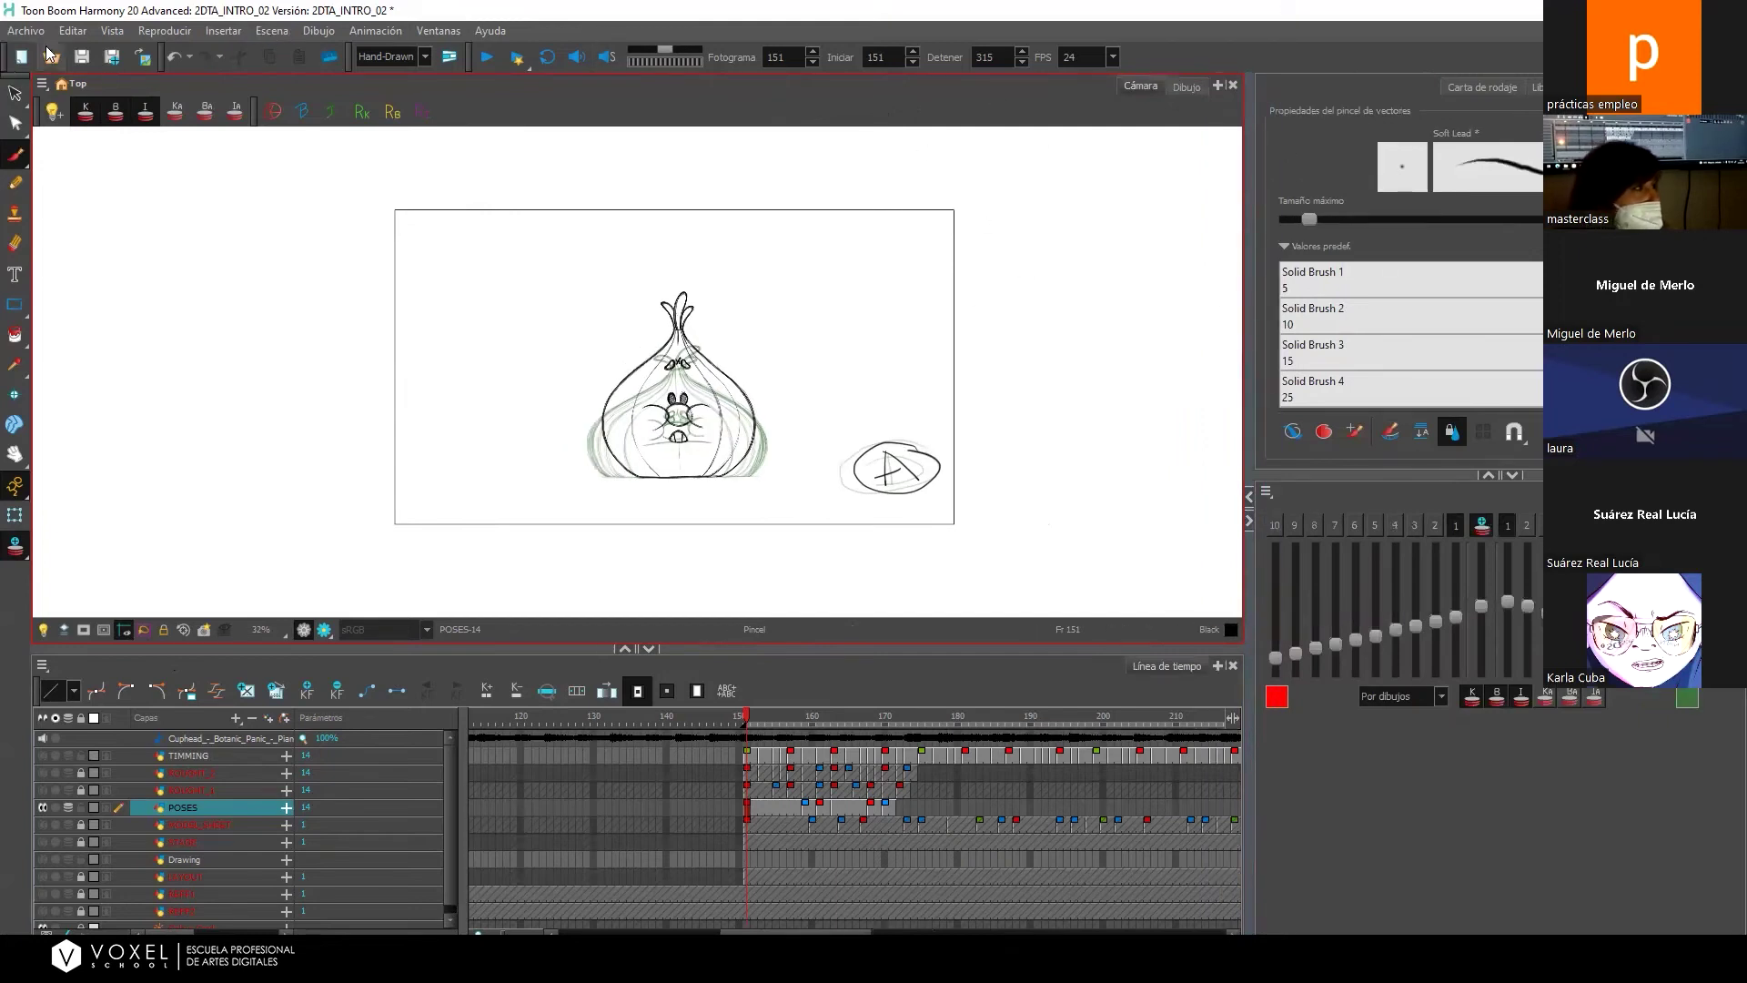
Hide the Editar and Zona de trabajo toolbars from the main toolbar row.
right_click(1161, 63)
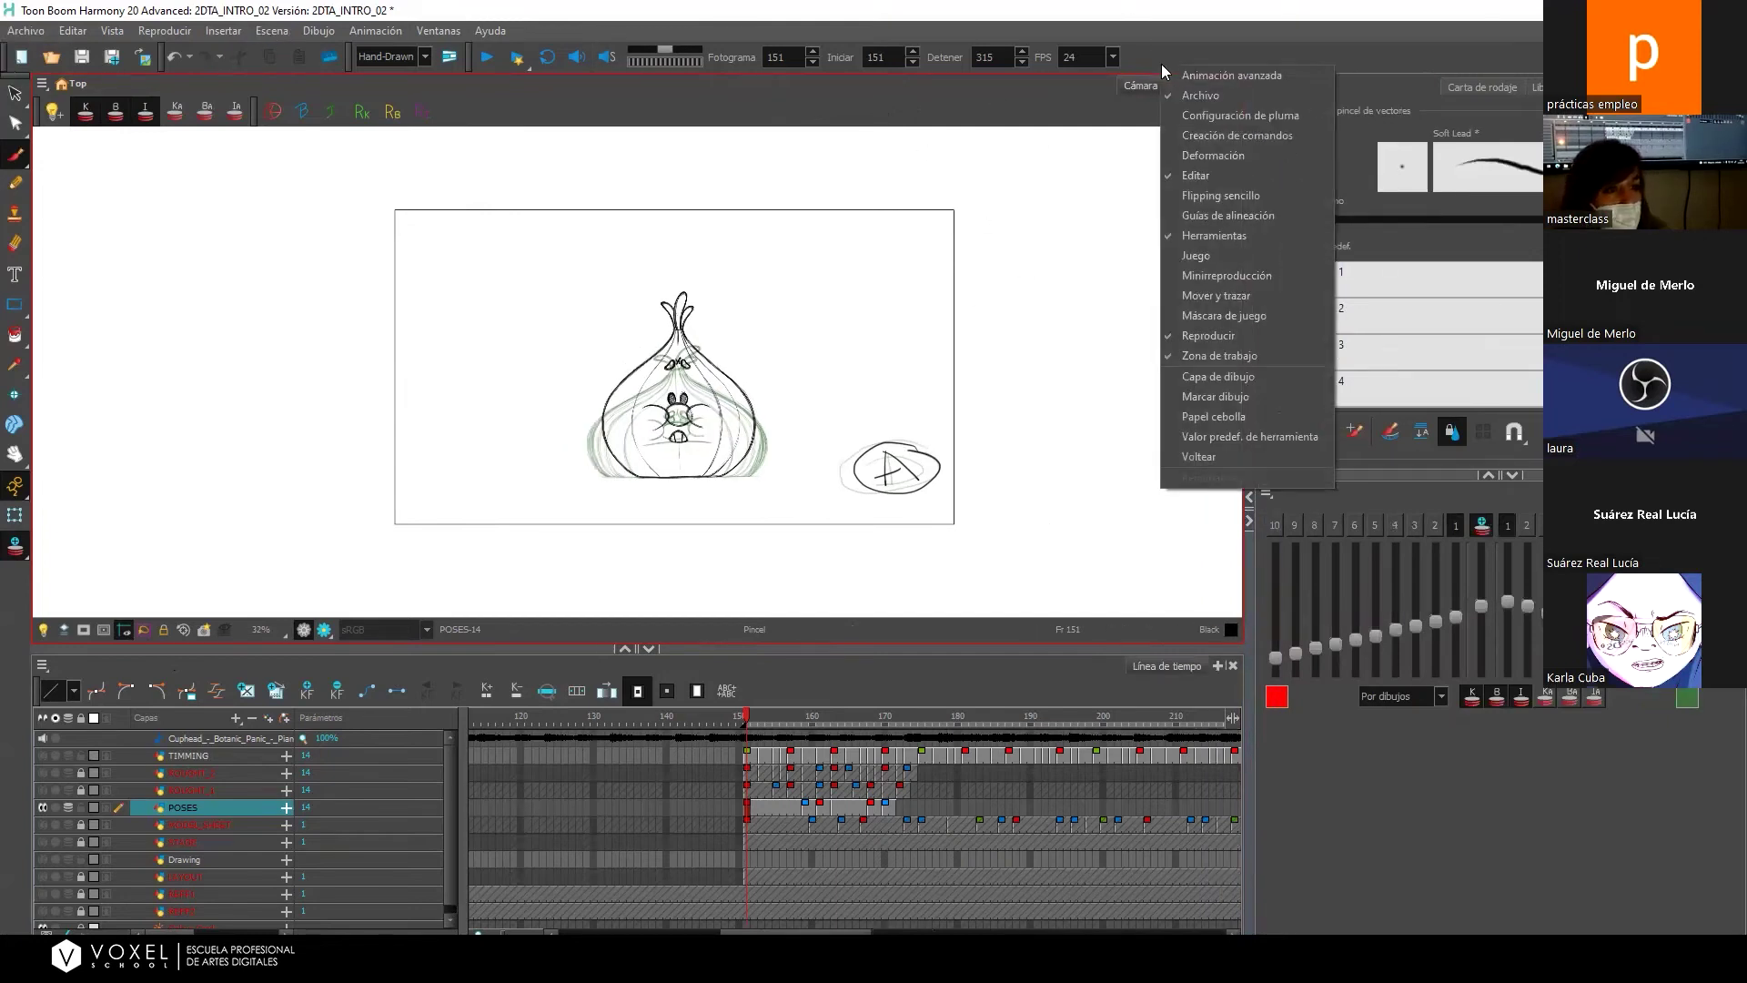
click(1219, 171)
right_click(1188, 53)
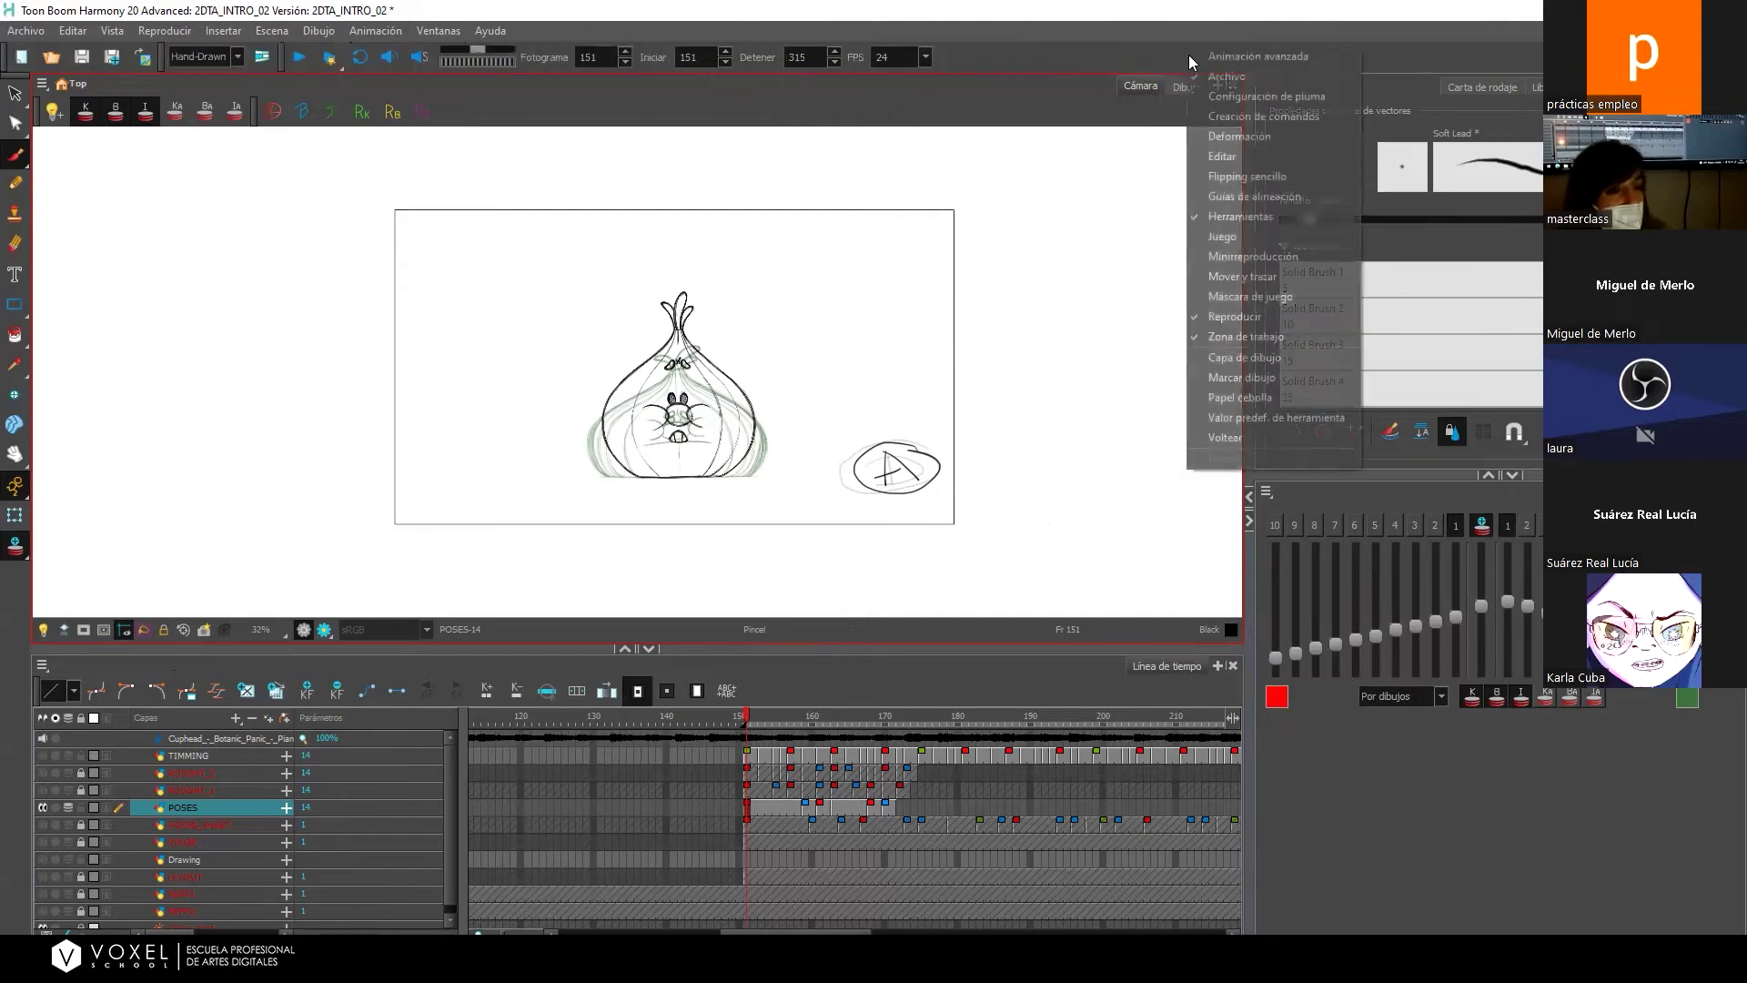
click(1203, 217)
right_click(1188, 57)
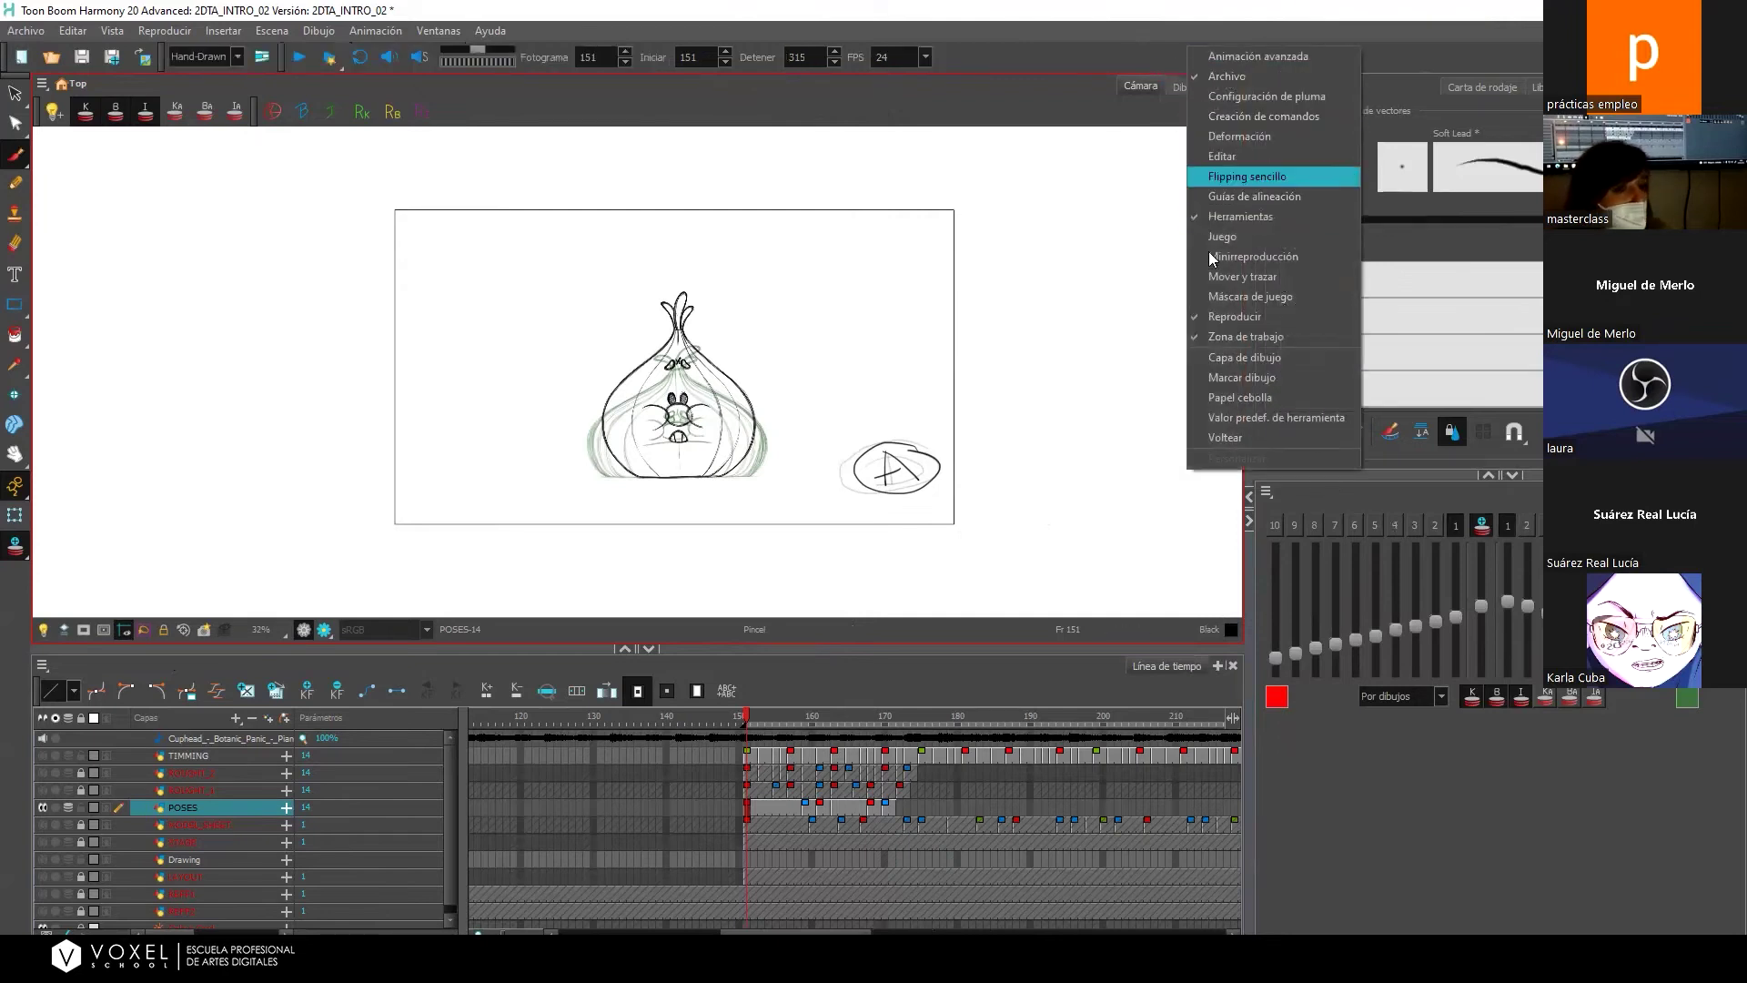
click(1214, 316)
click(1220, 338)
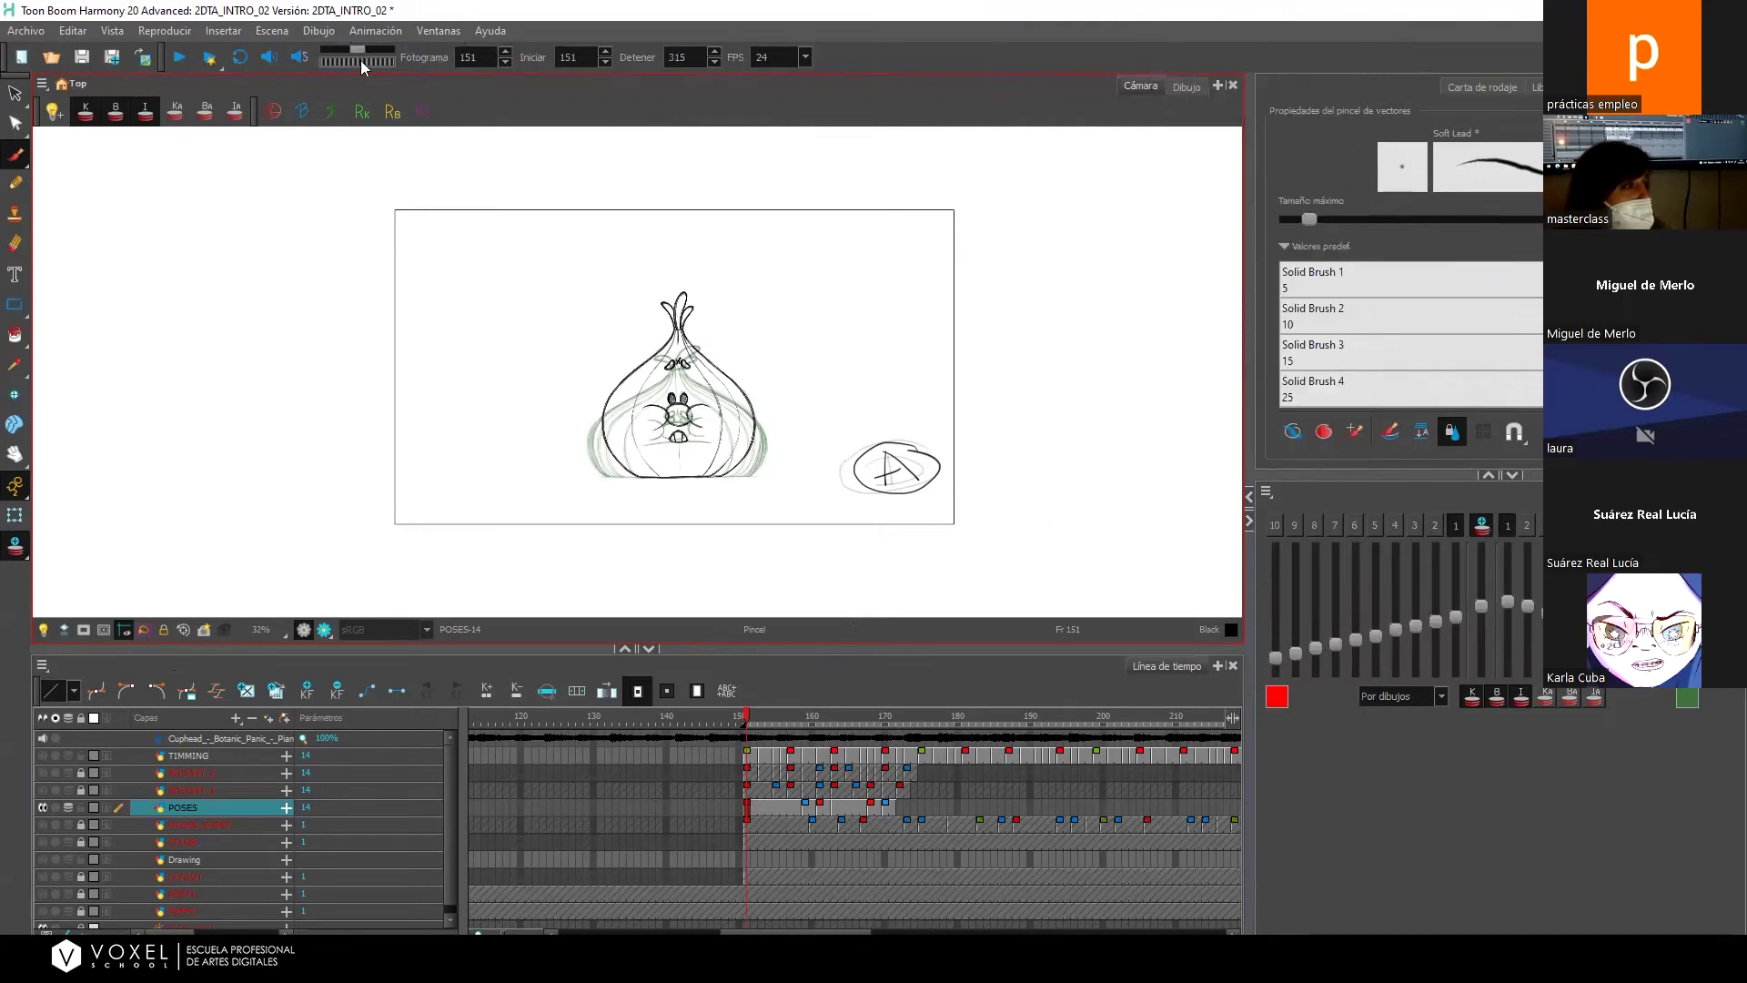
Save the current layout as a new workspace, entering a first name as its workspace name.
click(368, 30)
mouse_move(421, 33)
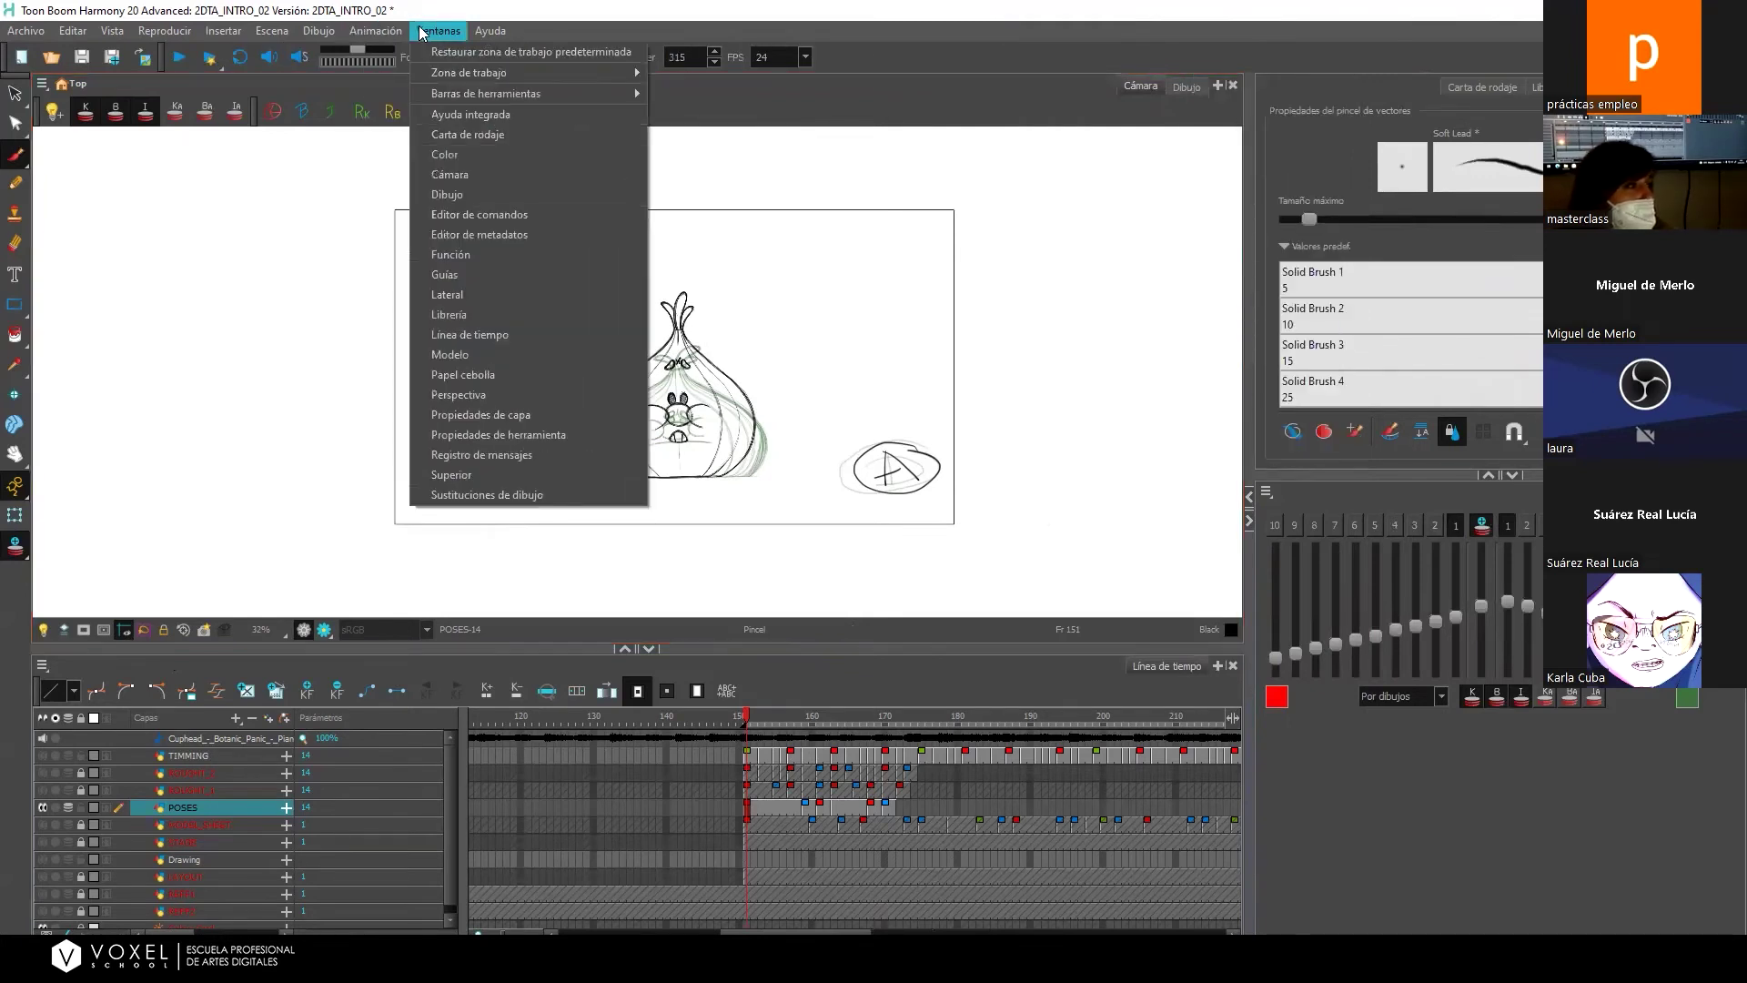
mouse_move(504, 78)
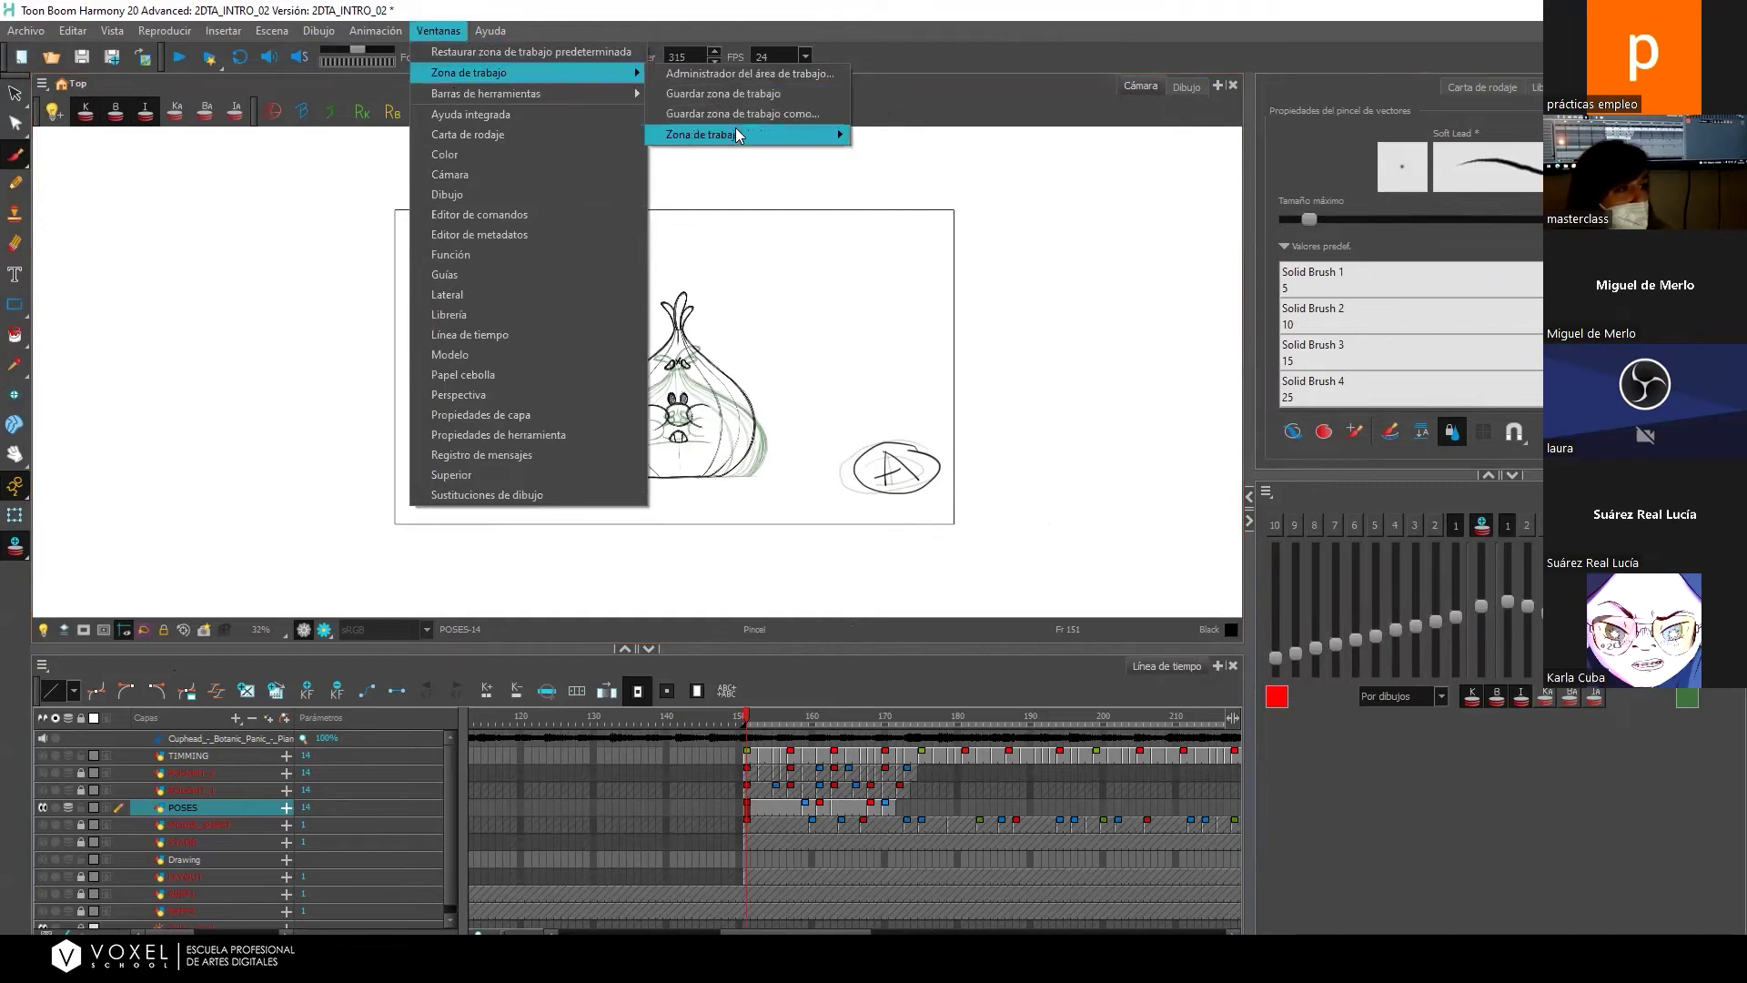
mouse_move(738, 132)
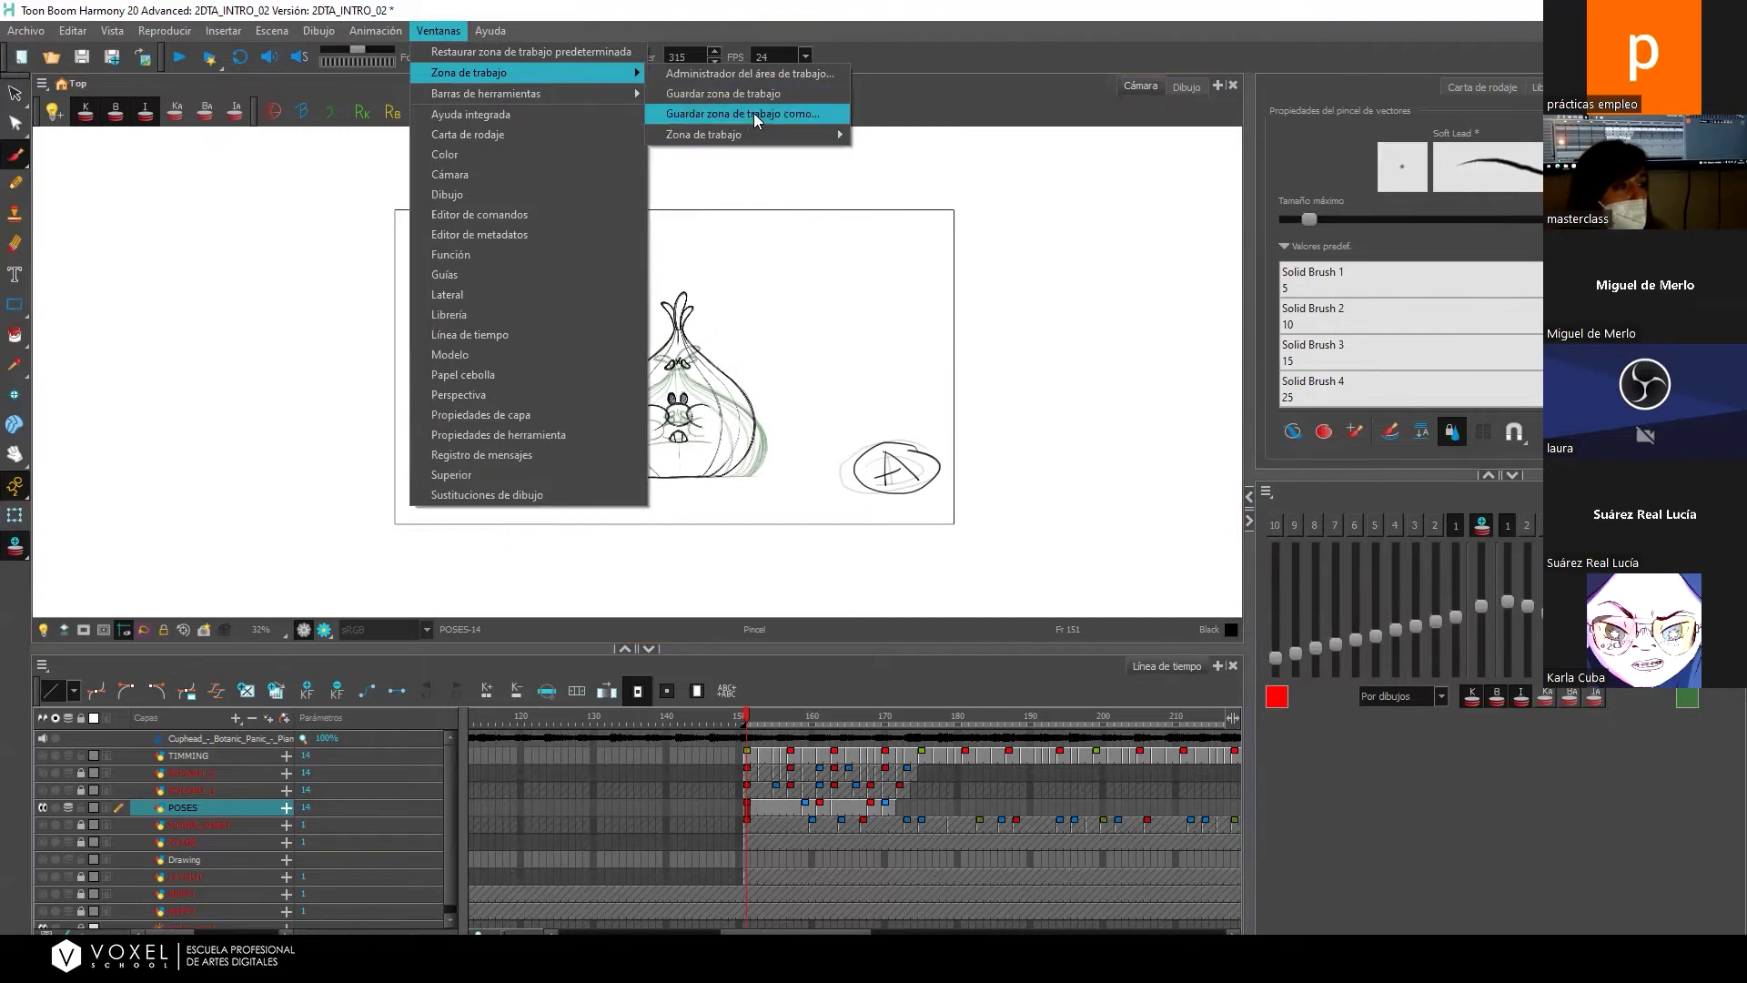
click(755, 116)
text(MARTA)
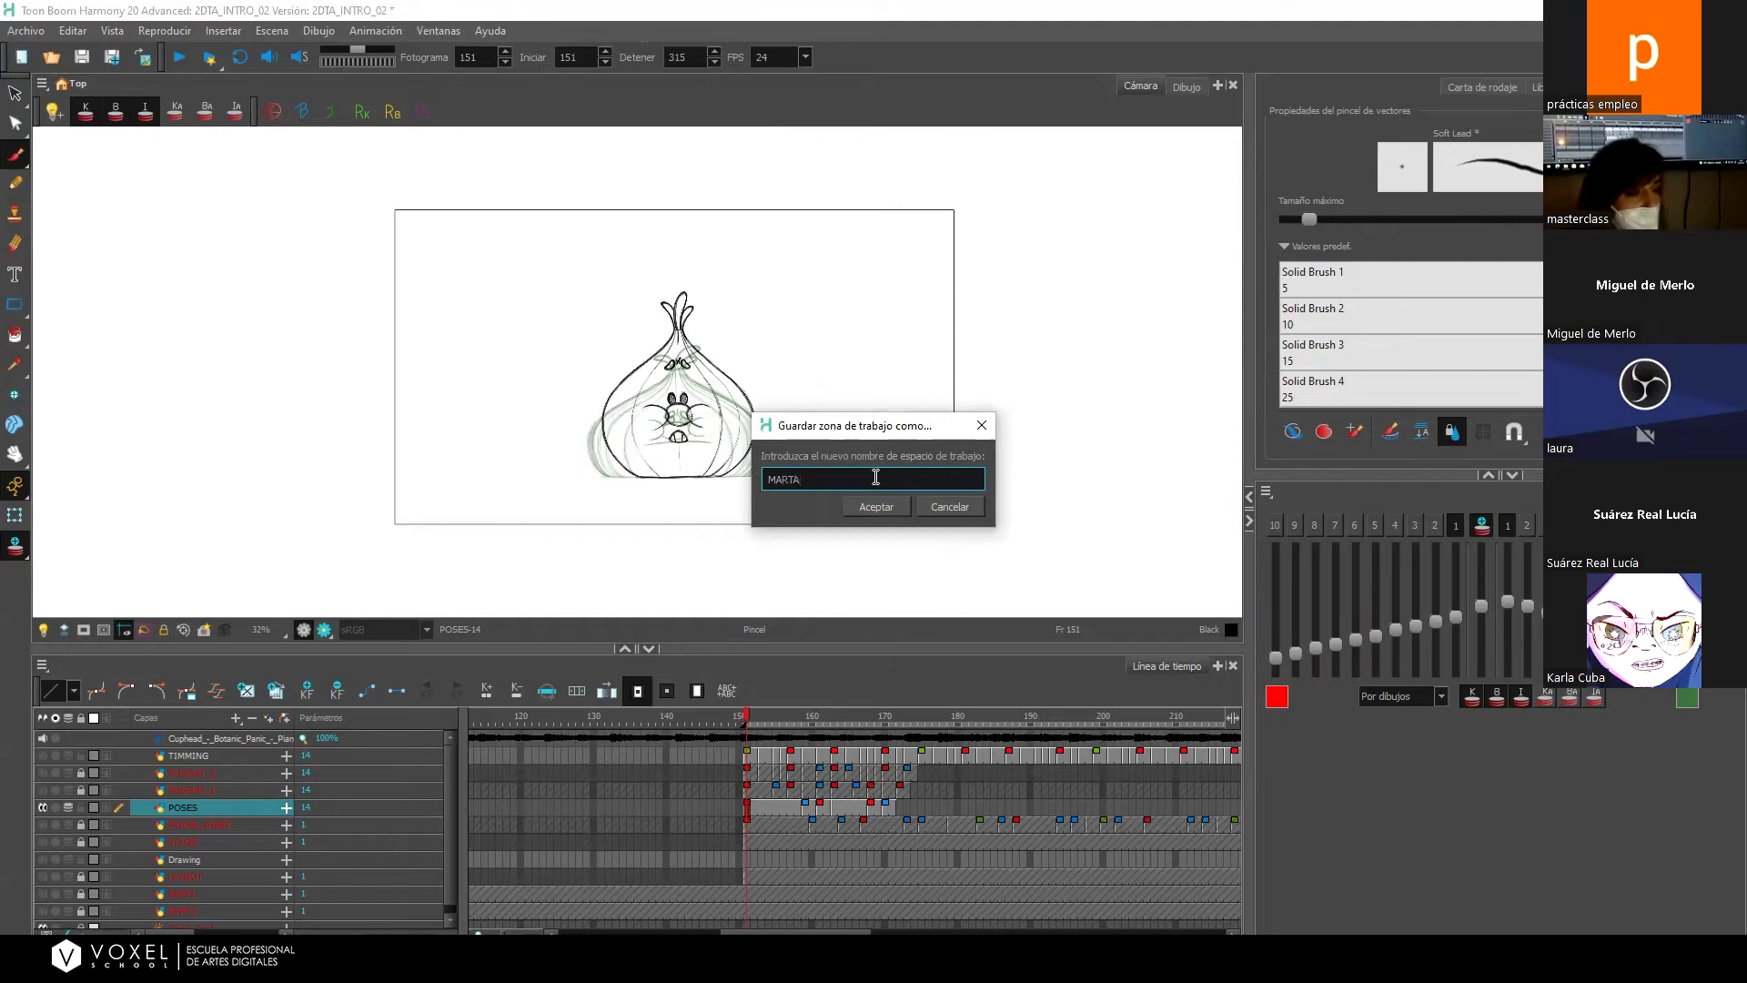
click(878, 506)
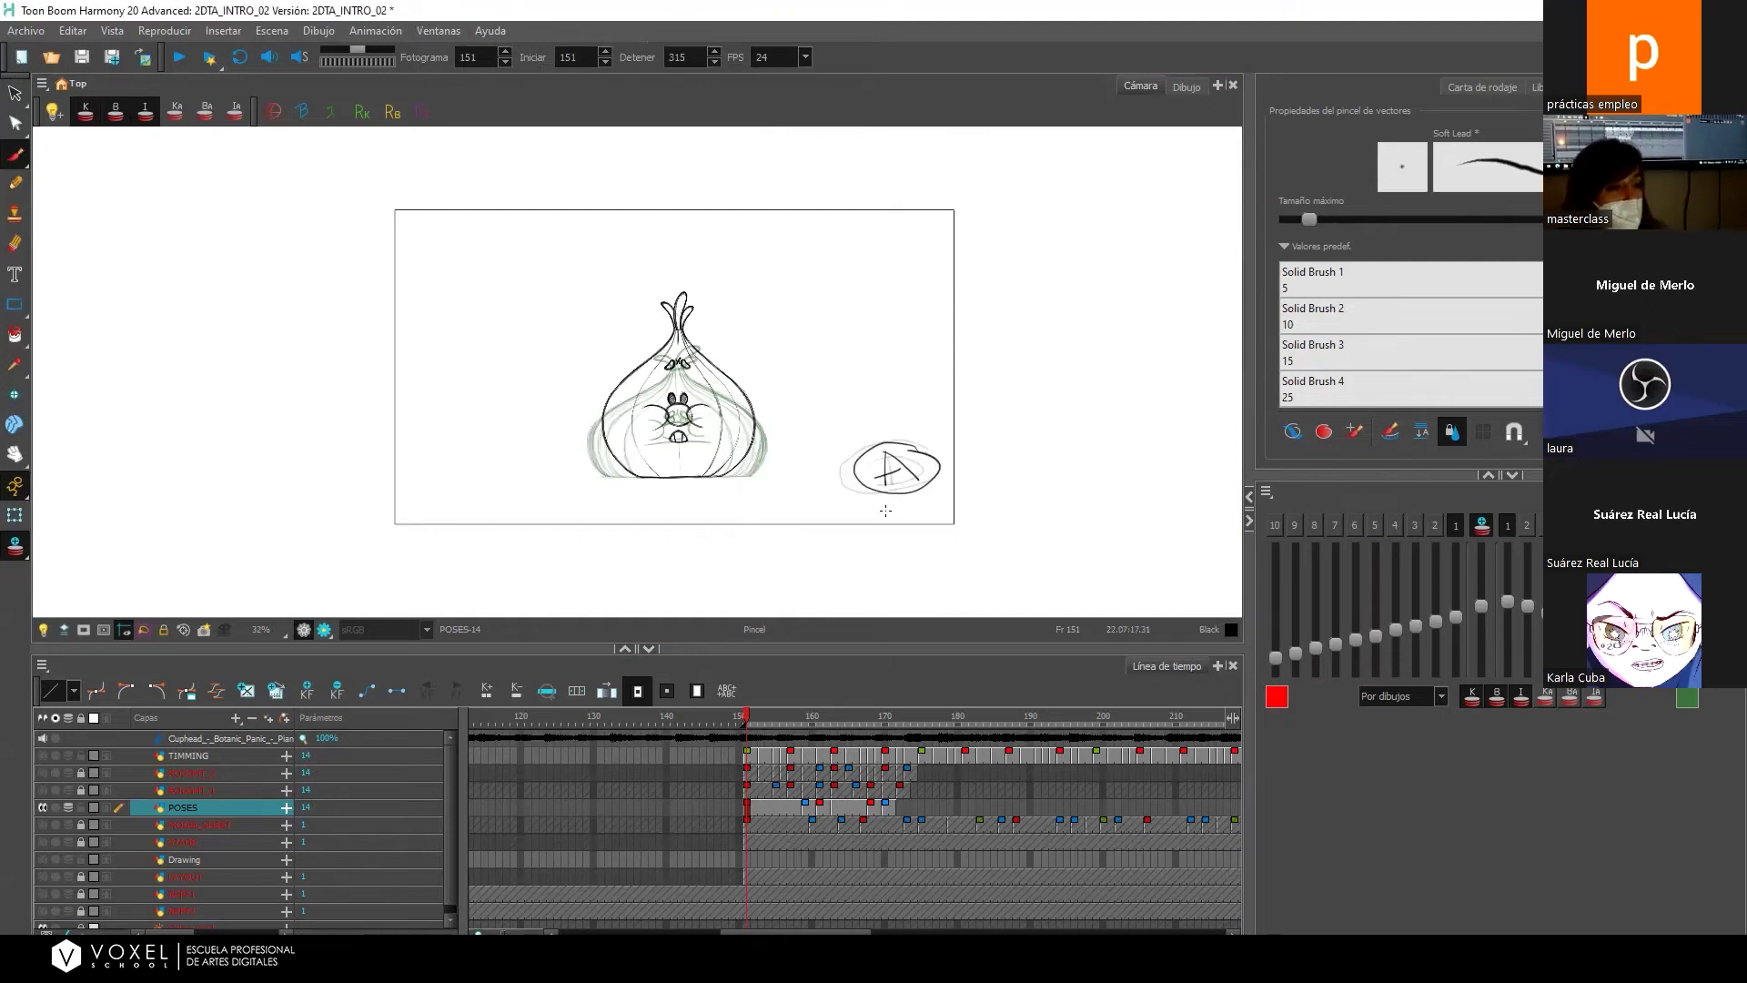
Switch to the Compositing workspace.
click(422, 33)
mouse_move(429, 72)
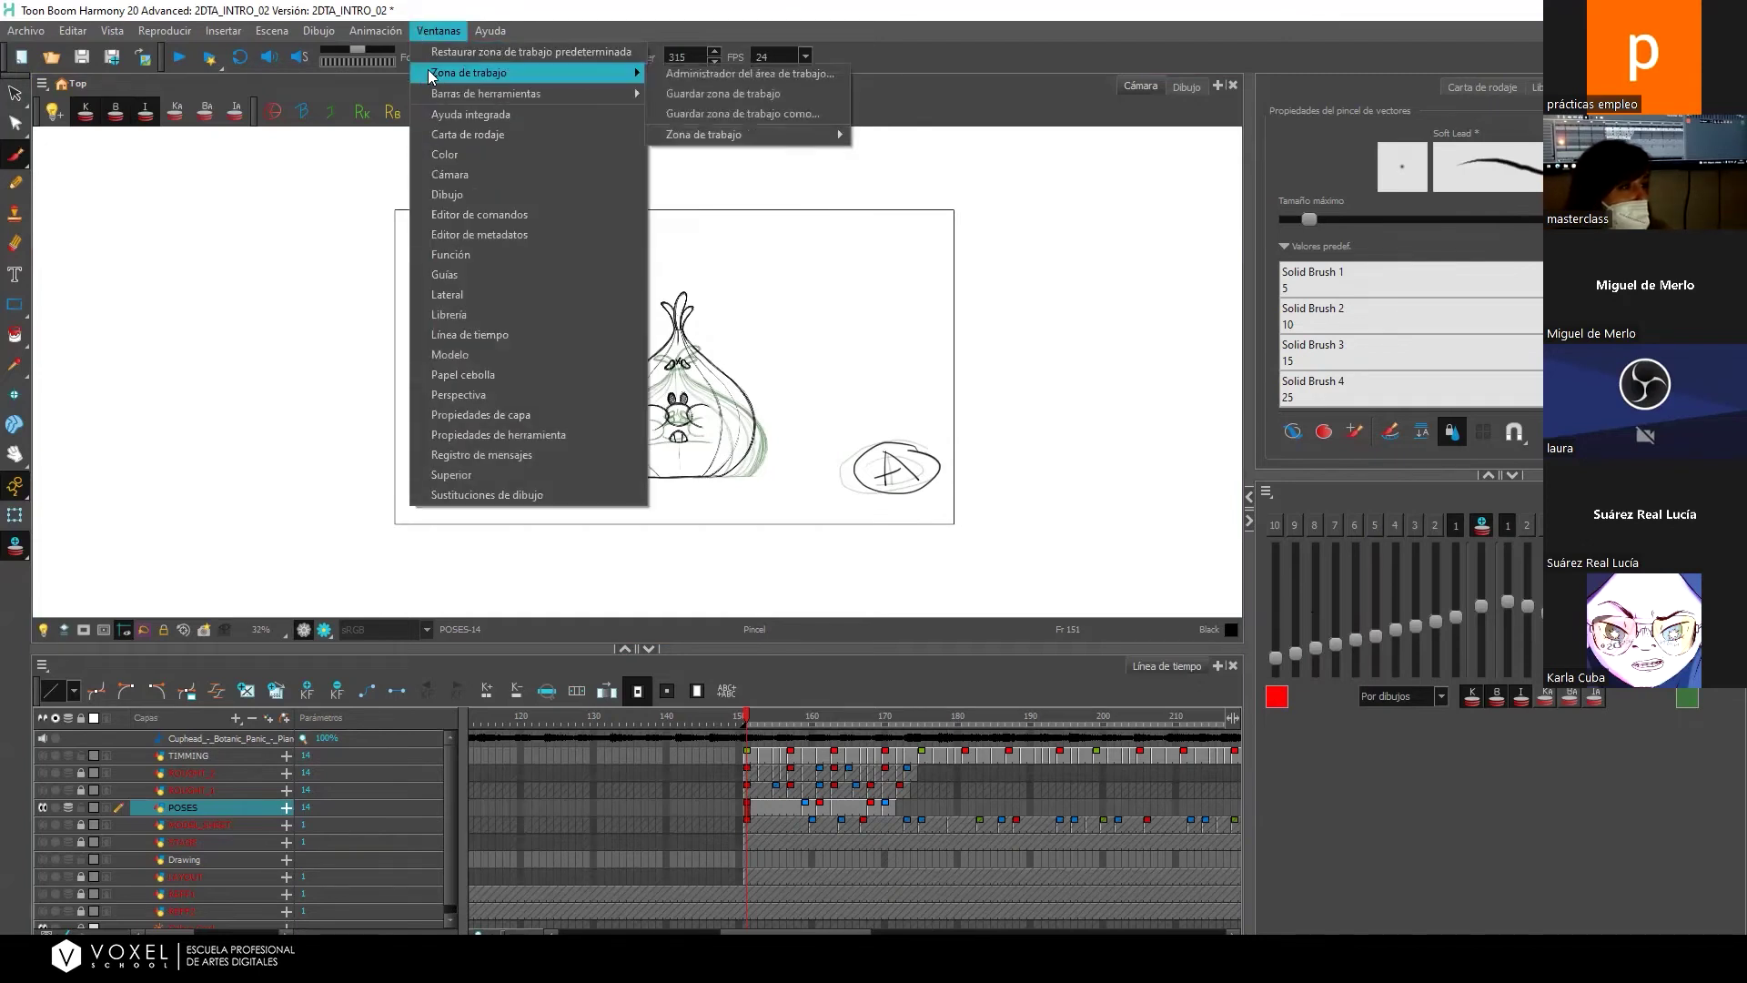
mouse_move(564, 73)
mouse_move(711, 129)
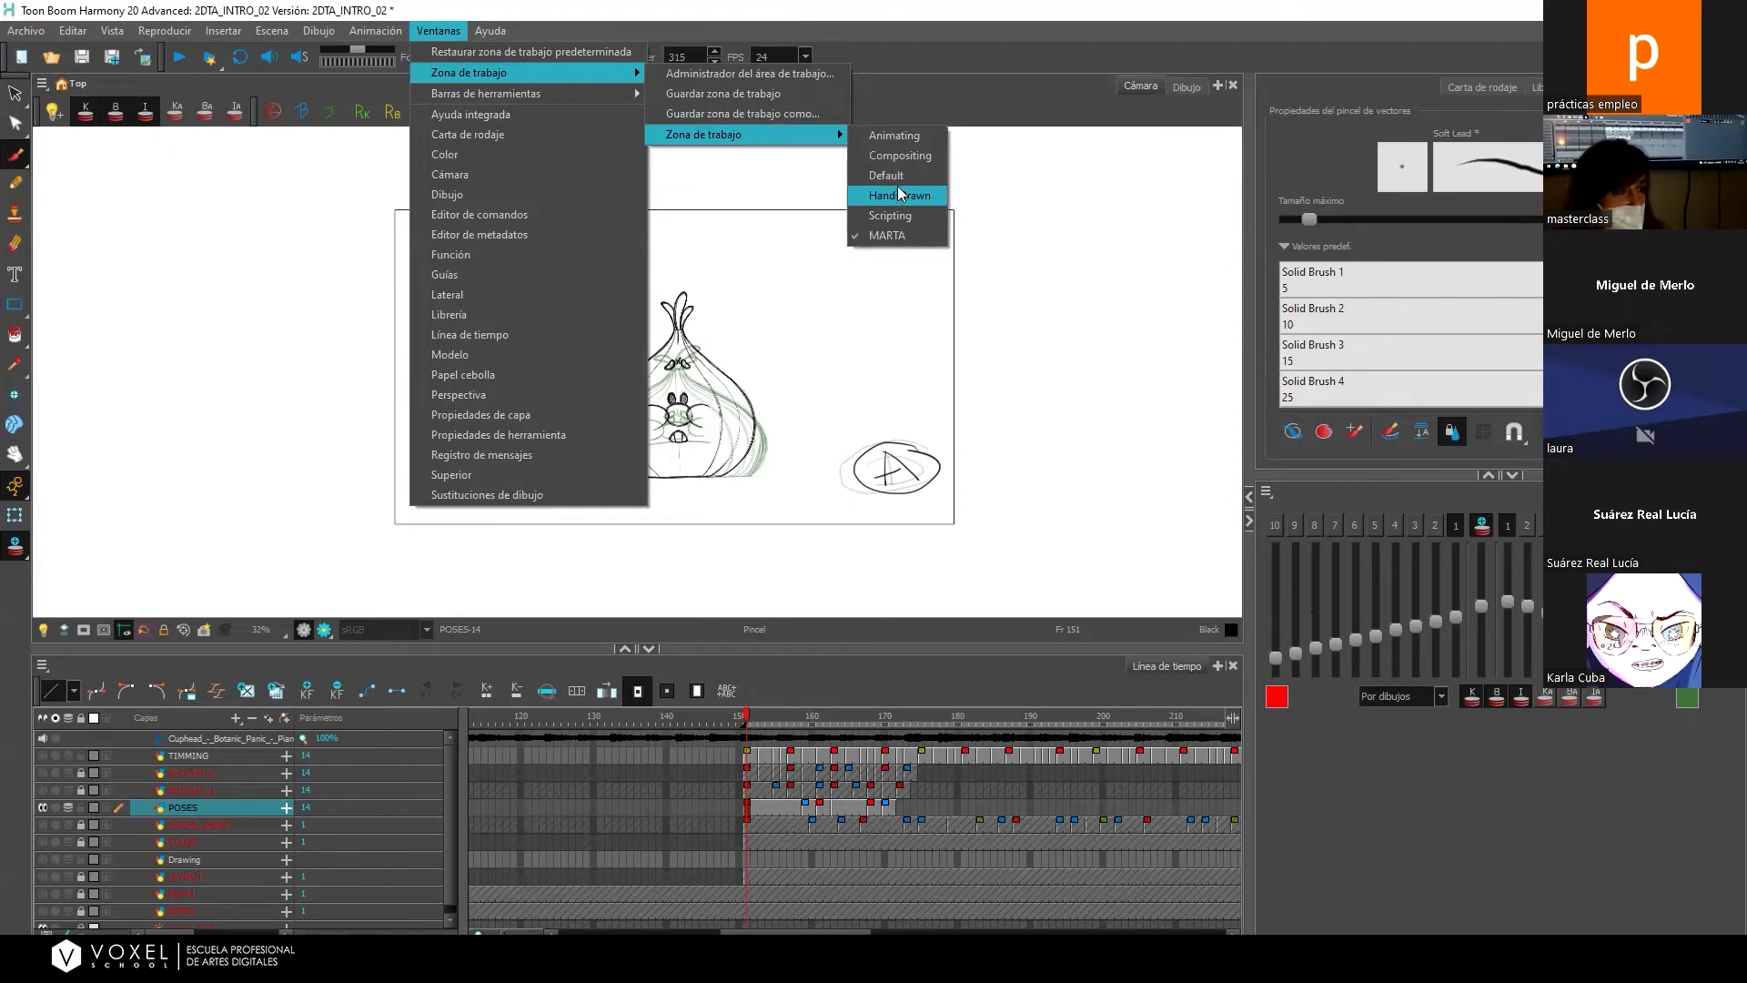
click(899, 154)
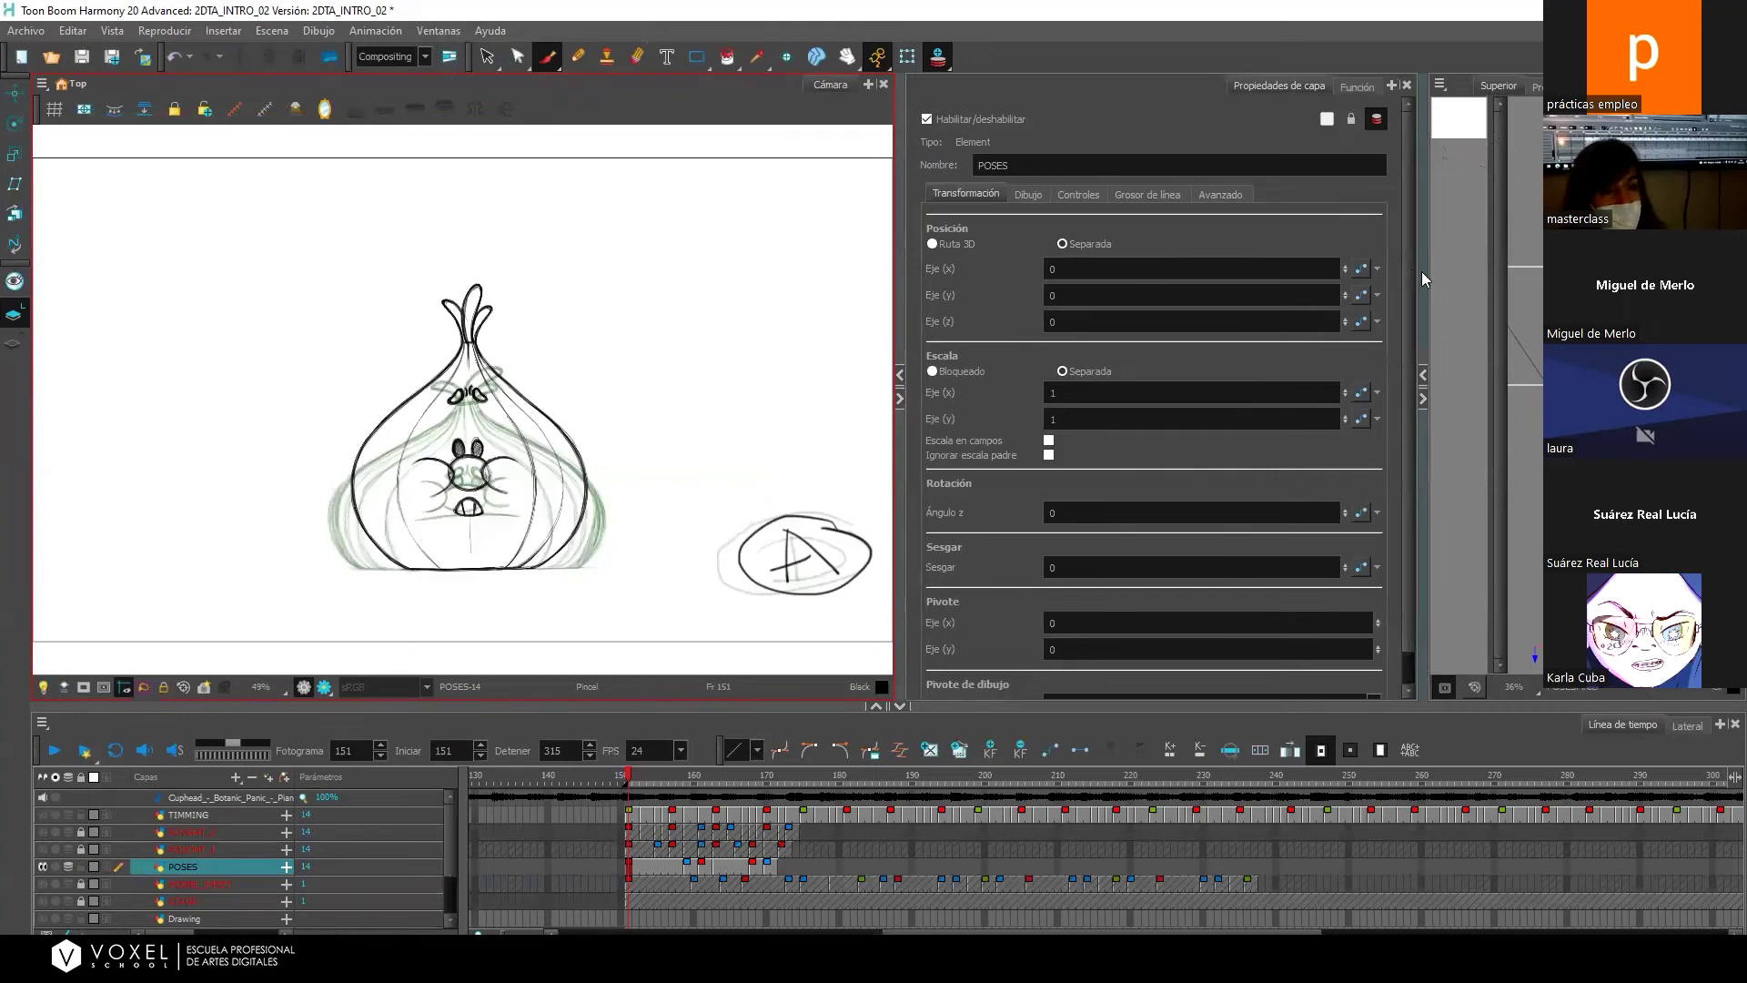
Narrow the camera view, widen the Superior view, and check the Lateral view before returning to the timeline.
drag(906, 244, 720, 244)
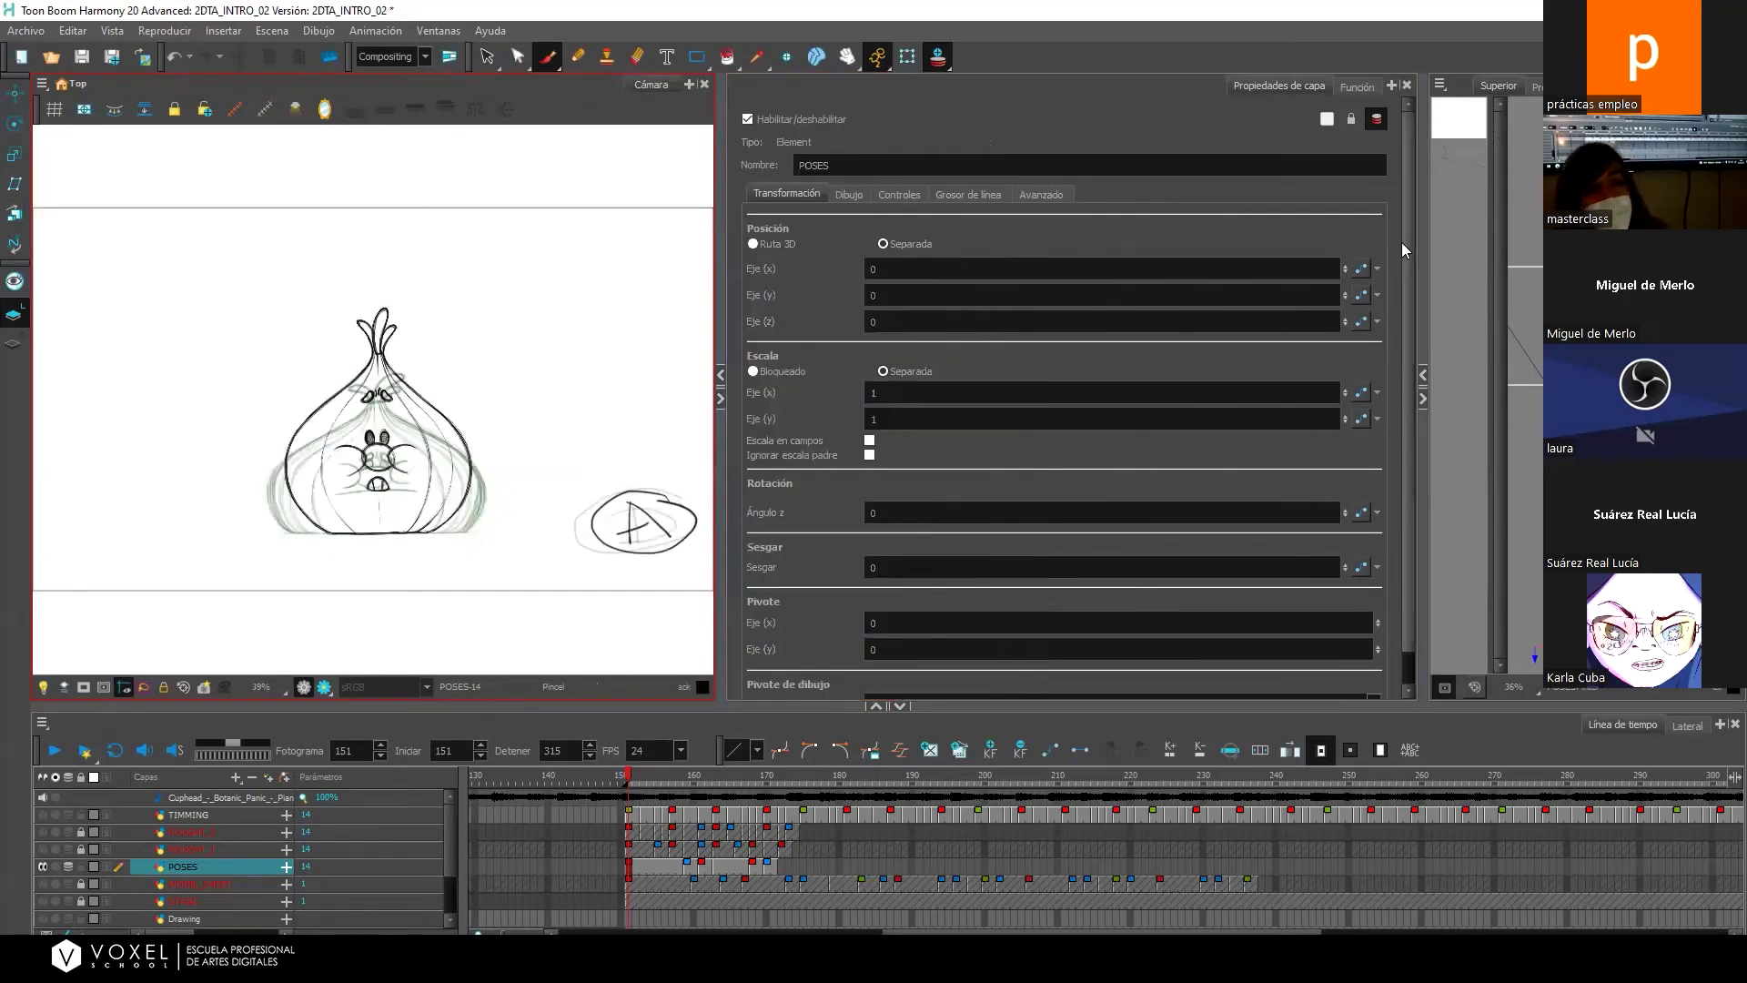
drag(1419, 255, 1057, 310)
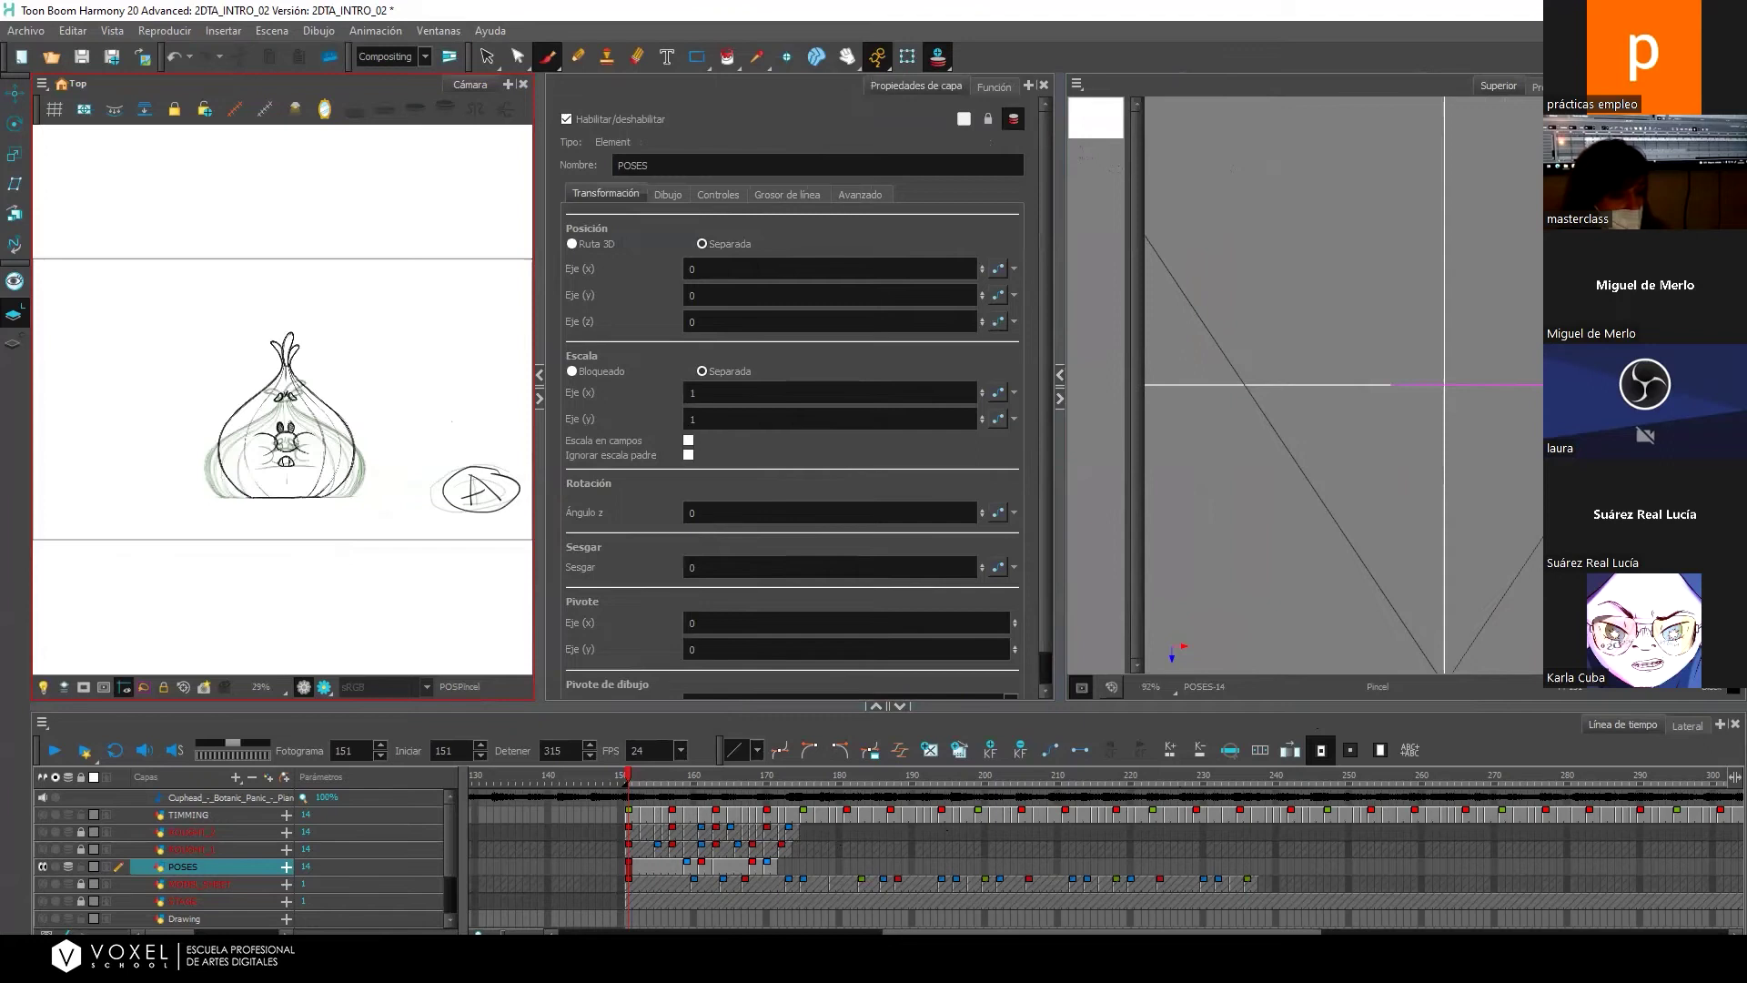
scroll(1092, 855, left, 5)
click(1135, 251)
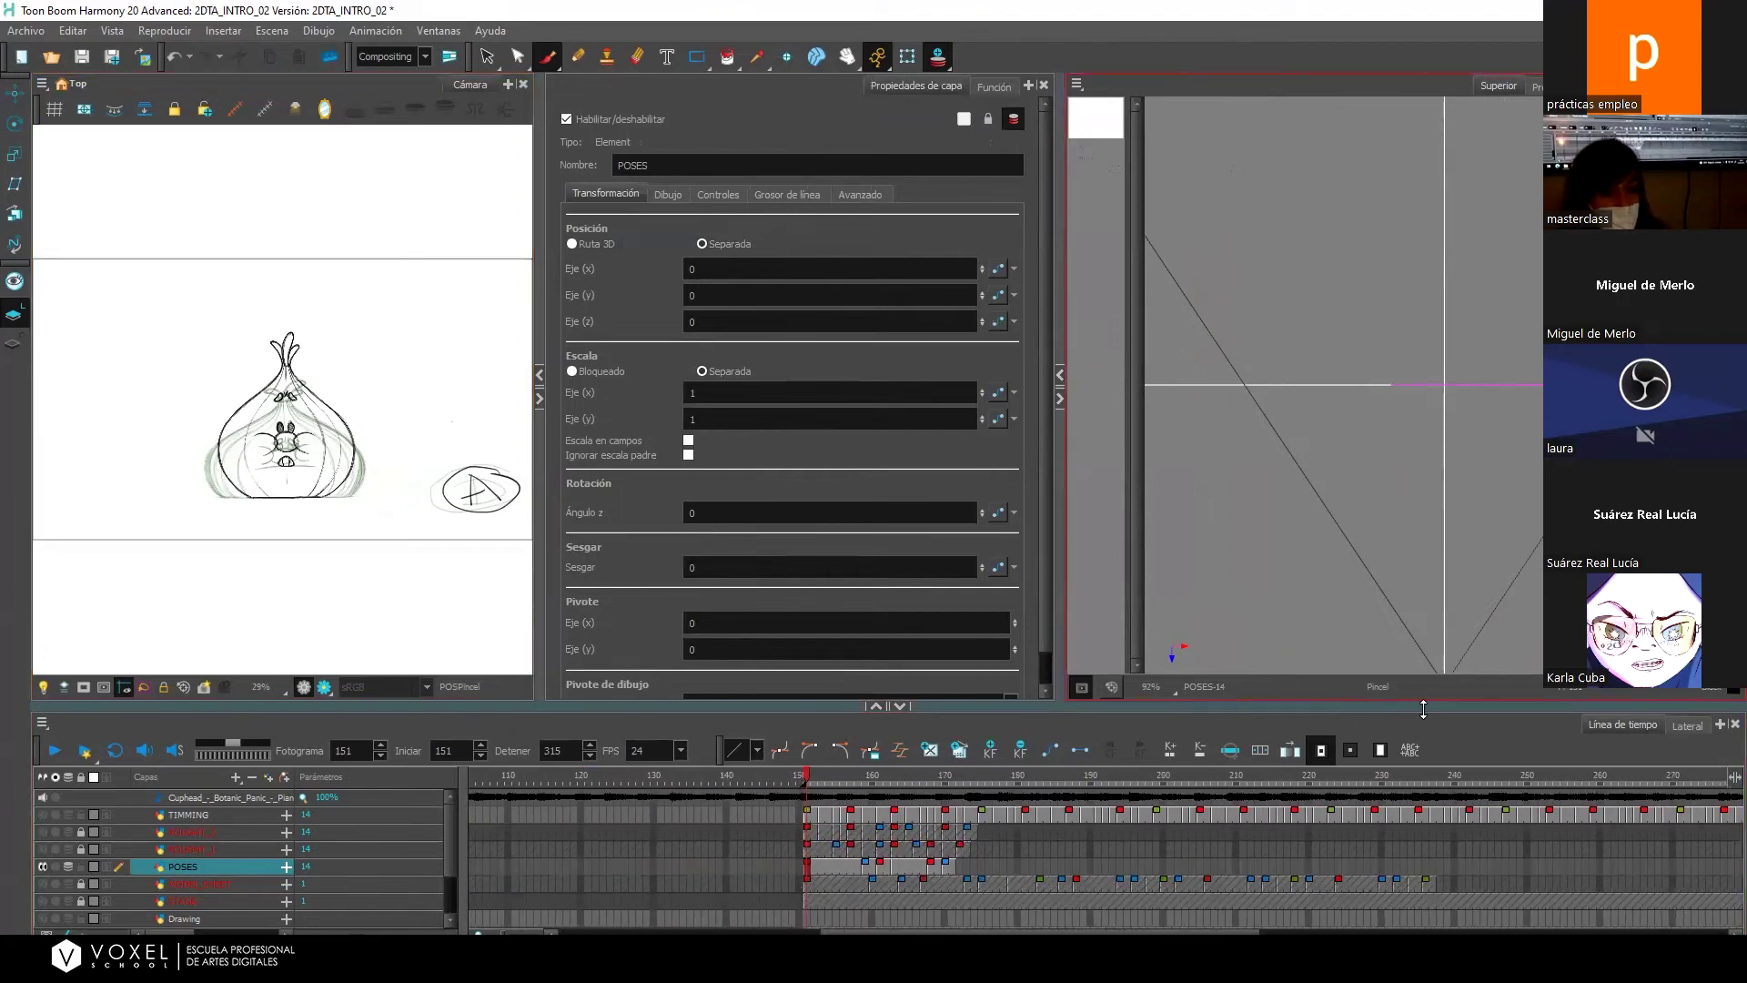
click(1688, 725)
click(1622, 724)
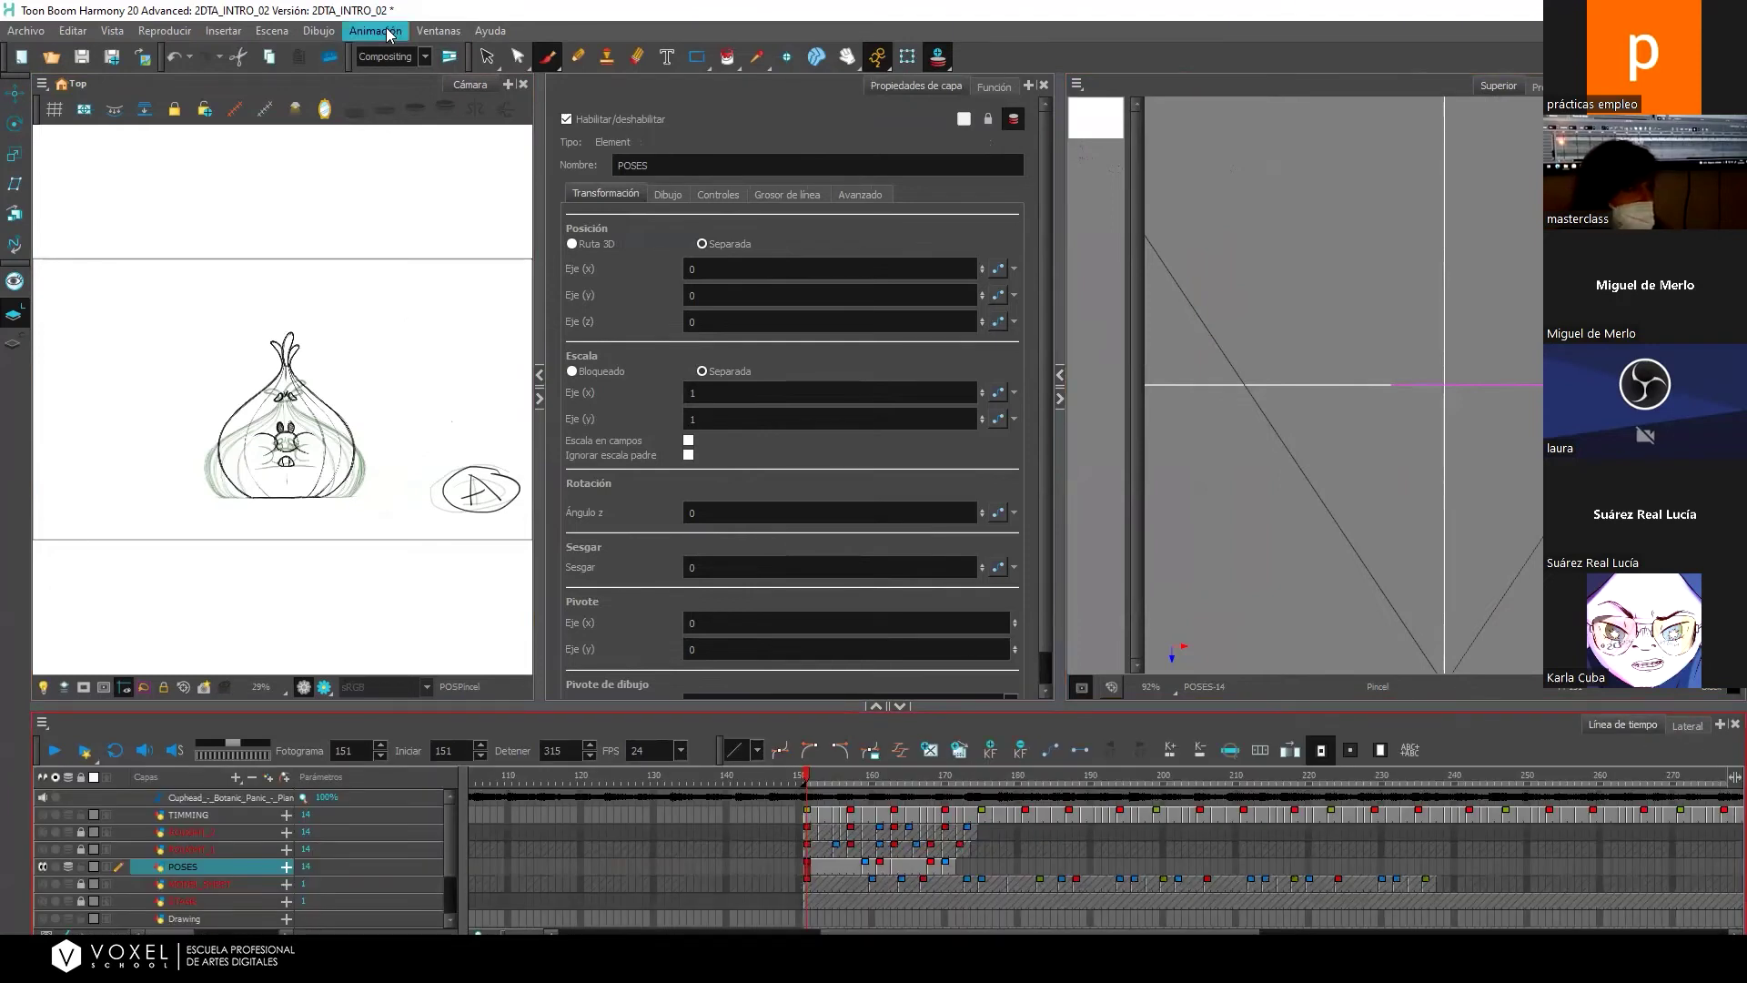
Switch back to the newly saved custom workspace.
click(438, 30)
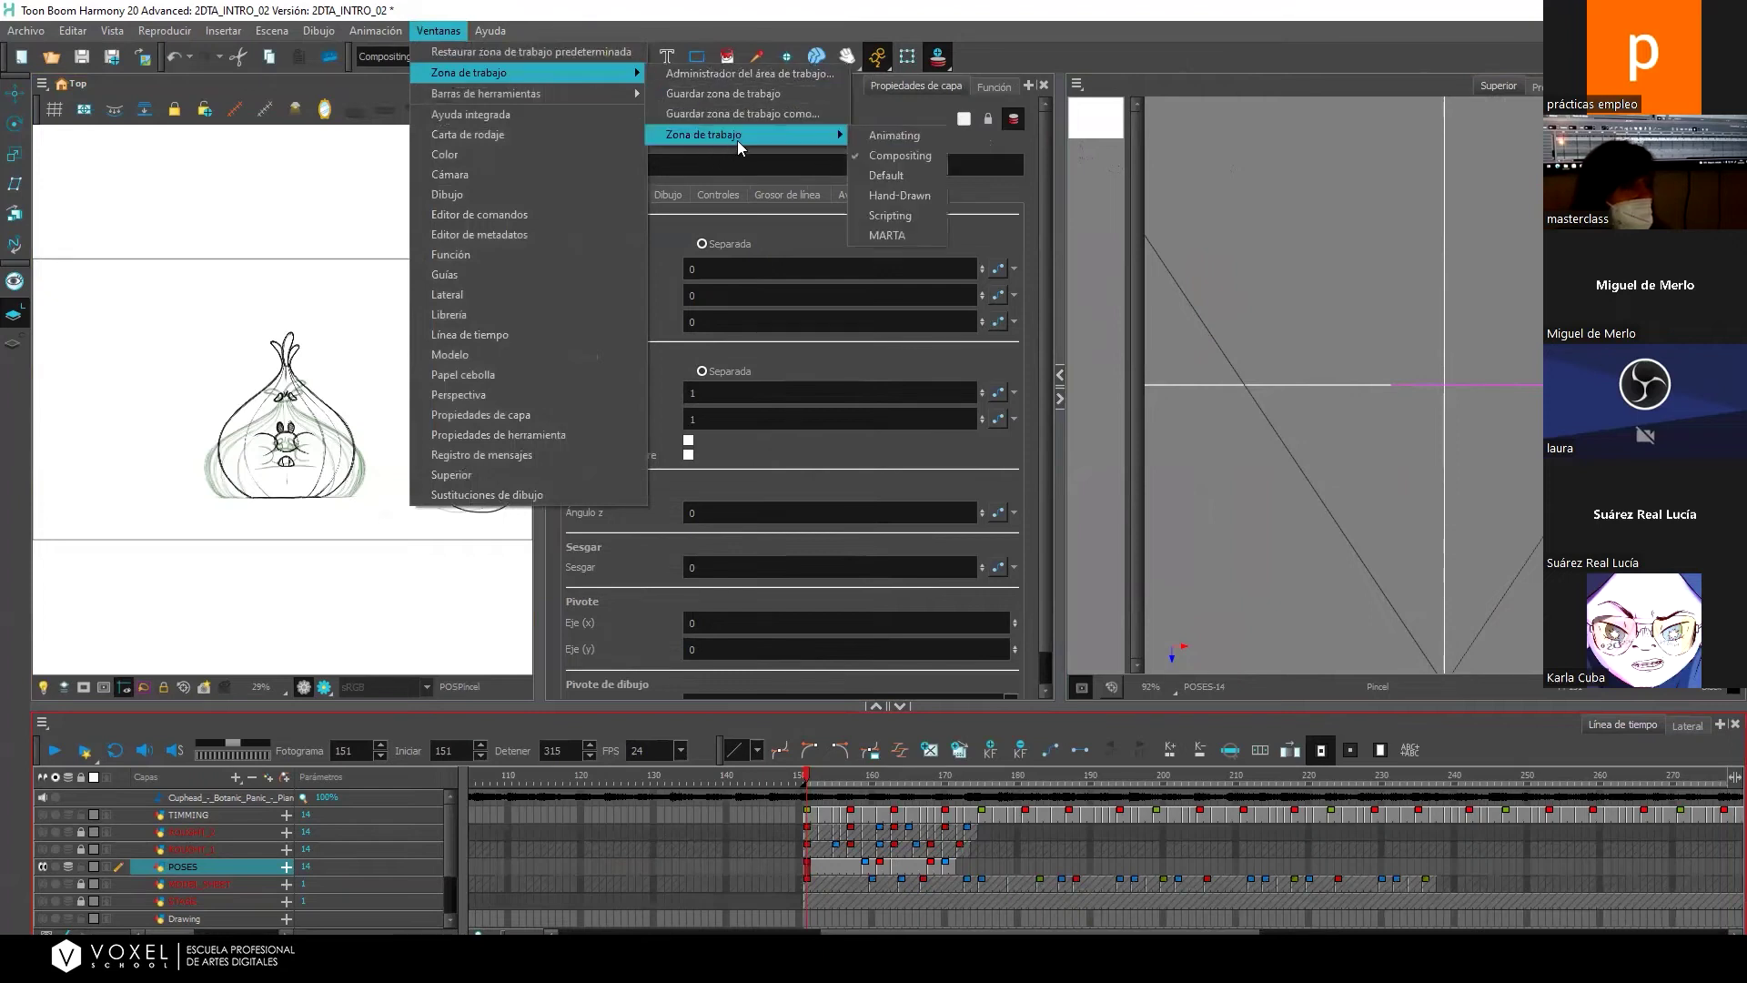
click(890, 236)
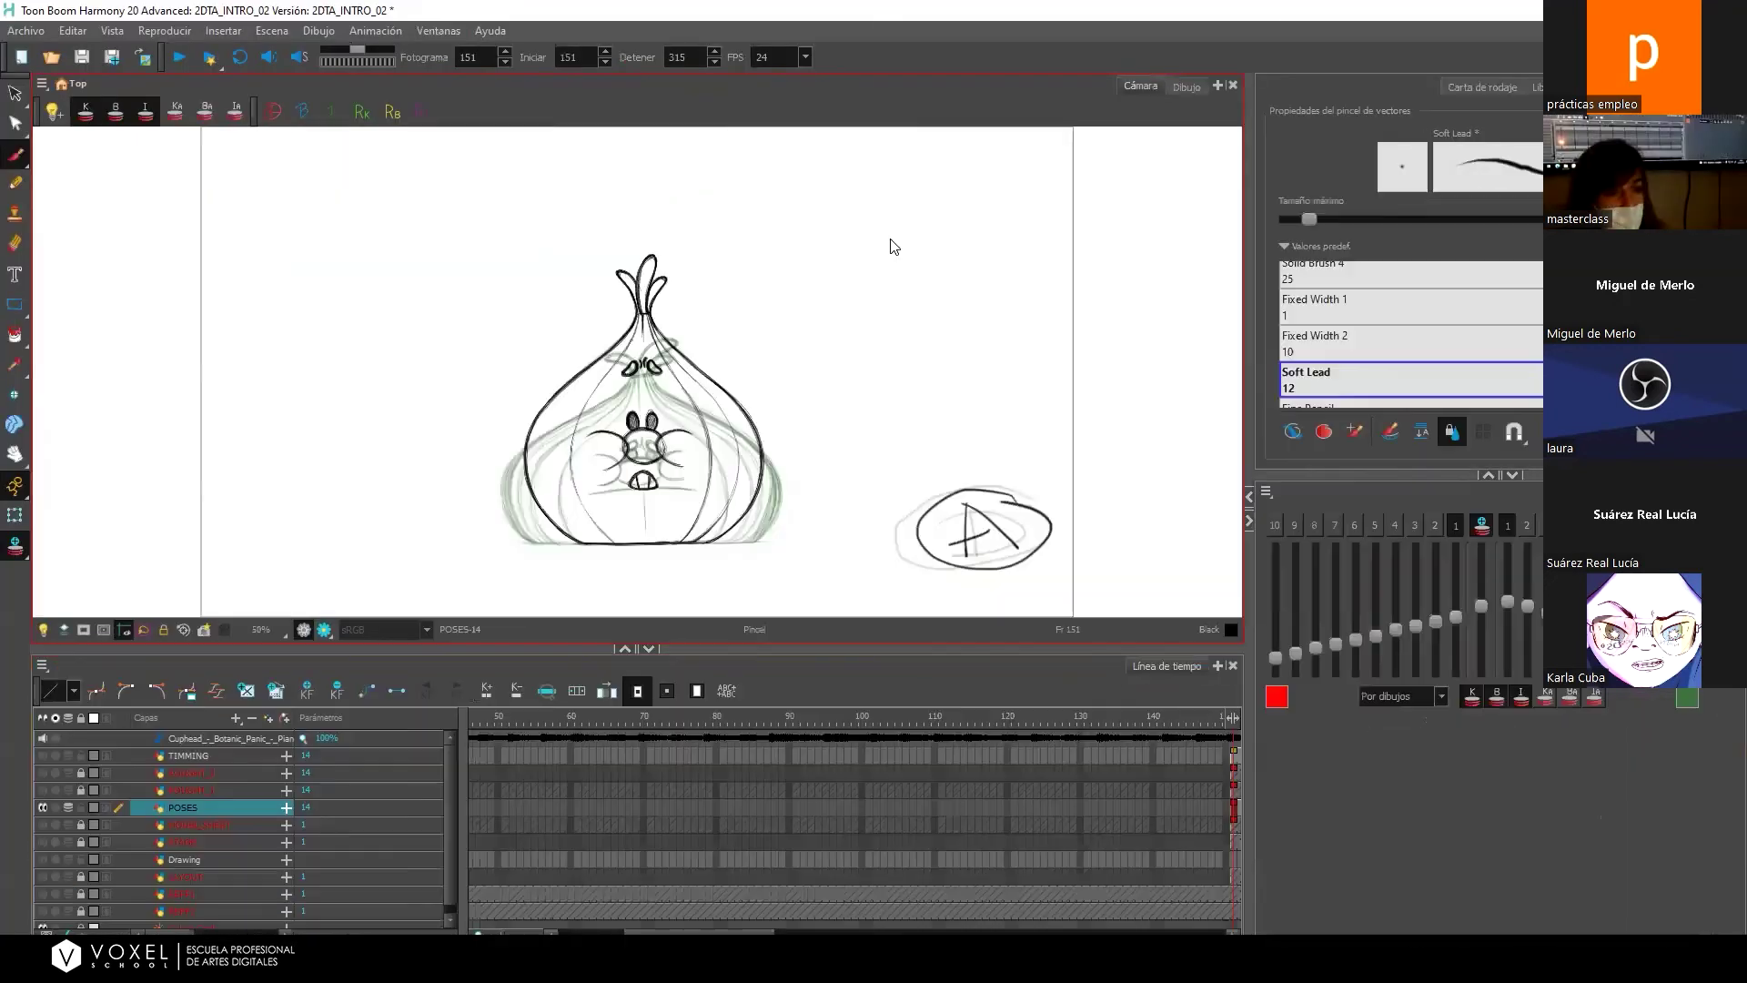
Give the brush properties panel more height, and undock and close the Color panel.
drag(1519, 474, 1519, 580)
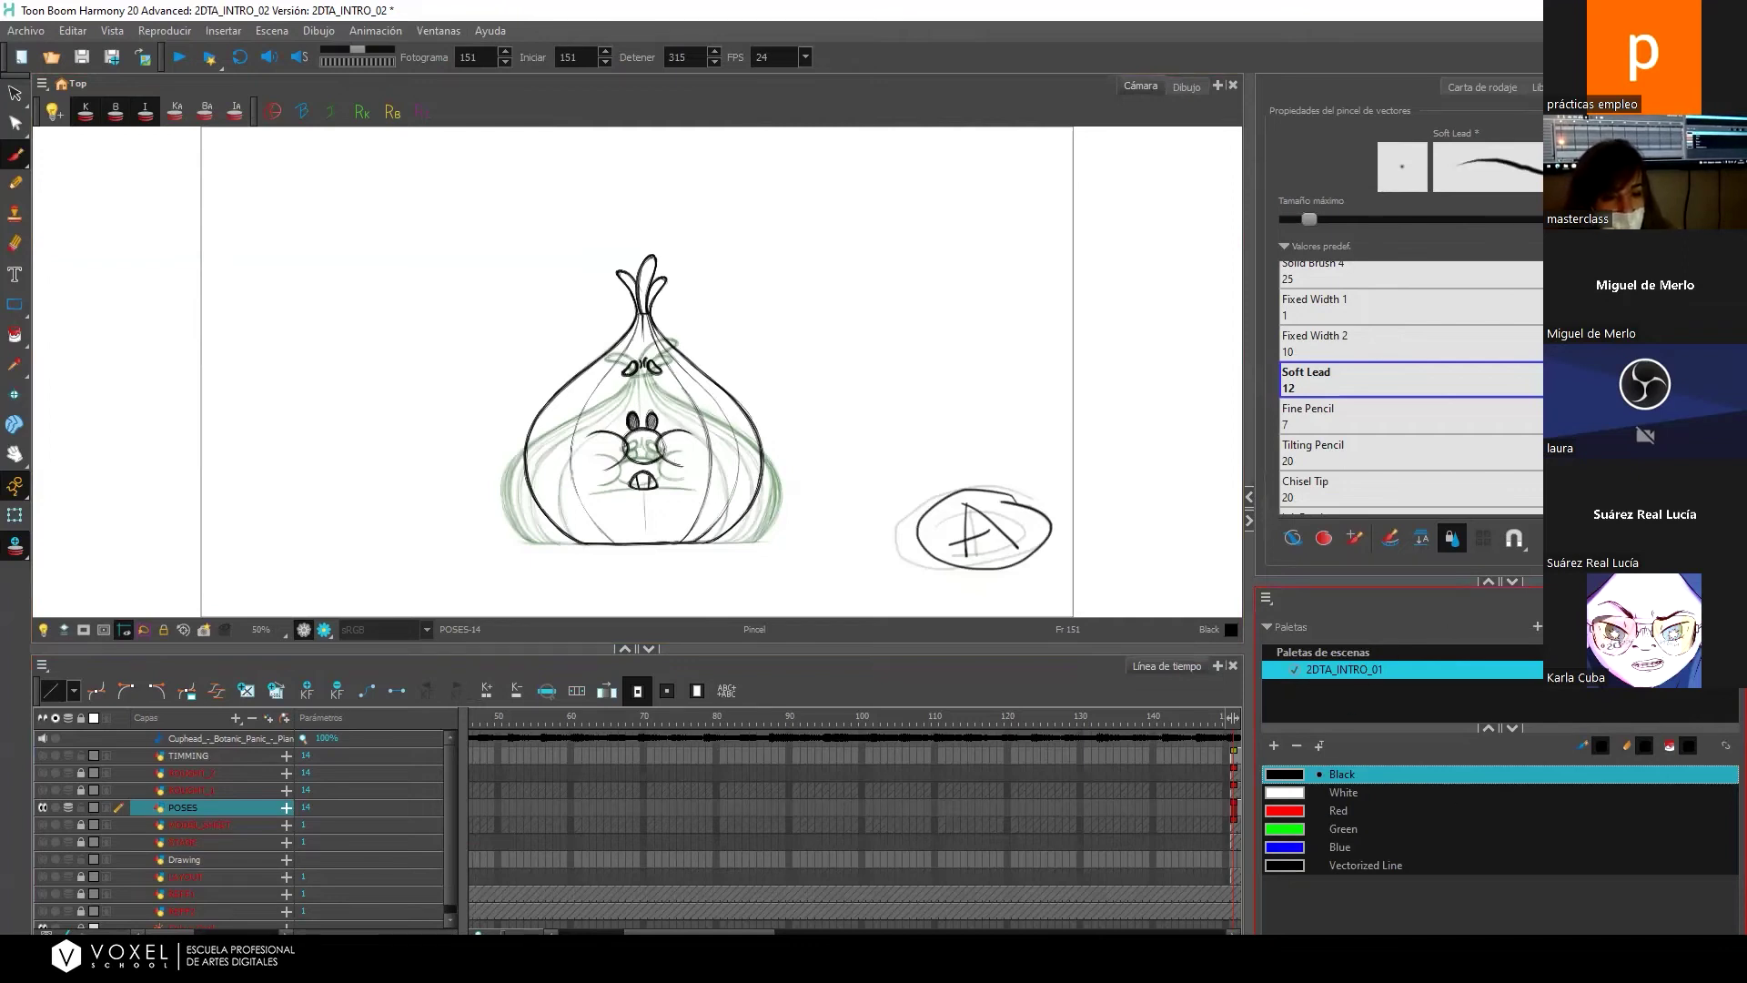
drag(1528, 579, 692, 266)
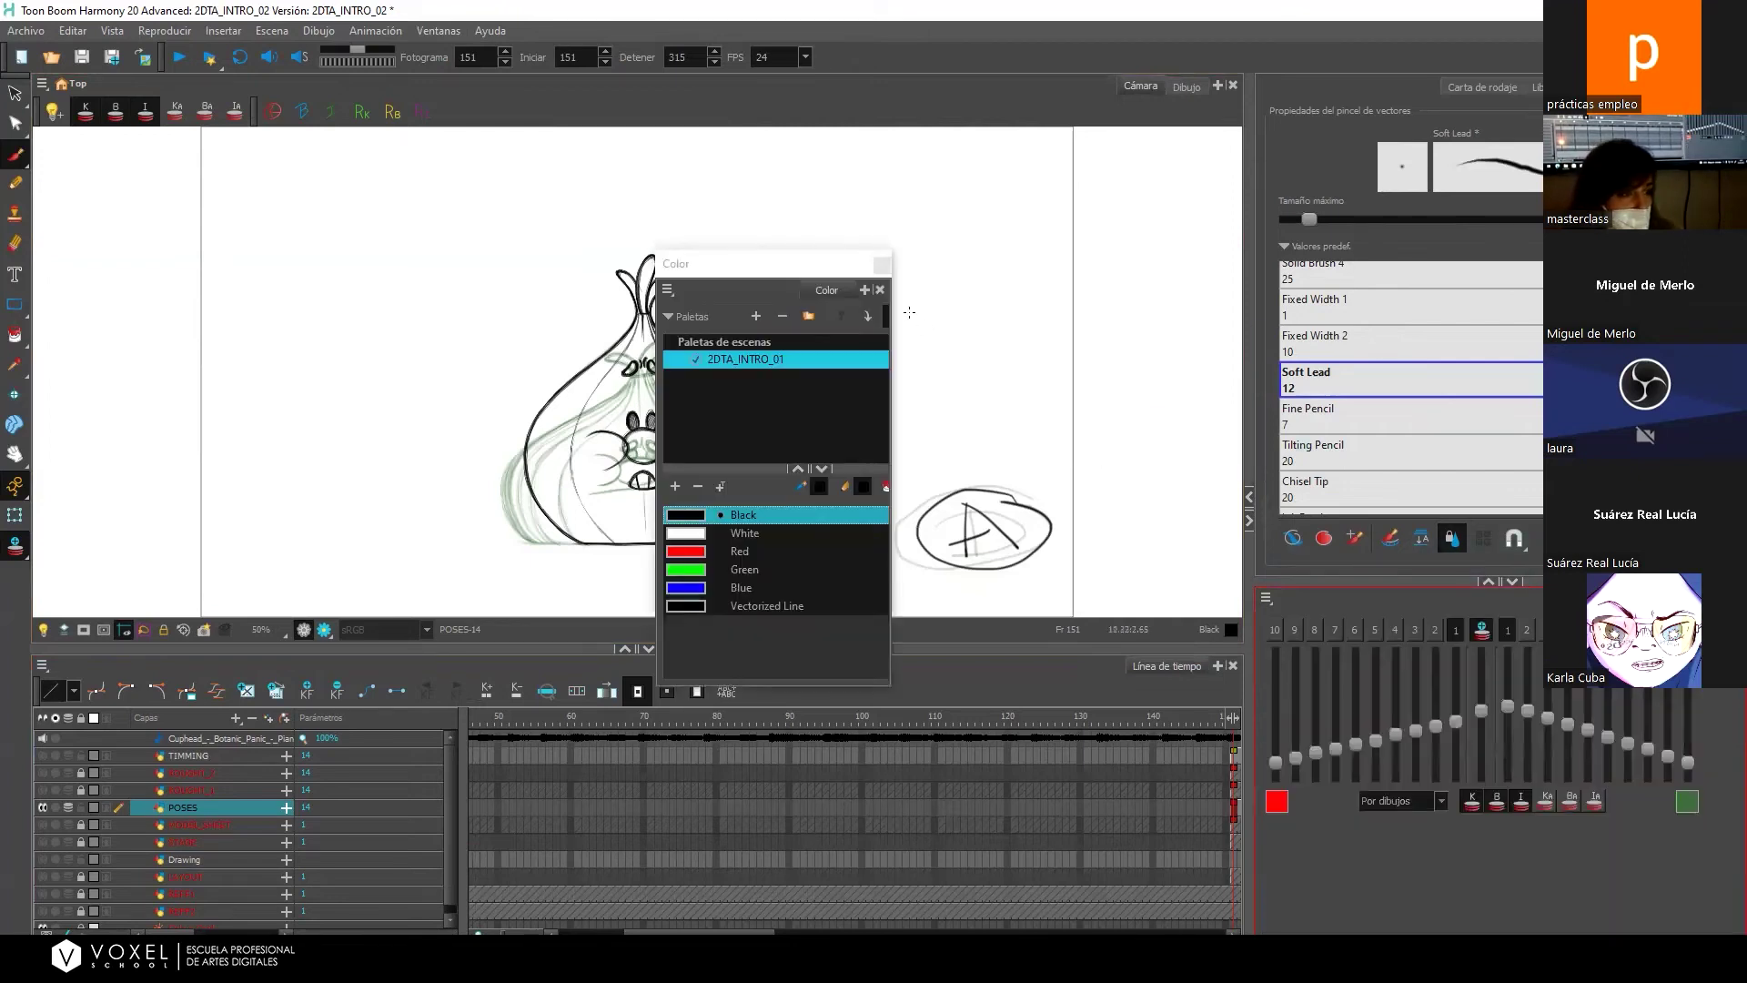
click(880, 290)
Resize the side area to be narrower with taller brush properties, and slightly raise the brush's maximum size.
drag(1248, 437, 1292, 437)
drag(1419, 585, 1420, 621)
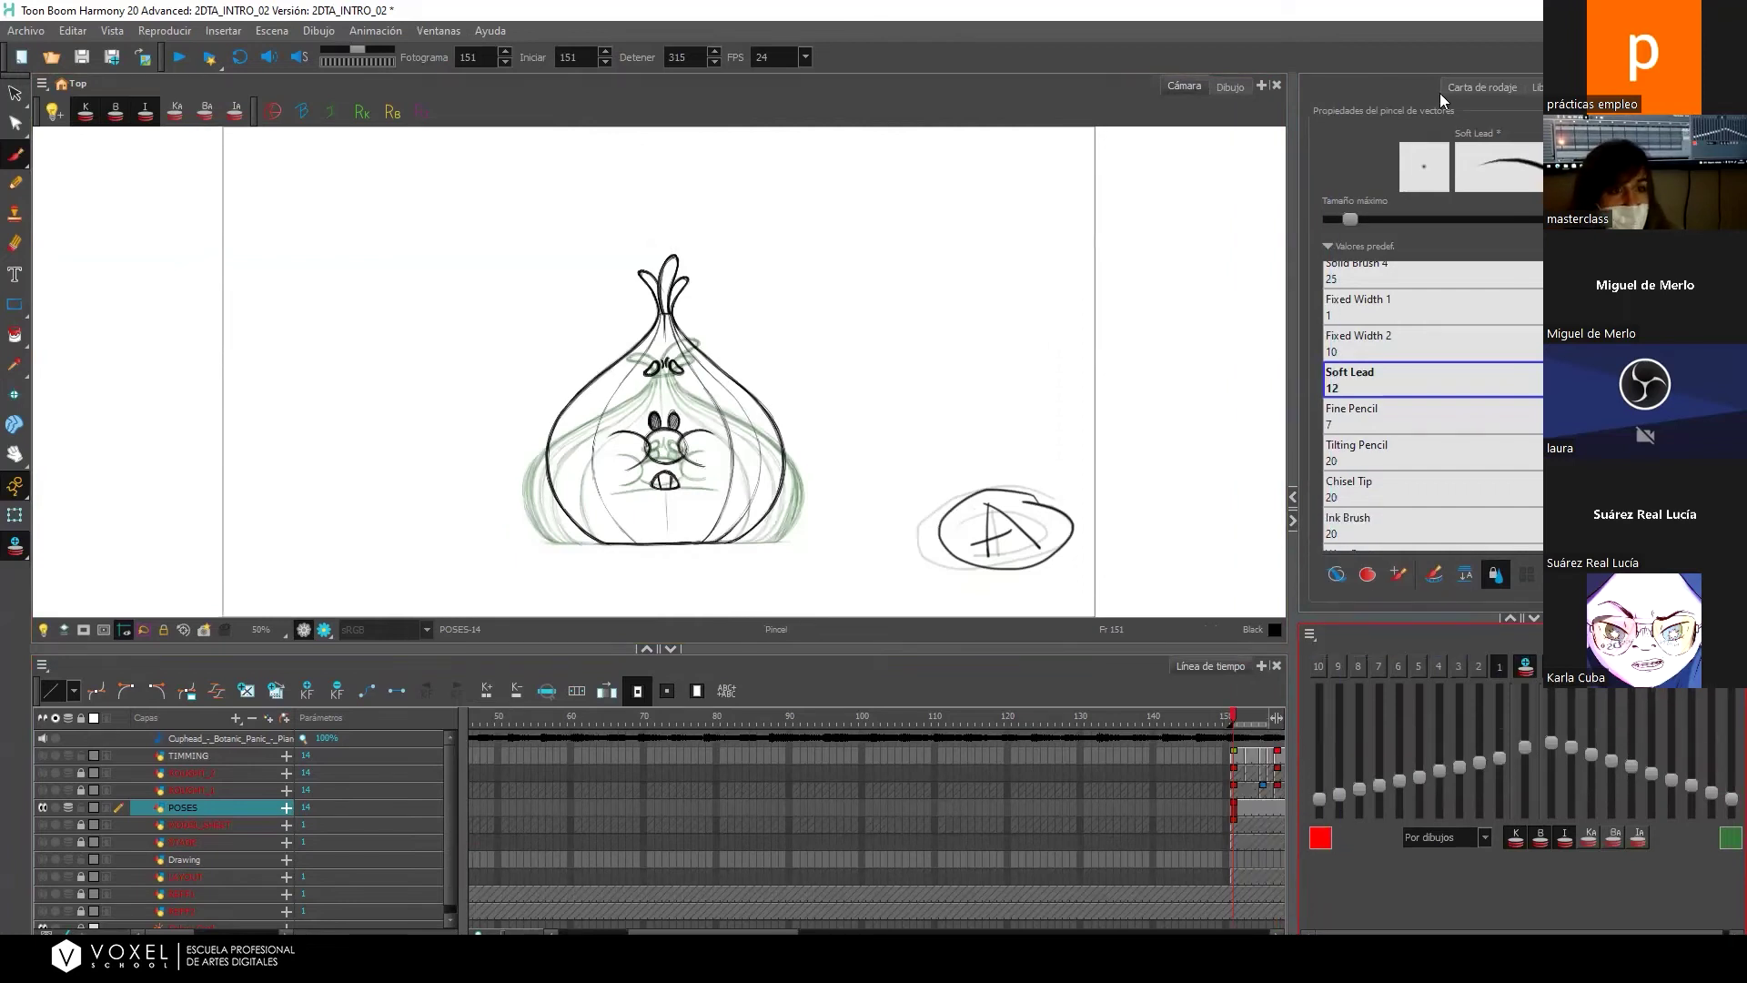
drag(1354, 218, 1360, 220)
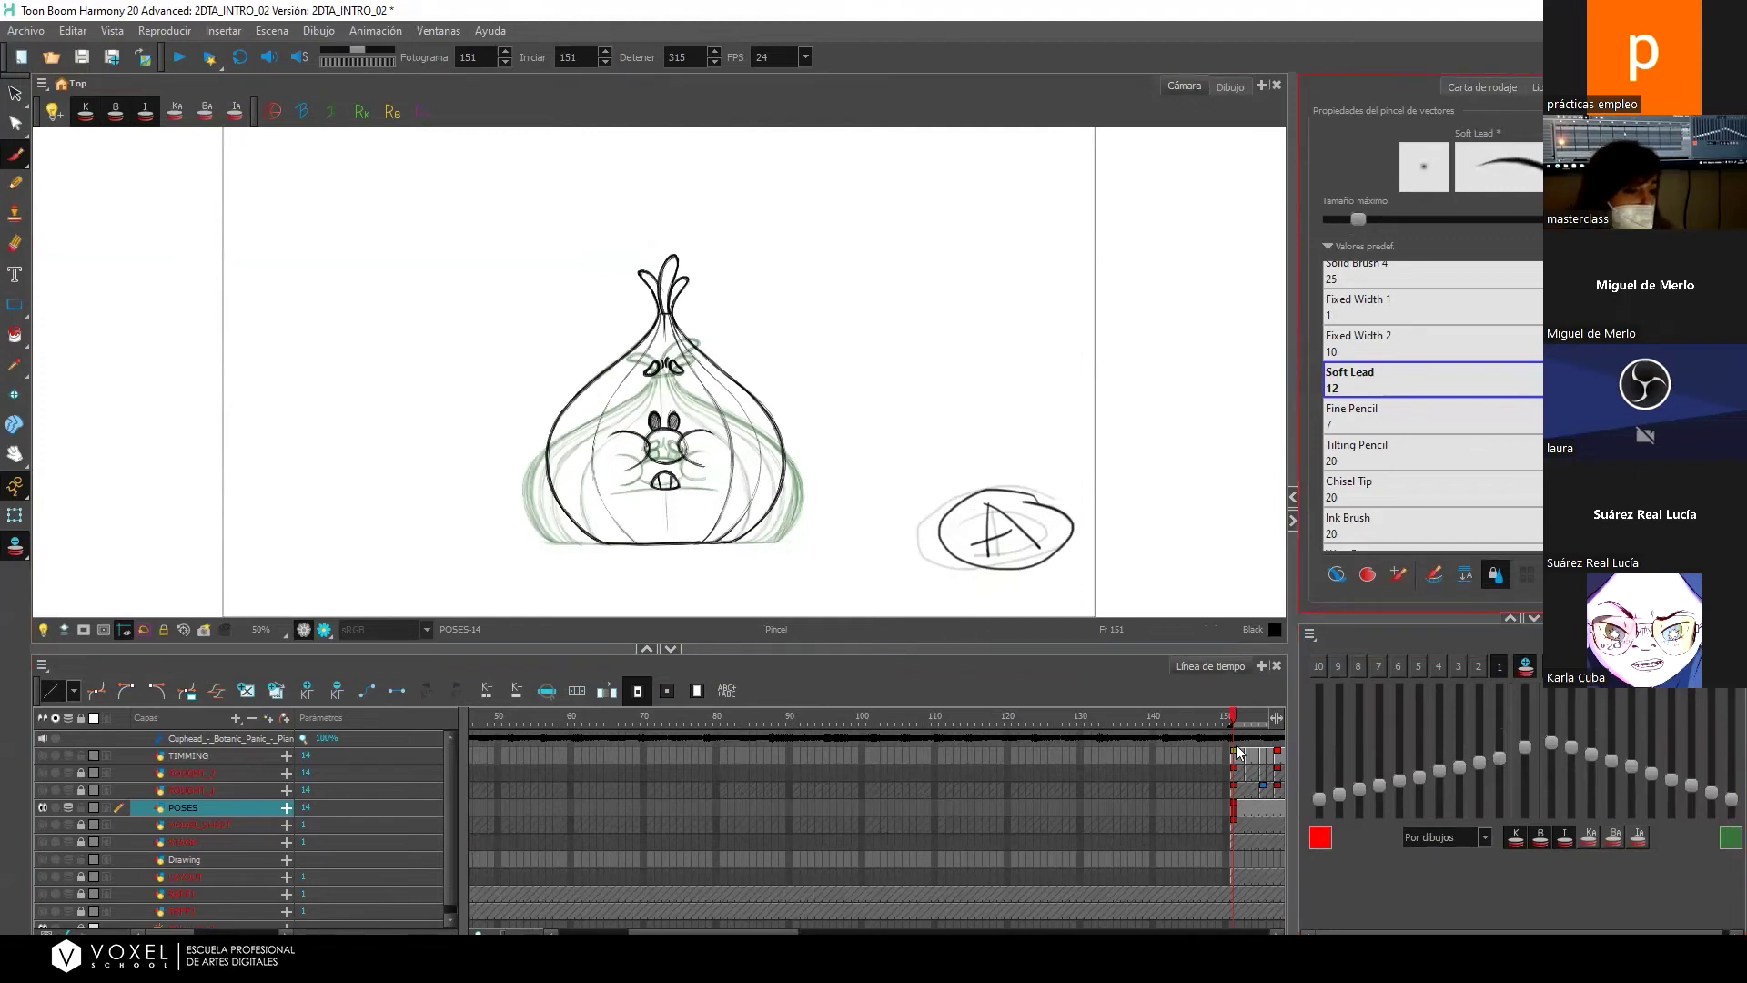
Give the timeline panel more height and fit the whole camera frame within the shortened camera view.
click(917, 931)
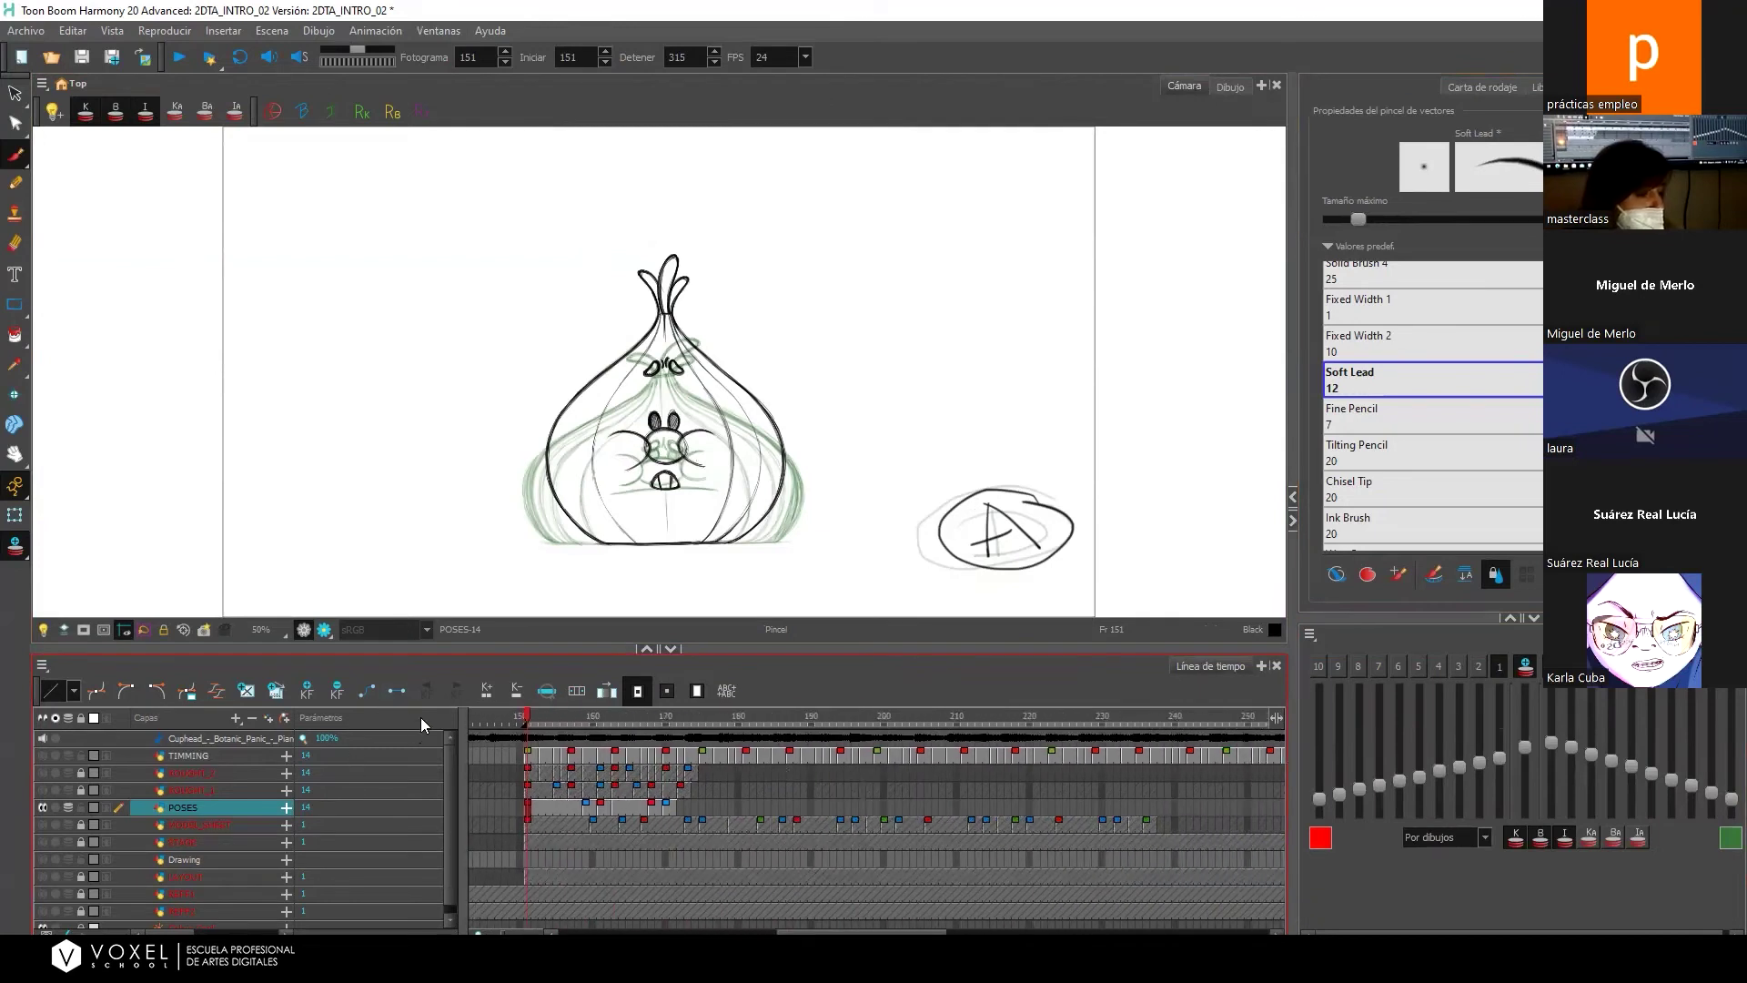
drag(479, 650, 506, 598)
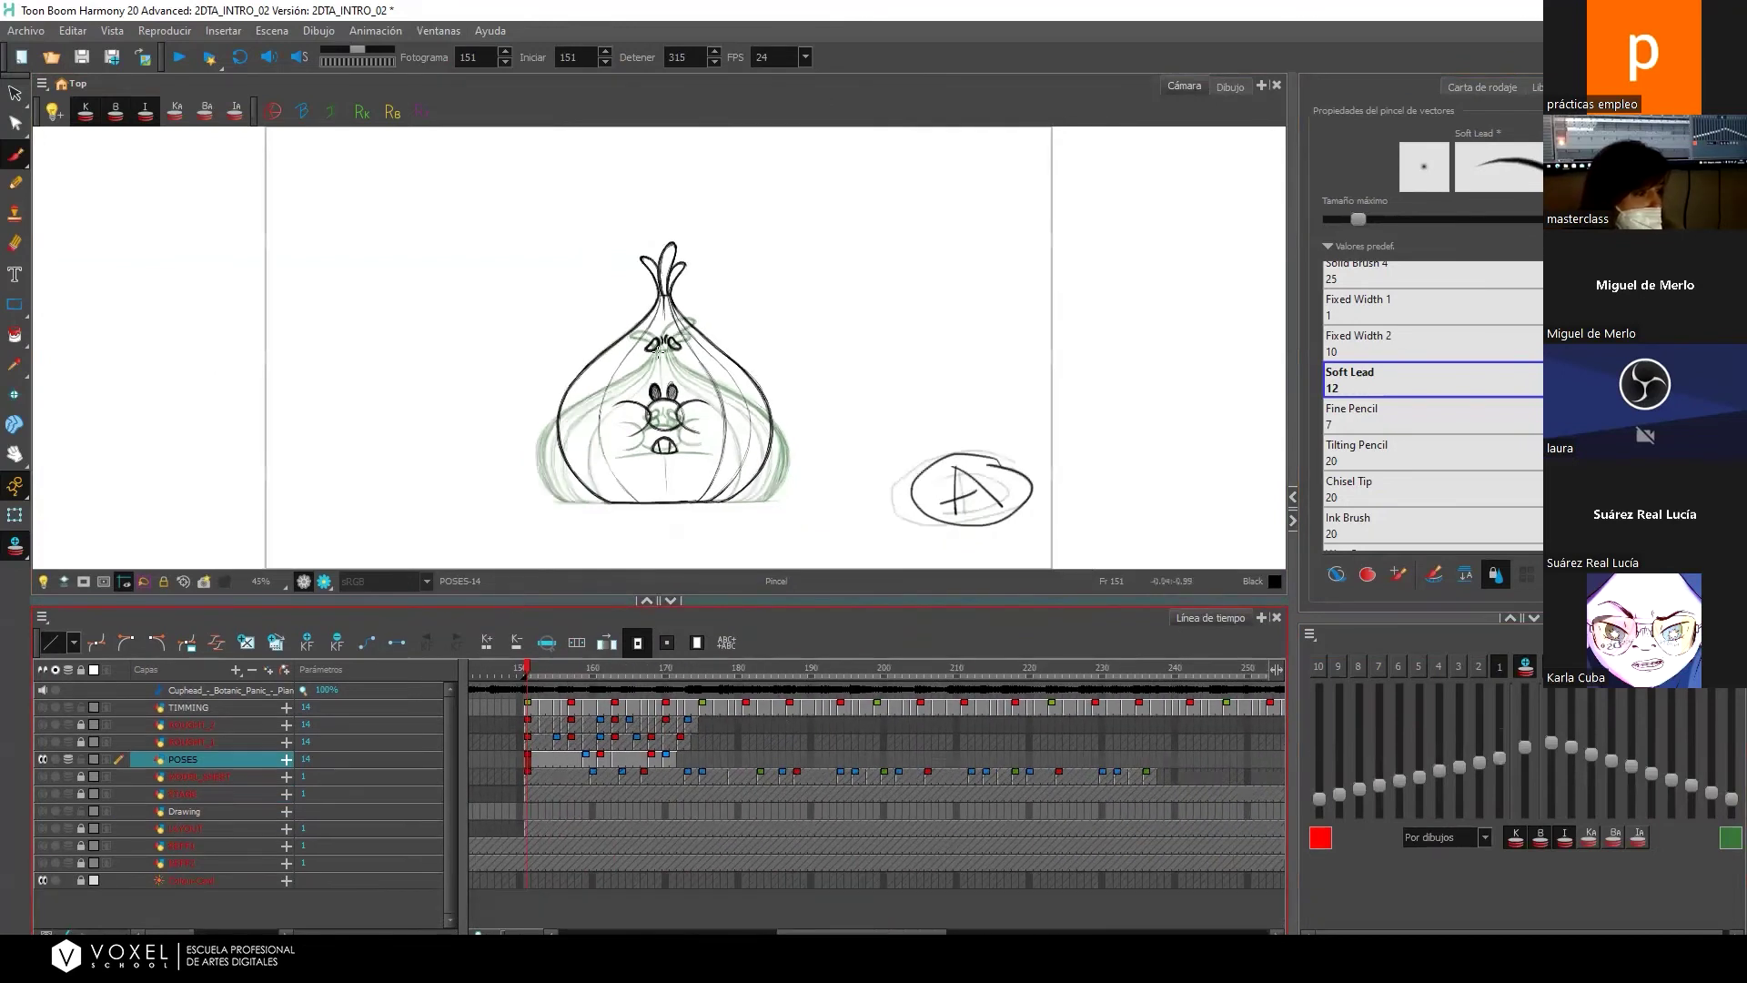
scroll(662, 346, down, 1)
scroll(662, 346, down, 1)
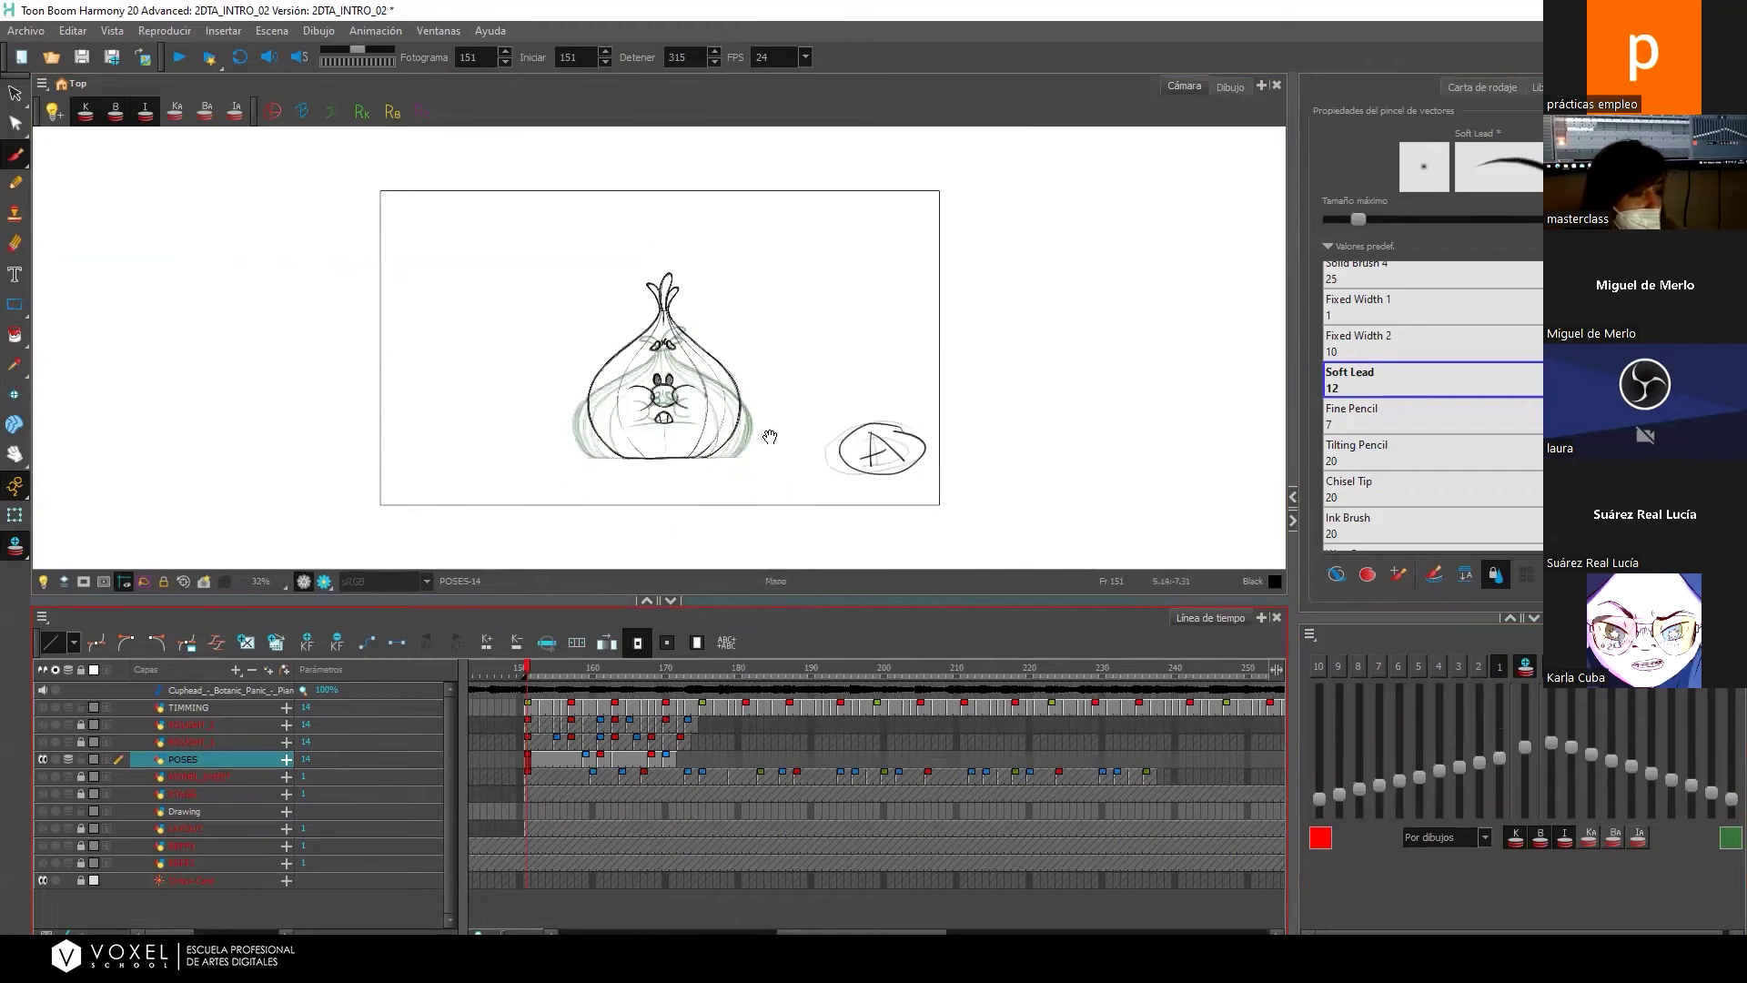
drag(770, 437, 766, 435)
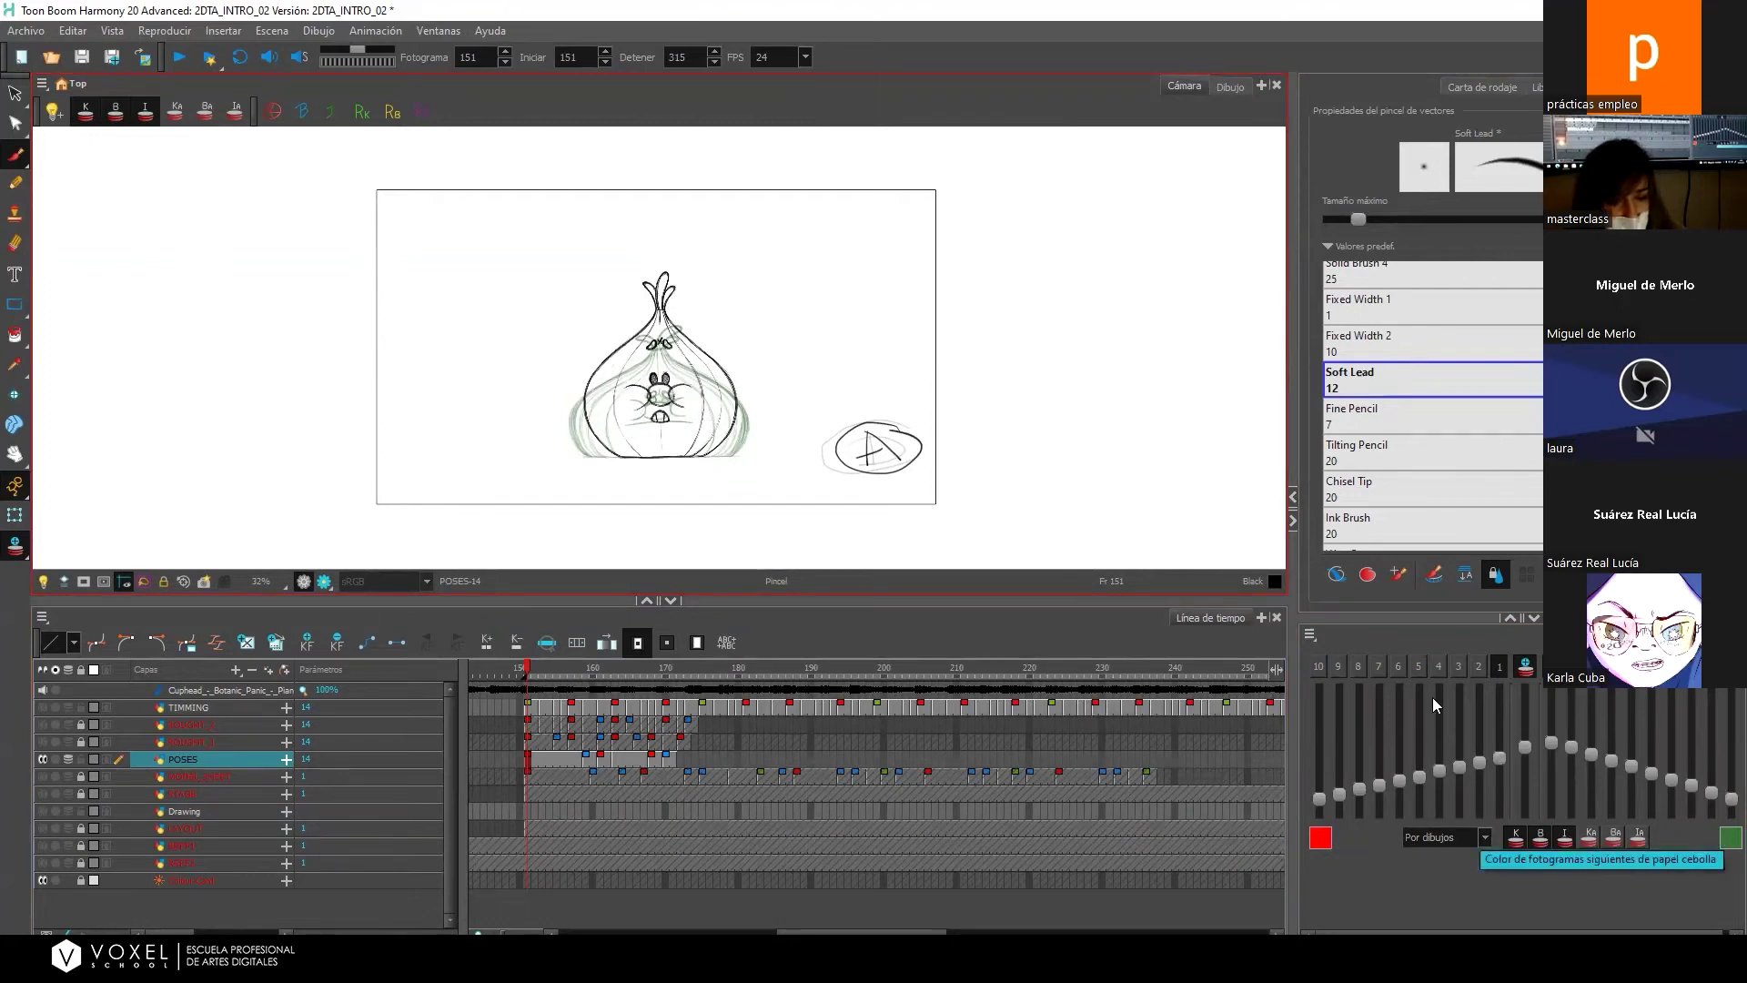
Set the Papel cebolla: Anterior color to black in the drawing color preferences.
click(25, 31)
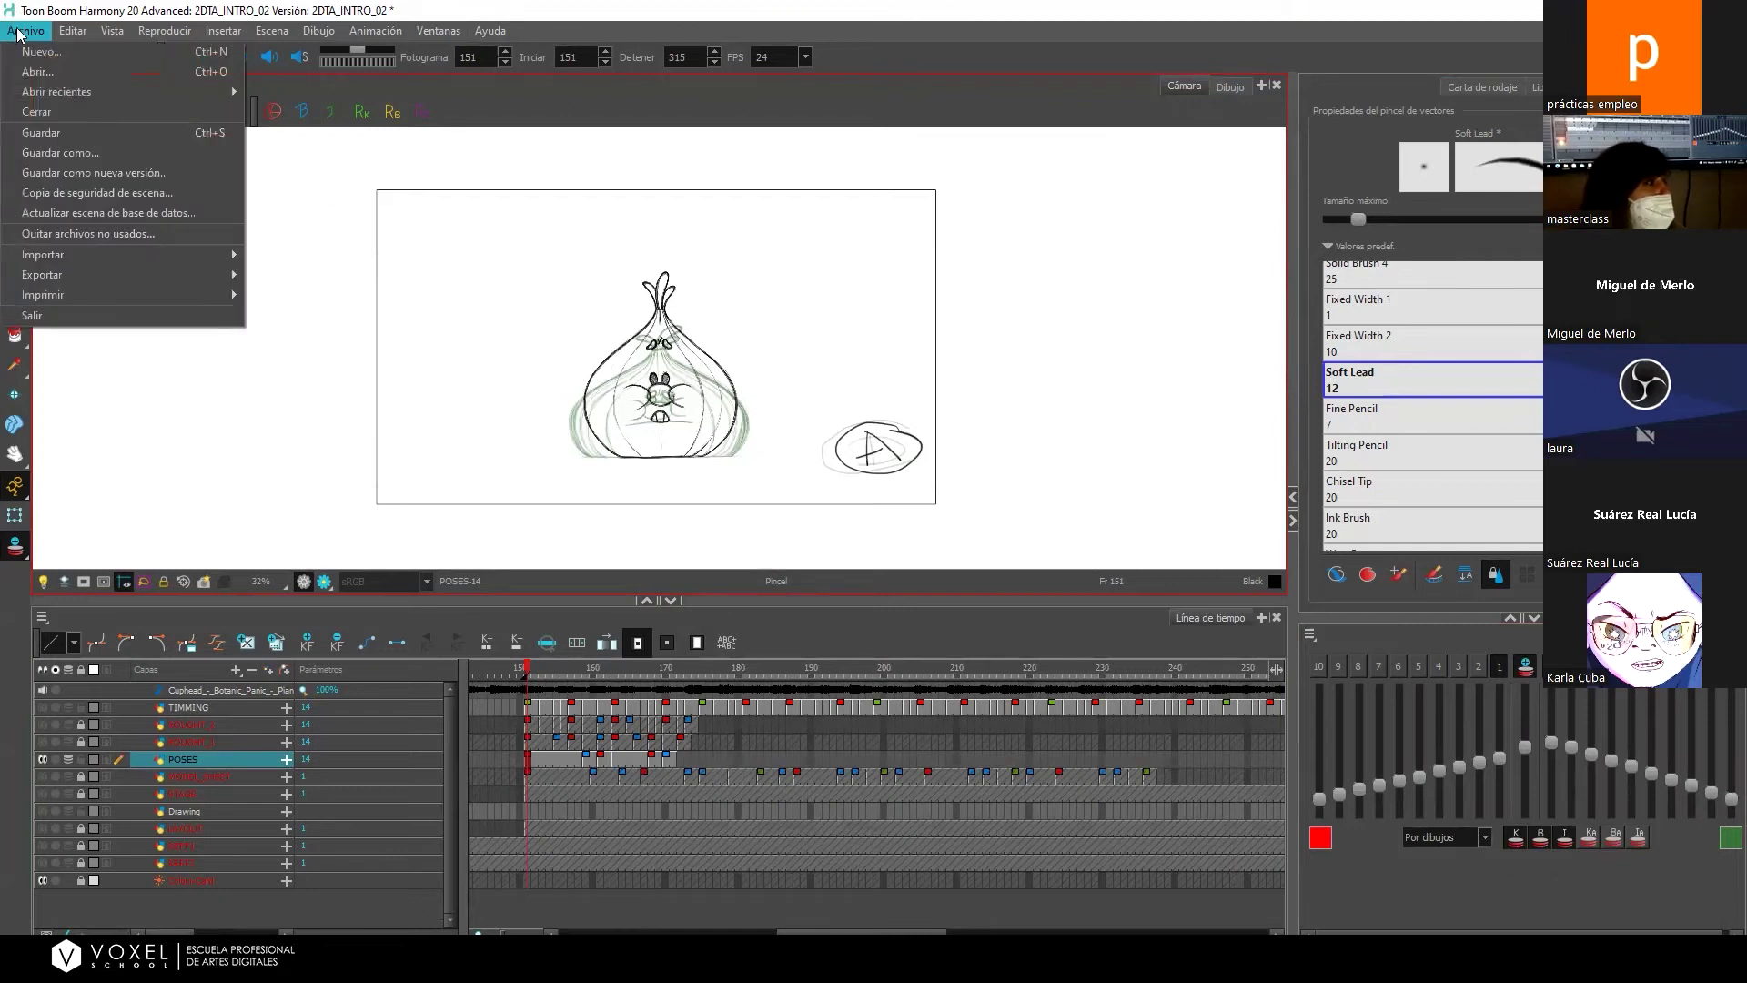
mouse_move(68, 32)
click(124, 519)
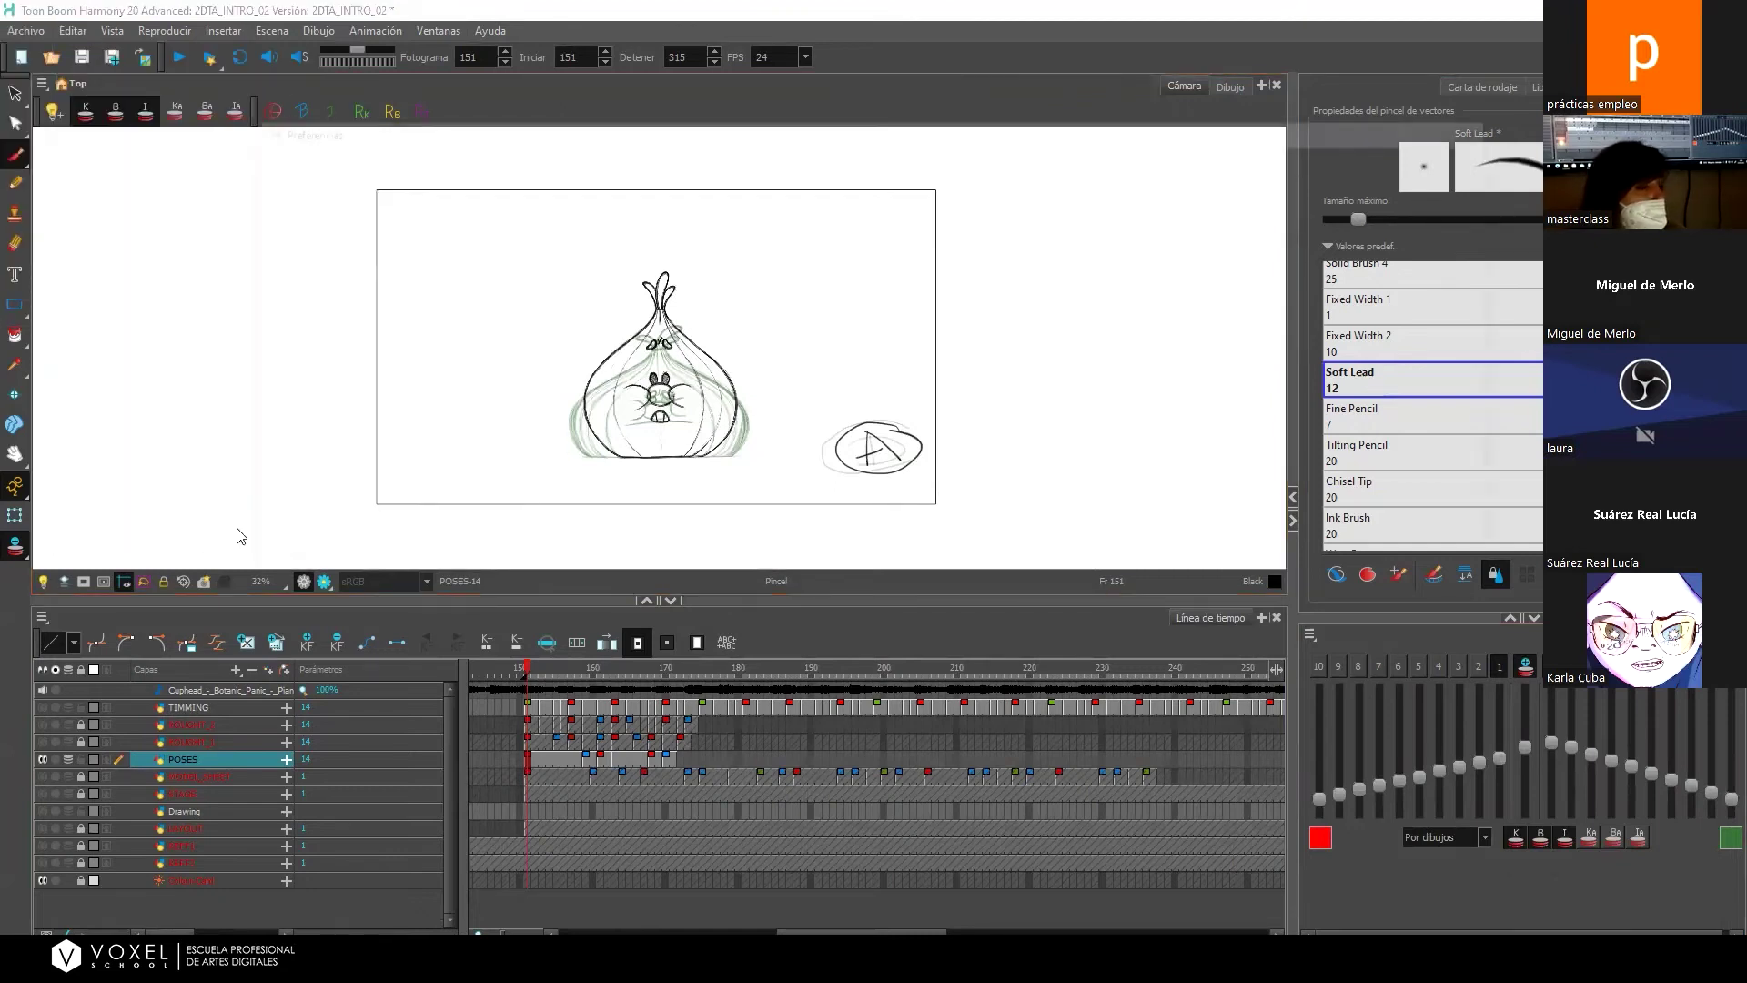
click(690, 615)
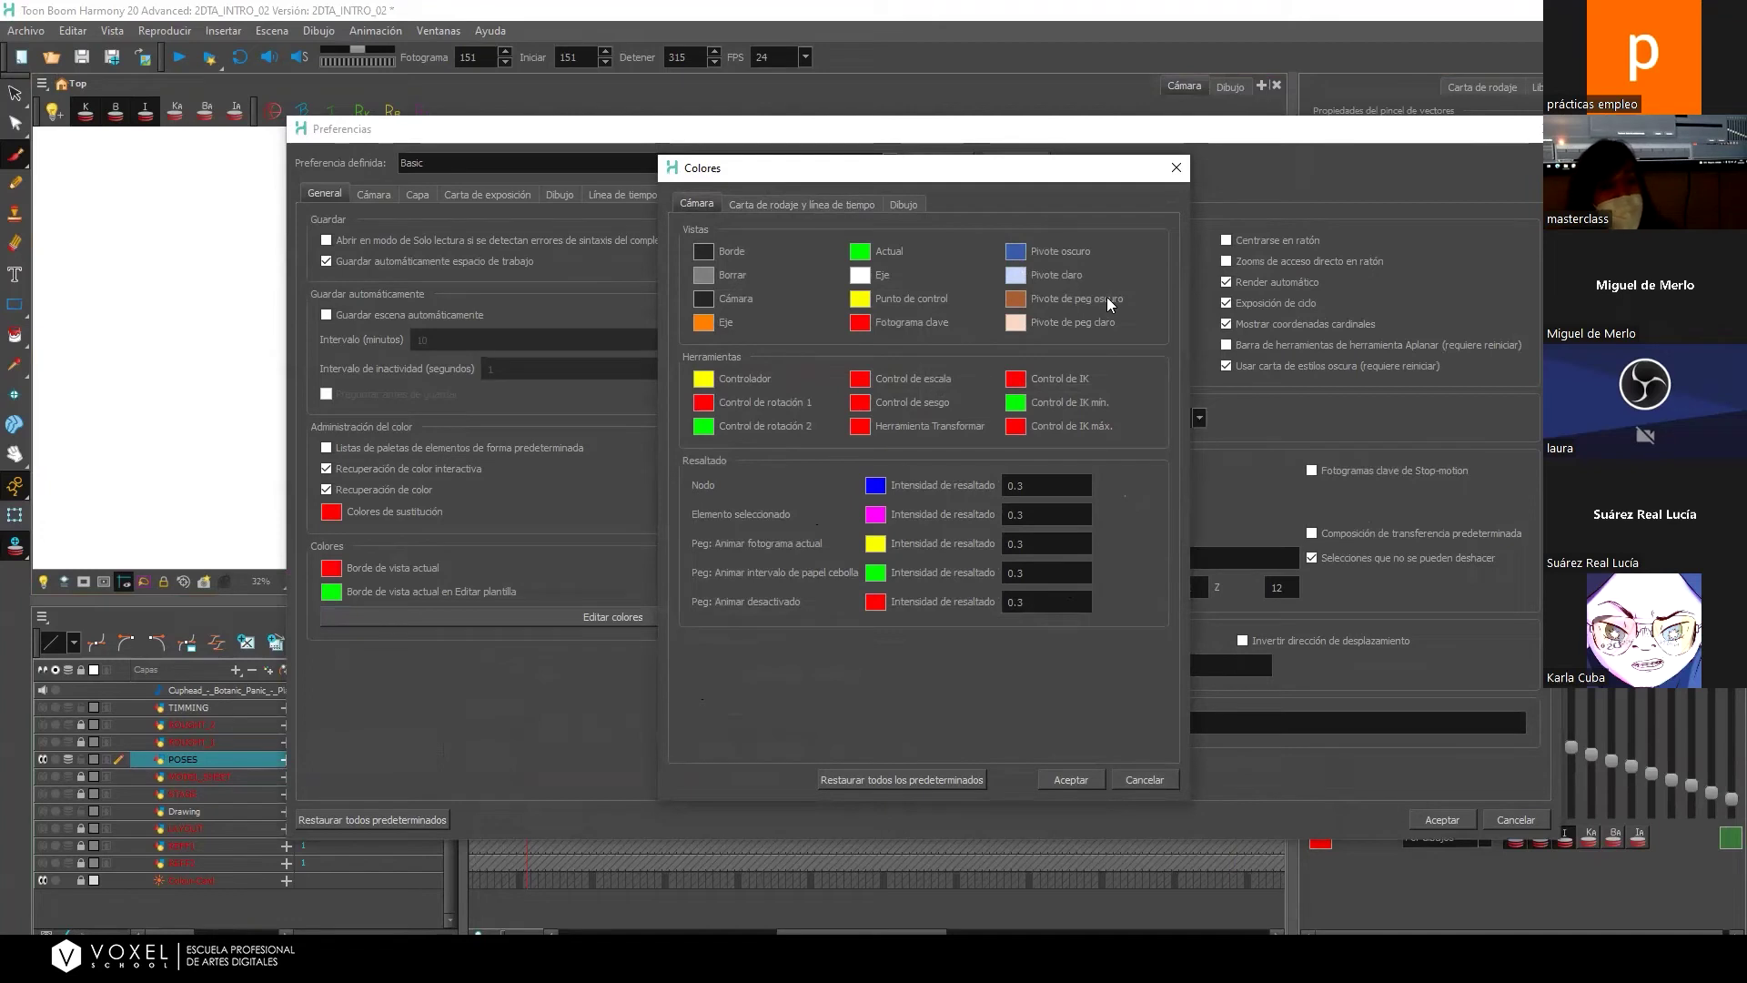
click(746, 199)
click(904, 204)
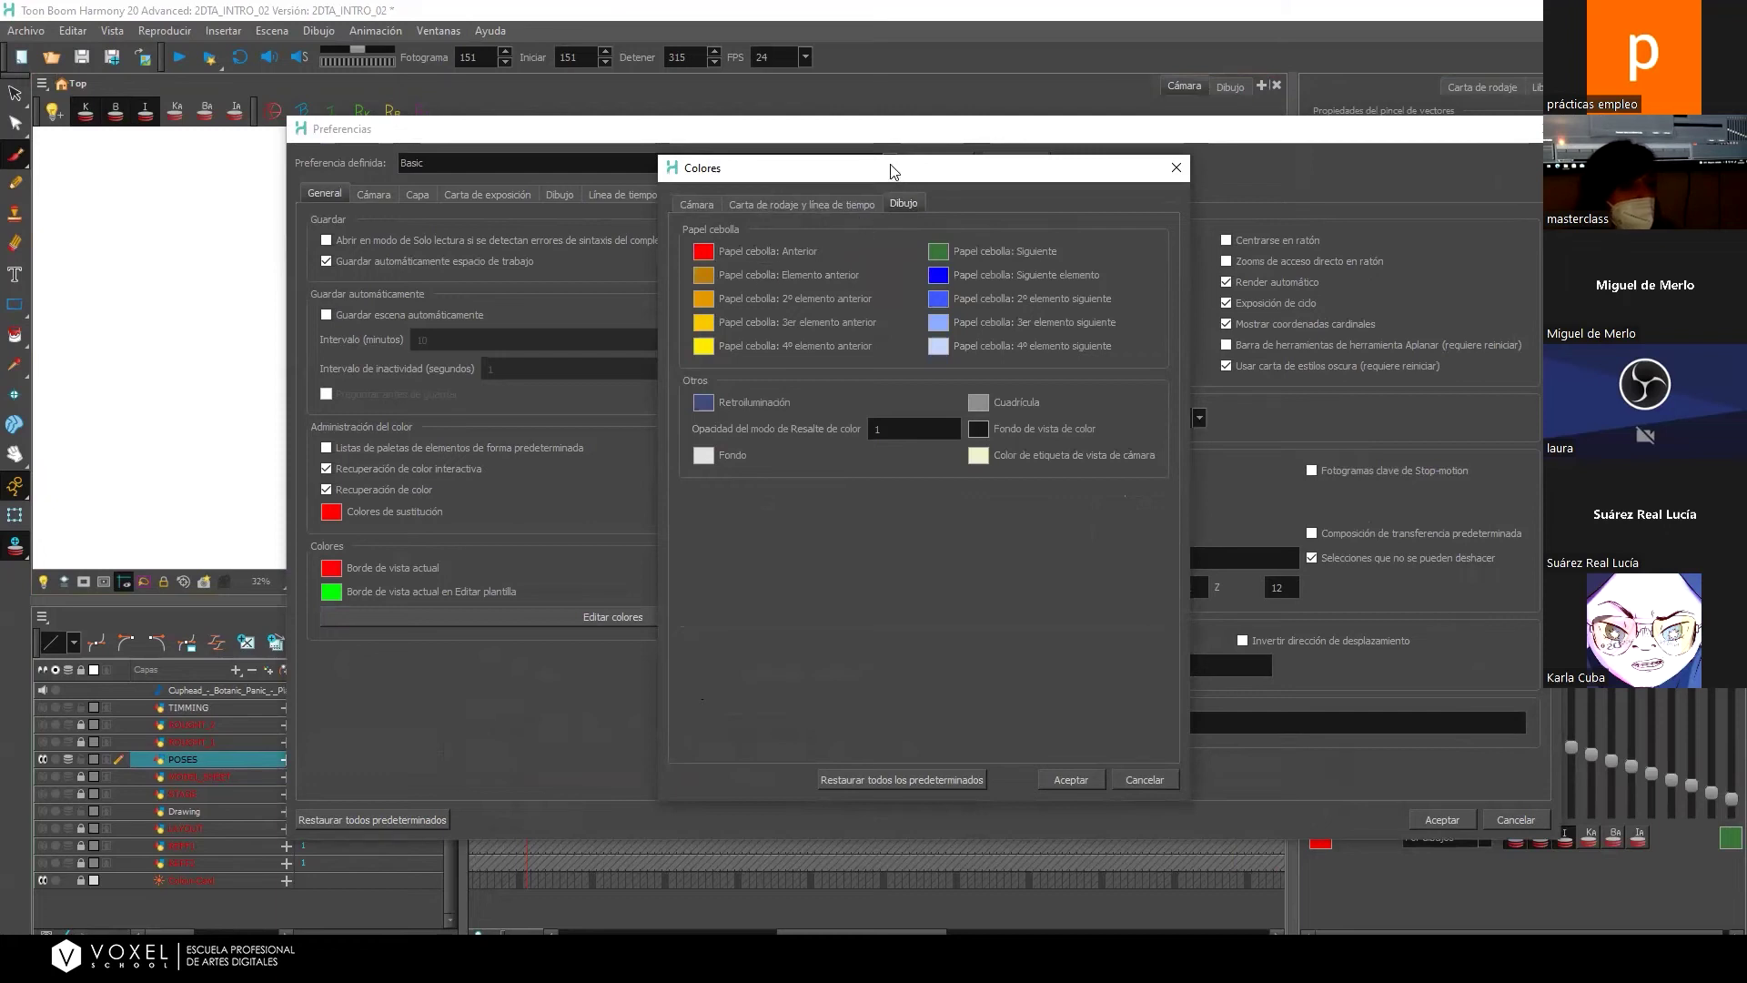
drag(863, 178, 826, 189)
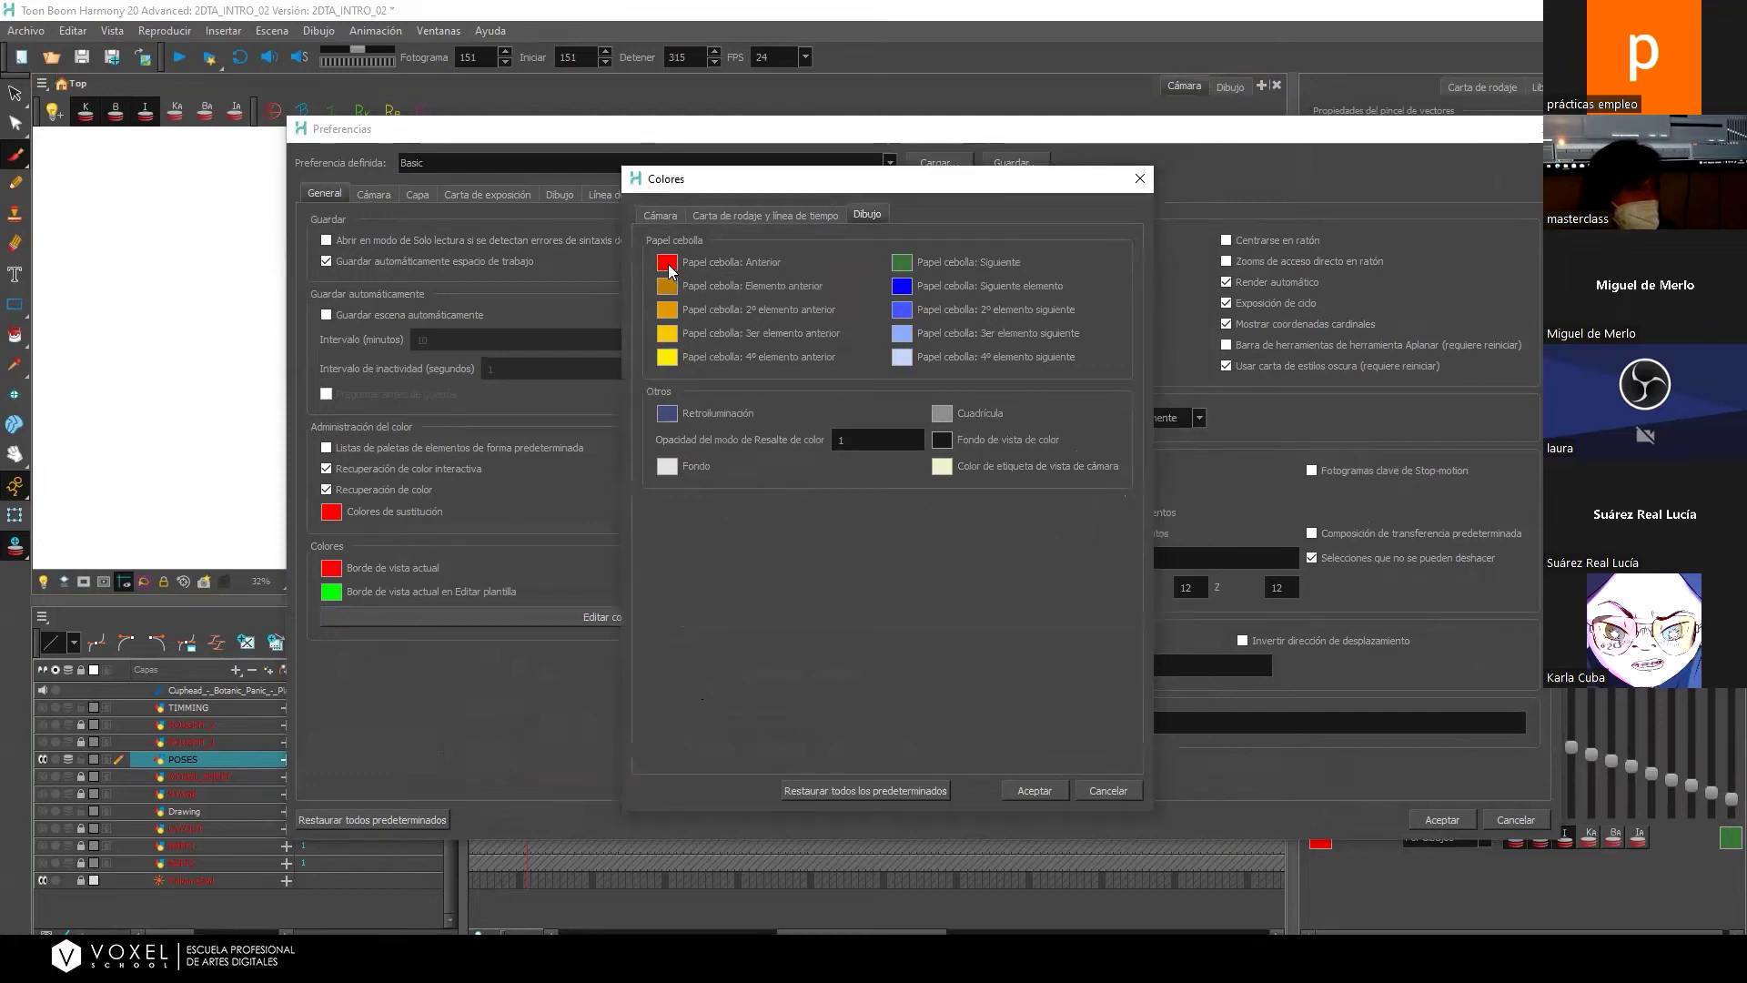
click(668, 264)
click(677, 380)
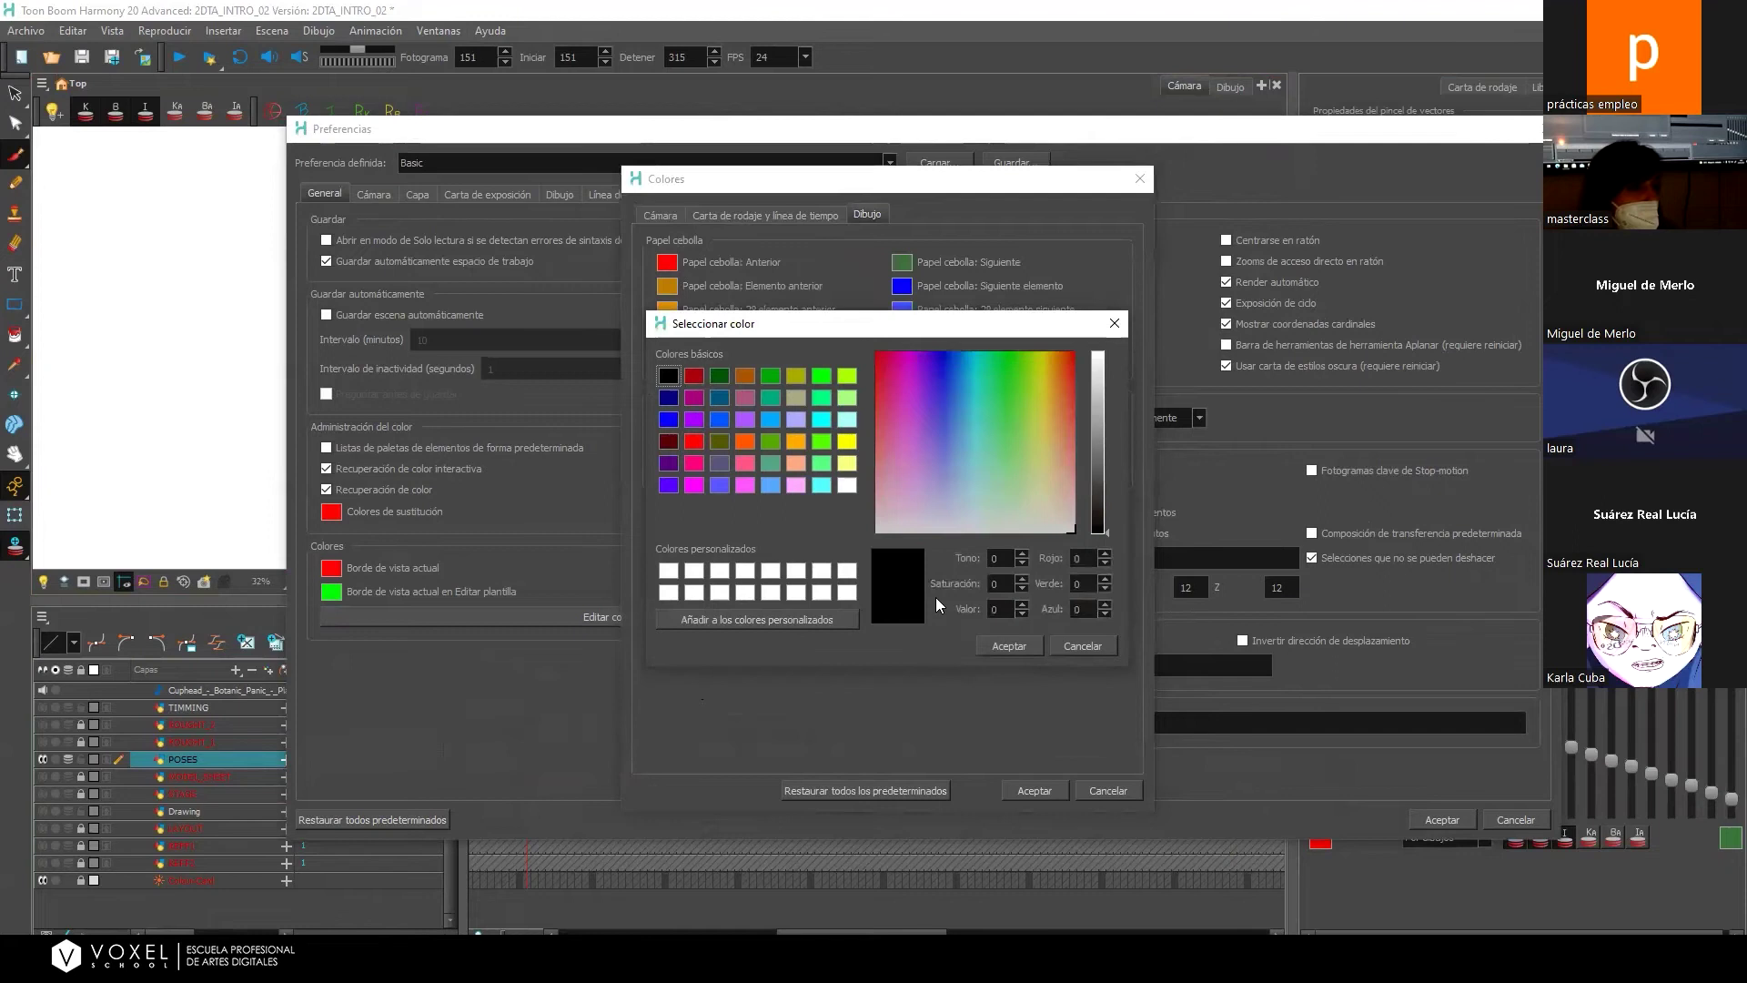
click(1008, 645)
Set the Papel cebolla: Siguiente color to black and apply the color and preference changes.
click(901, 264)
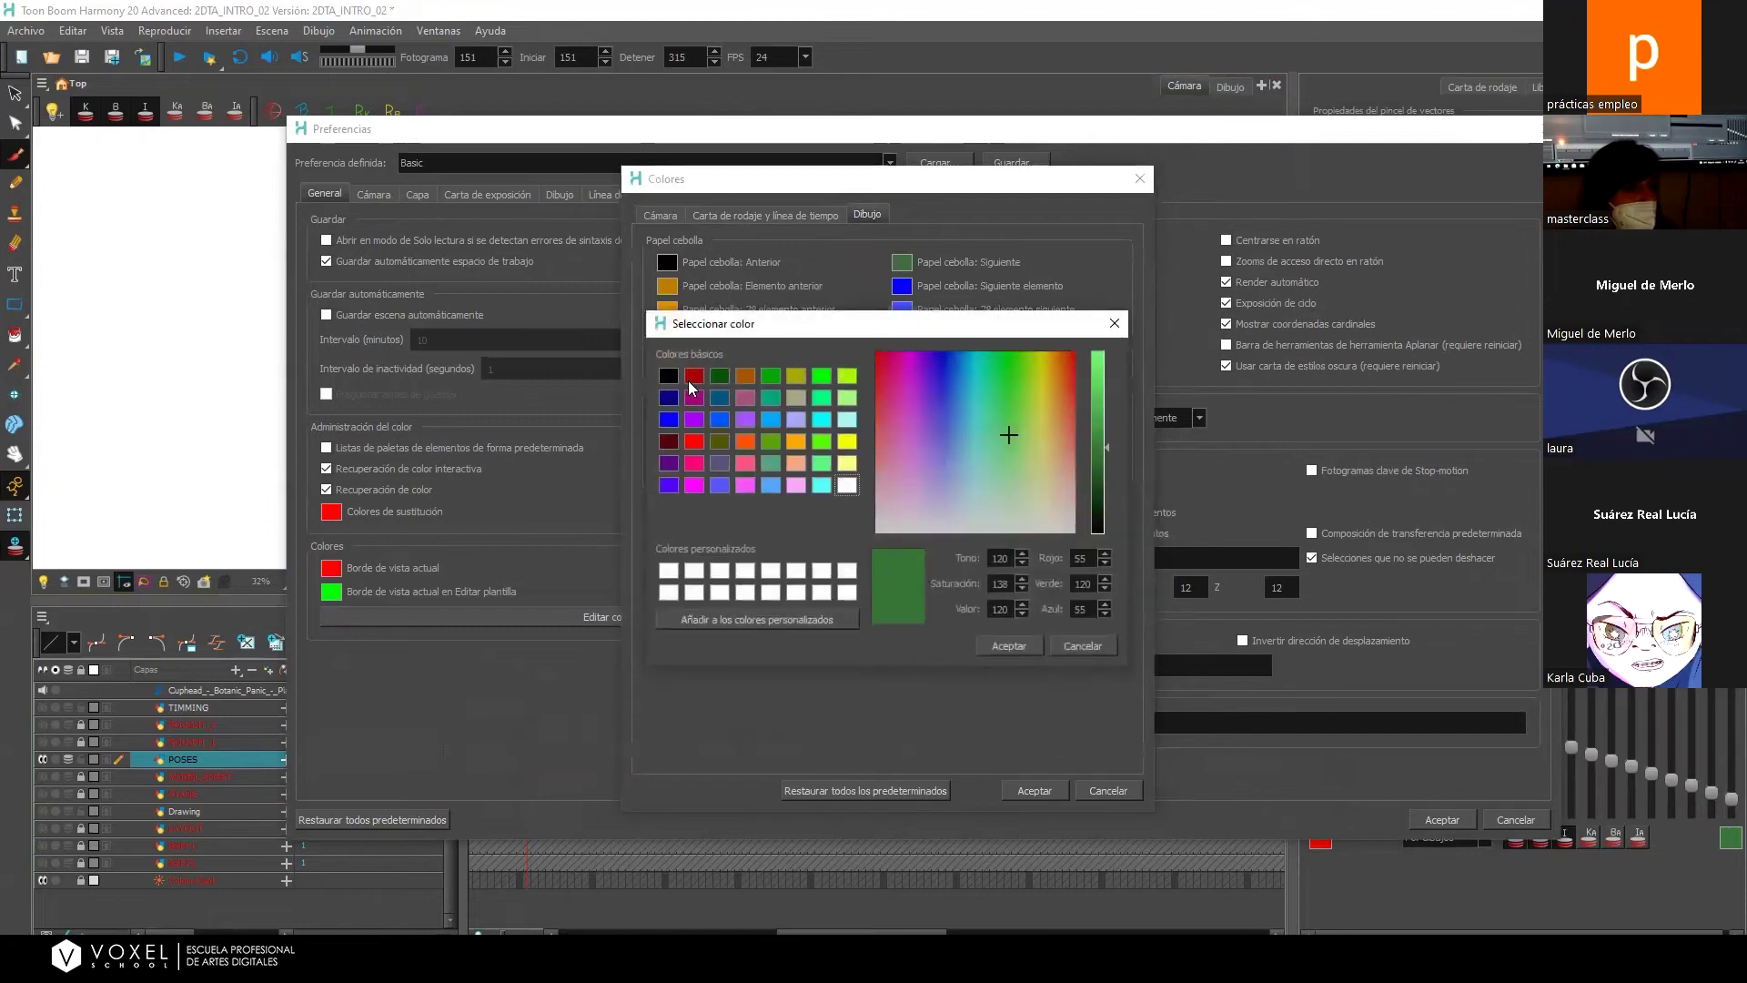
click(669, 376)
click(1008, 645)
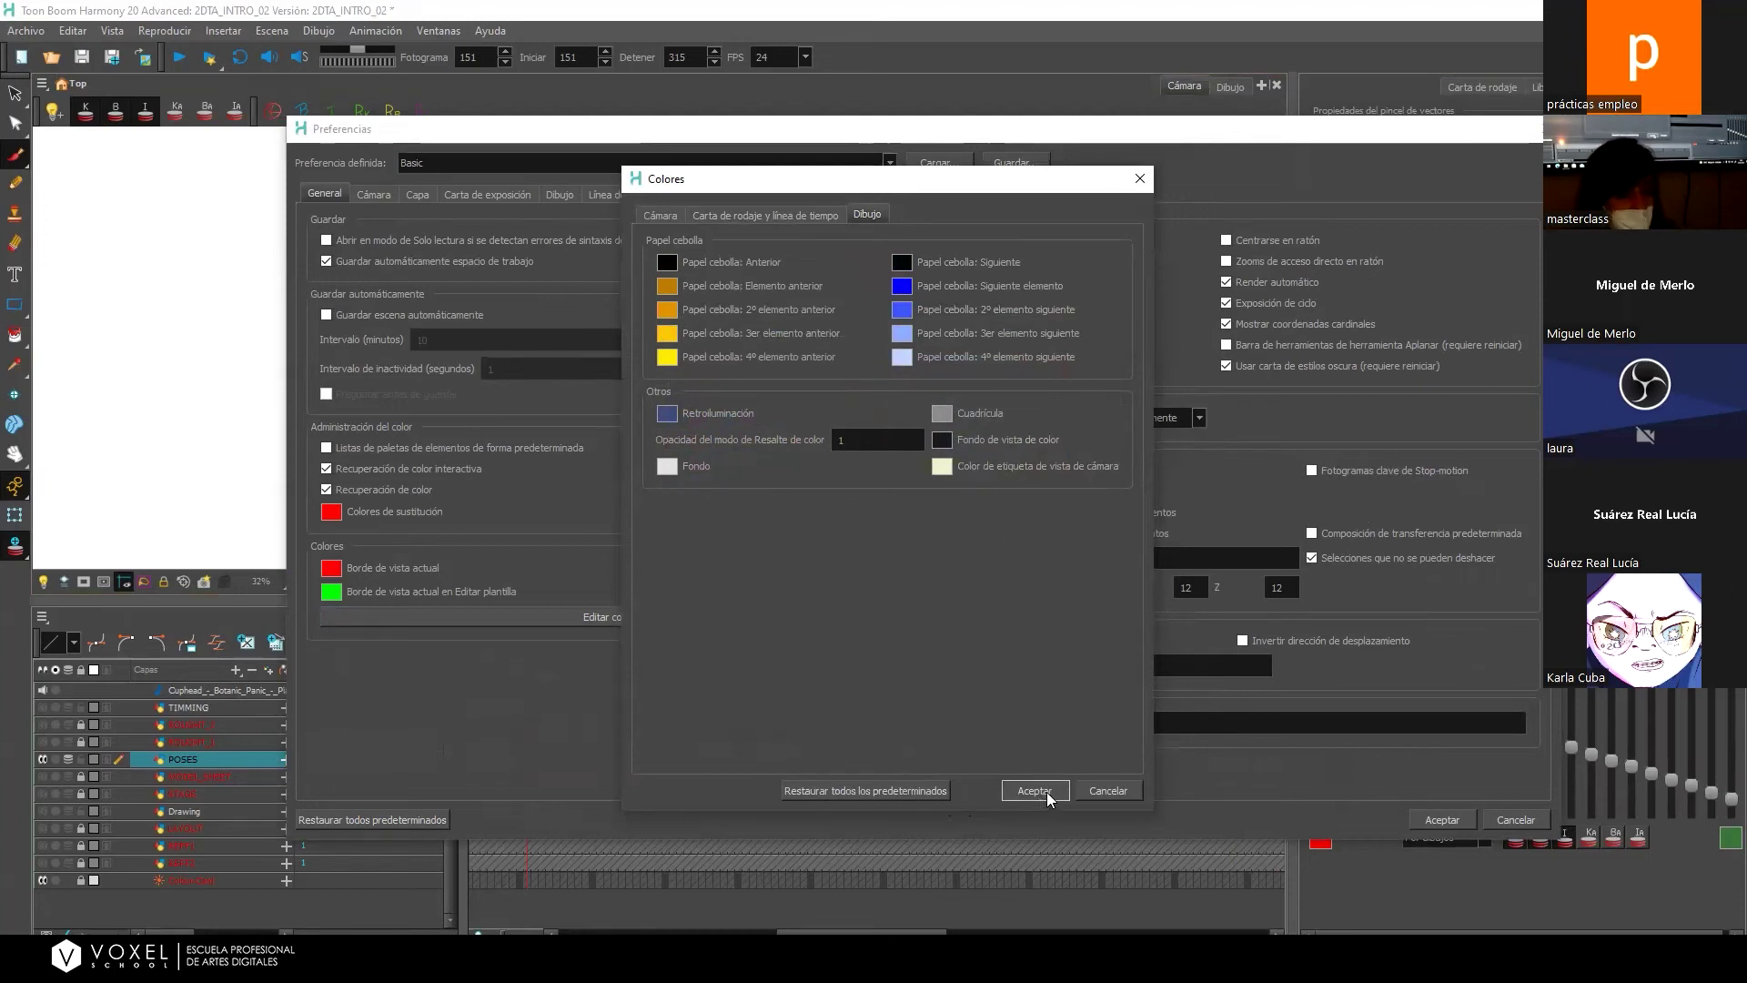
click(1046, 792)
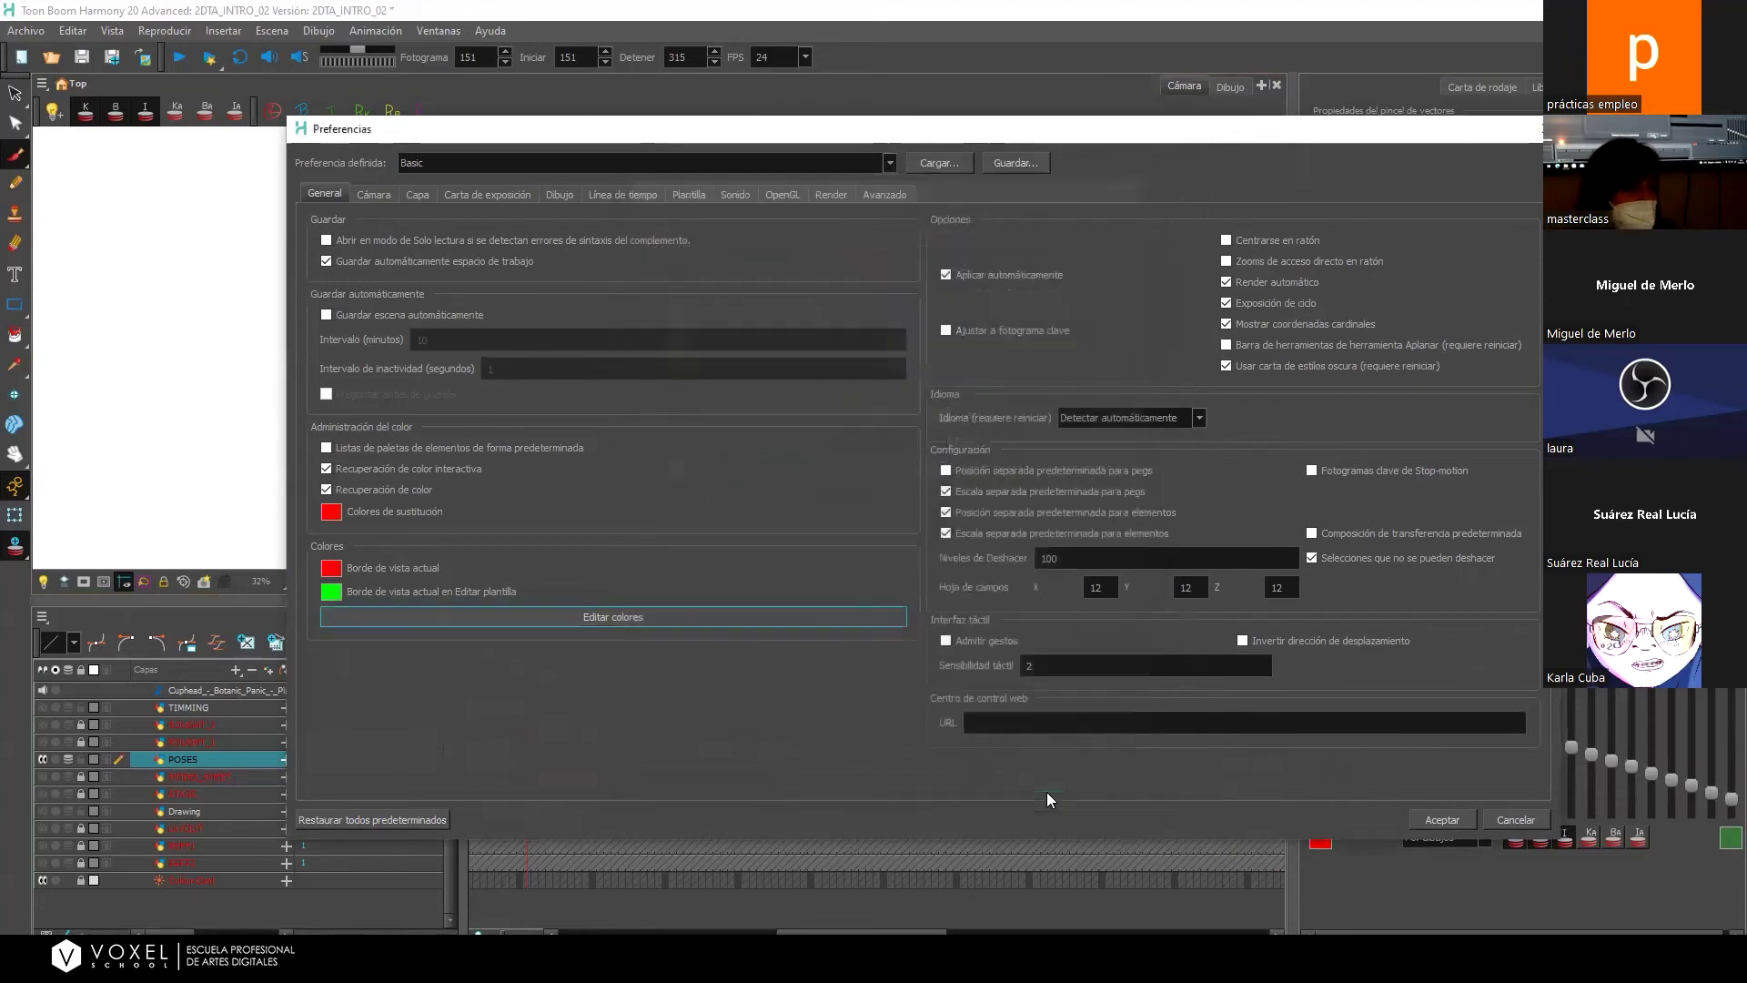
click(1447, 819)
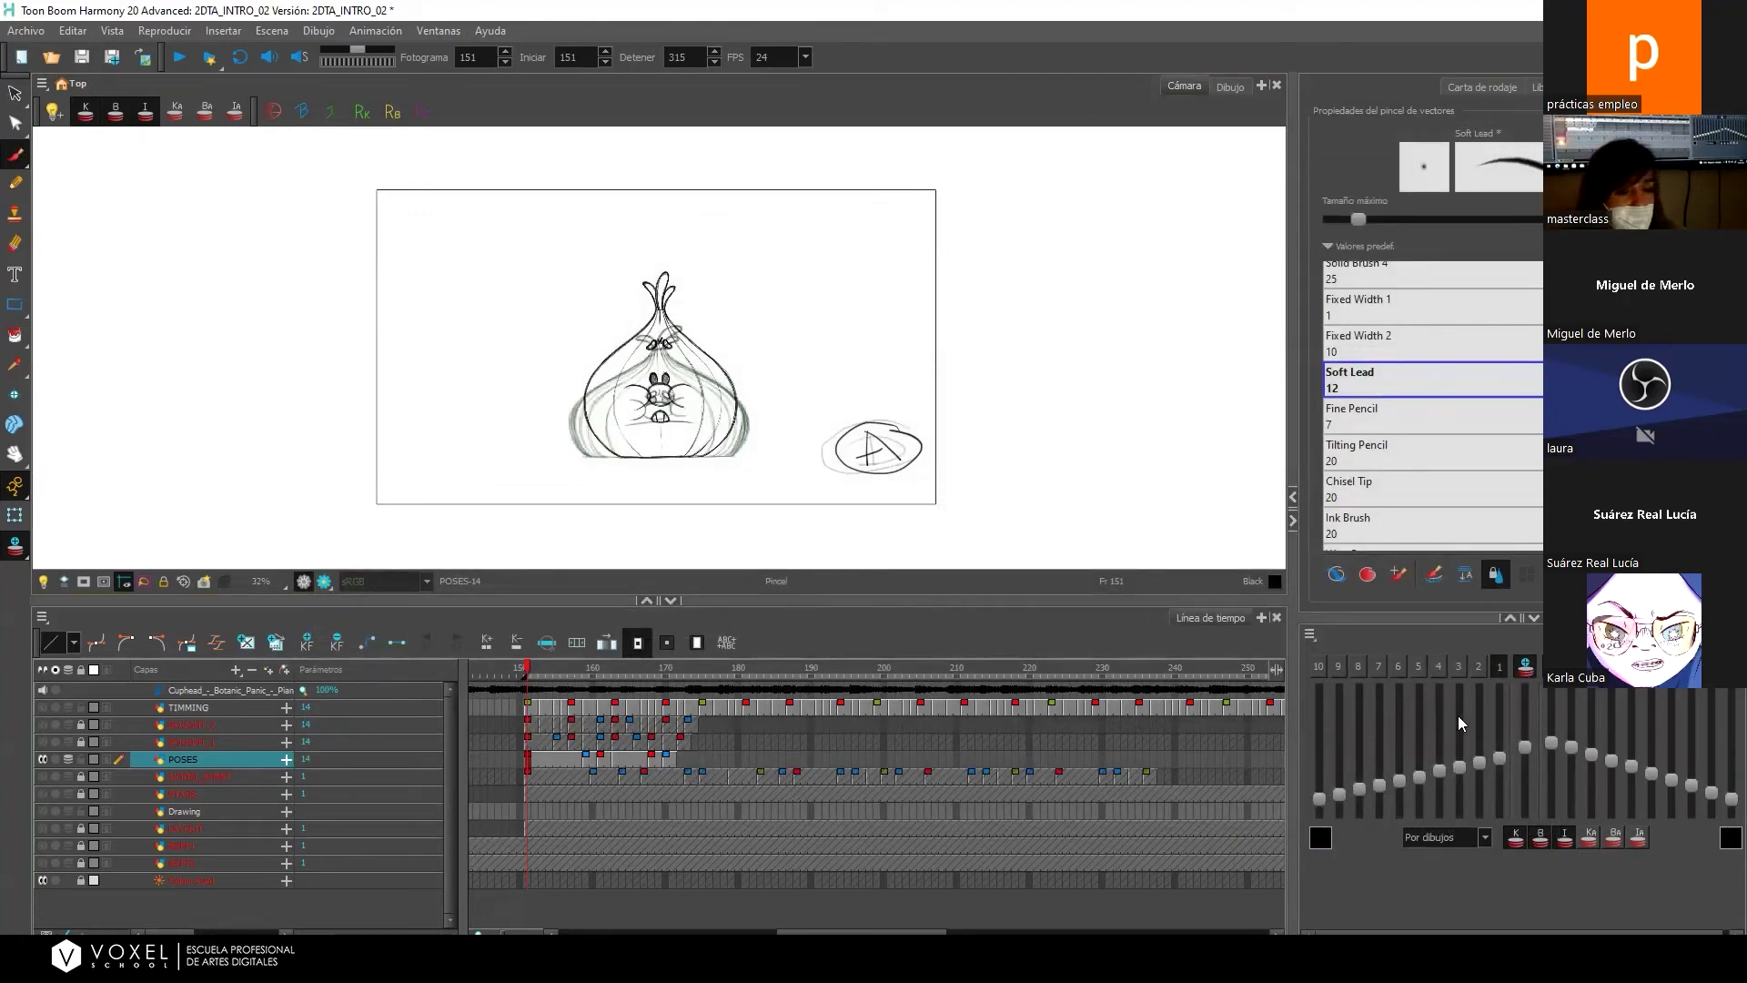
Raise the onion skin opacity levels of the current drawing and the nearest previous drawing.
mouse_move(1505, 765)
mouse_down()
mouse_move(1511, 700)
mouse_move(1473, 847)
mouse_move(1503, 719)
mouse_up()
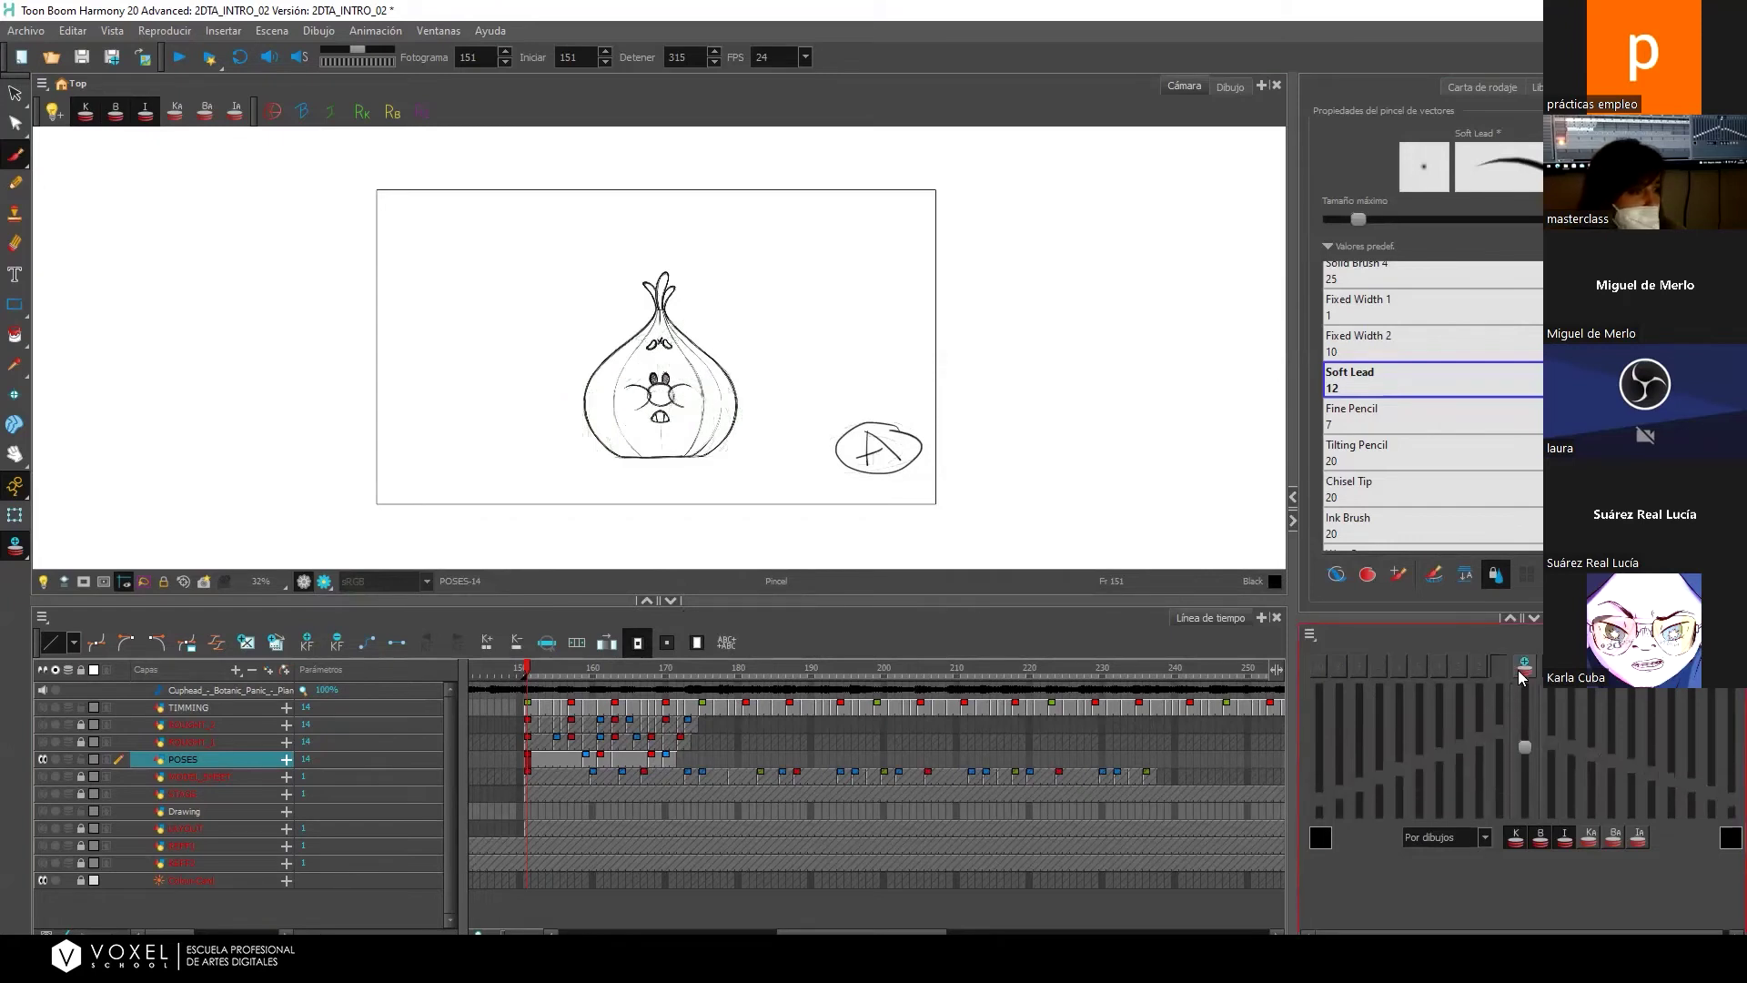
drag(1523, 747, 1525, 721)
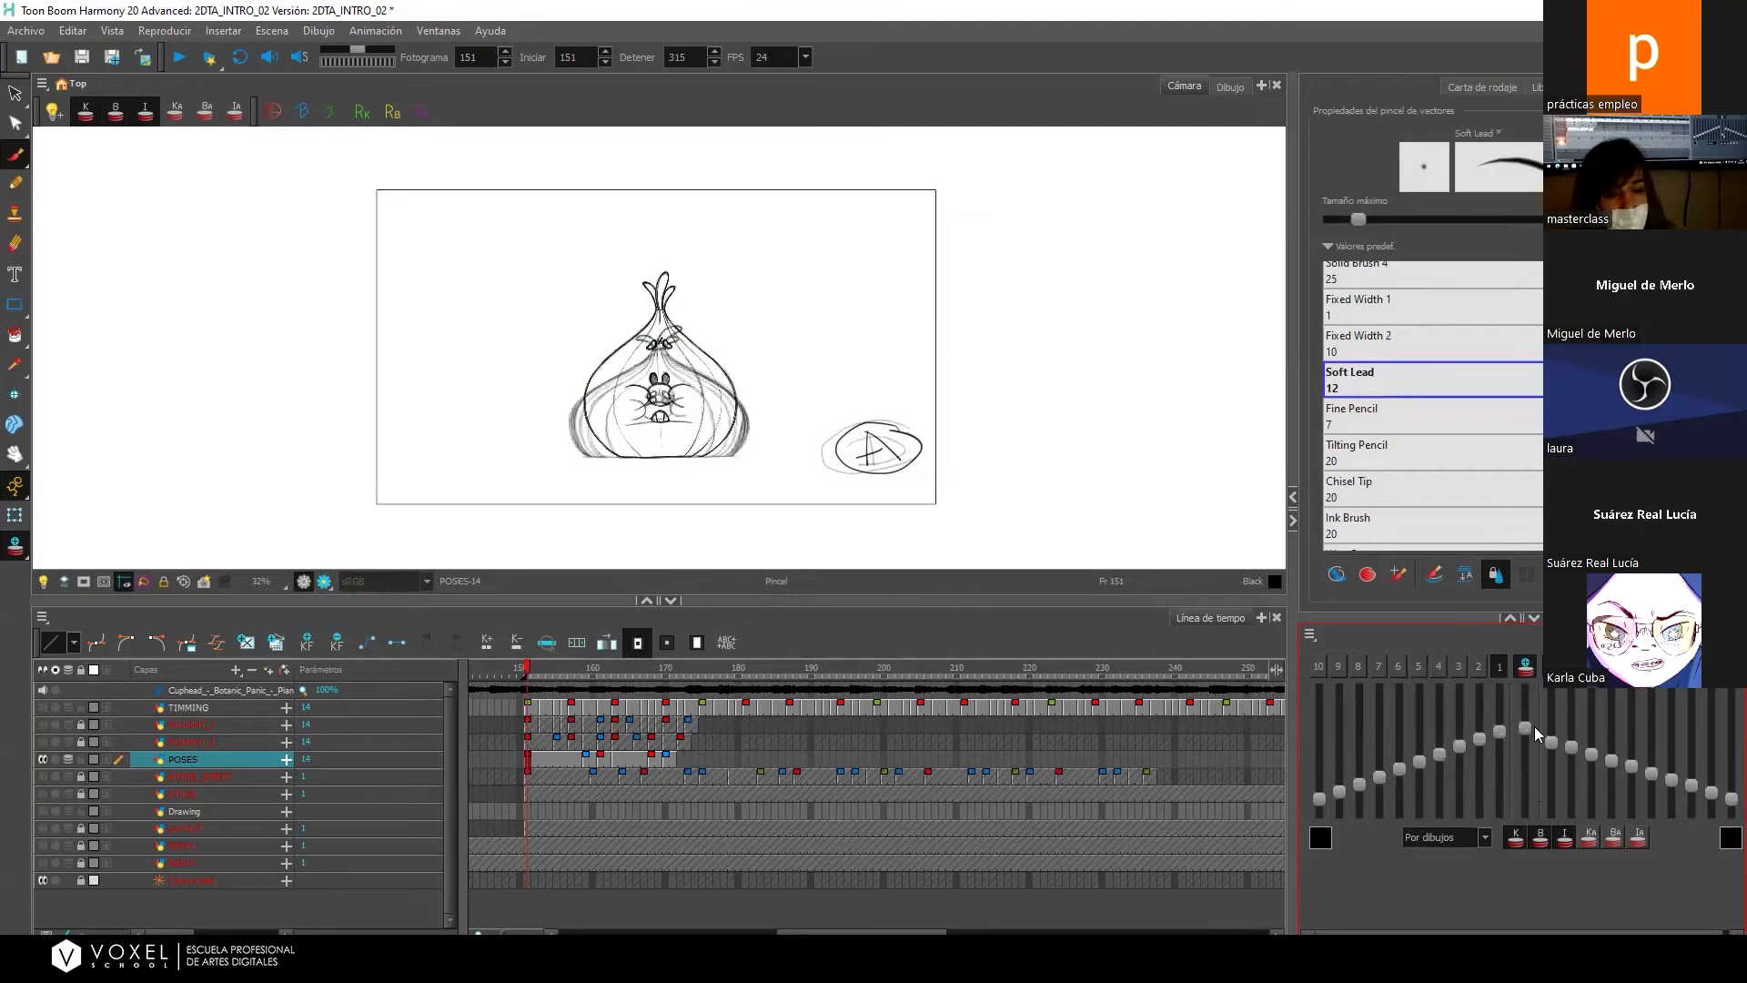
drag(1534, 722, 1534, 726)
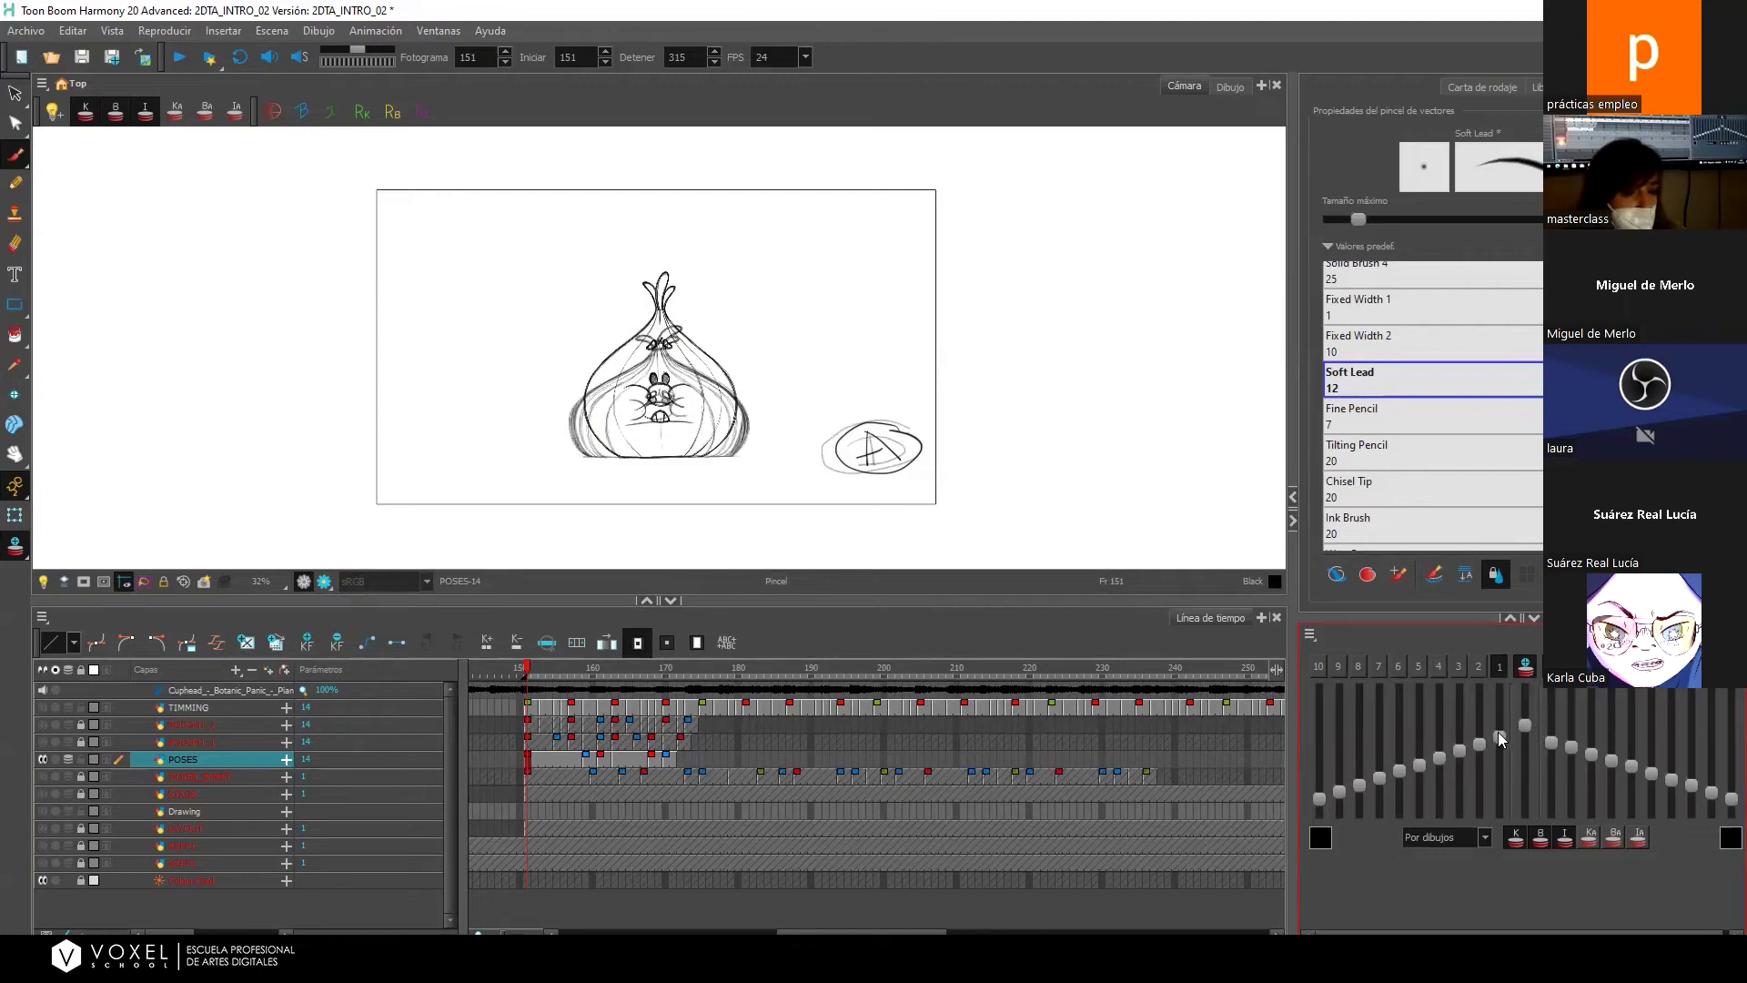
Lower the onion skin opacity of the current drawing and compare the neighbouring POSES drawings, ending on frame 159.
drag(1521, 724, 1521, 786)
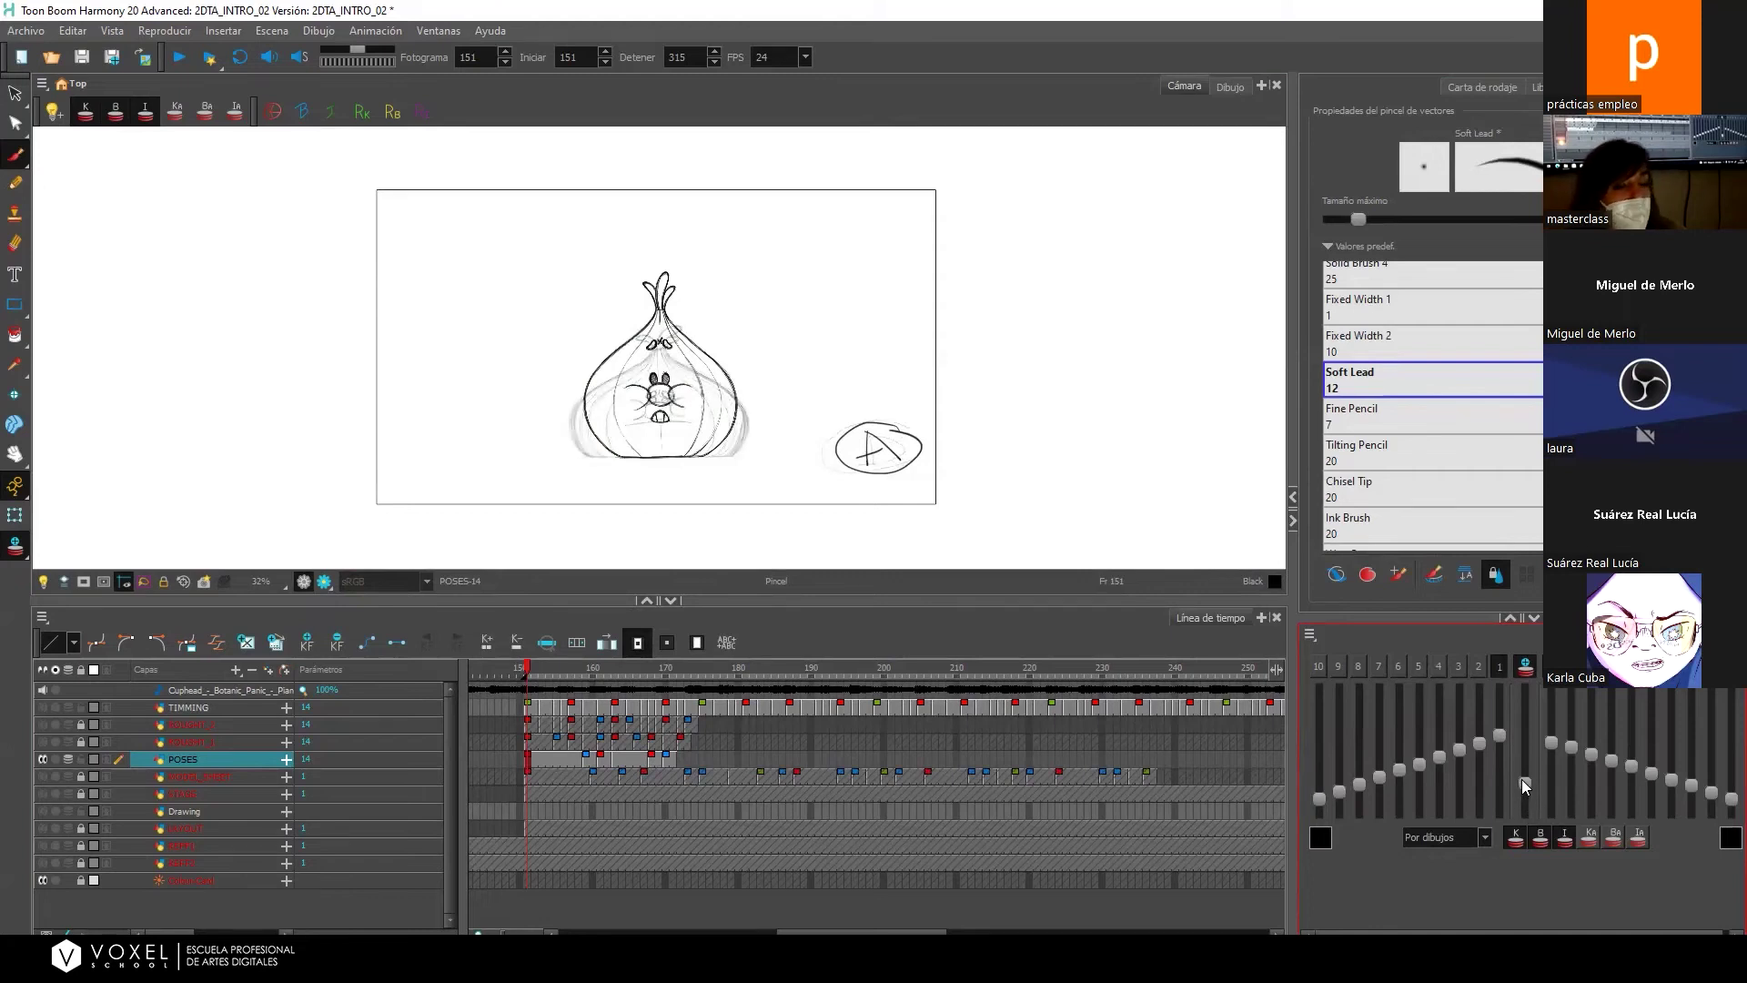
click(589, 761)
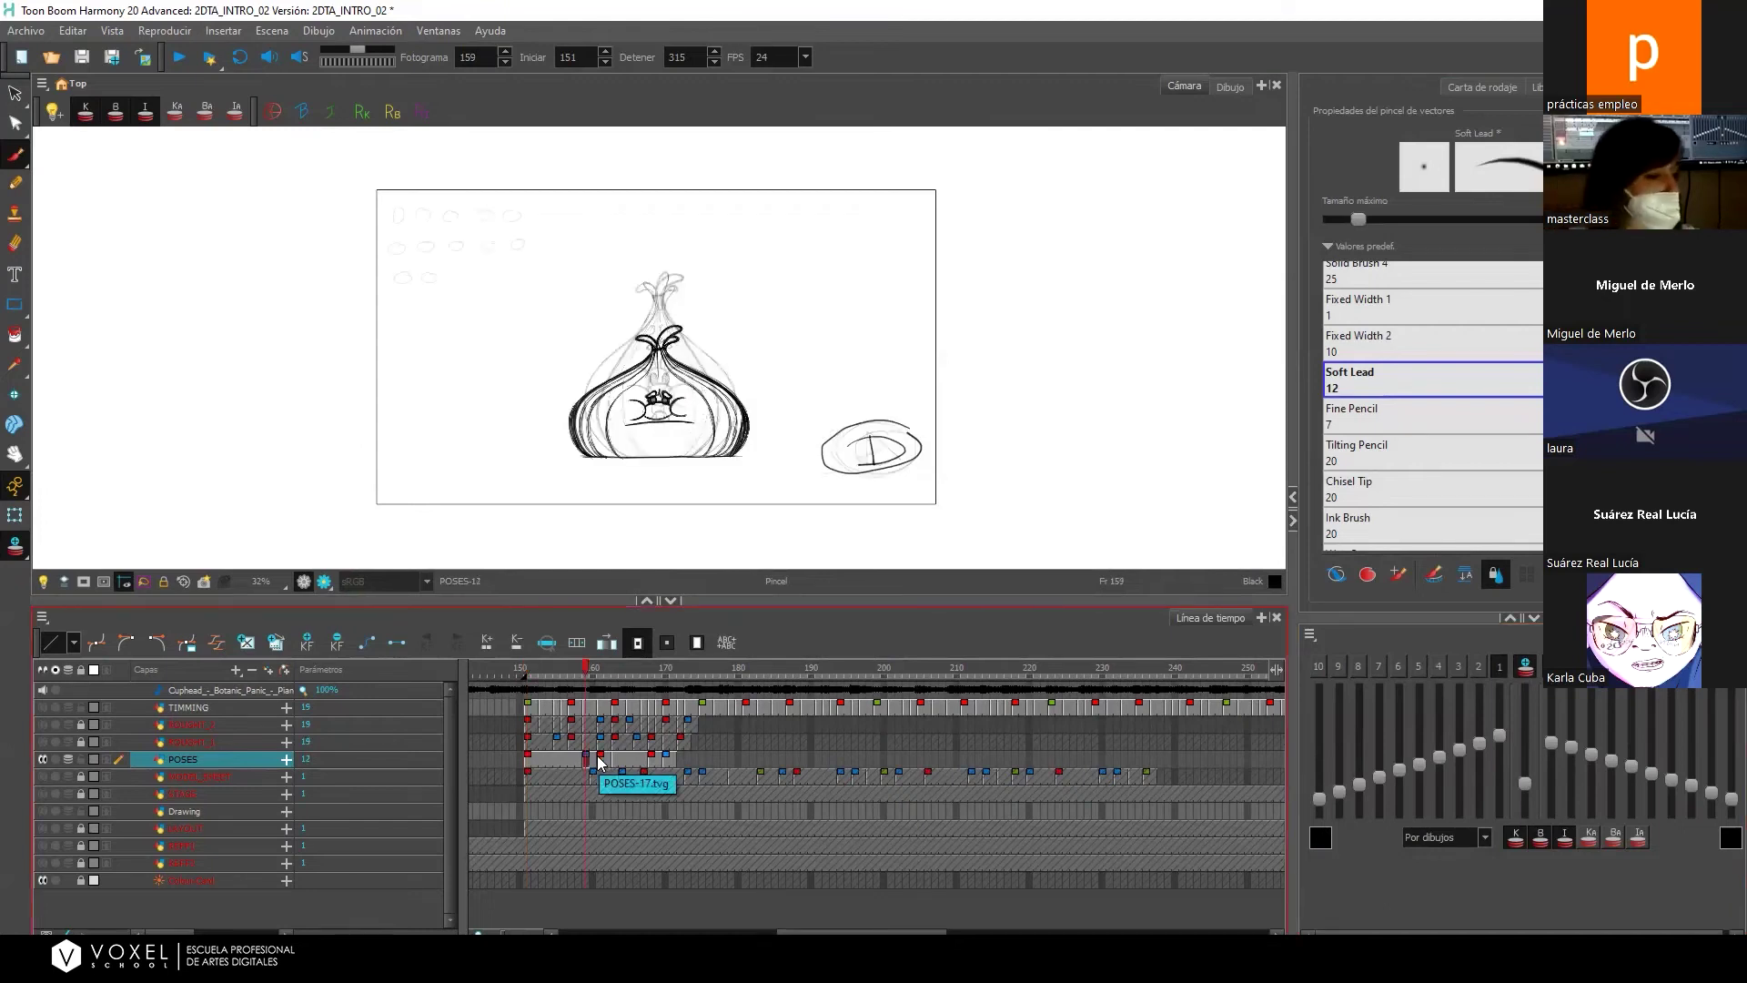
click(601, 760)
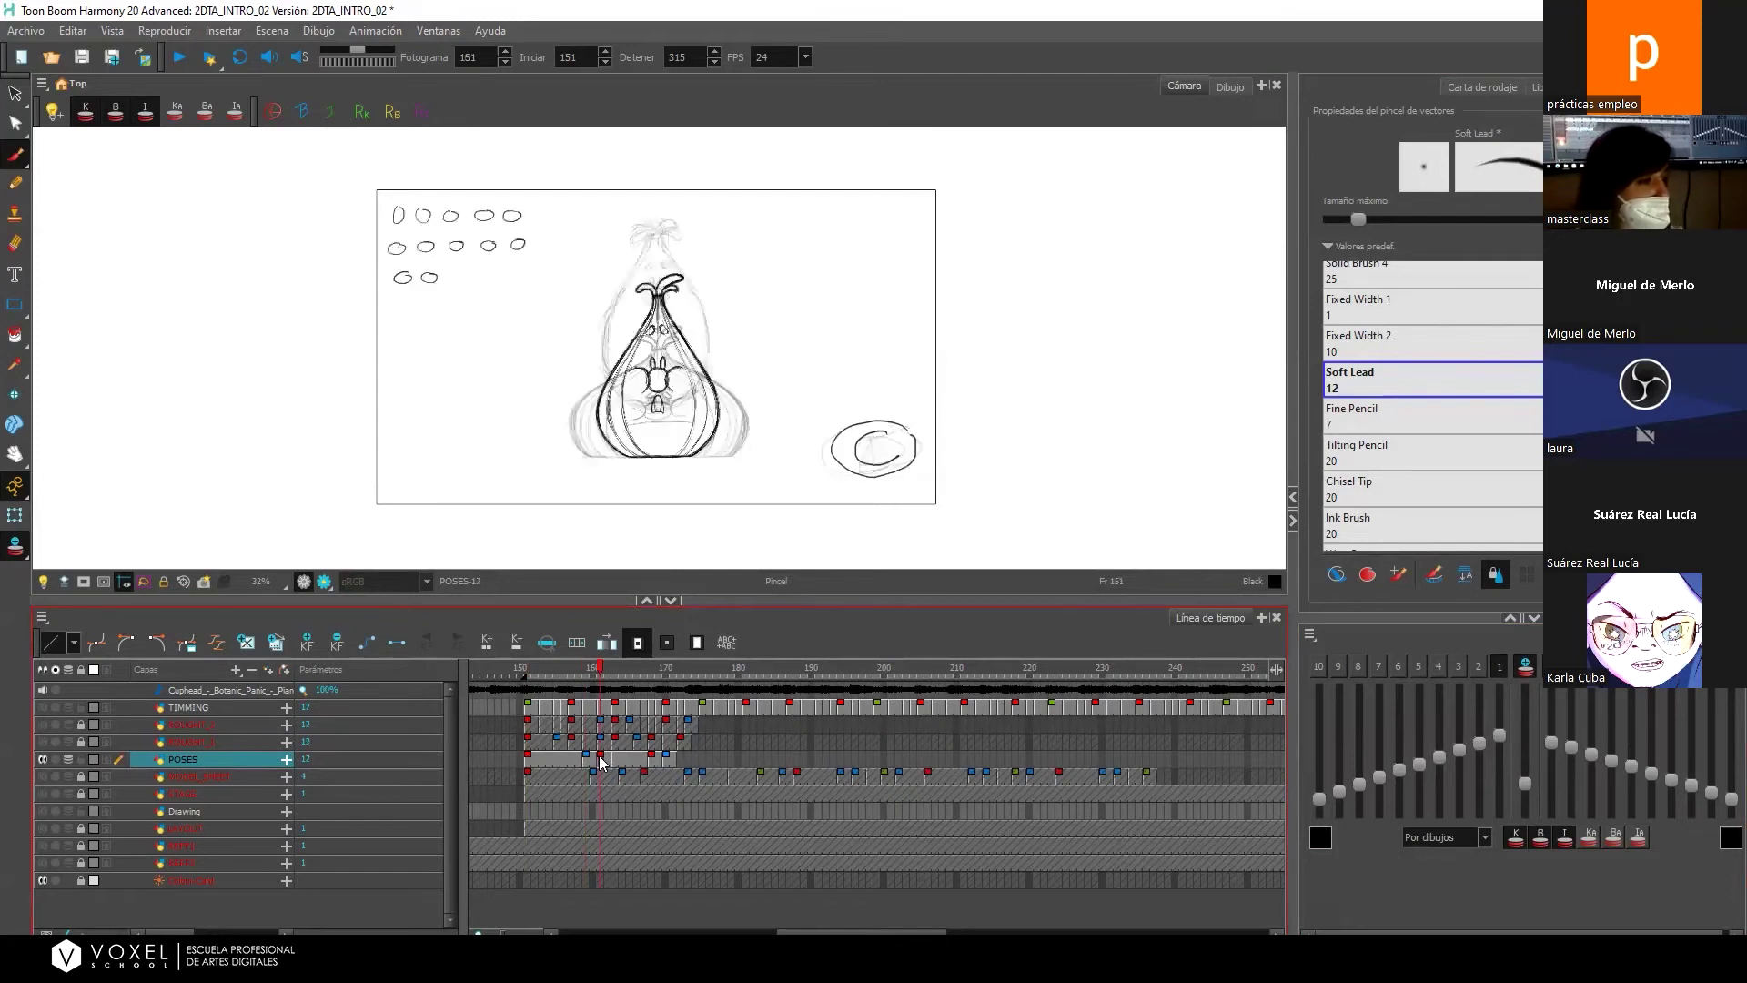
click(580, 764)
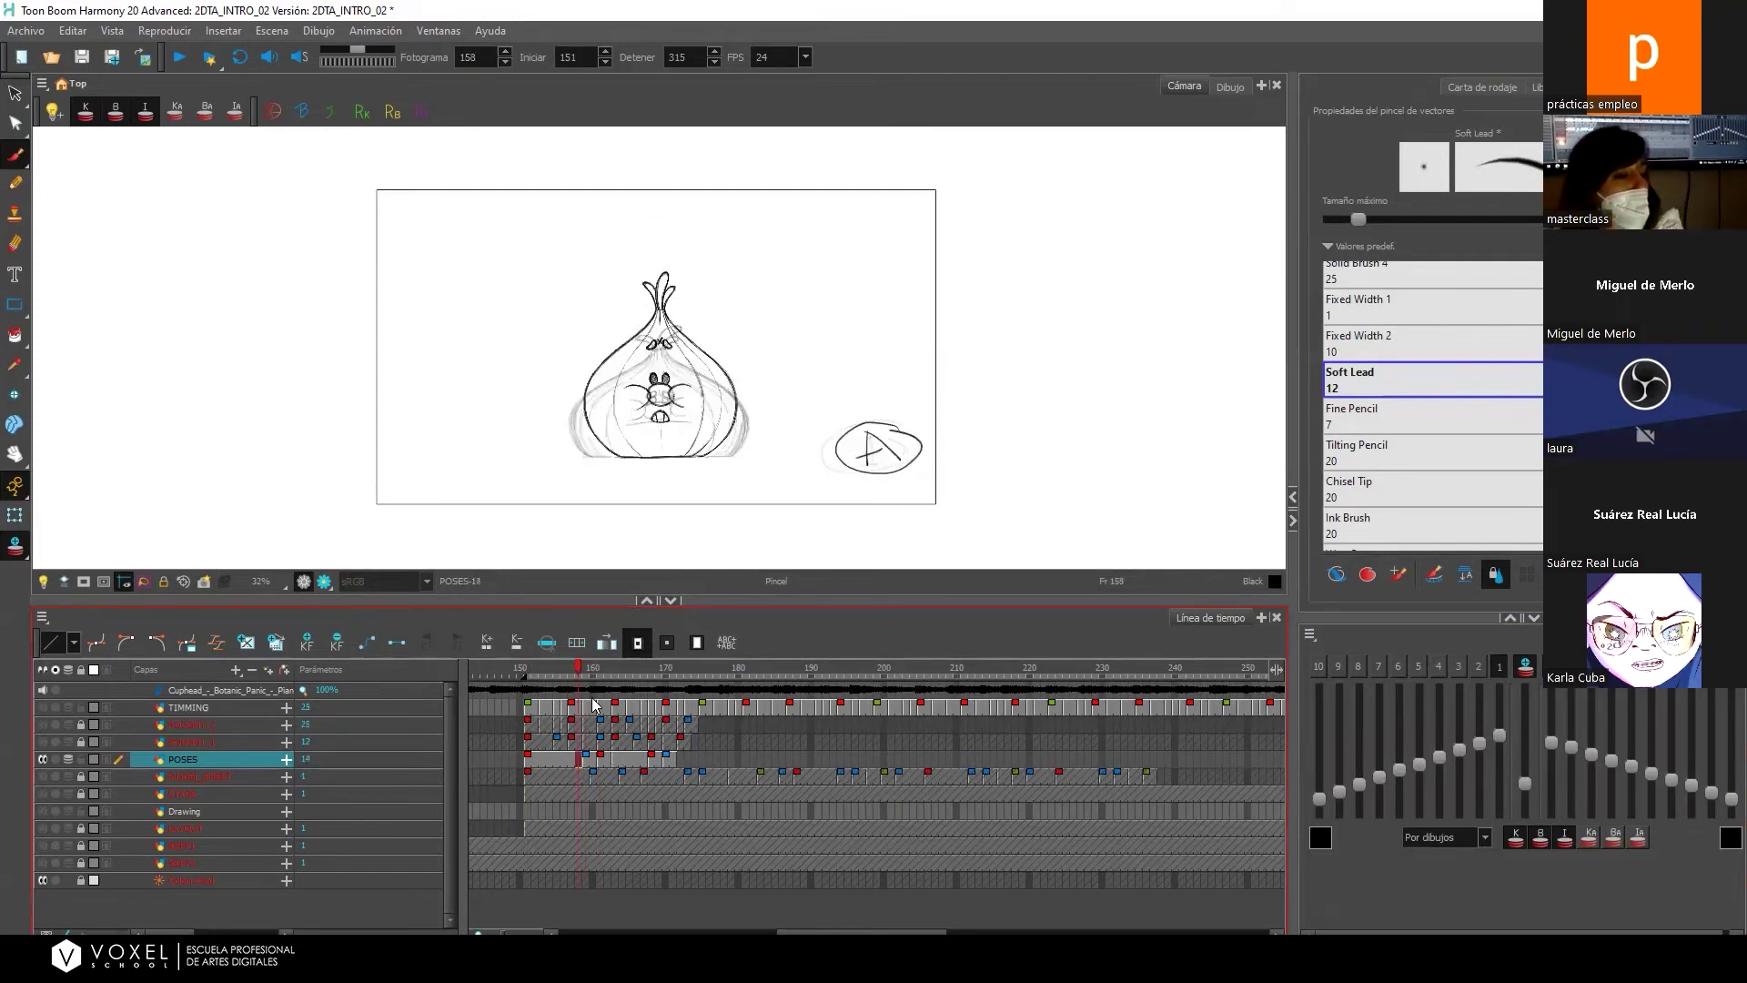
click(588, 764)
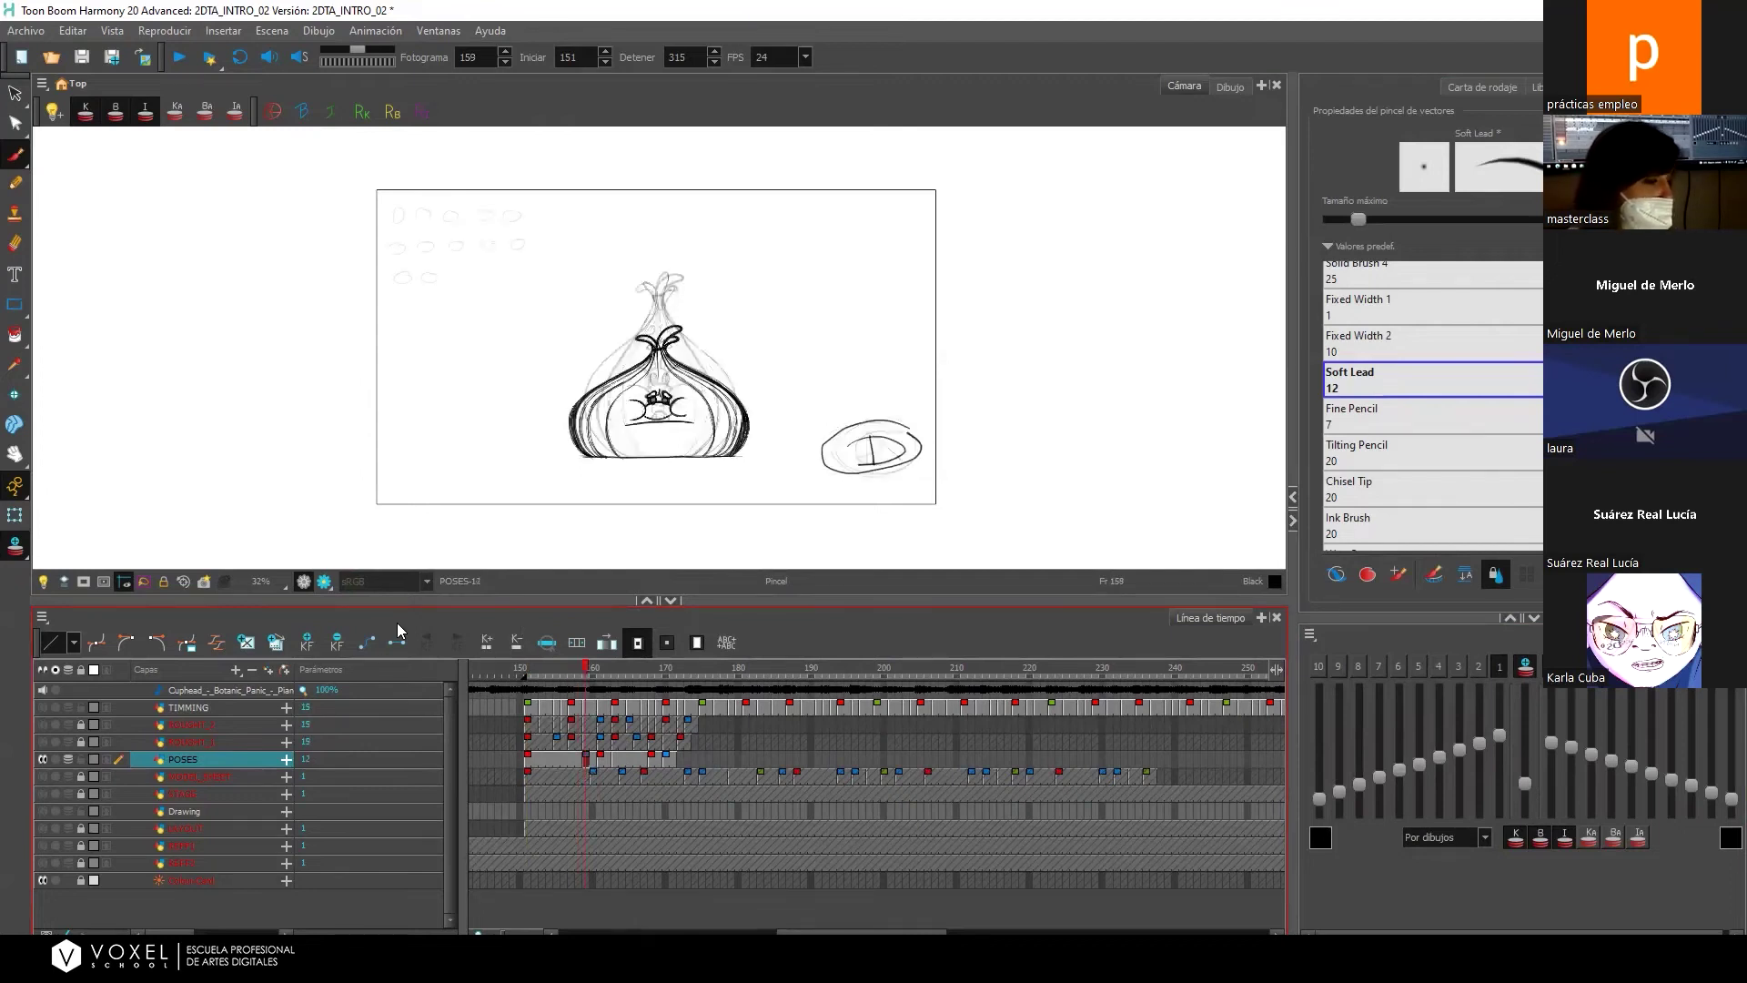
Create an empty drawing at frame 159 of the POSES layer and lower the onion skin opacity of the nearest previous drawing.
click(246, 644)
scroll(742, 422, up, 3)
drag(664, 281, 736, 315)
scroll(736, 315, down, 1)
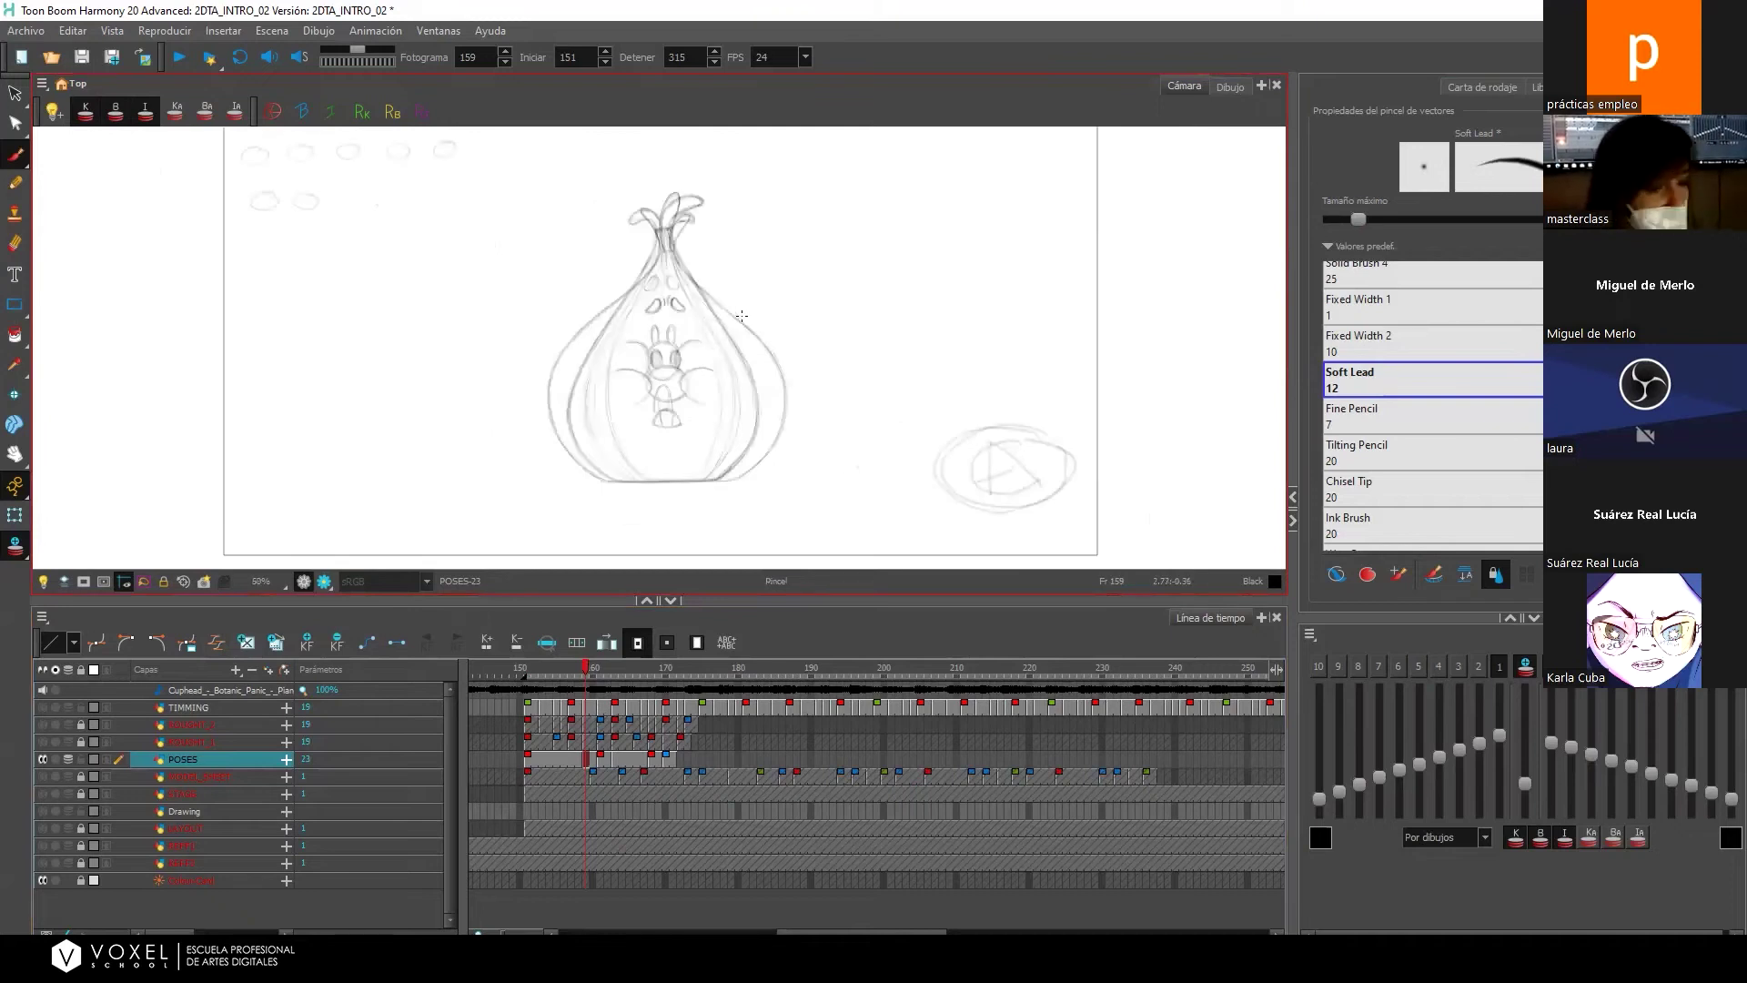
mouse_move(1500, 737)
mouse_down()
mouse_move(1492, 765)
mouse_move(1369, 801)
mouse_move(1469, 799)
mouse_move(1392, 790)
mouse_move(1567, 741)
mouse_move(1549, 728)
mouse_move(1538, 788)
mouse_move(1536, 766)
mouse_up()
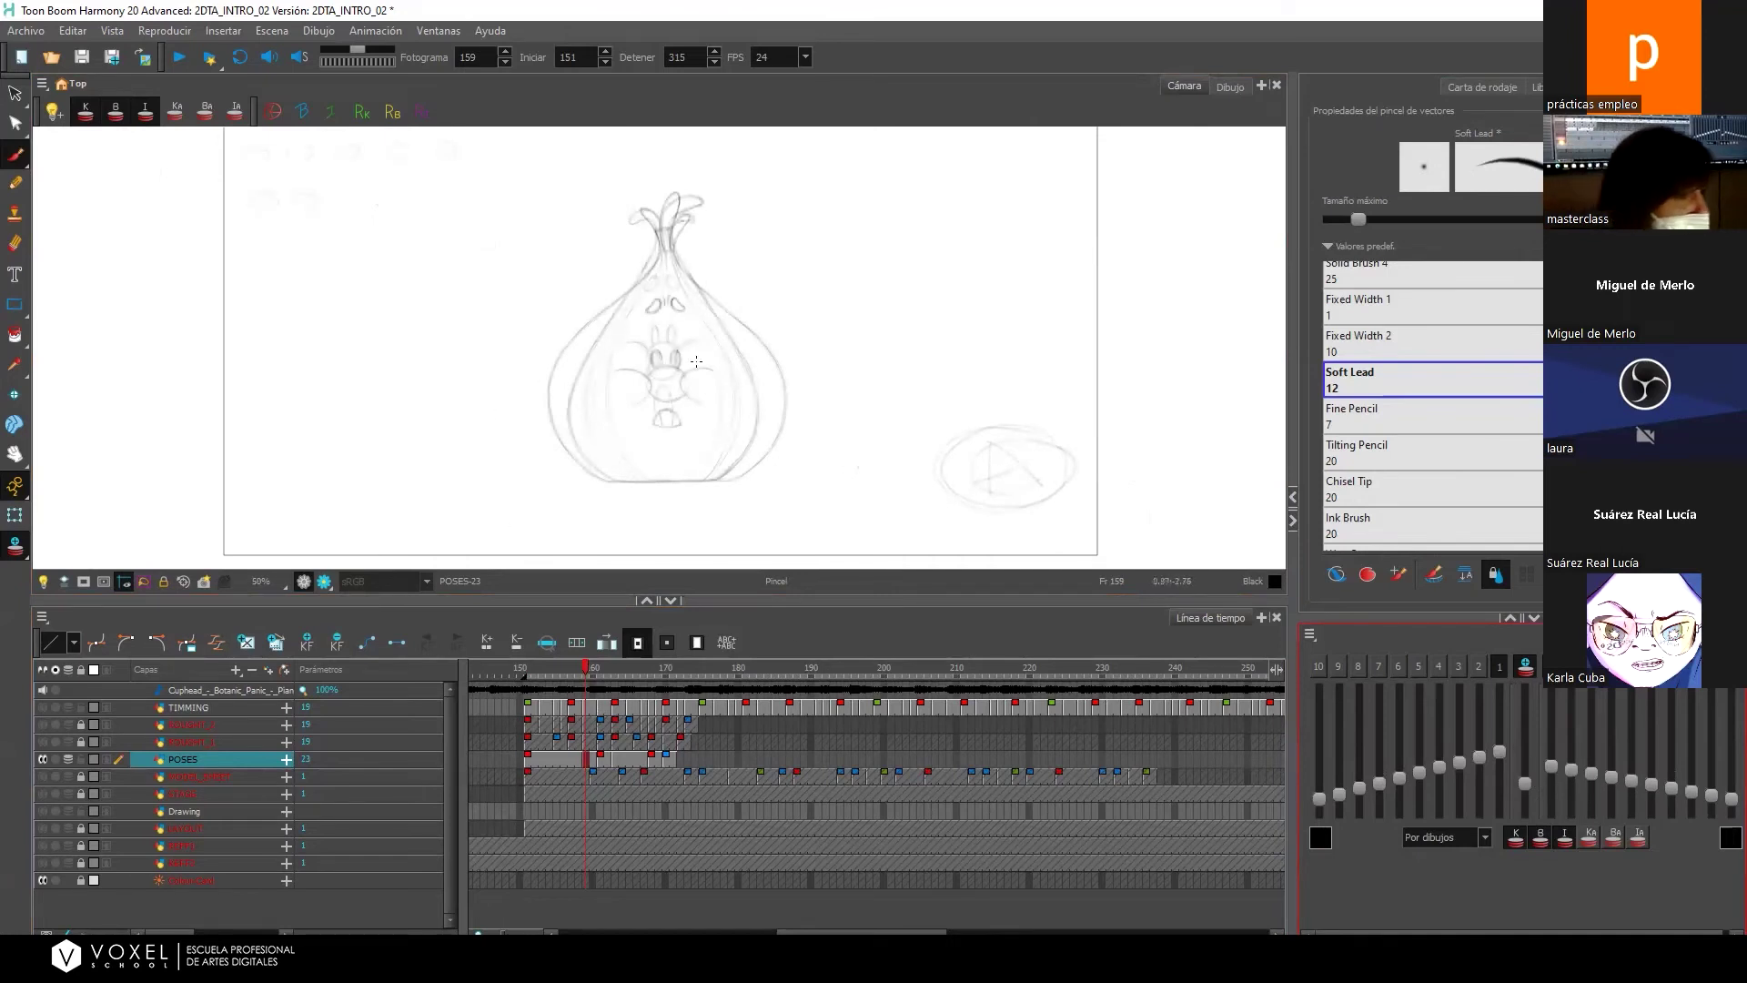
Give the camera view more height at the timeline's expense and frame the whole onion character for drawing.
drag(854, 600, 854, 634)
scroll(784, 440, up, 2)
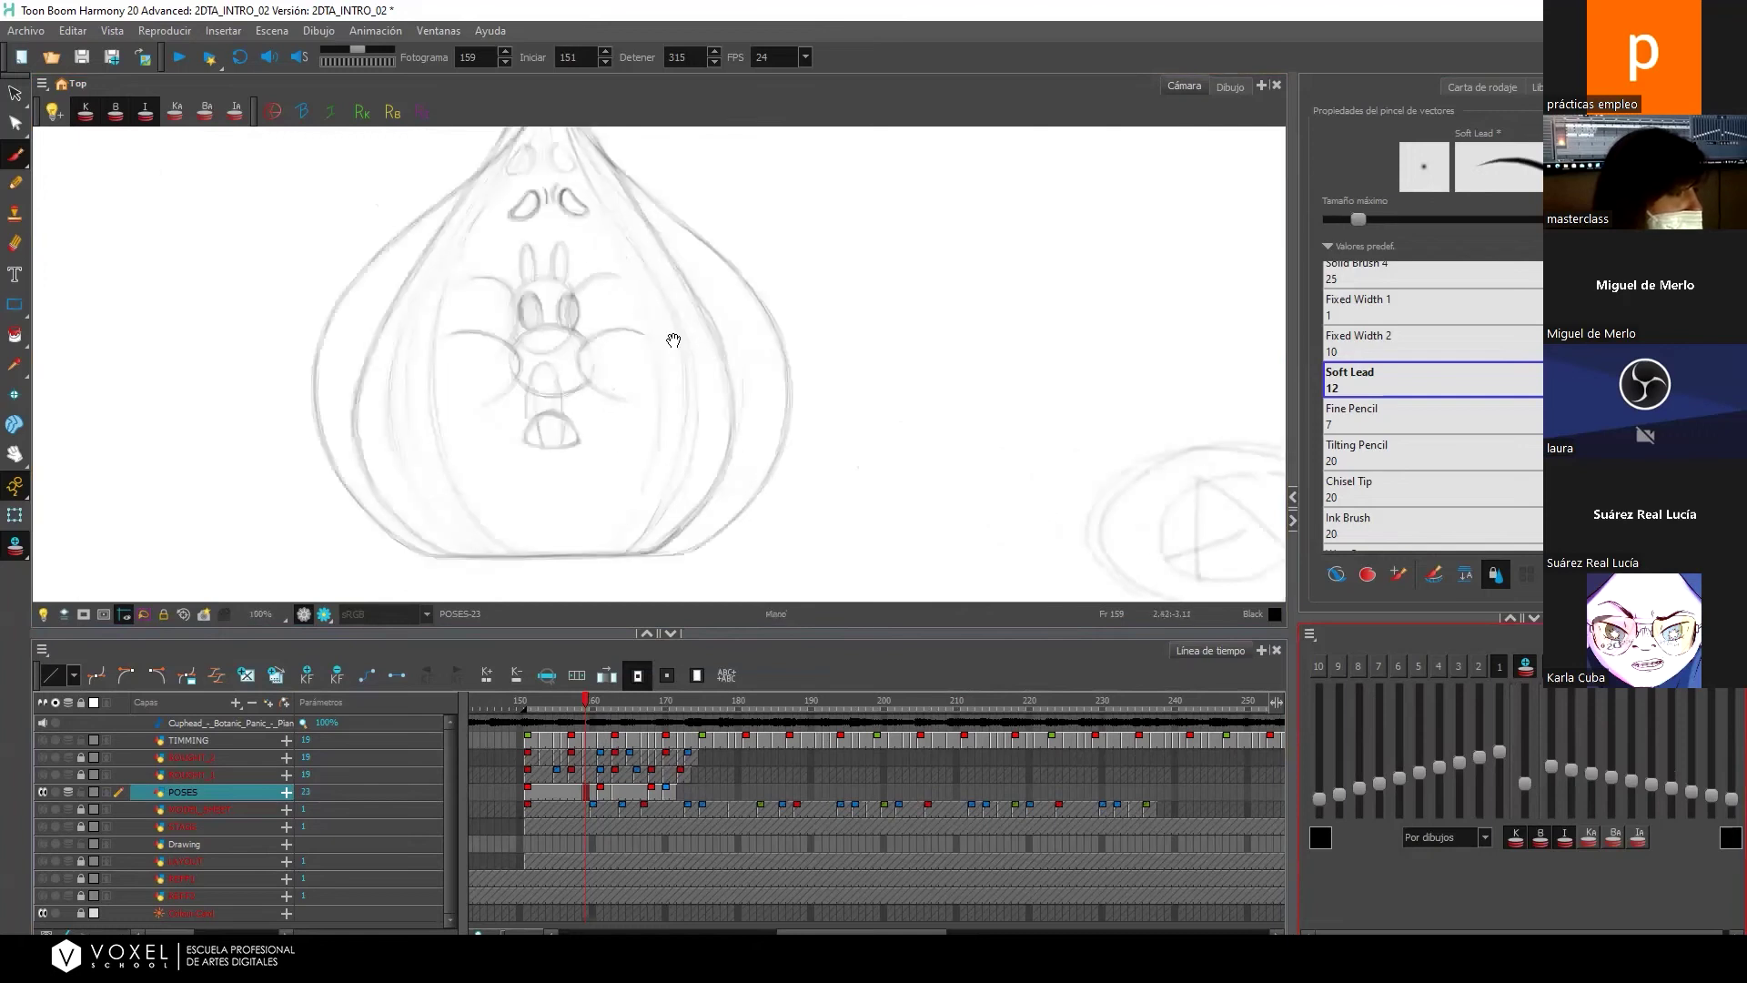
drag(674, 341, 803, 358)
scroll(803, 358, down, 2)
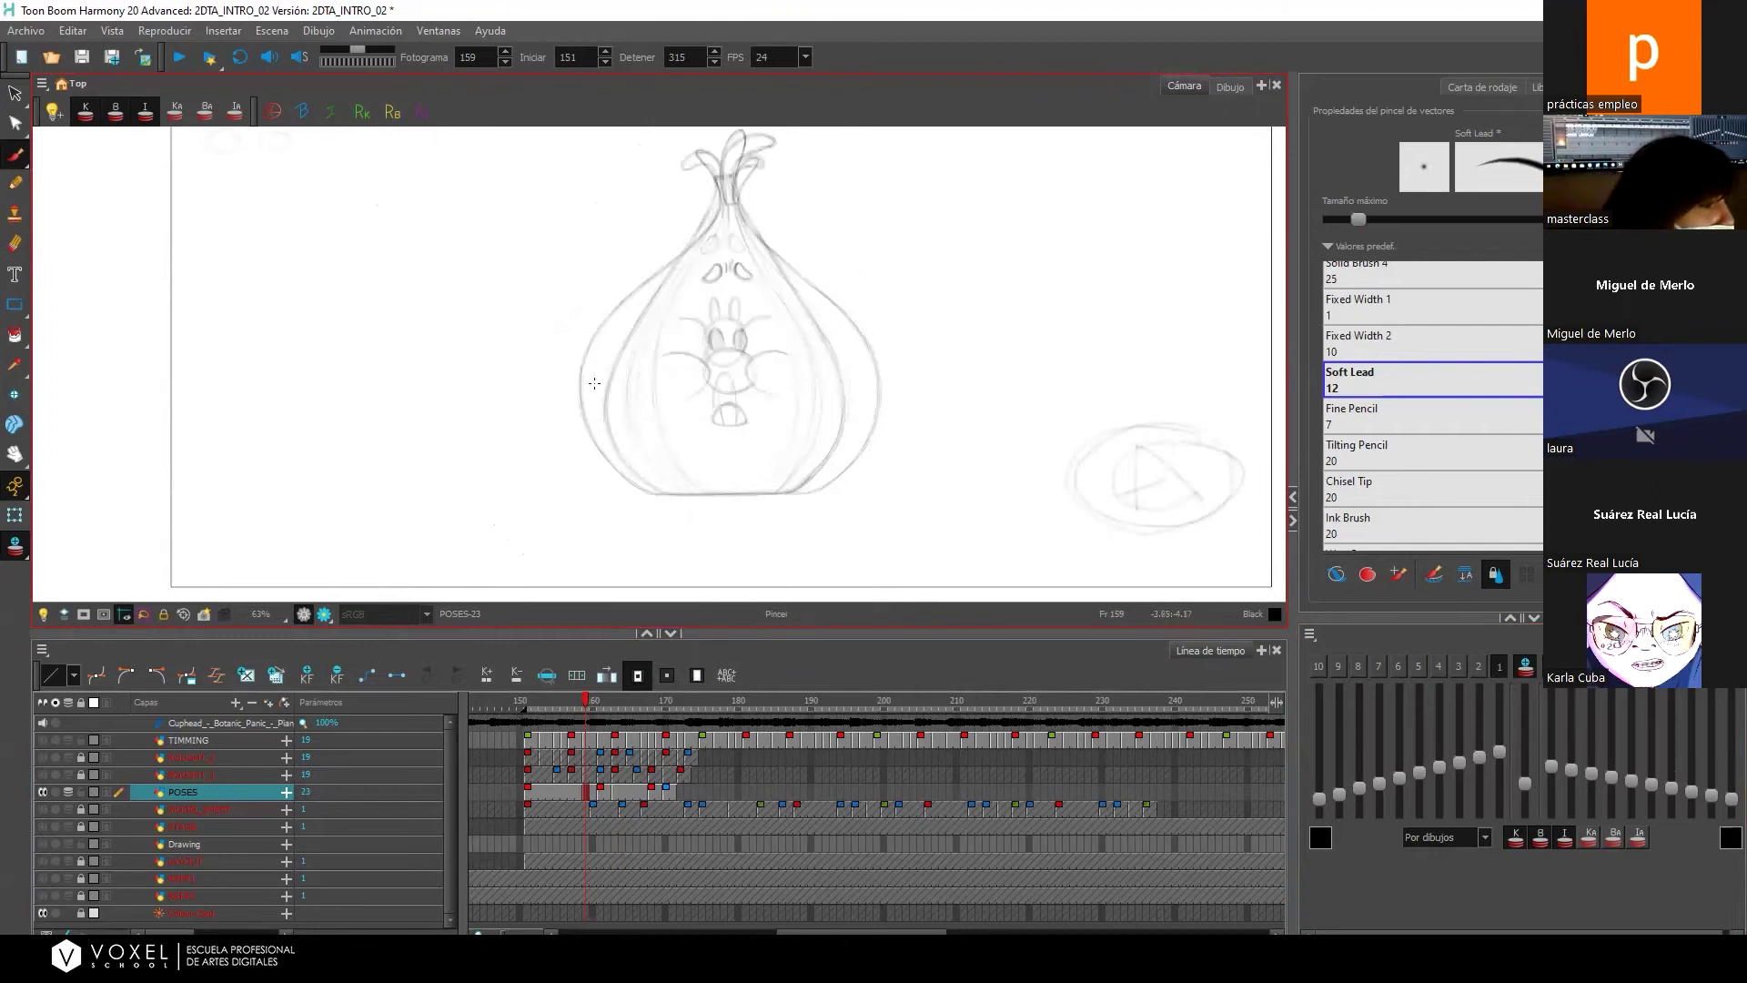
Reduce the Soft Lead brush's maximum size and sketch both sides of the onion's body between the onion-skinned poses.
drag(597, 413, 654, 492)
click(1350, 218)
drag(1350, 219, 1341, 220)
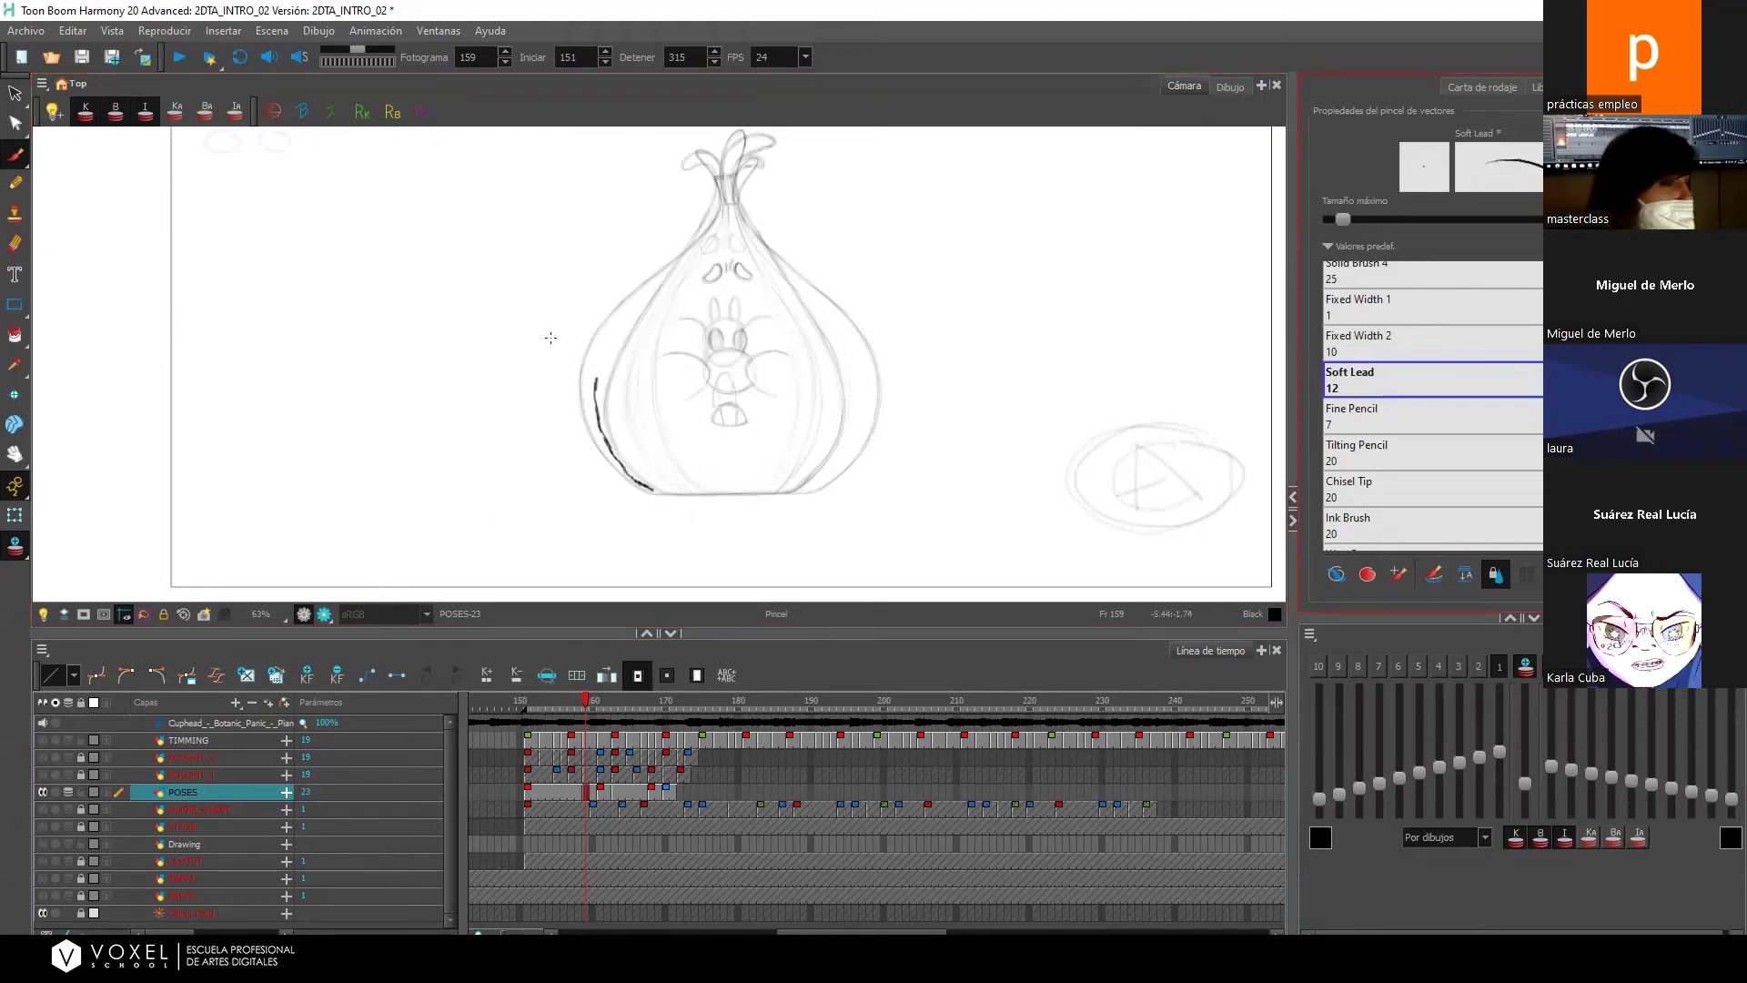
mouse_move(597, 385)
mouse_down()
mouse_move(644, 290)
mouse_move(735, 191)
mouse_move(829, 320)
mouse_up()
drag(798, 493, 860, 409)
drag(817, 306, 863, 410)
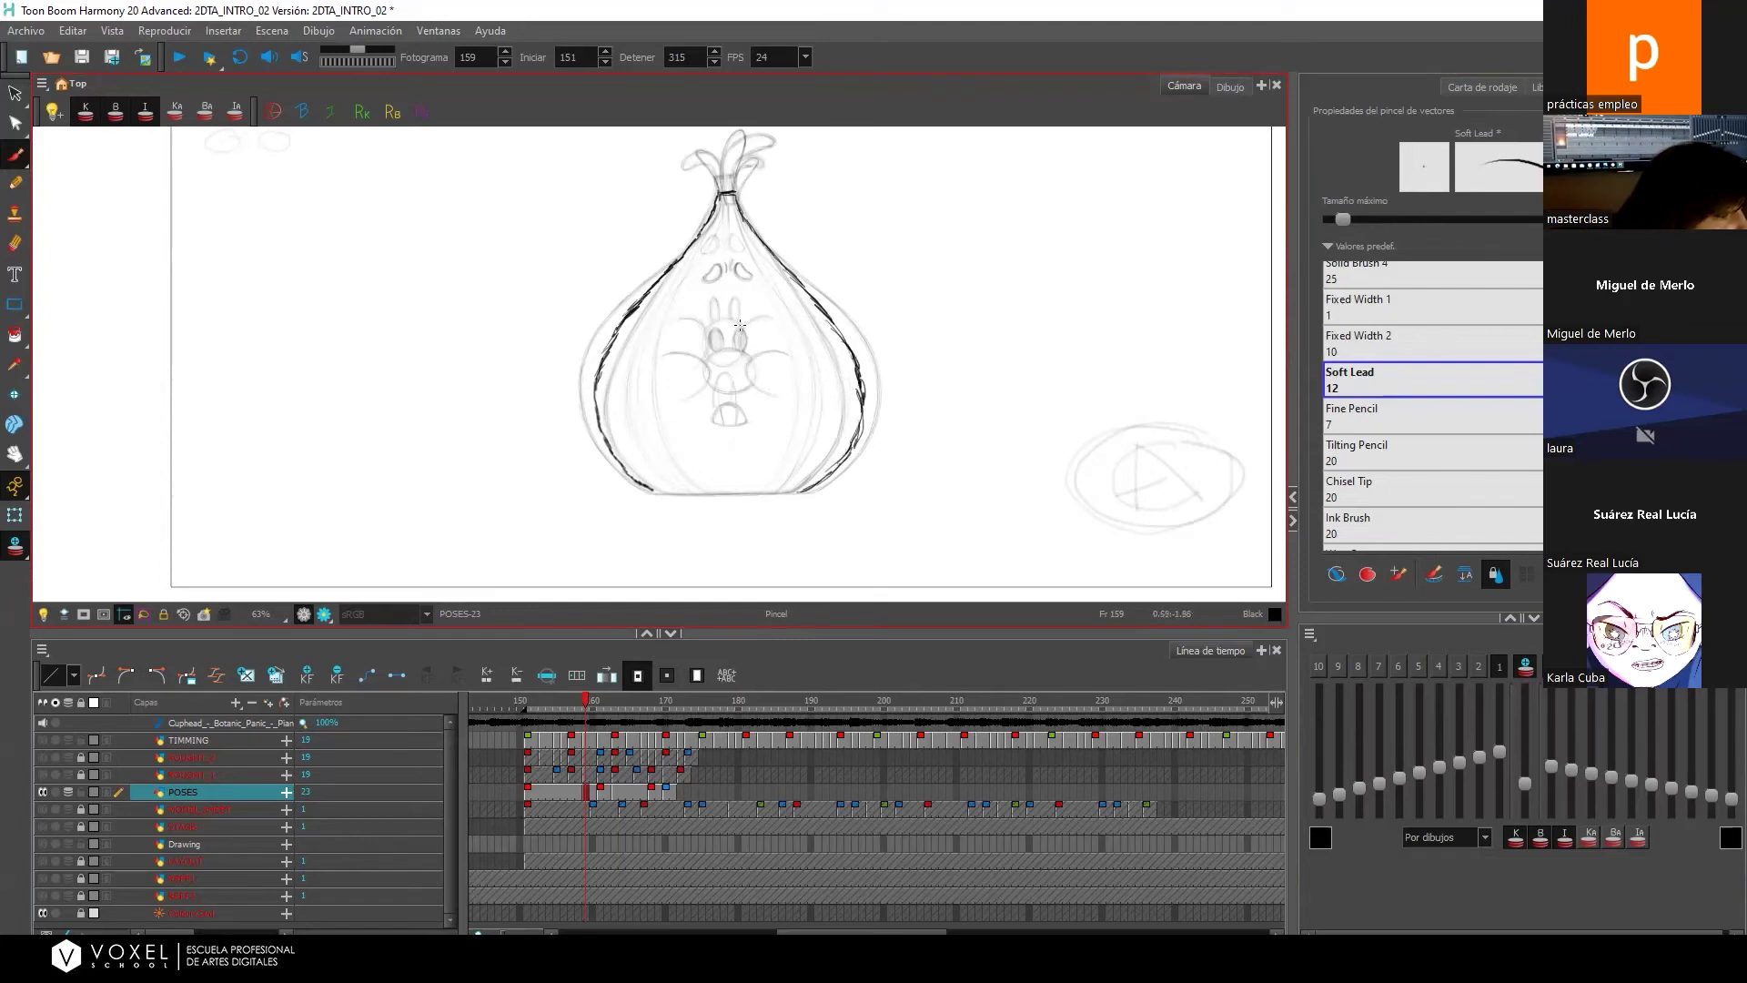
Sketch the onion's nose, curved cheek lines and eyes midway between the onion-skinned faces, undoing the unwanted strokes.
mouse_move(709, 323)
mouse_down()
mouse_move(738, 359)
mouse_move(737, 335)
mouse_move(751, 364)
mouse_move(706, 354)
mouse_move(724, 383)
mouse_move(755, 378)
mouse_move(750, 348)
mouse_move(706, 340)
mouse_move(723, 336)
mouse_move(704, 356)
mouse_move(738, 377)
mouse_move(749, 354)
mouse_move(716, 336)
mouse_move(747, 342)
mouse_move(743, 366)
mouse_move(716, 374)
mouse_move(707, 353)
mouse_move(738, 339)
mouse_move(669, 335)
mouse_move(710, 361)
mouse_move(674, 376)
mouse_move(749, 337)
mouse_move(748, 371)
mouse_move(777, 374)
mouse_move(723, 336)
mouse_up()
key(ctrl+z)
key(ctrl+z)
key(alt+s)
key(alt+b)
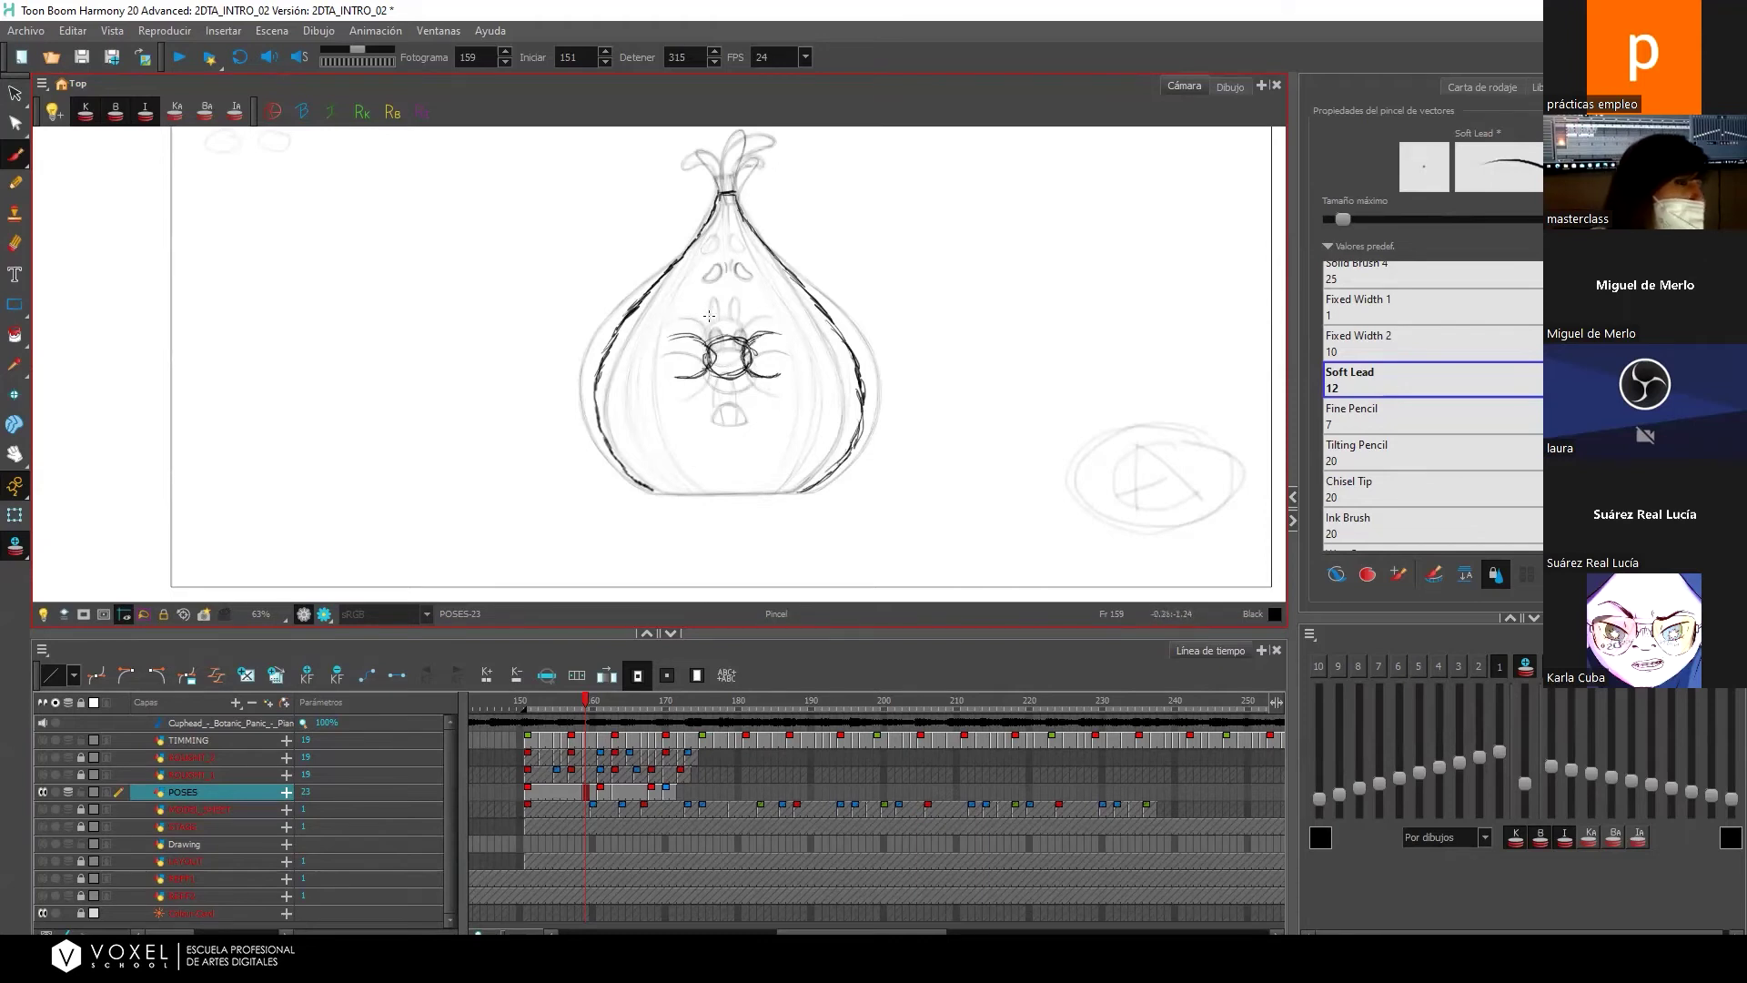
mouse_move(708, 326)
mouse_down()
mouse_move(720, 316)
mouse_move(714, 340)
mouse_move(730, 321)
mouse_up()
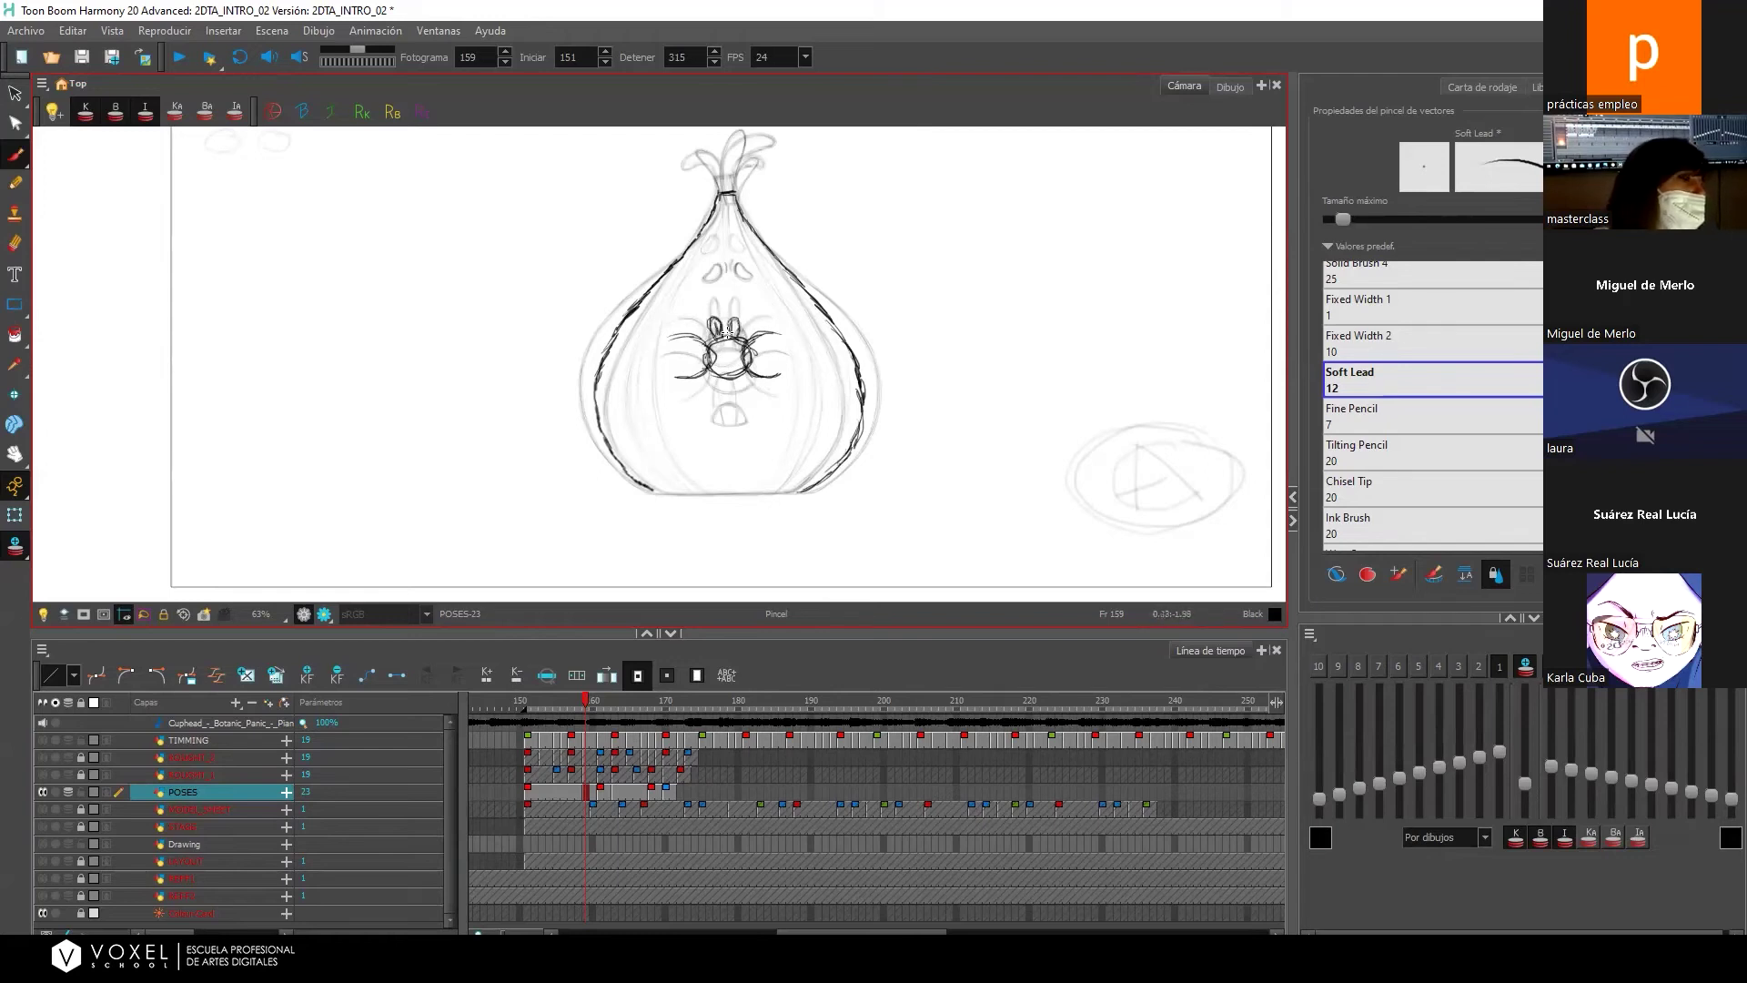
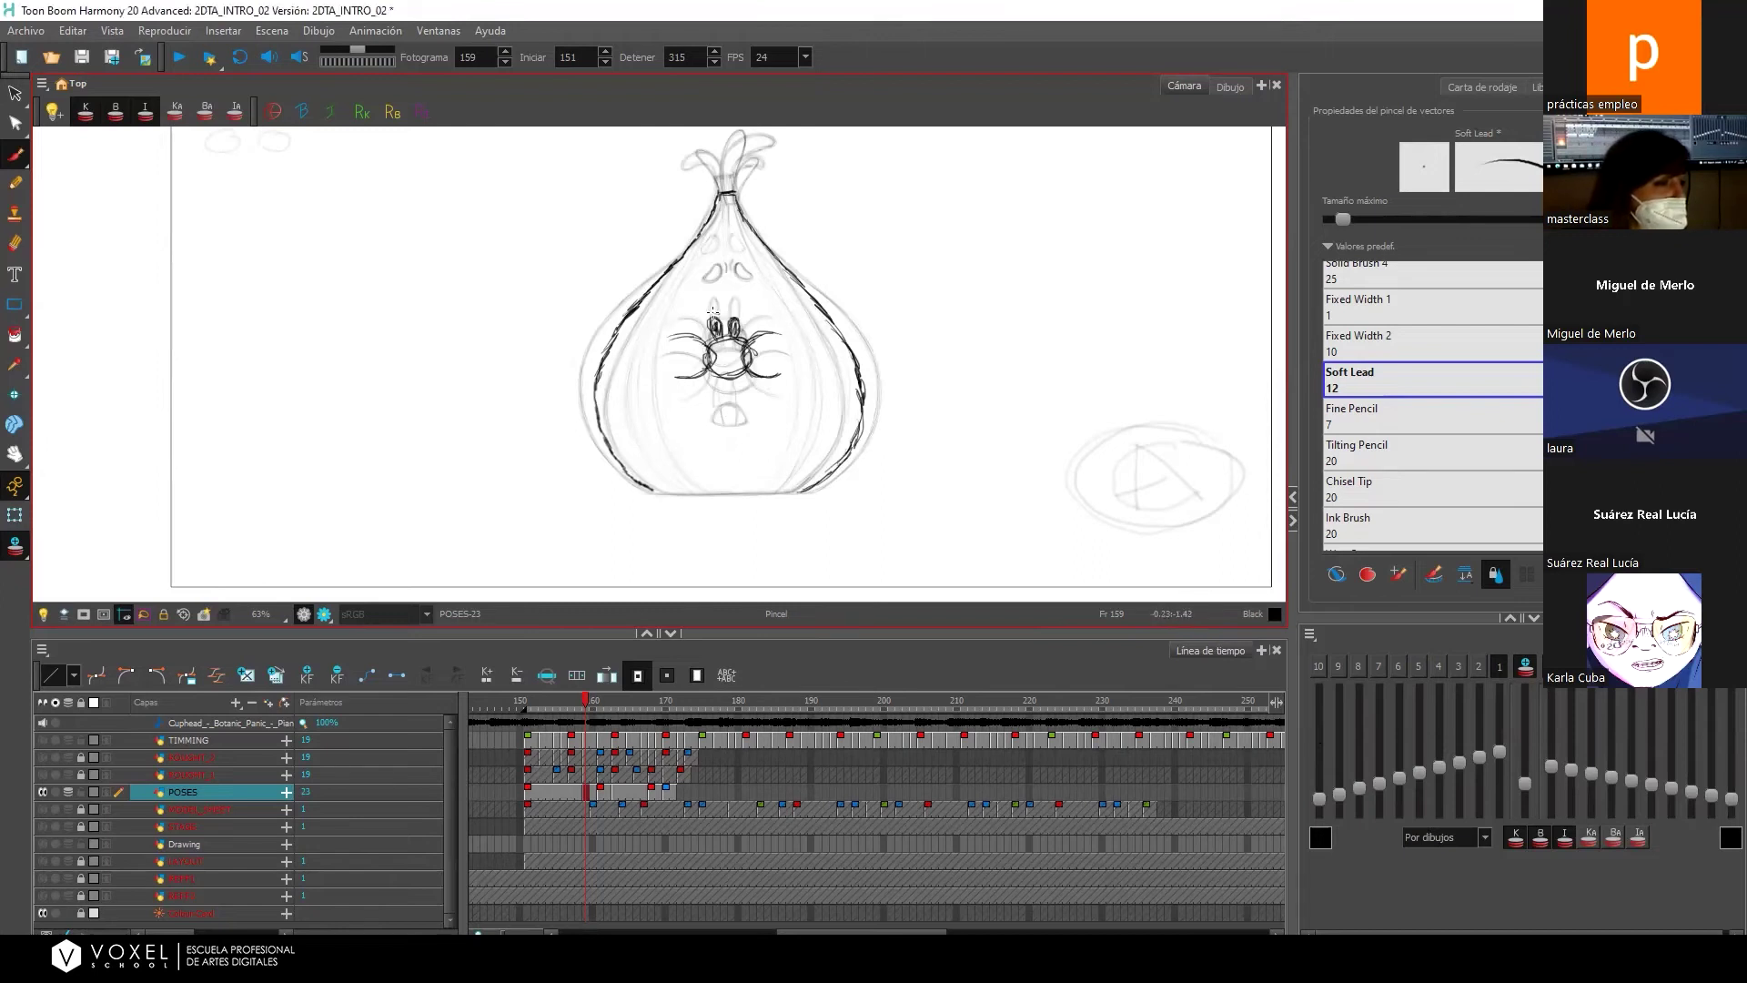
mouse_move(714, 339)
mouse_down()
mouse_move(702, 360)
mouse_move(744, 373)
mouse_up()
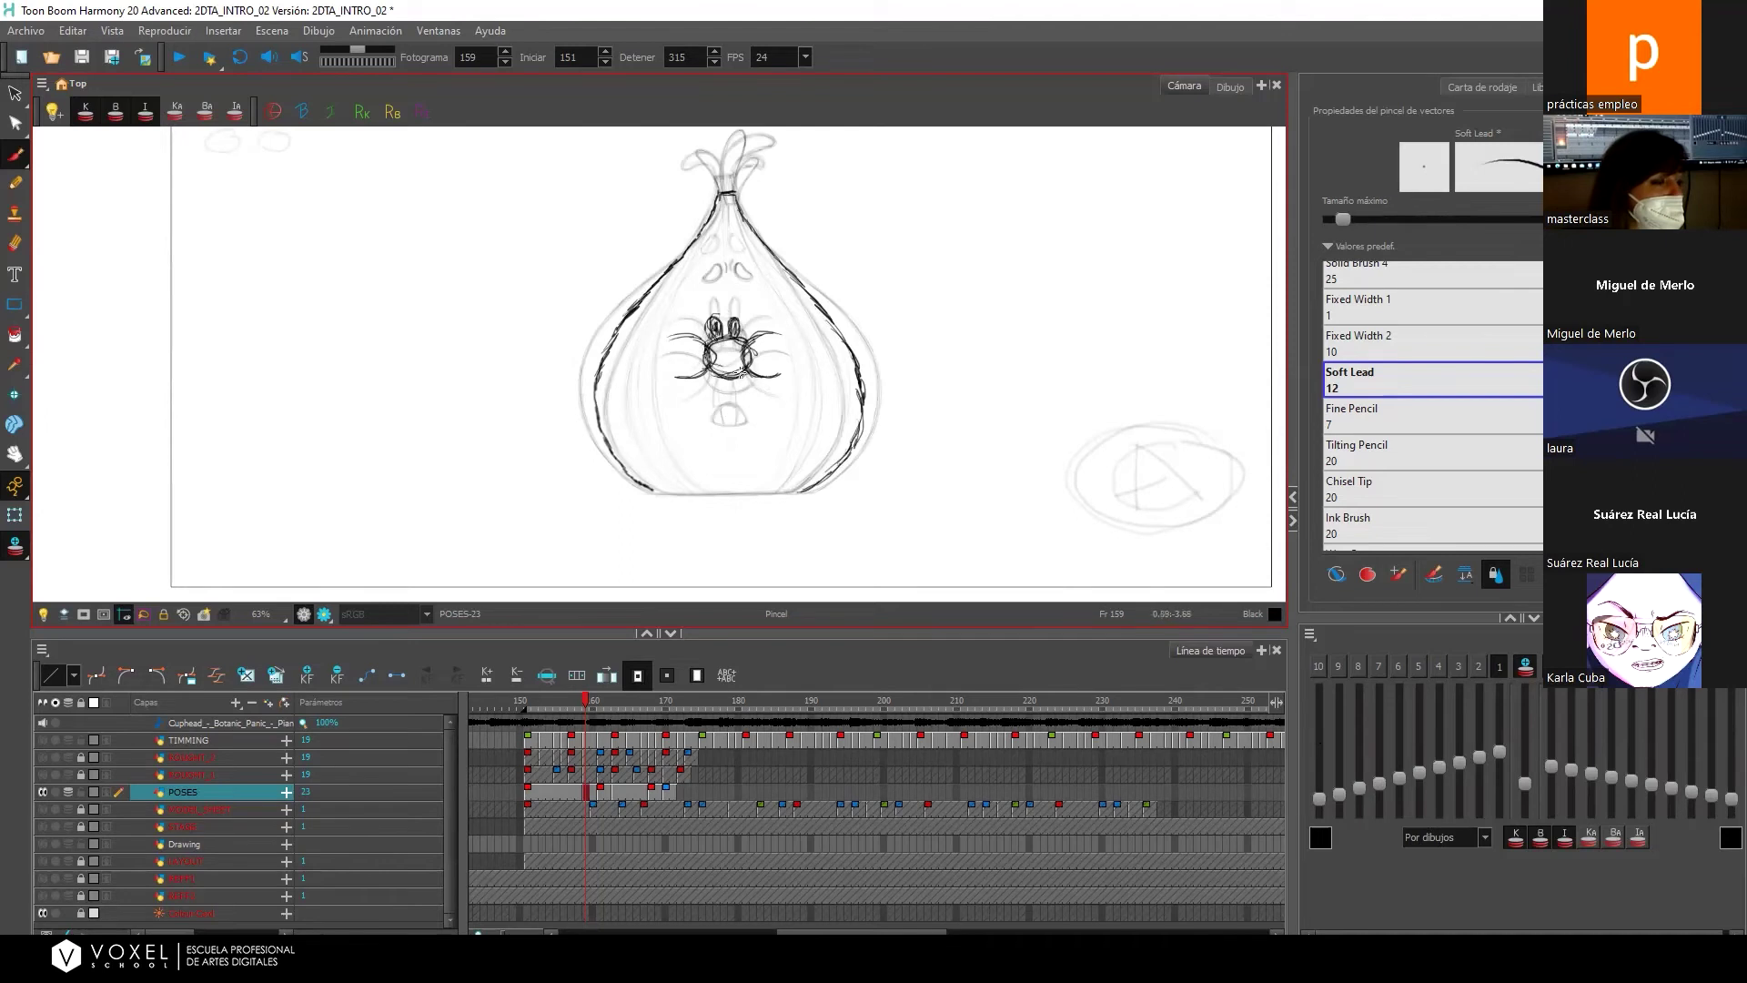
Sketch the onion's eyebrows and the curled sprout leaves on top of its head.
mouse_move(717, 250)
mouse_down()
mouse_move(722, 267)
mouse_move(712, 246)
mouse_move(704, 260)
mouse_move(744, 265)
mouse_move(729, 247)
mouse_move(708, 260)
mouse_up()
mouse_move(811, 175)
mouse_down()
mouse_move(803, 210)
mouse_move(705, 233)
mouse_move(697, 202)
mouse_move(709, 246)
mouse_move(706, 211)
mouse_move(679, 195)
mouse_move(717, 218)
mouse_move(715, 186)
mouse_move(750, 175)
mouse_up()
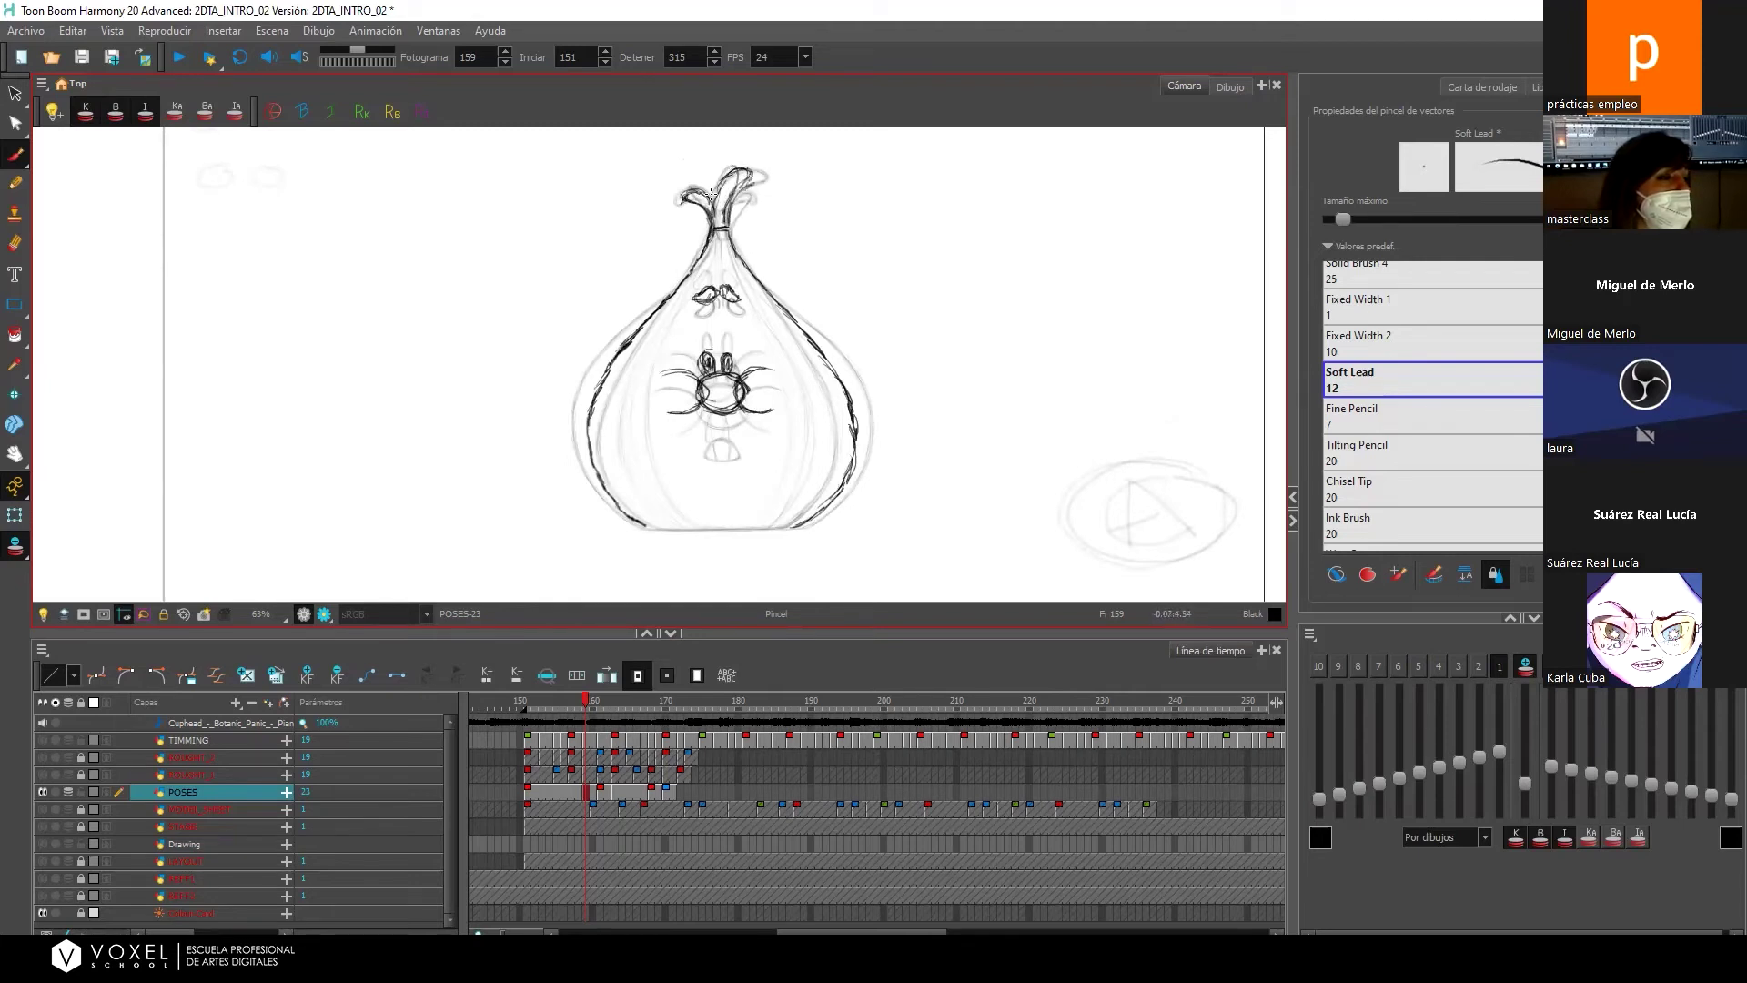
mouse_move(745, 197)
mouse_down()
mouse_move(744, 168)
mouse_move(719, 179)
mouse_move(733, 260)
mouse_up()
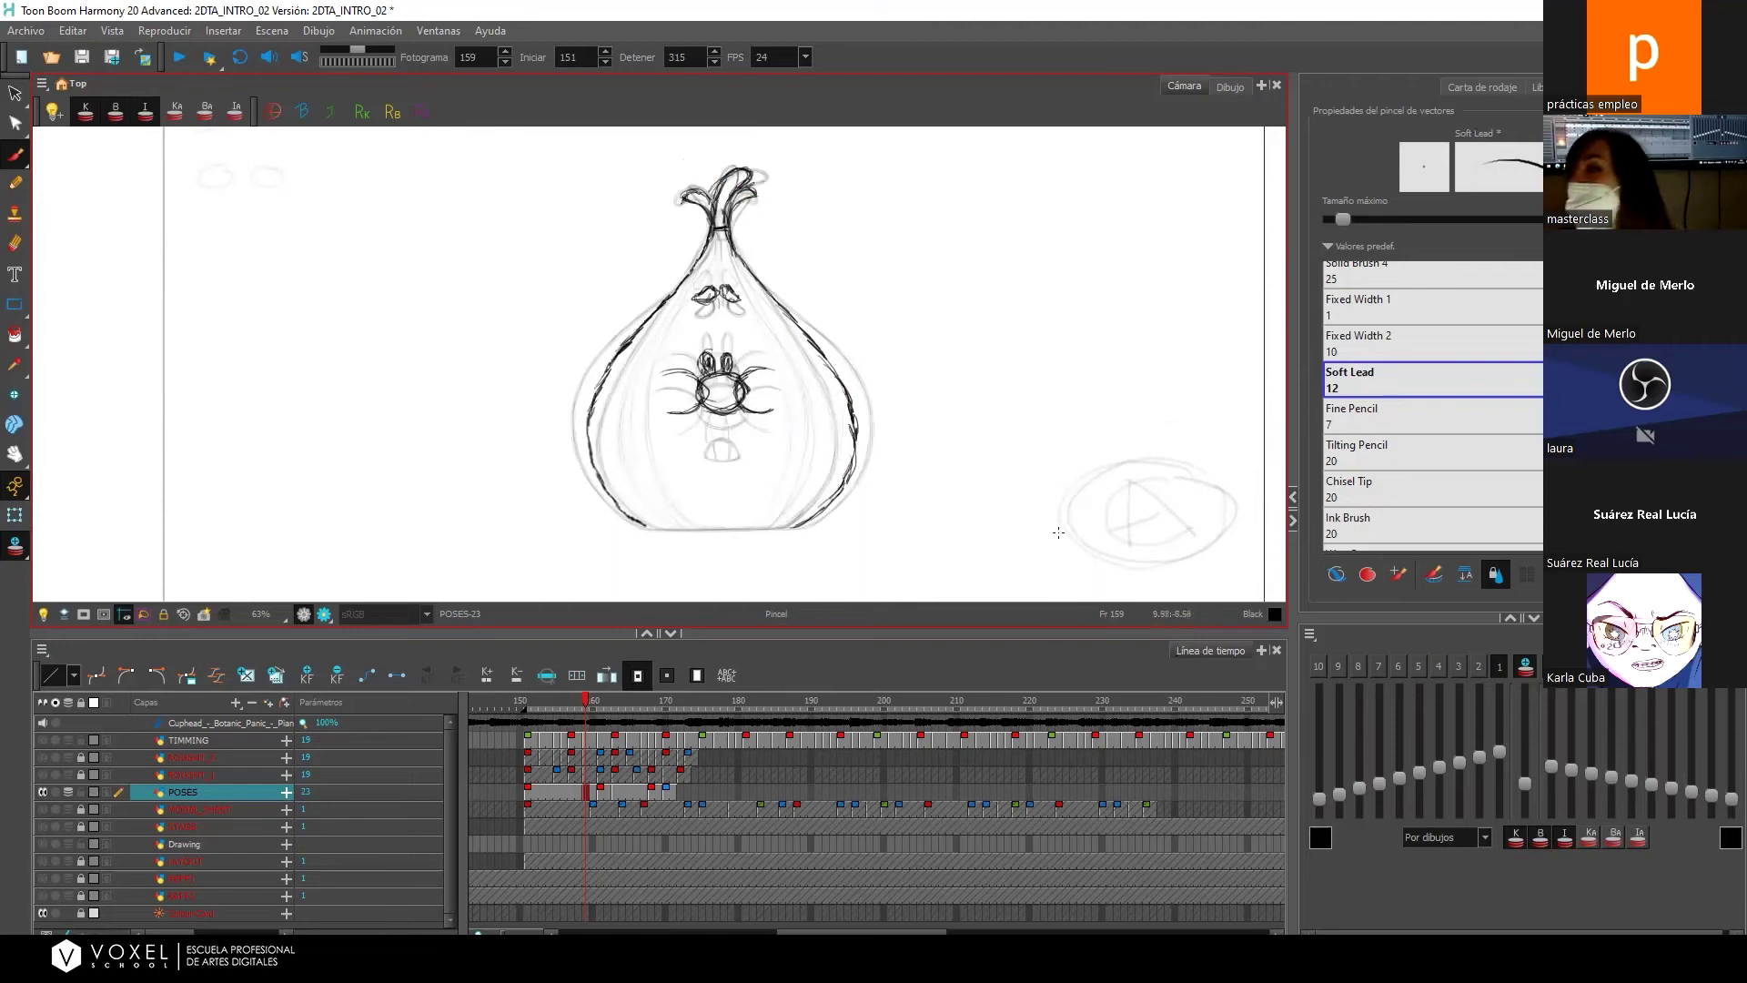
Draw the onion's base line and reinforce the body outline on both sides, rotating the canvas to suit the strokes.
scroll(818, 436, down, 2)
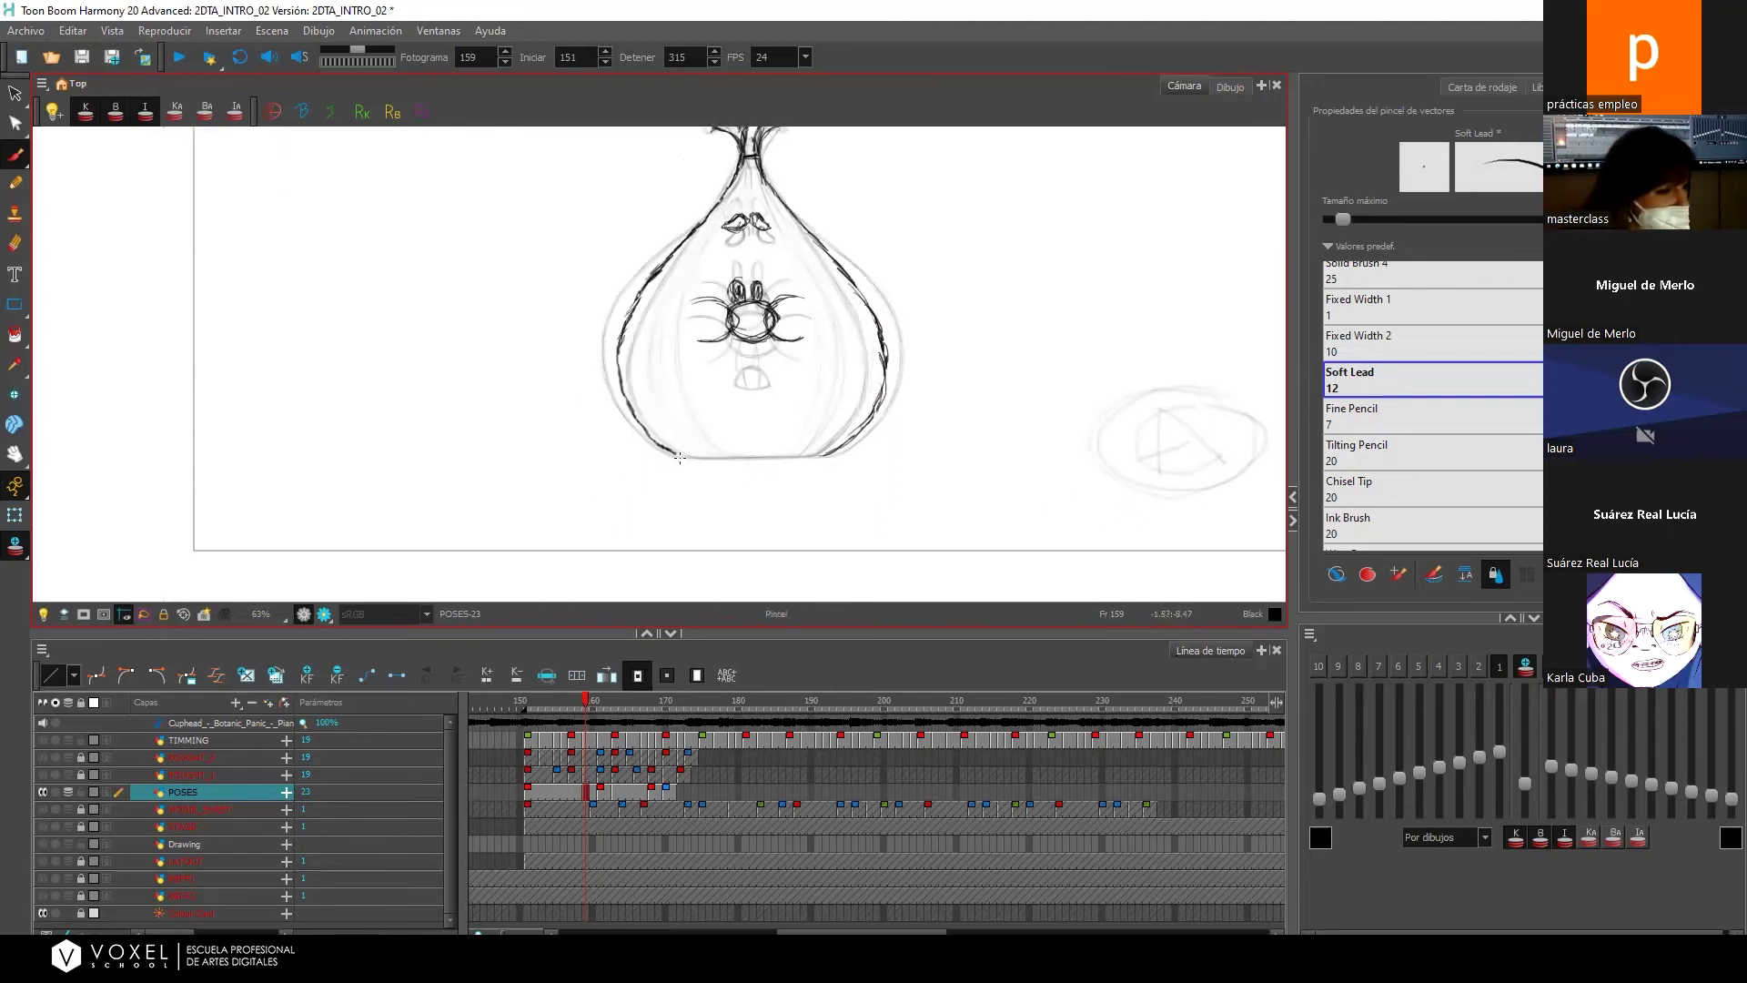
mouse_move(689, 457)
mouse_down()
mouse_move(812, 454)
mouse_move(857, 434)
mouse_move(874, 407)
mouse_move(855, 273)
mouse_move(801, 383)
mouse_move(796, 455)
mouse_move(770, 410)
mouse_move(728, 406)
mouse_move(800, 254)
mouse_move(848, 209)
mouse_move(916, 201)
mouse_up()
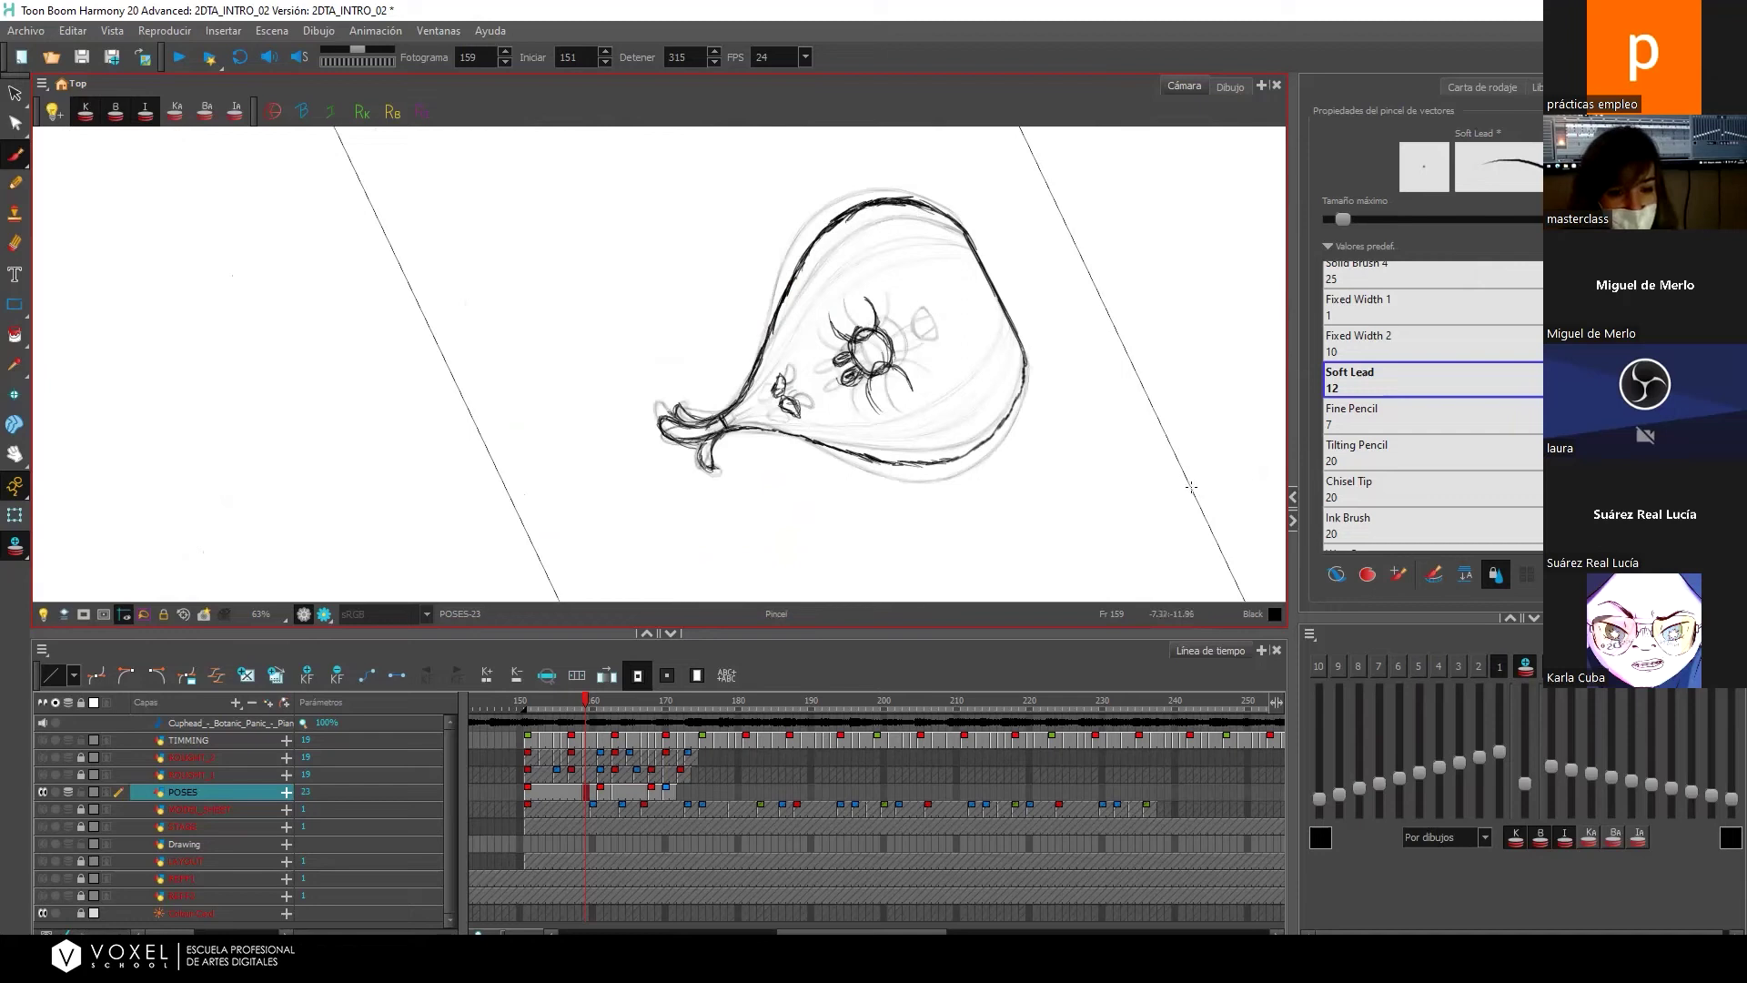
mouse_move(1182, 429)
mouse_down()
mouse_move(994, 546)
mouse_move(1061, 488)
mouse_move(1062, 459)
mouse_up()
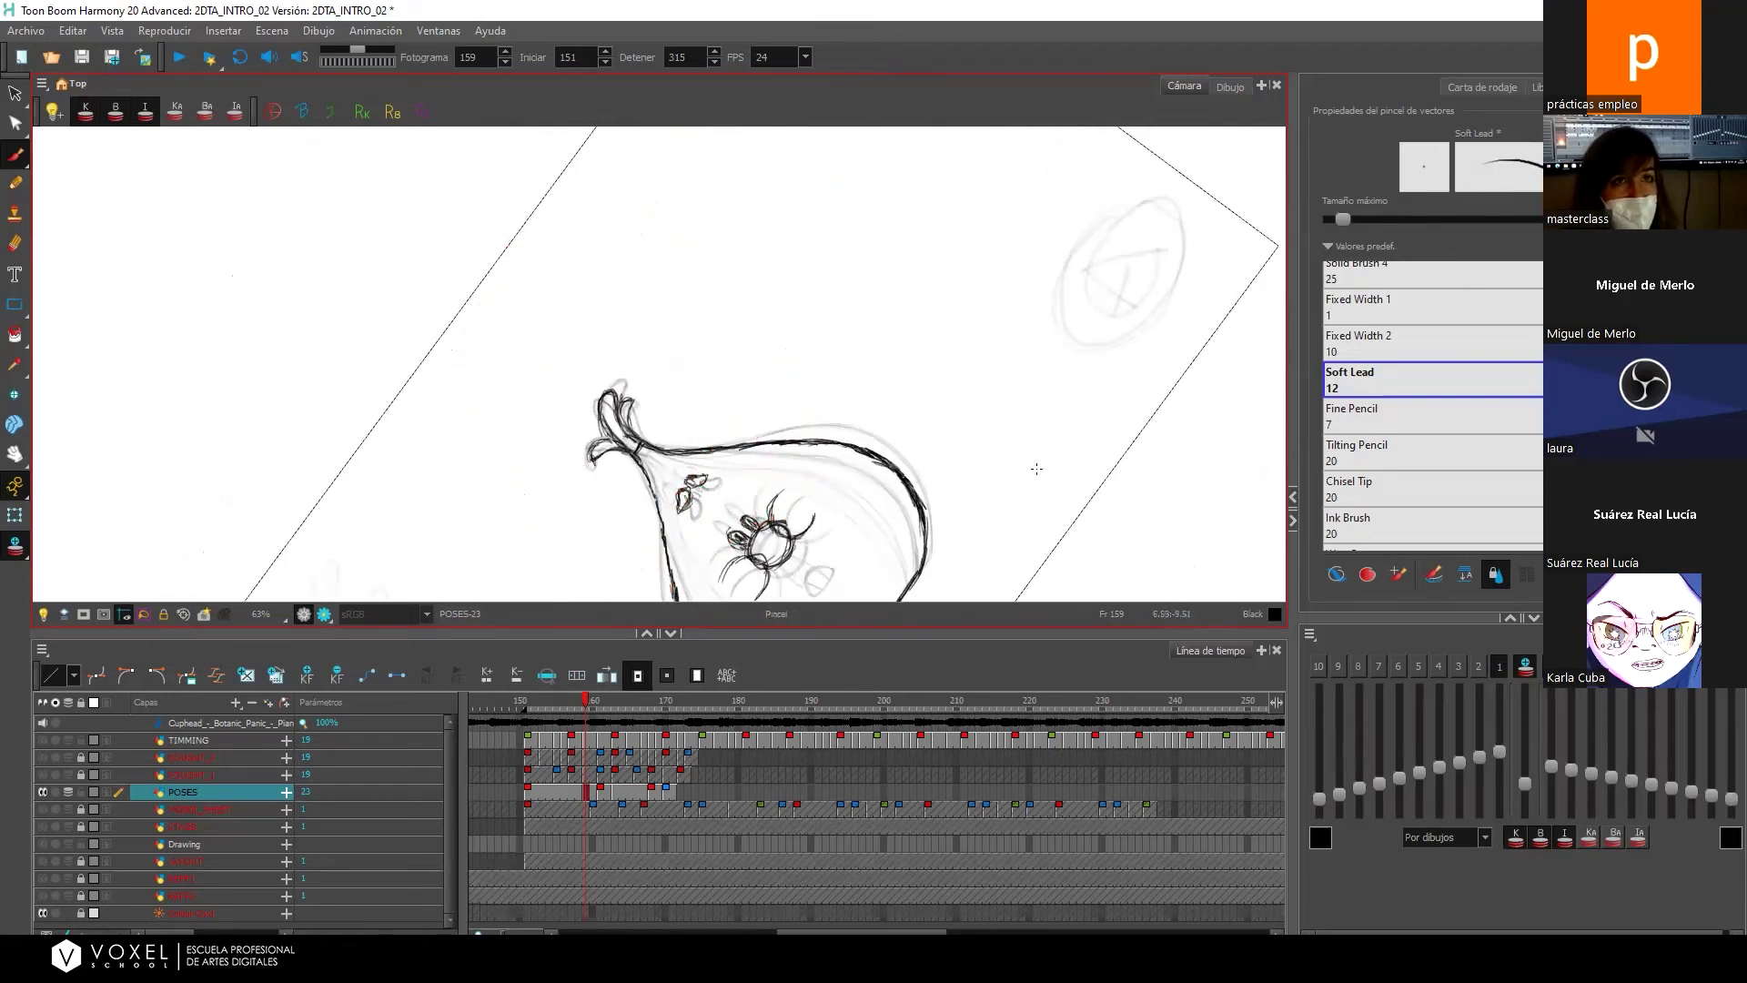
mouse_move(923, 432)
mouse_down()
mouse_move(1065, 456)
mouse_move(795, 546)
mouse_move(1052, 328)
mouse_move(1108, 432)
mouse_move(1092, 435)
mouse_up()
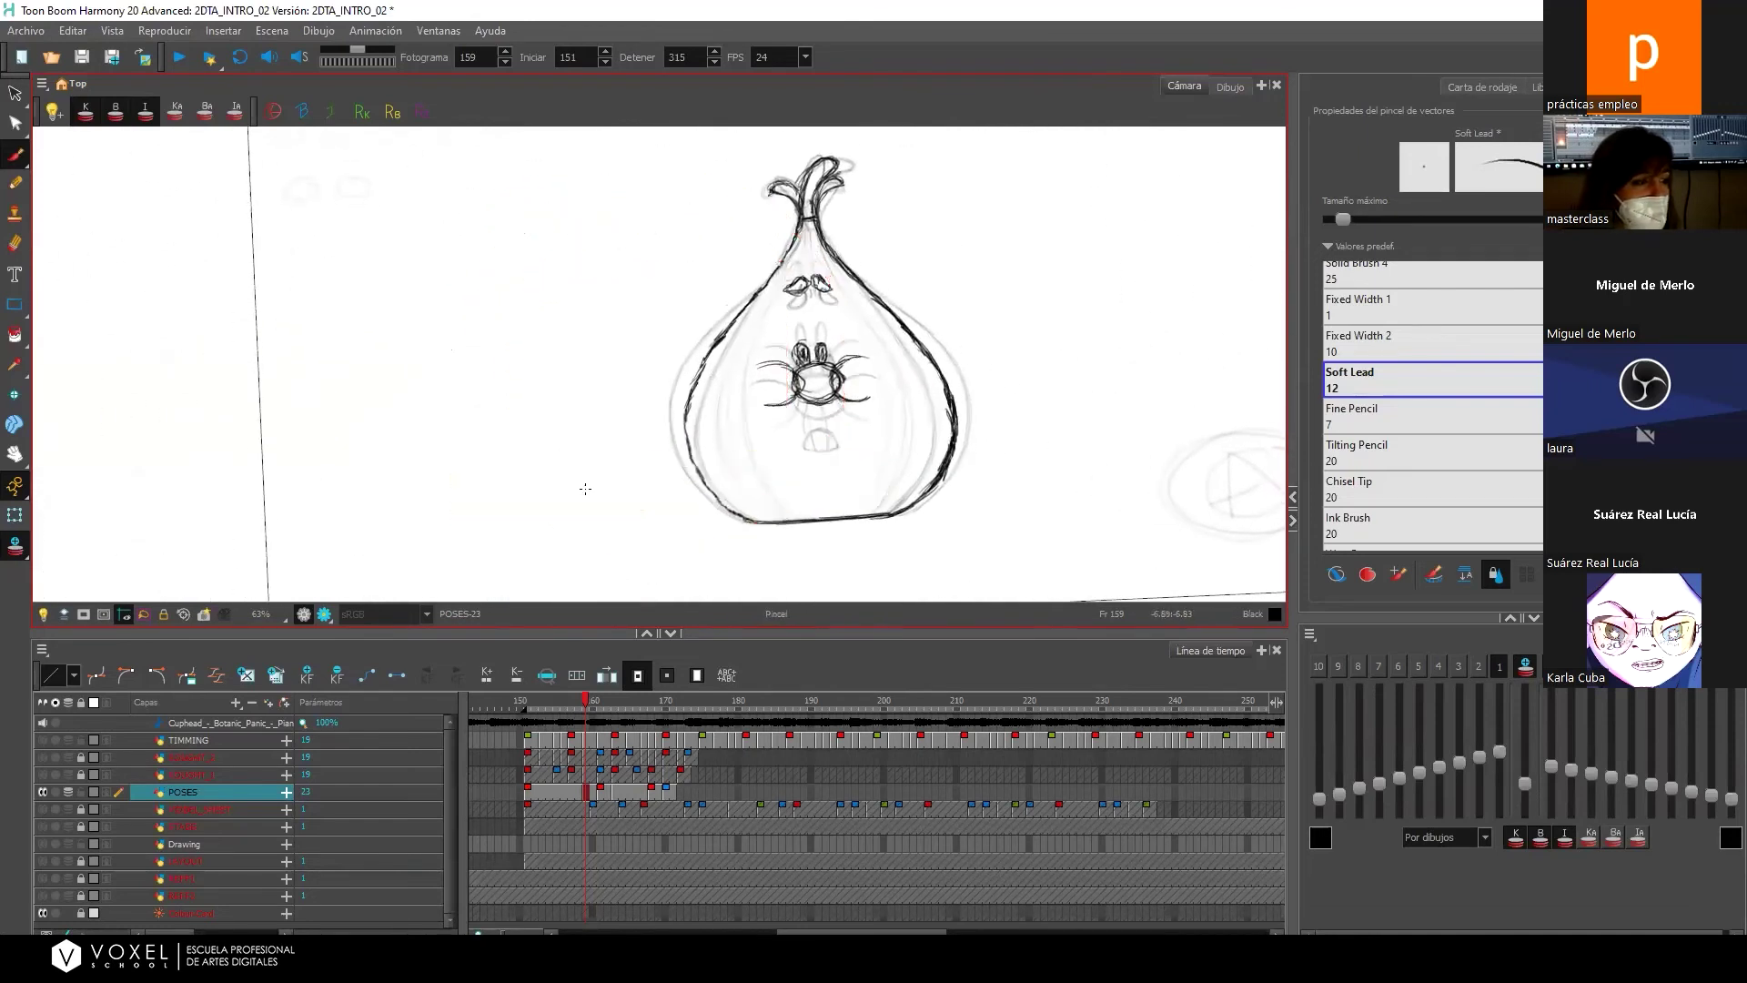
mouse_move(687, 420)
mouse_down()
mouse_move(694, 469)
mouse_move(746, 523)
mouse_up()
mouse_move(688, 442)
mouse_down()
mouse_move(691, 382)
mouse_move(719, 341)
mouse_up()
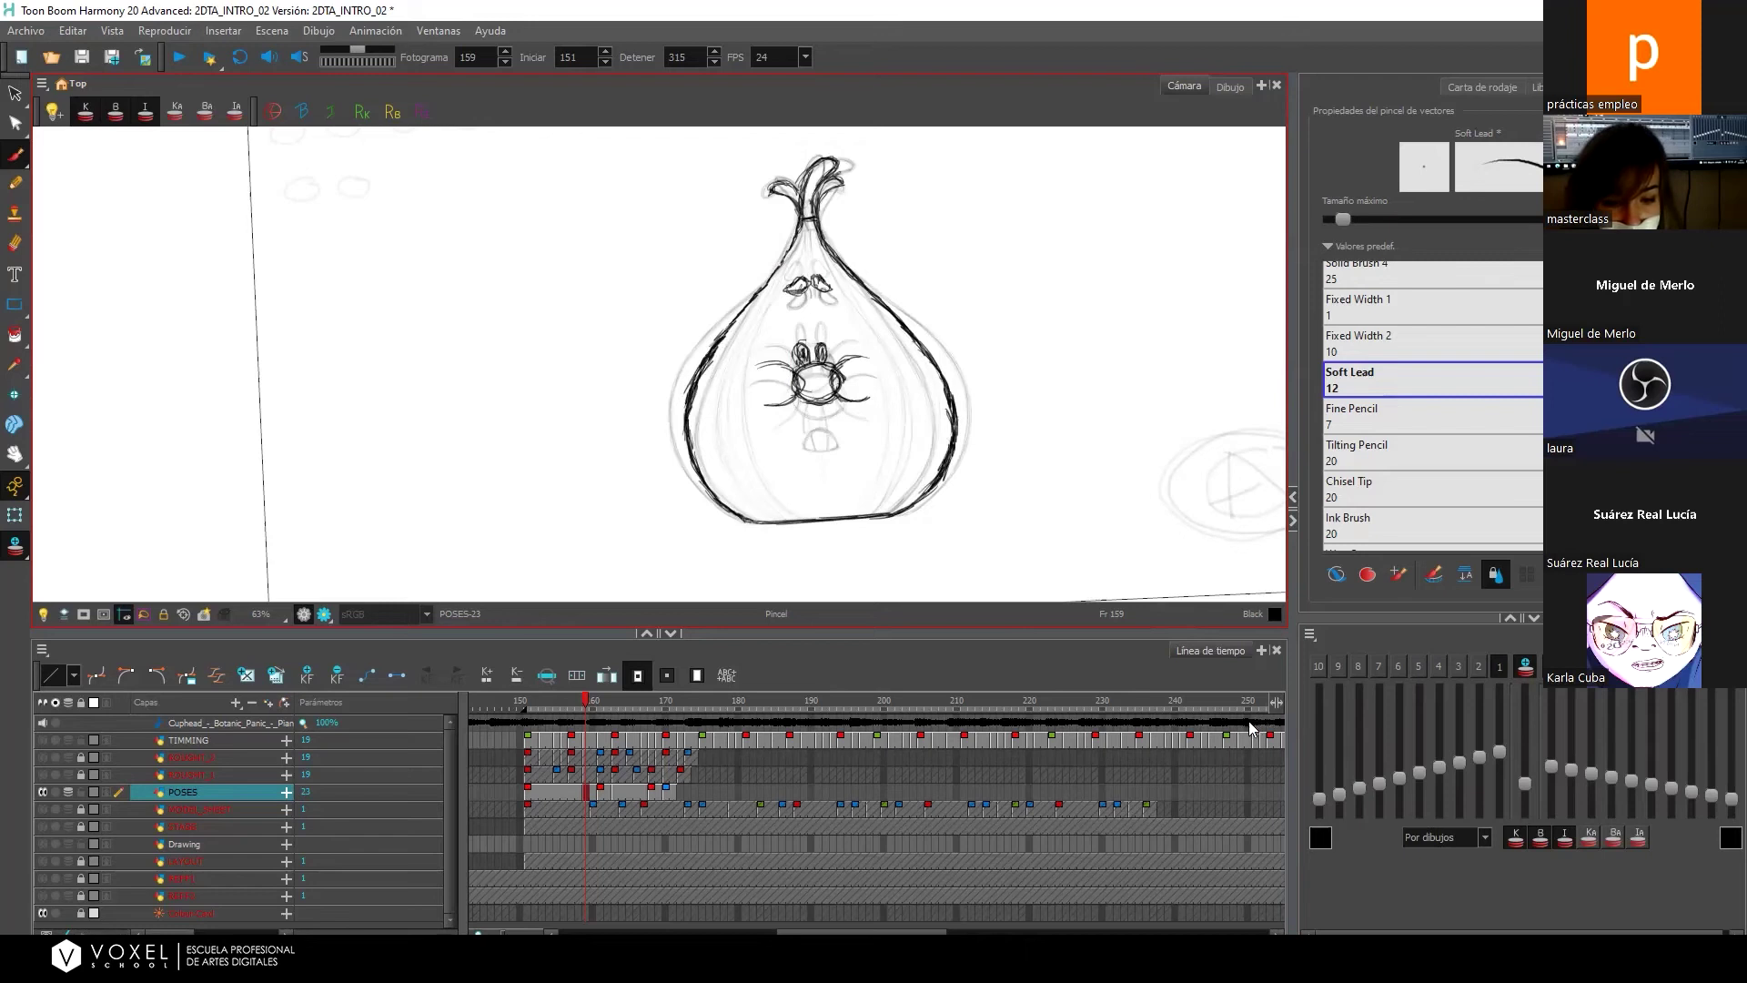
Go to frame 156 of the POSES layer and show the blank area beside the onion.
mouse_move(719, 336)
mouse_down()
mouse_move(789, 254)
mouse_move(1165, 441)
mouse_move(944, 440)
mouse_move(1064, 441)
mouse_move(1265, 347)
mouse_move(1111, 363)
mouse_move(1155, 378)
mouse_move(1146, 351)
mouse_up()
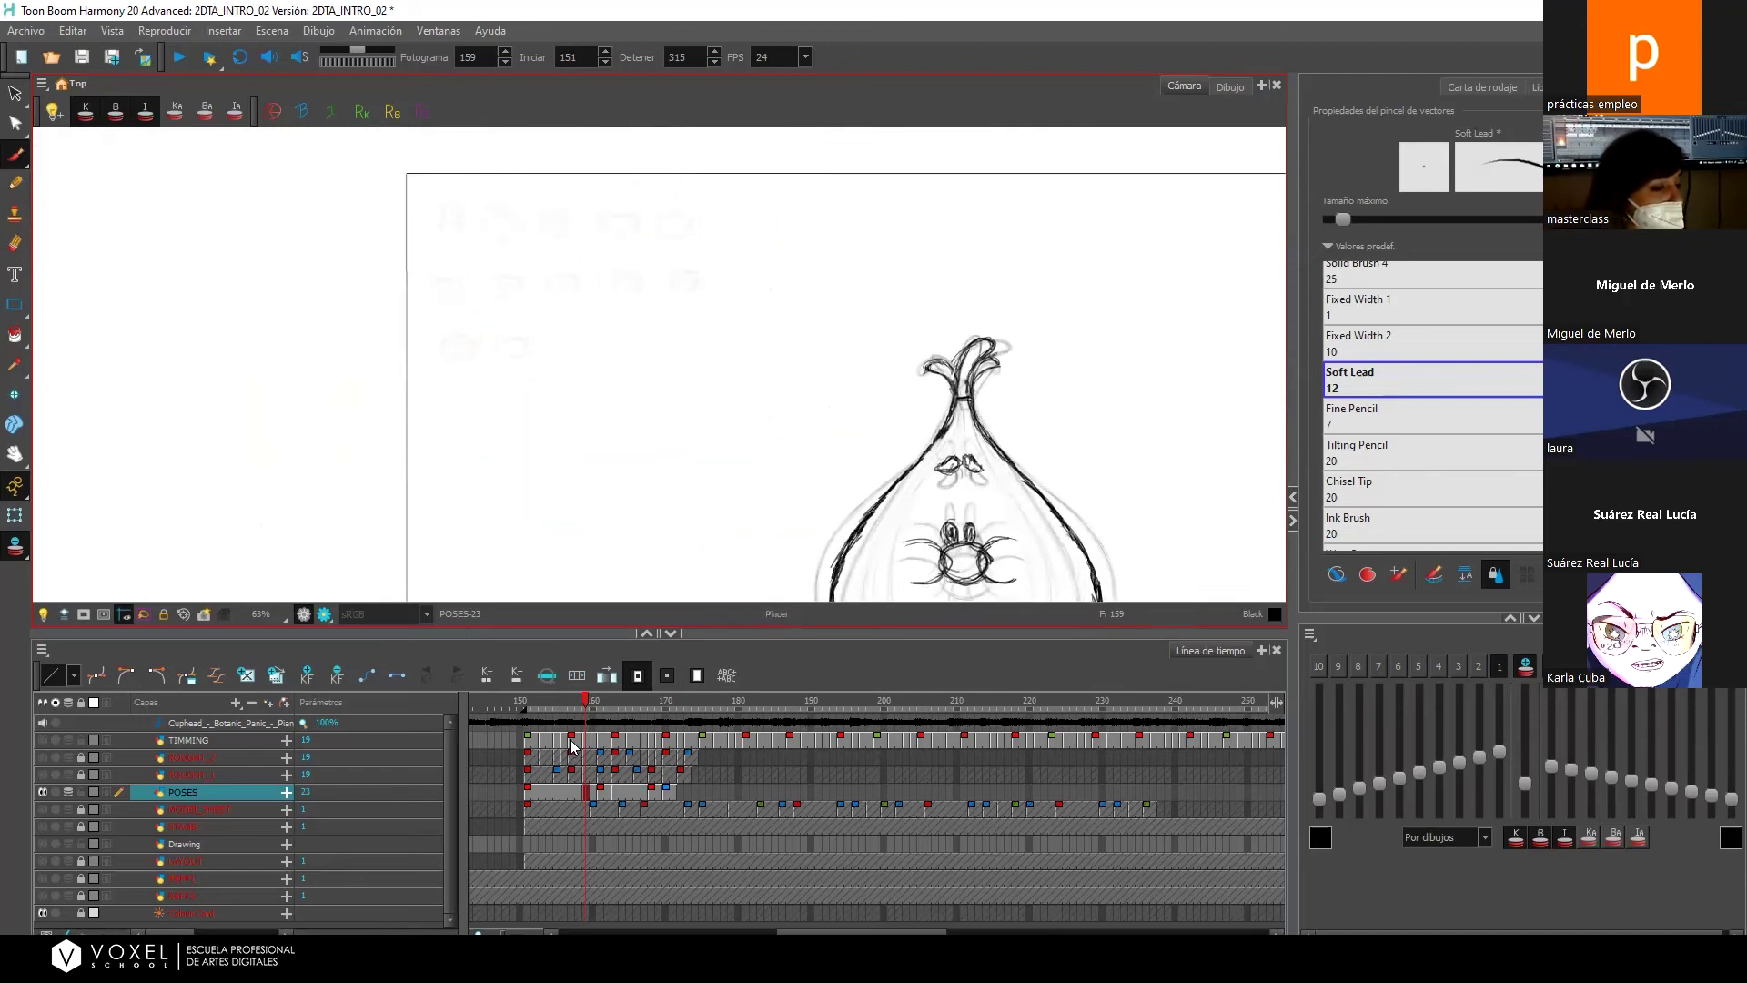
key(period)
key(period)
key(period)
click(565, 792)
drag(724, 426, 746, 412)
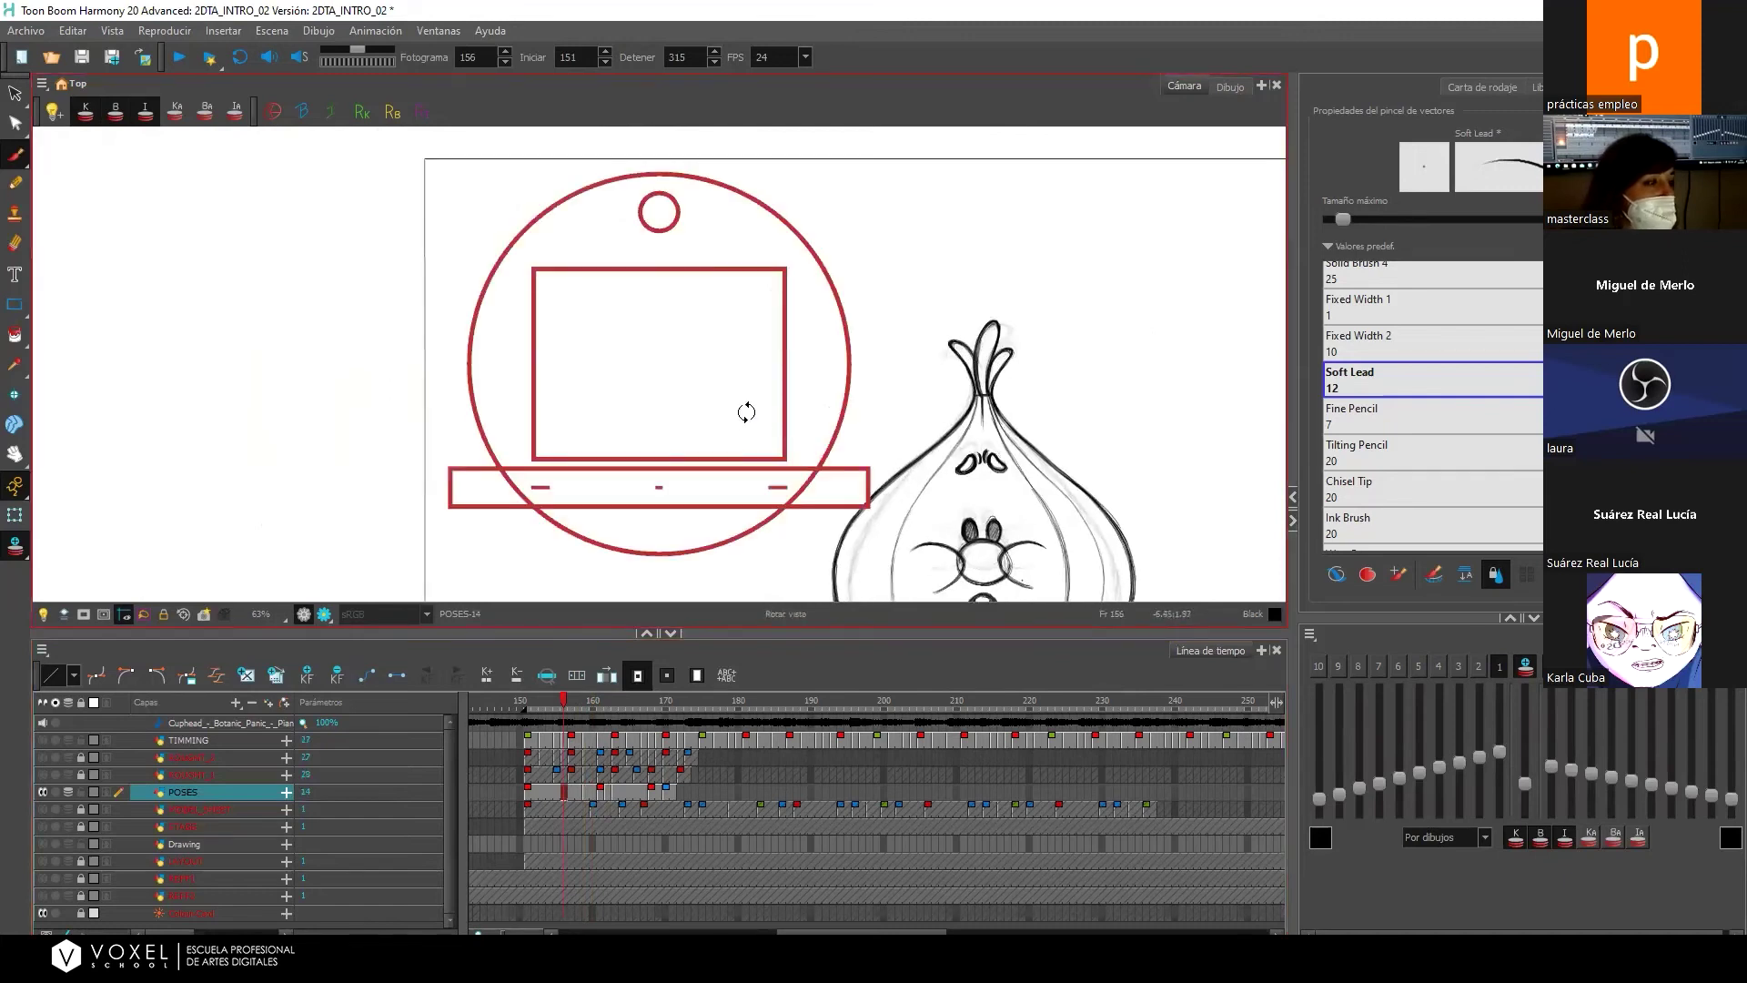
mouse_move(530, 247)
mouse_down()
mouse_move(508, 312)
mouse_move(535, 250)
mouse_move(577, 303)
mouse_up()
drag(576, 304, 512, 308)
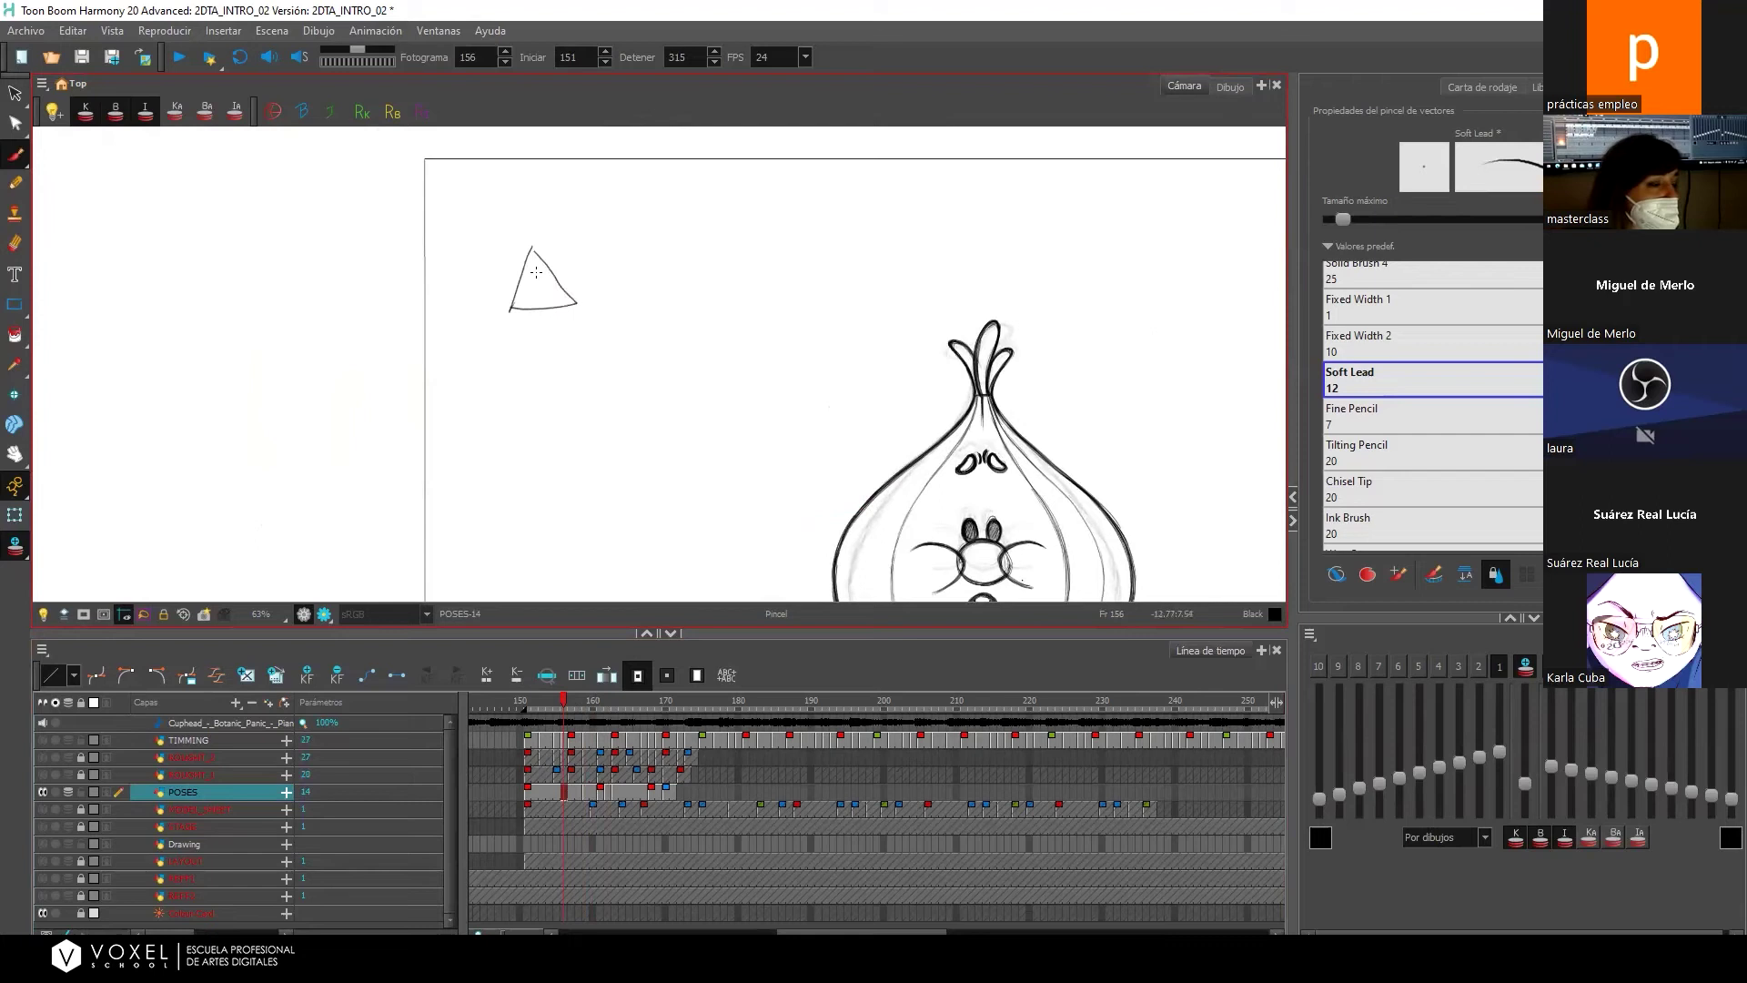
key(ctrl+z)
key(ctrl+z)
key(ctrl+z)
key(ctrl+z)
key(ctrl+z)
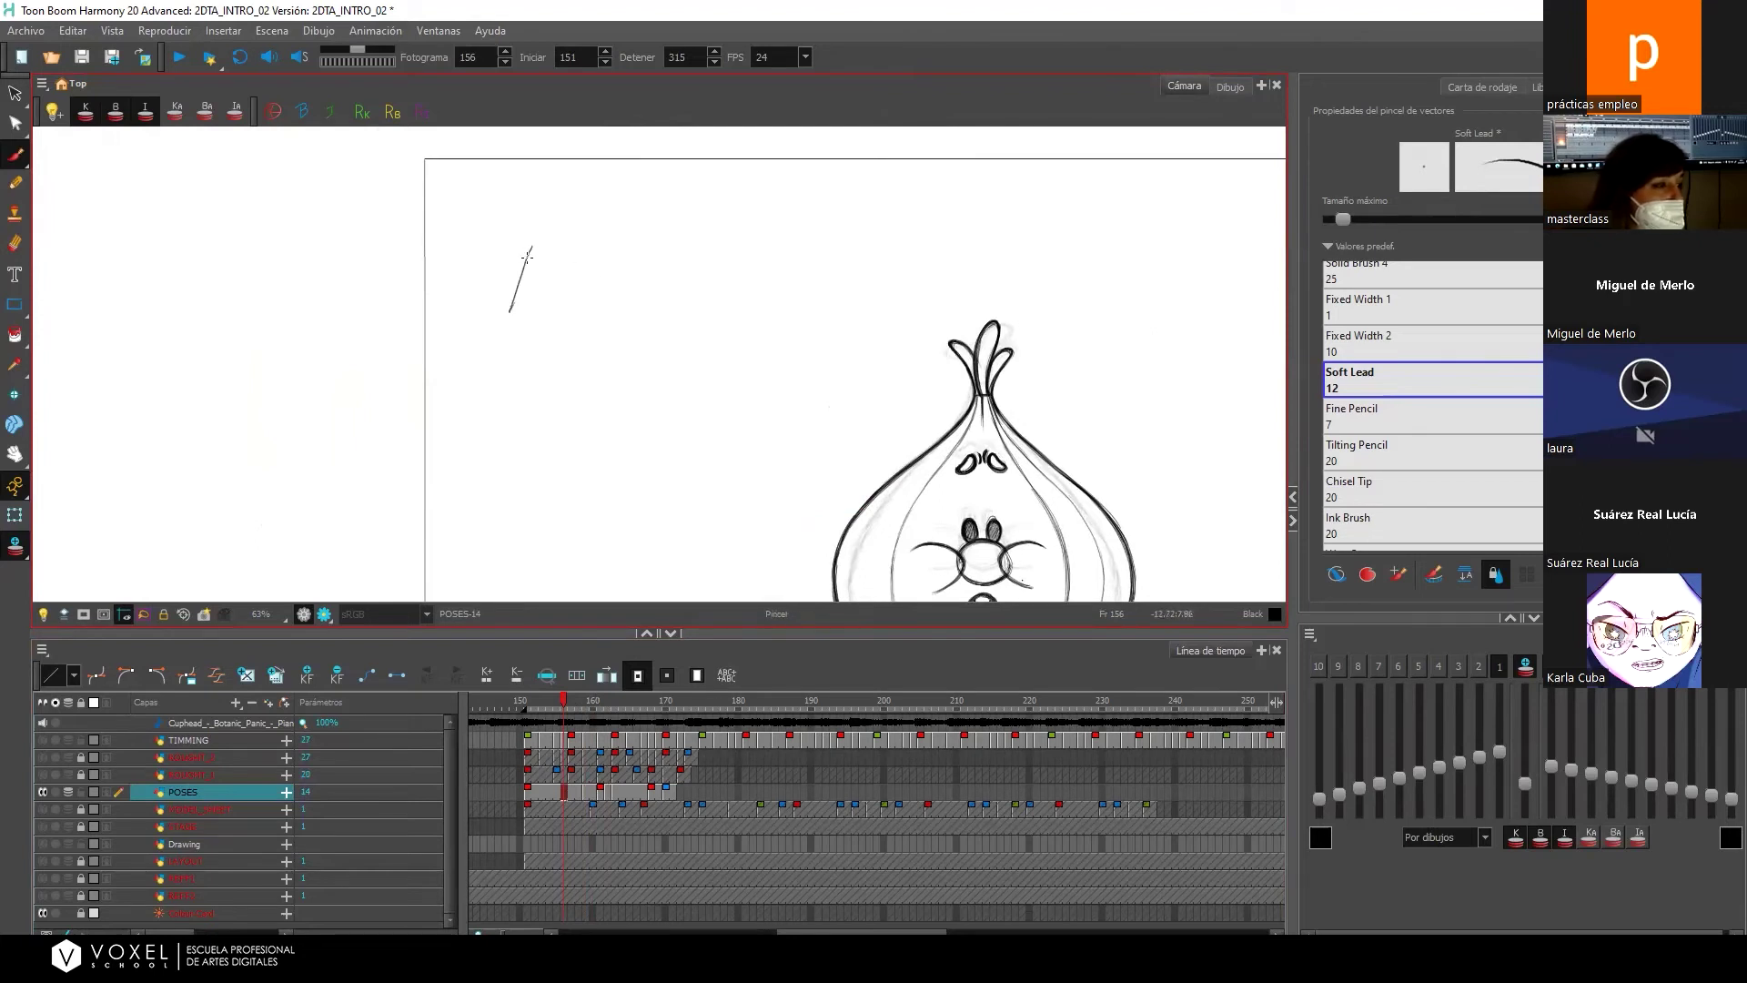
Sketch a small standing figure built from separate head, torso, arm and leg pieces in the blank corner of the frame.
mouse_move(533, 245)
mouse_down()
mouse_move(537, 291)
mouse_move(571, 293)
mouse_move(534, 293)
mouse_move(550, 227)
mouse_up()
mouse_move(548, 298)
mouse_down()
mouse_move(536, 343)
mouse_move(525, 325)
mouse_move(541, 331)
mouse_move(545, 305)
mouse_move(568, 338)
mouse_move(597, 327)
mouse_move(501, 273)
mouse_move(501, 287)
mouse_move(525, 269)
mouse_move(572, 263)
mouse_up()
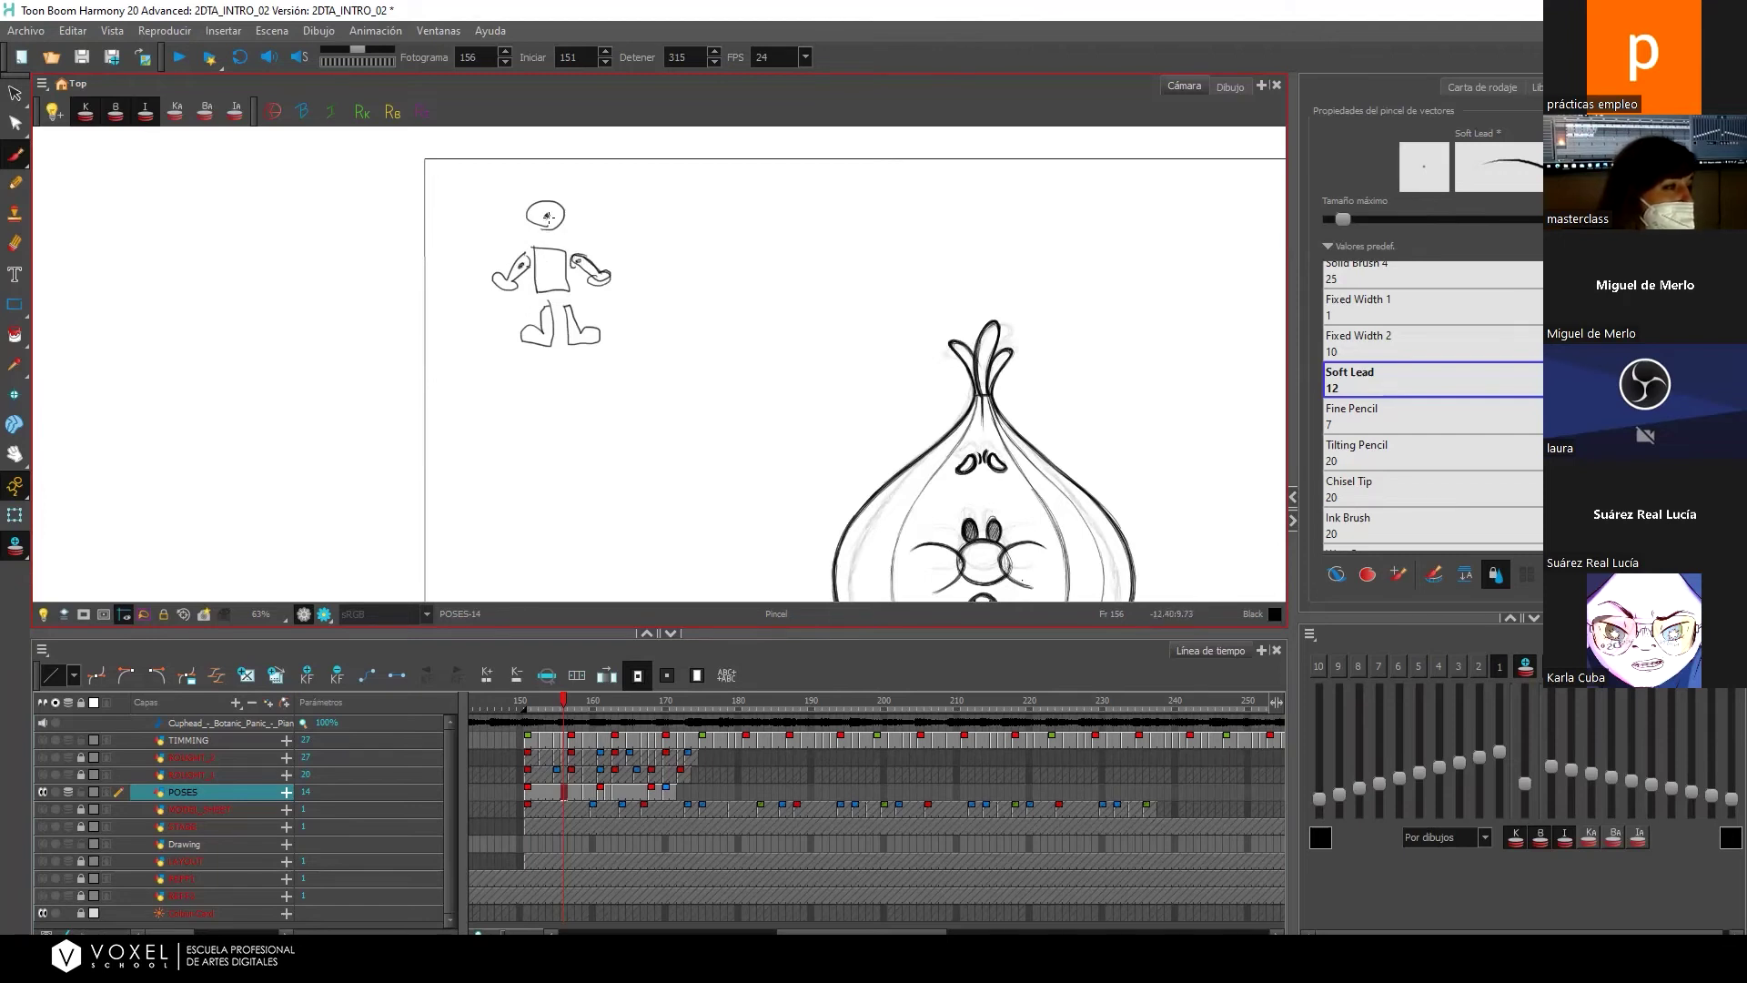
key(ctrl+z)
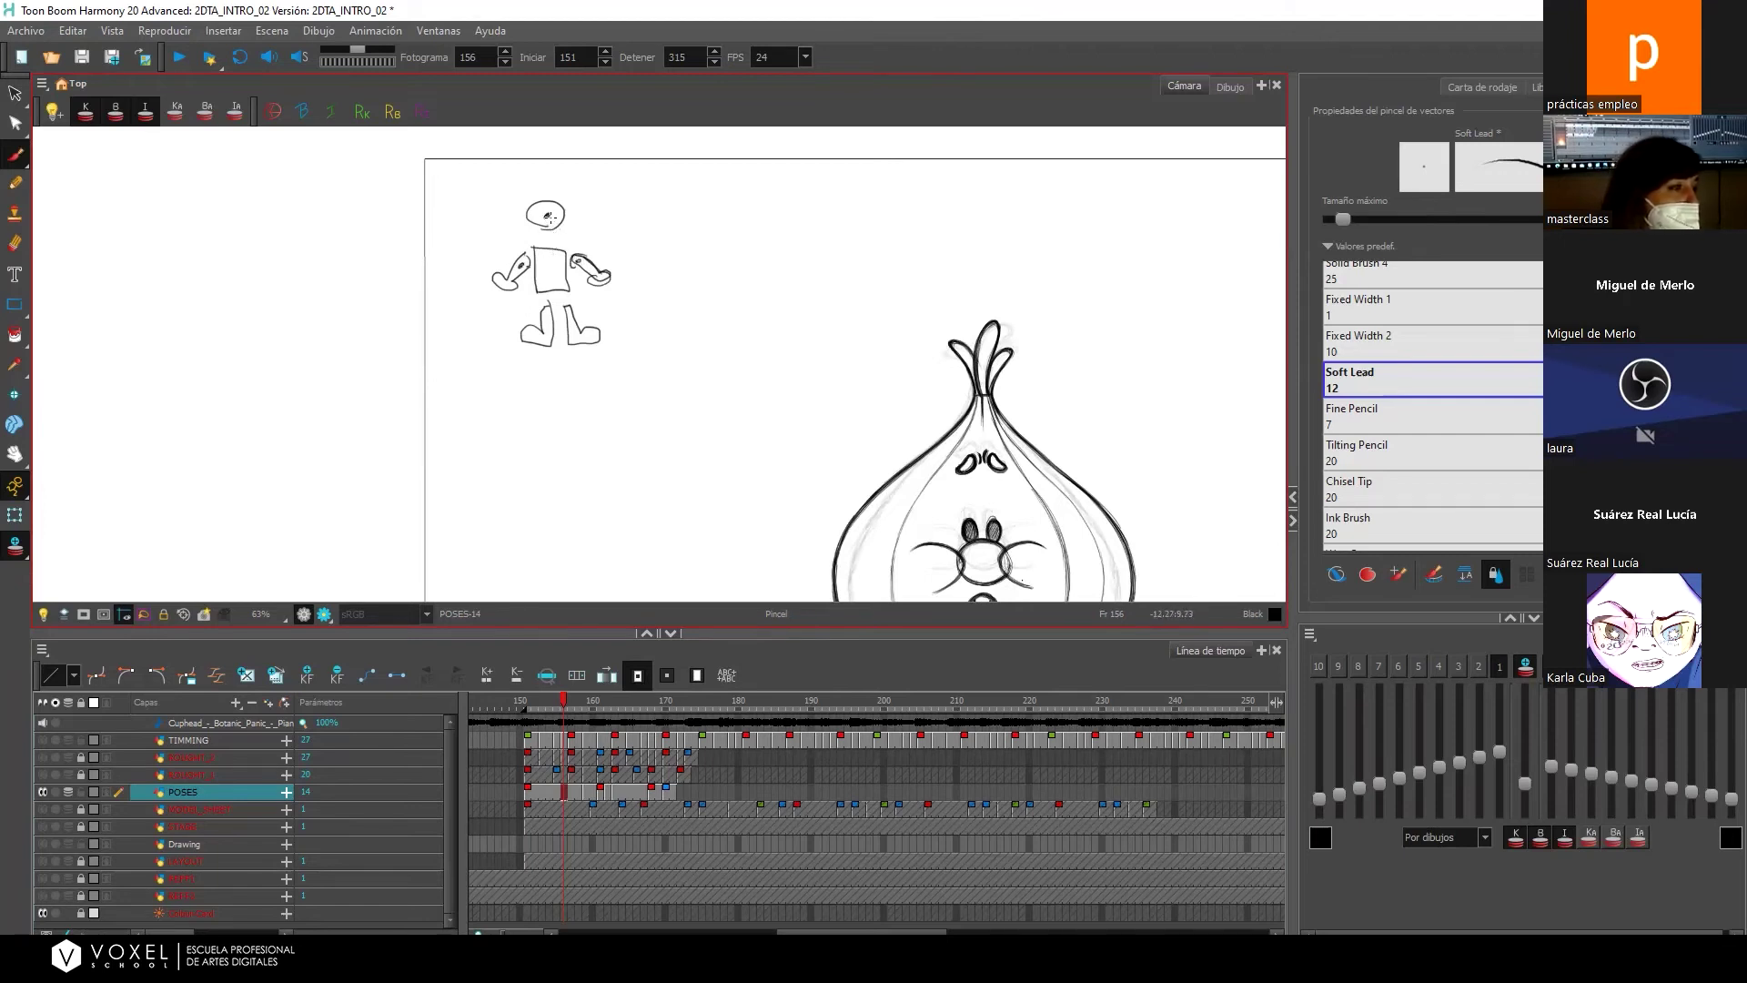
Draw connecting bone lines from the small figure's head through its torso and down to its legs.
mouse_move(546, 222)
mouse_down()
mouse_move(551, 273)
mouse_move(525, 262)
mouse_move(545, 247)
mouse_move(597, 260)
mouse_move(550, 256)
mouse_move(547, 297)
mouse_up()
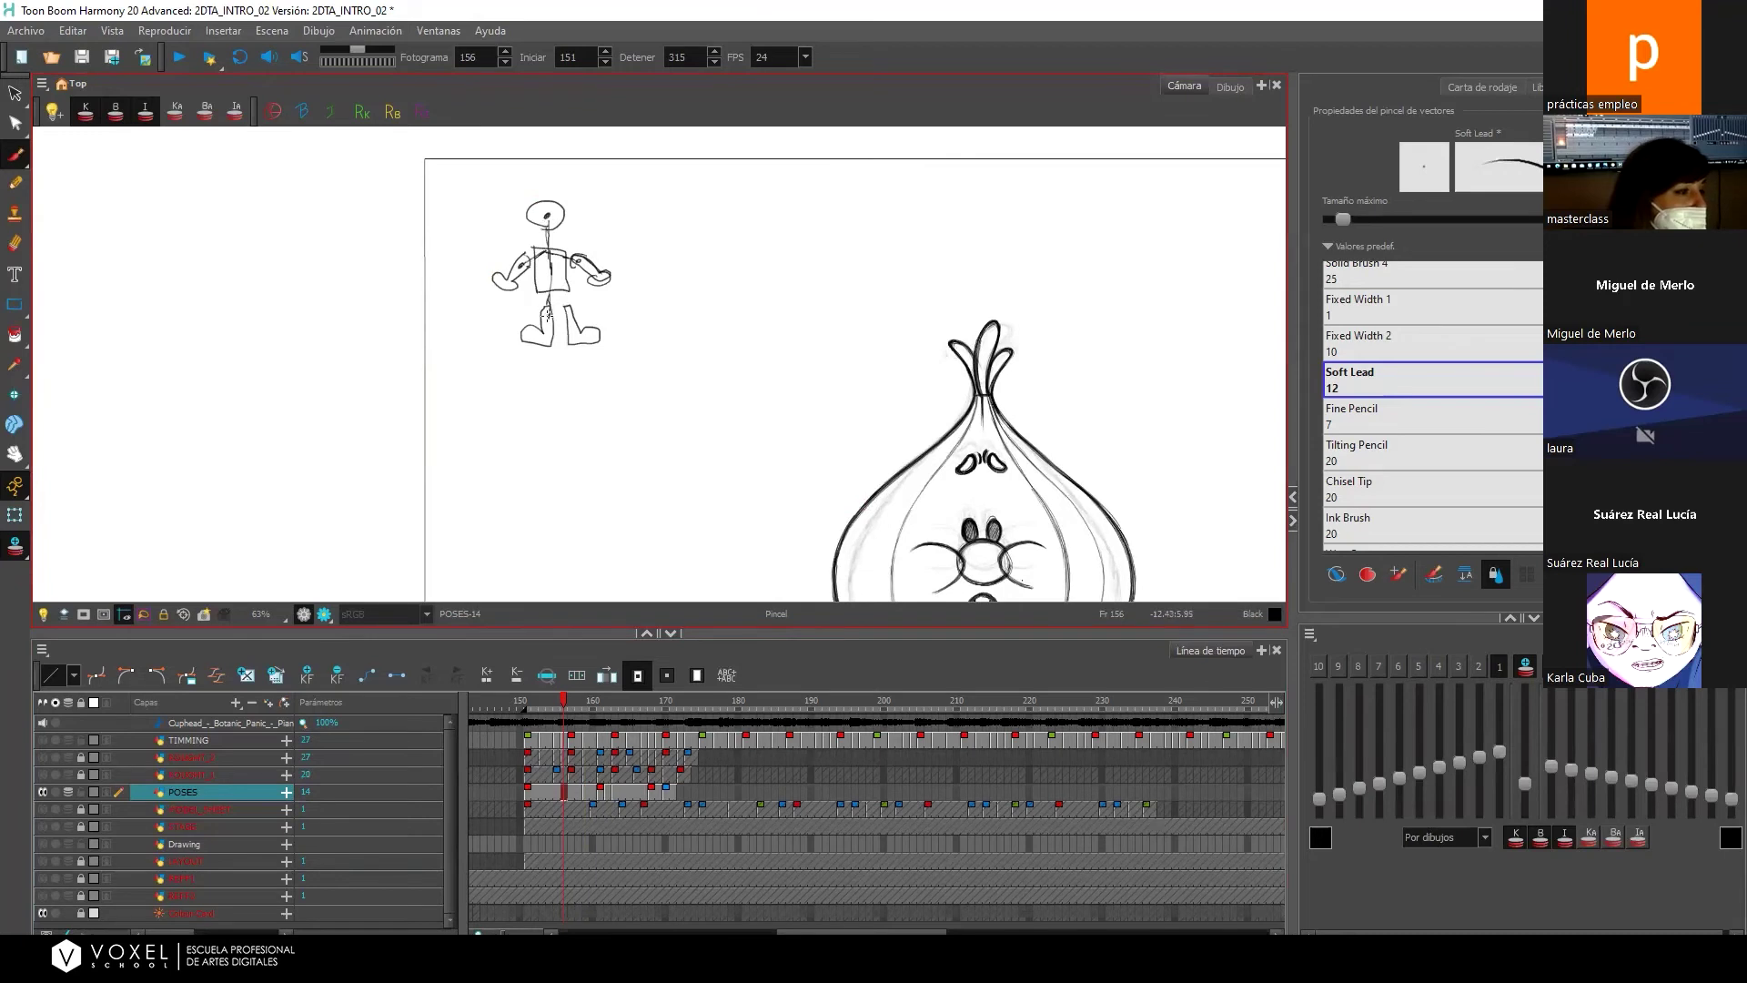
drag(545, 284, 572, 317)
drag(683, 490, 686, 481)
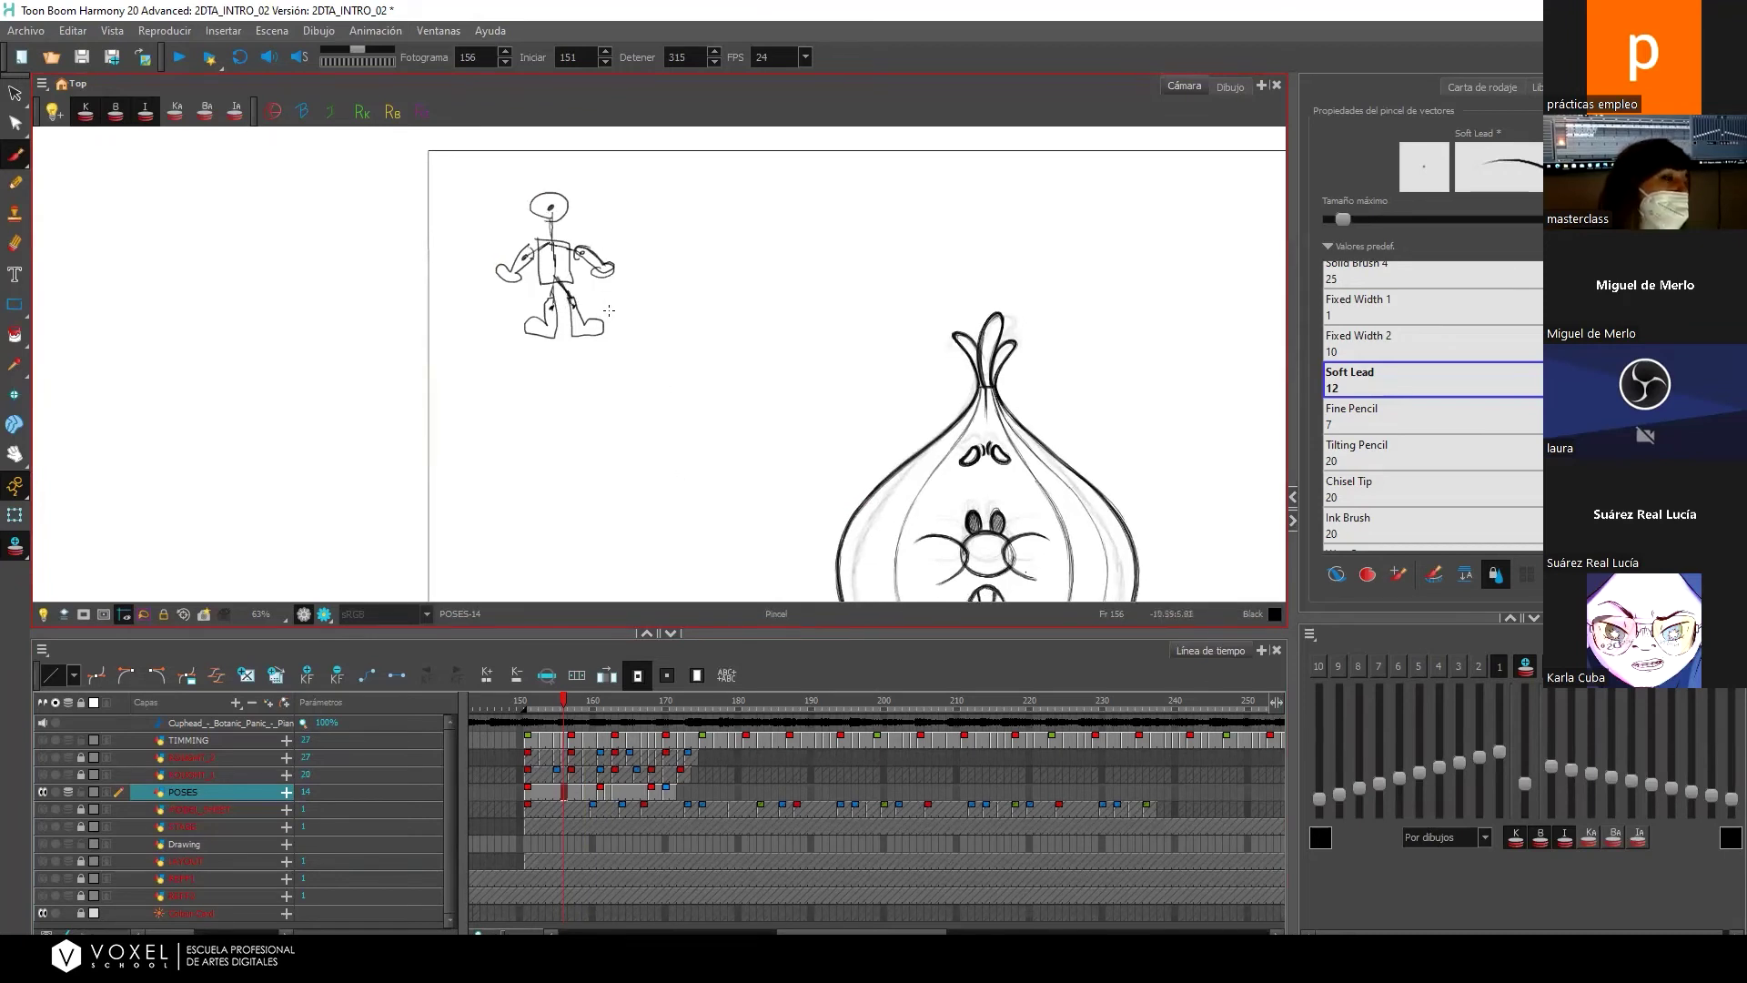
drag(572, 296, 599, 307)
drag(558, 286, 579, 341)
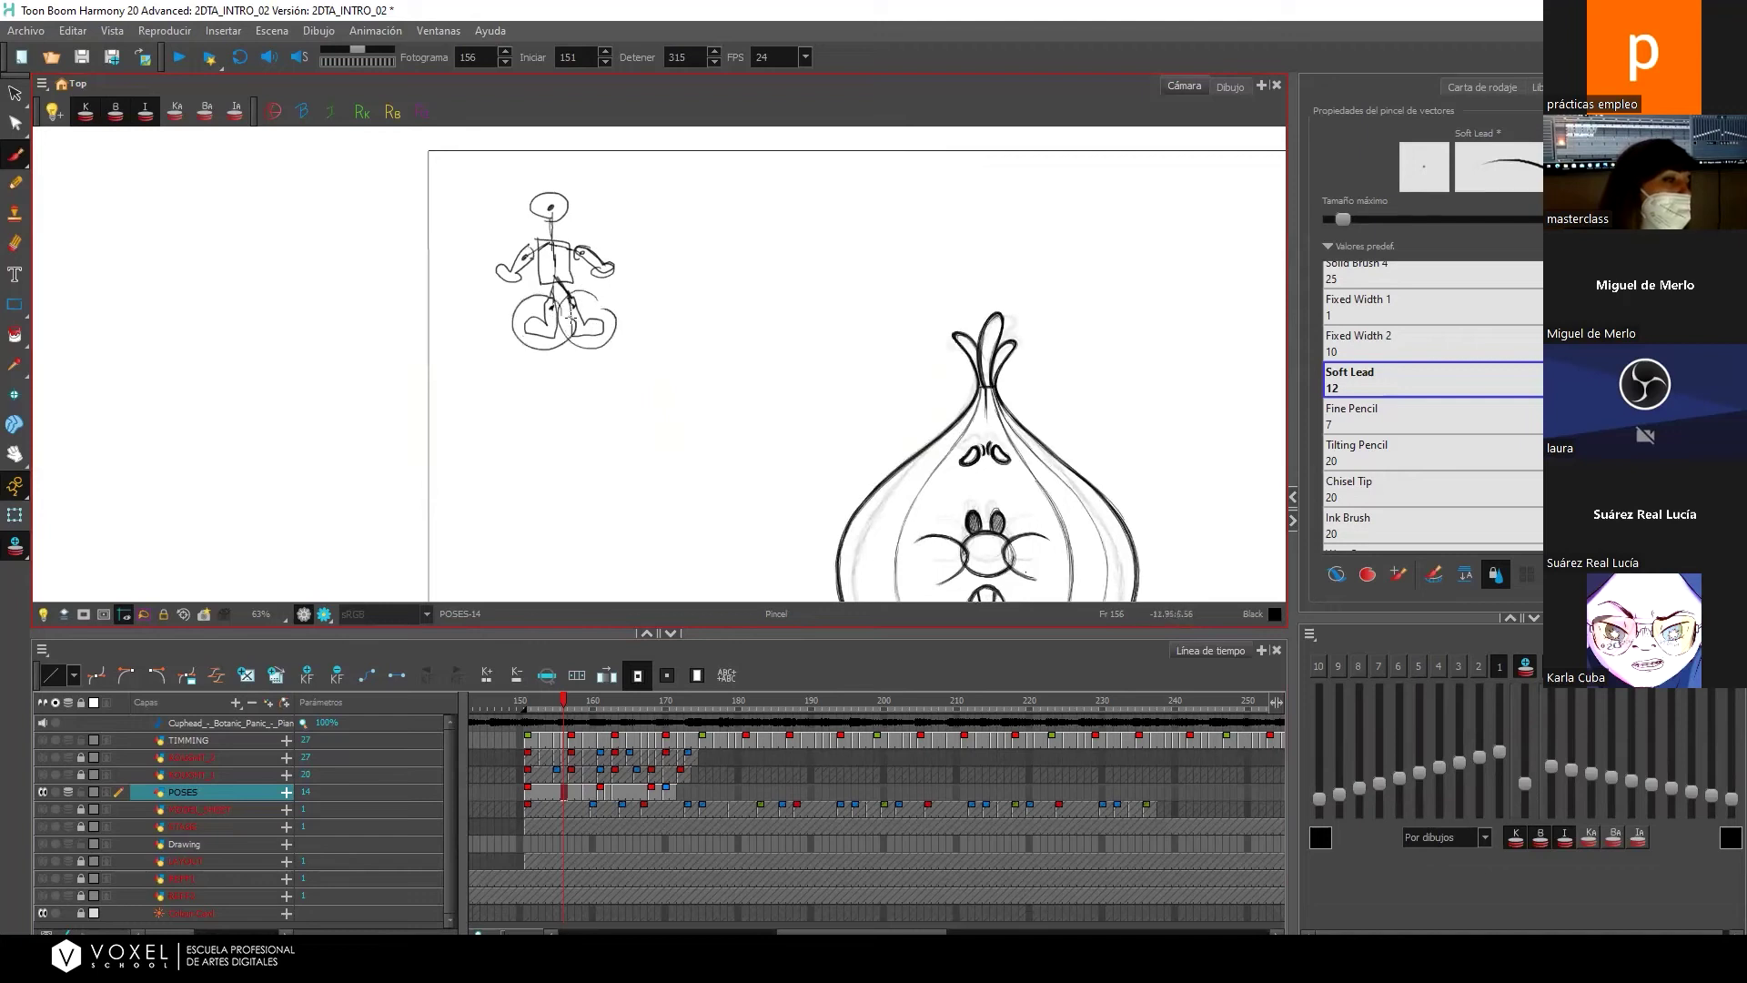
key(ctrl+z)
drag(519, 235, 523, 238)
key(ctrl+z)
drag(577, 177, 582, 182)
key(ctrl+z)
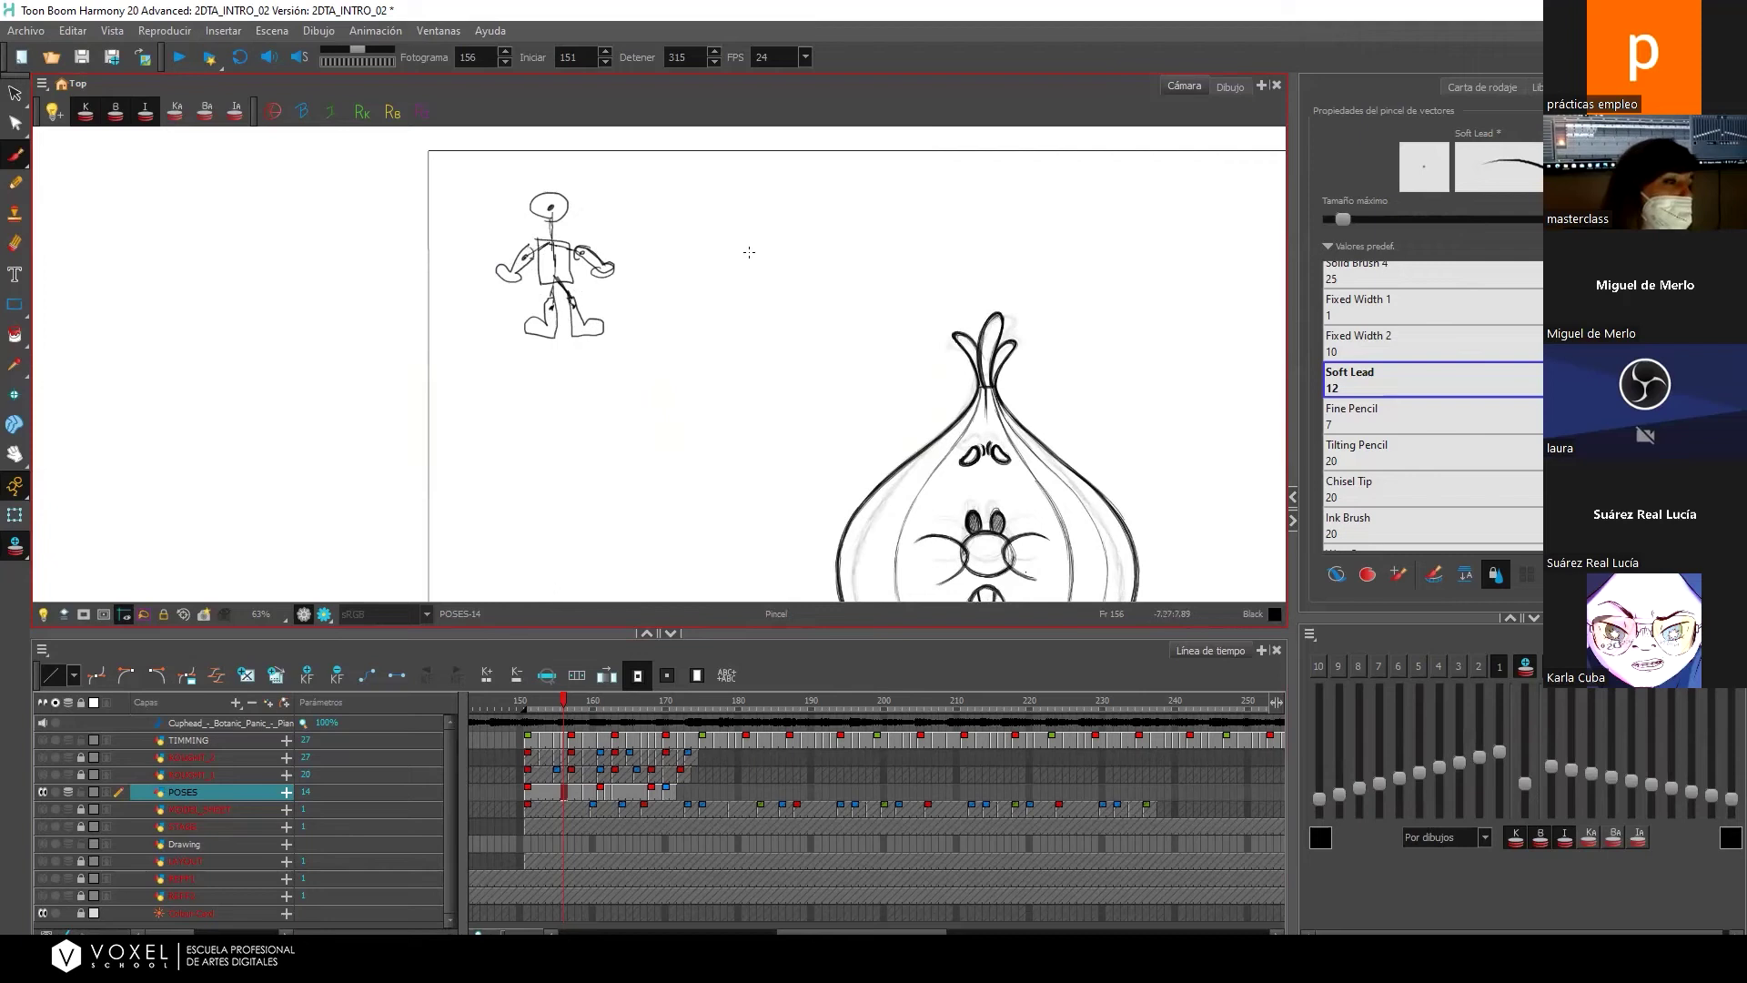
Sketch a running pose beside the small standing figure and strengthen the standing figure's neck line.
mouse_move(789, 204)
mouse_down()
mouse_move(779, 254)
mouse_move(806, 239)
mouse_move(765, 286)
mouse_move(845, 247)
mouse_move(838, 266)
mouse_move(729, 260)
mouse_move(812, 315)
mouse_move(721, 299)
mouse_move(738, 310)
mouse_move(703, 323)
mouse_move(754, 299)
mouse_move(756, 277)
mouse_move(728, 305)
mouse_up()
drag(585, 209, 717, 160)
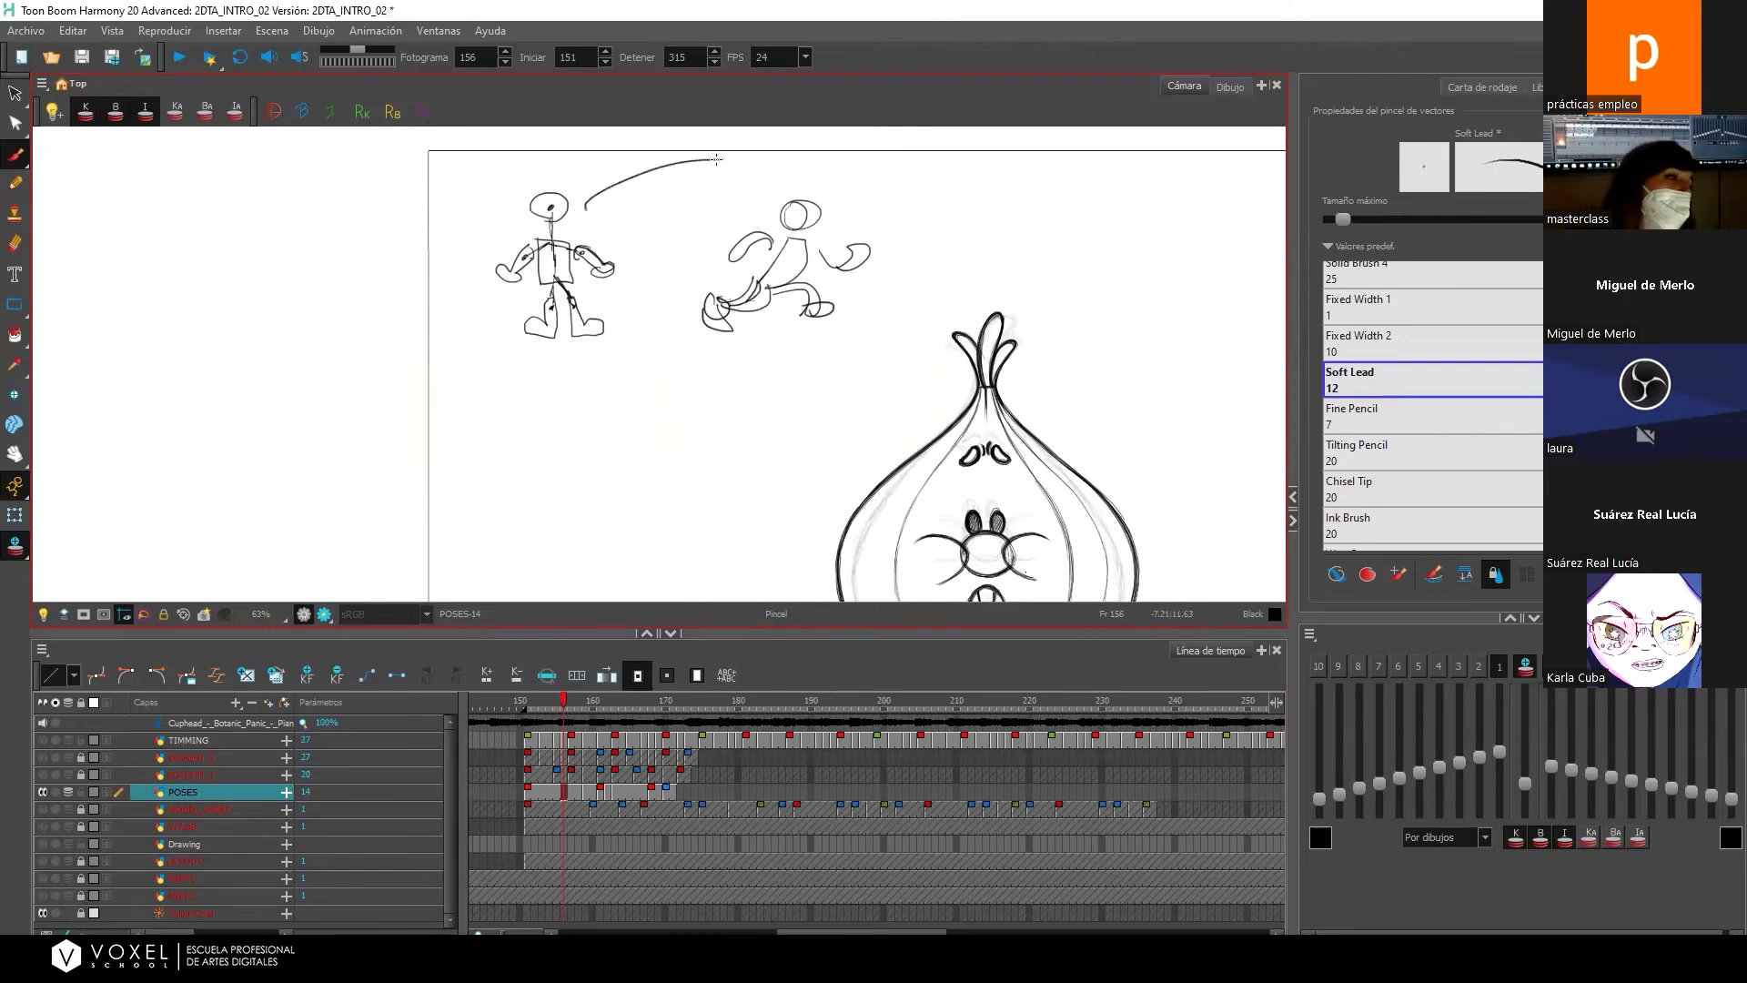
key(ctrl+z)
drag(550, 211, 551, 237)
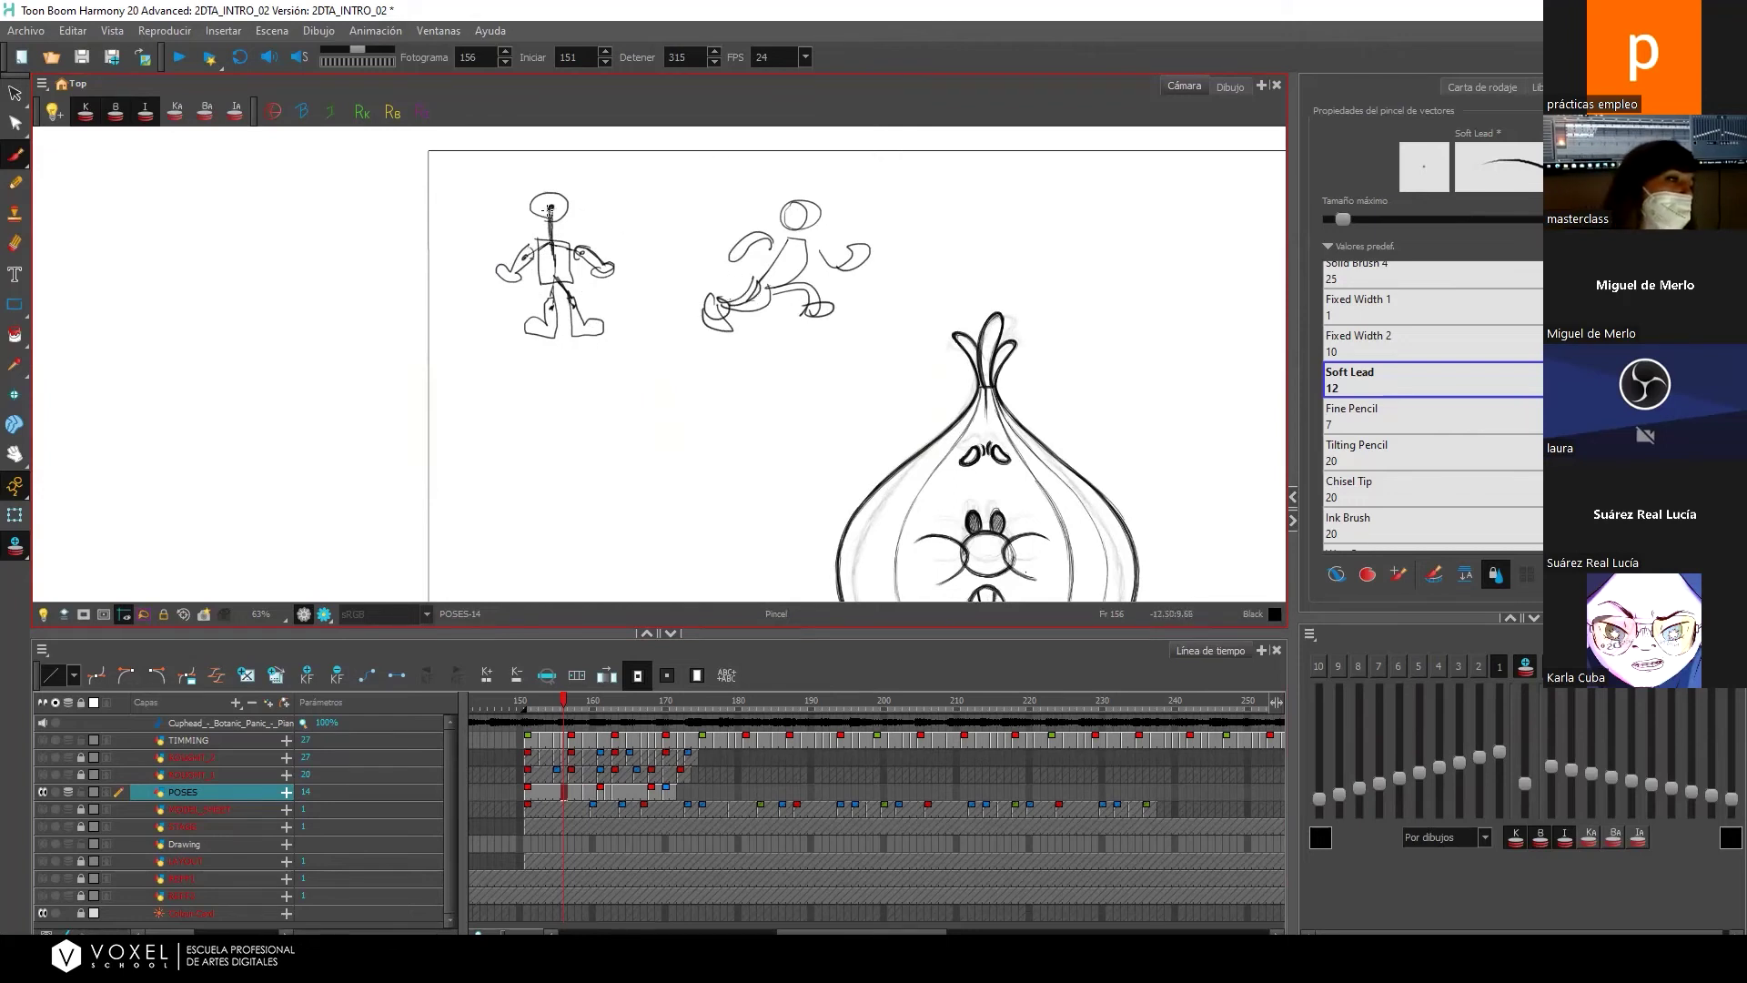
mouse_move(566, 421)
mouse_down()
mouse_move(620, 343)
mouse_move(665, 411)
mouse_move(857, 401)
mouse_up()
mouse_move(655, 302)
mouse_down()
mouse_move(664, 407)
mouse_move(599, 477)
mouse_up()
key(ctrl+z)
key(ctrl+z)
key(ctrl+z)
key(ctrl+z)
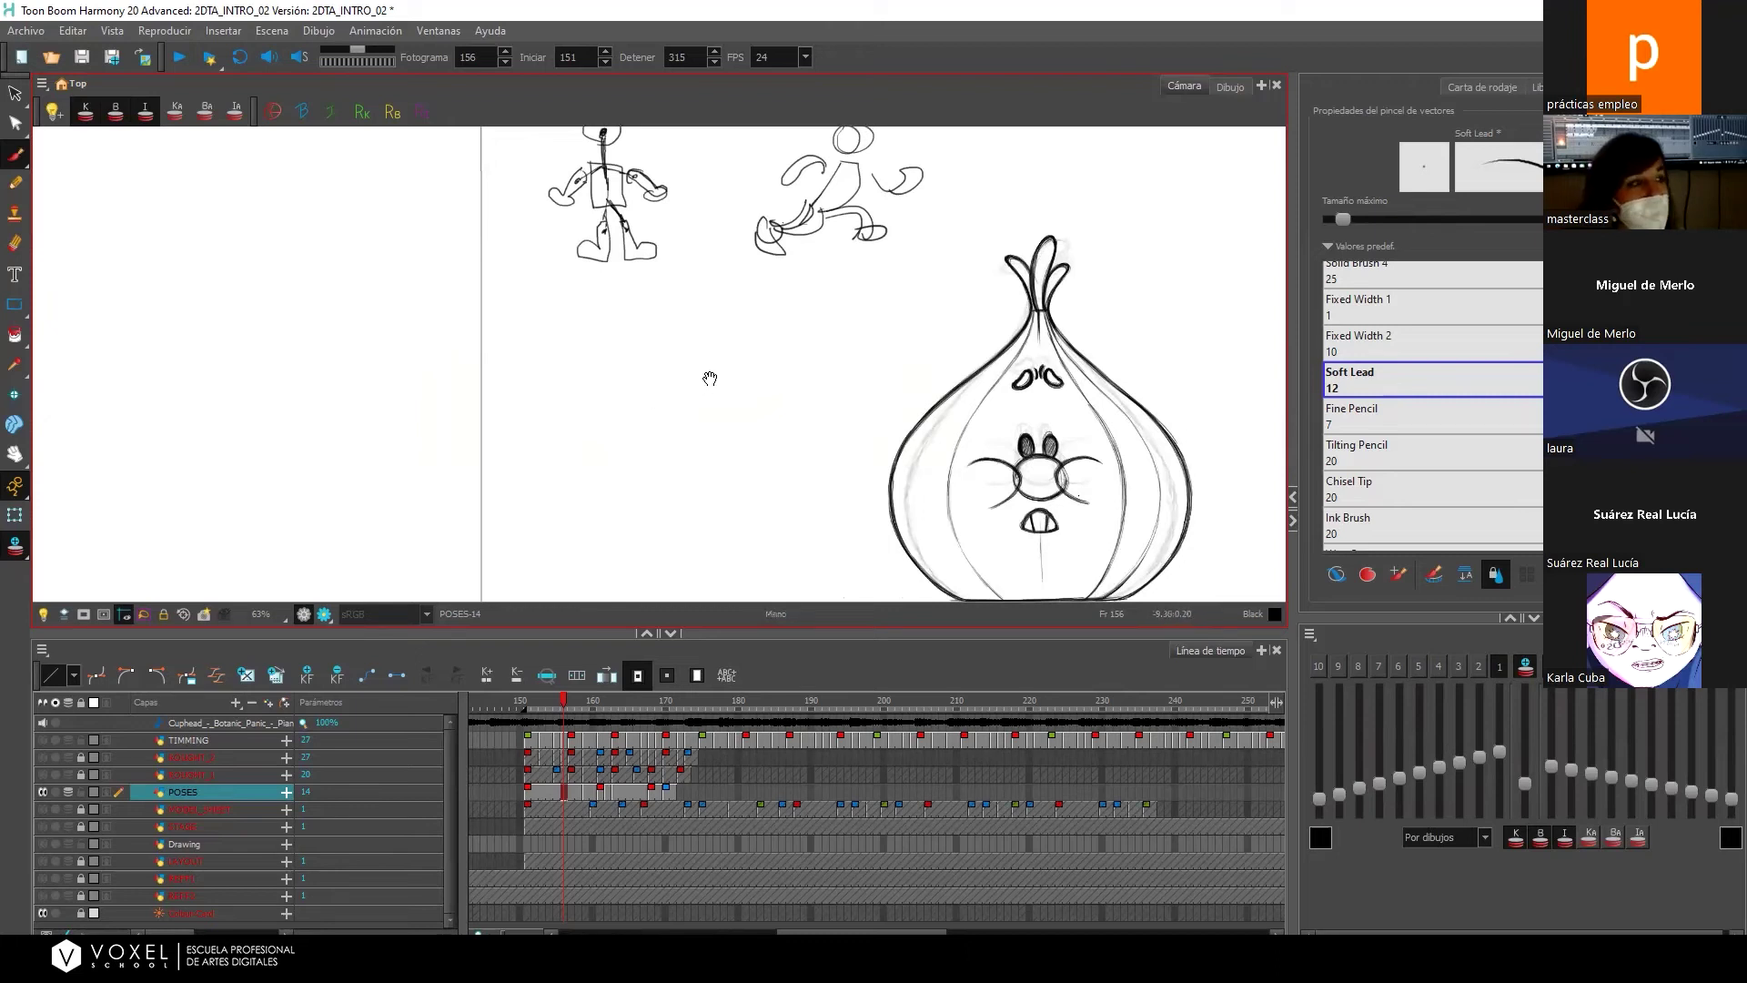
Sketch three straight lines meeting at one point below the small figures, and undo them.
drag(710, 378, 697, 403)
drag(620, 238, 748, 239)
key(ctrl+z)
mouse_move(637, 465)
mouse_down()
mouse_move(686, 386)
mouse_move(670, 423)
mouse_move(745, 443)
mouse_up()
key(alt+s)
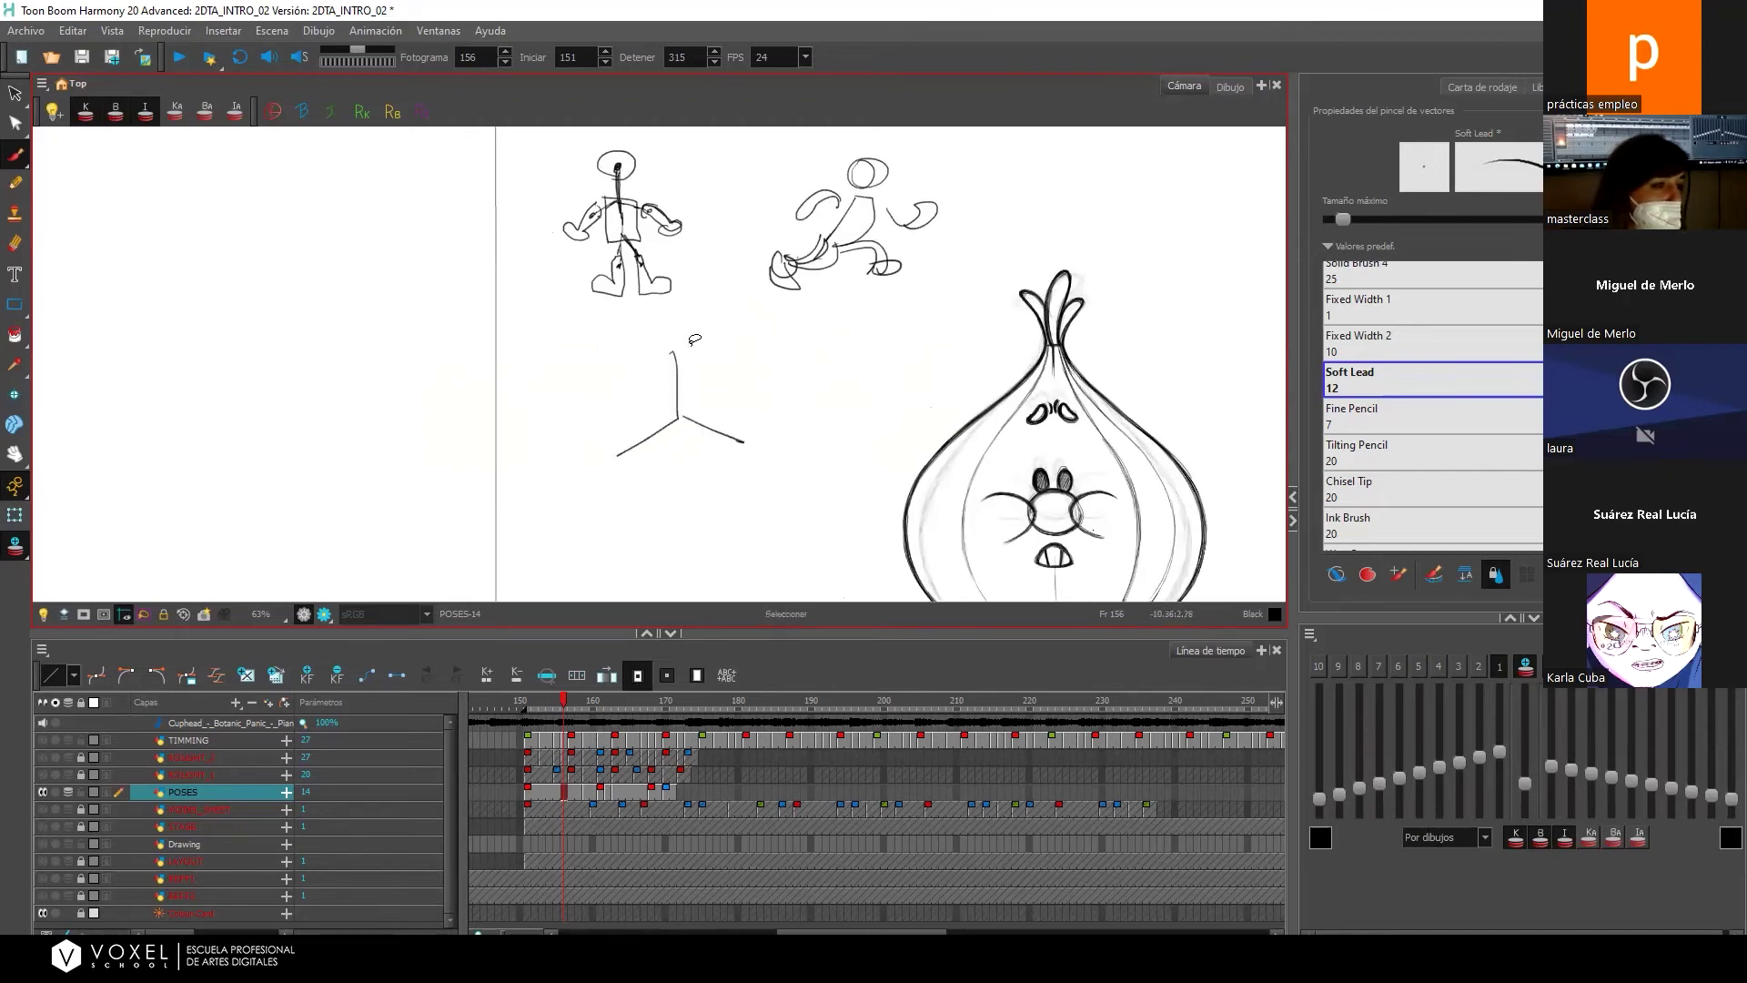
key(ctrl+z)
key(ctrl+z)
key(ctrl+z)
key(alt+b)
Mark the centre of the running figure's head and link the two small figures' heads with repeated arc strokes.
scroll(702, 286, up, 1)
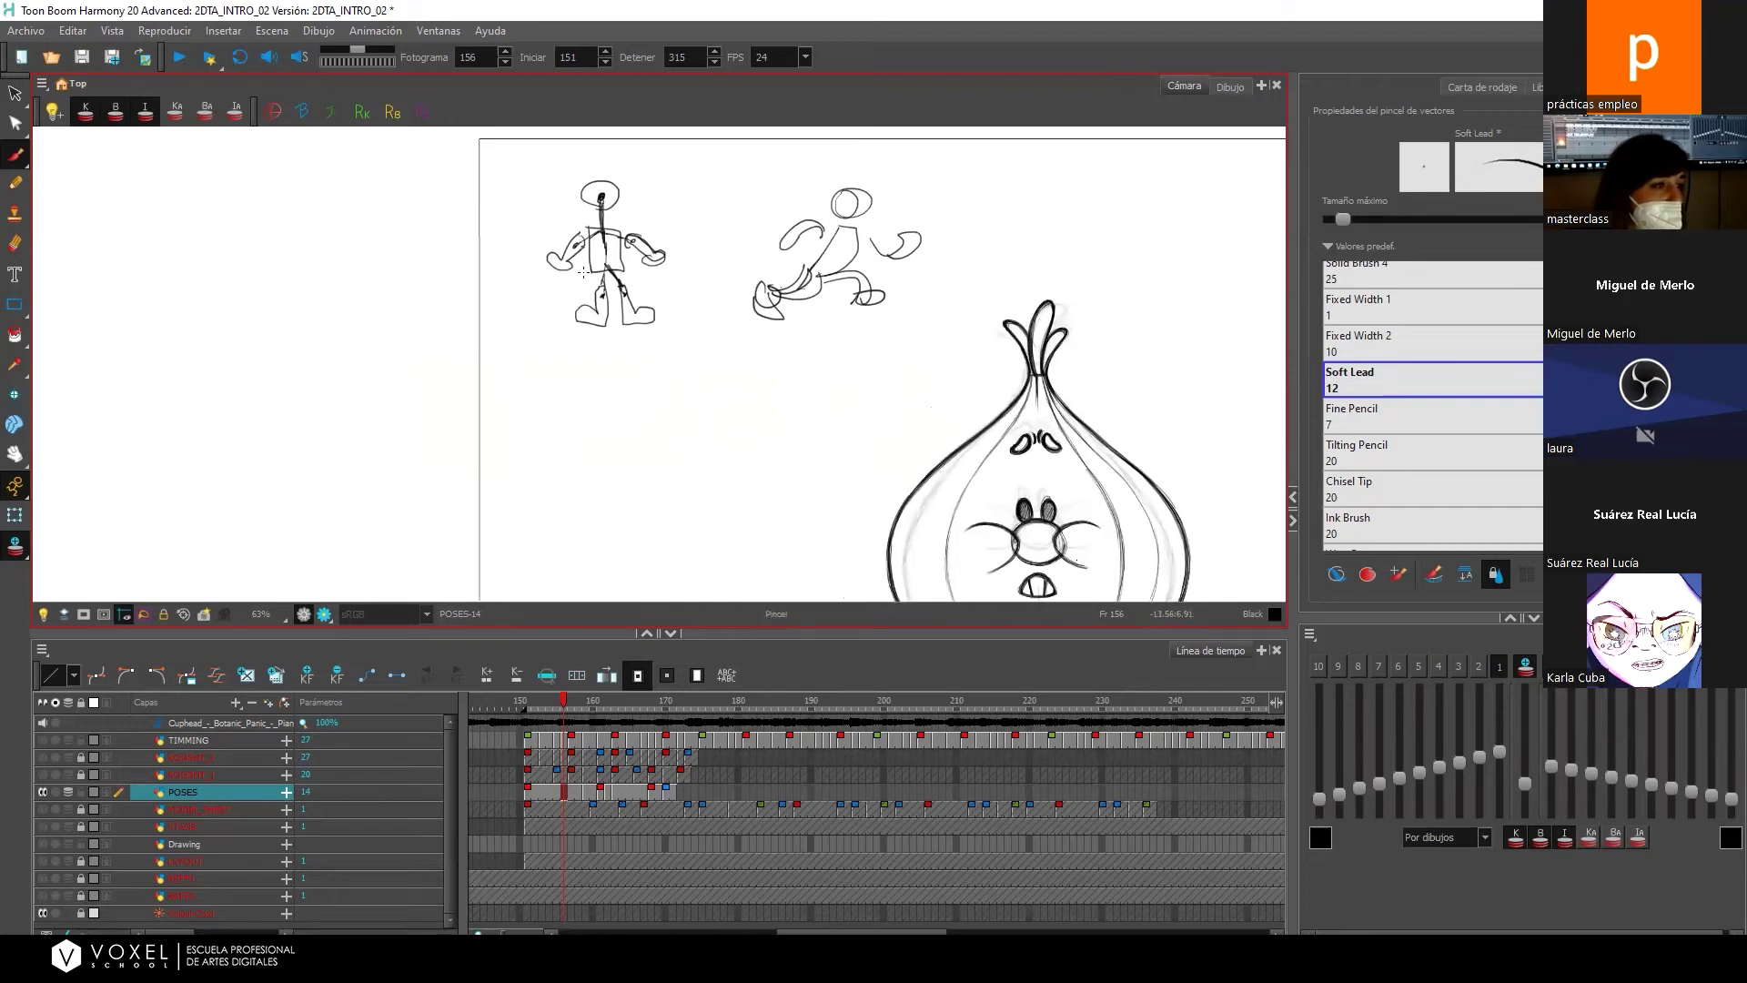
key(space)
drag(764, 329, 752, 347)
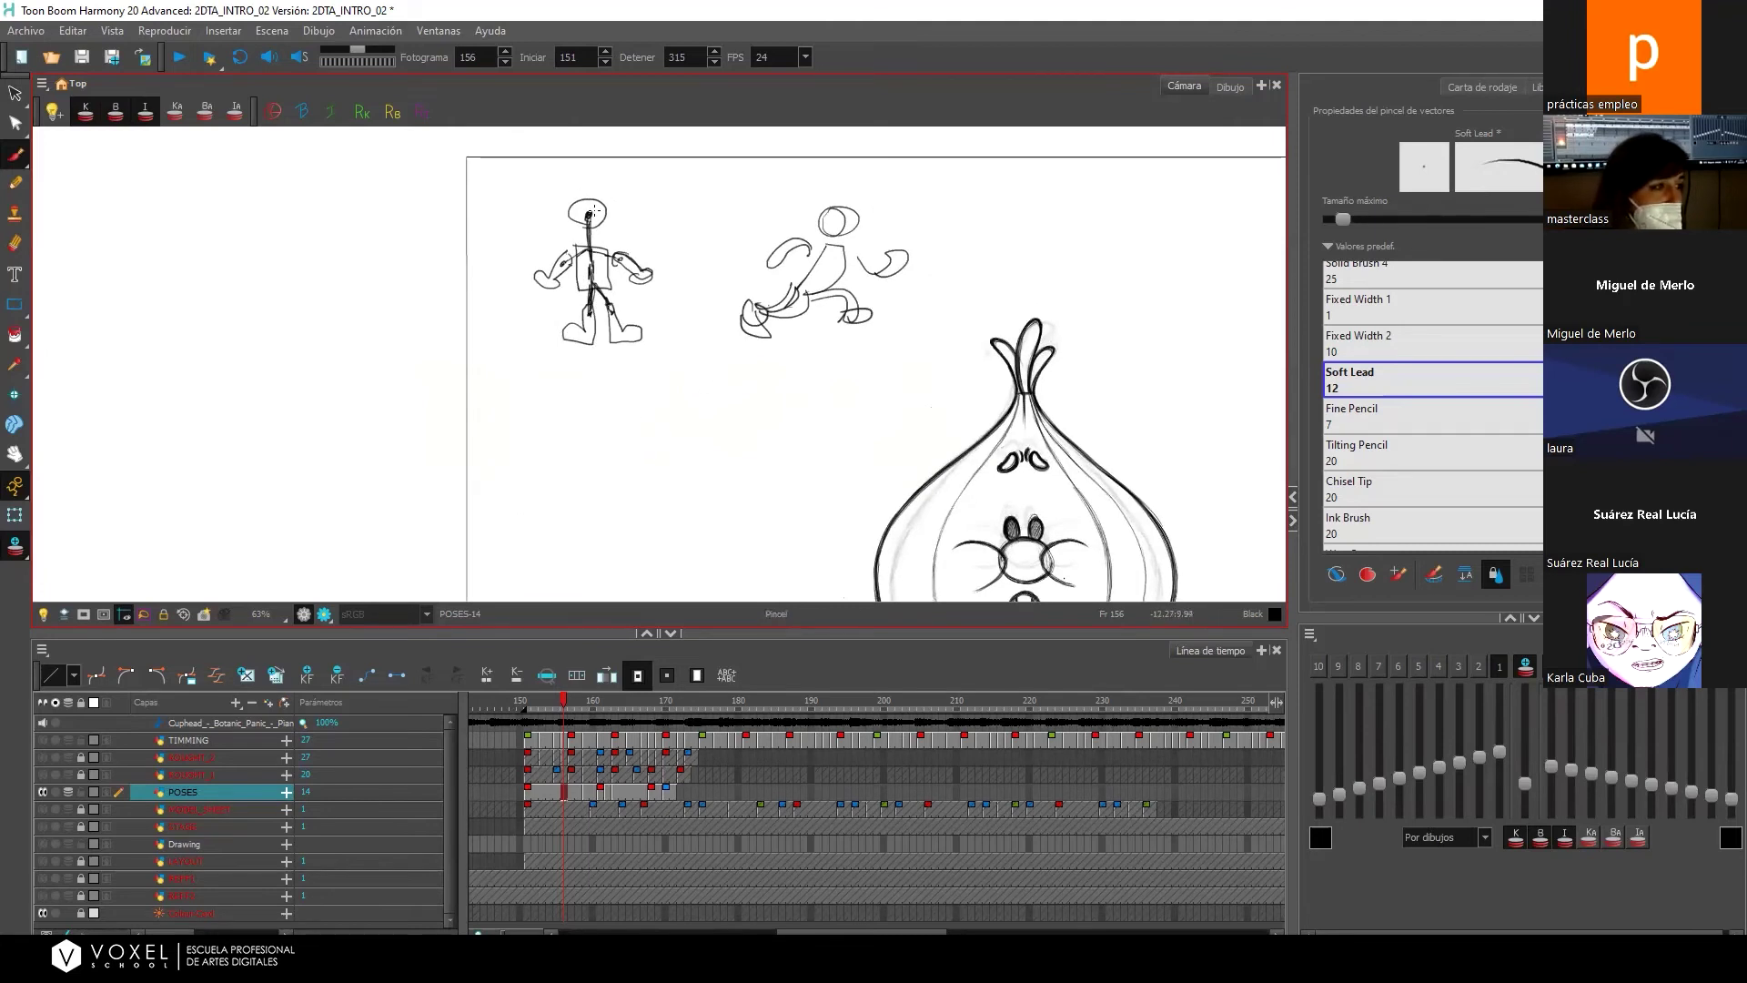
drag(835, 220, 835, 221)
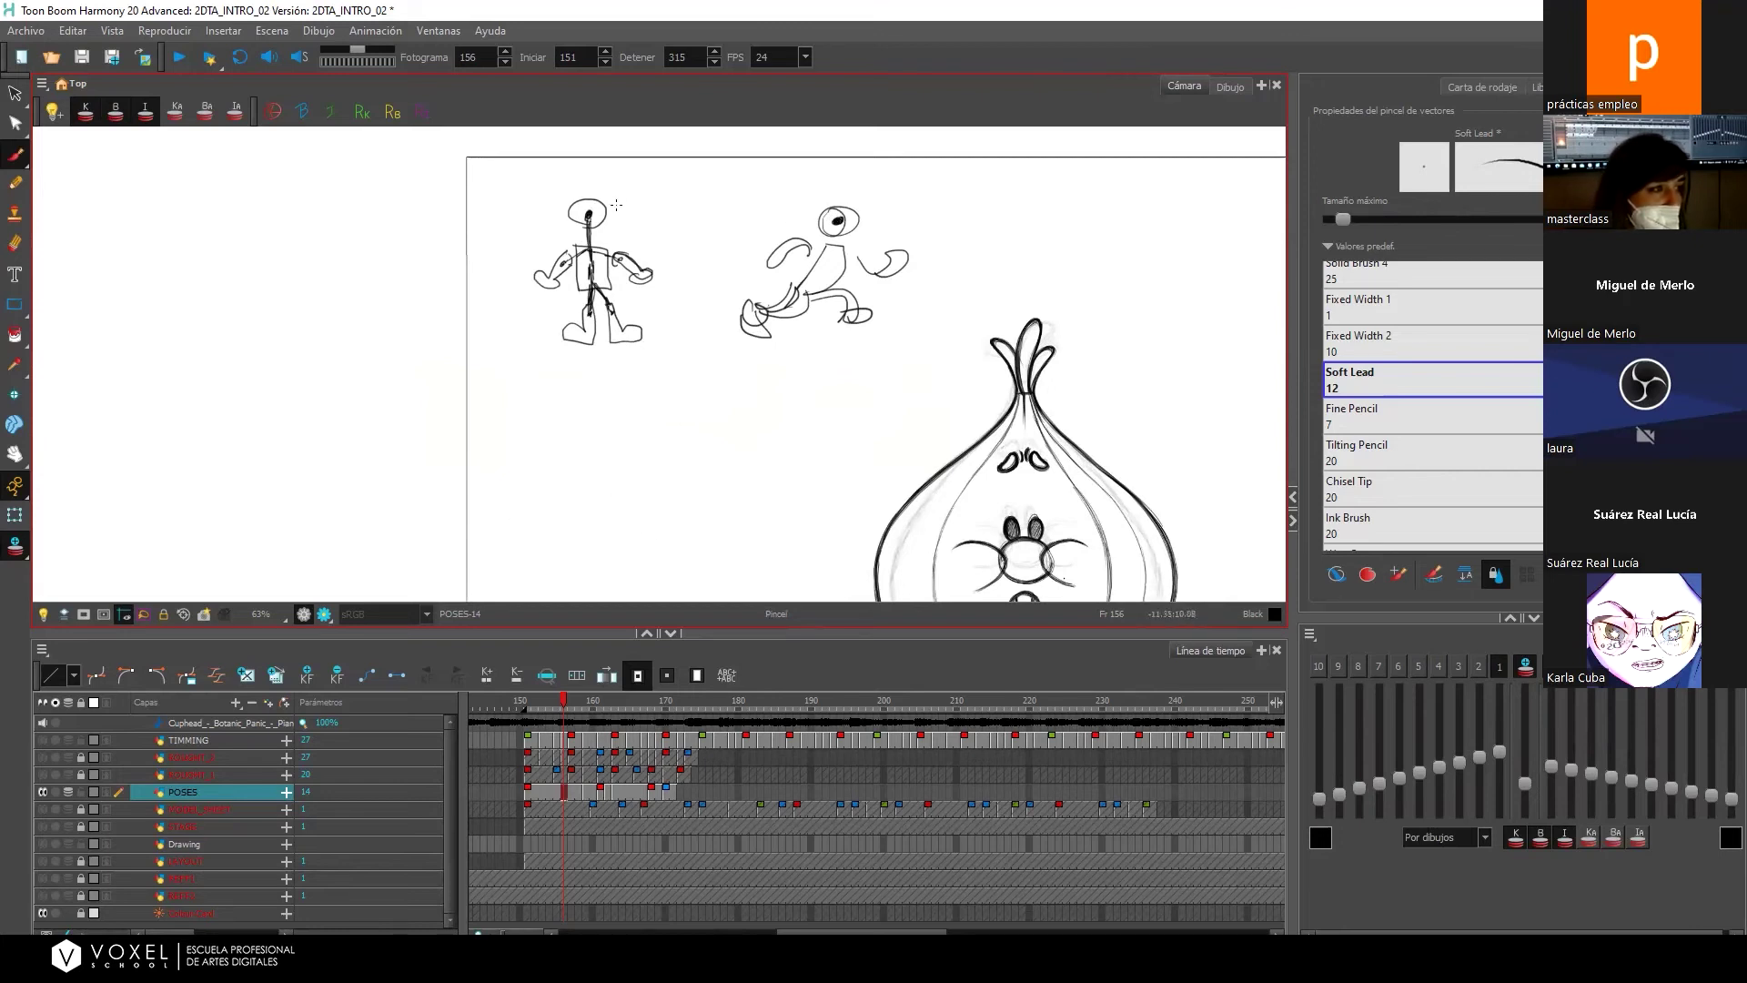
mouse_move(591, 215)
mouse_down()
mouse_move(687, 177)
mouse_move(816, 192)
mouse_move(664, 174)
mouse_move(583, 215)
mouse_move(659, 173)
mouse_move(814, 175)
mouse_move(841, 194)
mouse_move(674, 175)
mouse_move(596, 202)
mouse_move(842, 197)
mouse_move(771, 176)
mouse_up()
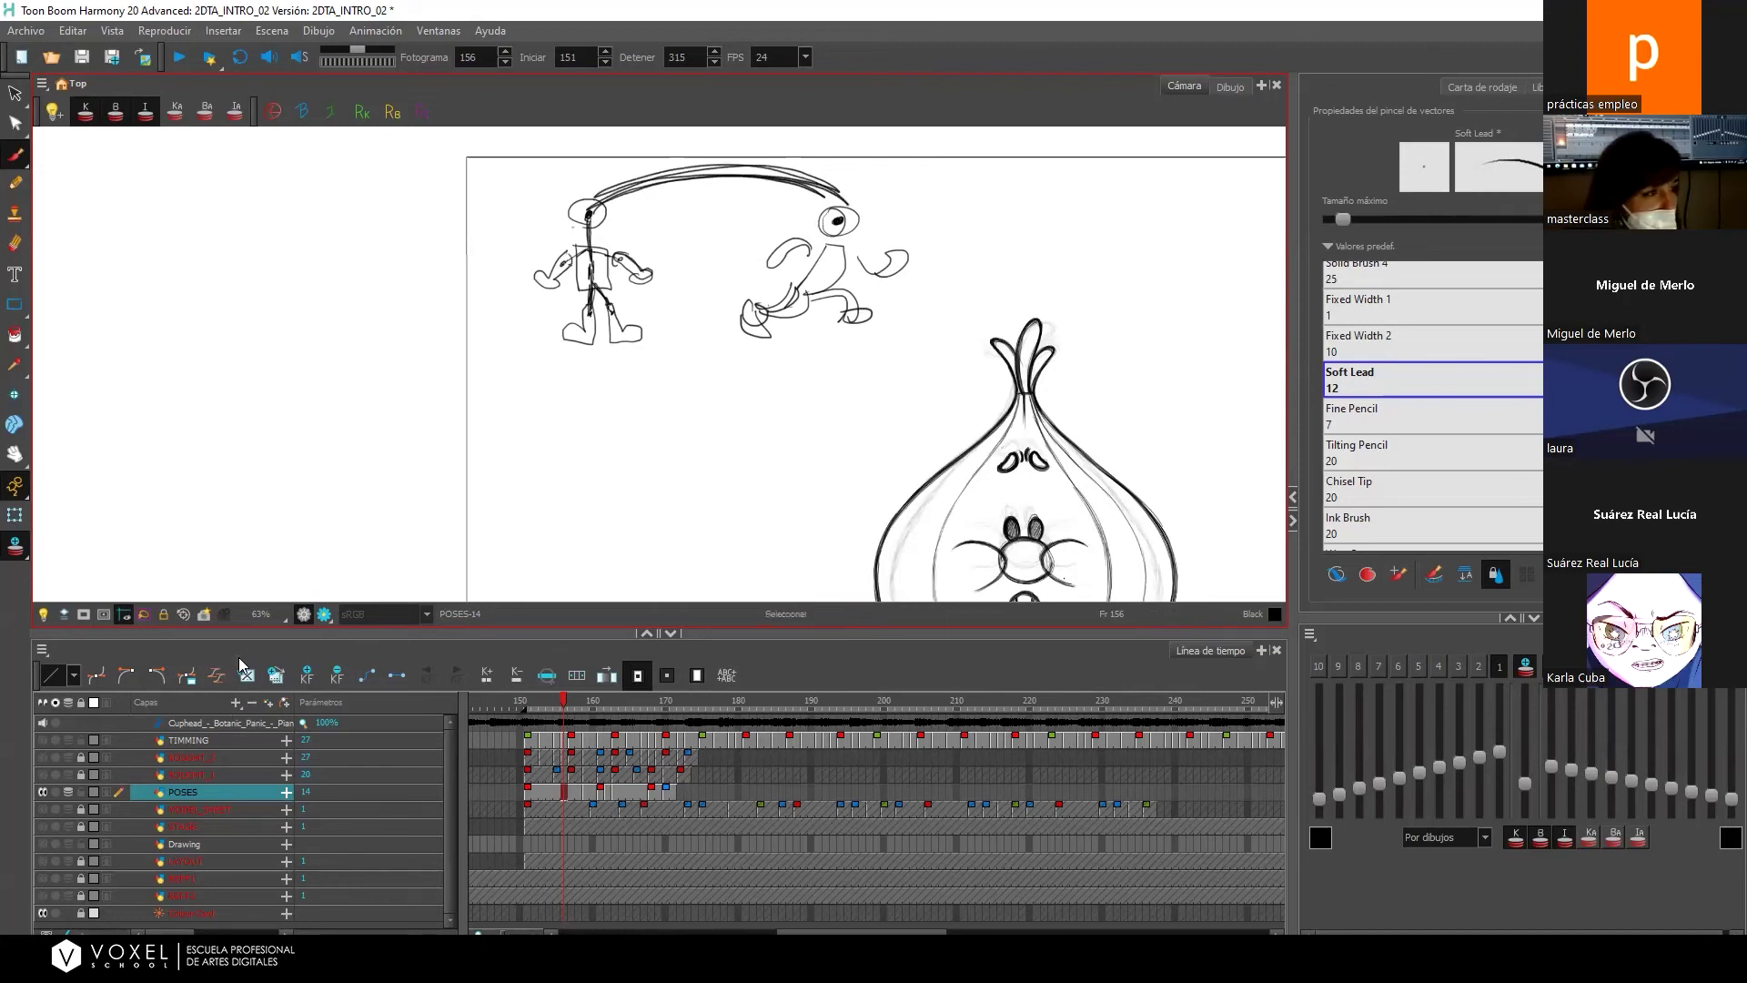
Undo the connecting arc strokes, the running figure's head mark and the latest bone strokes on the standing figure.
key(ctrl+z)
key(ctrl+z)
key(ctrl+z)
key(ctrl+z)
key(ctrl+z)
key(ctrl+z)
key(ctrl+z)
key(ctrl+z)
key(ctrl+z)
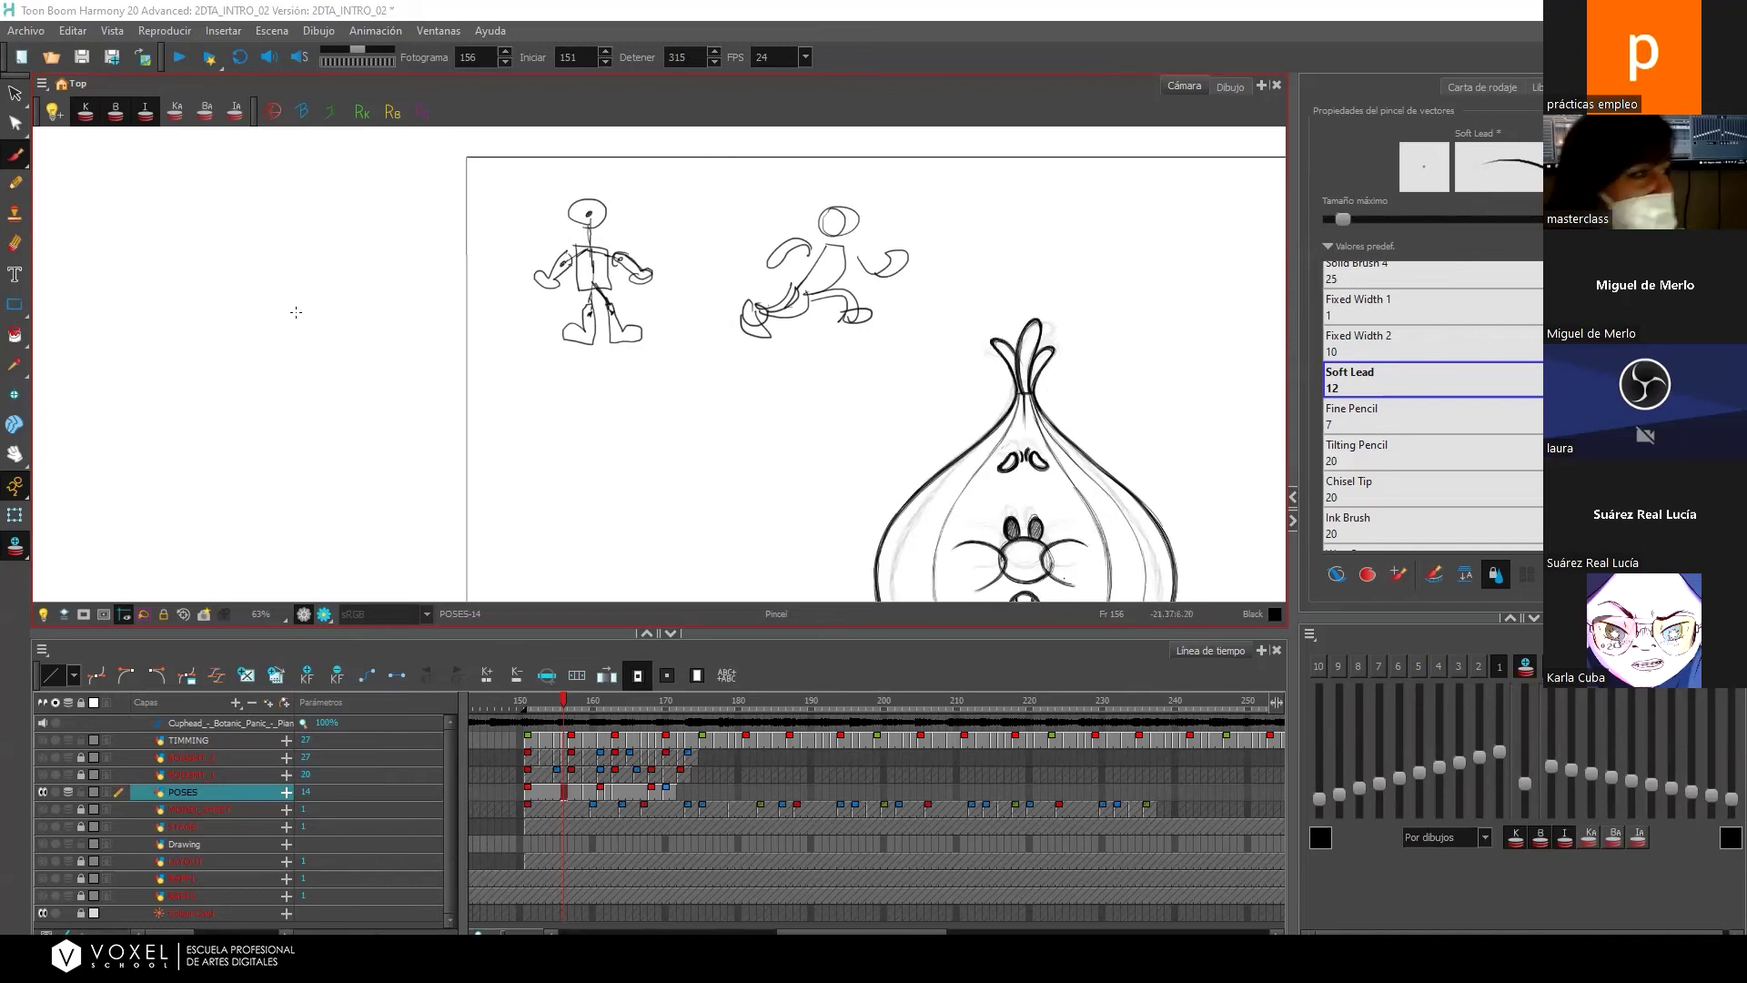
Select the small standing and running figures beside the onion and delete them.
click(14, 93)
mouse_move(628, 177)
mouse_down()
mouse_move(539, 209)
mouse_move(628, 365)
mouse_move(669, 369)
mouse_up()
click(929, 219)
mouse_move(929, 219)
mouse_down()
mouse_move(478, 275)
mouse_move(770, 365)
mouse_move(933, 295)
mouse_move(937, 232)
mouse_up()
key(Delete)
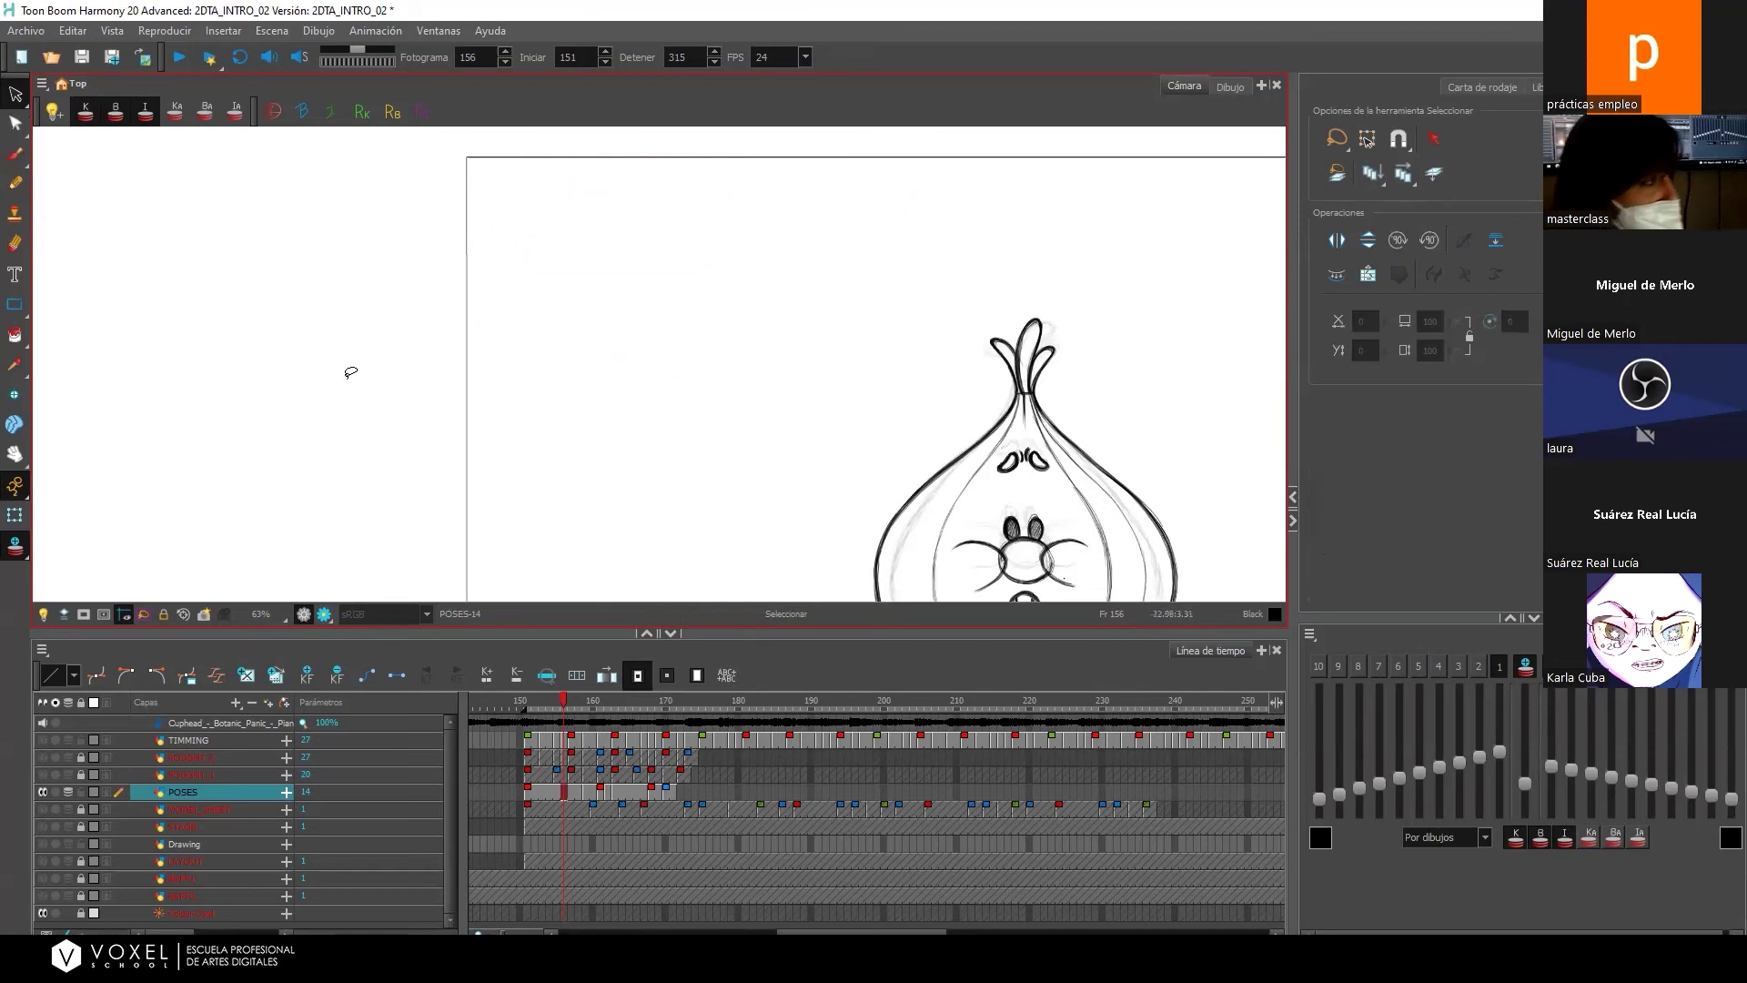
Handwrite "TV PAINT" with the Soft Lead brush in the blank area above the onion.
click(15, 155)
mouse_move(1056, 308)
mouse_down()
mouse_move(991, 289)
mouse_move(1247, 401)
mouse_move(1104, 265)
mouse_move(1101, 313)
mouse_move(1104, 281)
mouse_up()
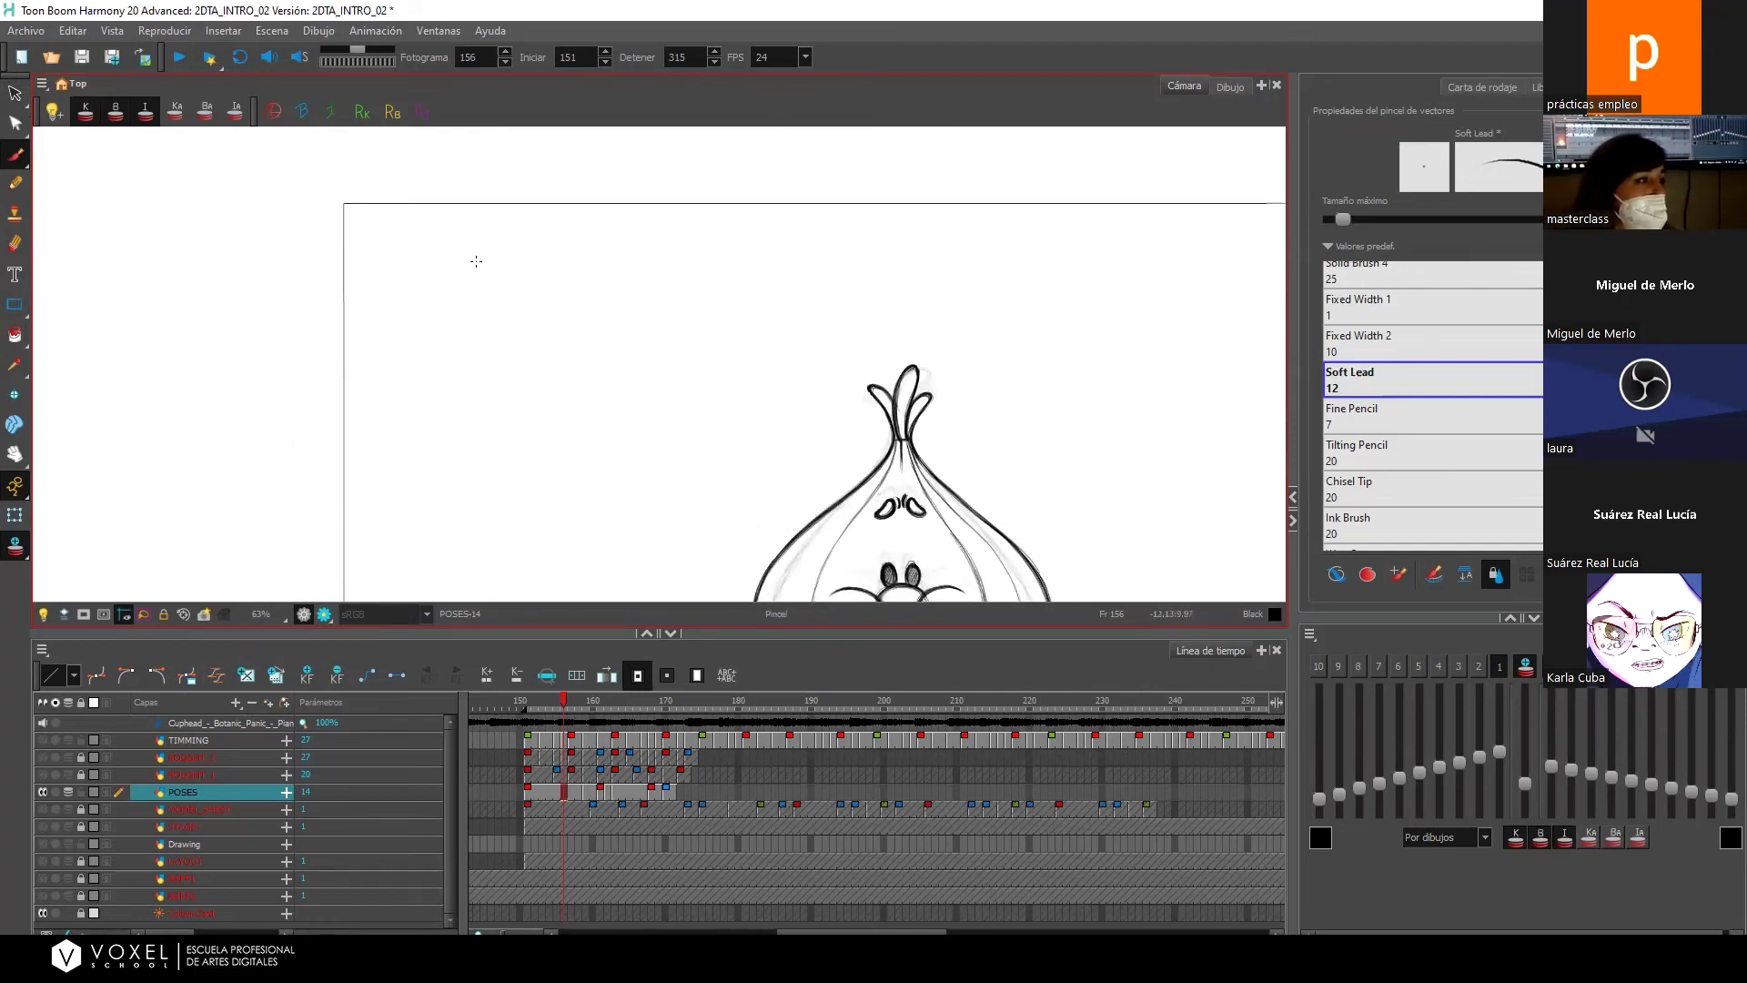
drag(809, 415, 800, 386)
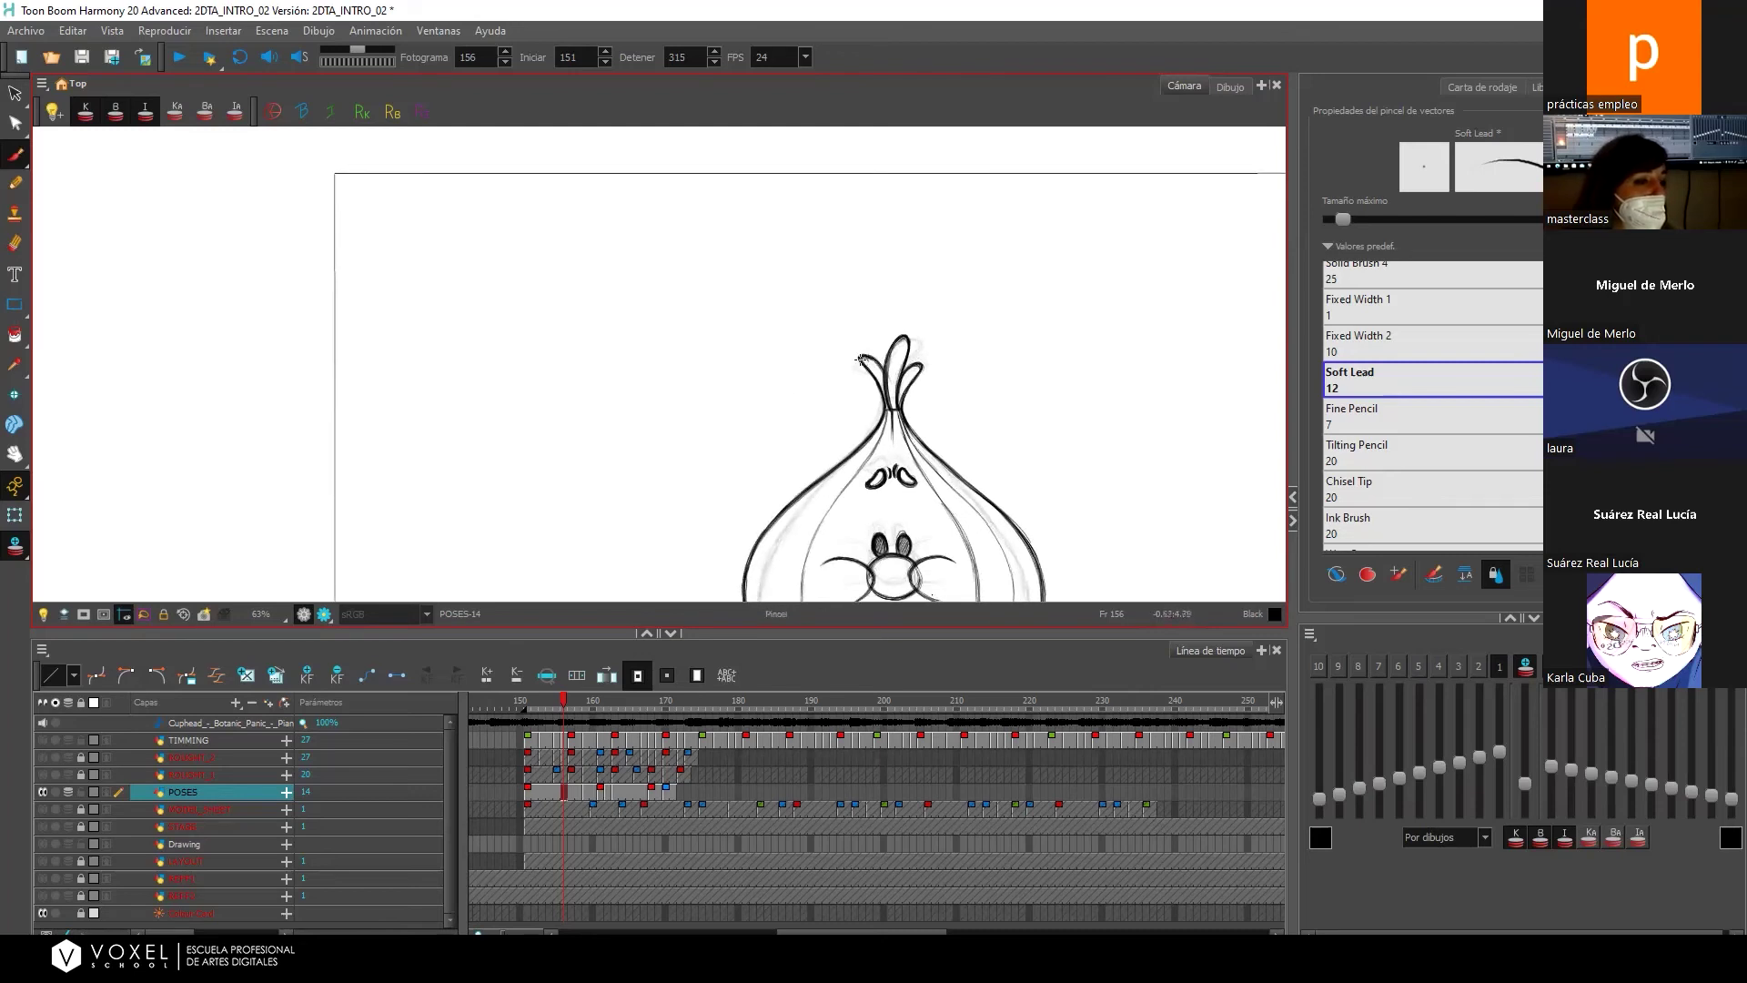
drag(450, 260, 452, 293)
drag(407, 271, 462, 256)
mouse_move(466, 244)
mouse_down()
mouse_move(497, 242)
mouse_move(551, 293)
mouse_move(541, 281)
mouse_up()
mouse_move(597, 277)
mouse_down()
mouse_move(613, 239)
mouse_move(652, 282)
mouse_up()
drag(593, 272, 639, 259)
mouse_move(664, 242)
mouse_down()
mouse_move(680, 273)
mouse_move(714, 238)
mouse_move(758, 251)
mouse_up()
mouse_move(781, 235)
mouse_down()
mouse_move(808, 258)
mouse_move(814, 218)
mouse_up()
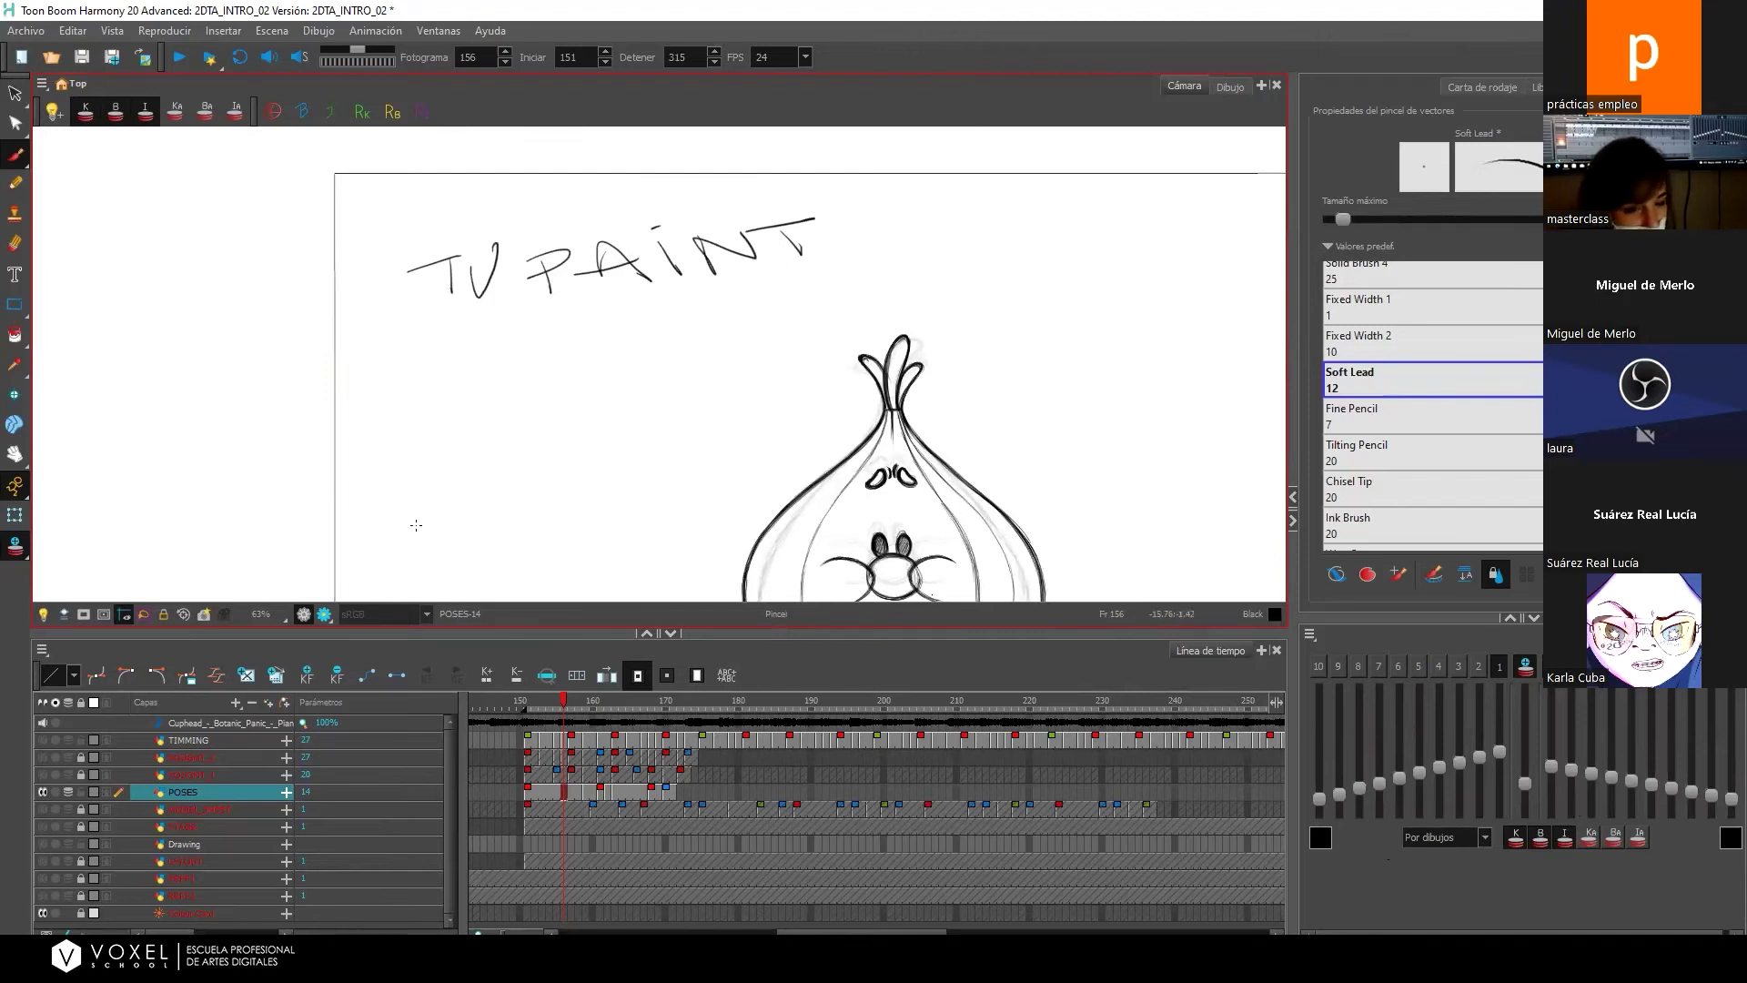
Draw a curved row of slanted four-sided cells below the TV PAINT lettering and circle the lettering with an ellipse.
mouse_move(552, 373)
mouse_down()
mouse_move(570, 336)
mouse_move(572, 351)
mouse_move(460, 405)
mouse_move(476, 354)
mouse_move(471, 406)
mouse_move(503, 400)
mouse_move(513, 365)
mouse_move(524, 398)
mouse_move(571, 384)
mouse_move(585, 353)
mouse_move(619, 370)
mouse_up()
mouse_move(589, 330)
mouse_down()
mouse_move(657, 347)
mouse_move(718, 296)
mouse_move(621, 310)
mouse_move(736, 273)
mouse_up()
drag(735, 274, 720, 293)
mouse_move(456, 365)
mouse_down()
mouse_move(444, 409)
mouse_move(458, 362)
mouse_move(398, 408)
mouse_up()
drag(398, 409, 446, 409)
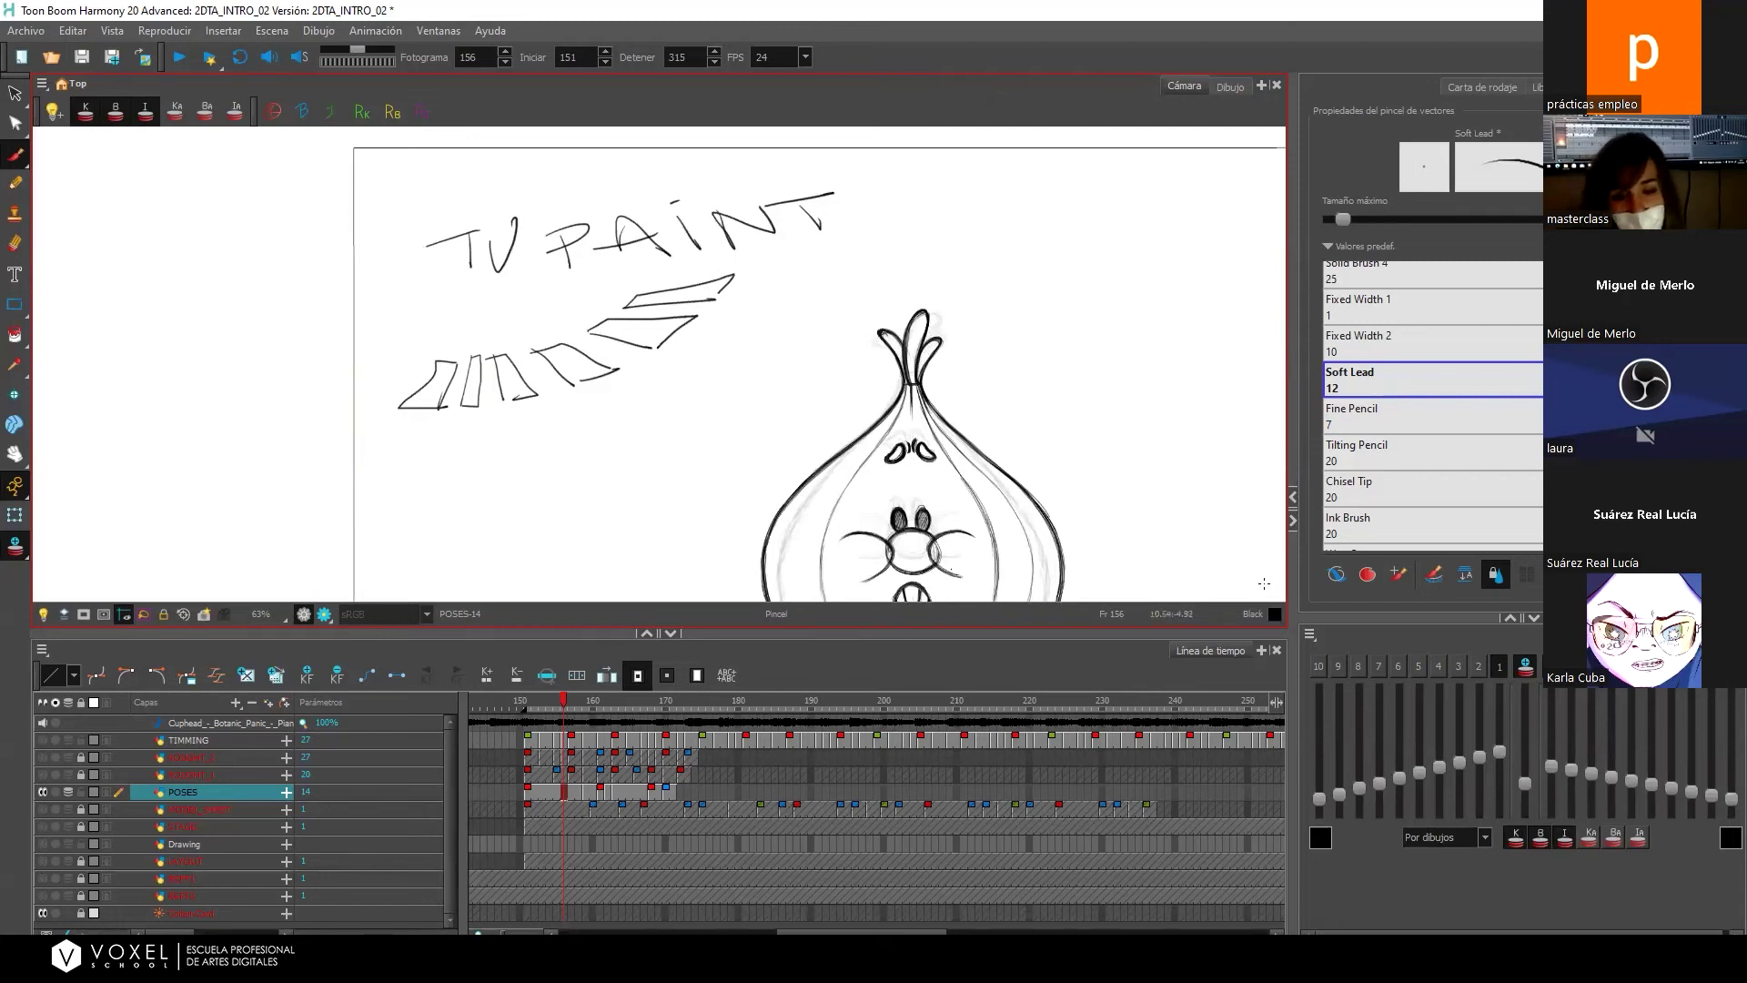
scroll(851, 293, up, 2)
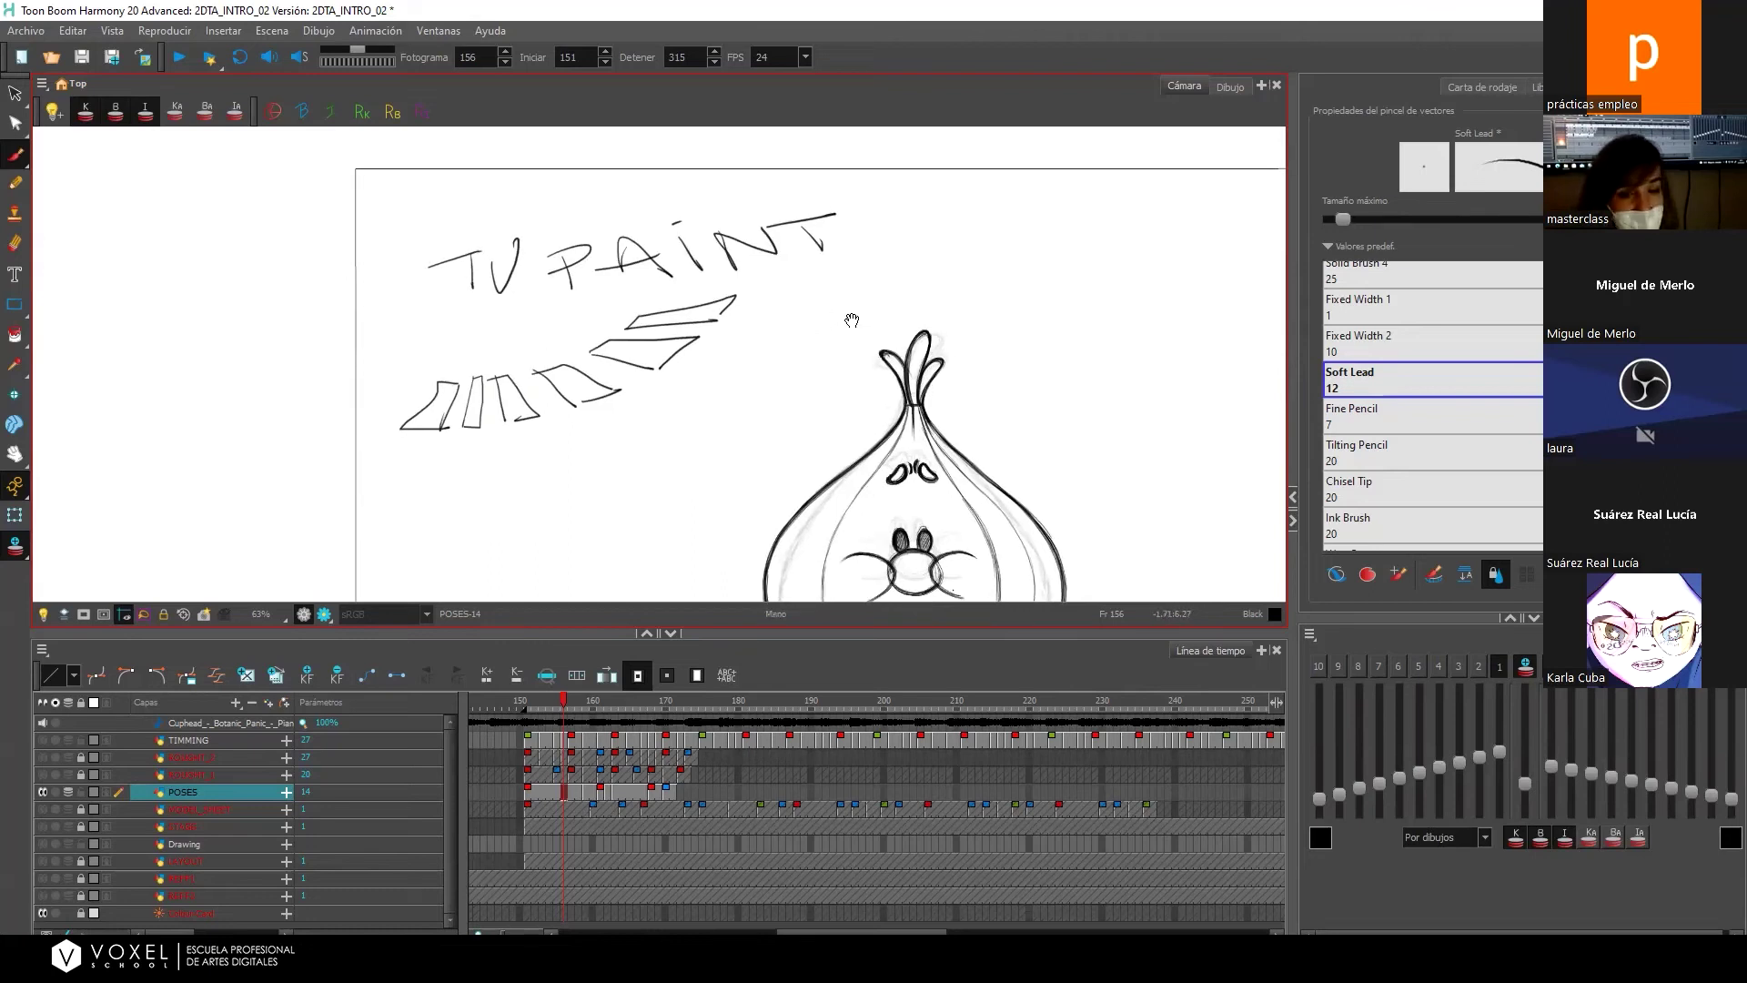
drag(640, 294, 652, 296)
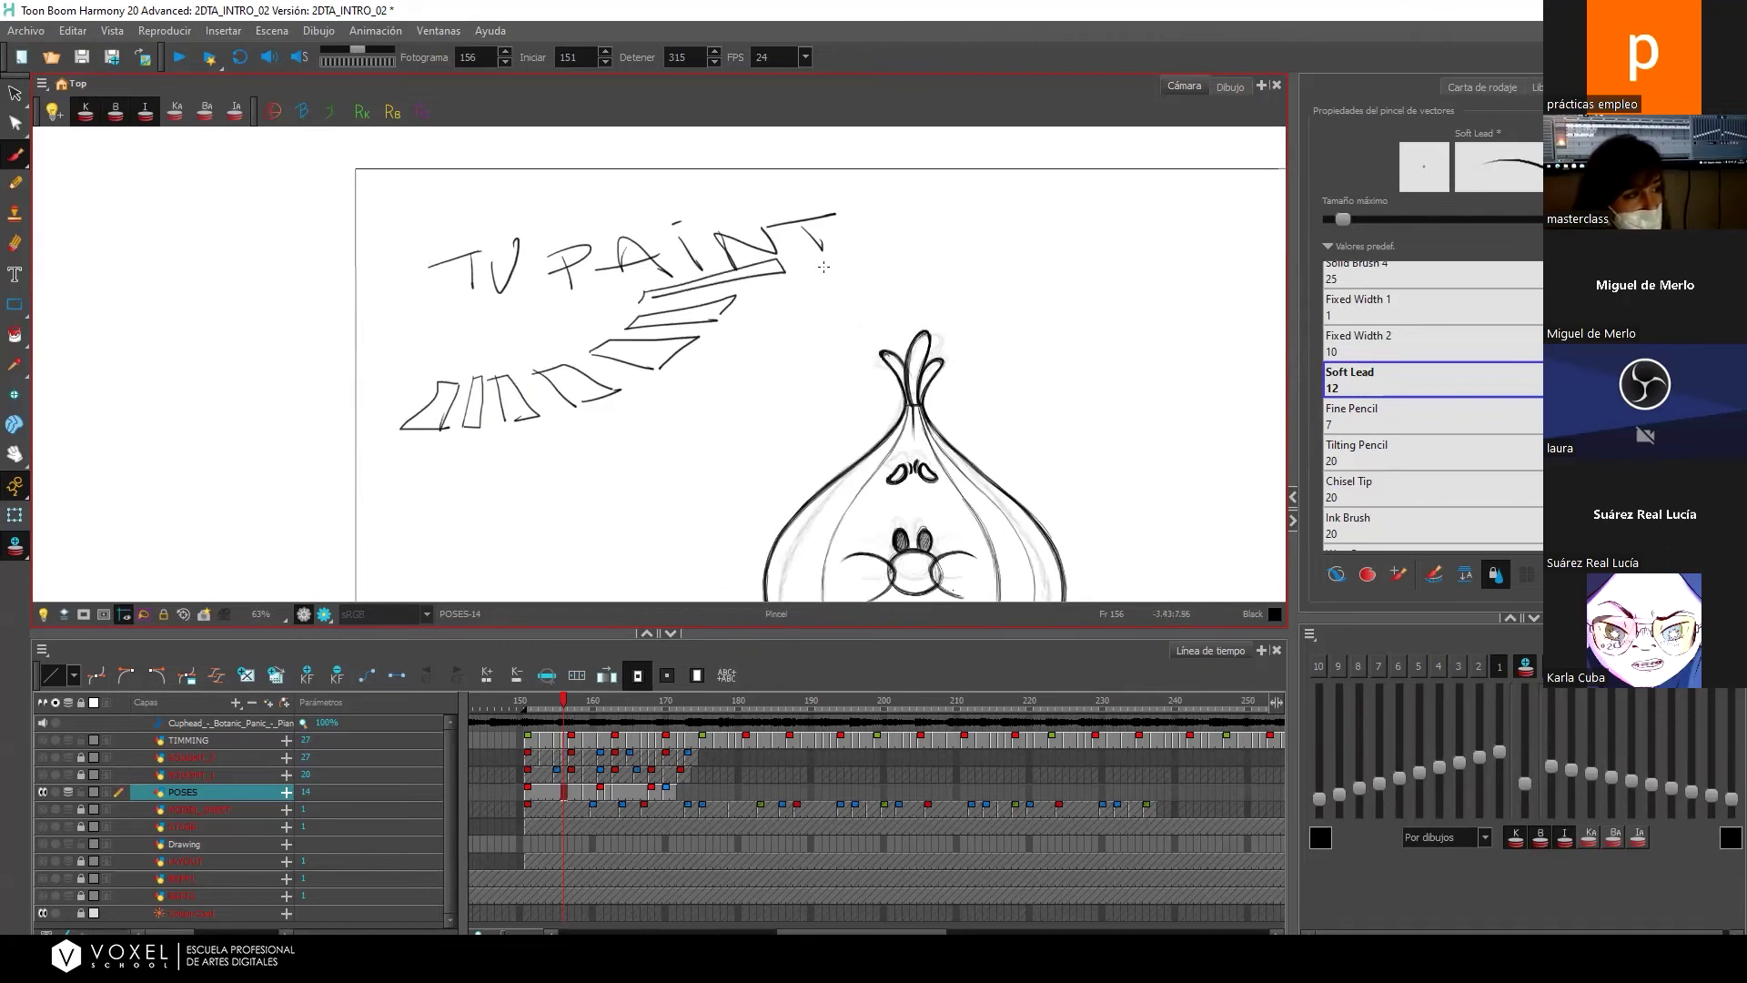
mouse_move(915, 219)
mouse_down()
mouse_move(429, 325)
mouse_move(933, 221)
mouse_up()
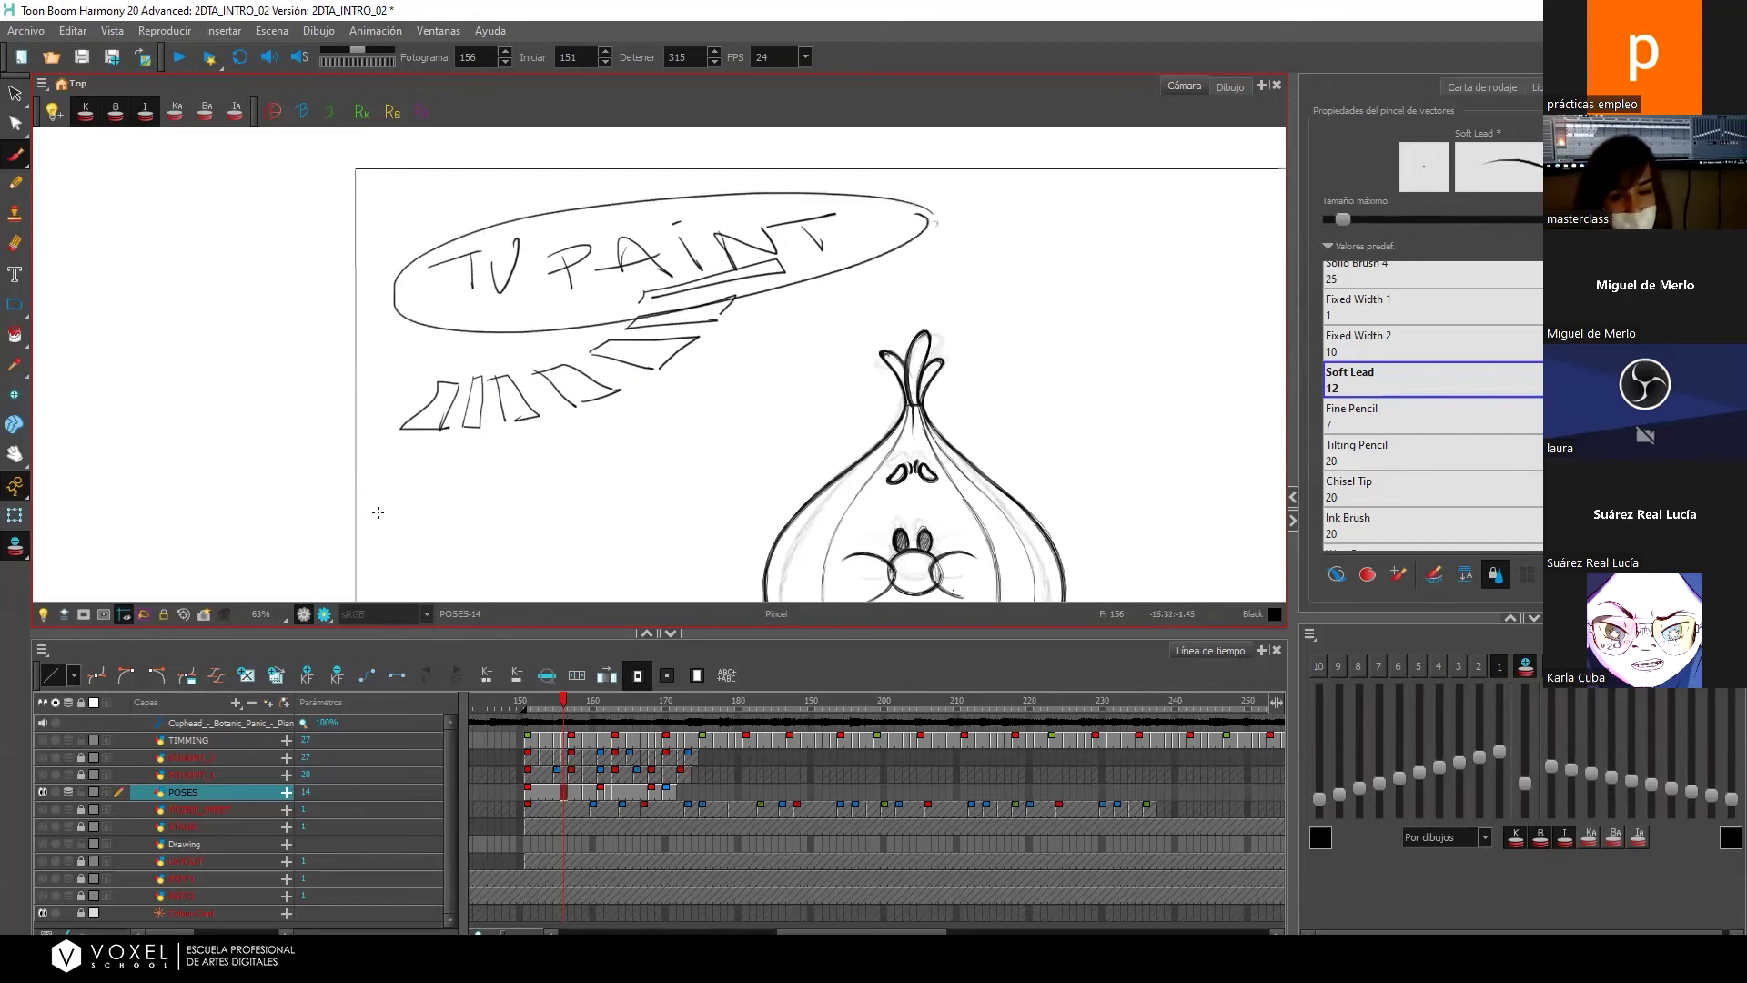
Select the TV PAINT lettering, the ellipse and the cells, and delete them.
key(alt+s)
mouse_move(436, 351)
mouse_down()
mouse_move(373, 452)
mouse_move(608, 449)
mouse_move(991, 262)
mouse_move(901, 179)
mouse_move(620, 182)
mouse_move(392, 226)
mouse_move(372, 301)
mouse_move(434, 351)
mouse_up()
key(Delete)
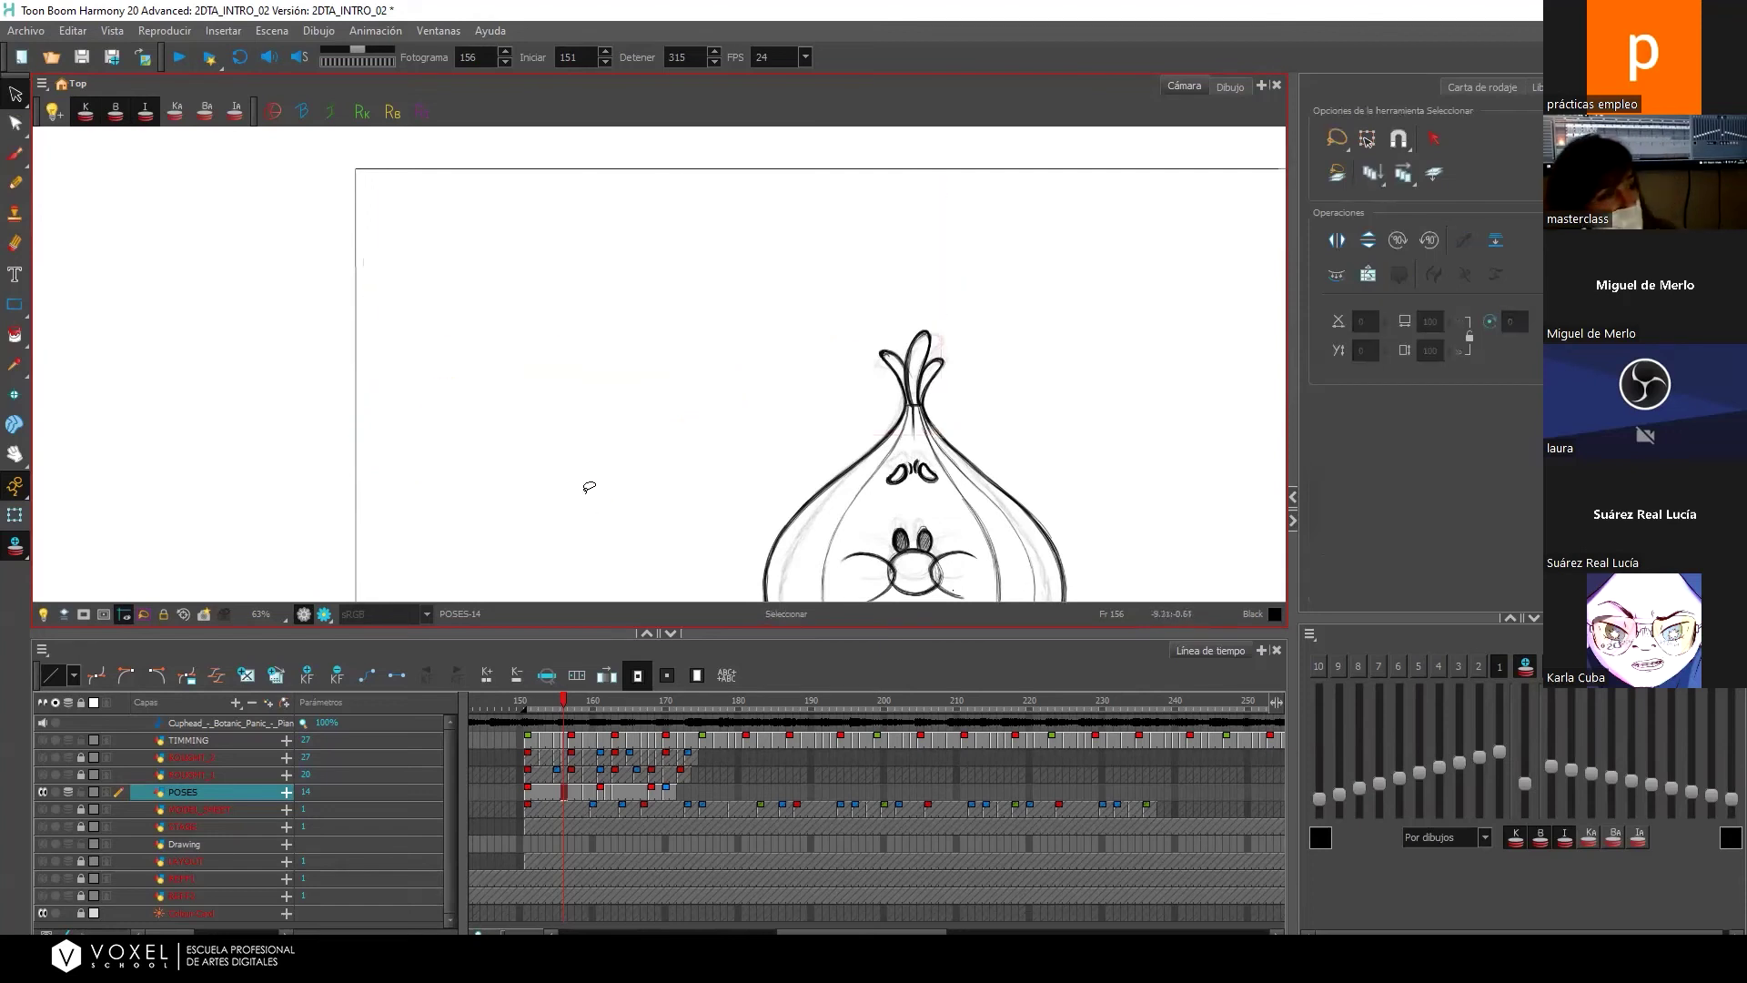
Go to frame 162 of the POSES layer and examine its onion drawing against the onion skin.
click(15, 155)
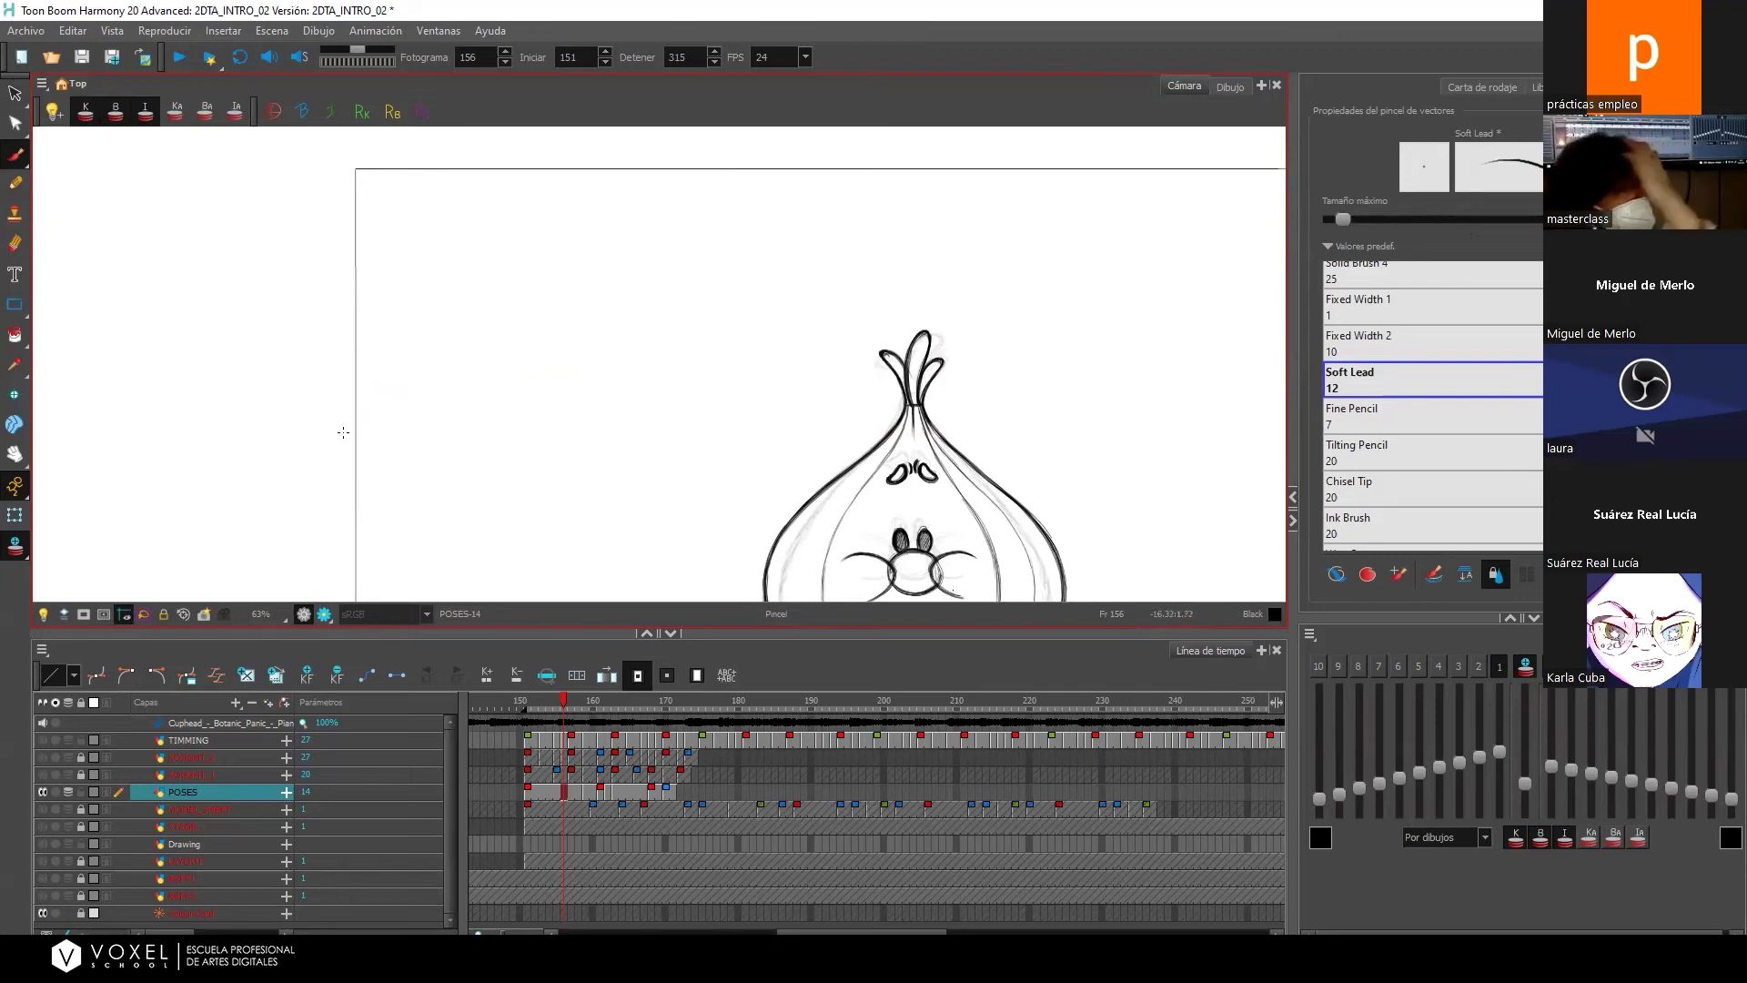
scroll(936, 363, down, 2)
scroll(994, 265, up, 2)
drag(596, 799, 608, 799)
scroll(629, 386, up, 2)
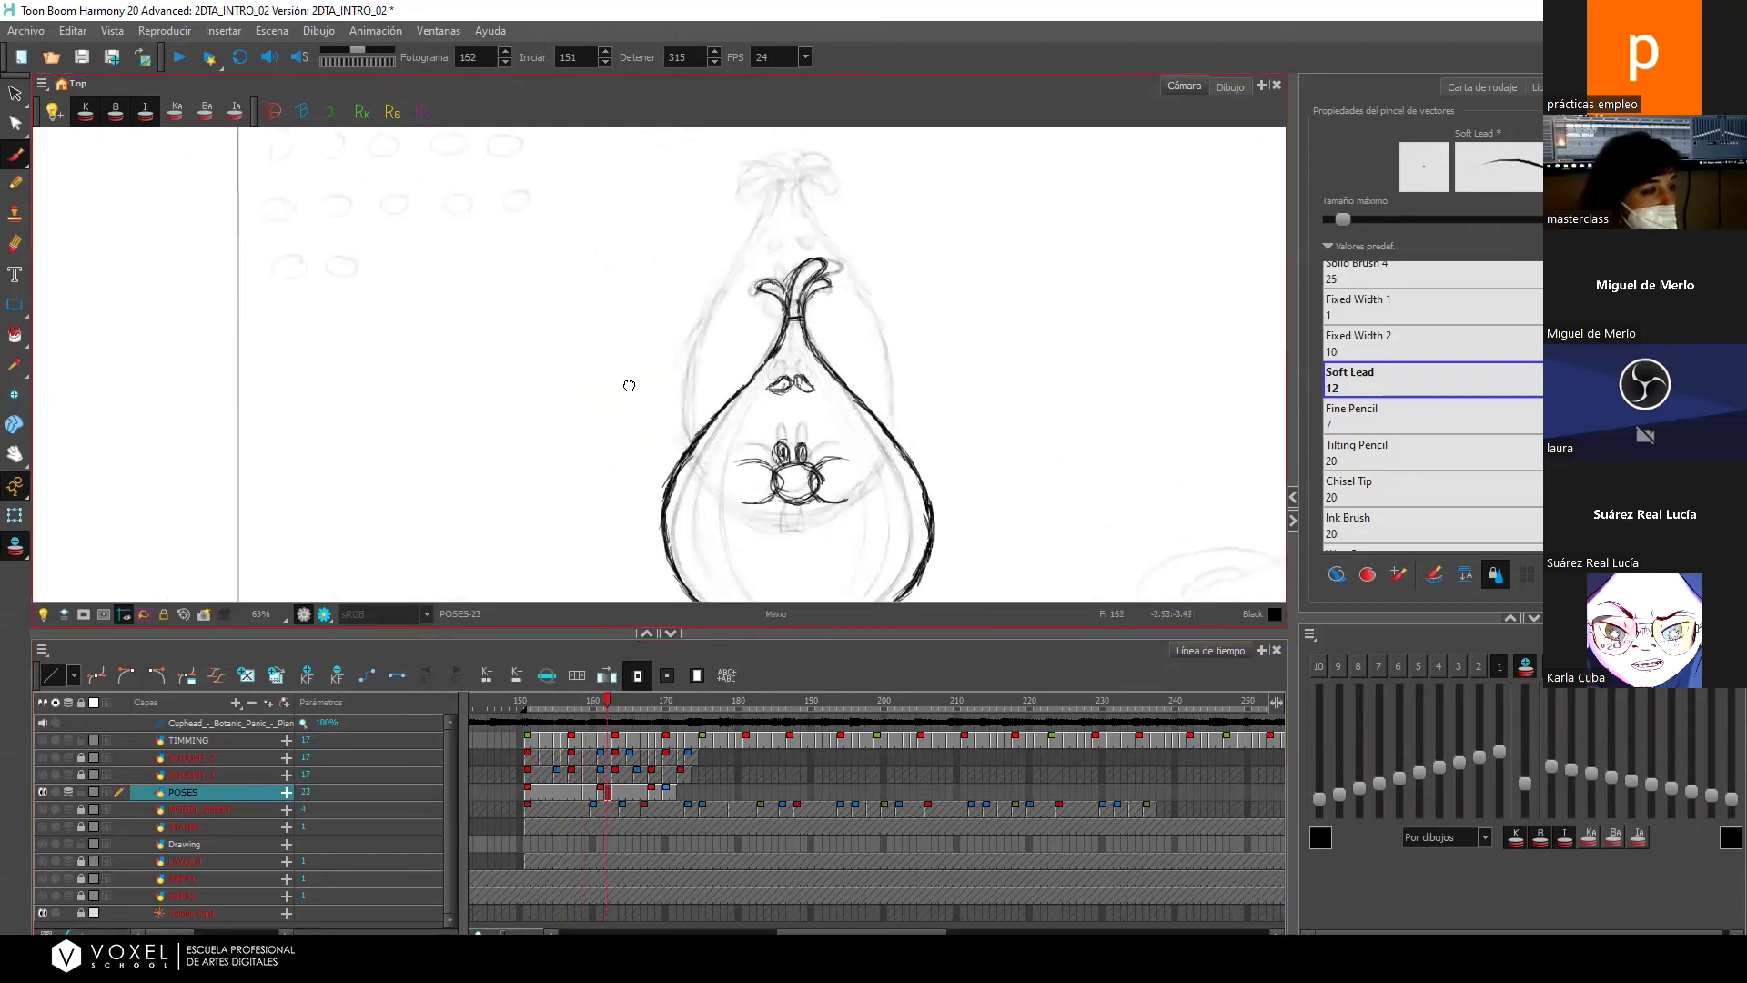
drag(629, 386, 679, 436)
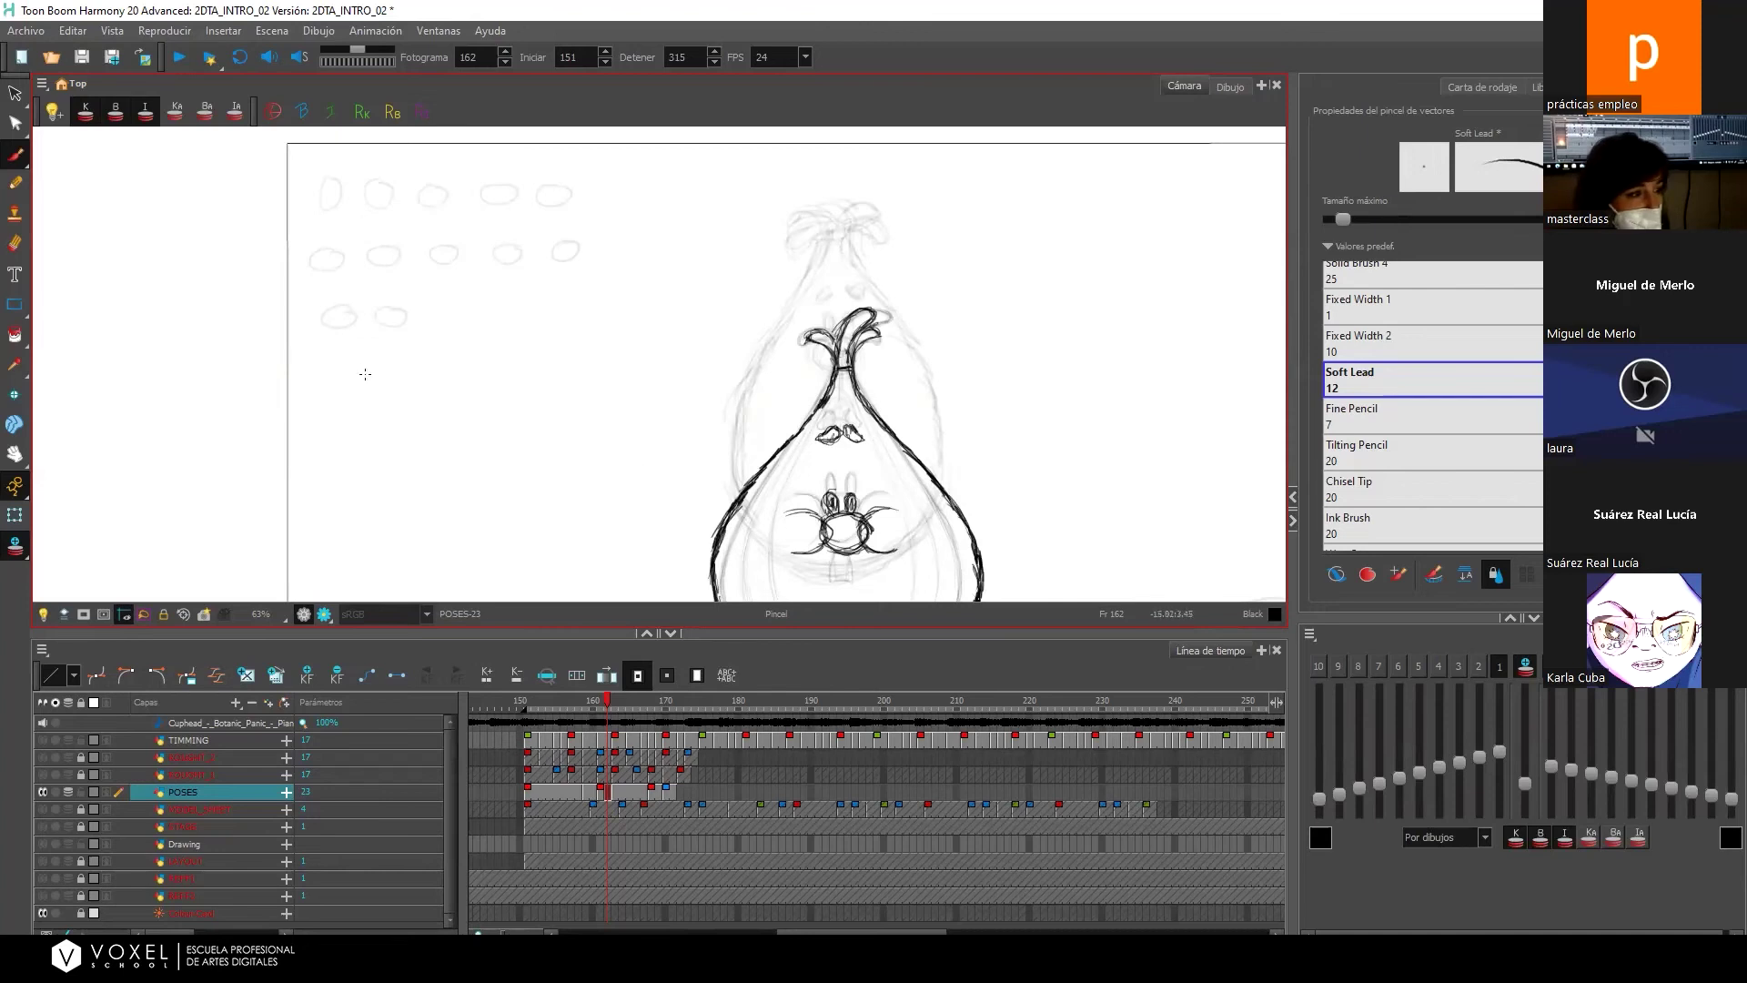
drag(1018, 387, 998, 338)
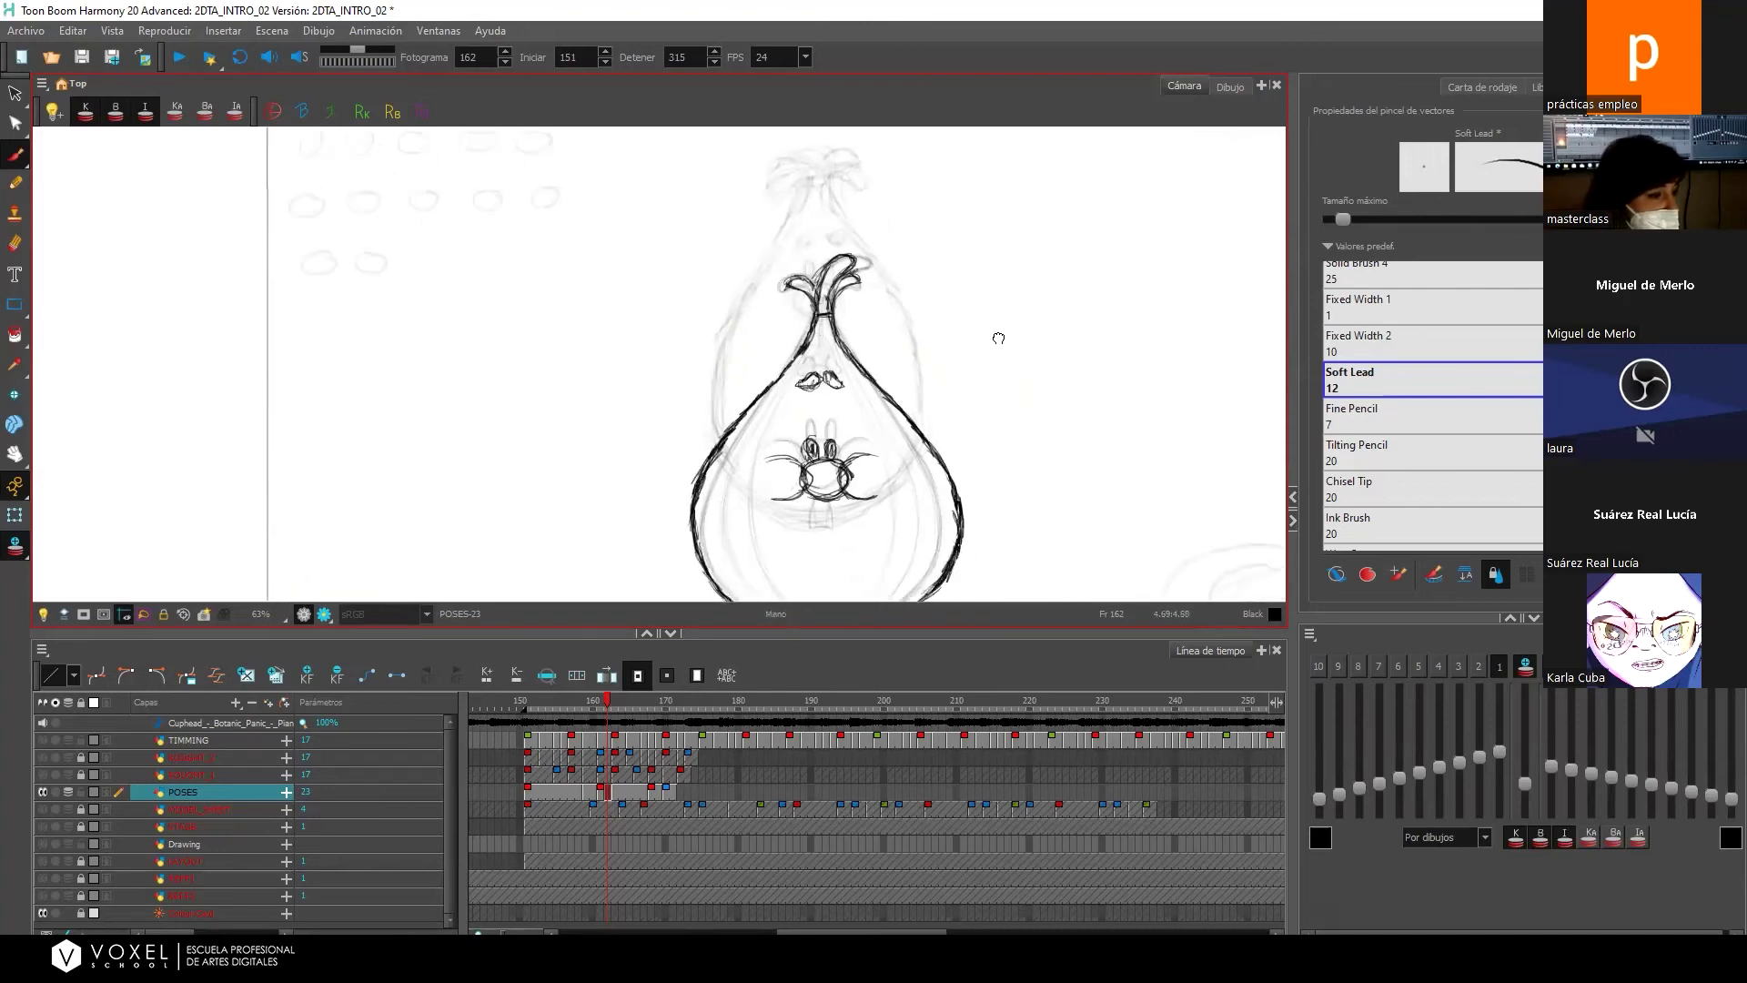
Try holding drawing POSES-17 through frame 162 of the POSES layer and compare it with frames 164 and 166.
click(587, 792)
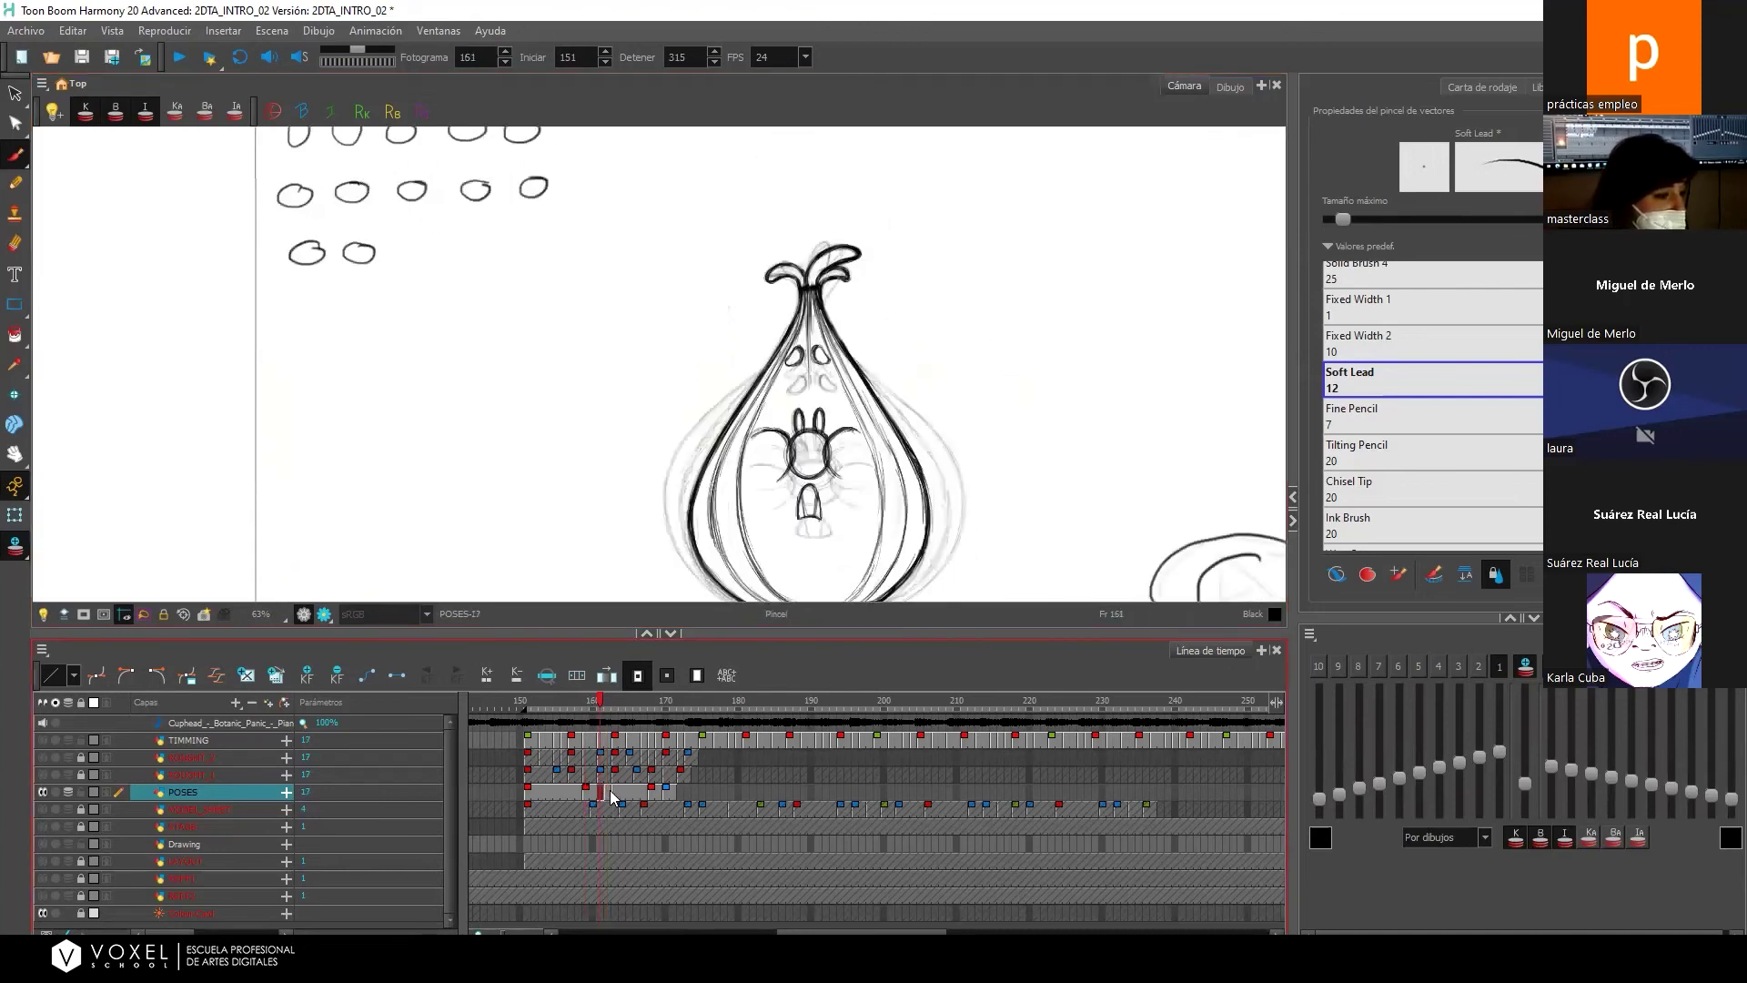
click(608, 795)
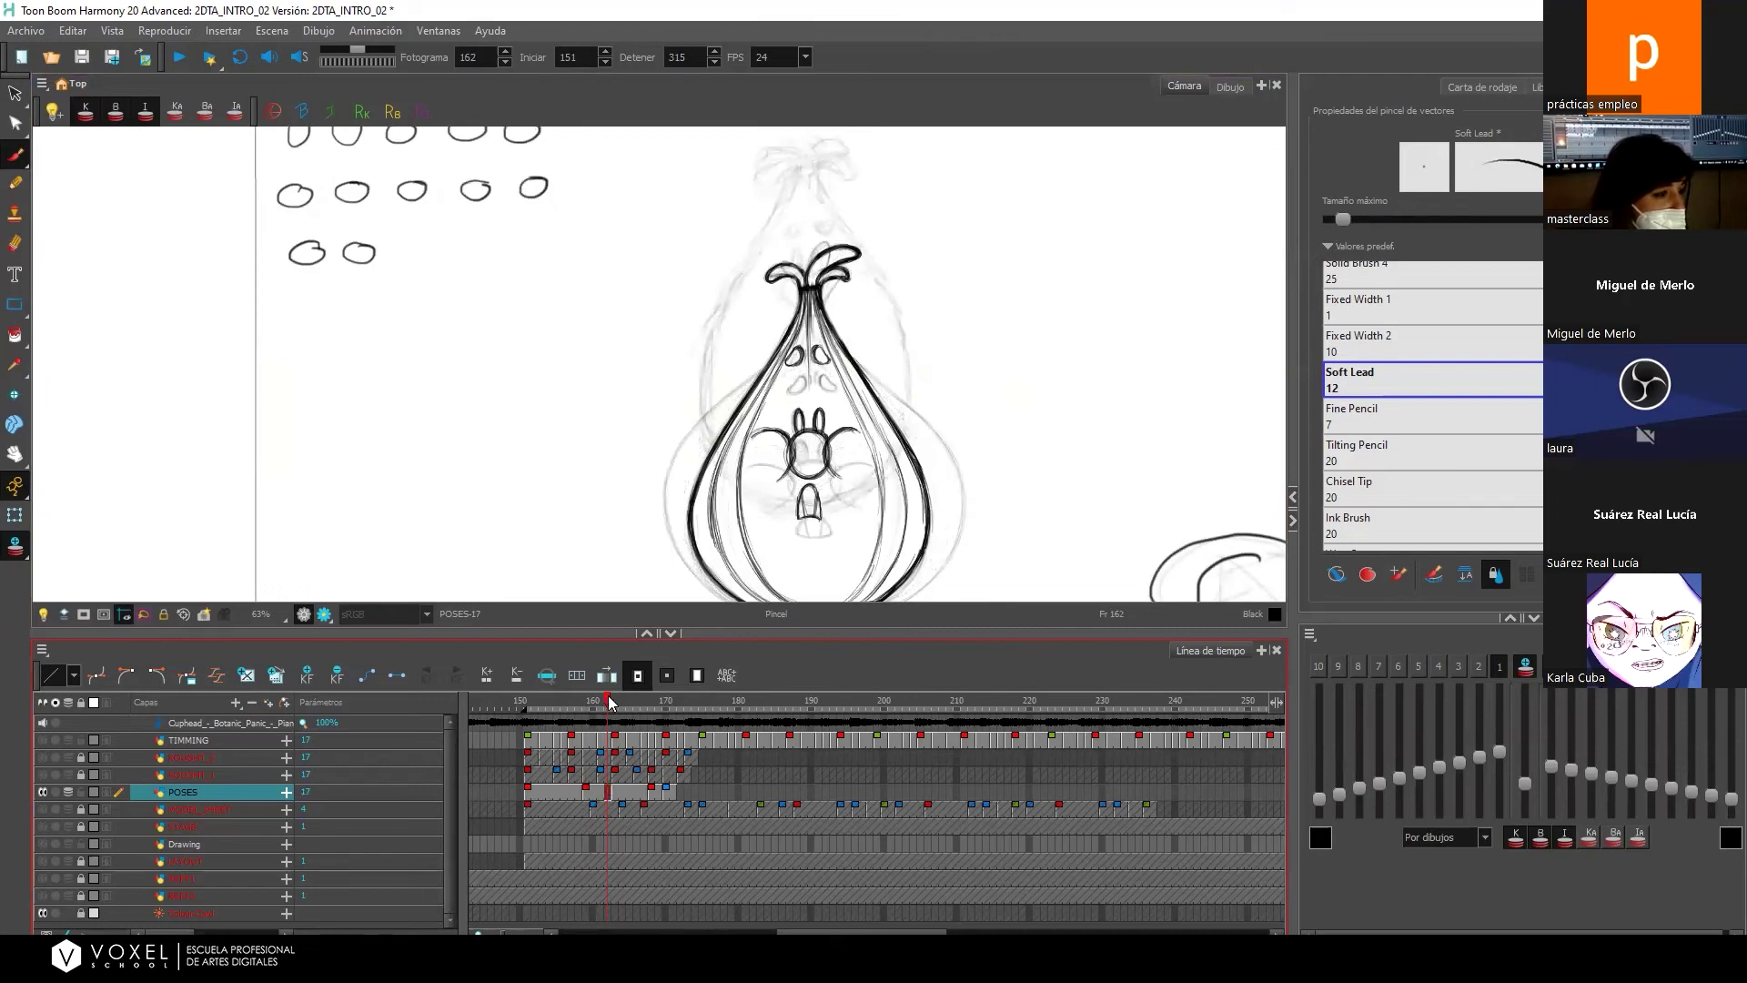
click(636, 704)
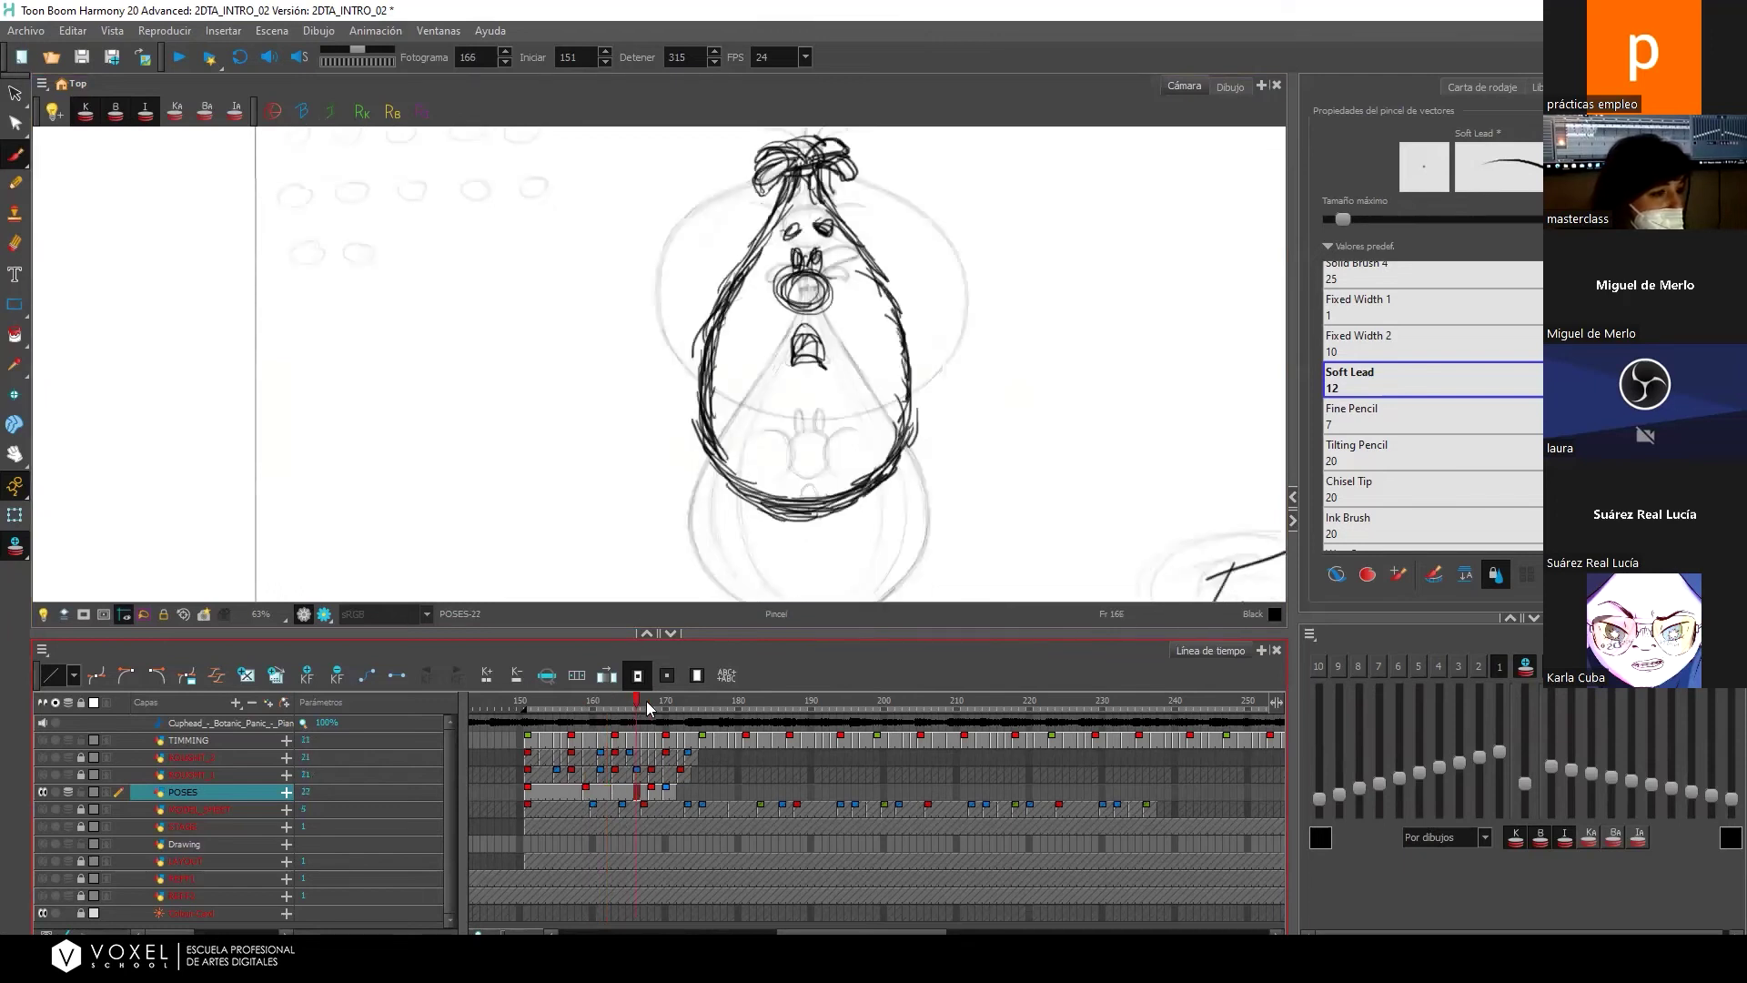
click(651, 700)
mouse_move(650, 700)
mouse_down()
mouse_move(575, 699)
mouse_move(673, 695)
mouse_move(620, 686)
mouse_up()
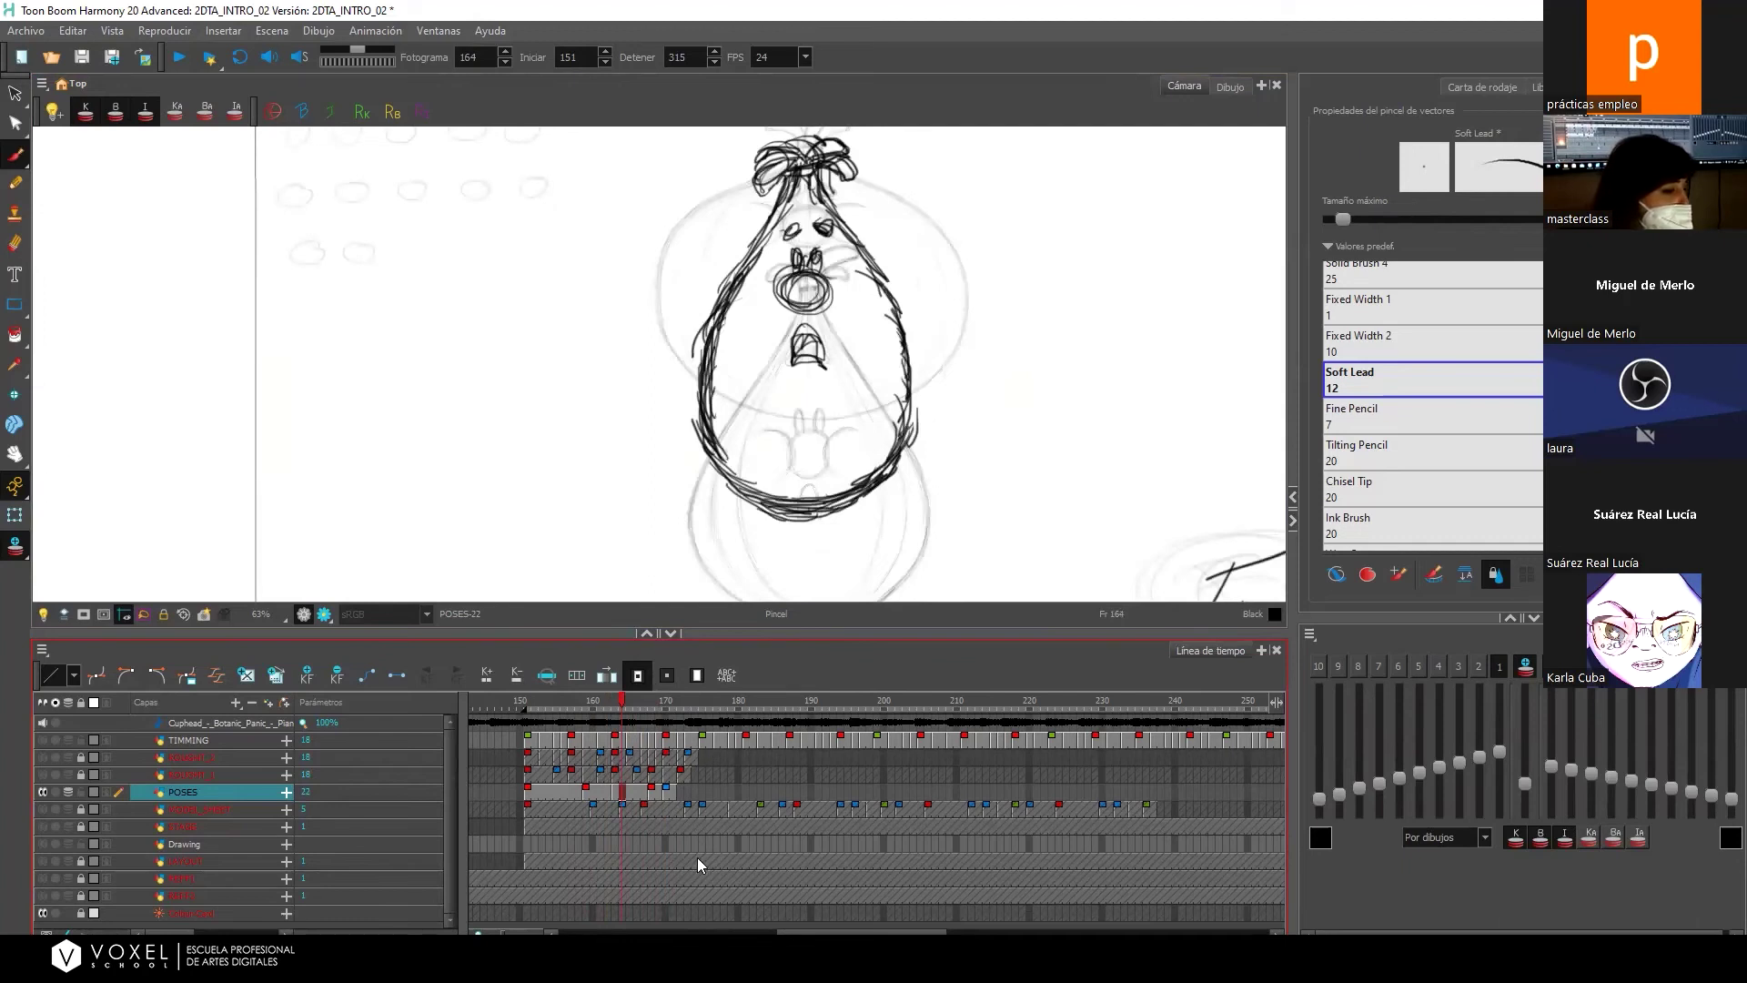
Lock the TIMMING layer and try starting drawing POSES-17 earlier, at frame 157, comparing it with frame 171.
click(80, 739)
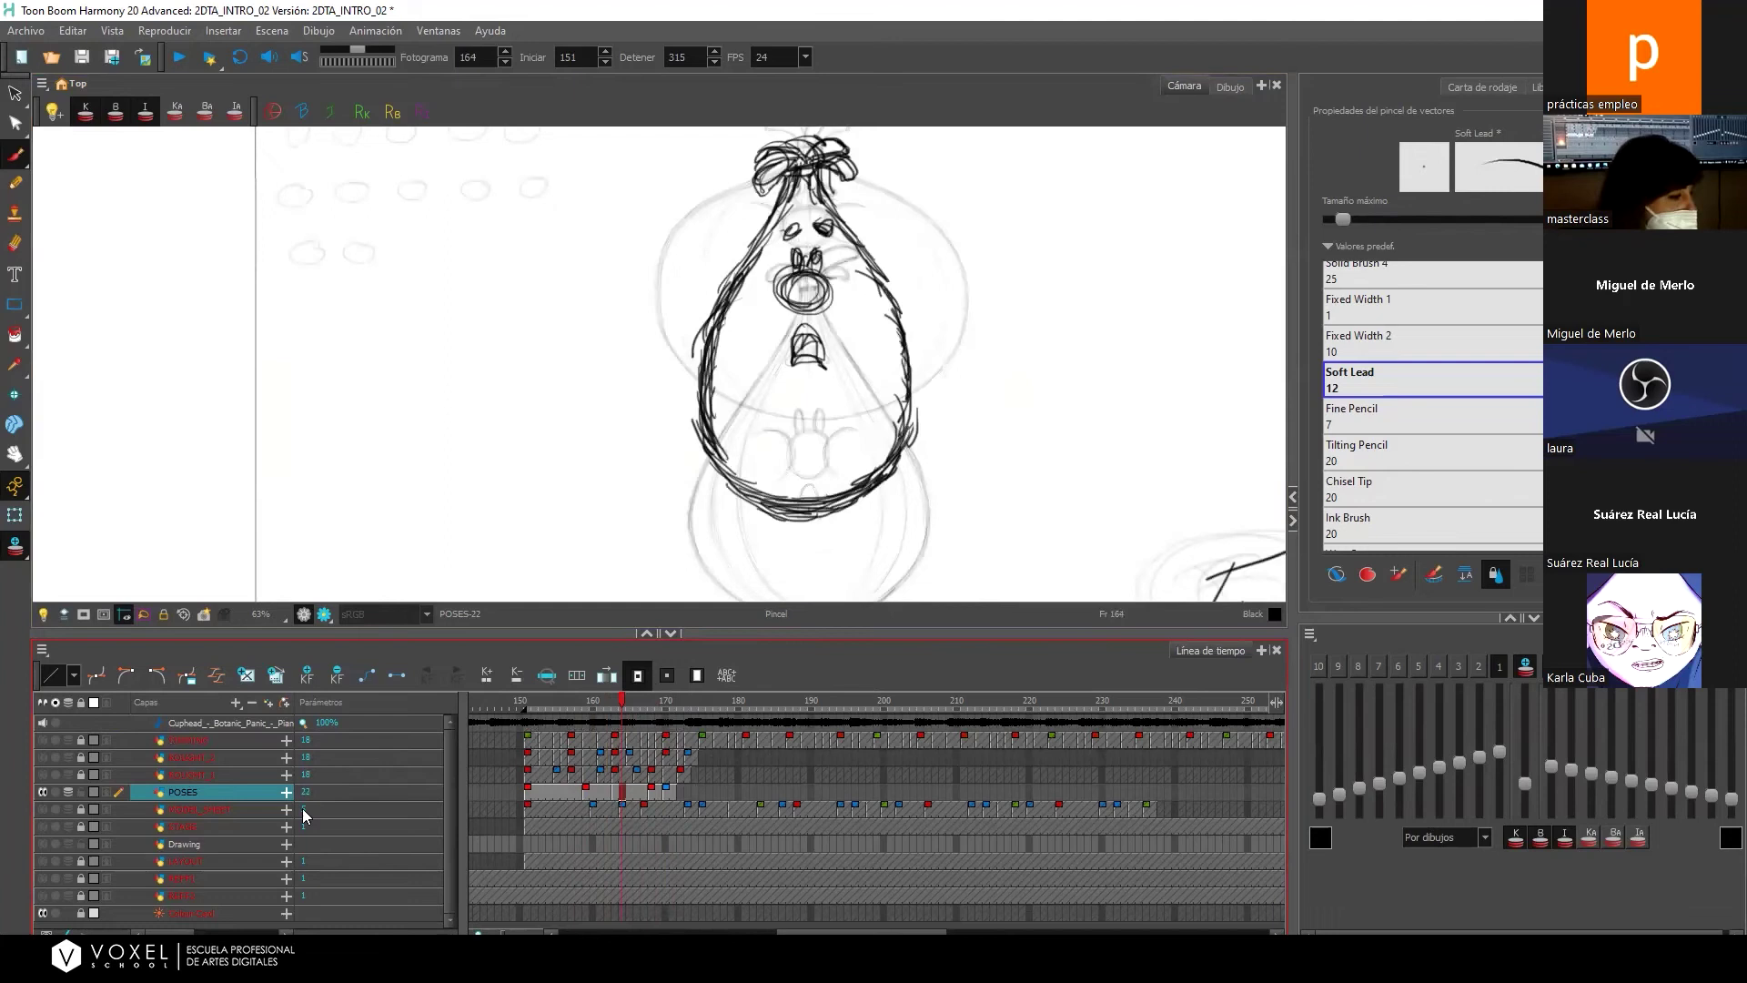
click(584, 799)
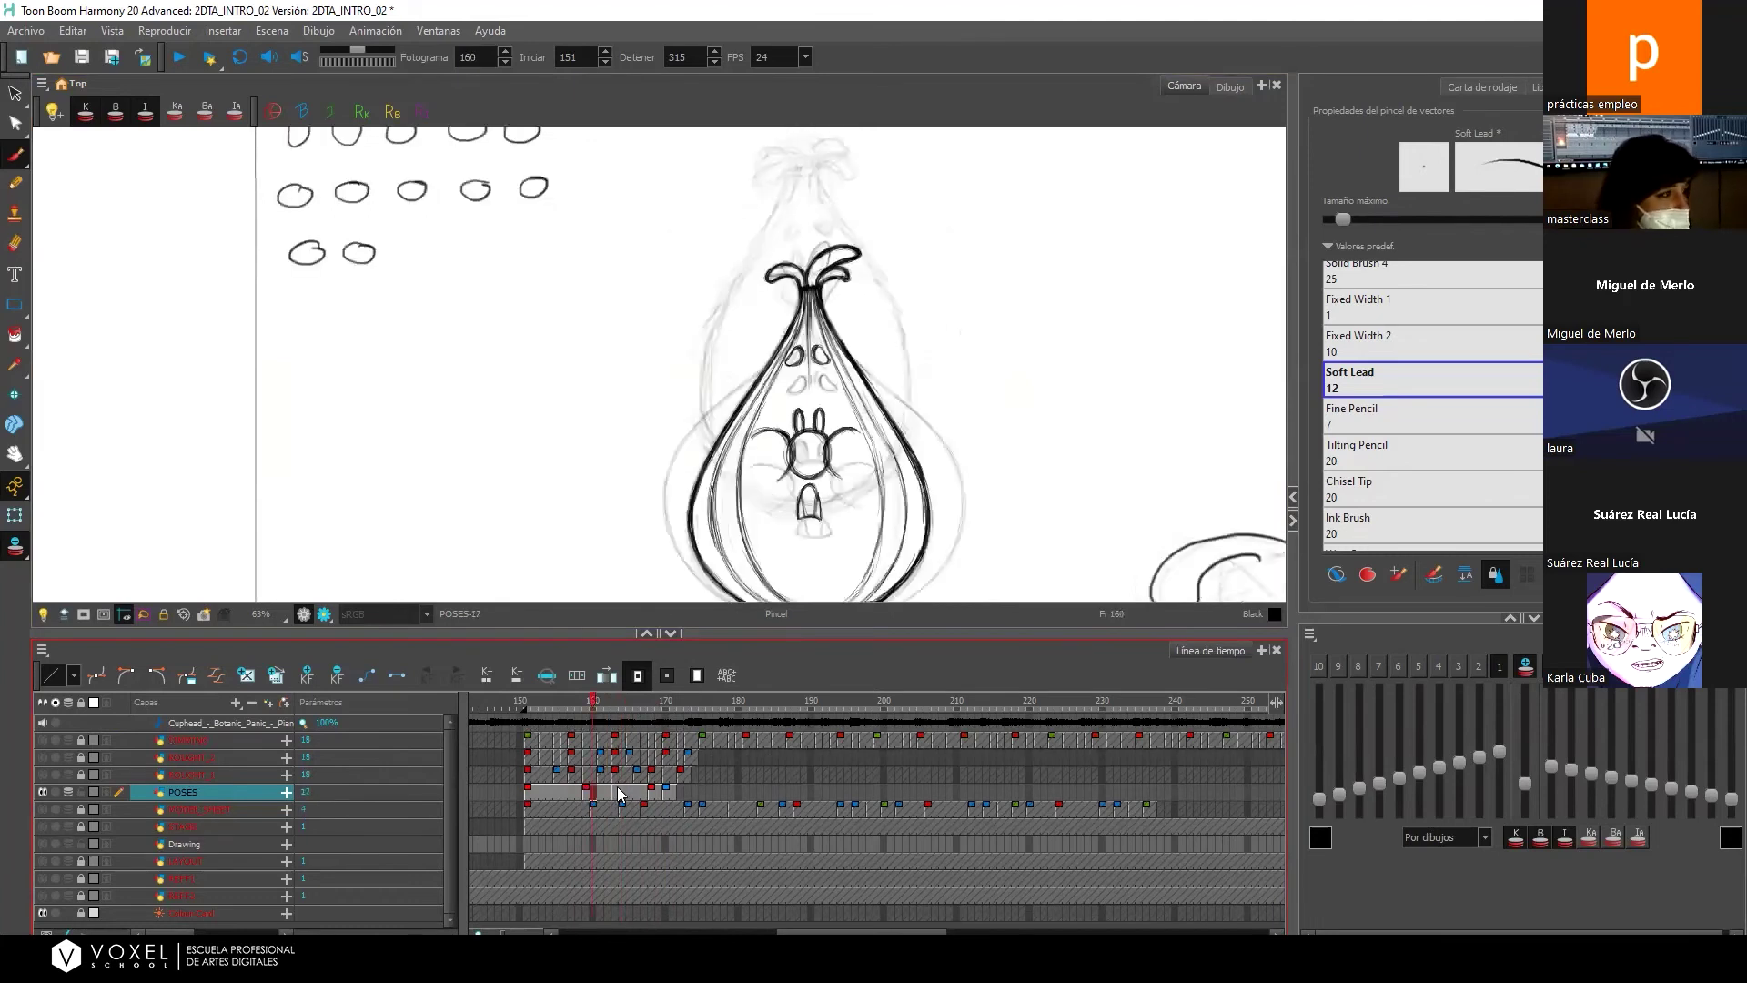
click(619, 797)
drag(929, 303, 1010, 483)
click(586, 791)
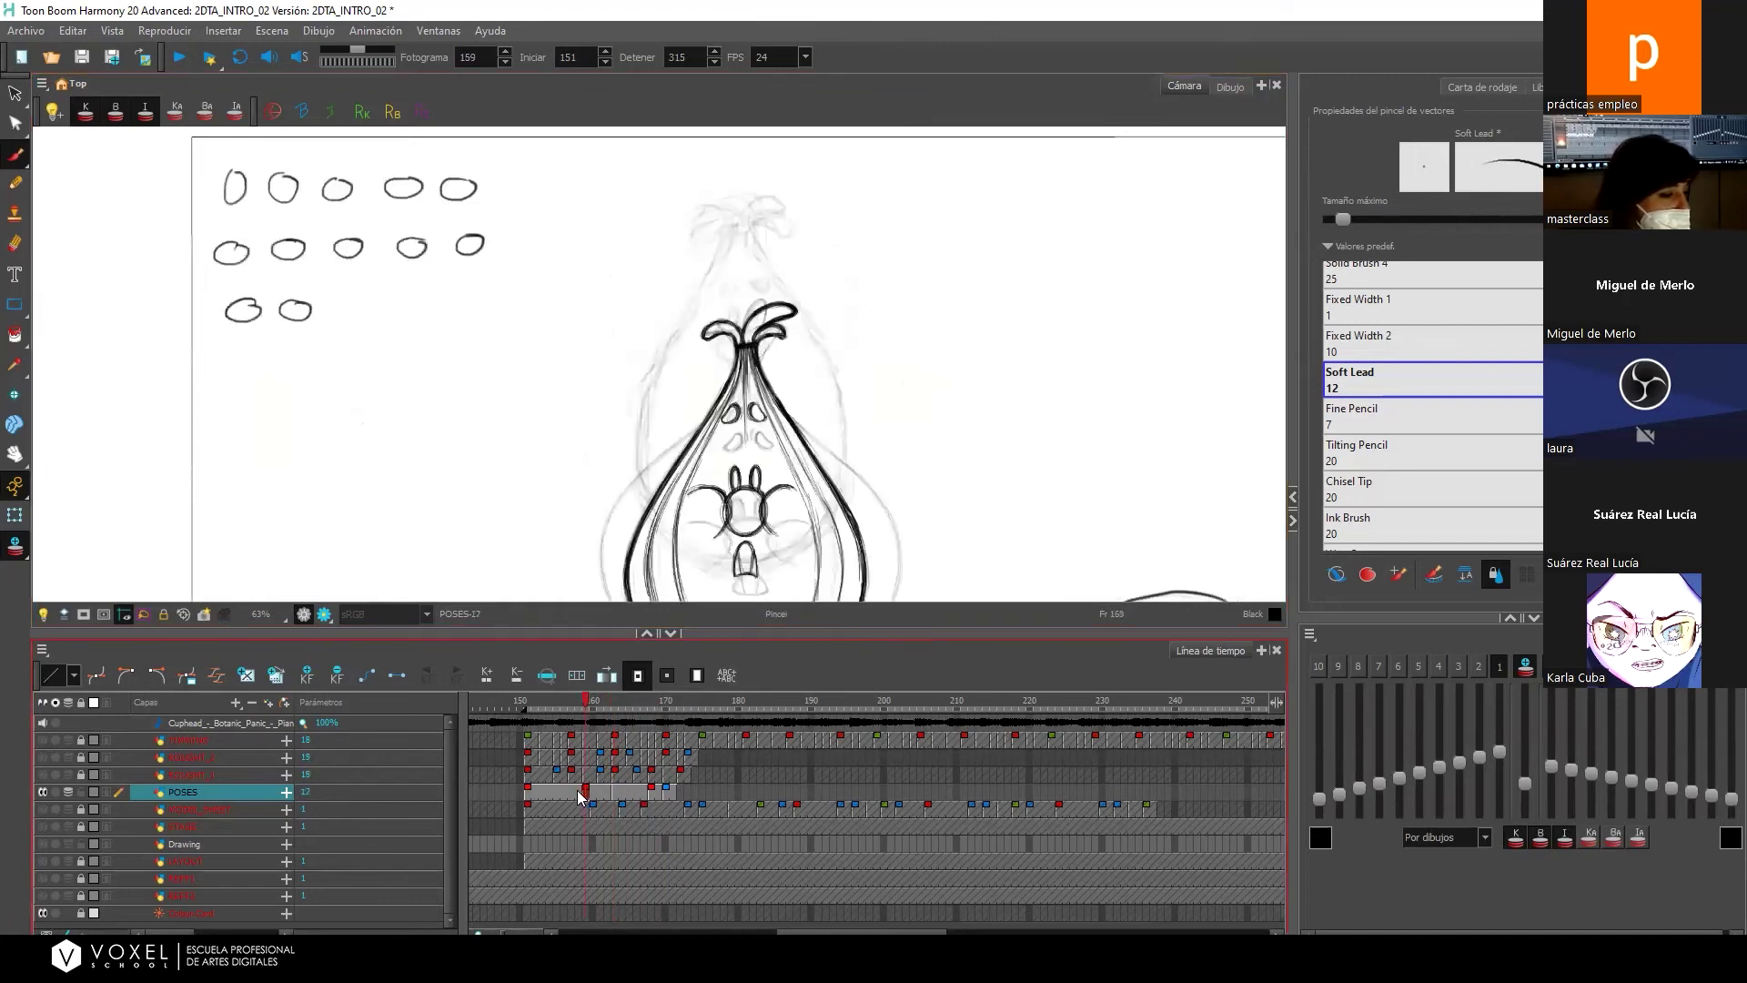
click(656, 797)
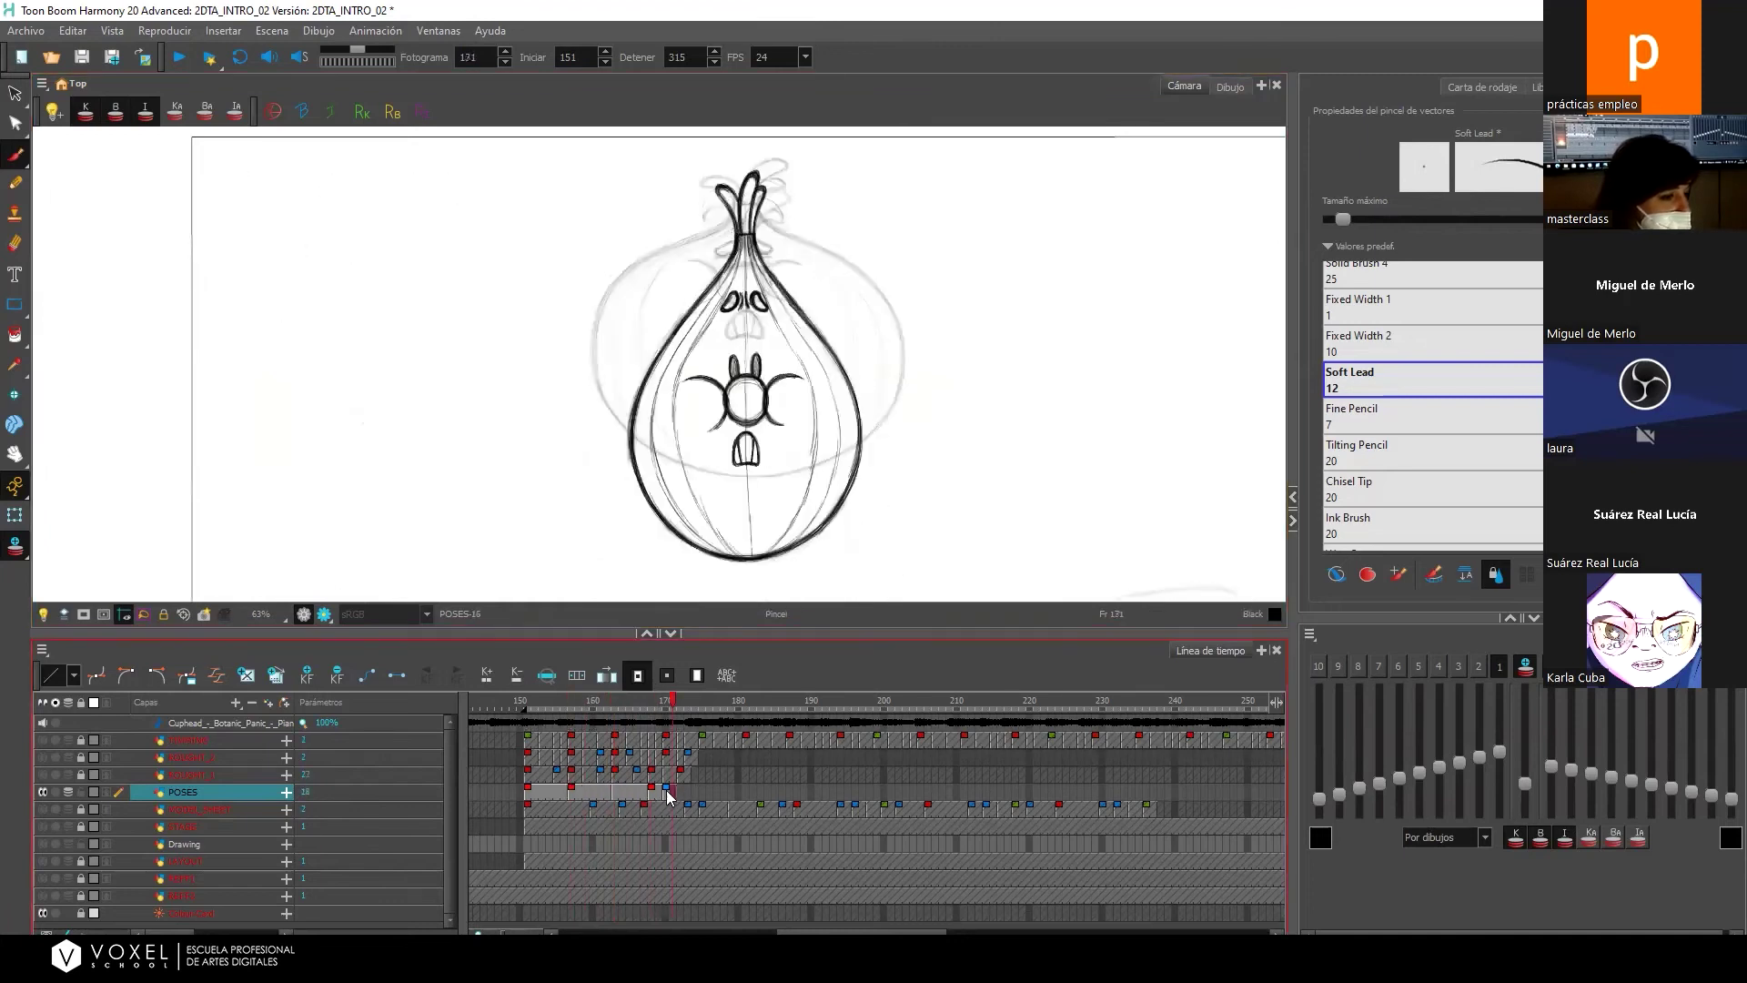
click(564, 798)
click(565, 793)
click(573, 799)
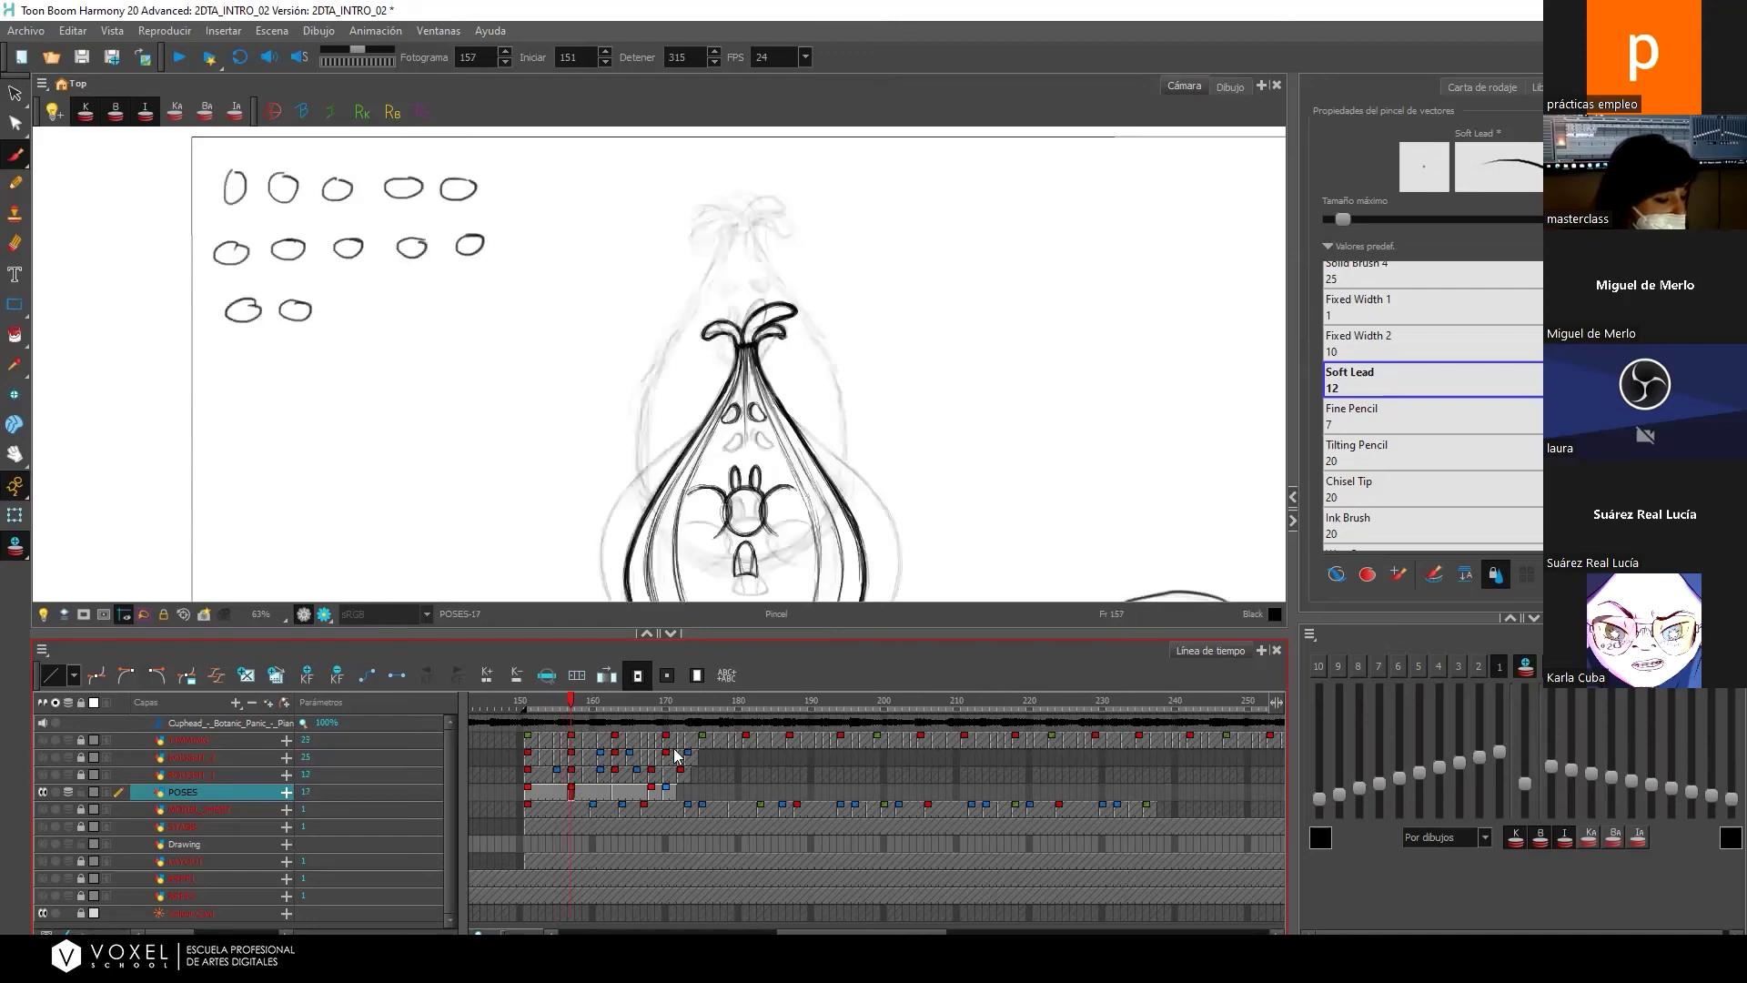
Undo the exposure changes on the POSES layer and check its drawings at frames 163, 162 and 160.
click(598, 798)
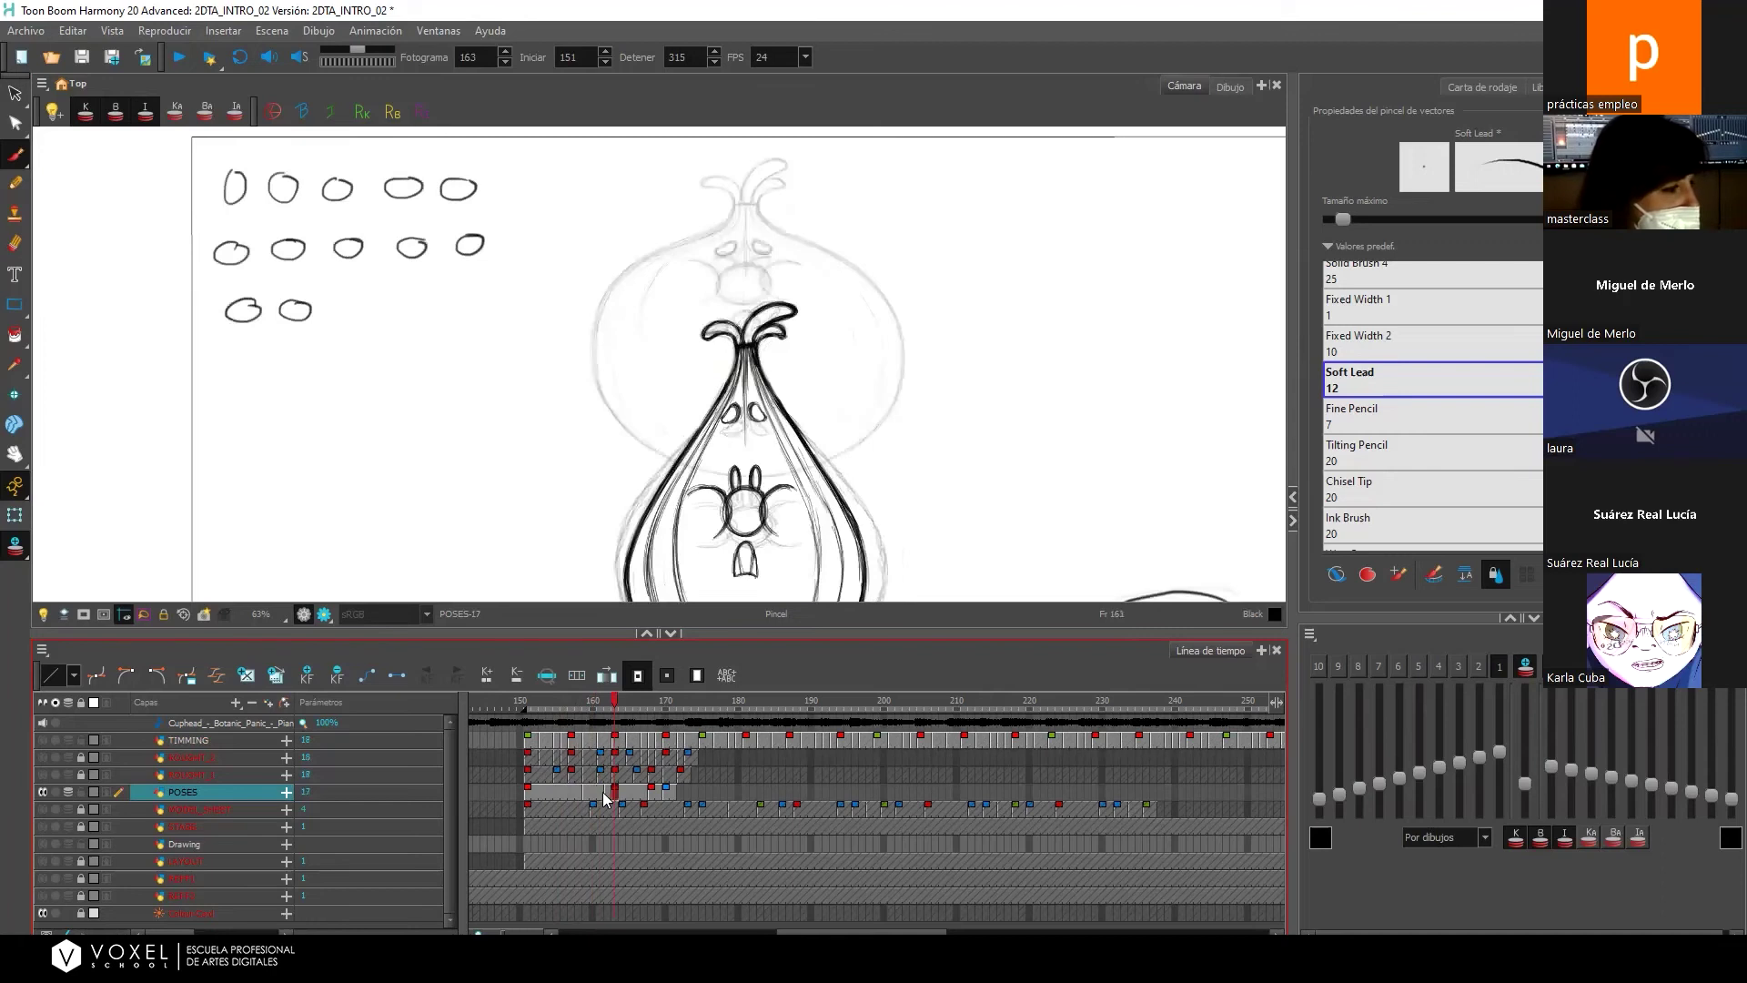
click(608, 799)
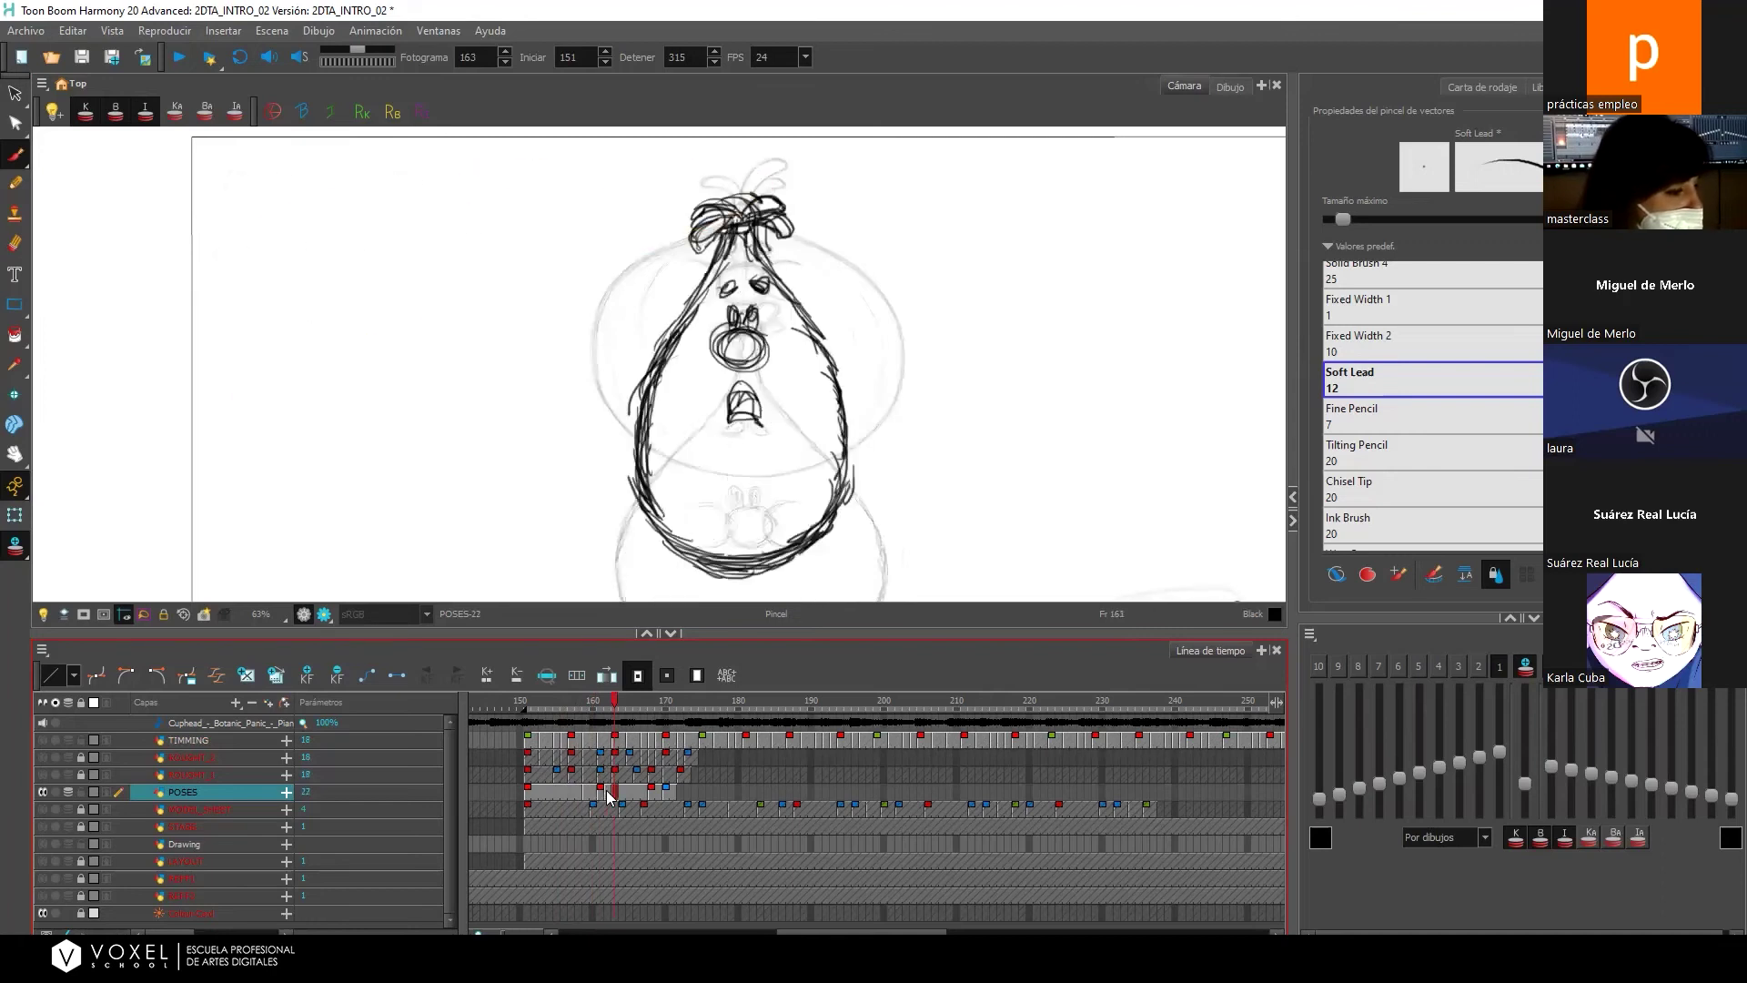
click(608, 798)
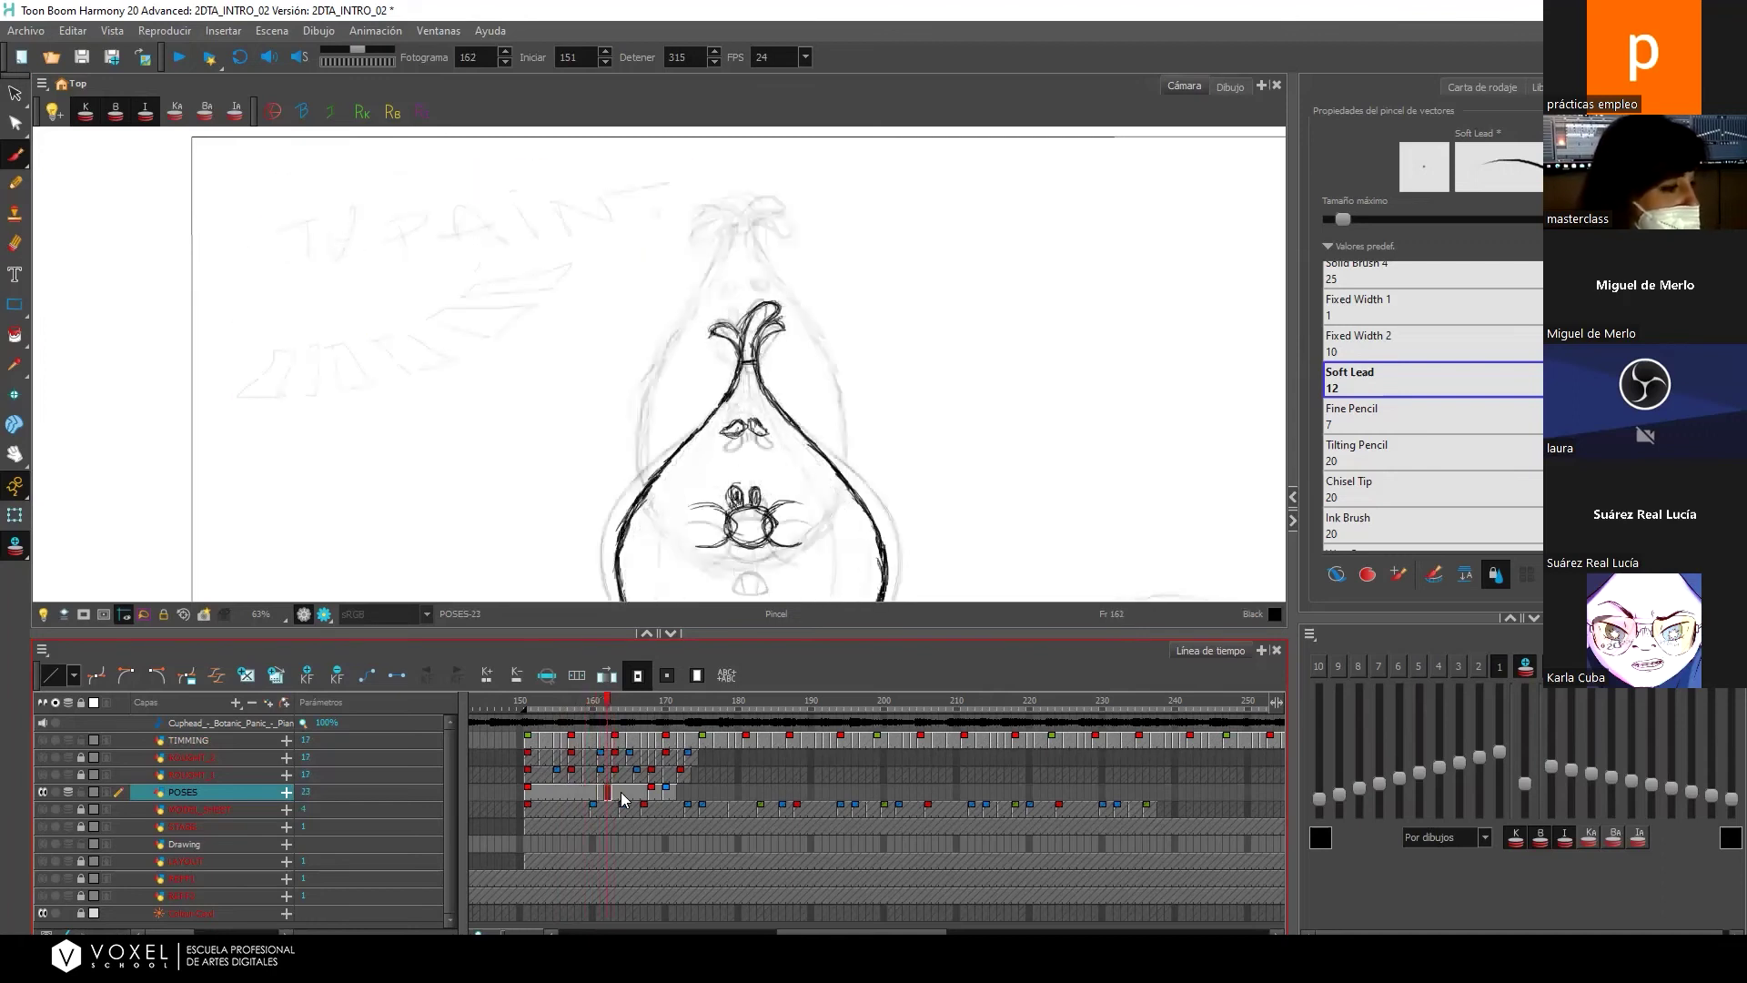
click(600, 799)
click(592, 801)
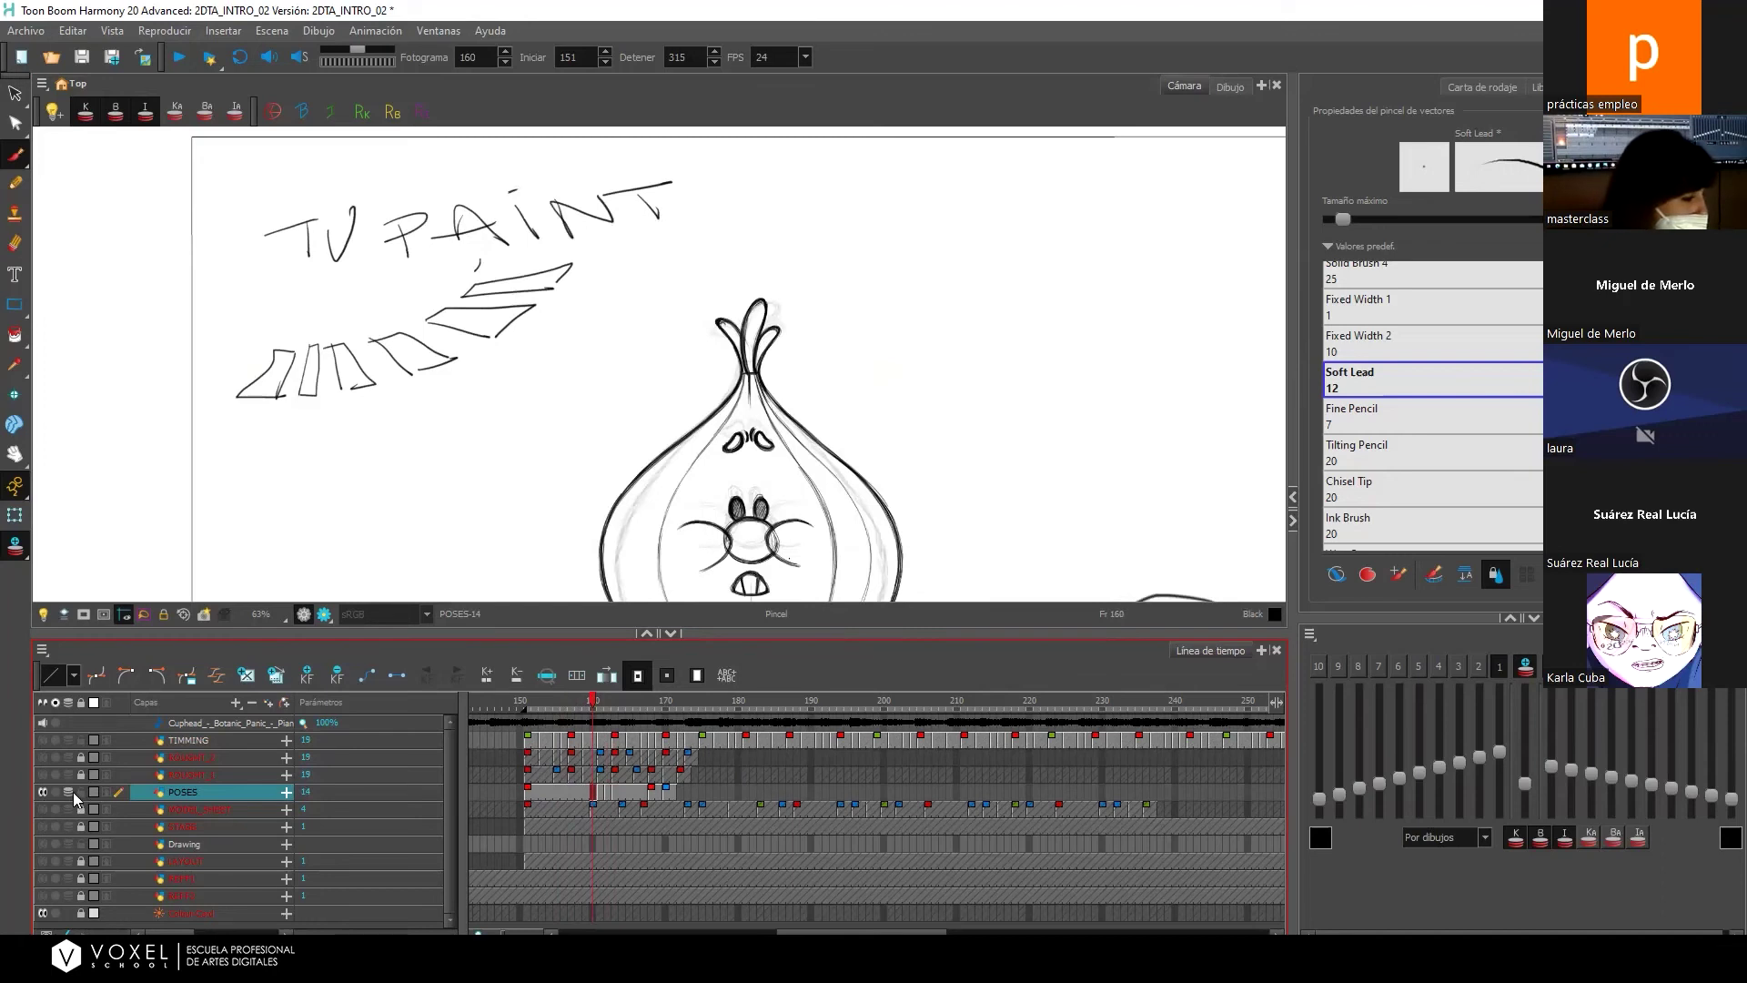
Hide the POSES layer, unlock and show the ROUGHT_1 layer, and go to its frame 153.
click(41, 791)
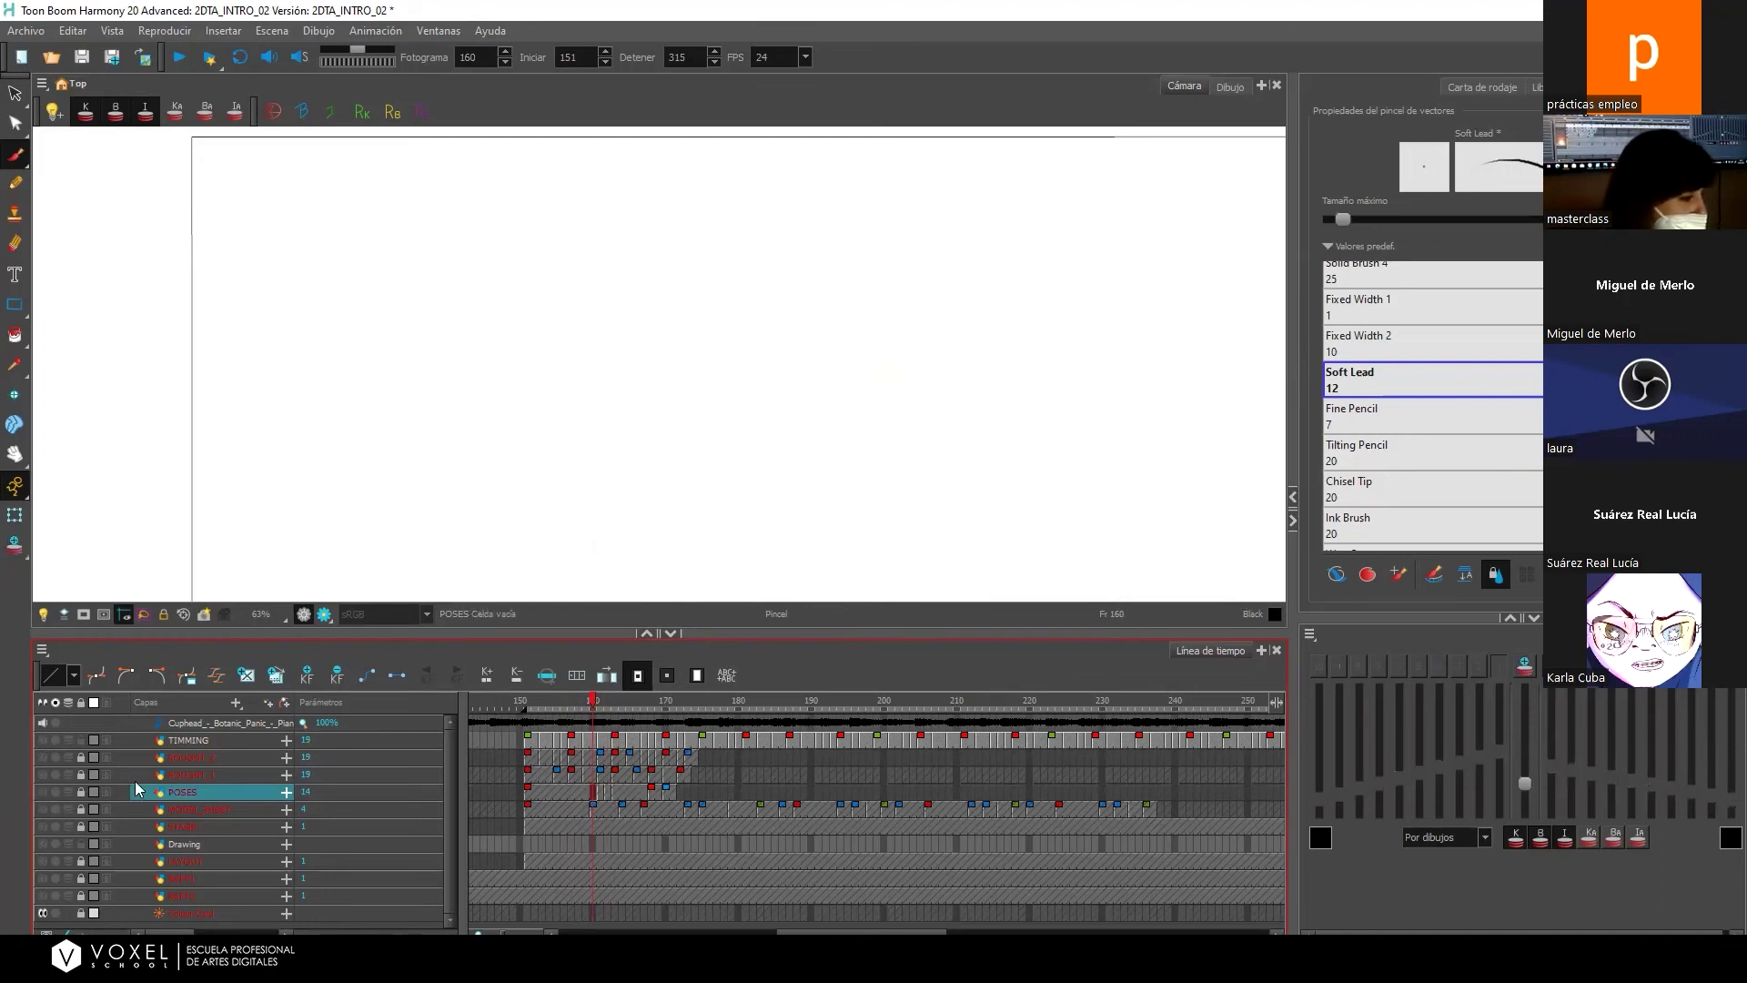
click(80, 775)
click(41, 774)
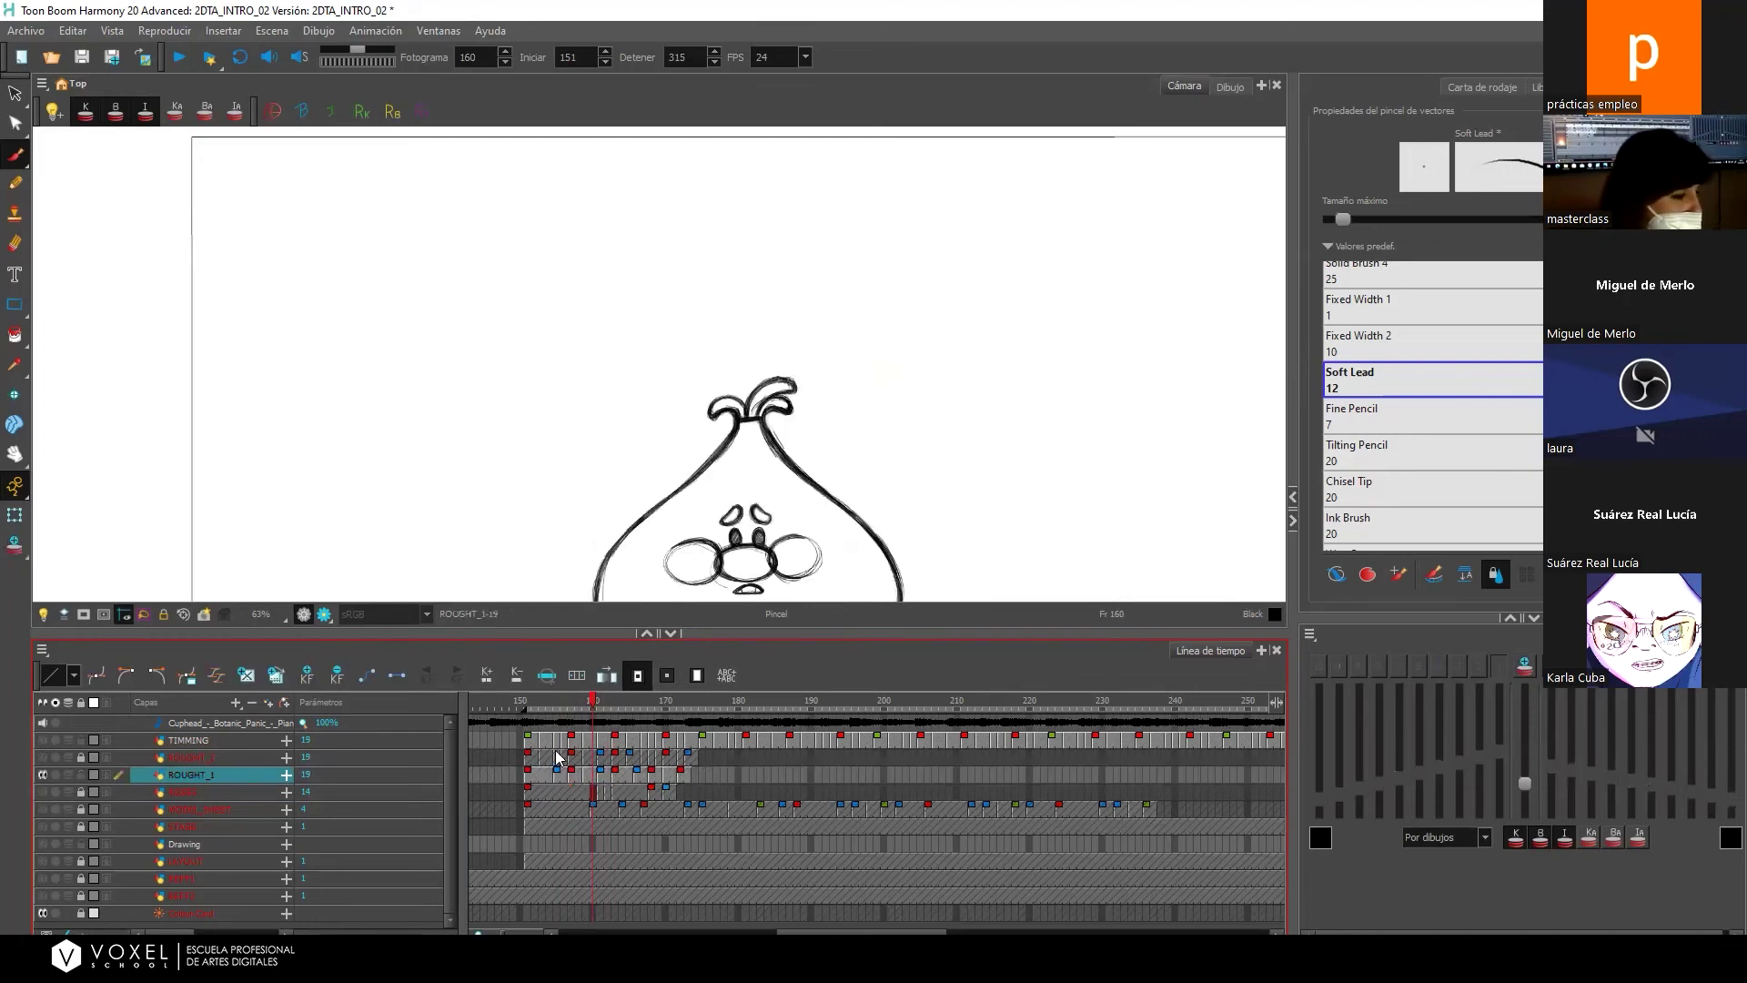
click(543, 774)
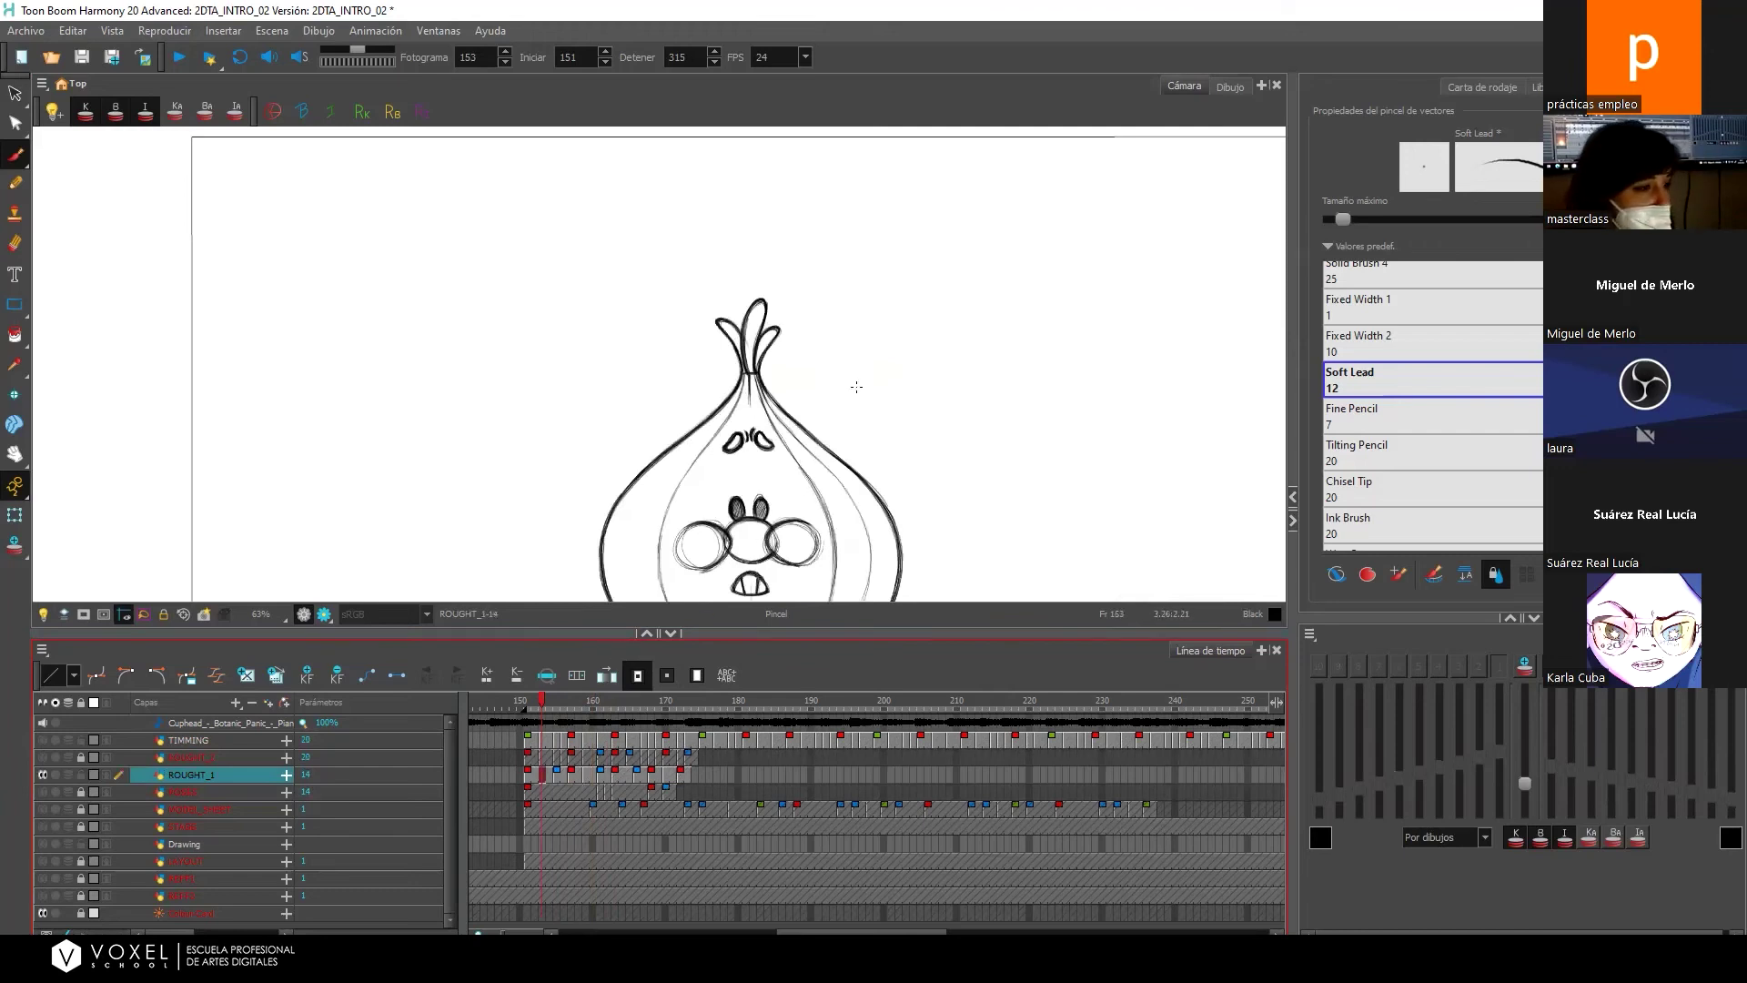
Examine the onion's jump poses on the ROUGHT_1 layer between frames 153 and 171.
scroll(856, 386, down, 2)
drag(909, 585, 845, 544)
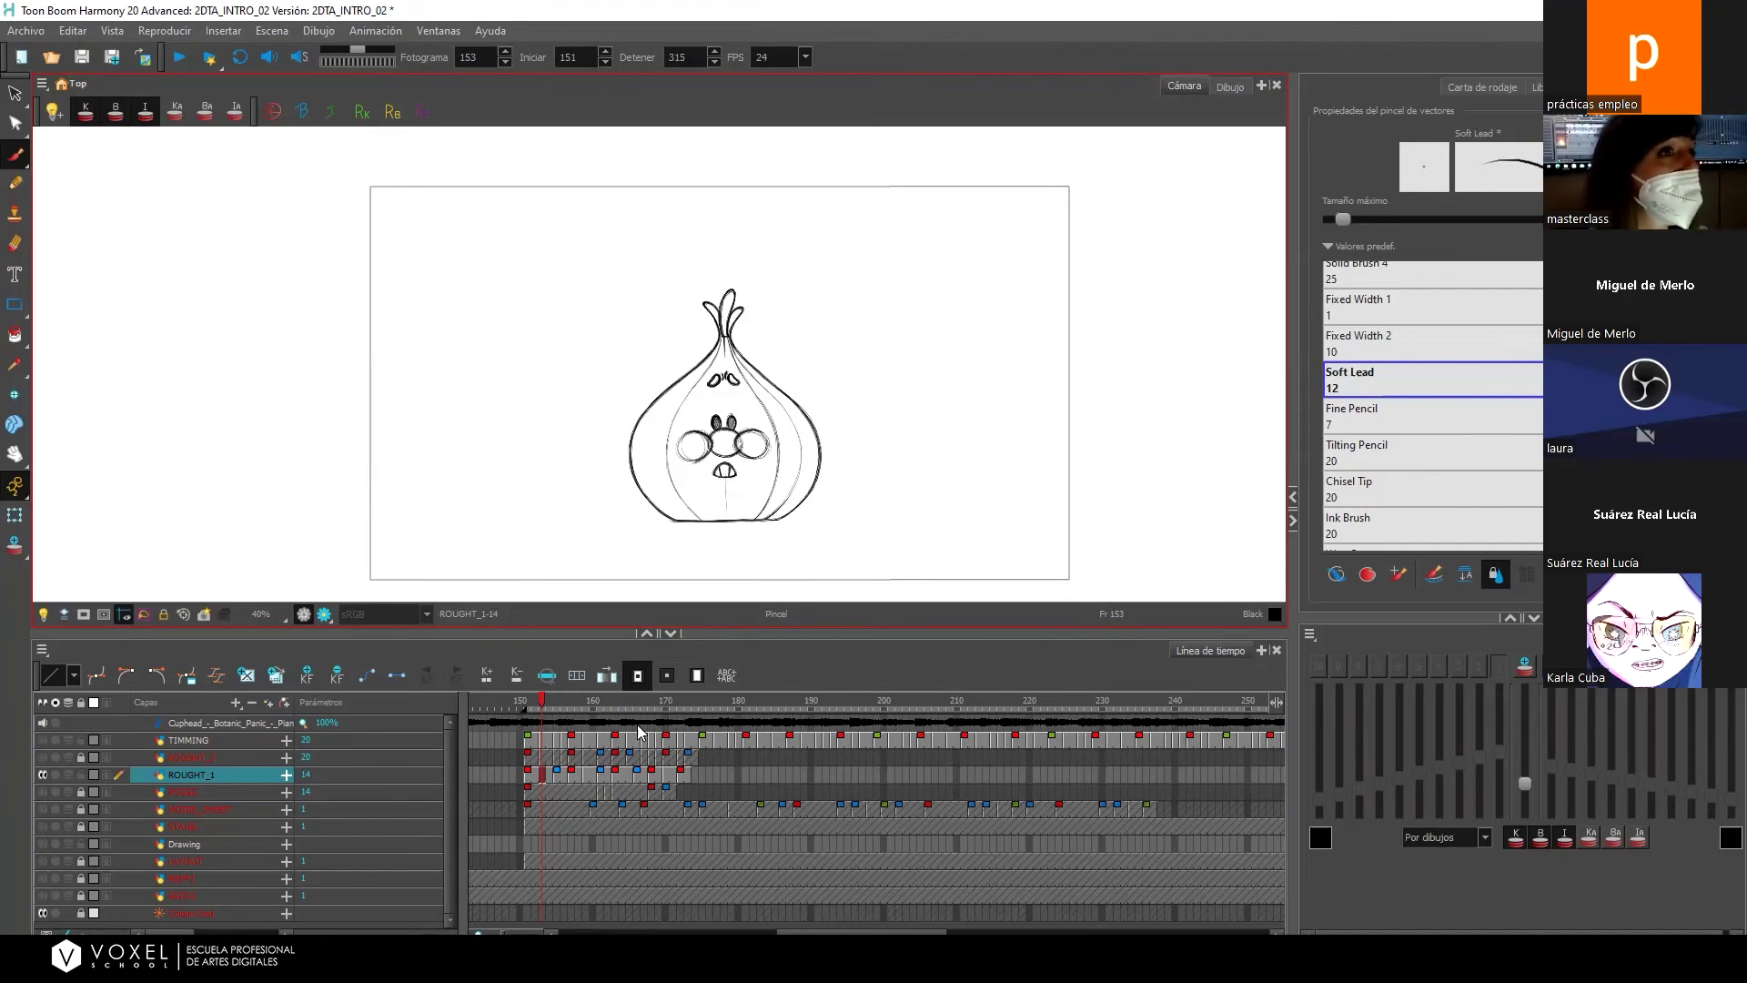
click(558, 776)
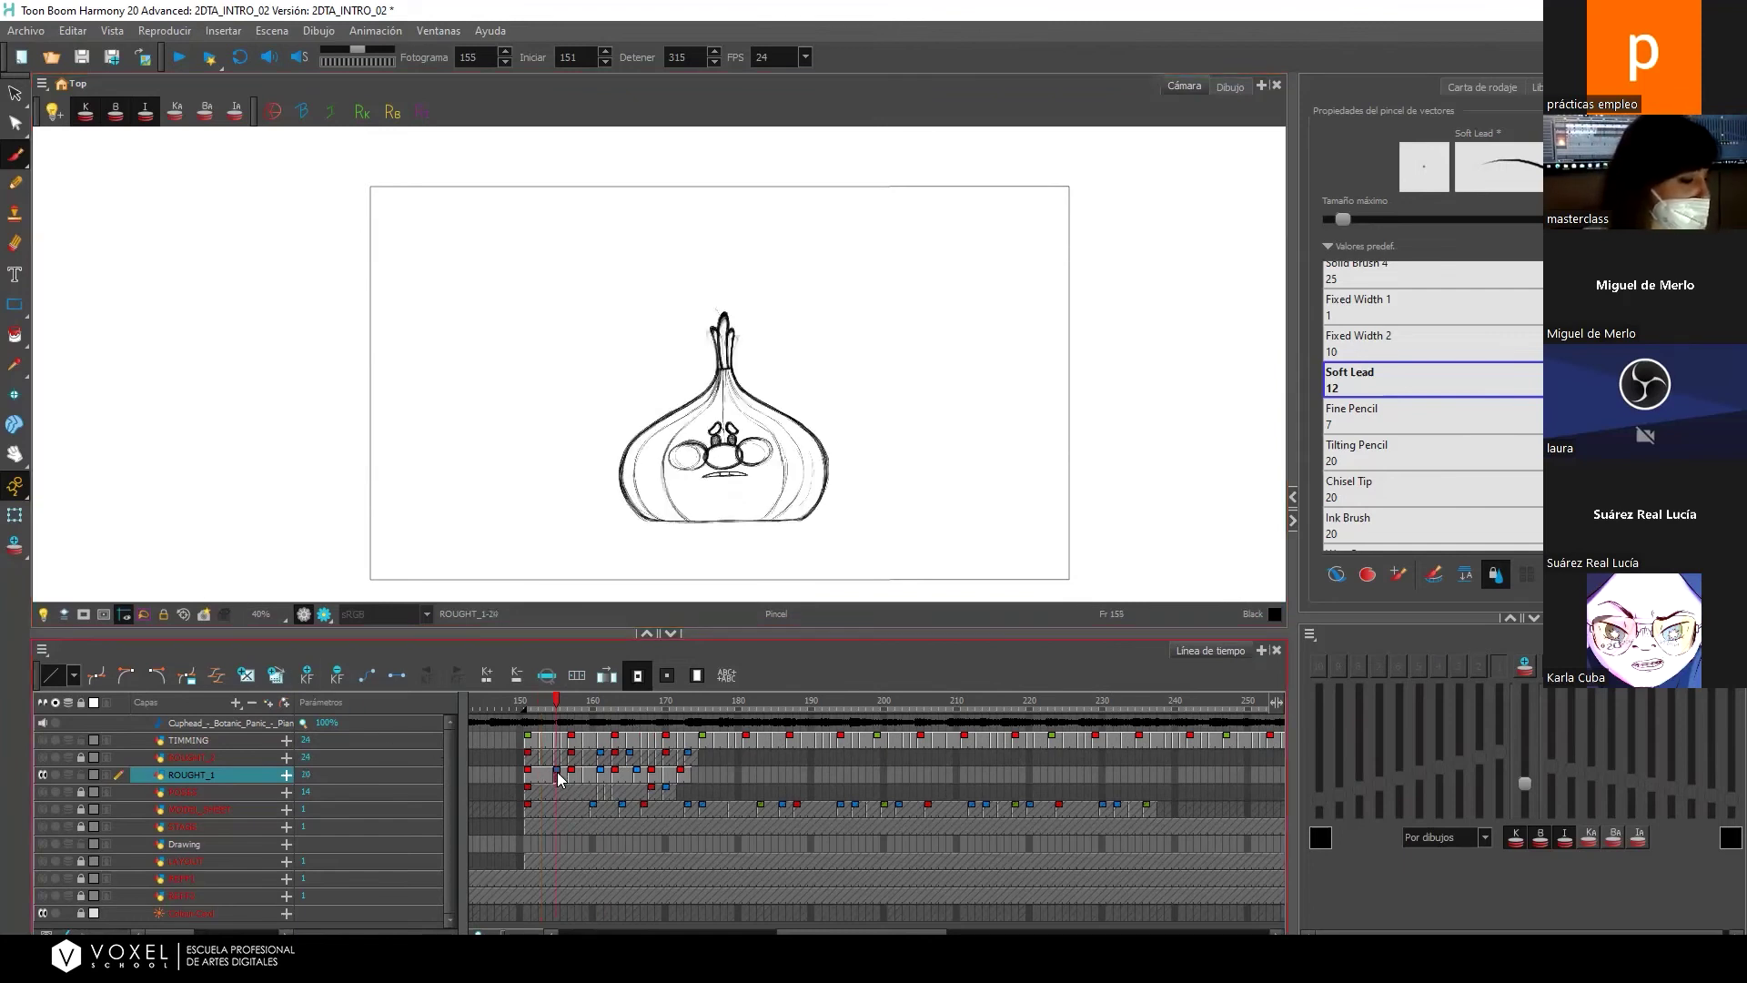
click(615, 778)
click(587, 705)
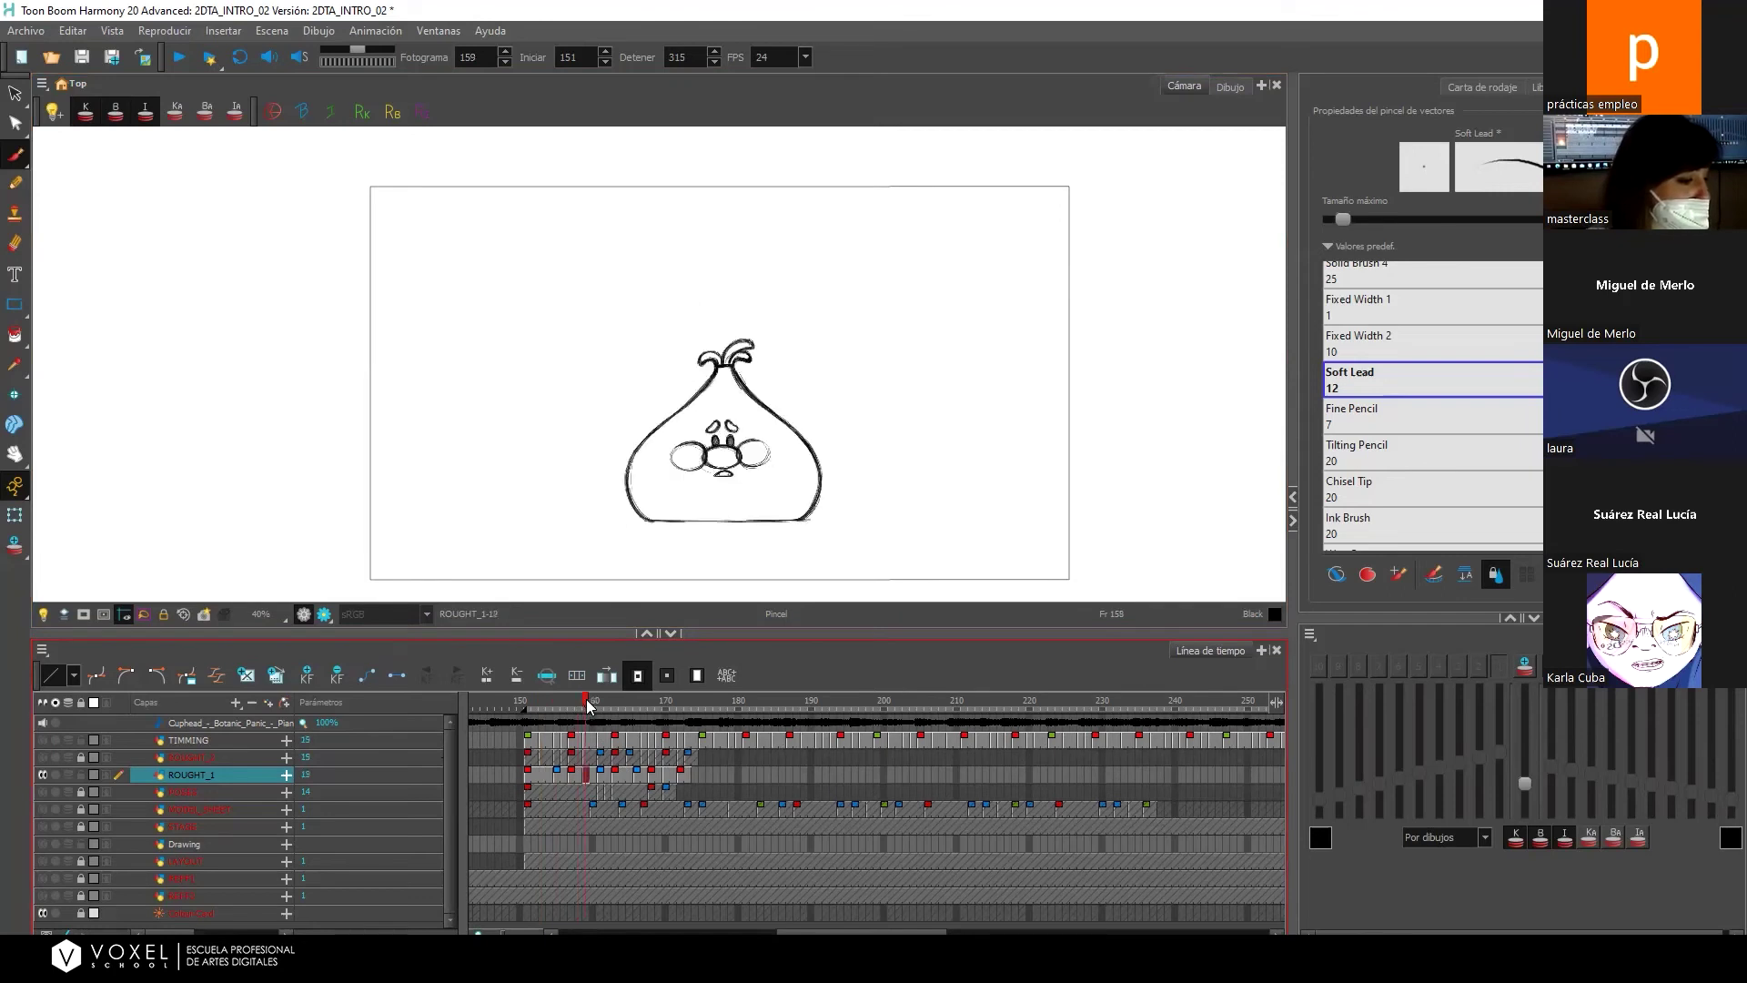
click(549, 778)
click(580, 778)
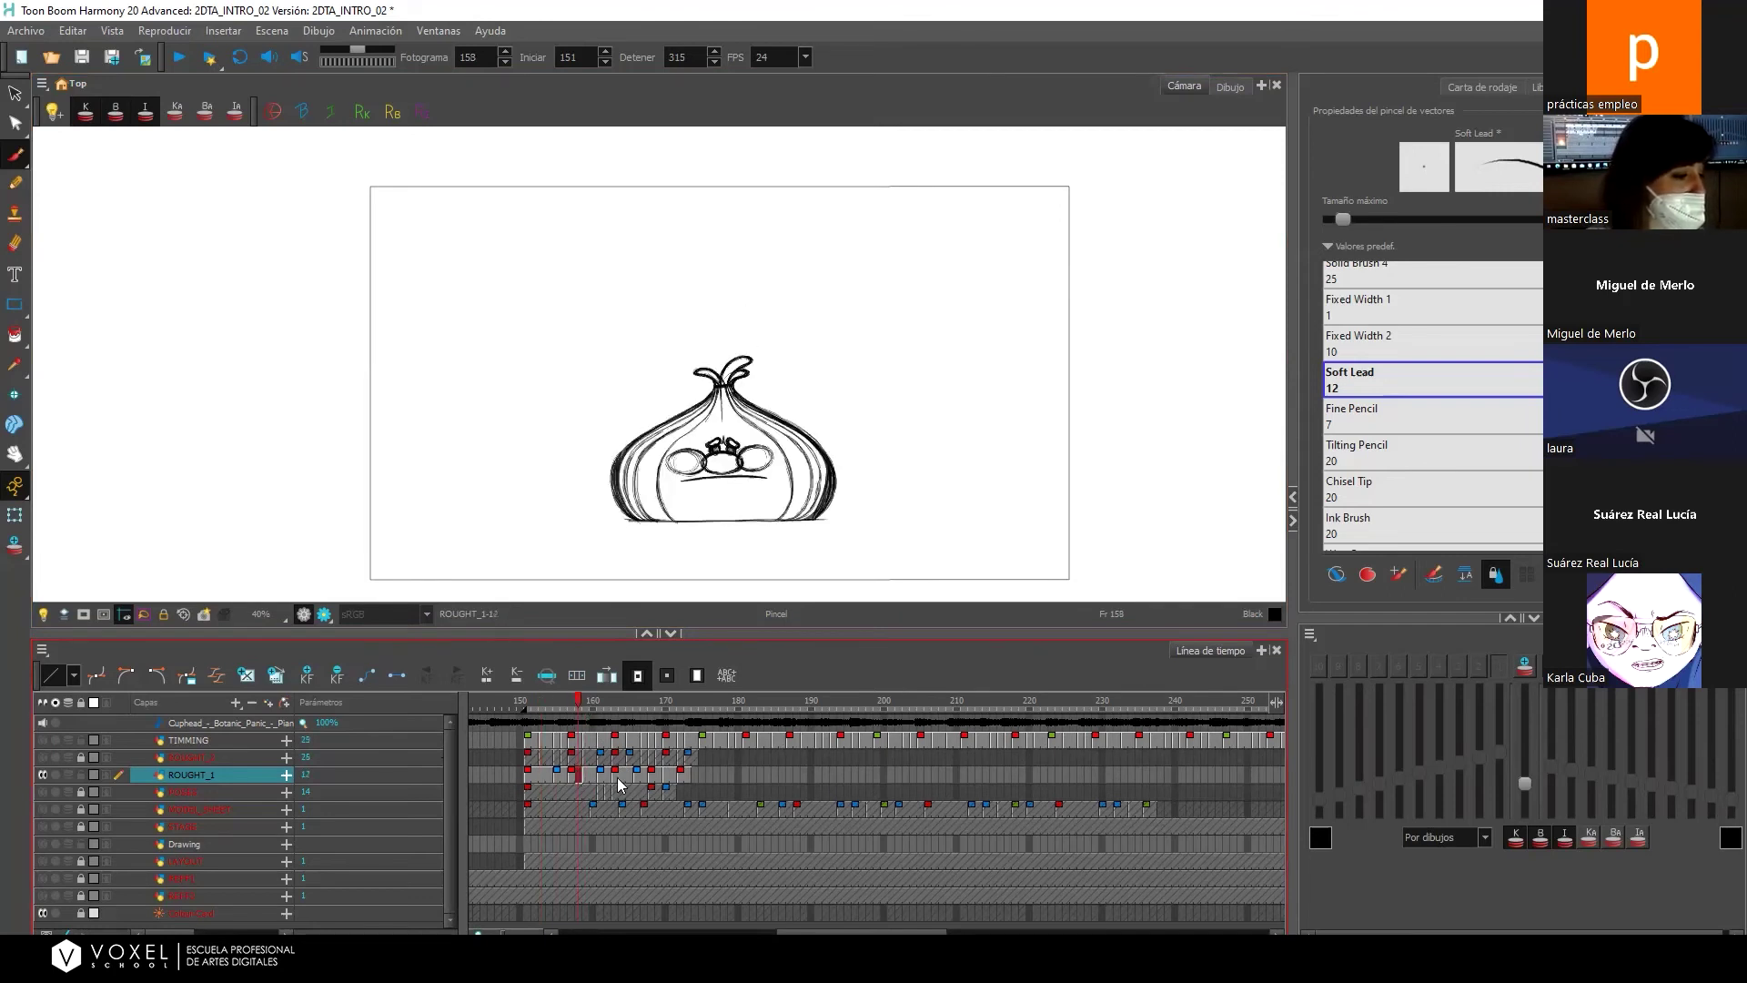
click(619, 779)
click(651, 778)
click(651, 778)
click(625, 779)
click(651, 779)
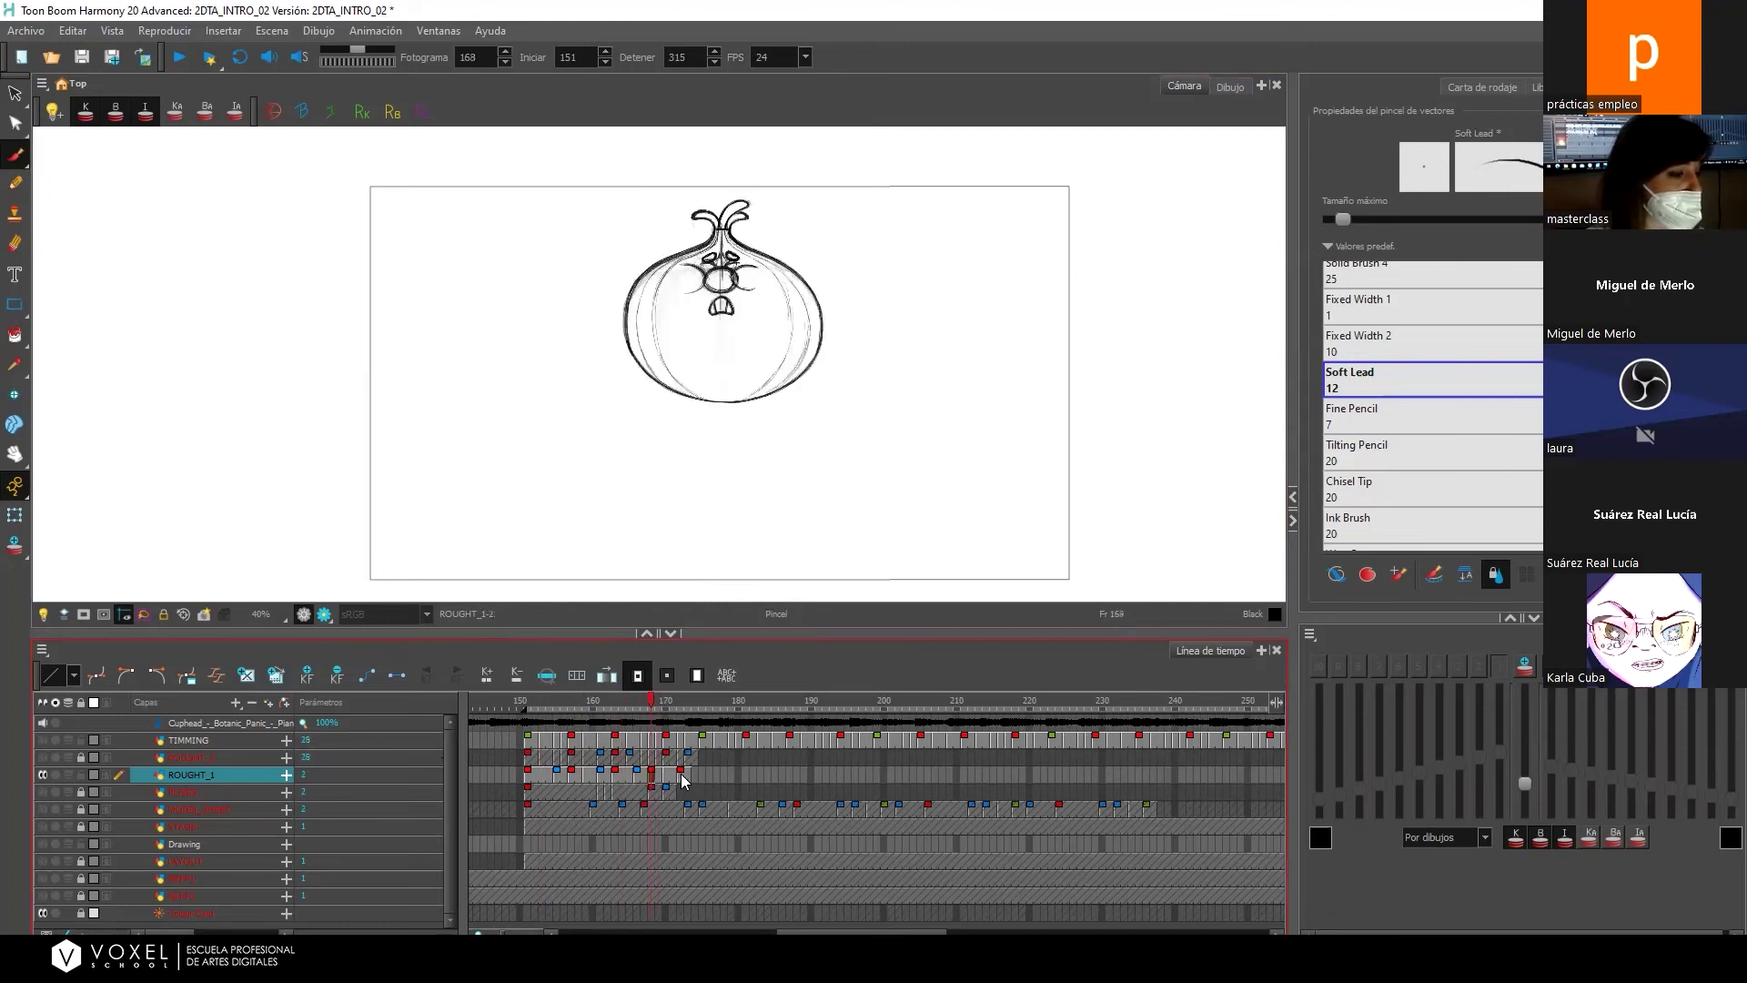
click(675, 779)
Compare the ROUGHT_1 drawings around frames 153 to 157 to judge how the onion squashes between them.
click(576, 780)
click(549, 779)
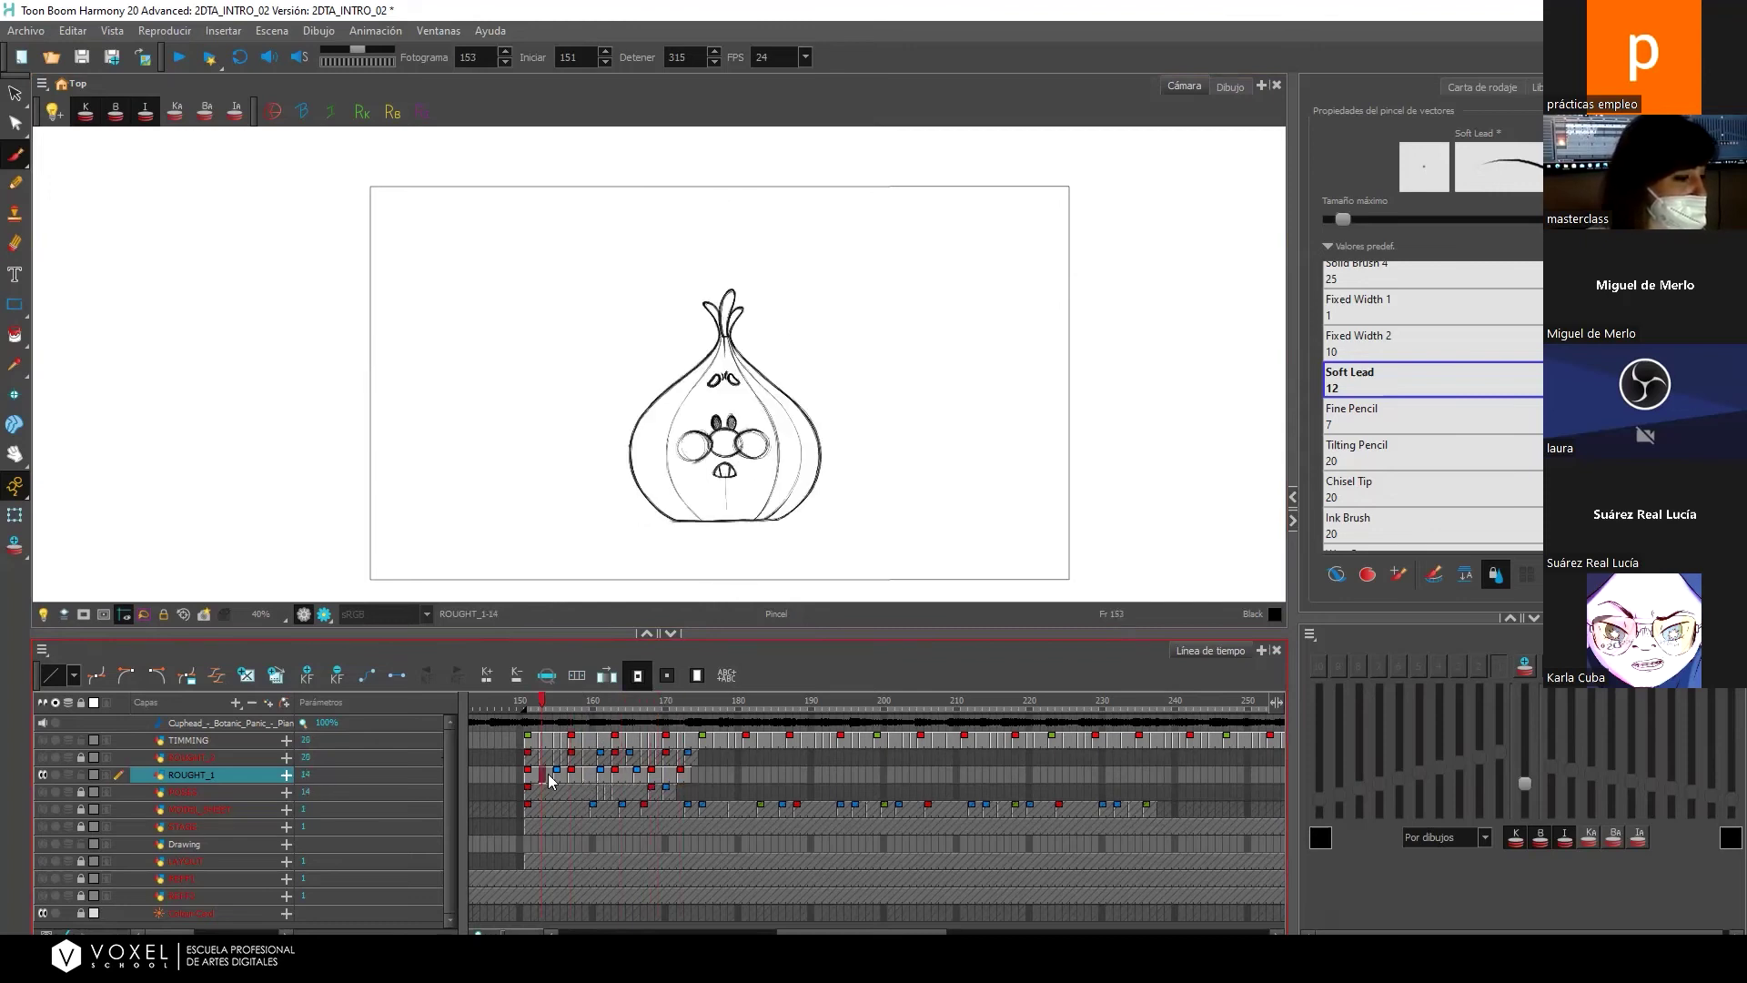
click(575, 780)
click(555, 780)
click(575, 780)
click(543, 779)
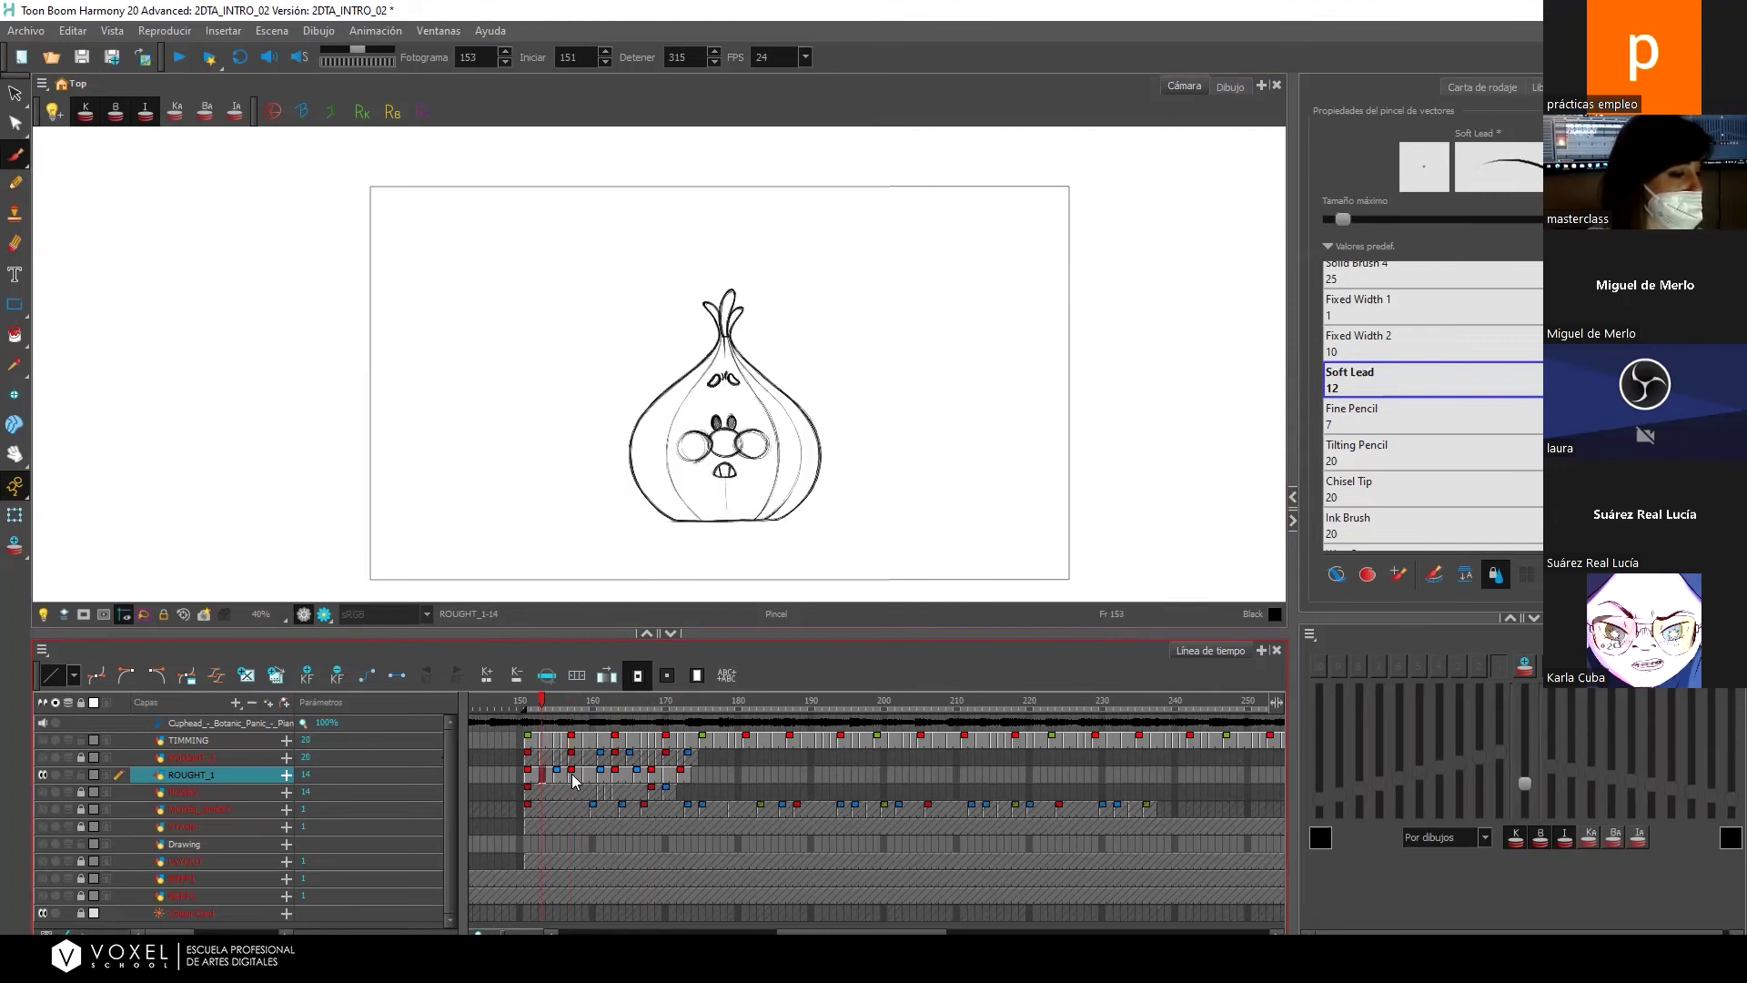
click(573, 780)
click(550, 780)
click(569, 779)
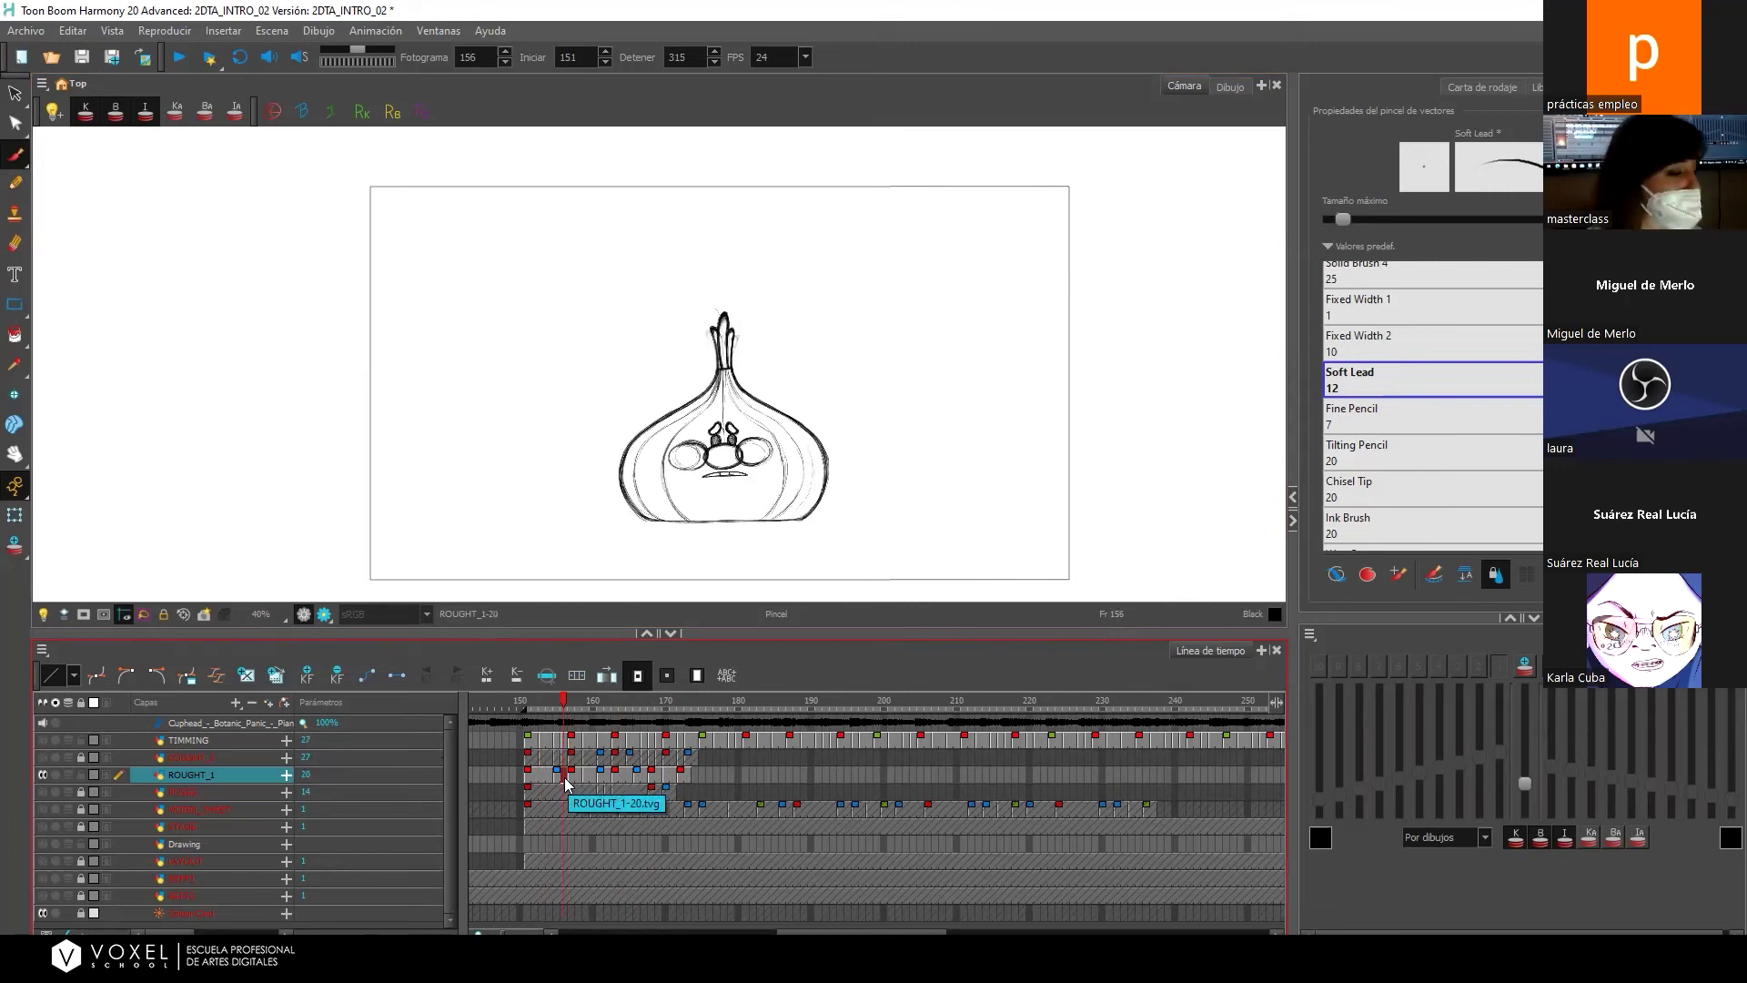
Create an empty drawing at frame 156 of ROUGHT_1 and enable onion skin for the second previous drawing instead of the first.
click(266, 676)
click(1525, 665)
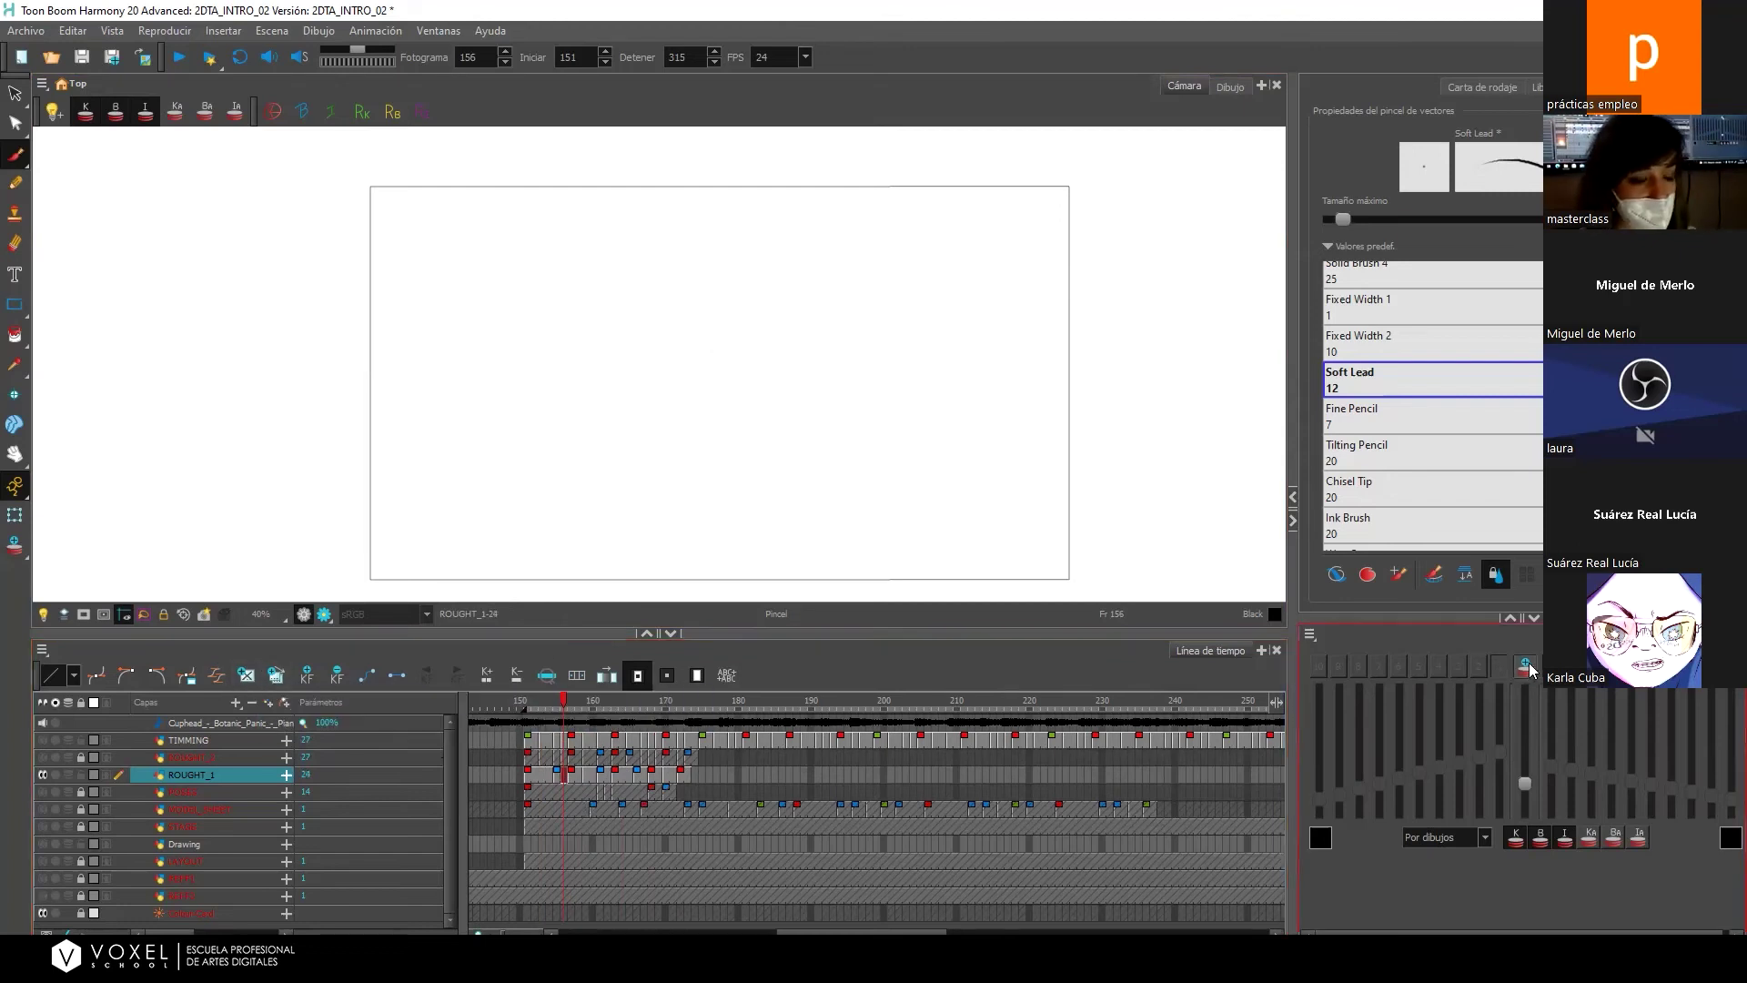
click(1498, 665)
click(1478, 665)
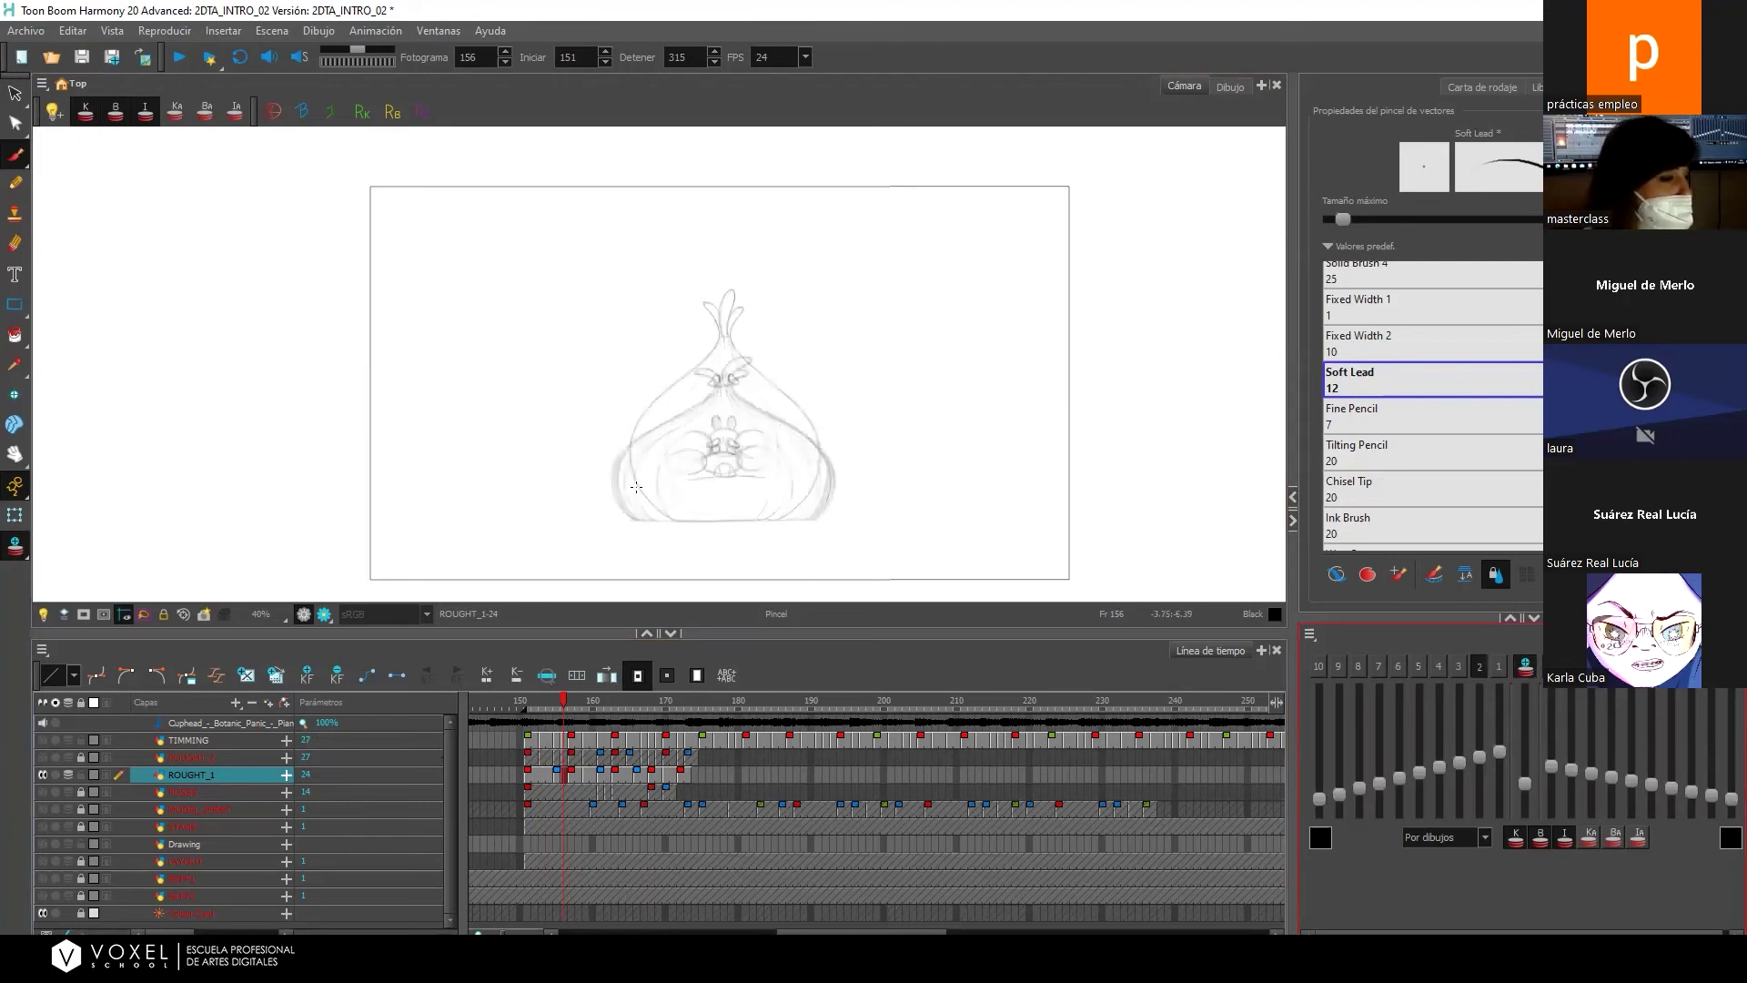
Sketch the onion's left contour, neck and narrow sprouts between the onion-skinned poses at frame 156.
scroll(778, 389, up, 3)
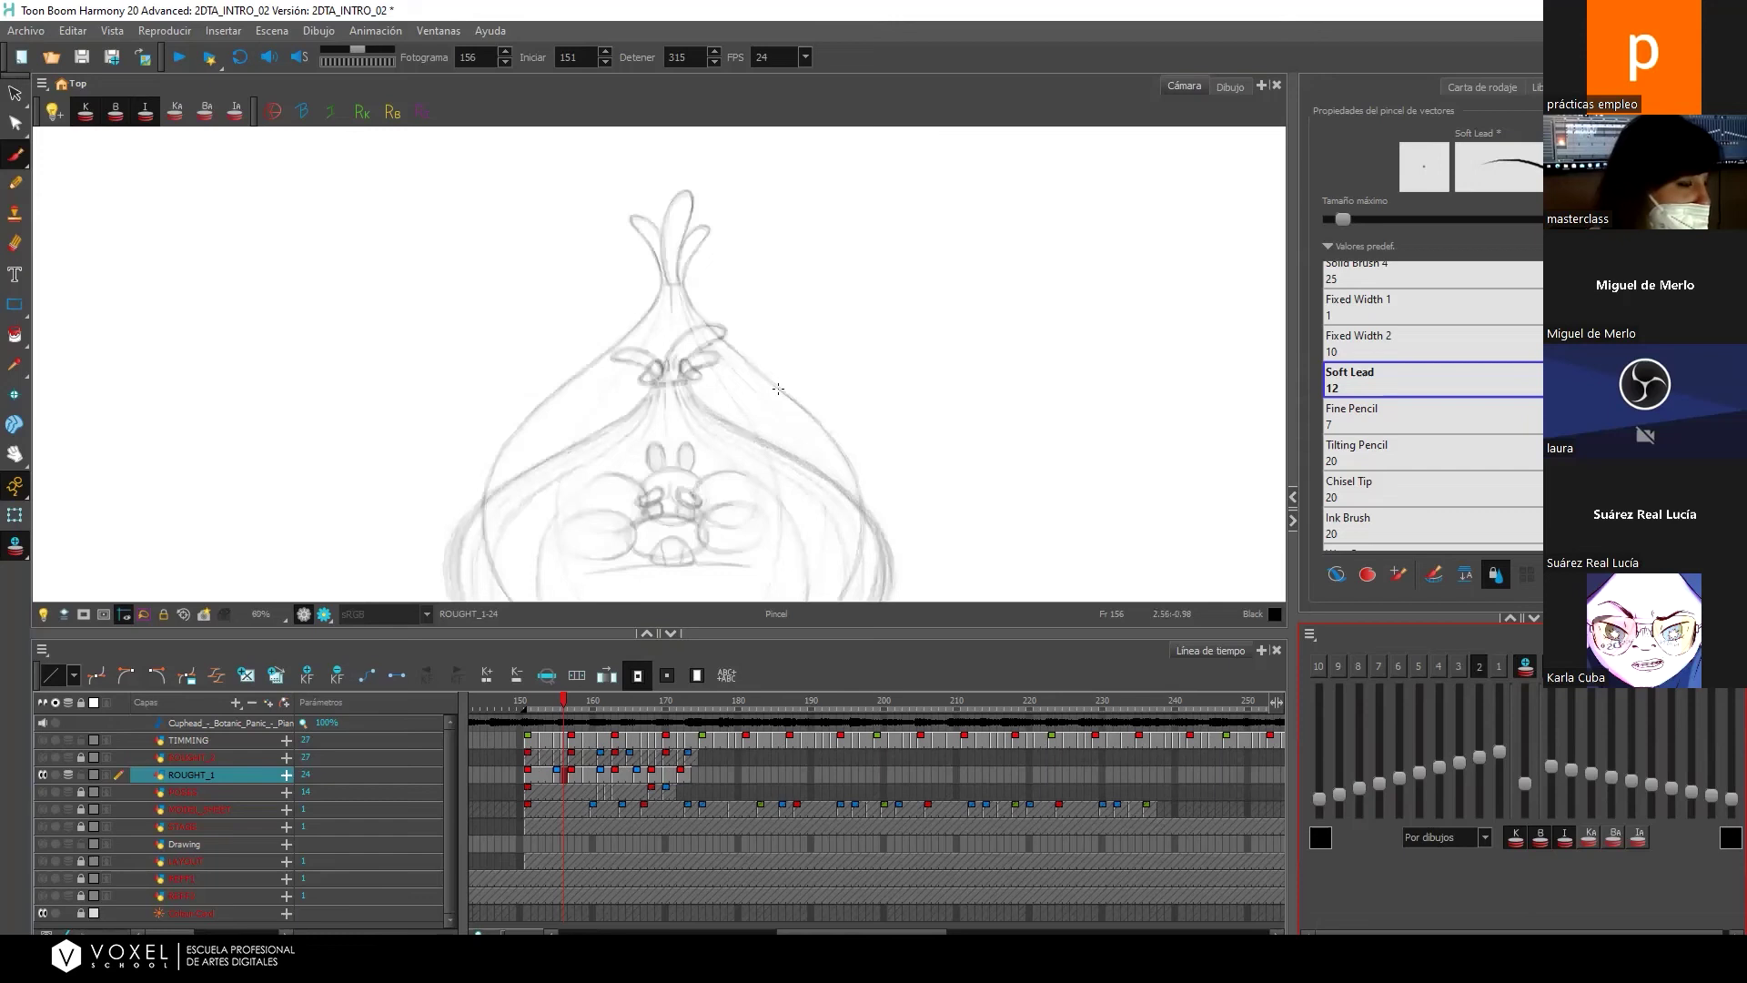
mouse_move(1025, 417)
mouse_down()
mouse_move(996, 333)
mouse_move(1034, 336)
mouse_up()
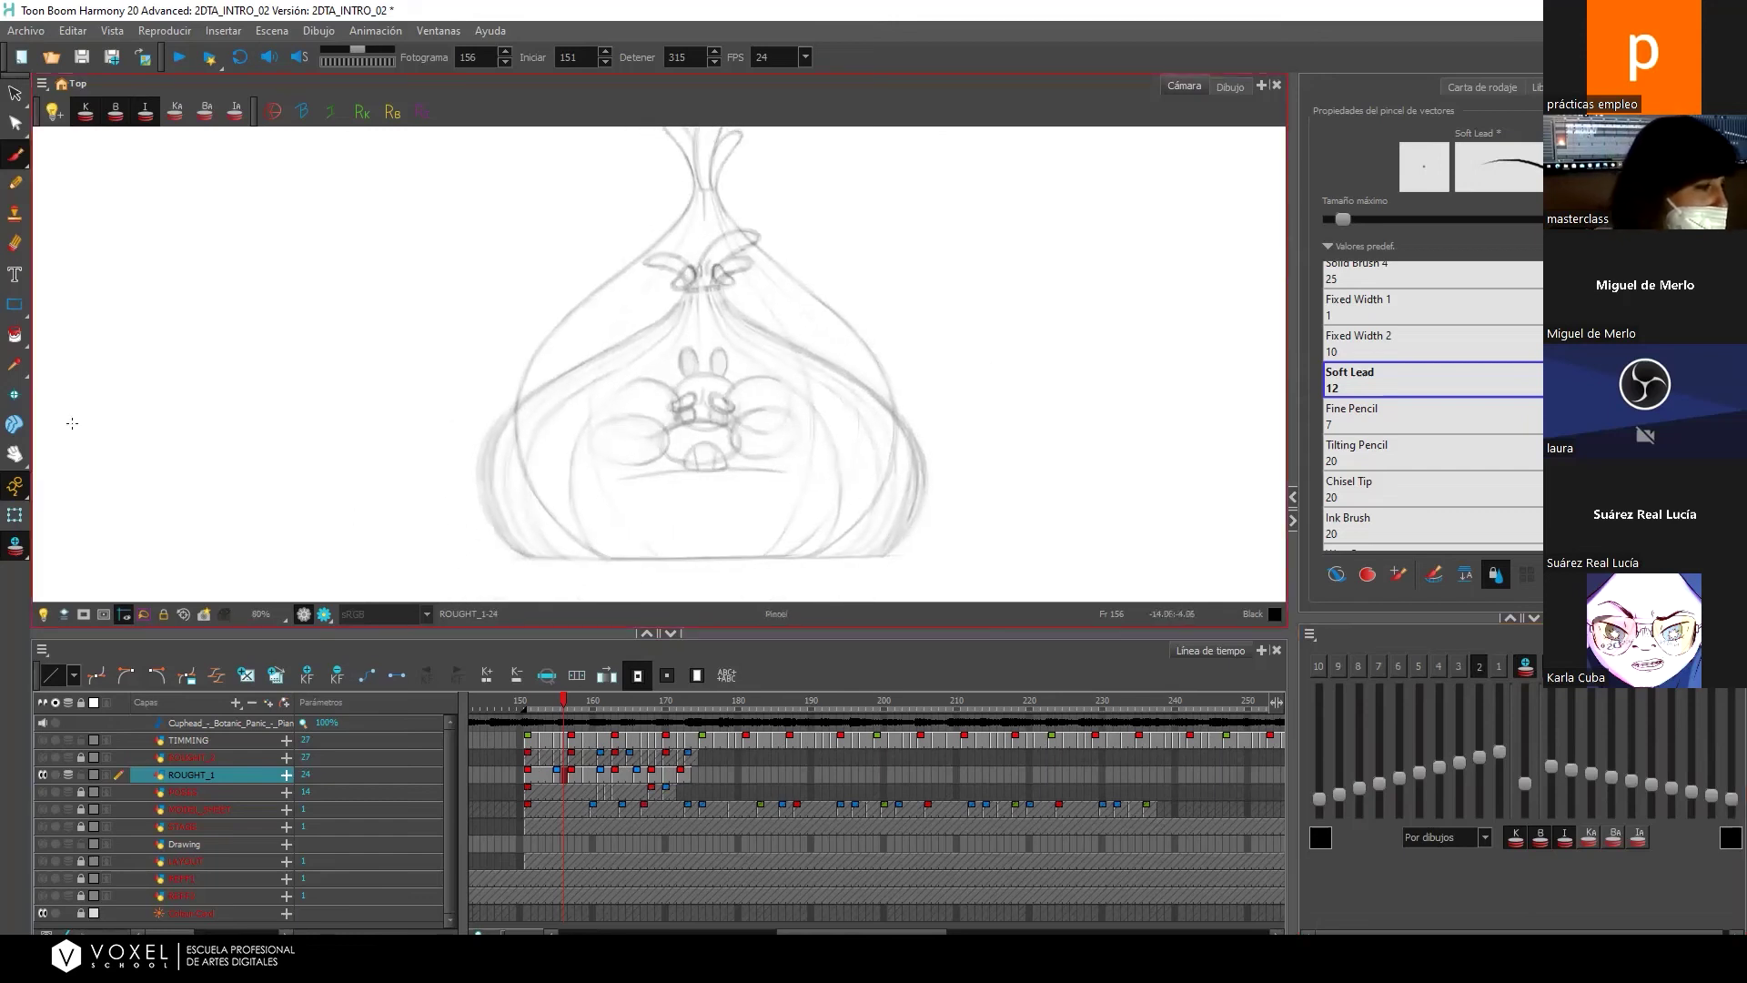
mouse_move(514, 408)
mouse_down()
mouse_move(505, 489)
mouse_move(549, 549)
mouse_up()
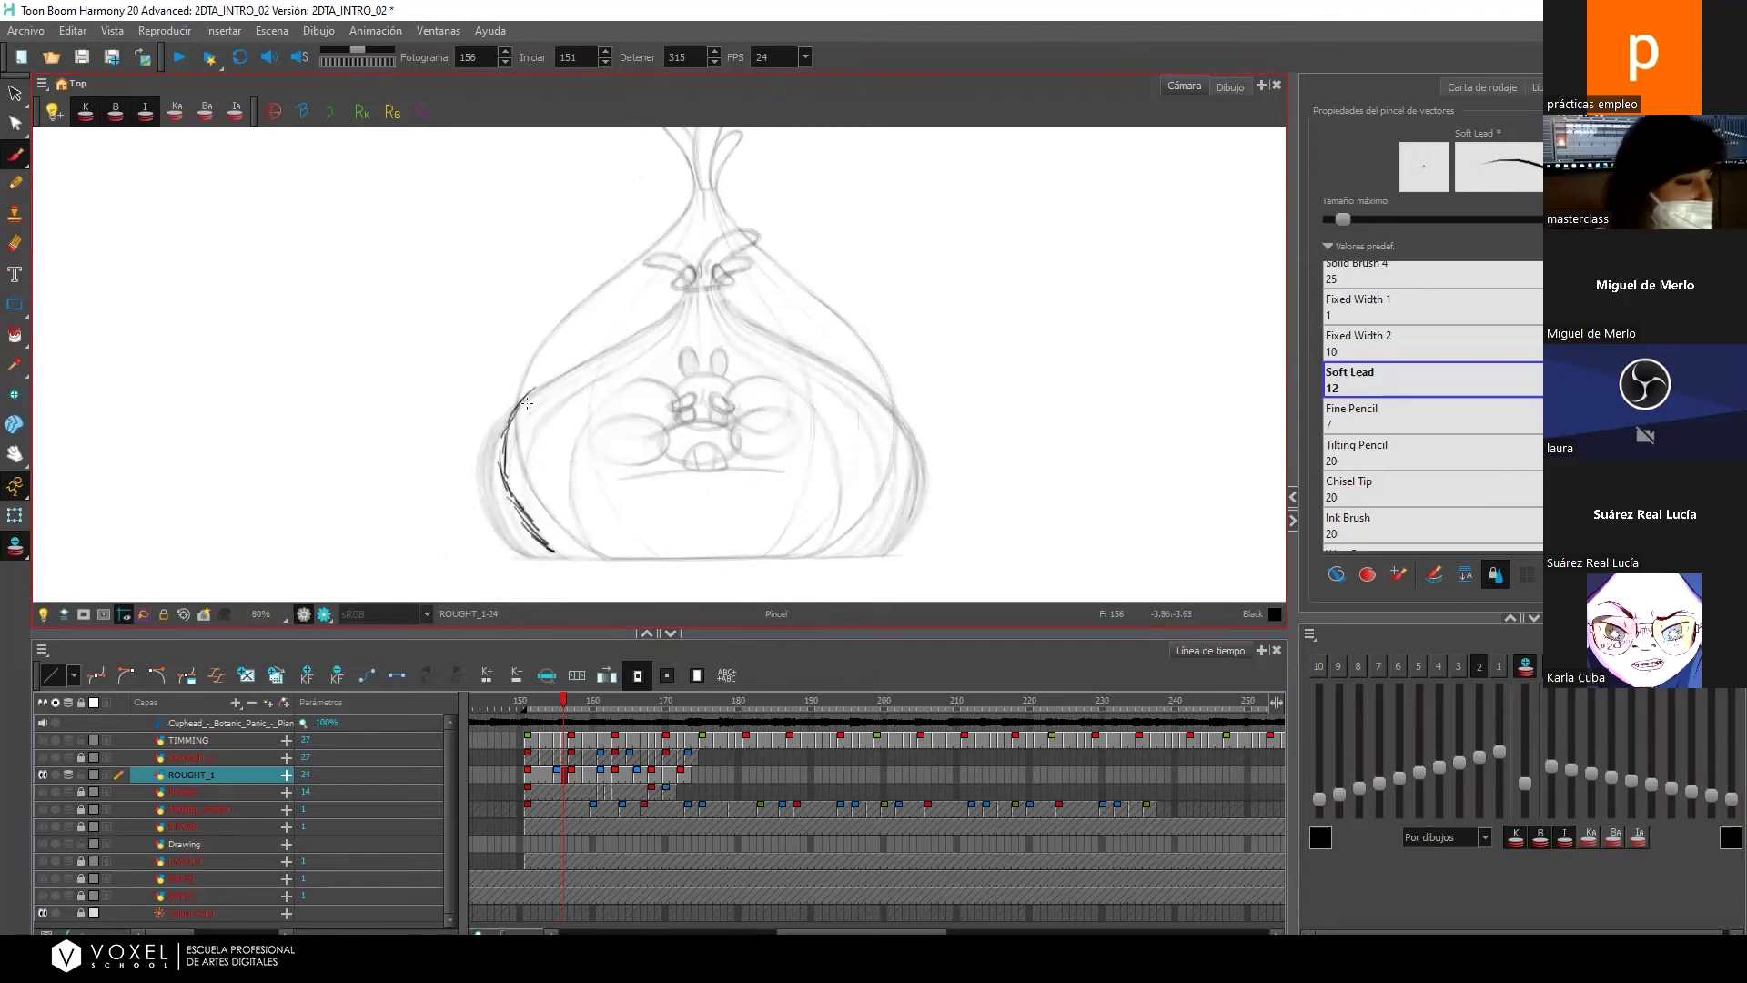
mouse_move(520, 398)
mouse_down()
mouse_move(711, 232)
mouse_move(754, 280)
mouse_move(930, 322)
mouse_move(775, 268)
mouse_up()
scroll(917, 273, up, 2)
drag(696, 335, 702, 302)
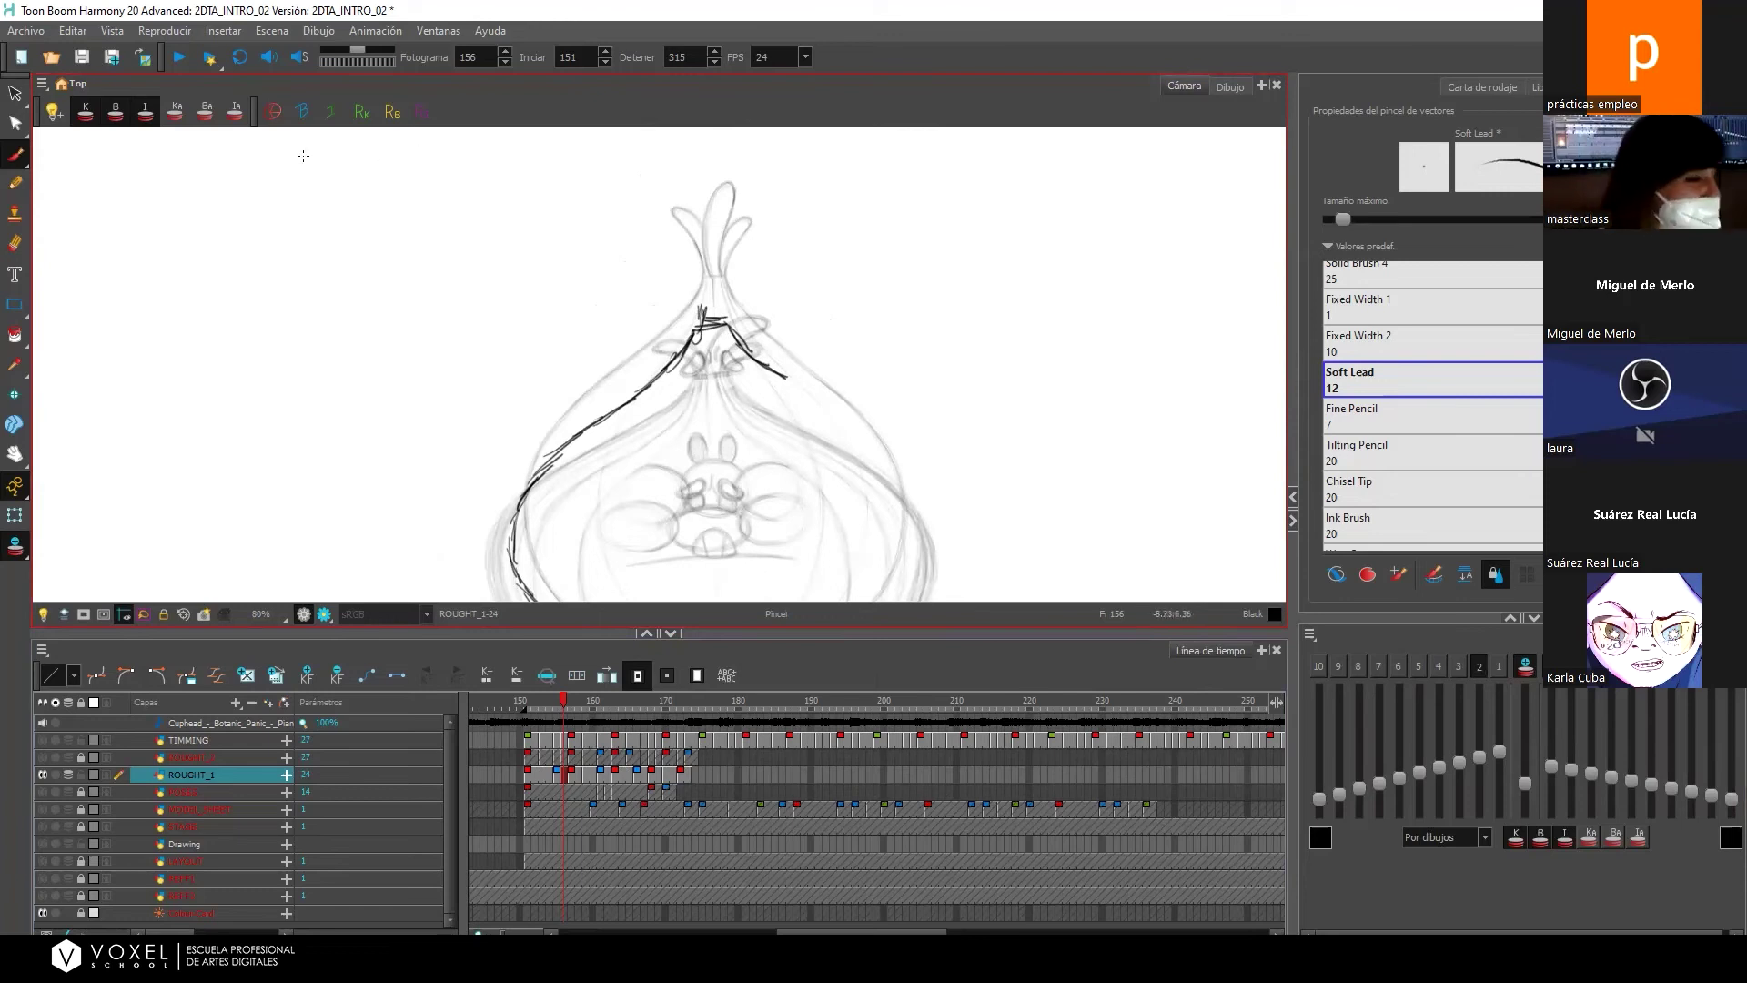
mouse_move(694, 242)
mouse_down()
mouse_move(694, 290)
mouse_move(710, 265)
mouse_move(708, 317)
mouse_move(709, 272)
mouse_move(723, 309)
mouse_move(736, 281)
mouse_move(738, 246)
mouse_move(706, 262)
mouse_up()
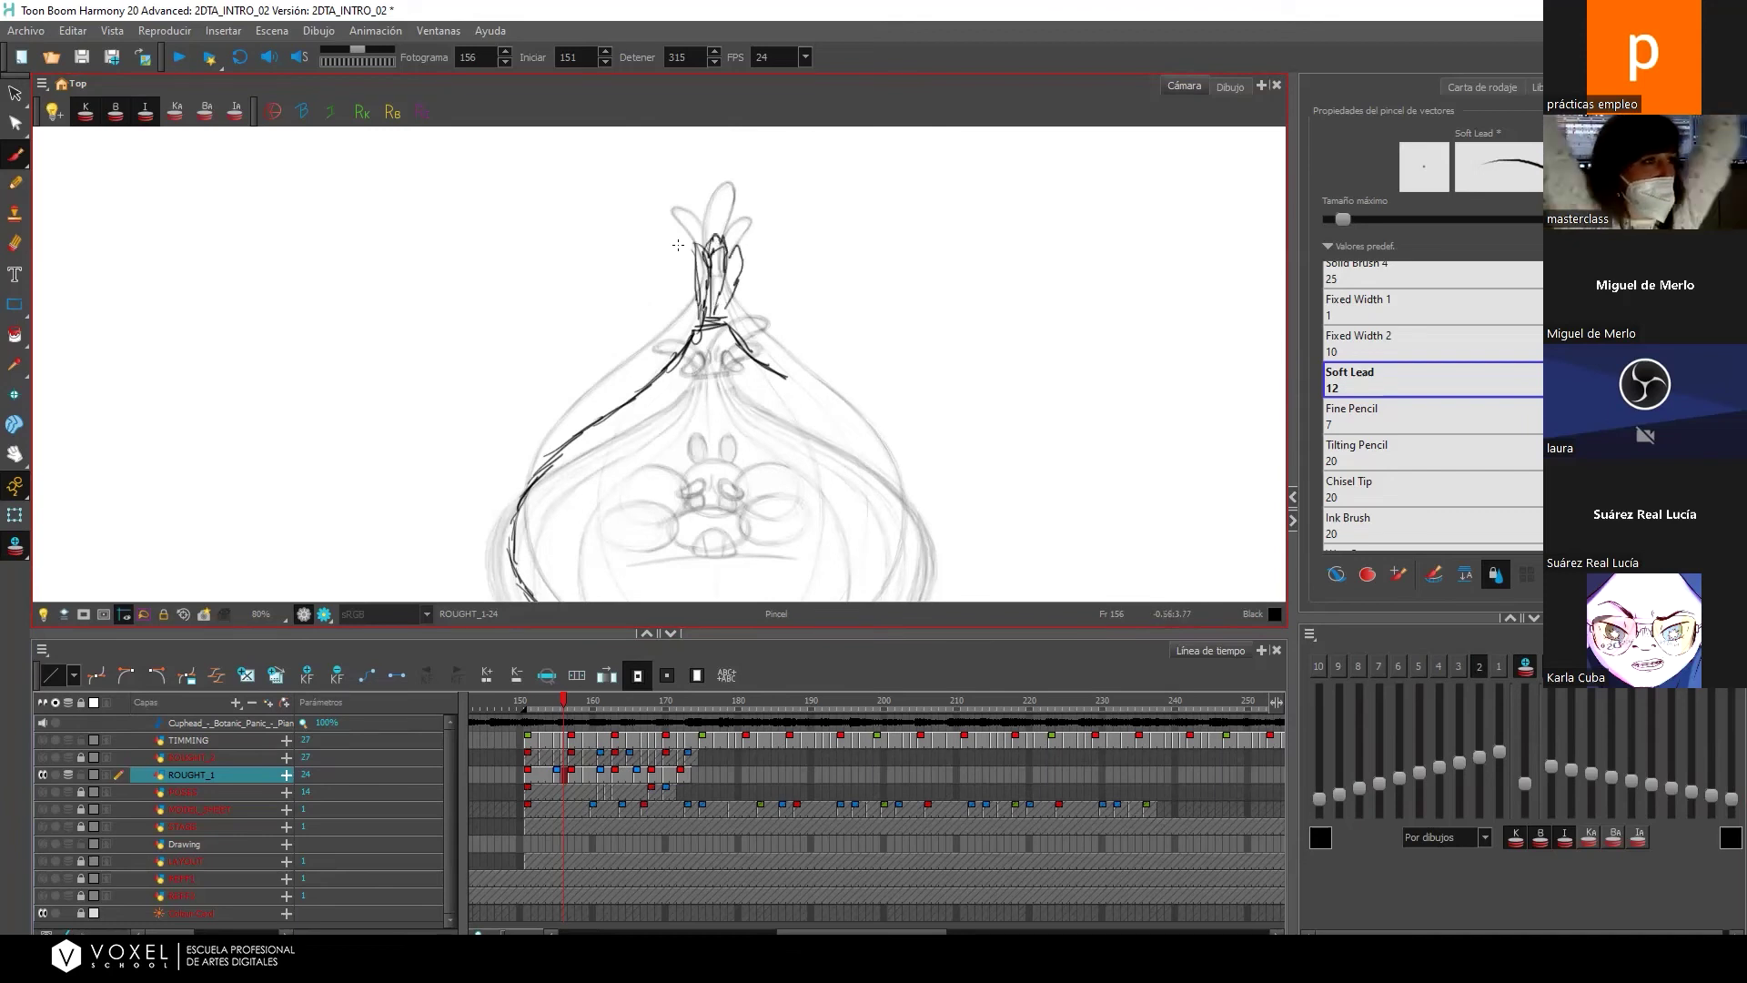
Sketch the onion's right contour and close the body with a flat base line at frame 156.
mouse_move(736, 298)
mouse_down()
mouse_move(746, 362)
mouse_move(844, 414)
mouse_up()
drag(751, 377, 859, 432)
drag(1022, 472, 983, 371)
mouse_move(782, 337)
mouse_down()
mouse_move(861, 387)
mouse_move(873, 475)
mouse_up()
drag(837, 560, 899, 395)
drag(947, 464, 408, 532)
Sketch an oval nose, cheek curves, an eye and two eyebrows on the frame 156 onion.
drag(569, 492, 855, 448)
drag(1083, 446, 1092, 491)
mouse_move(682, 319)
mouse_down()
mouse_move(655, 346)
mouse_move(687, 361)
mouse_move(734, 338)
mouse_move(715, 318)
mouse_move(732, 335)
mouse_up()
mouse_move(603, 335)
mouse_down()
mouse_move(666, 344)
mouse_move(638, 368)
mouse_move(750, 311)
mouse_move(722, 330)
mouse_move(759, 355)
mouse_up()
drag(675, 293, 677, 302)
mouse_move(670, 243)
mouse_down()
mouse_move(1064, 383)
mouse_move(1046, 388)
mouse_move(1053, 409)
mouse_move(1024, 339)
mouse_up()
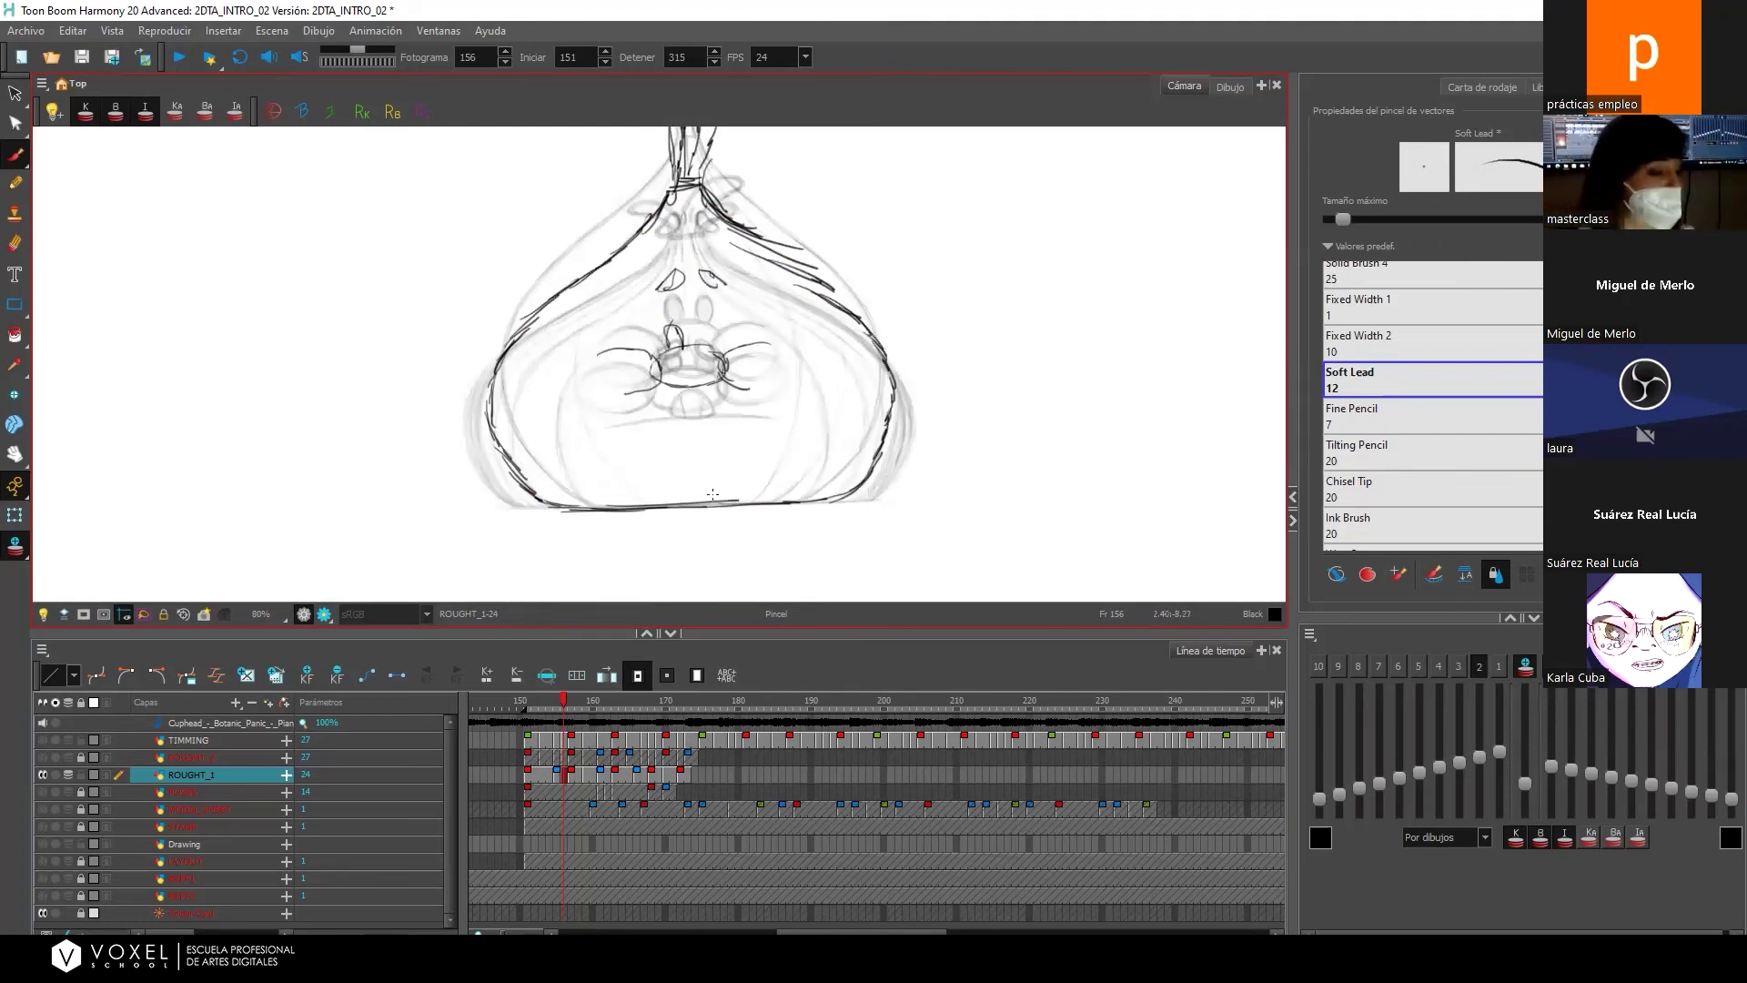
Undo the eyebrows, reinforce the nose outline and try rounder eyebrows above the face.
key(ctrl+z)
key(ctrl+z)
key(ctrl+z)
key(ctrl+z)
mouse_move(678, 355)
mouse_down()
mouse_move(695, 379)
mouse_move(664, 382)
mouse_move(732, 362)
mouse_up()
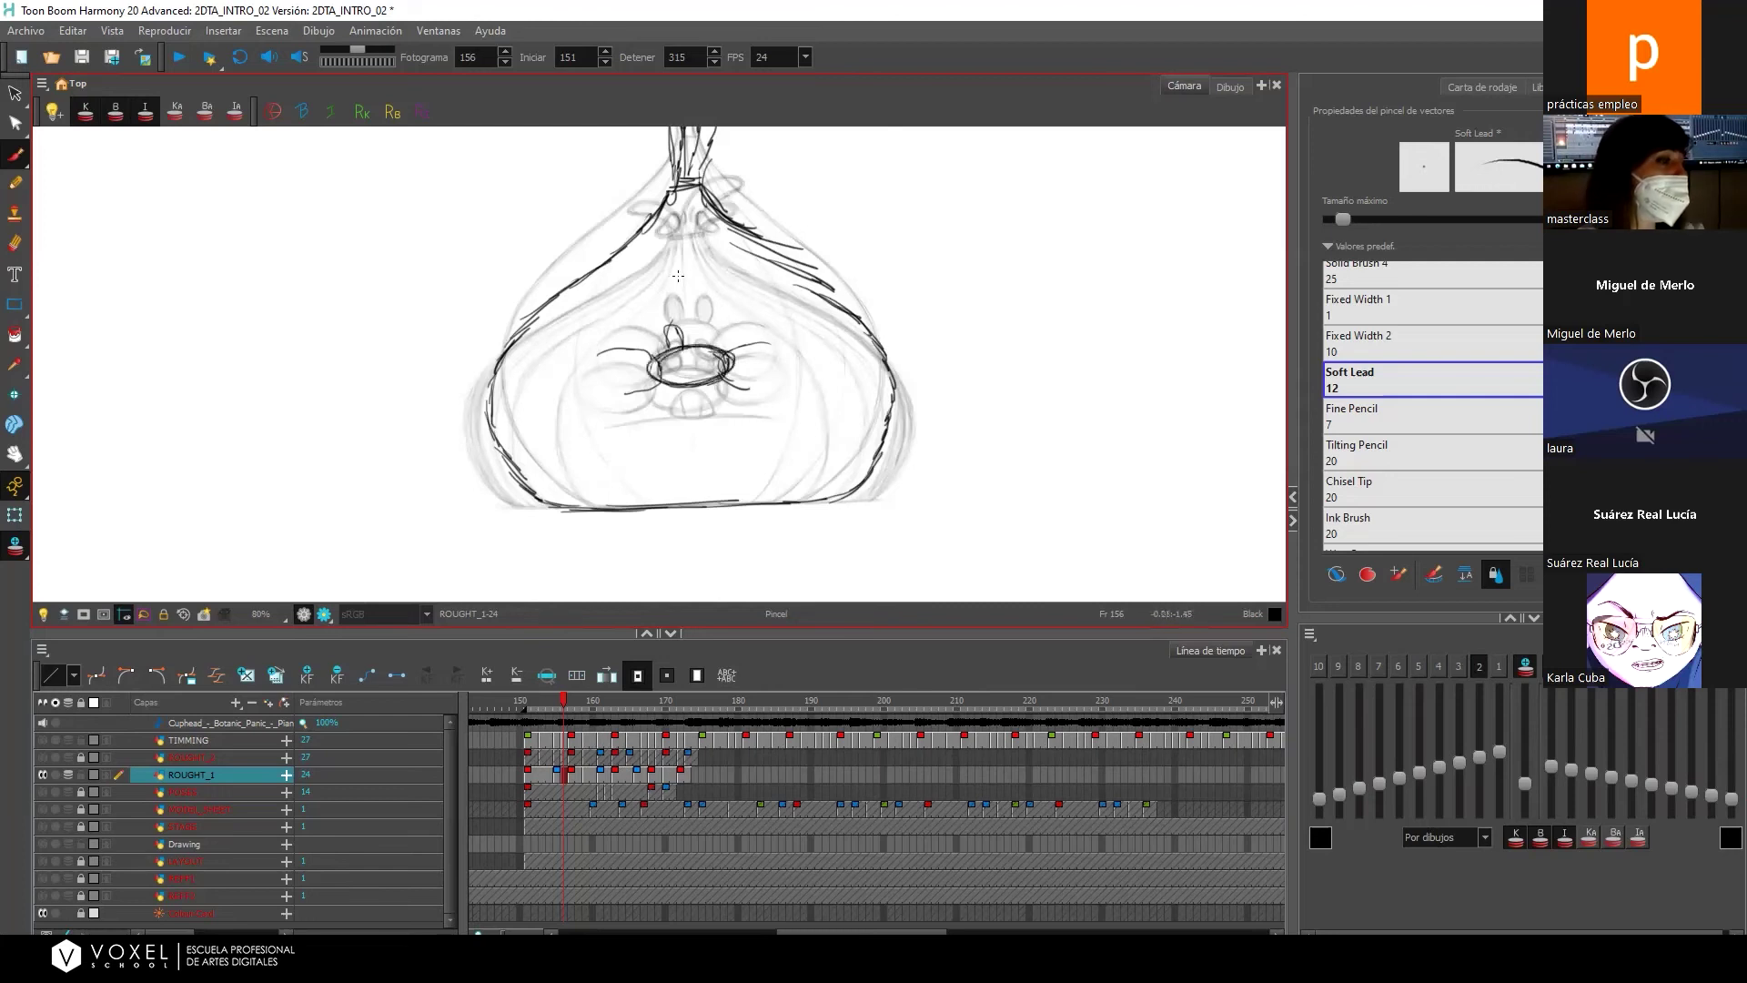
mouse_move(667, 265)
mouse_down()
mouse_move(655, 278)
mouse_move(717, 270)
mouse_move(702, 270)
mouse_up()
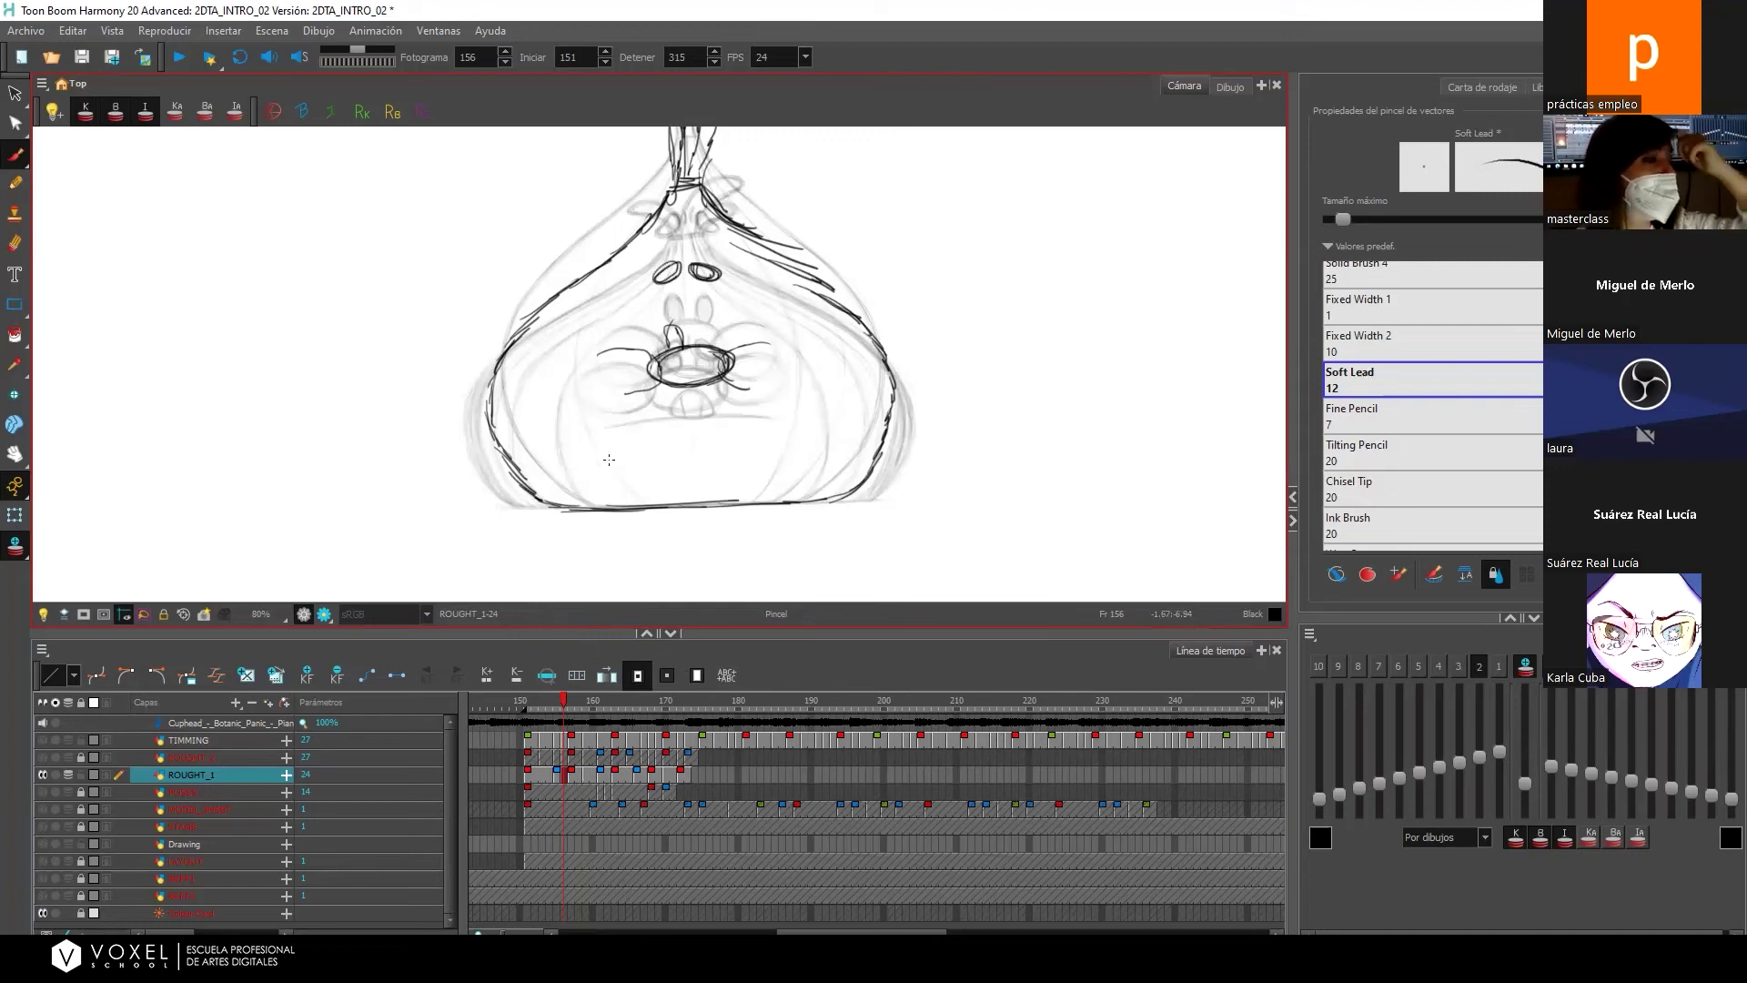
drag(676, 260, 725, 264)
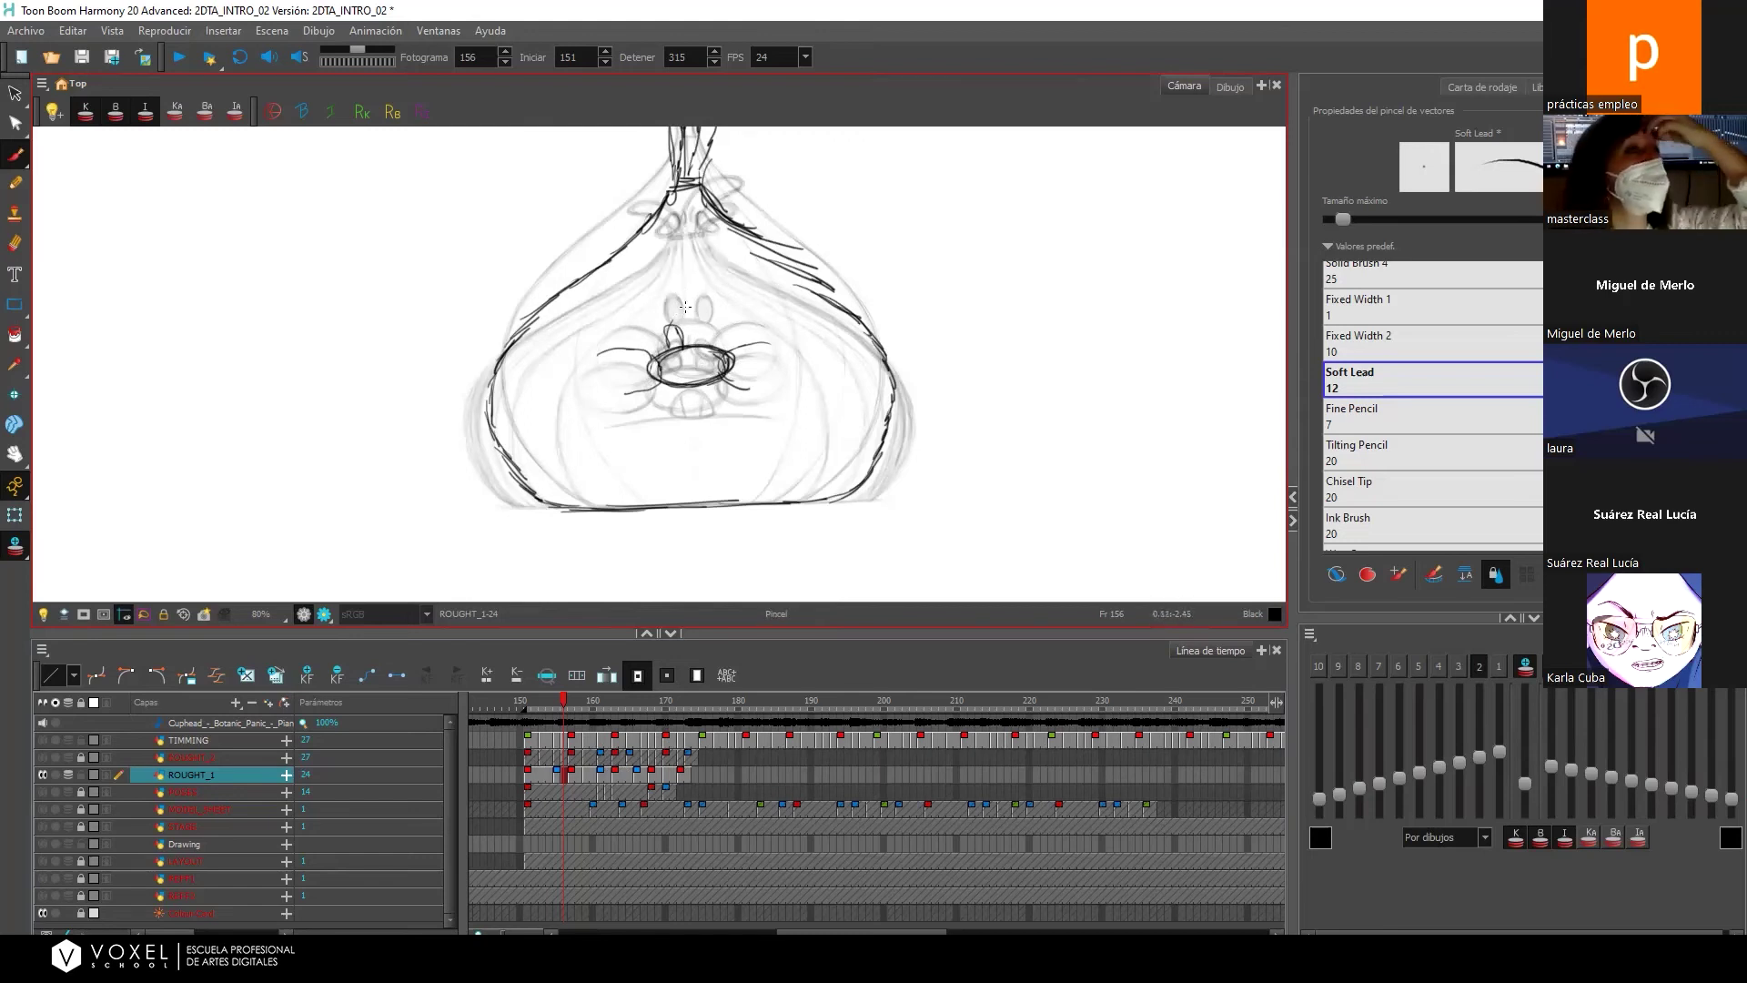
Sketch two flattened eyes above the nose, try filled eyebrows higher up and undo those eyebrows.
mouse_move(684, 304)
mouse_down()
mouse_move(659, 315)
mouse_move(702, 317)
mouse_up()
mouse_move(689, 250)
mouse_down()
mouse_move(666, 262)
mouse_move(710, 259)
mouse_up()
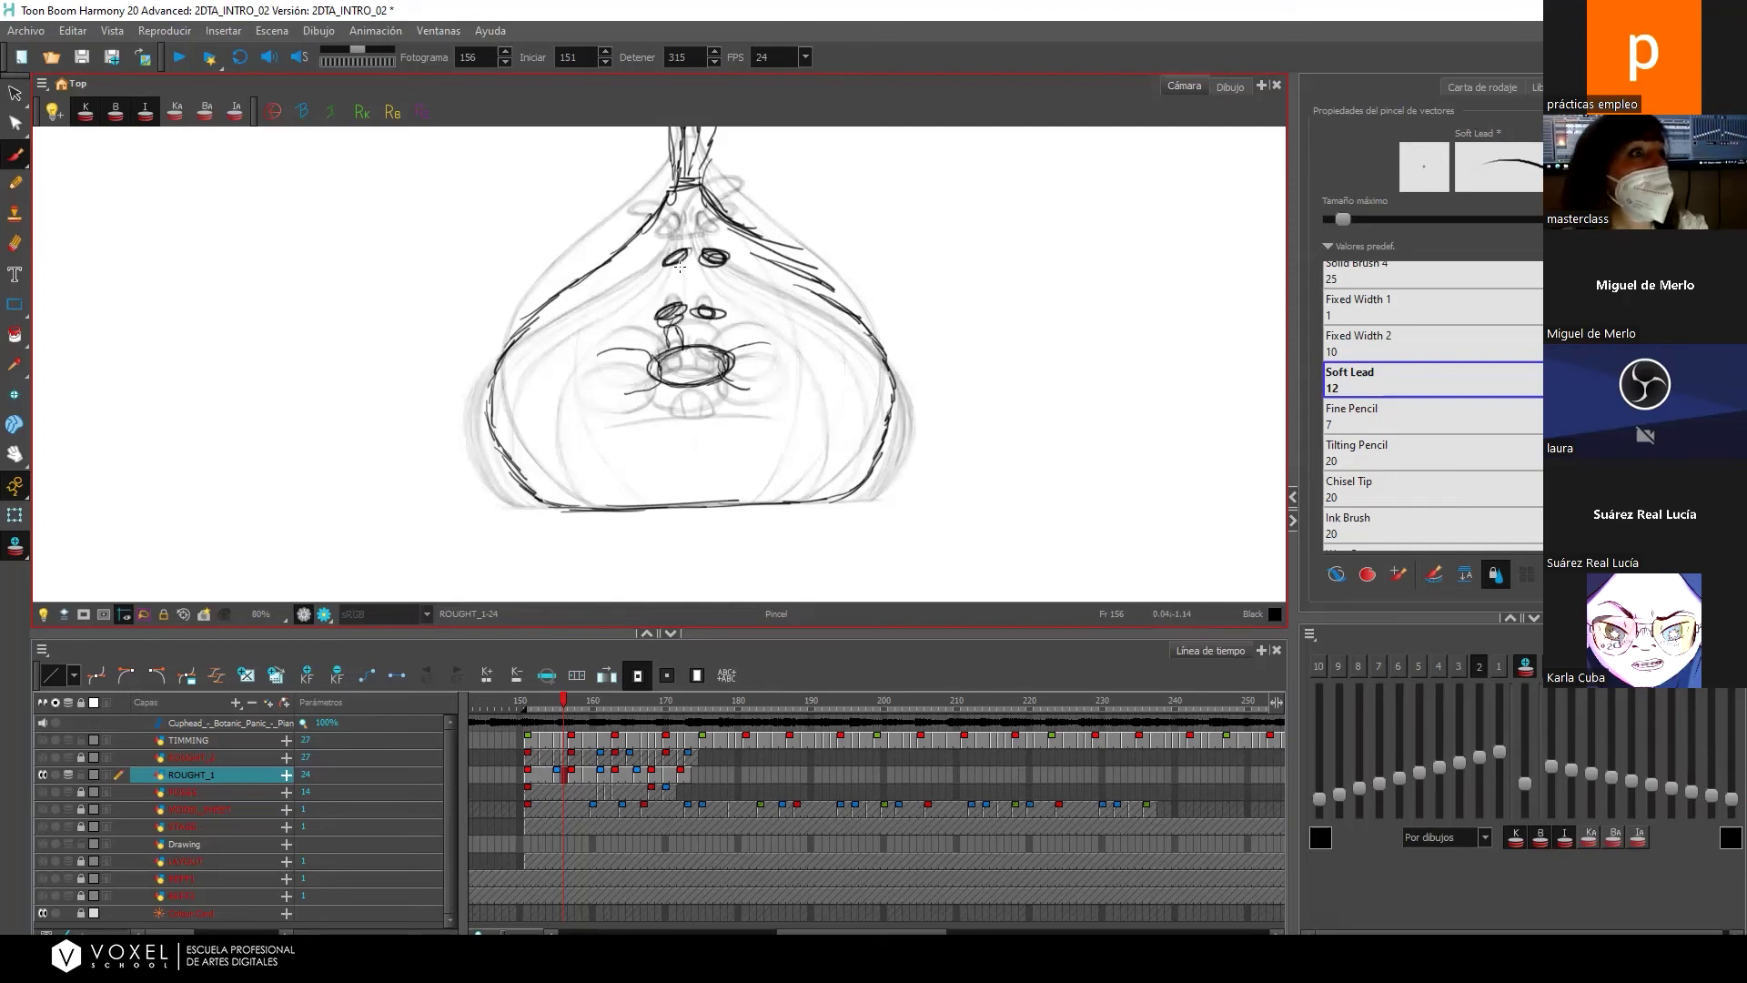
key(ctrl+z)
key(ctrl+z)
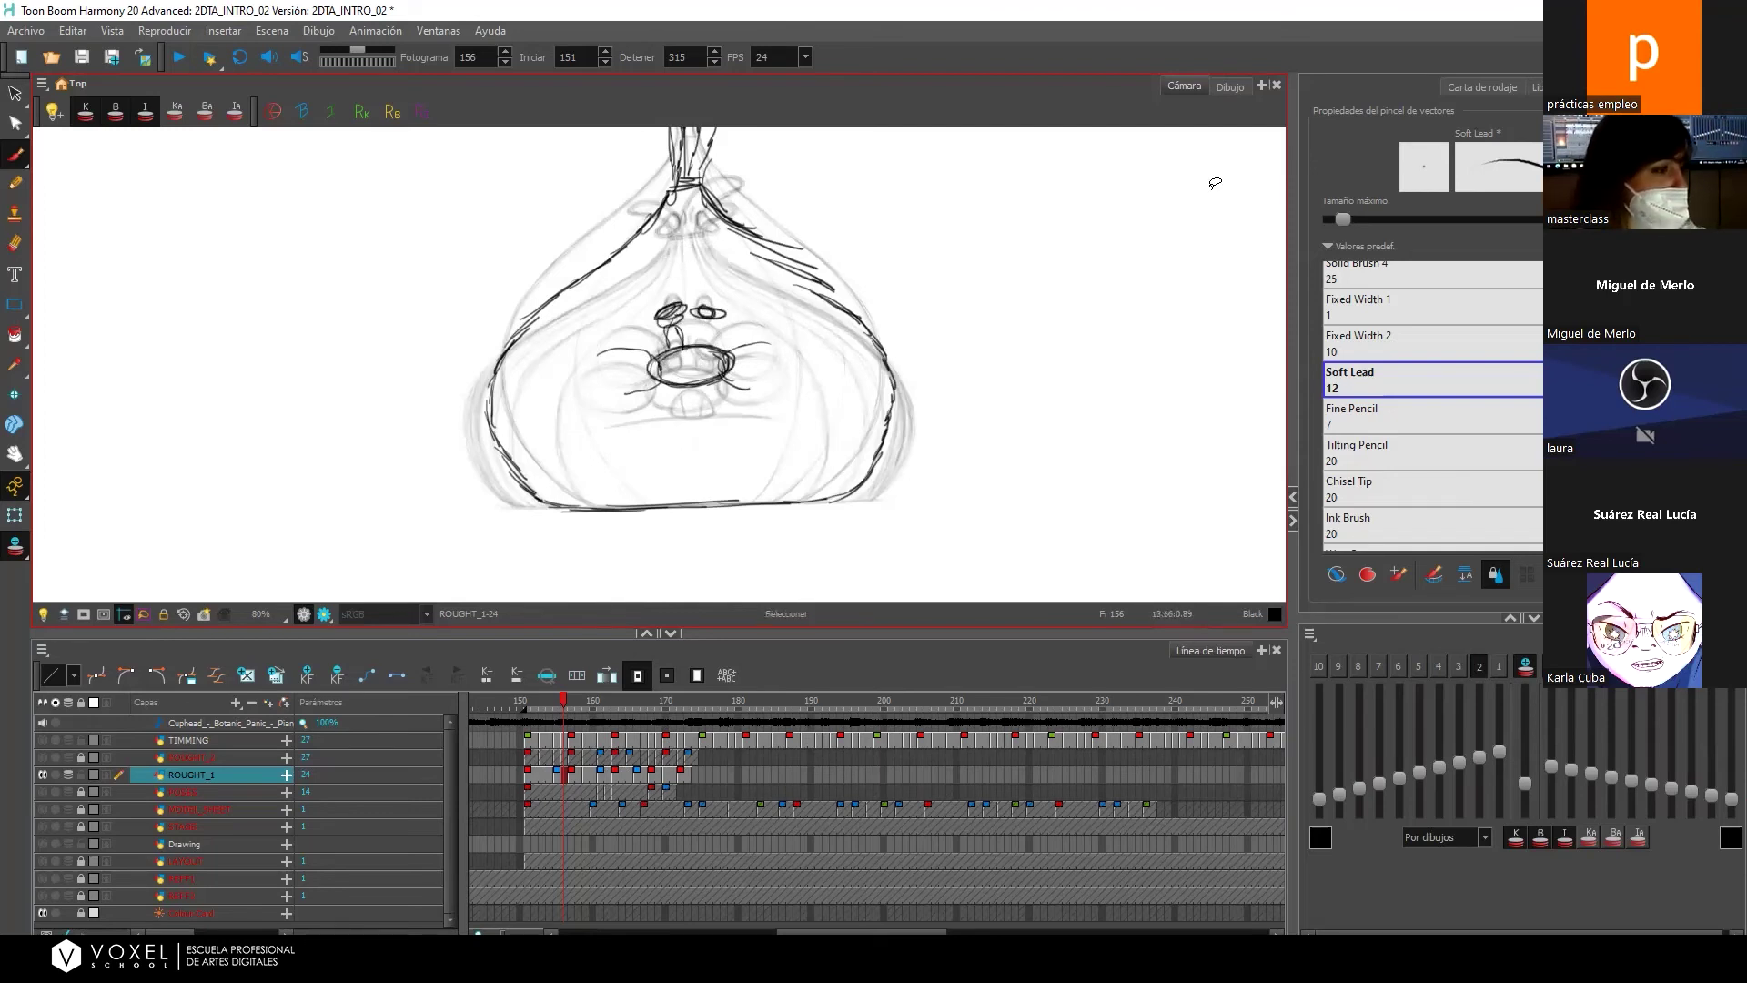
Flip between frames 154, 155 and 157 of ROUGHT_1 to compare the new sketch with the neighbouring poses.
click(571, 776)
click(572, 776)
click(565, 776)
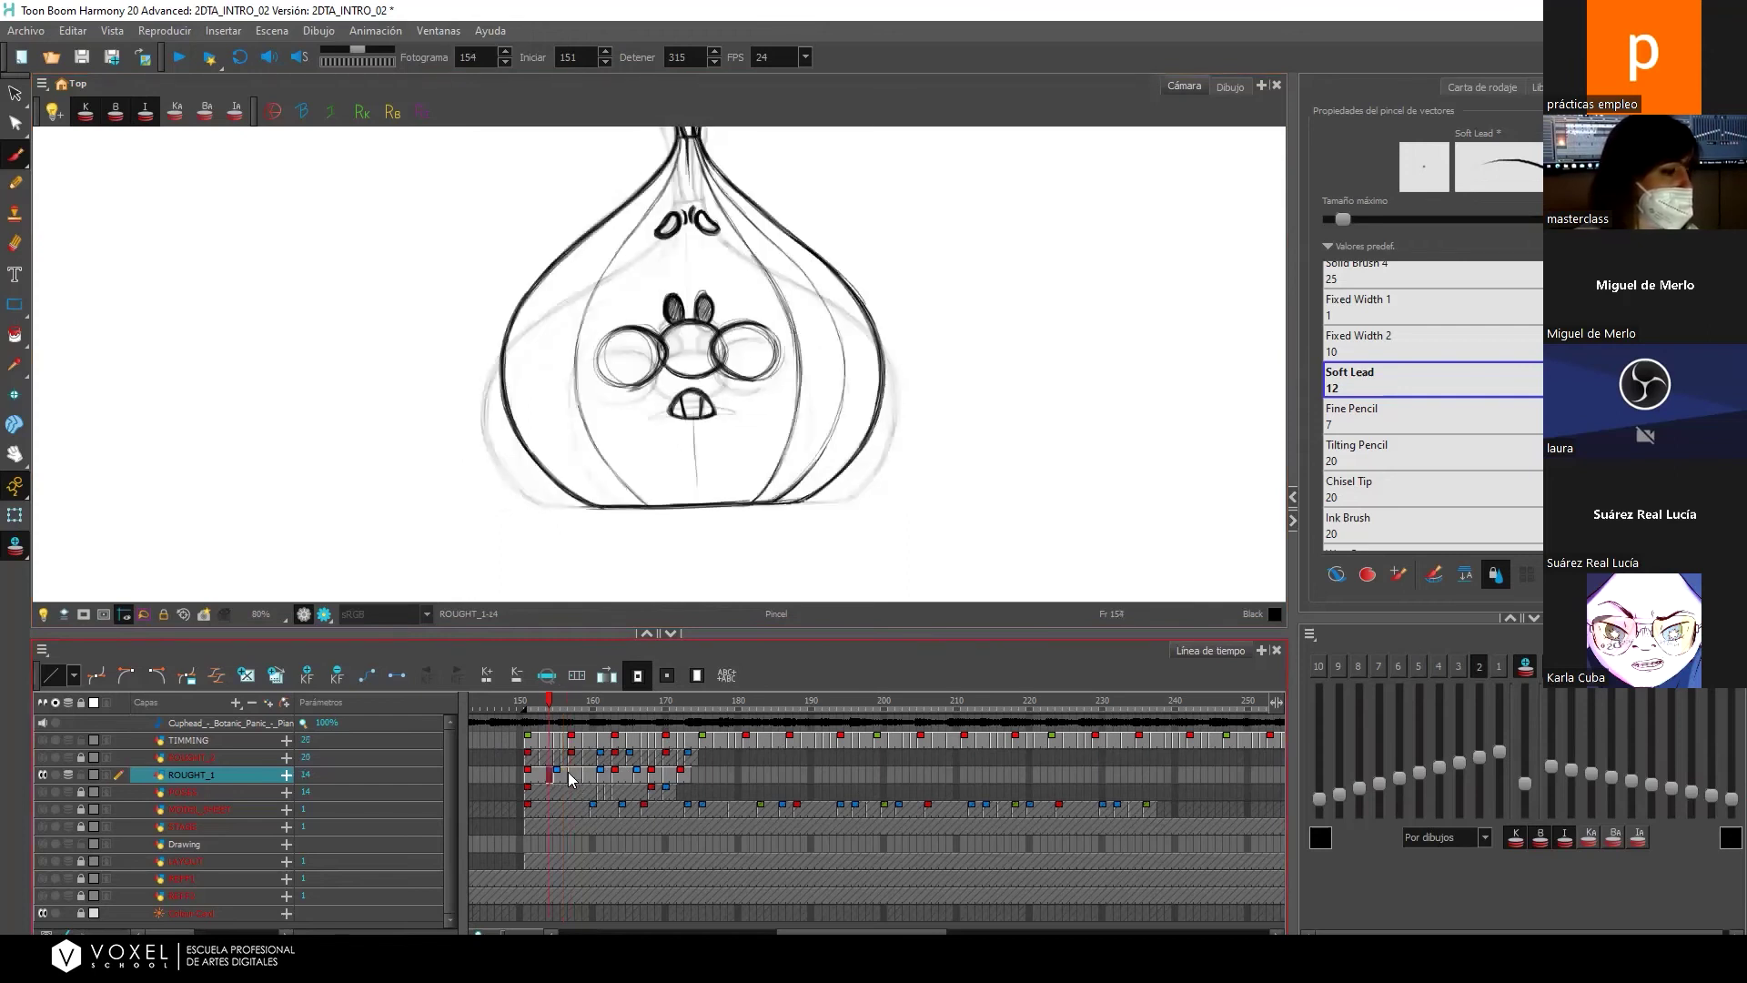
click(572, 776)
click(565, 777)
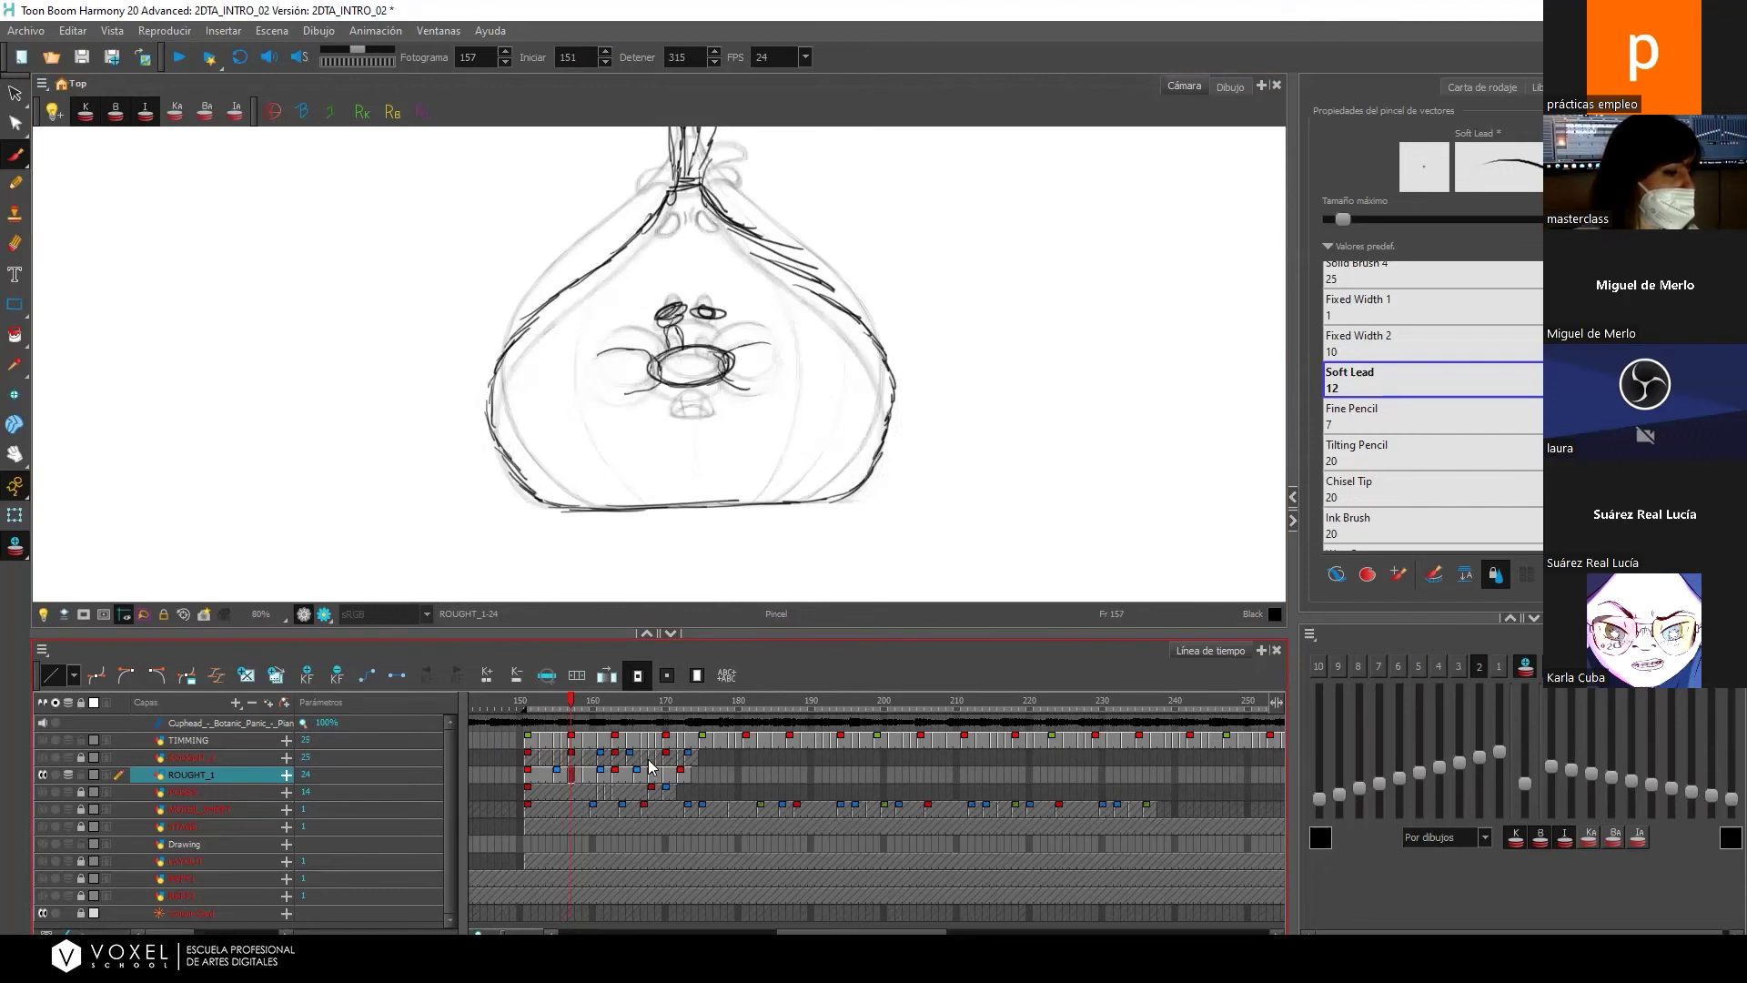
click(553, 776)
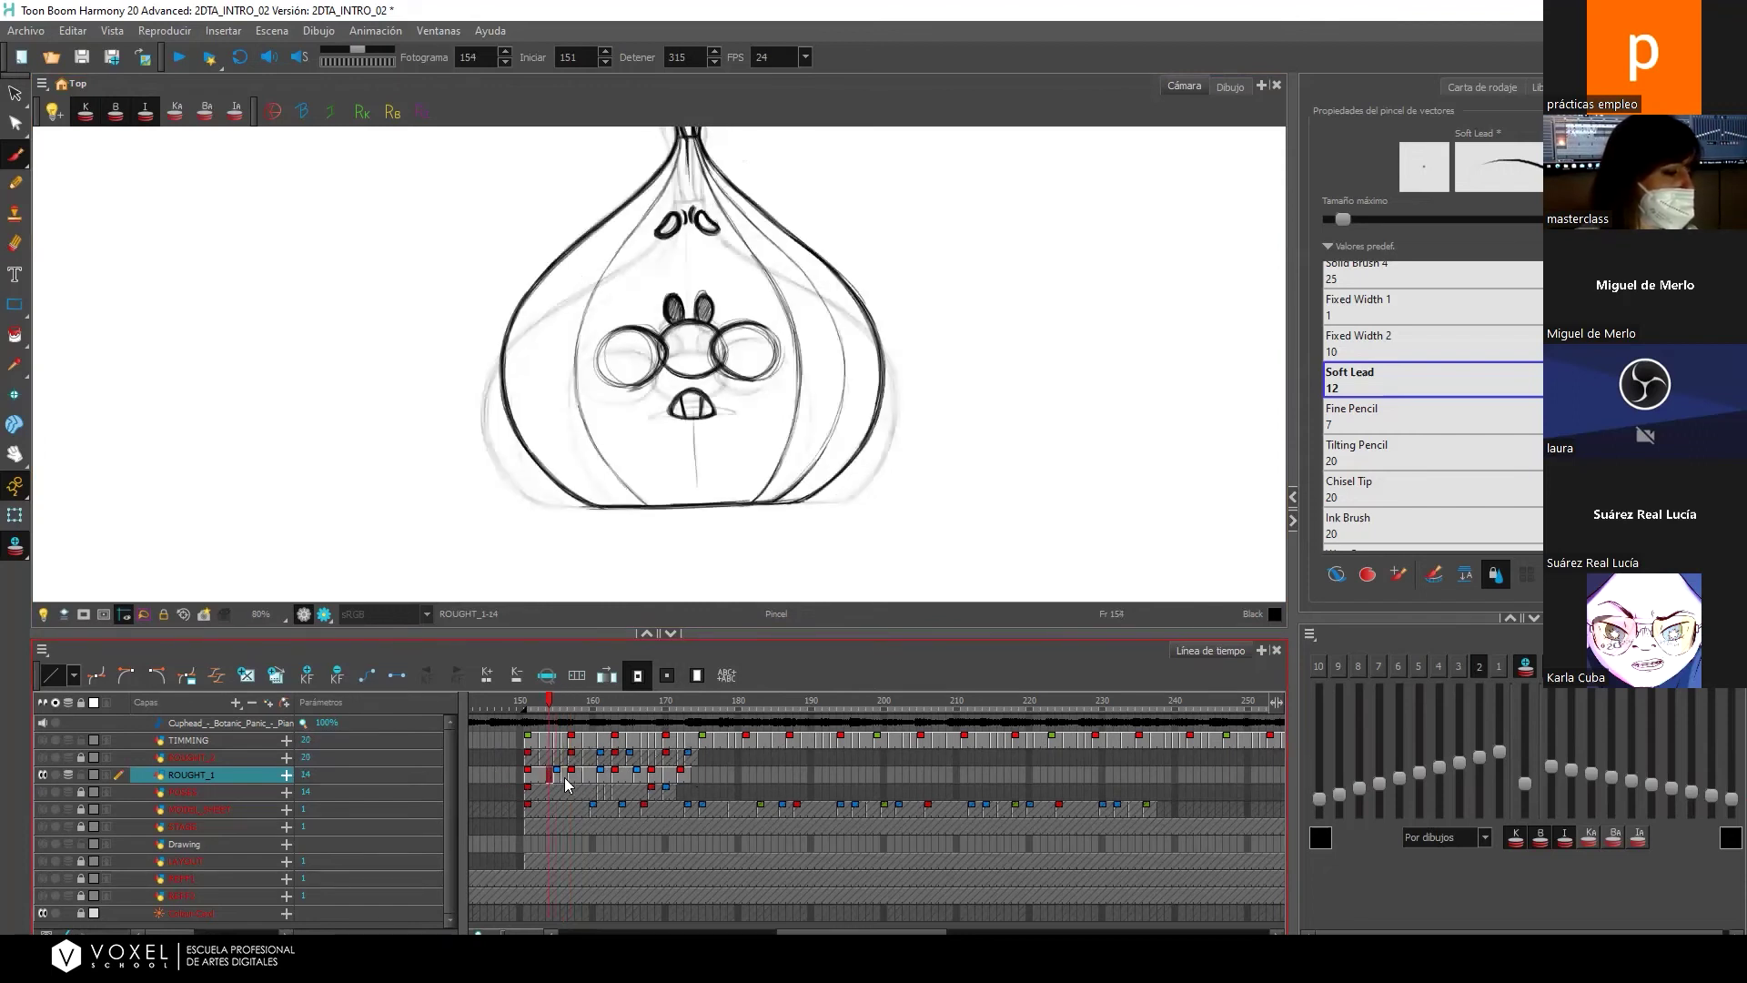
click(557, 775)
key(alt+s)
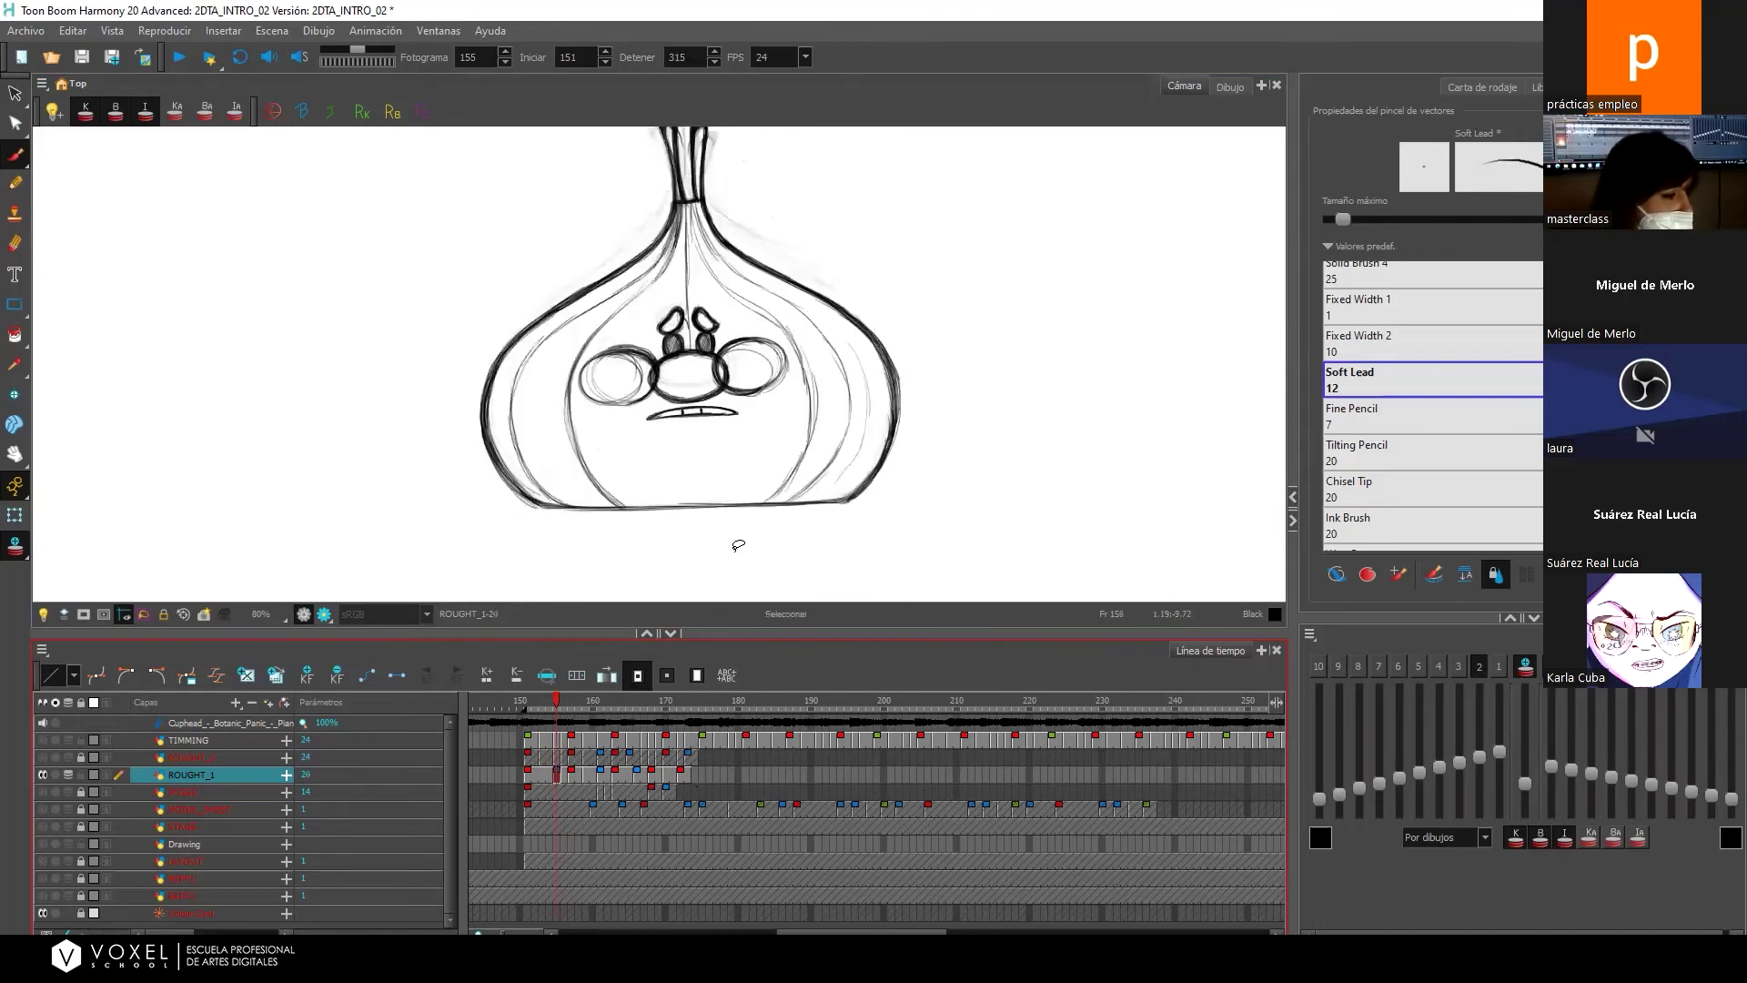
key(alt+b)
scroll(887, 382, down, 3)
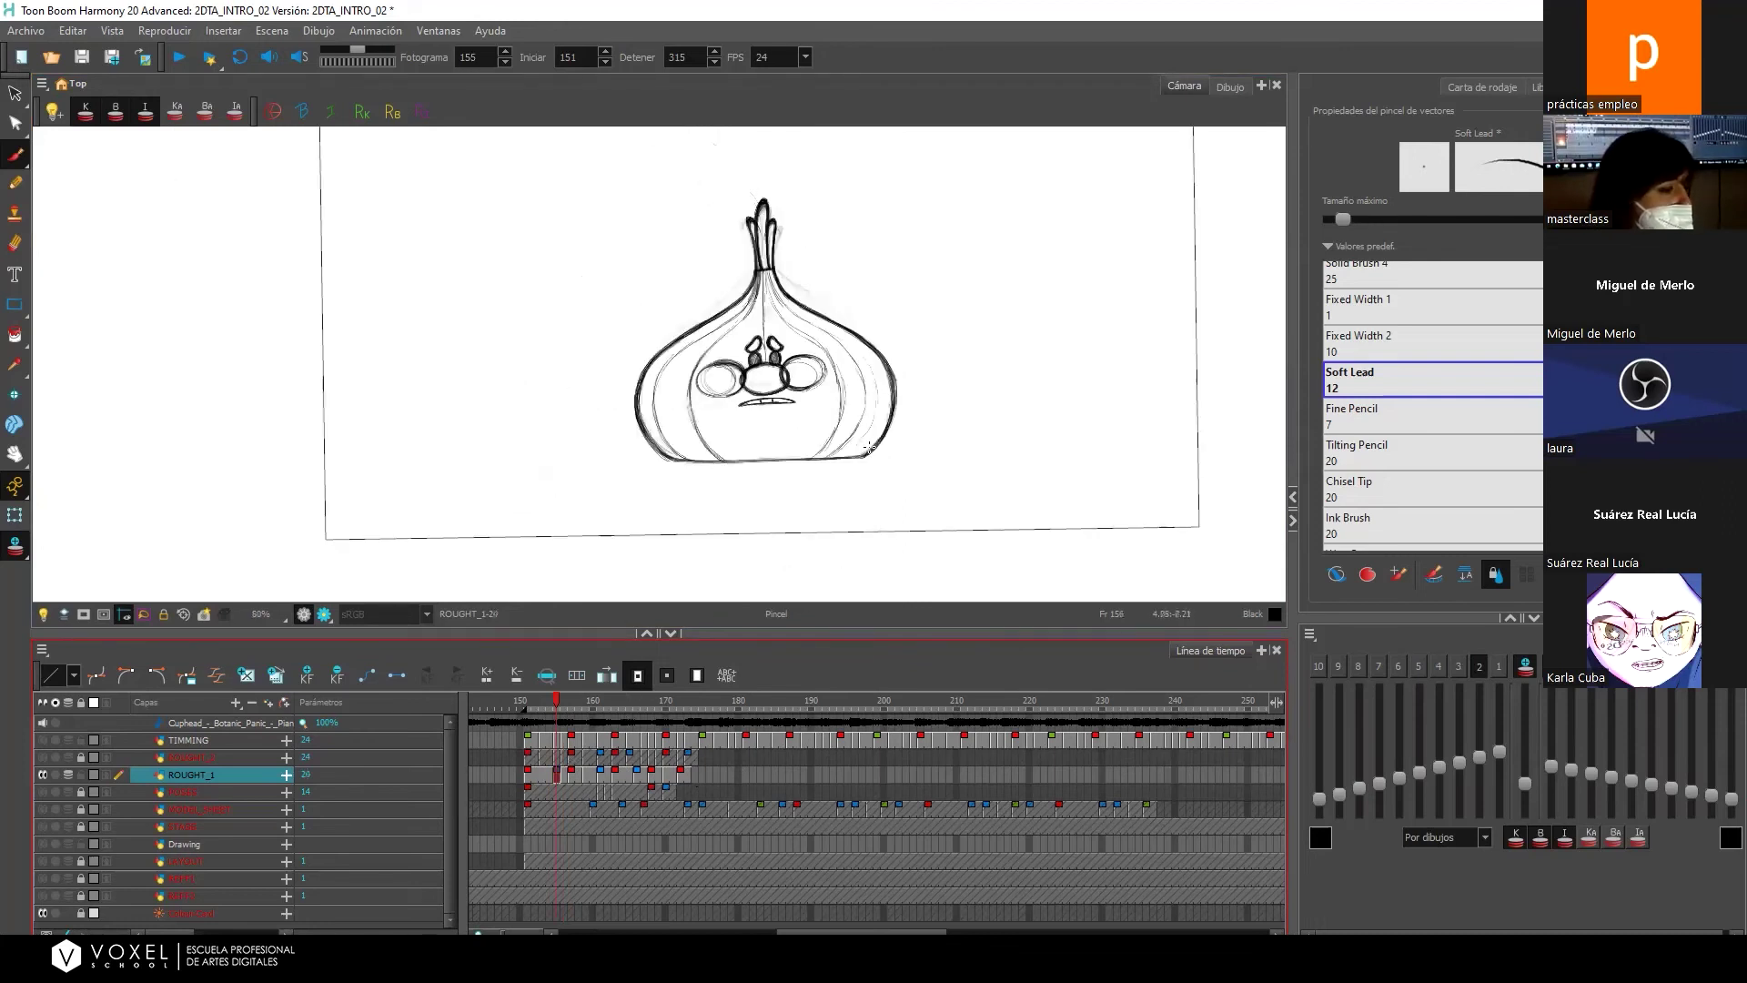
Remove the sketched in-between from frame 156 of ROUGHT_1 and compare the drawings at frames 155 and 157.
click(571, 777)
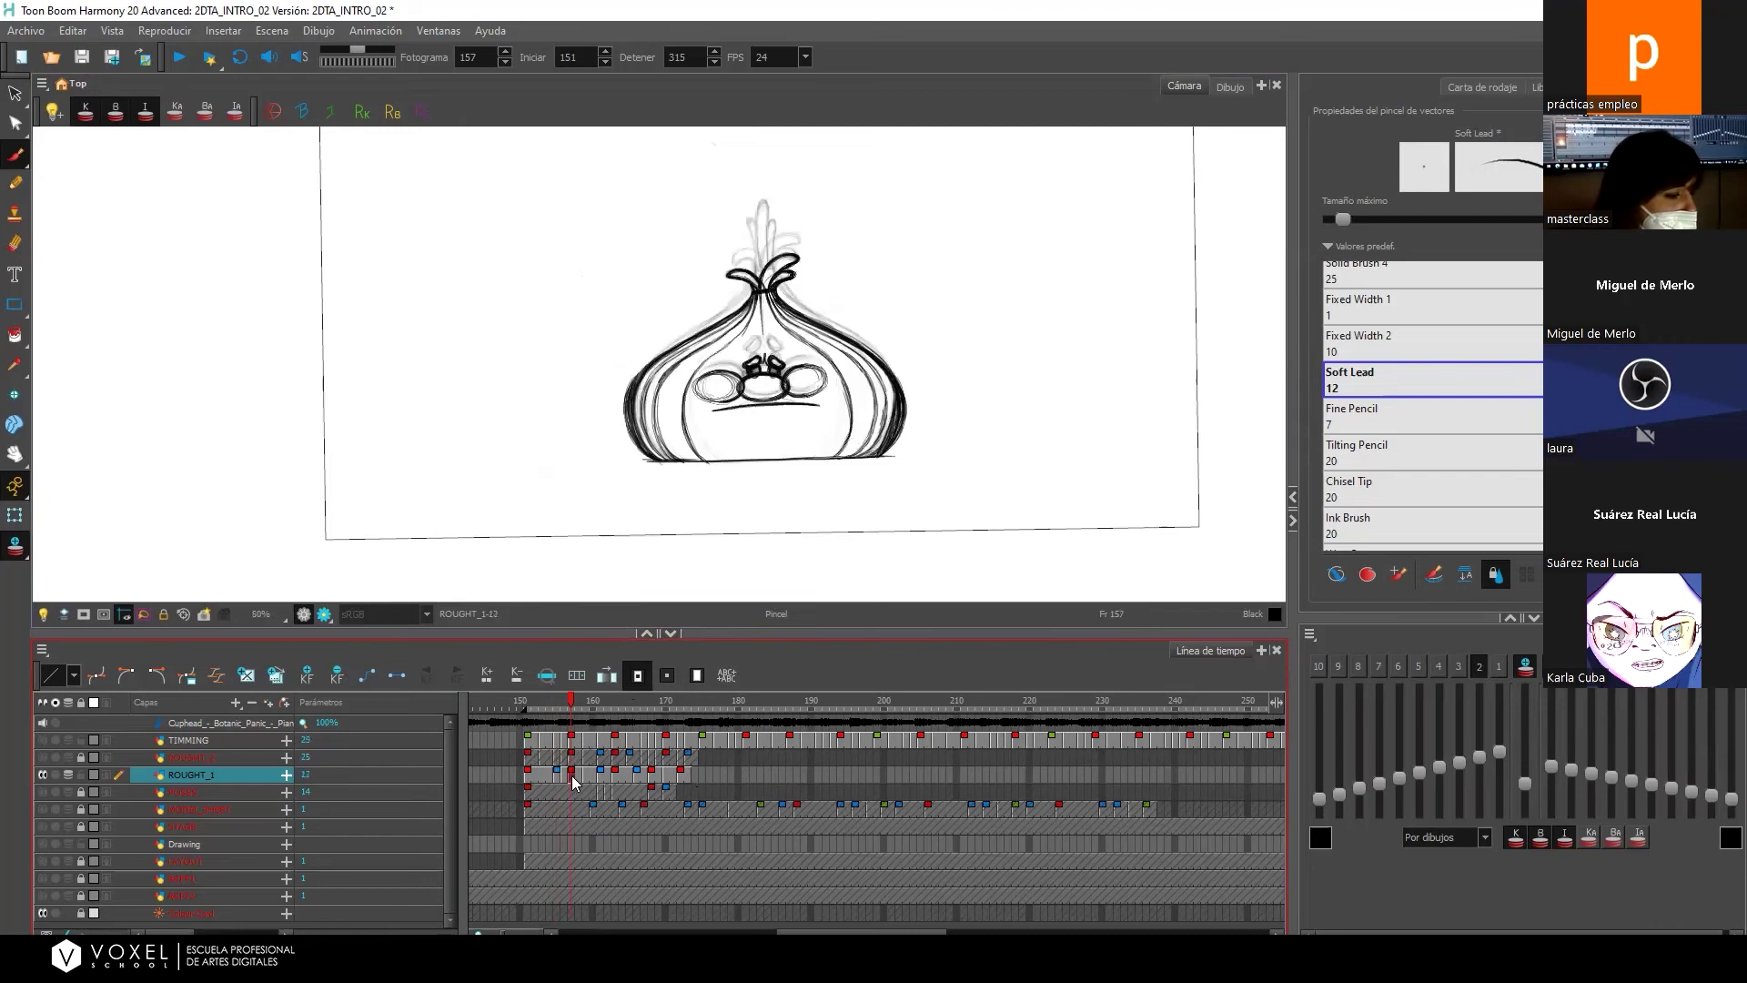
click(565, 775)
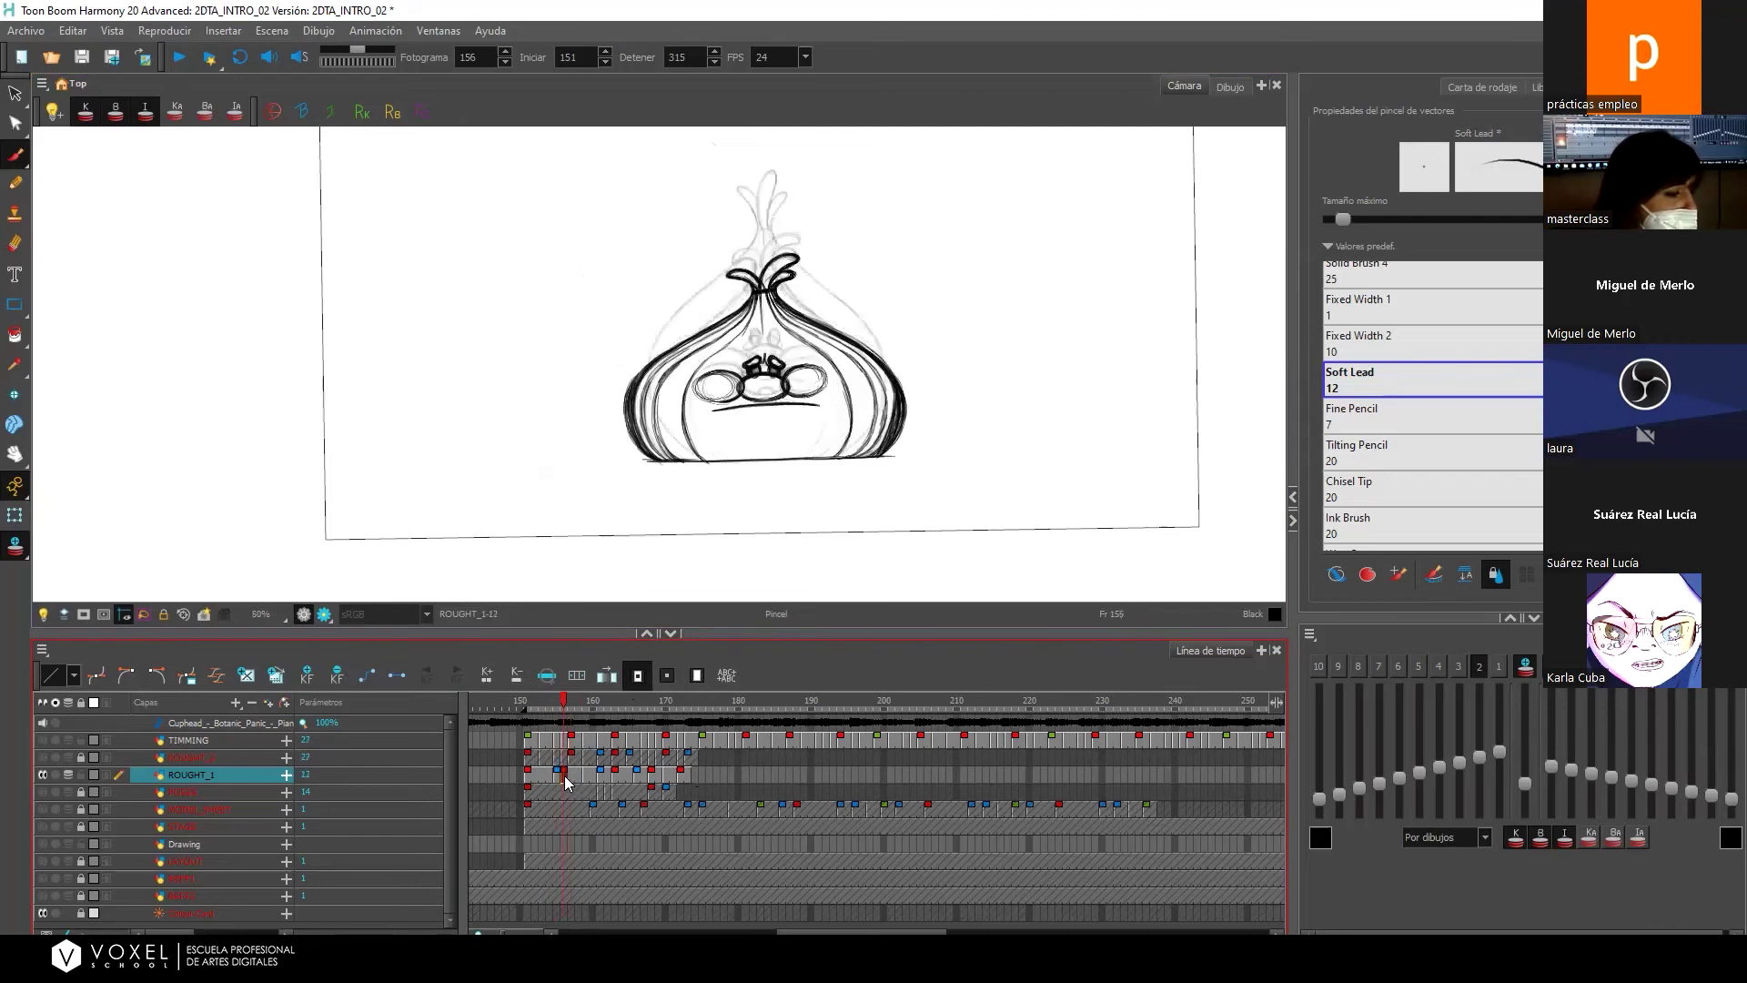
click(571, 776)
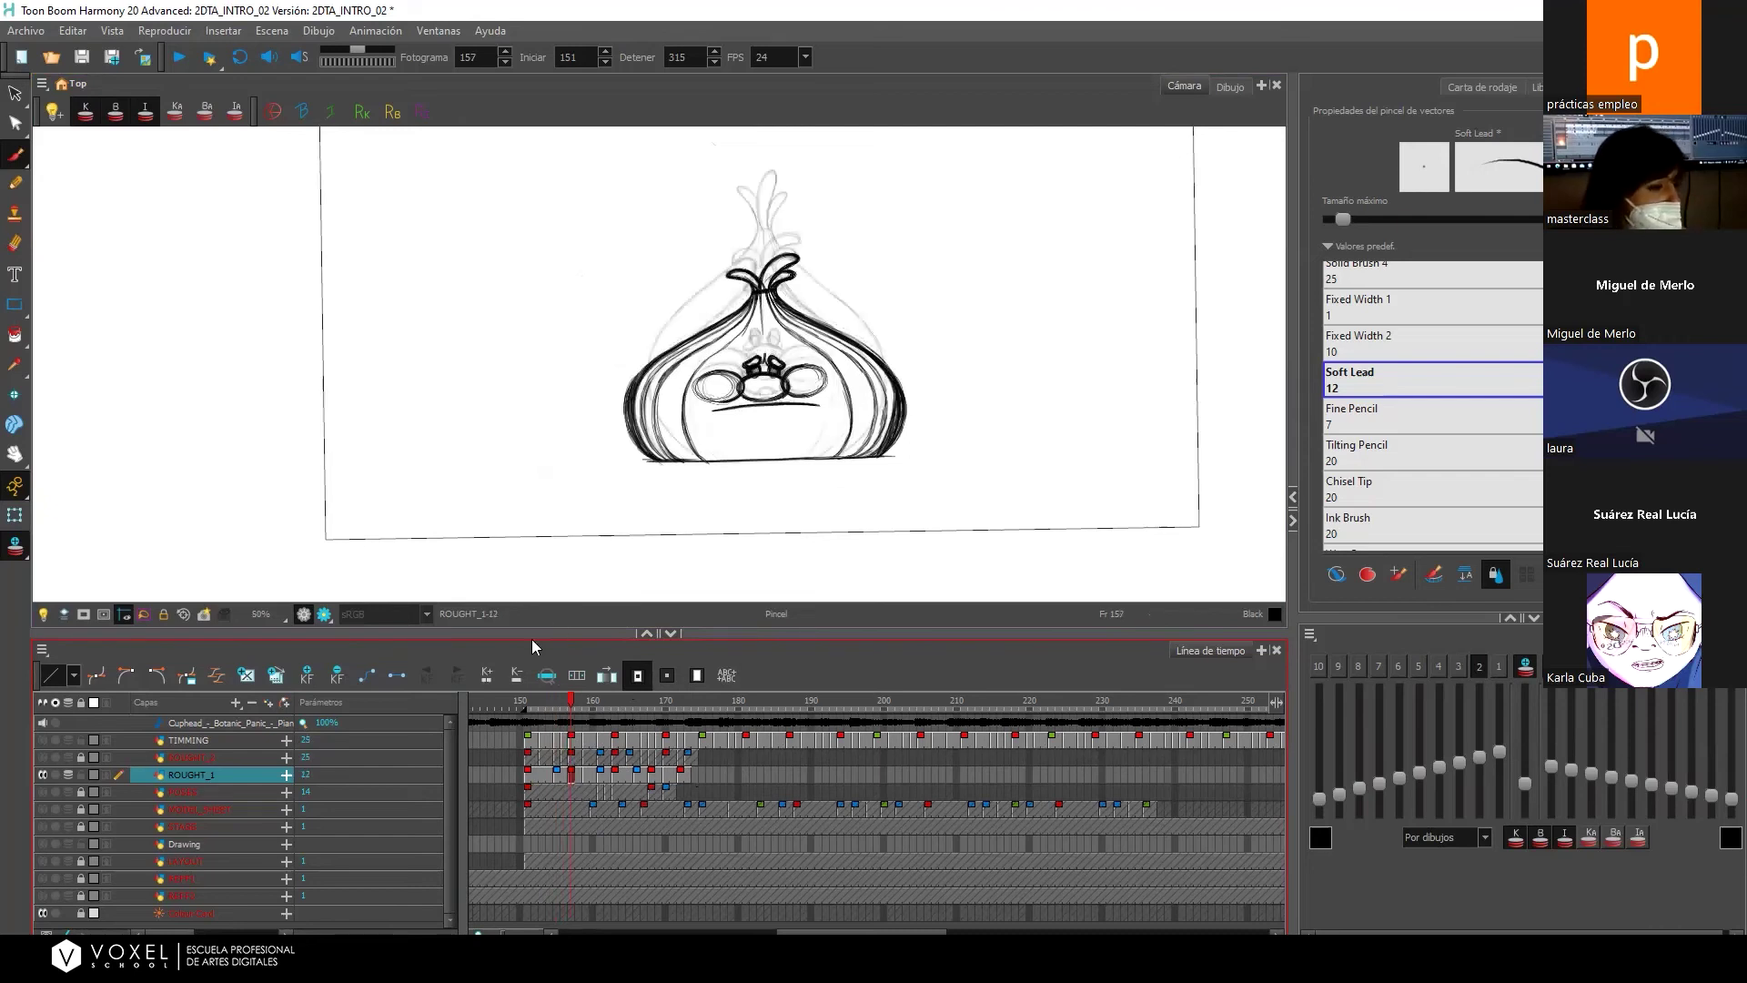
click(557, 773)
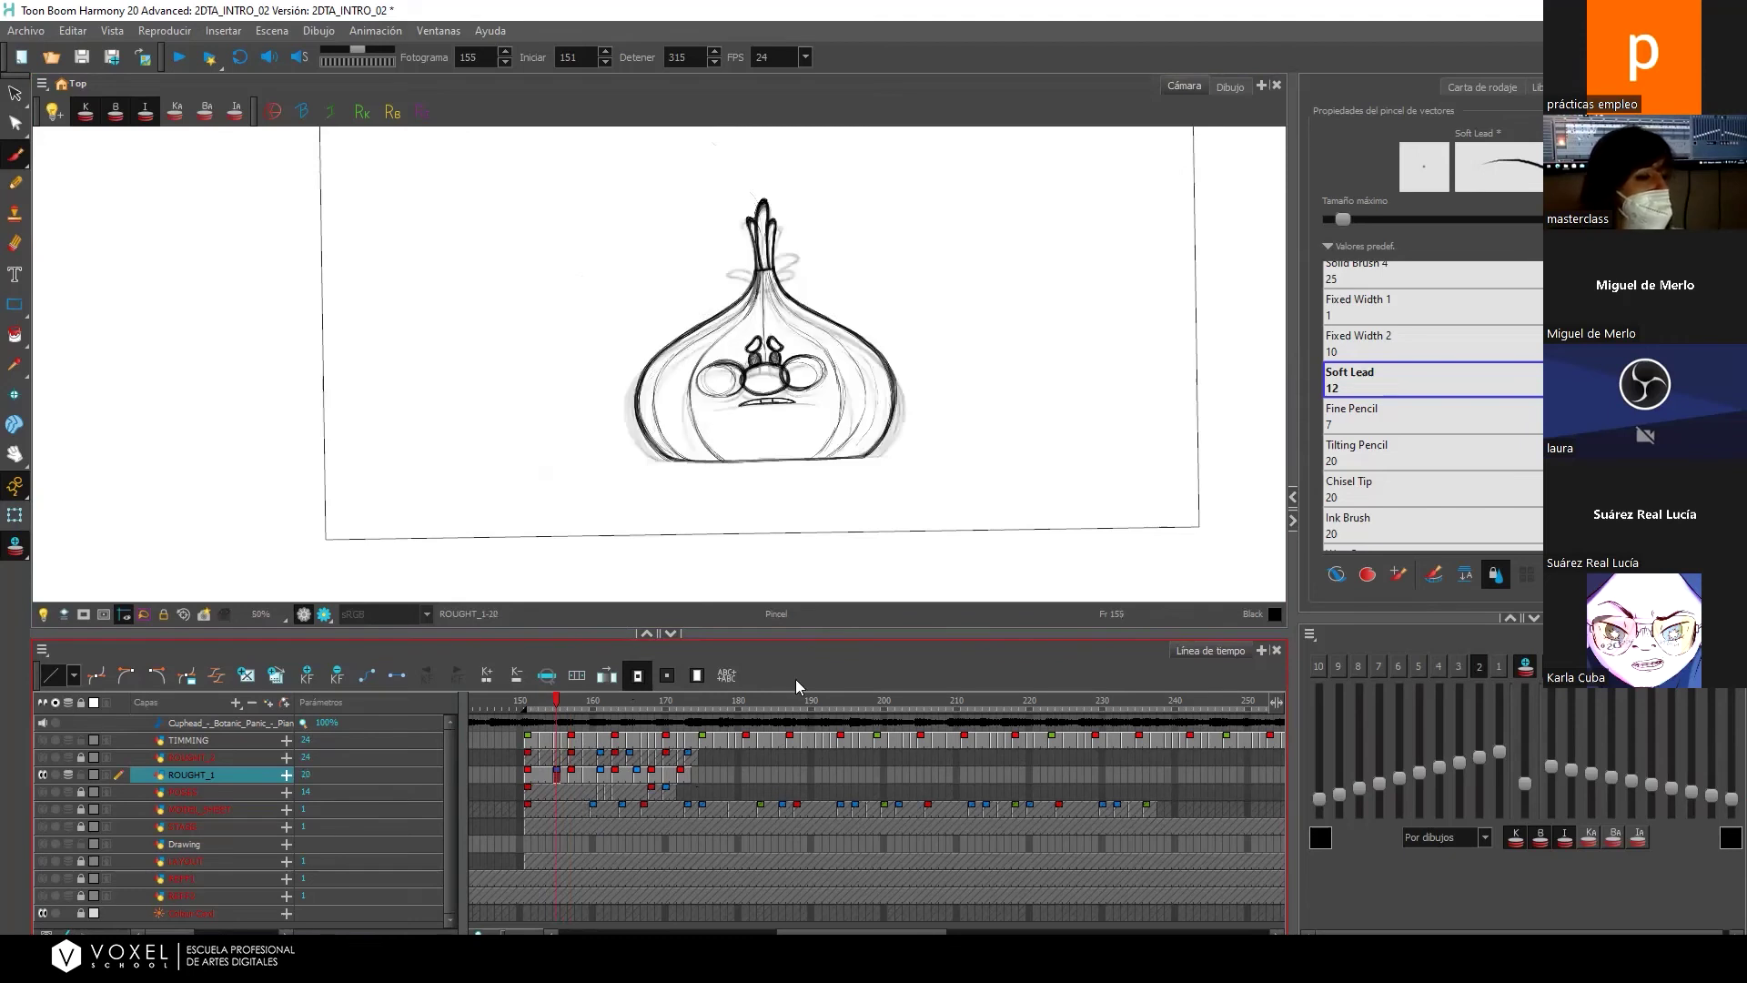
drag(1084, 386, 1001, 373)
click(571, 773)
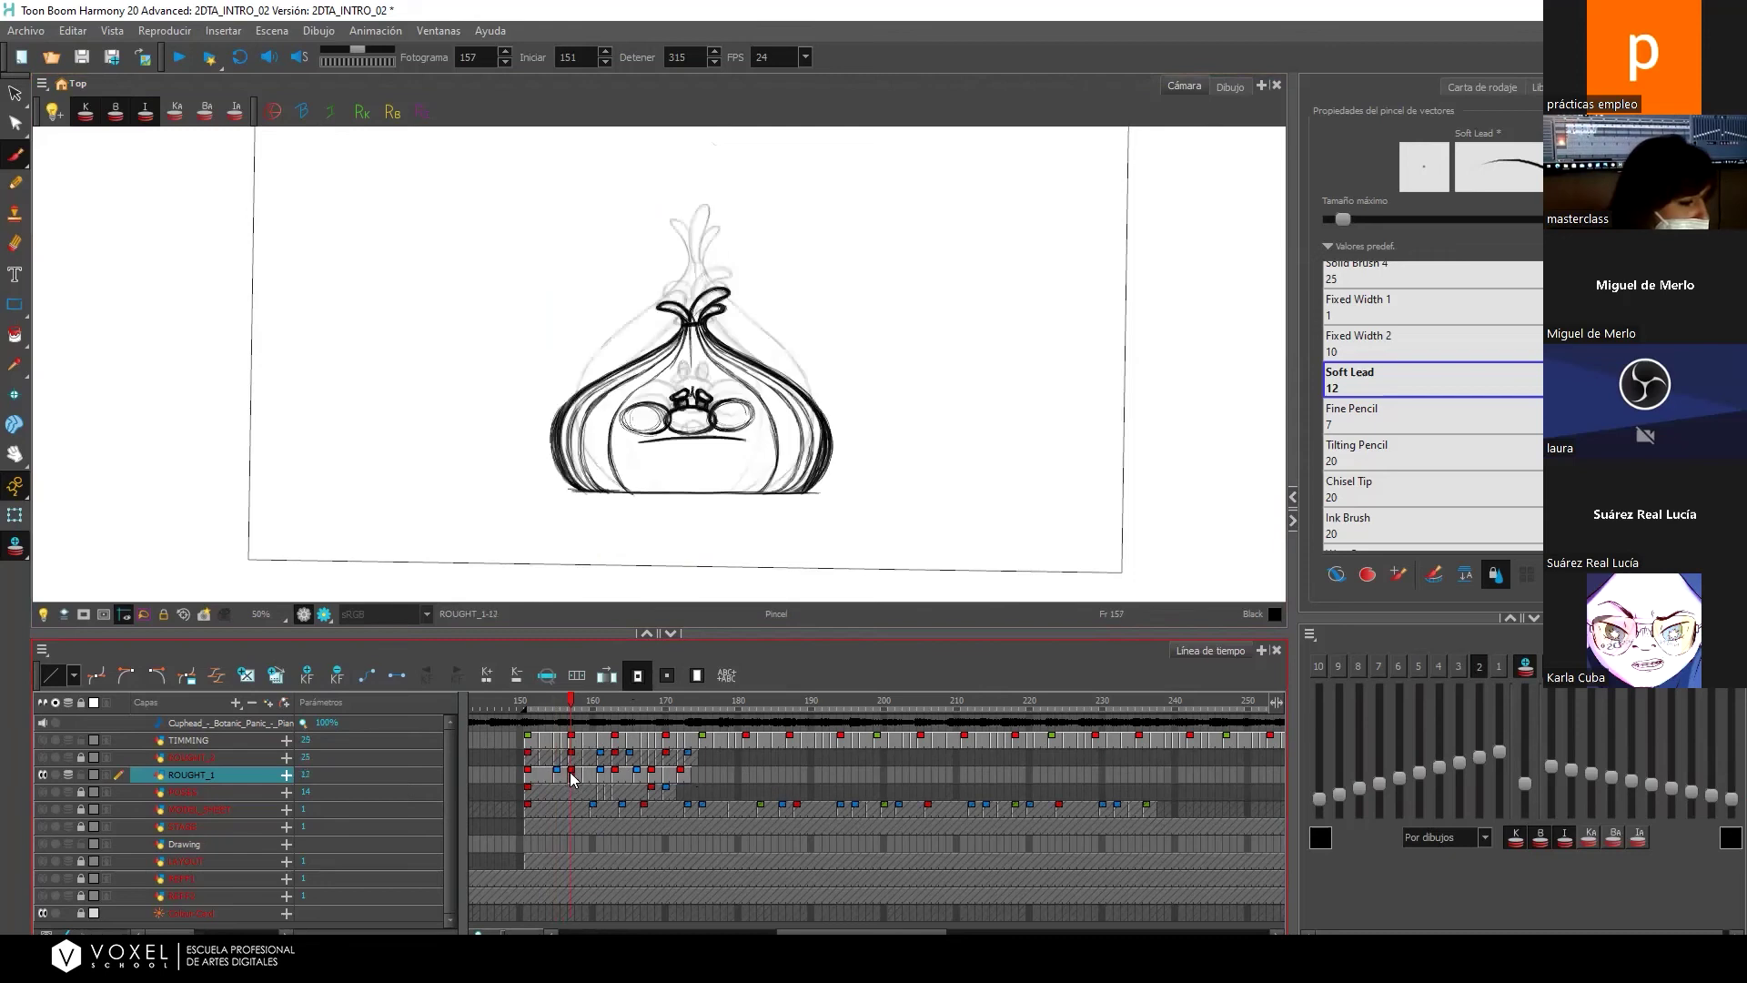
Go to frame 161 of ROUGHT_1 and turn off the second previous drawing in the onion skin.
click(615, 775)
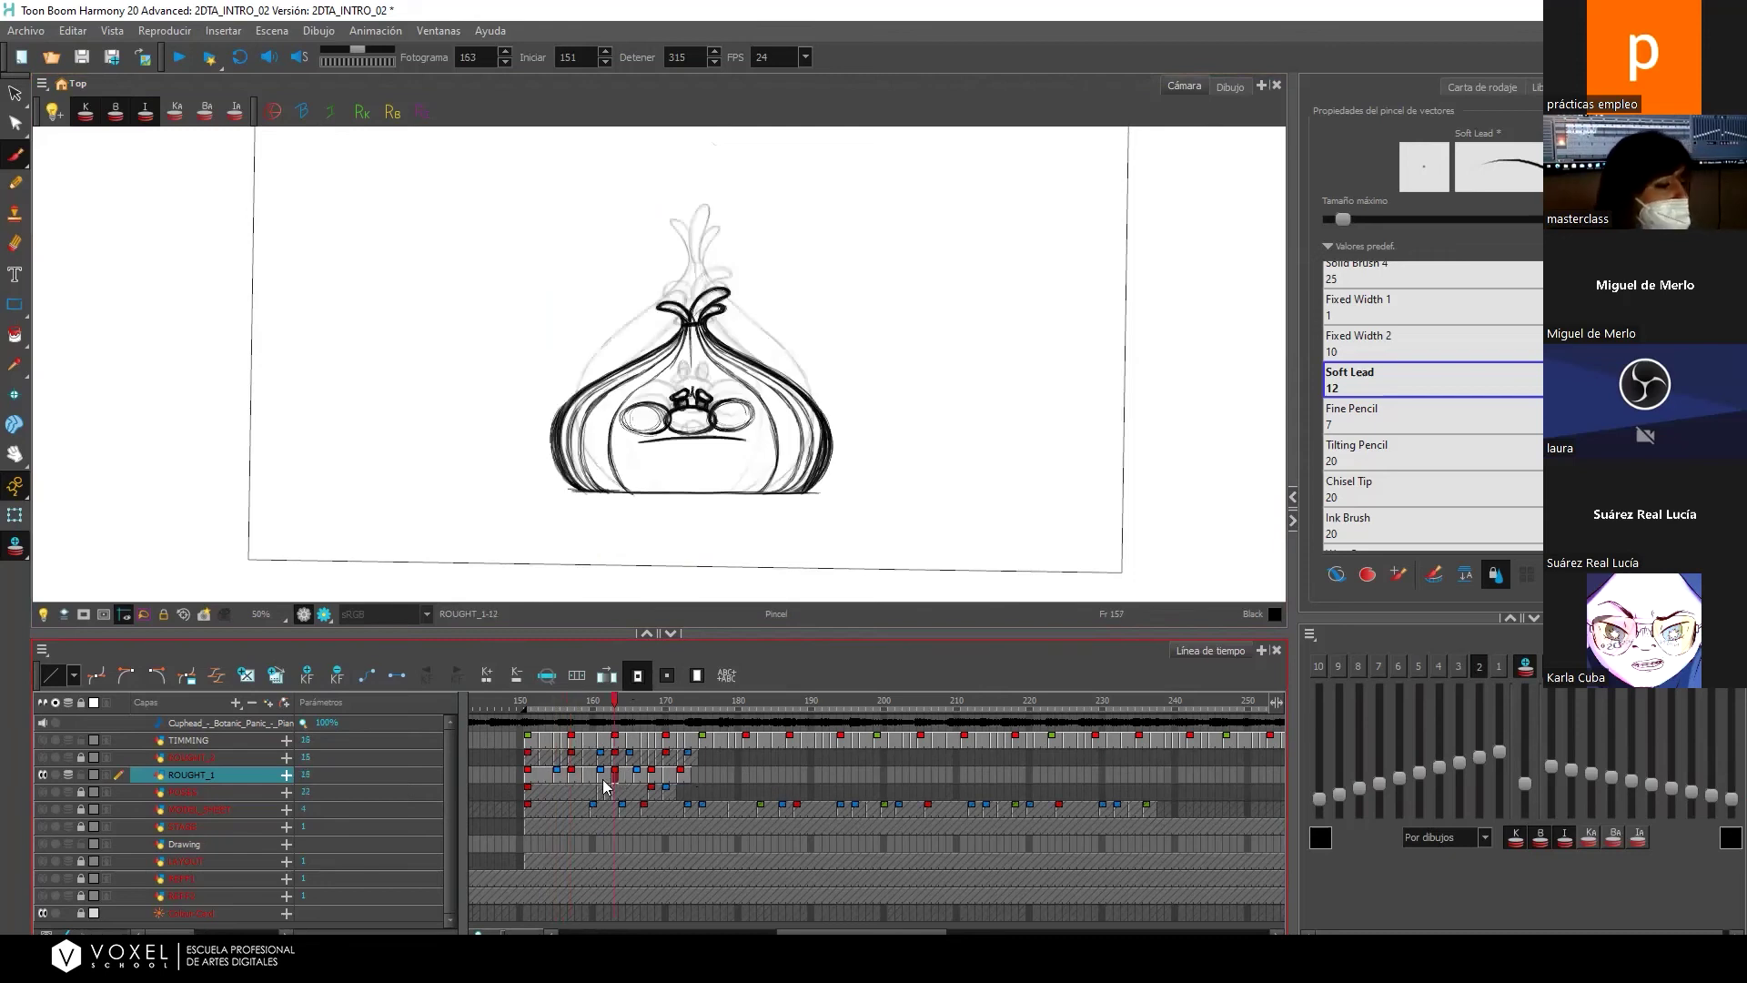
click(622, 774)
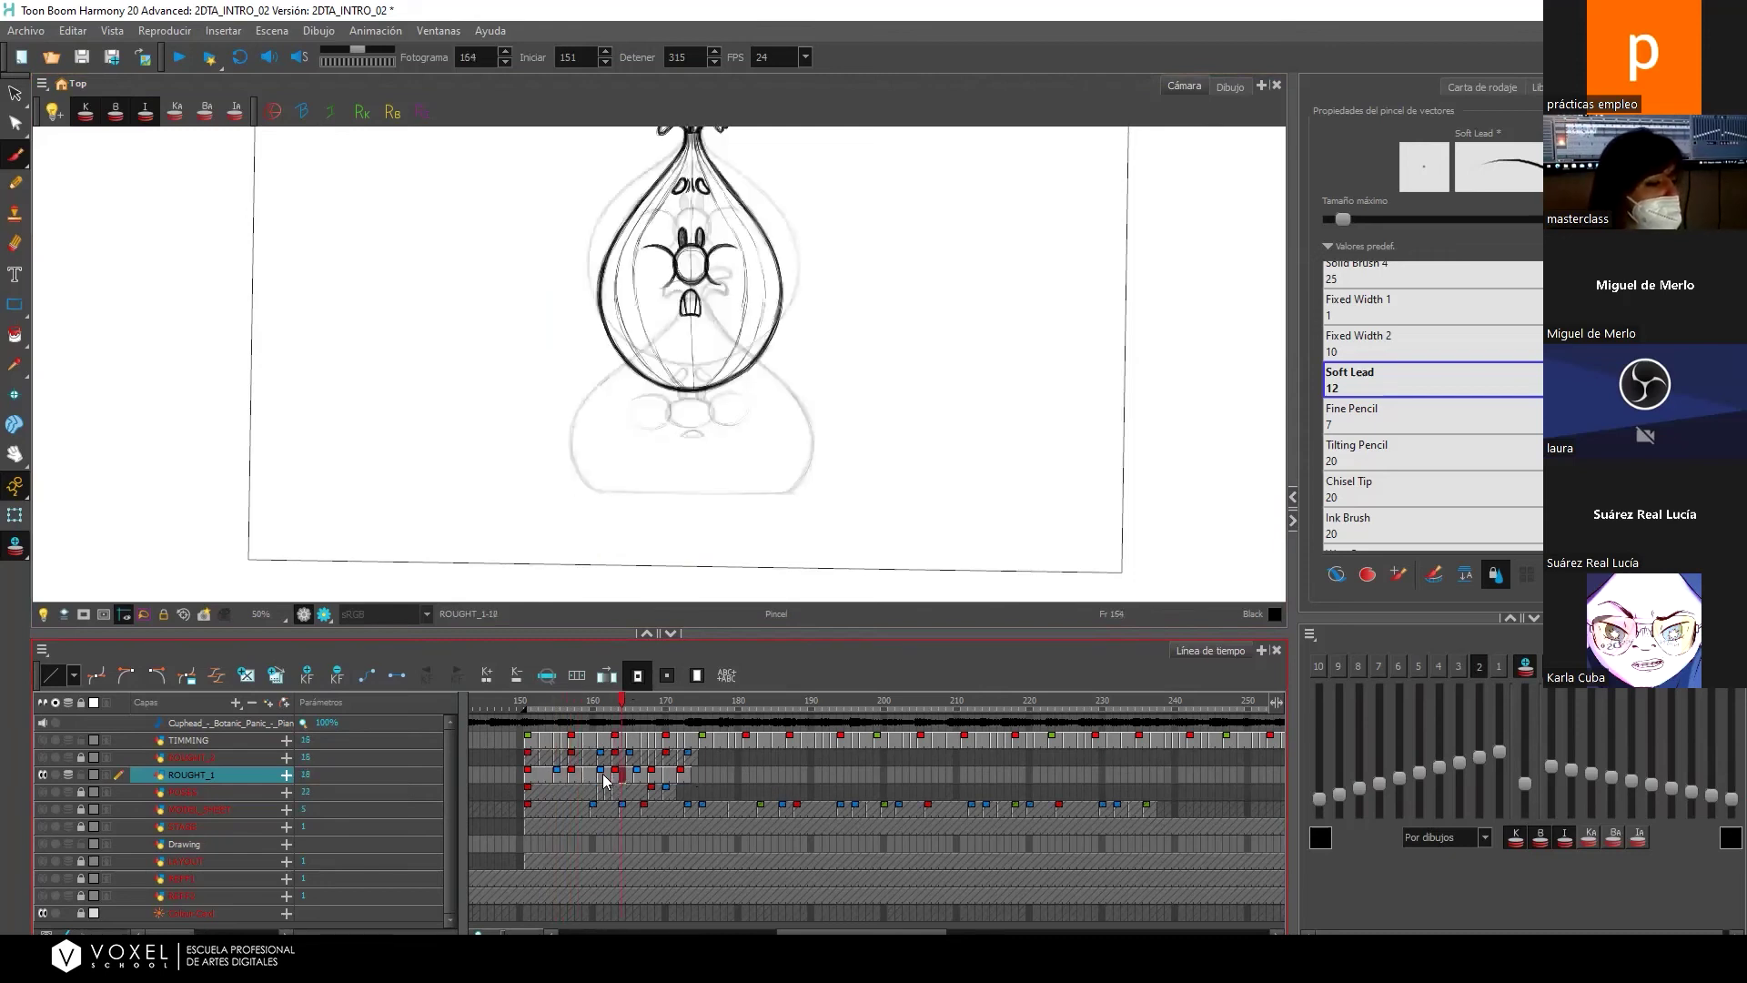
click(604, 775)
click(601, 784)
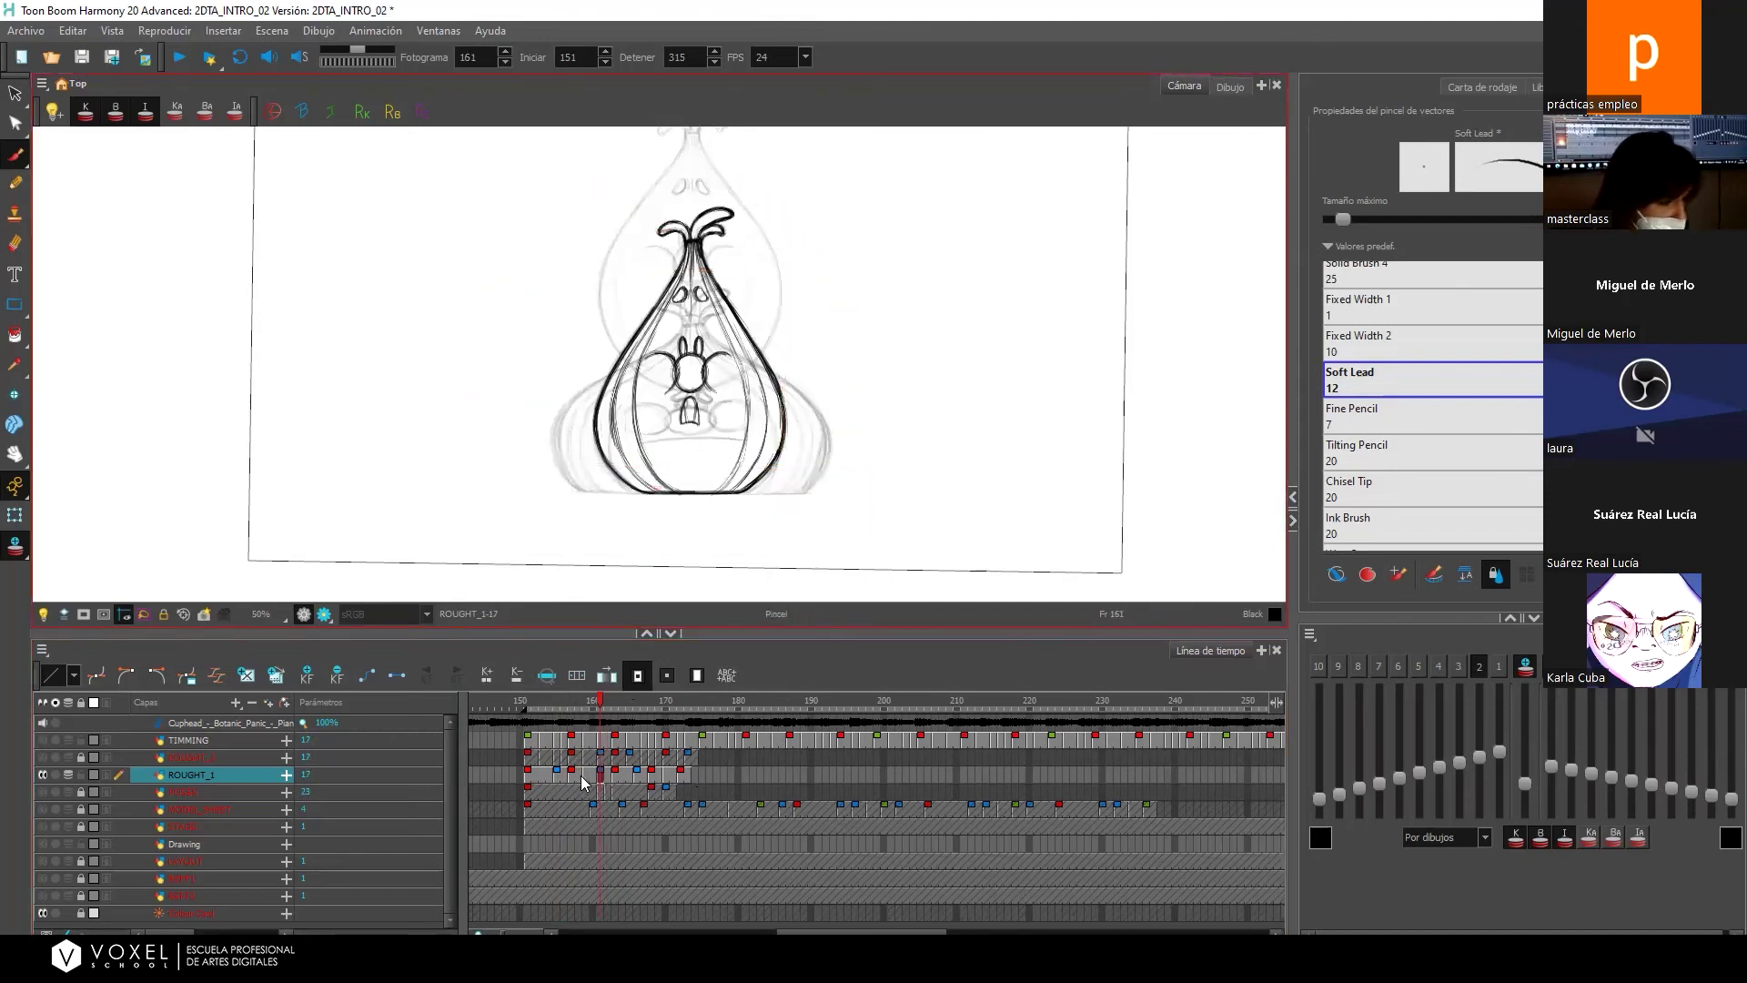
click(1477, 667)
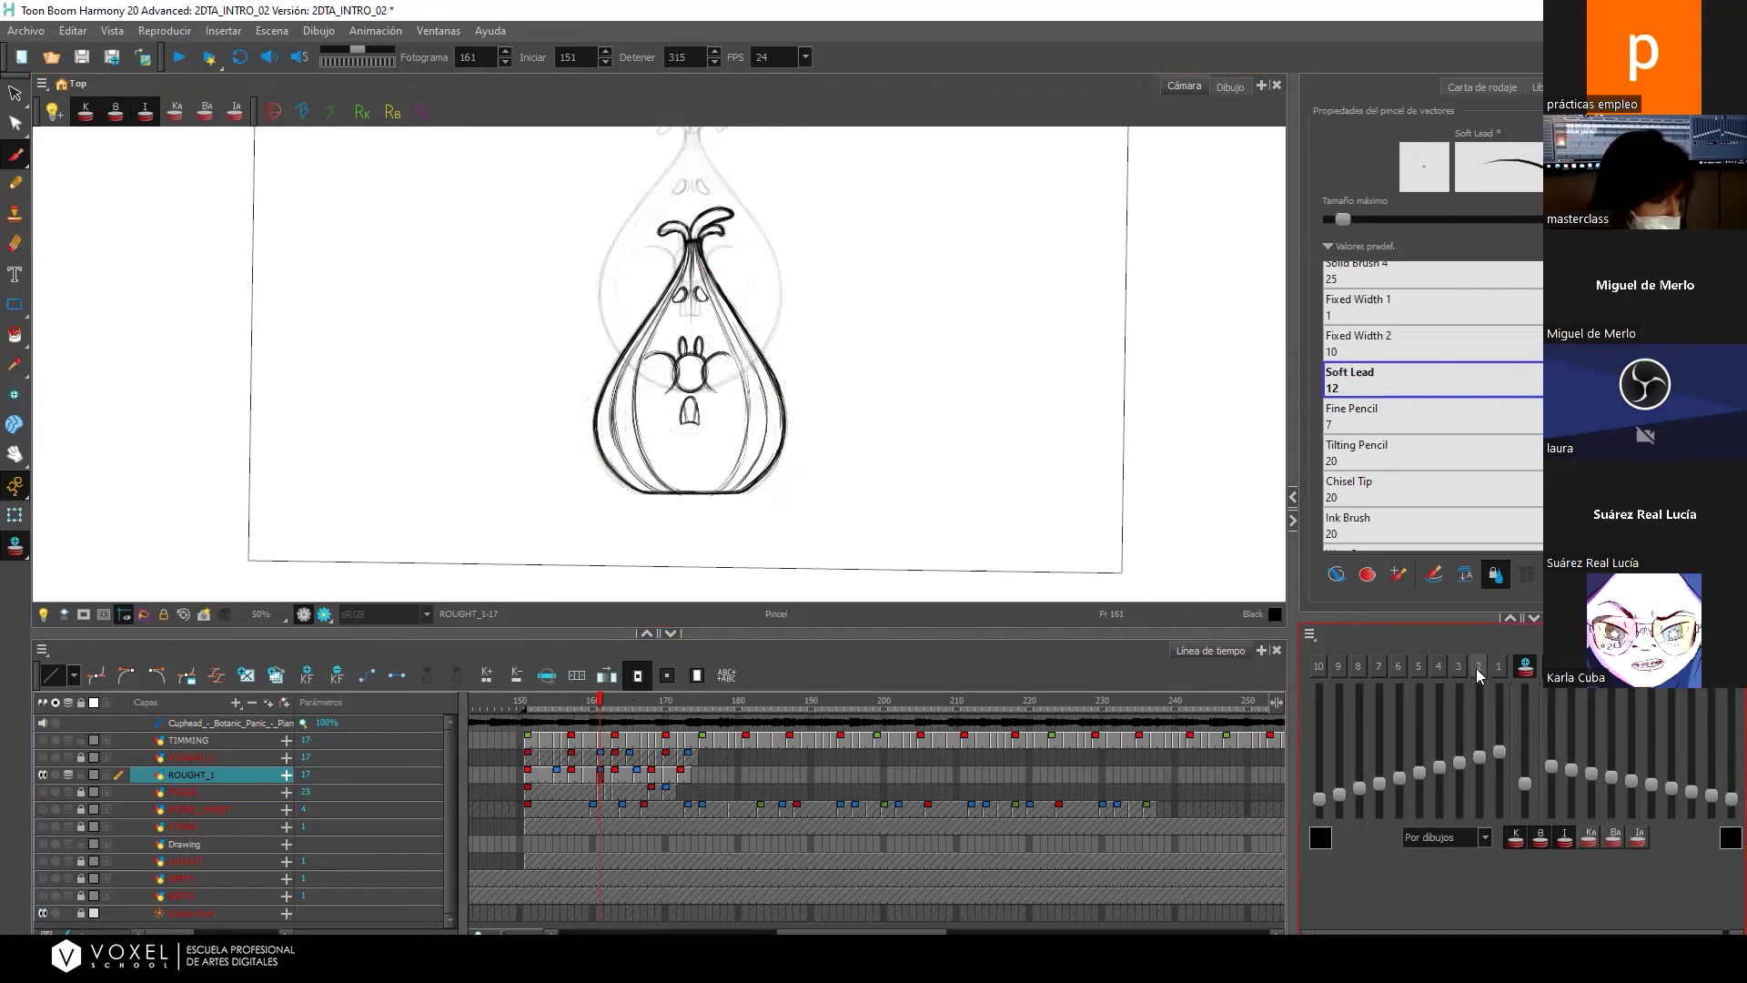
Show the second previous drawing in the onion skin at frame 161, go to frame 159 and turn that drawing off.
click(1477, 667)
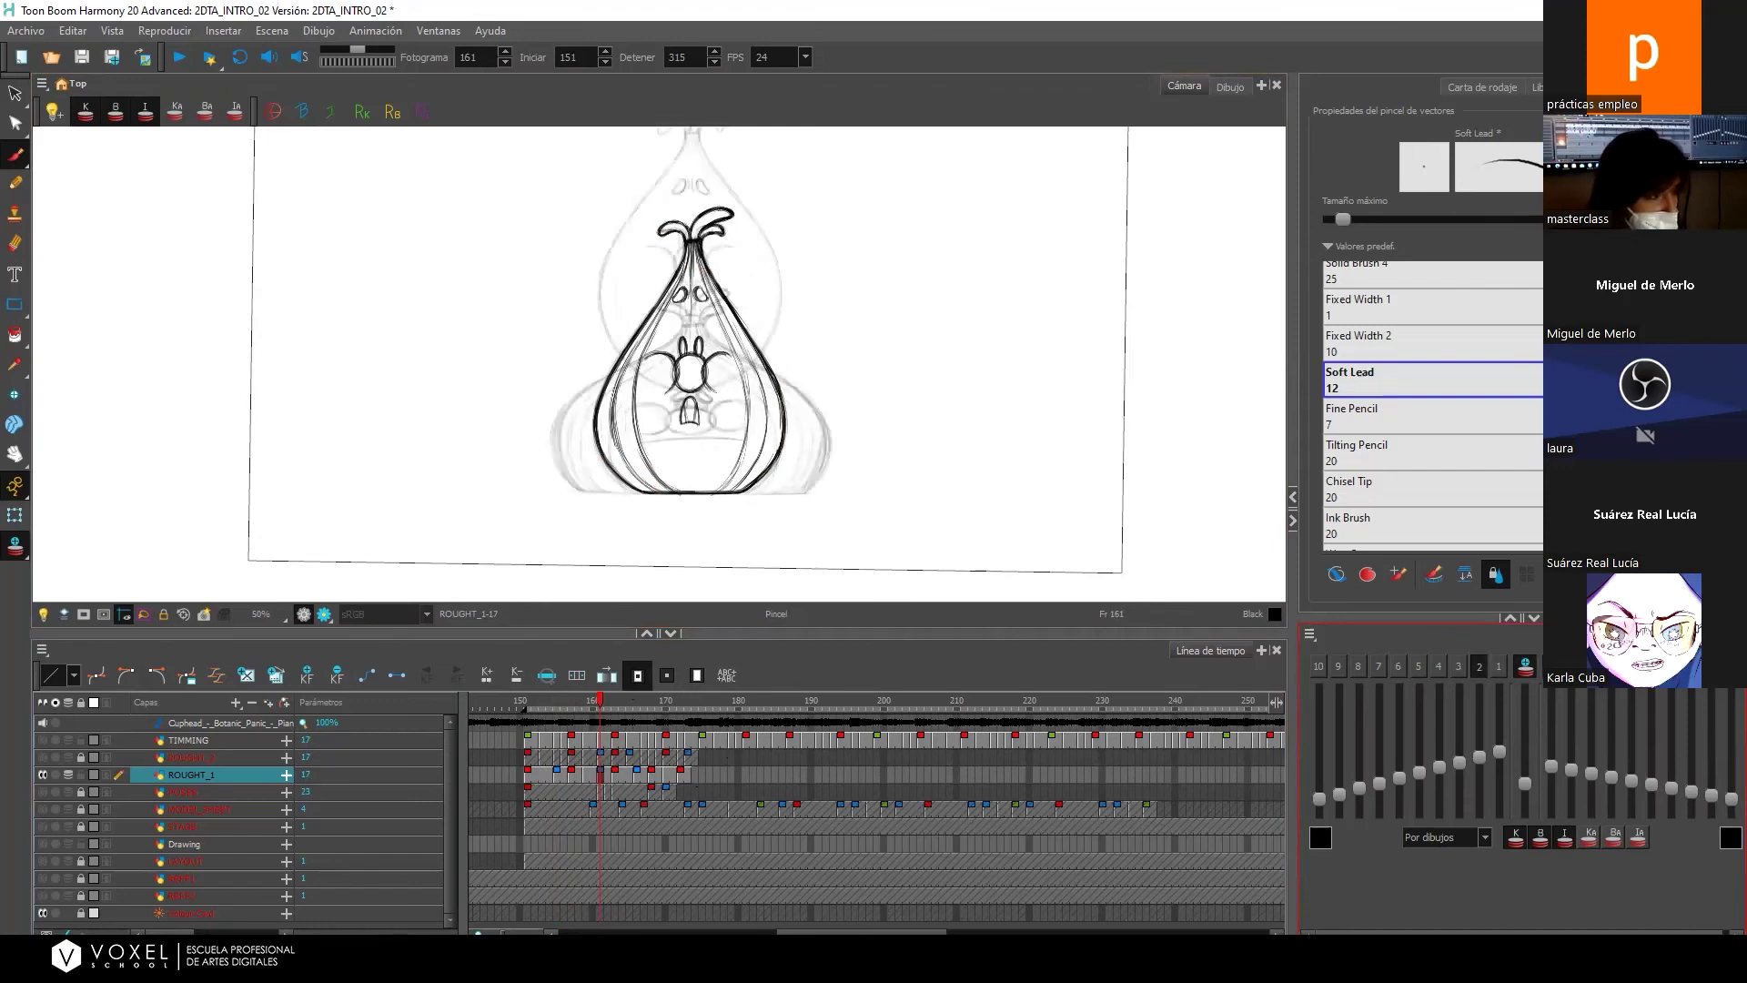
drag(707, 342, 702, 370)
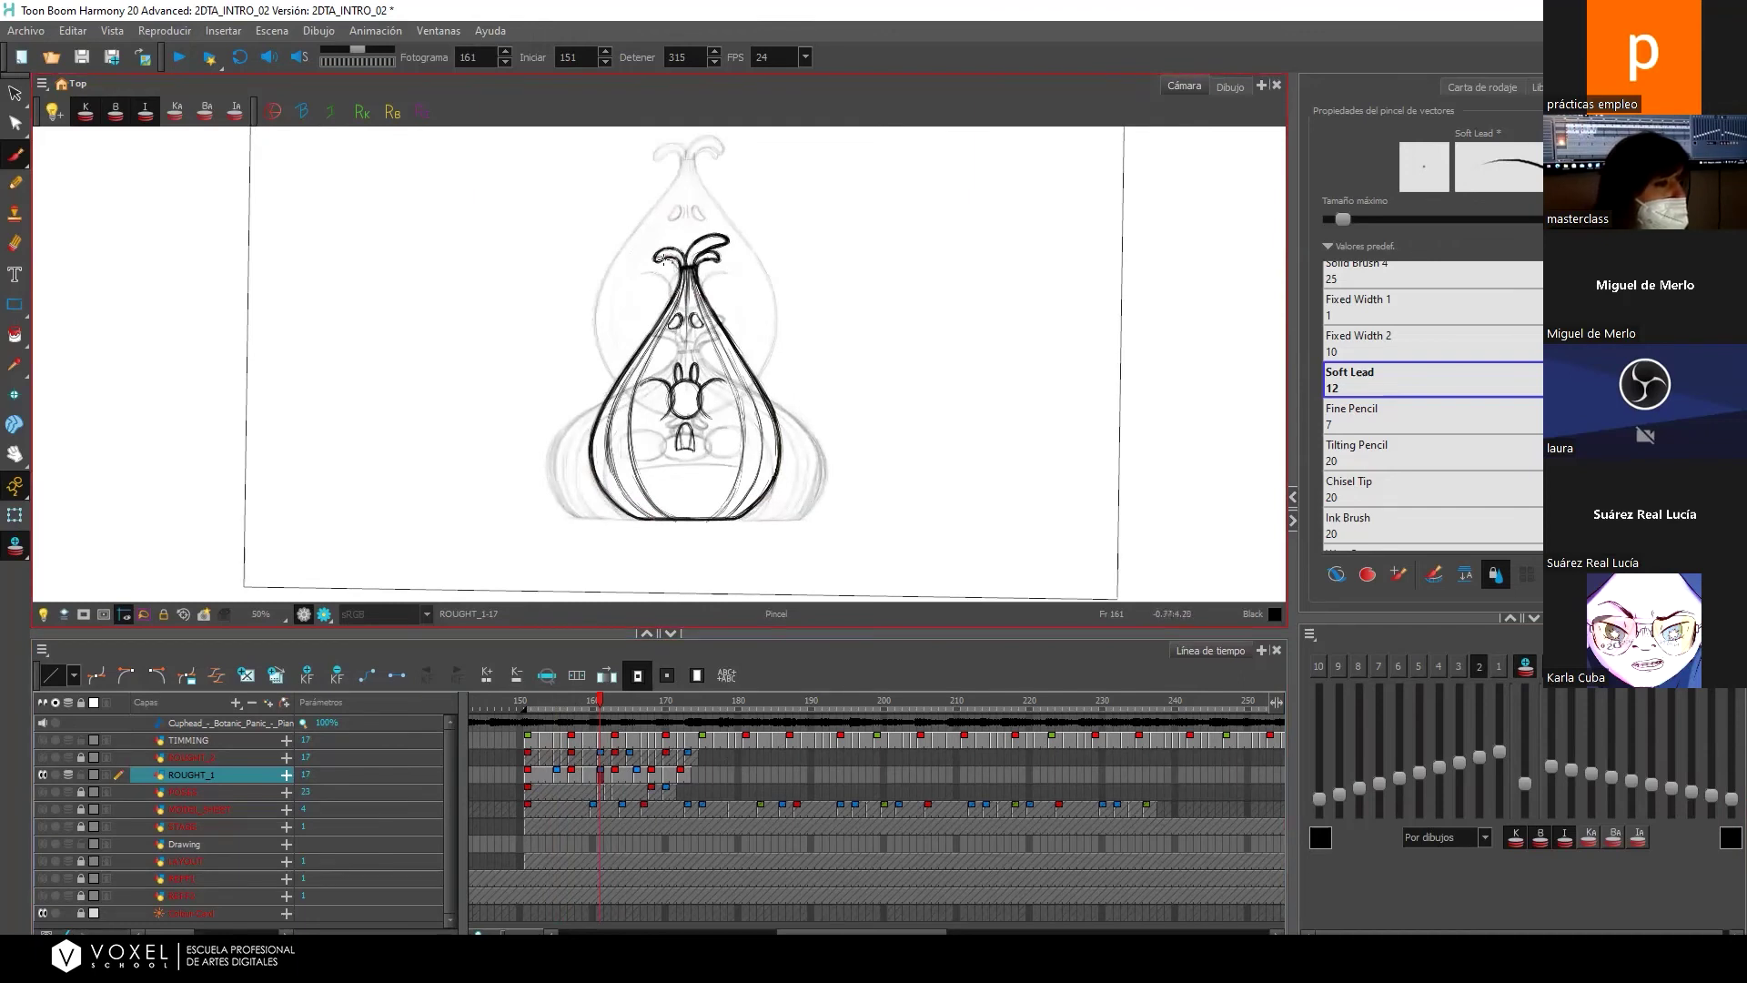
click(588, 774)
mouse_move(594, 777)
mouse_down()
mouse_move(576, 780)
mouse_move(607, 781)
mouse_up()
click(1490, 672)
click(1496, 668)
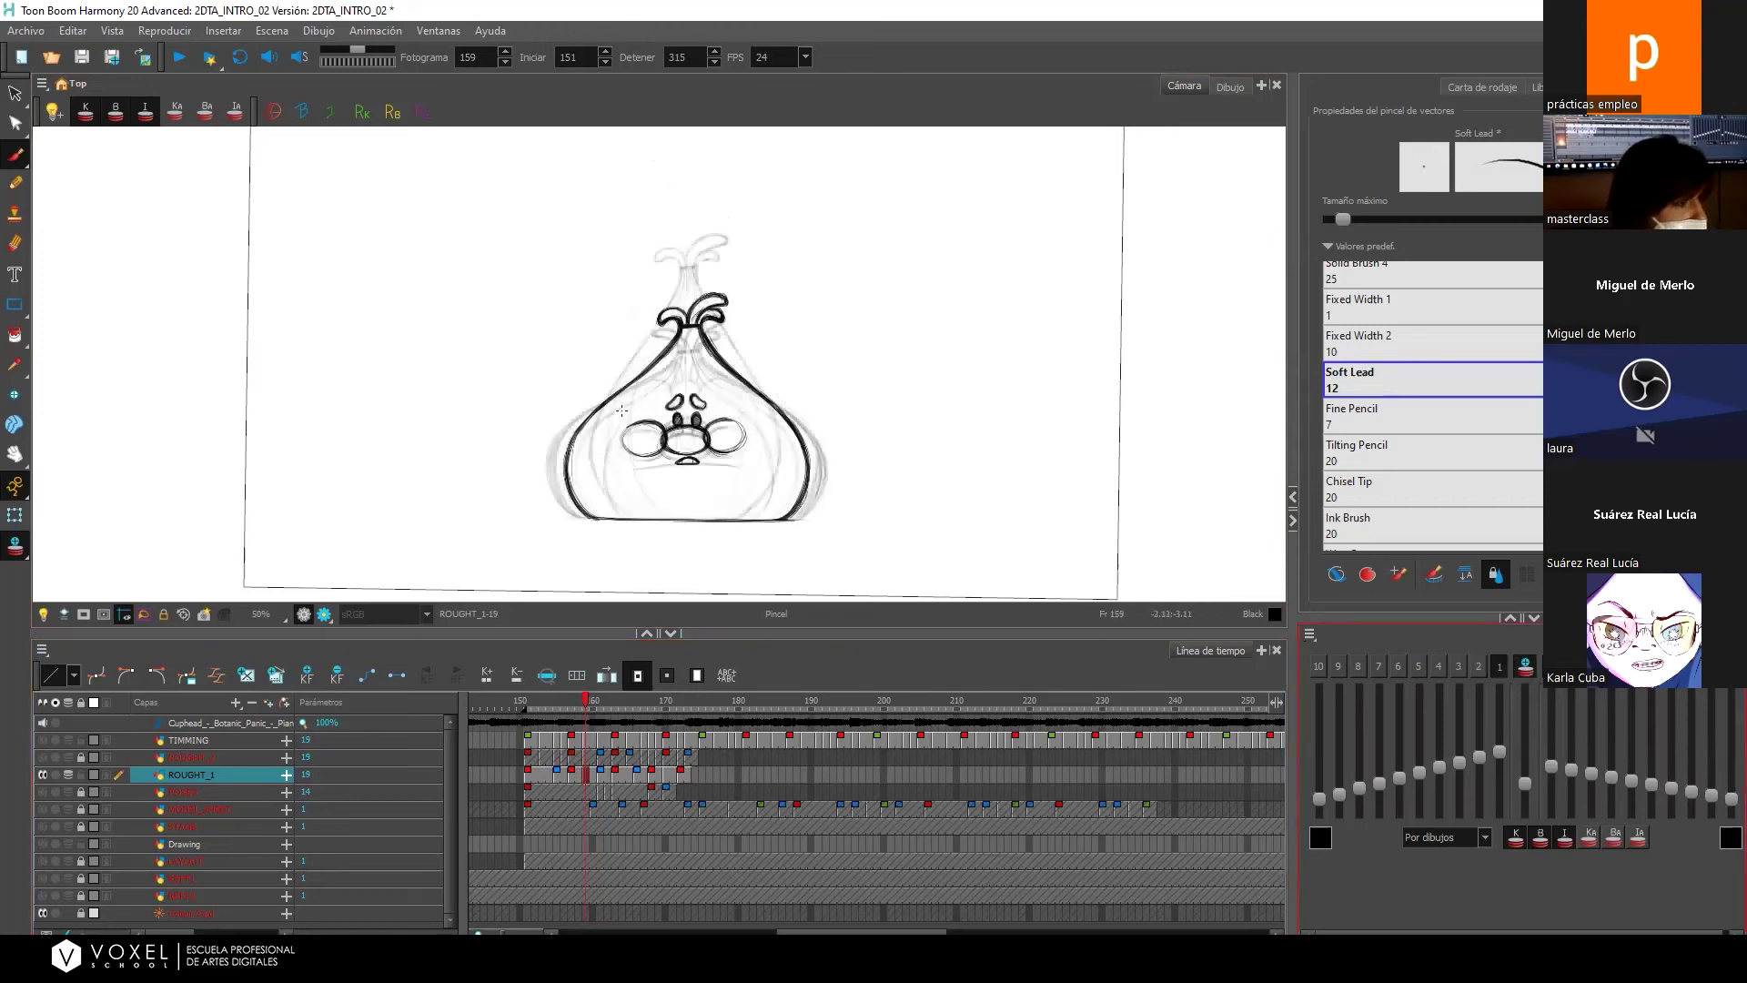
Flip between frames 158 and 159 of ROUGHT_1 to compare the squashed pose with the drawing that follows it.
click(580, 775)
click(585, 778)
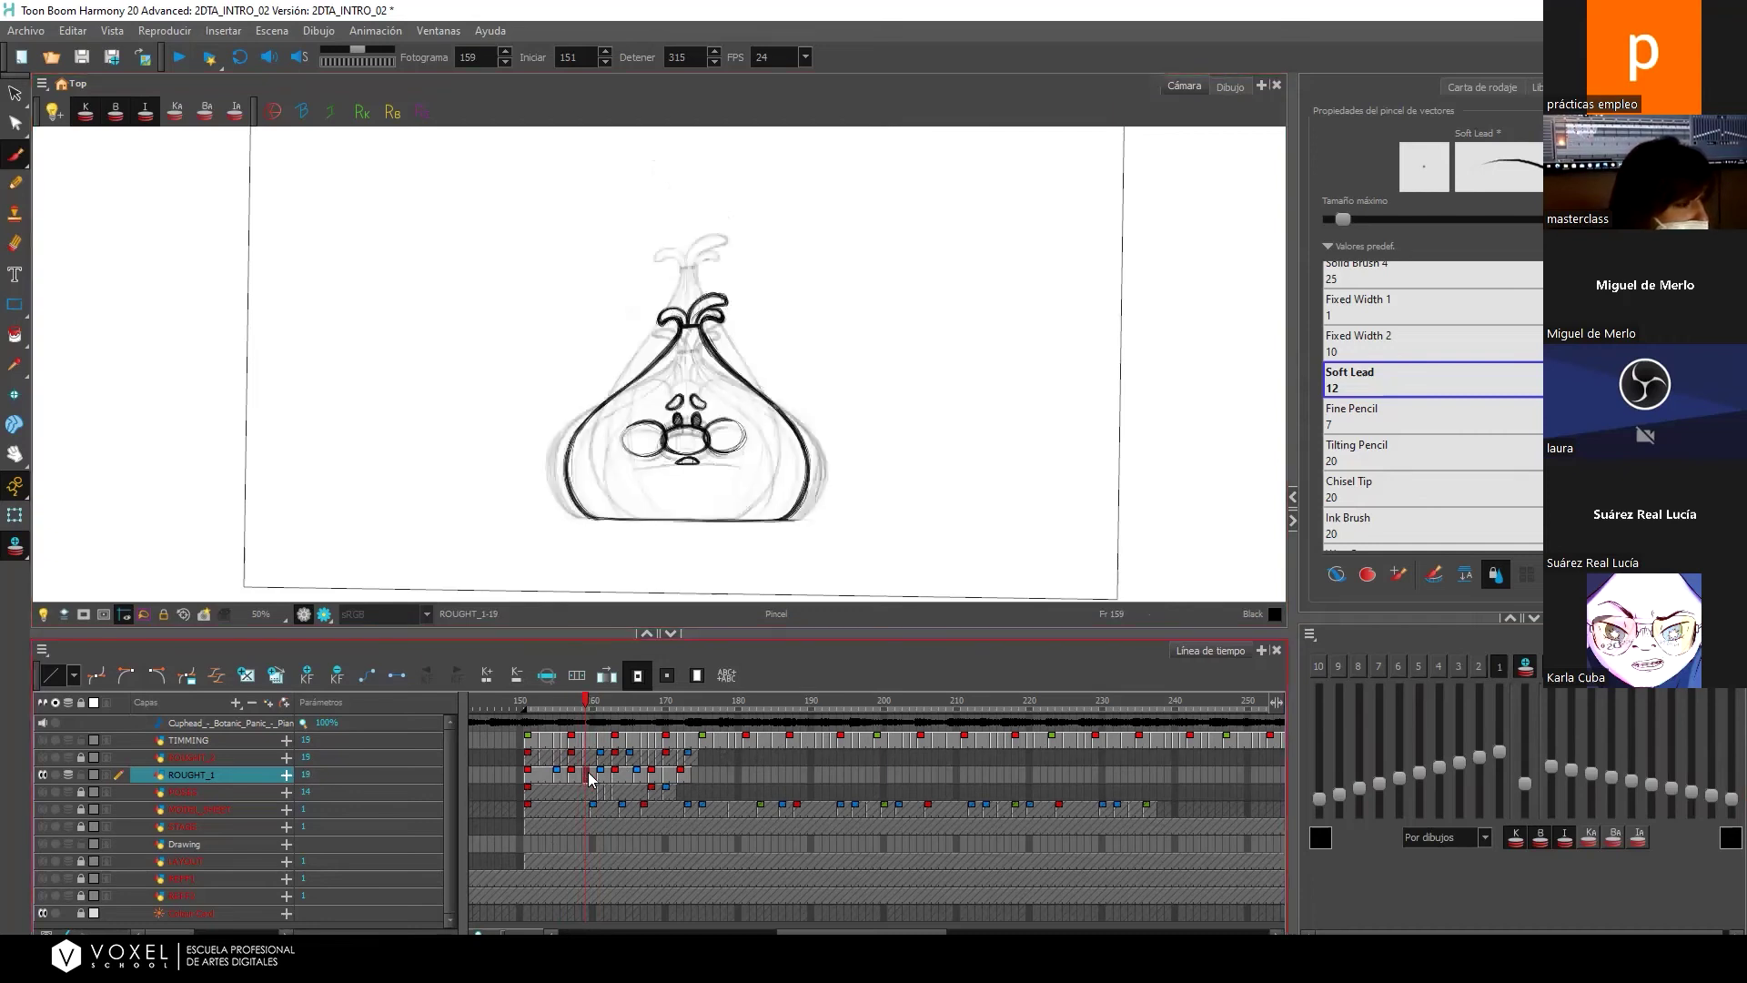
click(579, 781)
click(585, 781)
click(585, 780)
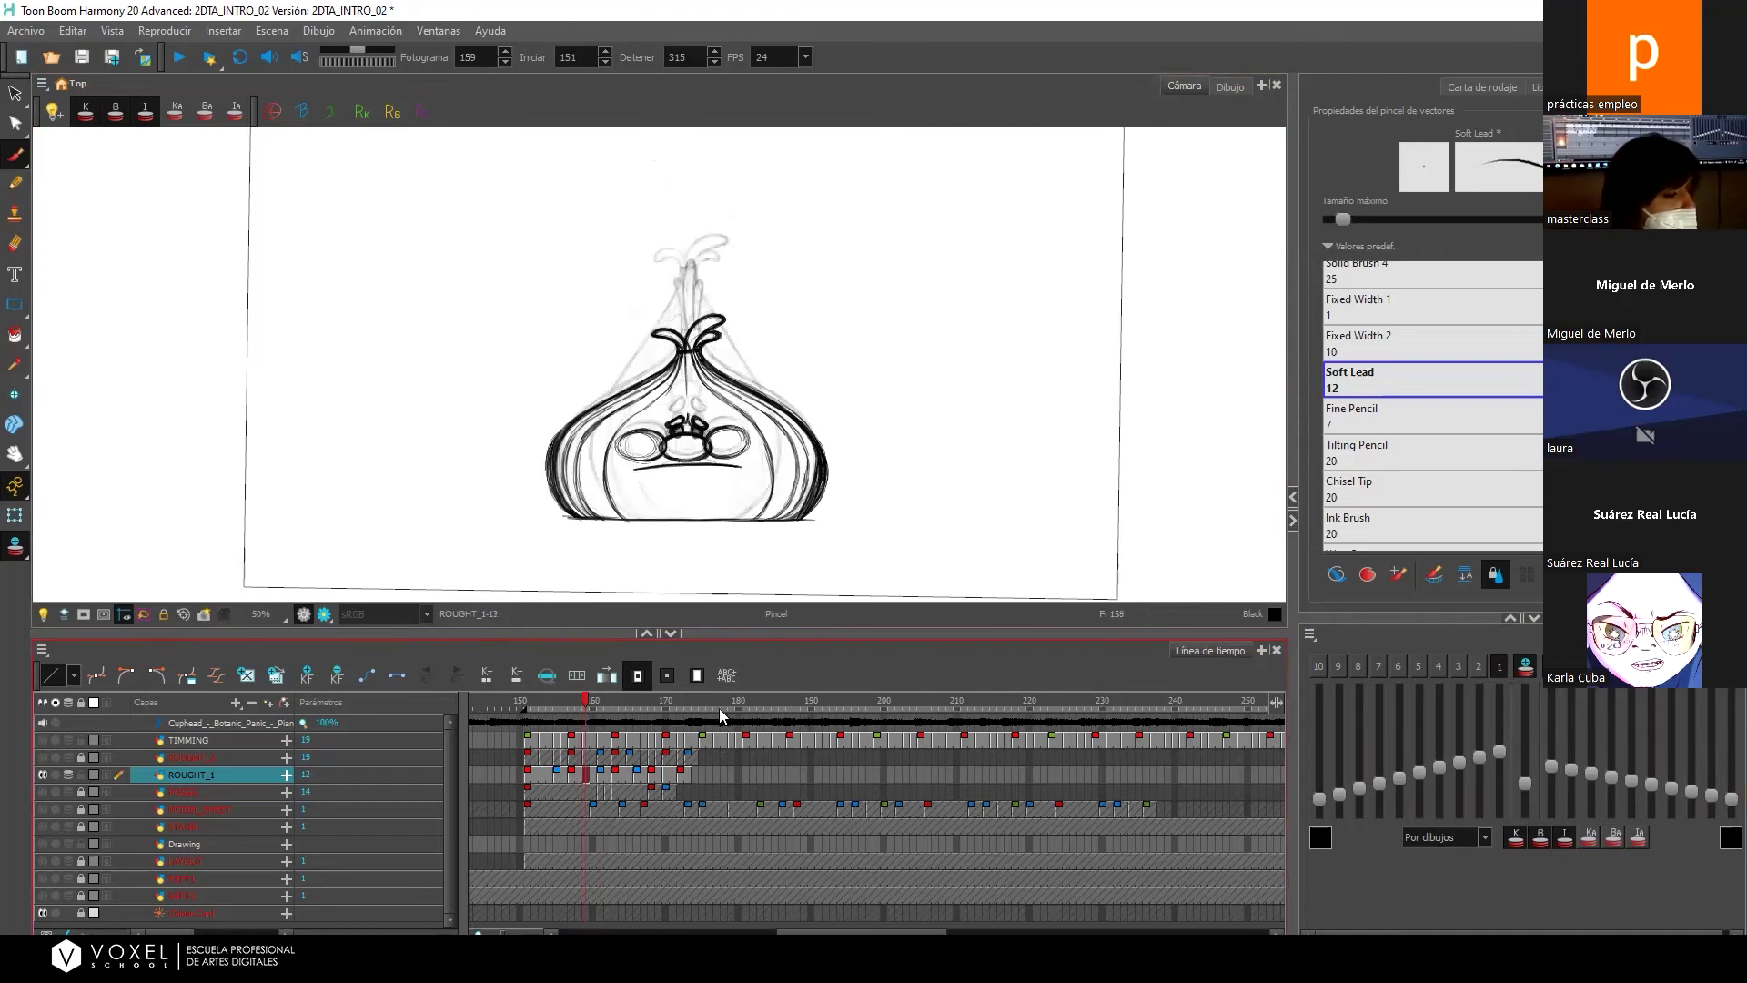
click(621, 774)
click(579, 775)
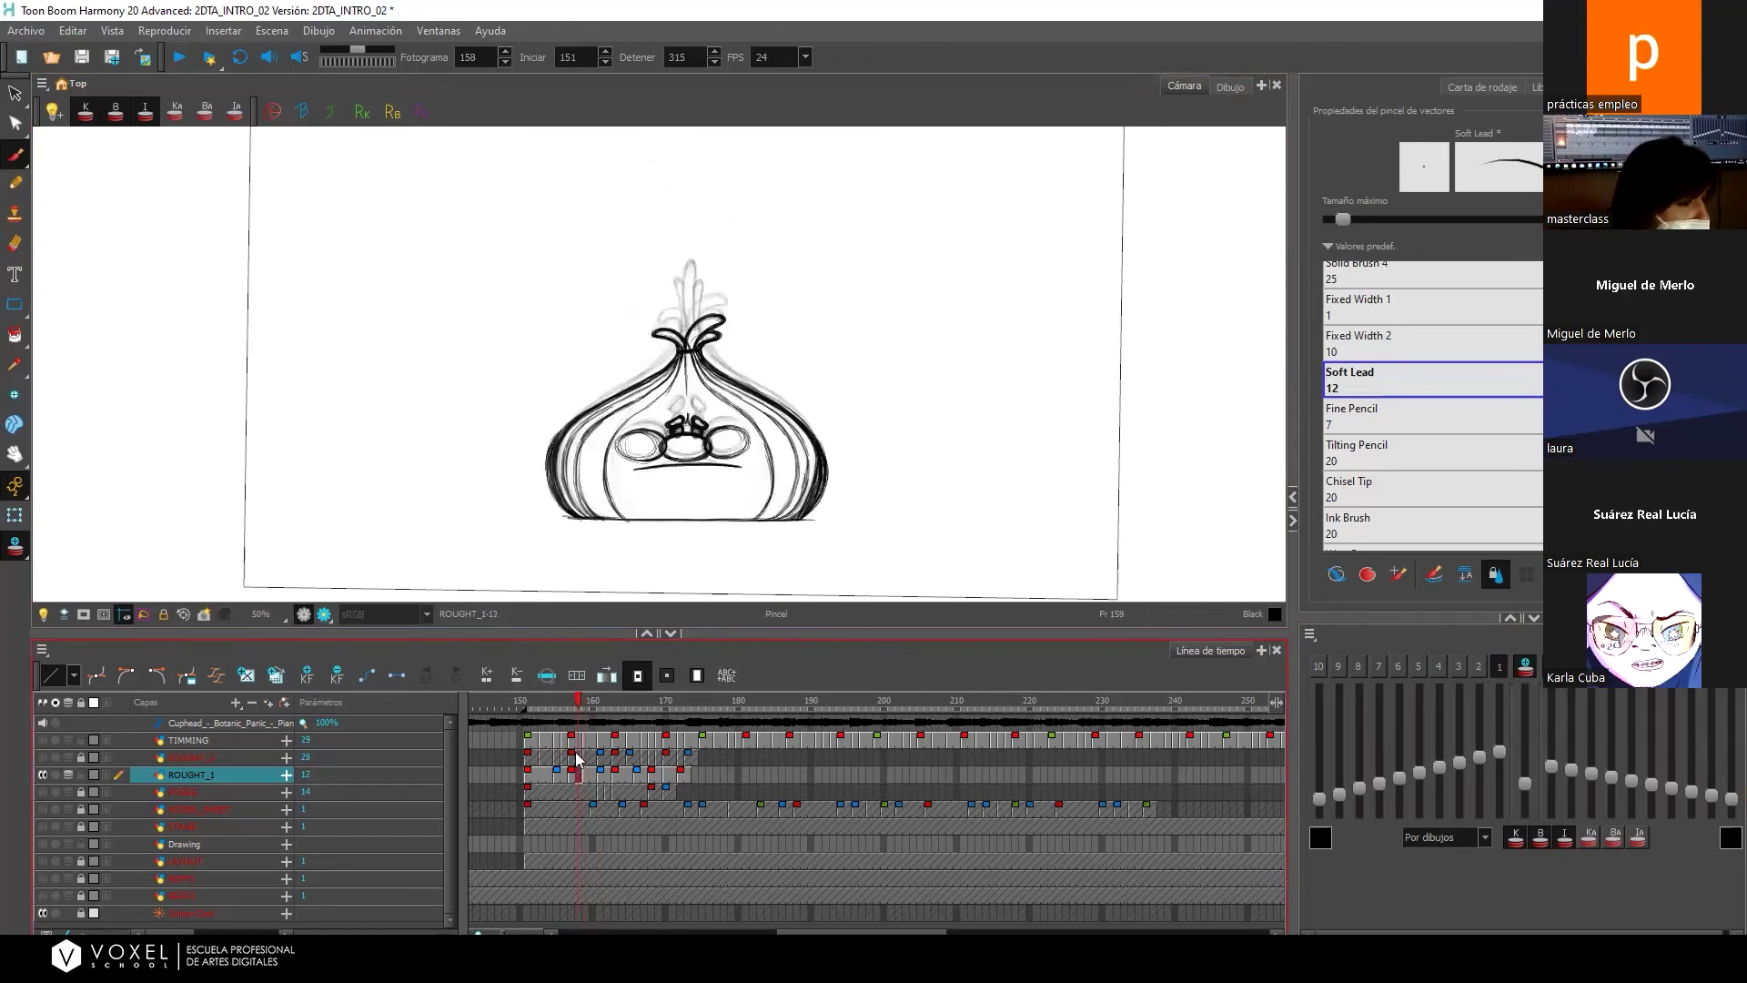
Scrub back and forth between frames 156 and 157 to check the change into the squashed pose.
click(572, 701)
click(565, 701)
click(573, 700)
click(566, 702)
click(573, 701)
click(566, 701)
click(572, 701)
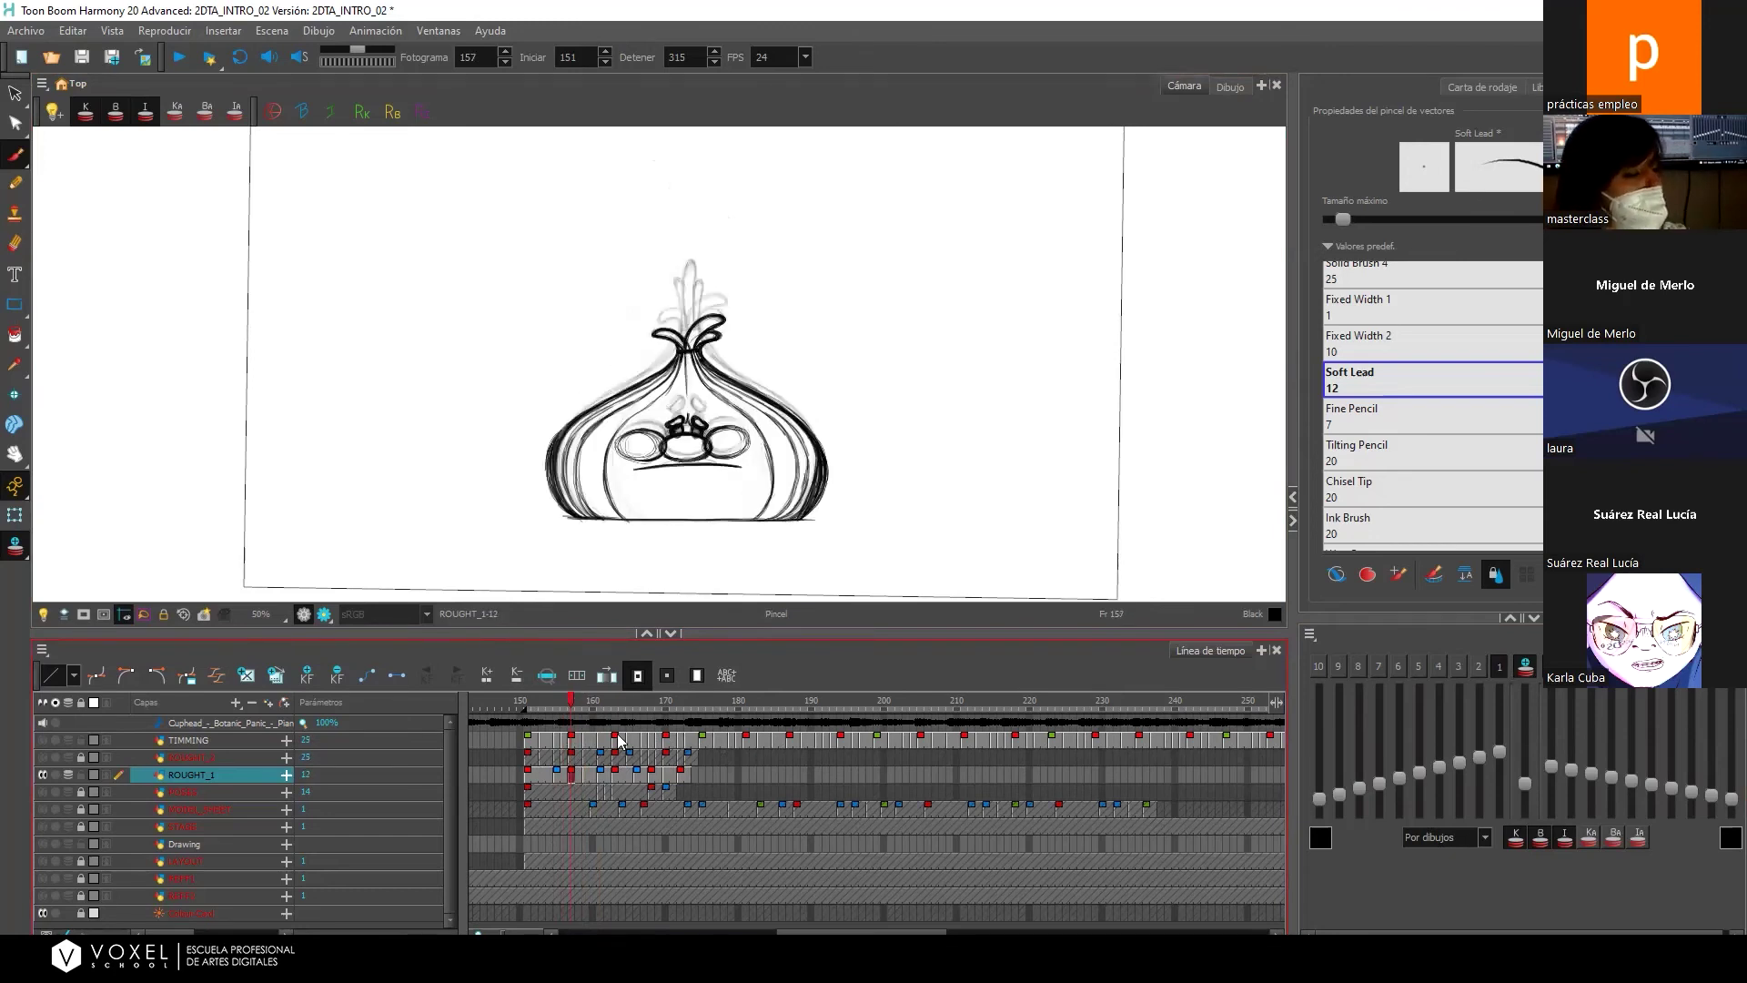
Step through the onion's poses between frames 153 and 172 of ROUGHT_1, ending on the squashed pose at frame 157.
click(586, 701)
click(550, 774)
click(573, 776)
key(g)
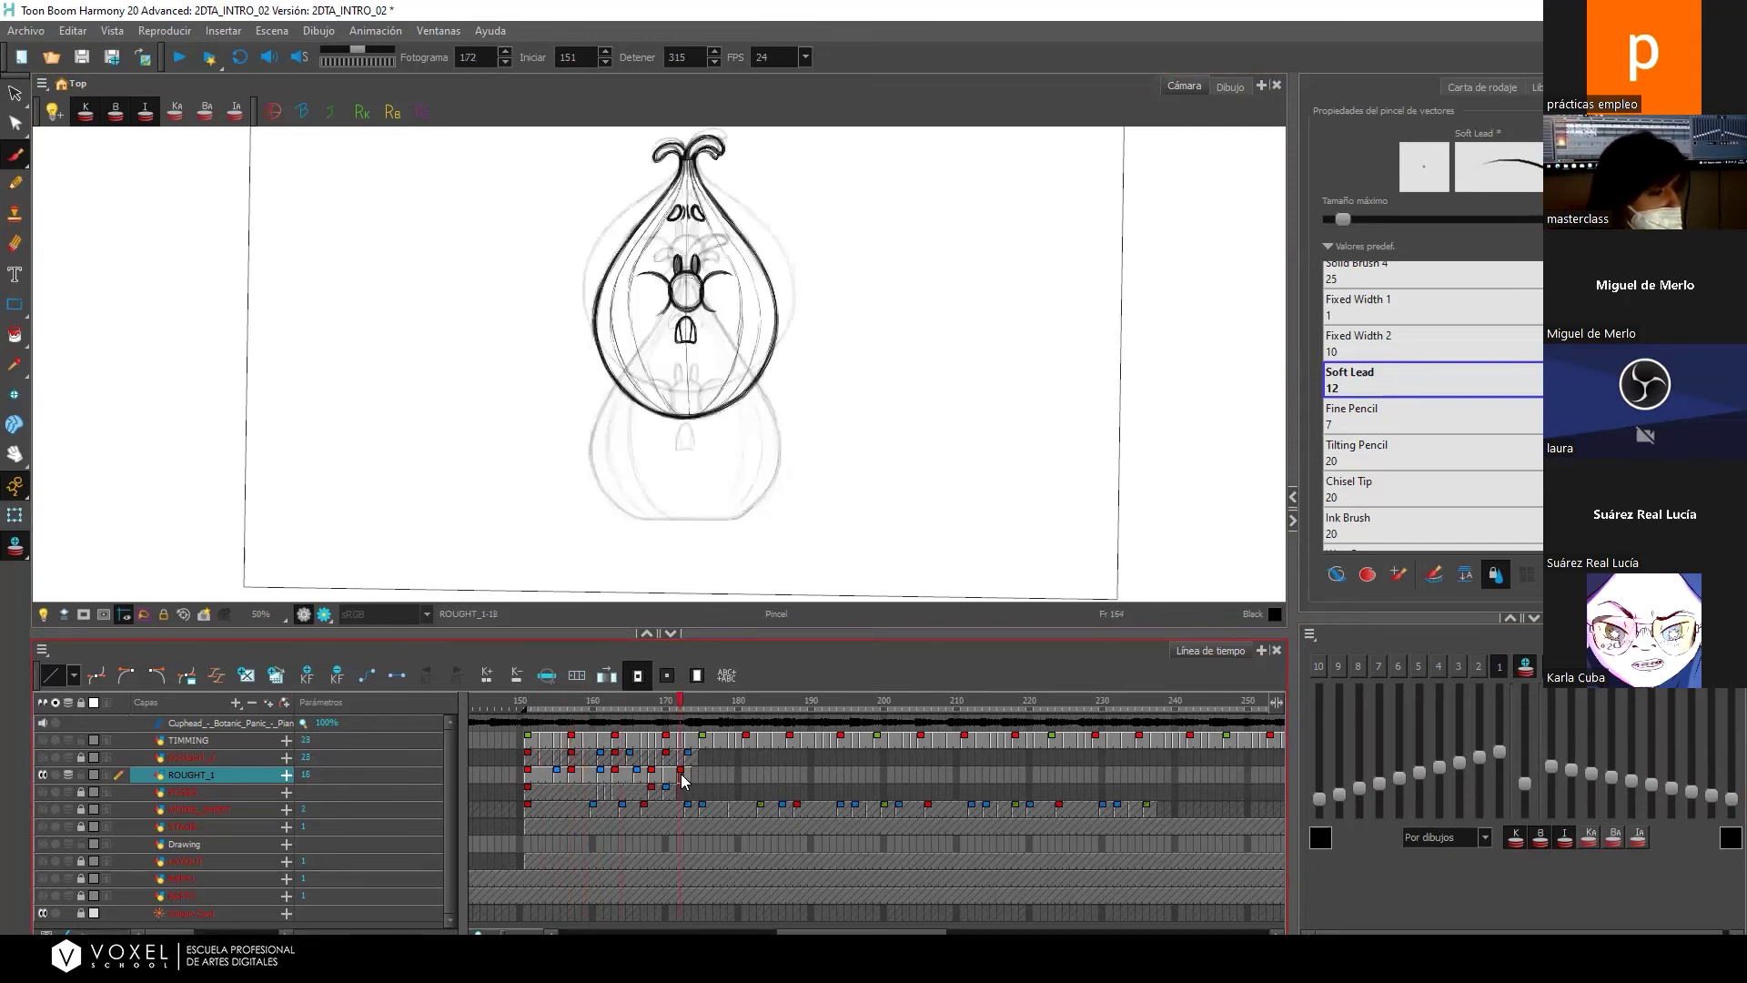
key(g)
click(619, 776)
click(654, 776)
click(617, 776)
click(573, 776)
click(539, 776)
click(573, 776)
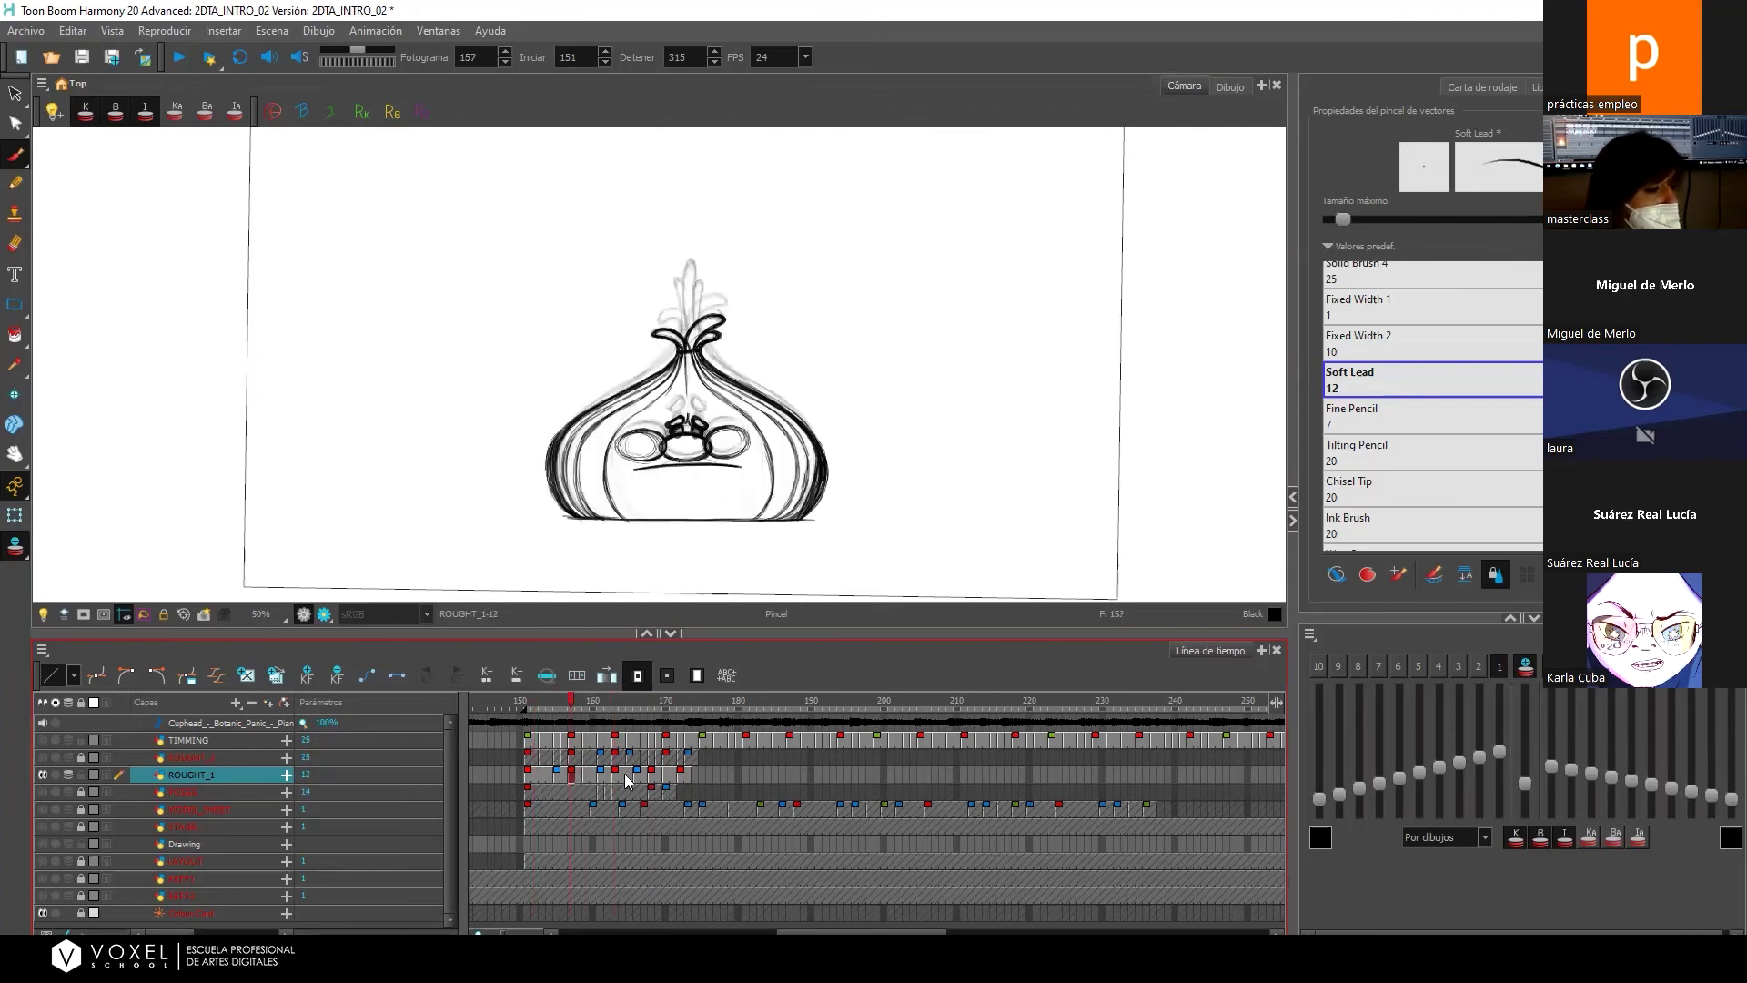
Compare the key poses at frames 157, 163 and 168 of ROUGHT_1.
click(615, 776)
click(654, 778)
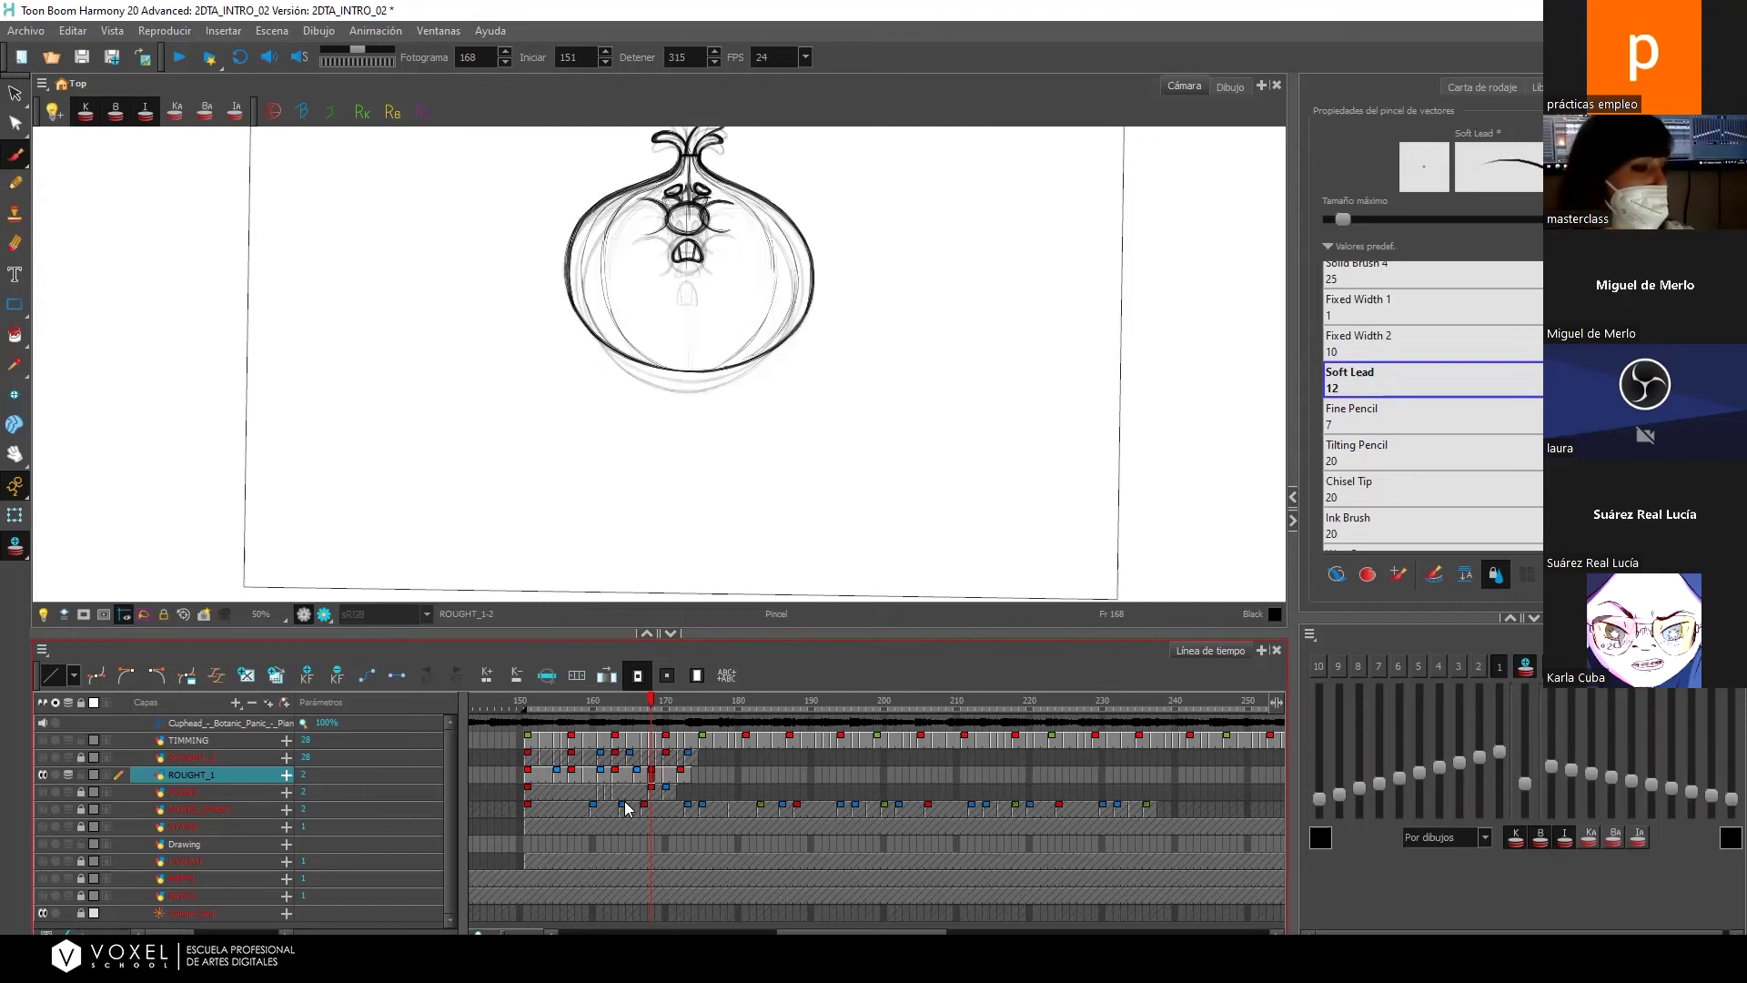
click(618, 775)
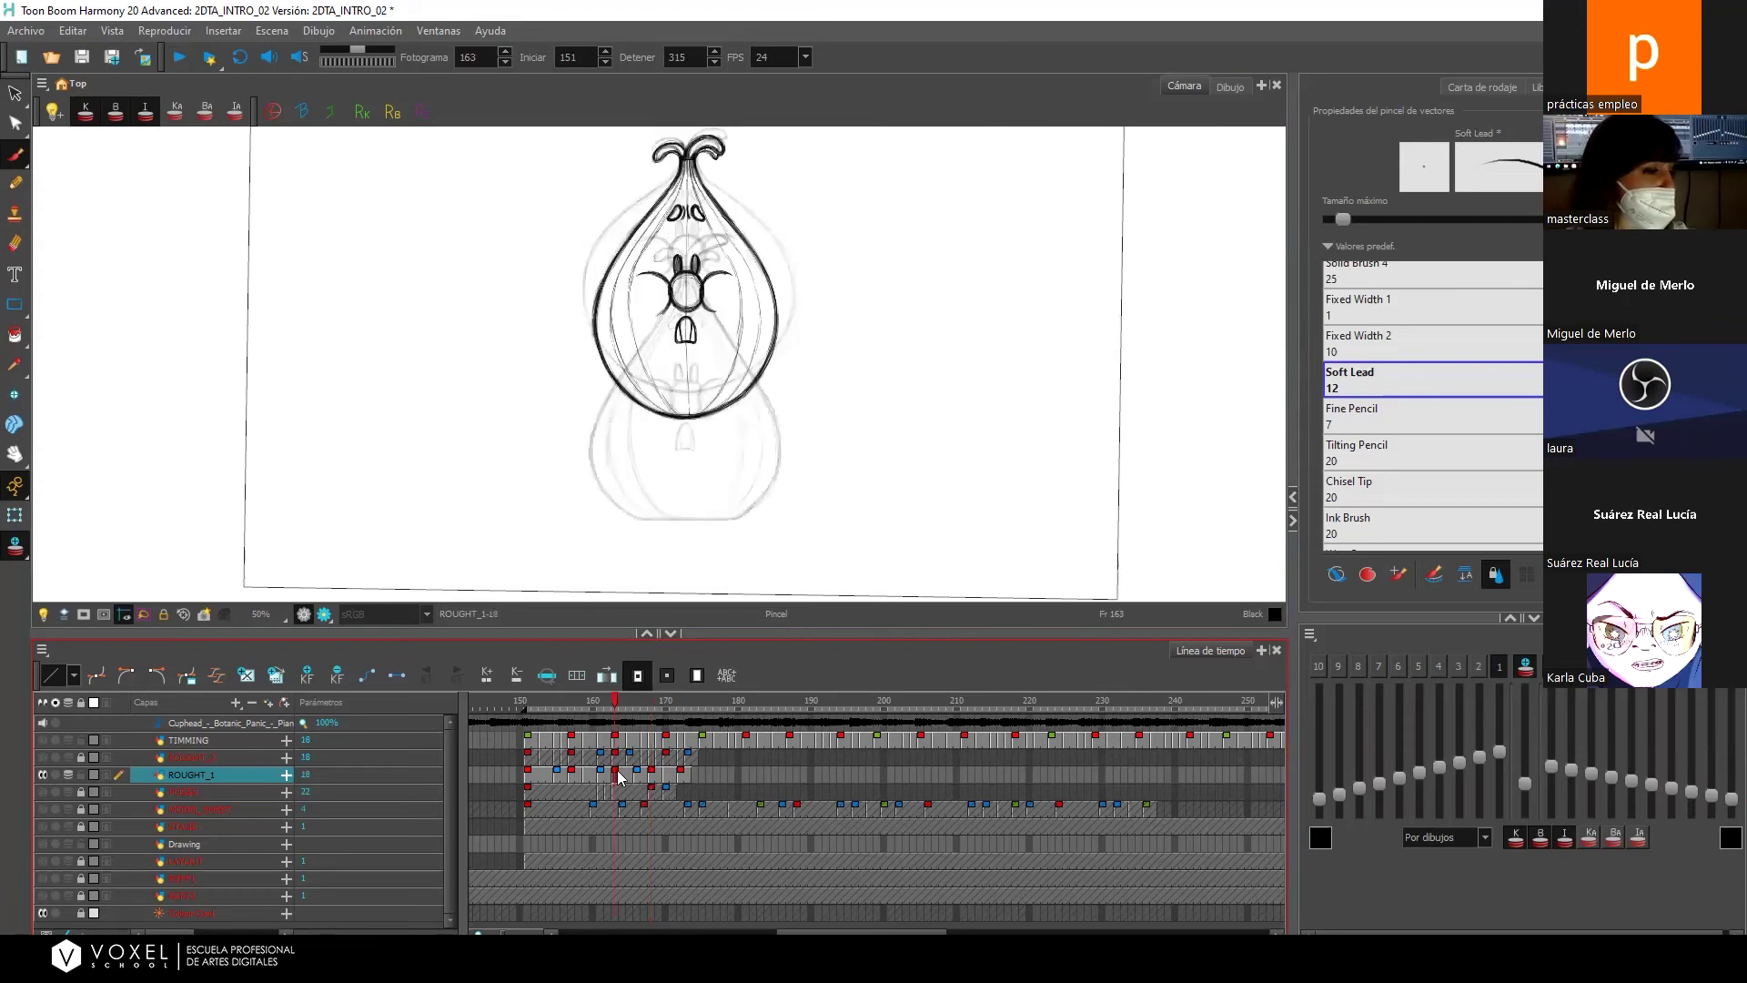
click(570, 774)
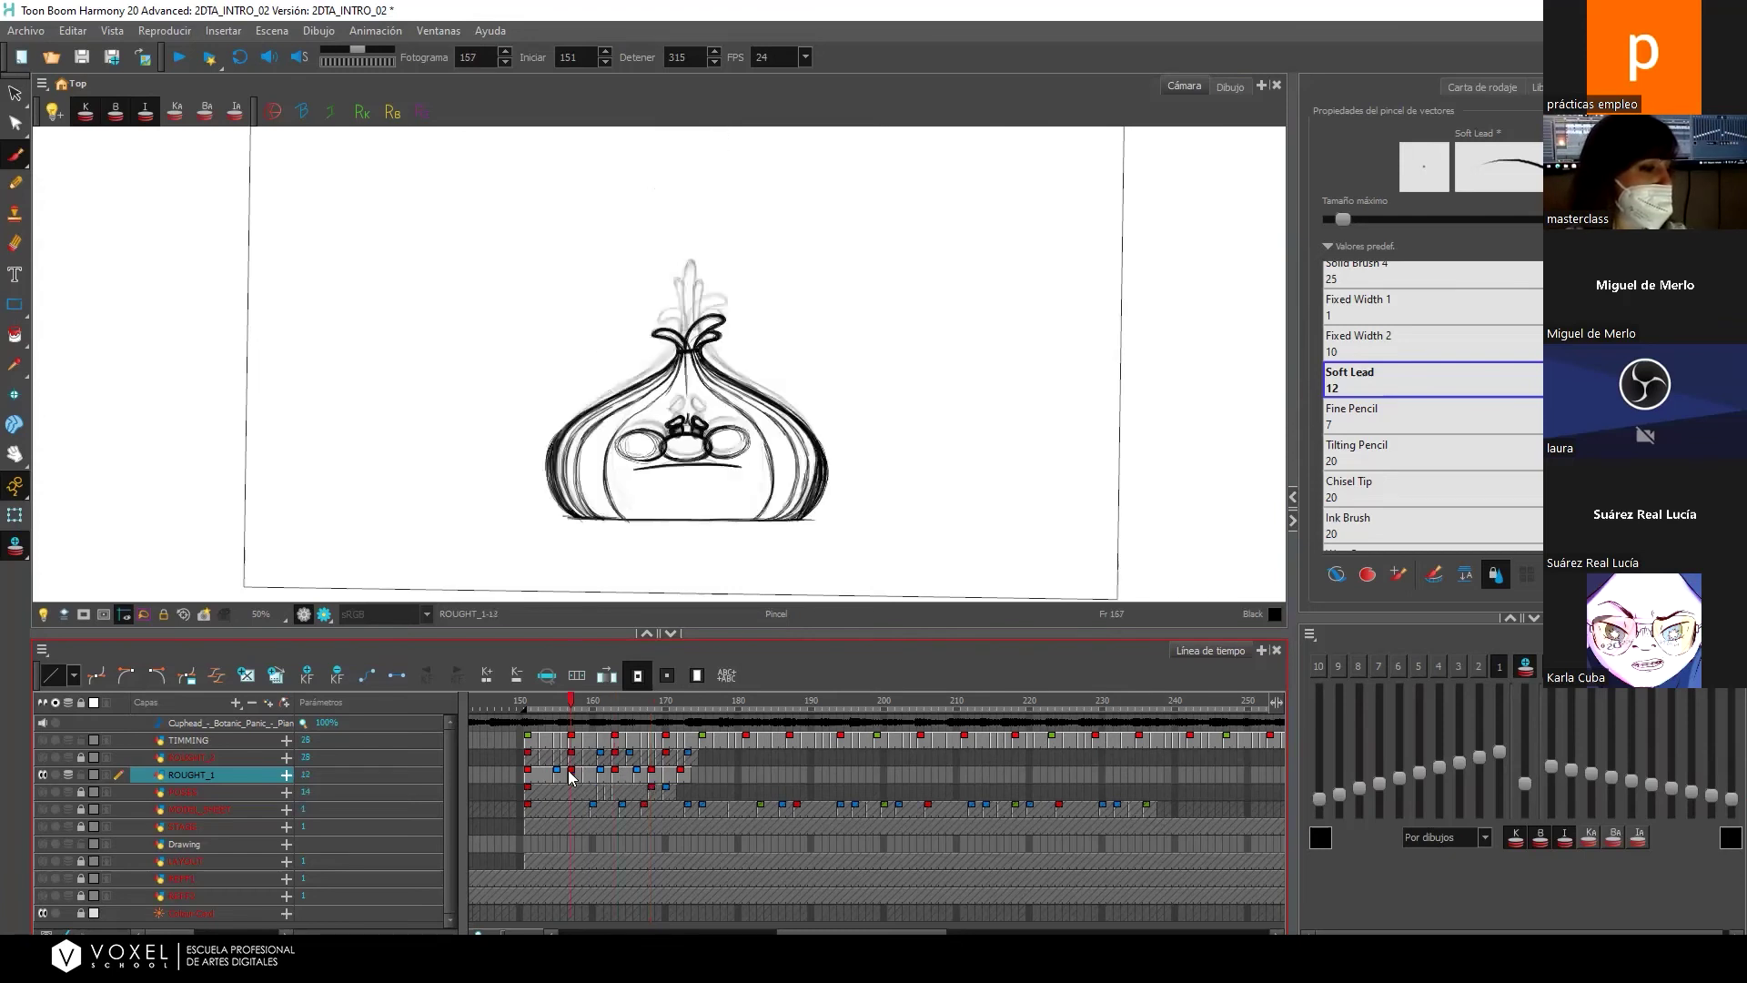
click(618, 775)
click(654, 774)
mouse_move(986, 434)
mouse_down()
mouse_move(1002, 495)
mouse_move(1061, 507)
mouse_up()
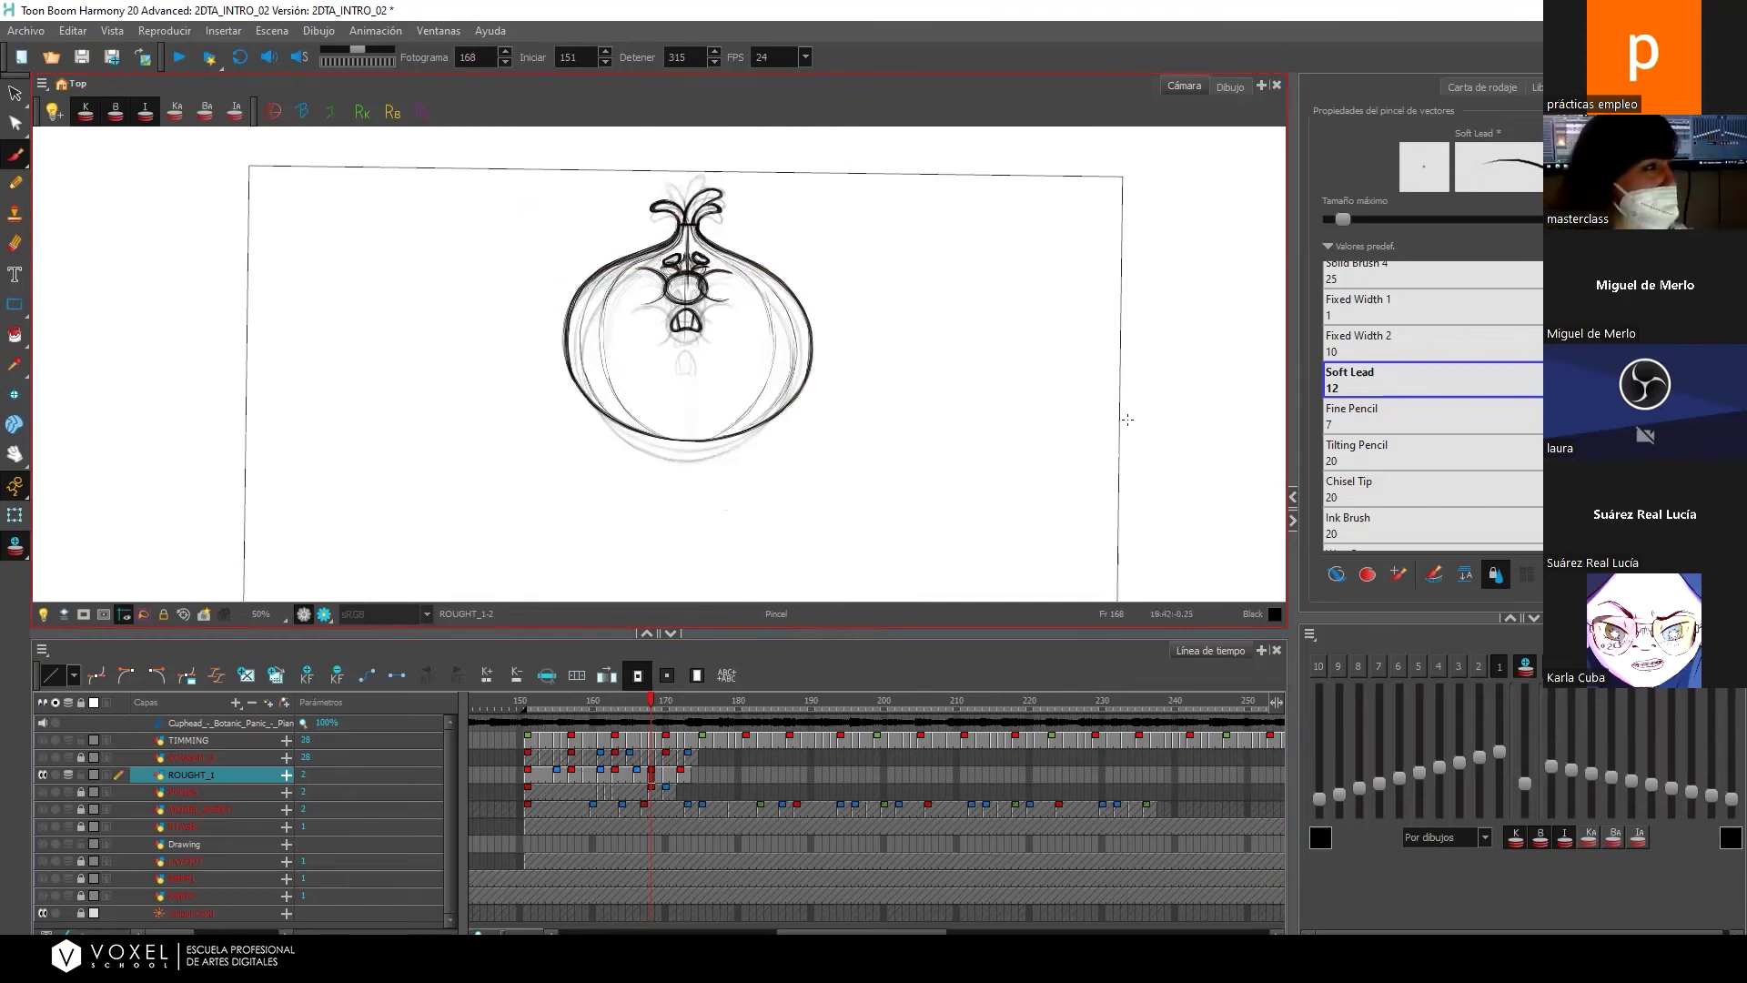
Flip between the drawings at frames 166 and 168 of ROUGHT_1 to examine the transition into the rounder pose.
click(622, 775)
click(637, 779)
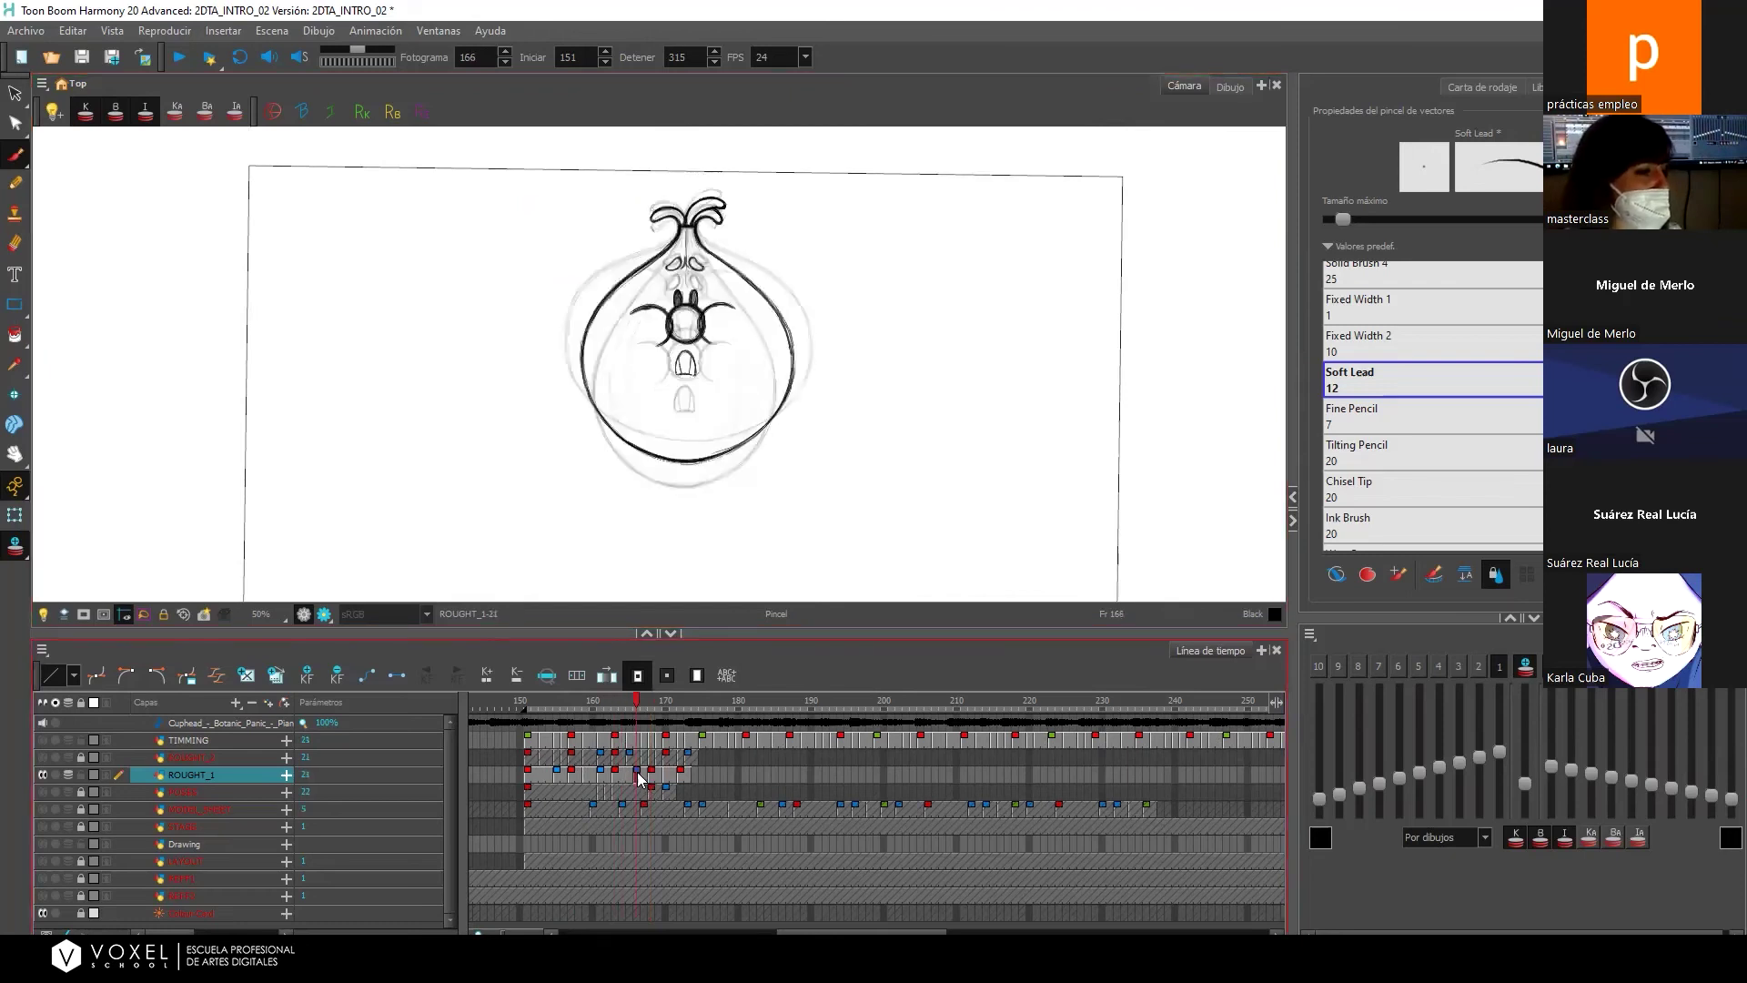
click(651, 778)
key(equal)
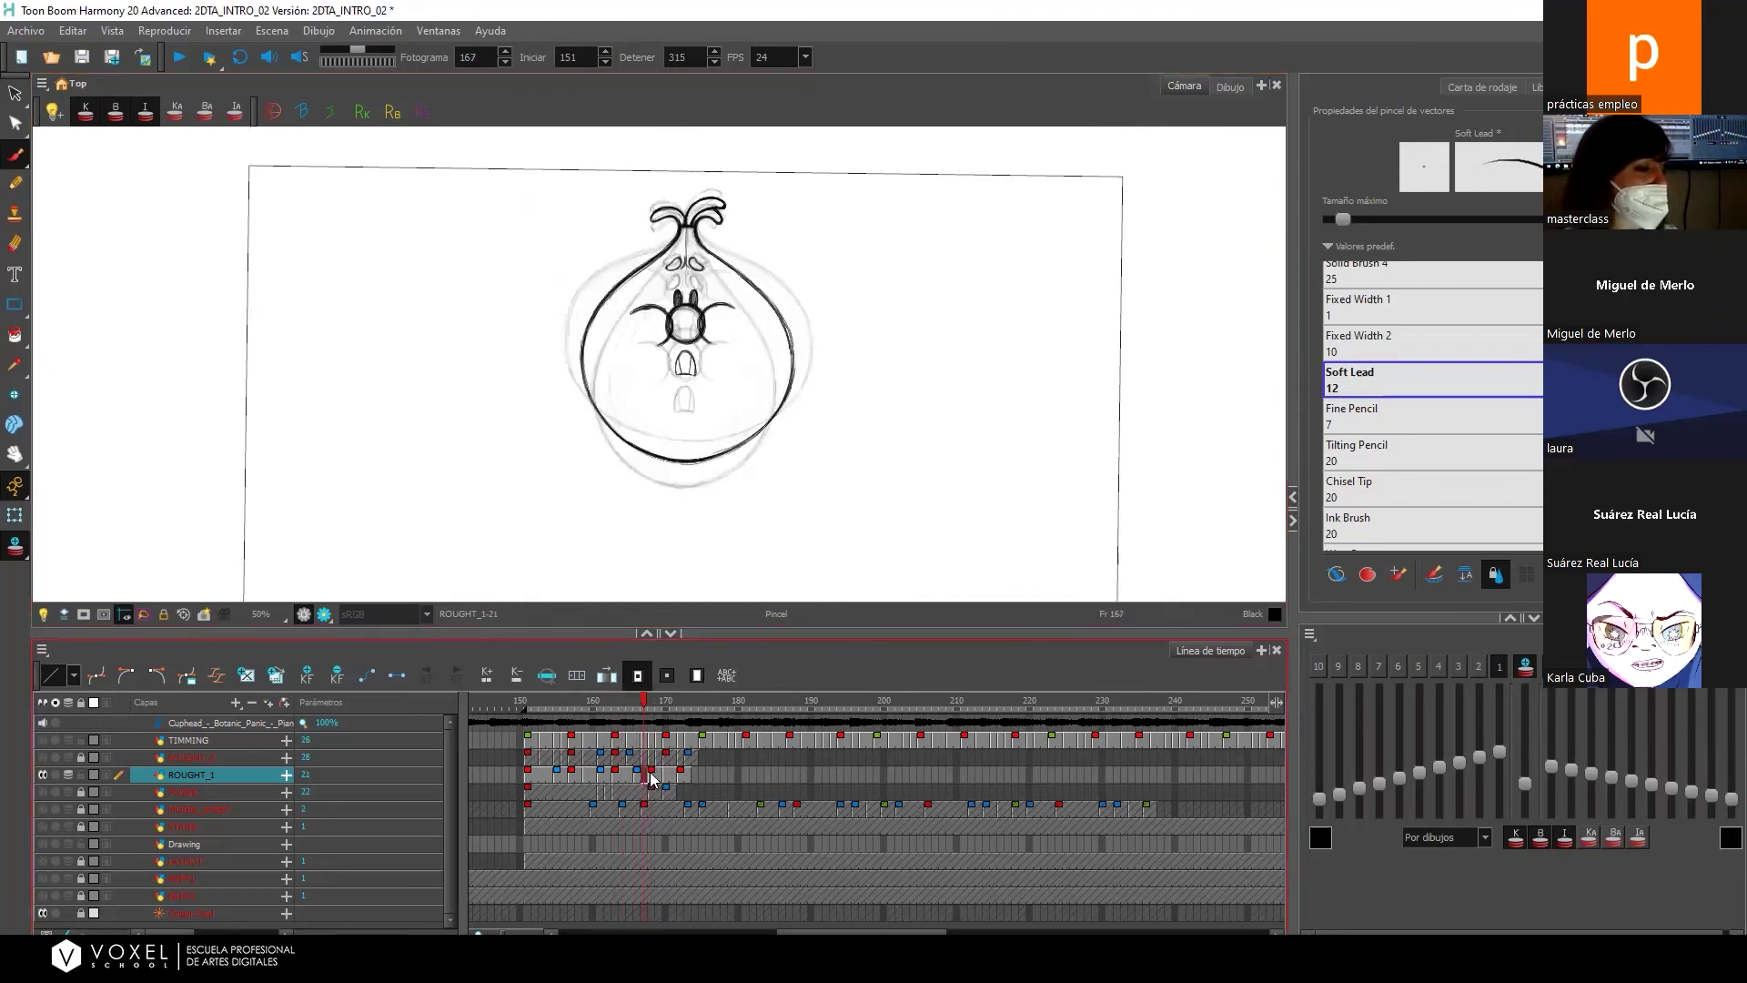
click(664, 777)
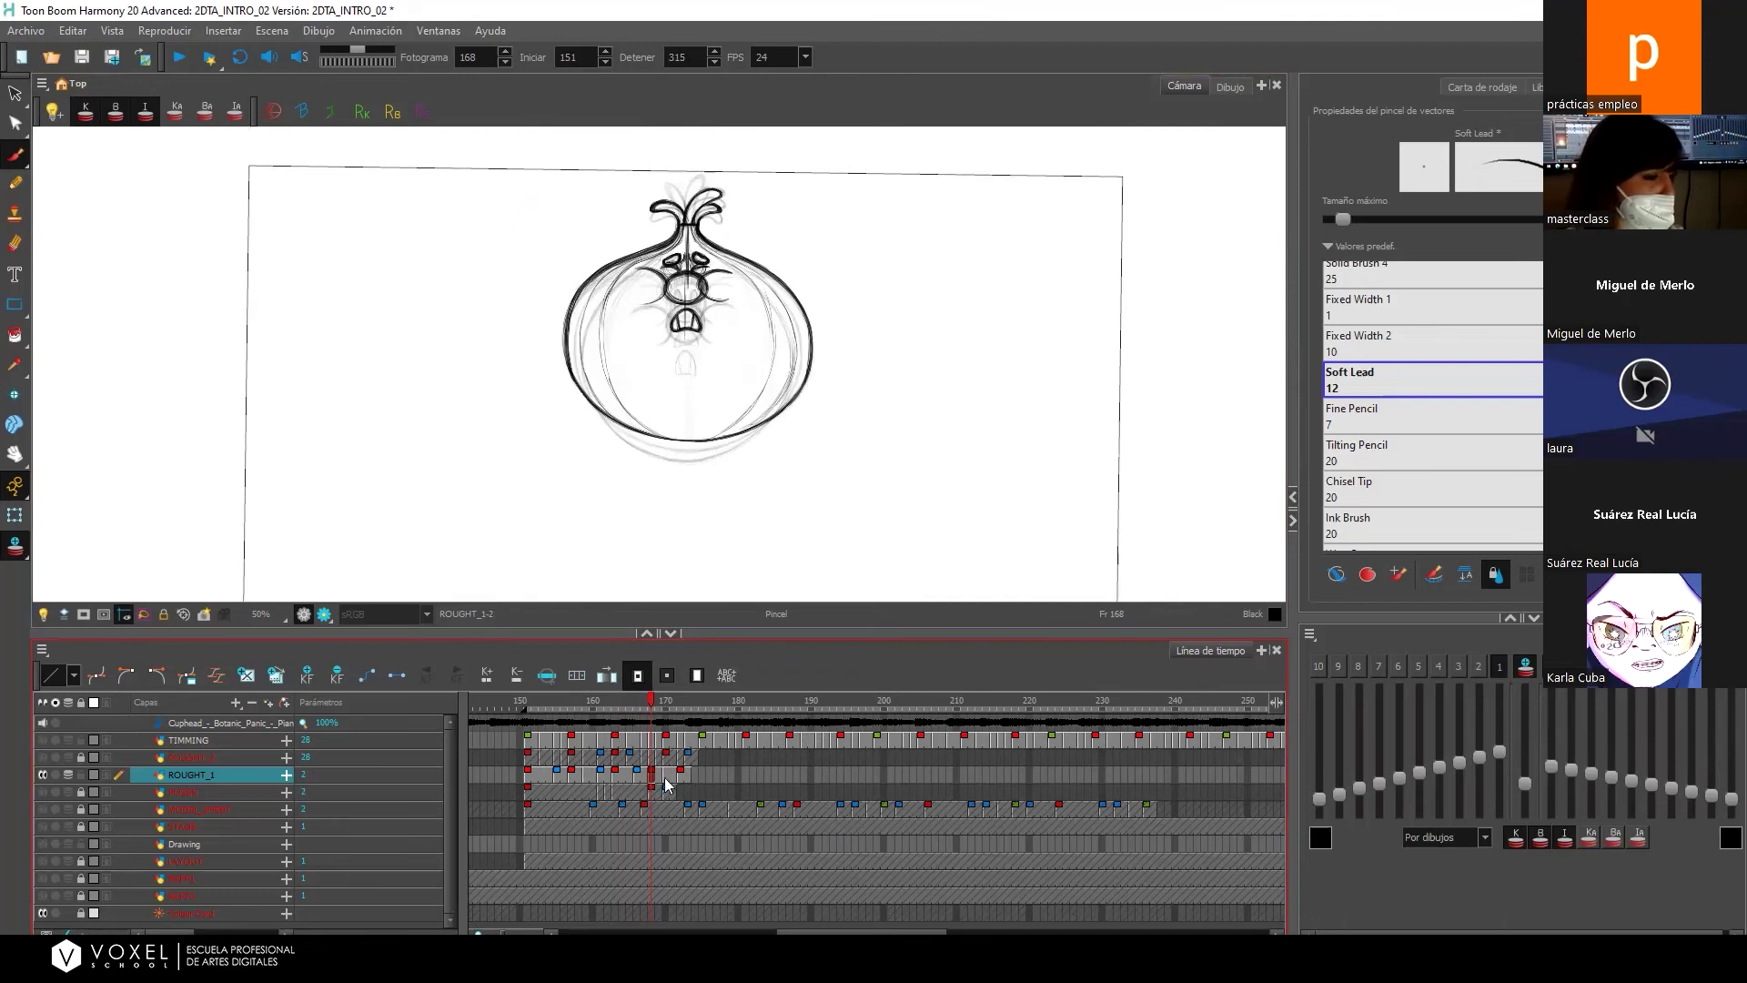
click(628, 777)
click(651, 776)
click(652, 779)
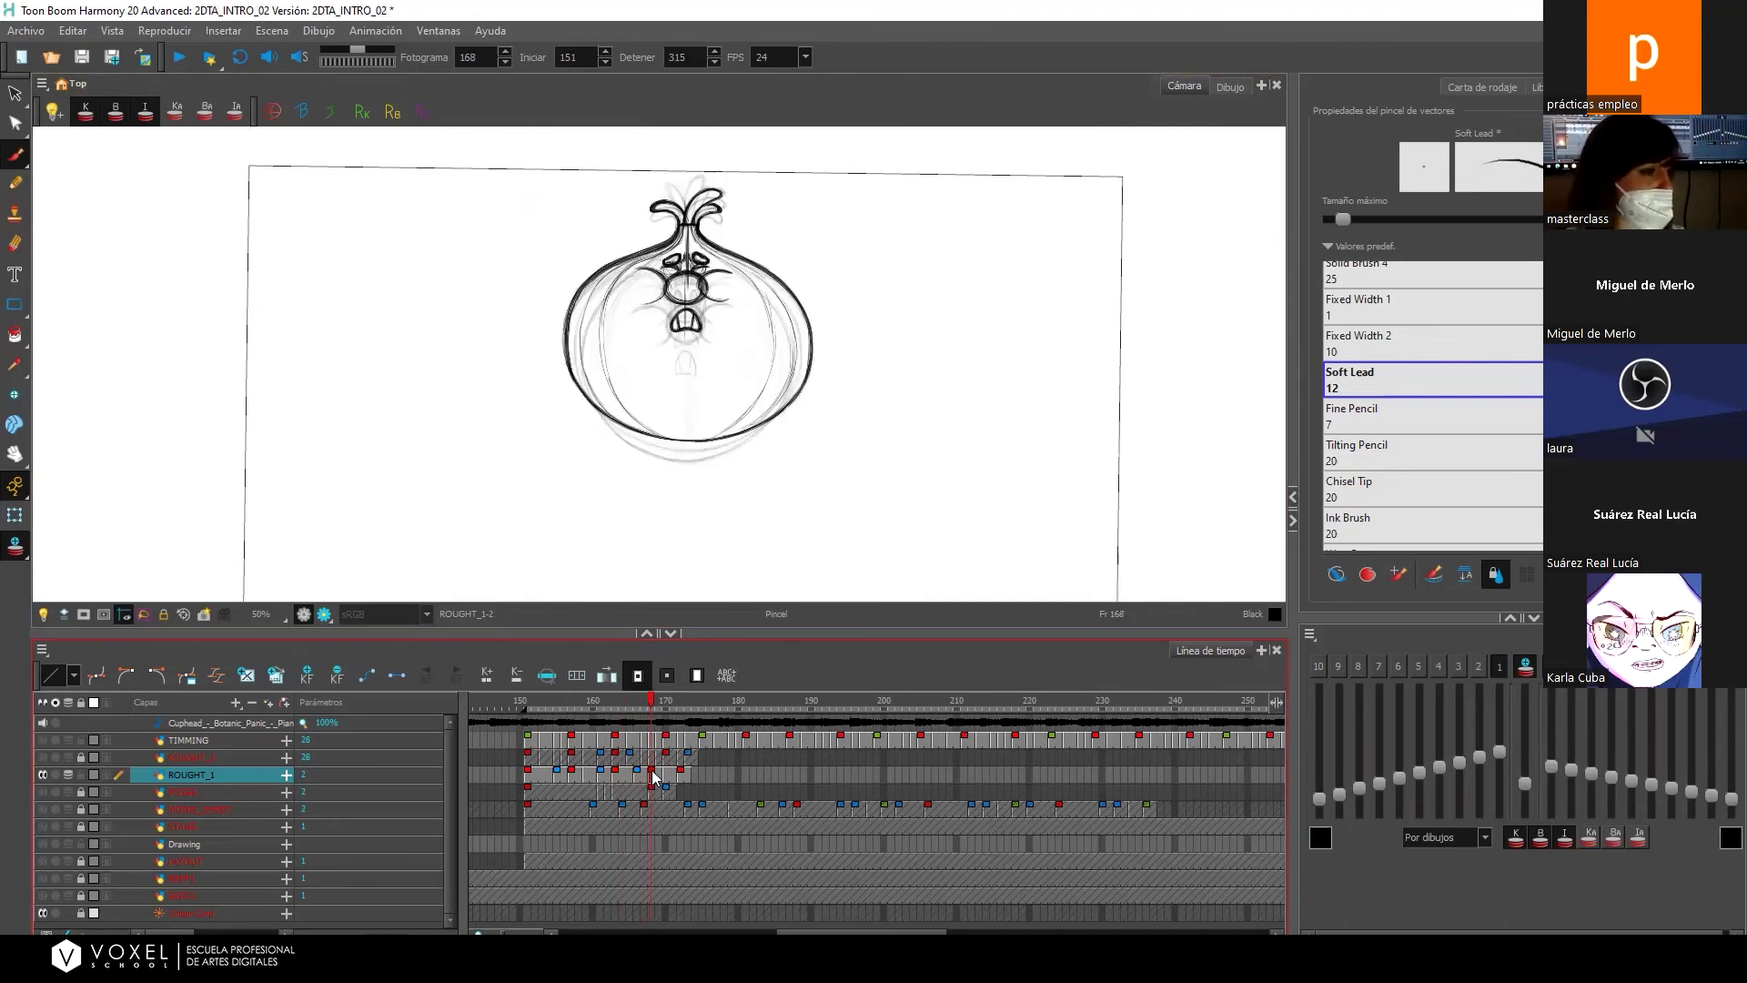
click(642, 779)
click(625, 779)
click(657, 776)
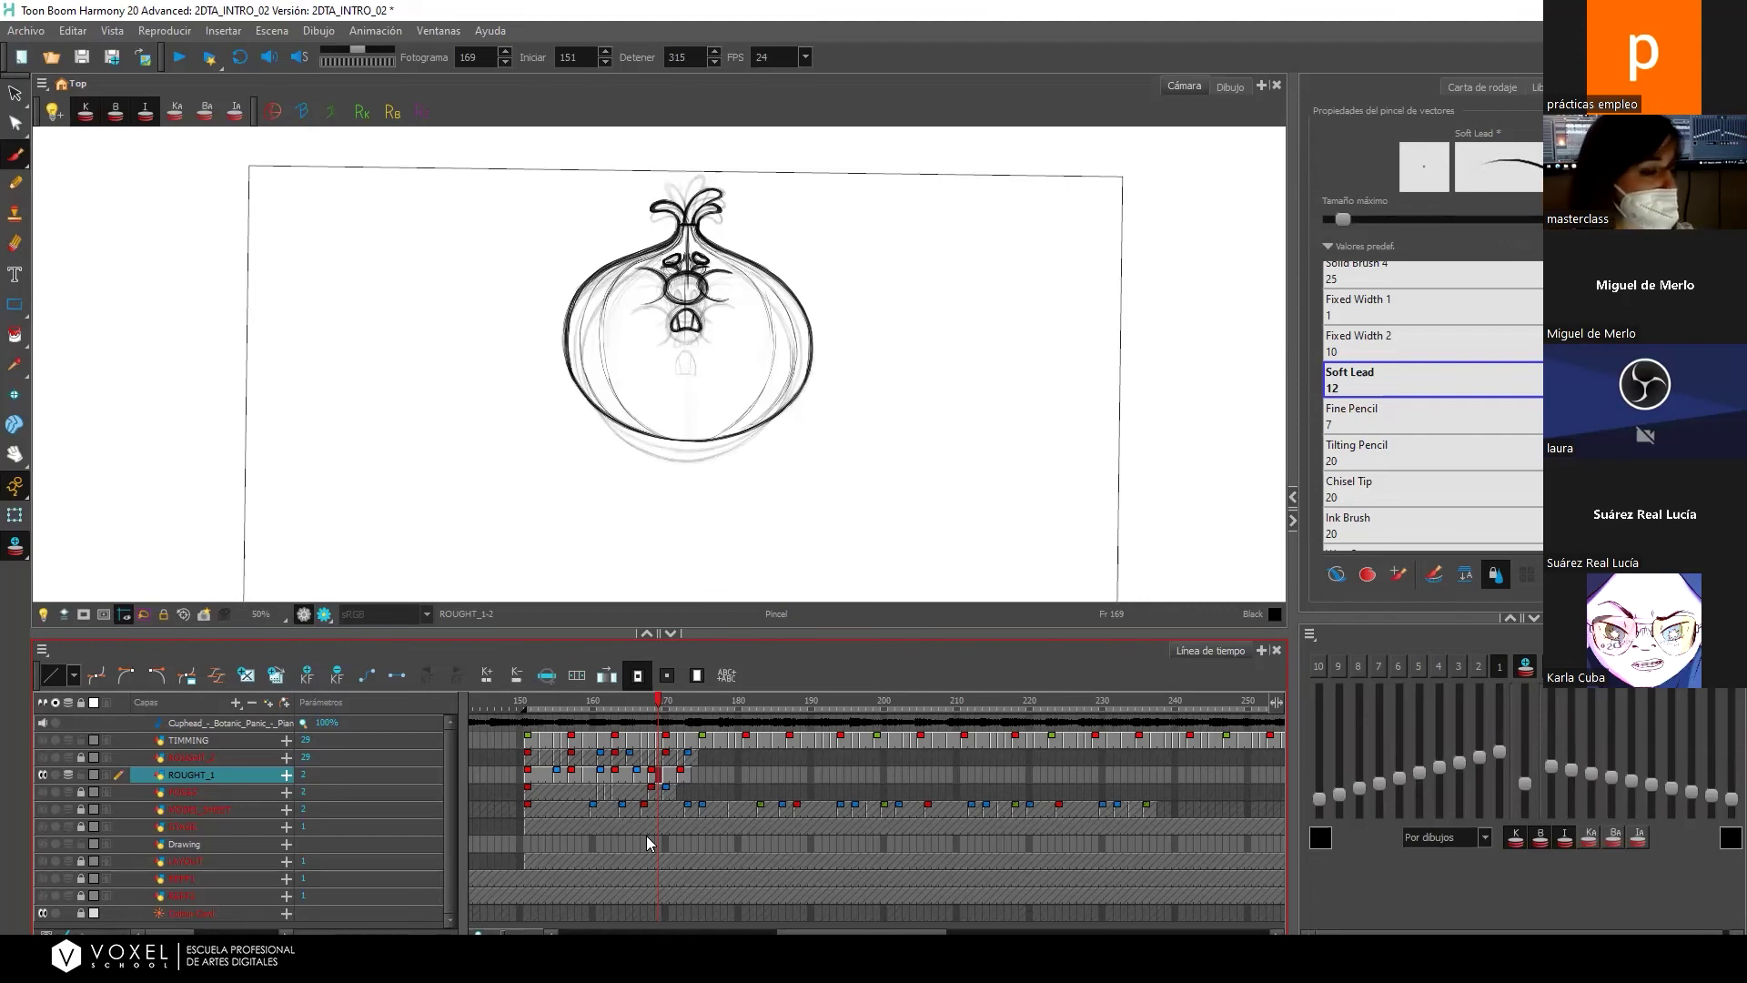
click(638, 775)
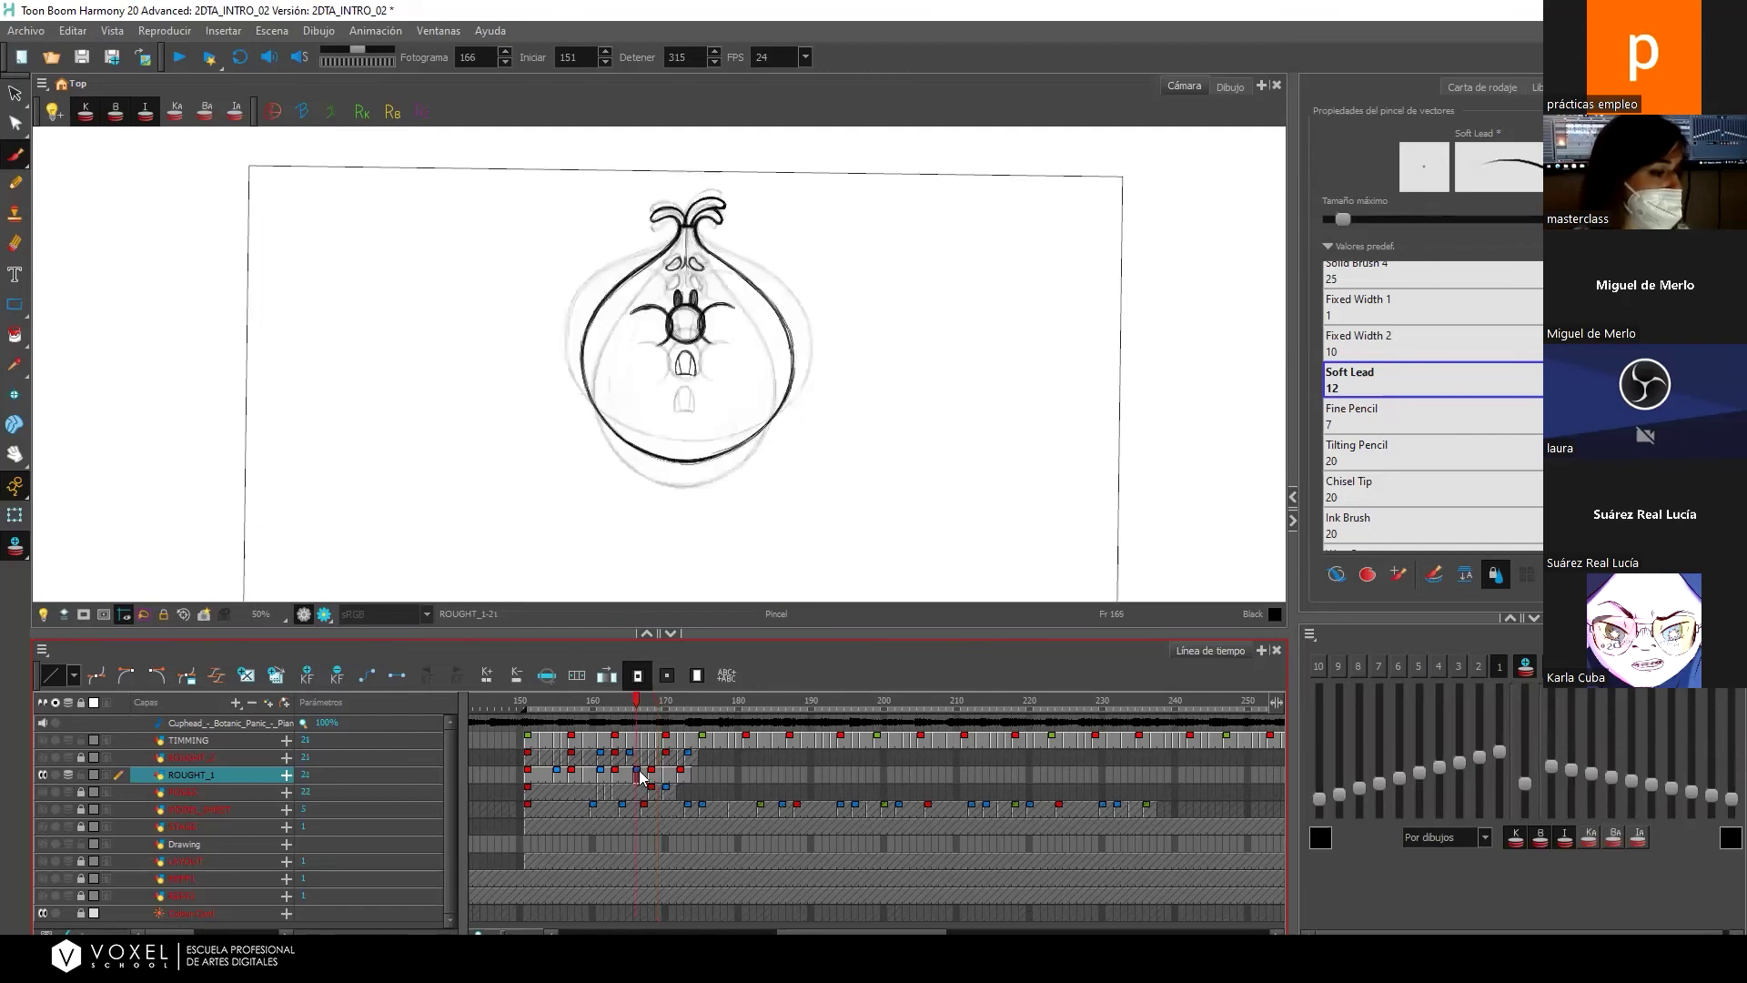
click(656, 778)
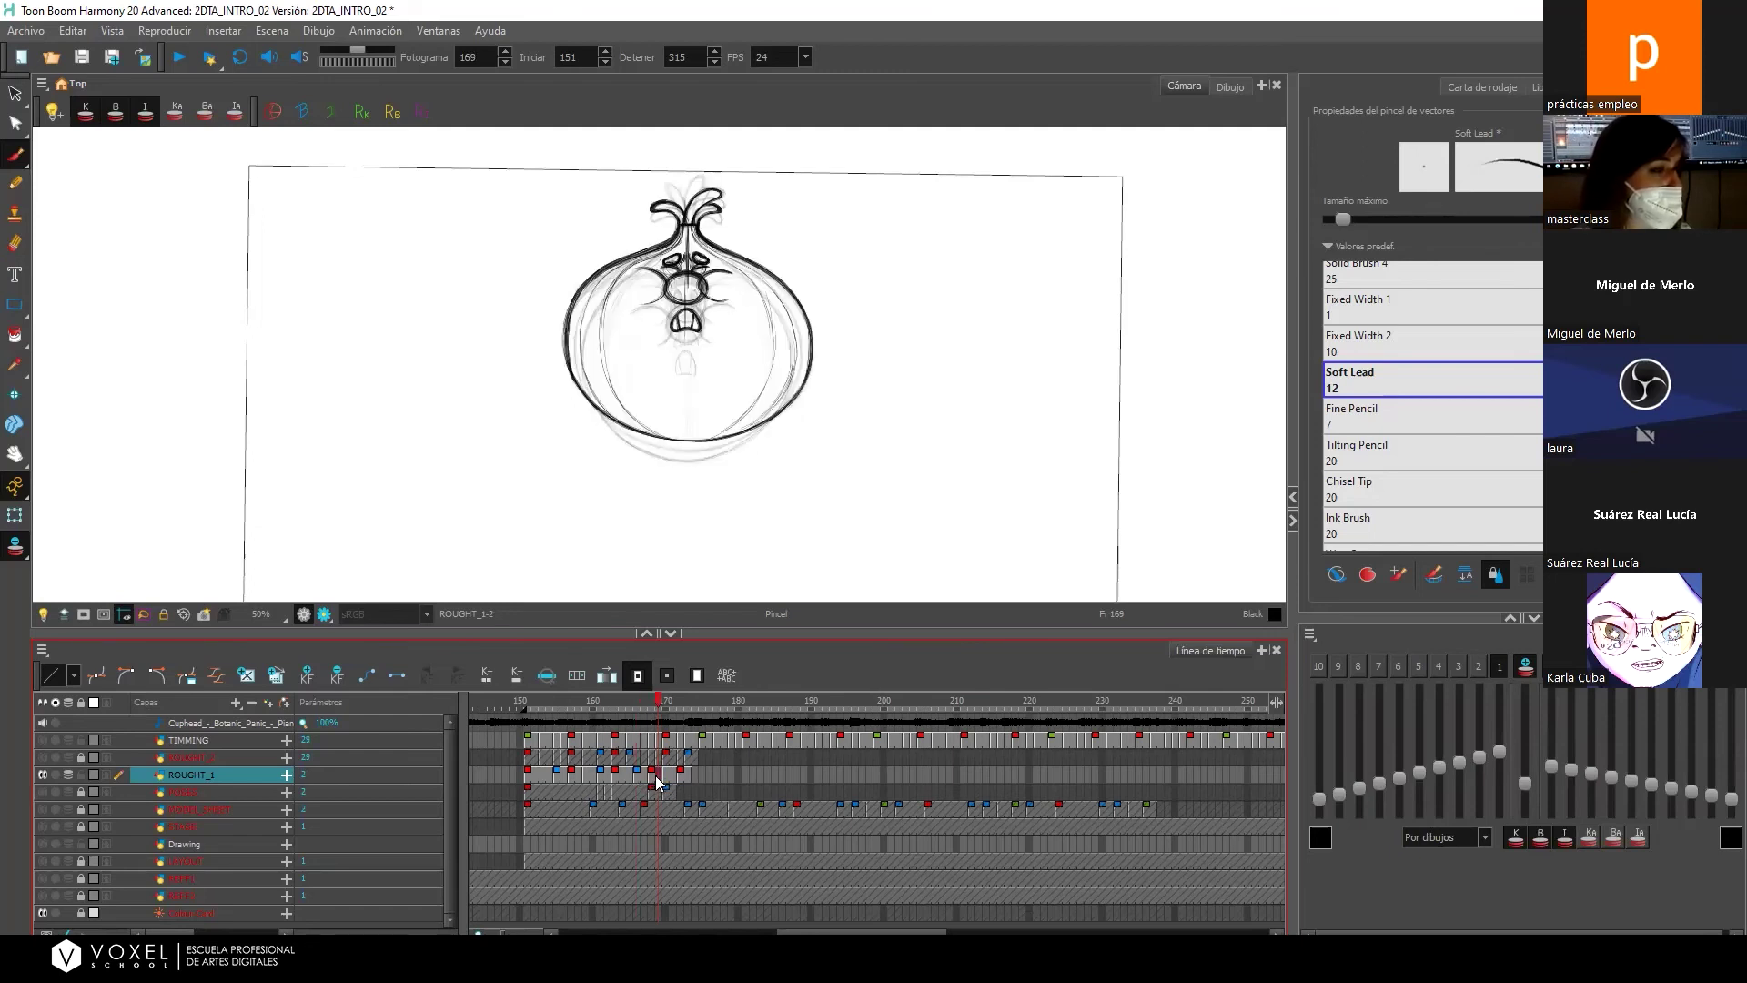
Create an empty drawing at frame 167 of ROUGHT_1 and enlarge the drawing area above the timeline.
click(646, 774)
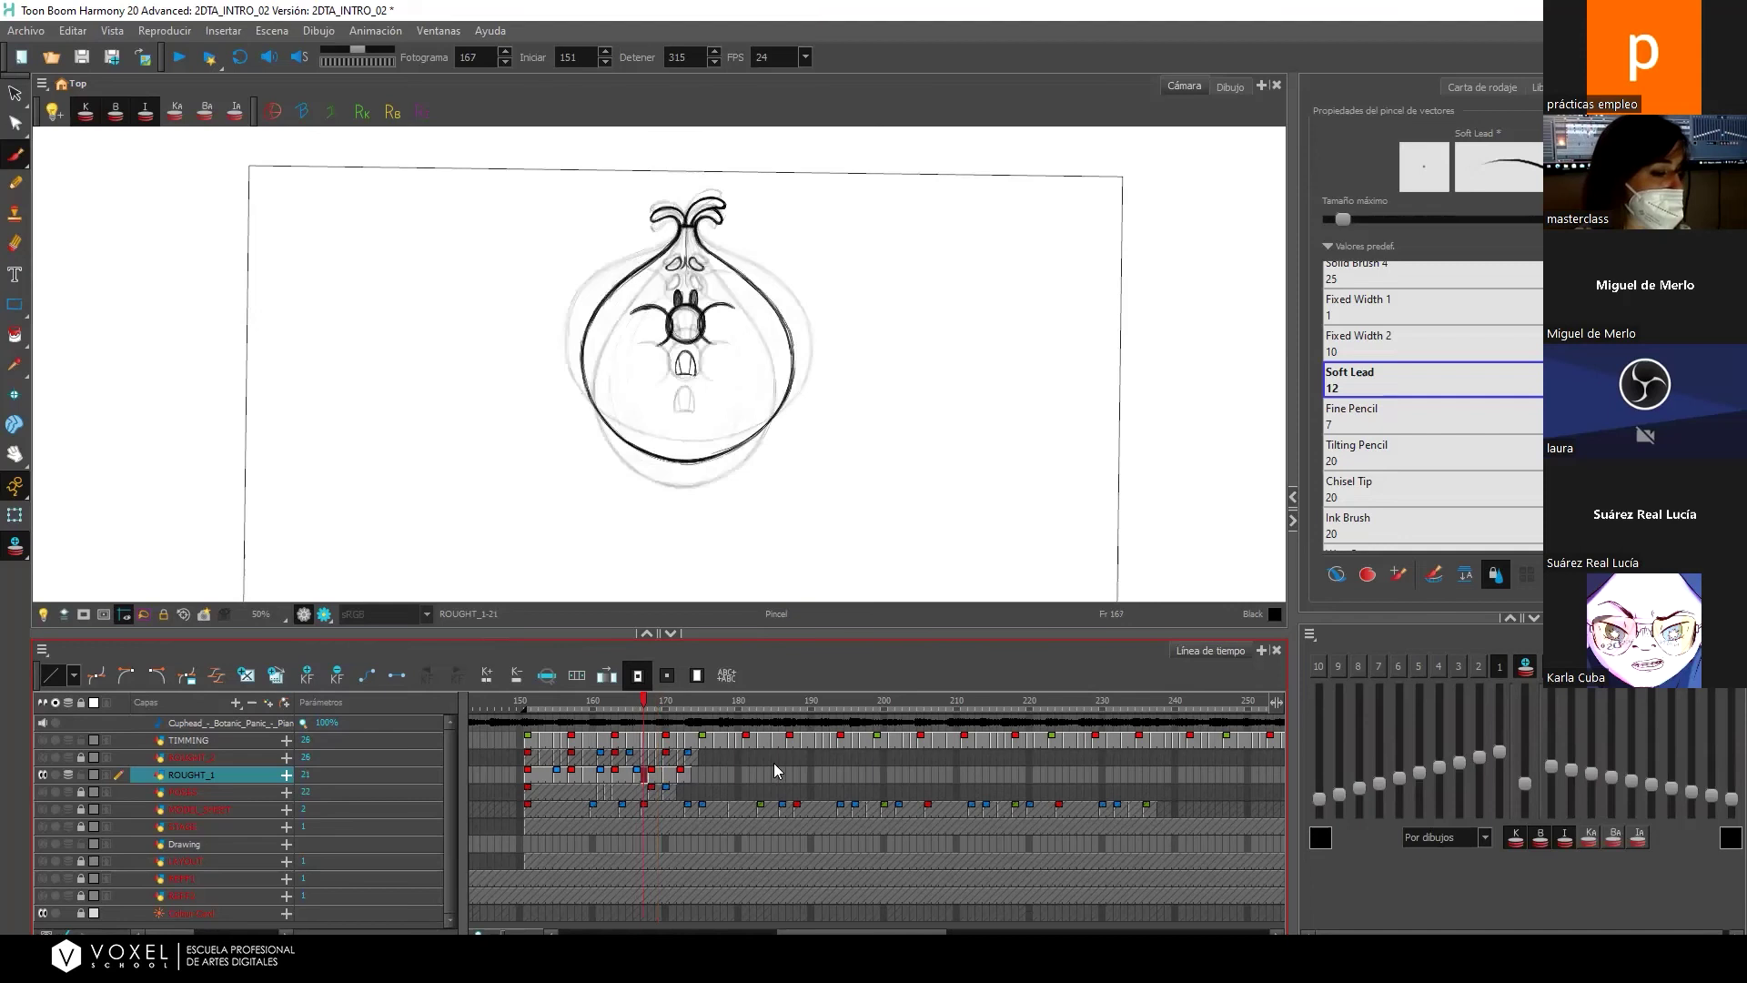
click(248, 677)
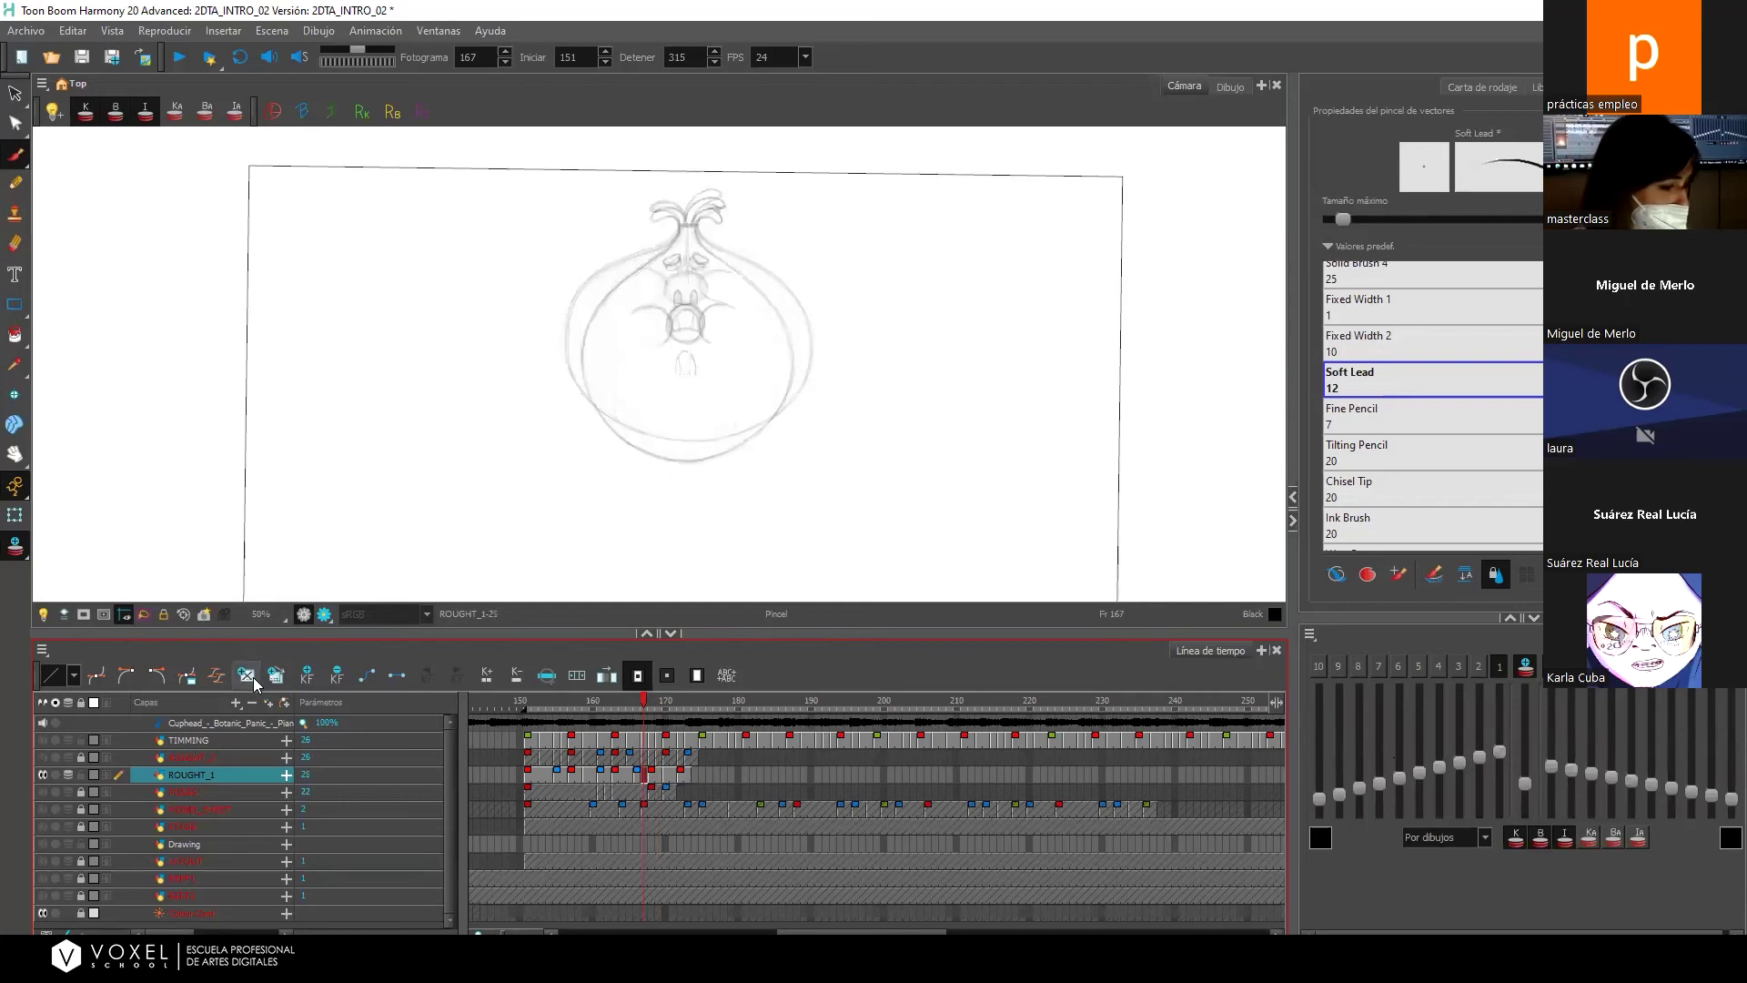
drag(478, 933, 510, 935)
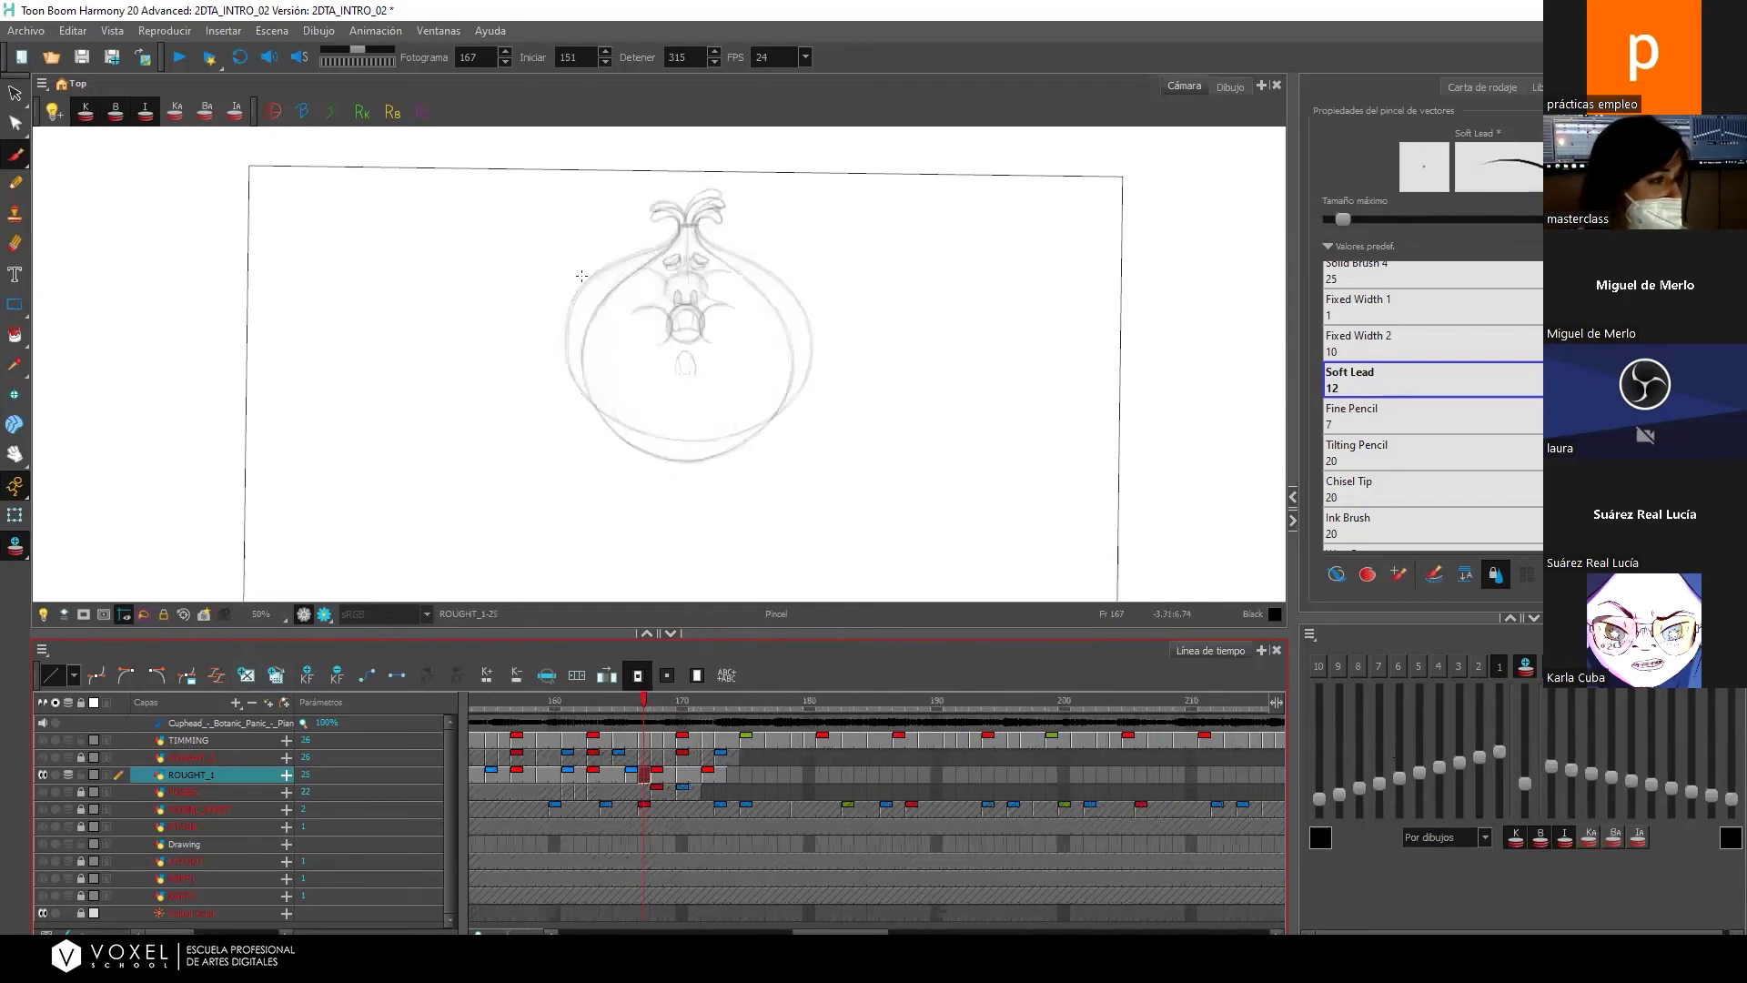
scroll(740, 332, up, 1)
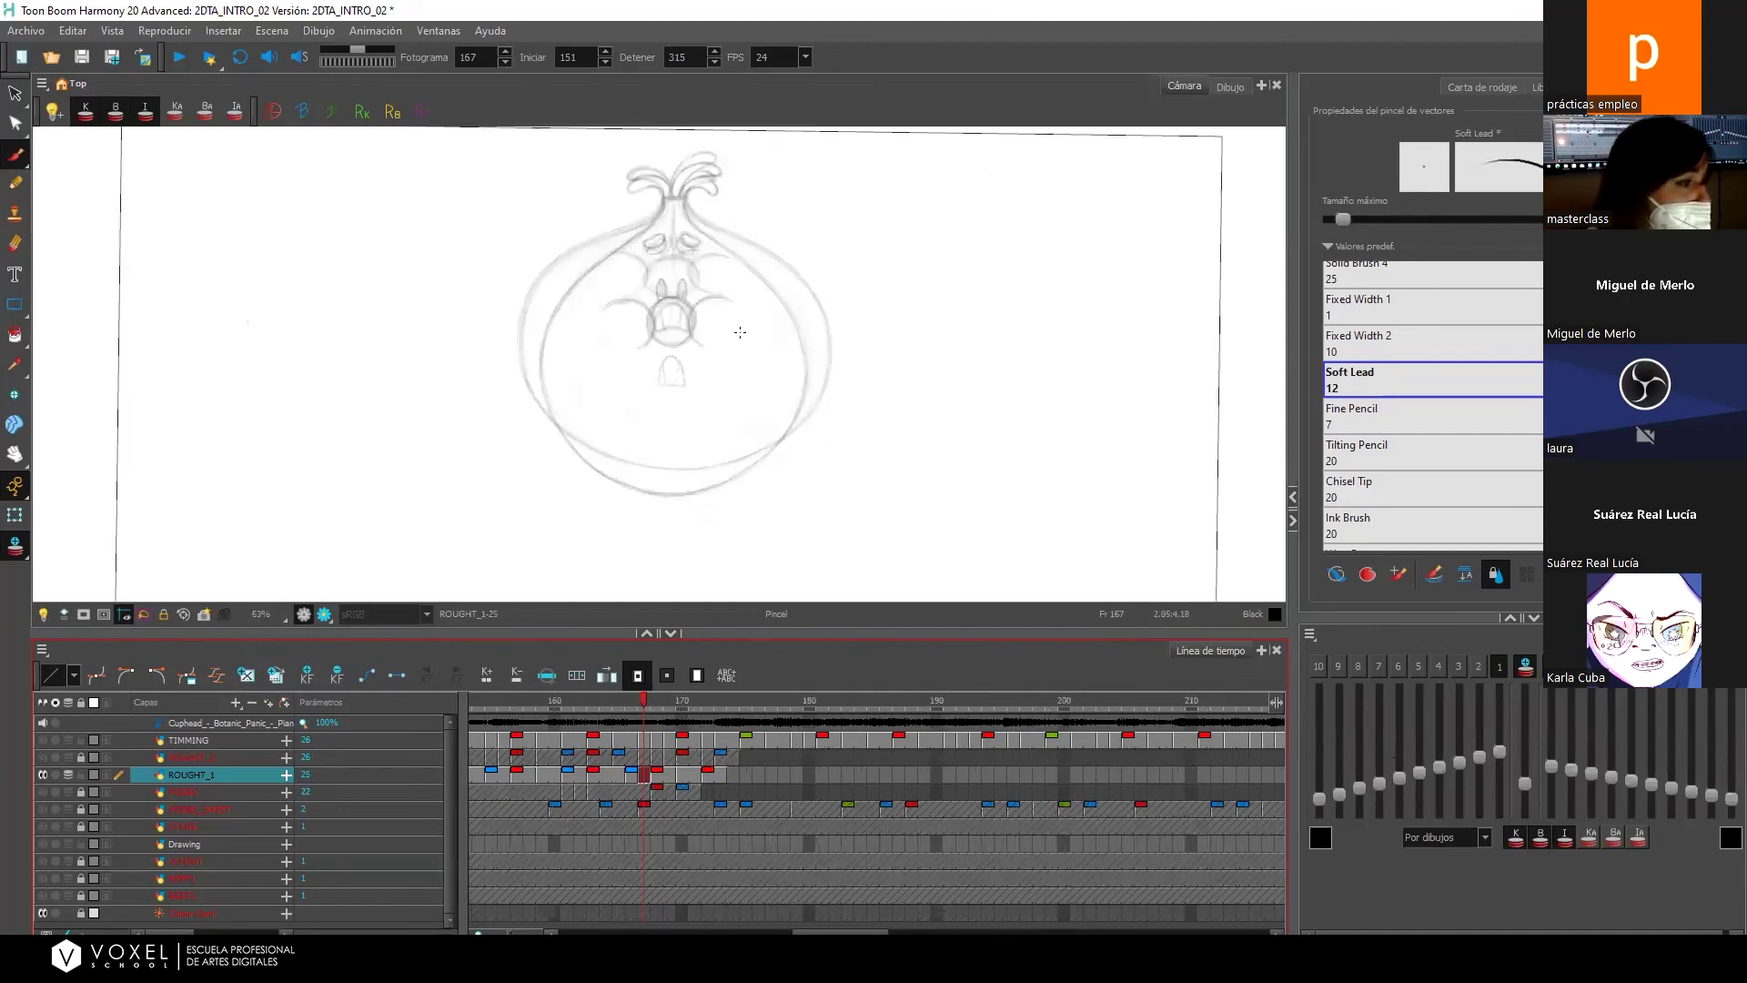
drag(708, 634, 703, 684)
Sketch the in-between's eyebrows, oval nose and curved cheek lines midway between the two onion-skinned poses at frame 167.
scroll(751, 512, up, 1)
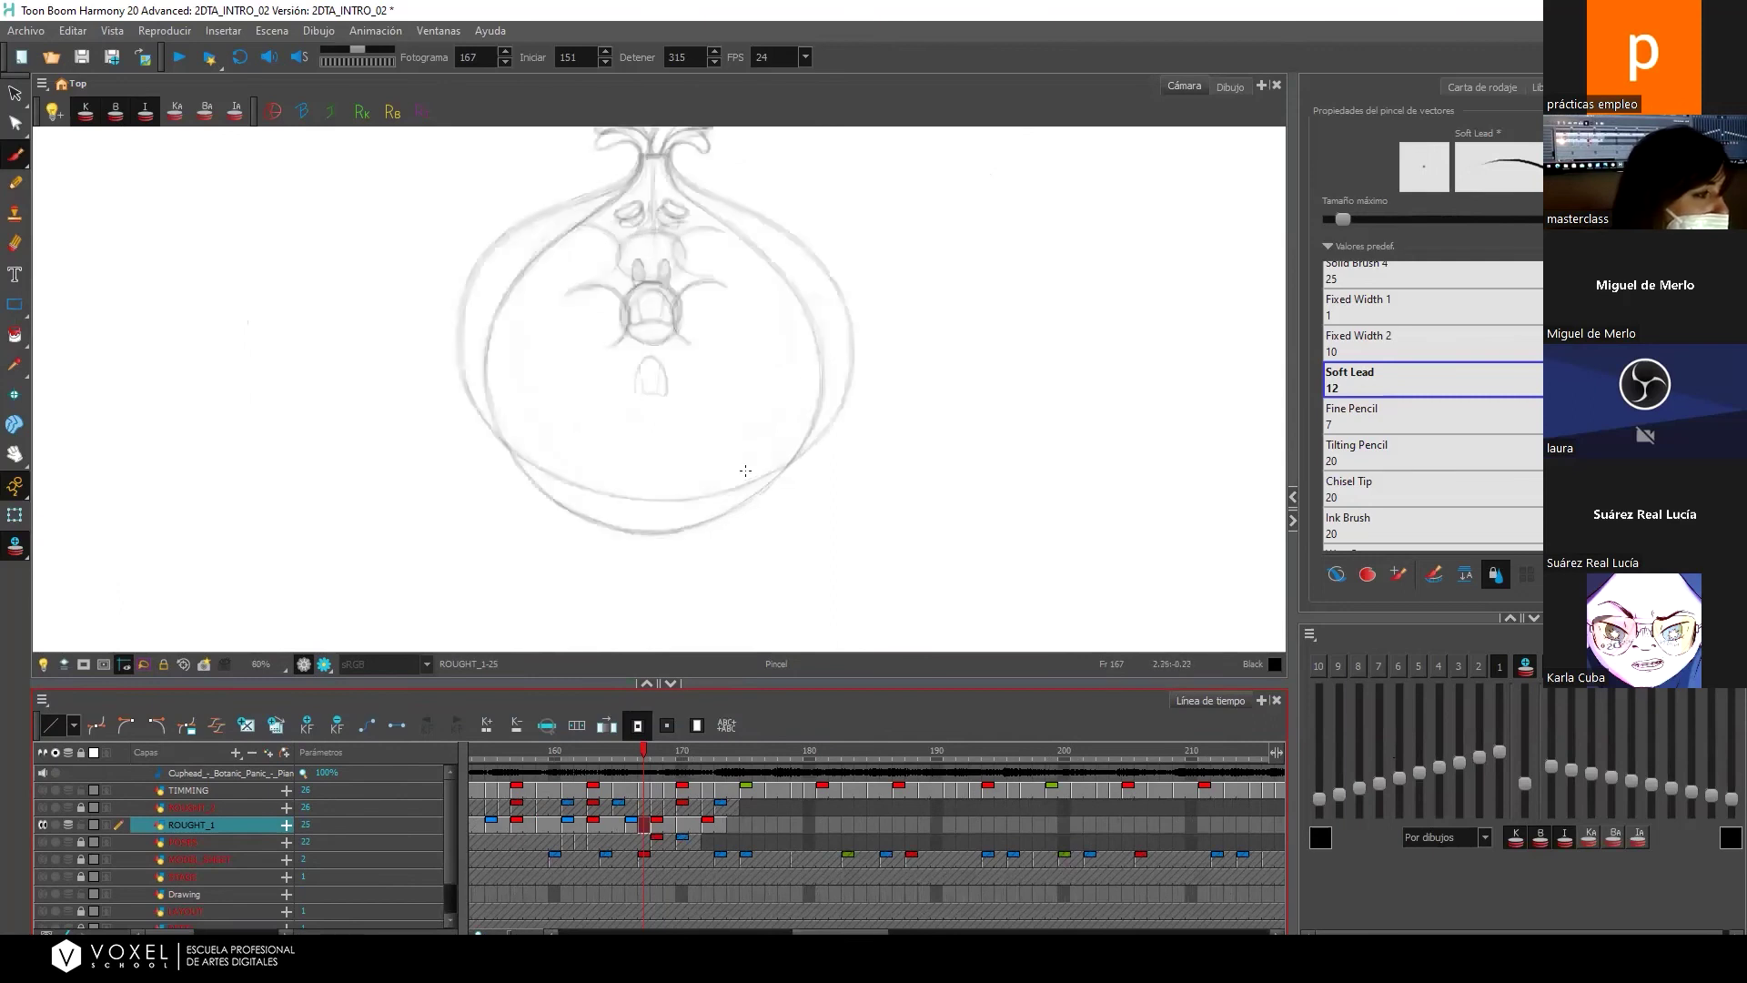
drag(737, 319, 736, 342)
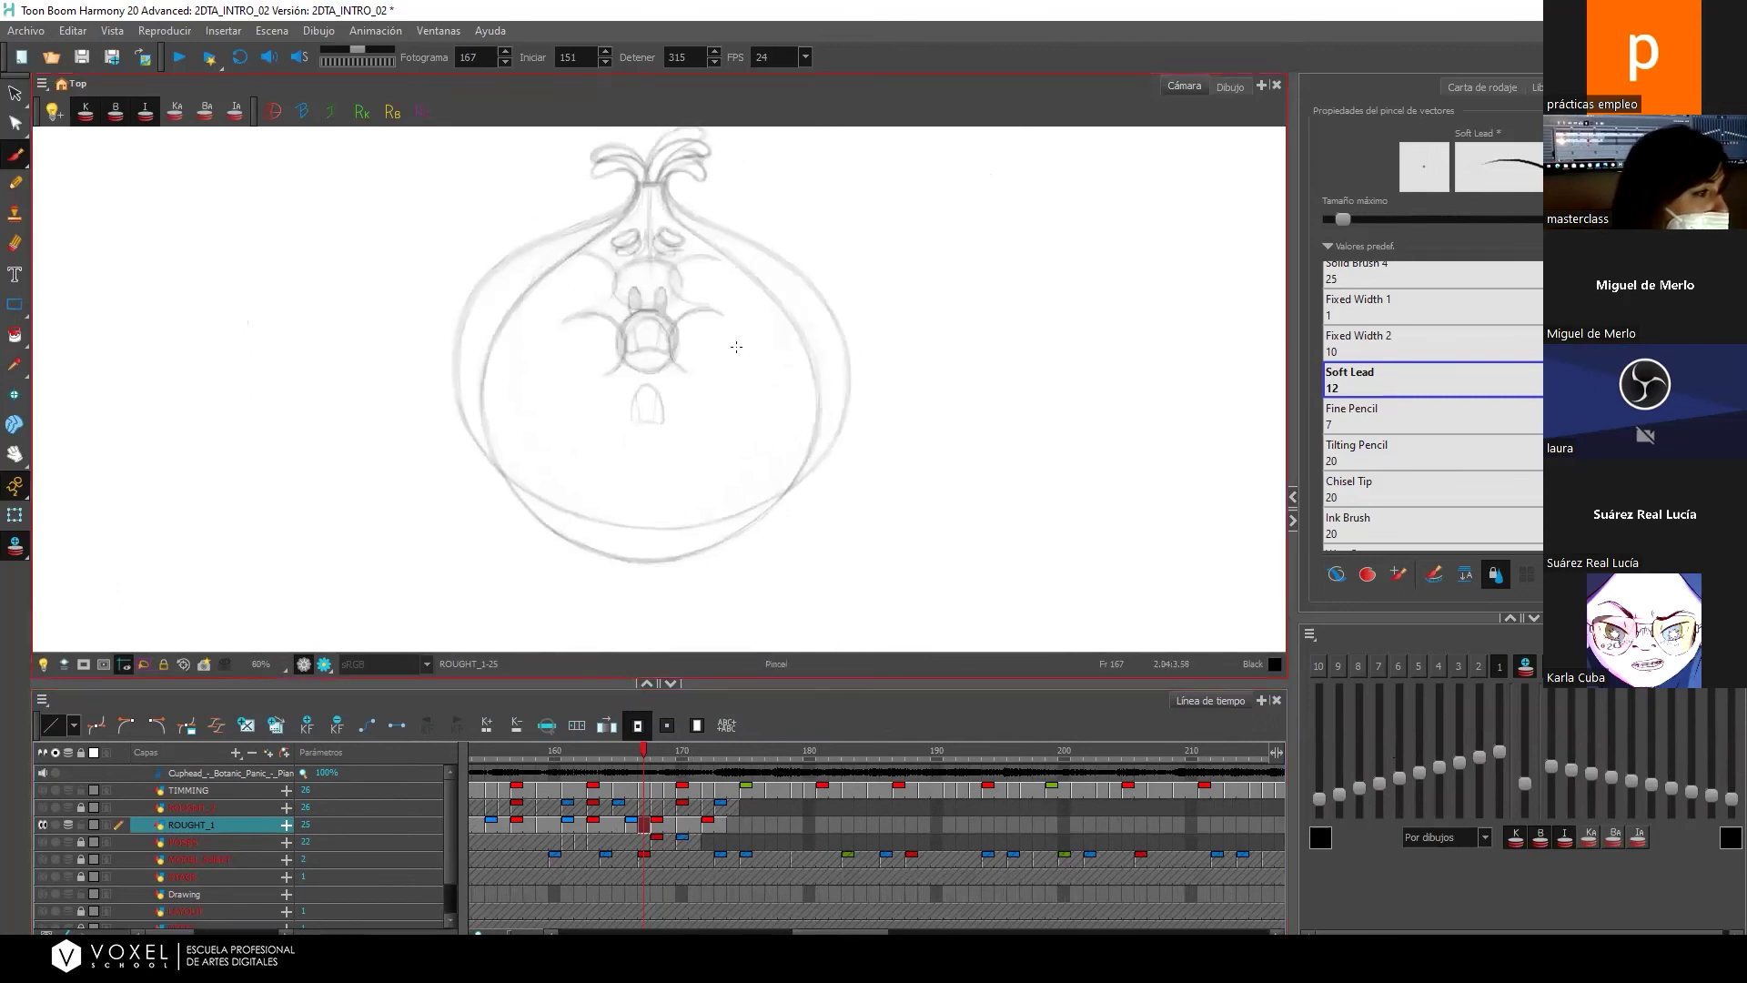
scroll(736, 347, up, 1)
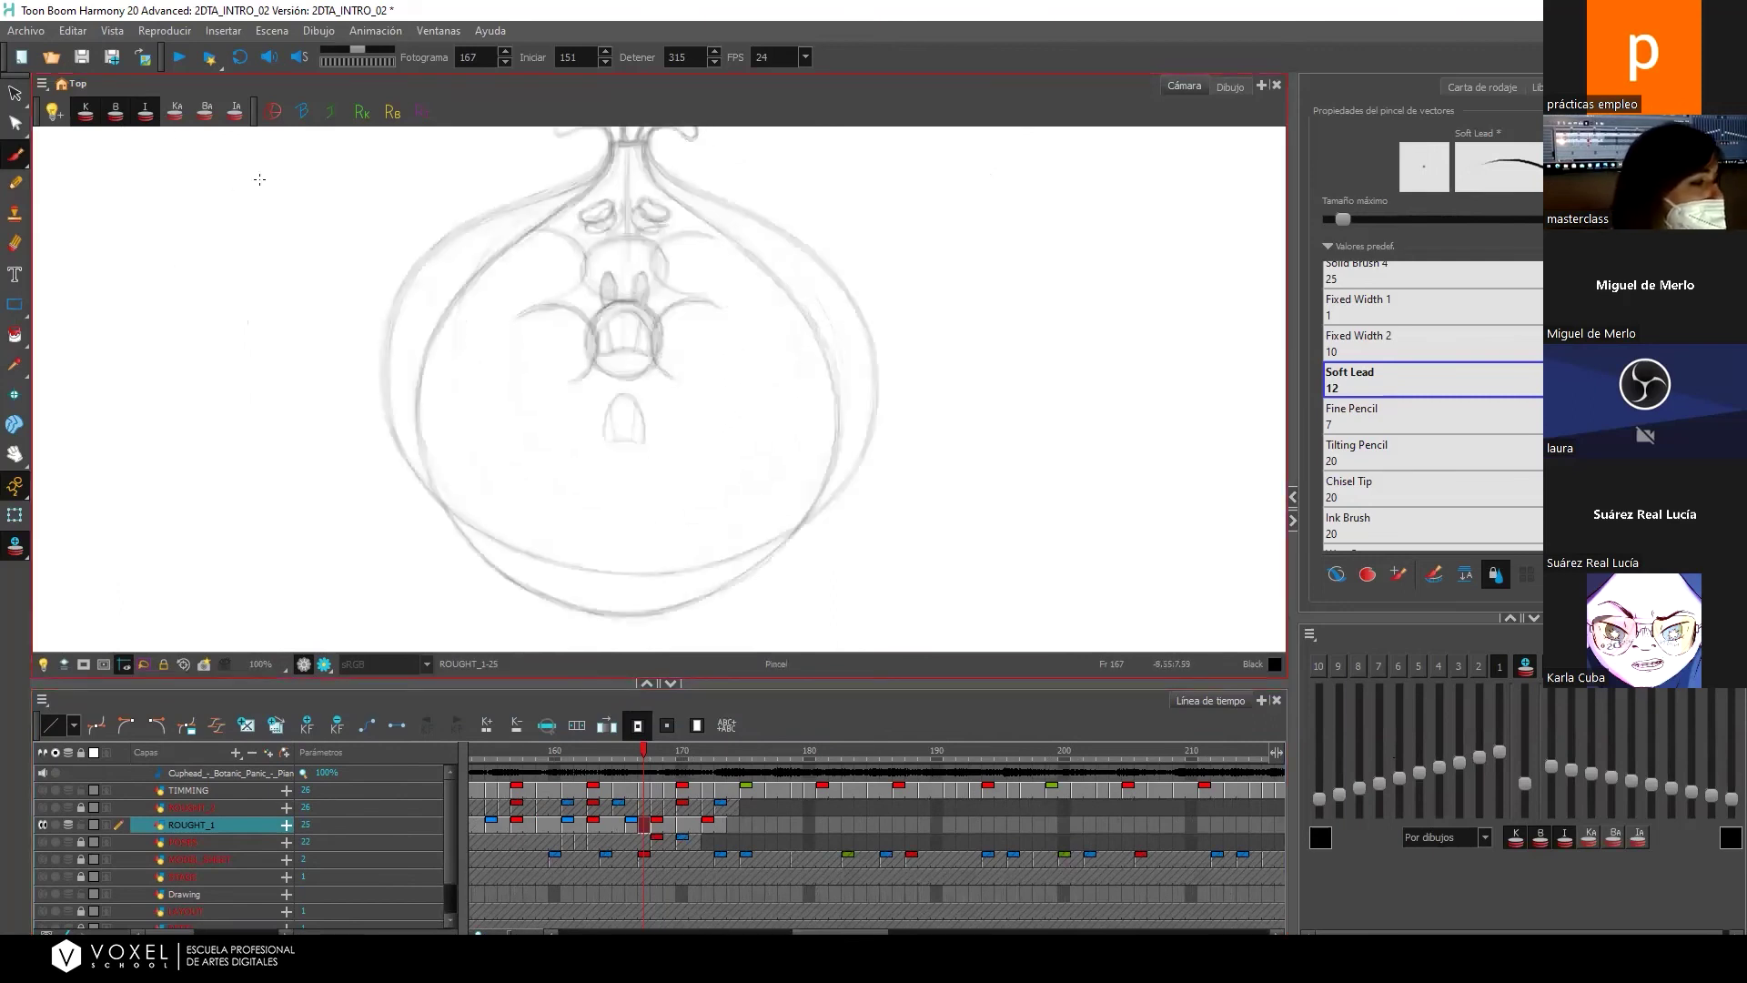
scroll(692, 273, up, 2)
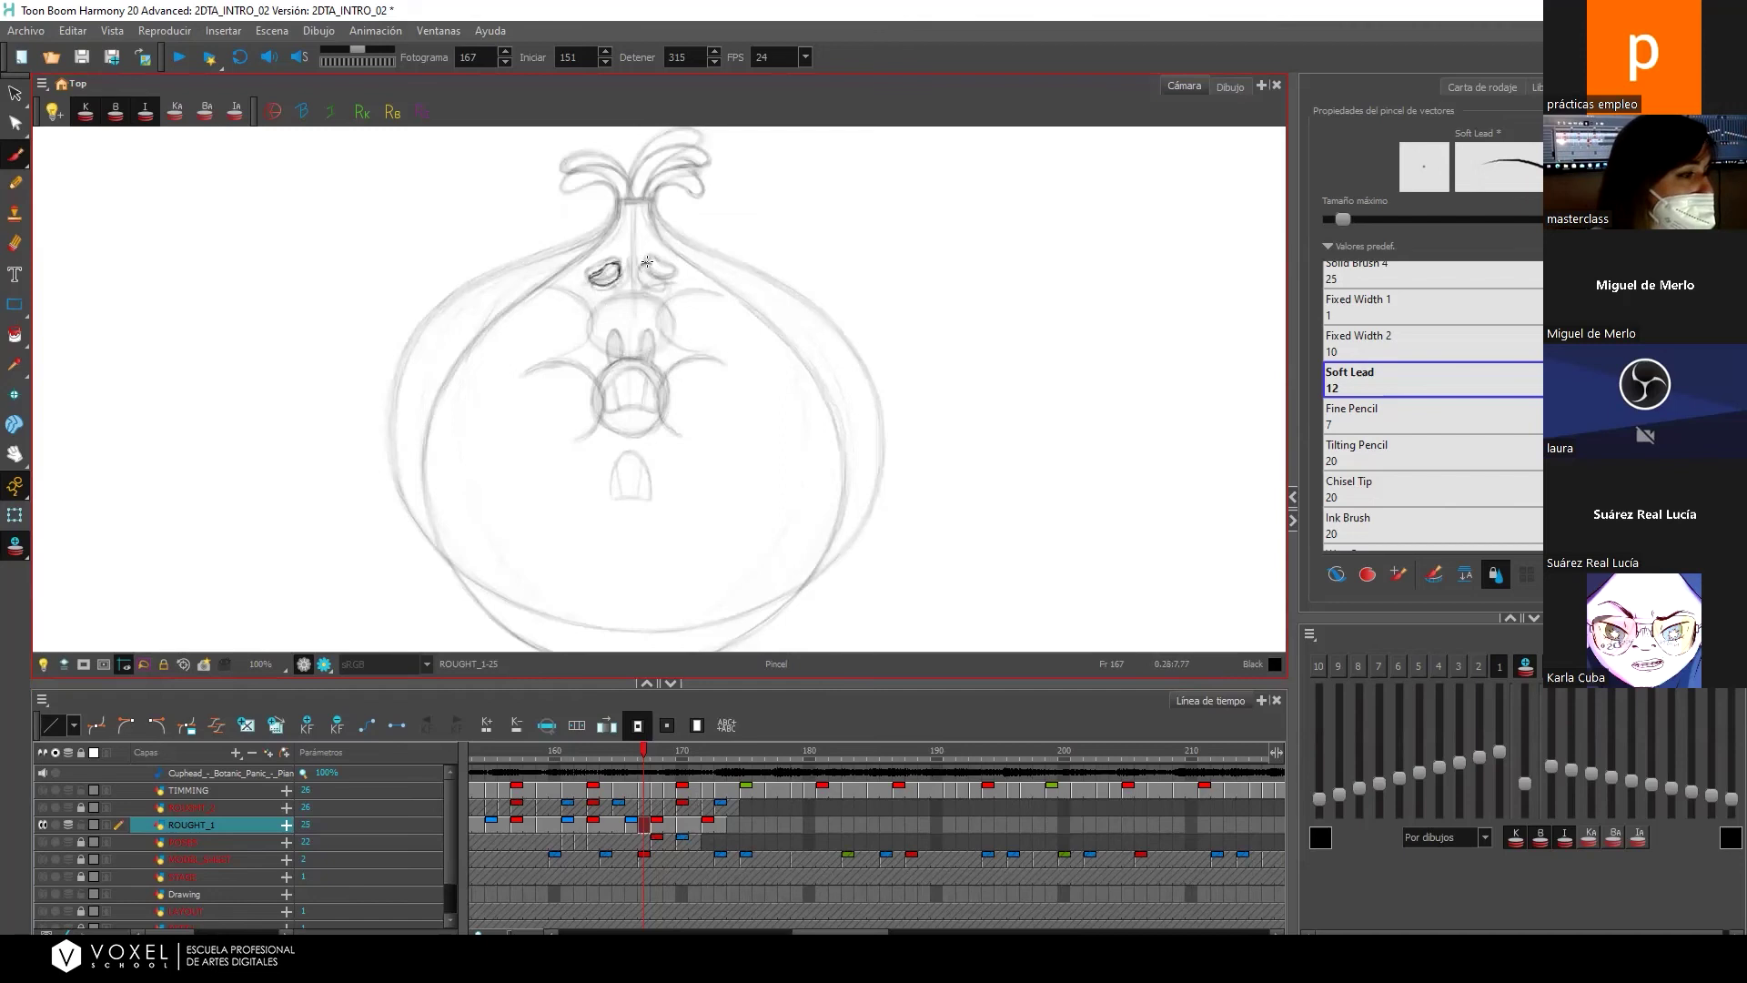
mouse_move(643, 270)
mouse_down()
mouse_move(659, 282)
mouse_move(648, 265)
mouse_up()
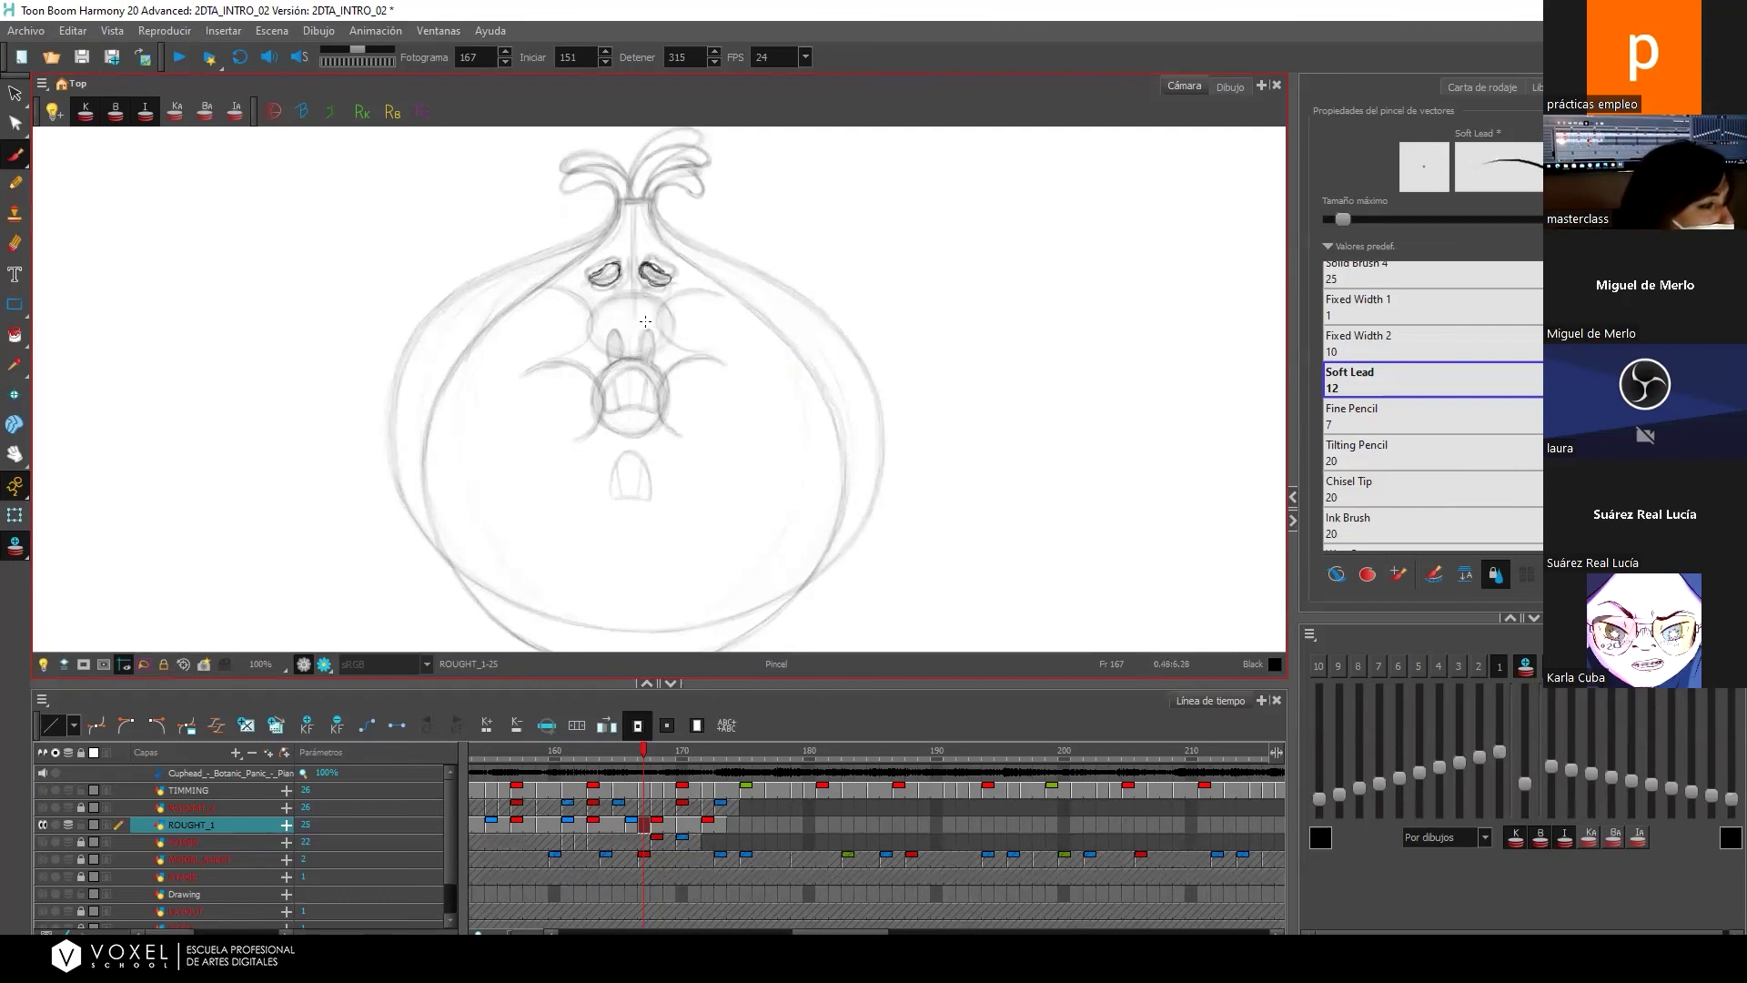
mouse_move(597, 373)
mouse_down()
mouse_move(665, 374)
mouse_move(644, 328)
mouse_move(674, 353)
mouse_move(637, 325)
mouse_move(612, 333)
mouse_move(591, 359)
mouse_move(609, 380)
mouse_move(661, 382)
mouse_move(674, 352)
mouse_move(643, 330)
mouse_move(593, 335)
mouse_move(647, 321)
mouse_move(710, 362)
mouse_up()
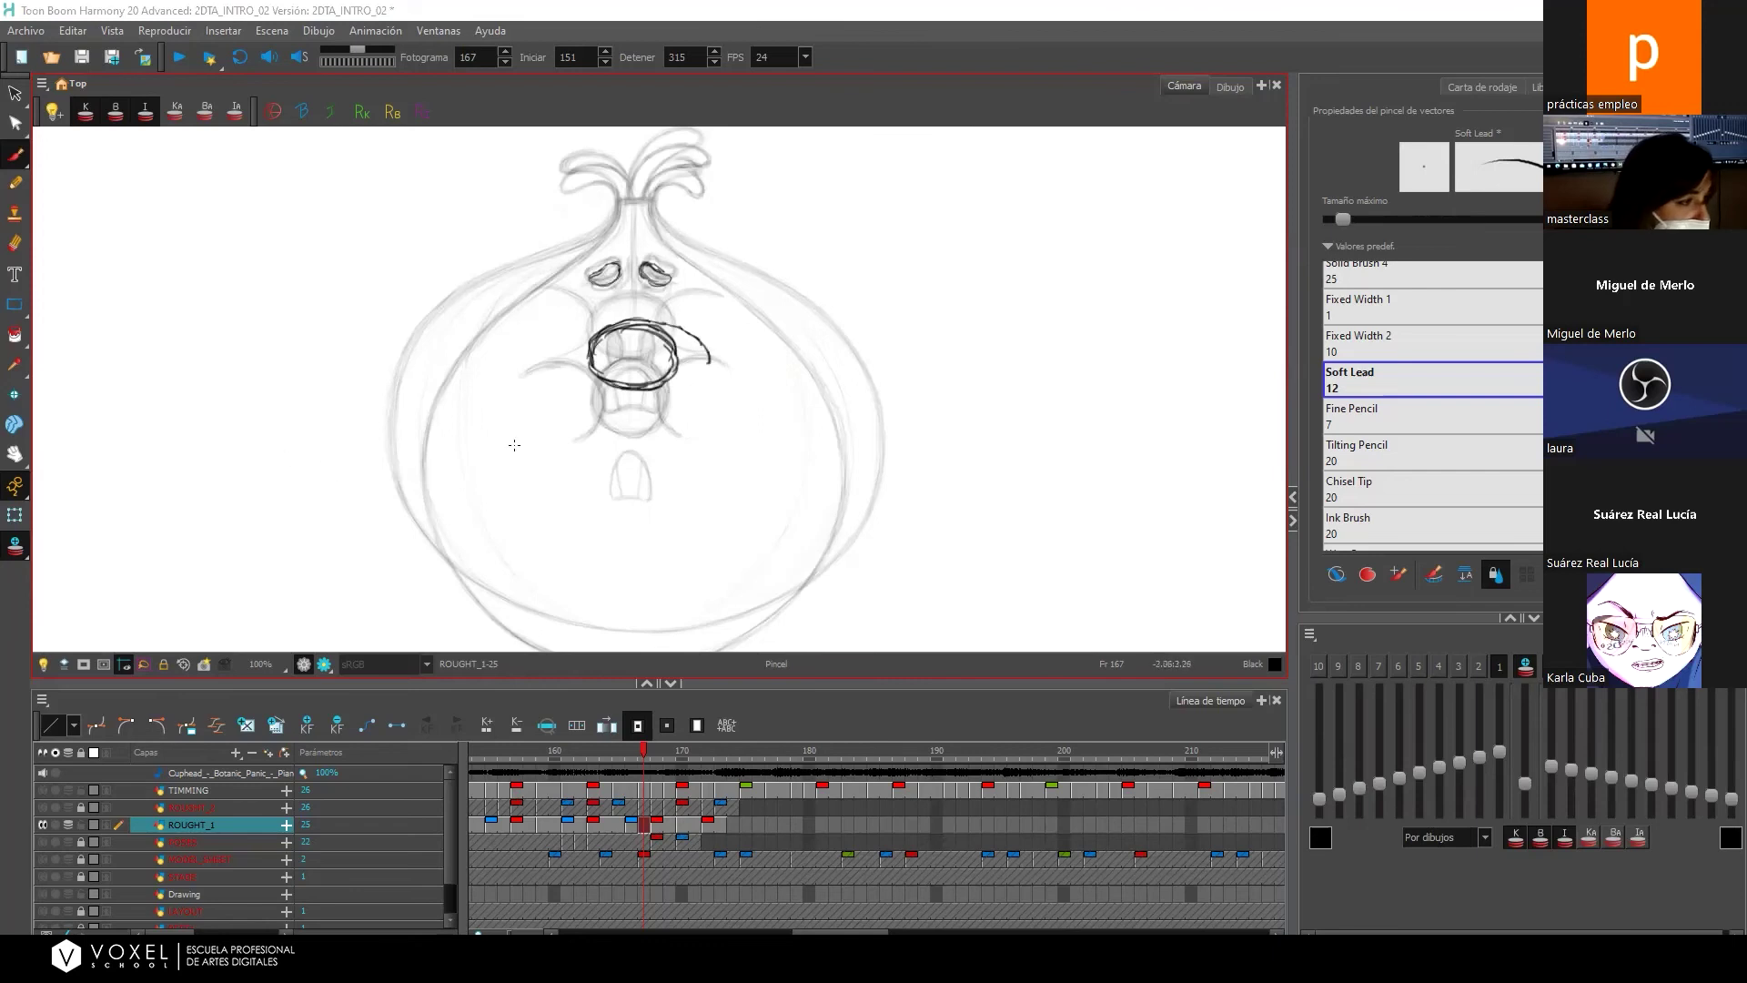
mouse_move(515, 325)
mouse_down()
mouse_move(590, 339)
mouse_move(583, 380)
mouse_move(534, 410)
mouse_move(596, 376)
mouse_up()
Extend the exposures from frame 166 of ROUGHT_1 to two frames per drawing and assign drawing 25 to frame 168.
click(632, 826)
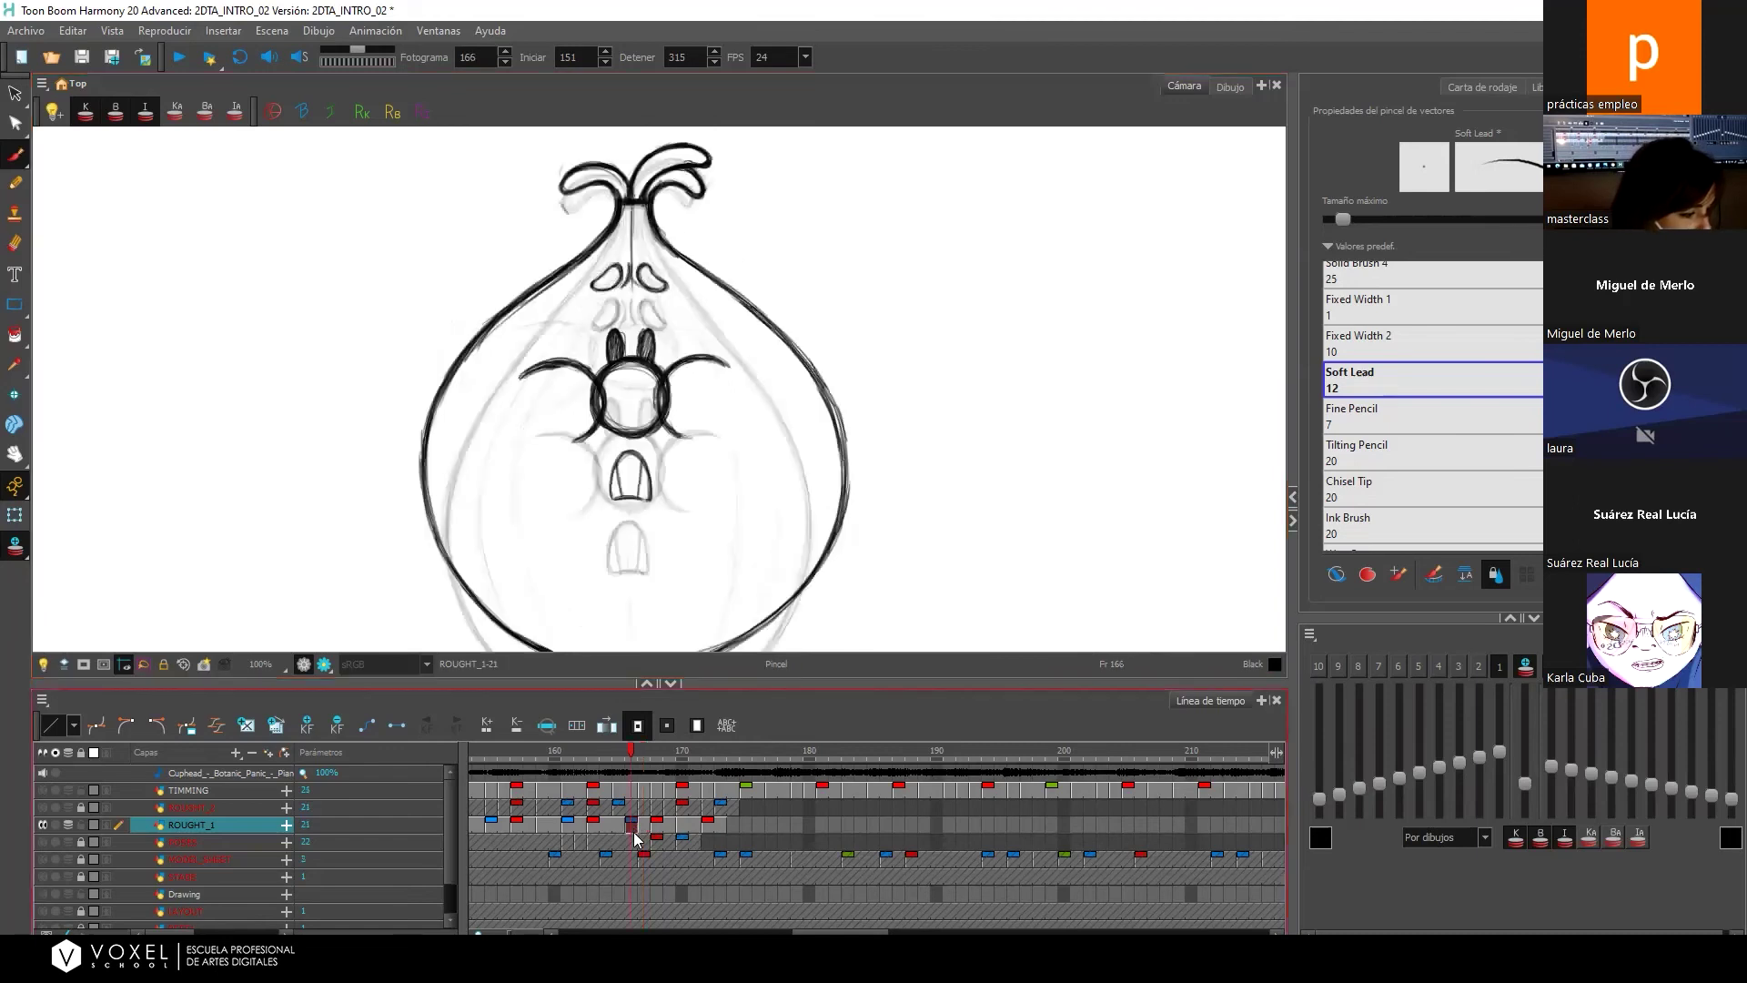
key(plus)
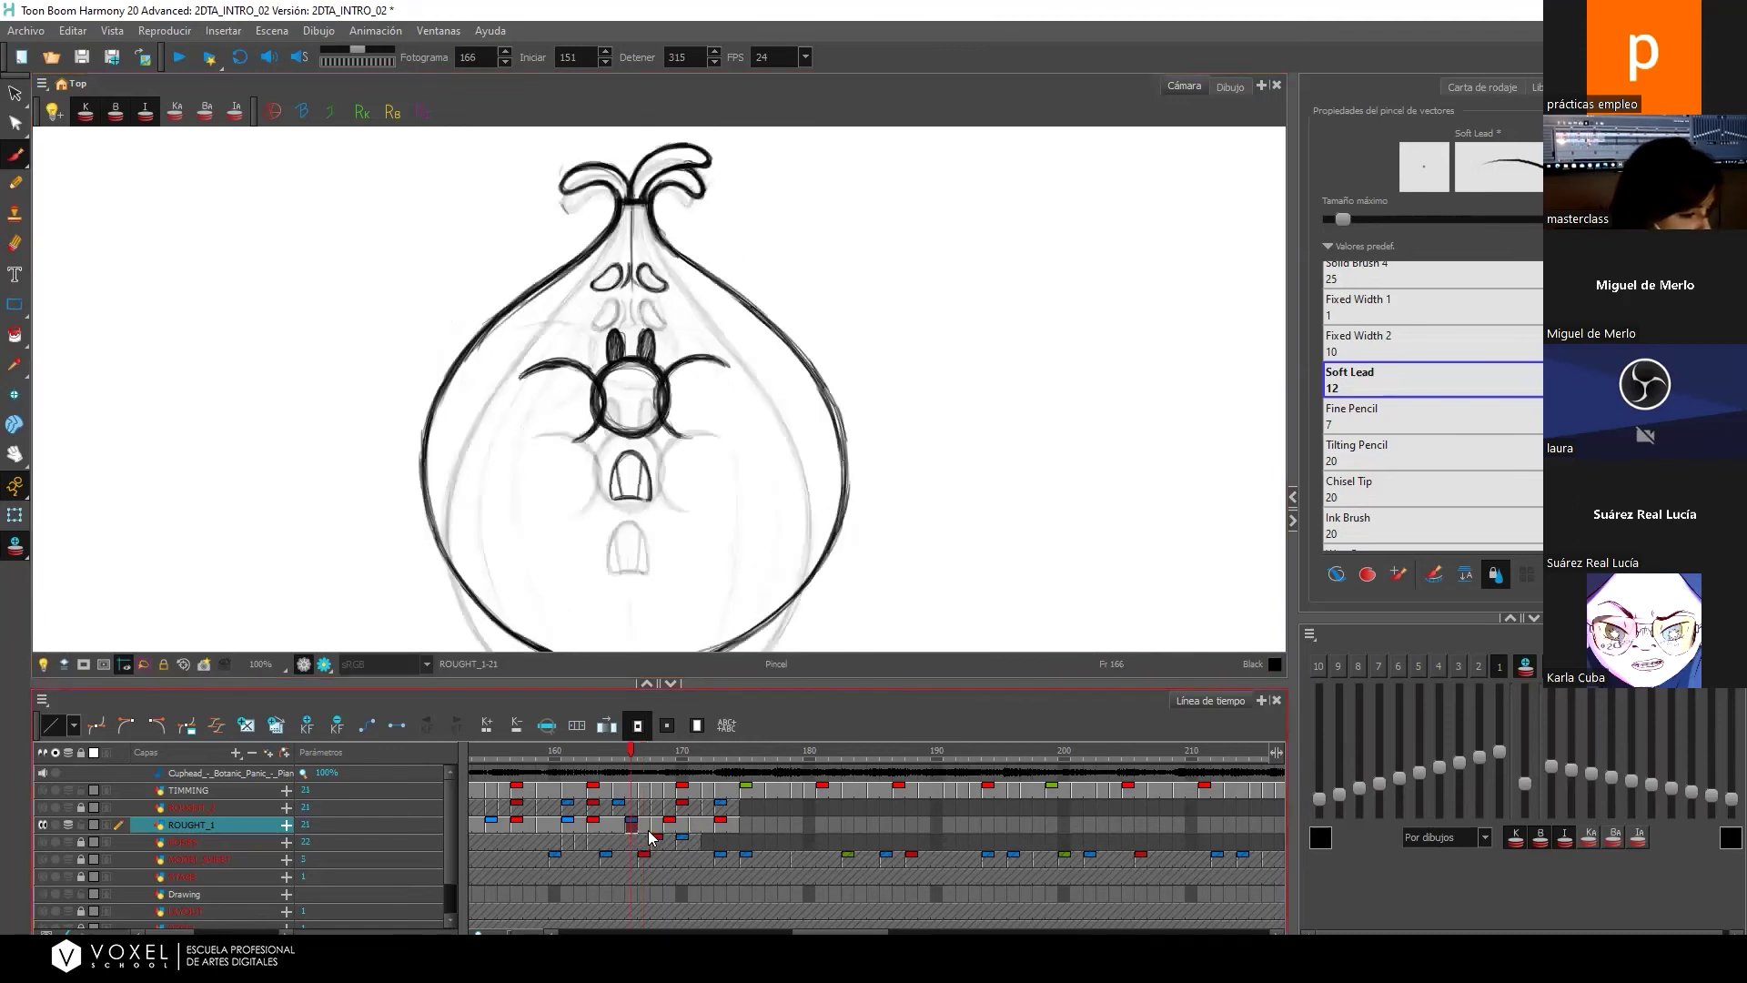
click(658, 828)
key(plus)
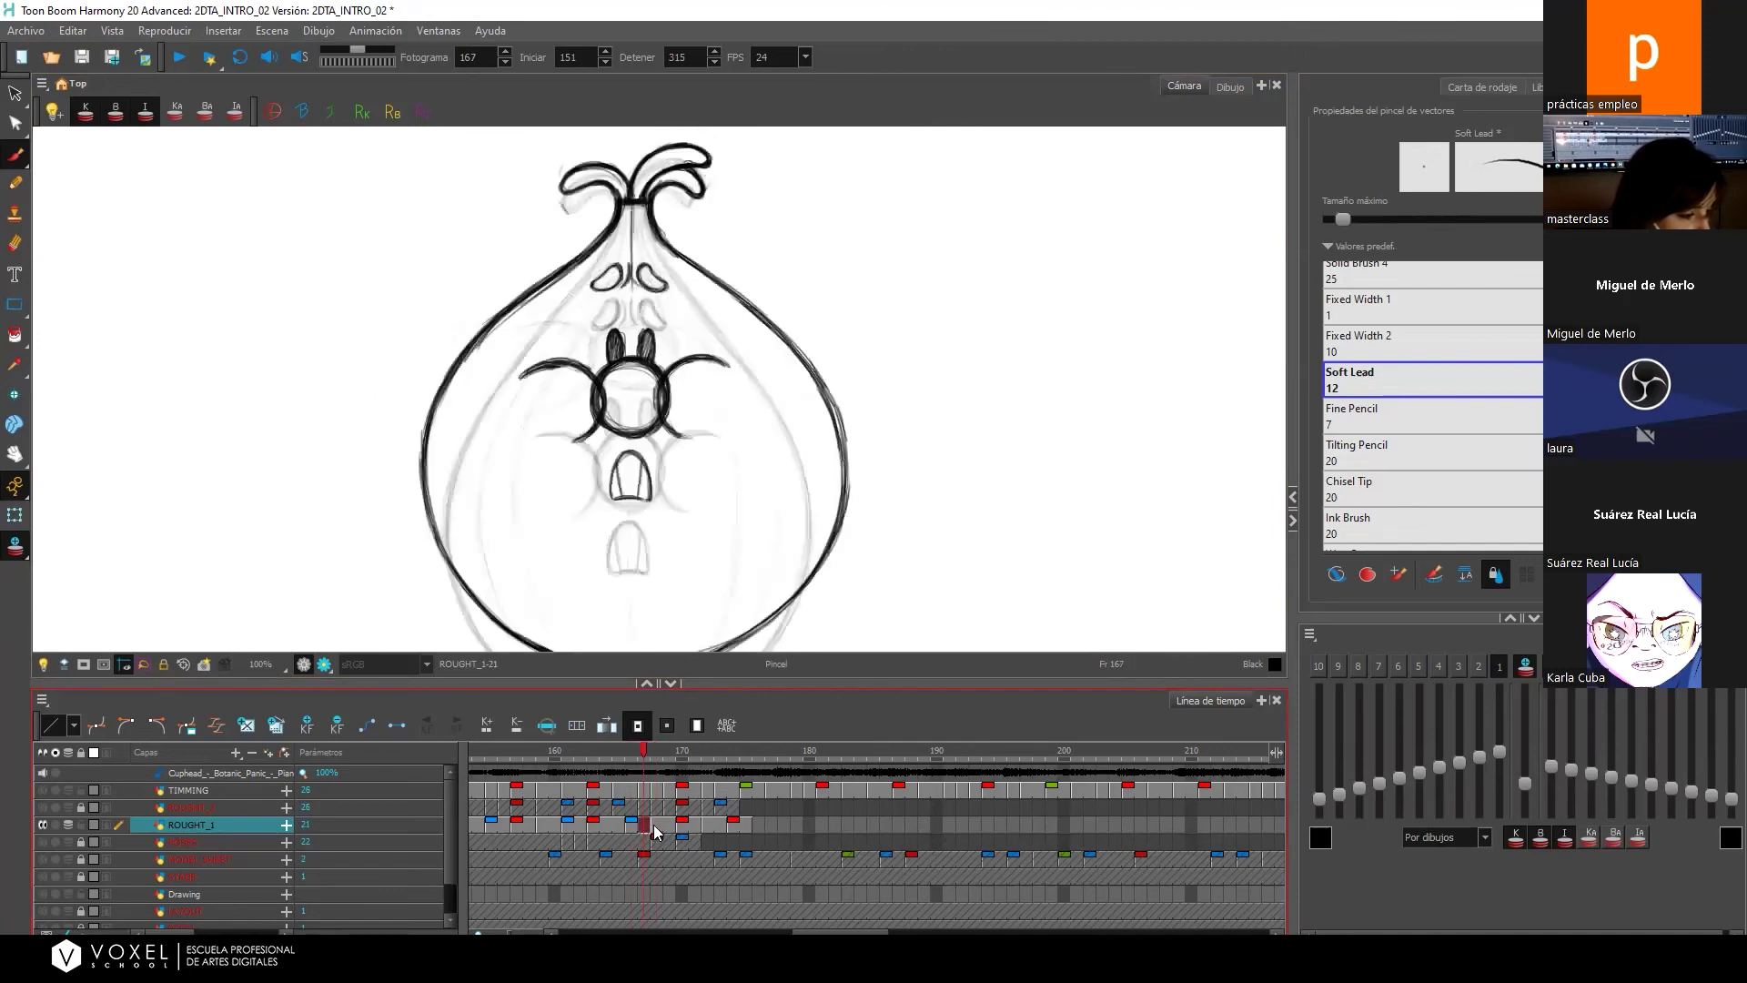
click(651, 826)
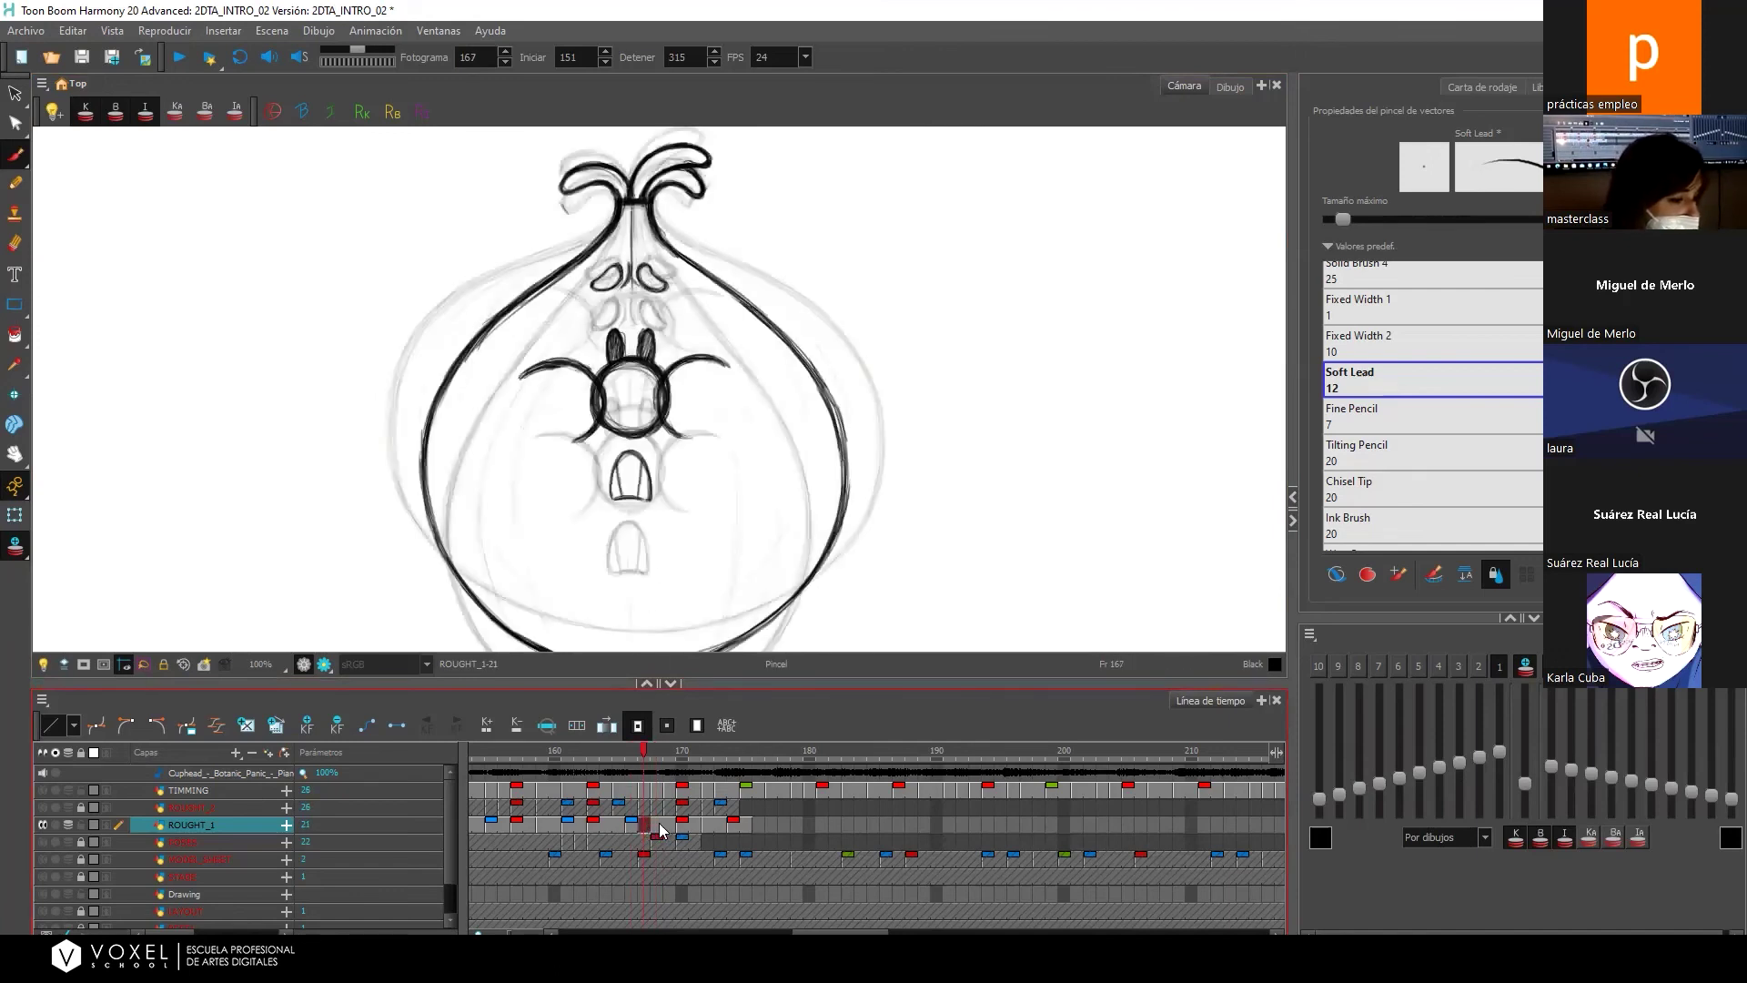
text(25)
key(Return)
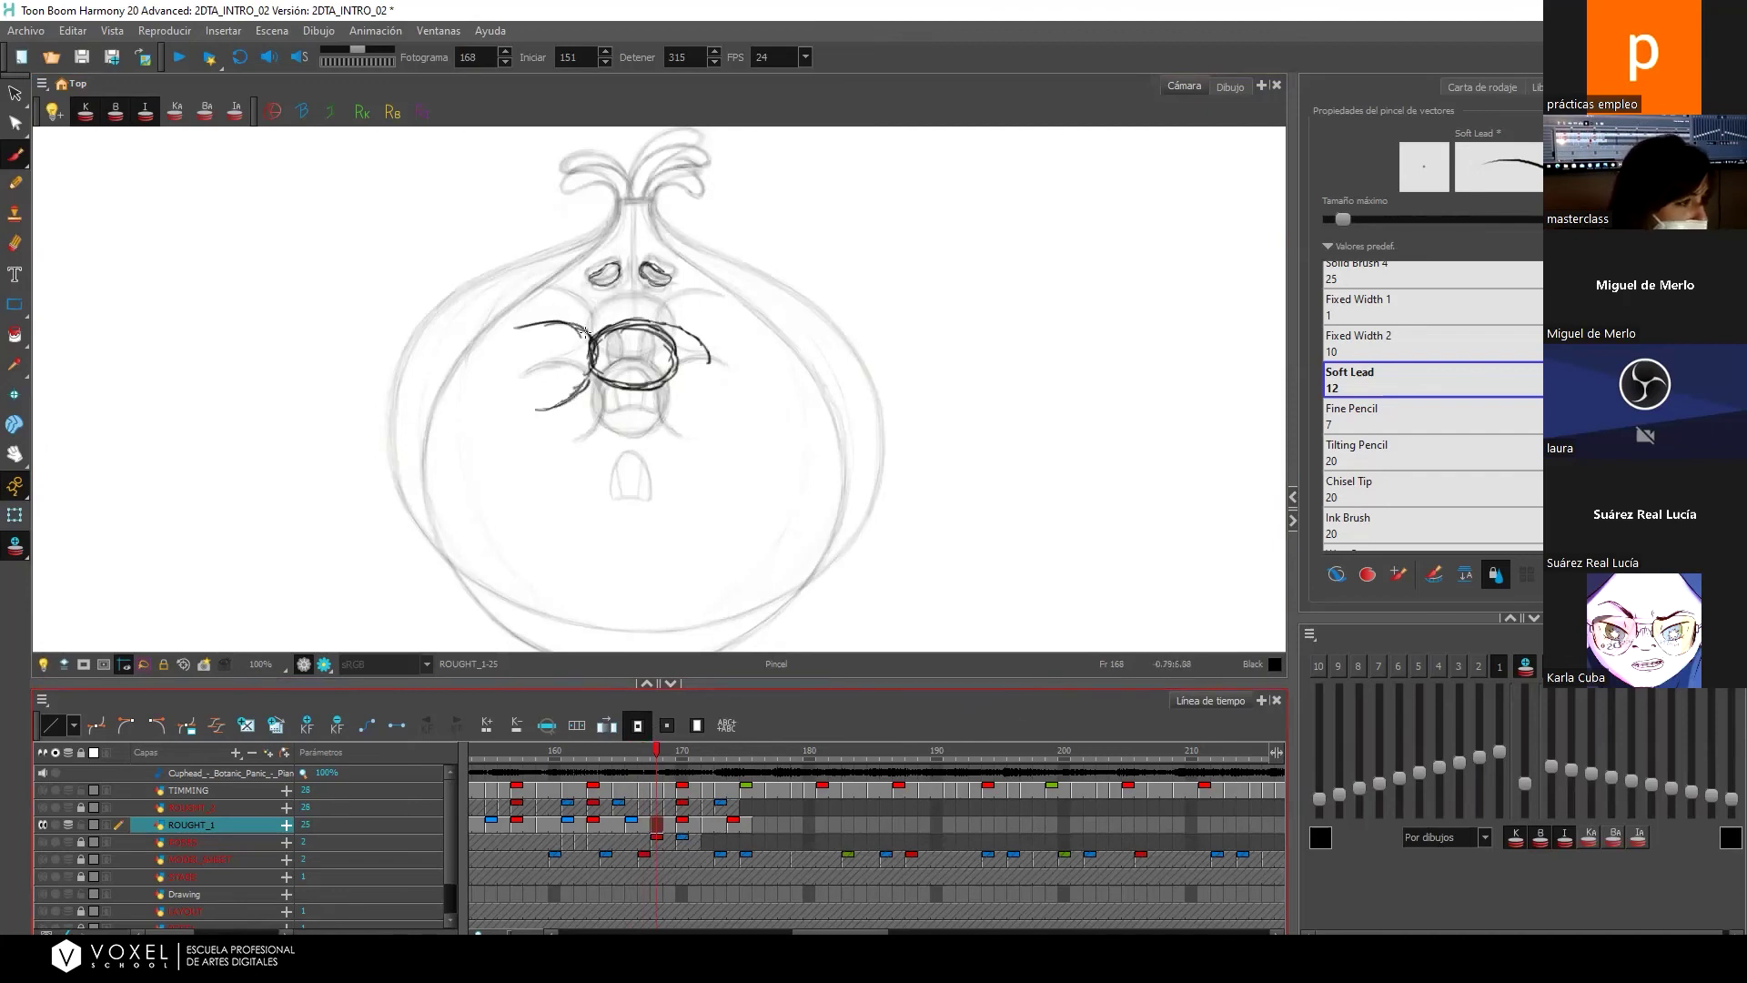
Sketch the remaining cheek lines and one side of the onion's body outline on the in-between at frame 168 of ROUGHT_1.
mouse_move(719, 324)
mouse_down()
mouse_move(656, 363)
mouse_move(674, 391)
mouse_move(713, 391)
mouse_move(672, 389)
mouse_move(658, 356)
mouse_move(714, 326)
mouse_move(638, 317)
mouse_move(672, 340)
mouse_move(659, 383)
mouse_move(675, 357)
mouse_move(648, 383)
mouse_move(591, 376)
mouse_move(593, 332)
mouse_move(650, 324)
mouse_up()
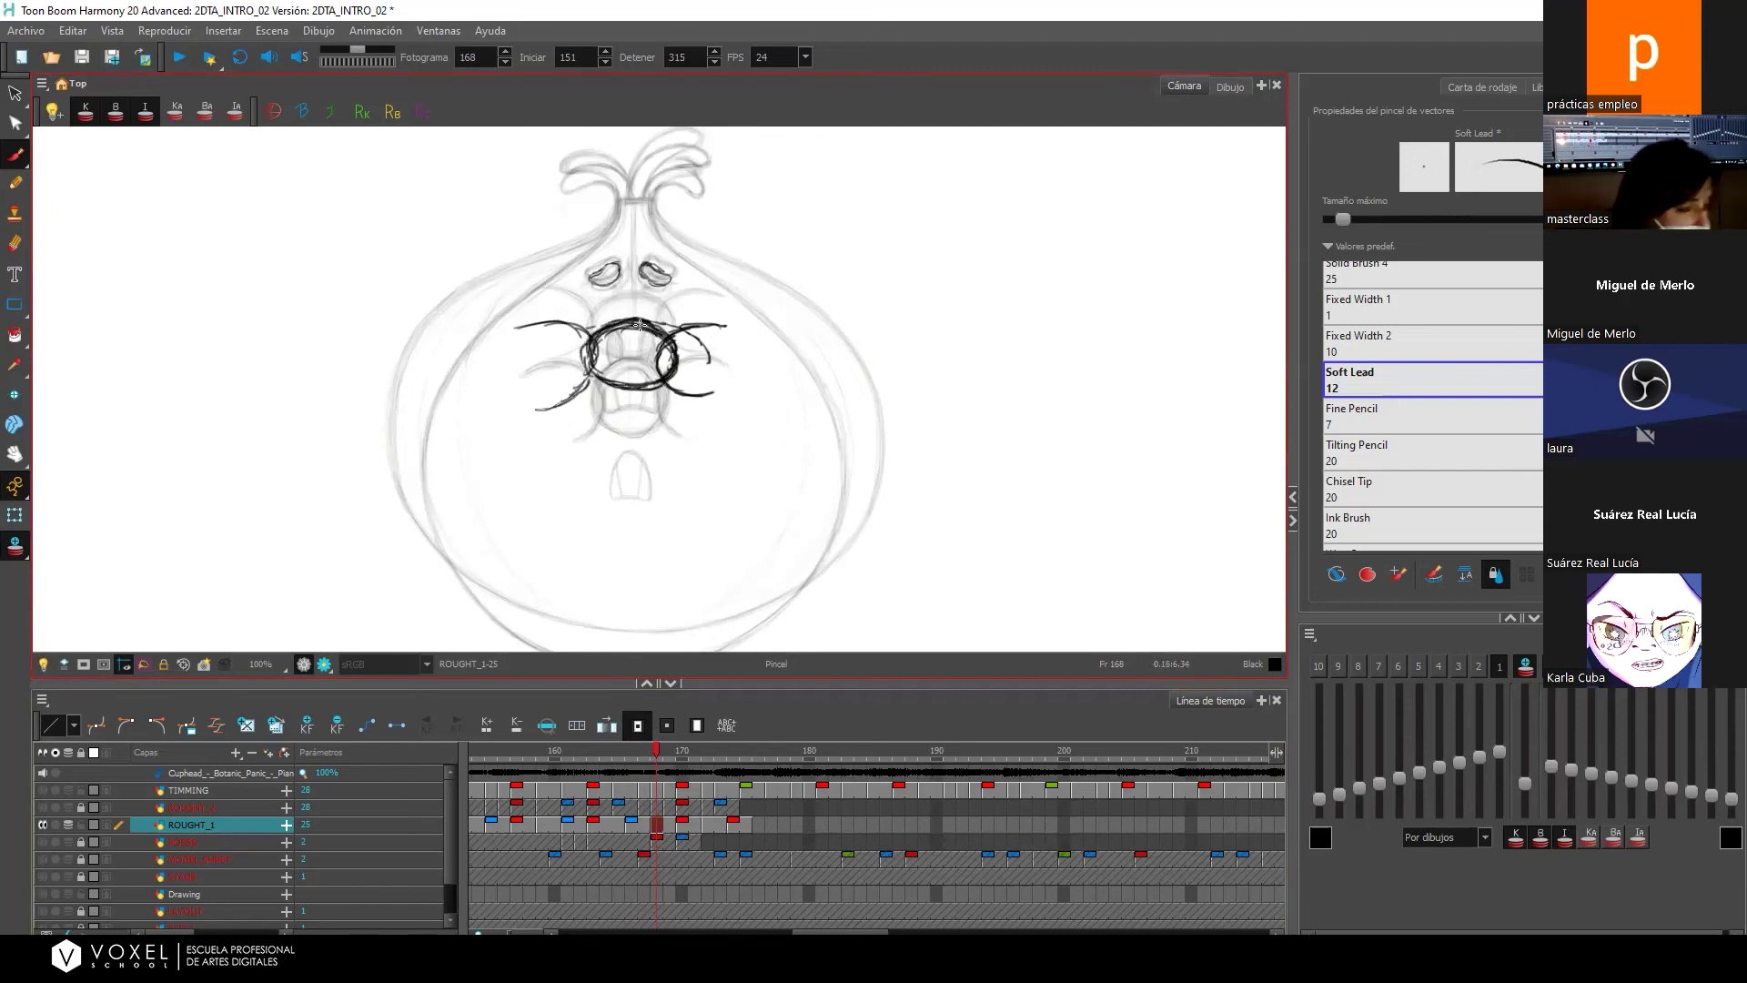
scroll(674, 309, down, 1)
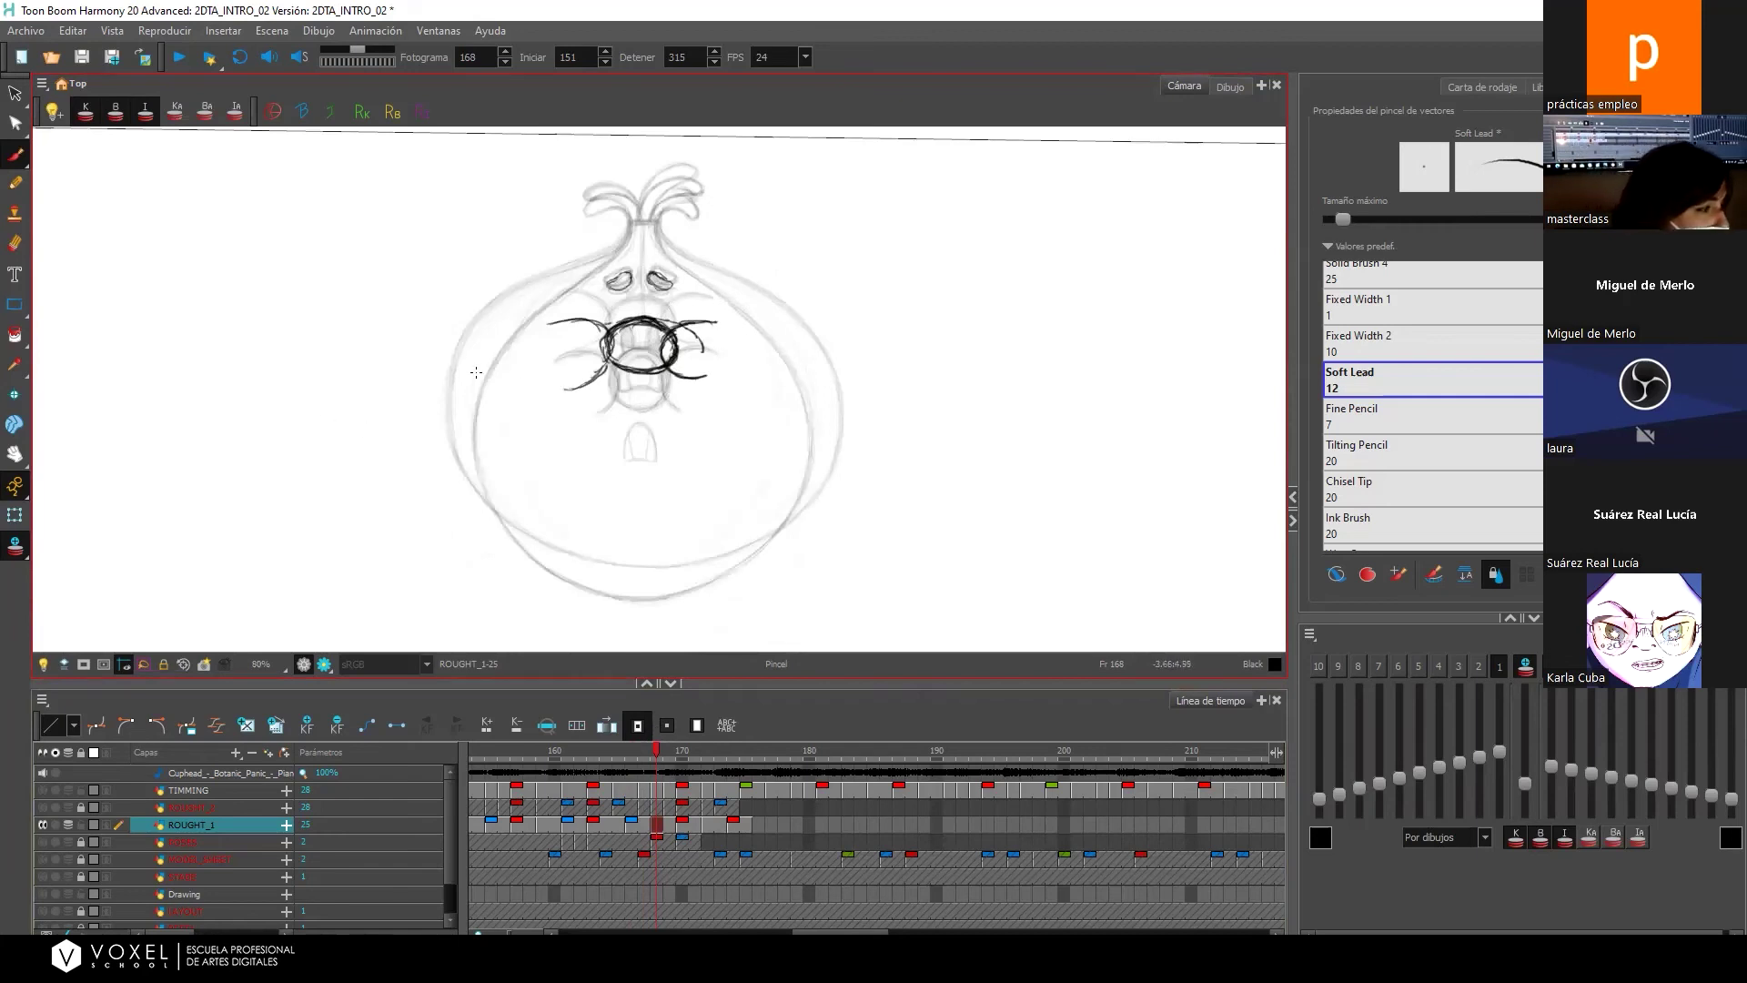
mouse_move(484, 343)
mouse_down()
mouse_move(462, 441)
mouse_move(481, 480)
mouse_move(468, 465)
mouse_move(527, 547)
mouse_move(480, 337)
mouse_move(649, 221)
mouse_move(483, 344)
mouse_move(464, 428)
mouse_up()
mouse_move(526, 539)
mouse_down()
mouse_move(634, 576)
mouse_move(590, 574)
mouse_move(684, 578)
mouse_move(752, 549)
mouse_move(823, 462)
mouse_up()
mouse_move(923, 498)
mouse_down()
mouse_move(924, 171)
mouse_move(1162, 316)
mouse_move(367, 495)
mouse_move(897, 390)
mouse_move(872, 430)
mouse_move(628, 592)
mouse_move(874, 391)
mouse_move(887, 346)
mouse_move(752, 371)
mouse_move(1049, 280)
mouse_move(976, 356)
mouse_up()
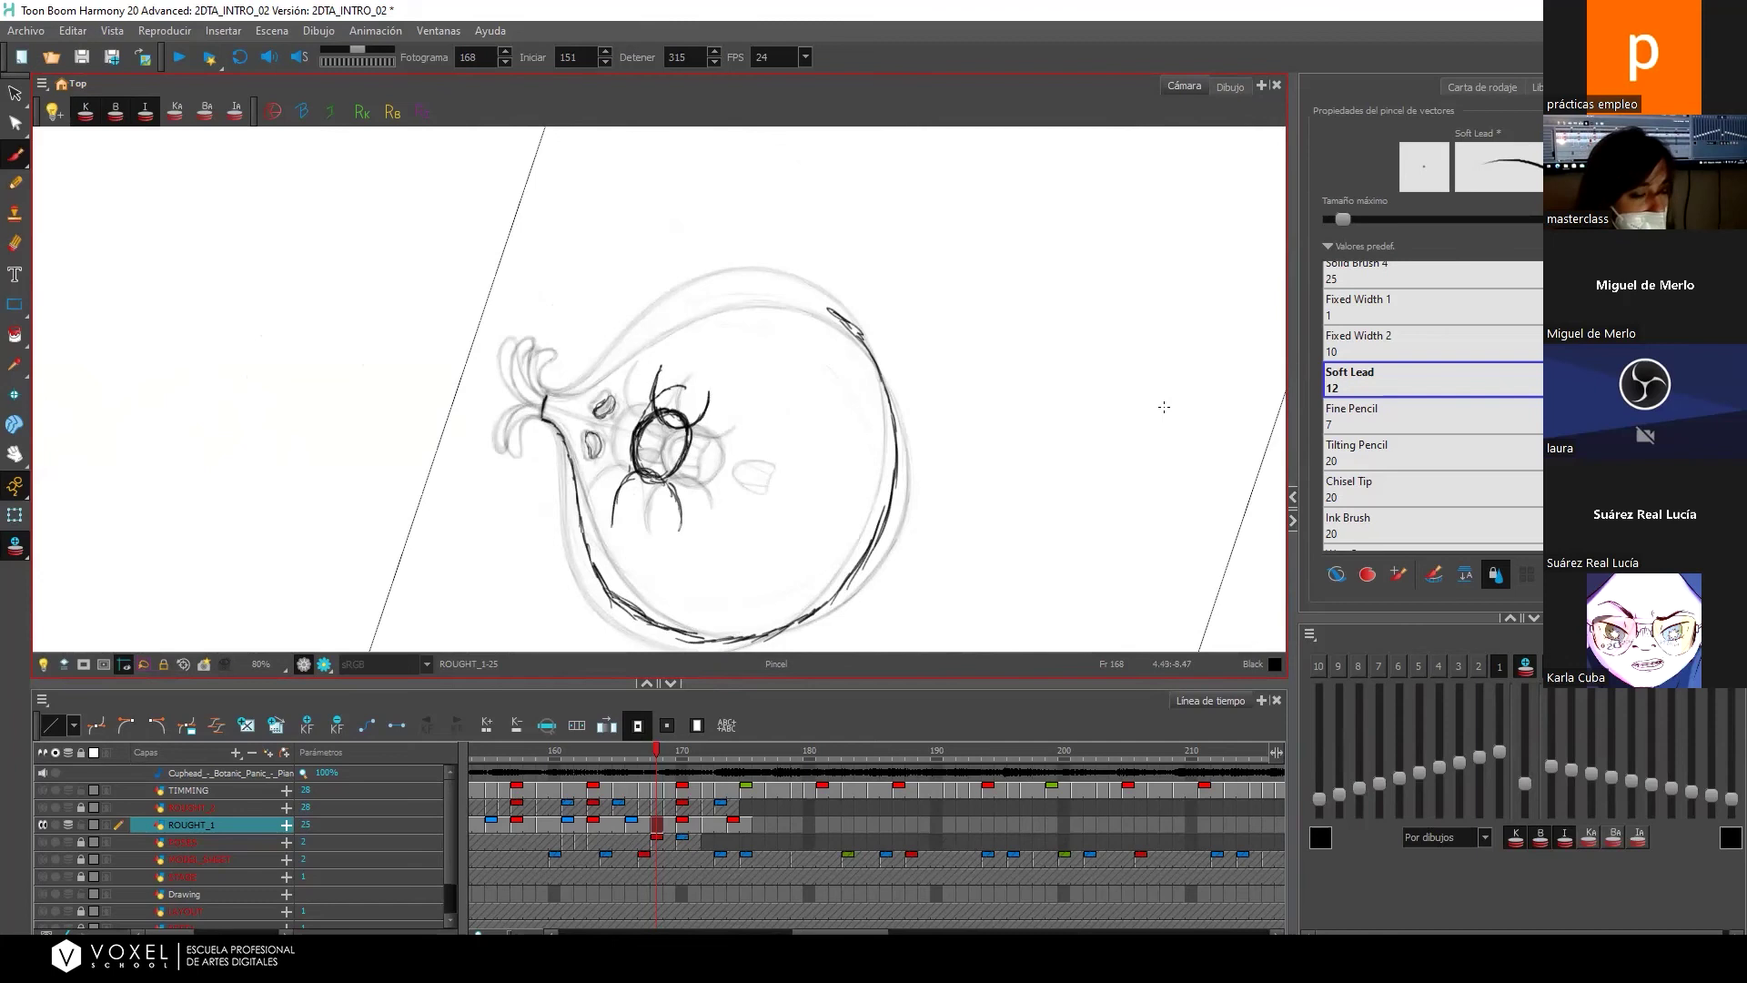
Complete the onion's body outline and sketch the sprout leaves on top of the frame 168 in-between.
key(ctrl+alt)
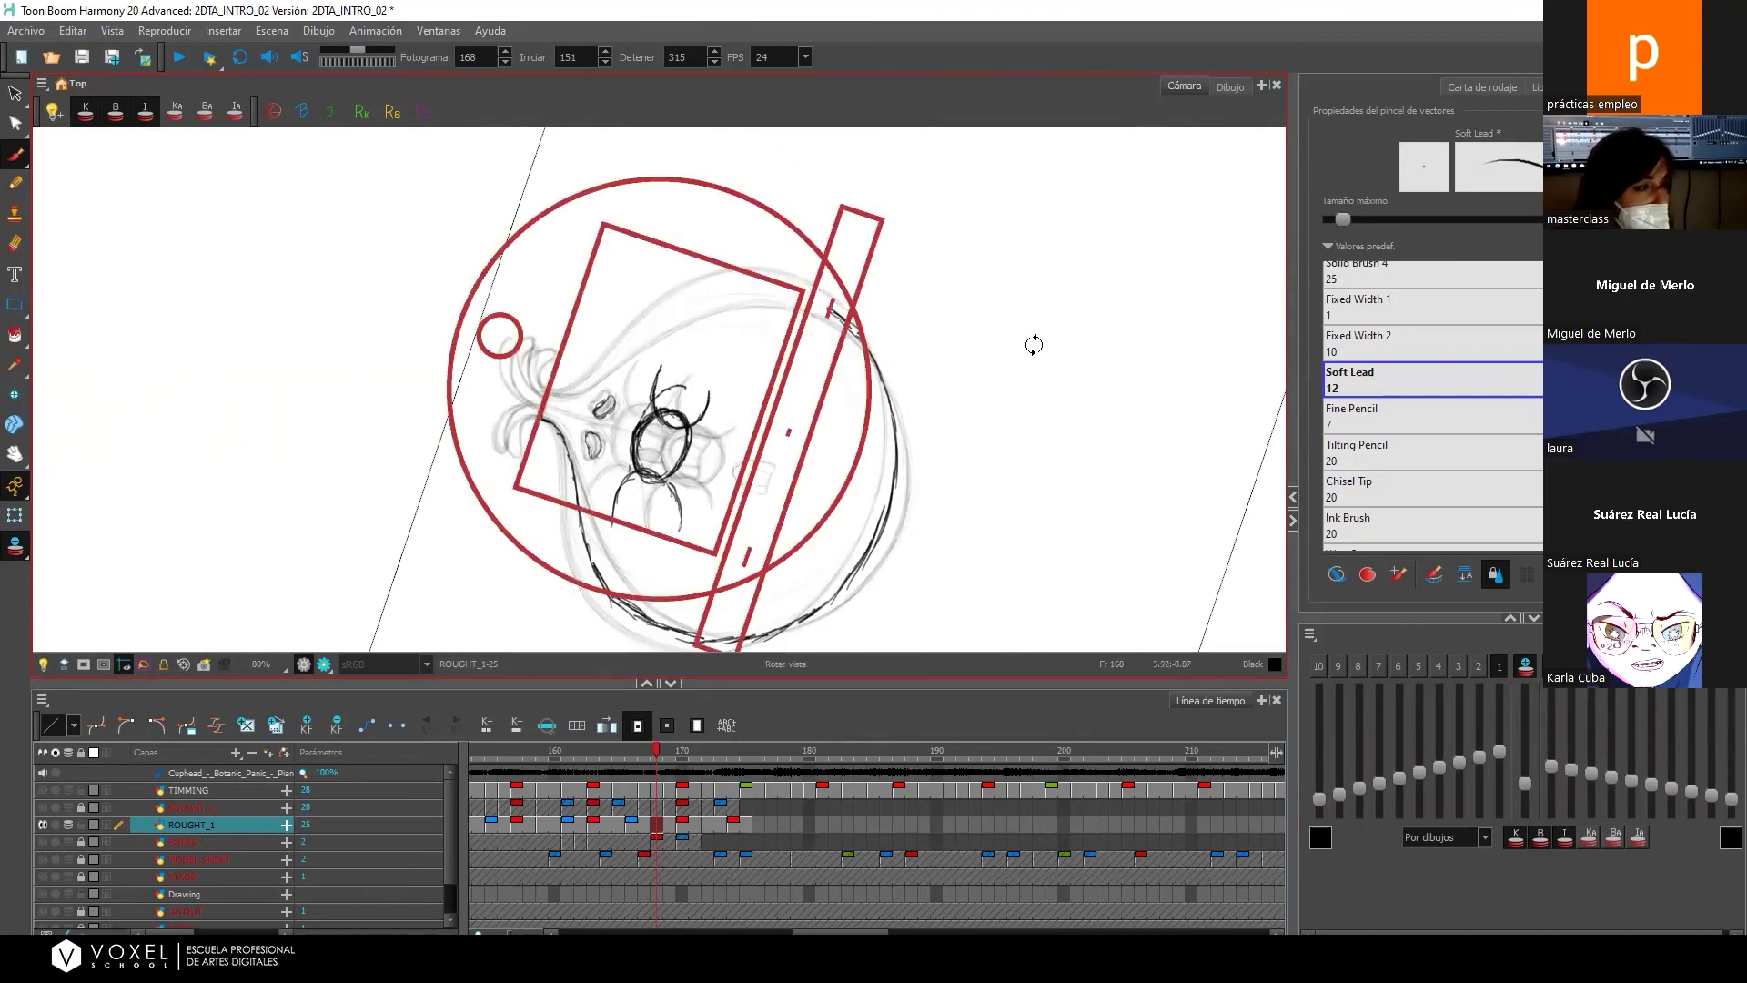
mouse_move(939, 321)
mouse_down()
mouse_move(1010, 289)
mouse_move(63, 343)
mouse_move(137, 509)
mouse_move(563, 513)
mouse_move(1013, 281)
mouse_move(780, 456)
mouse_move(948, 358)
mouse_move(558, 443)
mouse_move(792, 519)
mouse_move(778, 441)
mouse_move(933, 571)
mouse_move(920, 382)
mouse_move(864, 510)
mouse_move(746, 428)
mouse_move(673, 335)
mouse_move(601, 391)
mouse_move(636, 454)
mouse_move(691, 400)
mouse_move(623, 460)
mouse_move(584, 317)
mouse_move(615, 228)
mouse_move(664, 189)
mouse_up()
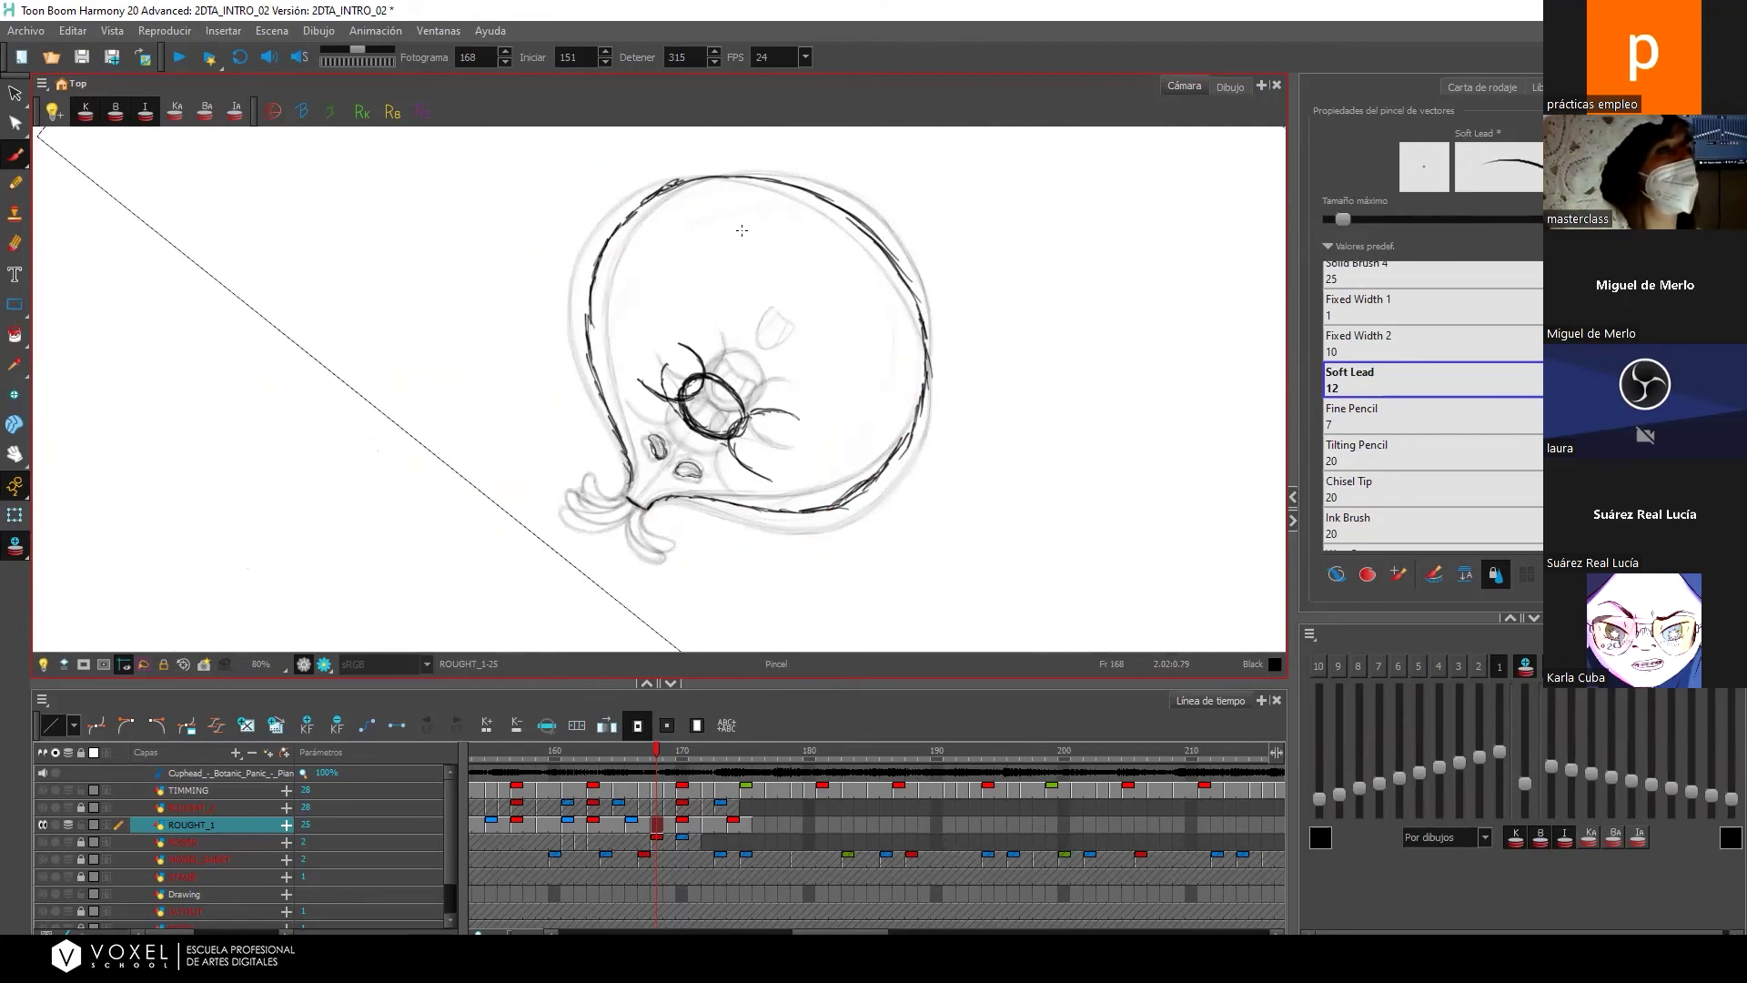
mouse_move(1165, 442)
mouse_down()
mouse_move(955, 618)
mouse_move(644, 517)
mouse_move(838, 460)
mouse_move(792, 382)
mouse_move(964, 331)
mouse_move(839, 371)
mouse_move(846, 427)
mouse_move(910, 300)
mouse_move(1111, 378)
mouse_move(691, 242)
mouse_up()
mouse_move(864, 253)
mouse_down()
mouse_move(826, 254)
mouse_move(819, 275)
mouse_move(851, 235)
mouse_move(911, 280)
mouse_move(906, 305)
mouse_move(922, 248)
mouse_move(897, 301)
mouse_move(937, 310)
mouse_move(961, 373)
mouse_move(909, 441)
mouse_up()
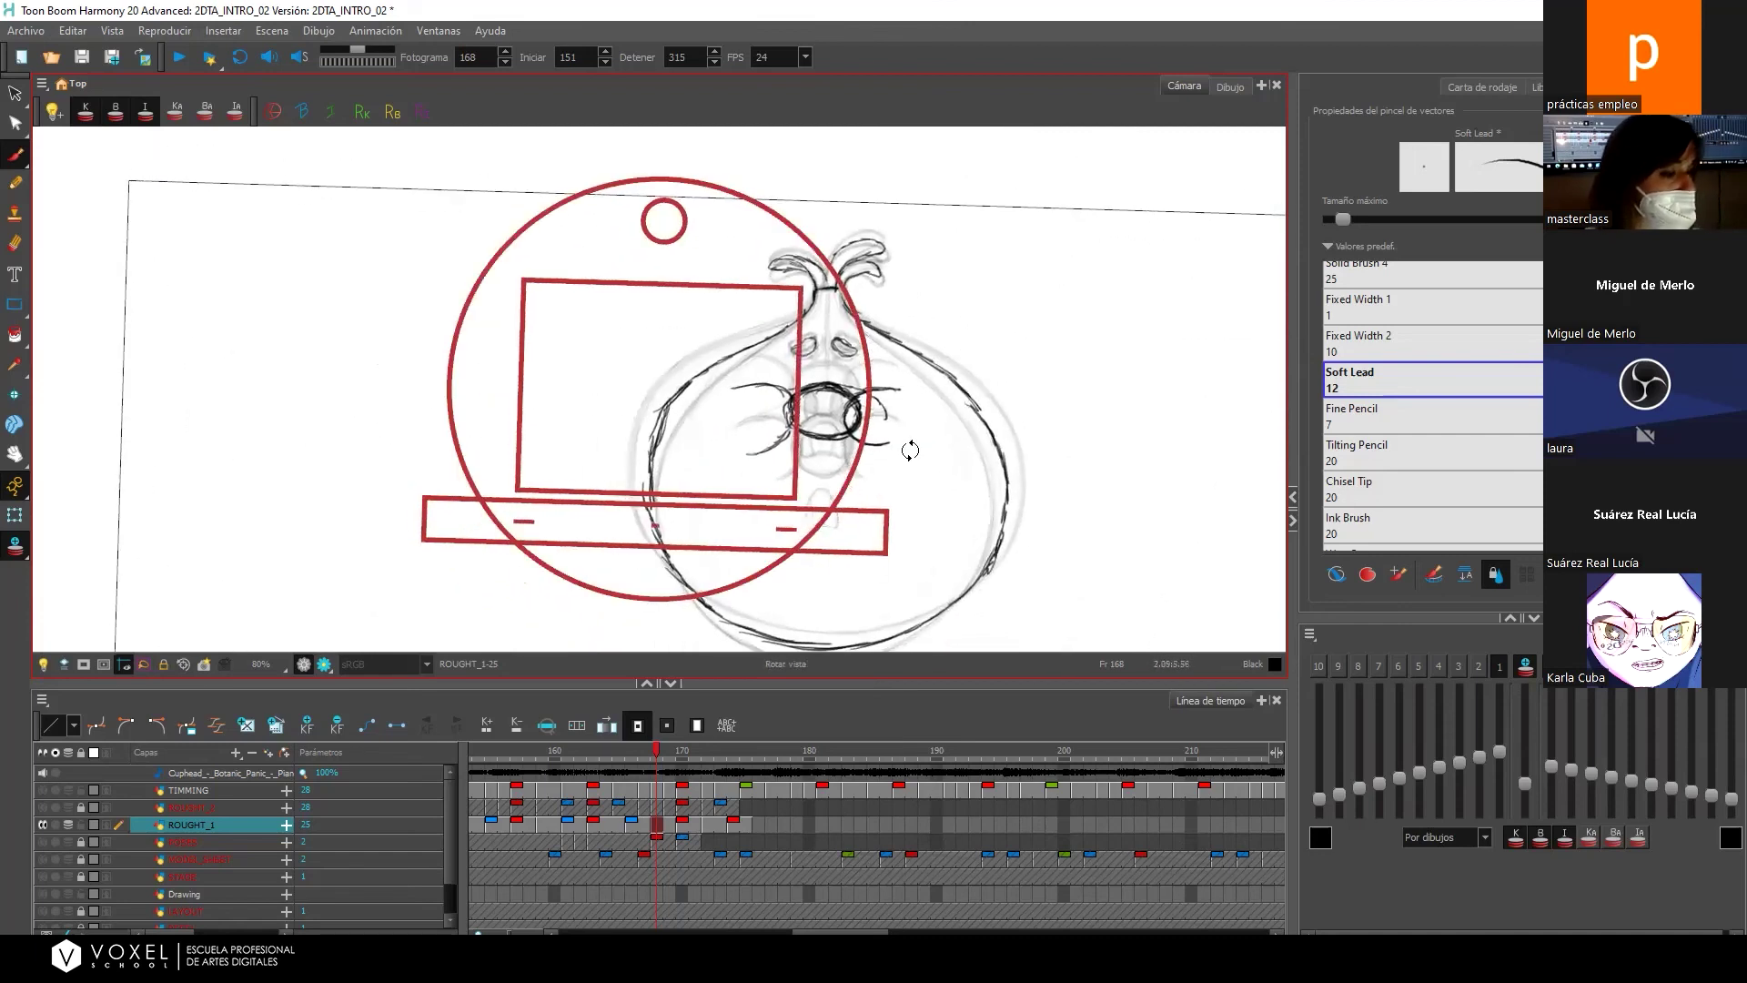
Create an empty in-between drawing after frame 166 of ROUGHT_1 and extend the exposures to two frames so it starts at frame 168.
click(647, 826)
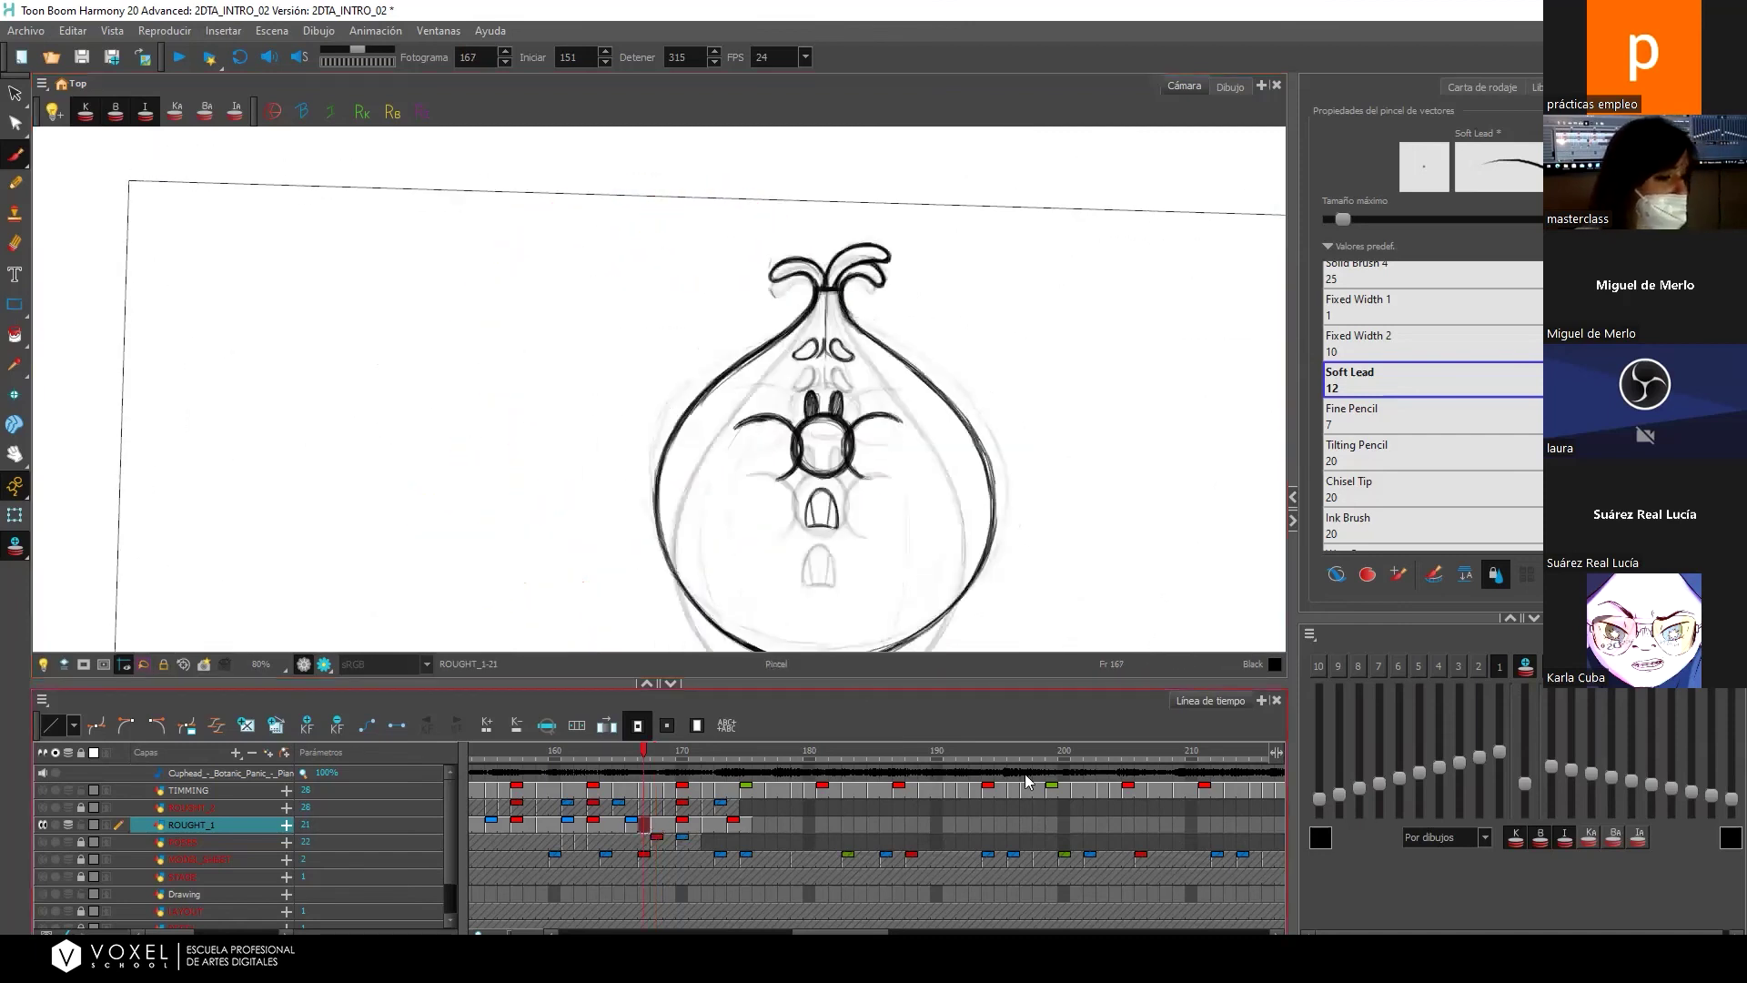
click(246, 725)
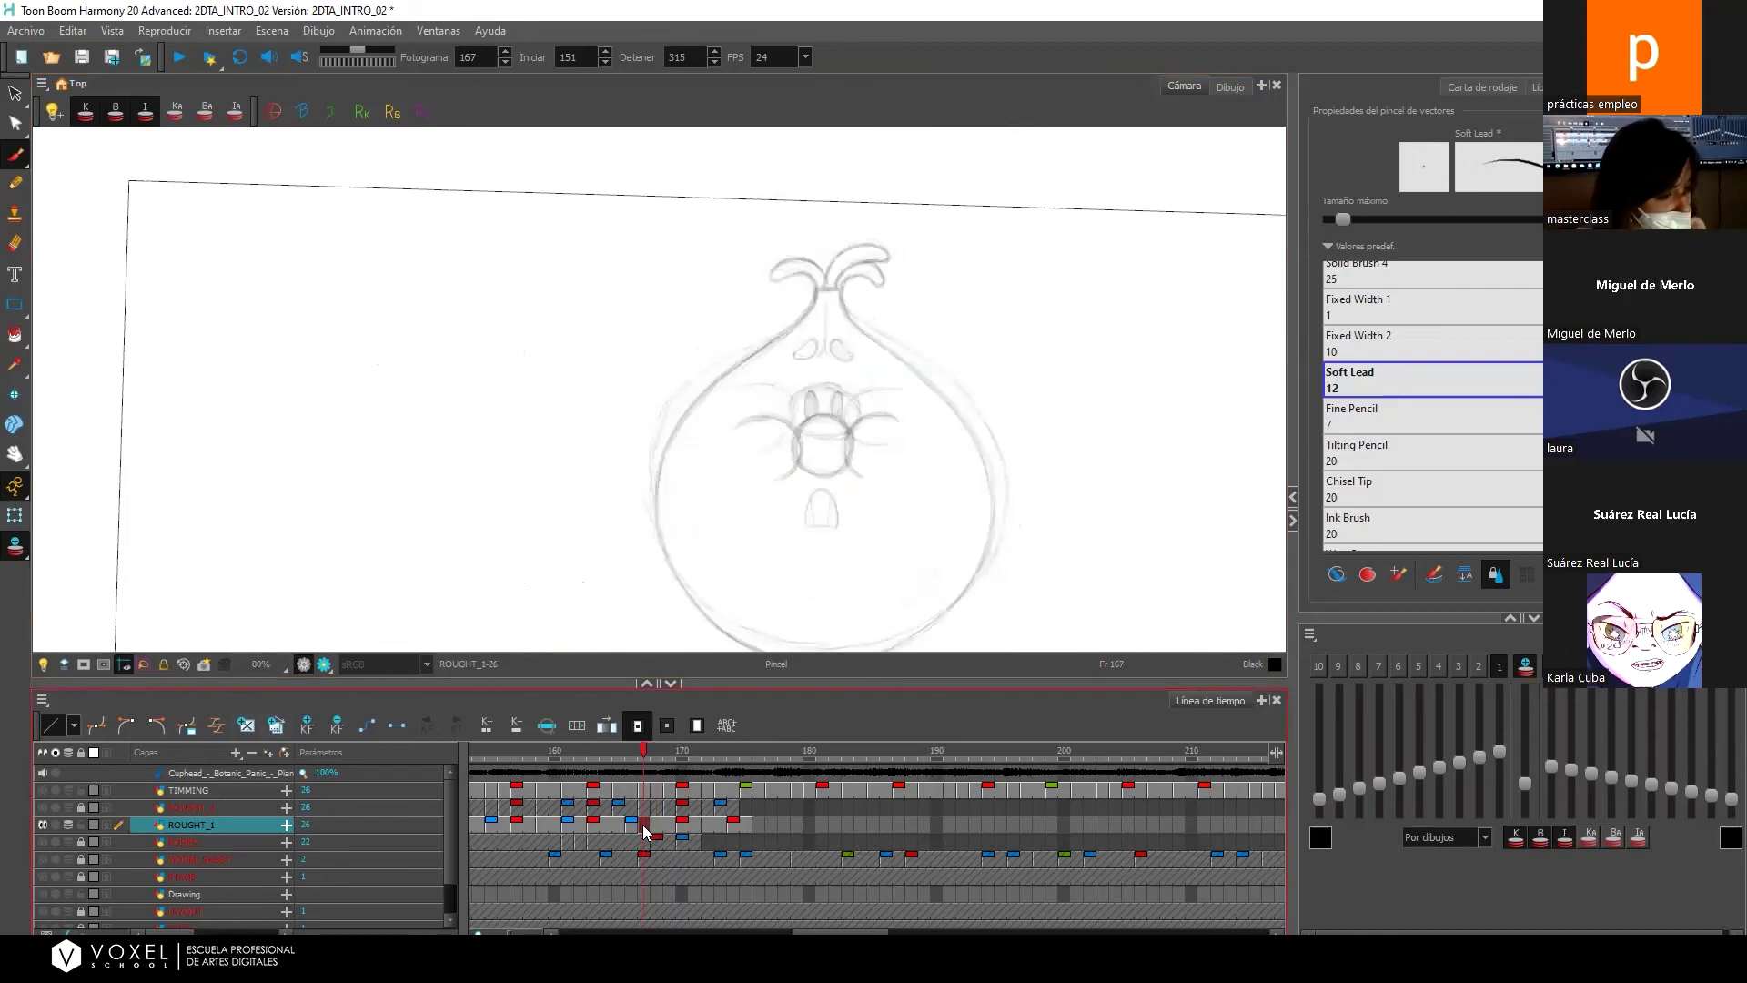
key(plus)
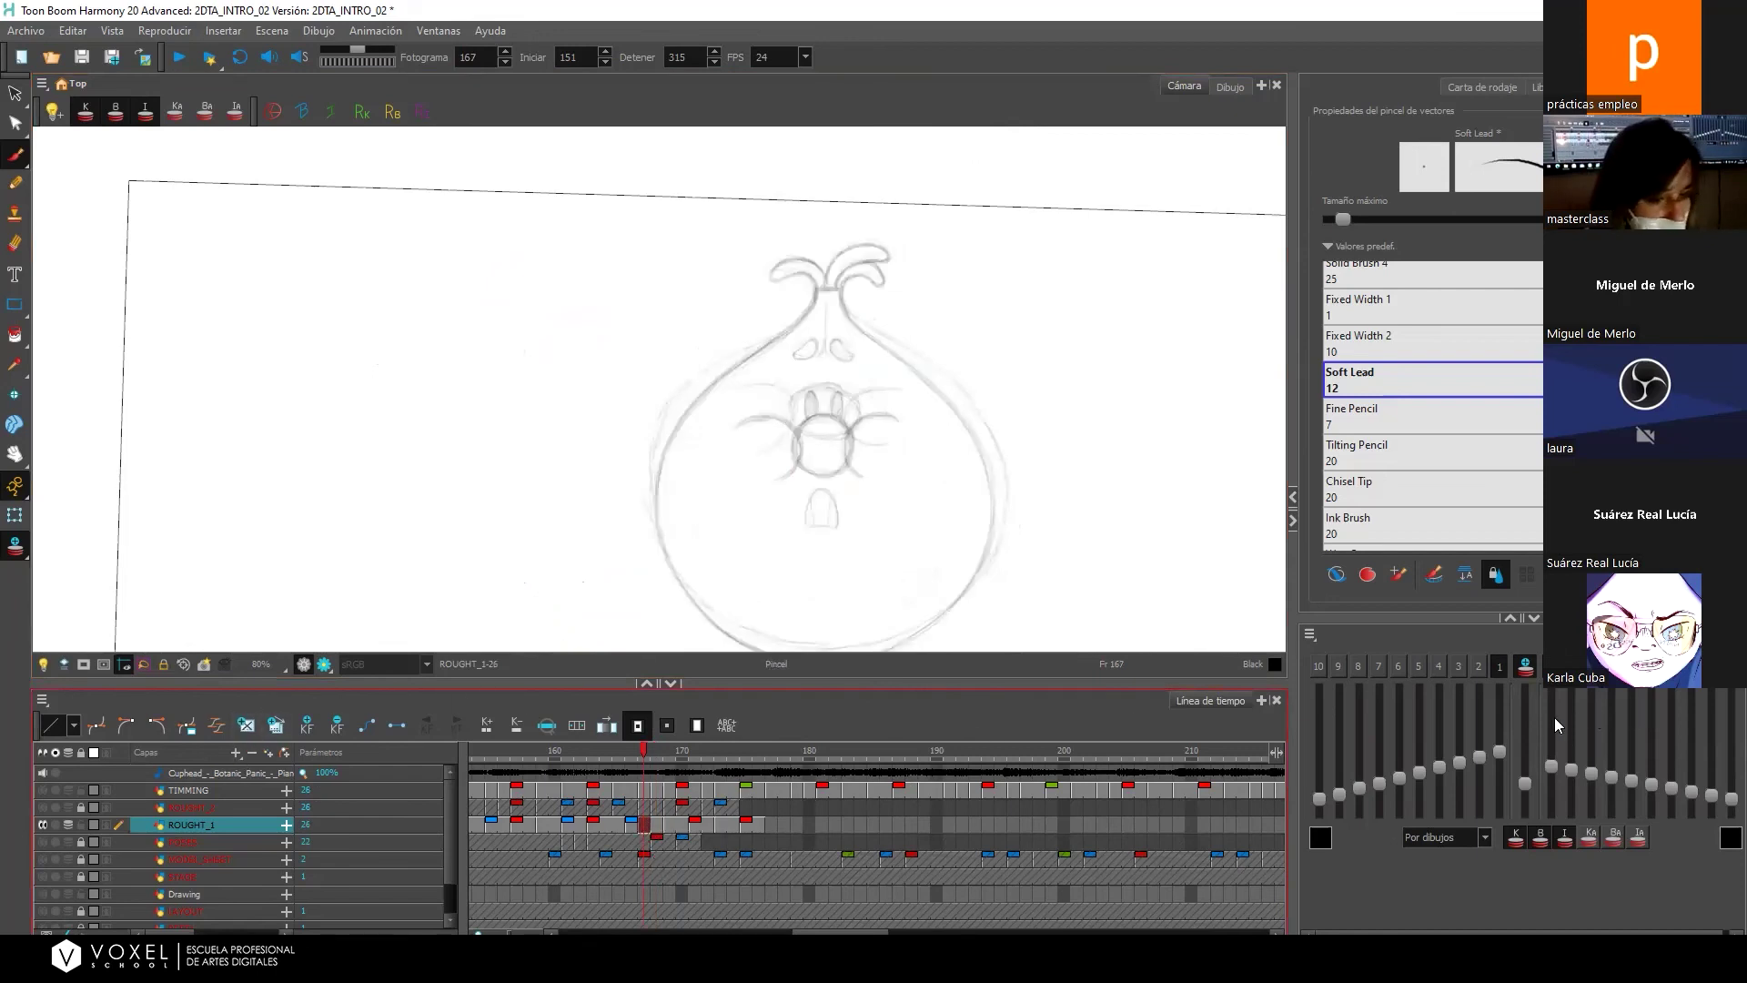
click(641, 828)
click(632, 824)
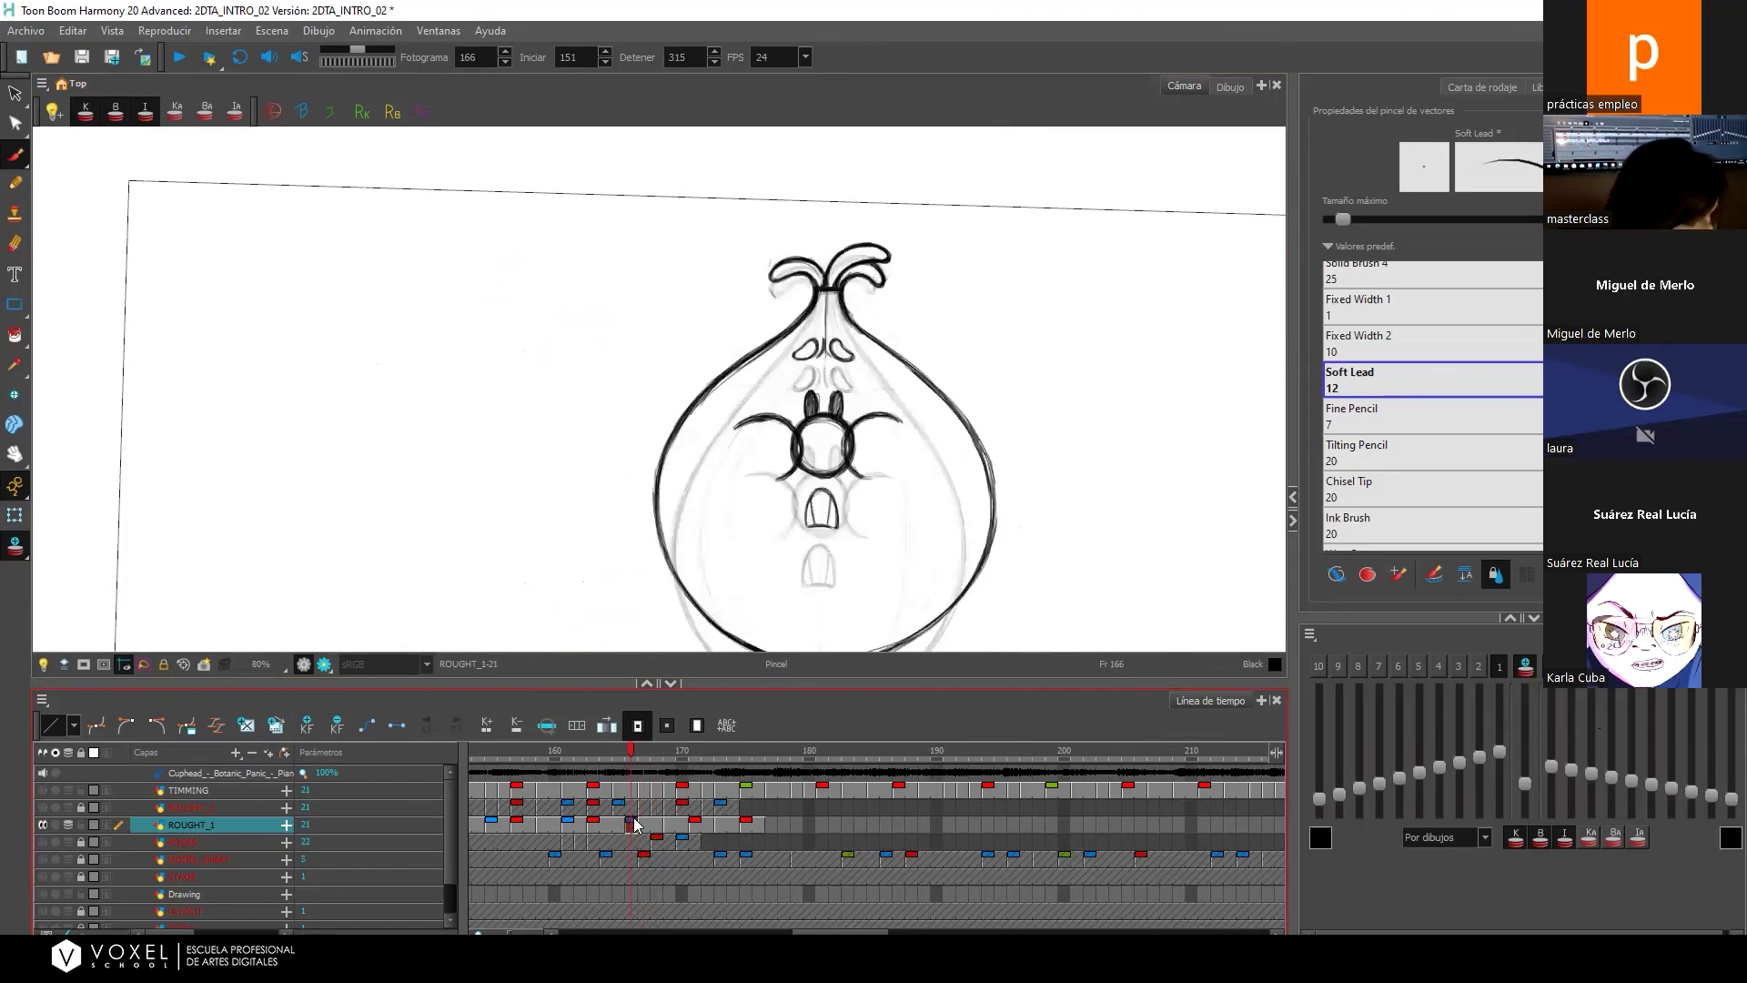
mouse_move(635, 825)
mouse_down()
mouse_move(757, 823)
mouse_move(656, 828)
mouse_up()
drag(1523, 773, 1531, 745)
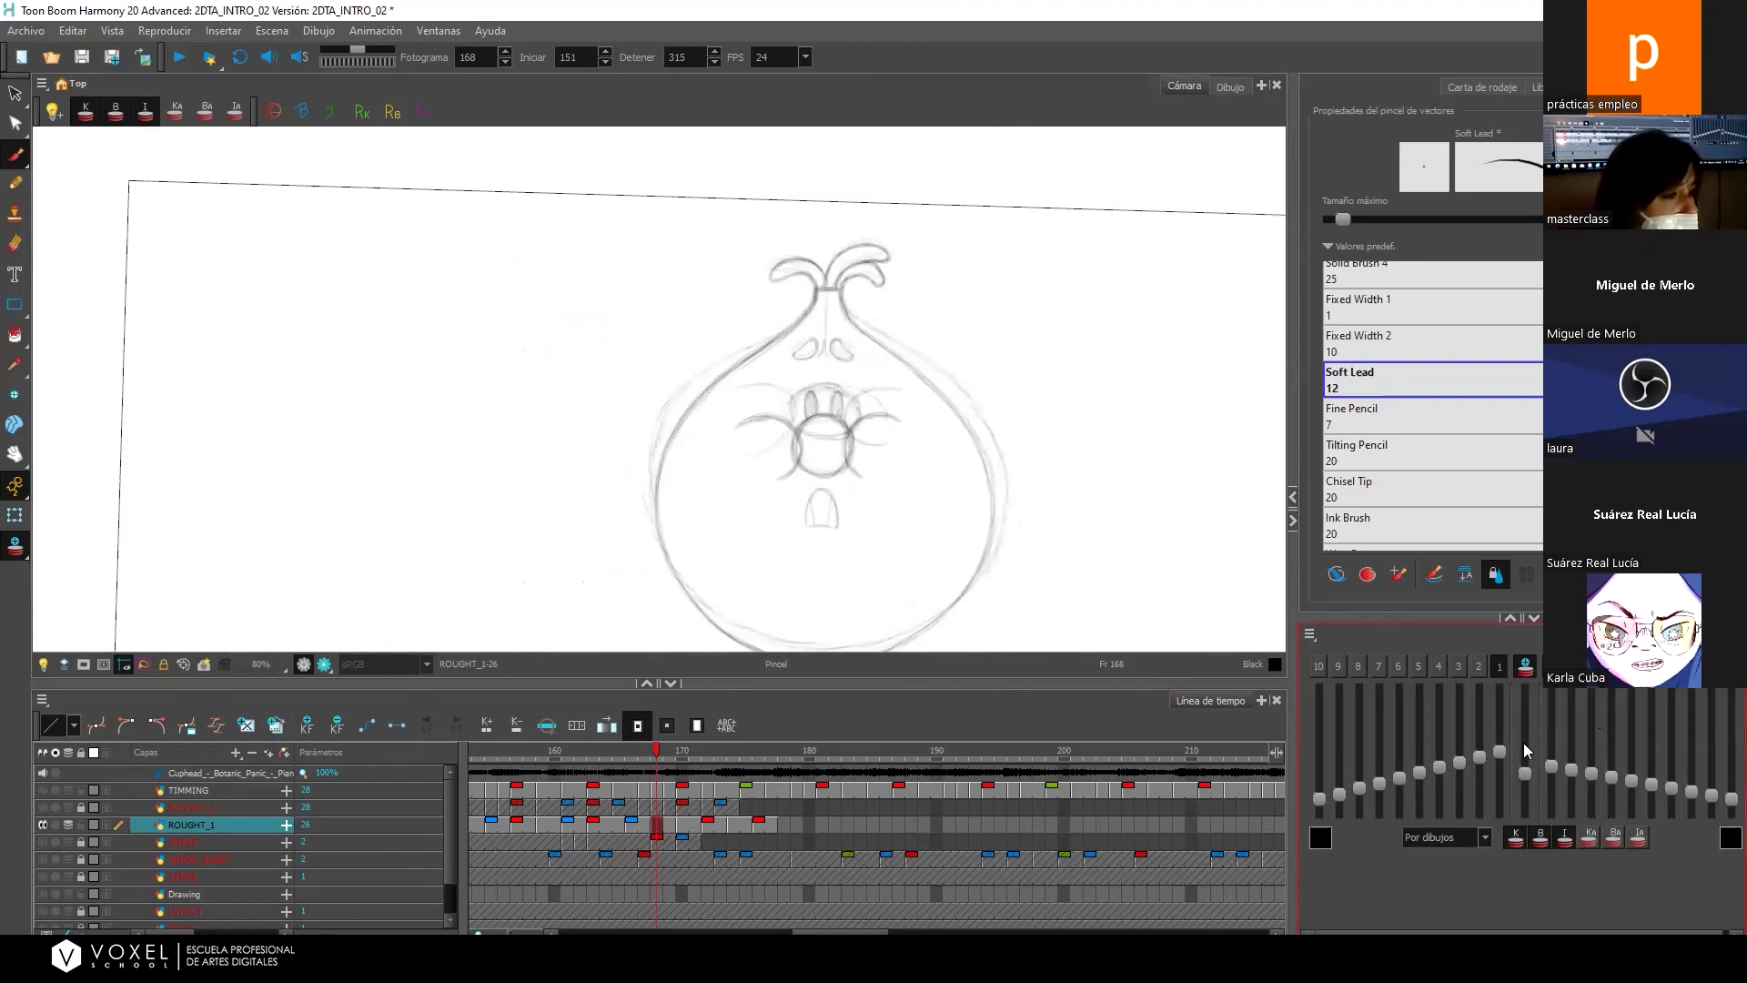
Sketch the new in-between's oval nose, cheek lines, eyebrows and upper body outline at frame 168 between the onion-skinned poses.
mouse_move(844, 402)
mouse_down()
mouse_move(786, 427)
mouse_move(829, 449)
mouse_move(871, 405)
mouse_move(872, 447)
mouse_up()
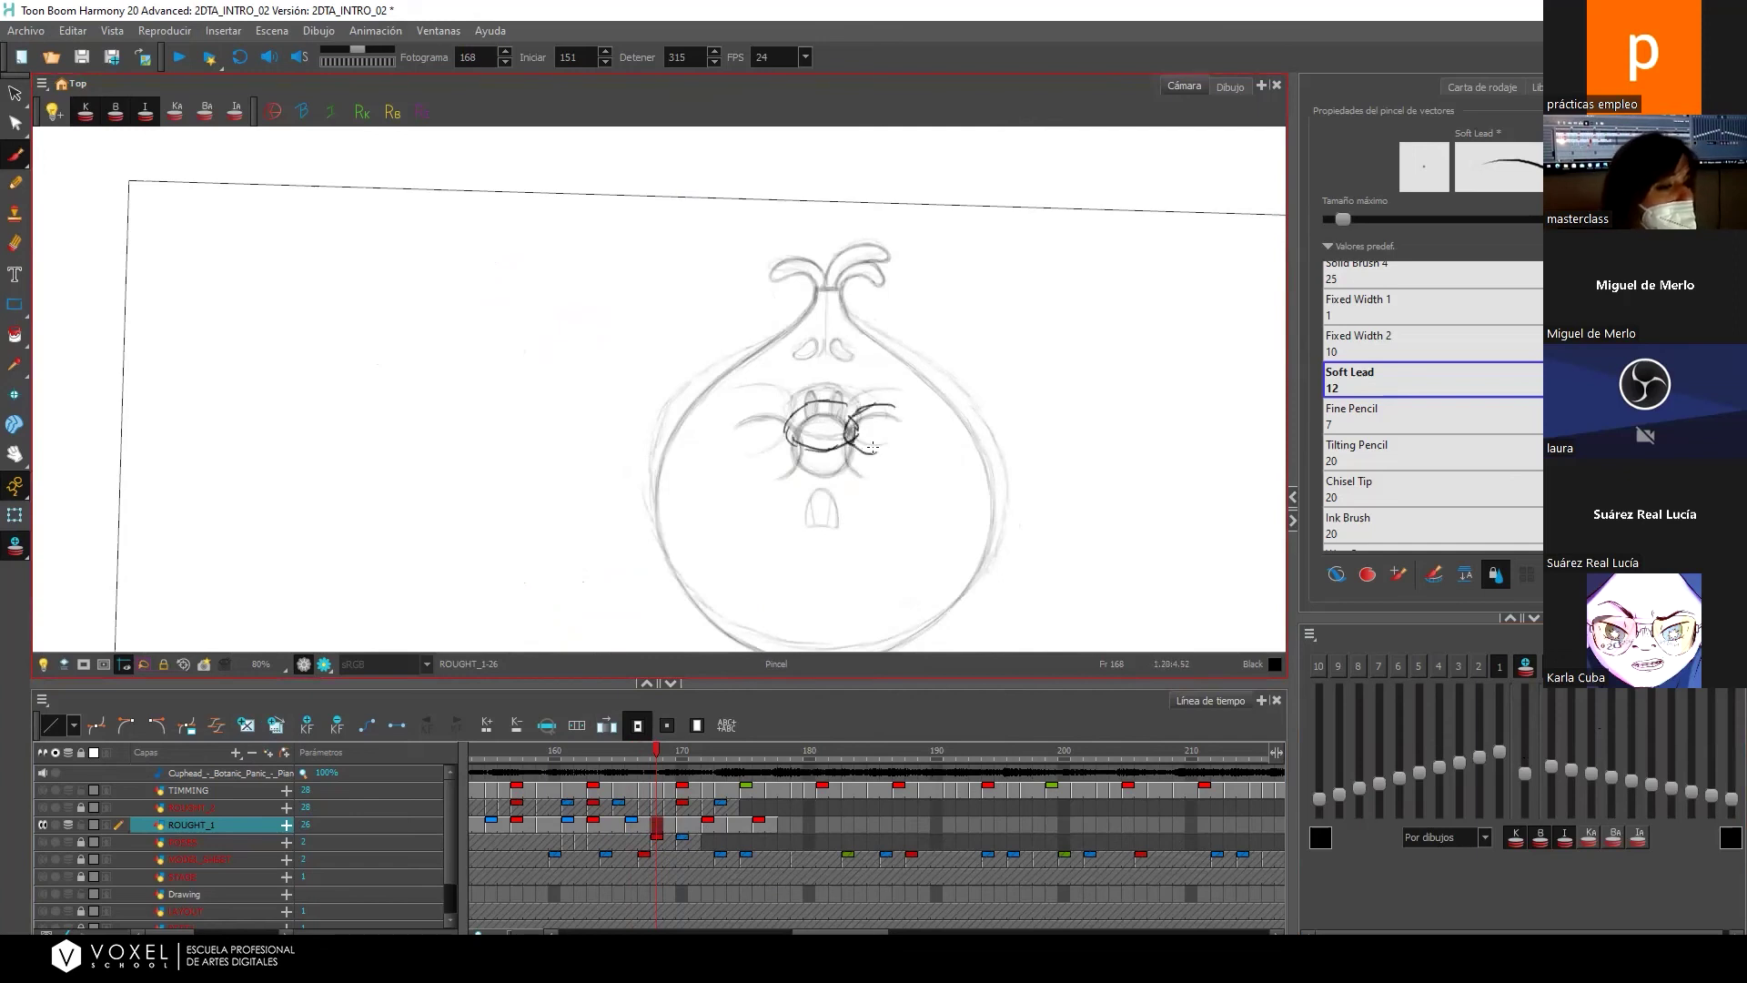
mouse_move(759, 463)
mouse_down()
mouse_move(793, 415)
mouse_move(742, 407)
mouse_move(774, 403)
mouse_move(823, 344)
mouse_move(793, 350)
mouse_move(855, 360)
mouse_up()
mouse_move(689, 393)
mouse_down()
mouse_move(655, 465)
mouse_move(721, 368)
mouse_move(832, 292)
mouse_move(942, 379)
mouse_up()
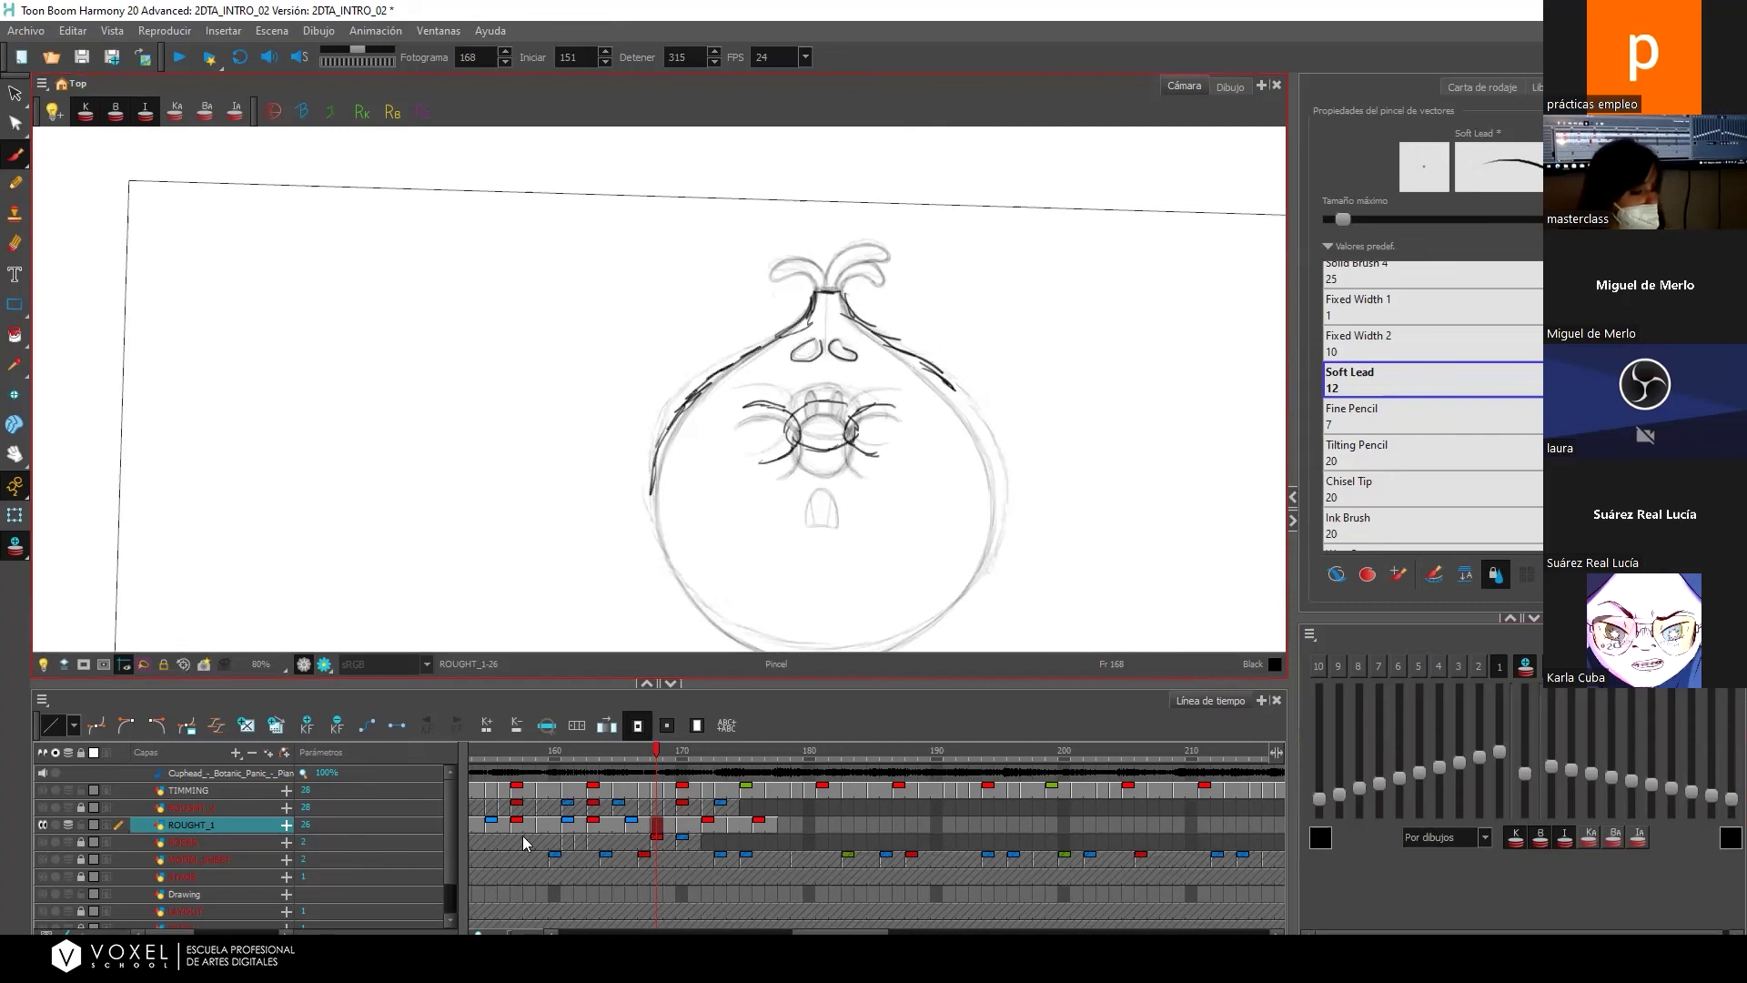
Hide and lock the ROUGHT_1 layer, and unlock and show the ROUGHT_2 layer.
drag(507, 929, 515, 926)
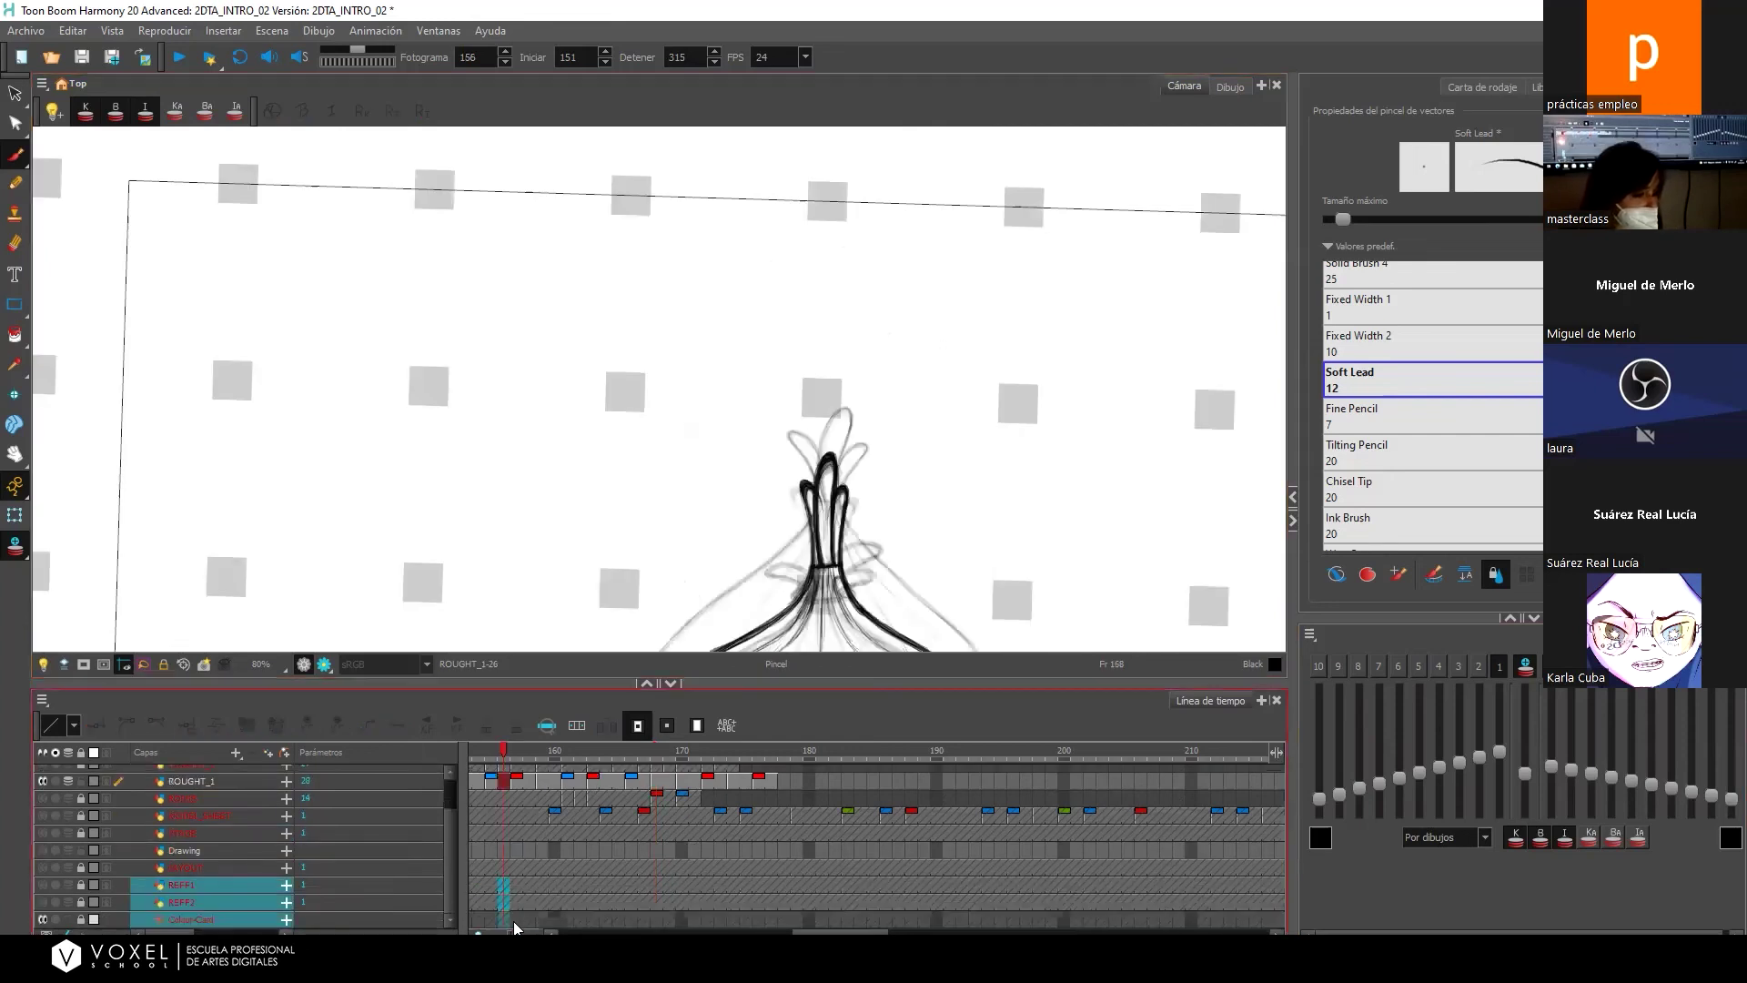
scroll(952, 510, down, 5)
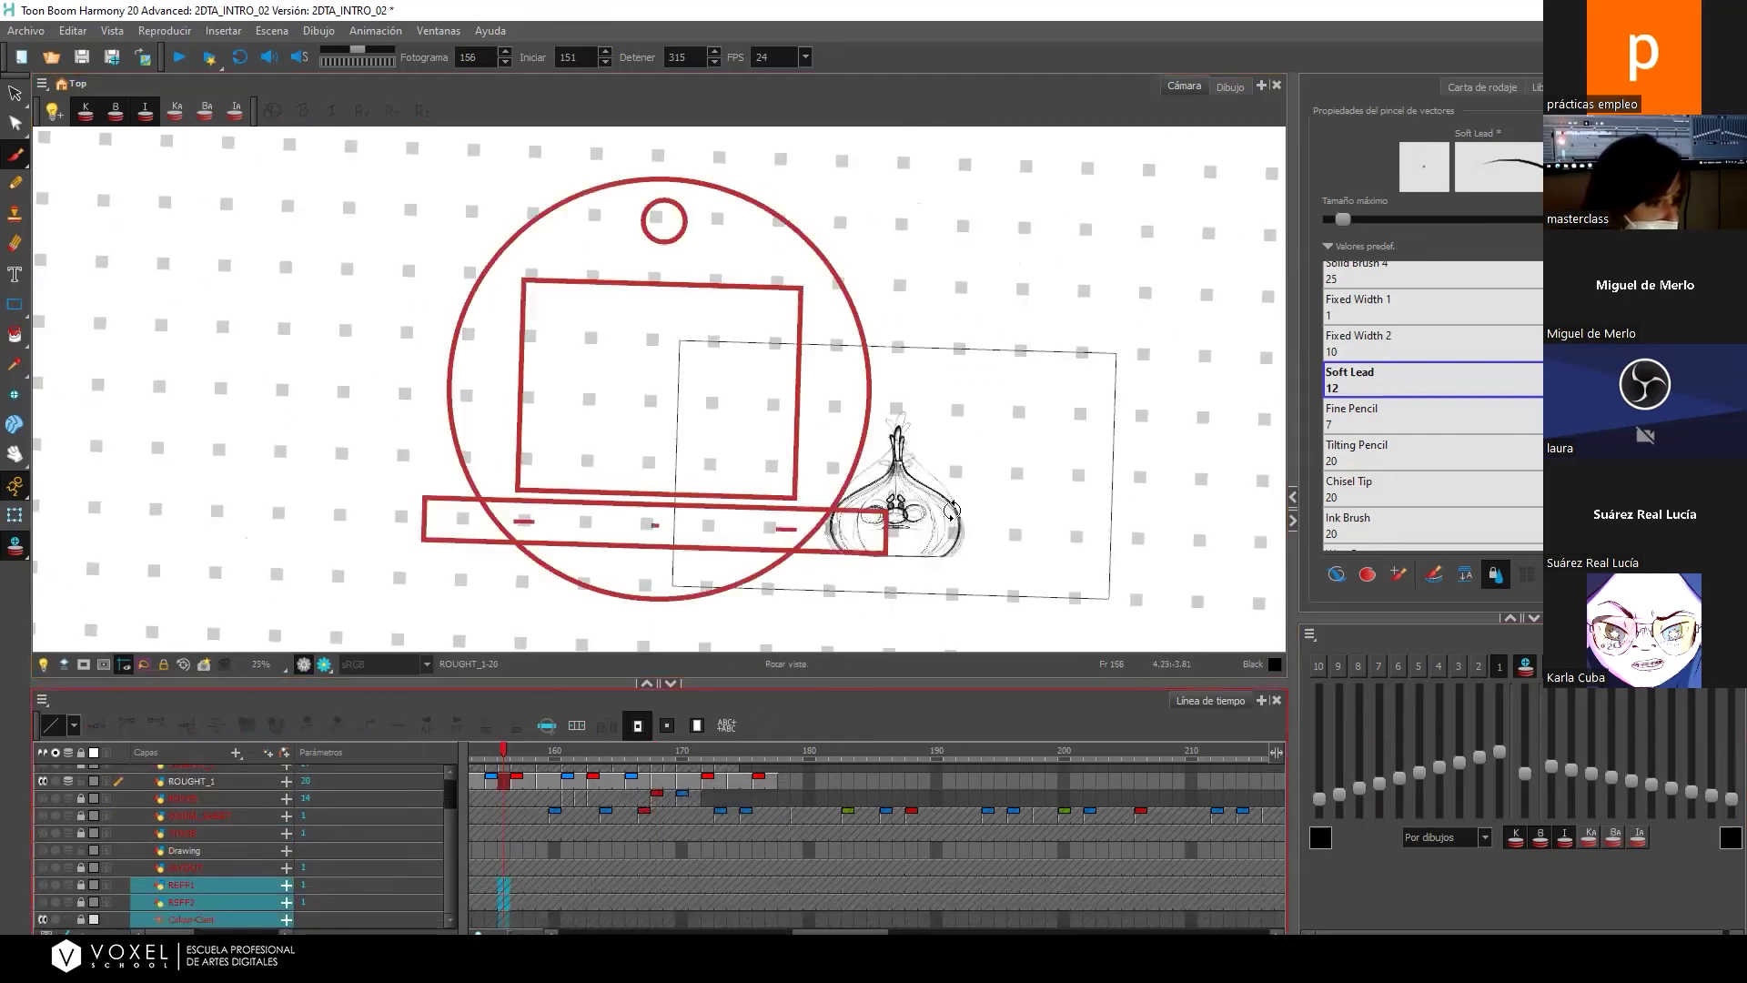
key(shift+m)
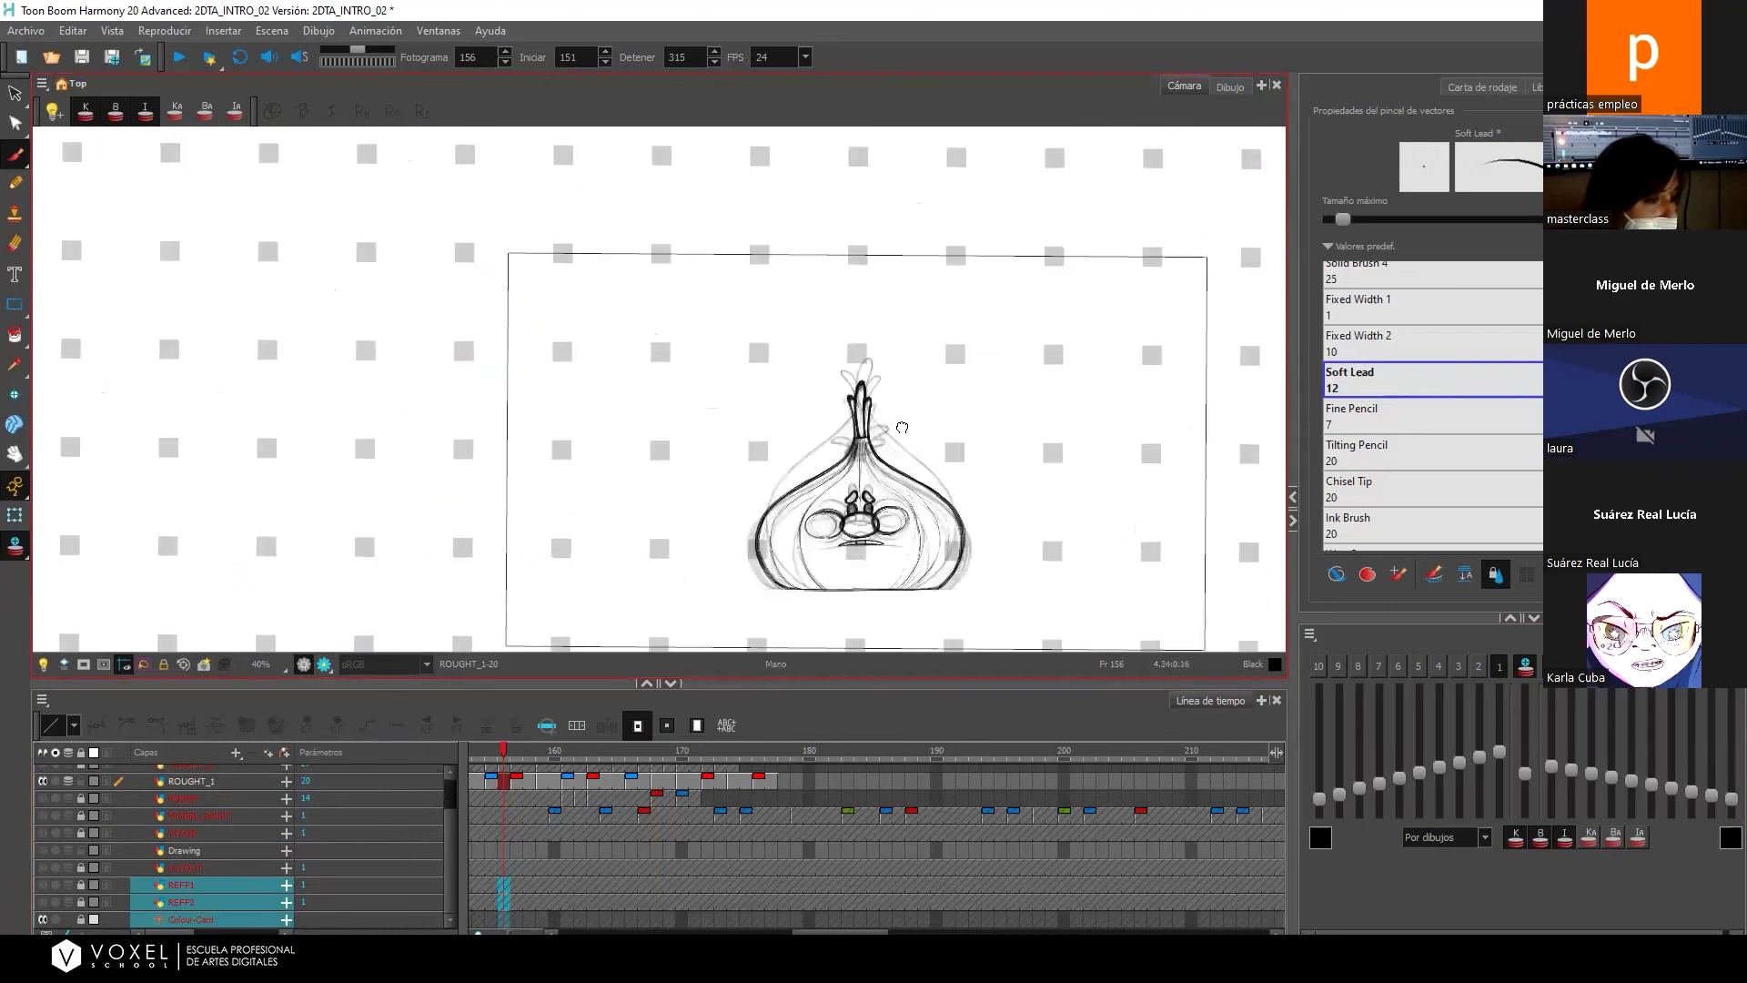
drag(839, 931, 821, 932)
key(1)
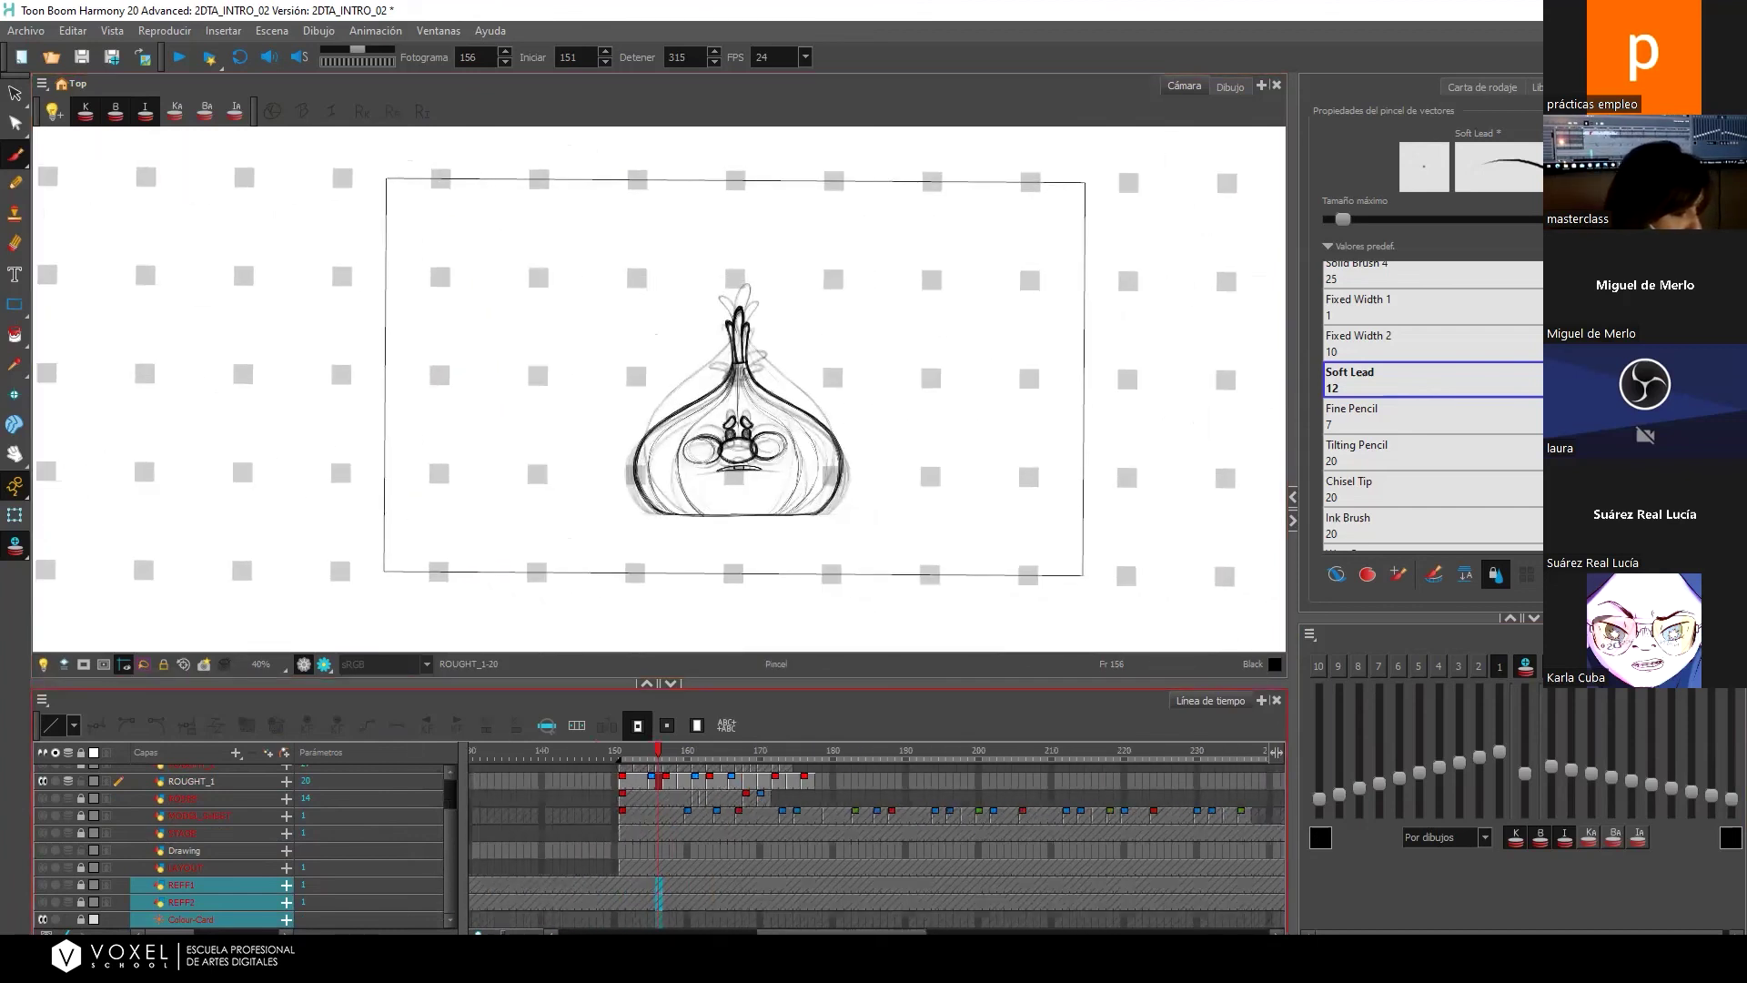
scroll(451, 826, up, 2)
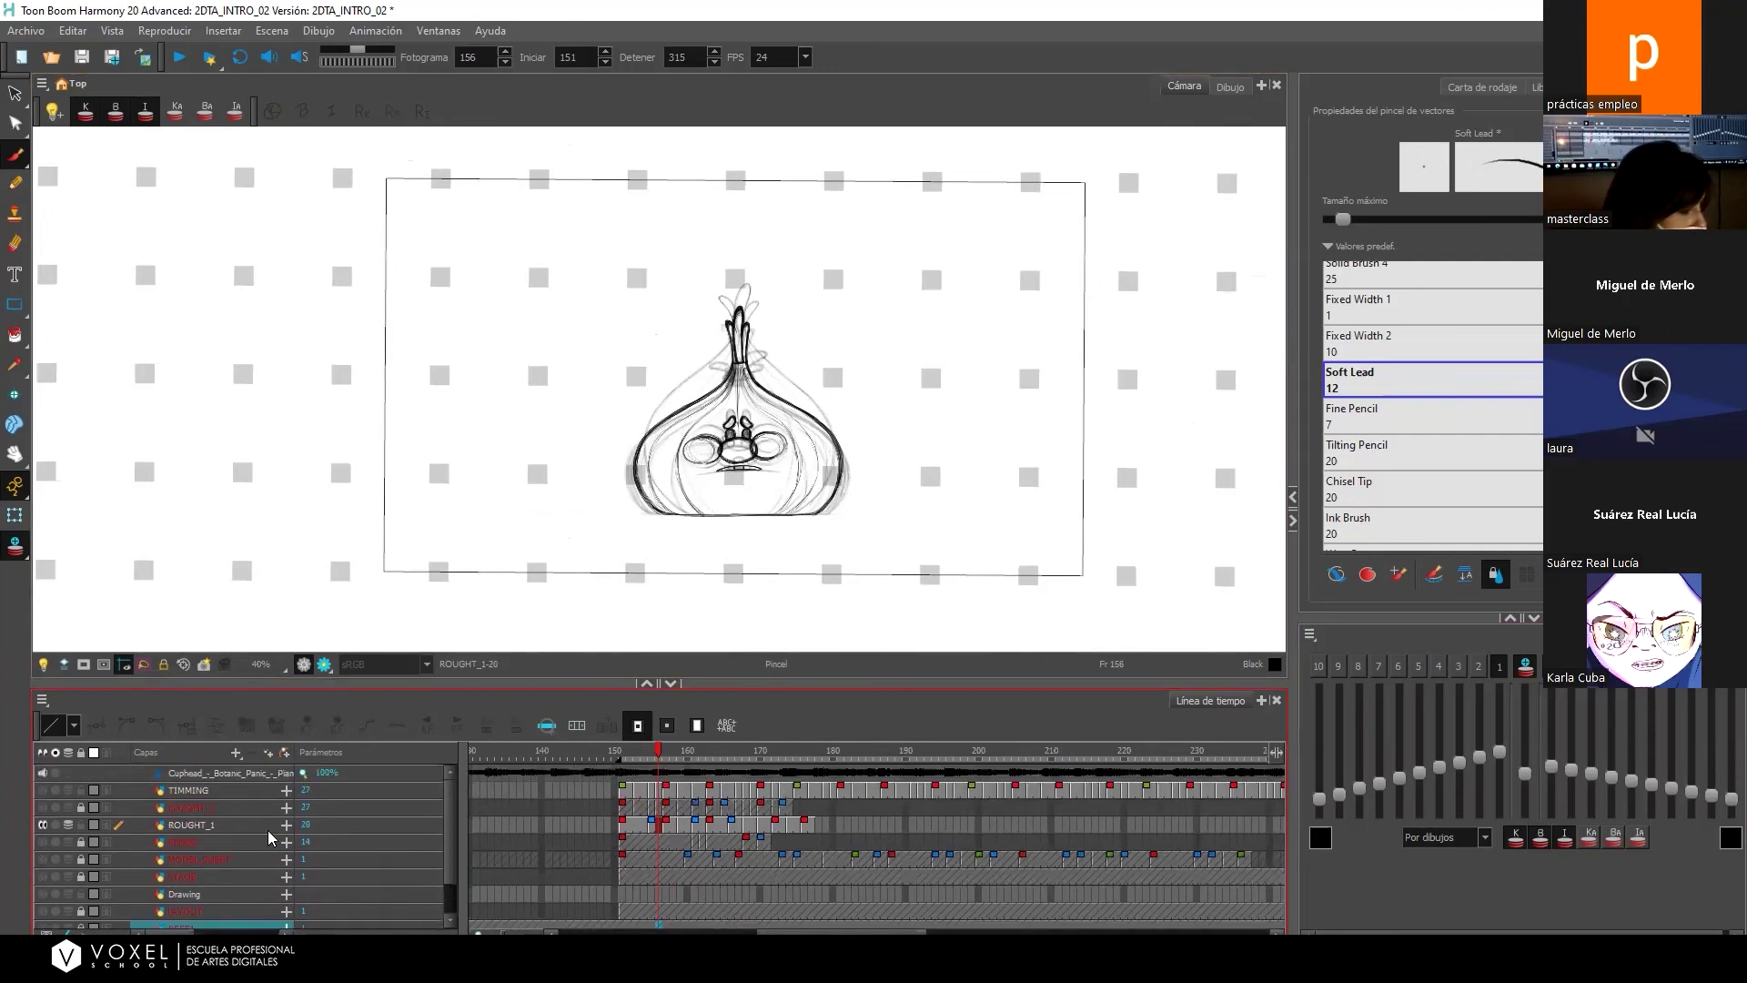
click(244, 828)
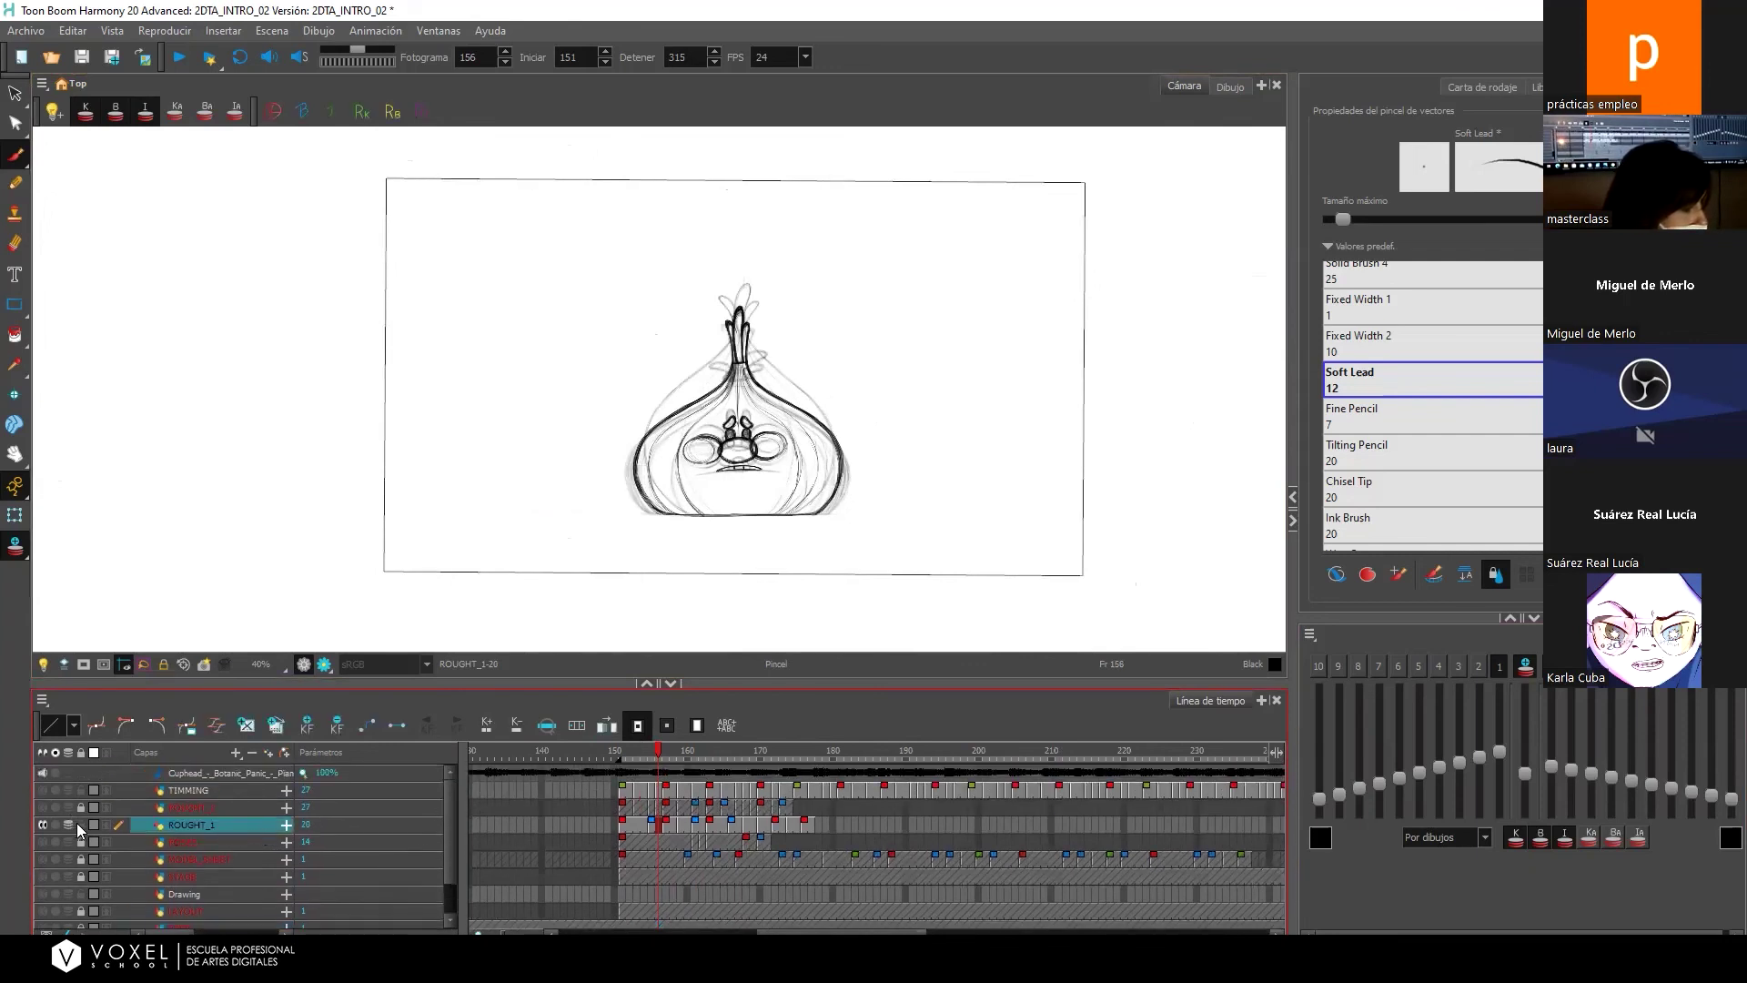
click(46, 823)
click(160, 810)
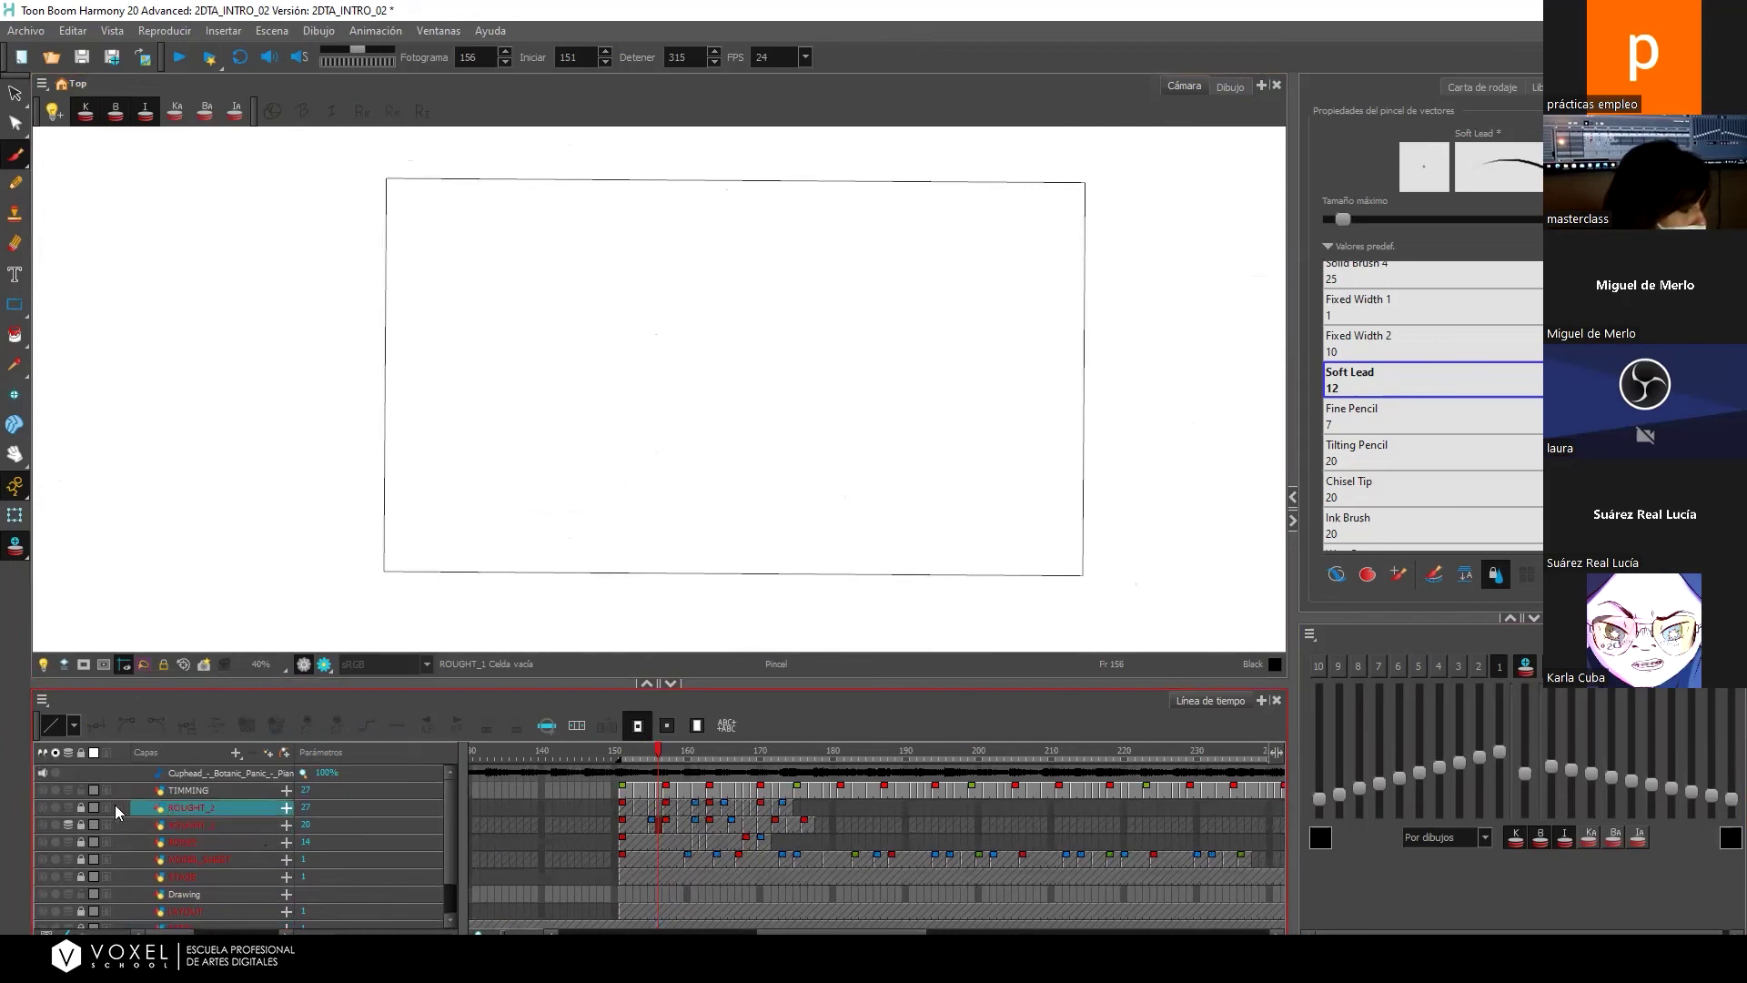
click(80, 806)
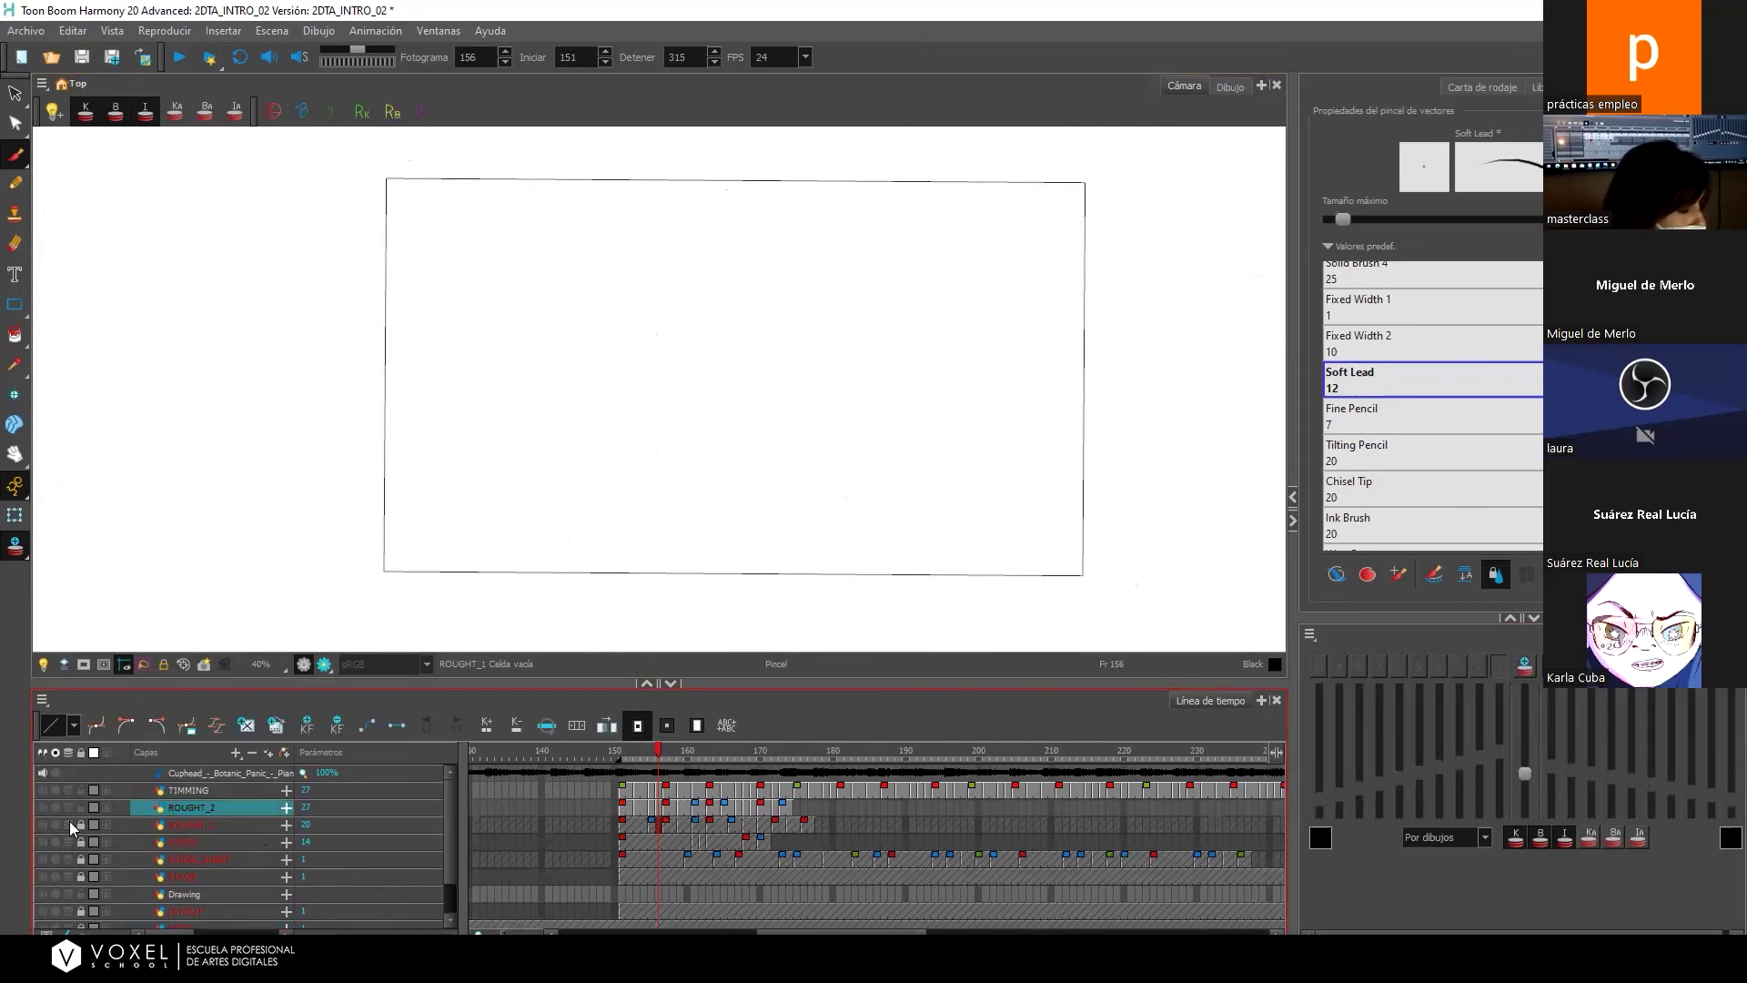
click(625, 810)
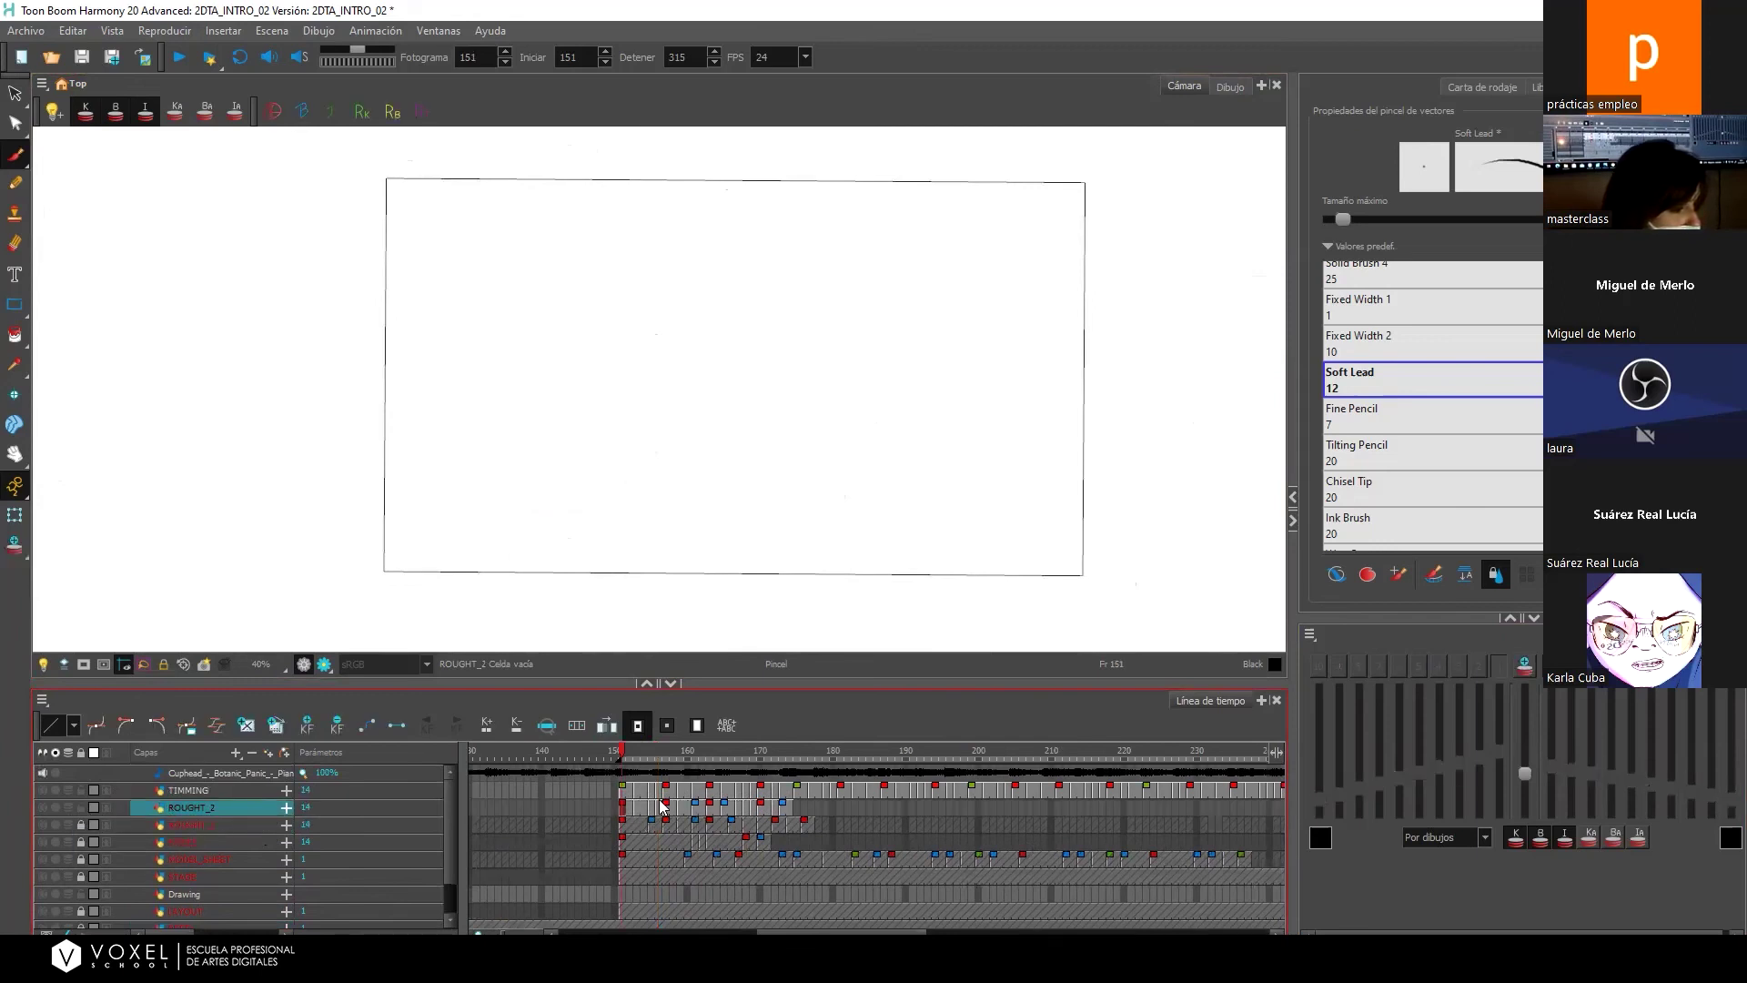
click(44, 807)
Scrub through ROUGHT_2's drawings from frame 151 onward and compare the poses around frames 167 to 173.
mouse_move(626, 752)
mouse_down()
mouse_move(753, 755)
mouse_move(634, 773)
mouse_move(776, 806)
mouse_move(649, 785)
mouse_move(635, 792)
mouse_move(736, 830)
mouse_move(753, 812)
mouse_move(640, 812)
mouse_move(757, 797)
mouse_move(705, 768)
mouse_move(655, 773)
mouse_move(744, 817)
mouse_up()
click(744, 813)
click(760, 811)
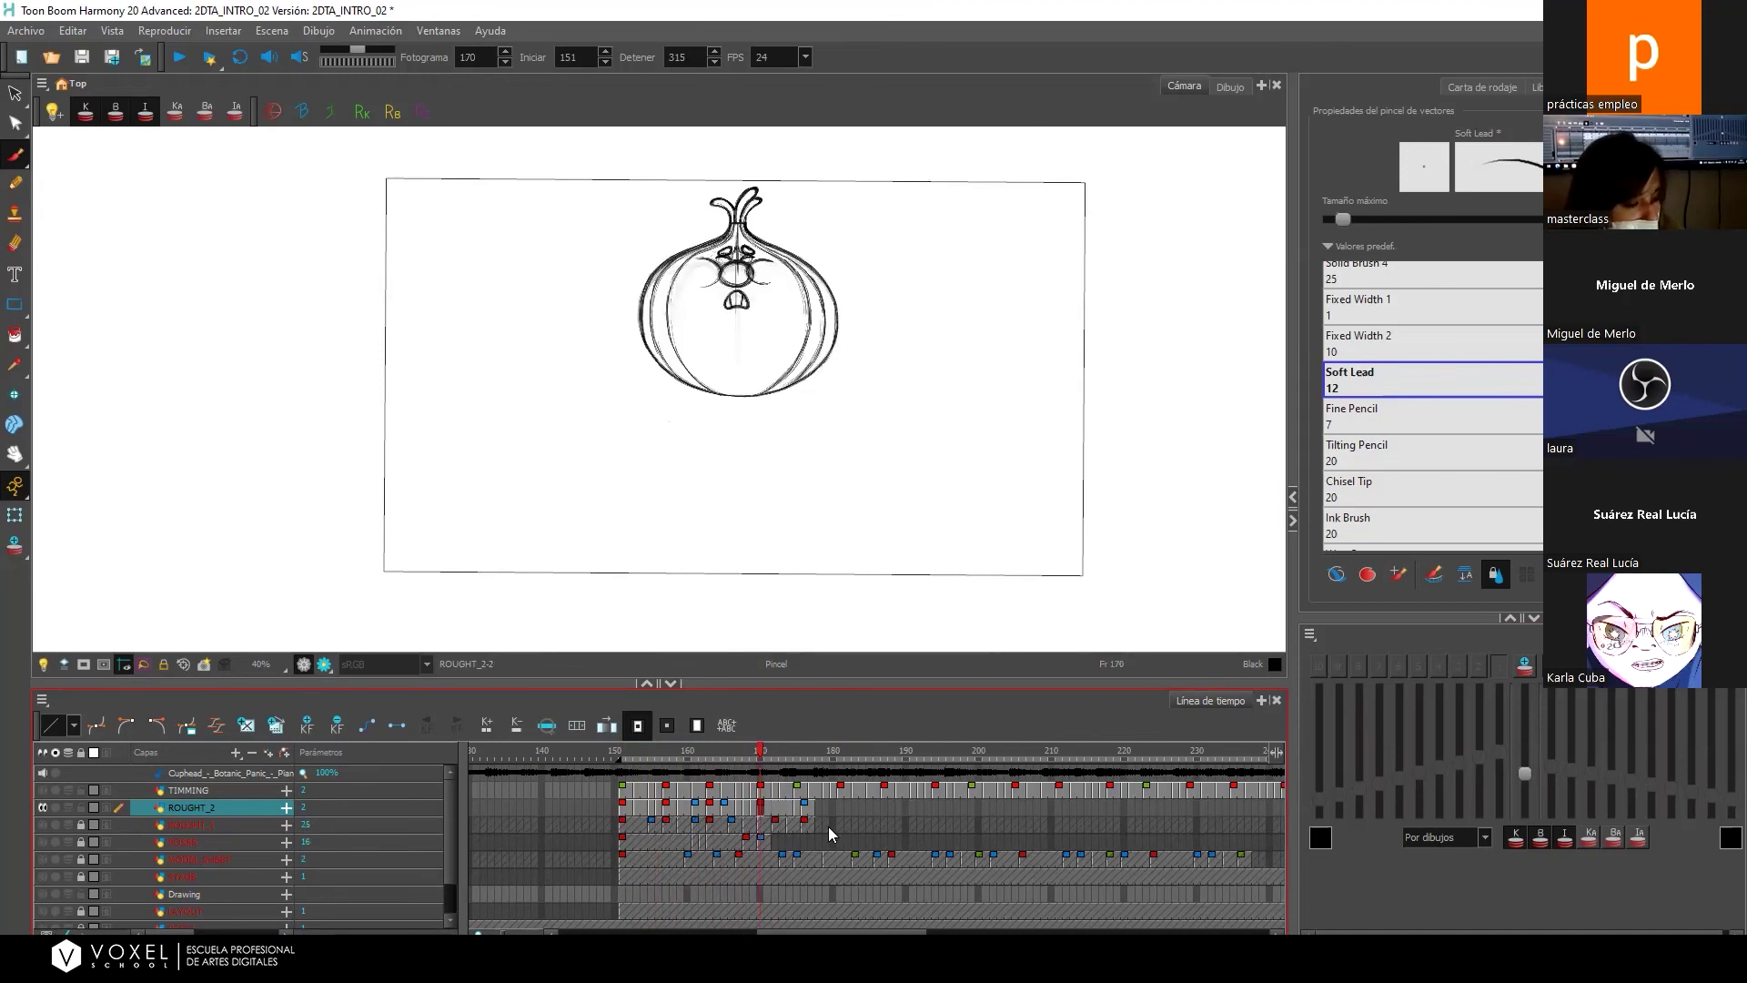
click(780, 810)
click(764, 808)
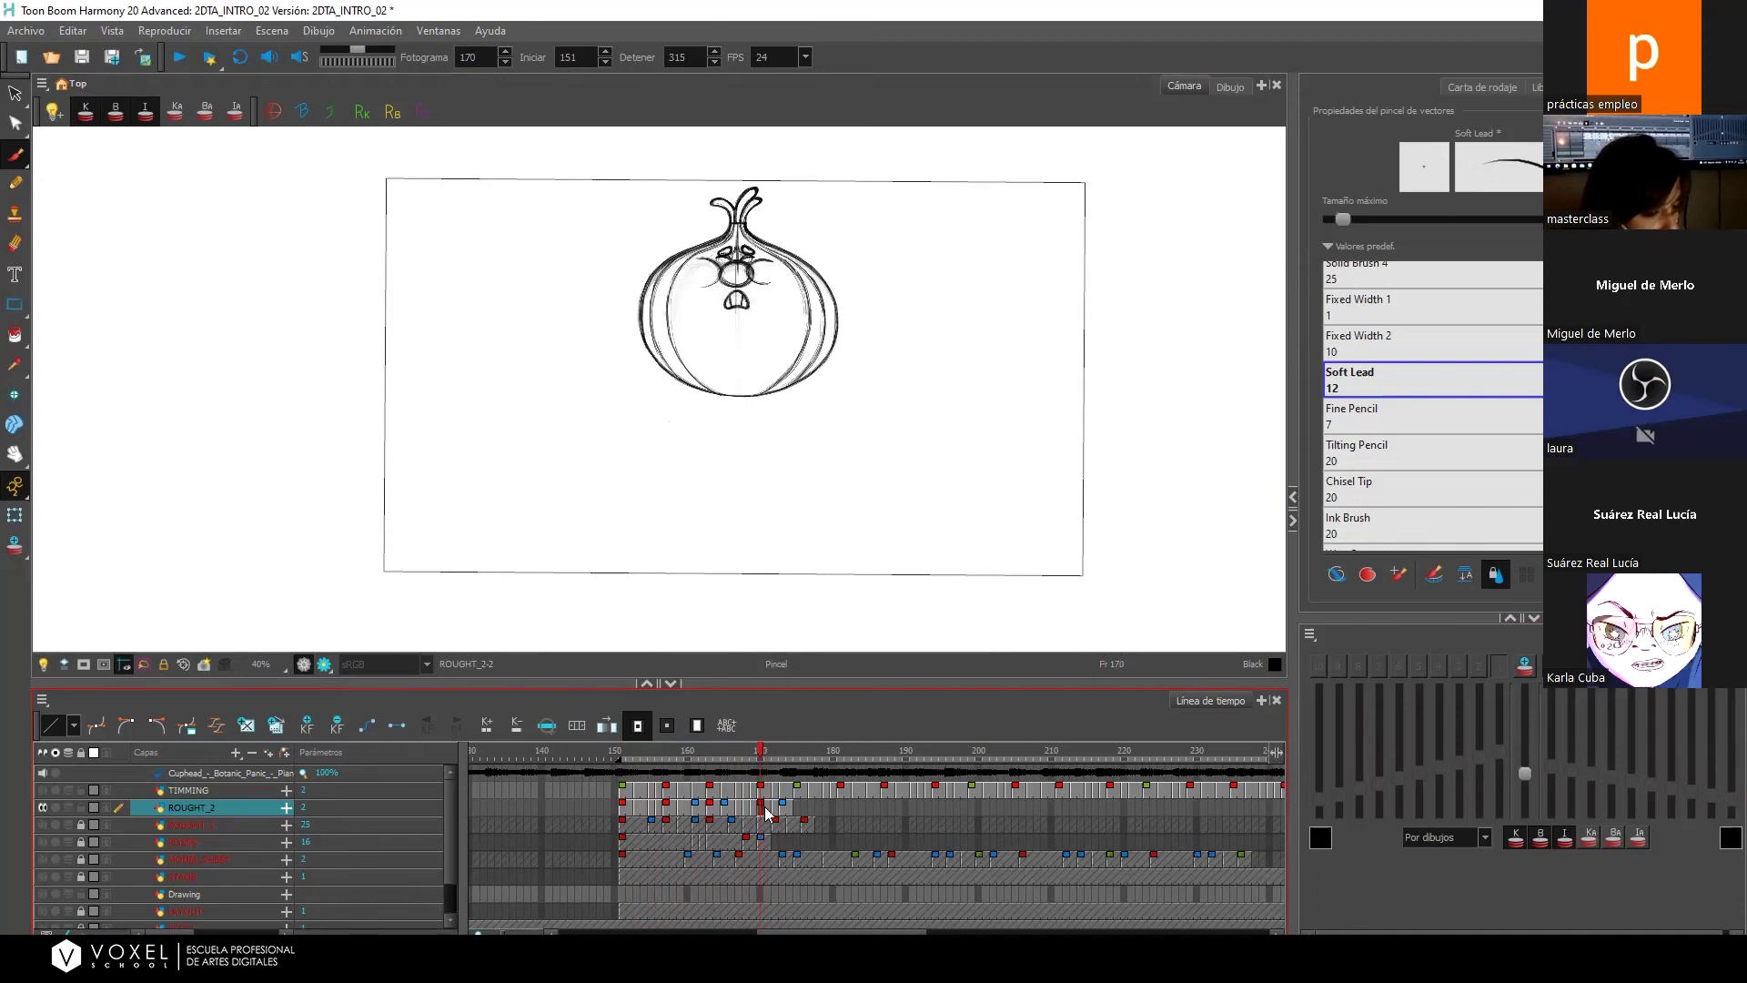
drag(776, 811, 782, 811)
mouse_move(773, 752)
mouse_down()
mouse_move(626, 772)
mouse_move(737, 751)
mouse_move(755, 739)
mouse_move(724, 733)
mouse_move(762, 726)
mouse_move(711, 731)
mouse_move(744, 721)
mouse_move(778, 737)
mouse_move(738, 748)
mouse_up()
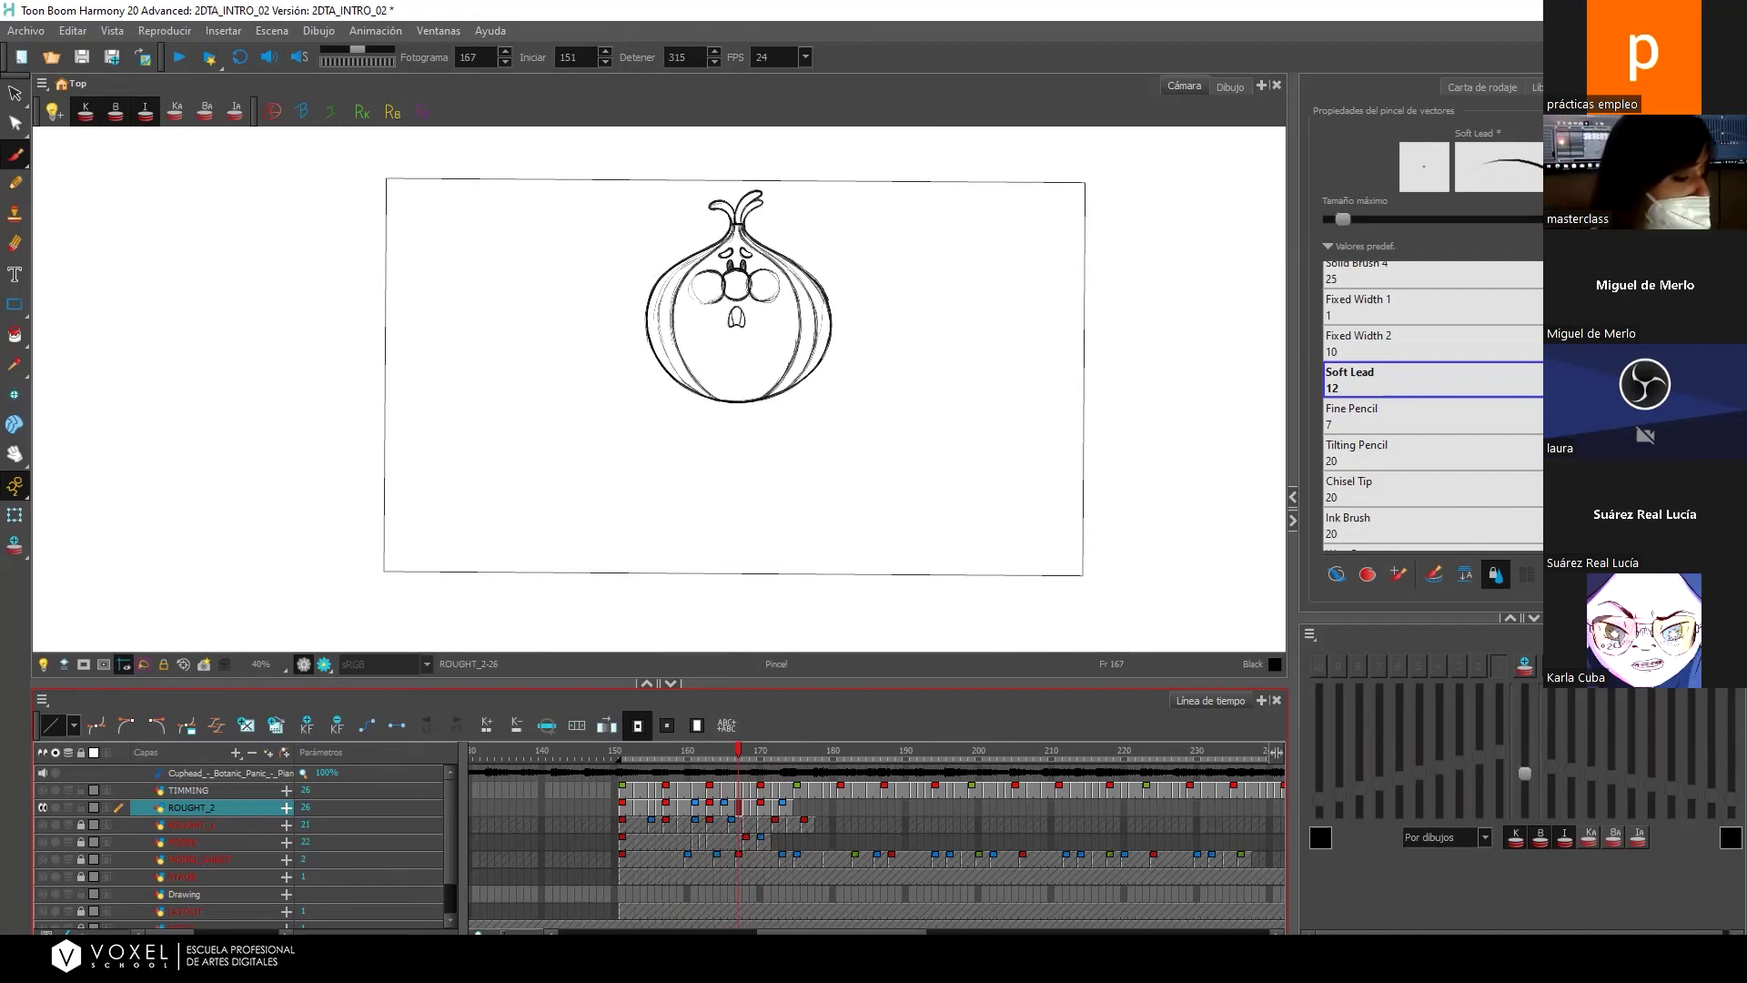
Switch to the media player, play and pause the RY_EP000_003_080_RGH_V01 video to review the onion's motion, and minimize it.
click(794, 879)
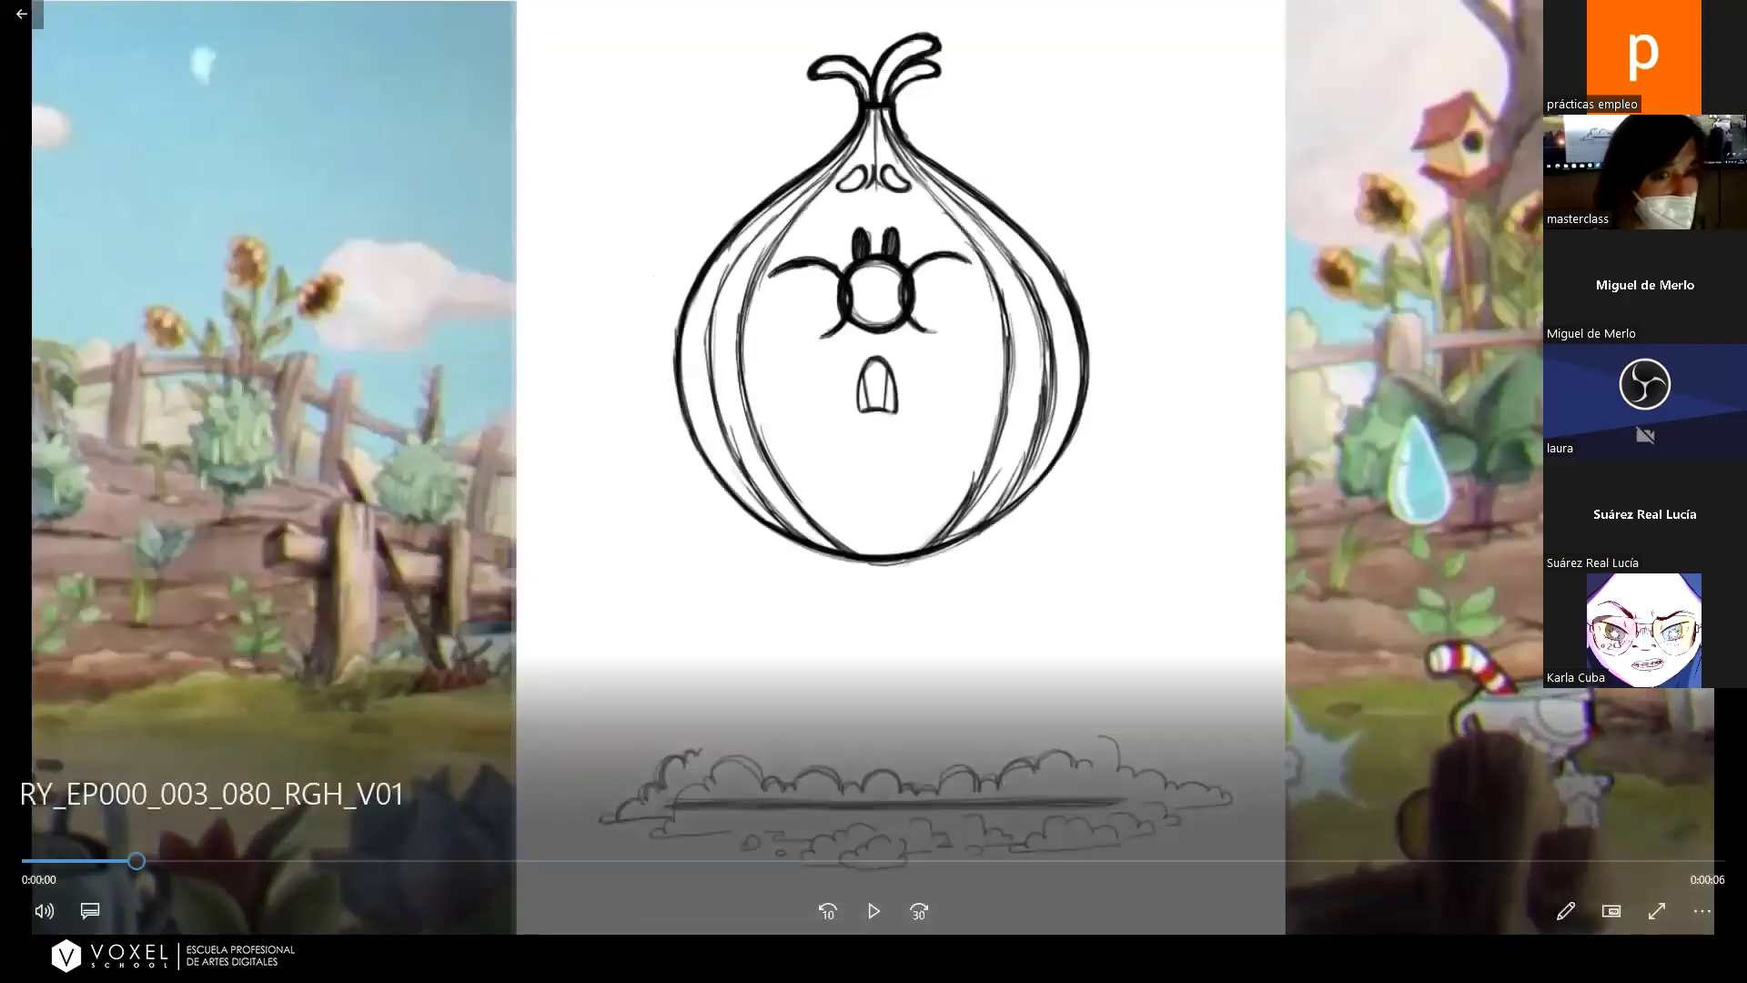
double_click(916, 433)
click(698, 615)
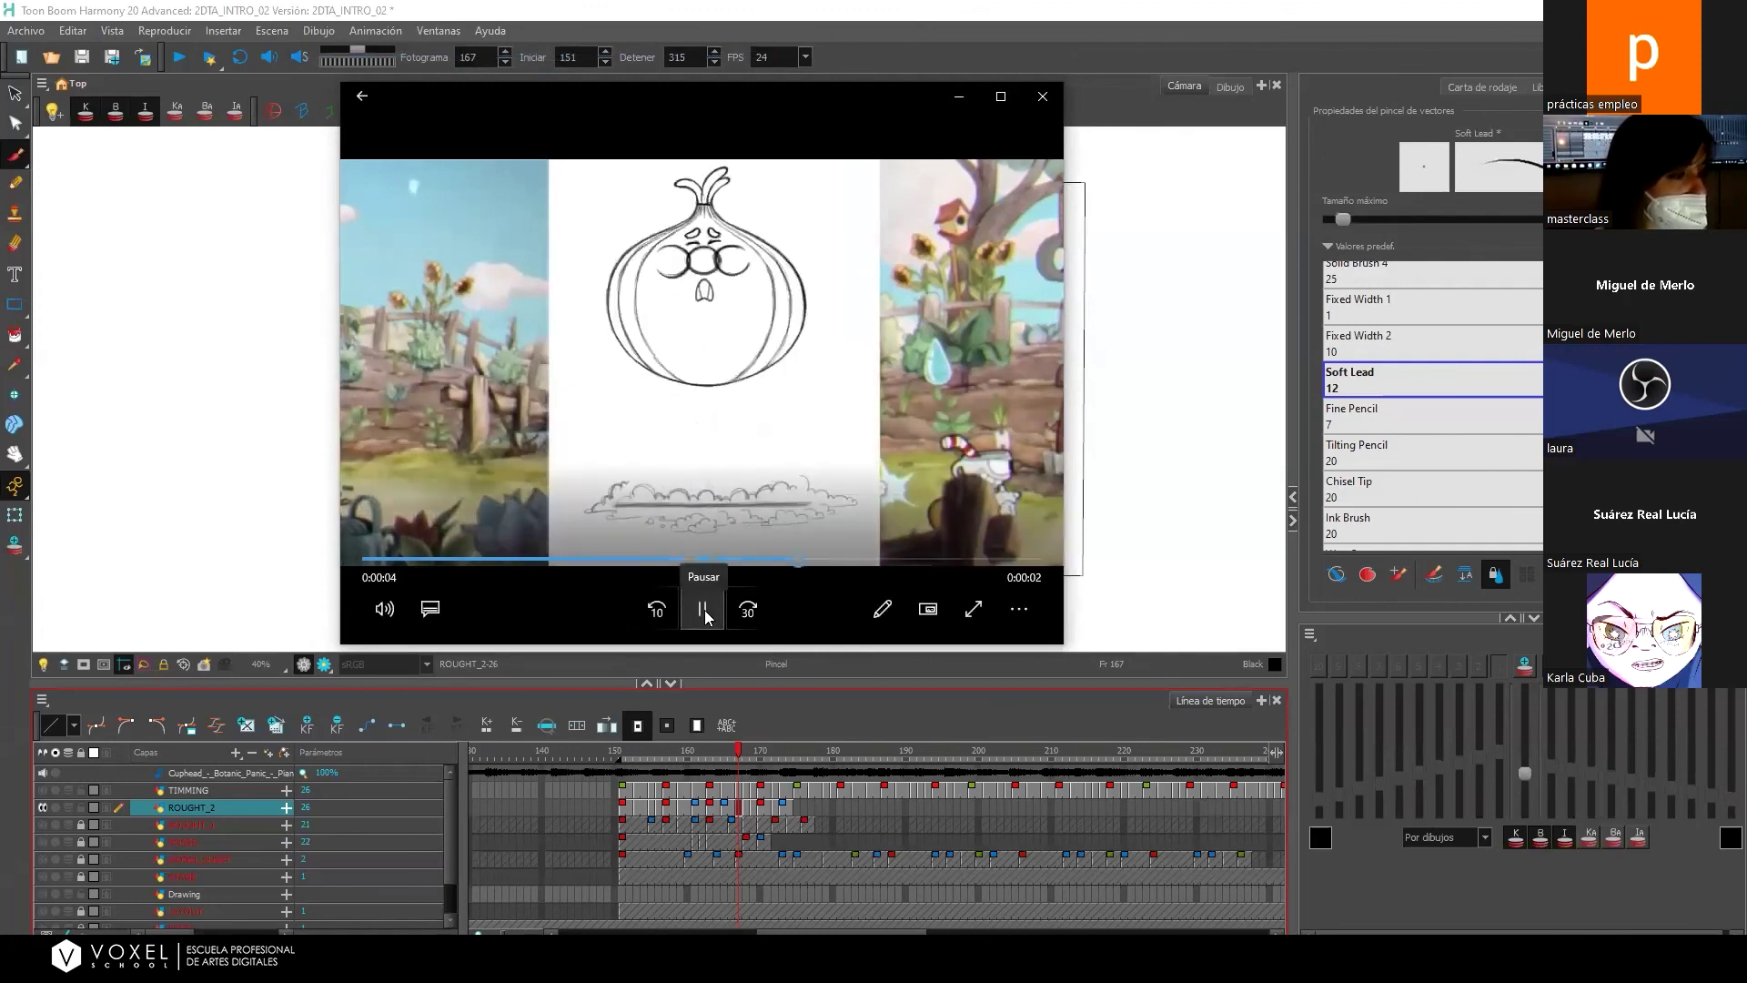
click(706, 615)
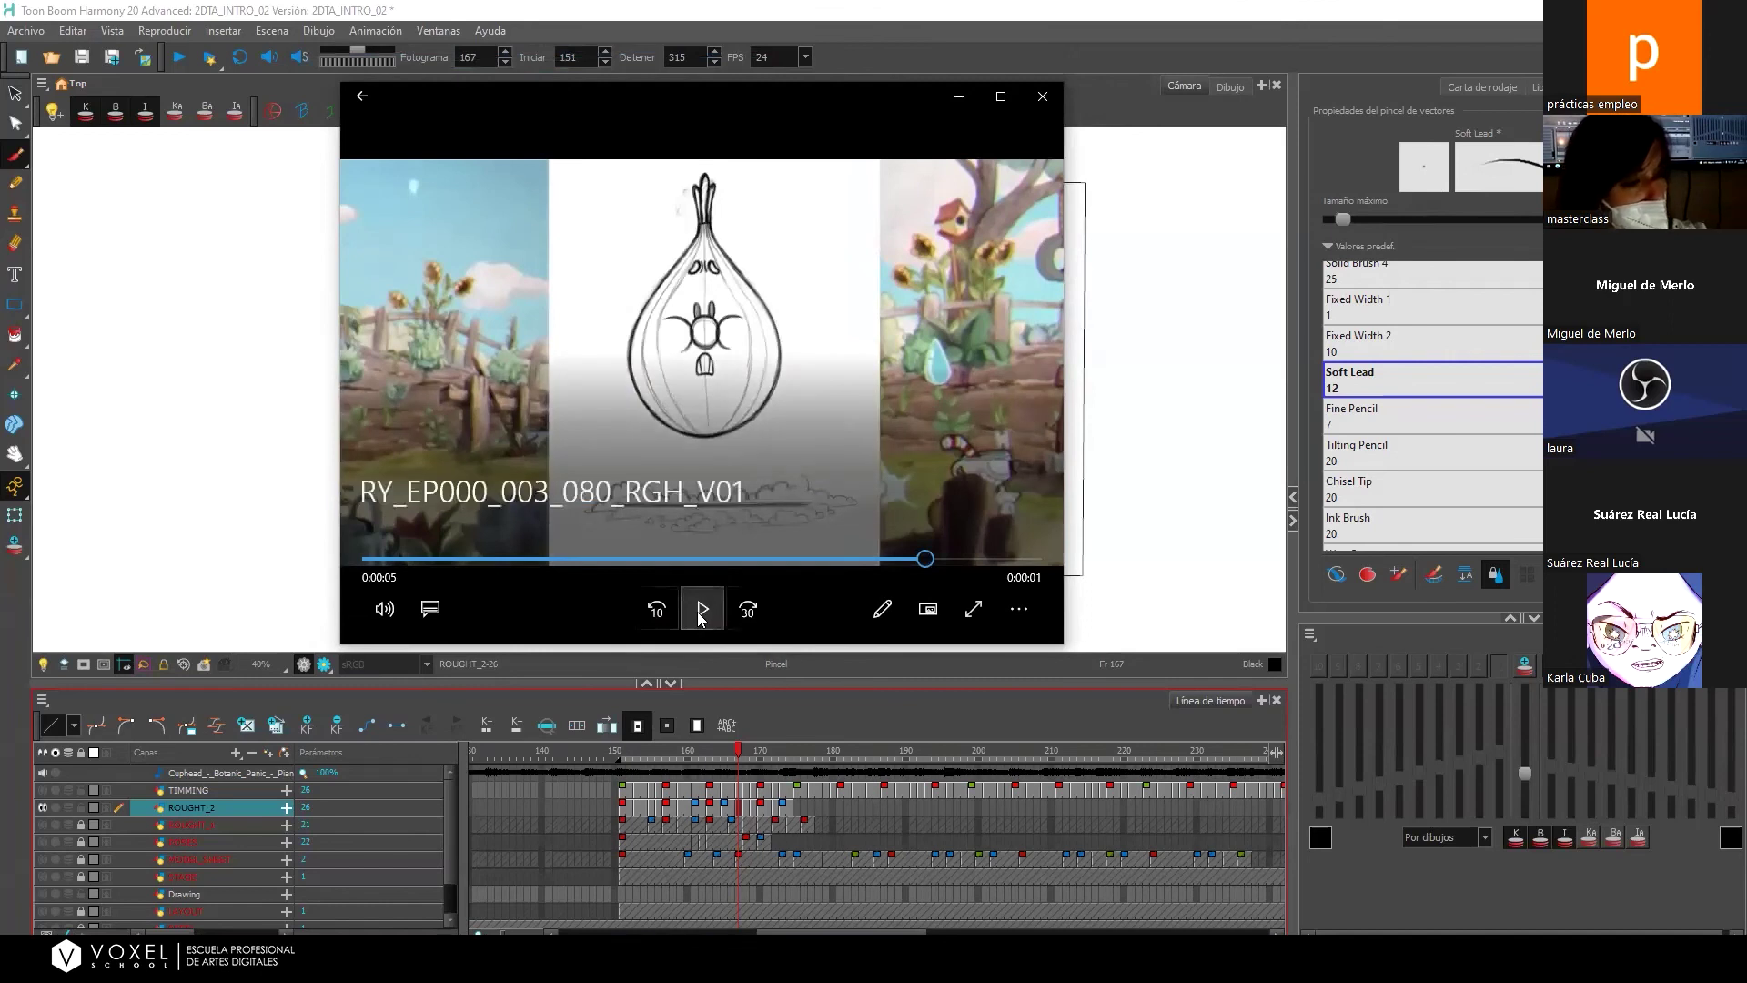
click(701, 610)
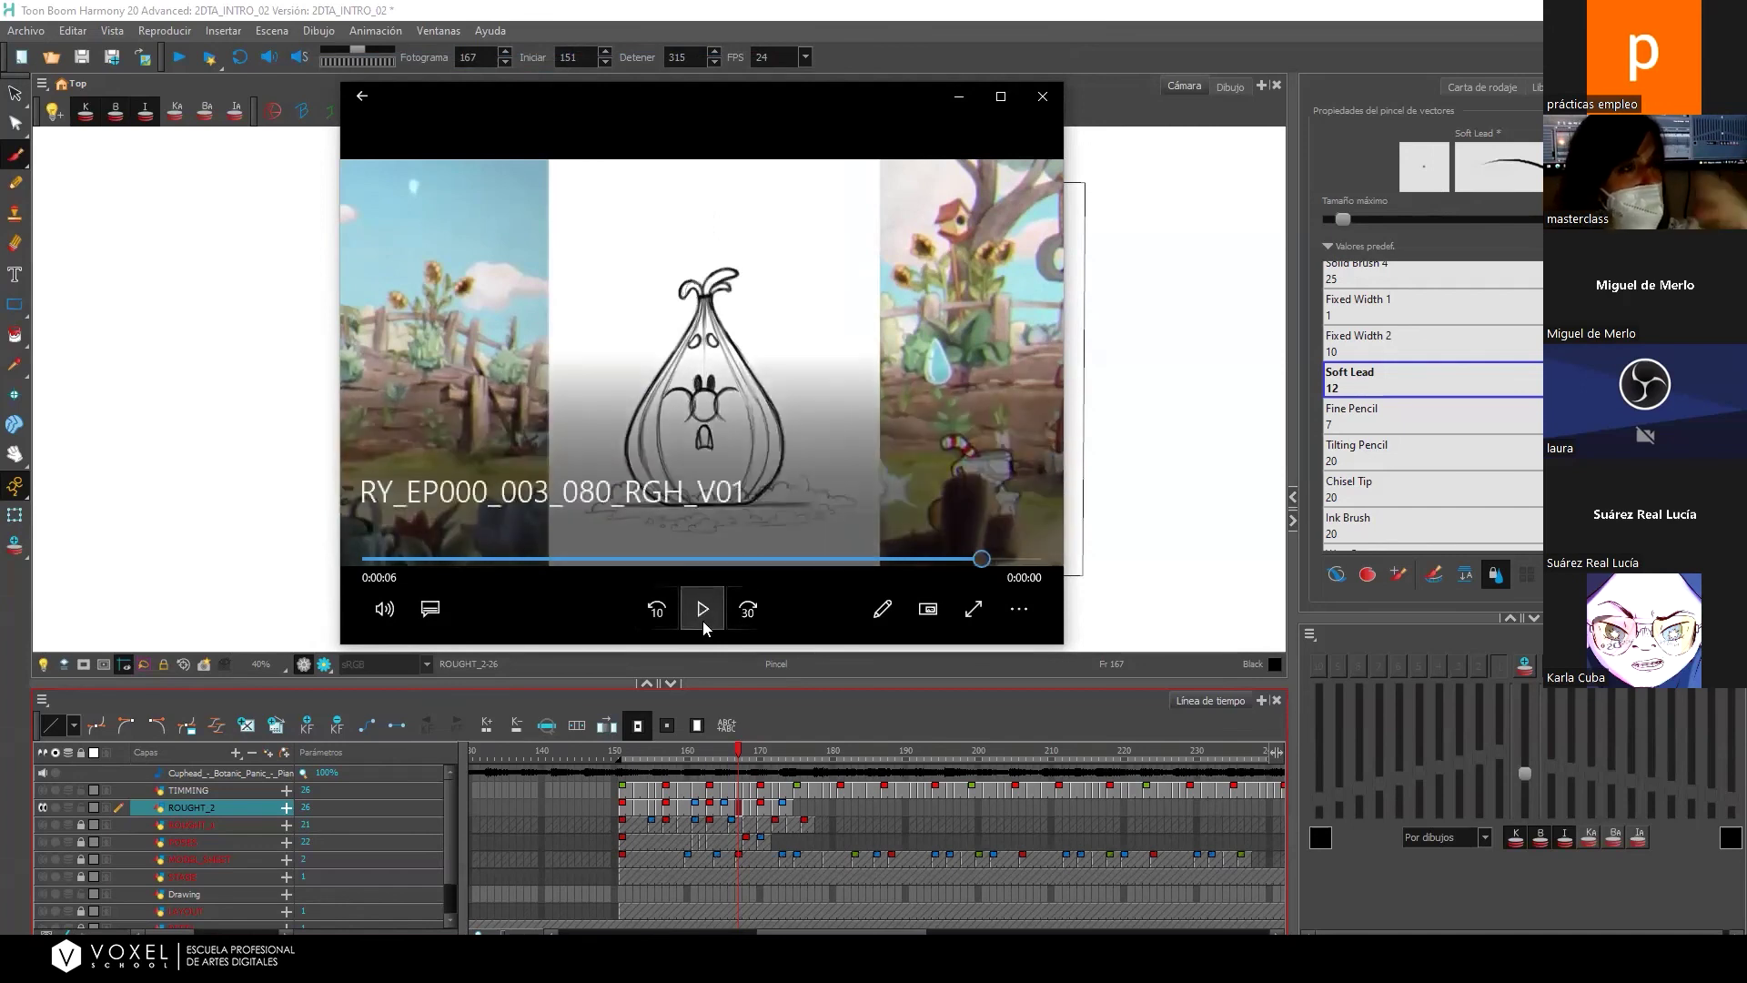
click(705, 624)
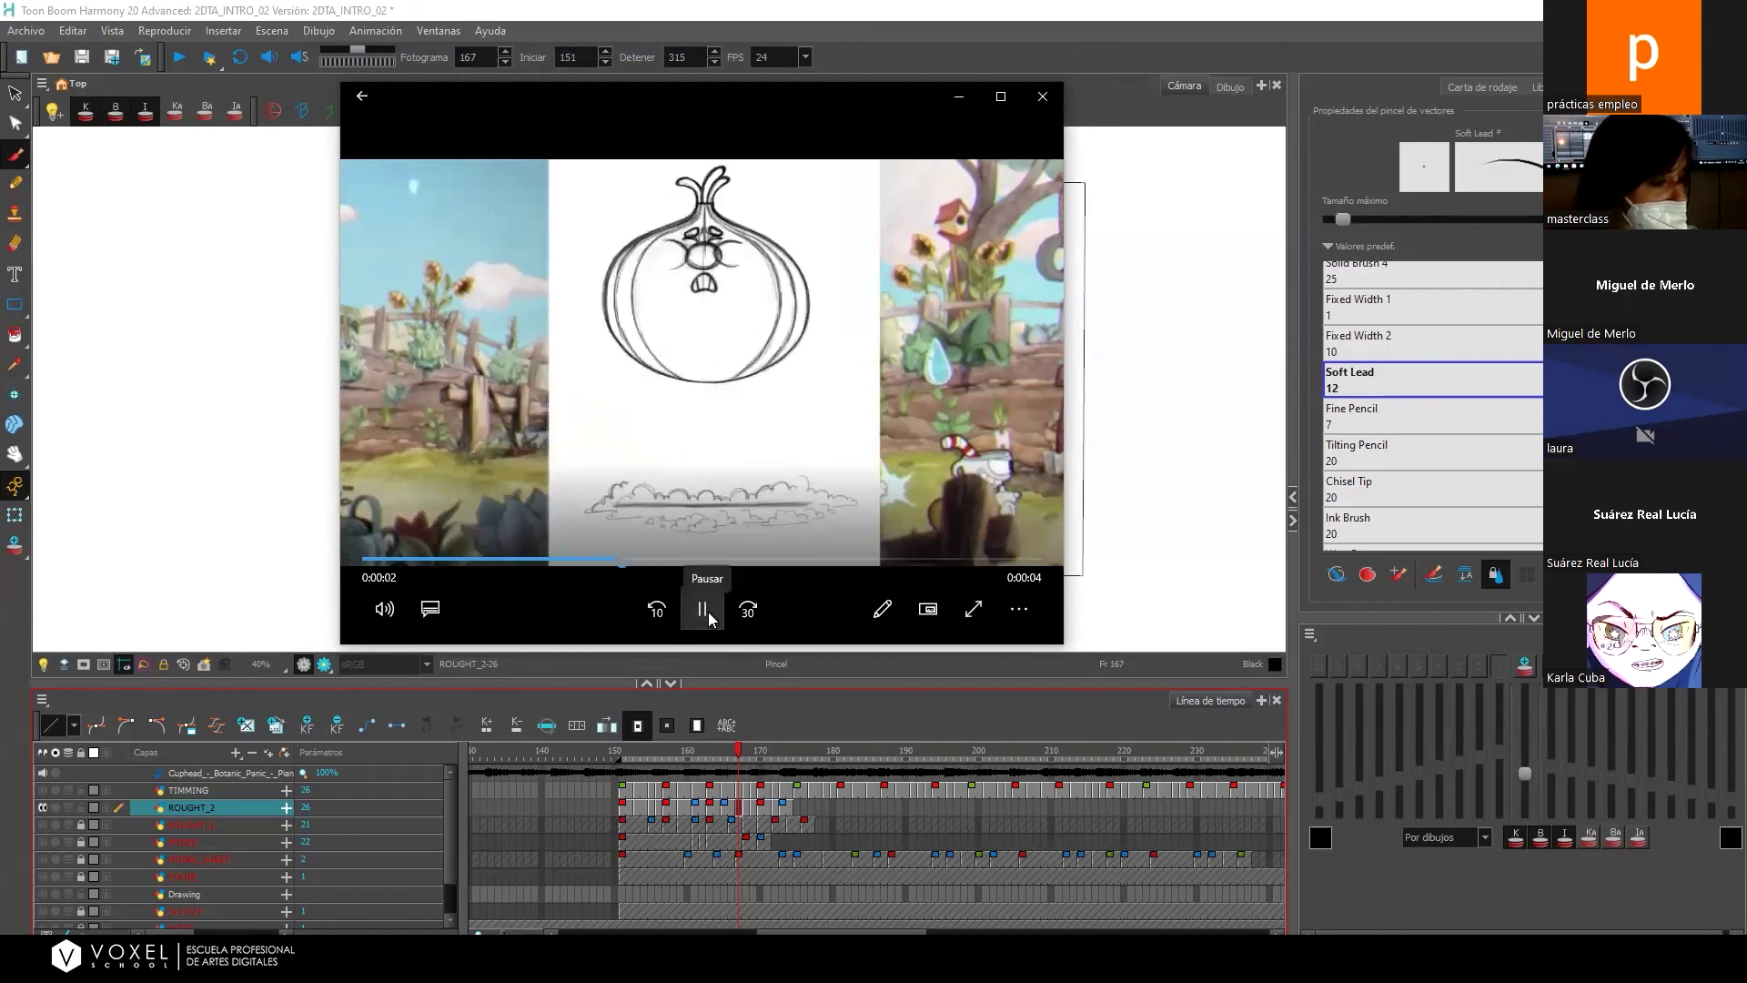
click(959, 95)
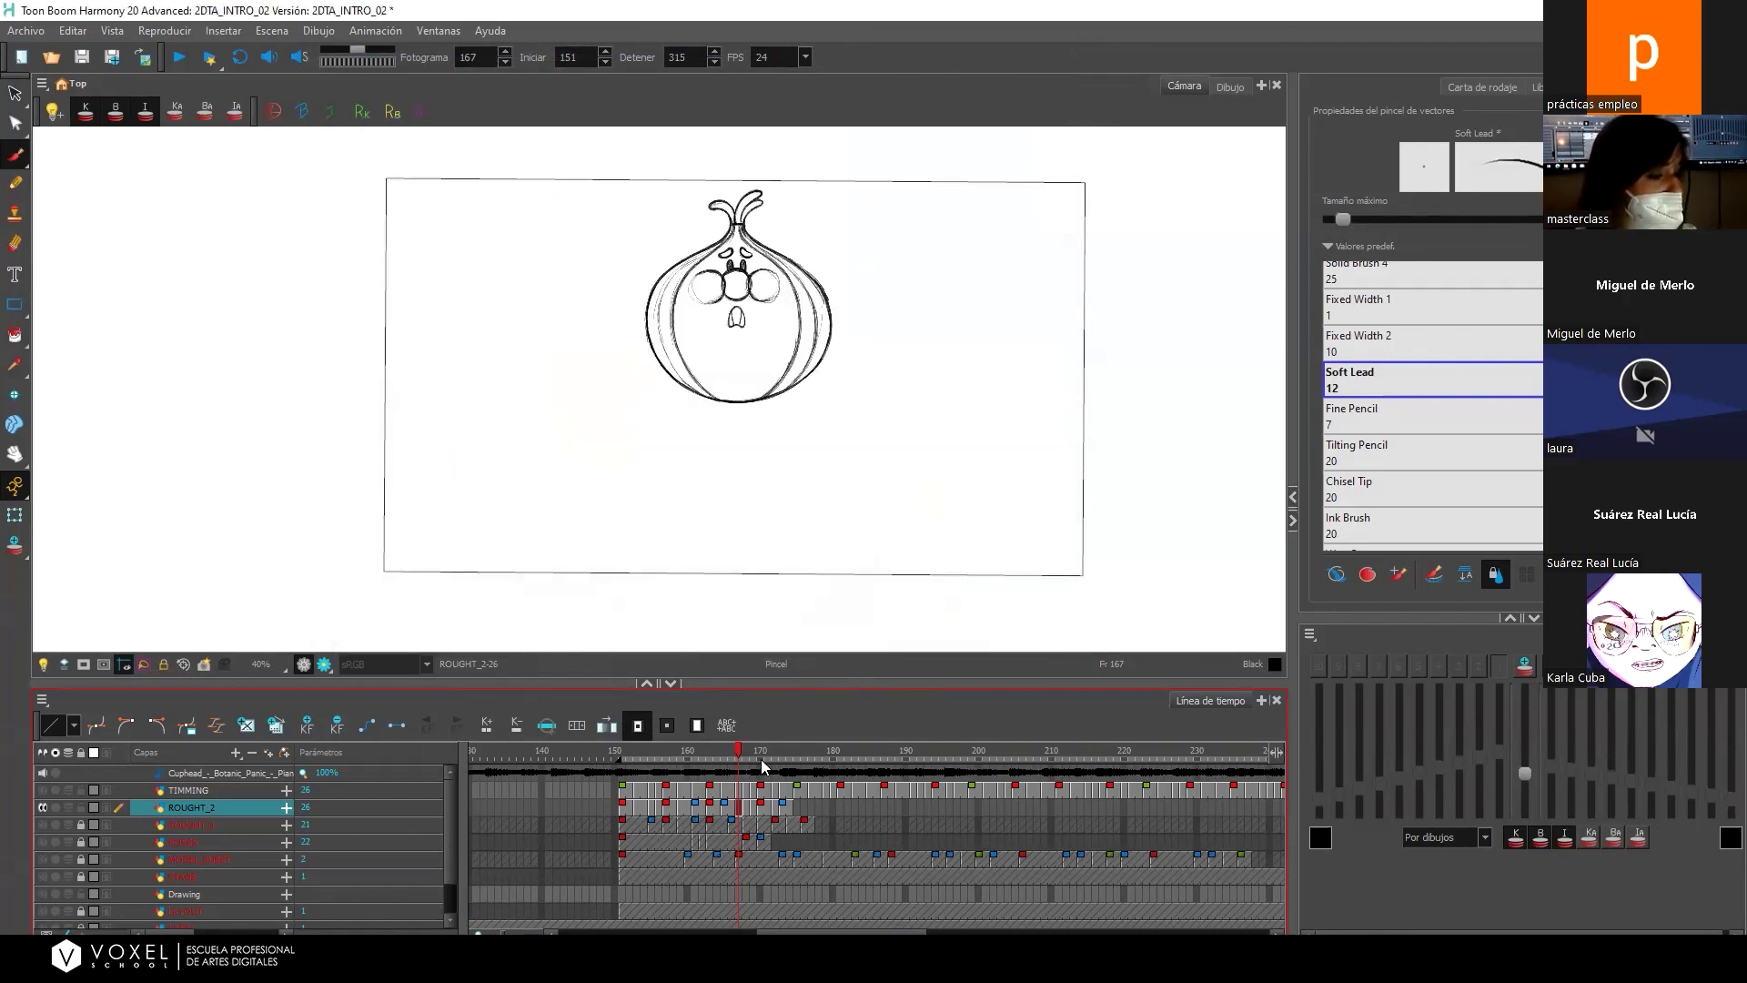
Copy the ROUGHT_2 exposures from frames 151 to 174 and paste the cycle at frames 175, 199 and 223.
mouse_move(737, 757)
mouse_down()
mouse_move(699, 757)
mouse_move(767, 744)
mouse_move(651, 769)
mouse_move(790, 706)
mouse_move(686, 725)
mouse_move(624, 767)
mouse_move(783, 743)
mouse_move(651, 800)
mouse_move(782, 753)
mouse_up()
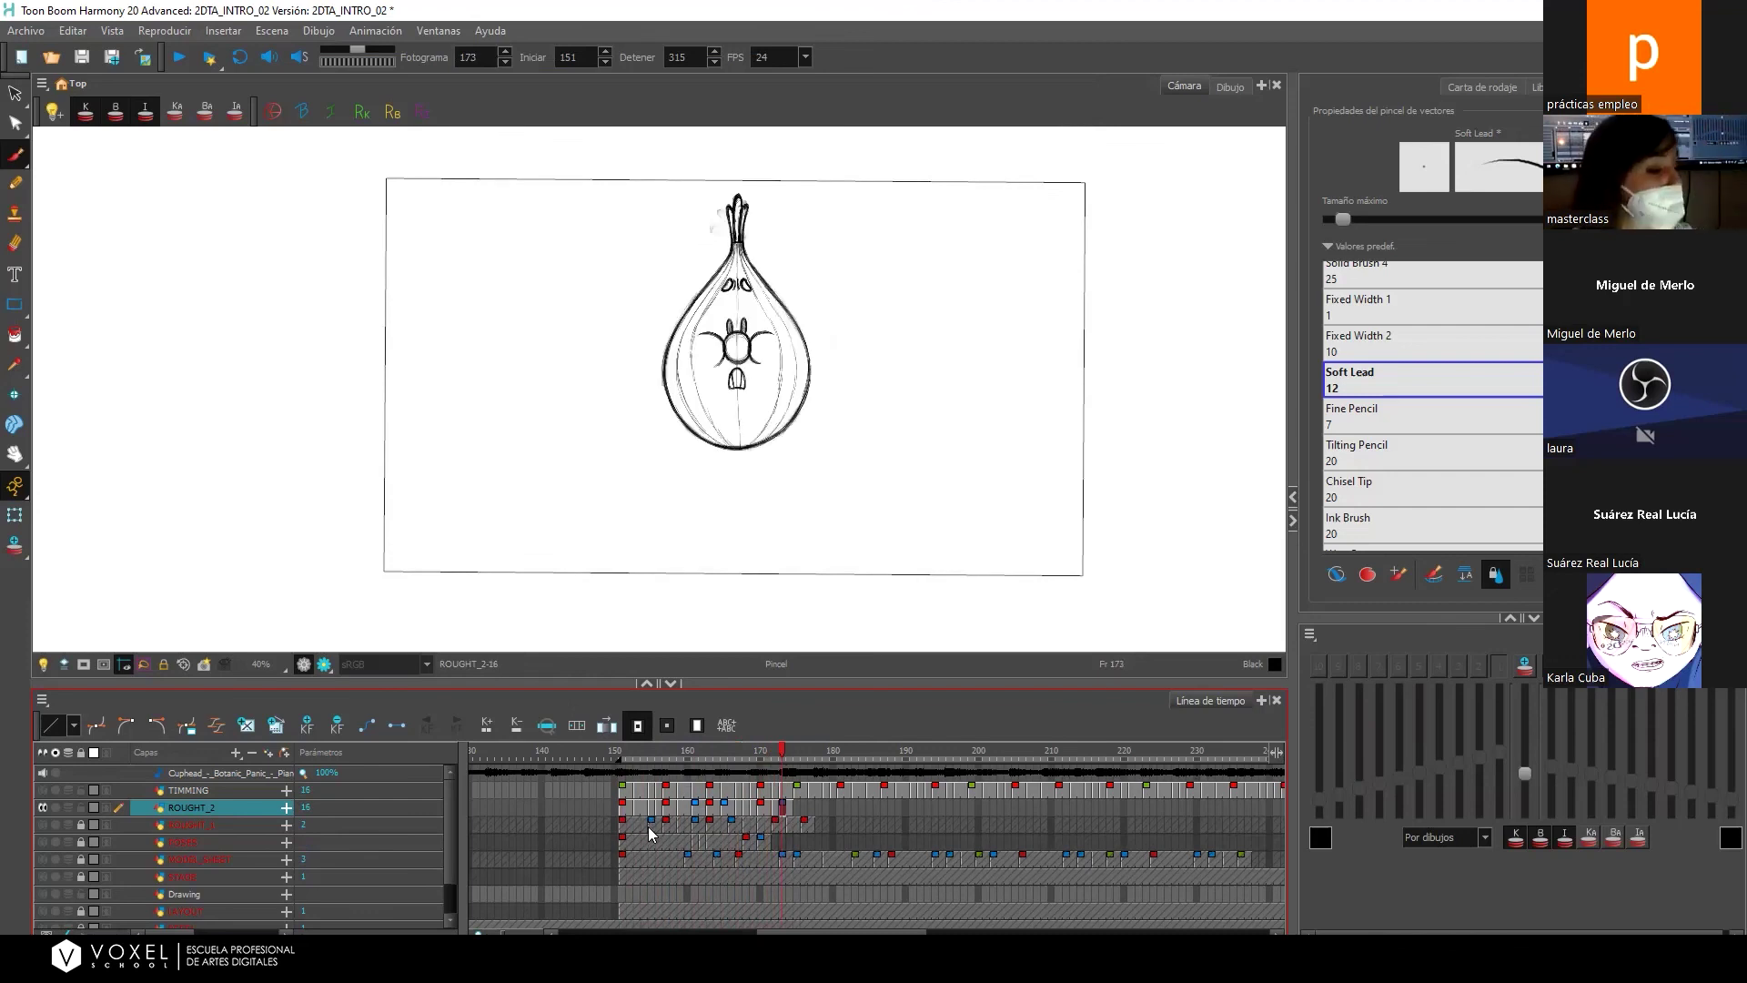
click(621, 812)
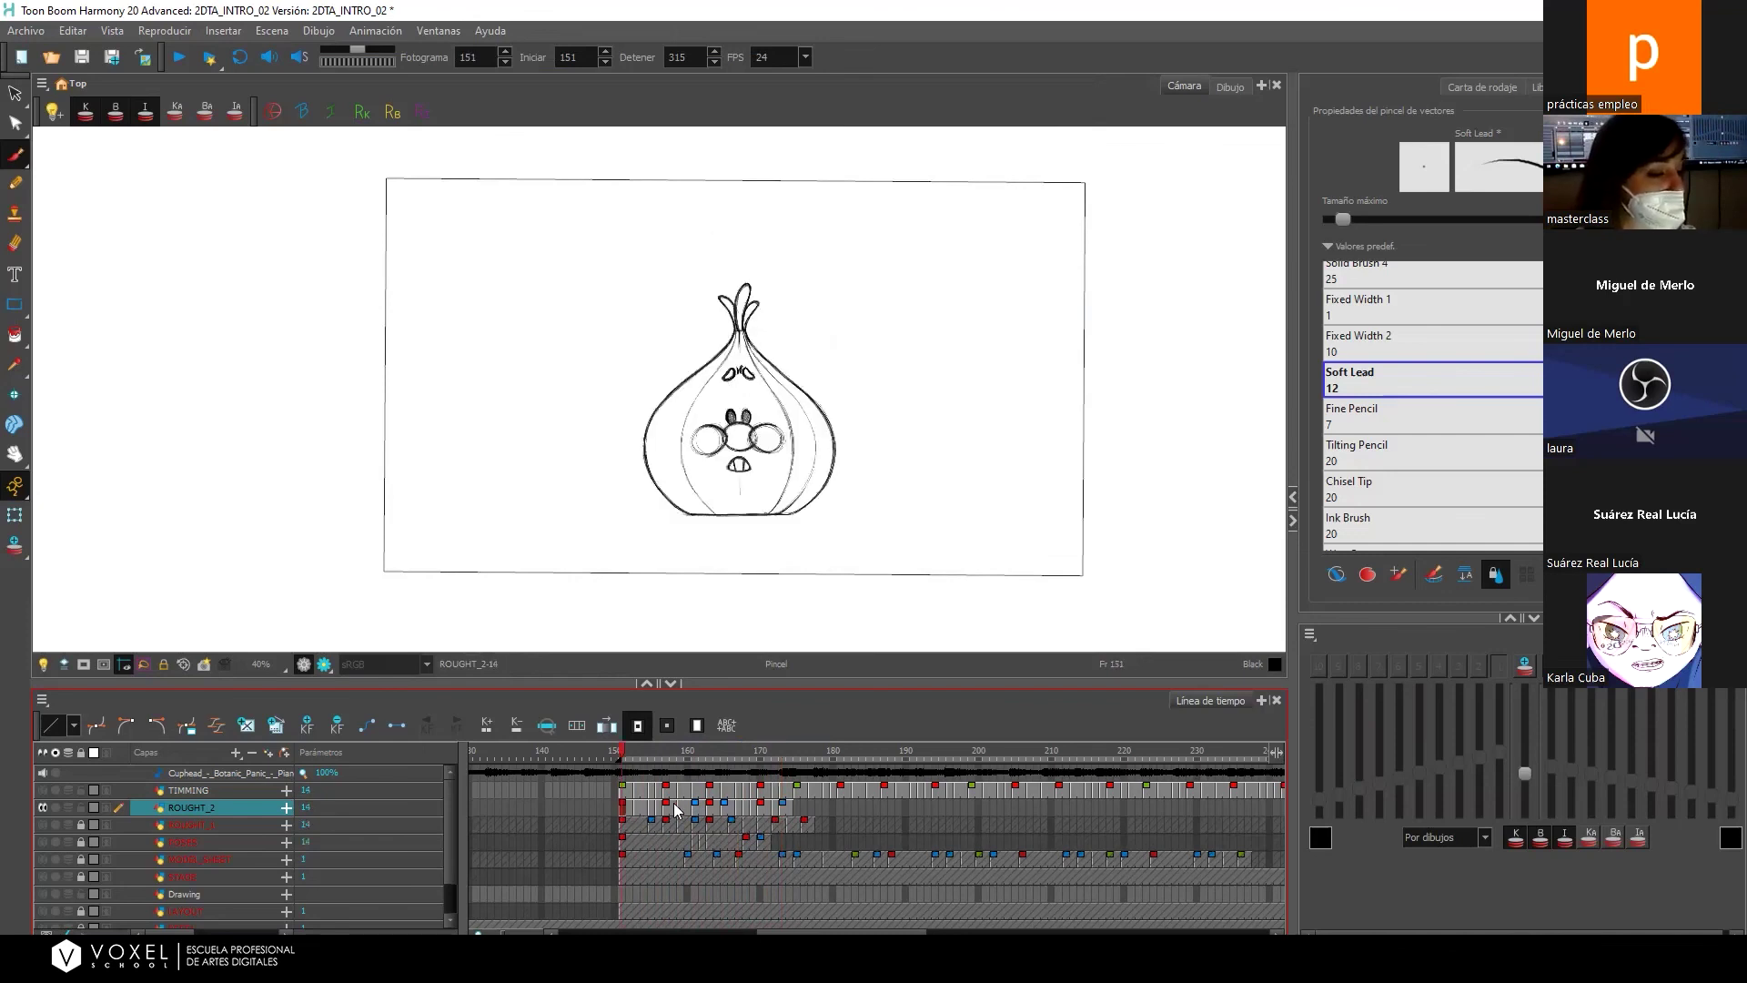
shift+click(791, 808)
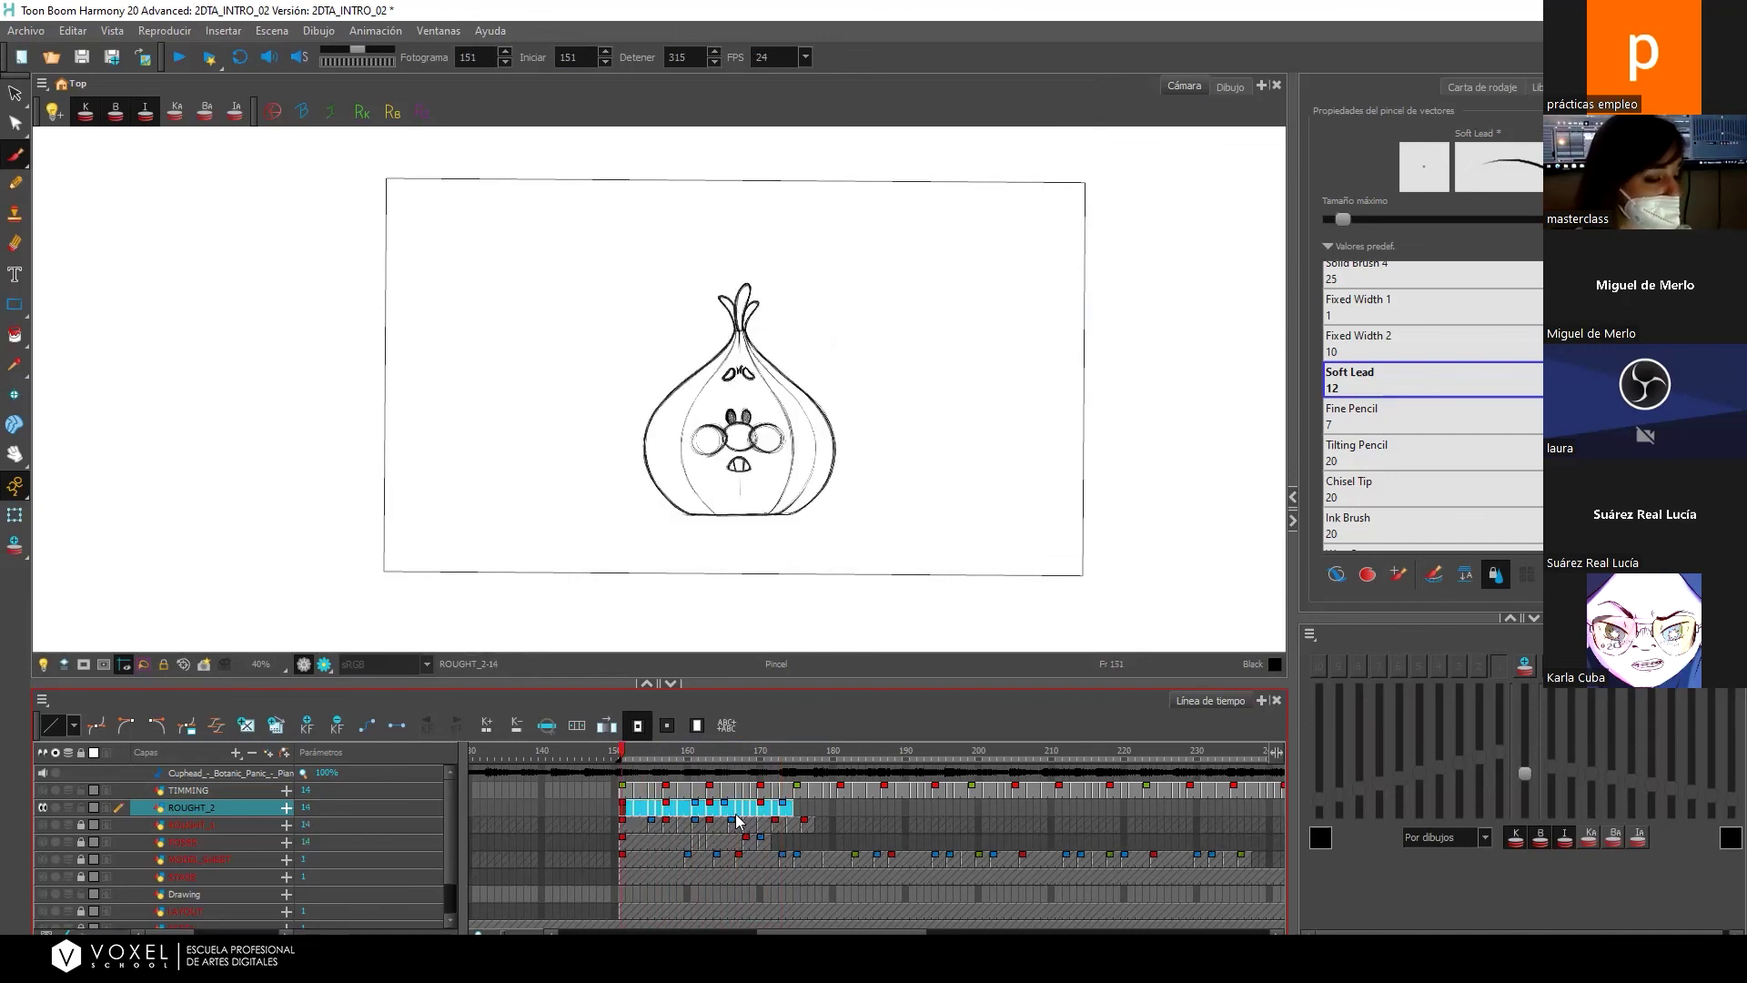
click(797, 812)
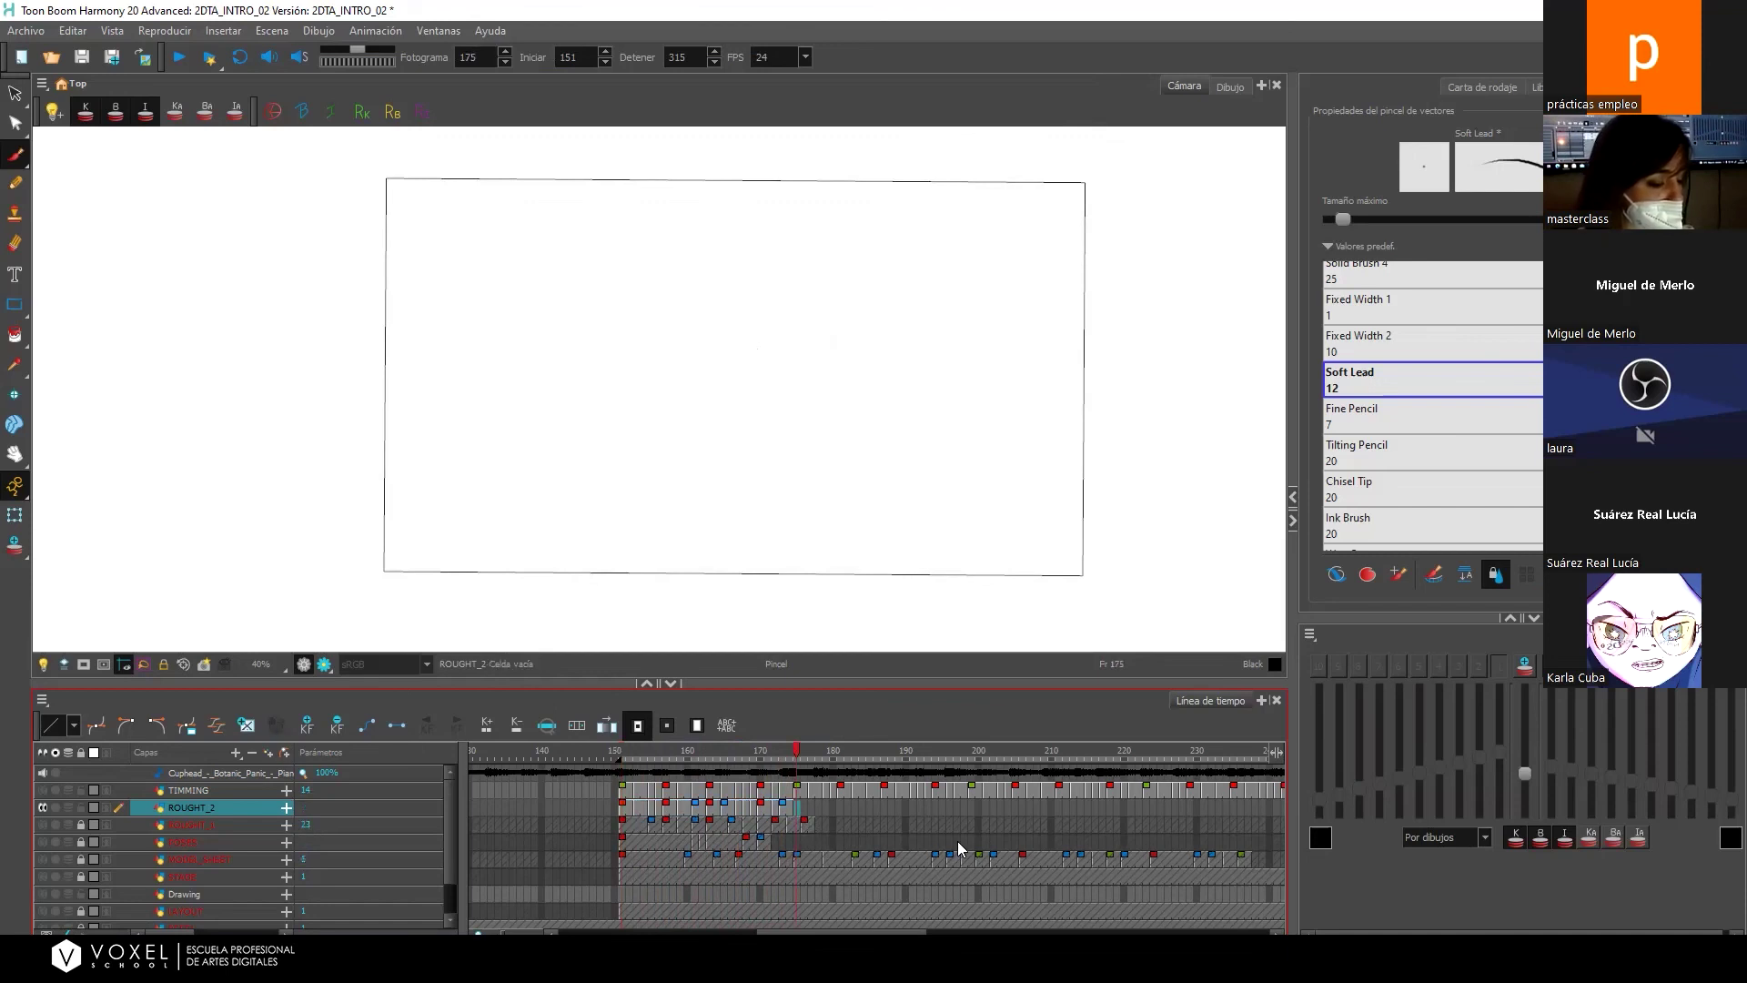
key(ctrl+v)
click(970, 809)
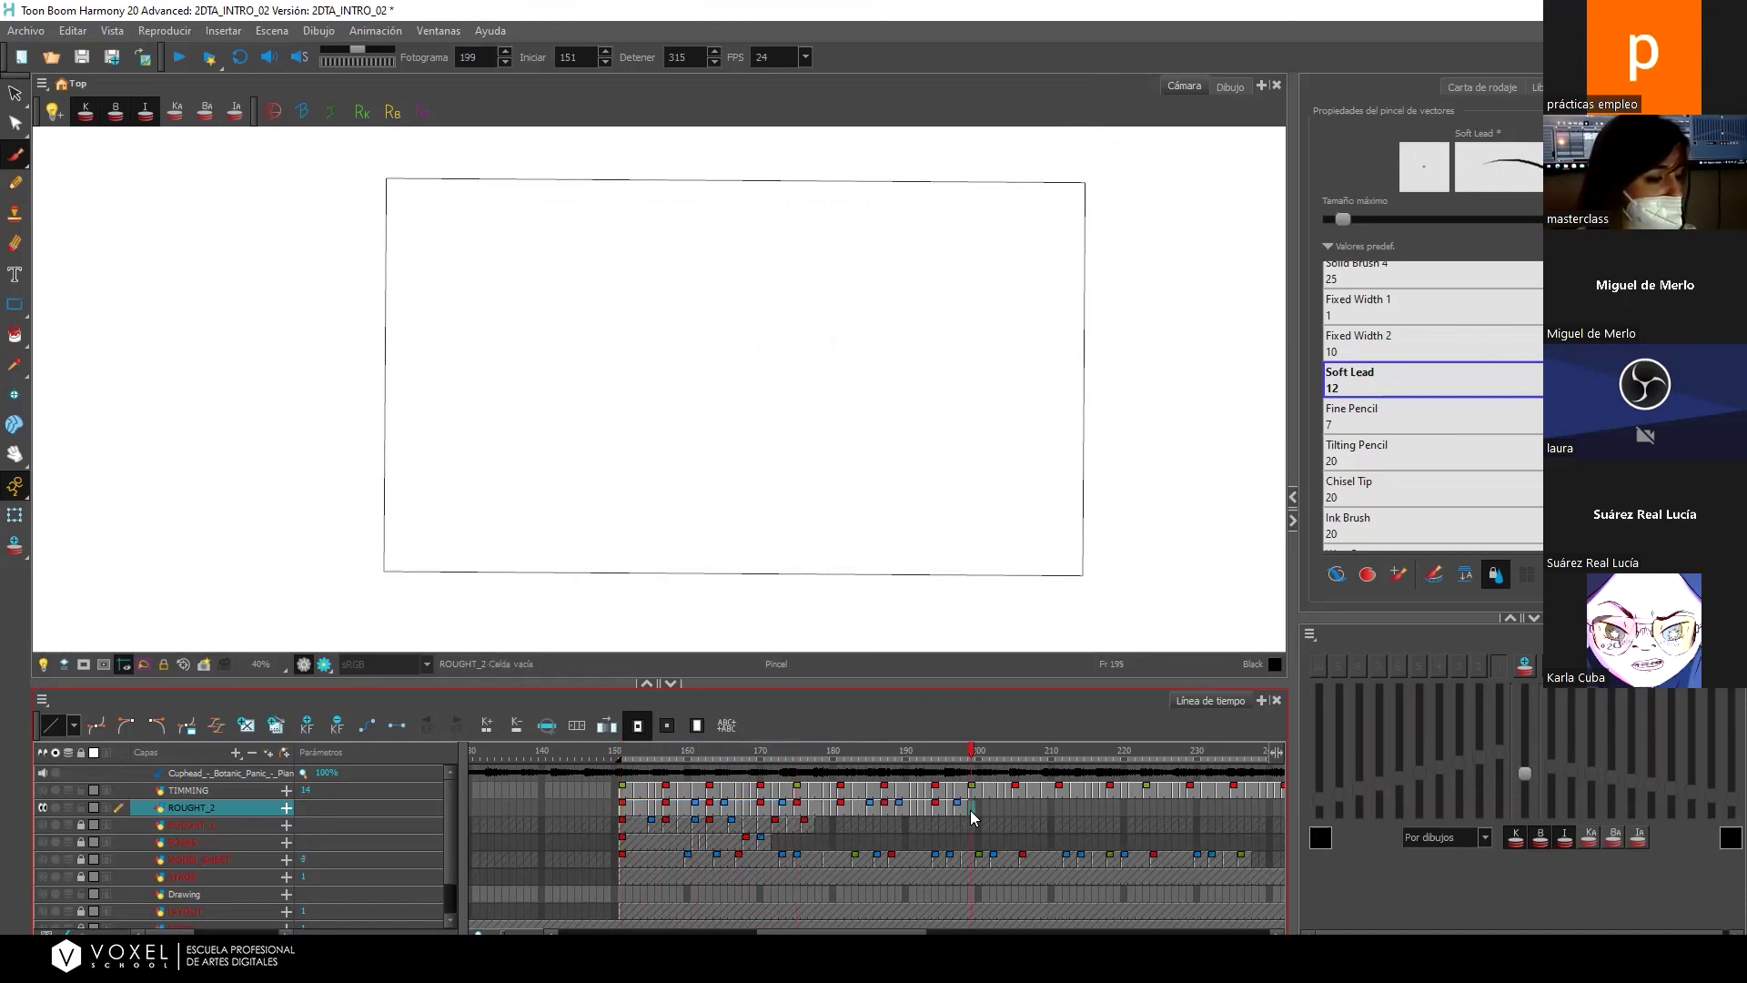
key(ctrl+v)
click(1144, 808)
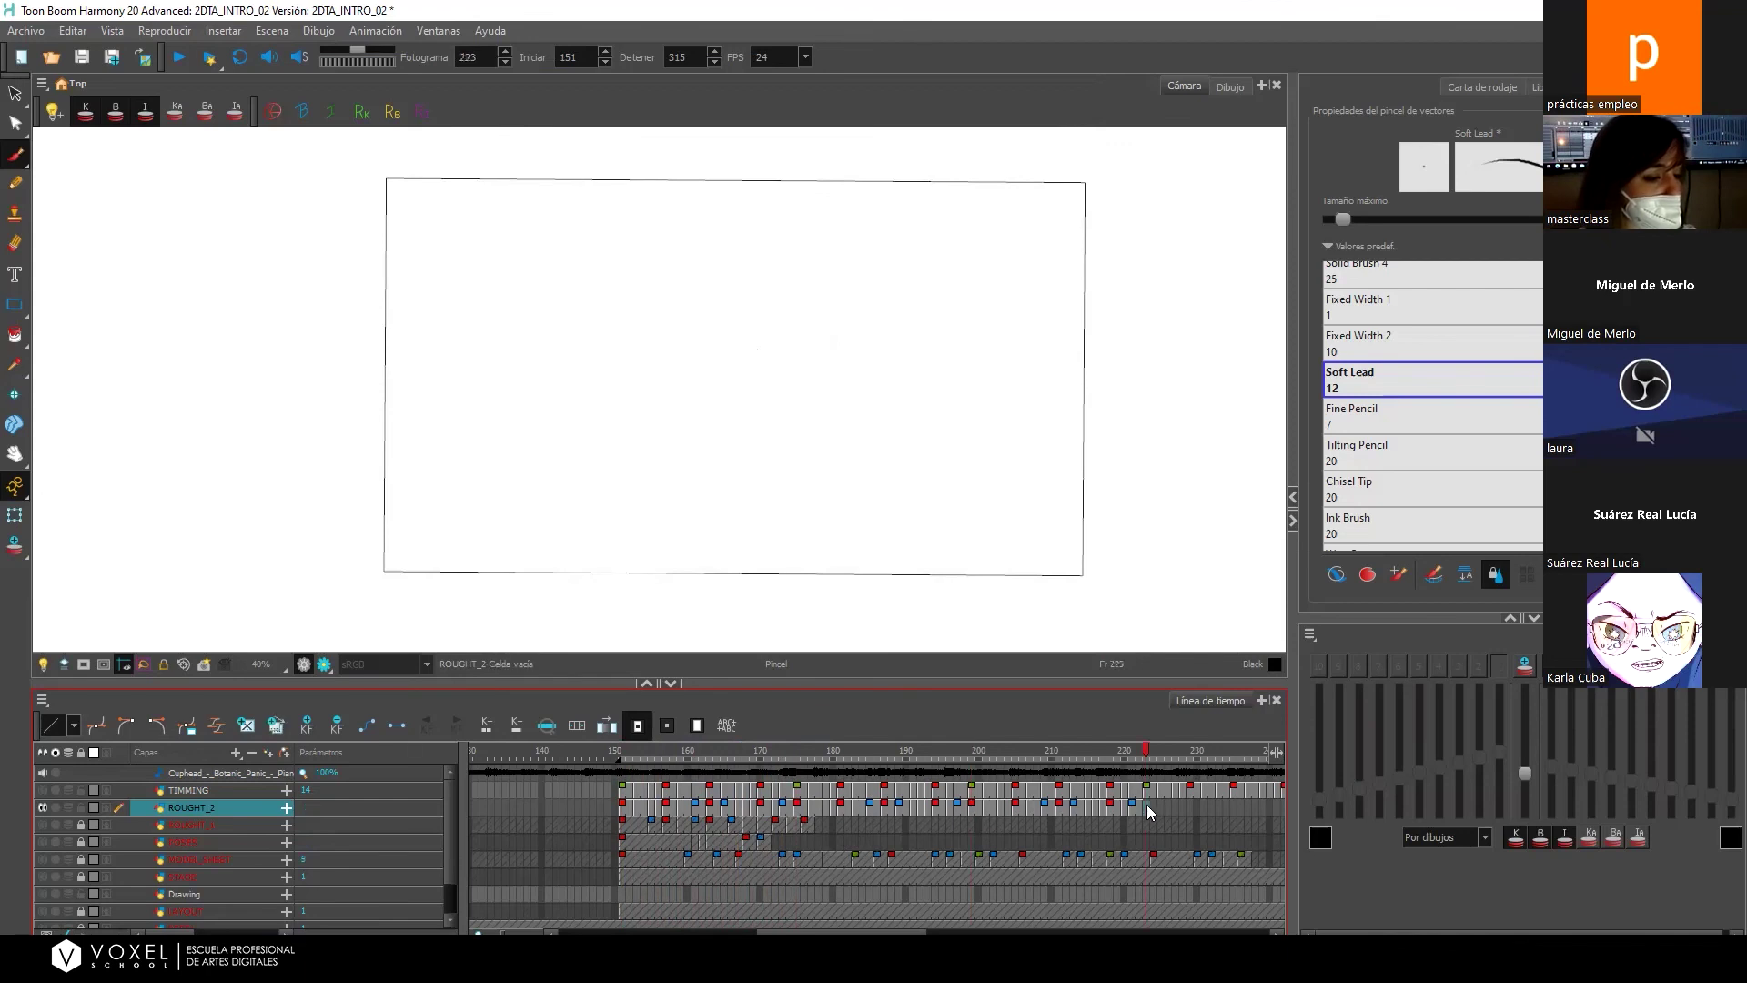
key(ctrl+v)
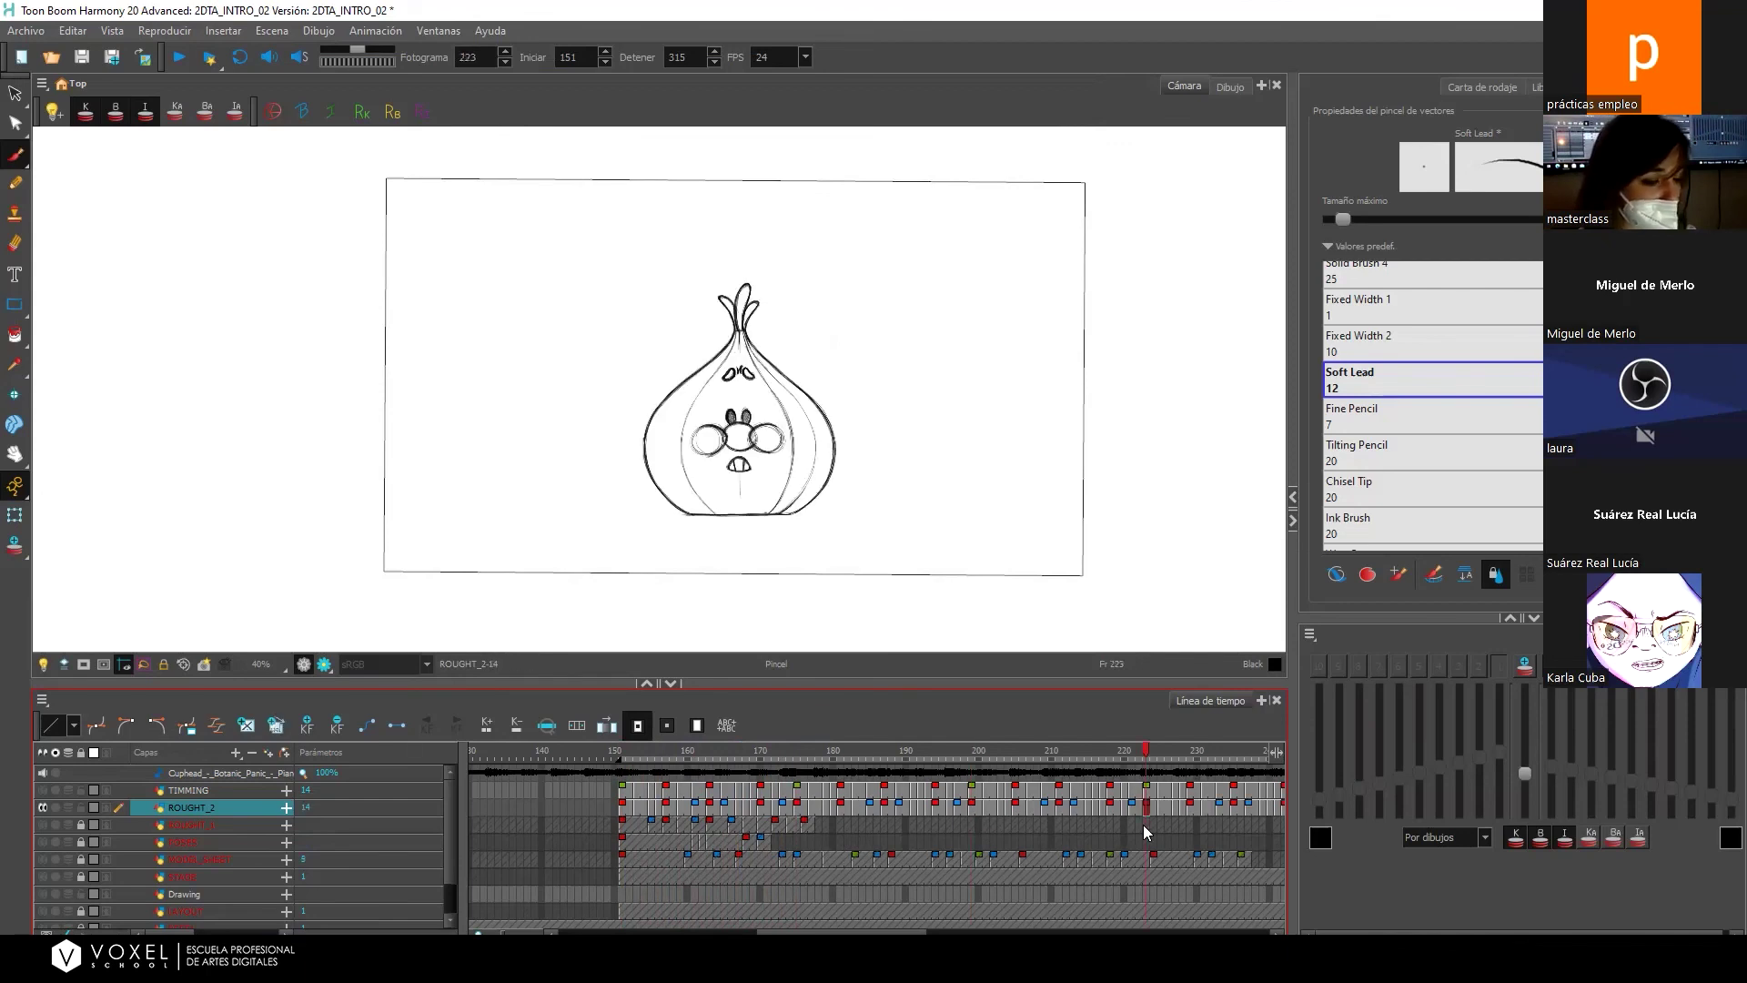
Undo the three pasted cycles on ROUGHT_2 and lock the layer.
key(ctrl+z)
key(ctrl+z)
key(ctrl+z)
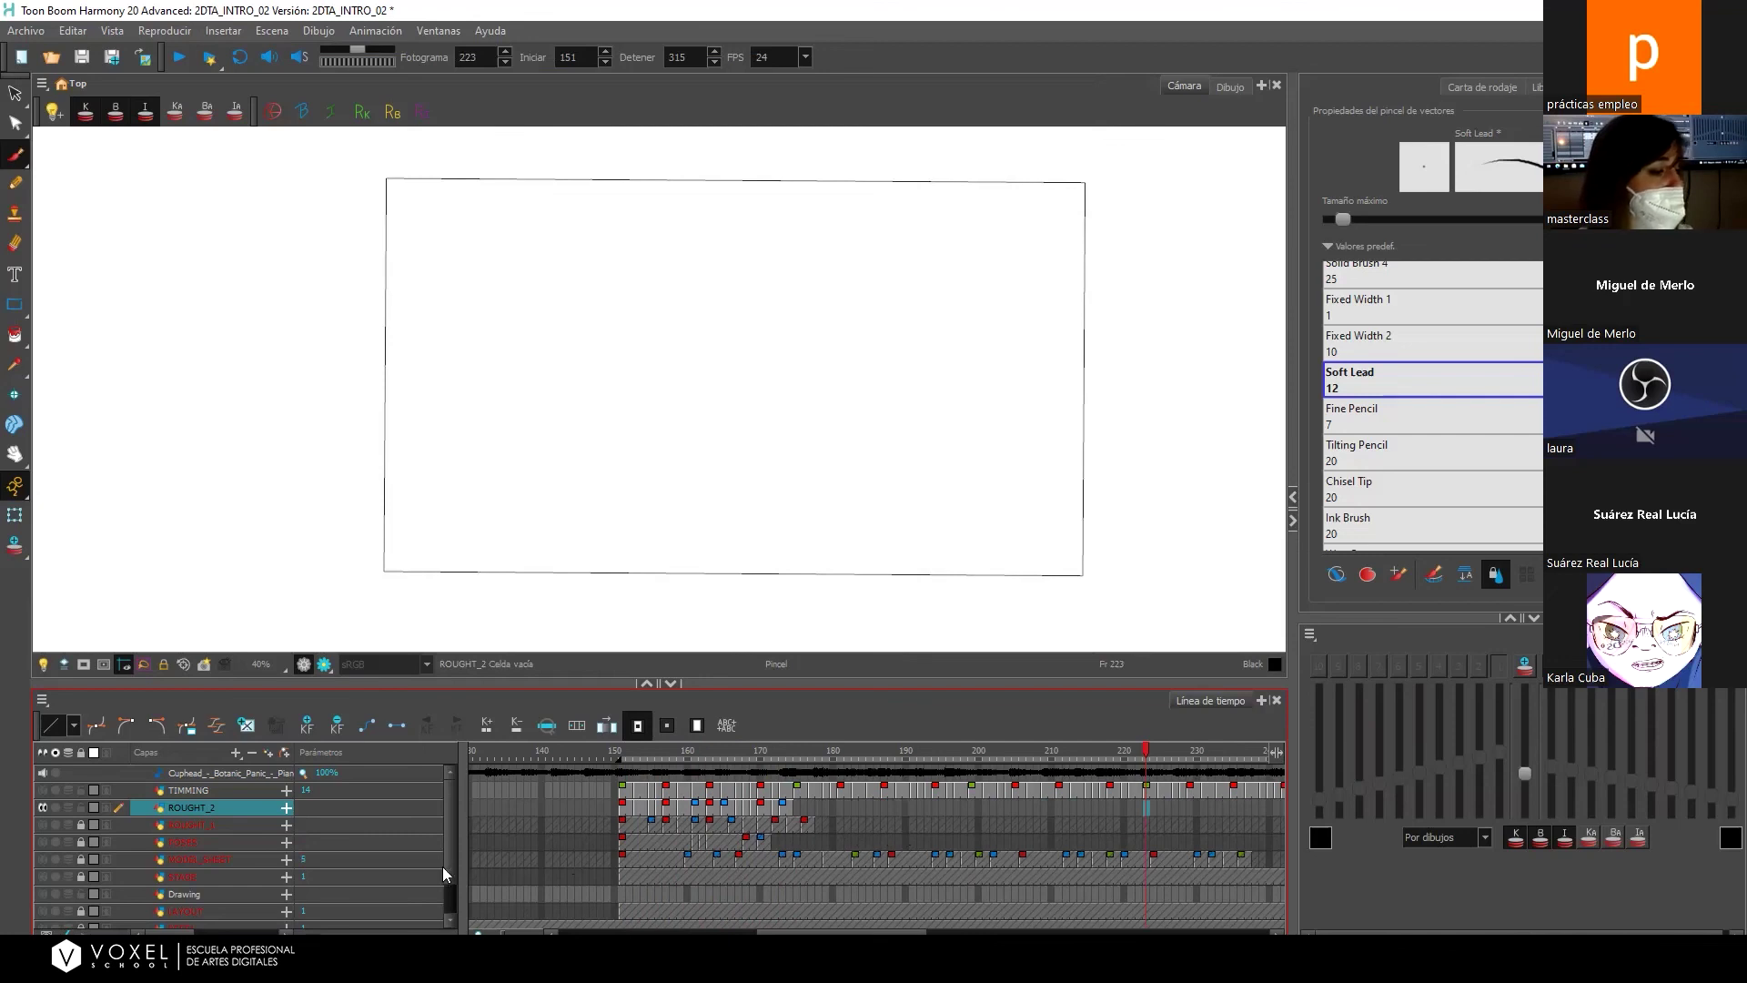
click(80, 808)
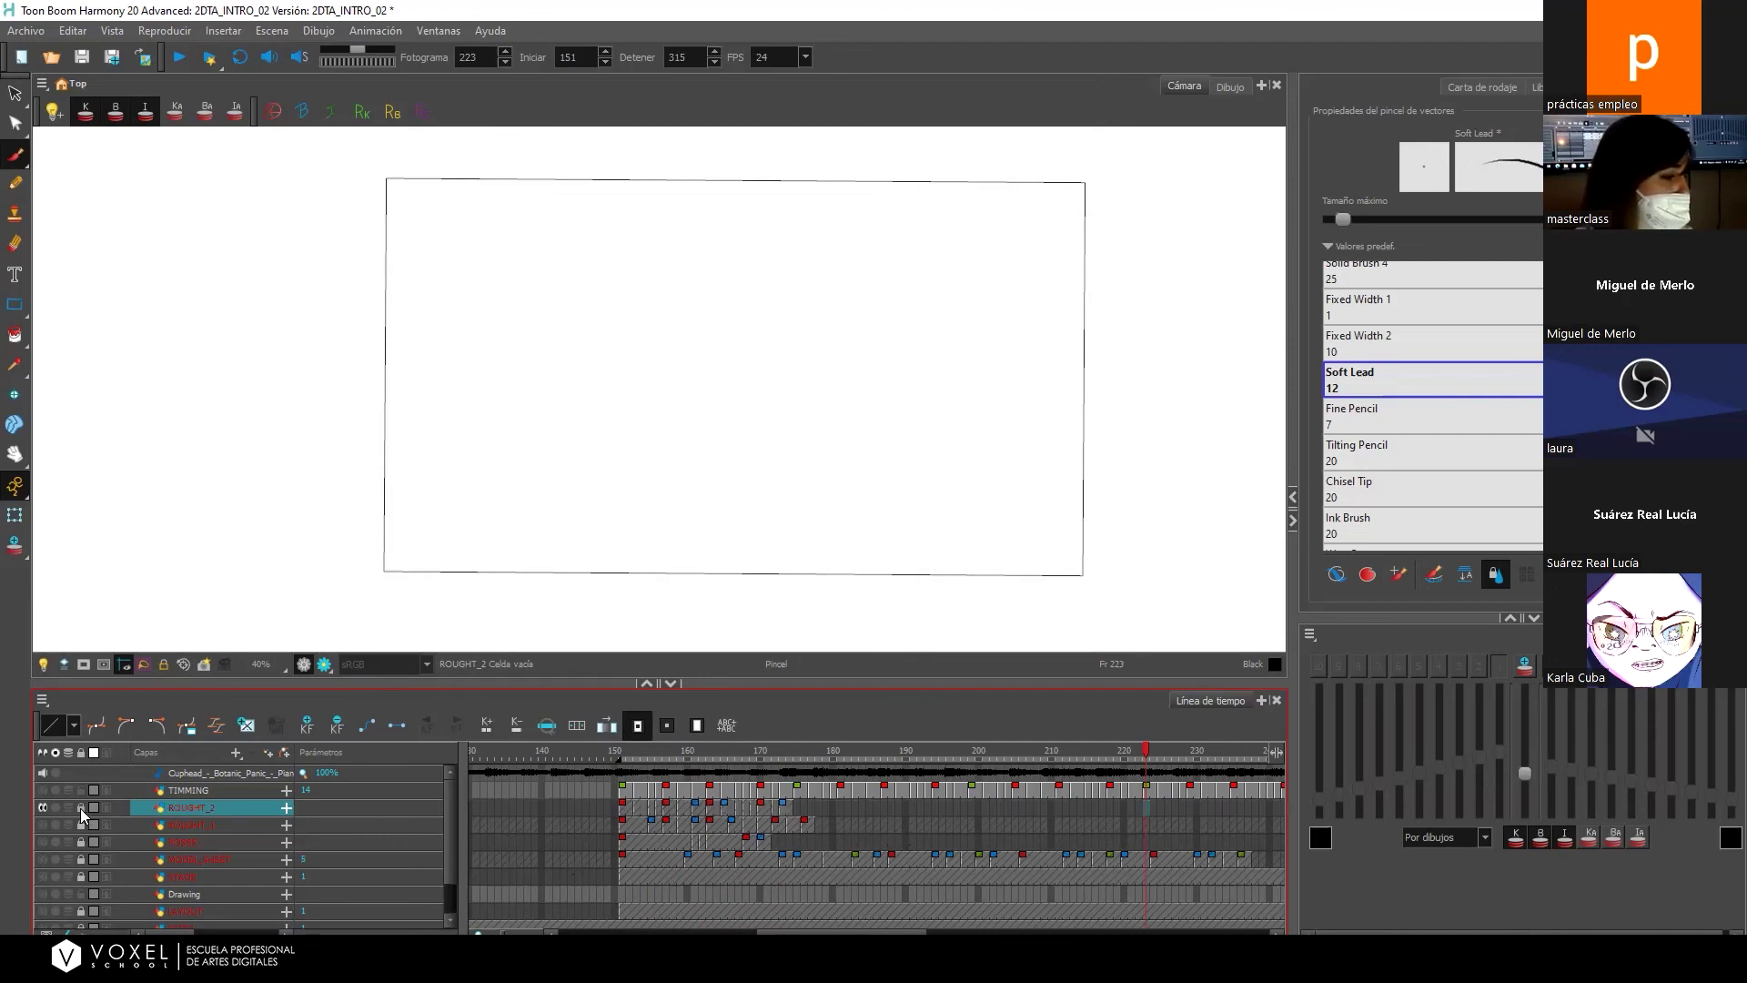
Import the sound file "Cuphead - Botanic Panic - Piano Remix - Cover _ Tutorial (online-audio-converter.com)" from the 2DTA_INTRO_02 project's audio folder.
click(624, 755)
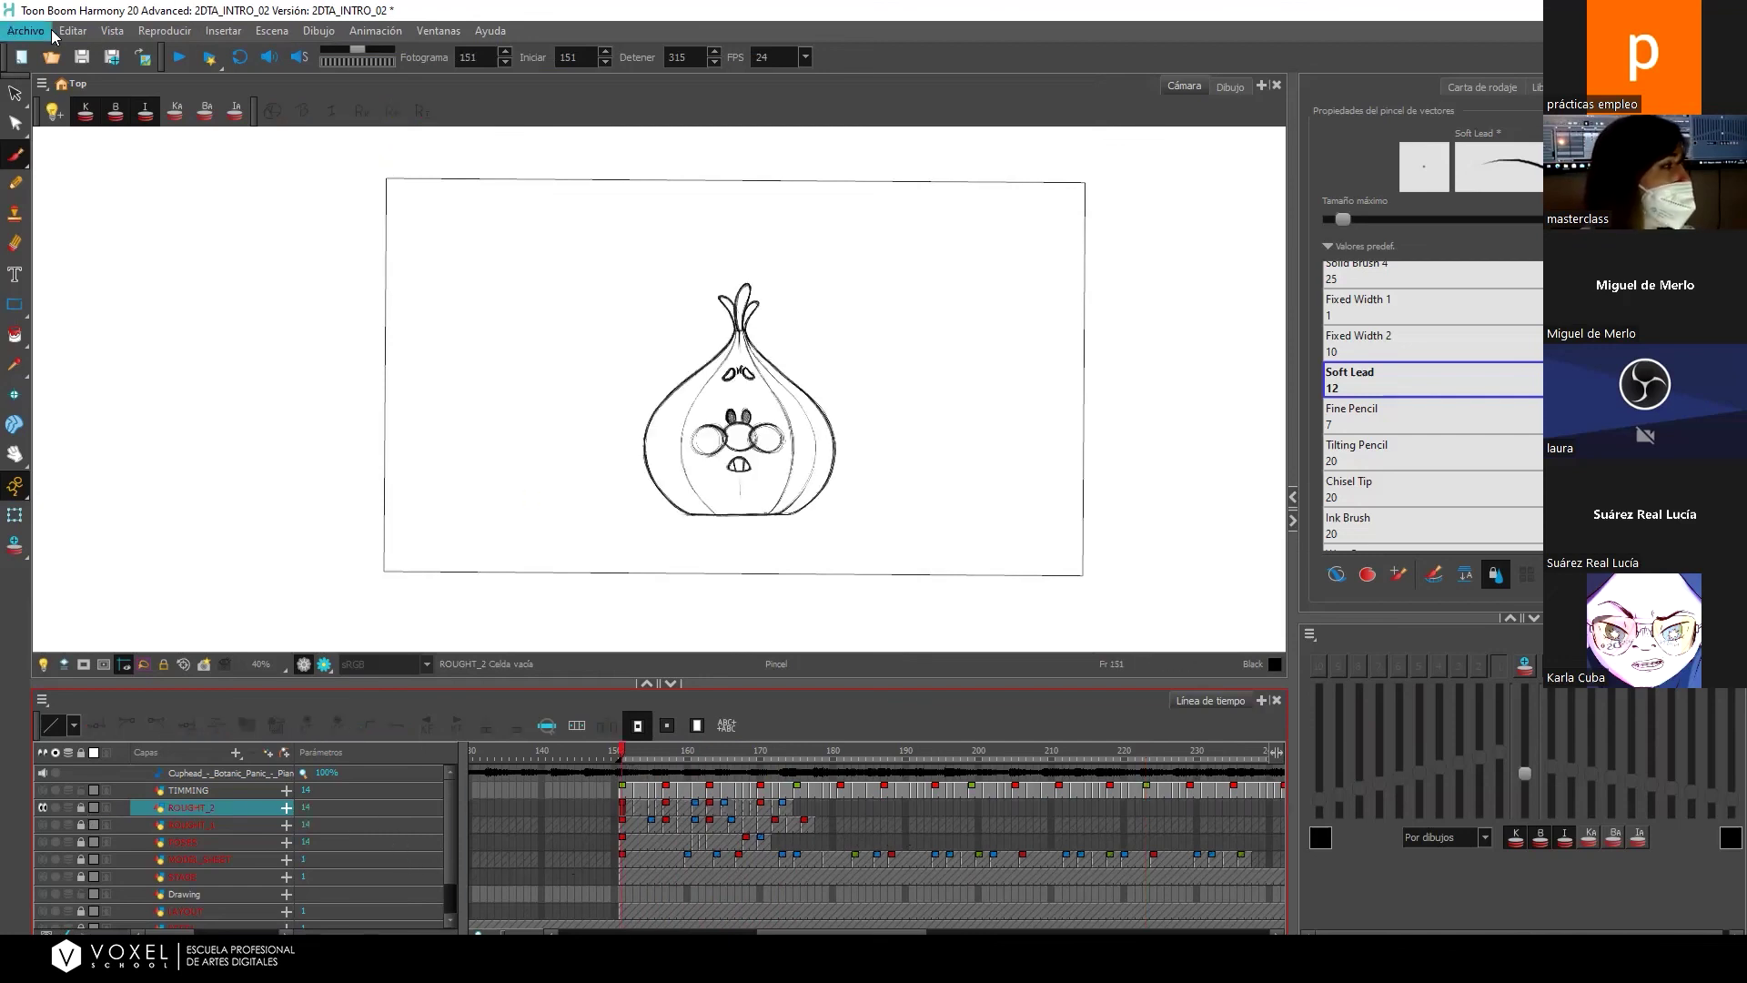
click(25, 31)
mouse_move(86, 255)
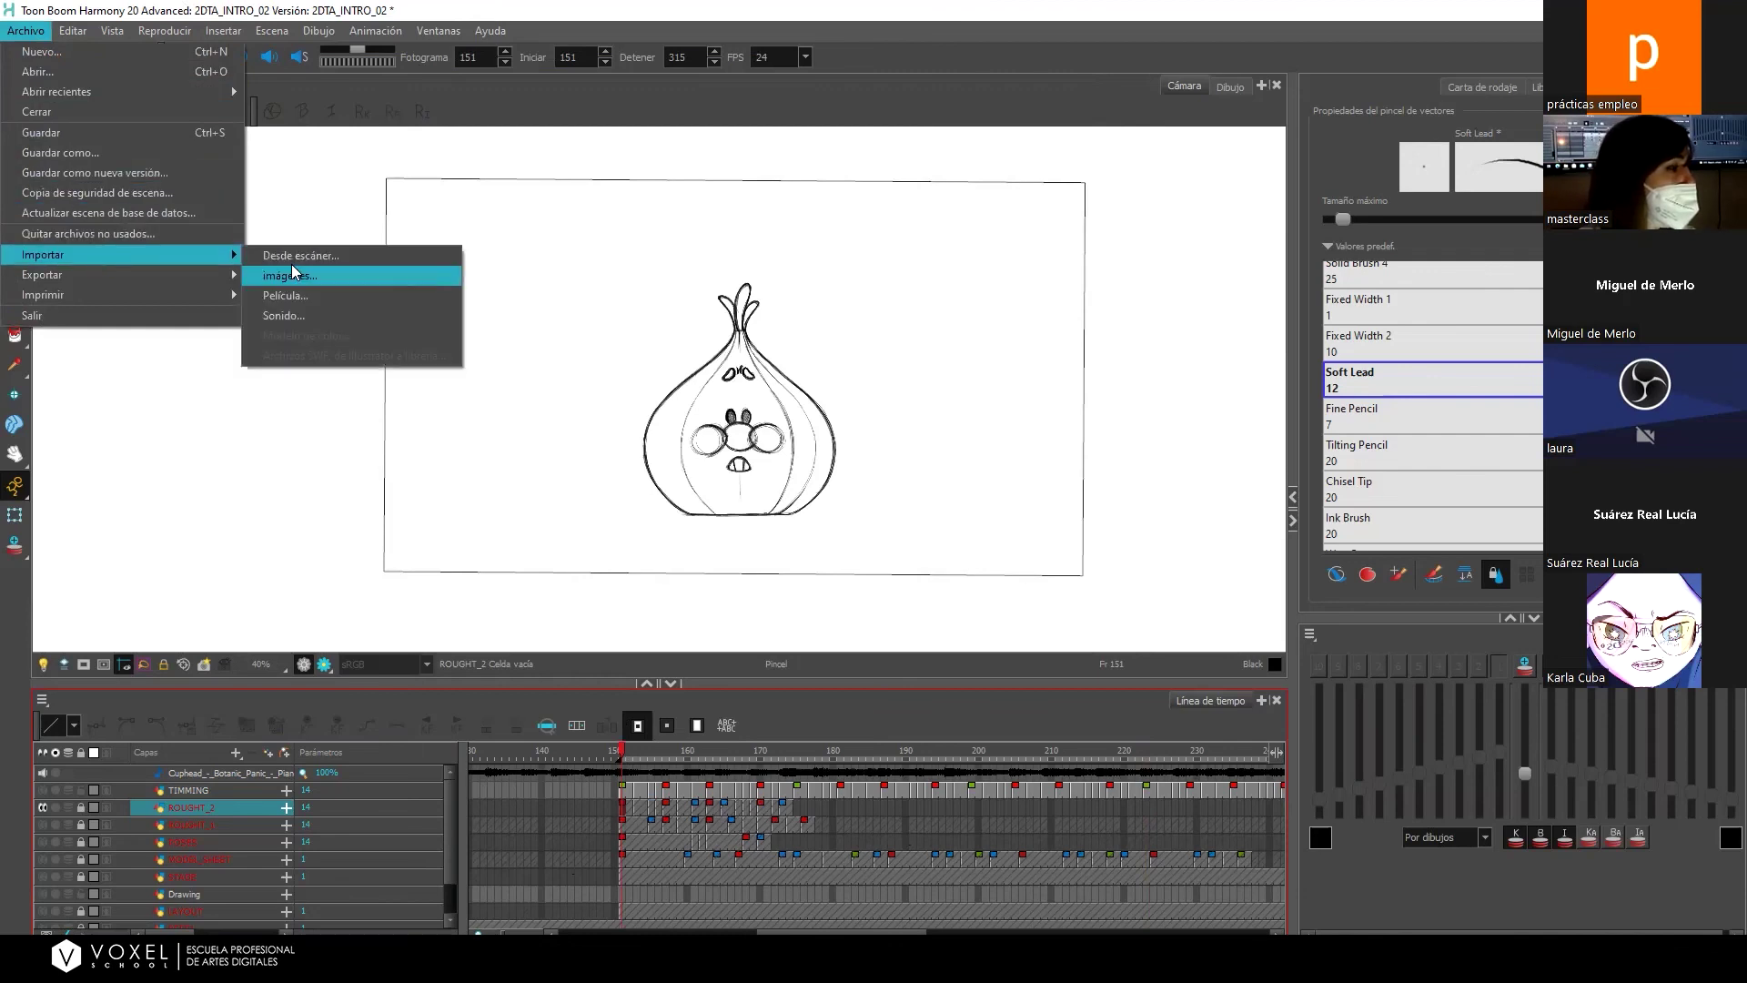
click(308, 313)
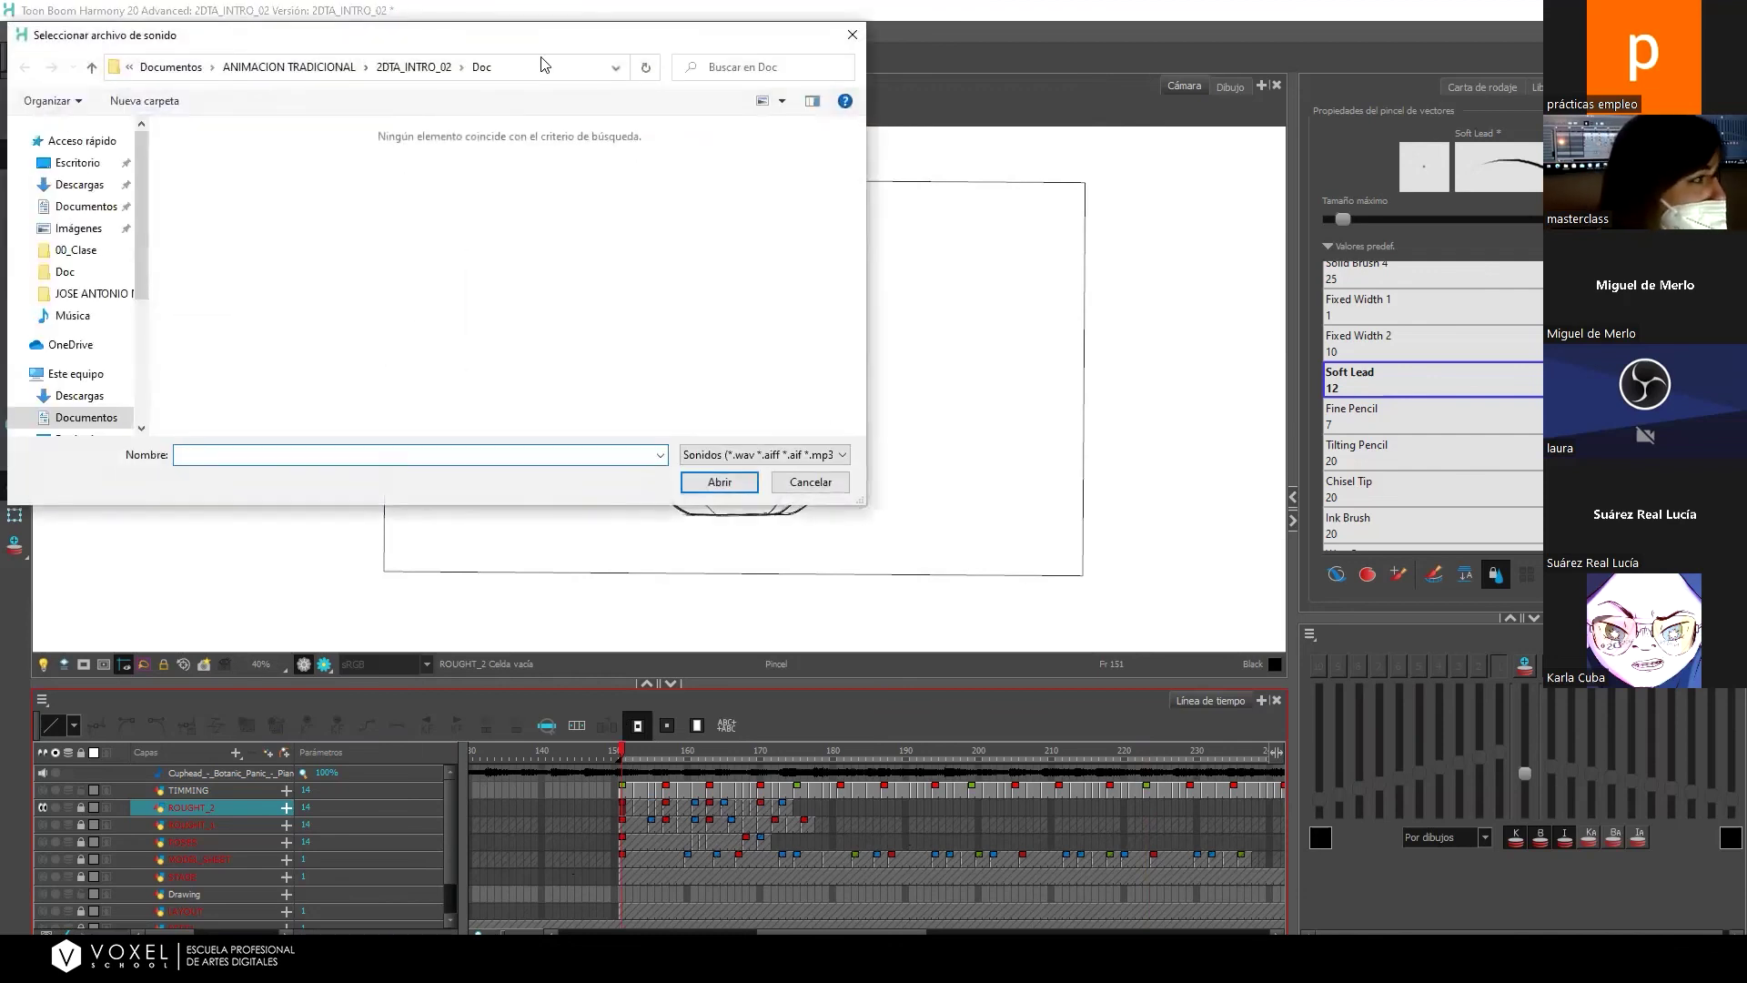
click(649, 92)
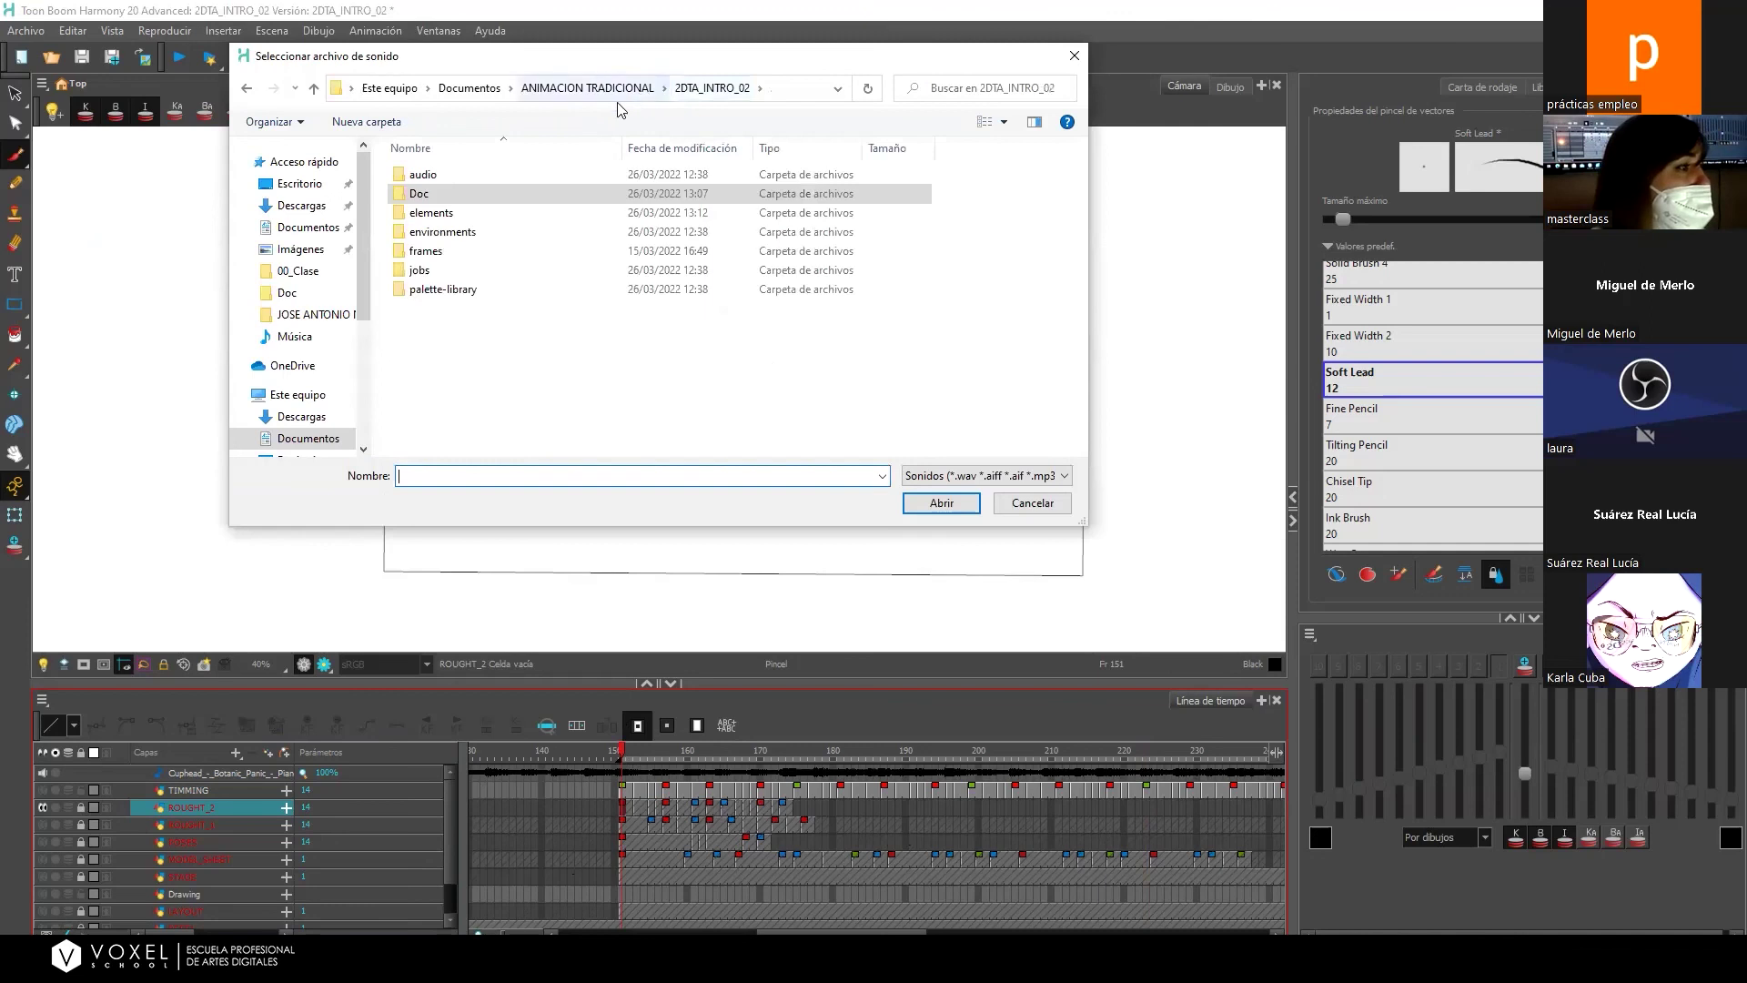
double_click(455, 179)
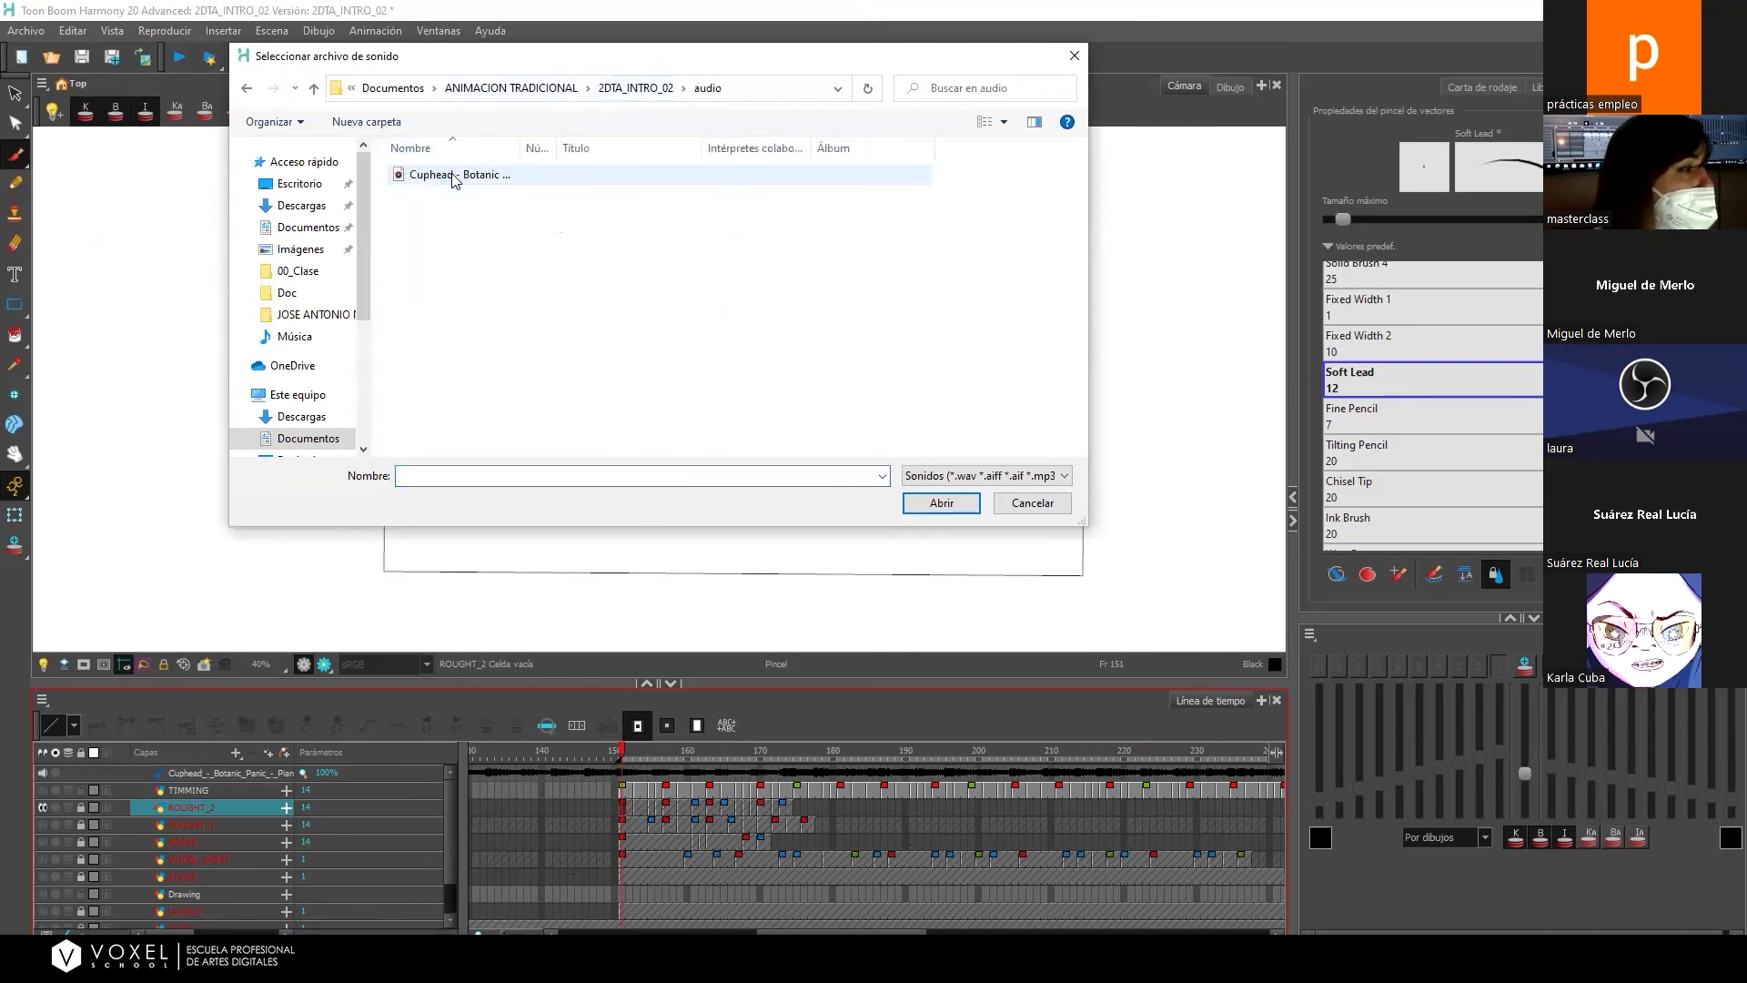
click(455, 175)
drag(540, 143, 791, 143)
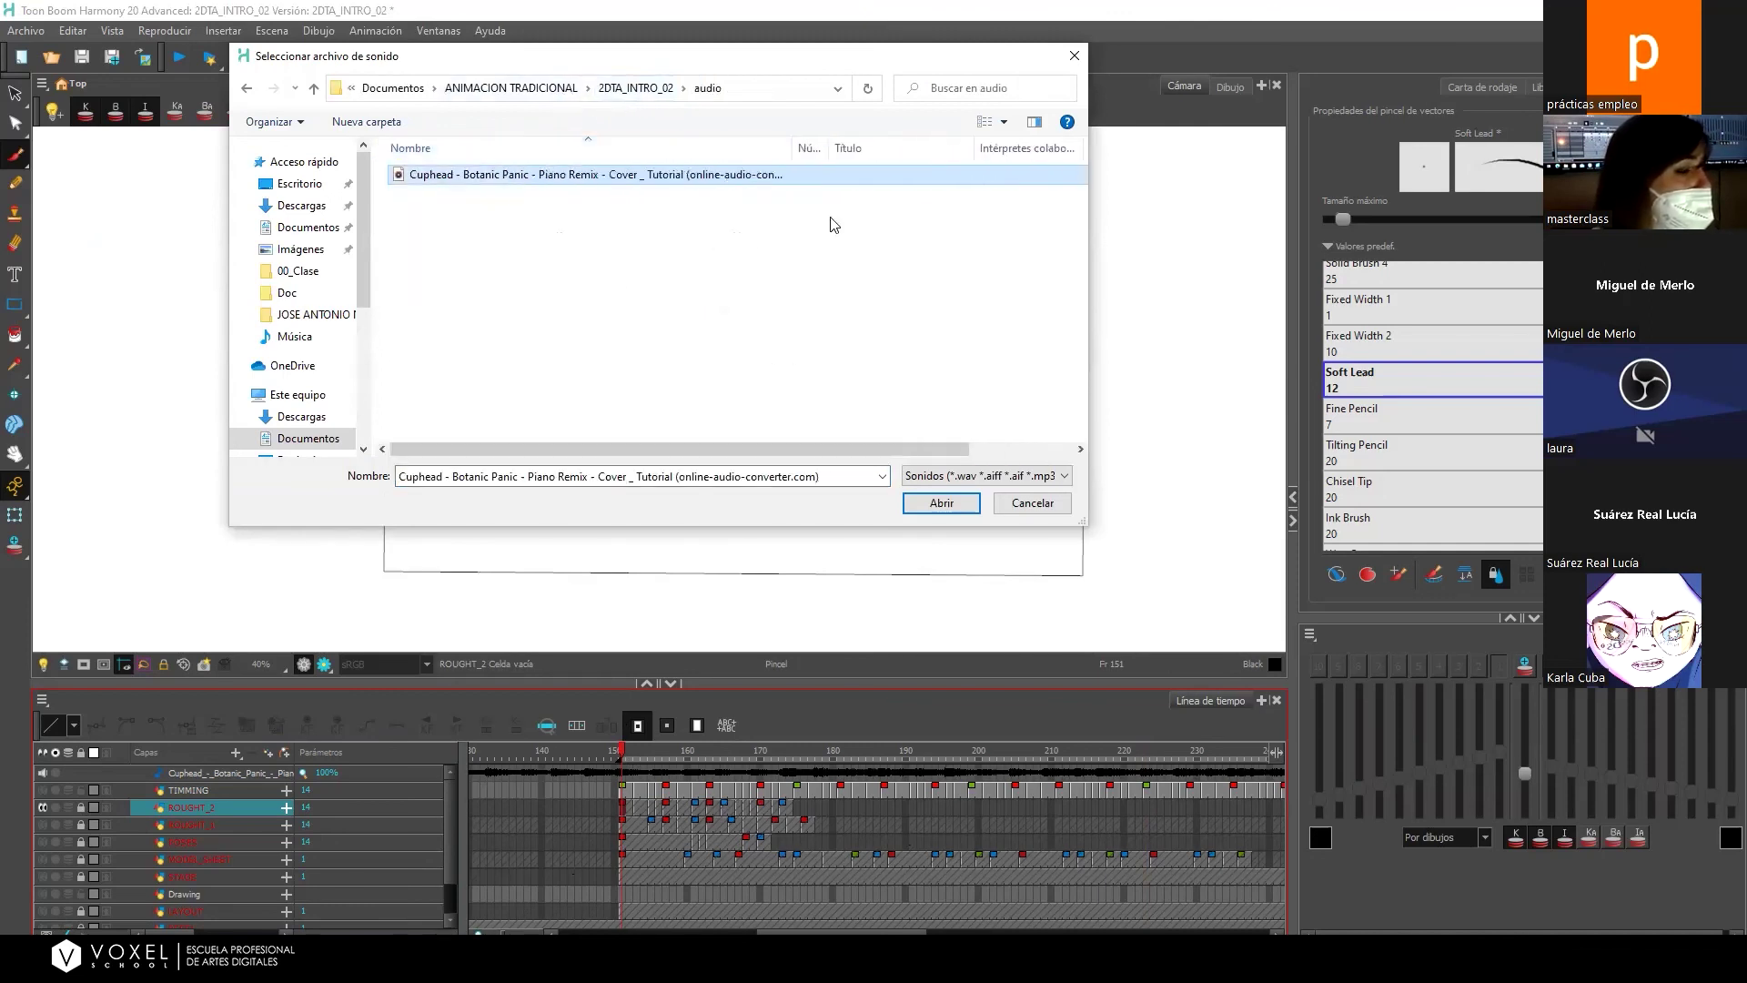
click(920, 504)
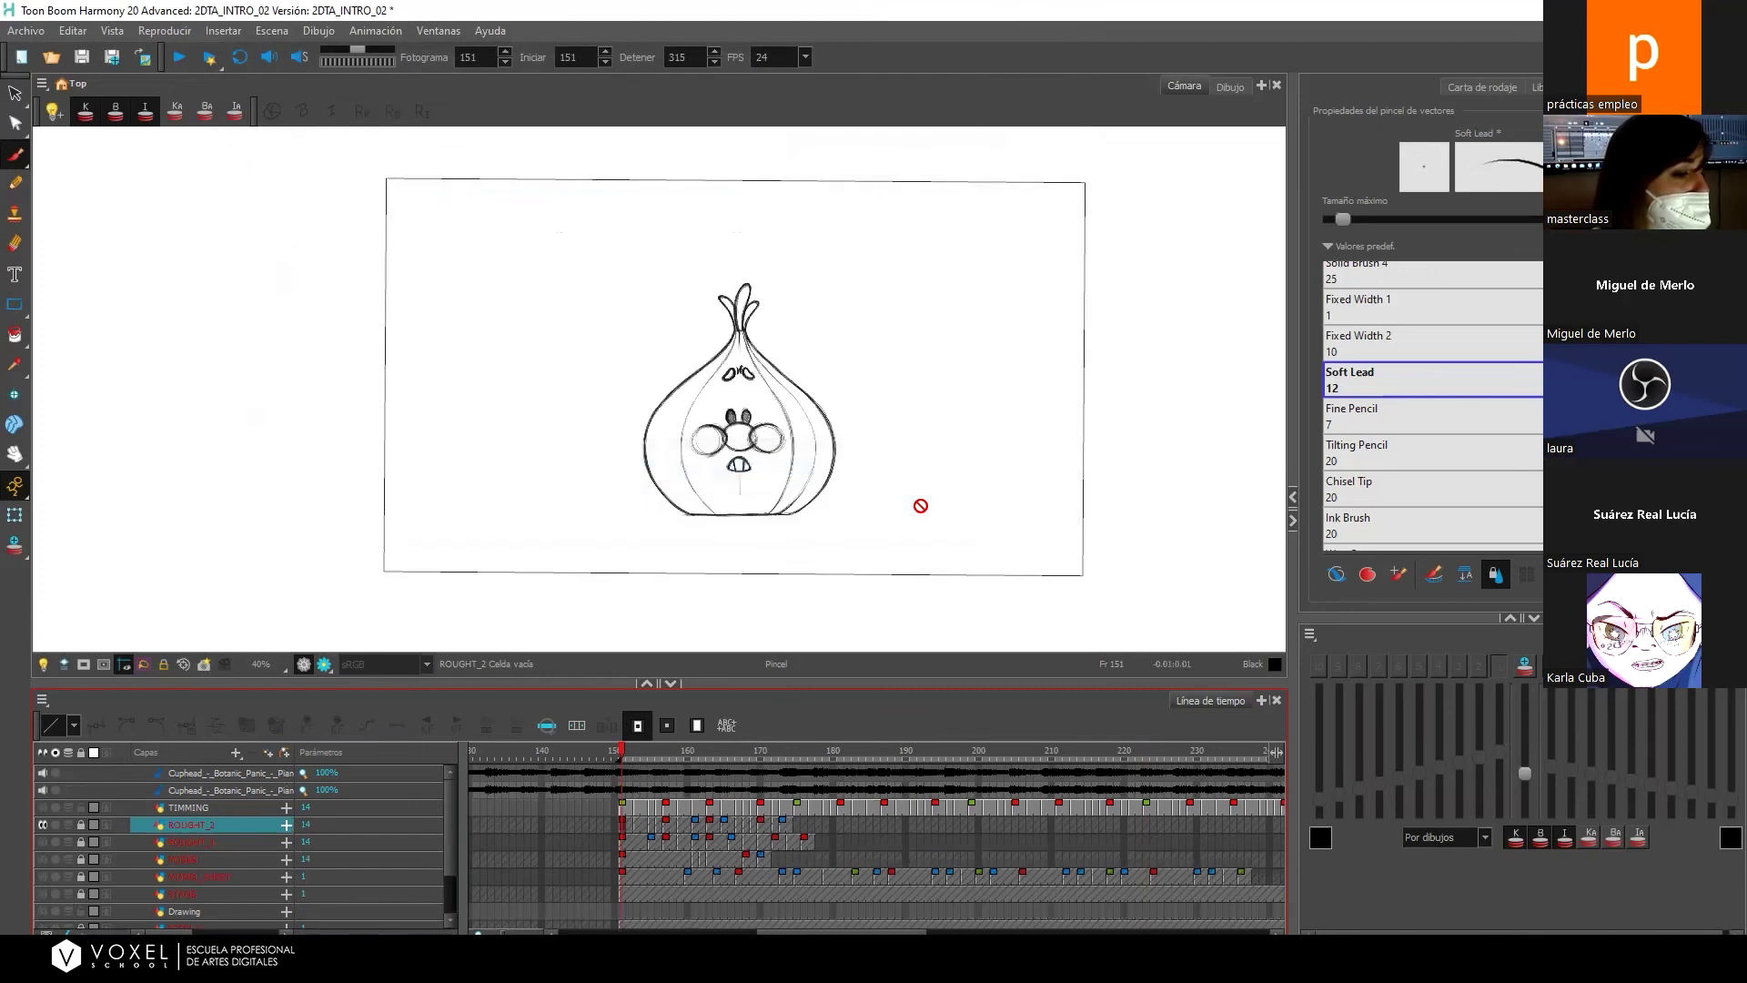
Delete the duplicate Cuphead sound layer directly above TIMMING.
click(553, 788)
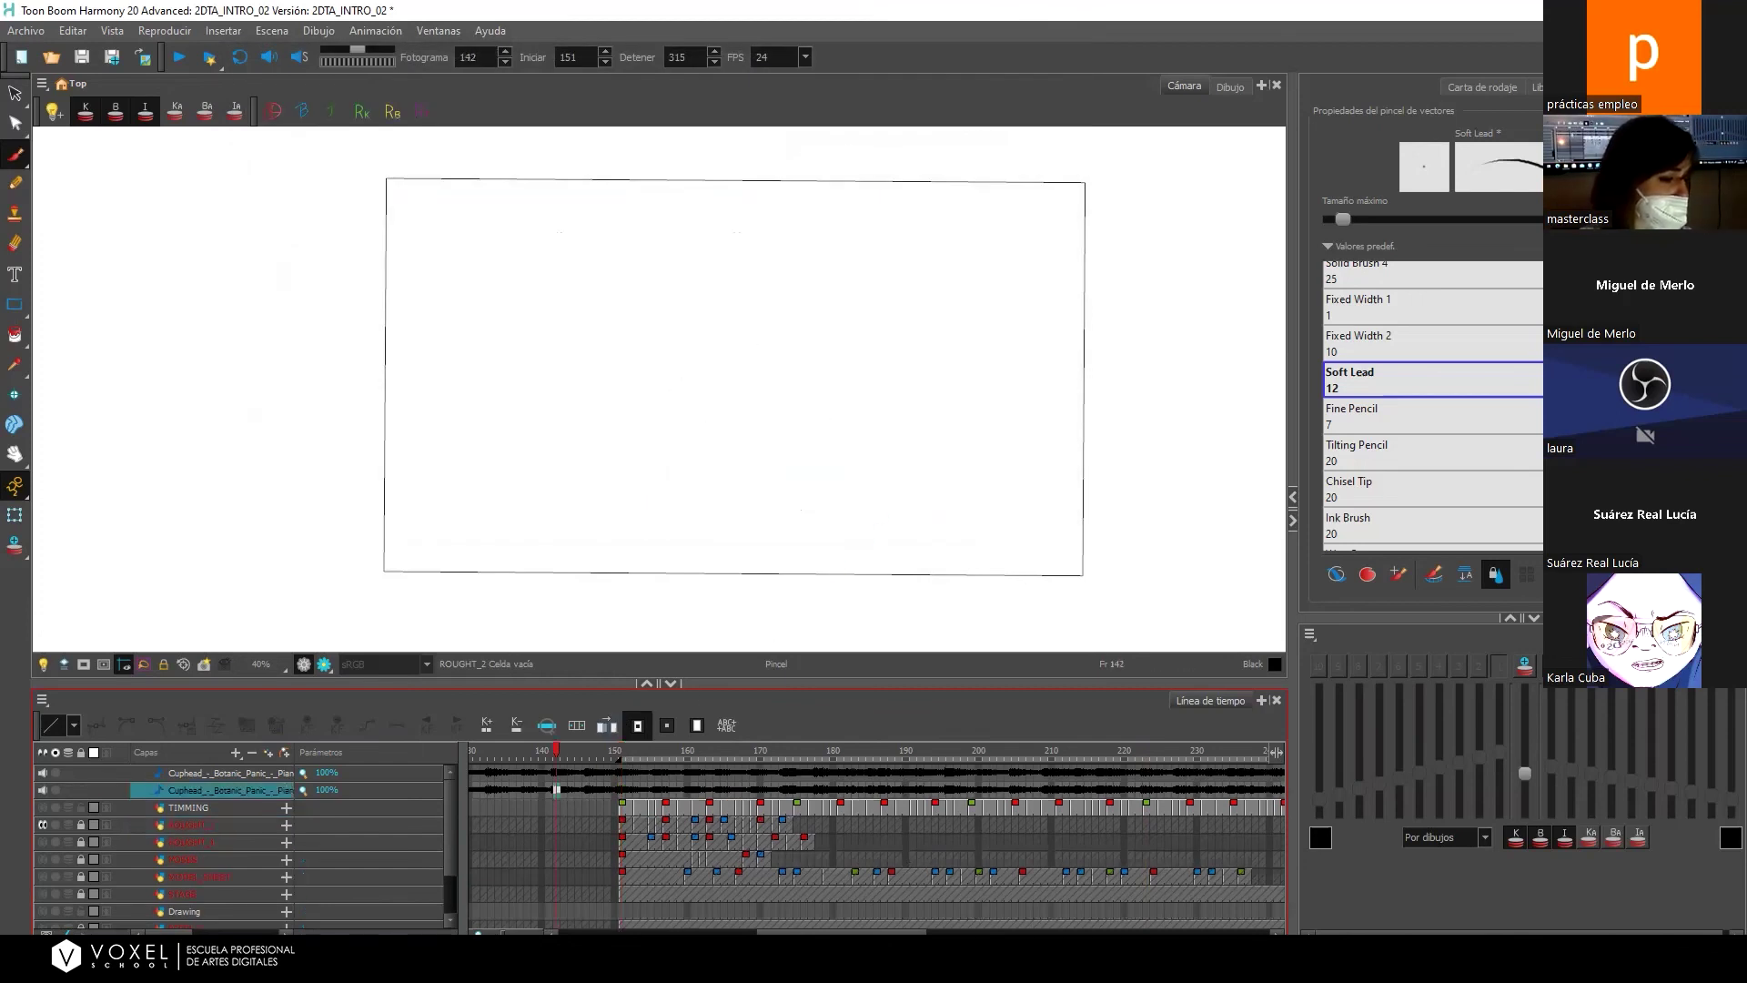
drag(838, 929, 789, 877)
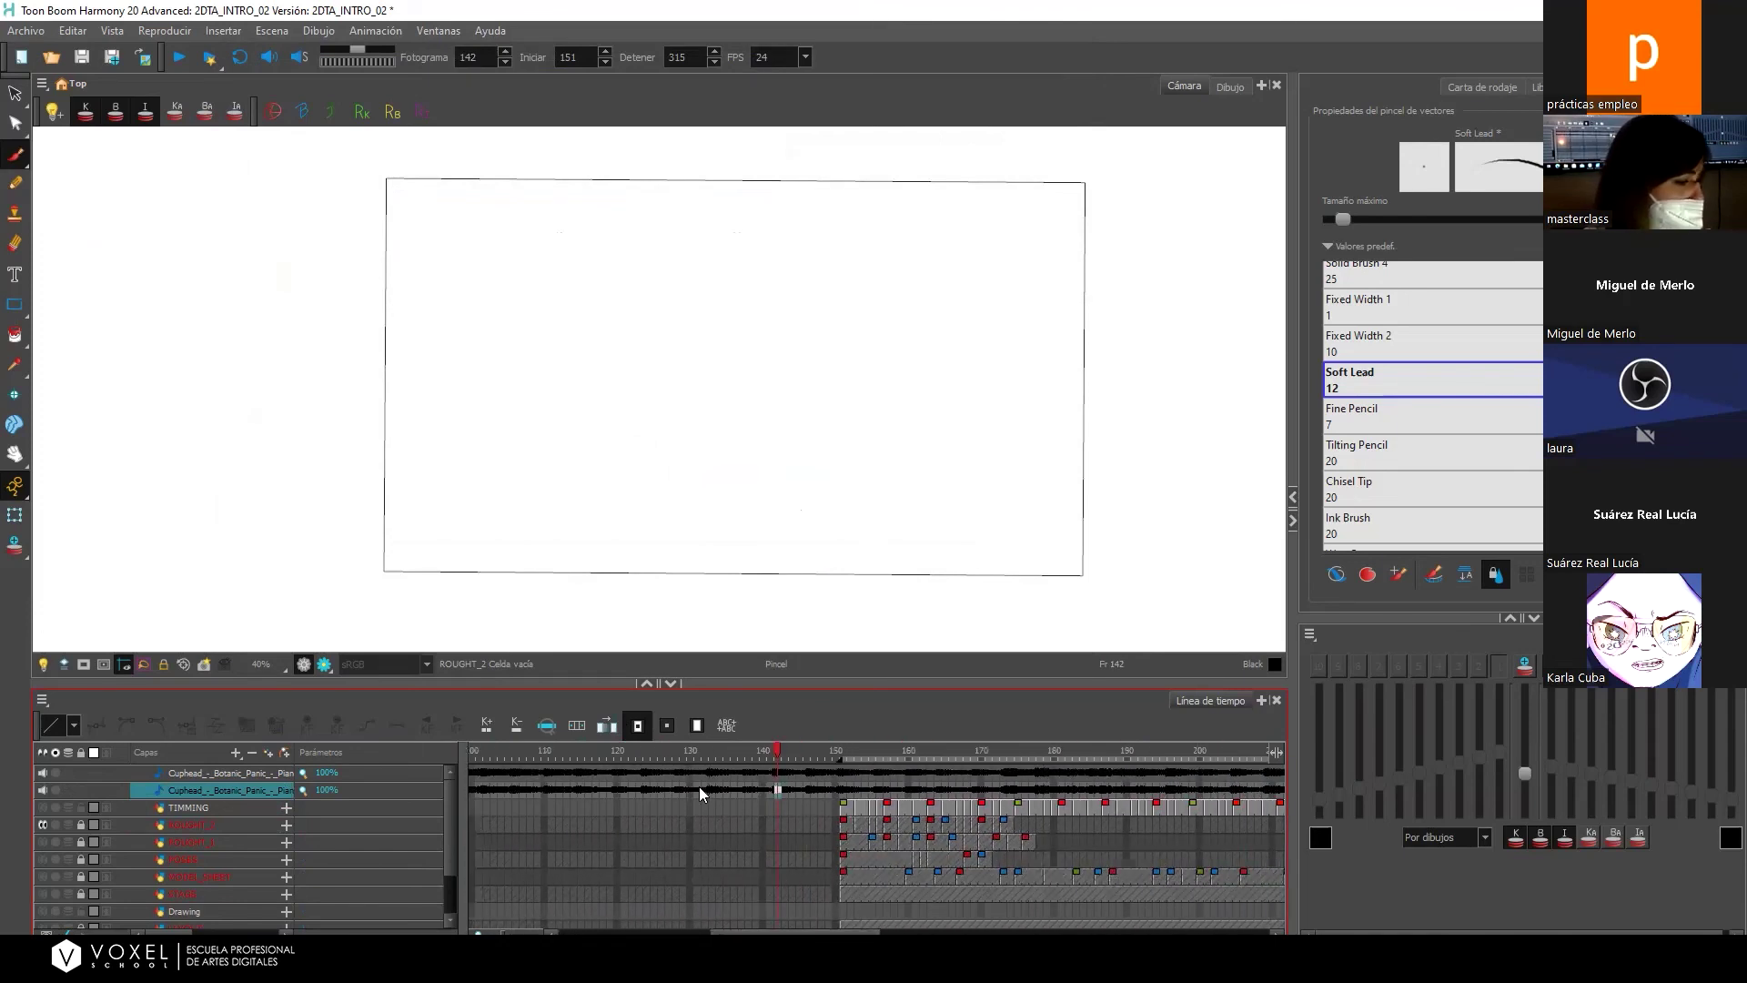
right_click(190, 788)
click(291, 412)
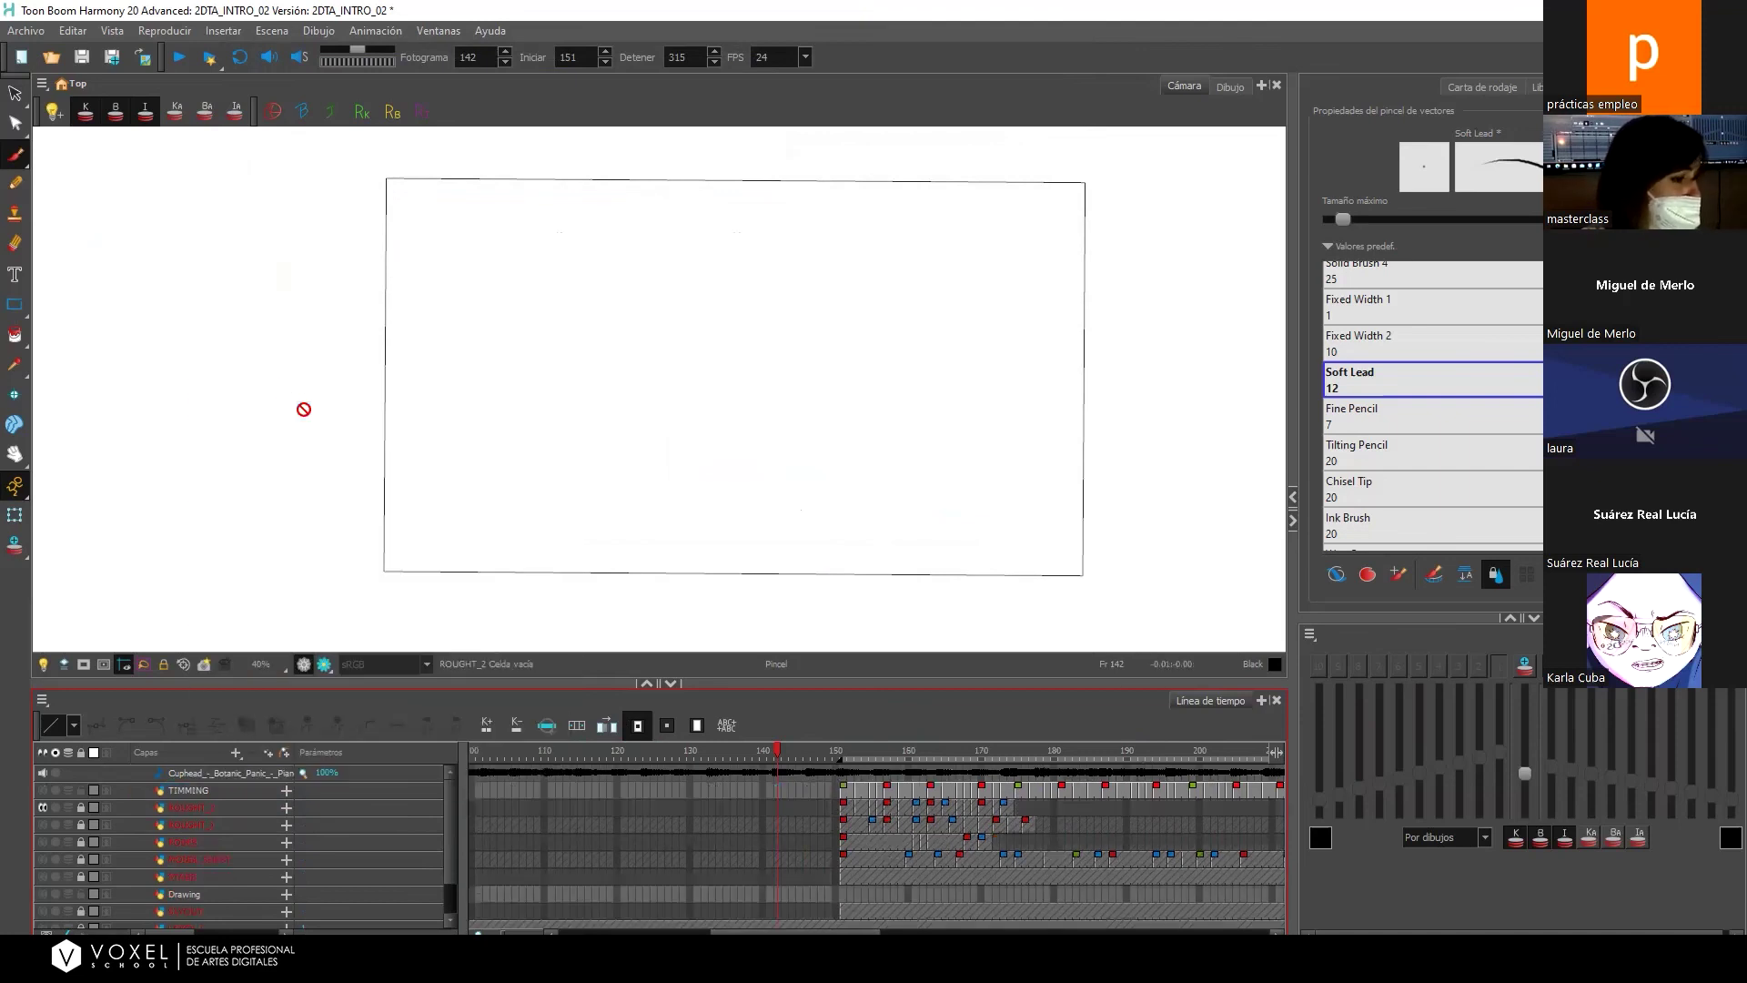
Look over the timeline from frame 151 to beyond frame 315, then play the scene from frame 151.
click(846, 750)
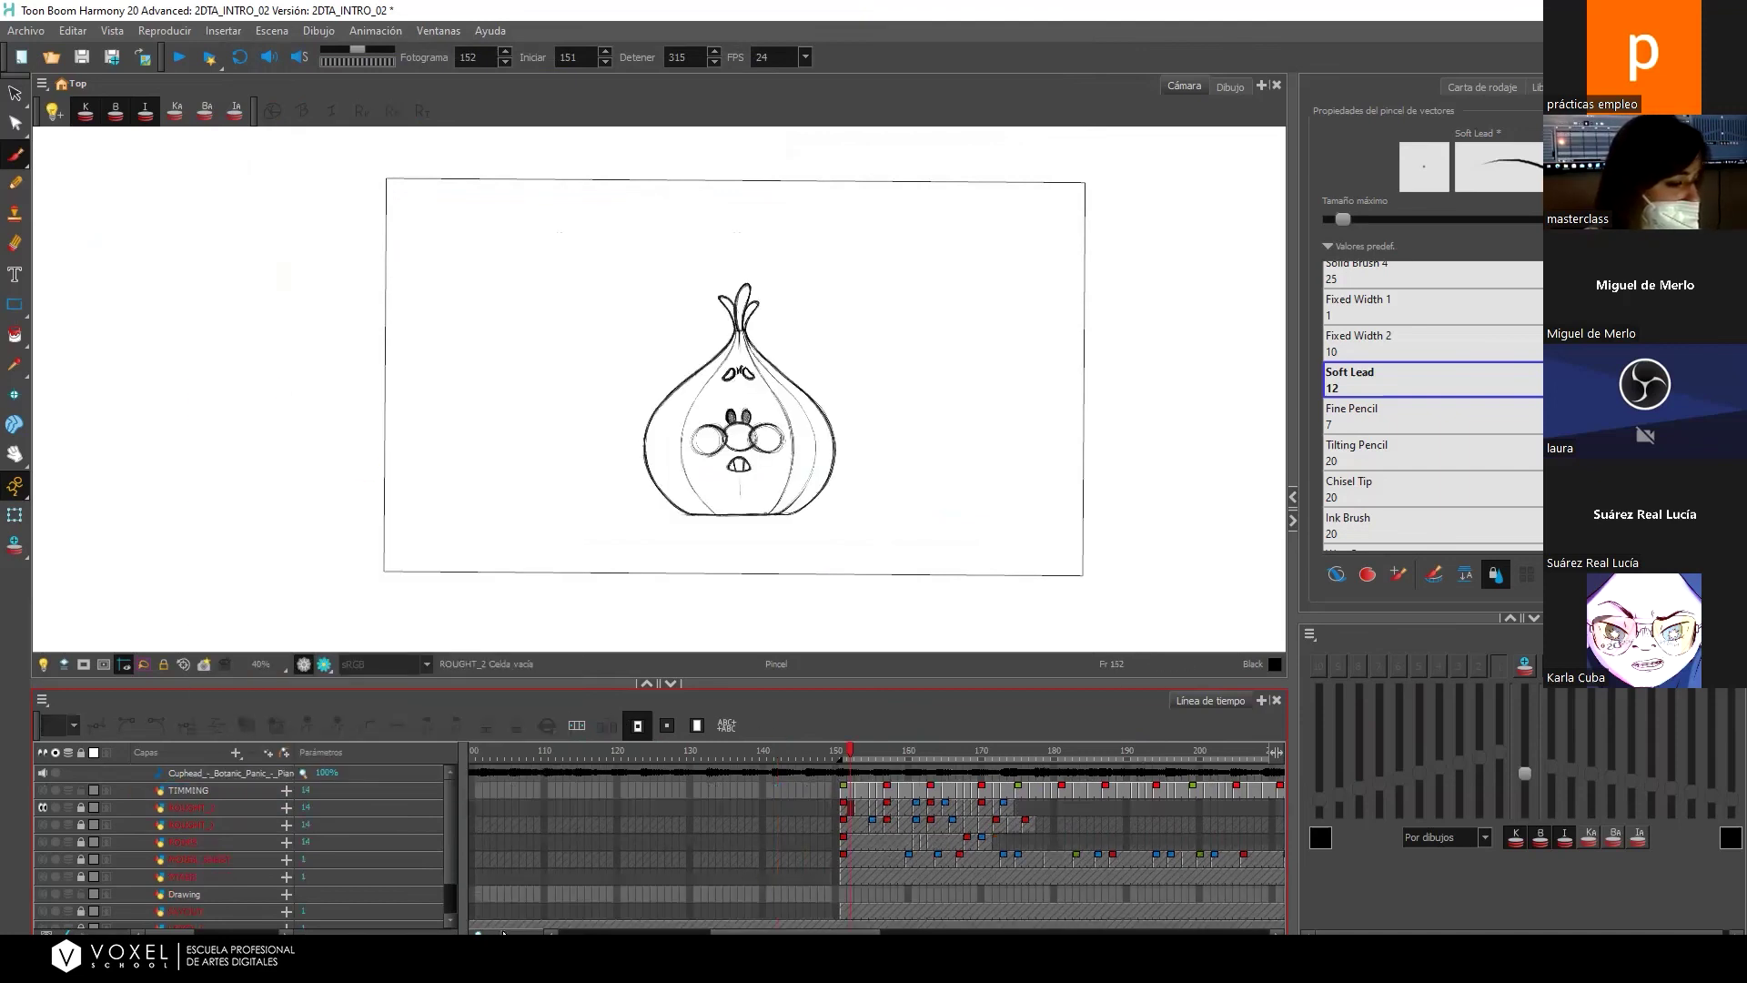
drag(504, 931, 500, 933)
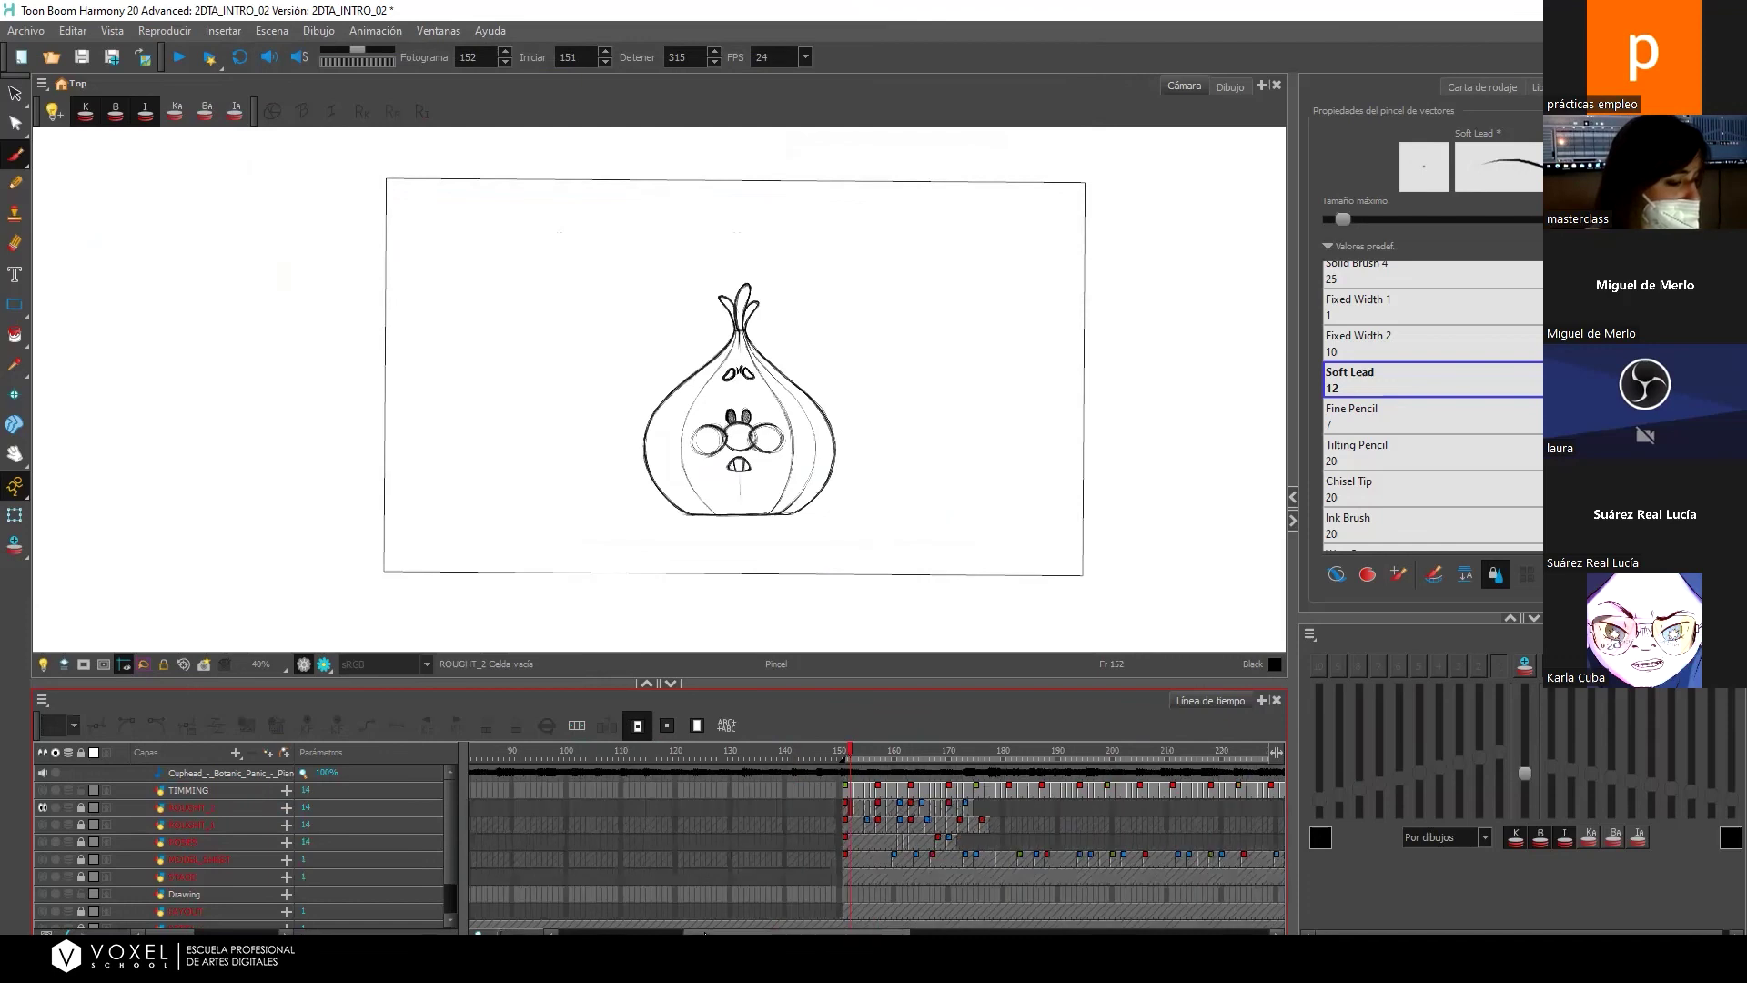
scroll(626, 785, right, 5)
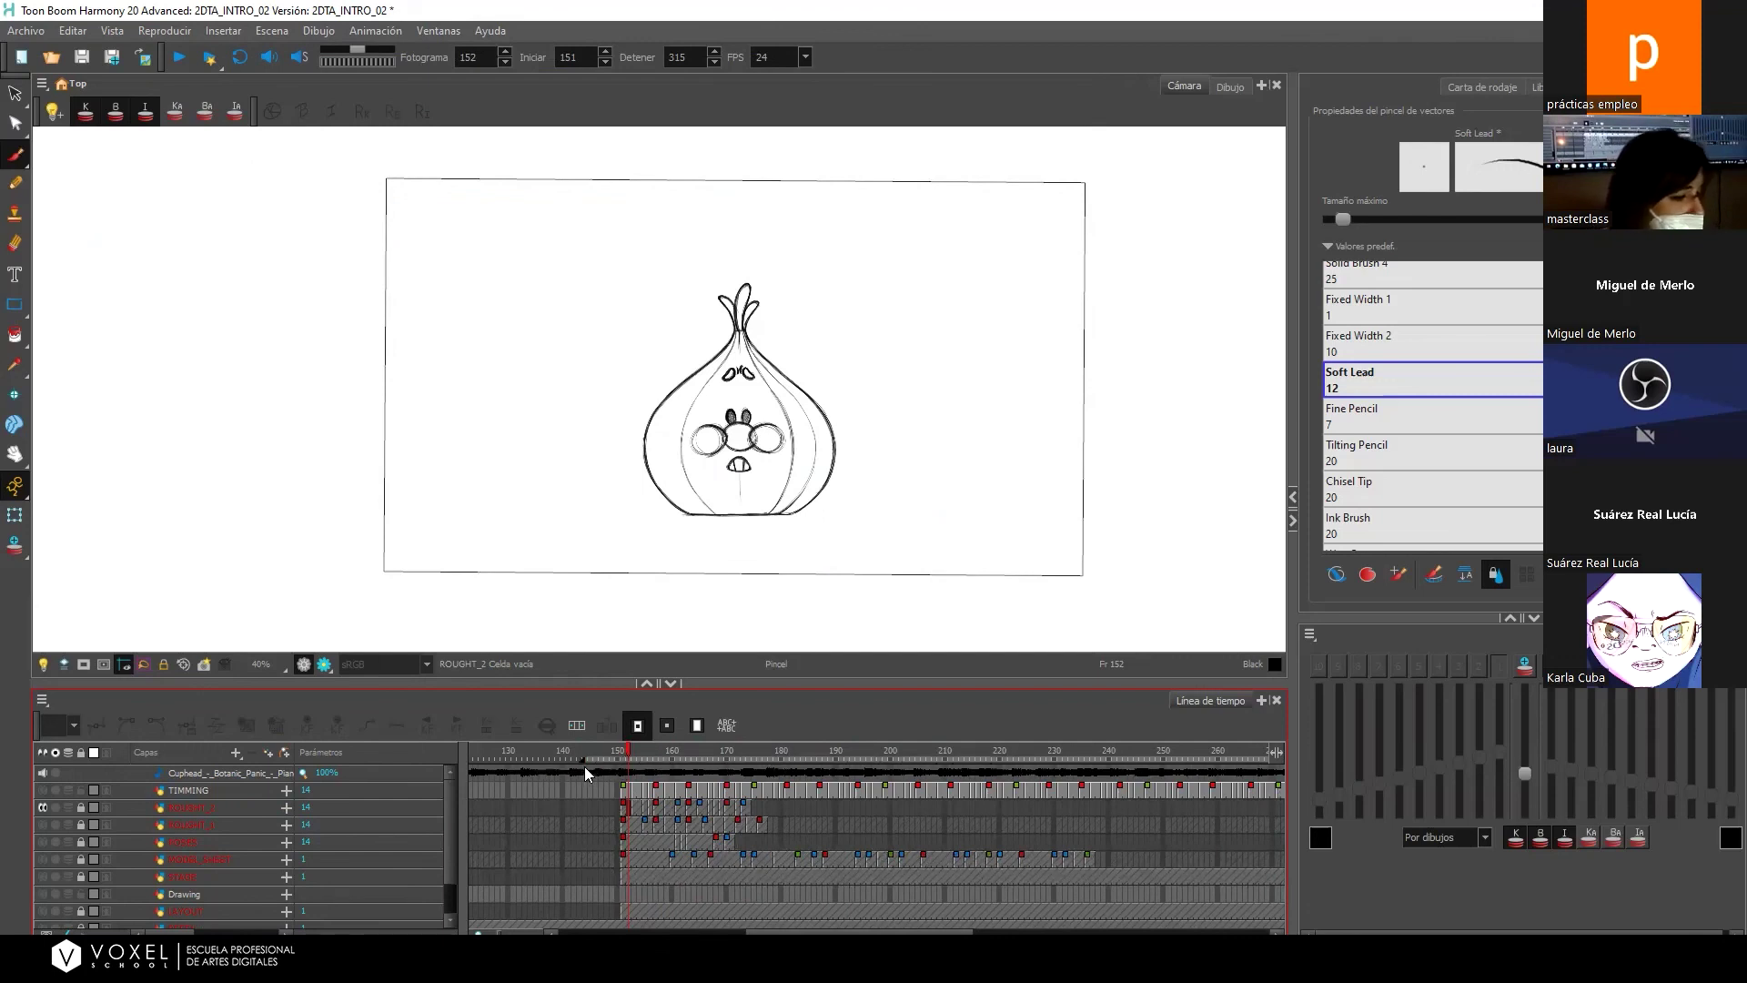
drag(874, 931, 1055, 932)
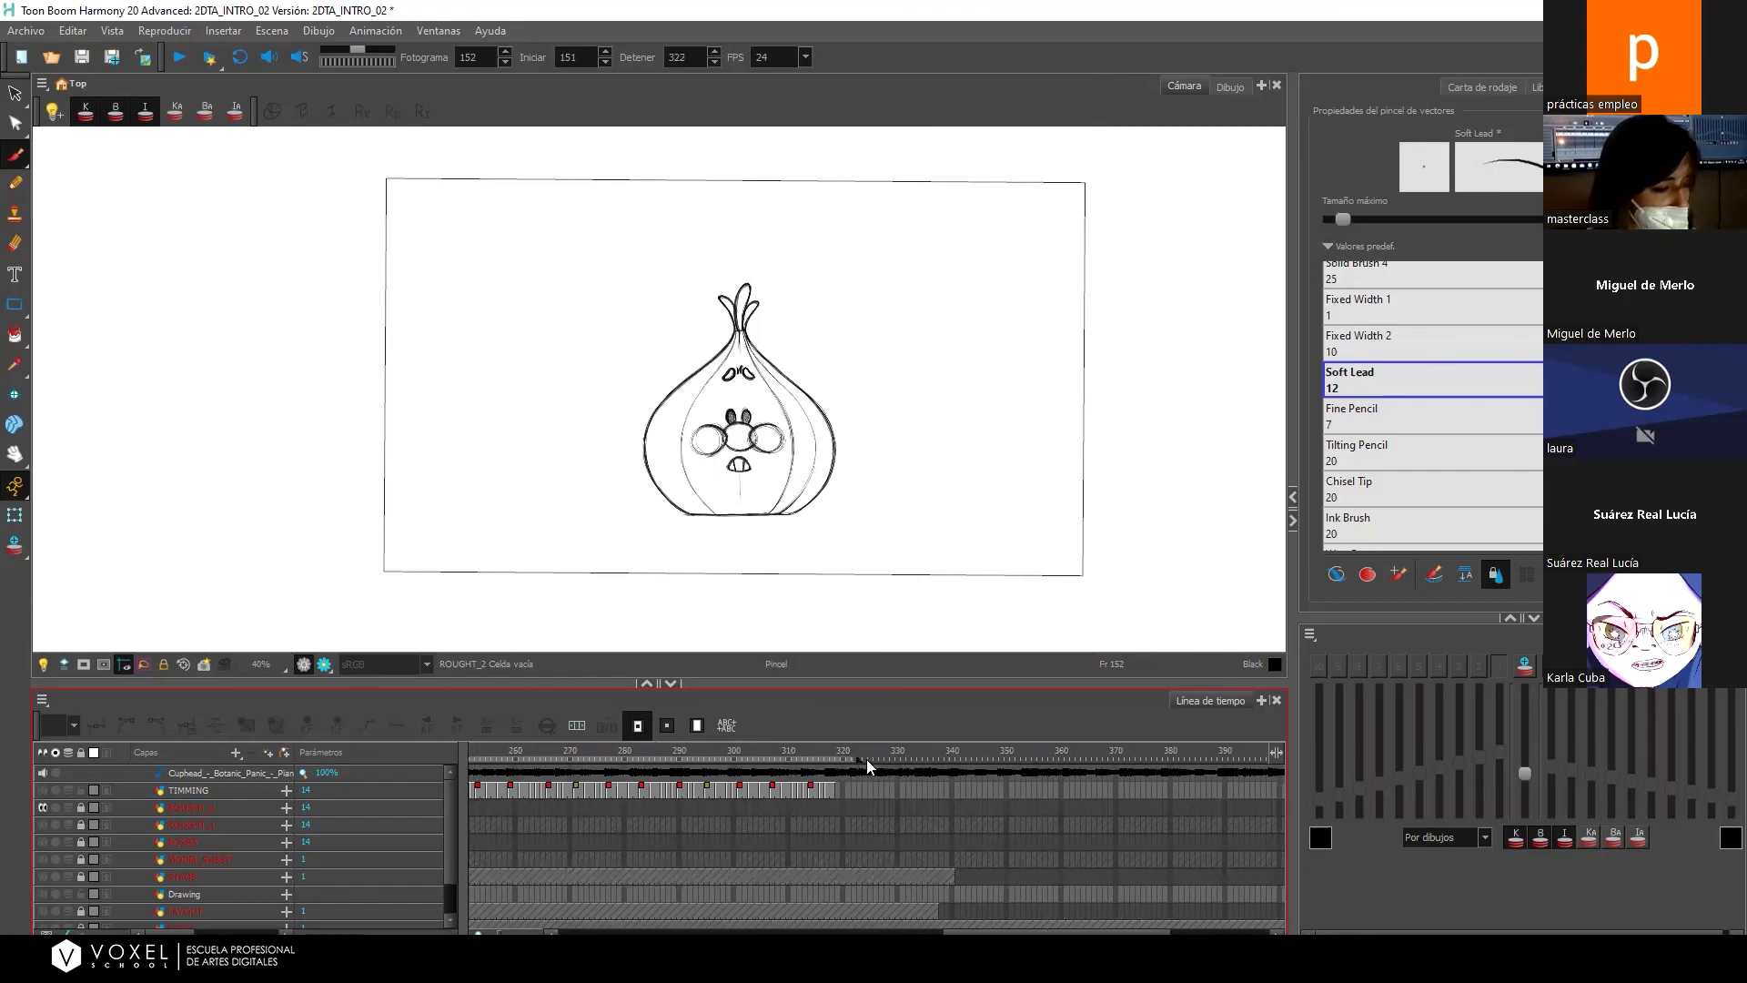
drag(983, 932, 812, 932)
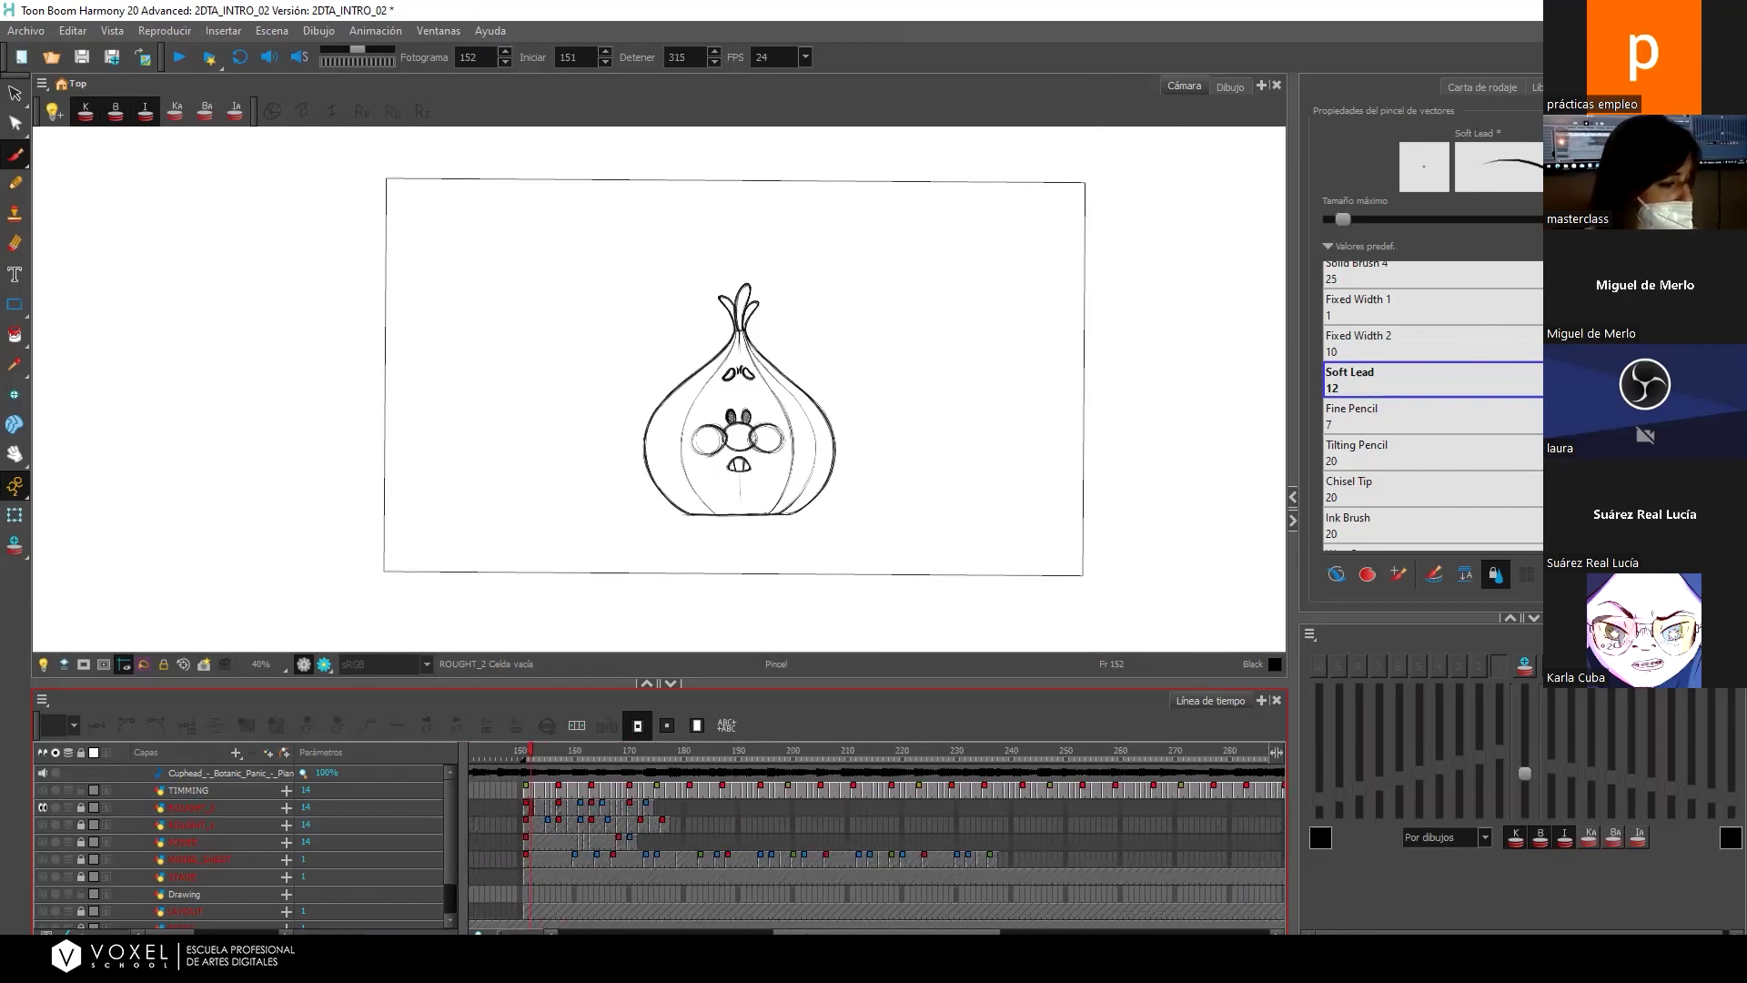
click(527, 792)
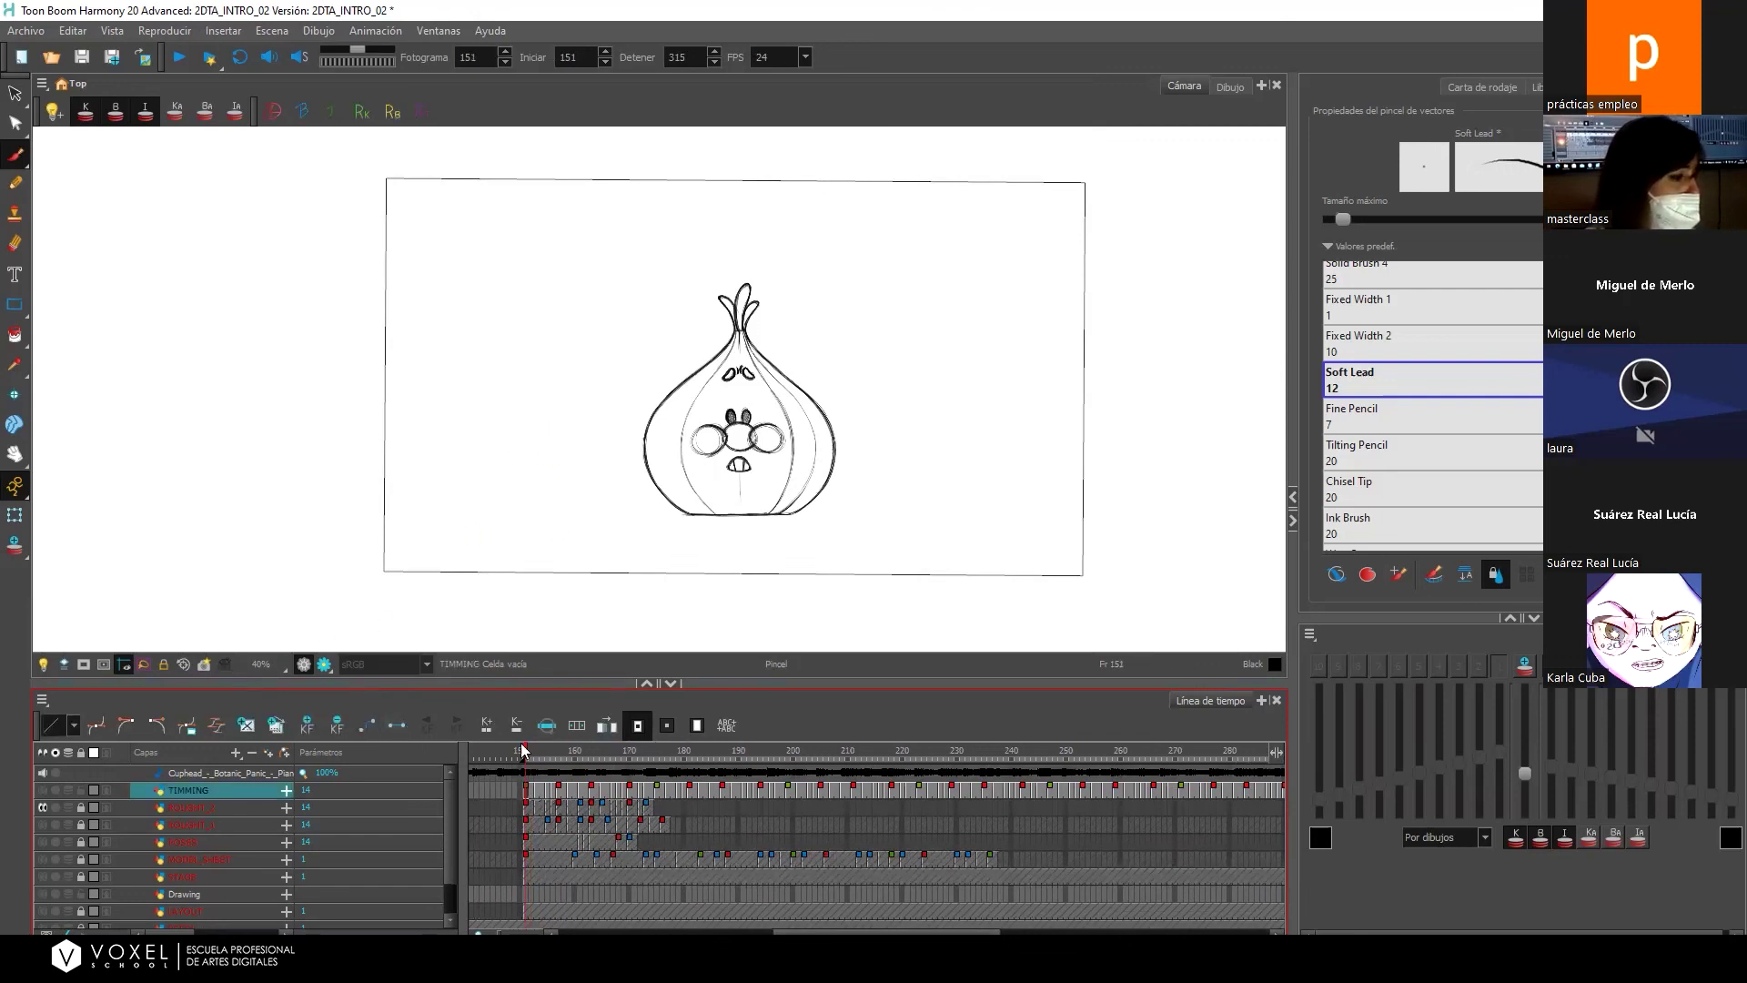
click(187, 60)
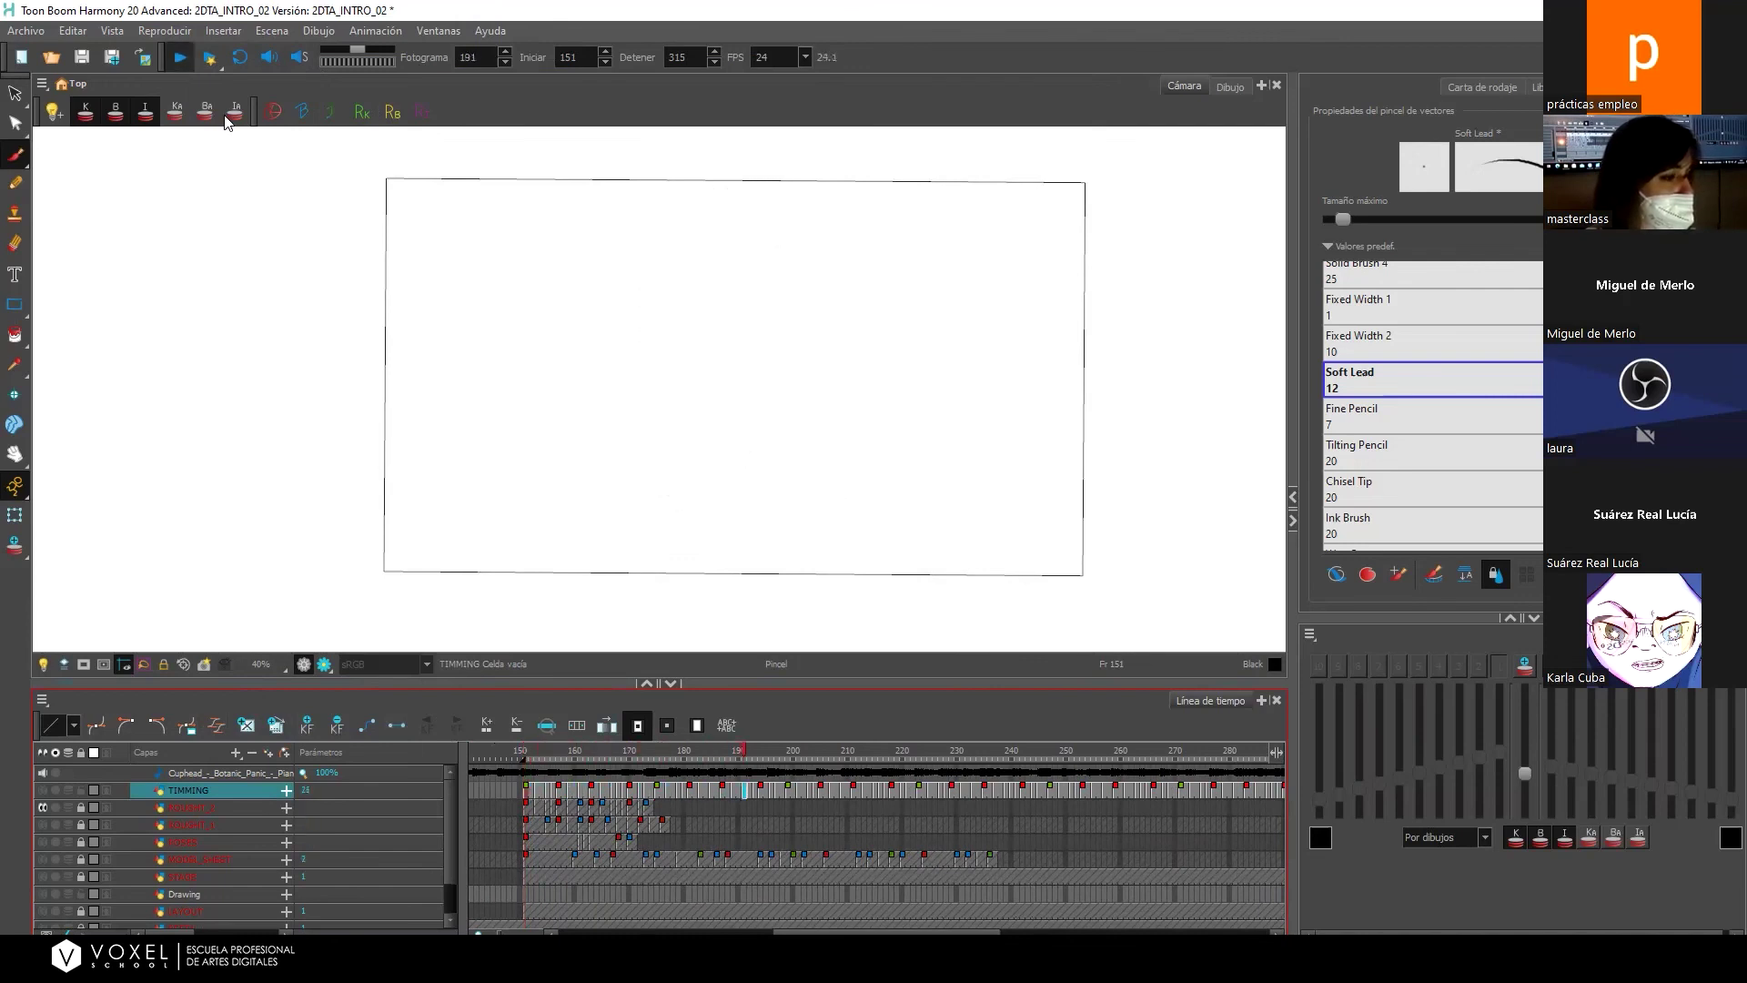
Stop the playback, show the TIMMING layer and hide ROUGHT_2.
click(637, 750)
click(654, 748)
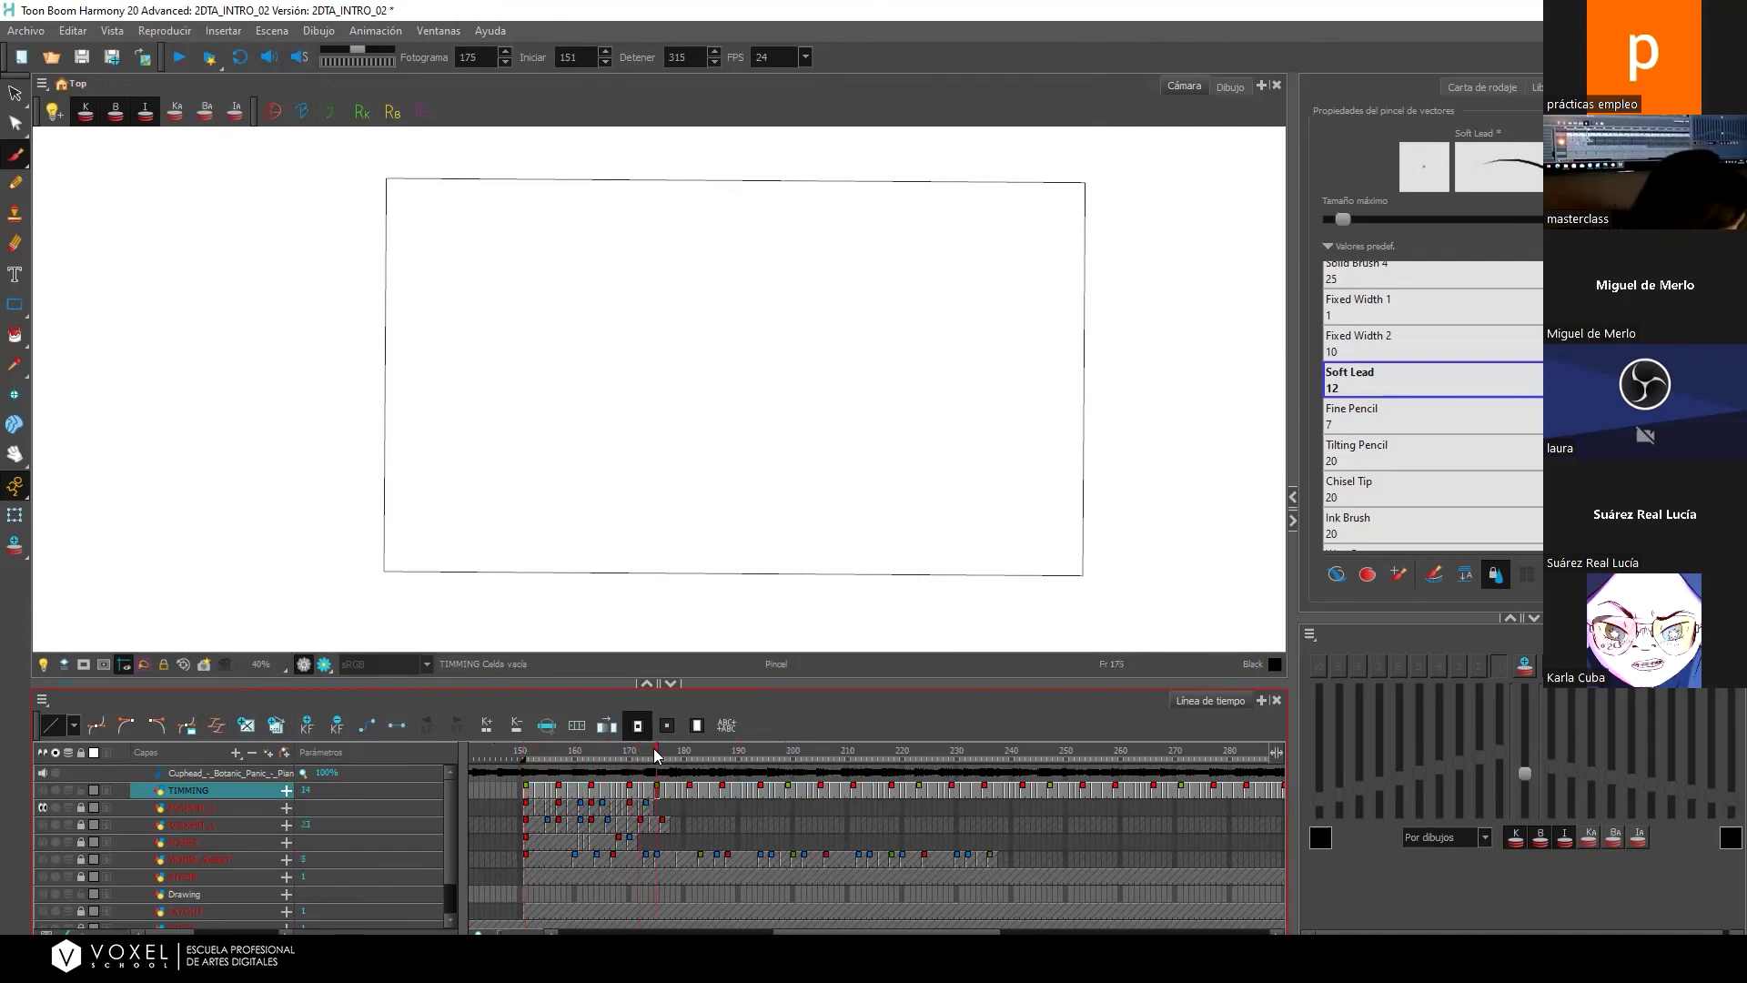
click(754, 773)
click(707, 790)
click(42, 789)
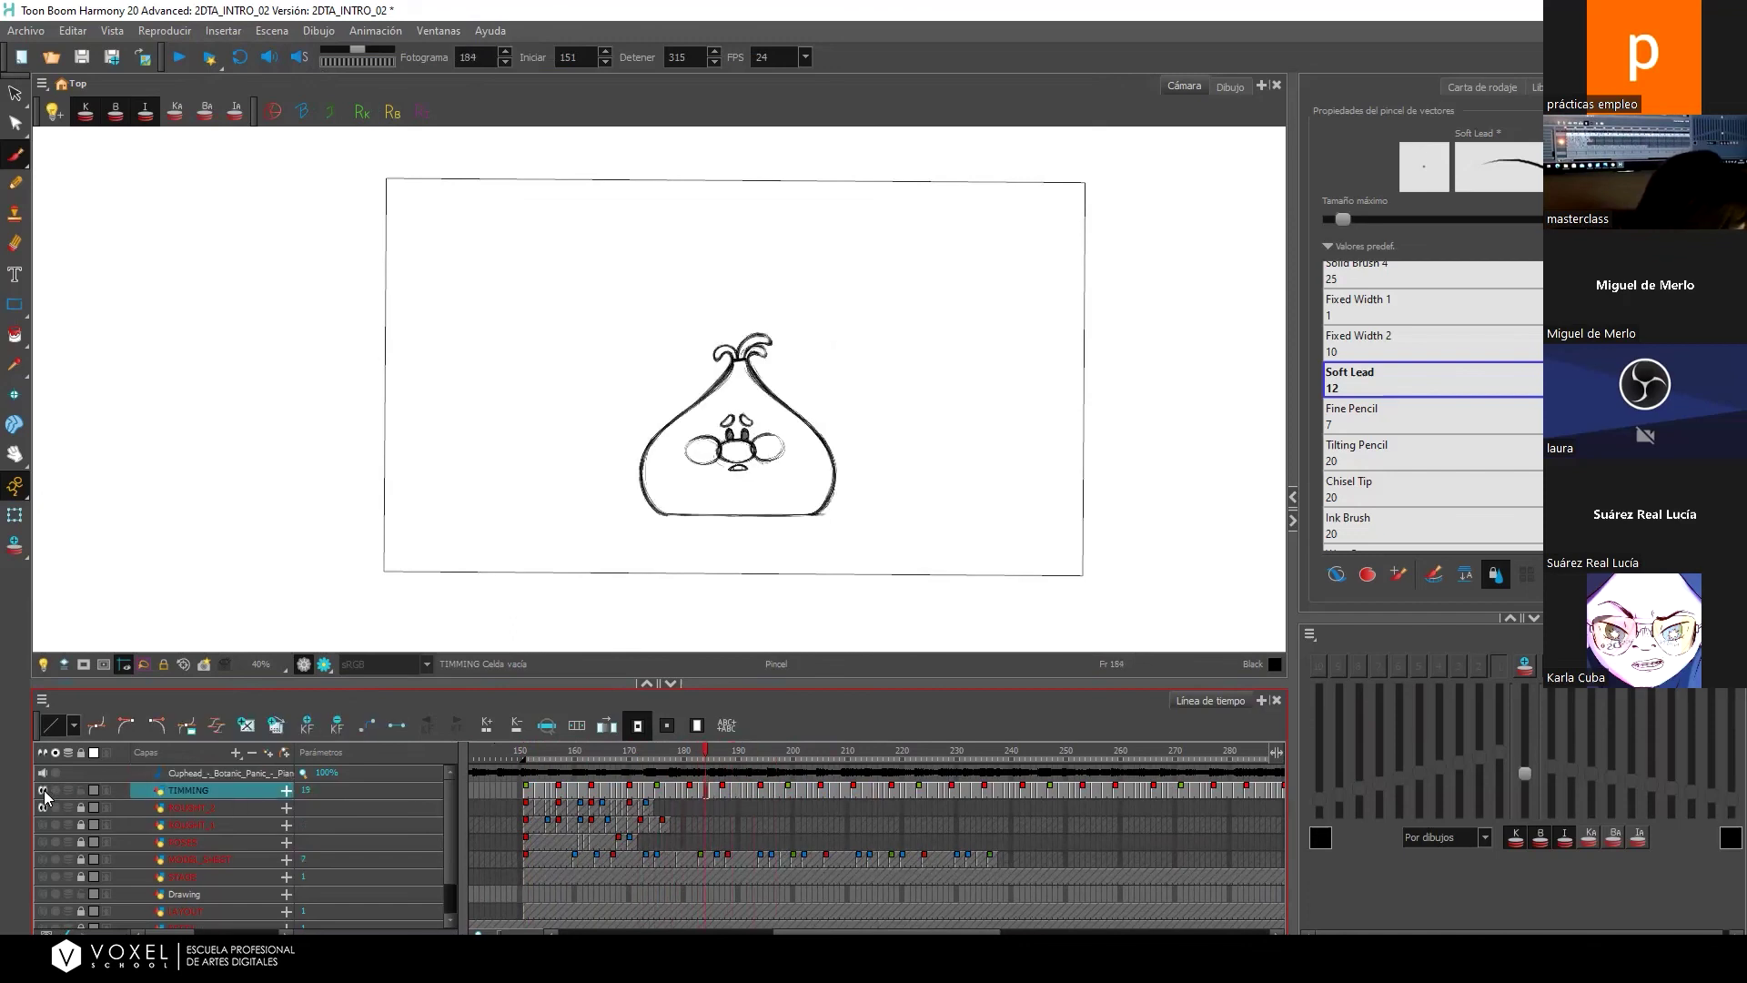
Play the TIMMING layer's onion cycle from frame 152 and stop it at frame 155.
click(531, 753)
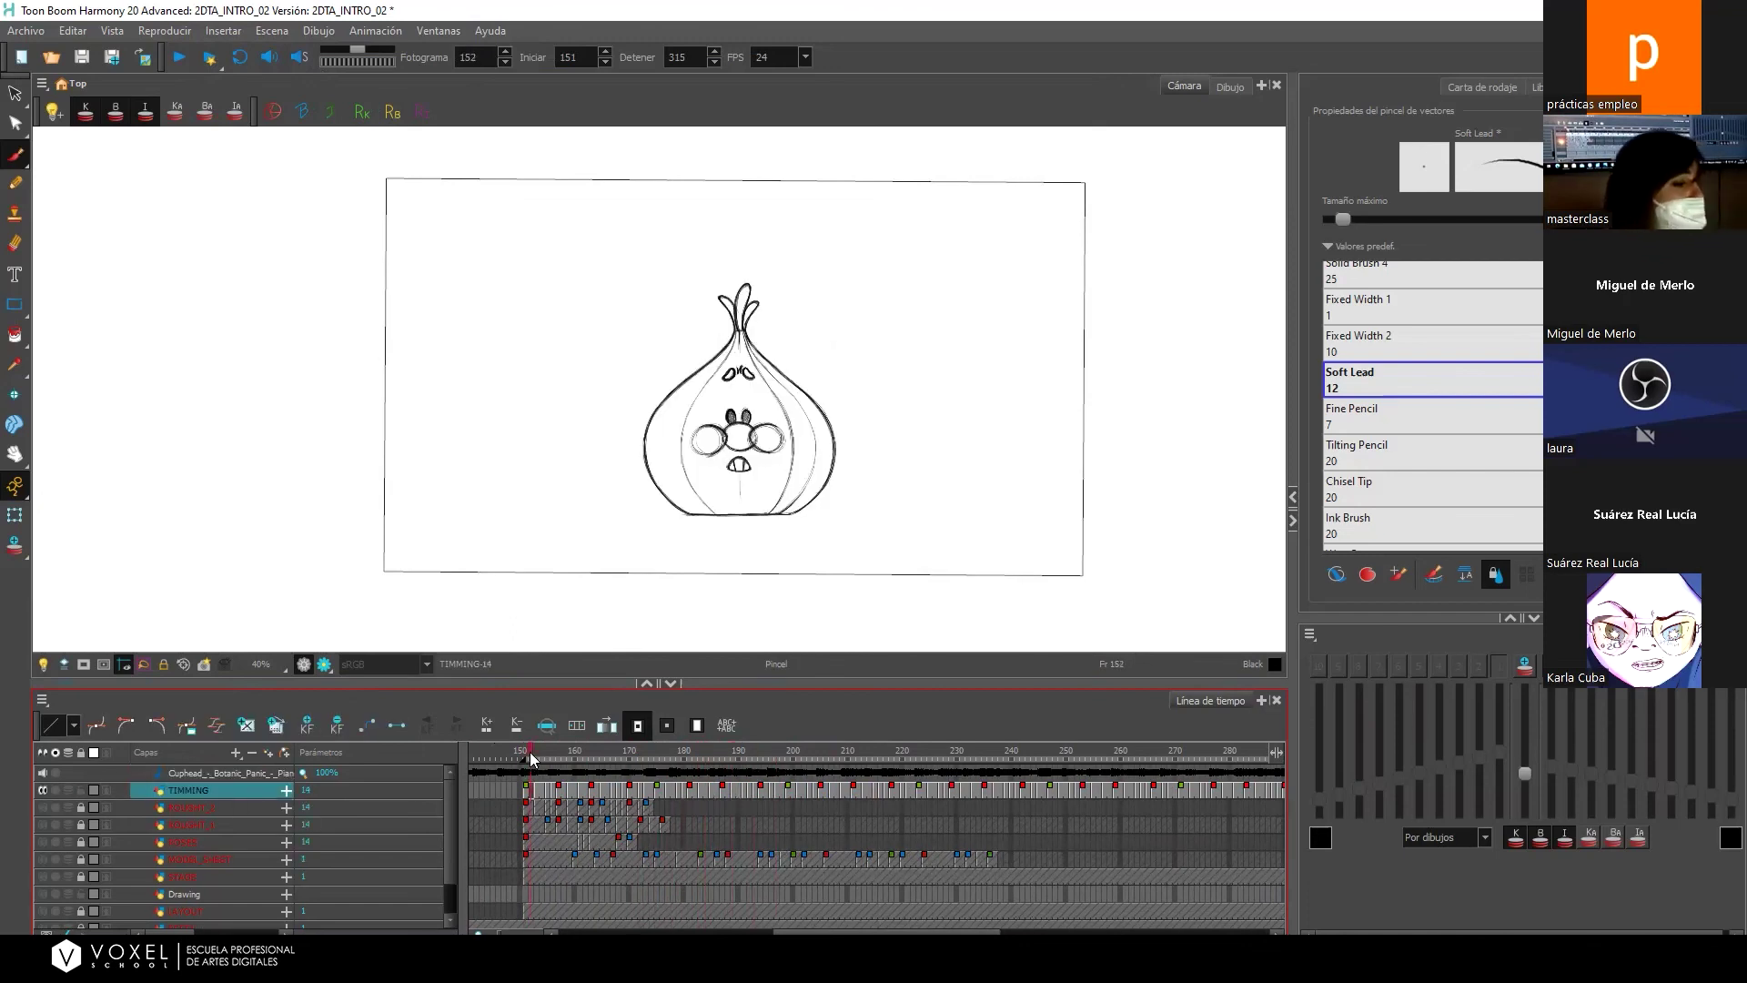
click(181, 57)
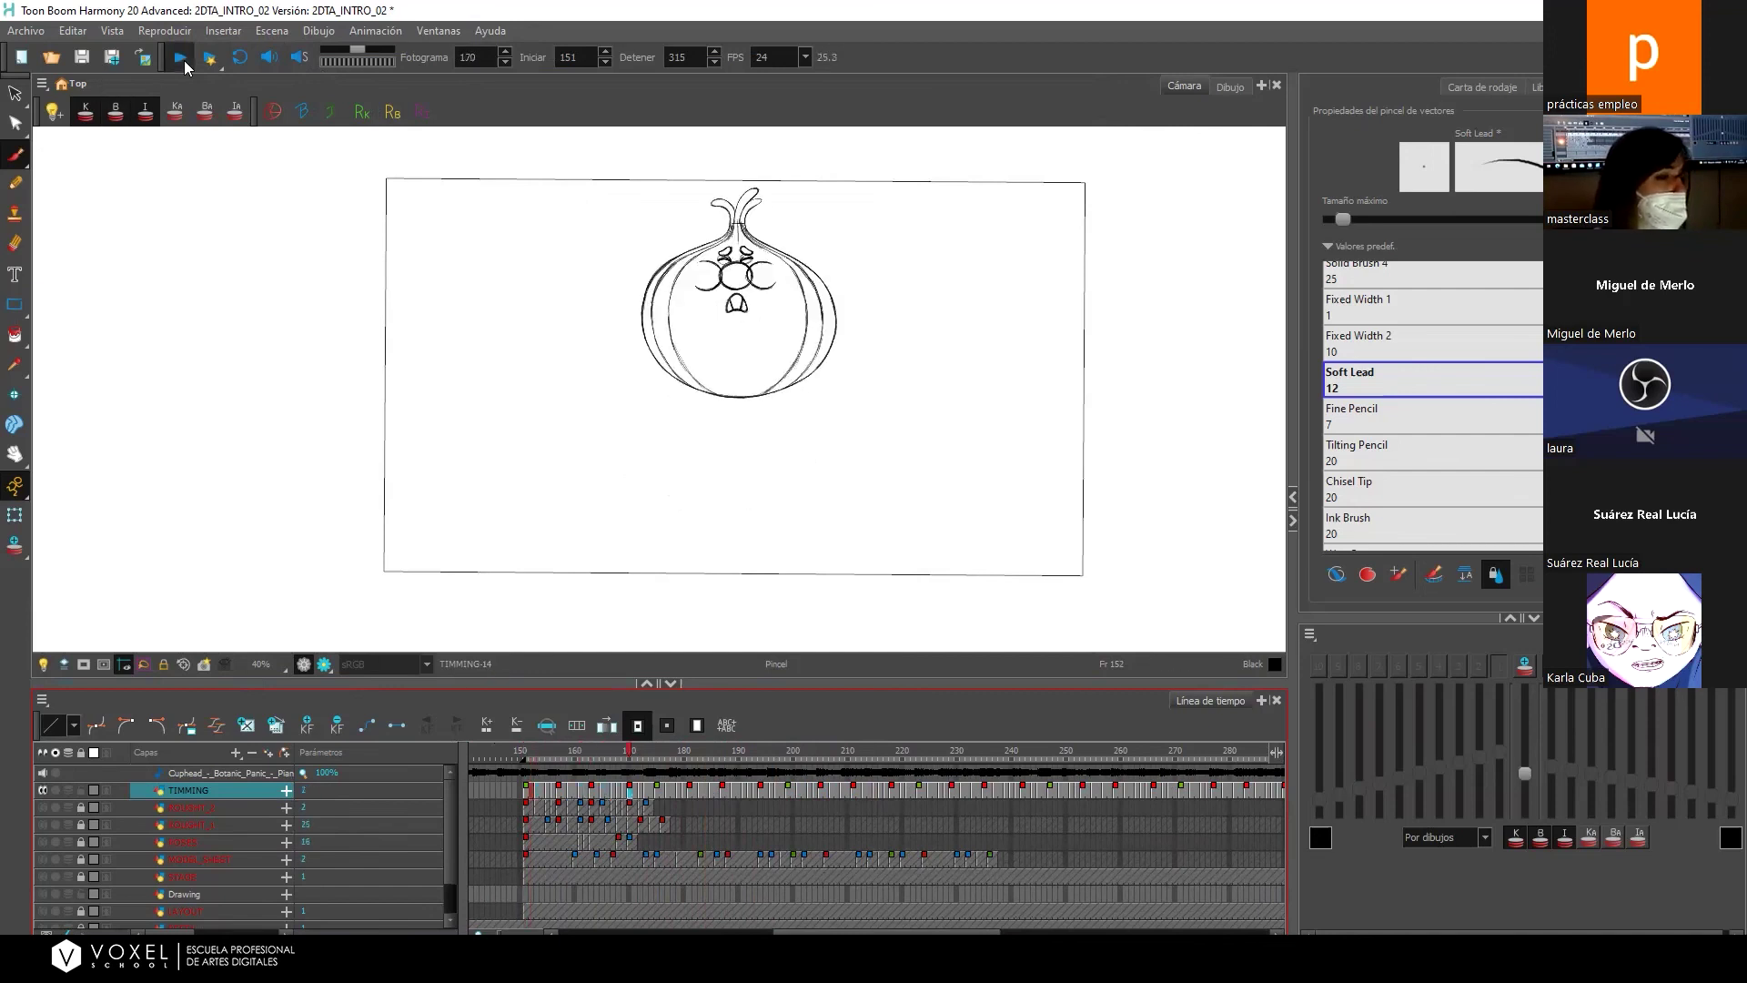
click(545, 753)
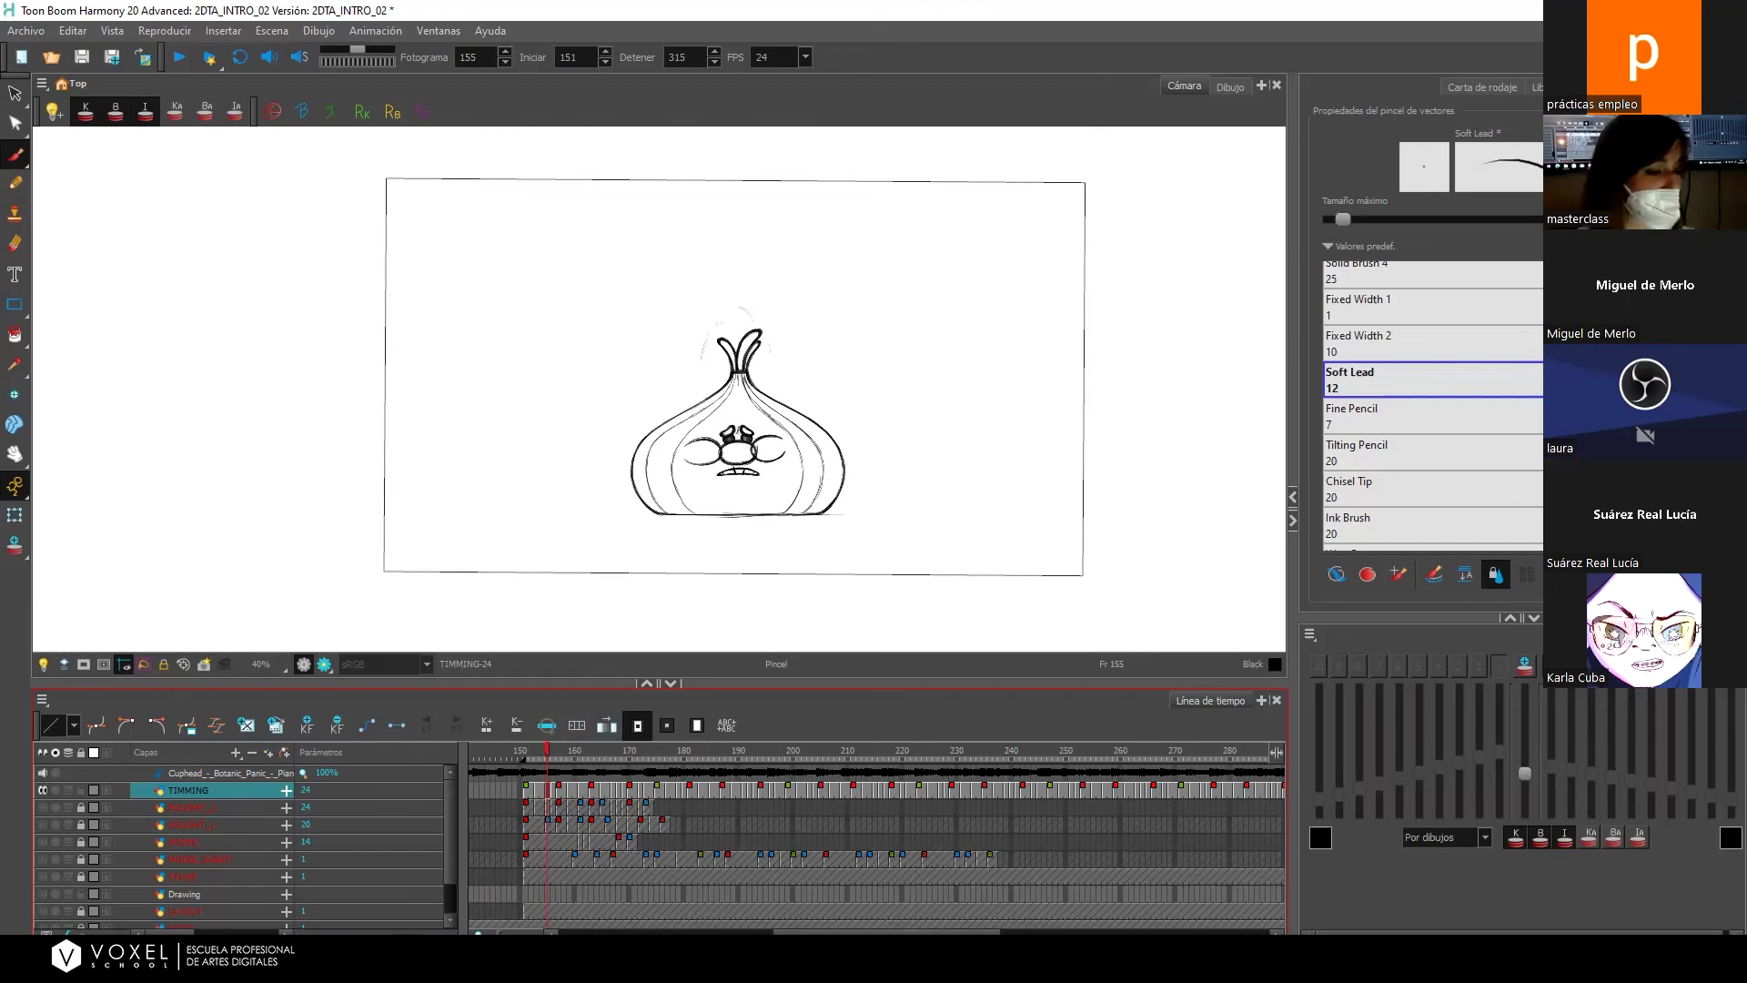
Switch to the media player, play the RY_EP000_003_080_RGH_V01 video and pause it on the onion's squashed pose.
key(alt+Tab)
click(697, 606)
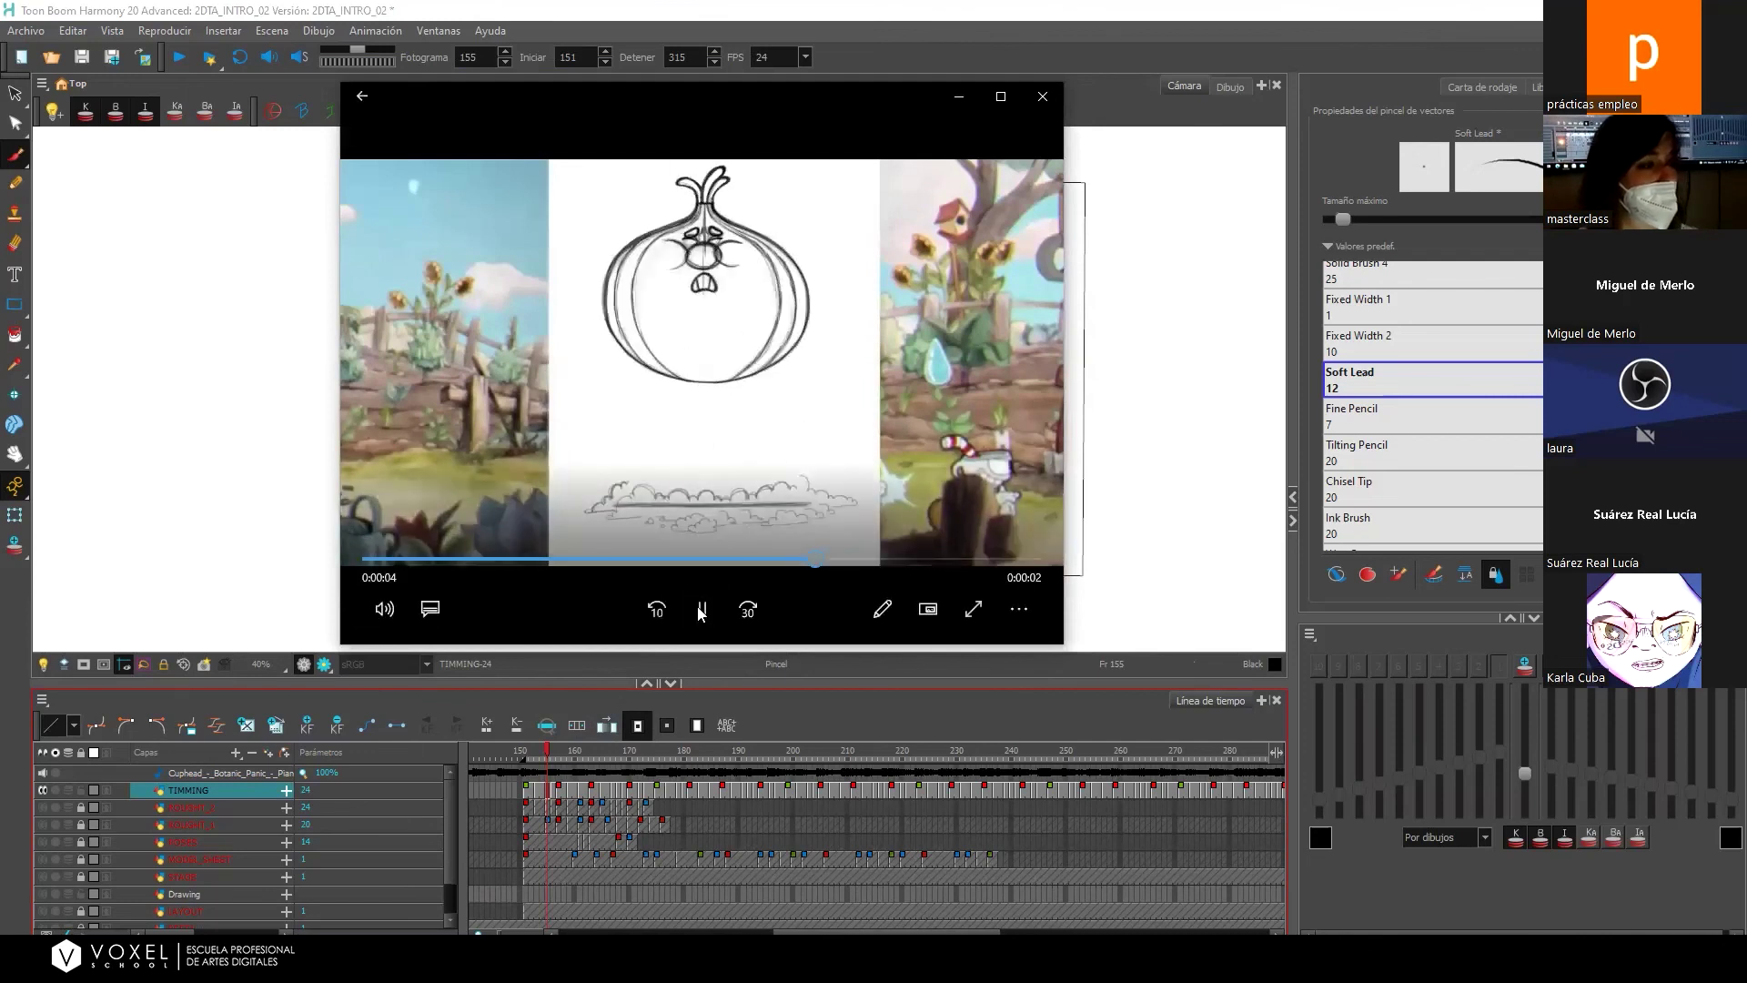
click(701, 610)
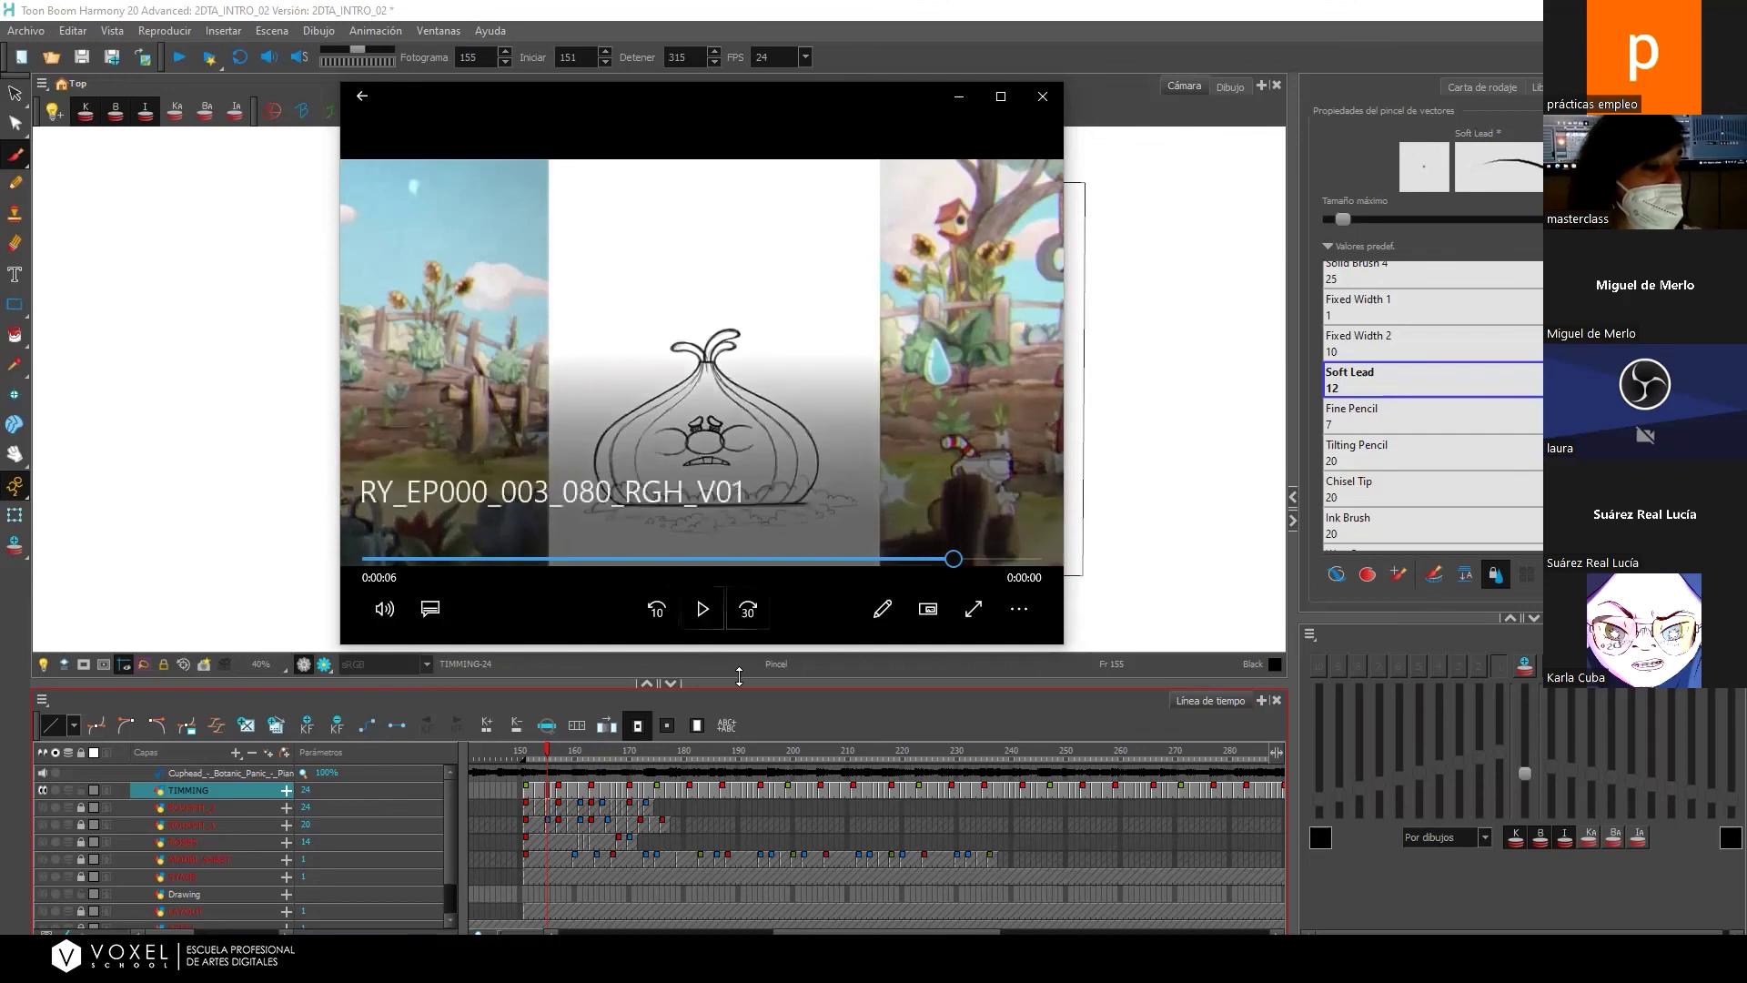
Return to Harmony and inspect the TIMMING drawings at frames 151 and 221.
click(529, 753)
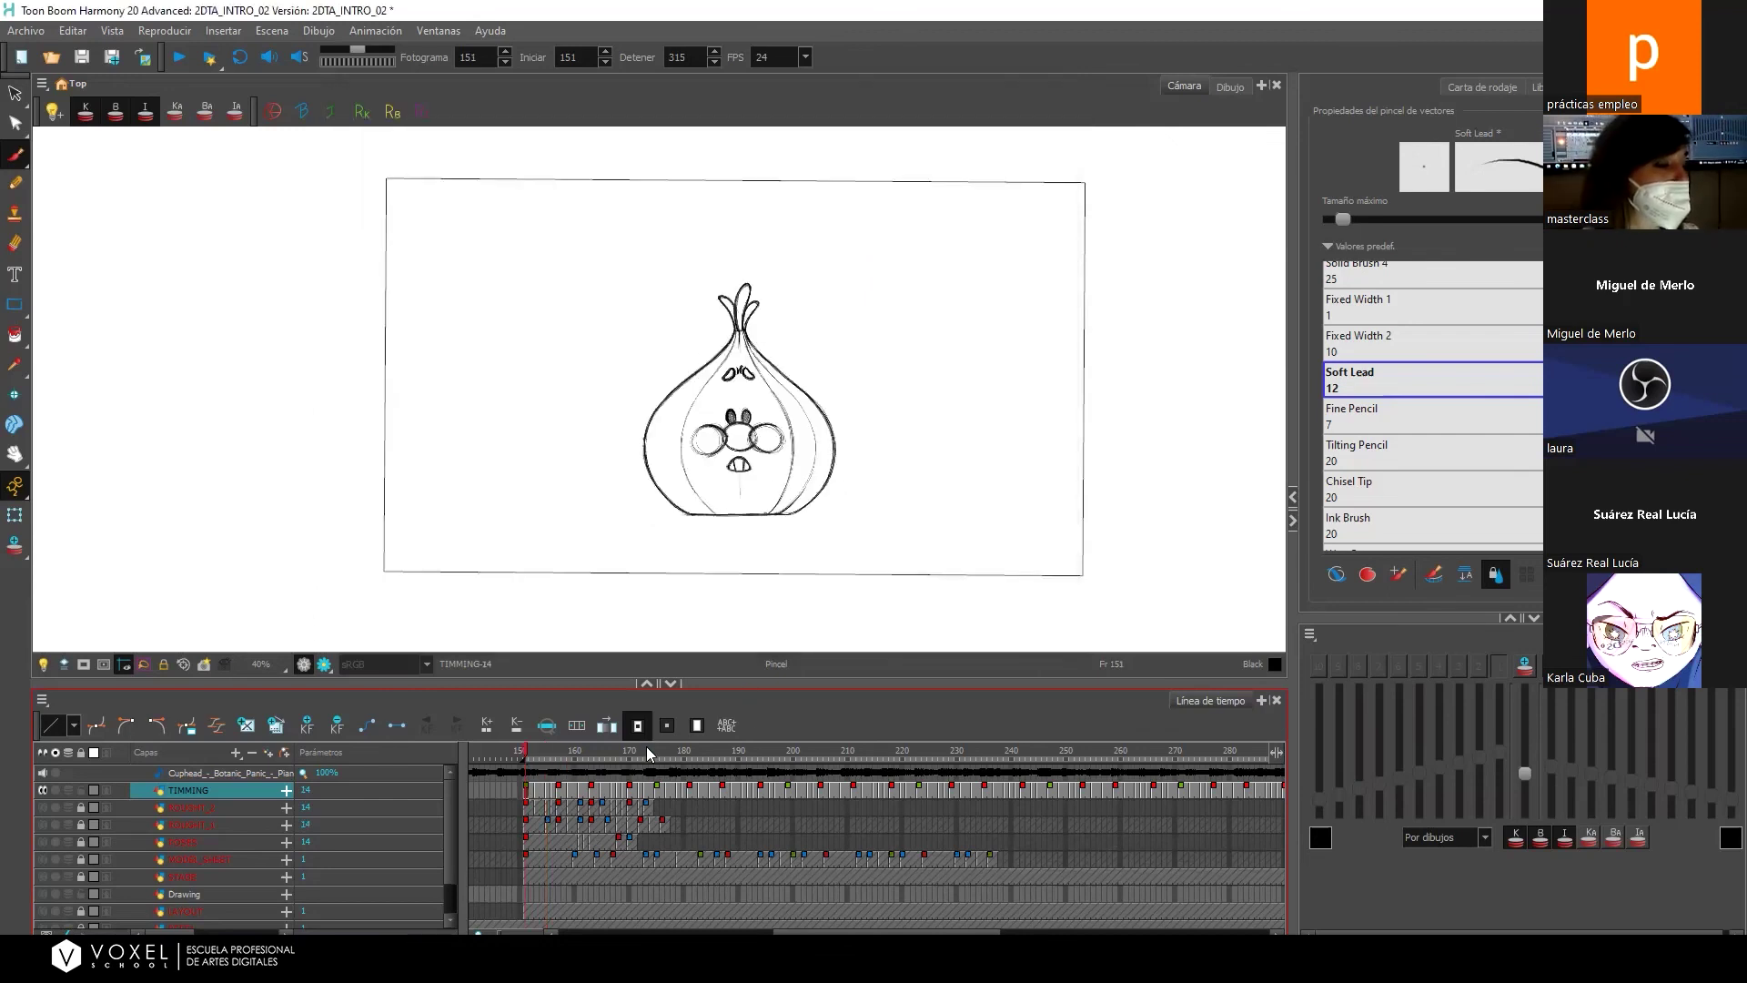
click(905, 755)
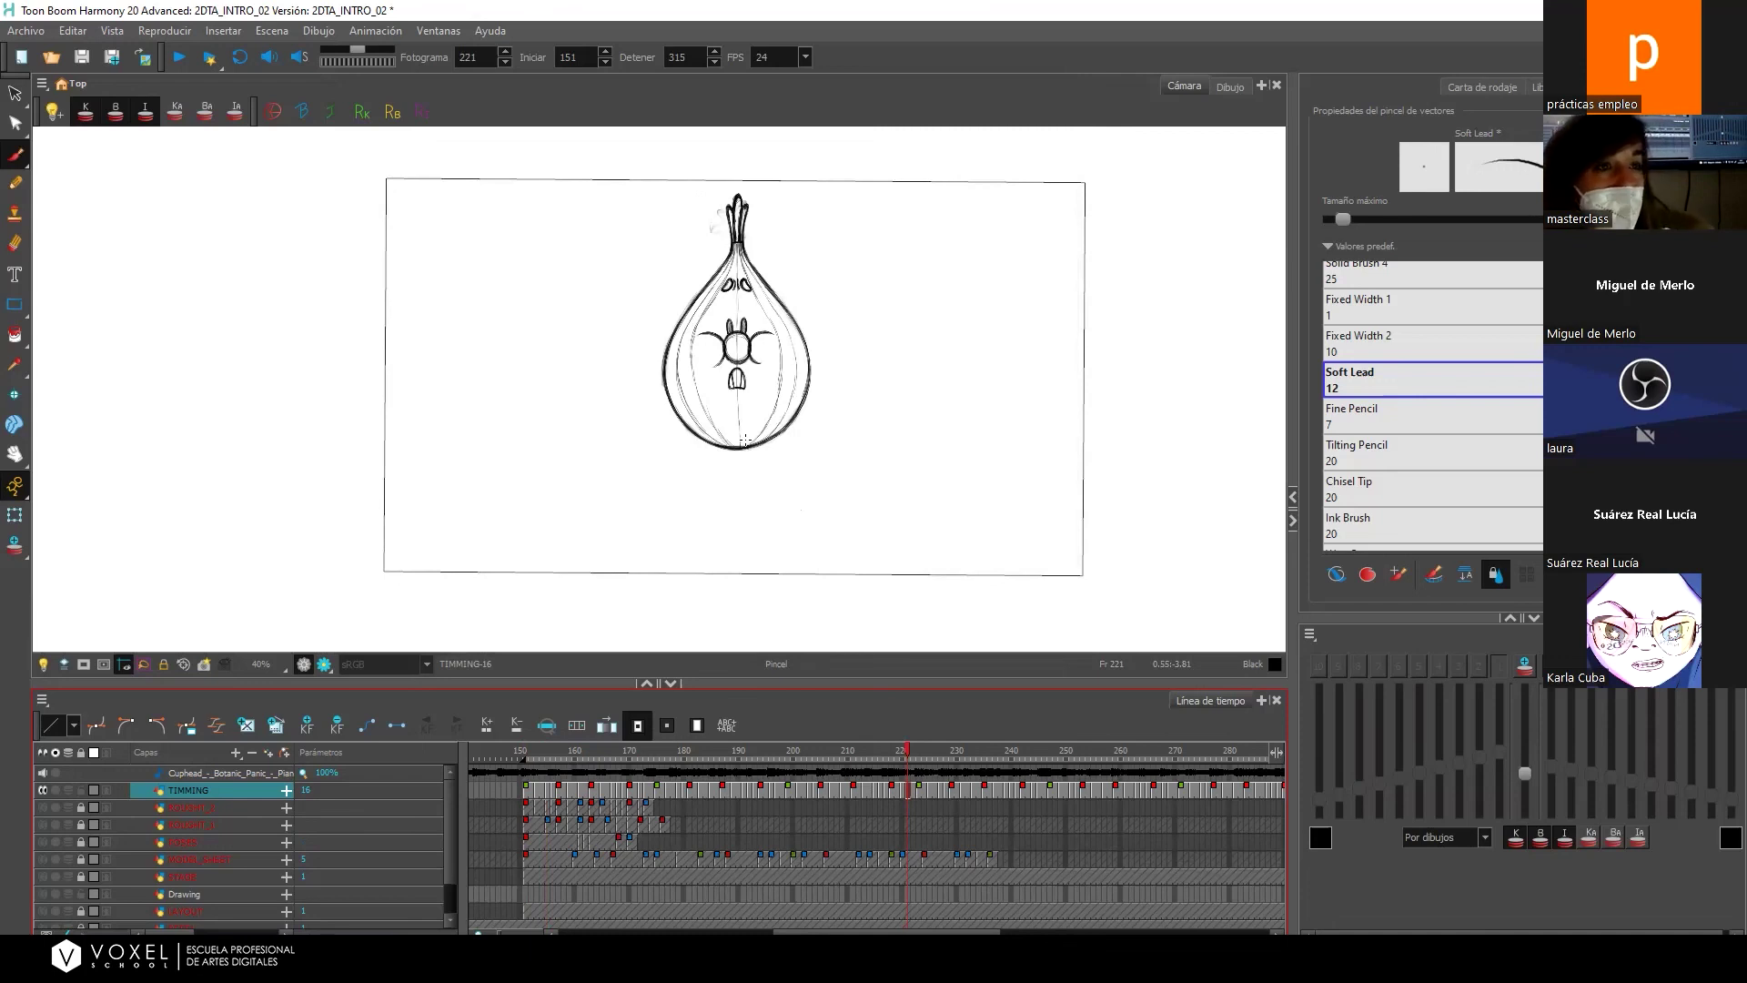
Go to frame 200 and examine the TIMMING layer's squashed onion drawing up close and within the full camera frame.
click(792, 751)
scroll(786, 482, up, 4)
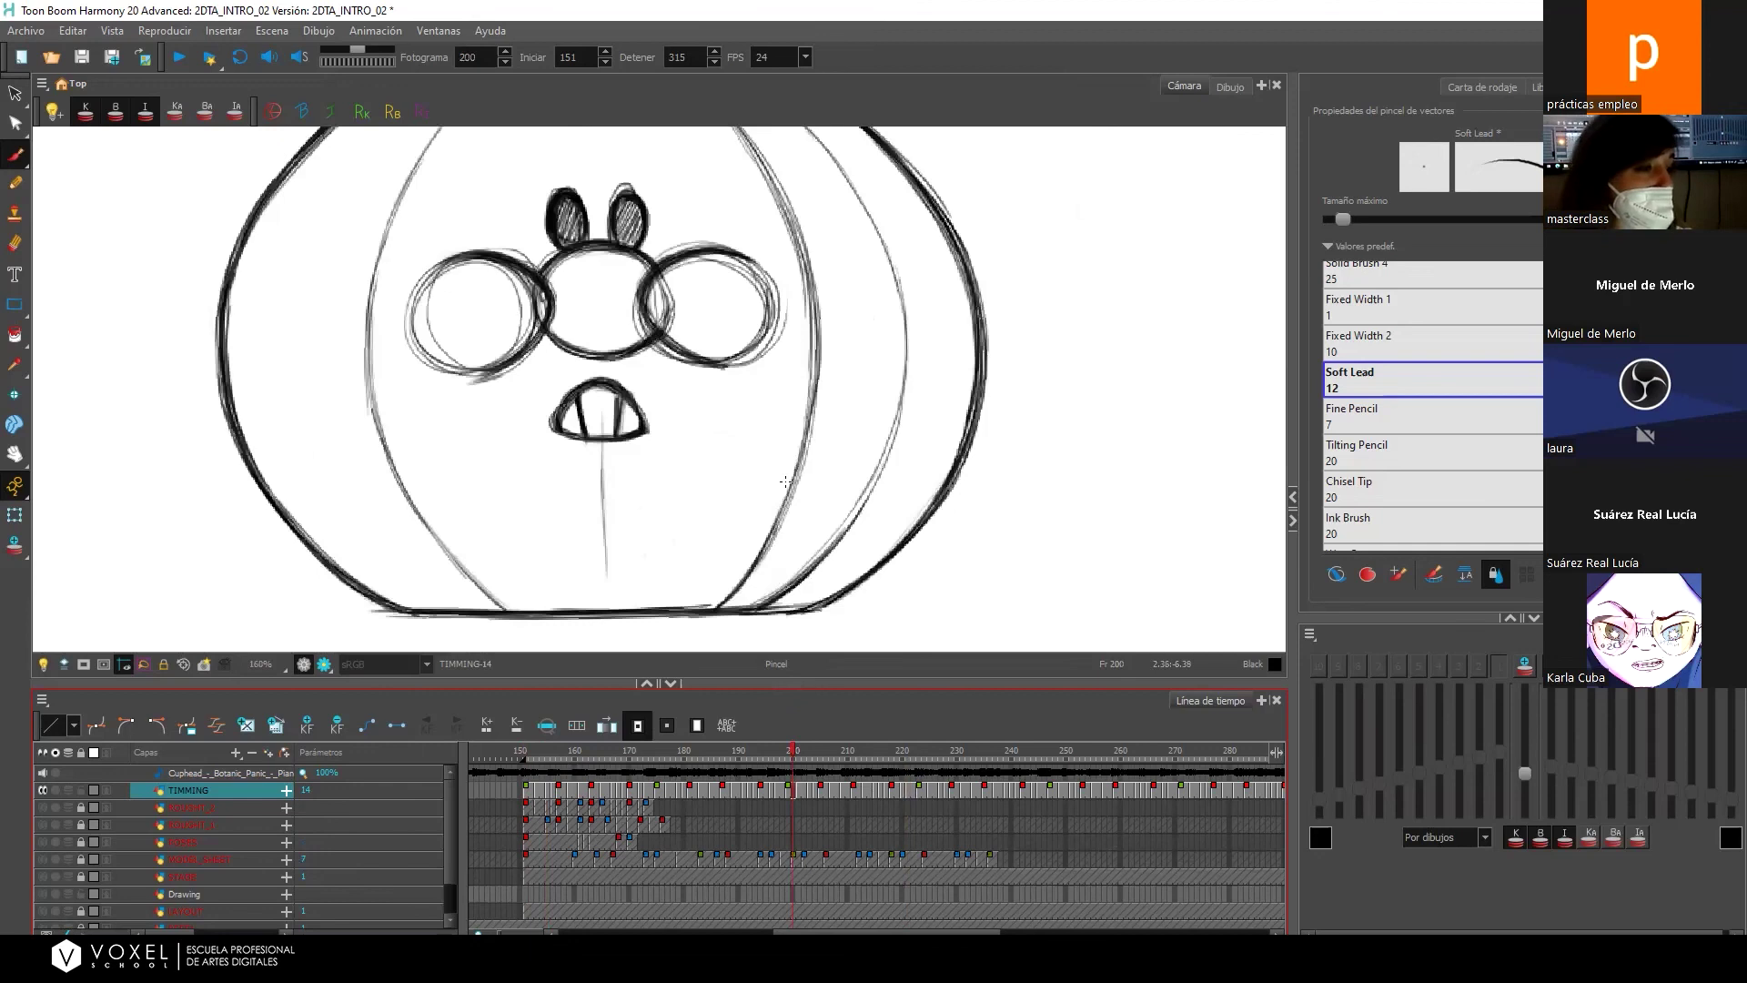
scroll(785, 481, down, 2)
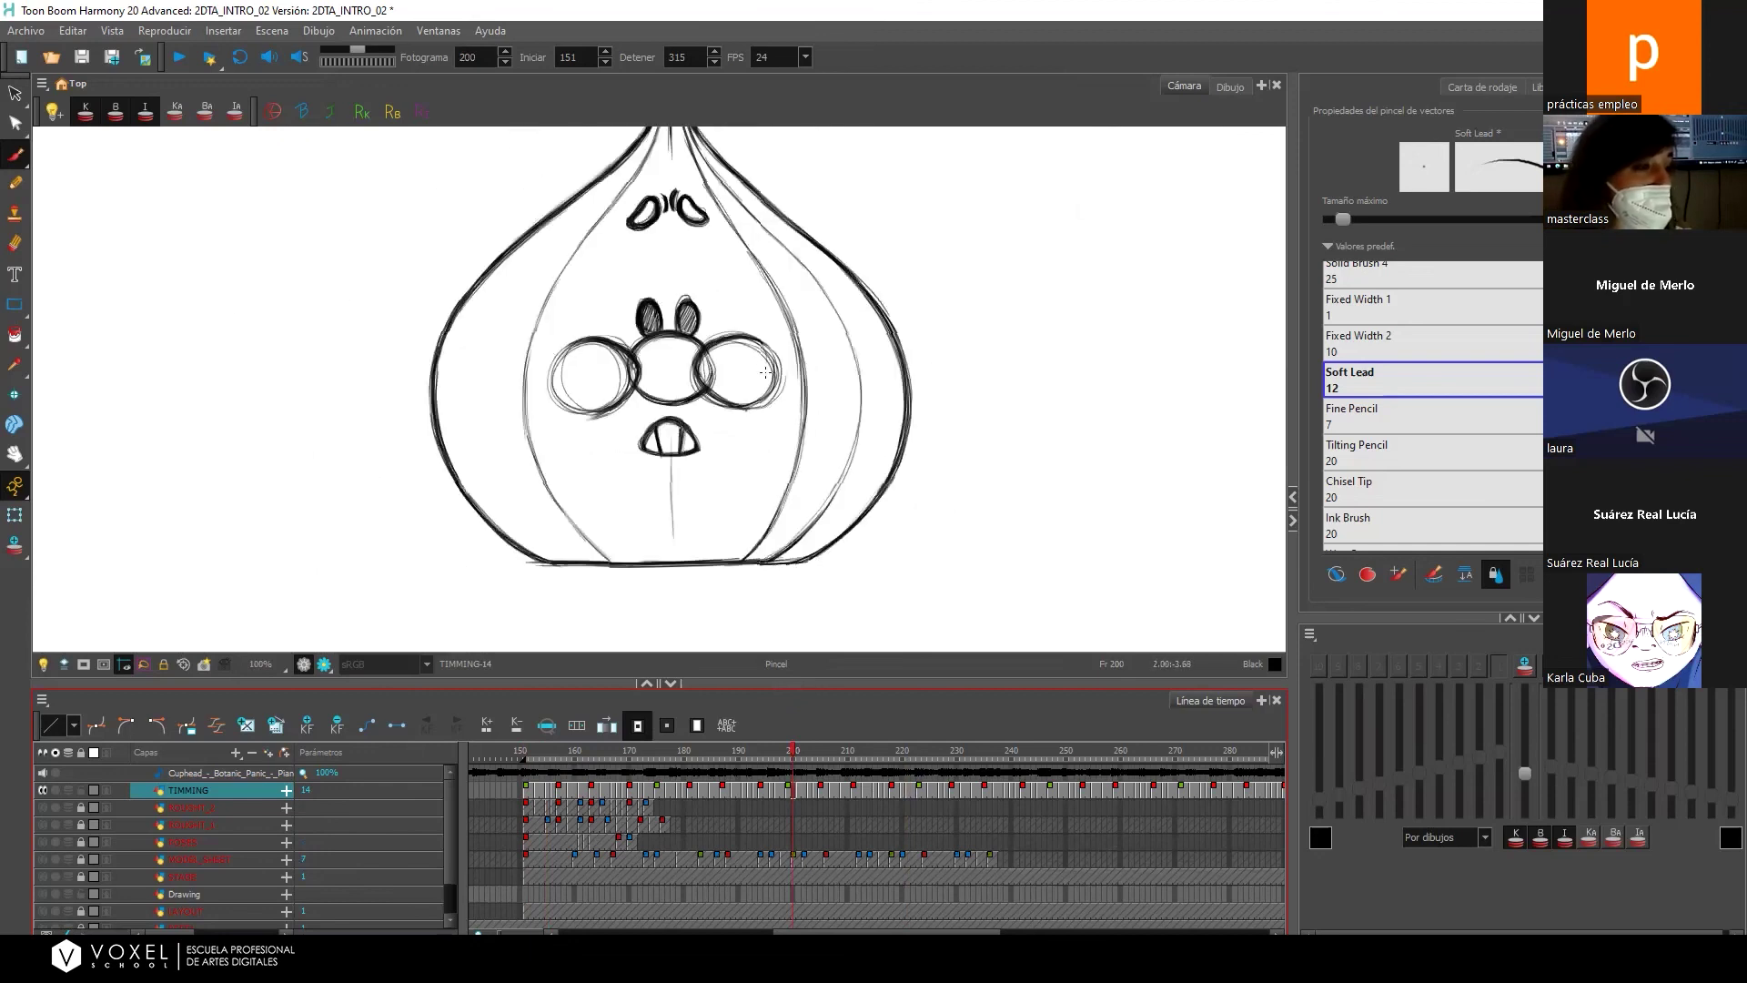
scroll(766, 371, down, 4)
drag(811, 336, 803, 392)
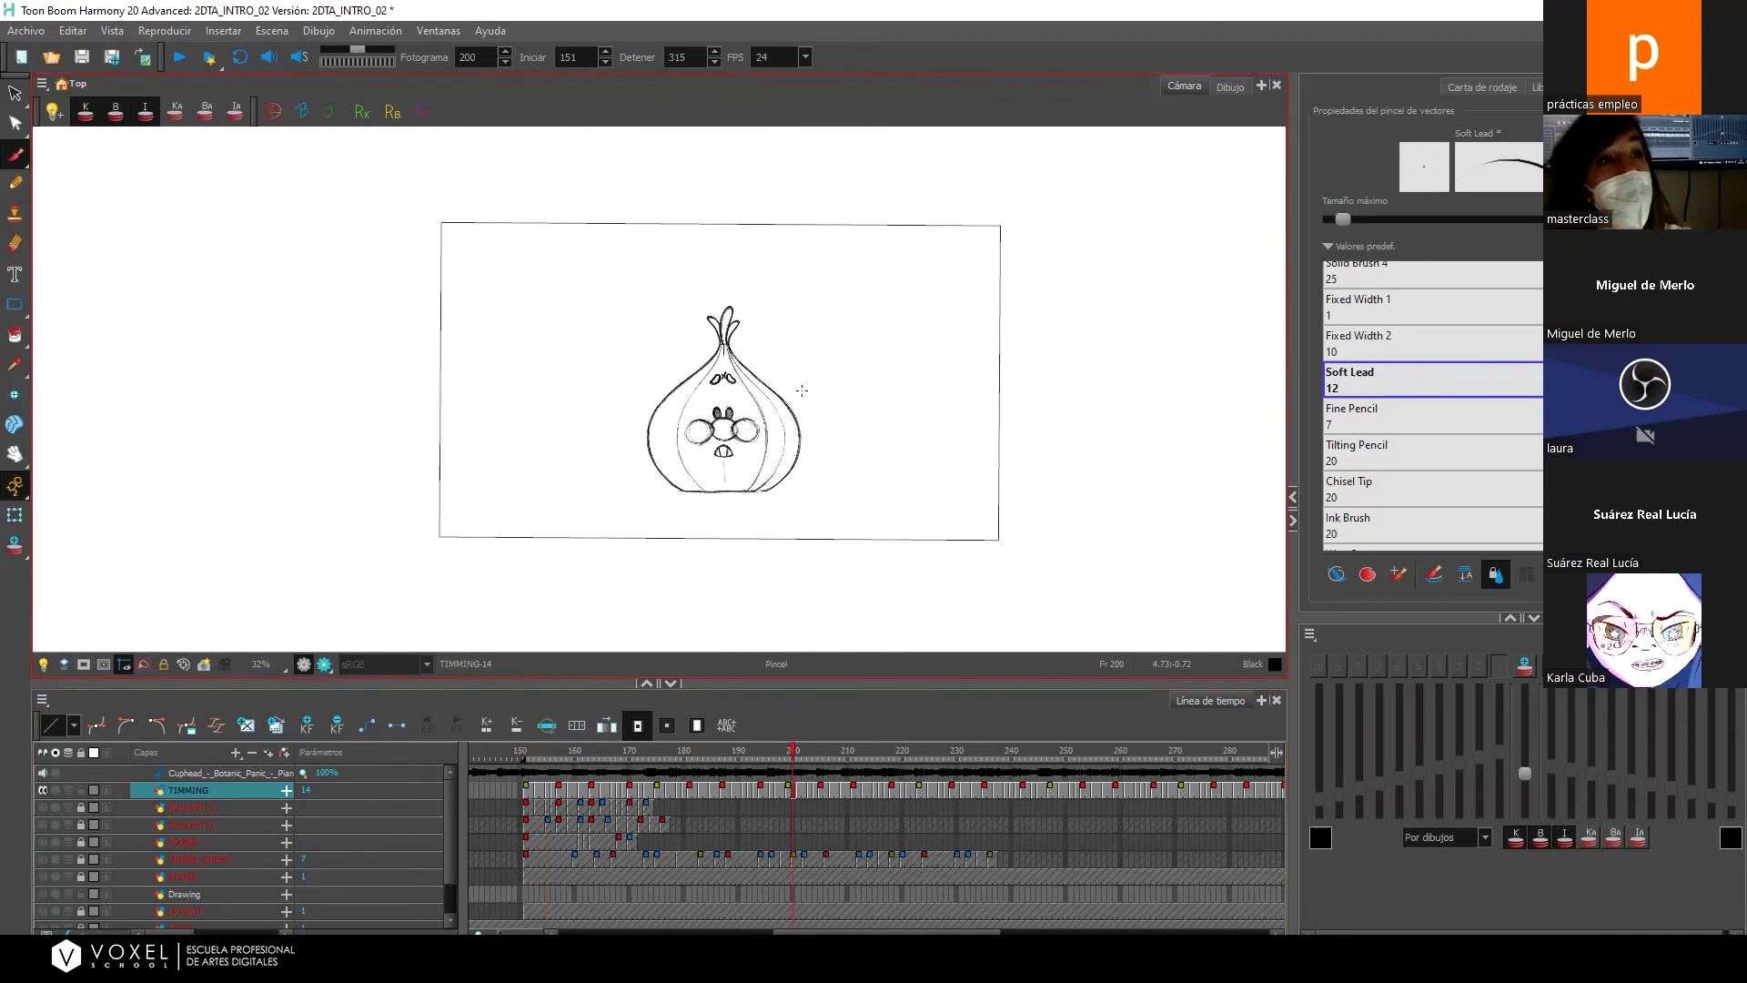
scroll(801, 390, up, 1)
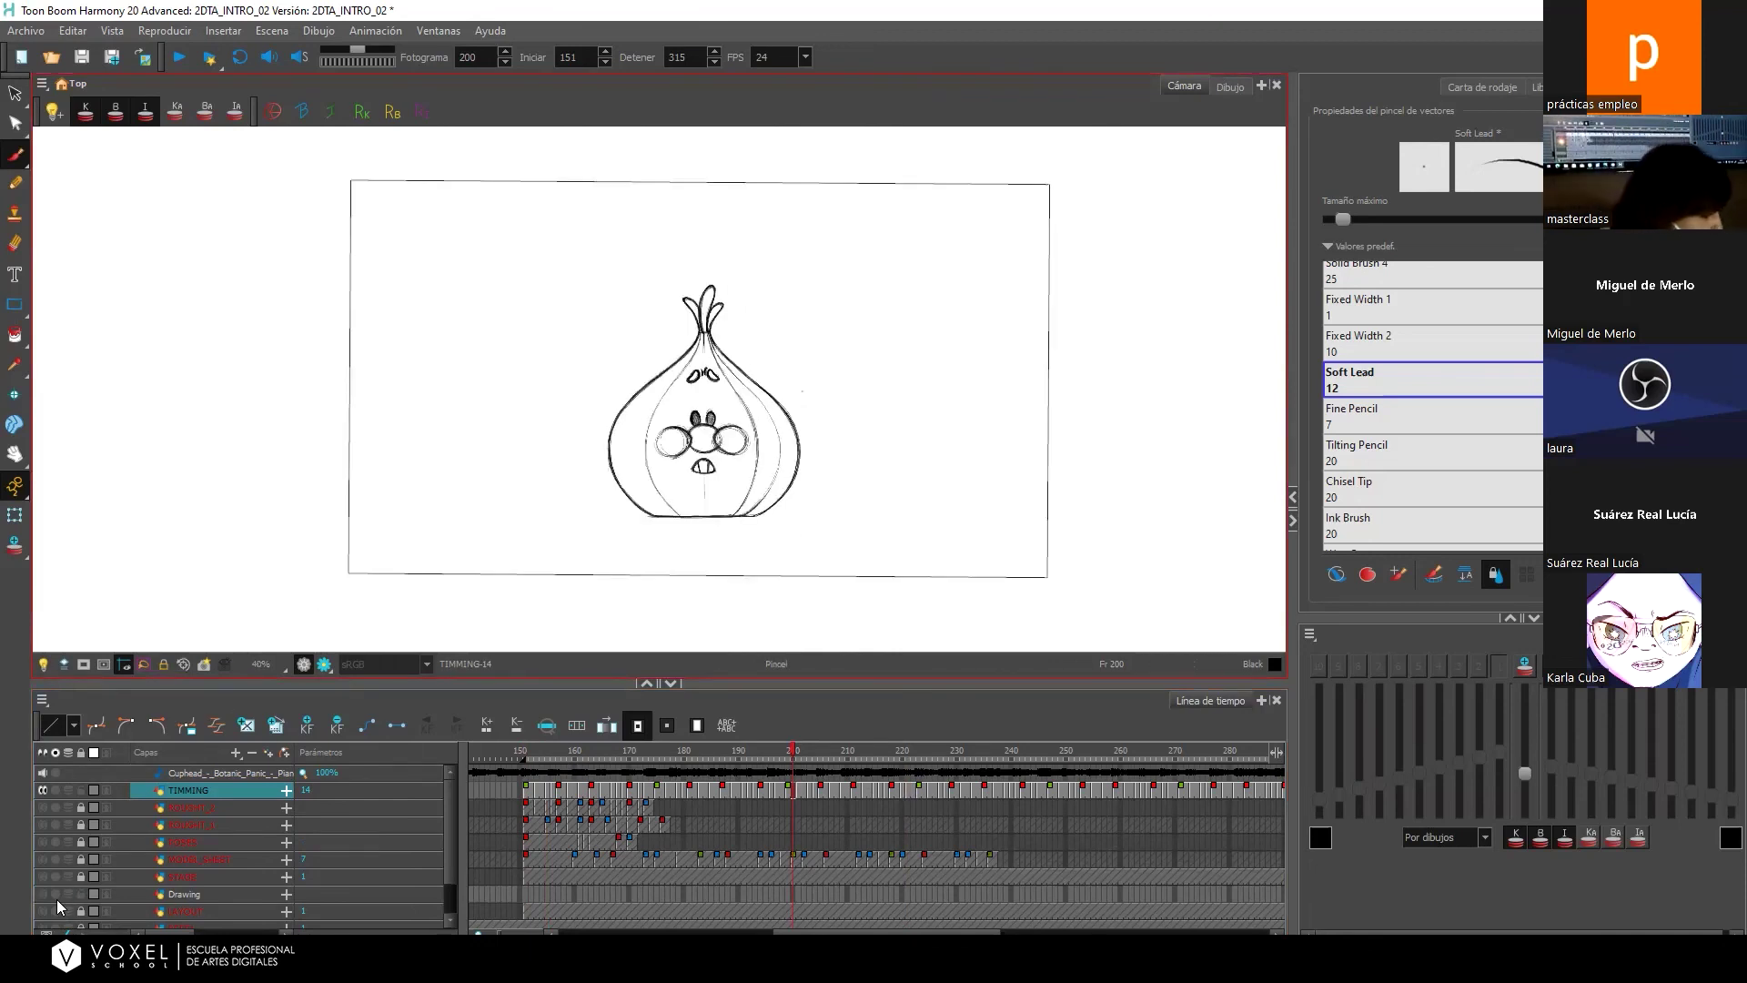
Show the coloured crying-onion reference image, keep the garden background layer hidden, and compare the reference with the TIMMING drawing.
click(41, 912)
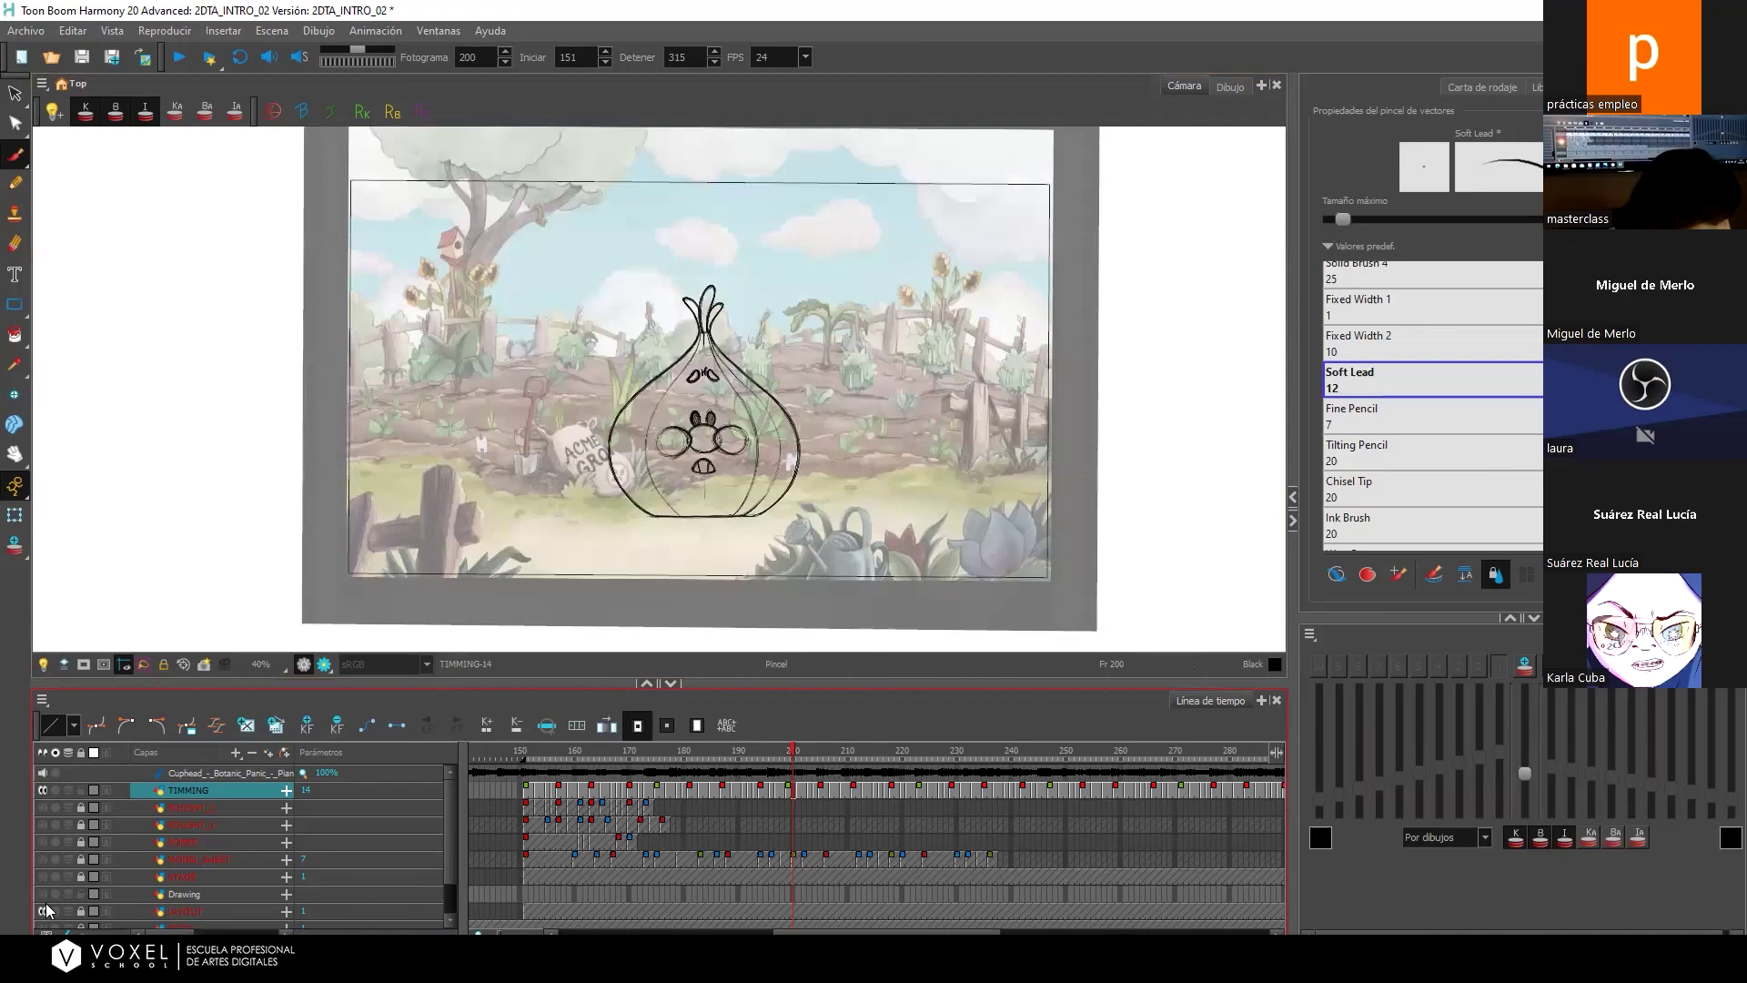
scroll(45, 901, down, 1)
click(44, 910)
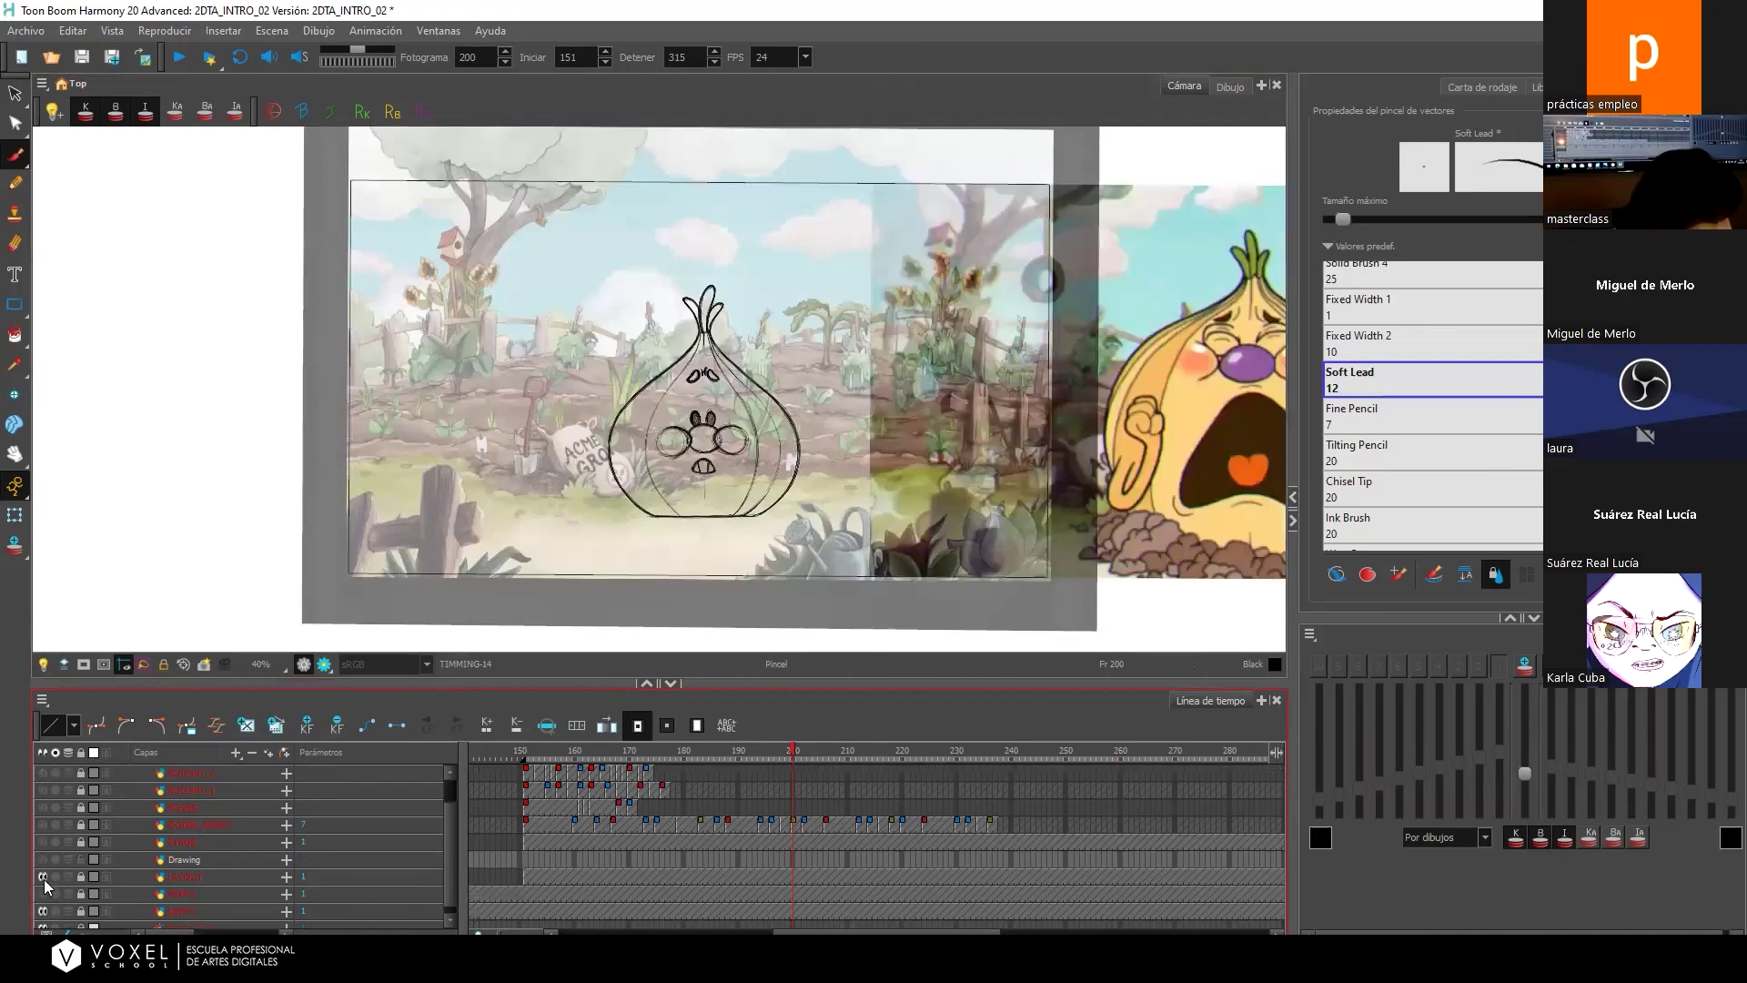
click(44, 876)
key(space)
drag(1088, 375, 1003, 347)
scroll(1073, 318, up, 4)
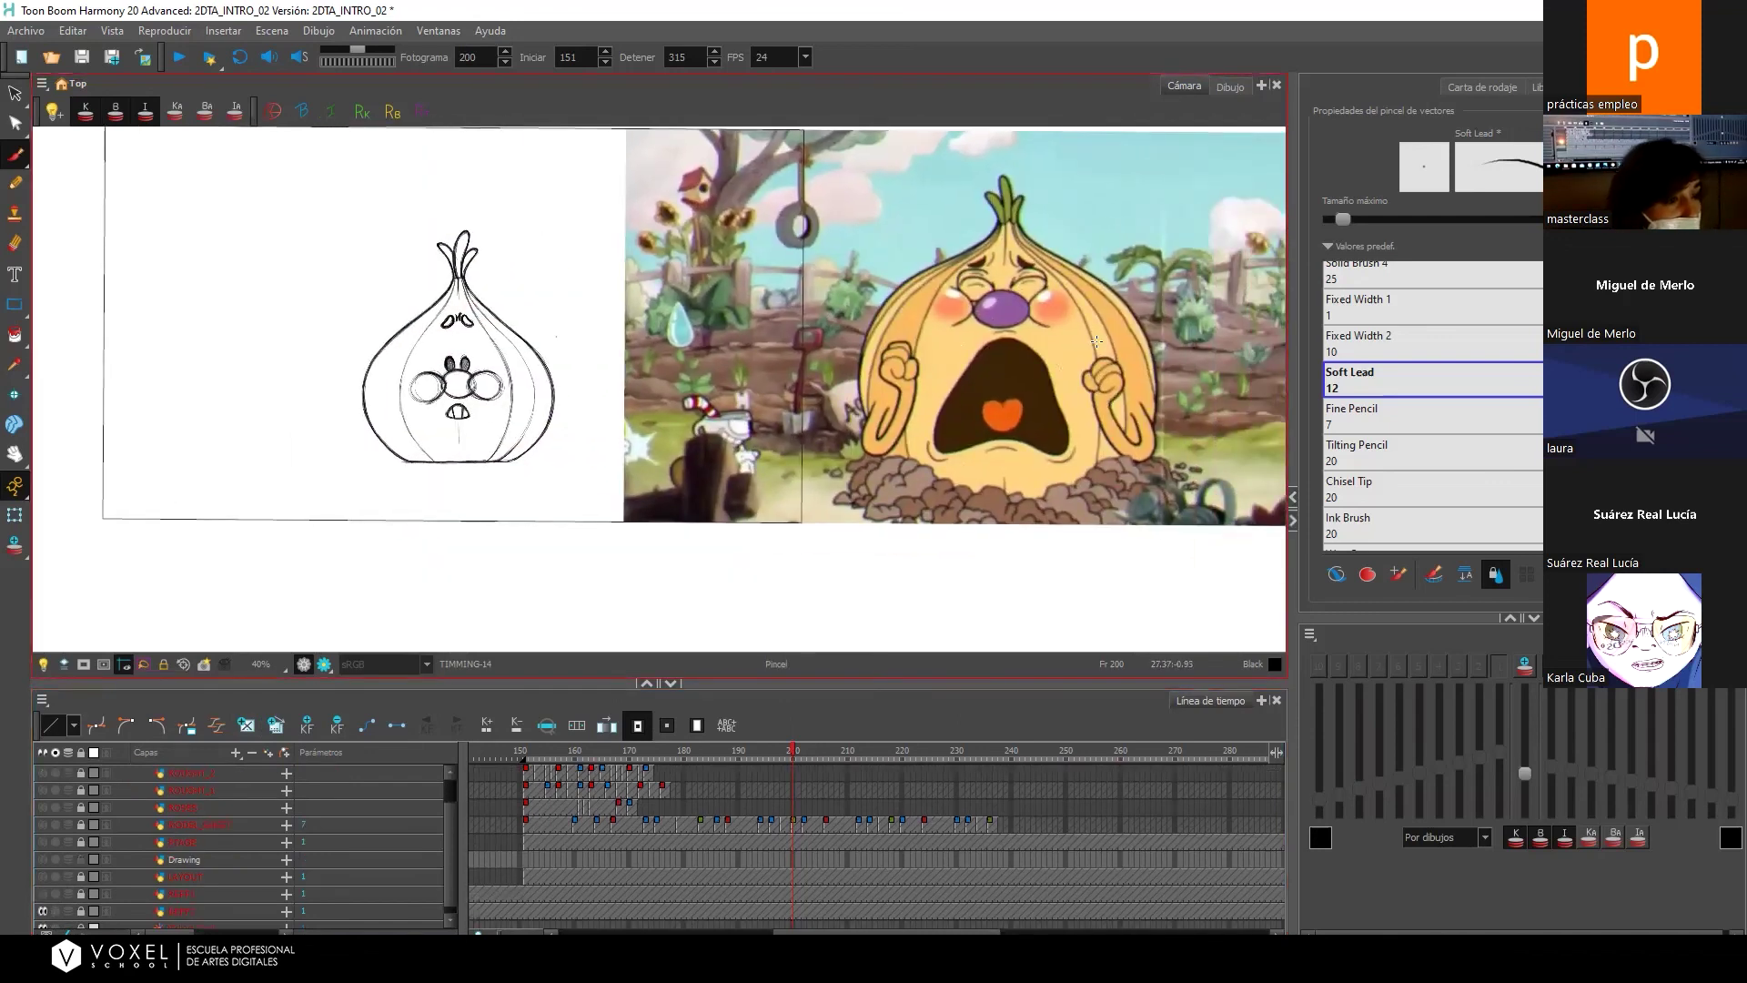
scroll(1125, 291, down, 3)
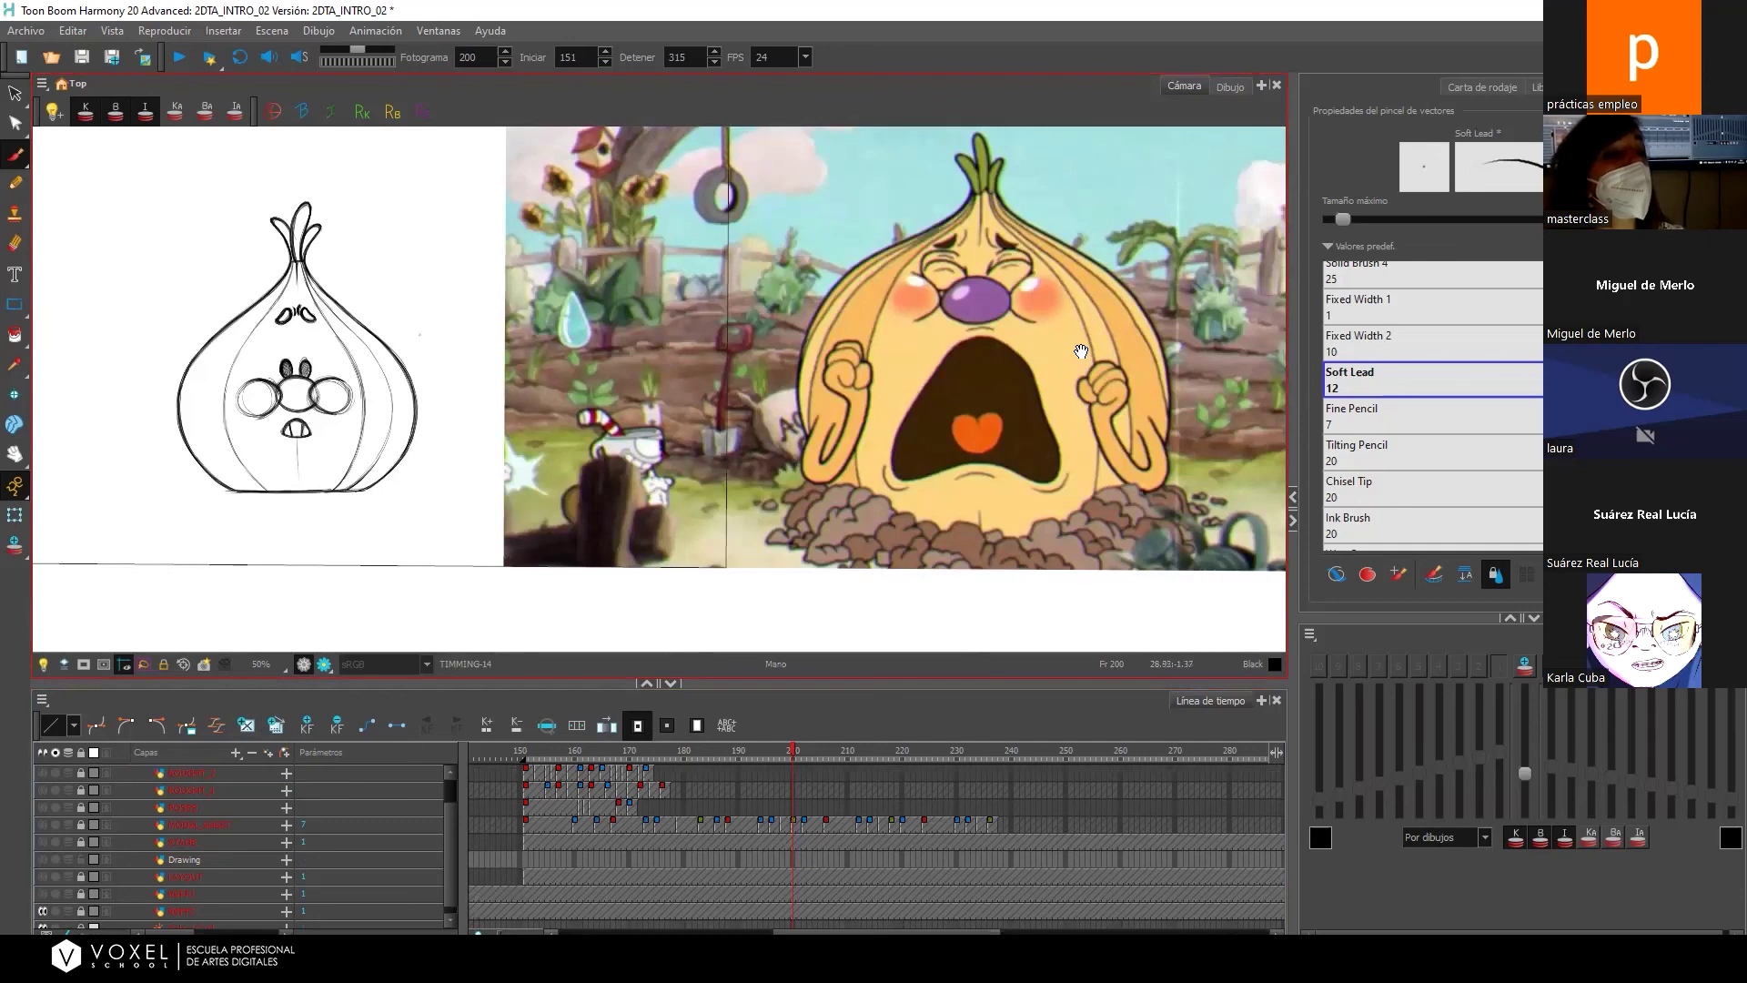
scroll(1073, 359, up, 1)
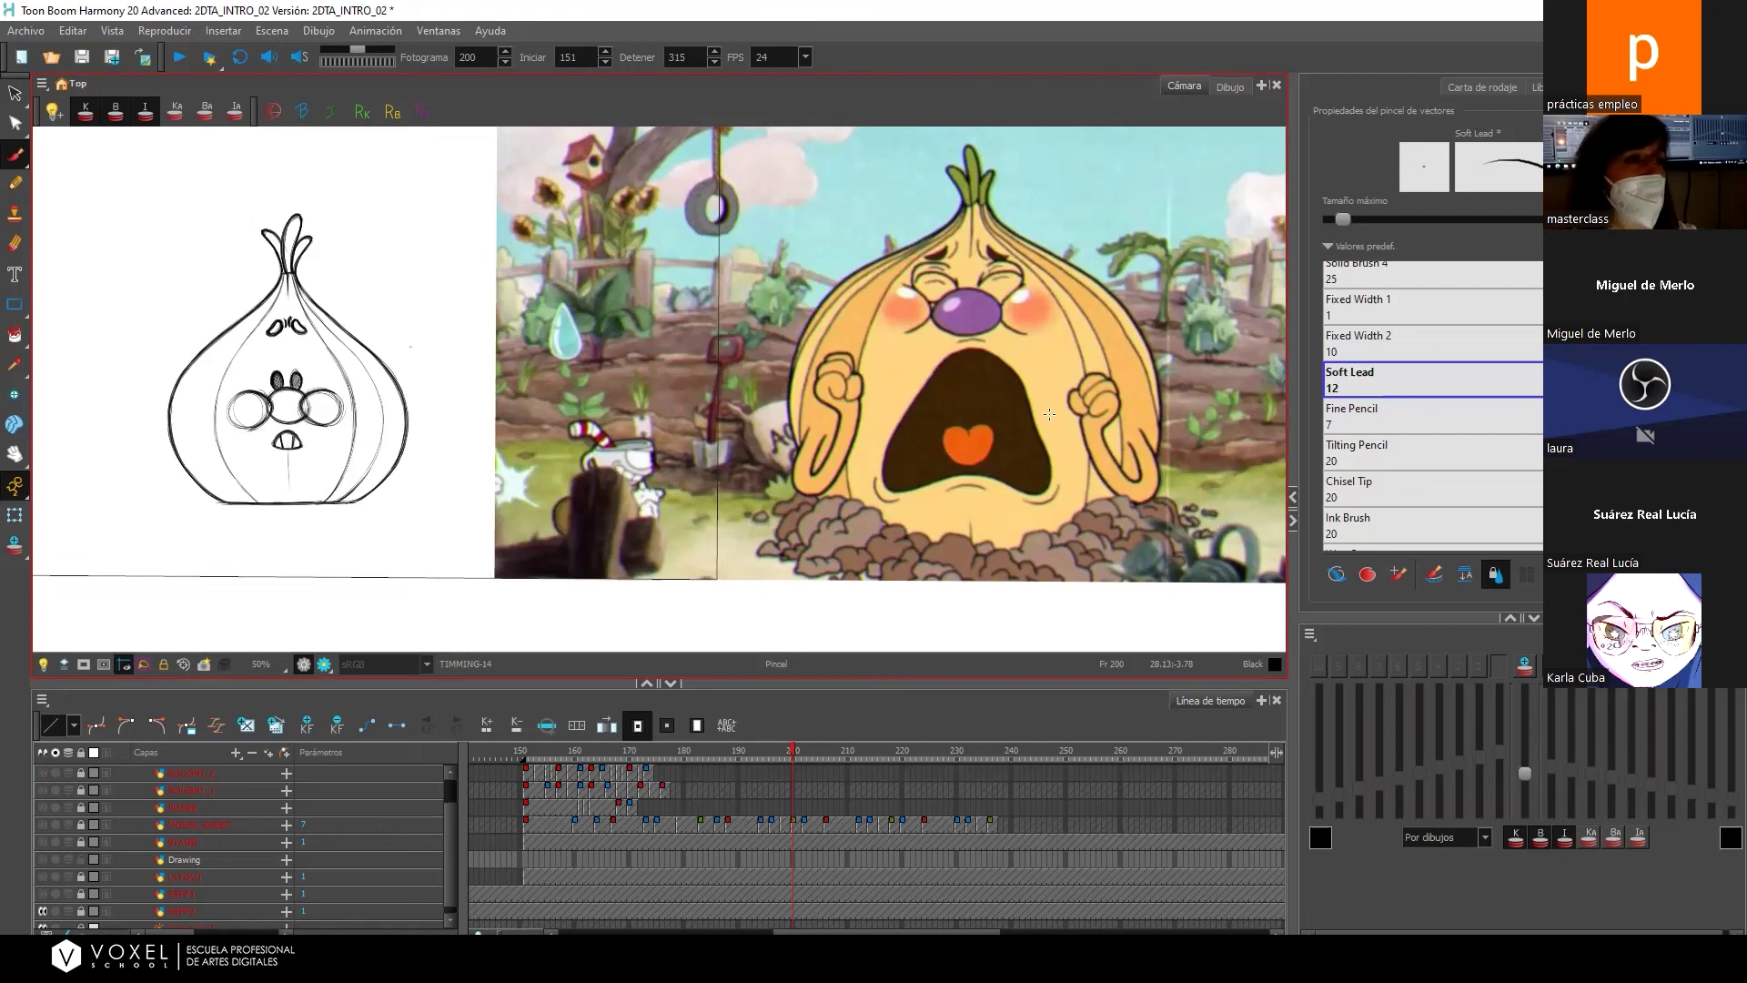
scroll(355, 300, down, 3)
drag(414, 273, 674, 315)
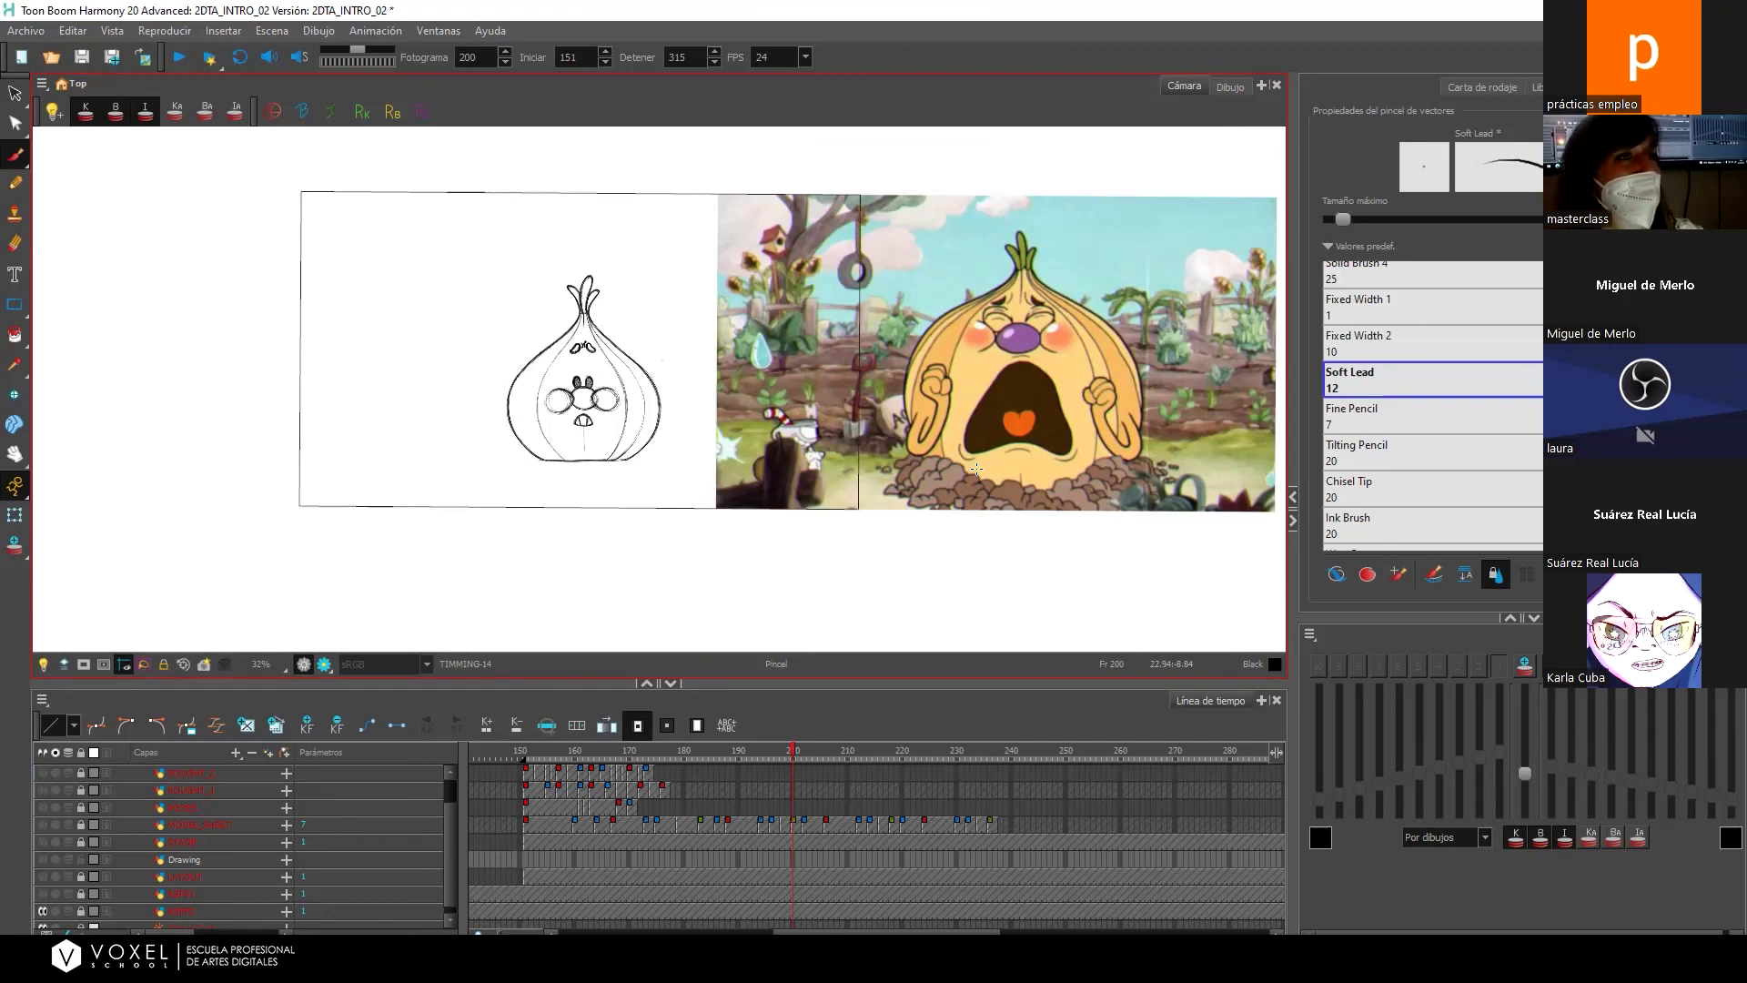
Open the video export settings, review the QuickTime format, frame range, resolution and movie options, and close them without exporting.
click(38, 31)
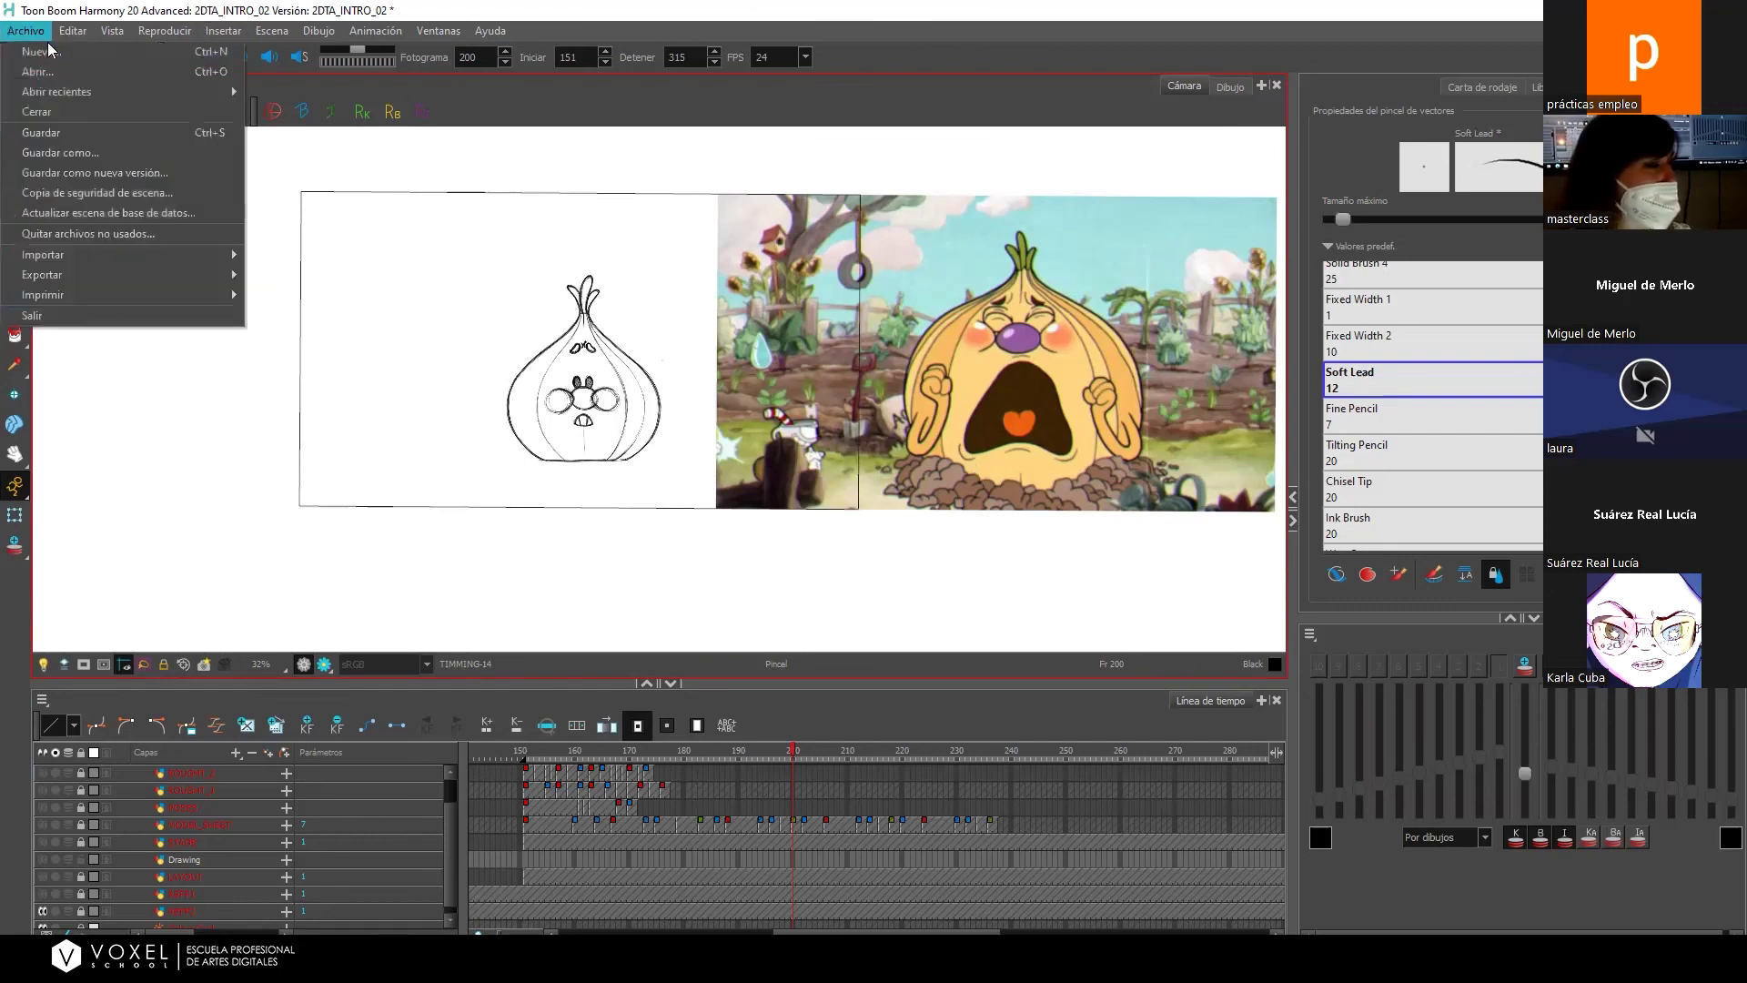
mouse_move(80, 276)
click(275, 300)
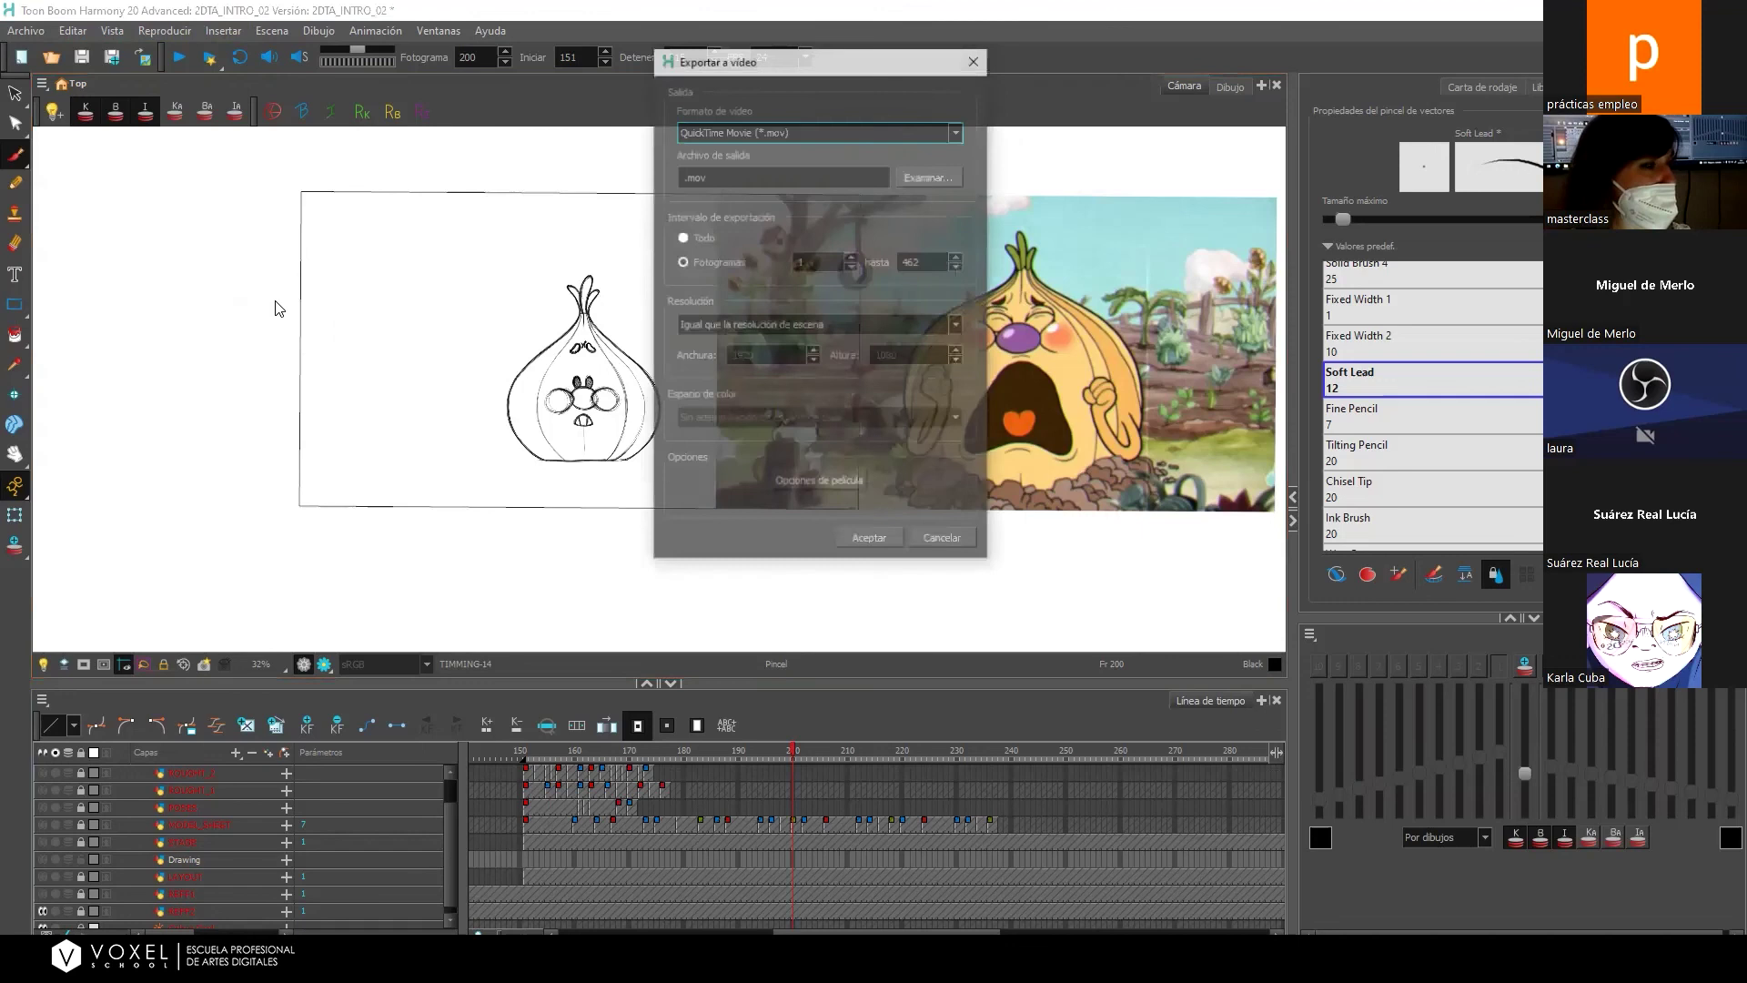
drag(874, 63, 989, 88)
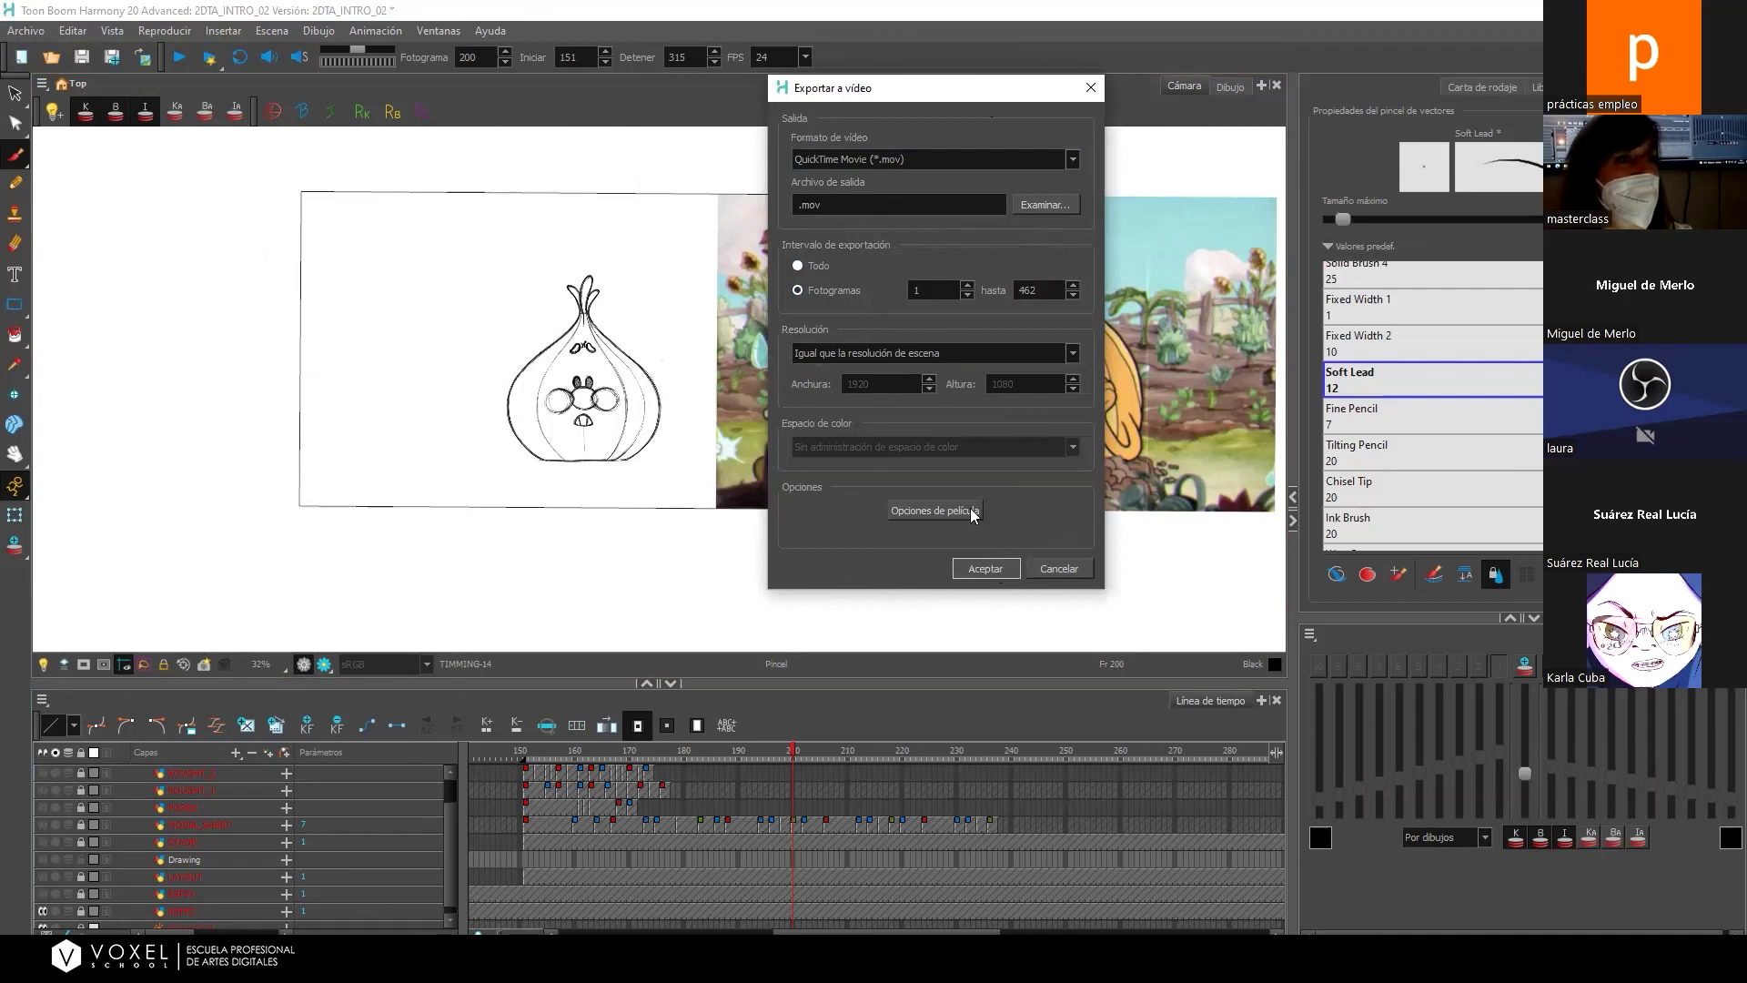
click(1089, 87)
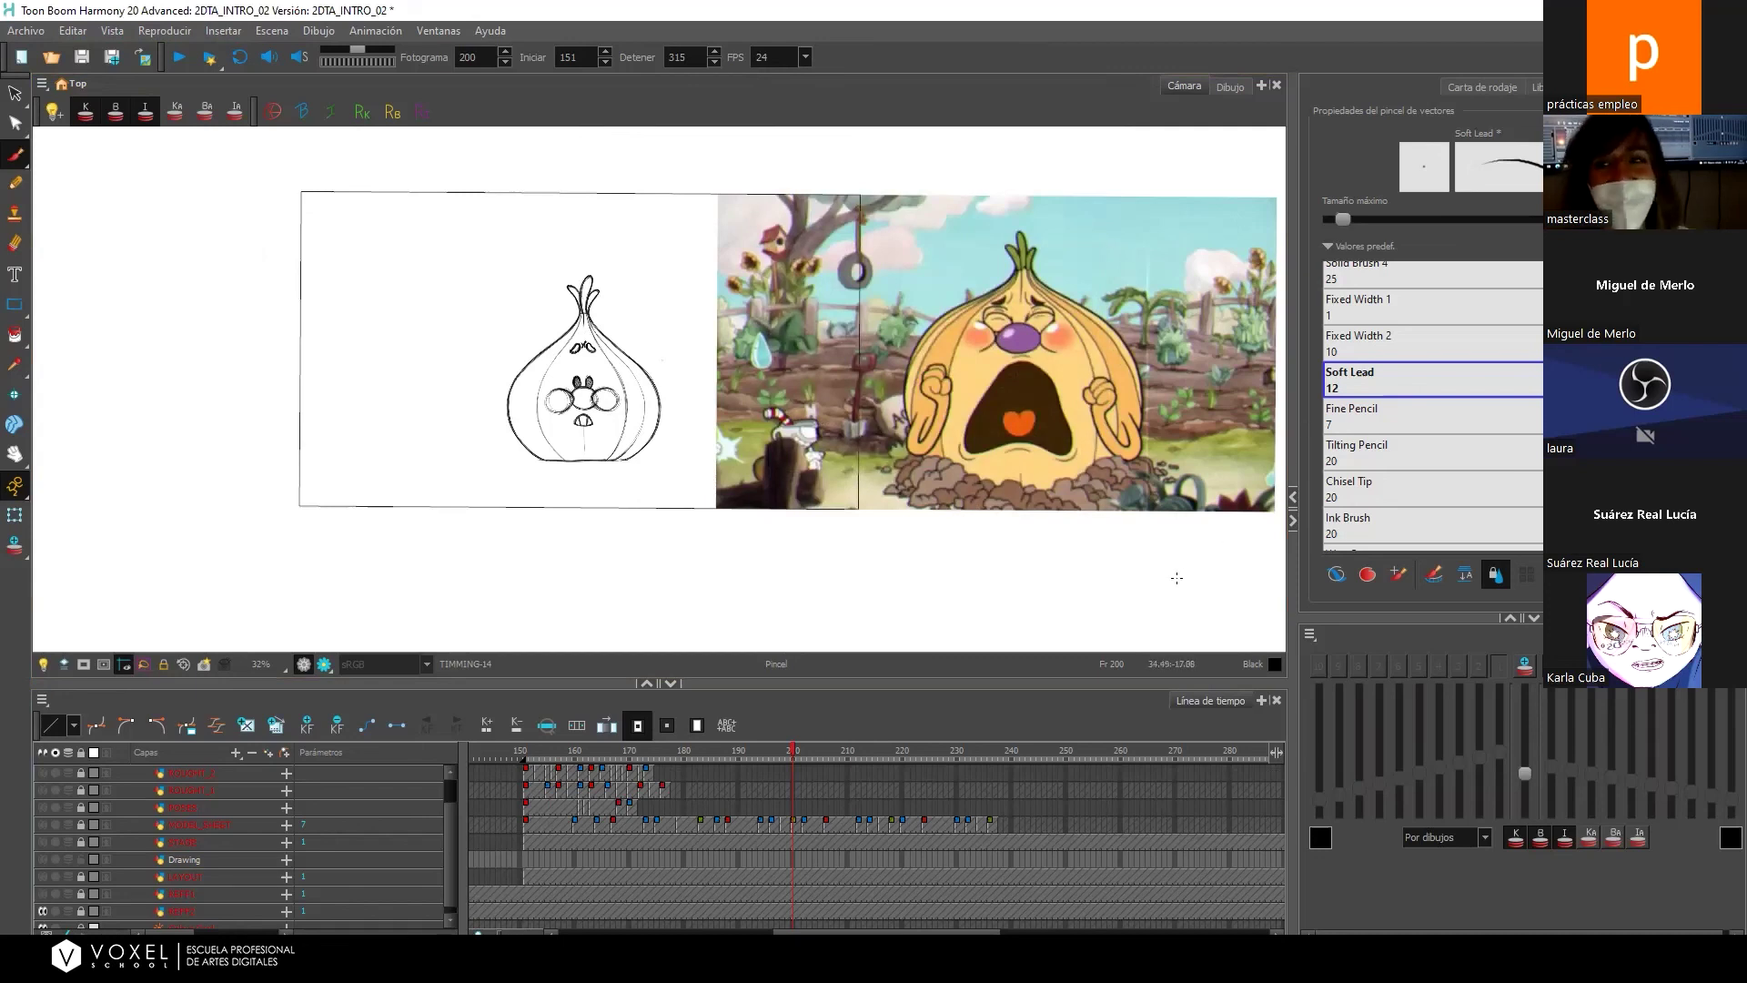
scroll(1177, 578, up, 1)
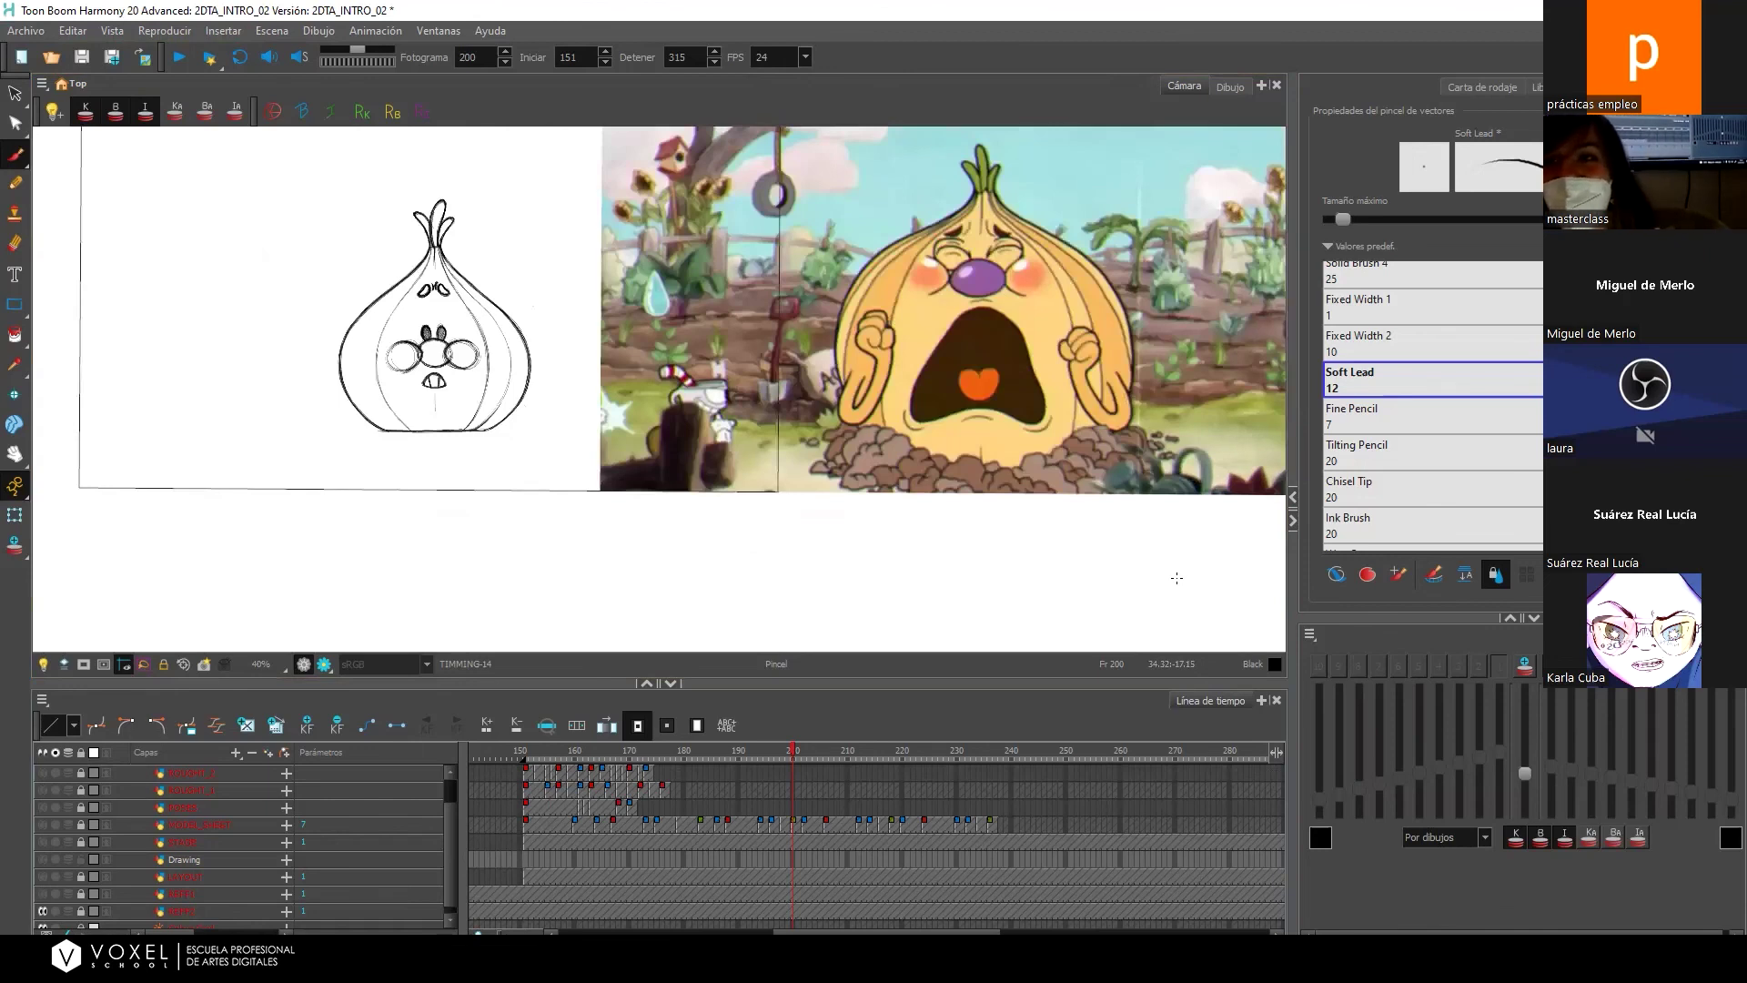